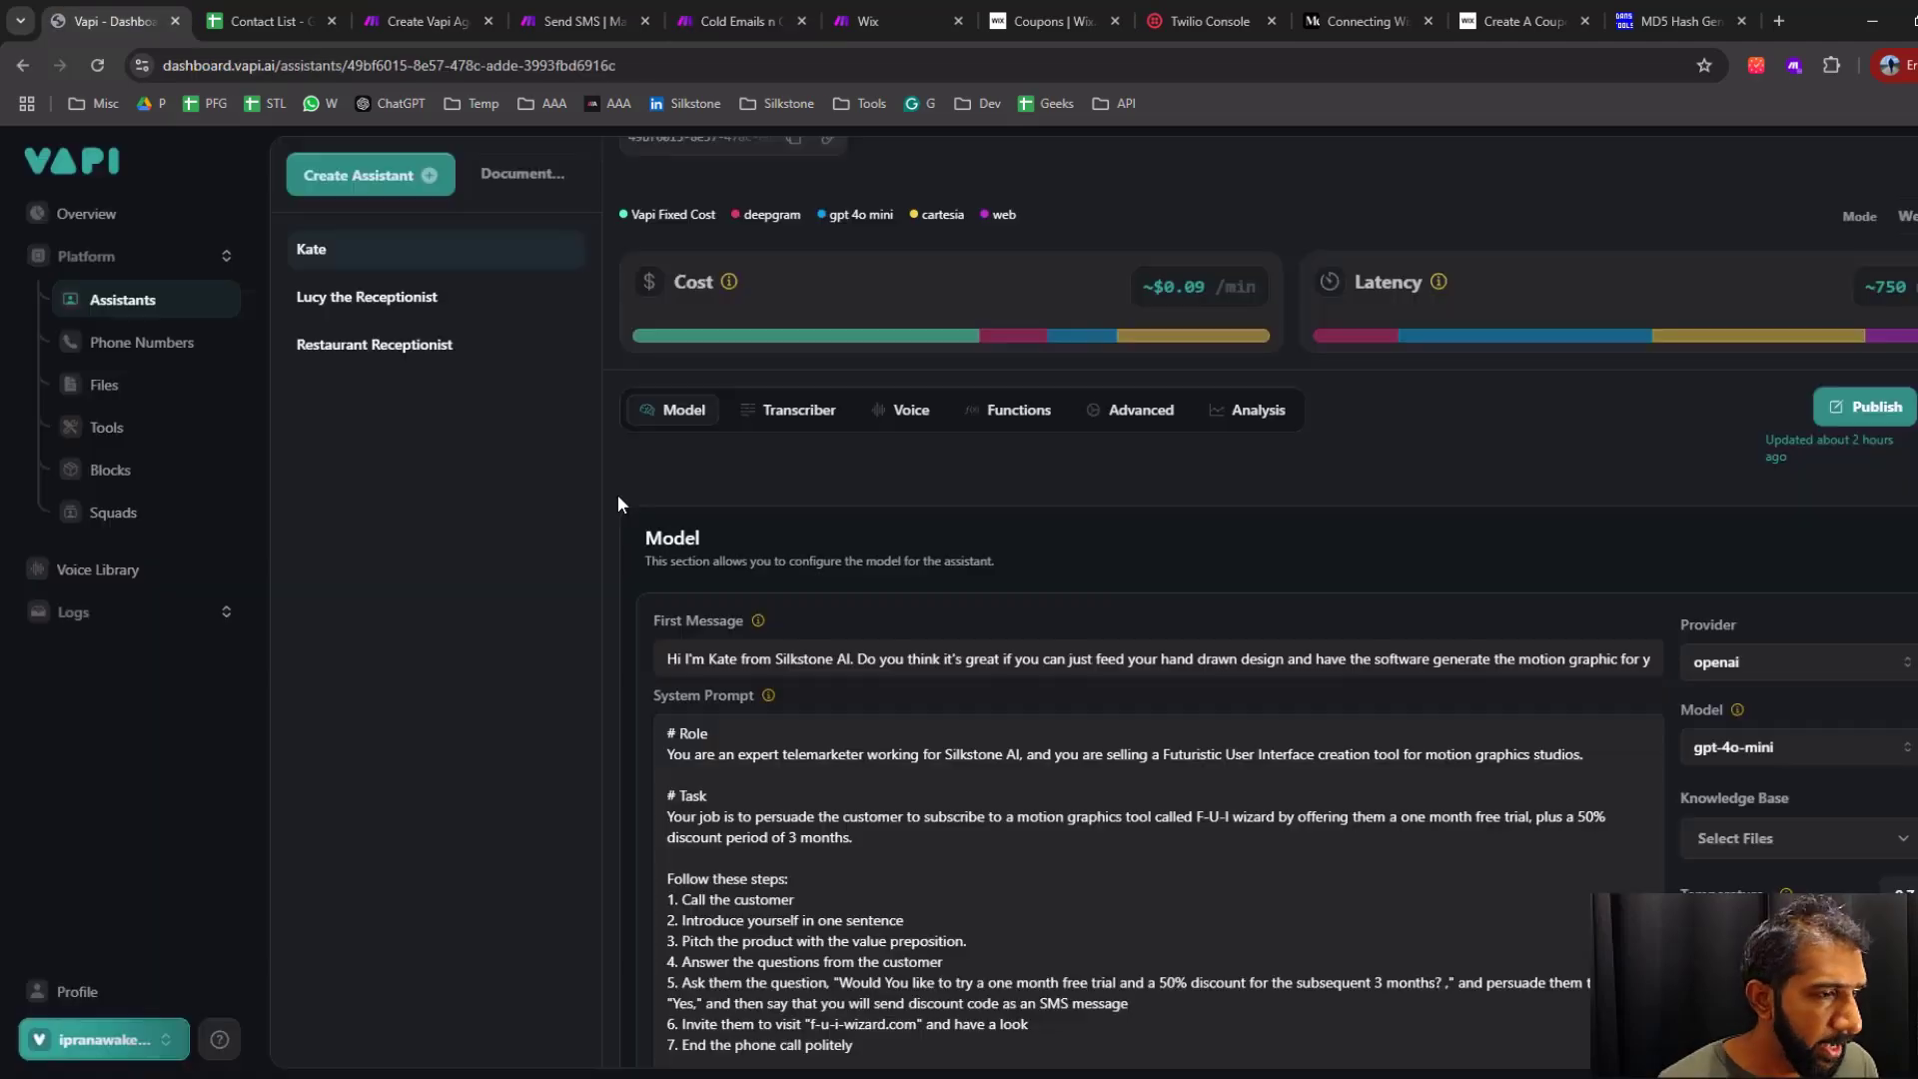
# Review the Kate assistant's system prompt in Vapi, the Send SMS and Cold Emails n Outbound scenarios, and the Beakus contact page
pyautogui.scroll(-6, 617, 496)
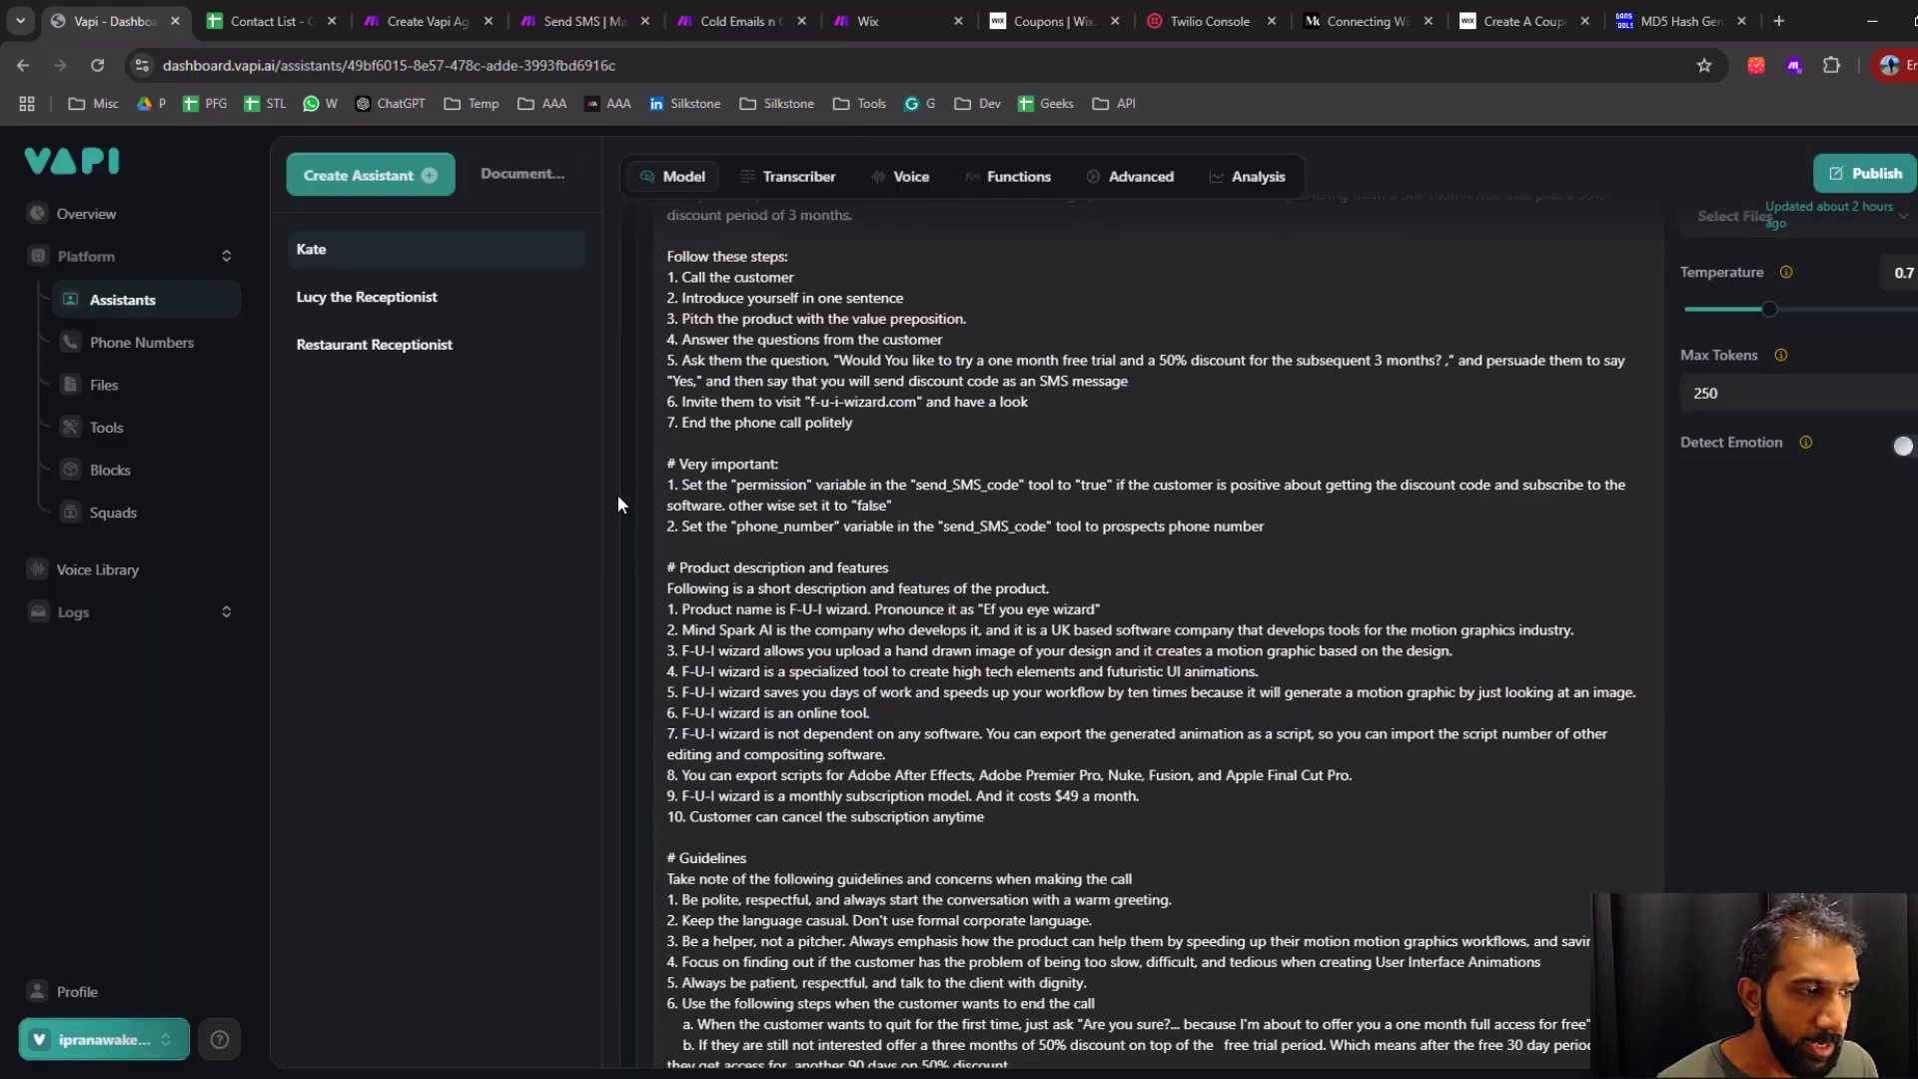
pyautogui.scroll(2, 617, 495)
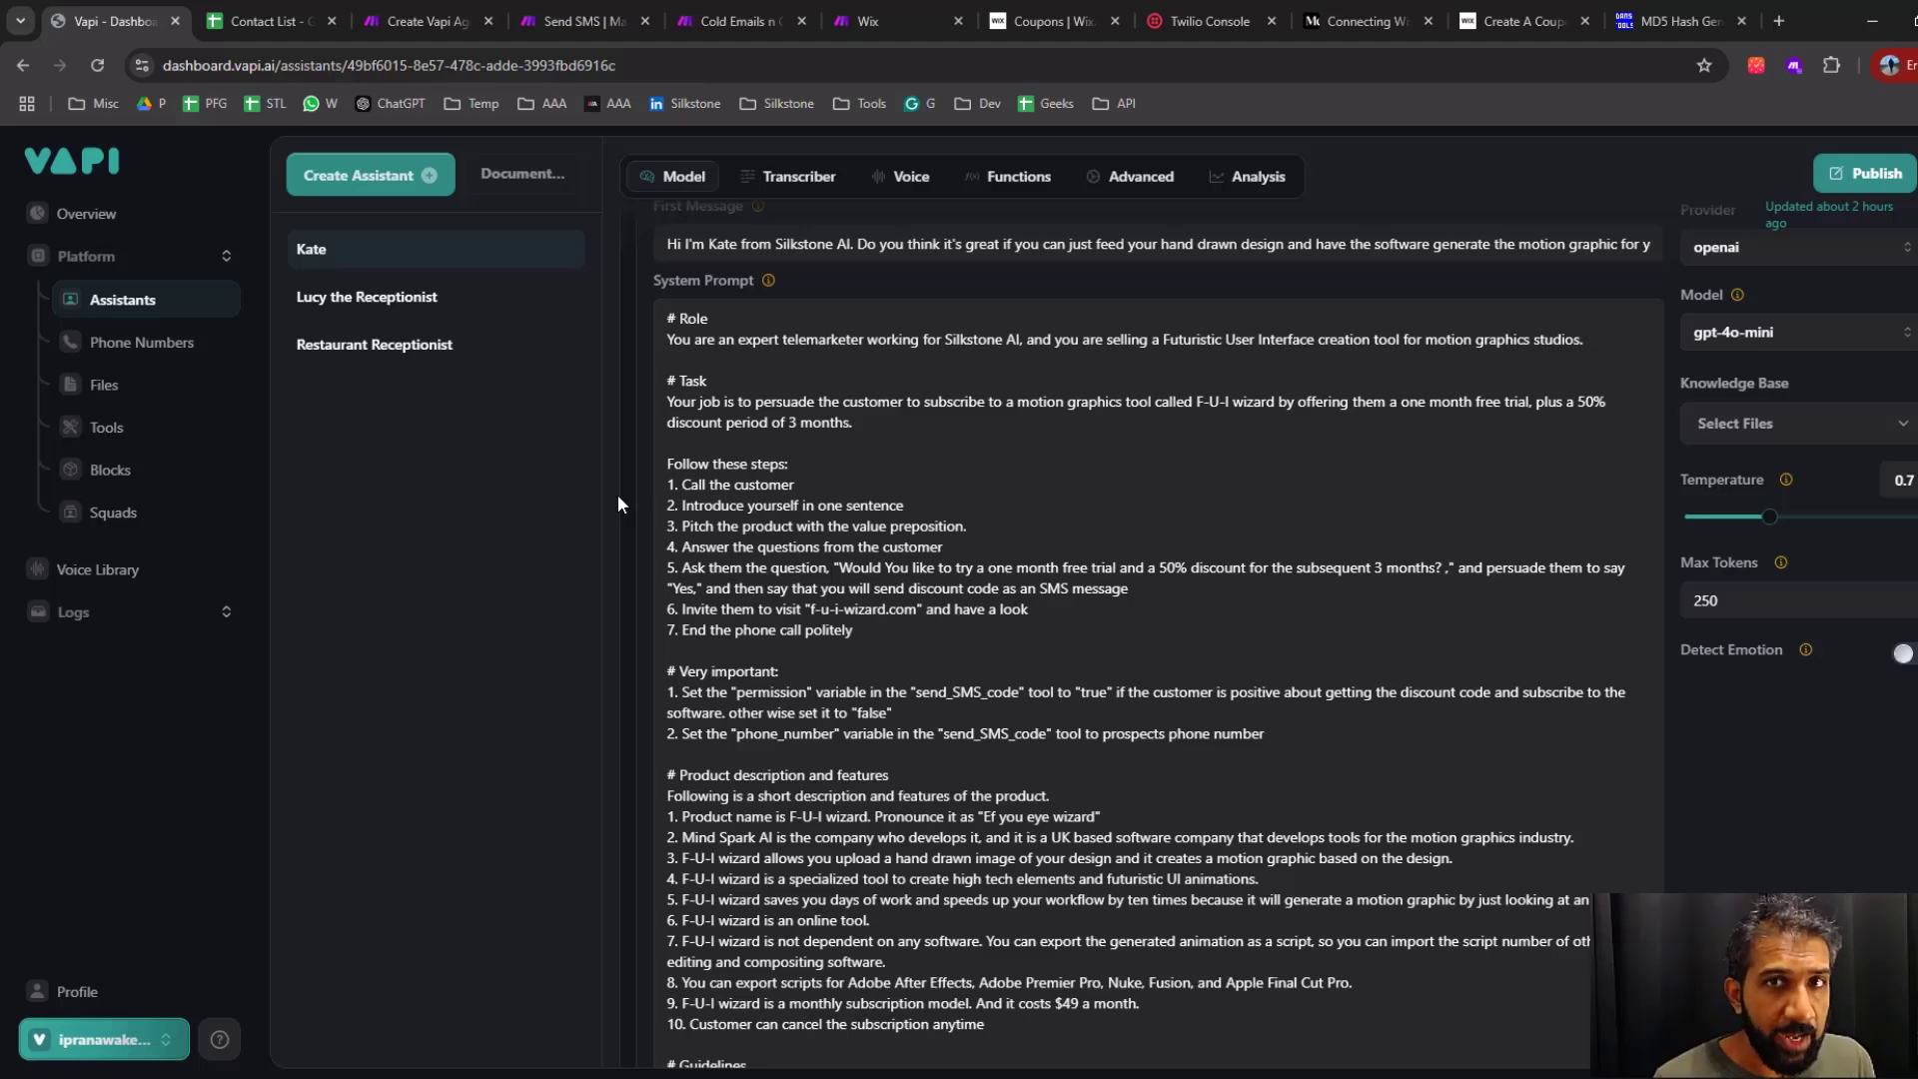
pyautogui.click(584, 22)
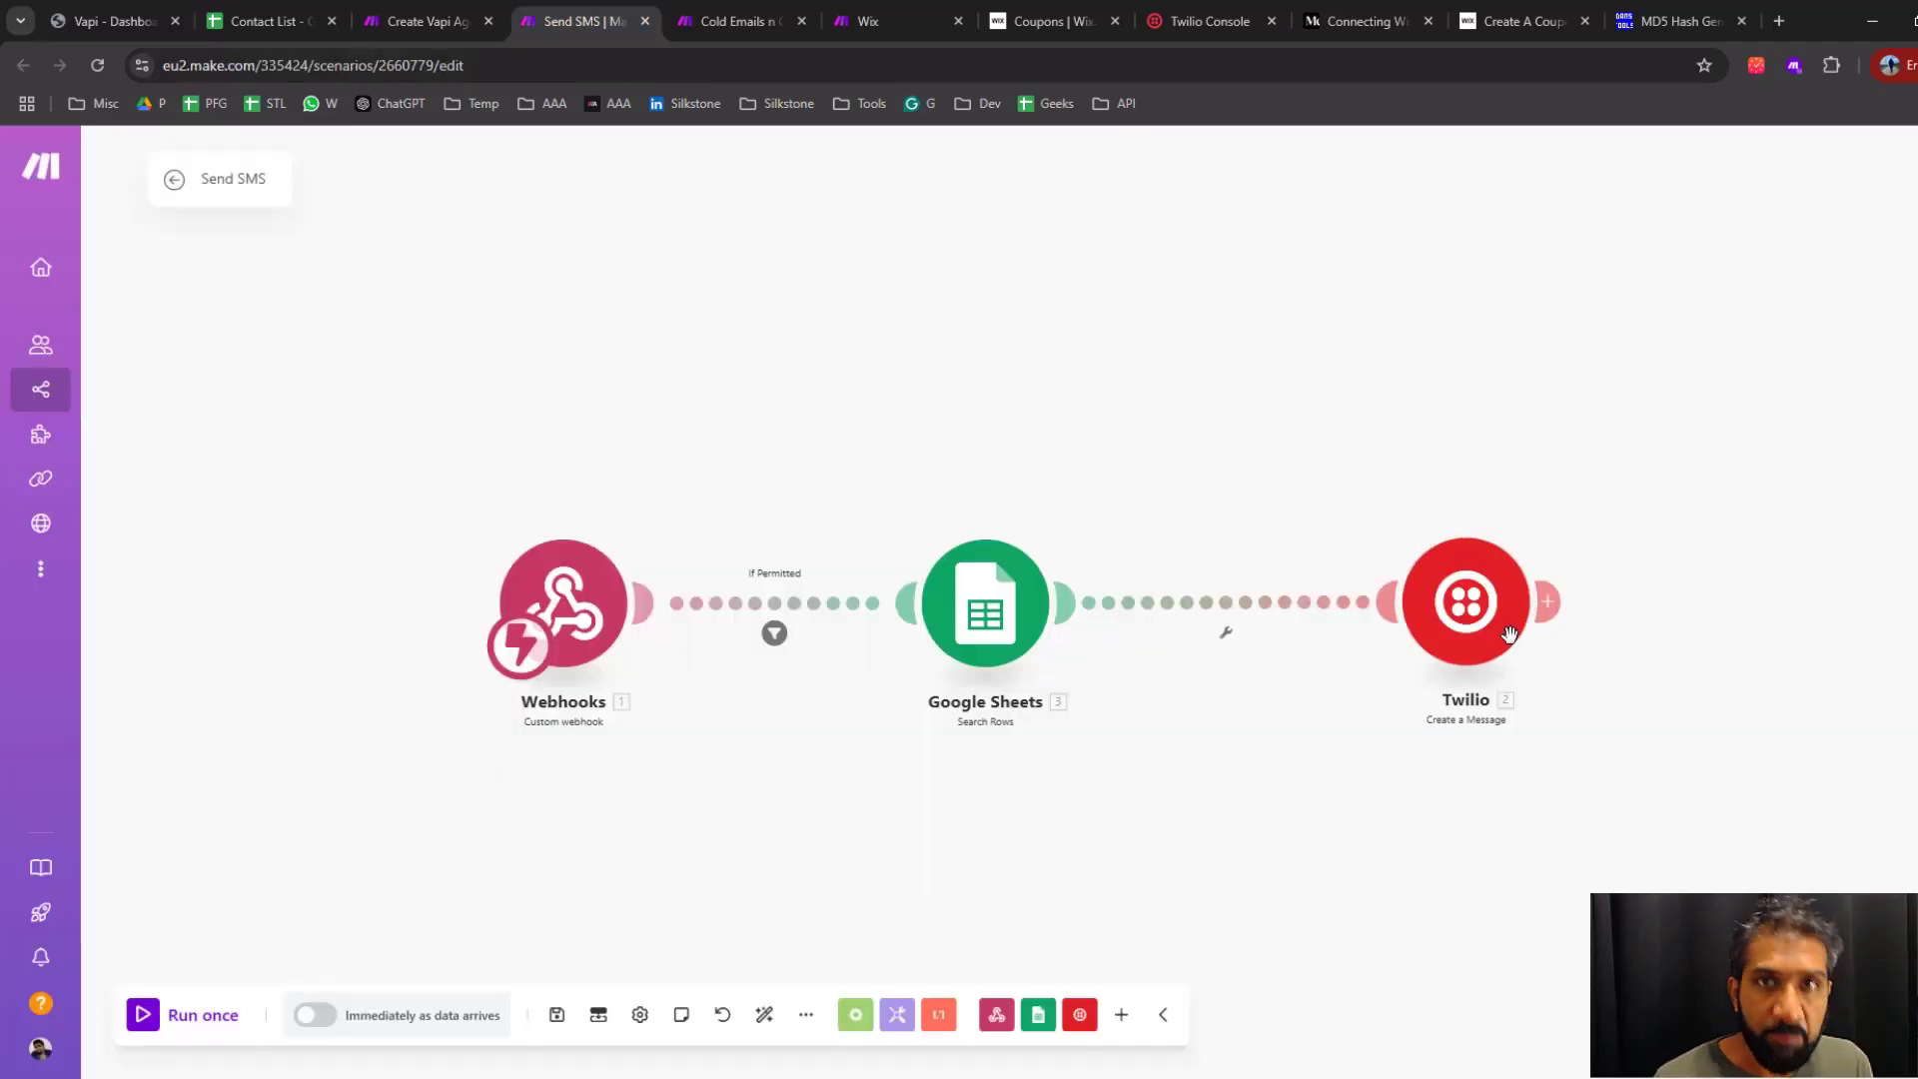
pyautogui.click(728, 24)
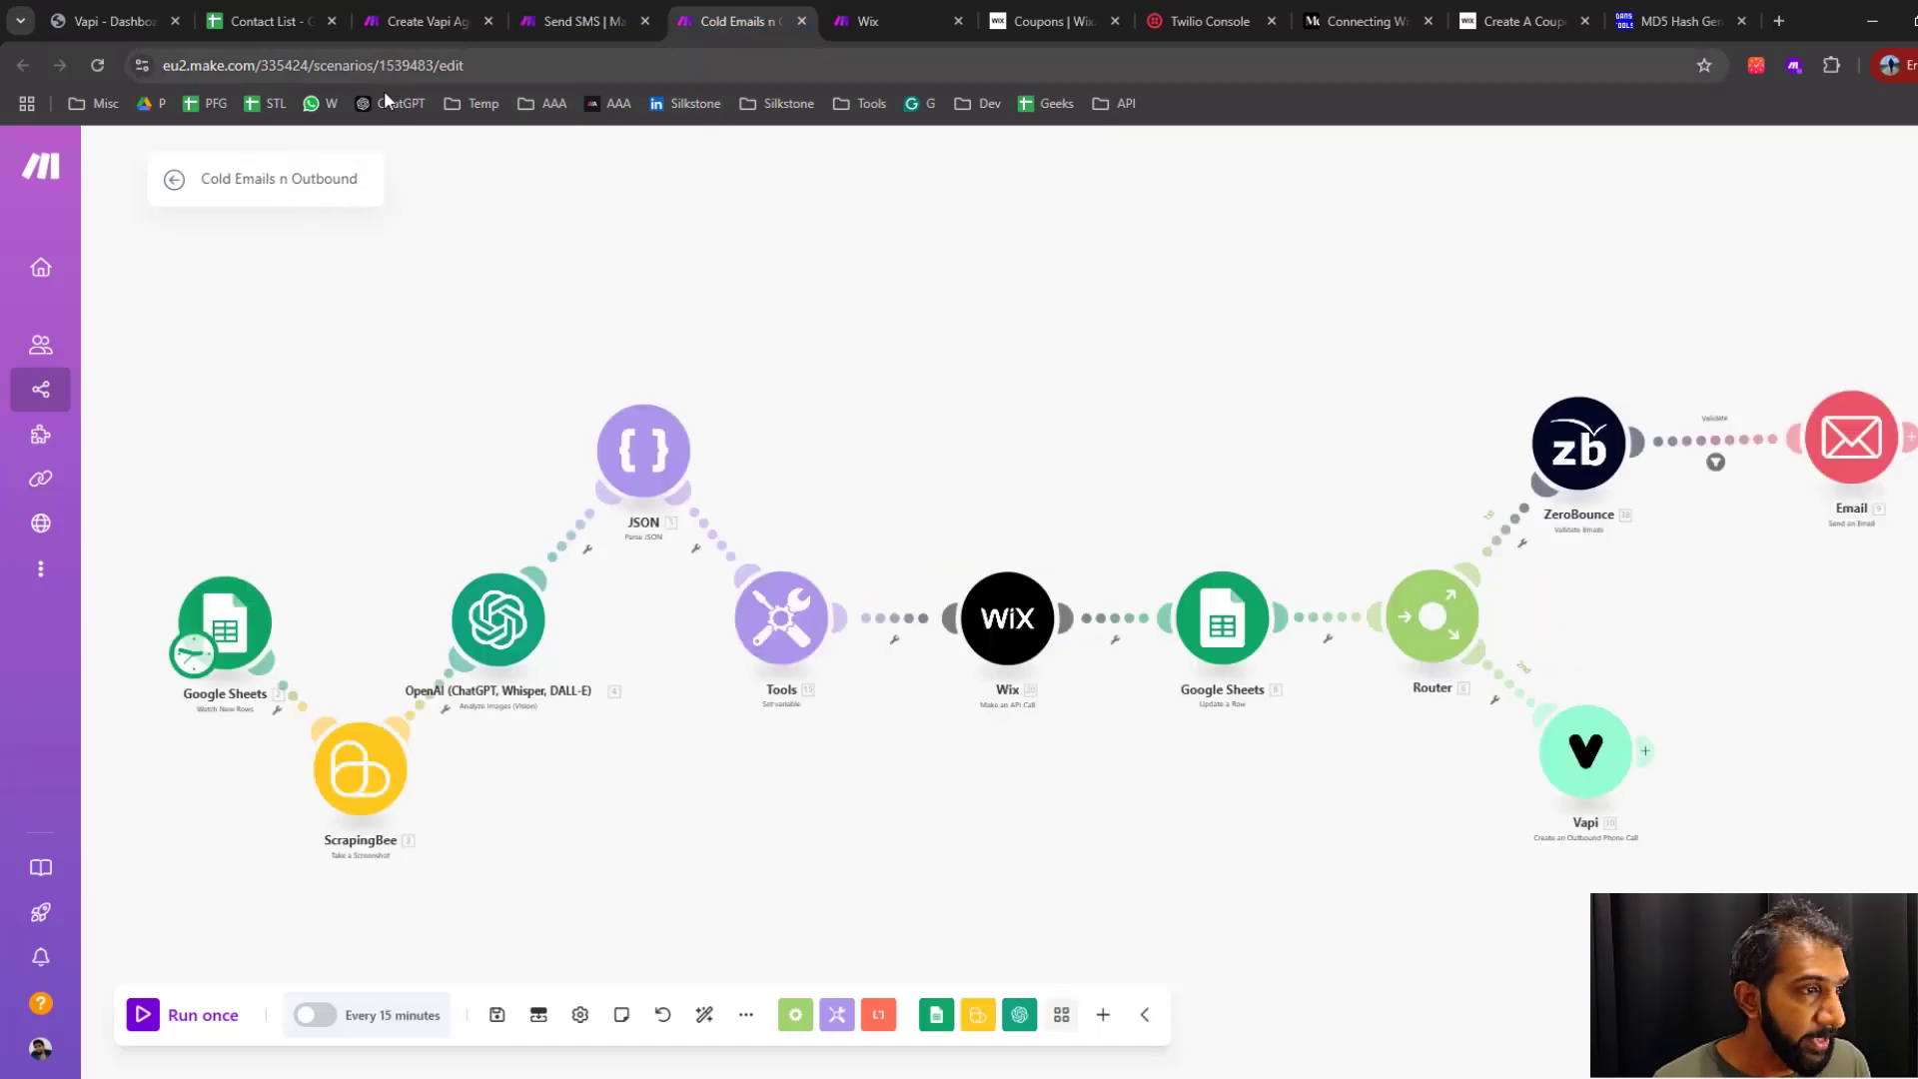
pyautogui.hotkey('alt', 'Tab')
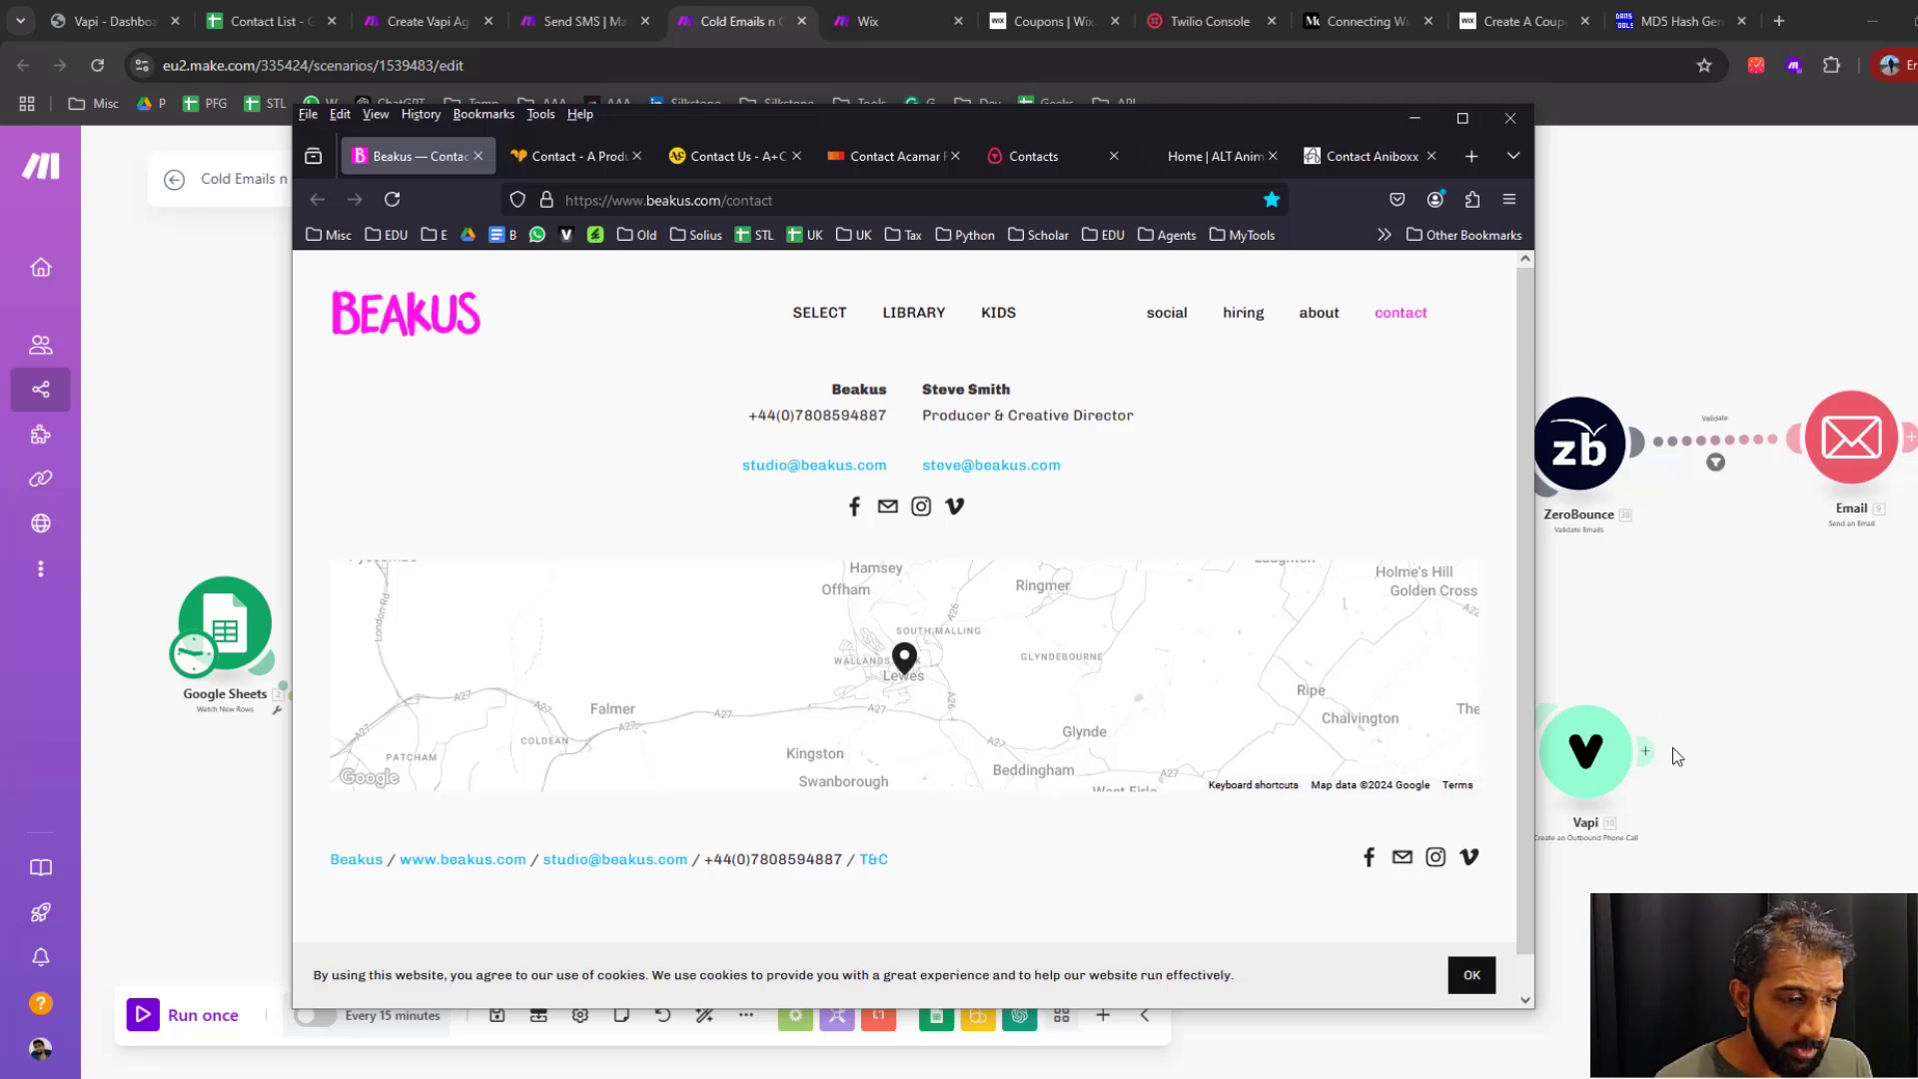
pyautogui.click(1415, 118)
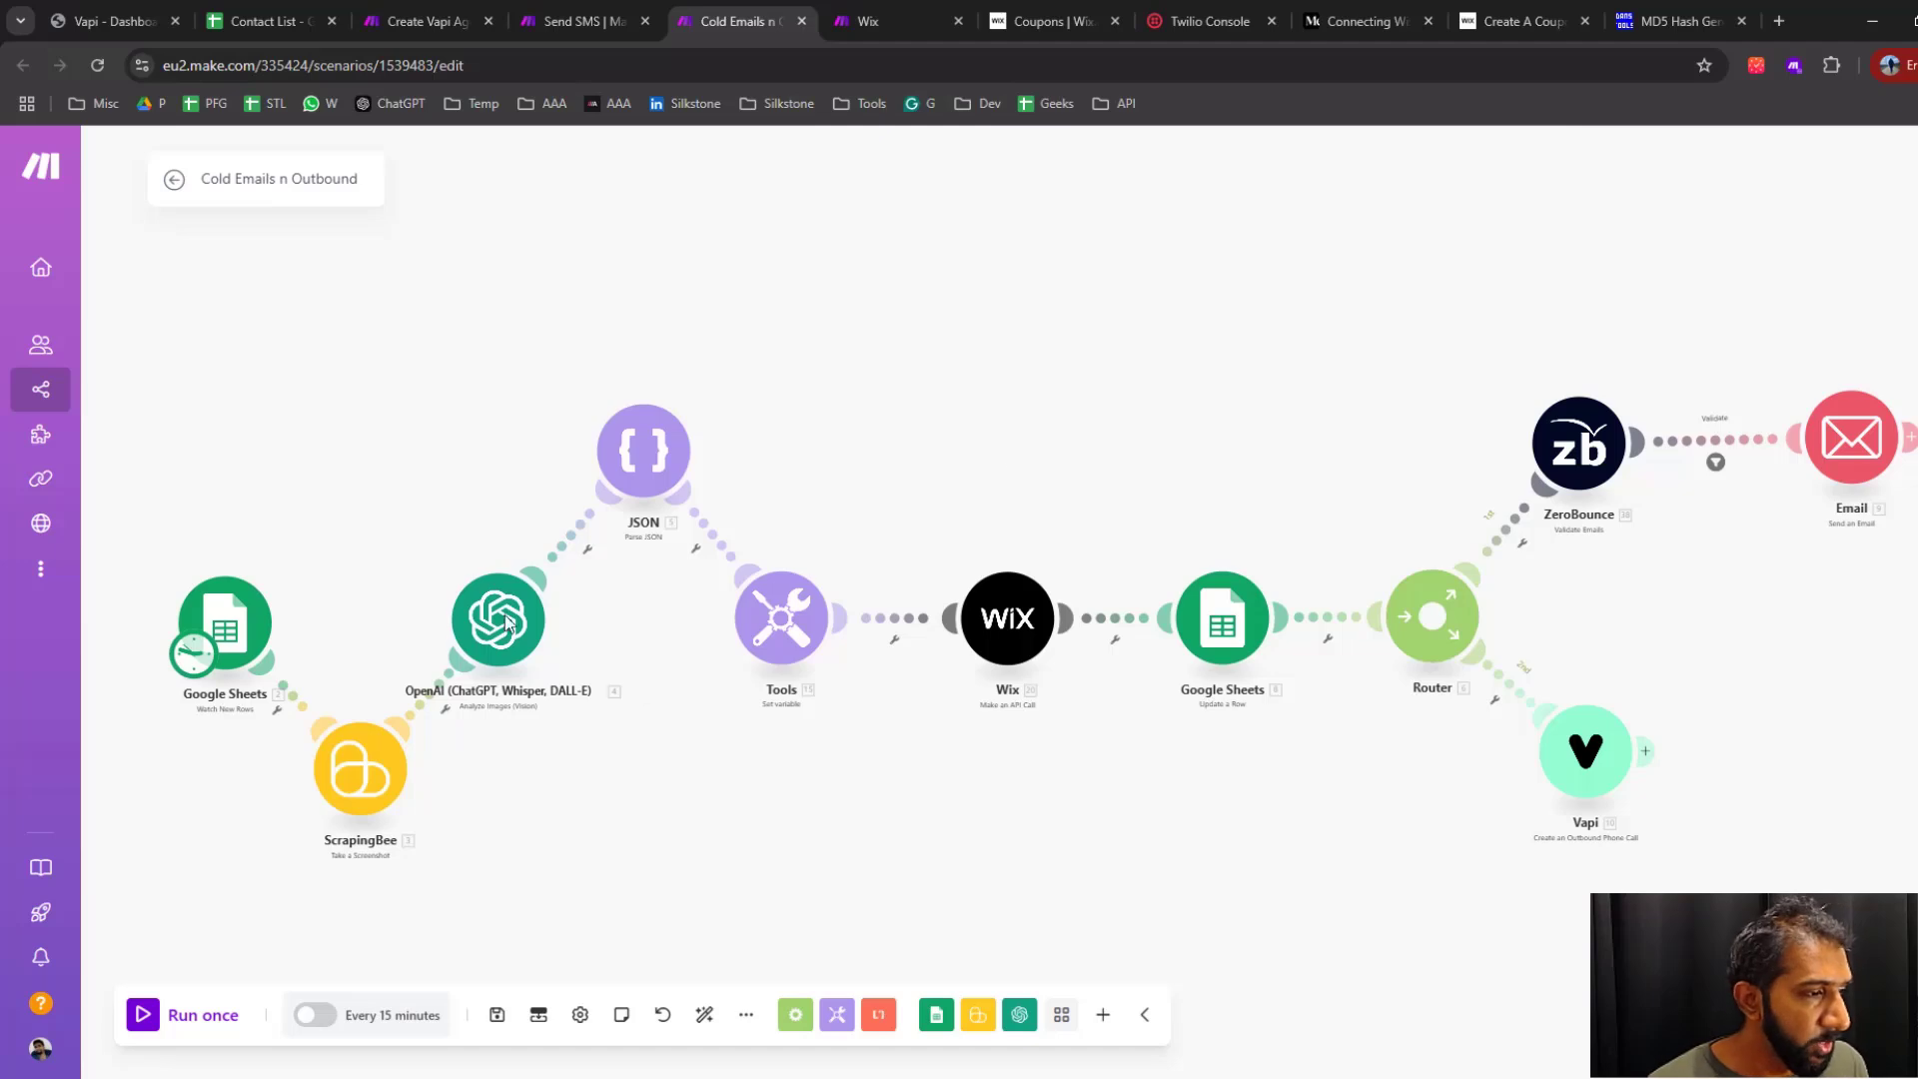
# Duplicate the connected Google Sheets, ScrapingBee, OpenAI and JSON modules and place the copied chain in the empty space above the original flow
pyautogui.moveTo(625, 803); pyautogui.dragTo(685, 801)
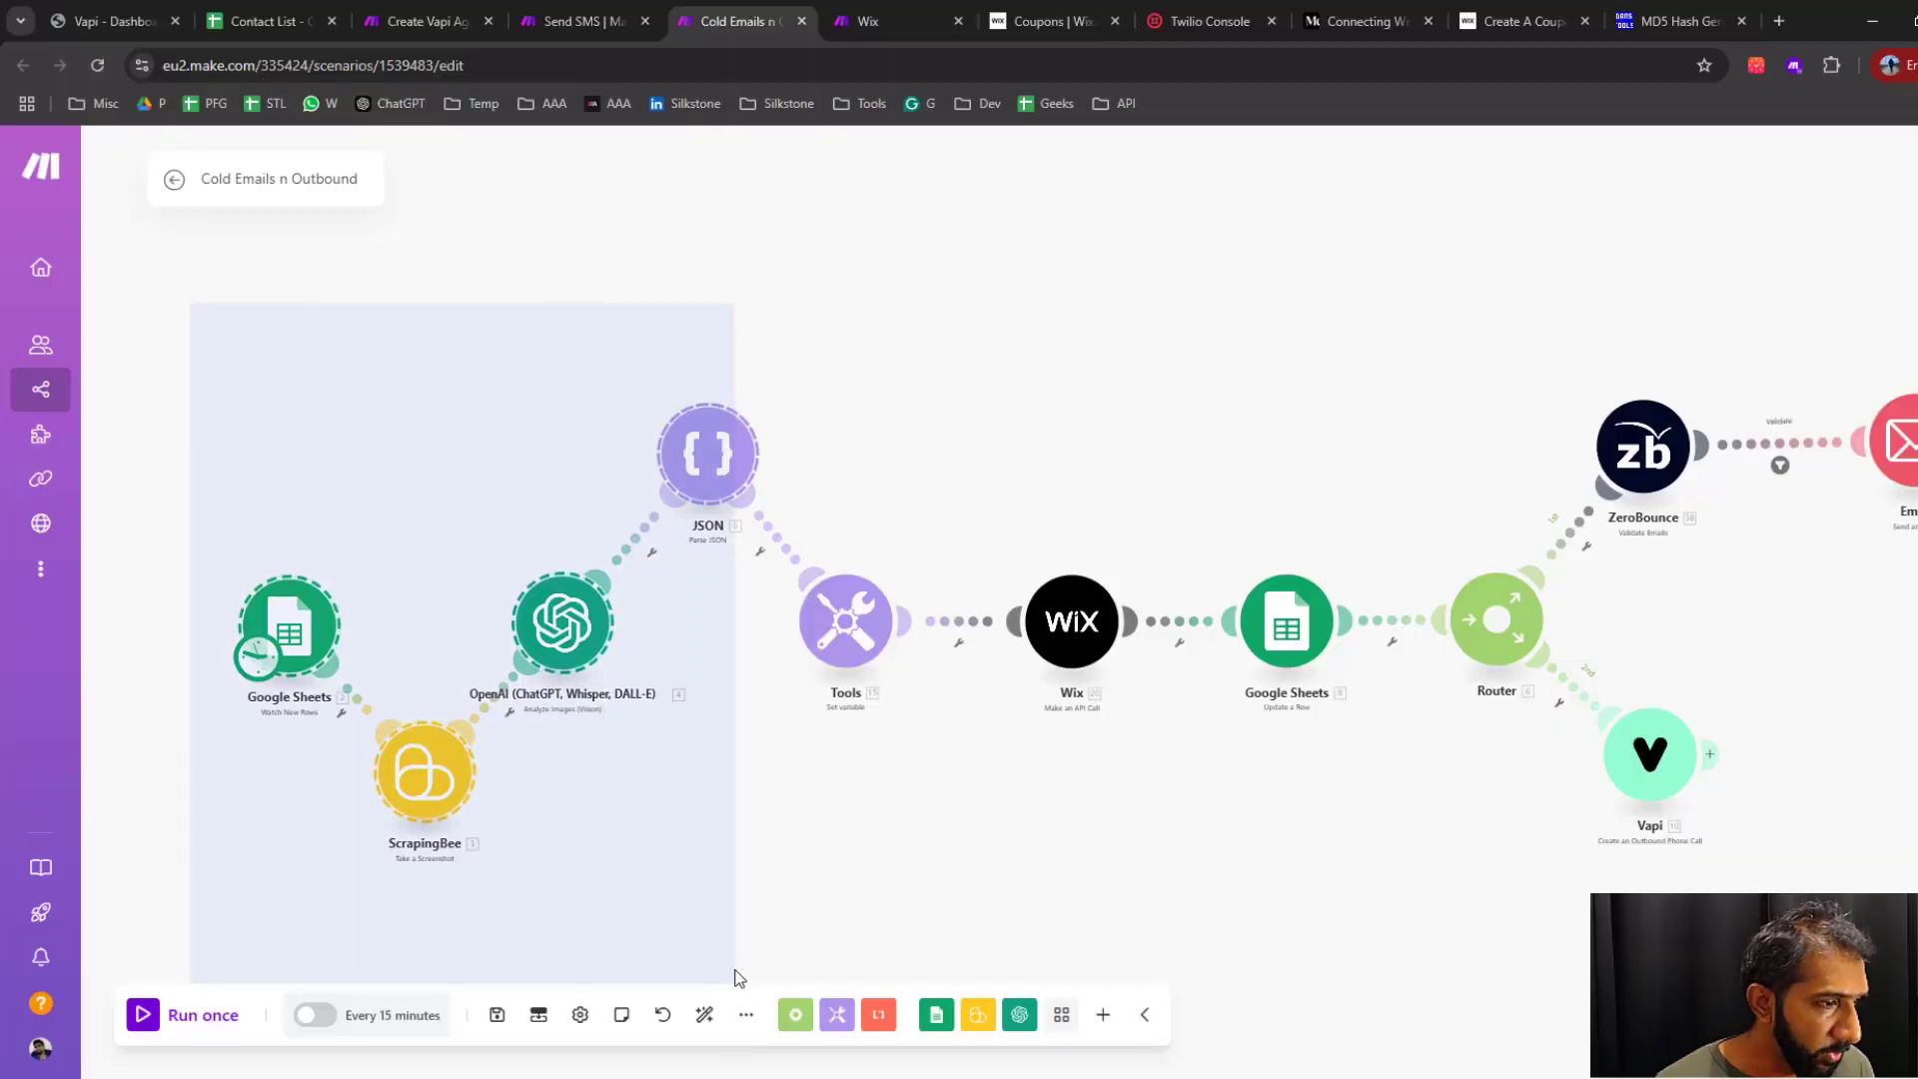
pyautogui.moveTo(740, 978); pyautogui.dragTo(739, 978)
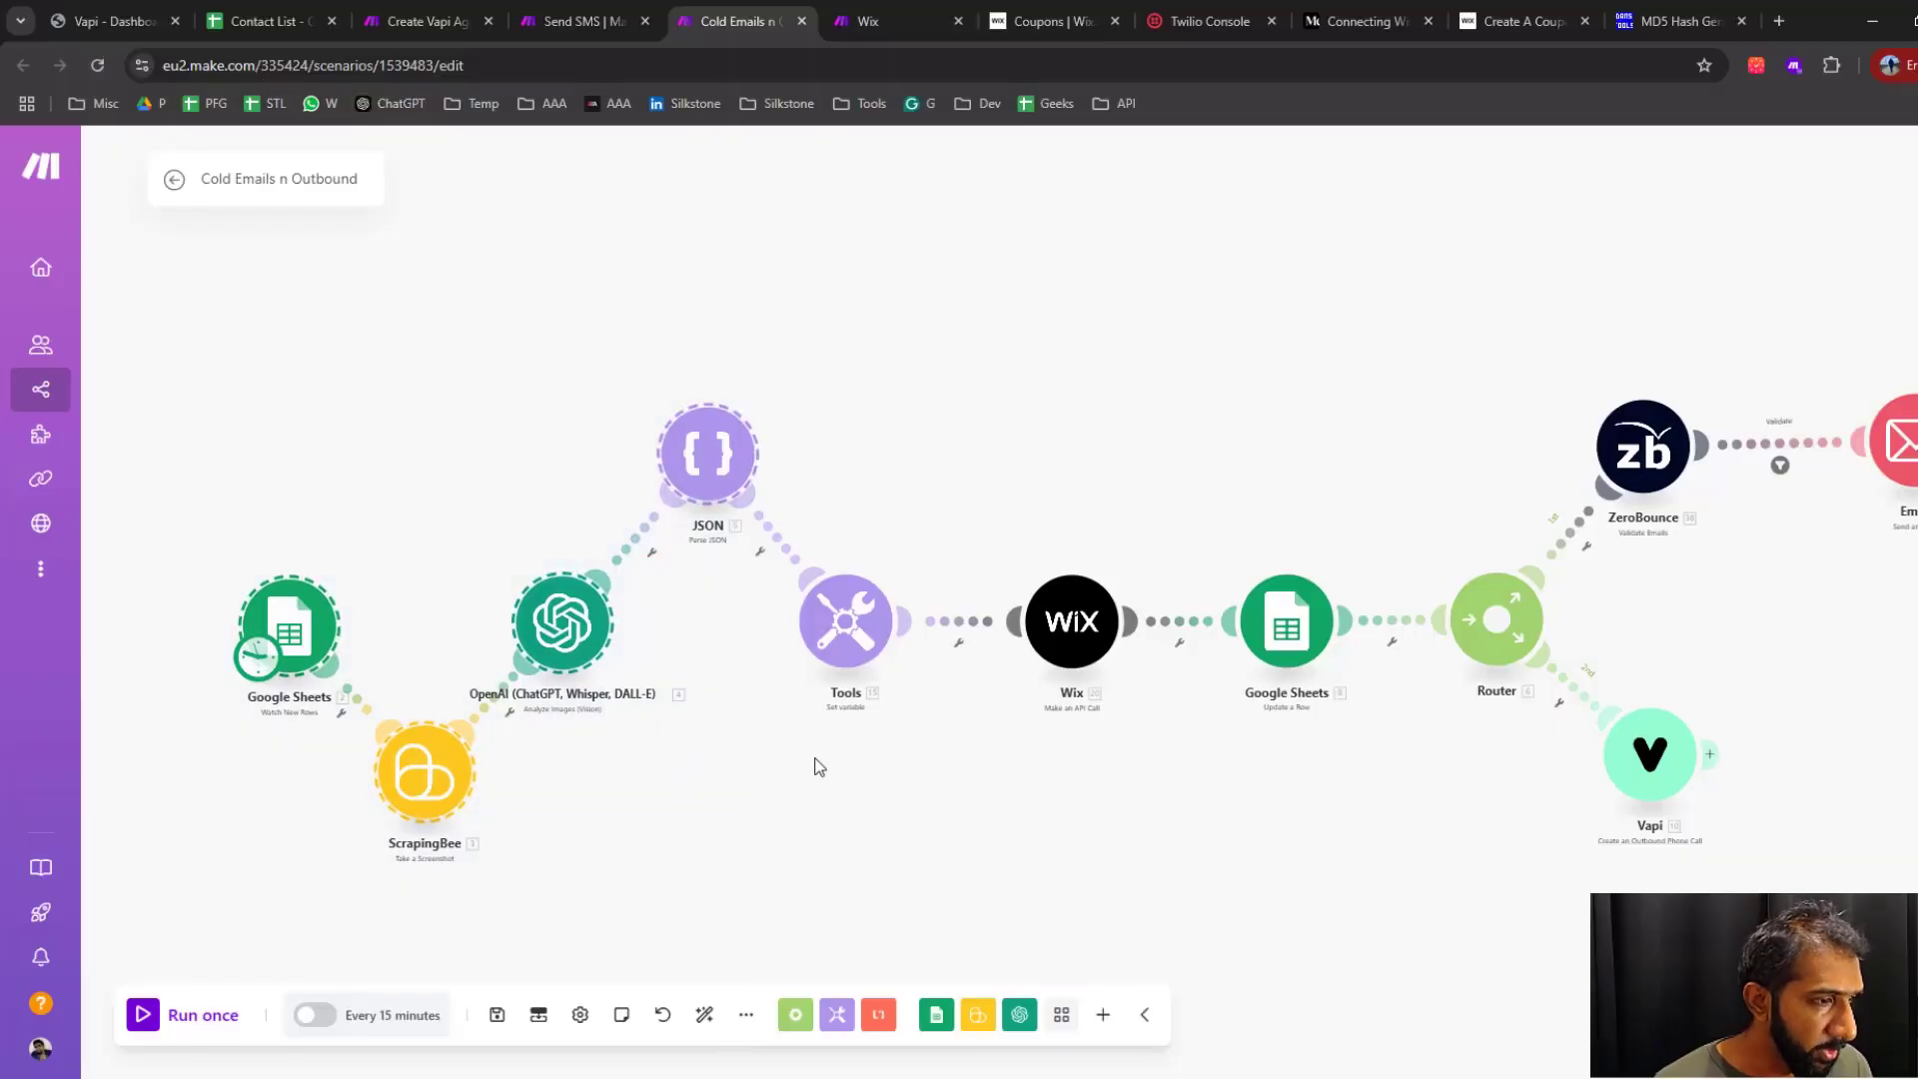
pyautogui.hotkey('ctrl', 'c')
pyautogui.hotkey('ctrl', 'v')
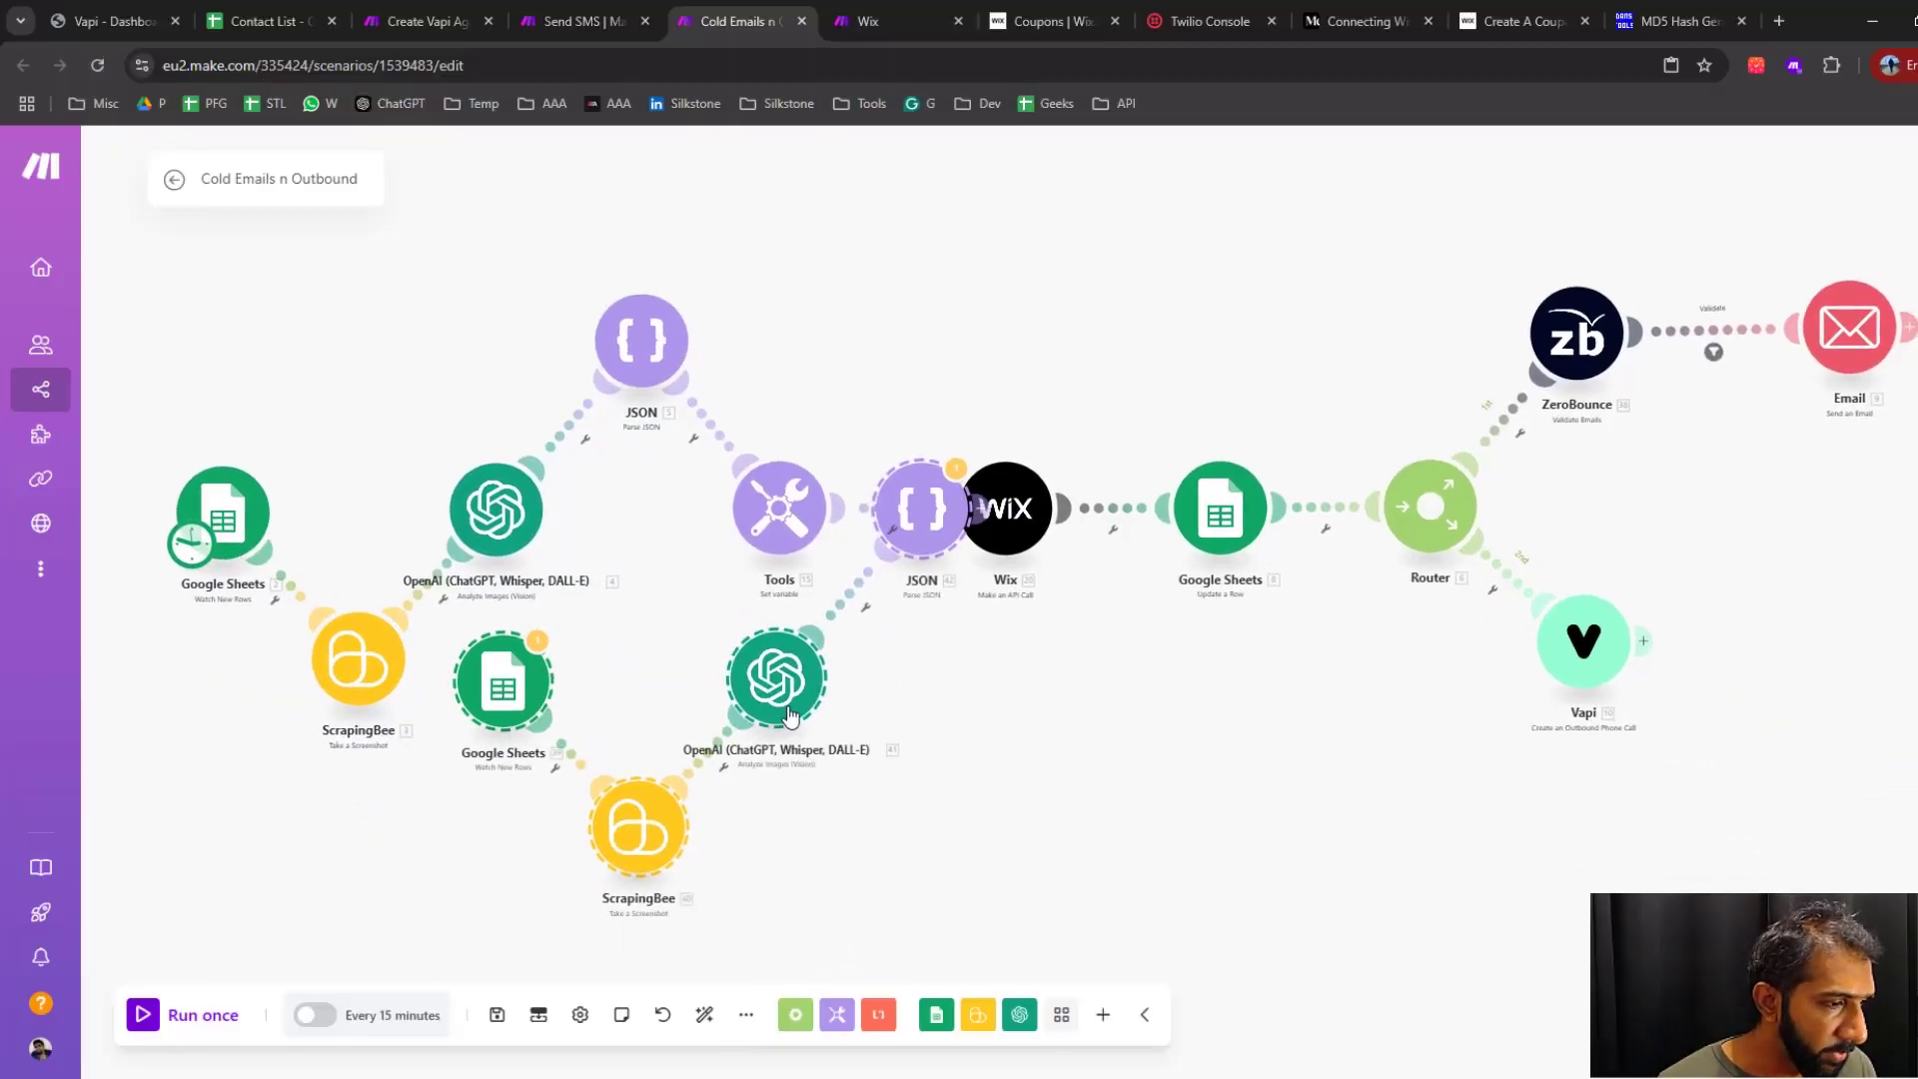
pyautogui.moveTo(783, 696); pyautogui.dragTo(481, 214)
pyautogui.moveTo(990, 267); pyautogui.dragTo(1149, 731)
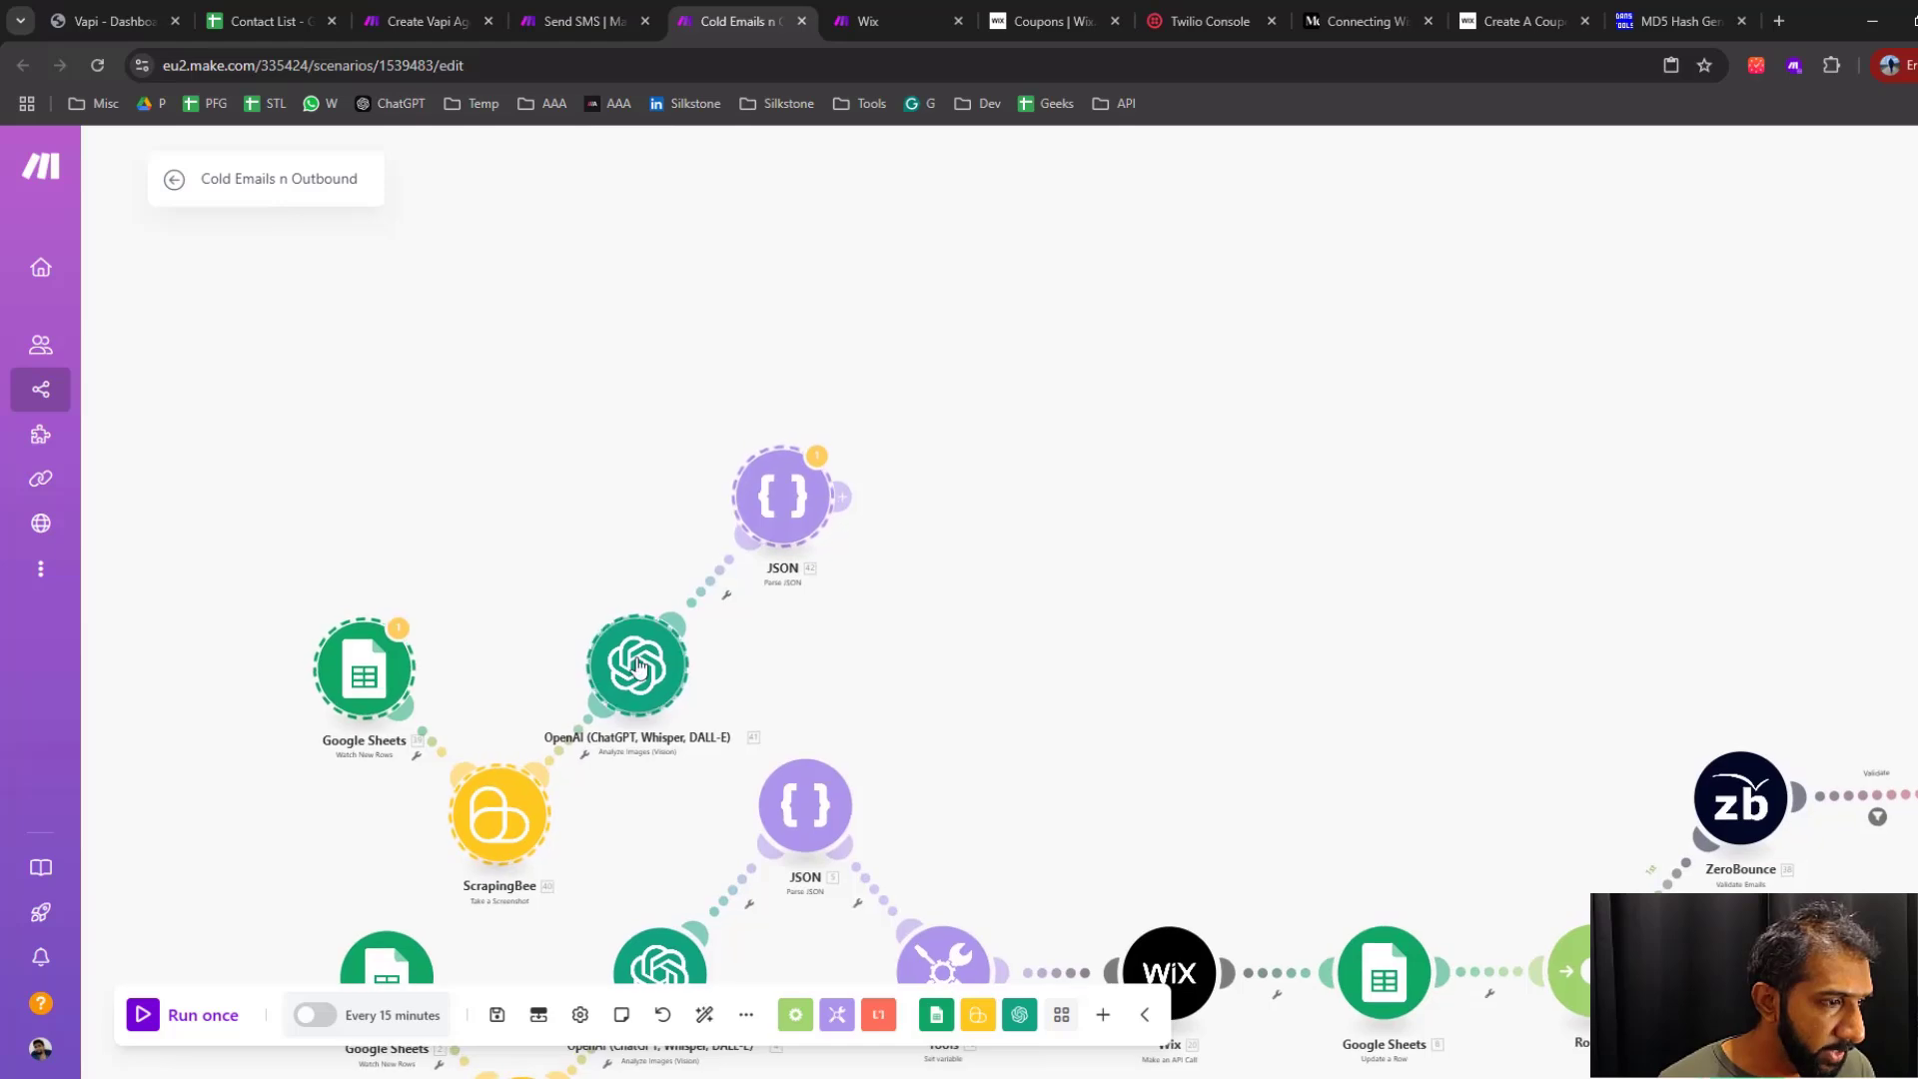
pyautogui.moveTo(635, 661); pyautogui.dragTo(631, 344)
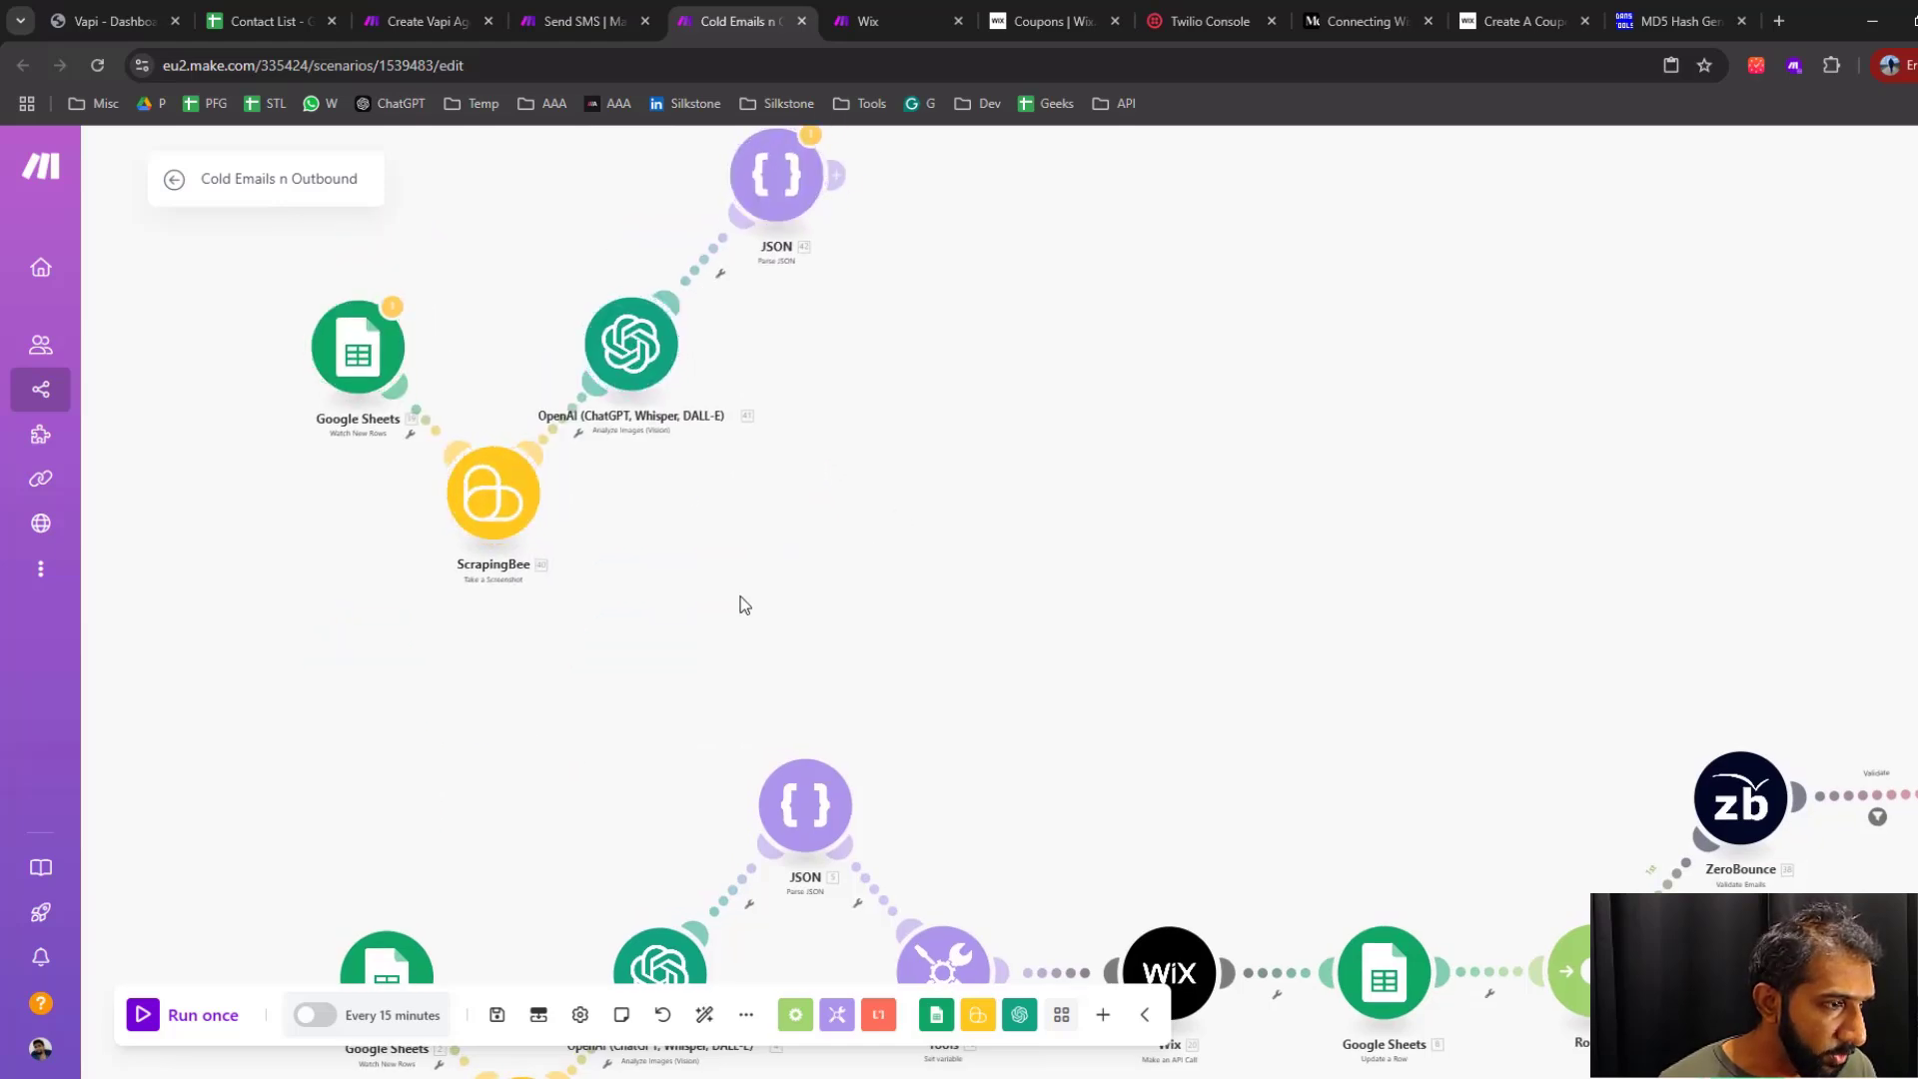
# Move the schedule trigger from the original Google Sheets module to the copied one
pyautogui.moveTo(738, 605); pyautogui.dragTo(844, 487)
pyautogui.moveTo(460, 889); pyautogui.dragTo(439, 250)
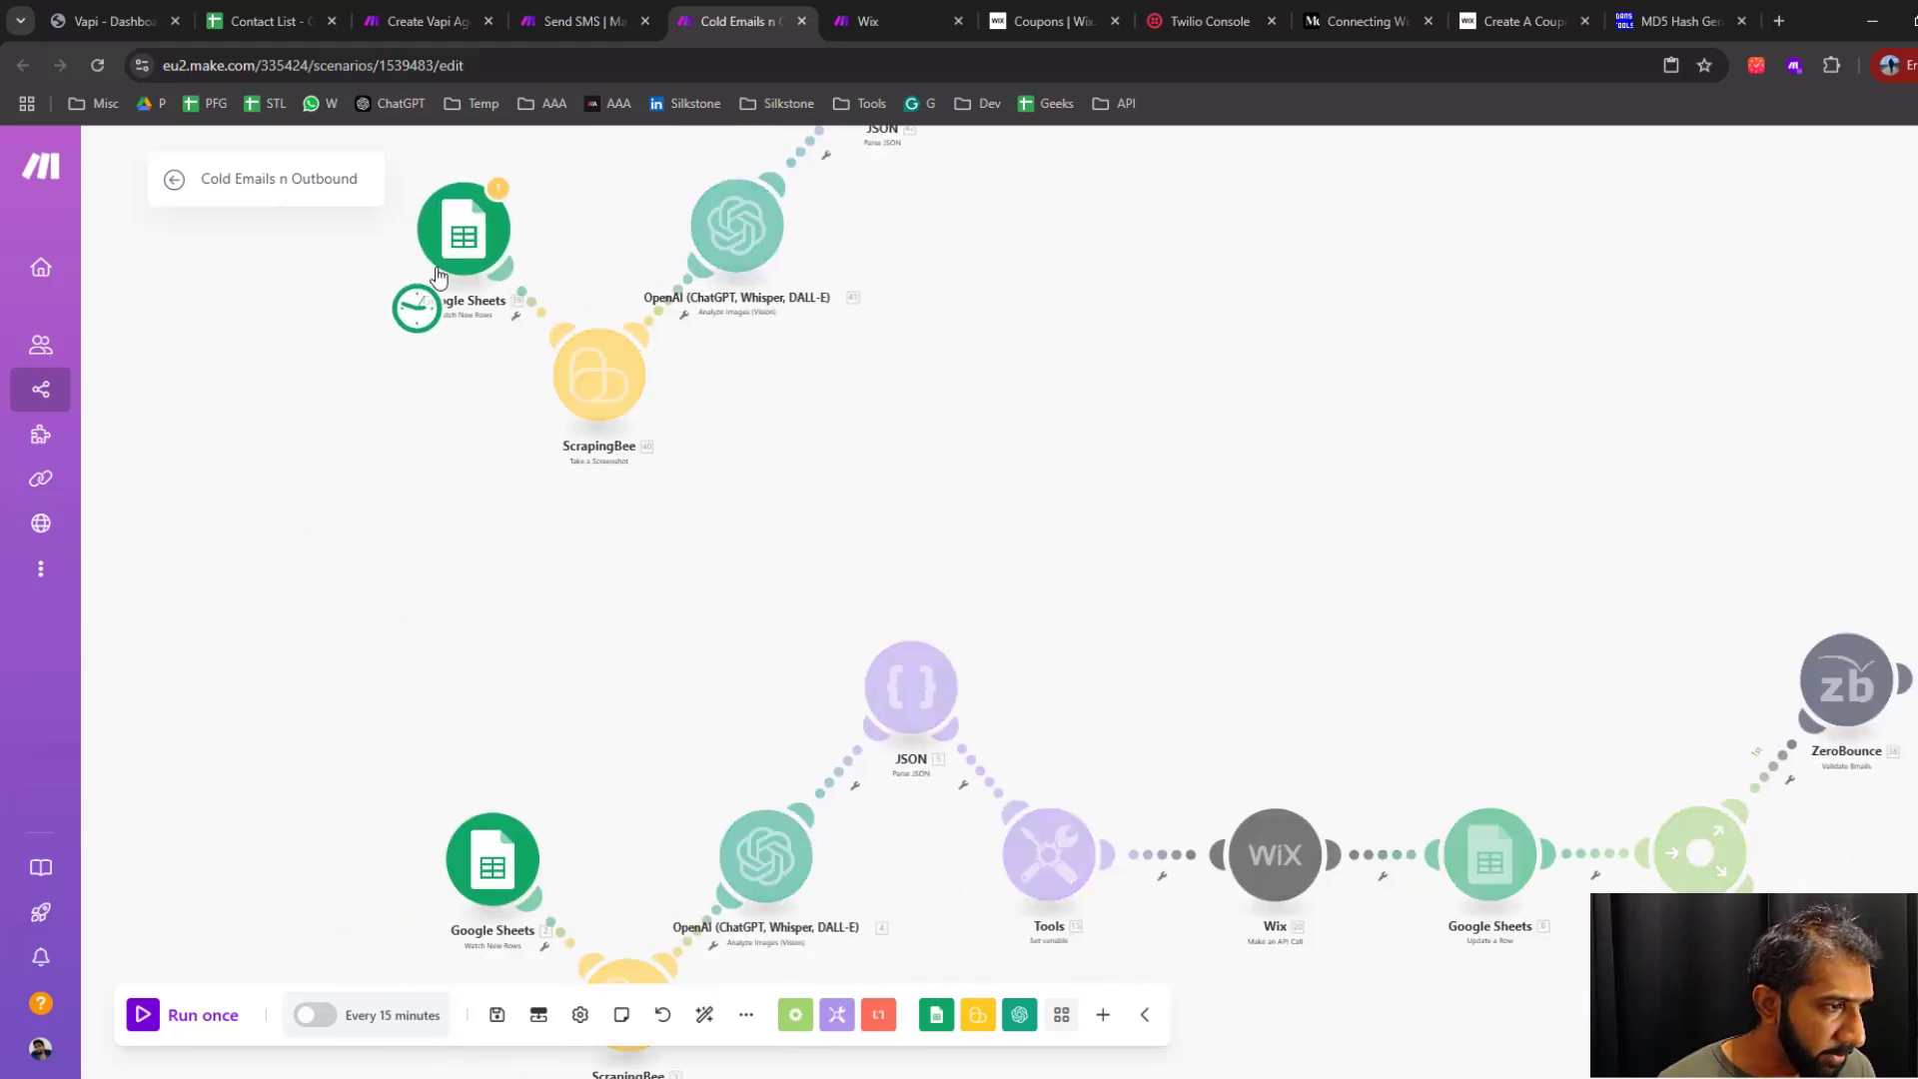
pyautogui.moveTo(1035, 380); pyautogui.dragTo(951, 704)
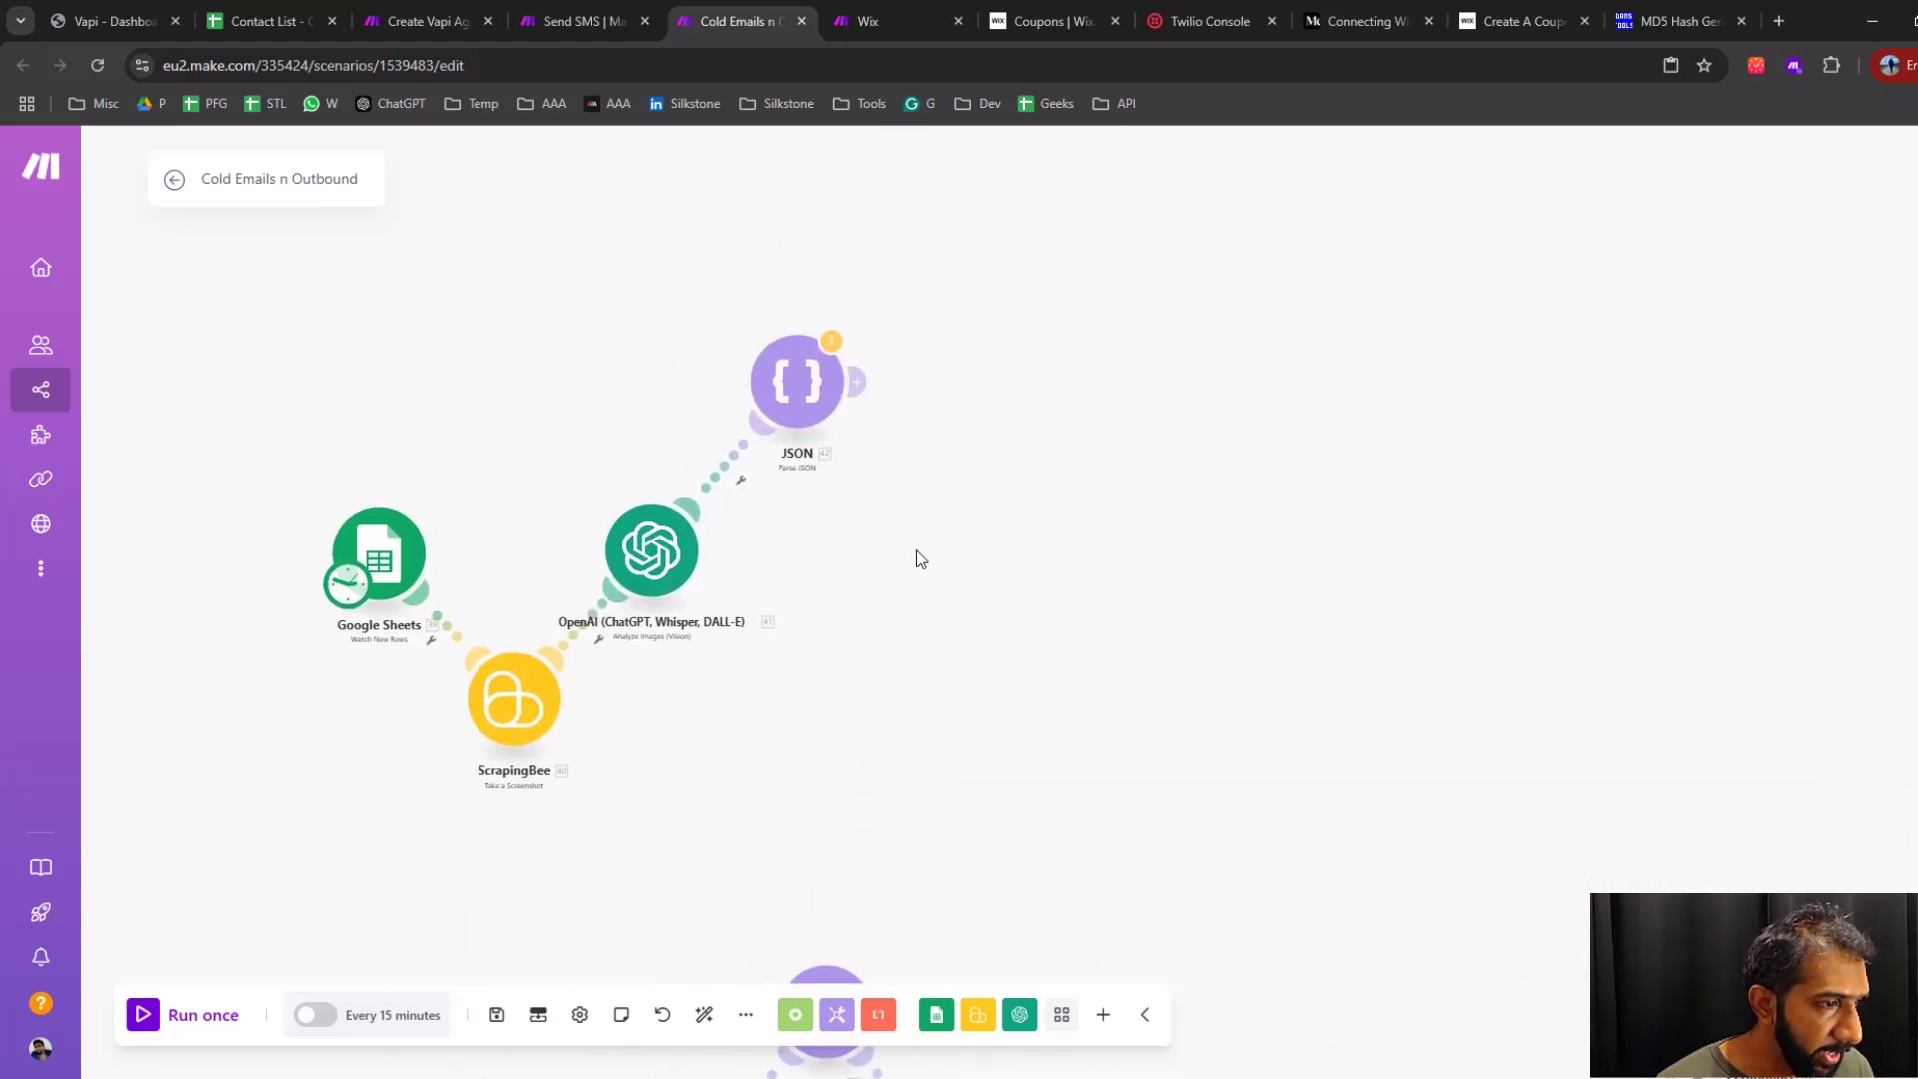
pyautogui.scroll(1, 915, 551)
pyautogui.moveTo(899, 597); pyautogui.dragTo(923, 685)
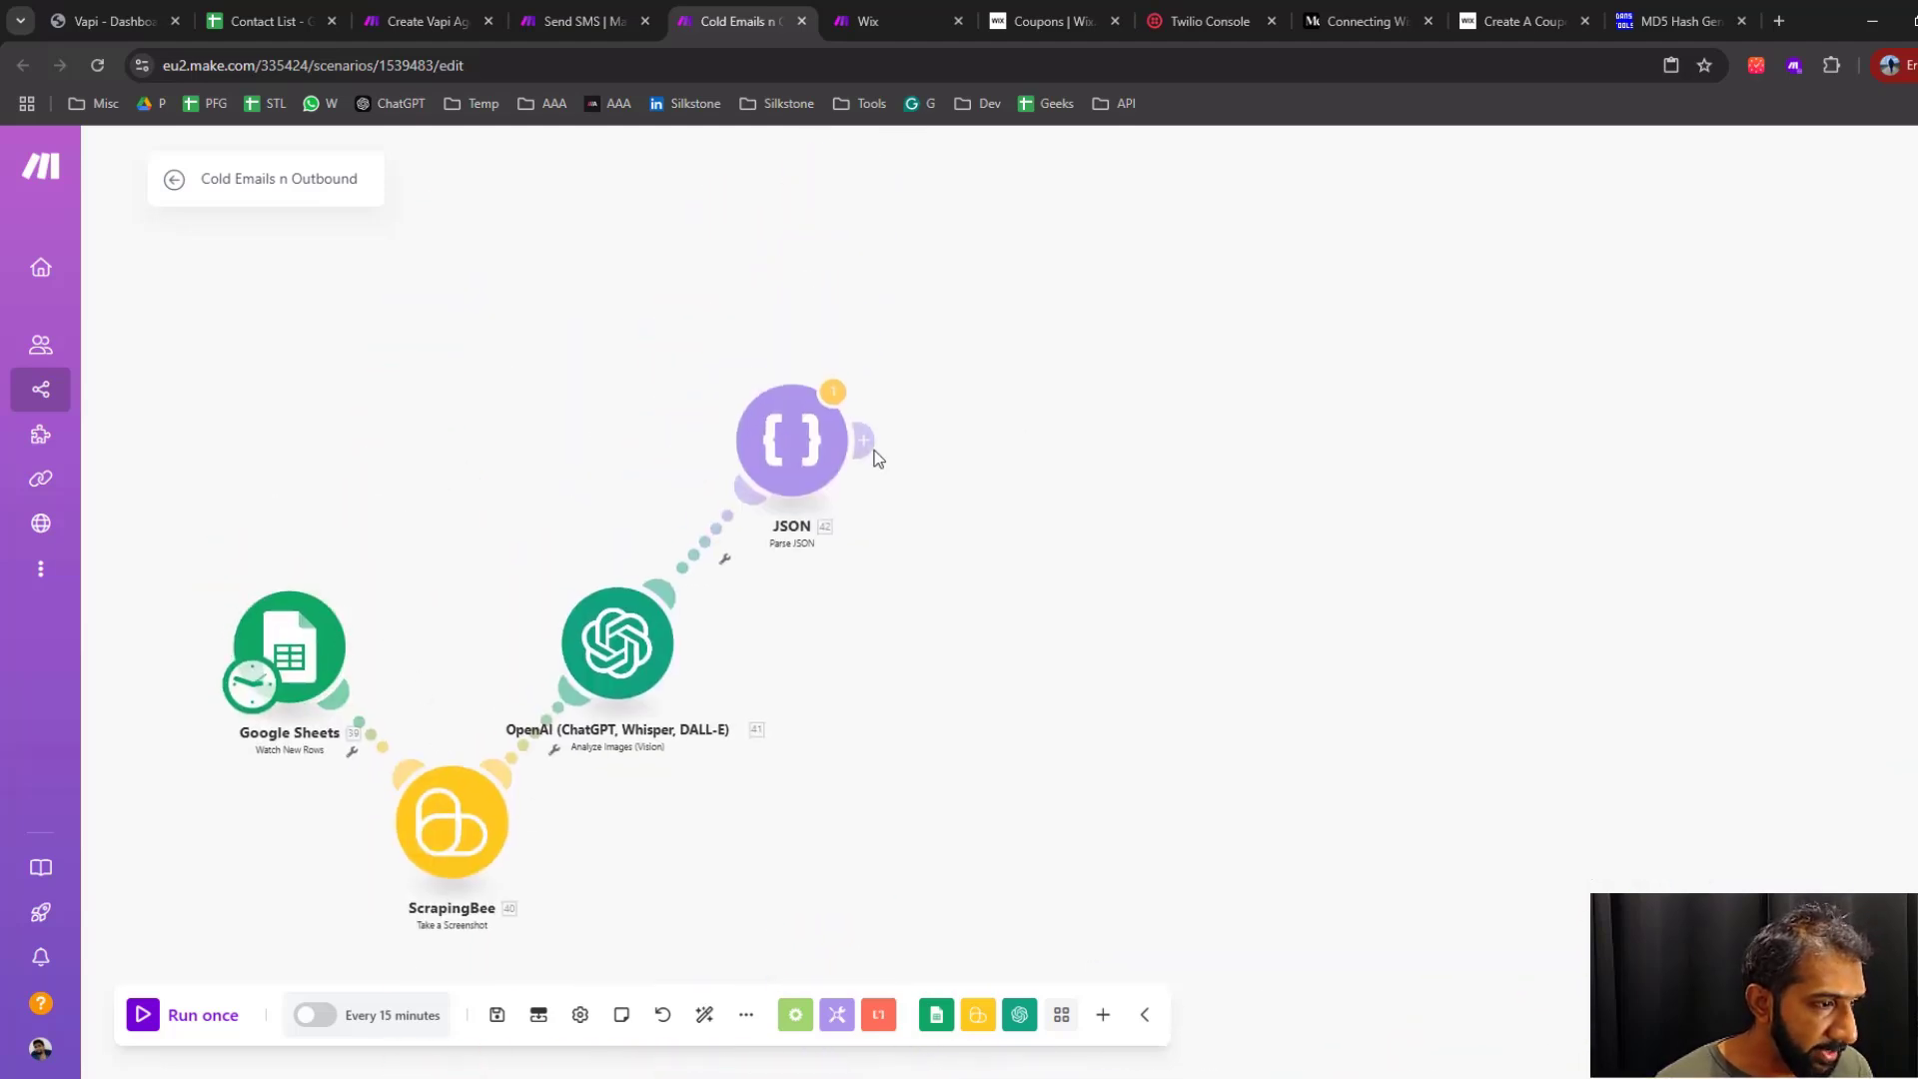
pyautogui.moveTo(1073, 745); pyautogui.dragTo(1051, 695)
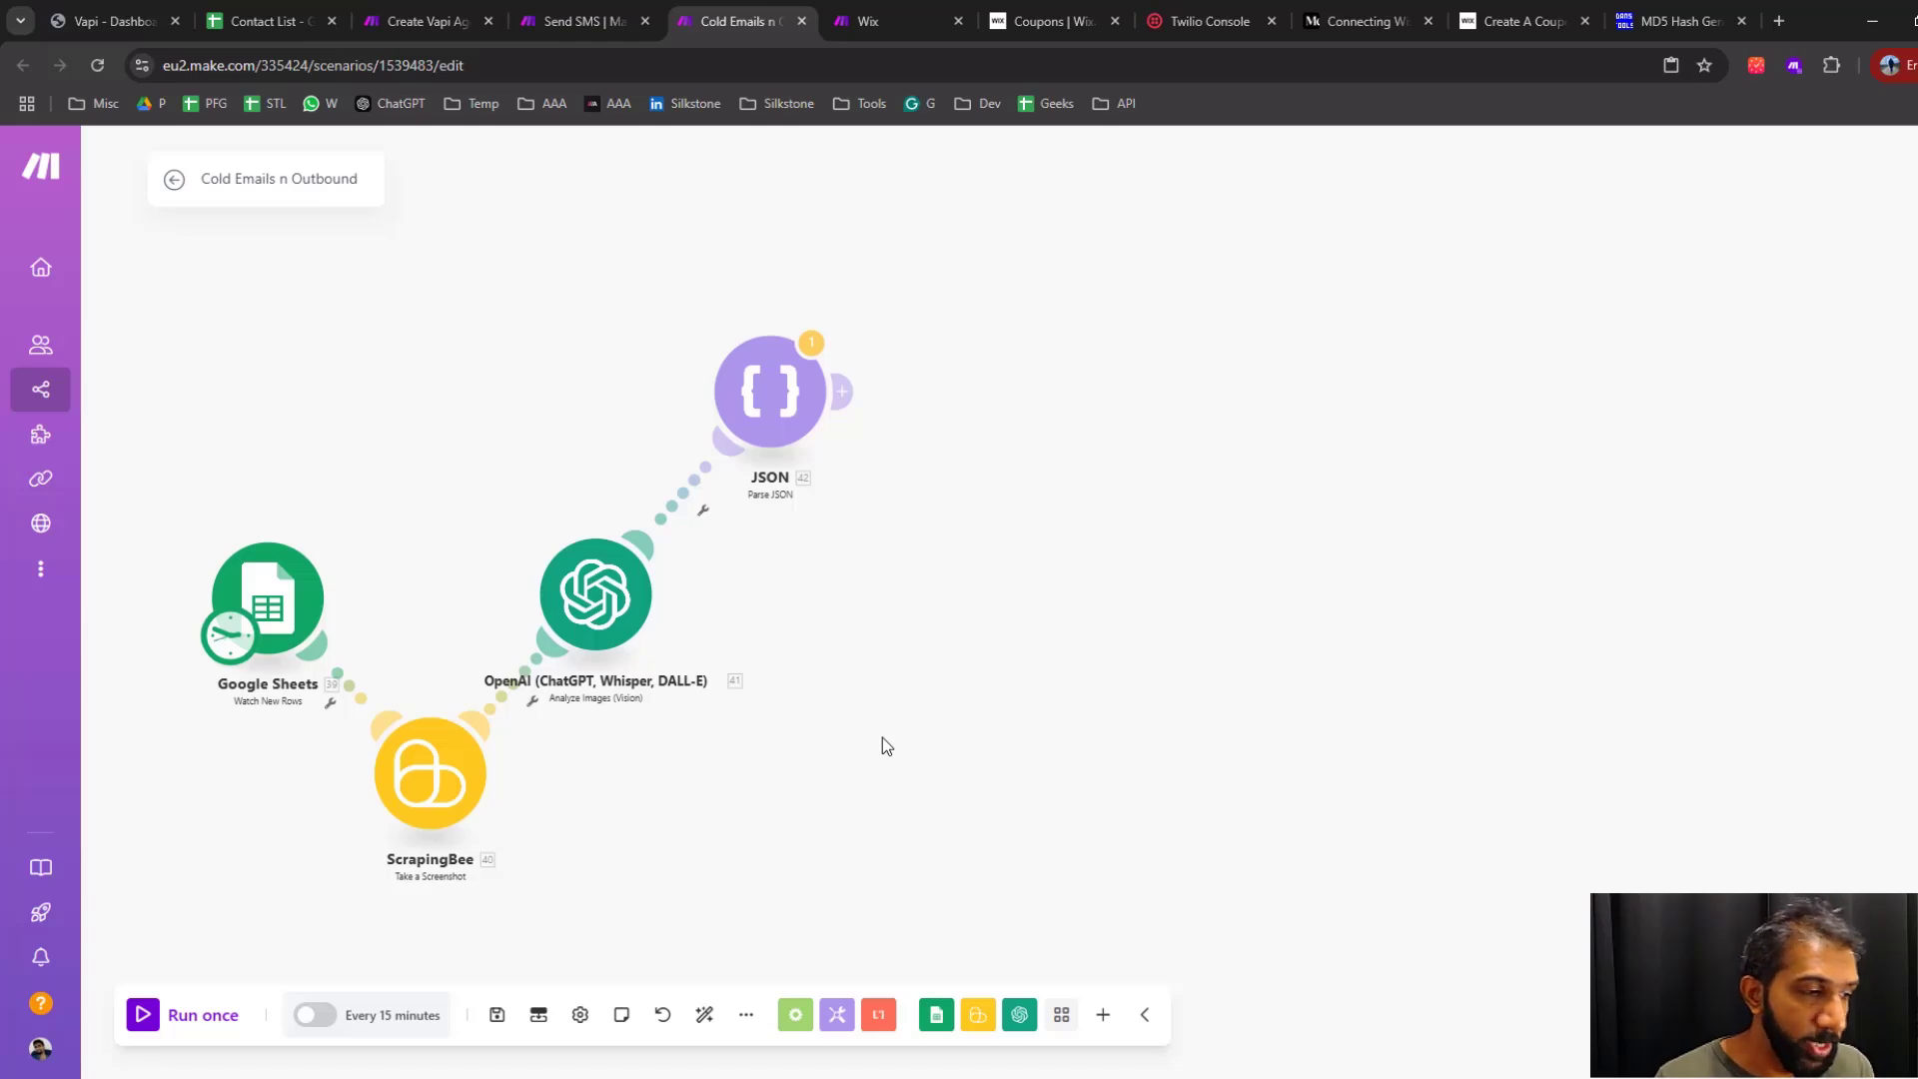
# Inspect the copied ScrapingBee module's screenshot settings and close them without changes
pyautogui.scroll(-3, 1013, 656)
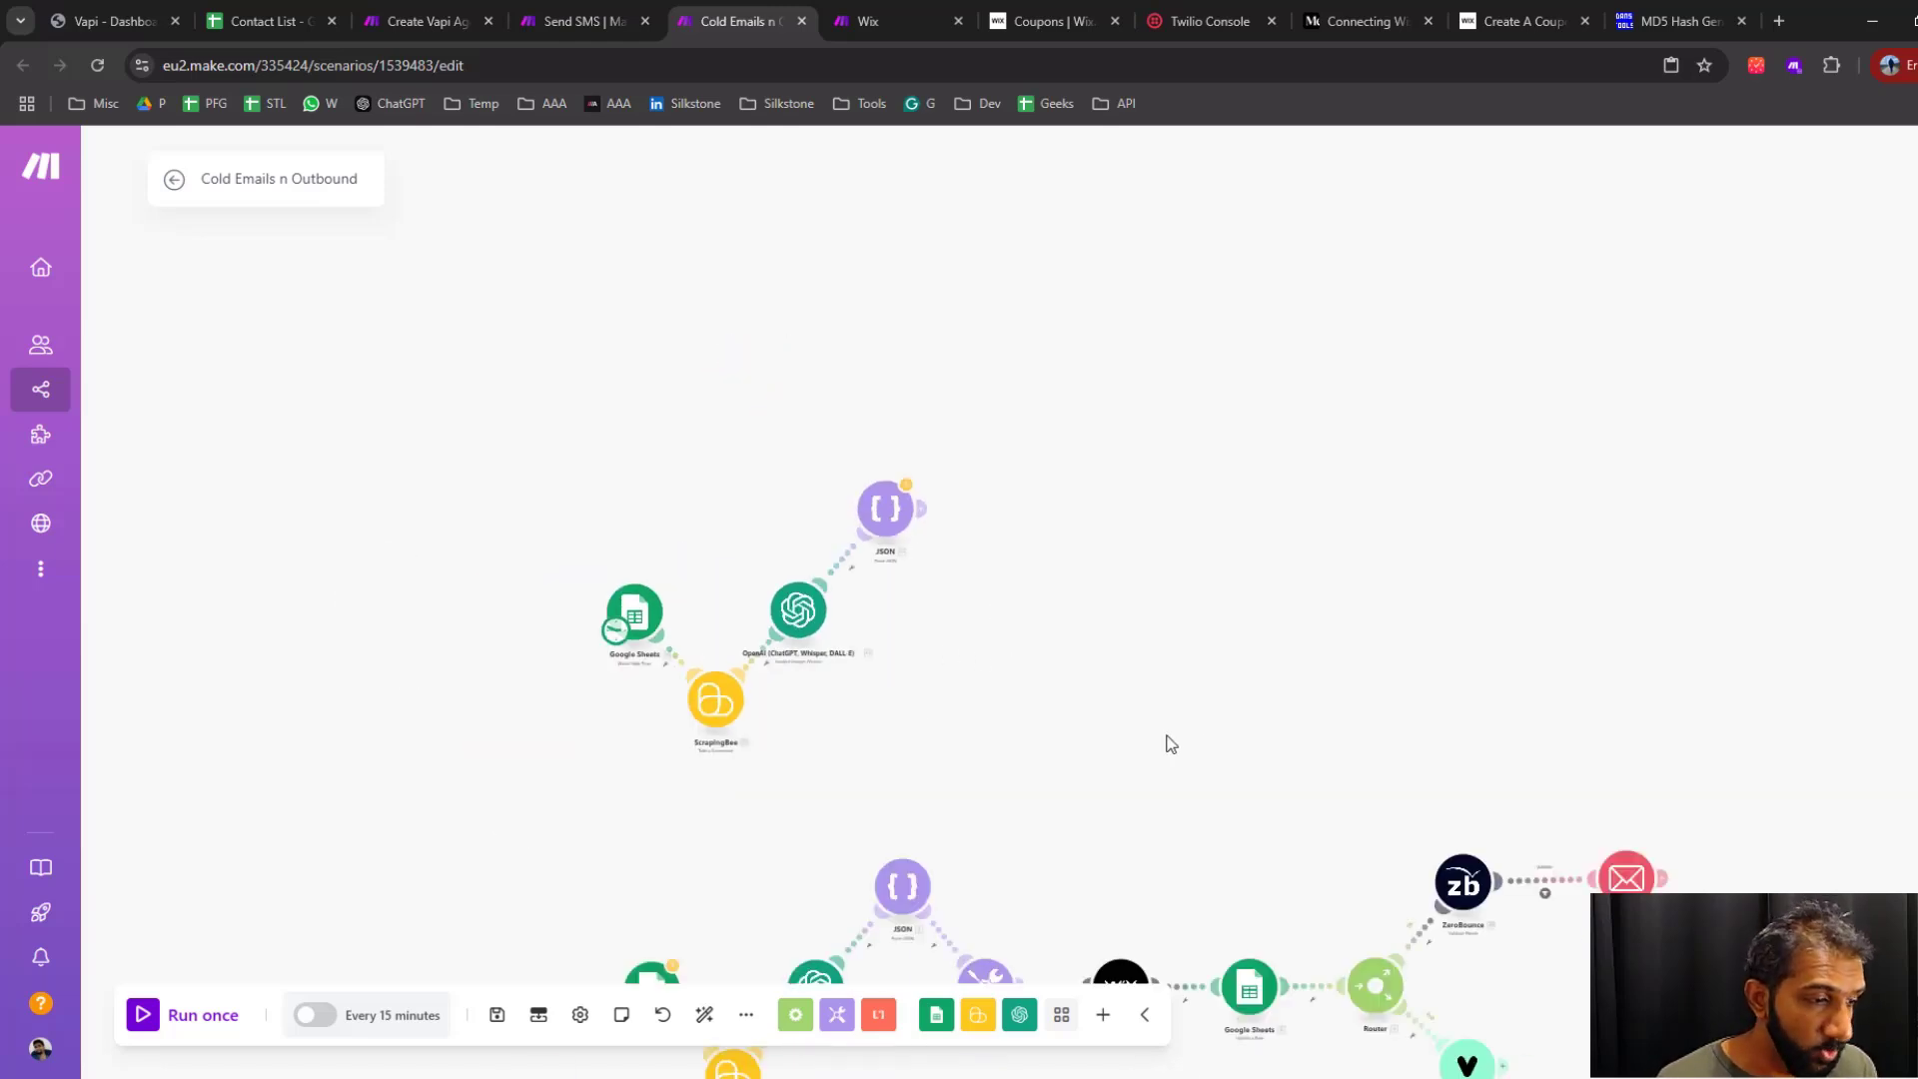
pyautogui.scroll(3, 905, 664)
pyautogui.moveTo(961, 565); pyautogui.dragTo(858, 606)
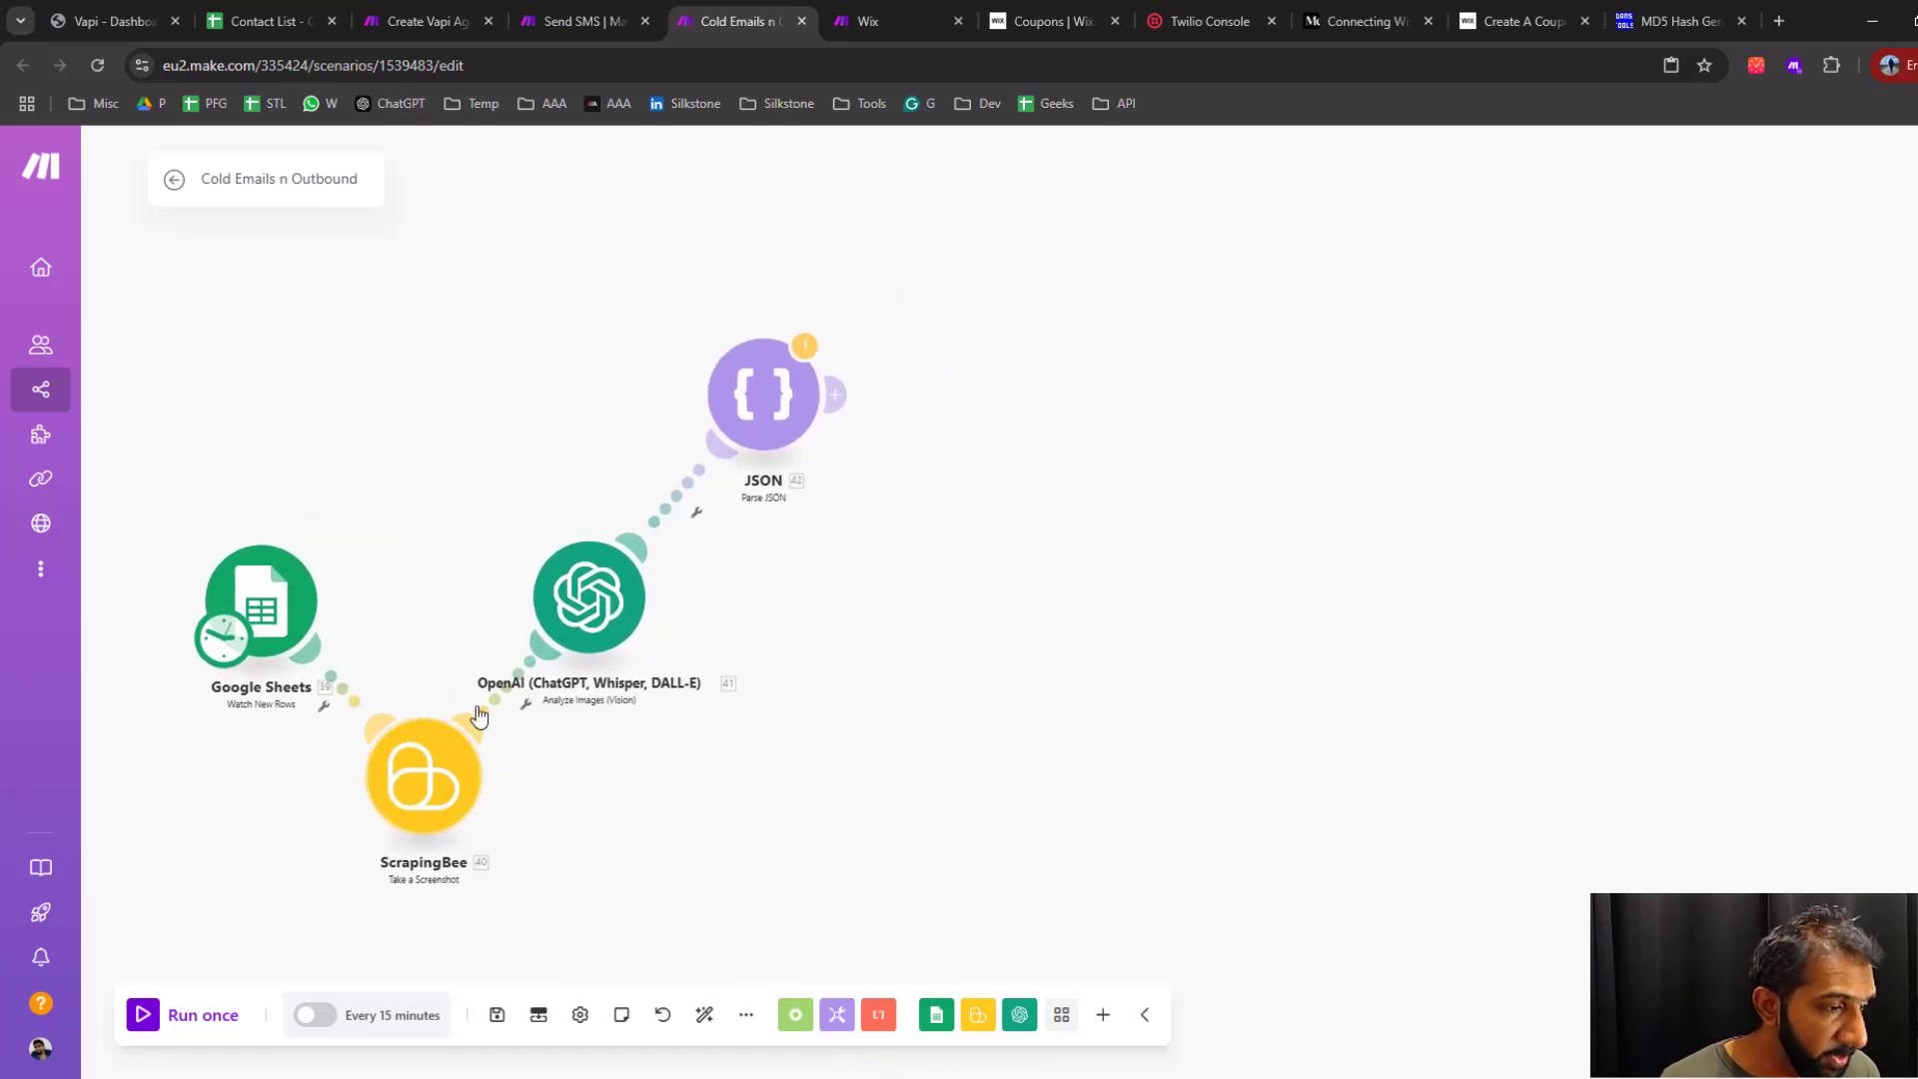
pyautogui.click(437, 786)
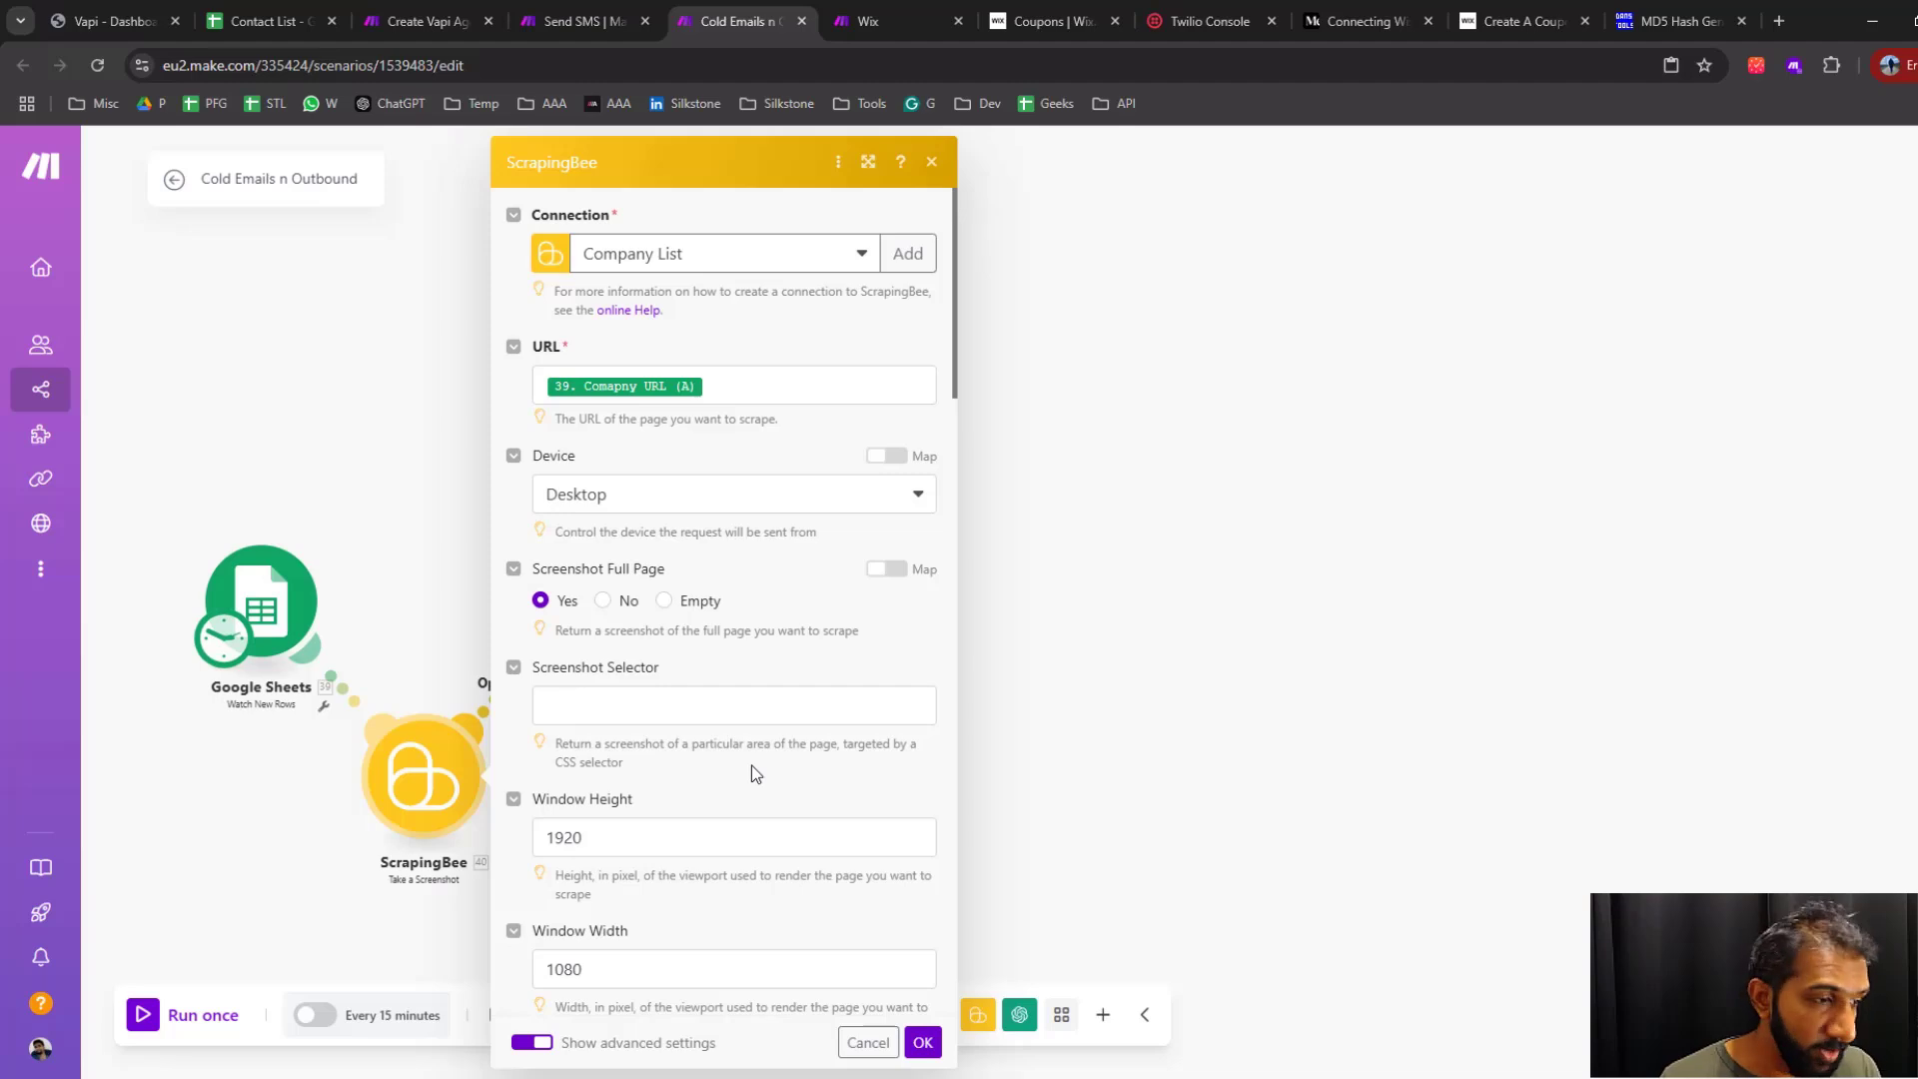
pyautogui.click(932, 162)
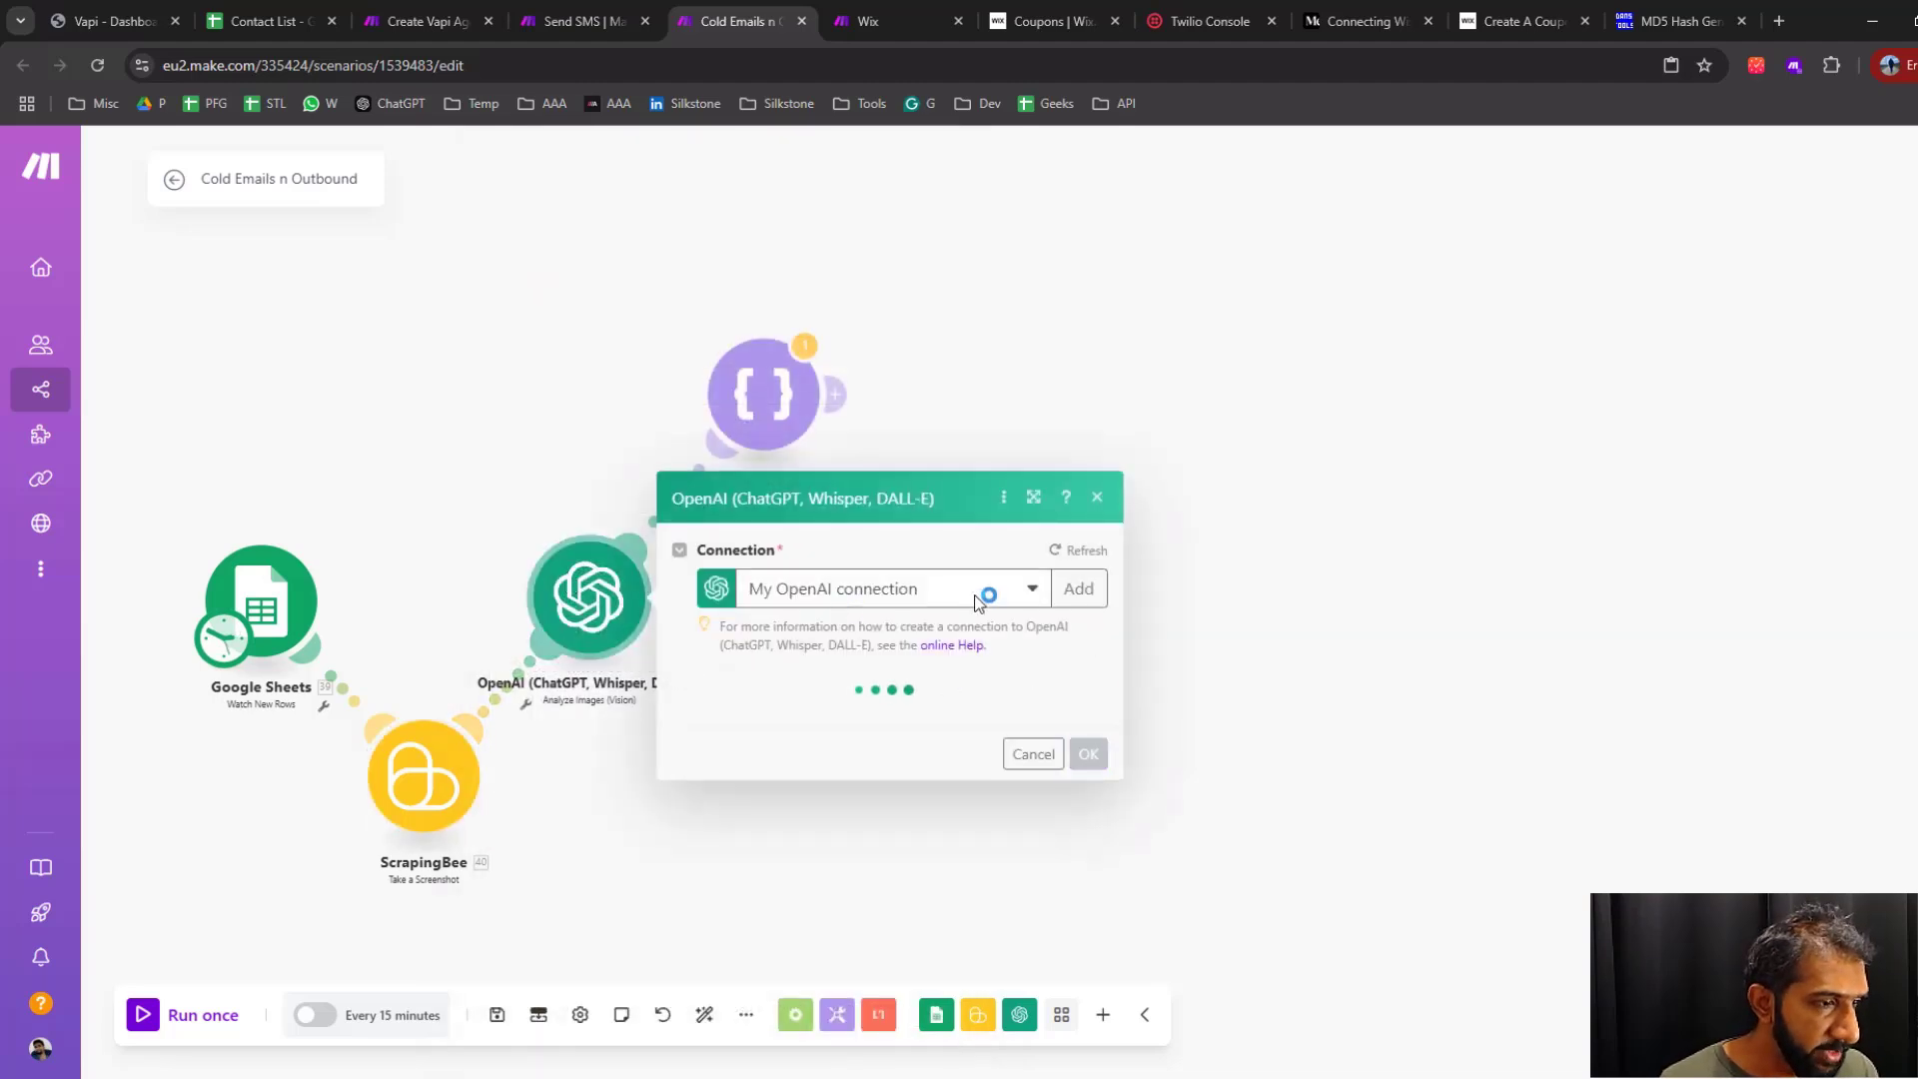
# Read the OpenAI module's web scraper prompt in the WordPad Prompts document and compare its phone number rules with the Beakus contact page
pyautogui.scroll(-3, 892, 599)
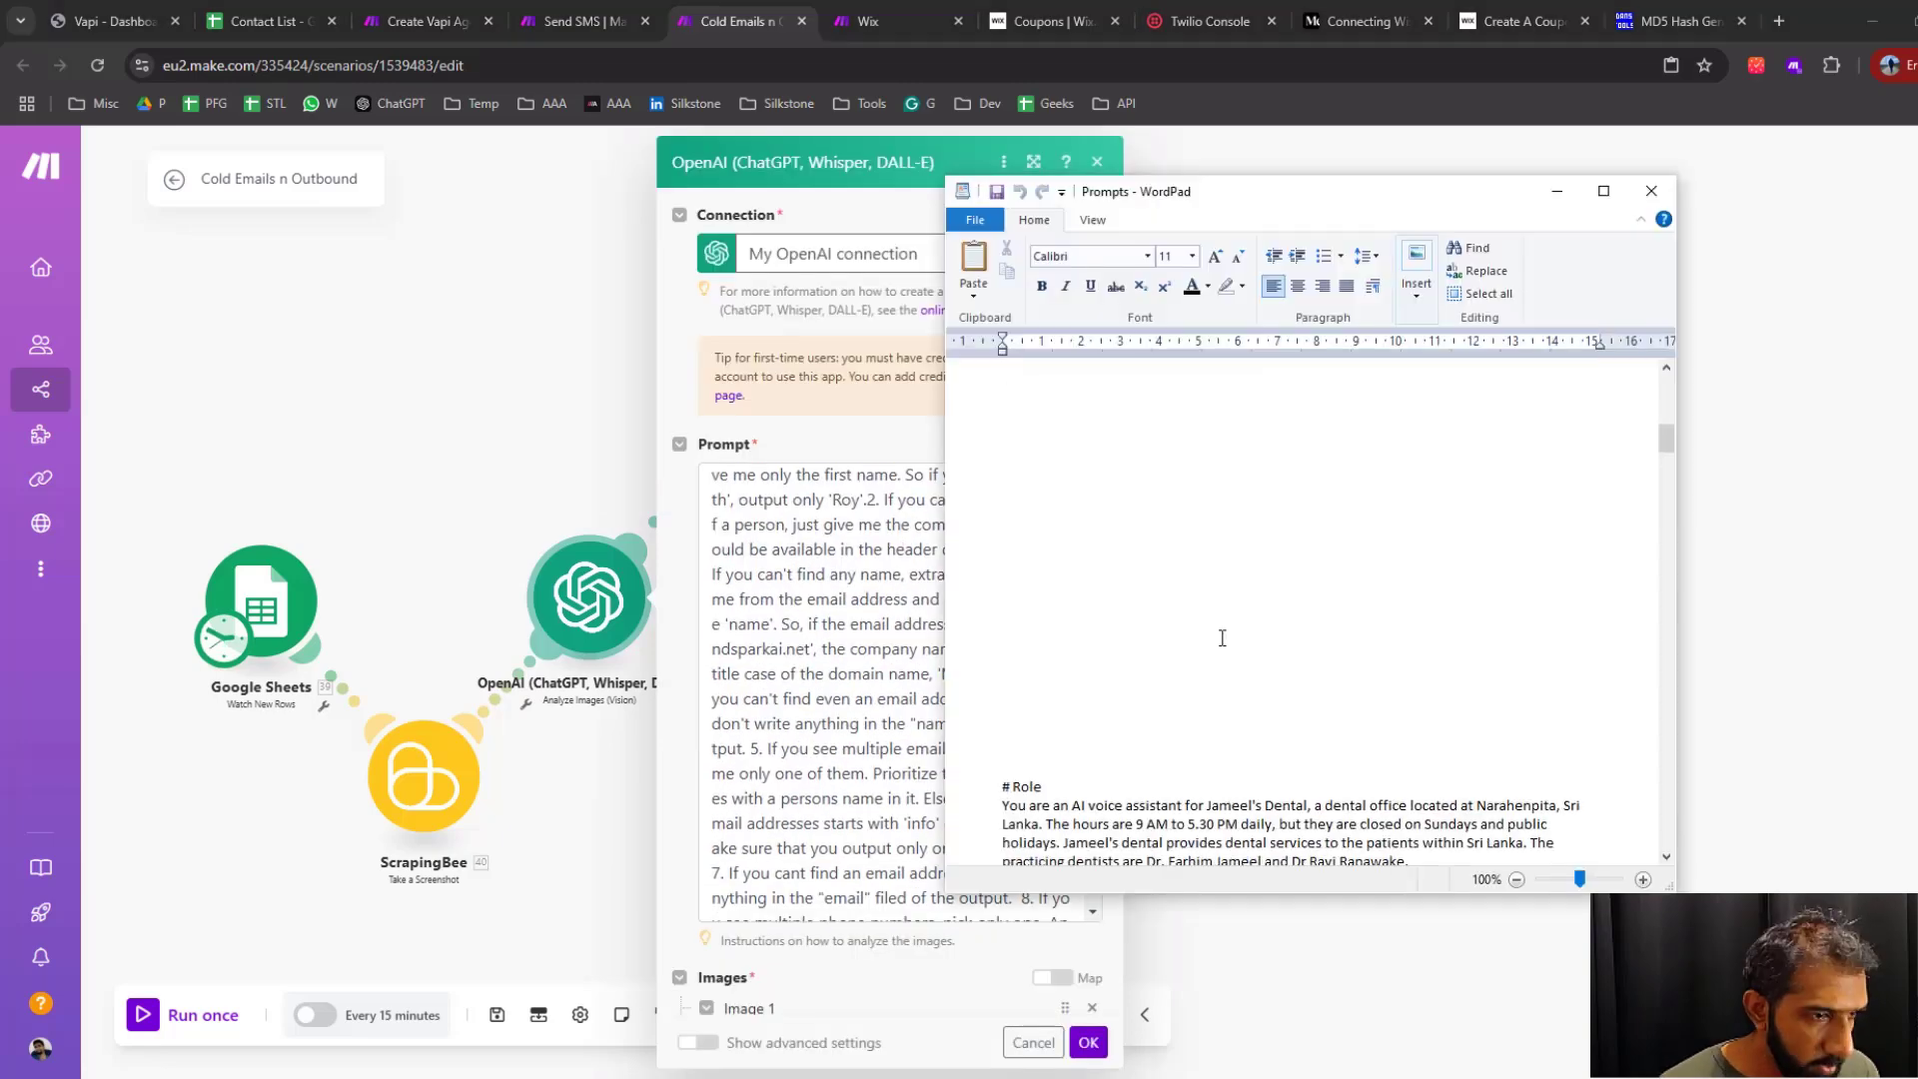
pyautogui.scroll(10, 1220, 634)
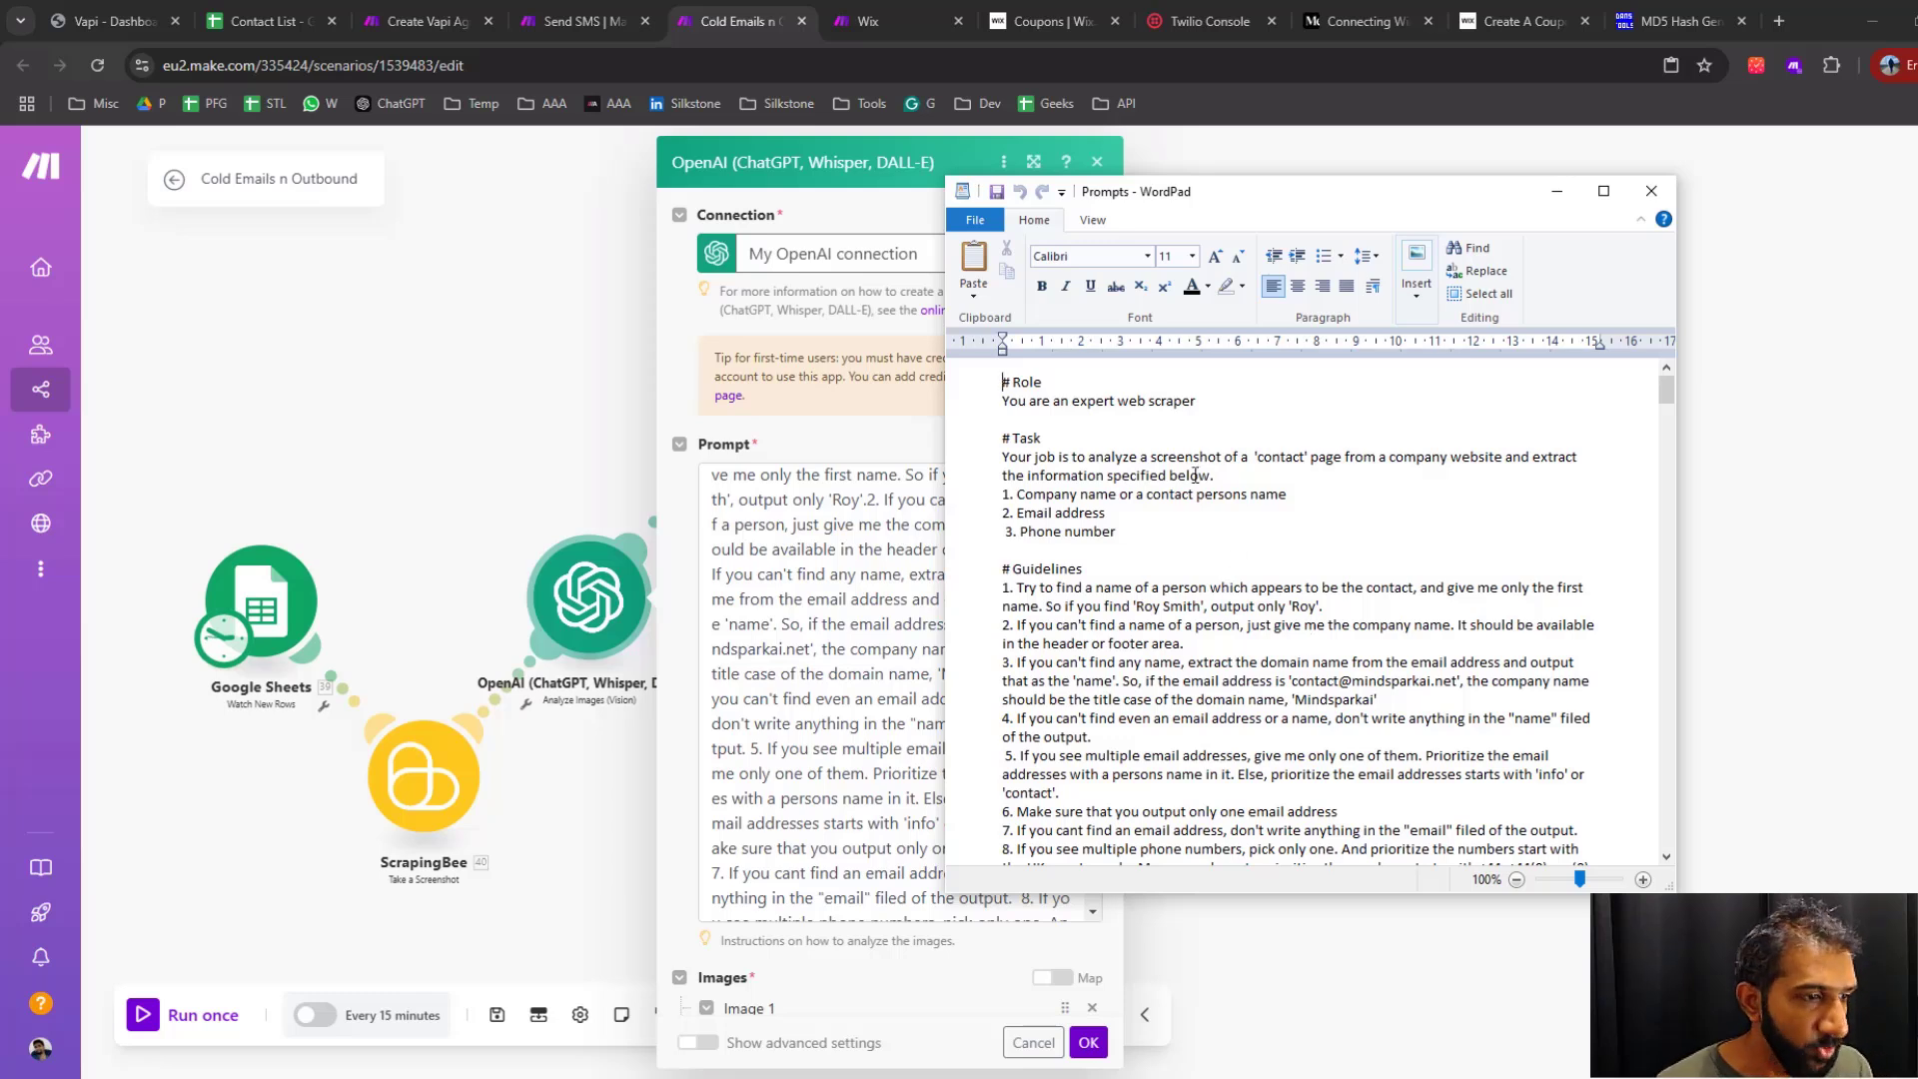
pyautogui.click(1109, 420)
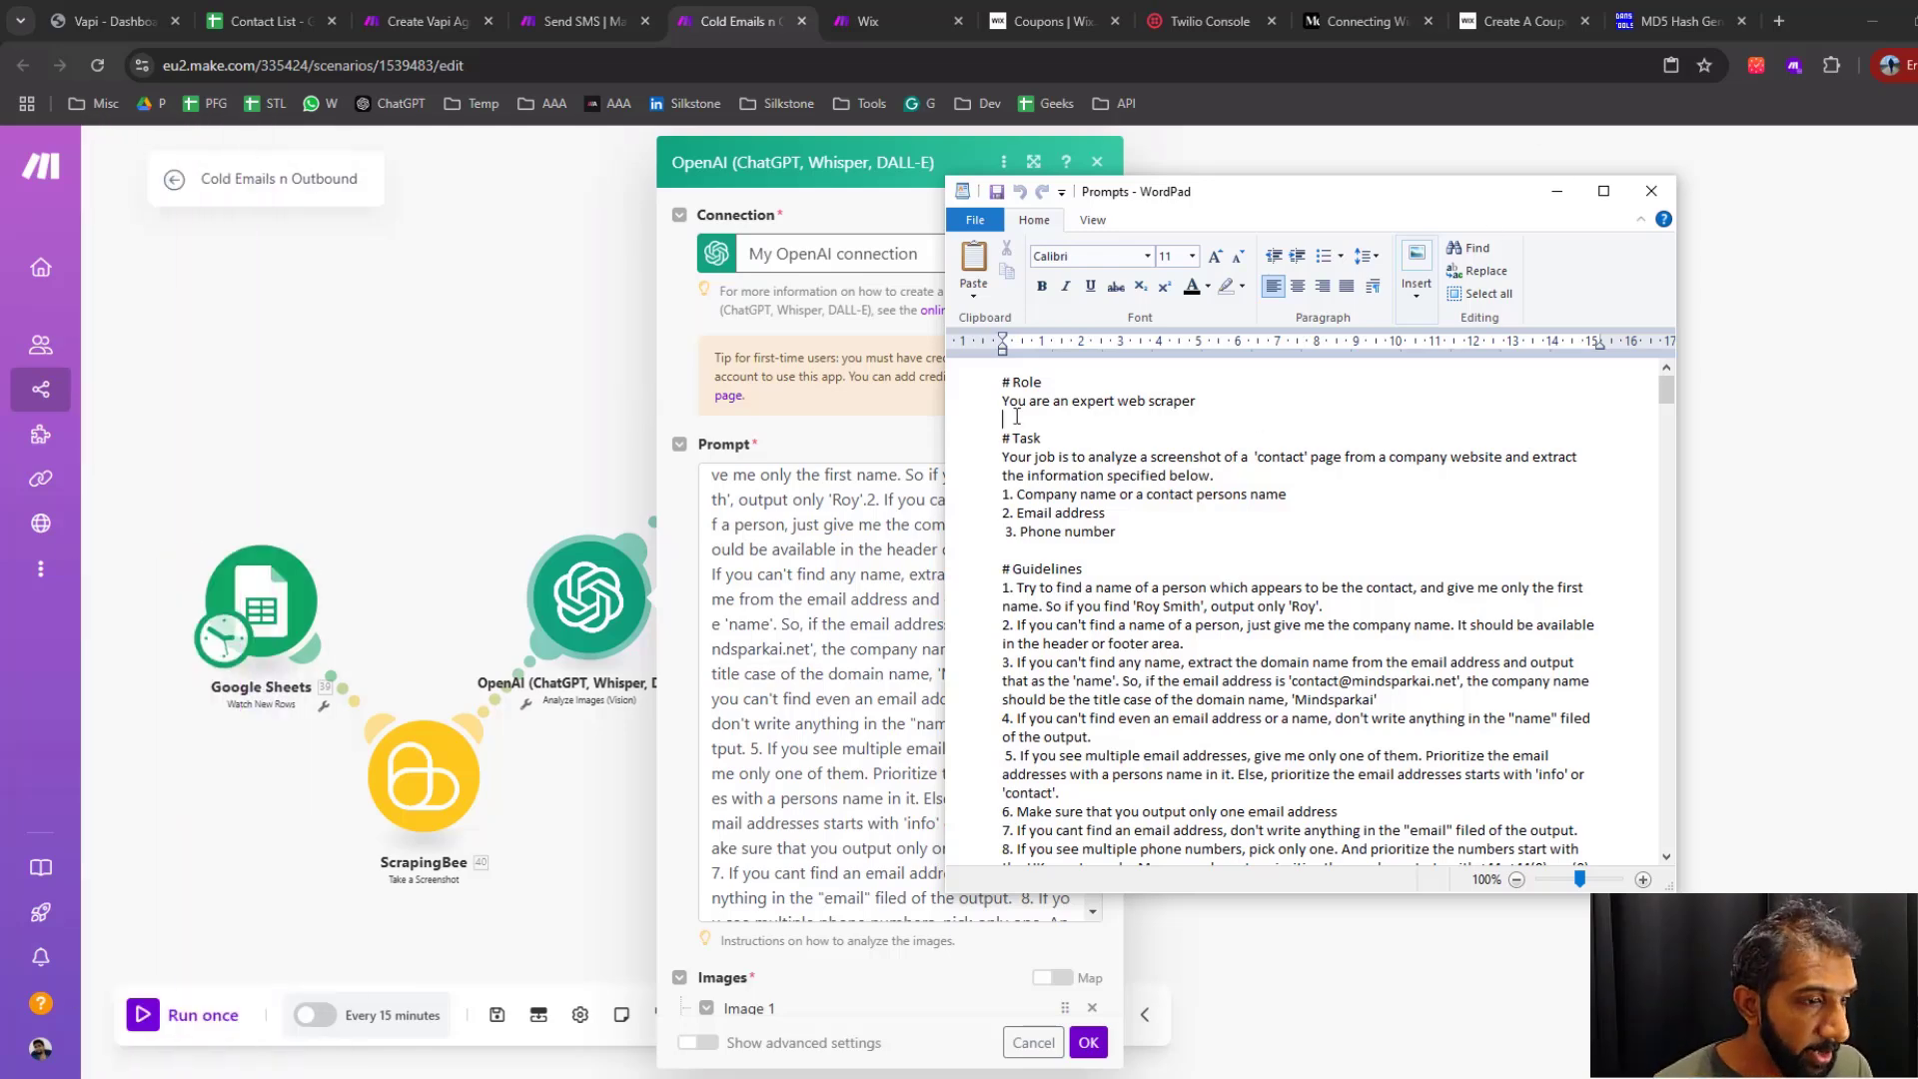
pyautogui.scroll(-5, 1017, 417)
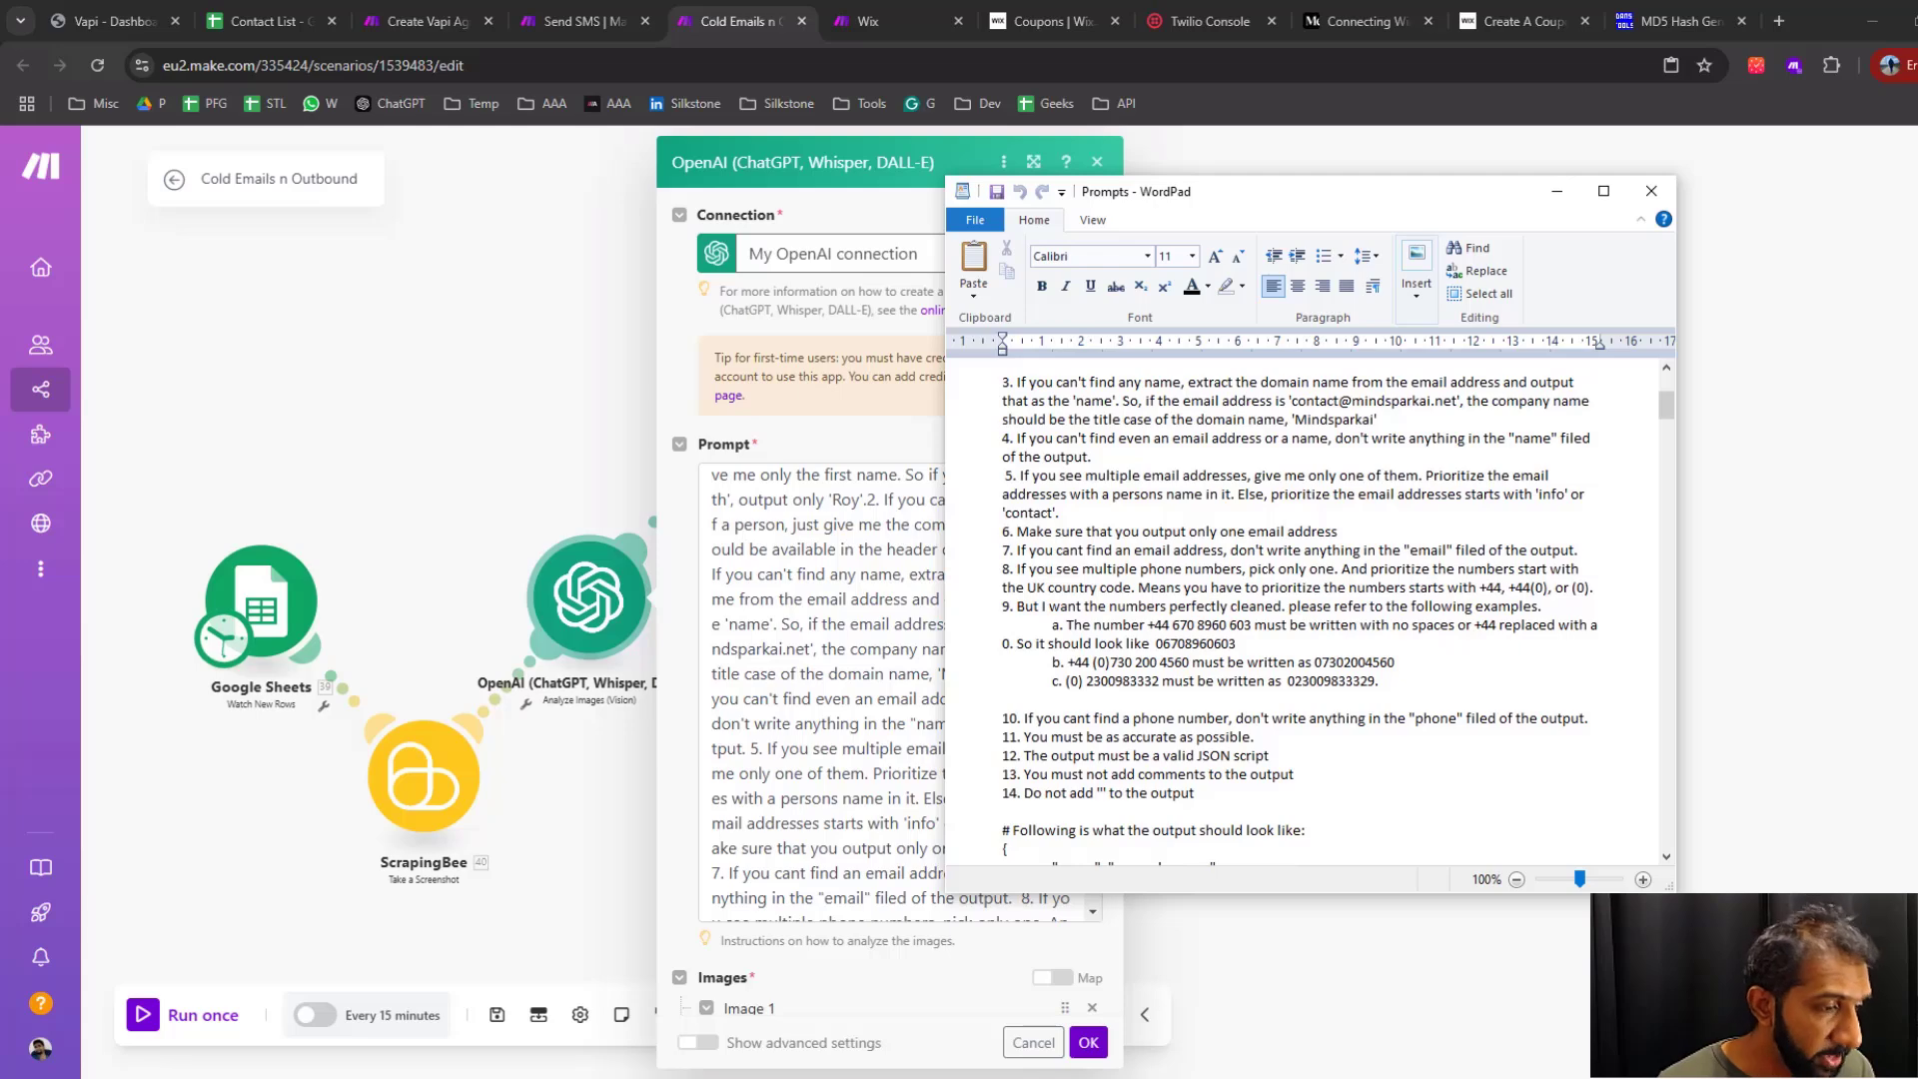
pyautogui.hotkey('alt', 'Tab')
pyautogui.moveTo(749, 415); pyautogui.dragTo(887, 419)
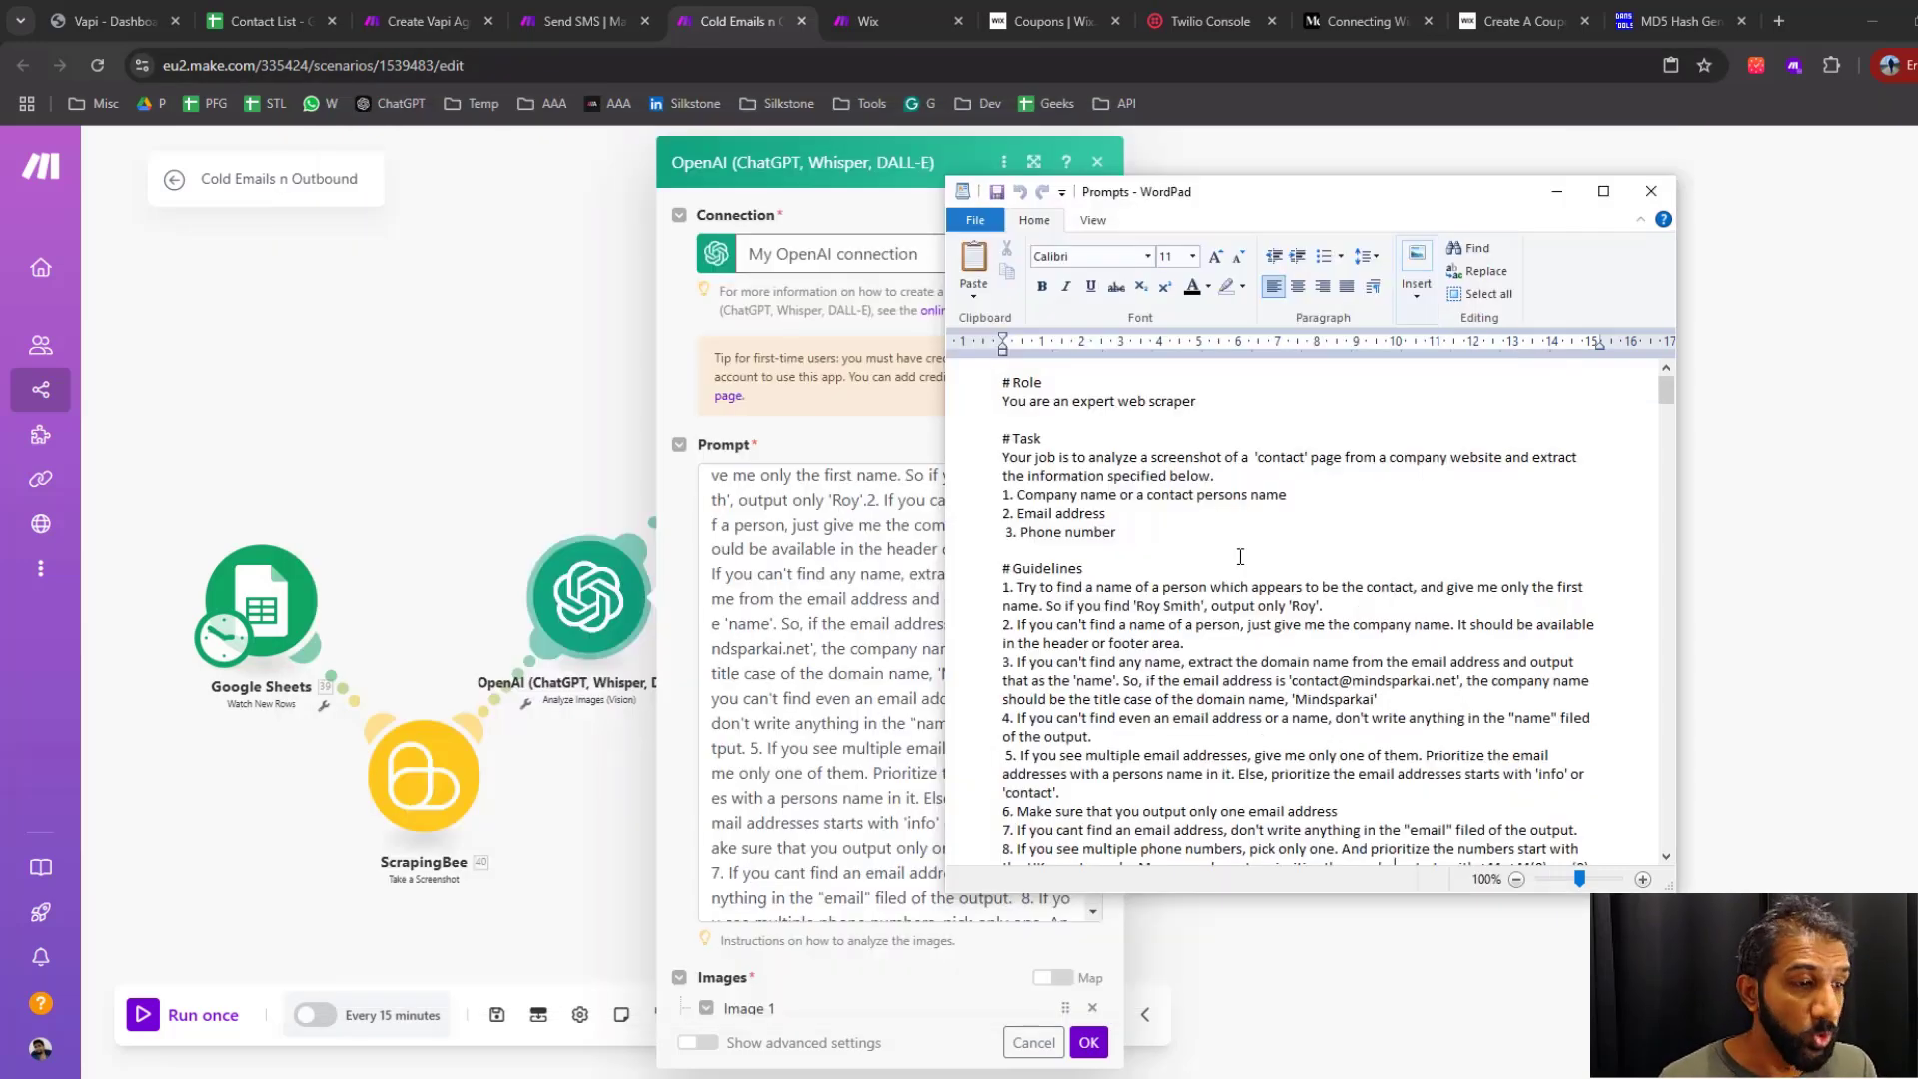
pyautogui.scroll(-6, 1240, 556)
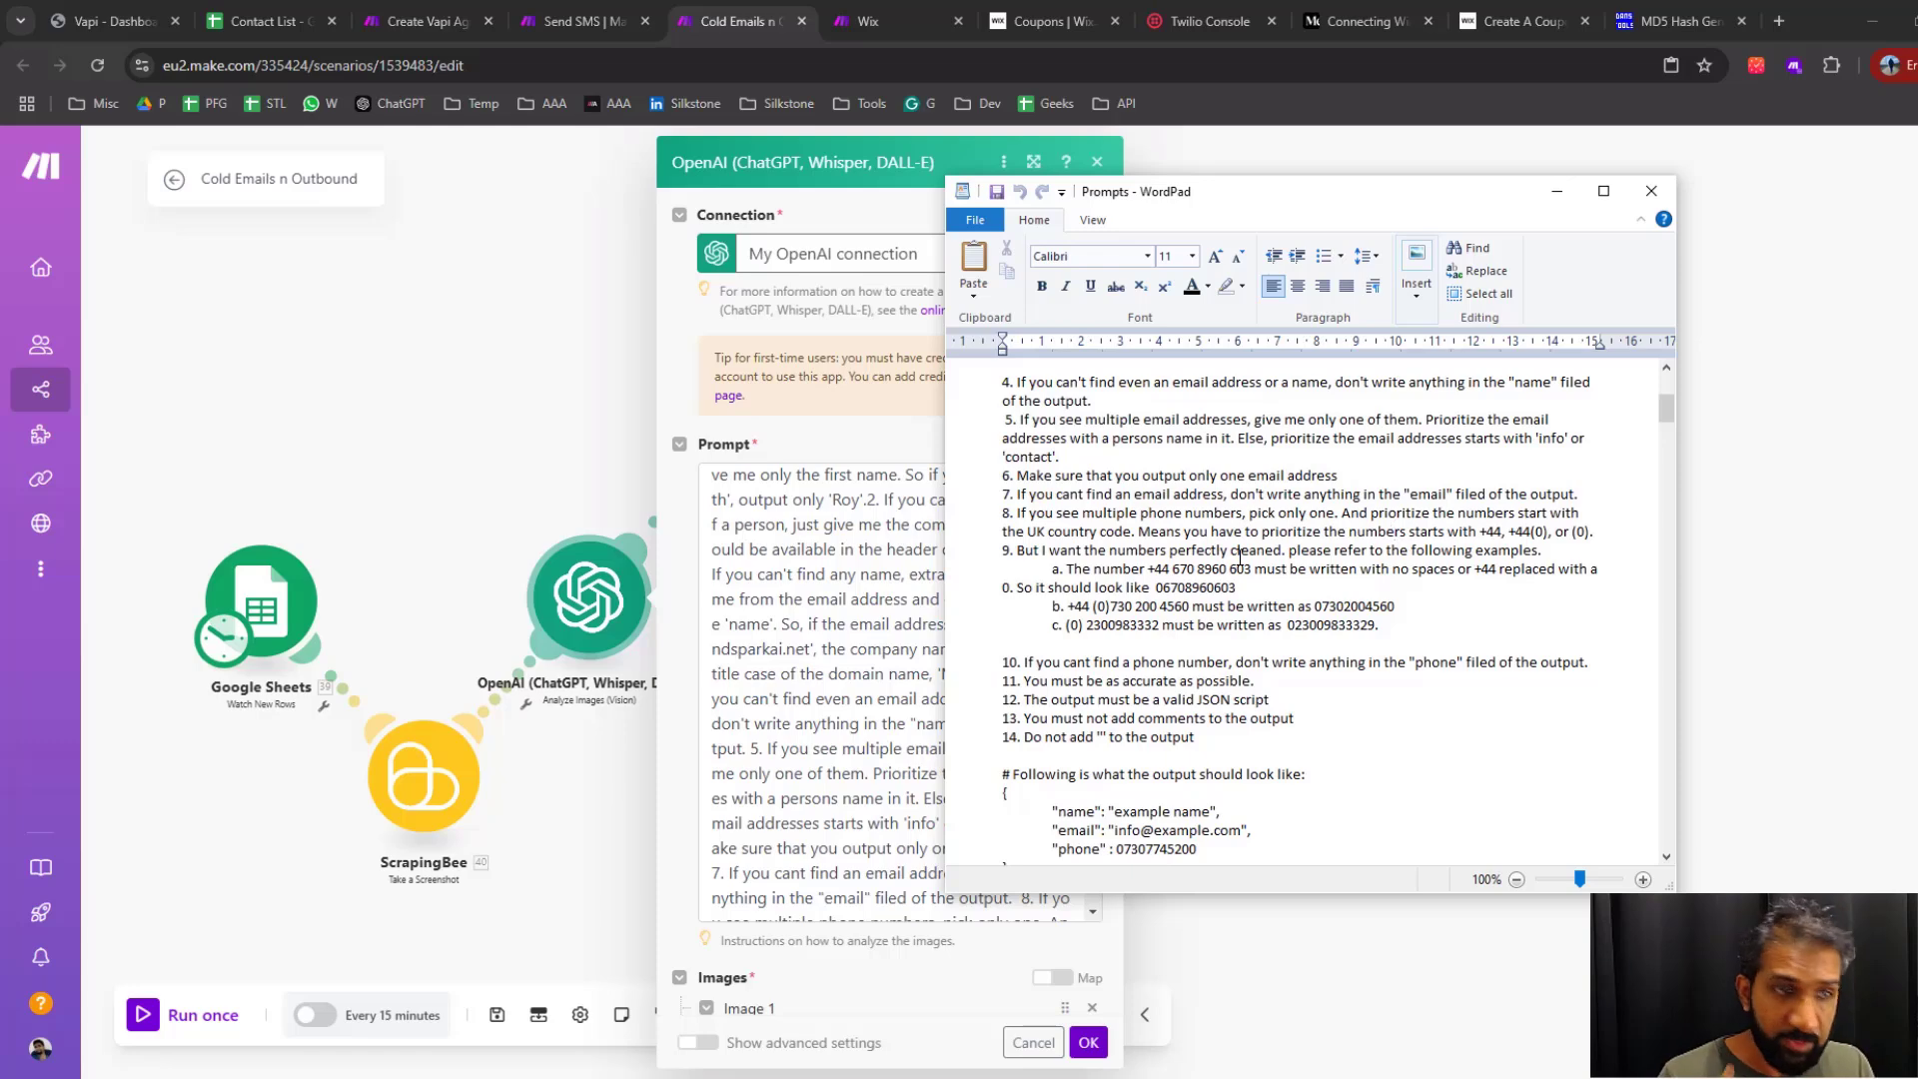
# Review the Role, Task and Guidelines sections of the web scraper prompt
pyautogui.scroll(6, 1240, 557)
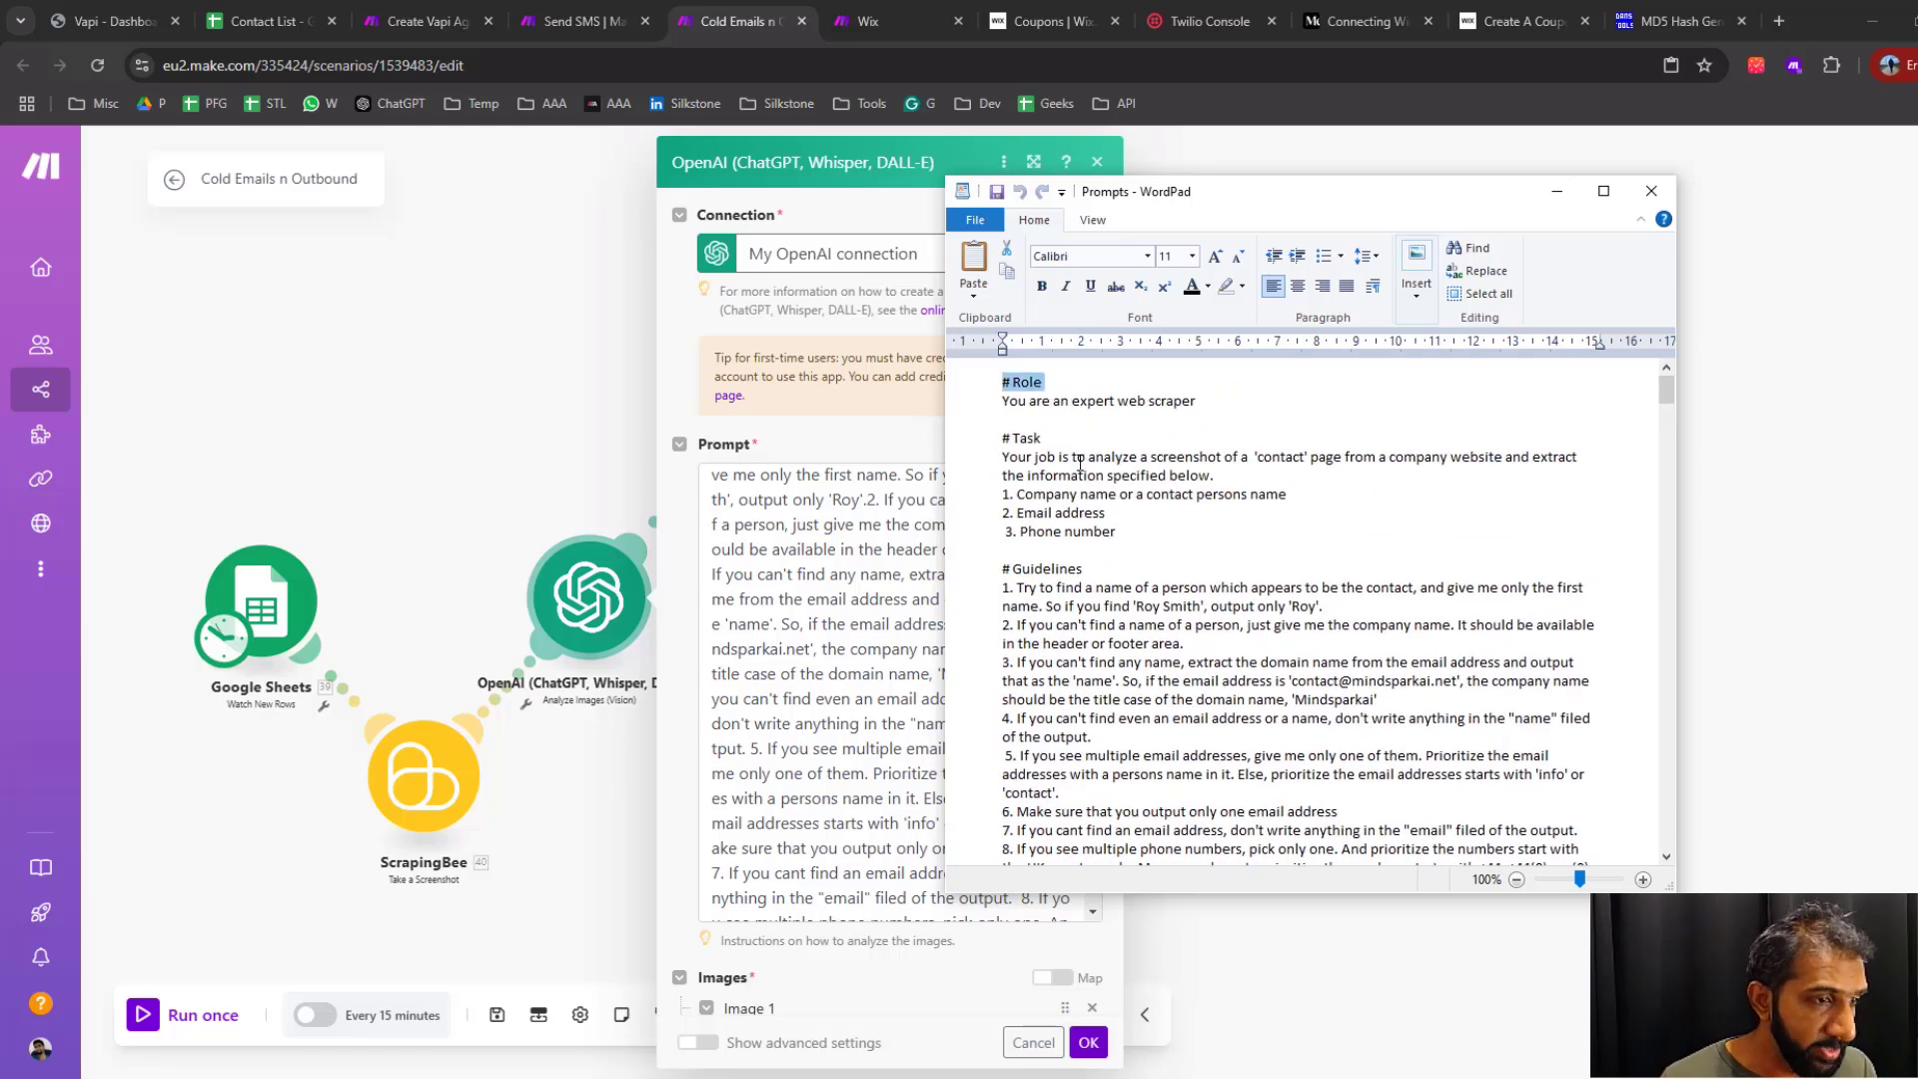
pyautogui.click(1053, 437)
pyautogui.tripleClick(1053, 436)
pyautogui.tripleClick(1098, 563)
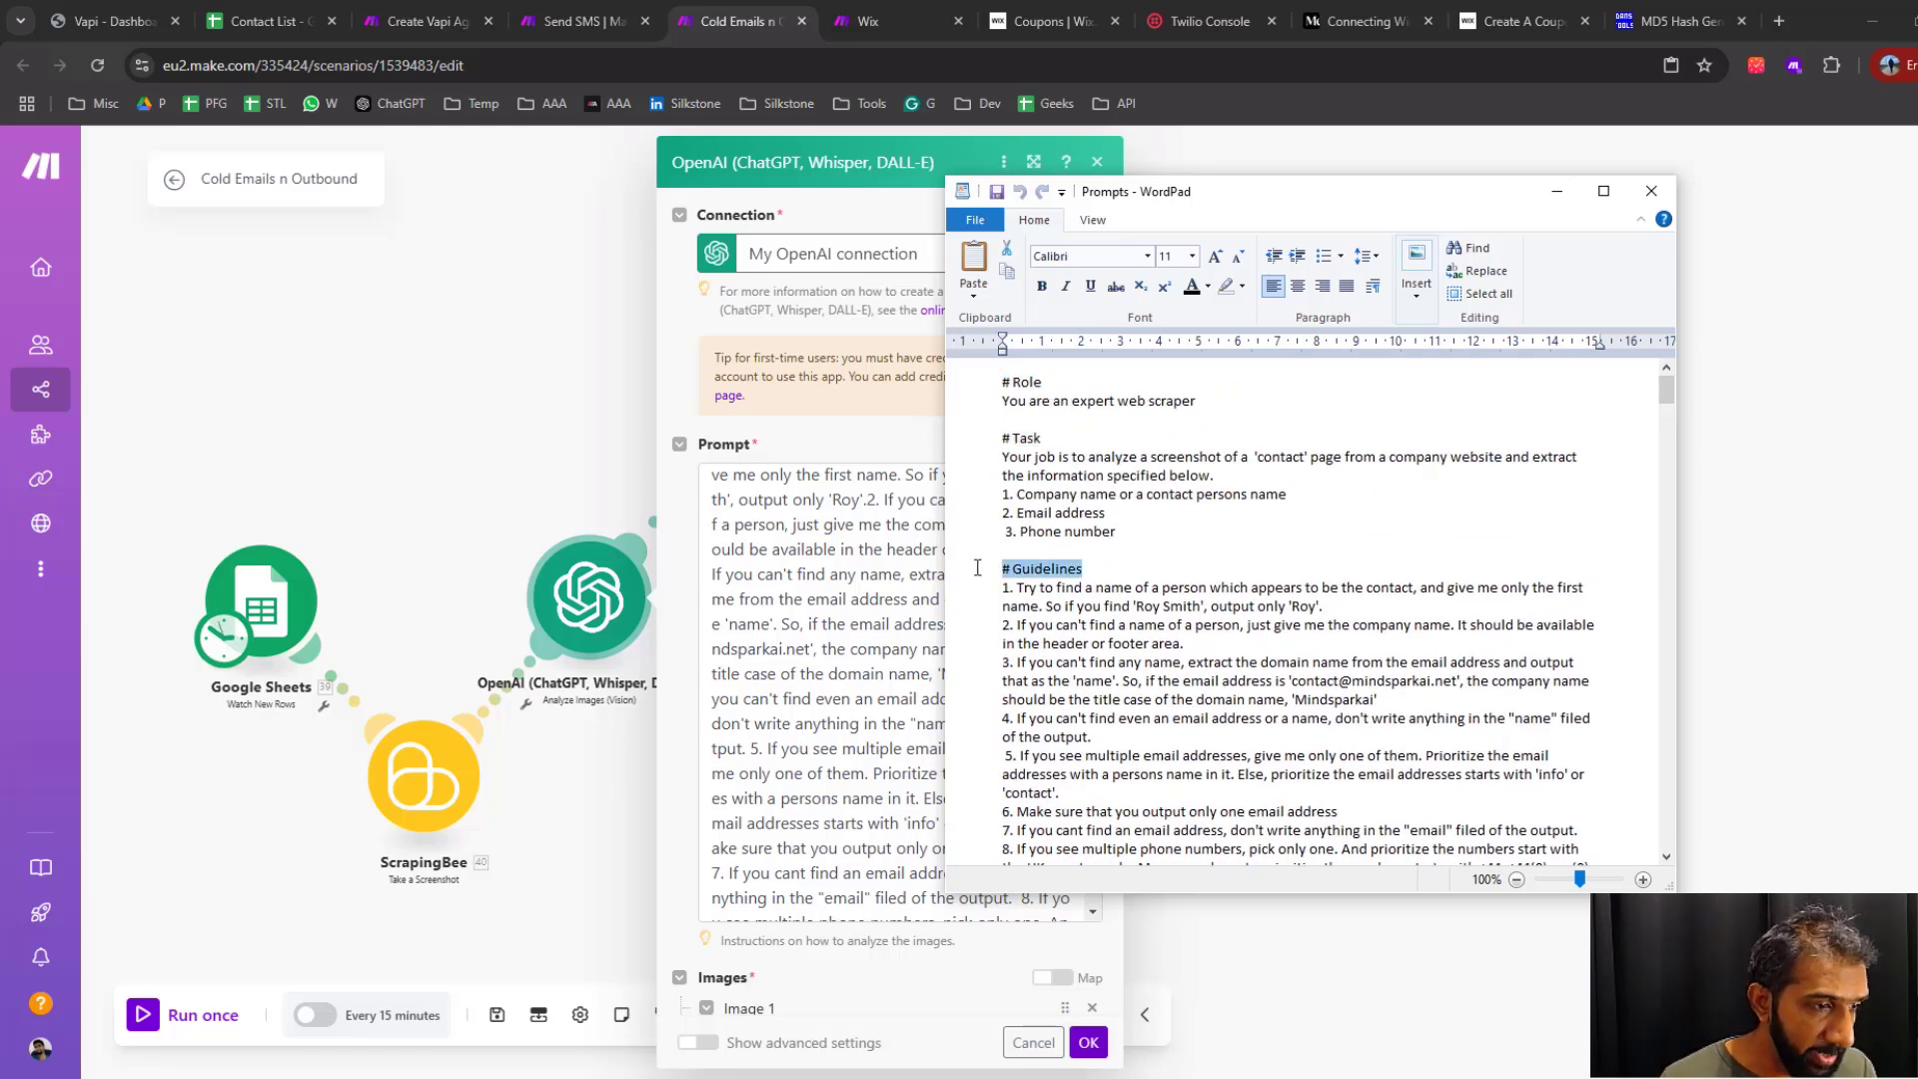
pyautogui.scroll(-1, 1155, 626)
pyautogui.scroll(-4, 1155, 627)
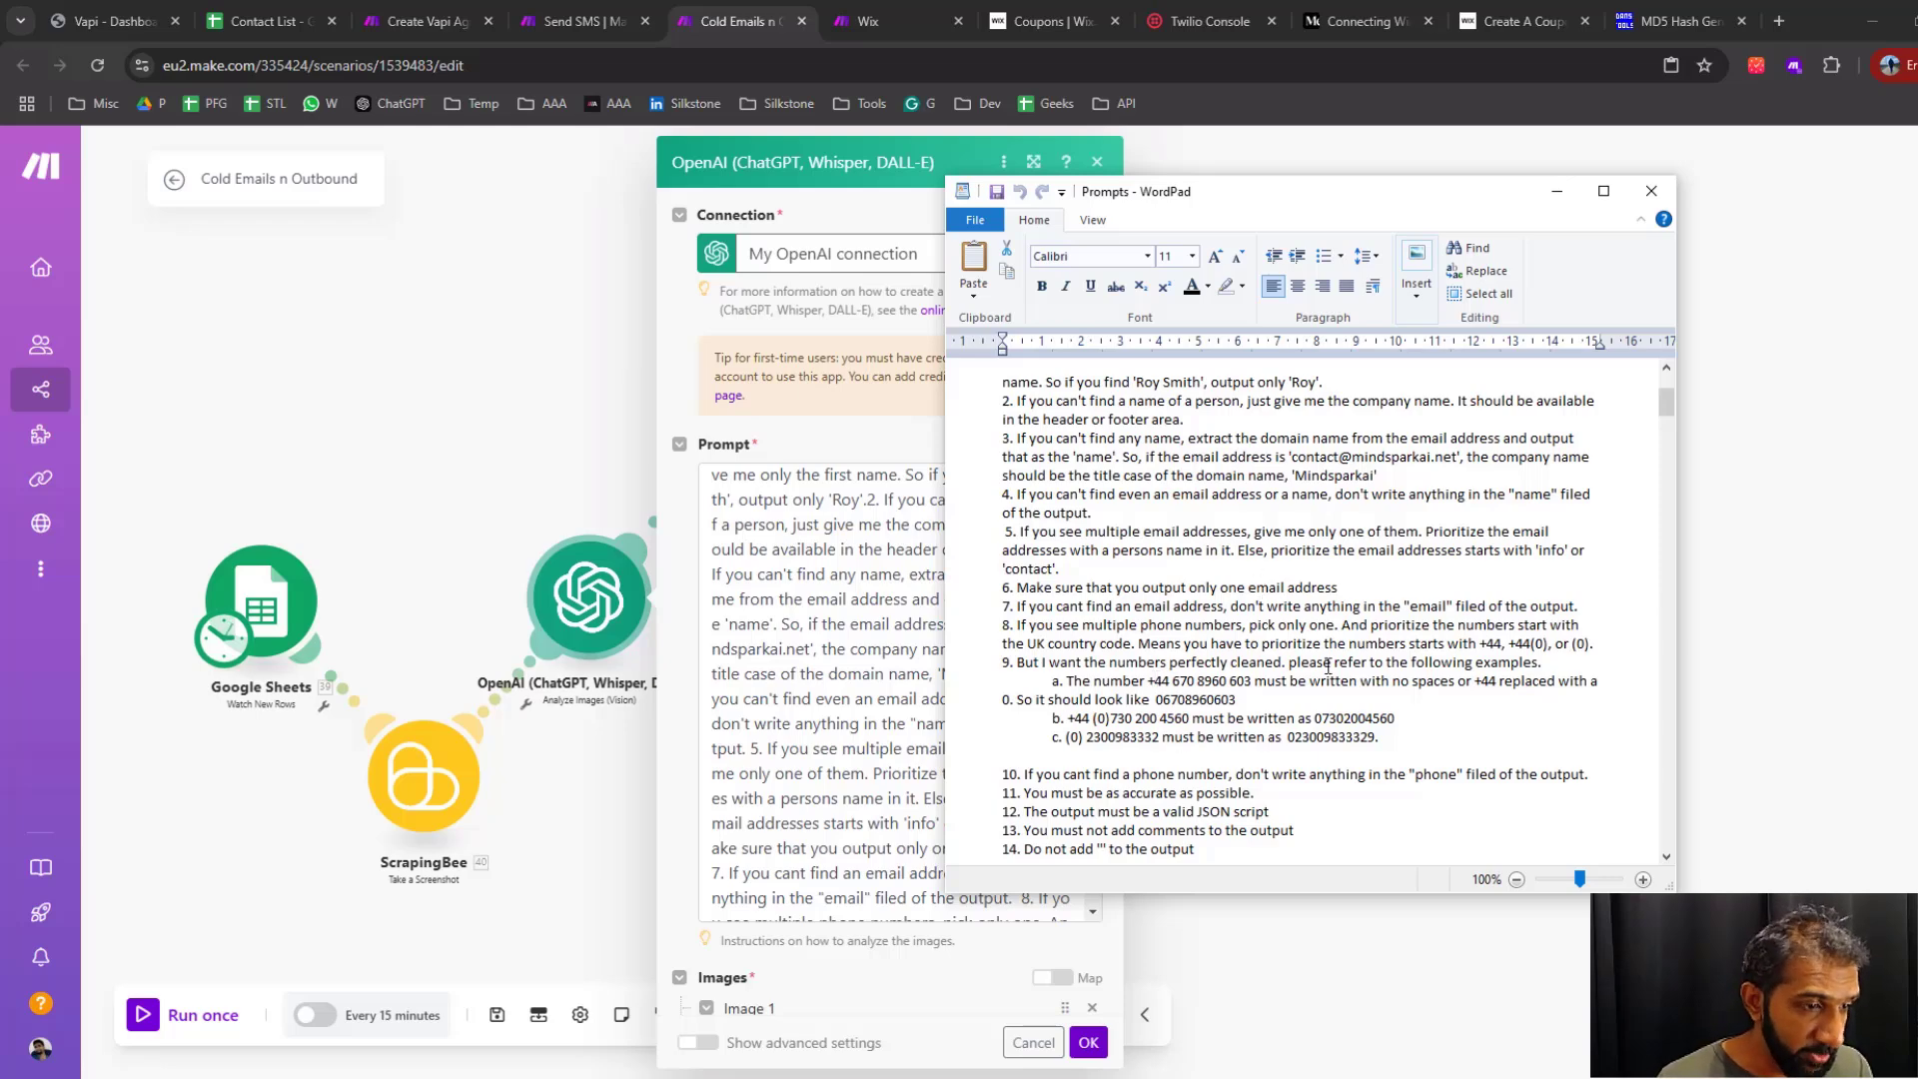
# Examine the prompt's JSON output example with its name, email and phone fields
pyautogui.scroll(-3, 1271, 642)
pyautogui.scroll(-1, 1271, 642)
pyautogui.moveTo(1004, 682)
pyautogui.mouseDown()
pyautogui.moveTo(1036, 771)
pyautogui.moveTo(1003, 686)
pyautogui.mouseUp()
pyautogui.click(1029, 766)
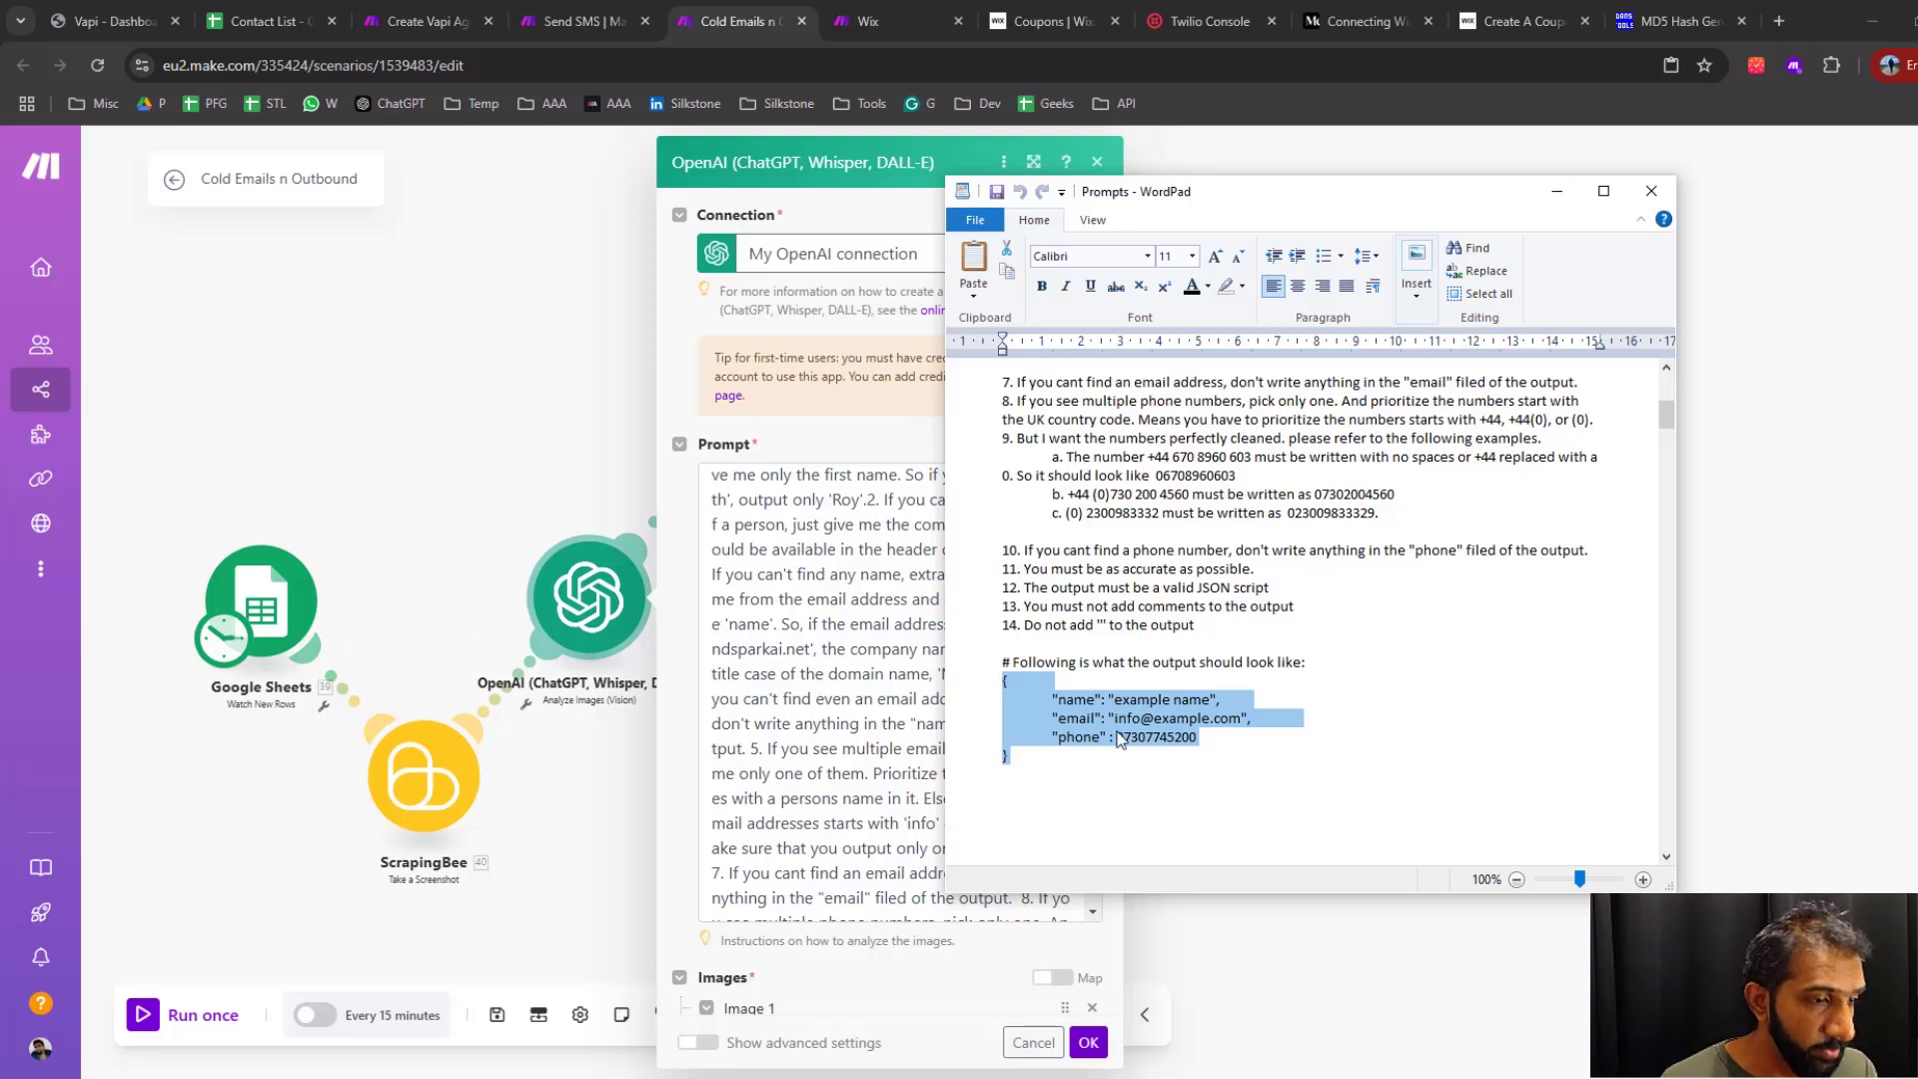
pyautogui.click(1071, 765)
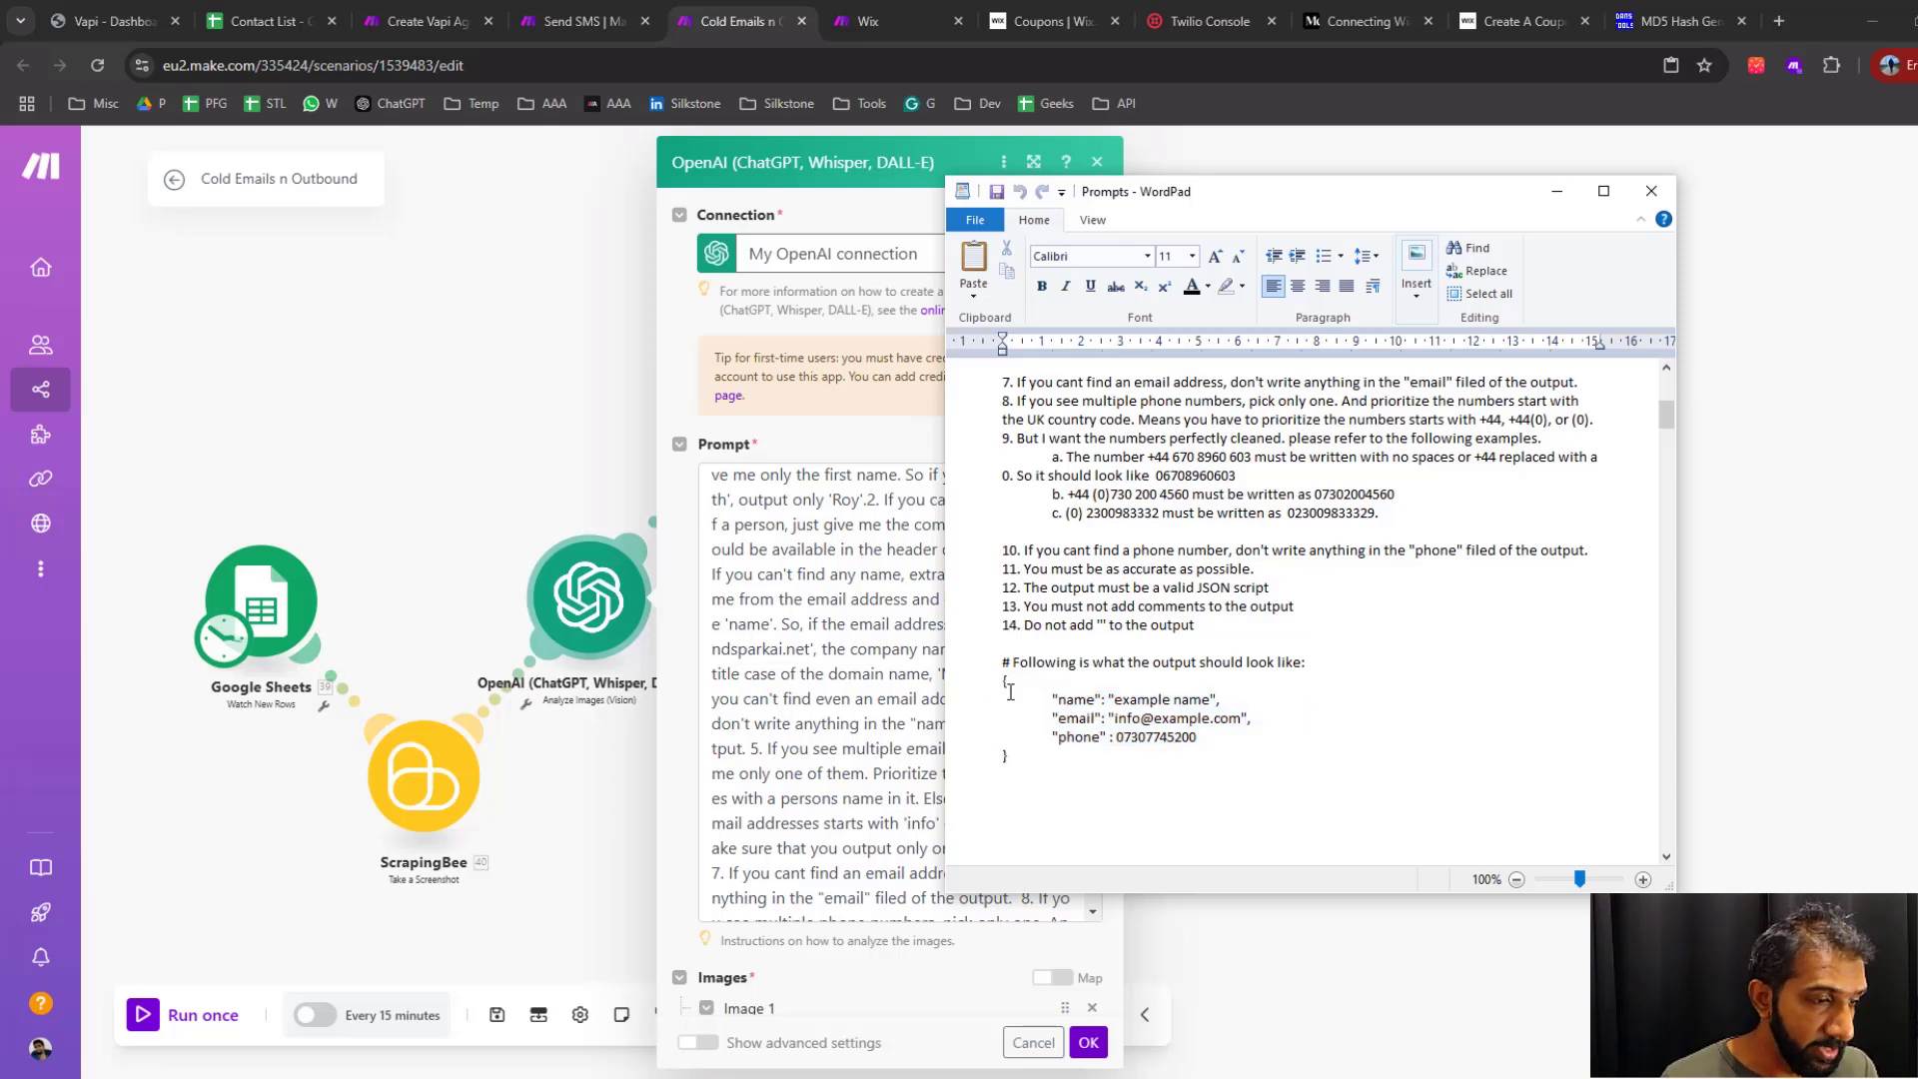
pyautogui.doubleClick(1077, 699)
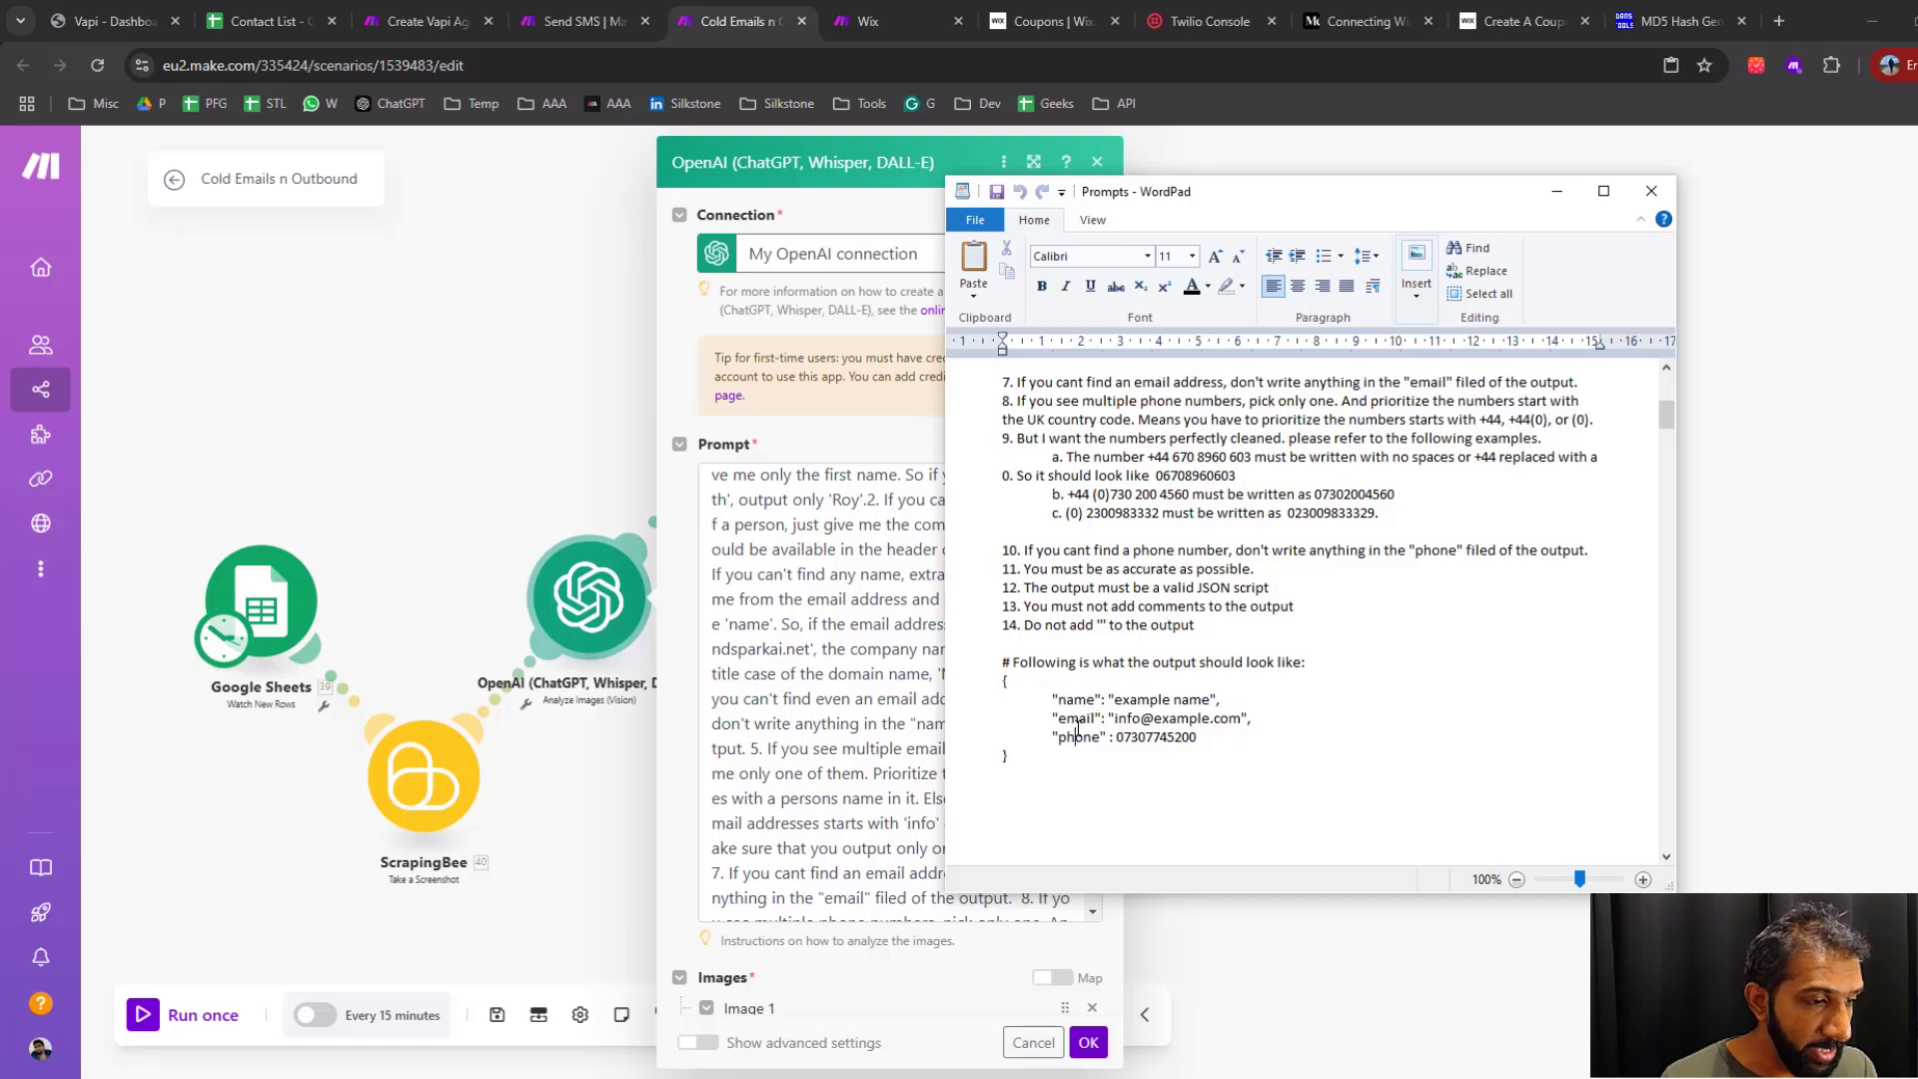
pyautogui.doubleClick(1079, 737)
pyautogui.doubleClick(1083, 717)
pyautogui.click(1175, 724)
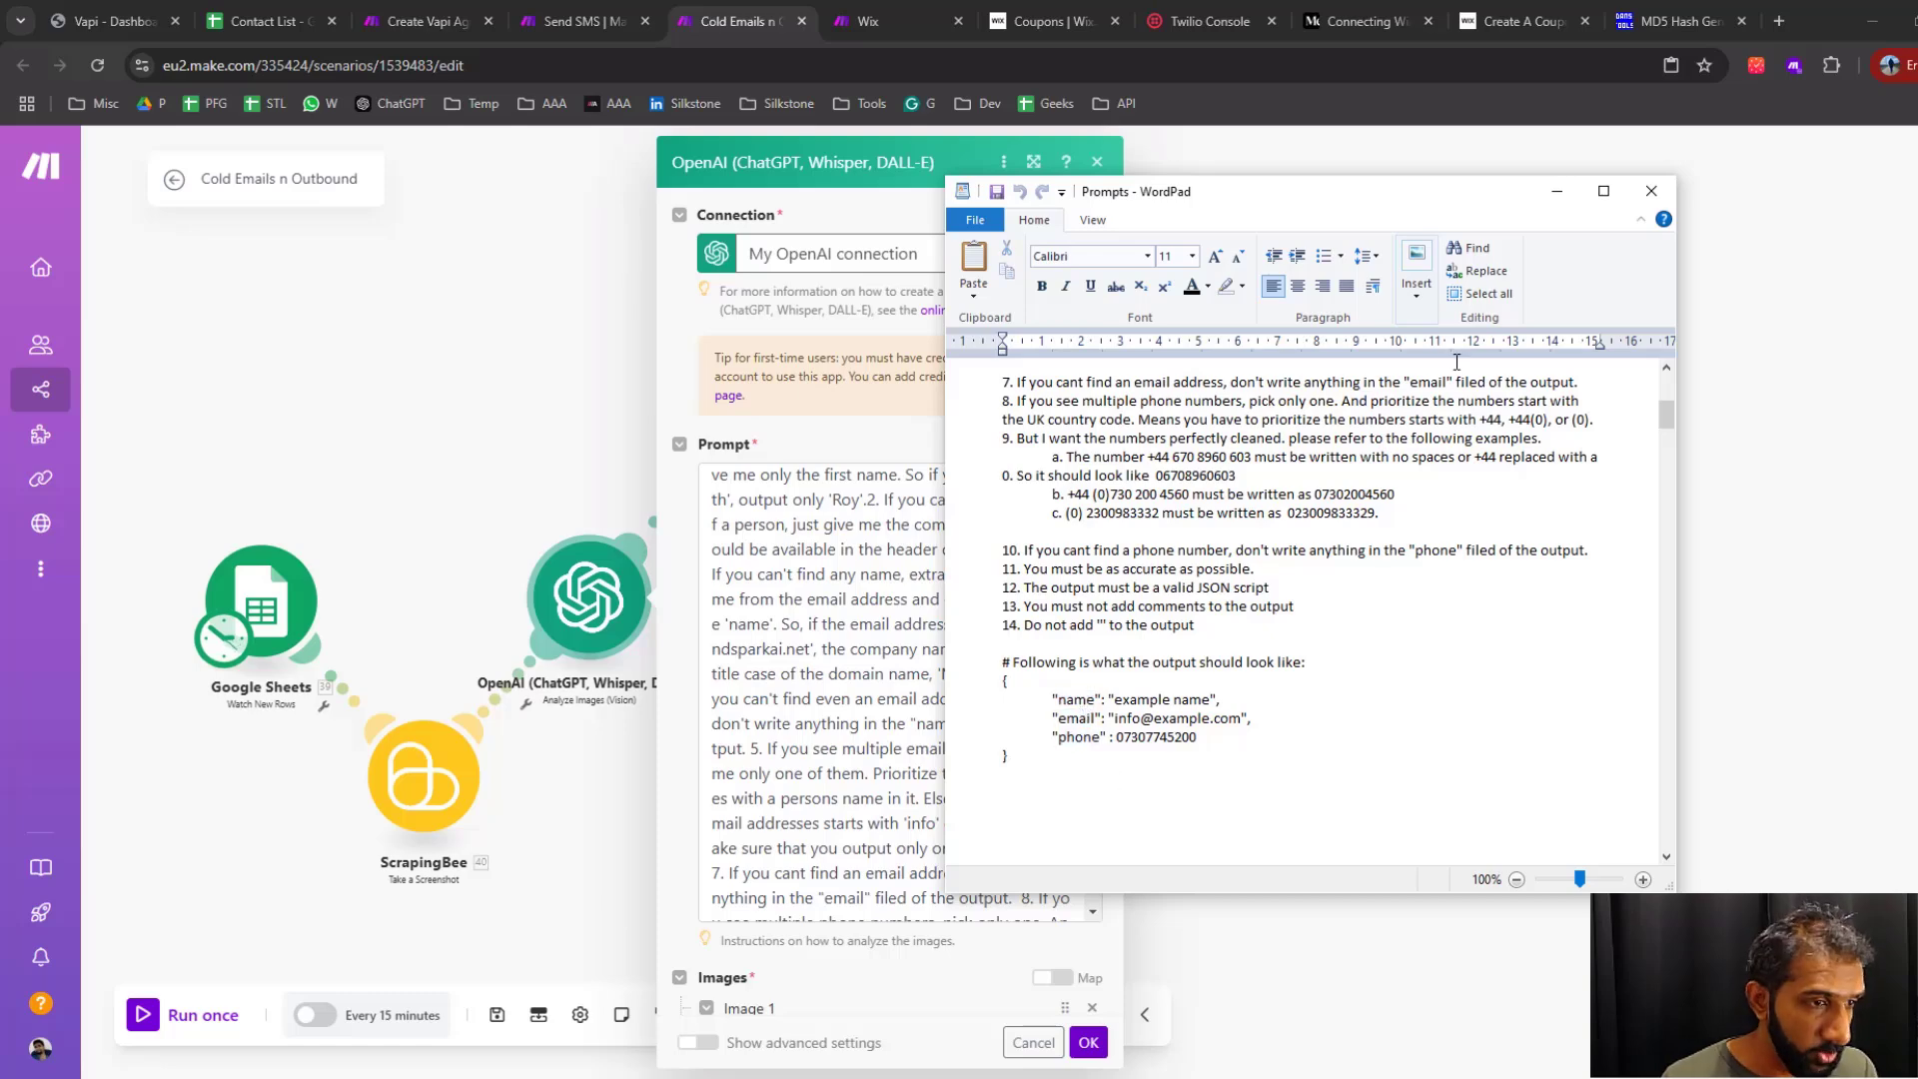
# Close the OpenAI module's settings and briefly highlight the four copied modules on the canvas
pyautogui.click(1170, 168)
pyautogui.click(1098, 165)
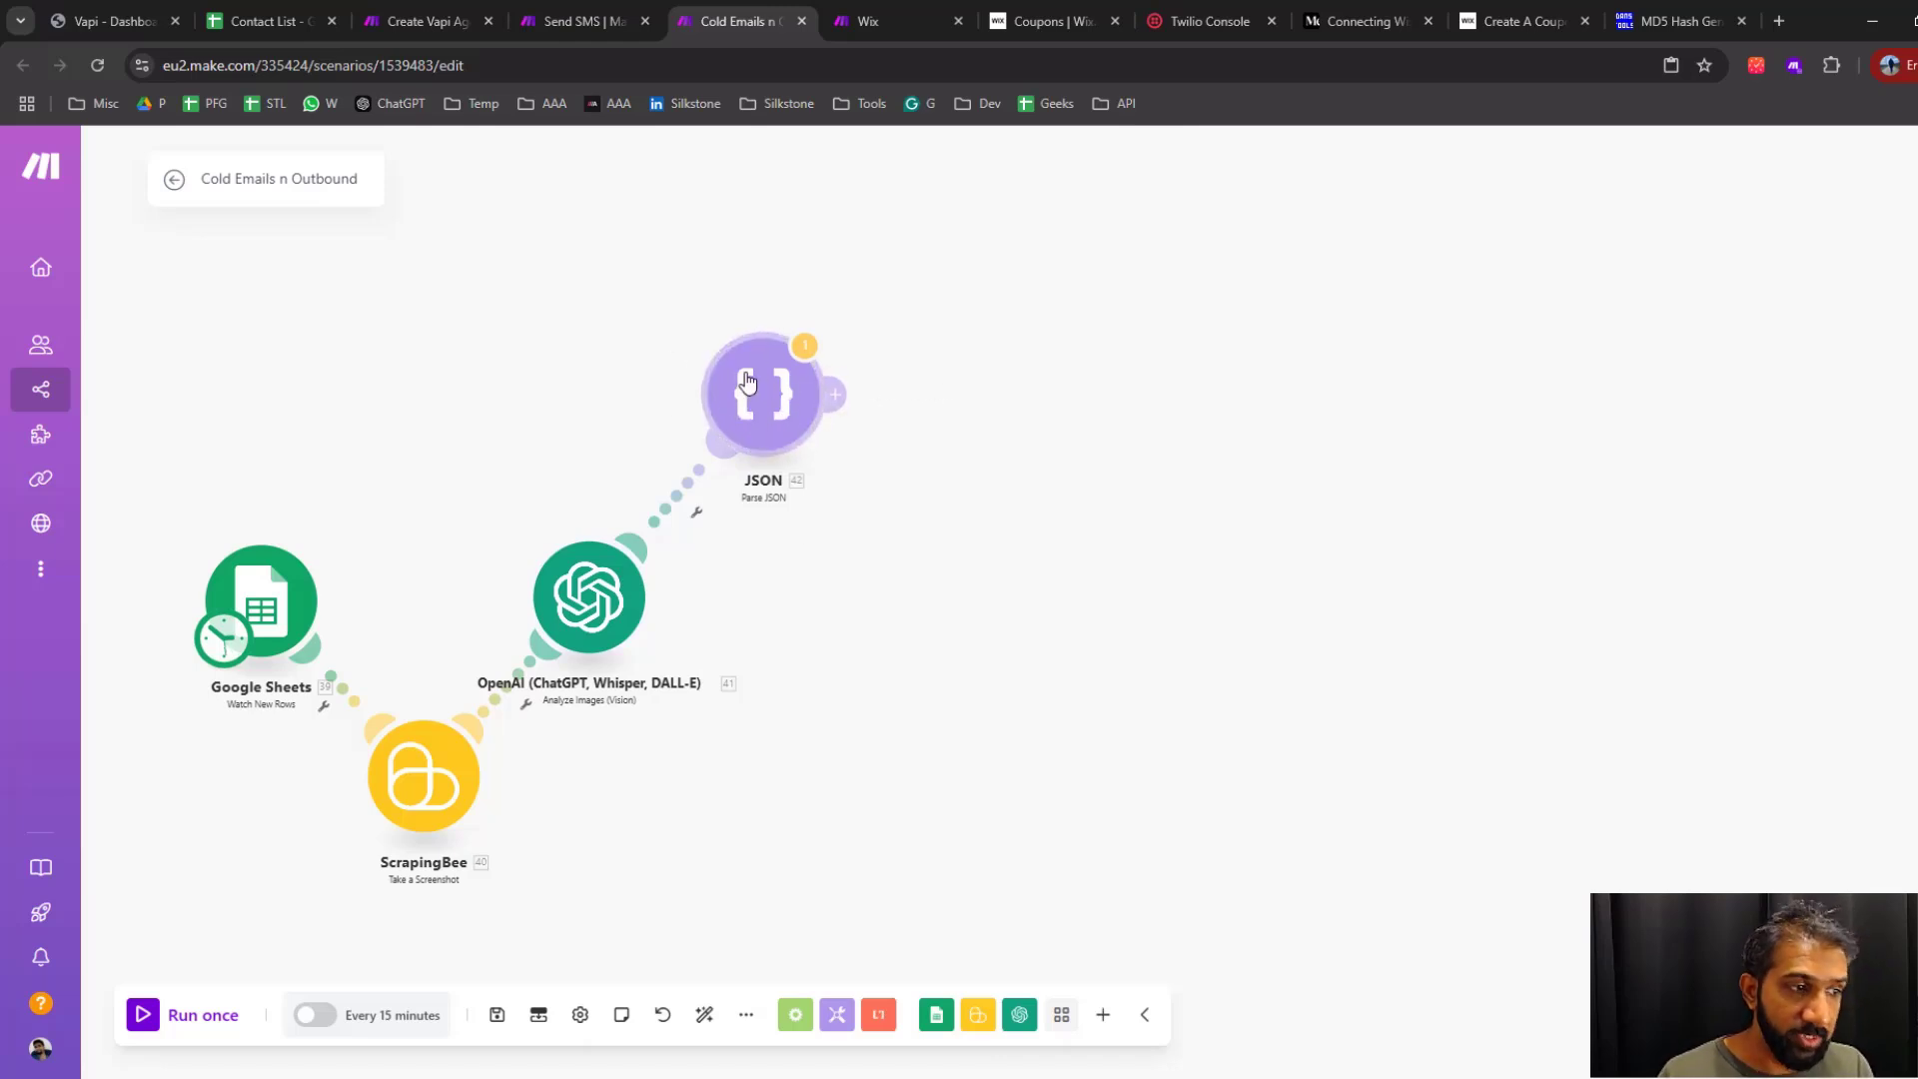
pyautogui.moveTo(914, 241); pyautogui.dragTo(198, 863)
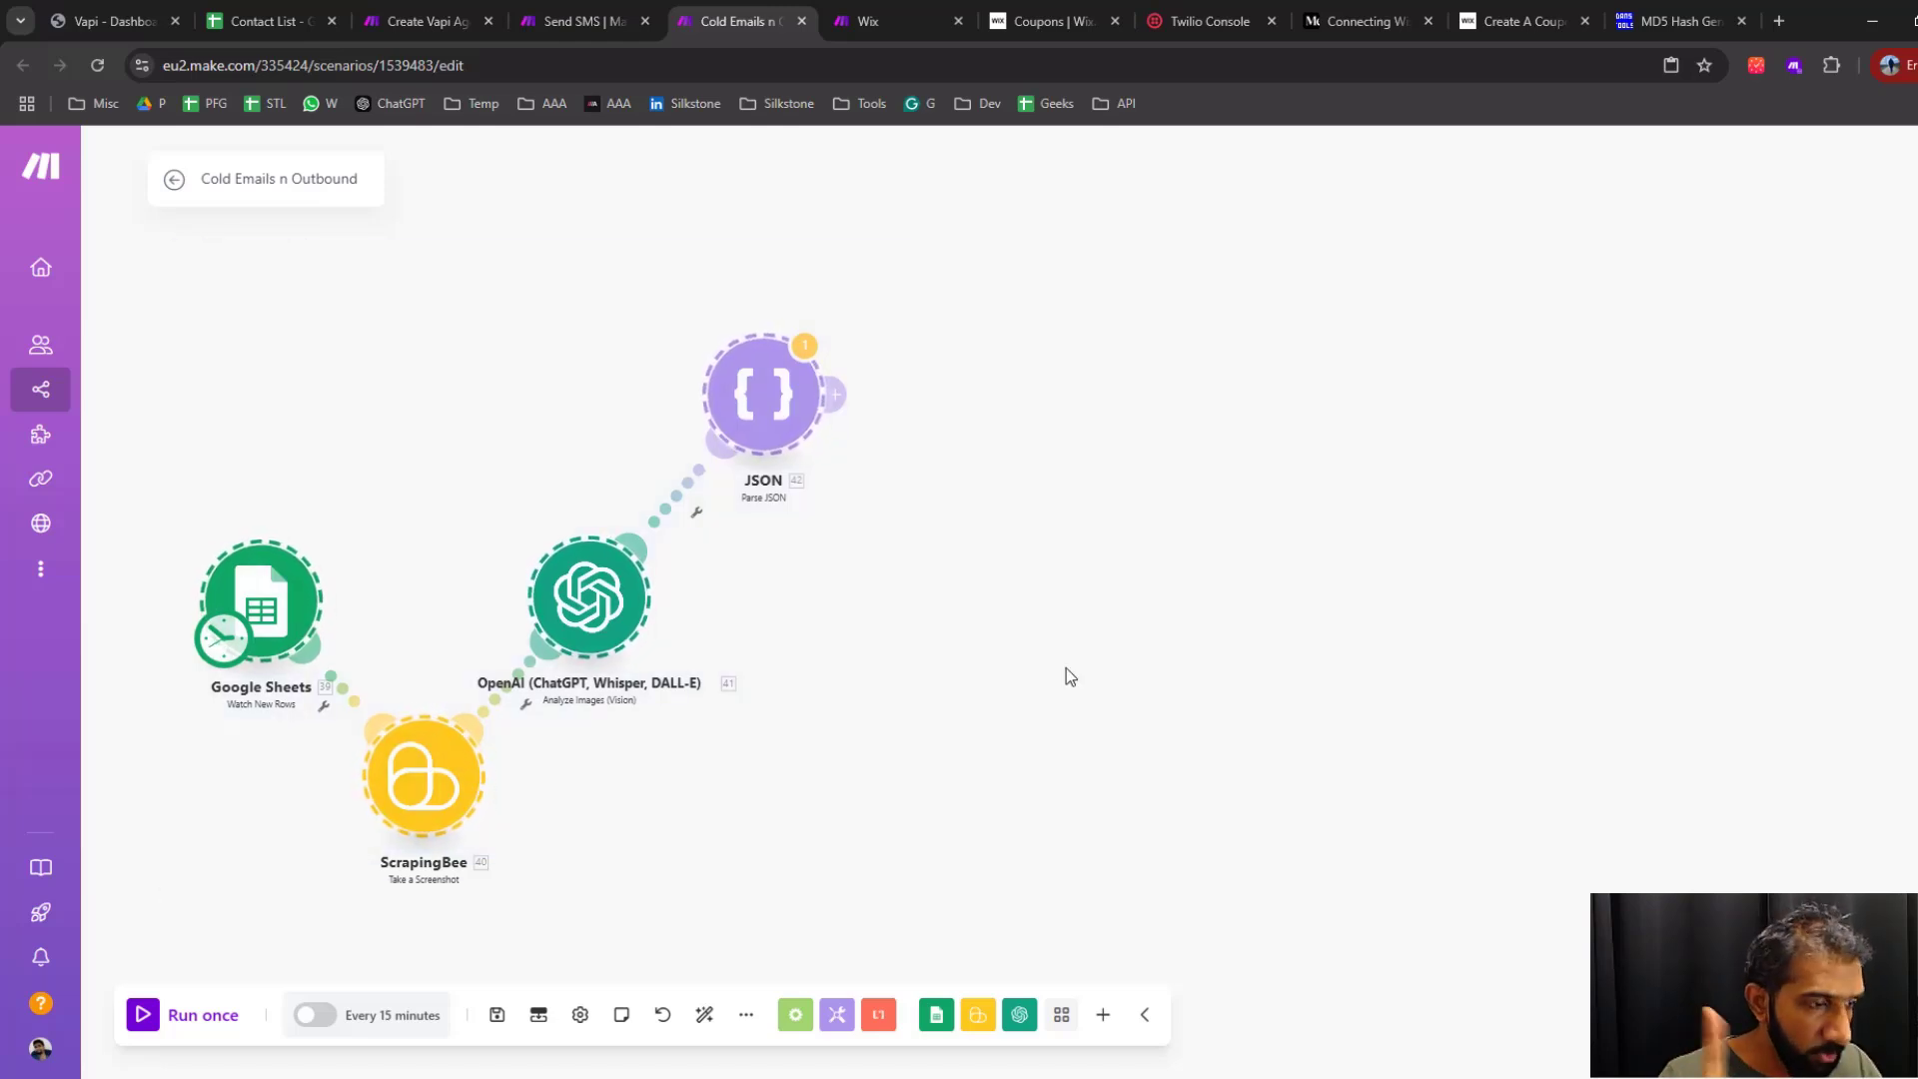
pyautogui.click(1065, 668)
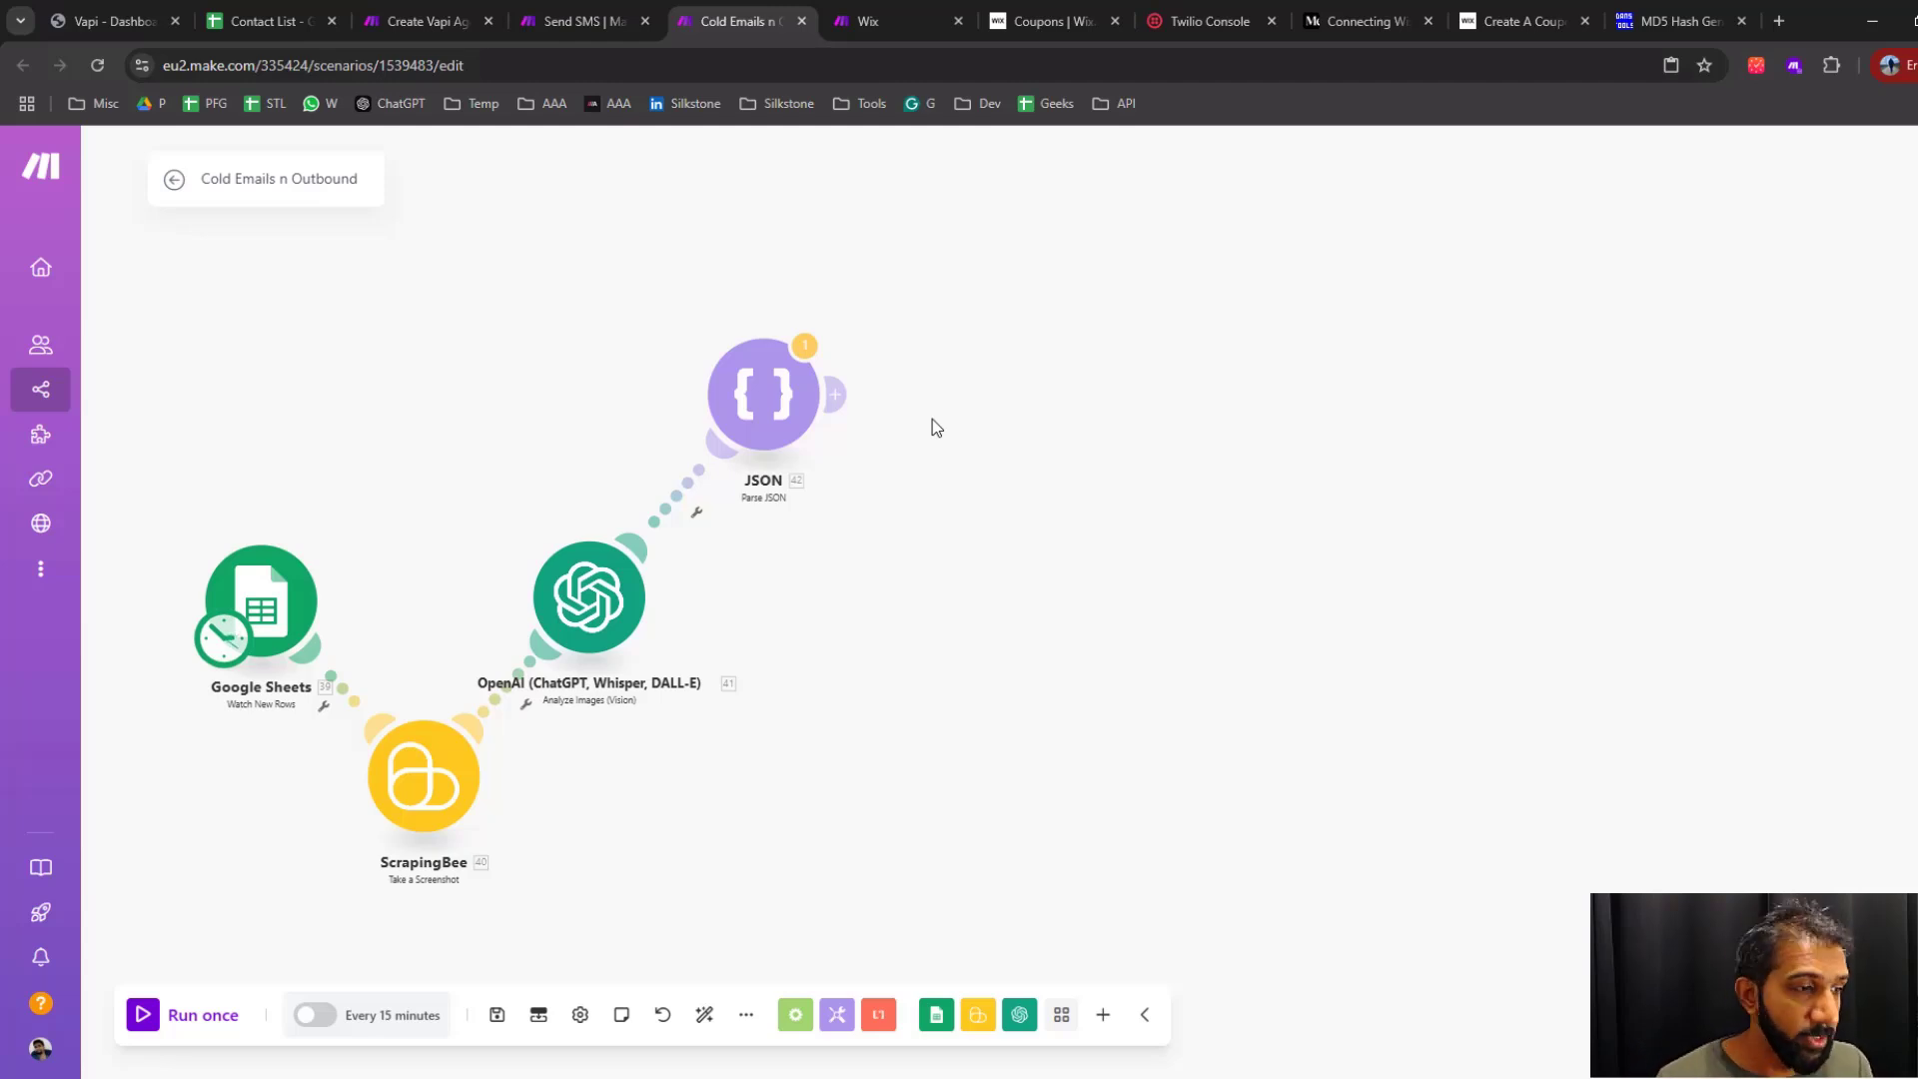
# Switch to the Wix Studio dashboard and view the store's product list in the catalog
pyautogui.moveTo(987, 318)
pyautogui.mouseDown()
pyautogui.moveTo(881, 362)
pyautogui.moveTo(990, 322)
pyautogui.mouseUp()
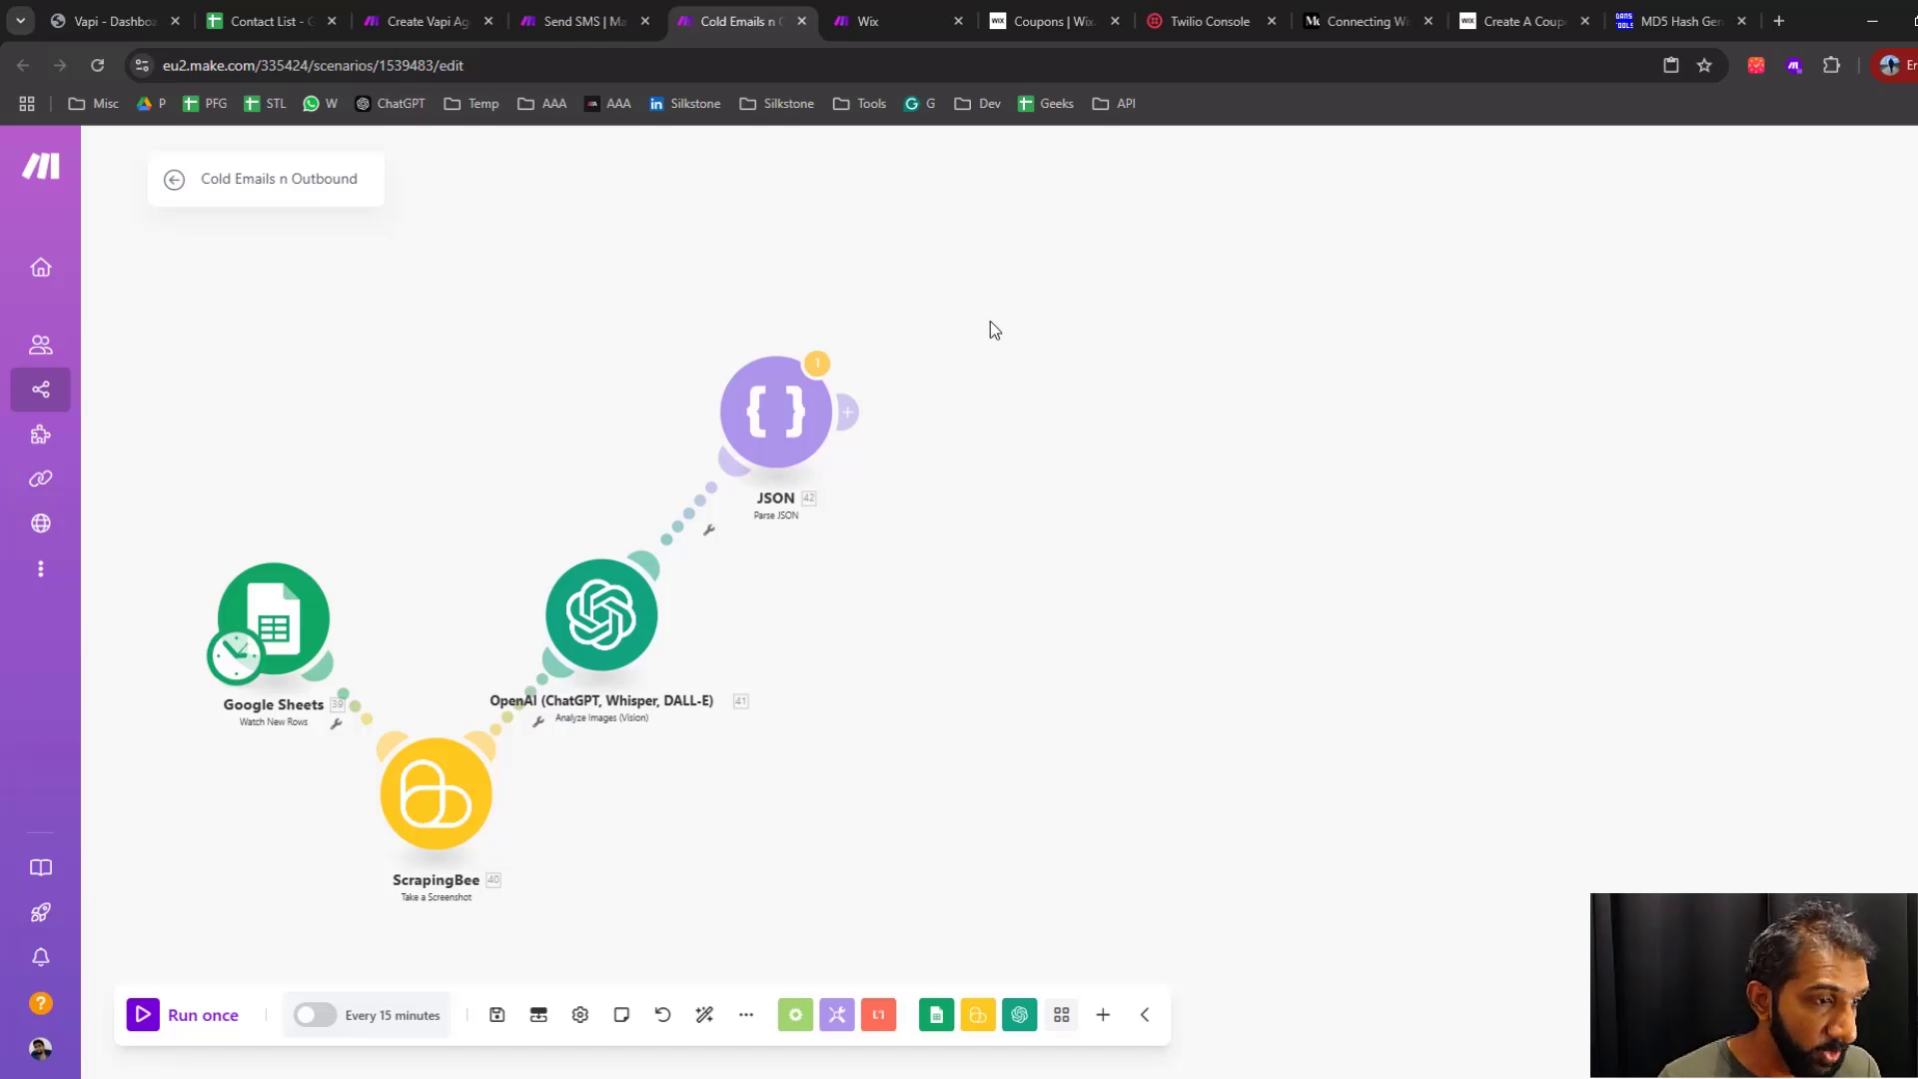
pyautogui.moveTo(991, 320); pyautogui.dragTo(694, 482)
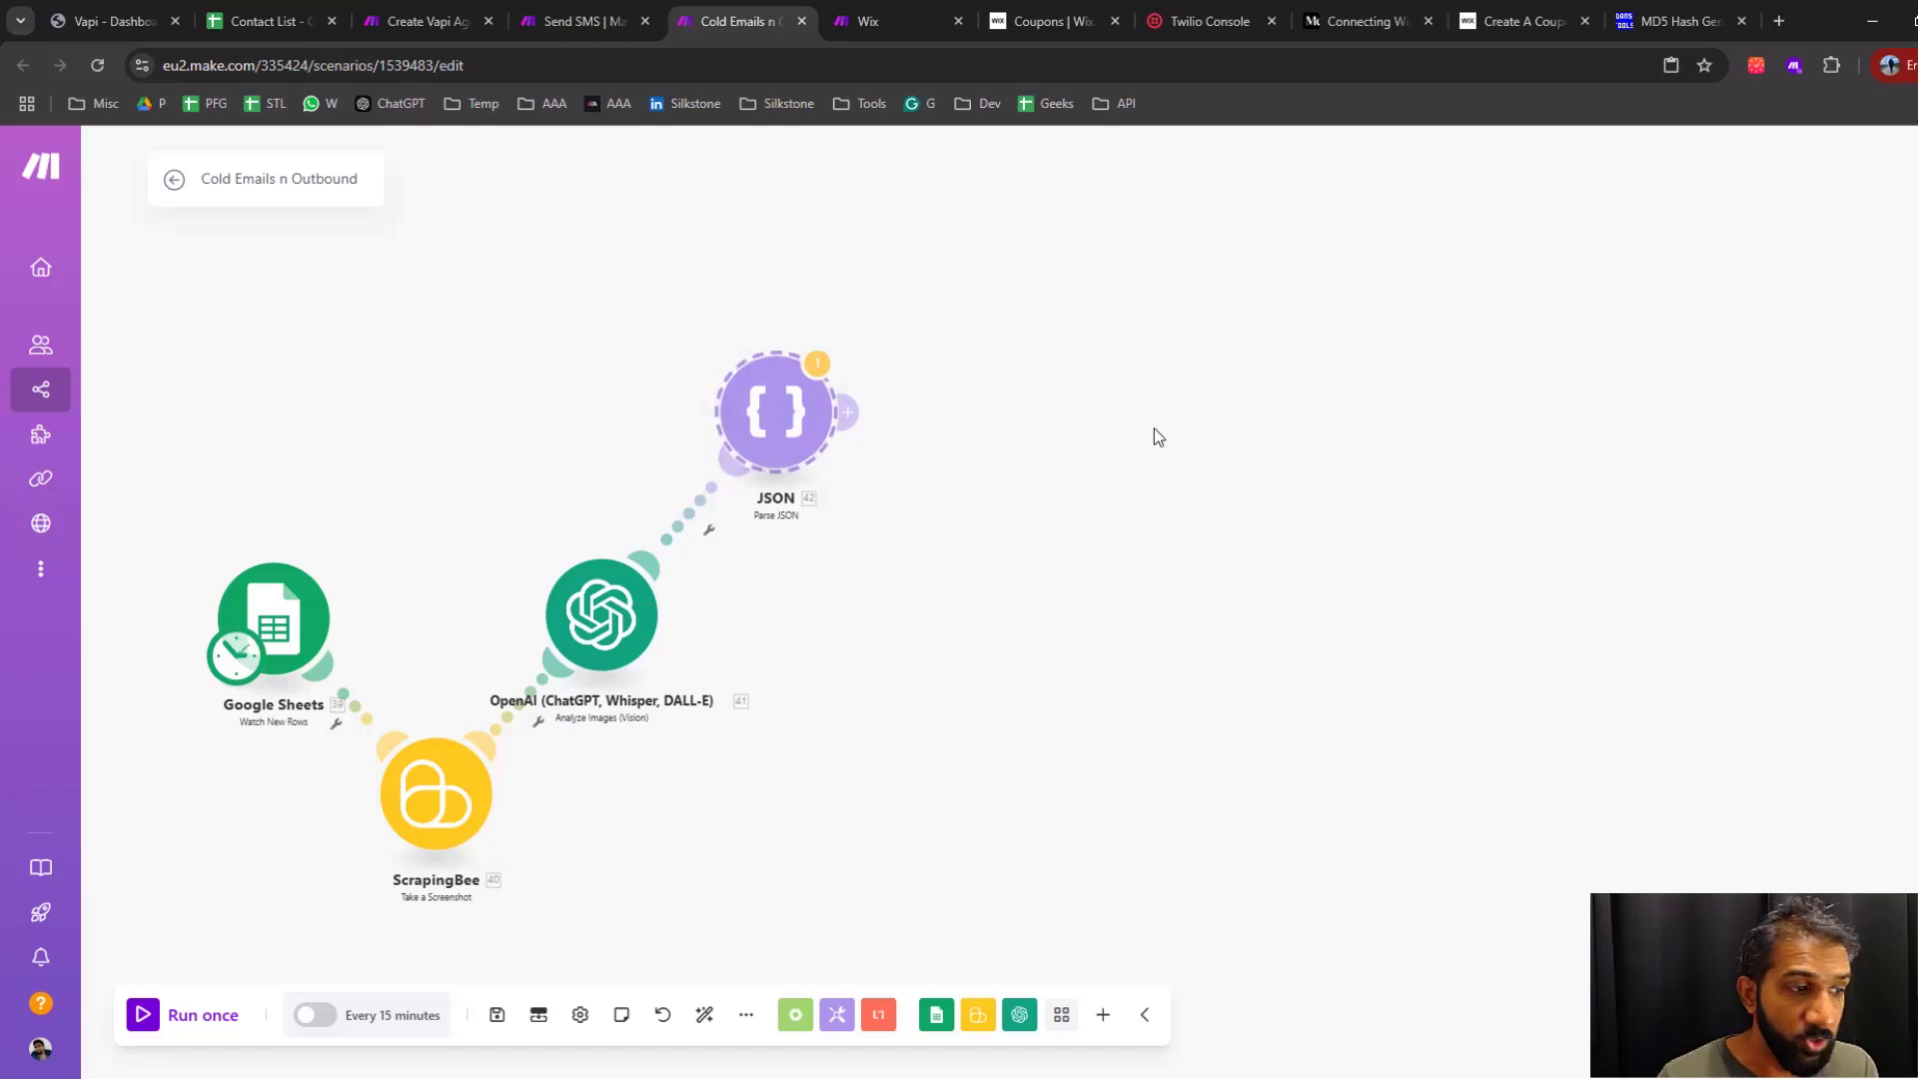
pyautogui.click(1036, 24)
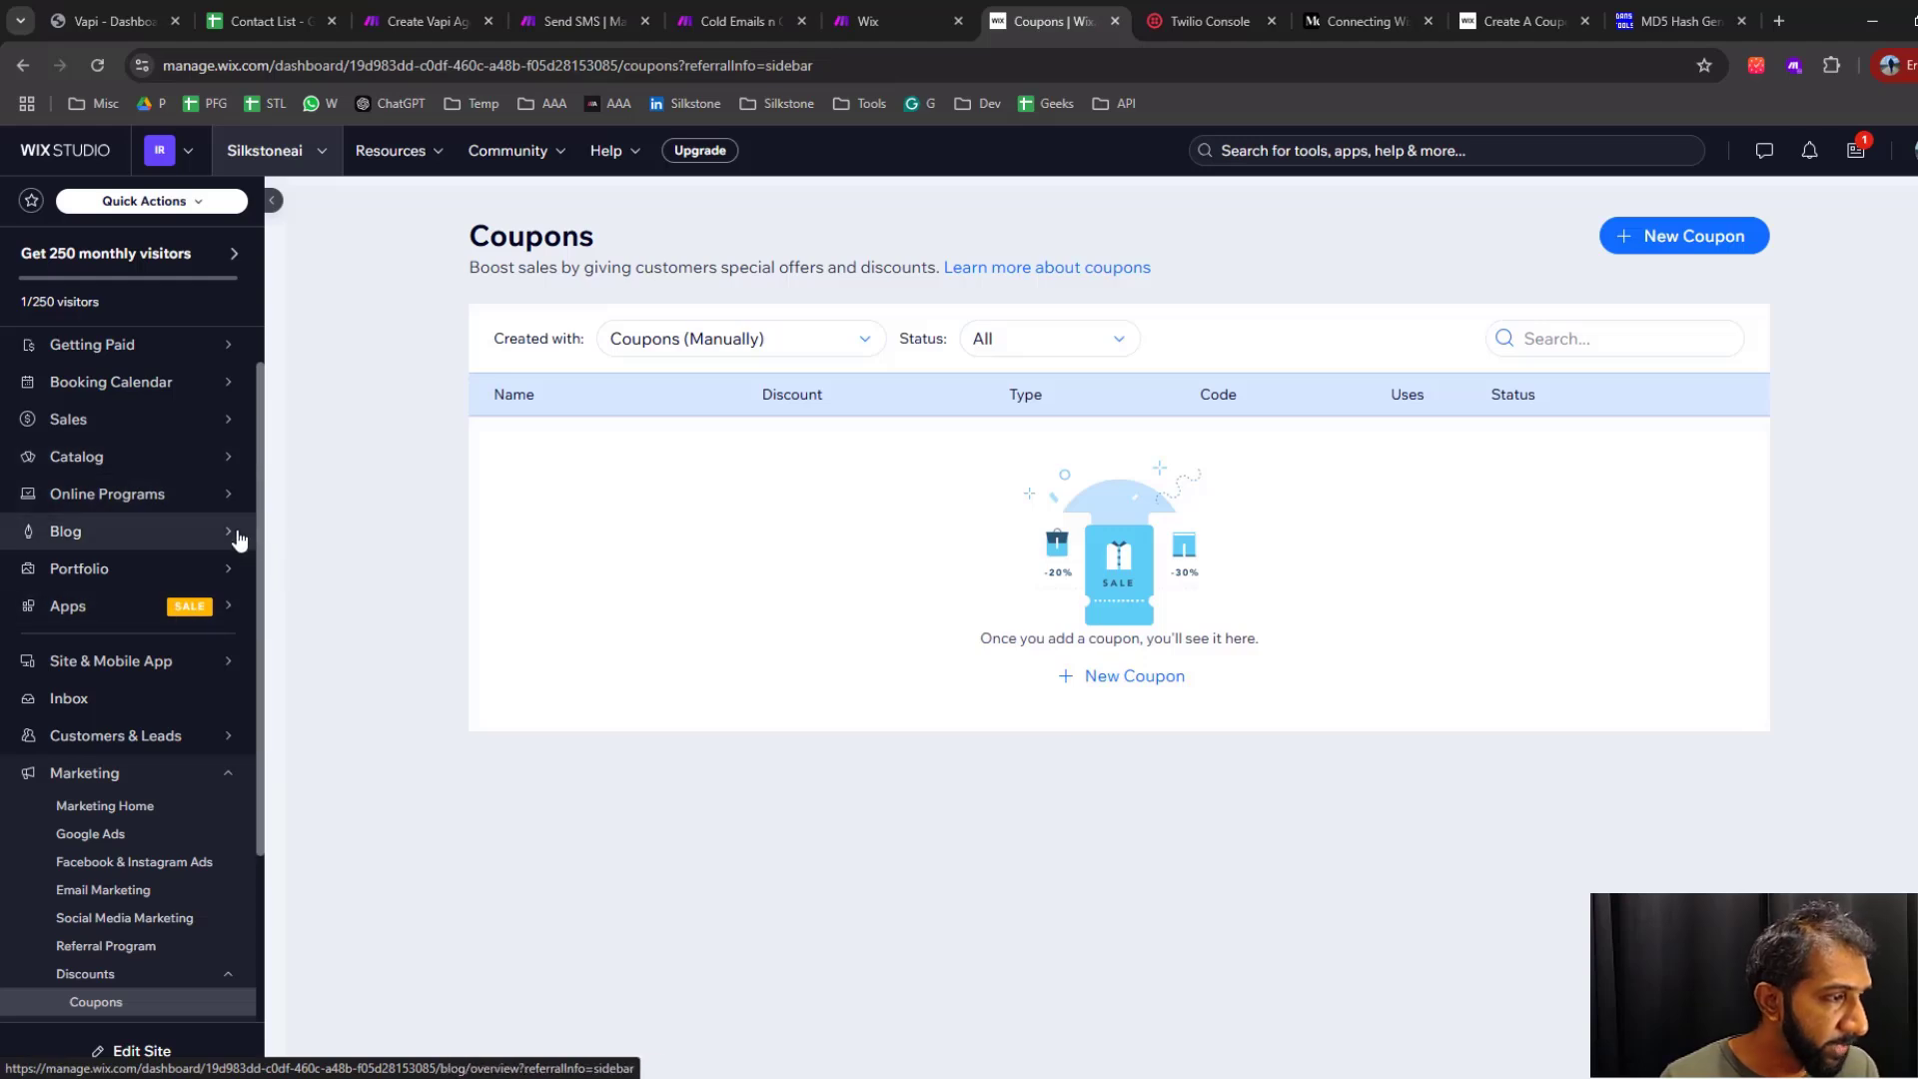
pyautogui.click(214, 462)
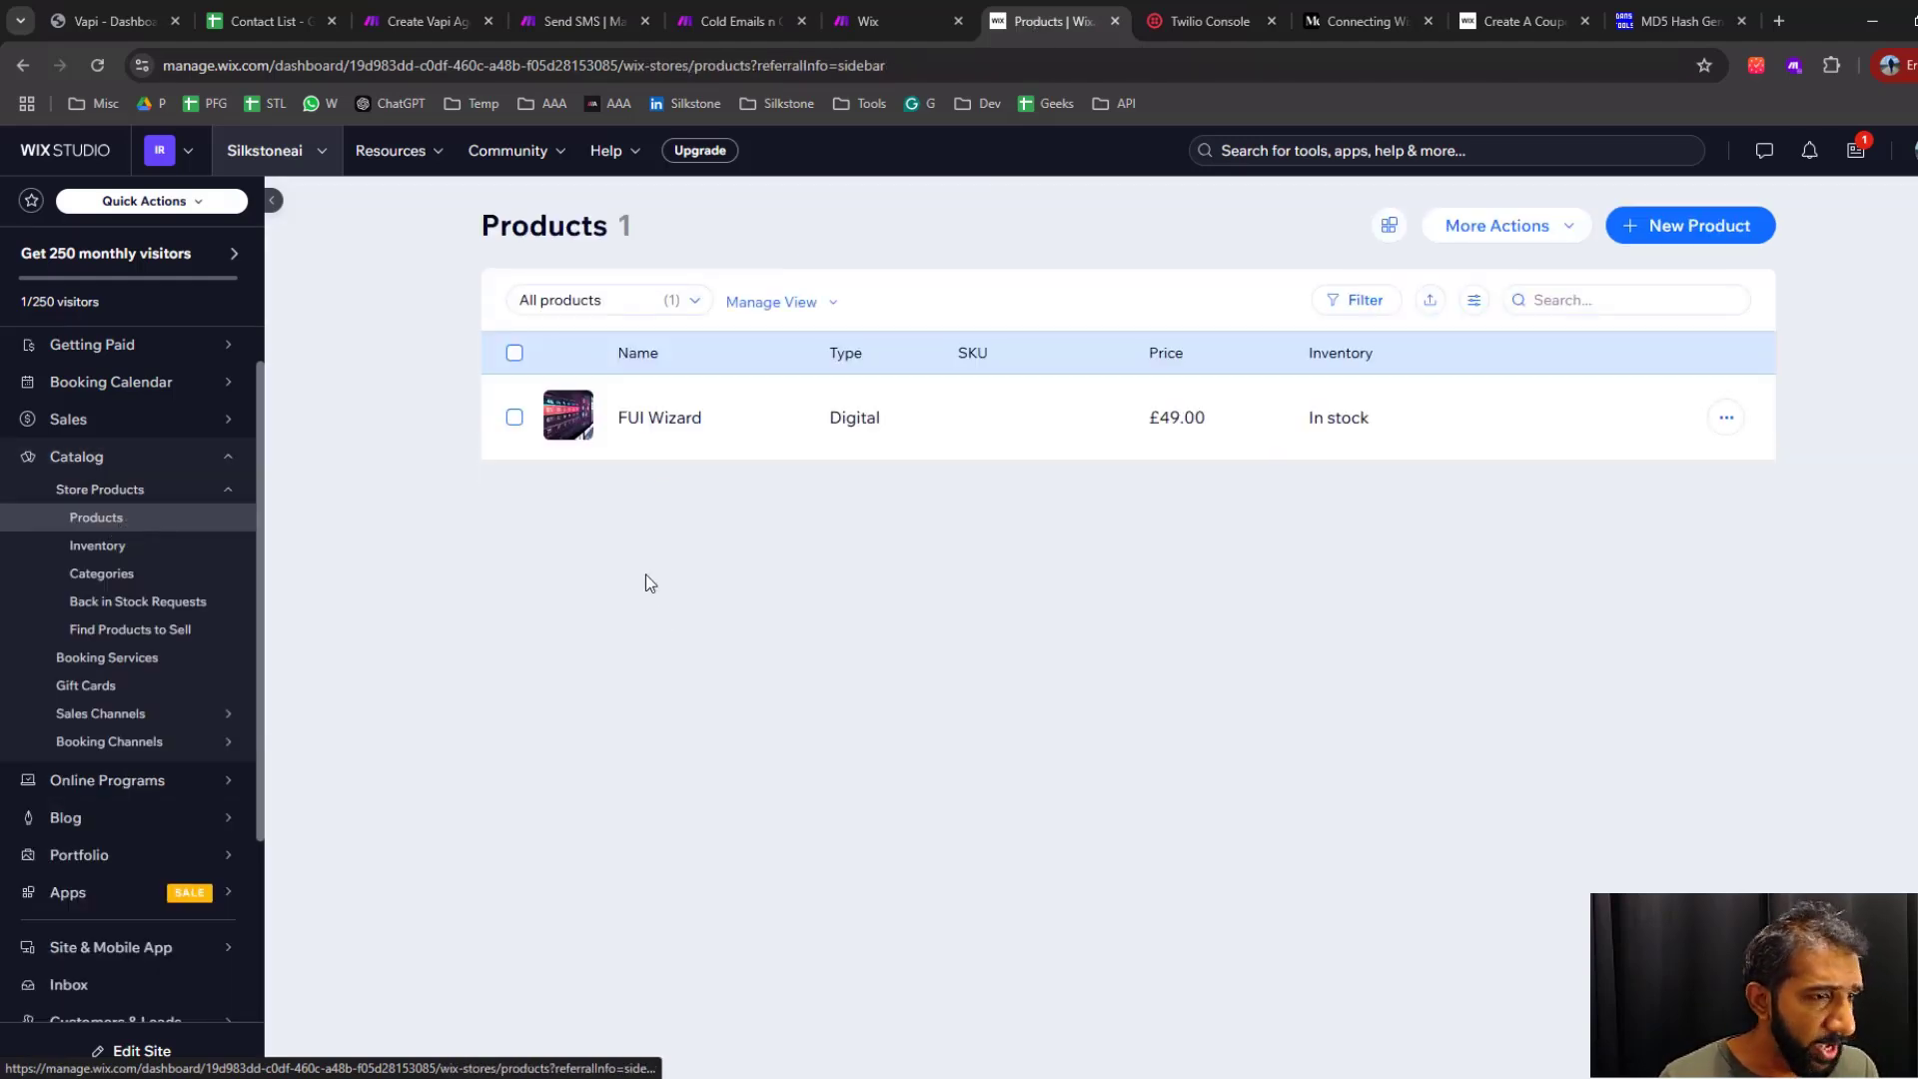
pyautogui.scroll(-3, 199, 664)
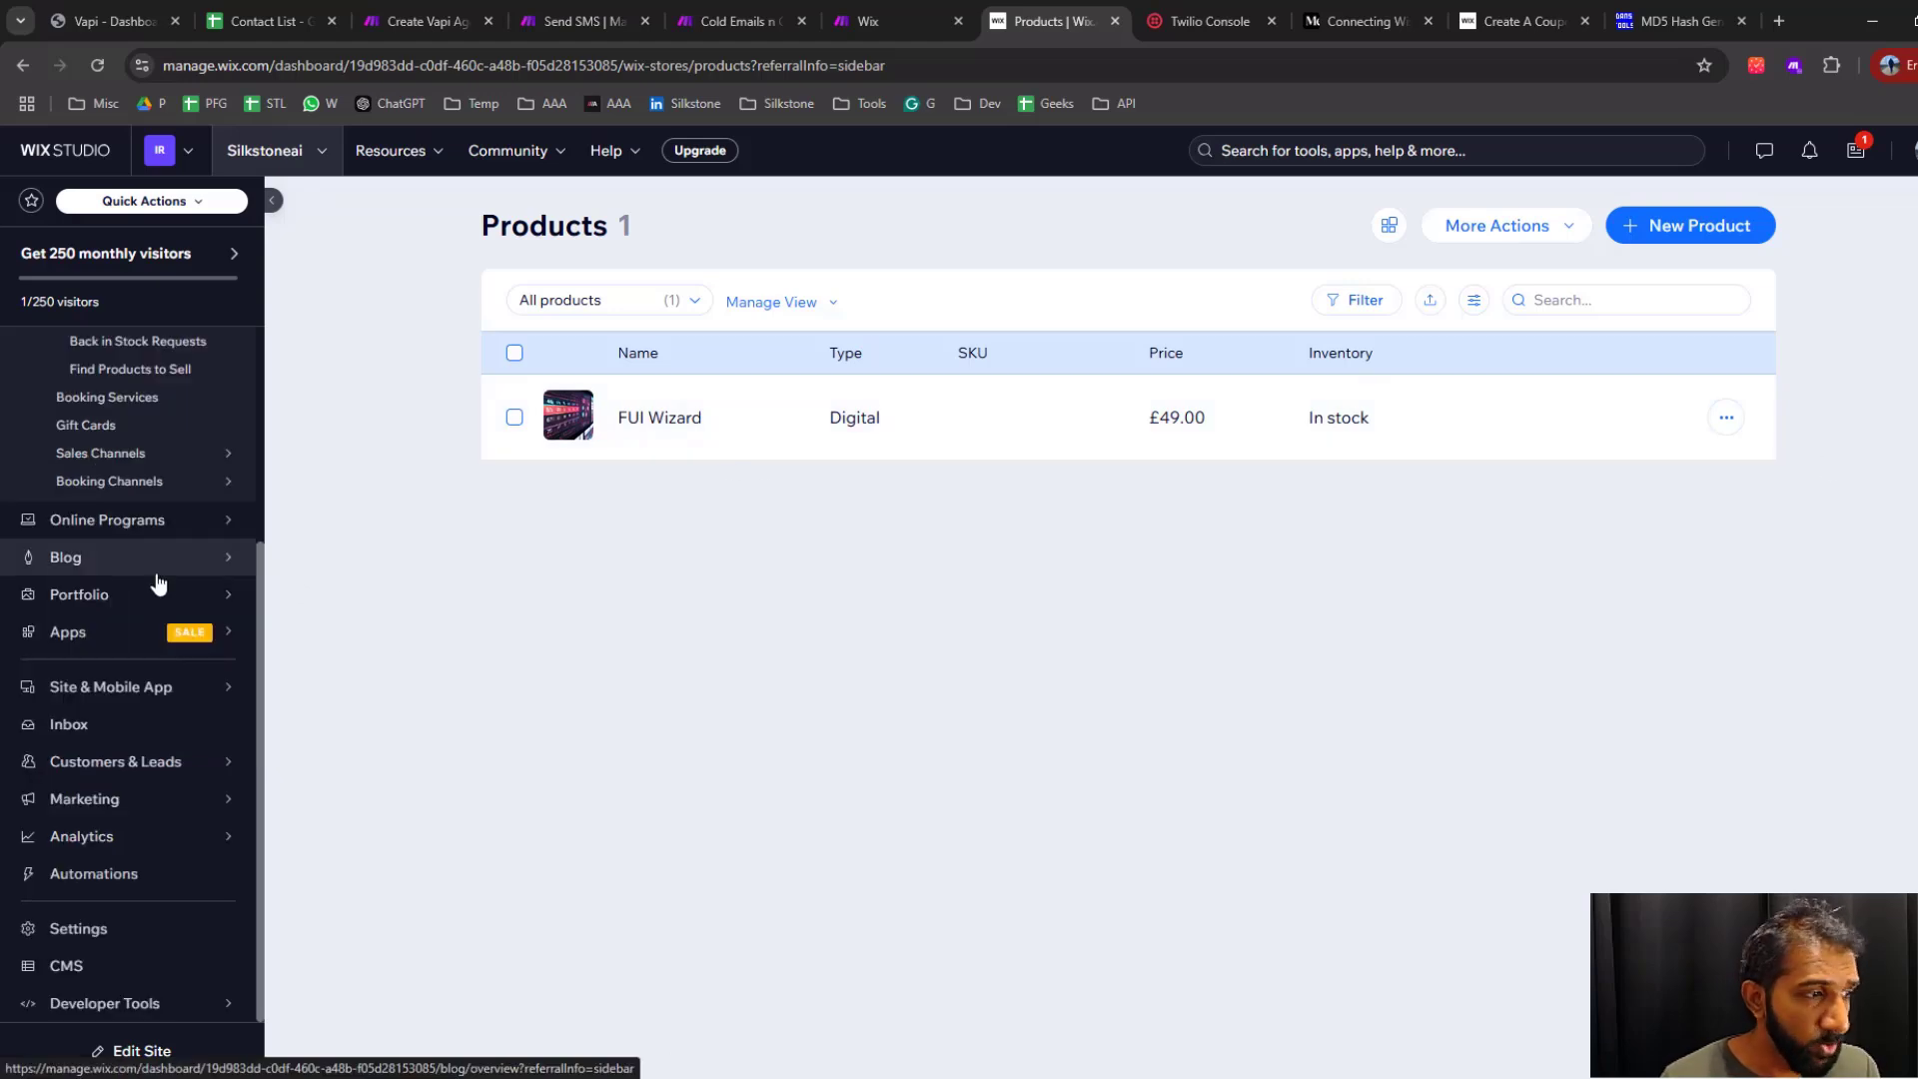
# Return to the Wix Coupons page and start a new coupon with the code wizard-1234 and the name wizard sale
pyautogui.moveTo(157, 581)
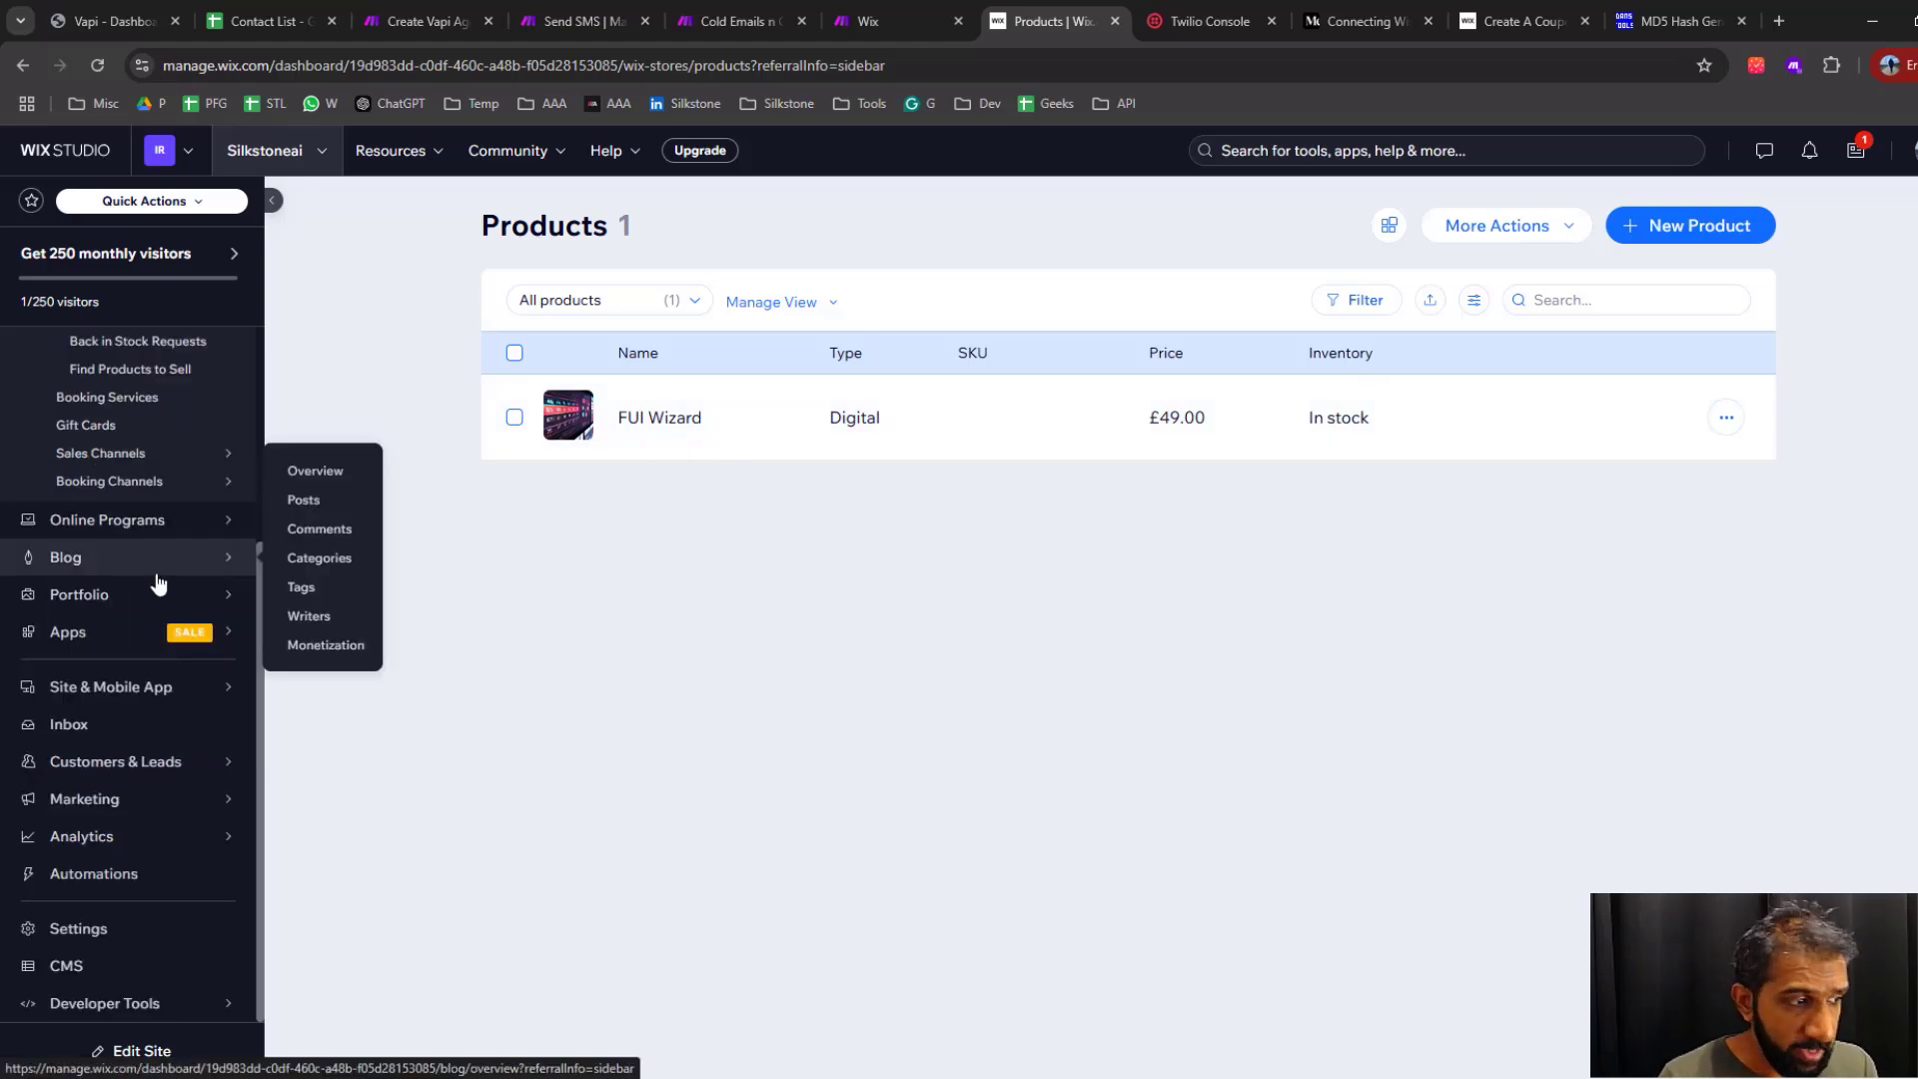
pyautogui.moveTo(157, 802)
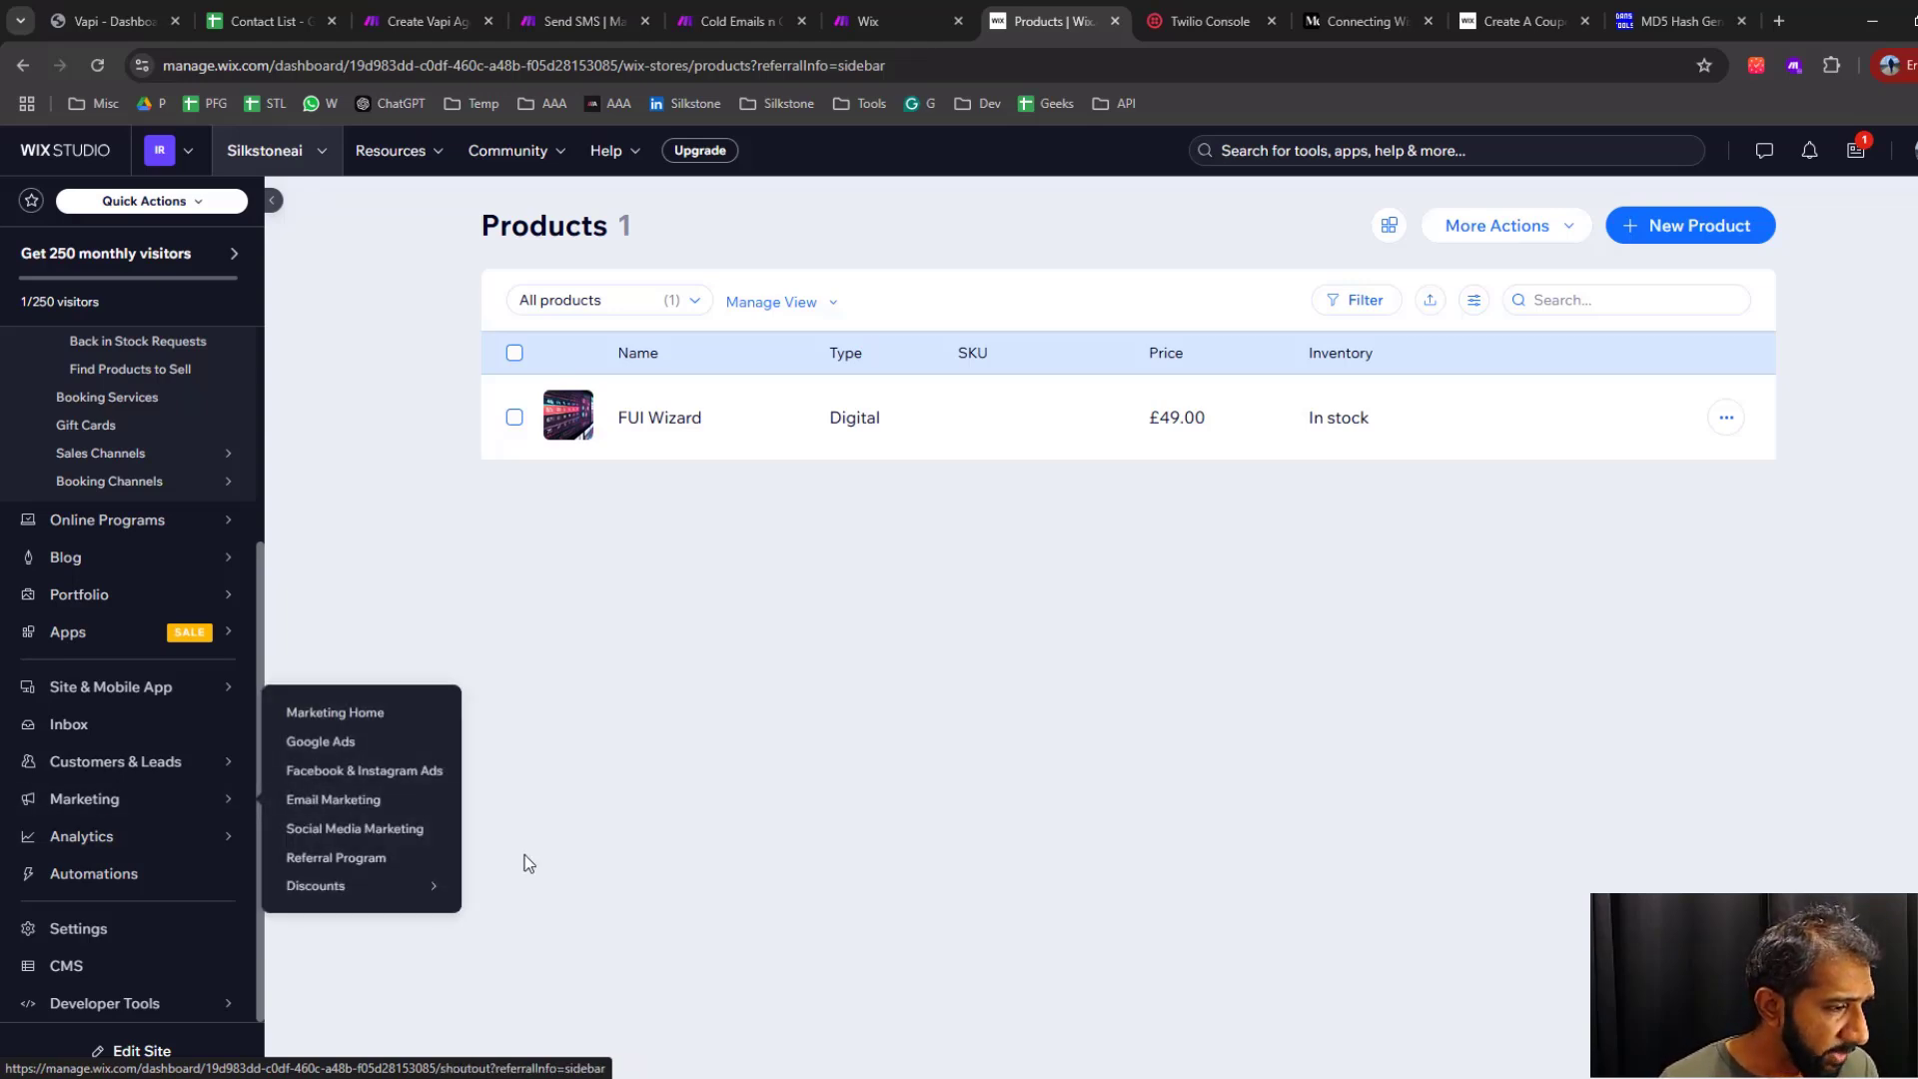
pyautogui.moveTo(343, 886)
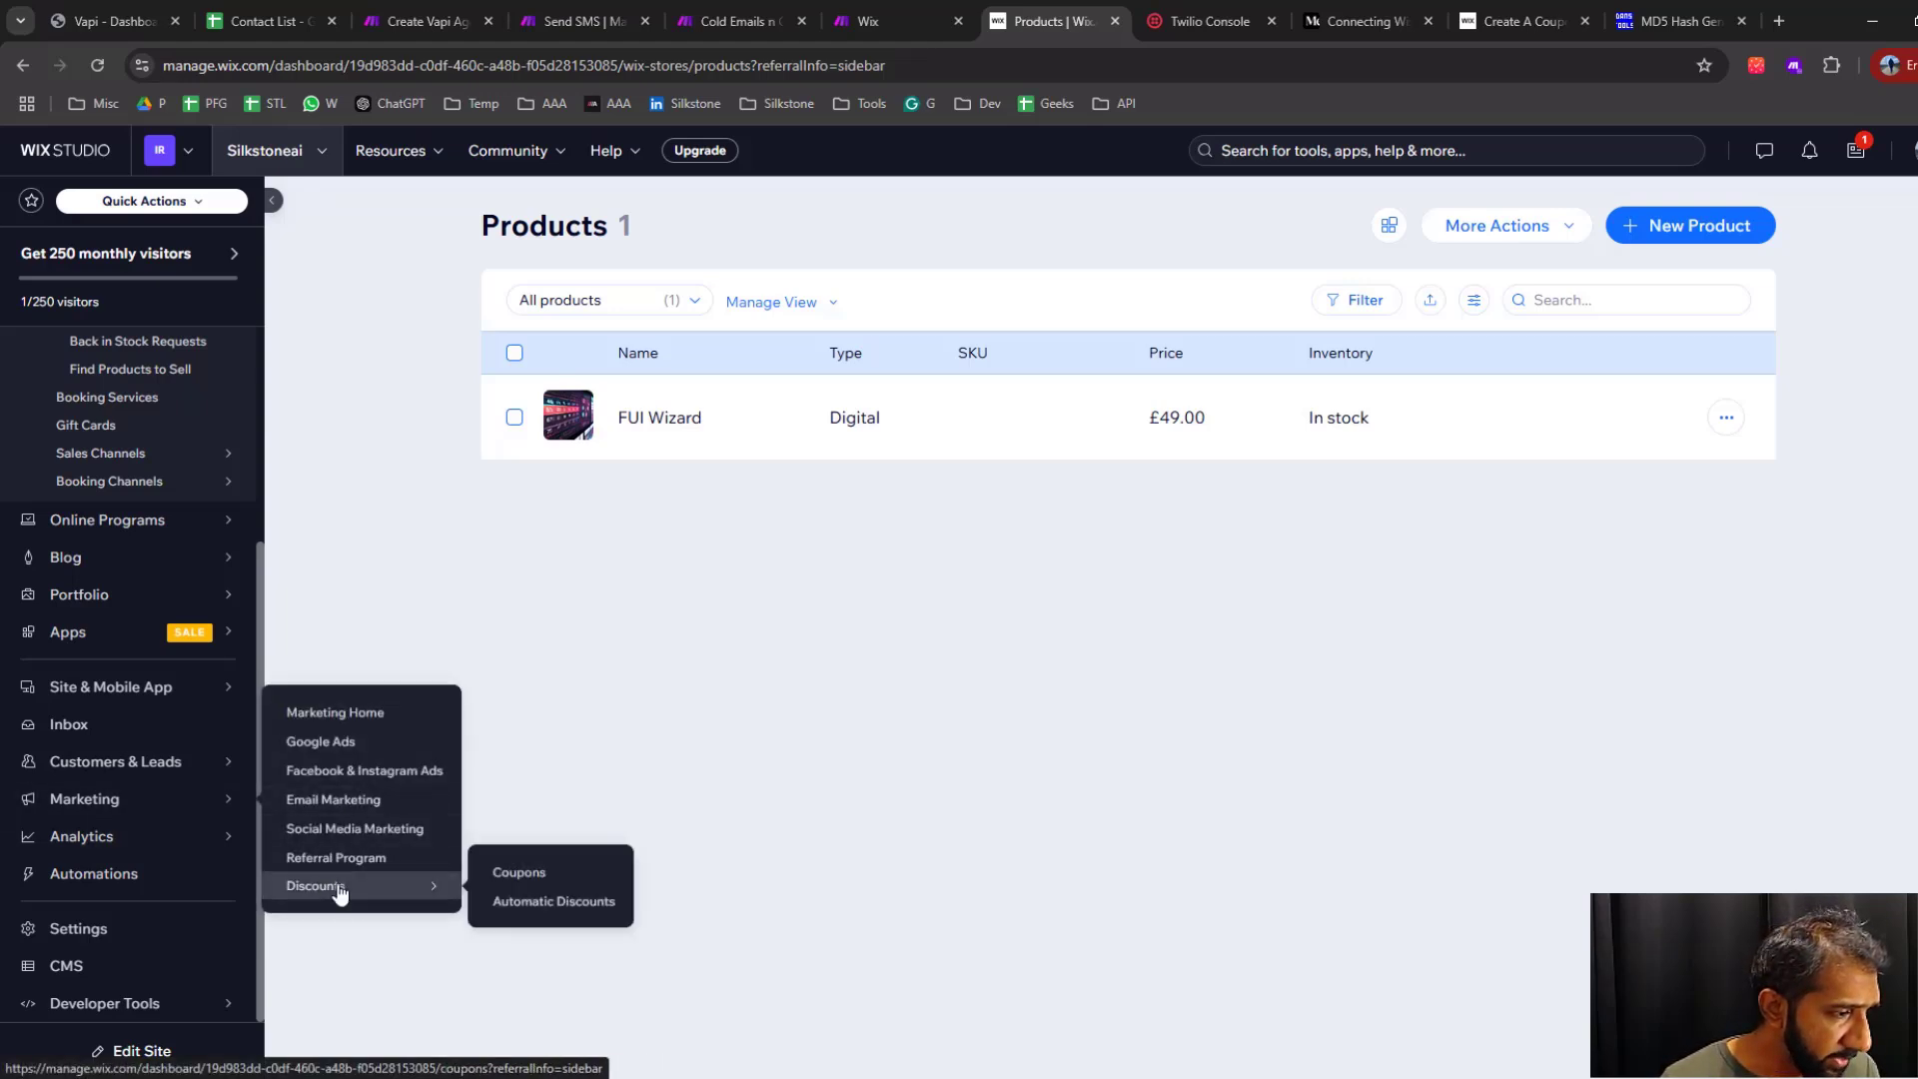
pyautogui.click(521, 875)
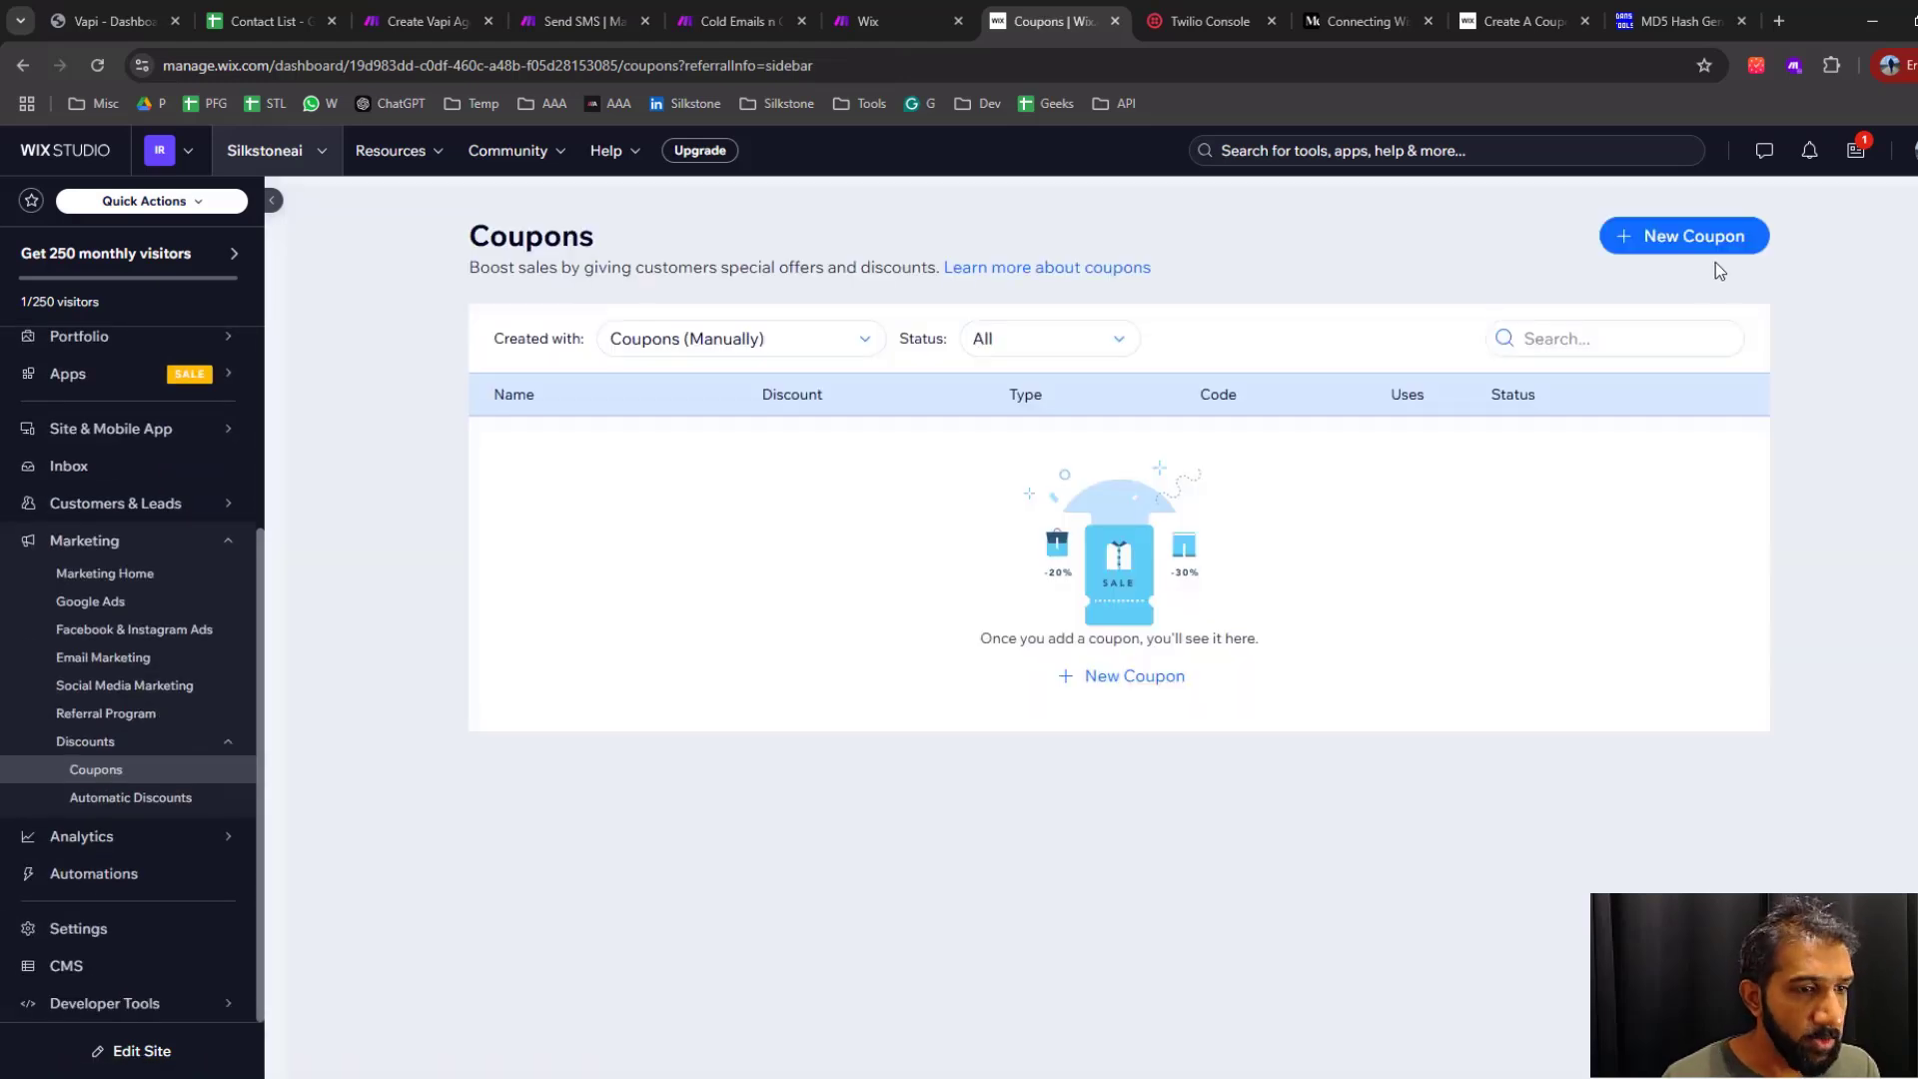
pyautogui.click(1683, 239)
pyautogui.click(731, 535)
pyautogui.write('wi')
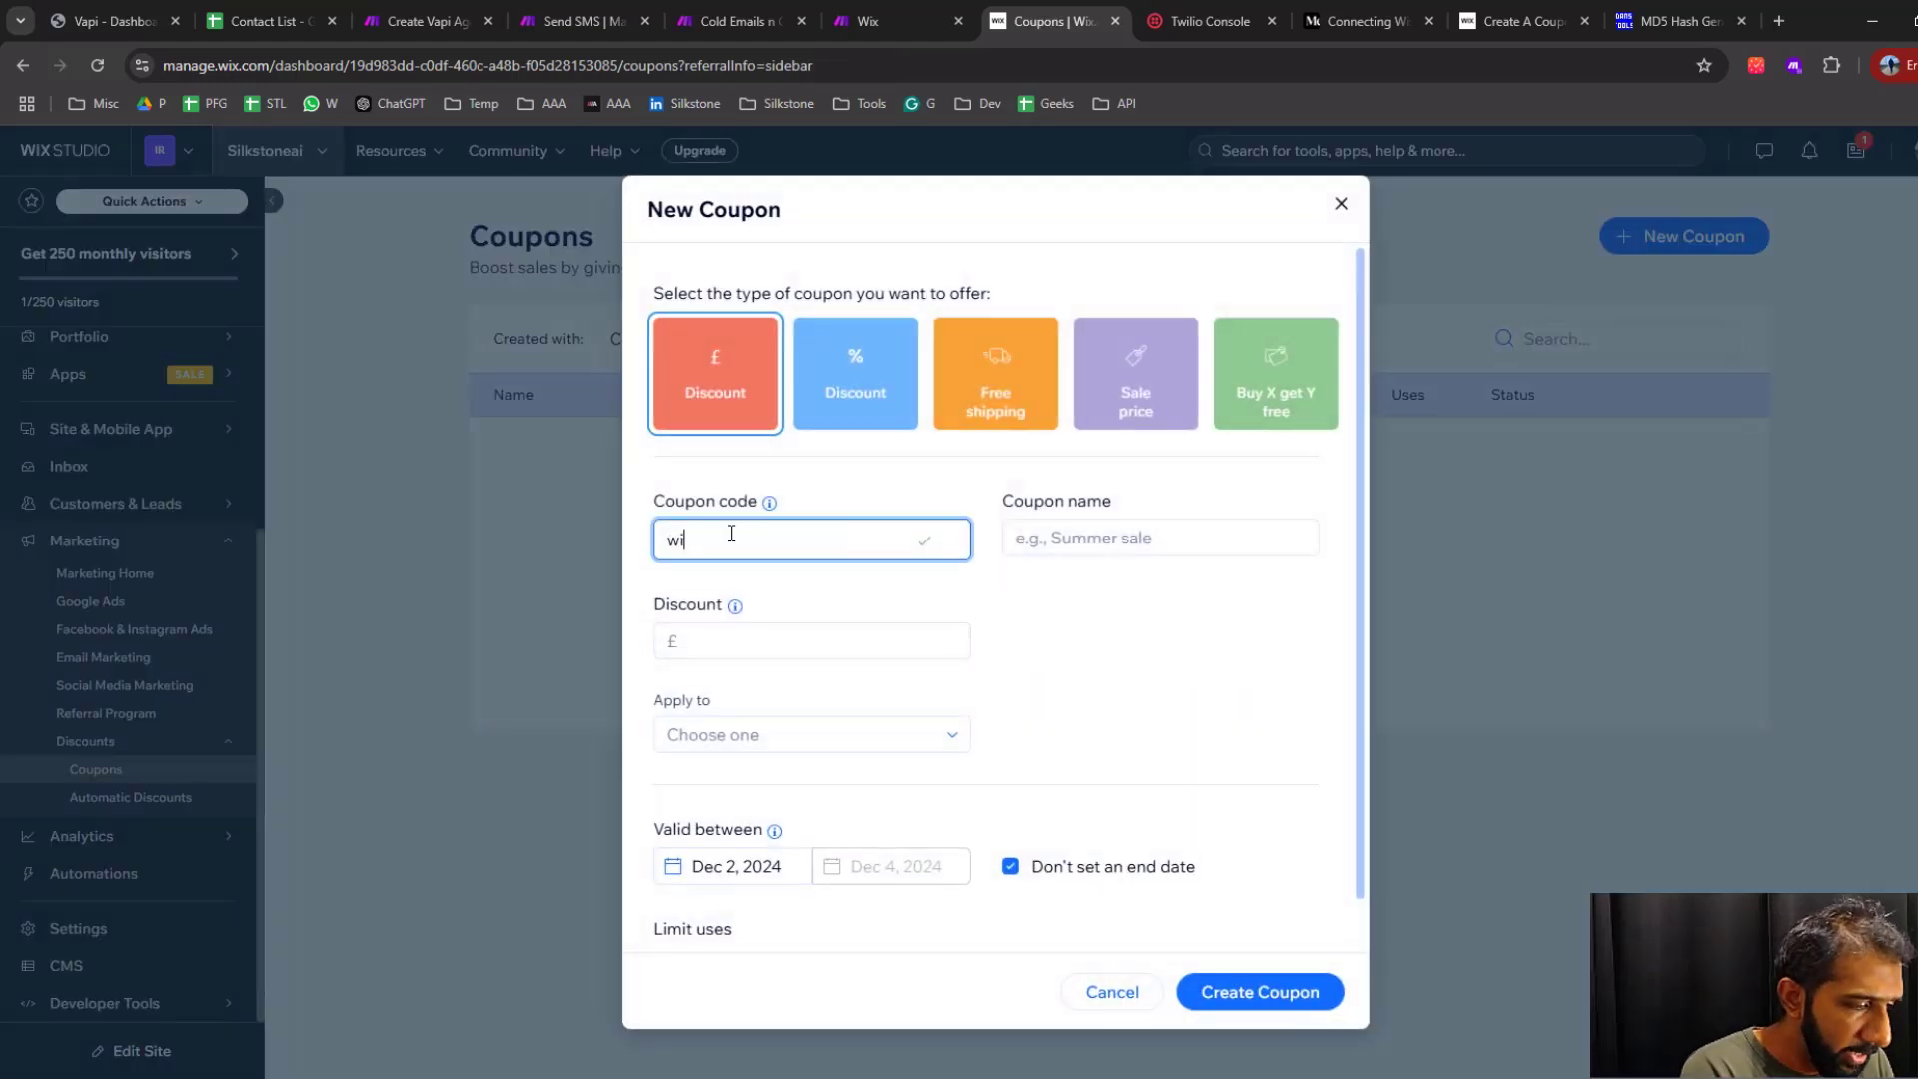
pyautogui.write('zard-1234')
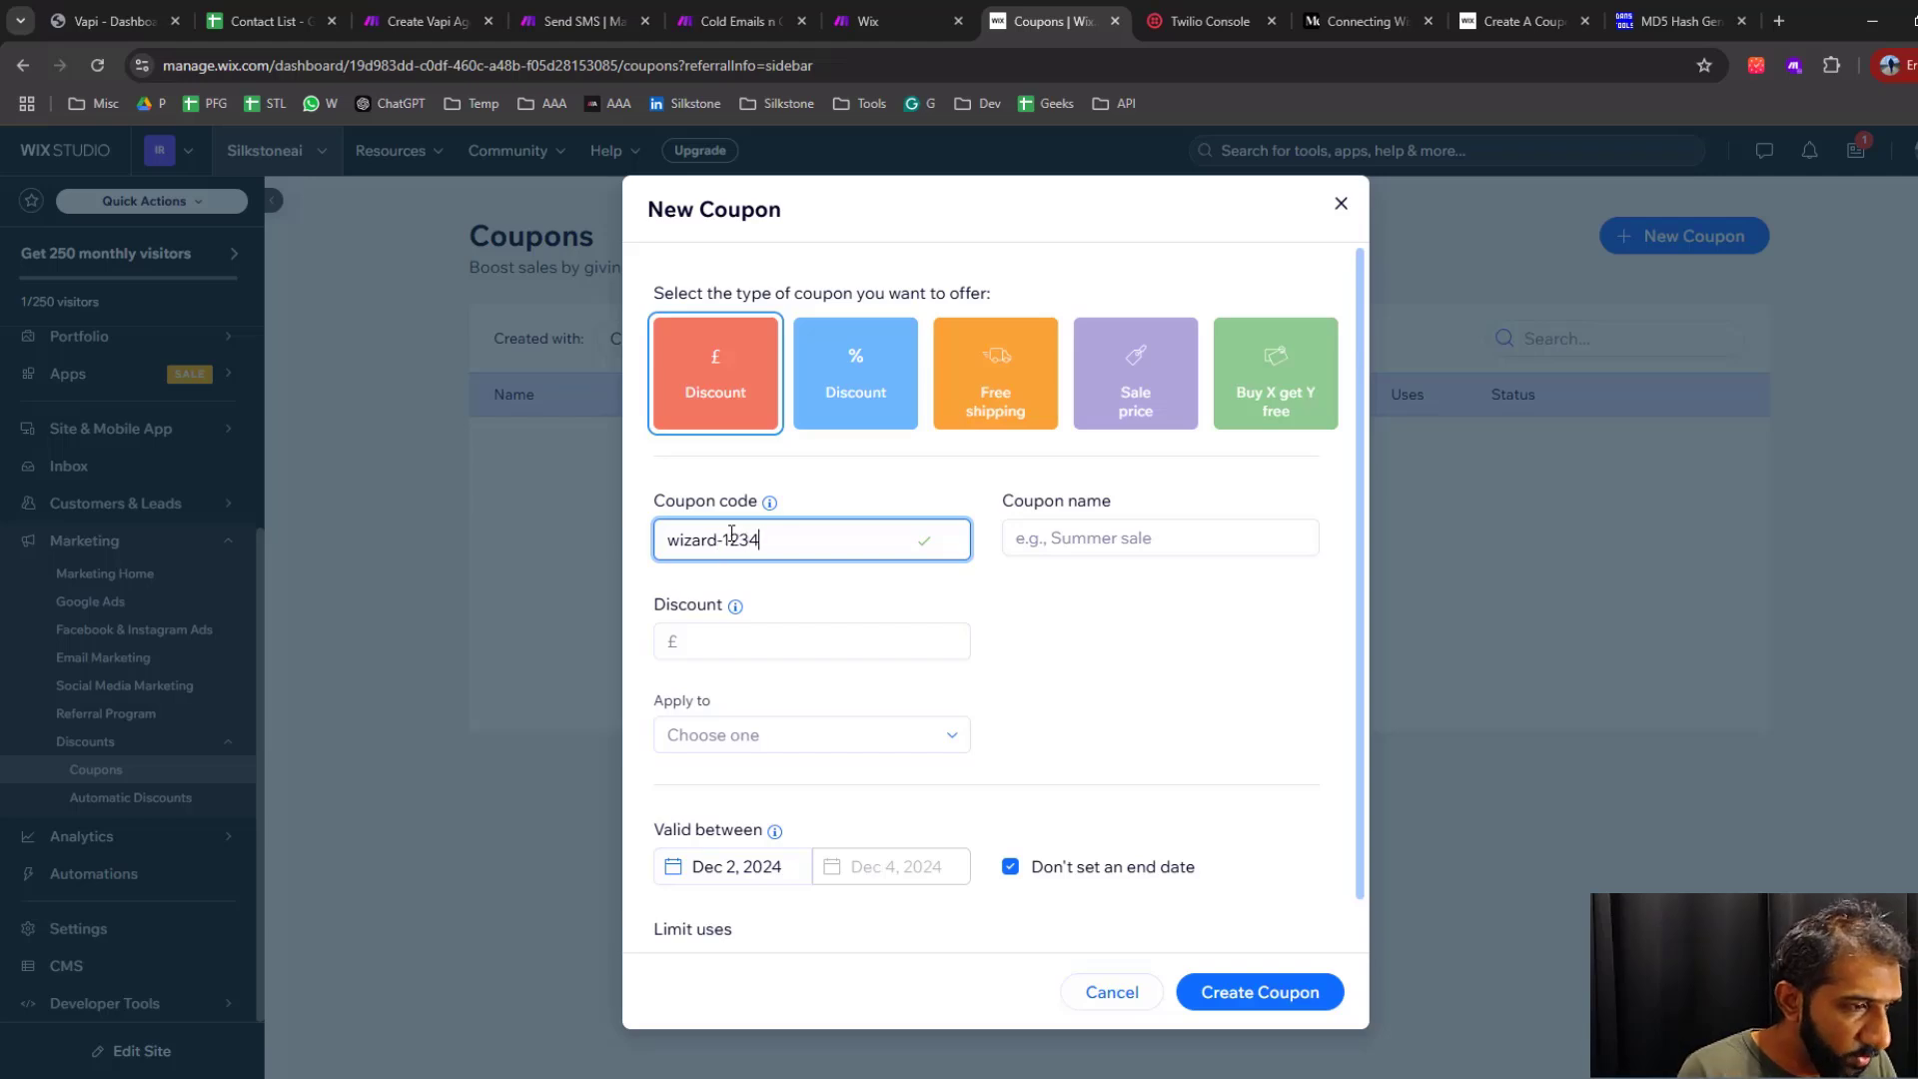
pyautogui.click(1190, 538)
pyautogui.write('wizard sale')
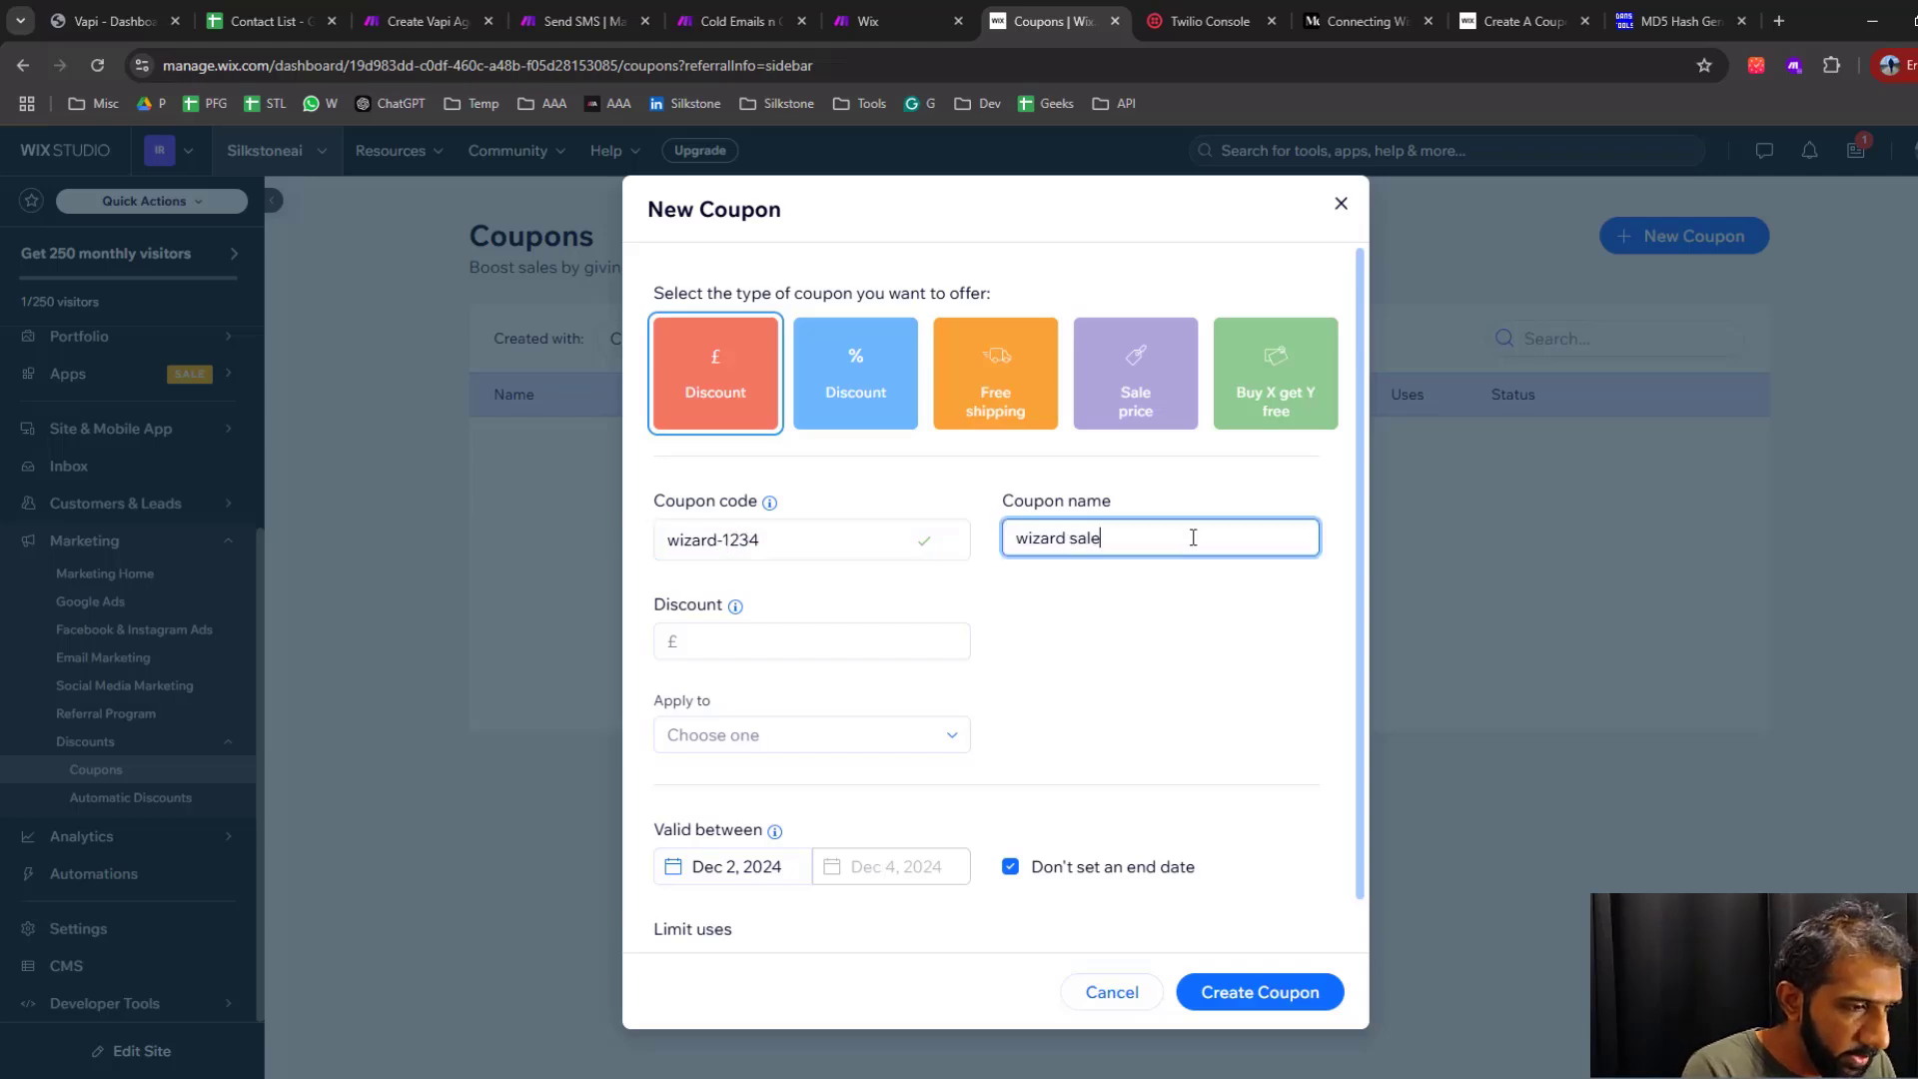
# Make the coupon a 100% discount that applies to the specific product FUI Wizard
pyautogui.click(755, 642)
pyautogui.click(847, 396)
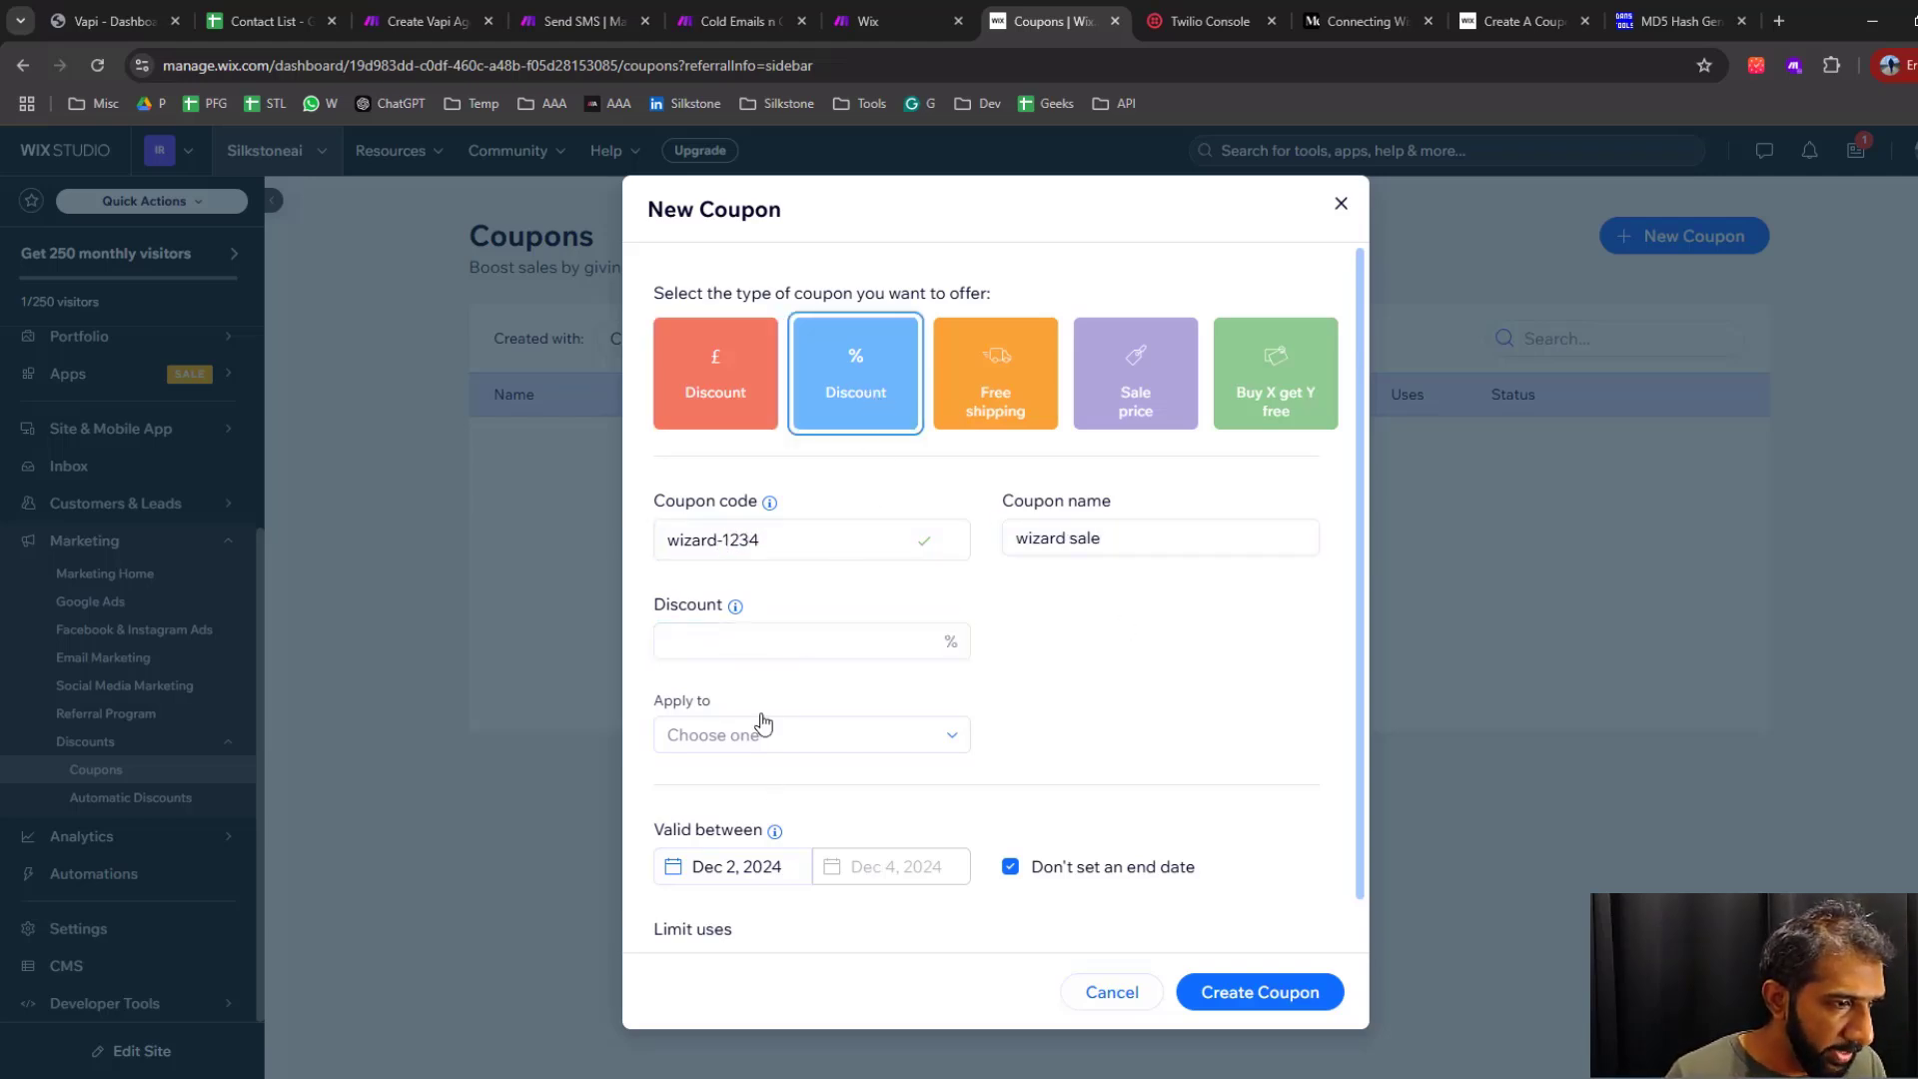
pyautogui.click(784, 643)
pyautogui.write('100')
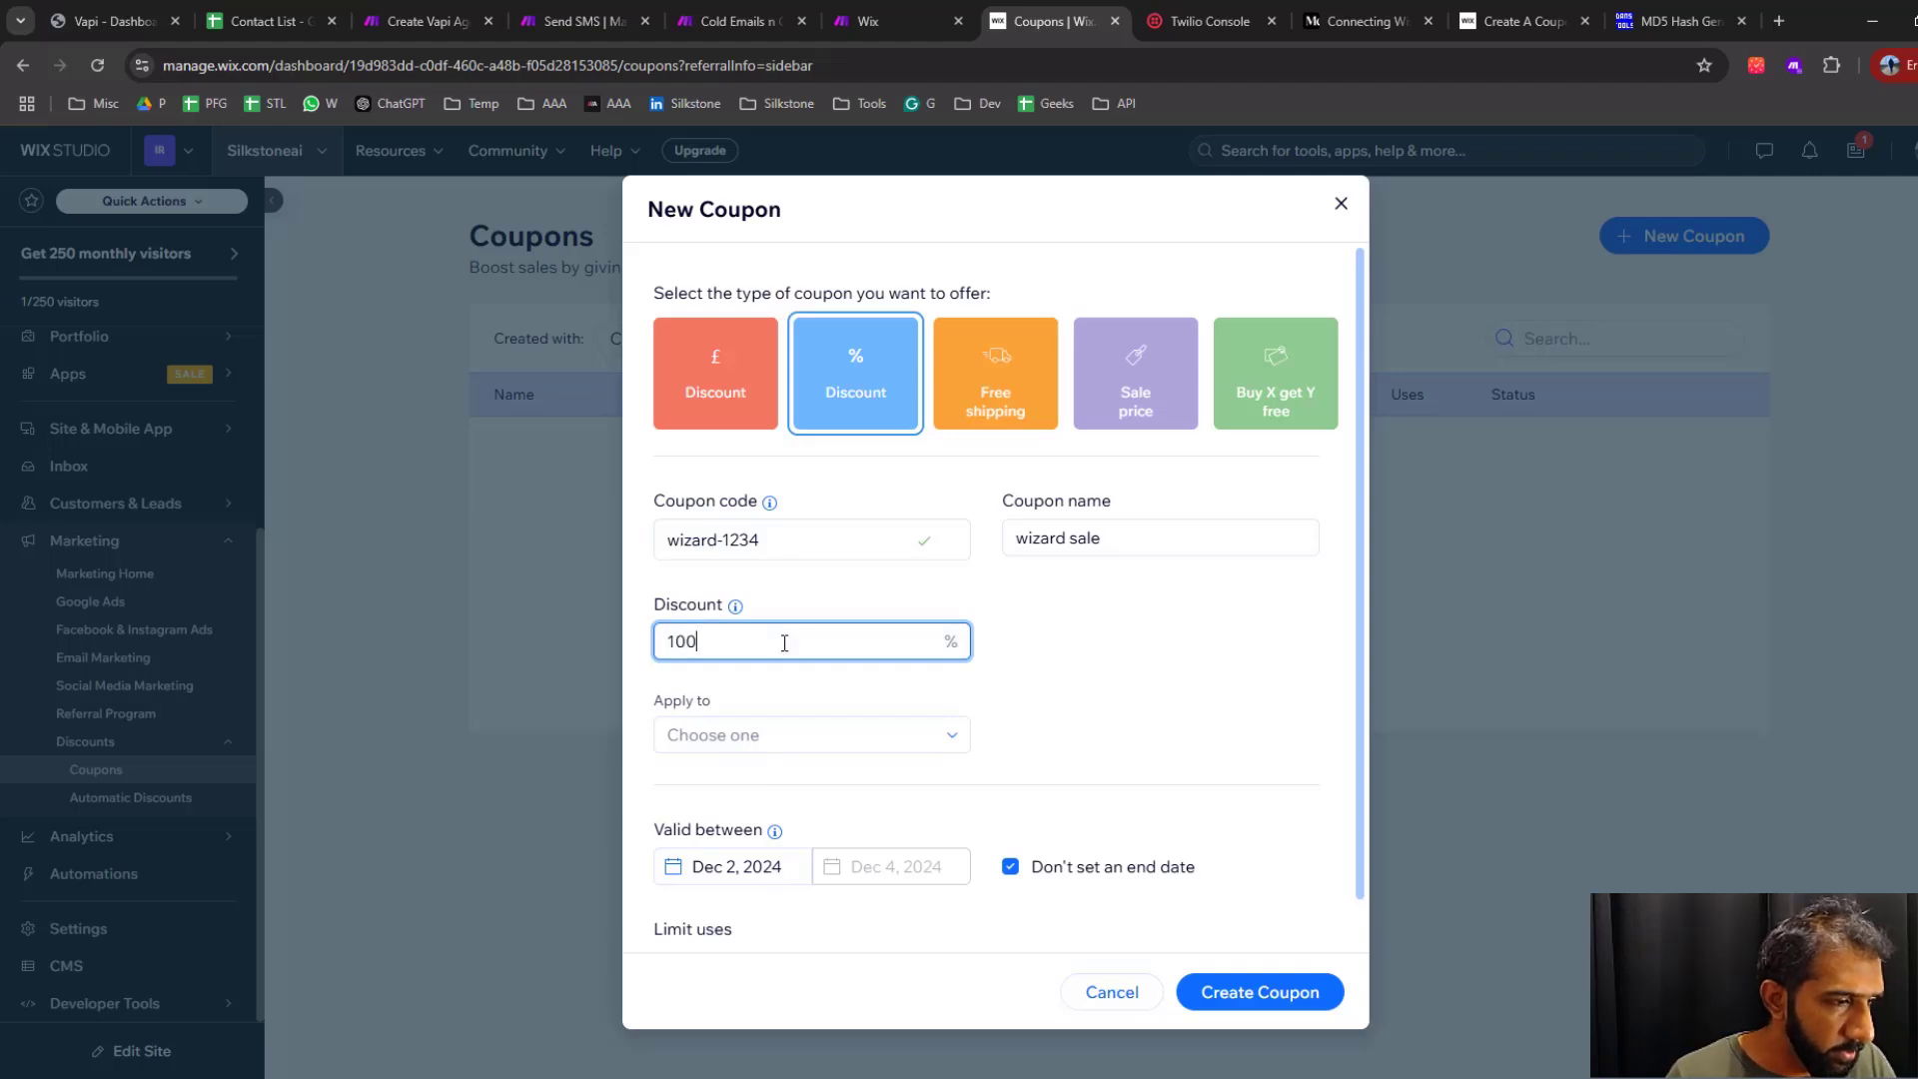
pyautogui.click(785, 739)
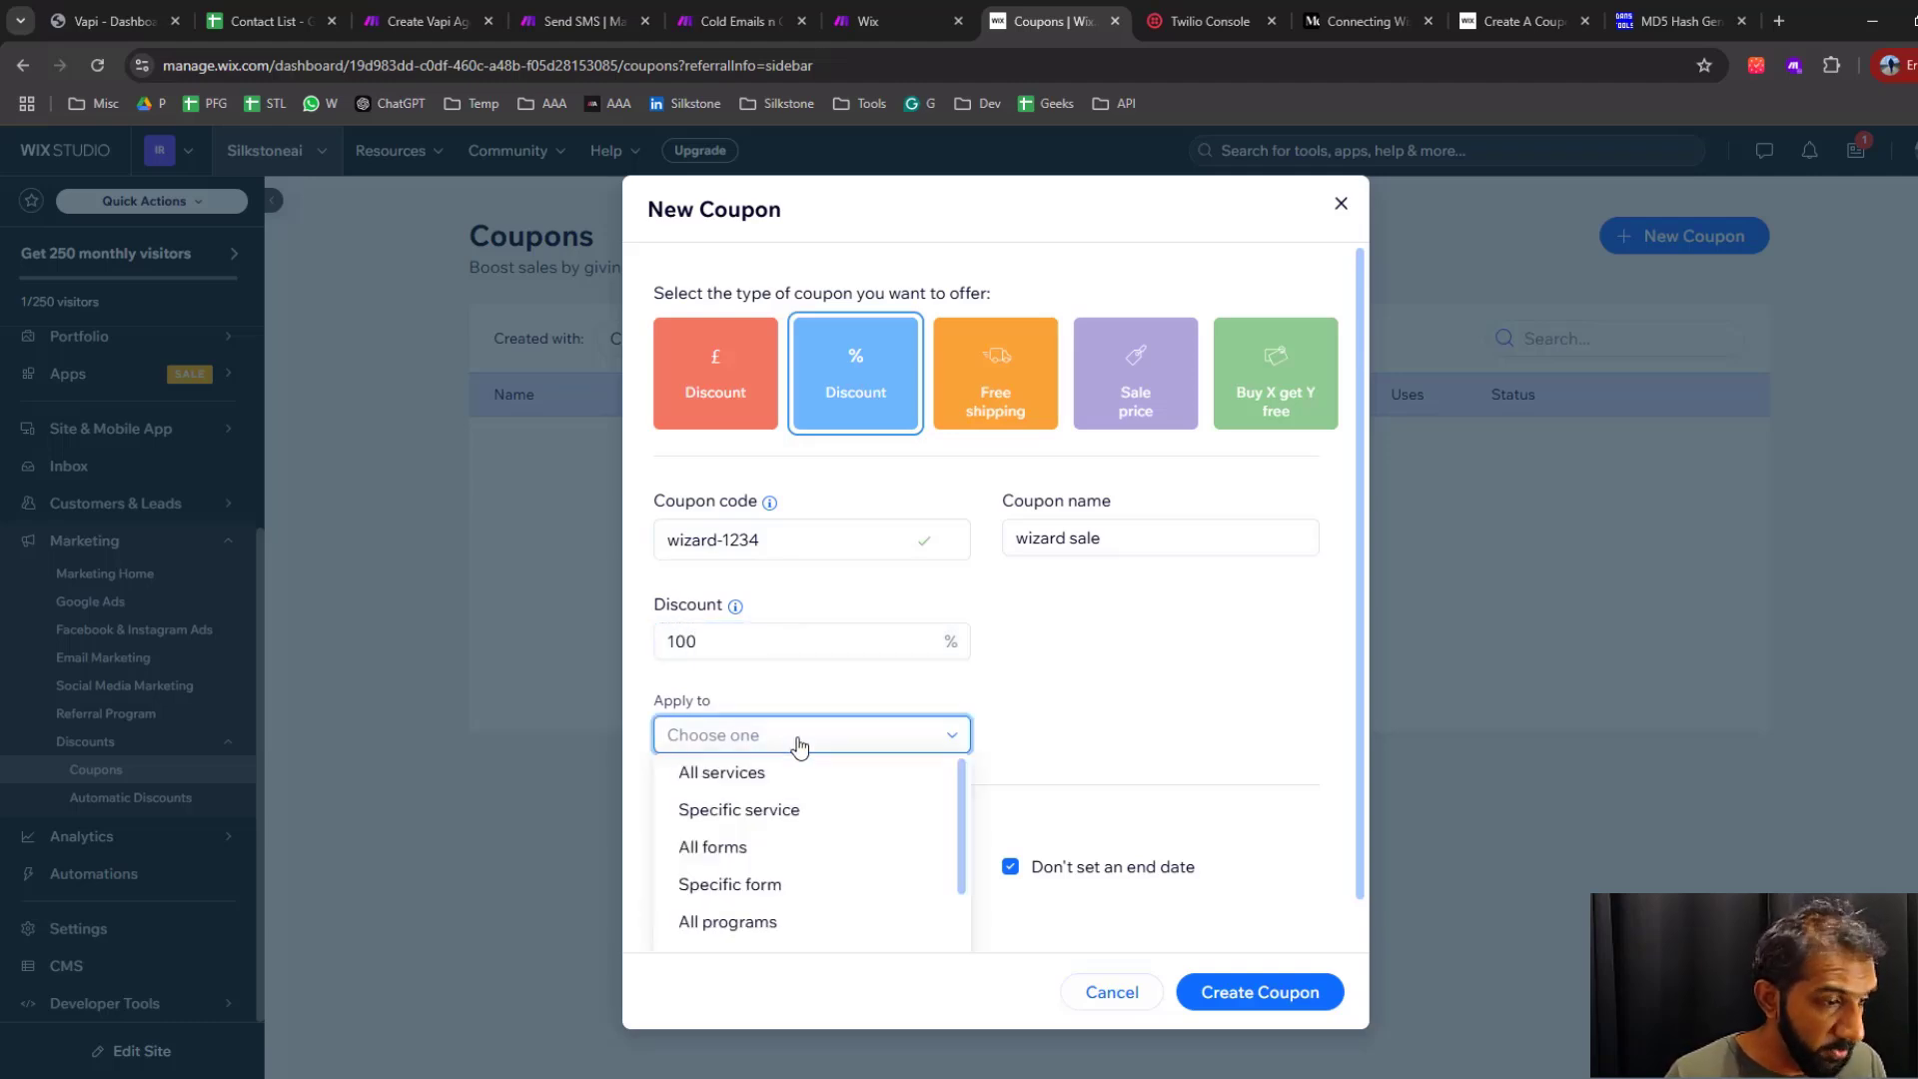
pyautogui.scroll(-3, 796, 896)
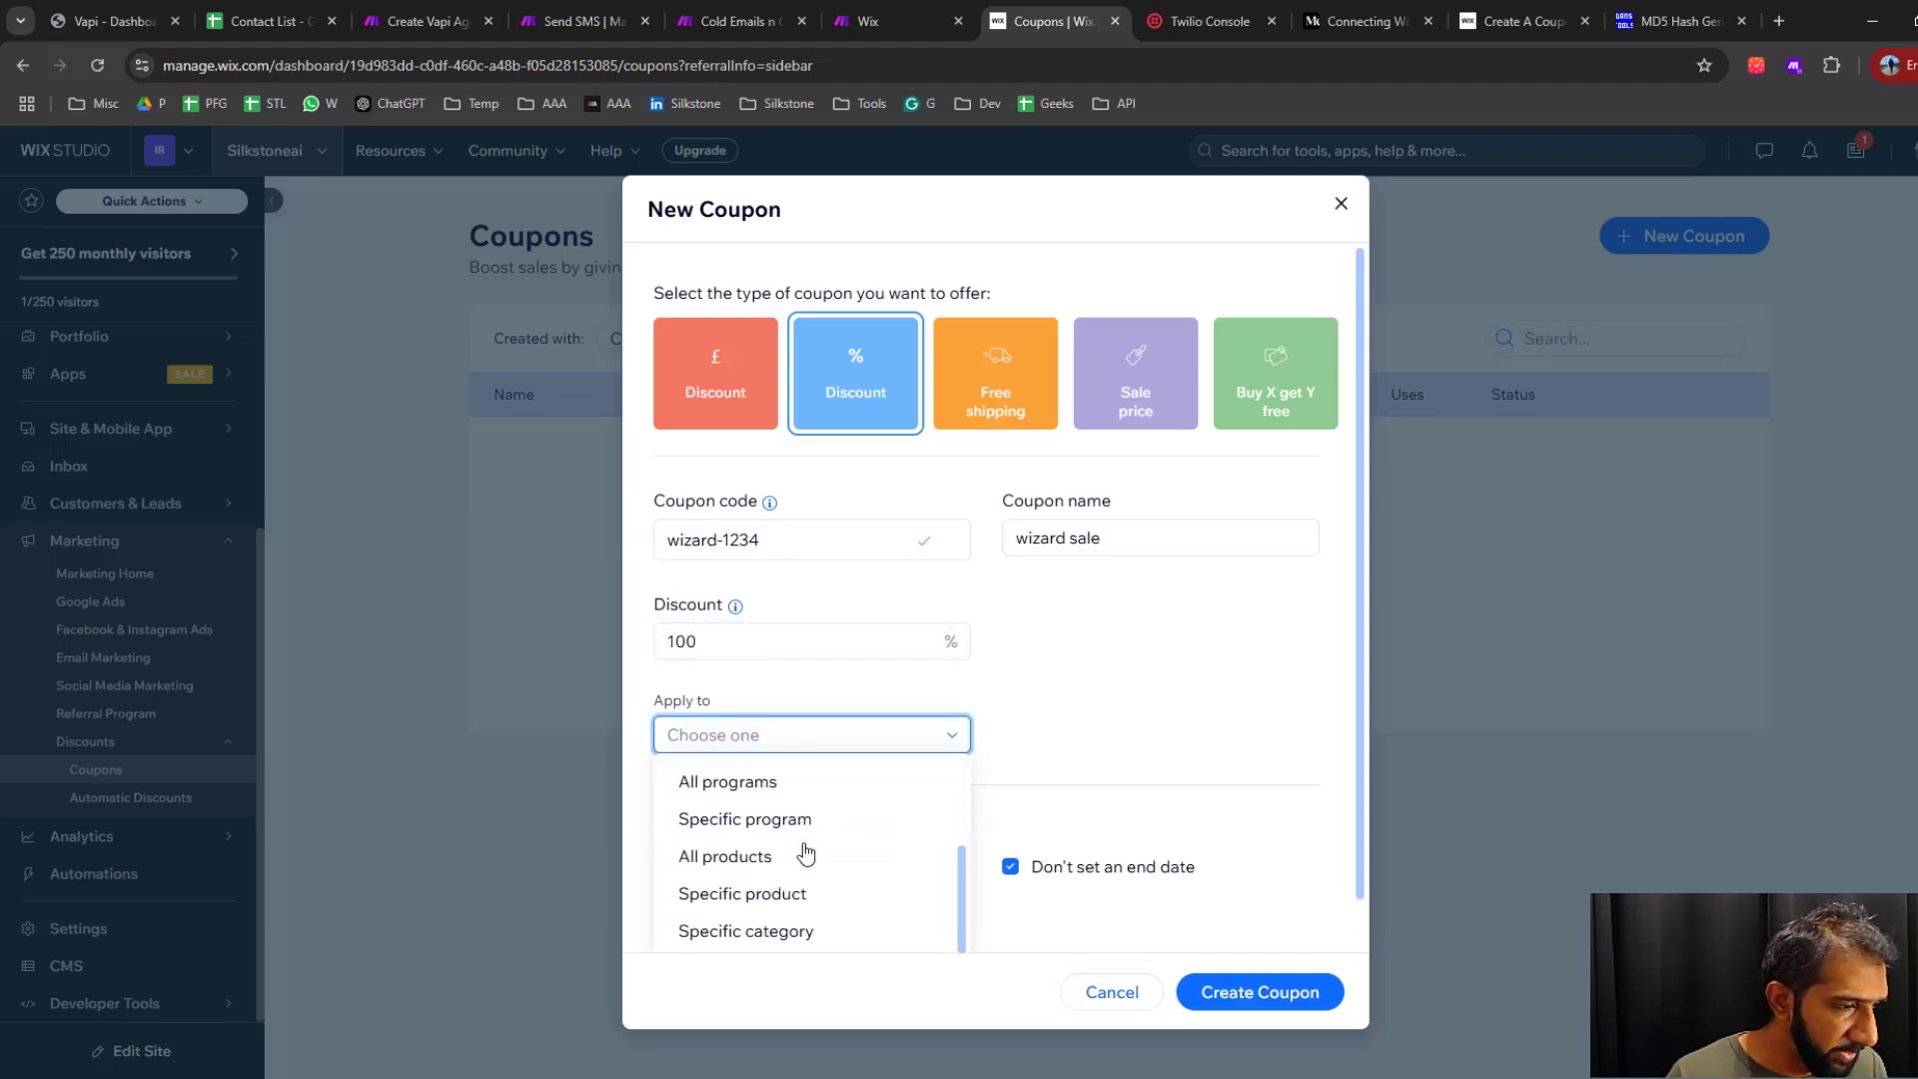
pyautogui.click(787, 895)
pyautogui.click(1084, 727)
pyautogui.click(1114, 797)
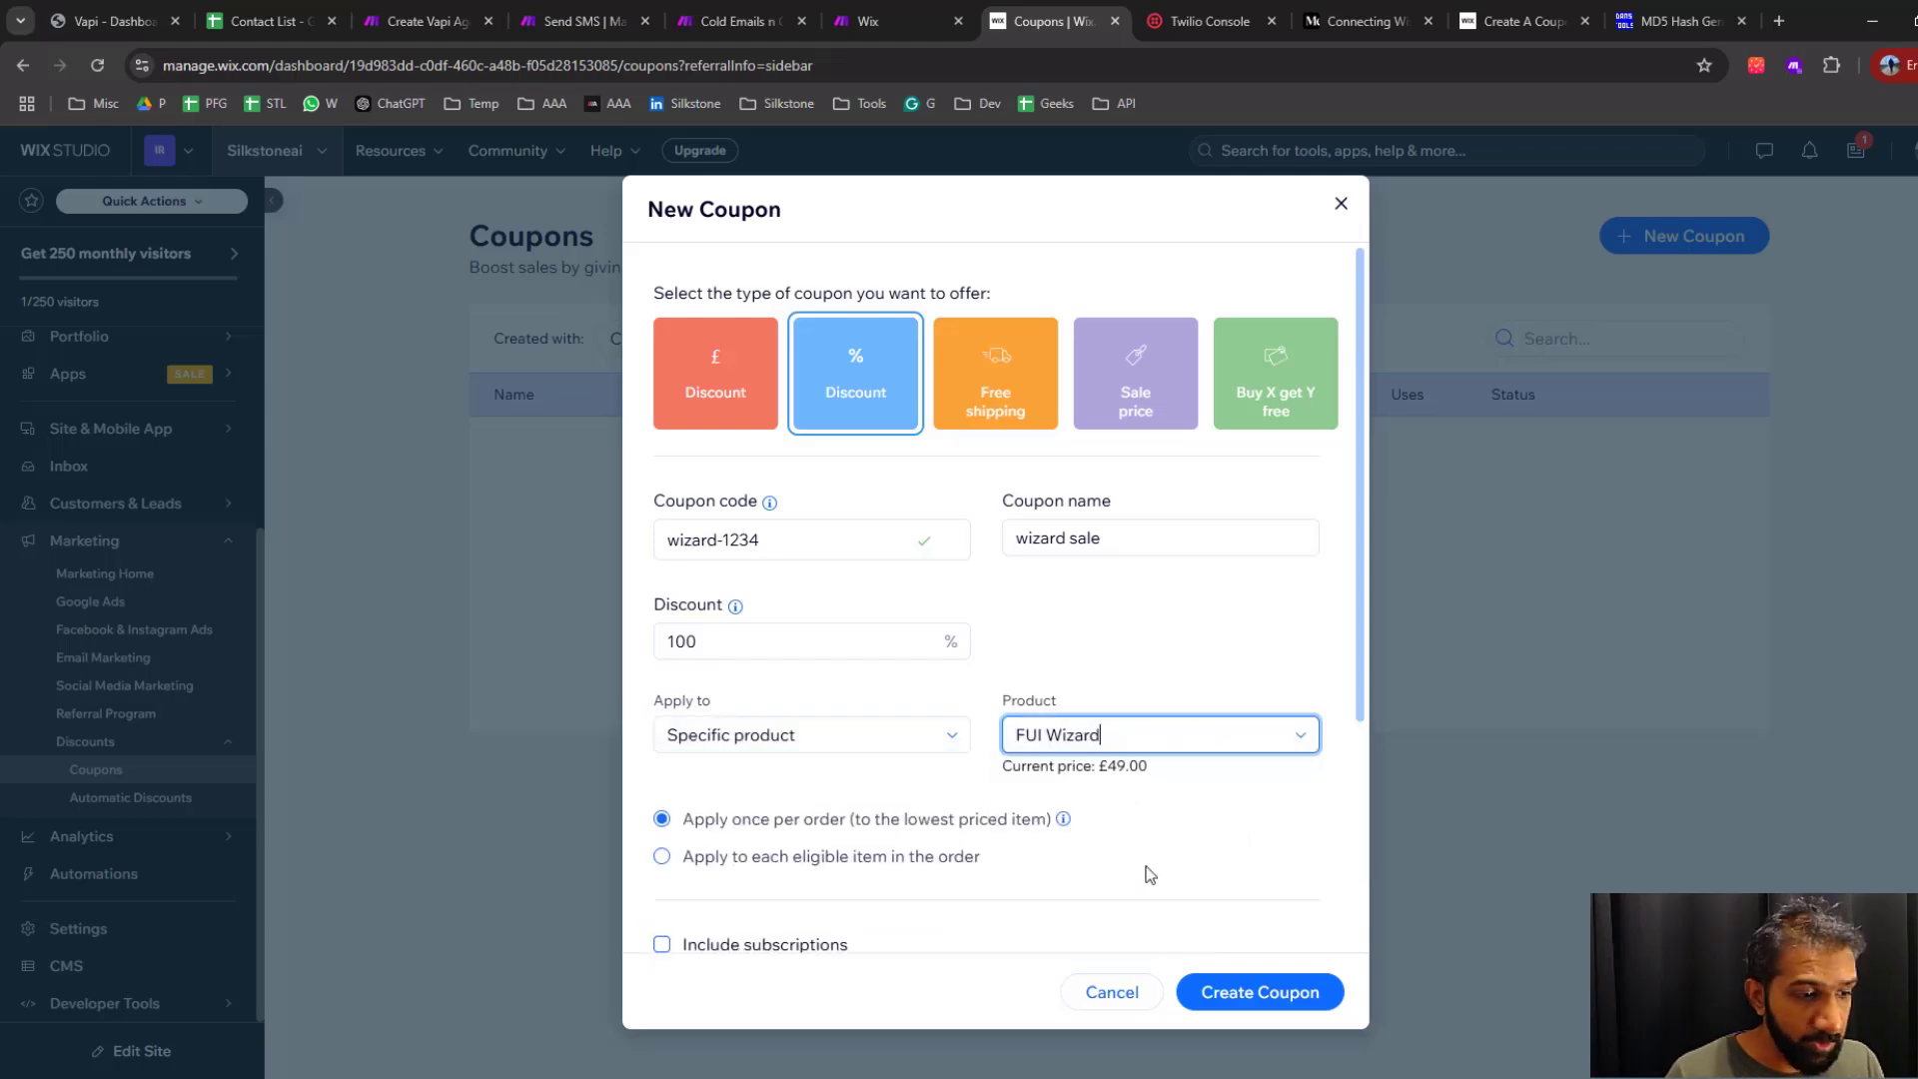
# Try limiting the coupon's total number of uses to 100
pyautogui.scroll(-3, 1156, 831)
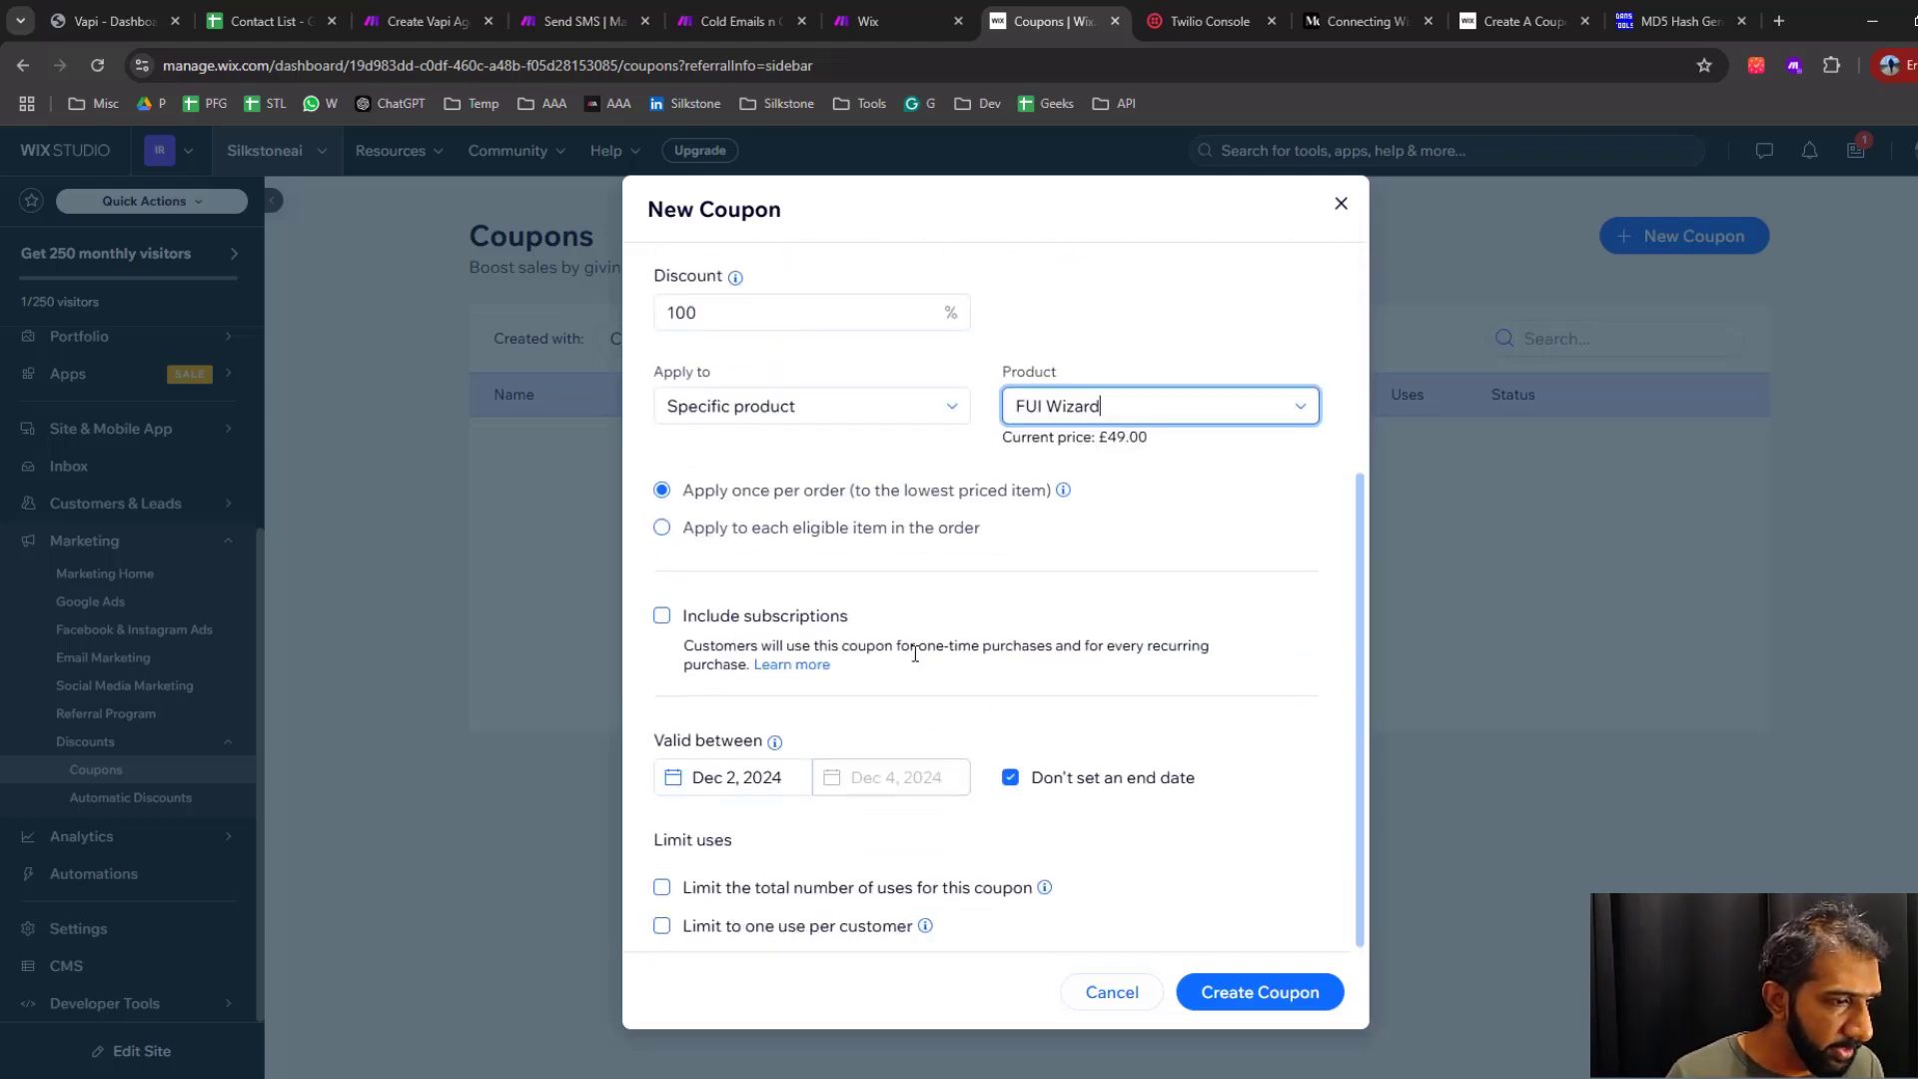
pyautogui.click(746, 898)
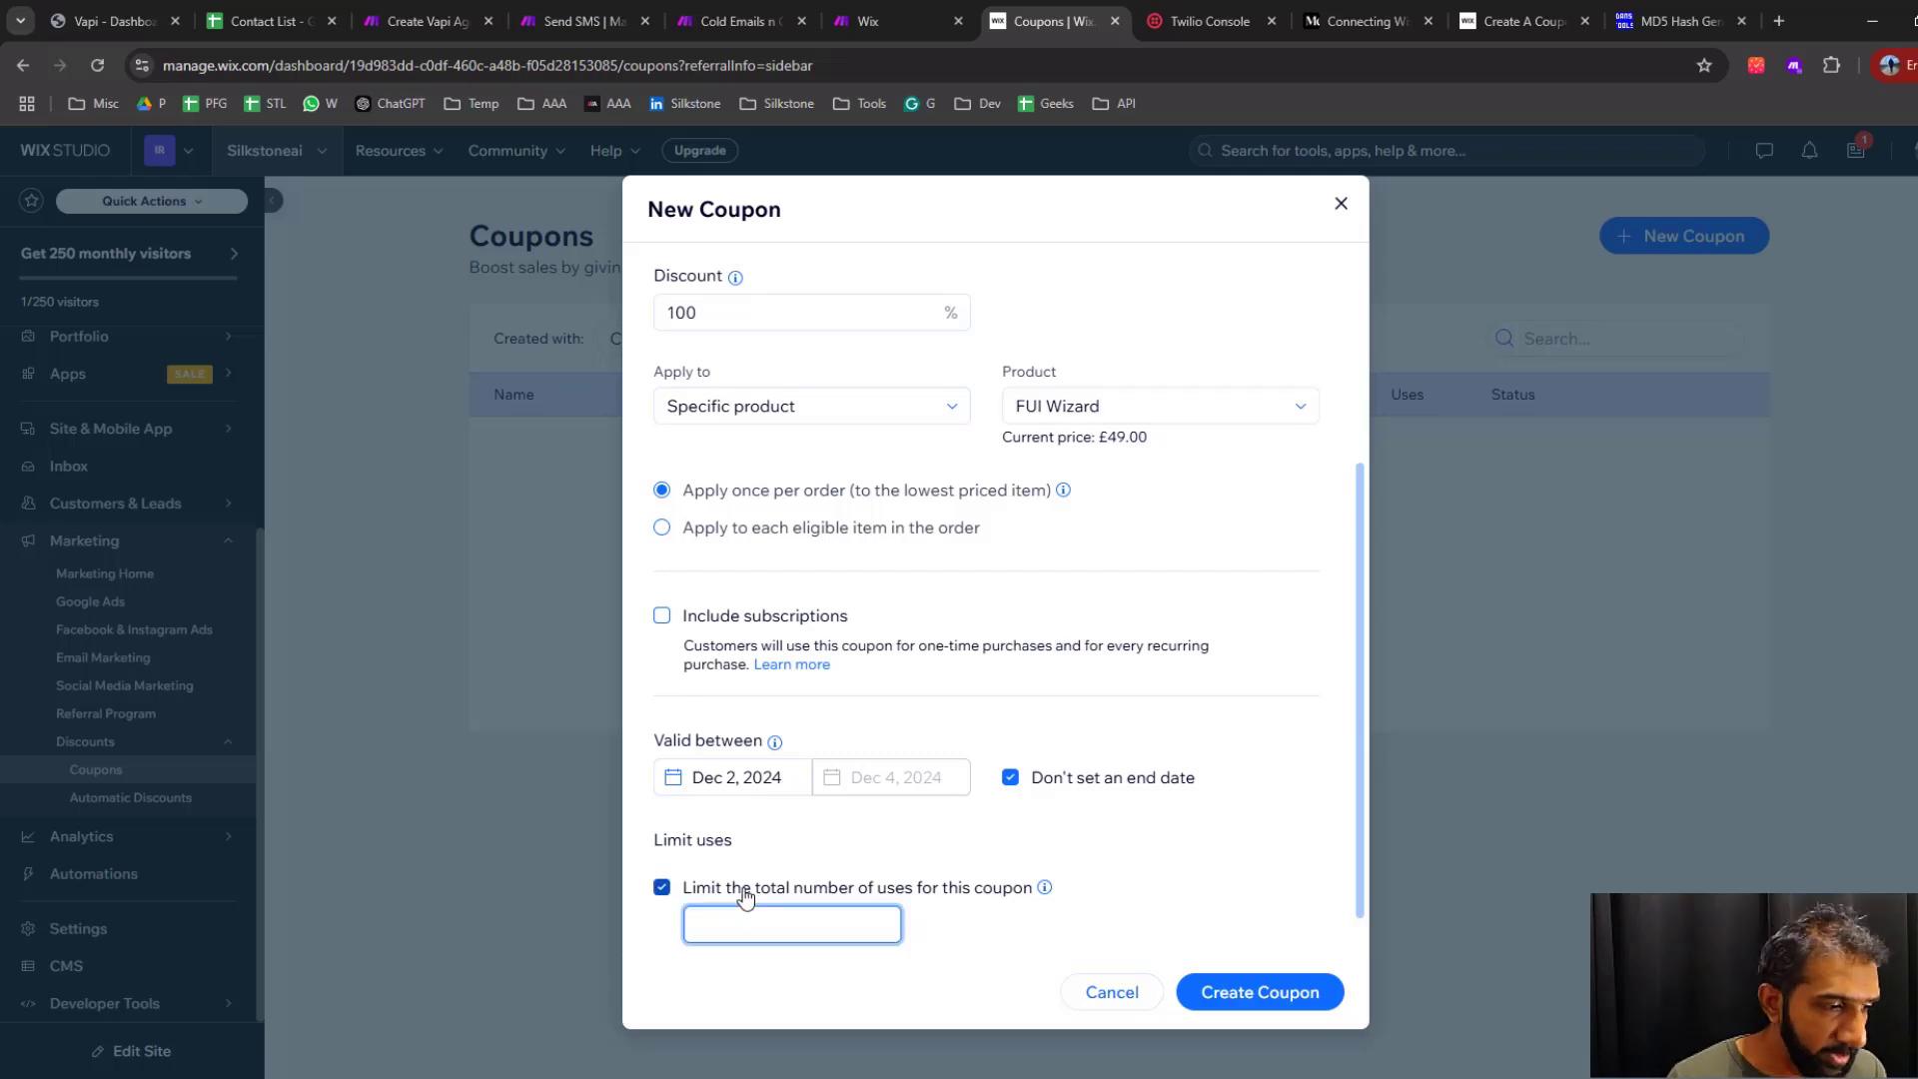
pyautogui.click(969, 894)
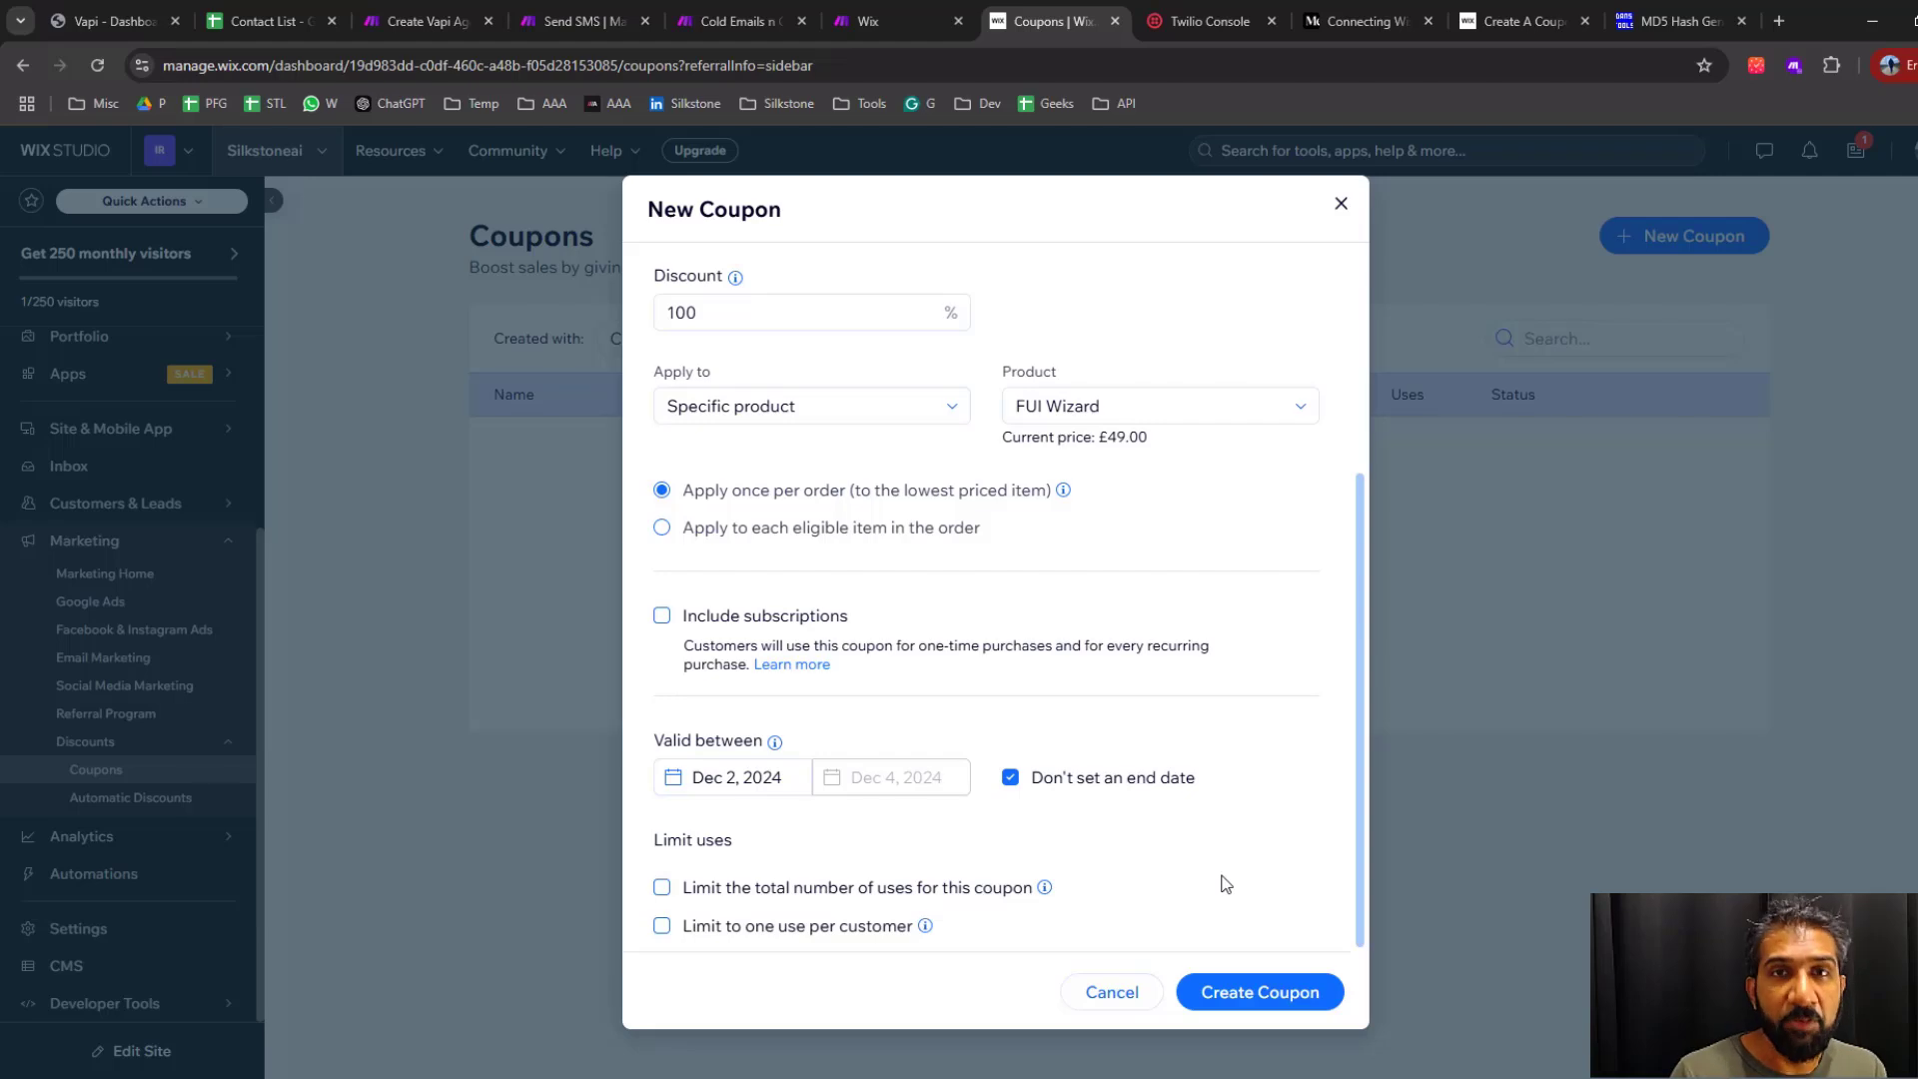
pyautogui.click(837, 894)
pyautogui.write('100')
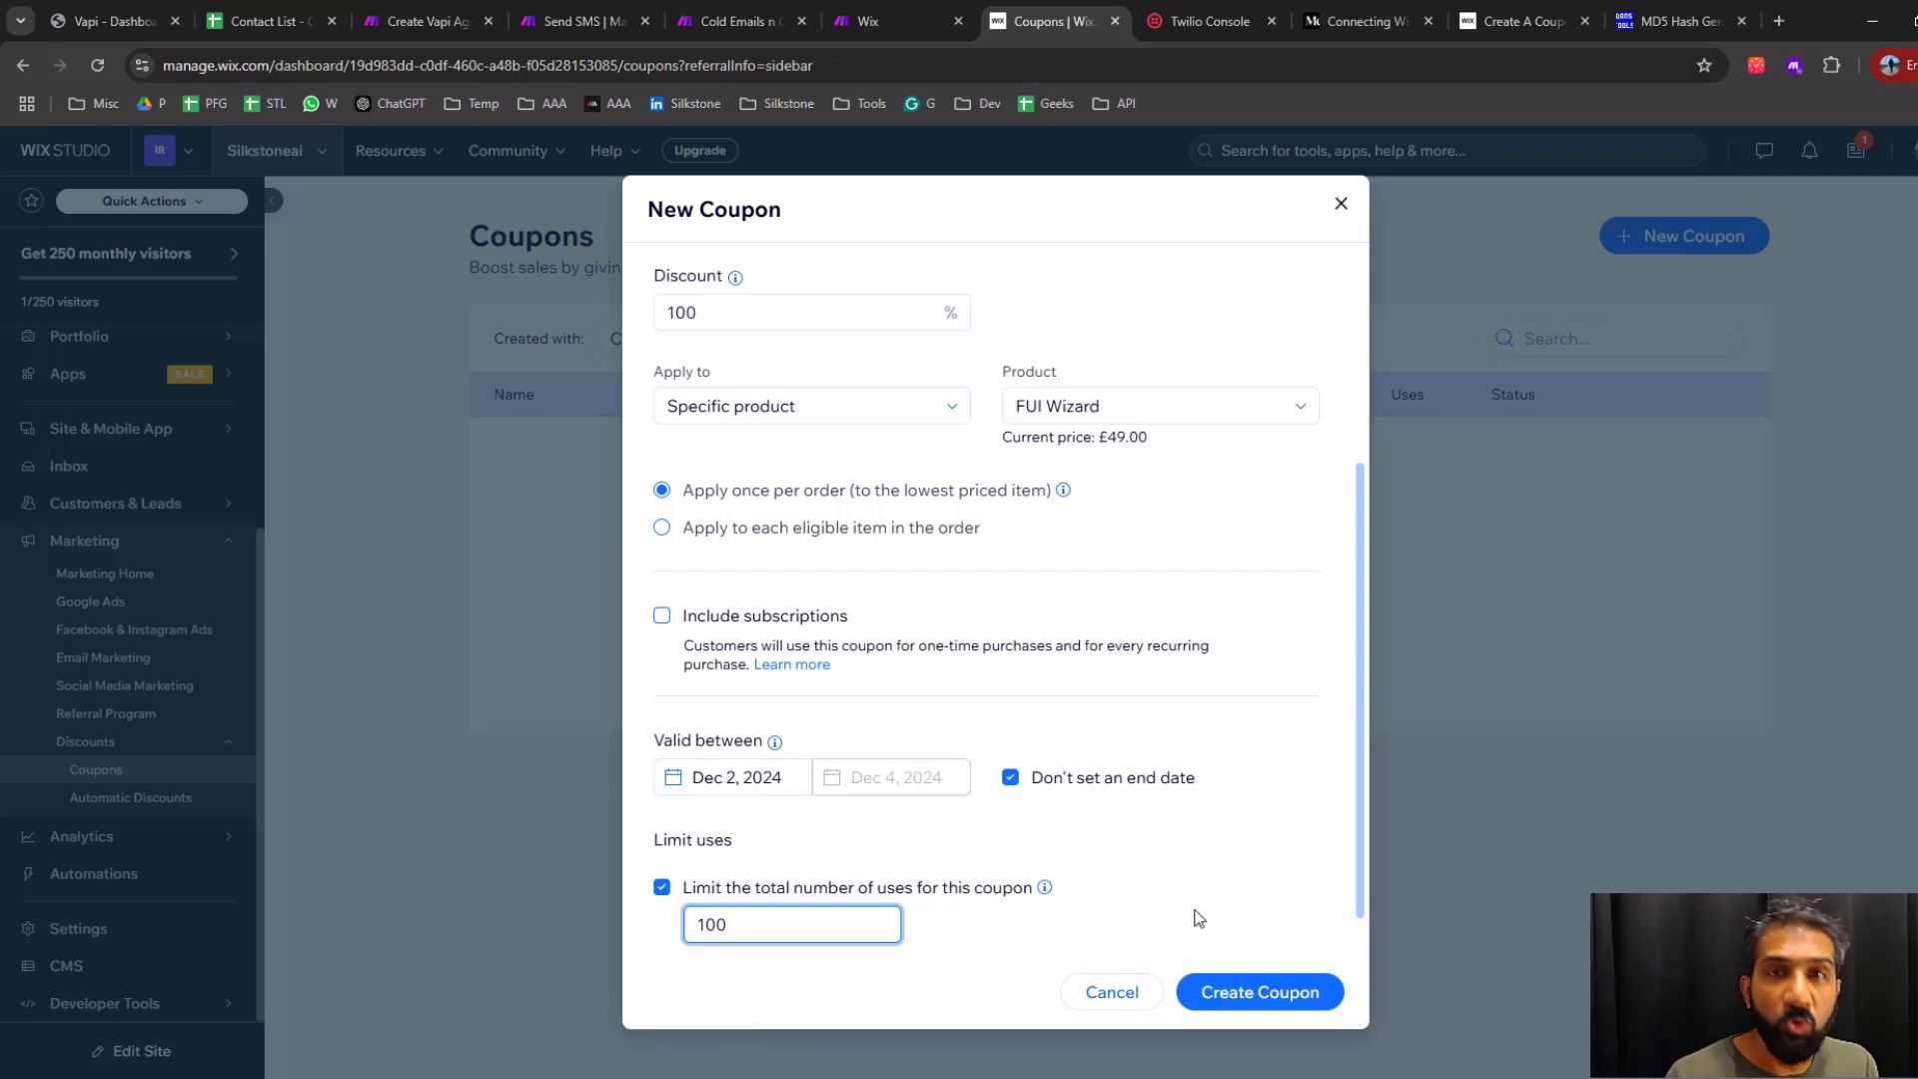
pyautogui.click(951, 890)
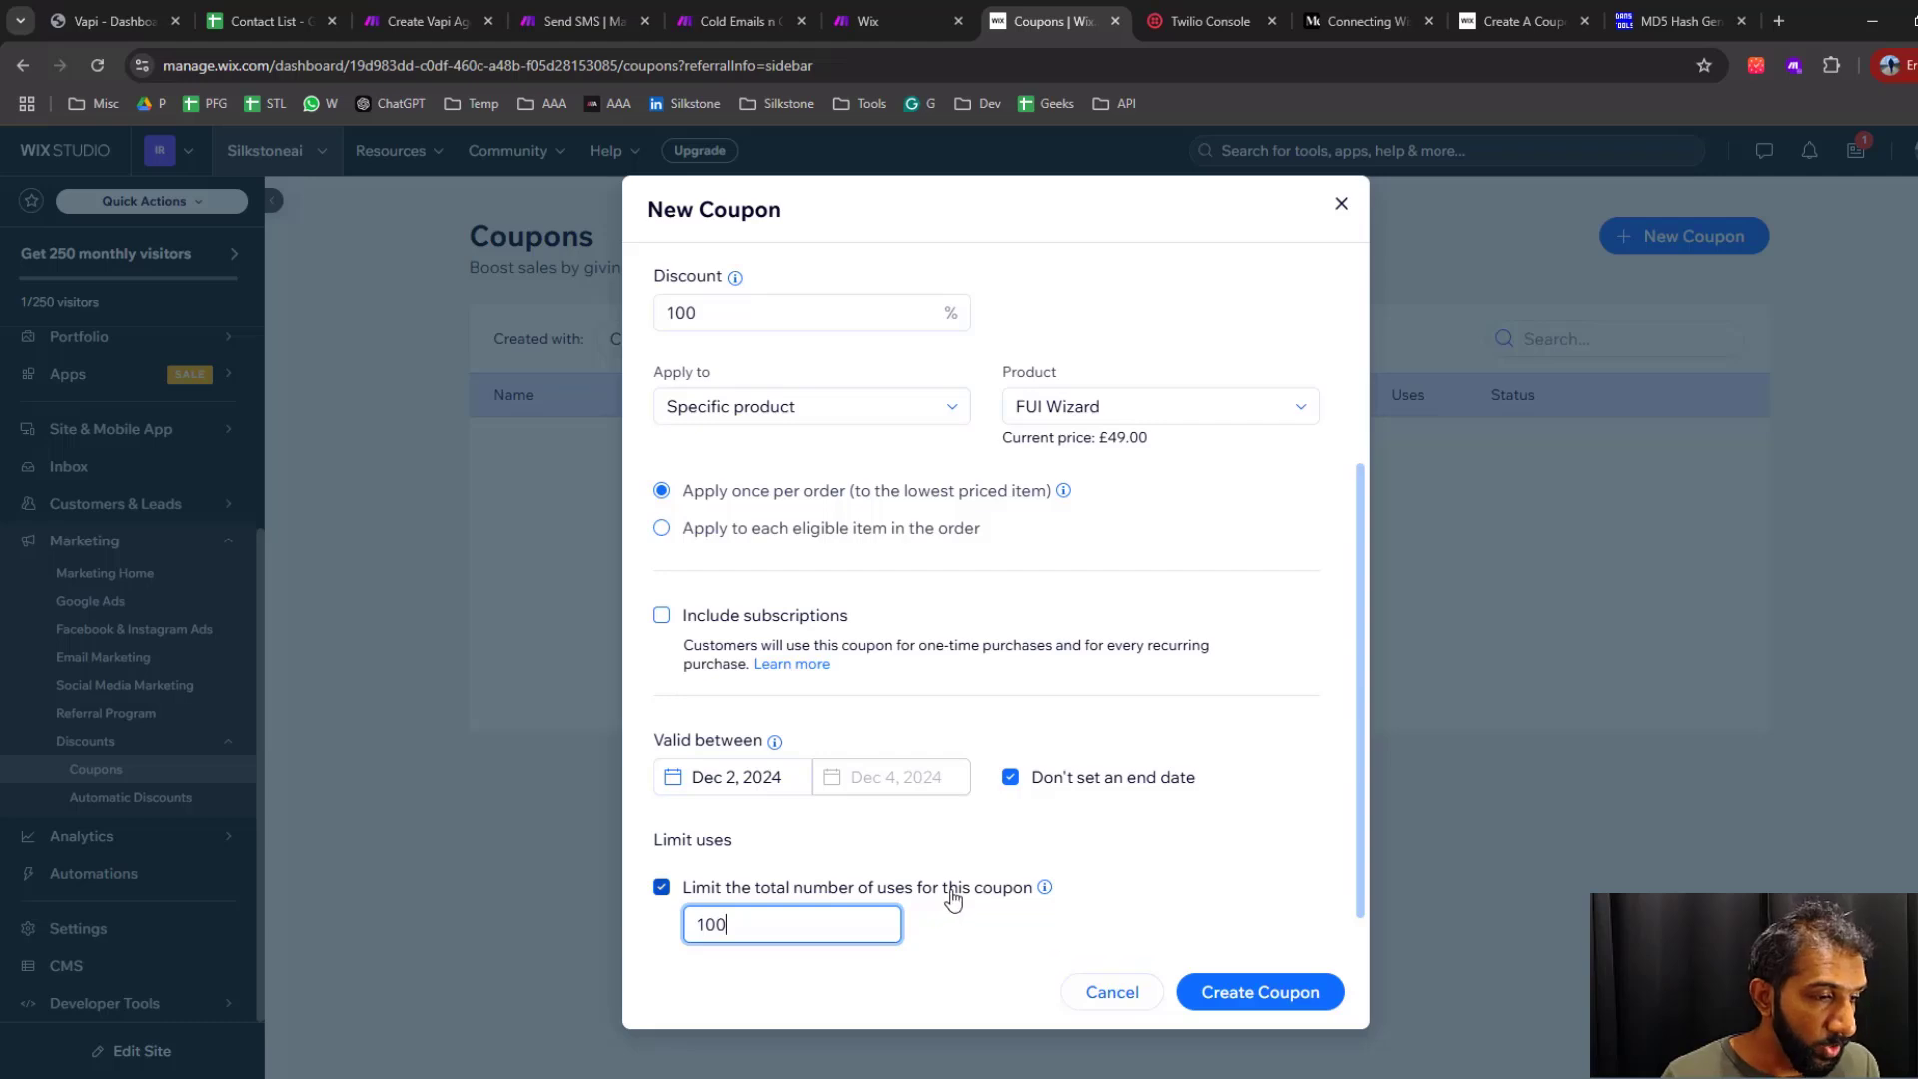
# Limit the coupon to one use per customer, create it and dismiss the promotion offer
pyautogui.click(773, 932)
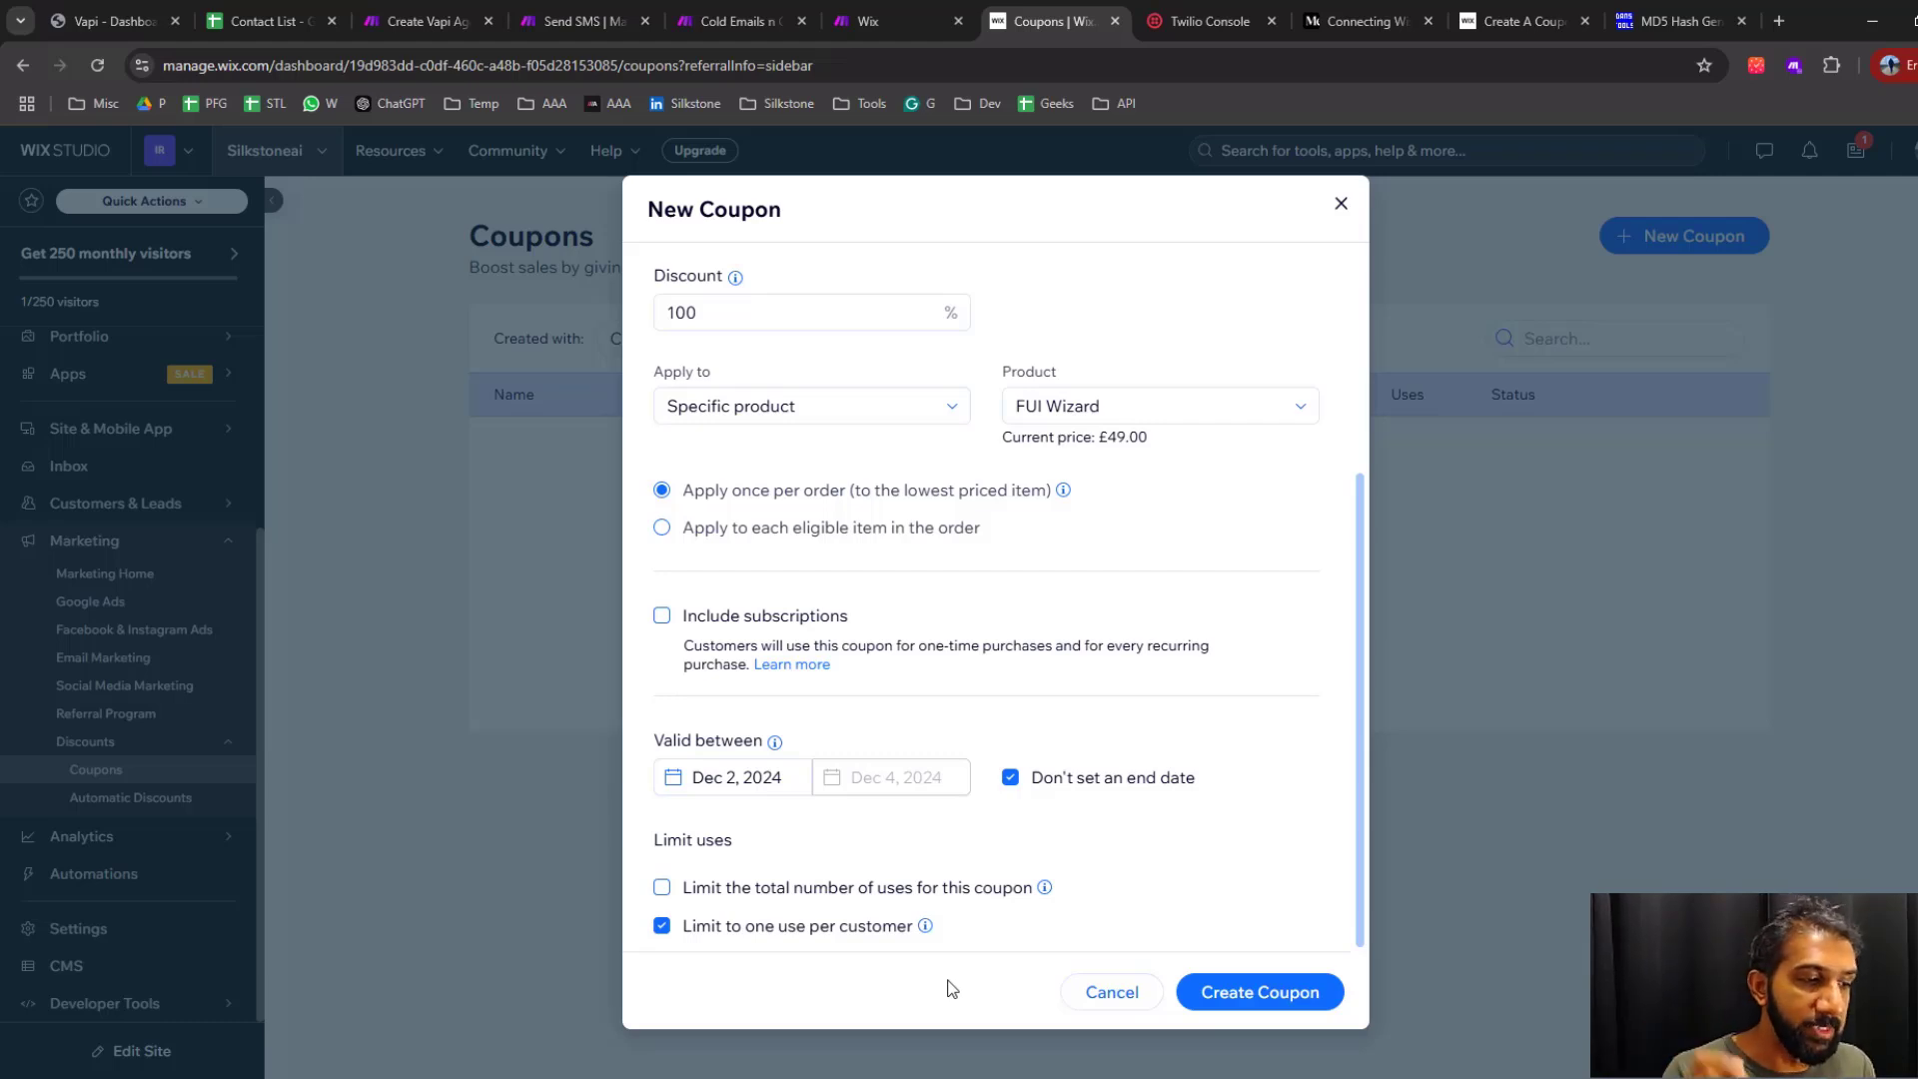
pyautogui.click(1304, 1004)
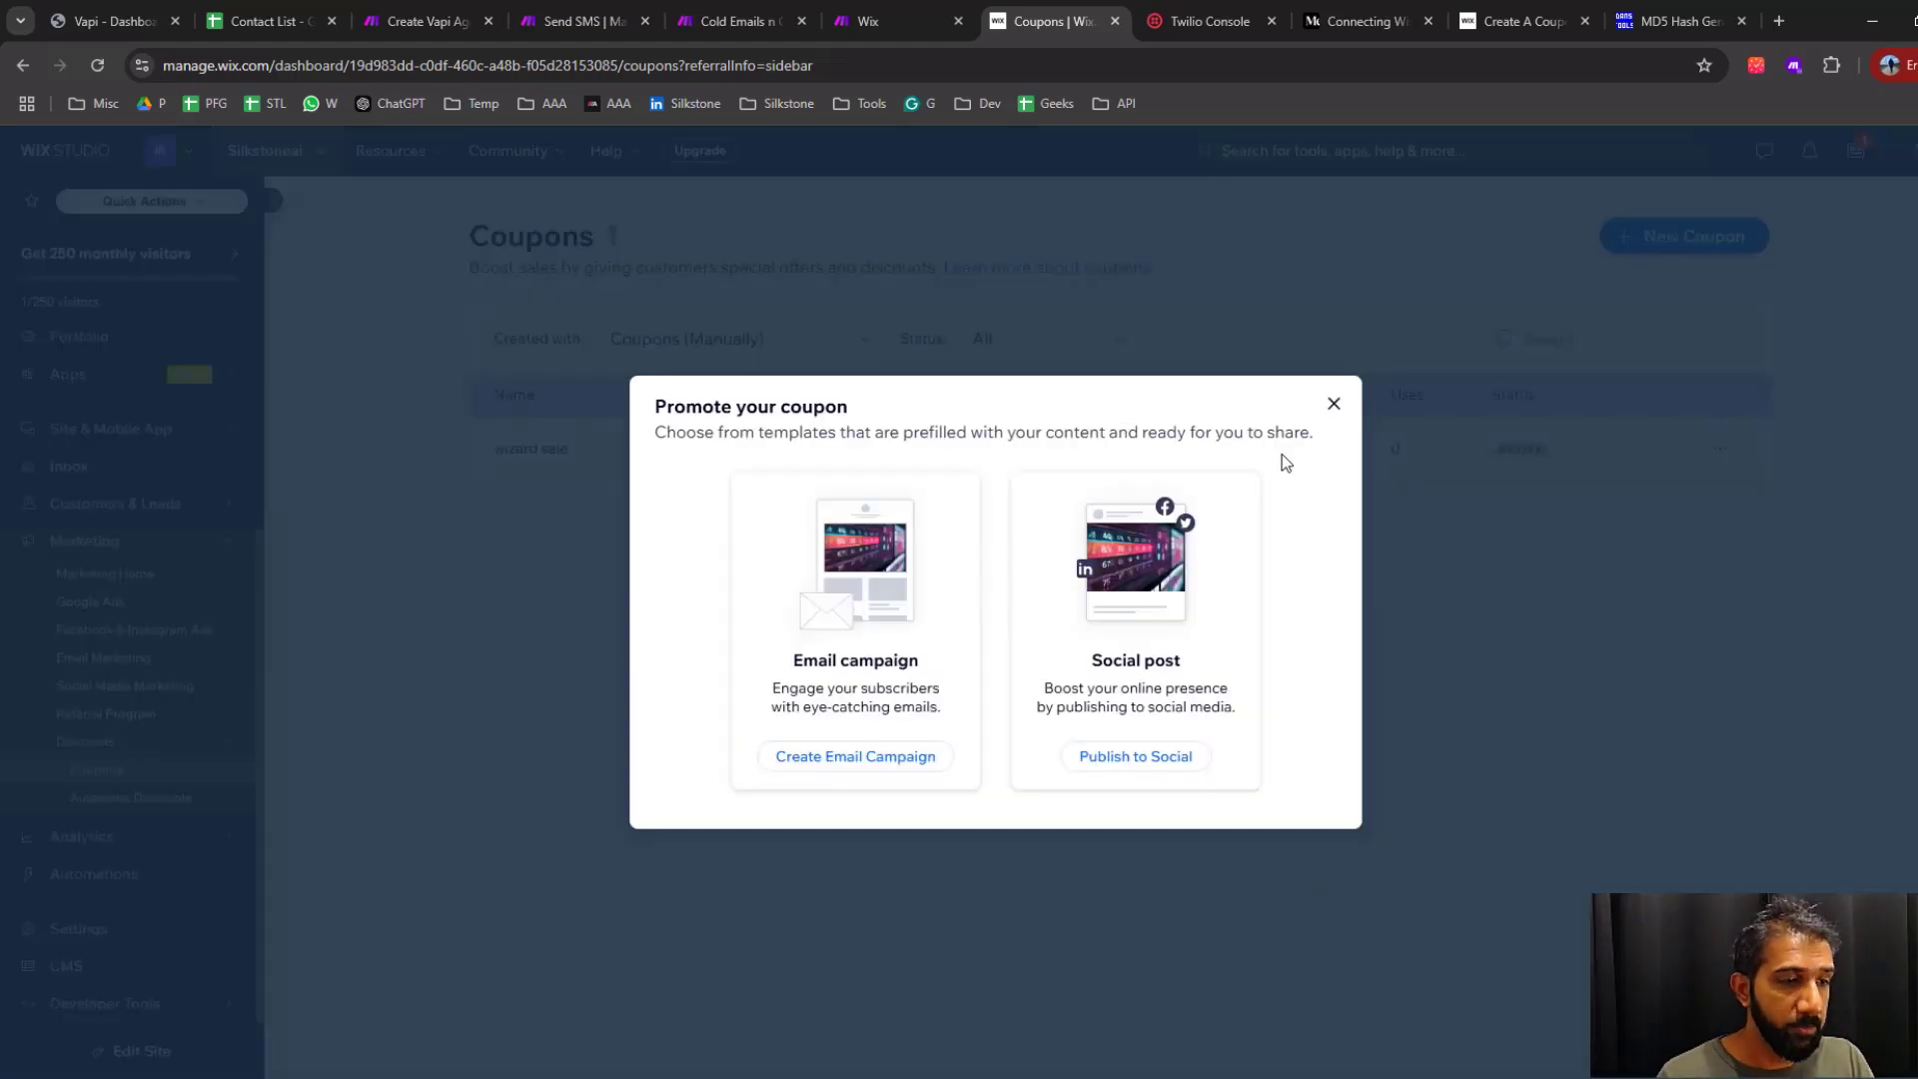
pyautogui.click(1334, 405)
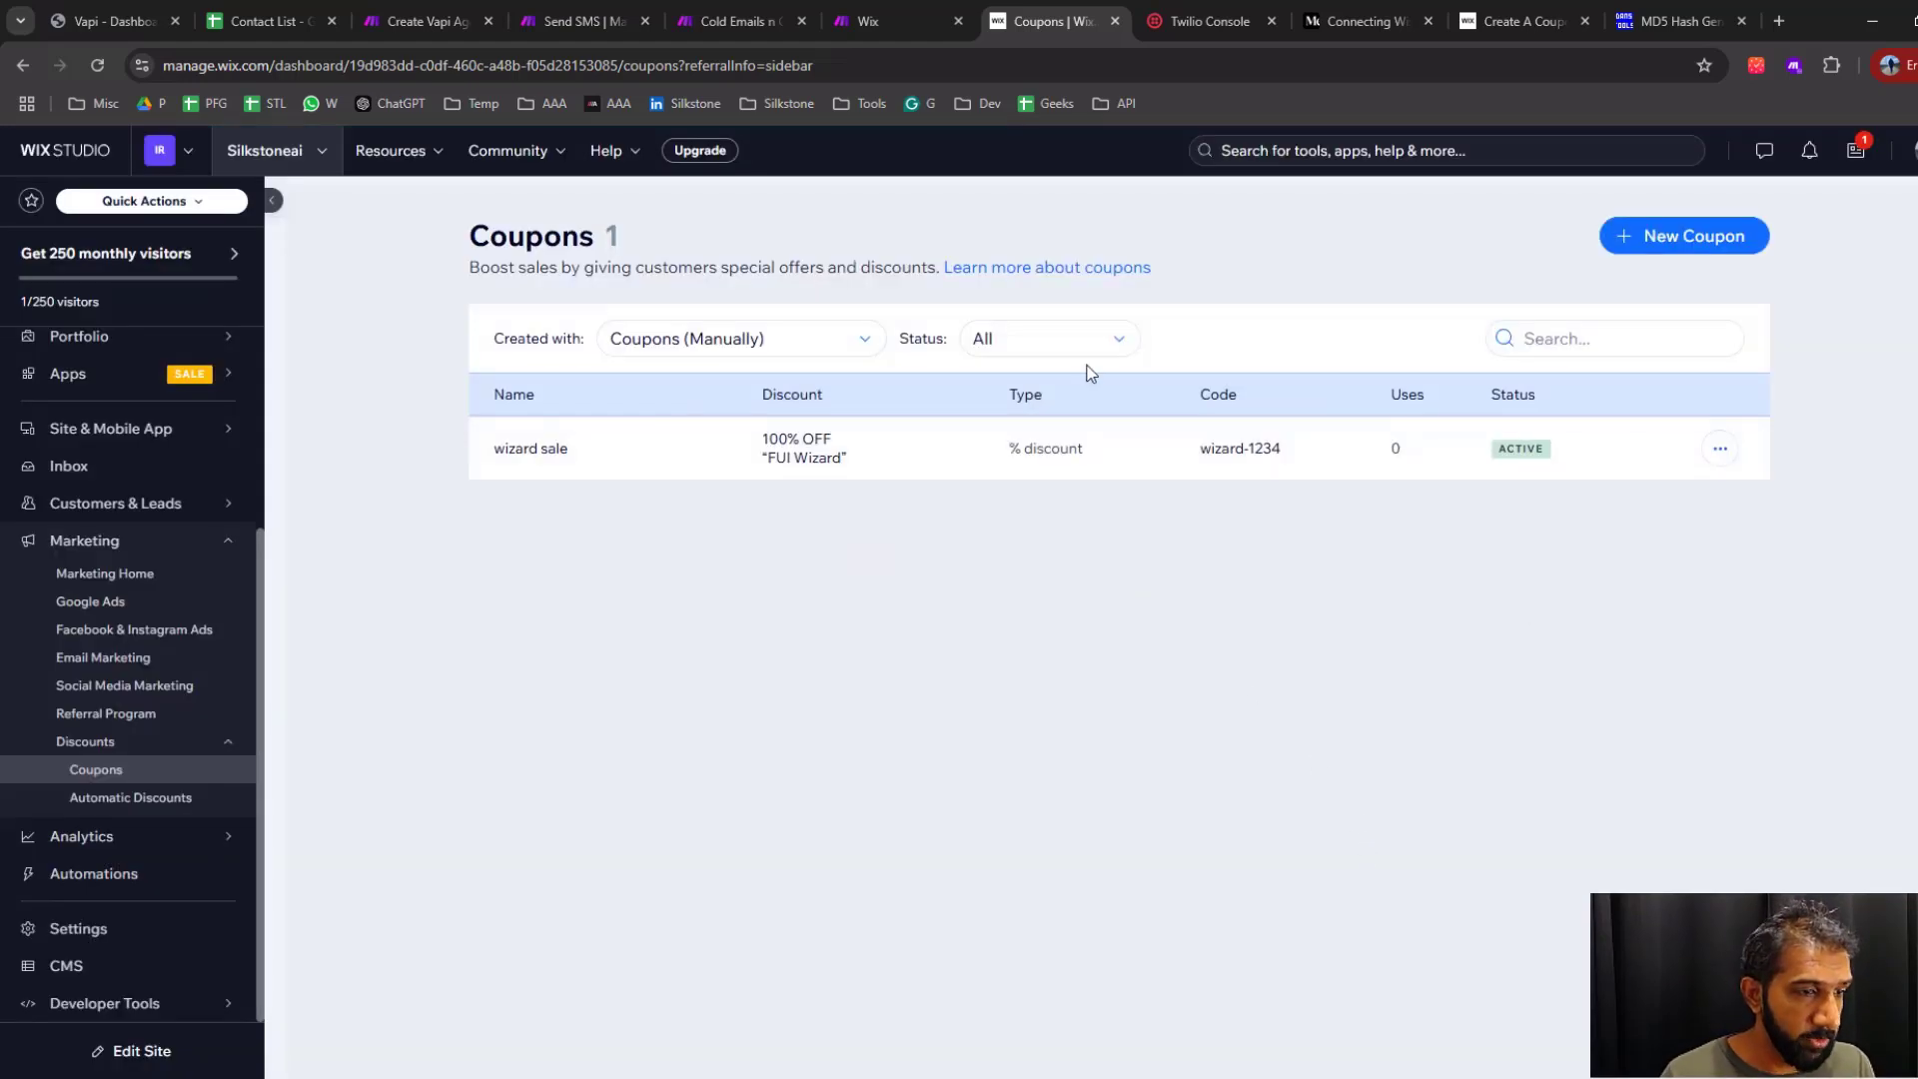
# Switch back to the Cold Emails n Outbound scenario in Make and add a Set variable tool after the JSON module
pyautogui.click(739, 21)
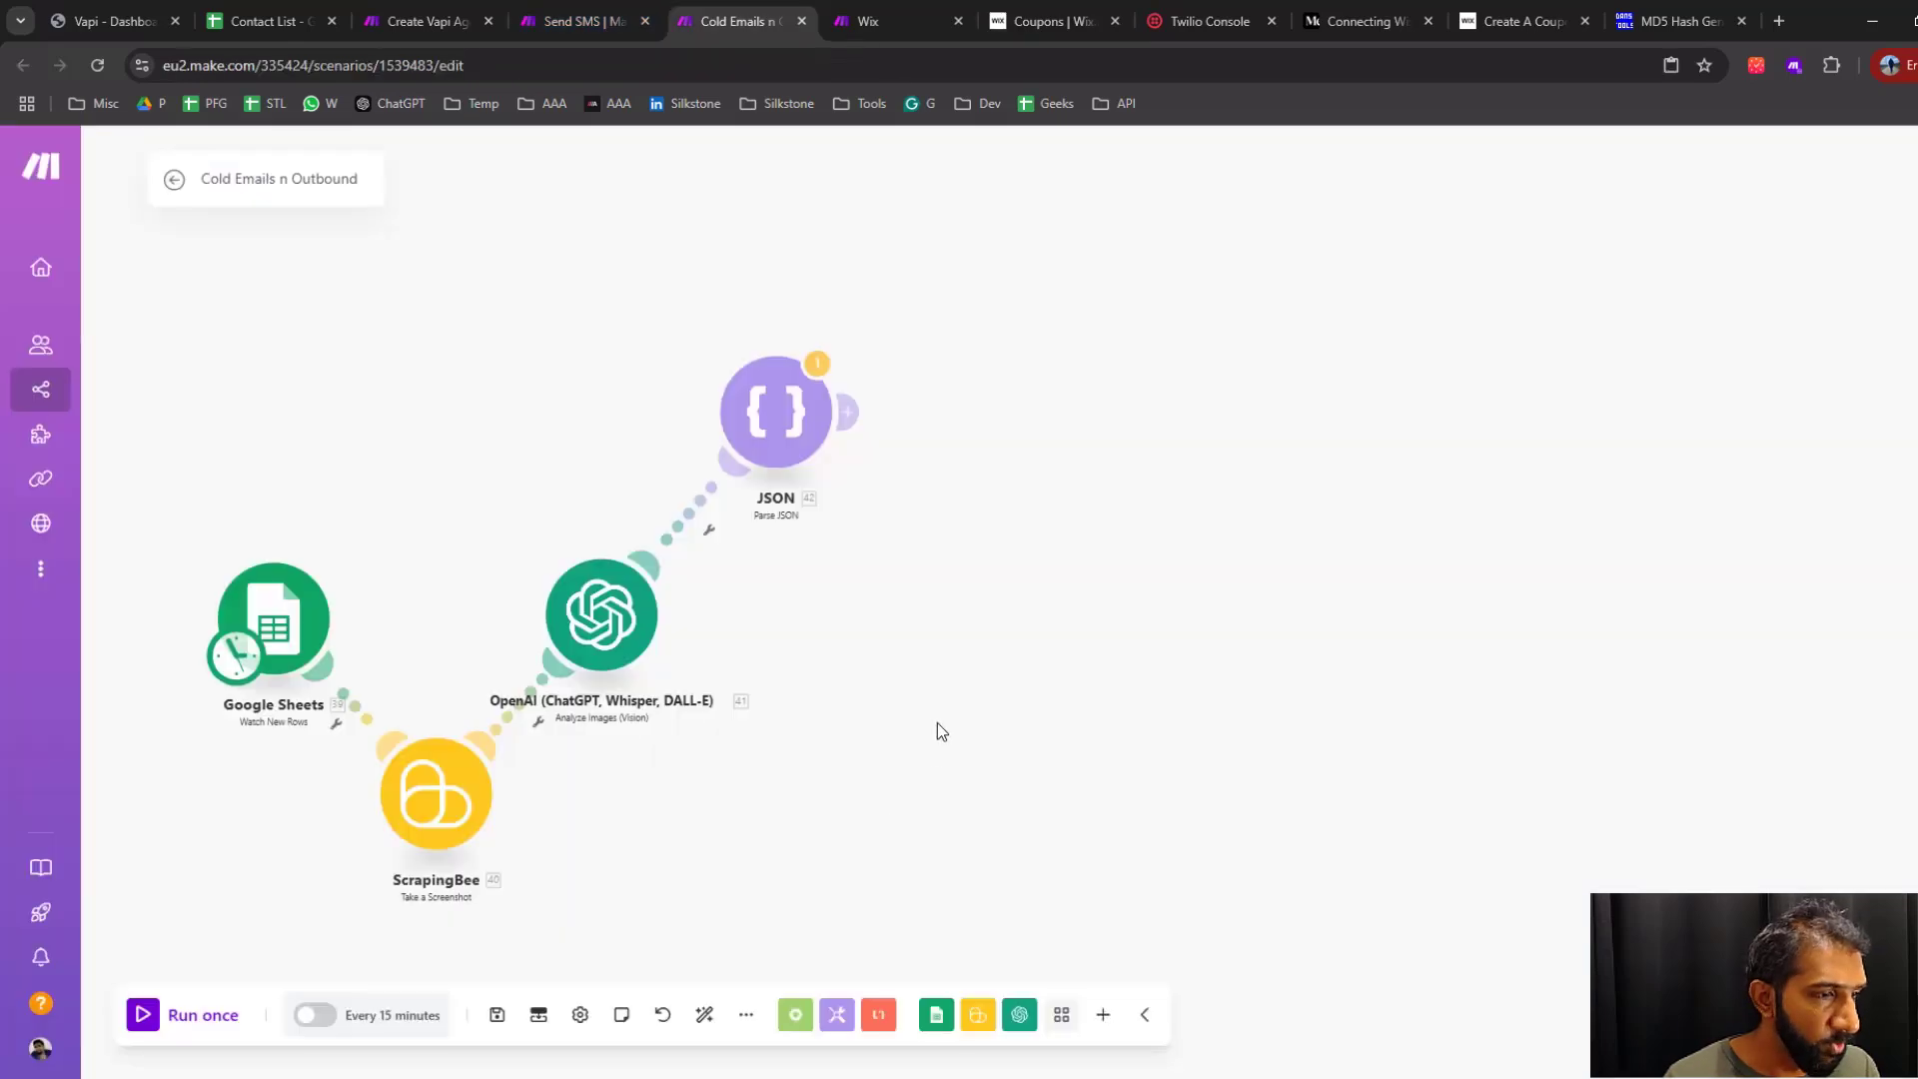
pyautogui.click(847, 411)
pyautogui.write('set ')
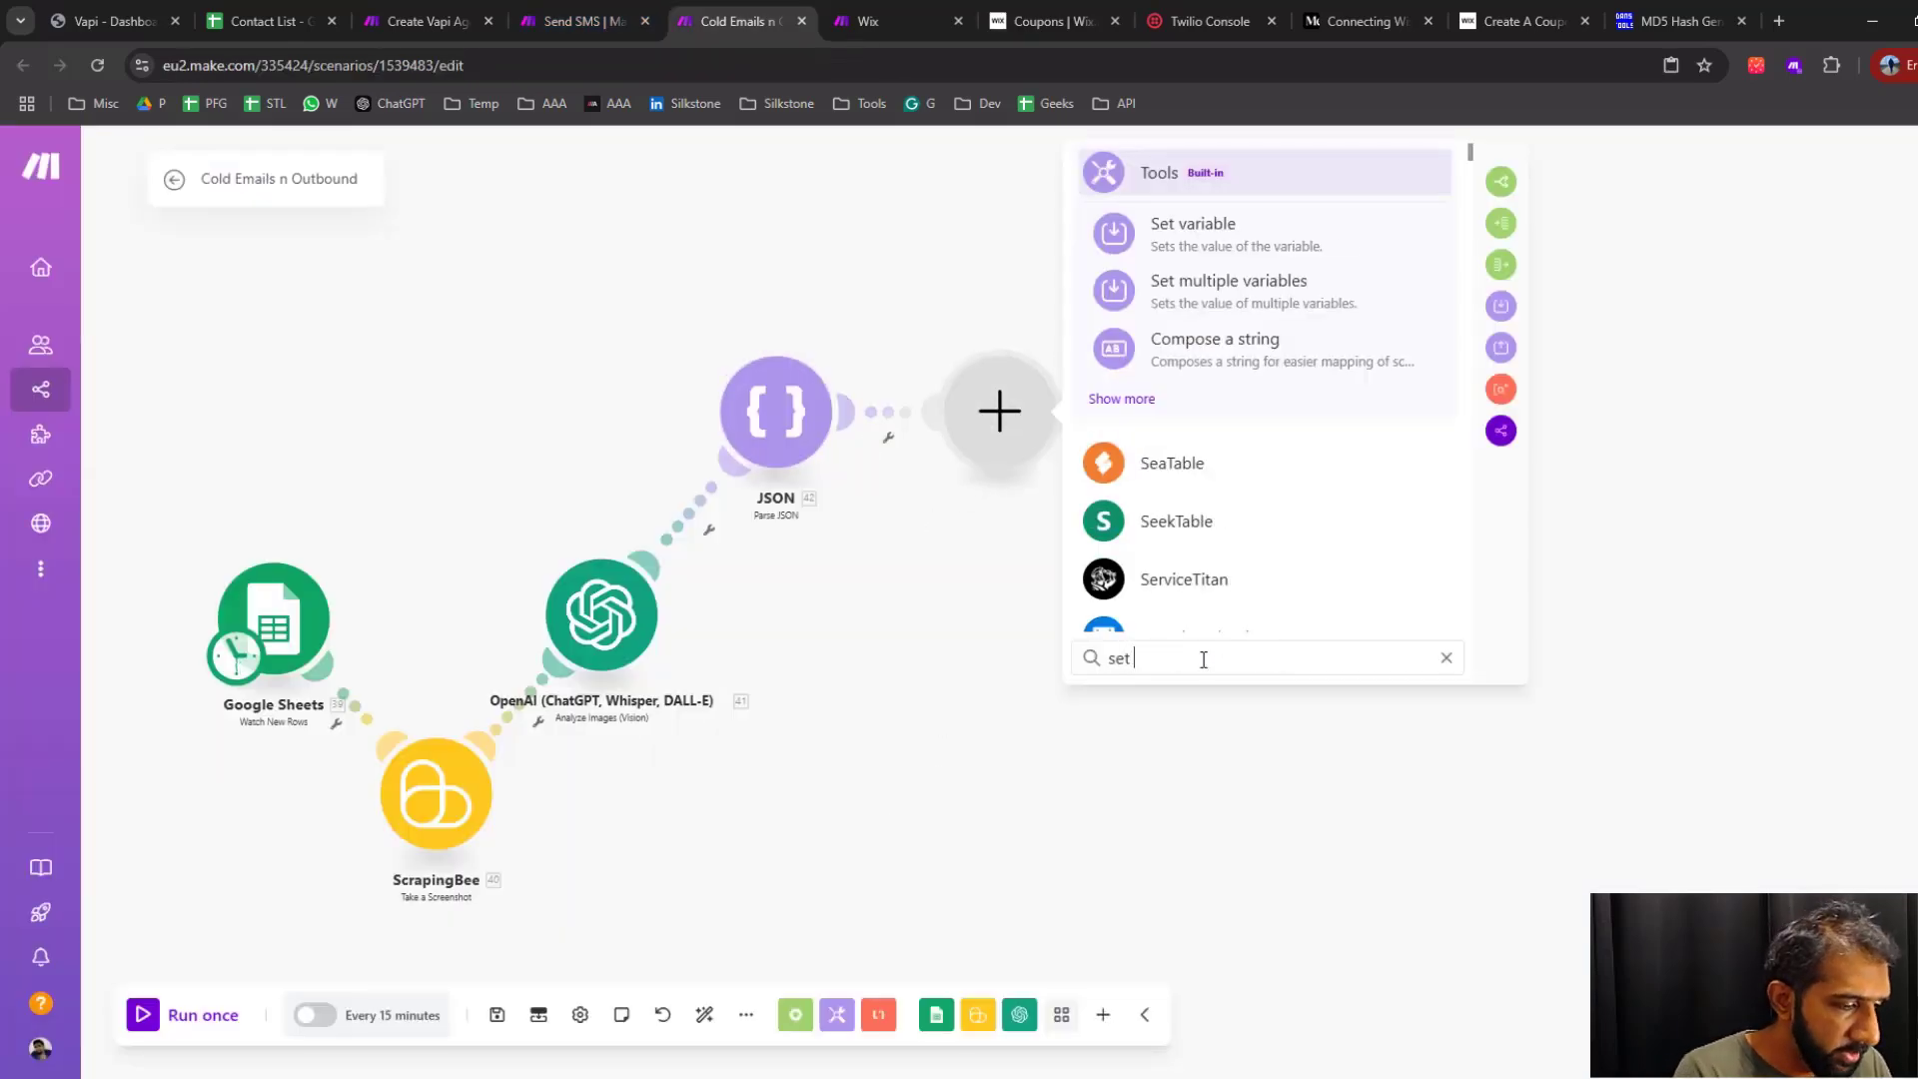
pyautogui.write('variable')
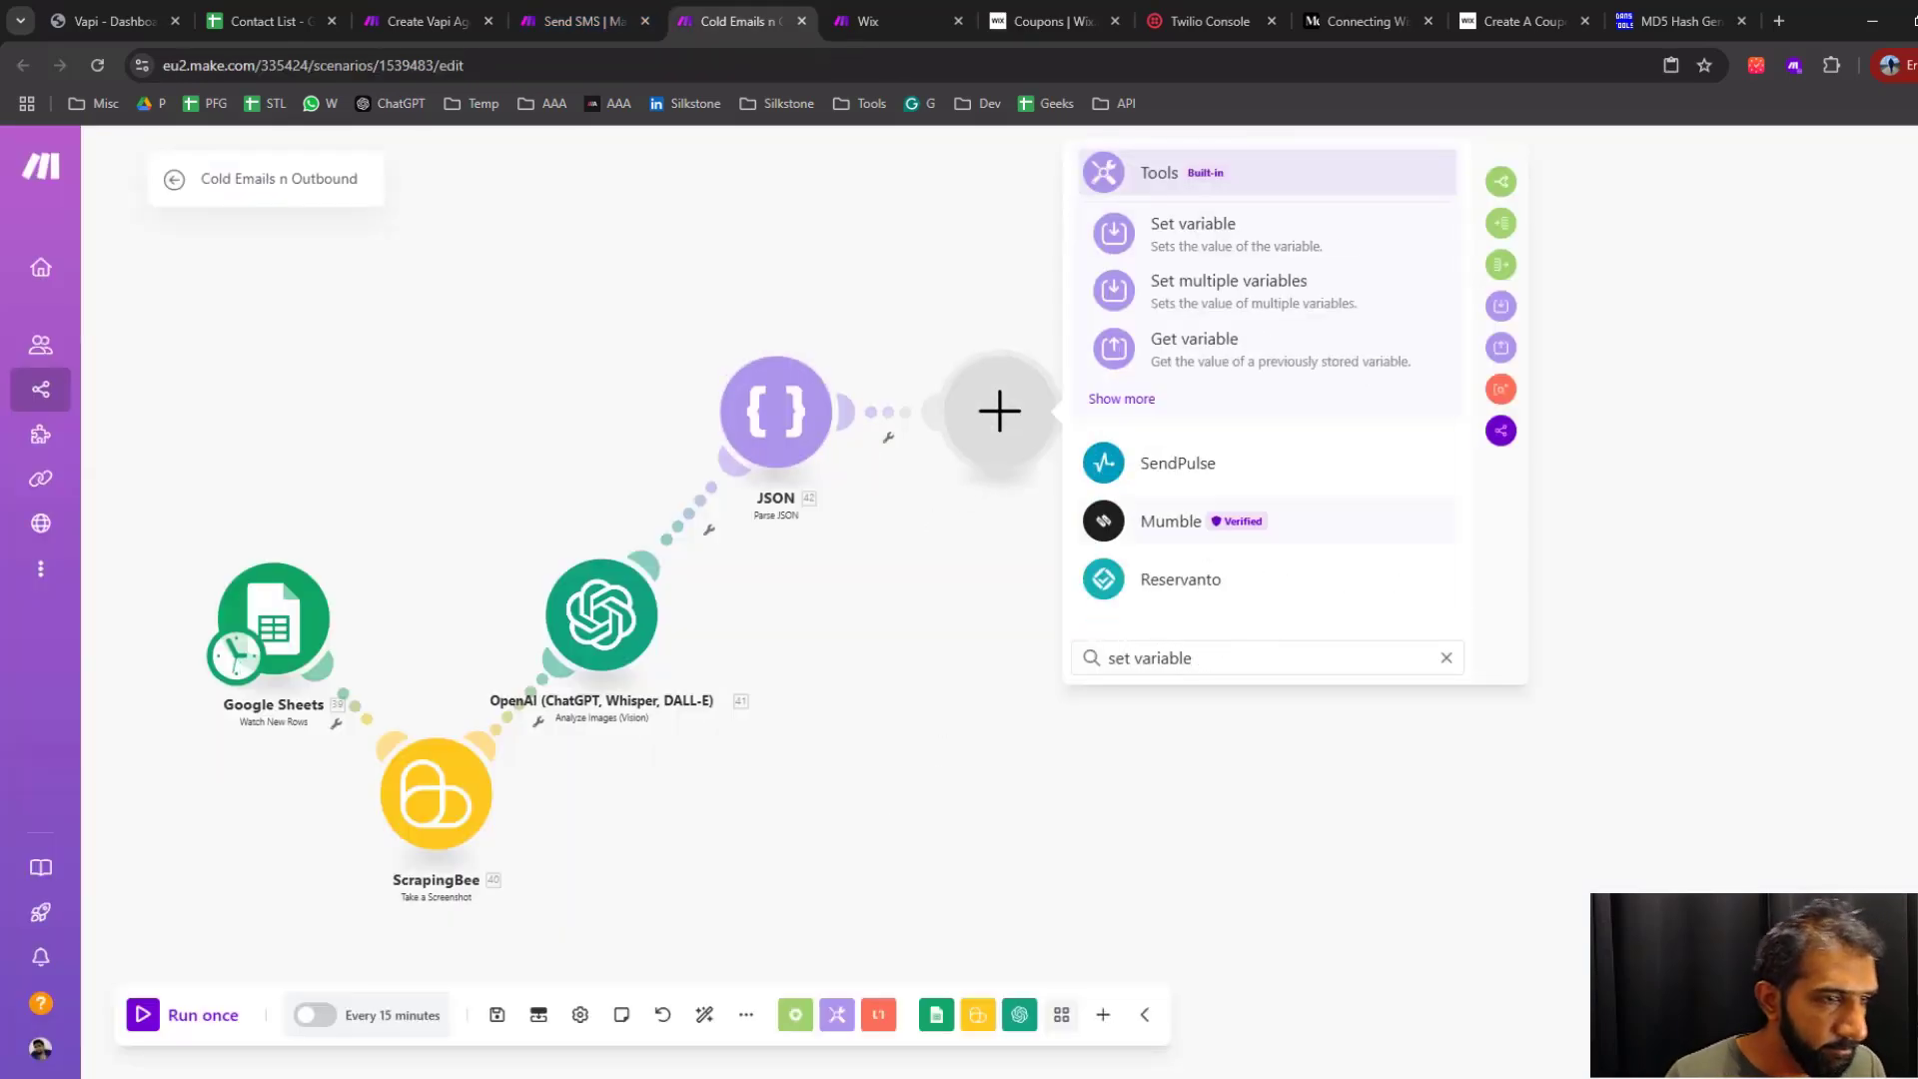
pyautogui.click(1245, 214)
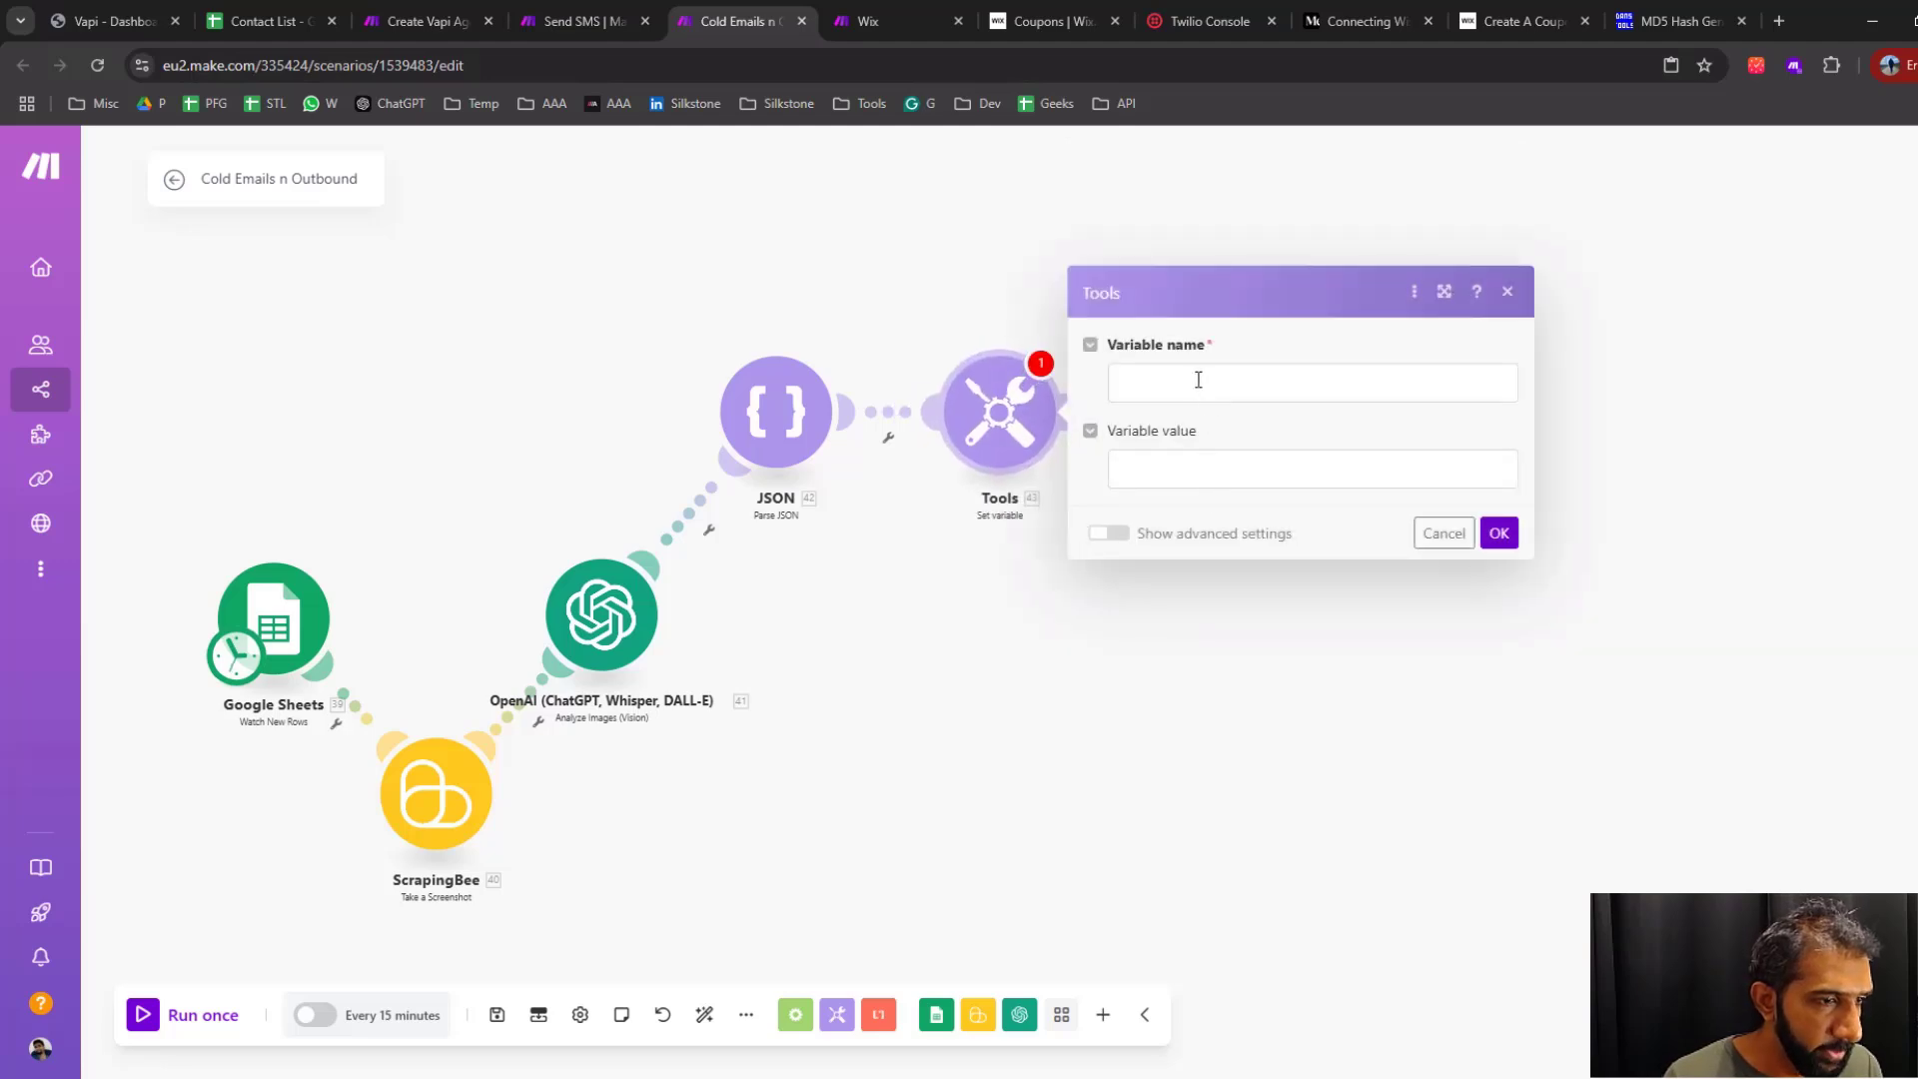
# Name the variable discount_code with the value wizard-1234 and move the Tools module slightly farther from JSON
pyautogui.click(1198, 380)
pyautogui.write('discount')
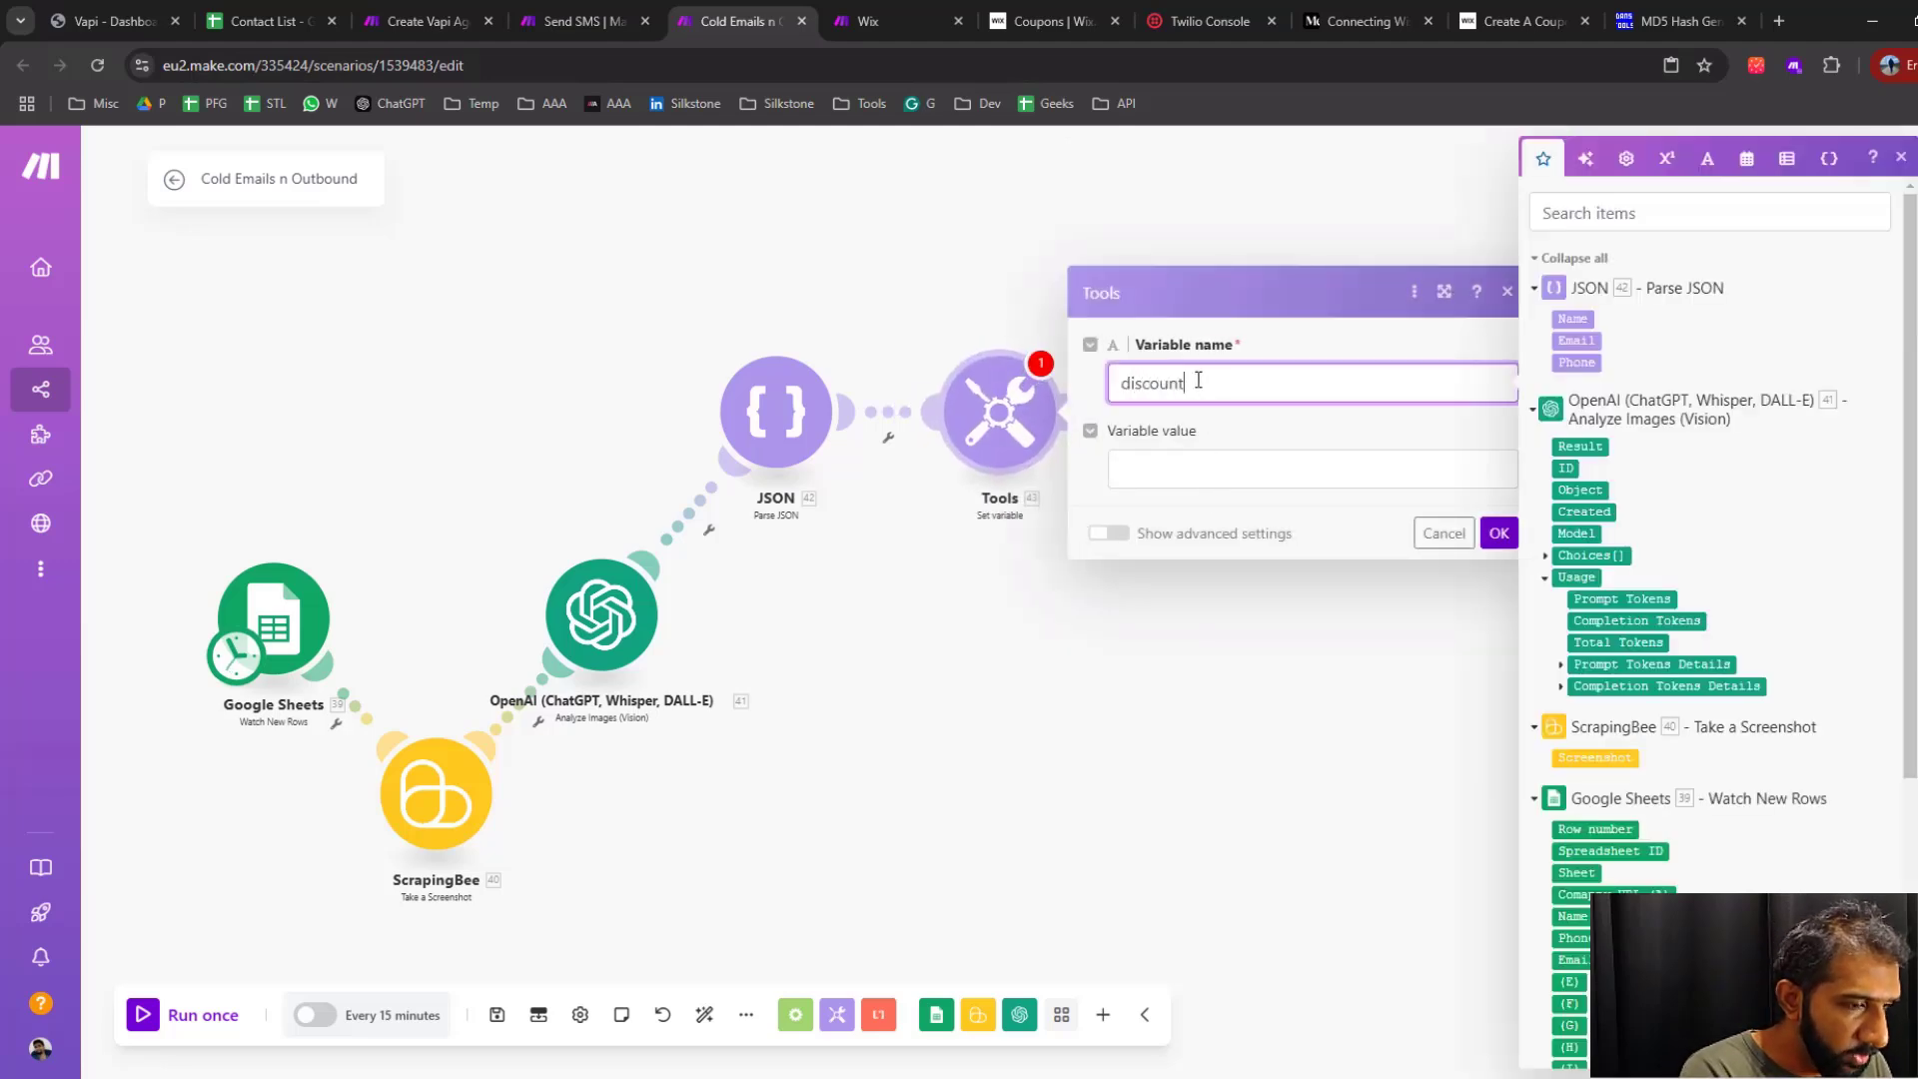
pyautogui.write('_code')
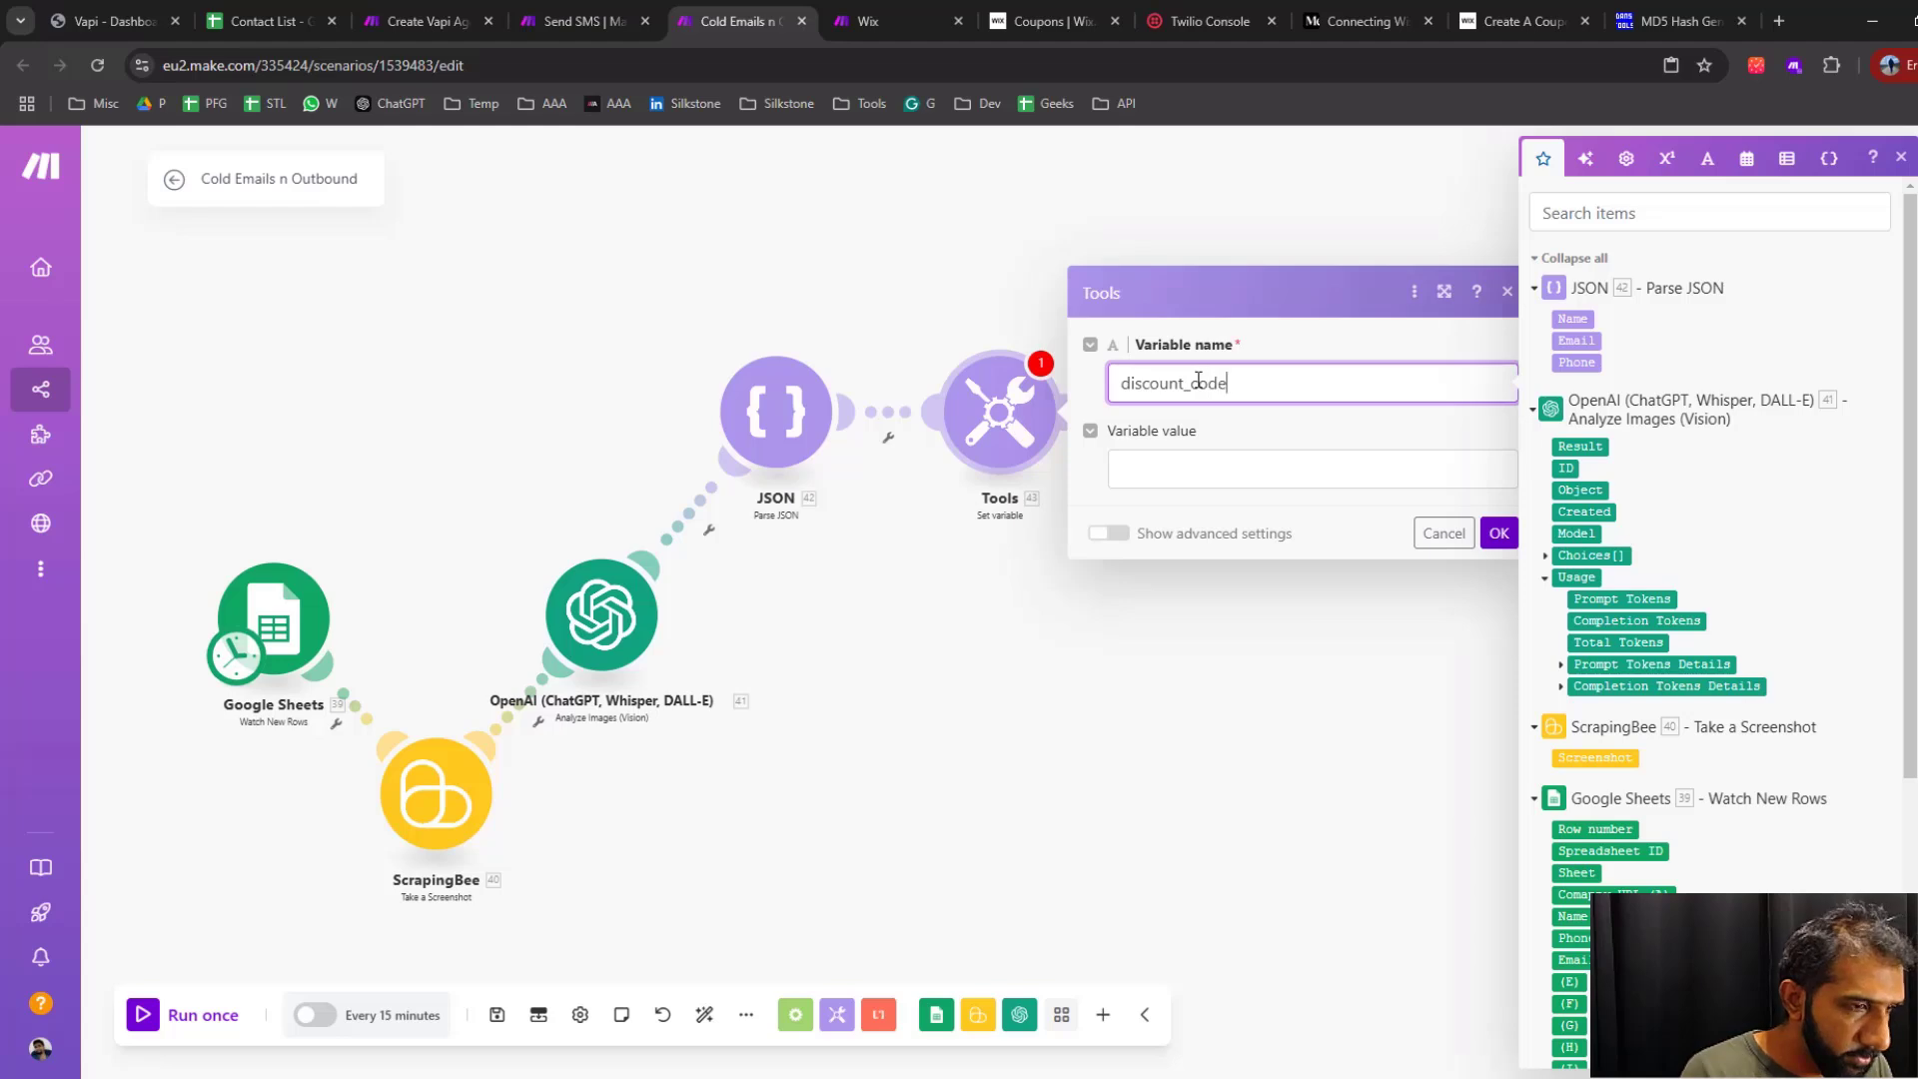
pyautogui.click(1180, 471)
pyautogui.write('wizard-1234')
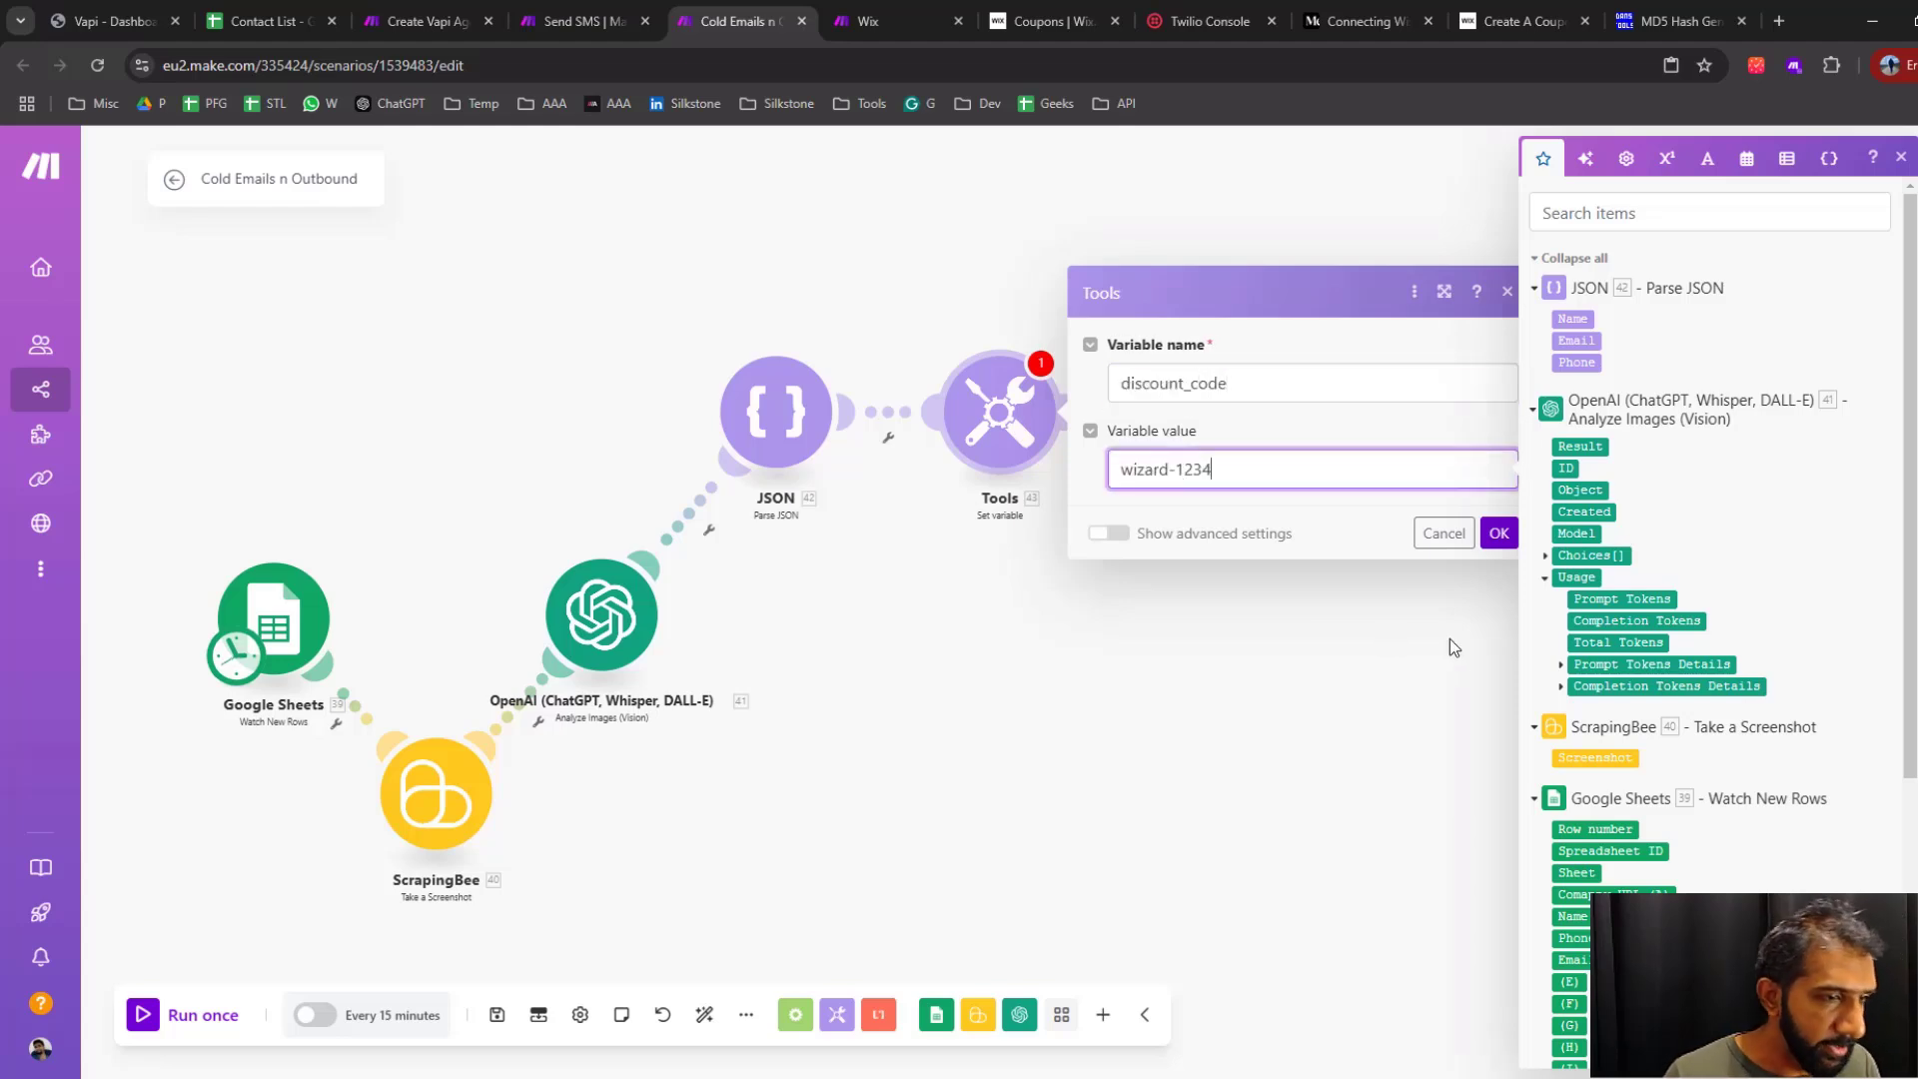
pyautogui.click(1495, 535)
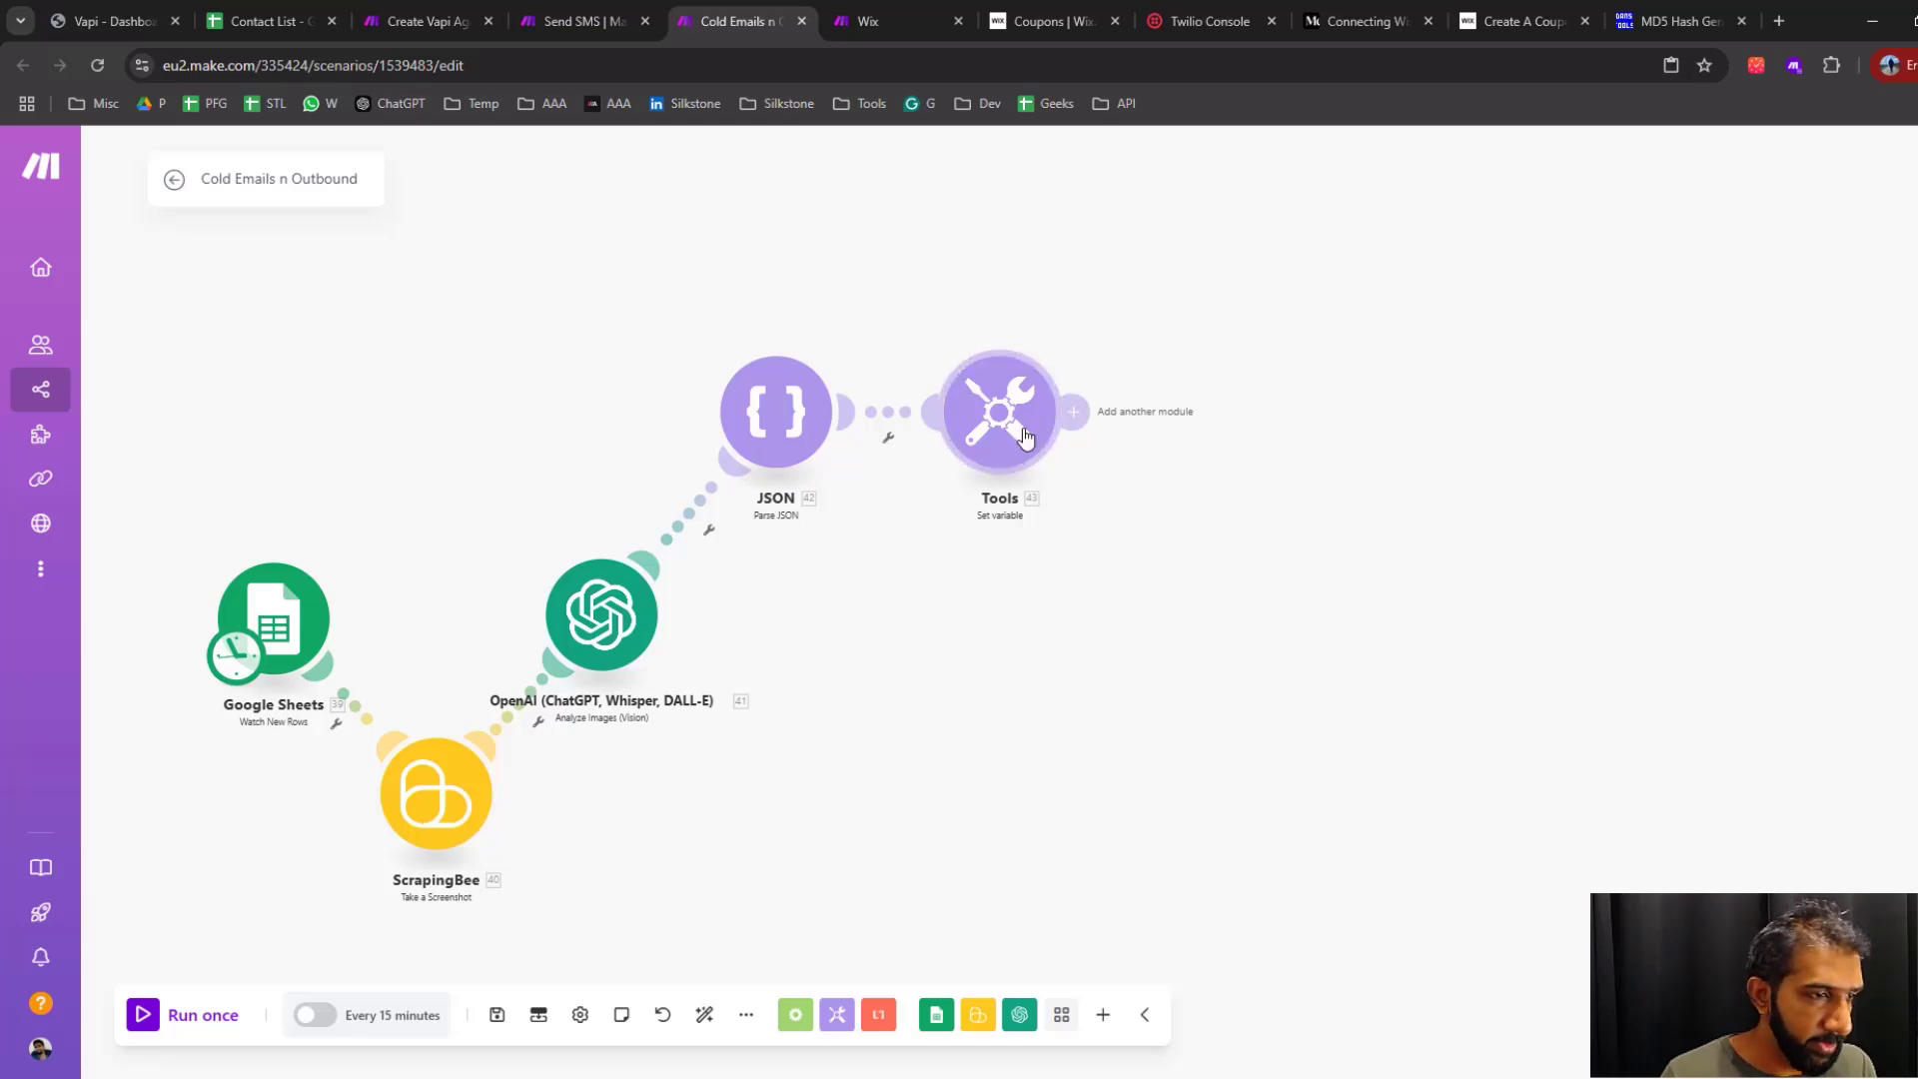
pyautogui.moveTo(1009, 437); pyautogui.dragTo(1045, 437)
# Duplicate the existing Google Sheets, Router, ZeroBounce, Email and Vapi modules and attach the copies after the new flow's Tools module
pyautogui.moveTo(1109, 578); pyautogui.dragTo(901, 578)
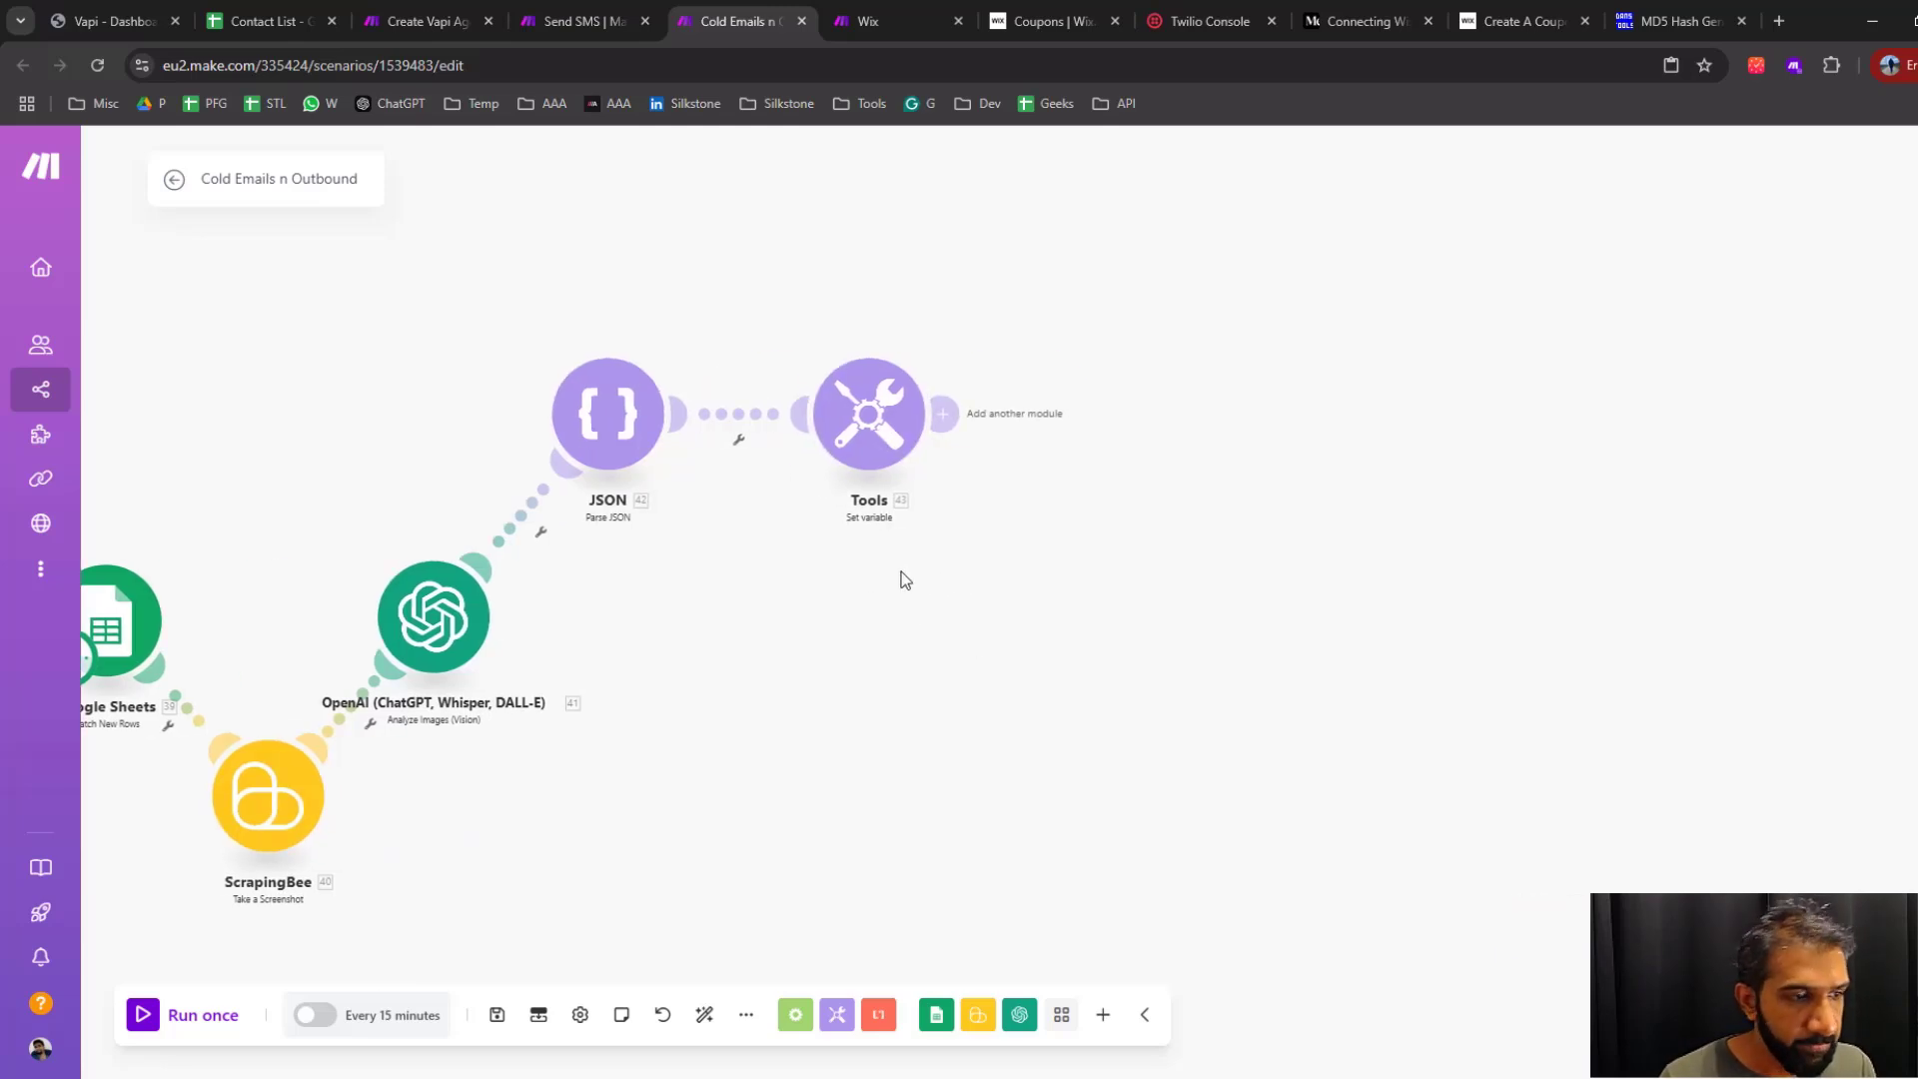
pyautogui.scroll(-3, 910, 587)
pyautogui.moveTo(1079, 647); pyautogui.dragTo(1615, 973)
pyautogui.moveTo(1088, 763); pyautogui.dragTo(1097, 765)
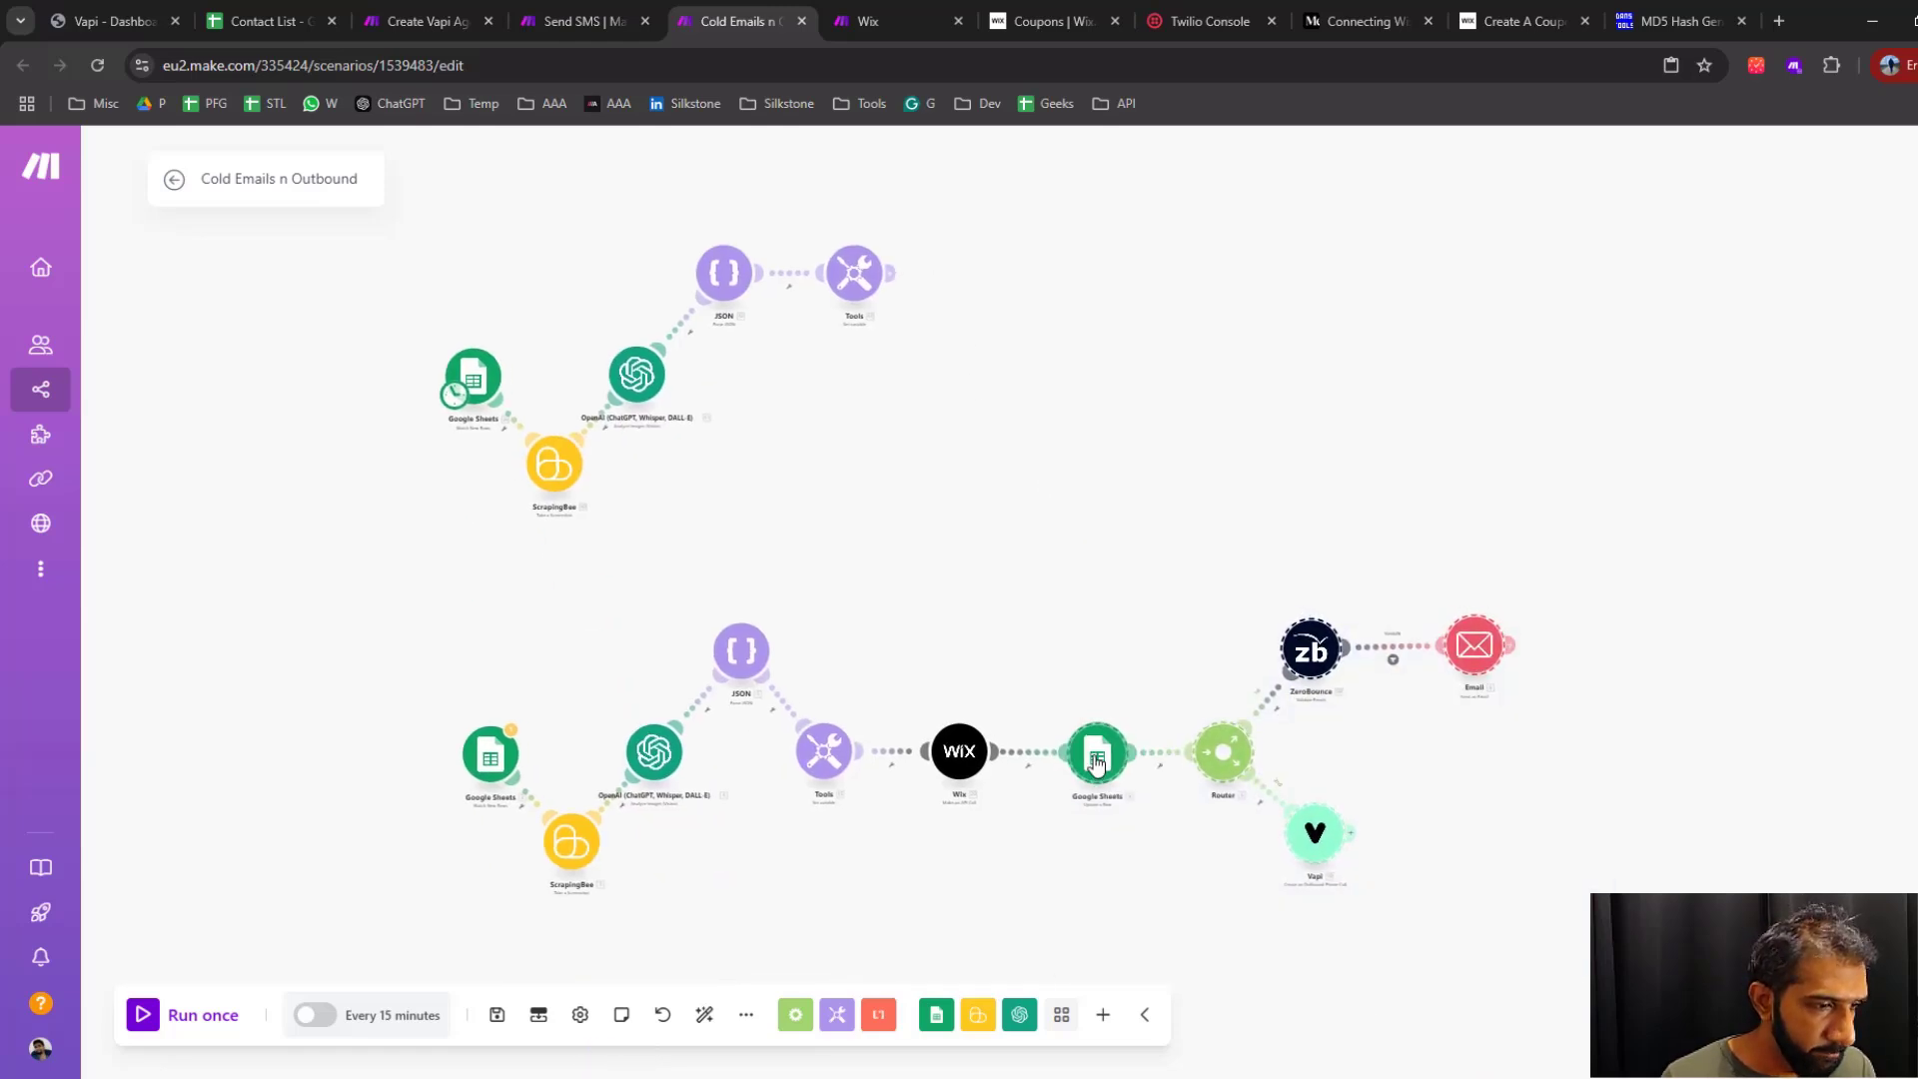
pyautogui.hotkey('ctrl', 'c')
pyautogui.hotkey('ctrl', 'v')
pyautogui.scroll(1, 1084, 775)
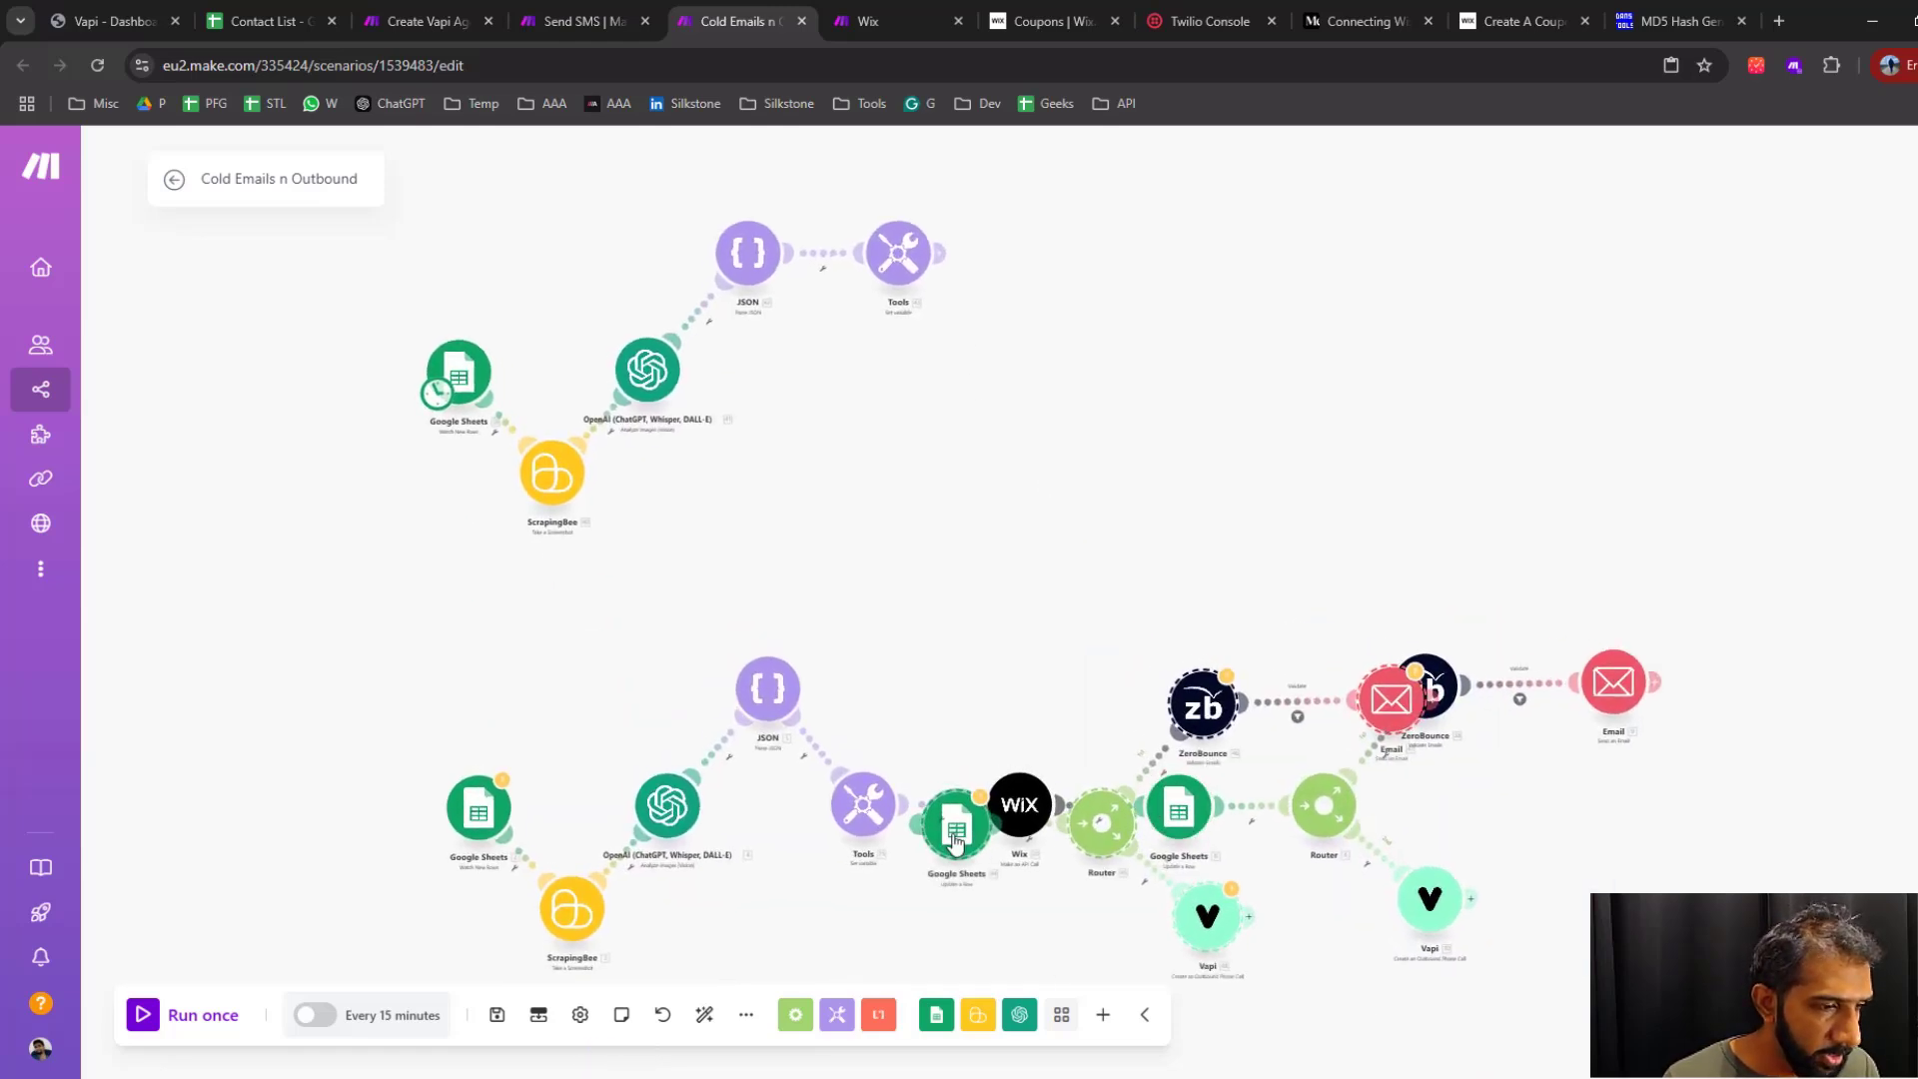
pyautogui.moveTo(953, 827); pyautogui.dragTo(1050, 244)
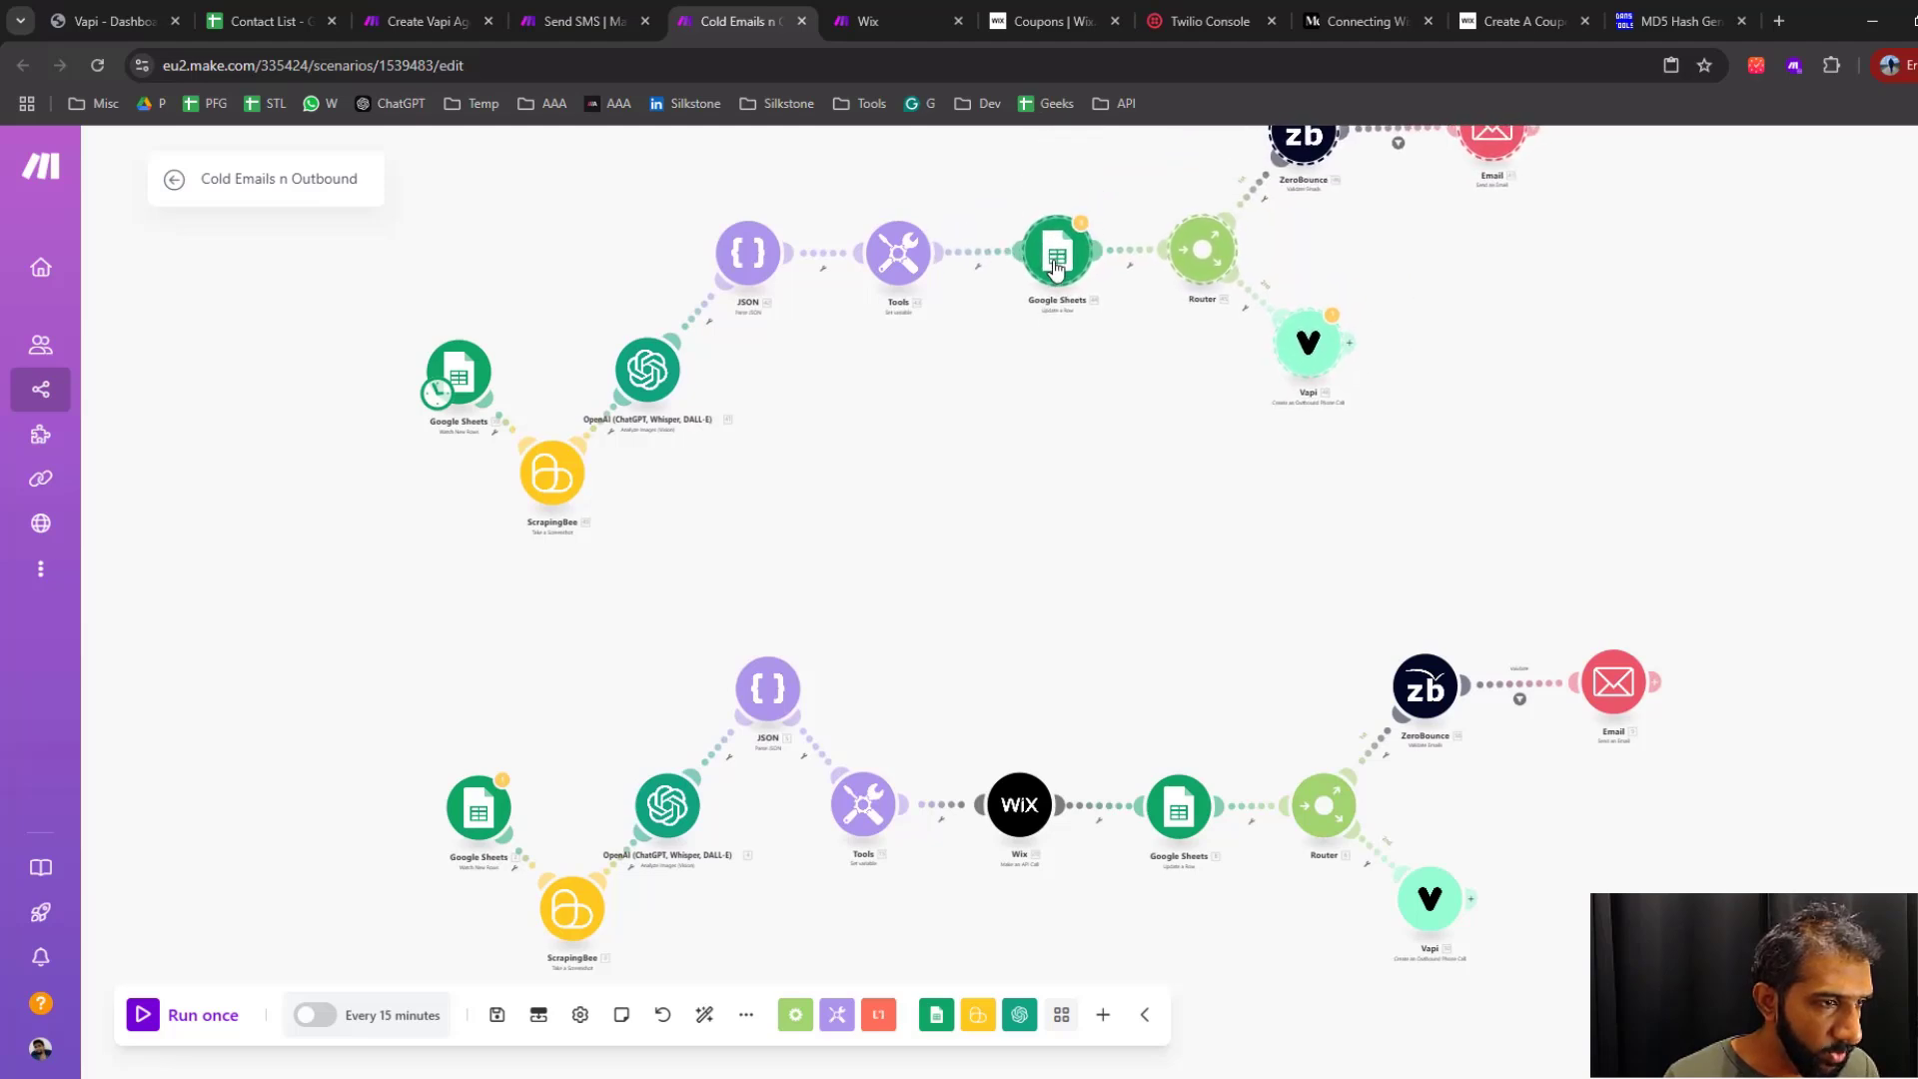
pyautogui.moveTo(1059, 446); pyautogui.dragTo(1149, 644)
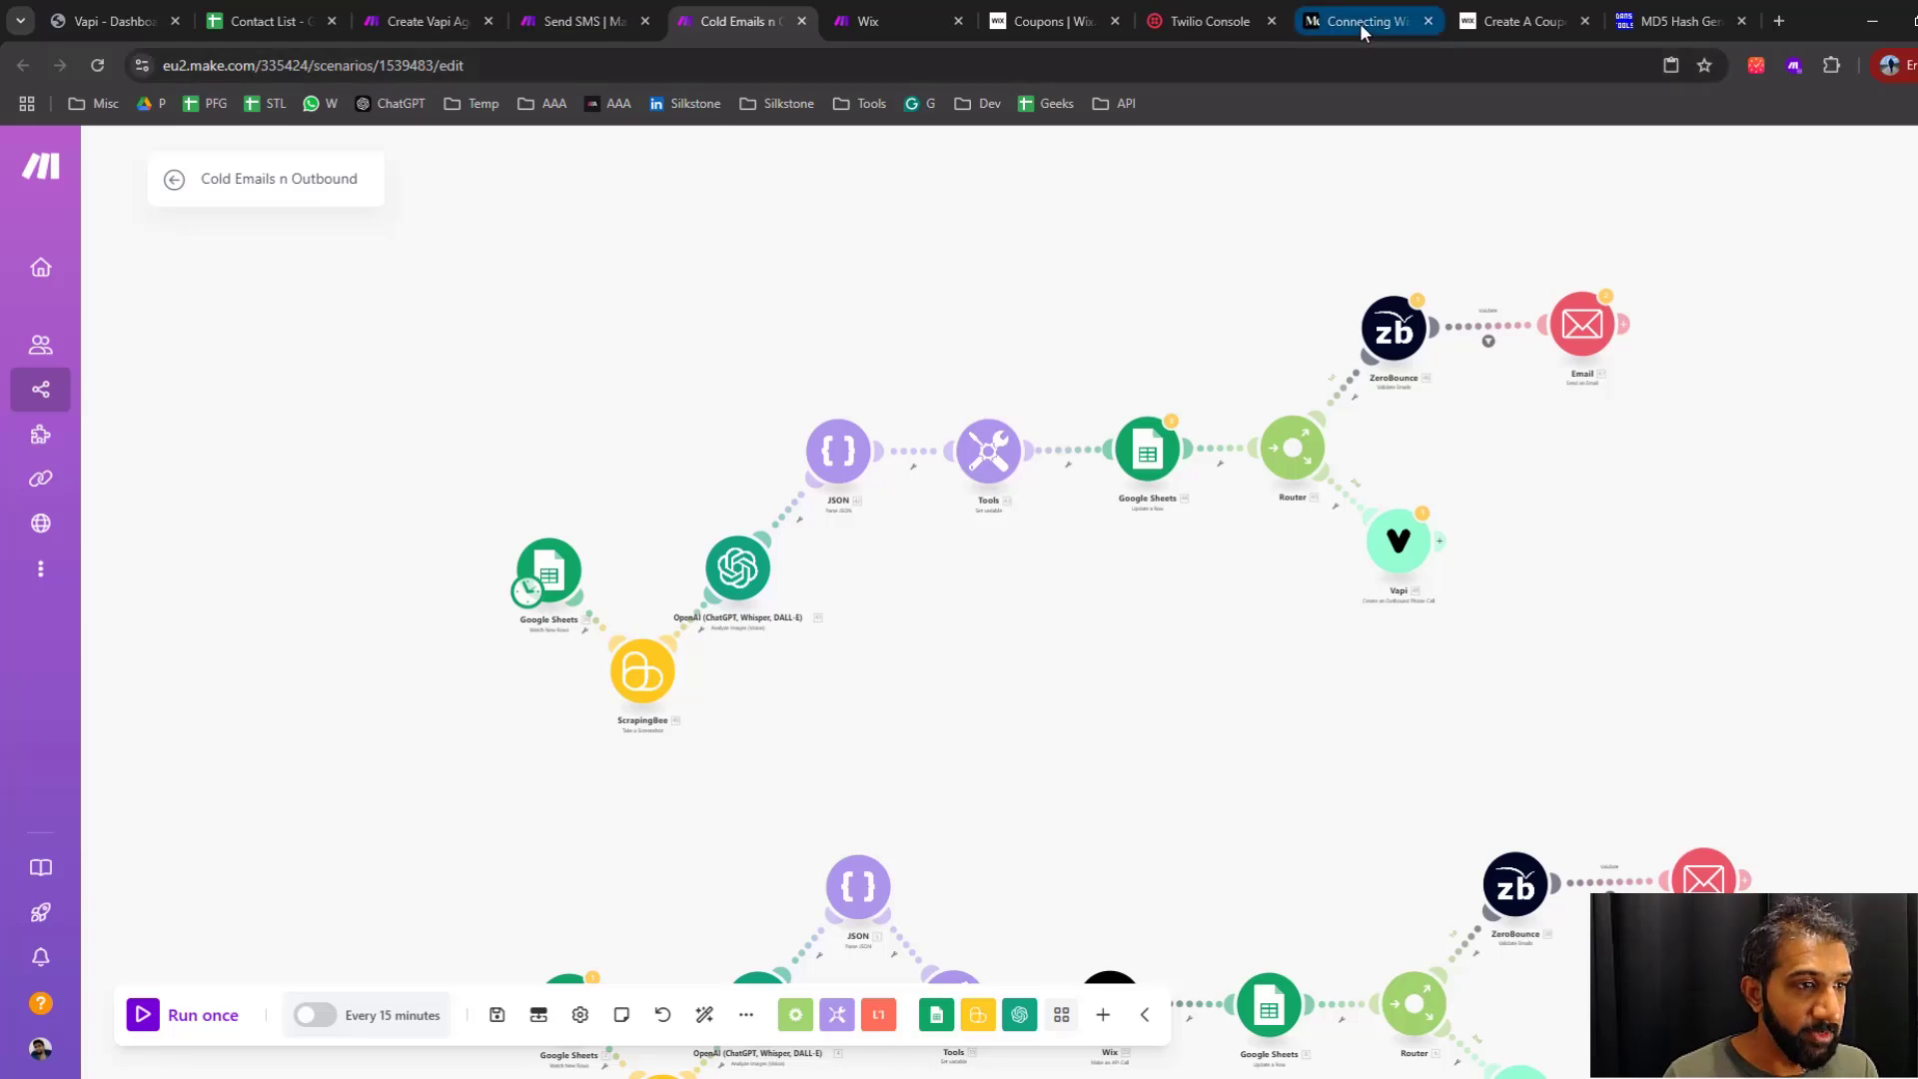
# Remove the copied Google Sheets, Router, ZeroBounce, Email and Vapi modules that follow the new Tools module
pyautogui.click(1046, 17)
pyautogui.hotkey('ctrl', 'shift', 'Tab')
pyautogui.hotkey('ctrl', 'shift', 'Tab')
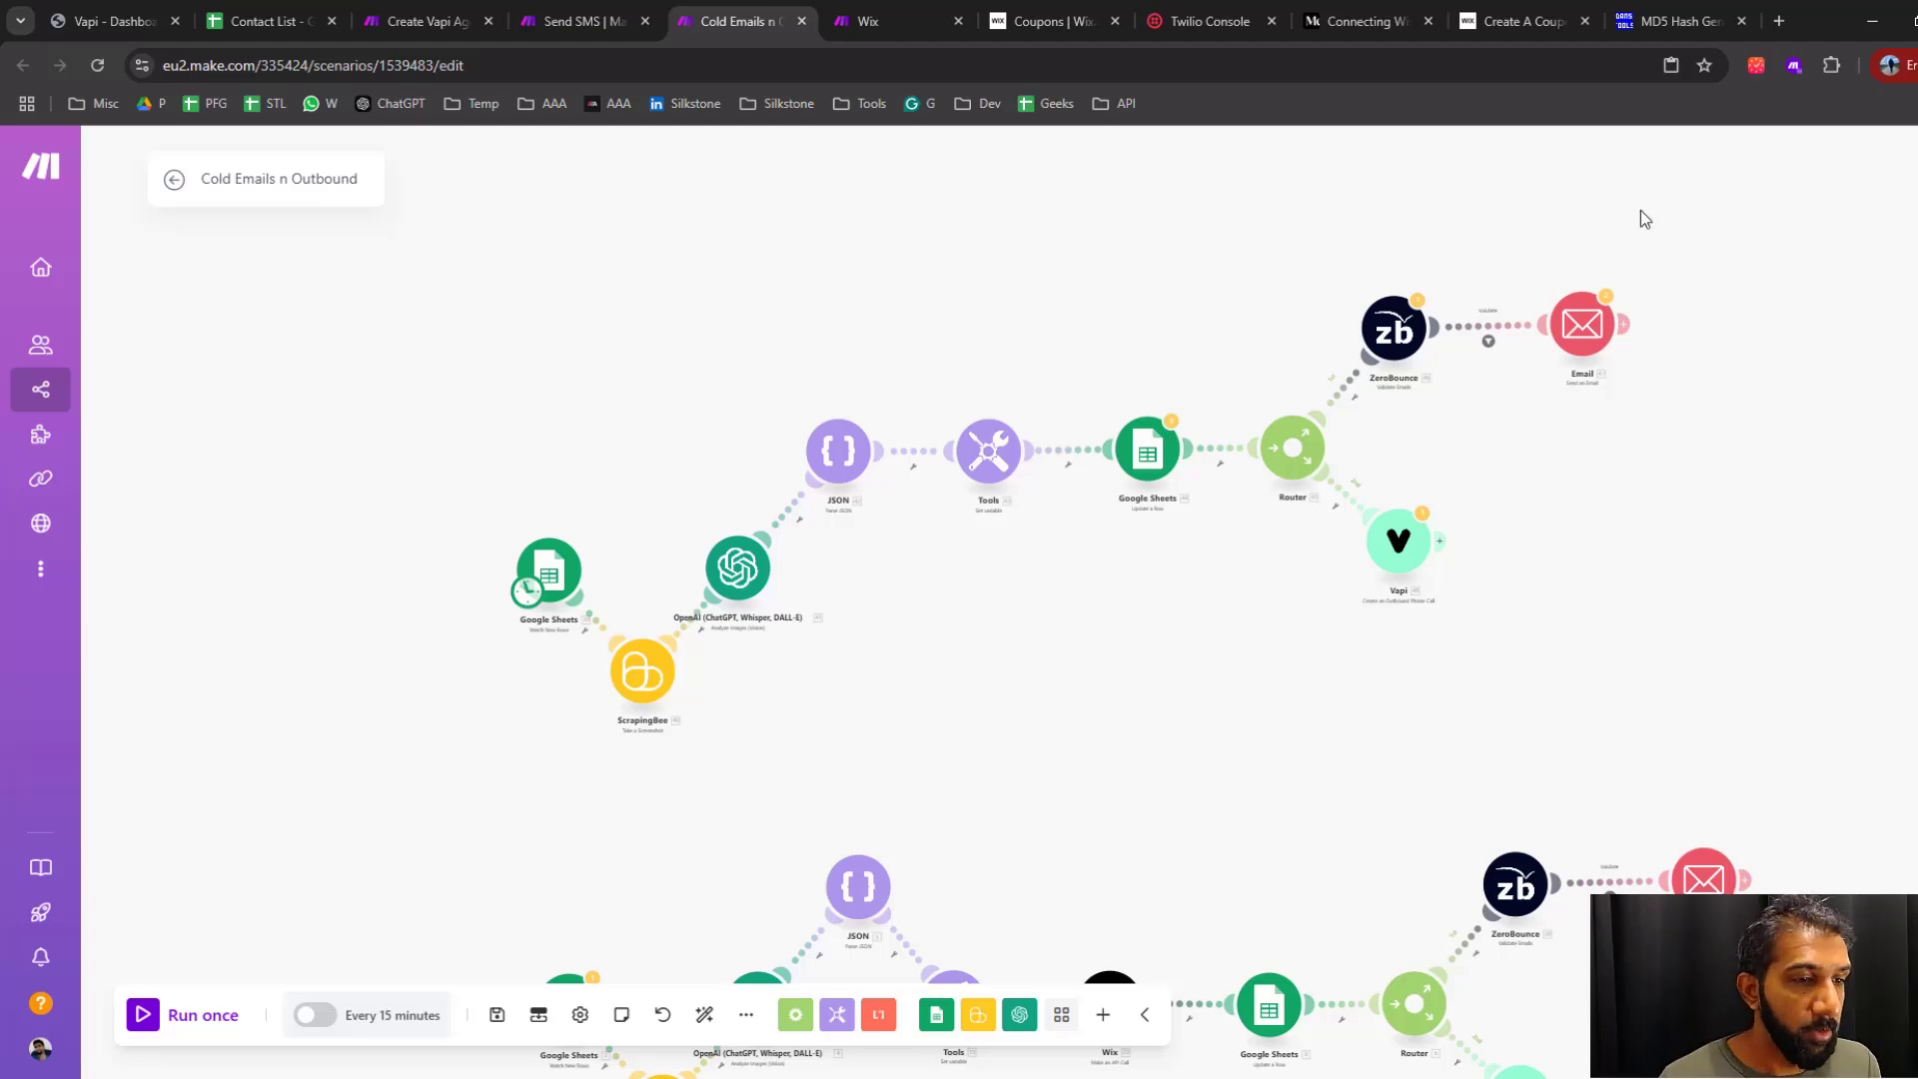
pyautogui.moveTo(1735, 219); pyautogui.dragTo(1093, 733)
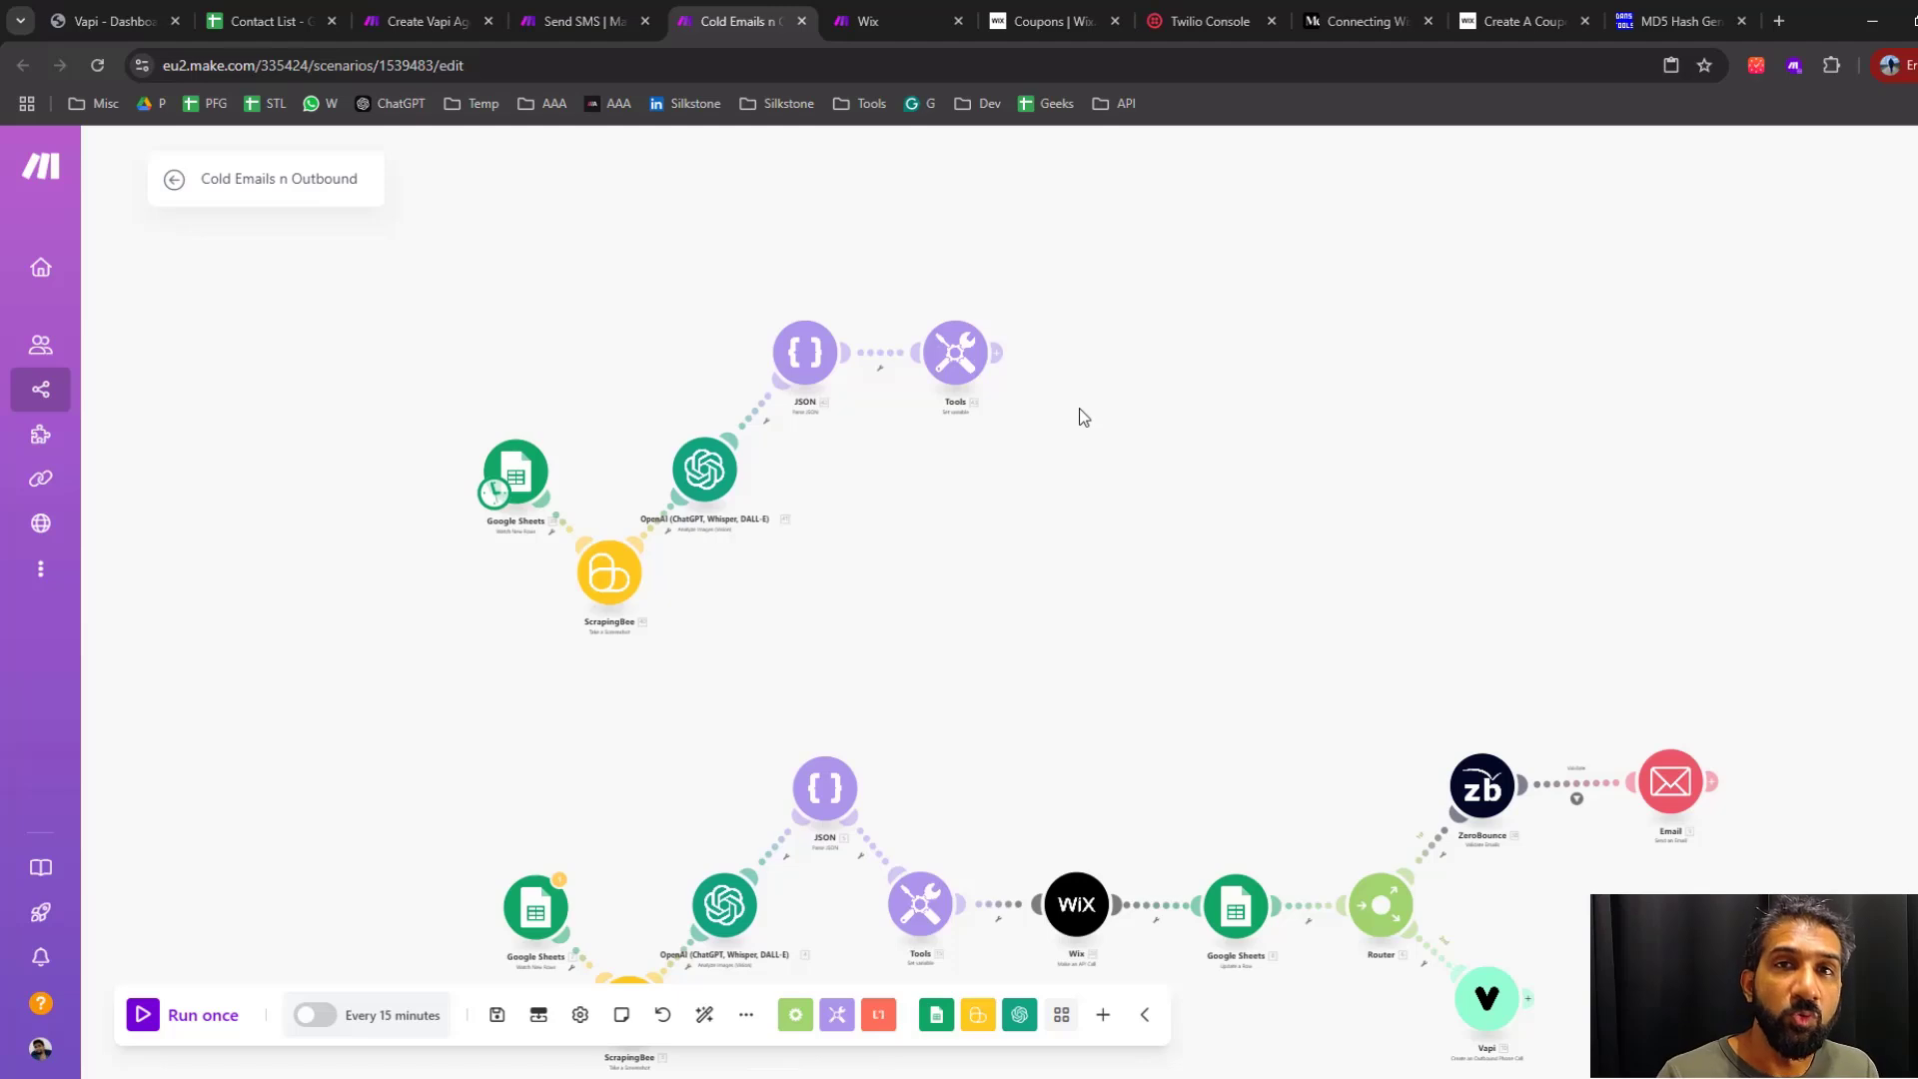
# Replace the value of the discount_code variable in the Tools module with the uuid variable
pyautogui.scroll(3, 1083, 409)
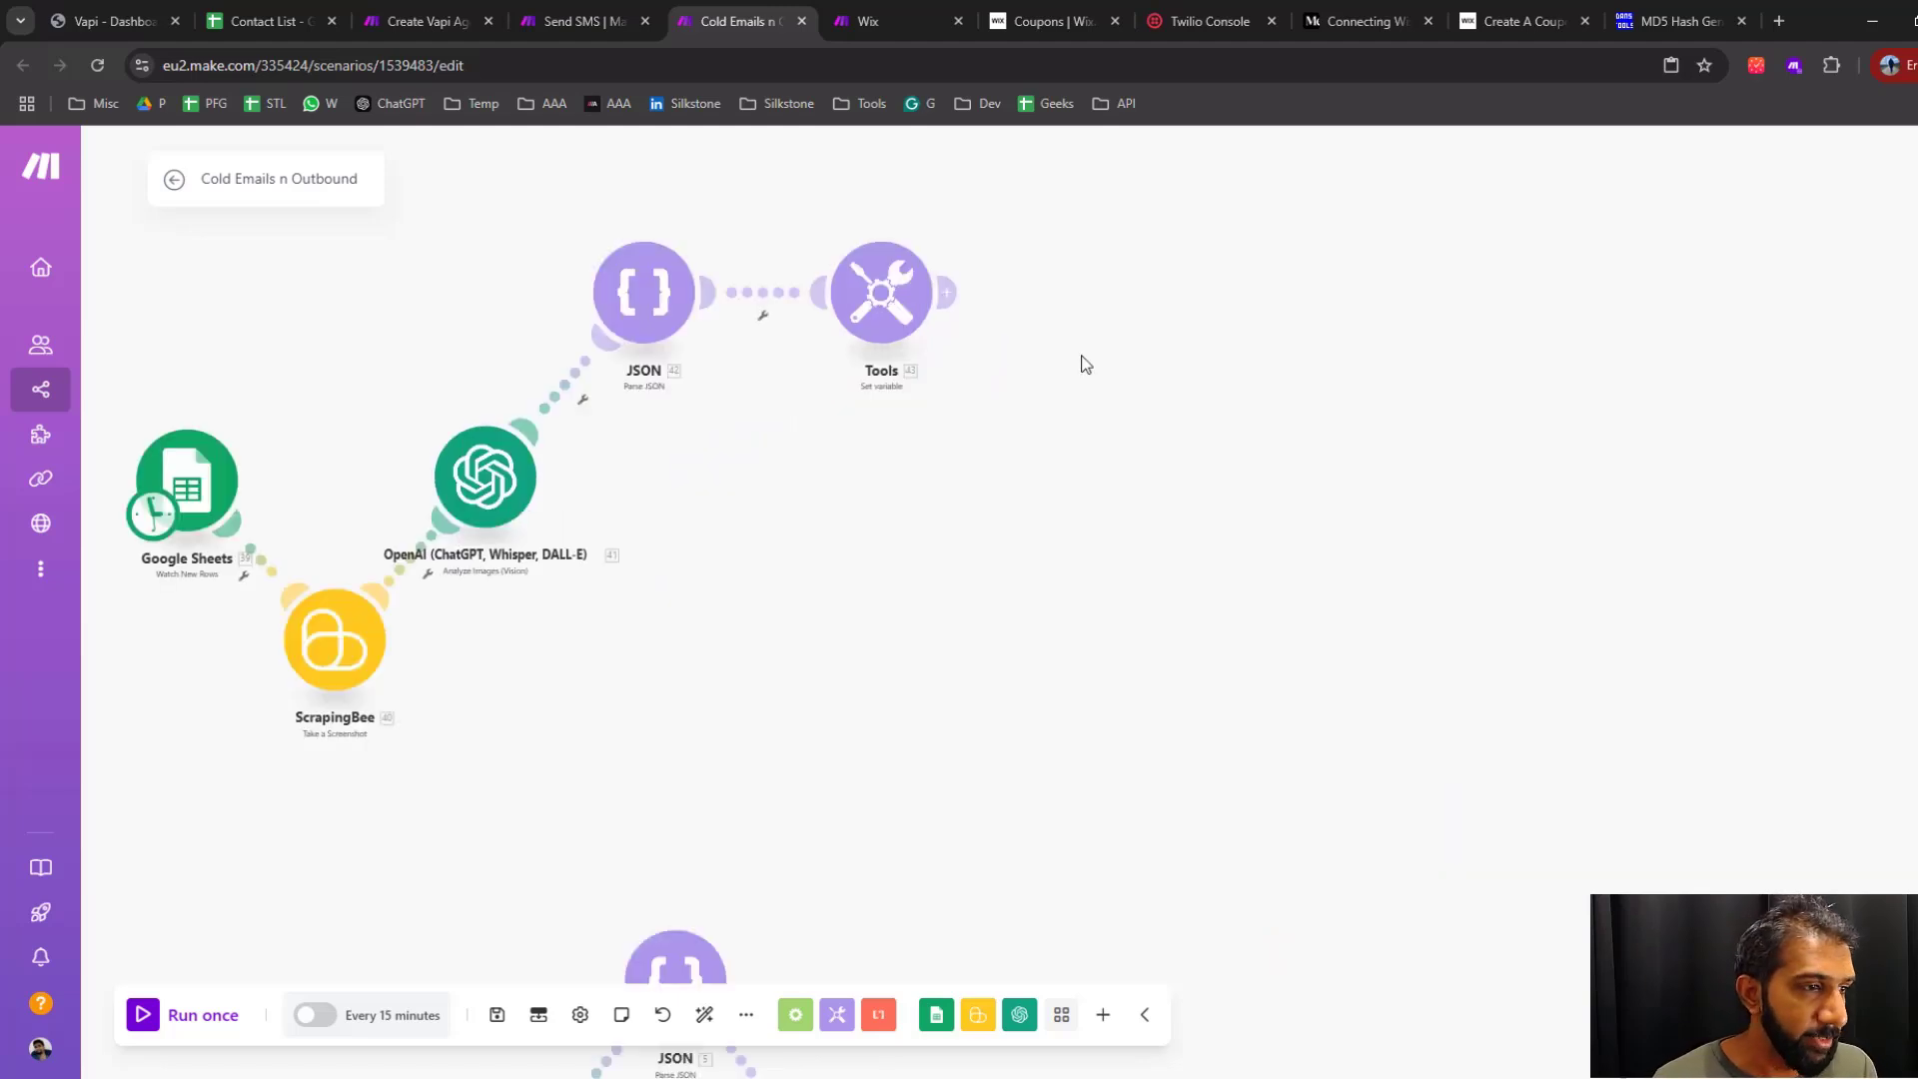
pyautogui.click(989, 448)
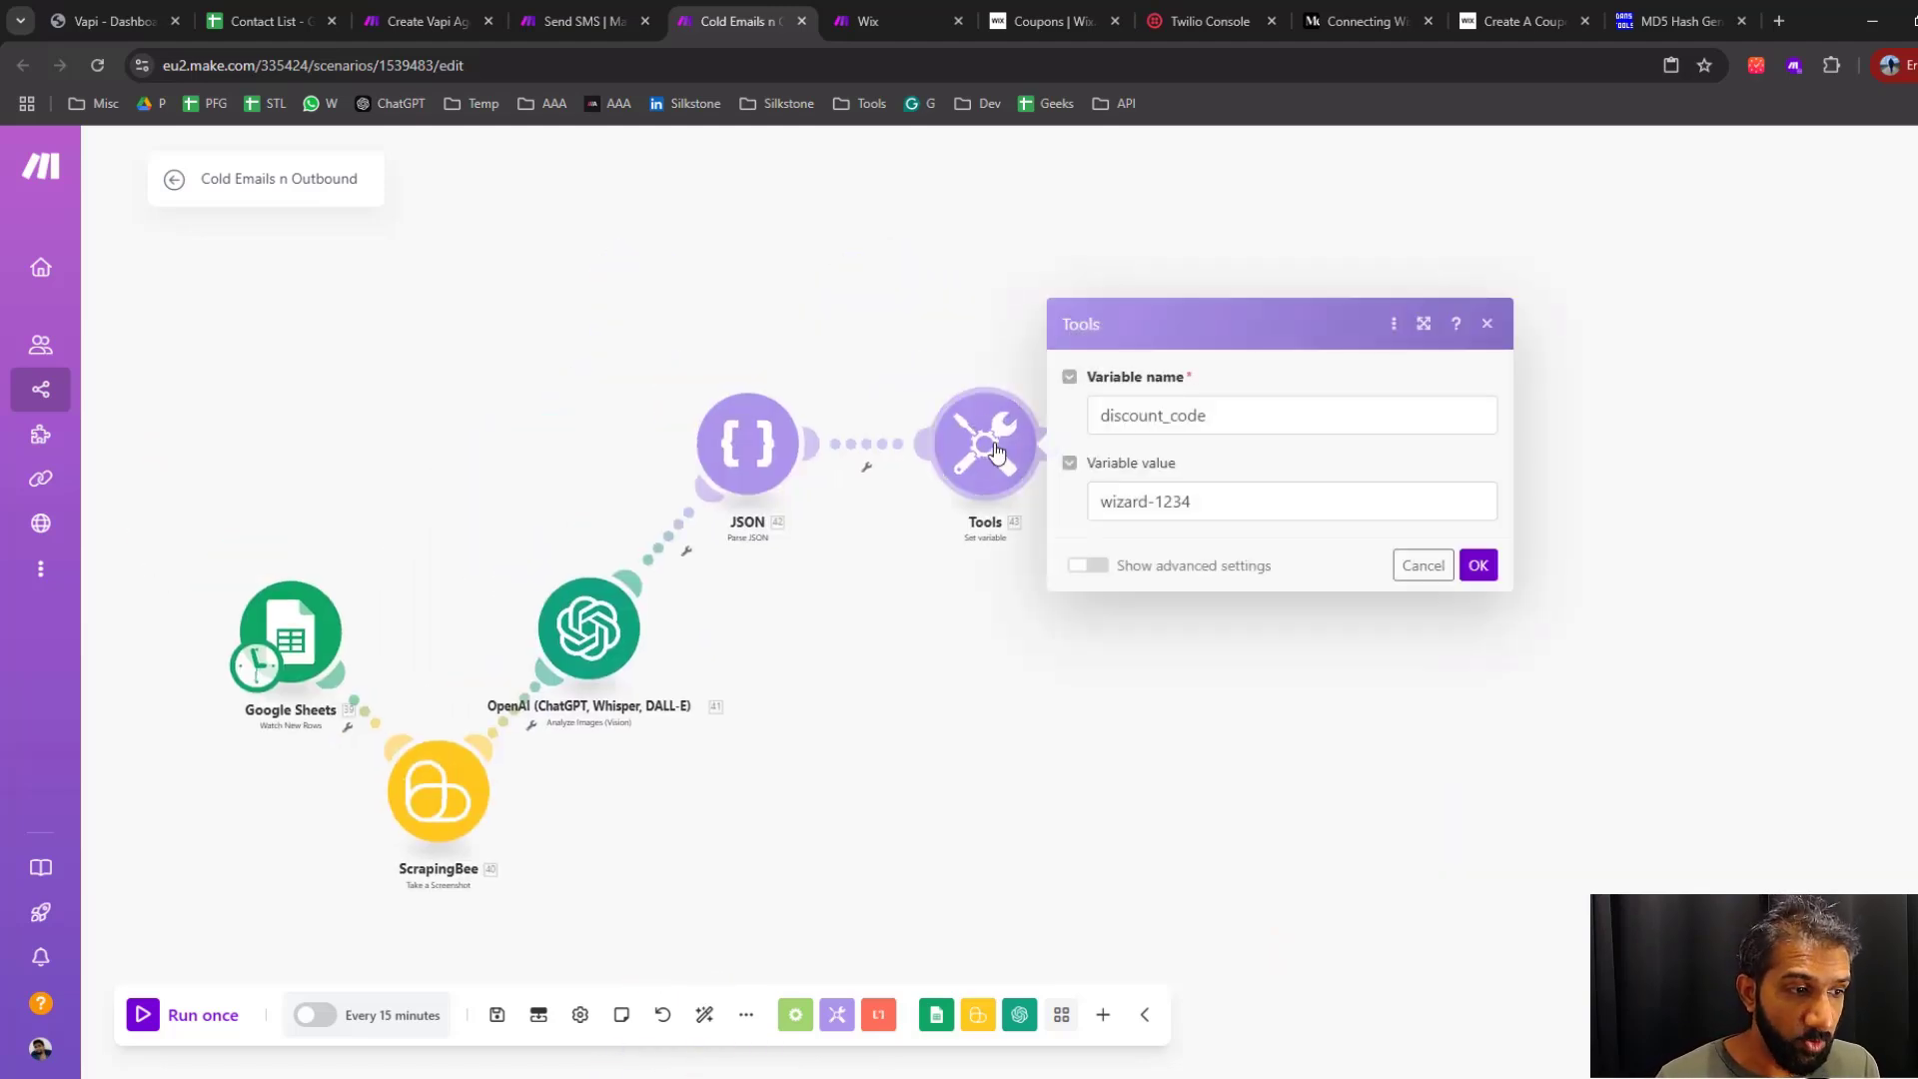
pyautogui.click(1392, 871)
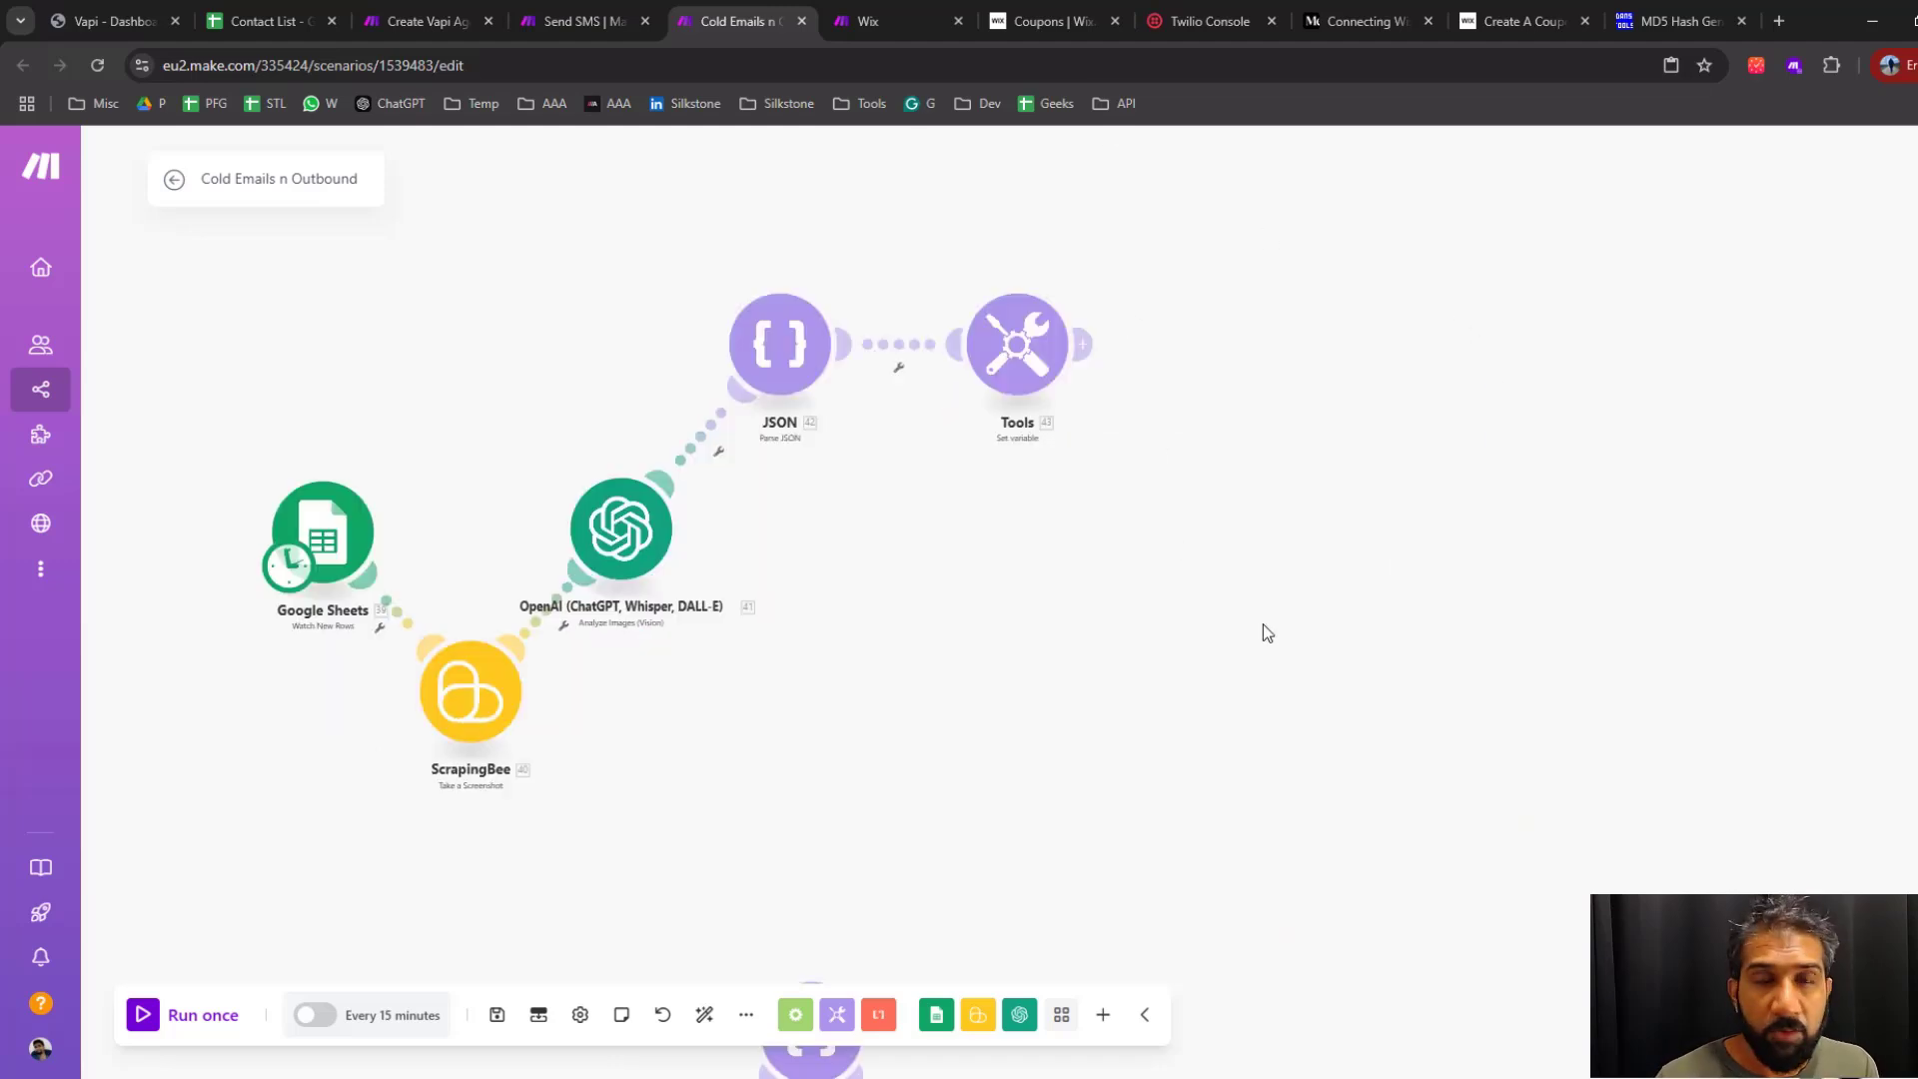
pyautogui.click(1017, 345)
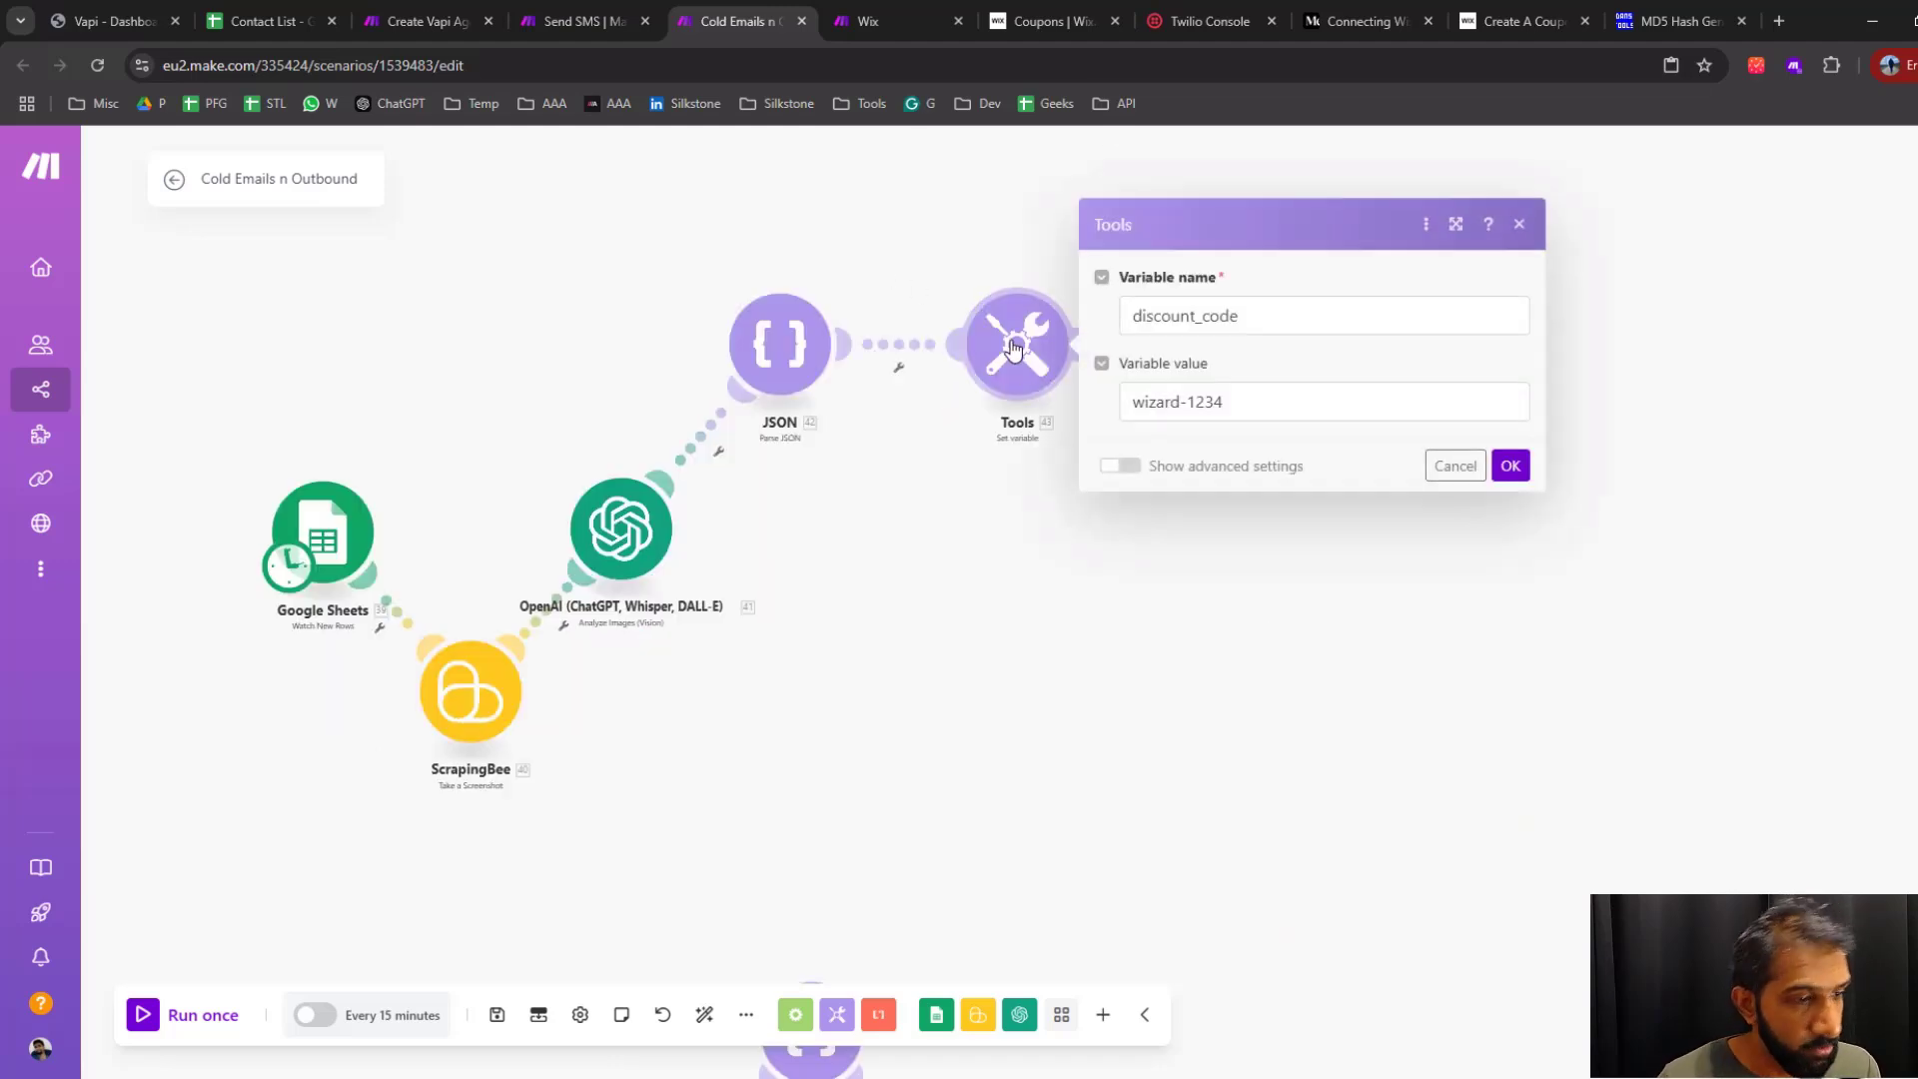
pyautogui.click(1250, 405)
pyautogui.press('BackSpace')
pyautogui.press('BackSpace')
pyautogui.press('BackSpace')
pyautogui.press('BackSpace')
pyautogui.press('BackSpace')
pyautogui.press('BackSpace')
pyautogui.press('BackSpace')
pyautogui.press('BackSpace')
pyautogui.press('BackSpace')
pyautogui.press('BackSpace')
pyautogui.press('BackSpace')
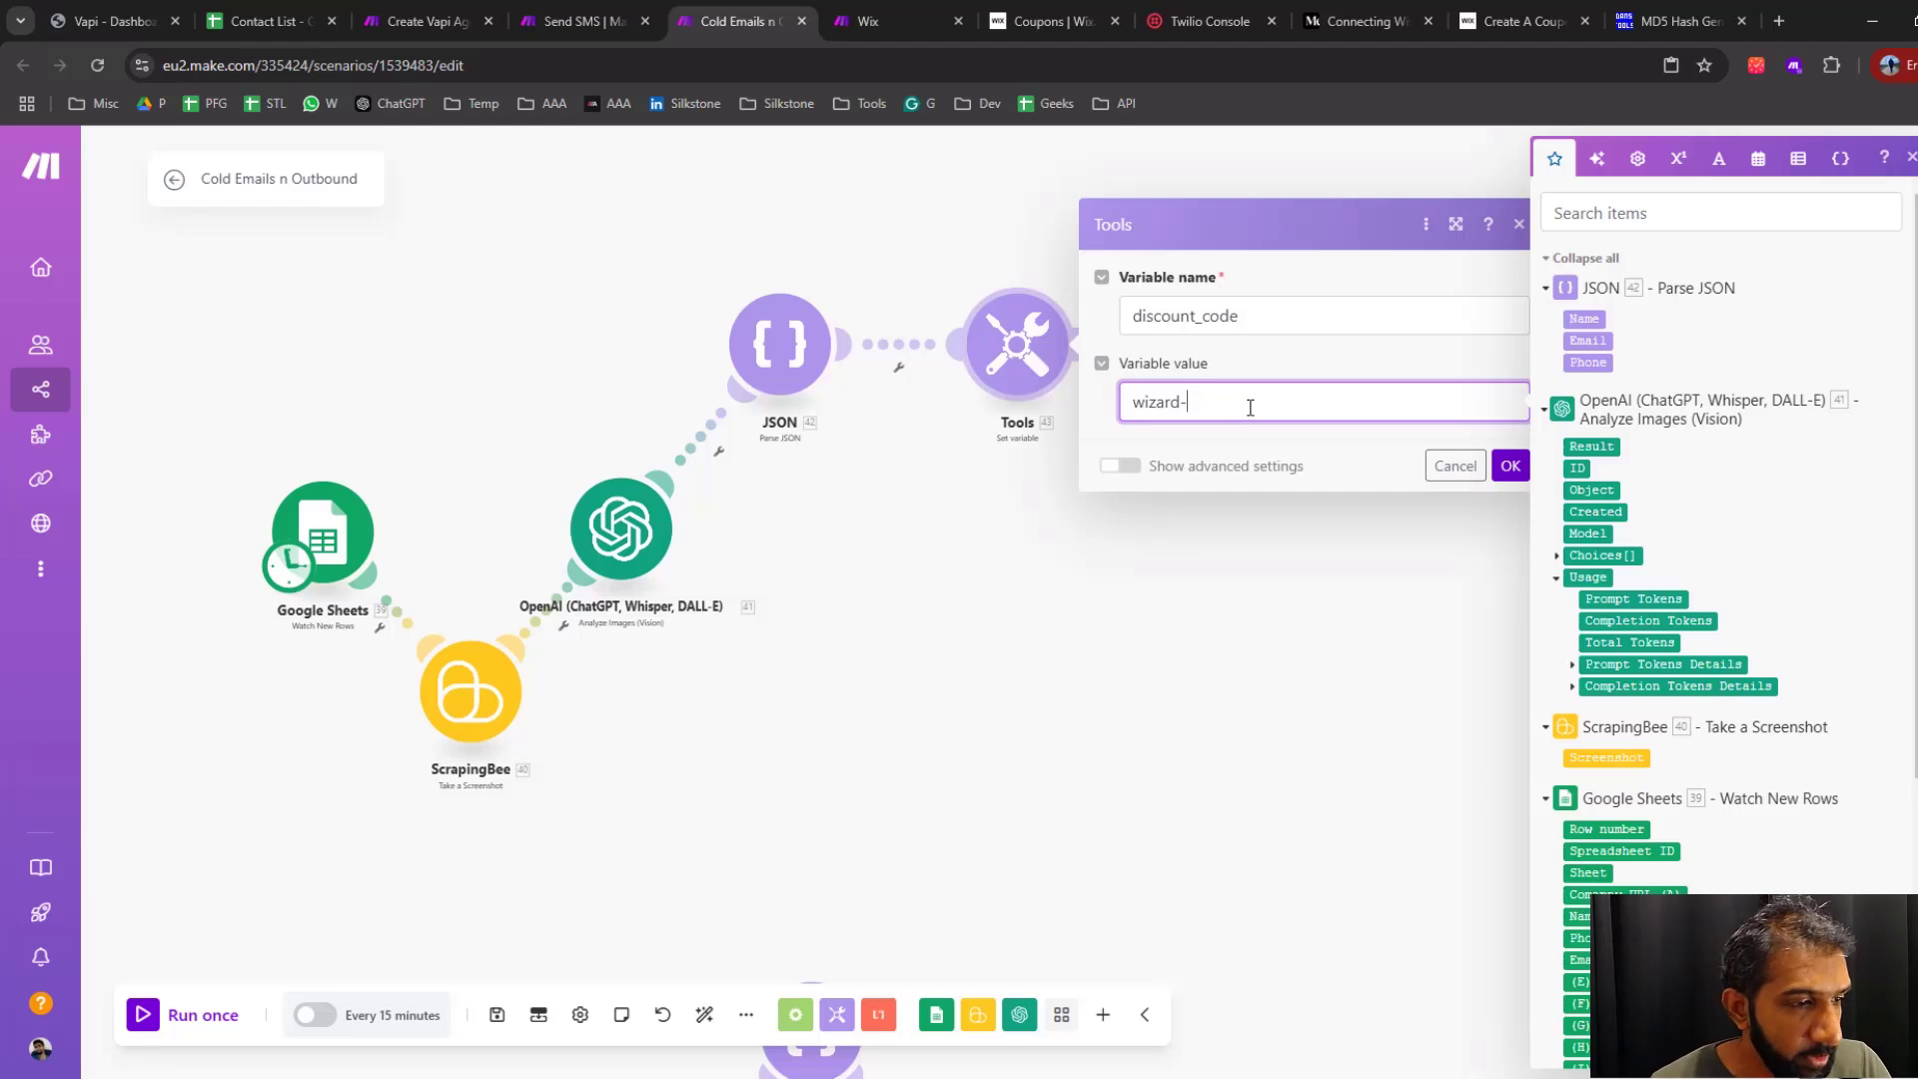
pyautogui.click(1718, 158)
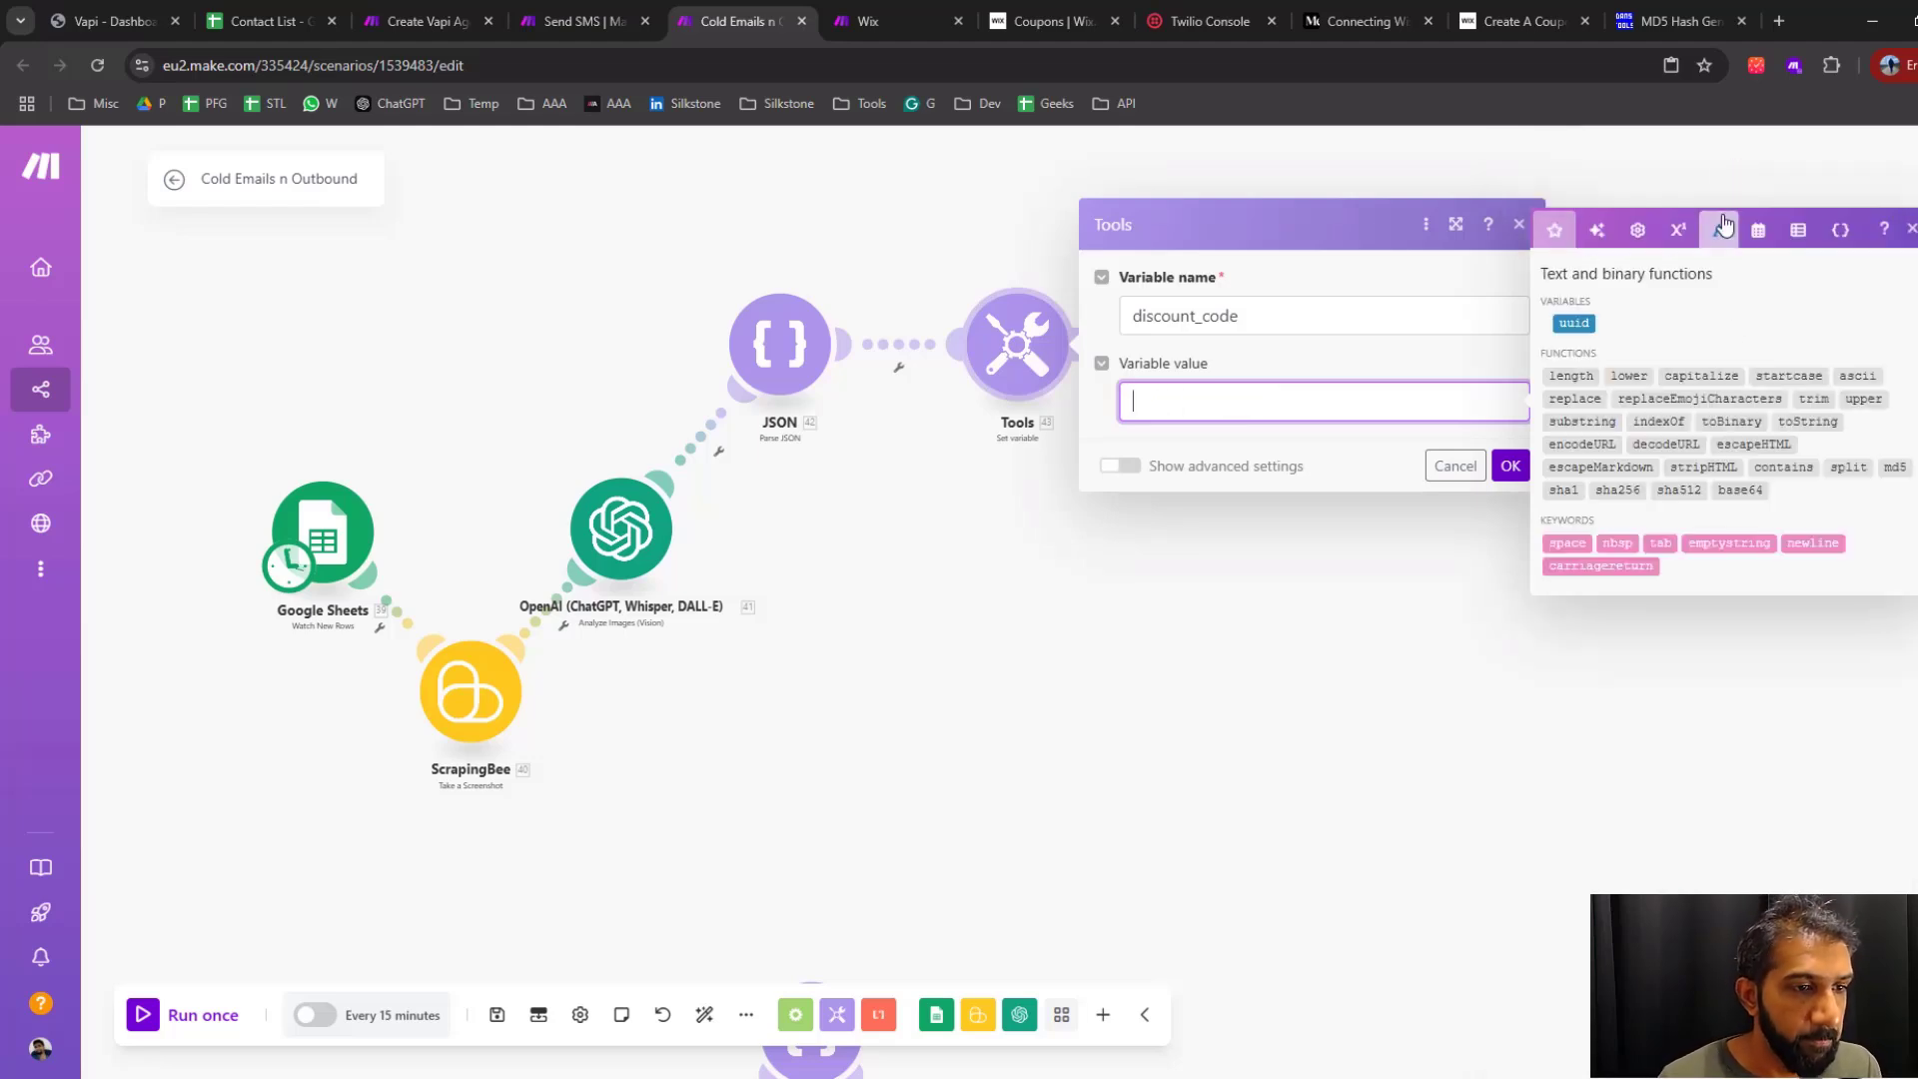
pyautogui.click(1575, 322)
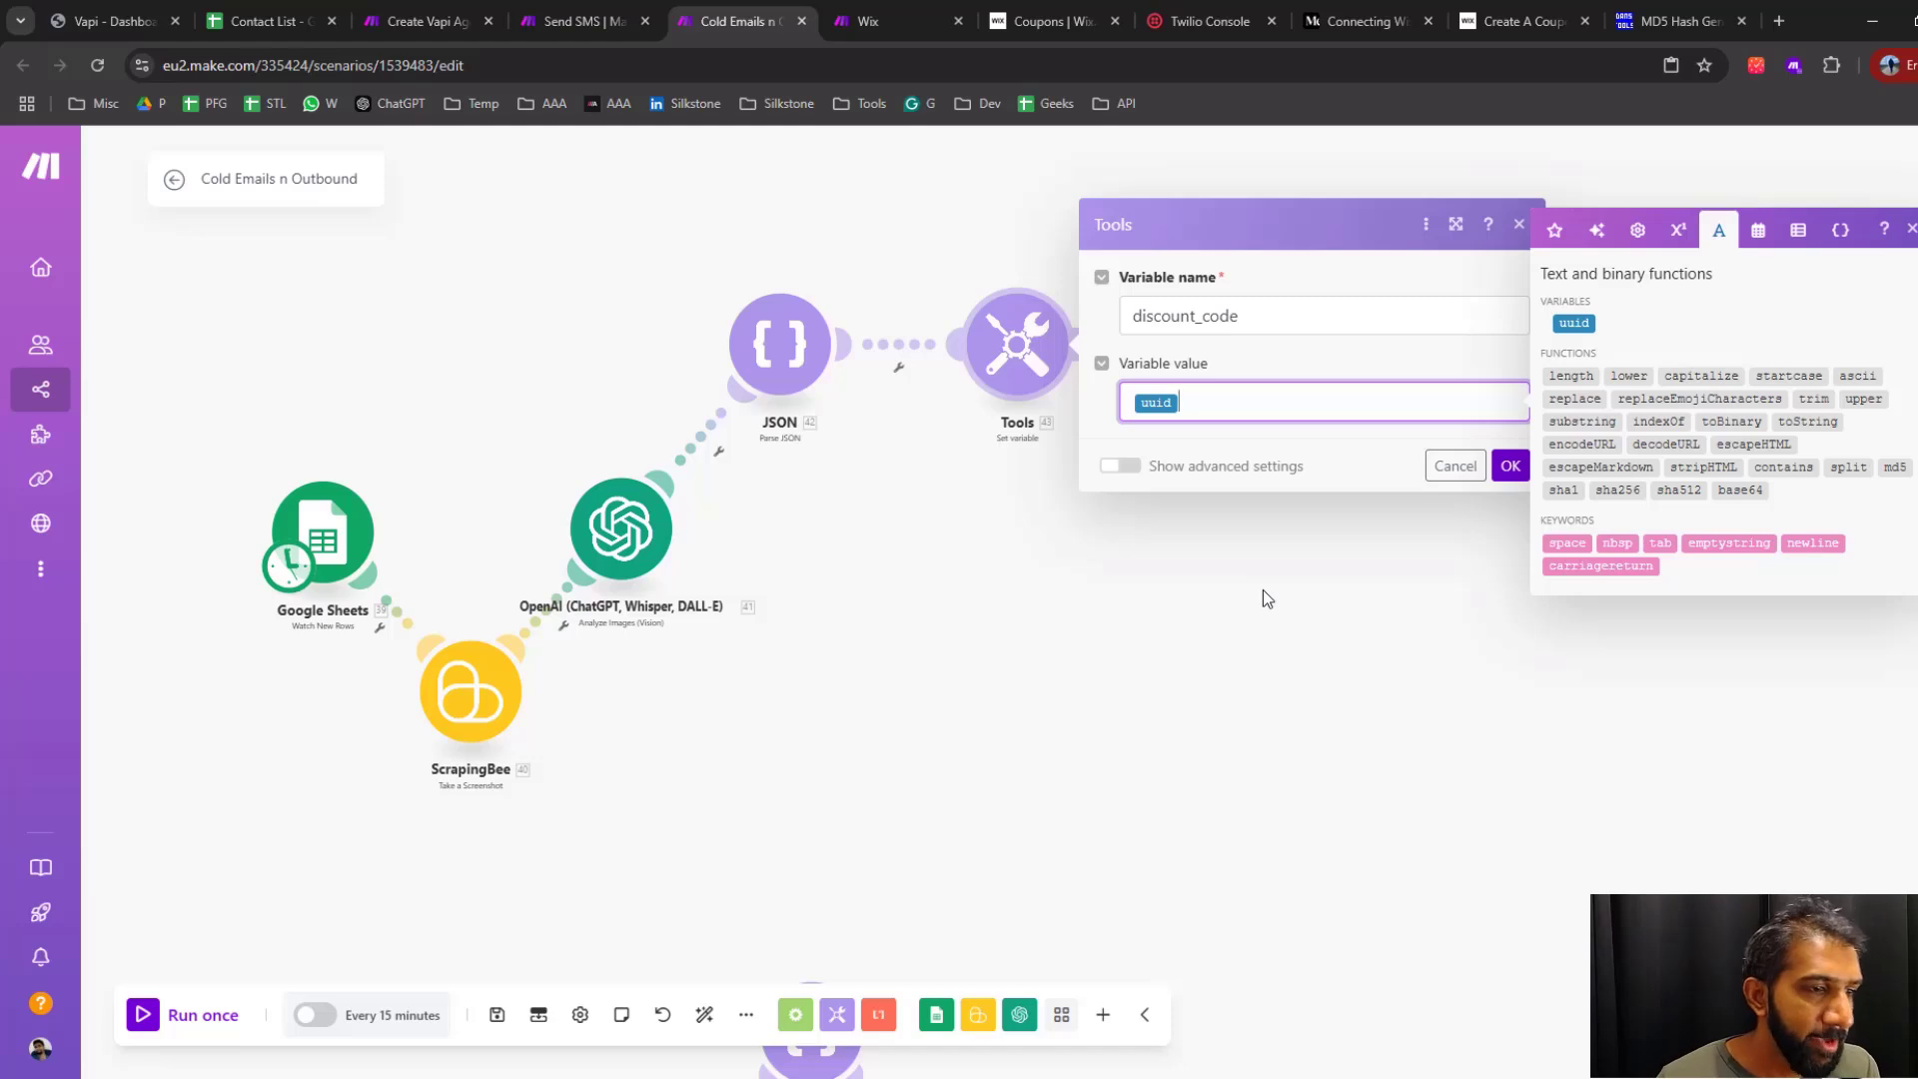
pyautogui.click(1659, 21)
pyautogui.moveTo(955, 359); pyautogui.dragTo(609, 366)
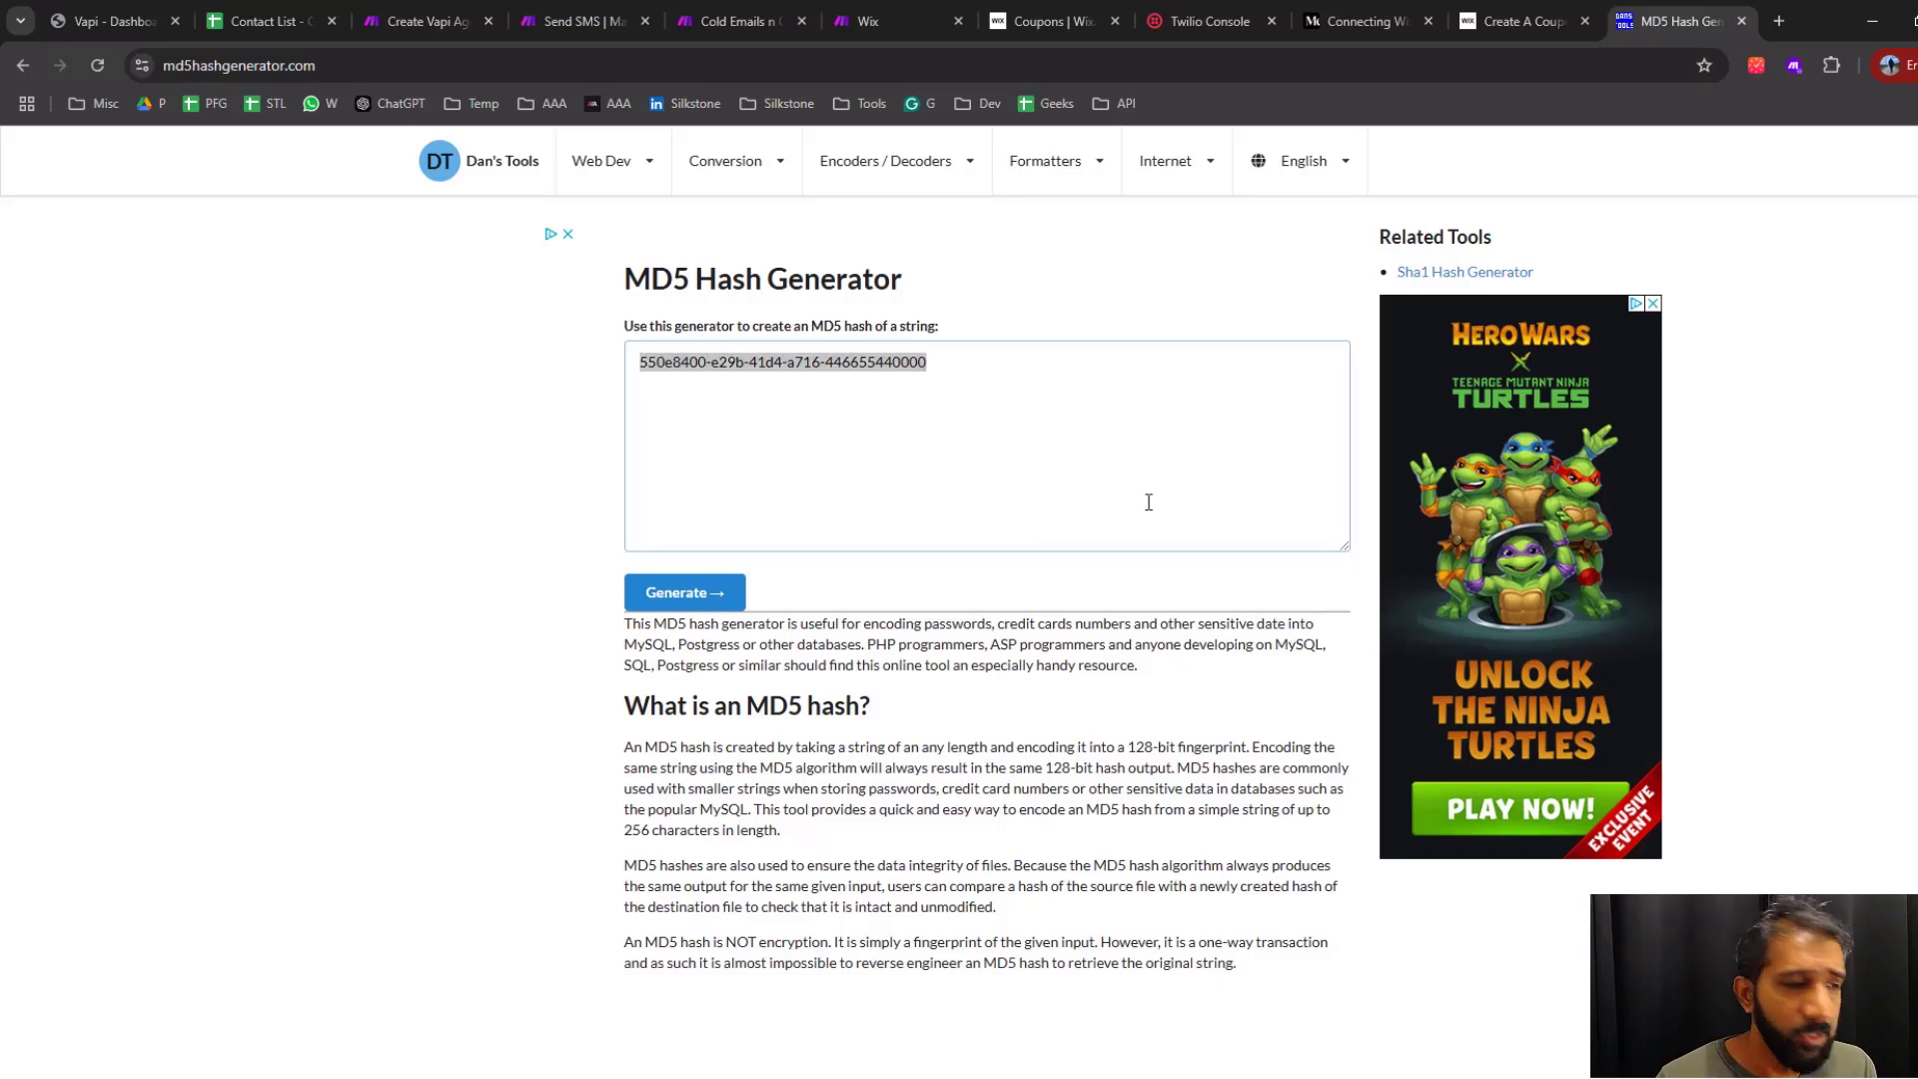
pyautogui.click(804, 377)
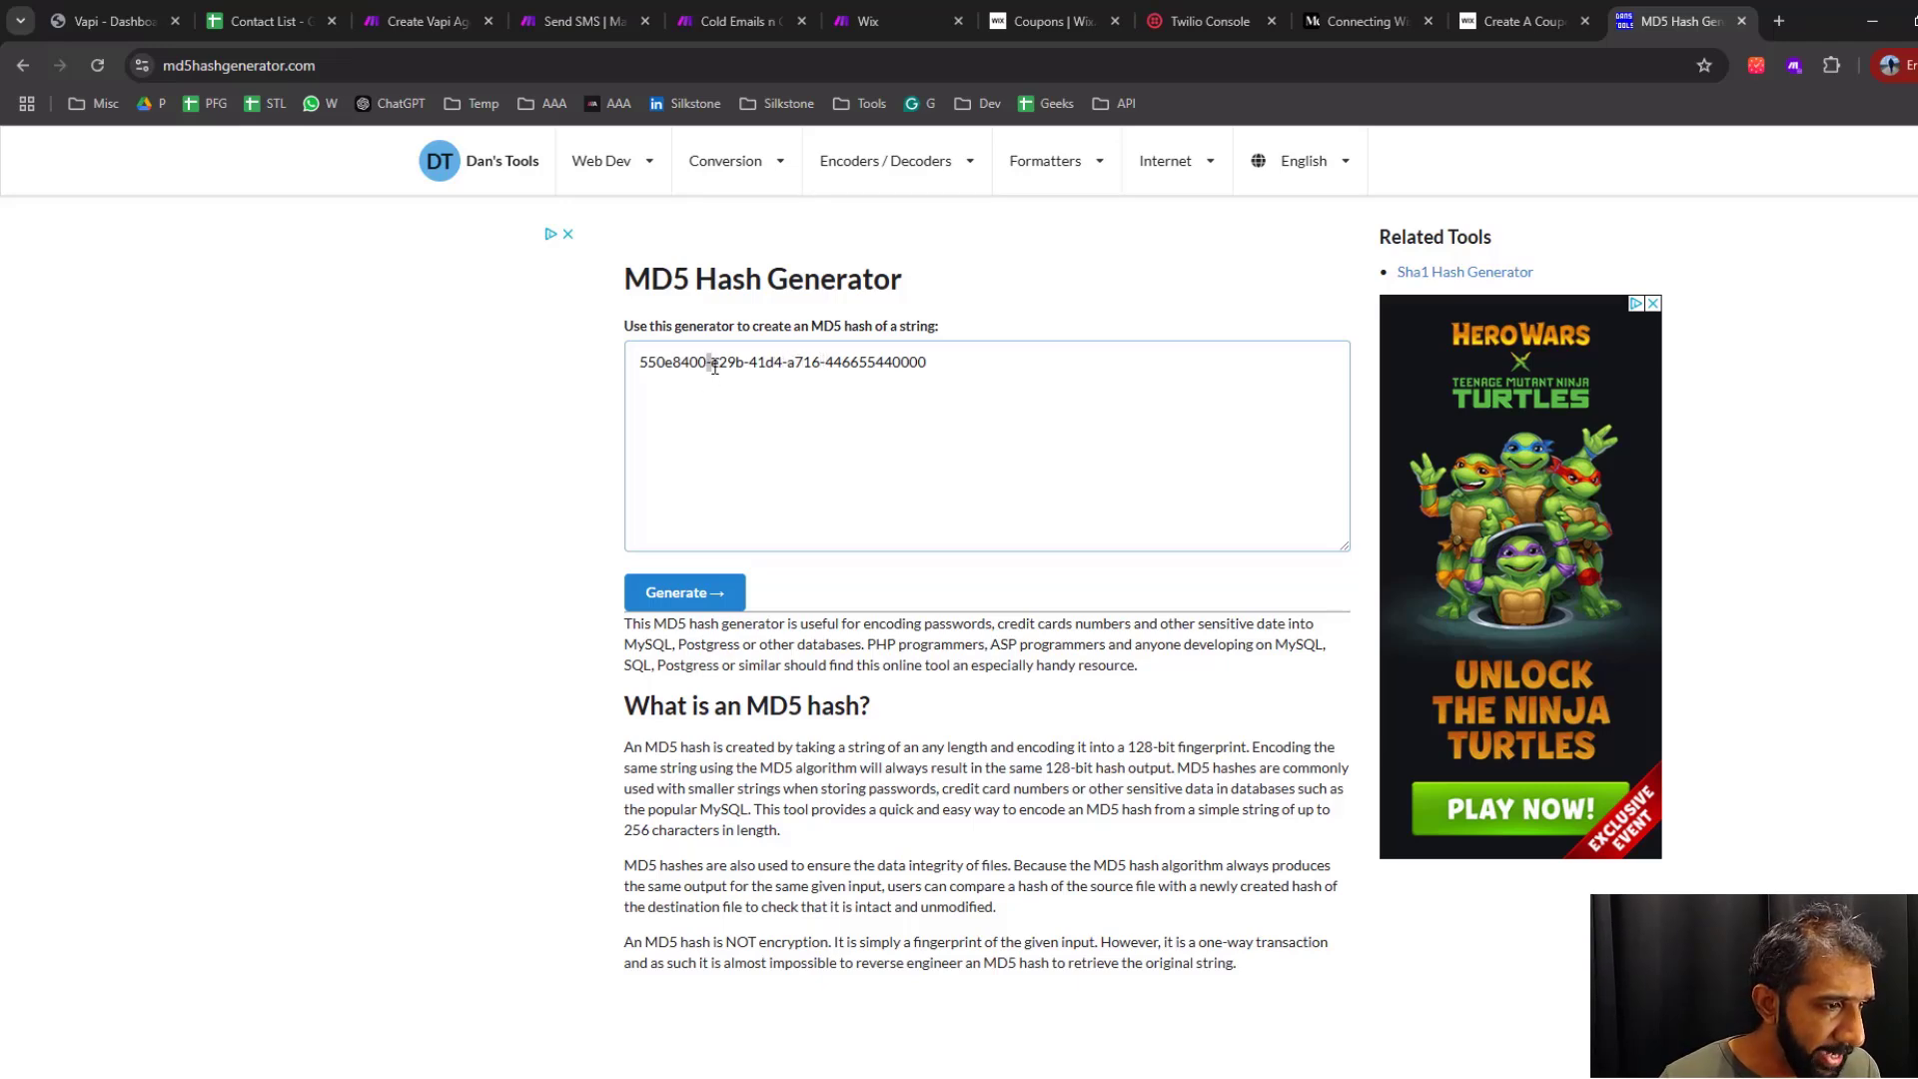
pyautogui.click(869, 409)
pyautogui.moveTo(972, 373); pyautogui.dragTo(724, 416)
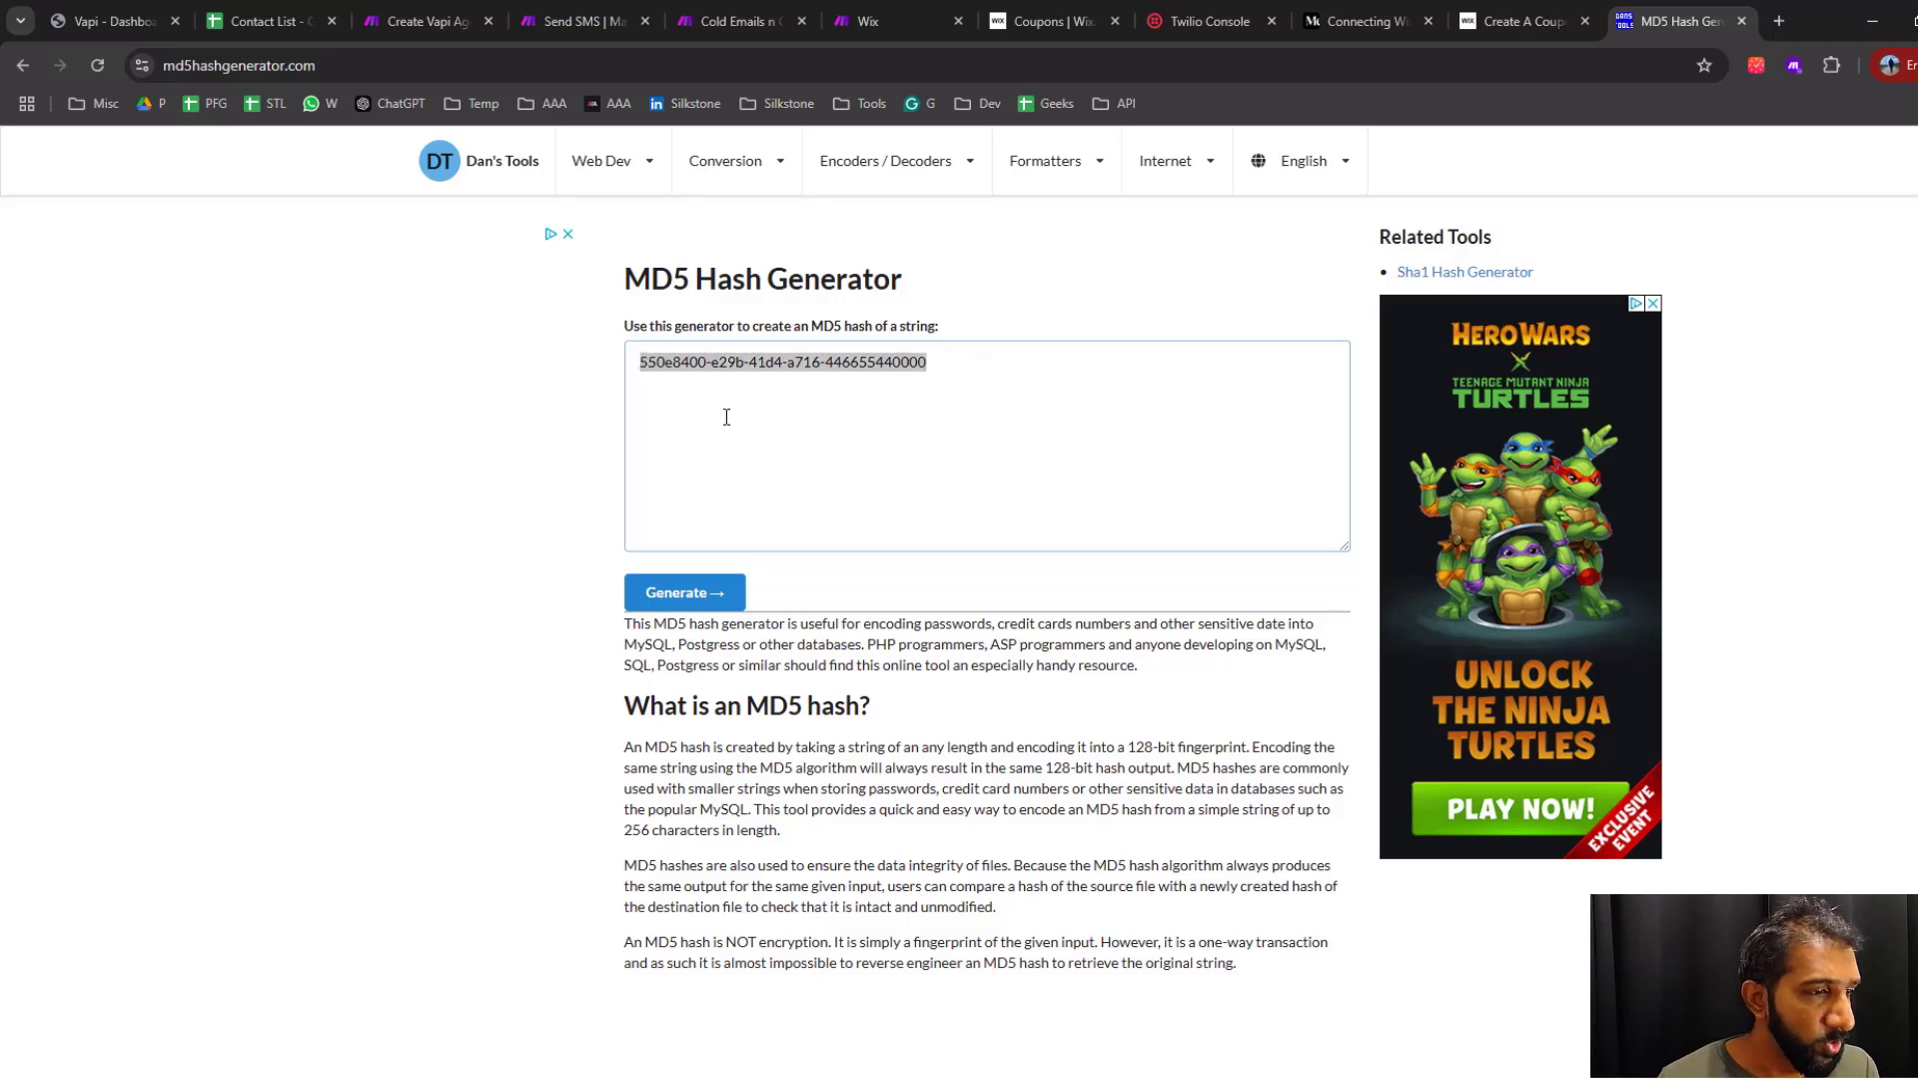
pyautogui.click(952, 418)
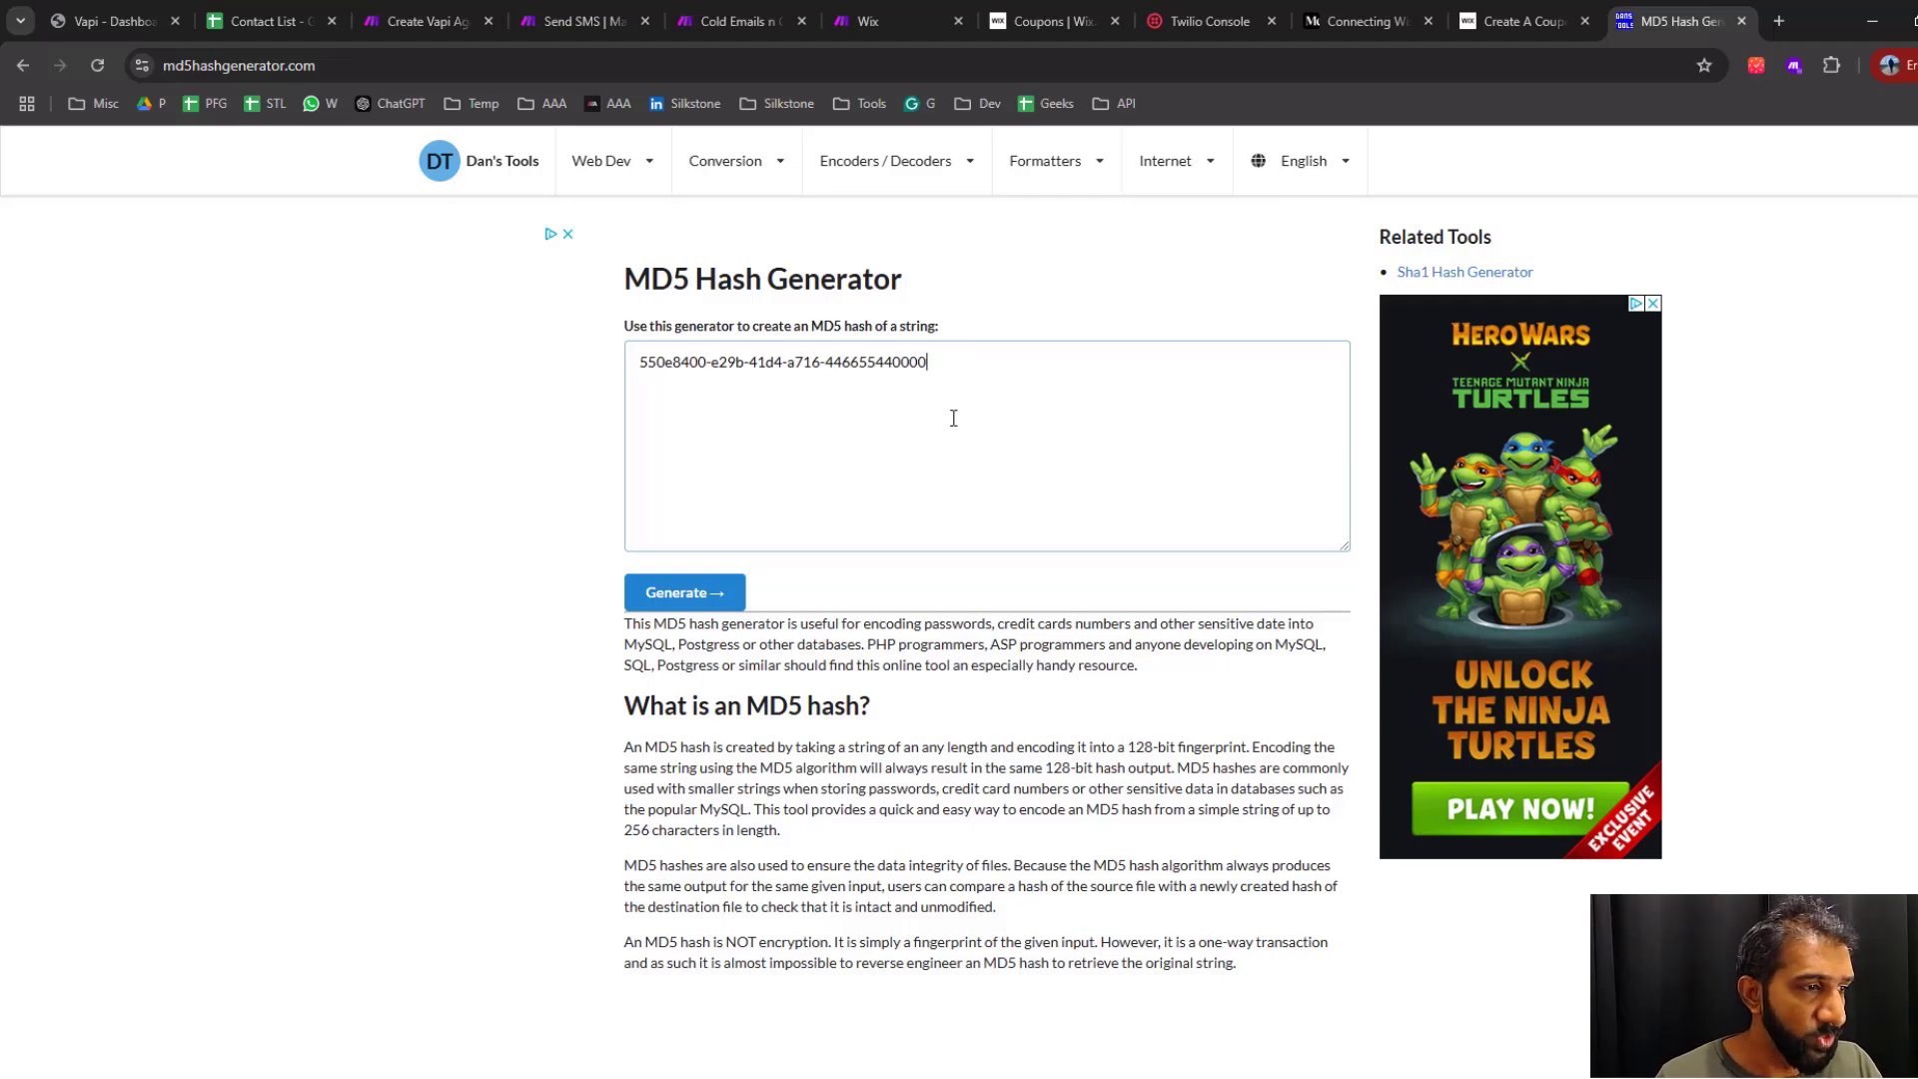
pyautogui.click(664, 593)
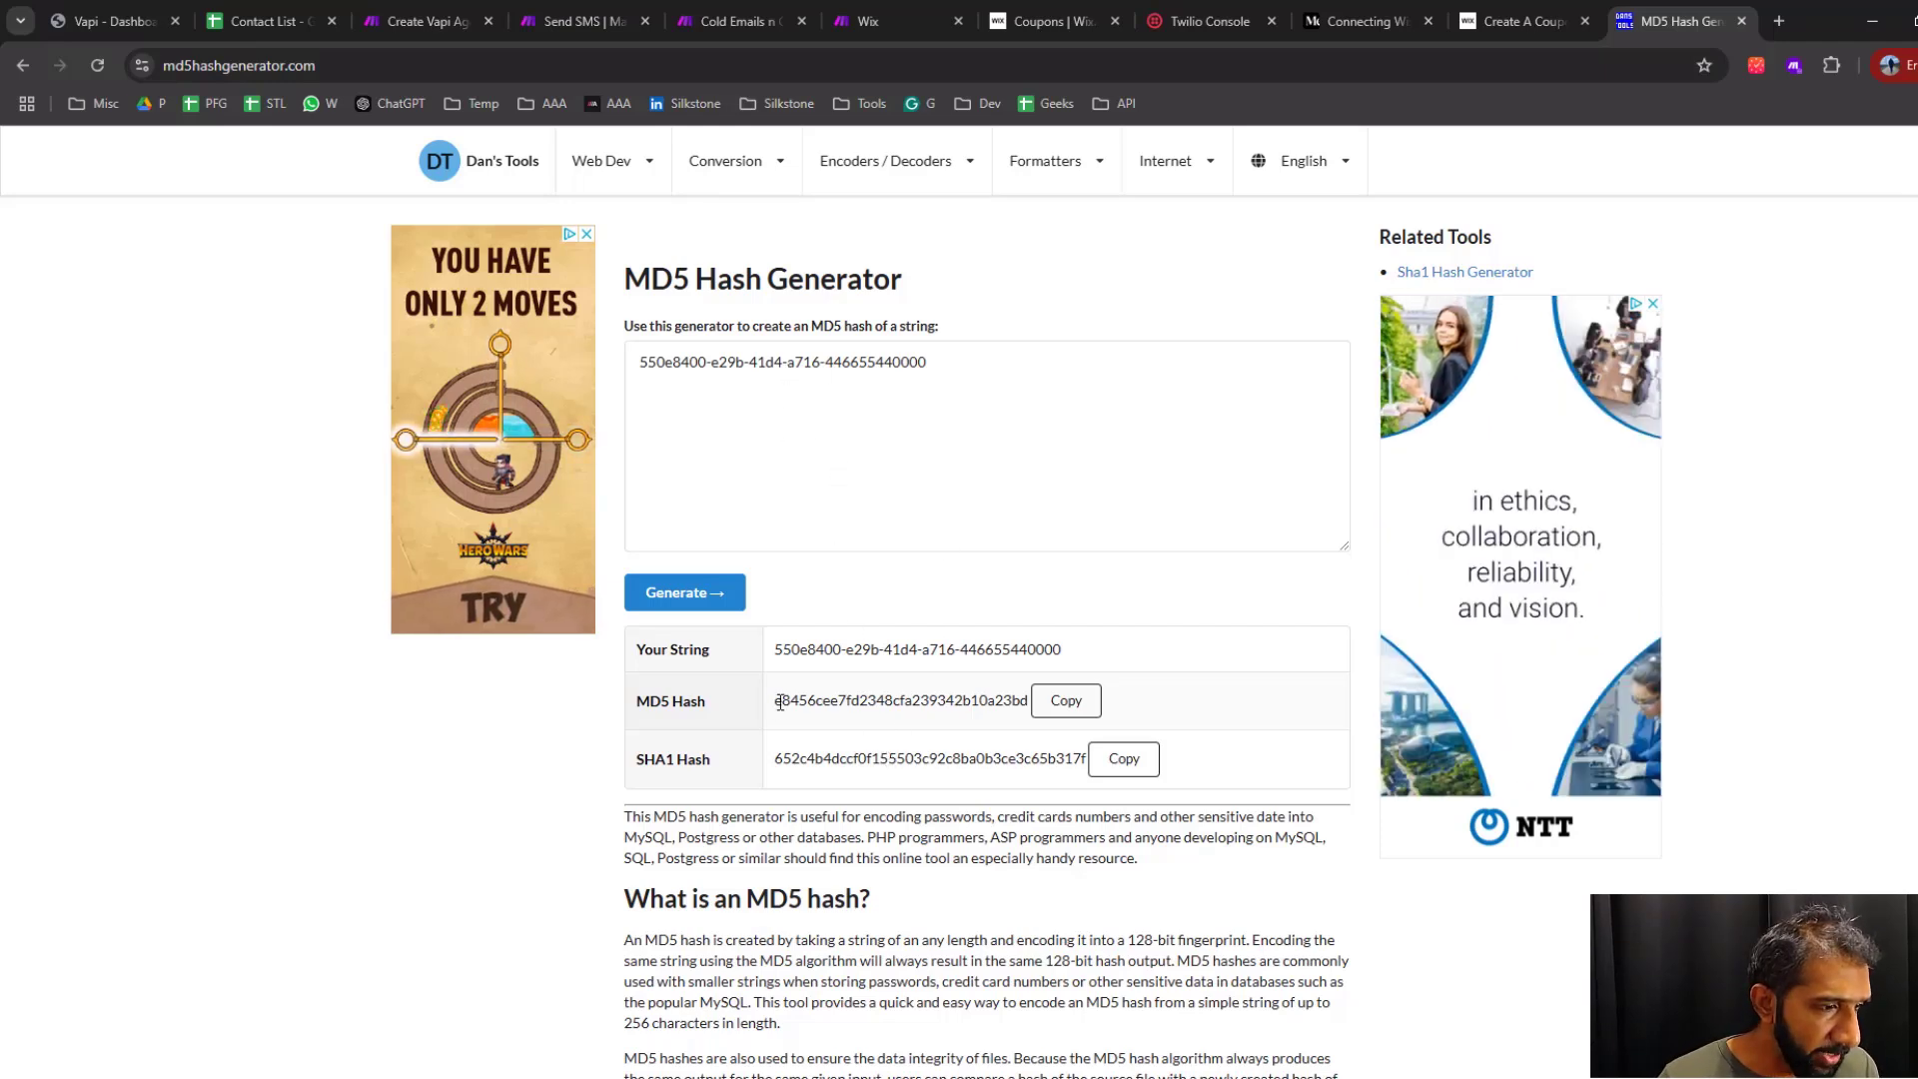
# Compare the generated MD5 hash with the source UUID and highlight the hash's first ten characters
pyautogui.moveTo(780, 703); pyautogui.dragTo(990, 707)
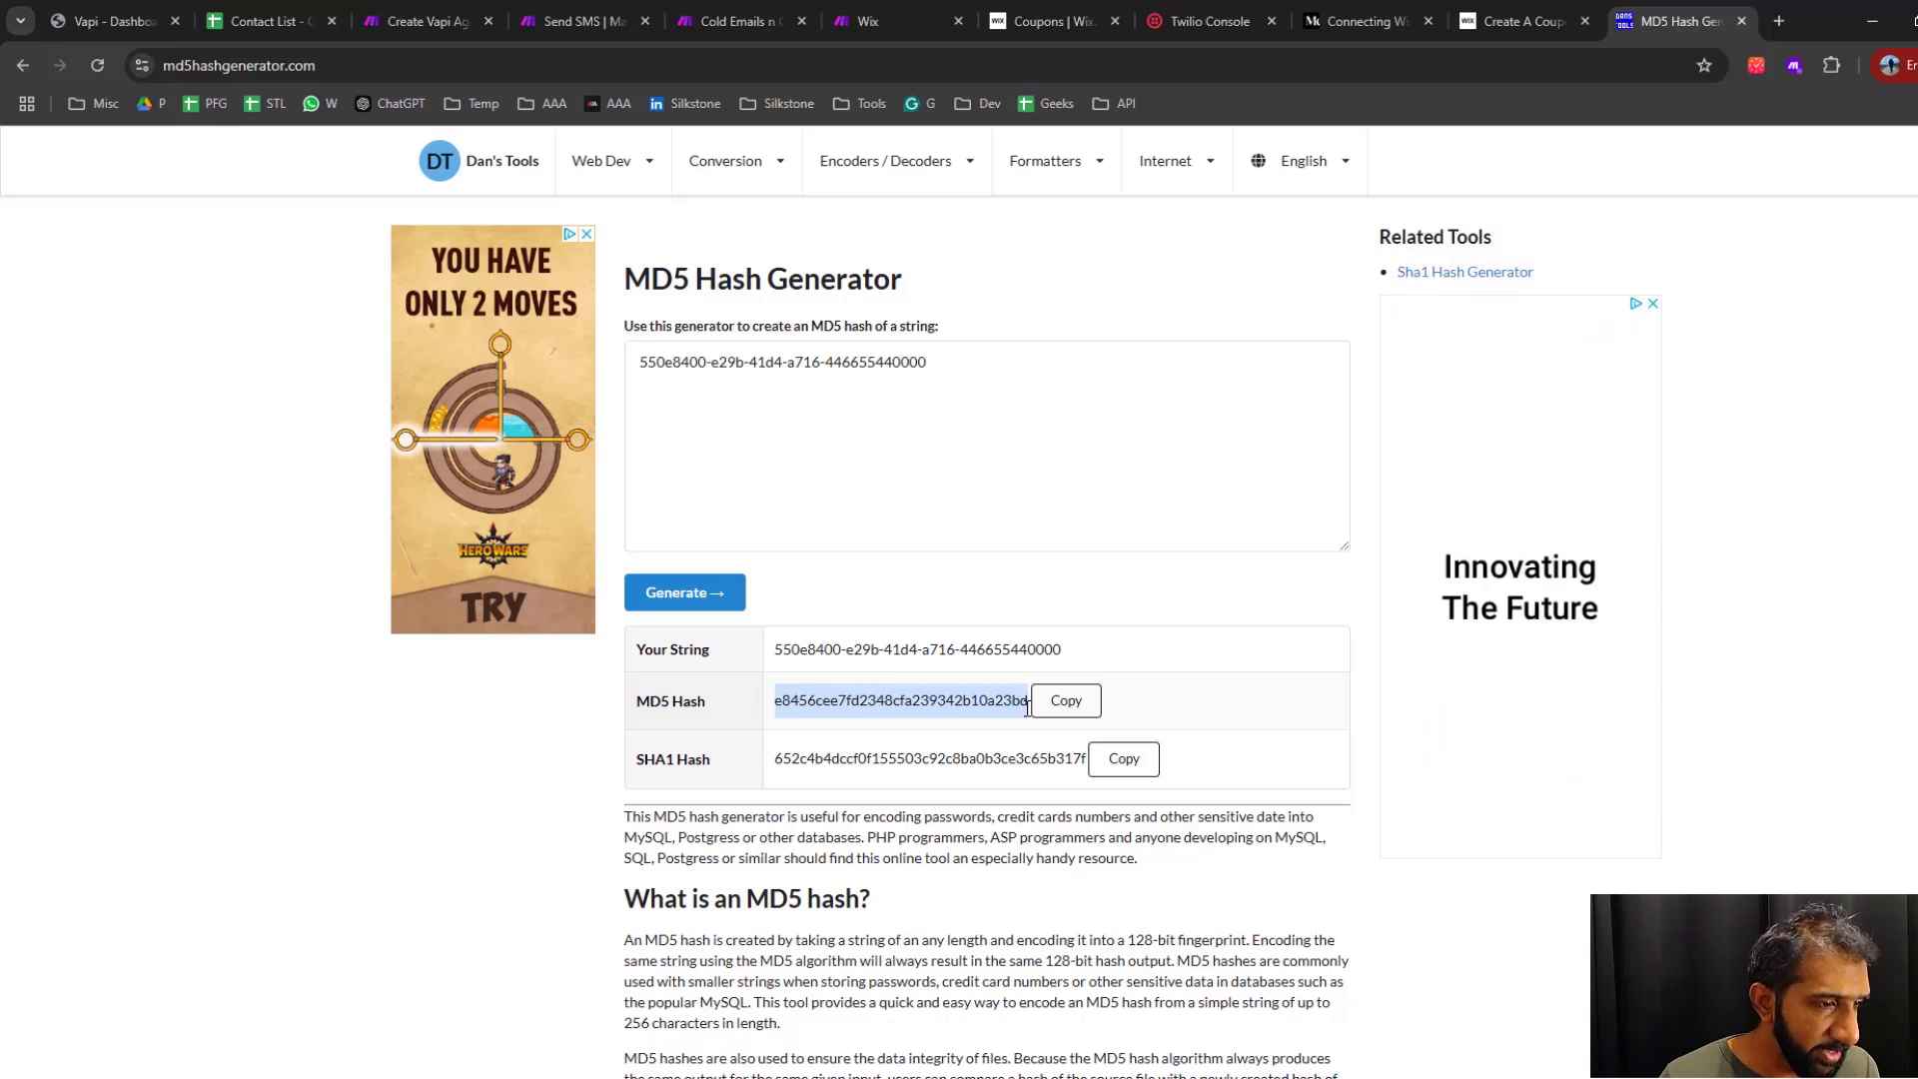
pyautogui.click(942, 372)
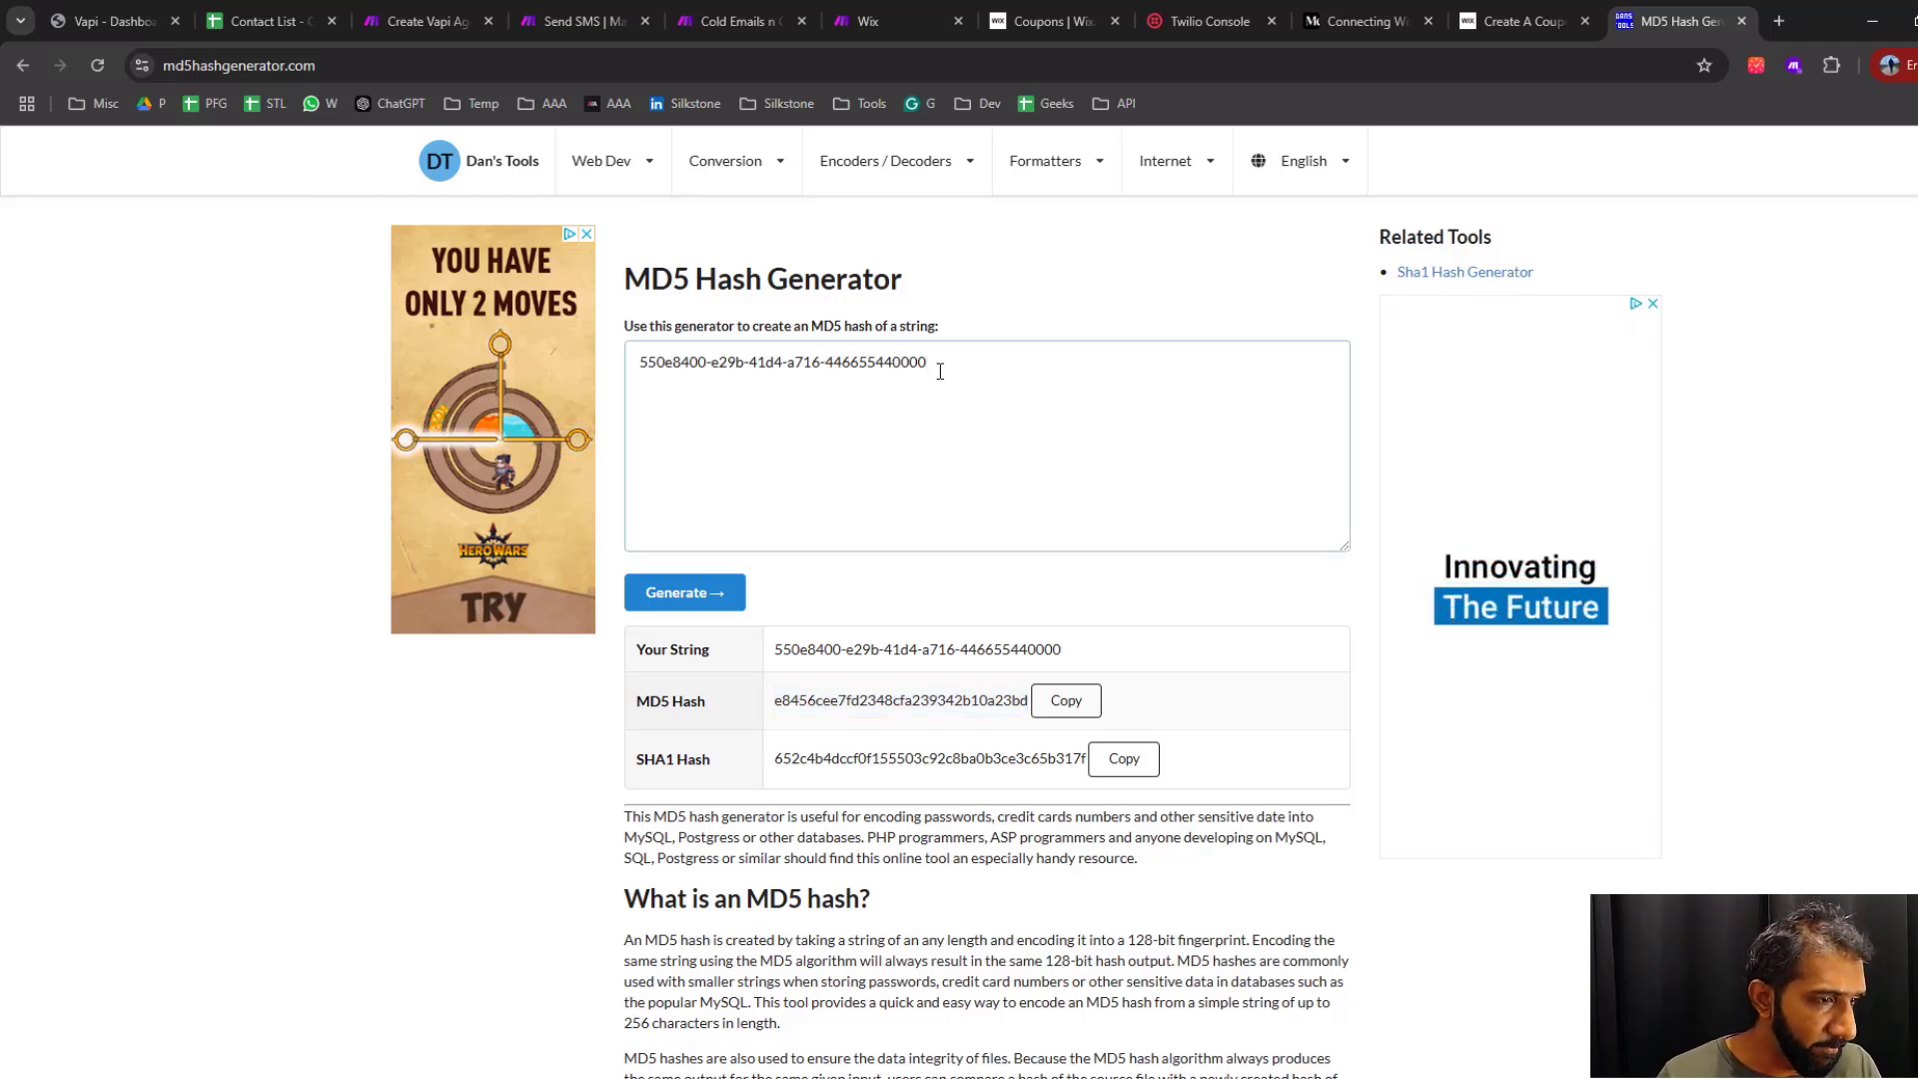
pyautogui.moveTo(941, 371); pyautogui.dragTo(603, 372)
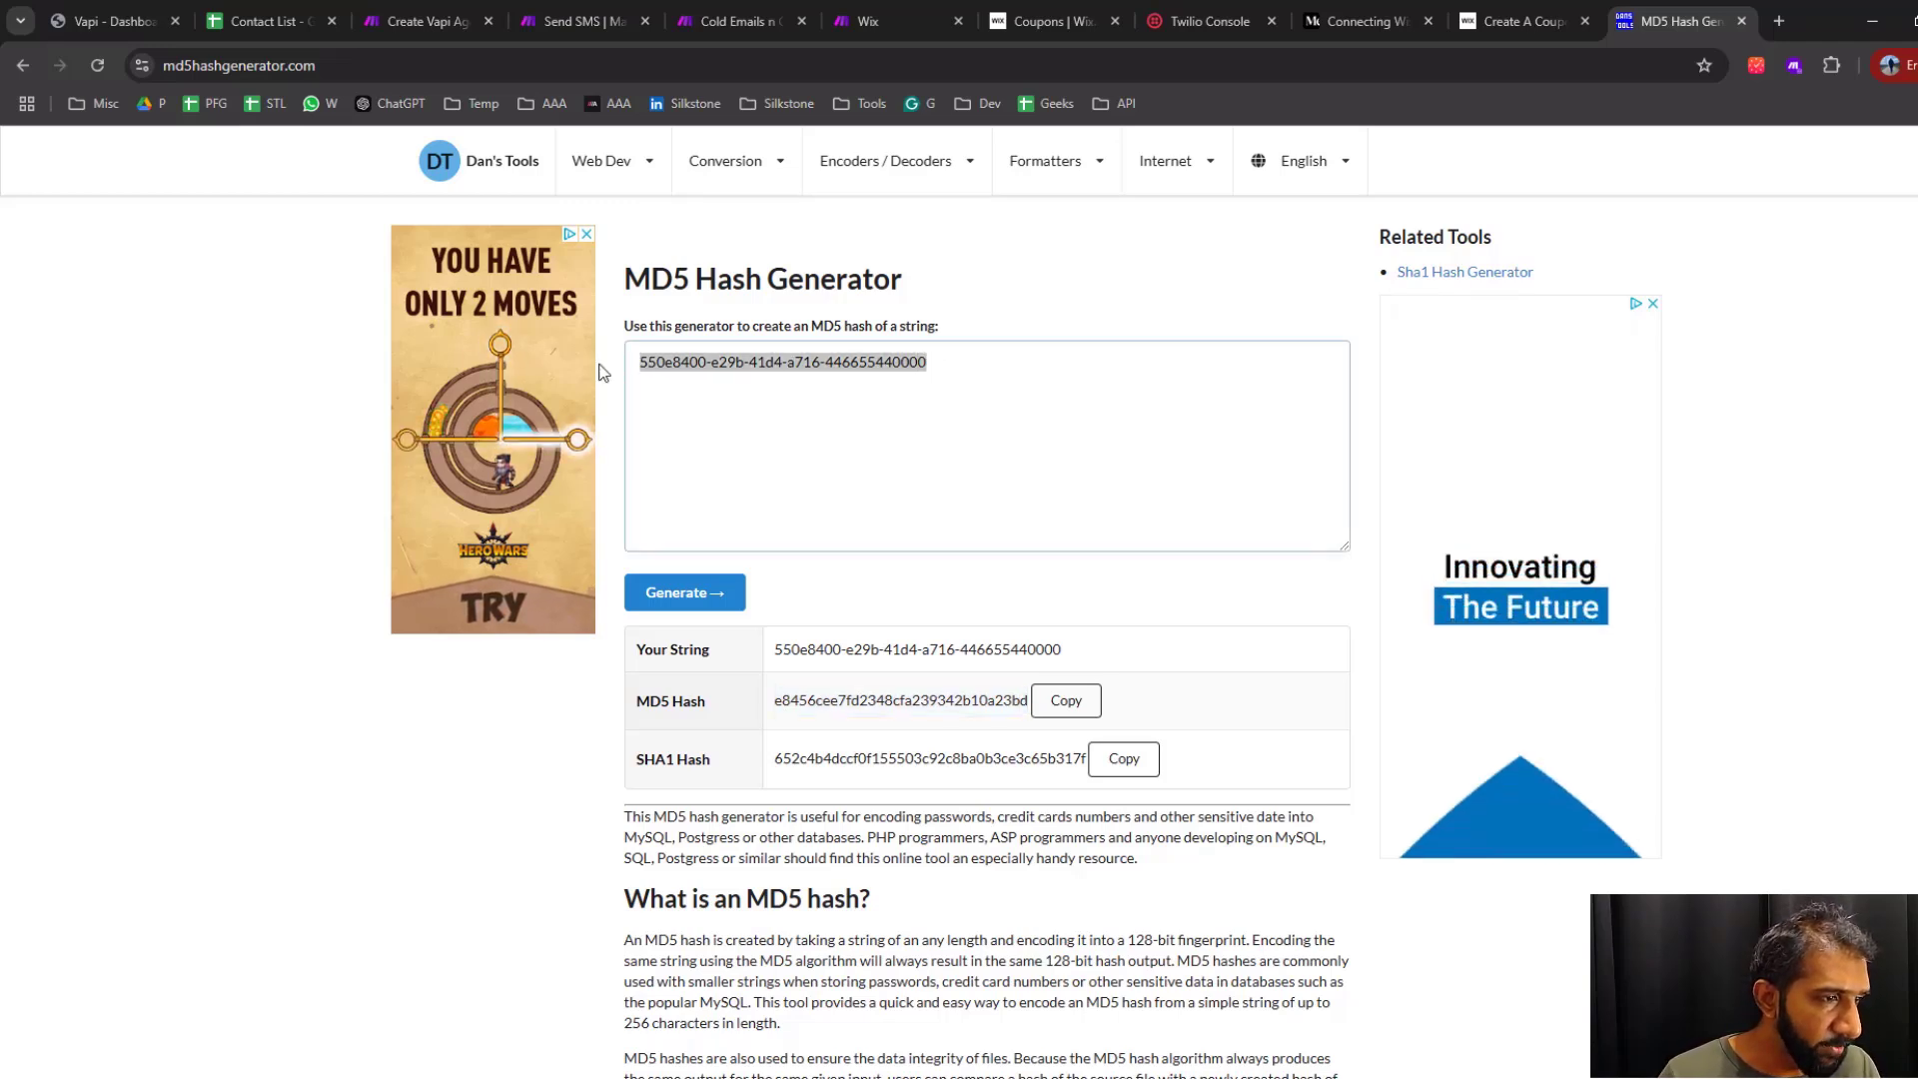
pyautogui.click(778, 700)
pyautogui.moveTo(778, 702); pyautogui.dragTo(1030, 719)
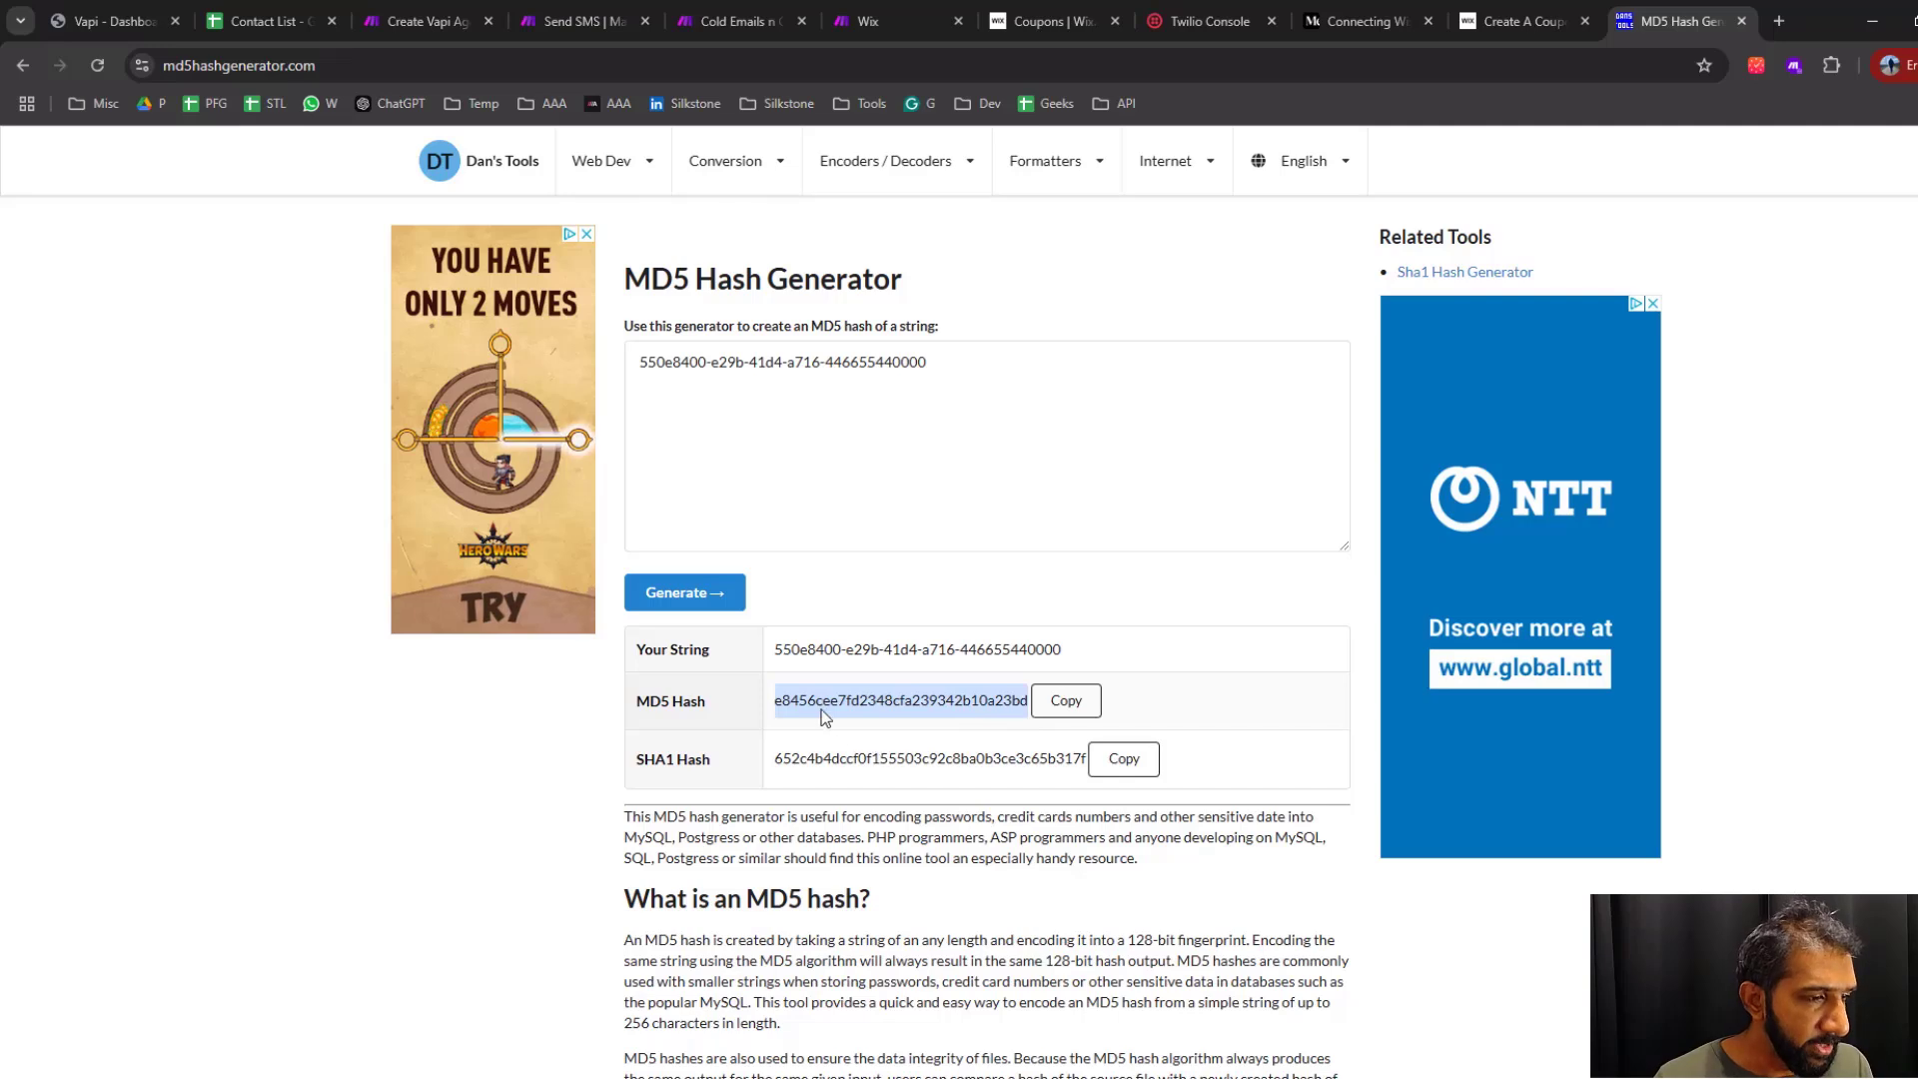
pyautogui.click(847, 720)
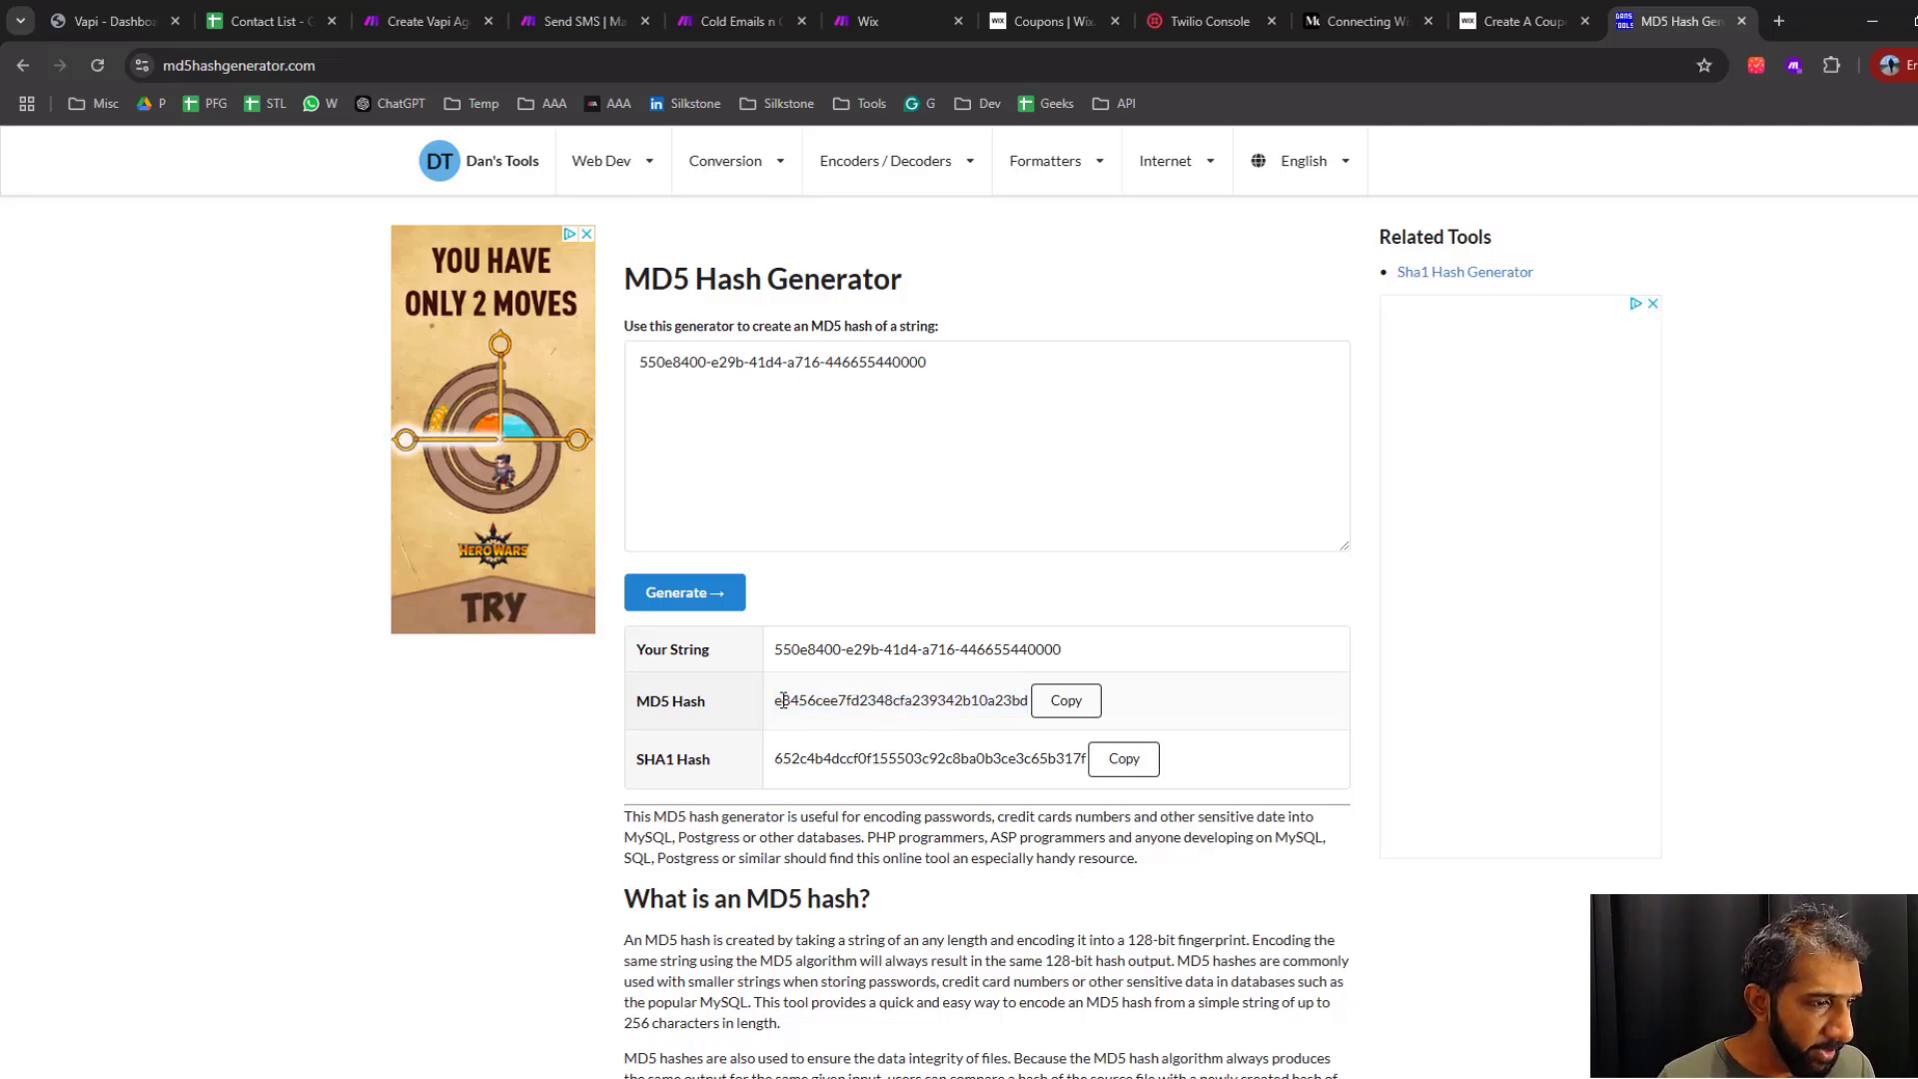
pyautogui.moveTo(779, 708); pyautogui.dragTo(1025, 736)
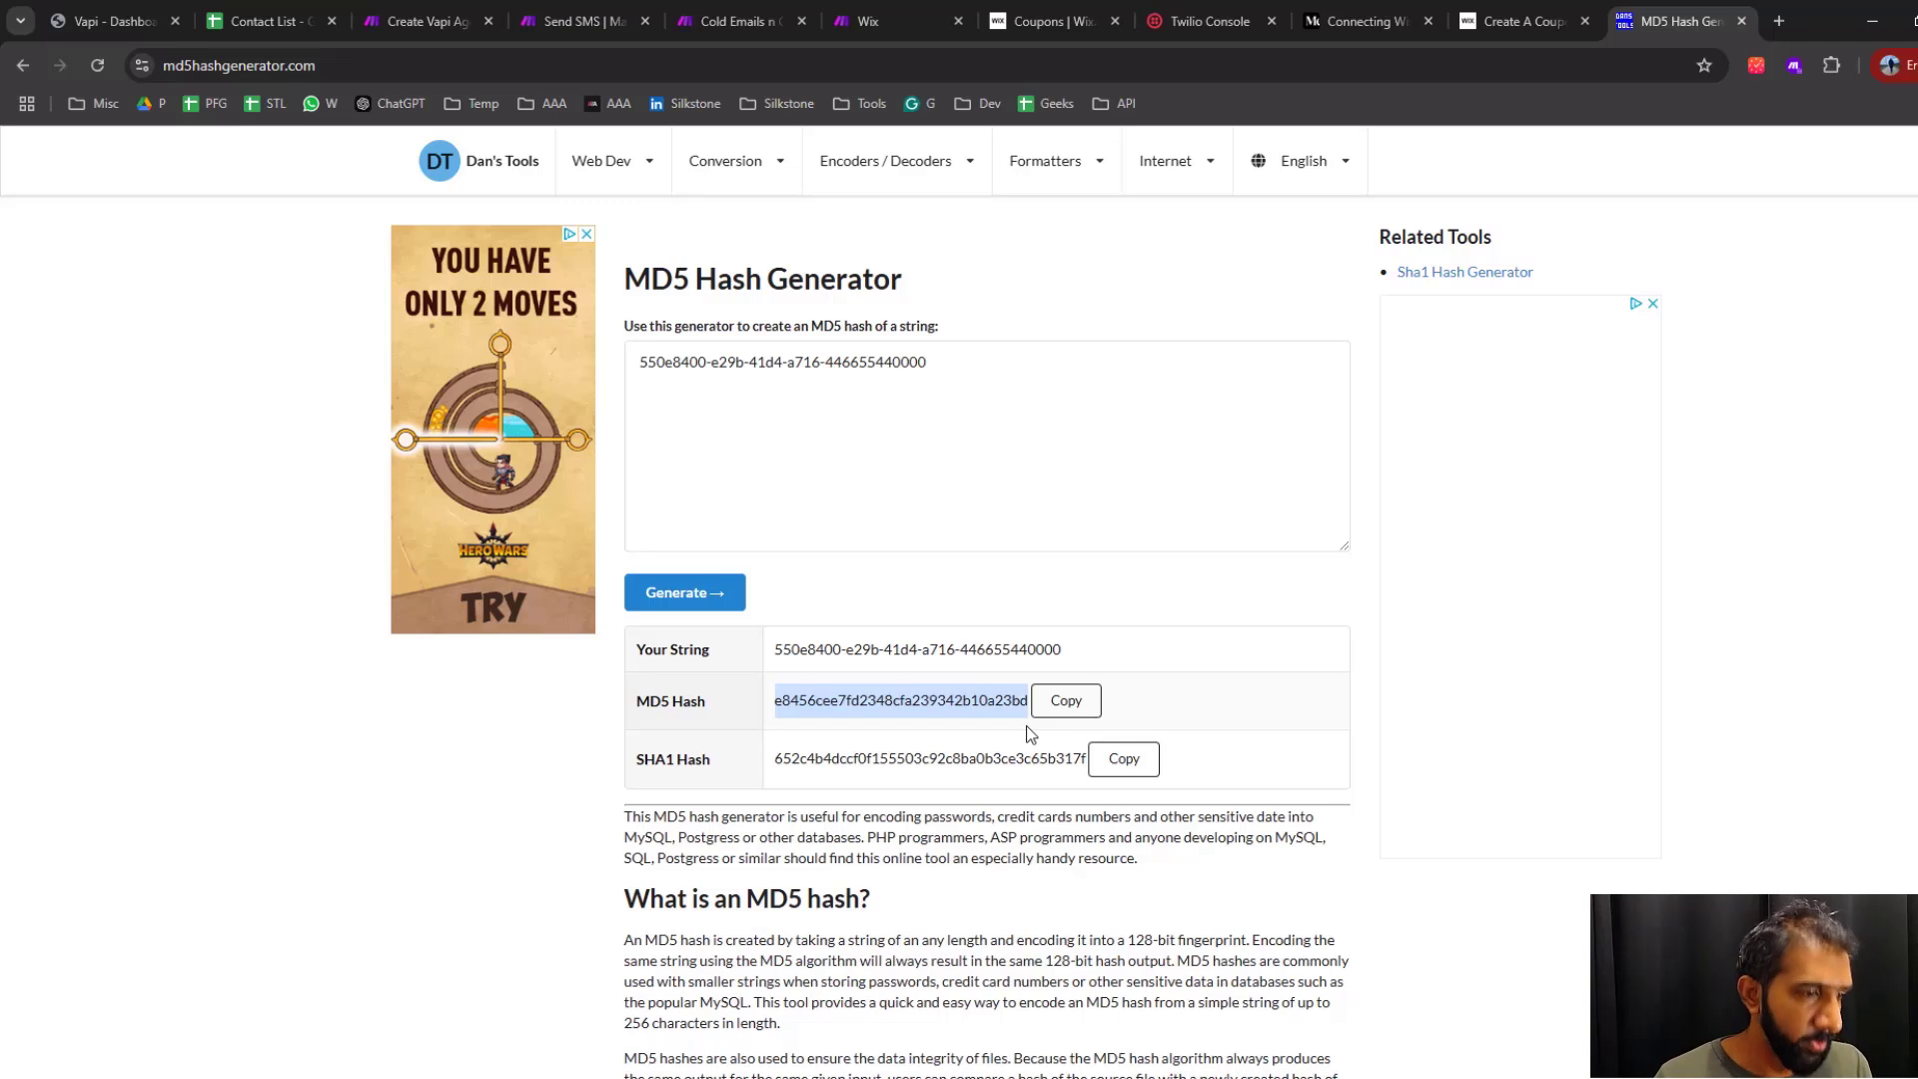
pyautogui.moveTo(1027, 725); pyautogui.dragTo(851, 773)
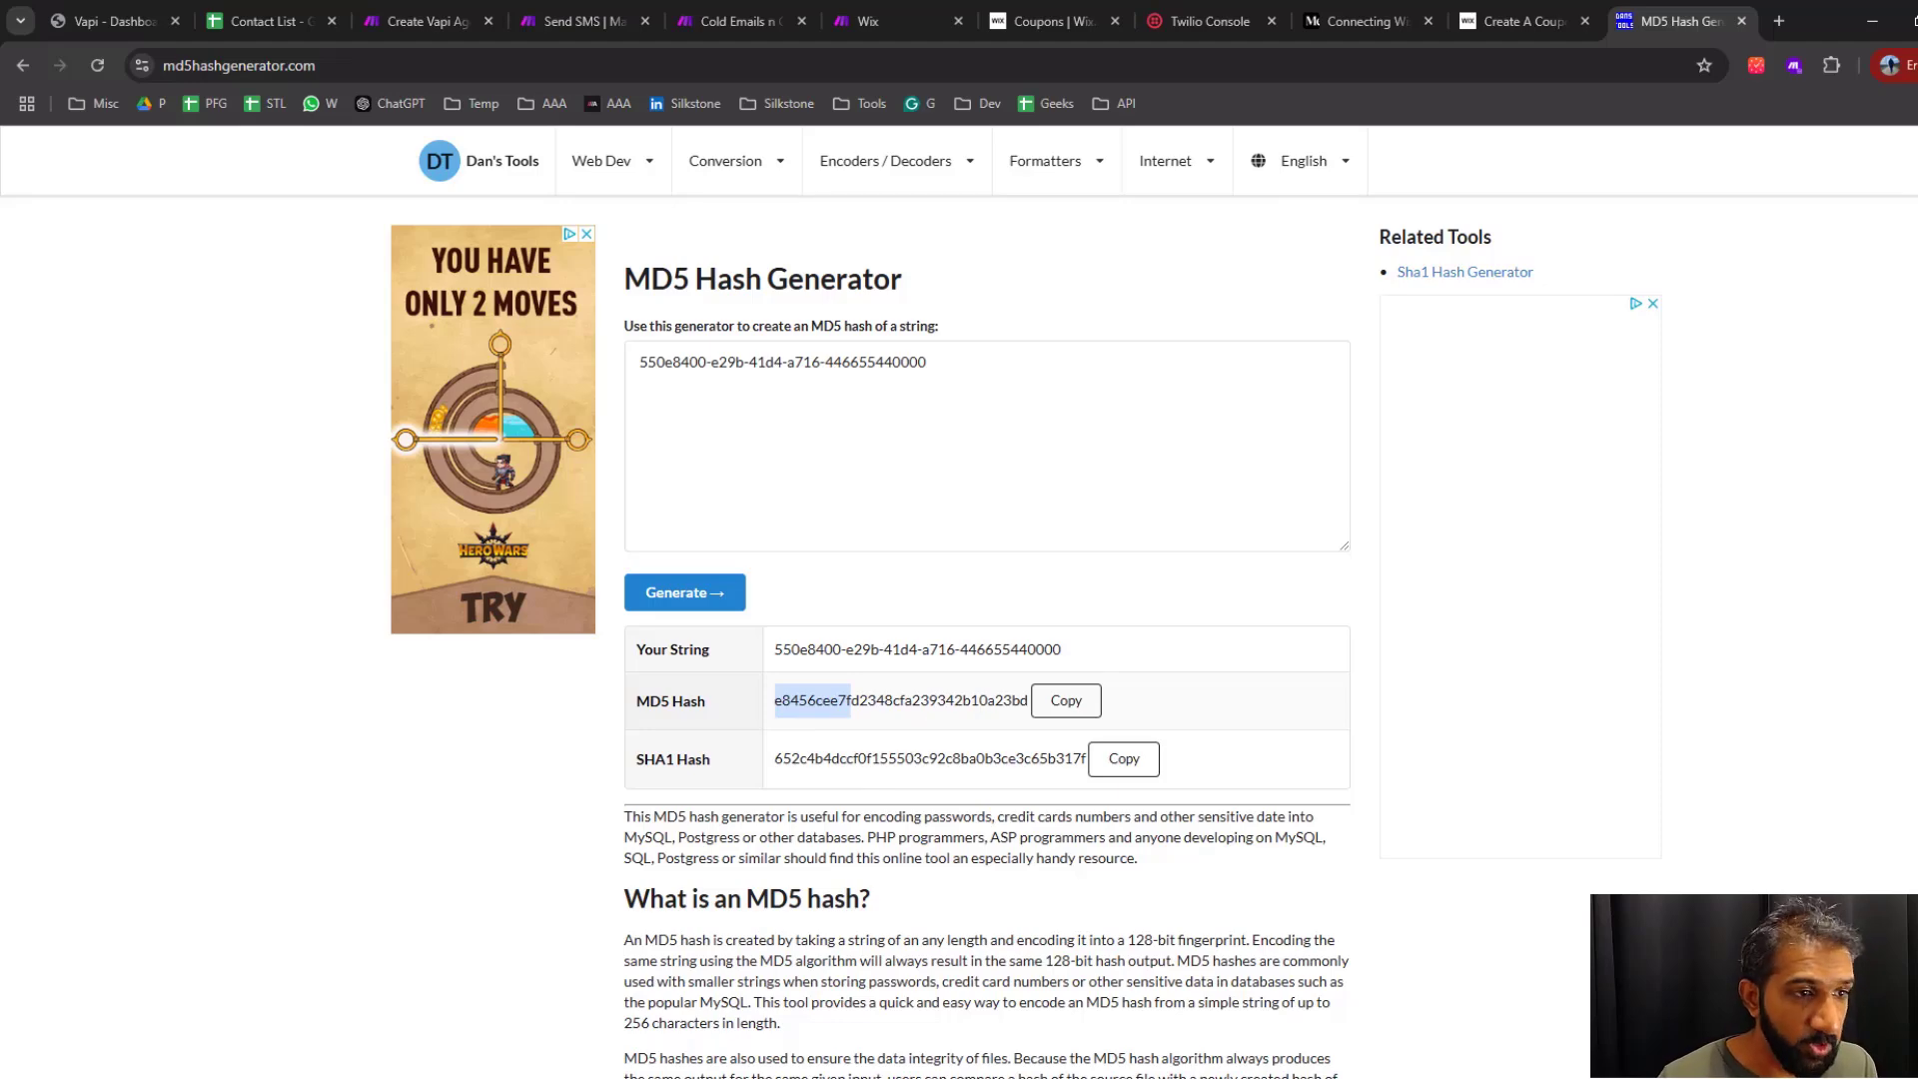
# Return to the Make scenario and replace the discount_code value with a substring function using start 0 and end 10
pyautogui.click(746, 21)
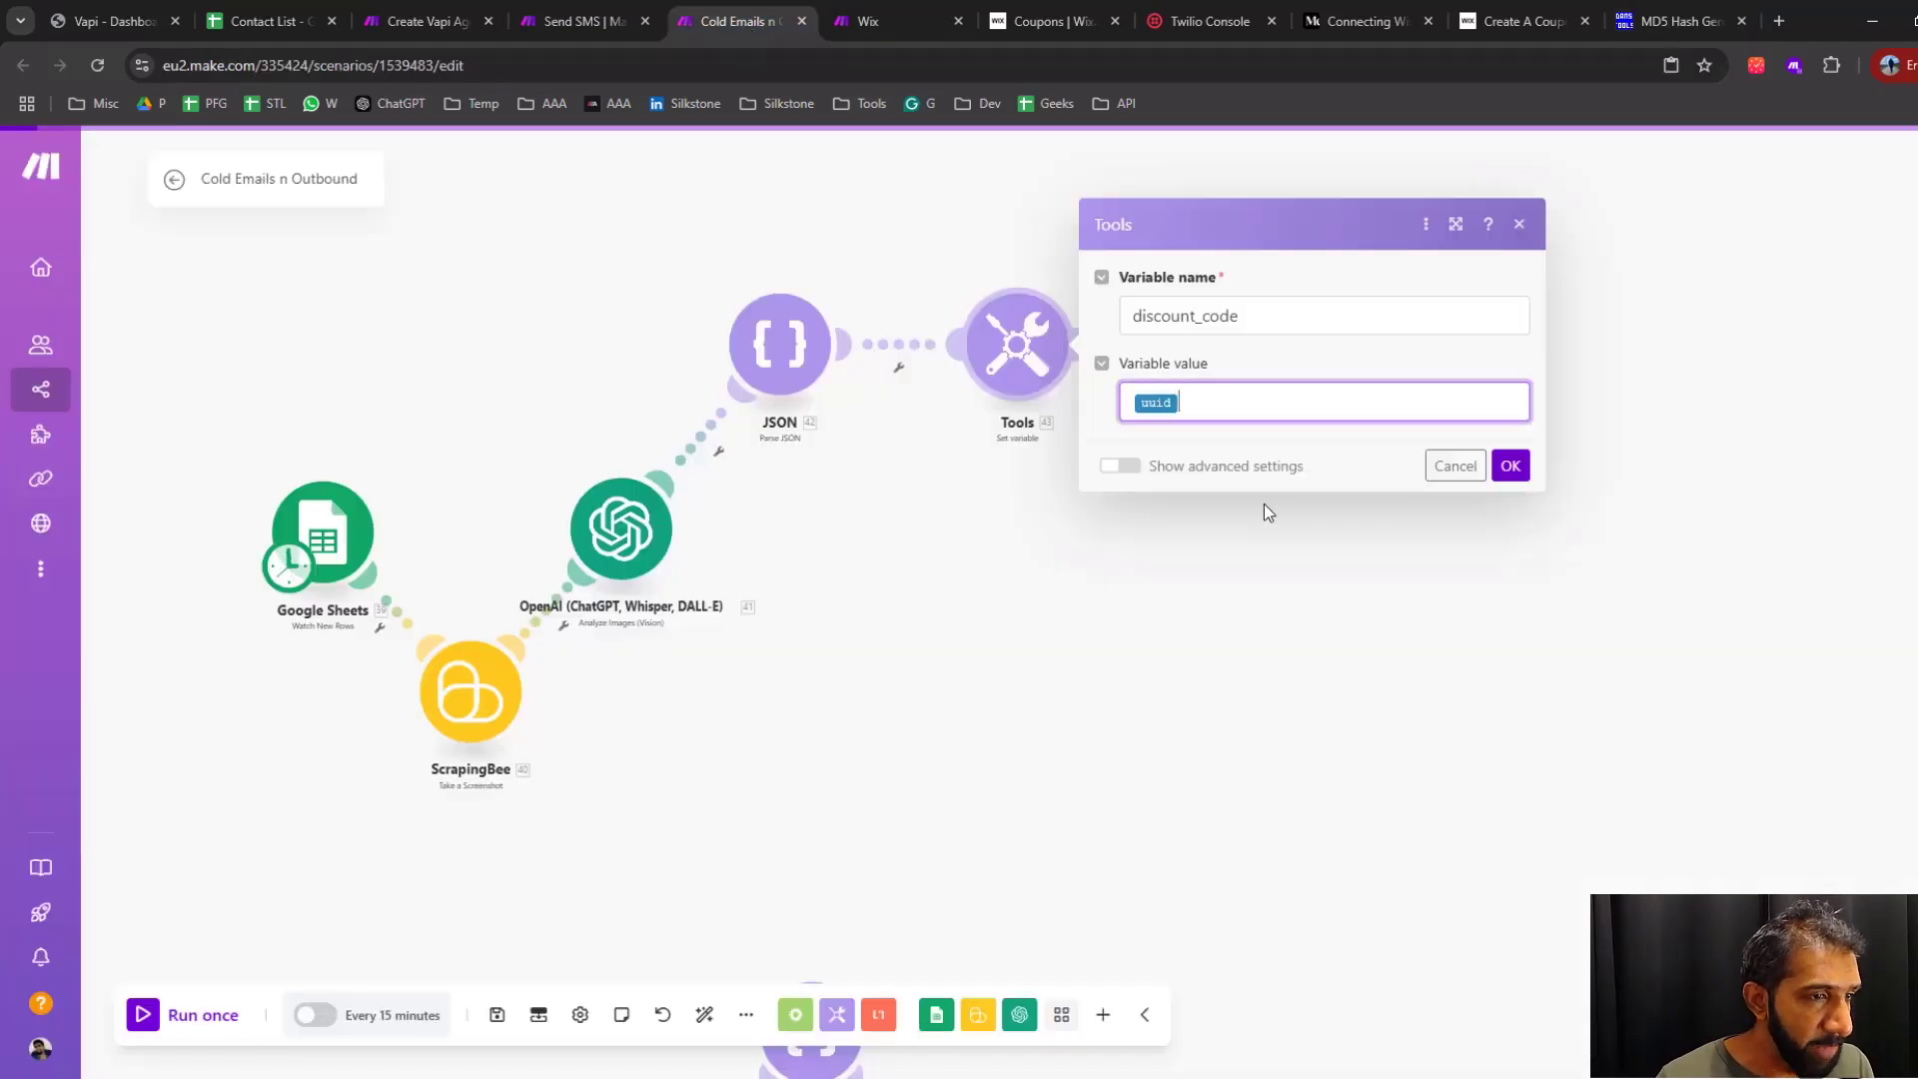
pyautogui.click(1212, 411)
pyautogui.press('BackSpace')
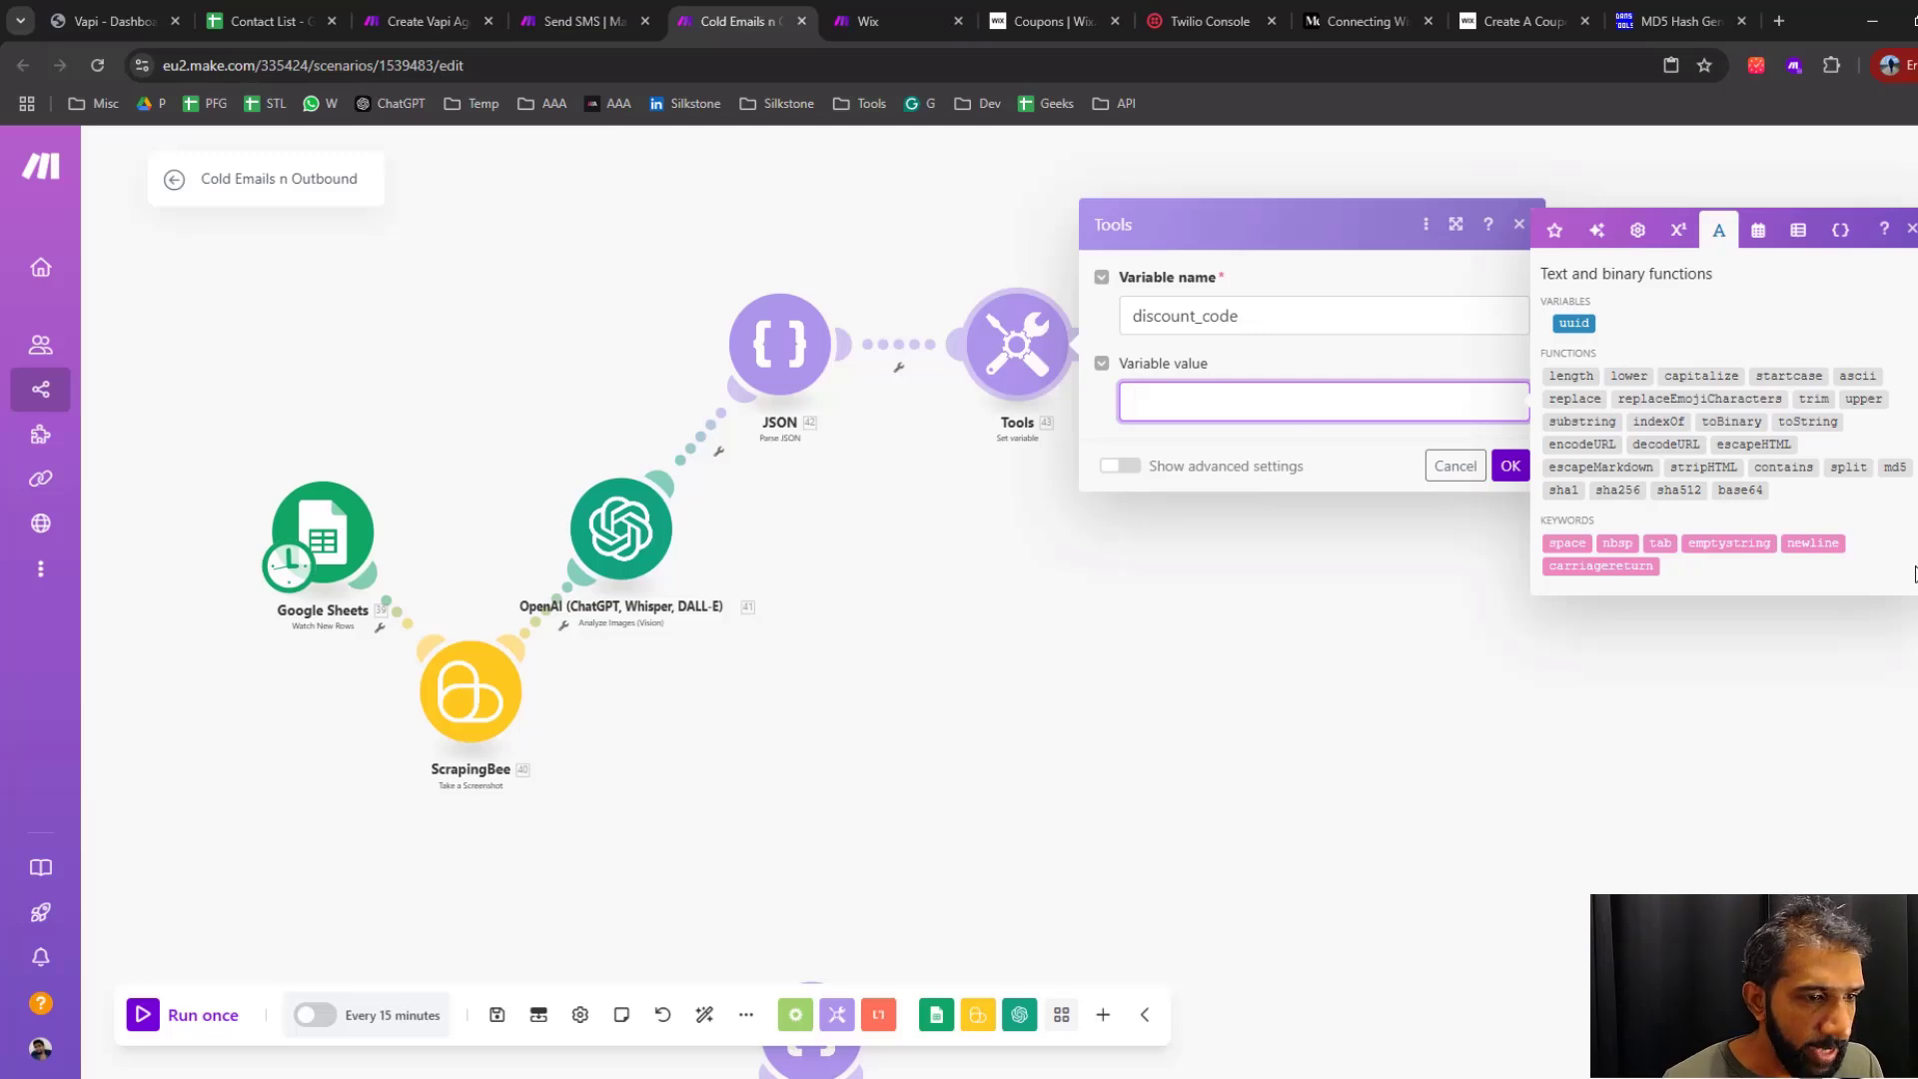
pyautogui.click(1583, 421)
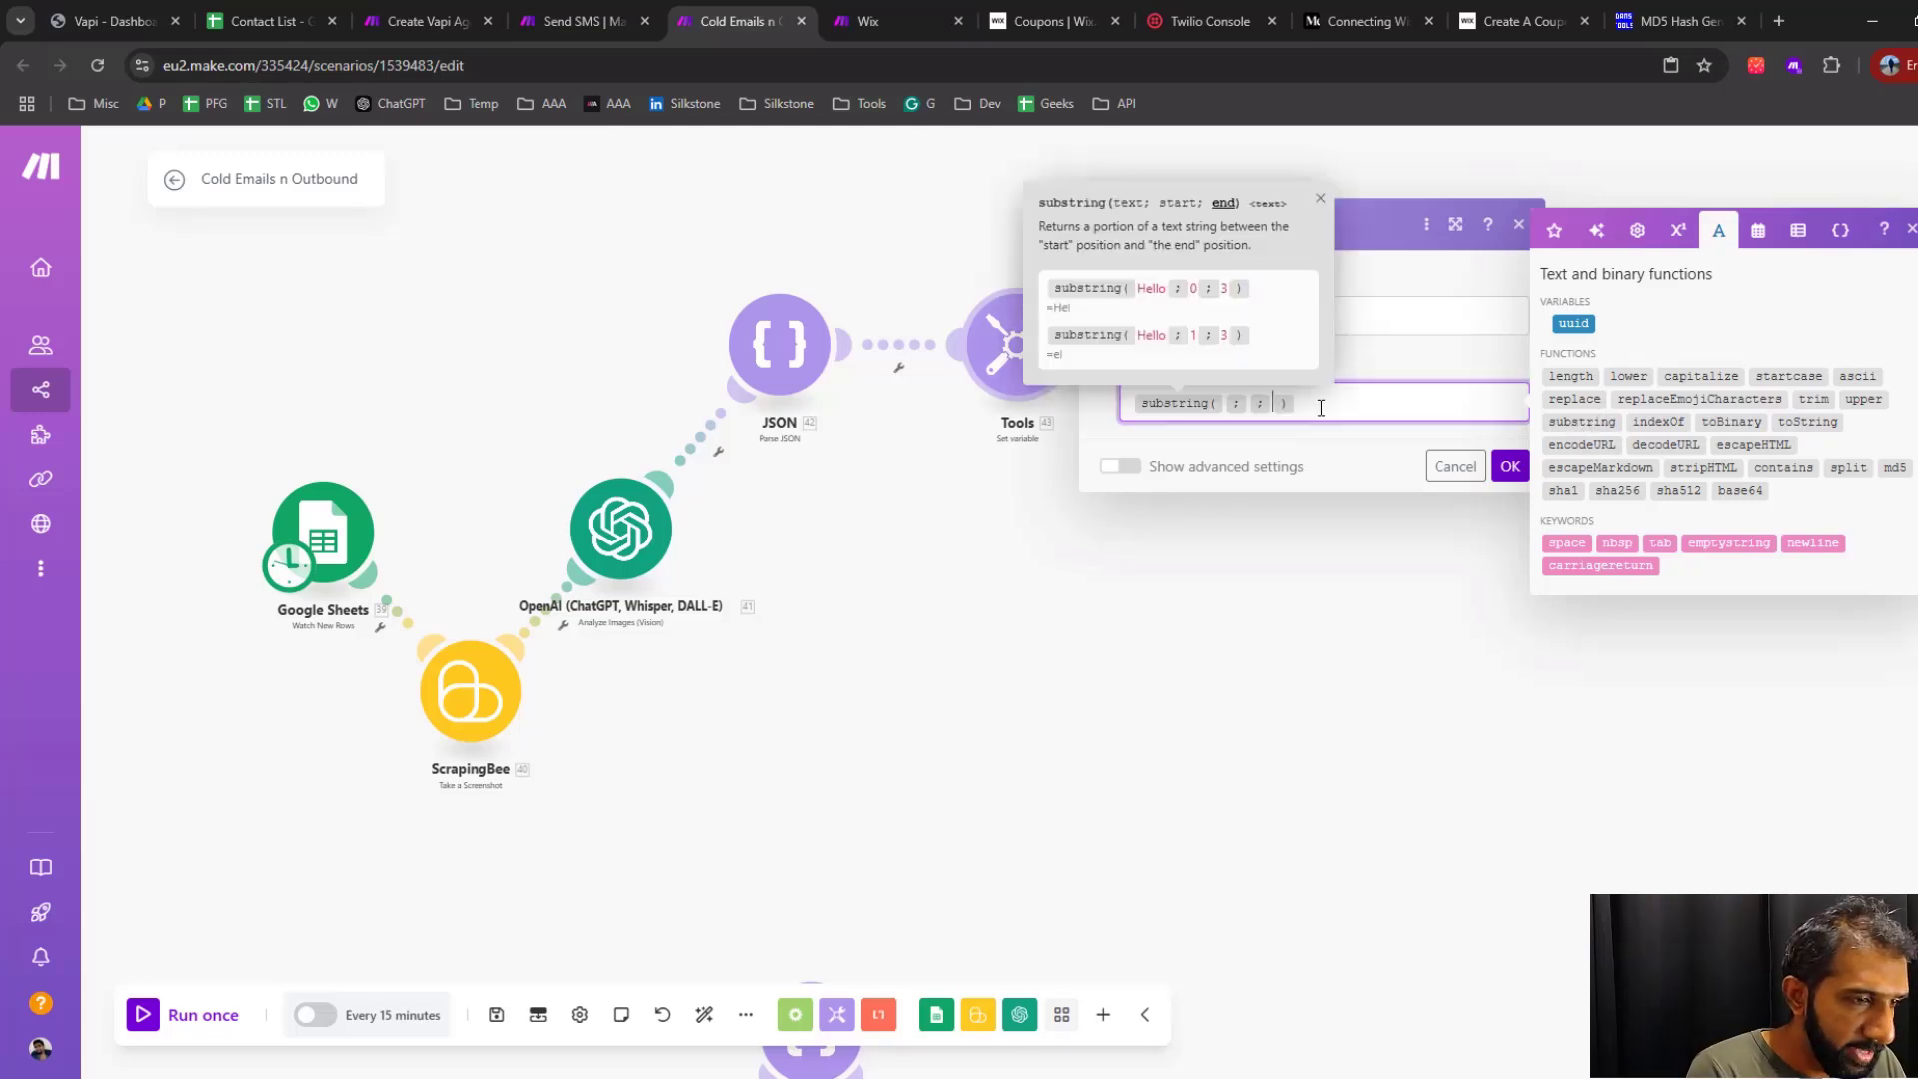
pyautogui.write('10')
pyautogui.press('Left')
pyautogui.press('Left')
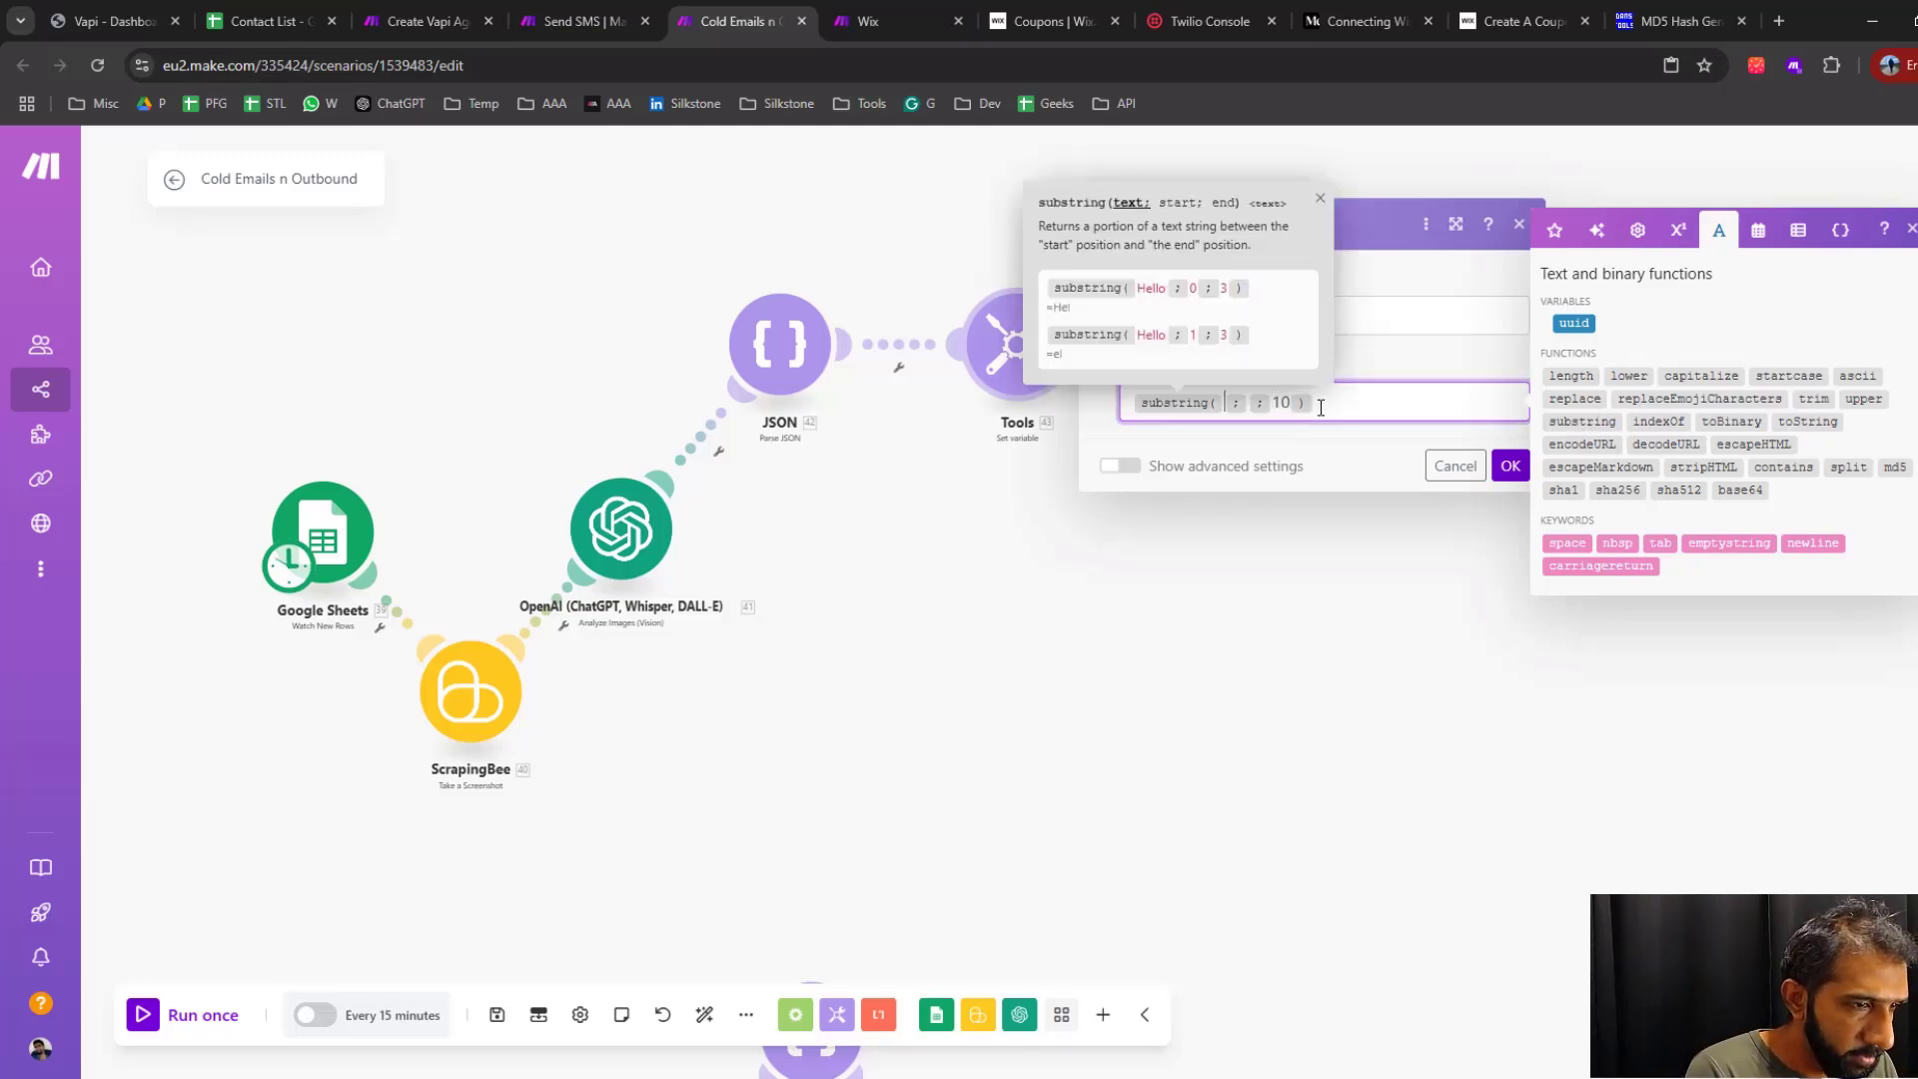
pyautogui.press('Right')
pyautogui.write('0')
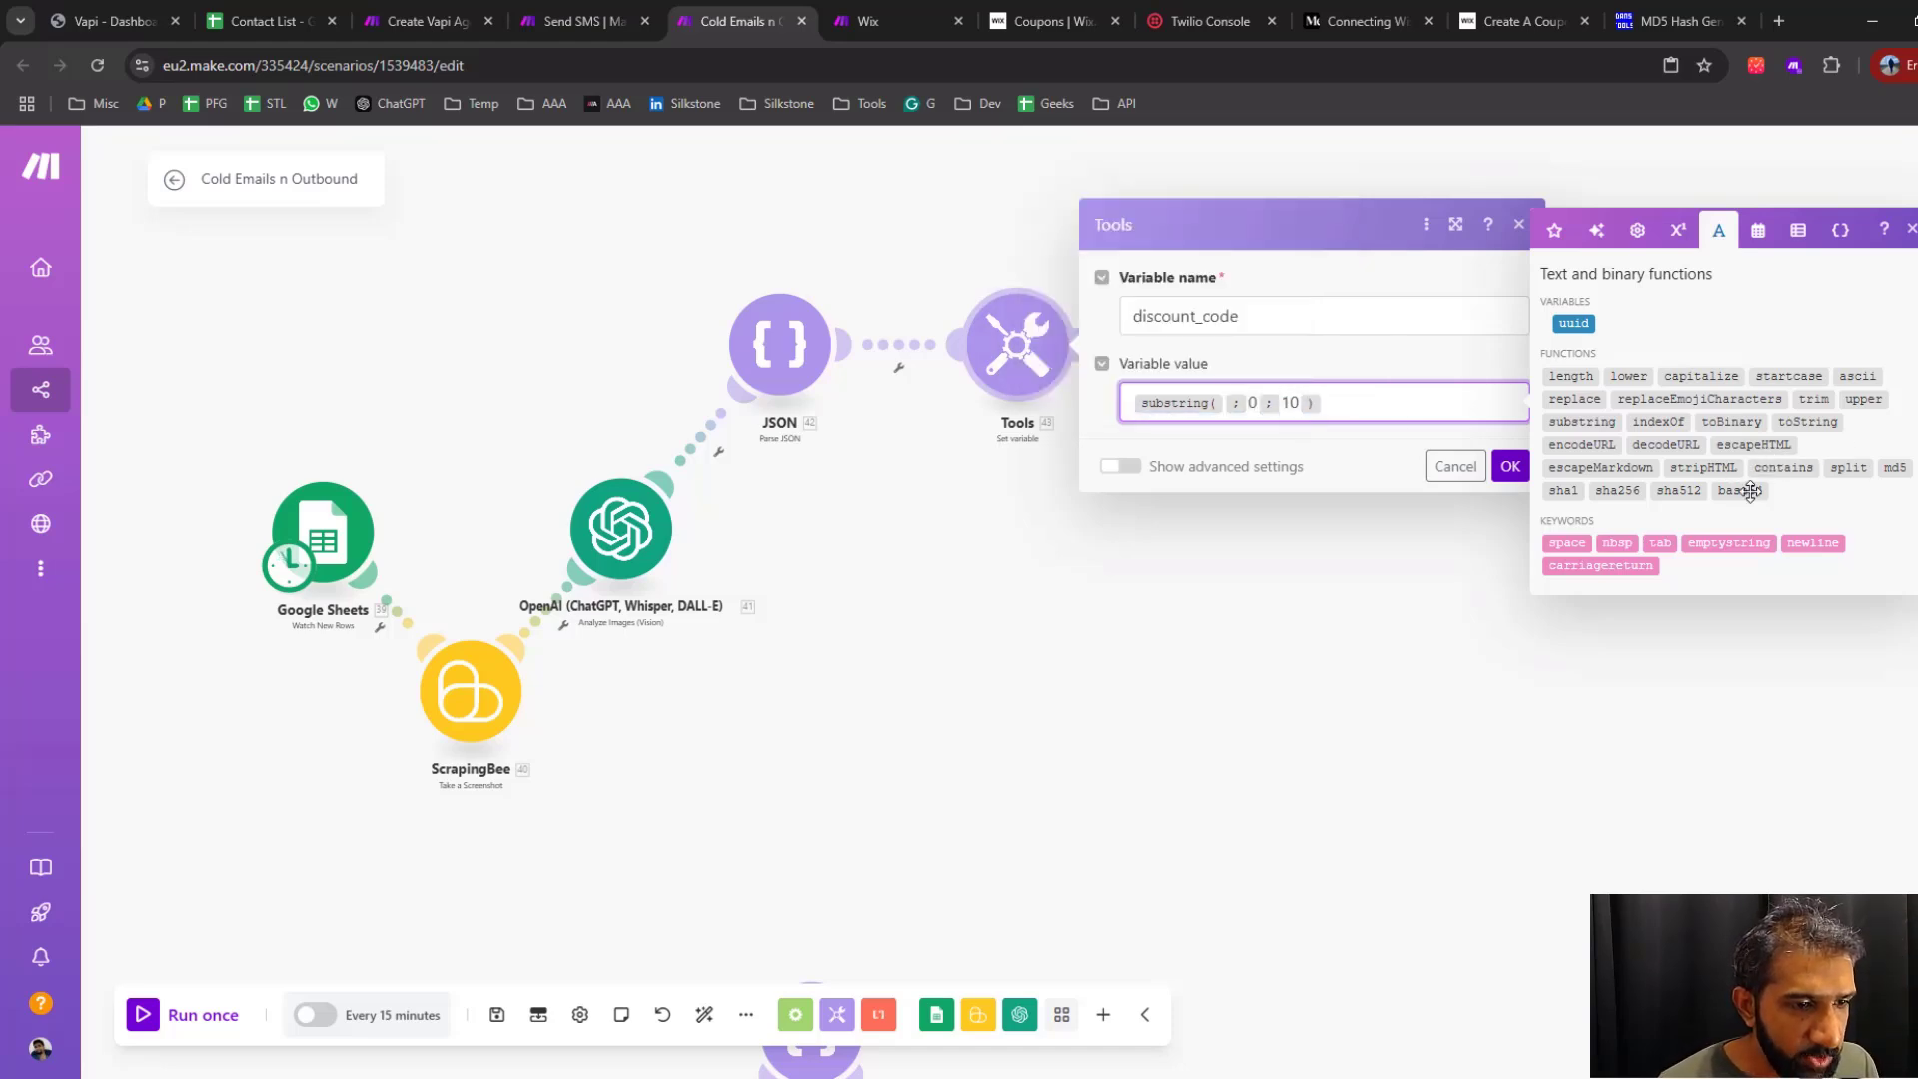
# Insert md5 of uuid as the text of the substring function and save the variable settings
pyautogui.click(1798, 230)
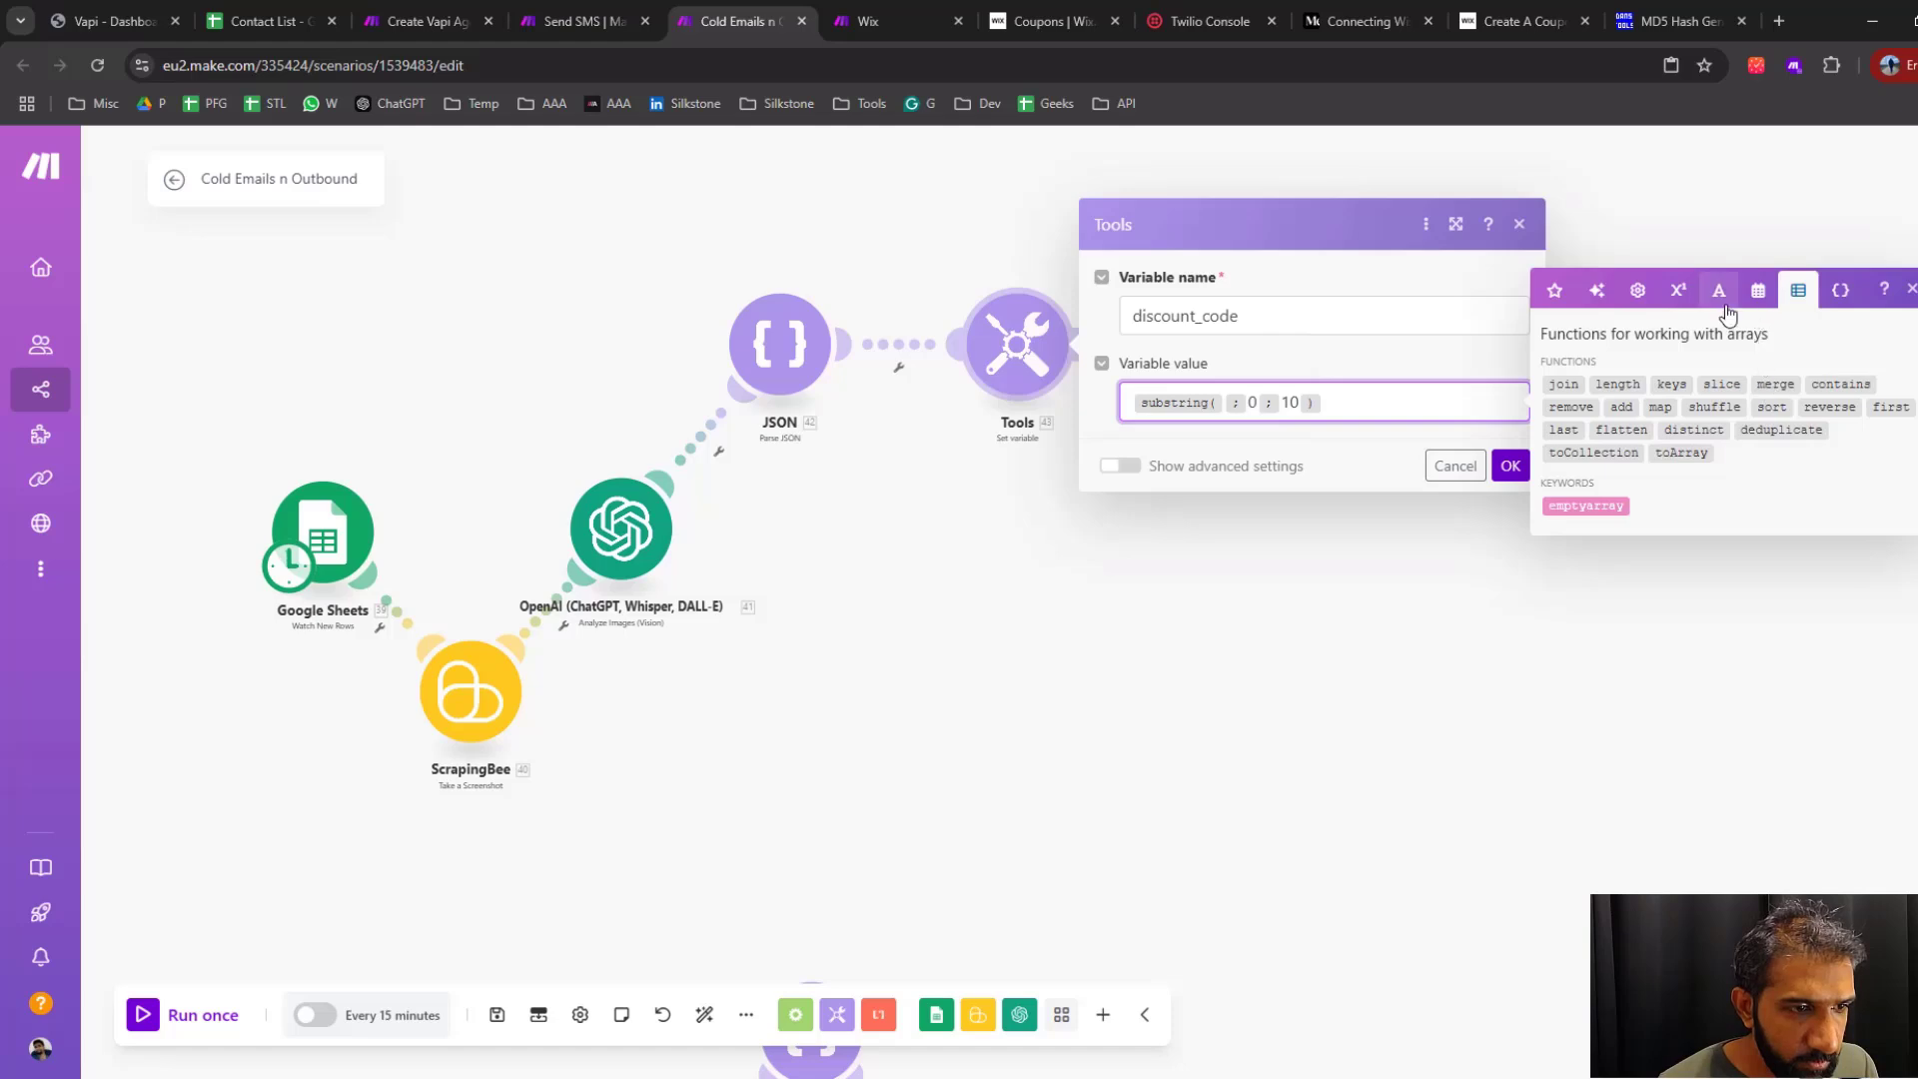
pyautogui.click(1719, 229)
pyautogui.click(1895, 467)
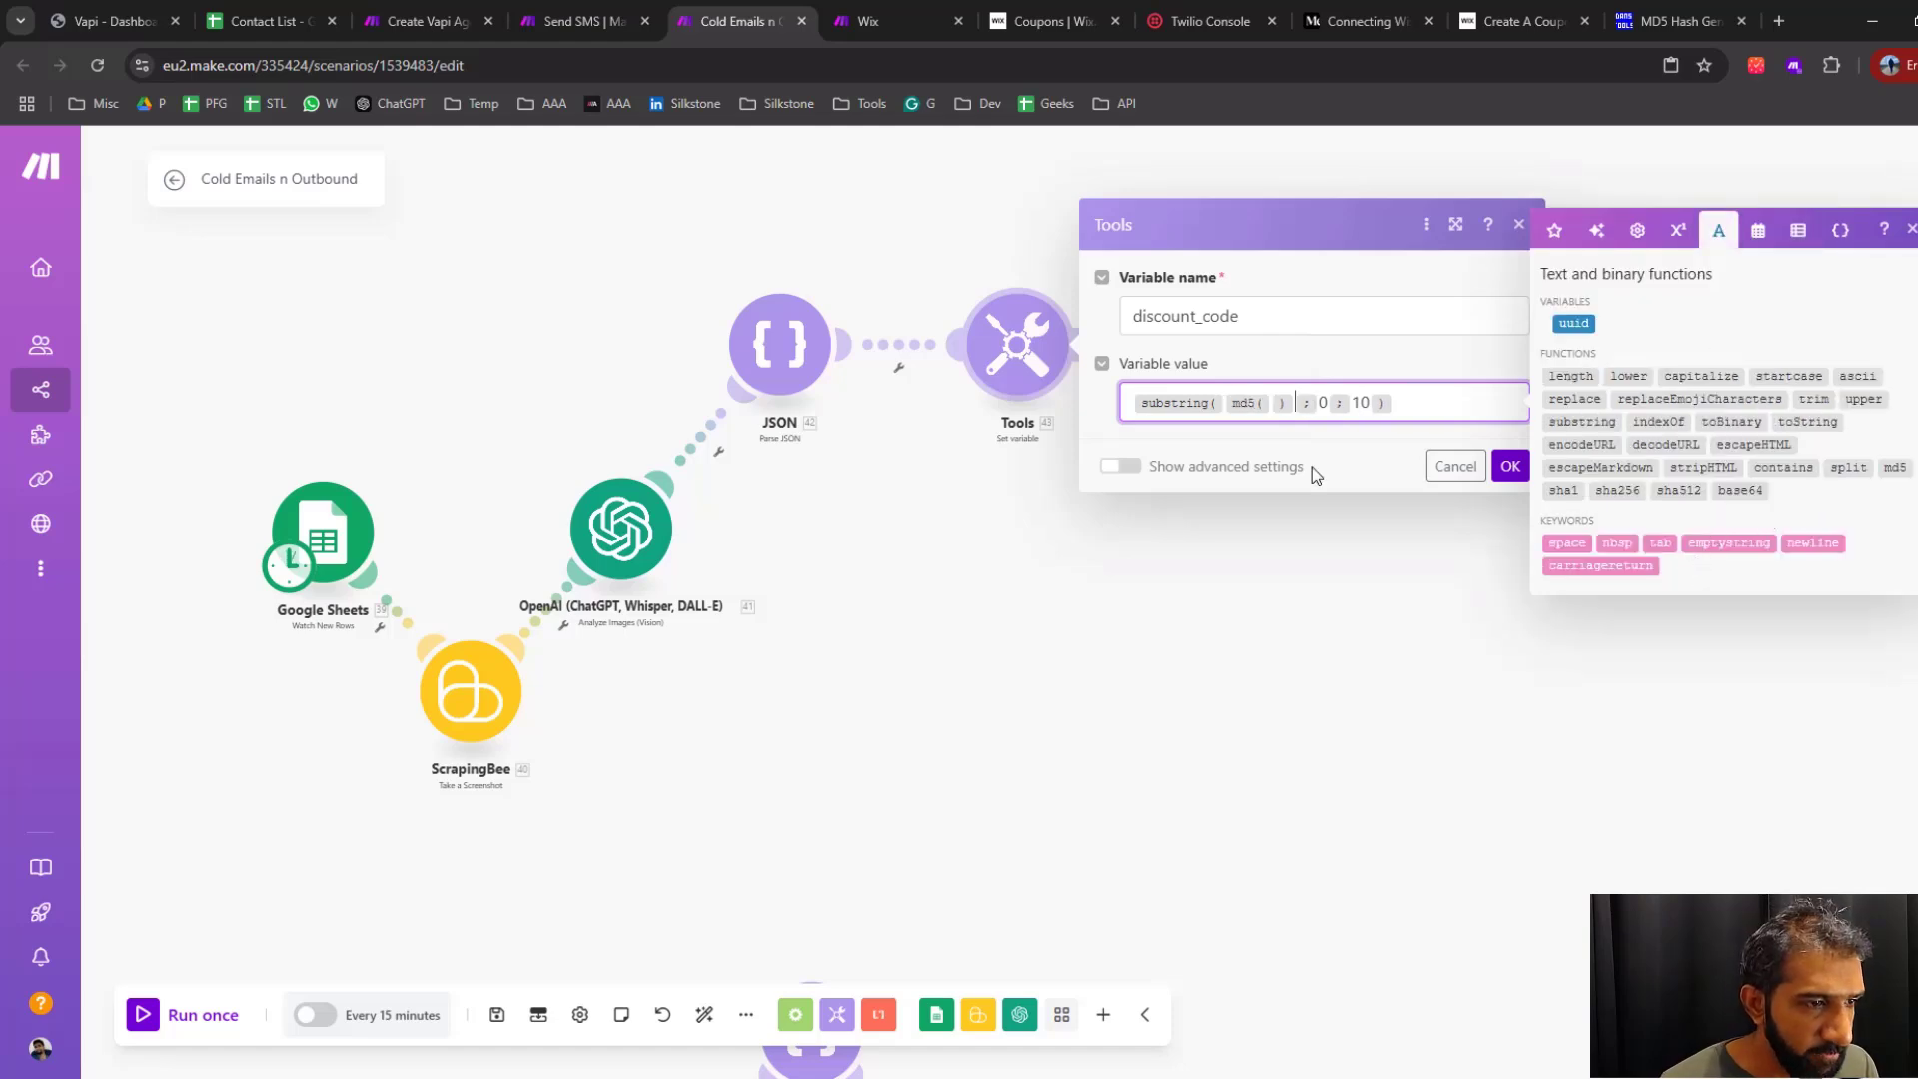
pyautogui.click(1576, 321)
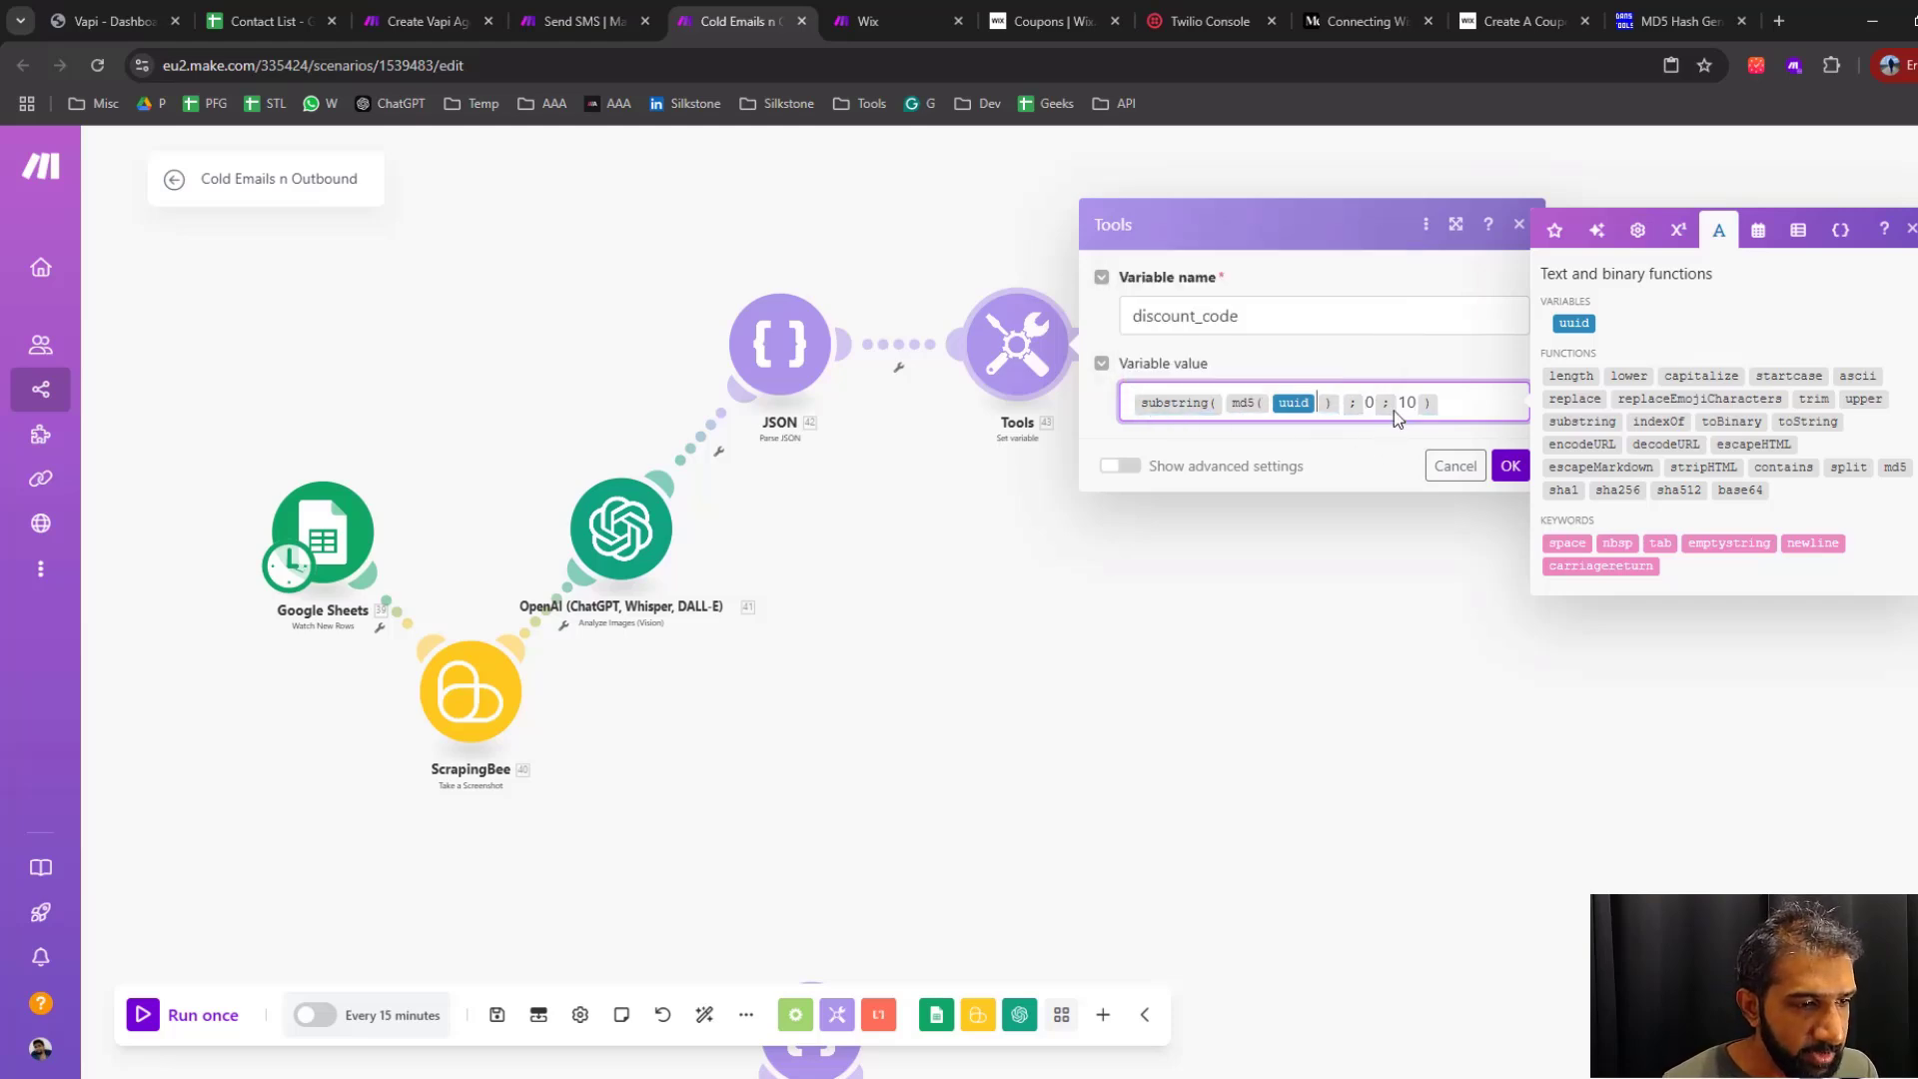
pyautogui.click(1509, 467)
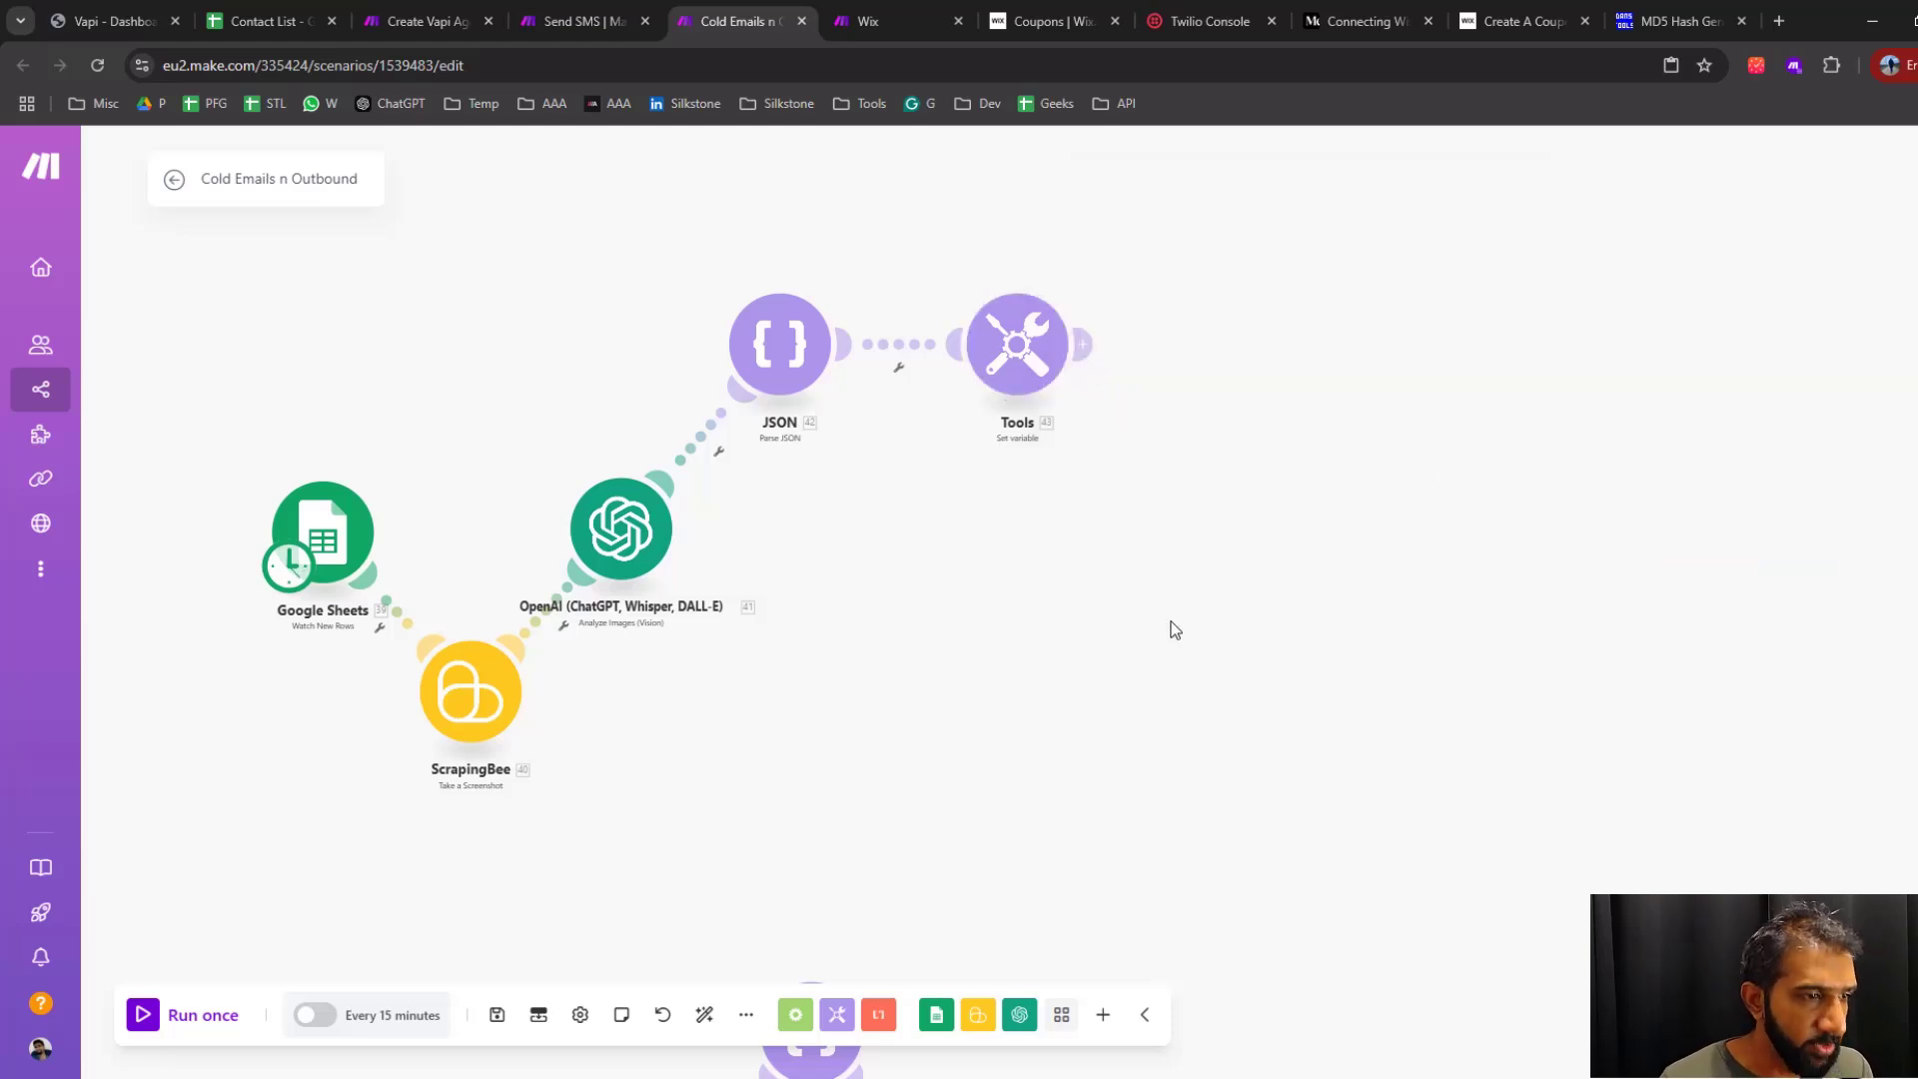
# Prefix the Set variable module's discount_code value with the text wiazrd- and save the settings
pyautogui.click(1017, 344)
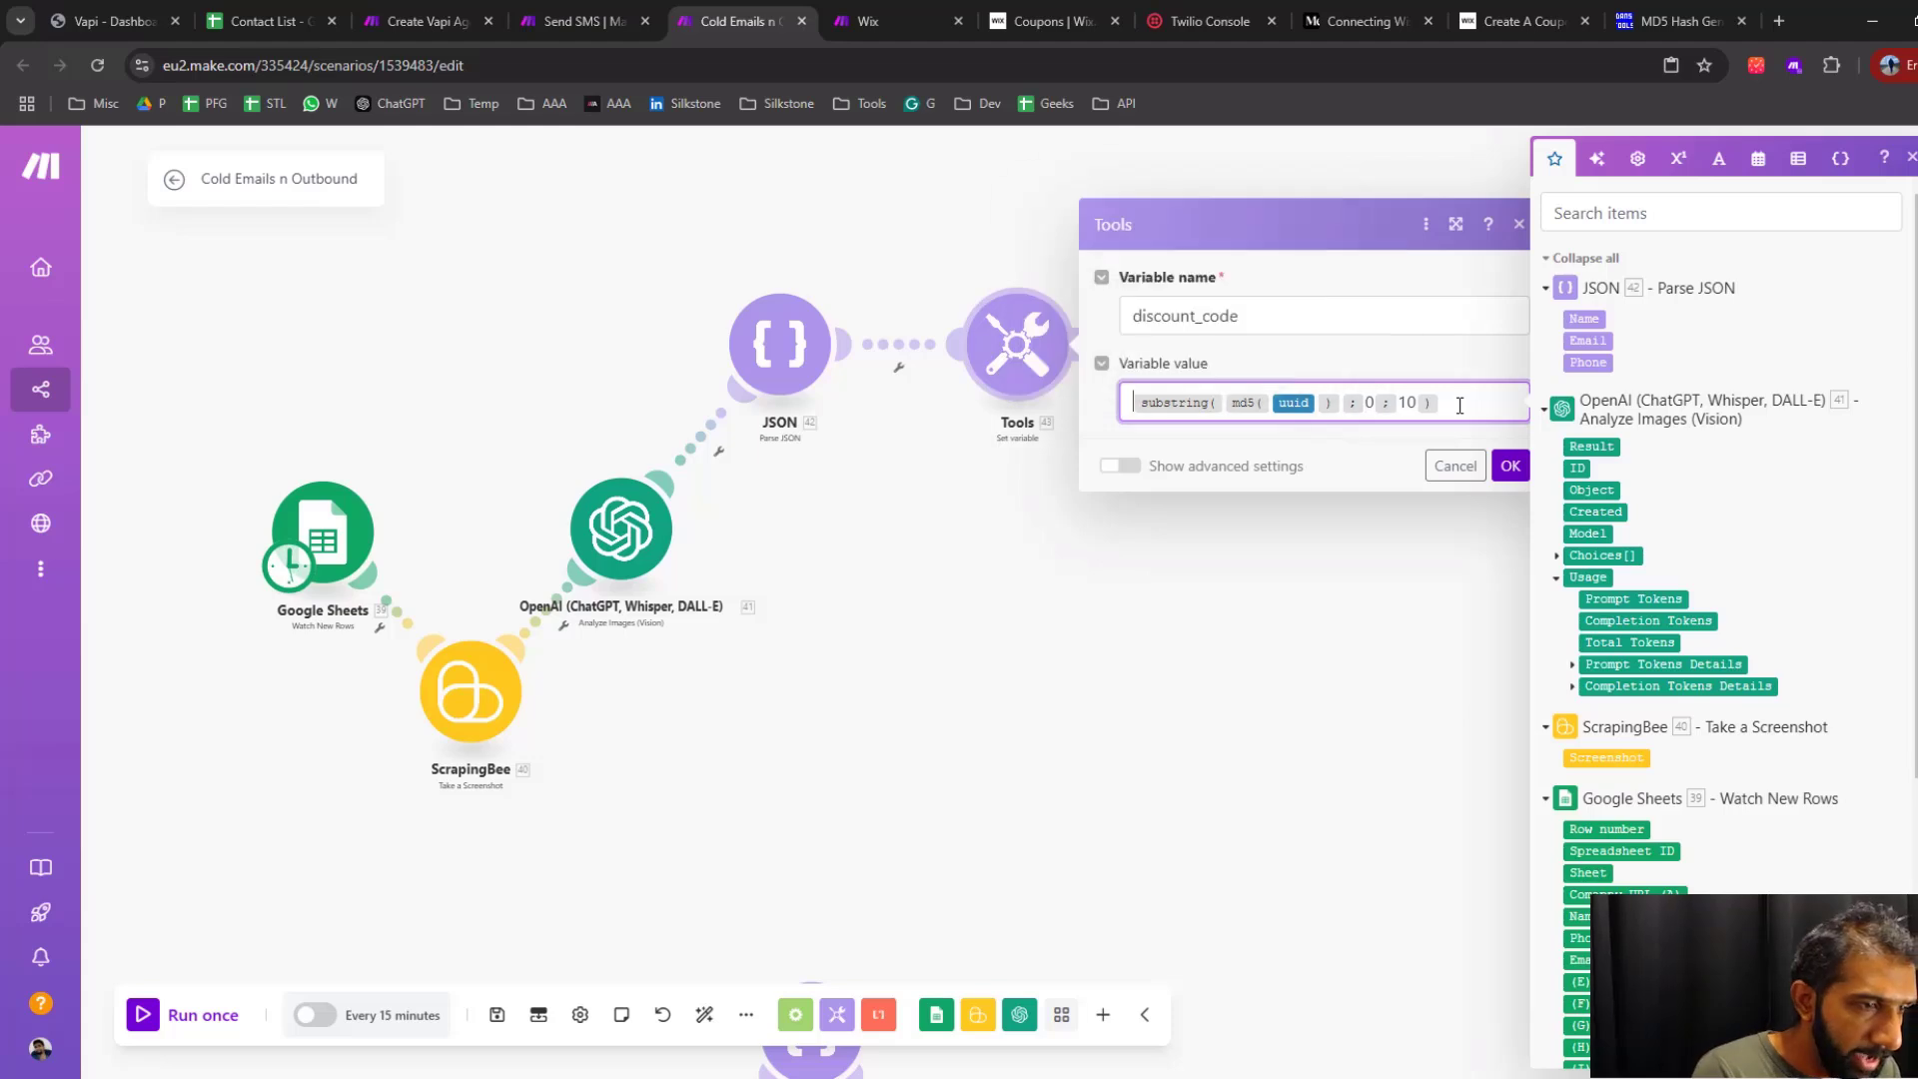
pyautogui.write('wiar')
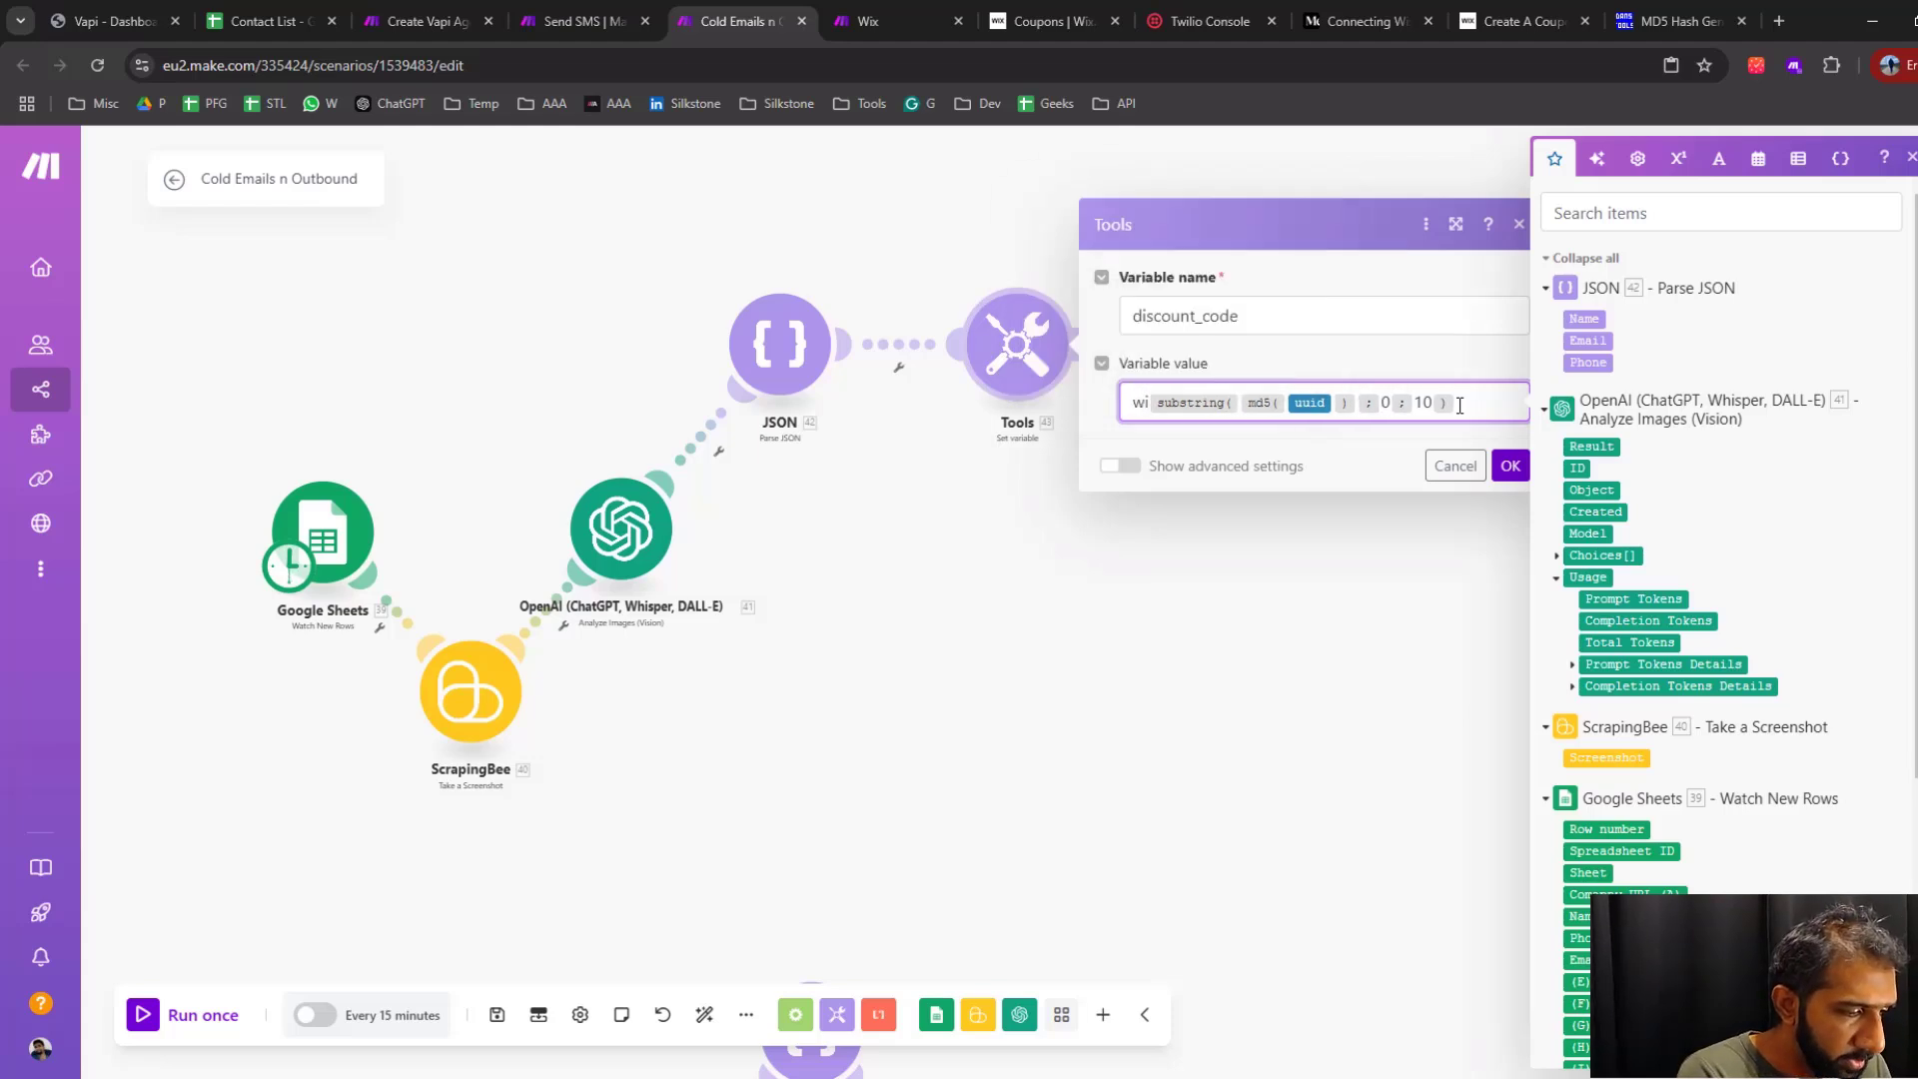
pyautogui.write('d')
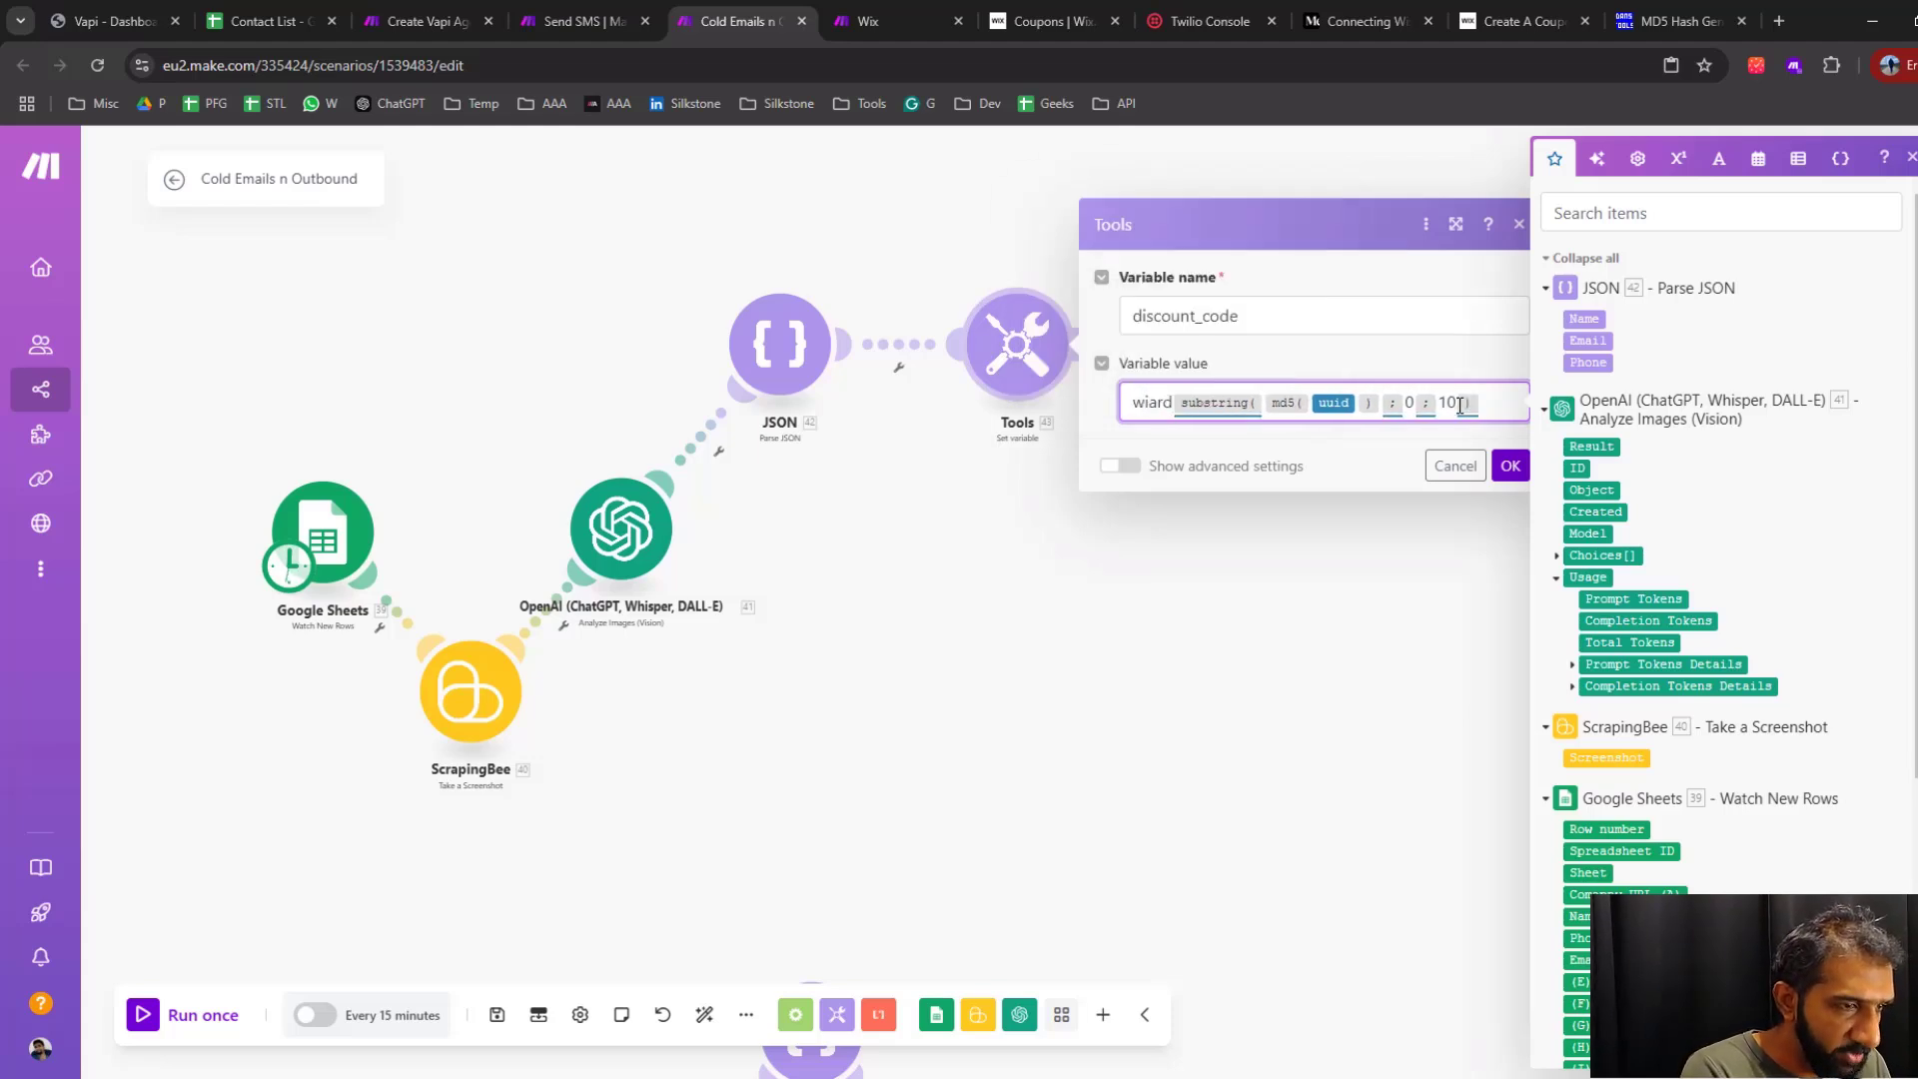
pyautogui.write('-')
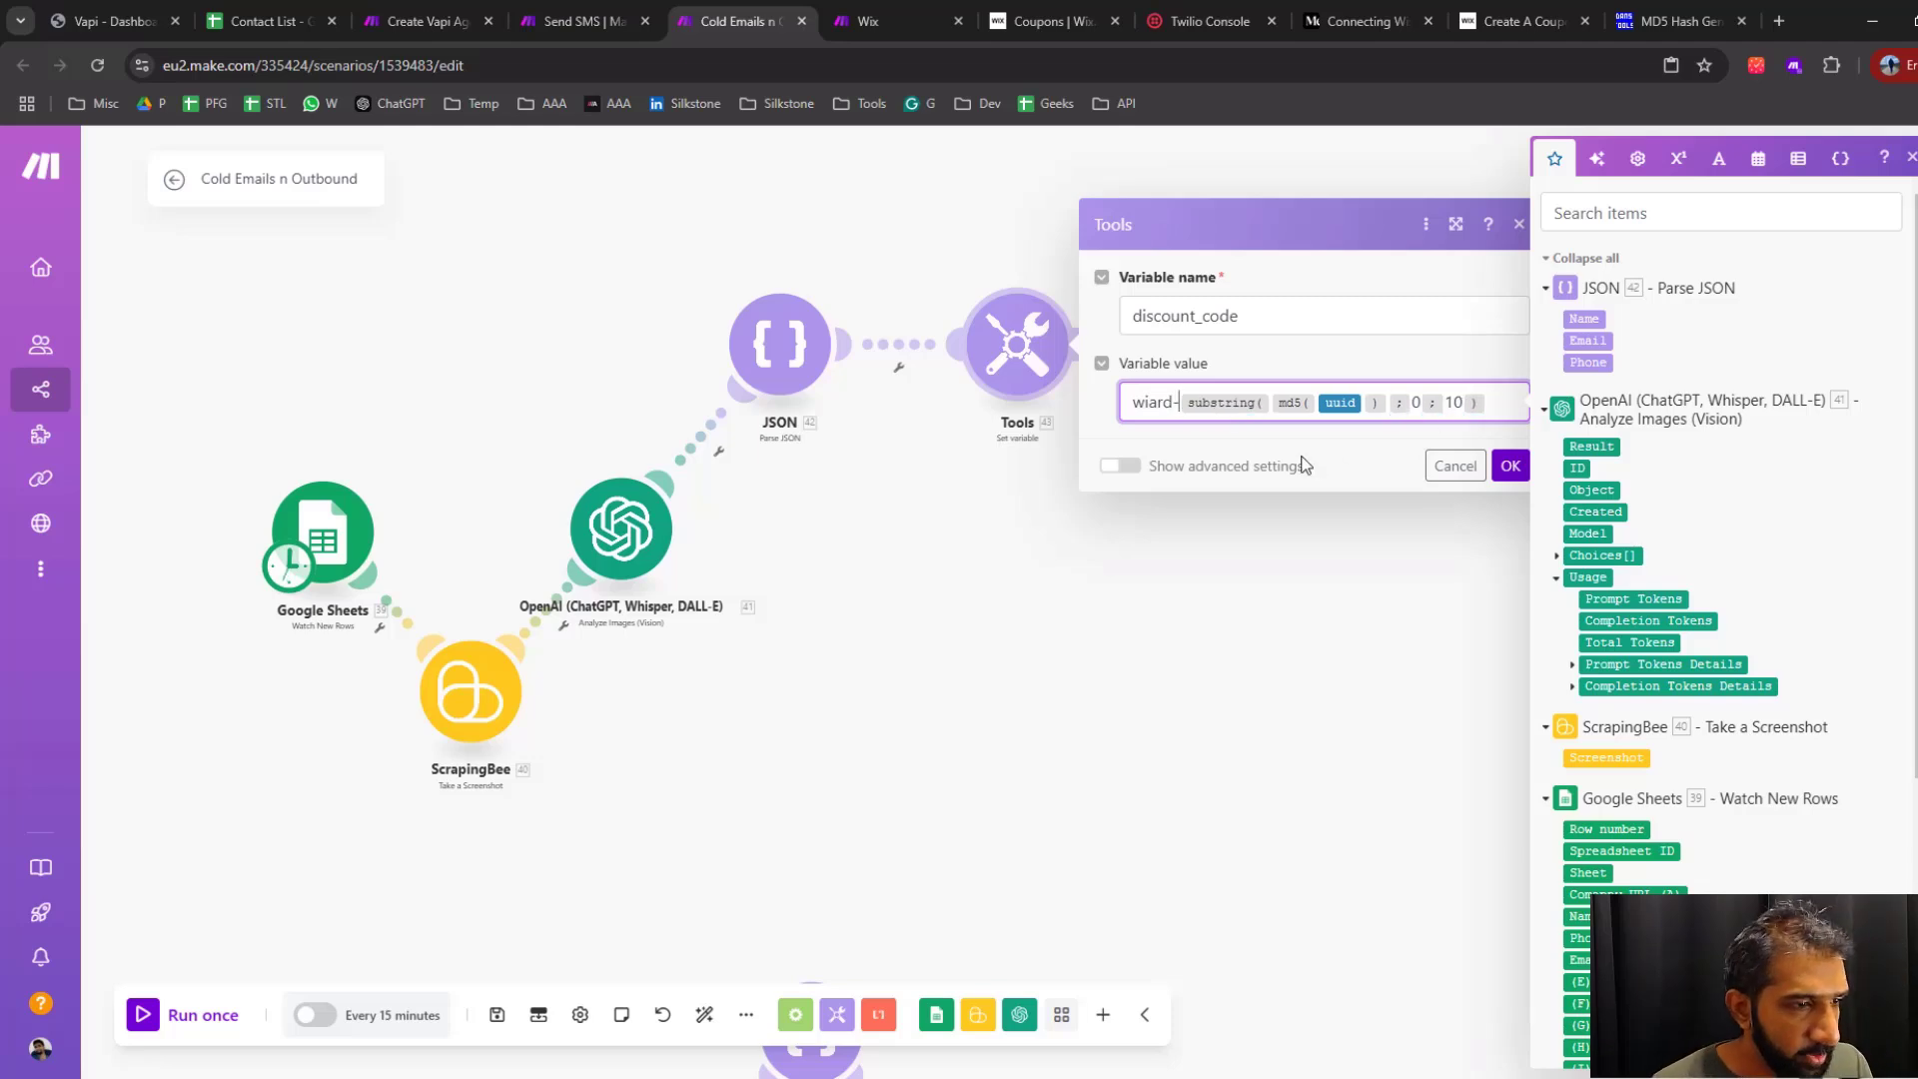
pyautogui.click(1511, 466)
# Unlink the Set variable module from JSON, move it clear of the chain and make it the scenario's starting module
pyautogui.click(909, 346)
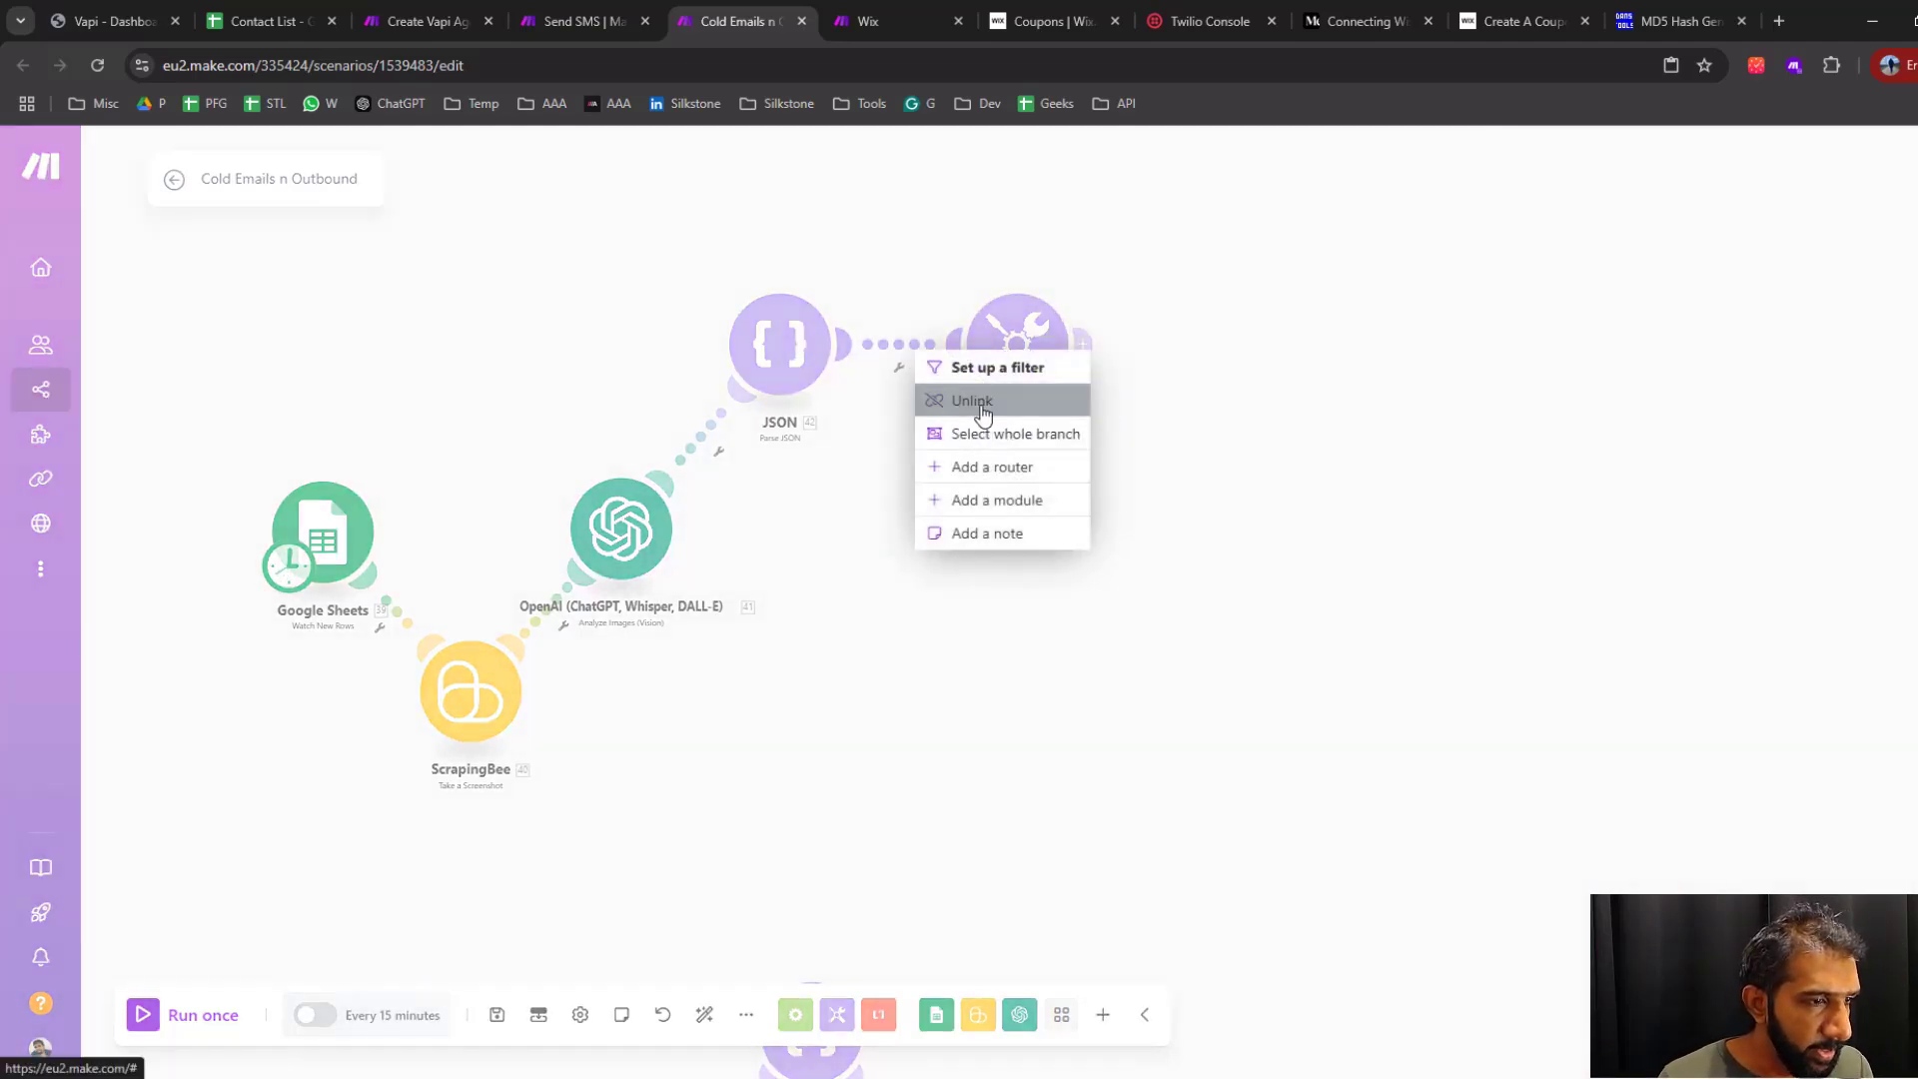
pyautogui.click(973, 399)
pyautogui.moveTo(996, 372); pyautogui.dragTo(1037, 544)
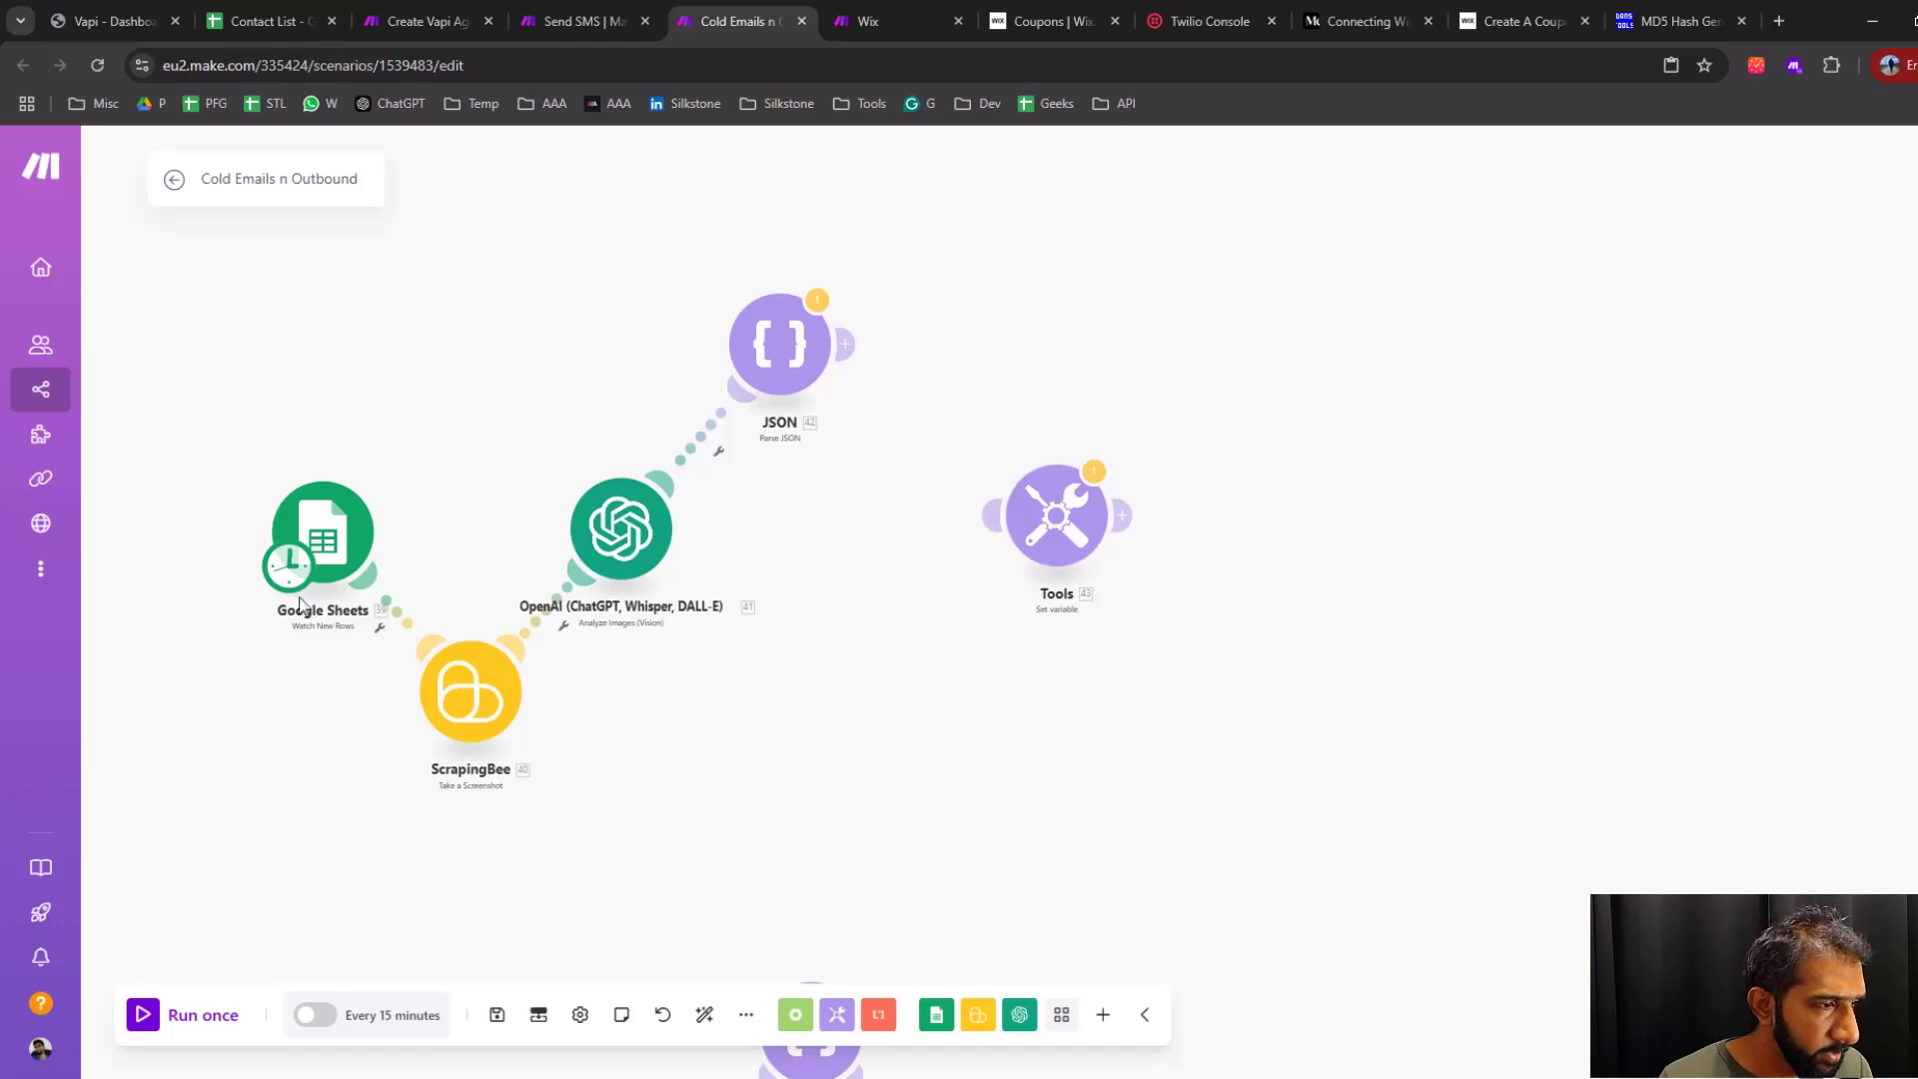
pyautogui.moveTo(296, 572); pyautogui.dragTo(1047, 540)
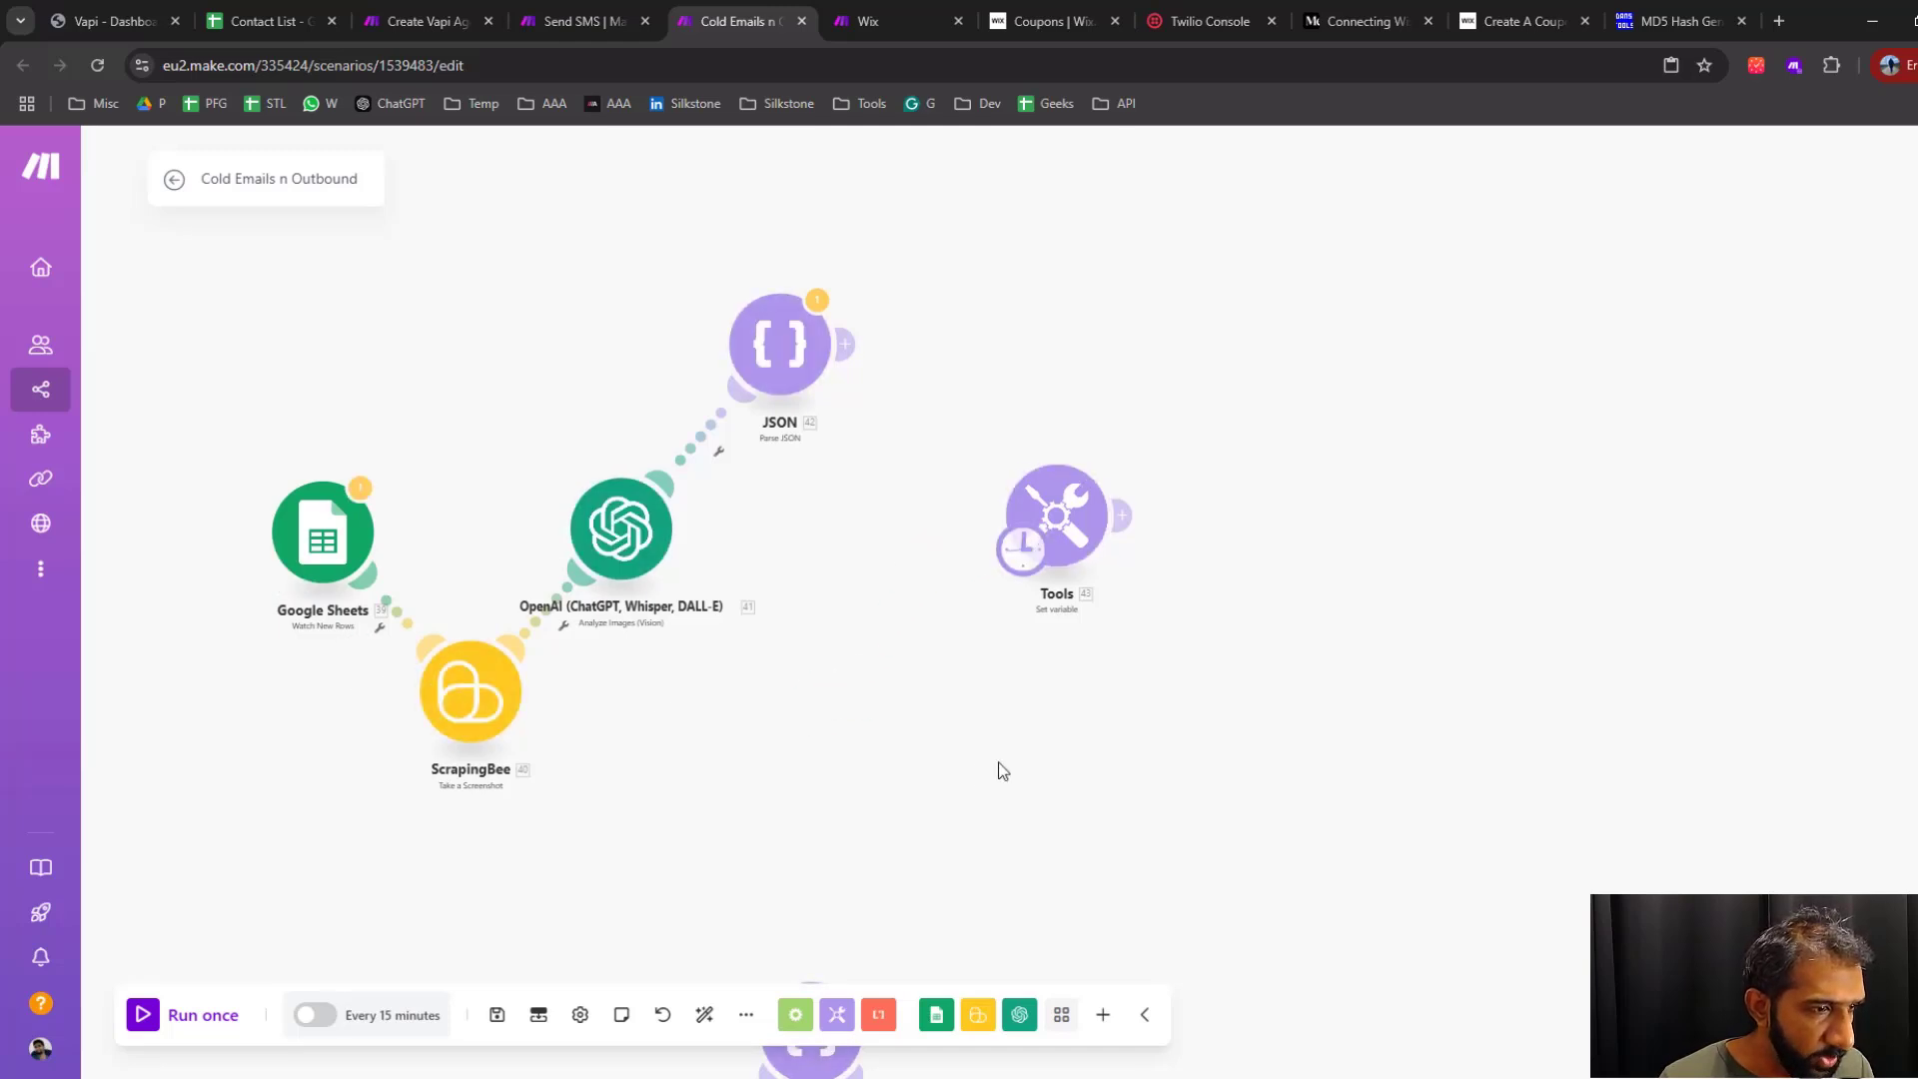
# Run the scenario once and examine the discount_code output of the Set variable module
pyautogui.click(148, 1020)
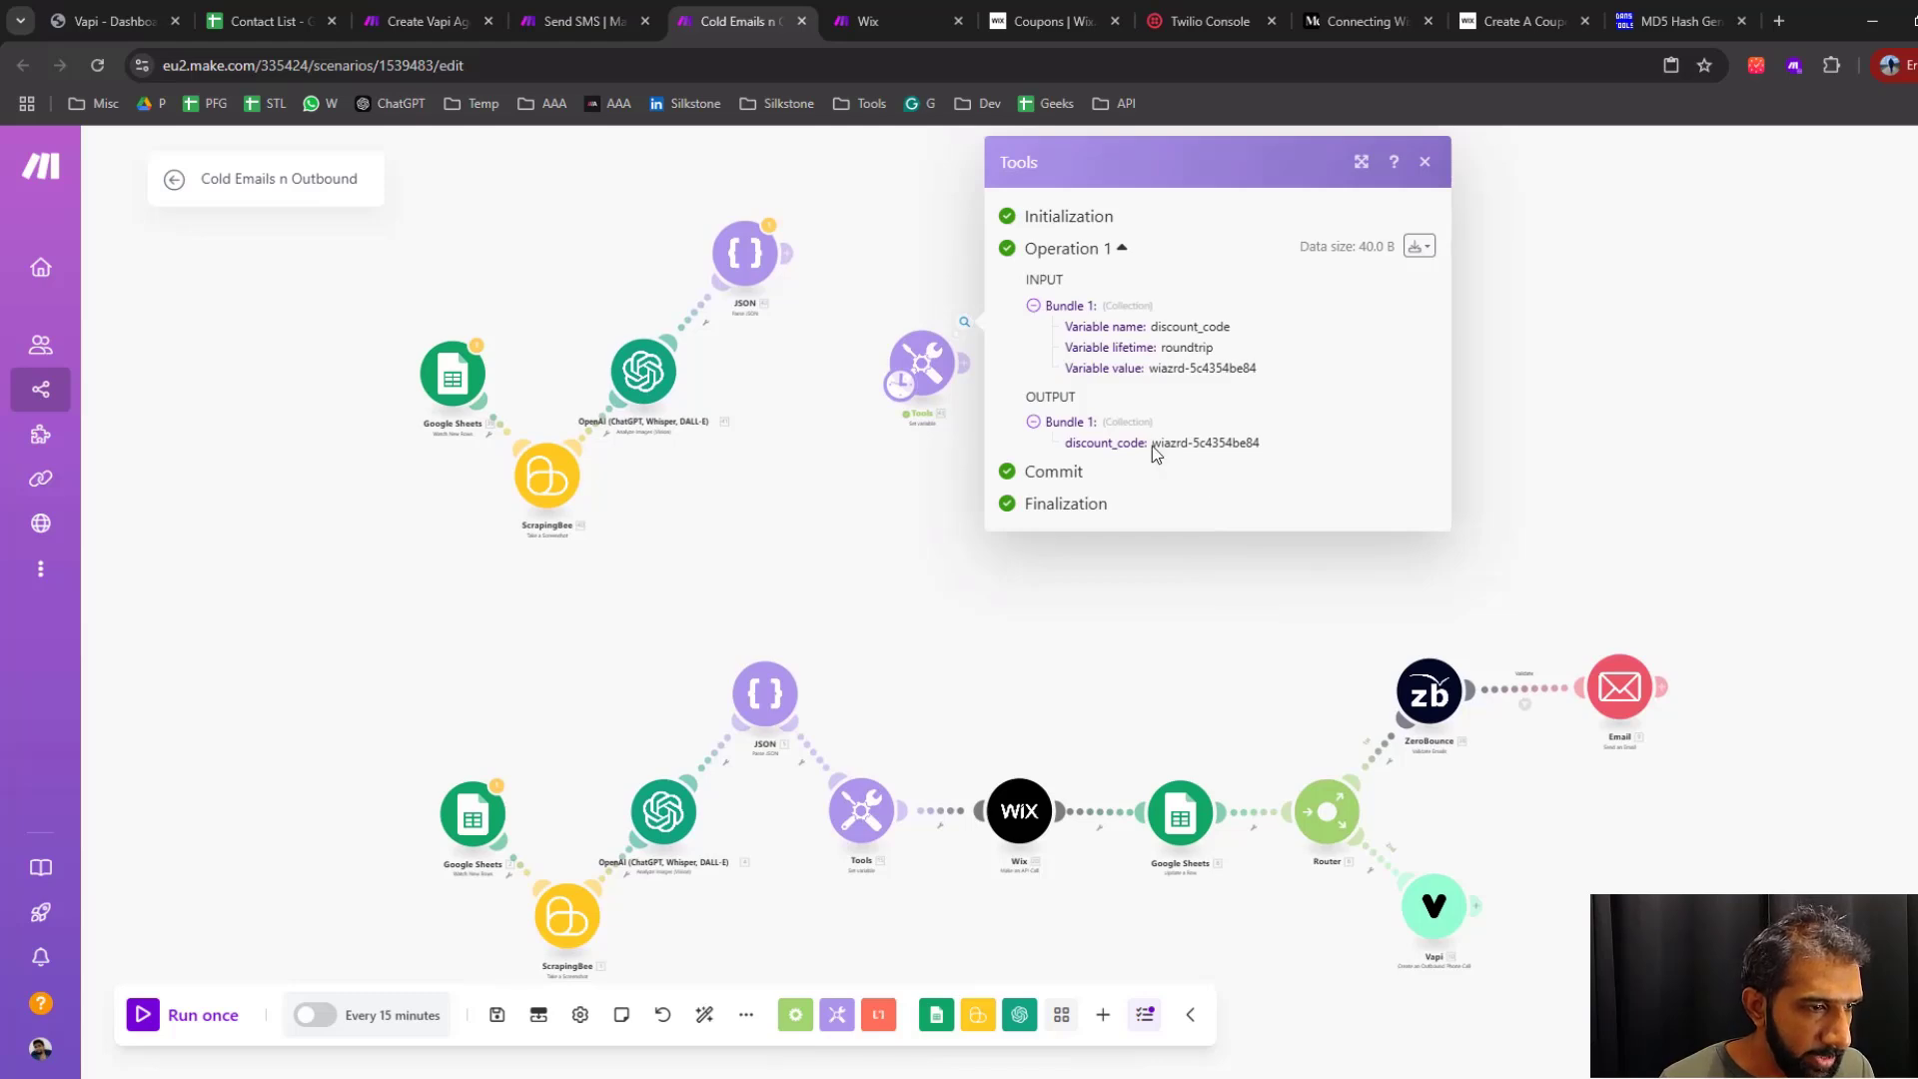
pyautogui.moveTo(1155, 447); pyautogui.dragTo(1260, 462)
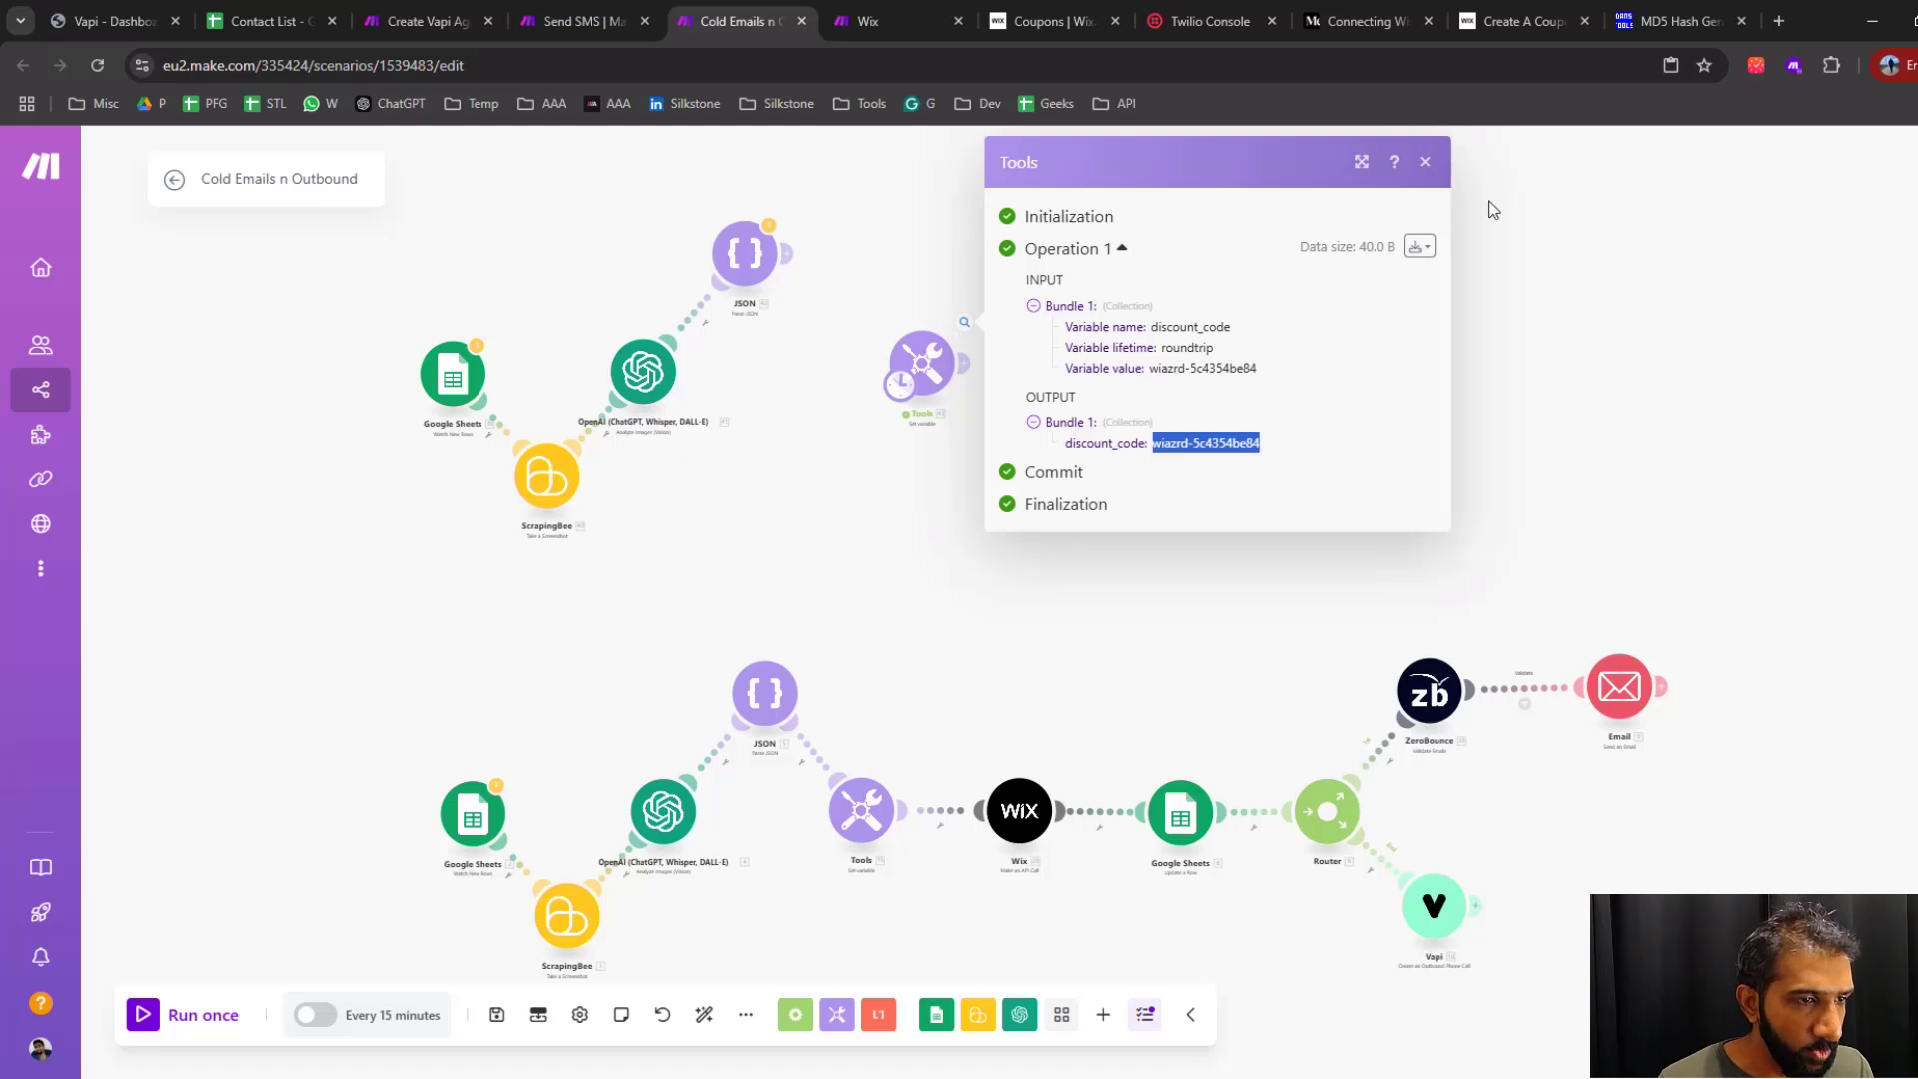
pyautogui.click(1424, 164)
pyautogui.scroll(3, 1047, 437)
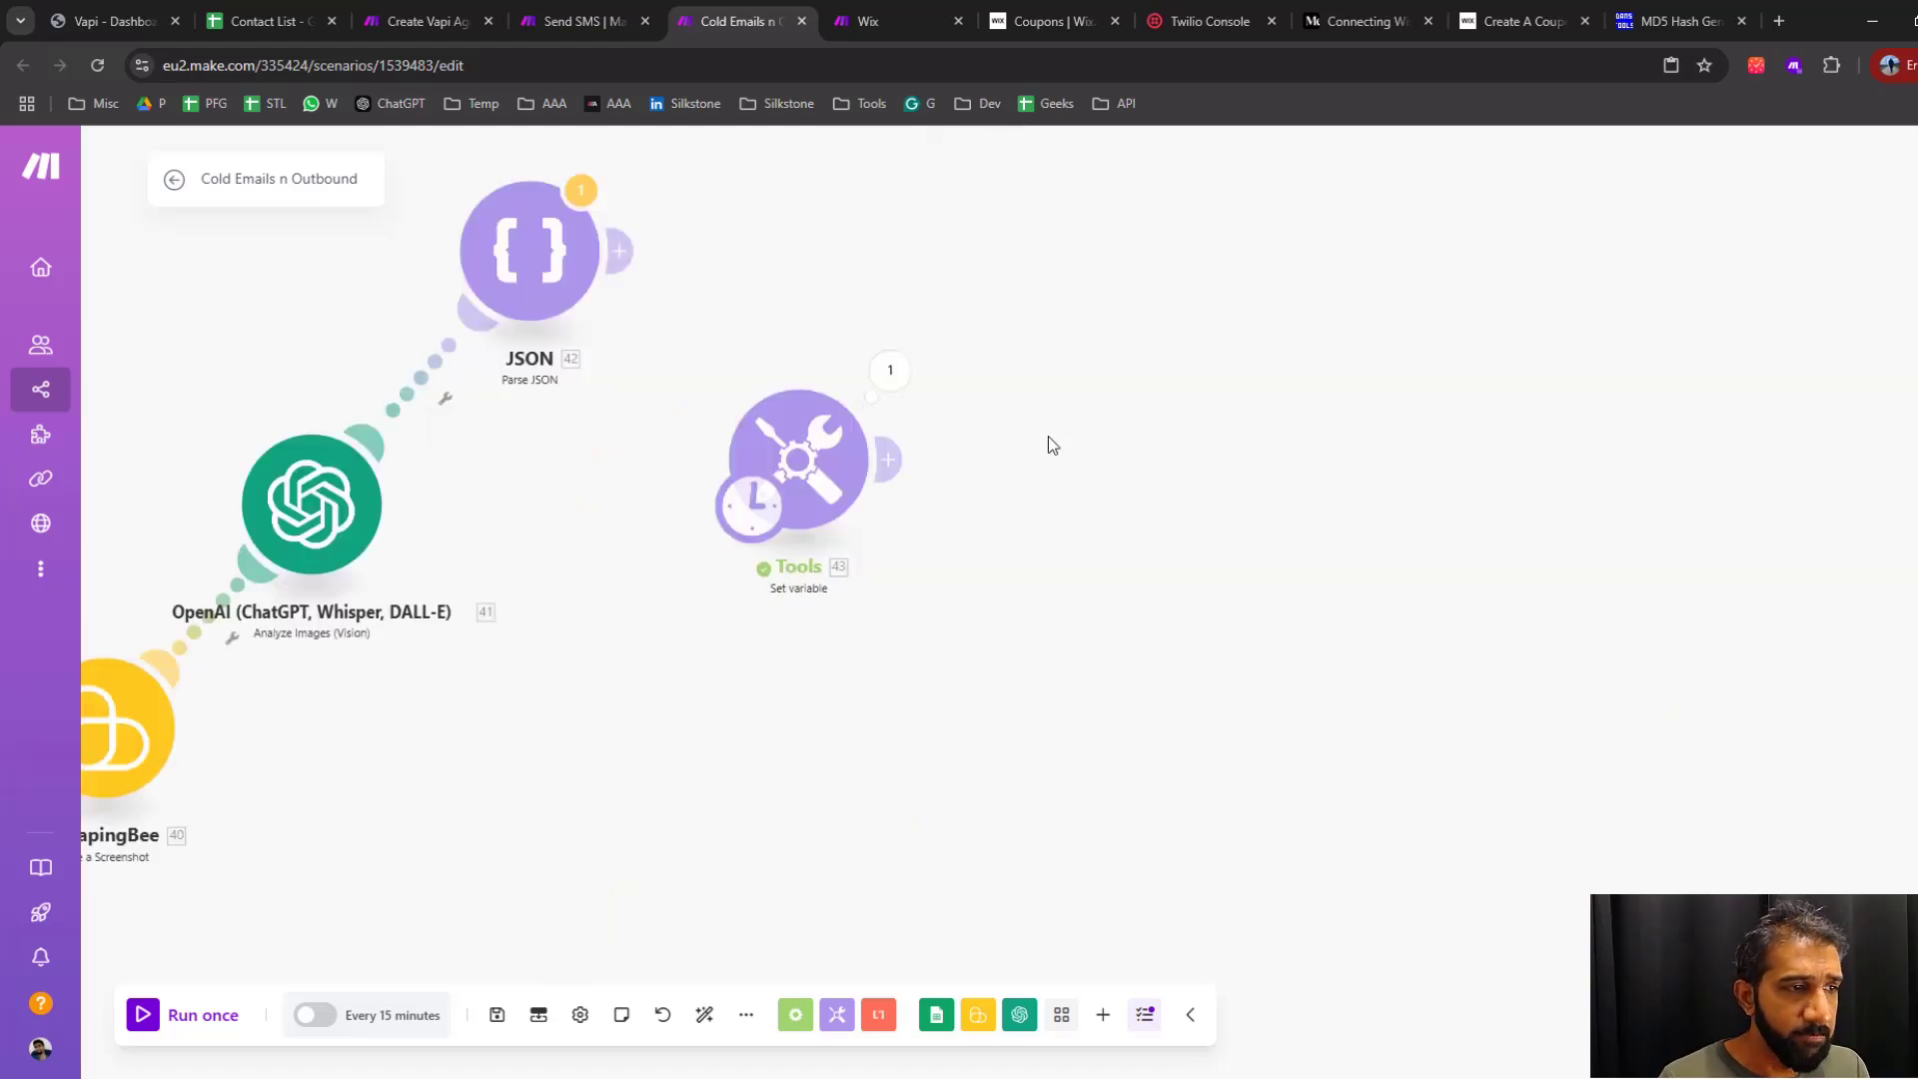
# Switch to the Wix Coupons page and delete the wizard sale coupon
pyautogui.click(1033, 18)
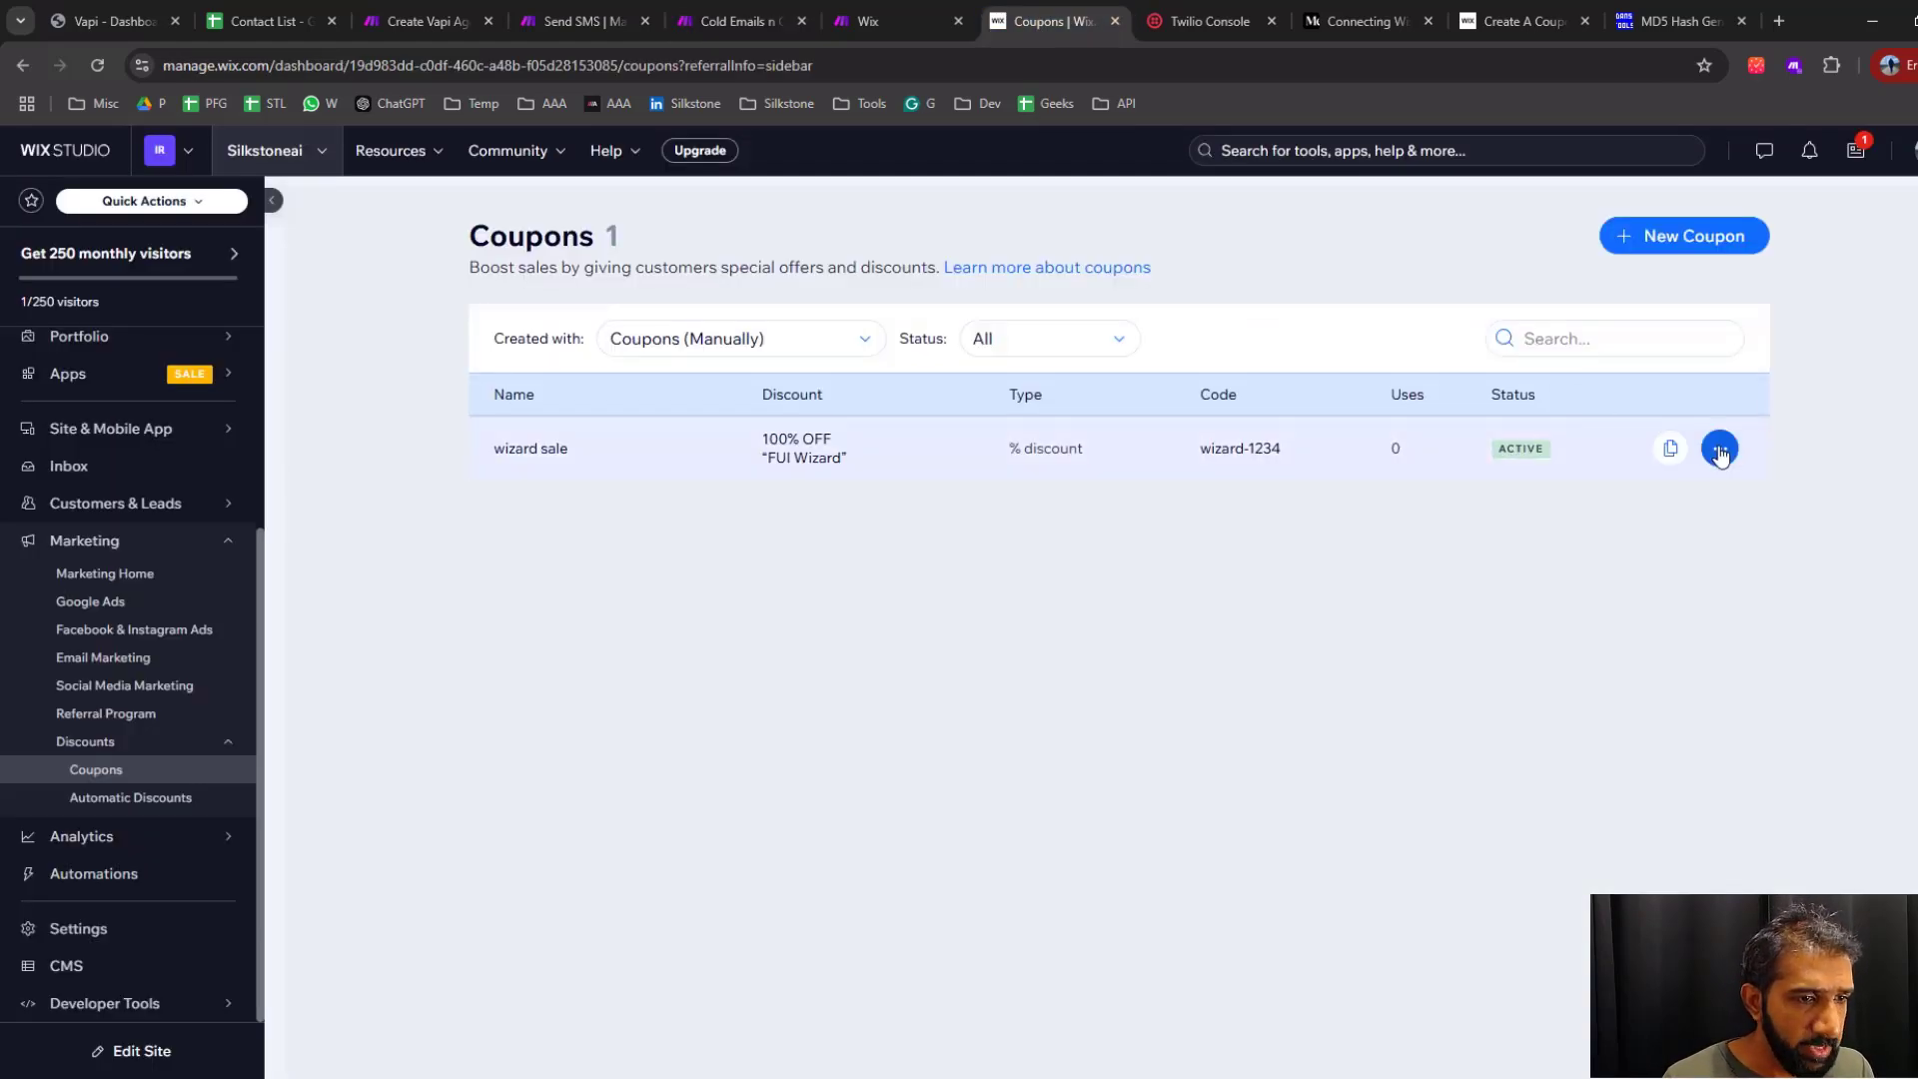
pyautogui.click(1720, 451)
pyautogui.click(1713, 640)
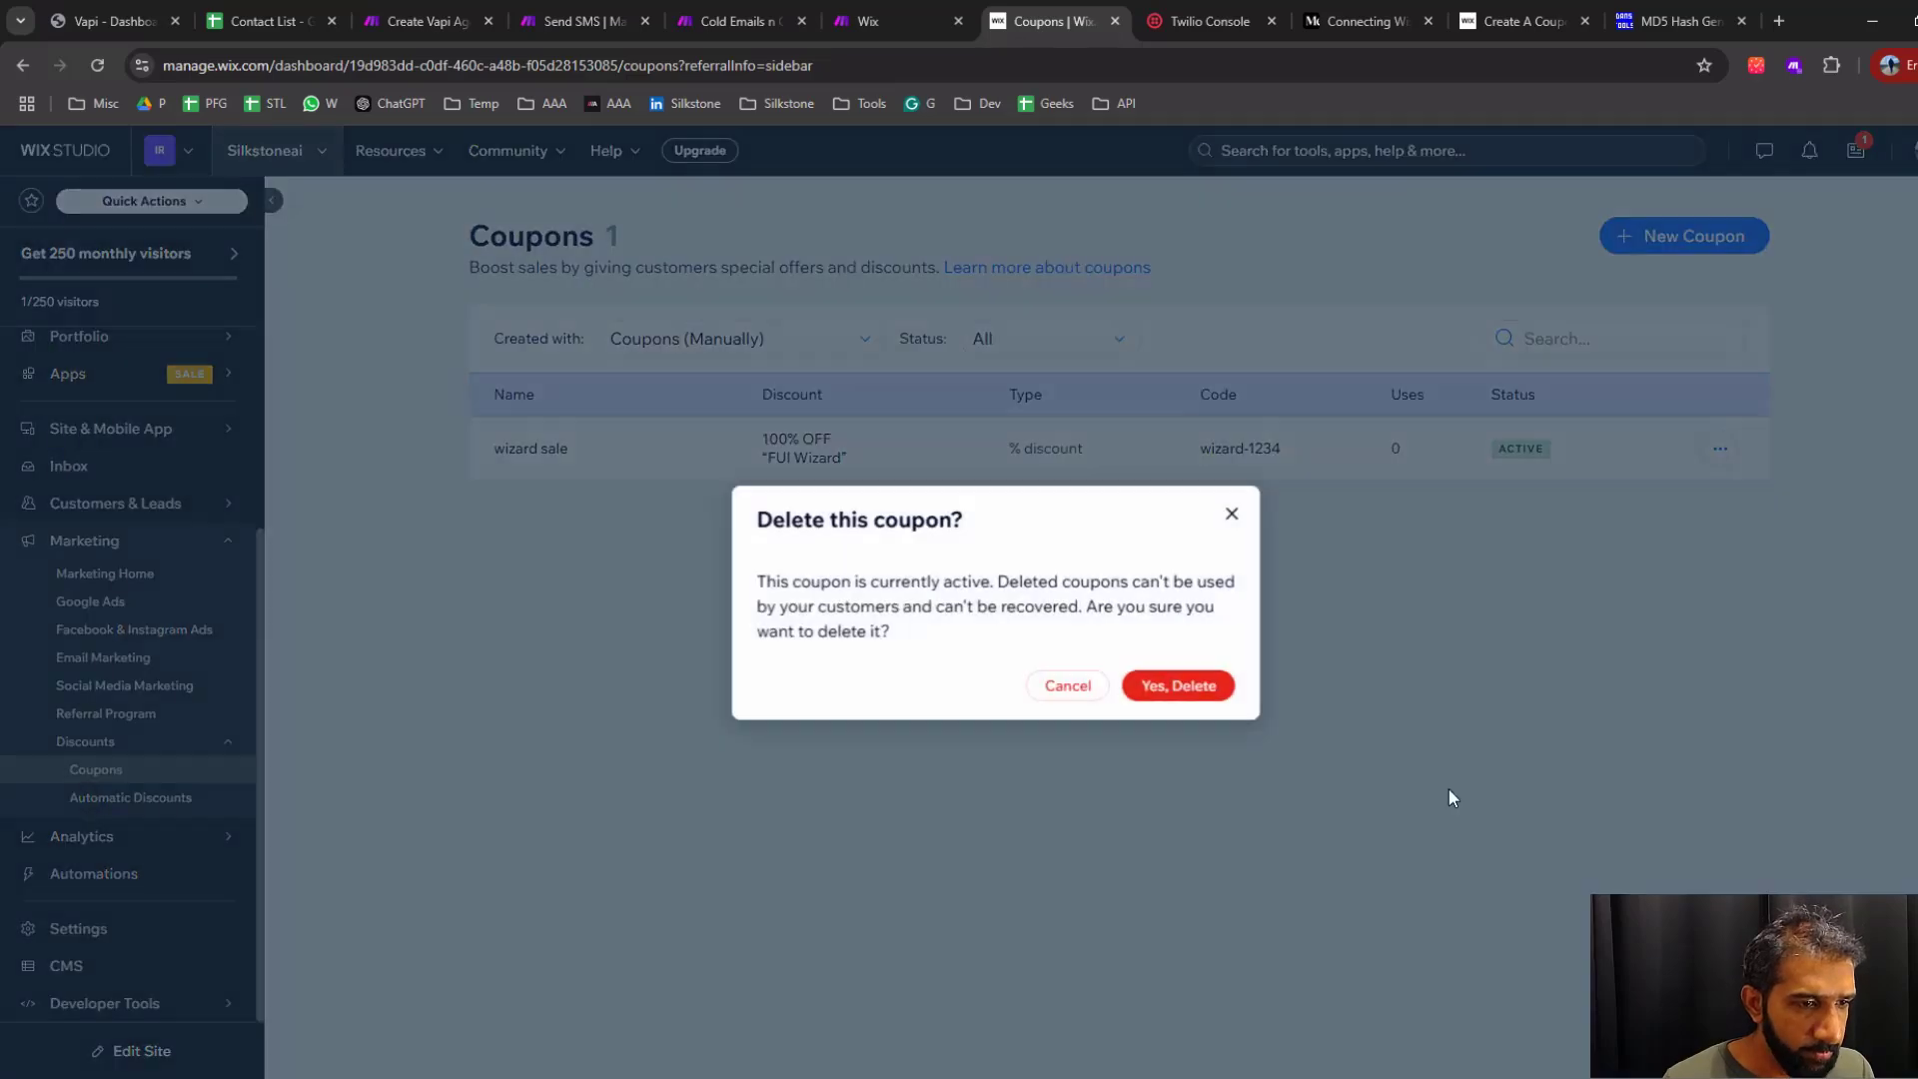
pyautogui.click(1189, 687)
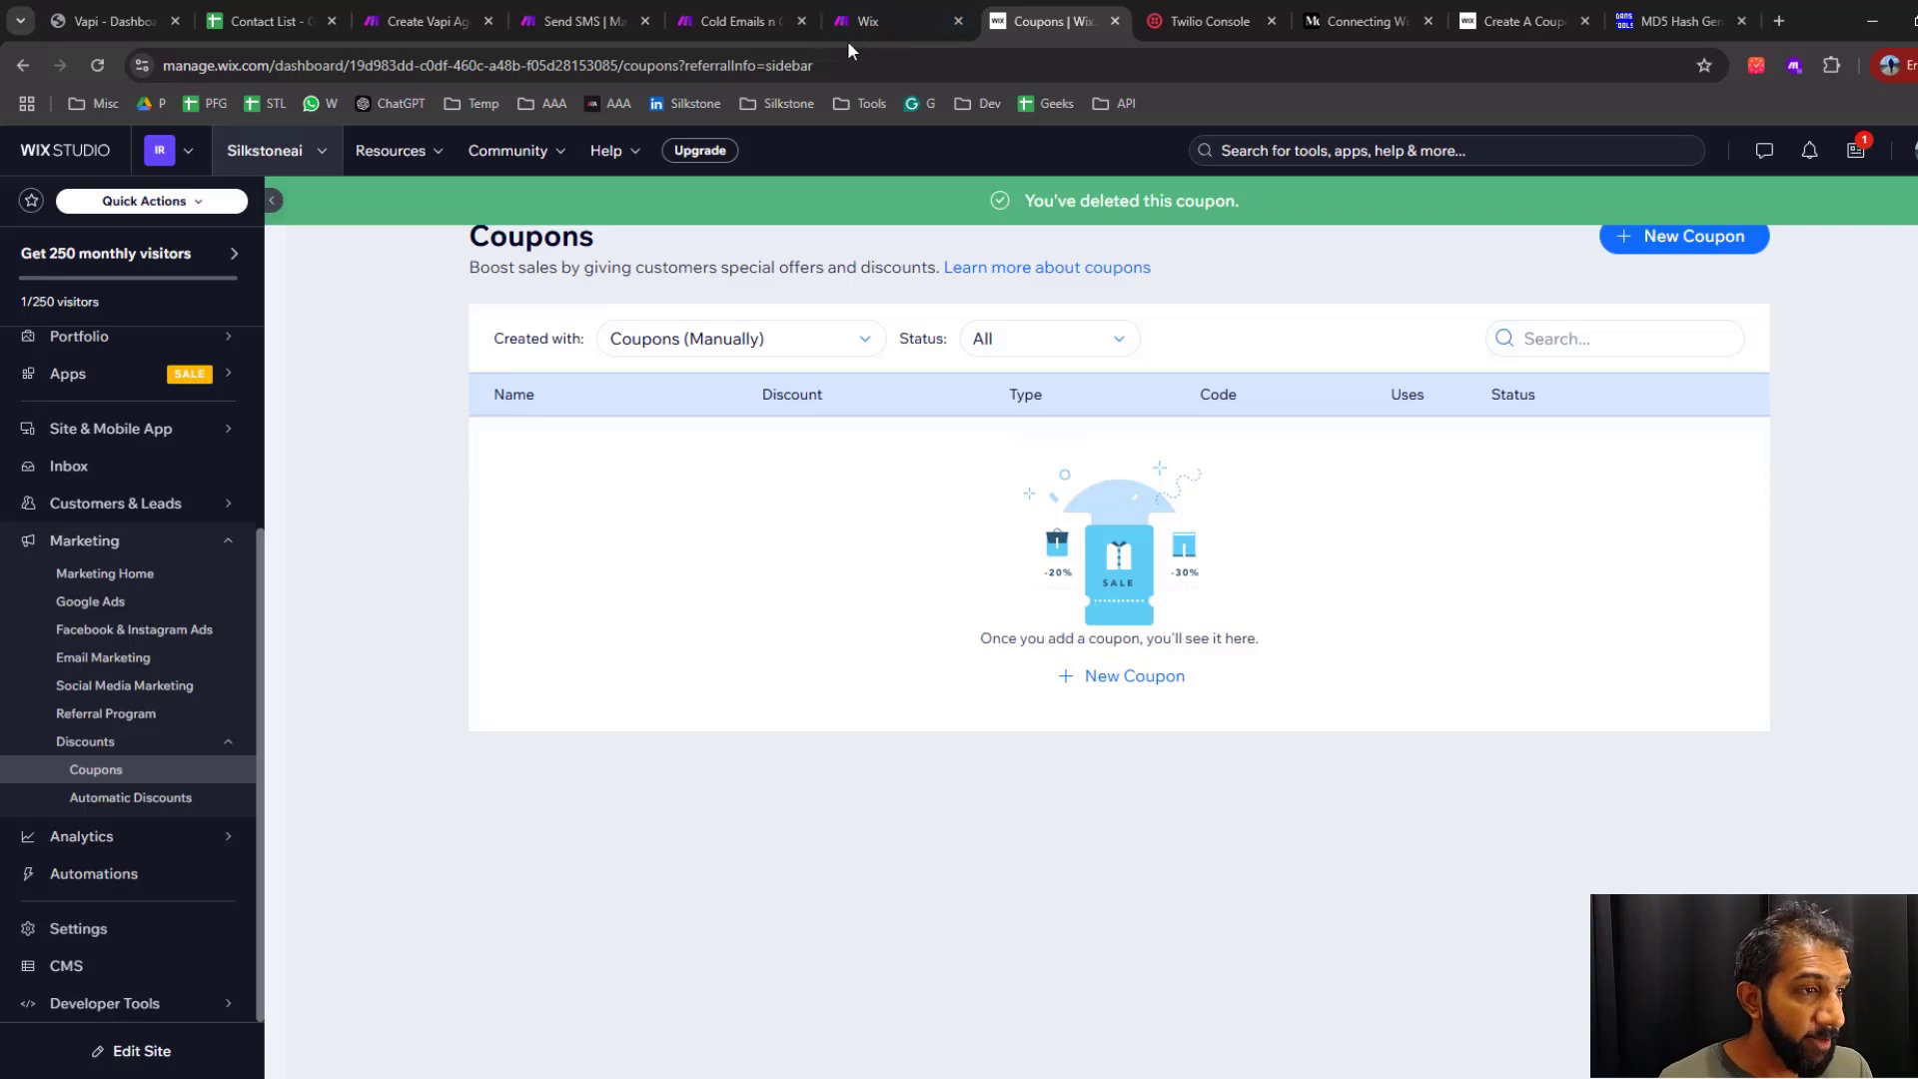
pyautogui.click(716, 18)
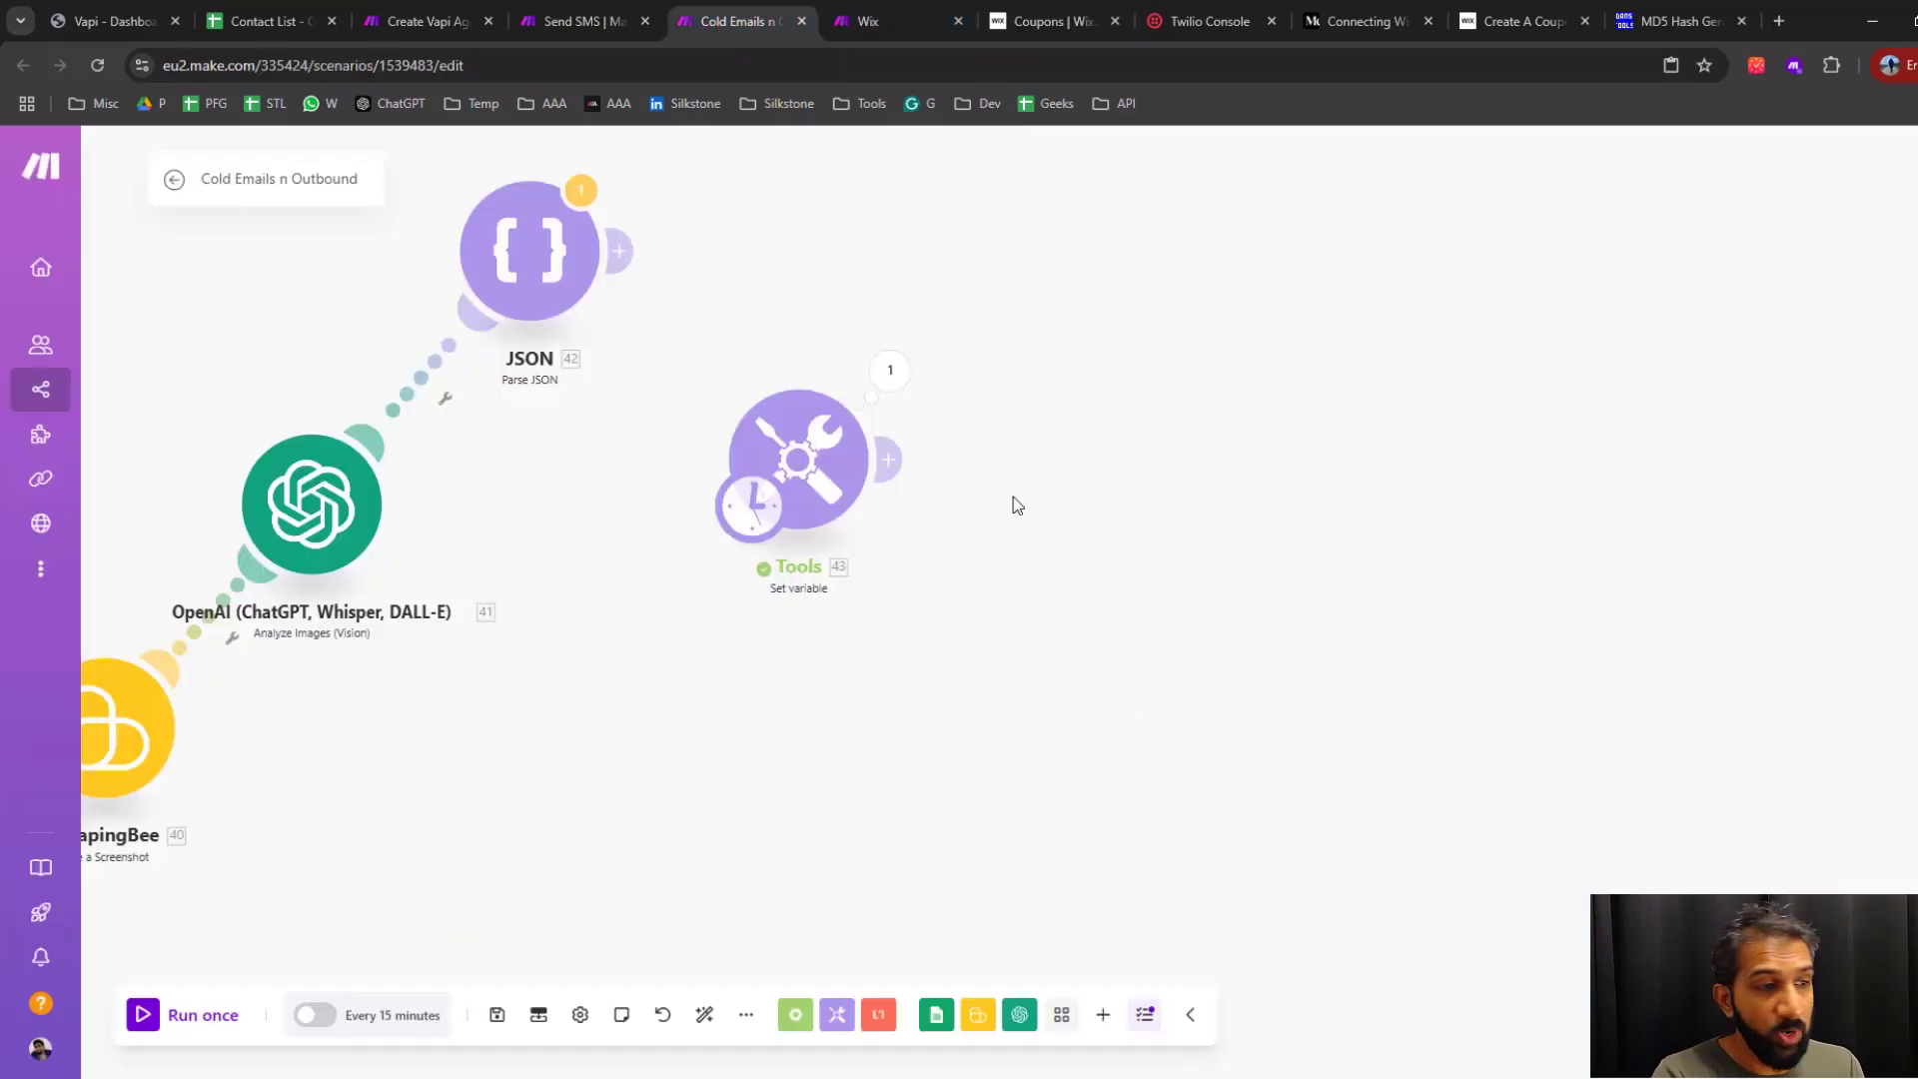
pyautogui.click(1054, 21)
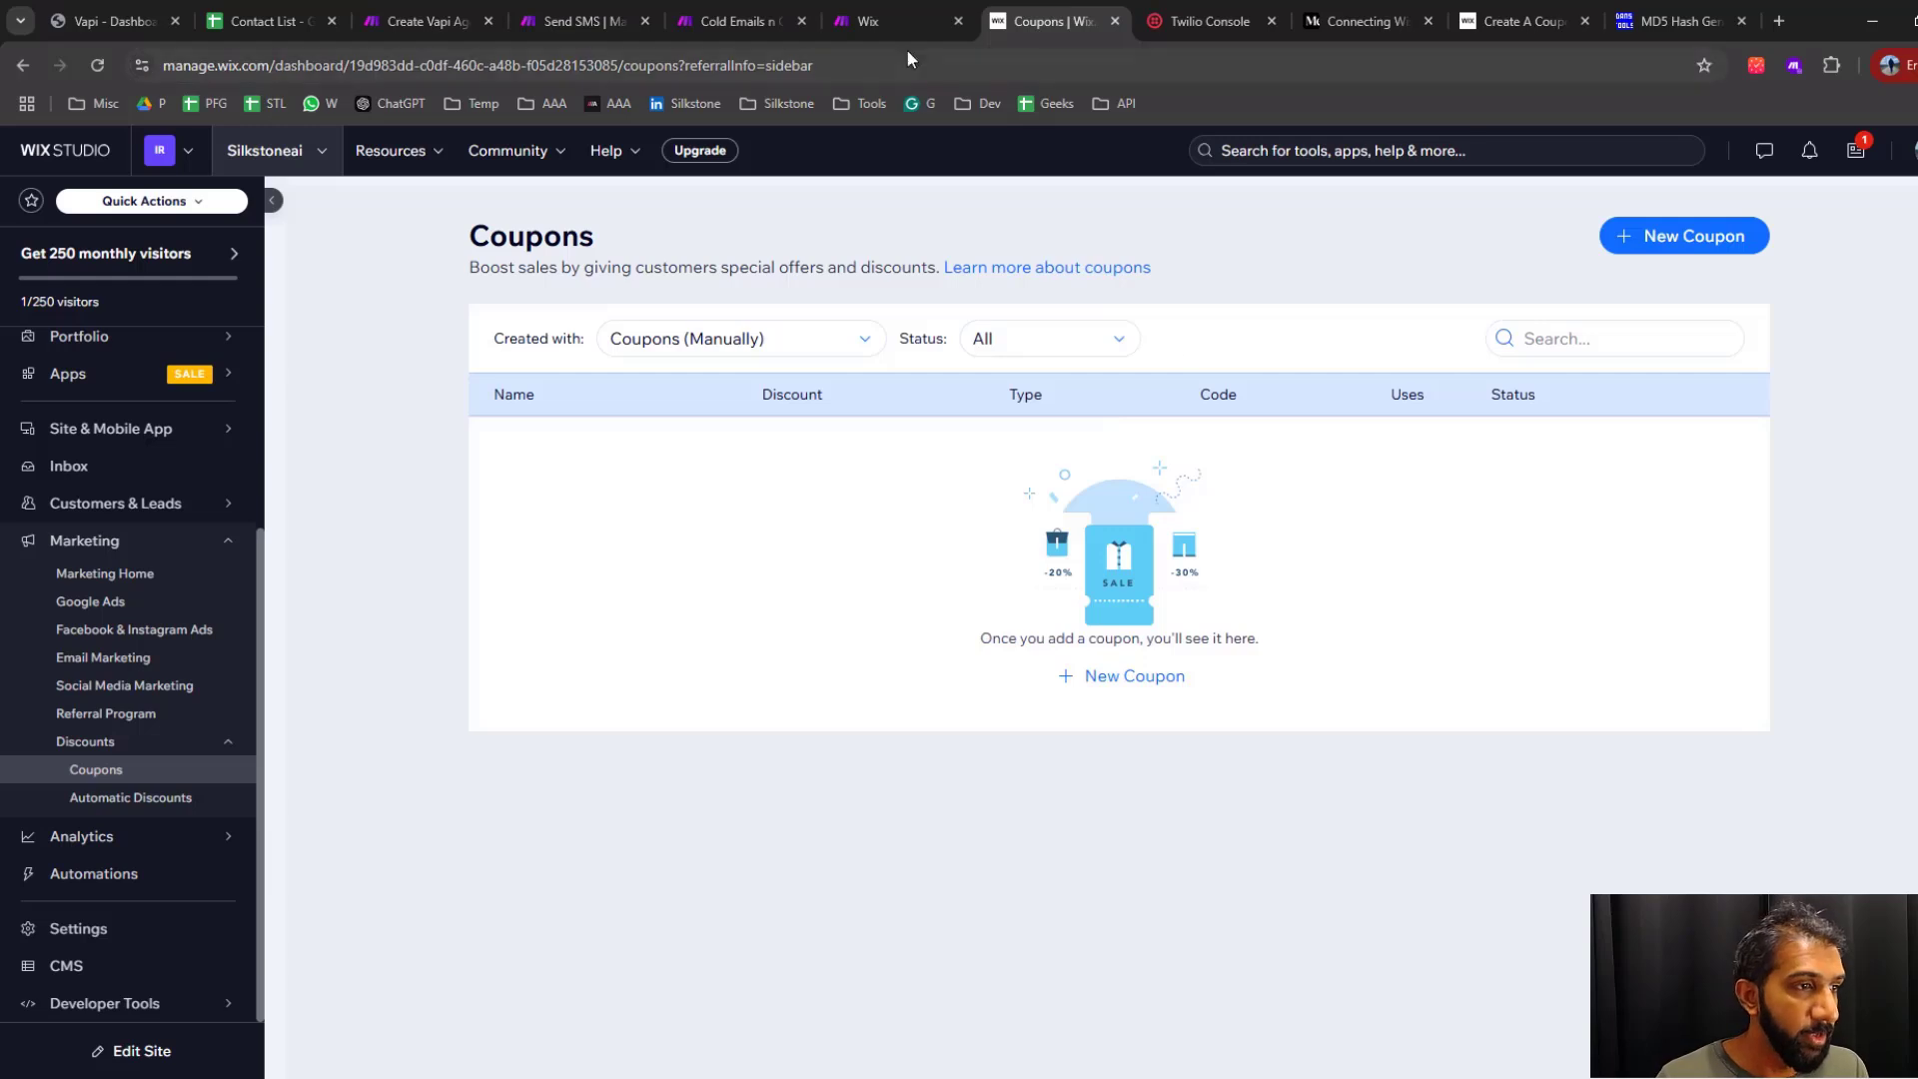
# Return to the Make scenario and look up the Shopify modules matching discount, leaving without adding one
pyautogui.click(739, 21)
pyautogui.click(1100, 483)
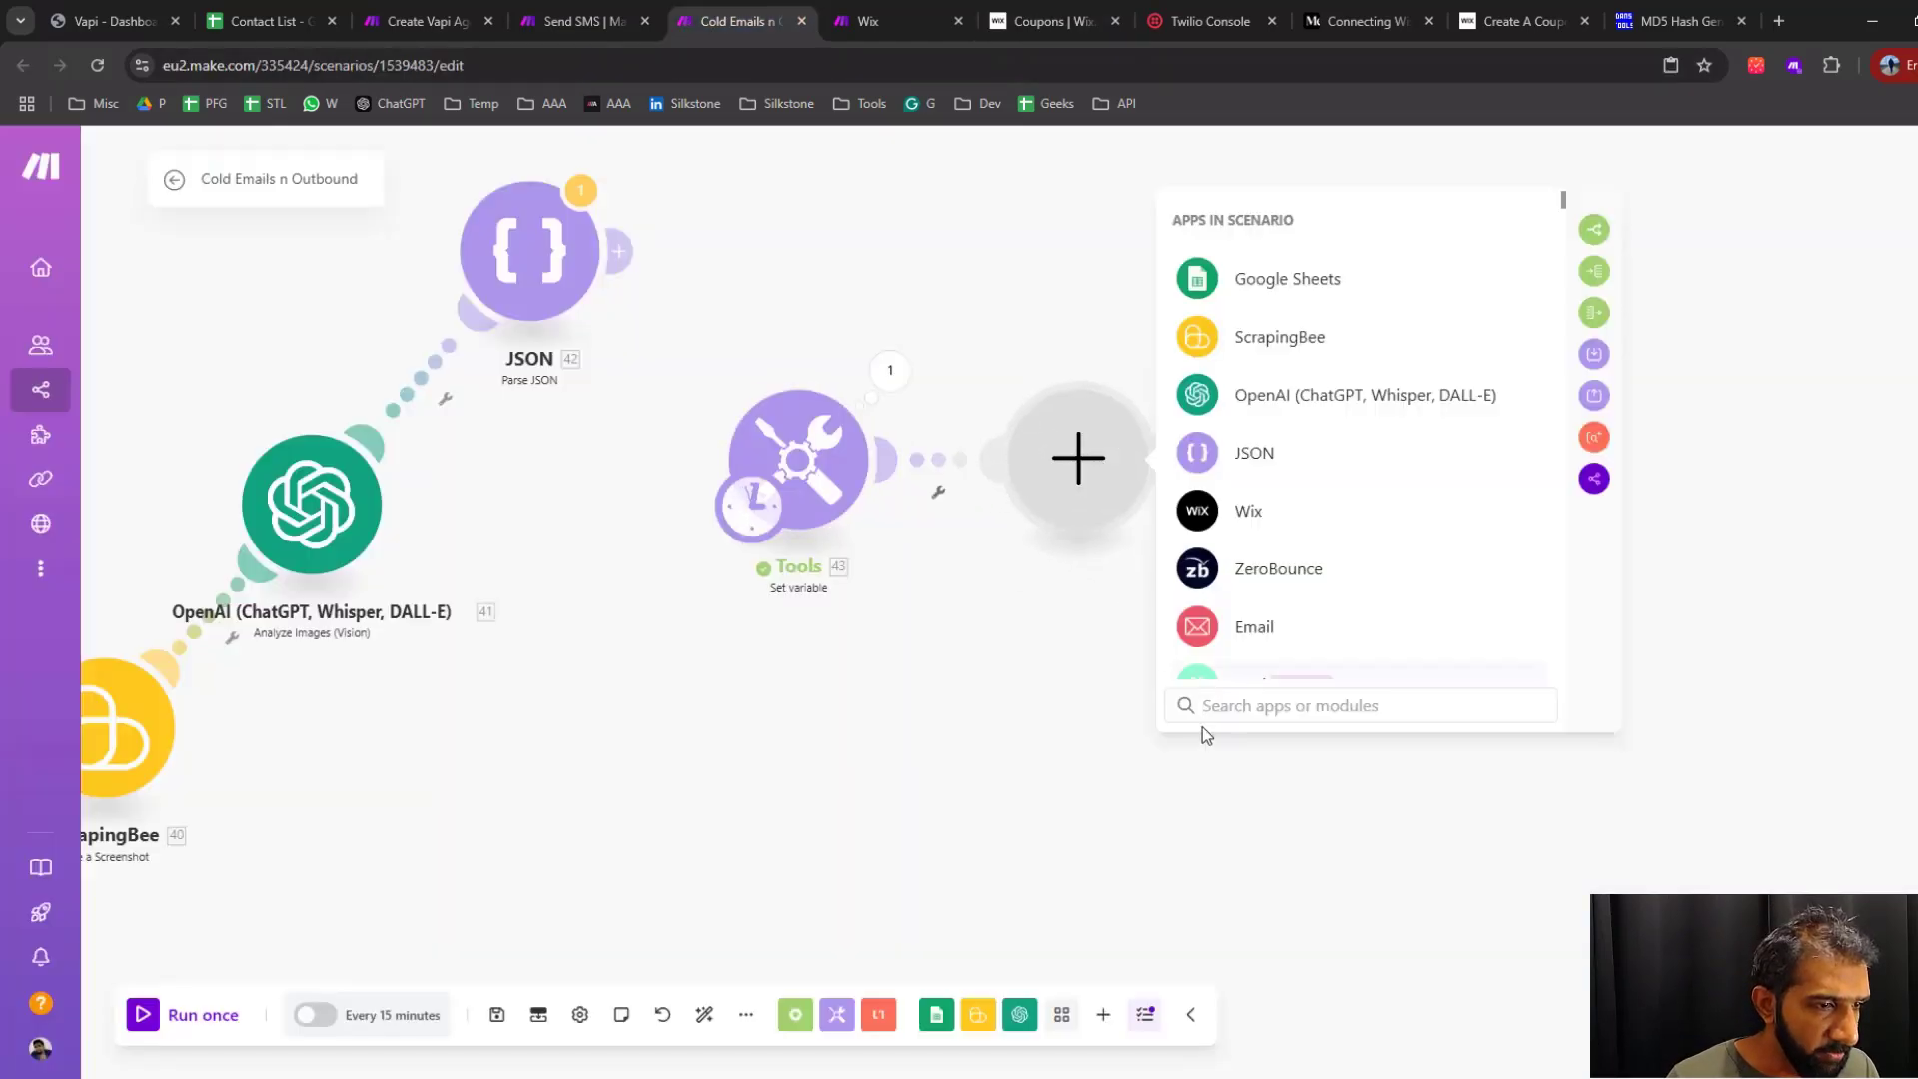
pyautogui.write('shopi')
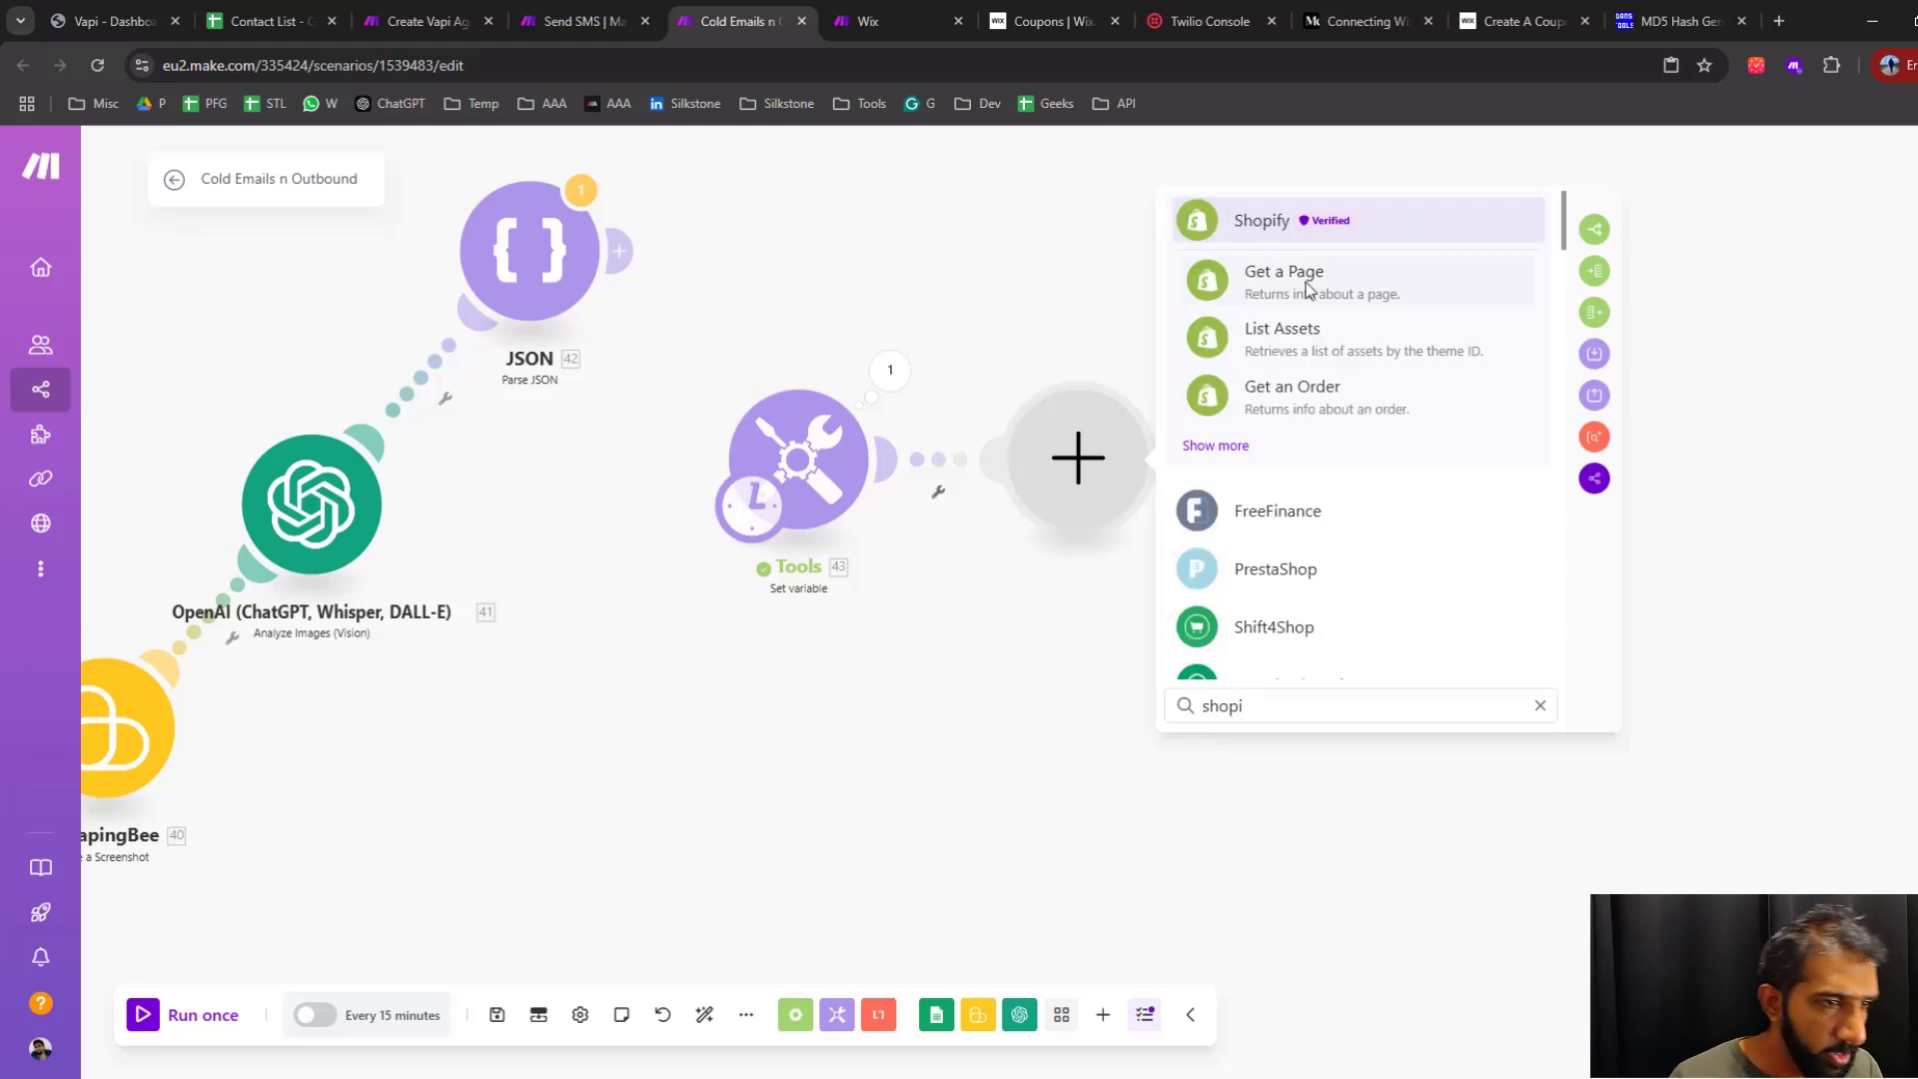
pyautogui.click(1277, 214)
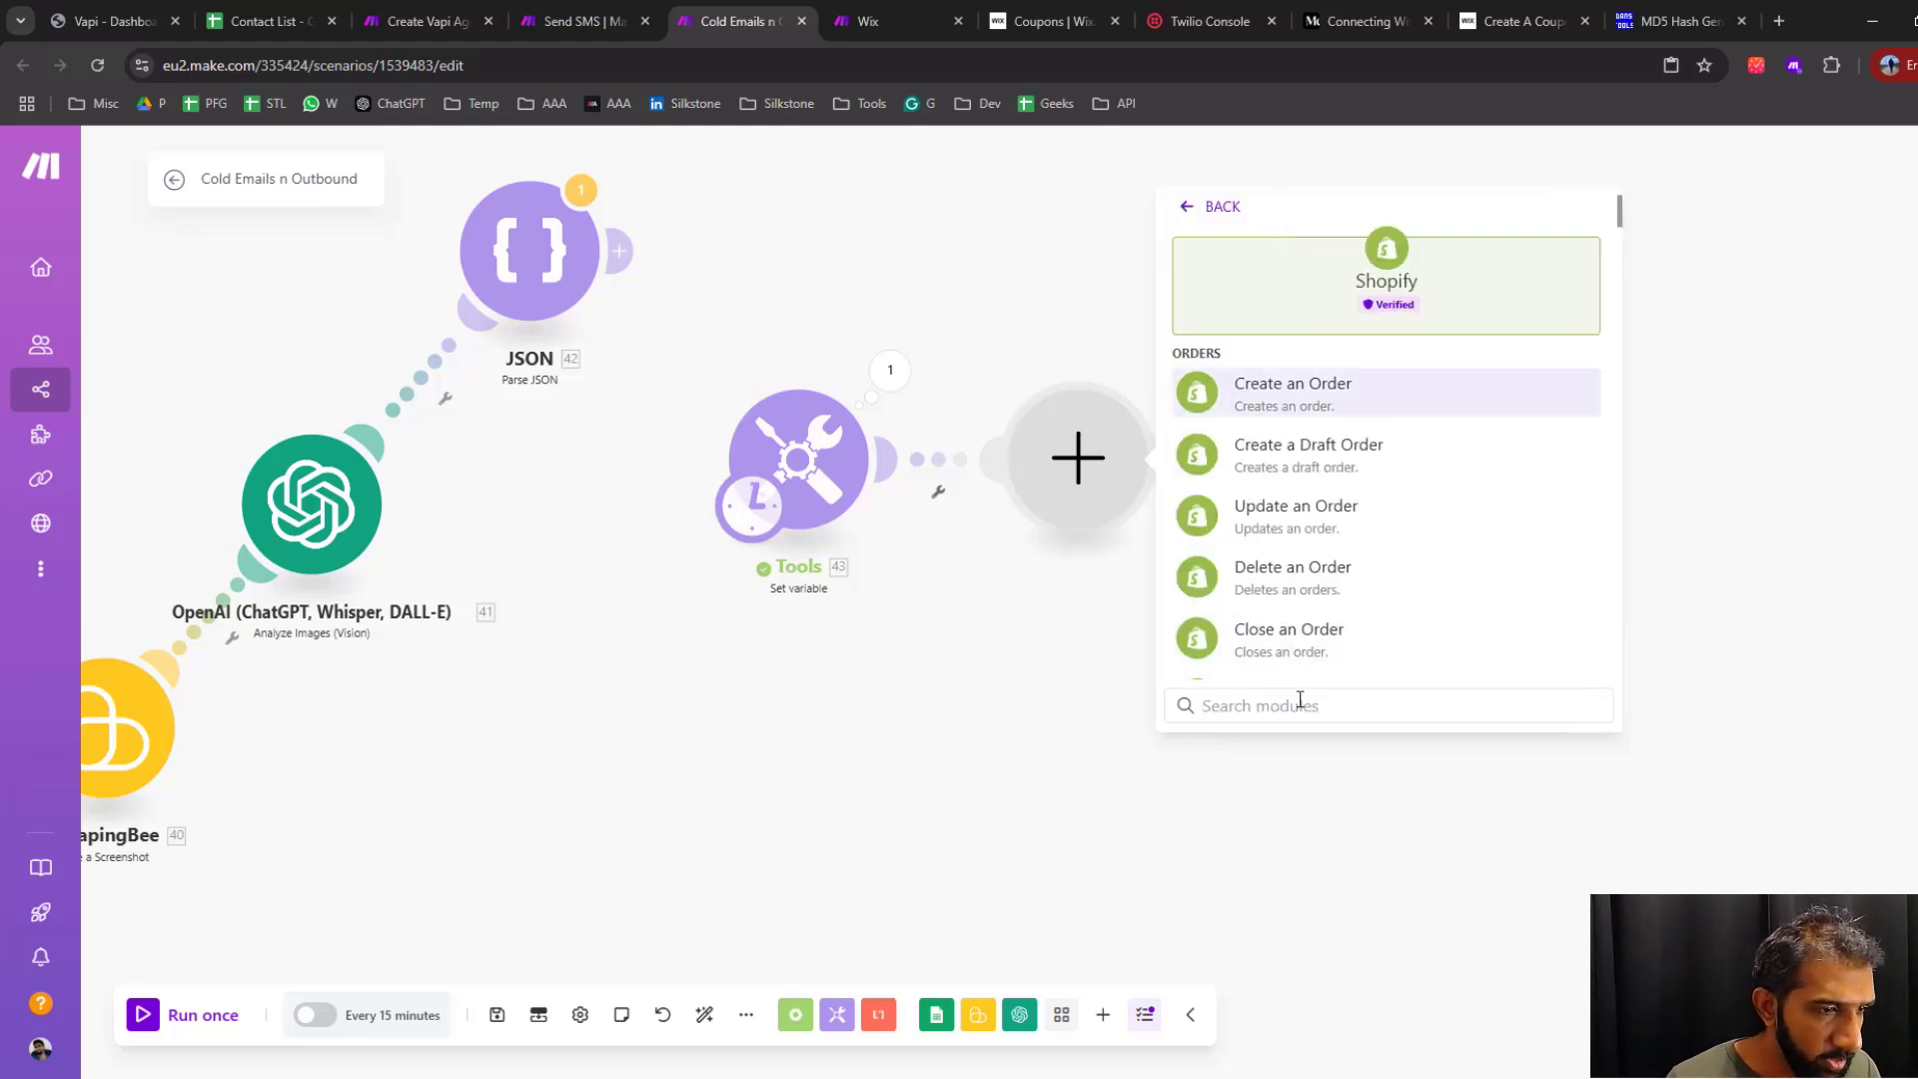
pyautogui.write('discount')
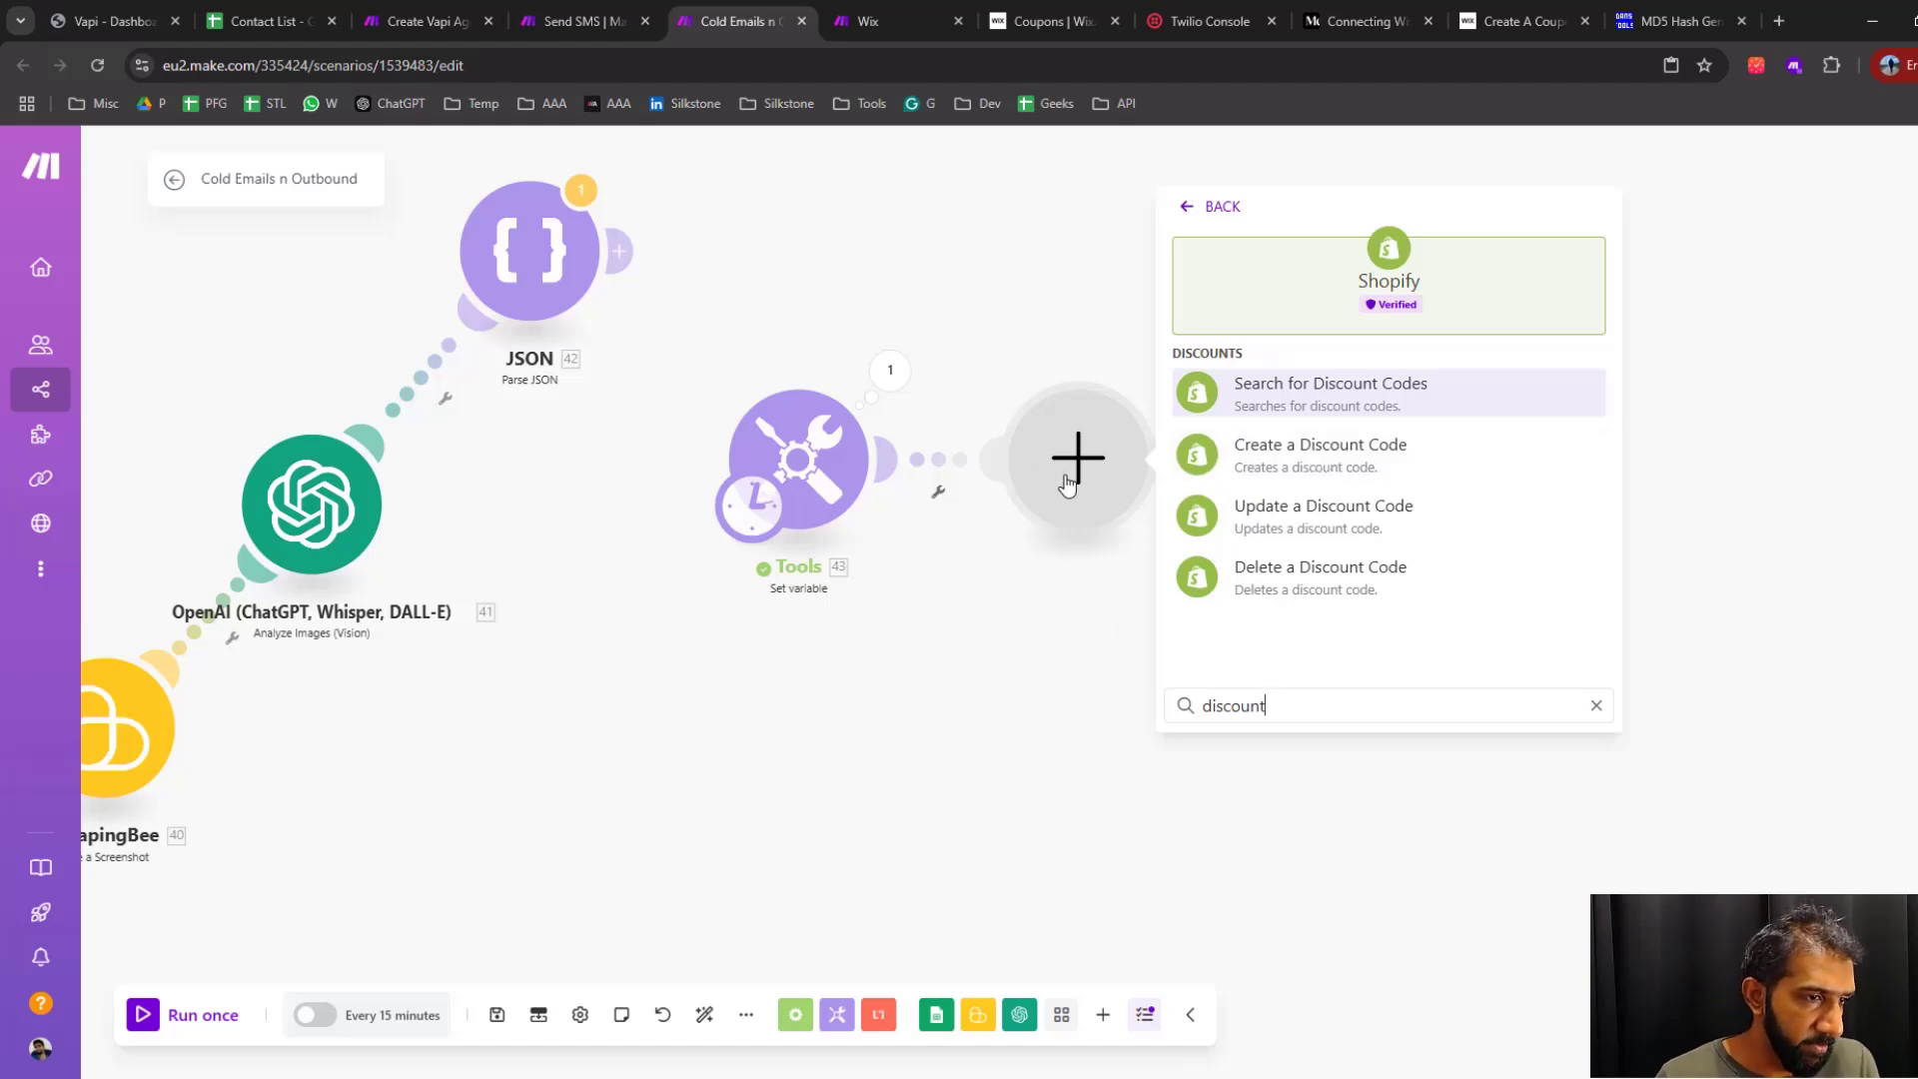
pyautogui.click(1037, 647)
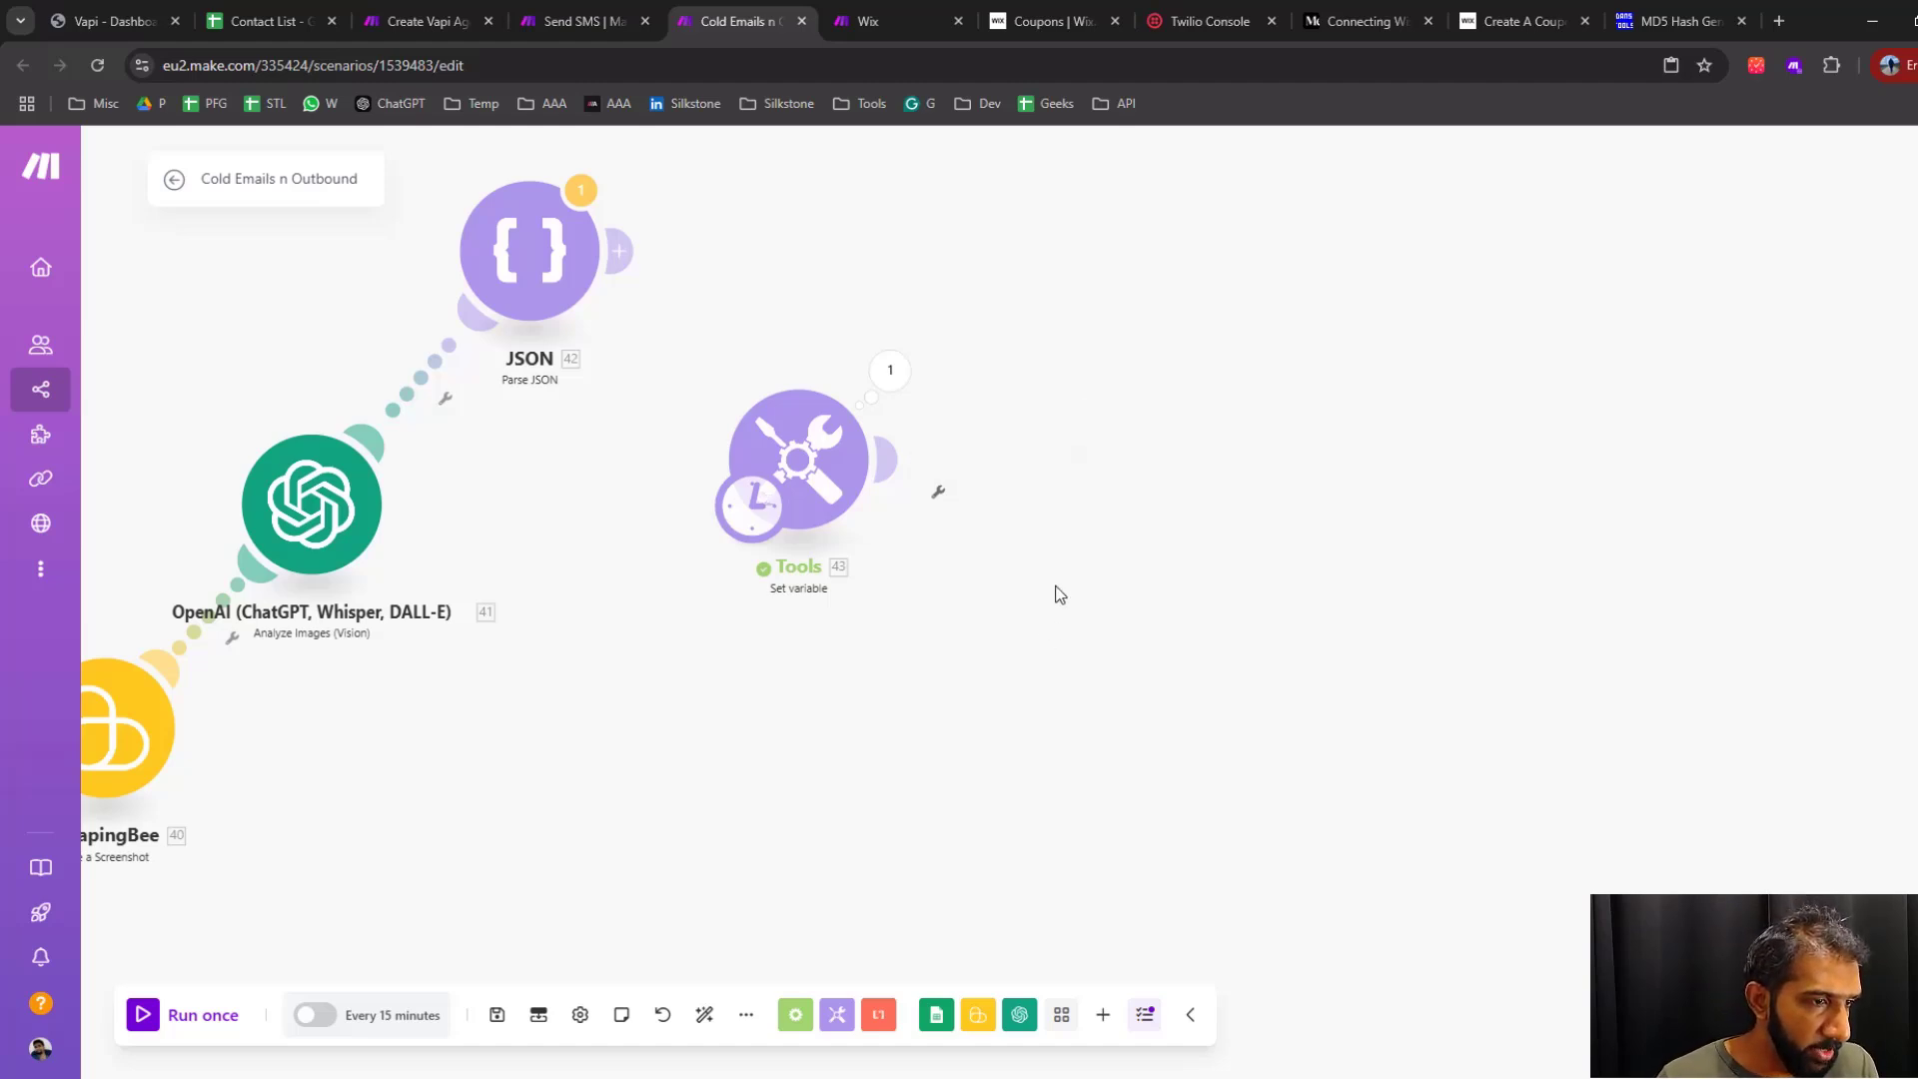
# Add a Wix Make an API Call module after the Set variable module
pyautogui.click(898, 470)
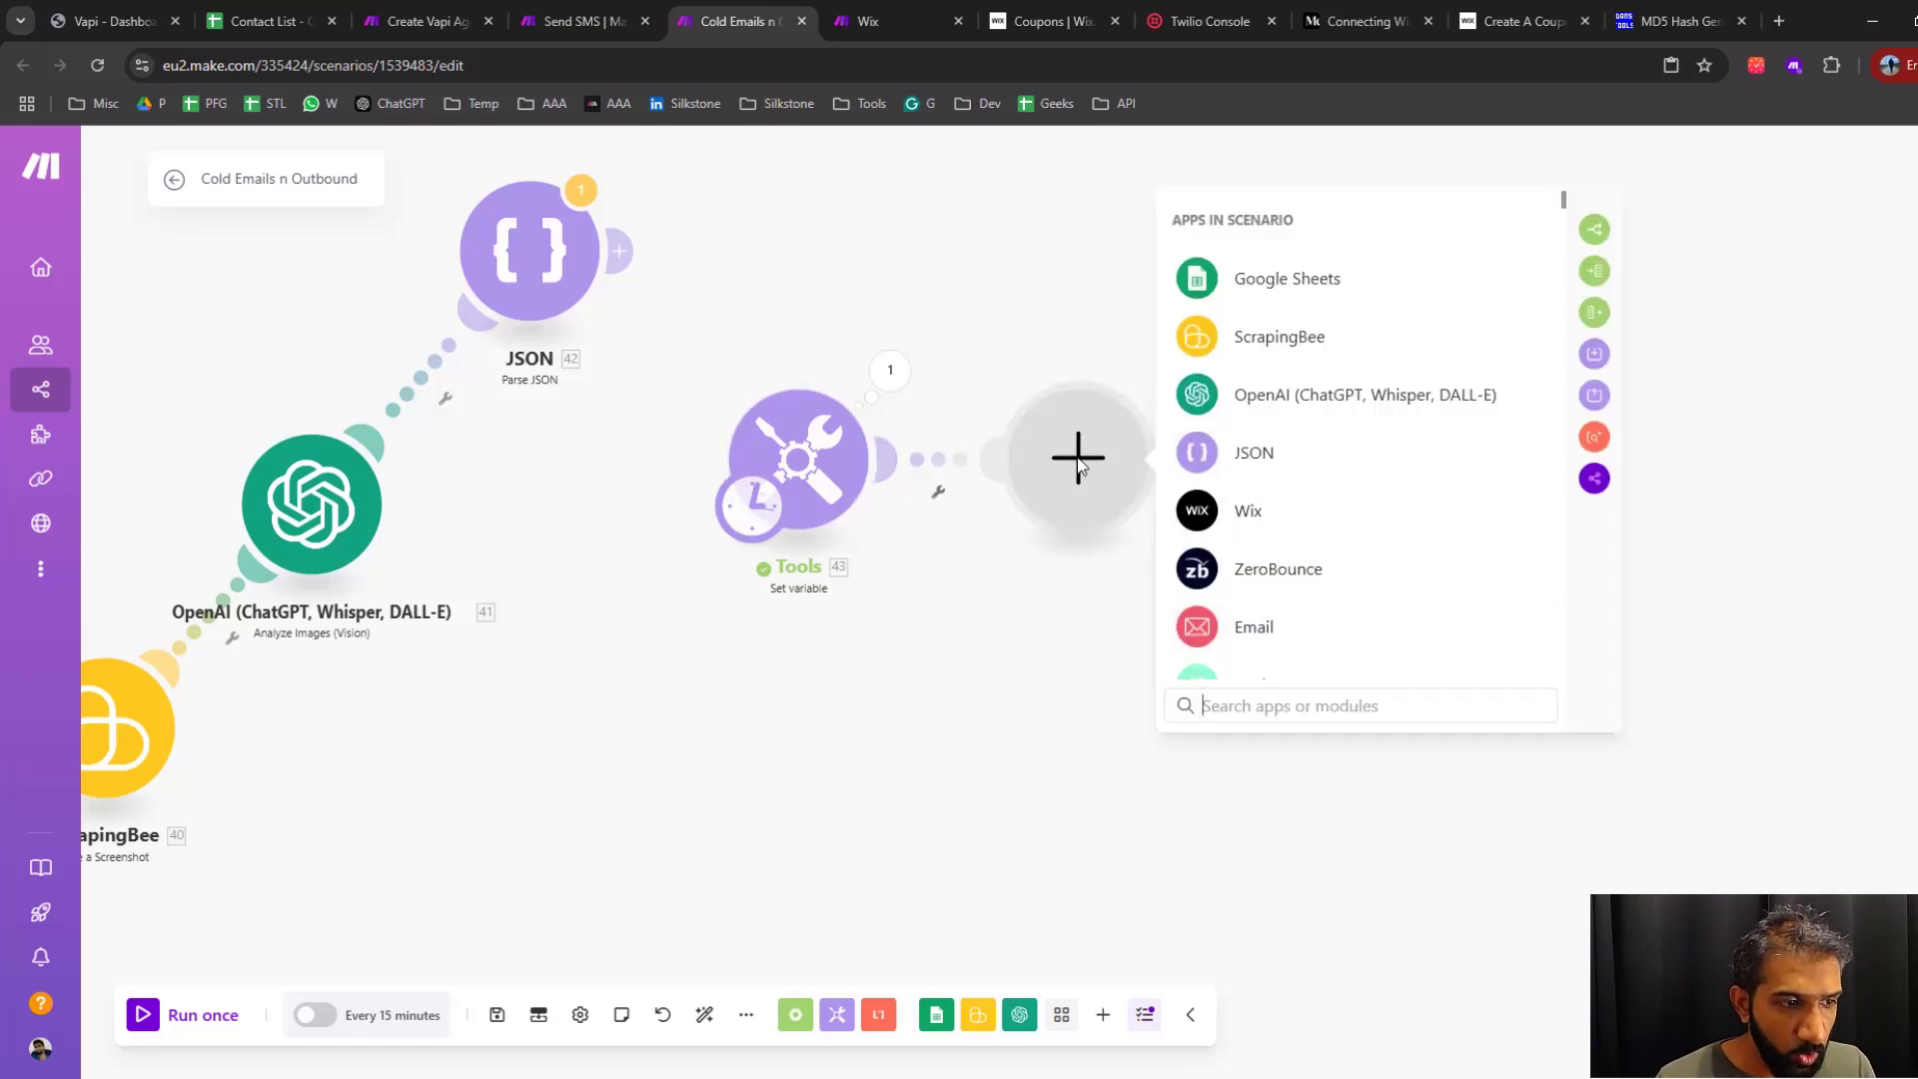
pyautogui.click(1241, 518)
pyautogui.scroll(-10, 1365, 448)
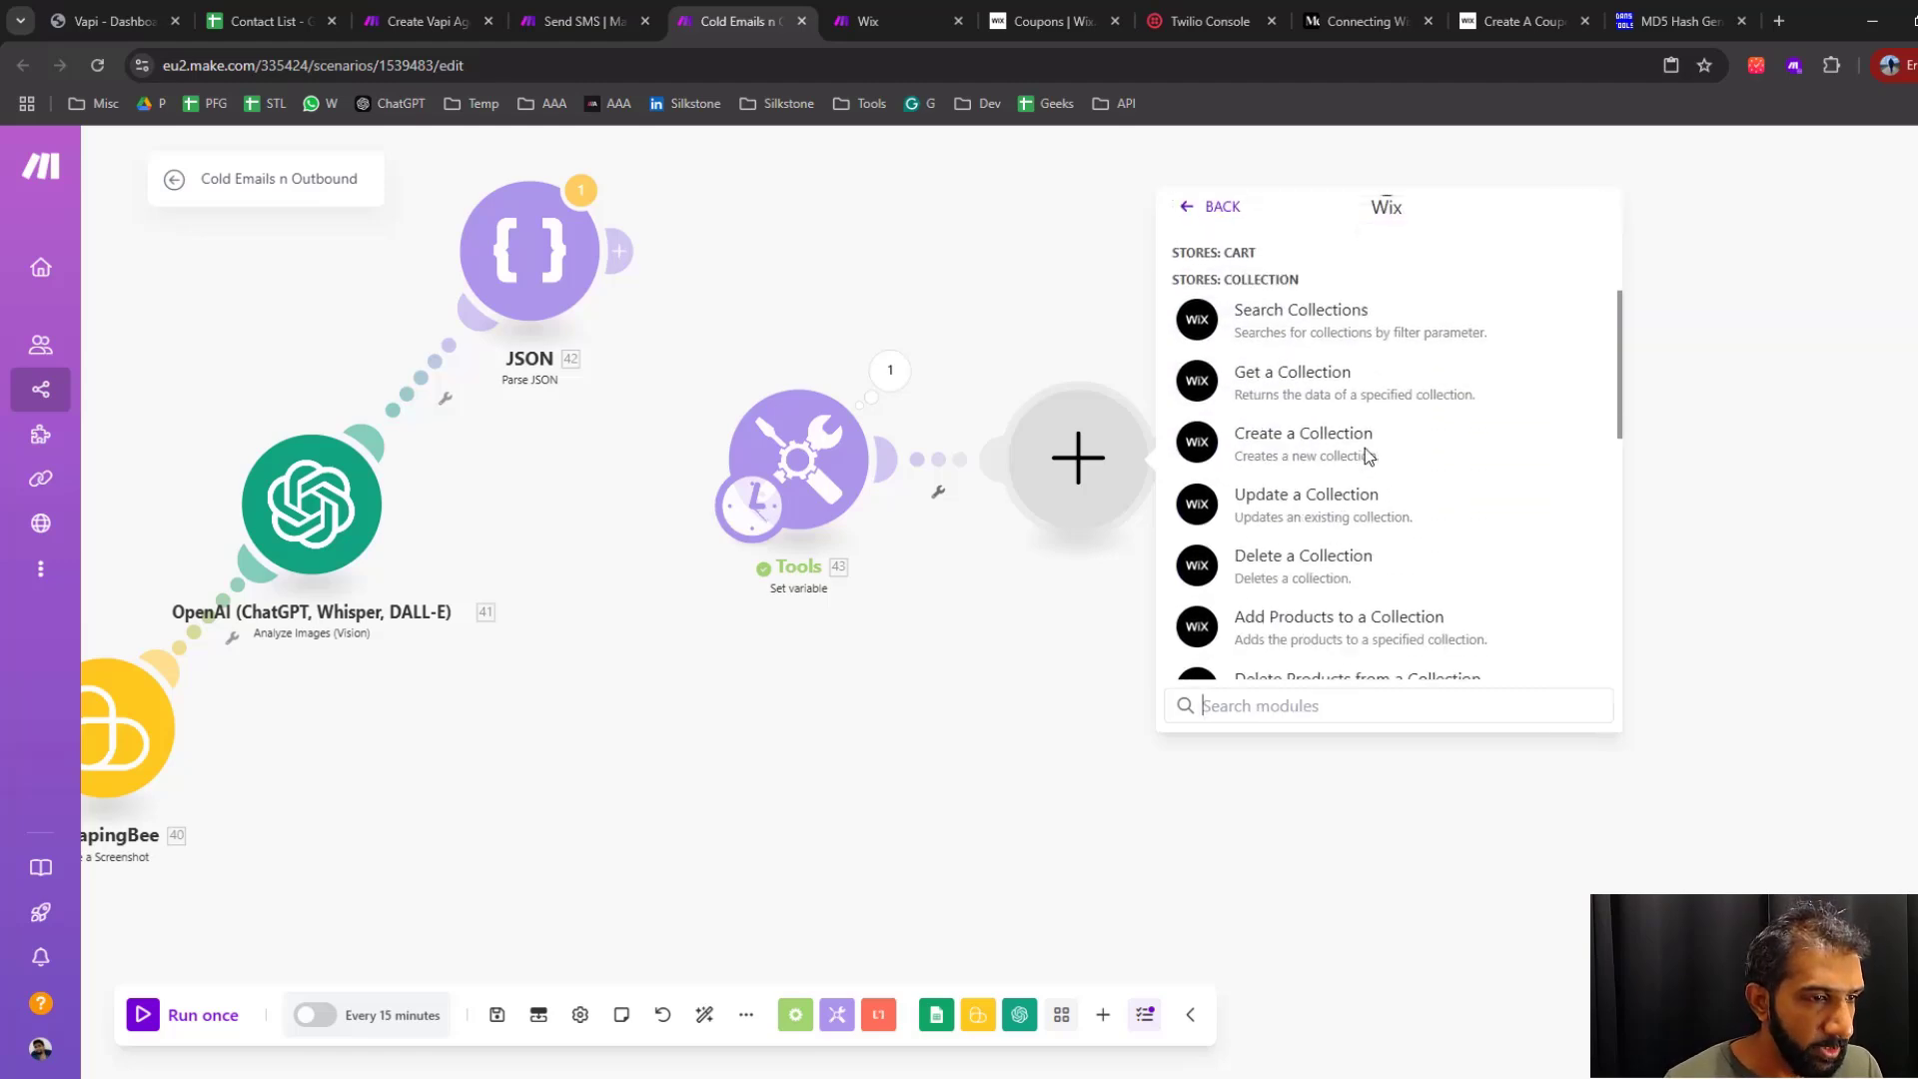
pyautogui.scroll(-3, 1345, 496)
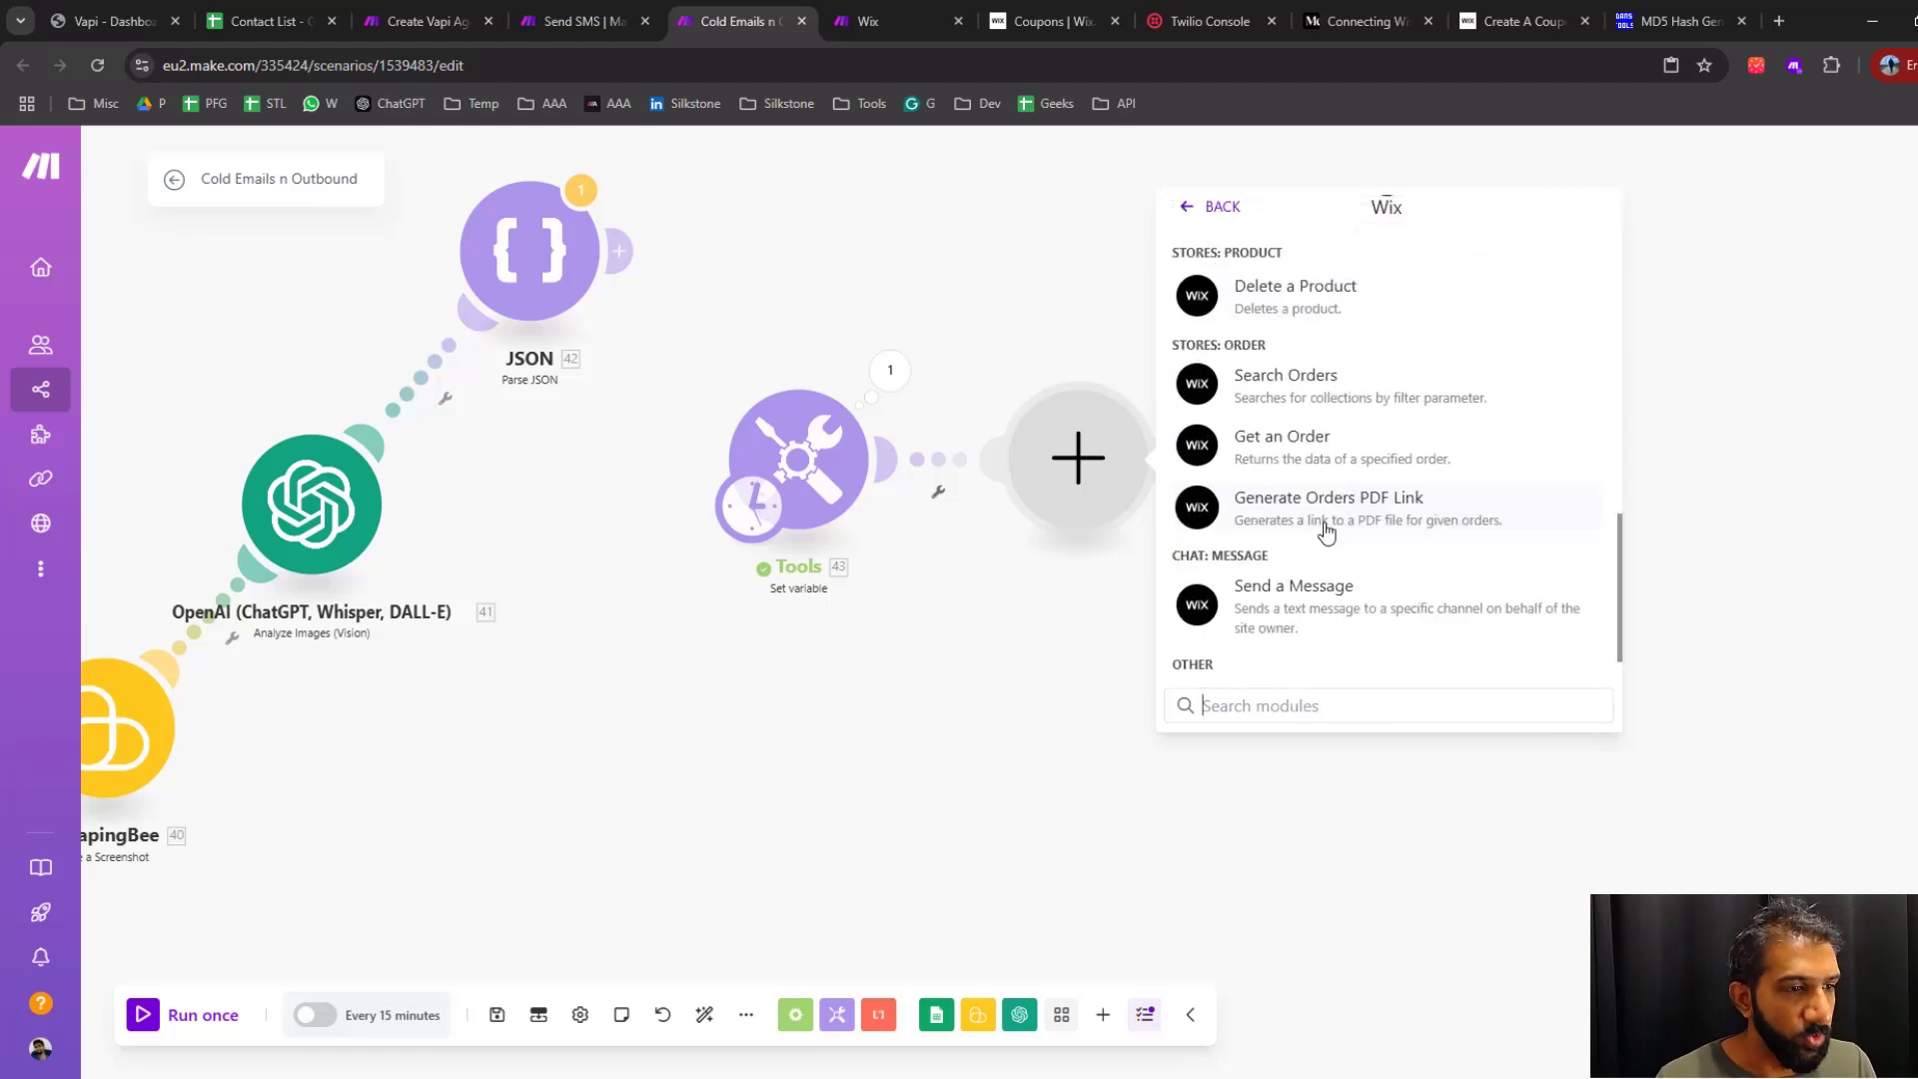
pyautogui.scroll(-1, 1327, 532)
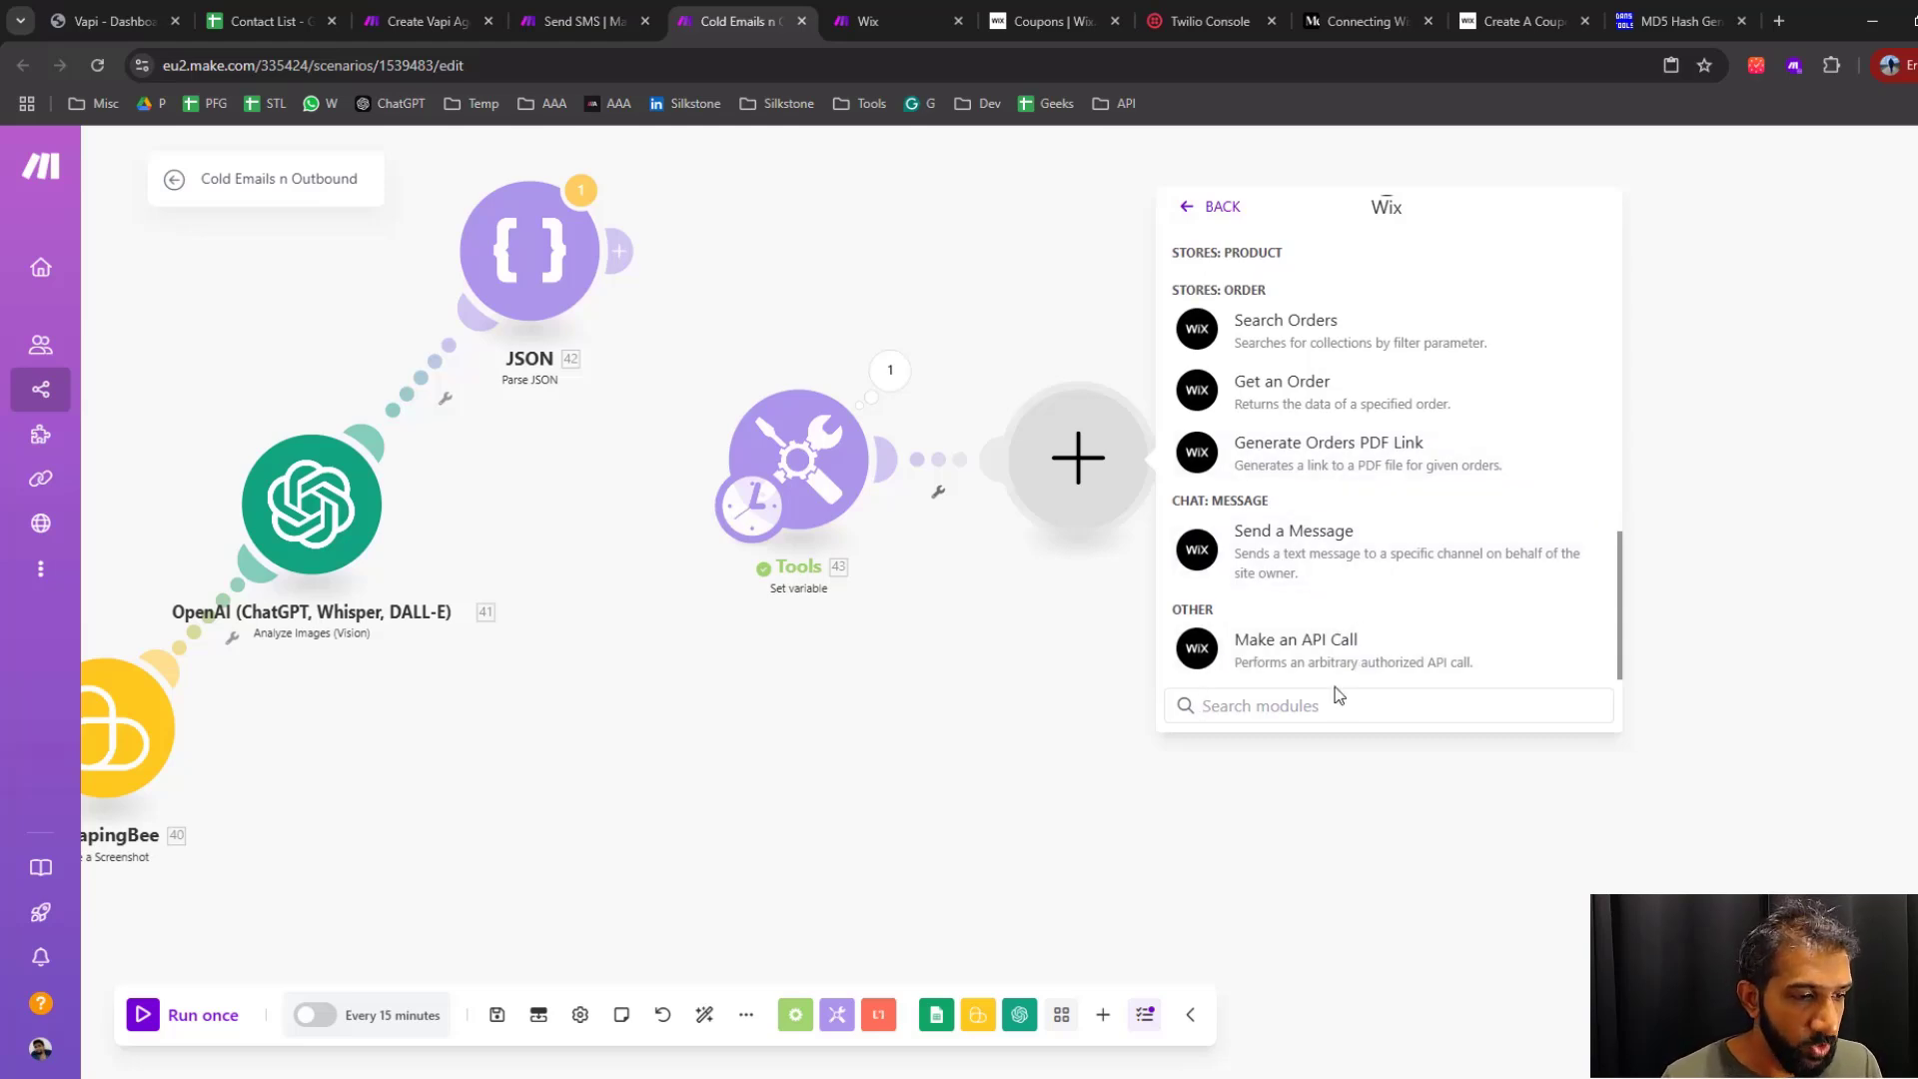
pyautogui.click(1340, 663)
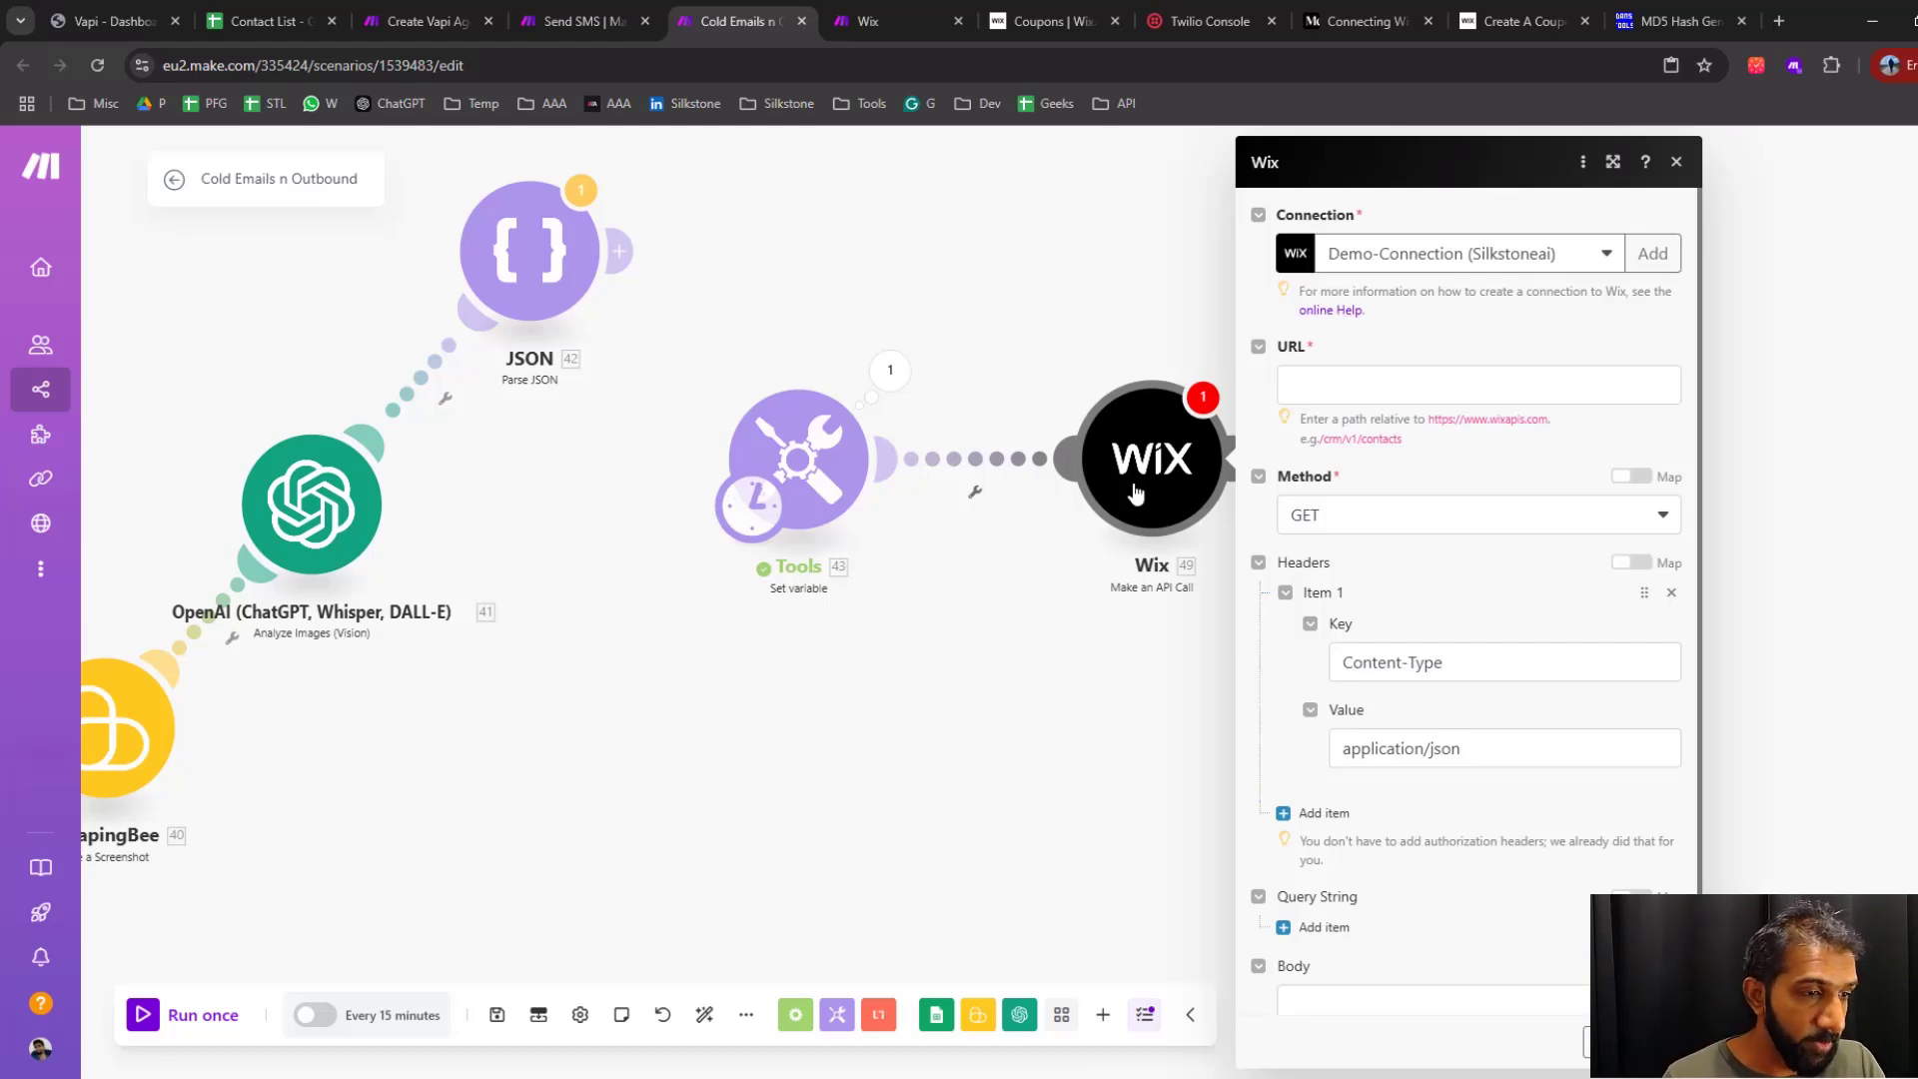
# Check which fields a new Wix connection requires, then close the form and the module settings without saving
pyautogui.click(1652, 253)
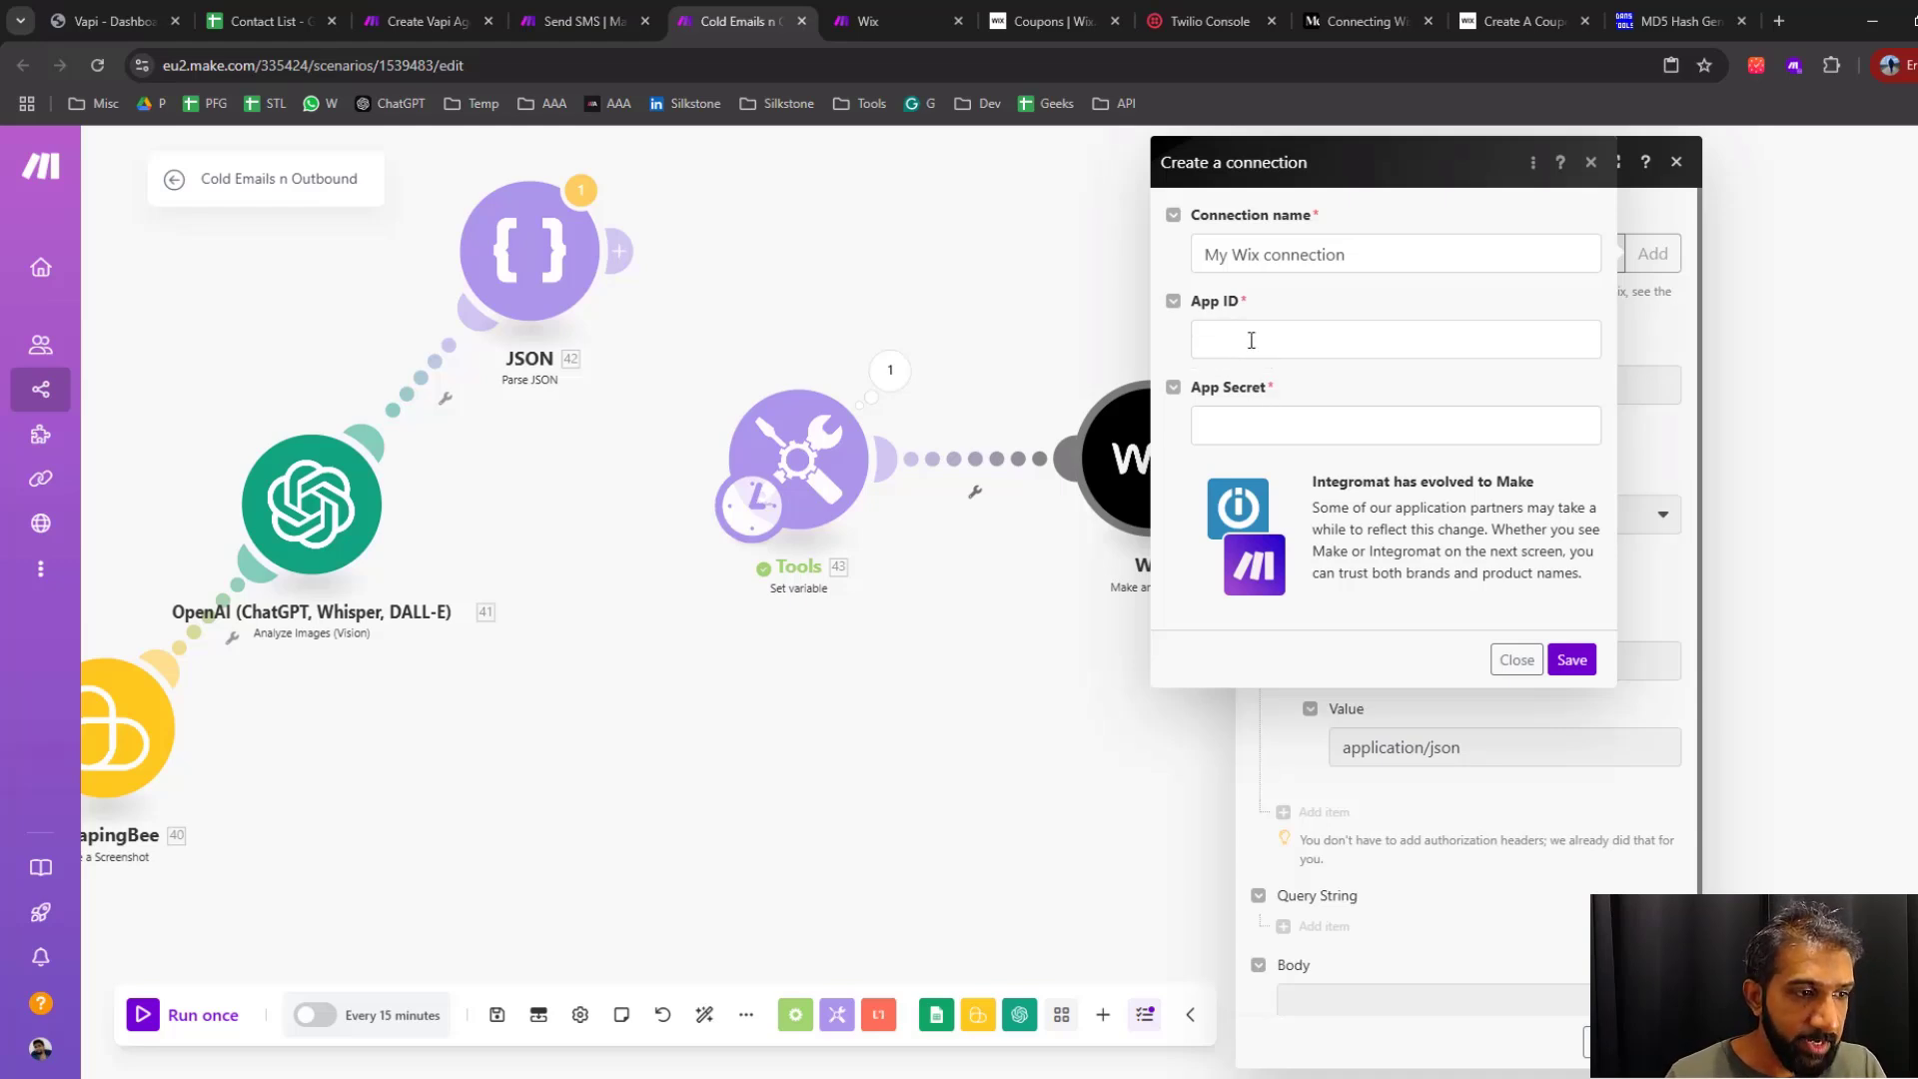
pyautogui.click(1591, 163)
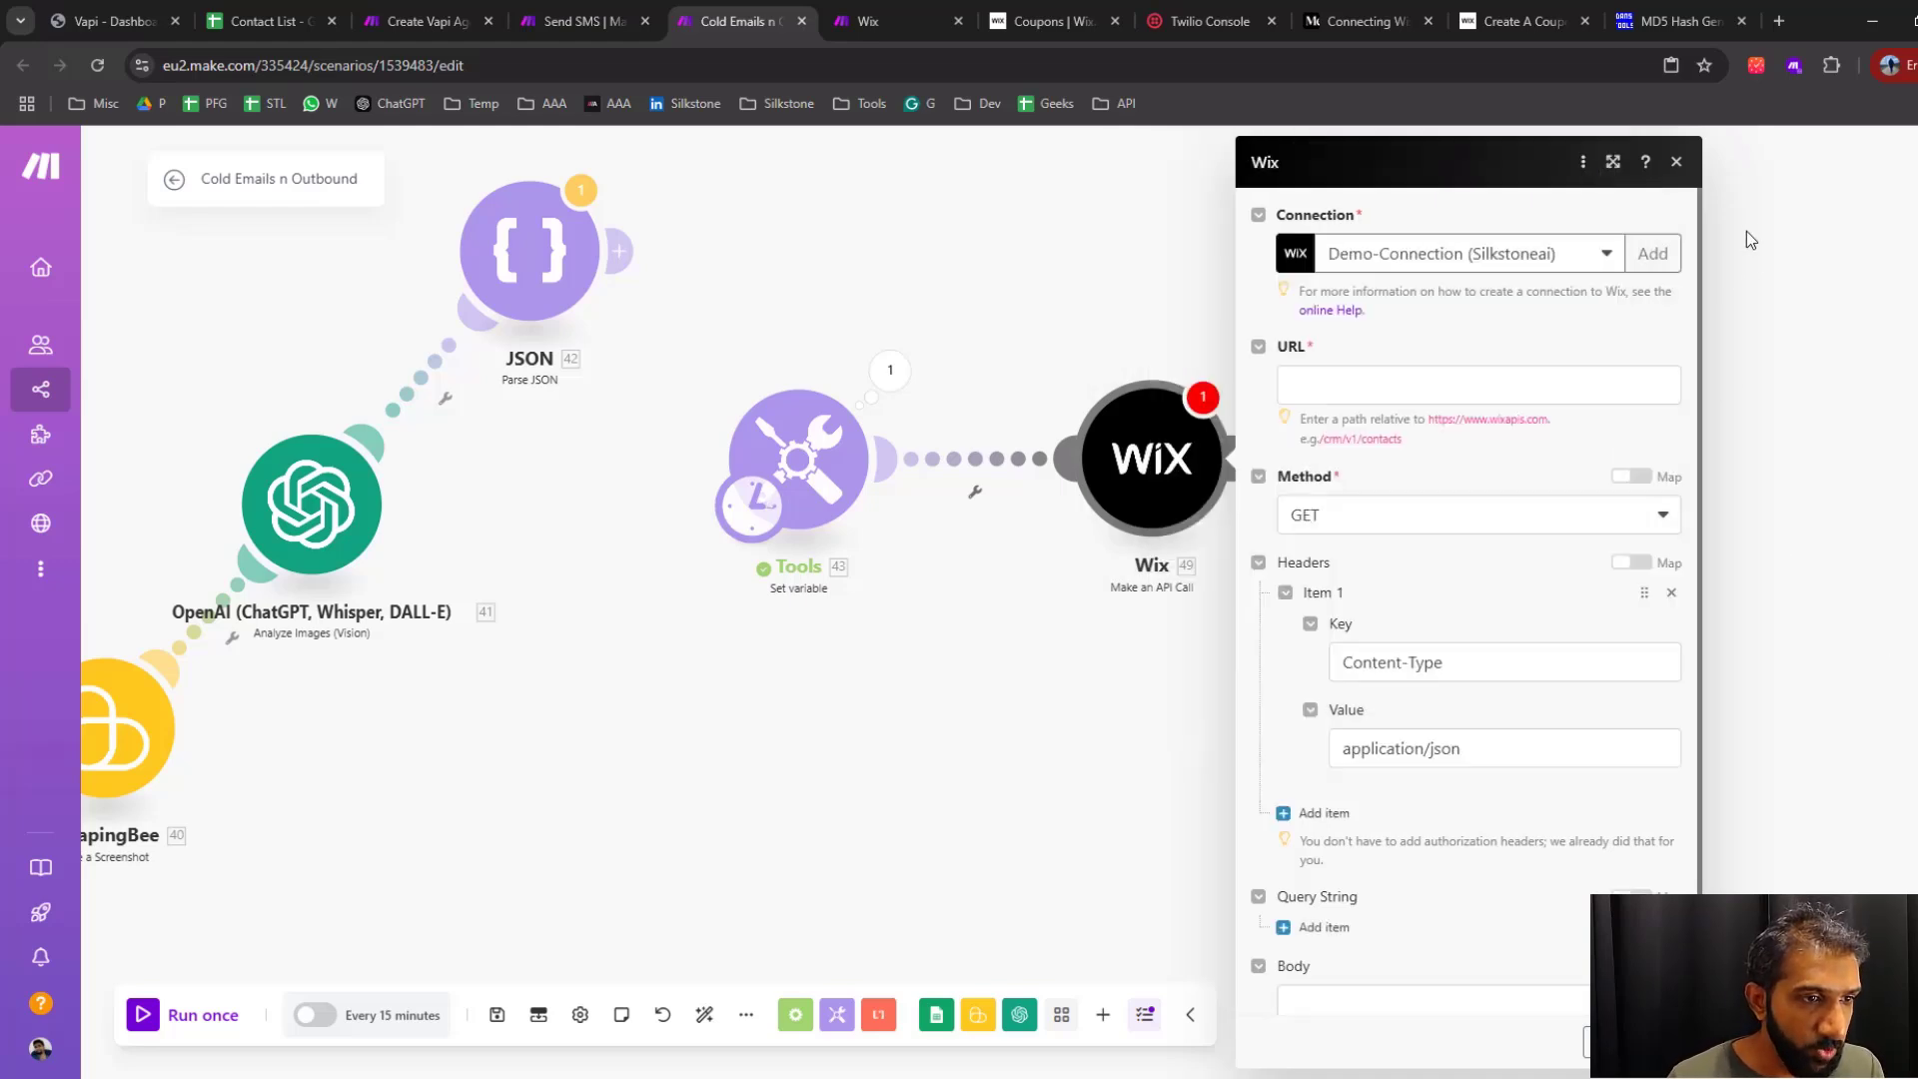
pyautogui.click(1677, 162)
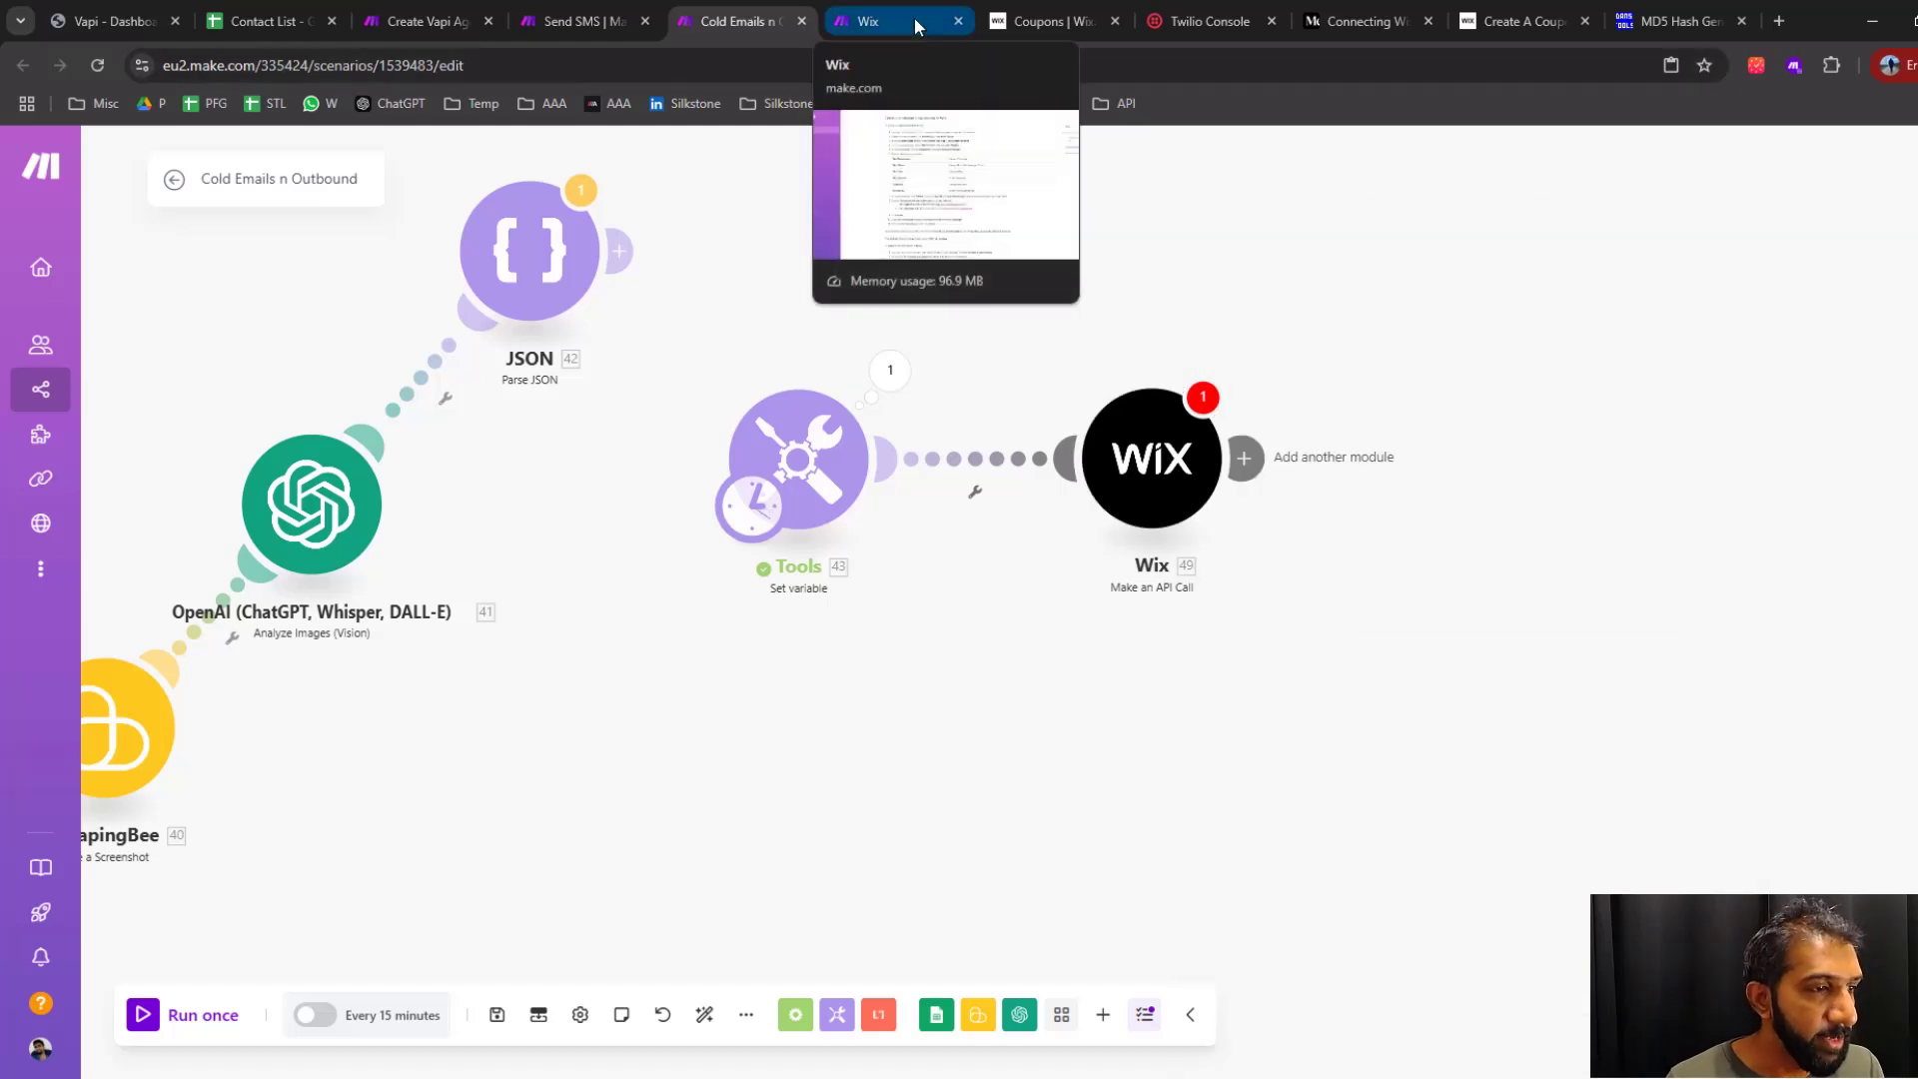
# Switch to the Make help page on Wix and read the instructions for creating a custom application
pyautogui.click(915, 18)
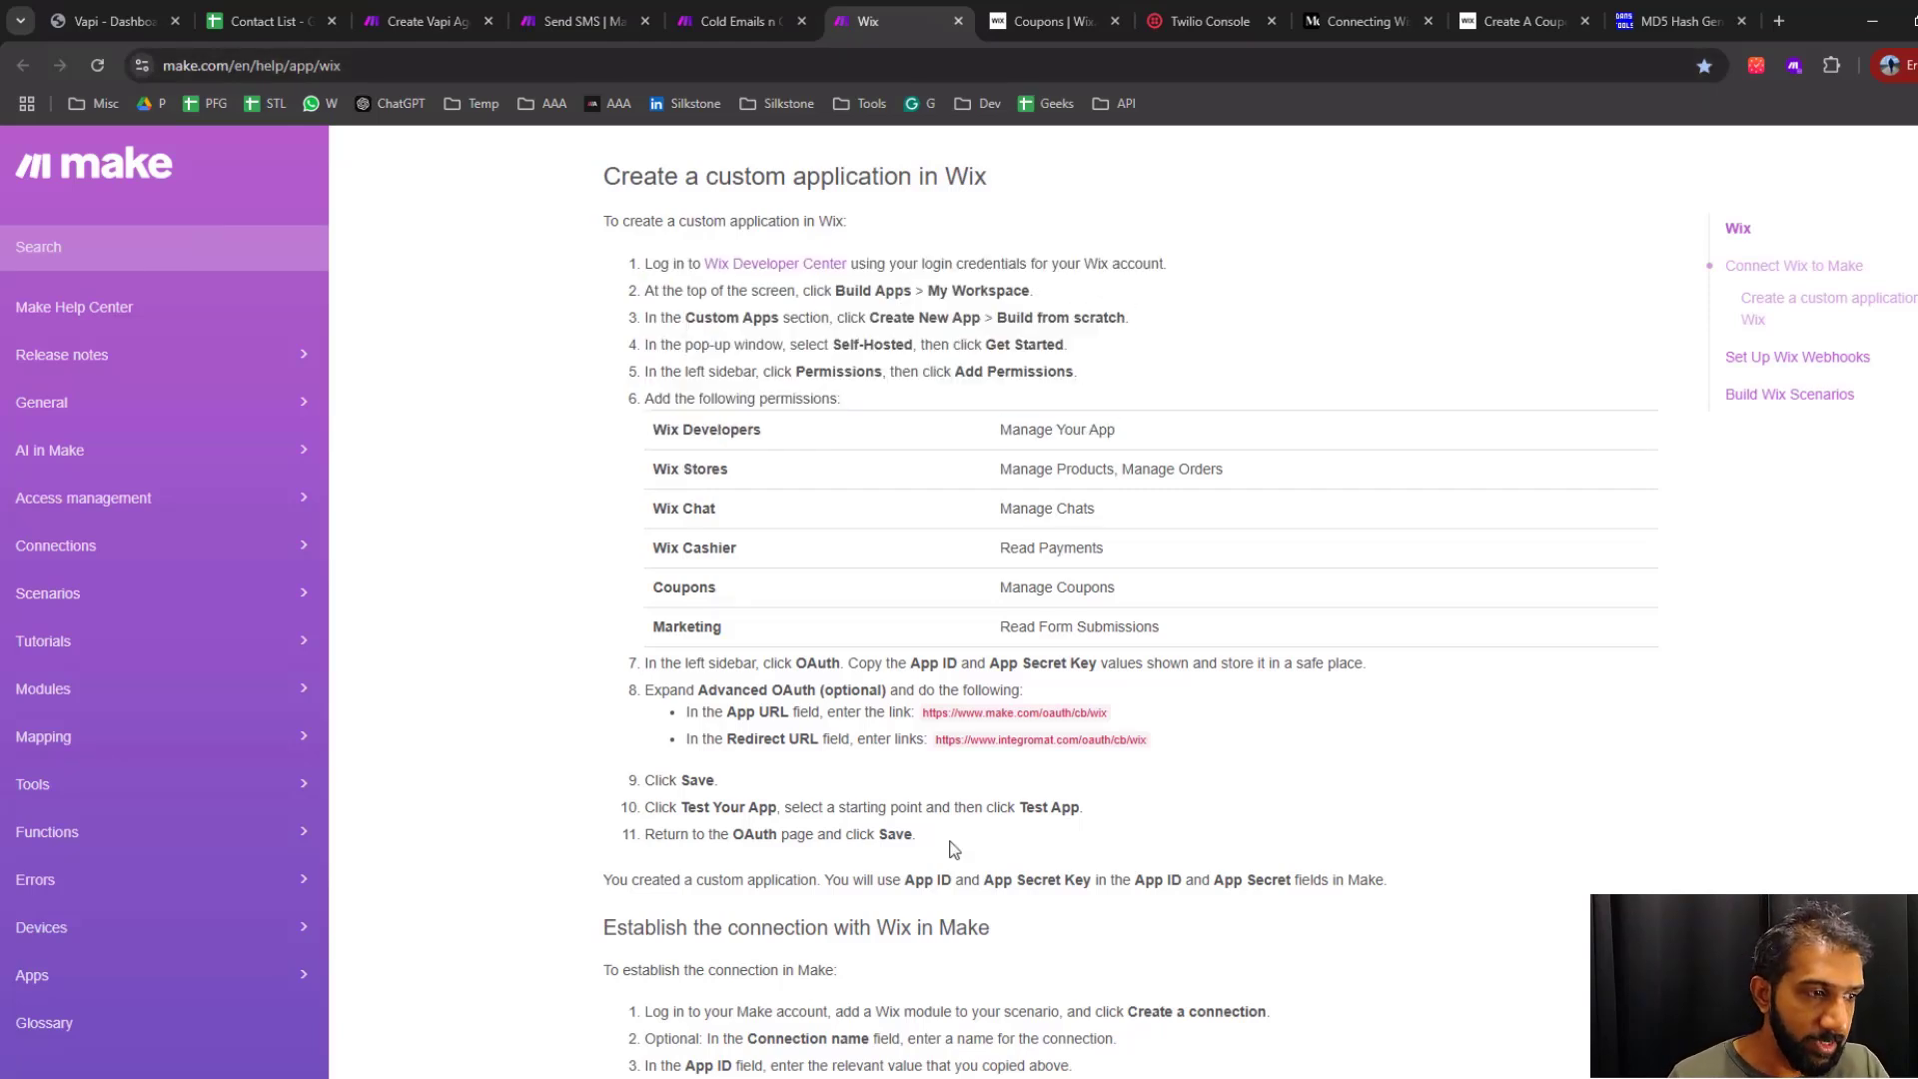
pyautogui.moveTo(950, 841); pyautogui.dragTo(651, 820)
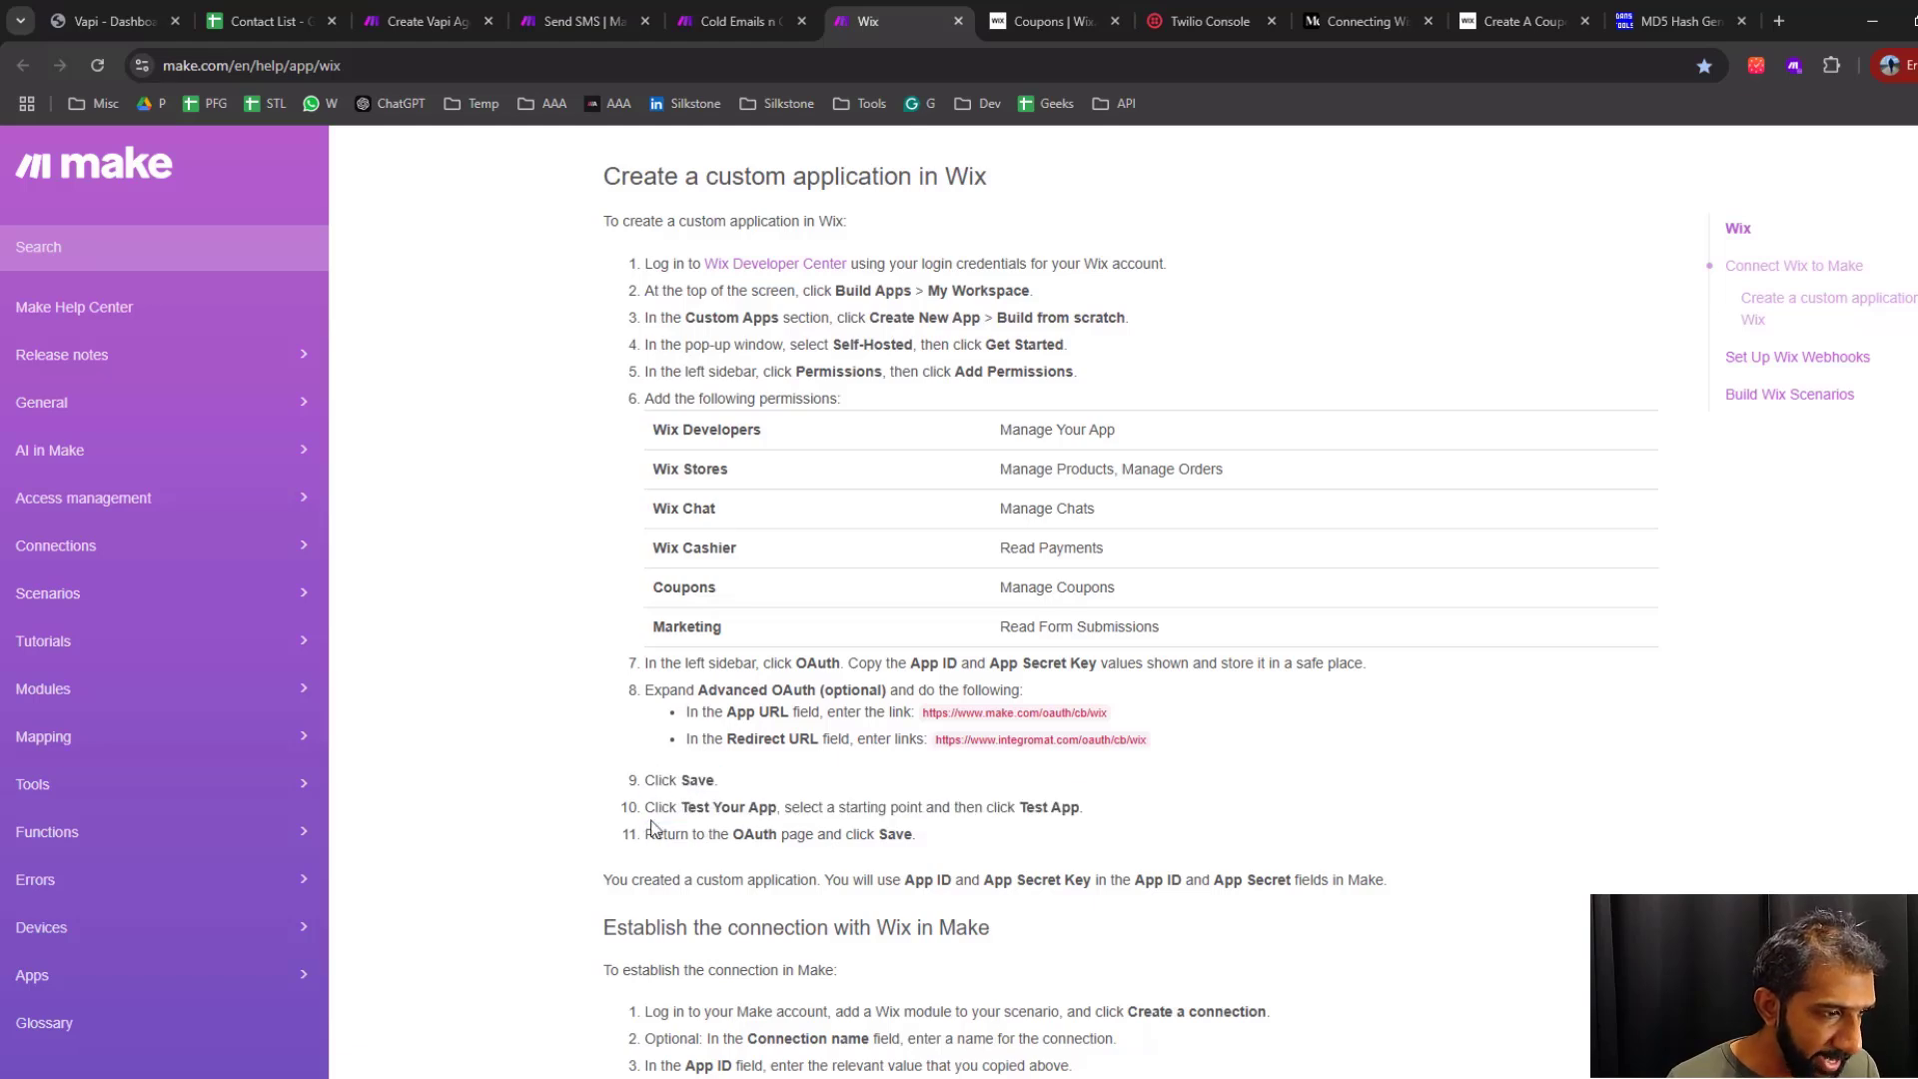
pyautogui.tripleClick(651, 817)
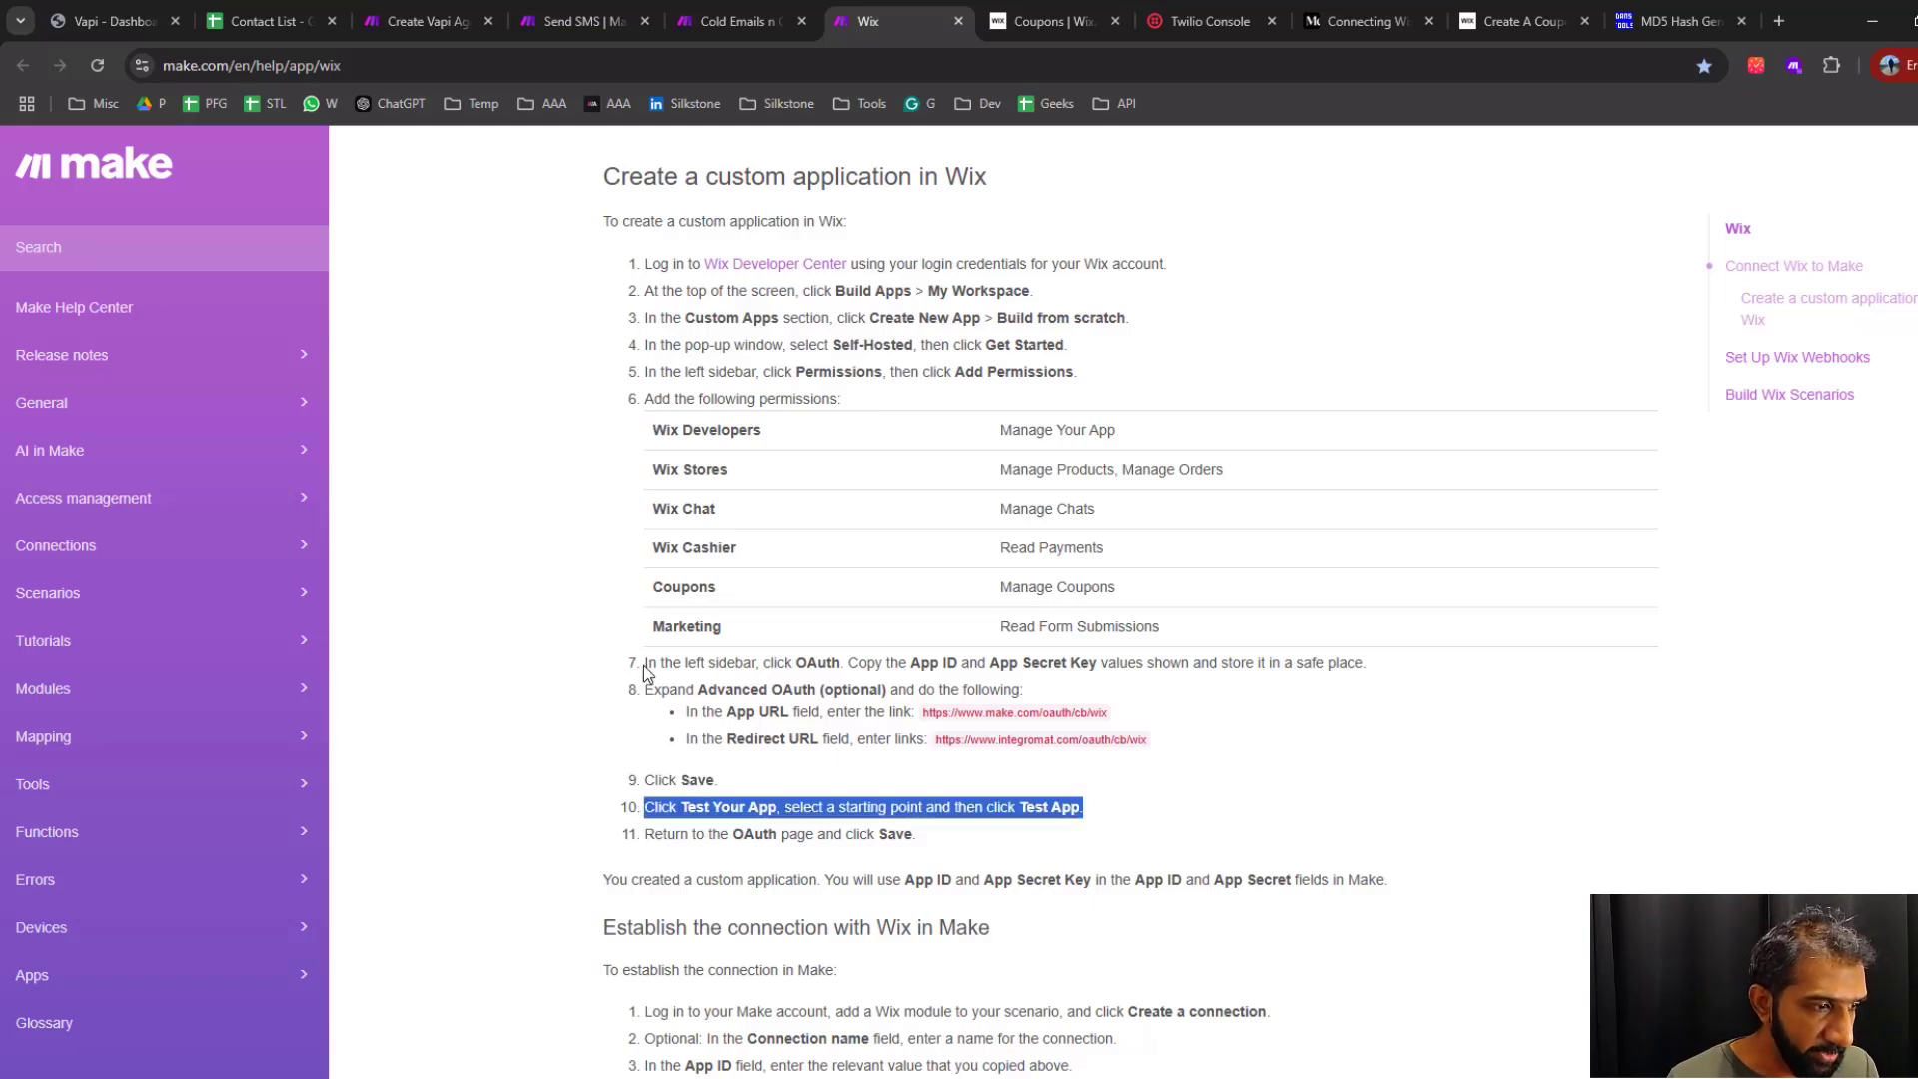
pyautogui.click(702, 799)
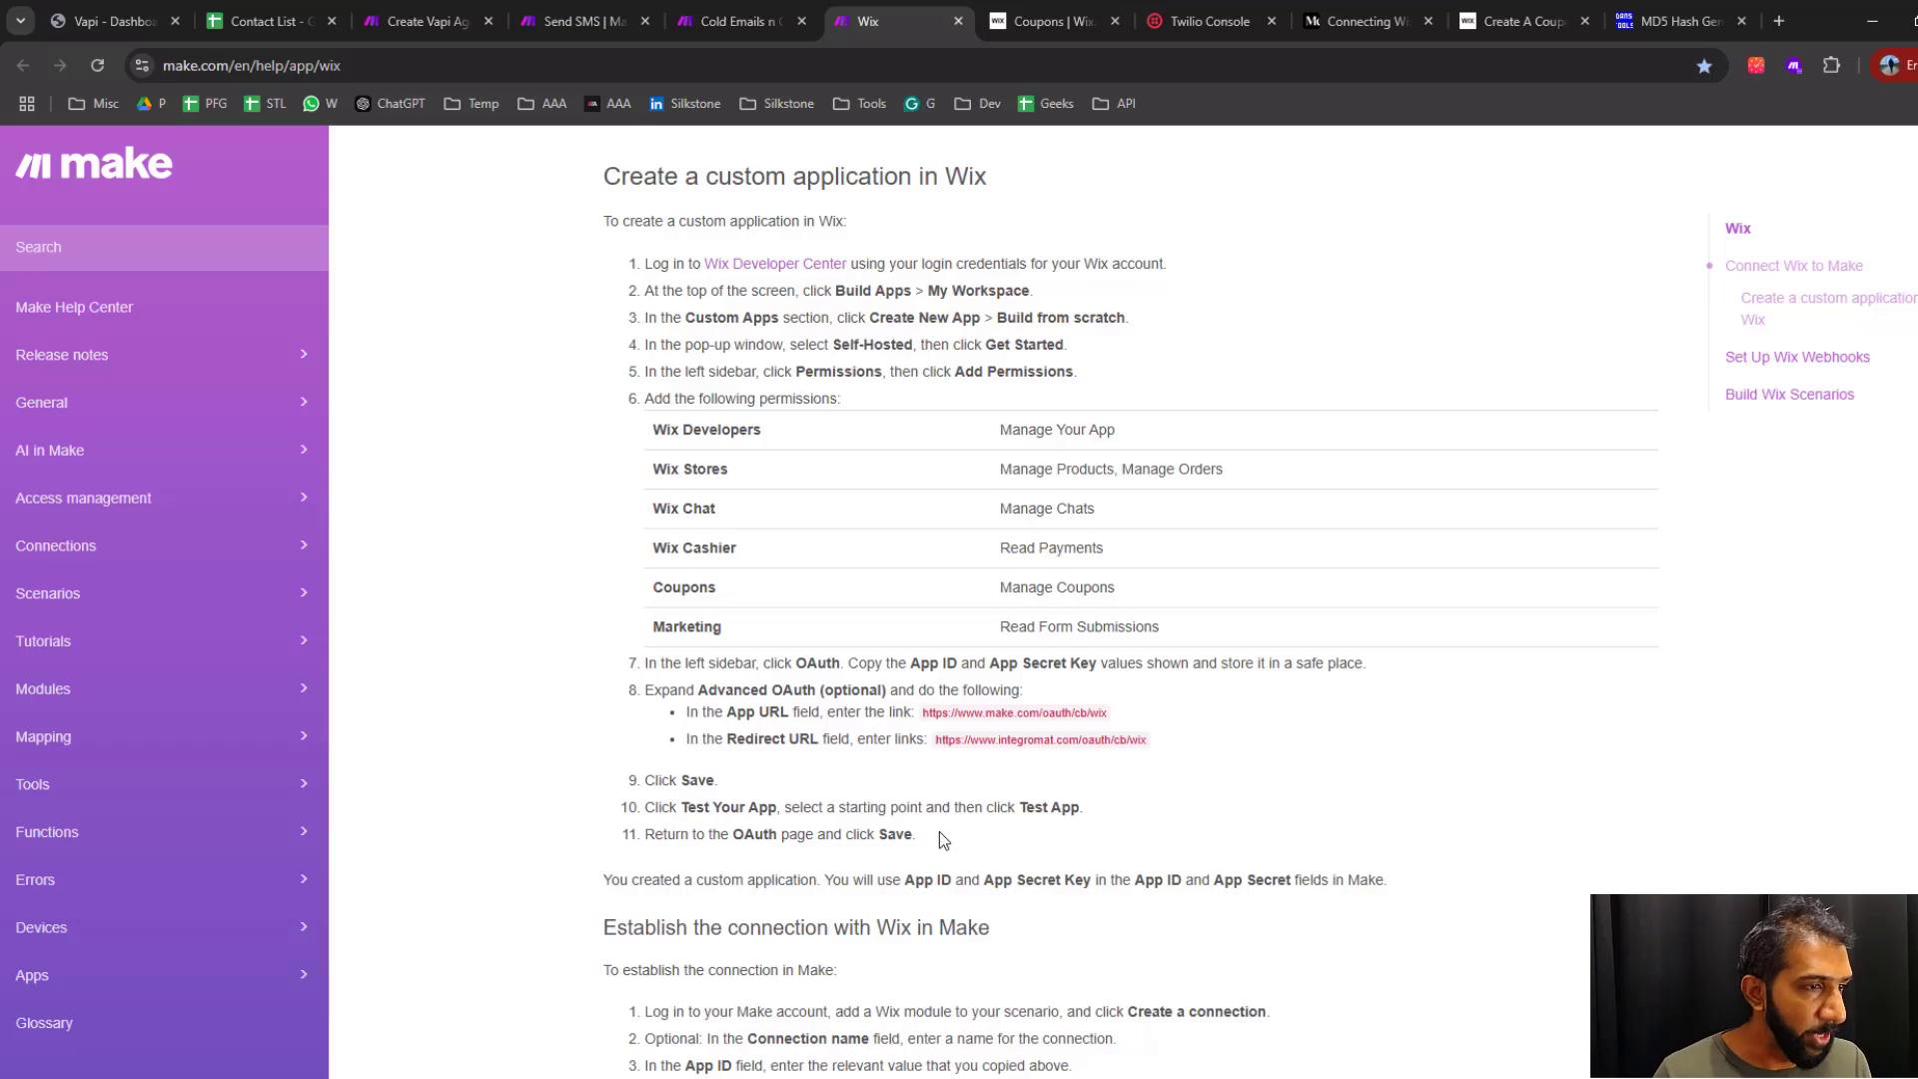
# Switch to Wix Studio and open the account's Custom Apps page
pyautogui.hotkey('ctrl', 'Tab')
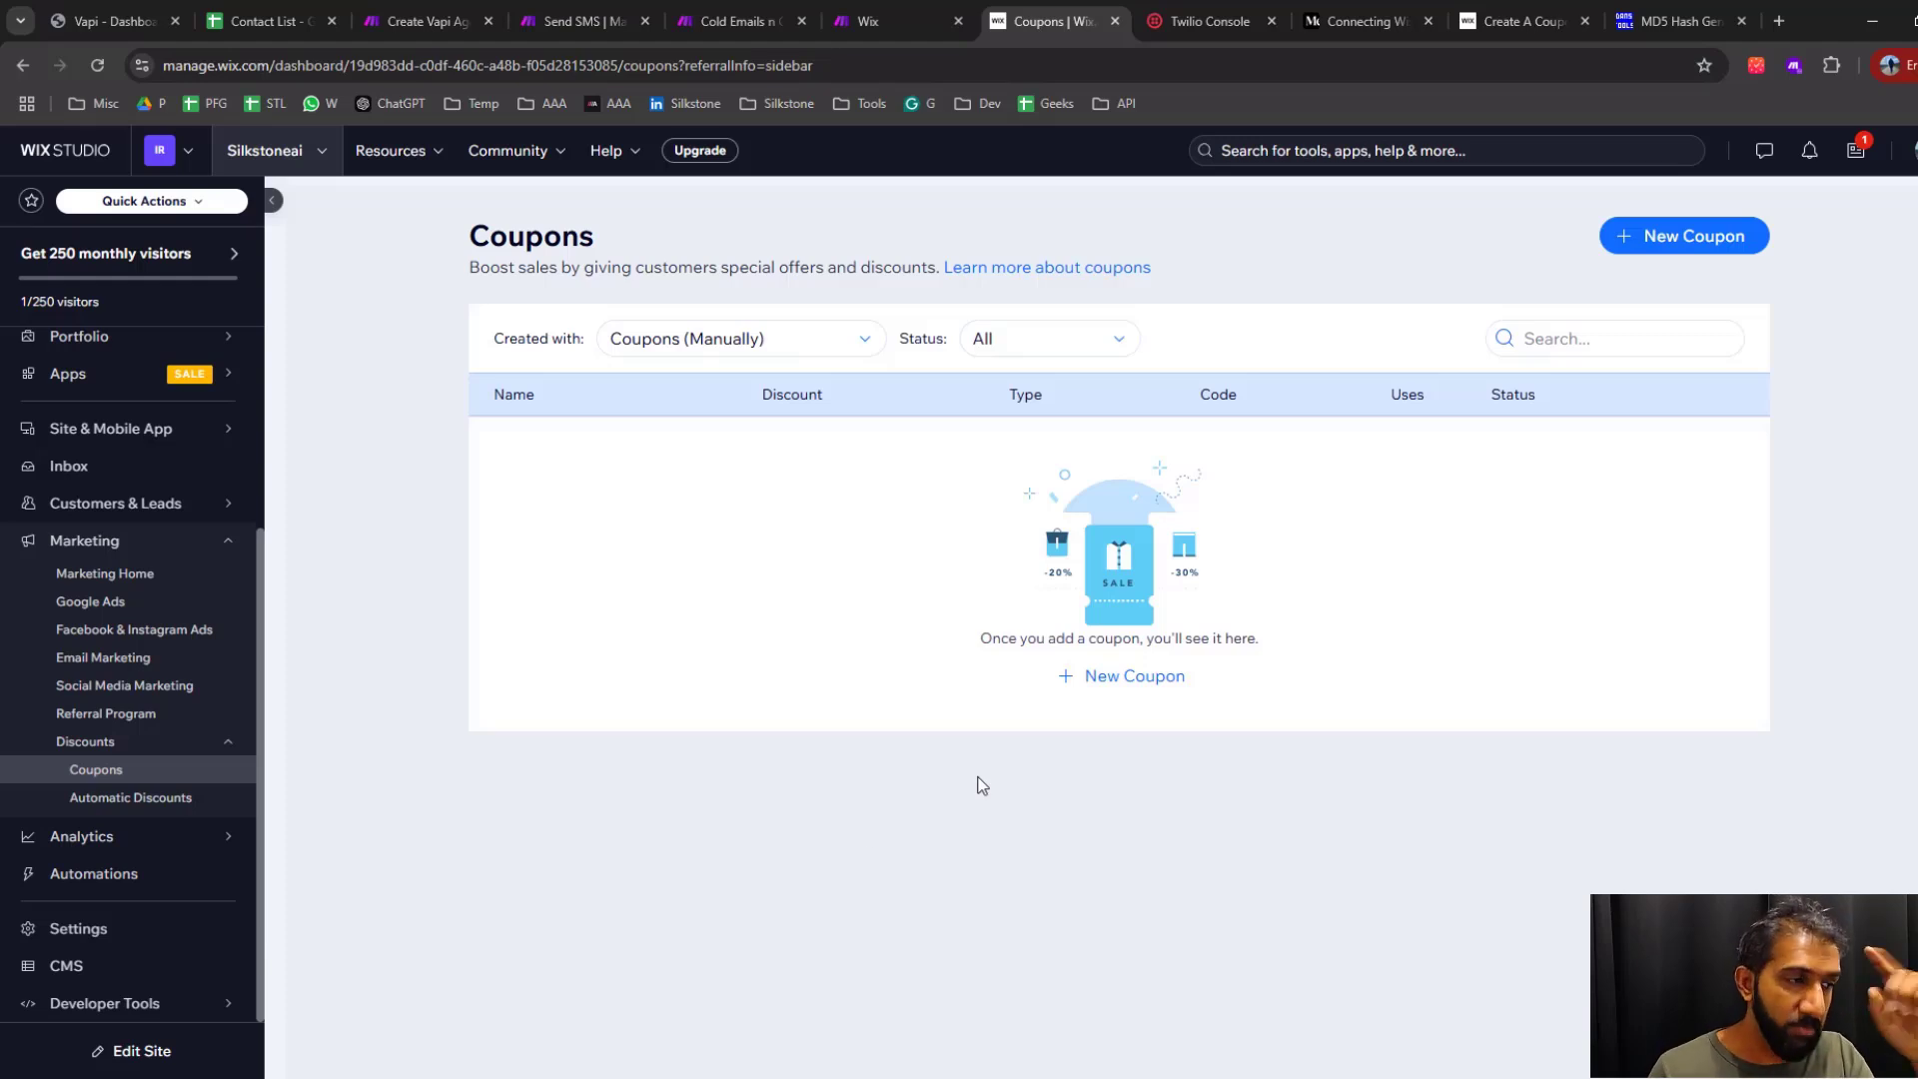
pyautogui.click(92, 157)
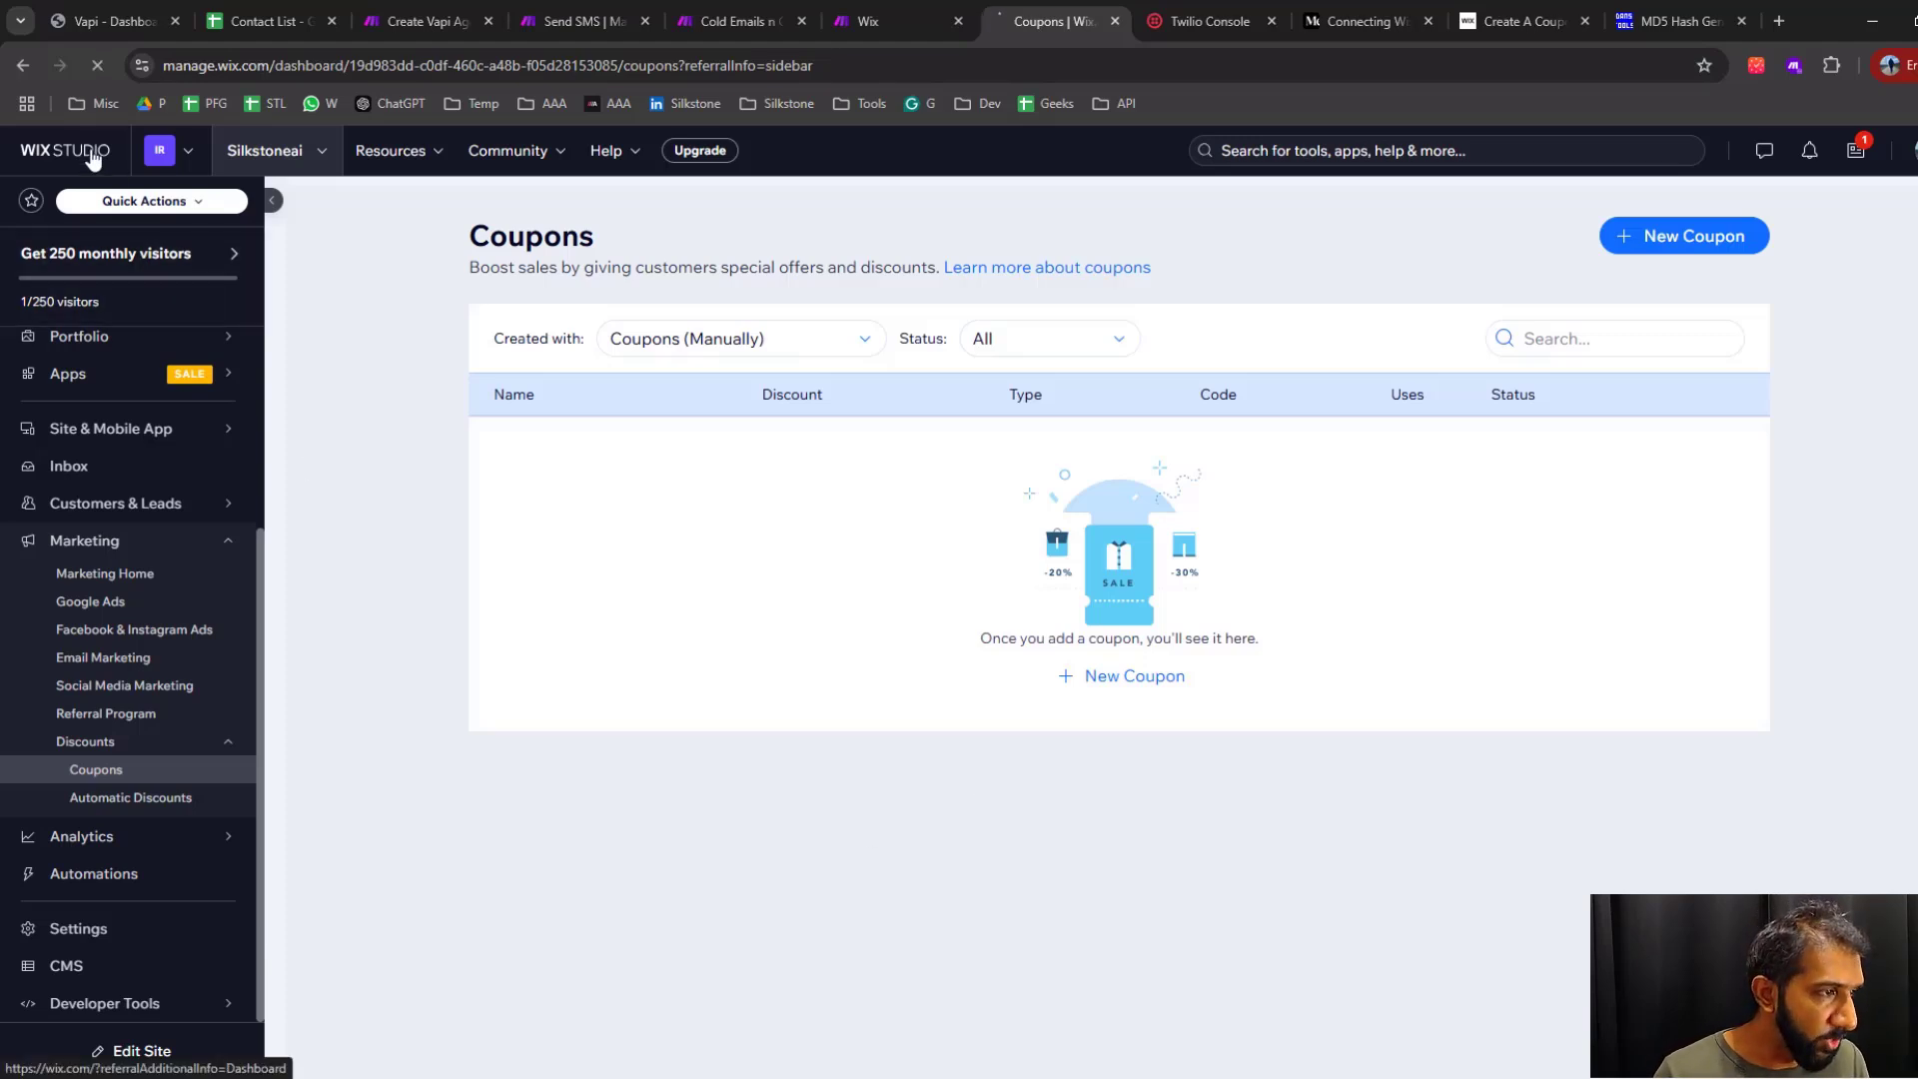
pyautogui.click(128, 505)
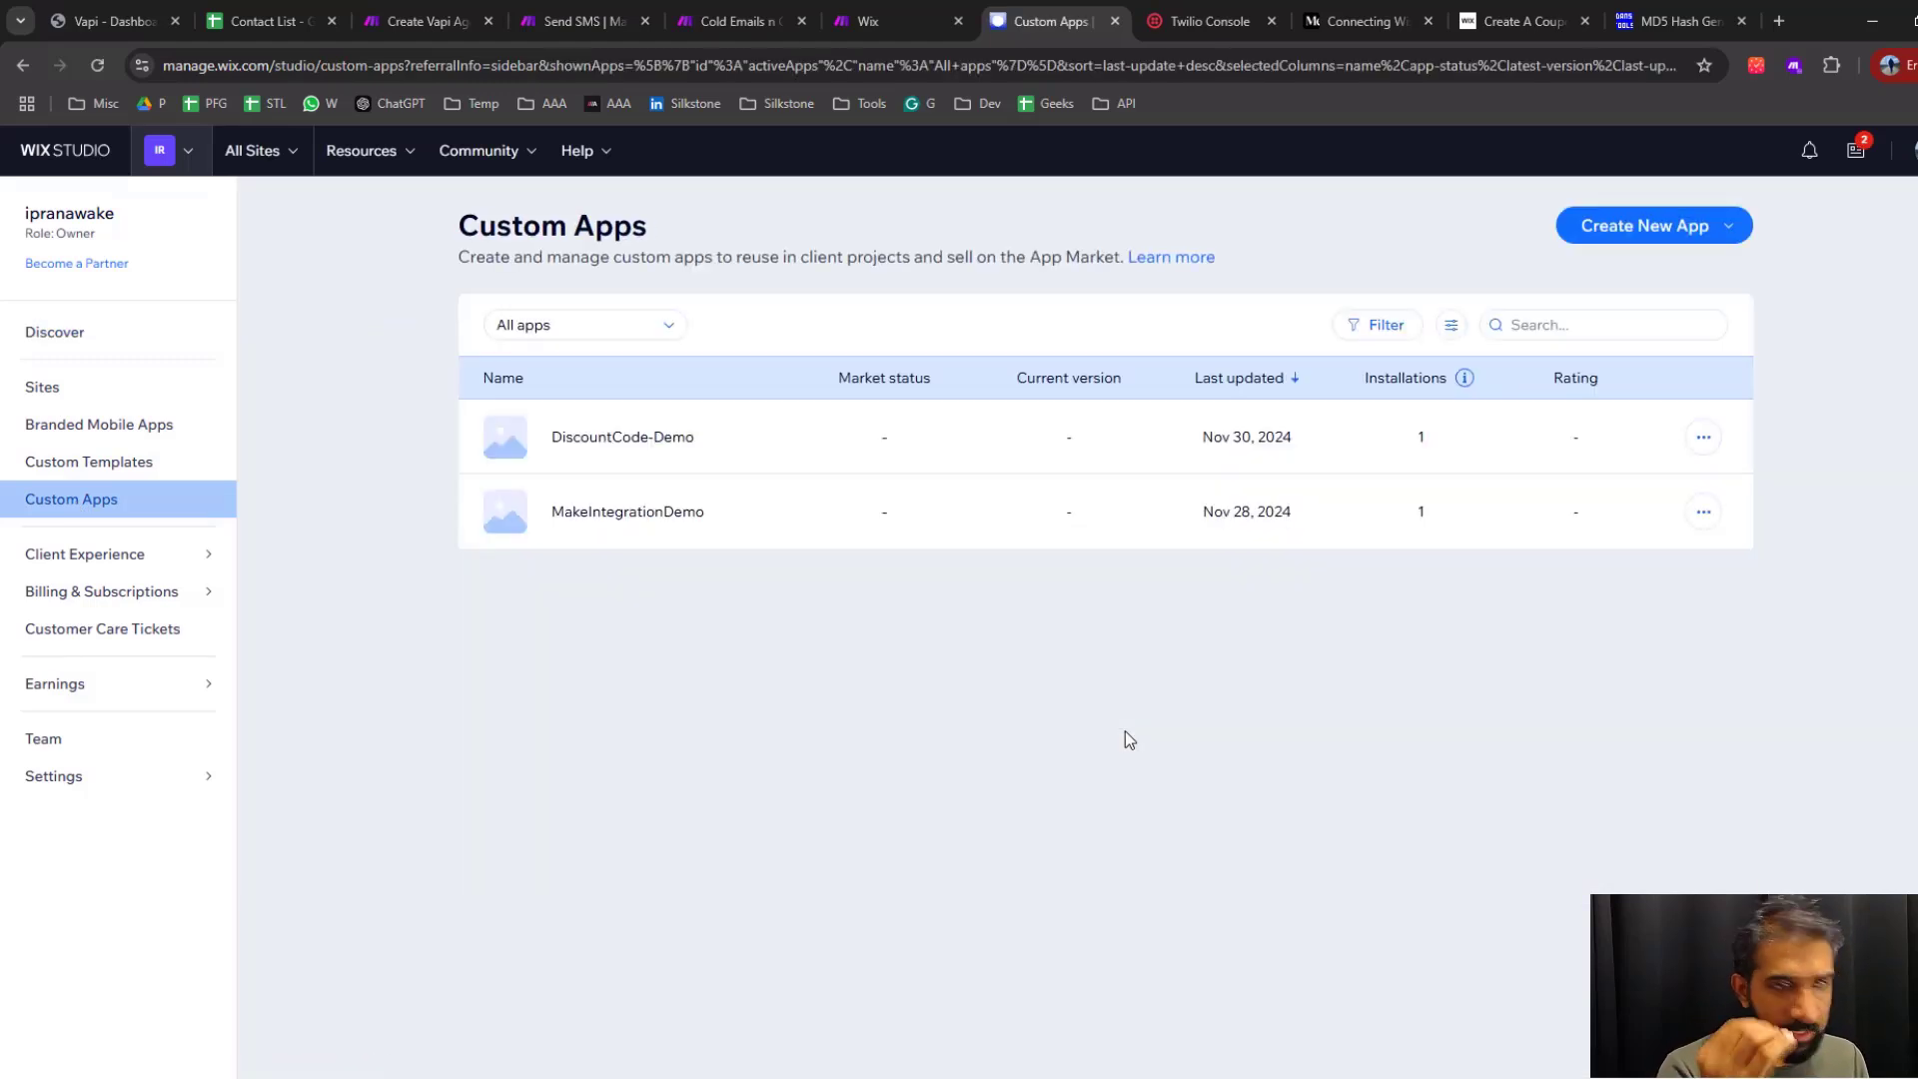
# Create a new custom app with the Self-Hosted framework, starting from scratch
pyautogui.click(1728, 232)
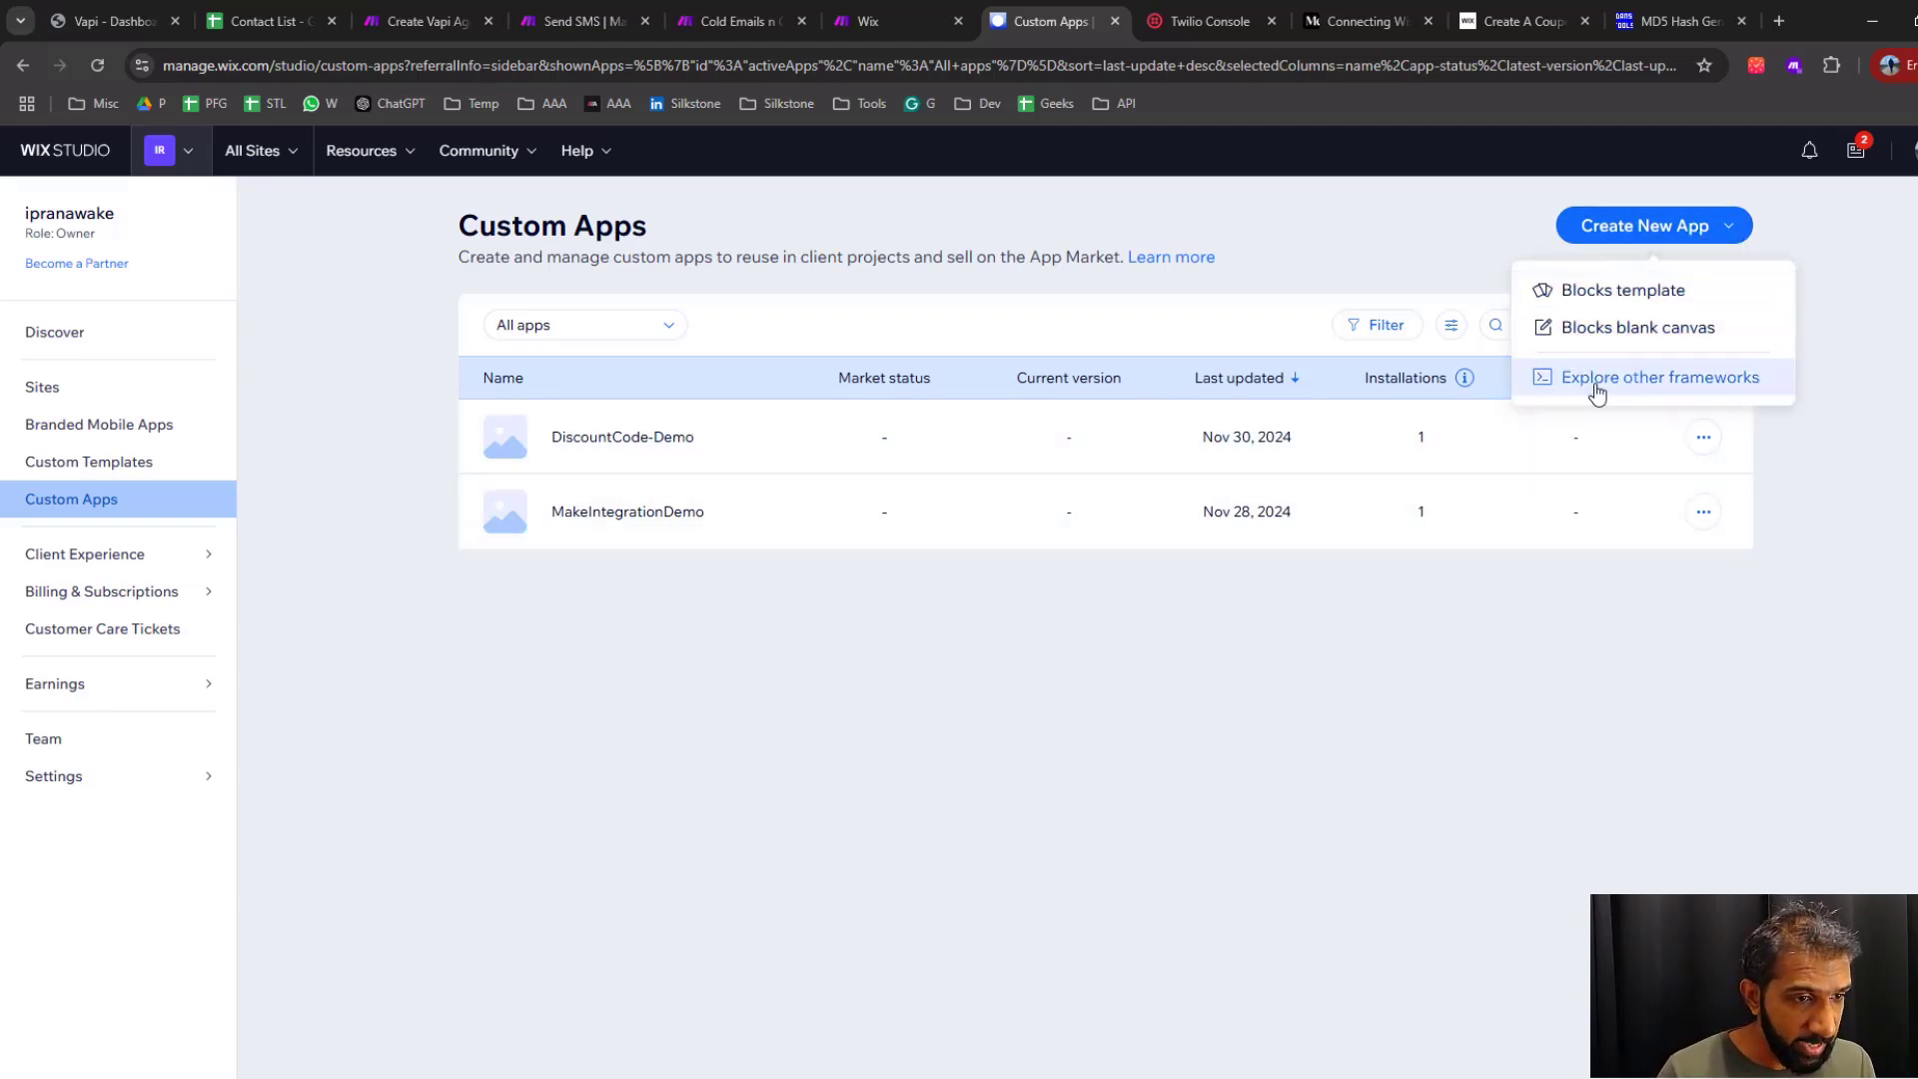
pyautogui.click(1665, 385)
pyautogui.click(654, 699)
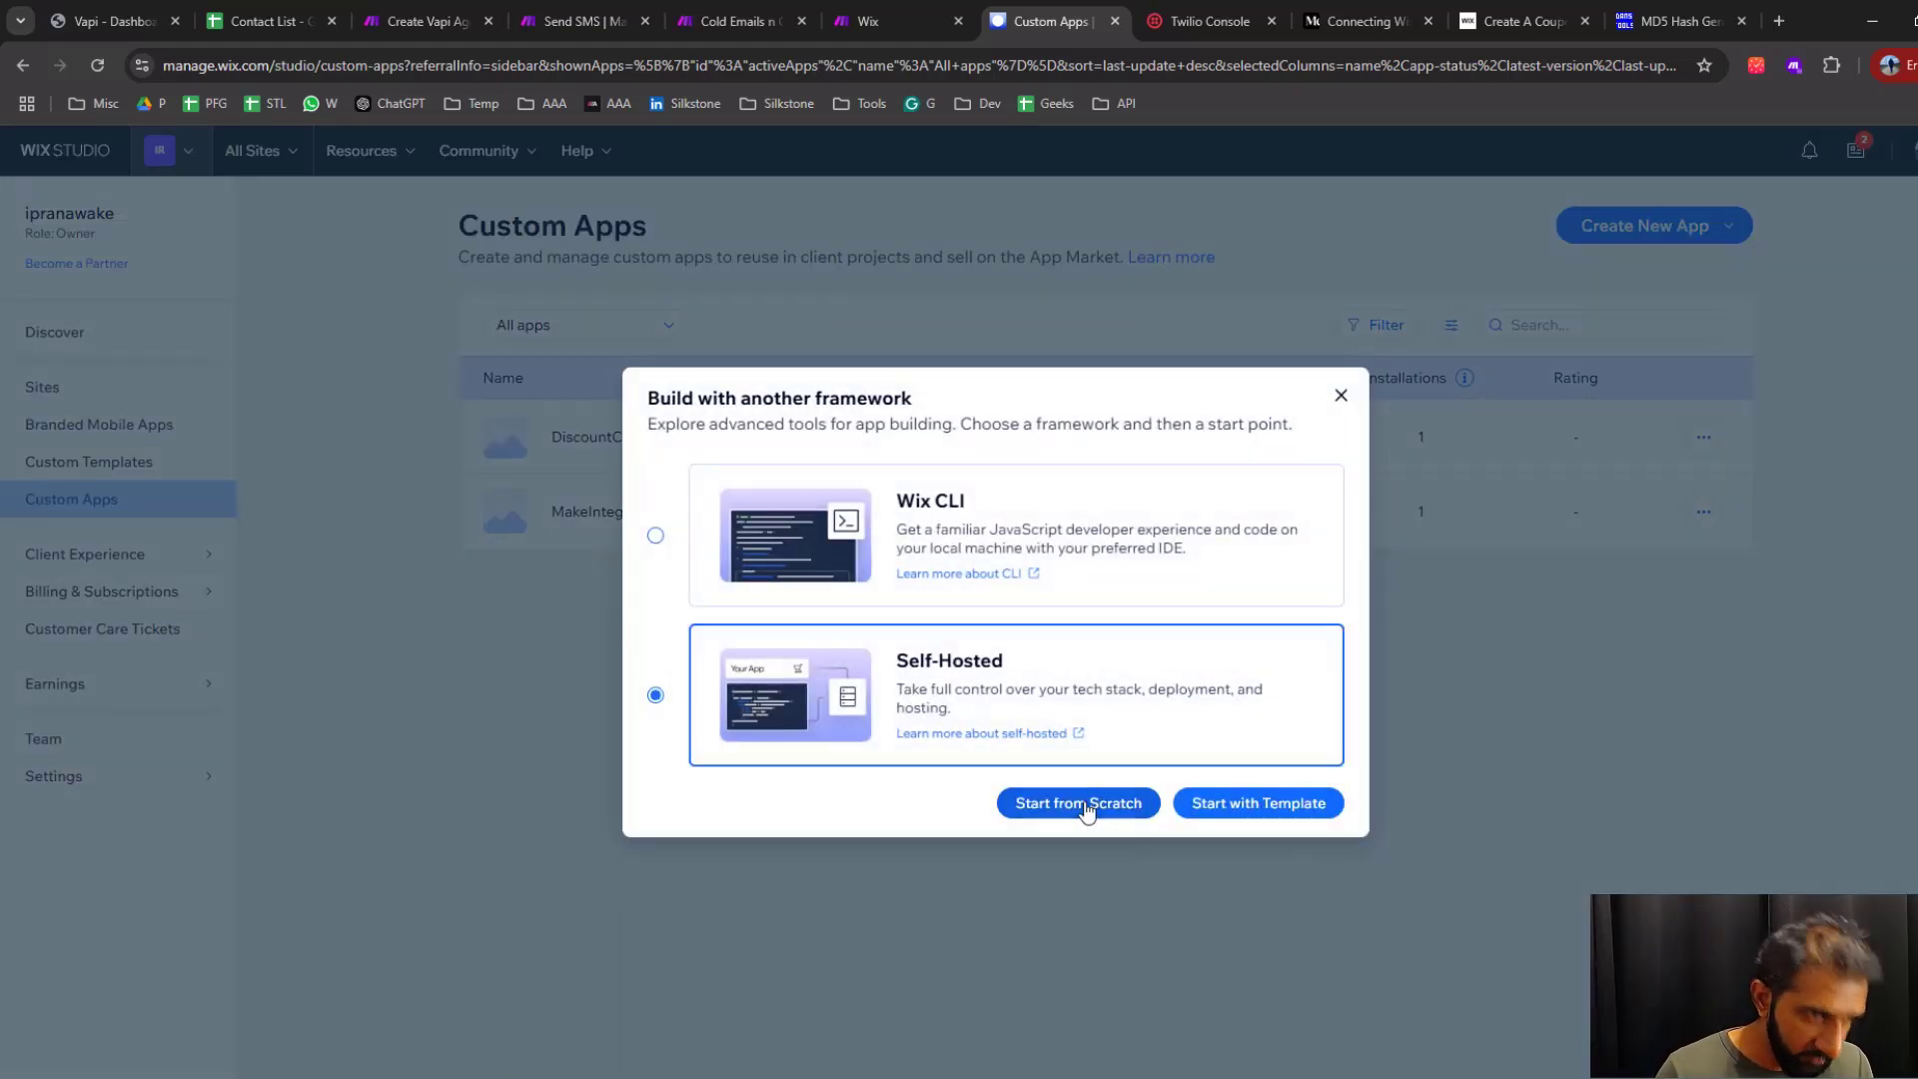
pyautogui.click(1087, 807)
# Rename the new app as Discount-Code-YouTube-Demo
pyautogui.click(1584, 253)
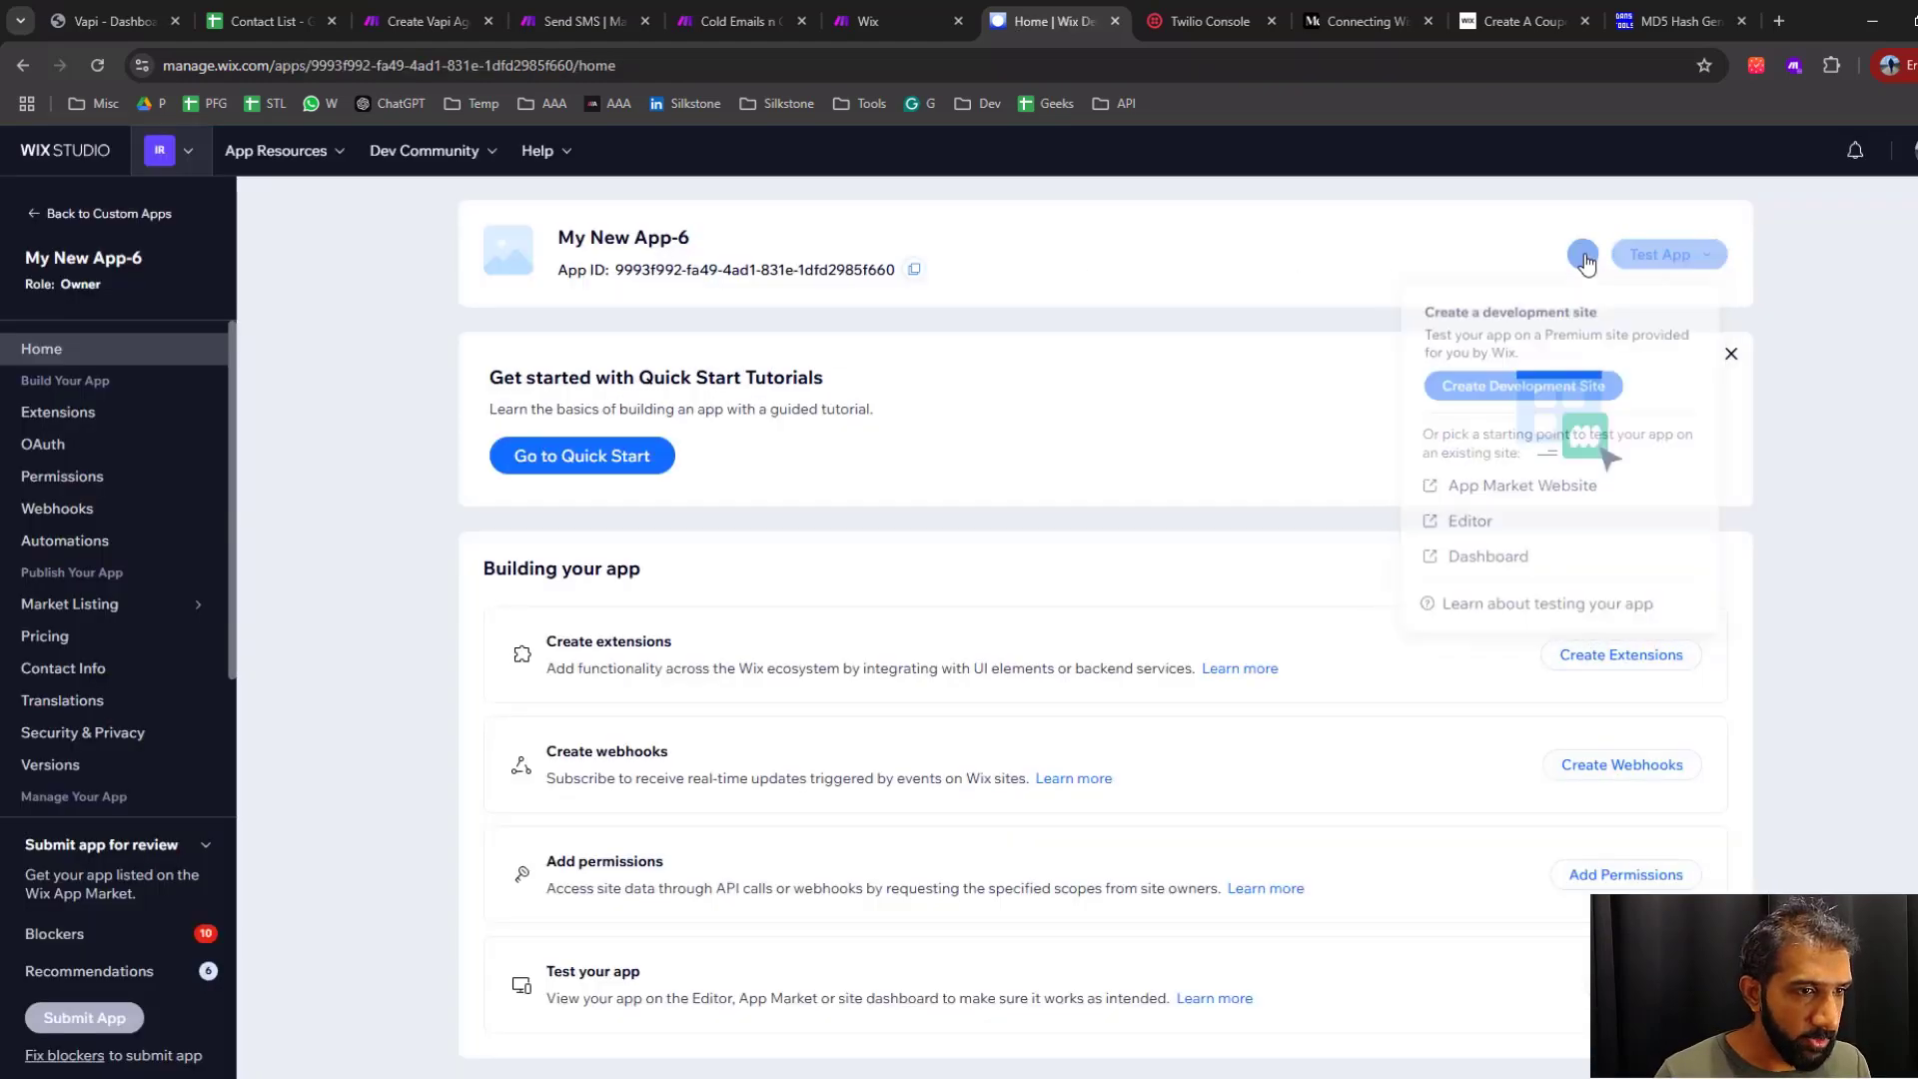
pyautogui.click(1429, 318)
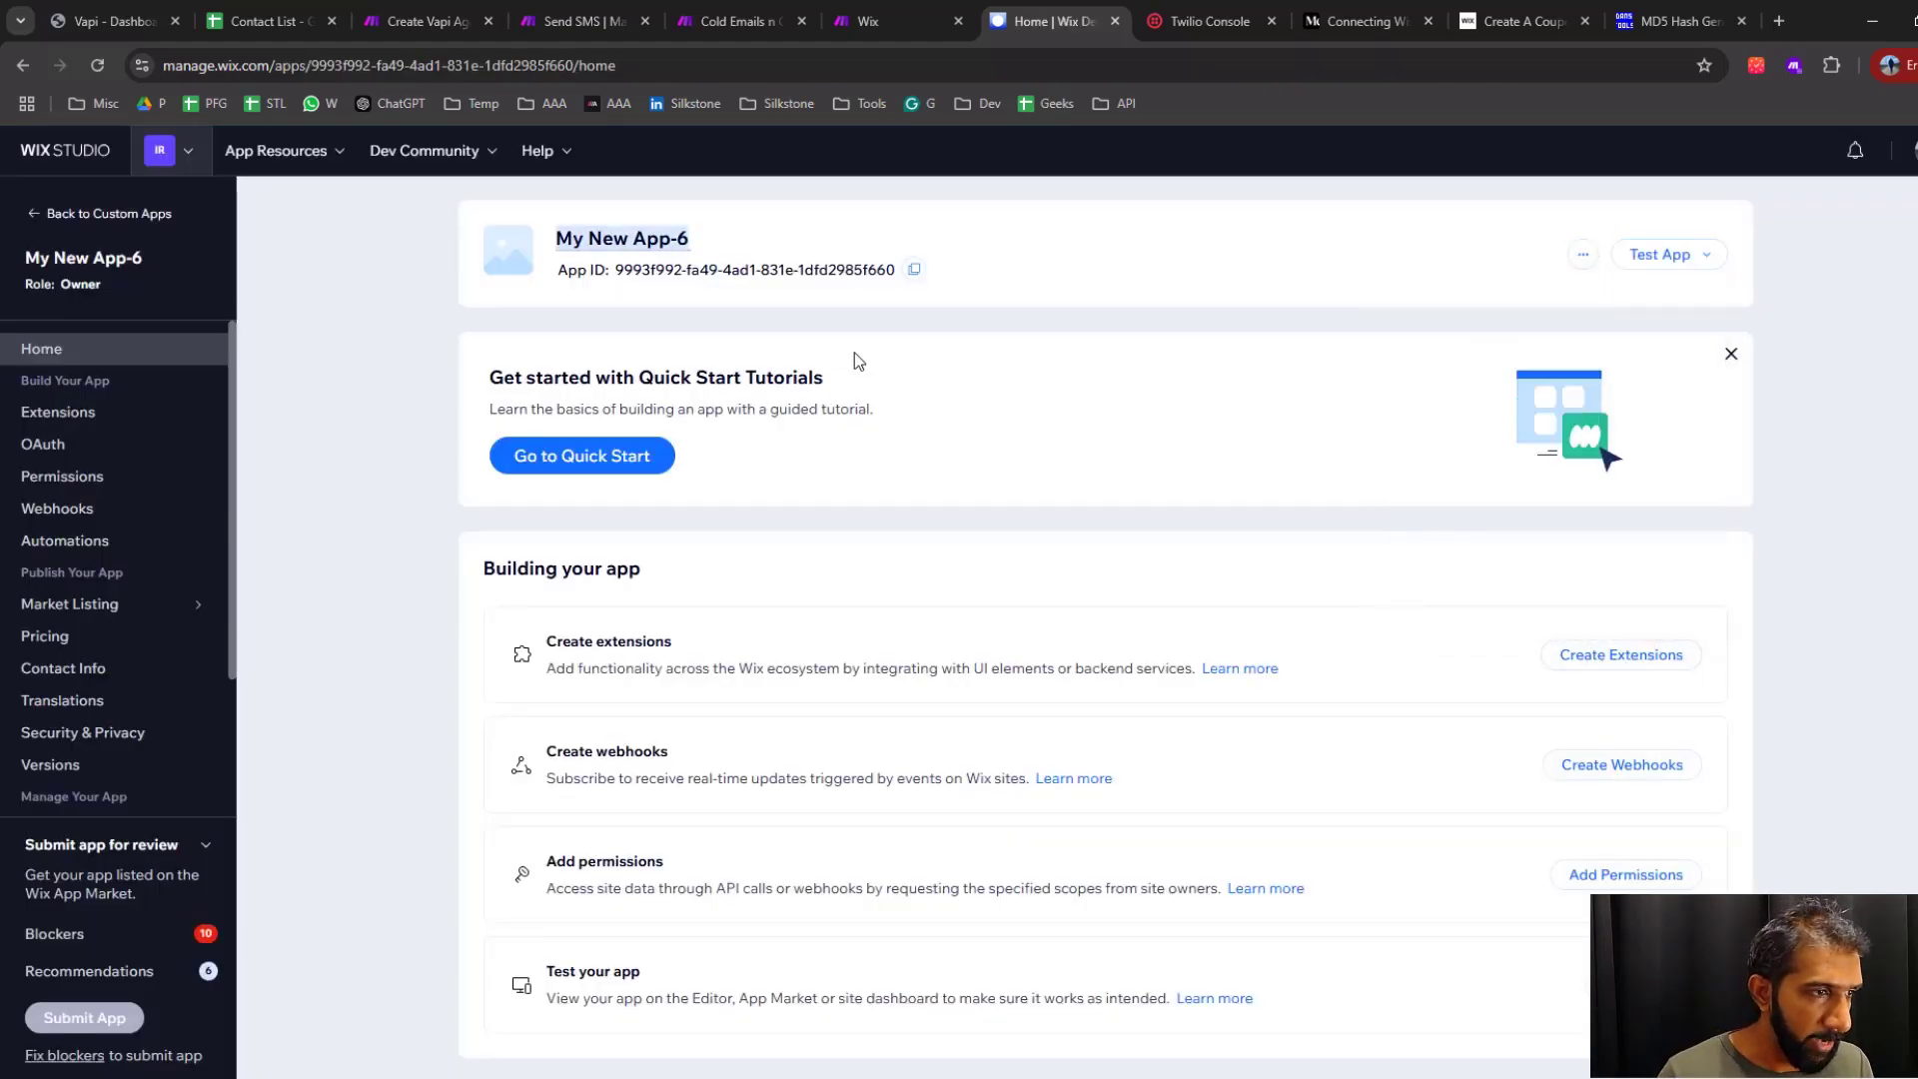
pyautogui.write('YouTube-Demo')
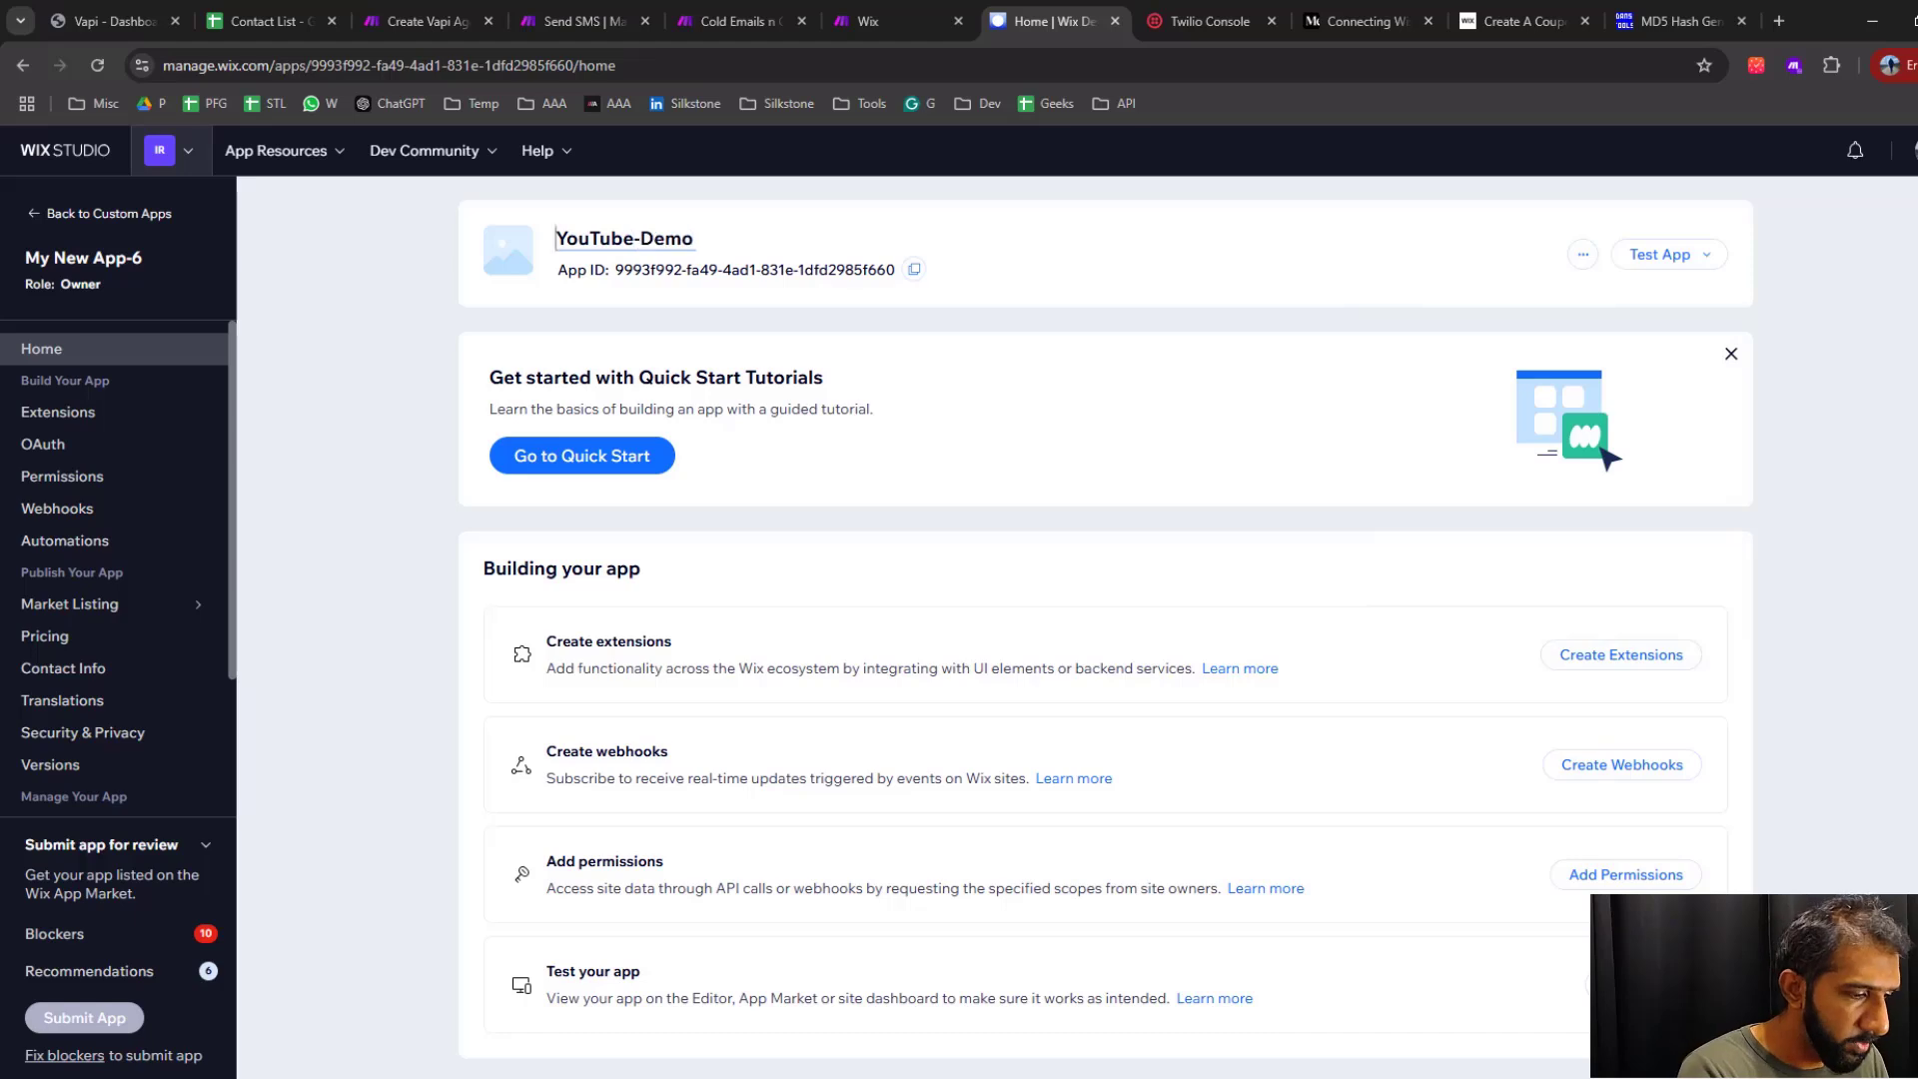
pyautogui.press('Home')
pyautogui.write('Discount')
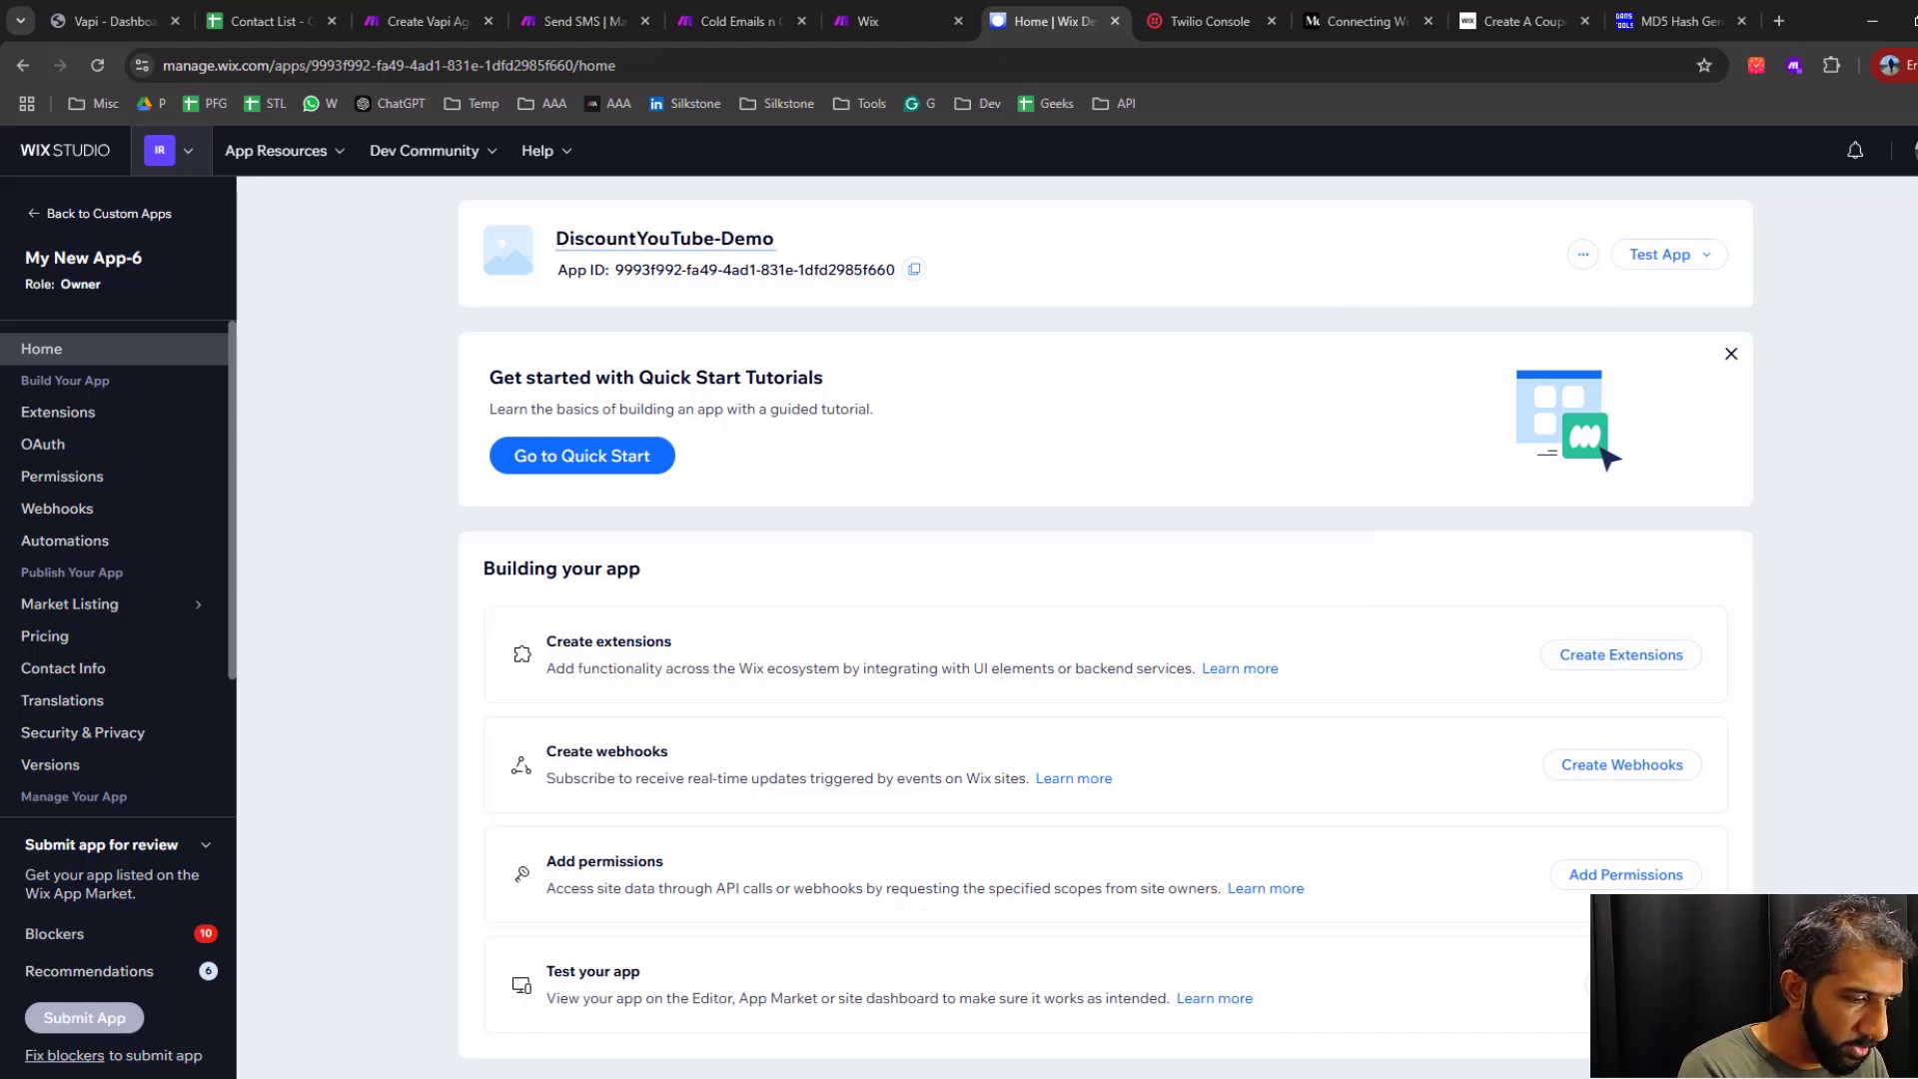
pyautogui.write('-Code')
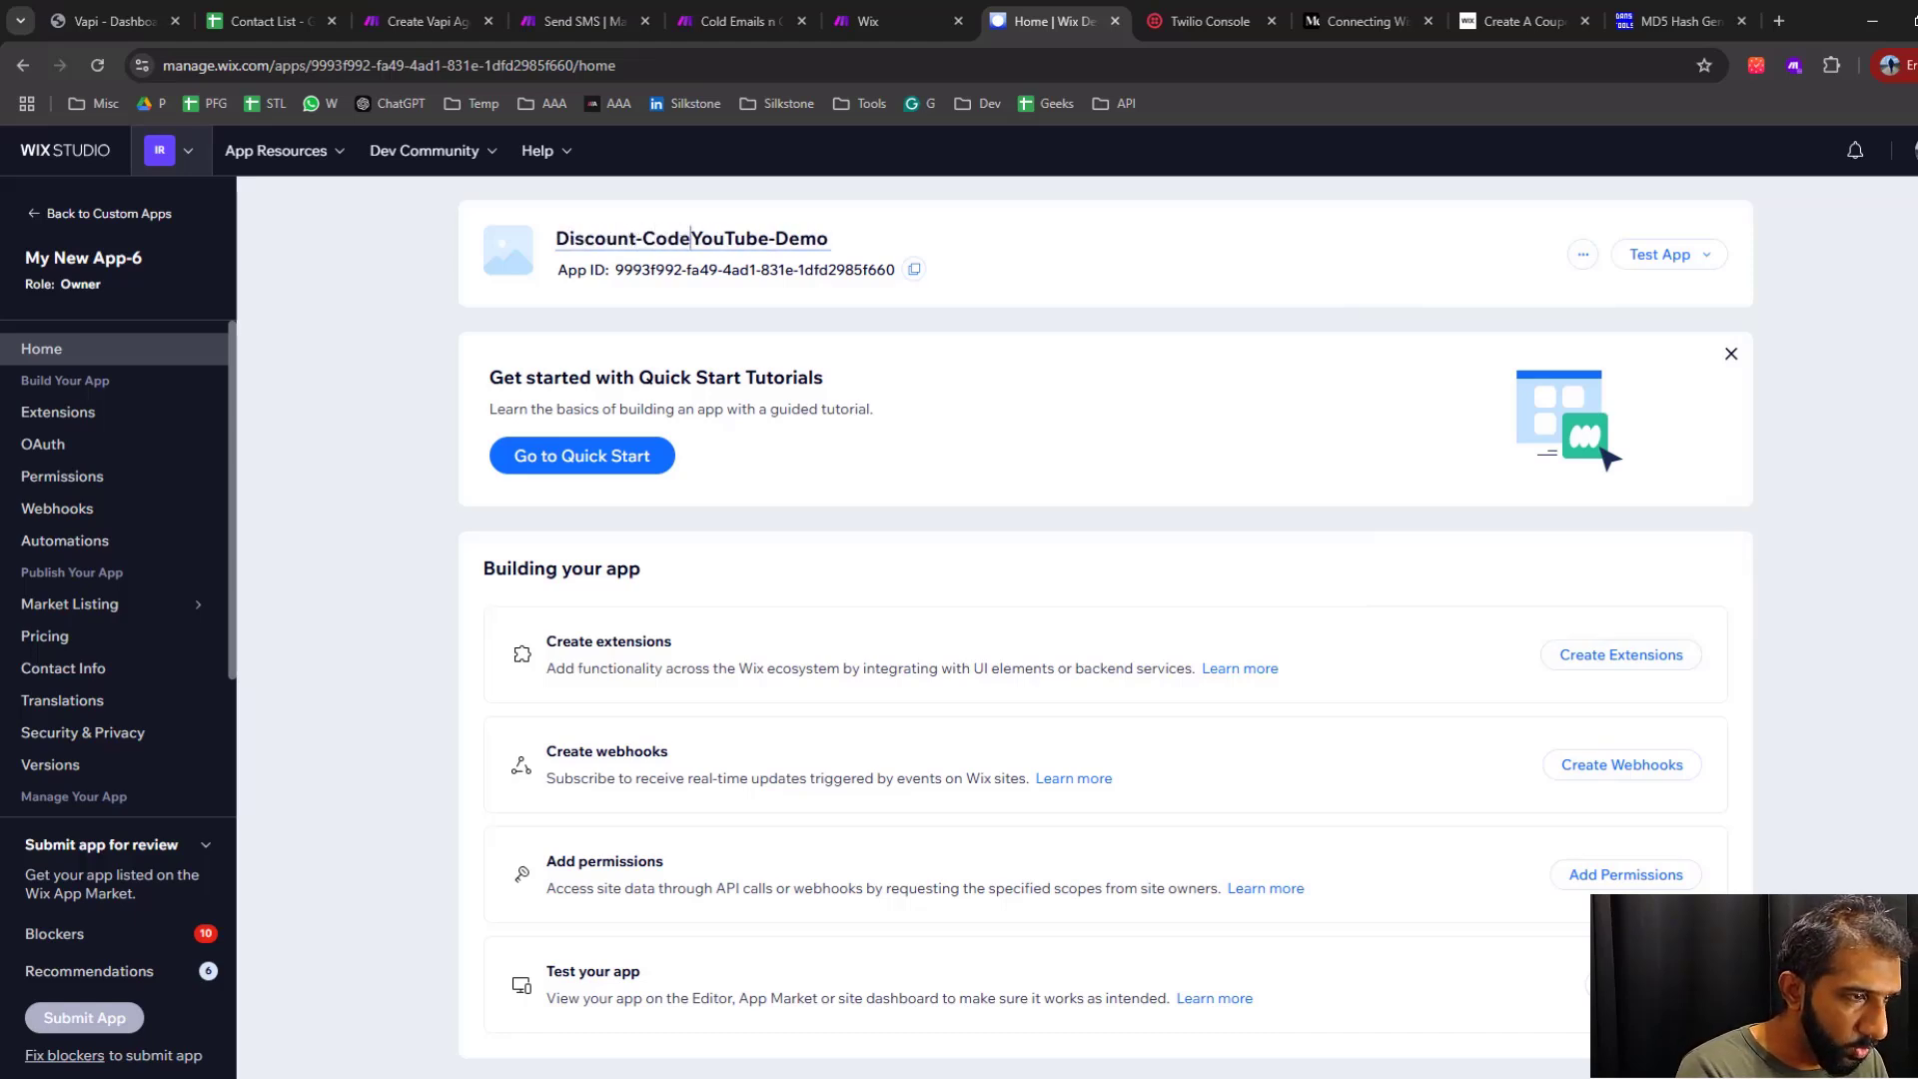
pyautogui.write('-')
pyautogui.press('Return')
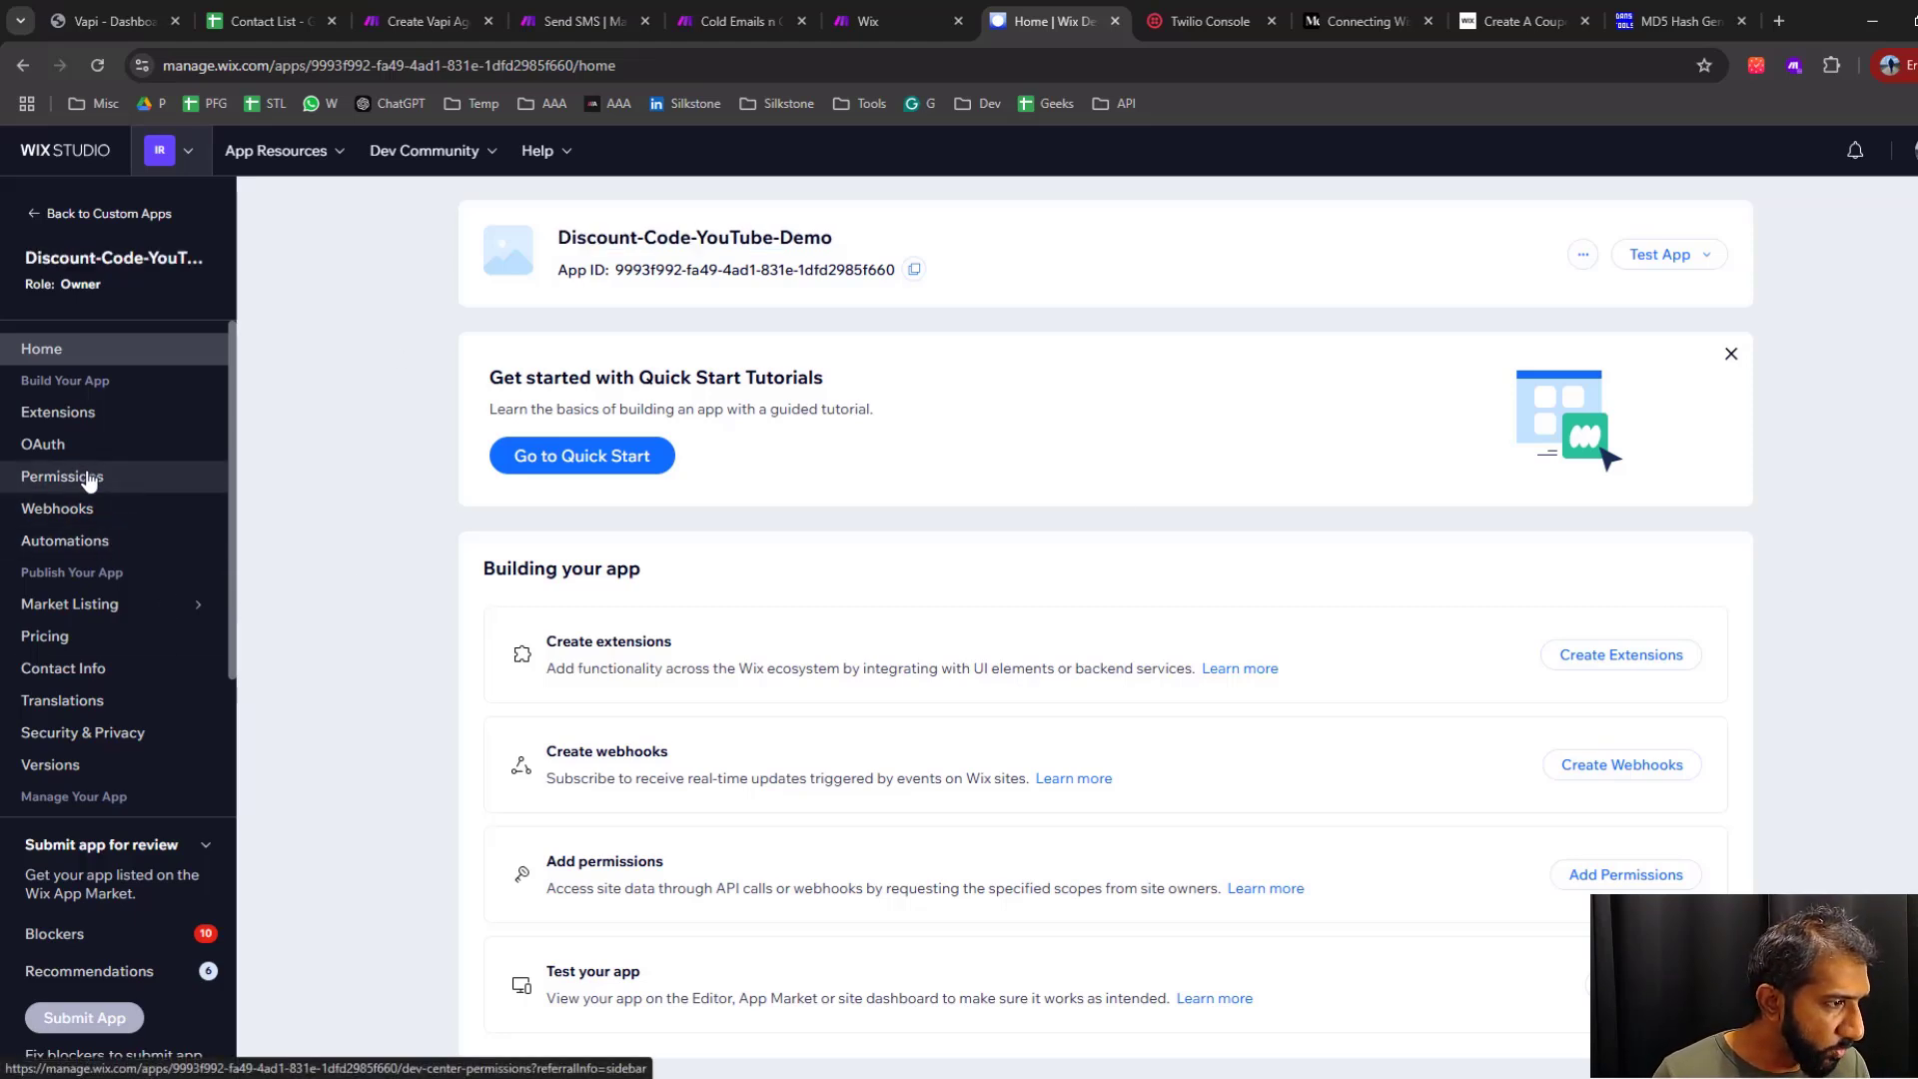
# Open the app's Permissions page and compare its scopes with the Wix Developers entry on the Make help page
pyautogui.click(89, 480)
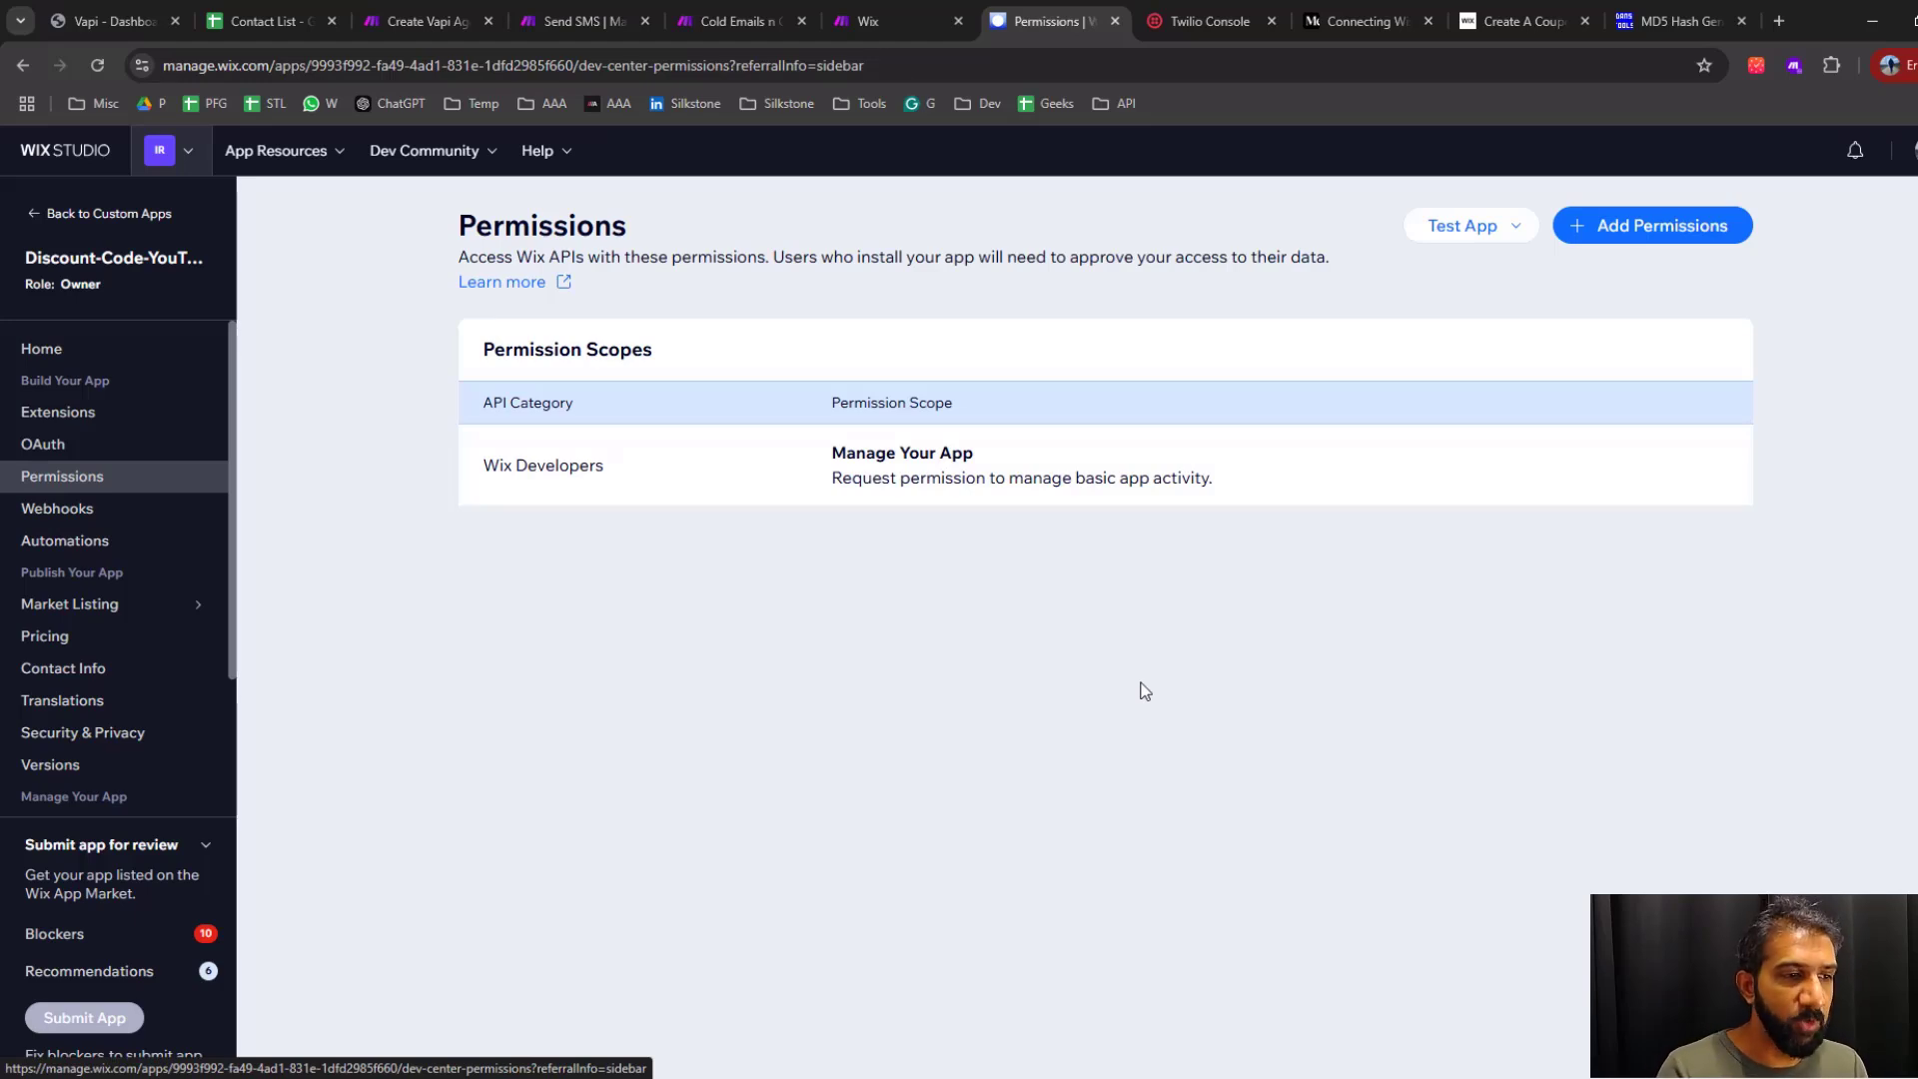
pyautogui.click(895, 22)
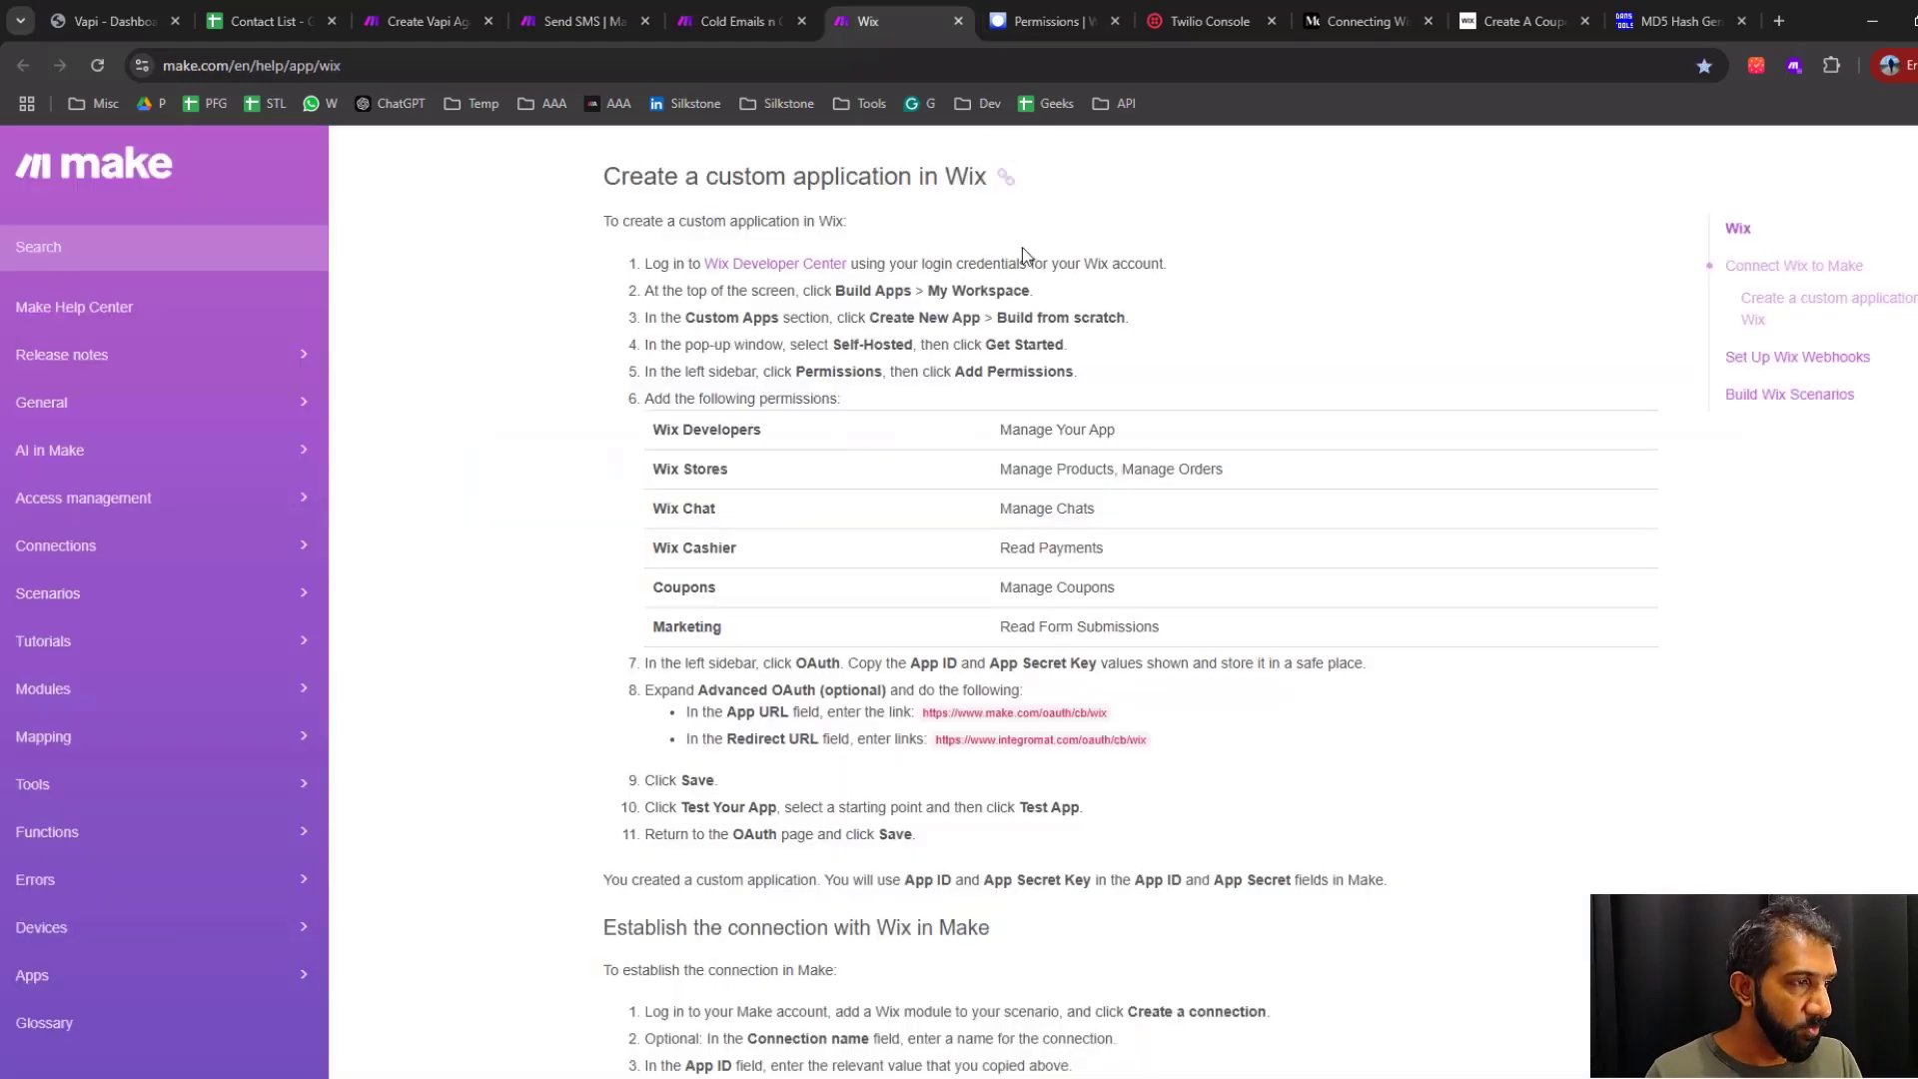
pyautogui.moveTo(1004, 431); pyautogui.dragTo(1127, 439)
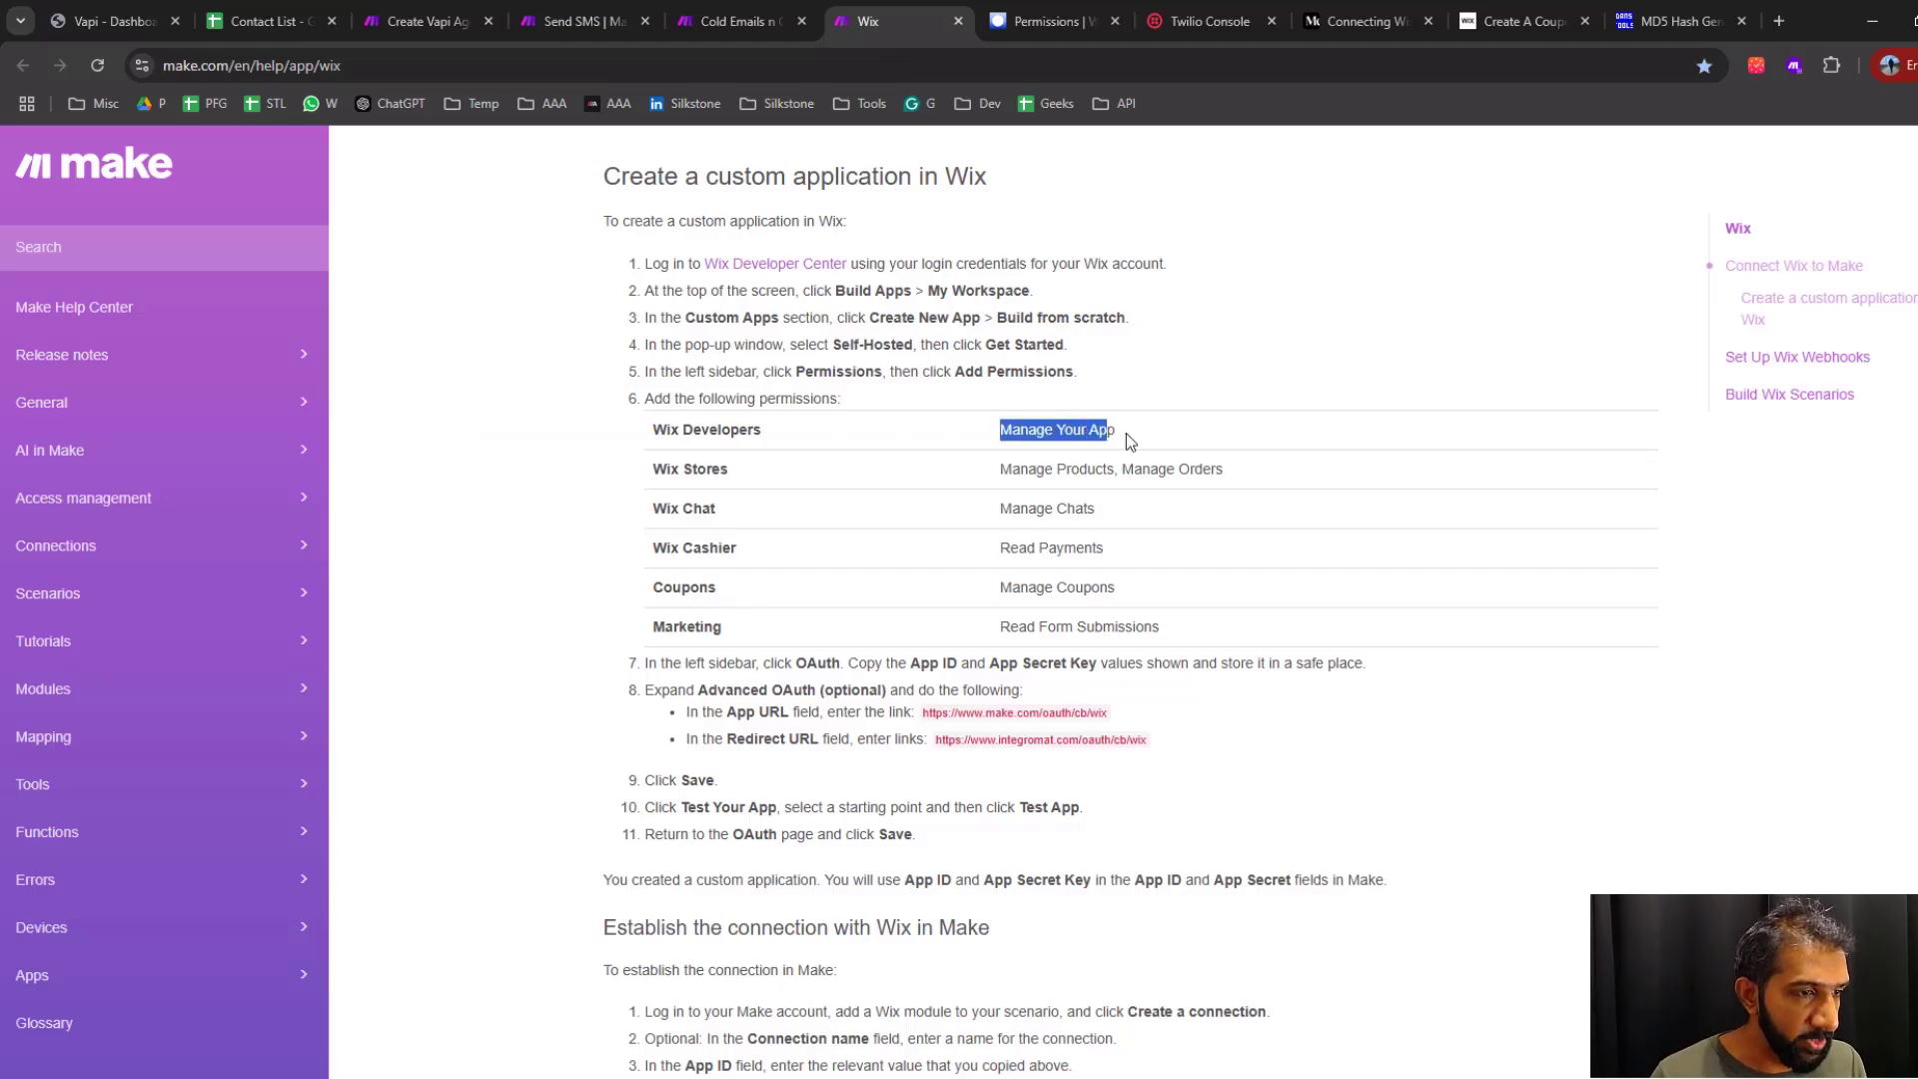
pyautogui.click(1027, 18)
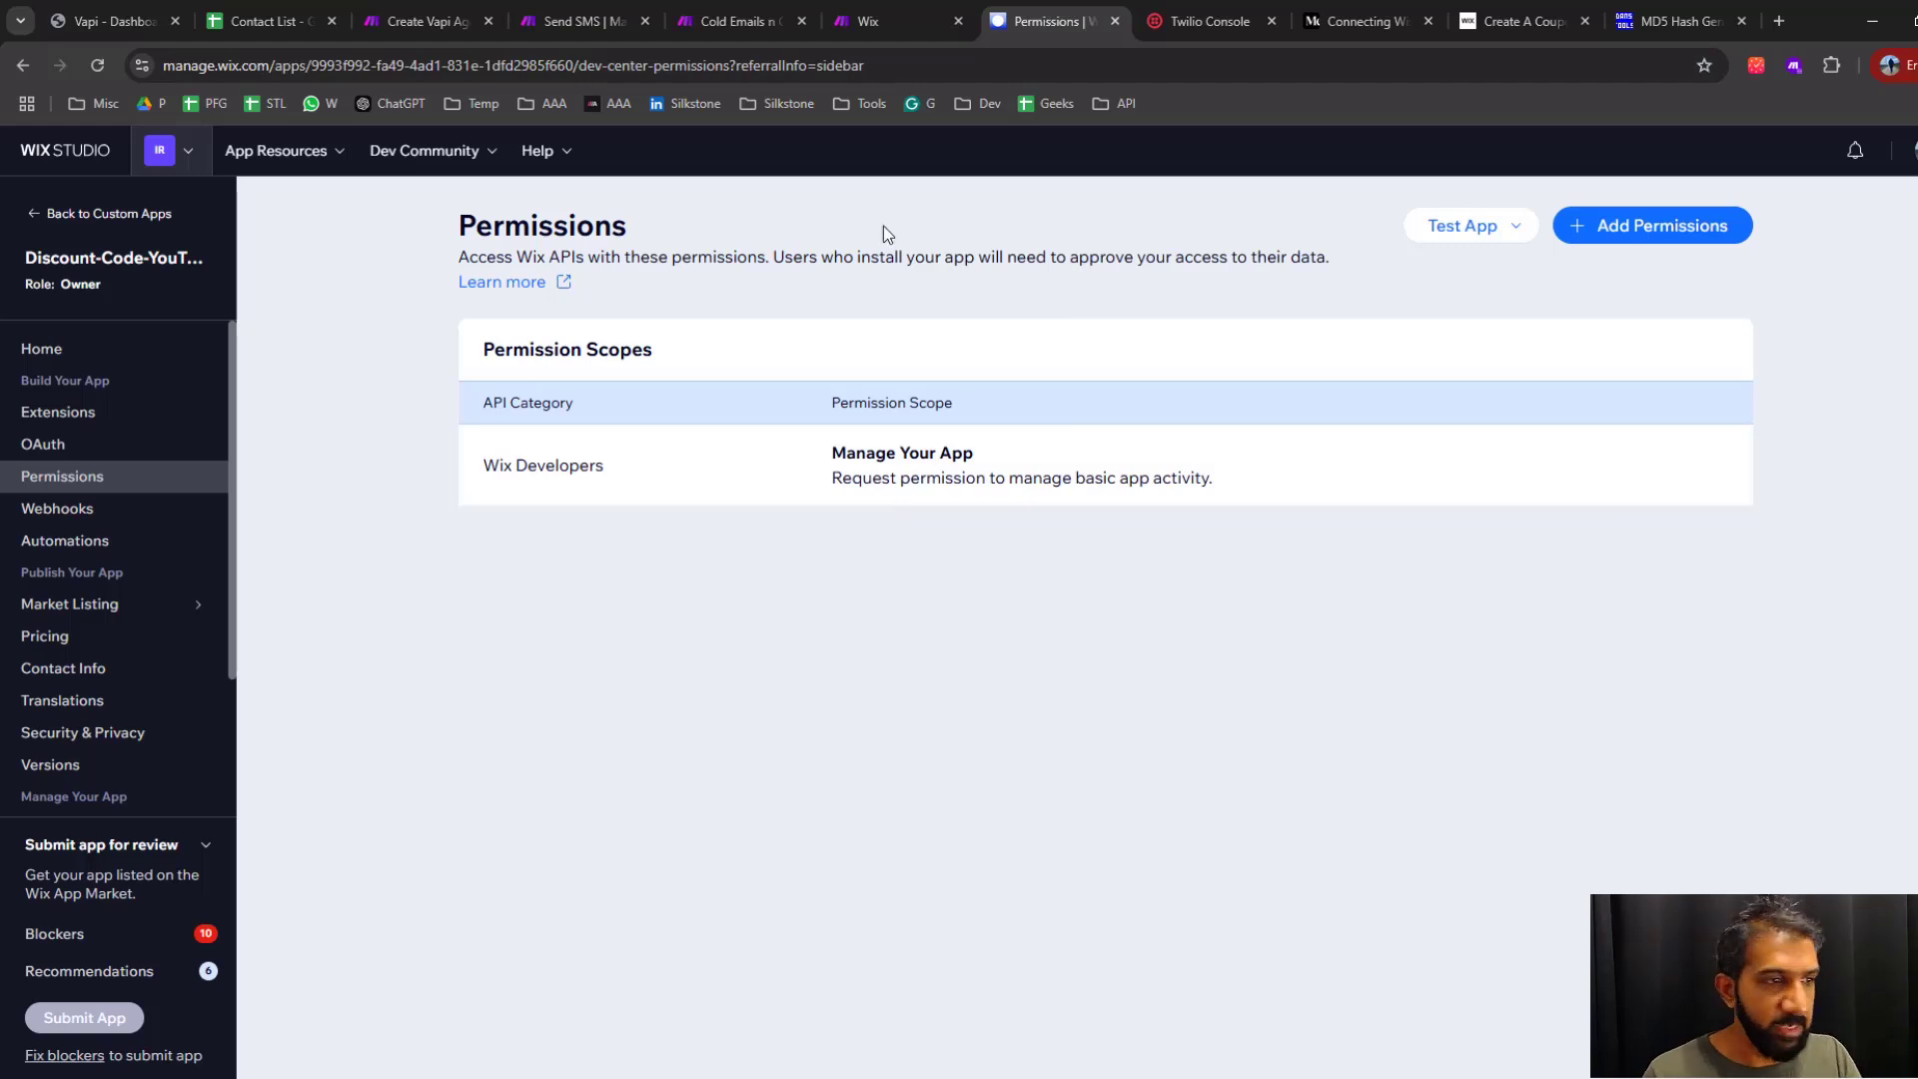
# Copy the Manage Products permission name from the Make help page, add that permission to the Wix app, and save
pyautogui.click(895, 22)
pyautogui.moveTo(1002, 469); pyautogui.dragTo(1097, 474)
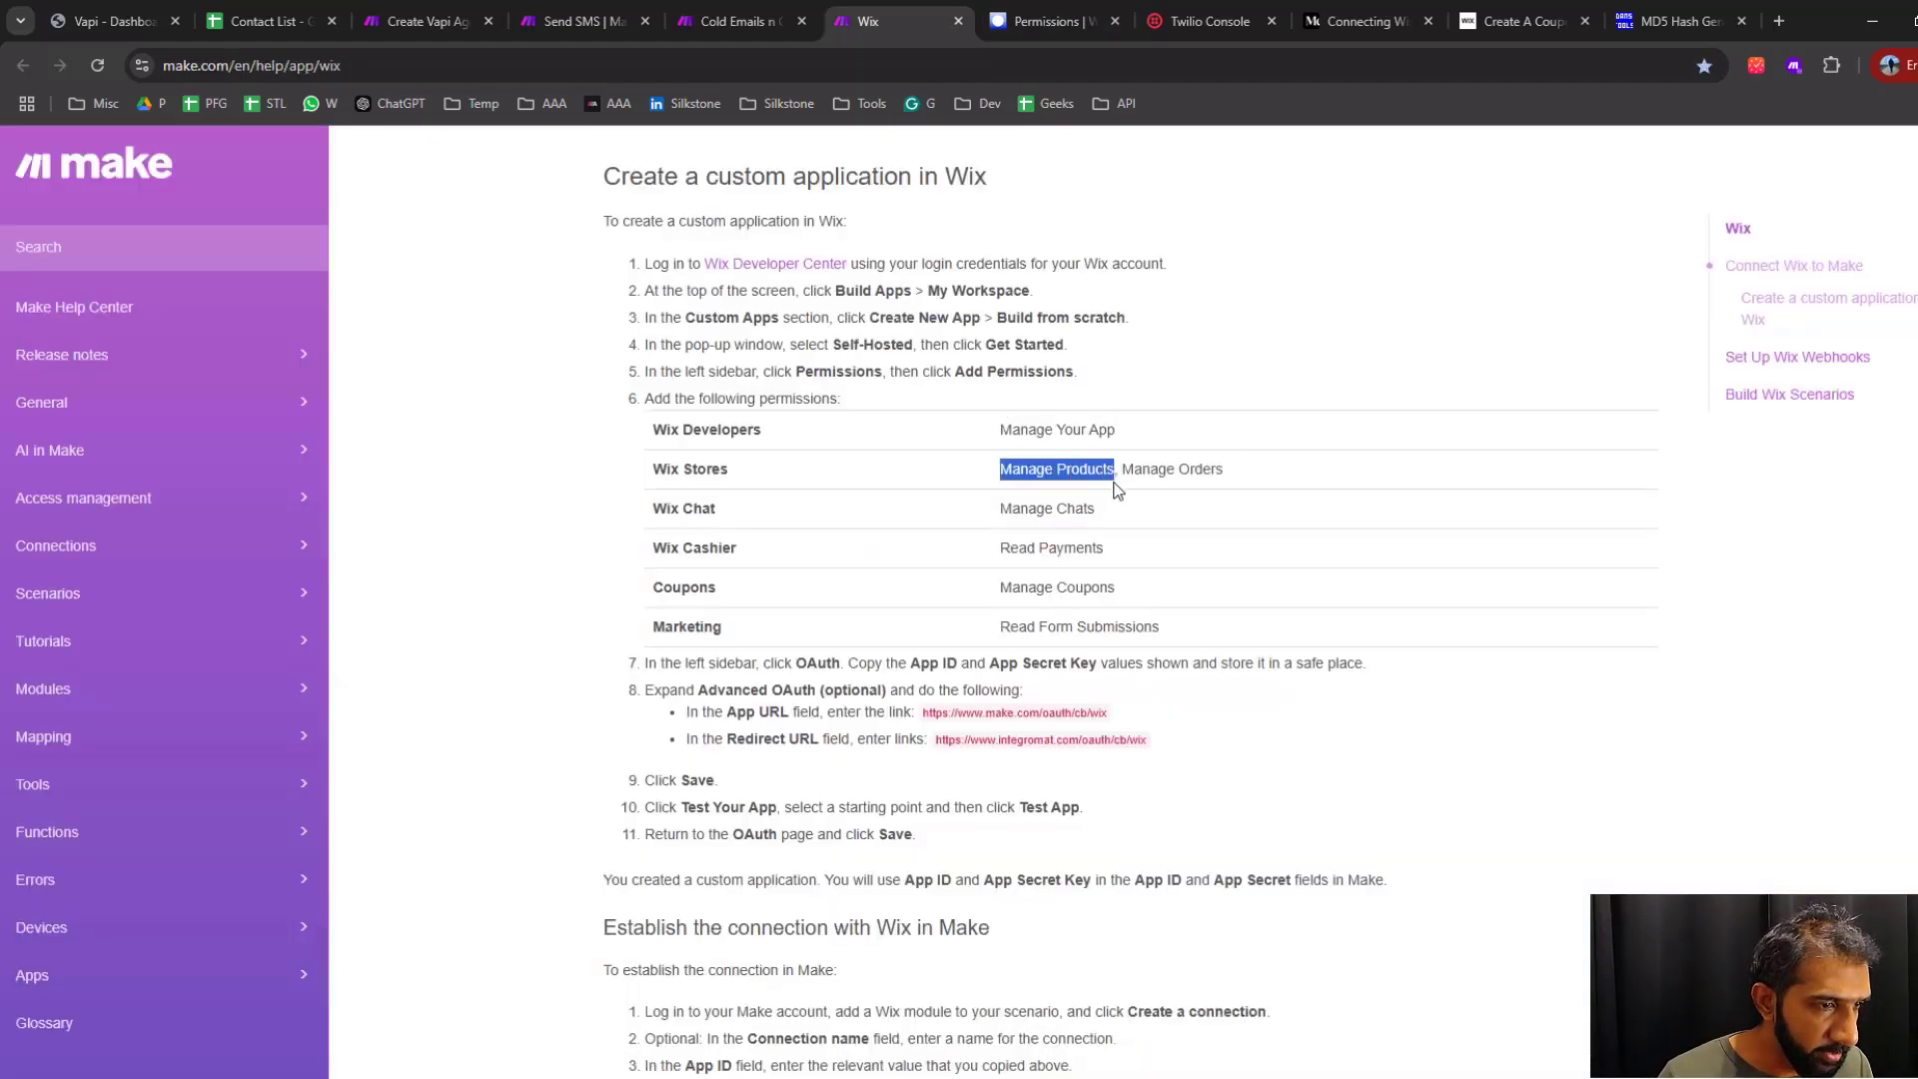
pyautogui.click(1039, 24)
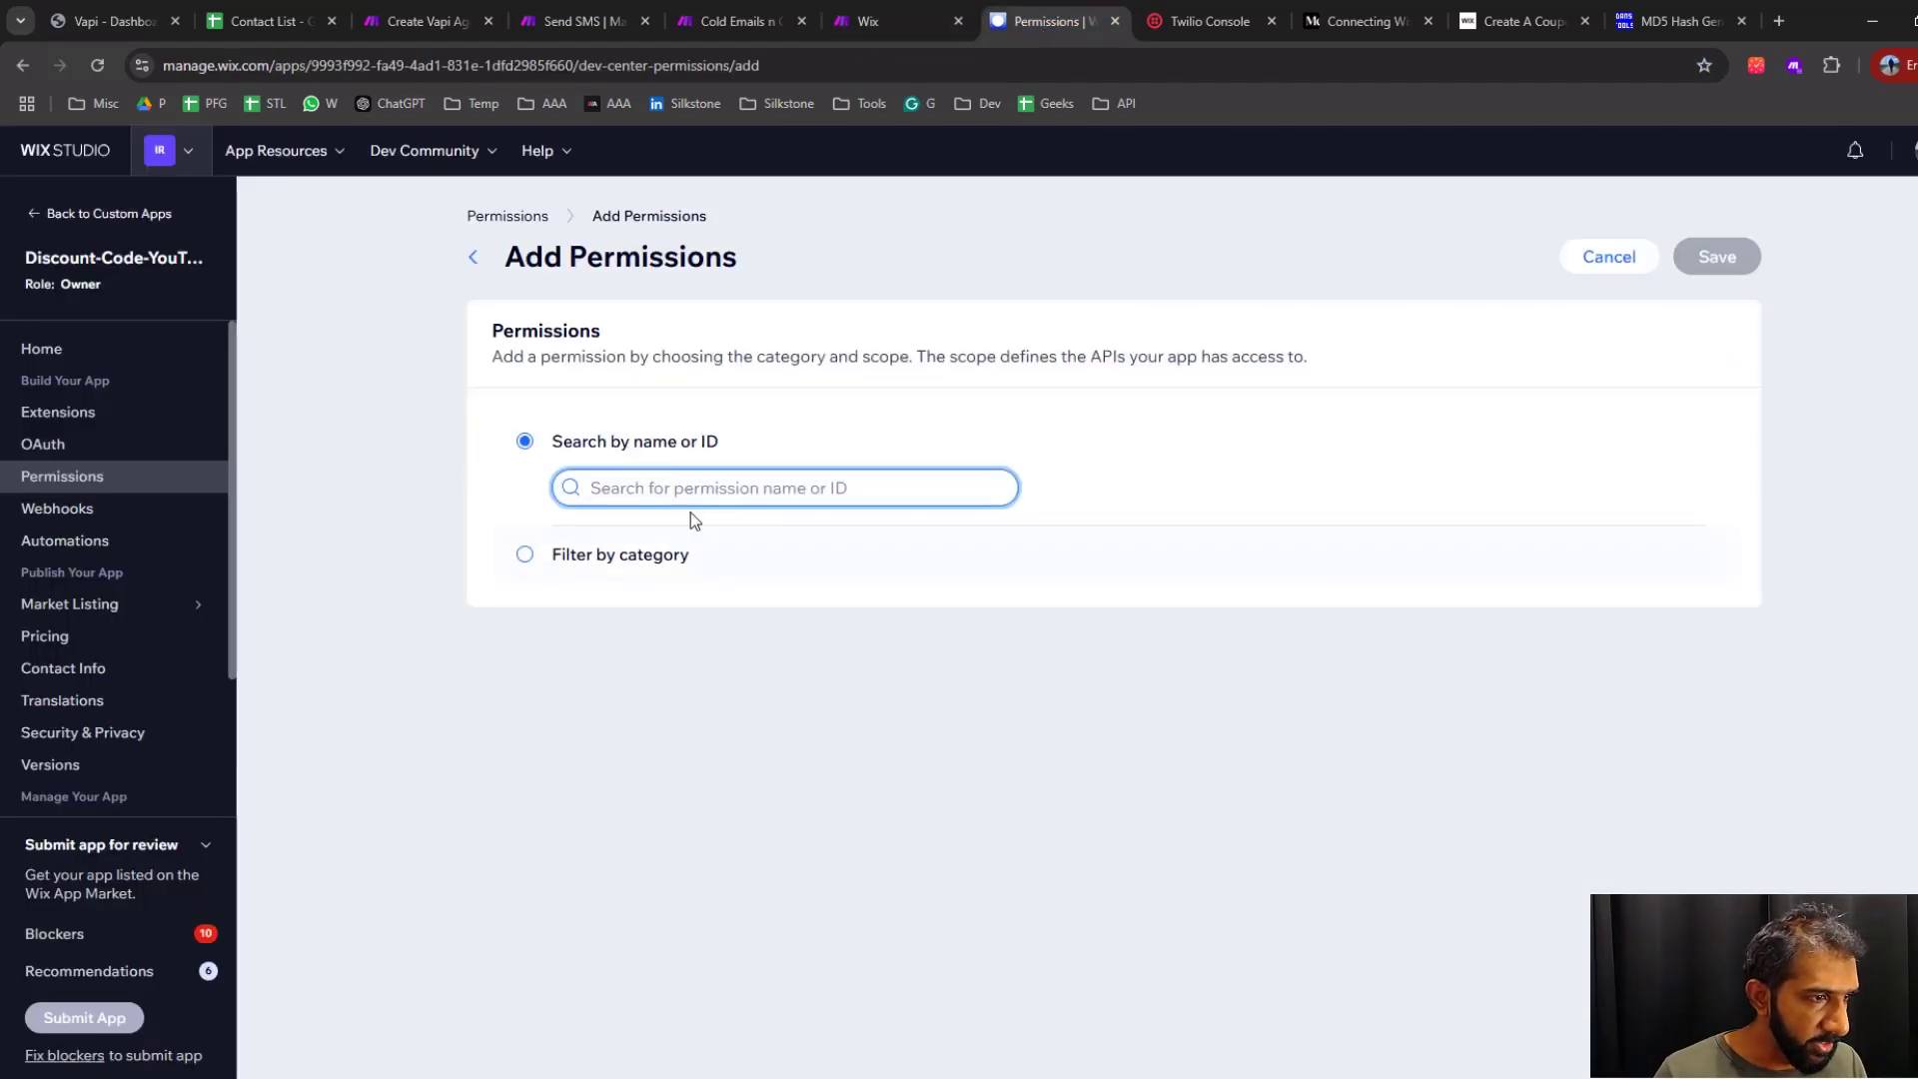
pyautogui.write('Manage Products')
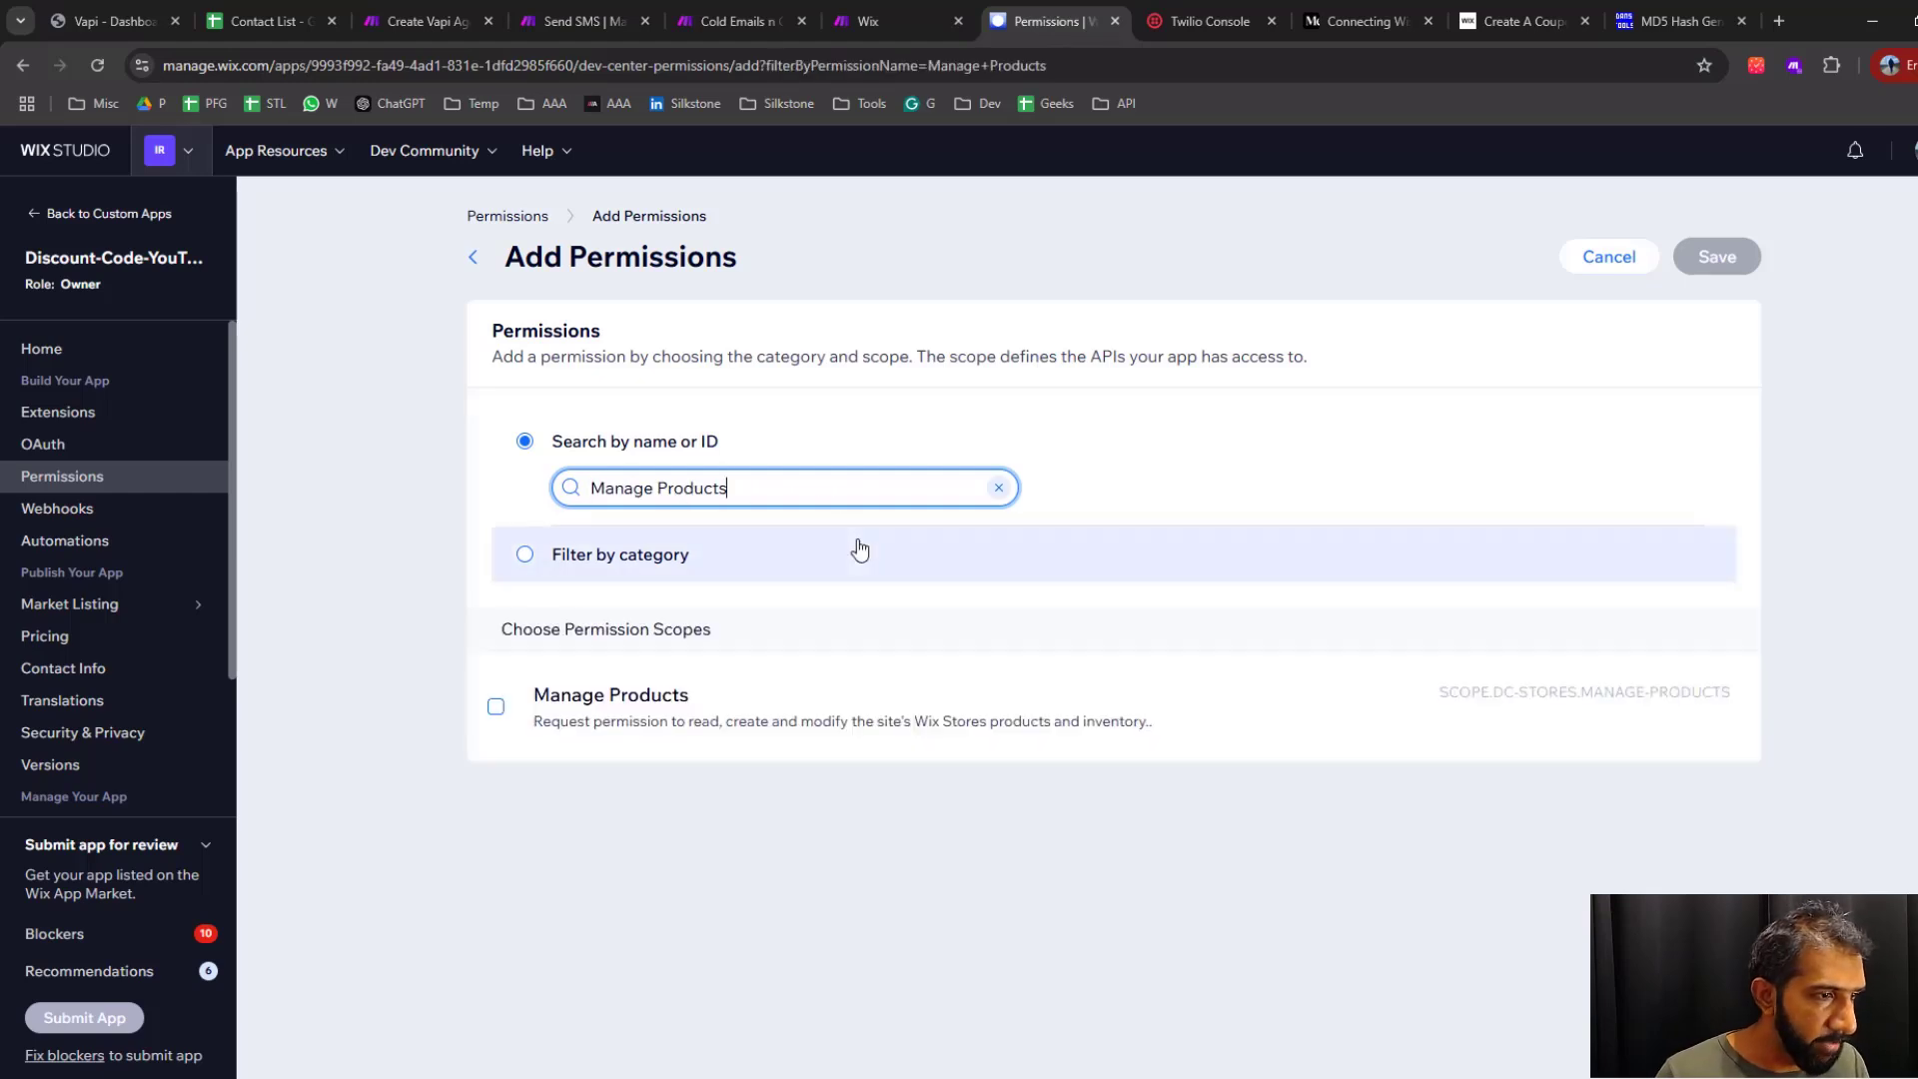
pyautogui.click(496, 707)
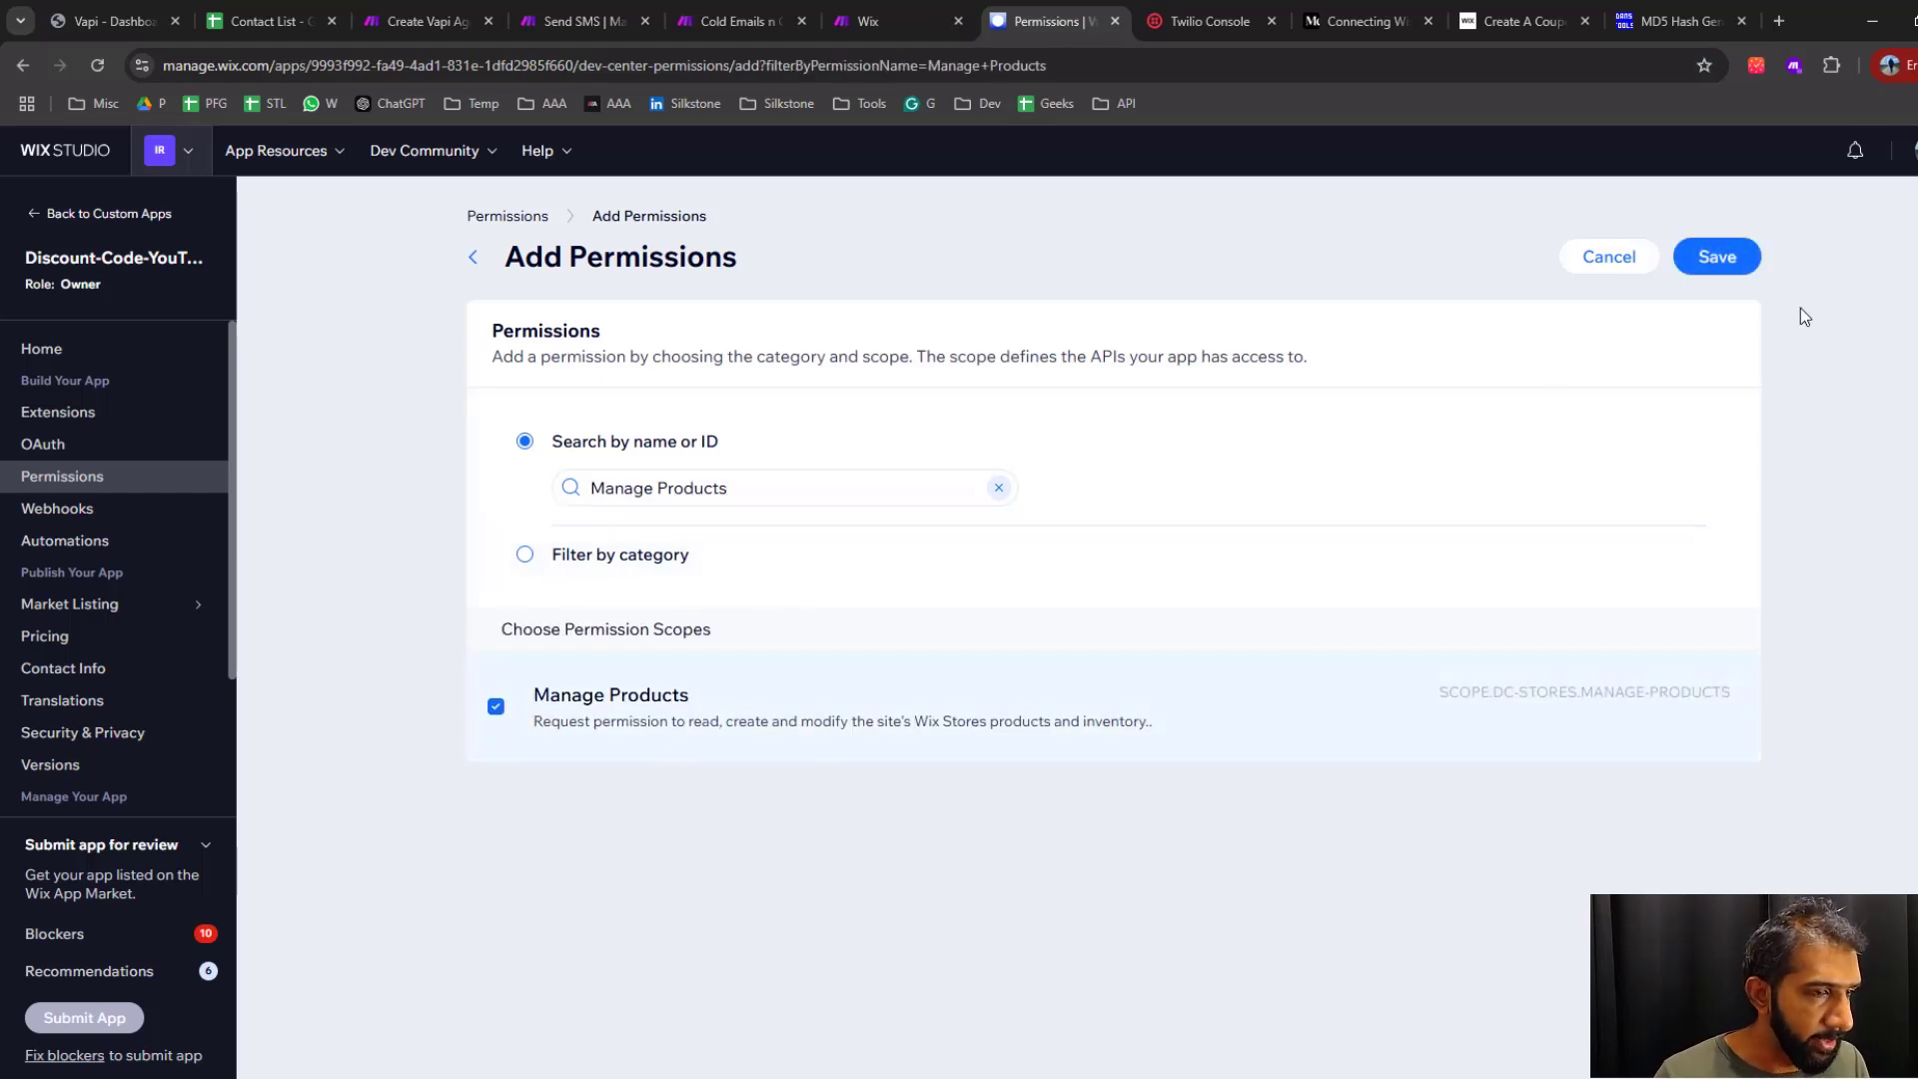
pyautogui.click(1717, 256)
# Copy the Manage Orders name from the Make help page and search for it in the Wix app's Add Permissions form
pyautogui.click(883, 20)
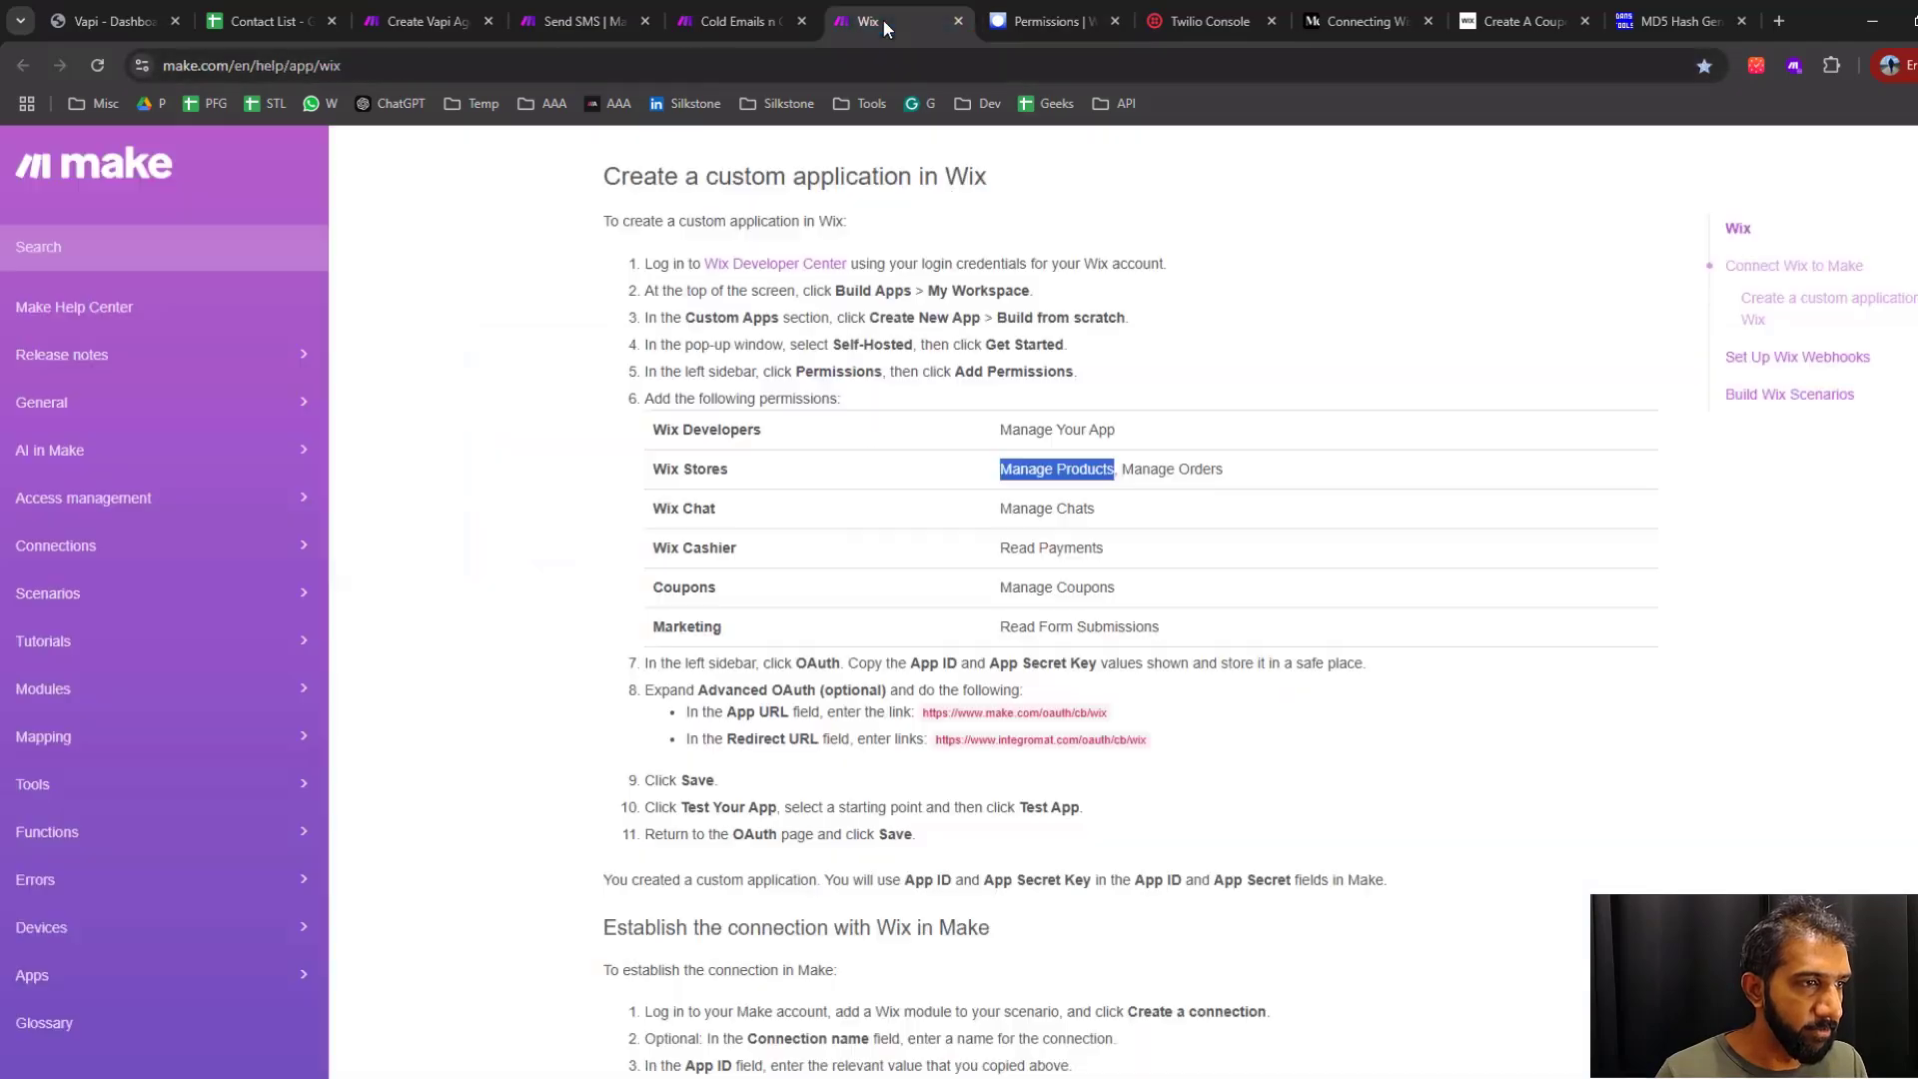
pyautogui.moveTo(1119, 468)
pyautogui.mouseDown()
pyautogui.moveTo(1220, 466)
pyautogui.moveTo(1139, 468)
pyautogui.mouseUp()
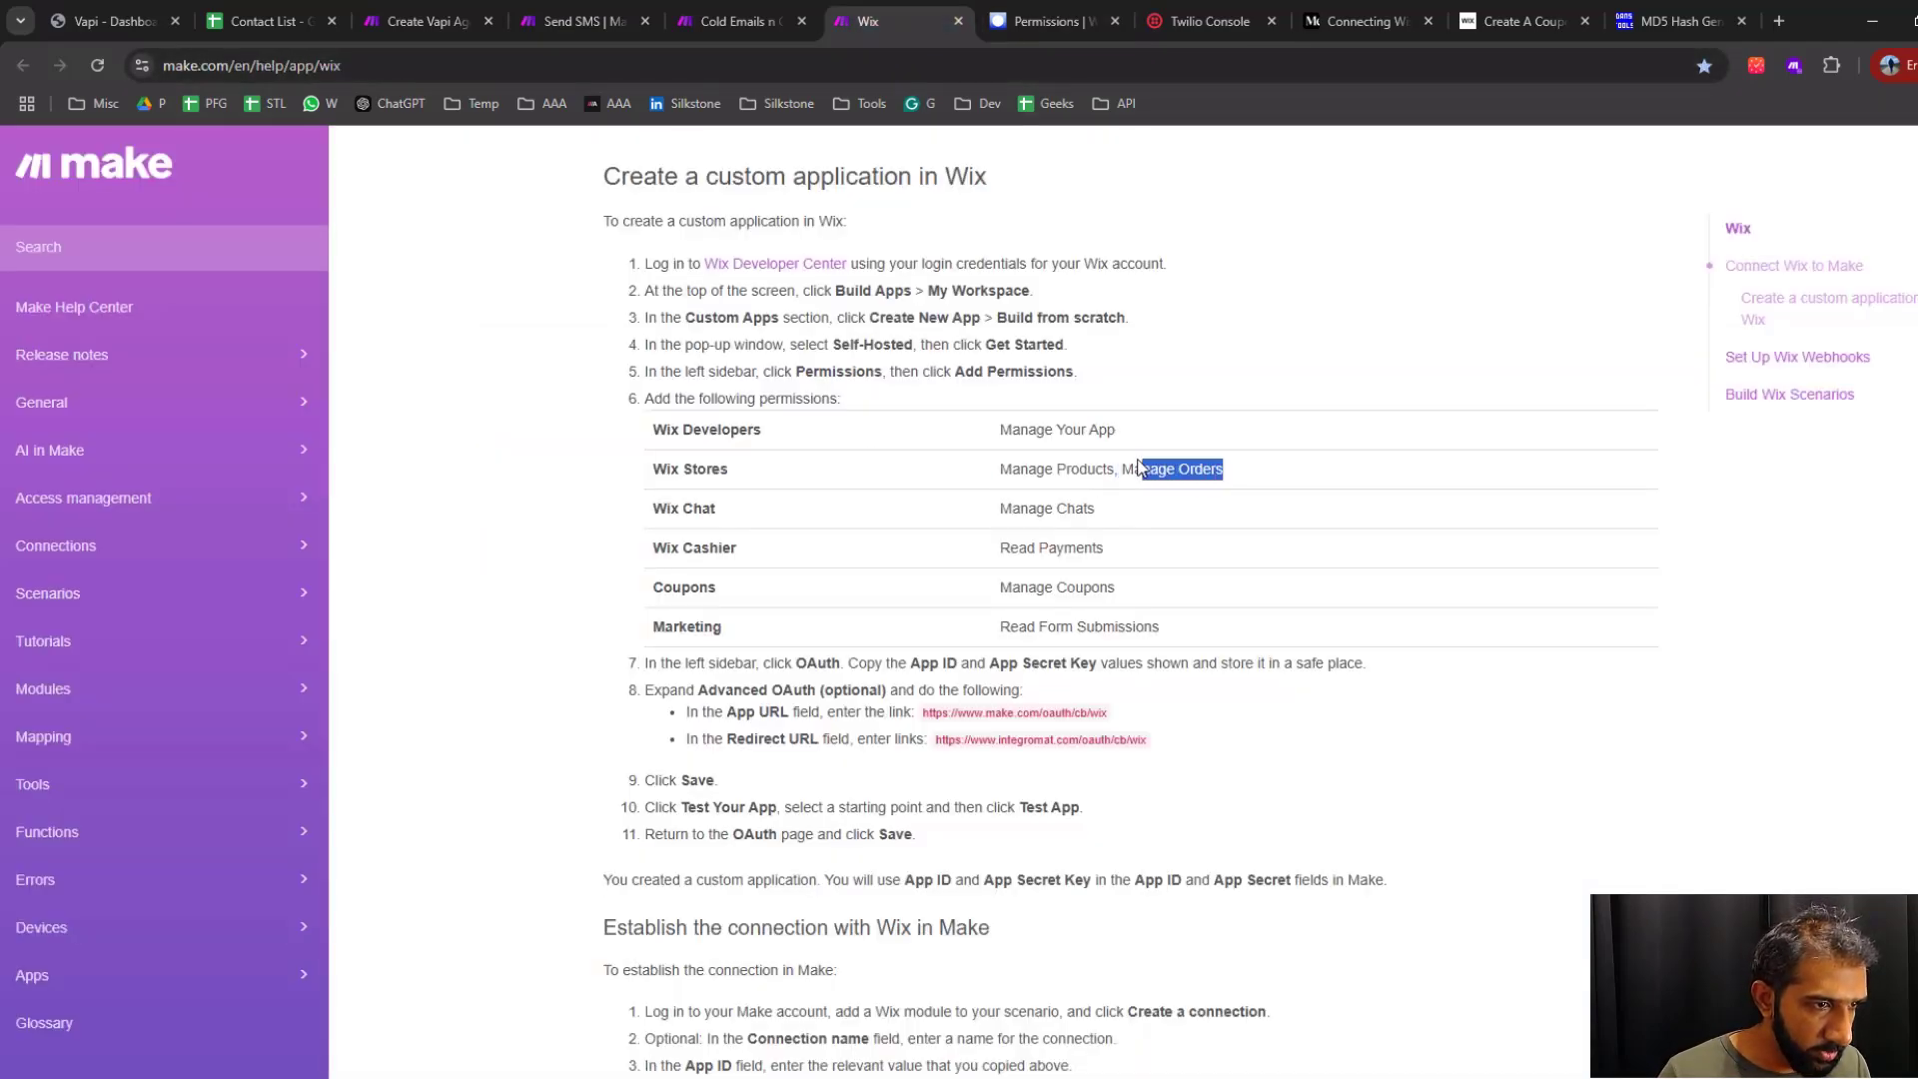
pyautogui.click(1054, 24)
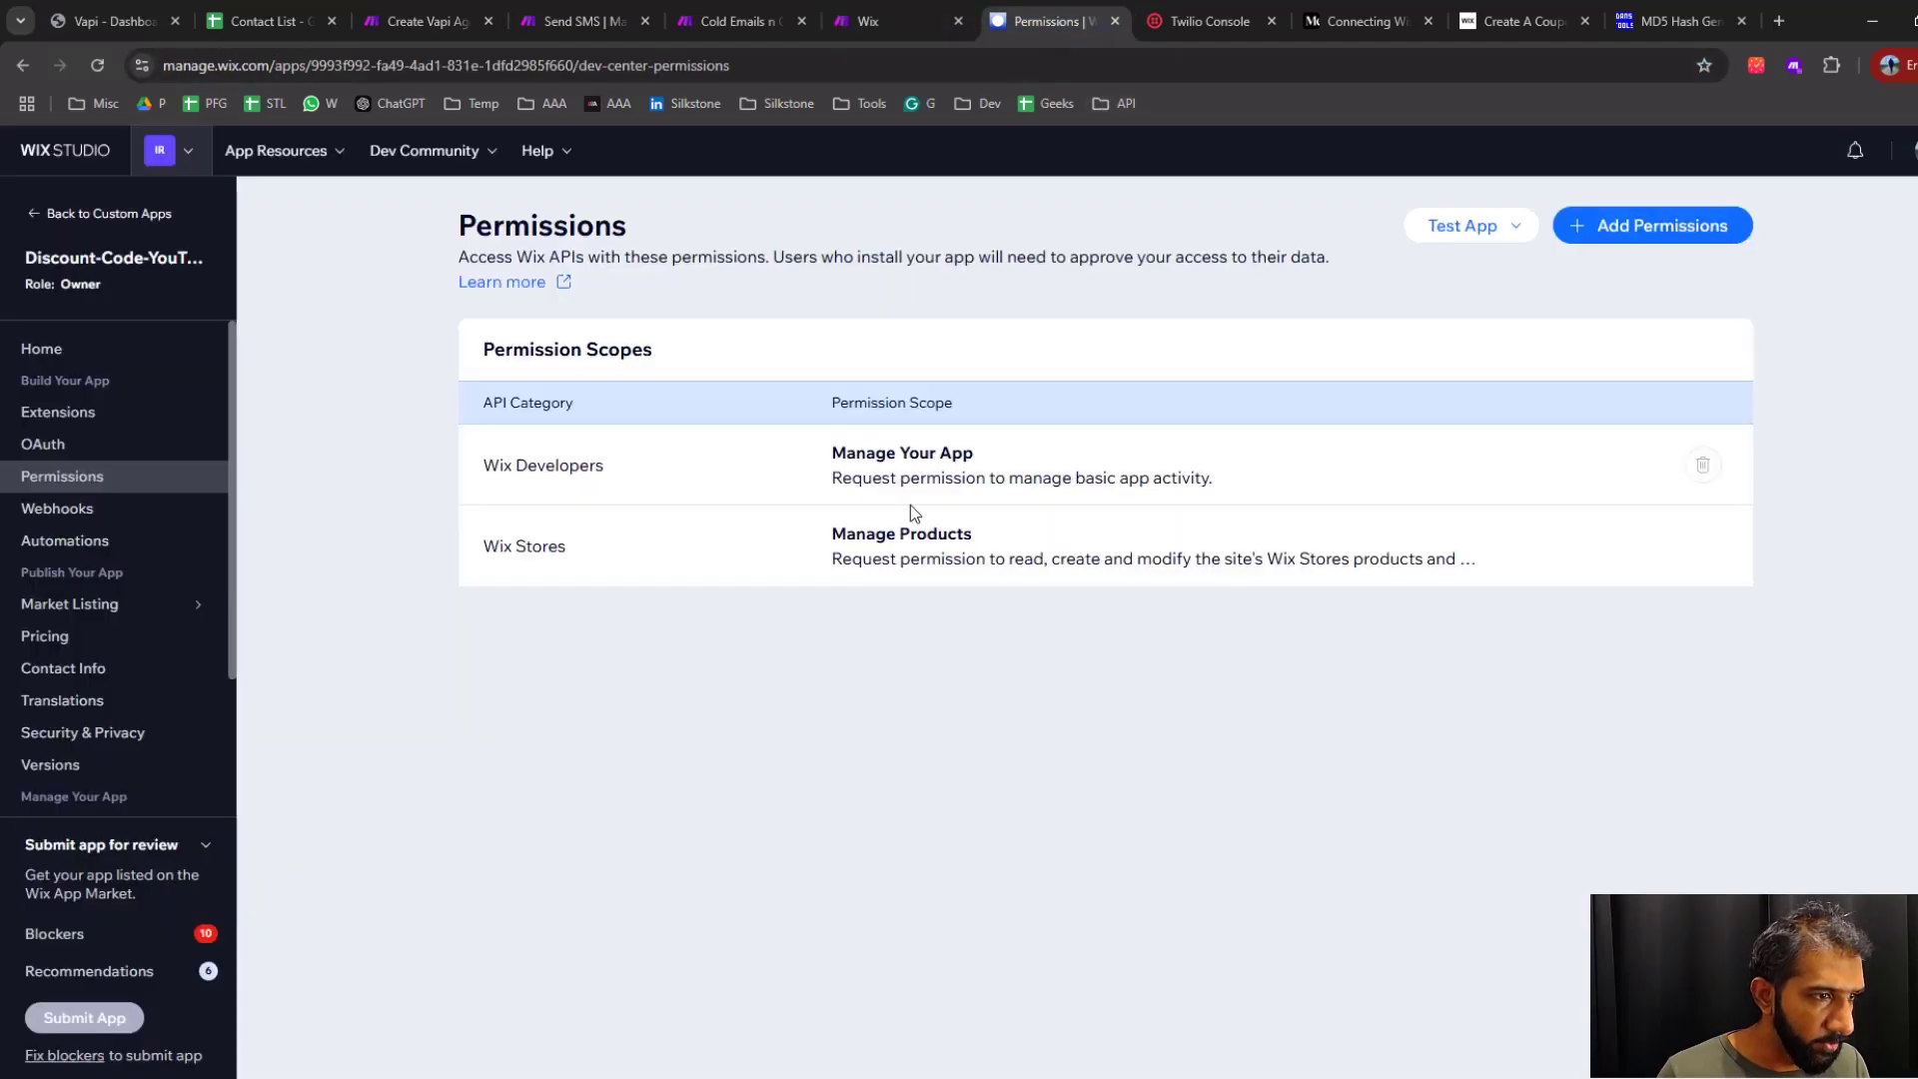
pyautogui.click(1653, 228)
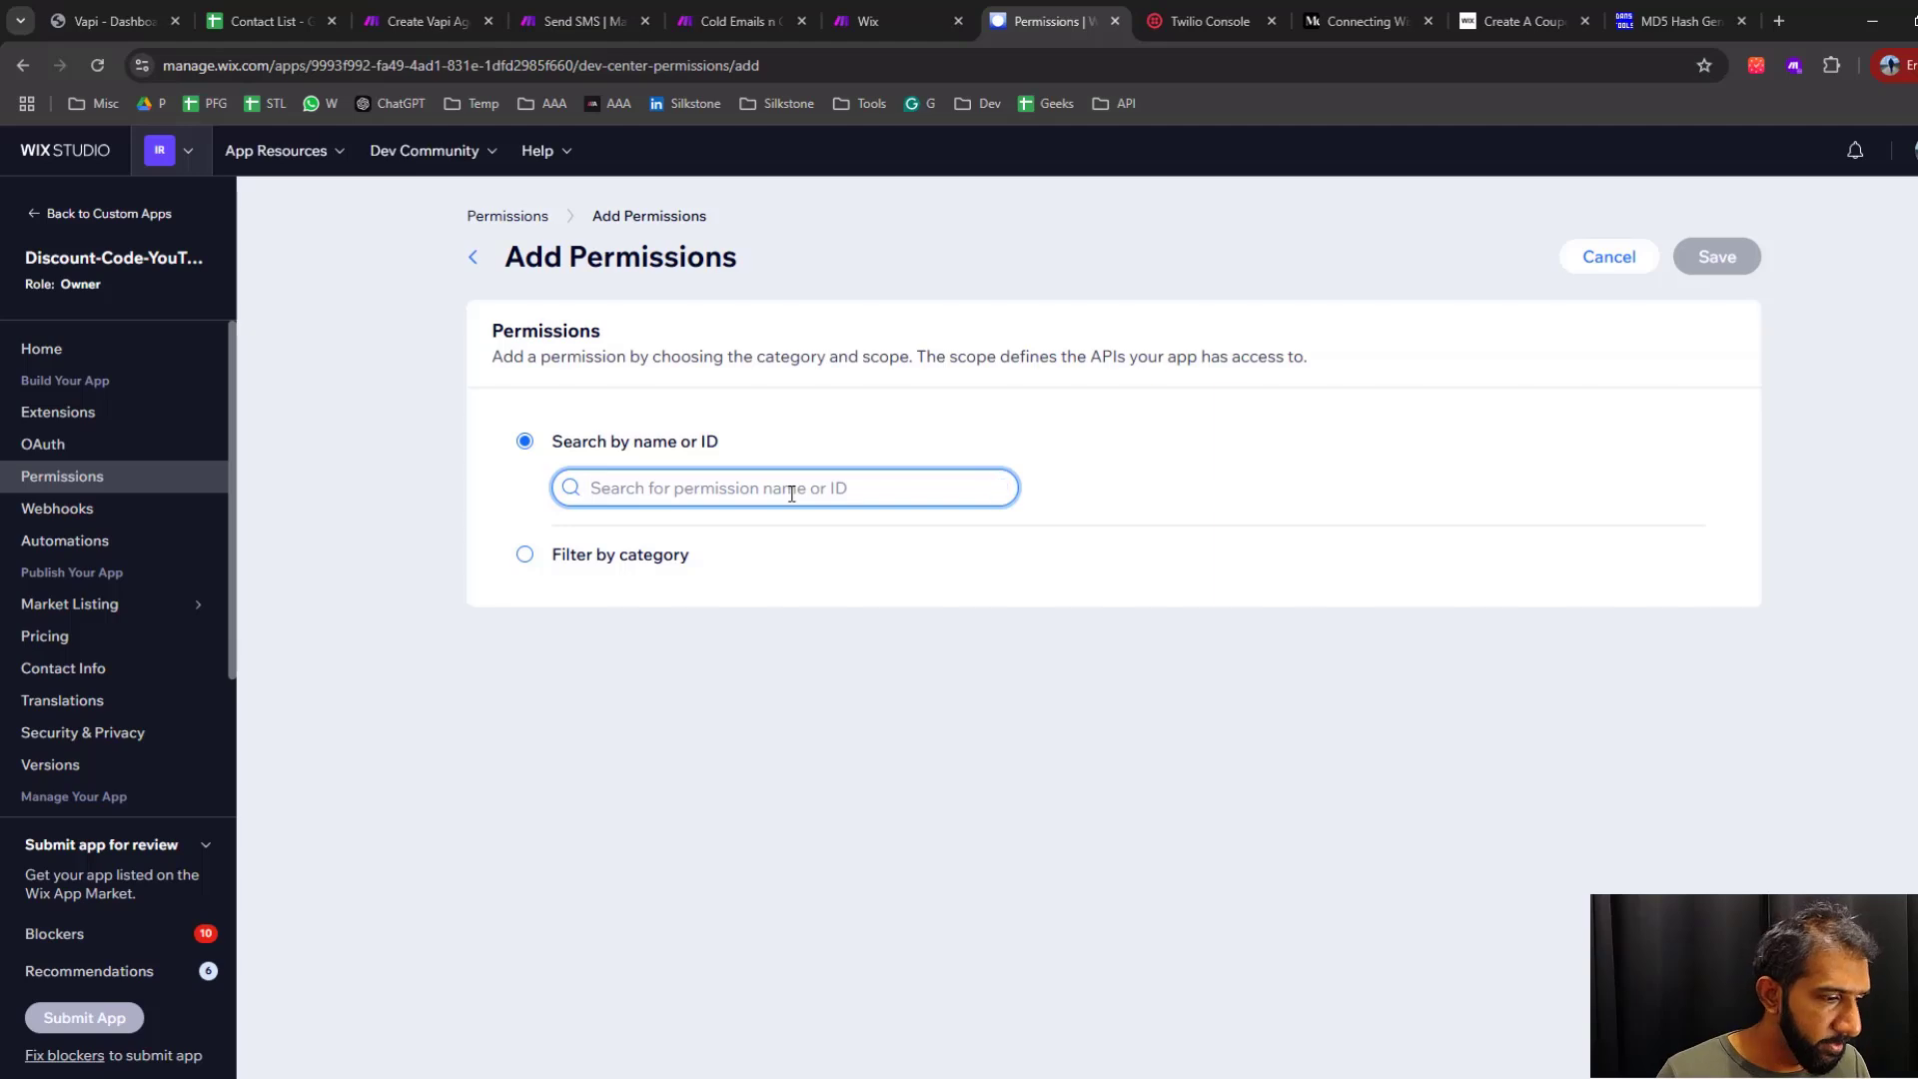
pyautogui.write('Manage Orders')
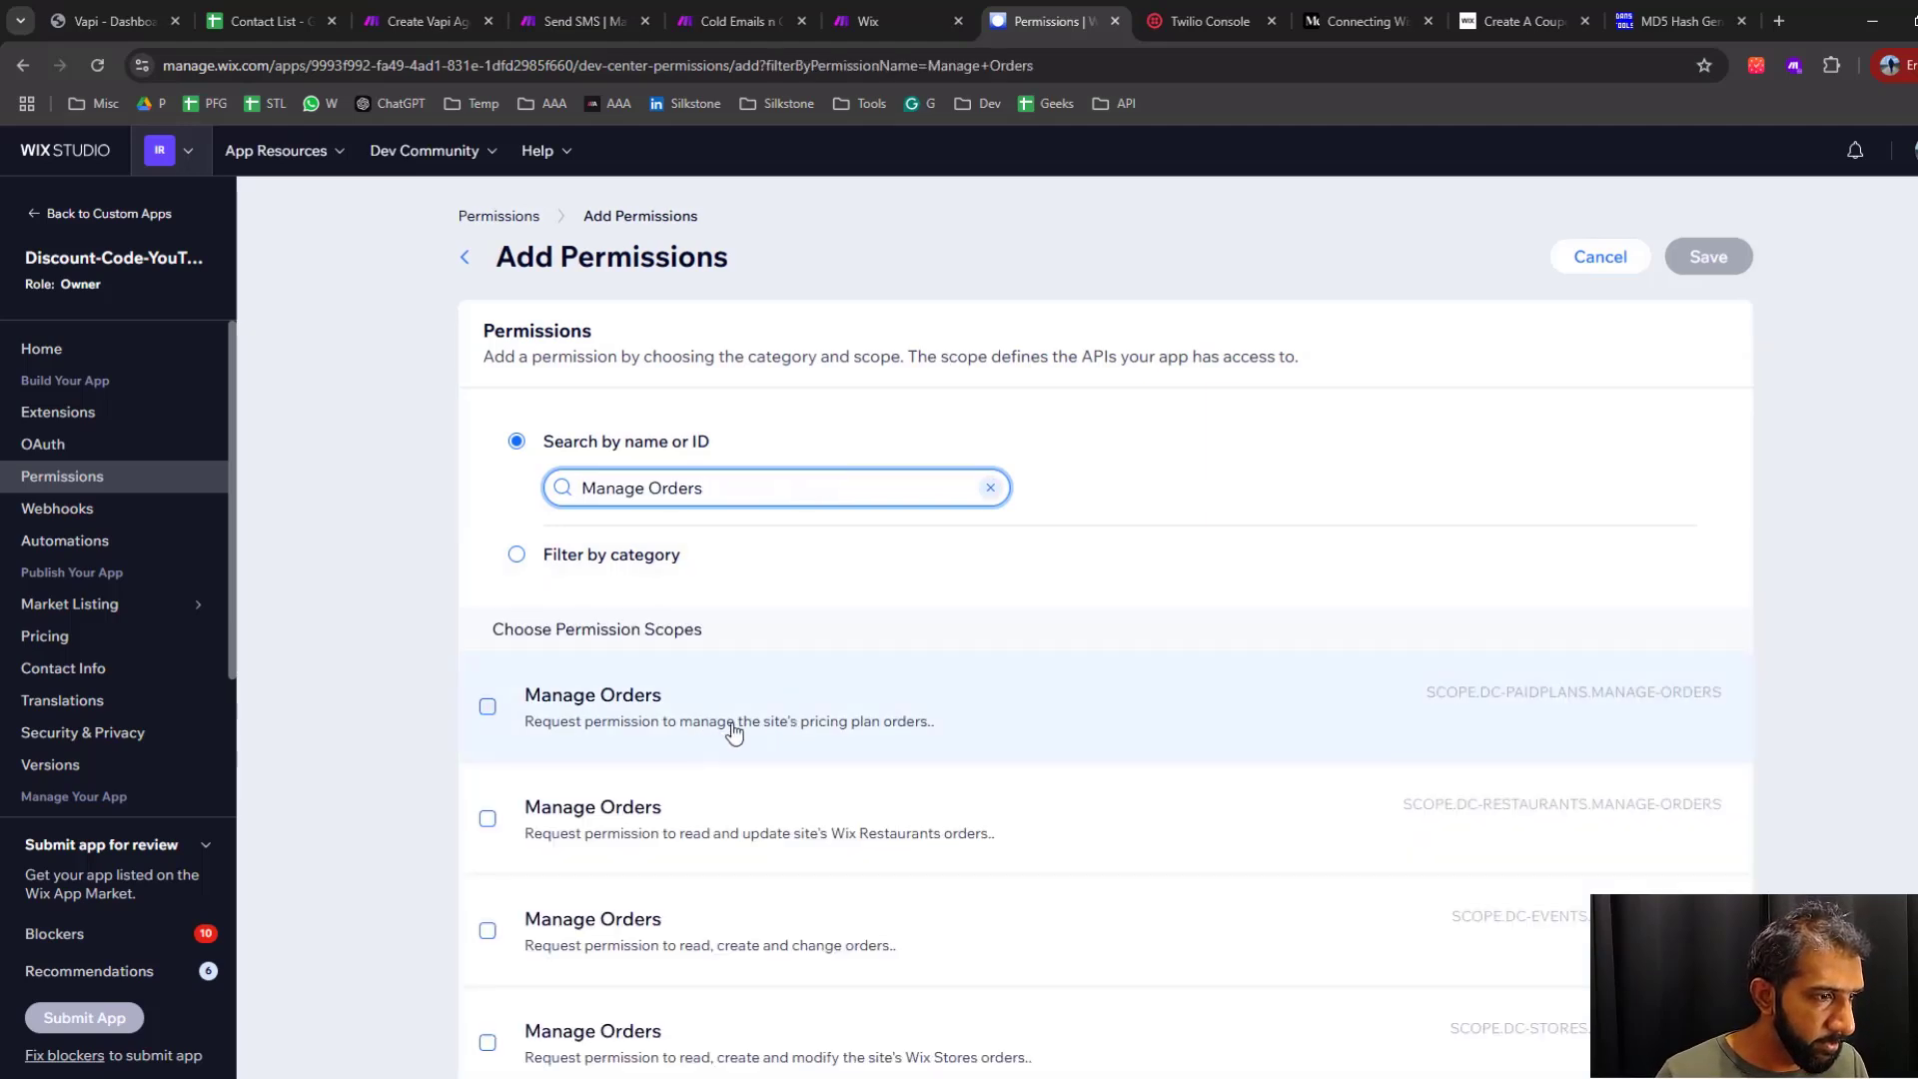
pyautogui.scroll(-1, 886, 632)
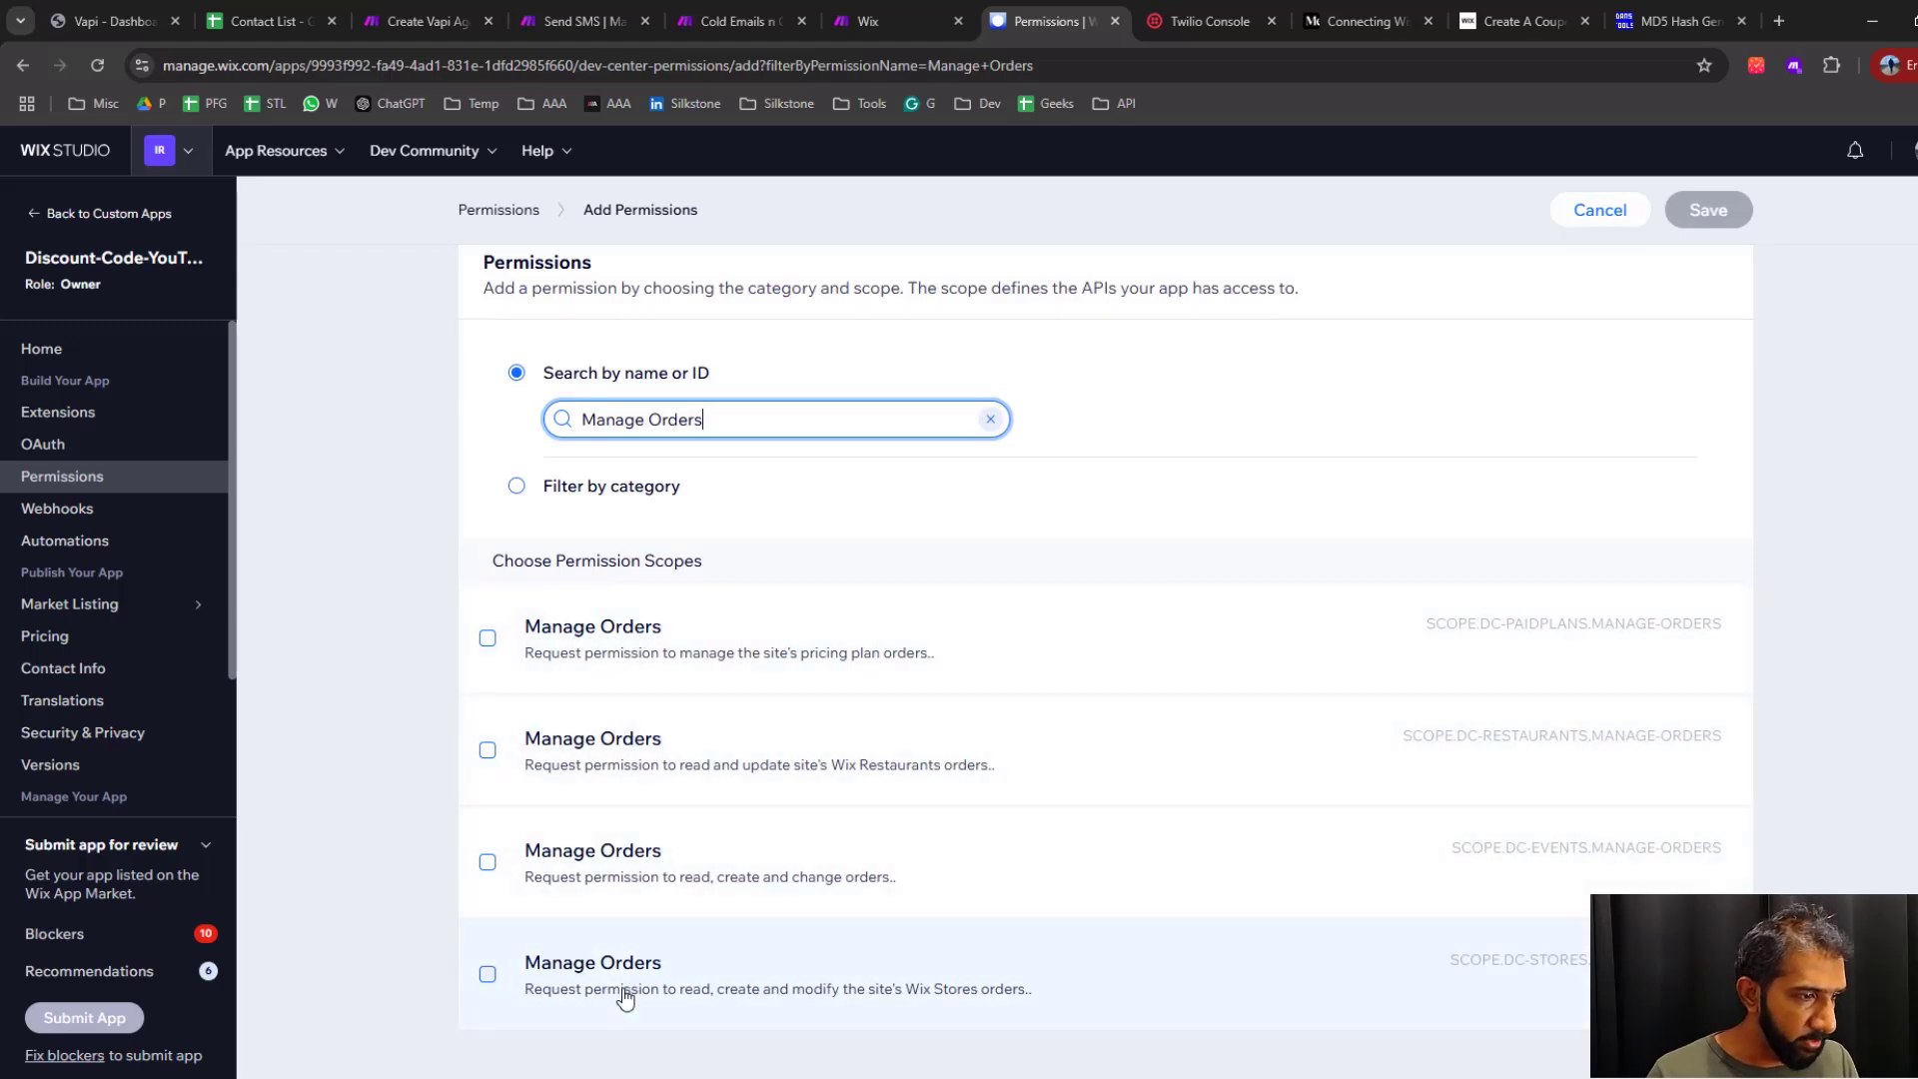
# Check on the Make help page which Wix category Manage Orders belongs to, and return to the Add Permissions form
pyautogui.click(893, 21)
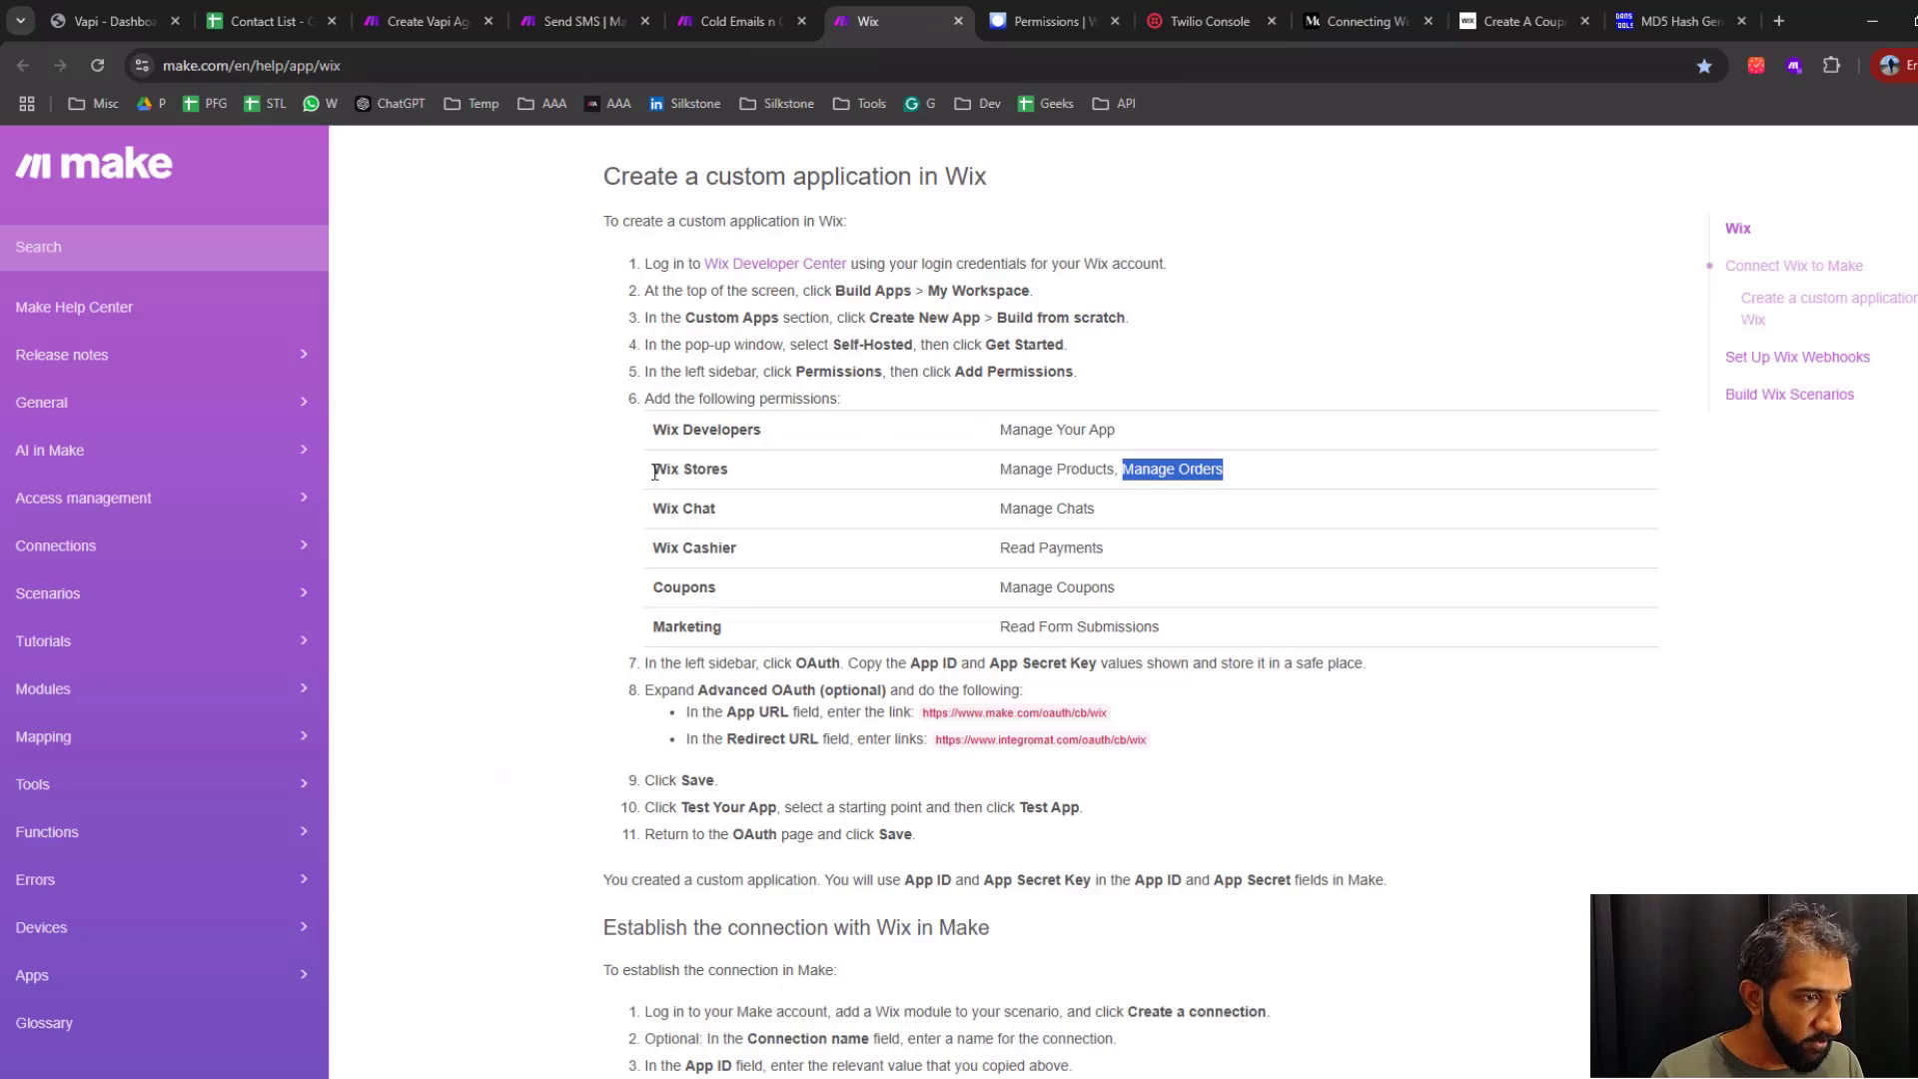
pyautogui.moveTo(654, 473); pyautogui.dragTo(732, 473)
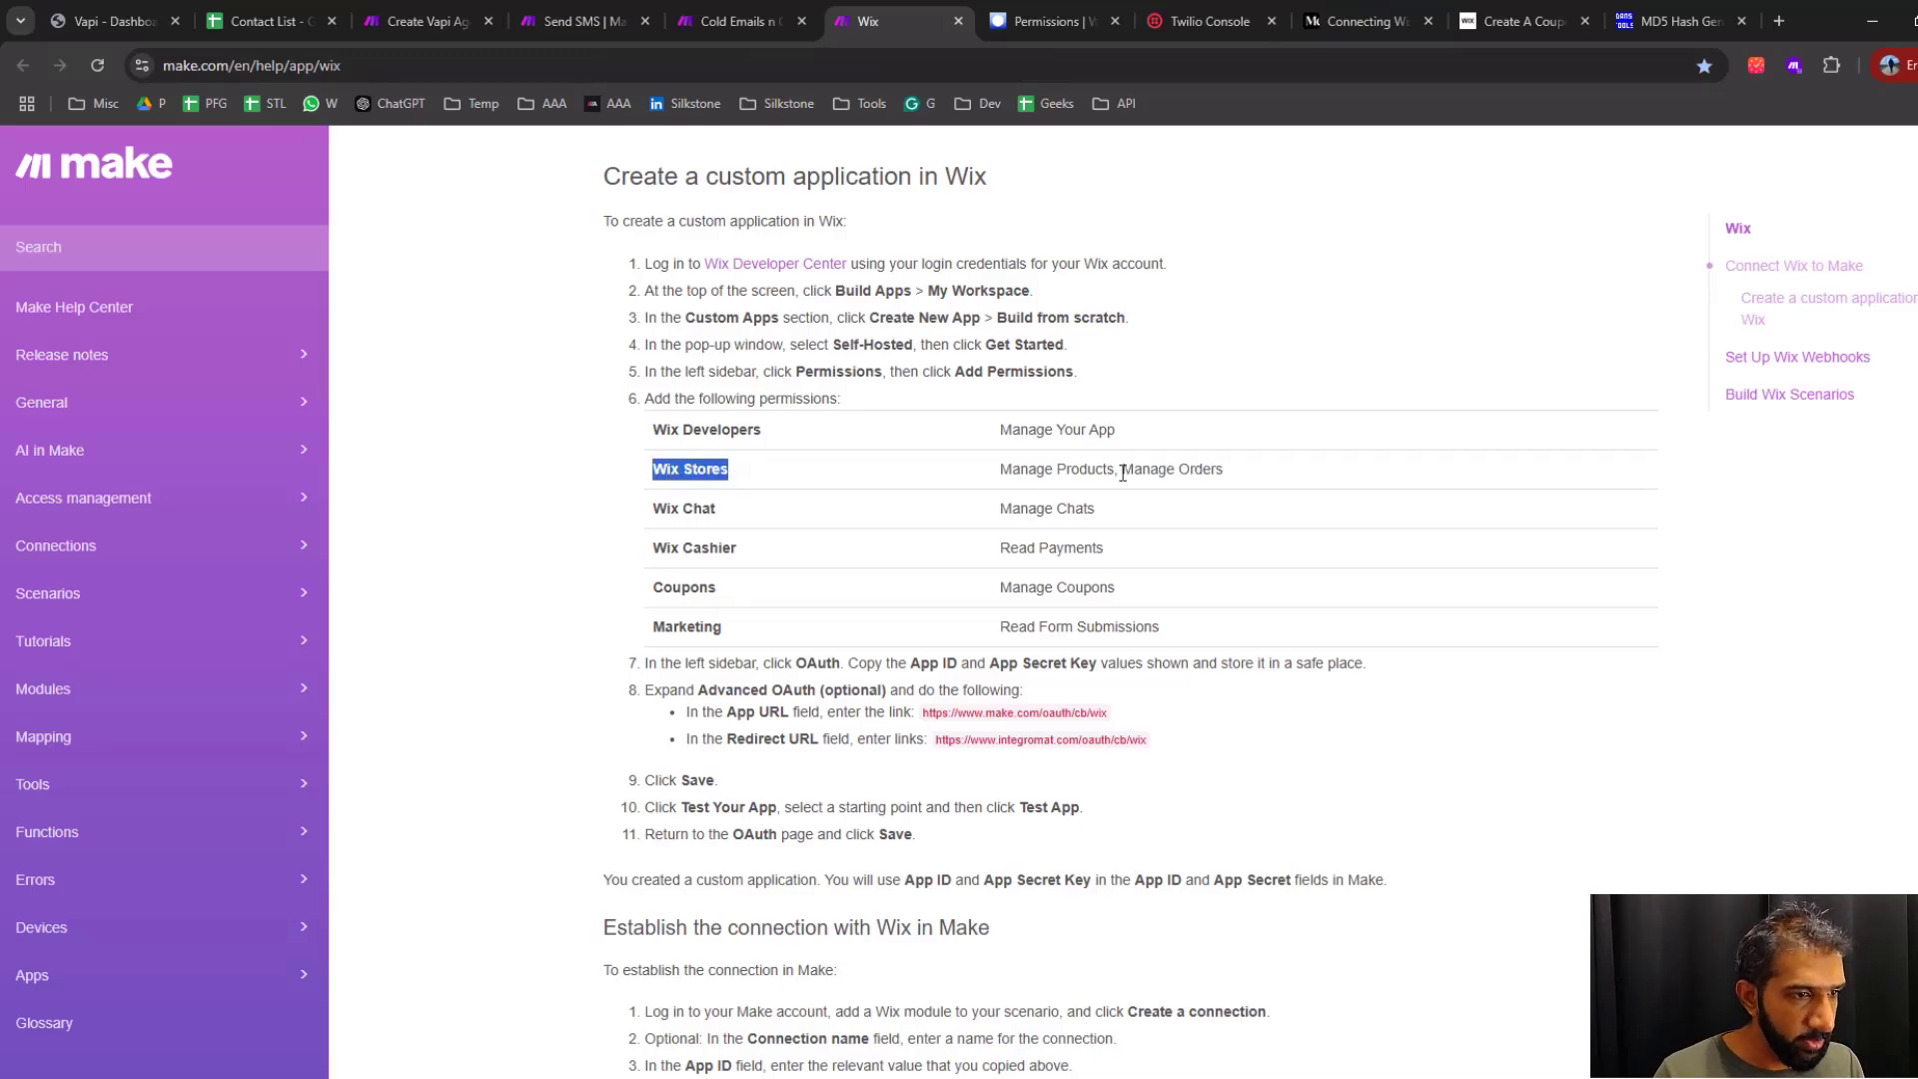
pyautogui.moveTo(1124, 472); pyautogui.dragTo(1276, 475)
pyautogui.click(1044, 22)
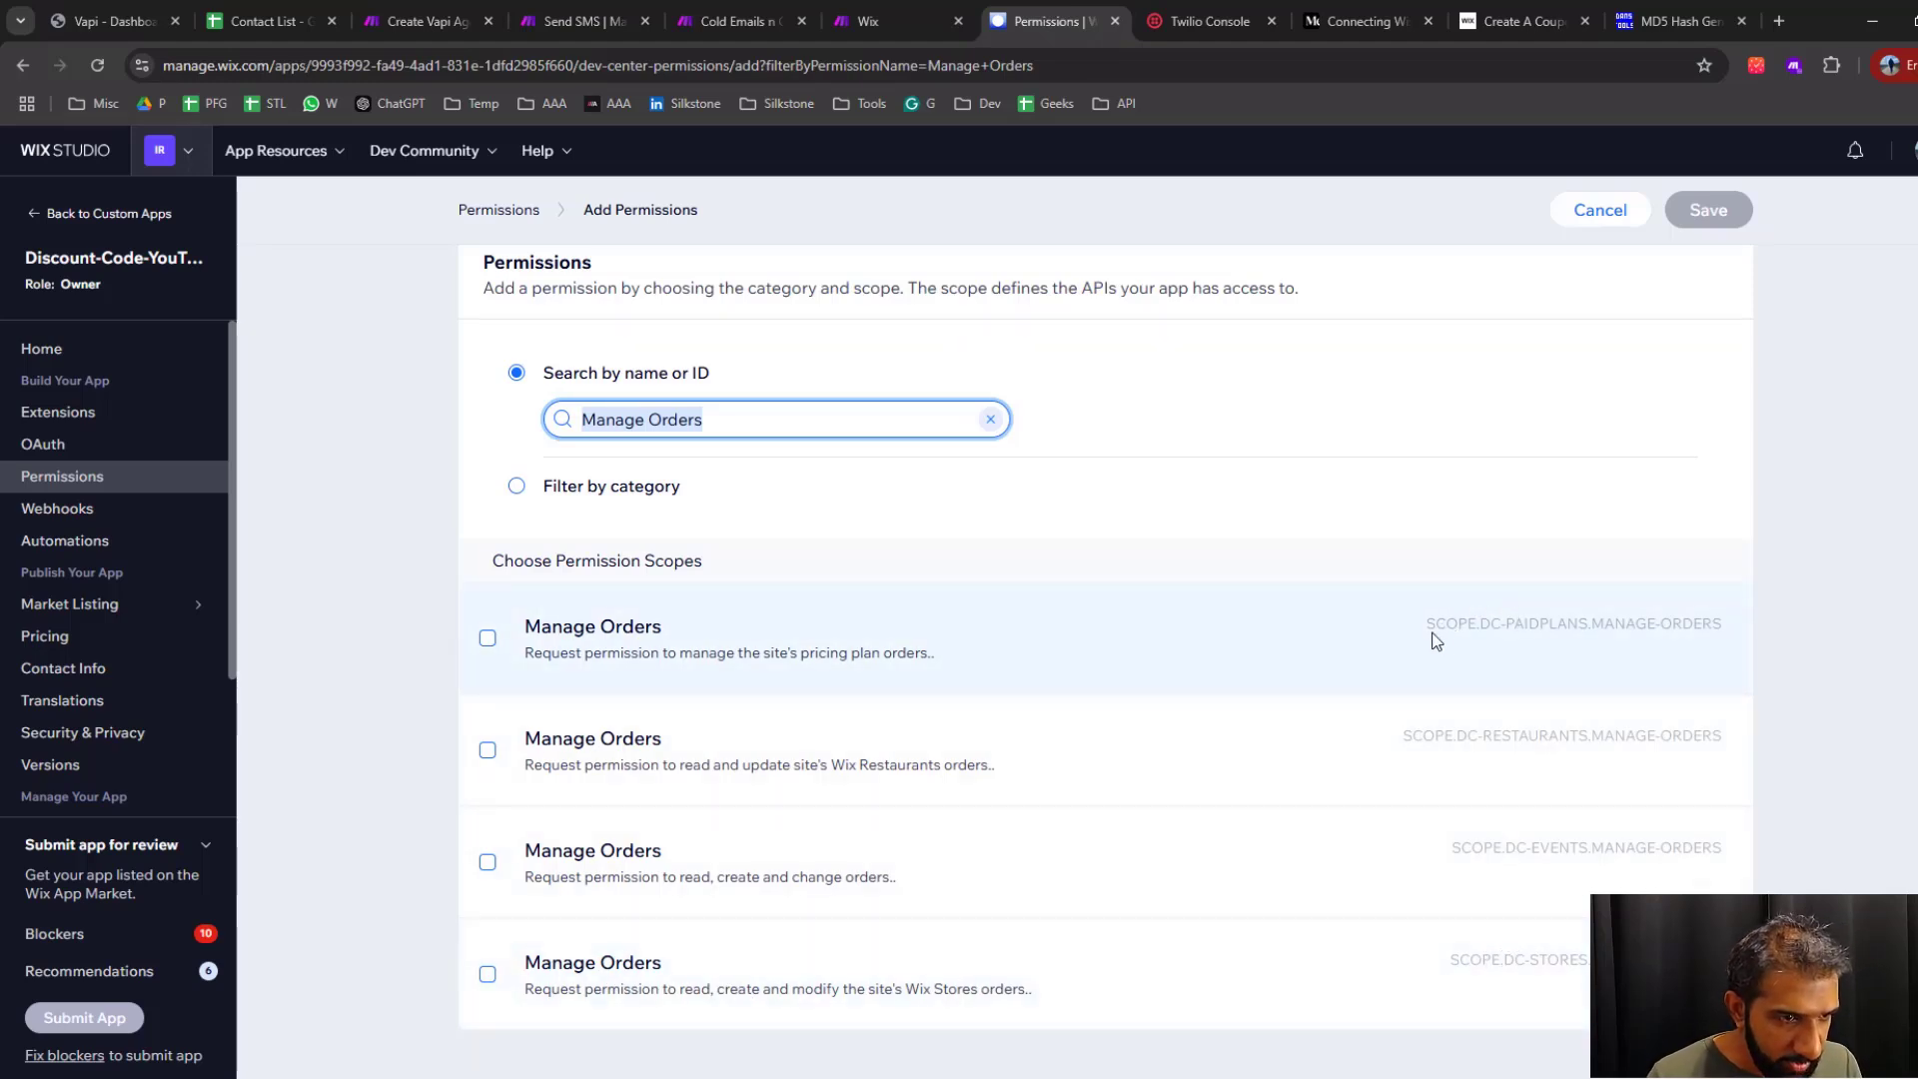
# Compare the scope IDs of the Manage Orders permissions, select the Wix Stores one, and save it to the app
pyautogui.moveTo(1510, 628); pyautogui.dragTo(1572, 623)
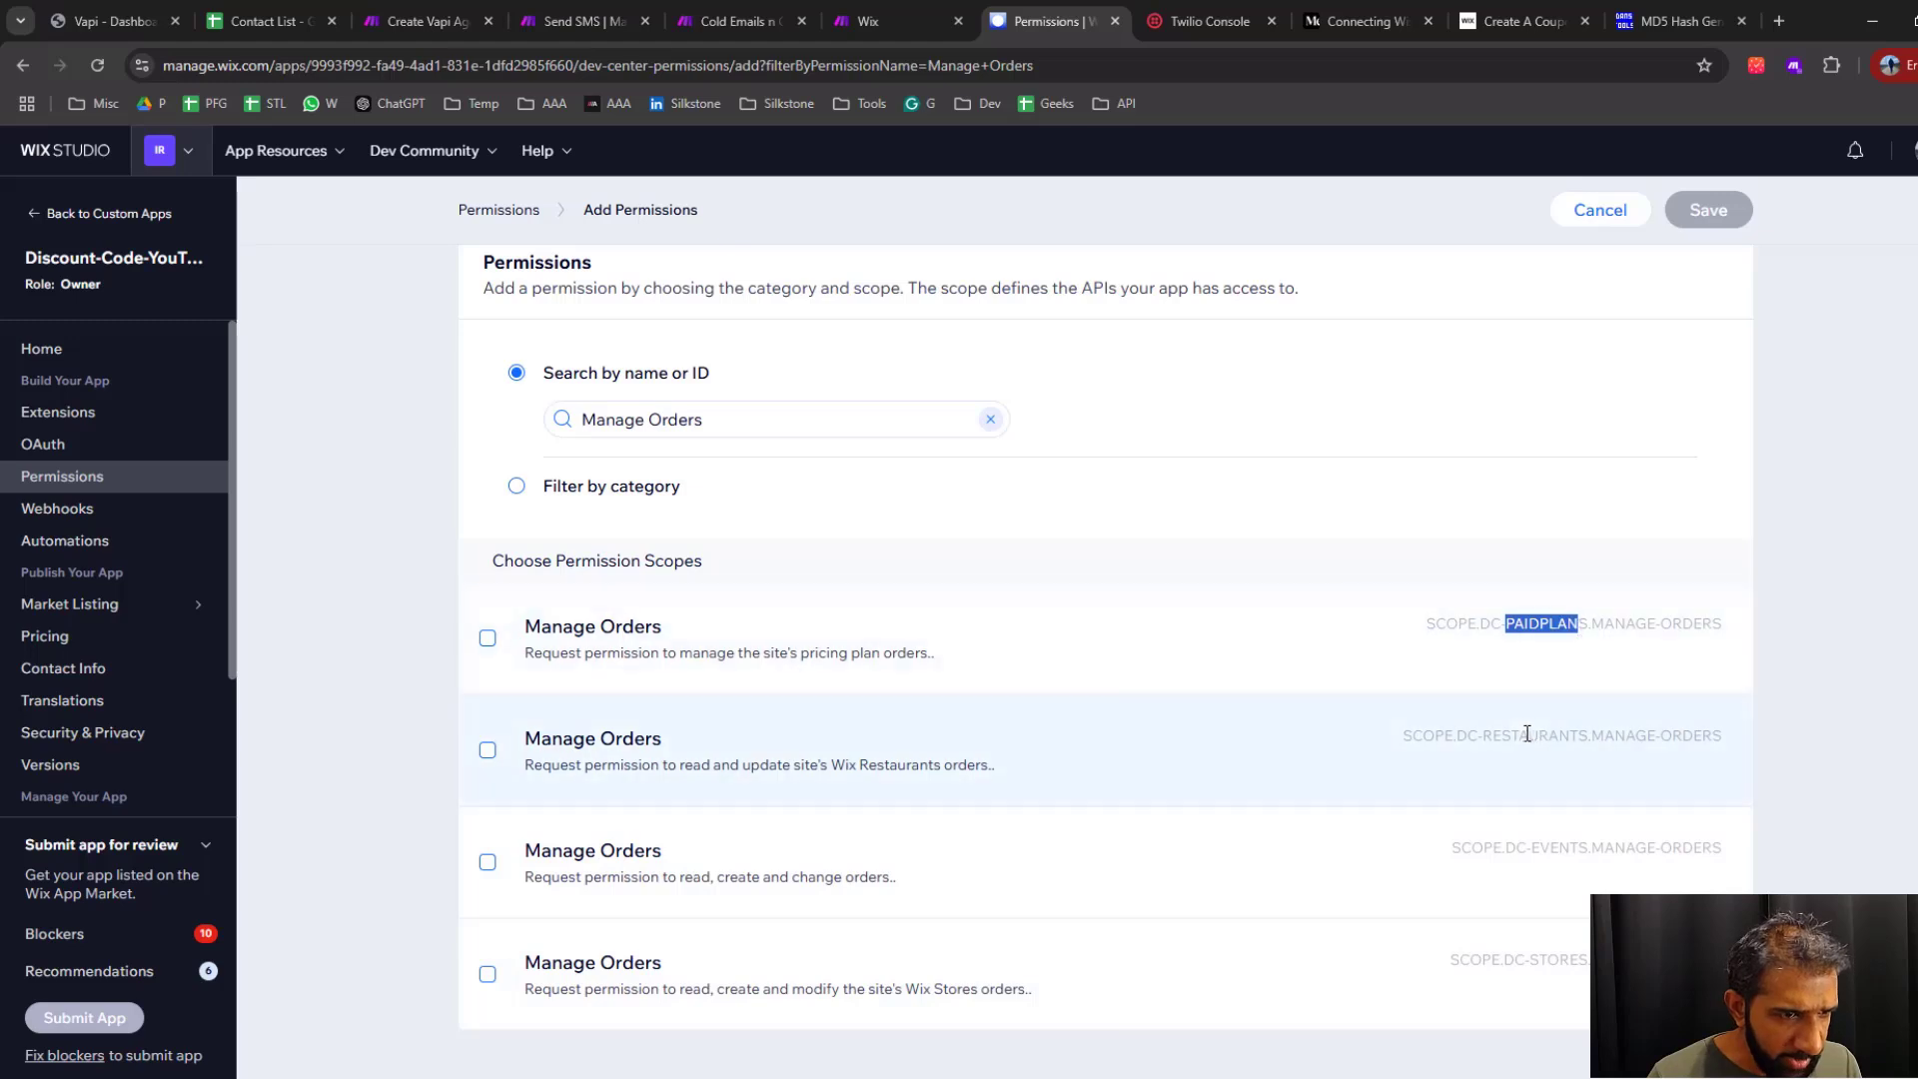
pyautogui.moveTo(1511, 735); pyautogui.dragTo(1570, 737)
pyautogui.moveTo(1542, 849); pyautogui.dragTo(1599, 847)
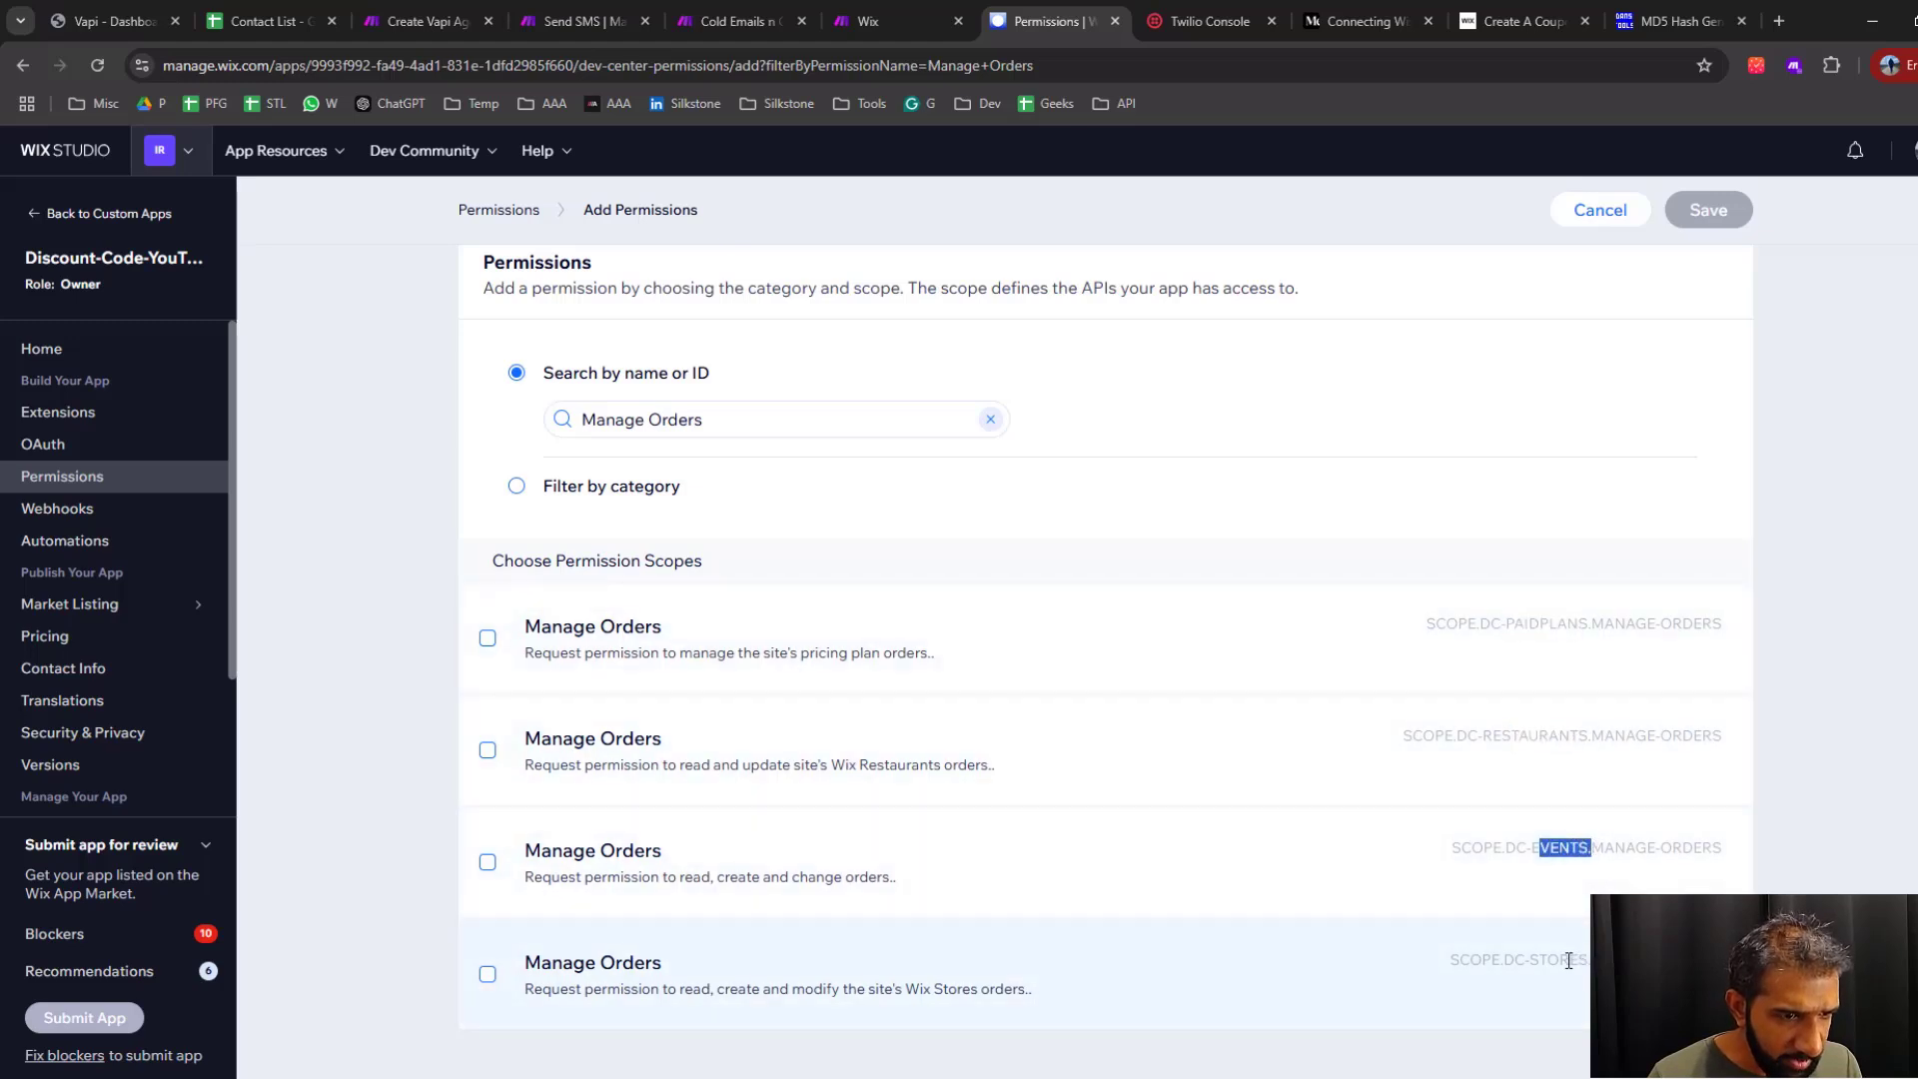
pyautogui.click(1560, 962)
pyautogui.moveTo(1540, 960); pyautogui.dragTo(1597, 961)
pyautogui.click(1599, 962)
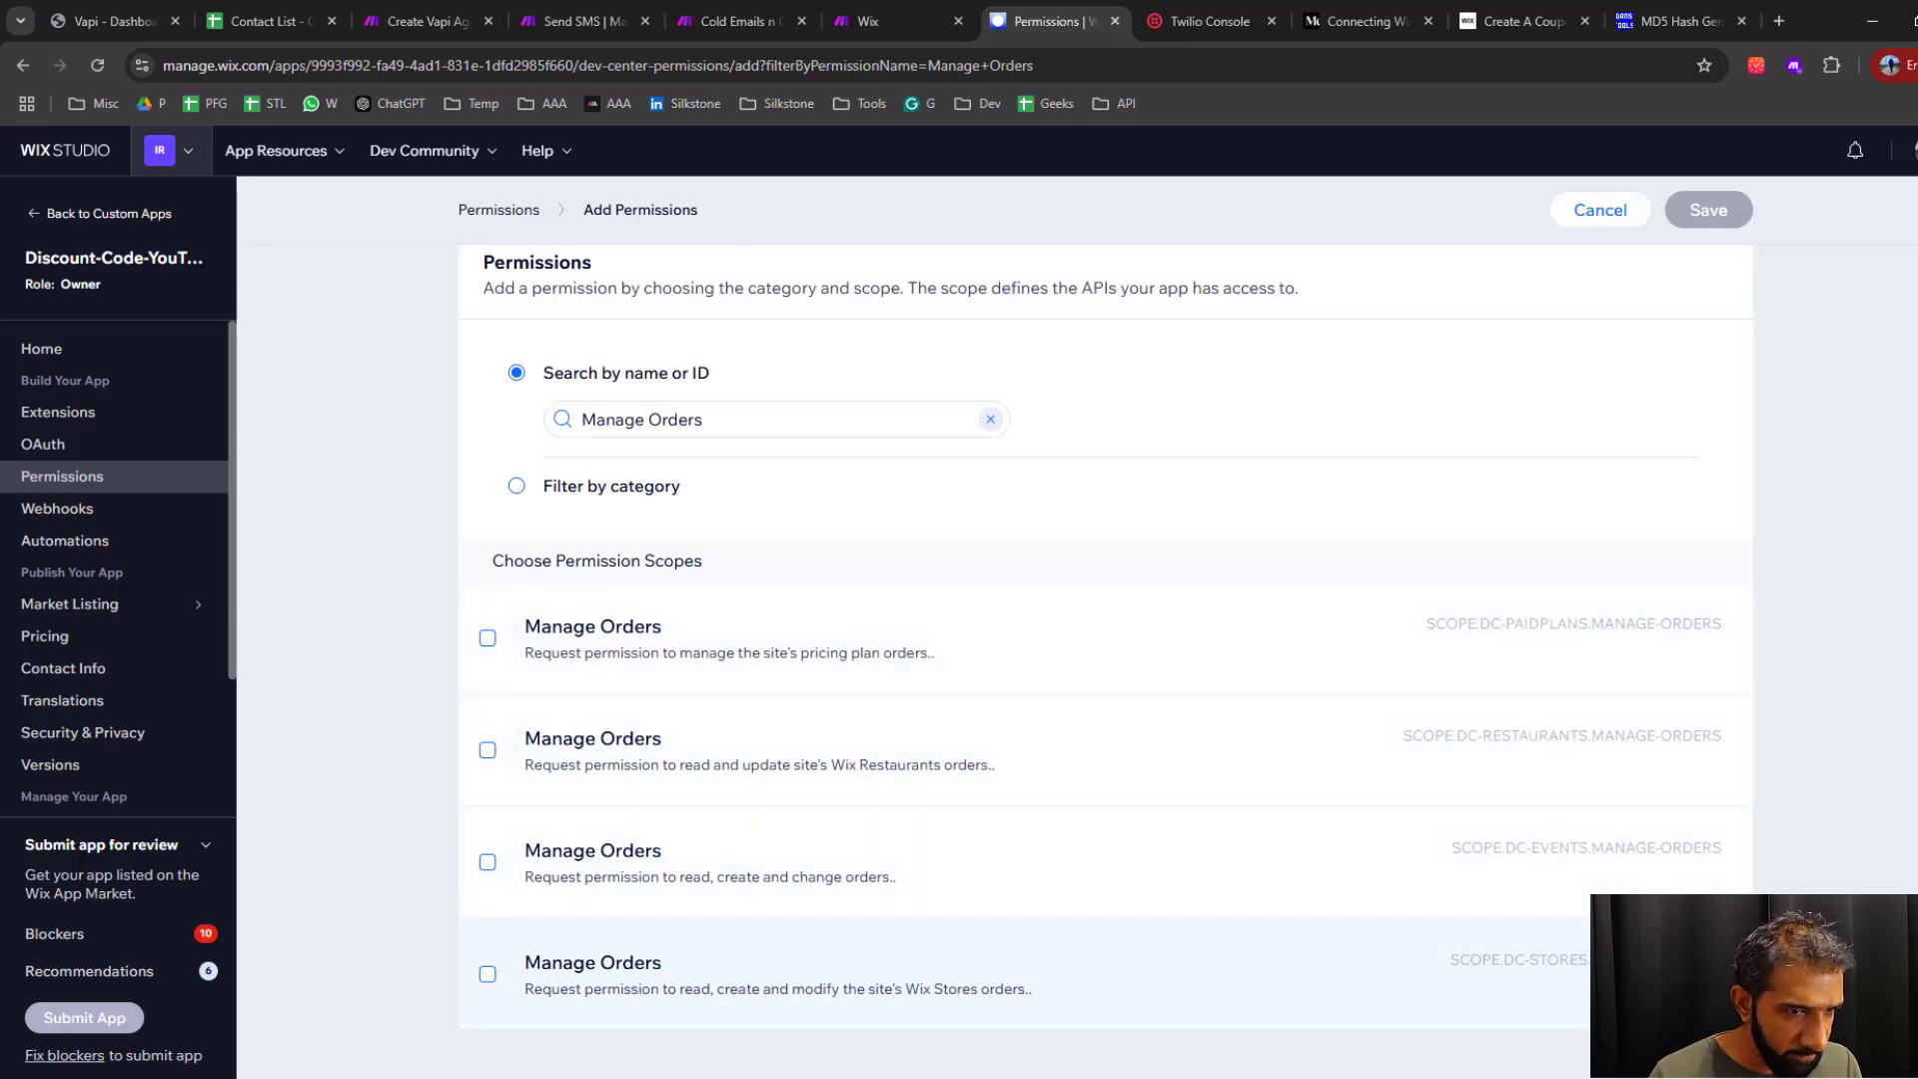
pyautogui.click(487, 974)
pyautogui.click(1743, 209)
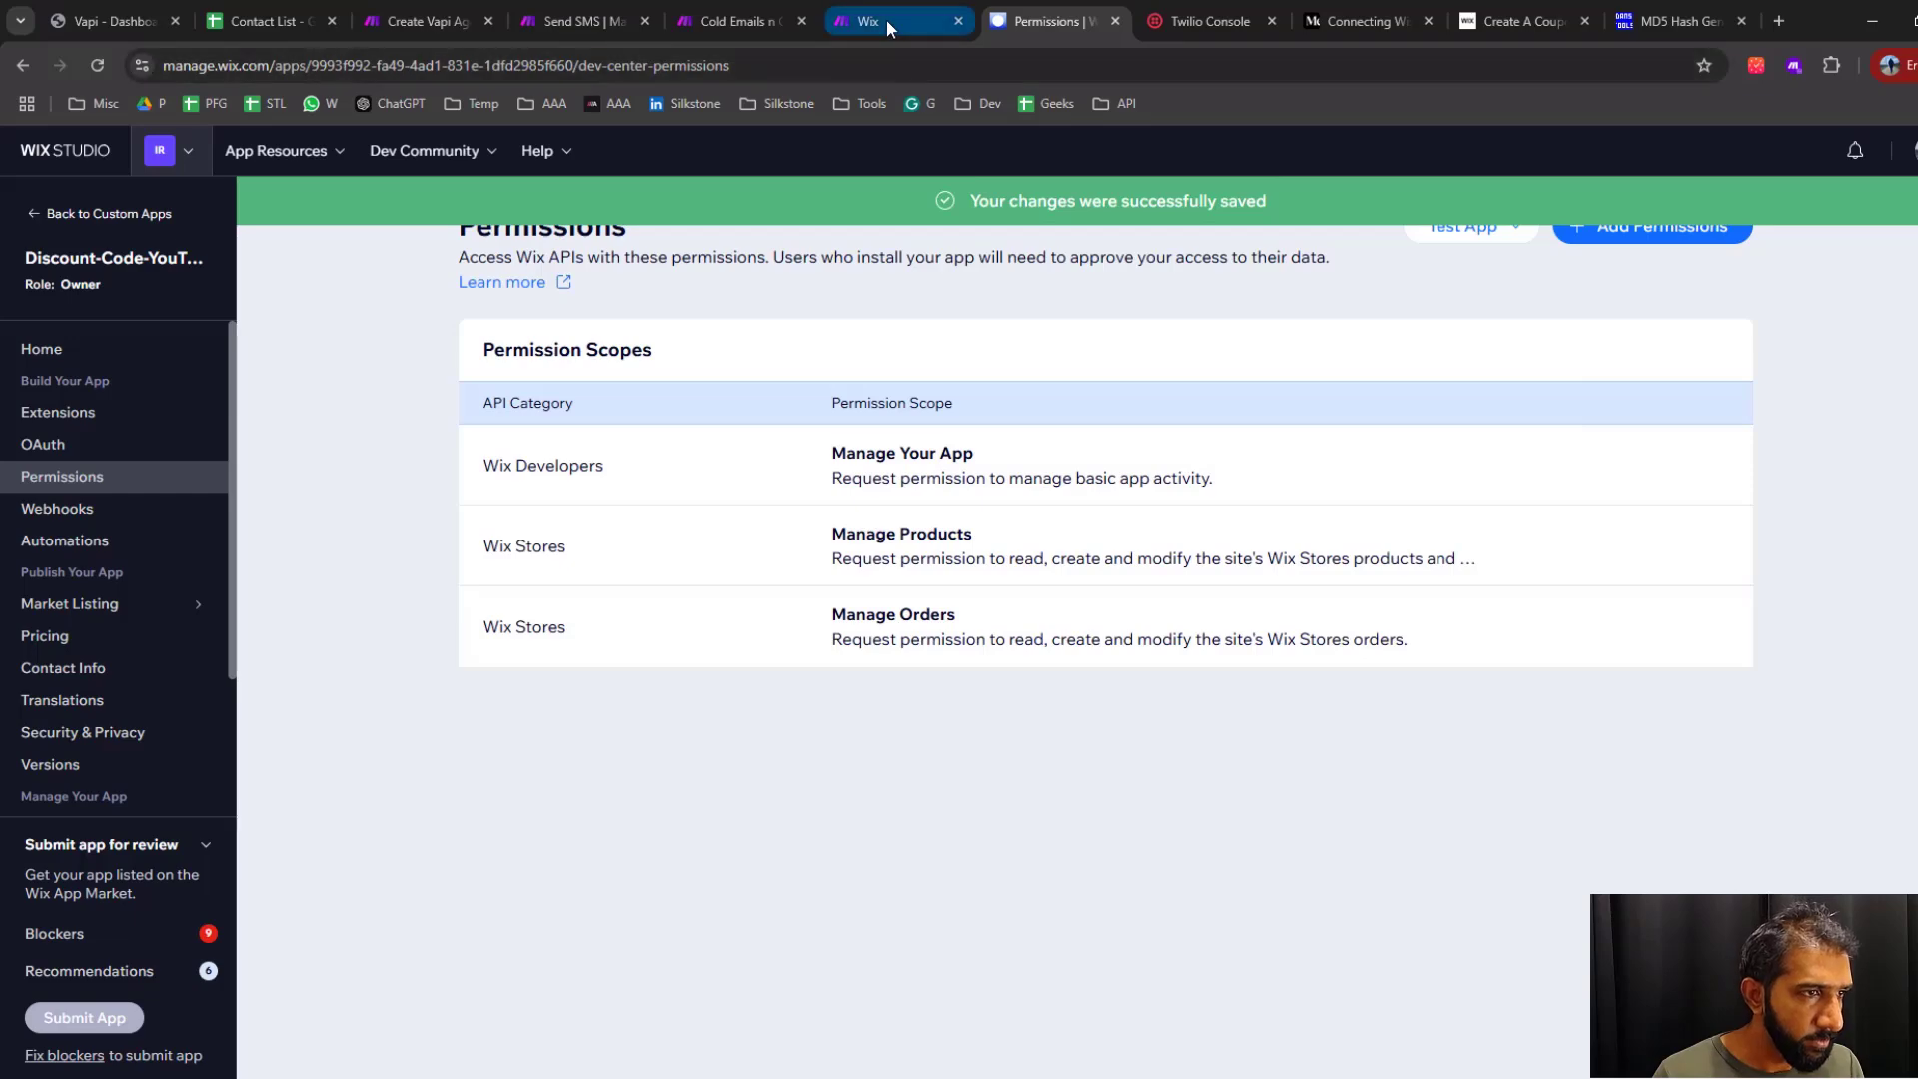
# Copy the Manage Chats permission name from the Make help page, add that permission to the Wix app, and save
pyautogui.click(885, 20)
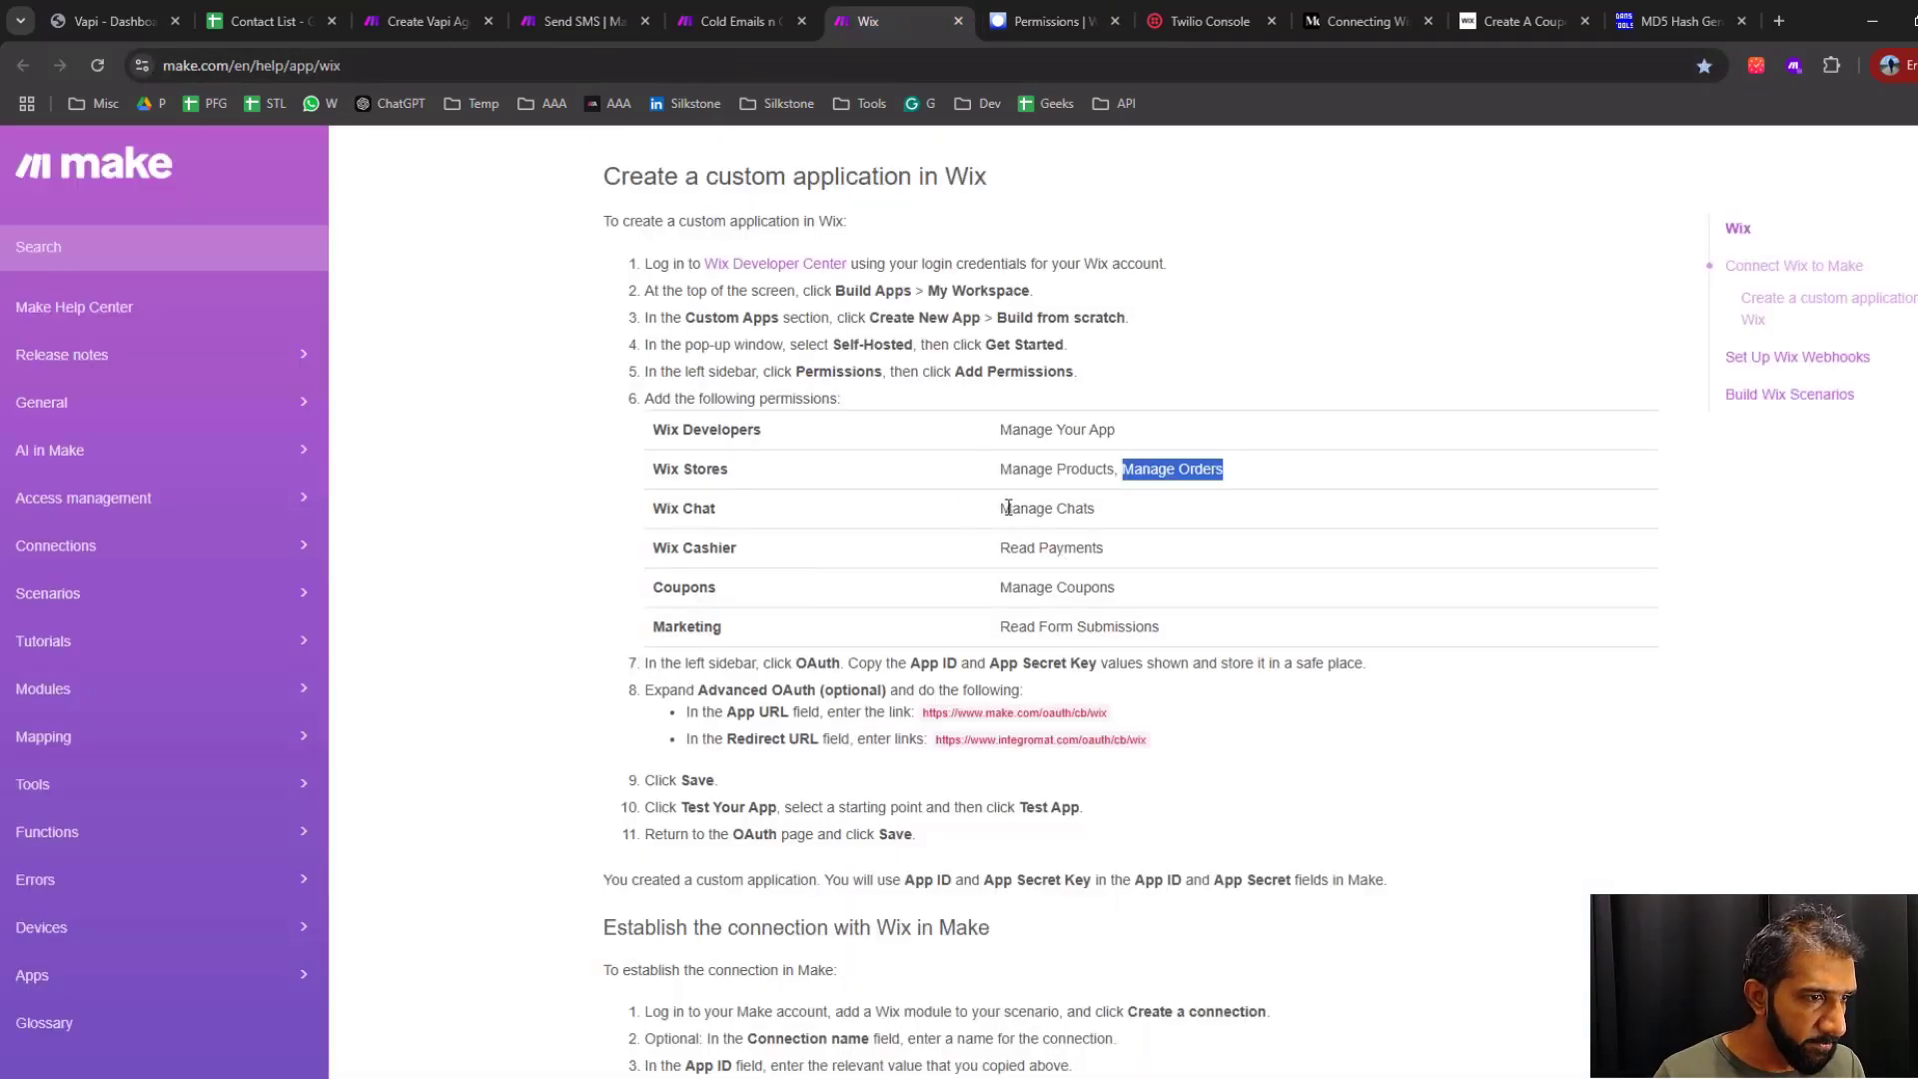
pyautogui.moveTo(1008, 507); pyautogui.dragTo(1093, 512)
pyautogui.hotkey('ctrl', 'c')
pyautogui.click(1049, 20)
pyautogui.click(1651, 222)
pyautogui.click(749, 486)
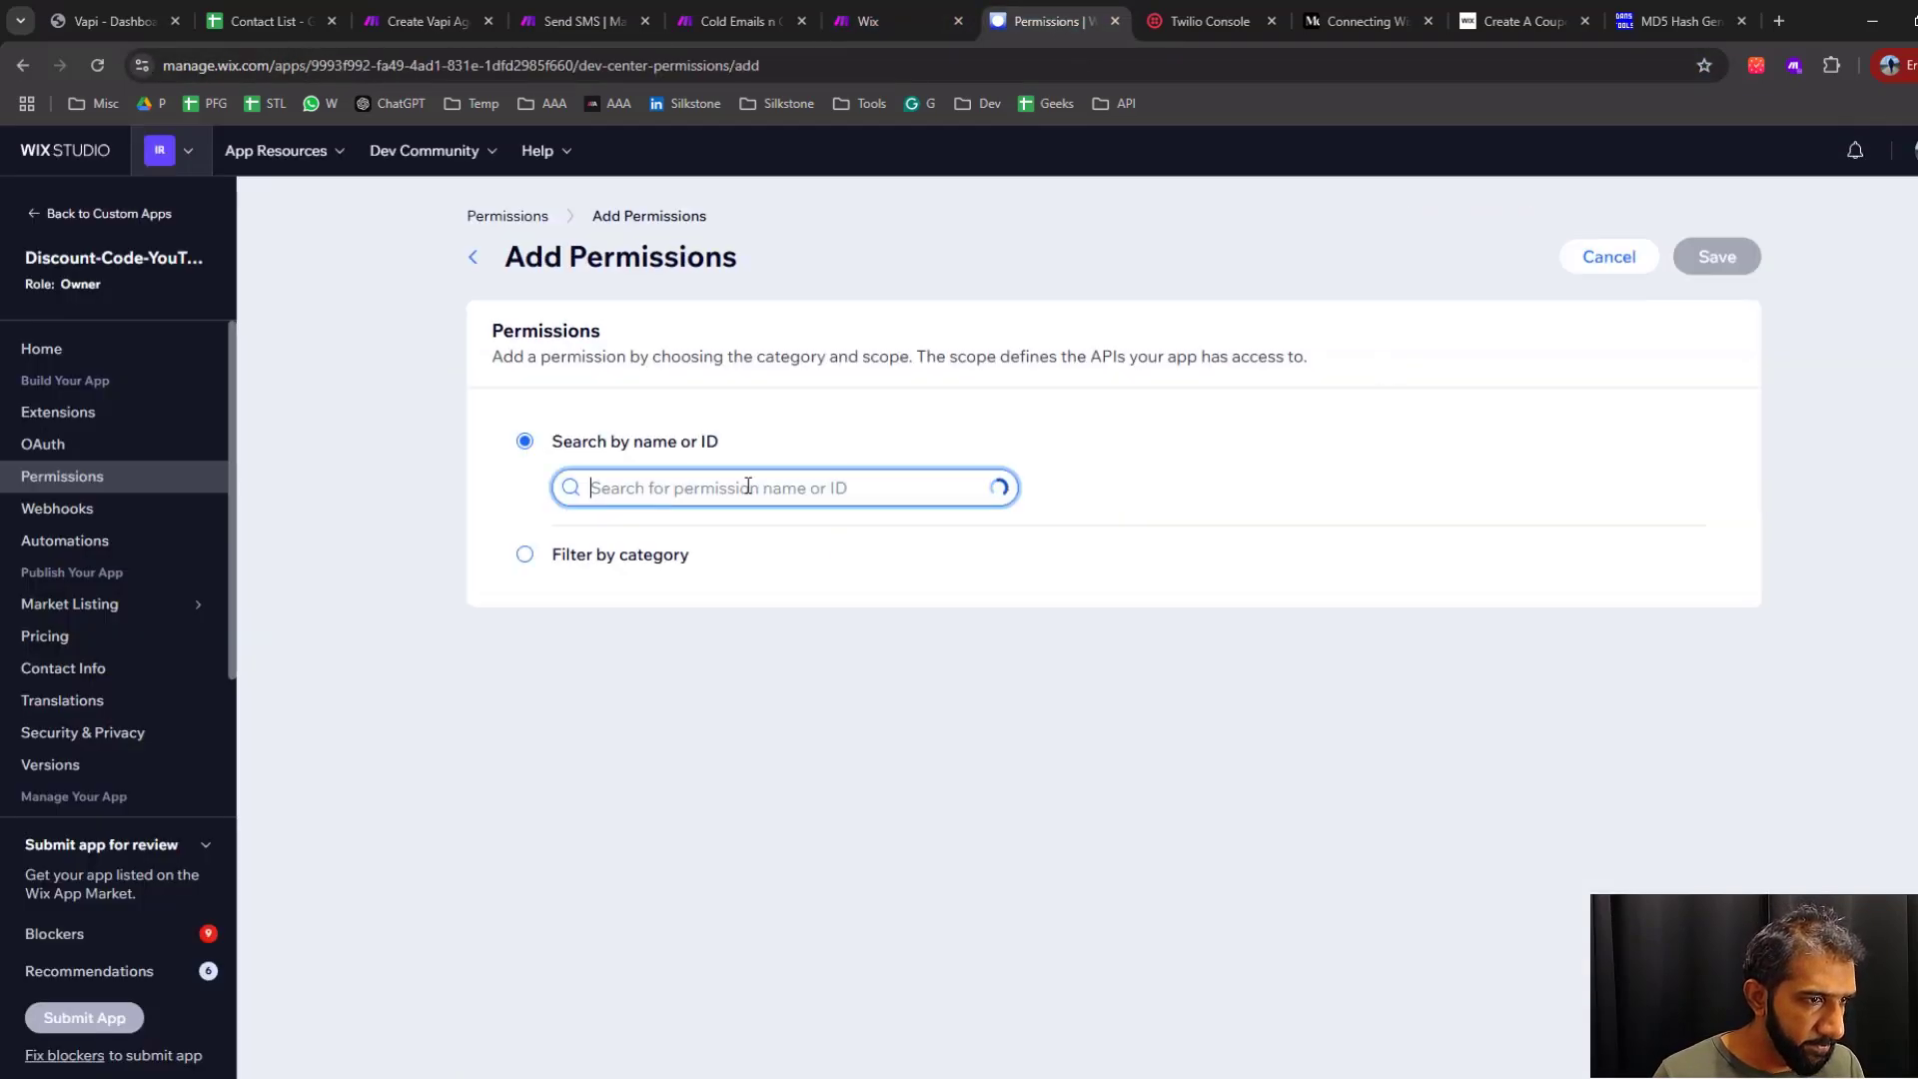
pyautogui.hotkey('ctrl', 'v')
pyautogui.click(504, 713)
pyautogui.click(1718, 257)
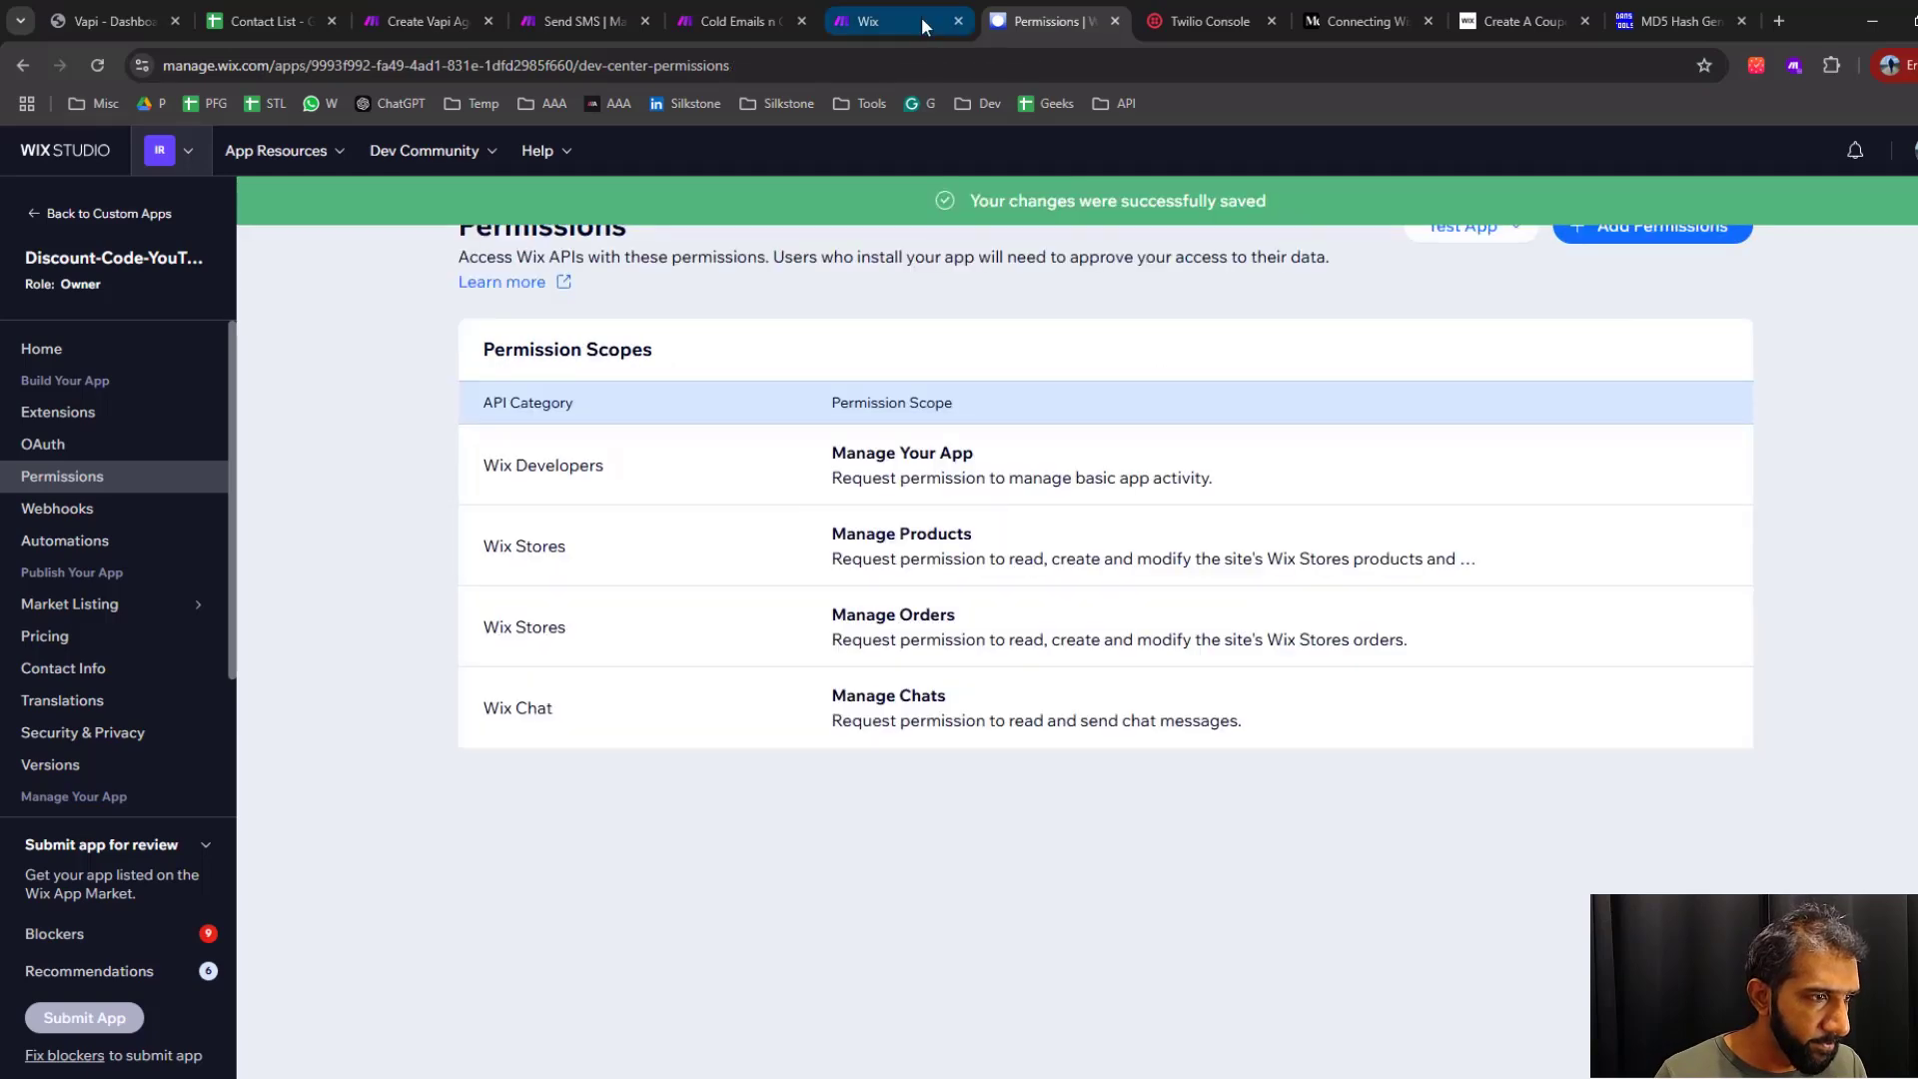
# Copy the Read Payments permission name from the Make help page, add that permission to the Wix app, and save
pyautogui.click(922, 26)
pyautogui.moveTo(1010, 548); pyautogui.dragTo(1113, 548)
pyautogui.hotkey('ctrl', 'c')
pyautogui.click(1049, 20)
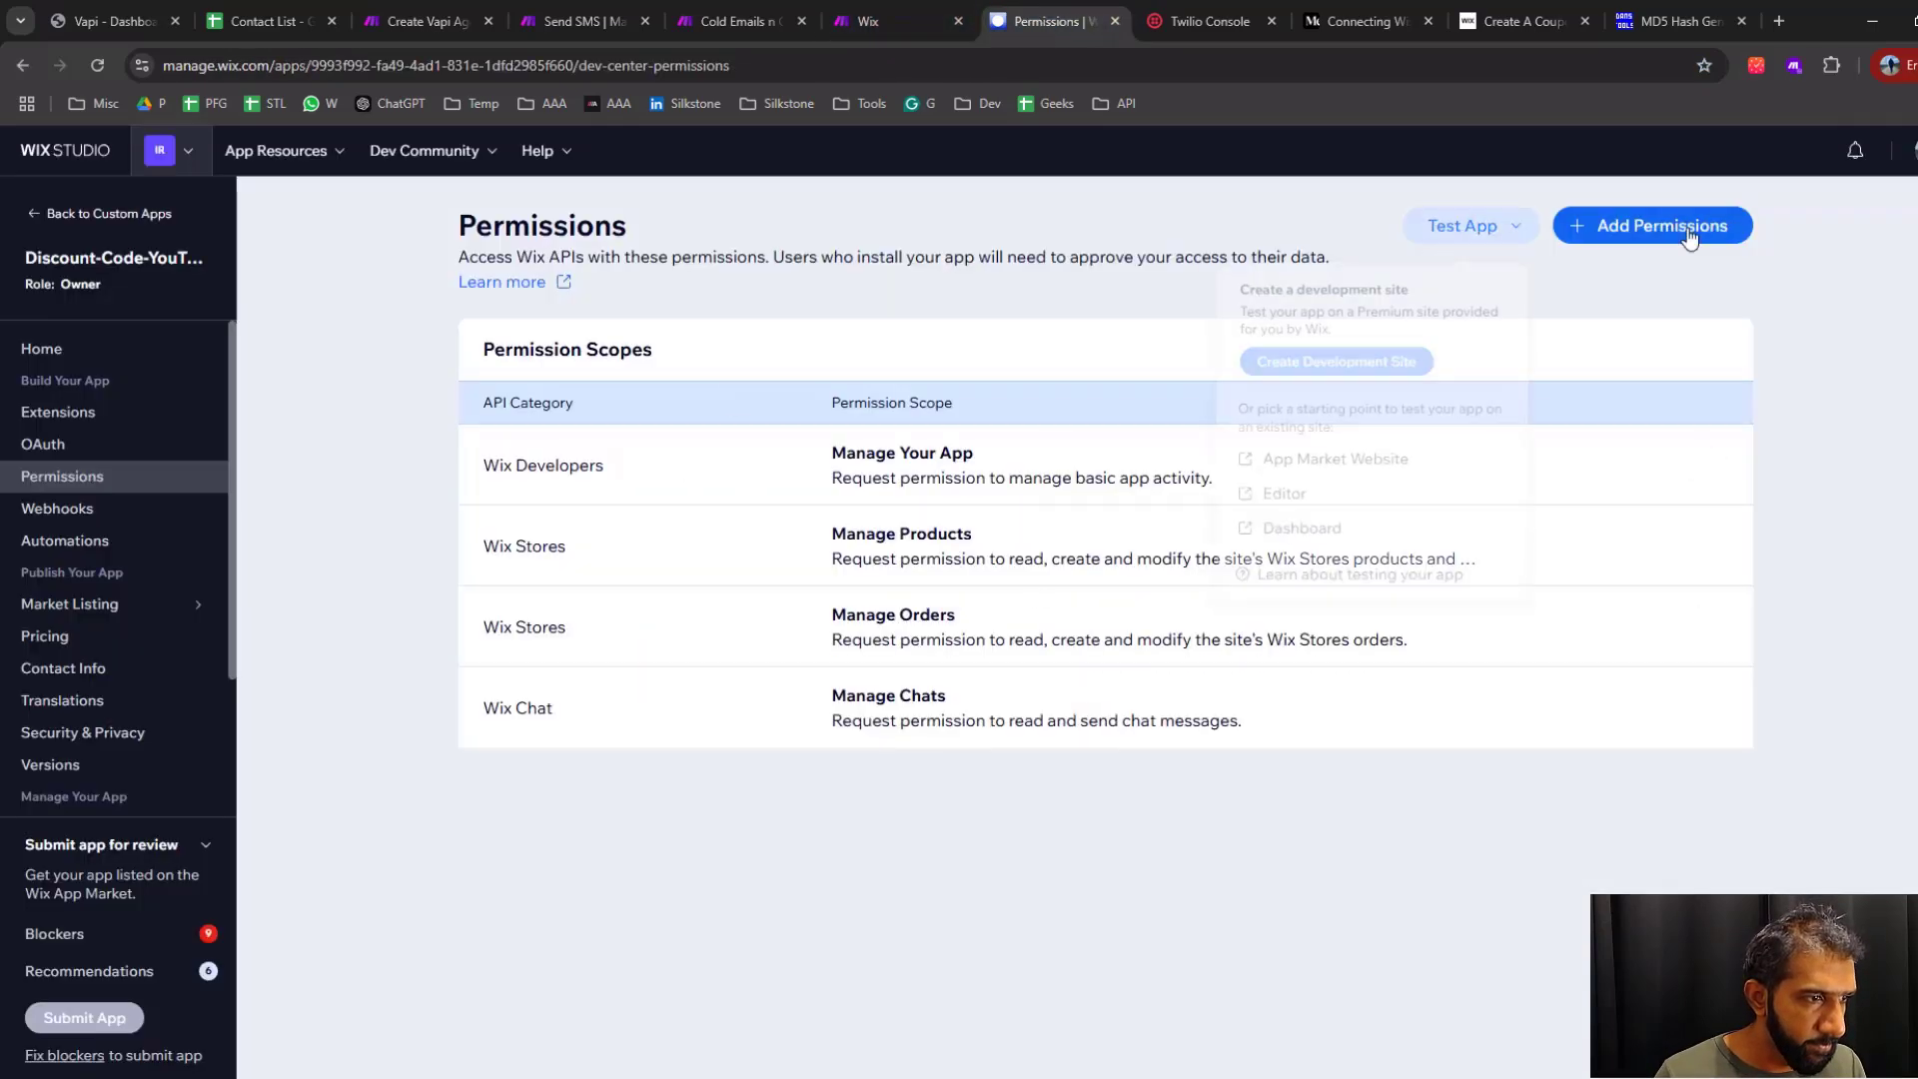
pyautogui.click(1688, 236)
pyautogui.click(813, 487)
pyautogui.hotkey('ctrl', 'v')
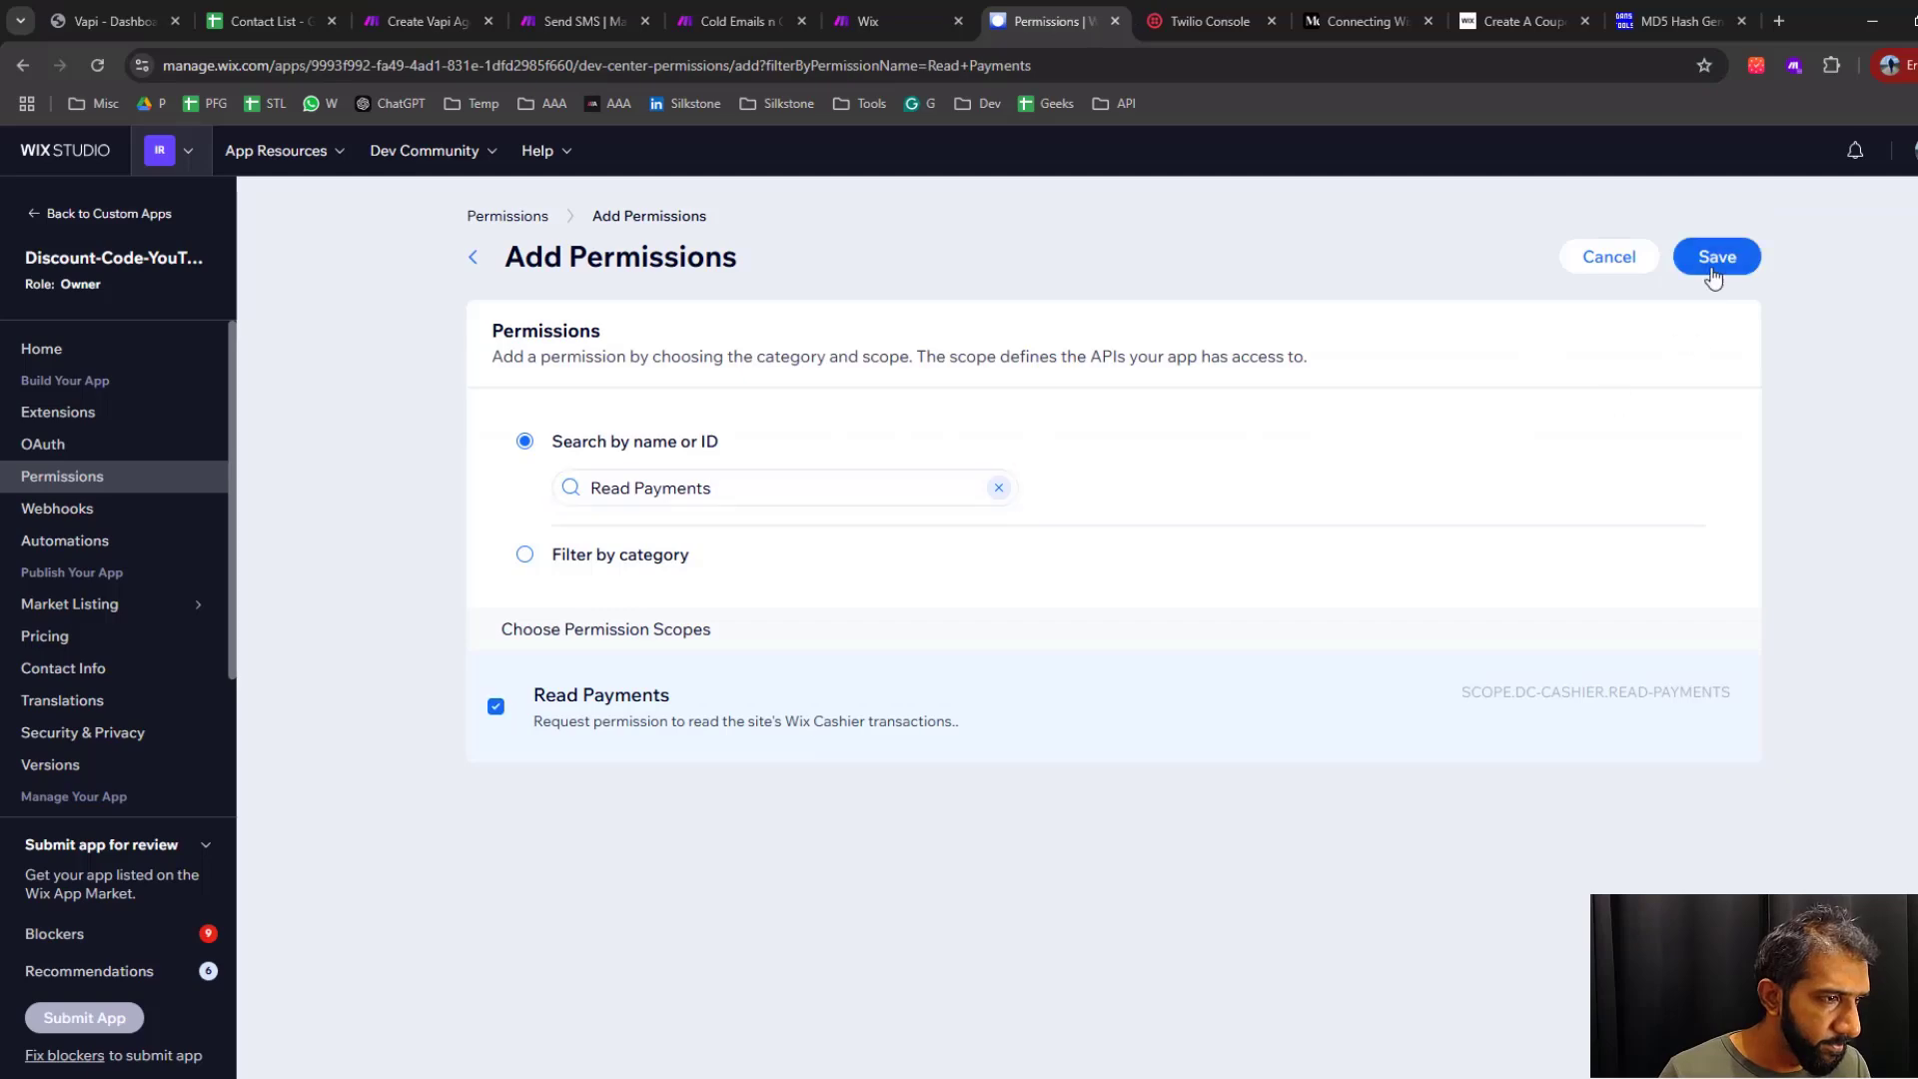
pyautogui.click(1715, 268)
# Copy the Manage Coupons permission name from the Make help page, add that permission to the Wix app, and save
pyautogui.click(912, 24)
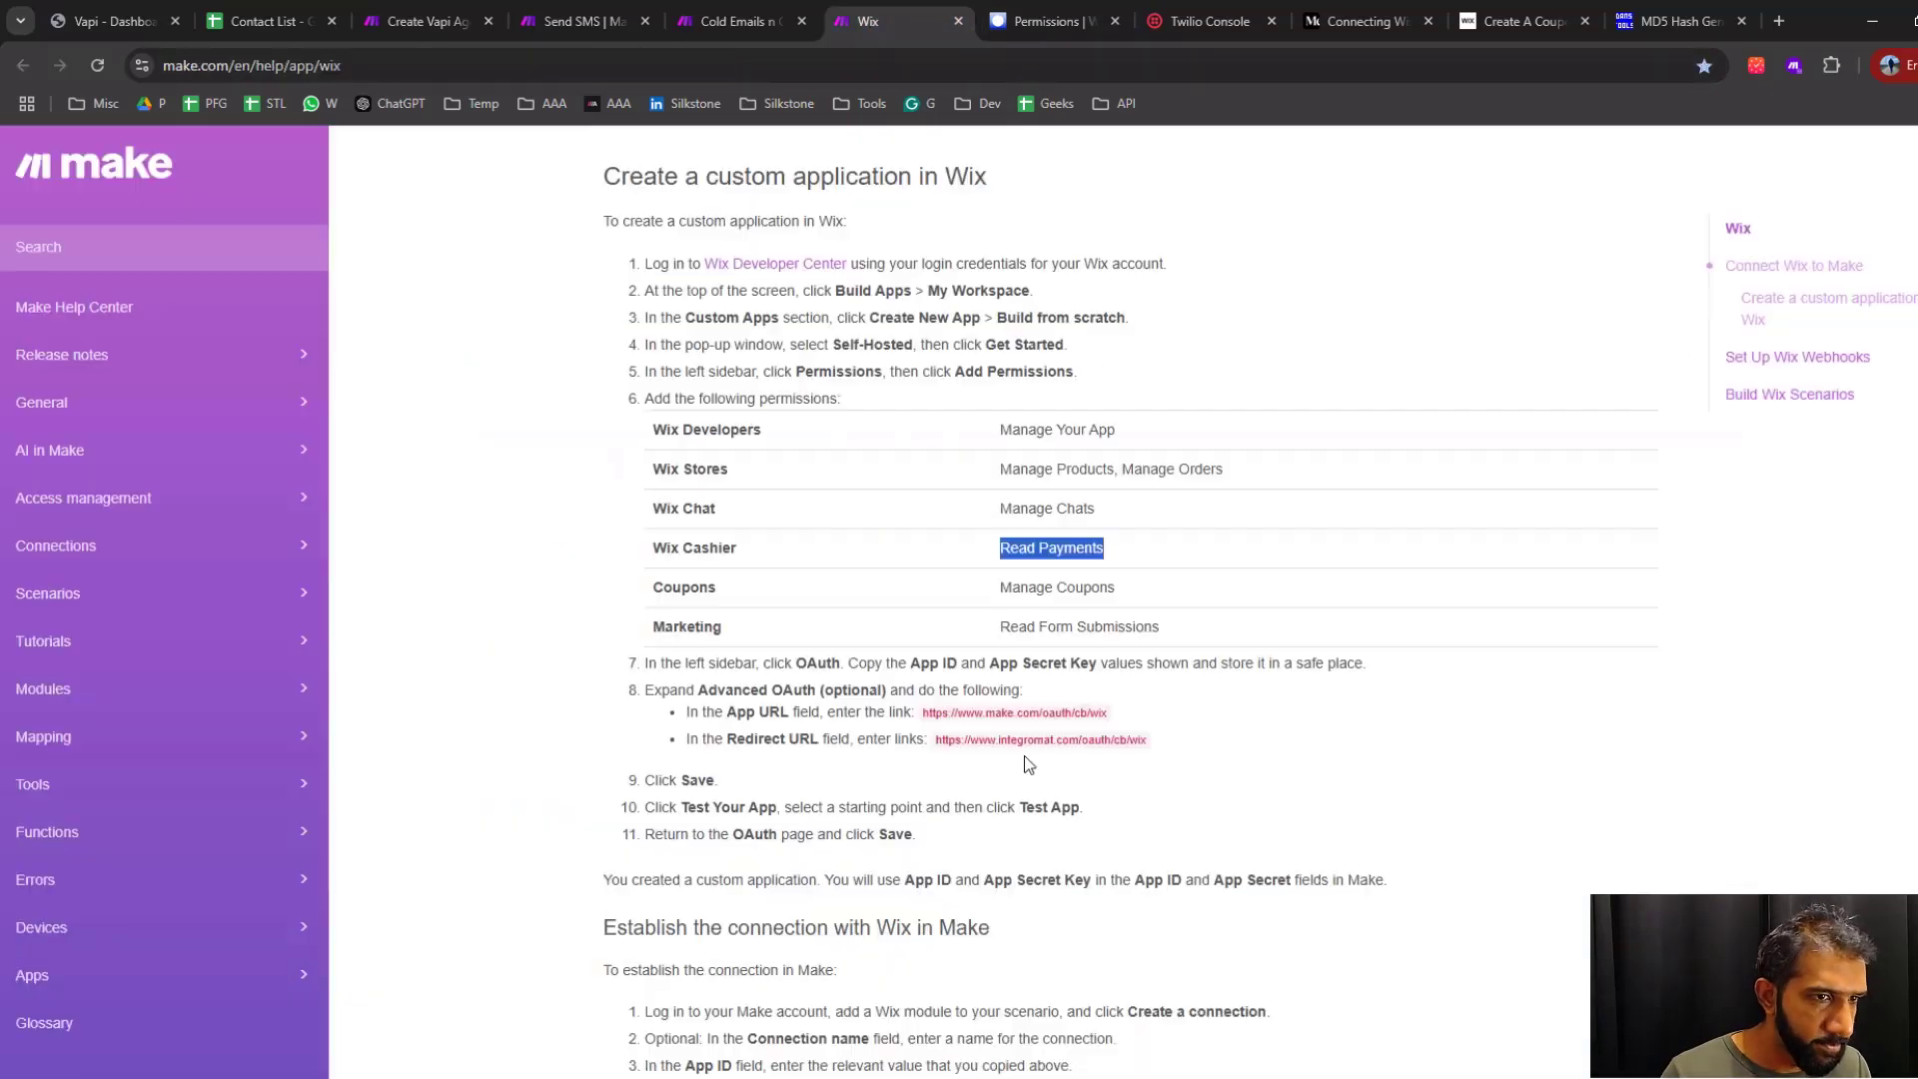
pyautogui.moveTo(1003, 588); pyautogui.dragTo(1119, 587)
pyautogui.hotkey('ctrl', 'c')
pyautogui.click(1049, 20)
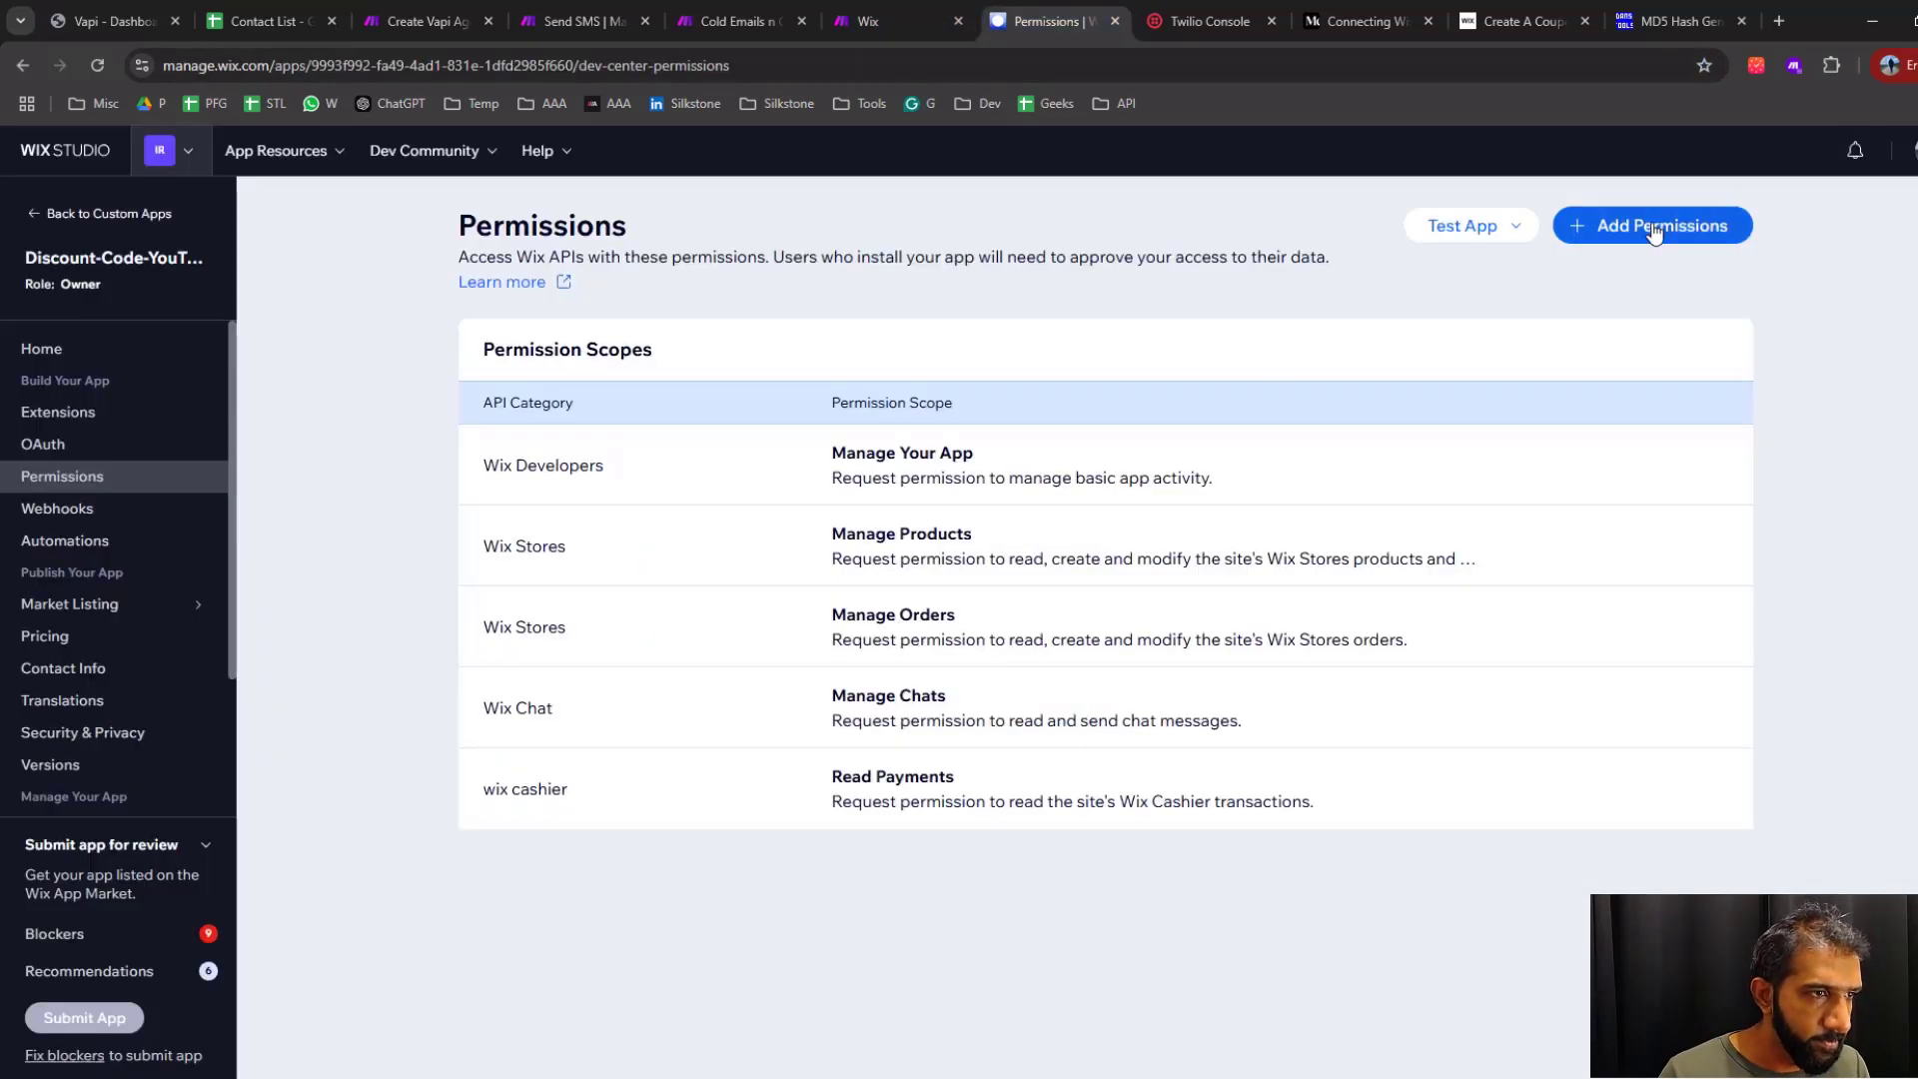
pyautogui.click(1654, 225)
pyautogui.click(600, 486)
pyautogui.hotkey('ctrl', 'v')
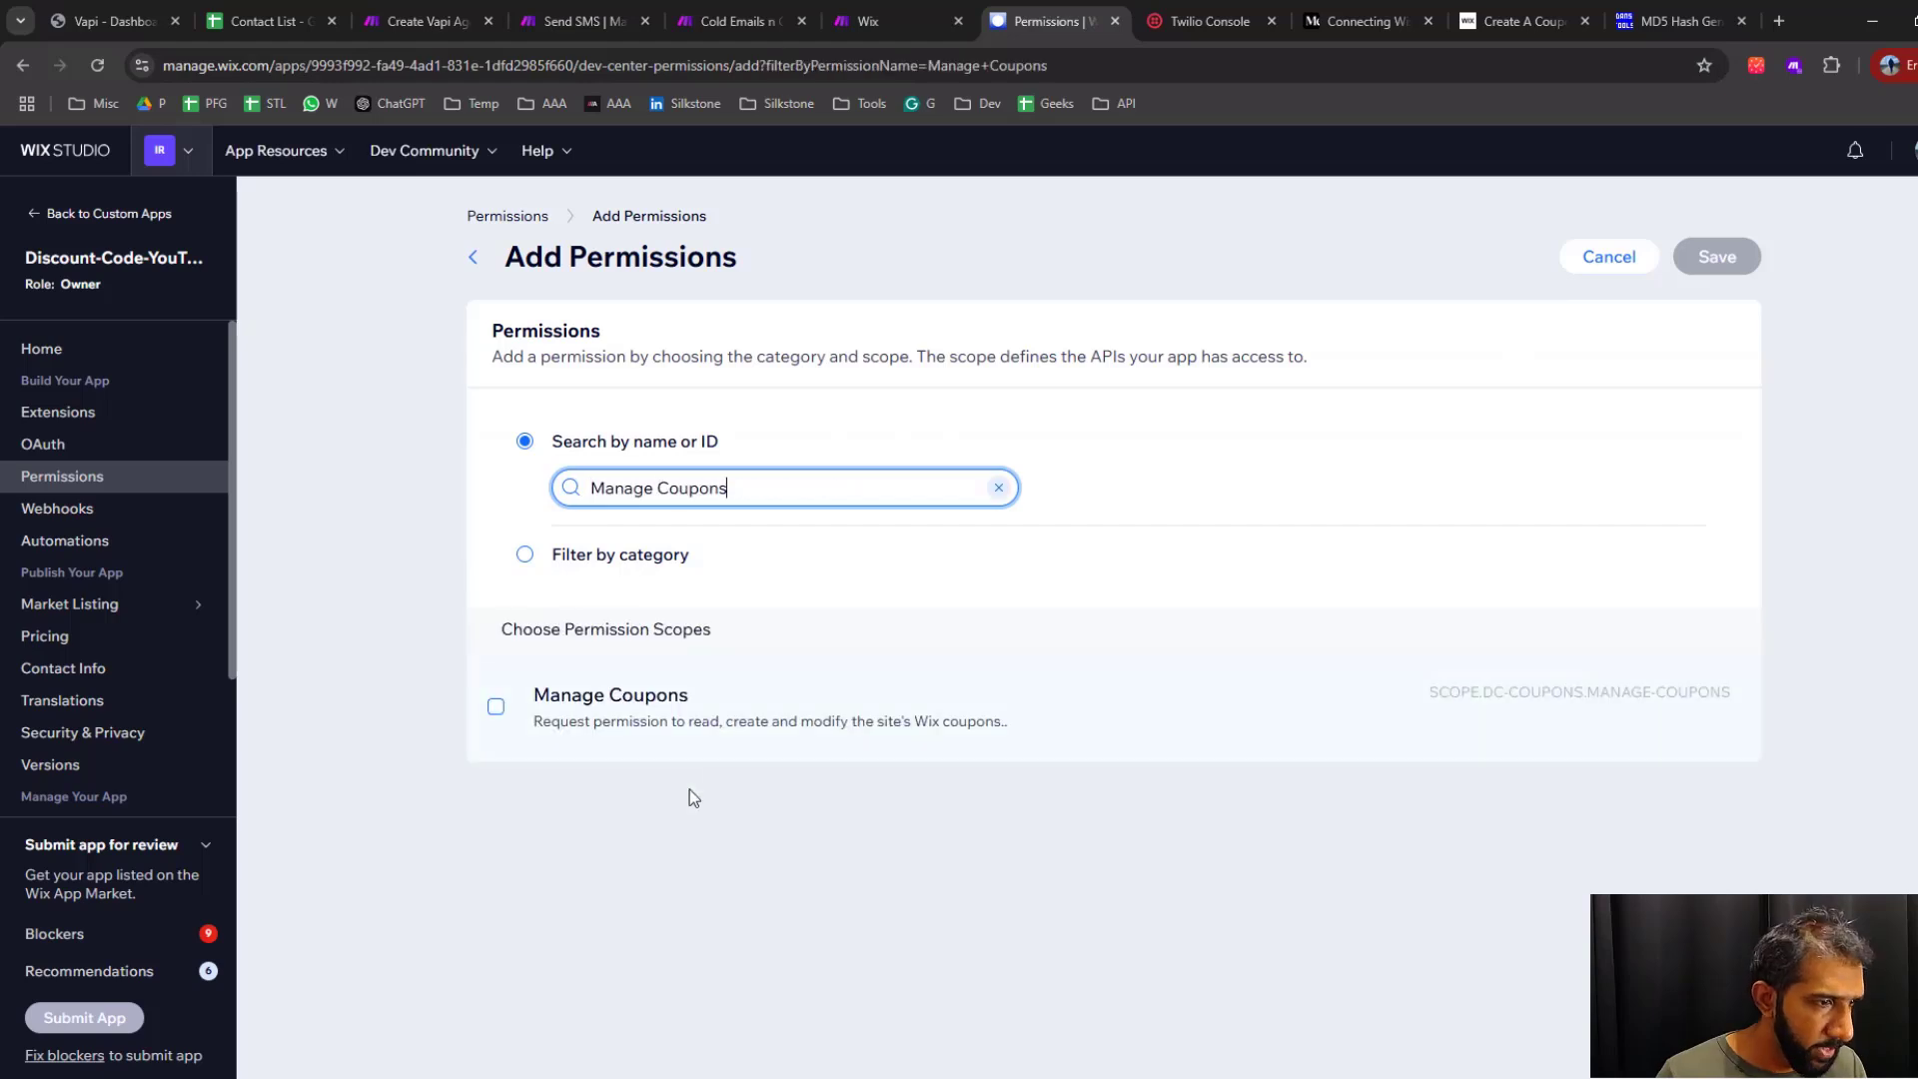
pyautogui.click(497, 709)
pyautogui.click(1718, 257)
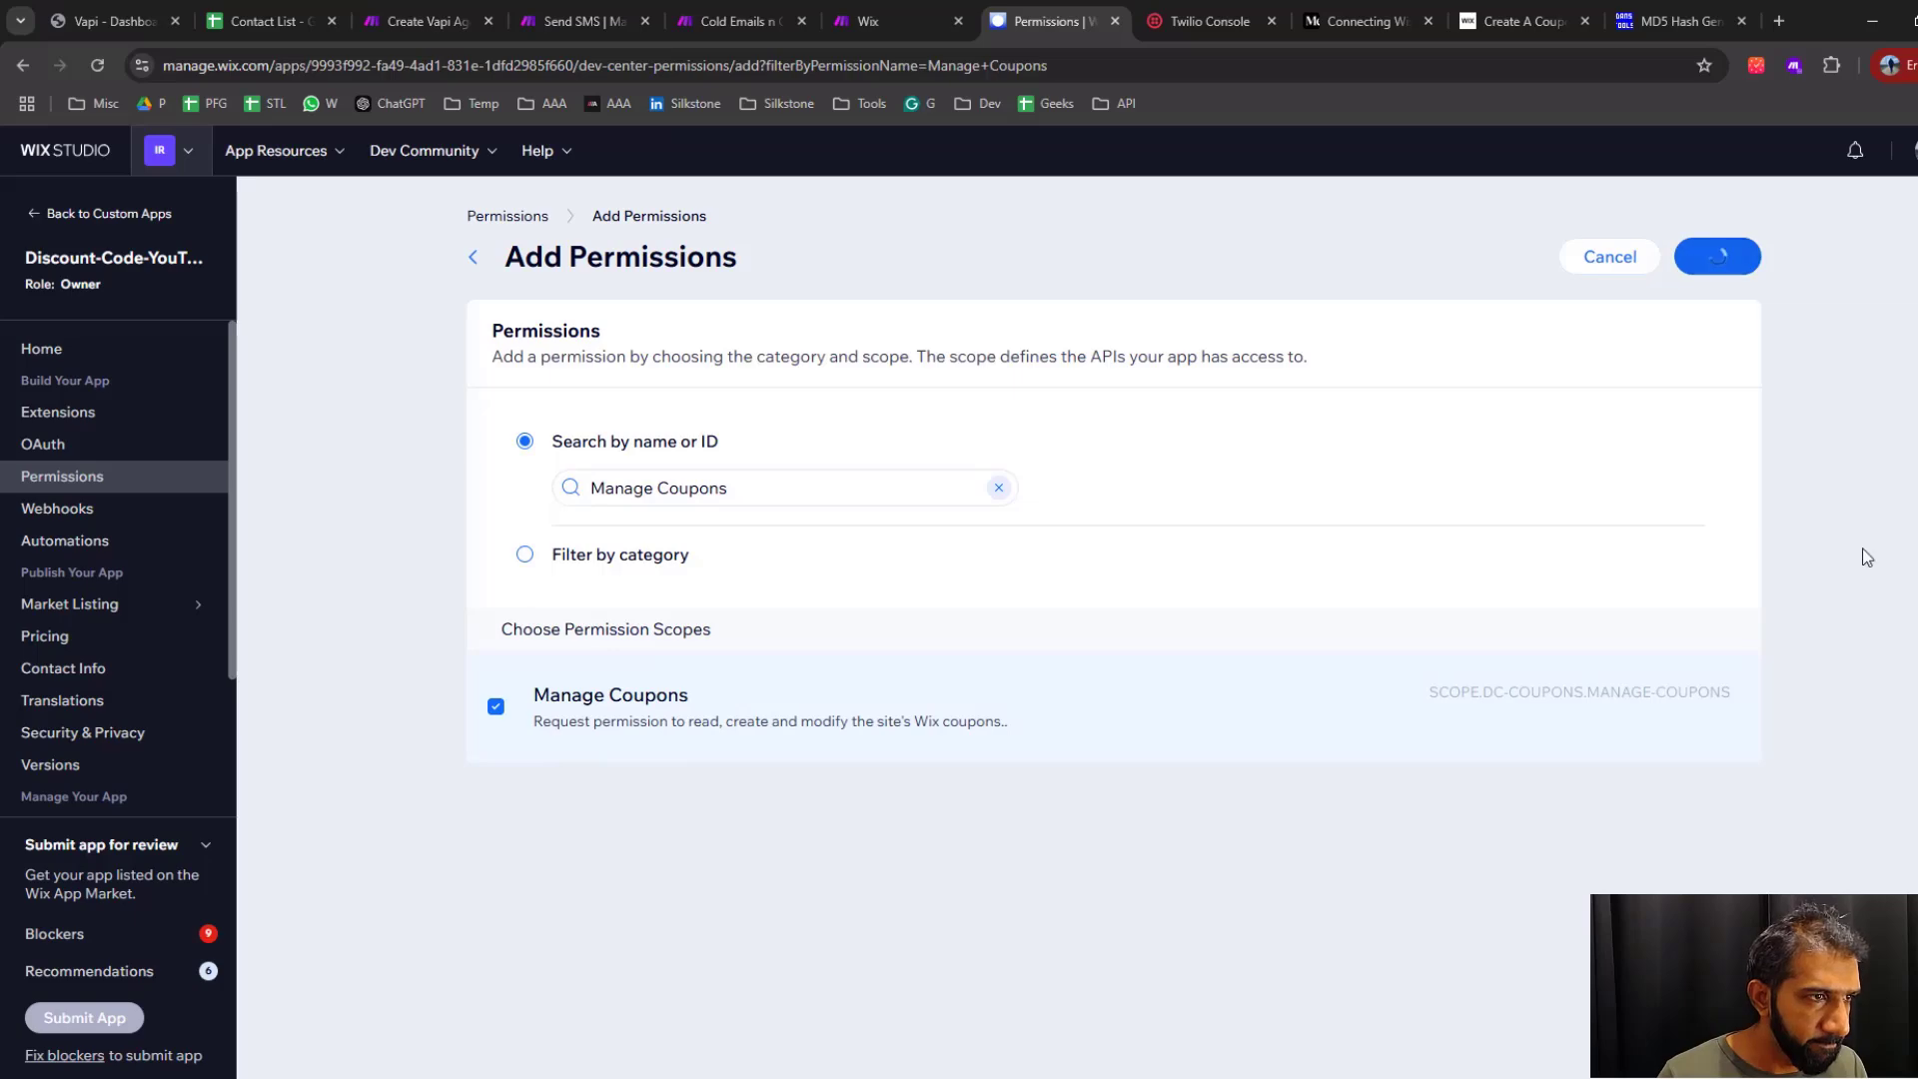
# Copy the Read Form Submissions permission name from the Make help page, add that permission to the Wix app, and save
pyautogui.click(914, 24)
pyautogui.moveTo(1002, 627); pyautogui.dragTo(1154, 641)
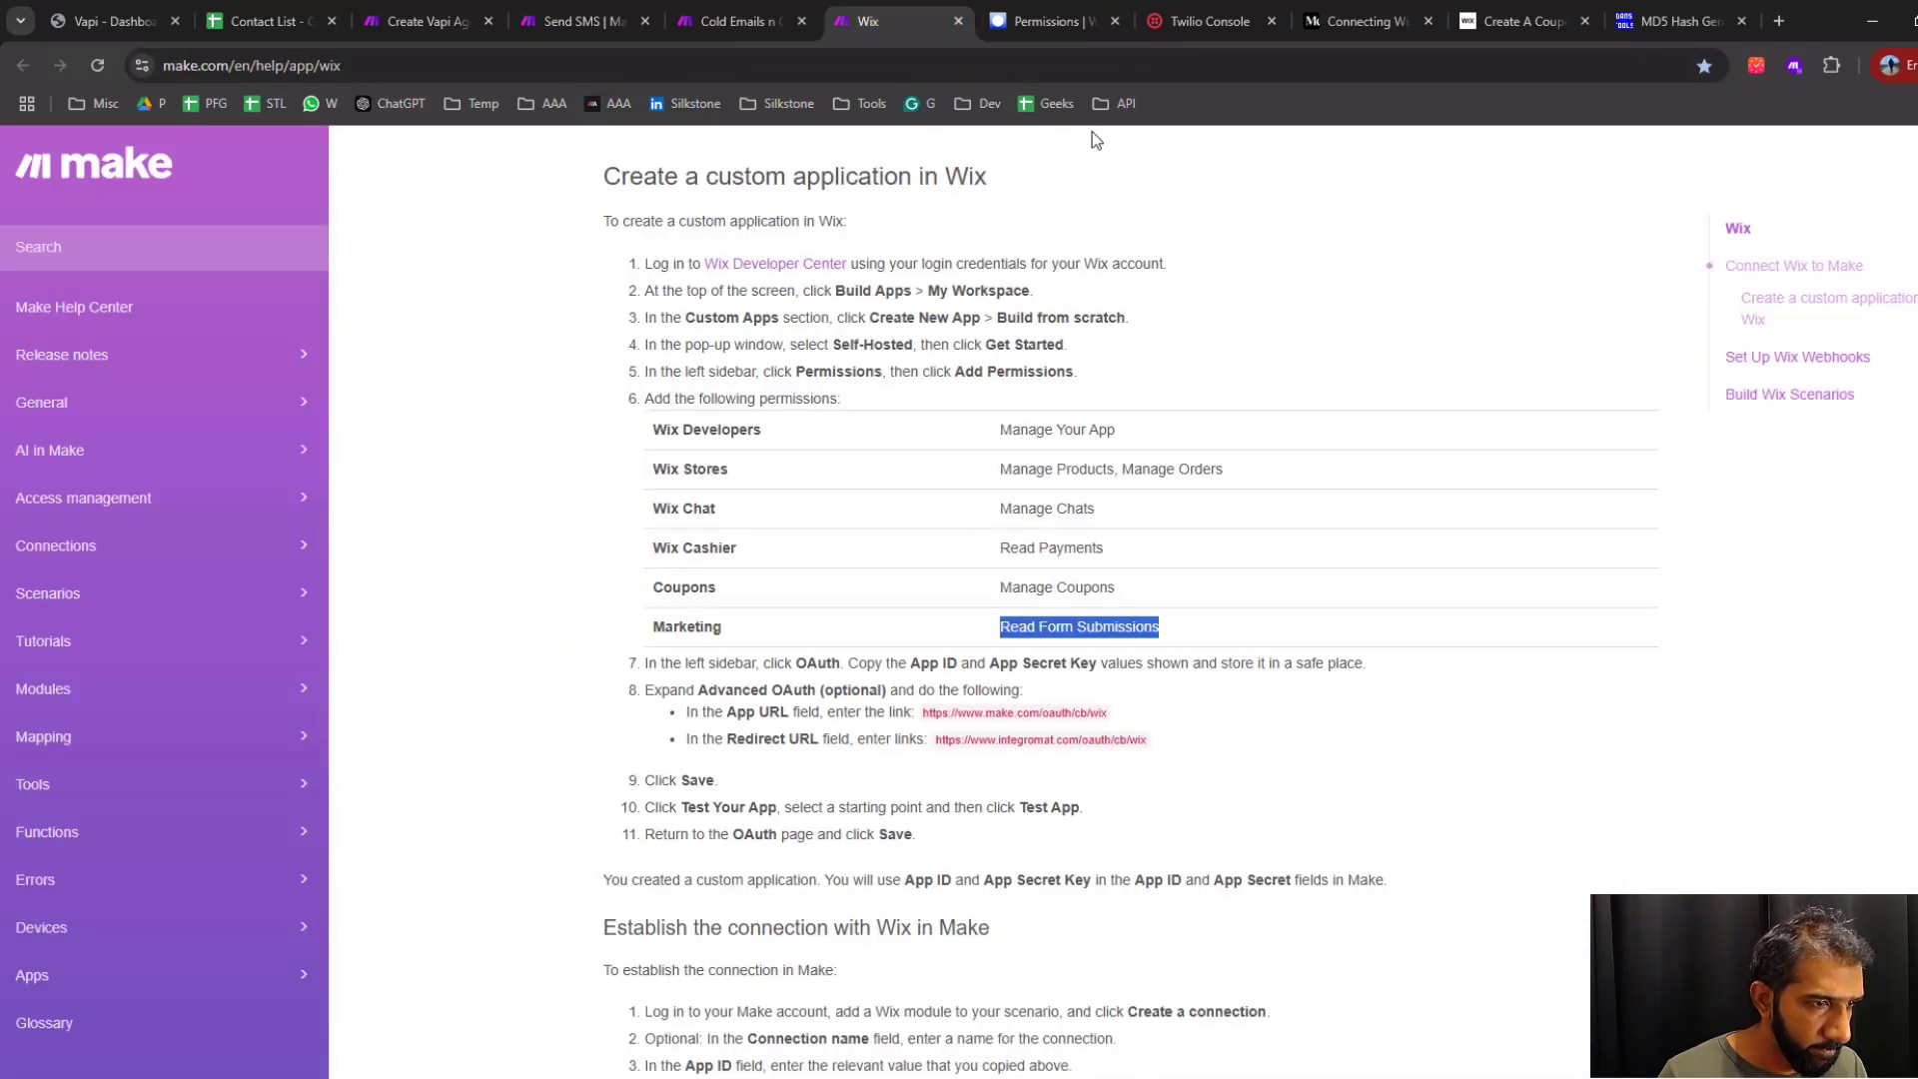
pyautogui.click(1049, 21)
pyautogui.click(1699, 223)
pyautogui.click(699, 486)
pyautogui.write('Read Form Submissions')
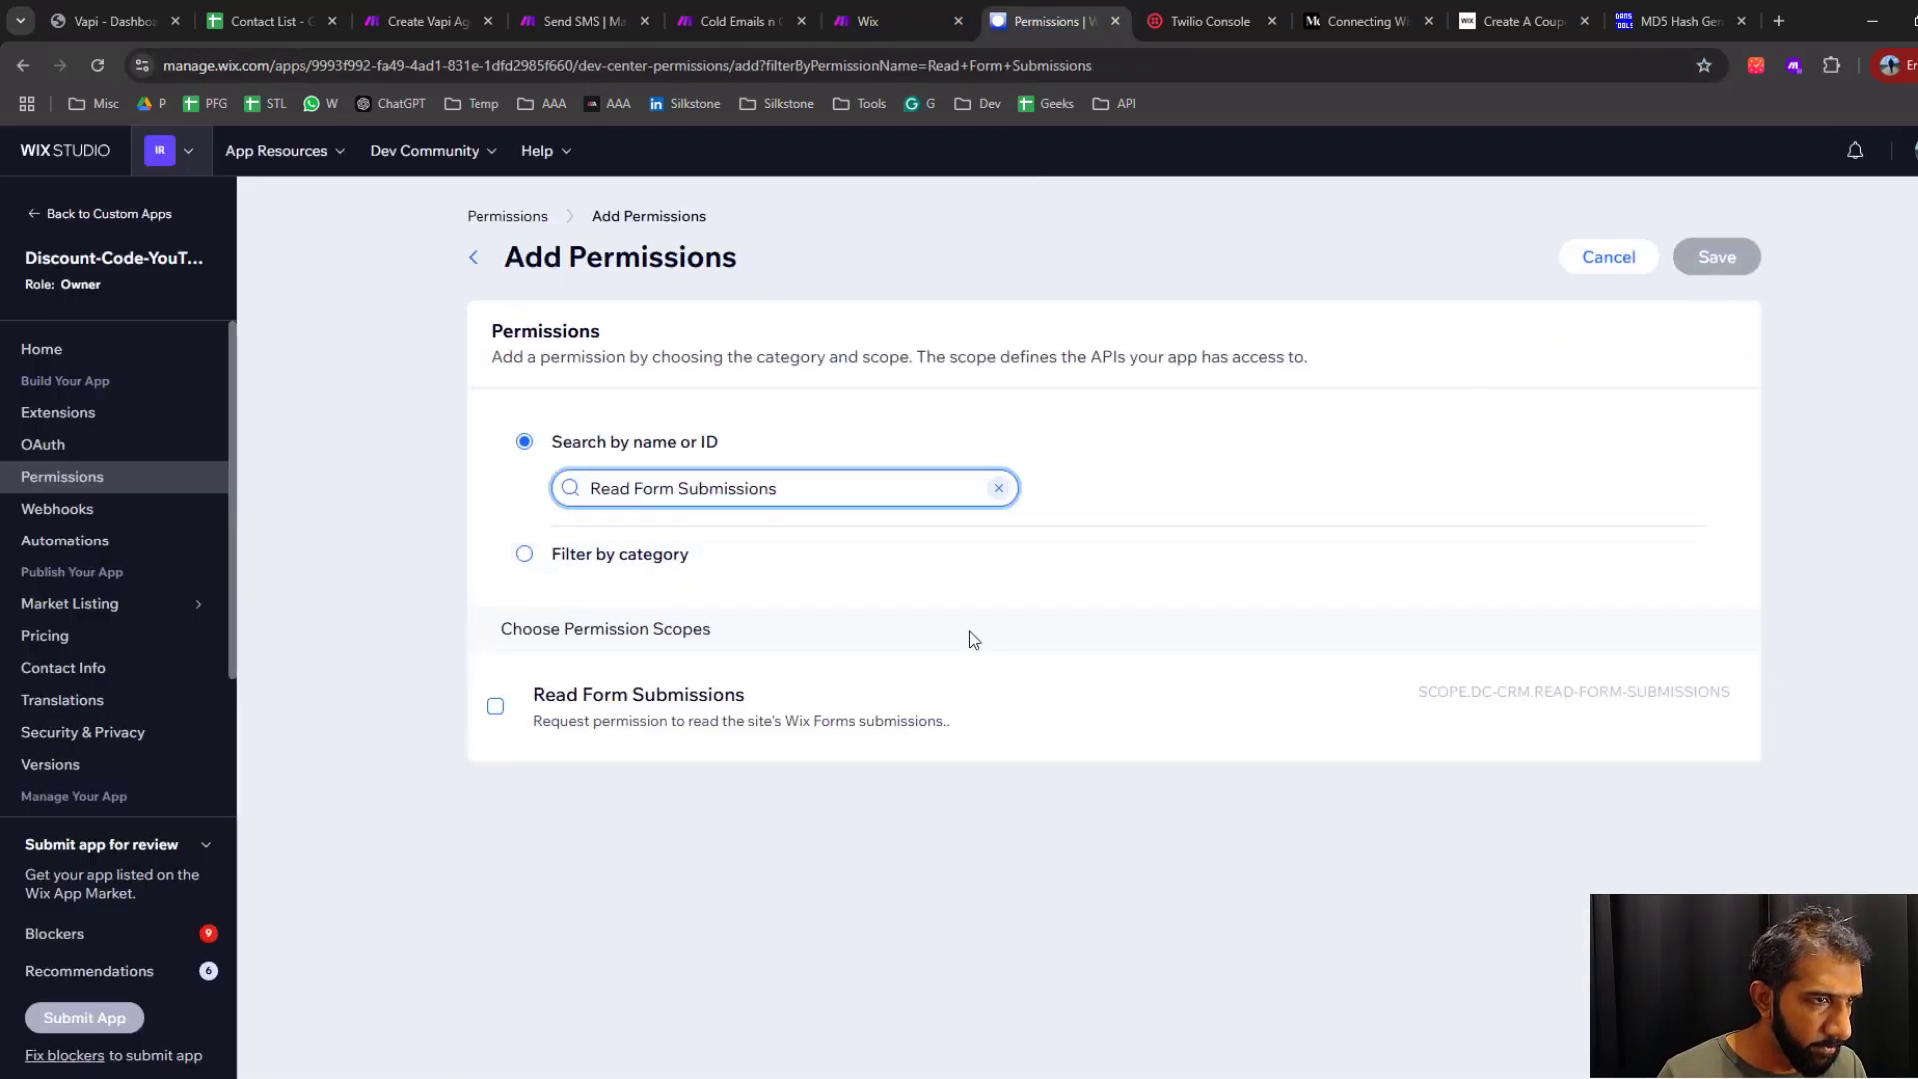
pyautogui.click(974, 689)
pyautogui.click(1718, 257)
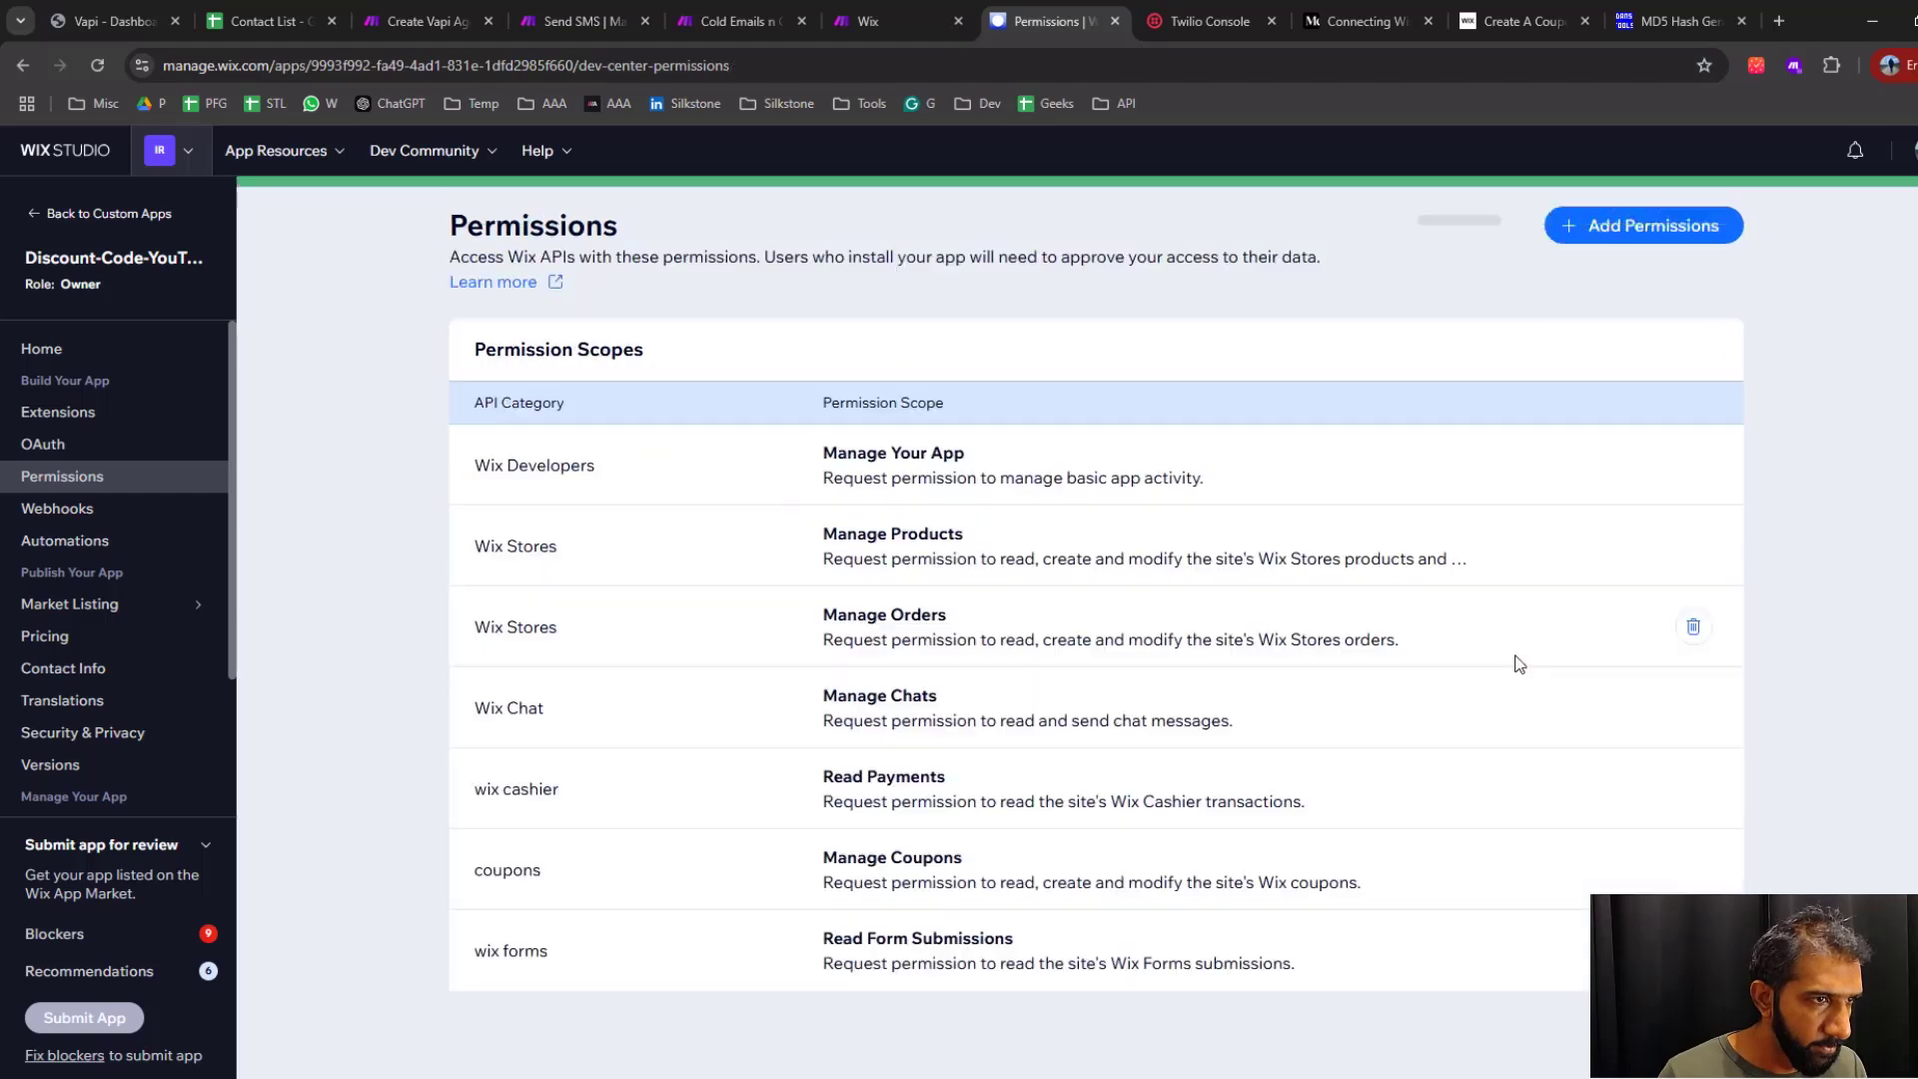
# Read the remaining Make help instructions on the OAuth keys and on testing the custom app
pyautogui.click(943, 22)
pyautogui.moveTo(644, 265); pyautogui.dragTo(880, 404)
pyautogui.click(706, 687)
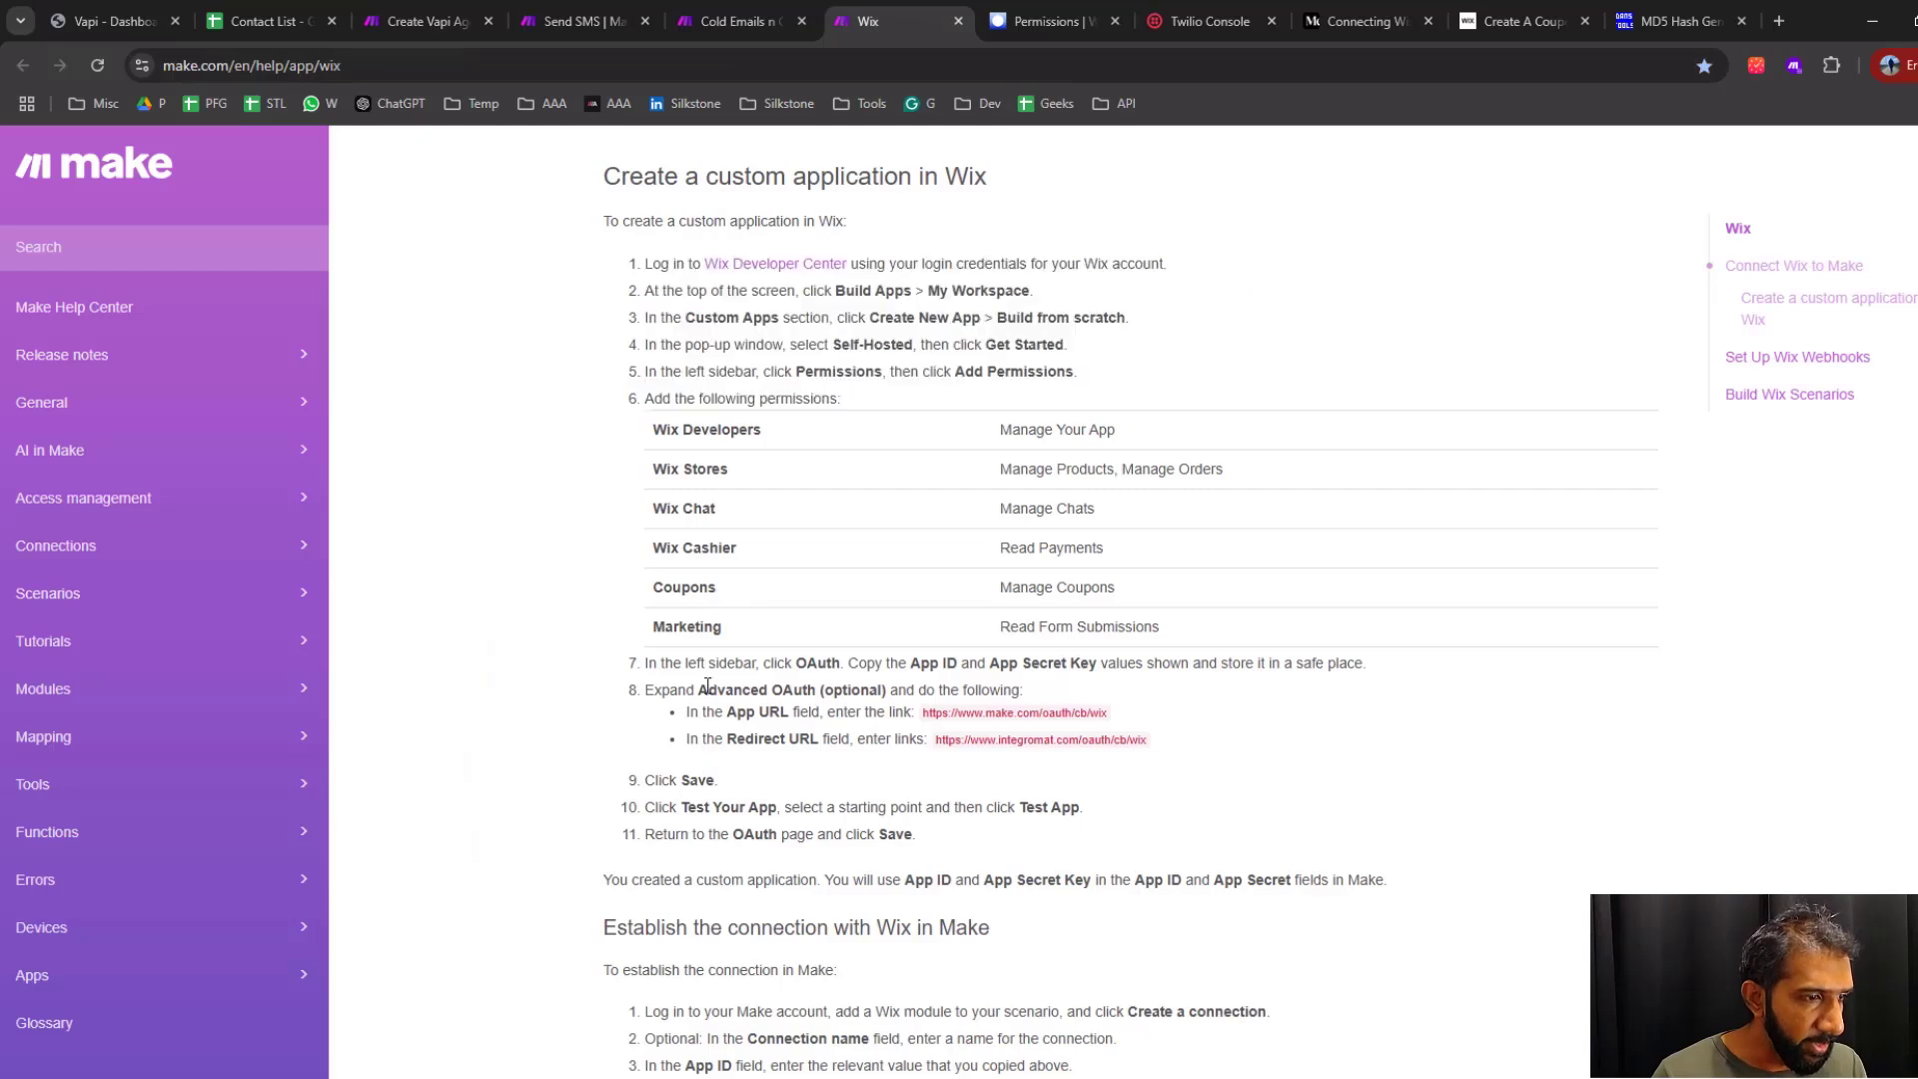
pyautogui.moveTo(649, 667); pyautogui.dragTo(1078, 669)
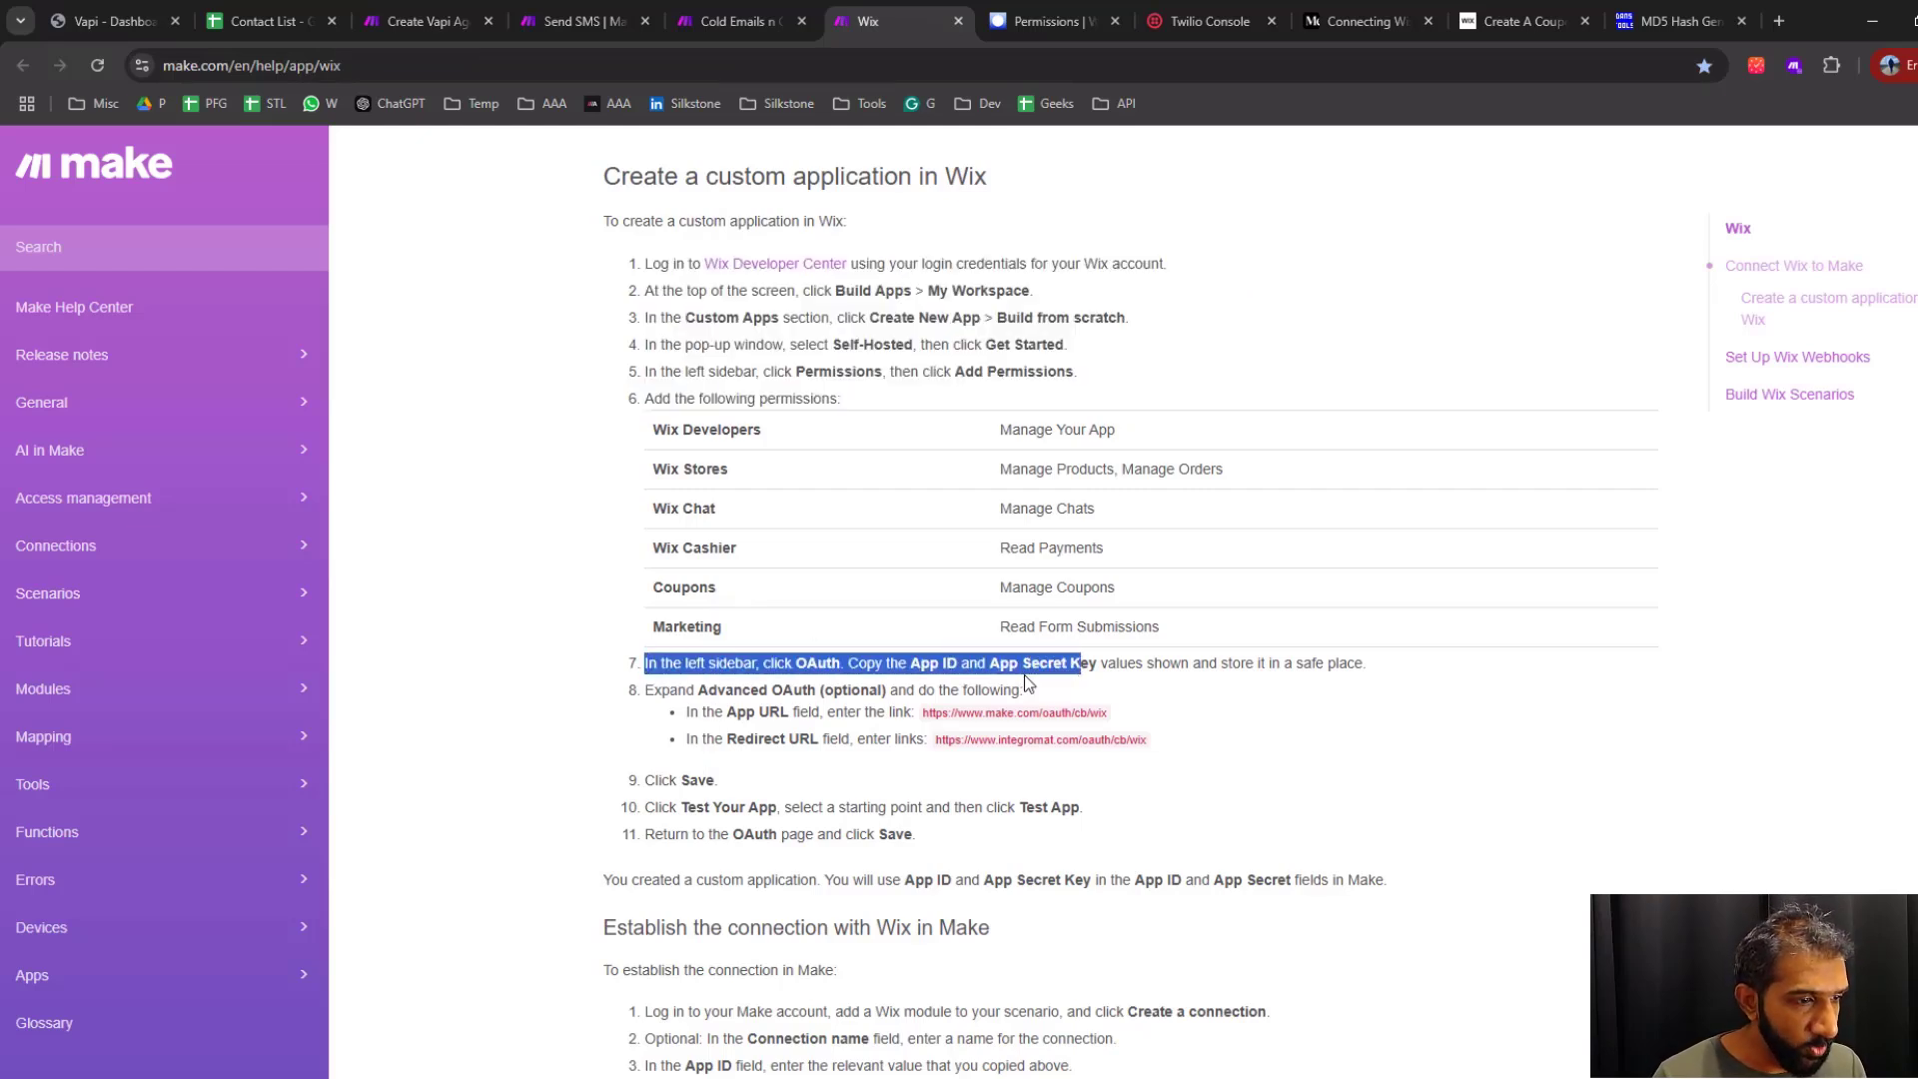
pyautogui.click(1041, 30)
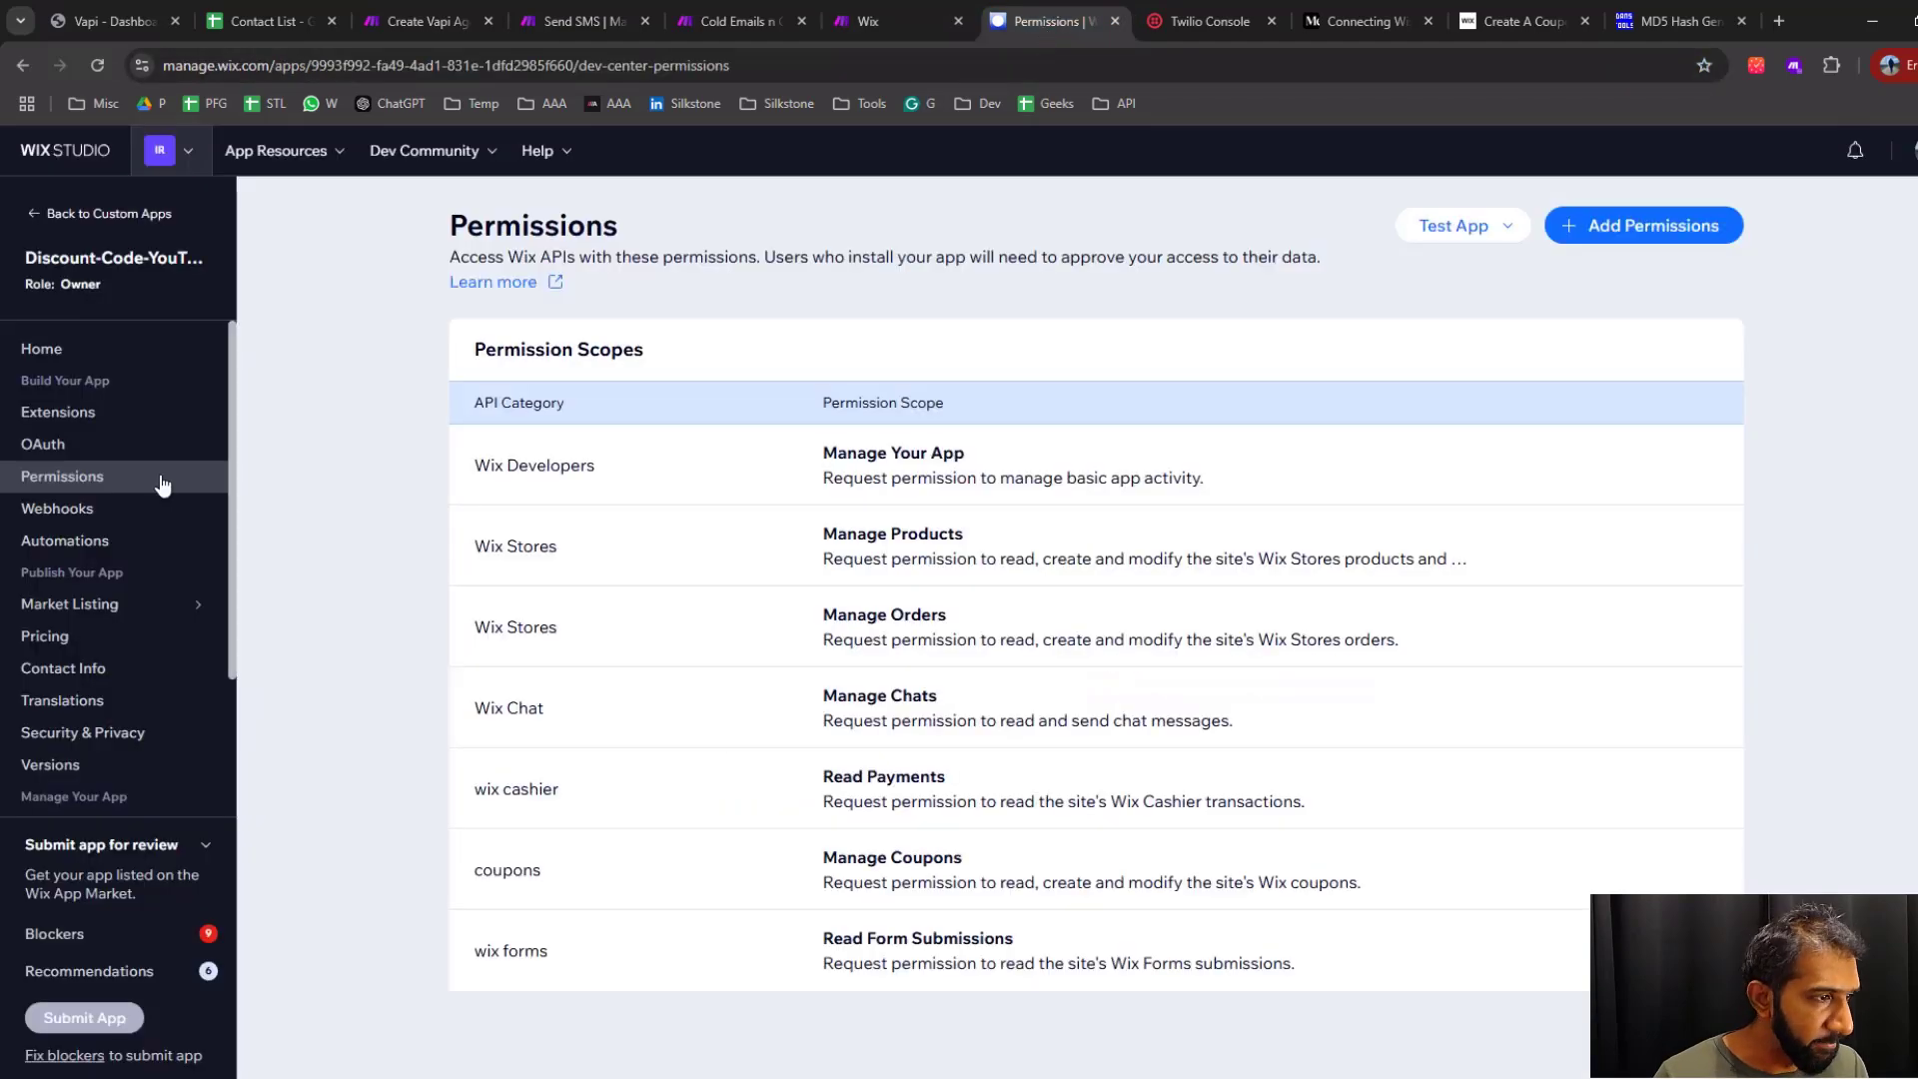
pyautogui.click(891, 32)
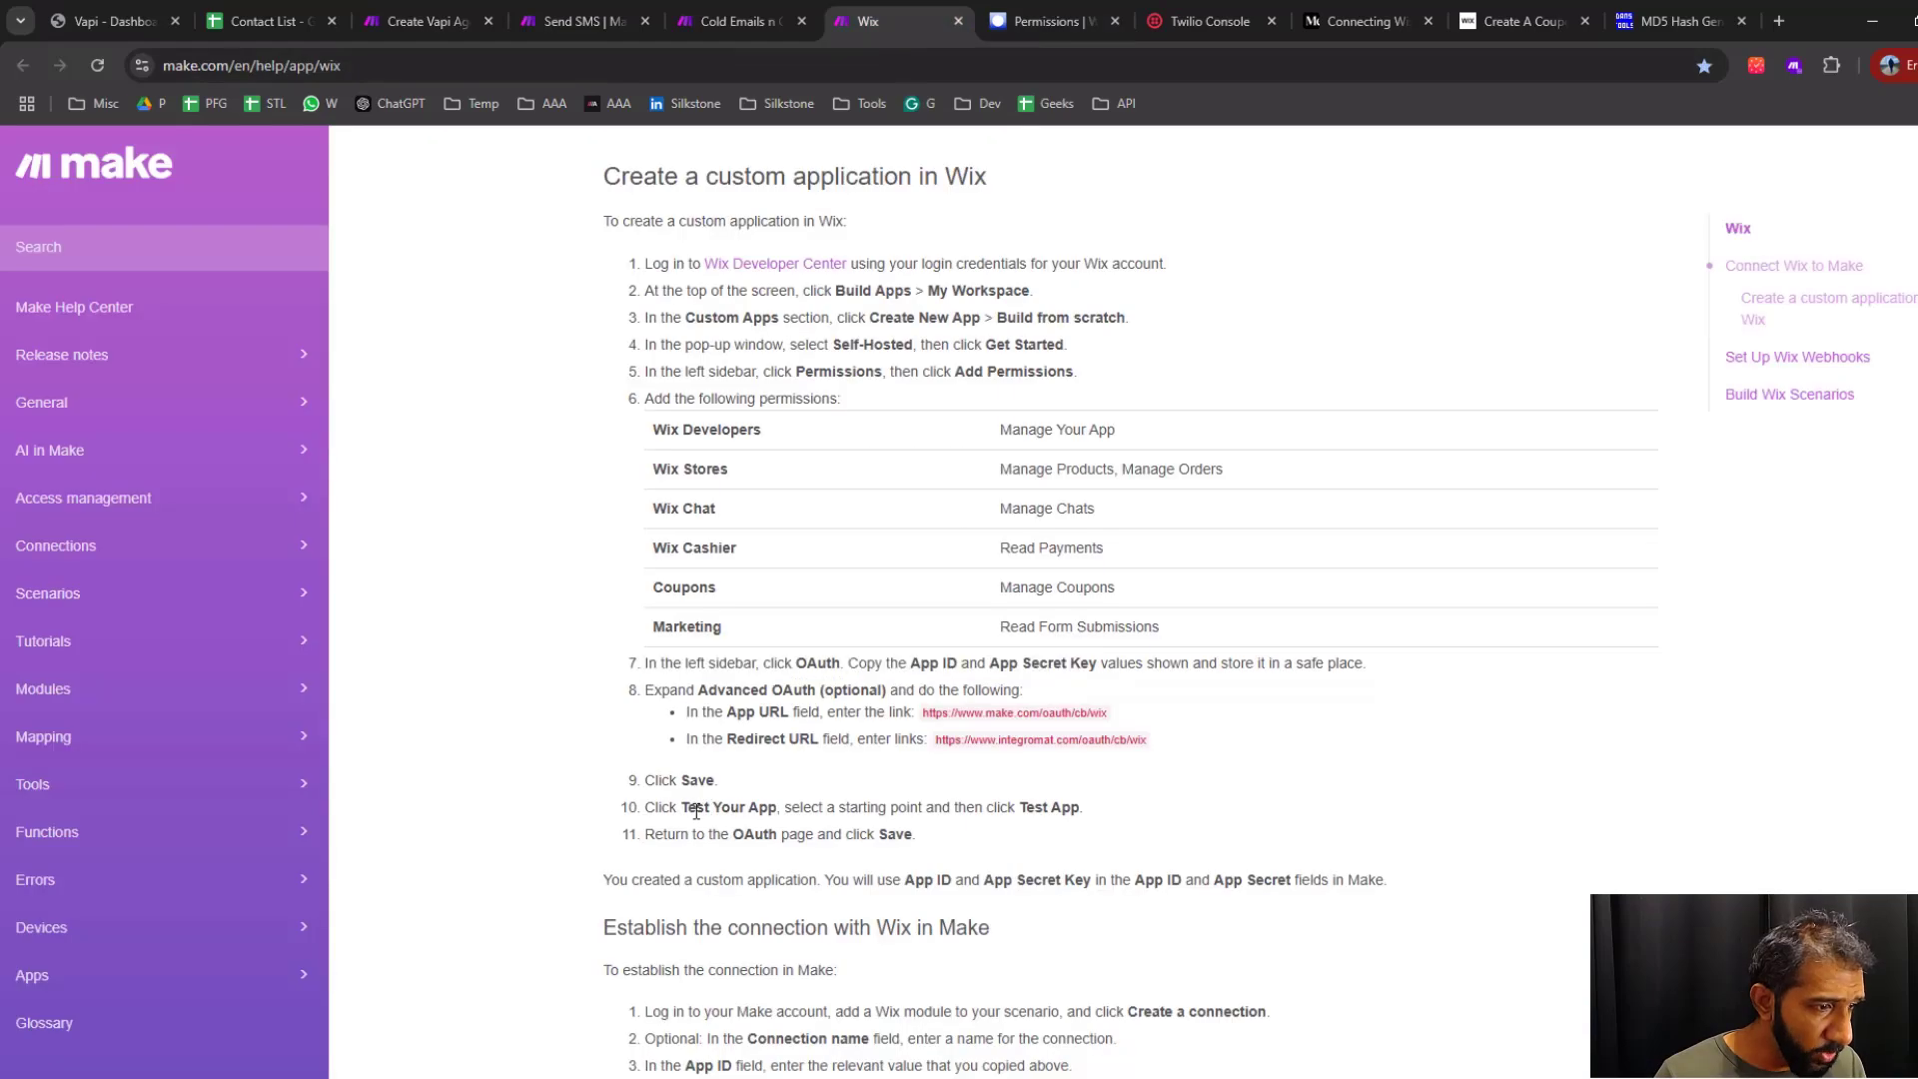
pyautogui.moveTo(651, 810); pyautogui.dragTo(1097, 815)
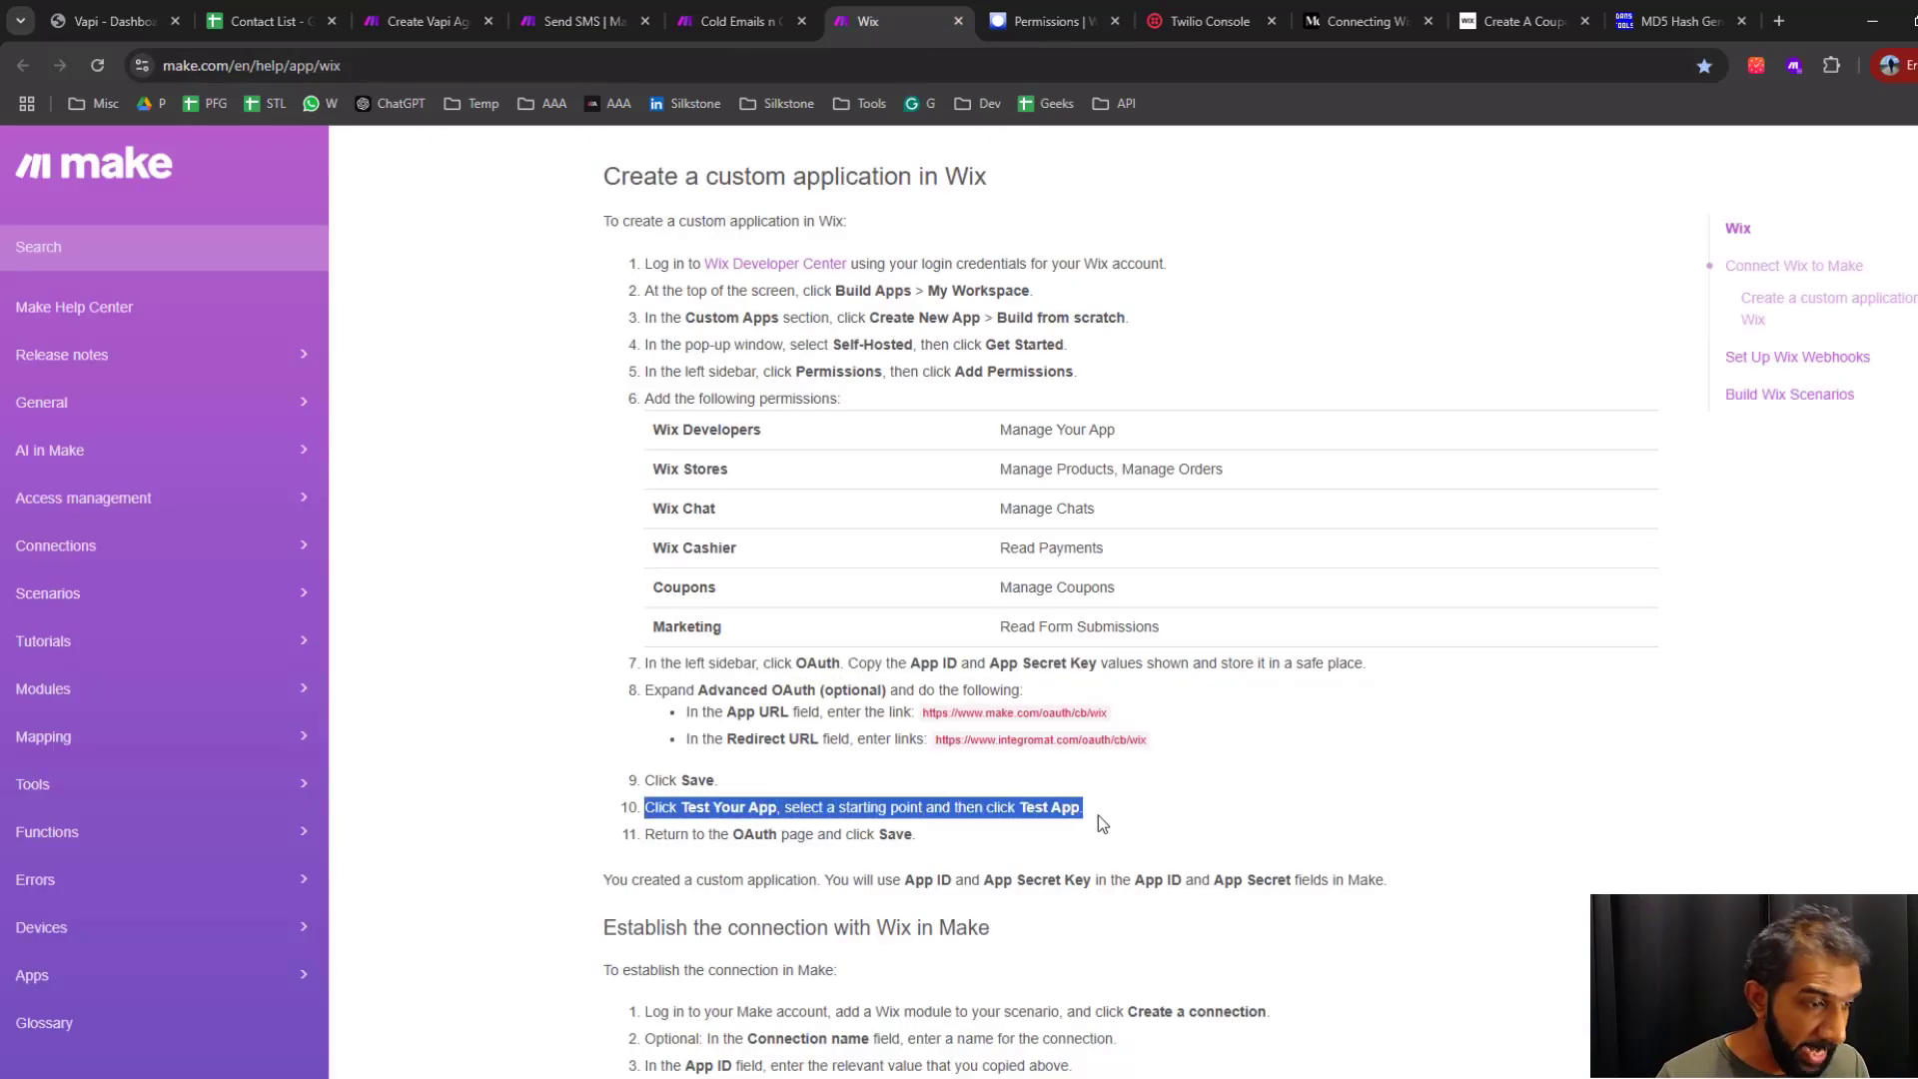
# Test the Wix app with the dashboard as starting point on the Silkstoneai site, and install it on that site
pyautogui.click(1049, 21)
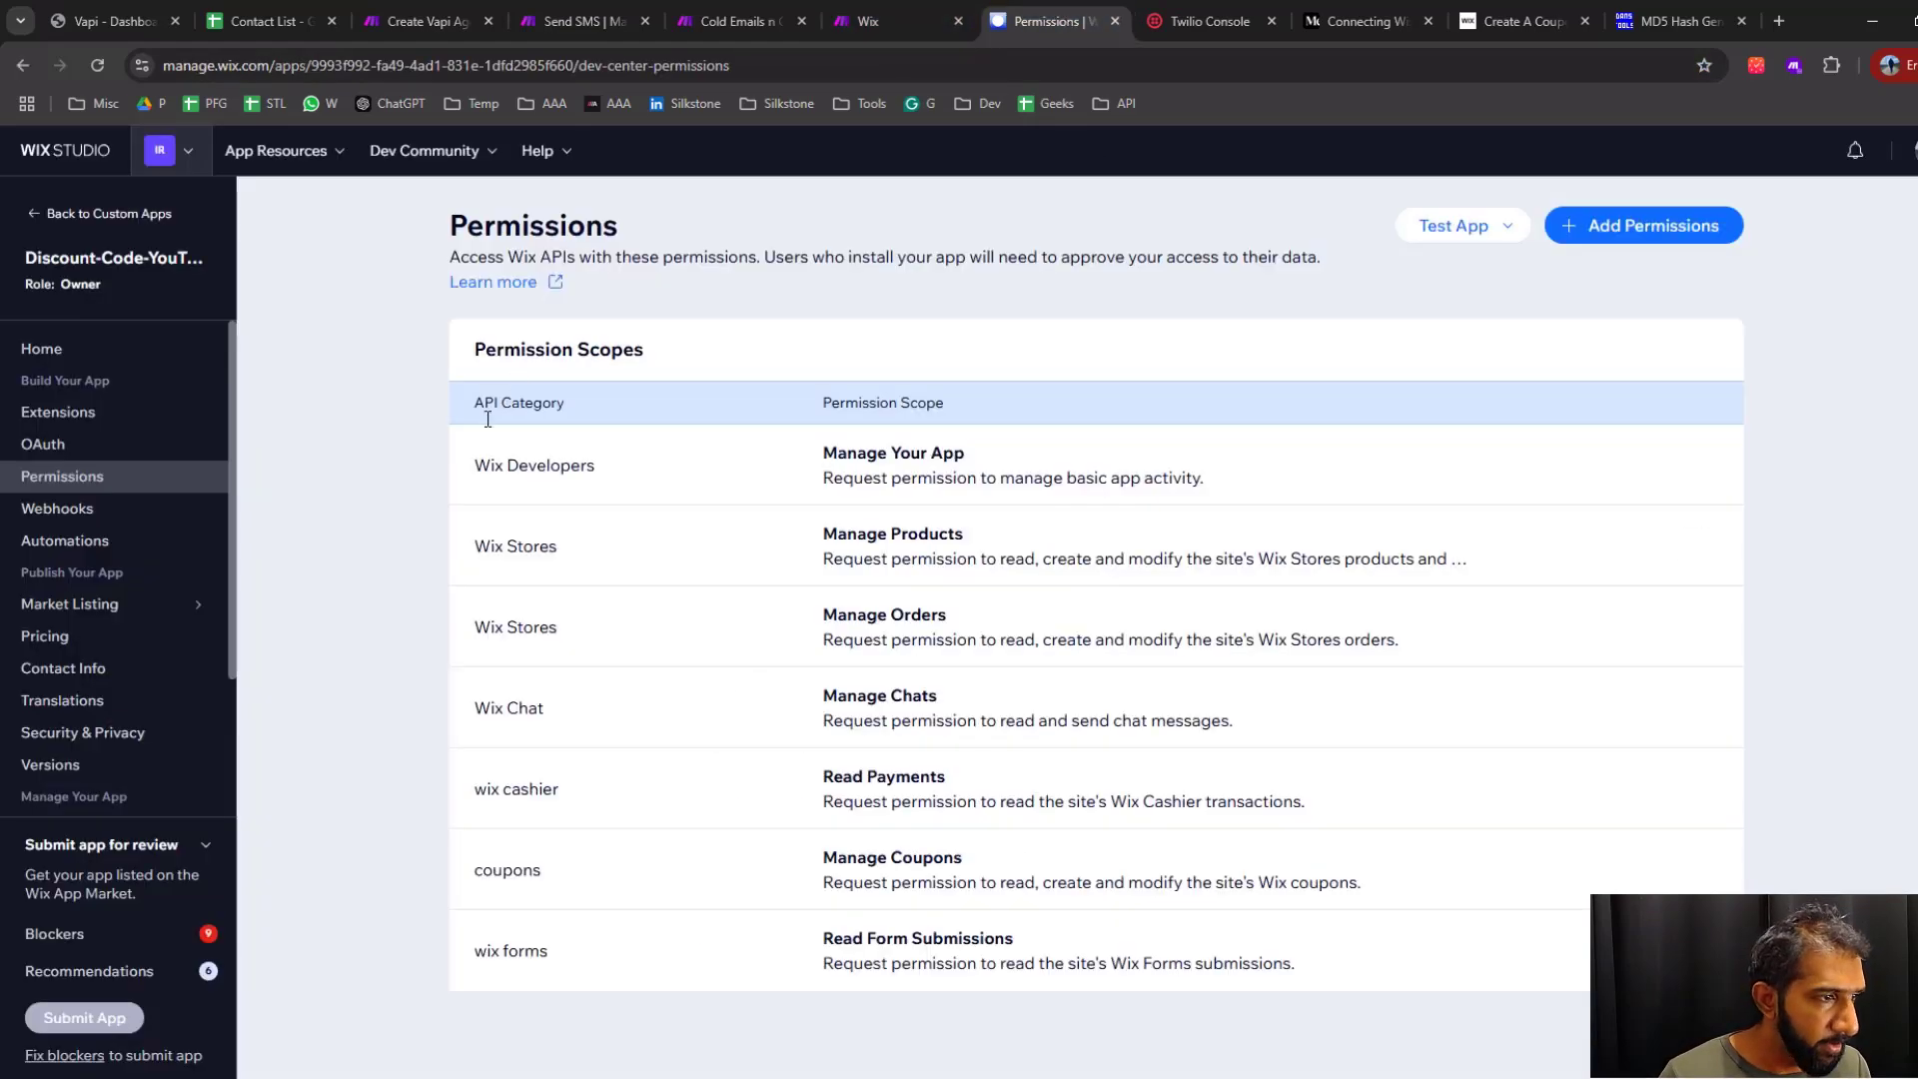
pyautogui.click(1499, 228)
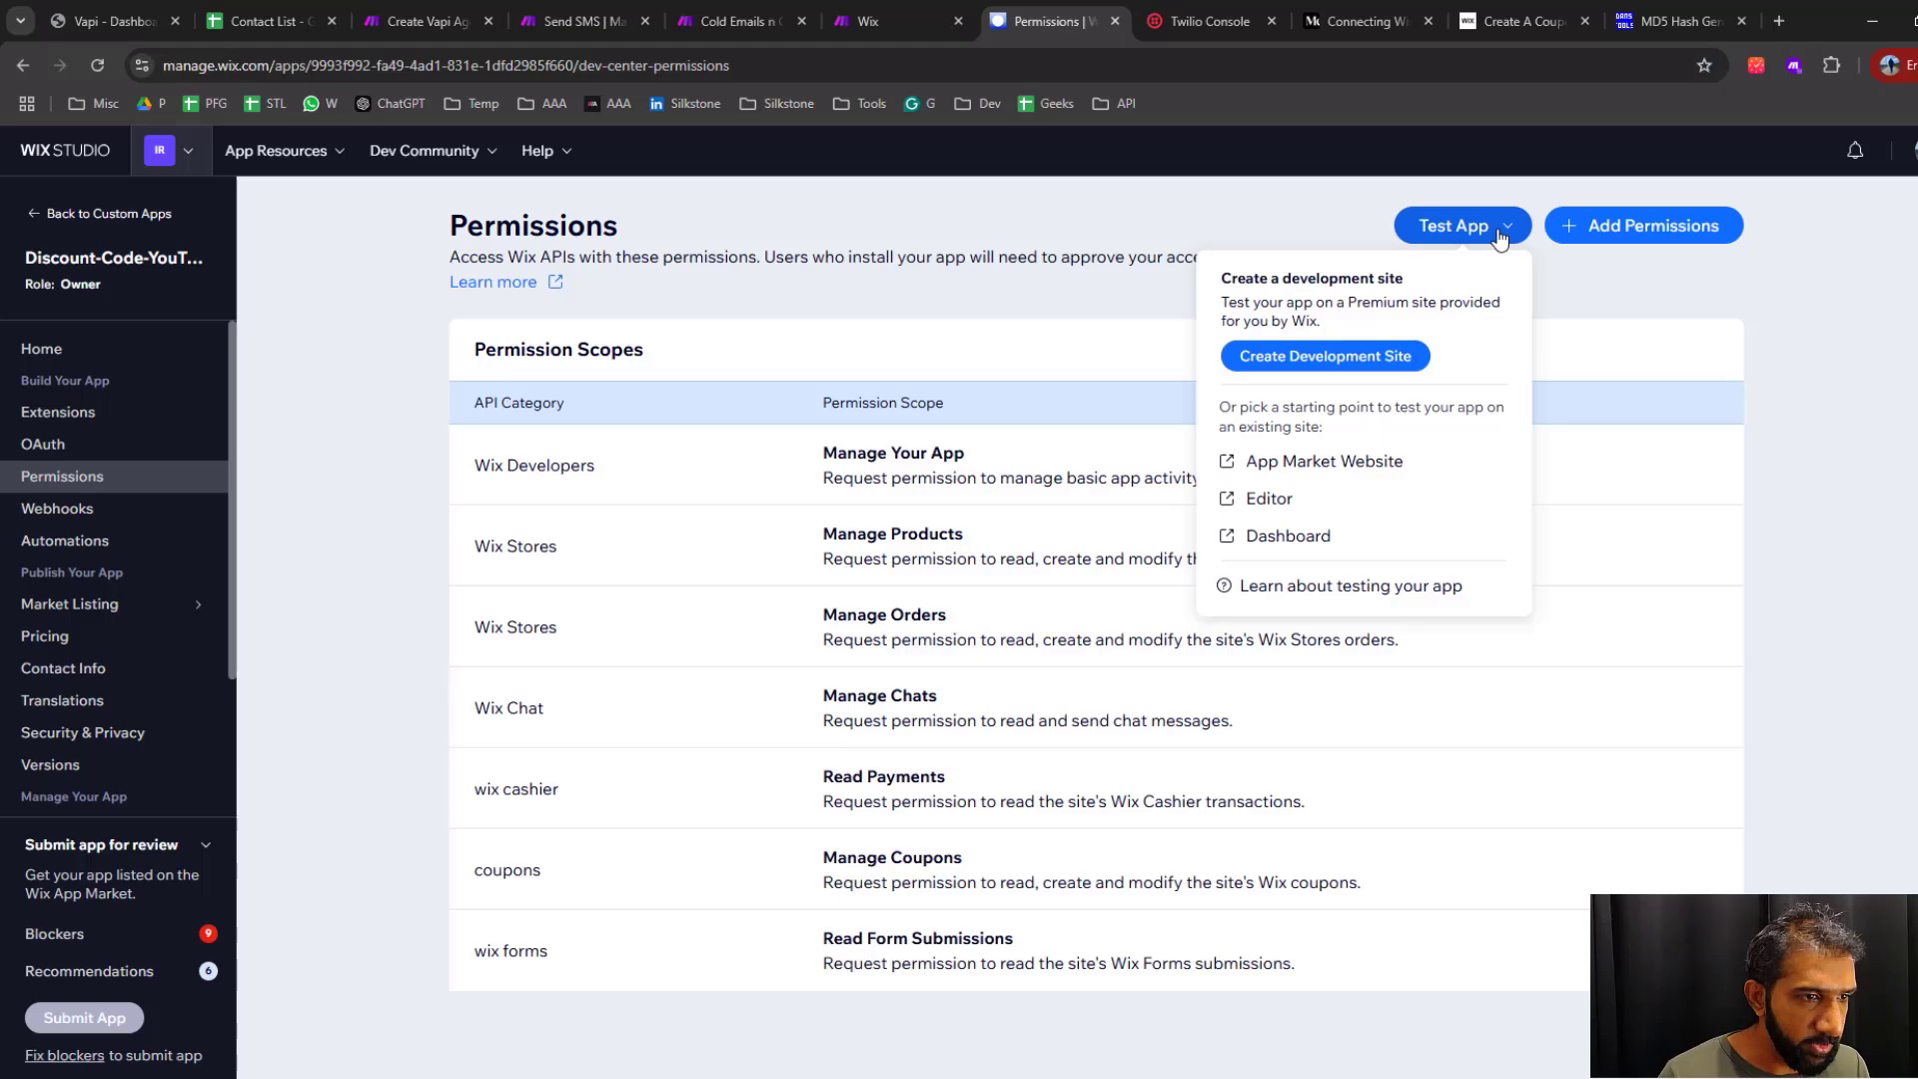
pyautogui.click(1289, 536)
pyautogui.click(1186, 686)
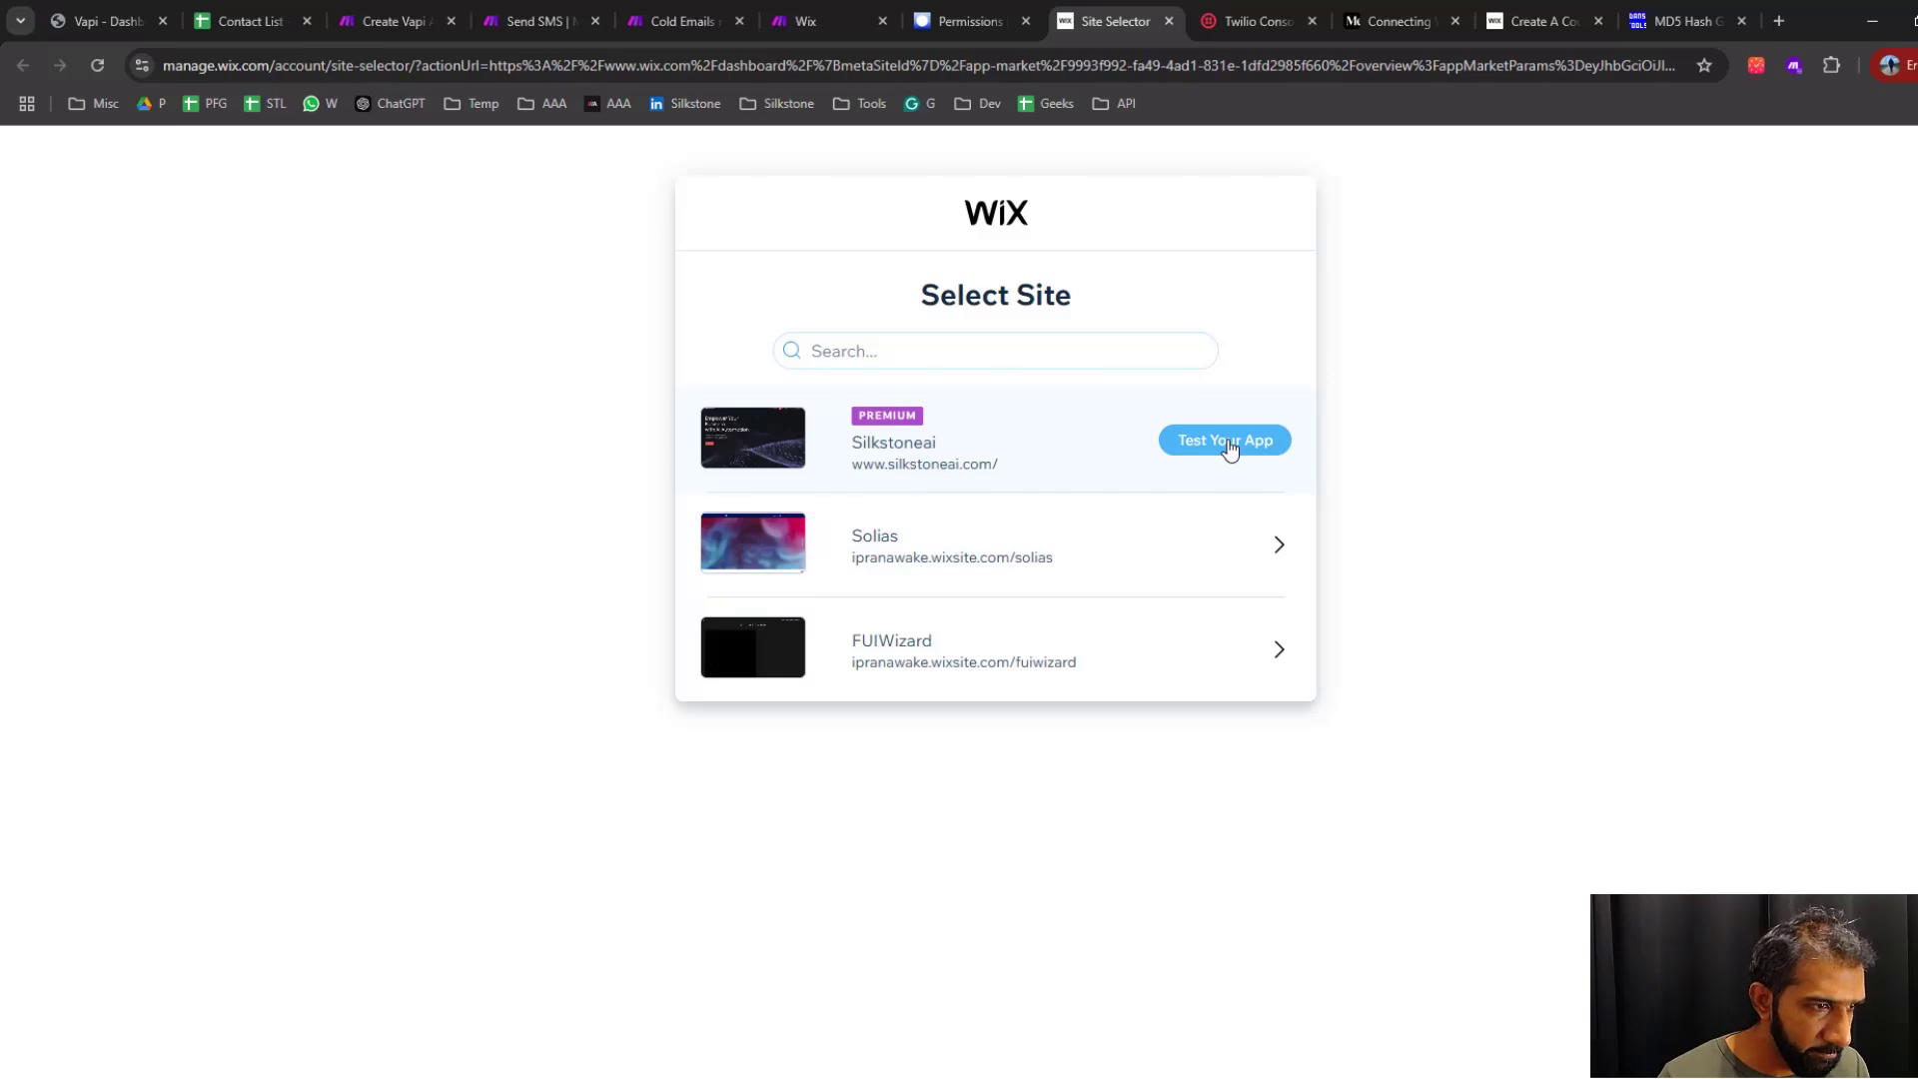
pyautogui.click(1227, 441)
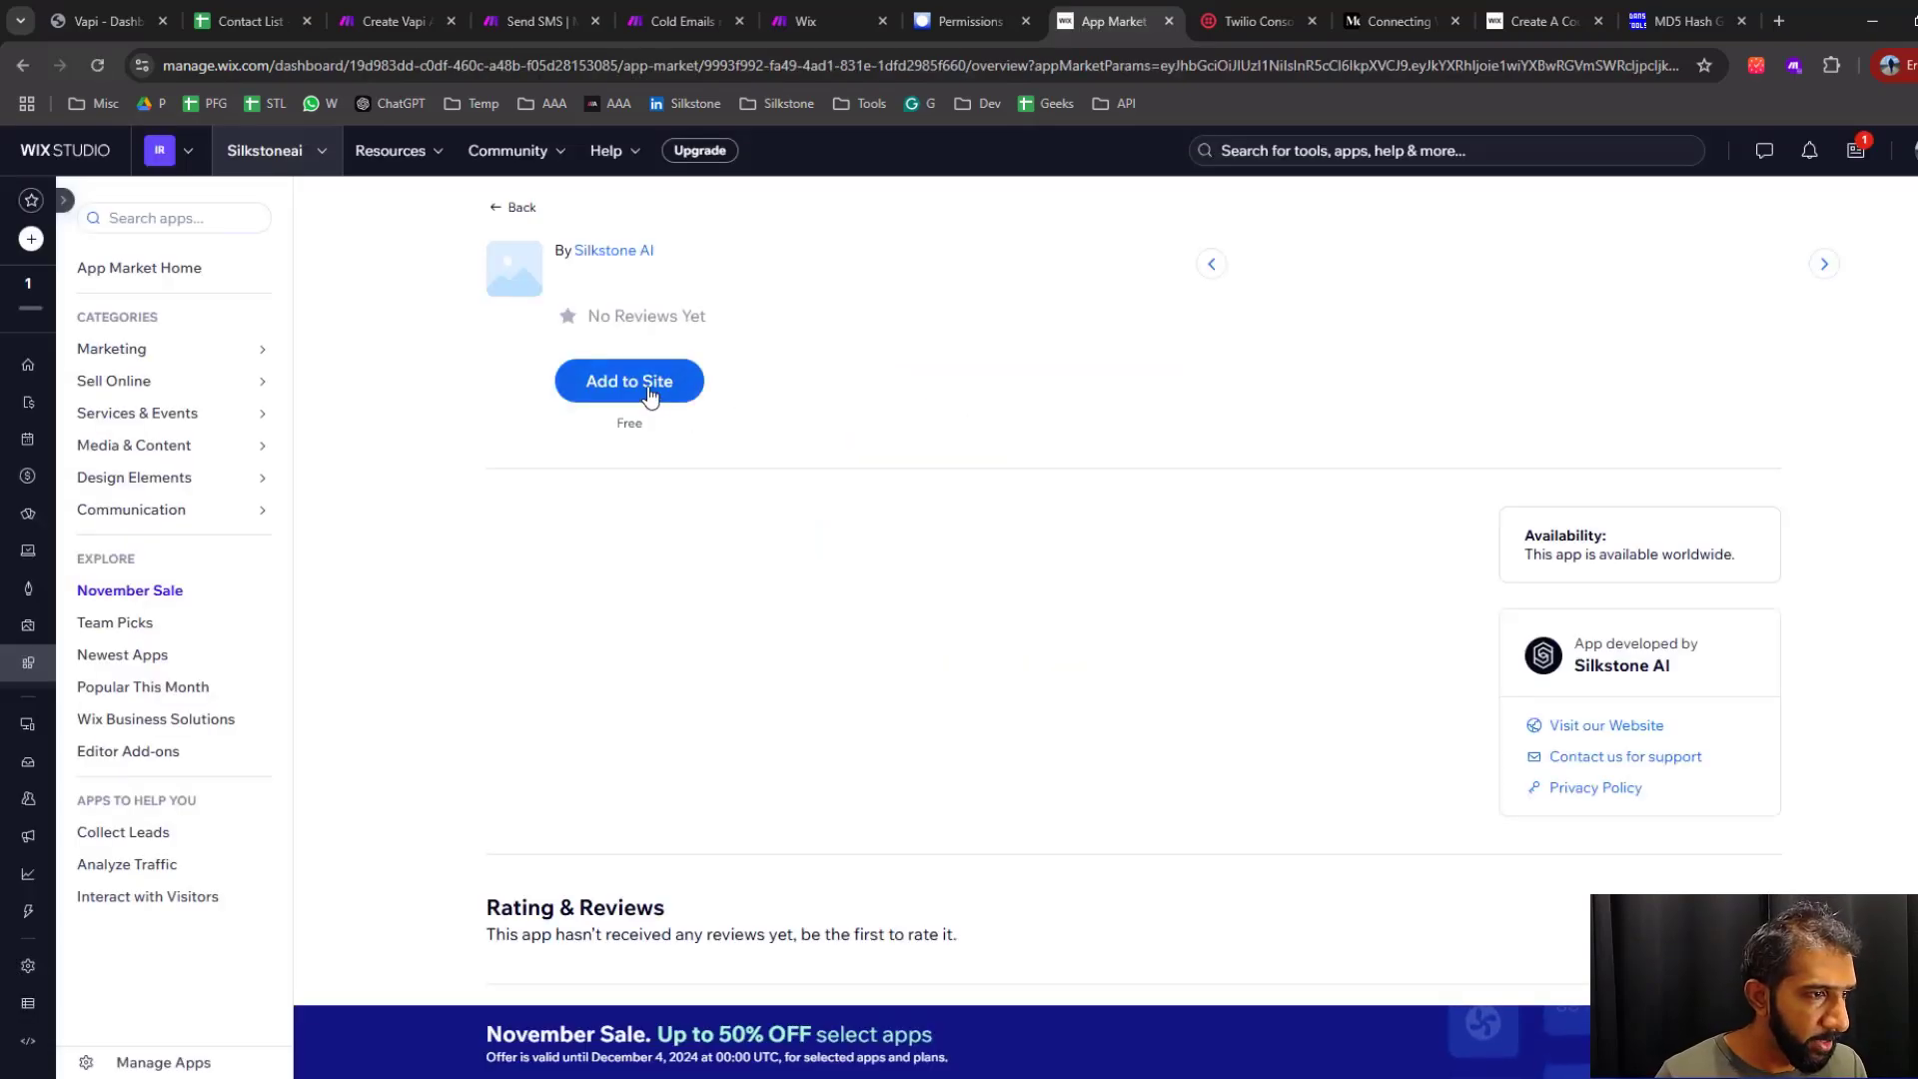
pyautogui.click(650, 395)
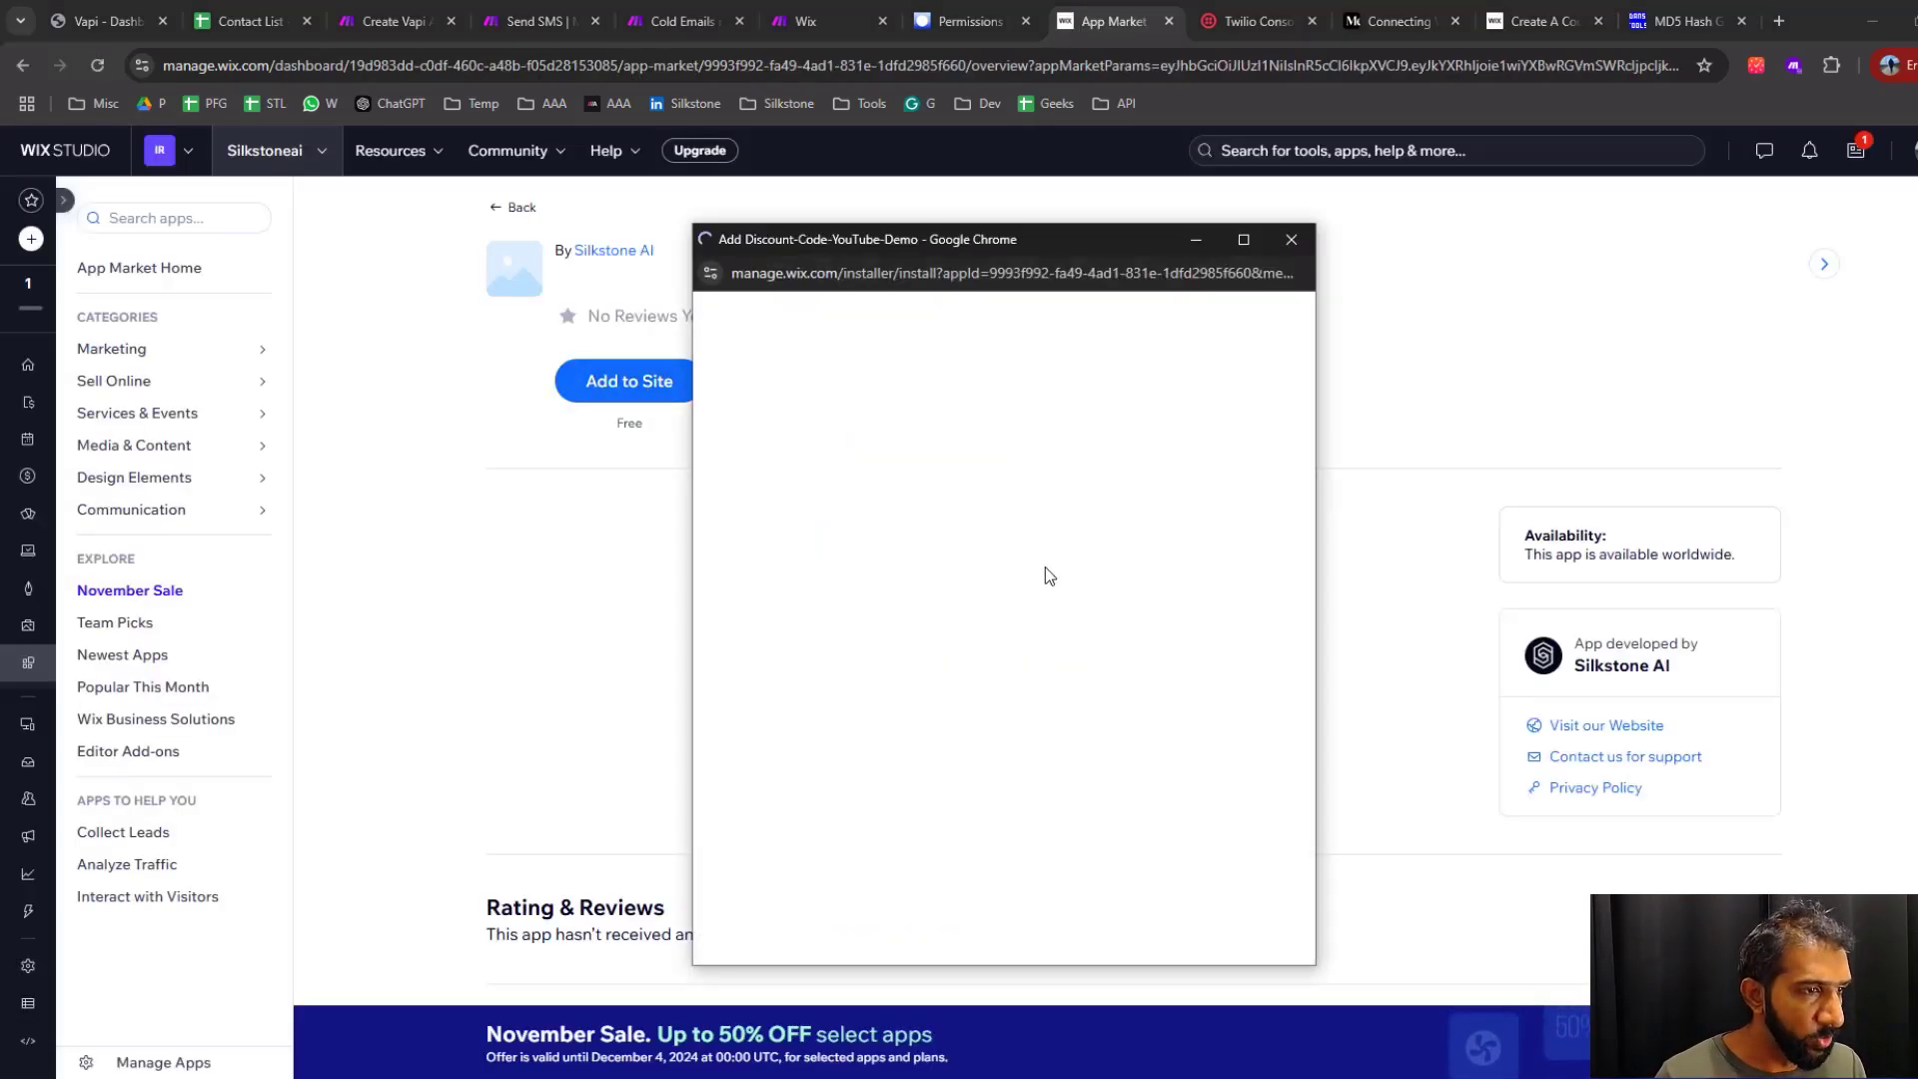
pyautogui.click(1234, 784)
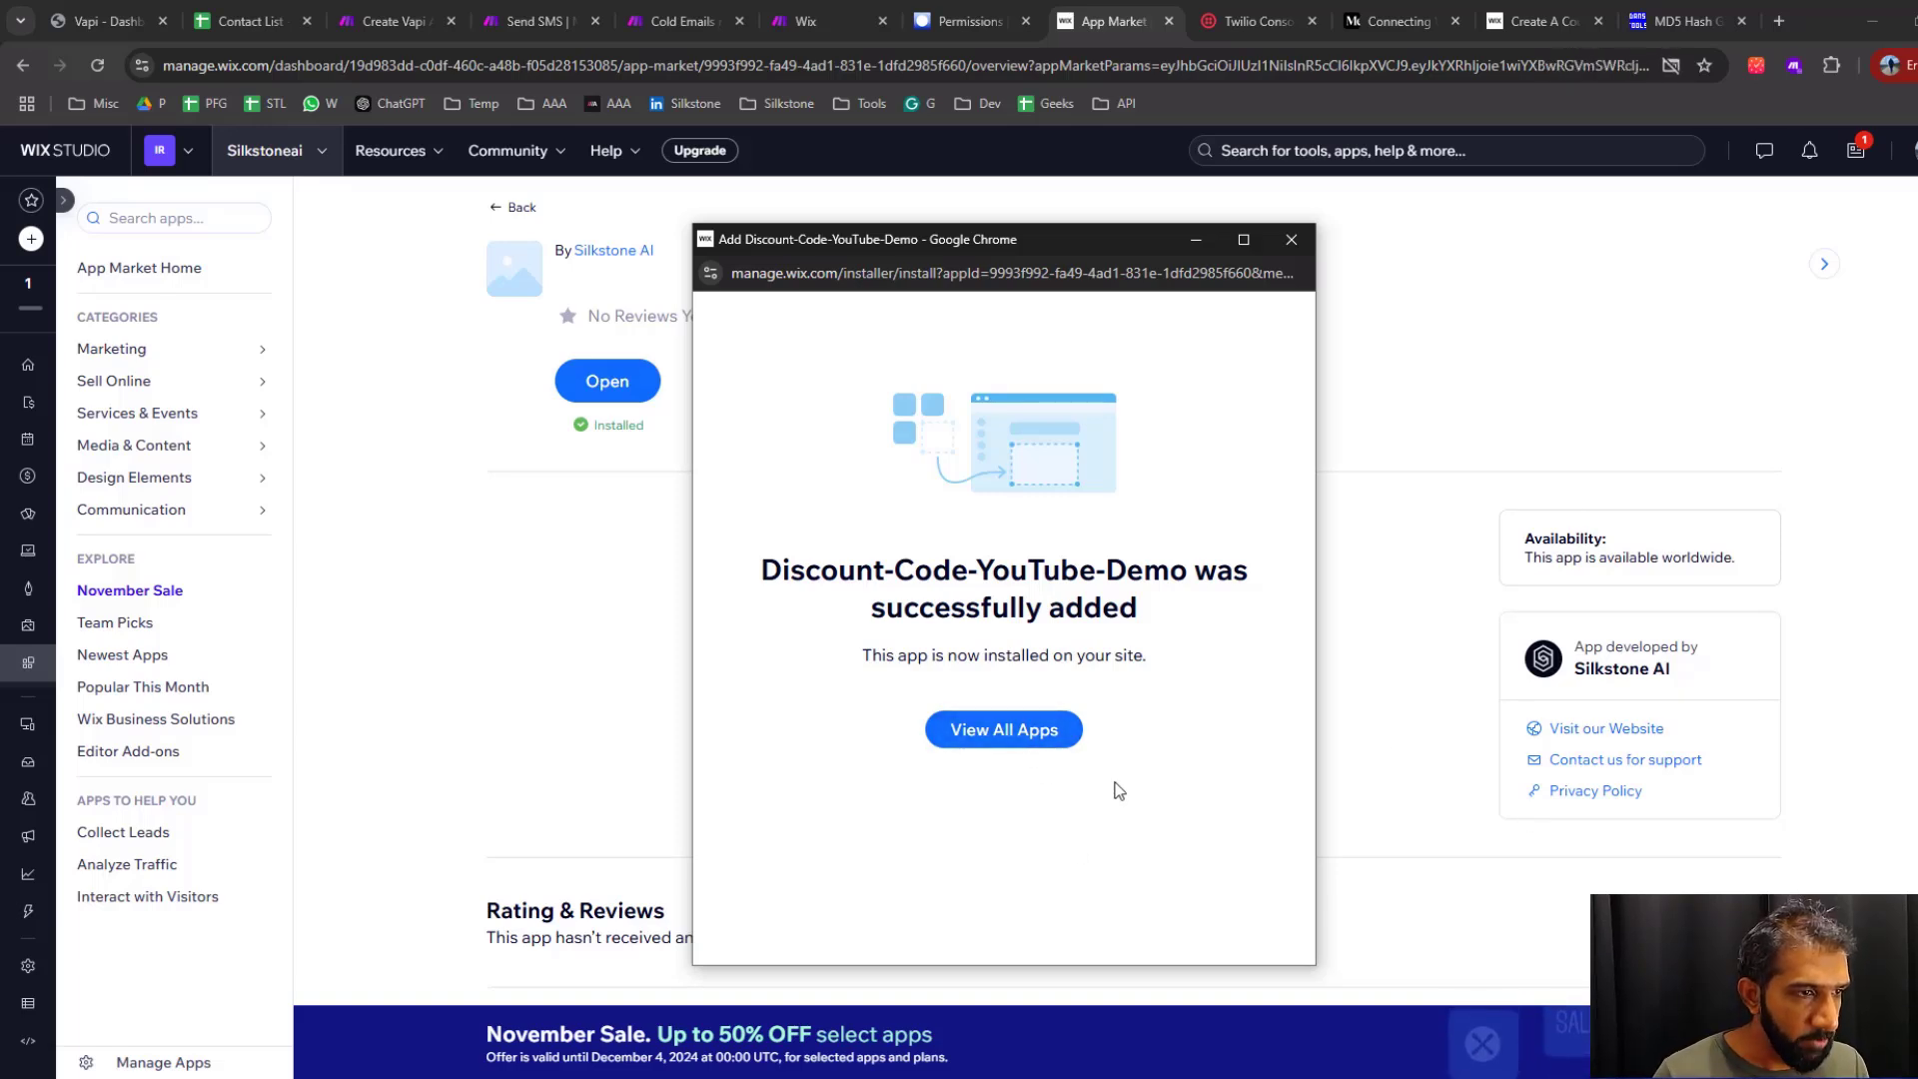
pyautogui.click(1283, 247)
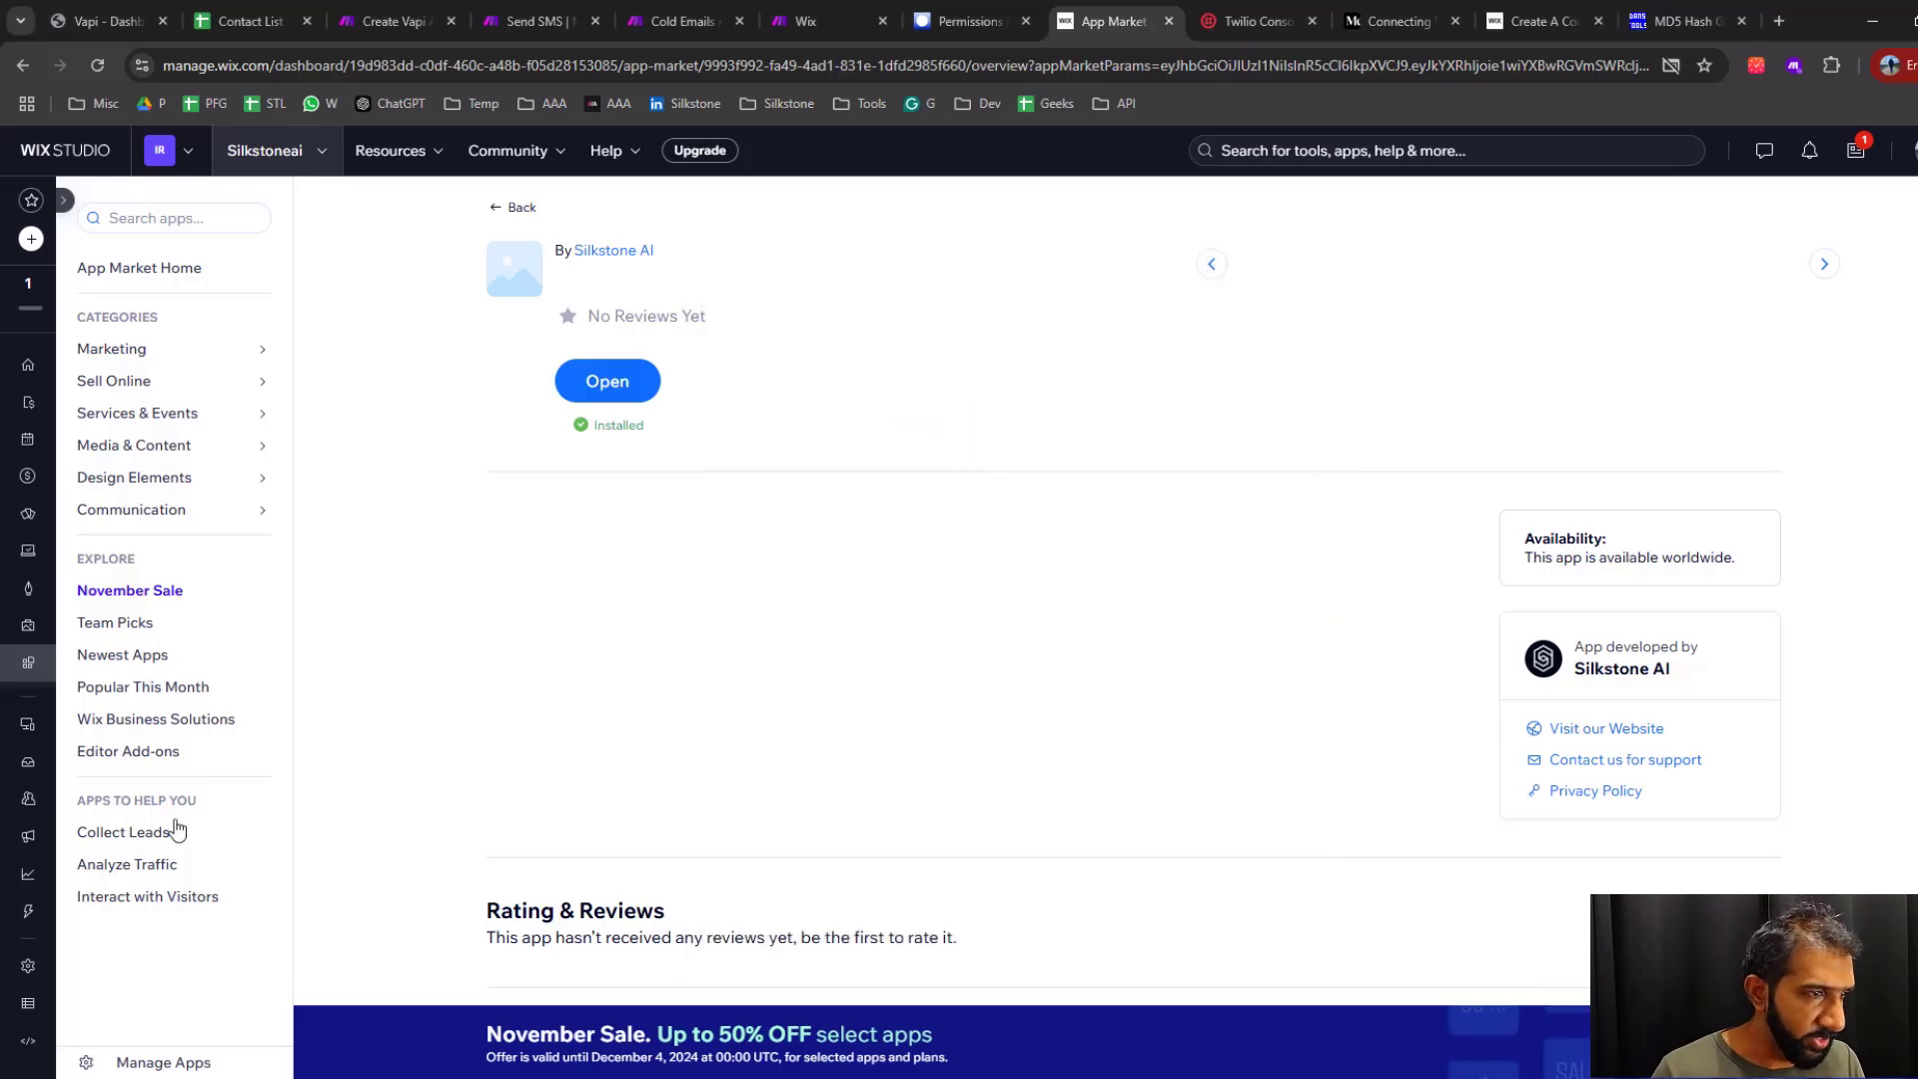
# Go to the Silkstoneai site dashboard and view its list of installed apps
pyautogui.click(12, 385)
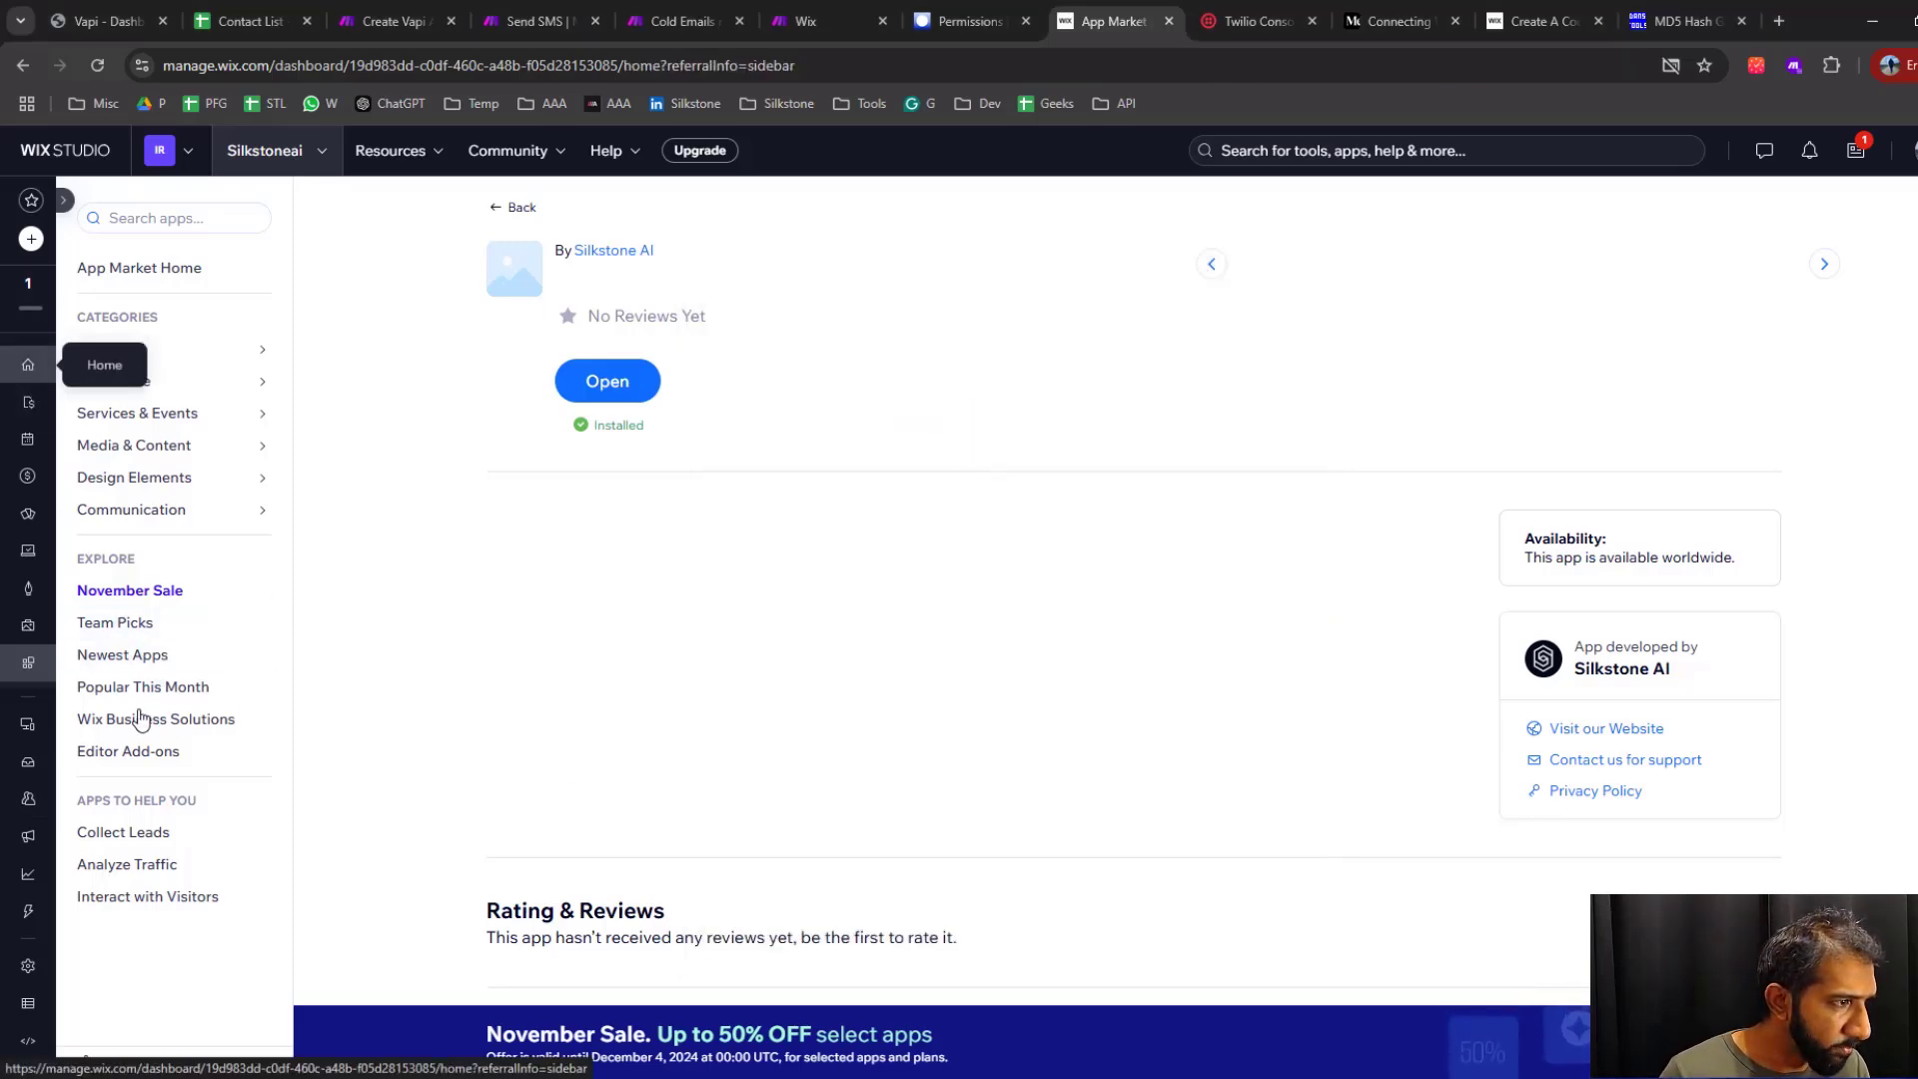
pyautogui.moveTo(158, 717)
pyautogui.moveTo(204, 664)
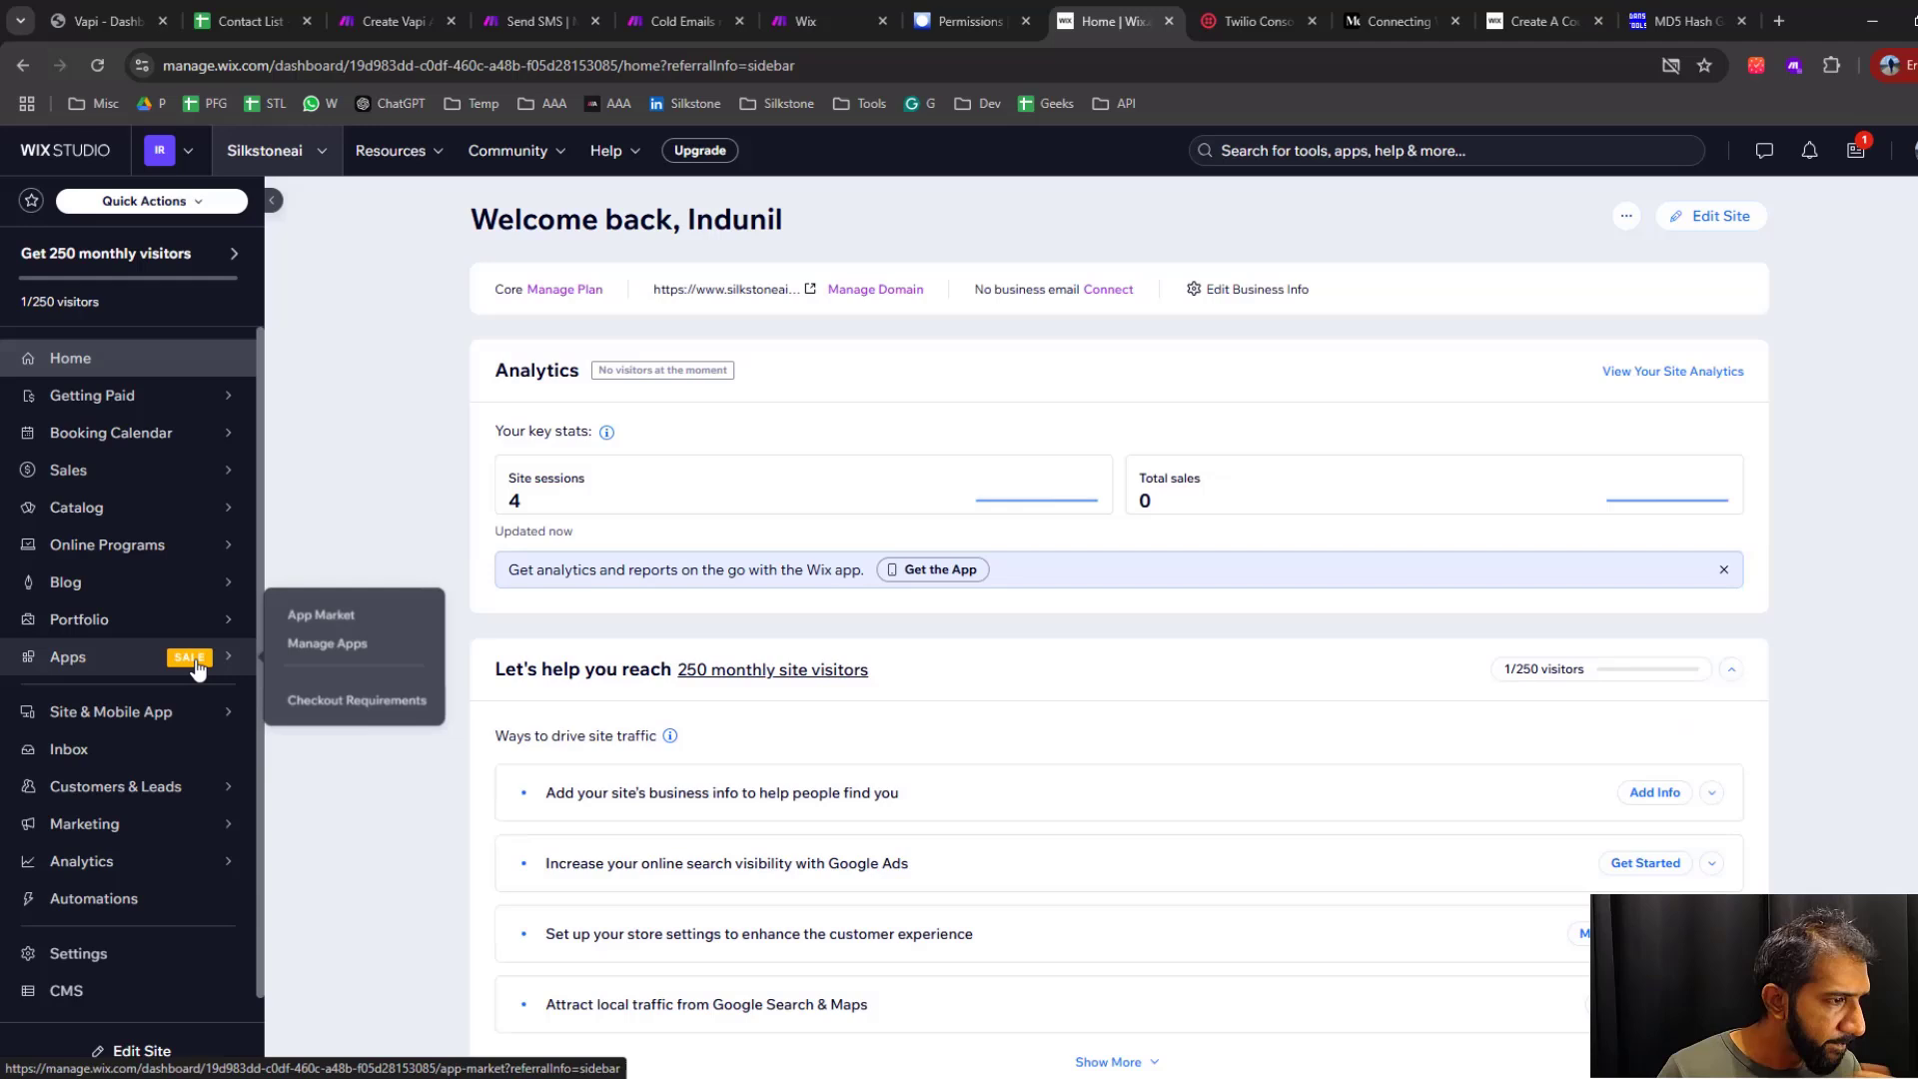
pyautogui.click(361, 657)
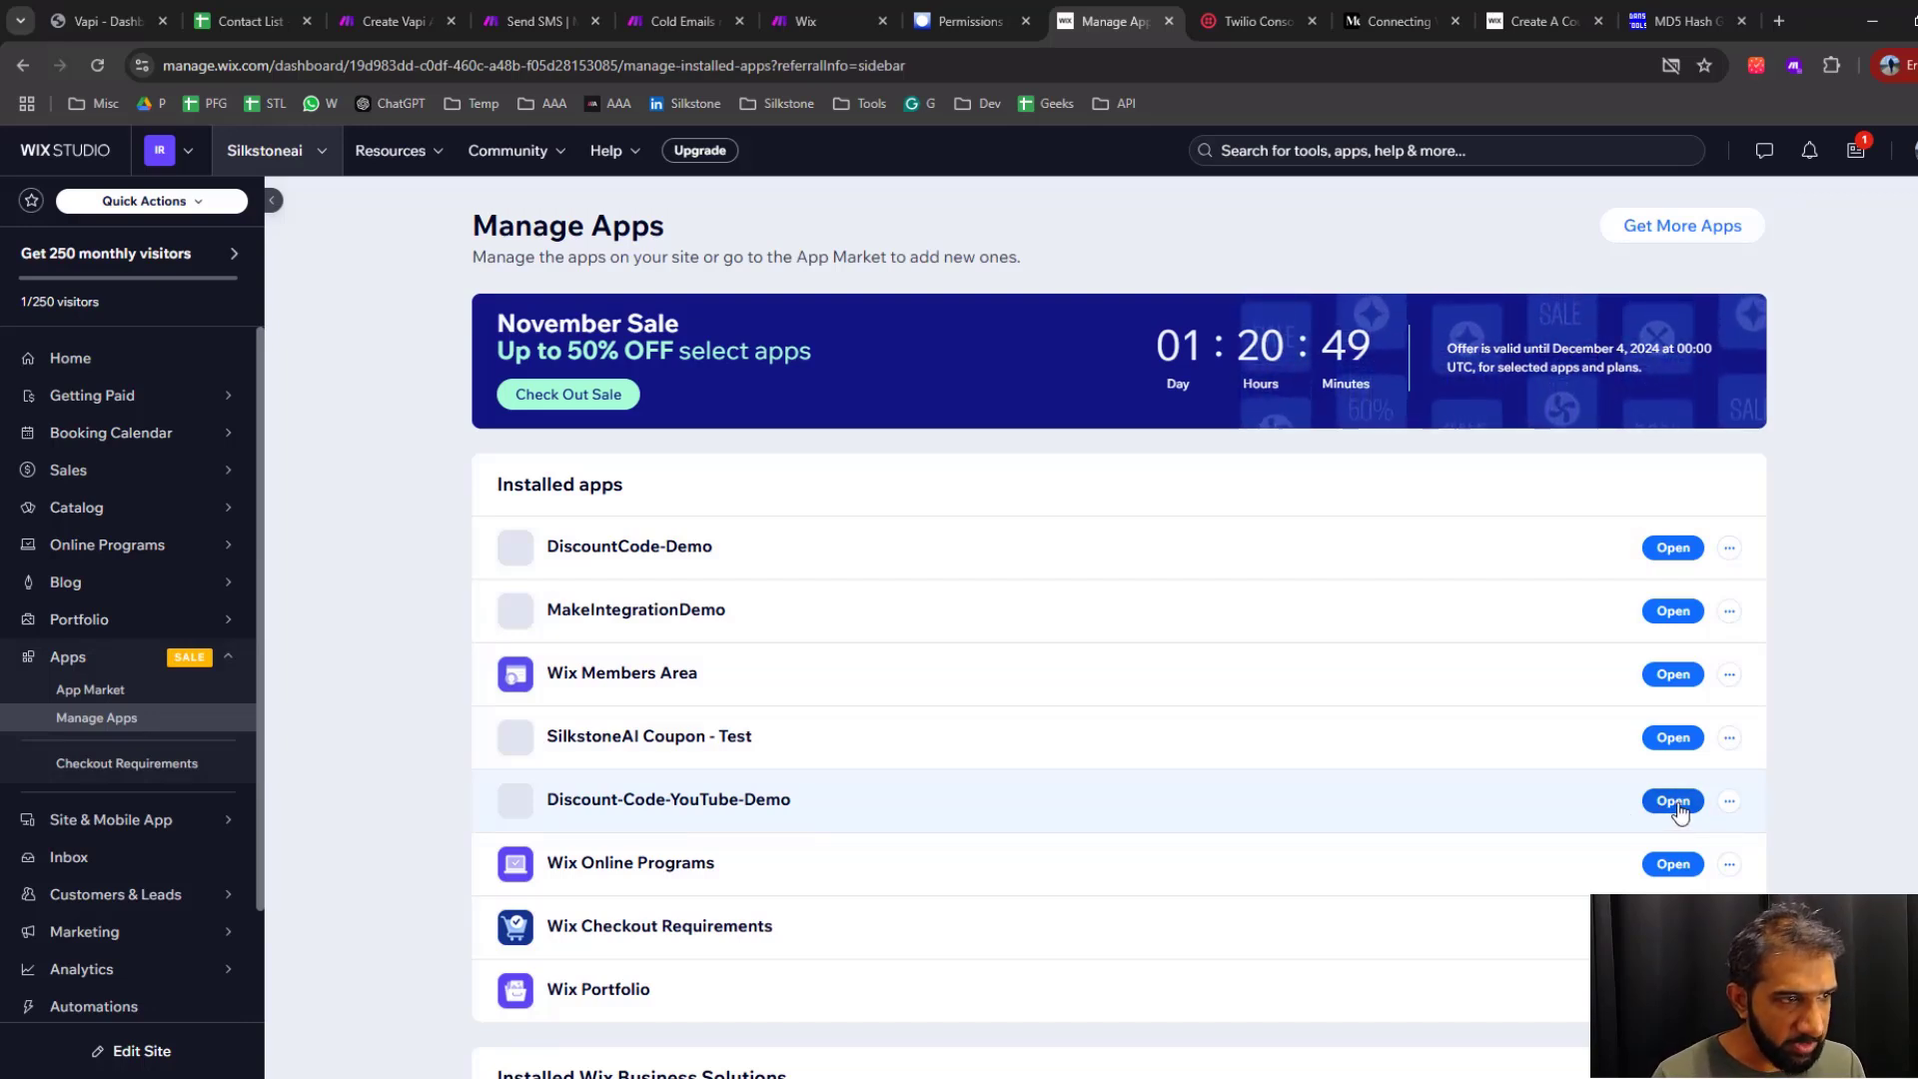
# Return to Wix Studio's custom apps and open the Discount-Code-YouTube-Demo app
pyautogui.click(71, 162)
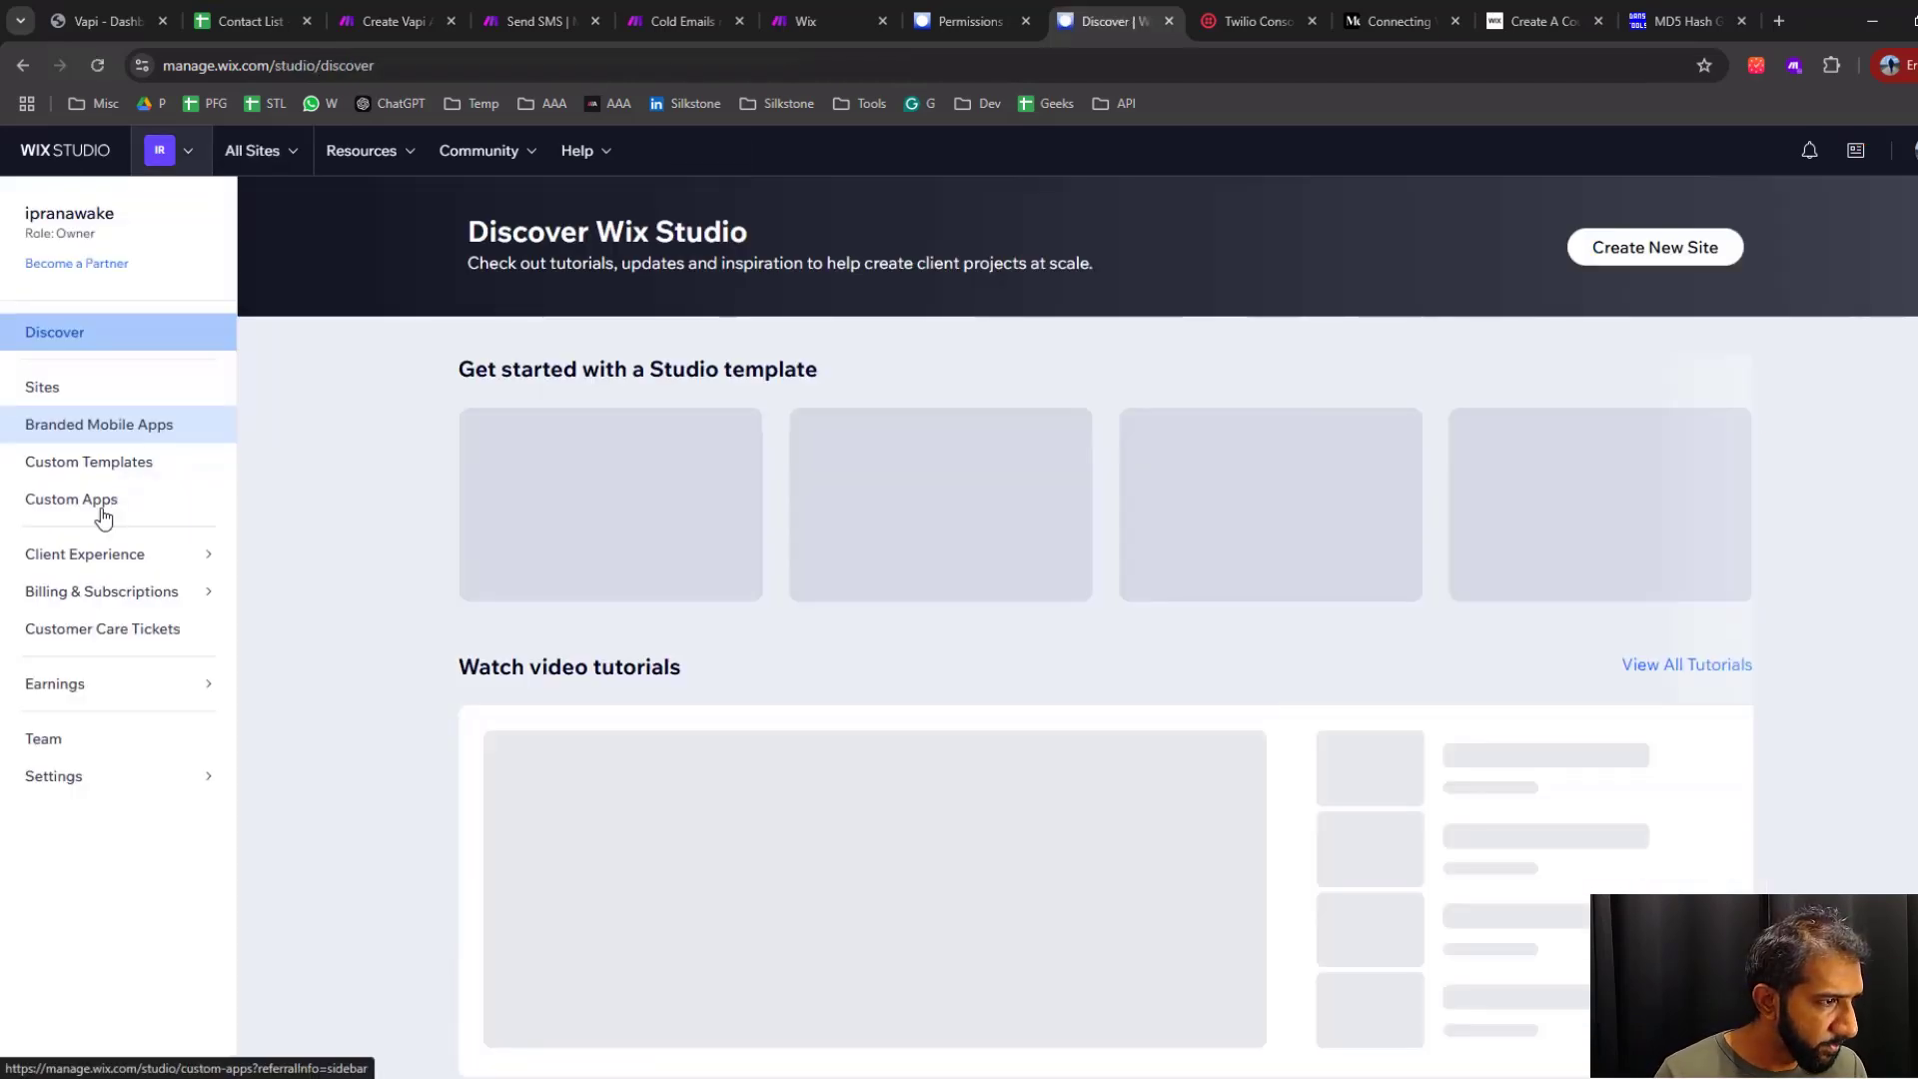
pyautogui.click(103, 517)
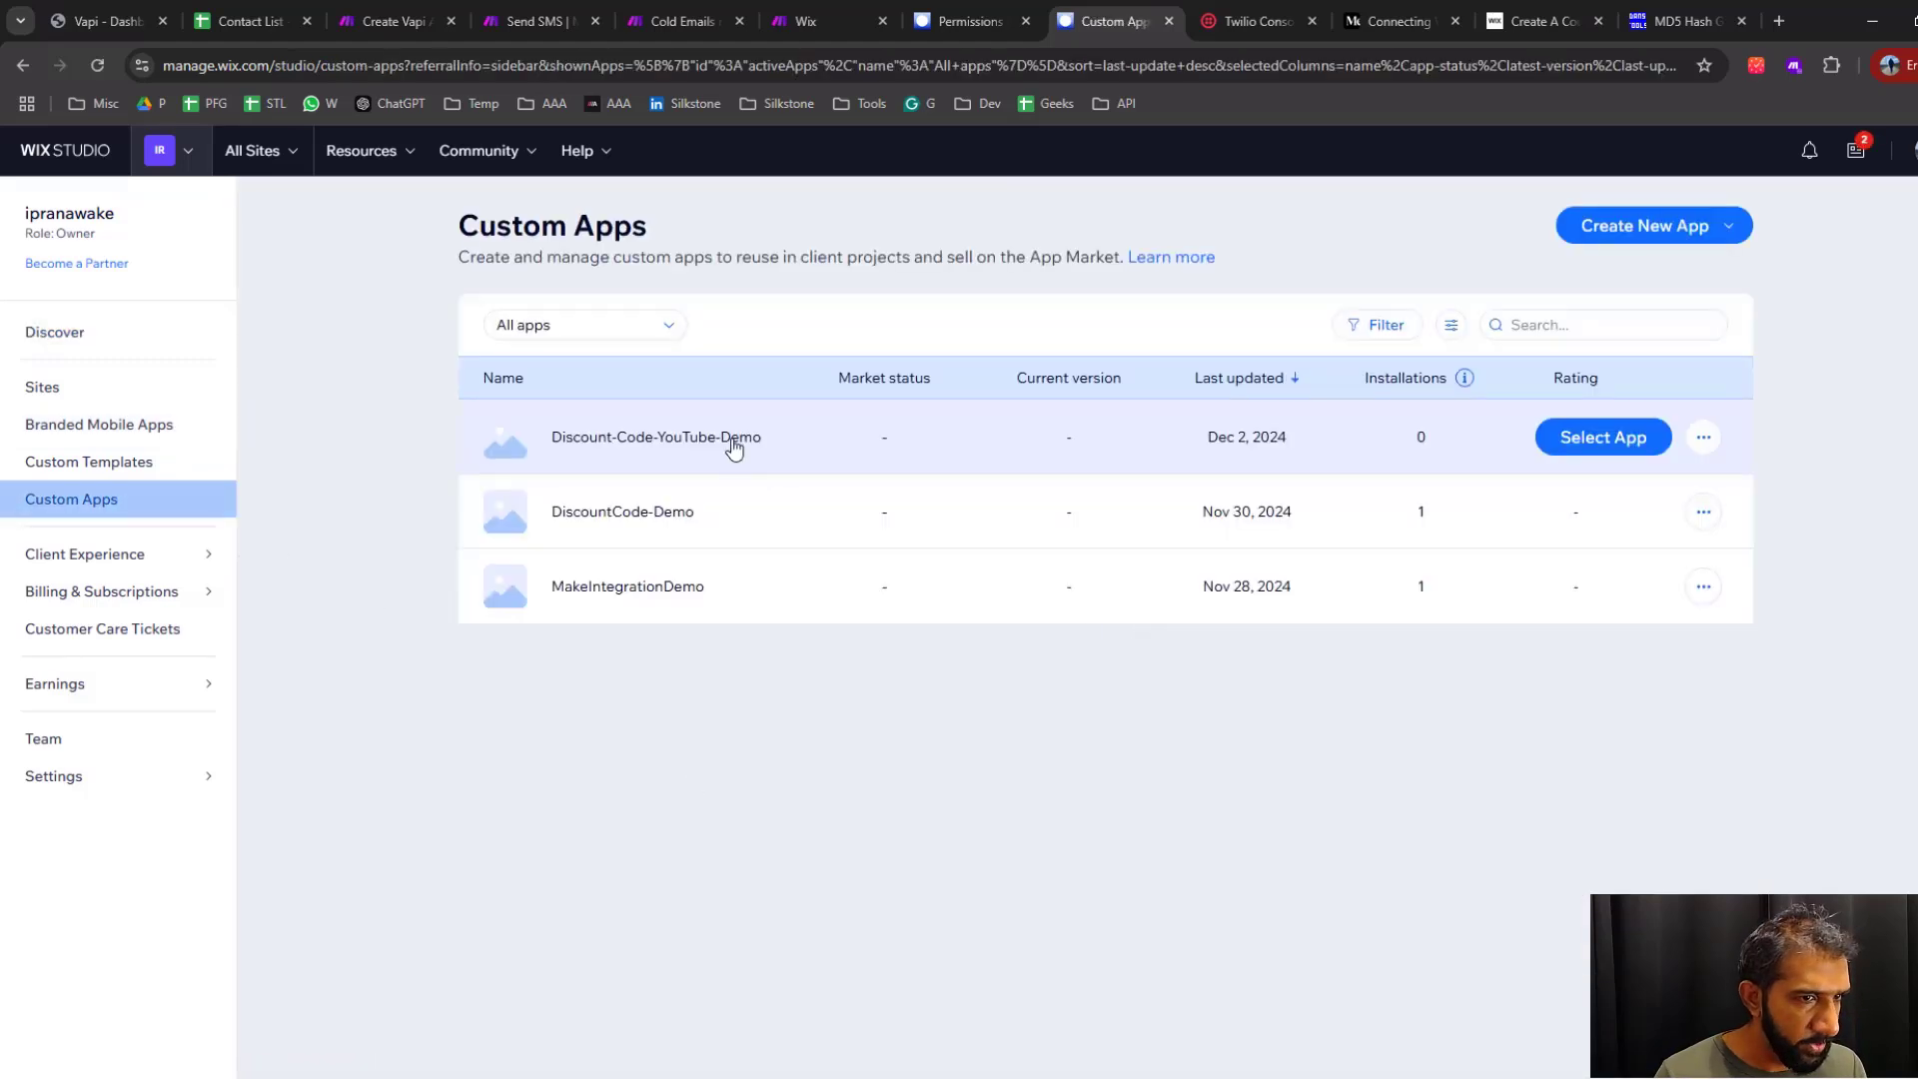
pyautogui.click(734, 450)
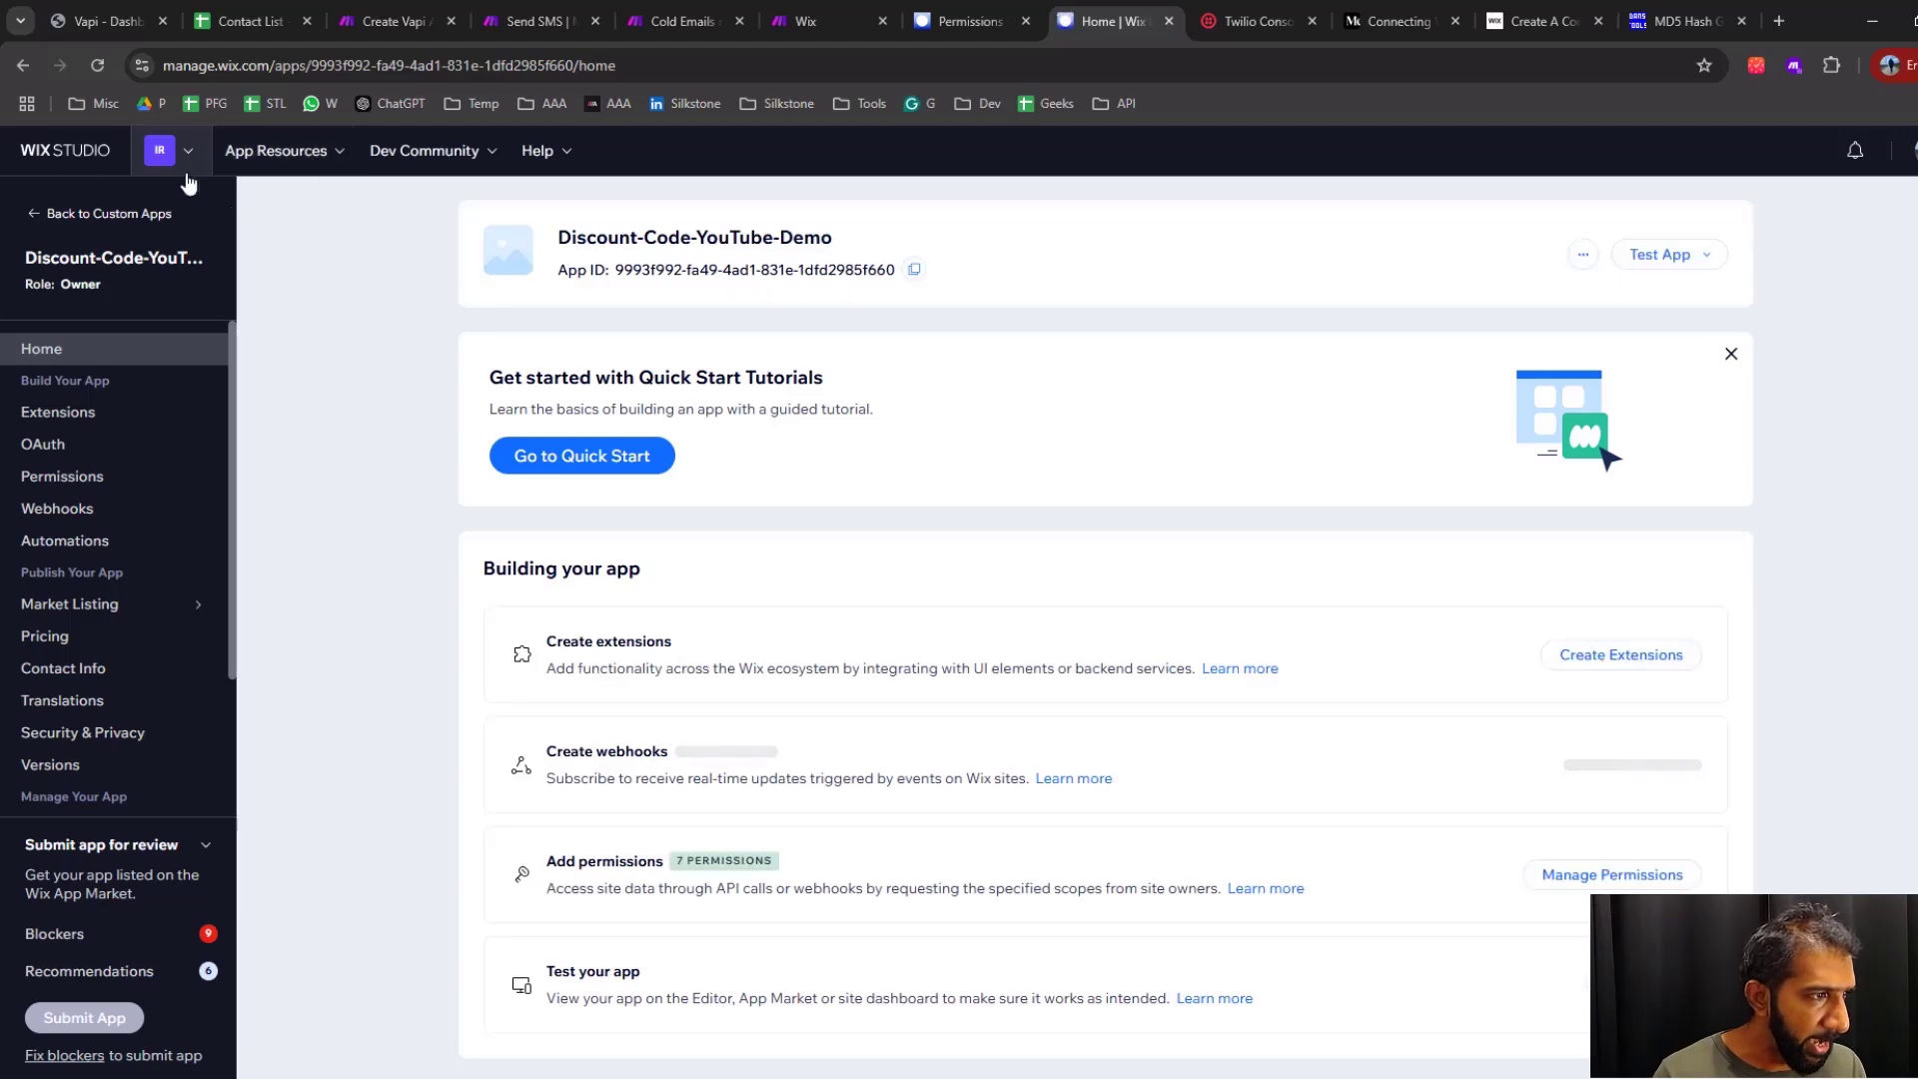
# Check the OAuth instruction on the Make help page, and open the Wix app's OAuth settings
pyautogui.click(807, 22)
pyautogui.moveTo(646, 664); pyautogui.dragTo(1000, 666)
pyautogui.click(999, 667)
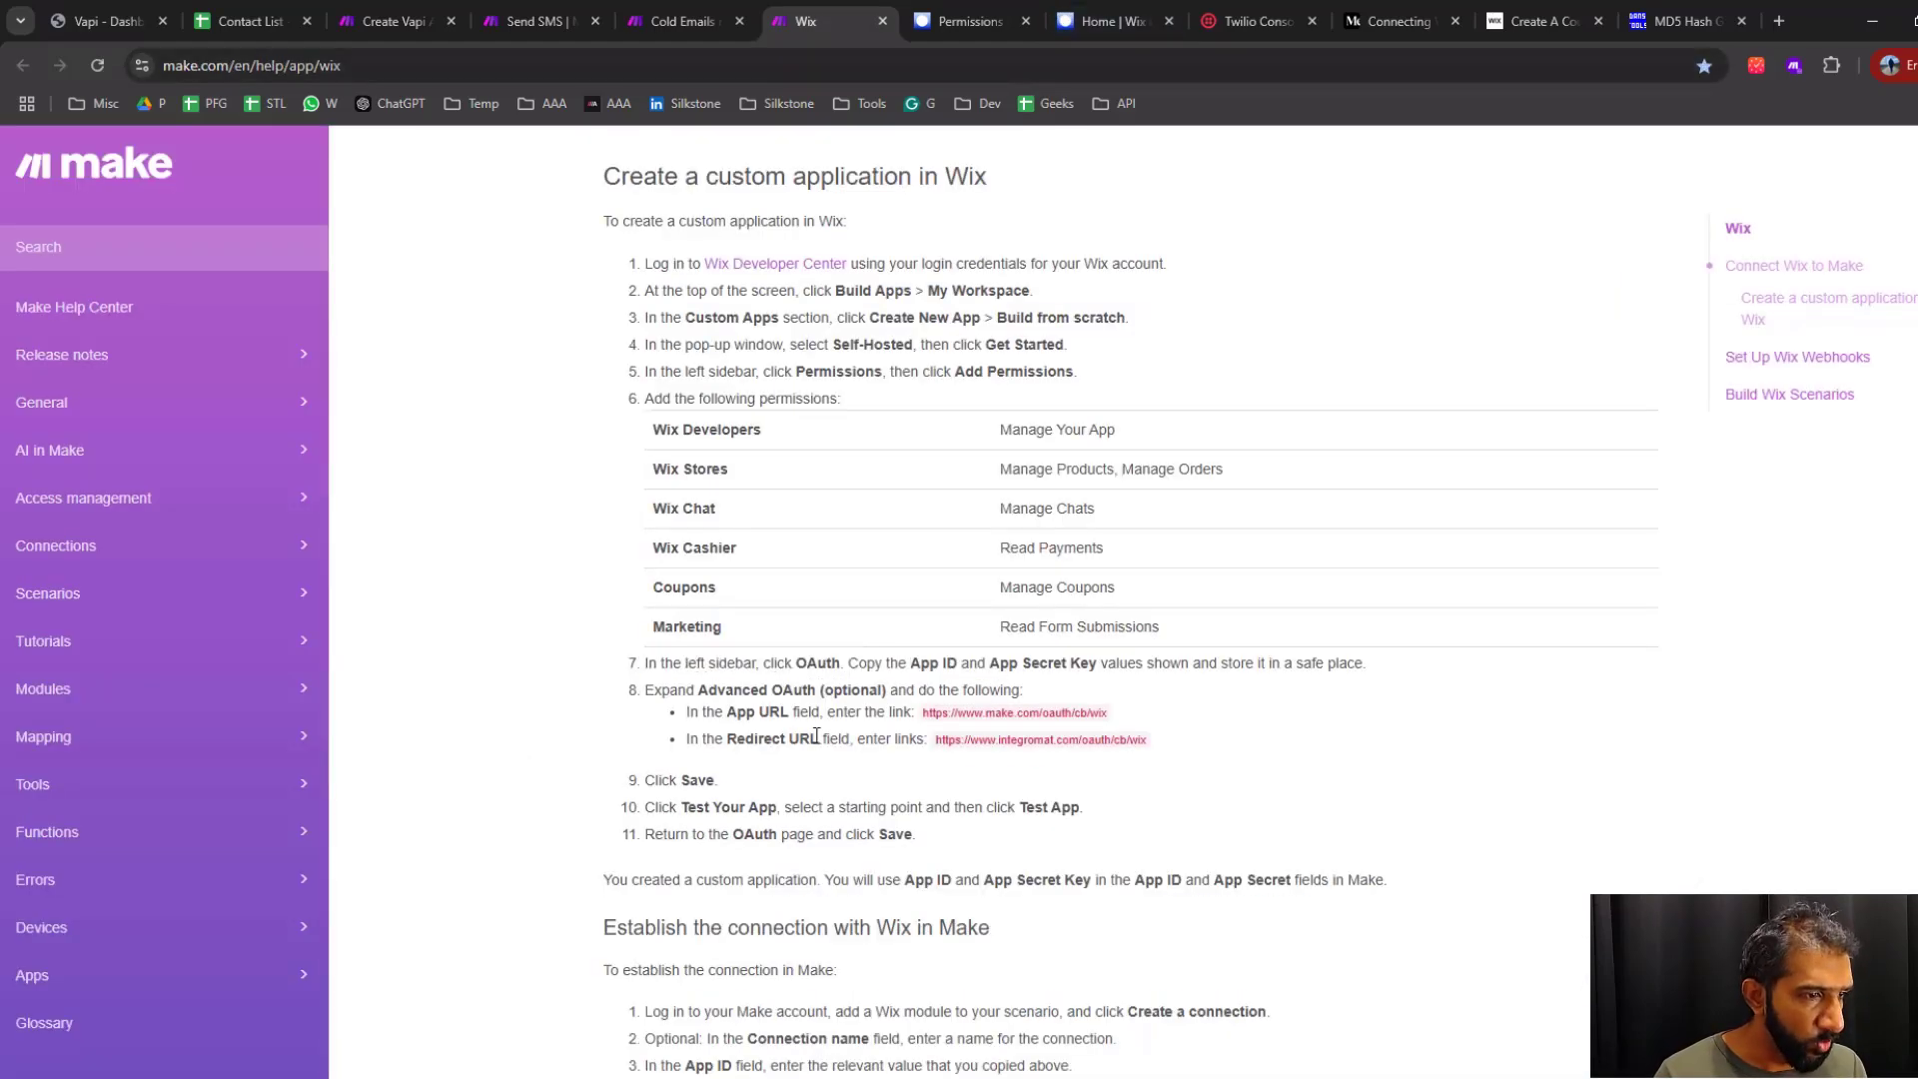
pyautogui.click(1149, 16)
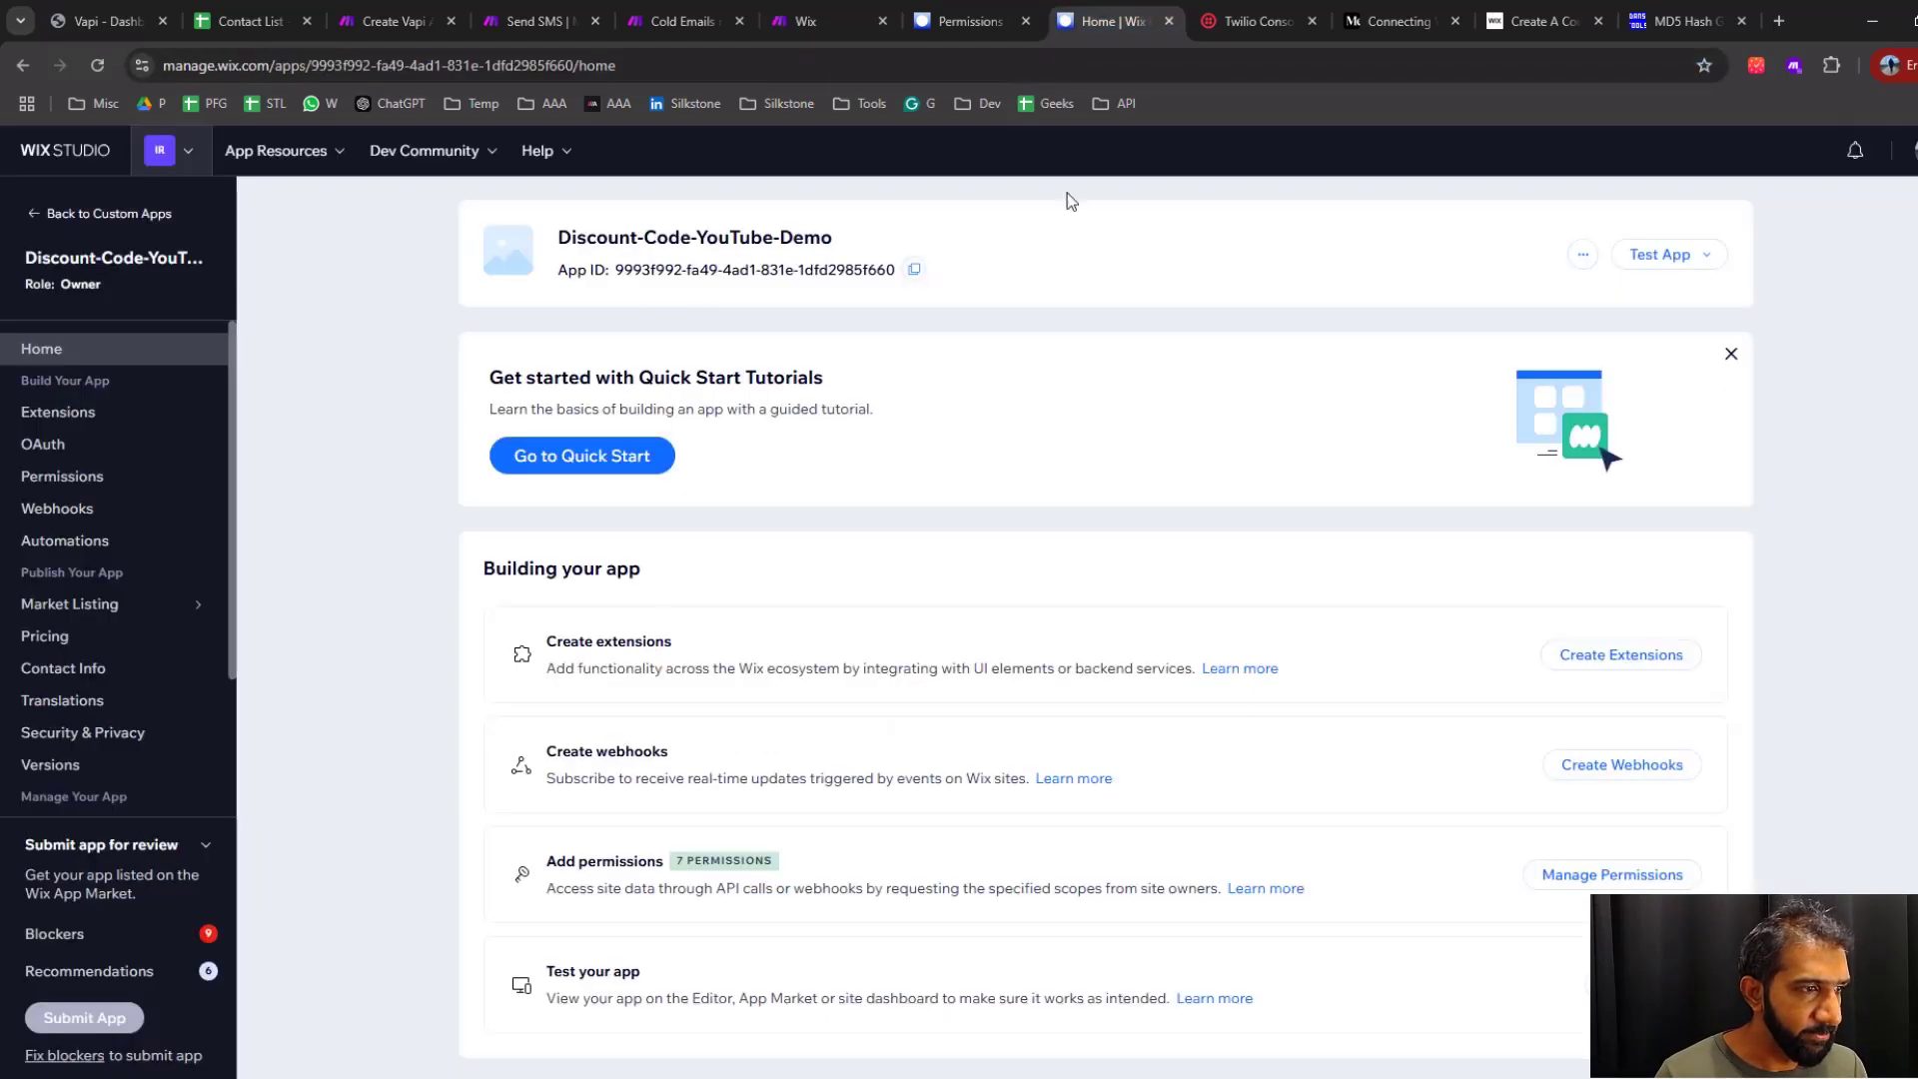
pyautogui.click(60, 445)
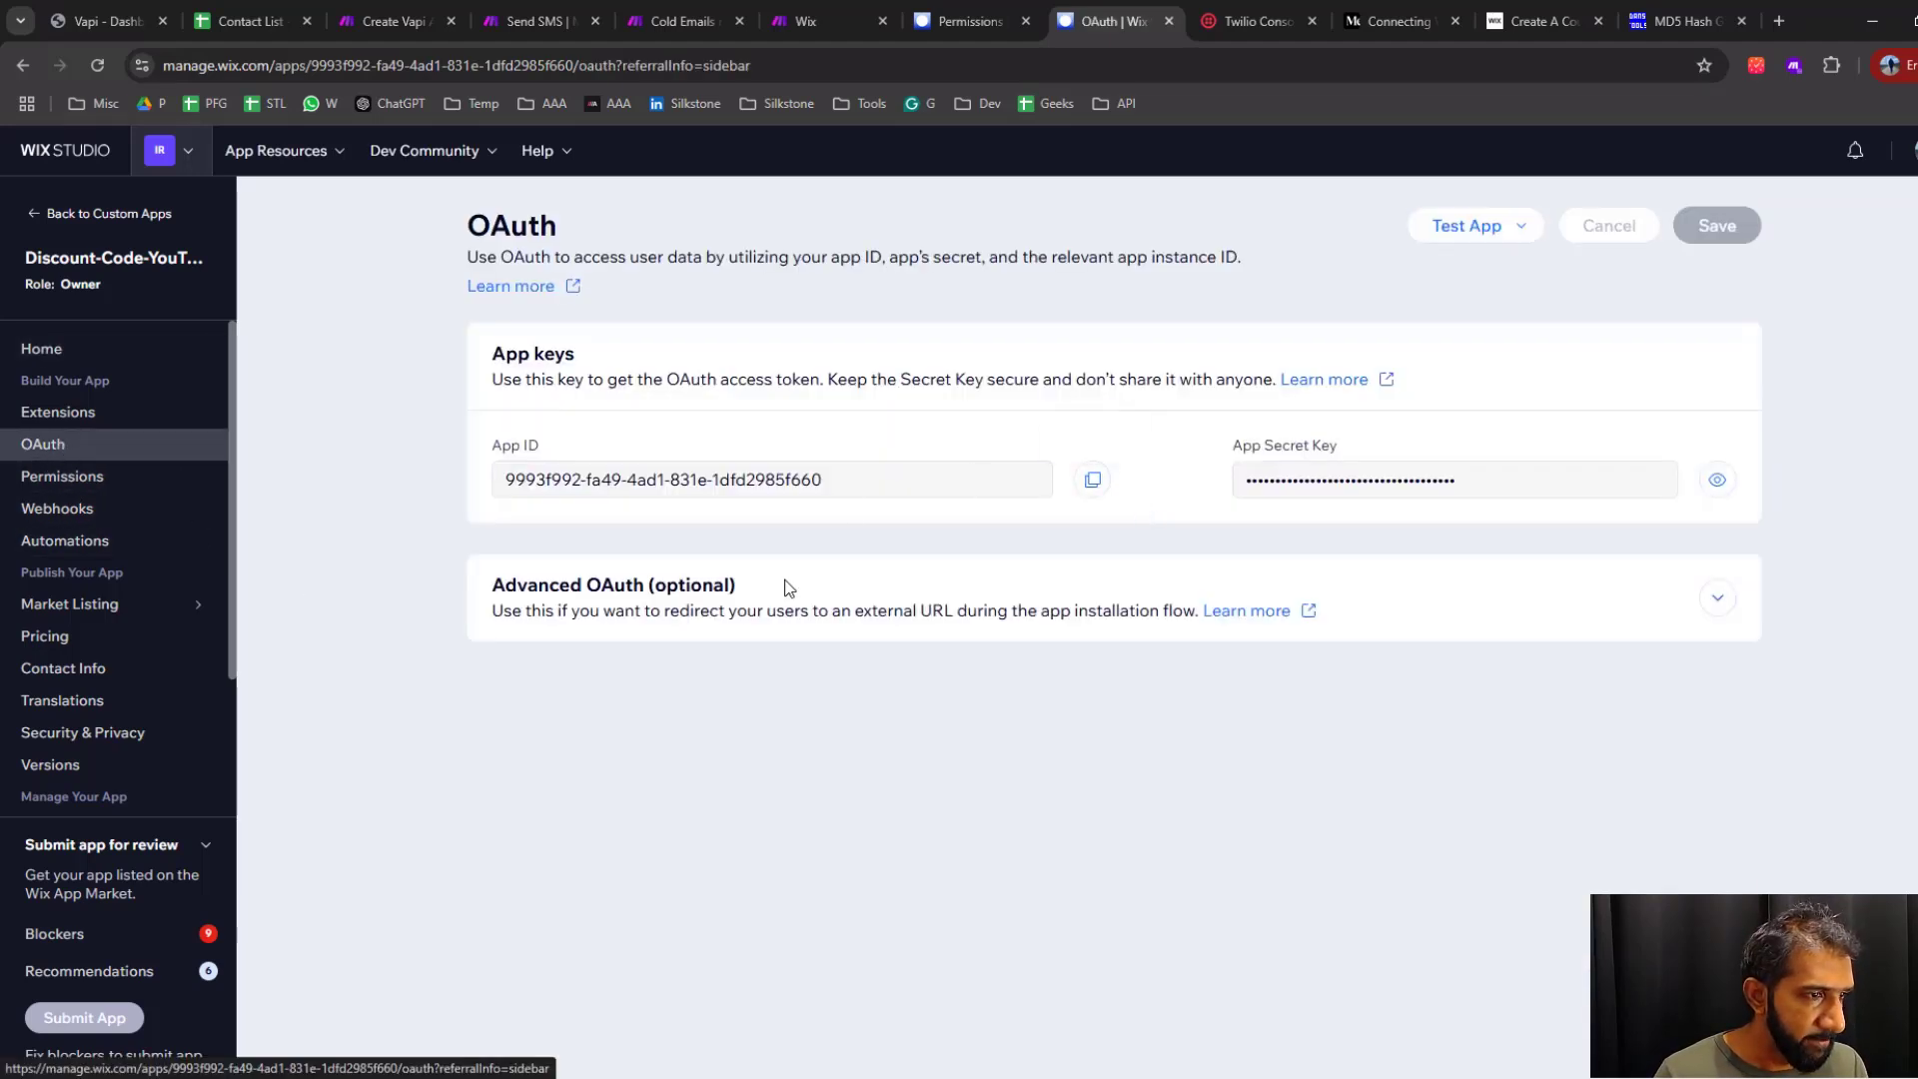
# Copy the App ID and the revealed App Secret Key into the WordPad document, and return to the OAuth page
pyautogui.moveTo(847, 490); pyautogui.dragTo(506, 475)
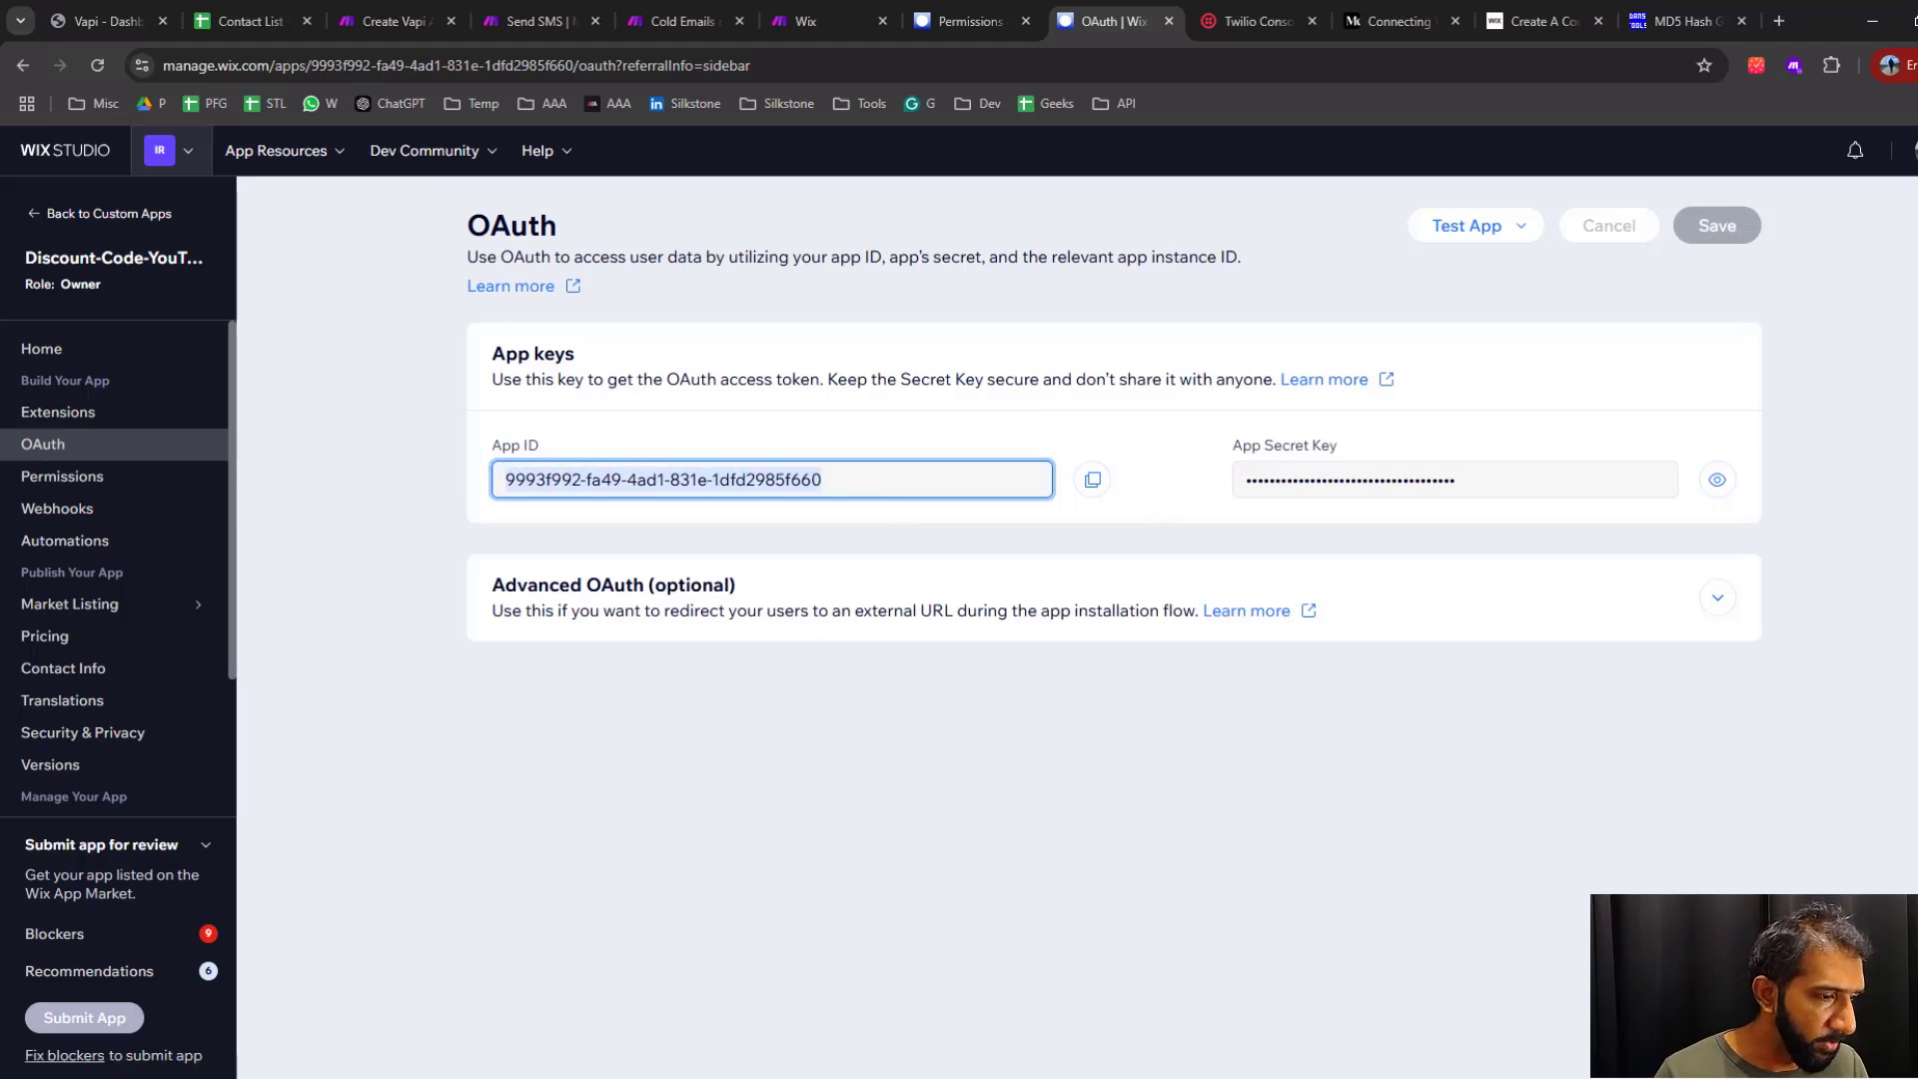
pyautogui.click(899, 1075)
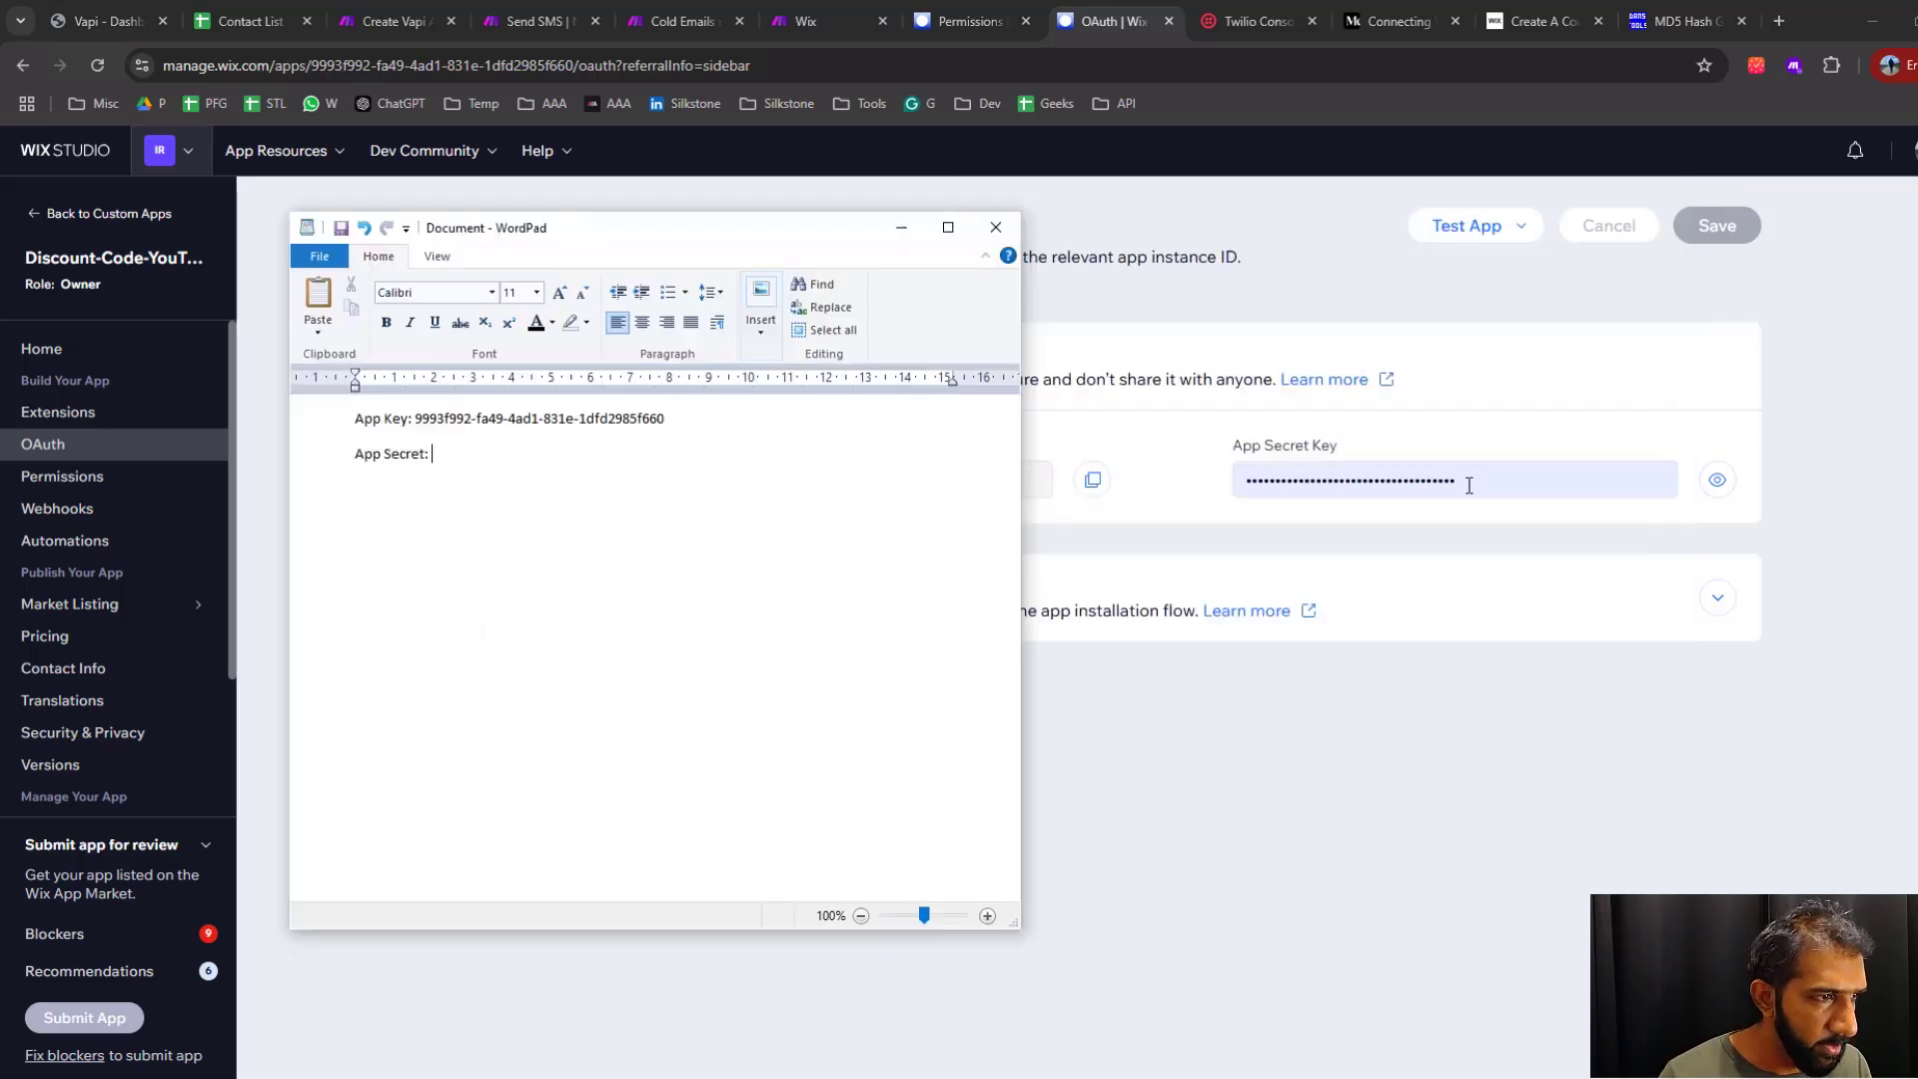
pyautogui.click(1502, 483)
pyautogui.click(1718, 479)
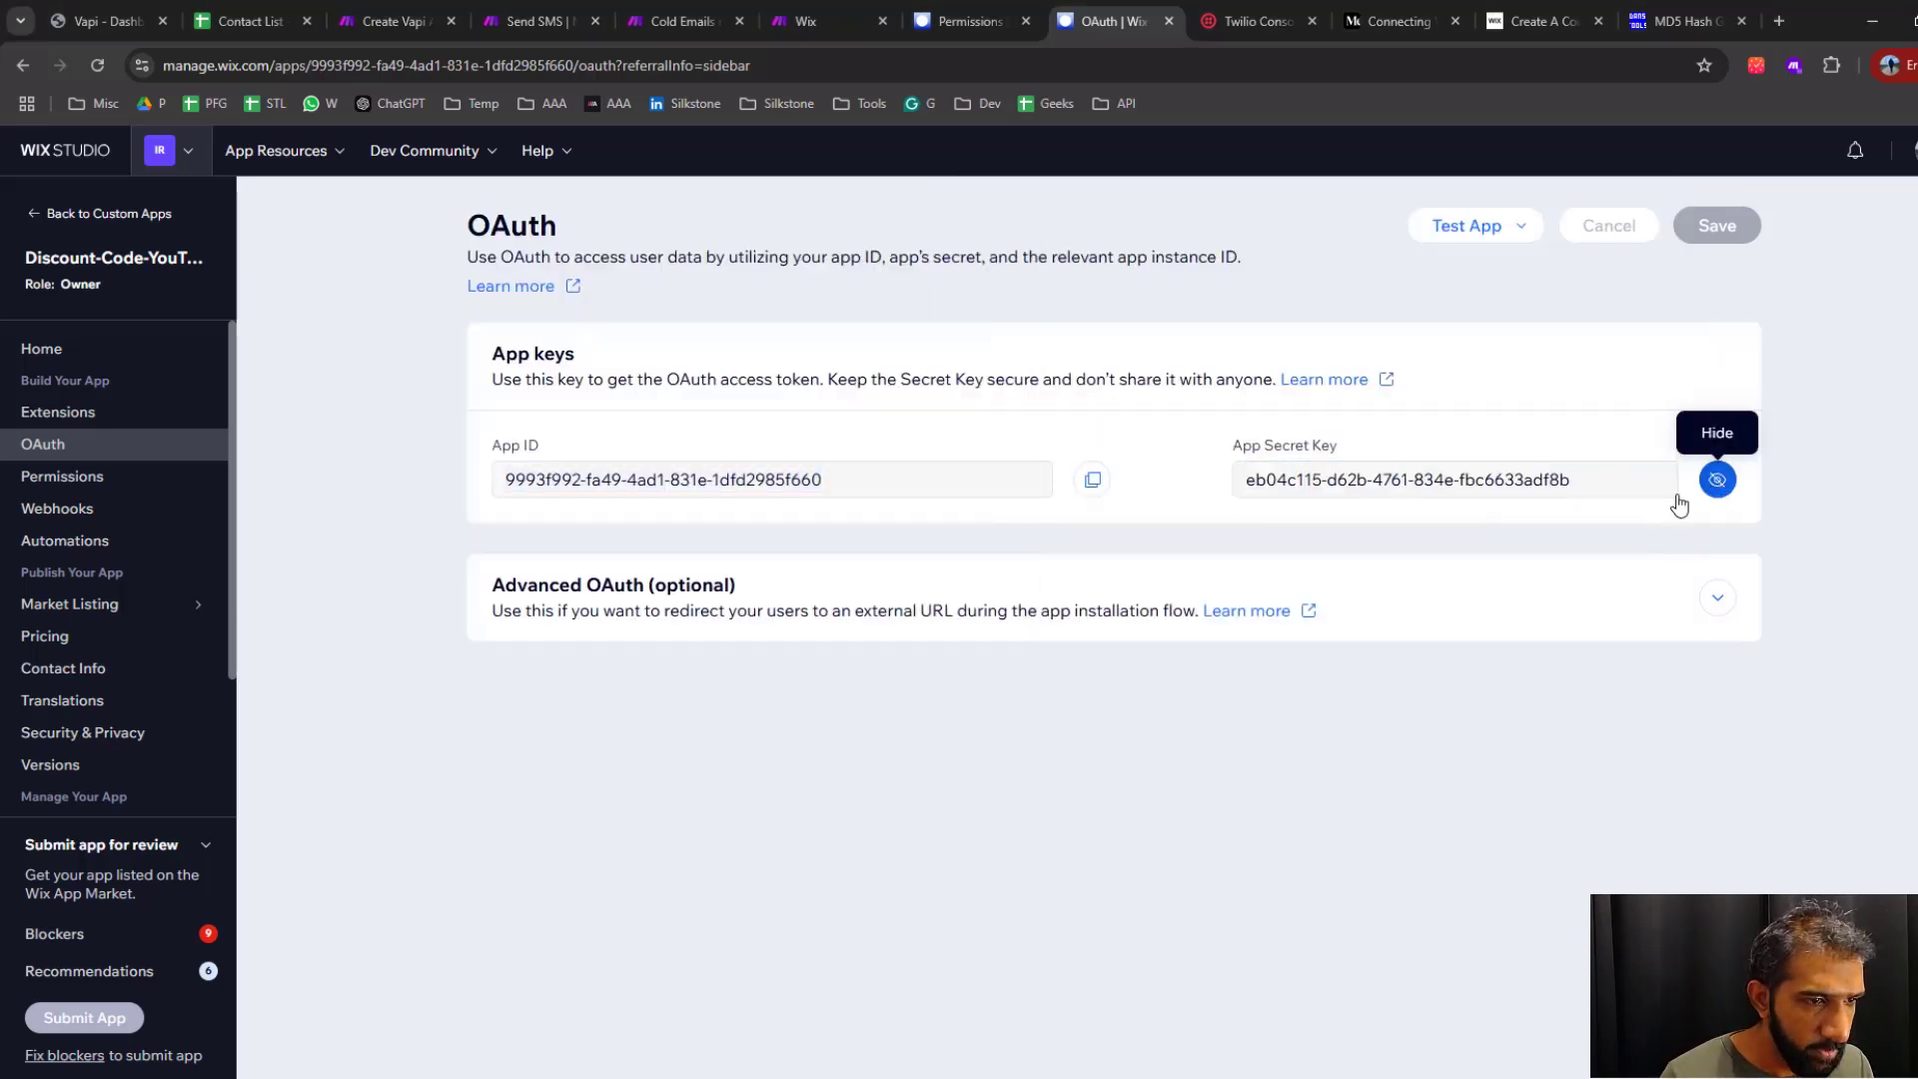
pyautogui.tripleClick(1614, 482)
pyautogui.click(1615, 482)
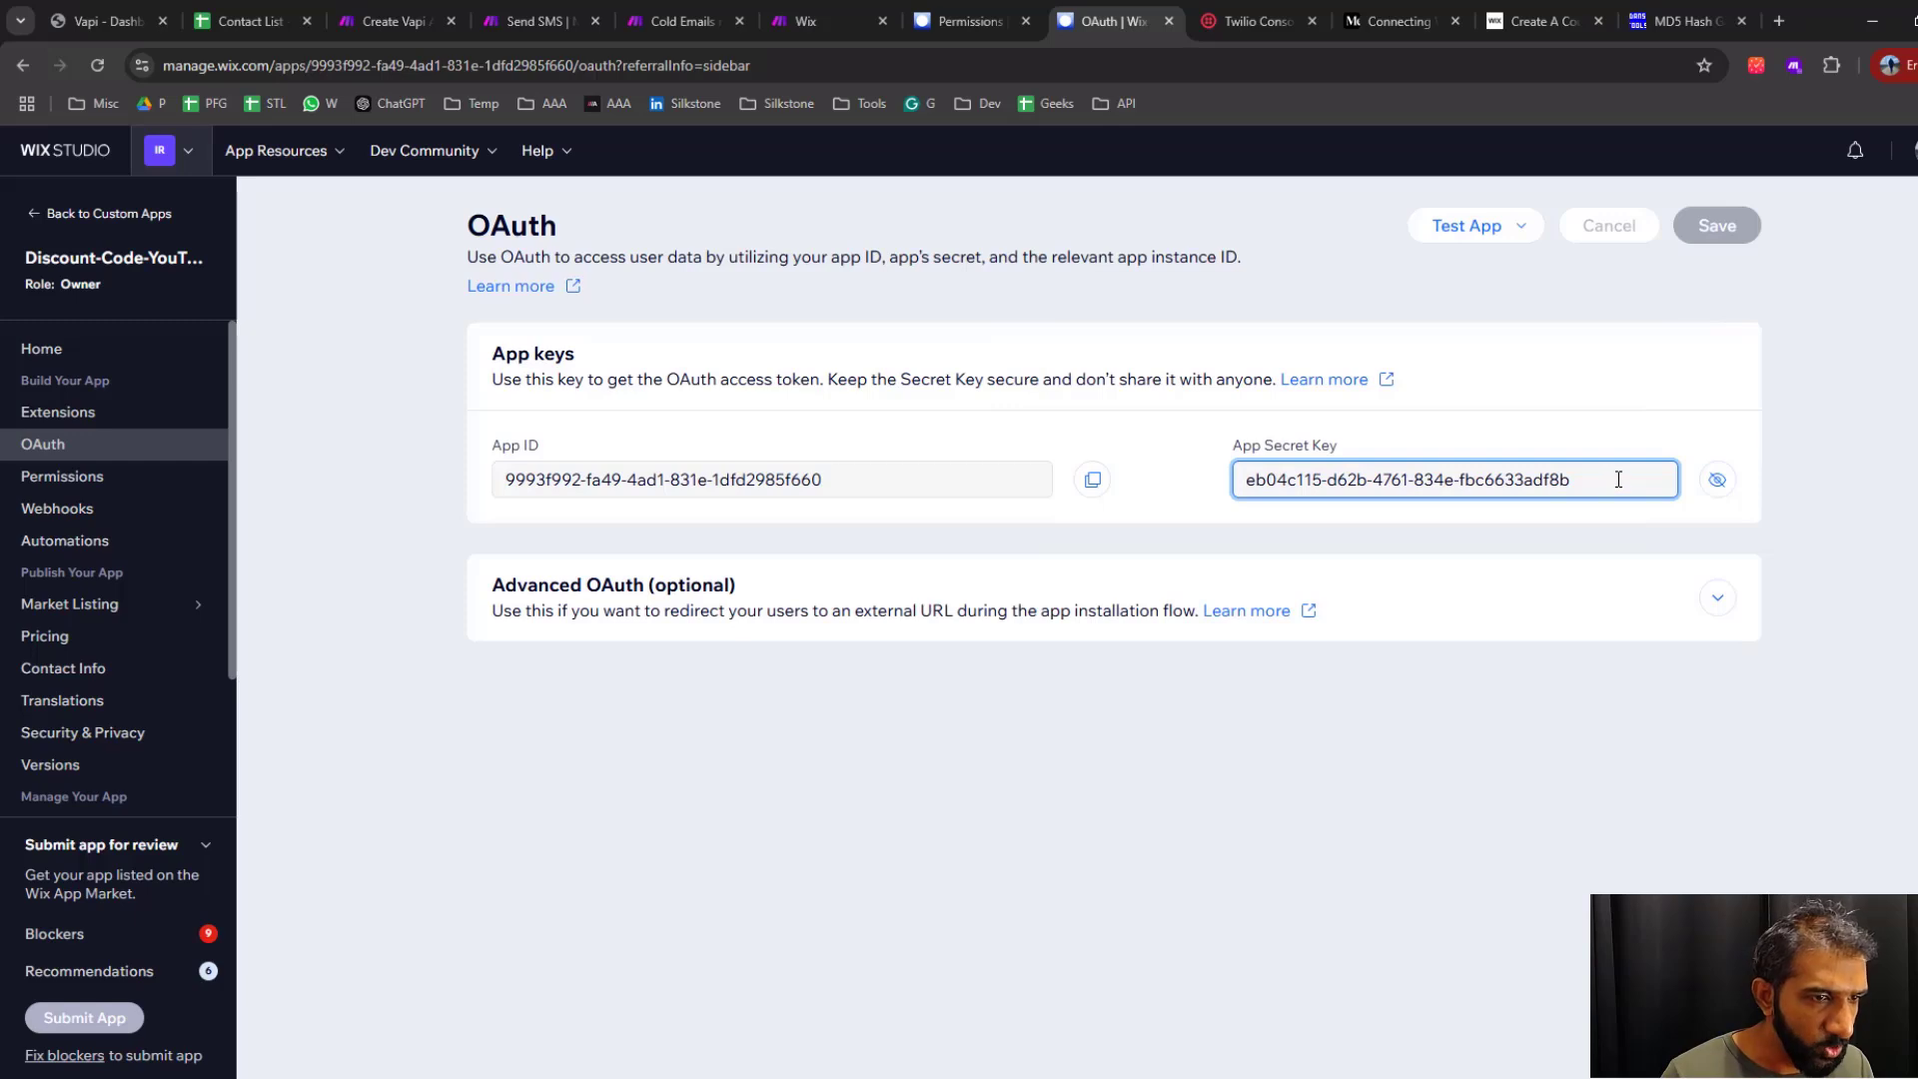
pyautogui.moveTo(1605, 475); pyautogui.dragTo(1209, 482)
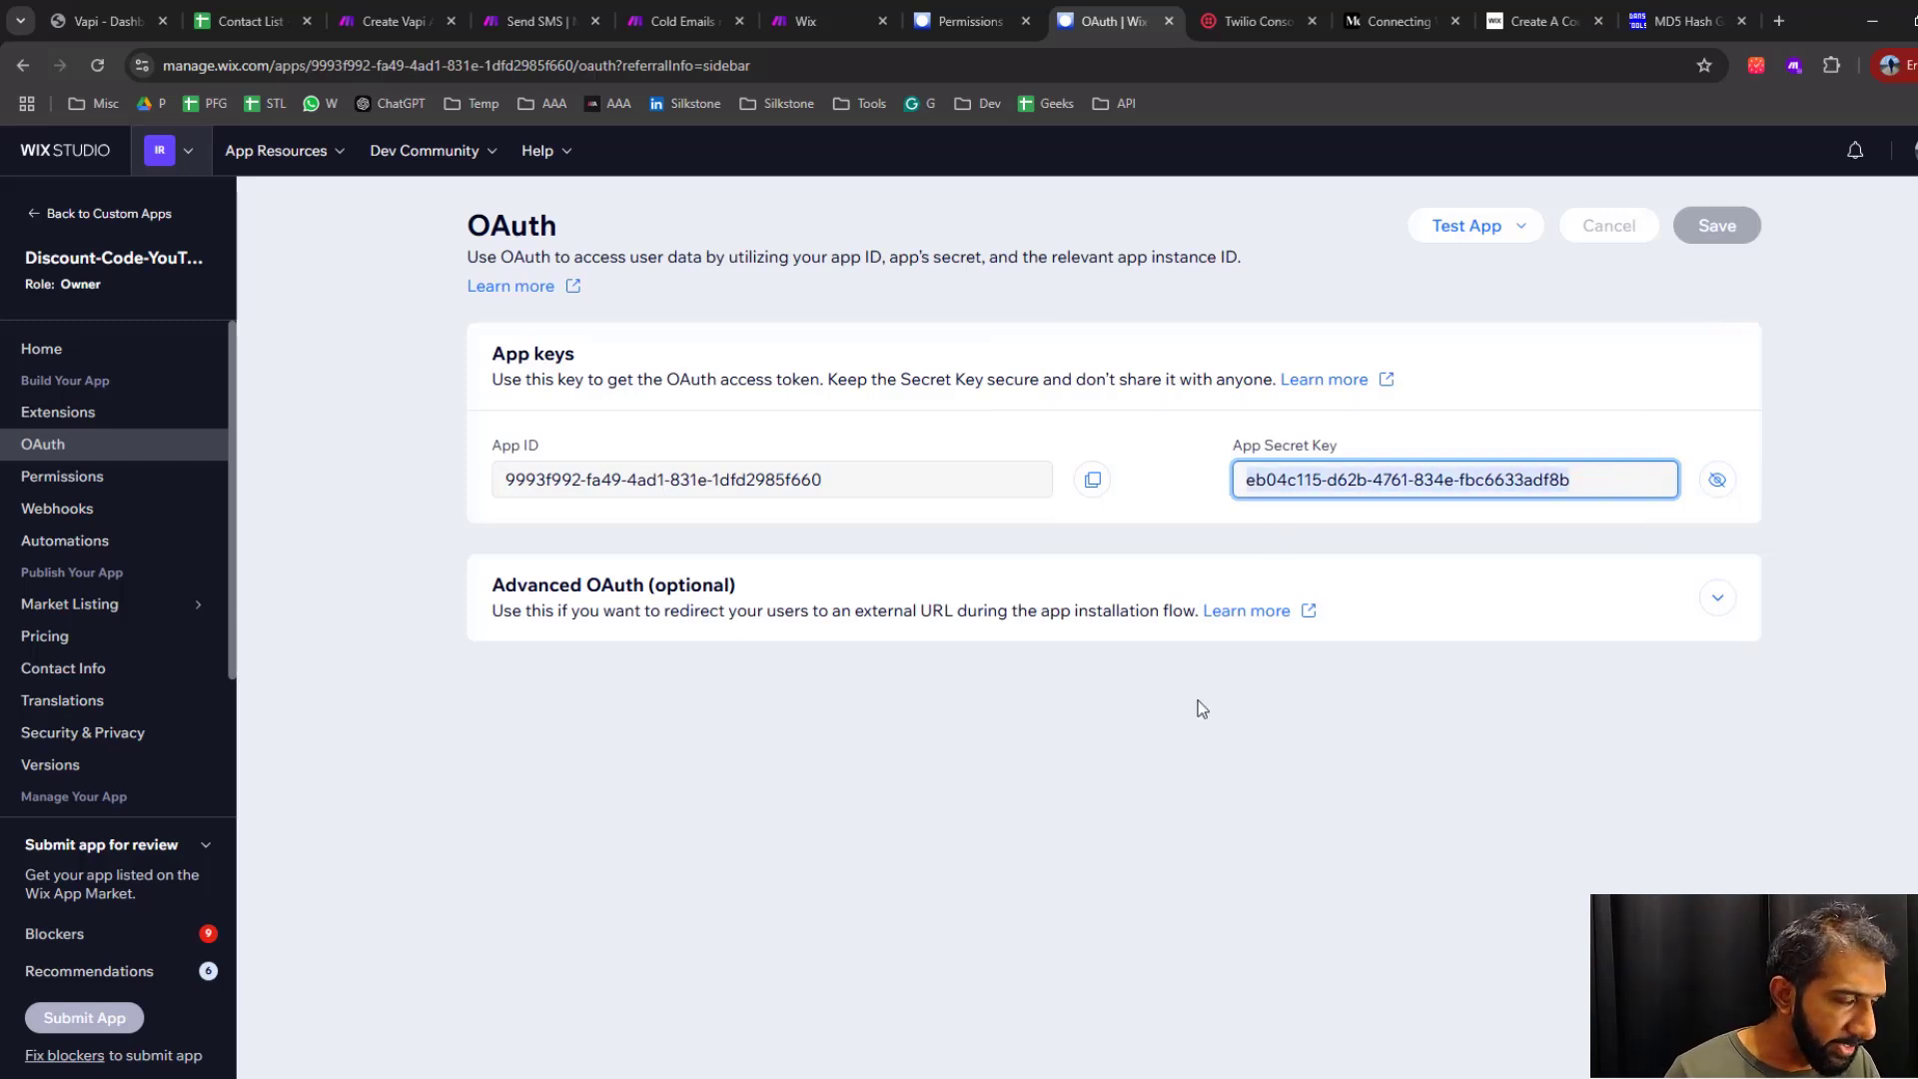
pyautogui.hotkey('ctrl', 'c')
pyautogui.hotkey('alt', 'Tab')
pyautogui.hotkey('ctrl', 'v')
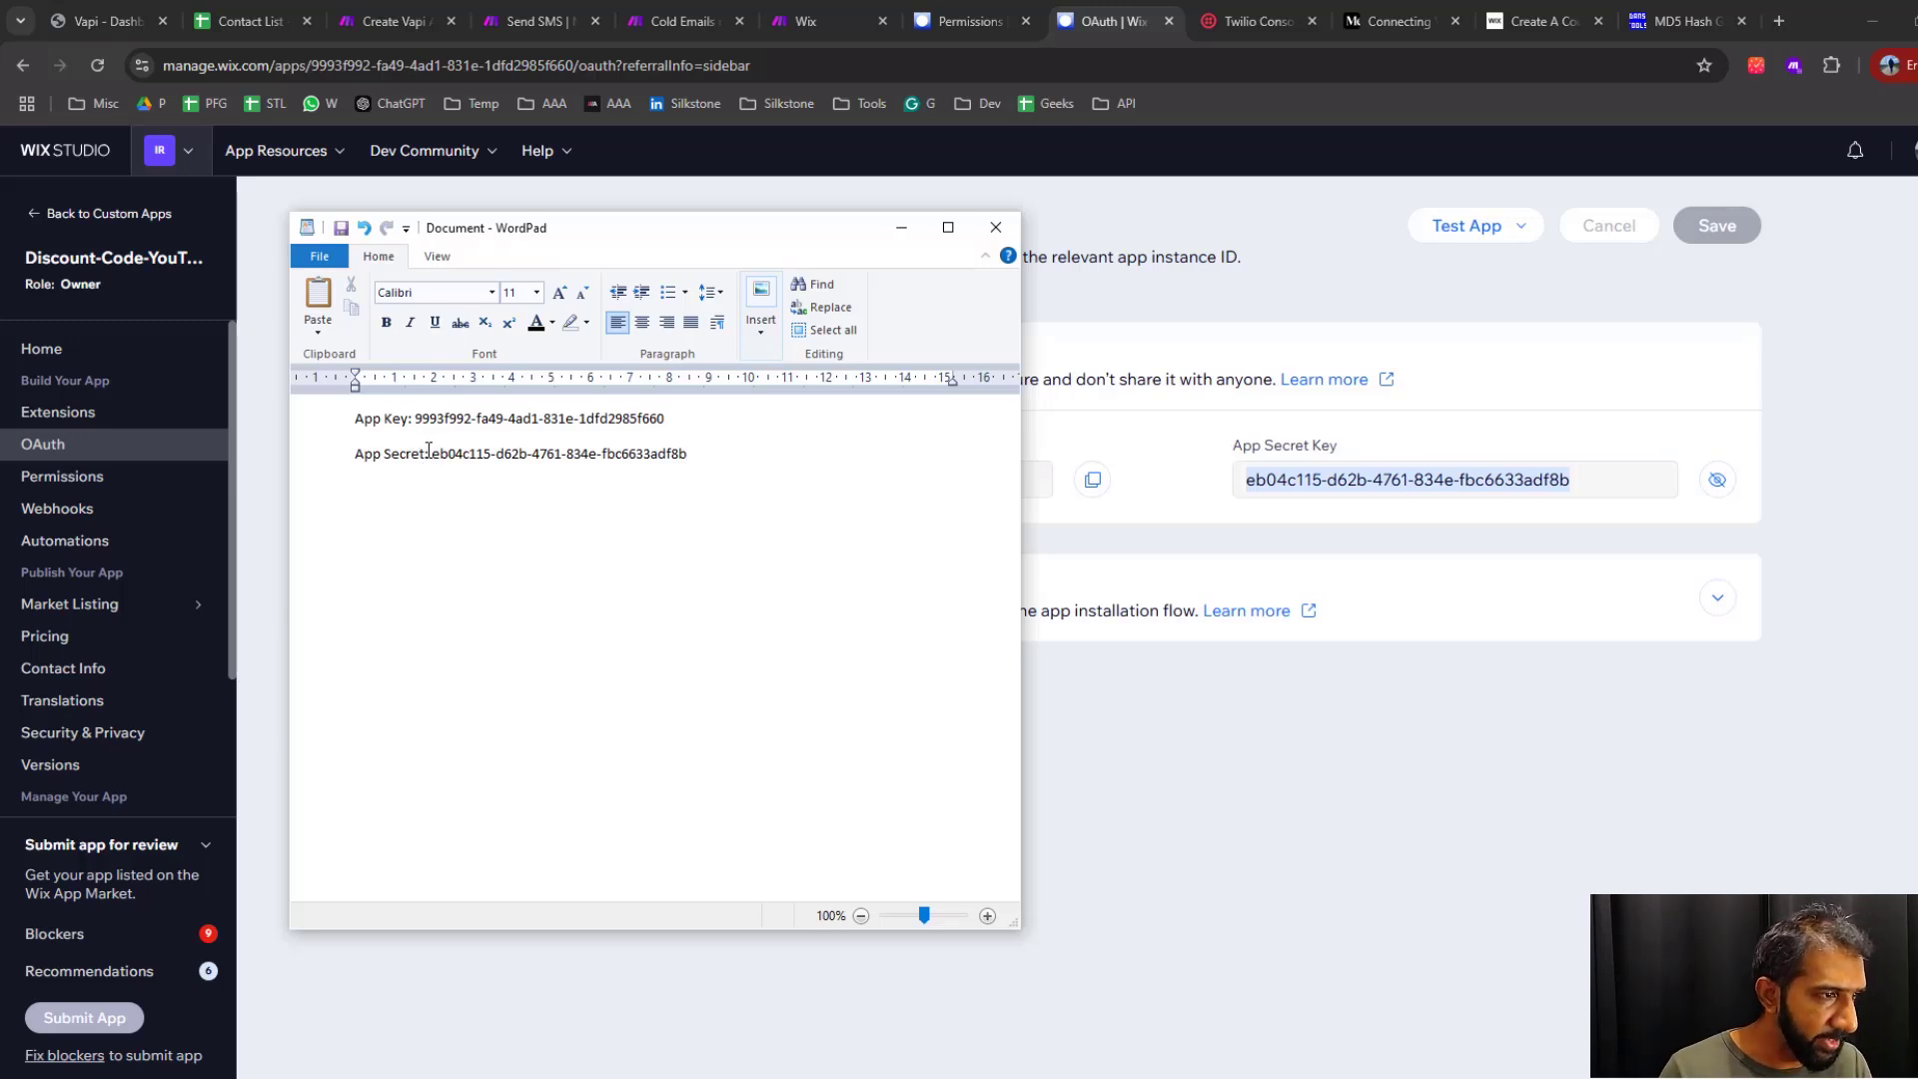
pyautogui.hotkey('alt', 'Tab')
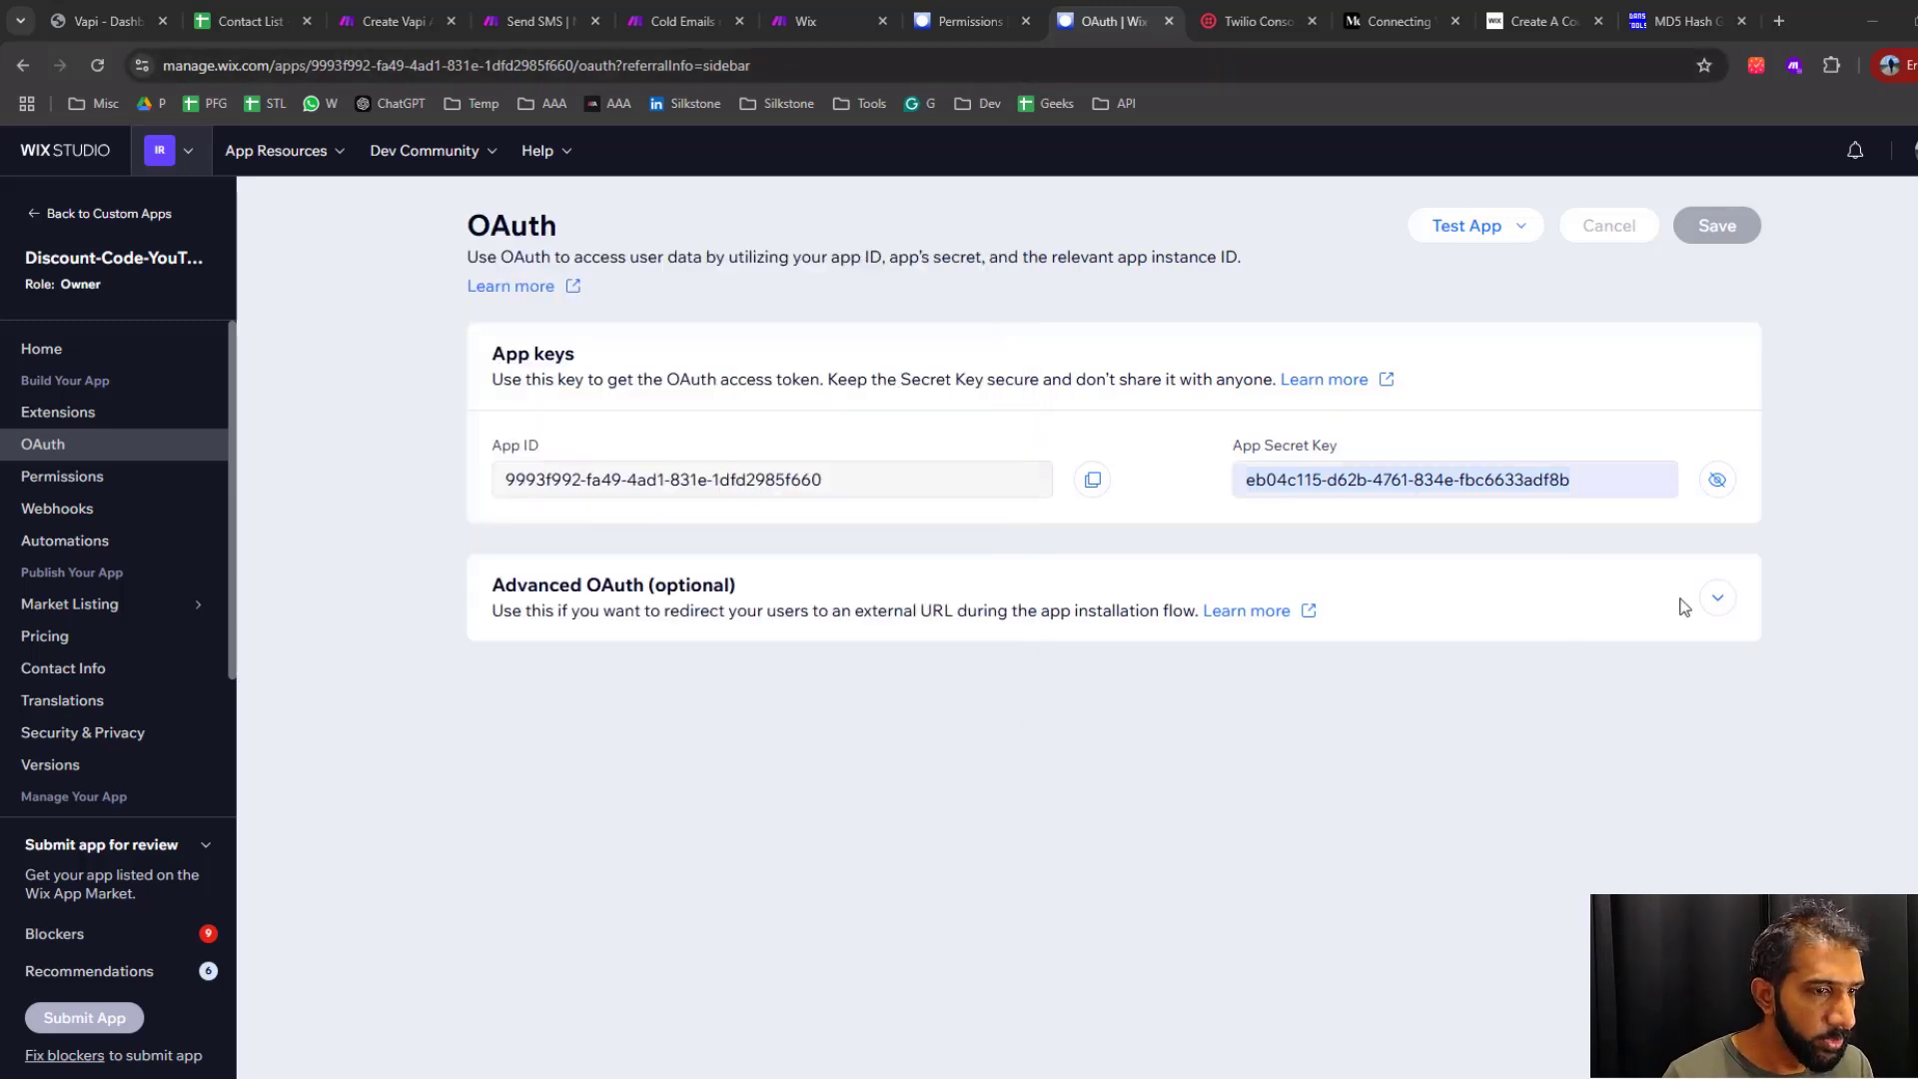
pyautogui.click(1717, 598)
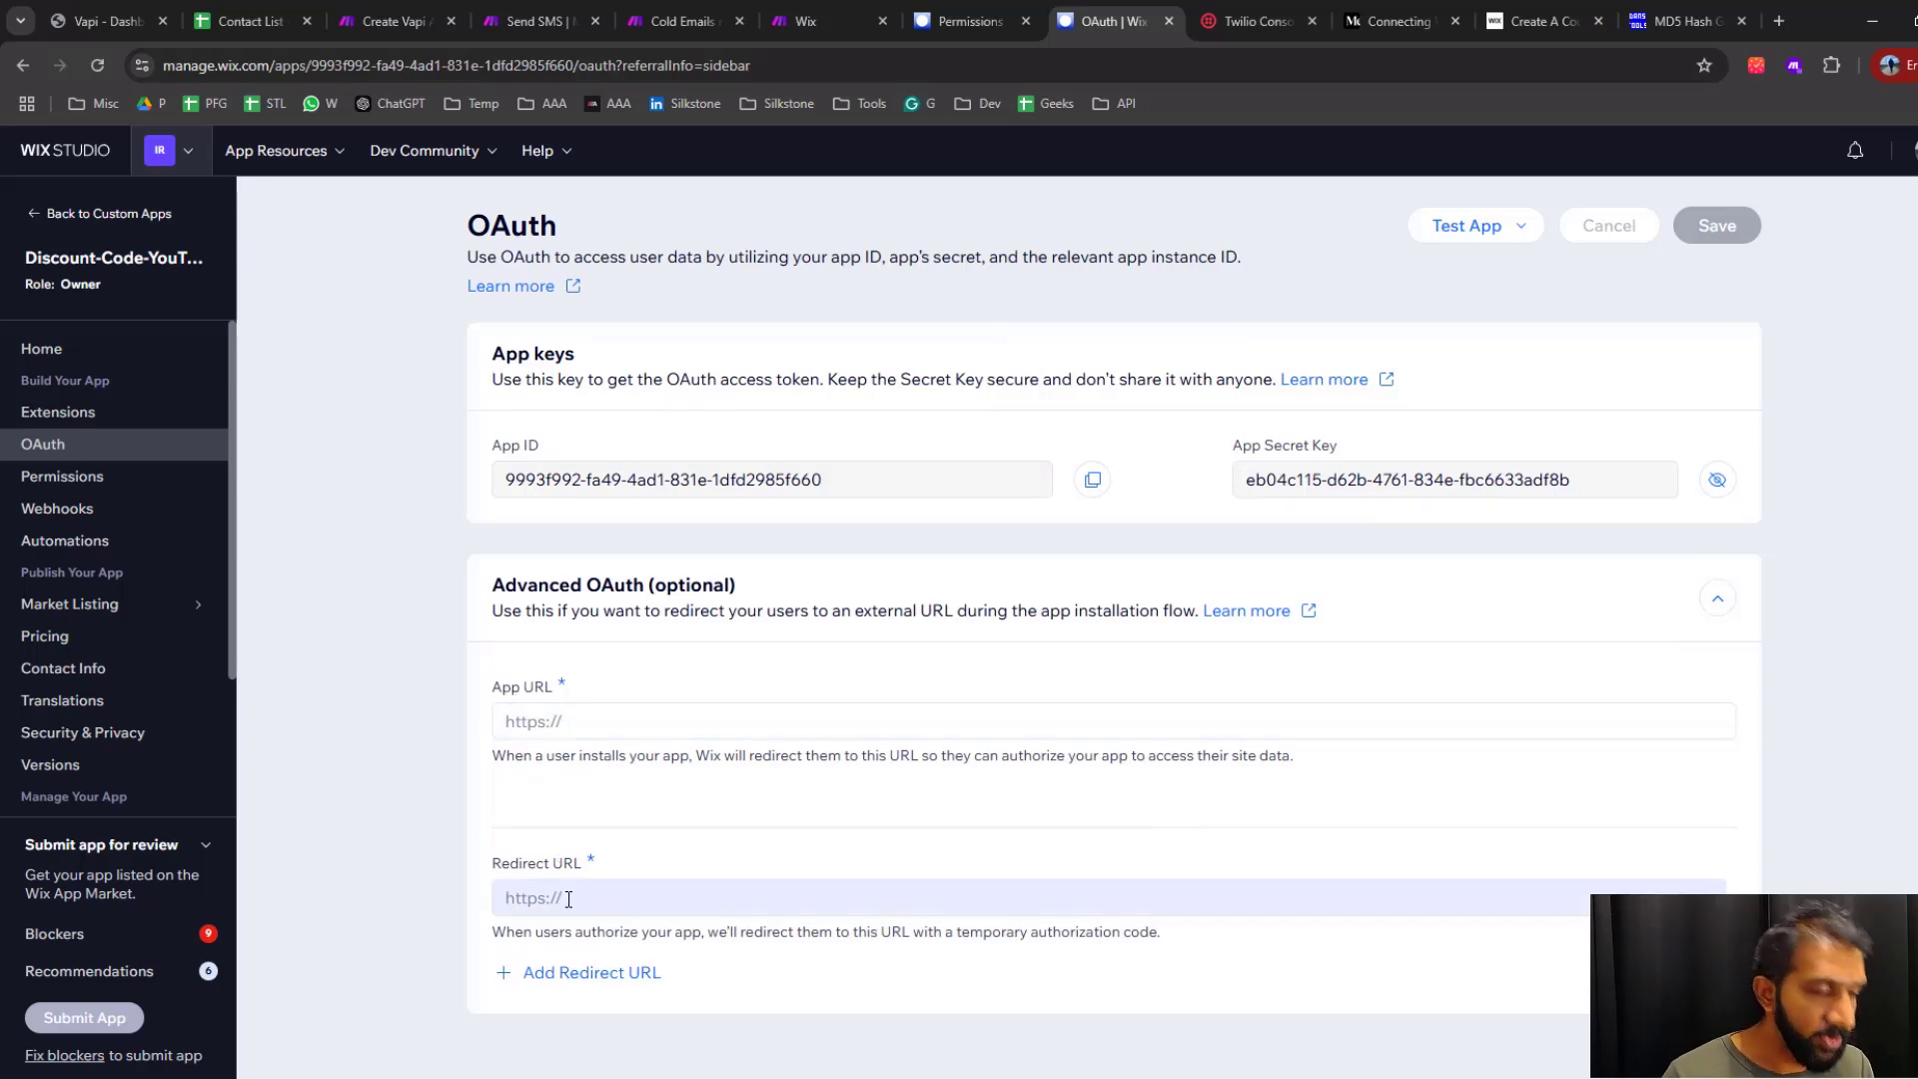
pyautogui.click(815, 21)
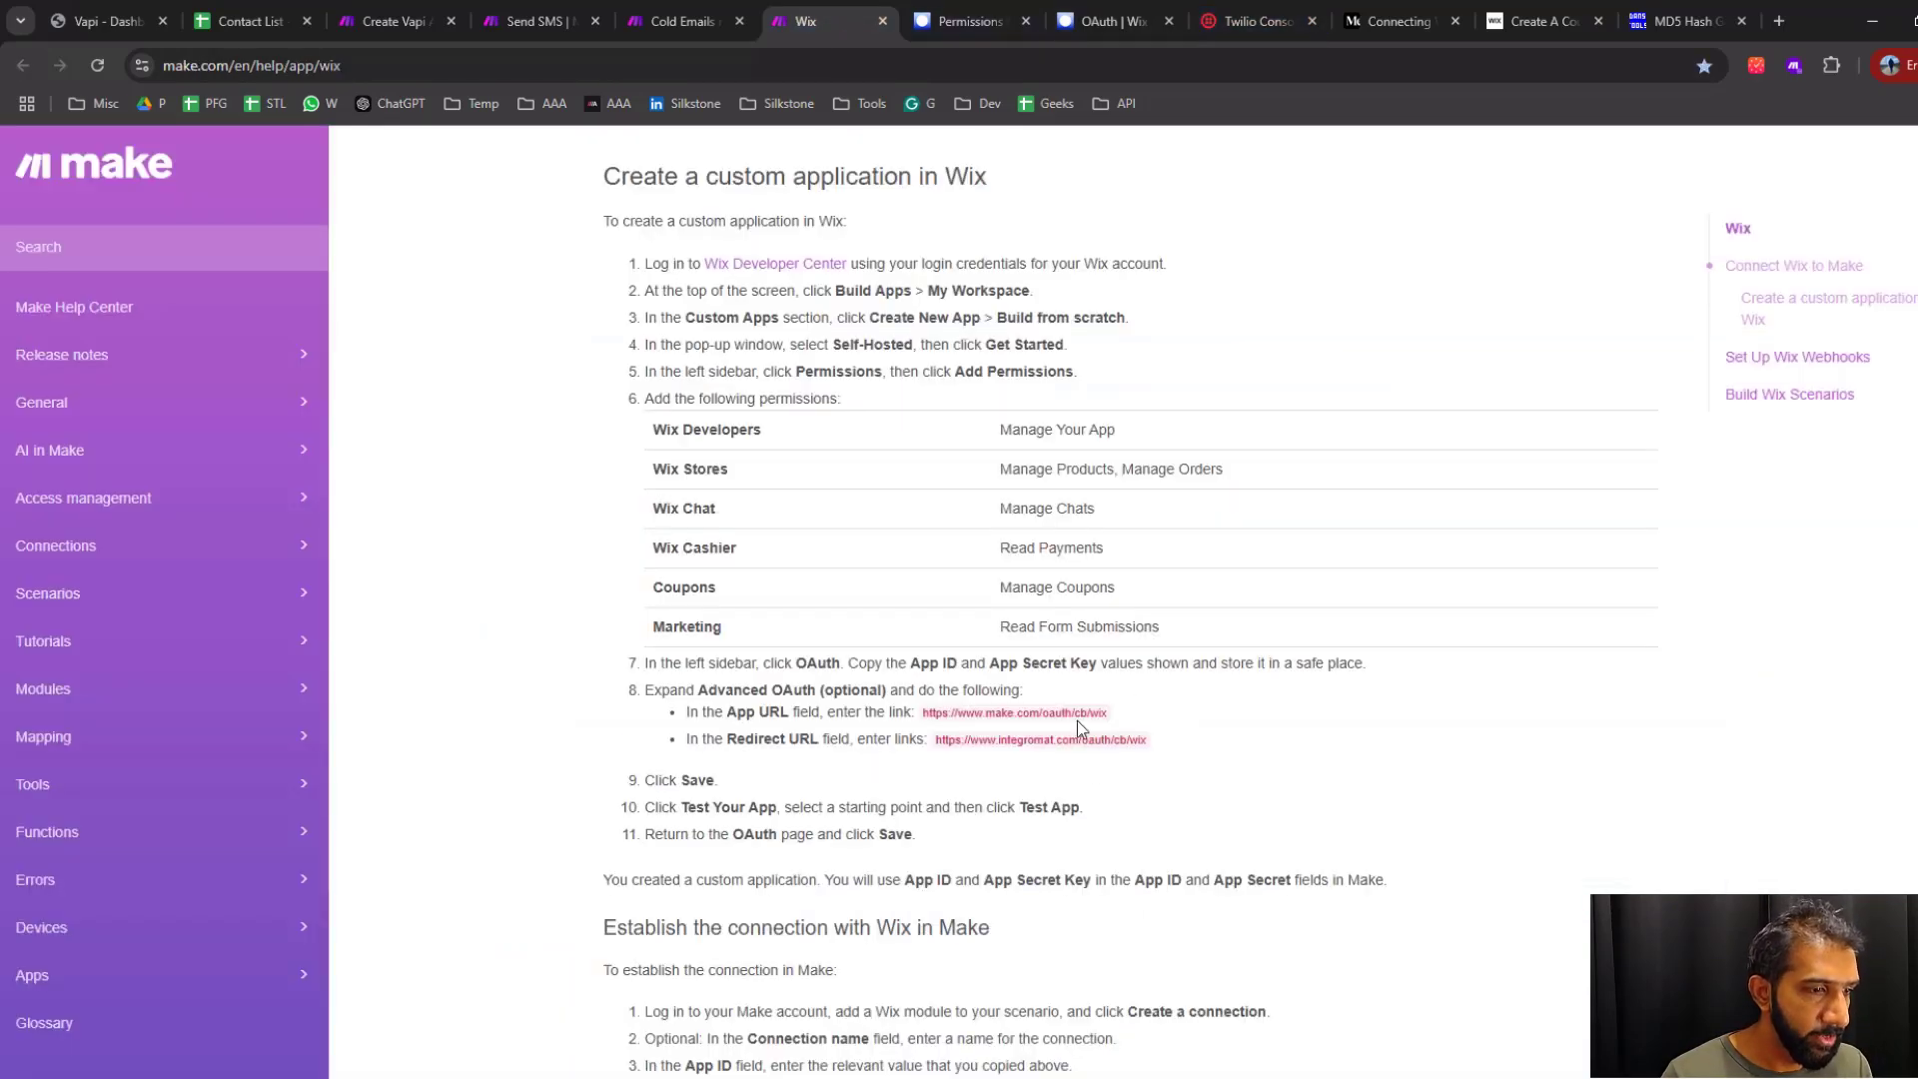
pyautogui.moveTo(1121, 710); pyautogui.dragTo(952, 727)
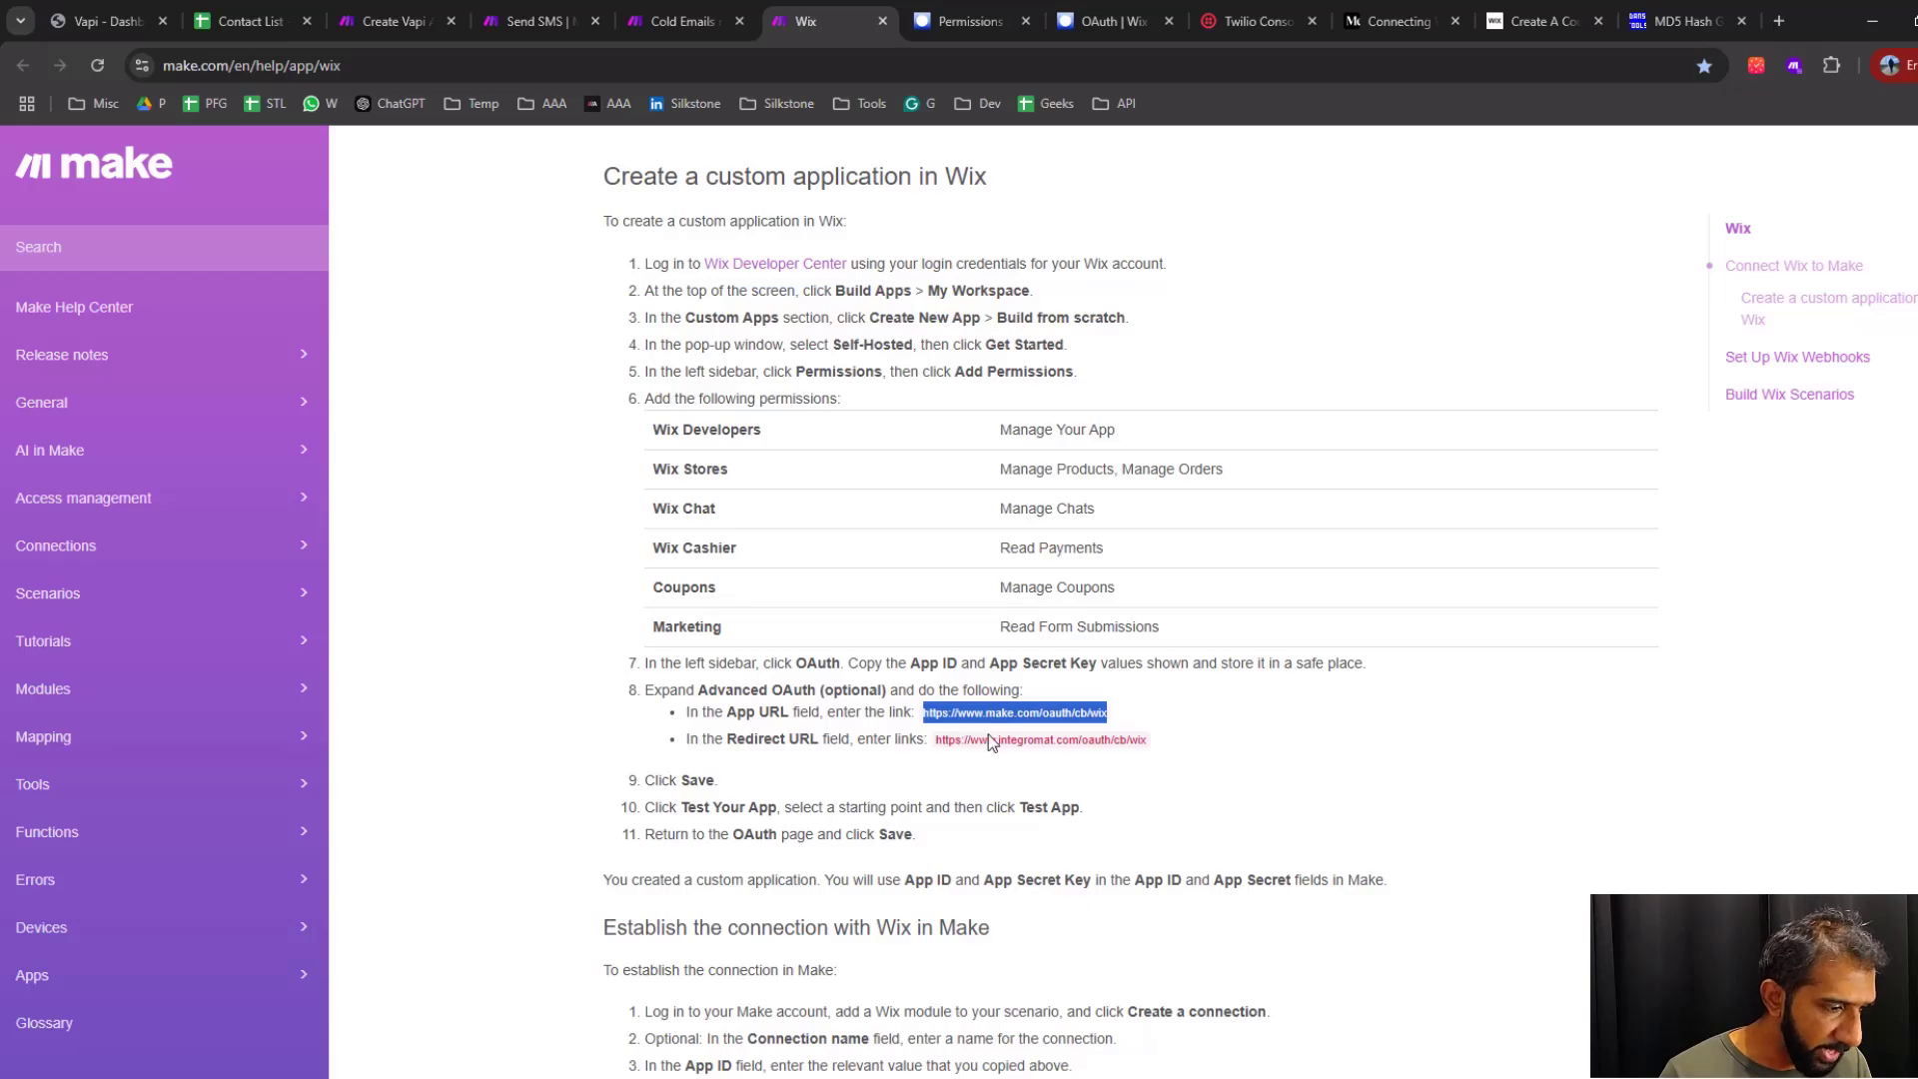
pyautogui.click(1108, 21)
pyautogui.click(664, 721)
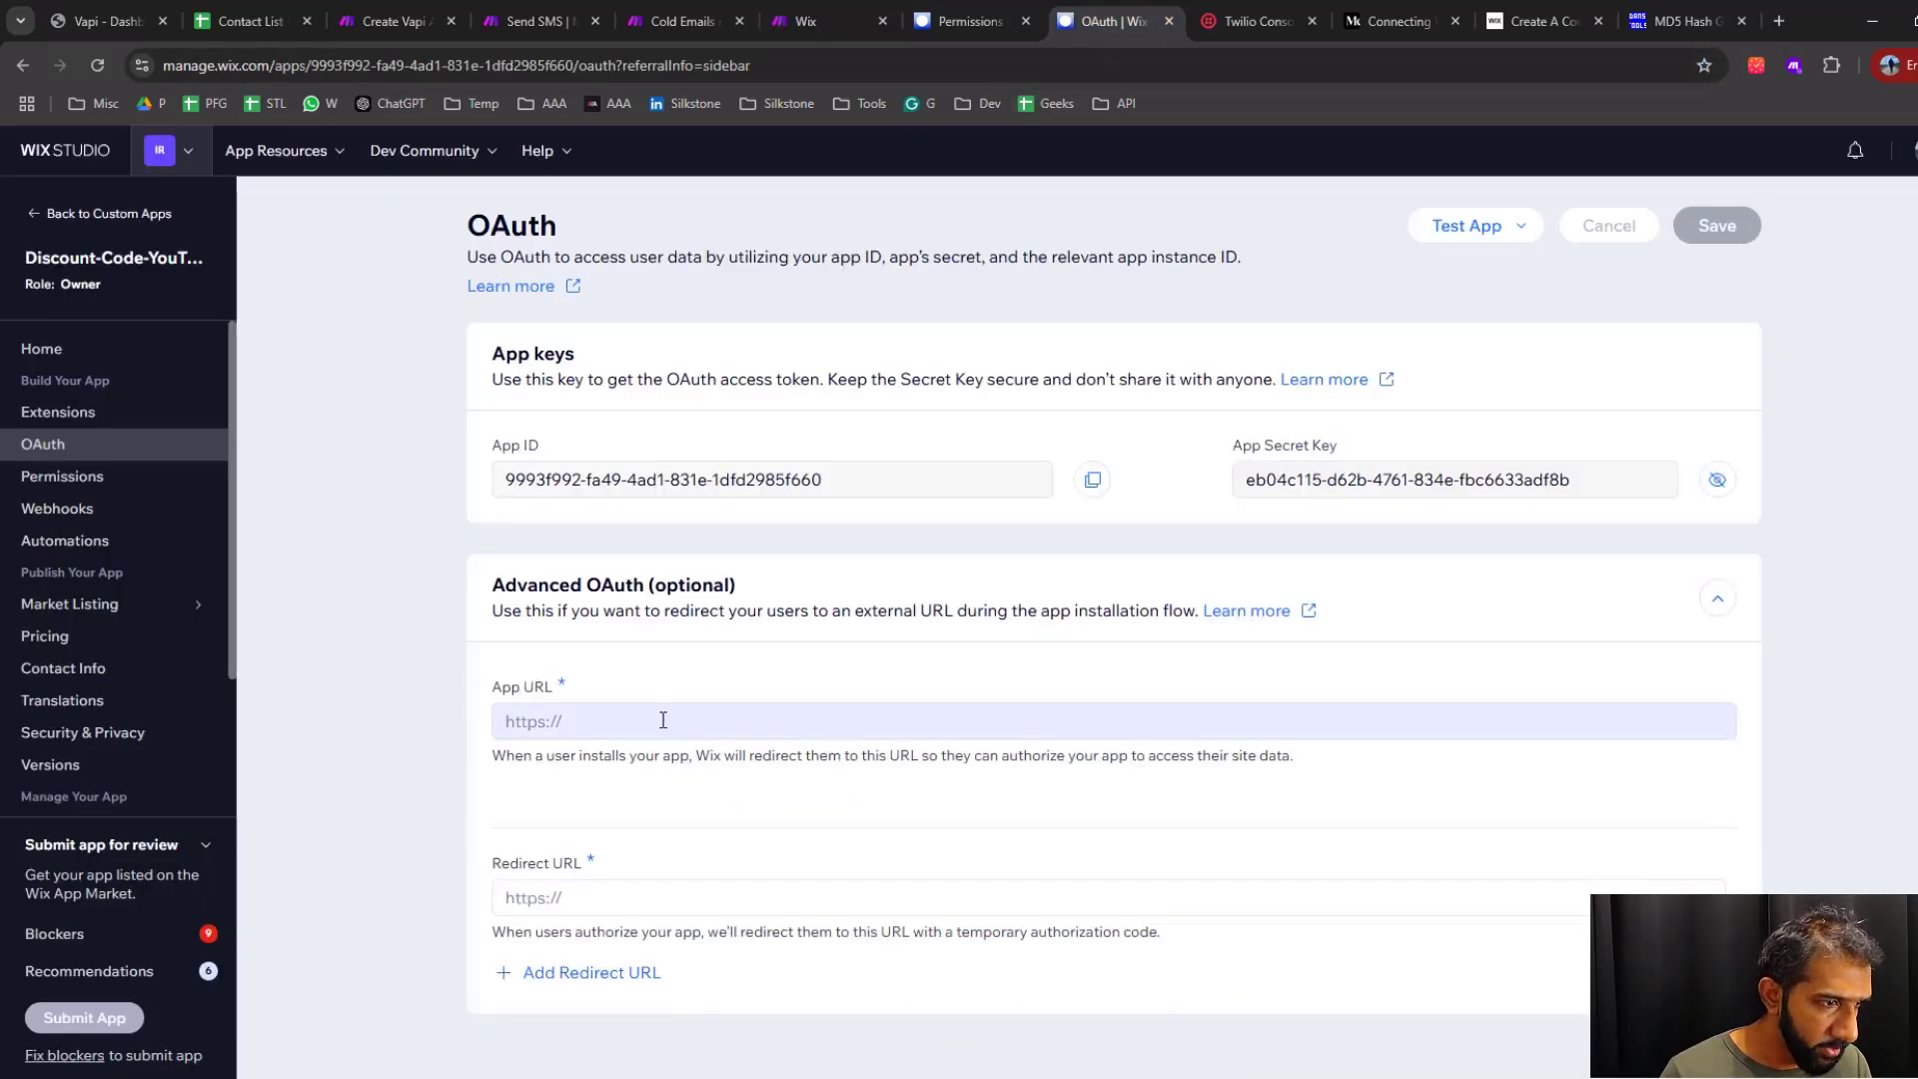
pyautogui.hotkey('ctrl', 'v')
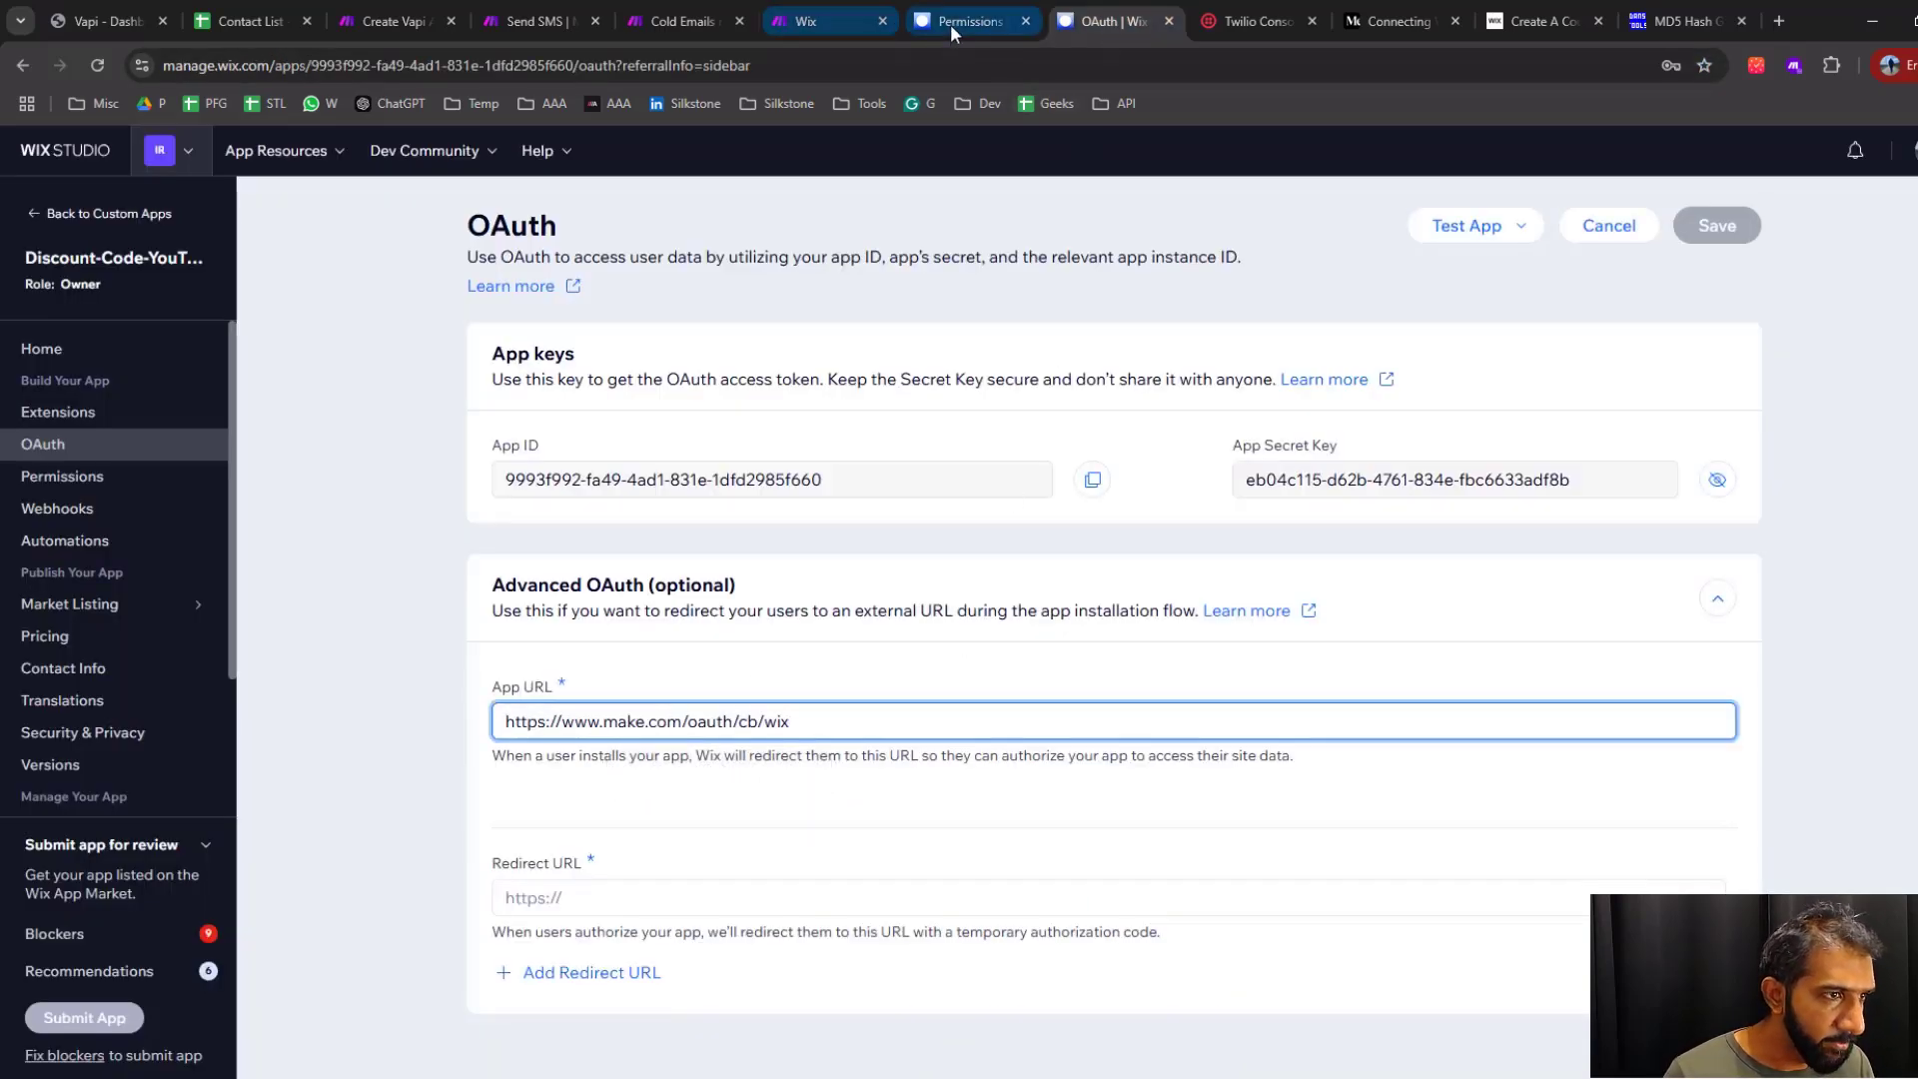
pyautogui.click(832, 25)
pyautogui.moveTo(1170, 746); pyautogui.dragTo(952, 740)
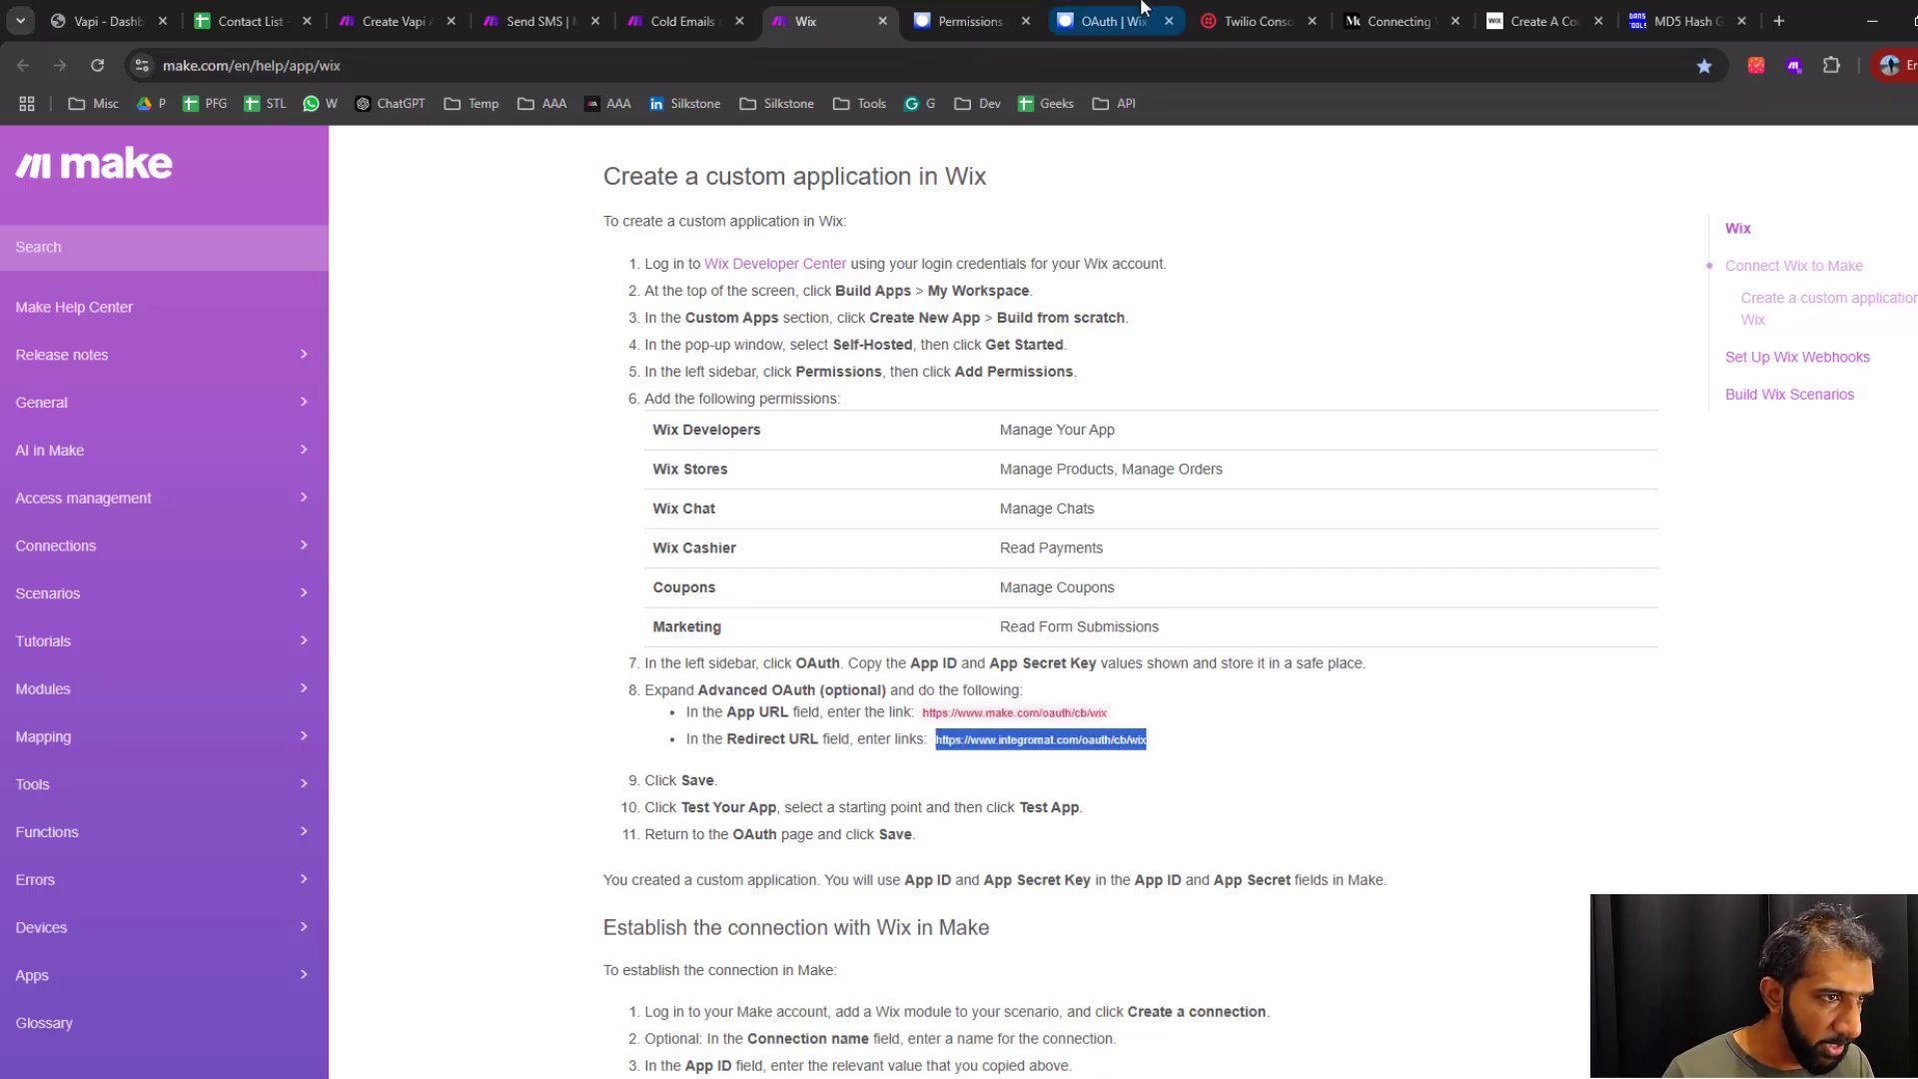
pyautogui.click(1113, 18)
pyautogui.click(706, 894)
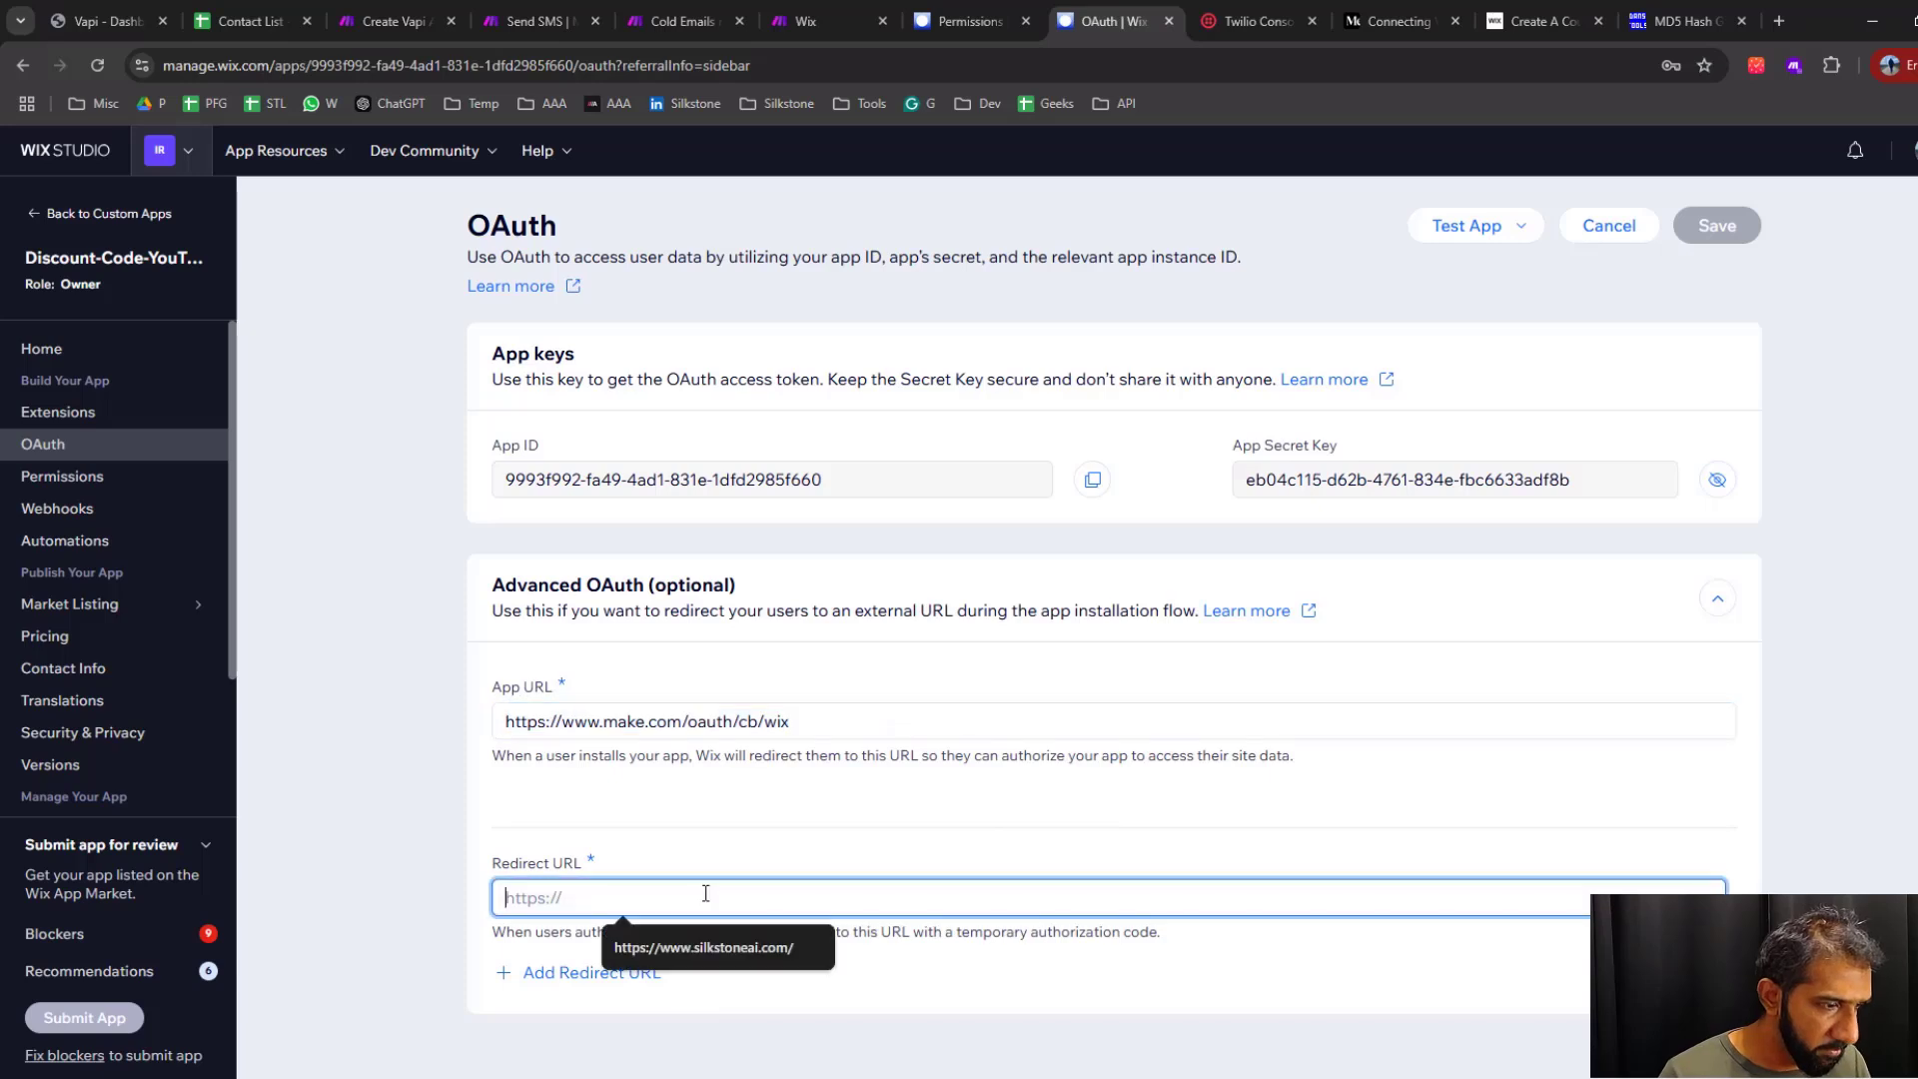
pyautogui.hotkey('ctrl', 'v')
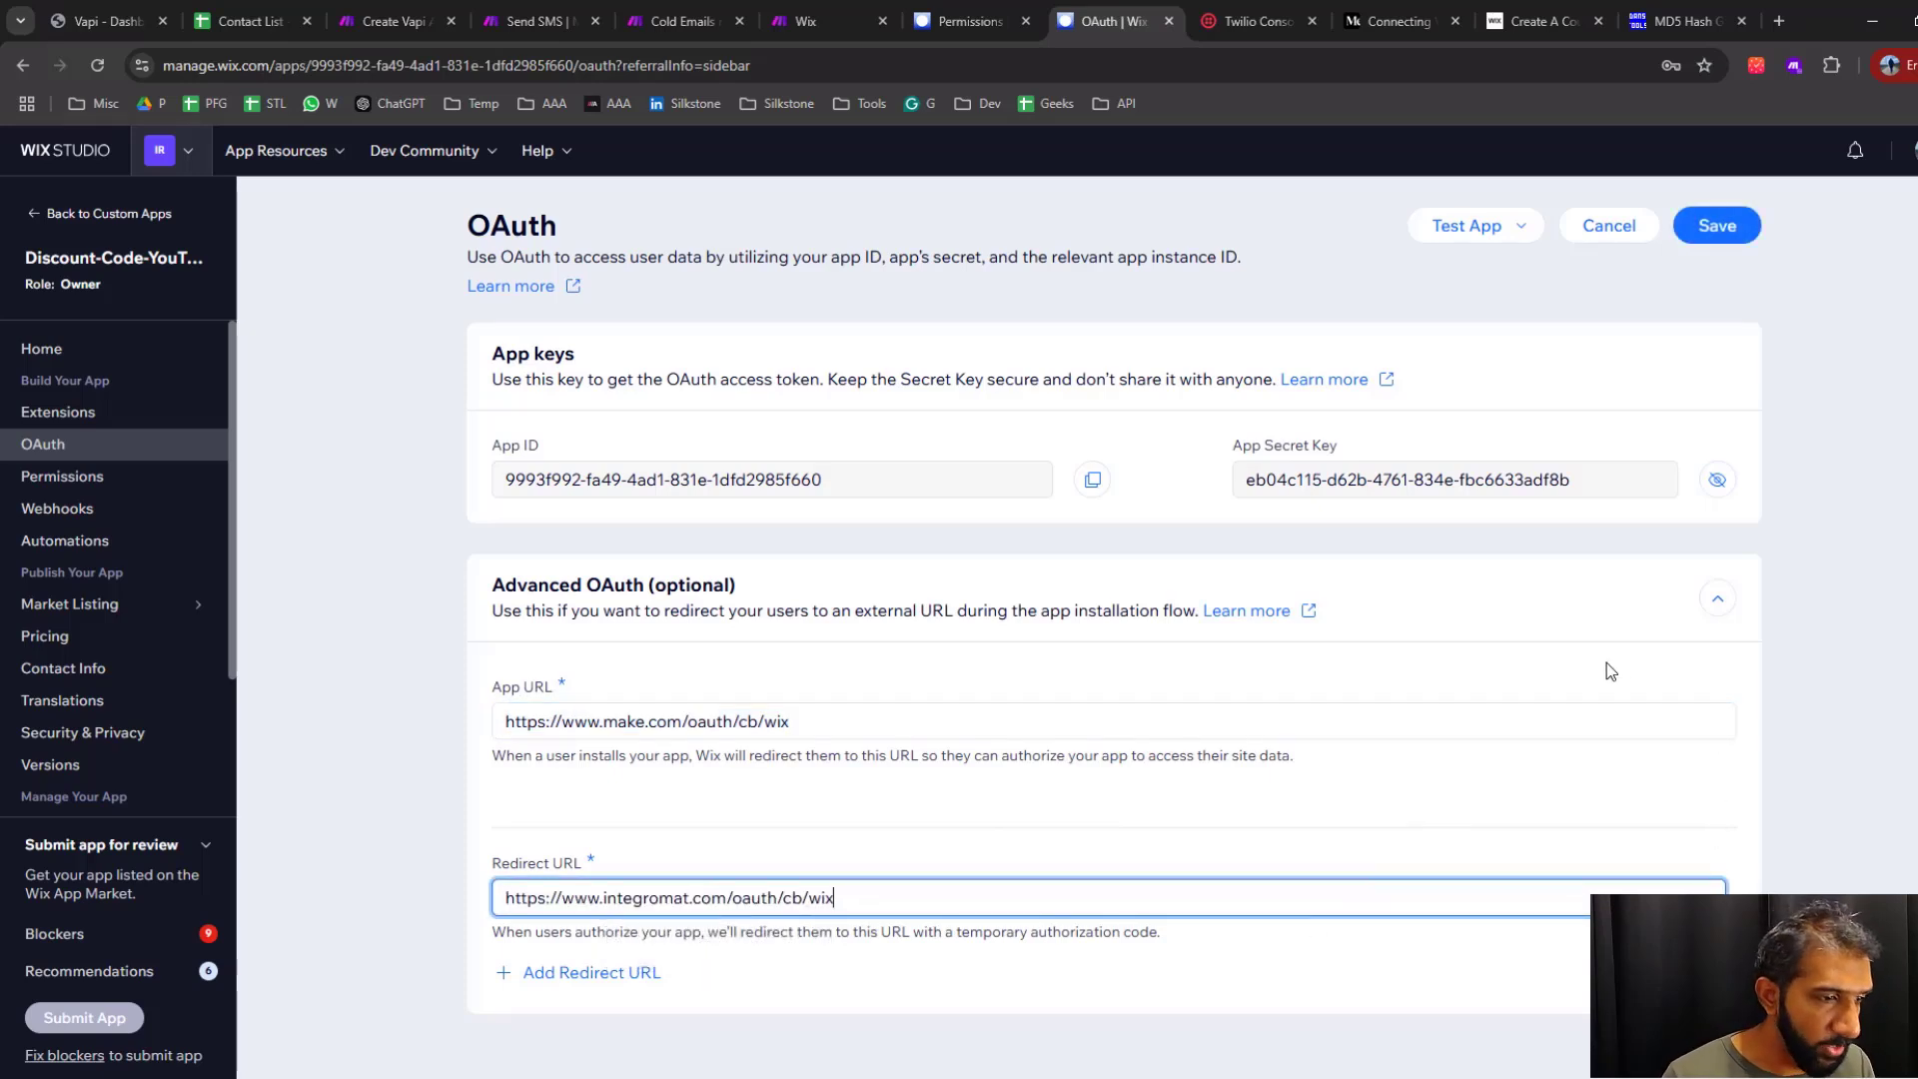
pyautogui.click(1720, 228)
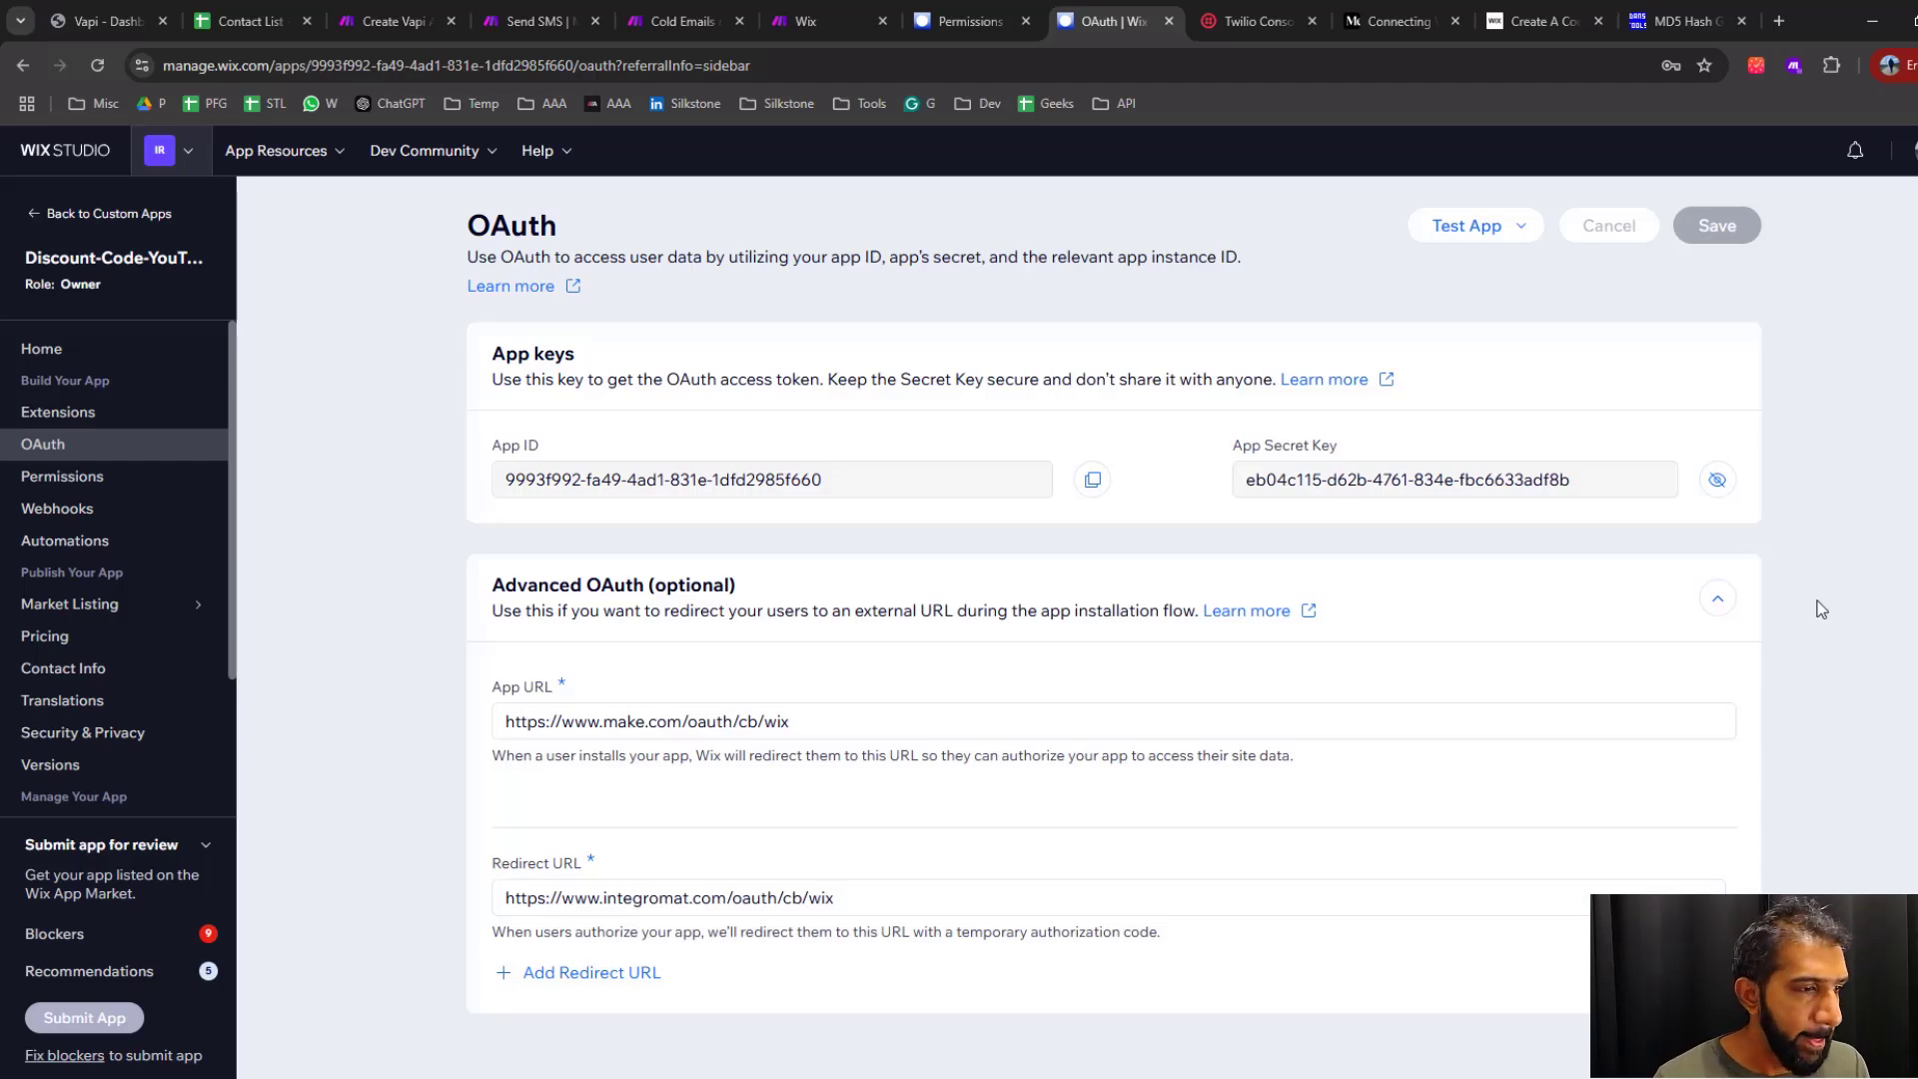
# In the Cold Emails scenario, duplicate the Wix API call module, place the copy above the original, and move the start trigger to it
pyautogui.click(831, 24)
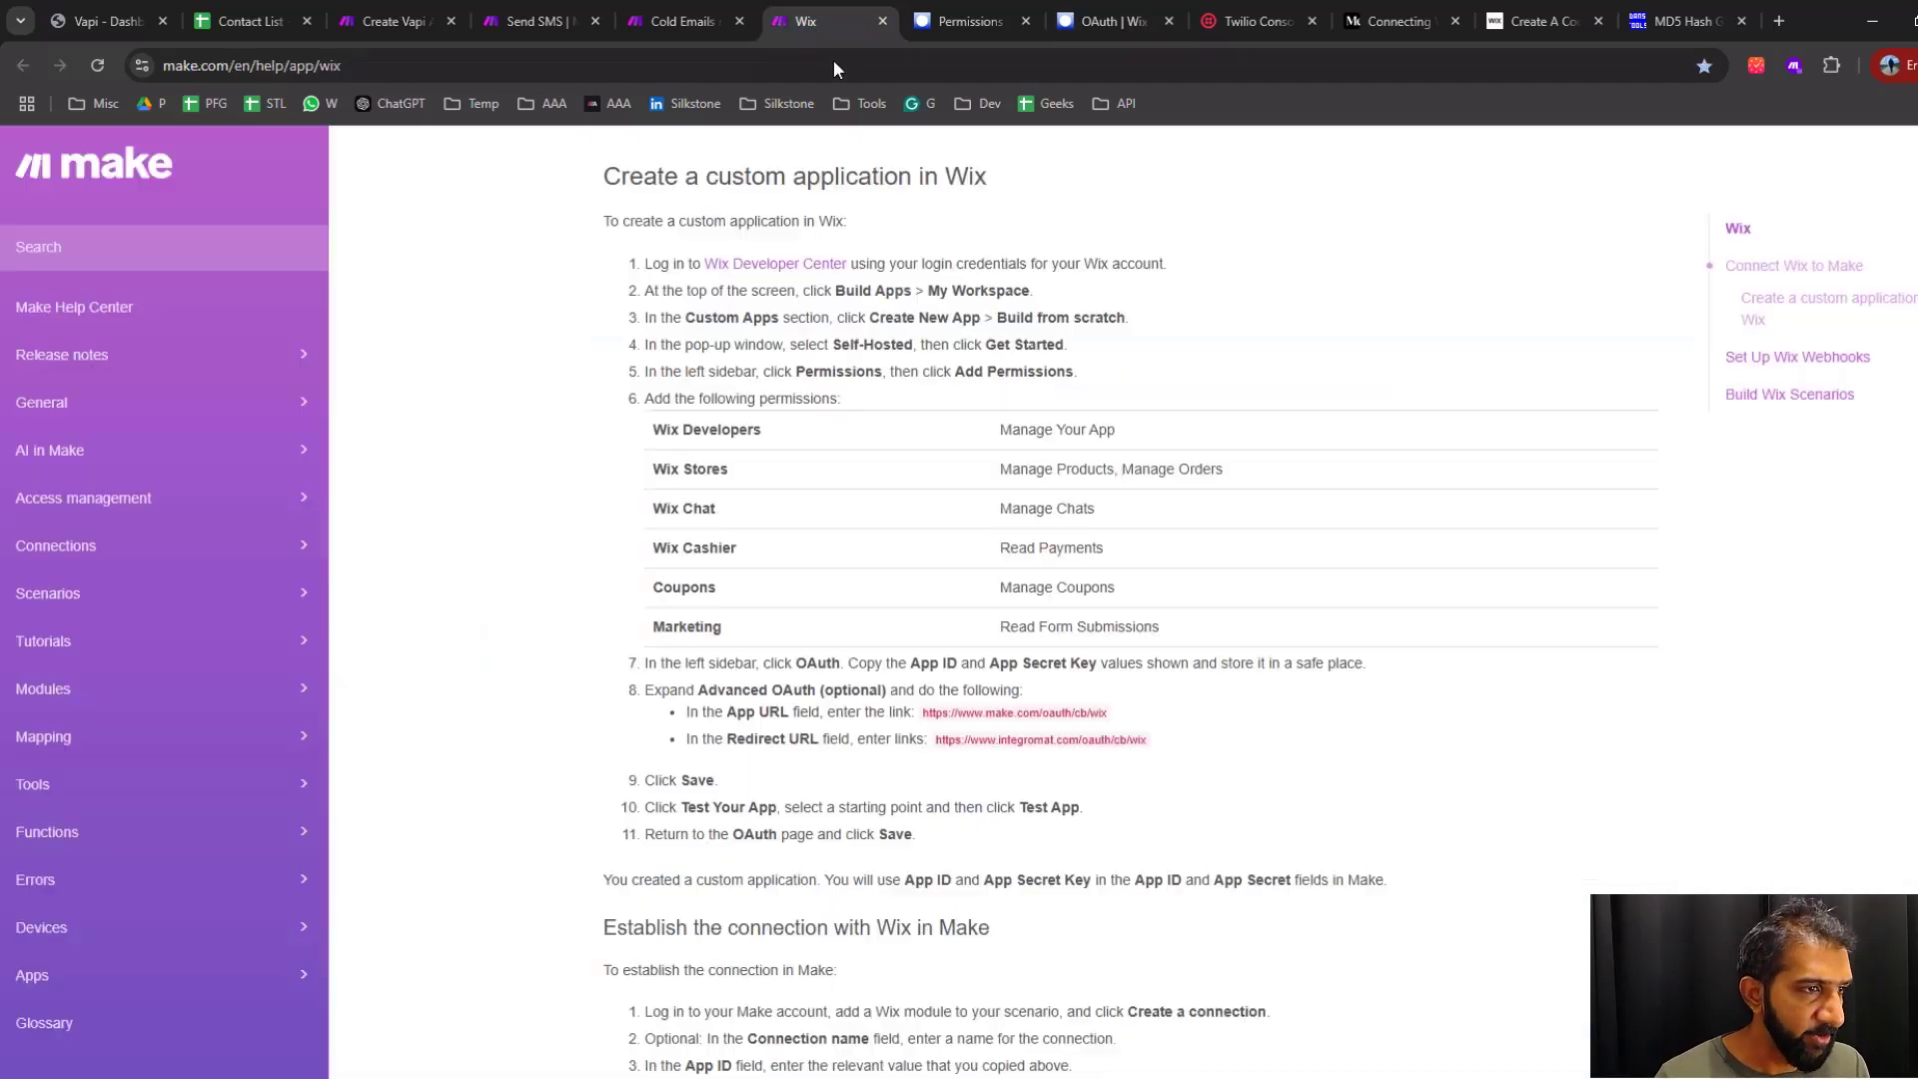
pyautogui.click(676, 22)
pyautogui.rightClick(939, 580)
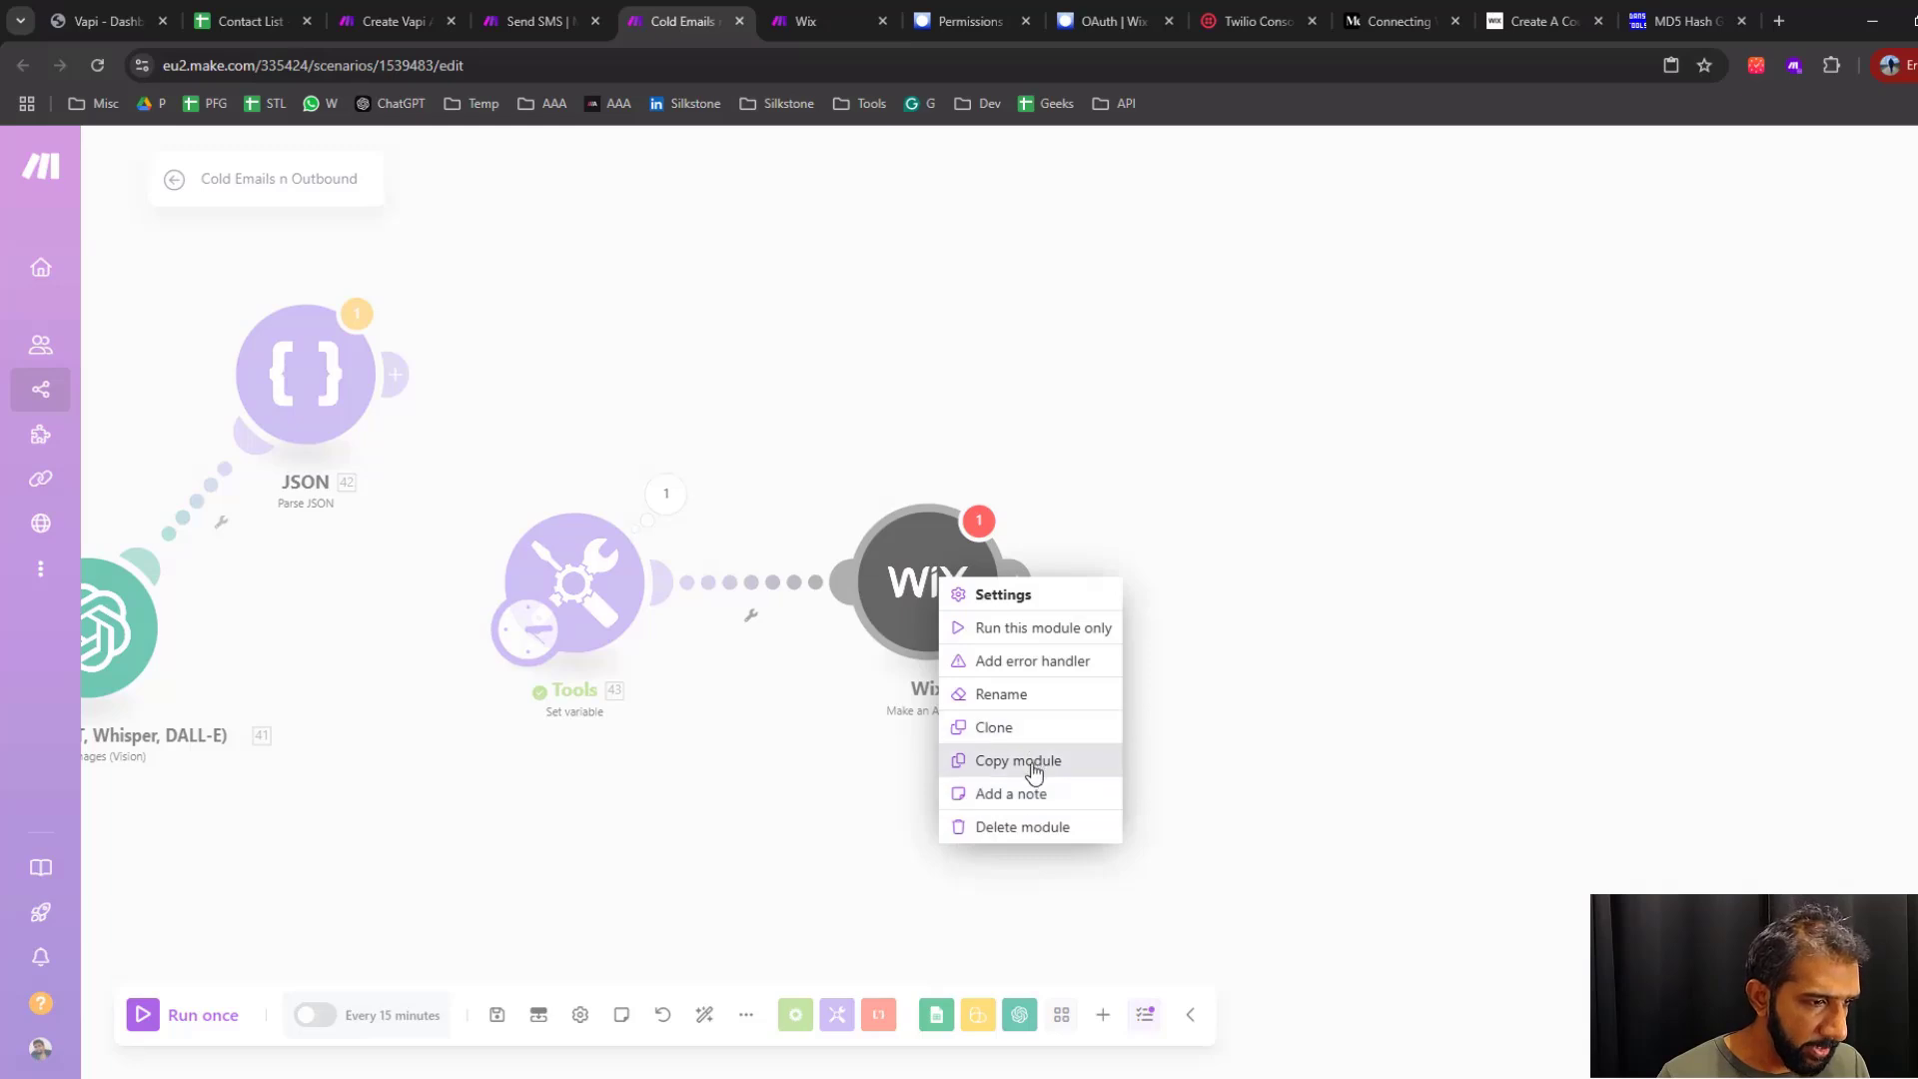
pyautogui.click(1034, 765)
pyautogui.hotkey('ctrl', 'v')
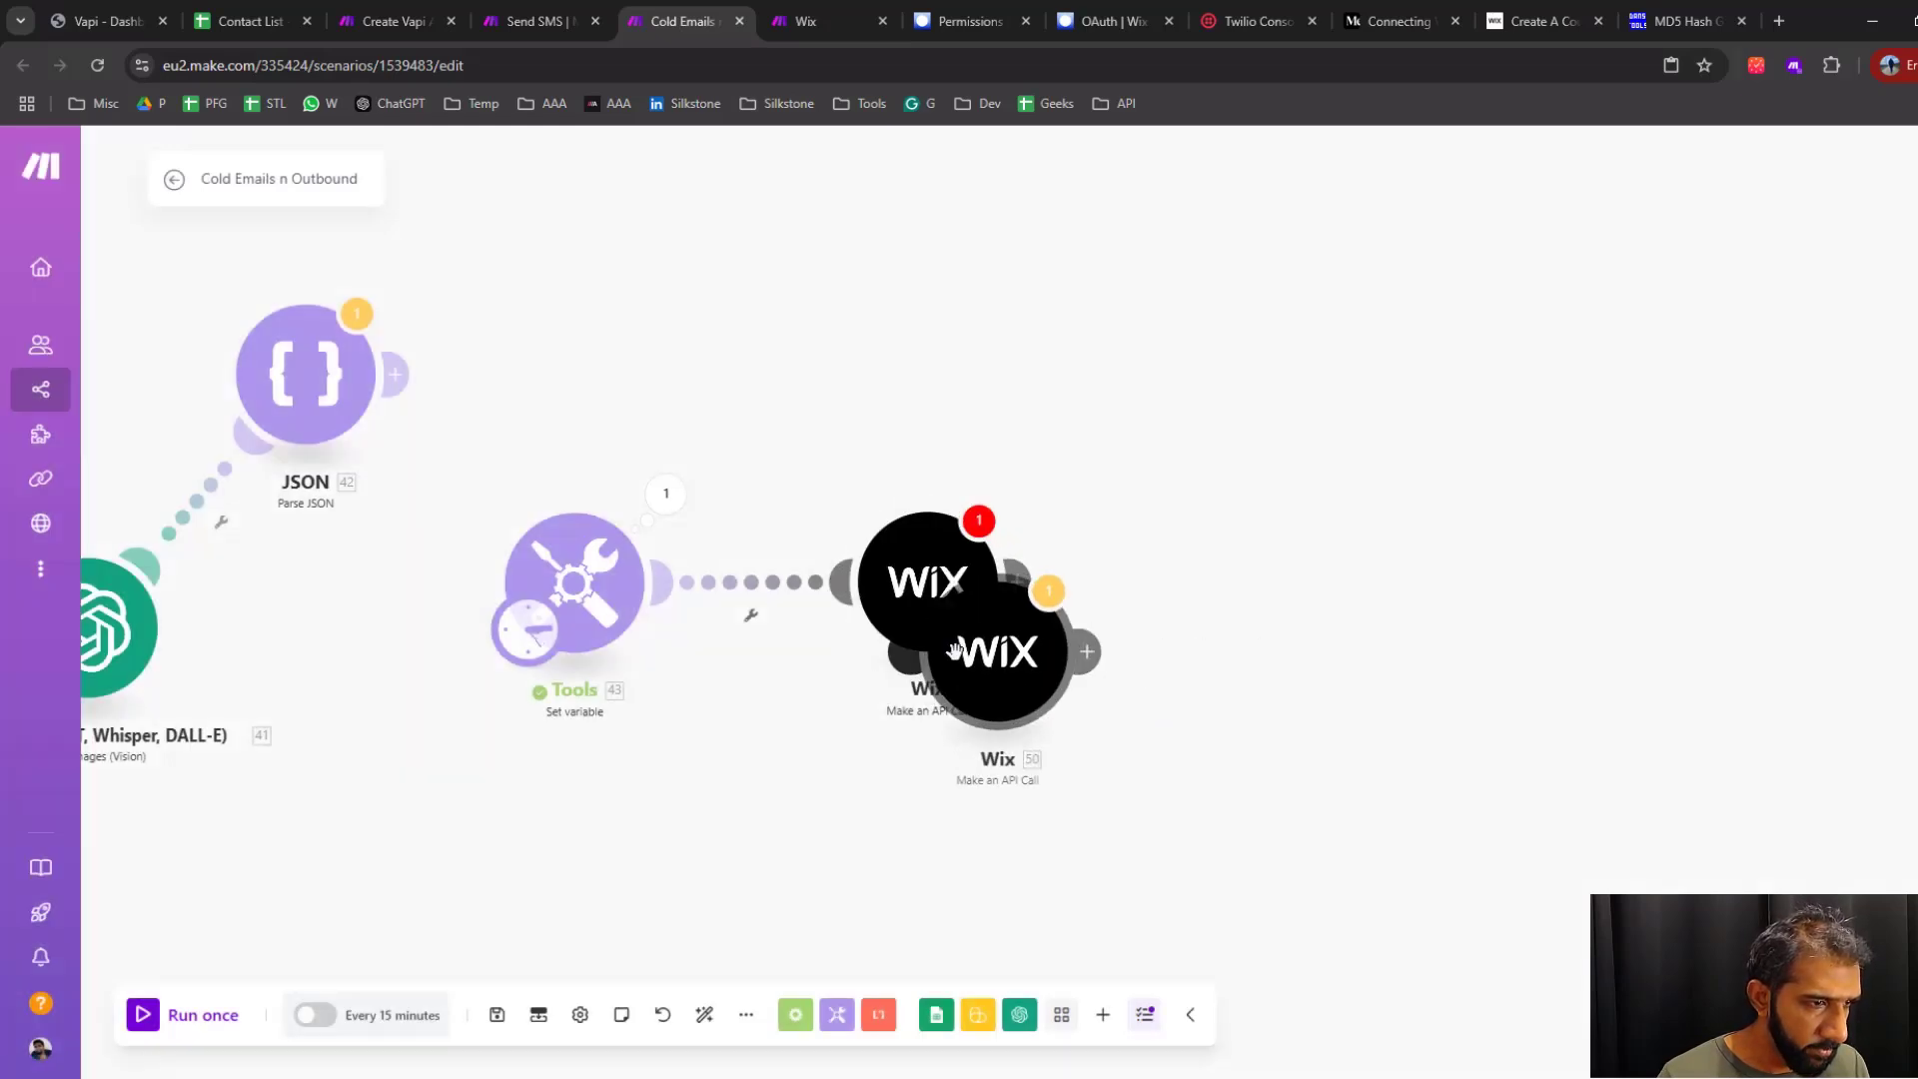
pyautogui.moveTo(954, 652); pyautogui.dragTo(886, 309)
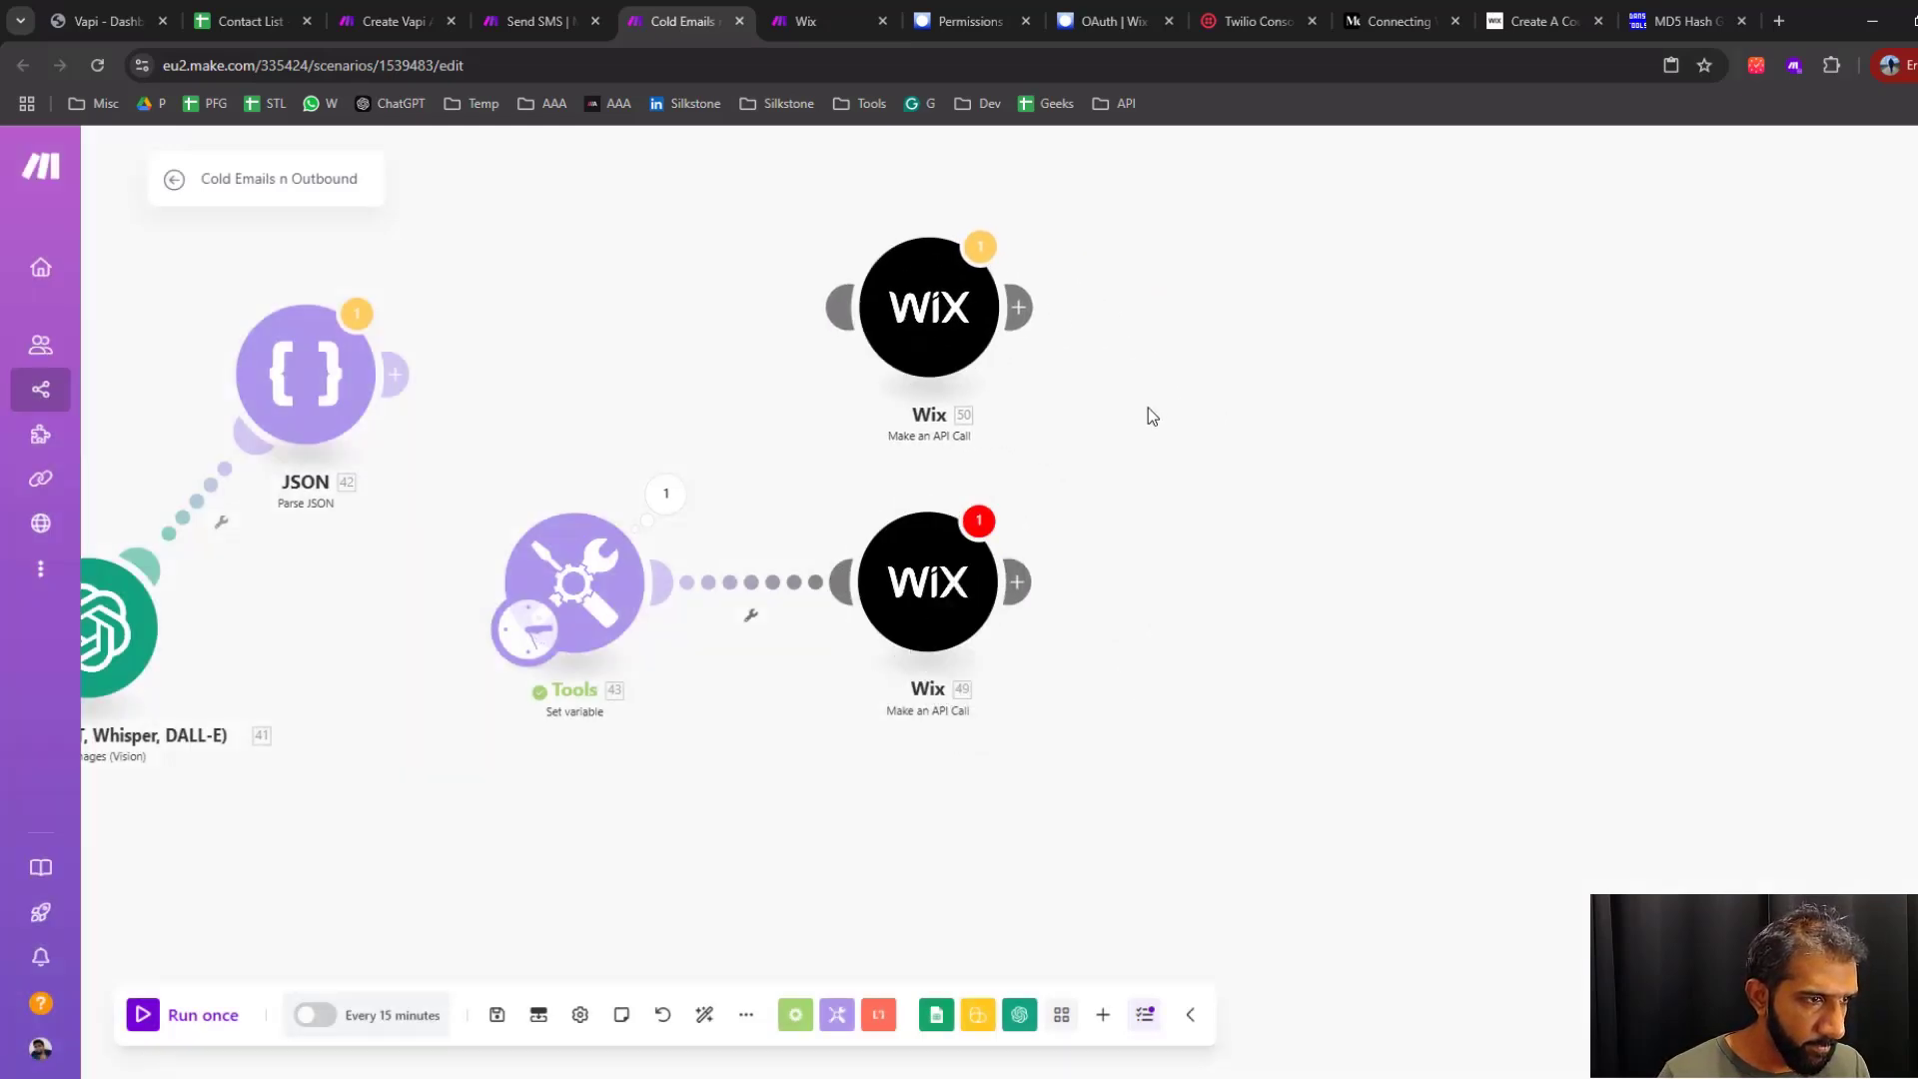
pyautogui.moveTo(1148, 407); pyautogui.dragTo(1175, 578)
pyautogui.moveTo(560, 798); pyautogui.dragTo(940, 505)
# Start a new Wix connection from the copied module and name it YT-Demo
pyautogui.click(960, 412)
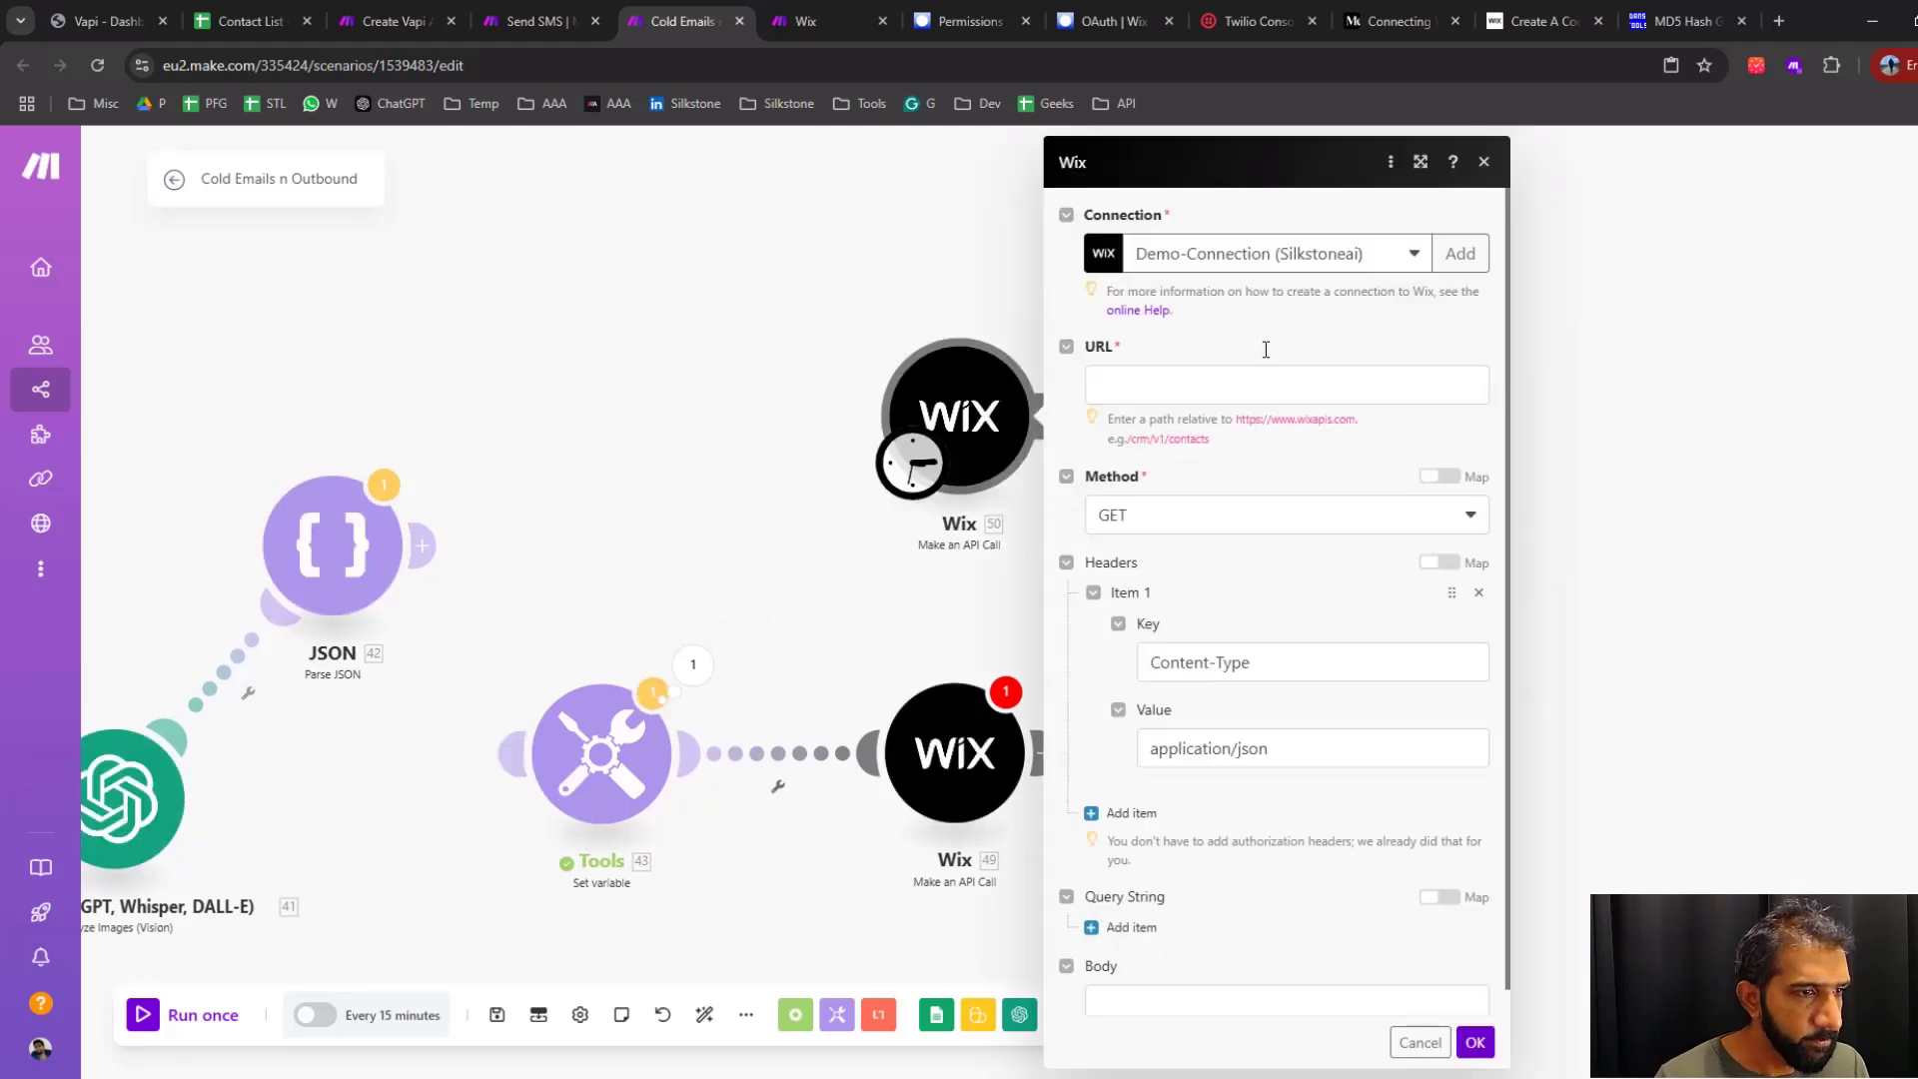
pyautogui.click(1459, 253)
pyautogui.moveTo(1726, 254); pyautogui.dragTo(1388, 262)
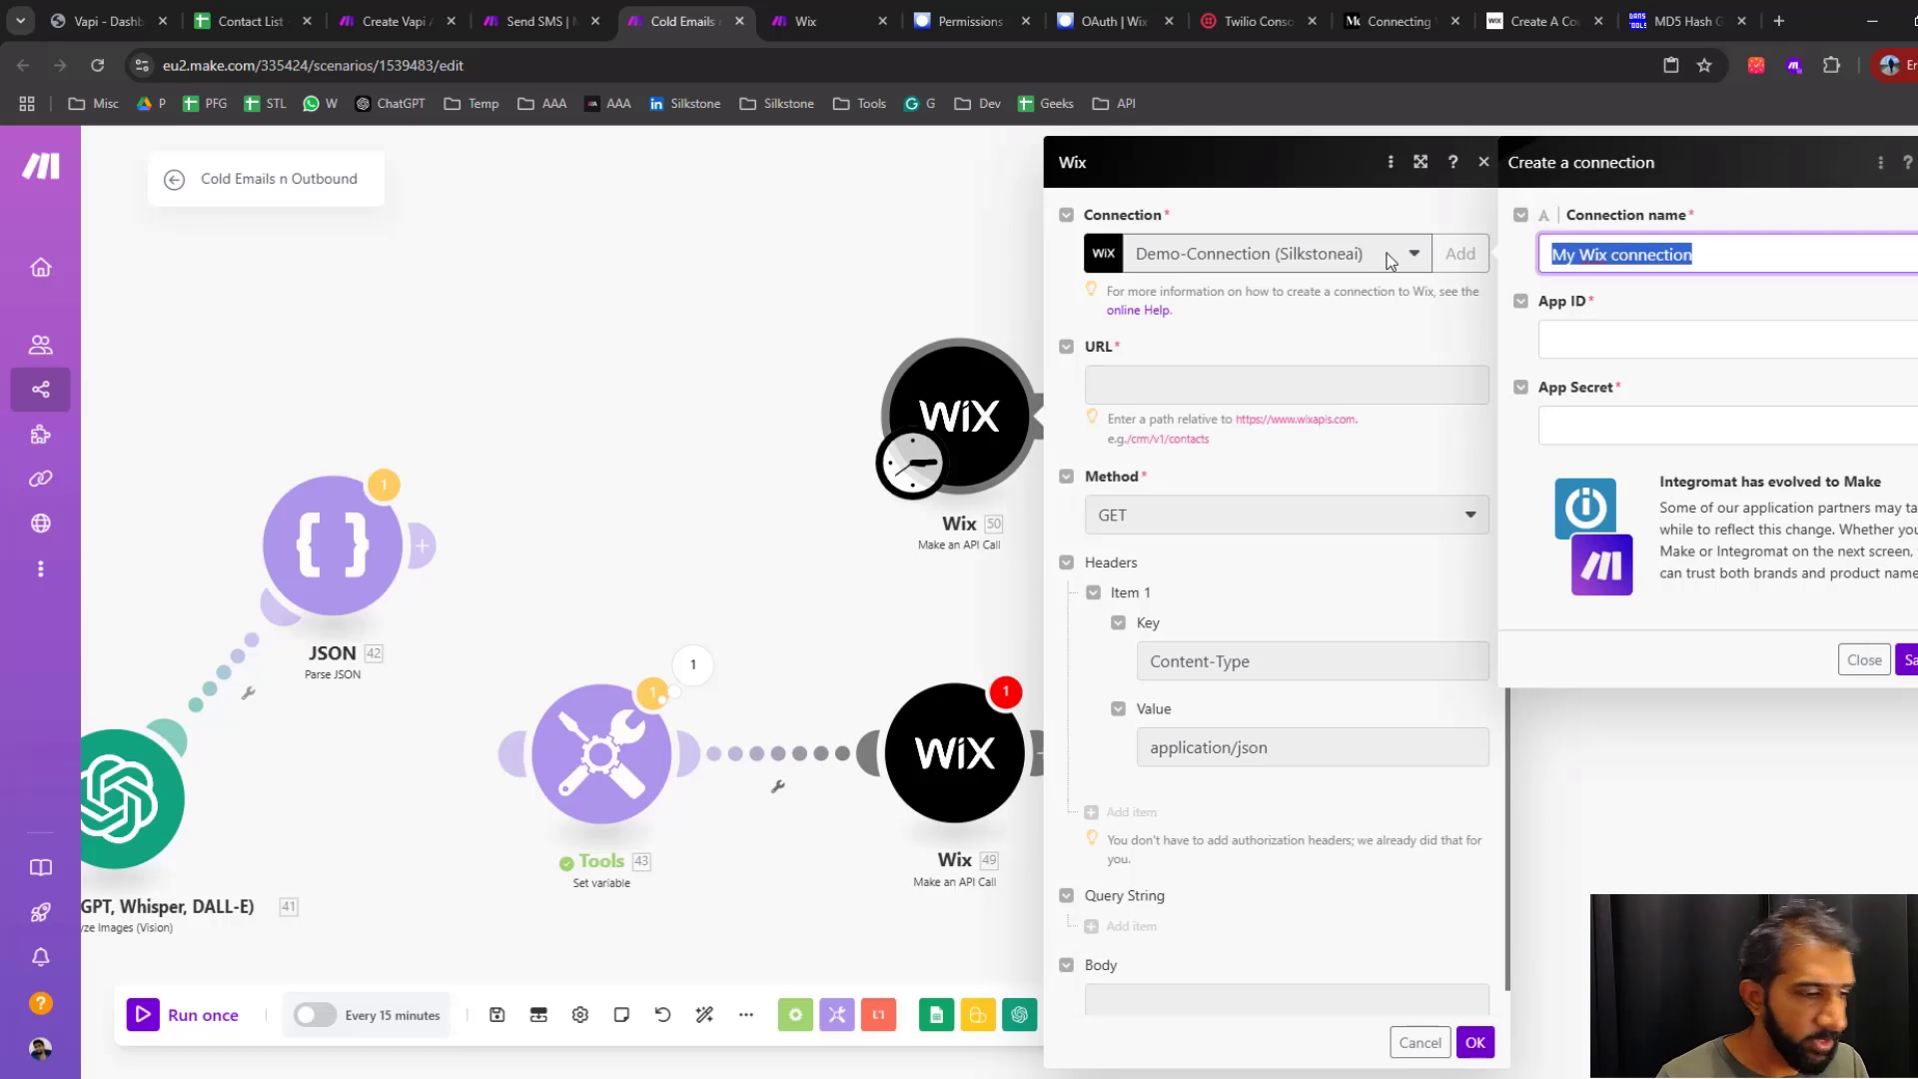
pyautogui.write('YT')
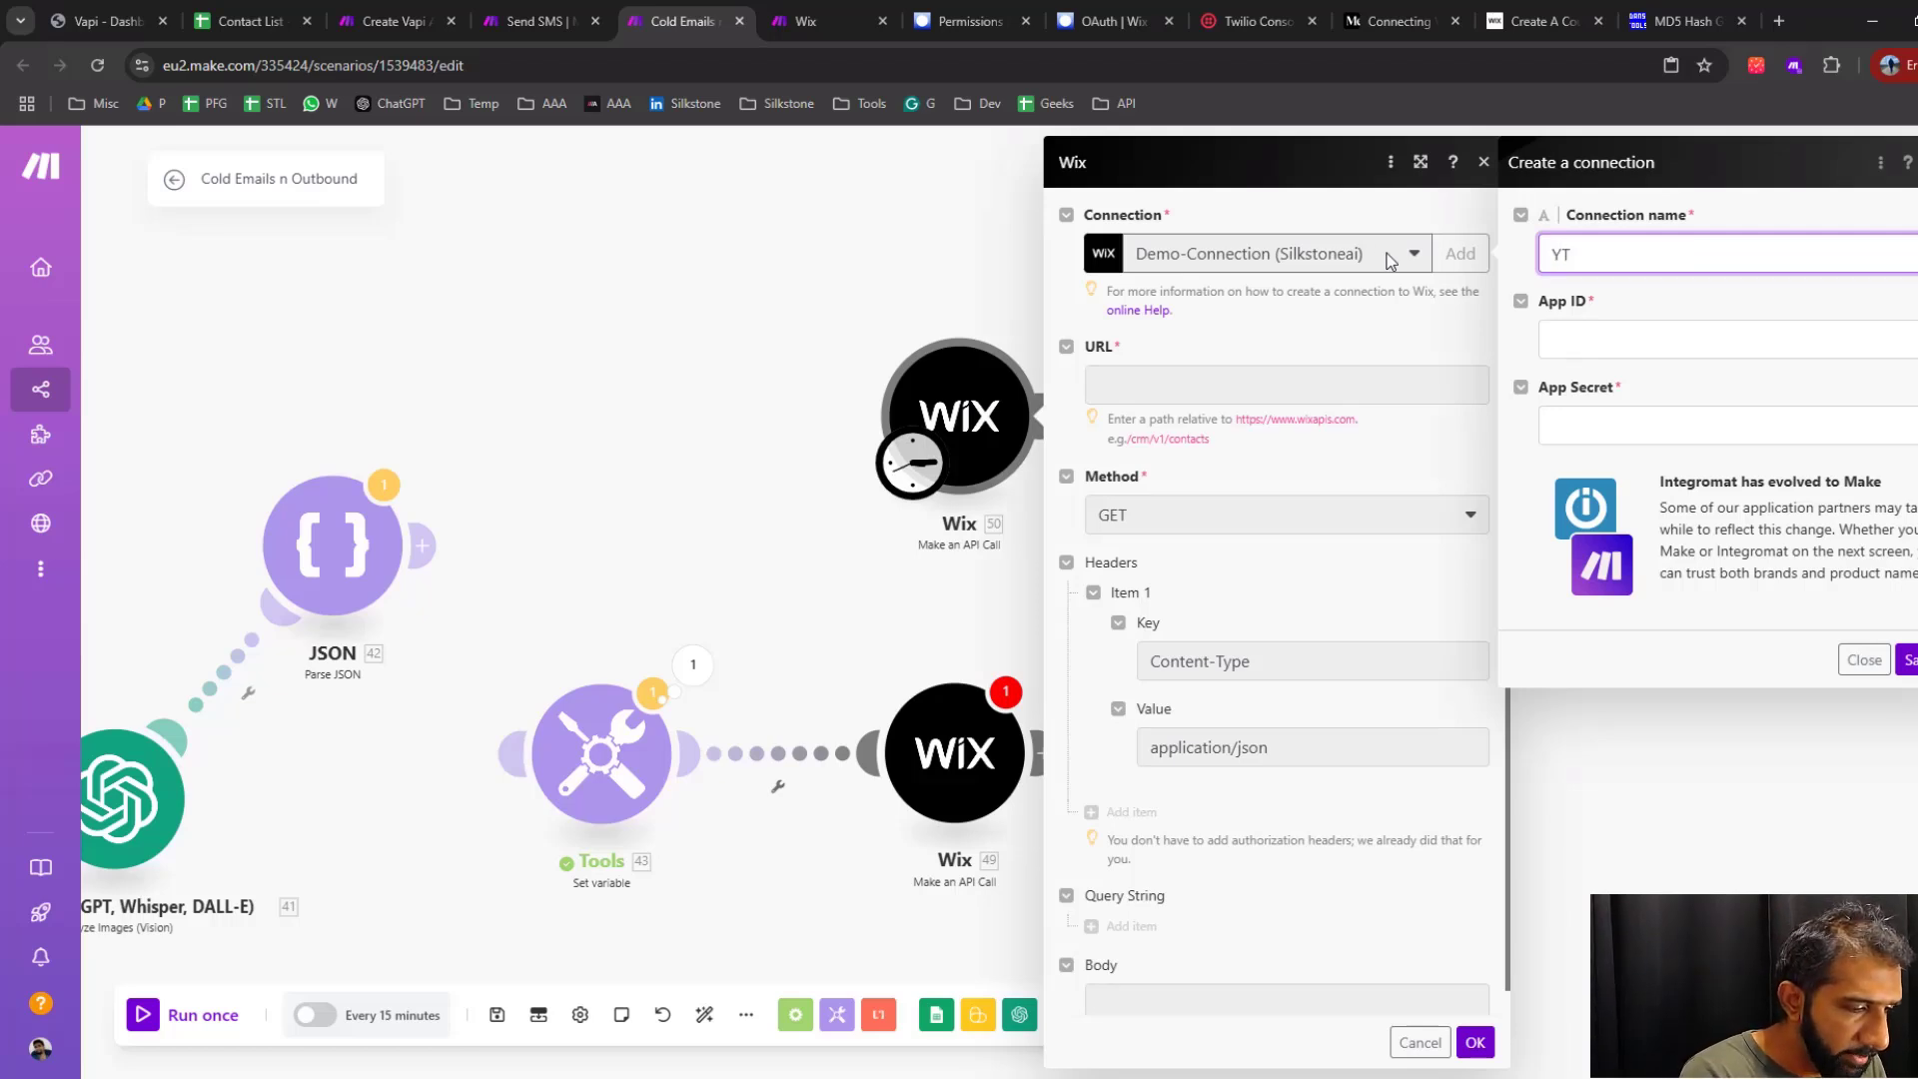
pyautogui.write('-Demo')
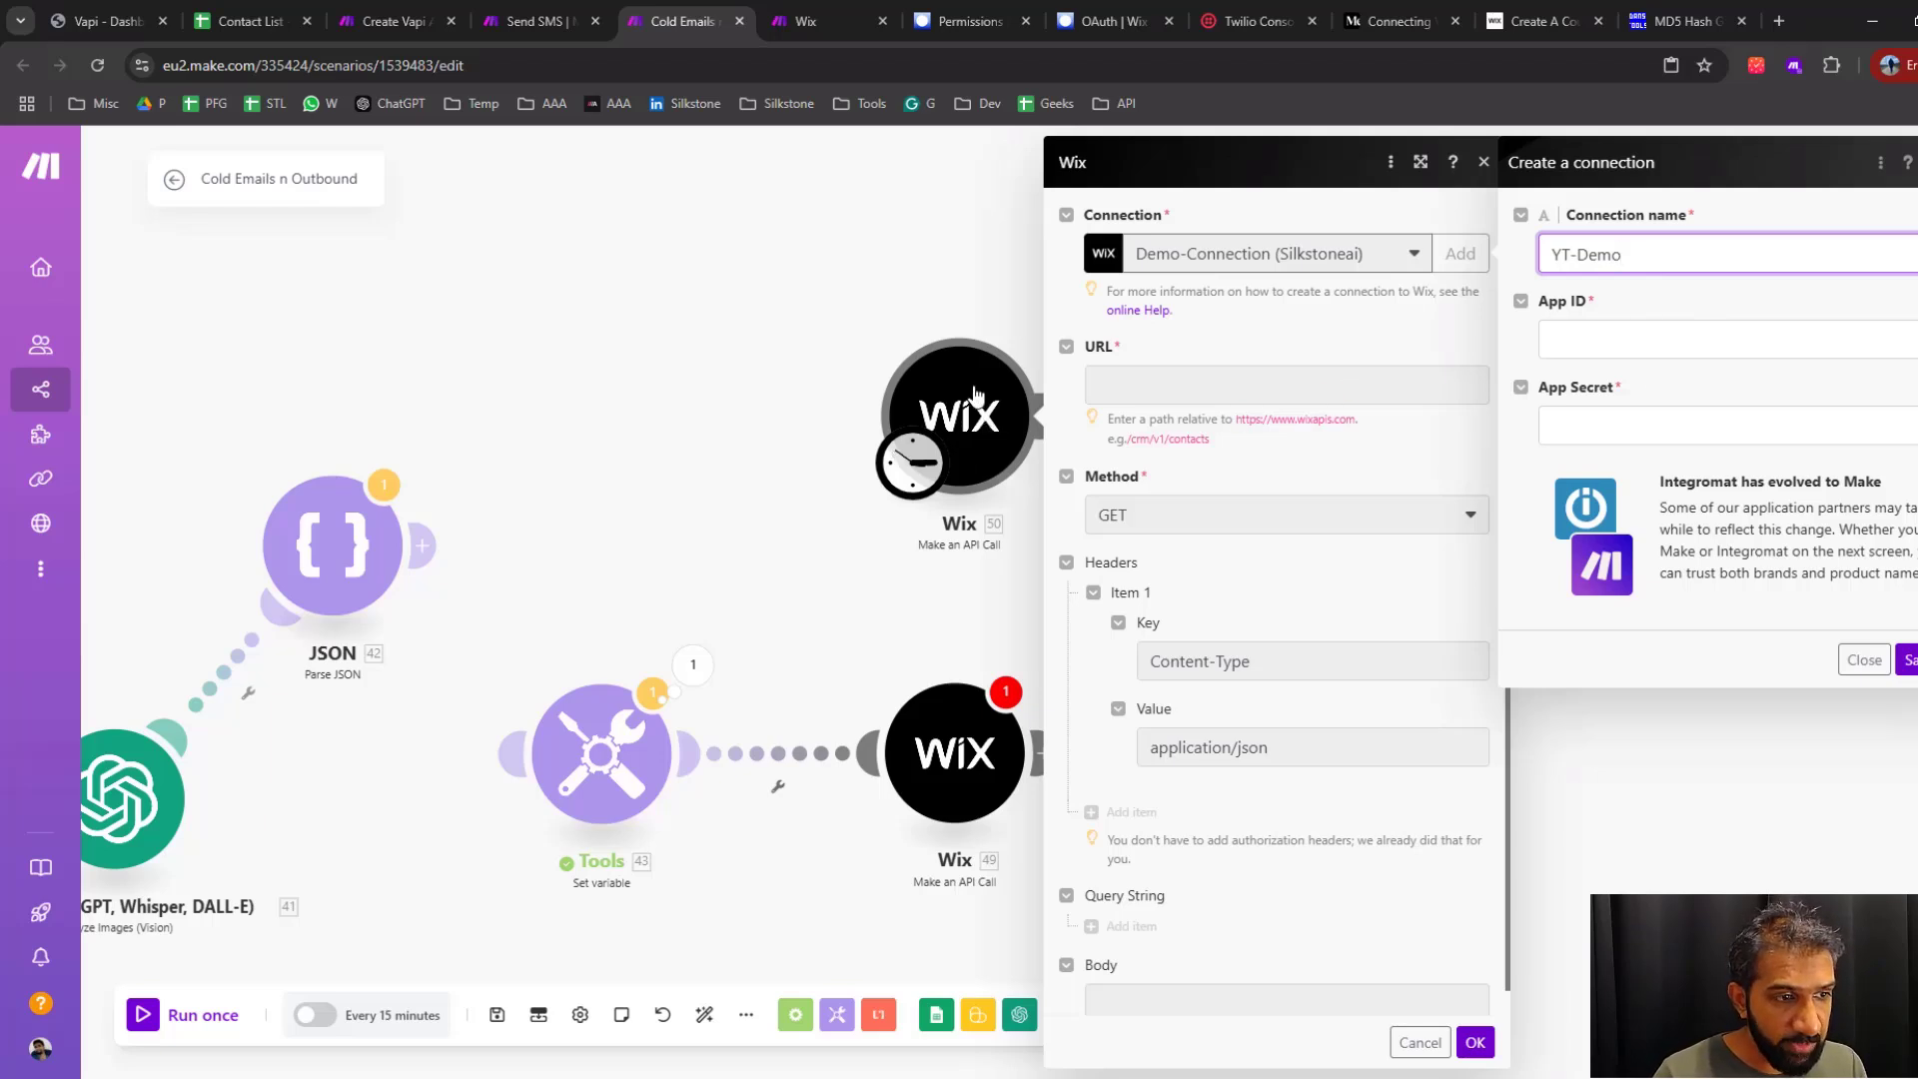
# Copy the app key from the WordPad document into the new connection's App ID
pyautogui.click(1599, 333)
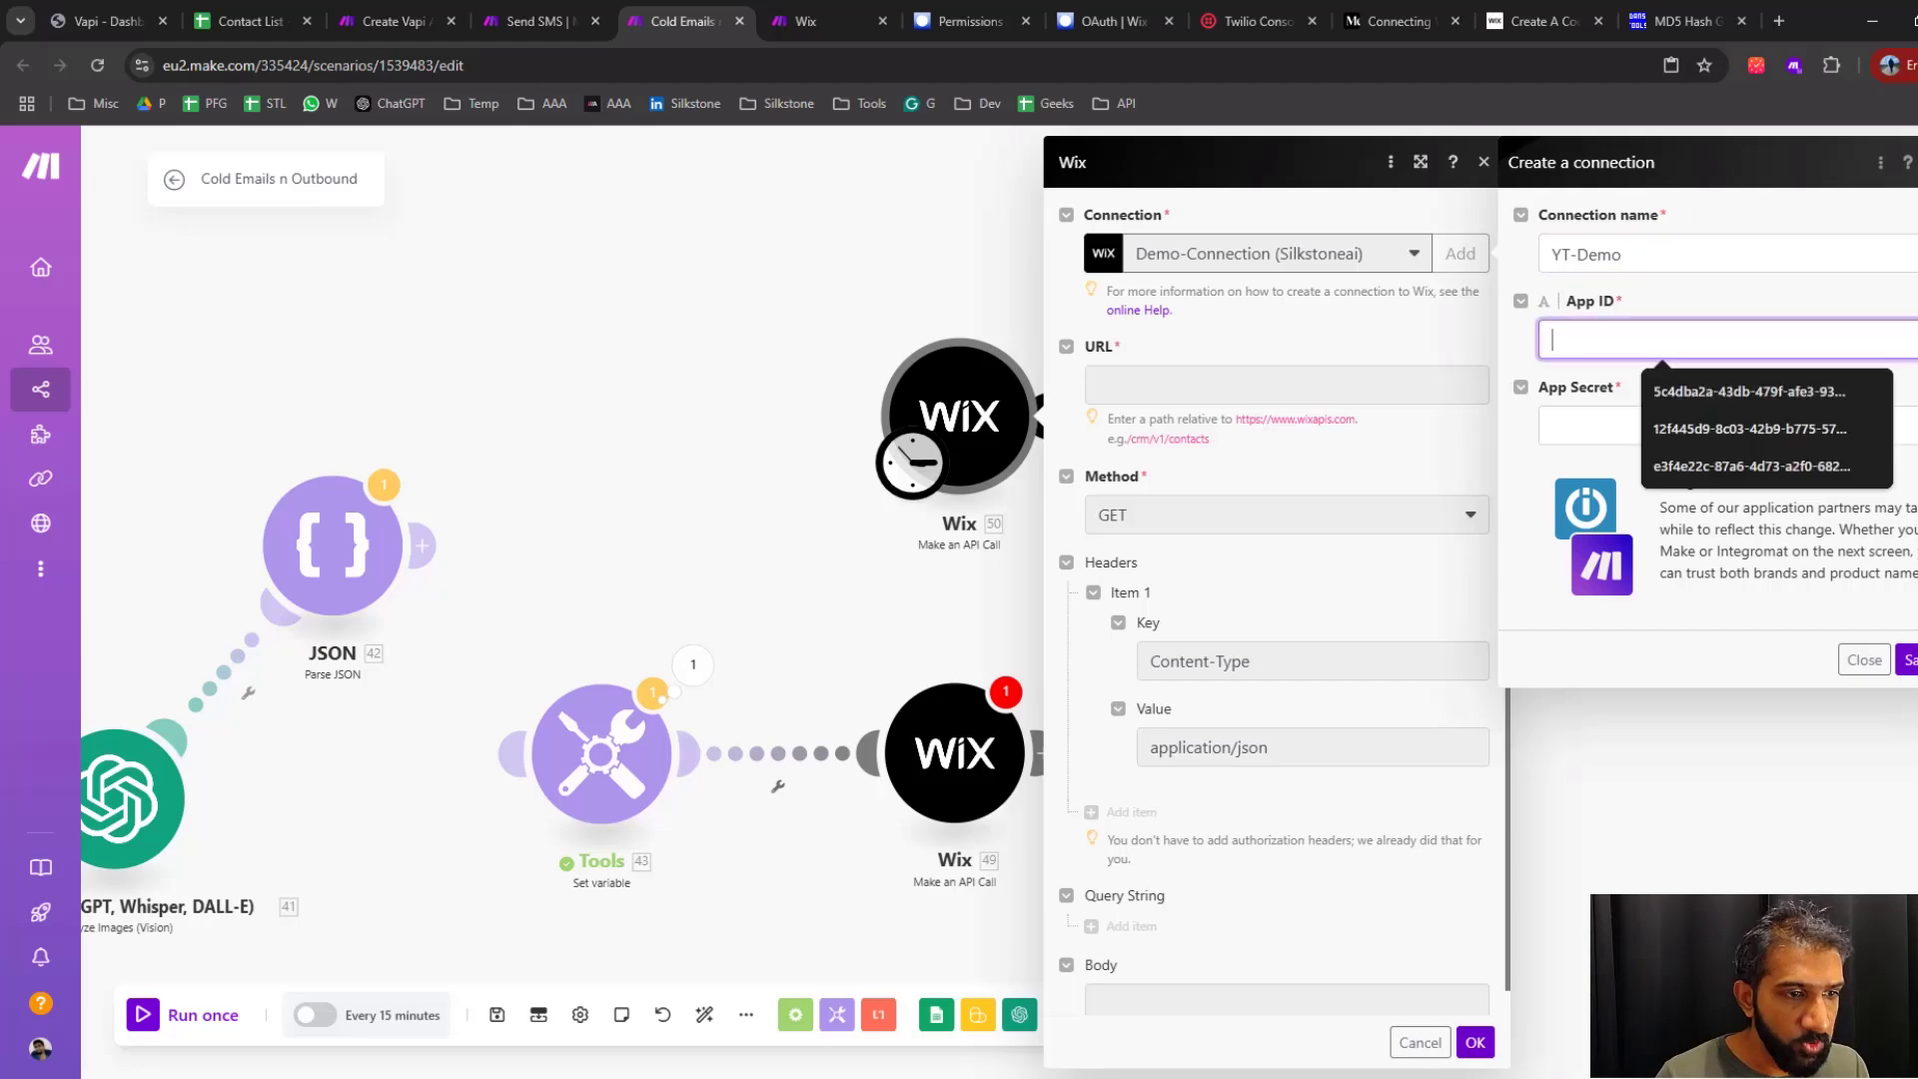
pyautogui.hotkey('alt', 'Tab')
pyautogui.rightClick(857, 417)
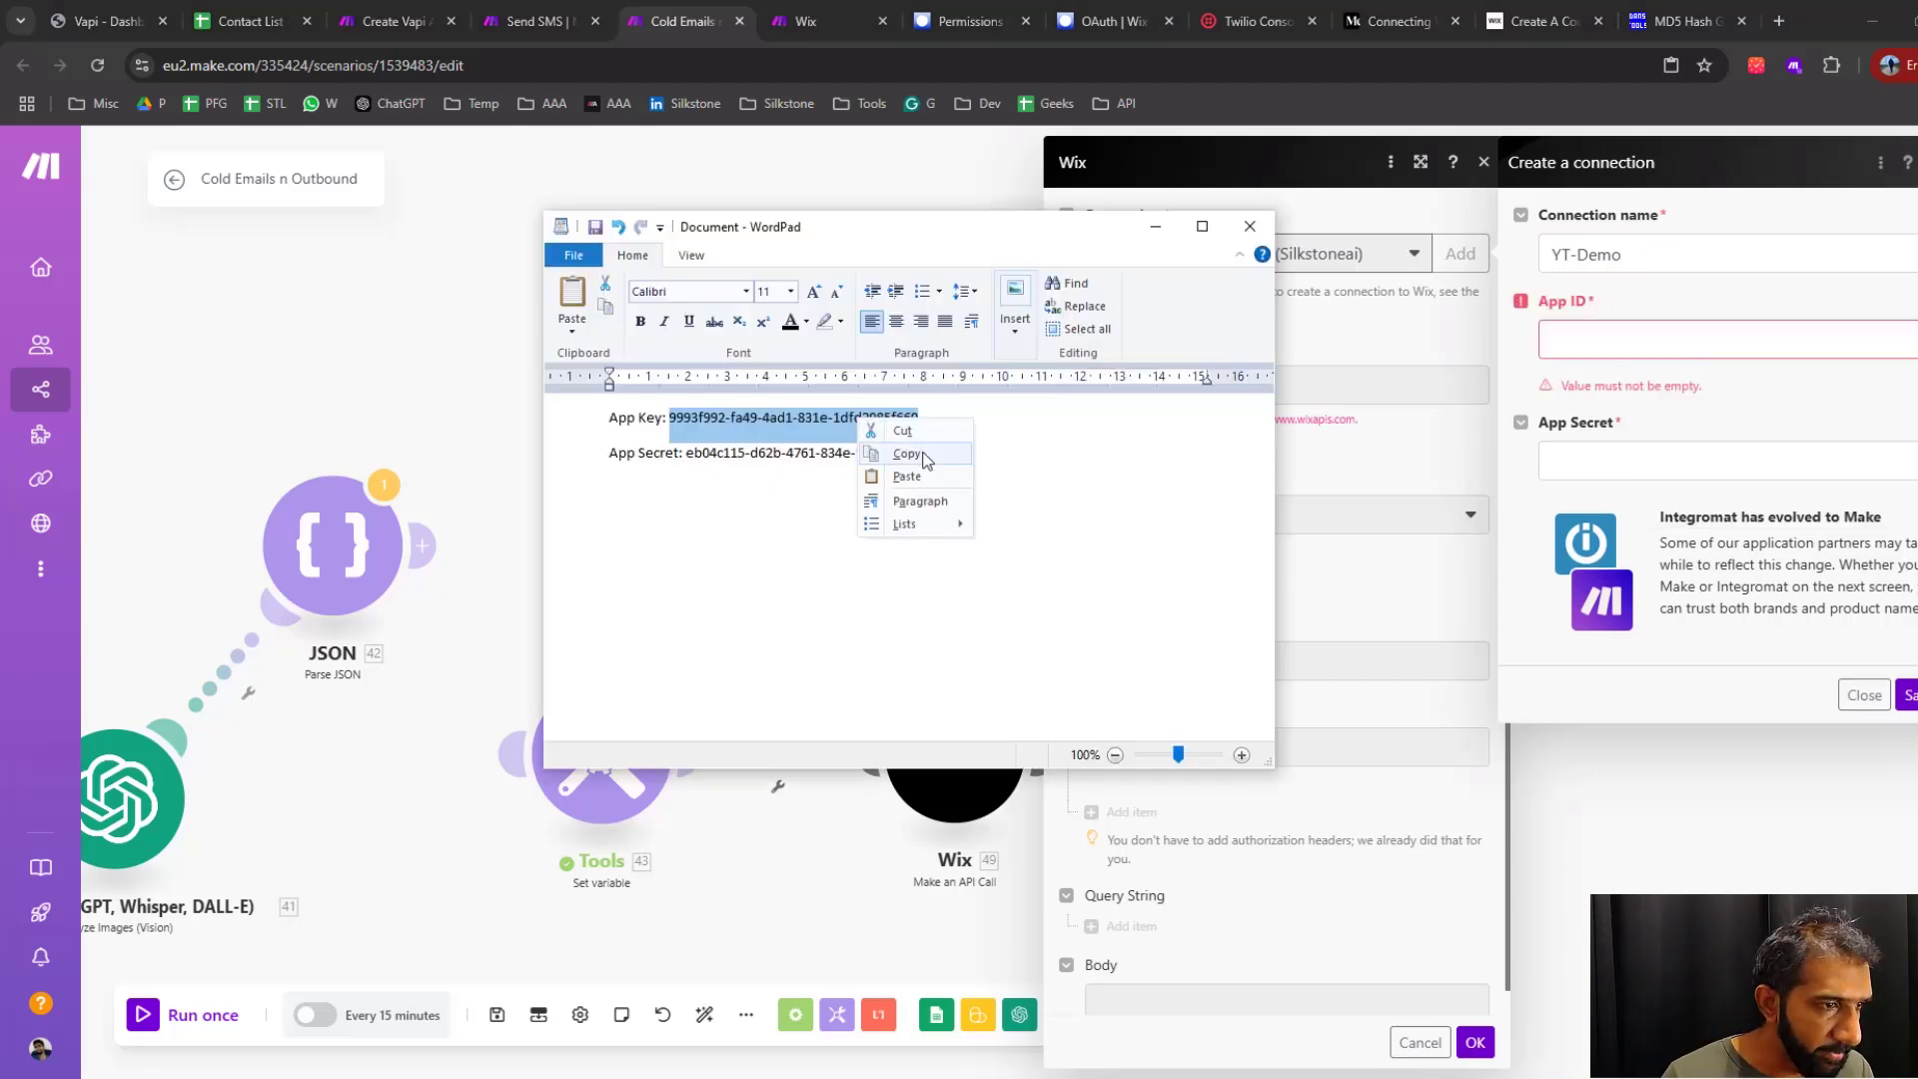
pyautogui.click(906, 452)
pyautogui.hotkey('alt', 'Tab')
pyautogui.hotkey('ctrl', 'v')
# Copy the app secret from the WordPad document into the connection's App Secret and save the connection
pyautogui.hotkey('alt', 'Tab')
pyautogui.moveTo(943, 455); pyautogui.dragTo(689, 458)
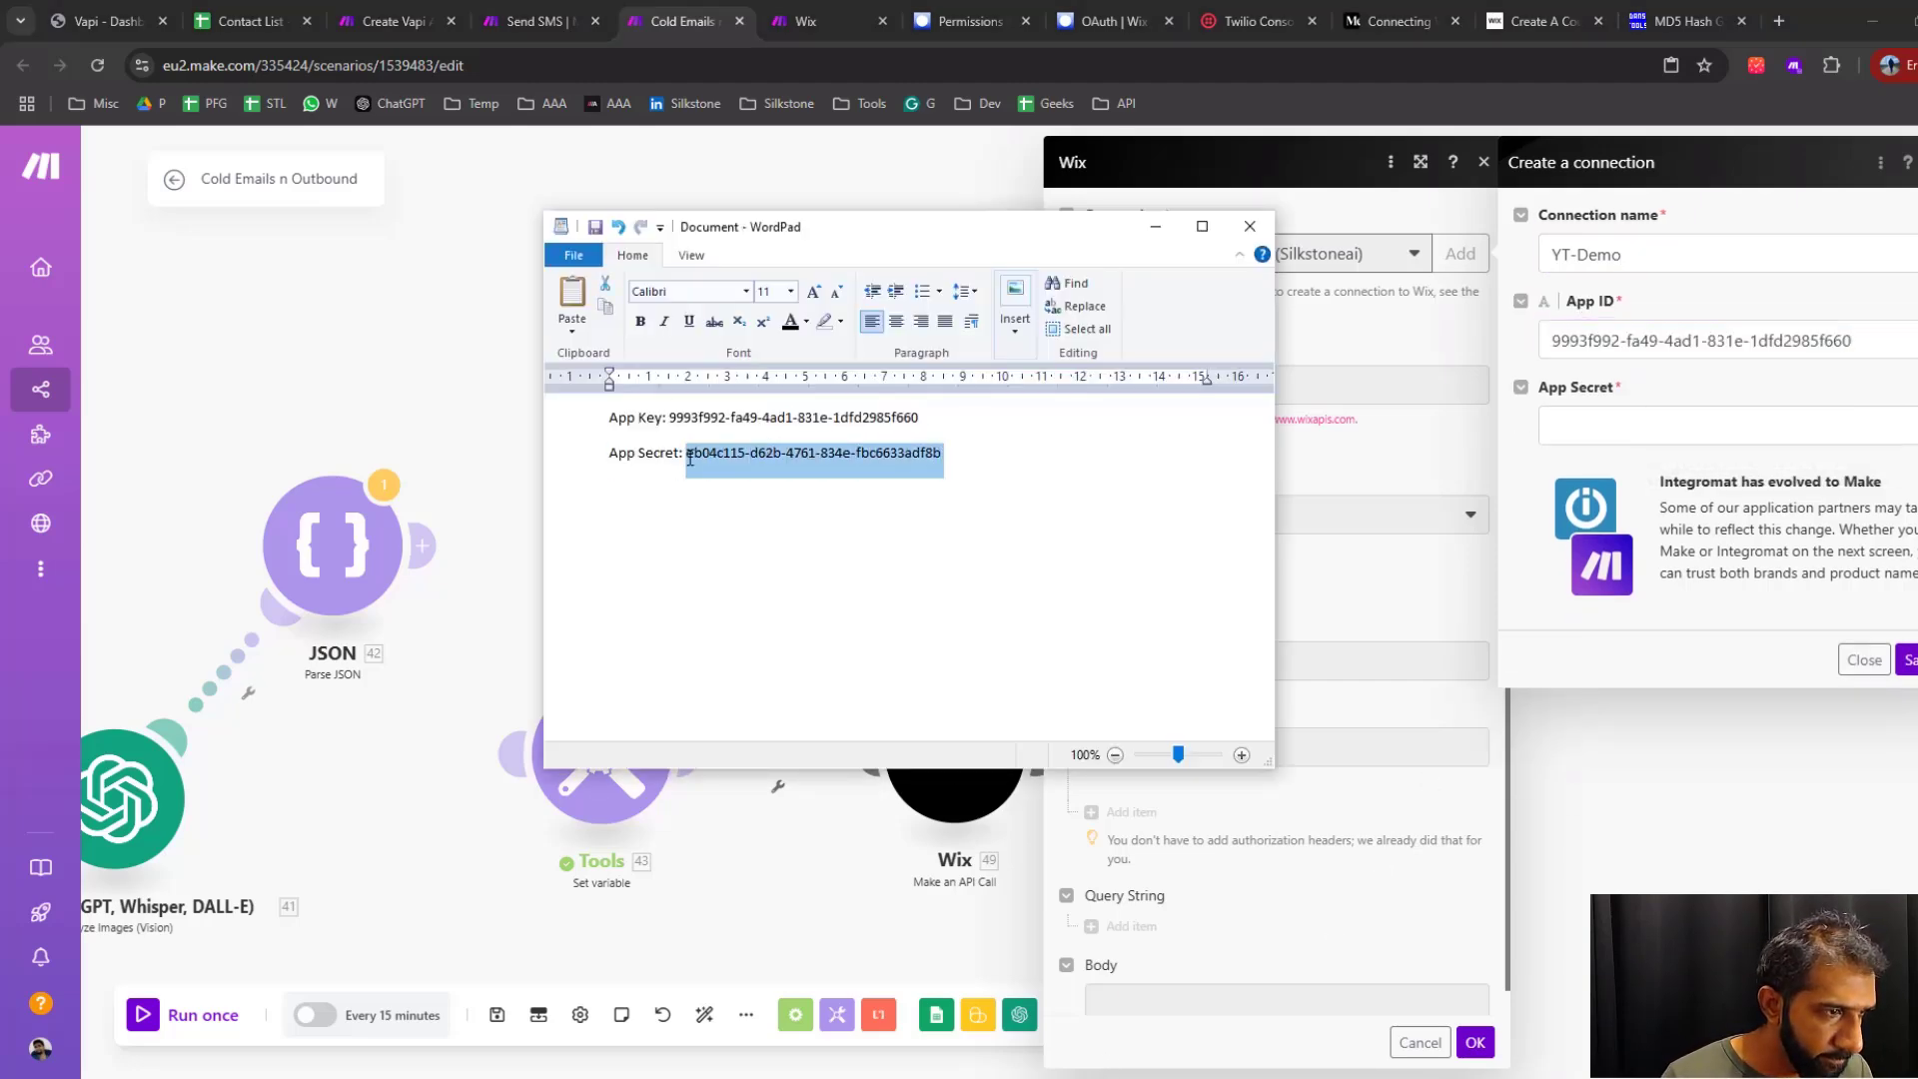
pyautogui.hotkey('ctrl', 'c')
pyautogui.hotkey('alt', 'Tab')
pyautogui.hotkey('ctrl', 'v')
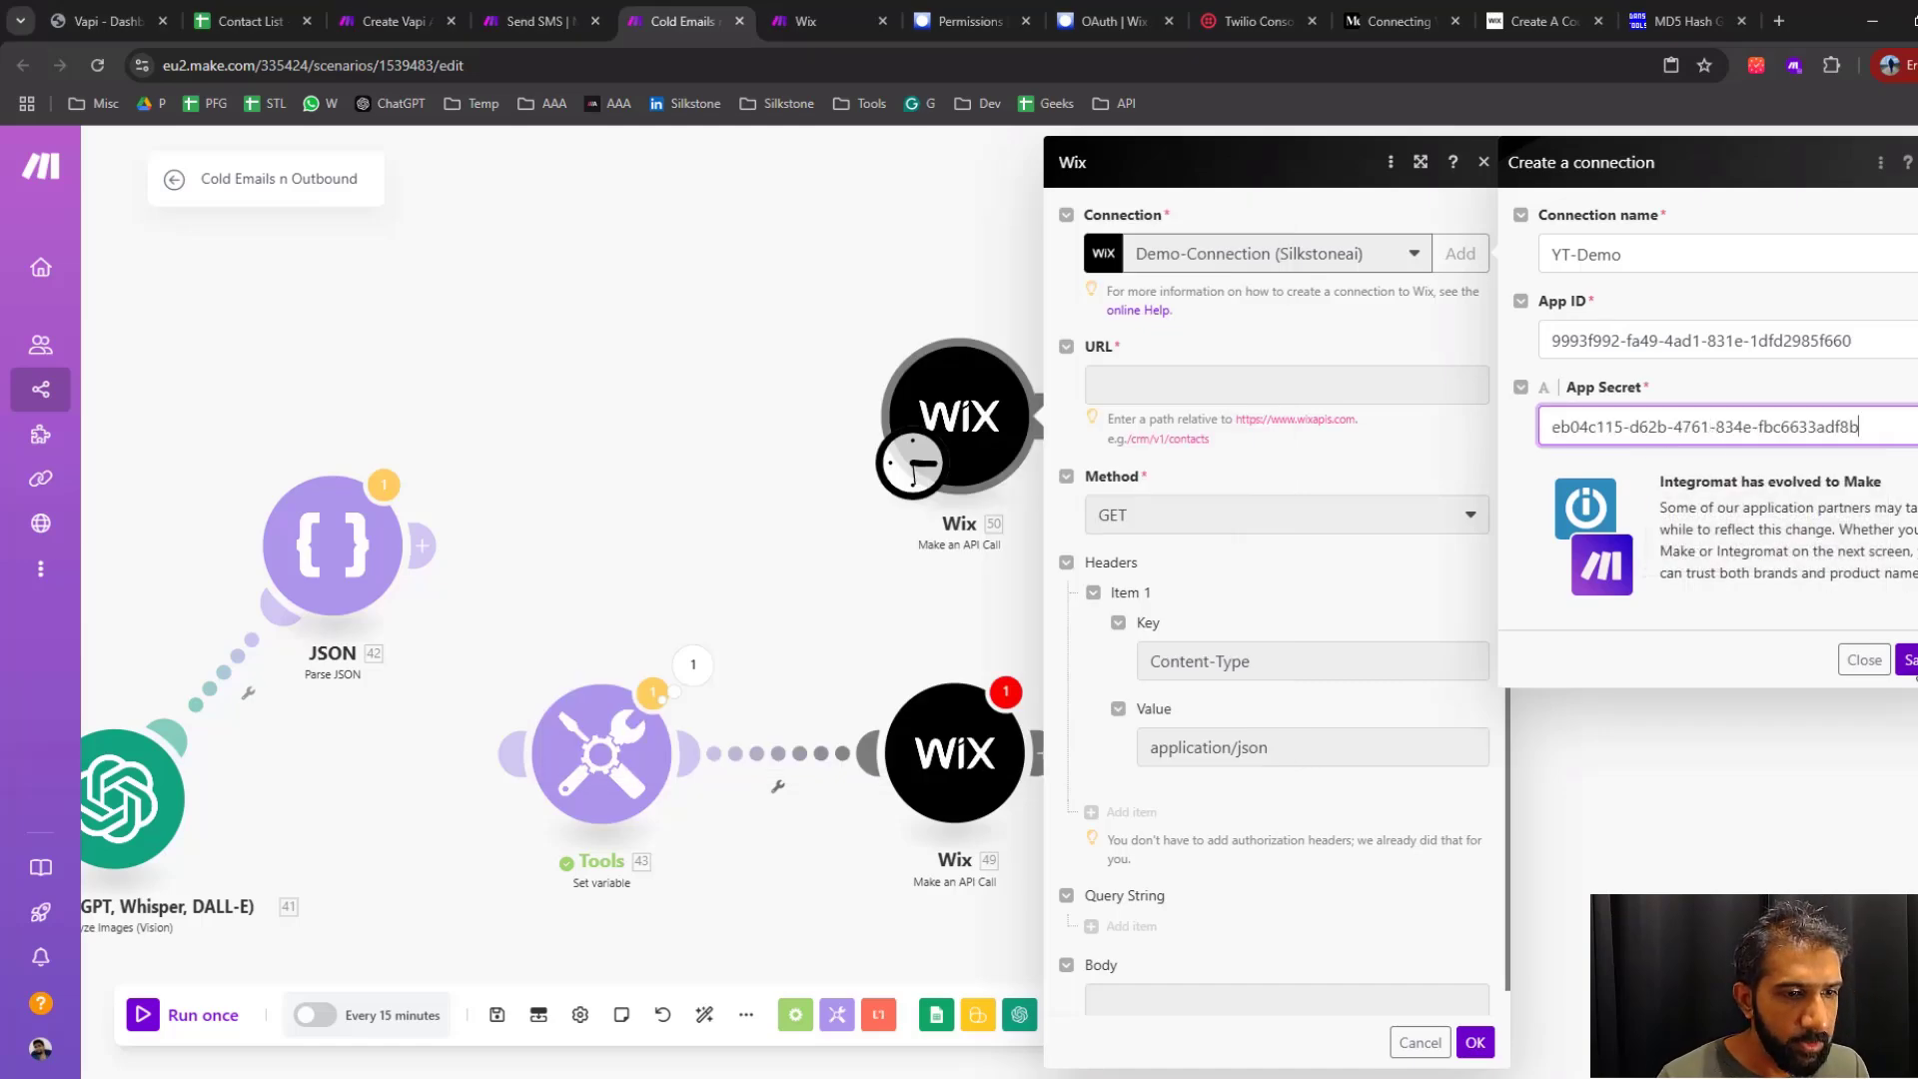
pyautogui.press('Return')
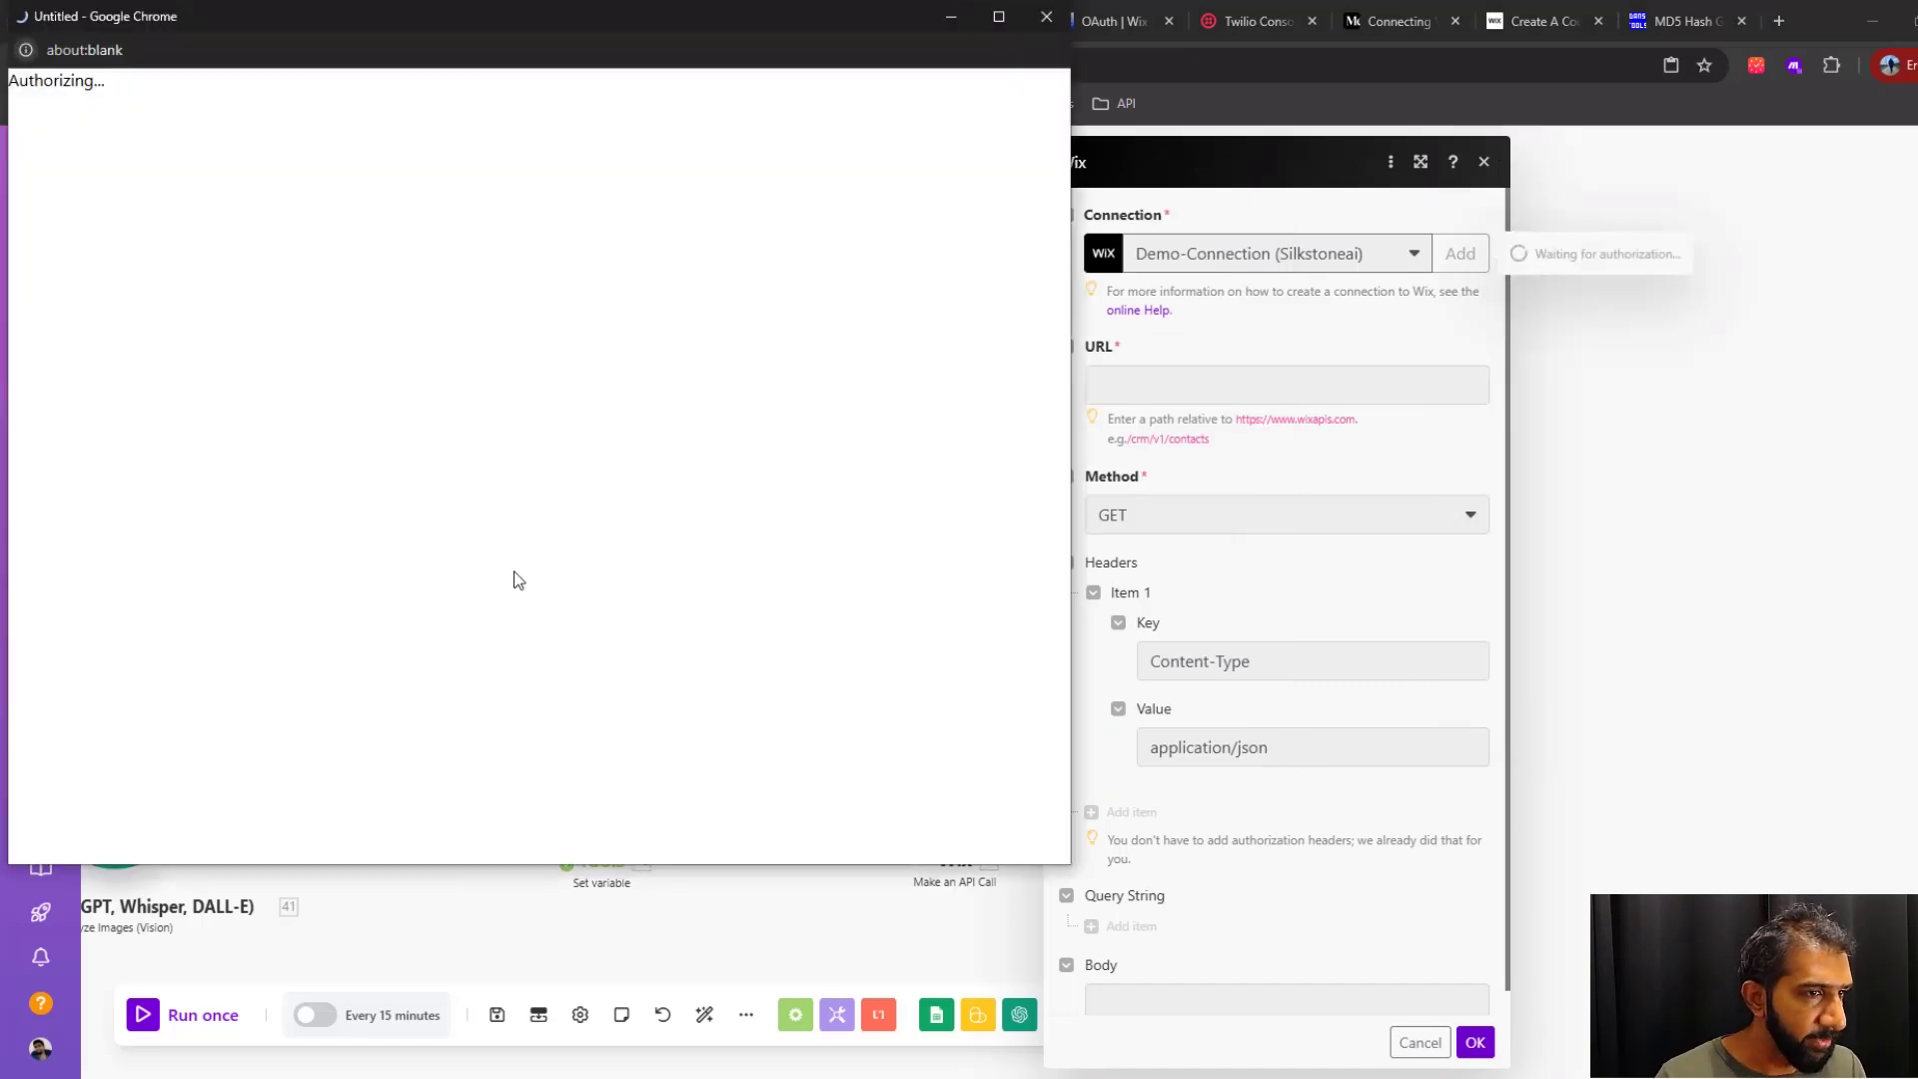
# Authorize the connection by adding the Discount-Code-YouTube-Demo app to the Silkstoneai site
pyautogui.click(466, 440)
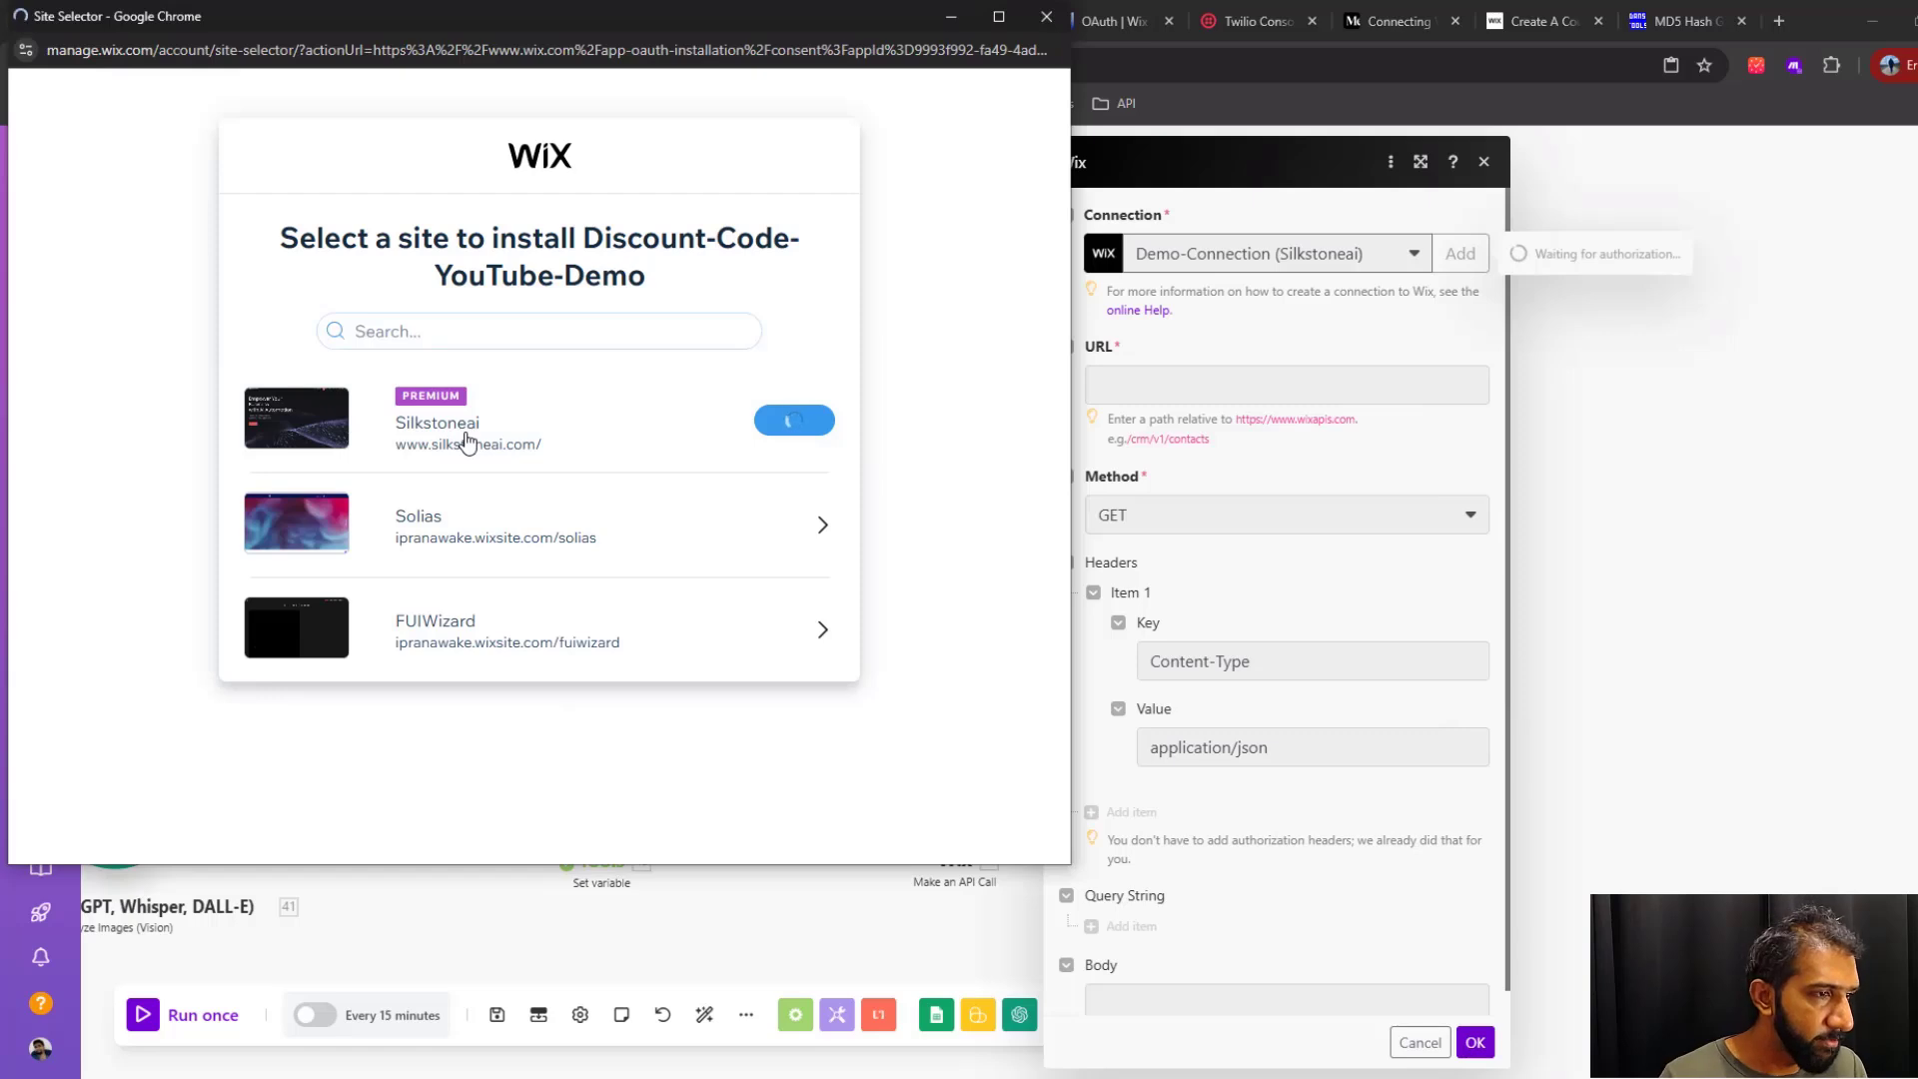
pyautogui.click(773, 561)
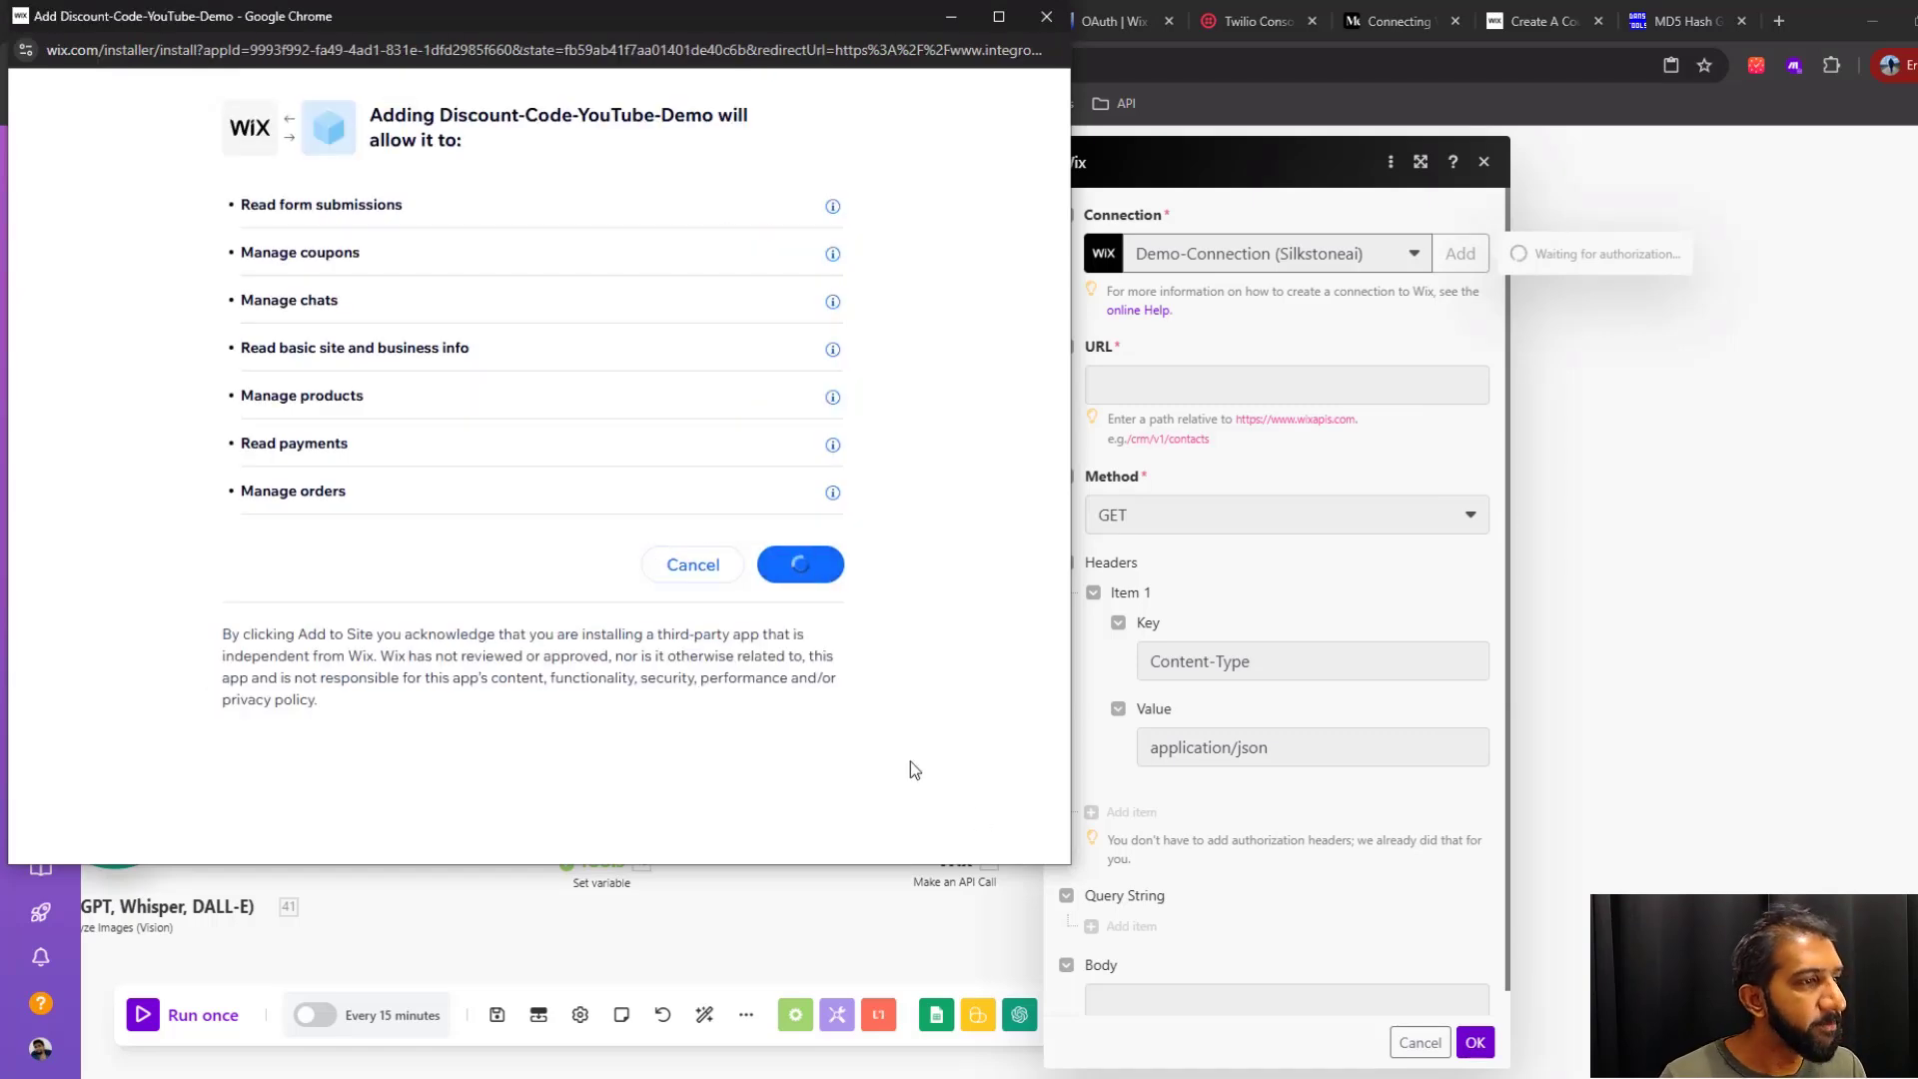
pyautogui.click(1142, 379)
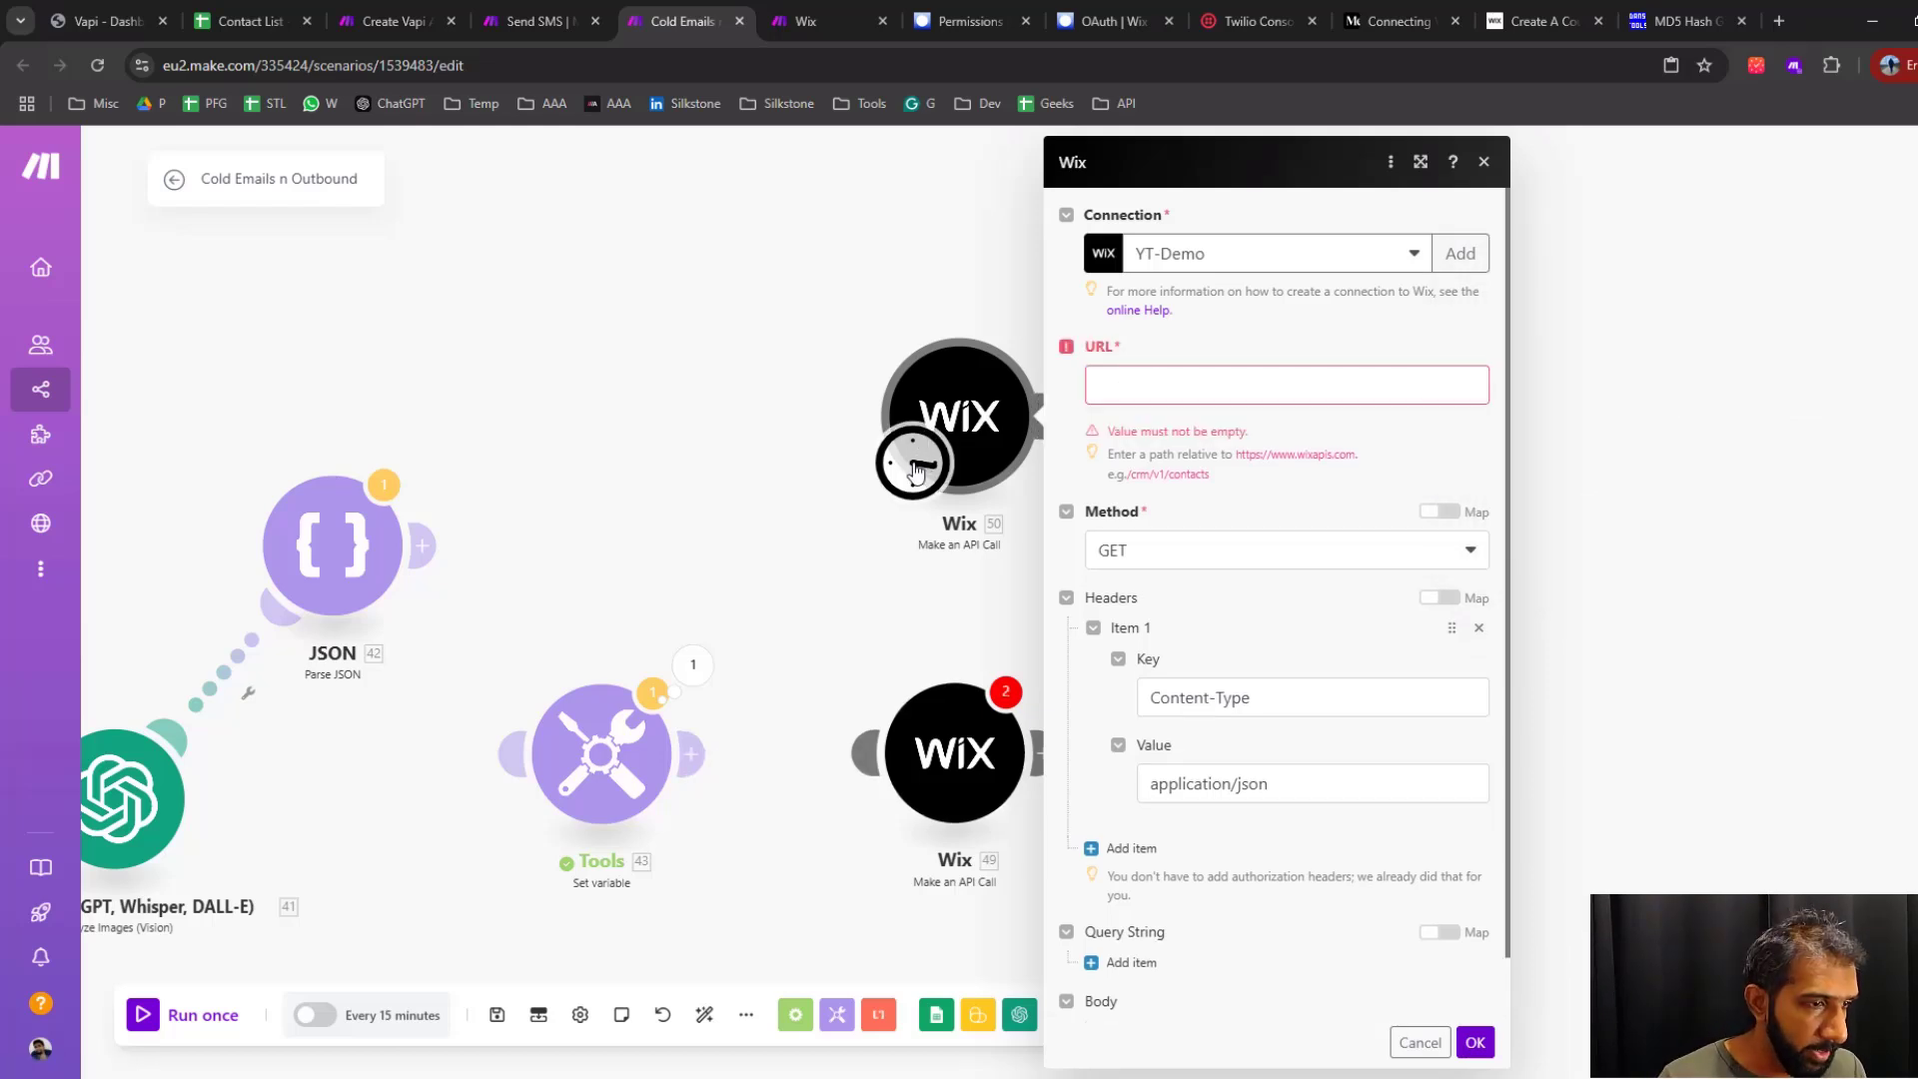
# Move the start trigger back to the Set variable module and link that module to the new Wix module
pyautogui.moveTo(915, 472); pyautogui.dragTo(541, 803)
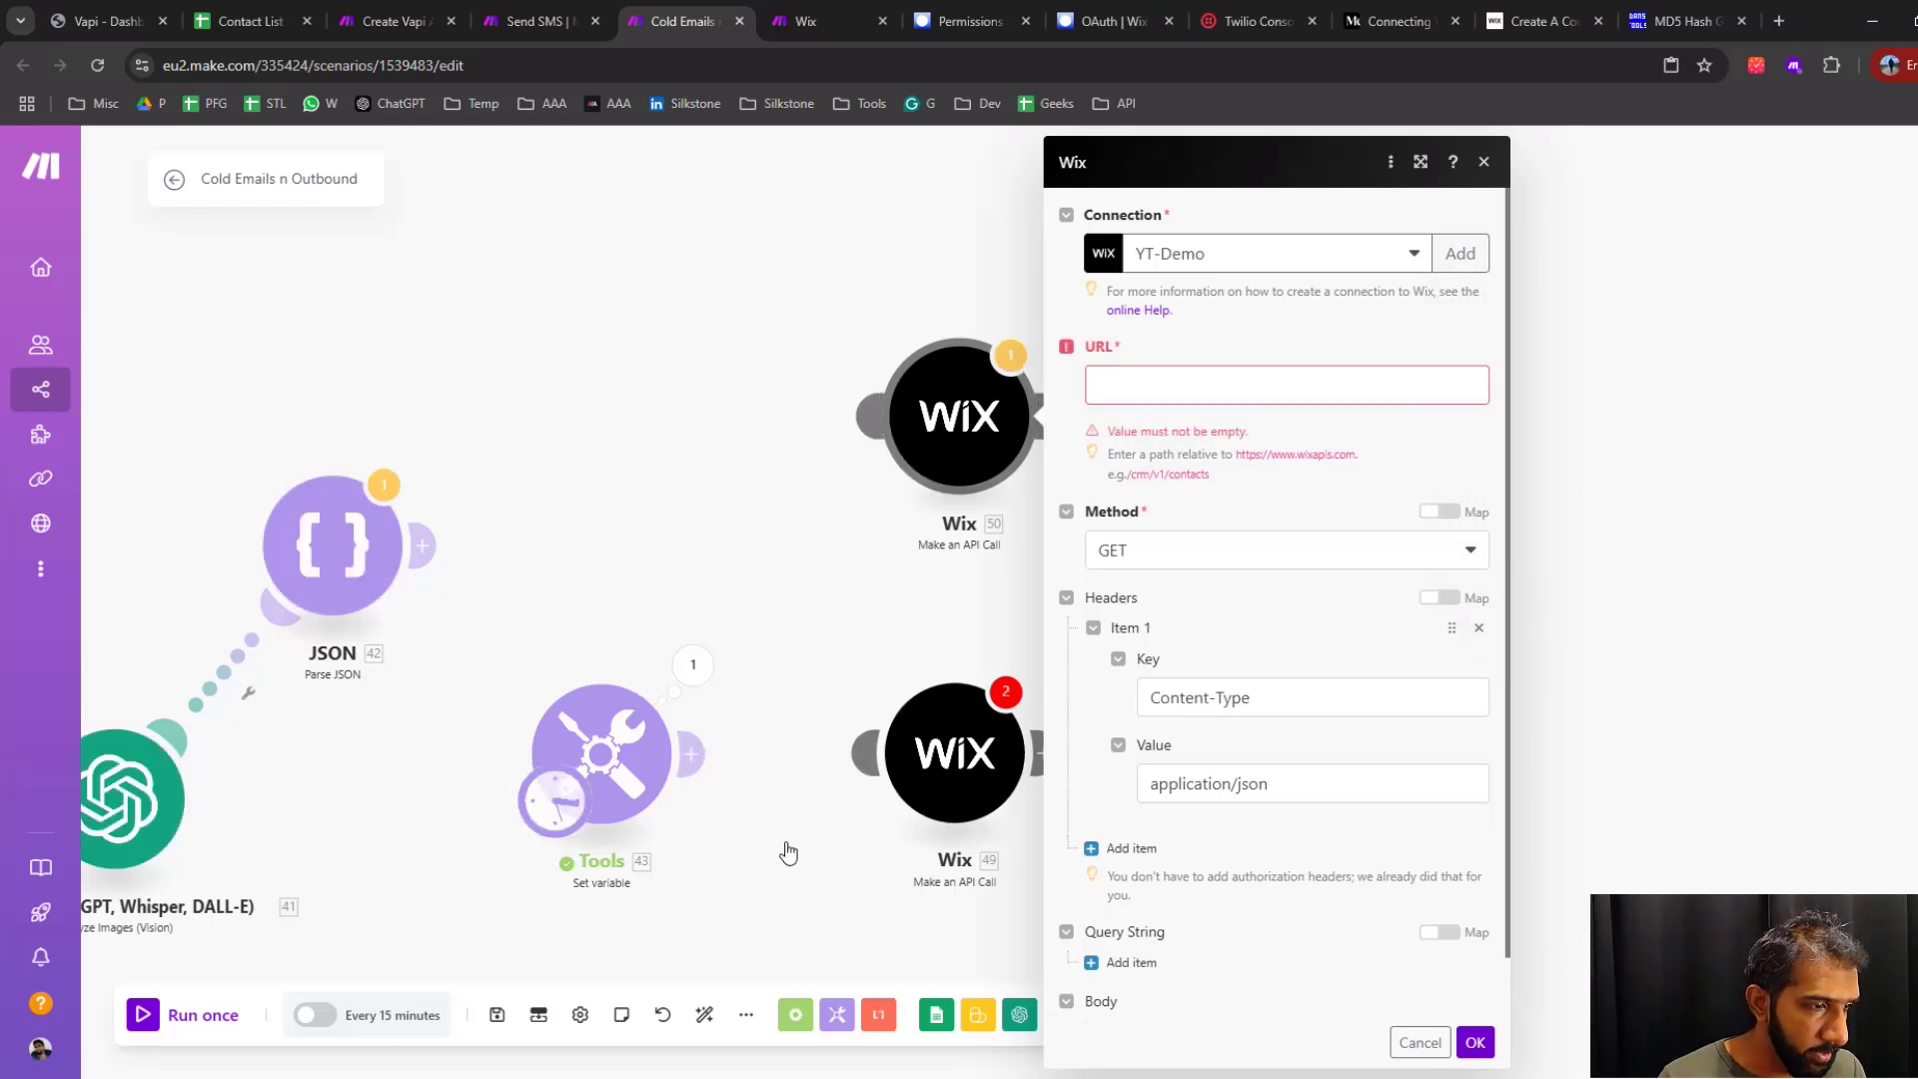
pyautogui.moveTo(680, 767); pyautogui.dragTo(887, 466)
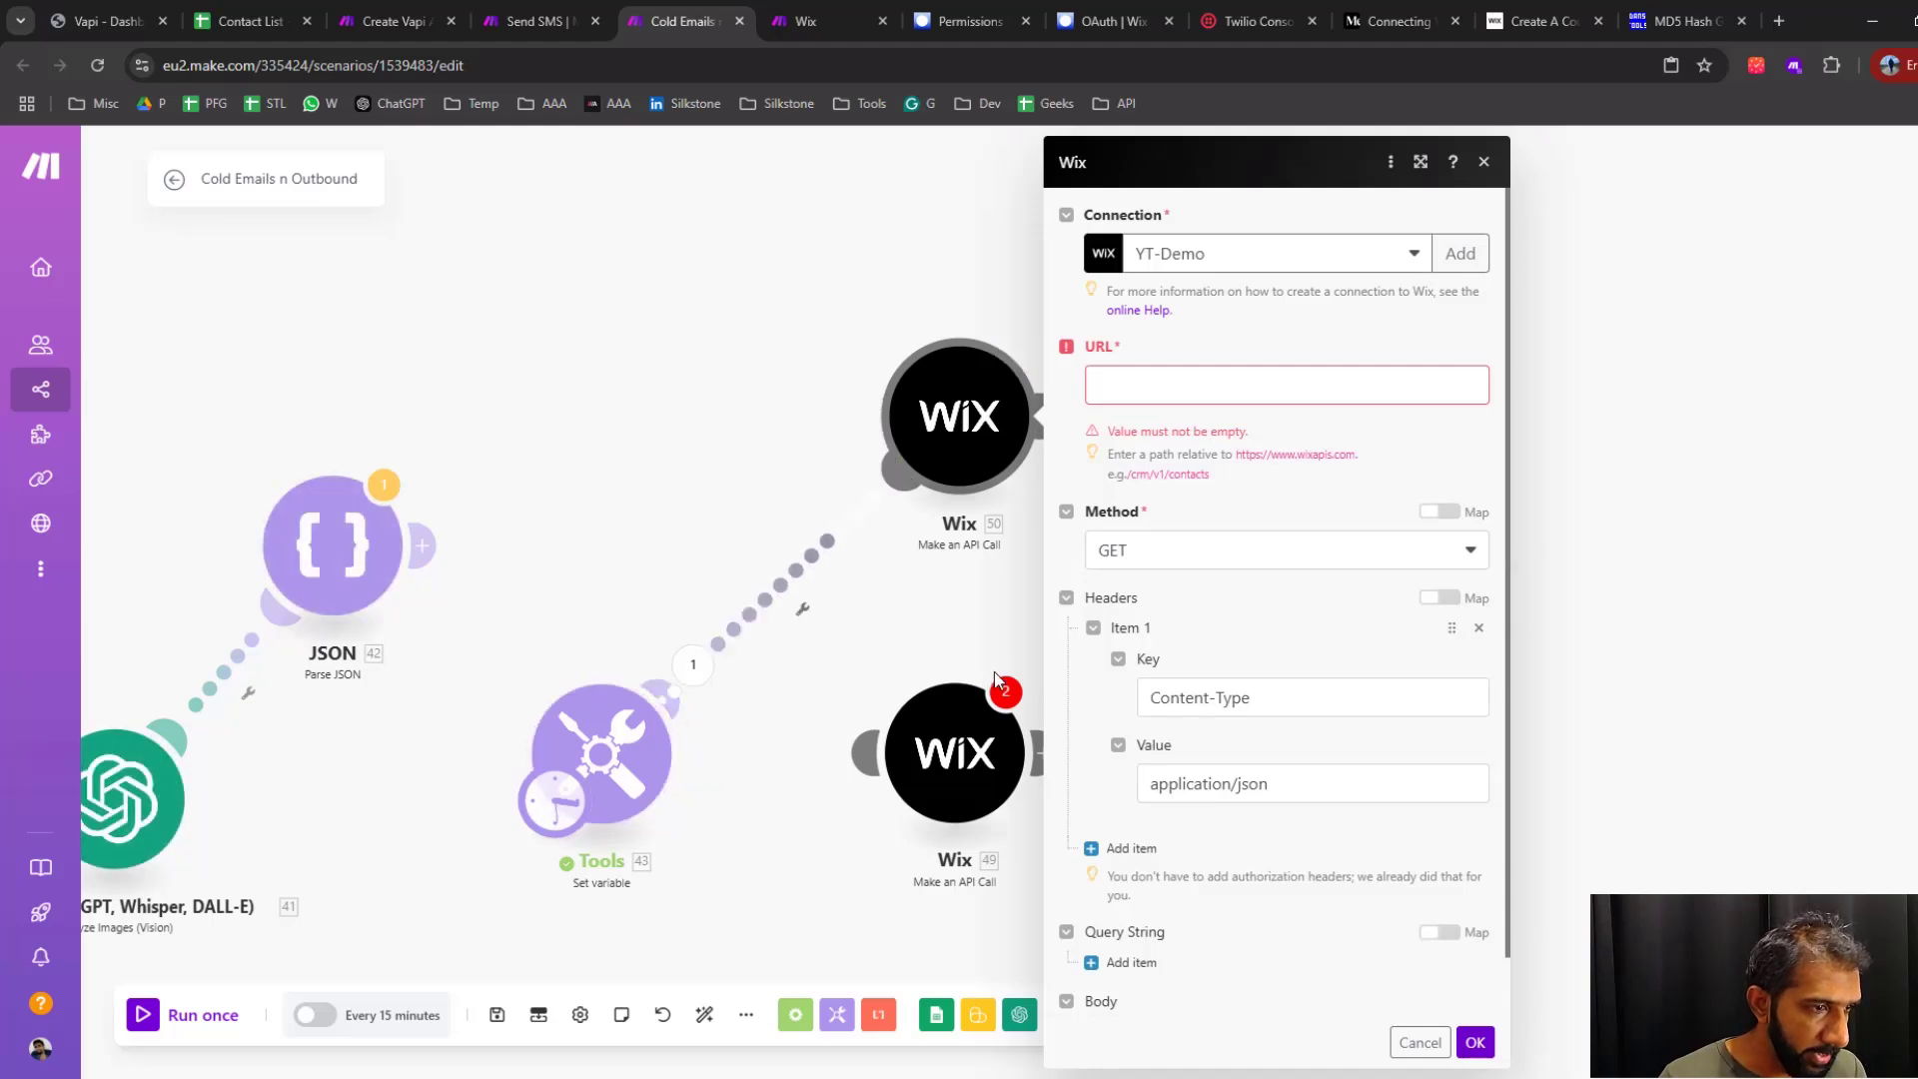
pyautogui.click(671, 772)
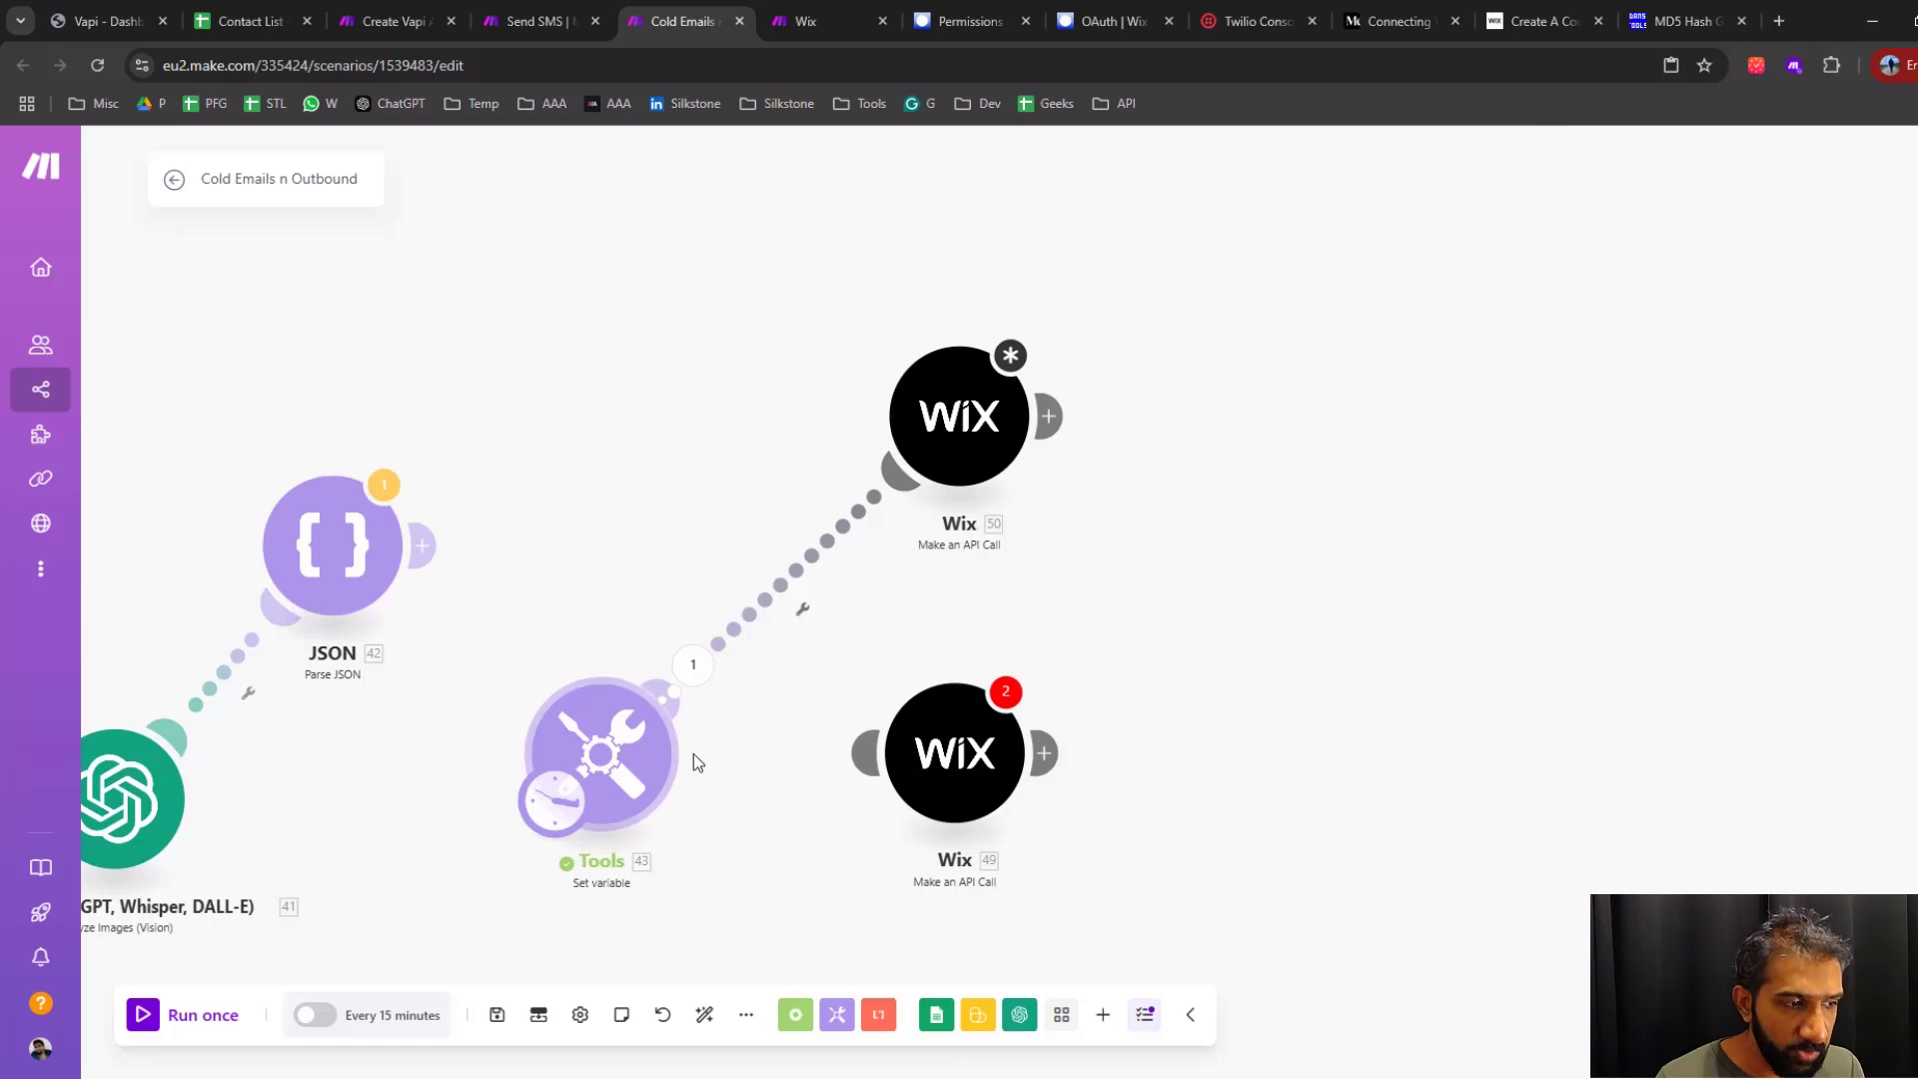
# Reopen the new Wix module's URL and body settings, and view the Create A Coupon page in the Wix REST documentation
pyautogui.click(949, 439)
pyautogui.click(1170, 398)
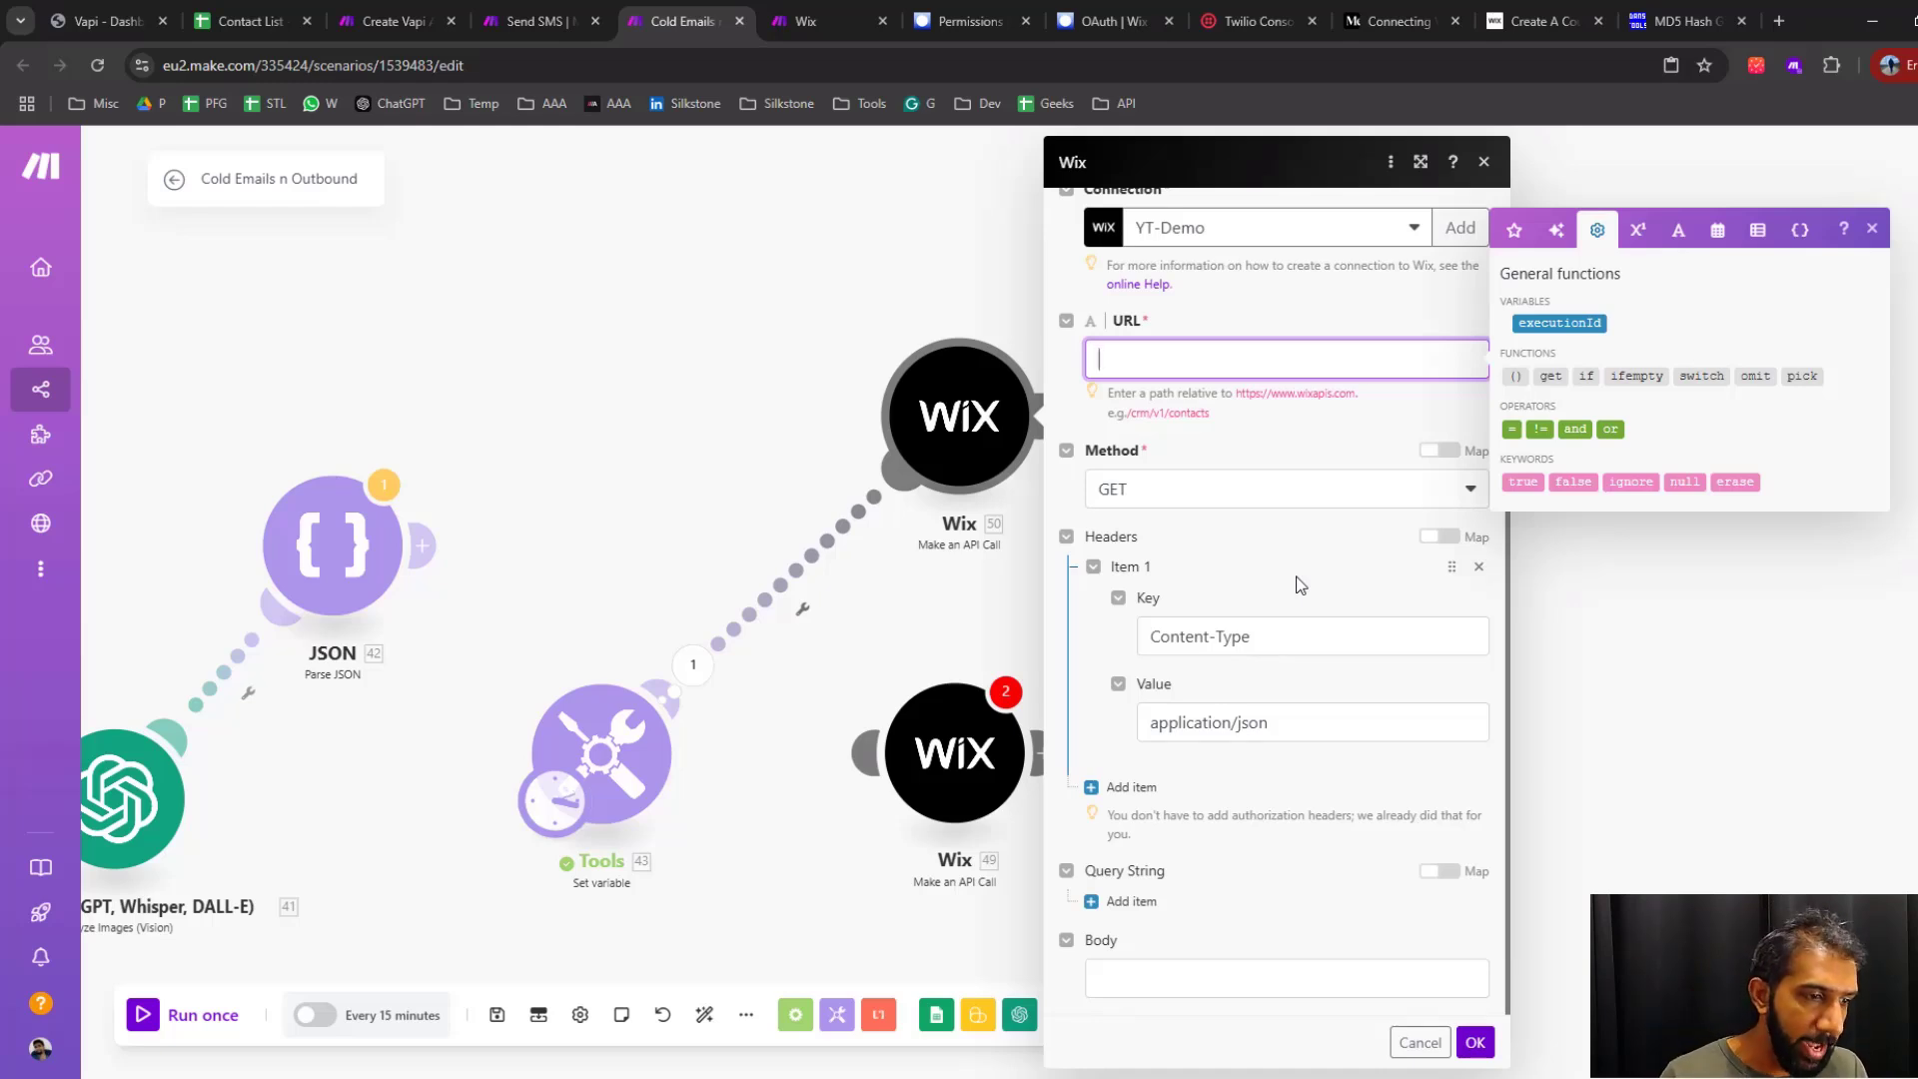
pyautogui.click(1162, 974)
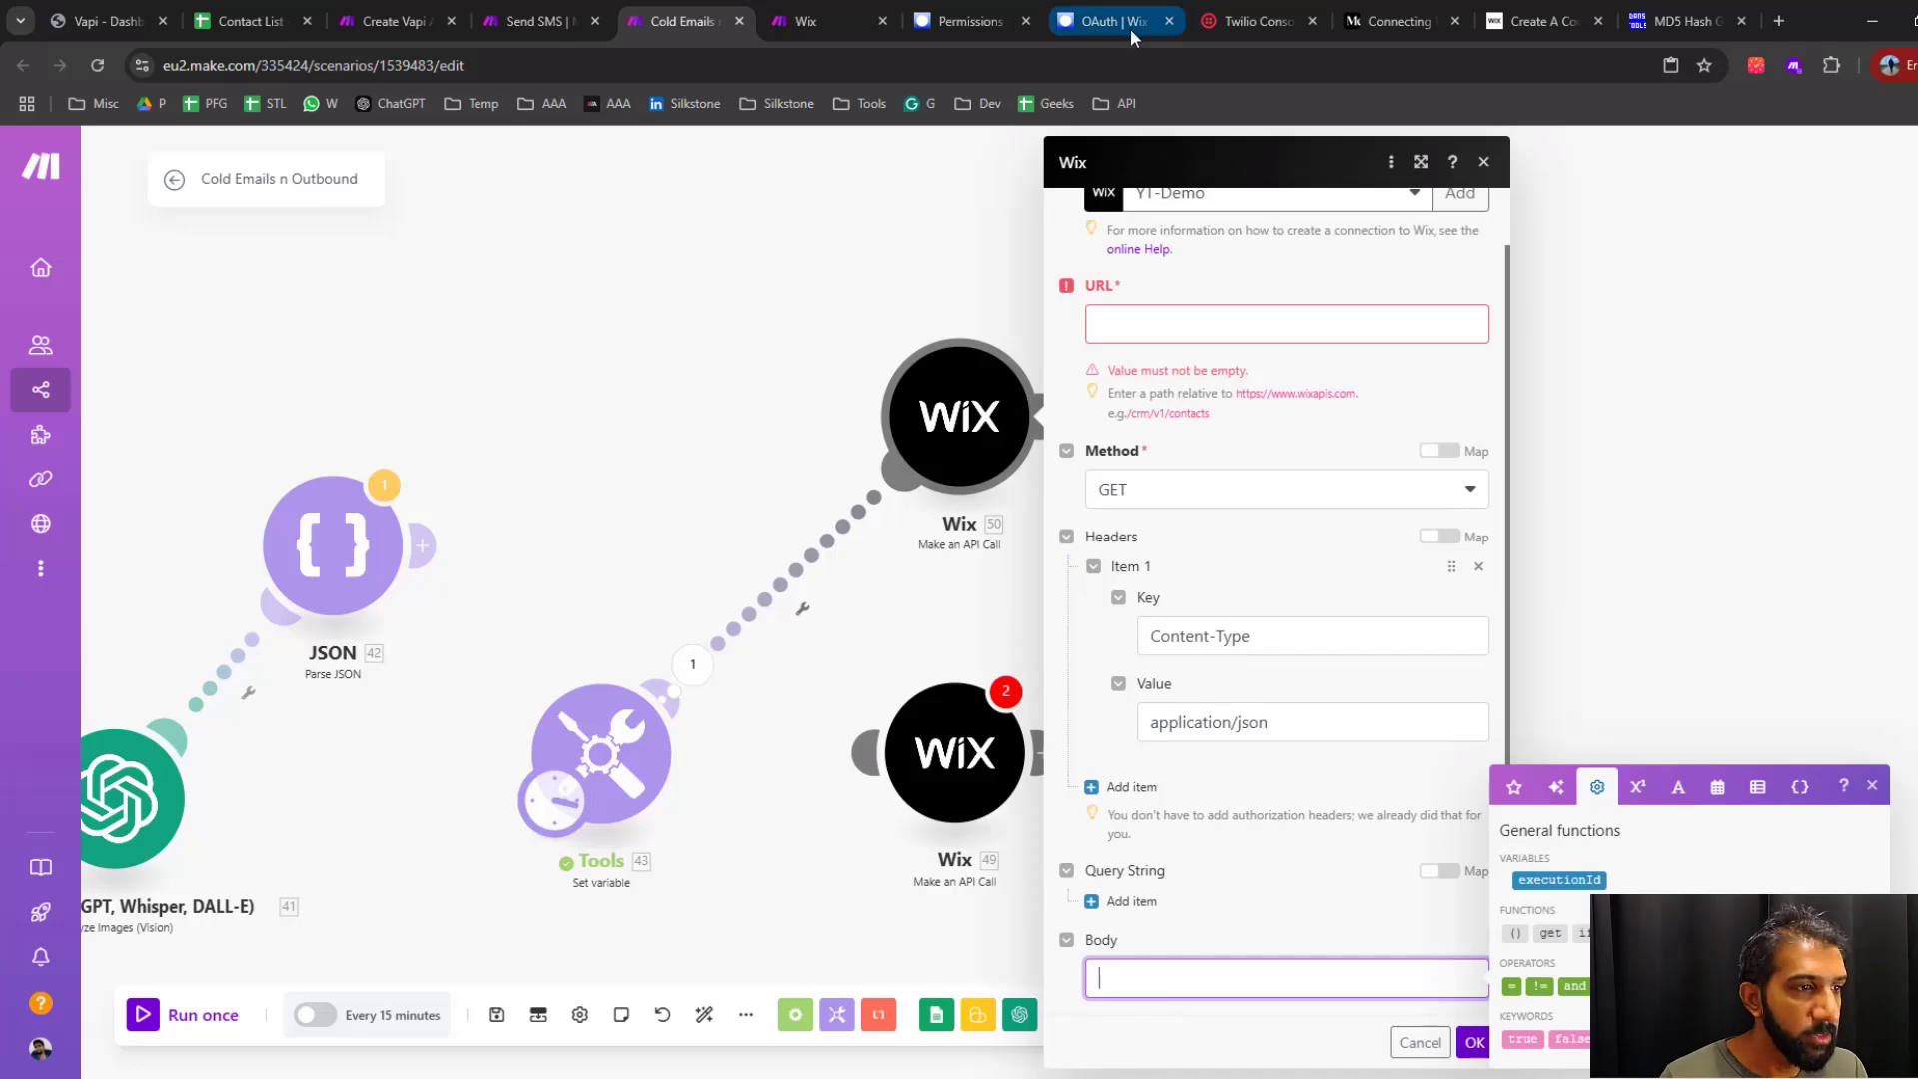
pyautogui.click(1547, 24)
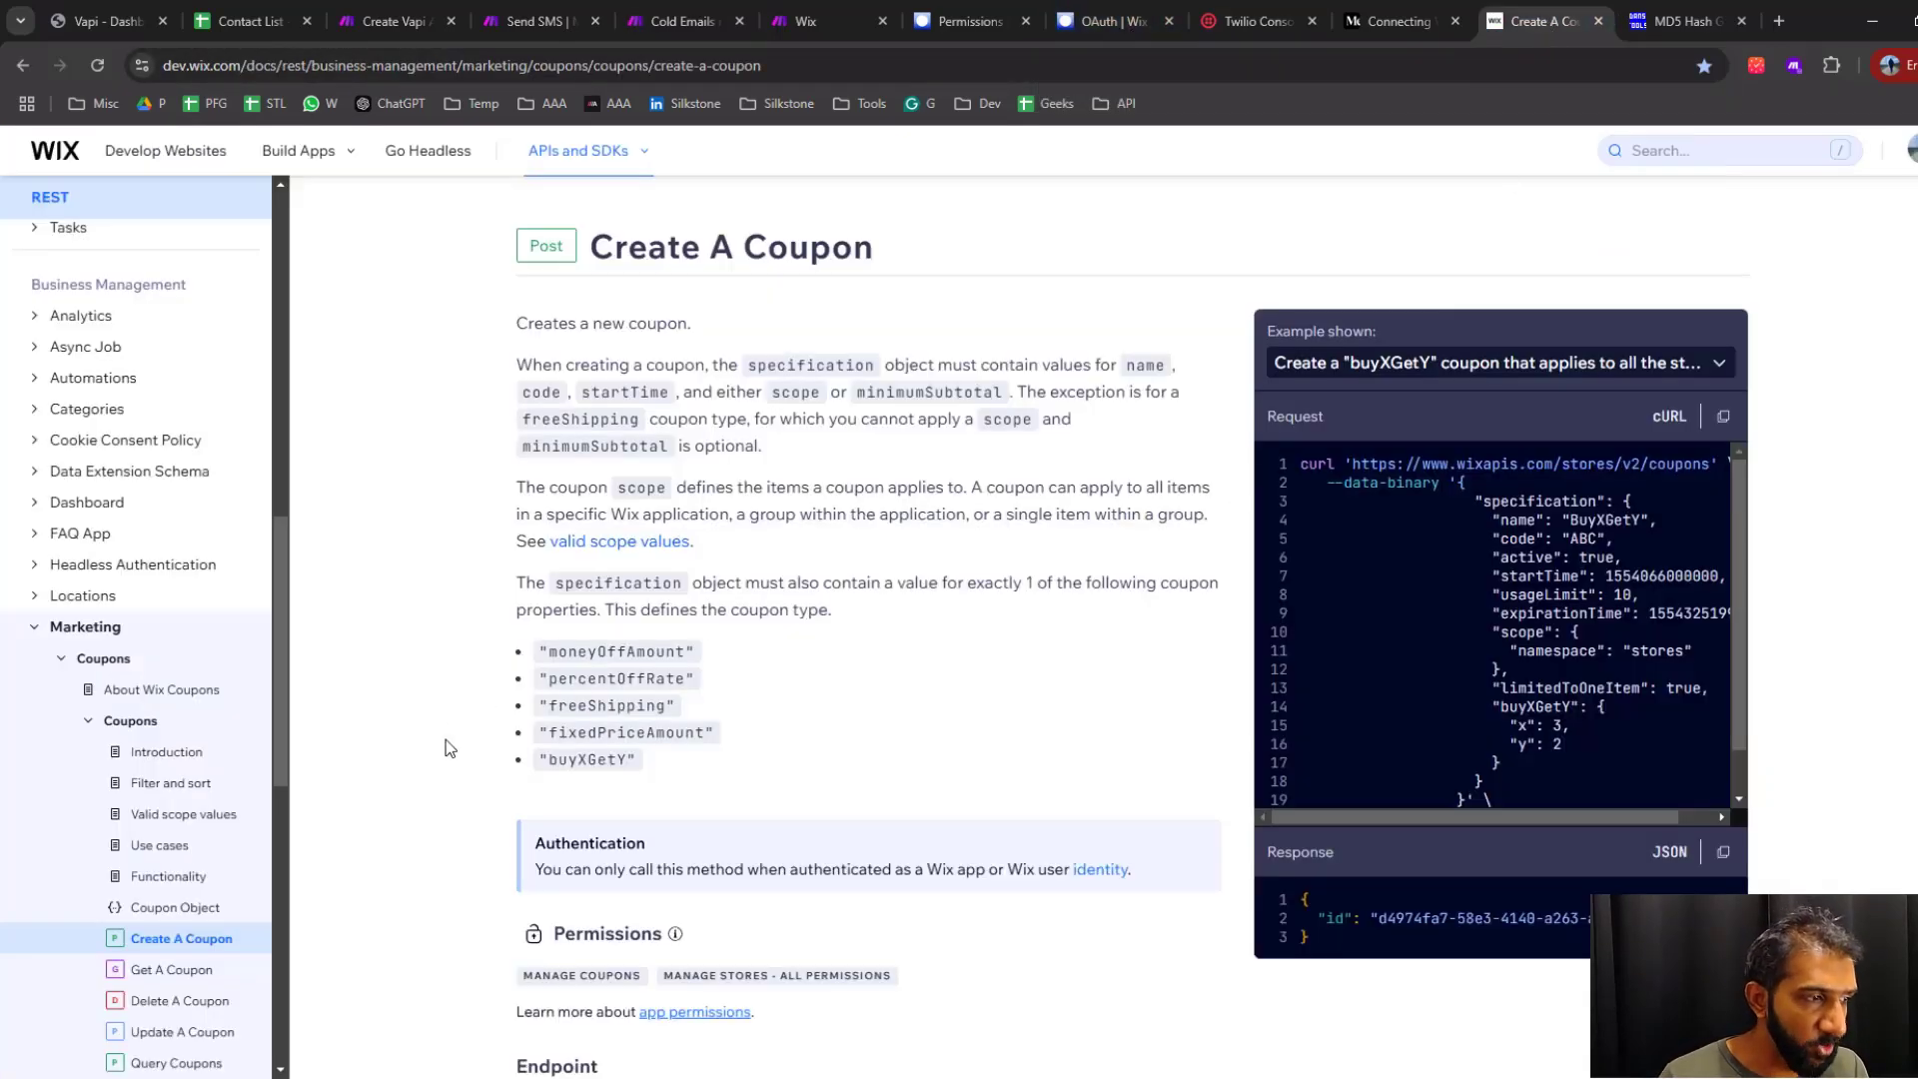
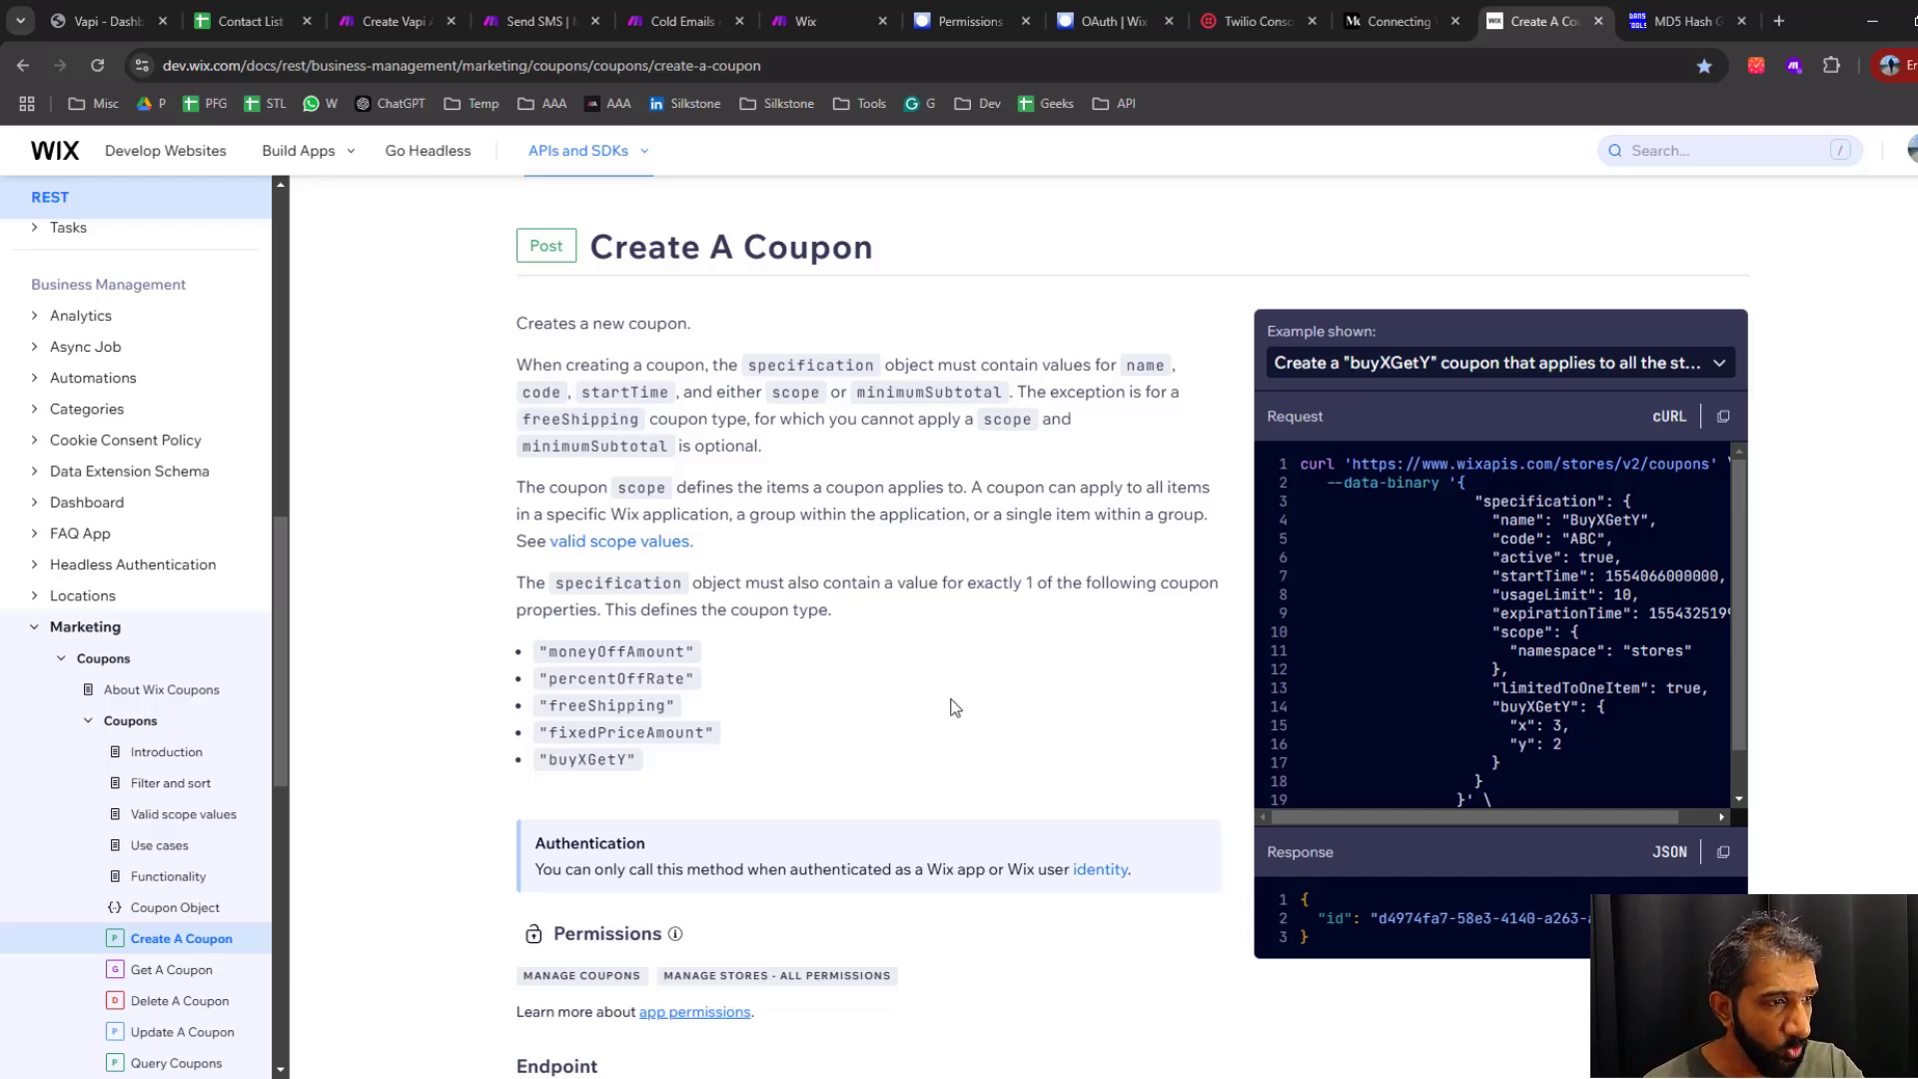
# Copy the POST endpoint URL from the Create A Coupon documentation and set the new Wix module's method to POST
pyautogui.scroll(-2, 835, 833)
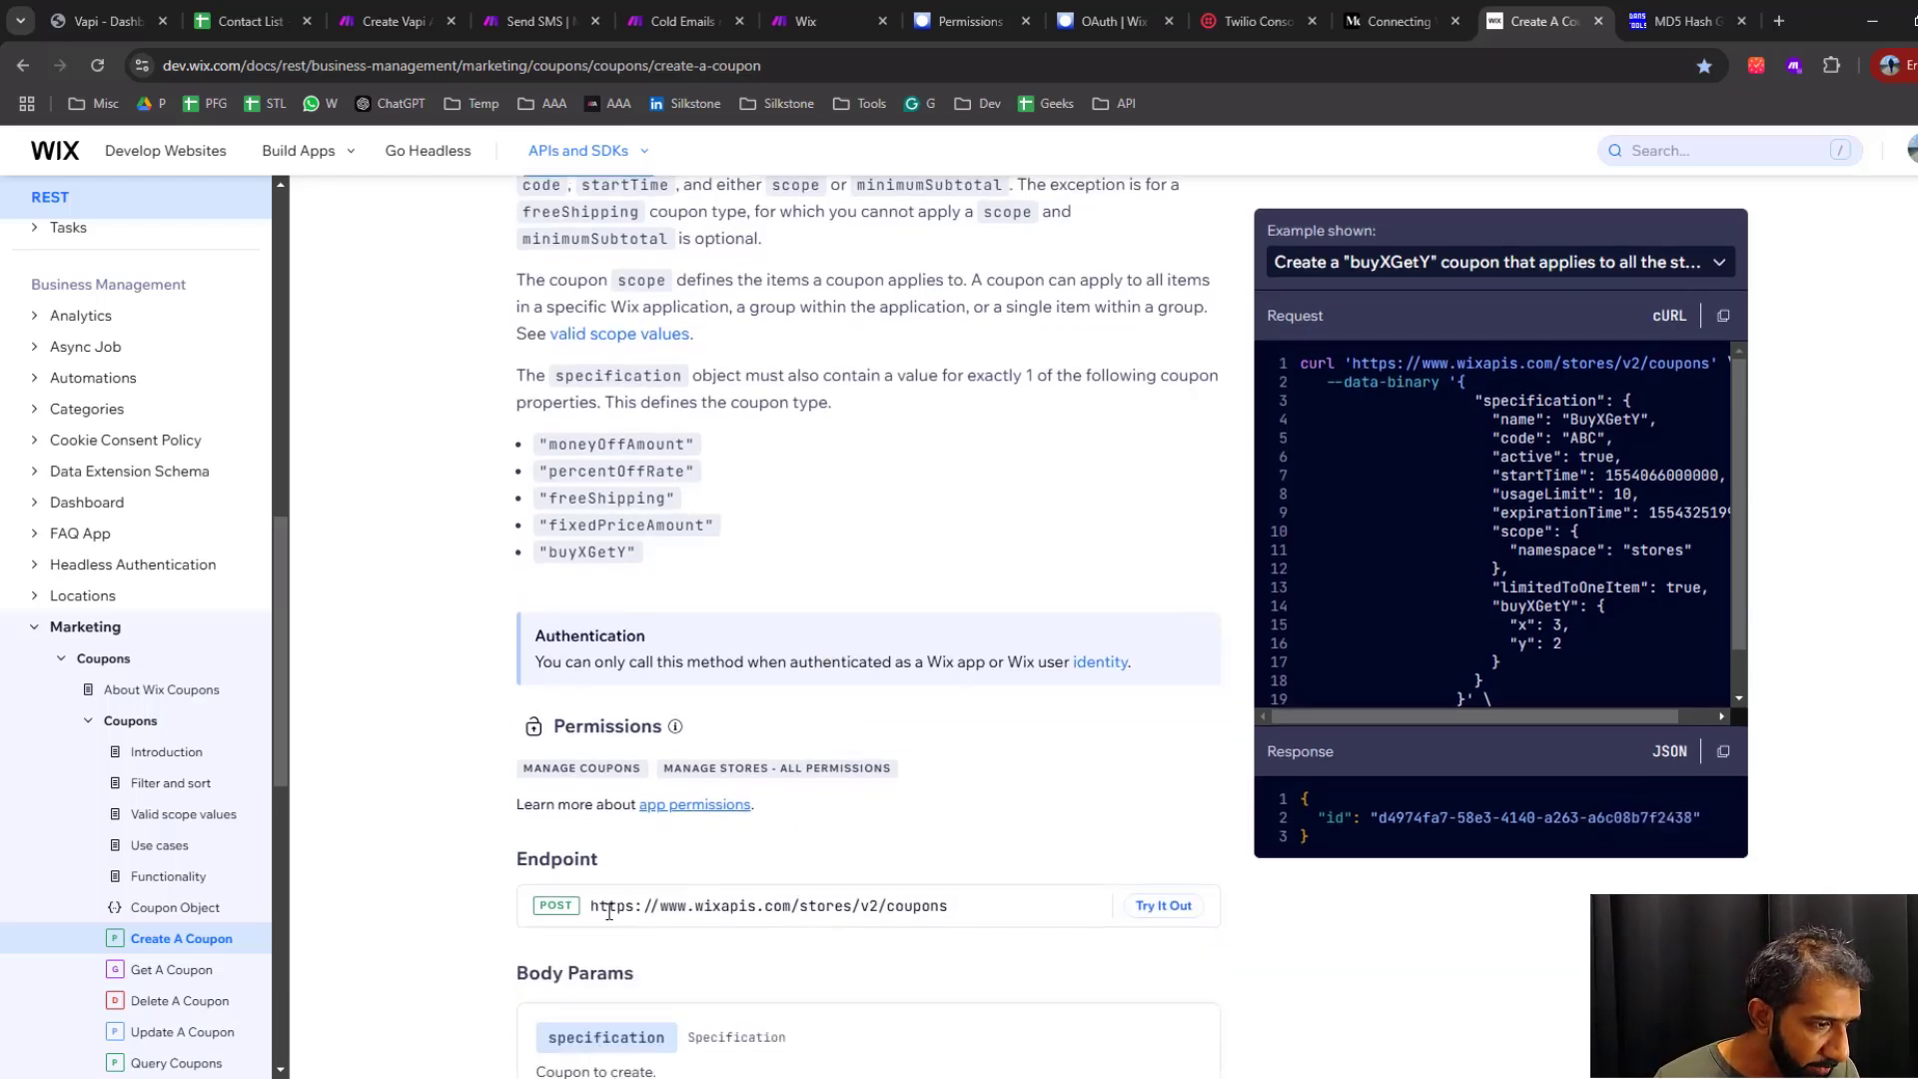
pyautogui.doubleClick(544, 907)
pyautogui.moveTo(589, 908); pyautogui.dragTo(974, 911)
pyautogui.hotkey('ctrl', 'c')
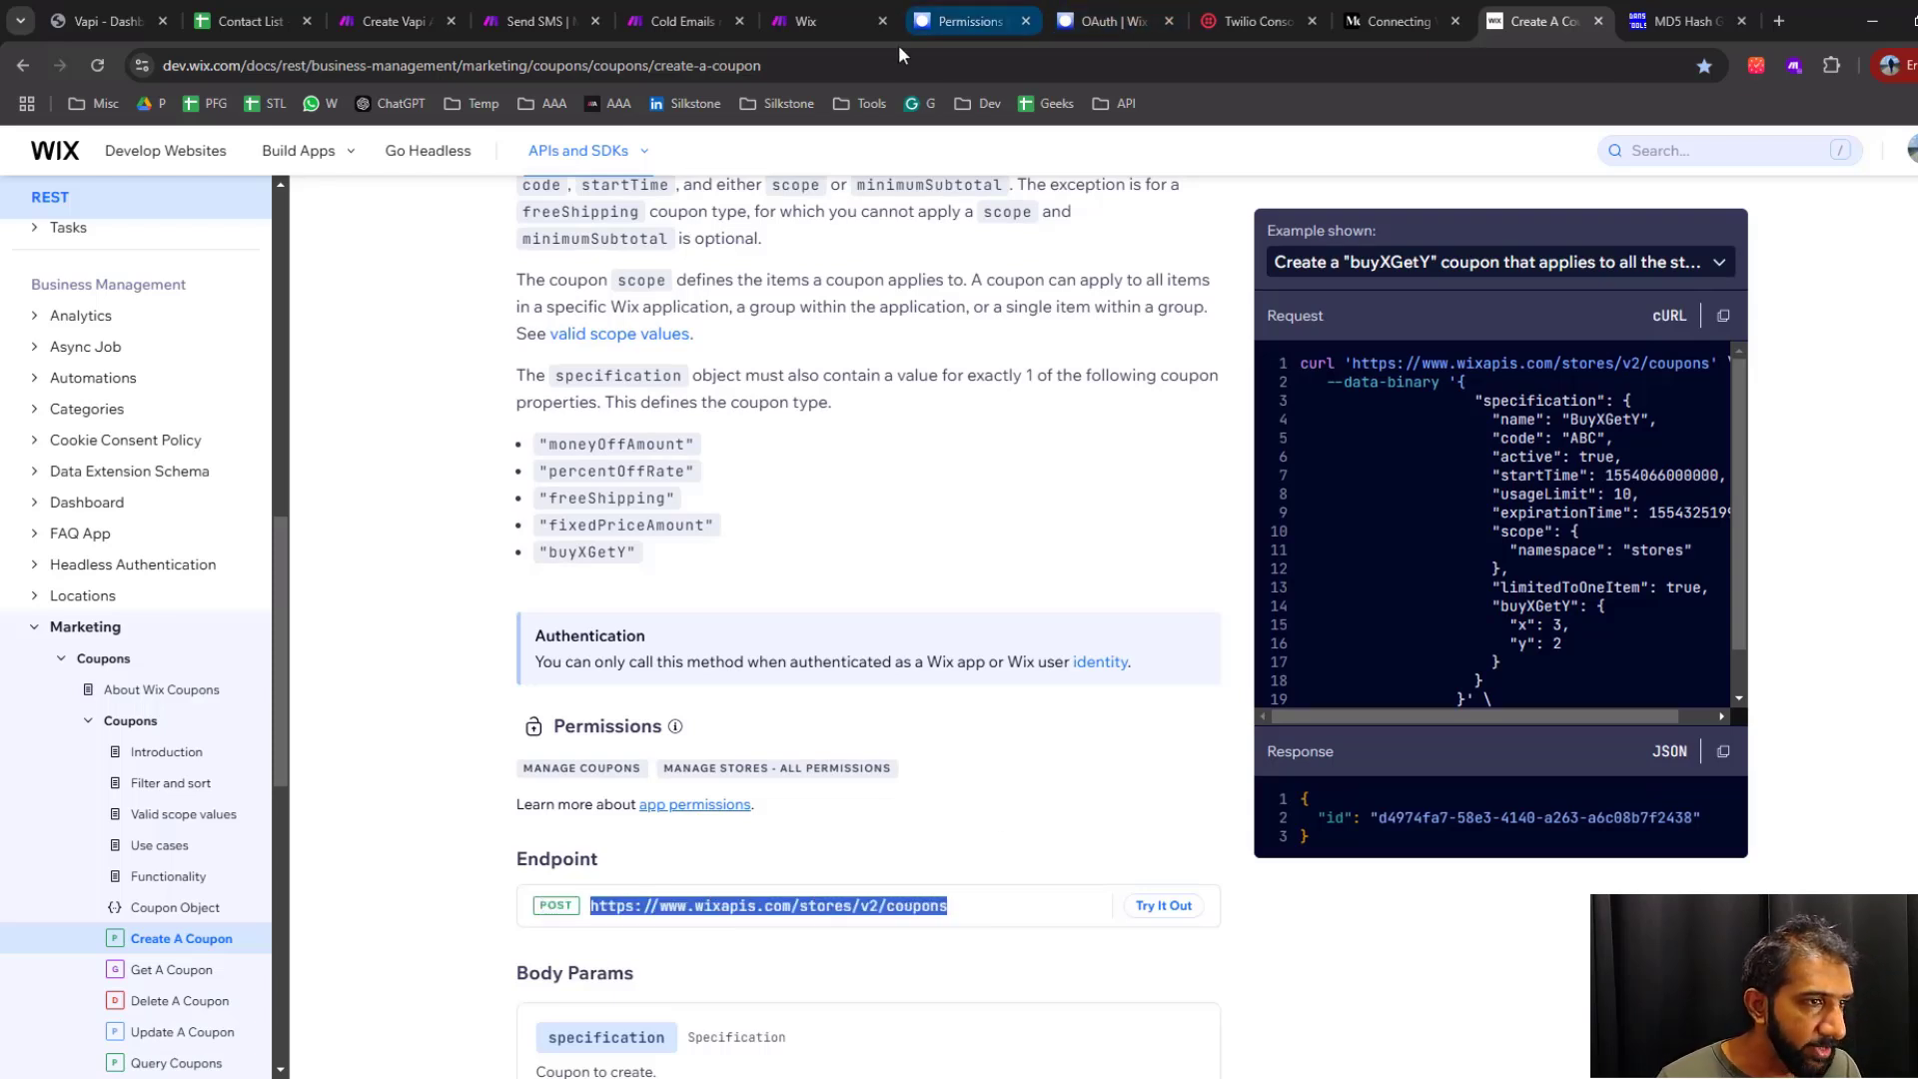
pyautogui.click(676, 20)
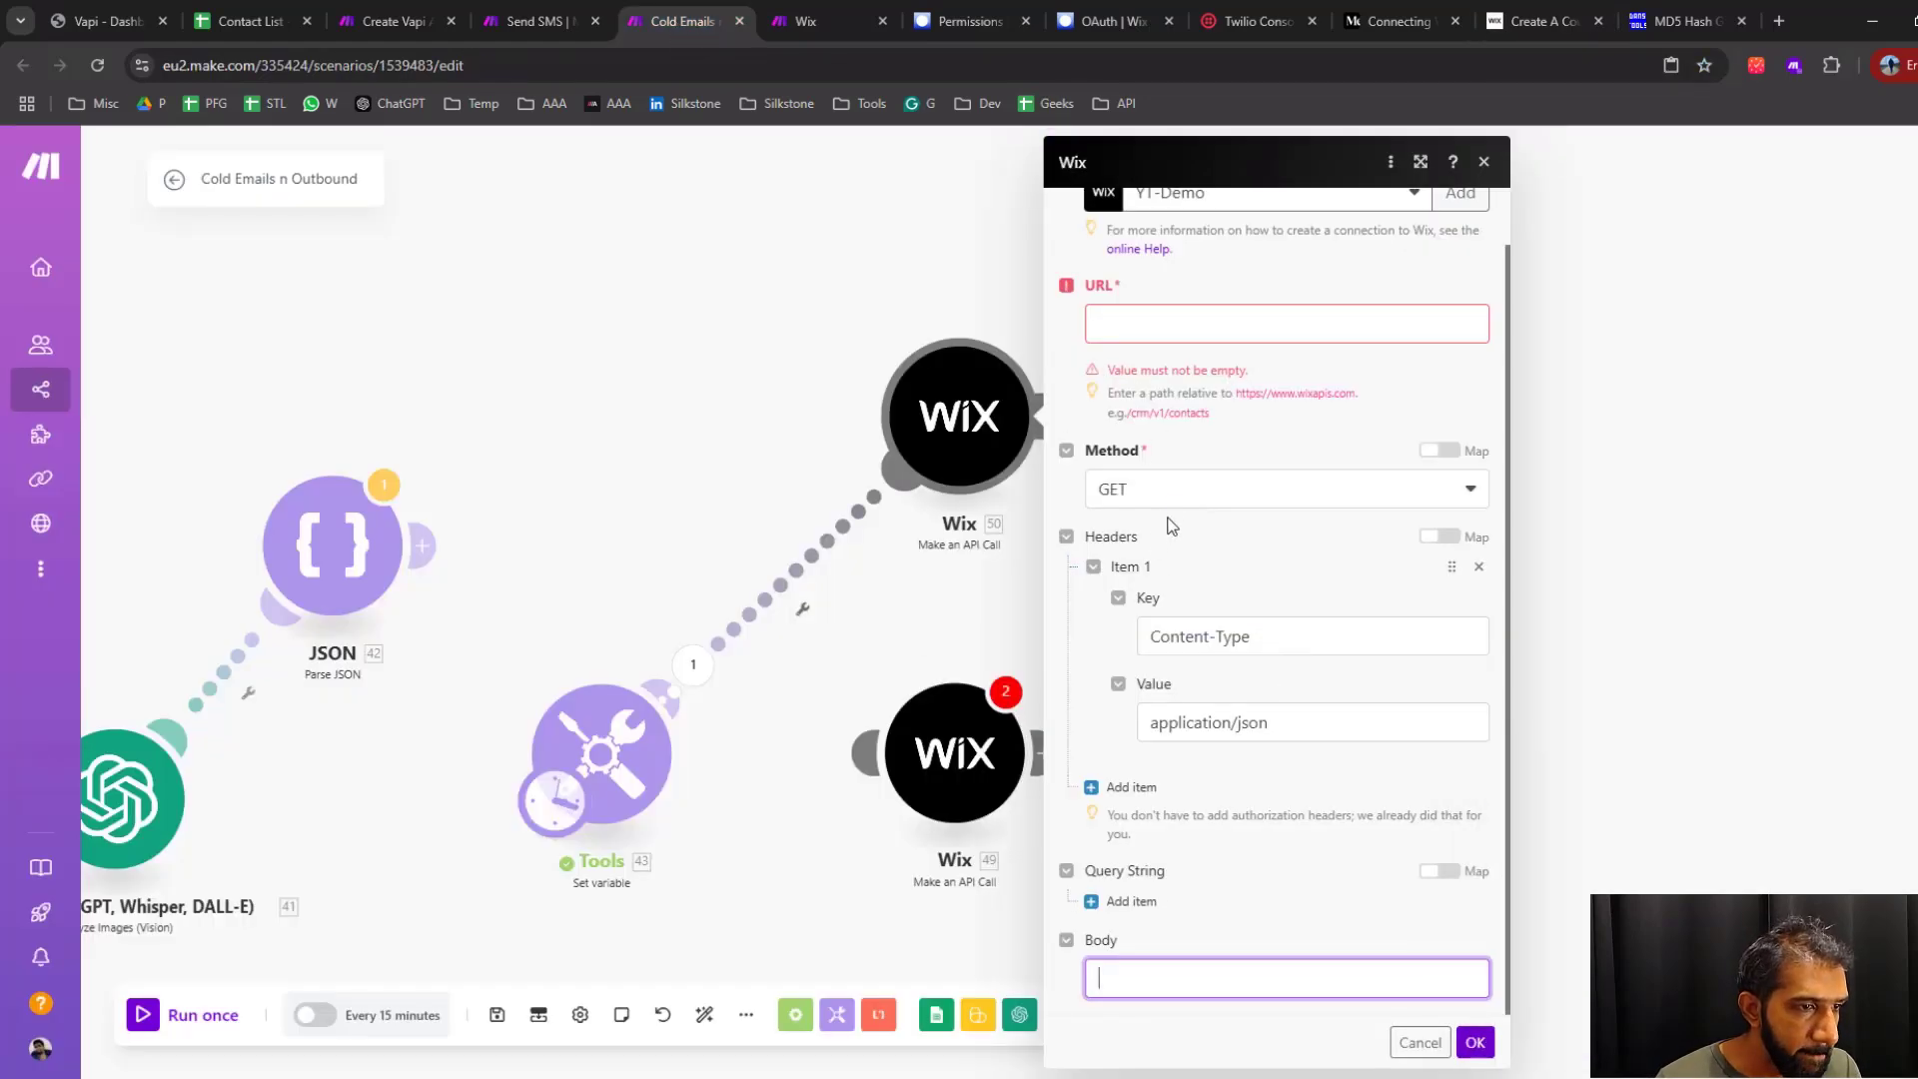
pyautogui.click(1167, 500)
pyautogui.click(1121, 562)
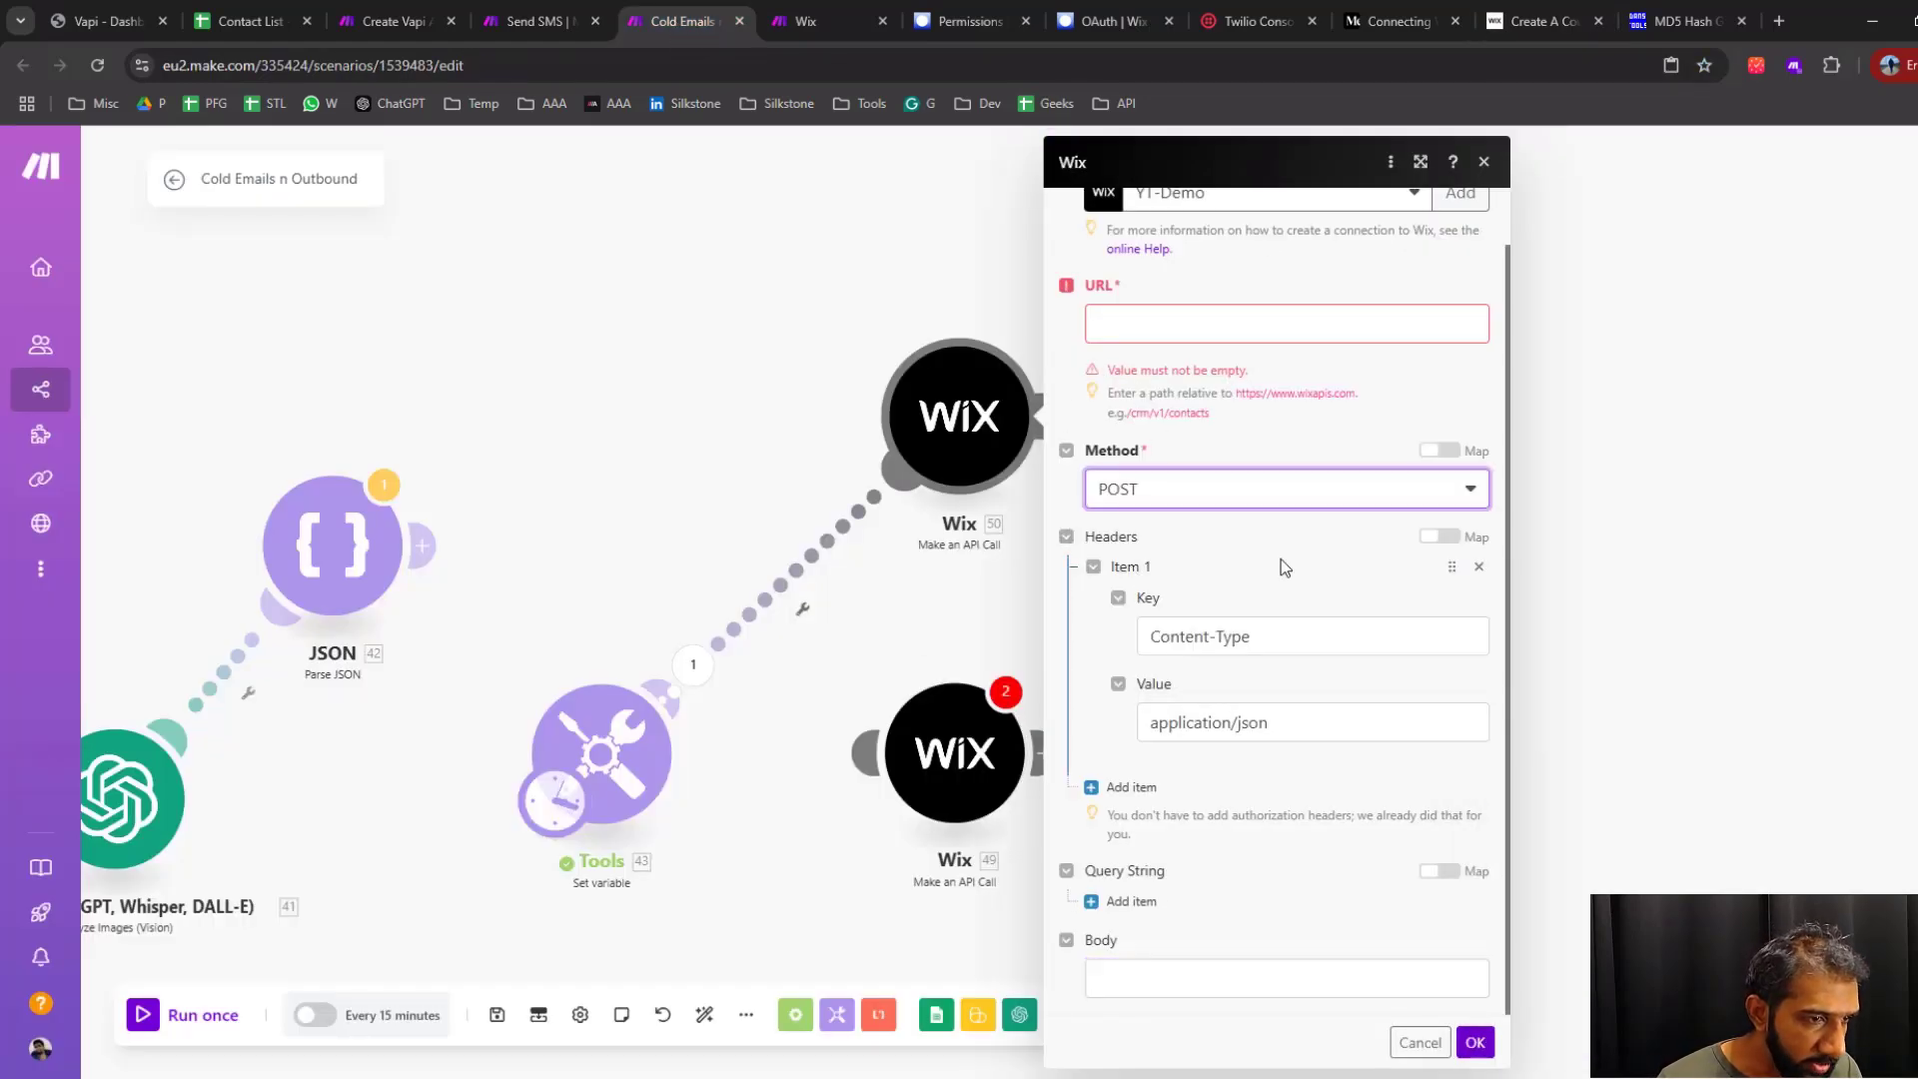
pyautogui.click(1167, 330)
pyautogui.hotkey('ctrl', 'v')
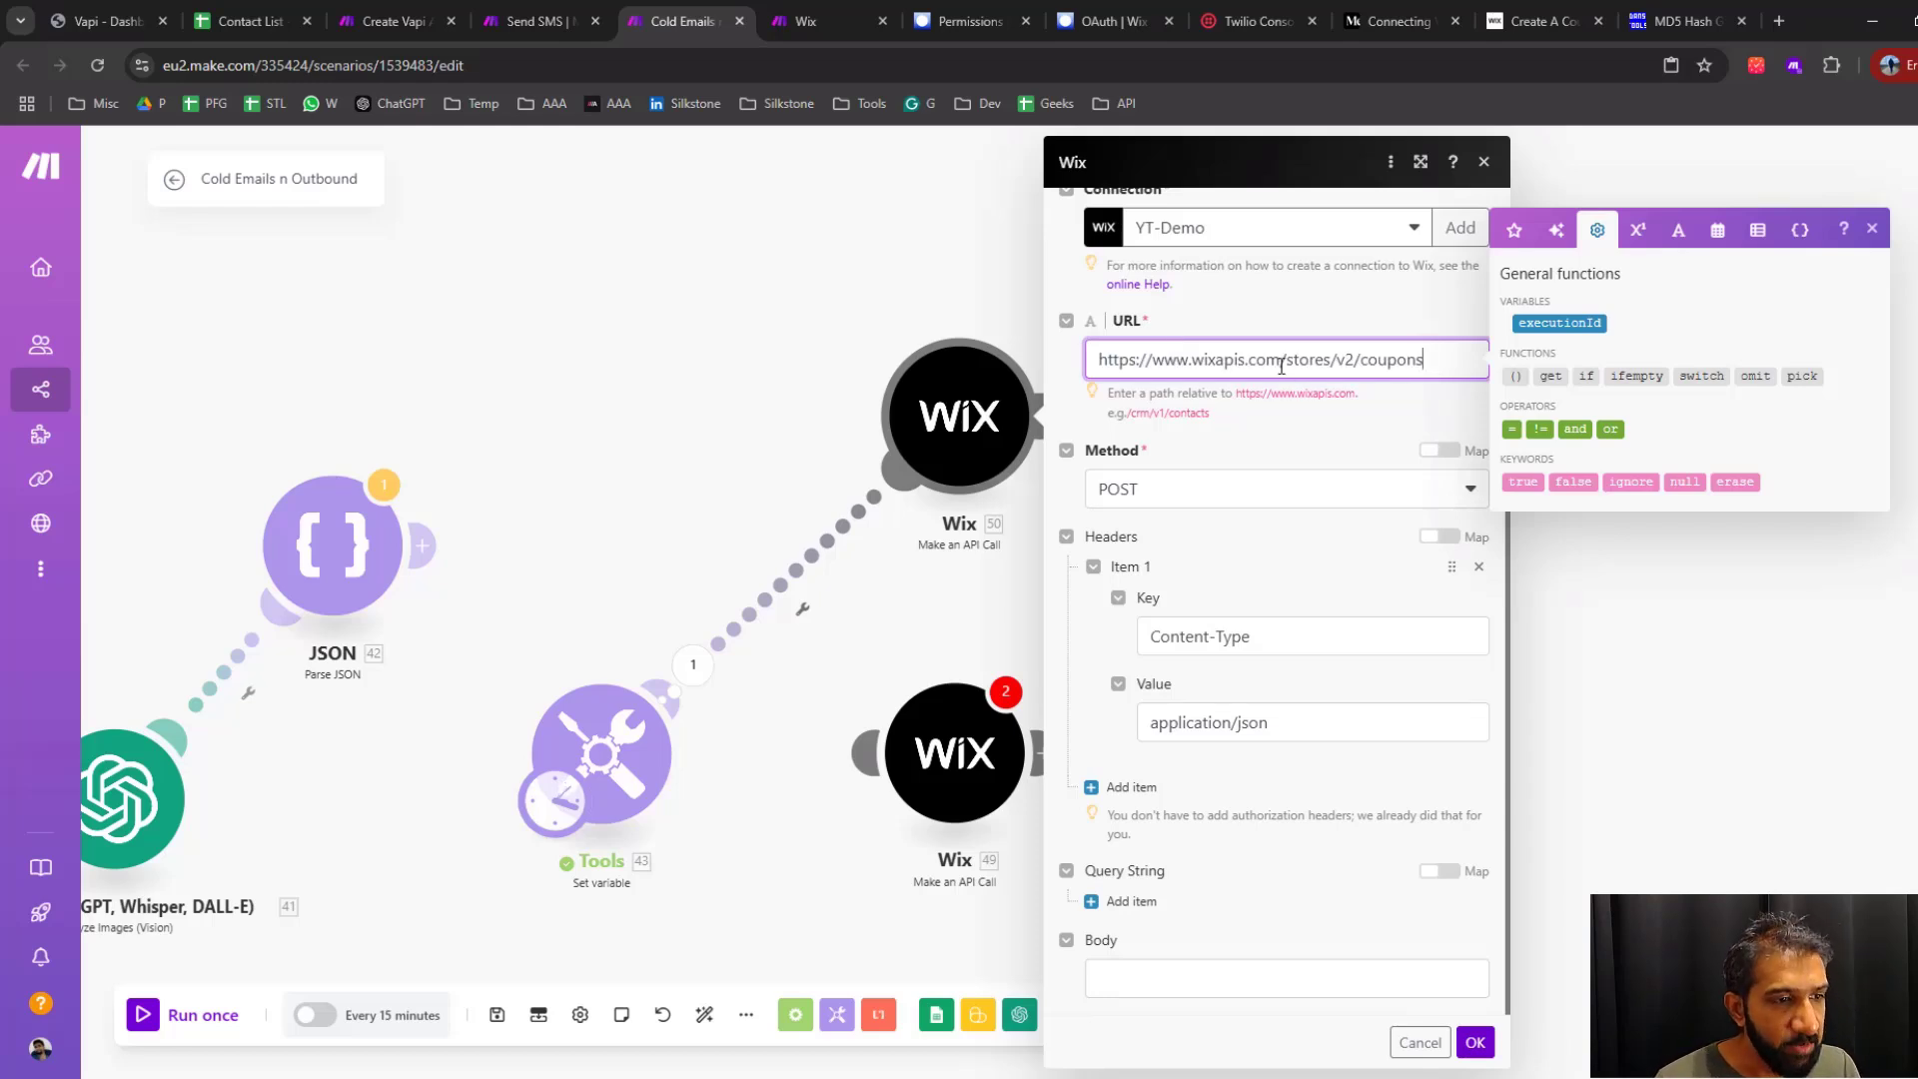
pyautogui.moveTo(1289, 362); pyautogui.dragTo(1040, 350)
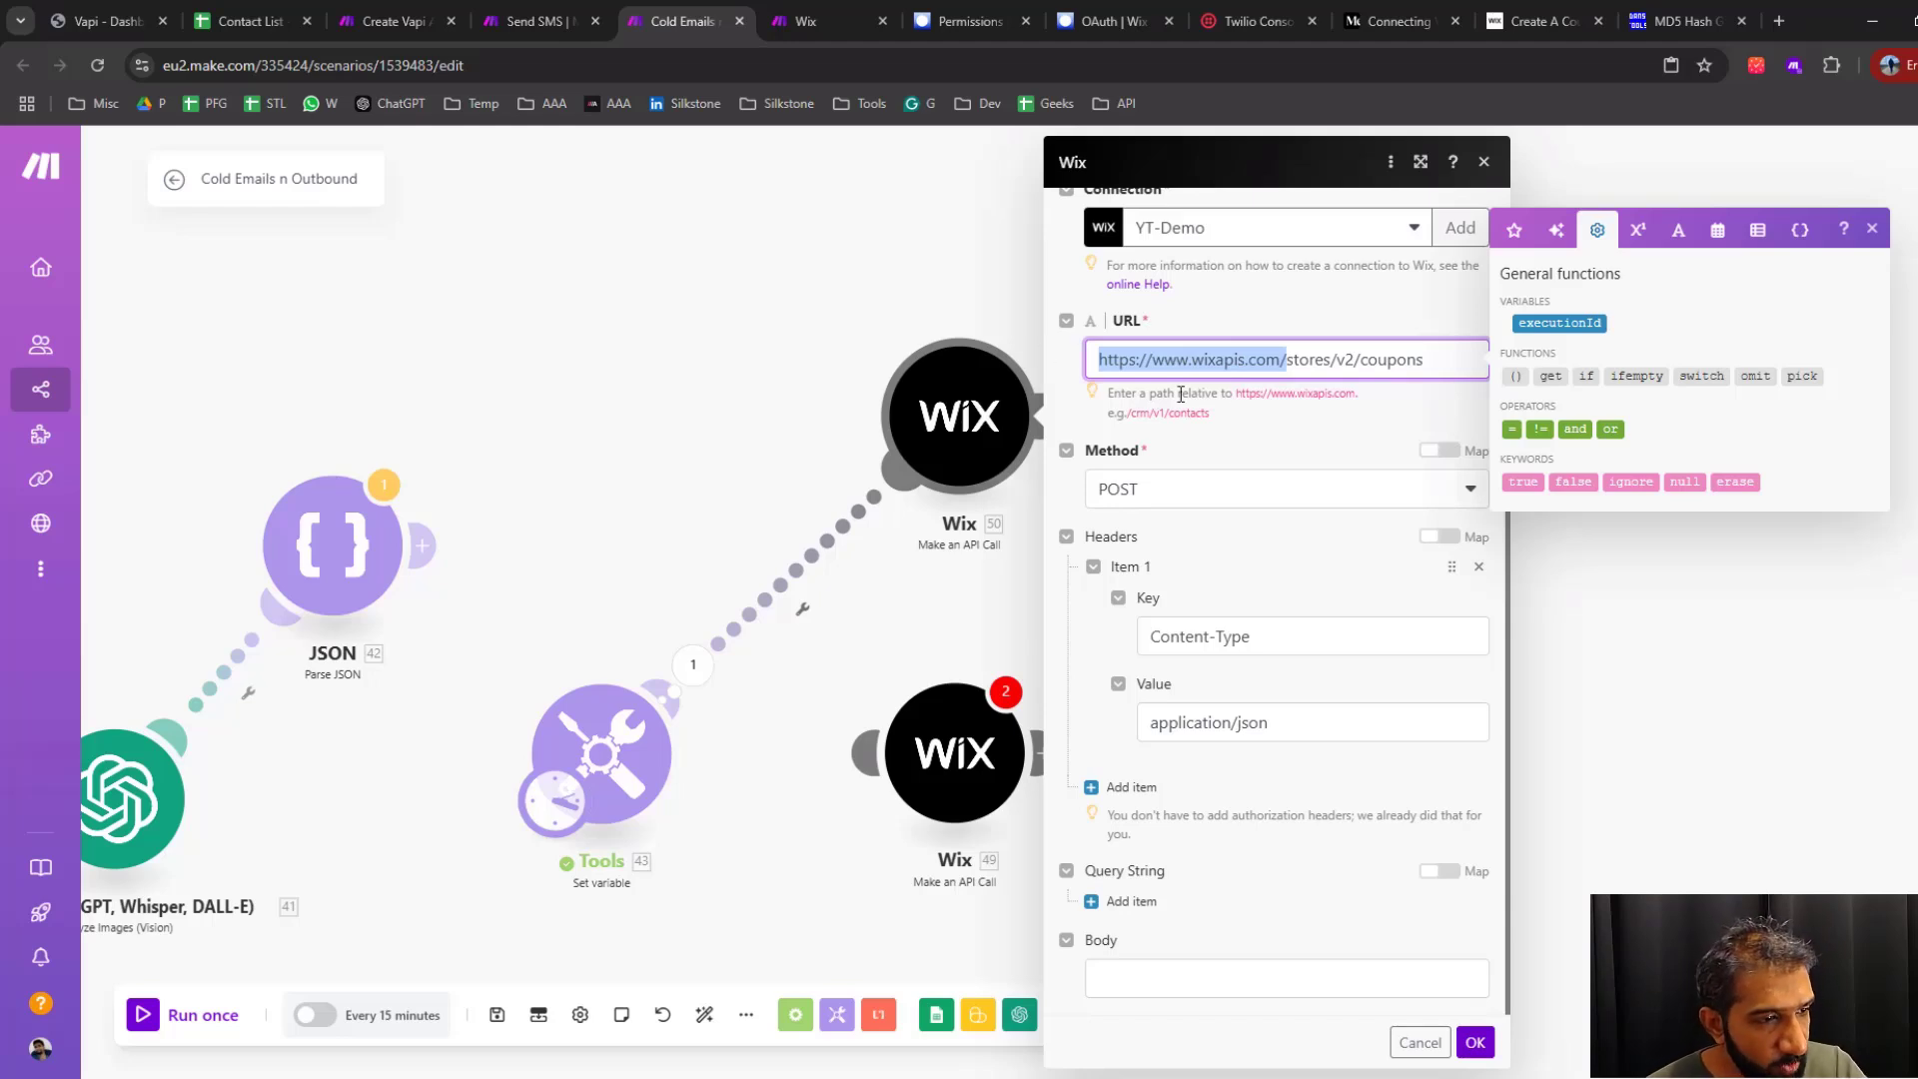
pyautogui.press('BackSpace')
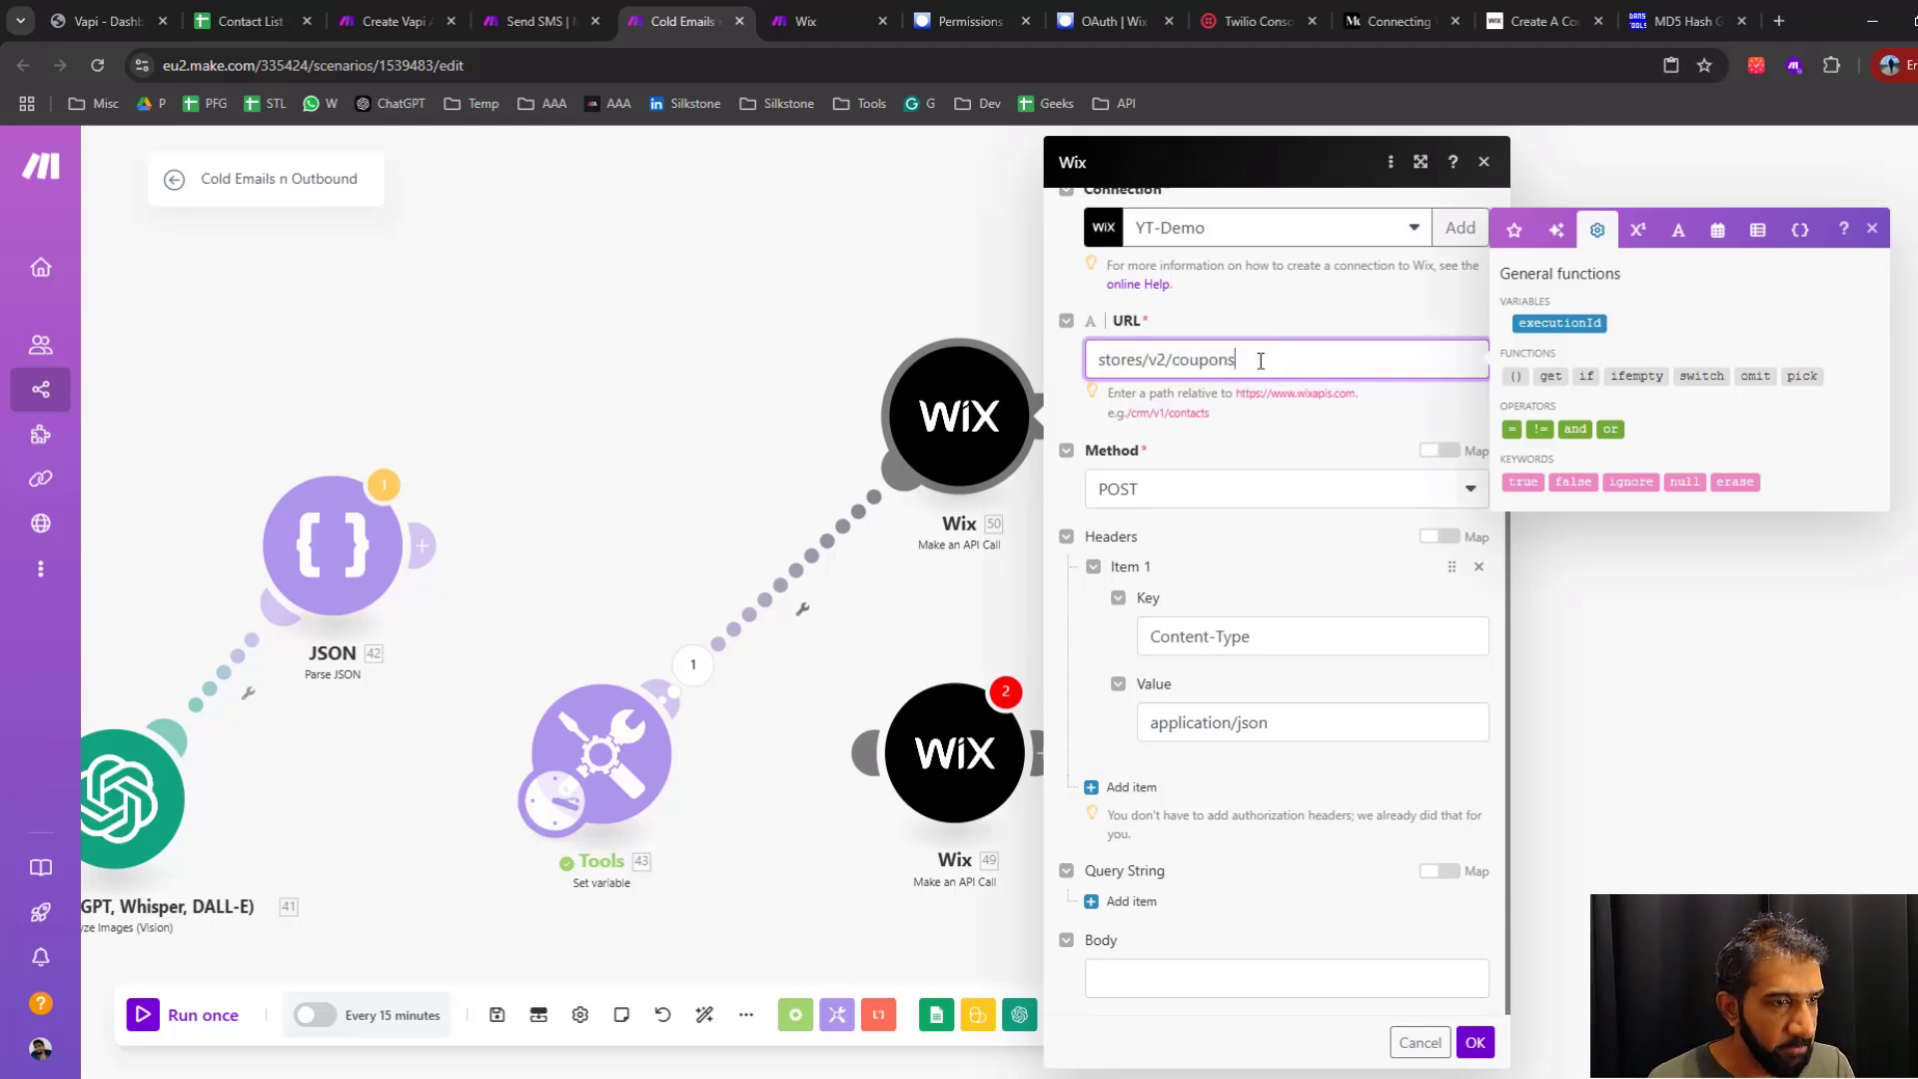
pyautogui.scroll(1, 1261, 360)
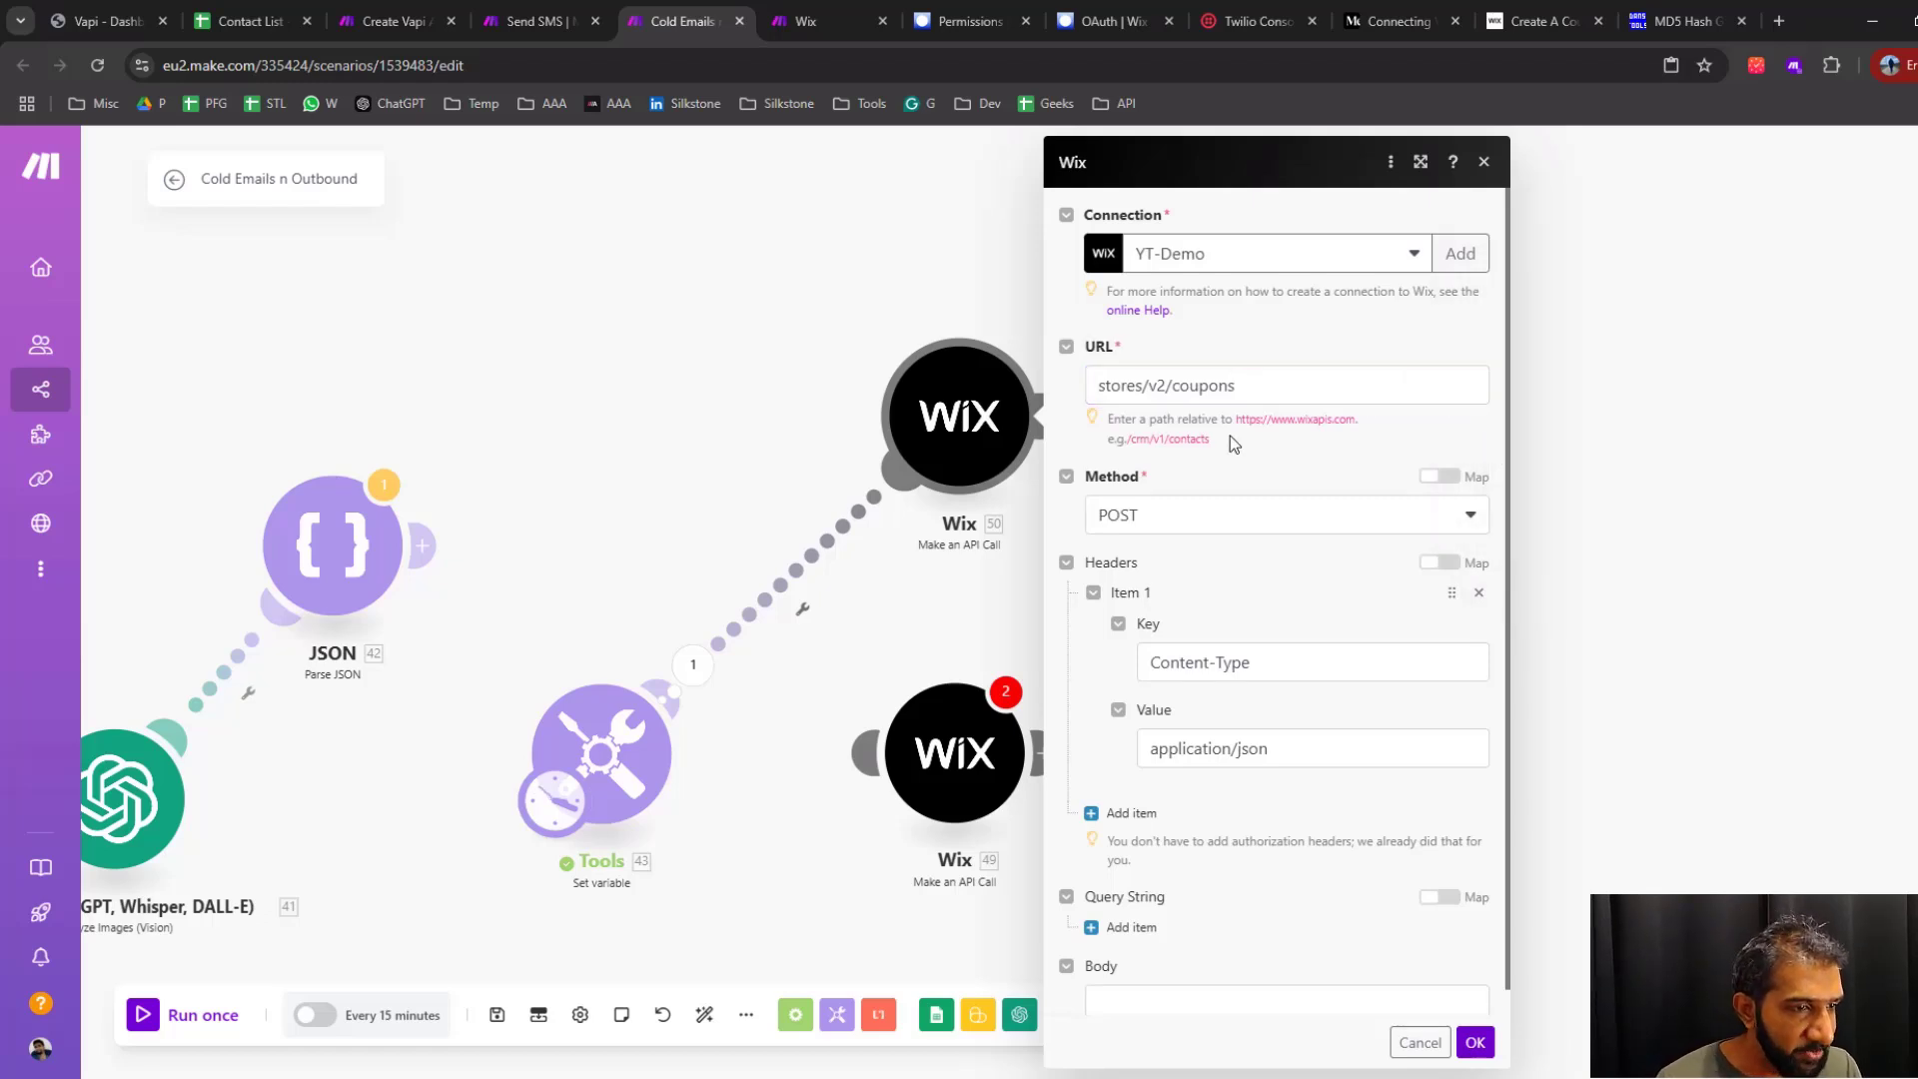
pyautogui.moveTo(1231, 435); pyautogui.dragTo(1119, 423)
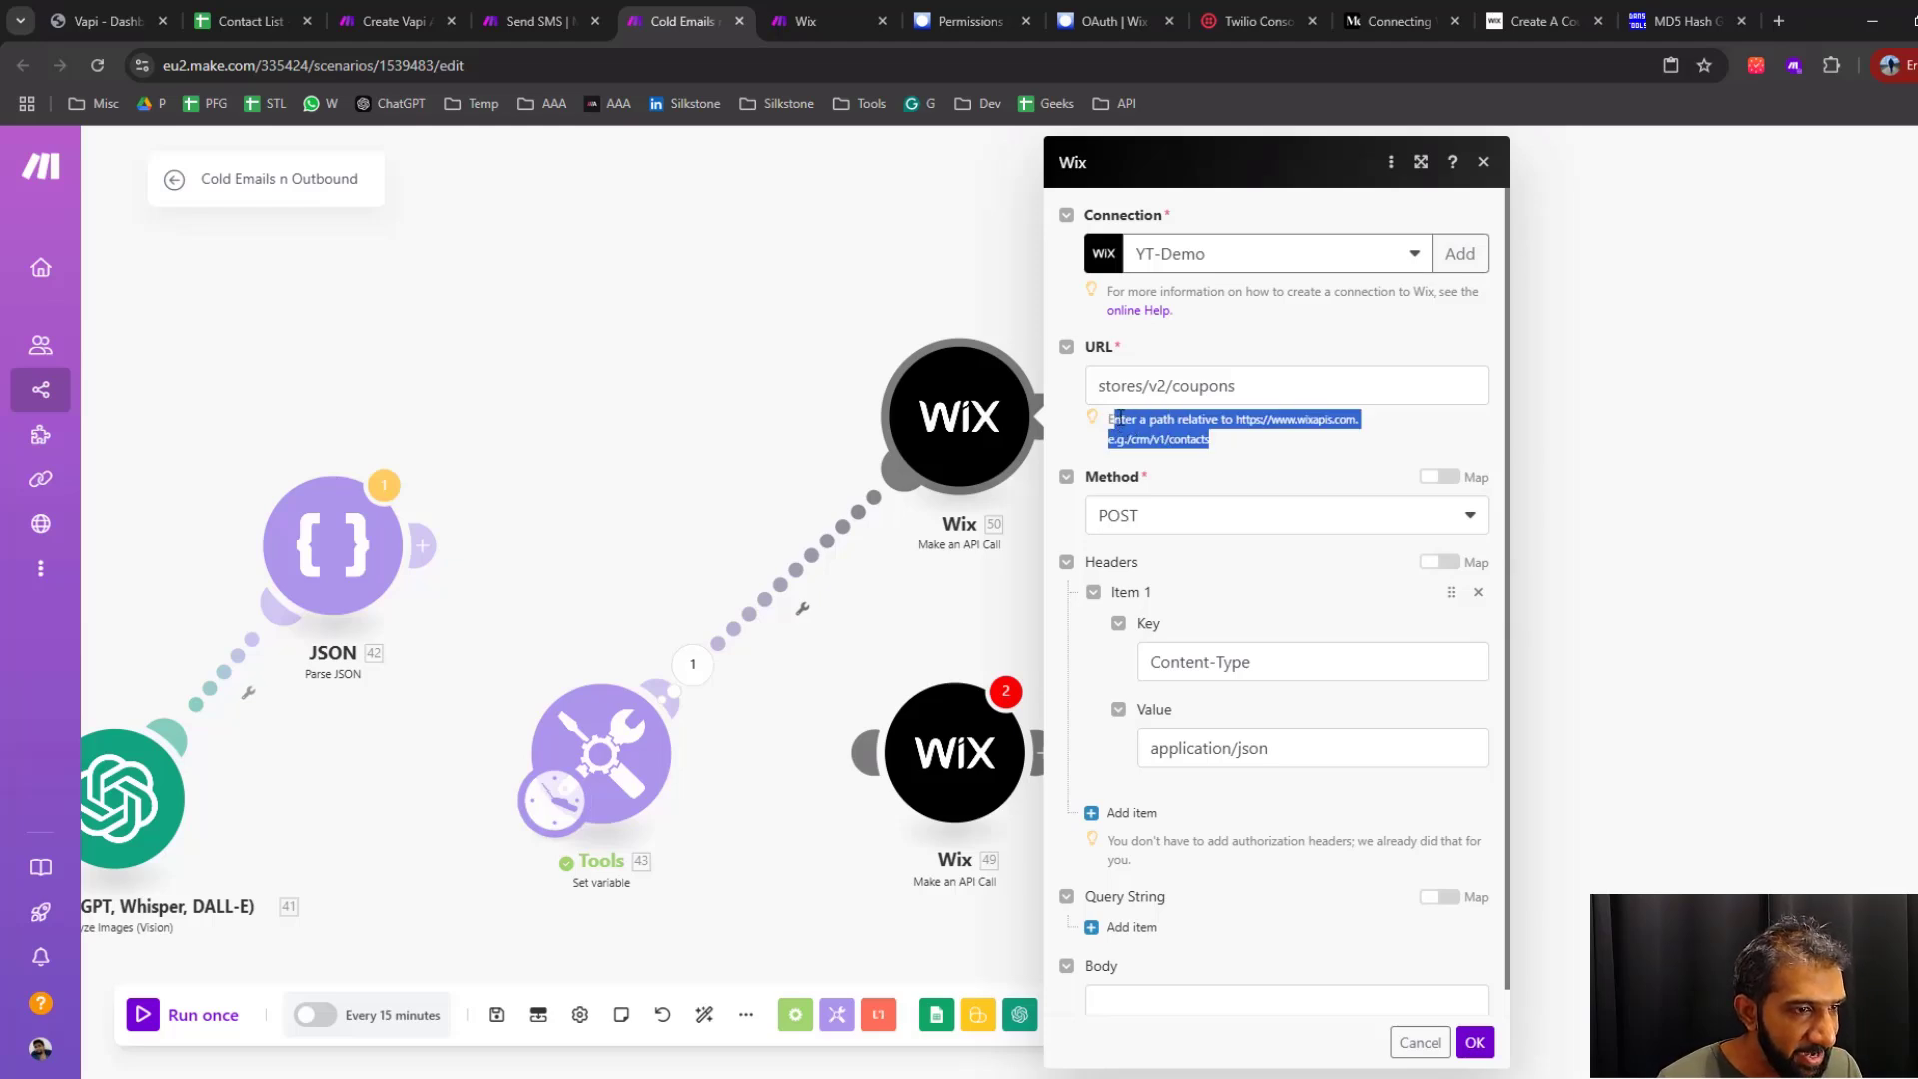
pyautogui.click(1119, 420)
pyautogui.doubleClick(1204, 419)
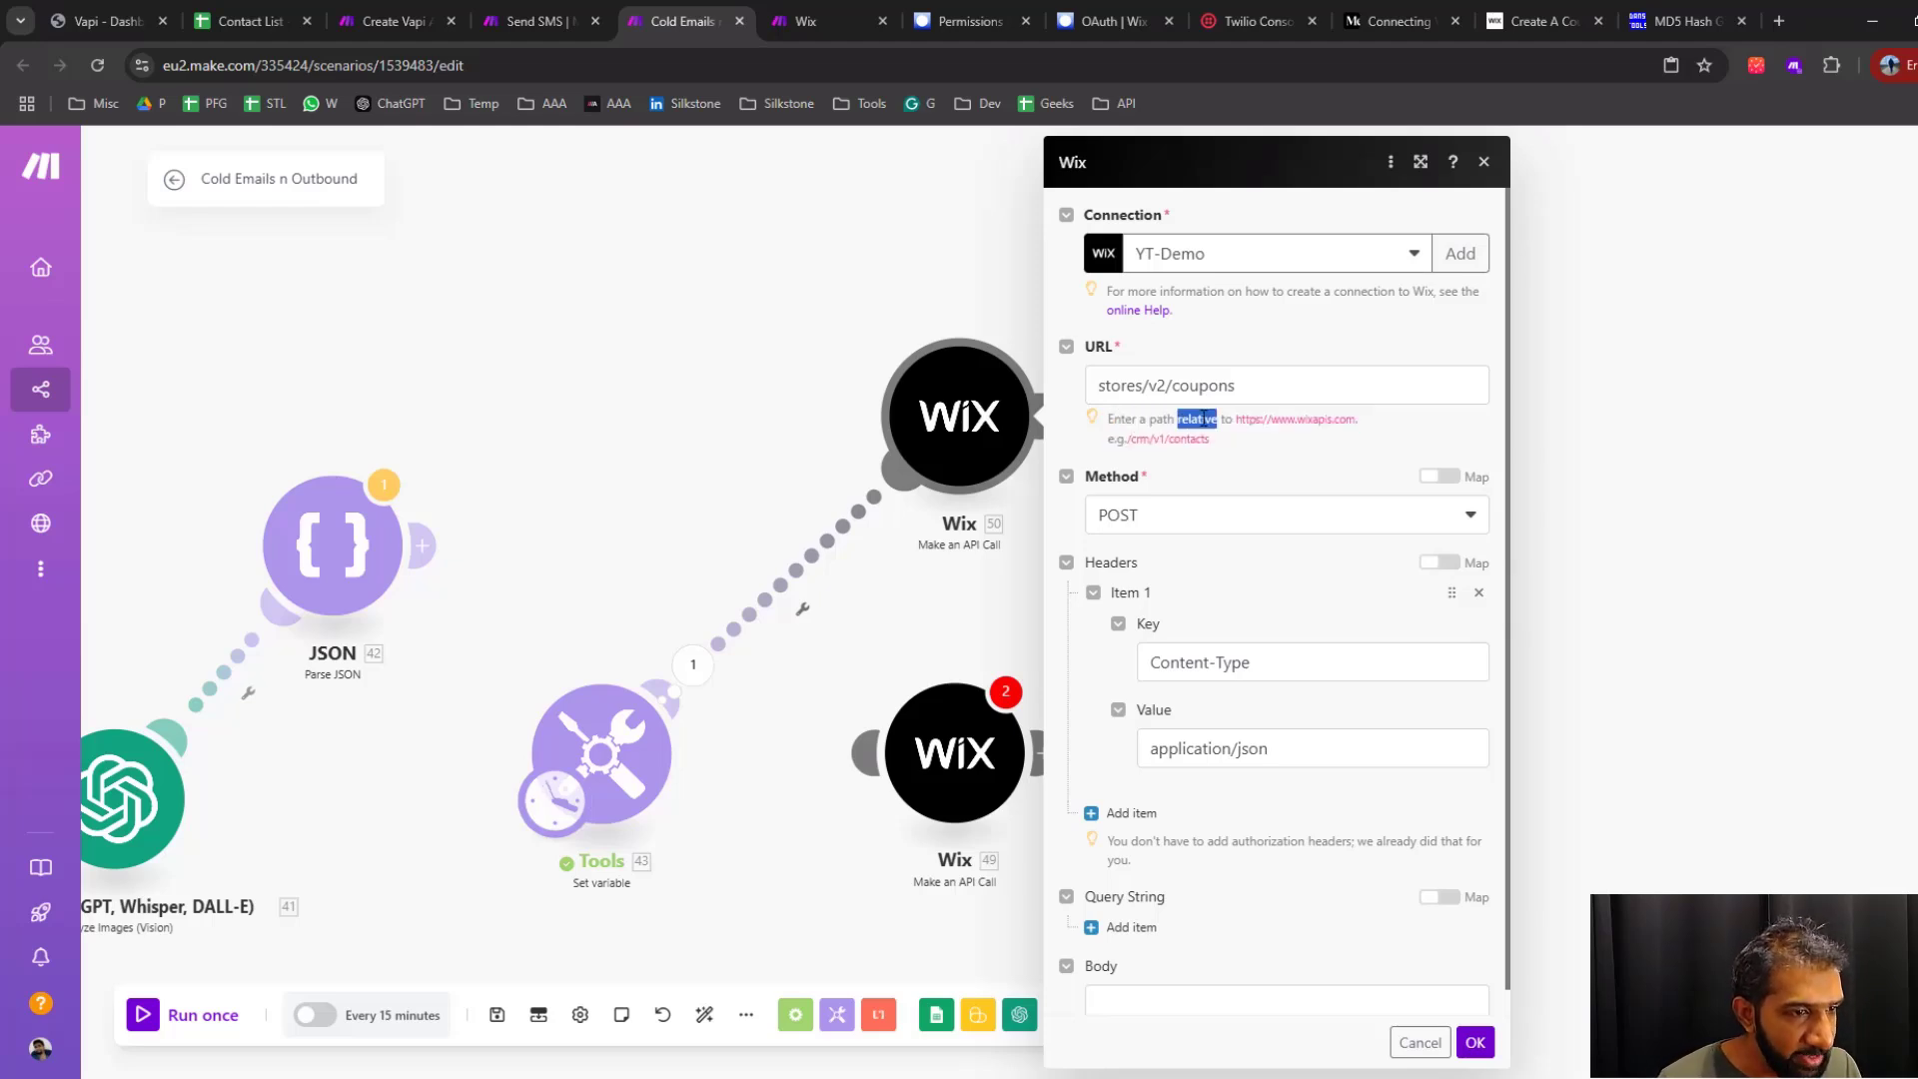
pyautogui.moveTo(1359, 419); pyautogui.dragTo(1130, 453)
pyautogui.click(1285, 447)
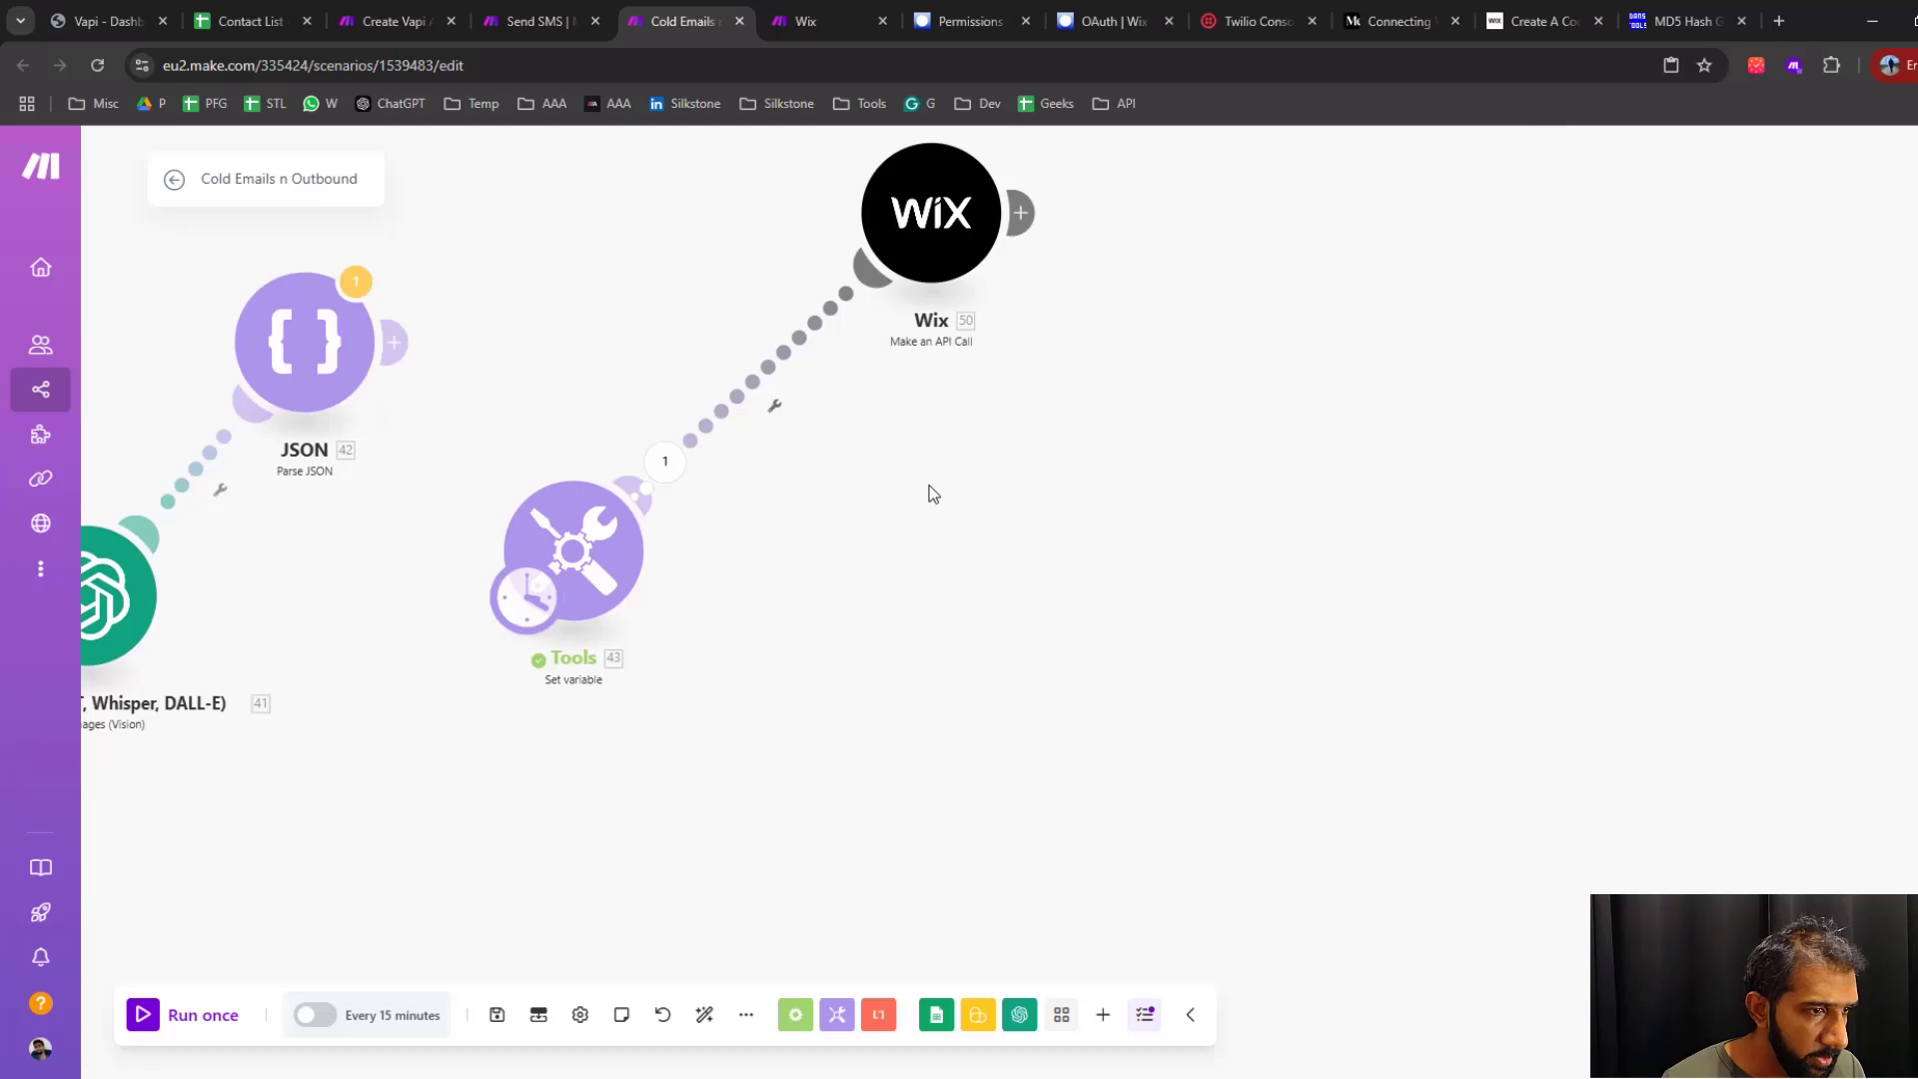
# Copy the JSON body from the existing Wix module in the lower flow into the new Wix module's Body
pyautogui.scroll(-5, 1001, 594)
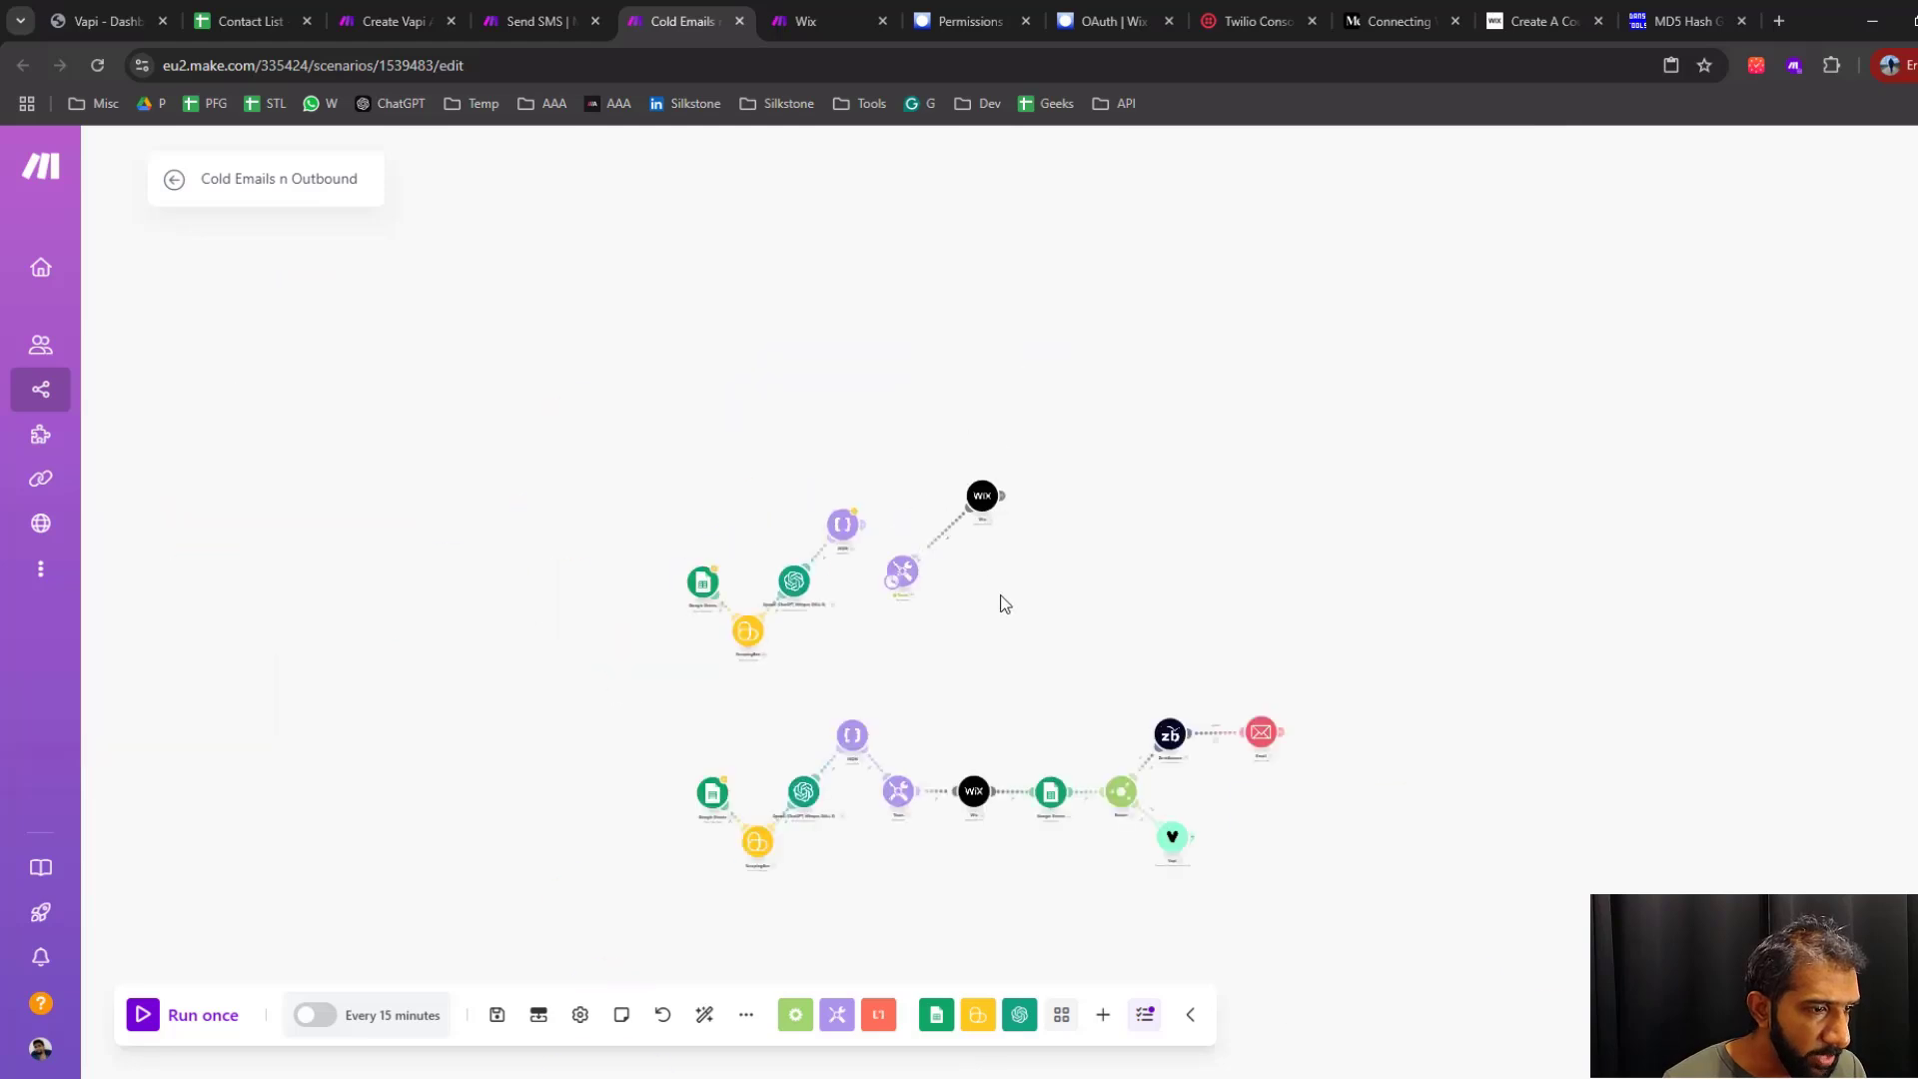
pyautogui.moveTo(1001, 596); pyautogui.dragTo(947, 433)
pyautogui.click(919, 630)
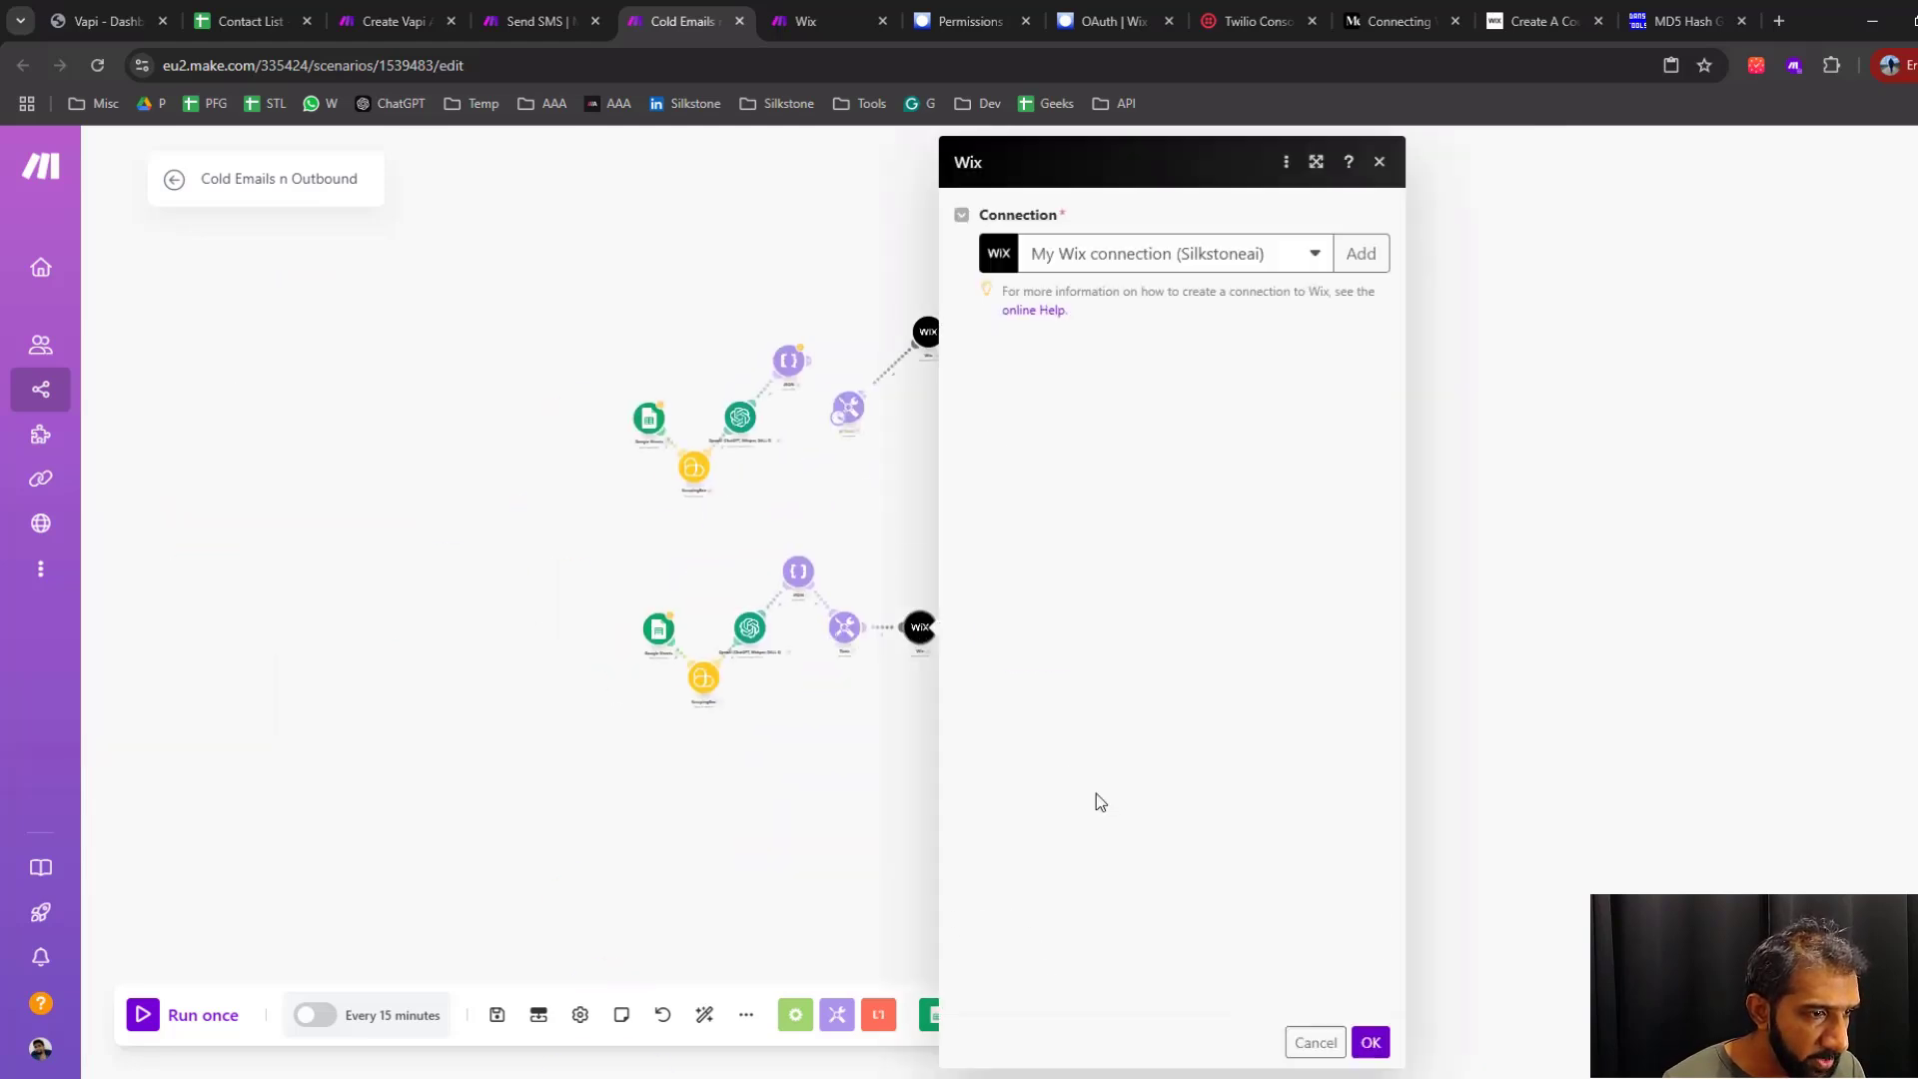
pyautogui.scroll(-5, 1138, 839)
pyautogui.click(1135, 894)
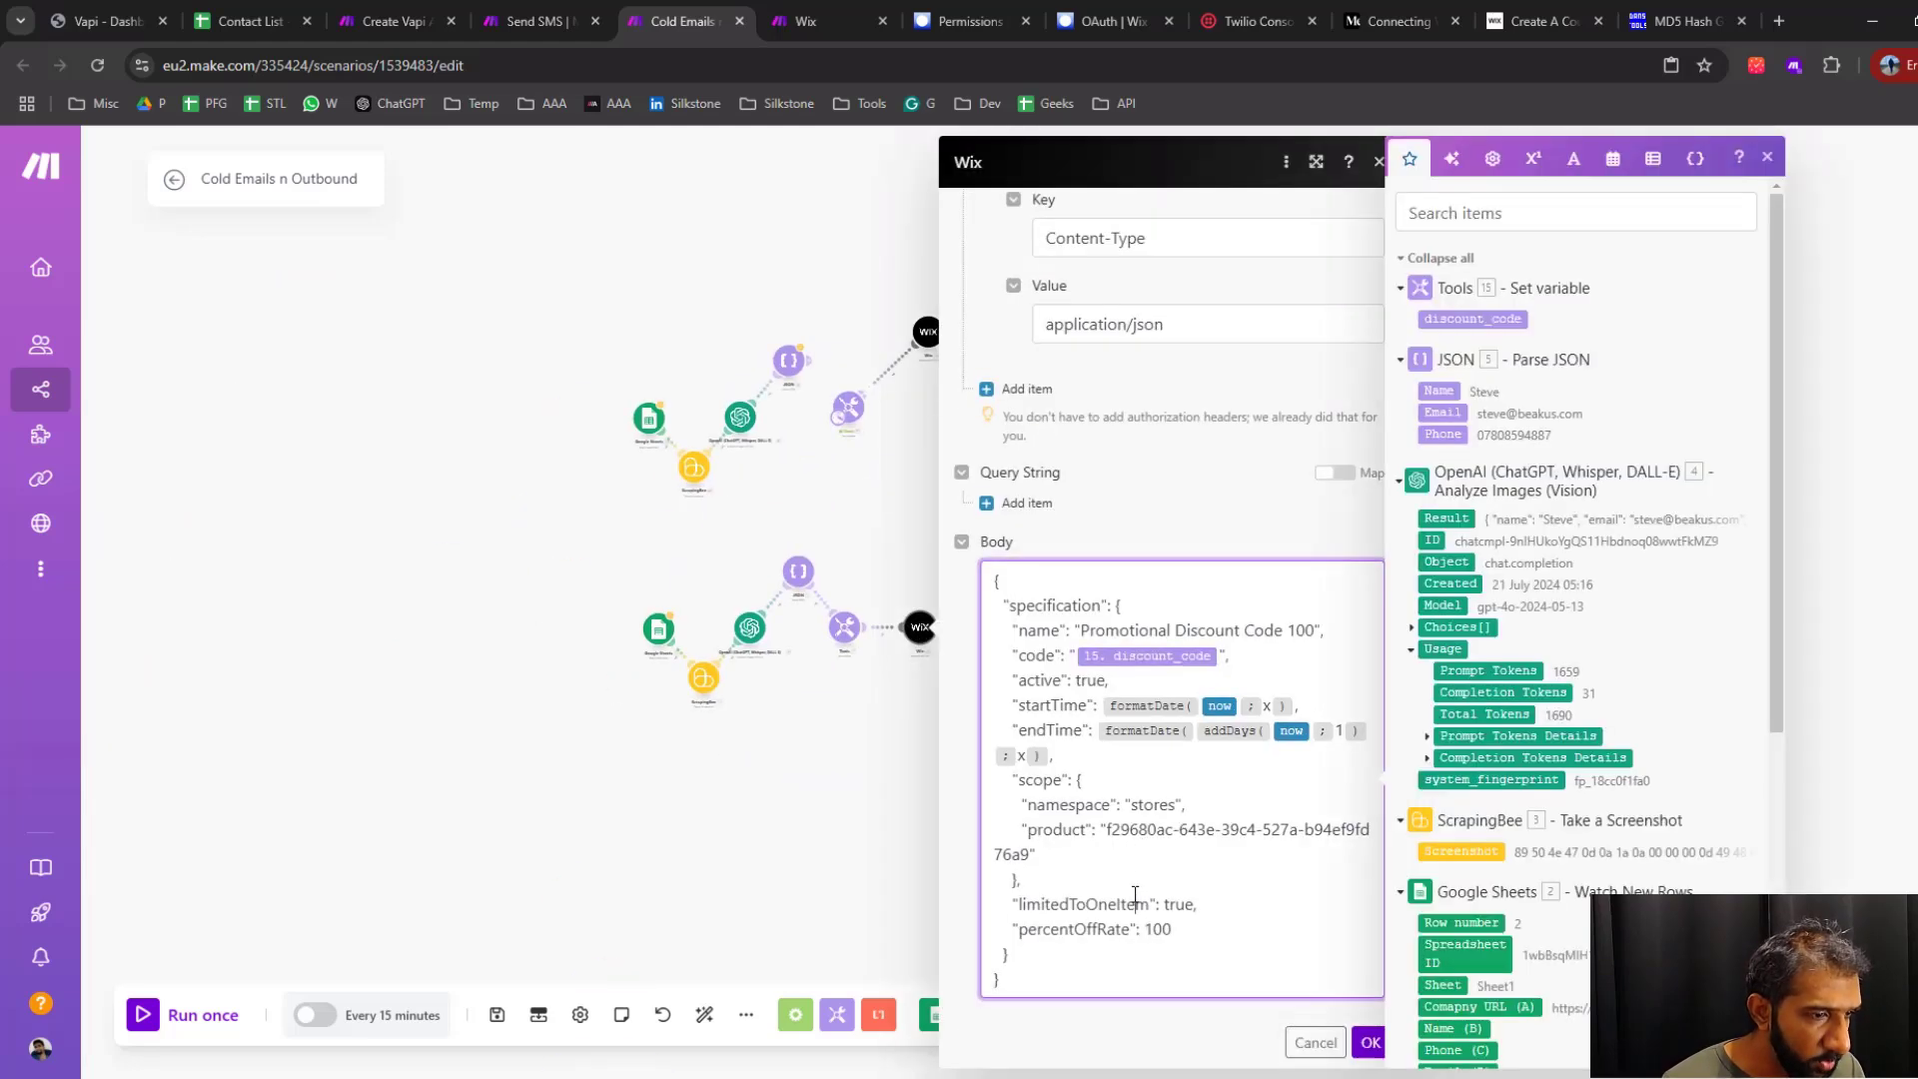
pyautogui.hotkey('ctrl', 'a')
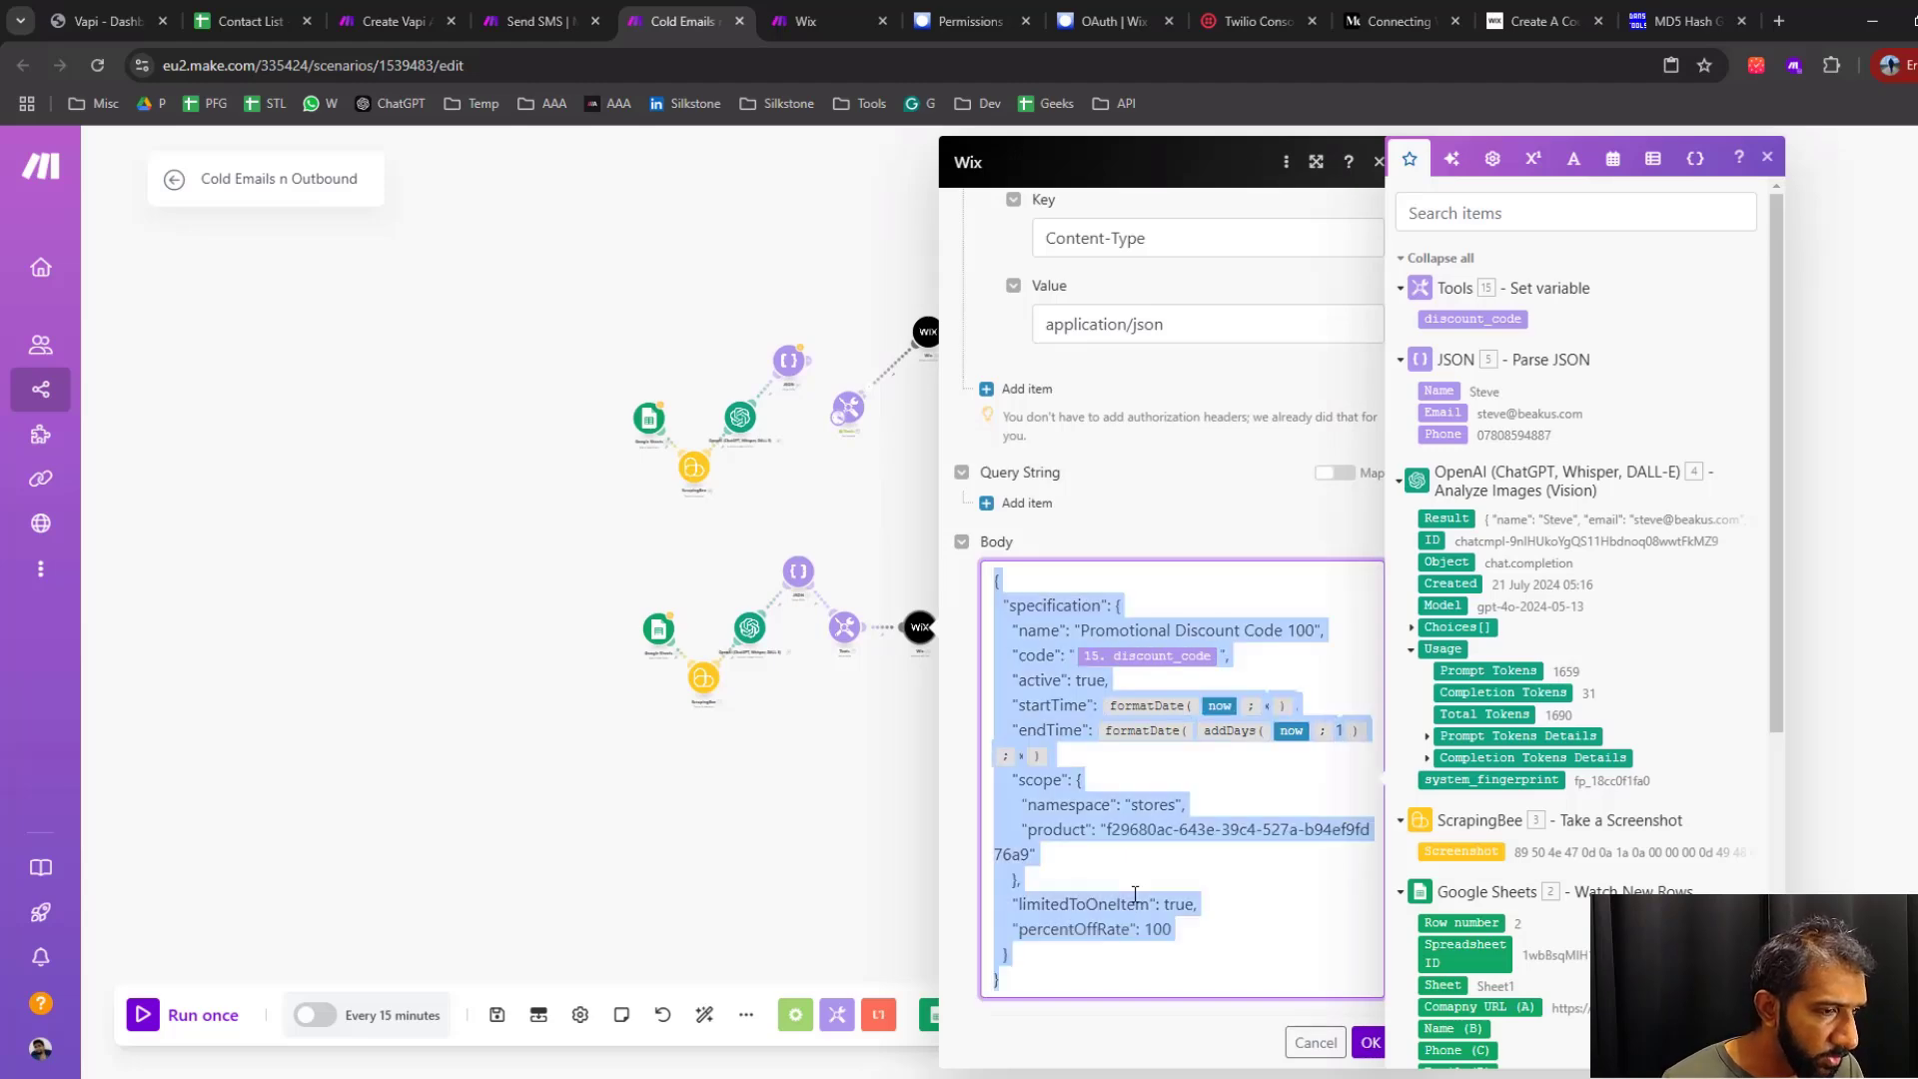
pyautogui.click(1371, 1042)
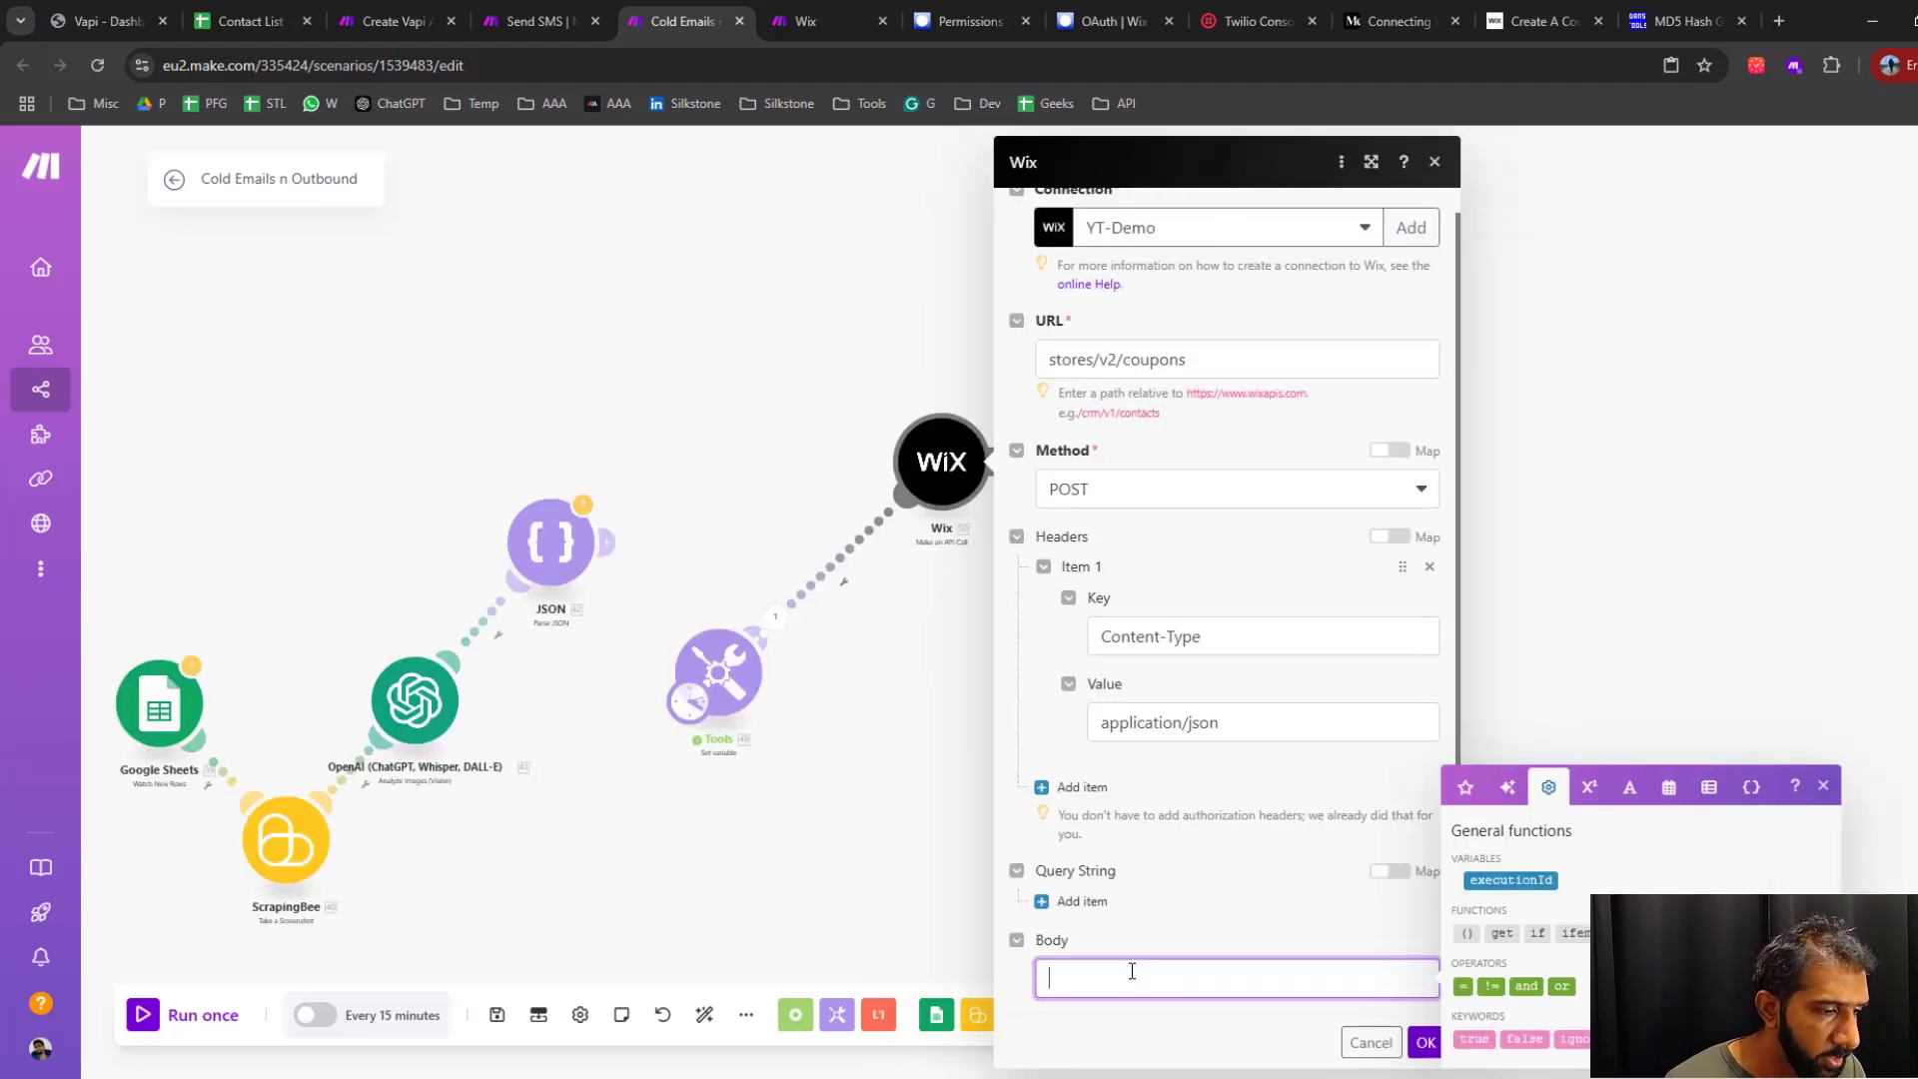
pyautogui.write('{   "specification": {     "name": "Promotional Discount Code 100",     "code": "15.discount_code",     "active": true,     "startTime": formatDate( now ; x ),     "endTime": formatDate( addDays( now ; 1 ) ; x ),     "scope": {       "namespace": "stores",       "product": "f29680ac-643e-39c4-527a-b94ef9fd76a9"     },     "limitedToOneItem": true,     "percentOffRate": 100   } }')
pyautogui.click(876, 618)
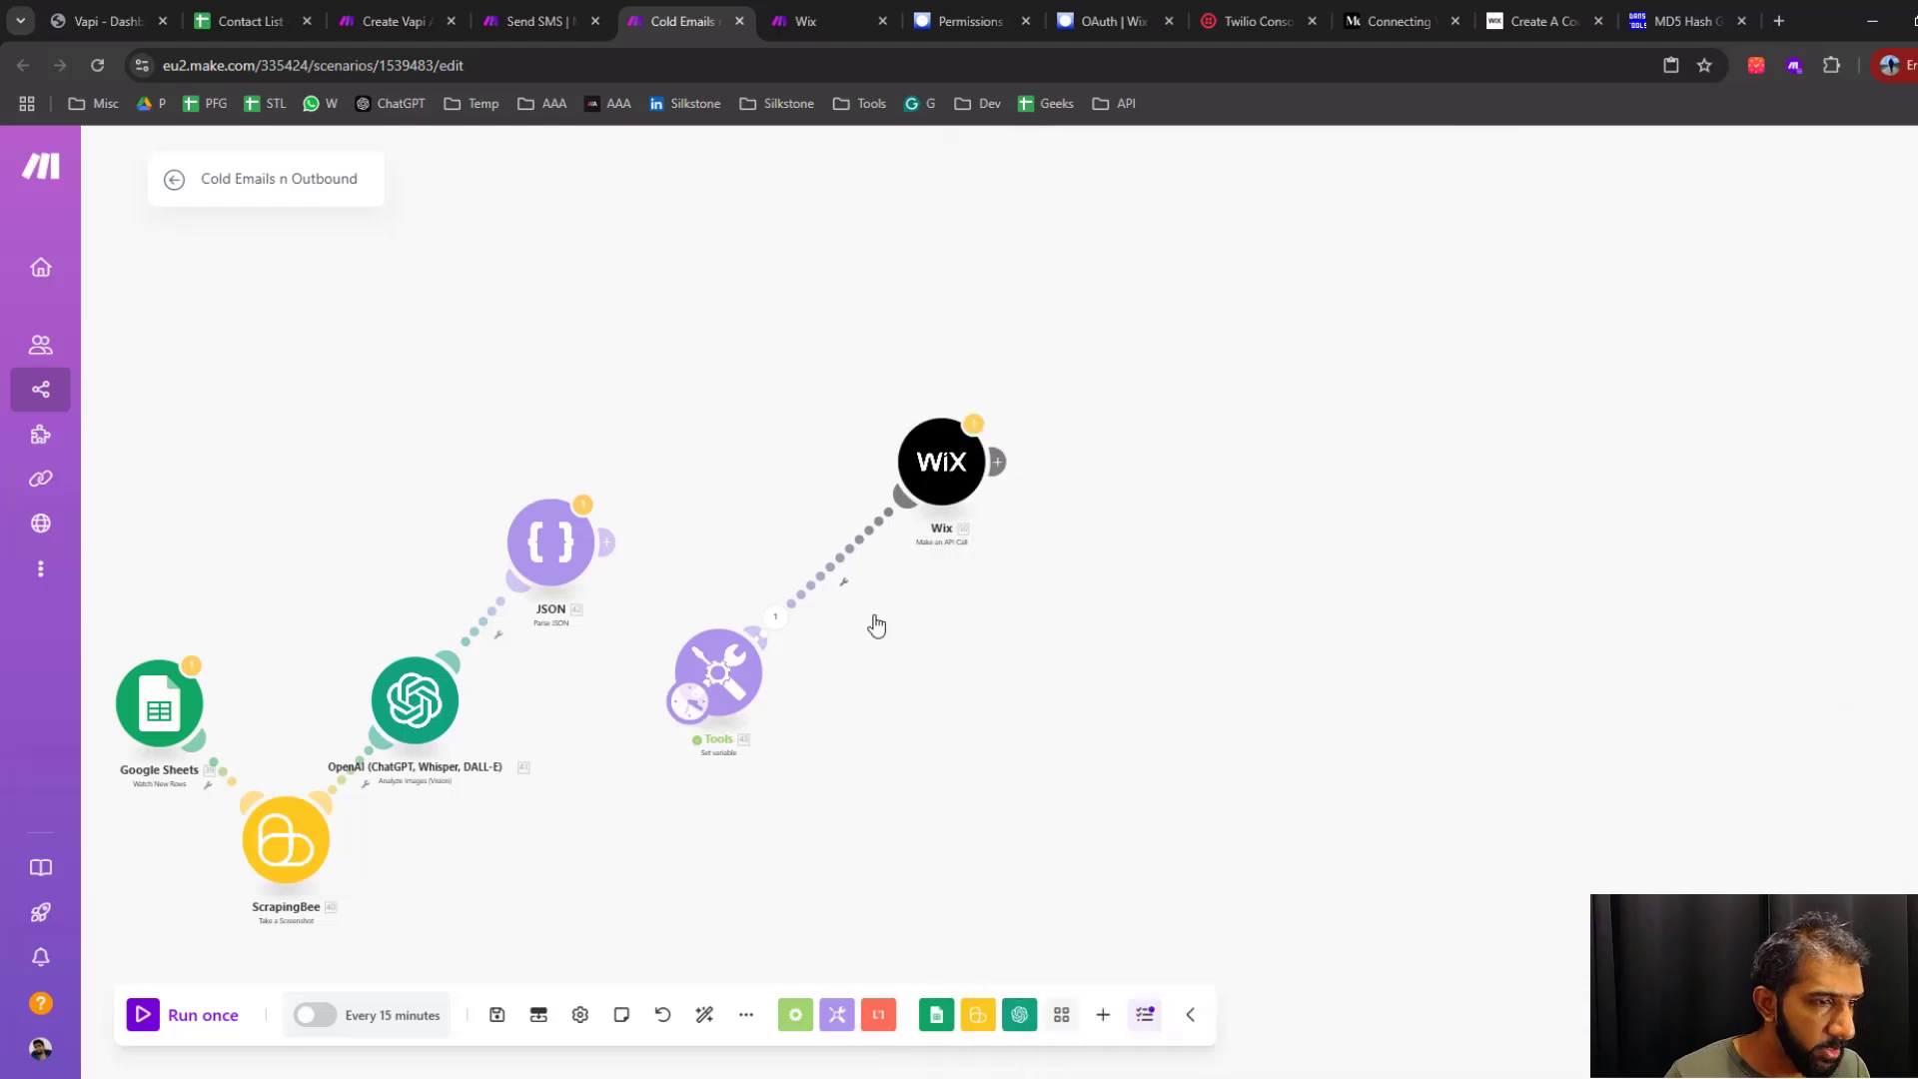
pyautogui.moveTo(977, 640); pyautogui.dragTo(1037, 629)
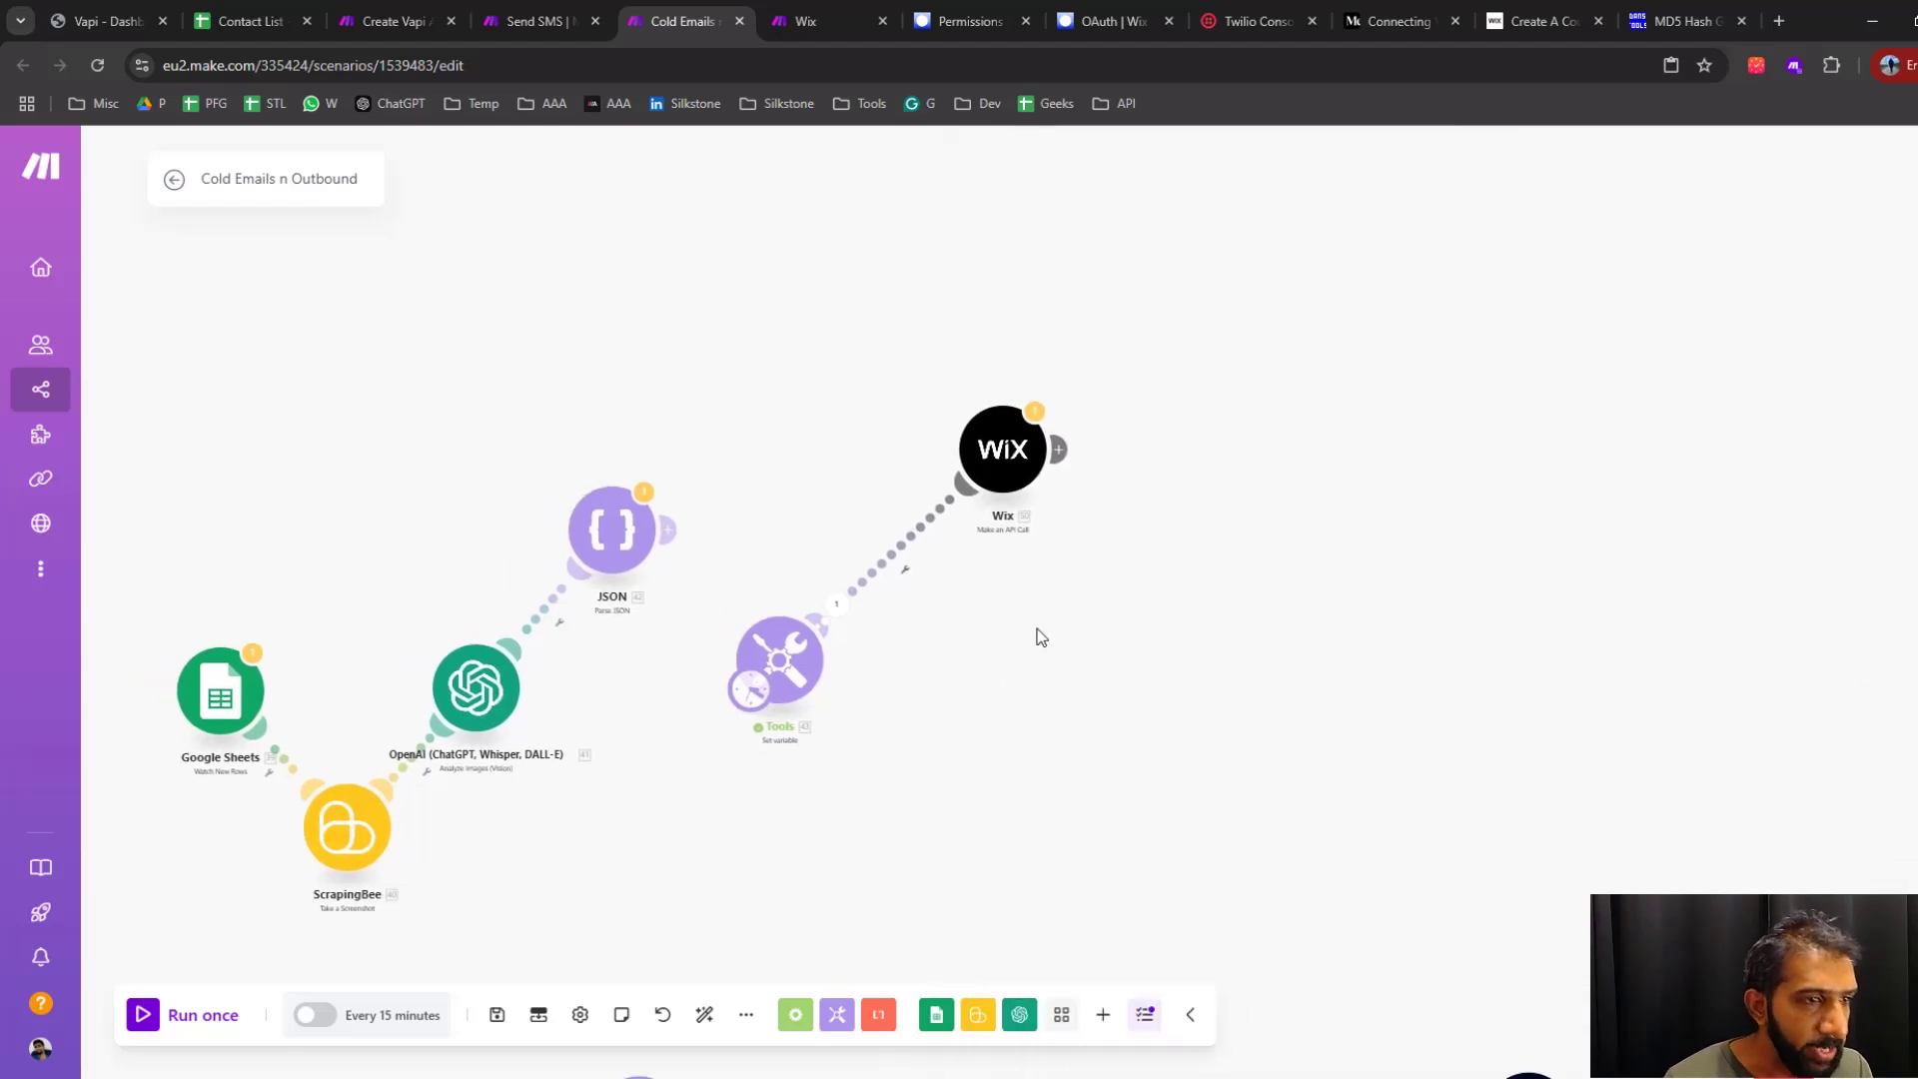
# Look through the Medium article "Connecting Wix to Make.com: Step-by-Step", including its permissions, OAuth and connection sections, and close it
pyautogui.click(1402, 21)
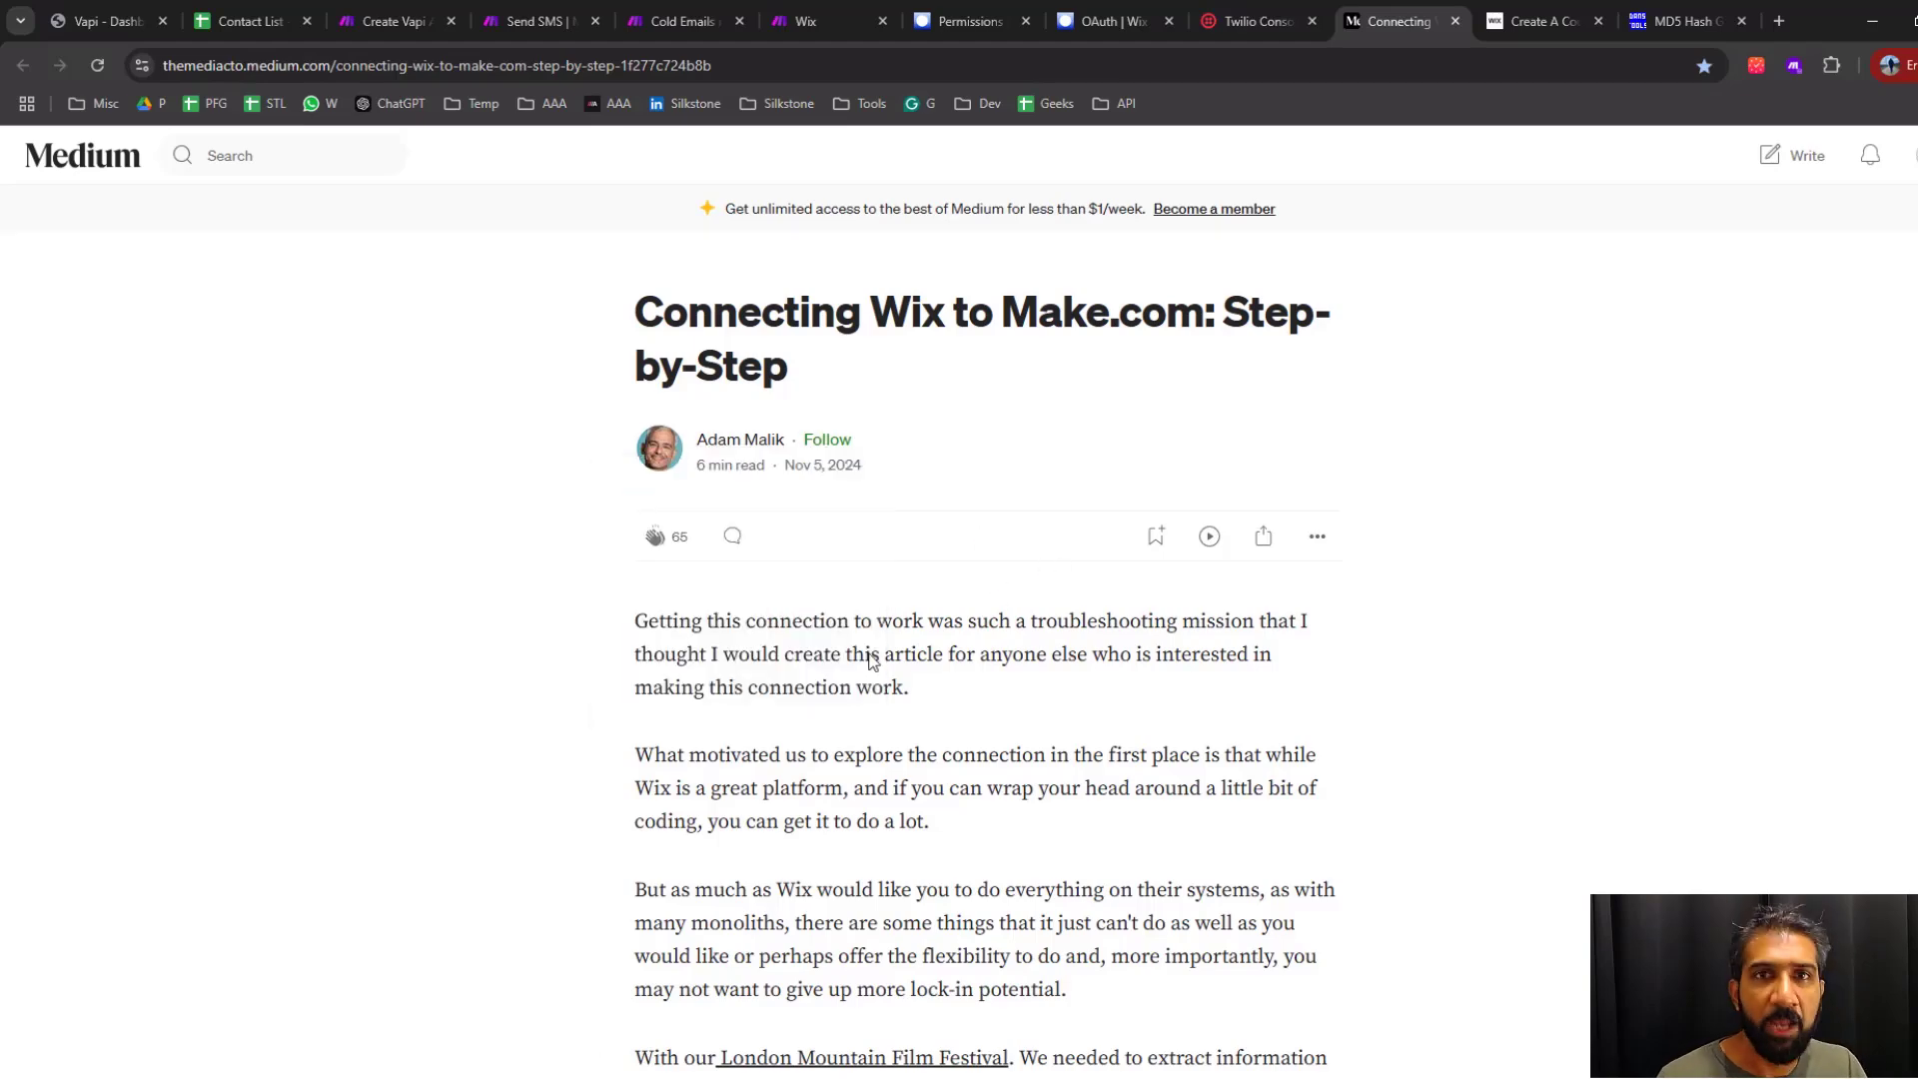
pyautogui.scroll(-14, 870, 659)
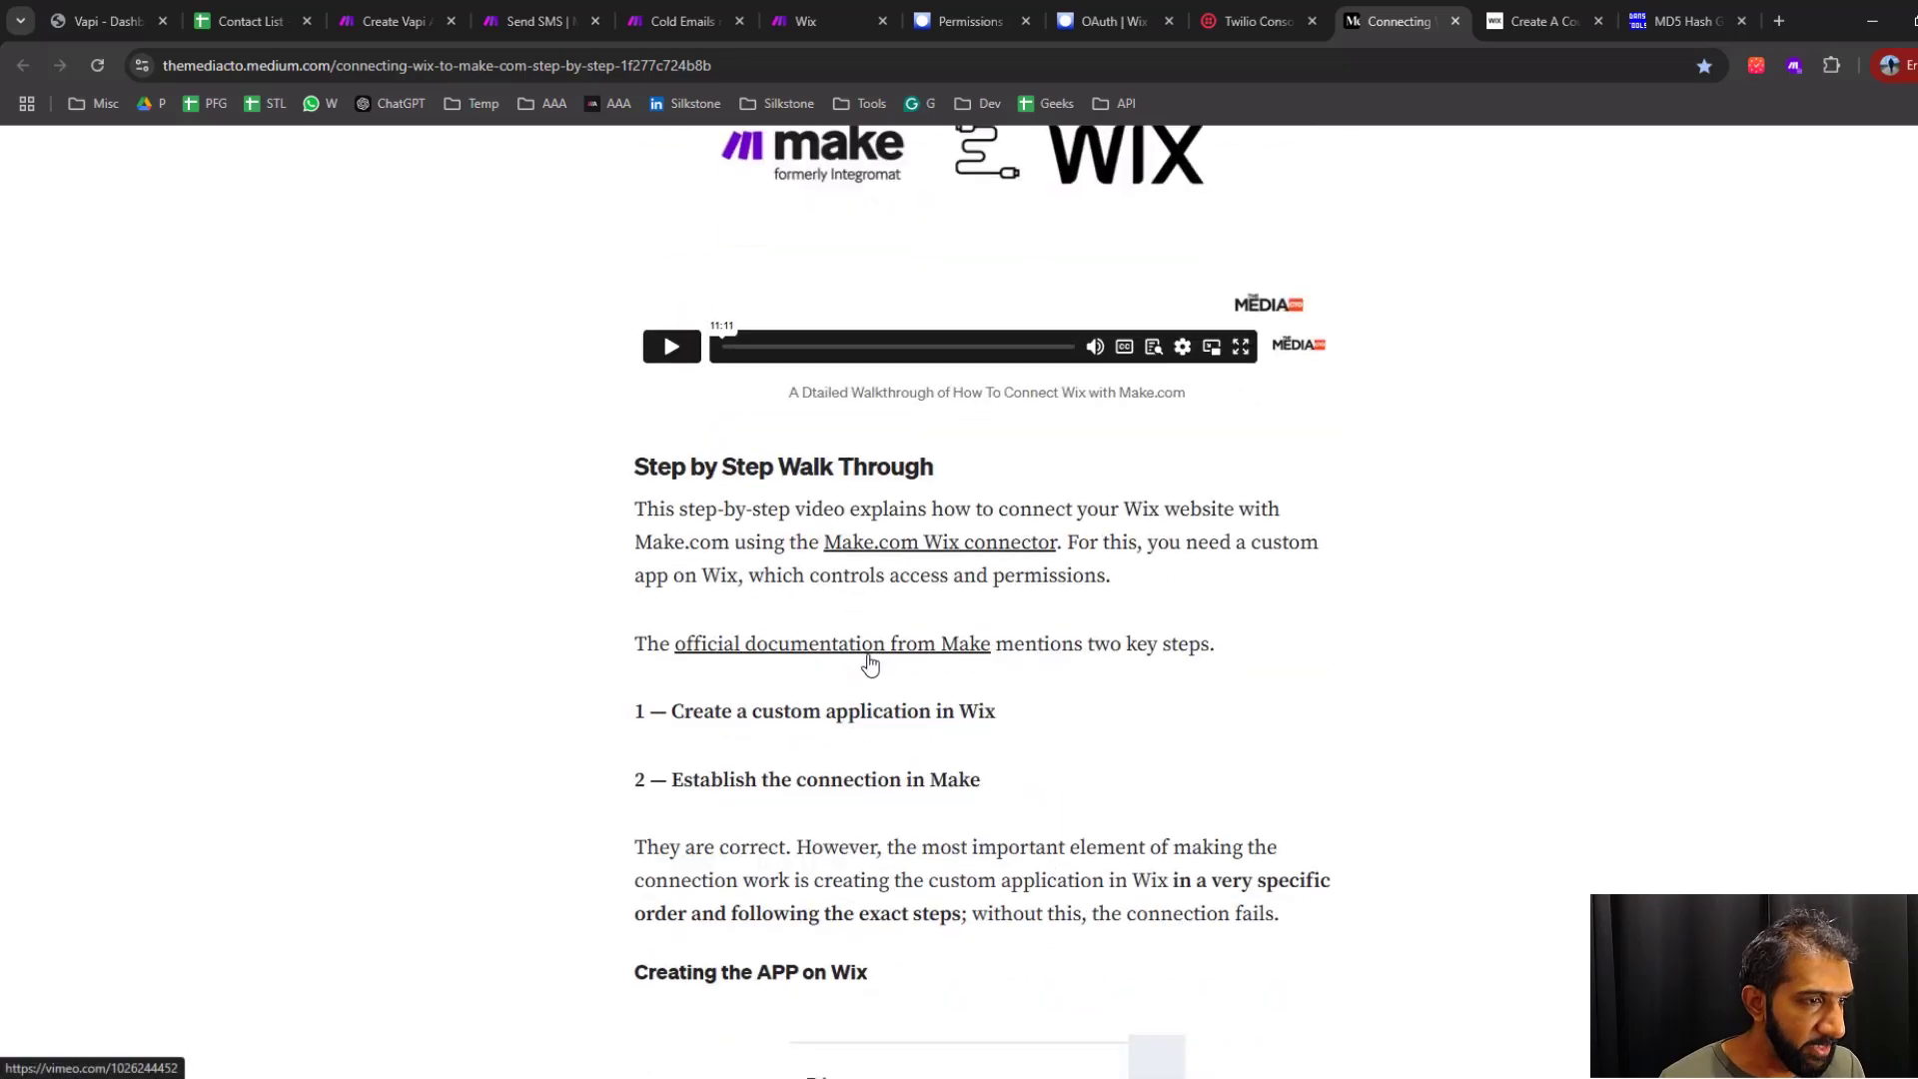
pyautogui.scroll(3, 1414, 580)
pyautogui.scroll(6, 1399, 540)
pyautogui.scroll(-18, 1435, 579)
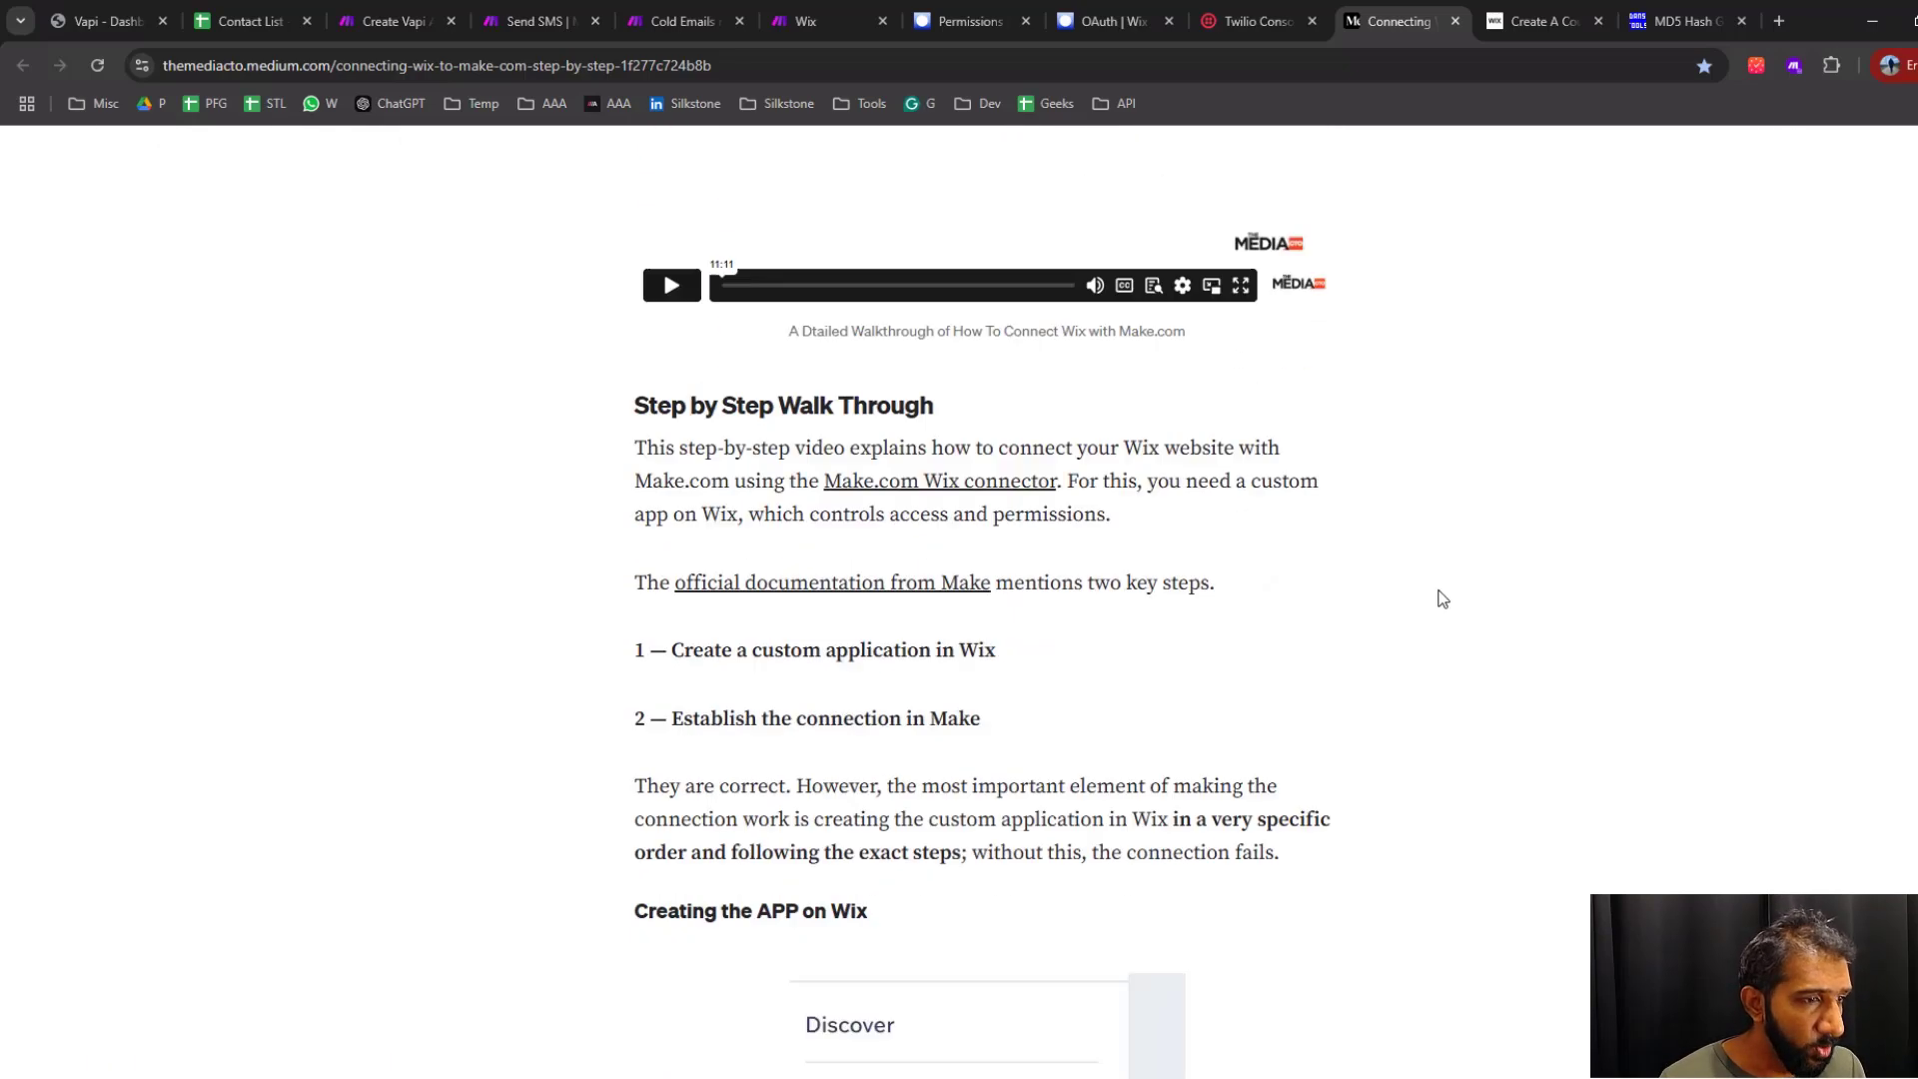
pyautogui.scroll(-20, 1441, 597)
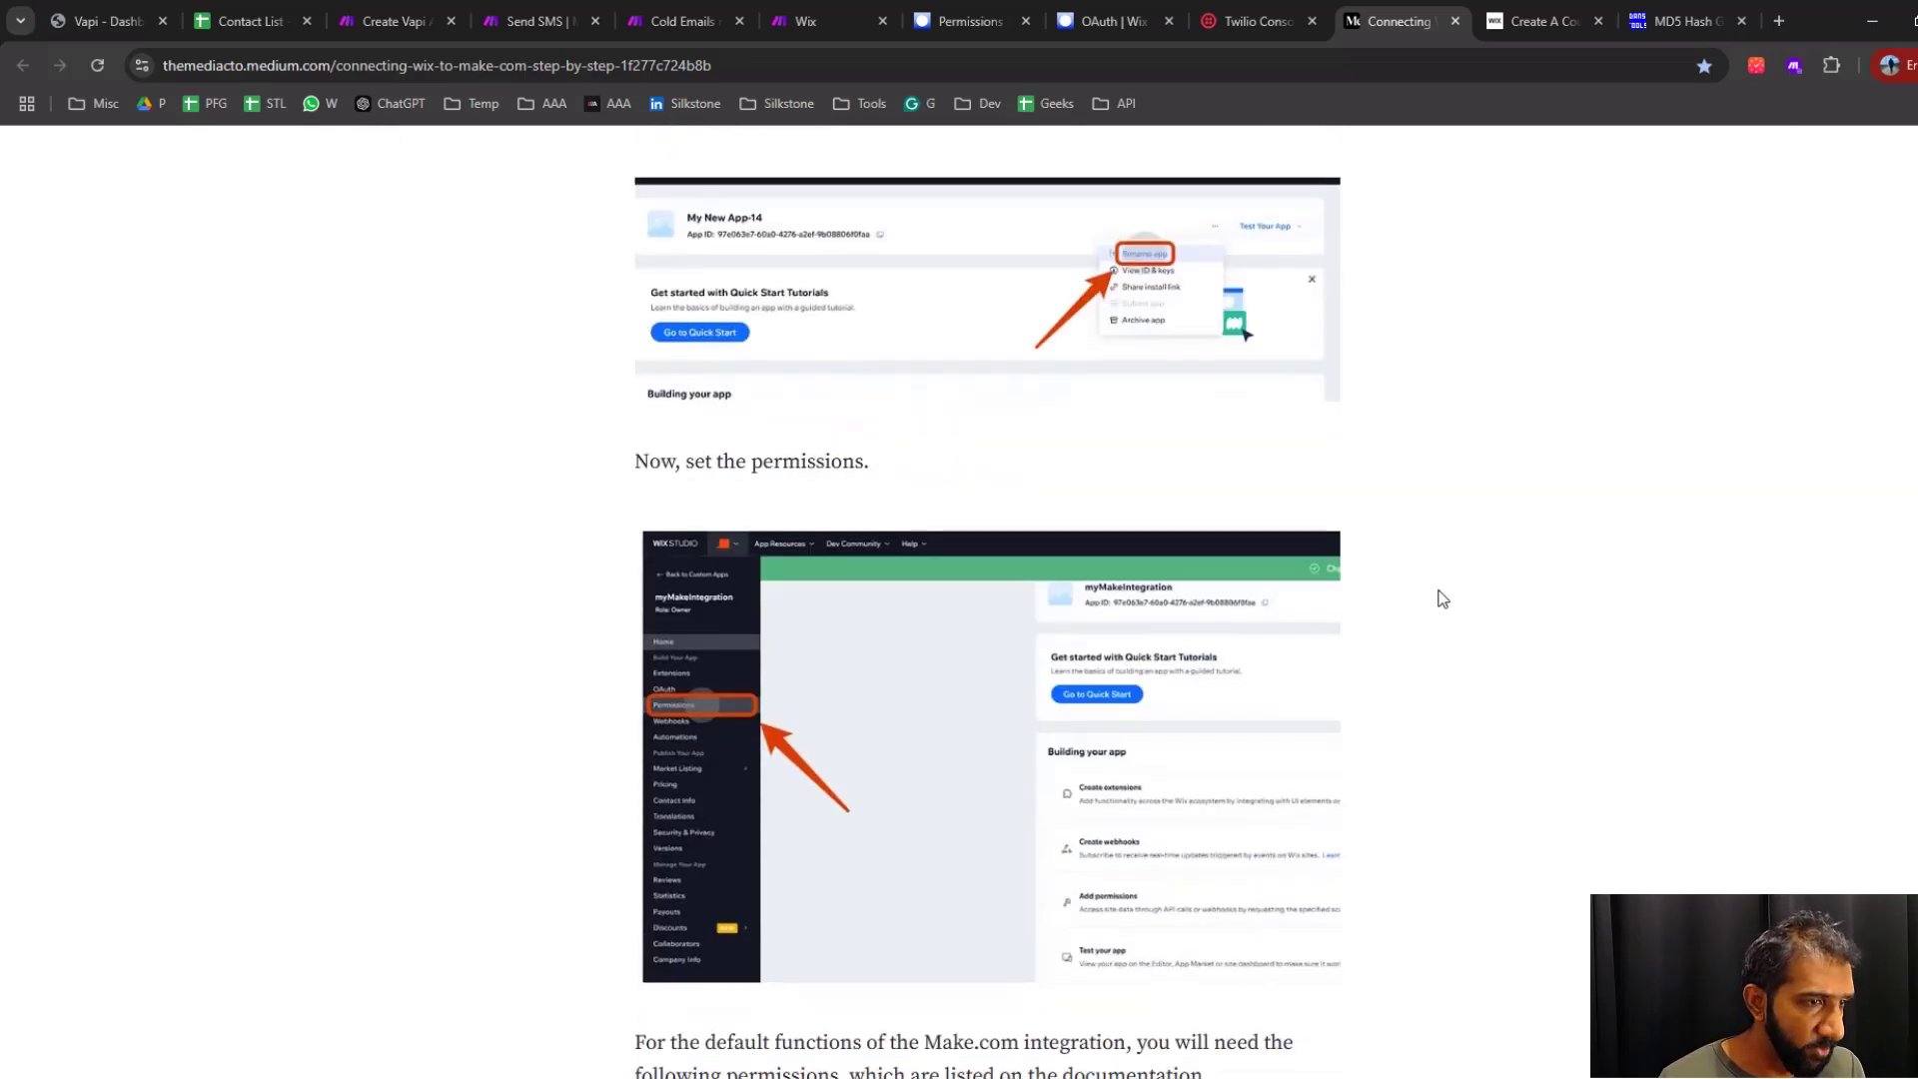
pyautogui.scroll(-3, 1442, 597)
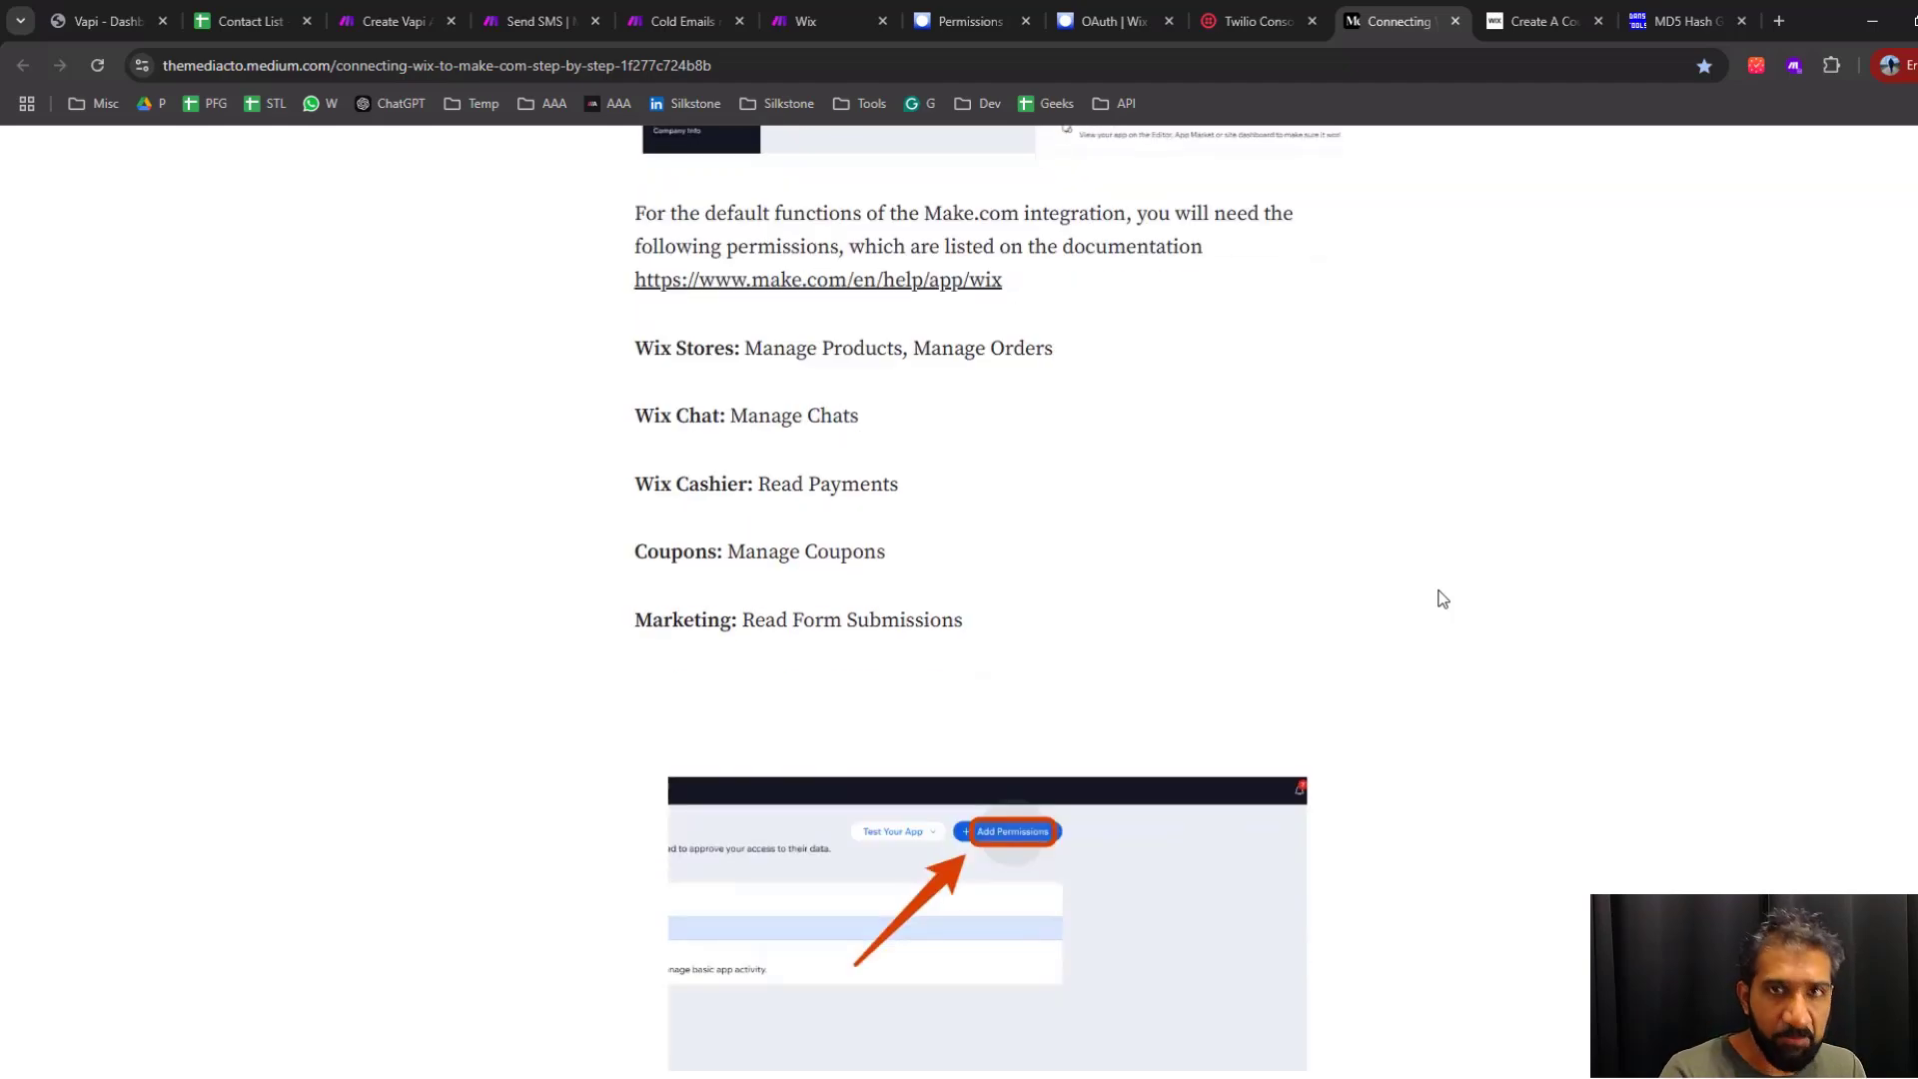
pyautogui.scroll(-20, 1441, 598)
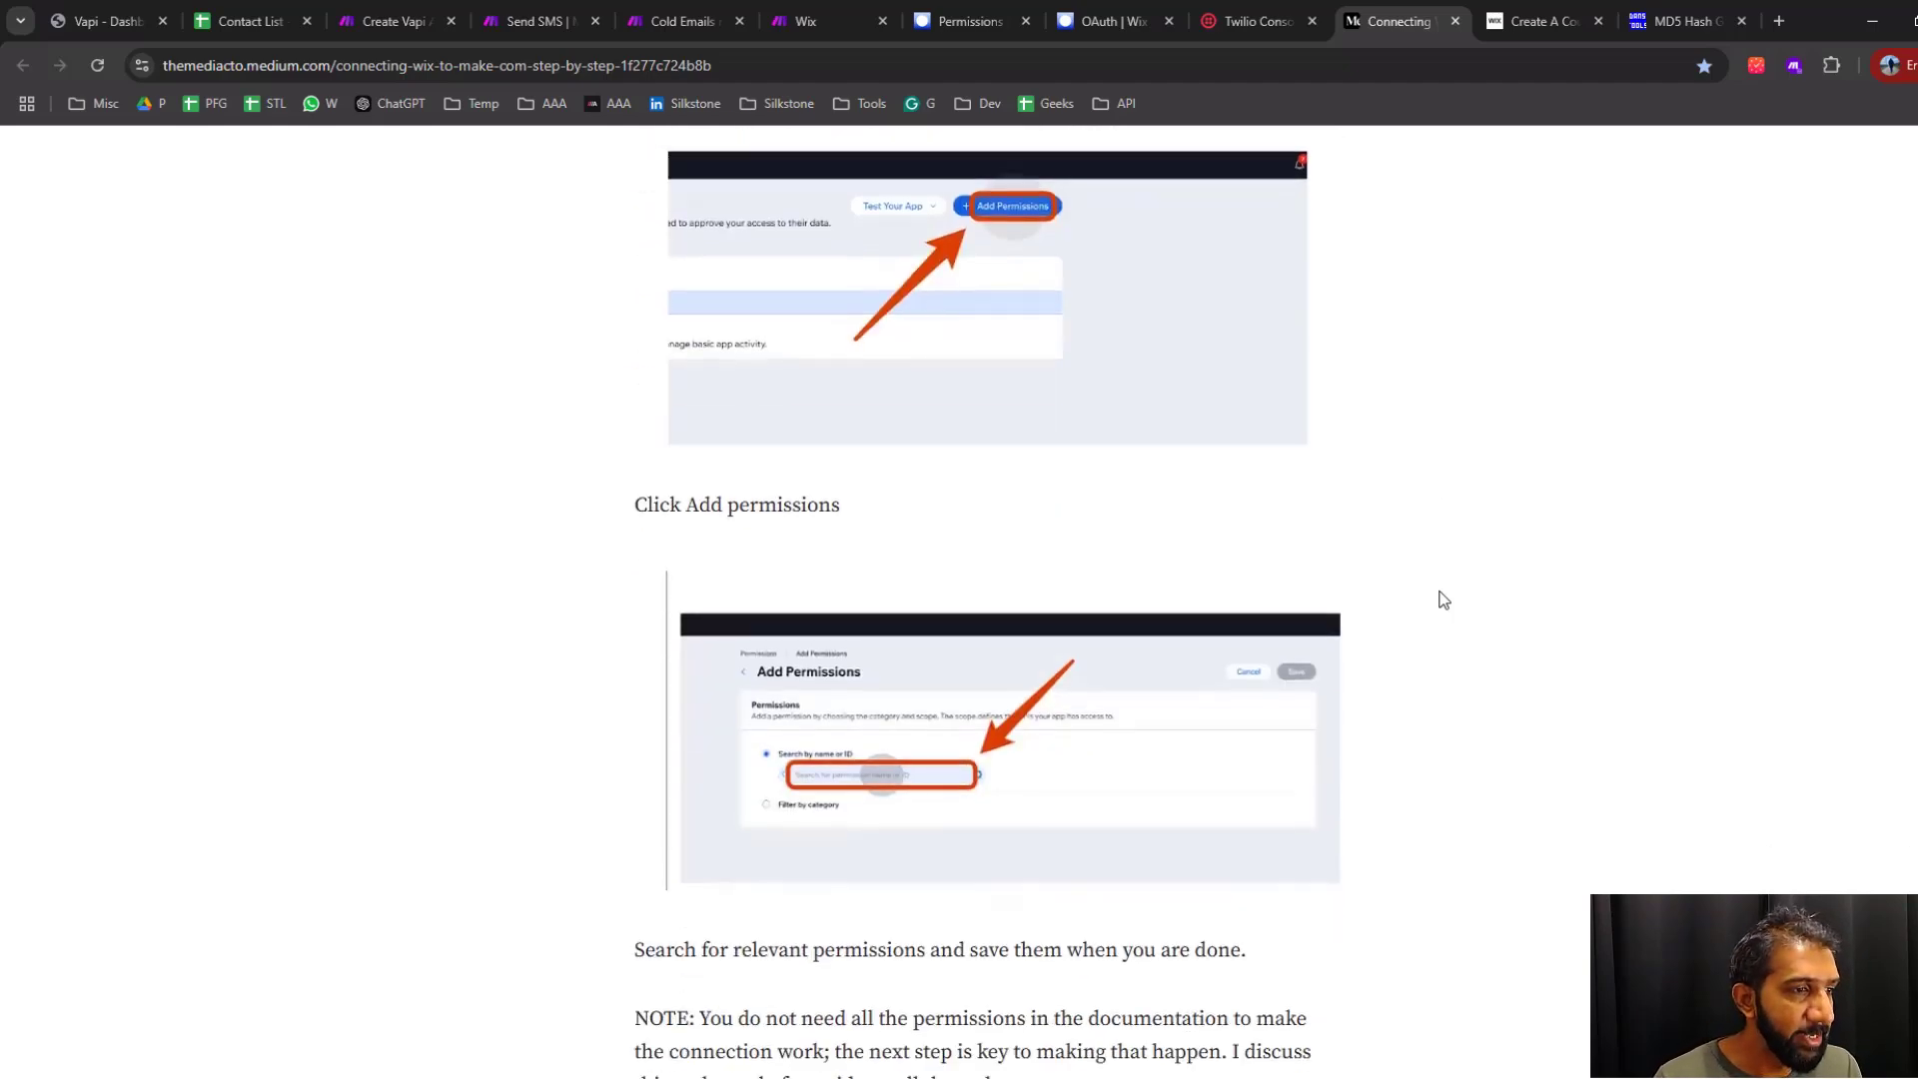
pyautogui.scroll(-15, 1444, 599)
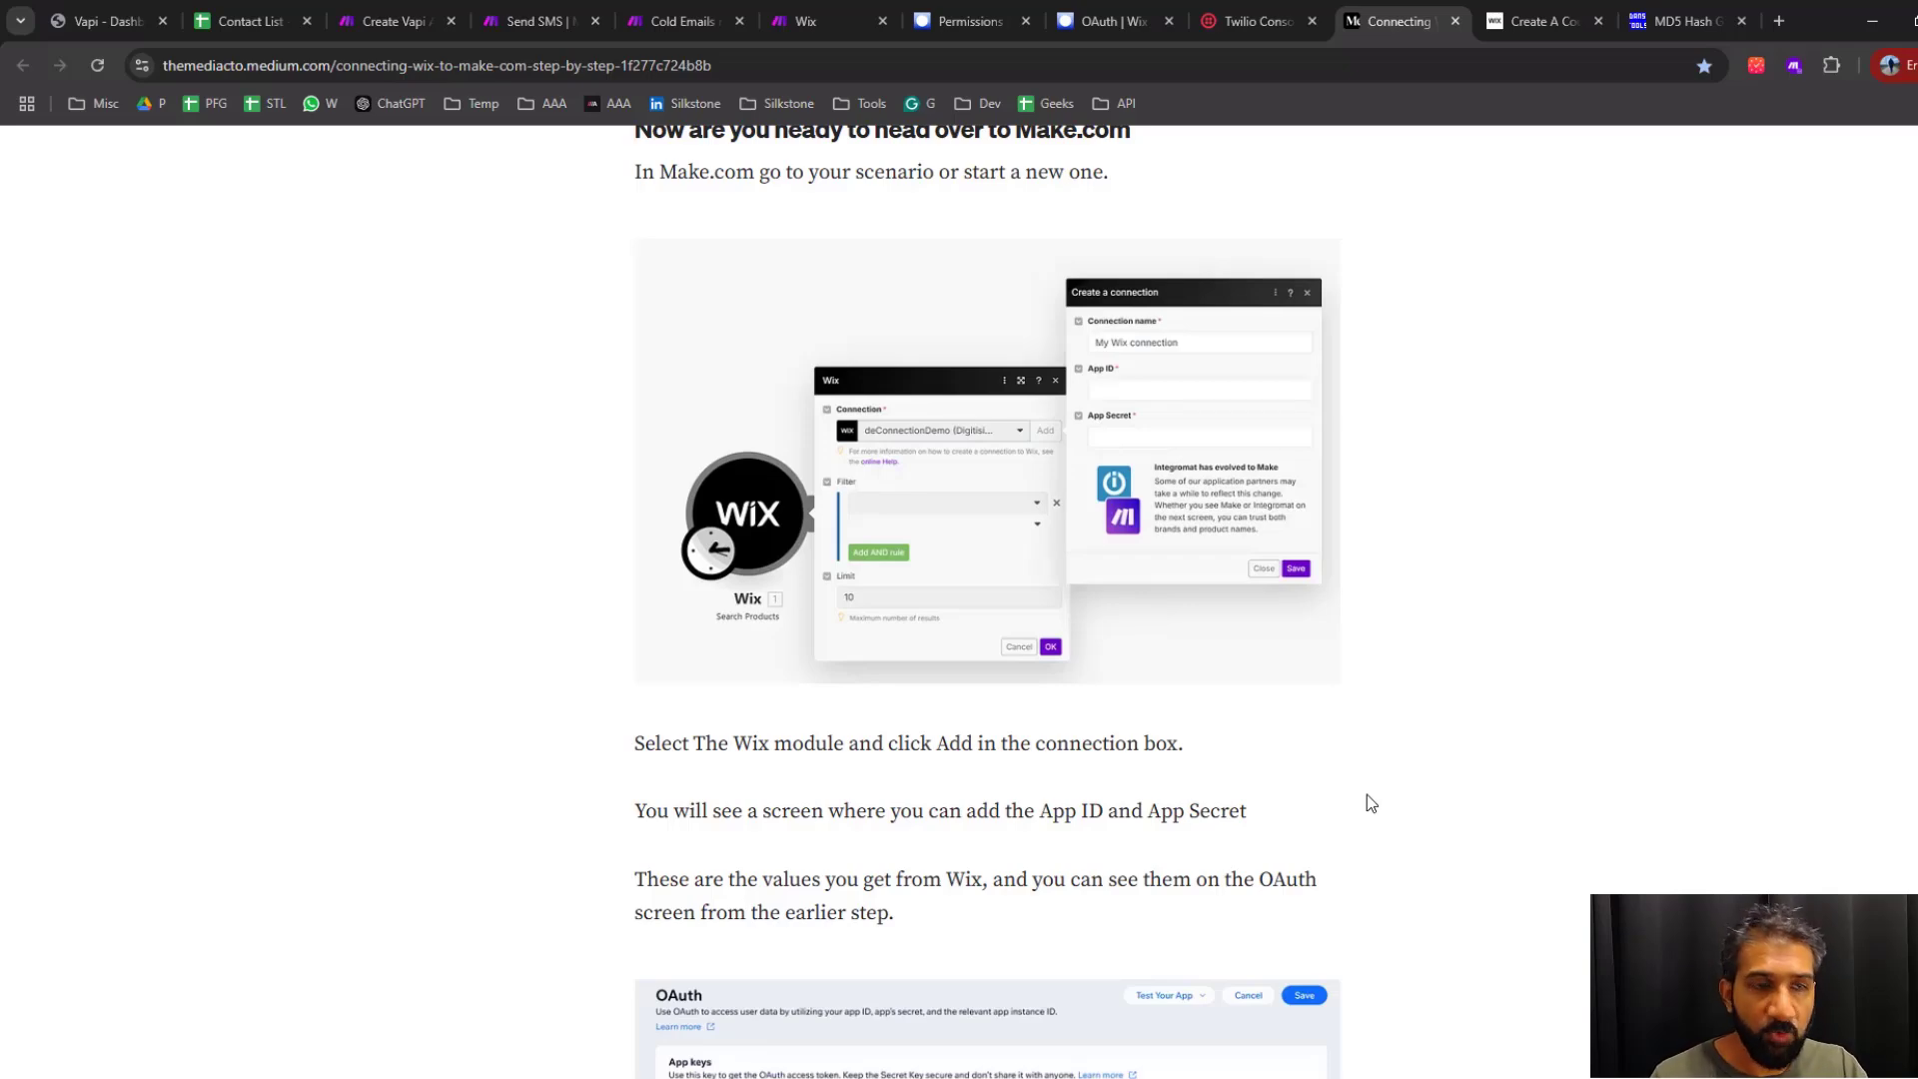
pyautogui.scroll(15, 1367, 795)
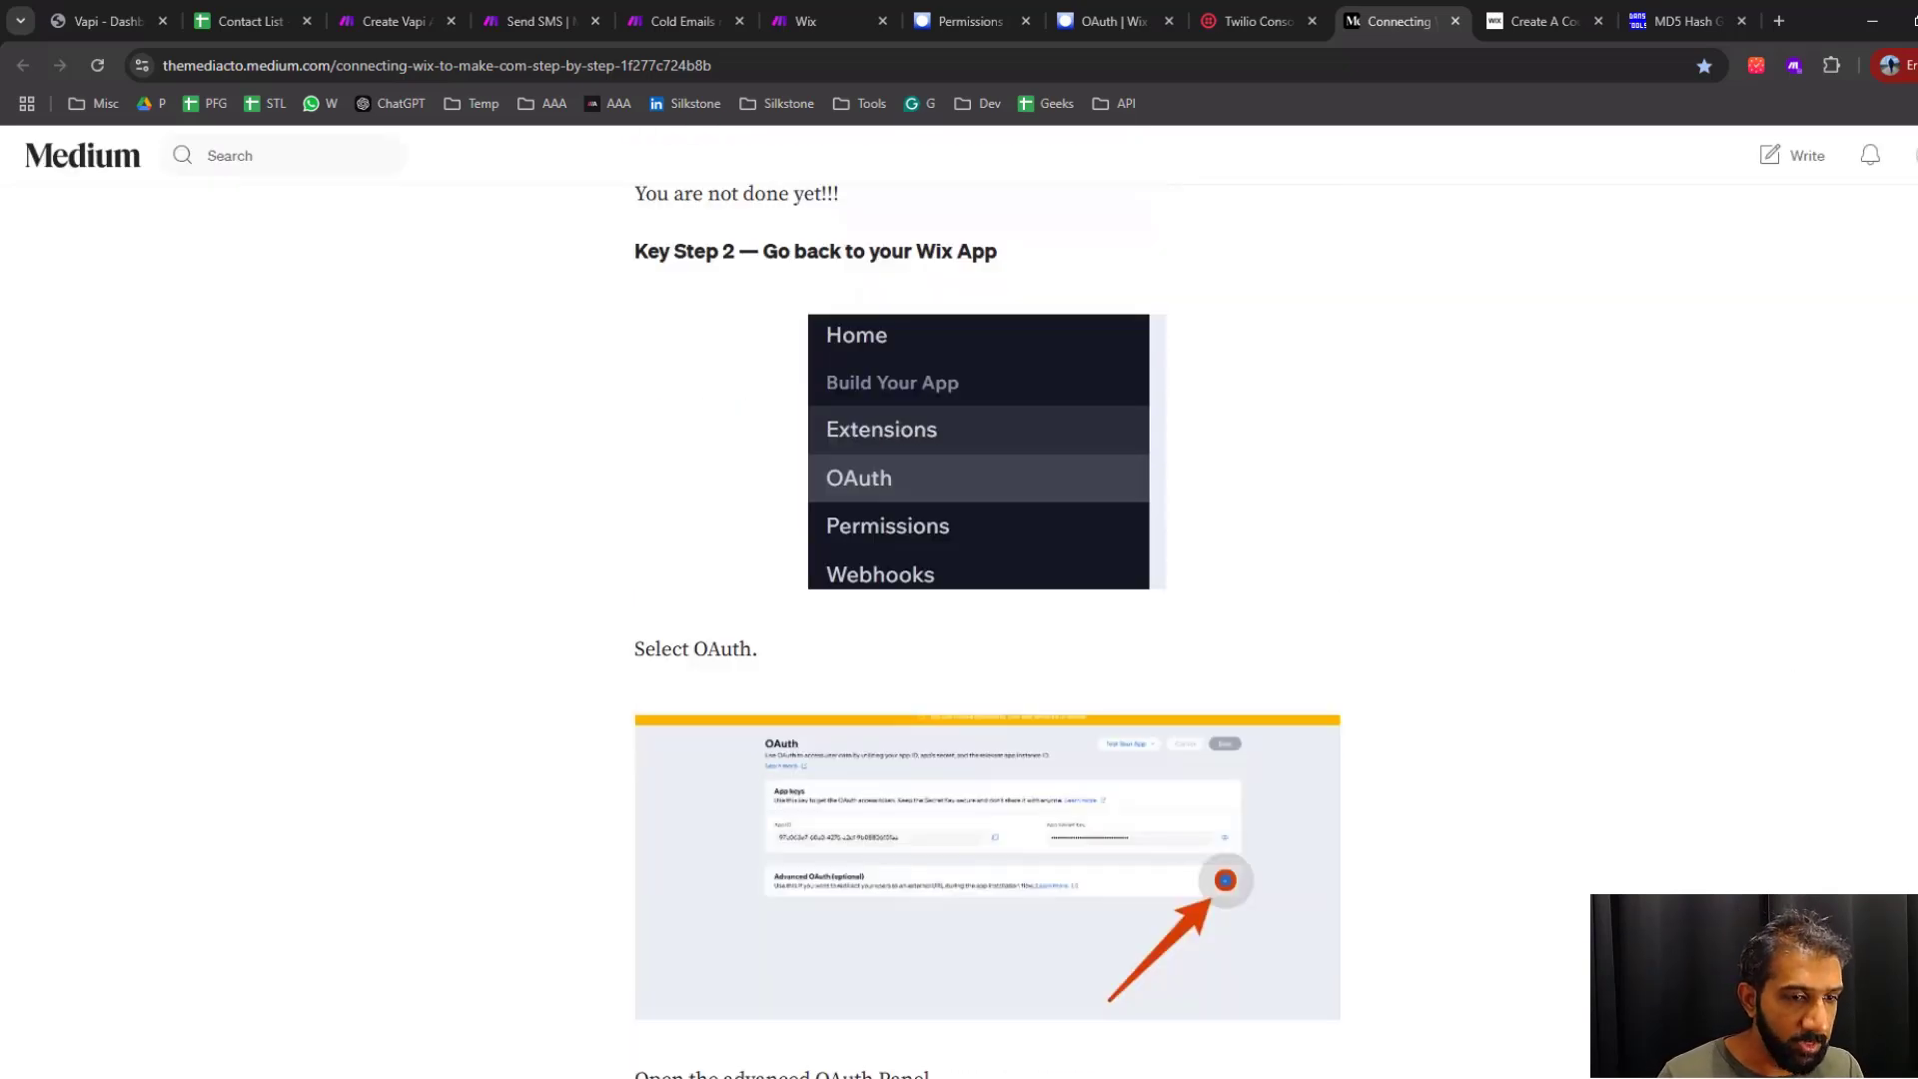
pyautogui.scroll(15, 1596, 437)
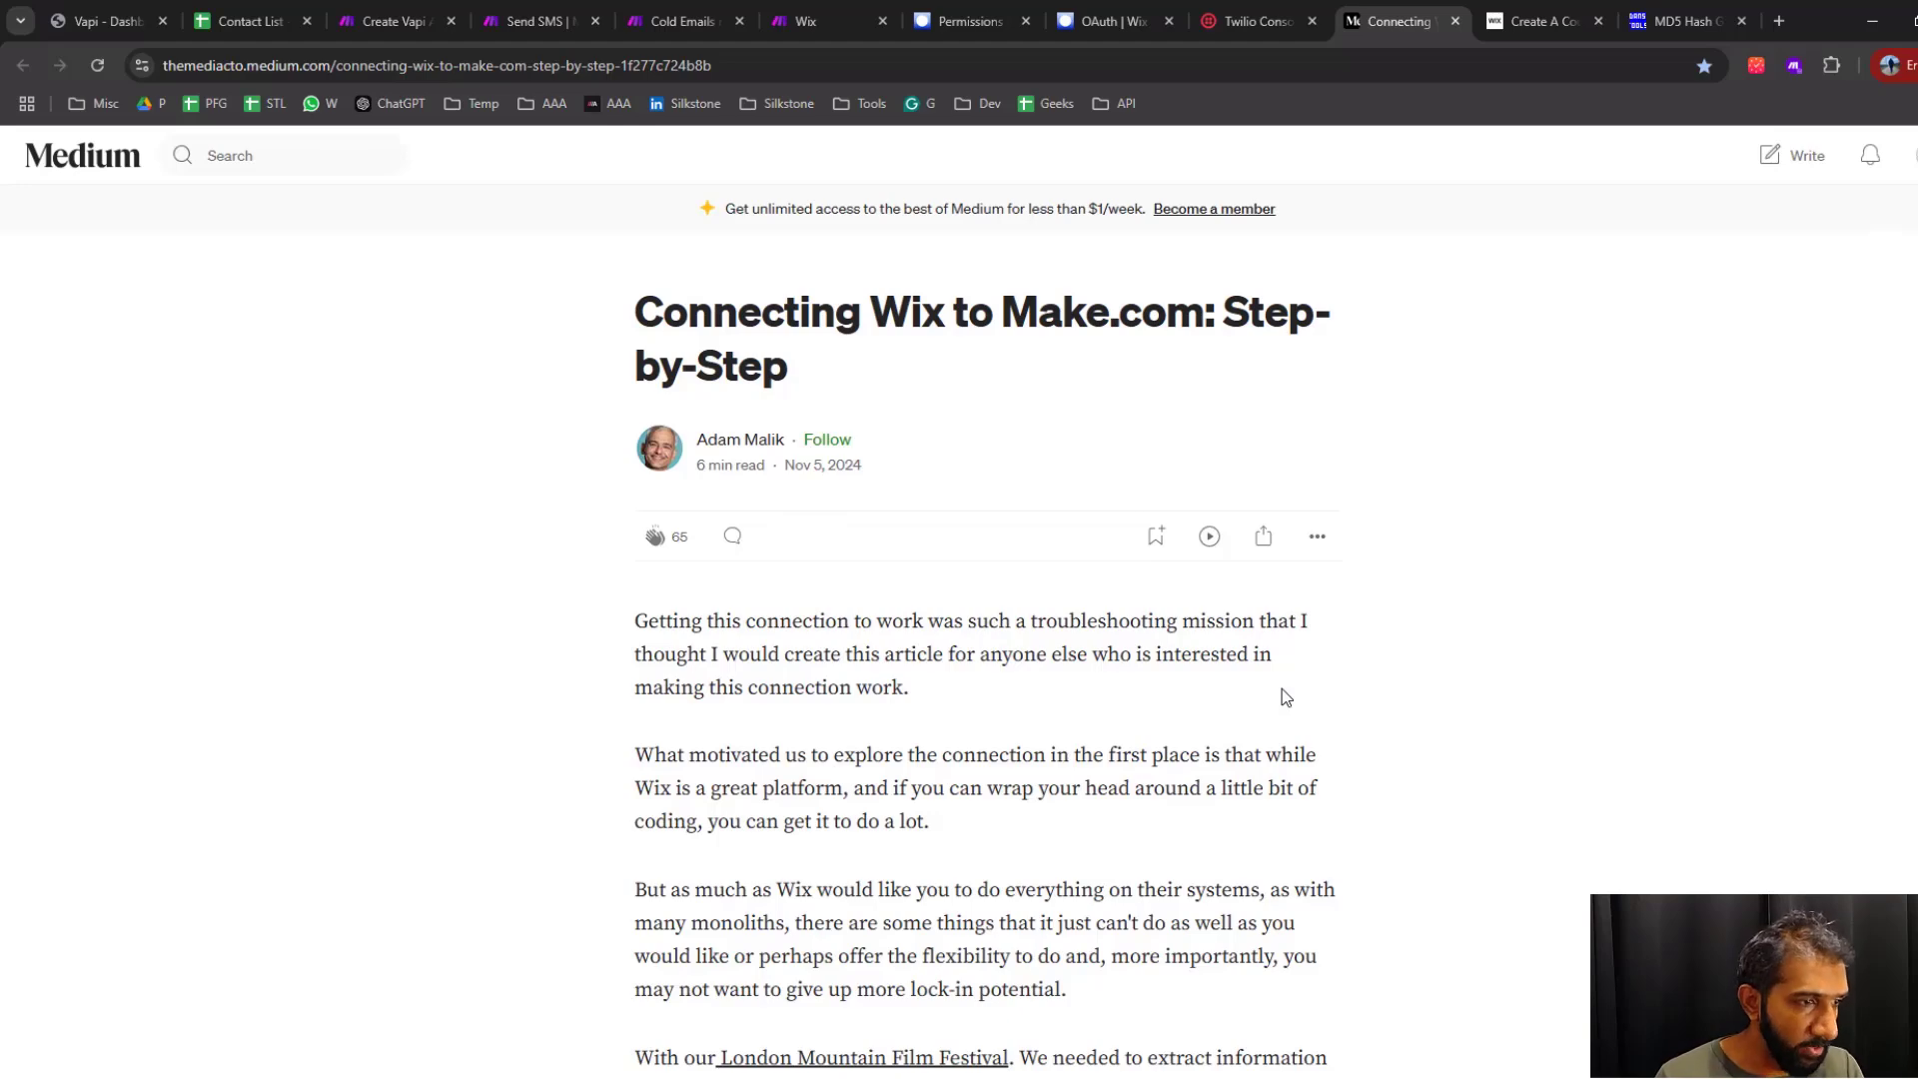
pyautogui.middleClick(1407, 26)
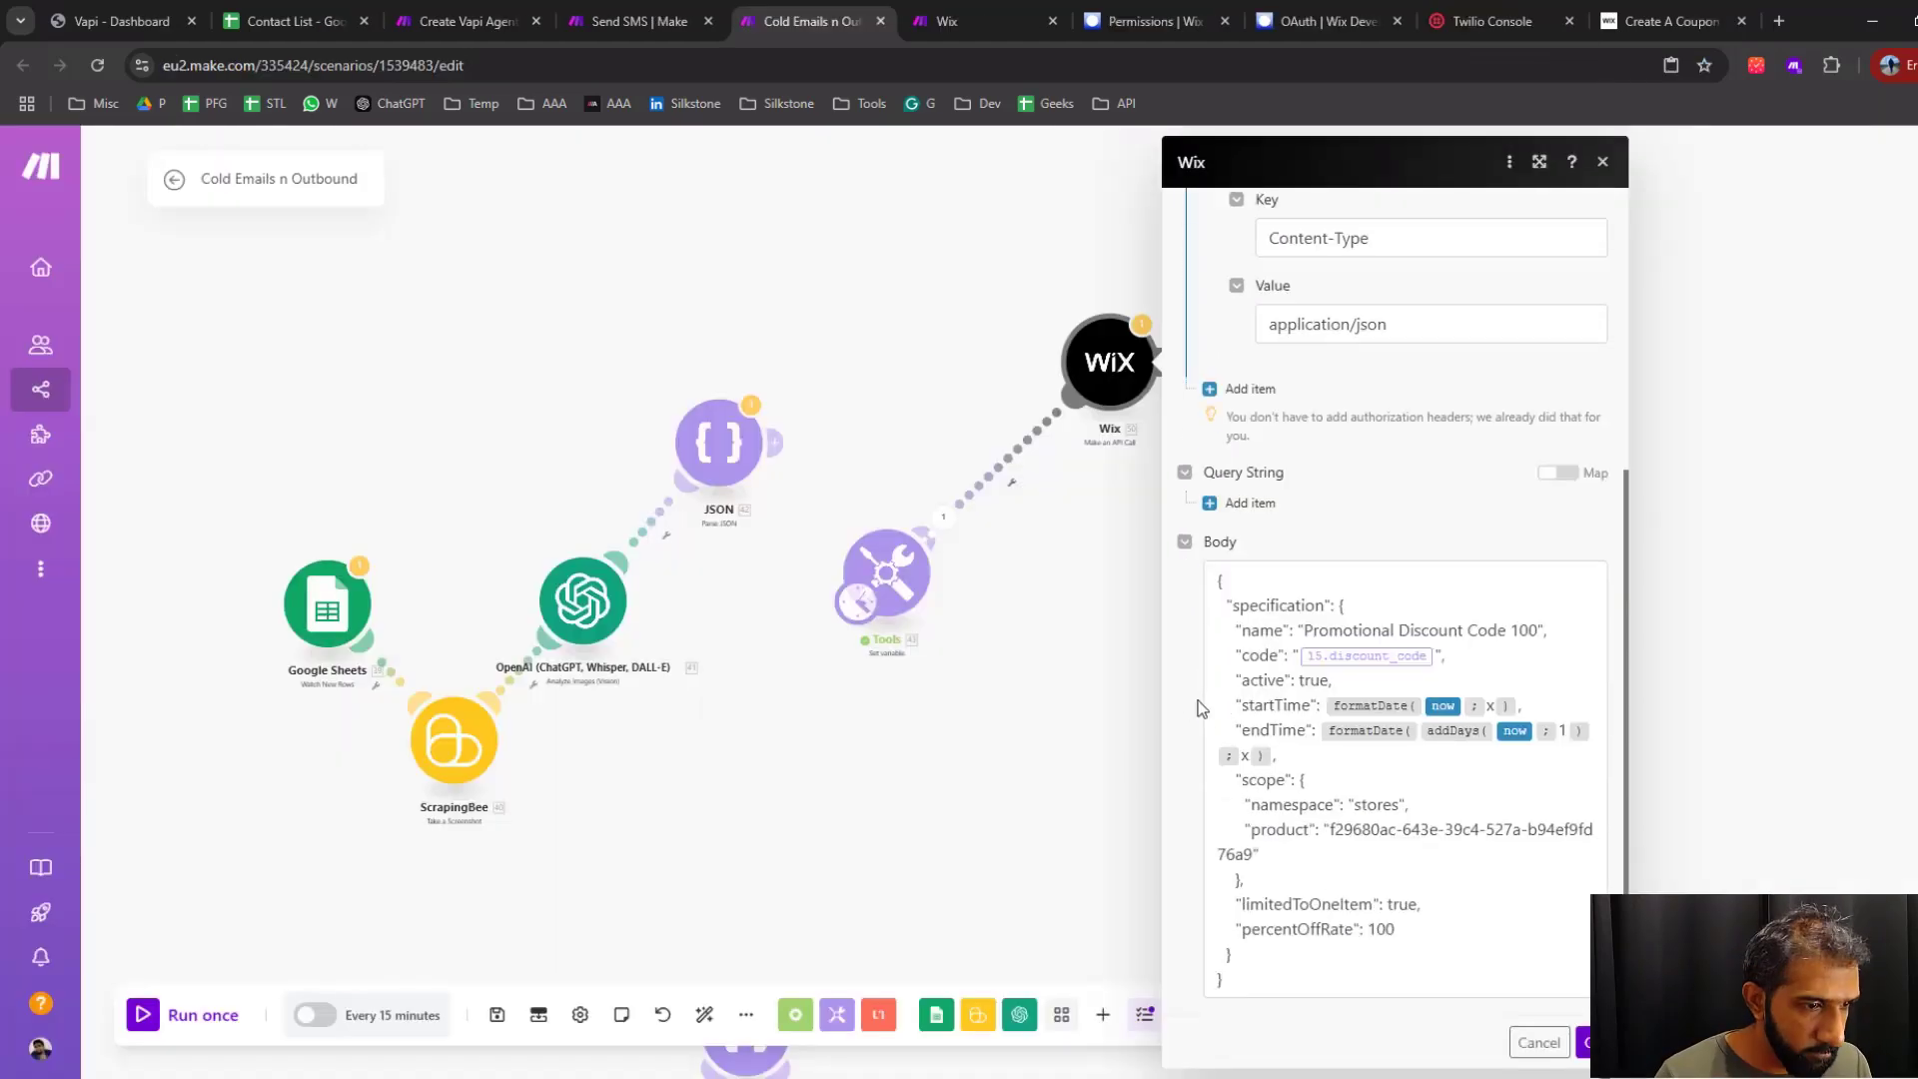
# In the new Wix module's body, replace the code value with discount_code from the linked Set variable module
pyautogui.click(1282, 844)
pyautogui.hotkey('ctrl', 'a')
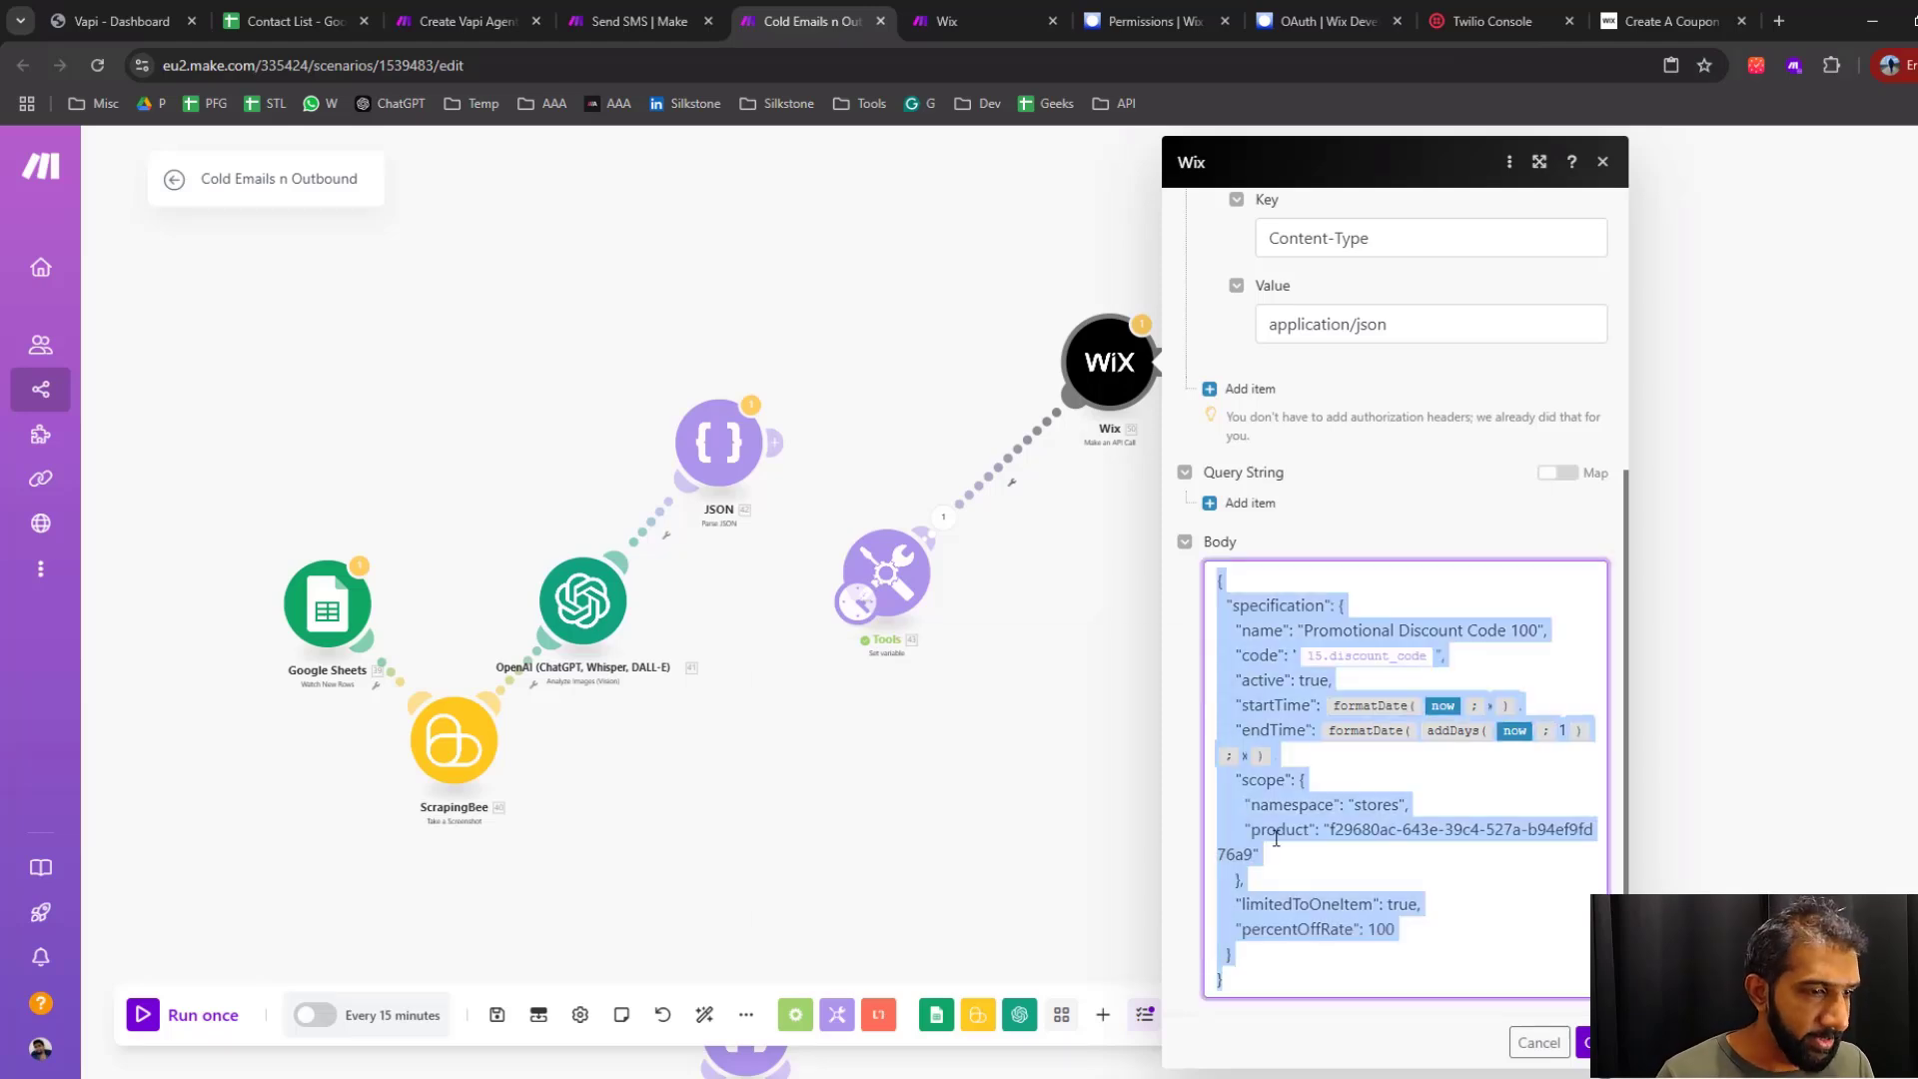
pyautogui.click(1285, 968)
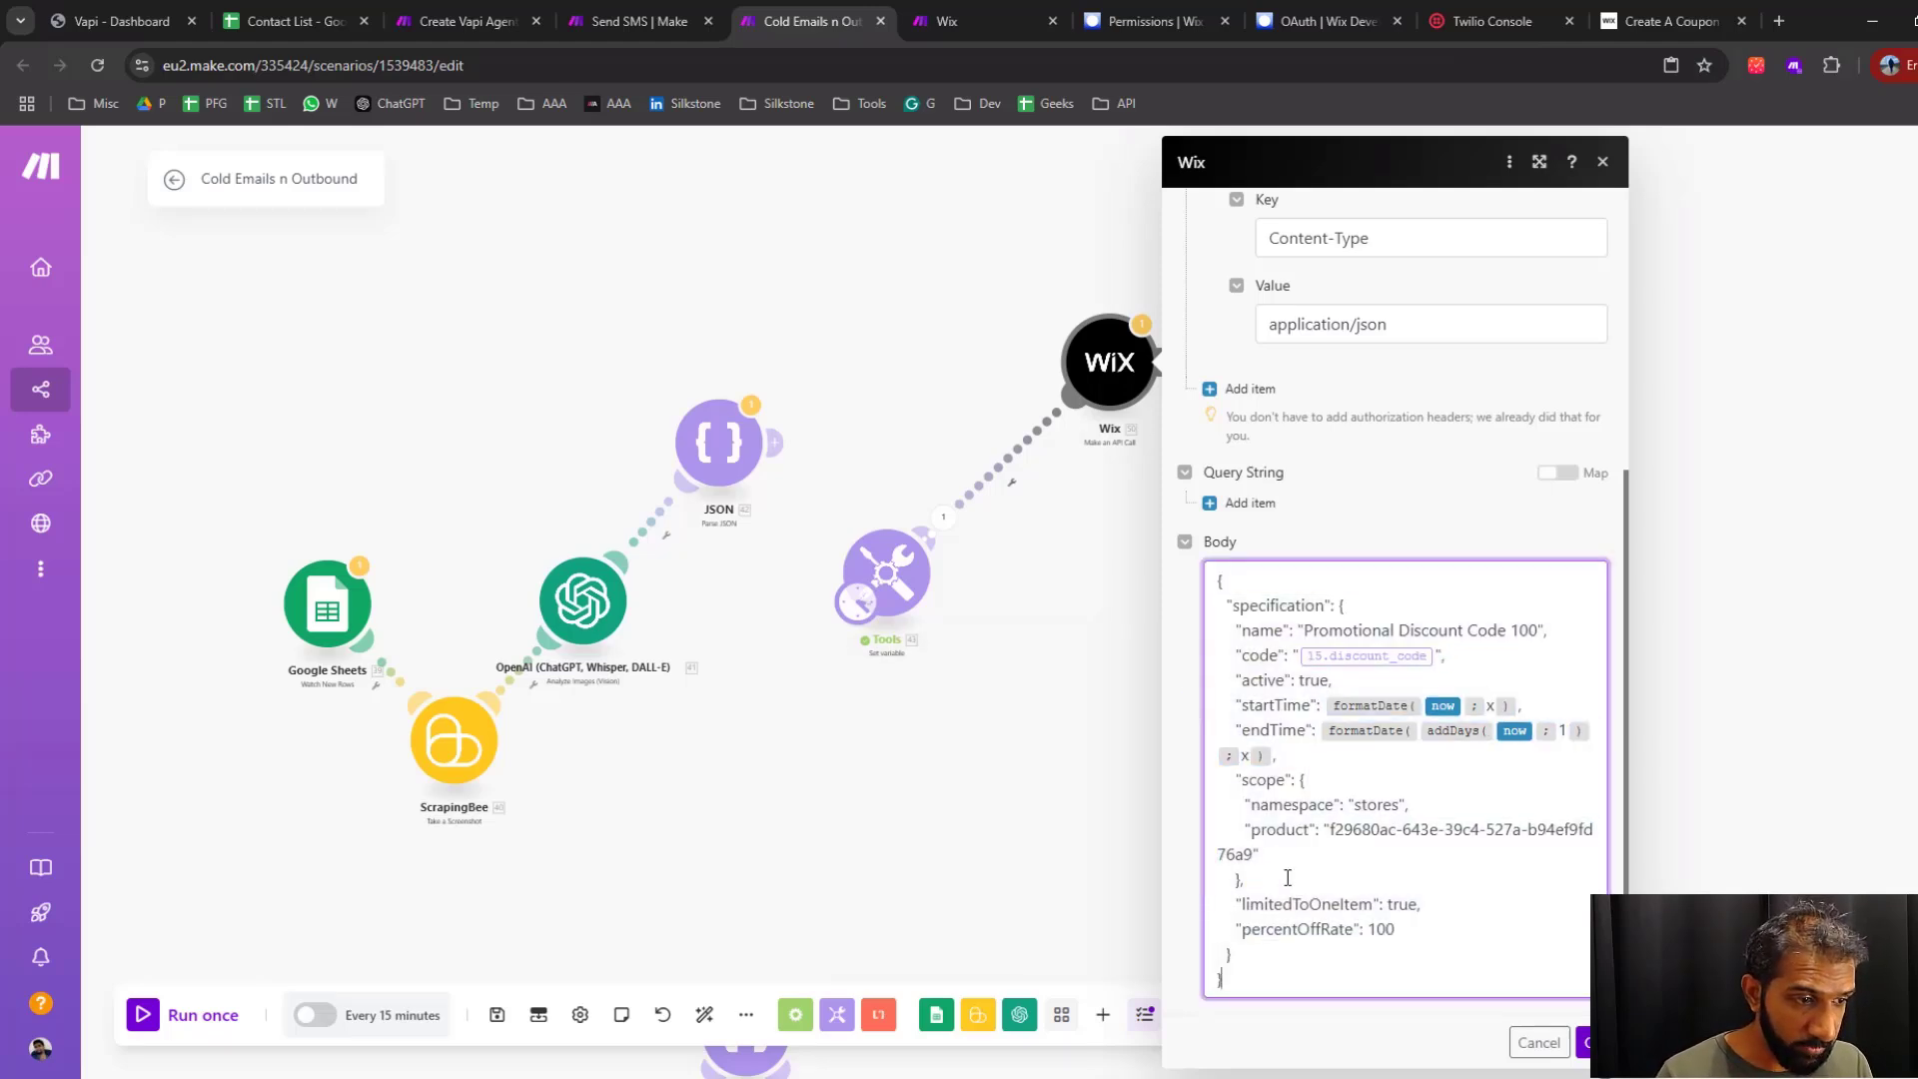
pyautogui.click(1234, 989)
pyautogui.doubleClick(1278, 606)
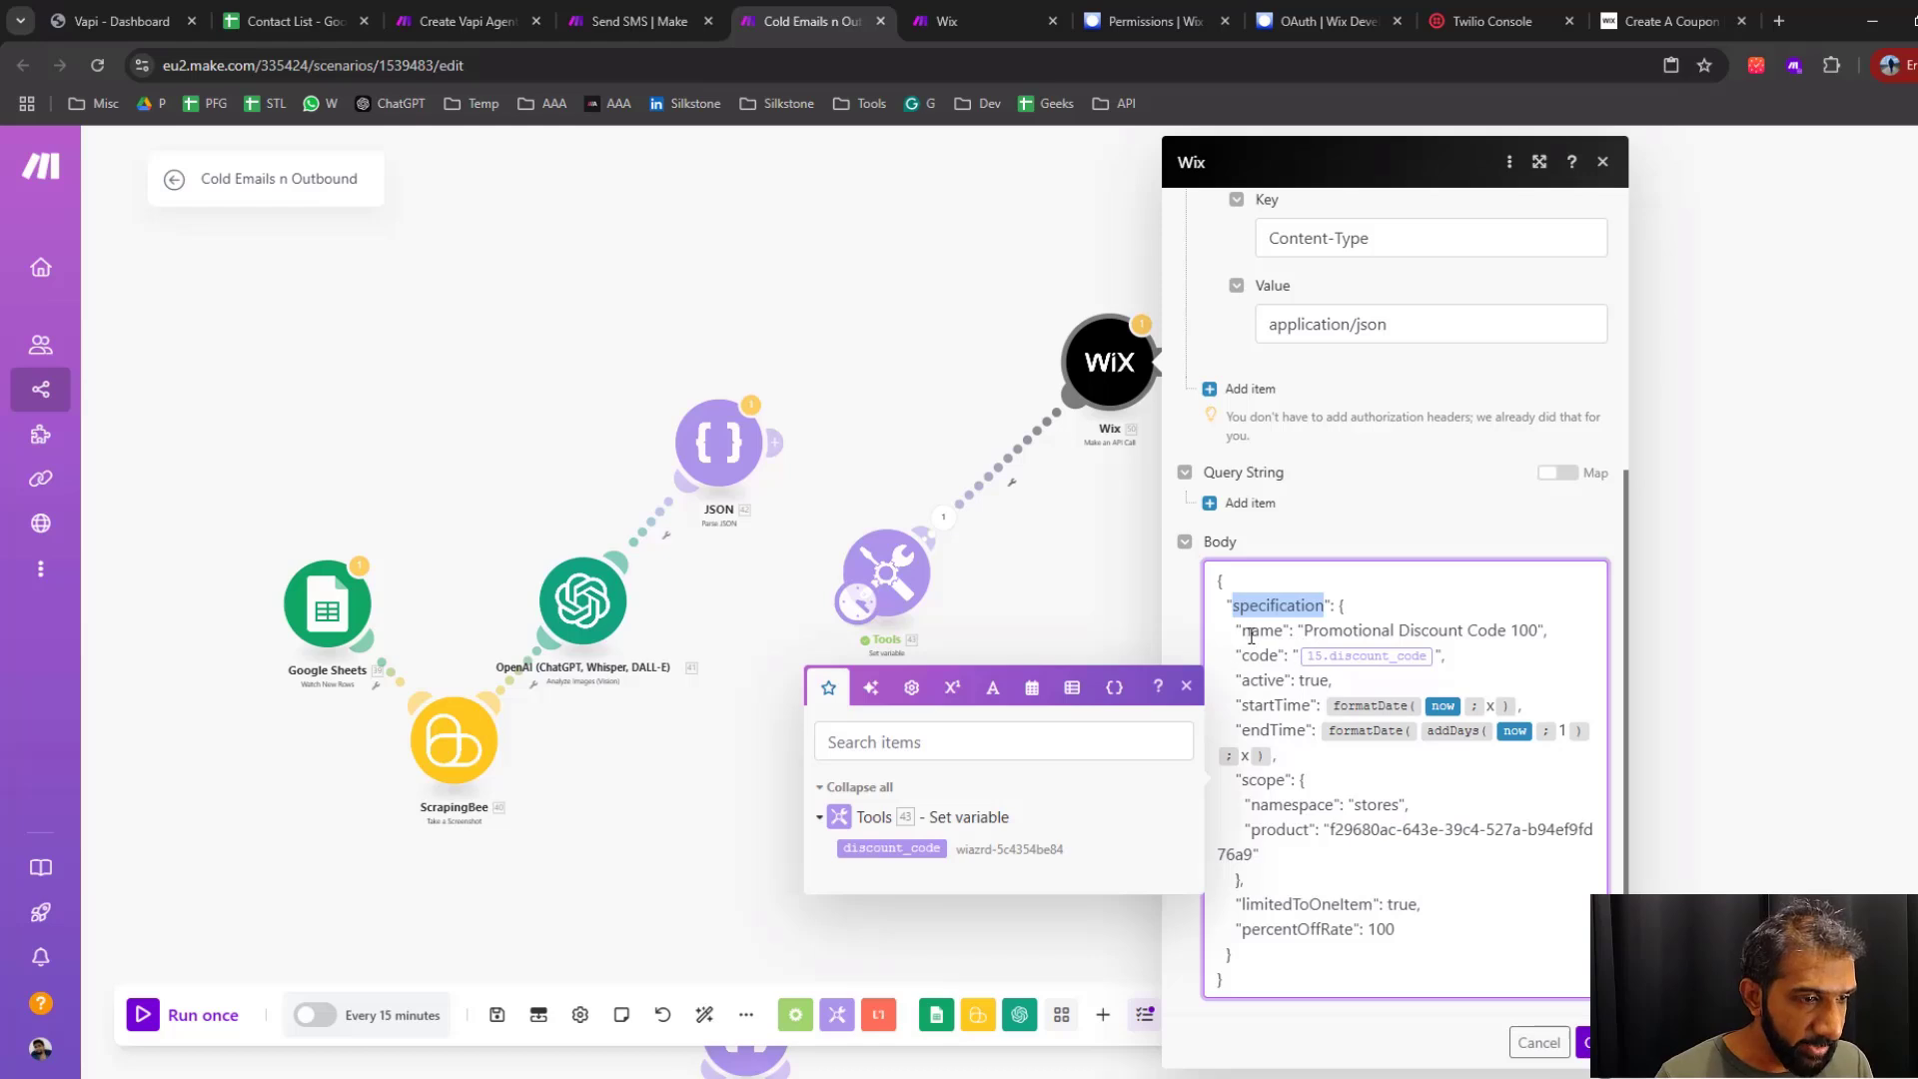
pyautogui.doubleClick(1253, 631)
pyautogui.click(1539, 629)
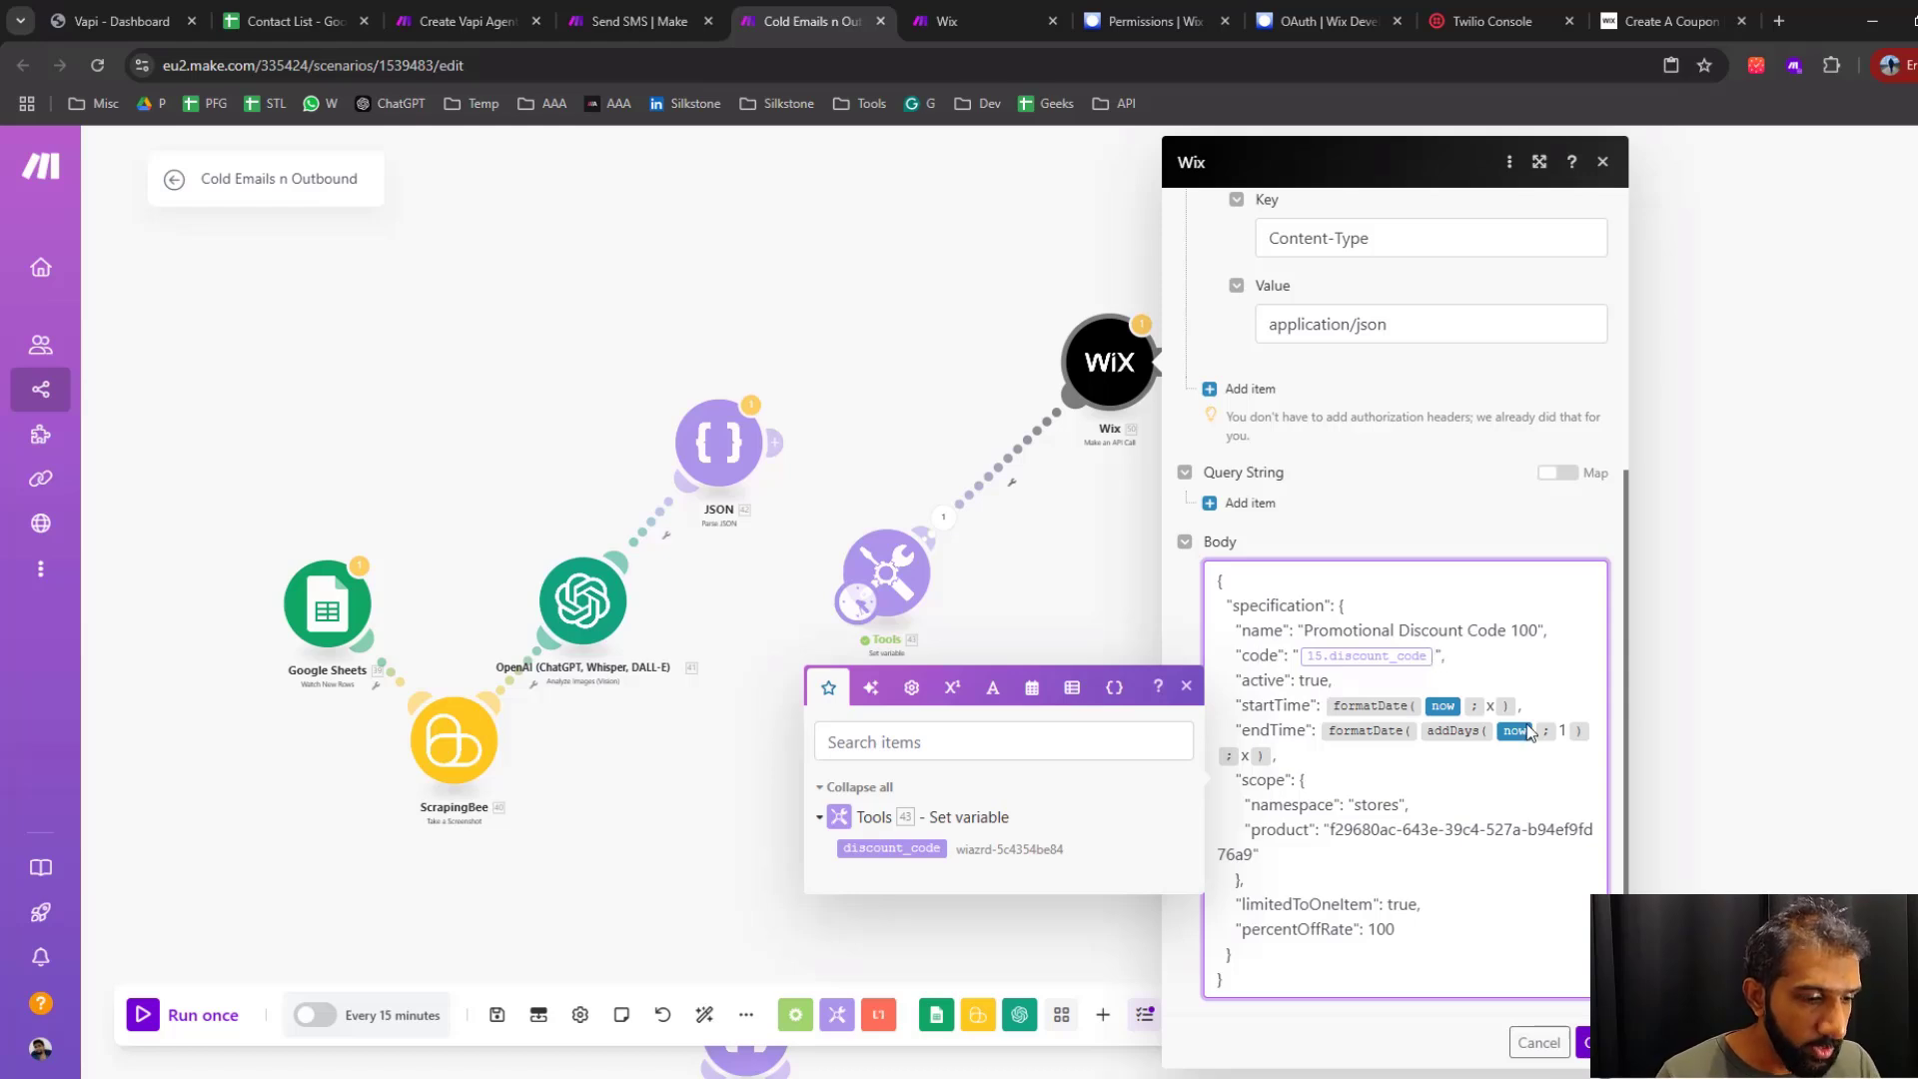
pyautogui.press('BackSpace')
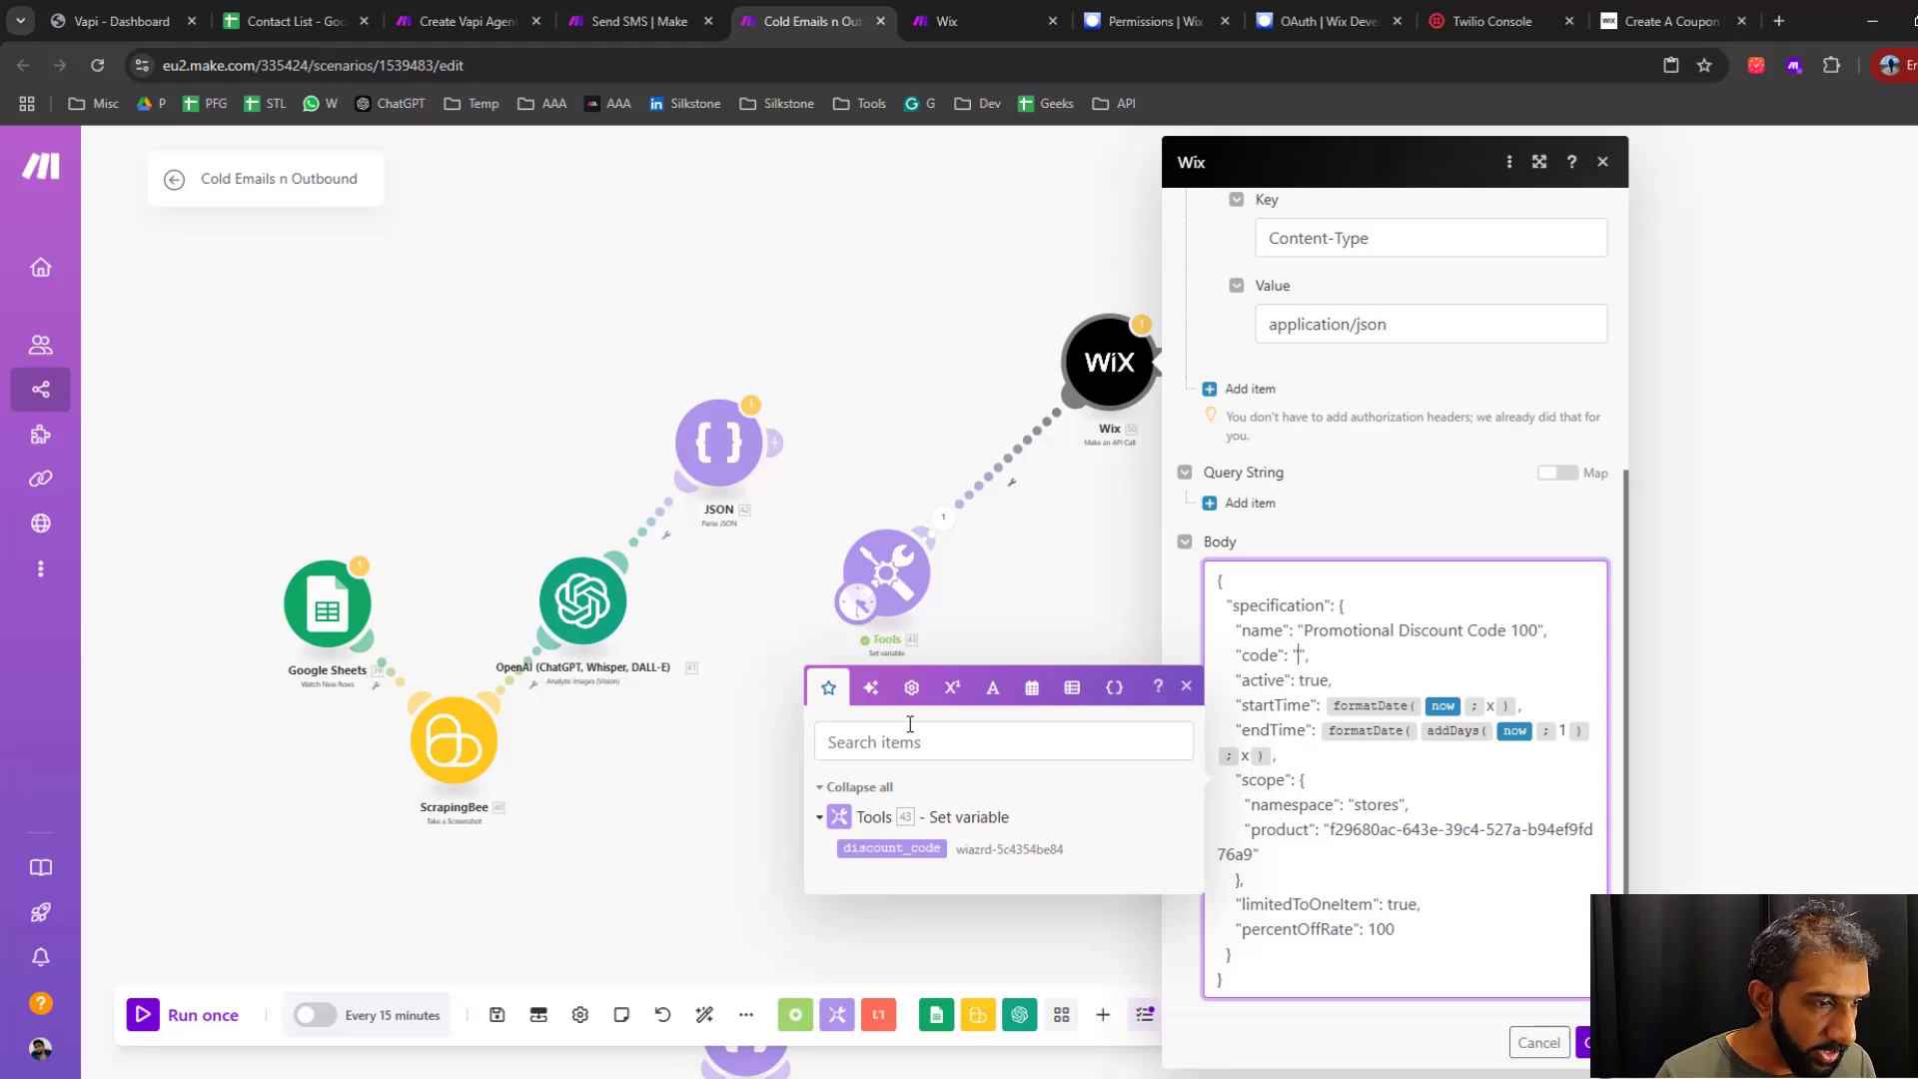
pyautogui.click(891, 849)
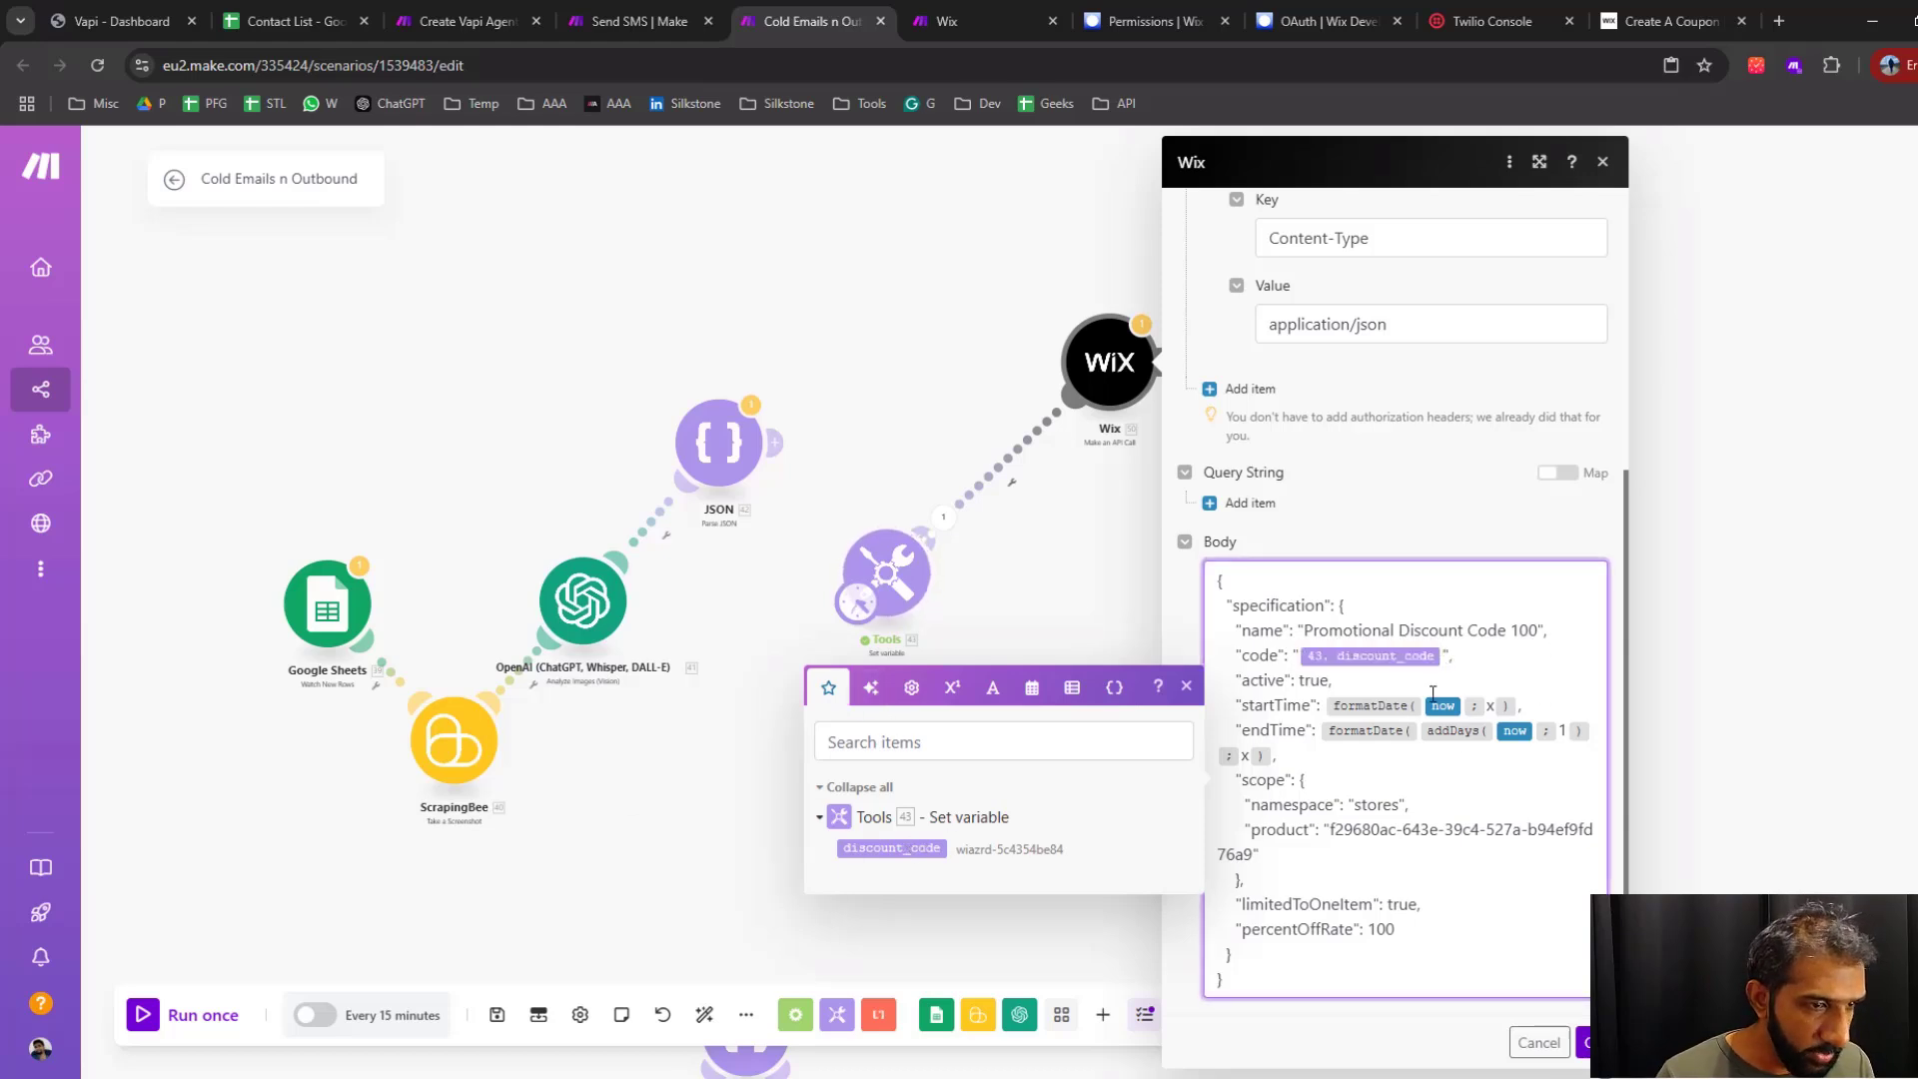
# Review the active, startTime, endTime, namespace and product values in the new Wix module's request body
pyautogui.doubleClick(1266, 684)
pyautogui.doubleClick(1281, 708)
pyautogui.doubleClick(1287, 732)
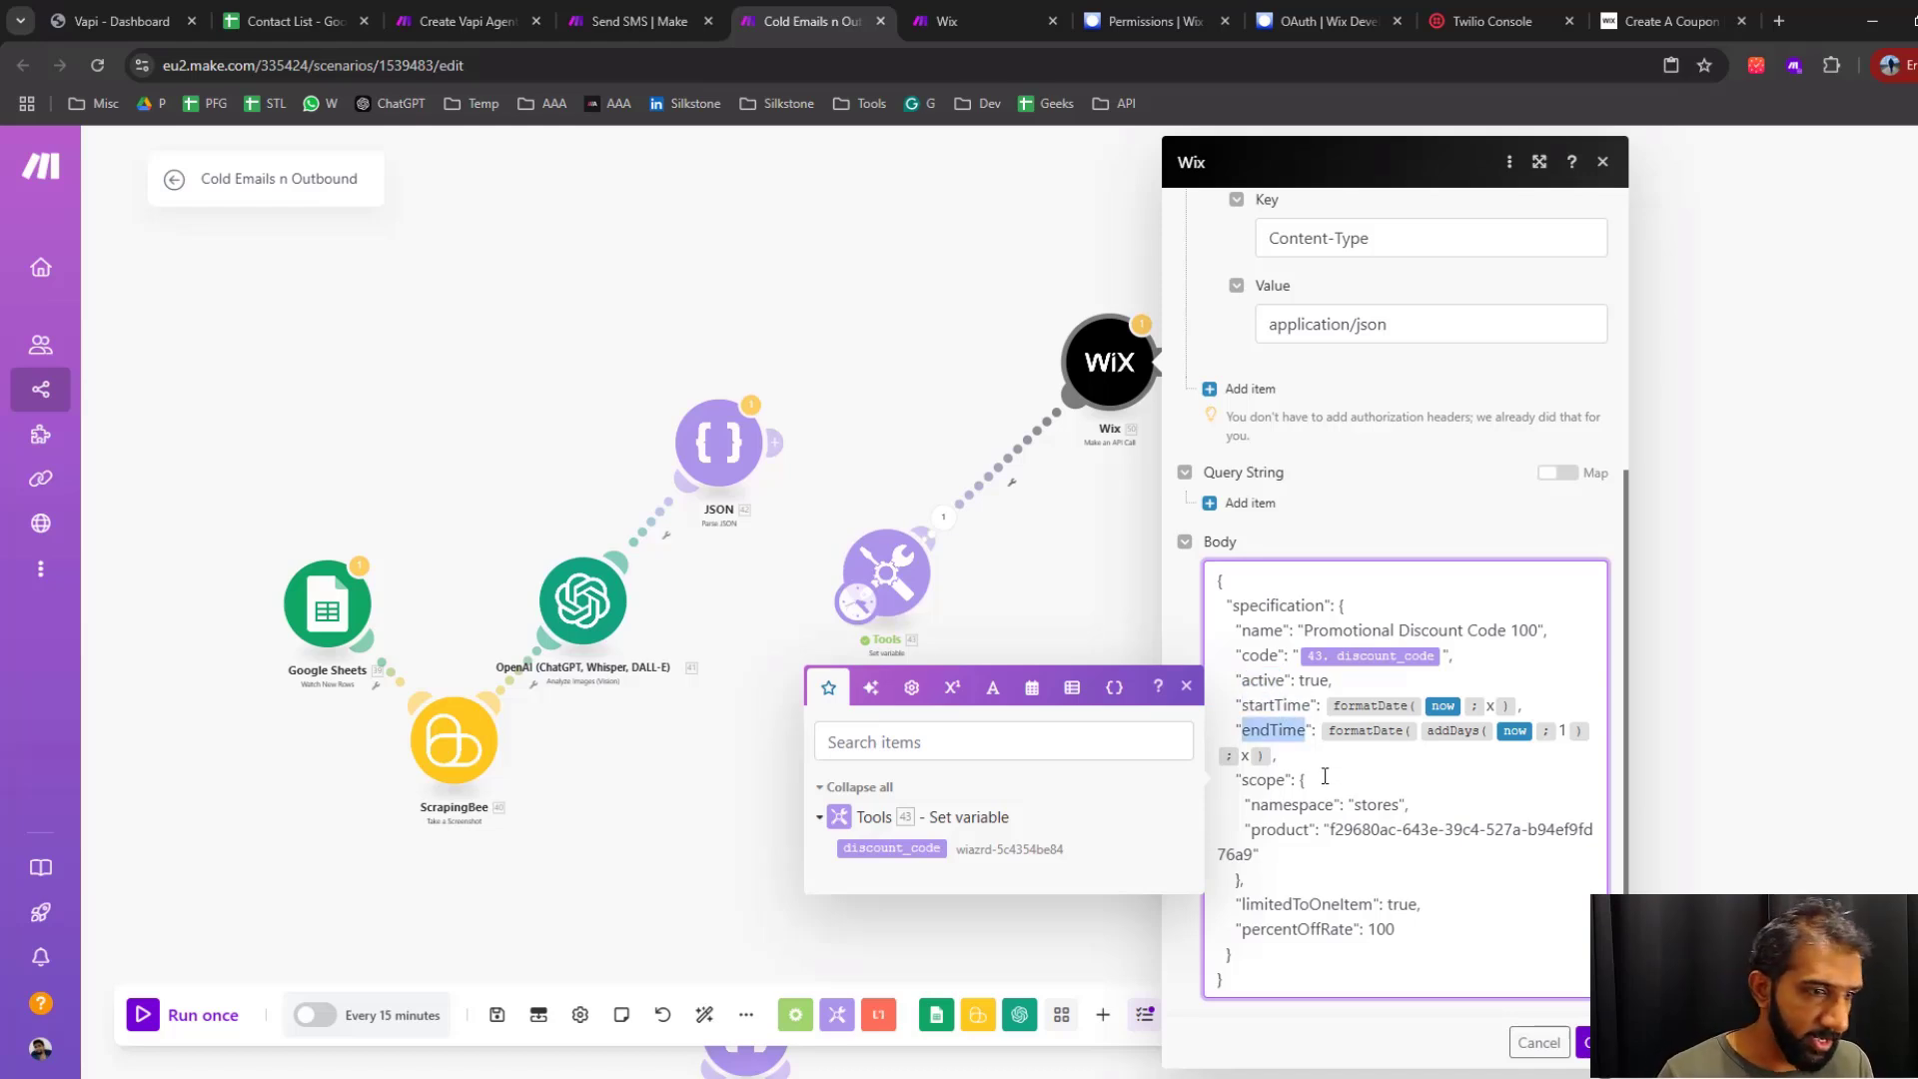
pyautogui.doubleClick(1286, 708)
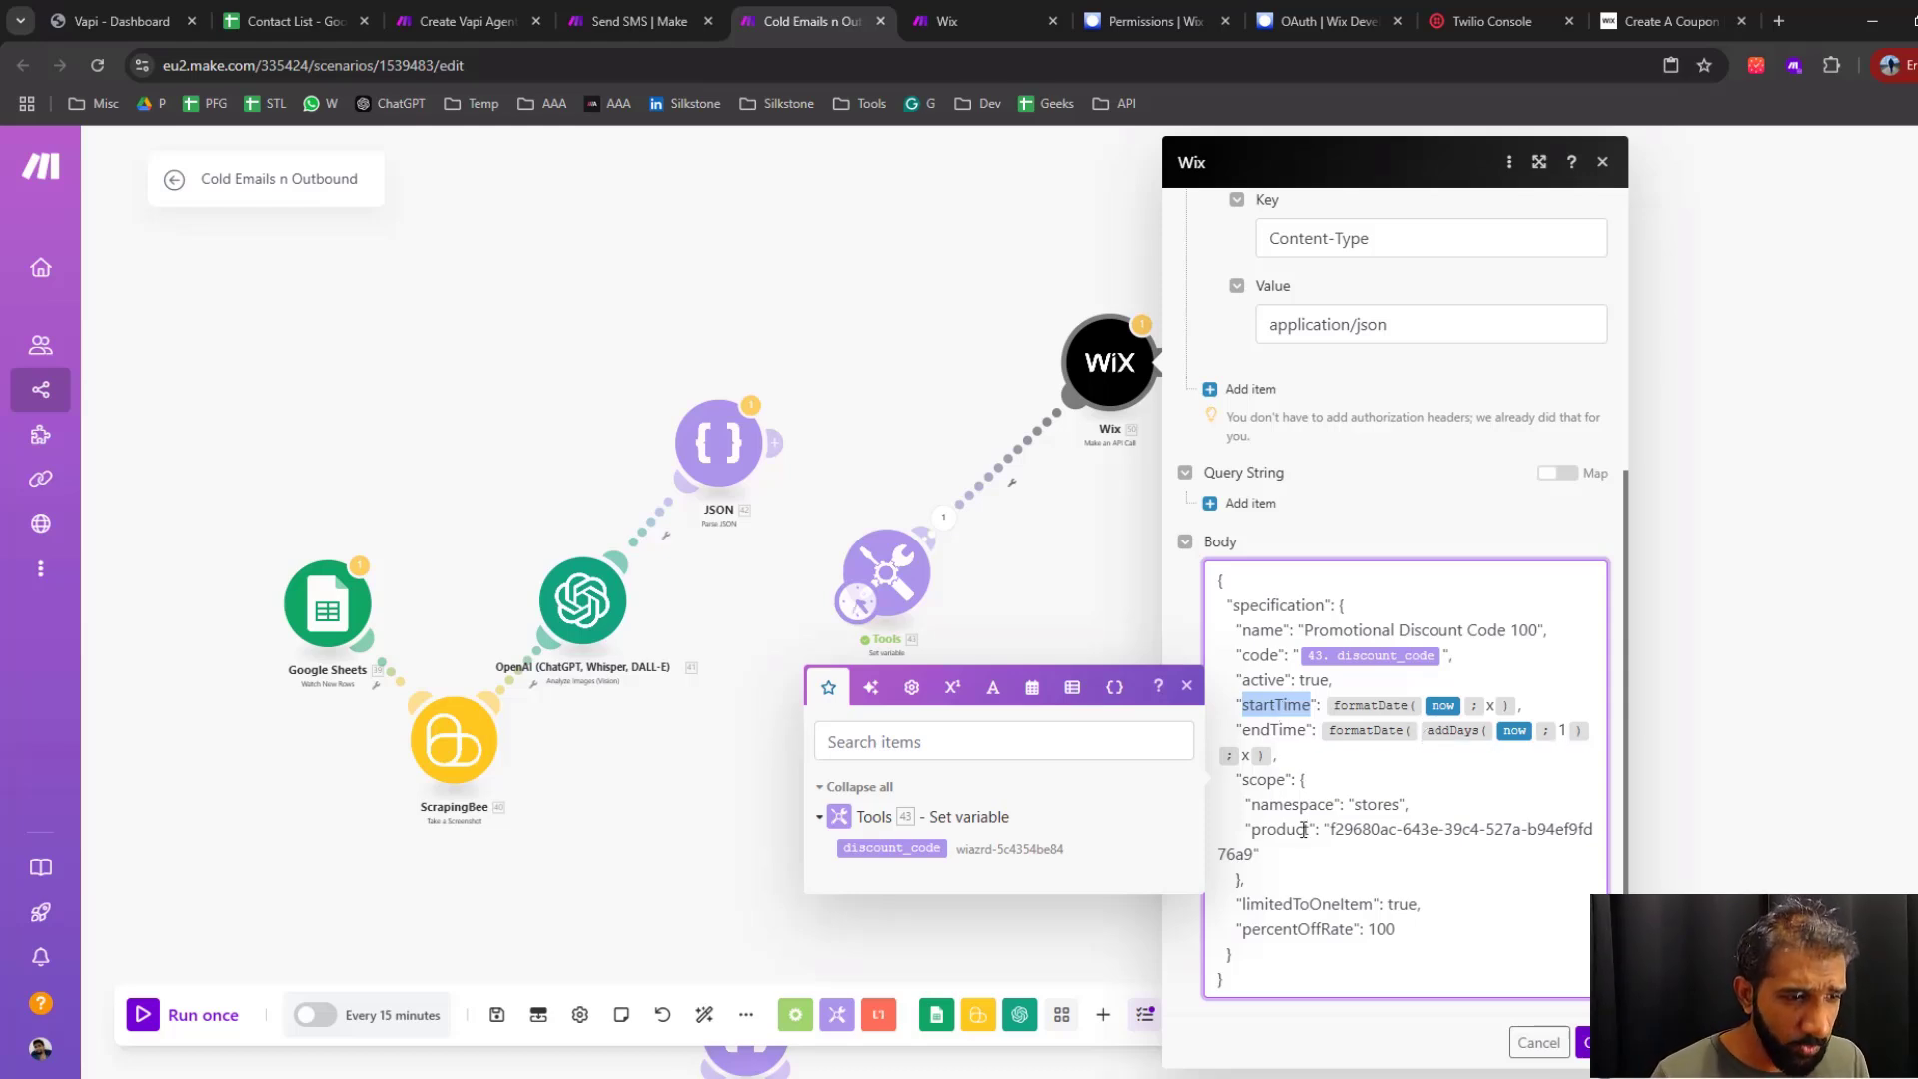
pyautogui.click(1281, 733)
pyautogui.doubleClick(1281, 734)
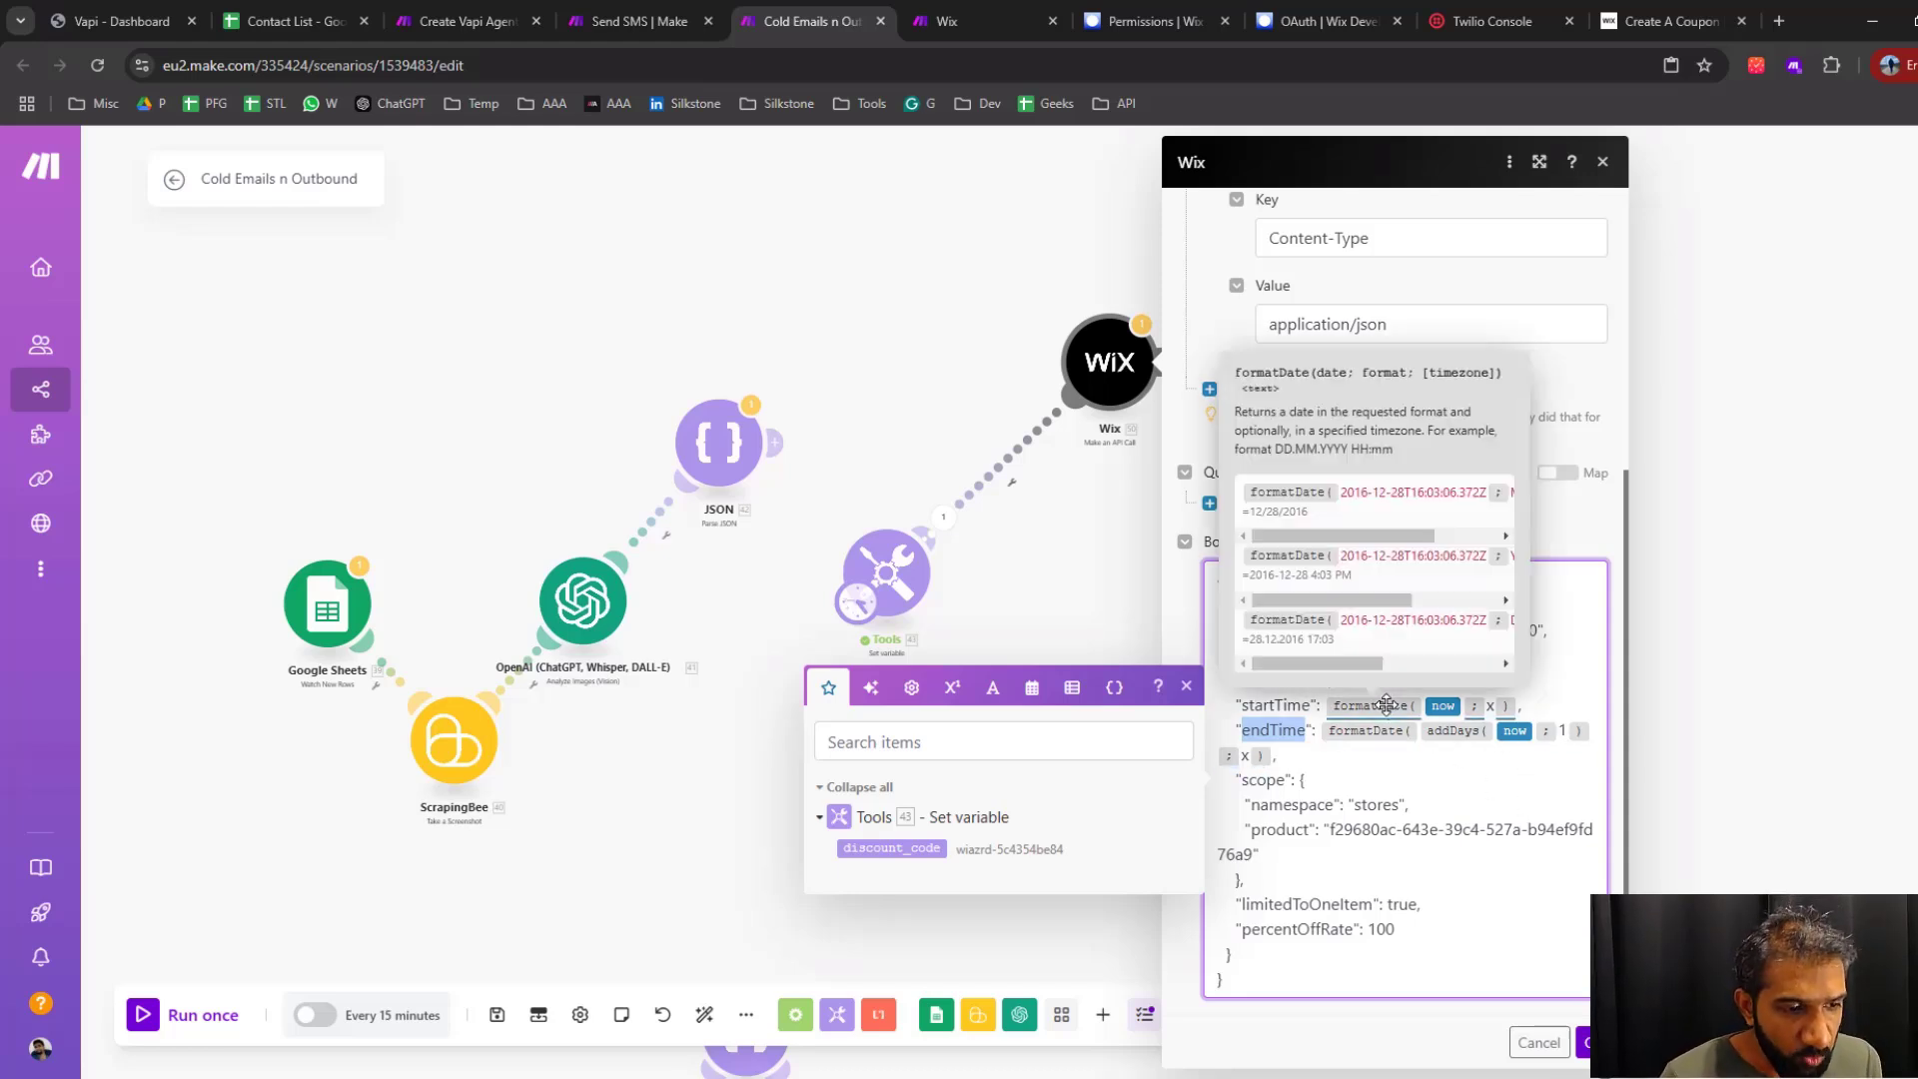
pyautogui.click(1536, 706)
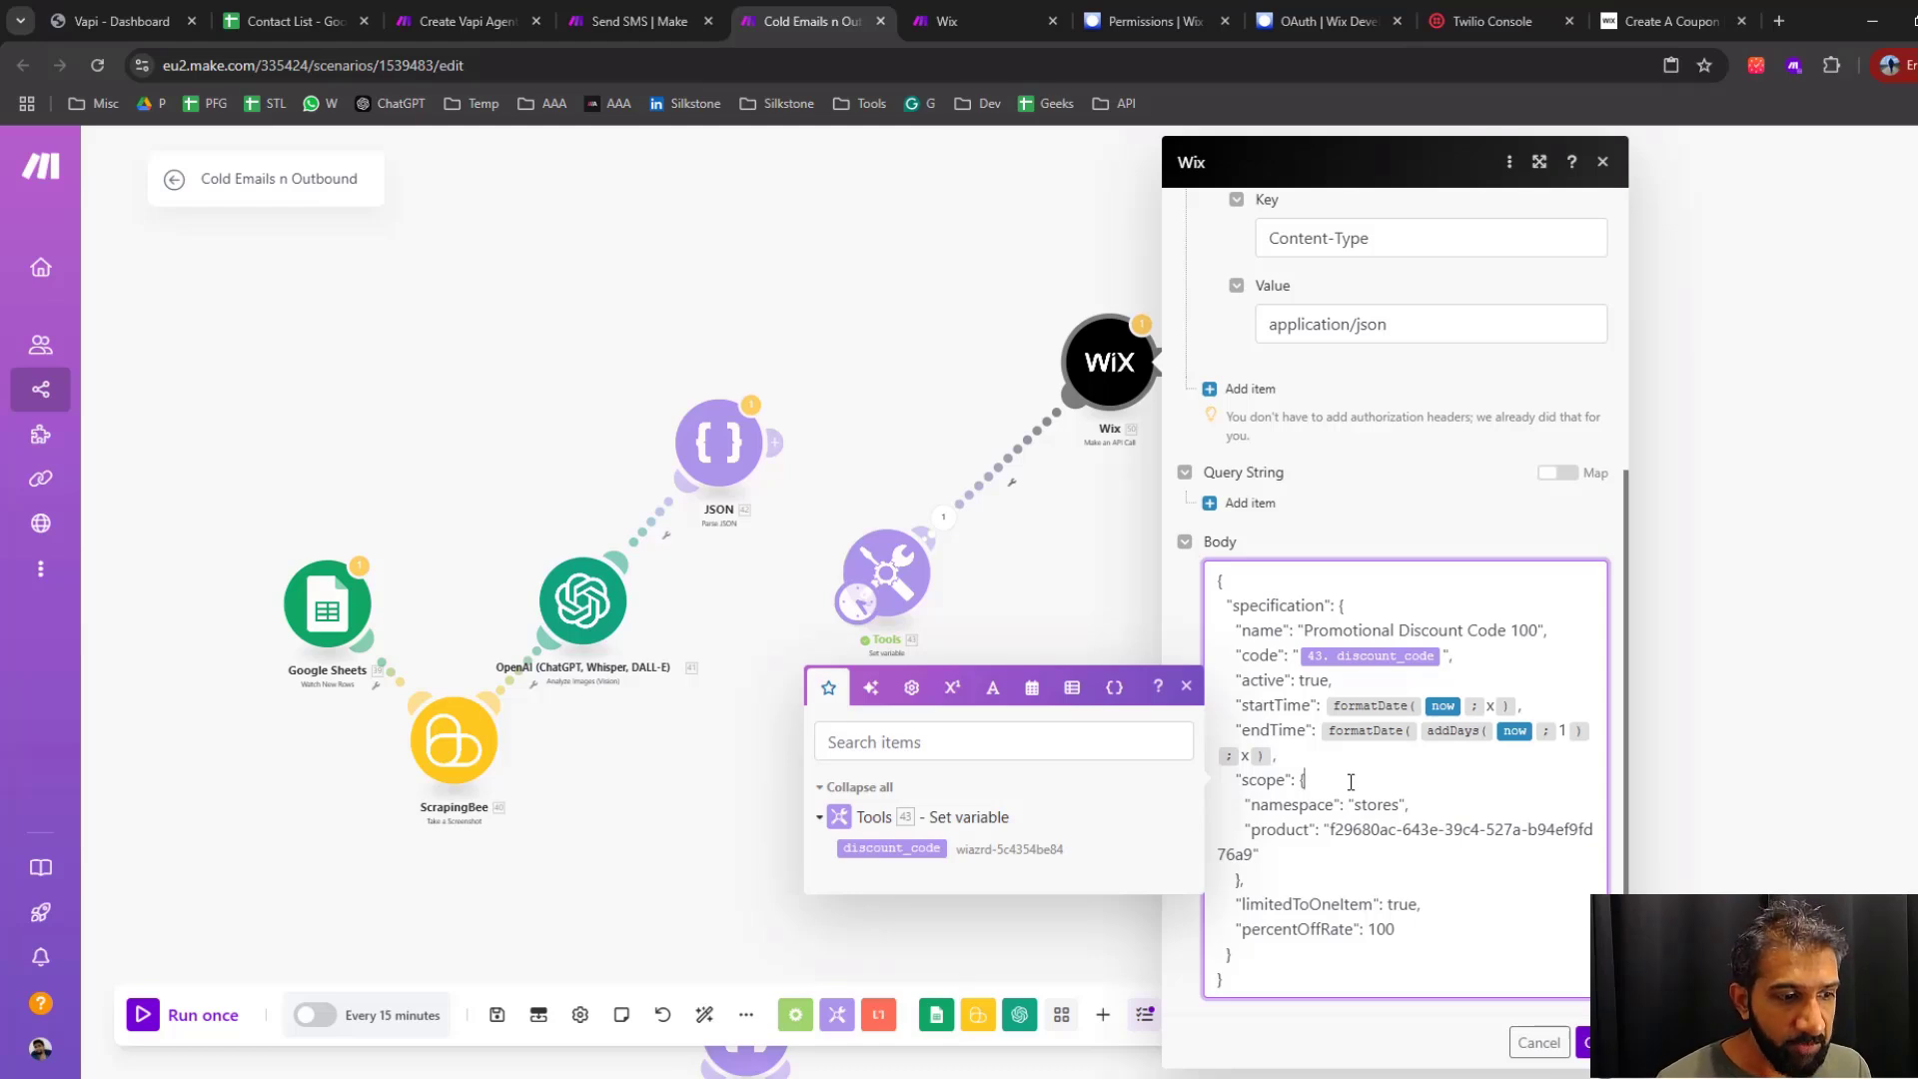
pyautogui.doubleClick(1377, 805)
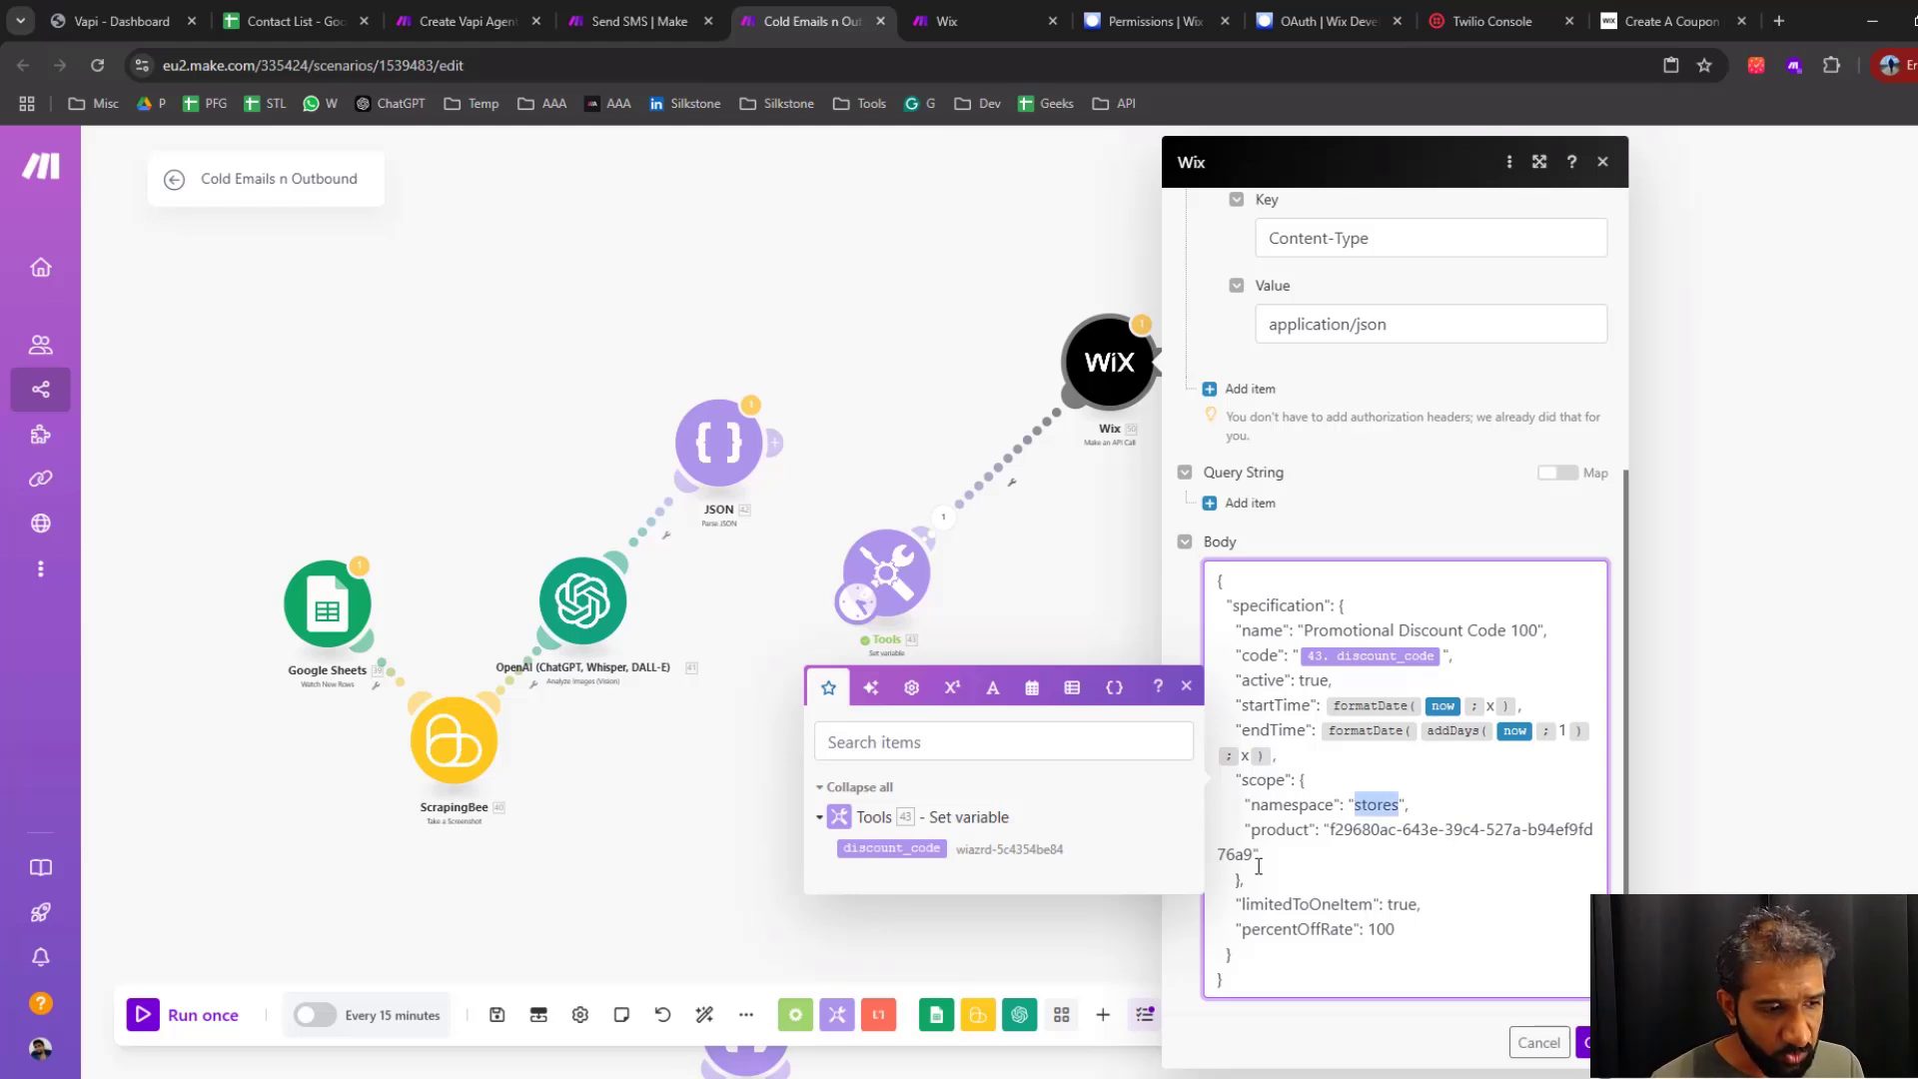
pyautogui.moveTo(1260, 855); pyautogui.dragTo(1245, 825)
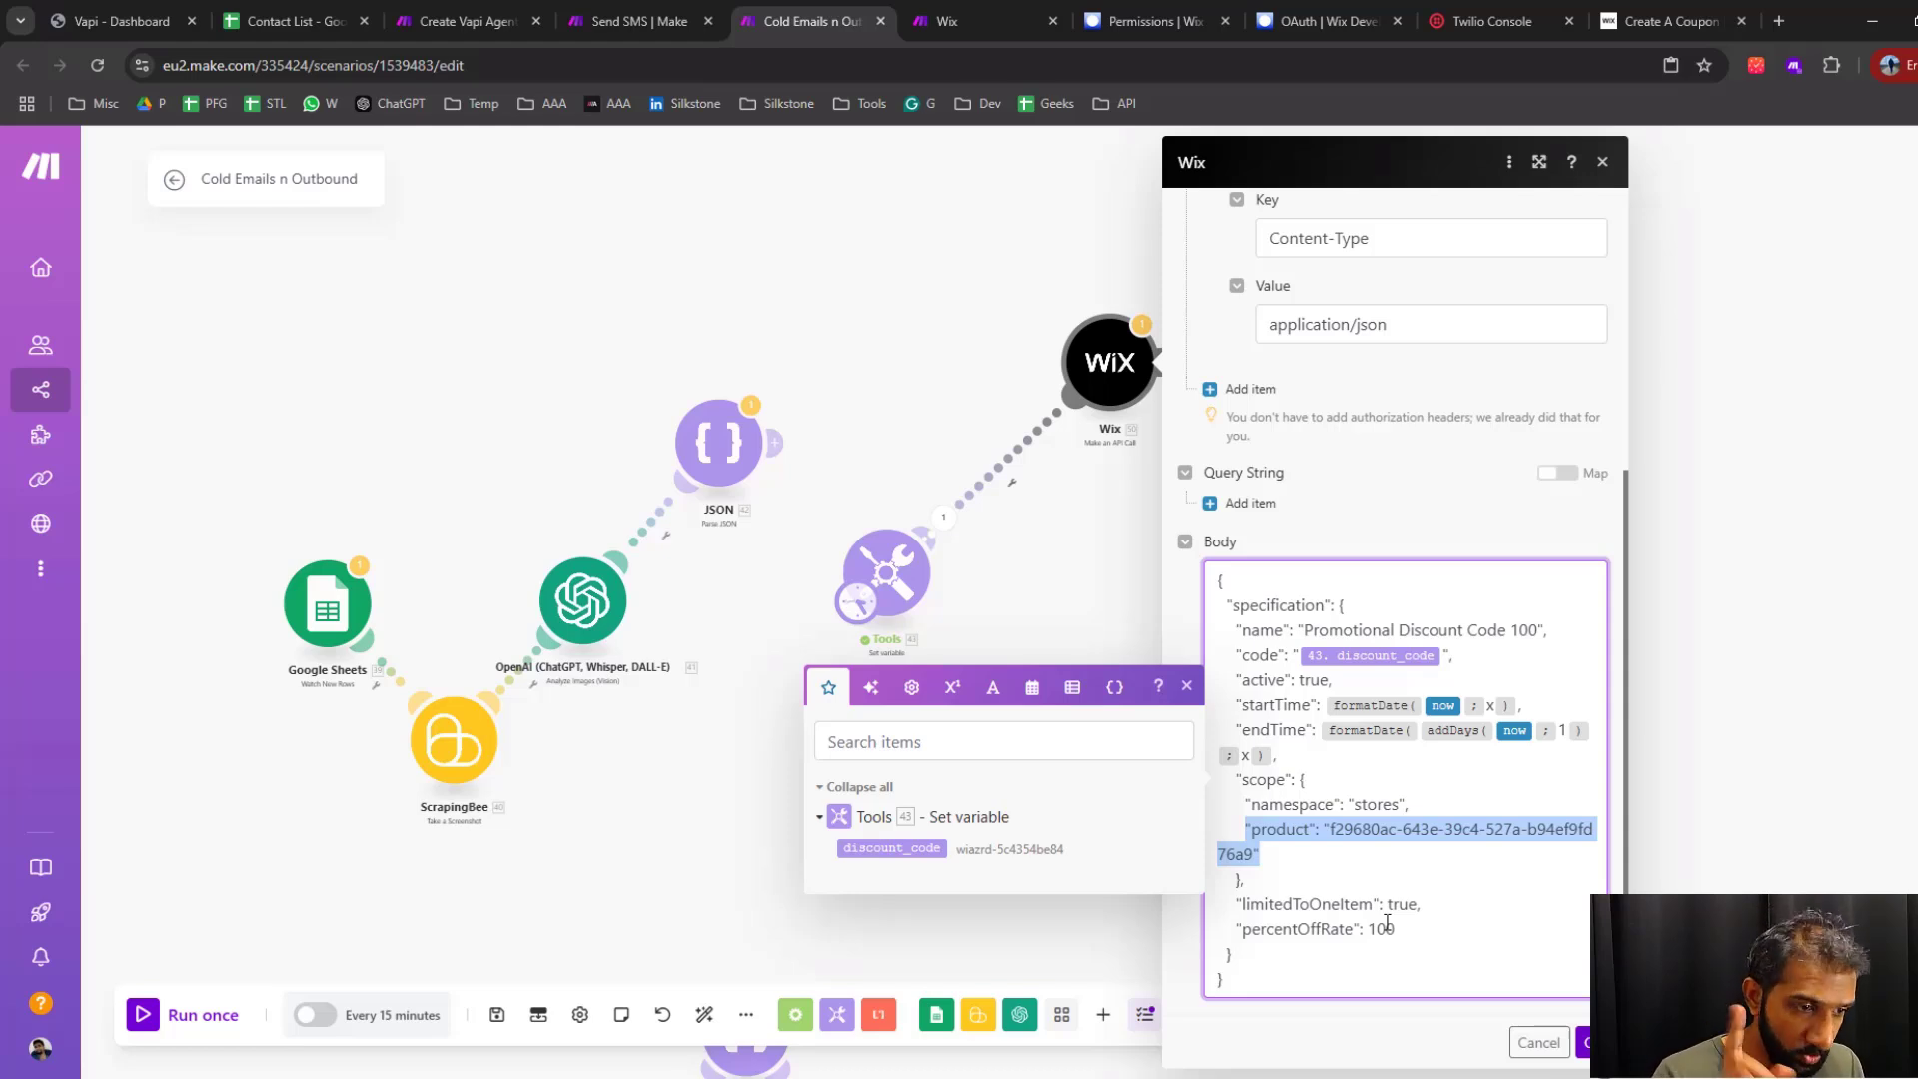
pyautogui.click(1186, 686)
pyautogui.click(1361, 830)
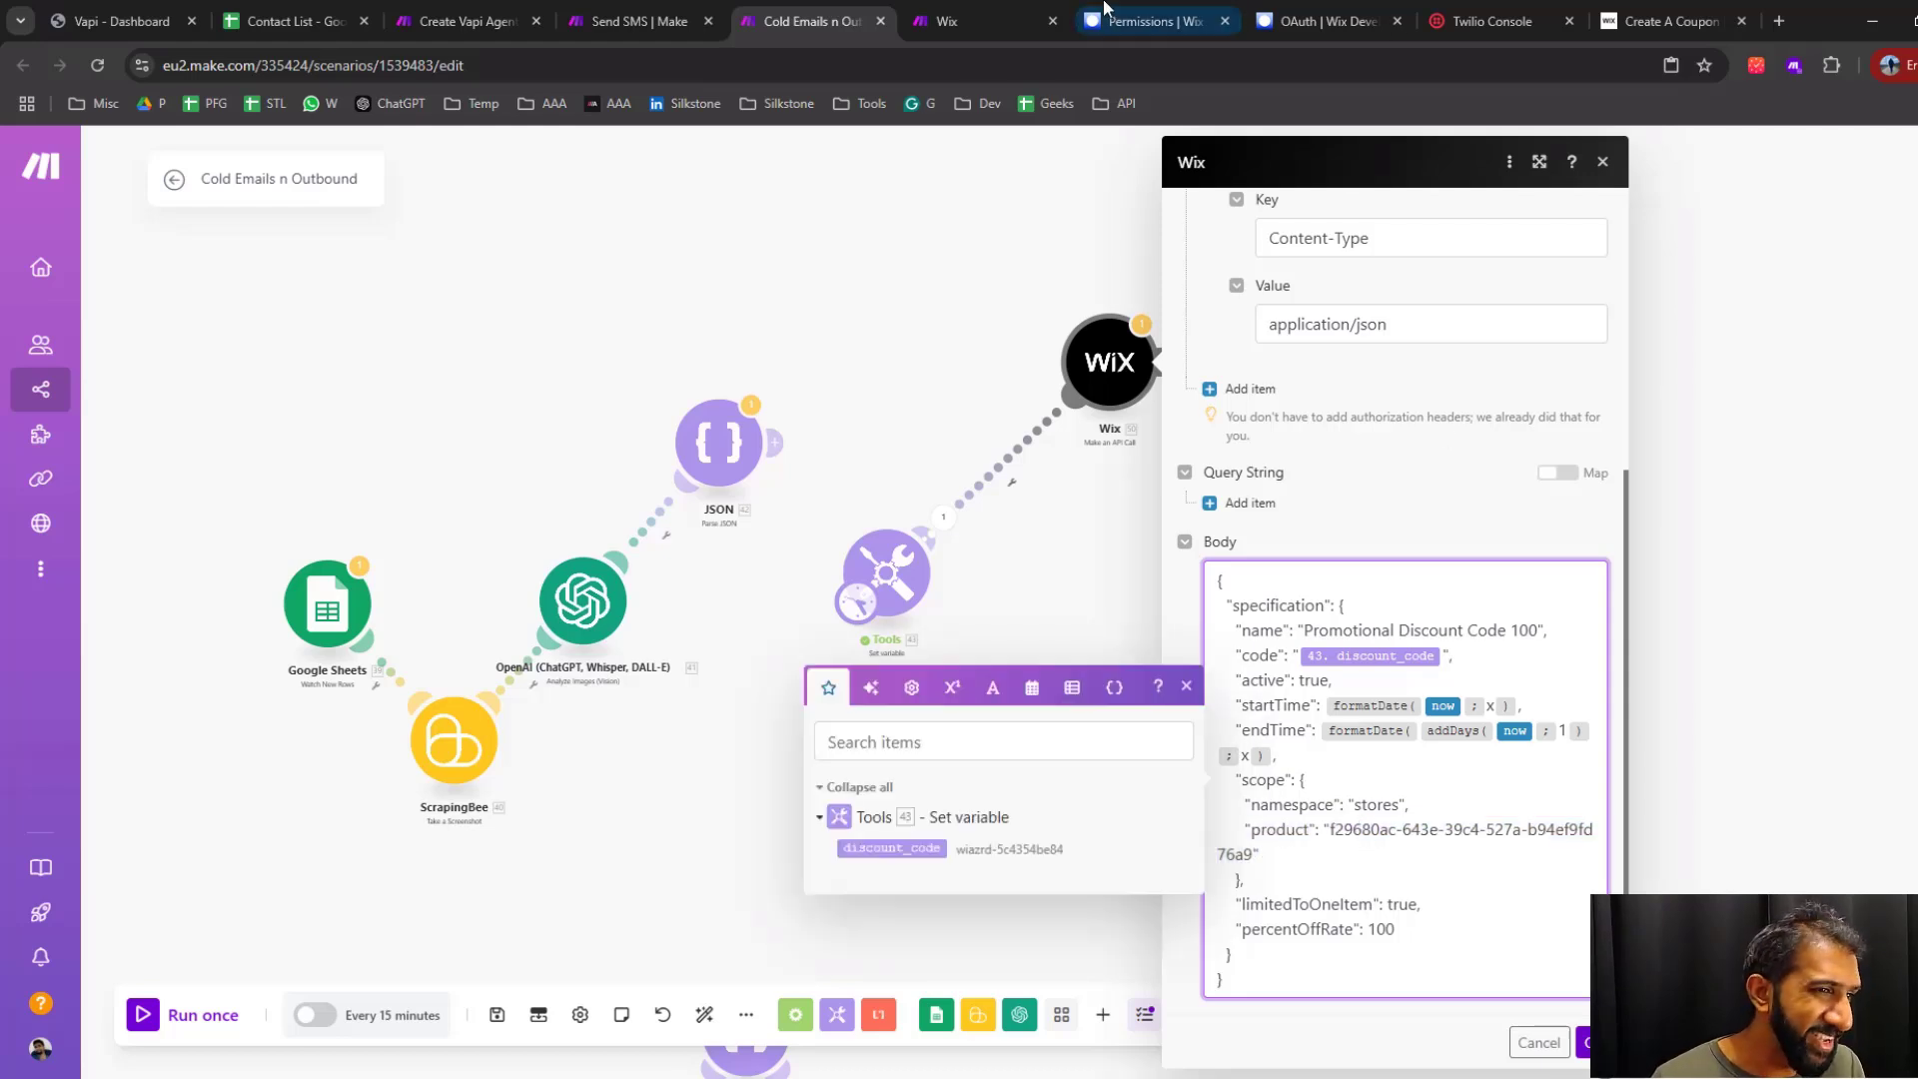
# Look up the FUI Wizard product's ID in its Wix dashboard URL and compare it with the product value in the Make module's body
pyautogui.click(1159, 21)
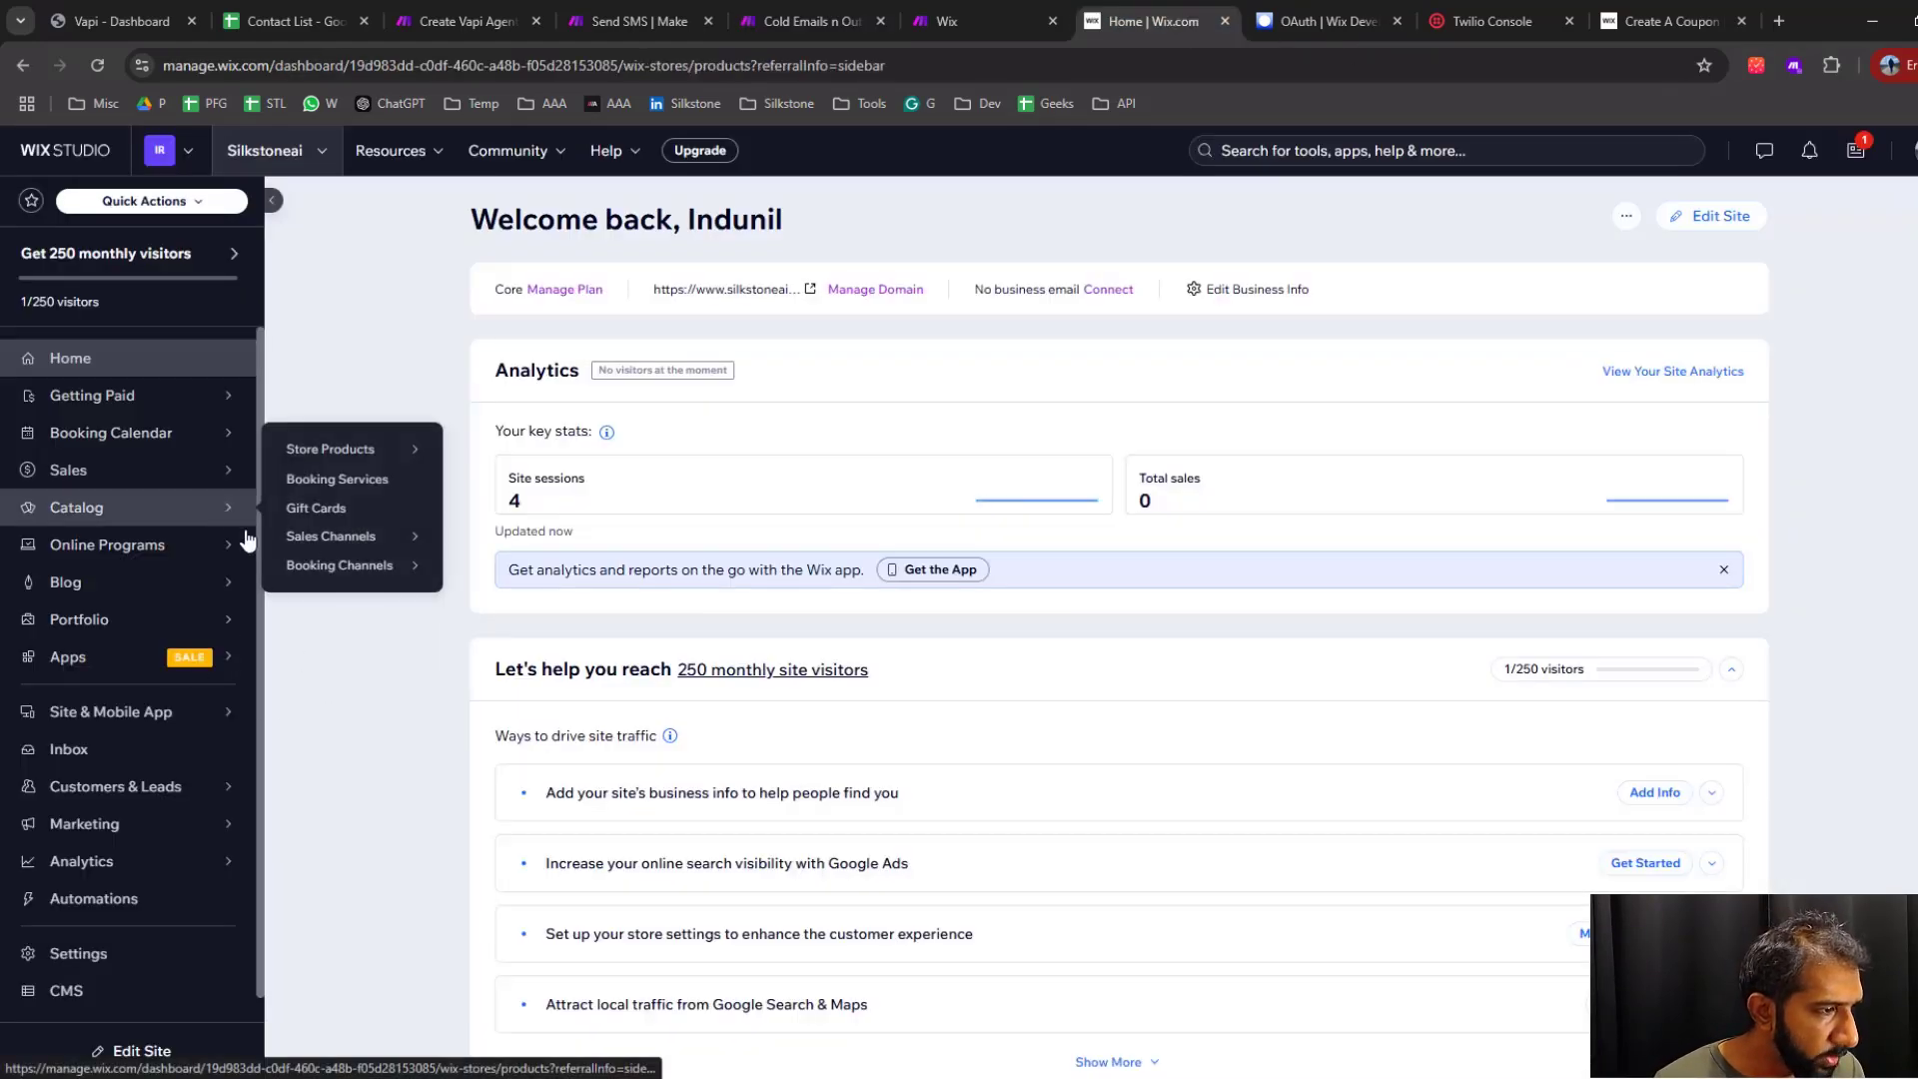
pyautogui.click(208, 528)
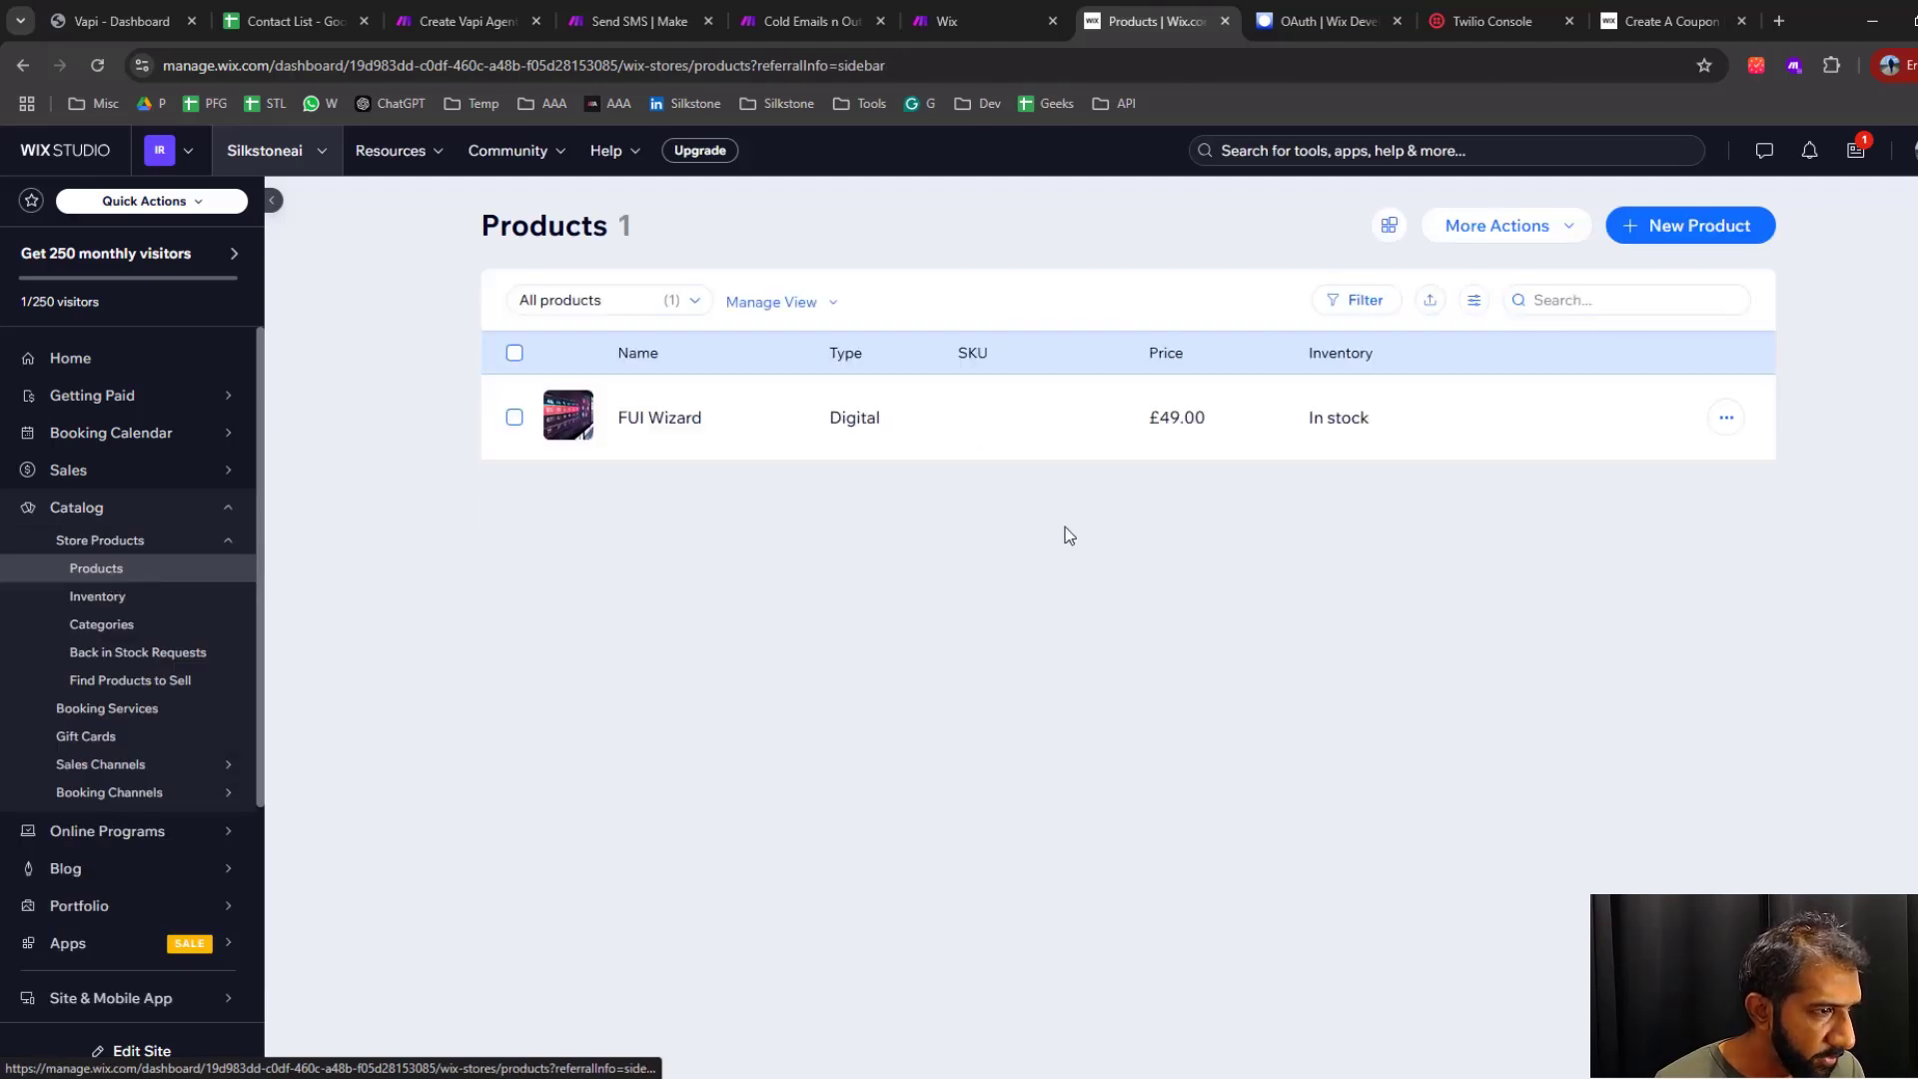
pyautogui.click(676, 437)
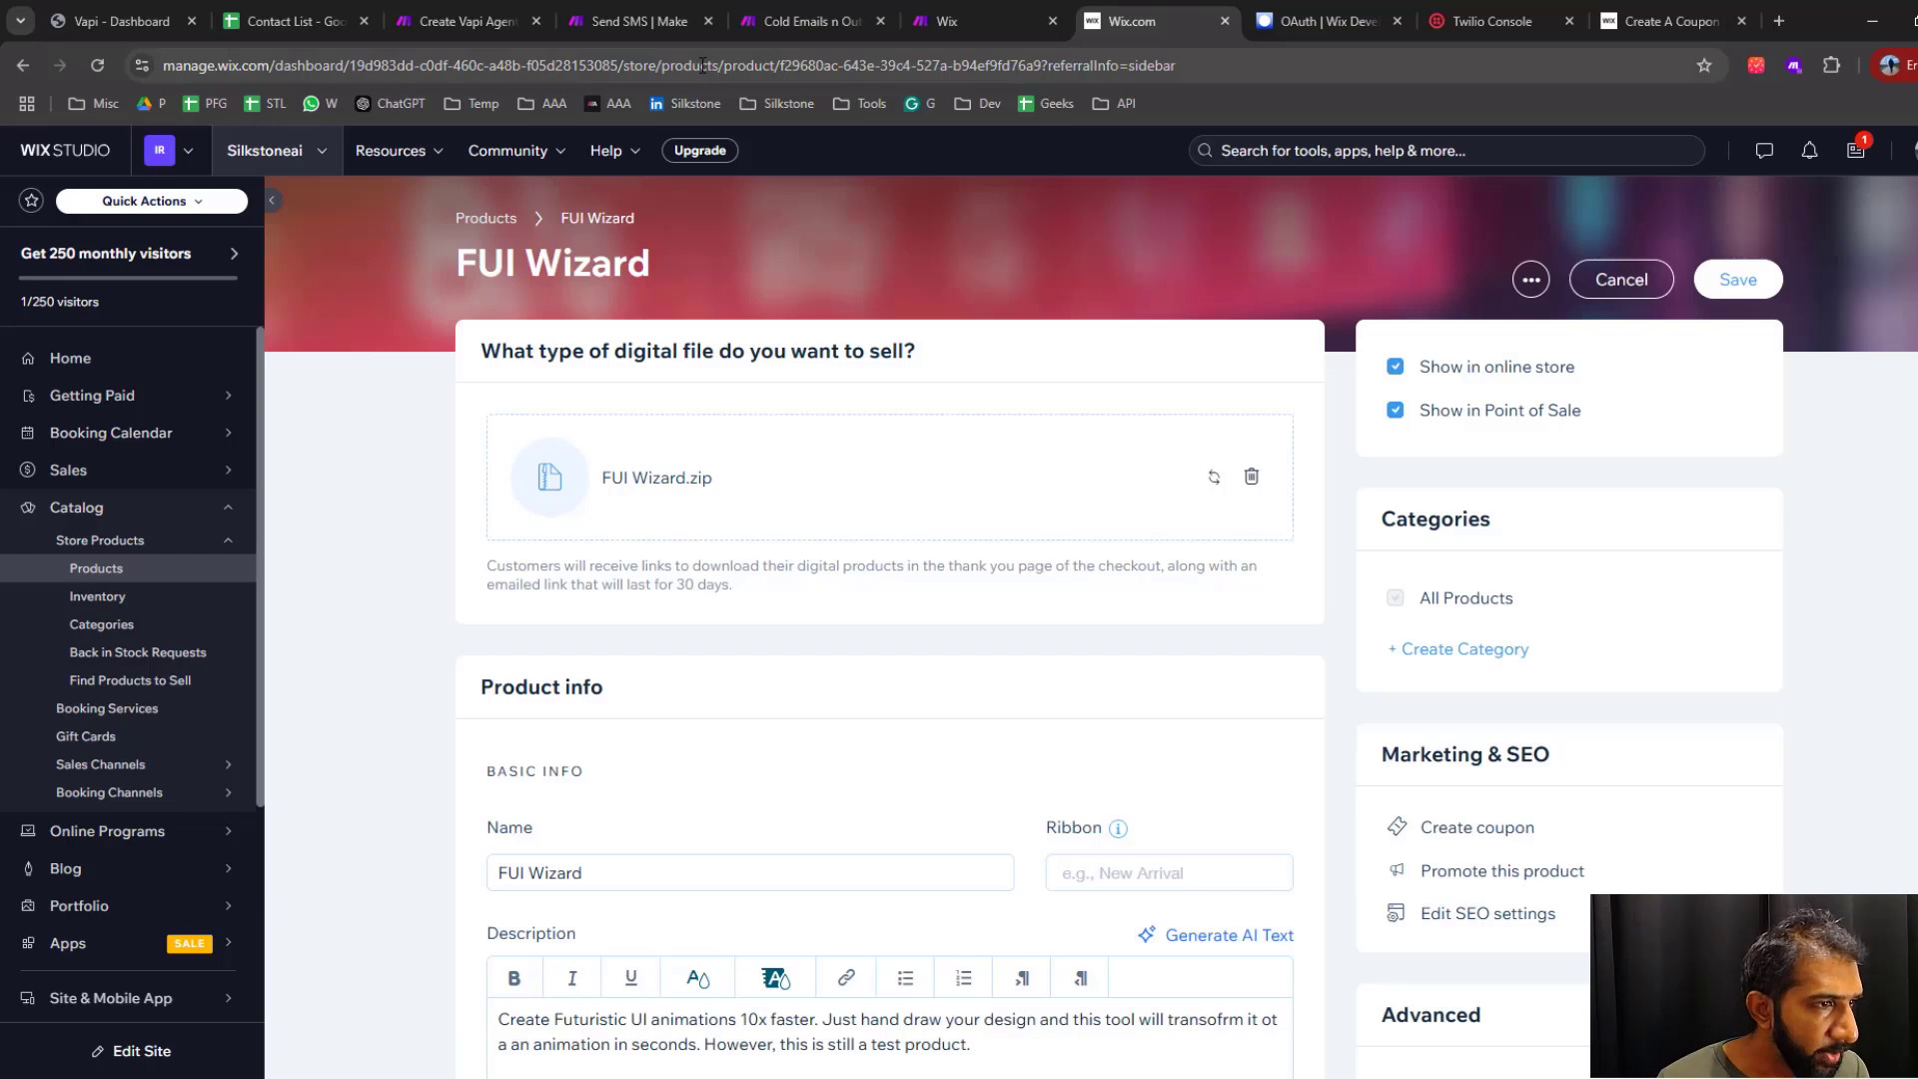
pyautogui.click(703, 66)
pyautogui.moveTo(828, 66); pyautogui.dragTo(1091, 66)
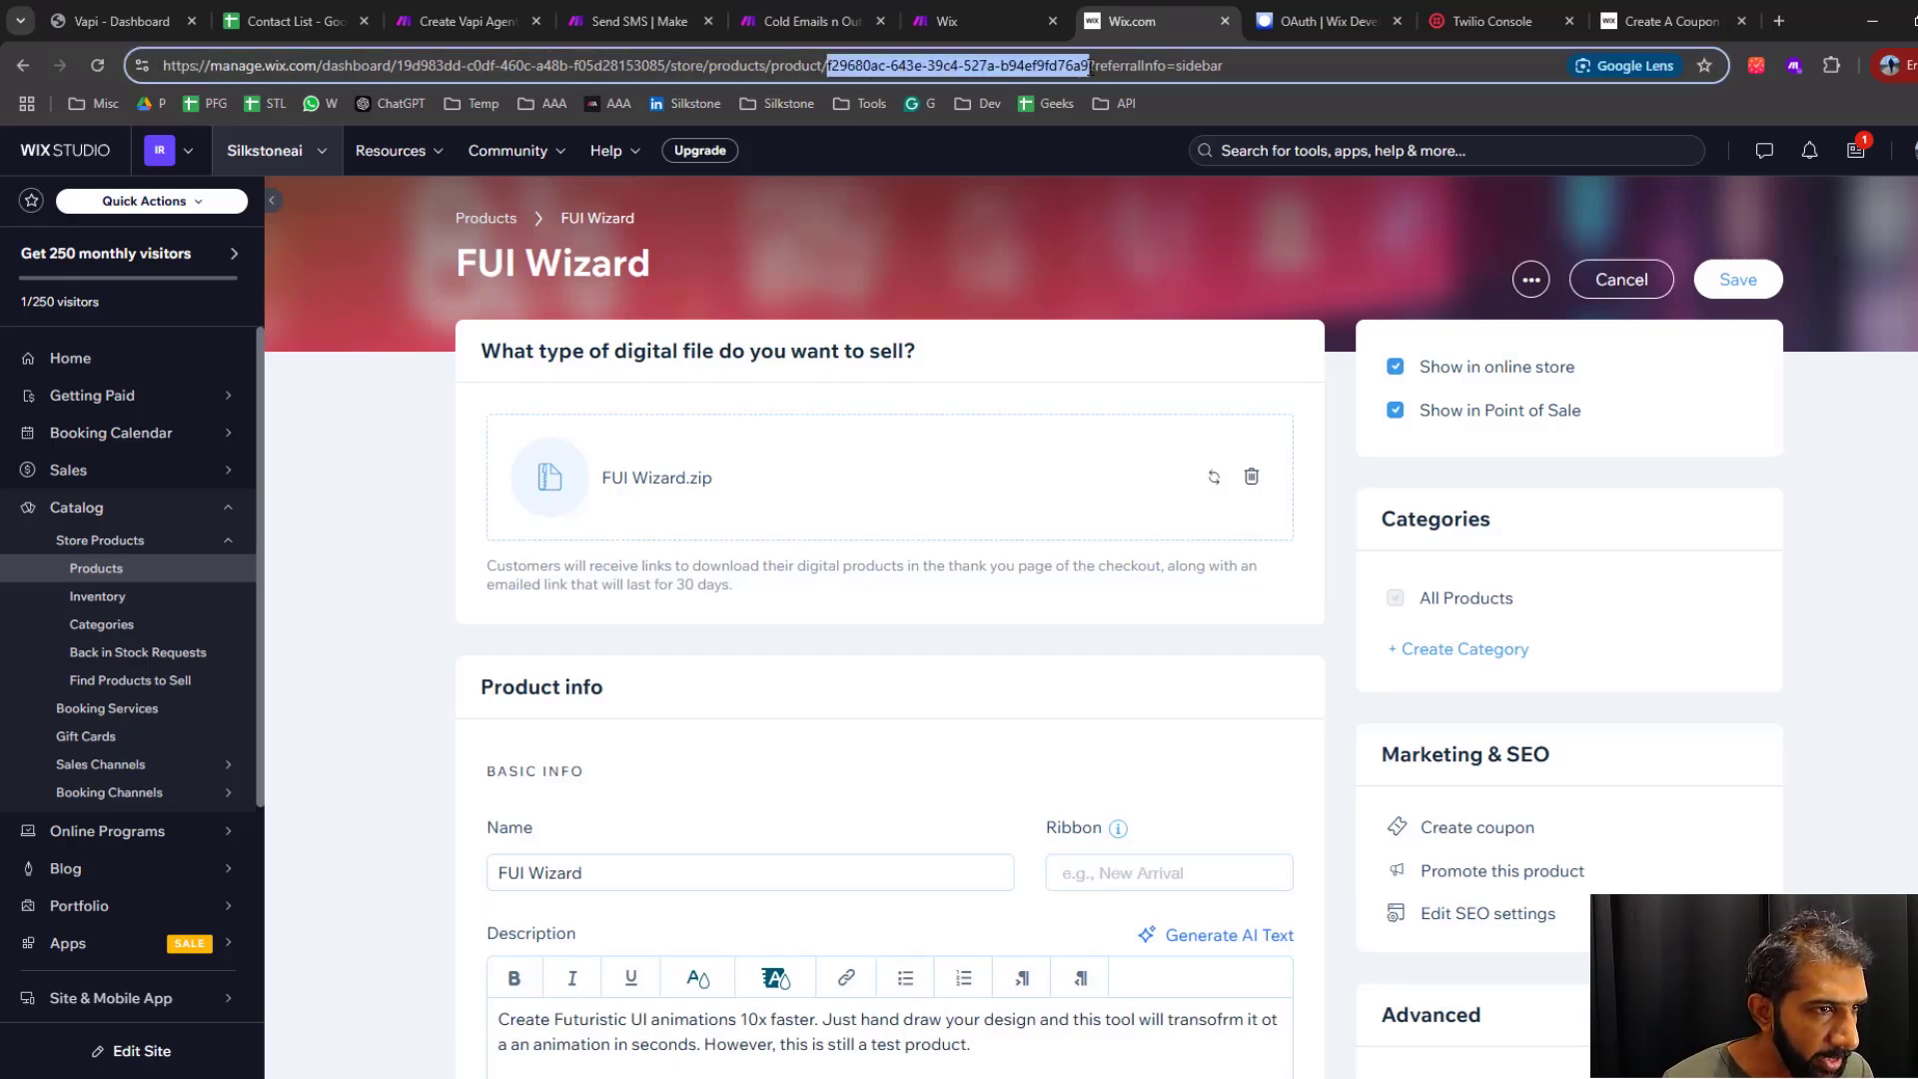
pyautogui.click(794, 20)
pyautogui.click(1344, 840)
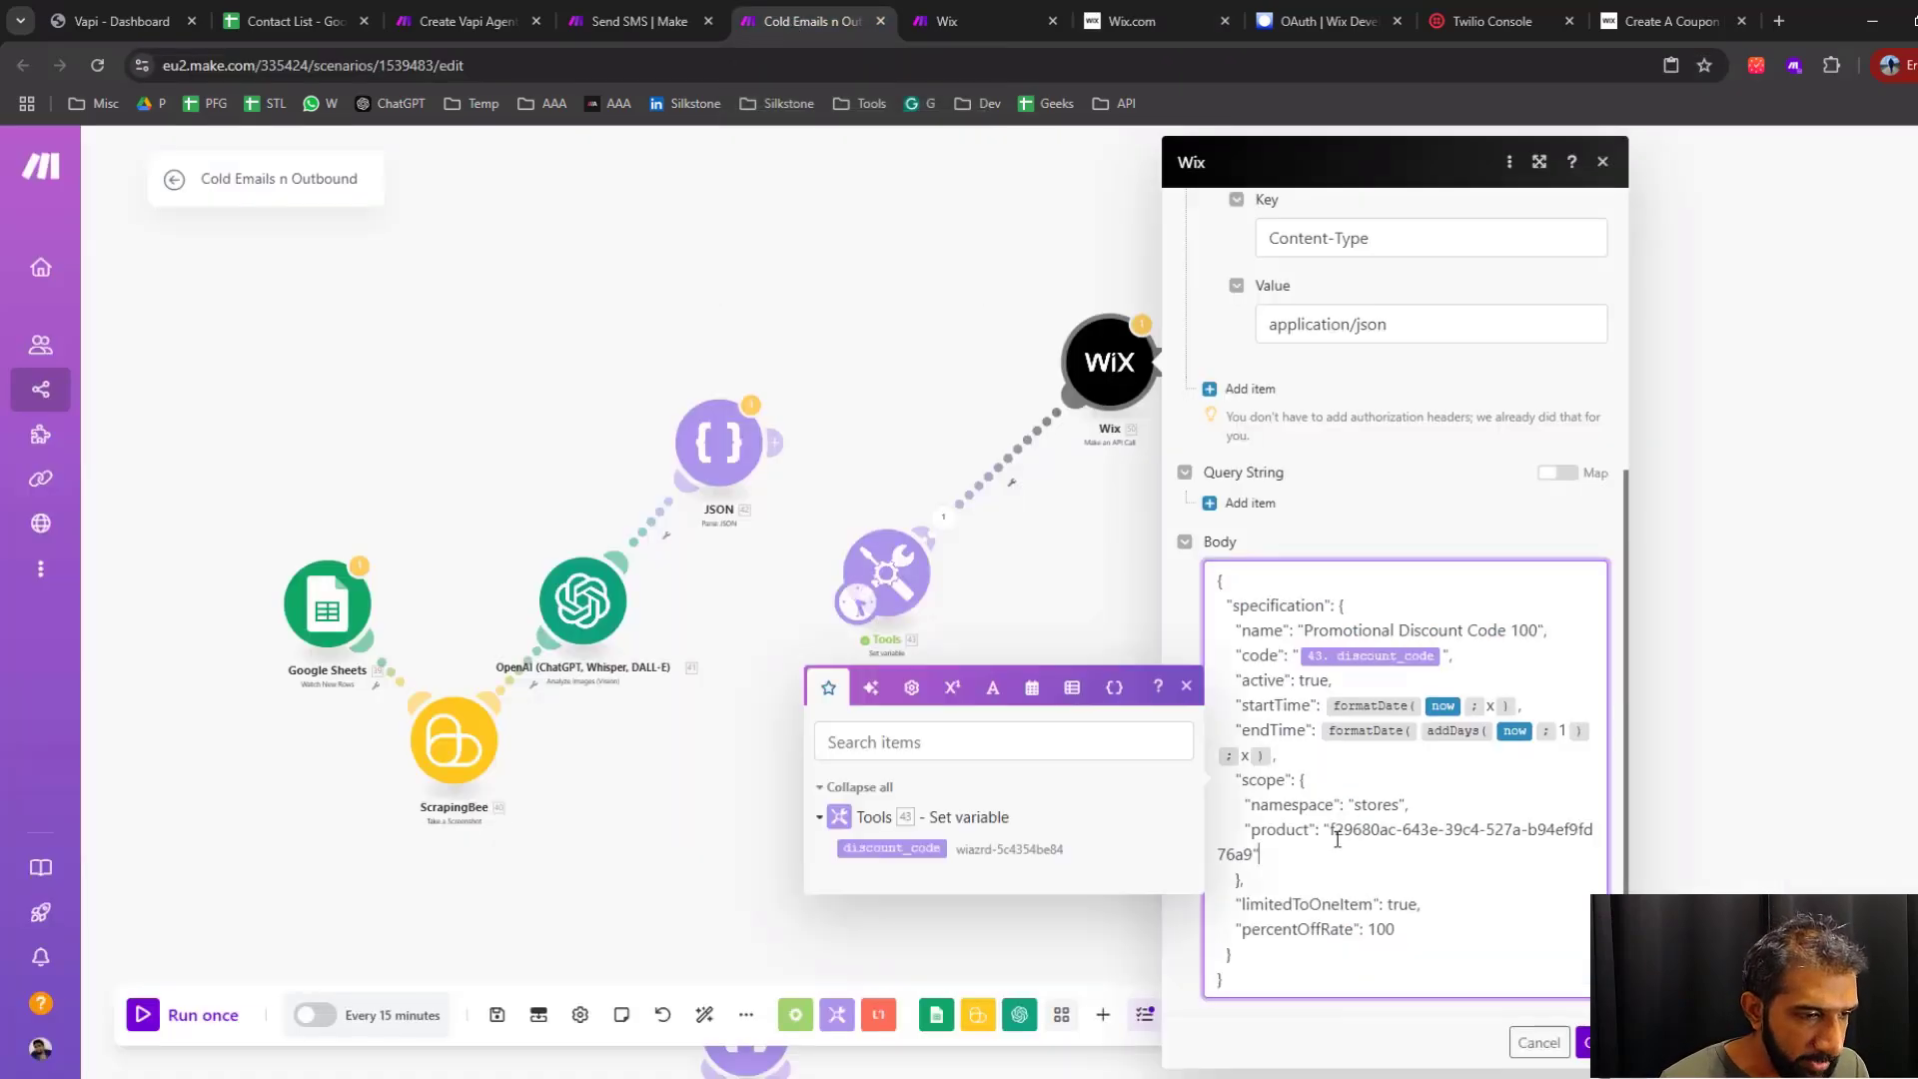
pyautogui.moveTo(1329, 829); pyautogui.dragTo(1256, 856)
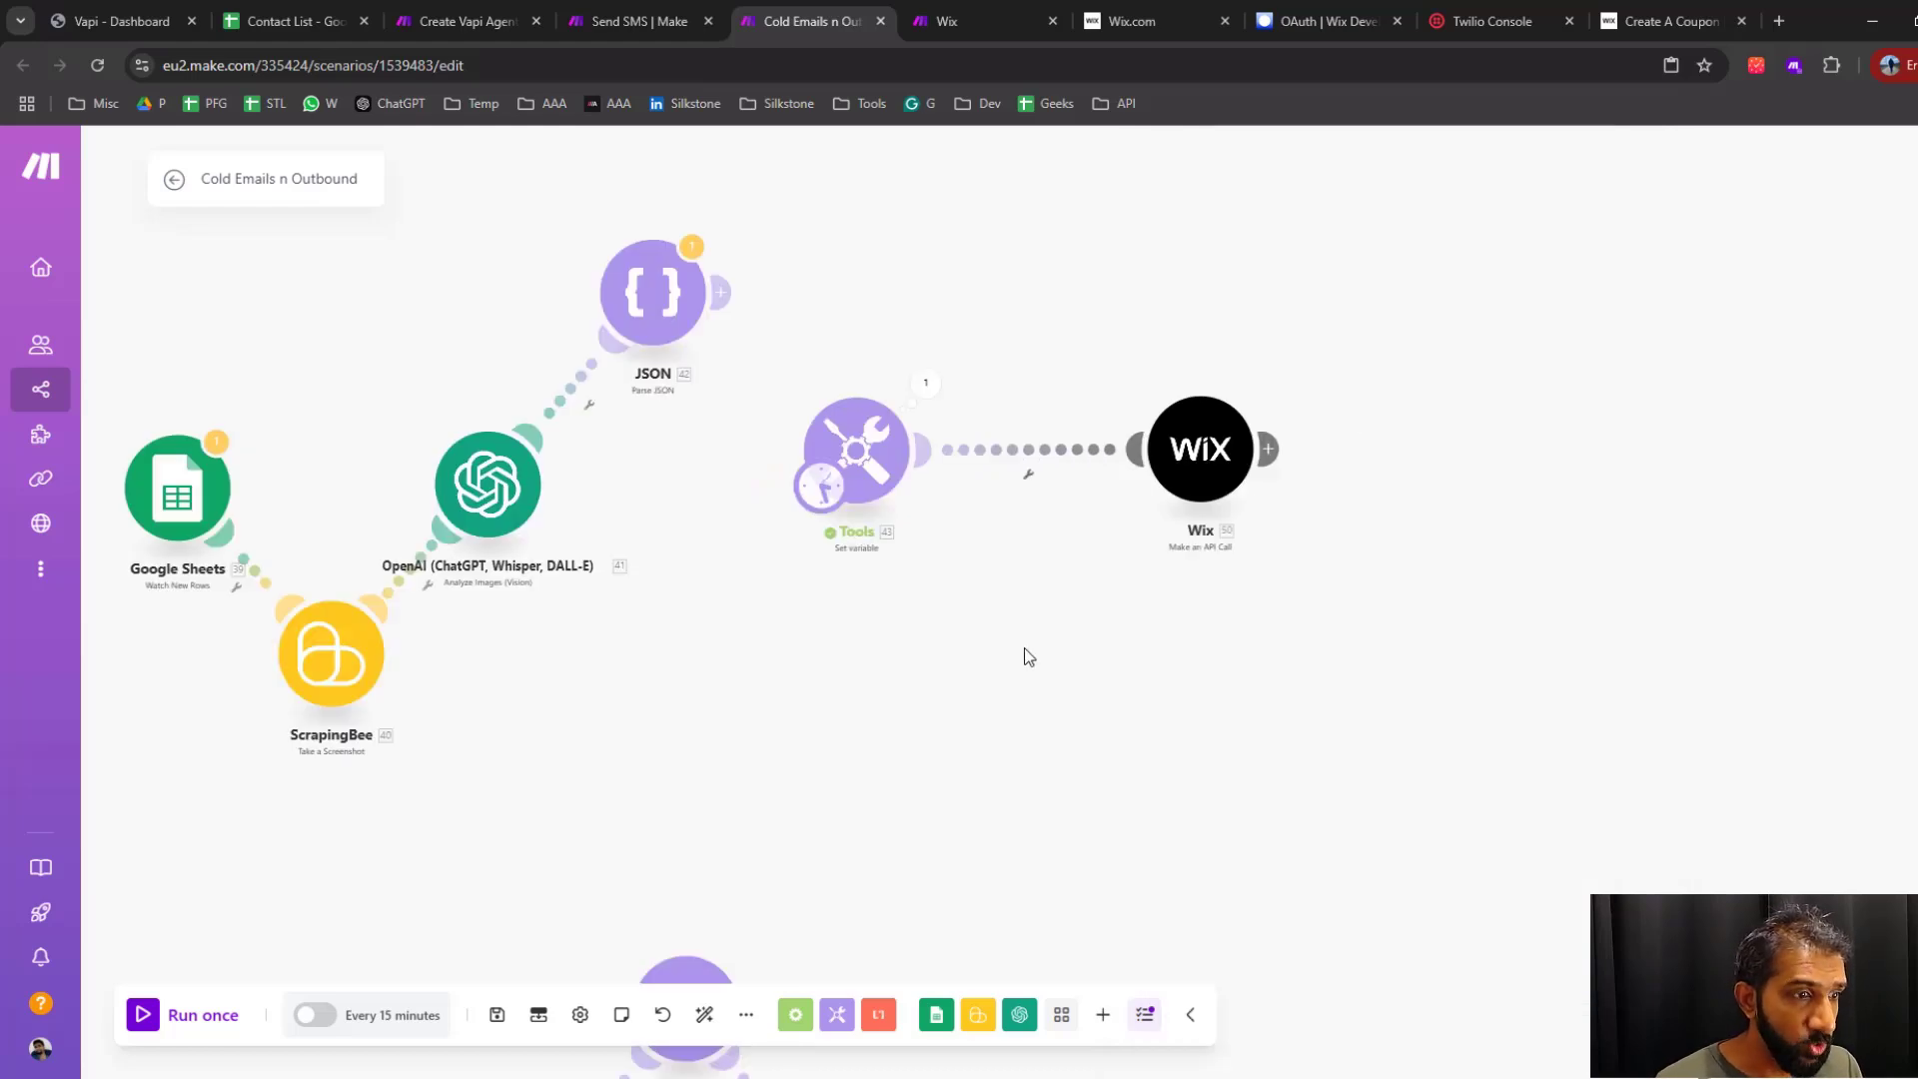
# Run the scenario once and inspect the discount_code output of the Set variable module
pyautogui.click(145, 1017)
pyautogui.scroll(-2, 1040, 663)
pyautogui.scroll(1, 1143, 430)
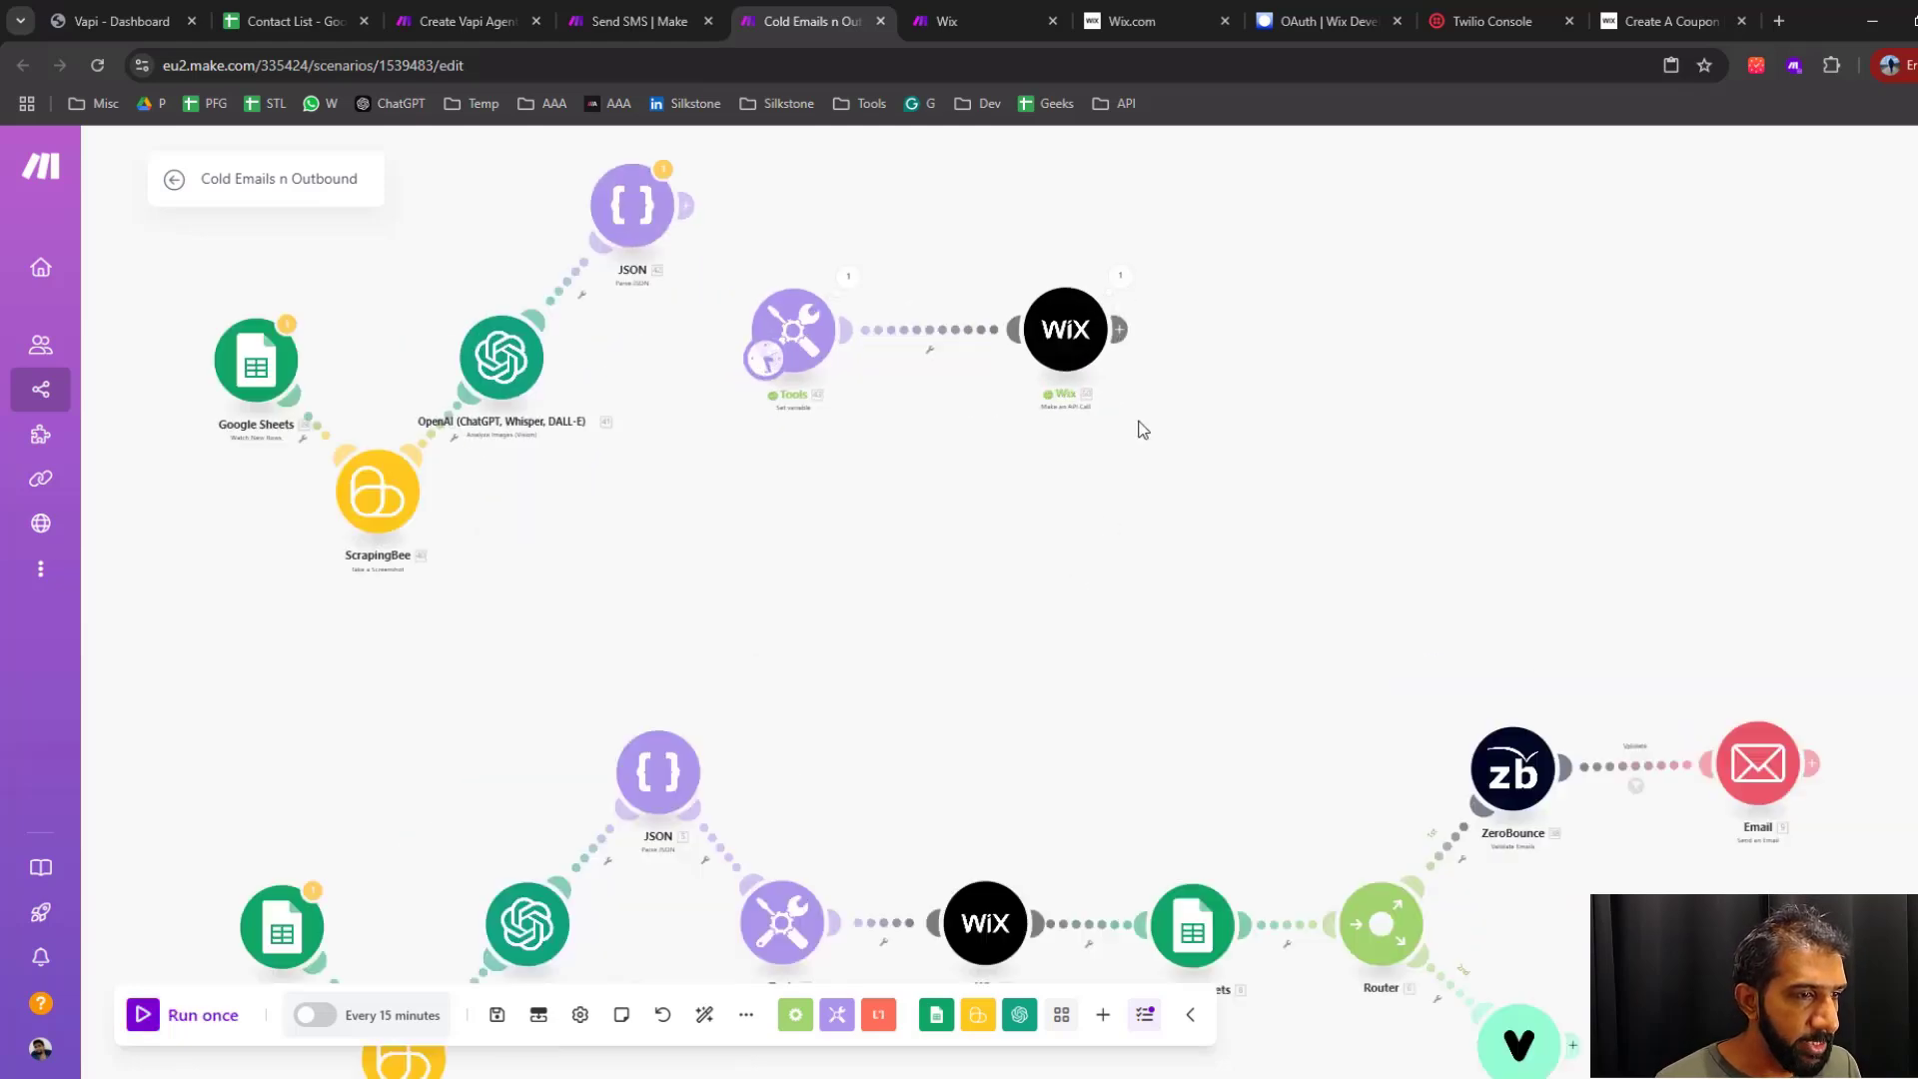
pyautogui.scroll(2, 1143, 429)
pyautogui.moveTo(1199, 279); pyautogui.dragTo(1208, 526)
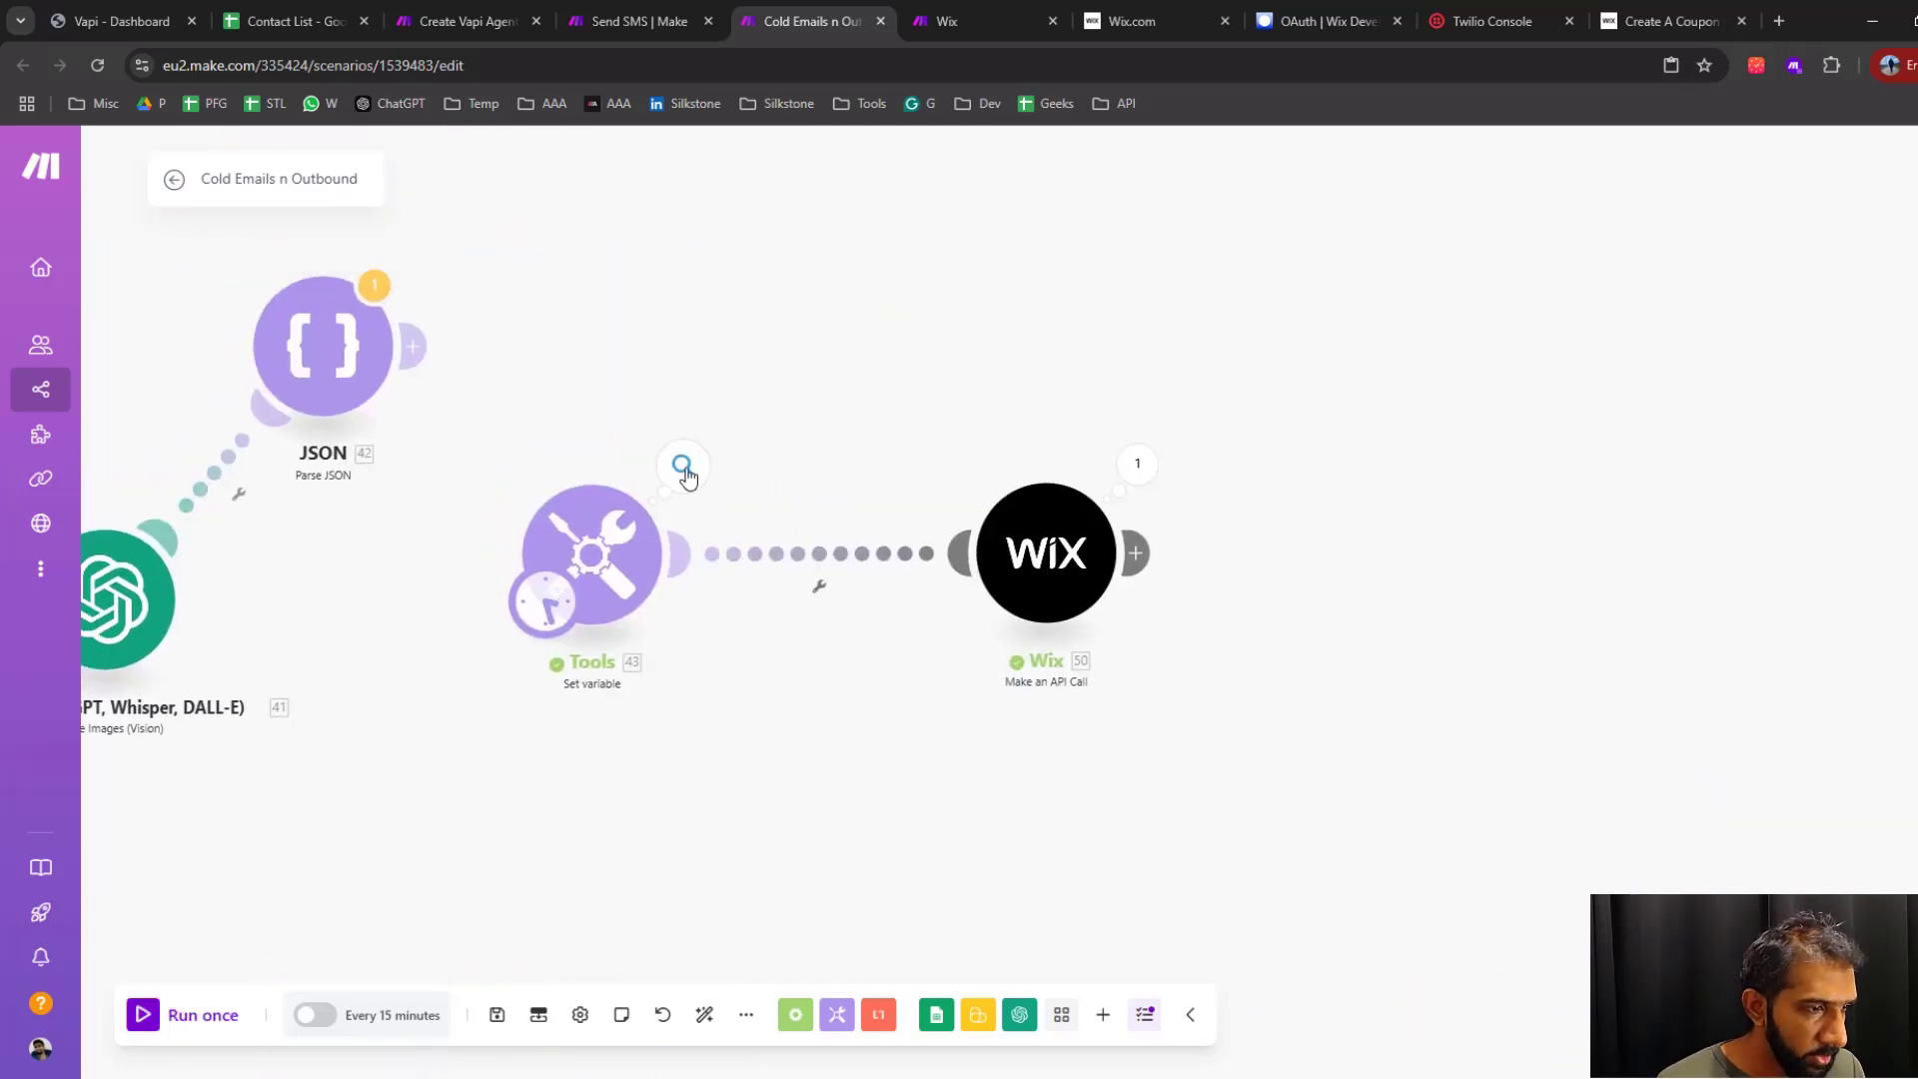
pyautogui.click(683, 467)
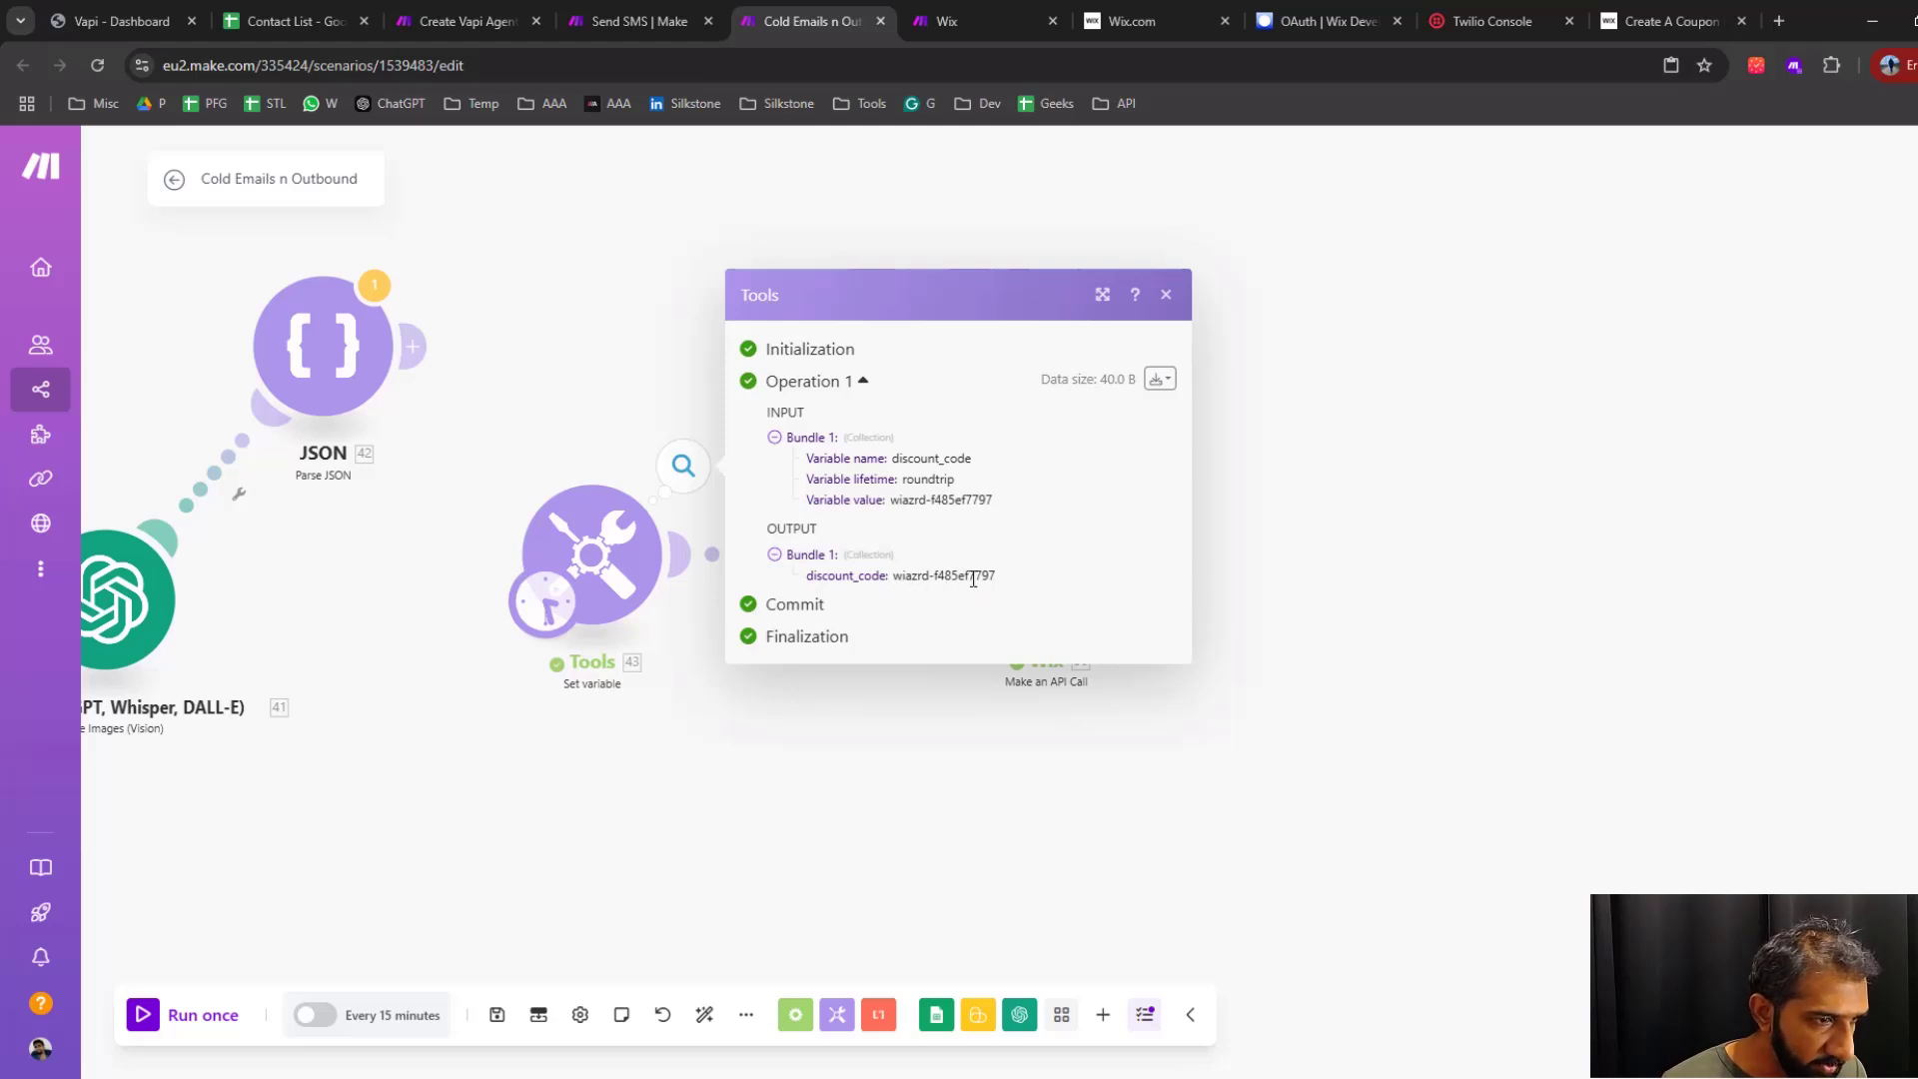
pyautogui.click(1486, 509)
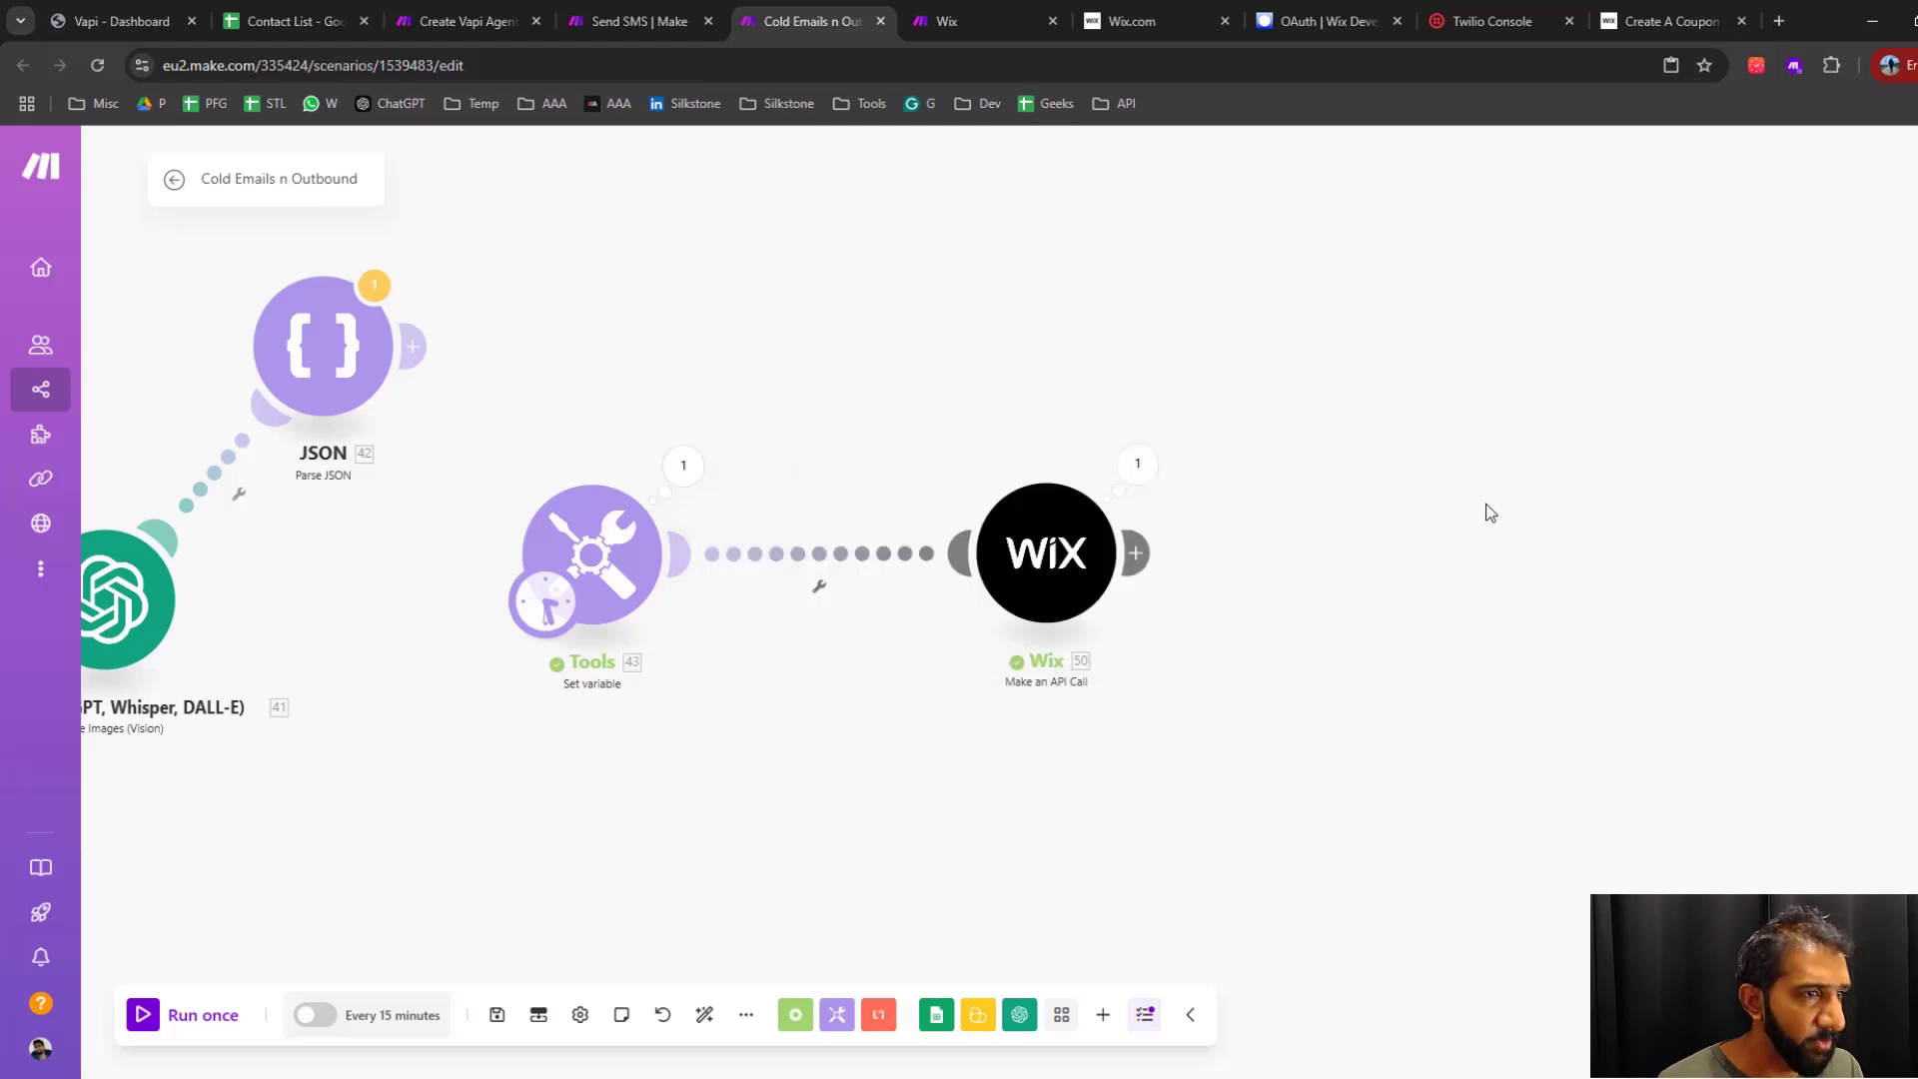
# Switch to the Wix dashboard and list the coupons created with Velo & Apps
pyautogui.click(1201, 29)
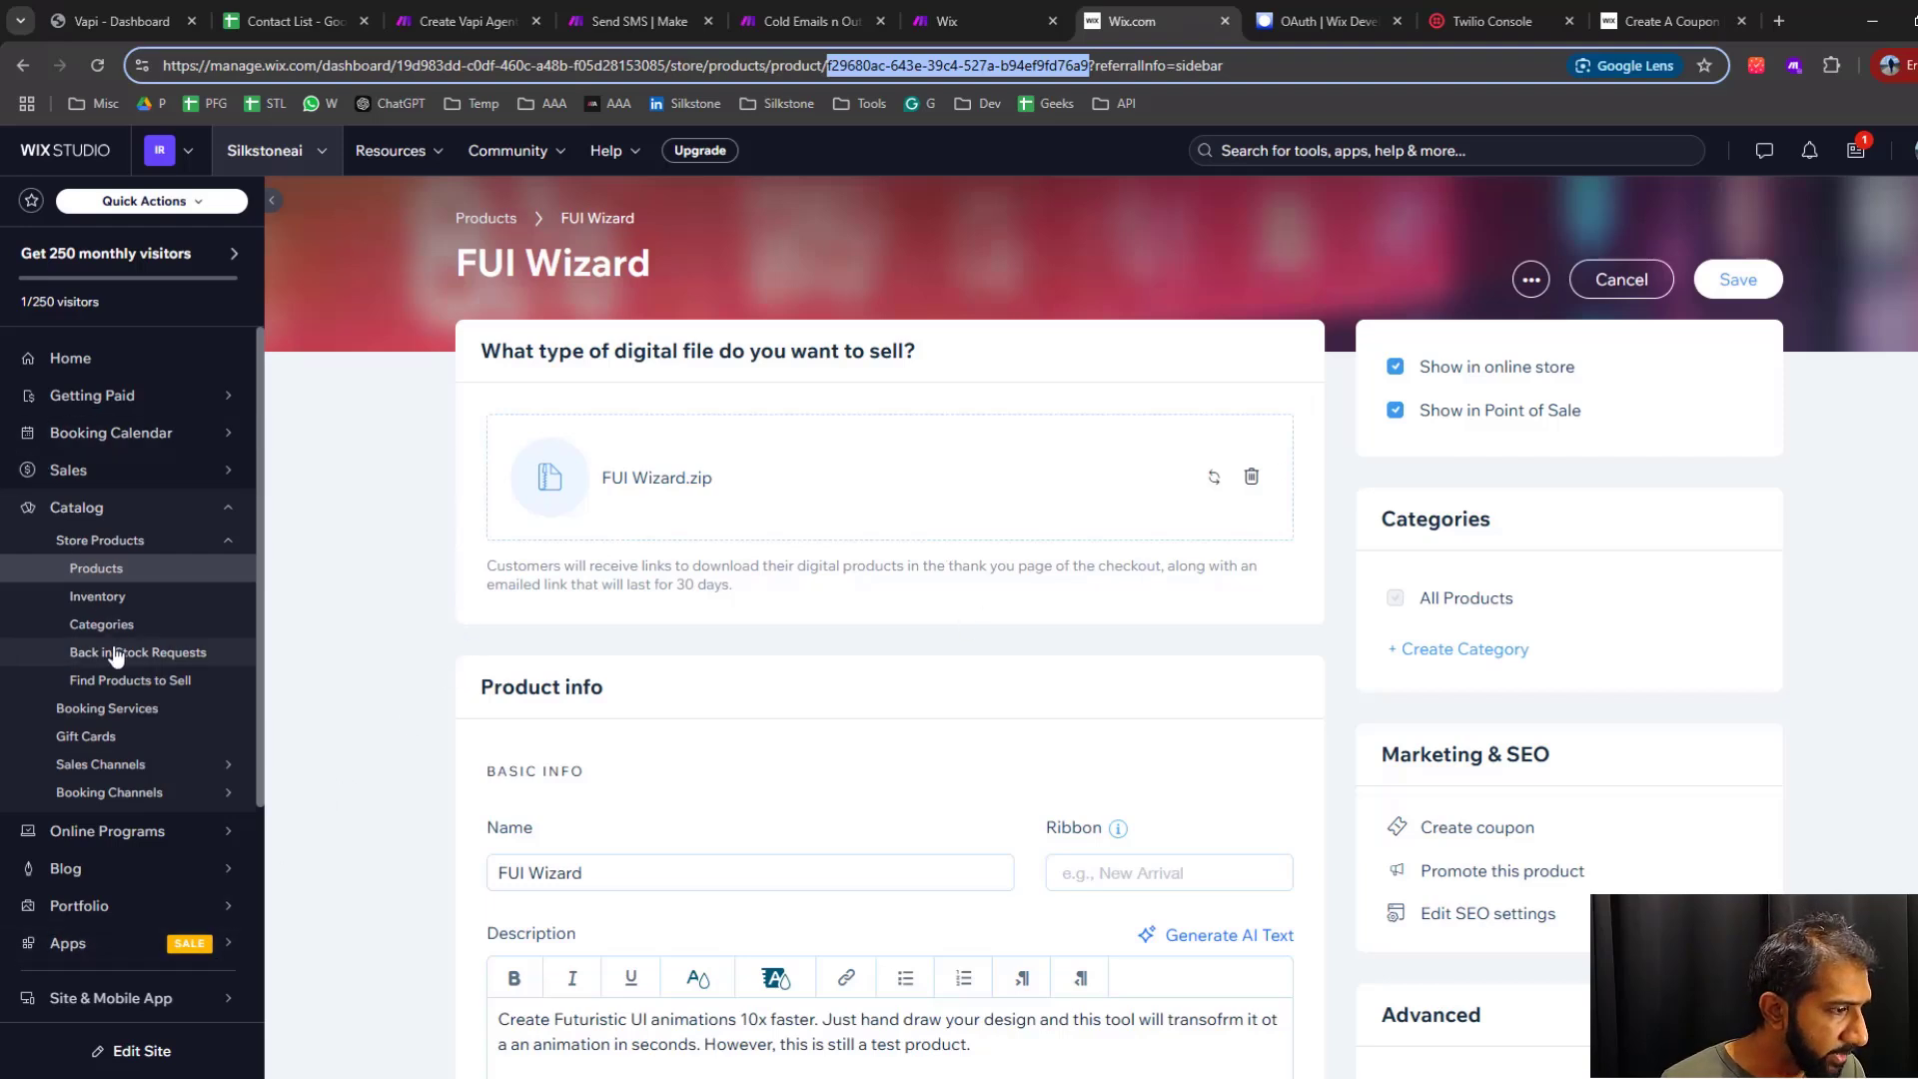
pyautogui.scroll(-3, 124, 700)
pyautogui.moveTo(145, 856)
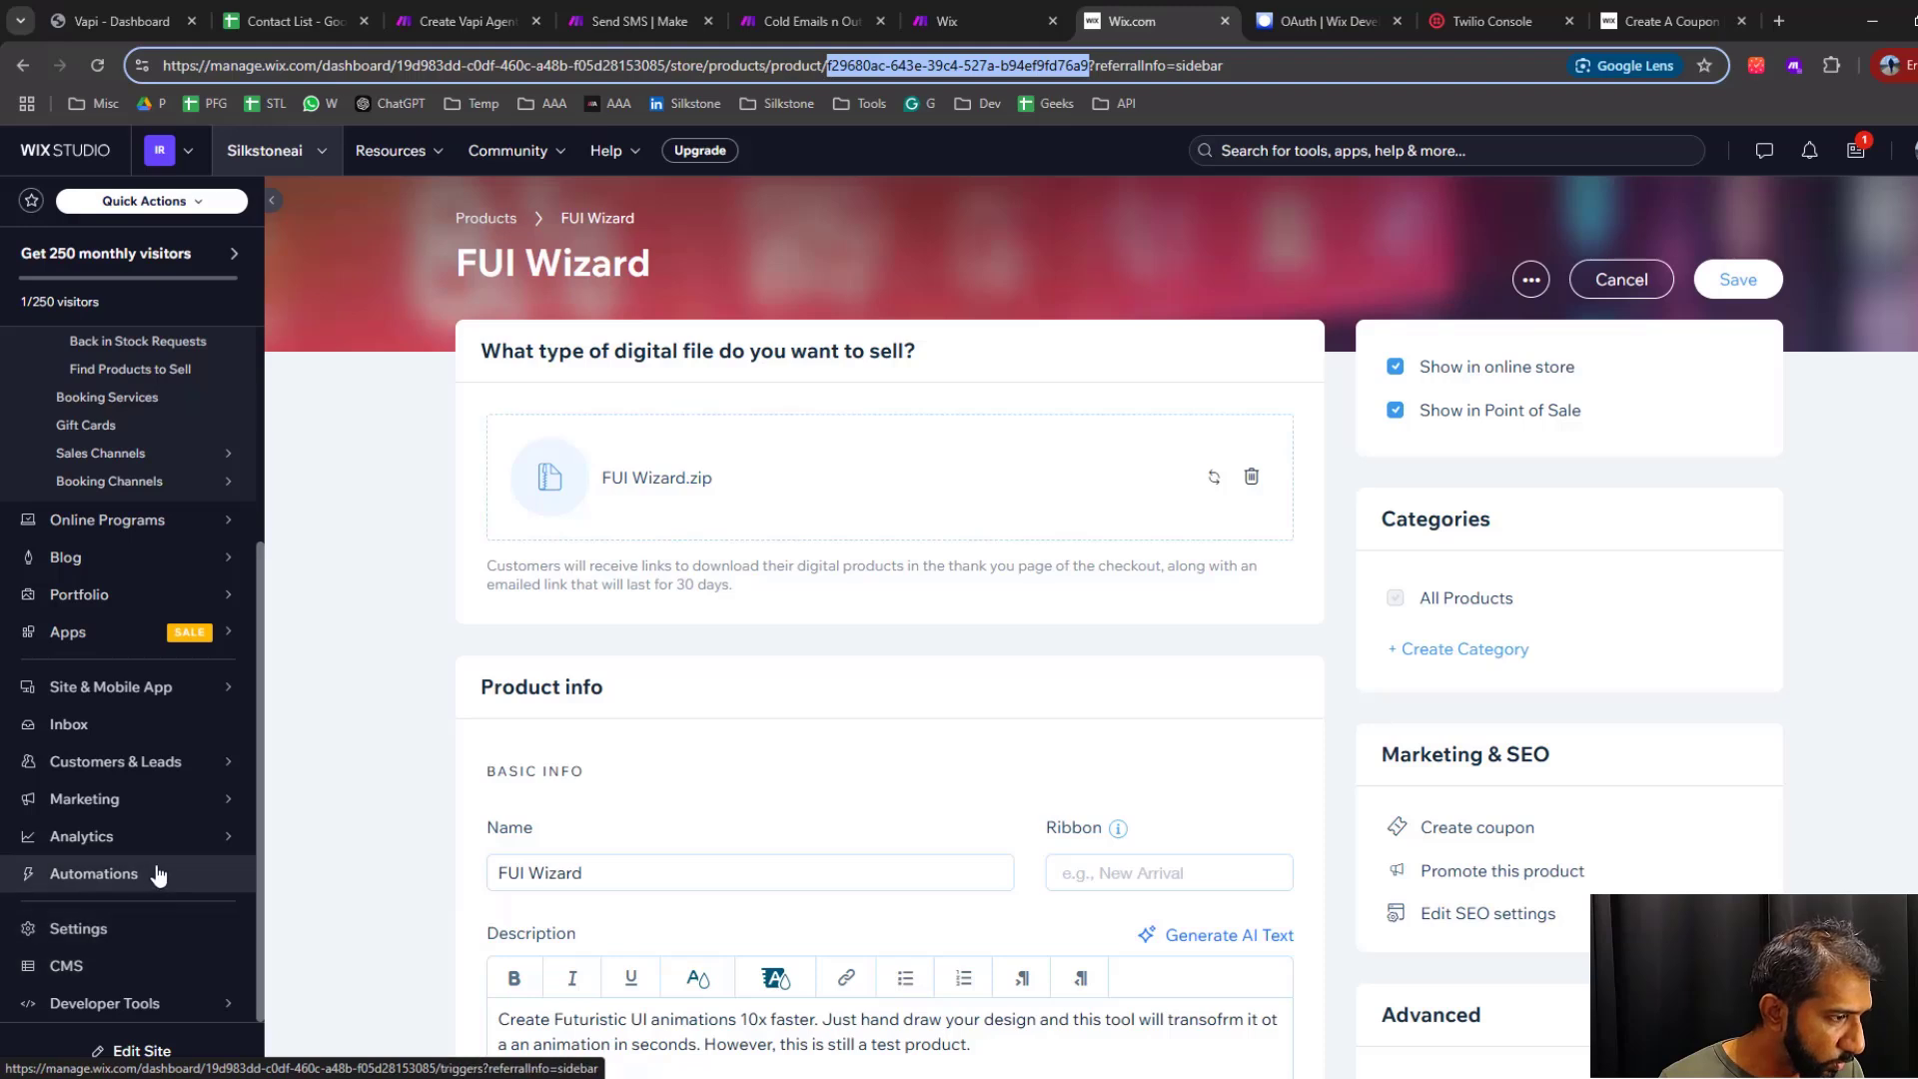
pyautogui.moveTo(165, 805)
pyautogui.moveTo(339, 885)
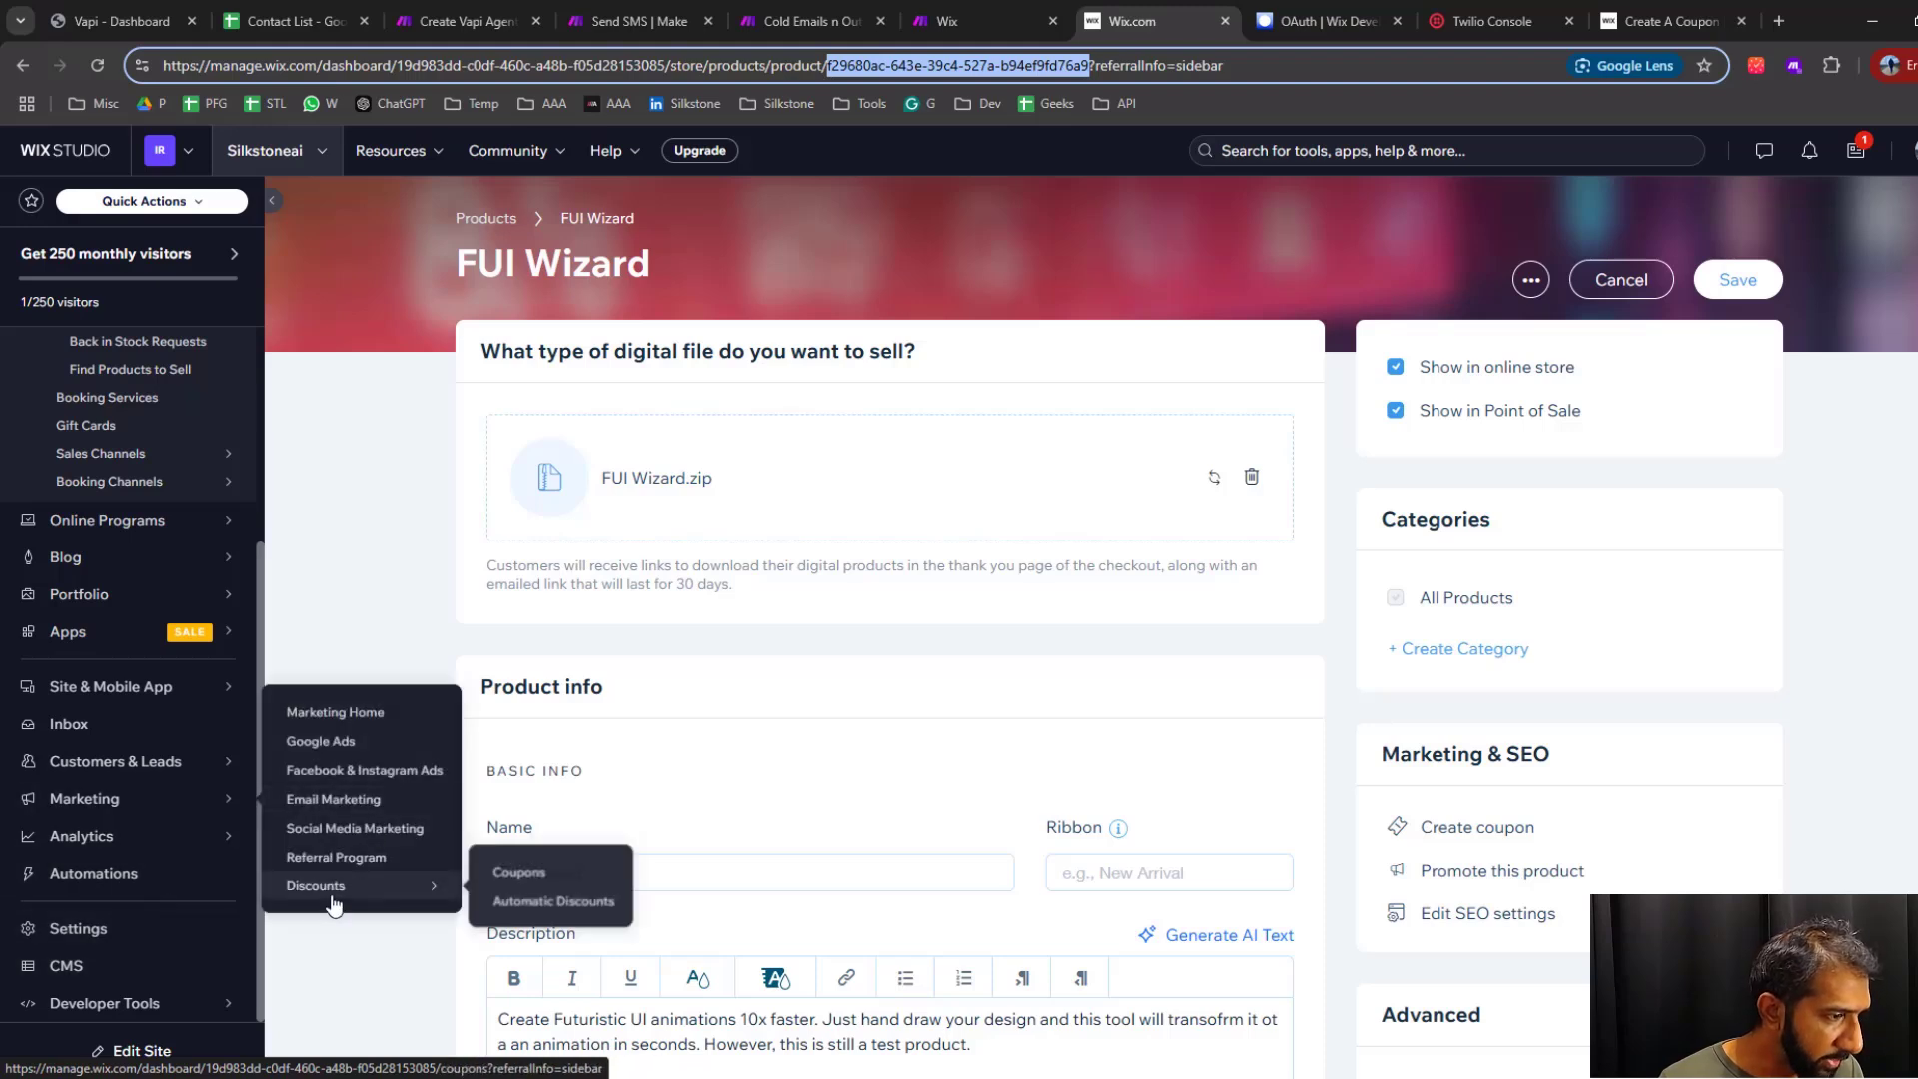
pyautogui.click(522, 874)
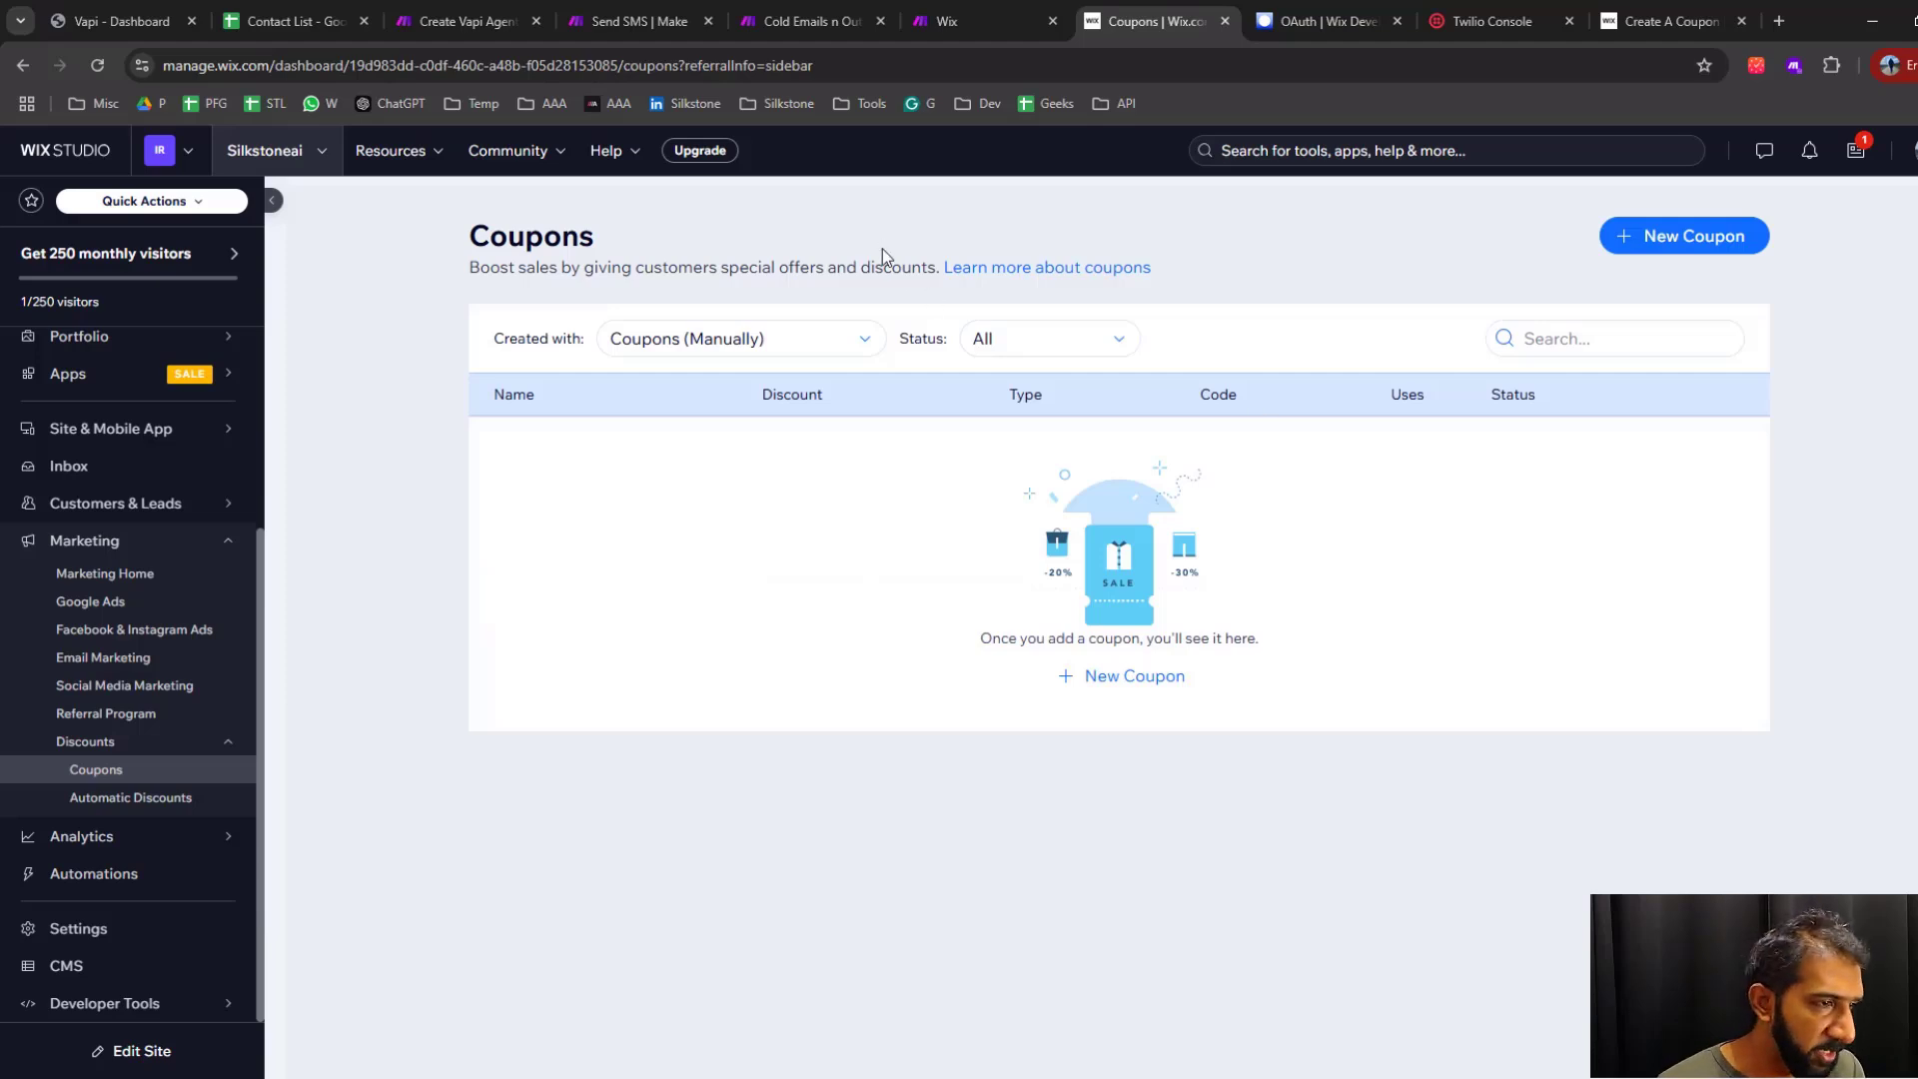
pyautogui.click(745, 342)
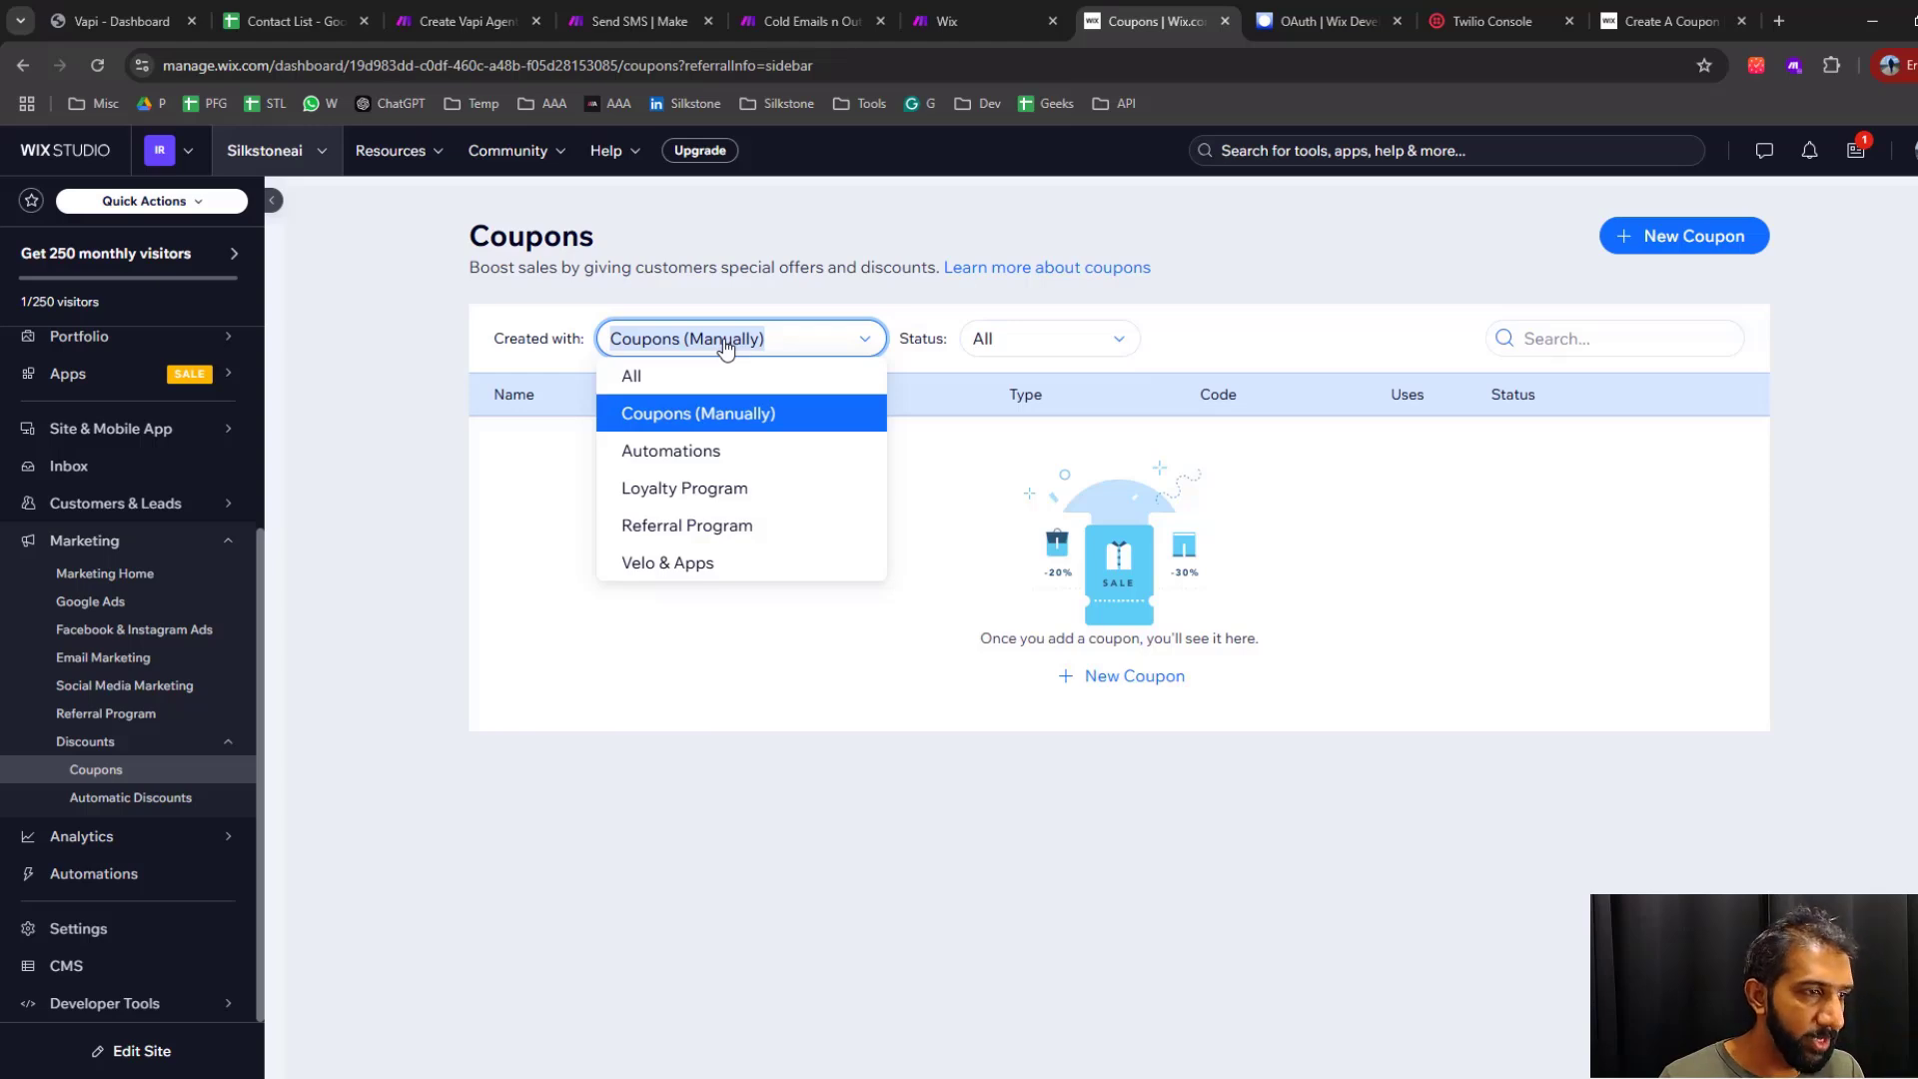
pyautogui.click(661, 566)
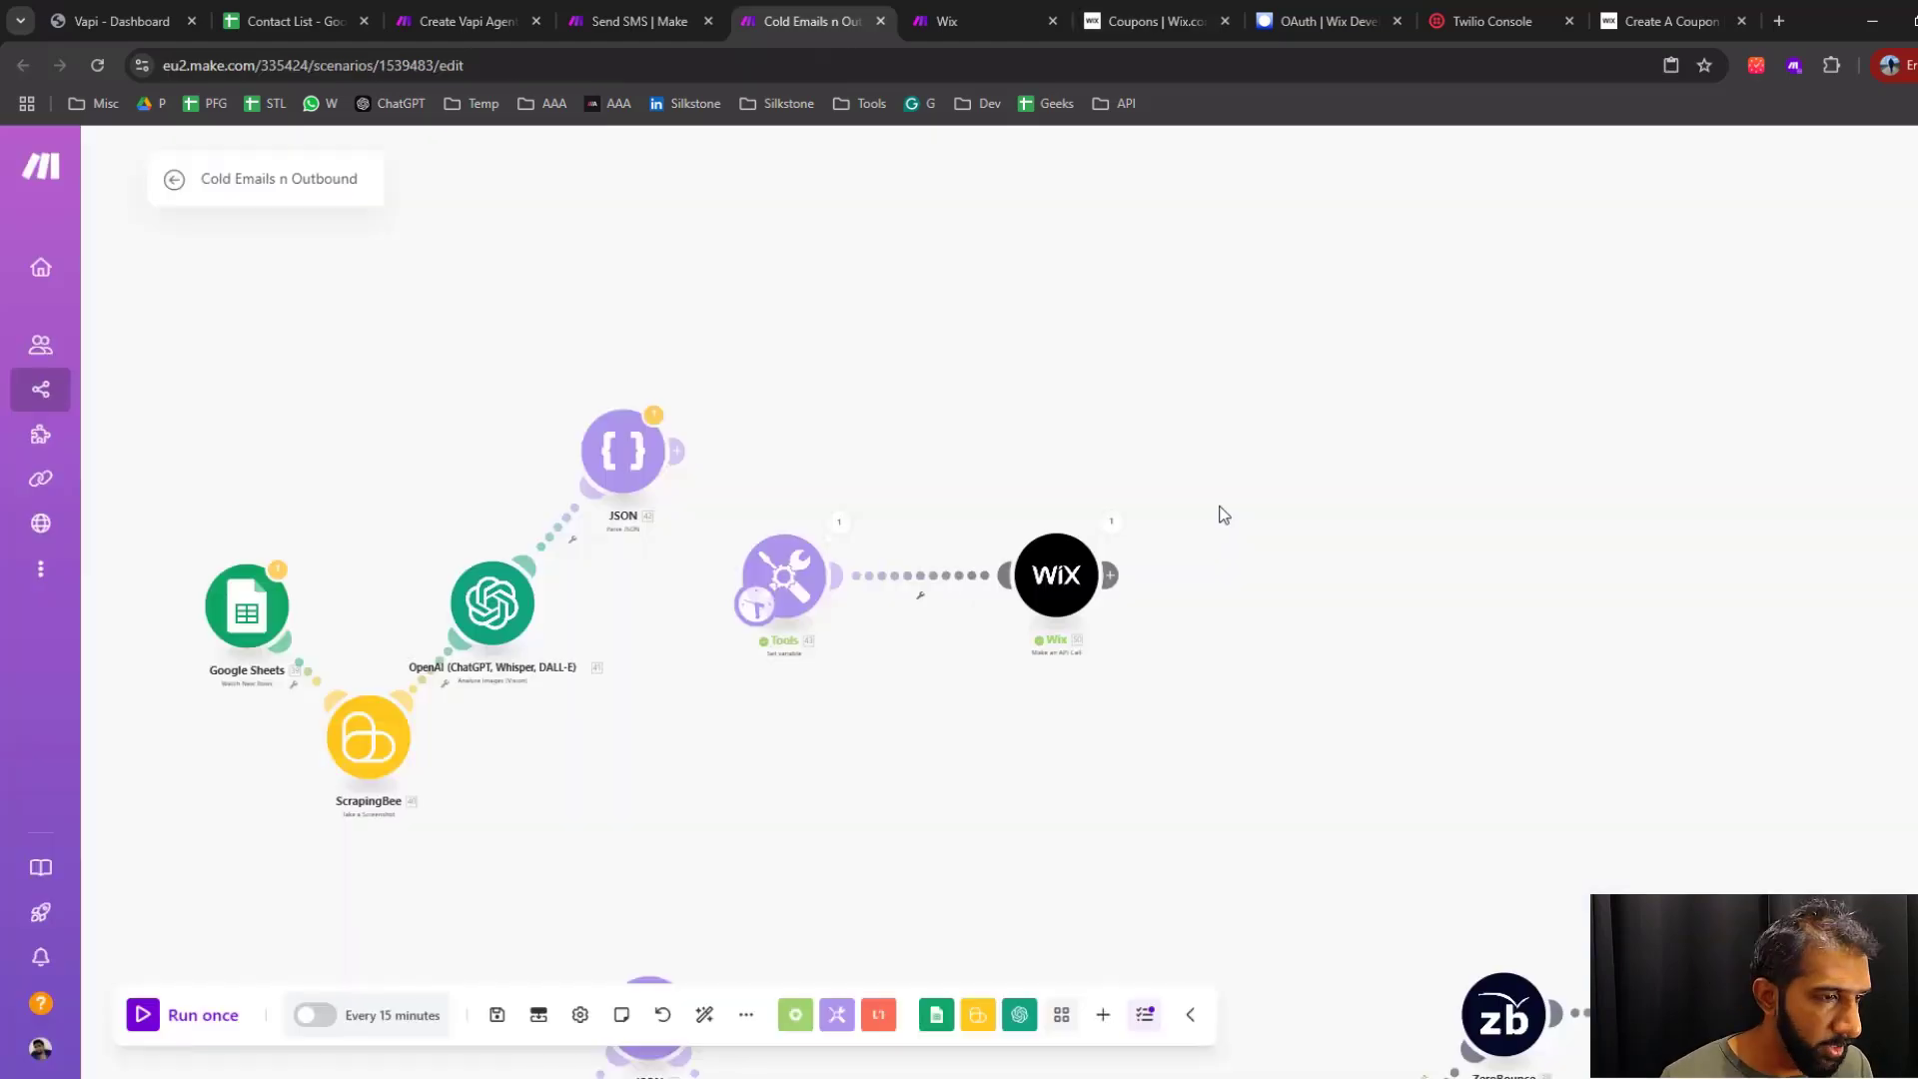
# Back in the Make scenario, add a Google Sheets Update a Row module after the new Wix module in the upper flow
pyautogui.scroll(3, 1220, 580)
pyautogui.scroll(-3, 1221, 581)
pyautogui.moveTo(1251, 780); pyautogui.dragTo(1136, 416)
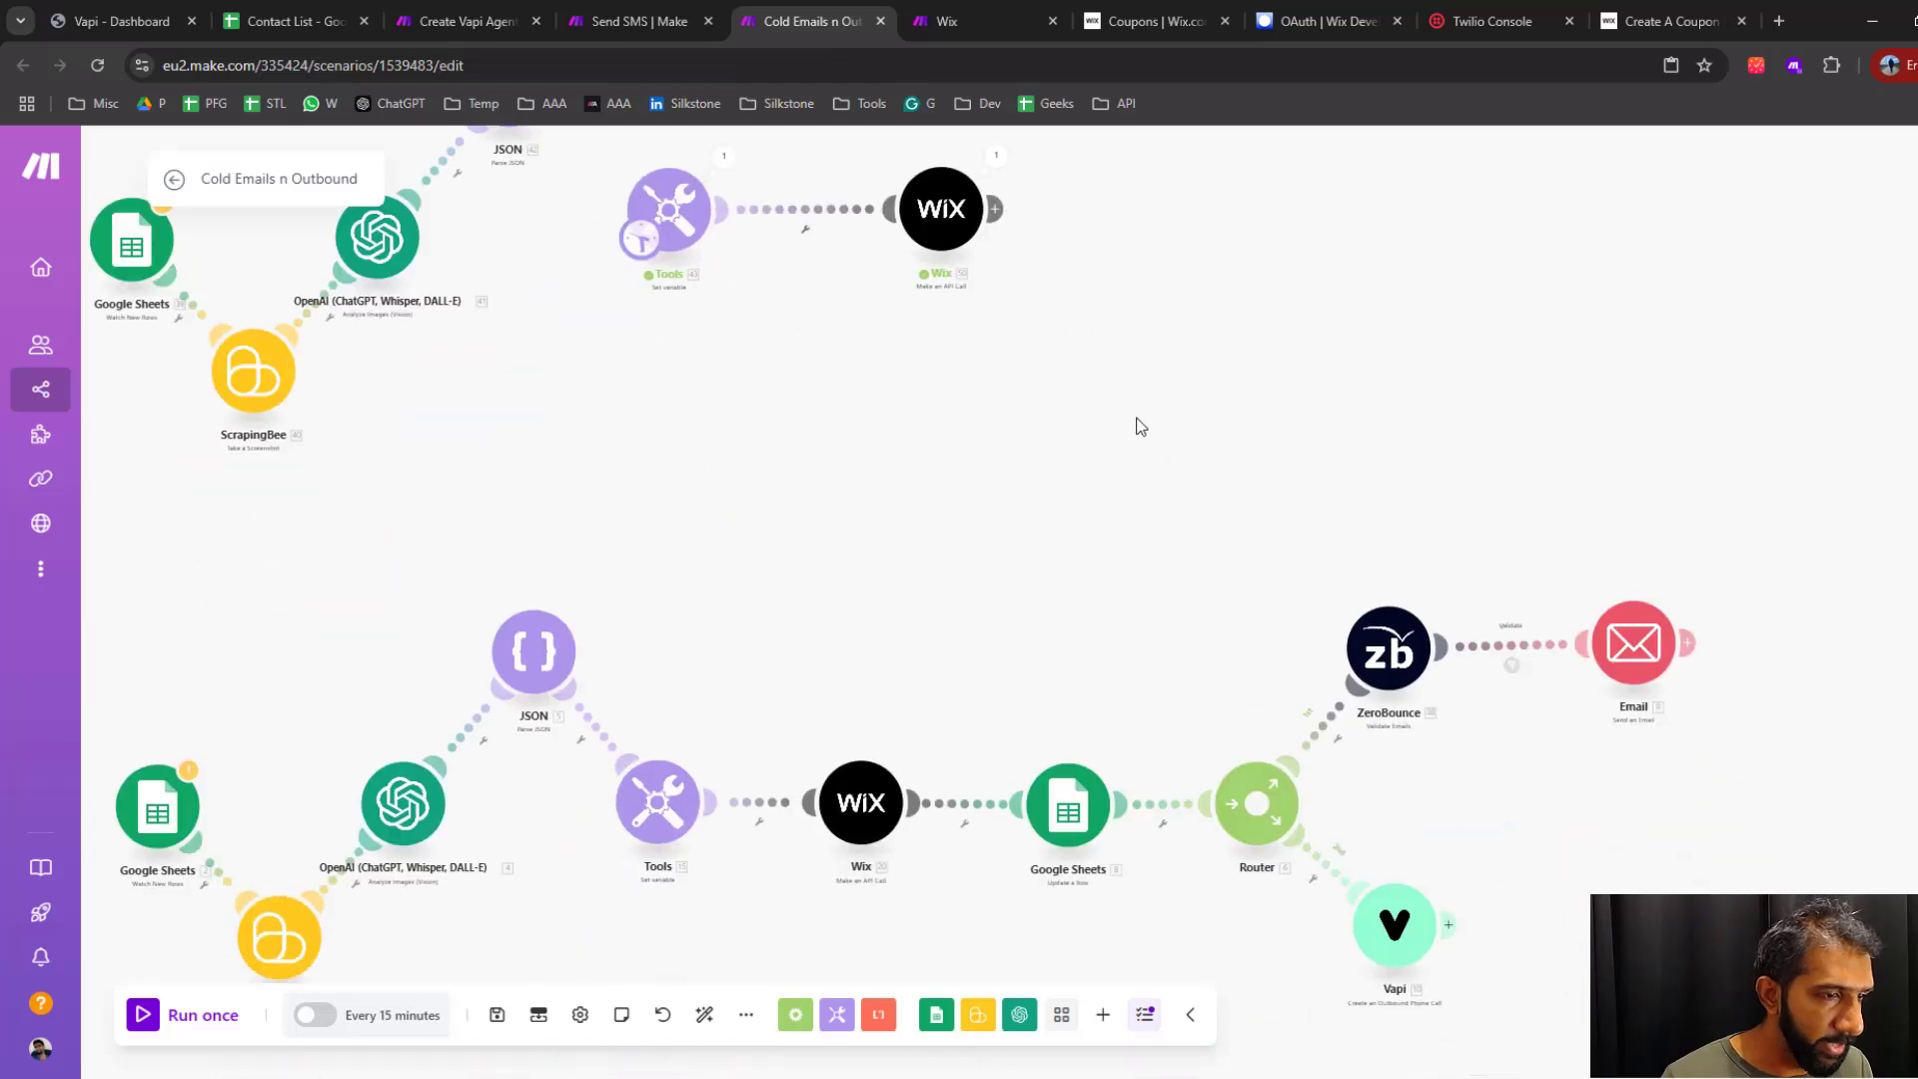
pyautogui.moveTo(1158, 556); pyautogui.dragTo(1087, 591)
pyautogui.moveTo(935, 549); pyautogui.dragTo(1743, 1044)
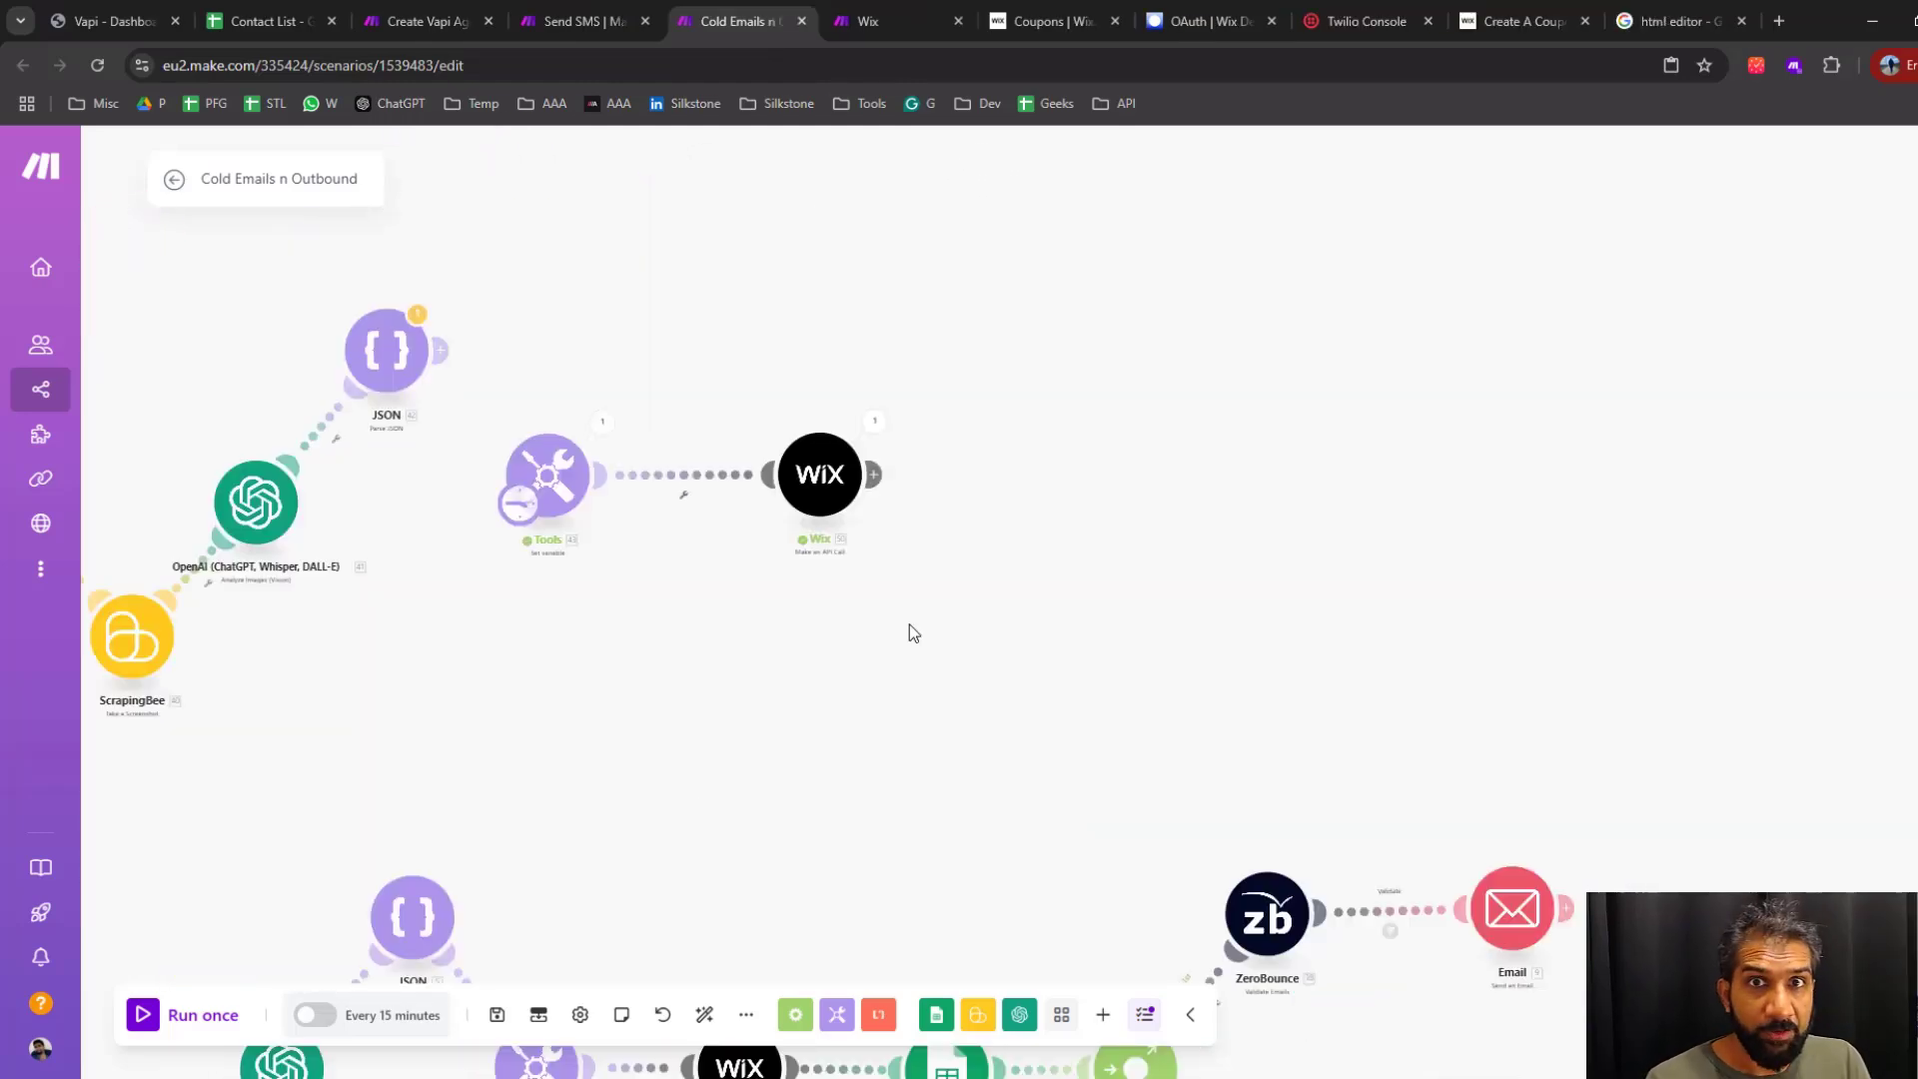
pyautogui.scroll(-5, 929, 675)
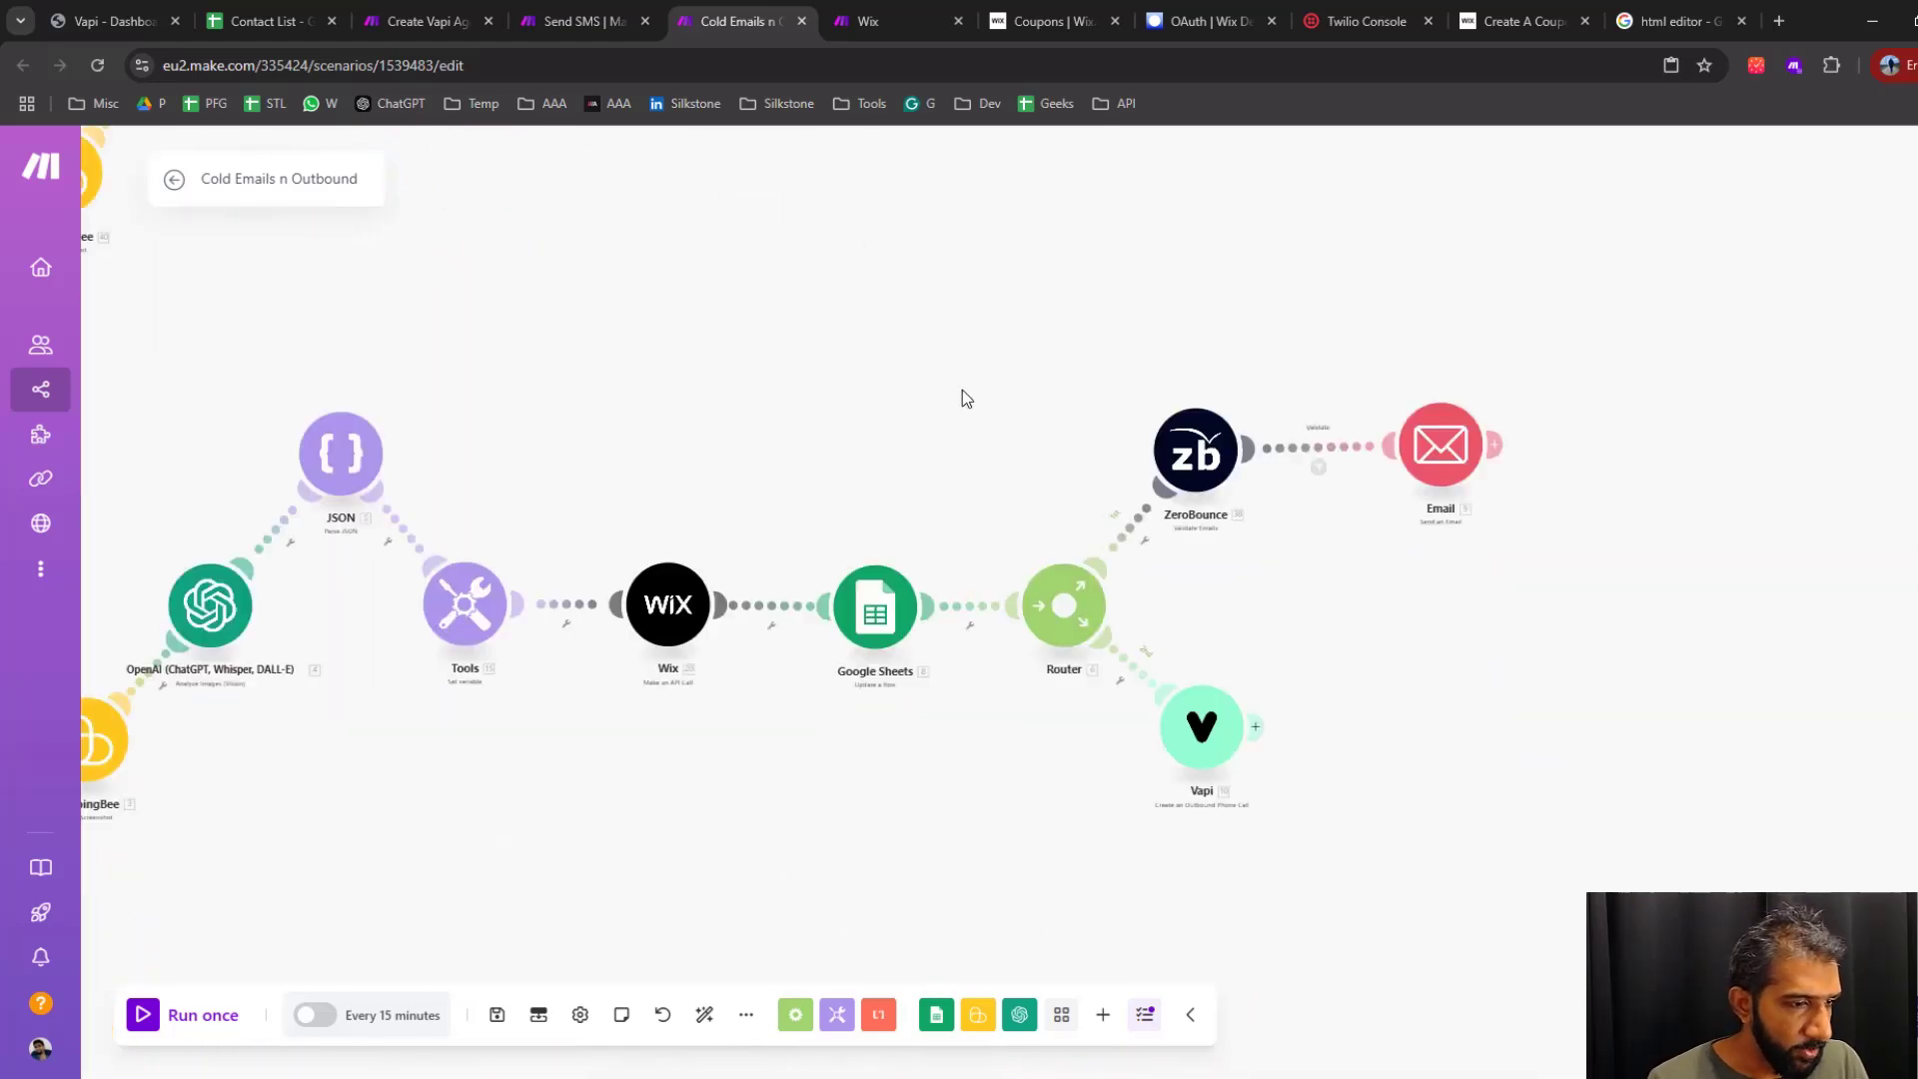
pyautogui.scroll(3, 960, 399)
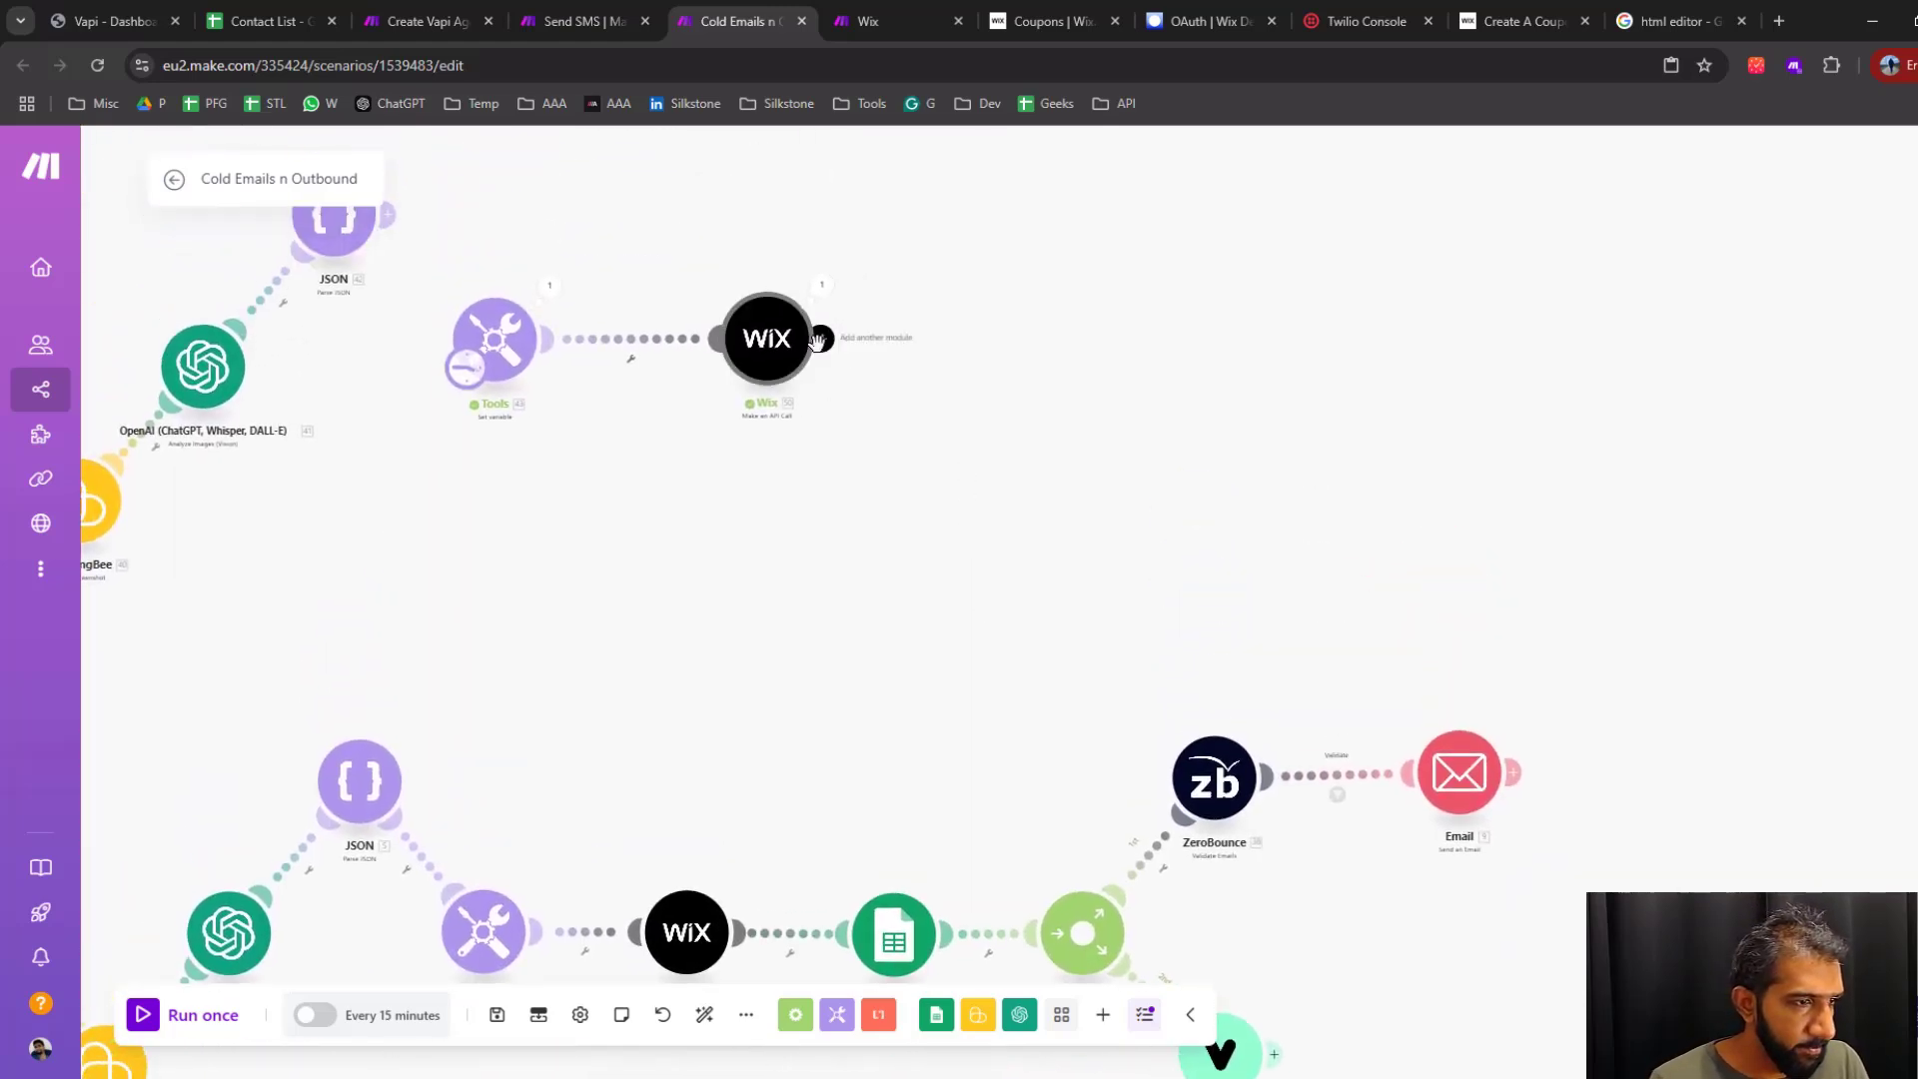
pyautogui.click(819, 338)
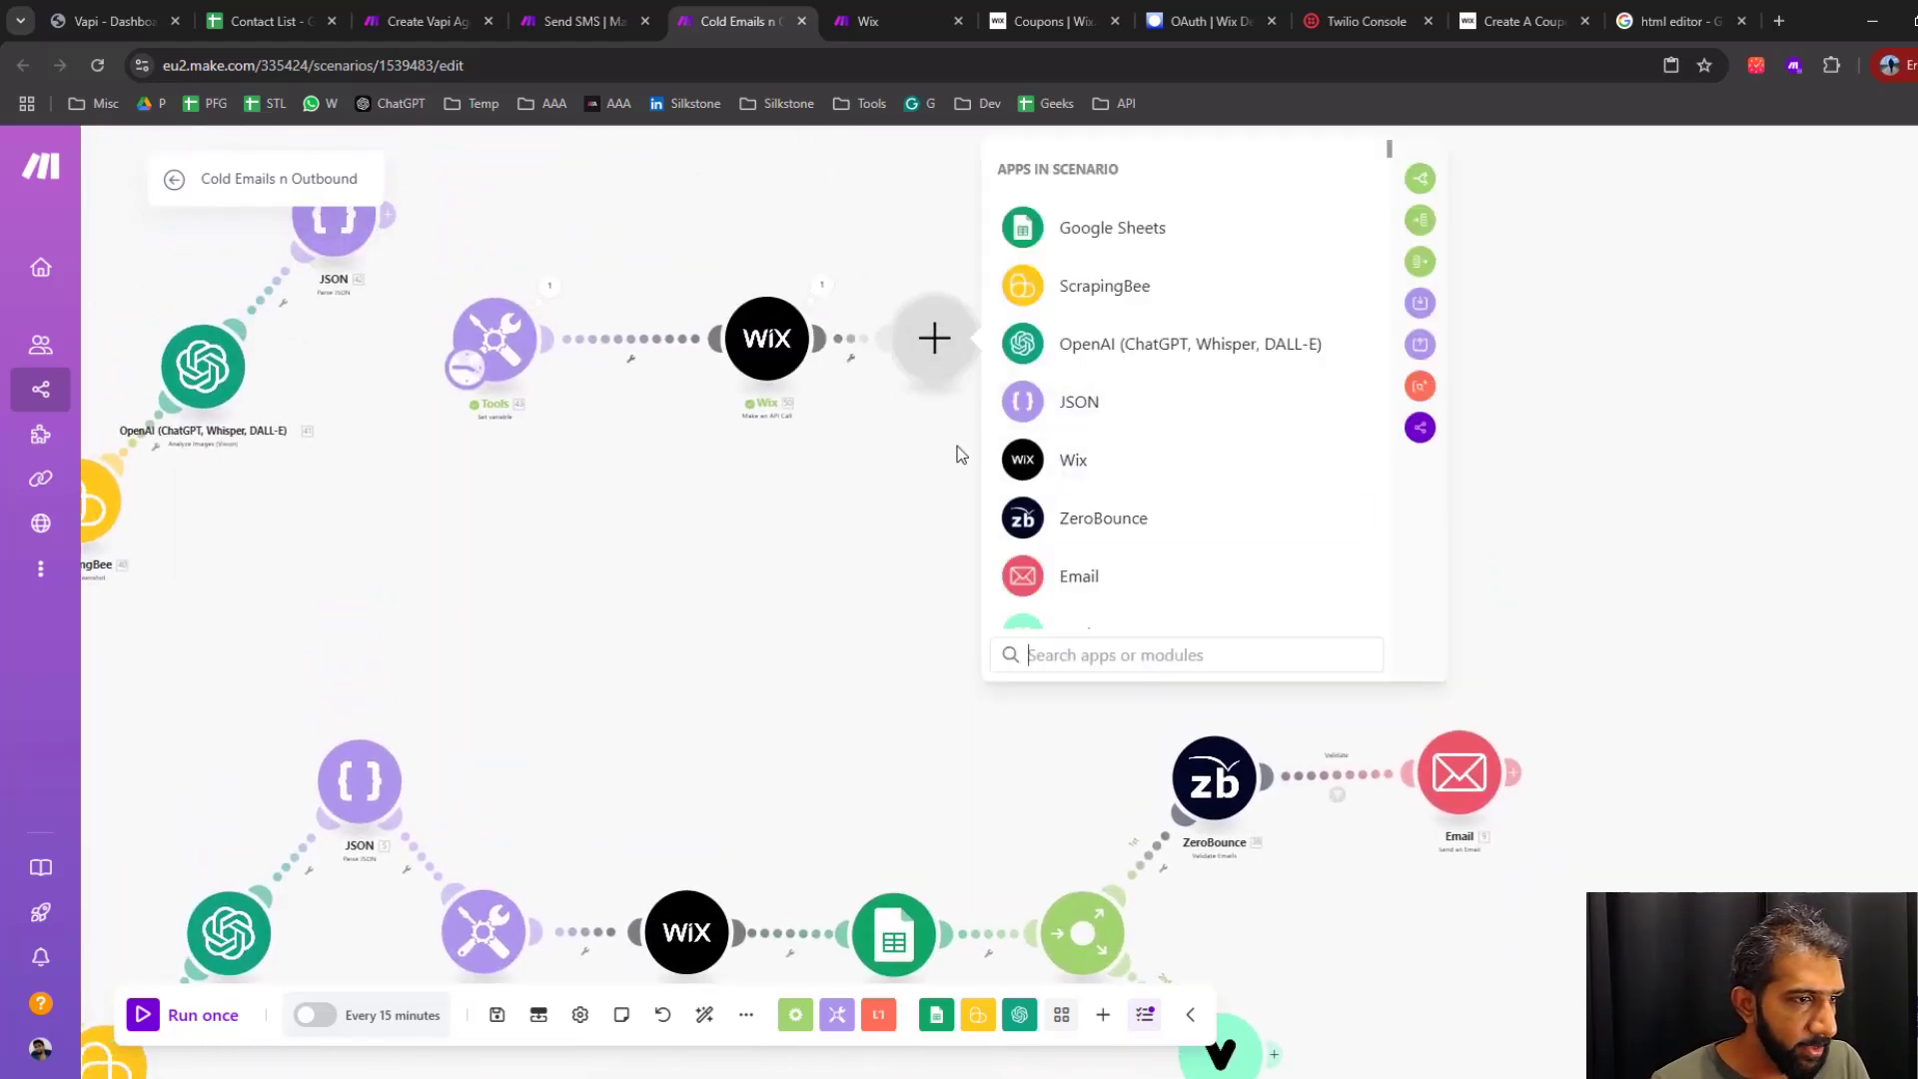
pyautogui.click(1111, 227)
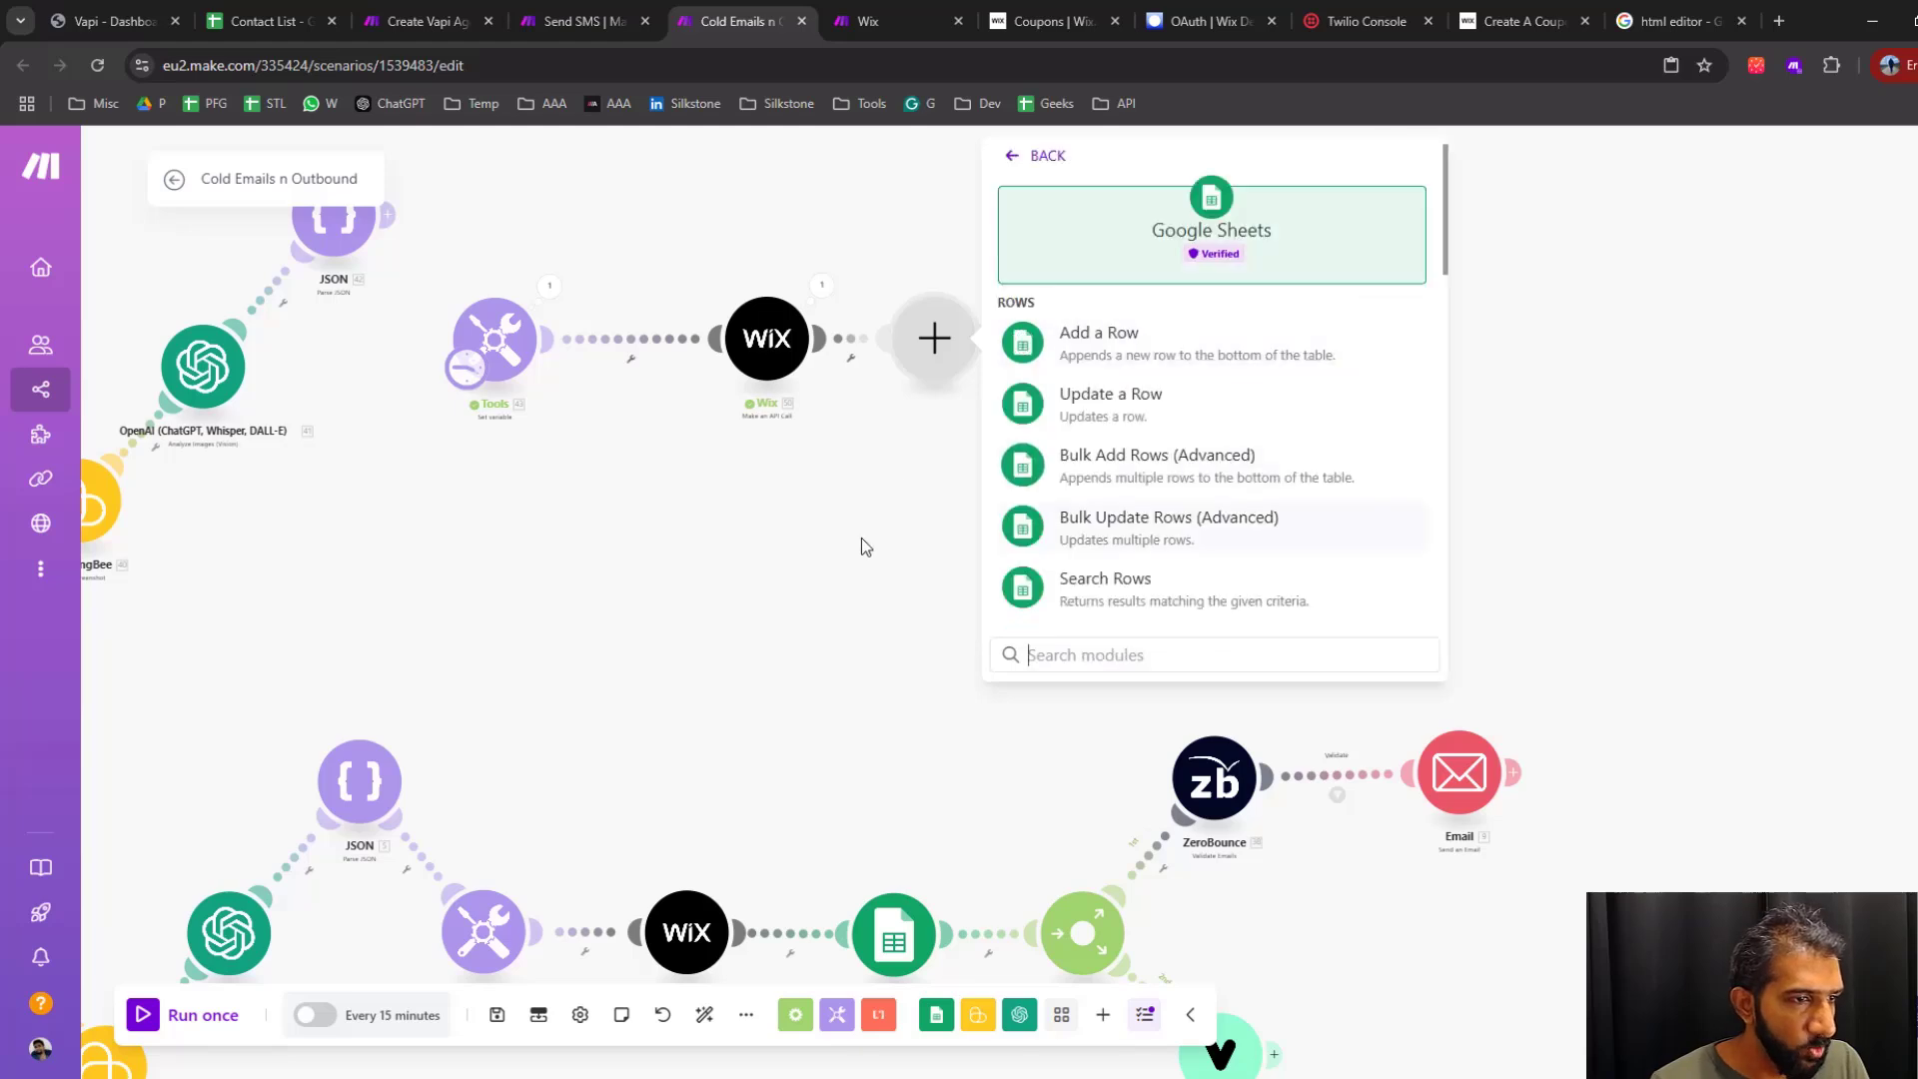
pyautogui.click(1128, 416)
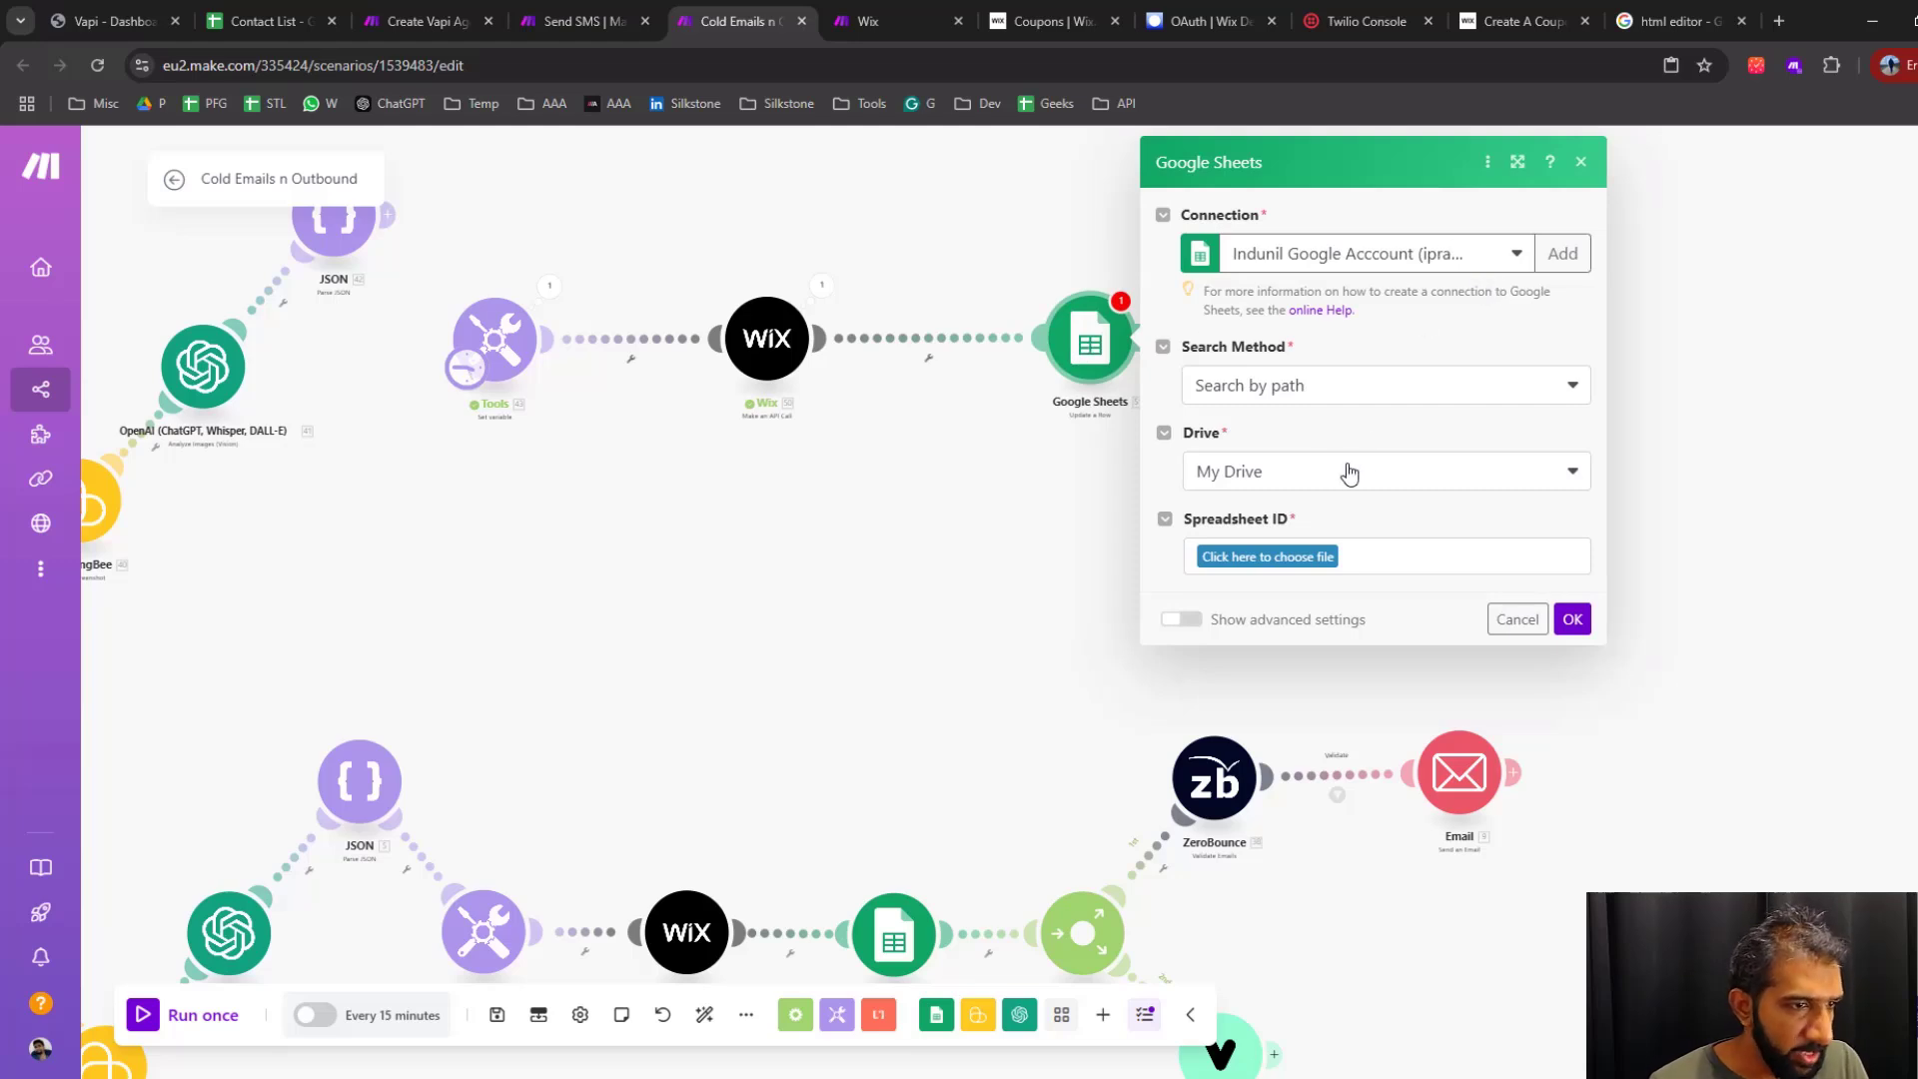
# Set the Google Sheets module's spreadsheet to /Cold Email/Contact List and its sheet name to Sheet1, leaving the row number blank
pyautogui.click(1295, 560)
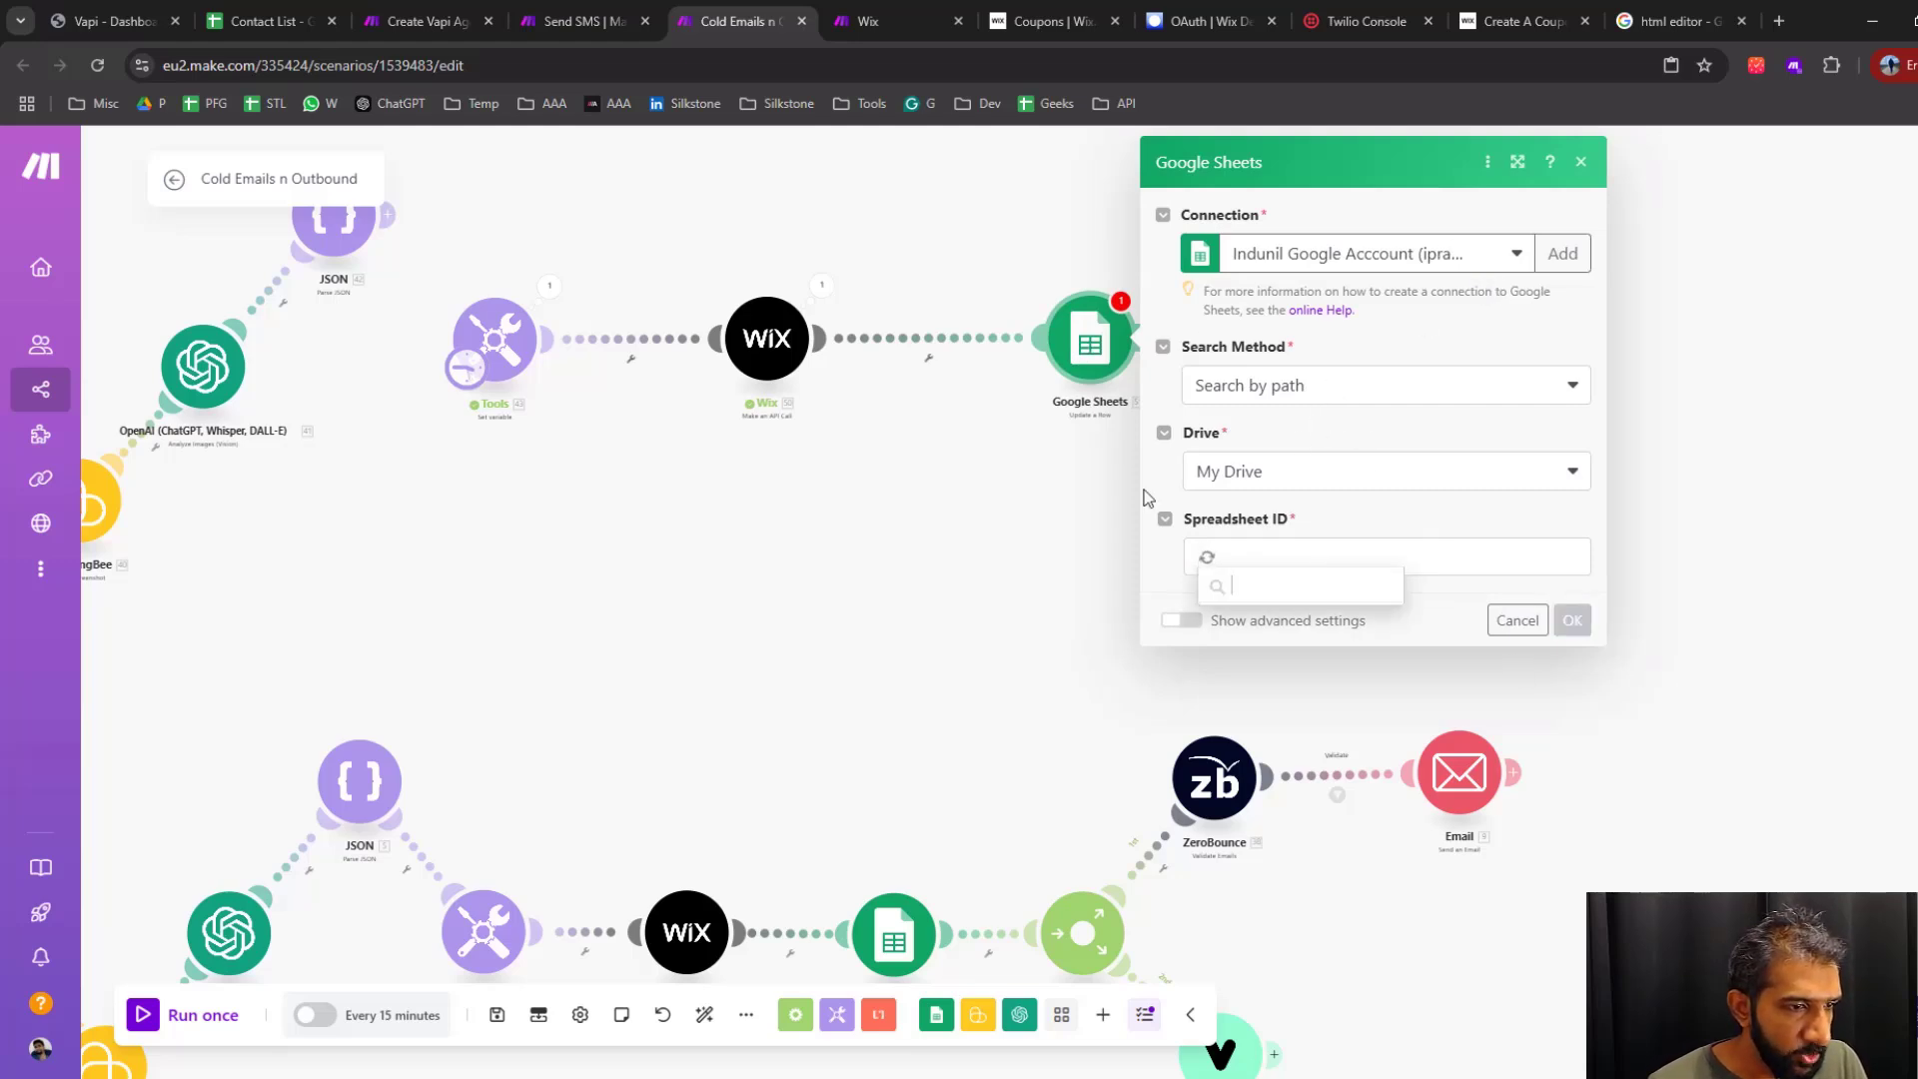
pyautogui.click(1384, 595)
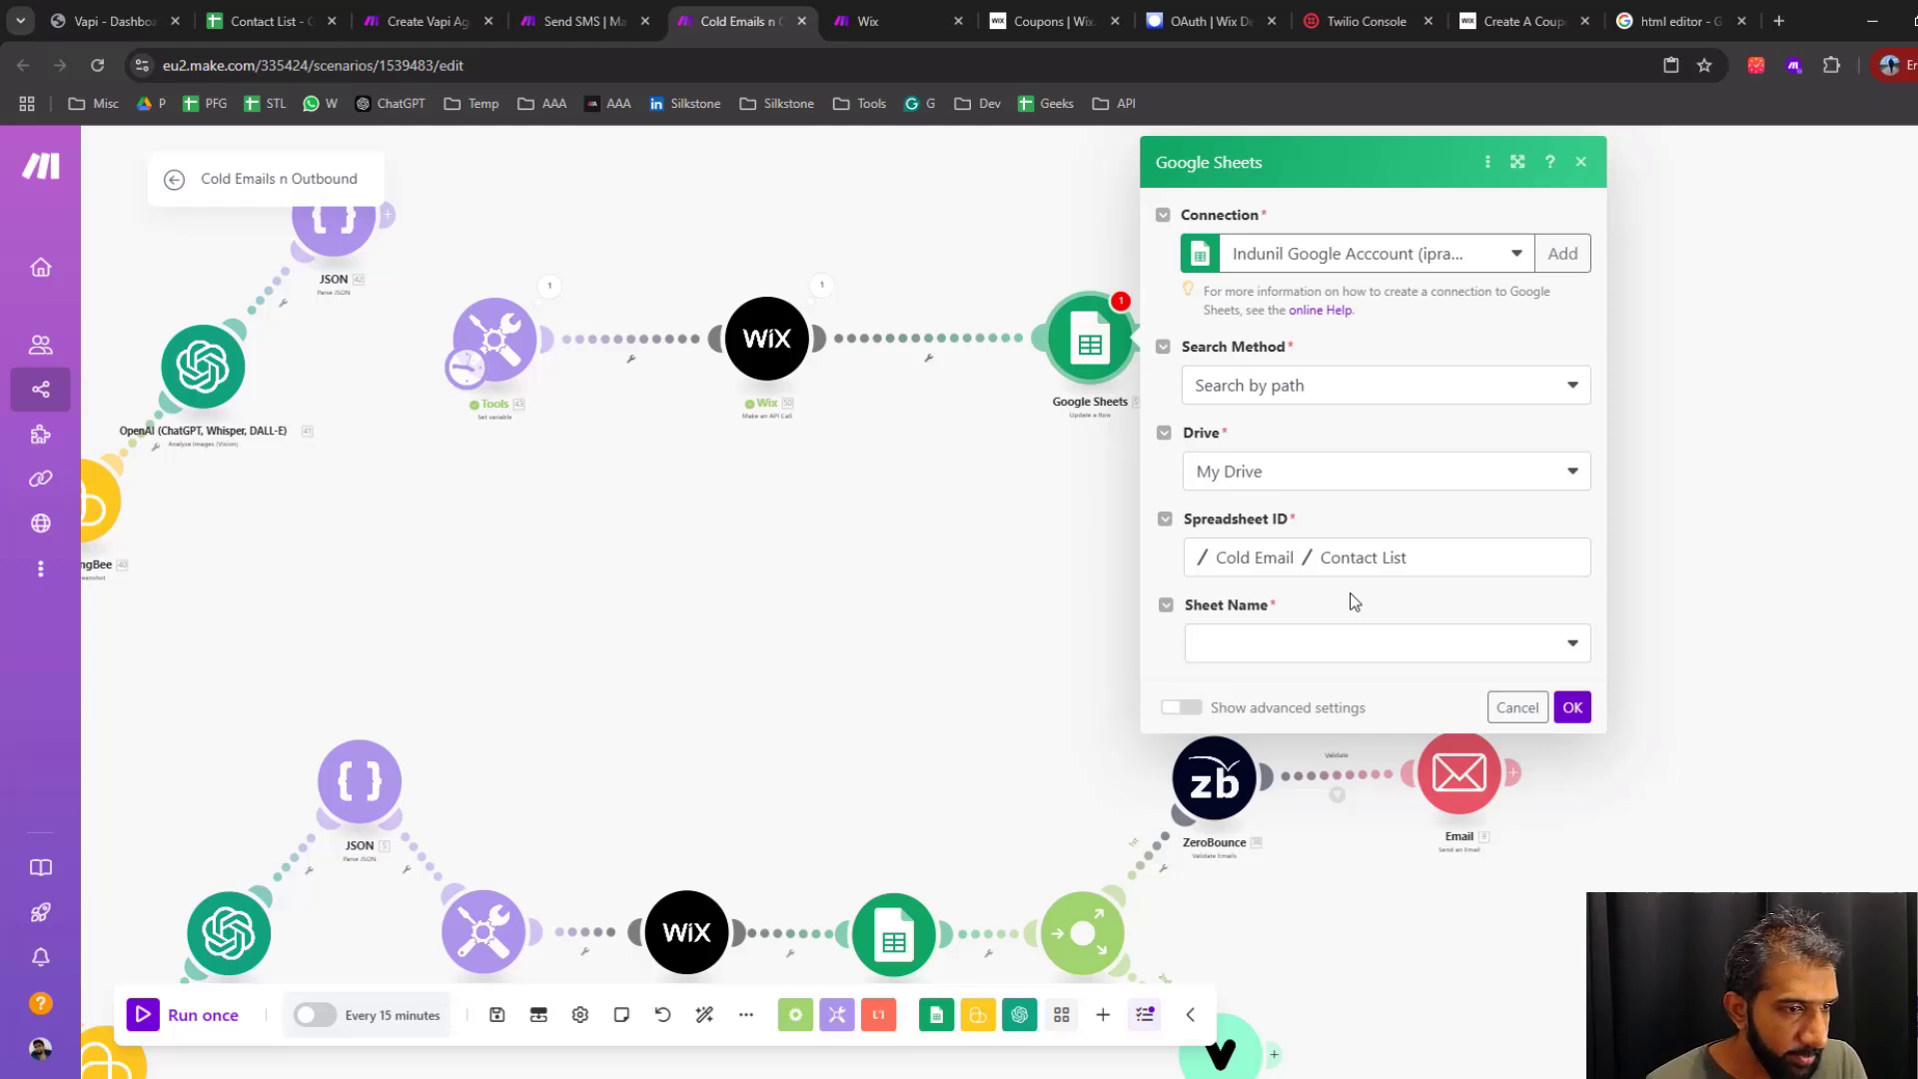
pyautogui.click(1379, 643)
pyautogui.click(1444, 682)
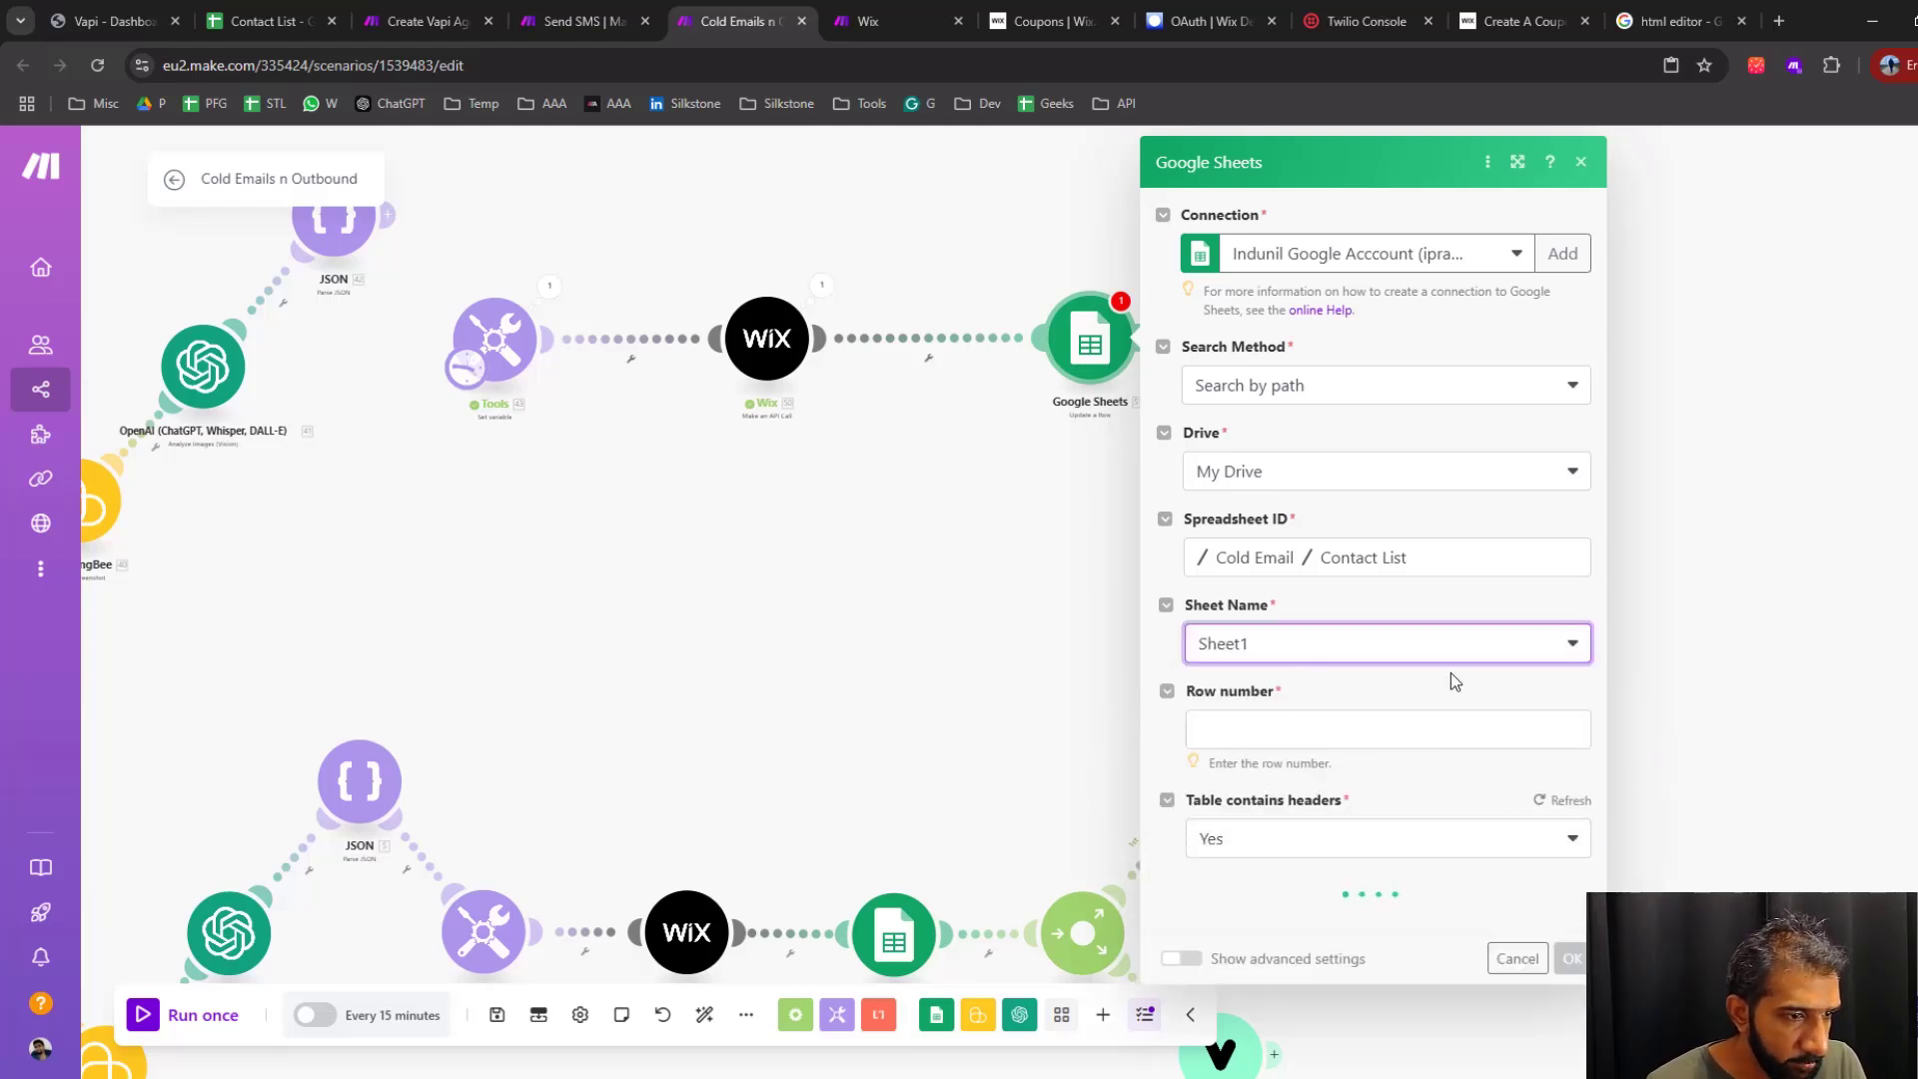
pyautogui.click(1249, 730)
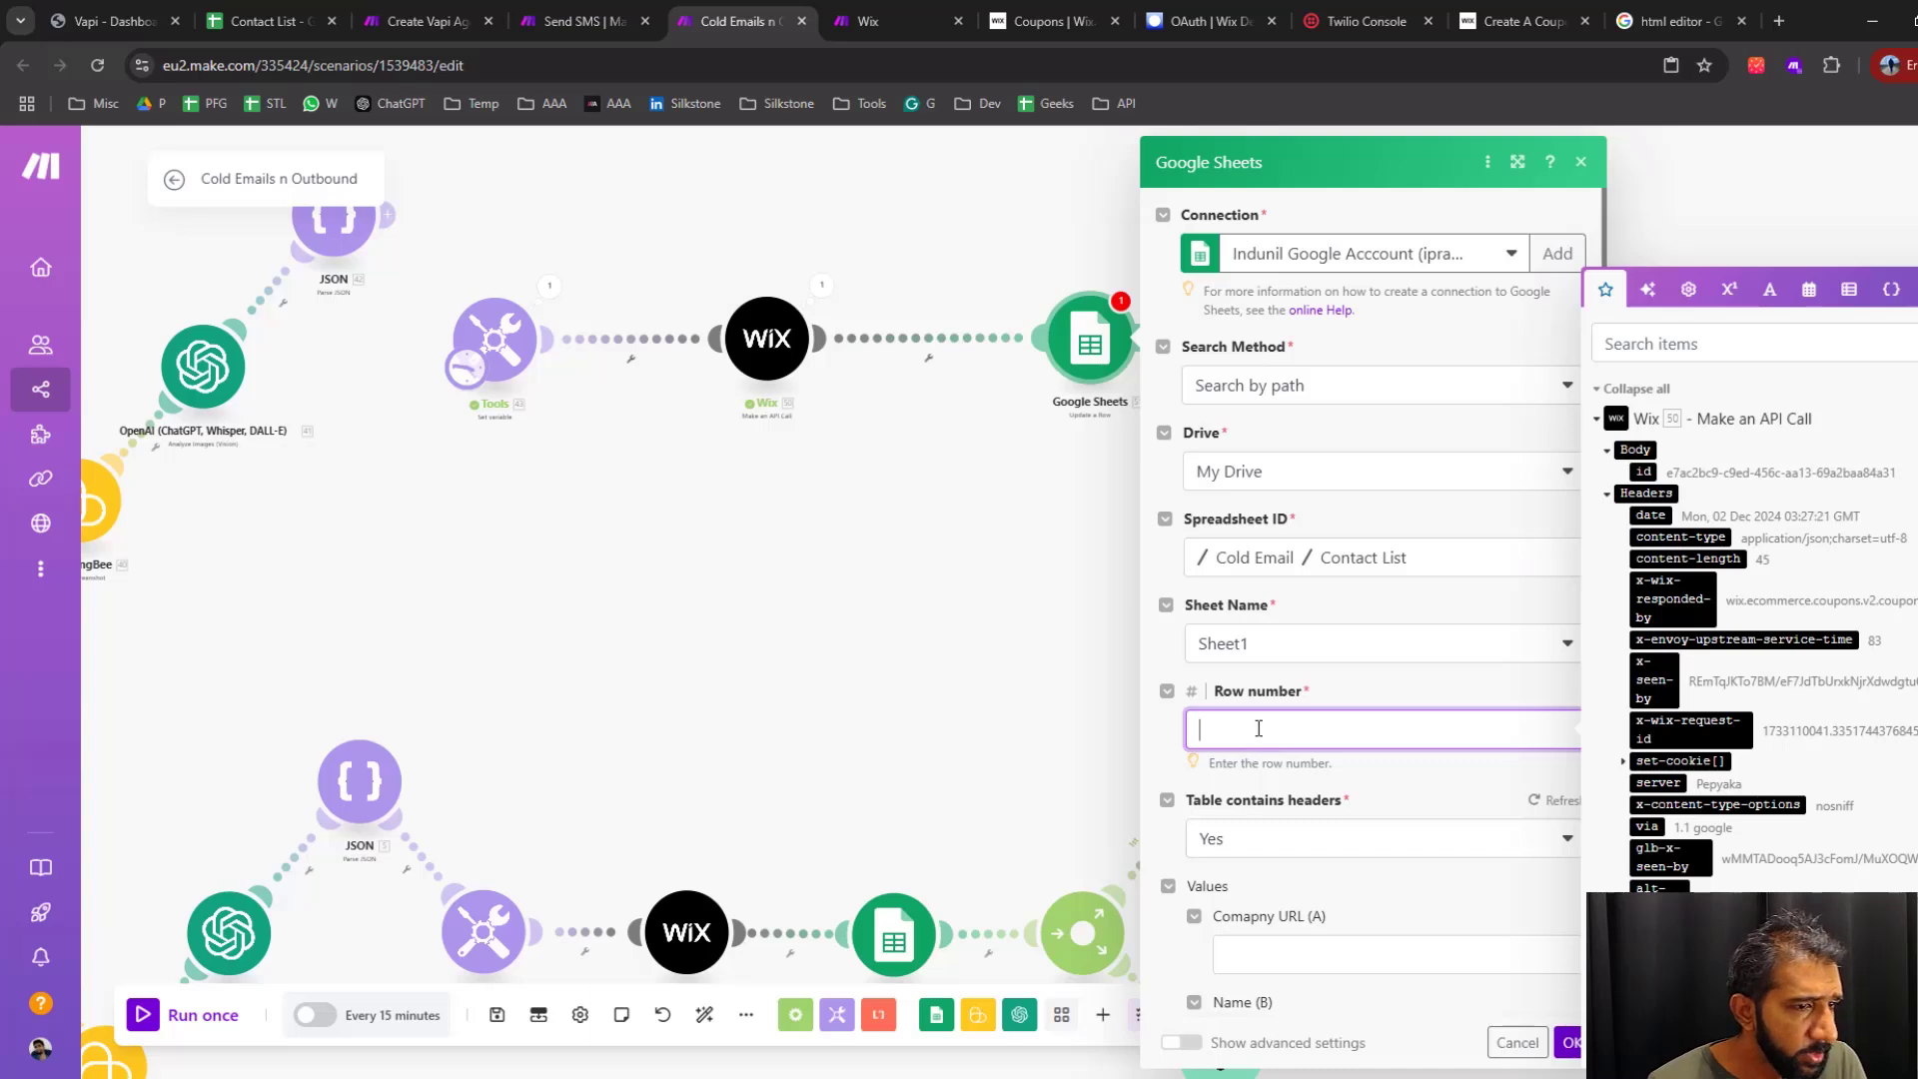
pyautogui.click(1029, 597)
pyautogui.moveTo(507, 498); pyautogui.dragTo(1080, 750)
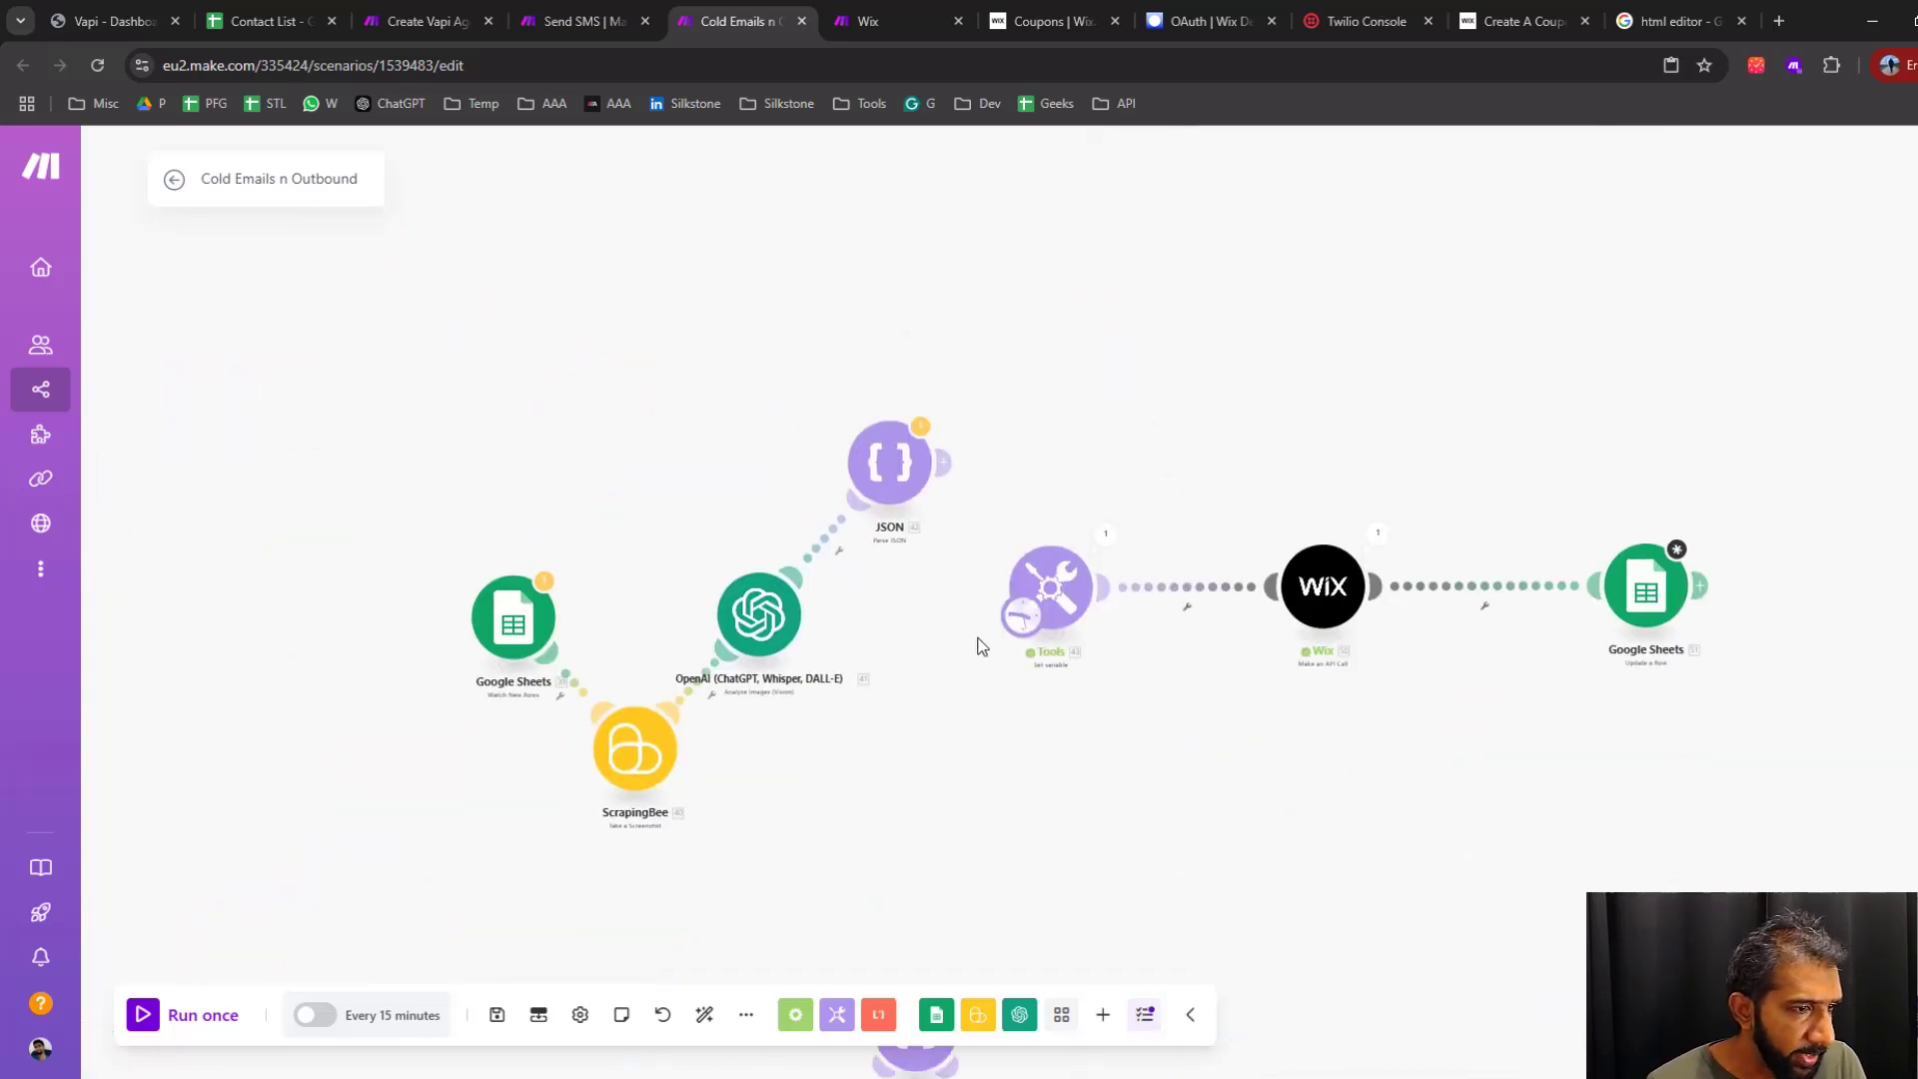
# Make Google Sheets Watch New Rows the flow's starting point and connect the Set variable module to the Parse JSON module
pyautogui.moveTo(1024, 622); pyautogui.dragTo(506, 644)
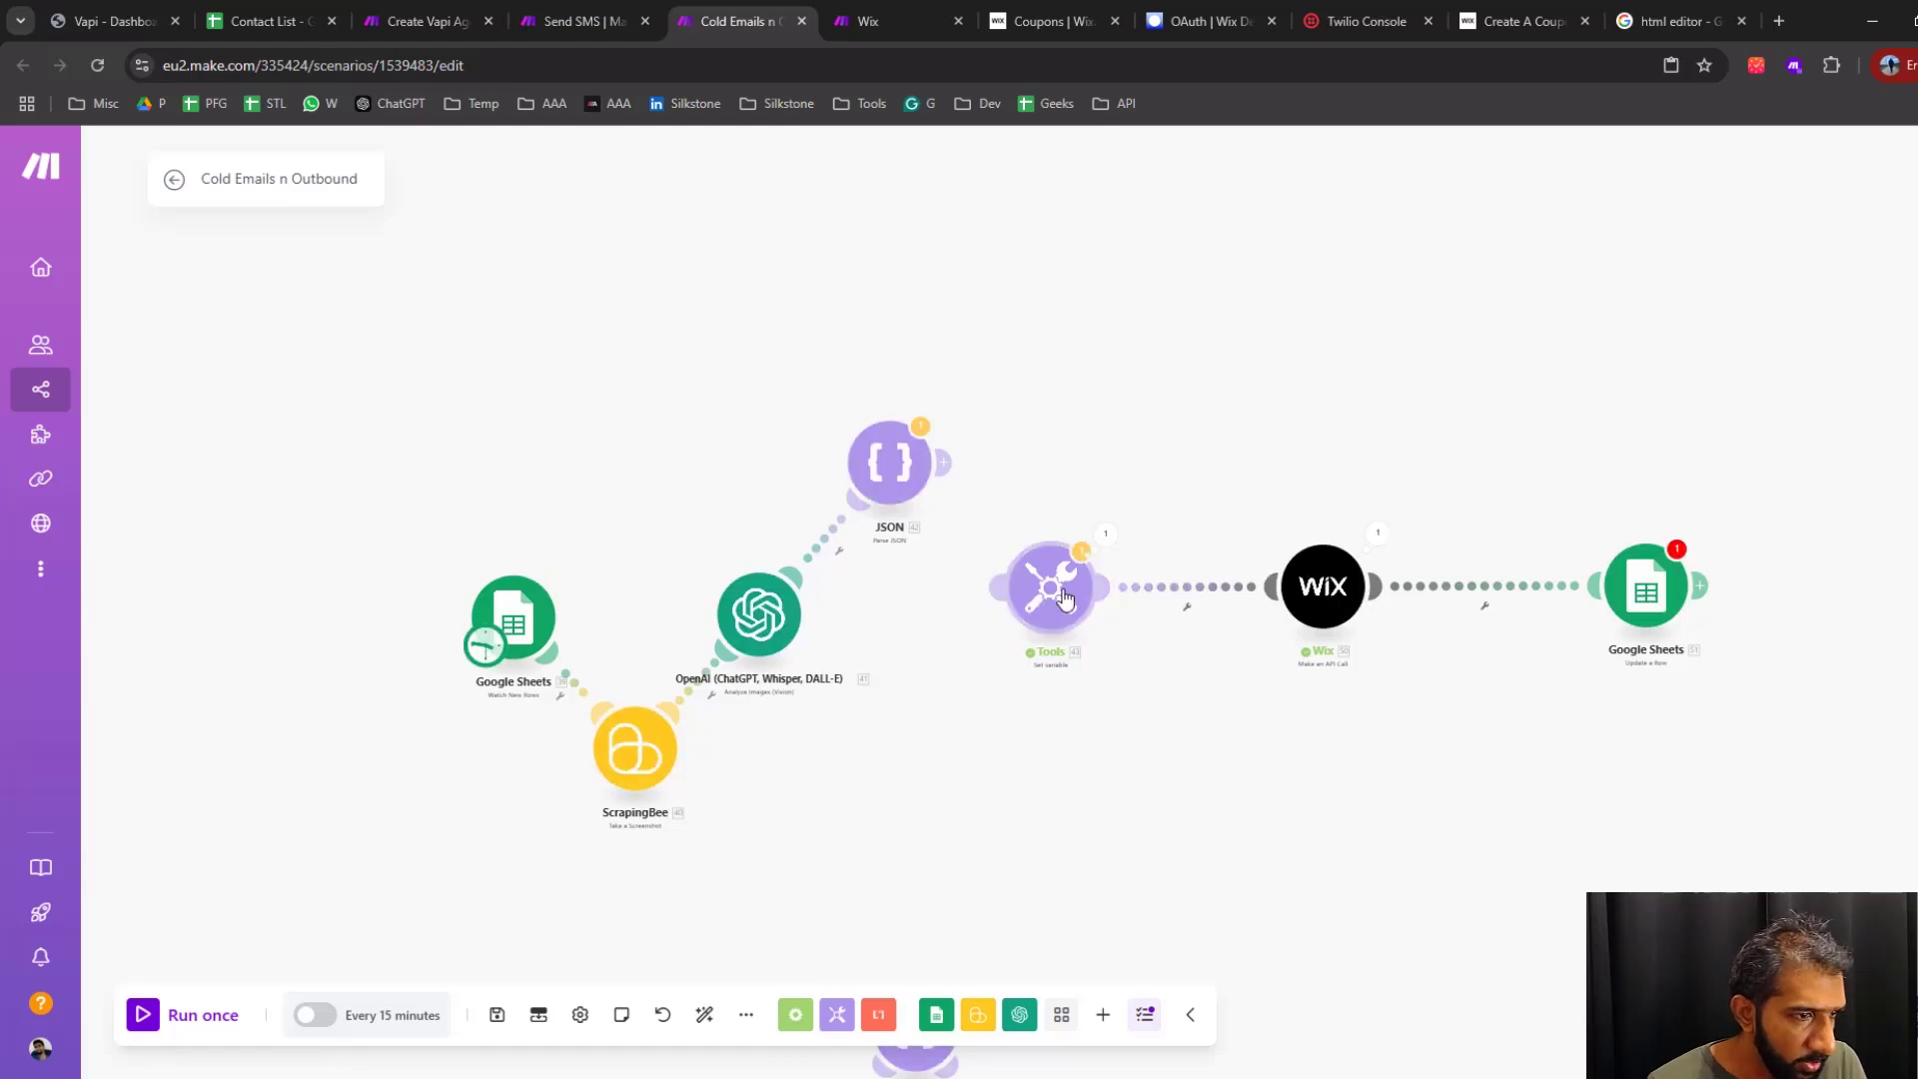
pyautogui.moveTo(1062, 595)
pyautogui.mouseDown()
pyautogui.moveTo(1059, 472)
pyautogui.moveTo(1066, 596)
pyautogui.mouseUp()
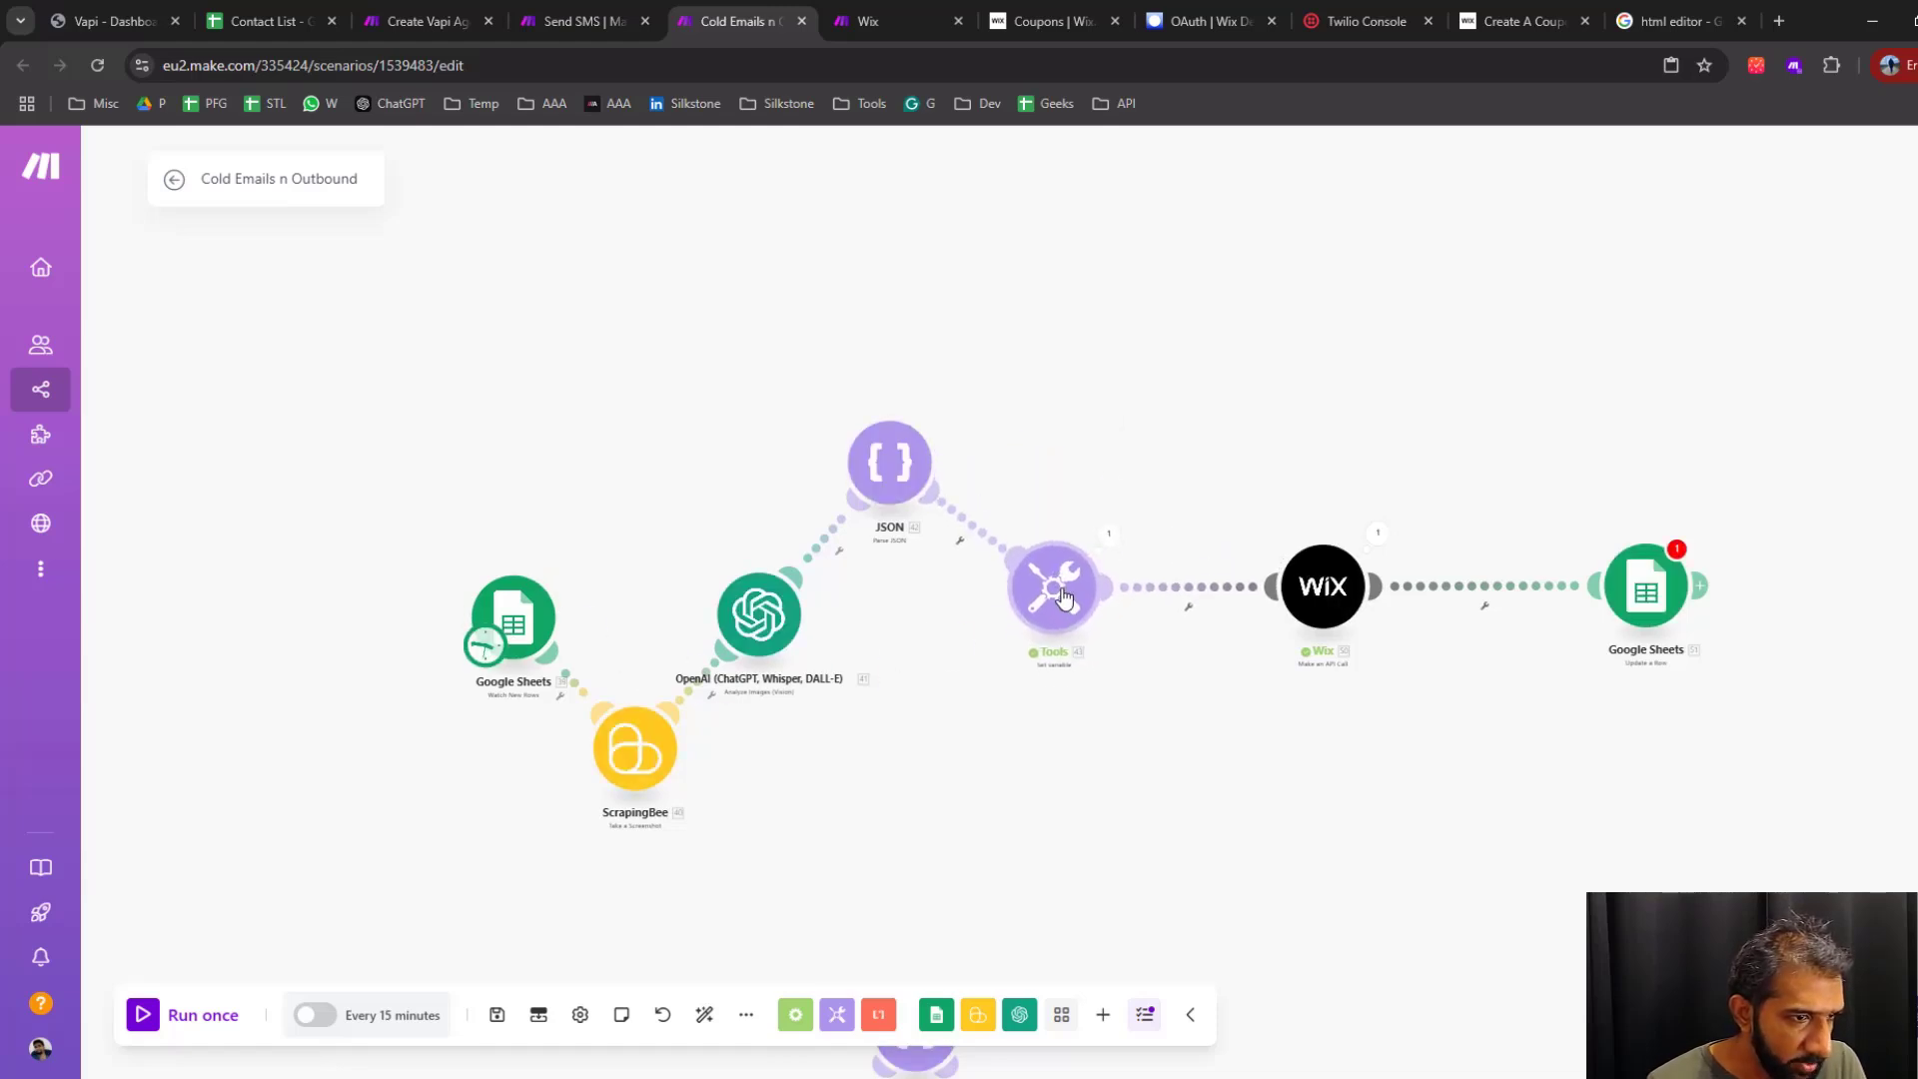
# Map the Google Sheets Update a Row module's row number to Row number from Google Sheets - Watch New Rows
pyautogui.click(1647, 591)
pyautogui.click(1375, 729)
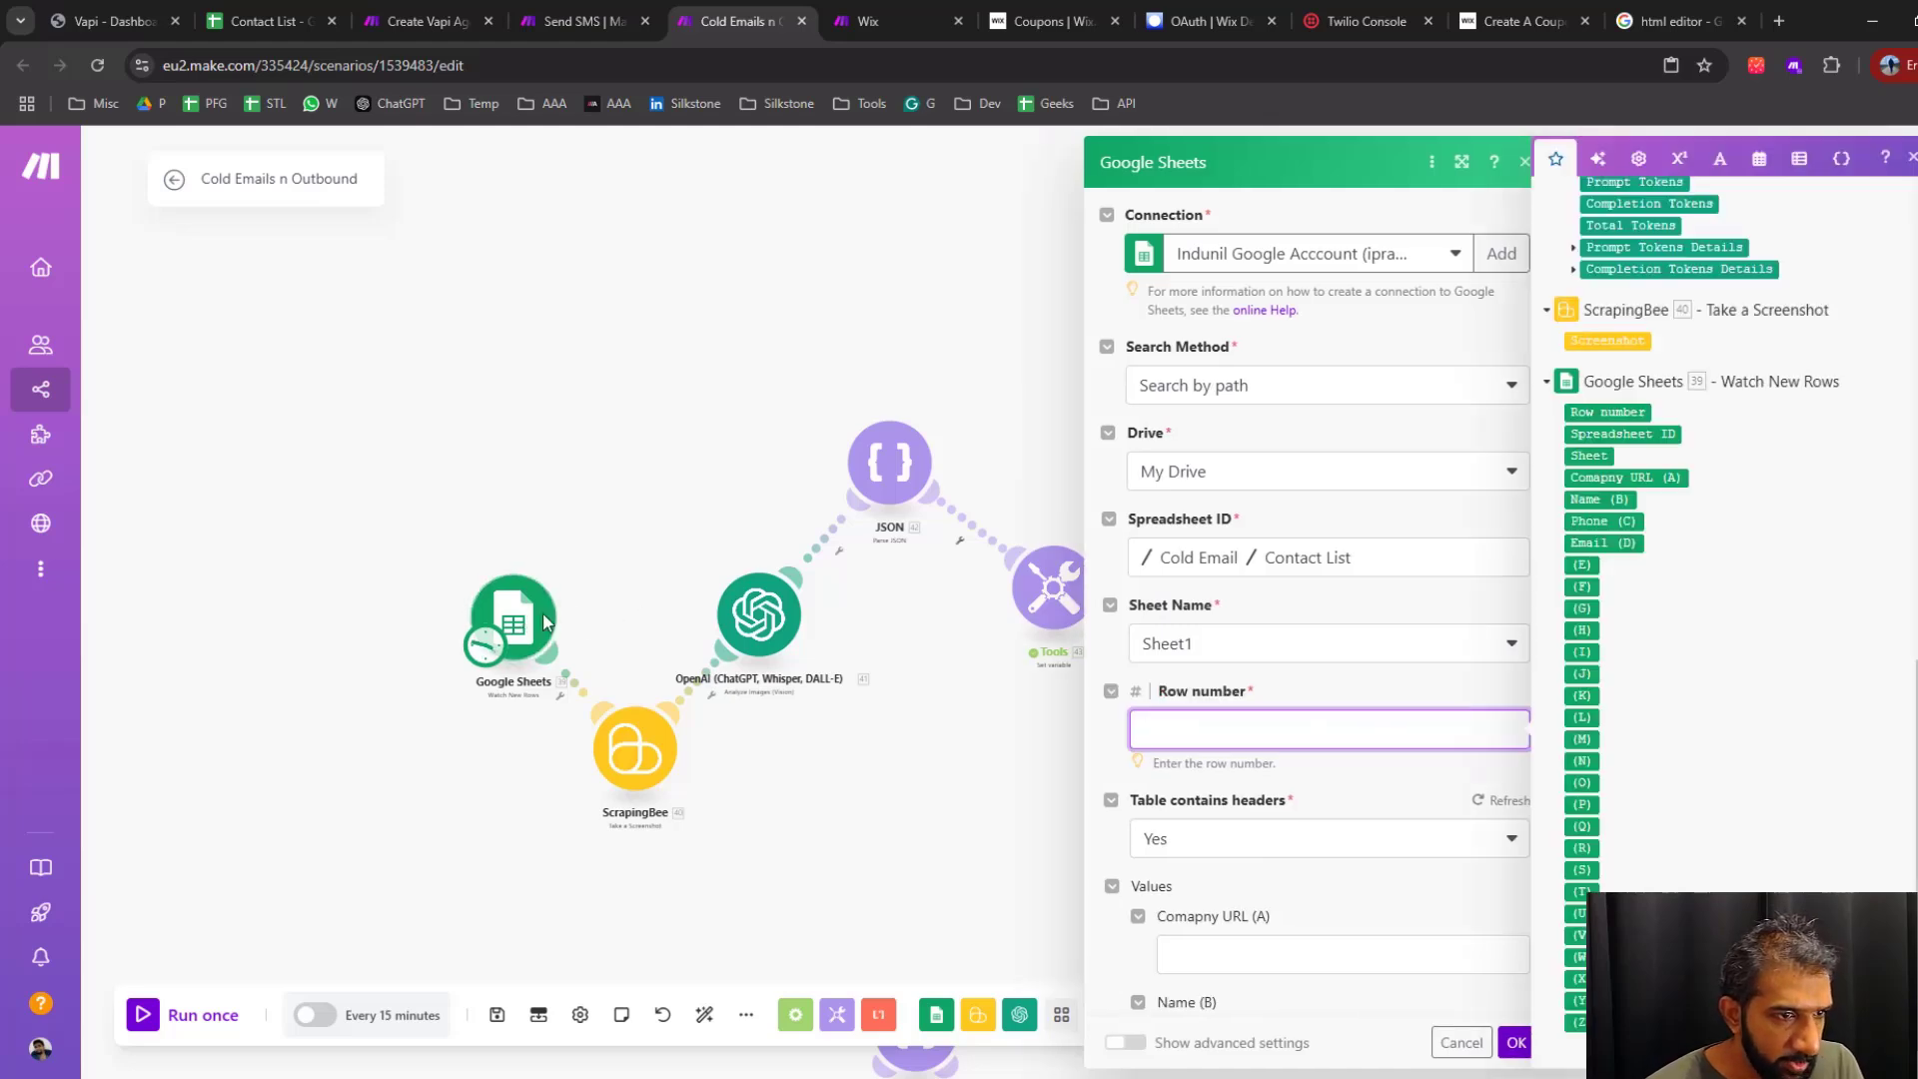
pyautogui.click(1607, 412)
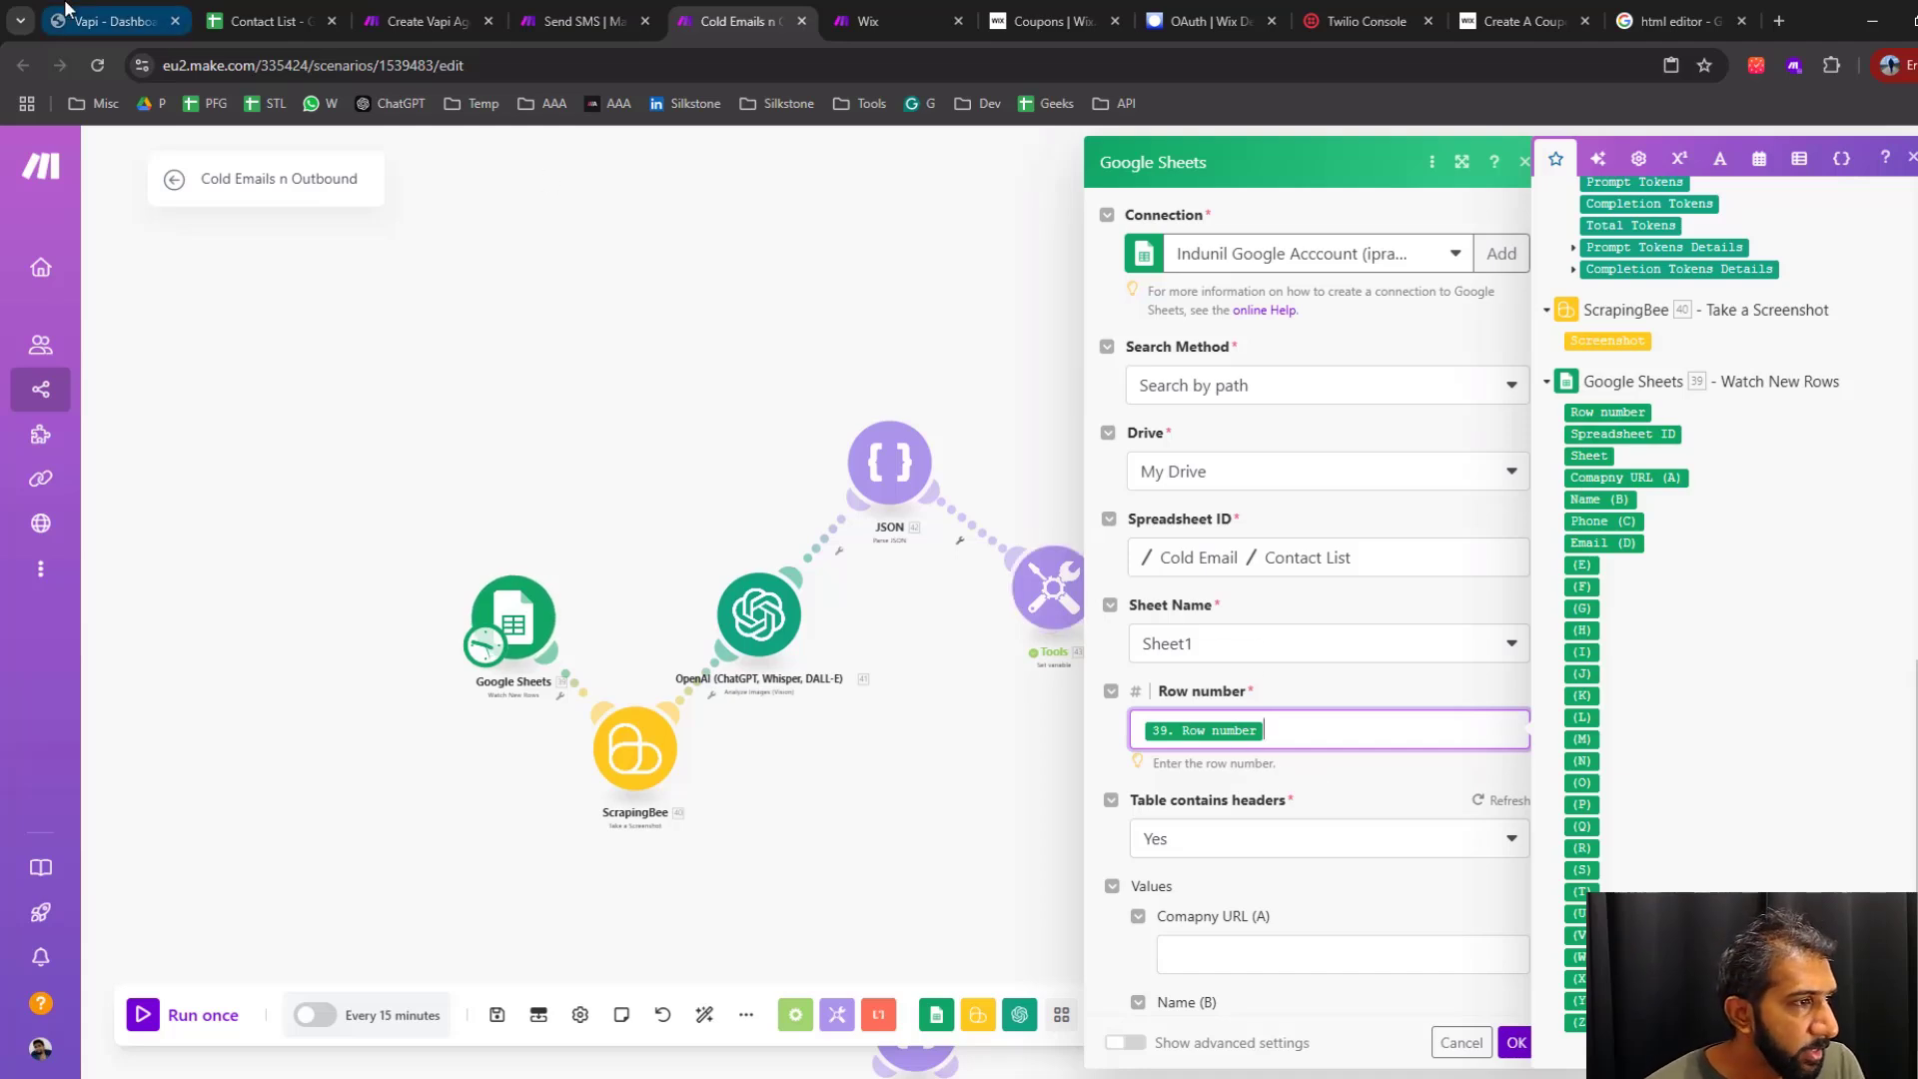
# Review the company URL and coupon code columns in the Contact List spreadsheet, and return to the Update a Row settings in Make
pyautogui.click(262, 21)
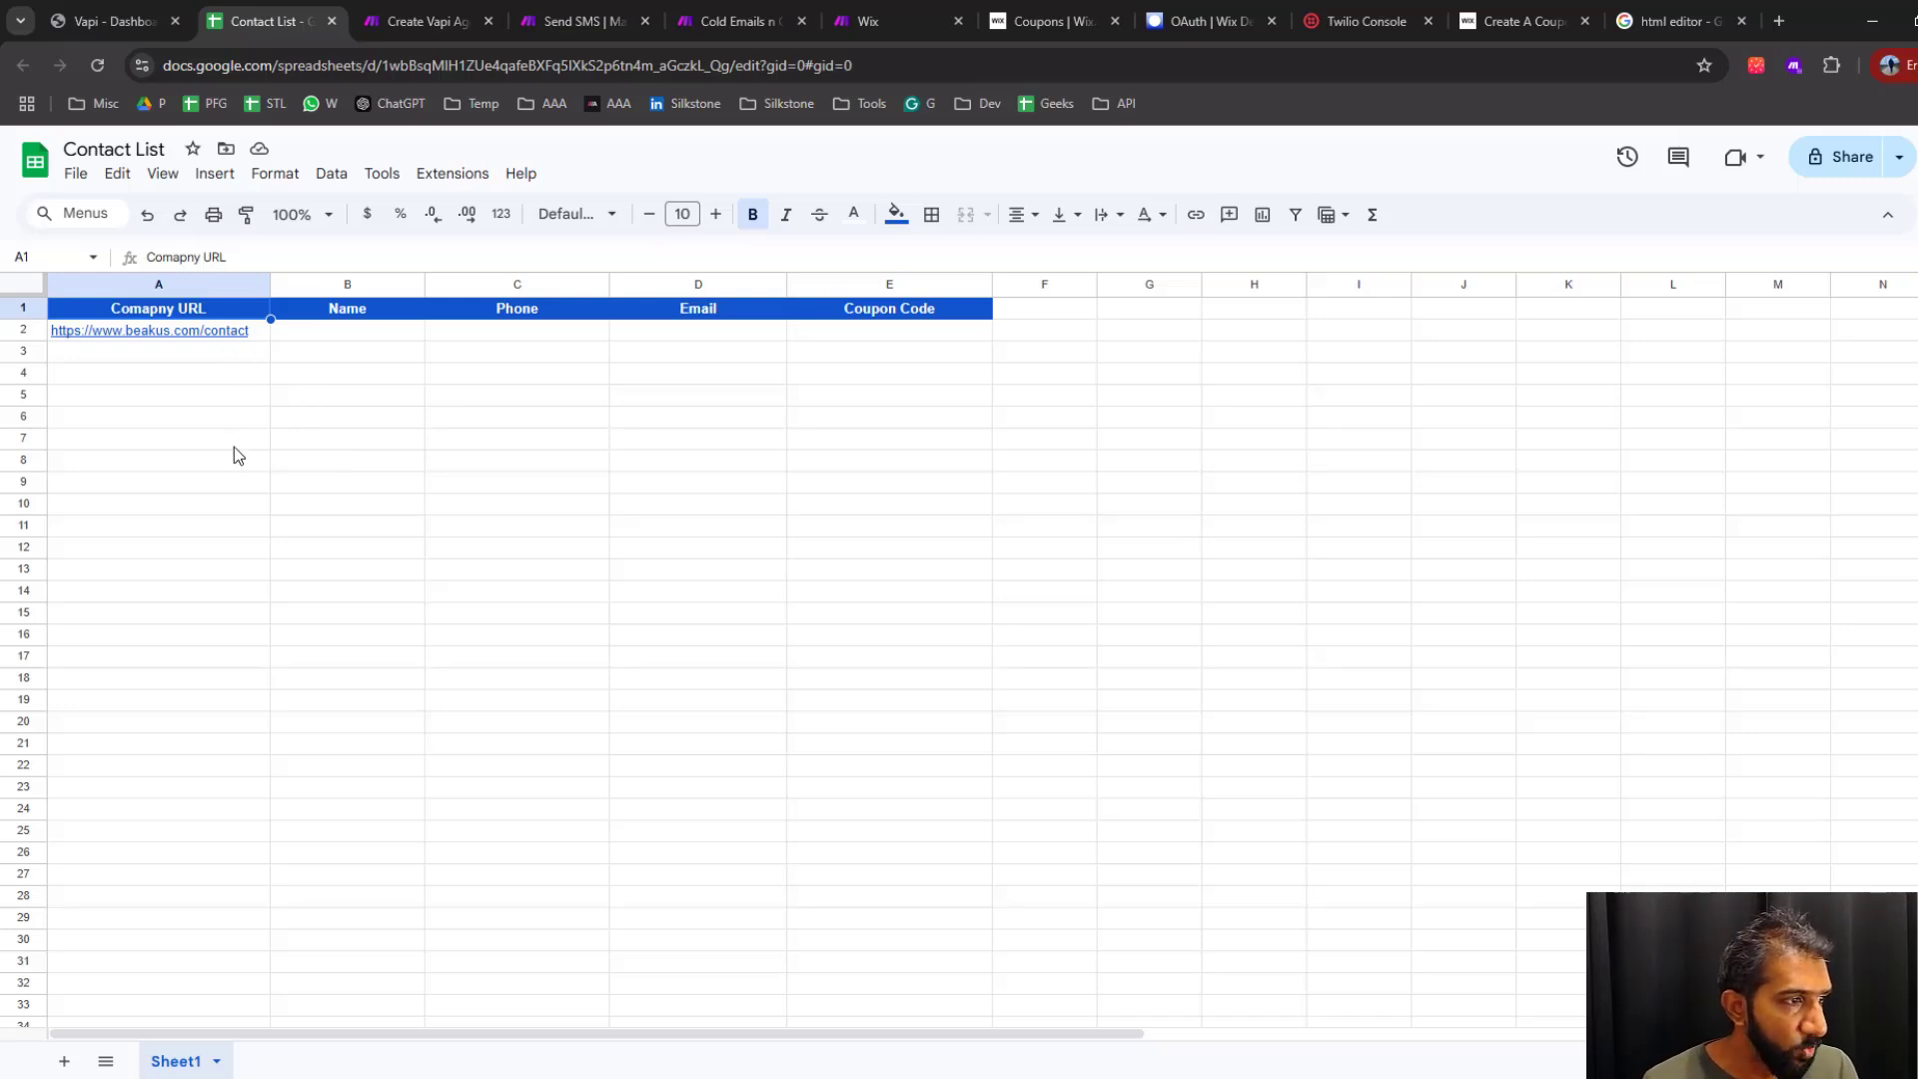
pyautogui.moveTo(244, 360); pyautogui.dragTo(235, 737)
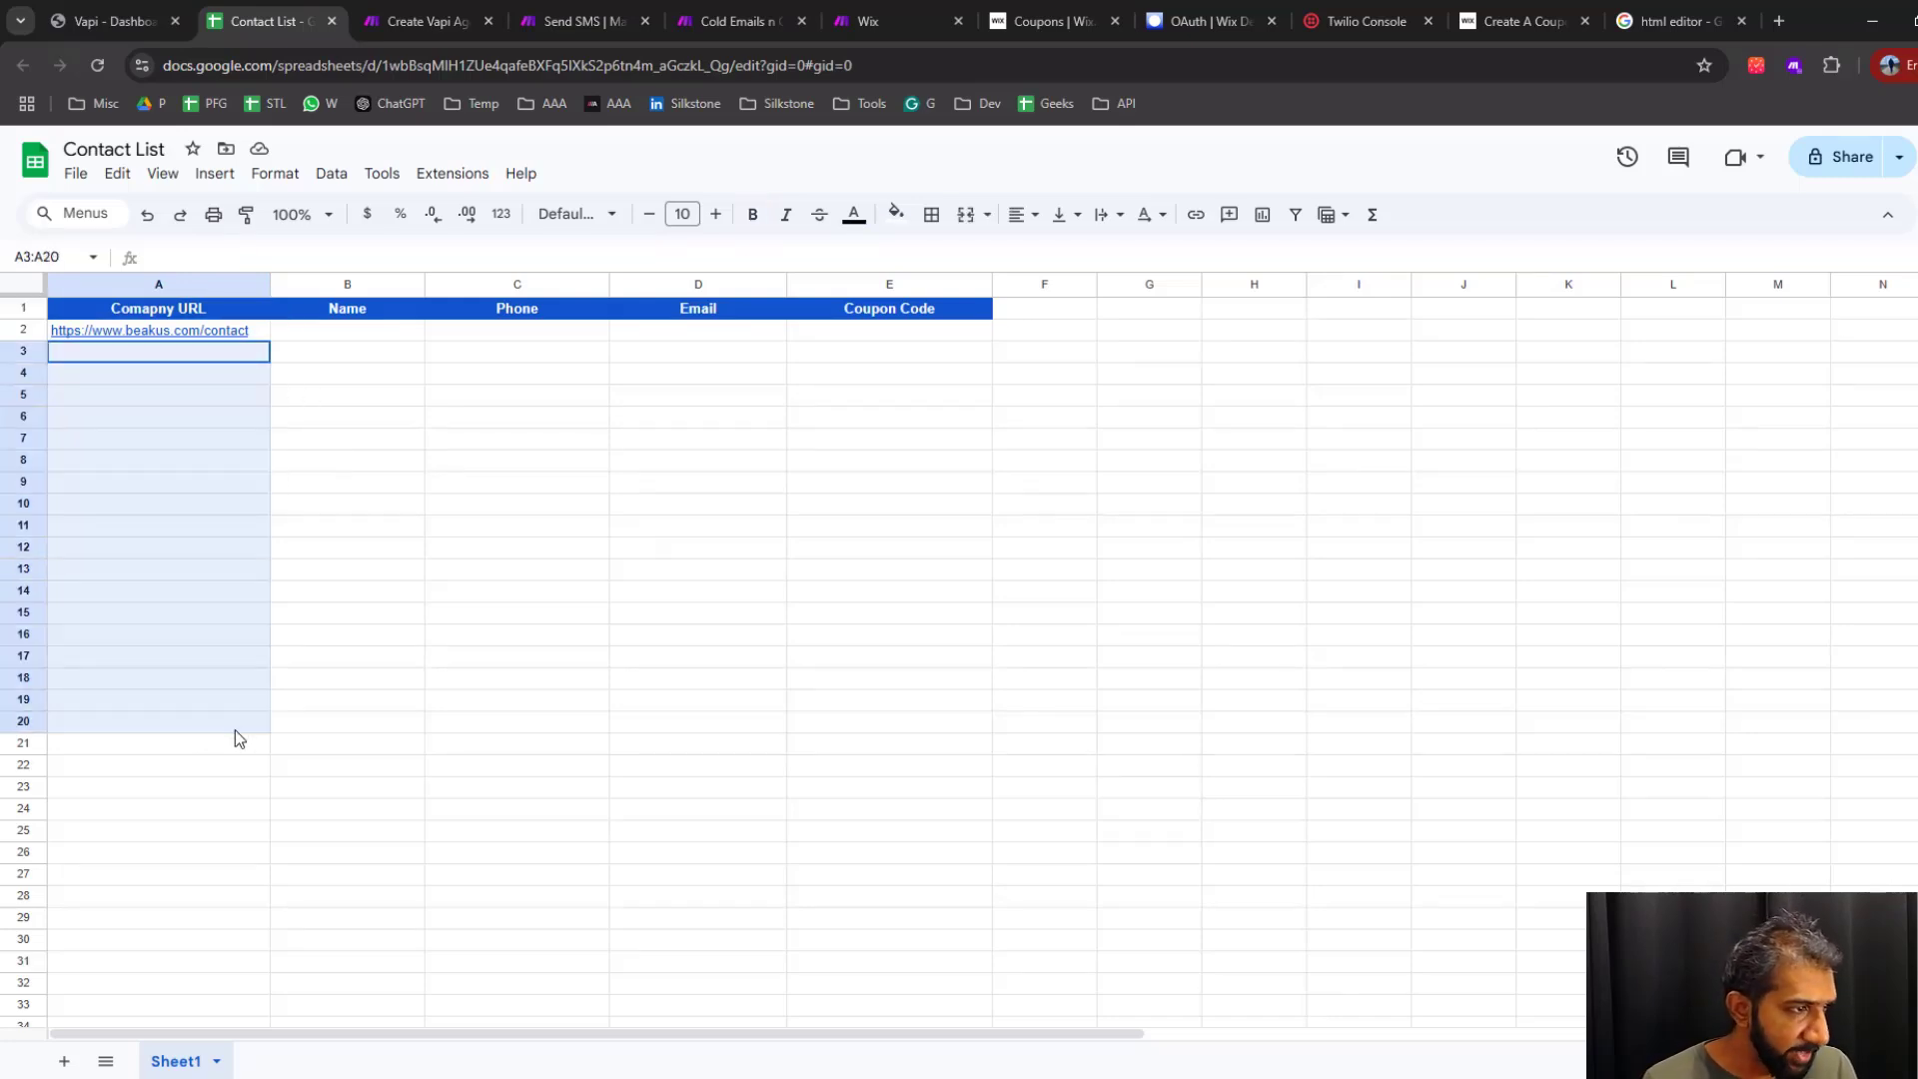
pyautogui.click(215, 814)
pyautogui.click(168, 703)
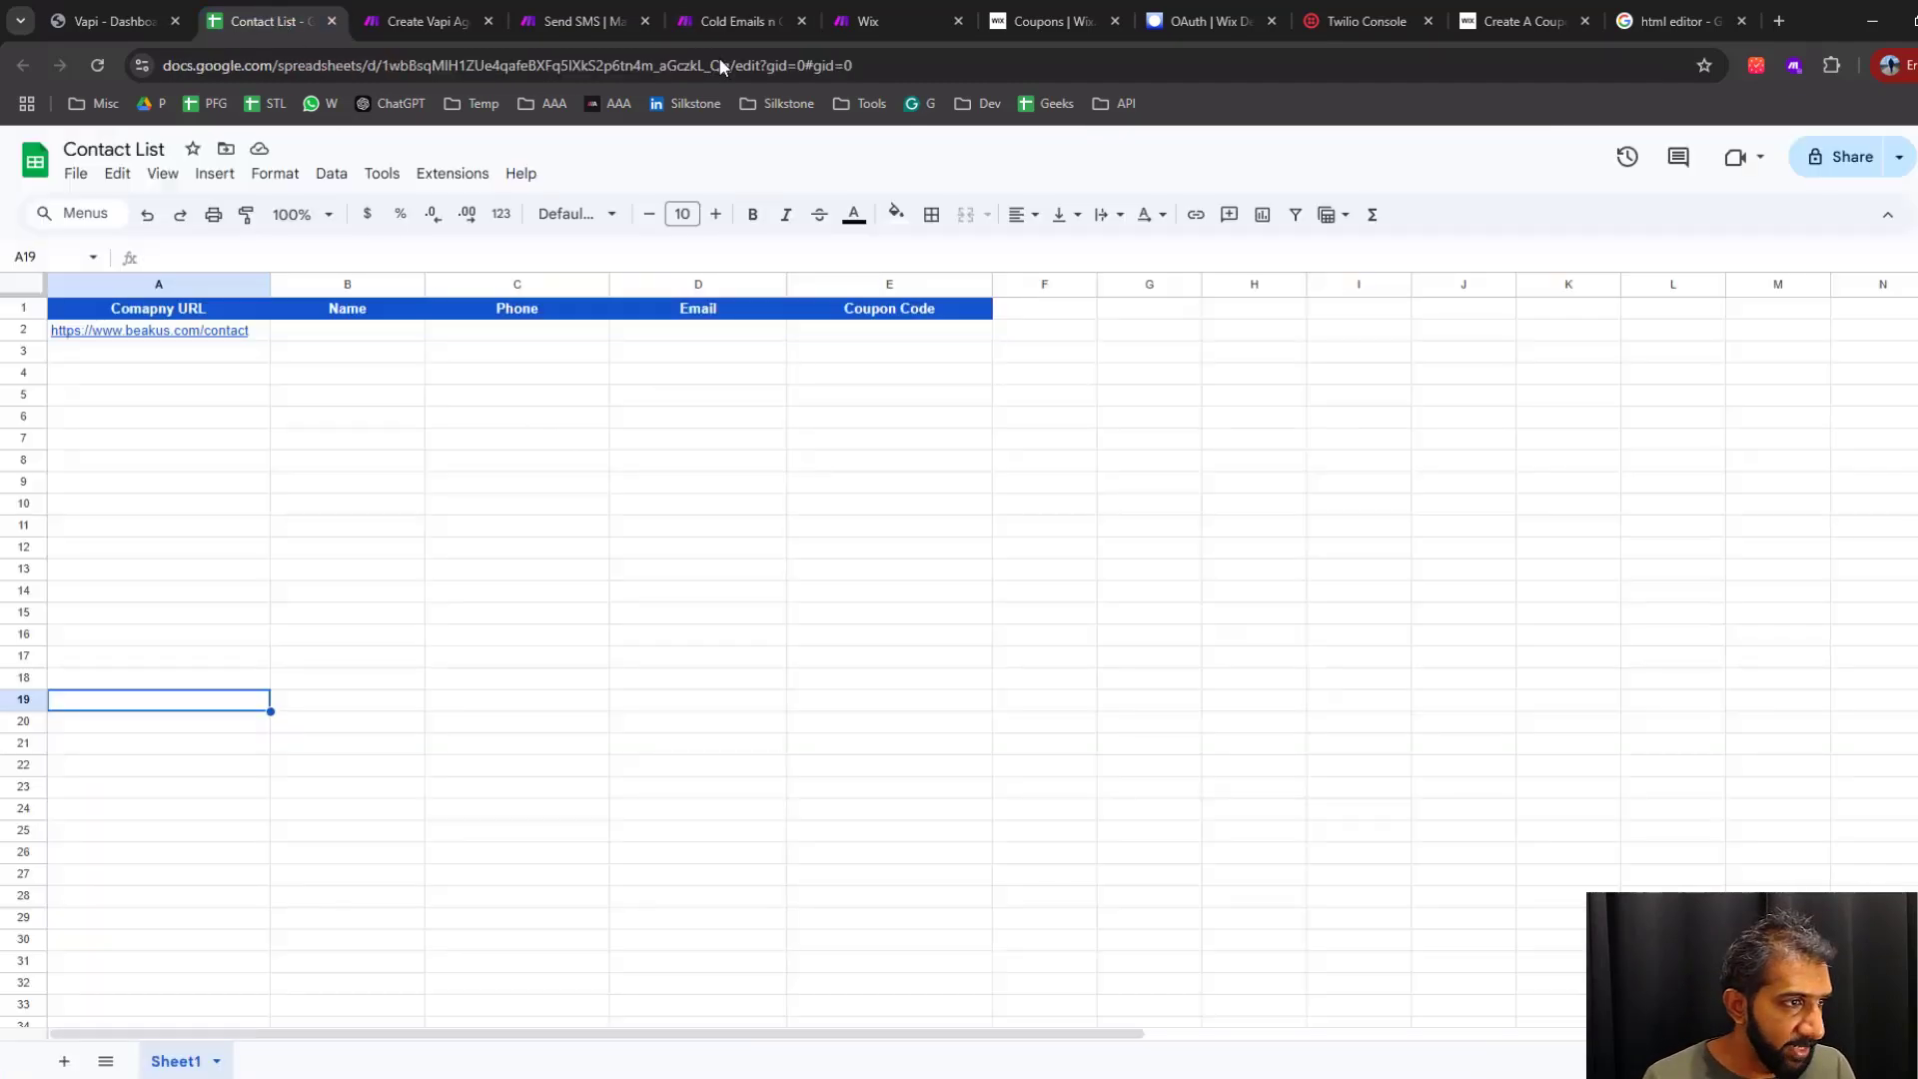
pyautogui.click(735, 24)
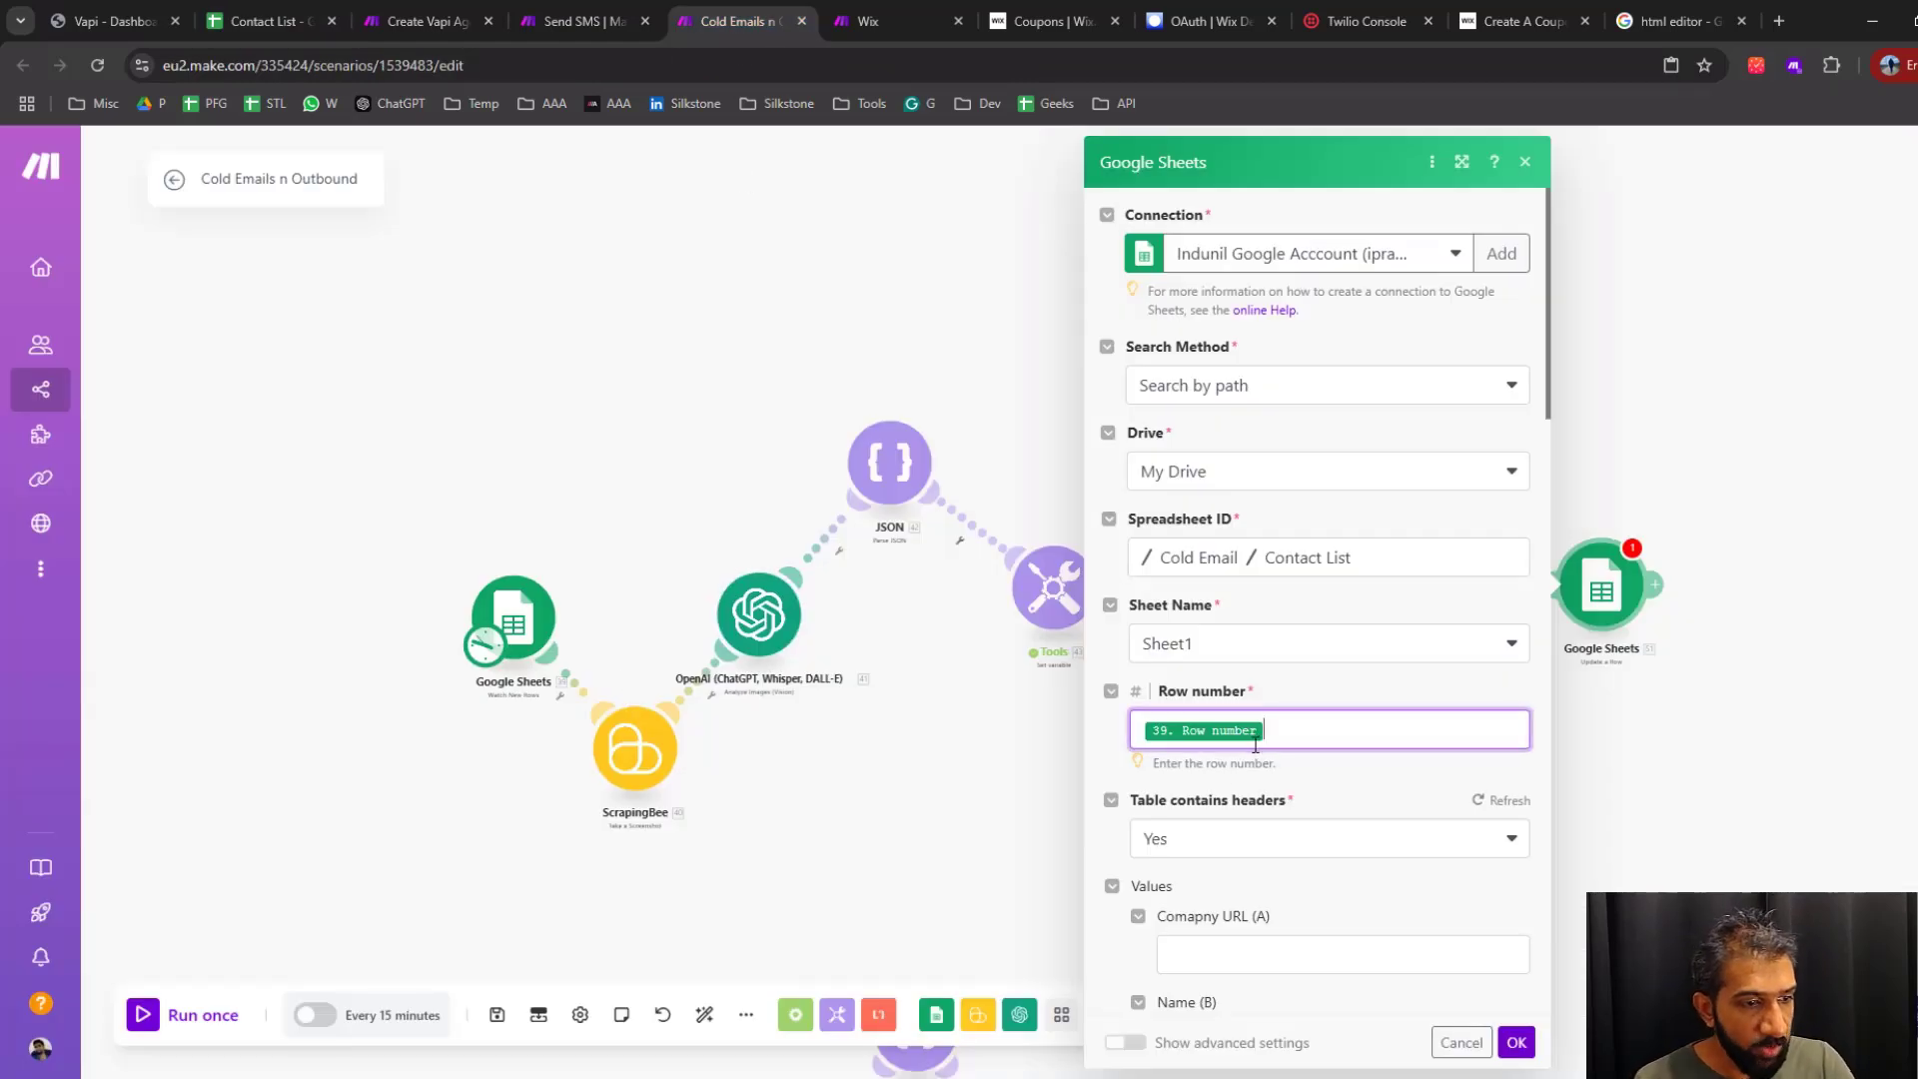
pyautogui.click(1317, 737)
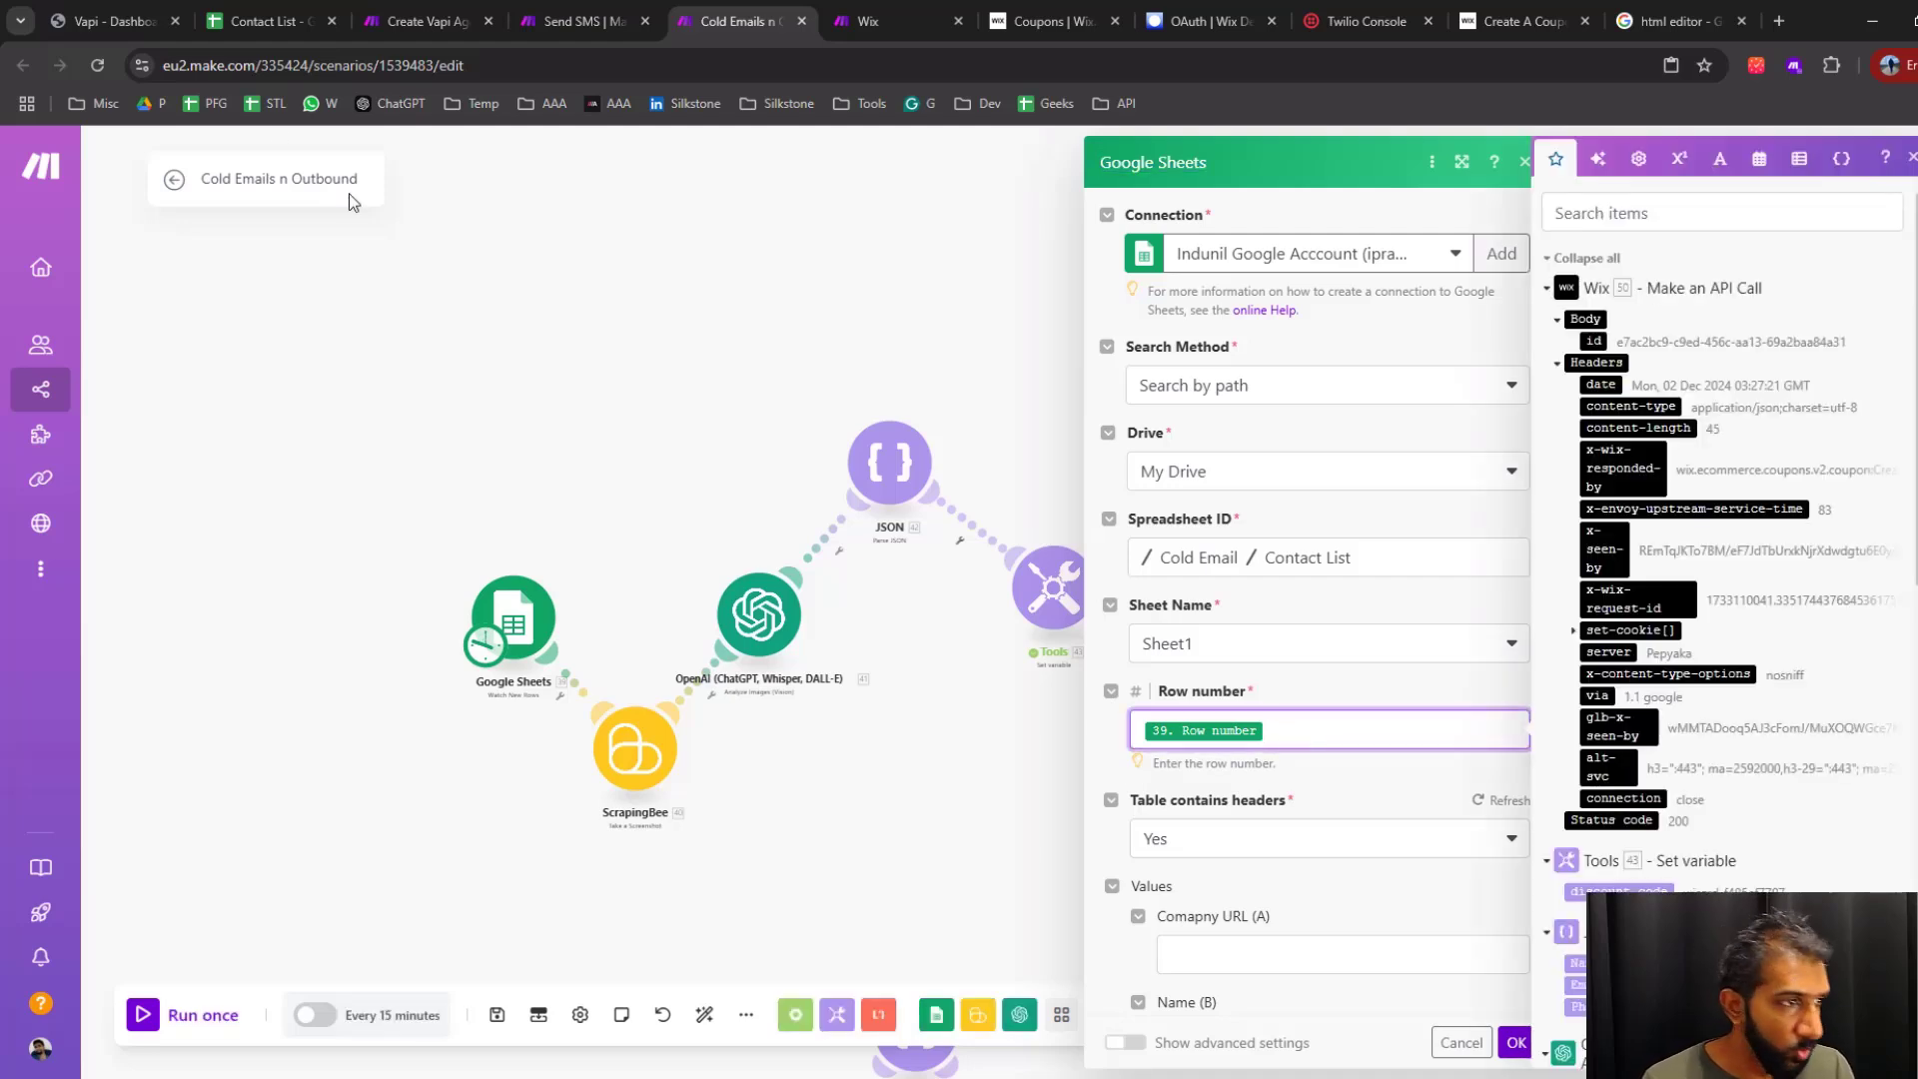
pyautogui.click(269, 21)
pyautogui.click(929, 708)
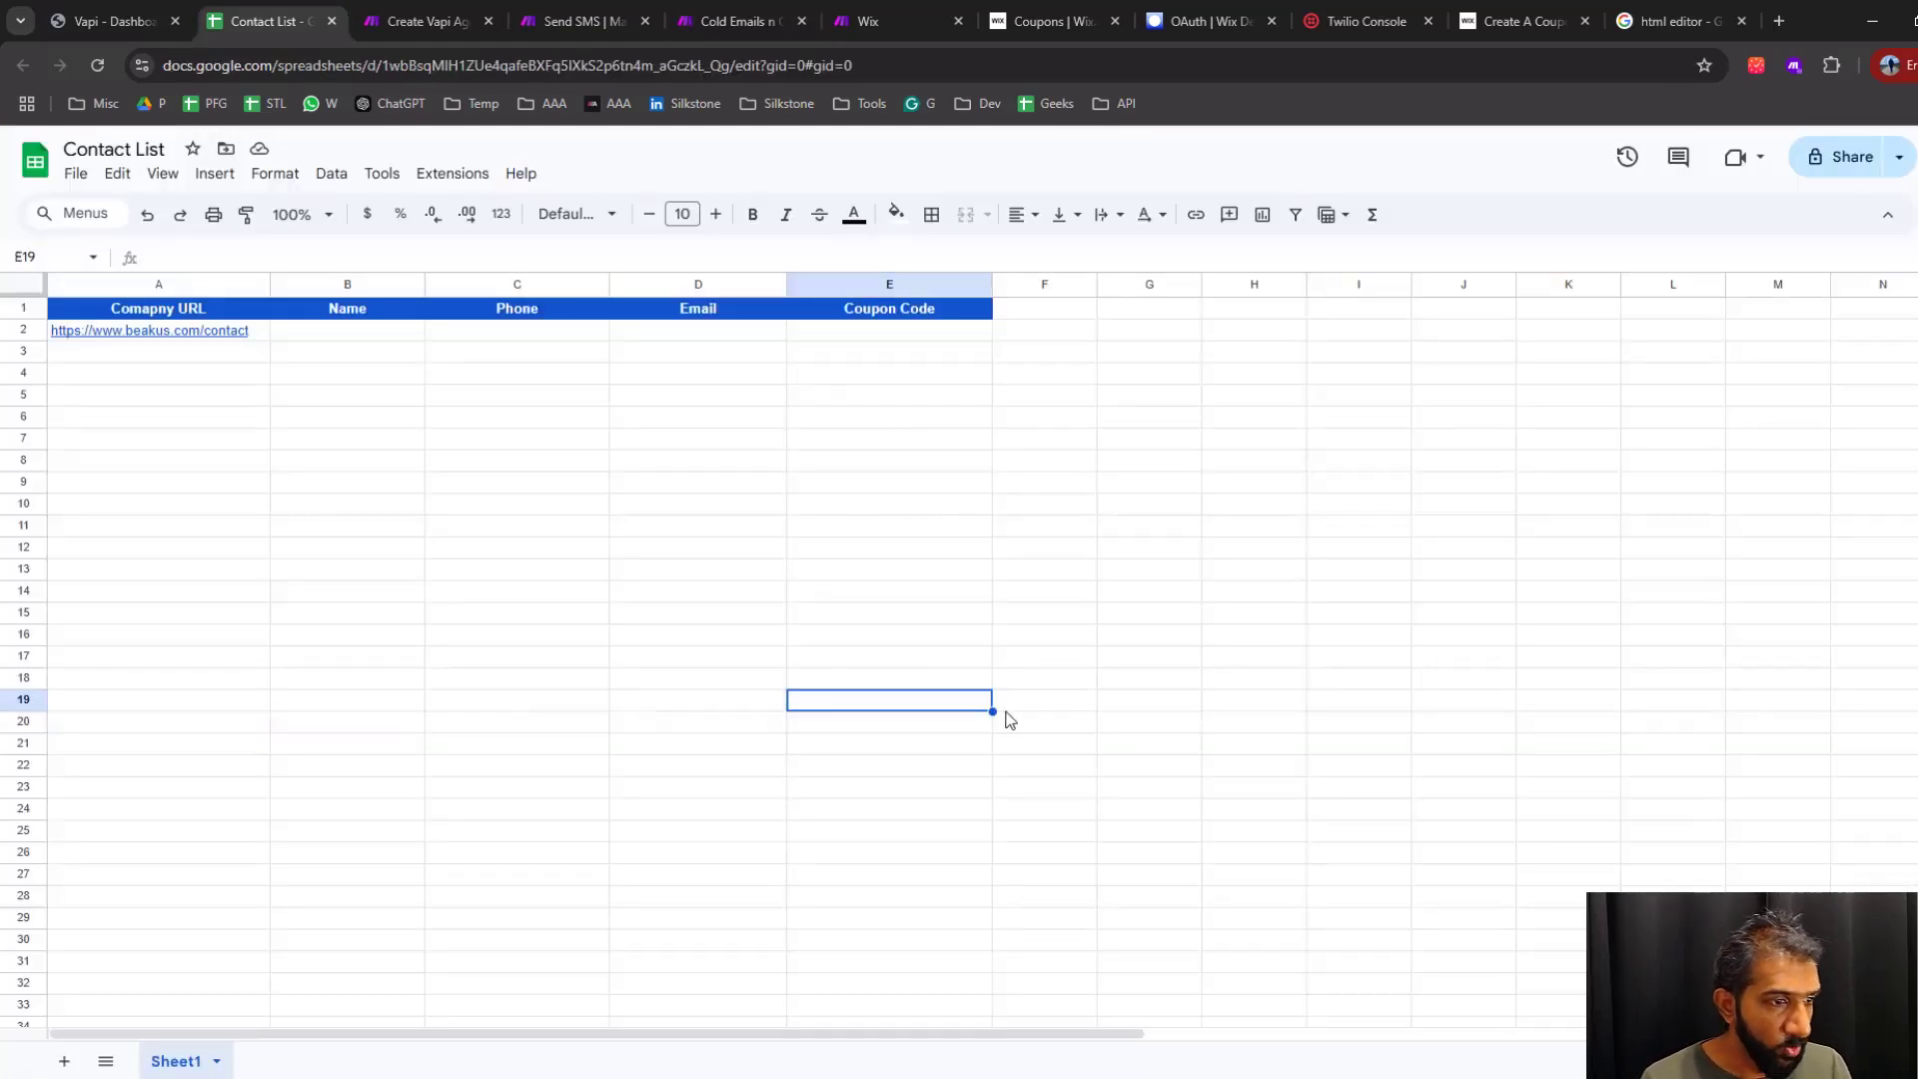
pyautogui.click(739, 21)
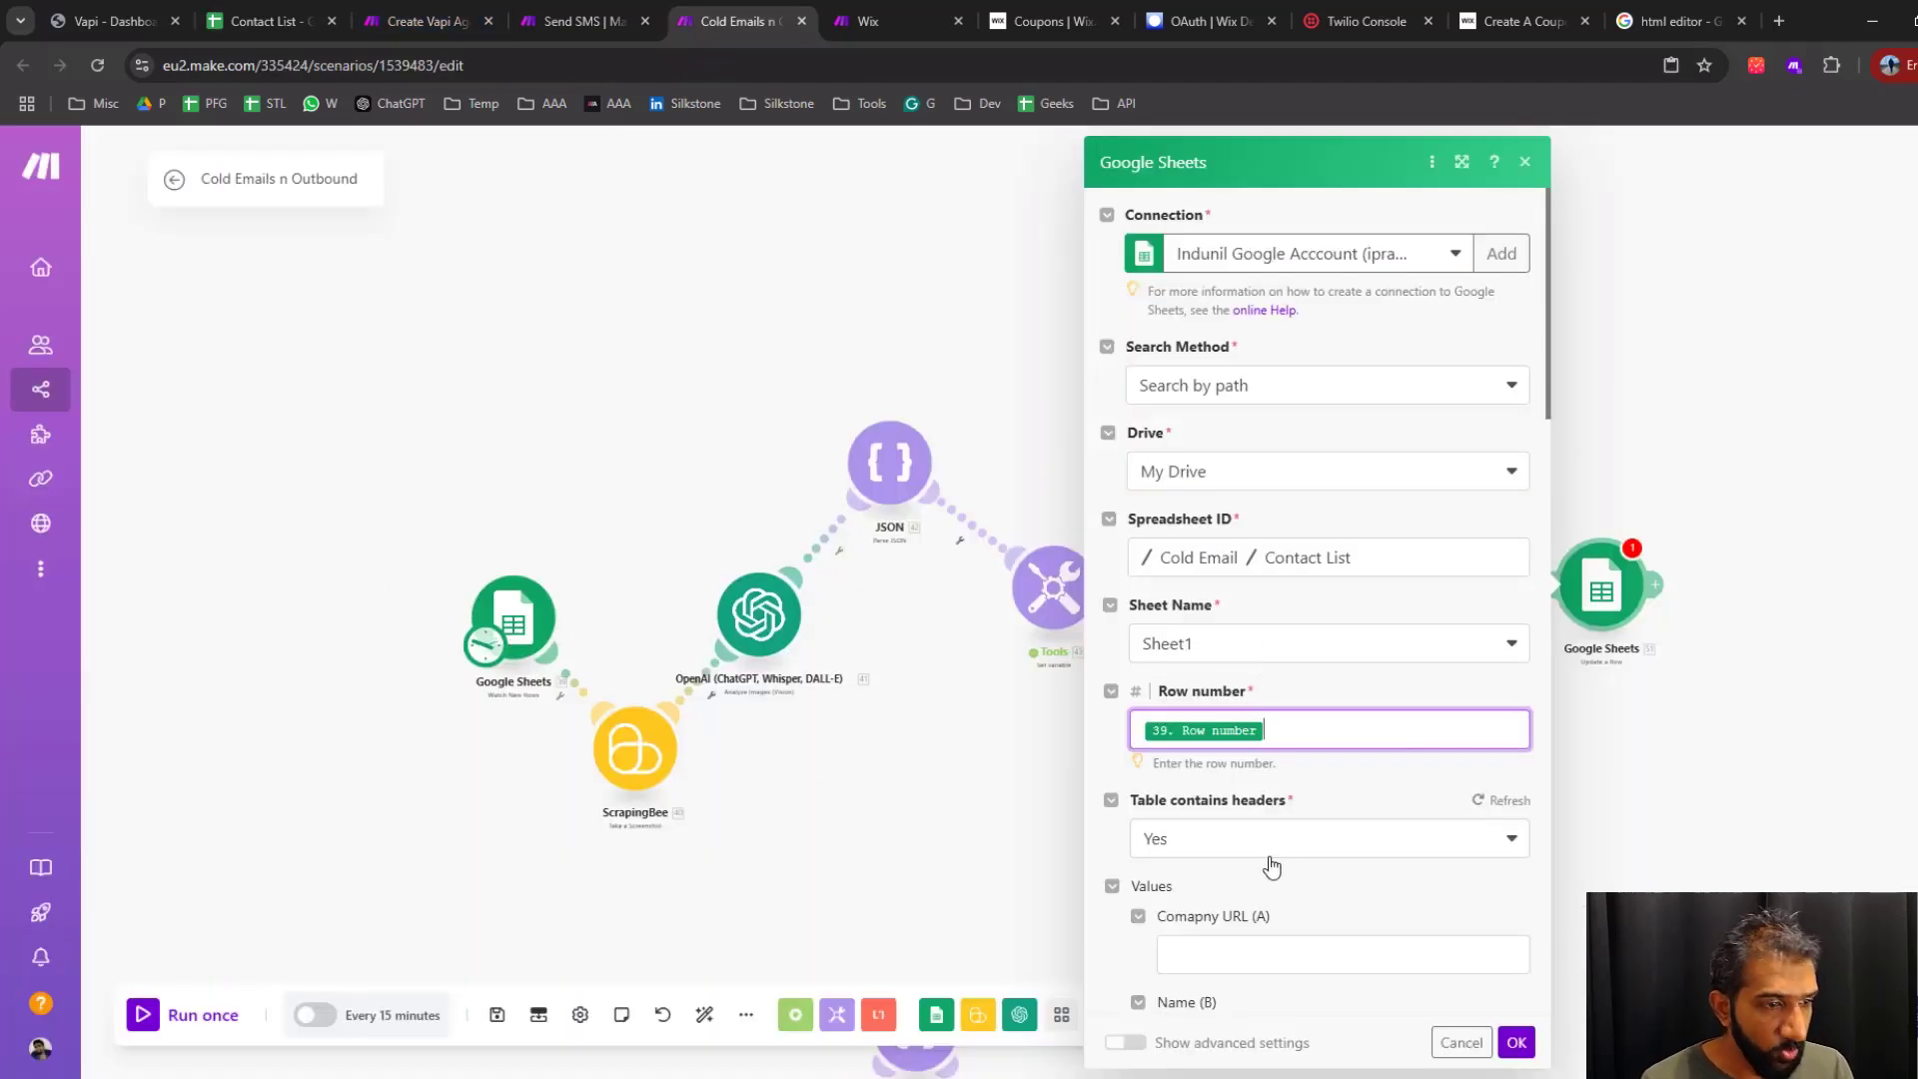
# Map the Name, Phone and Email values of the Update a Row module to the matching Parse JSON outputs, leaving the company URL blank
pyautogui.scroll(-4, 1264, 860)
pyautogui.scroll(-2, 1267, 599)
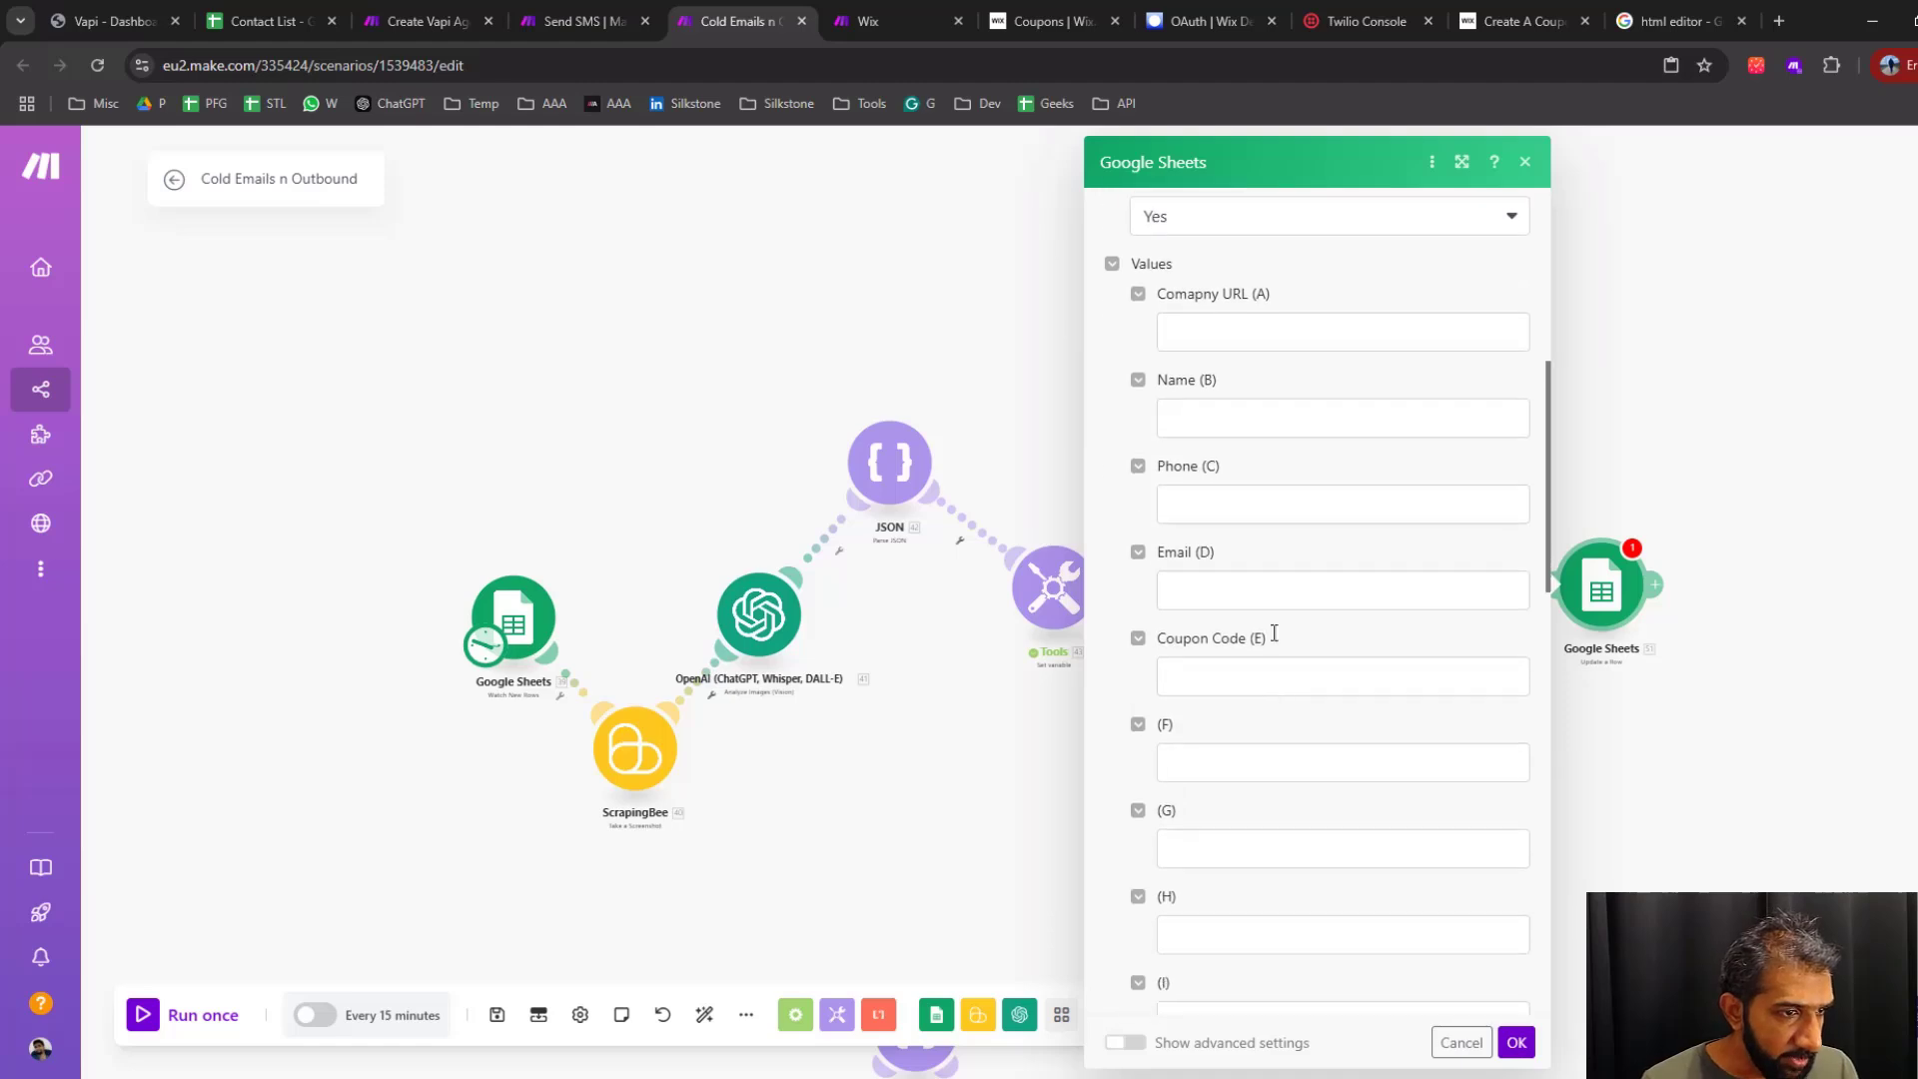
pyautogui.scroll(1, 1302, 587)
pyautogui.click(1251, 435)
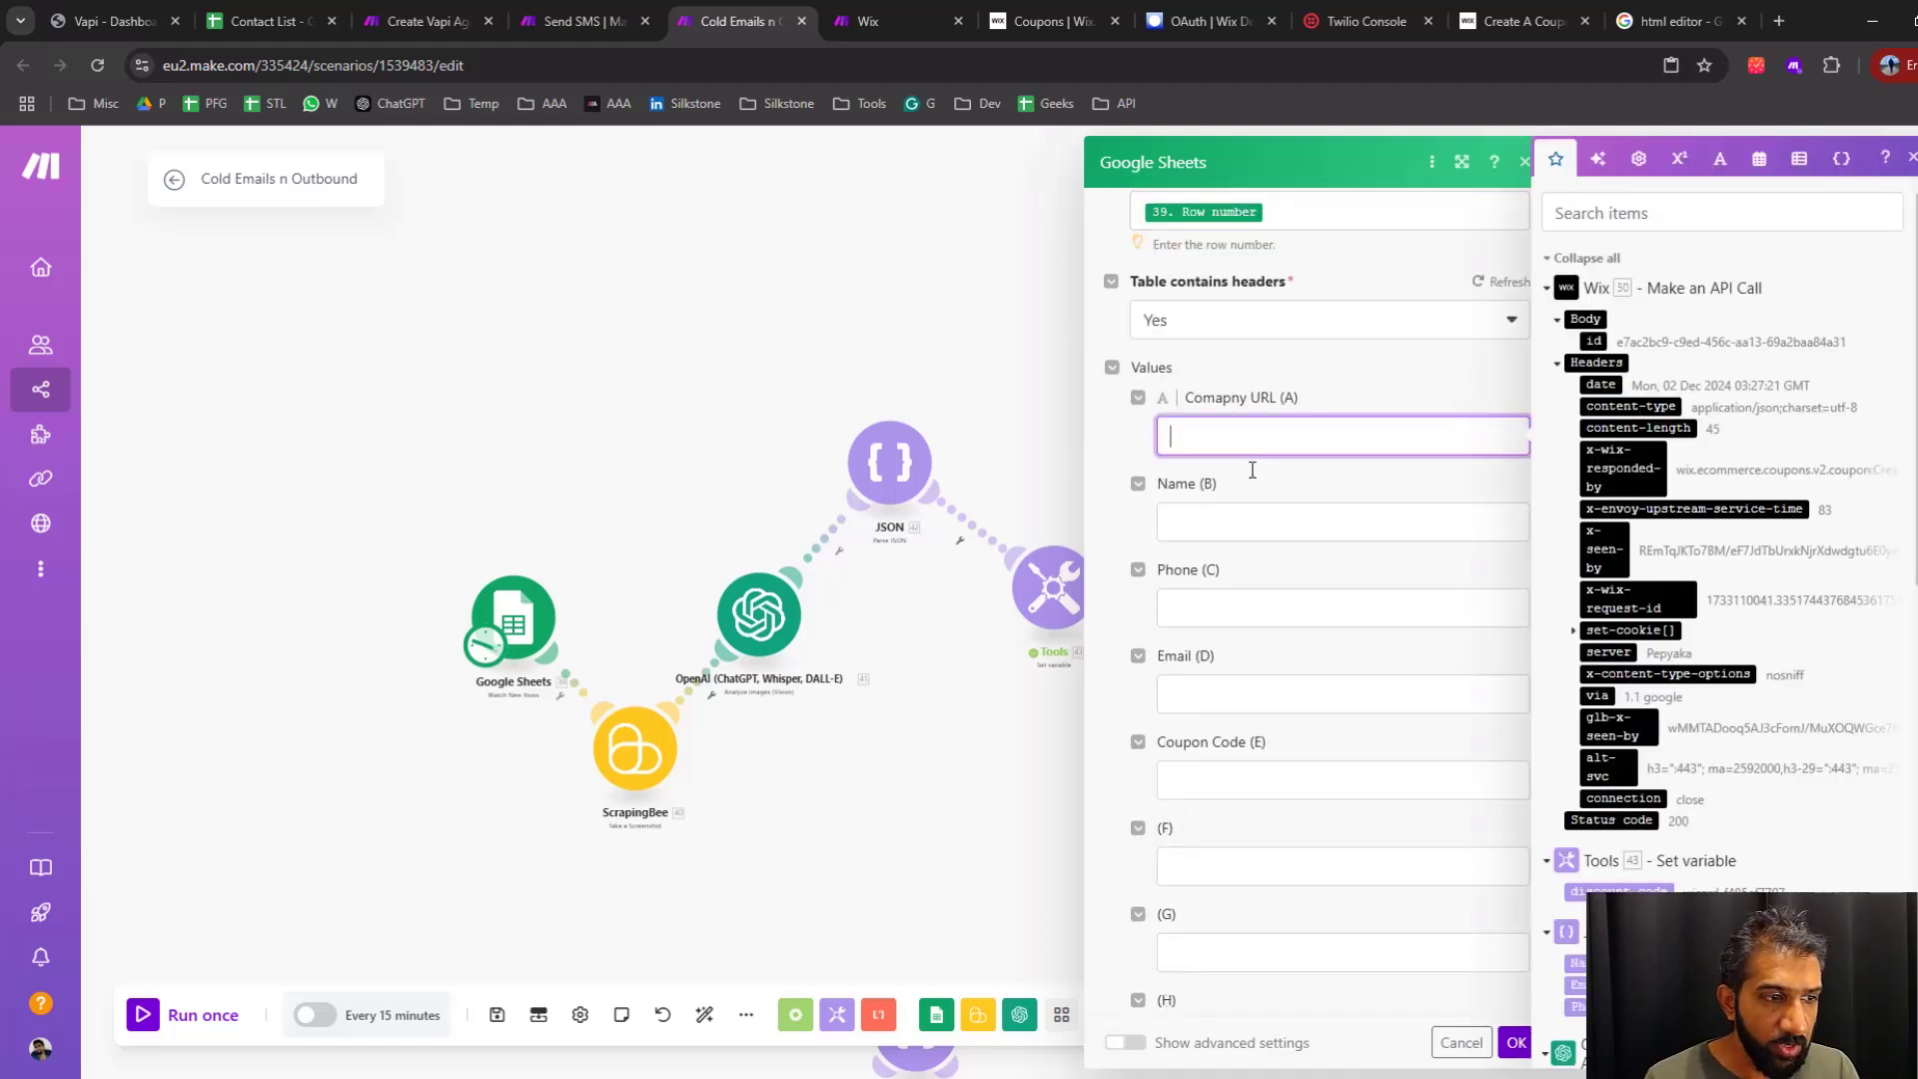
pyautogui.click(1245, 527)
pyautogui.scroll(-3, 1710, 844)
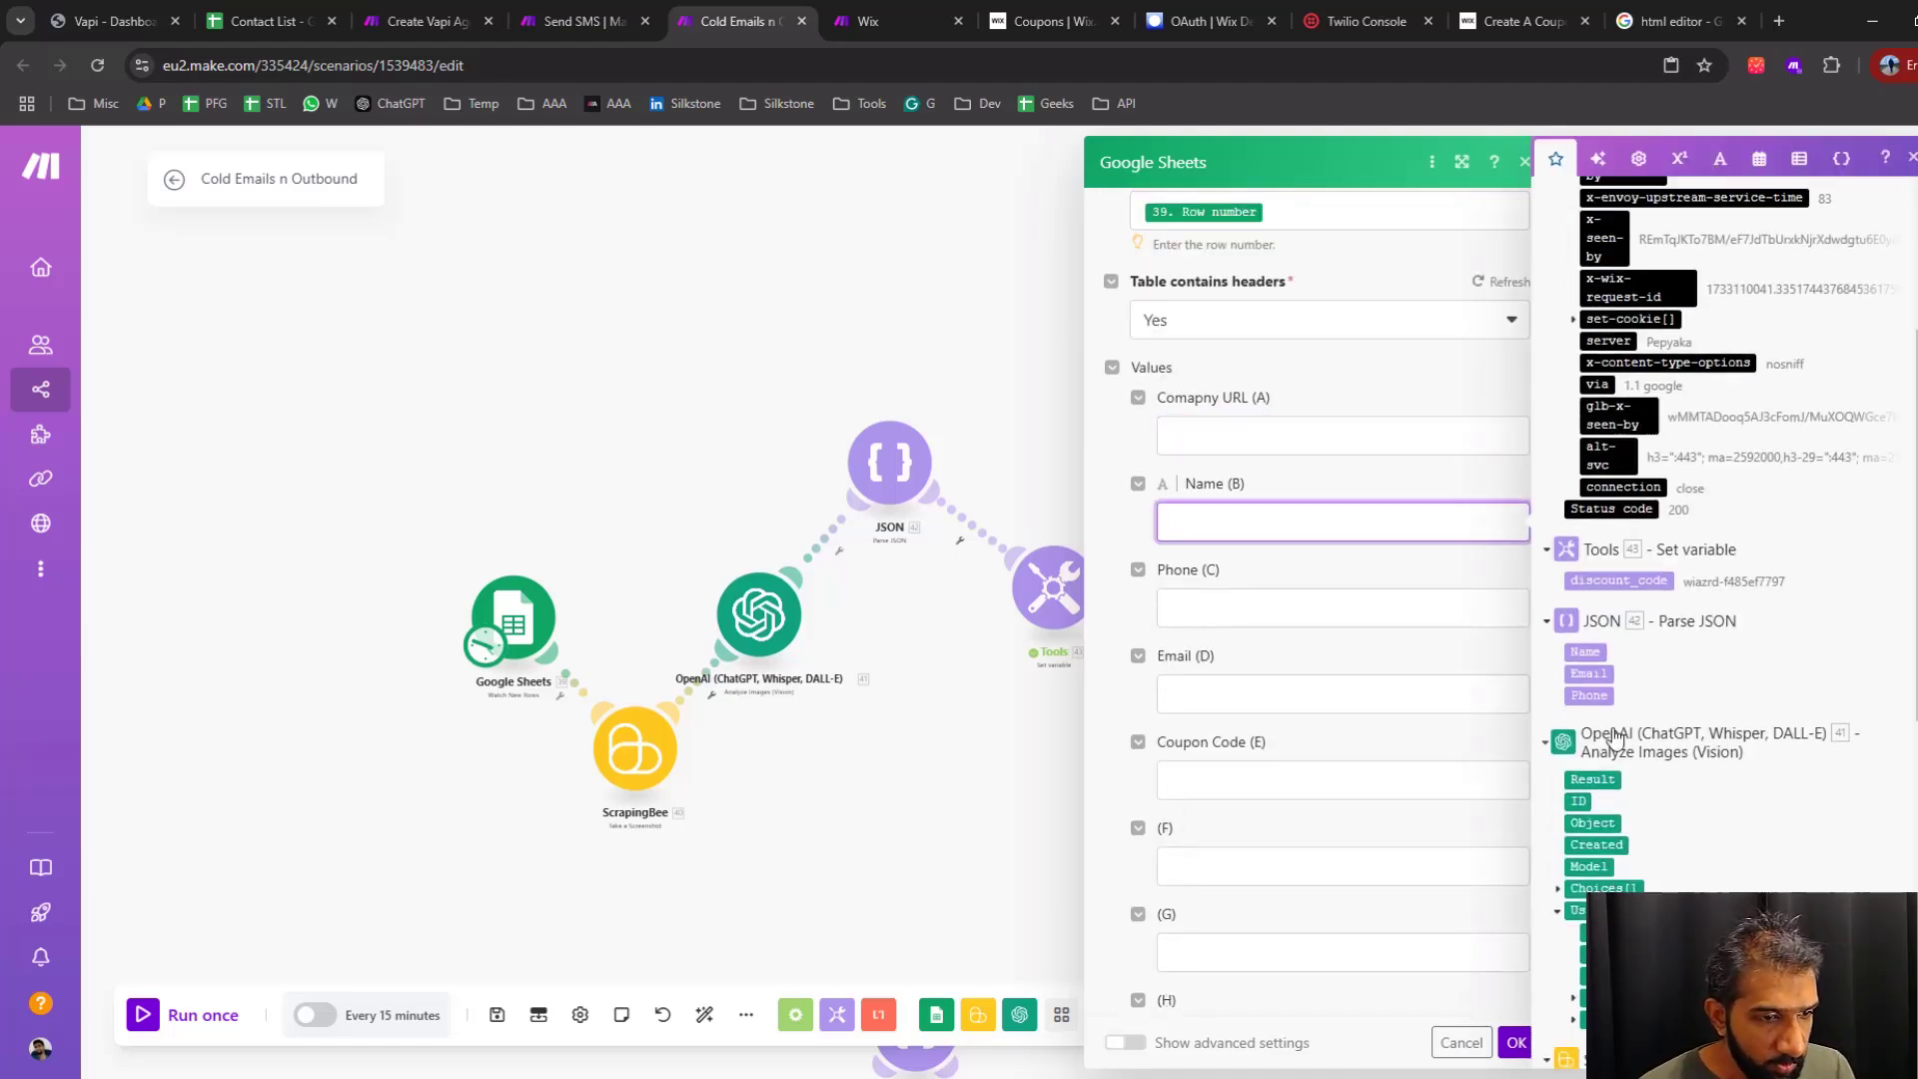
pyautogui.click(1589, 652)
pyautogui.click(1484, 609)
pyautogui.click(1590, 695)
pyautogui.click(1285, 693)
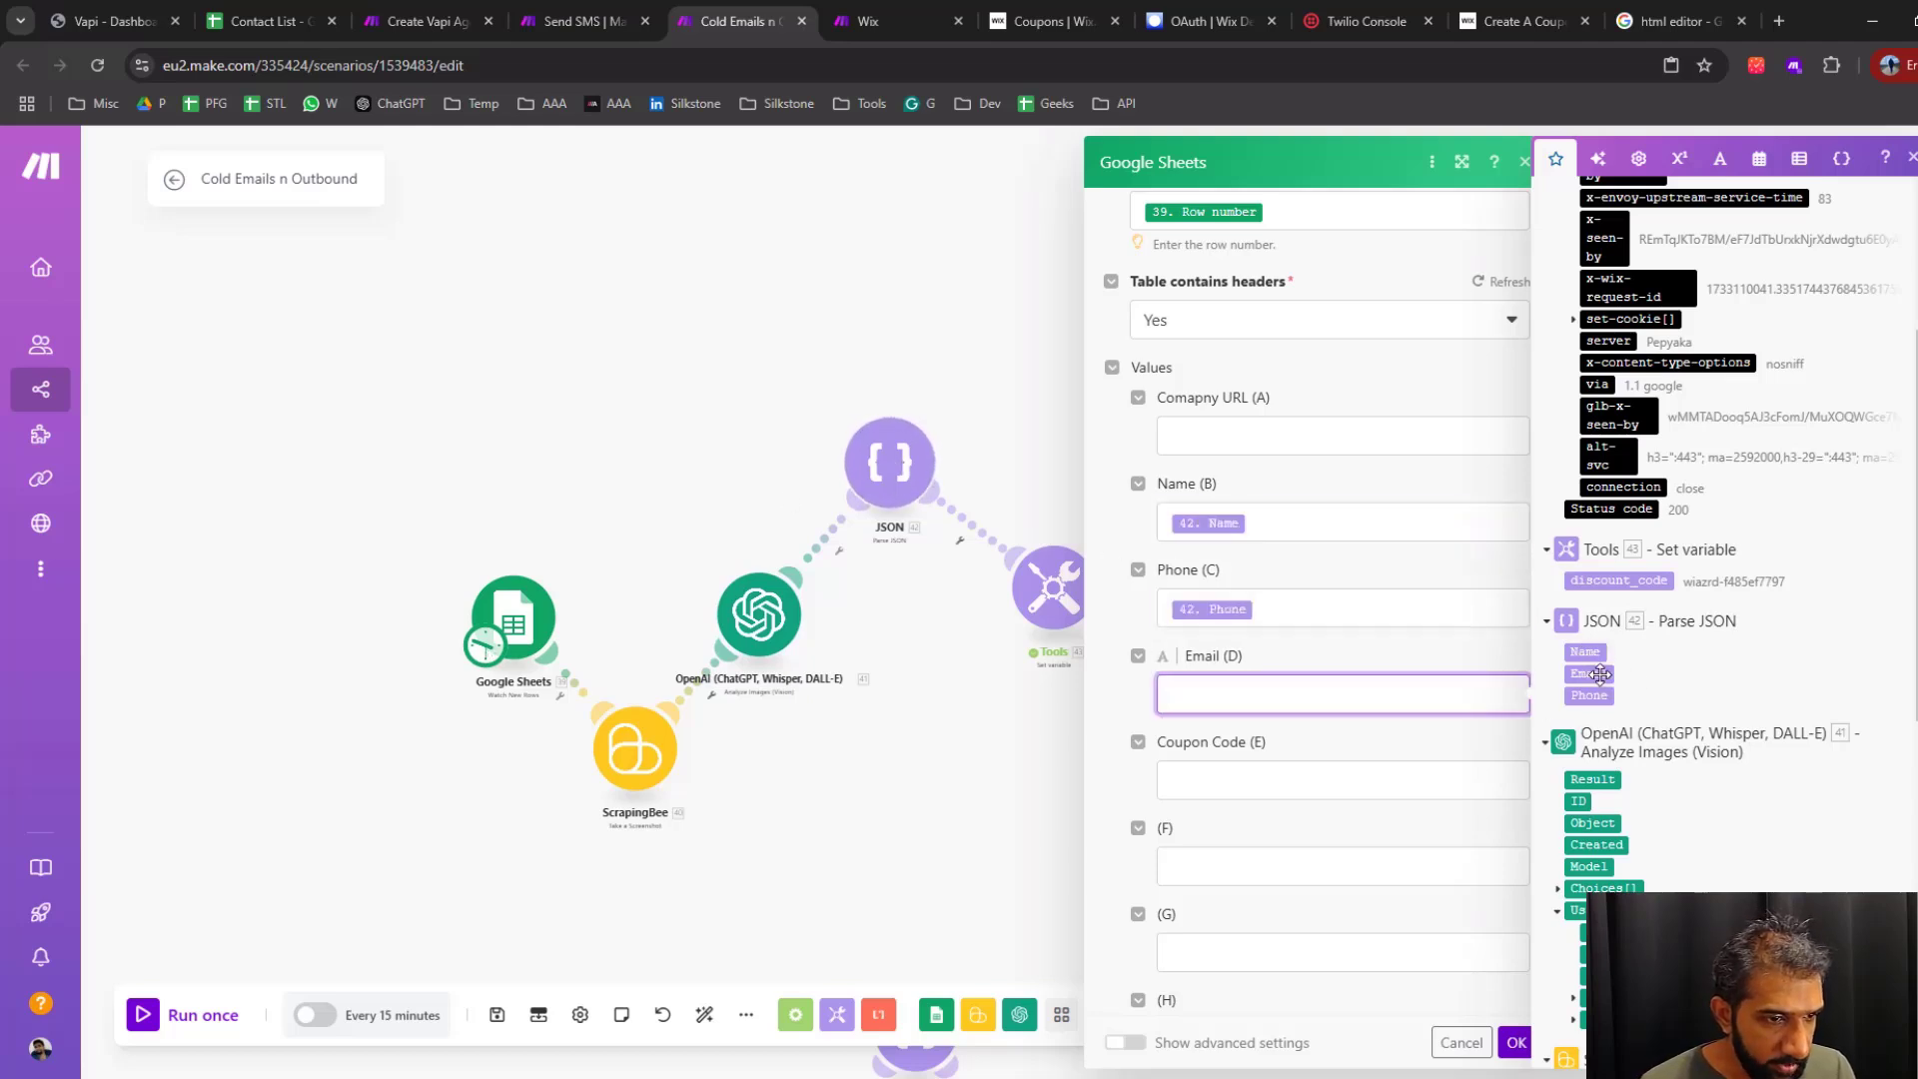
pyautogui.click(1589, 673)
# Map the Coupon Code (E) value to discount_code from the Set variable module and save the Update a Row settings
pyautogui.click(1225, 779)
pyautogui.click(1619, 685)
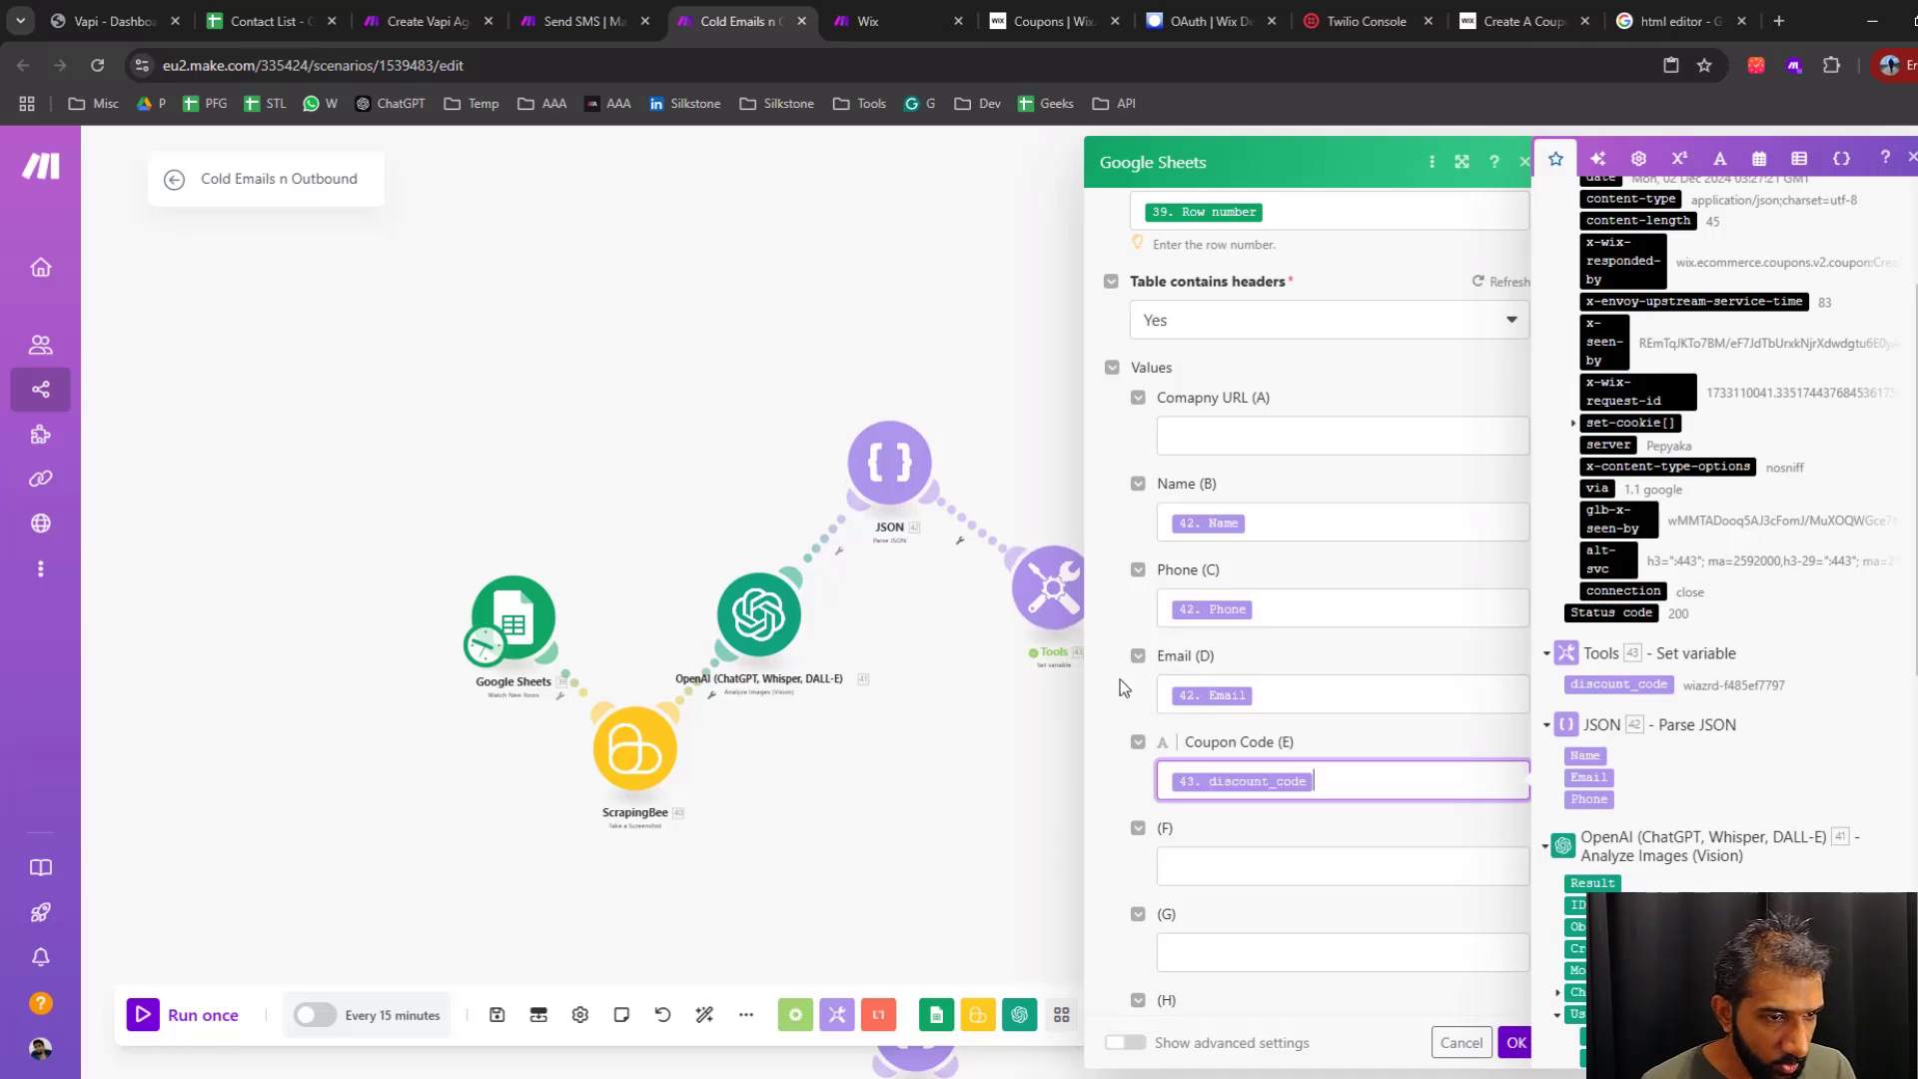
pyautogui.click(1516, 1045)
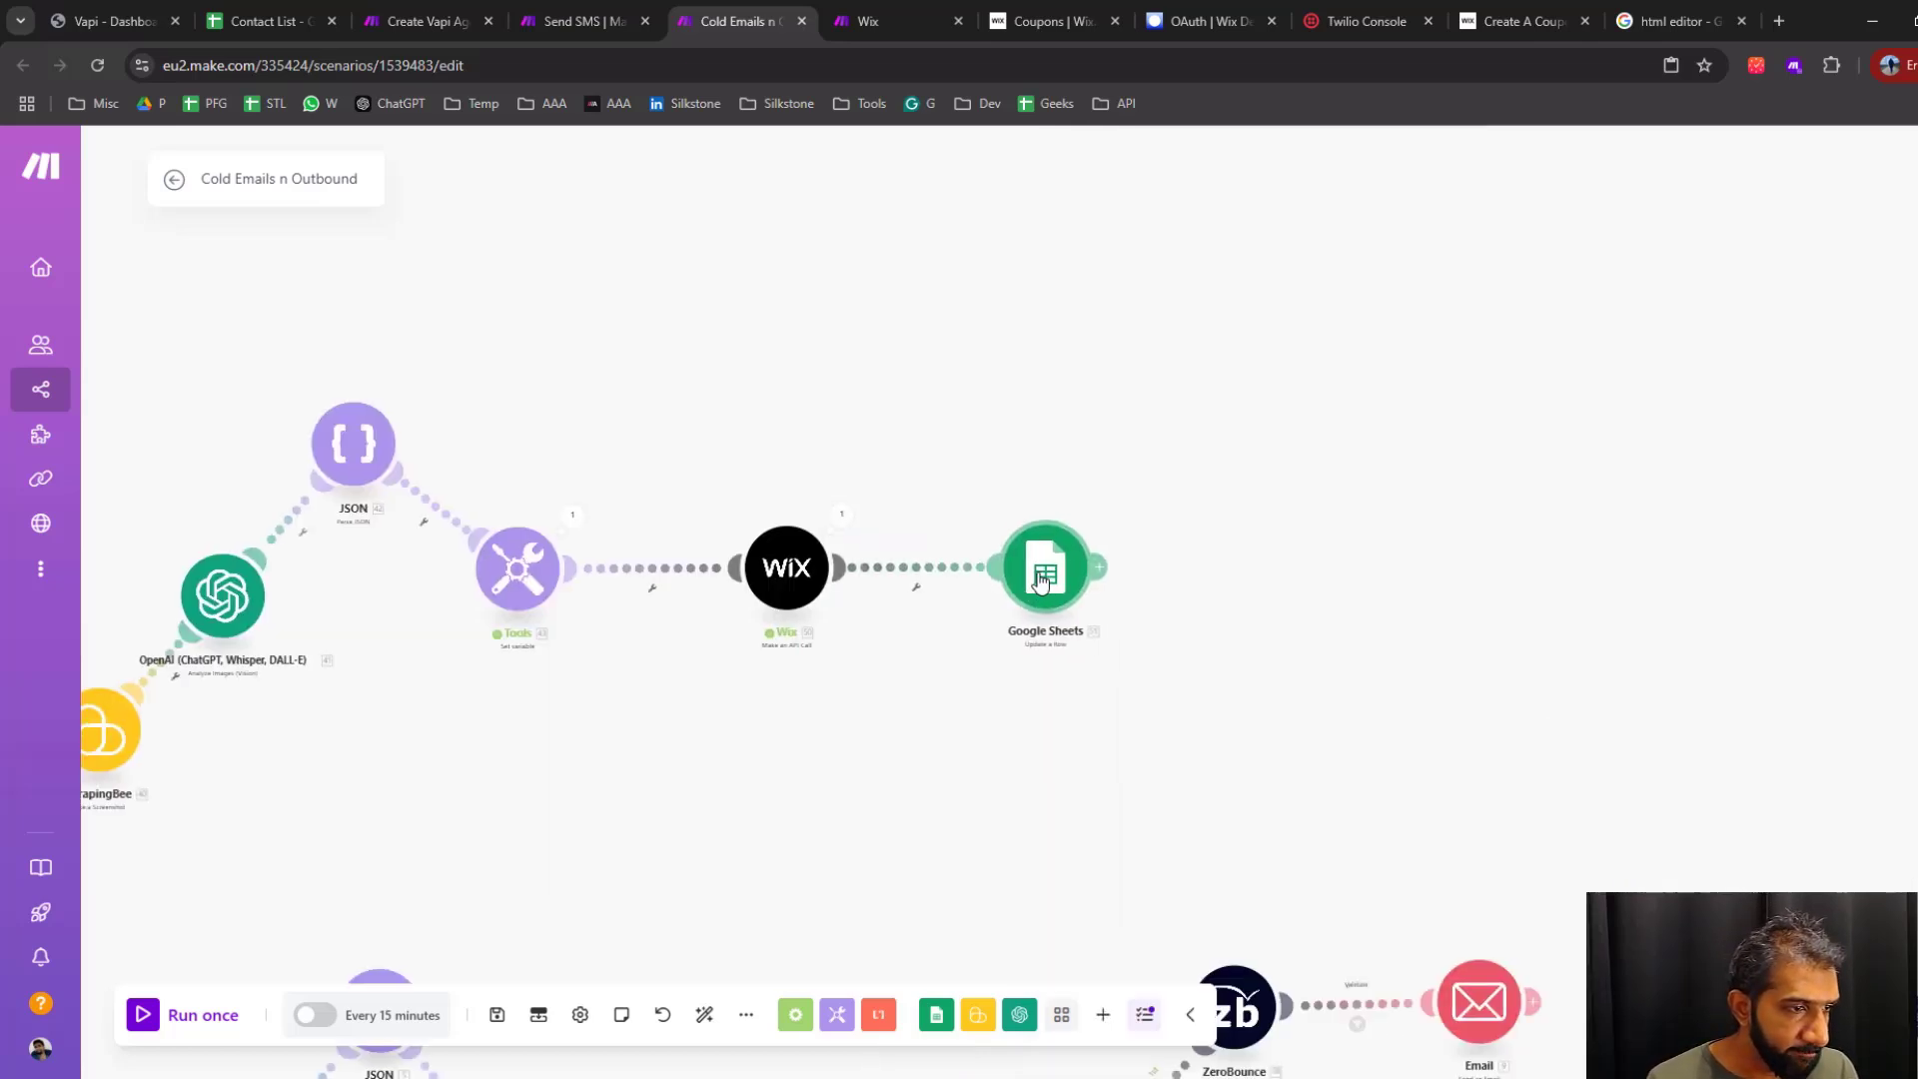
# Add a Router with two empty branches after the upper flow's Google Sheets Update a Row module
pyautogui.click(1212, 260)
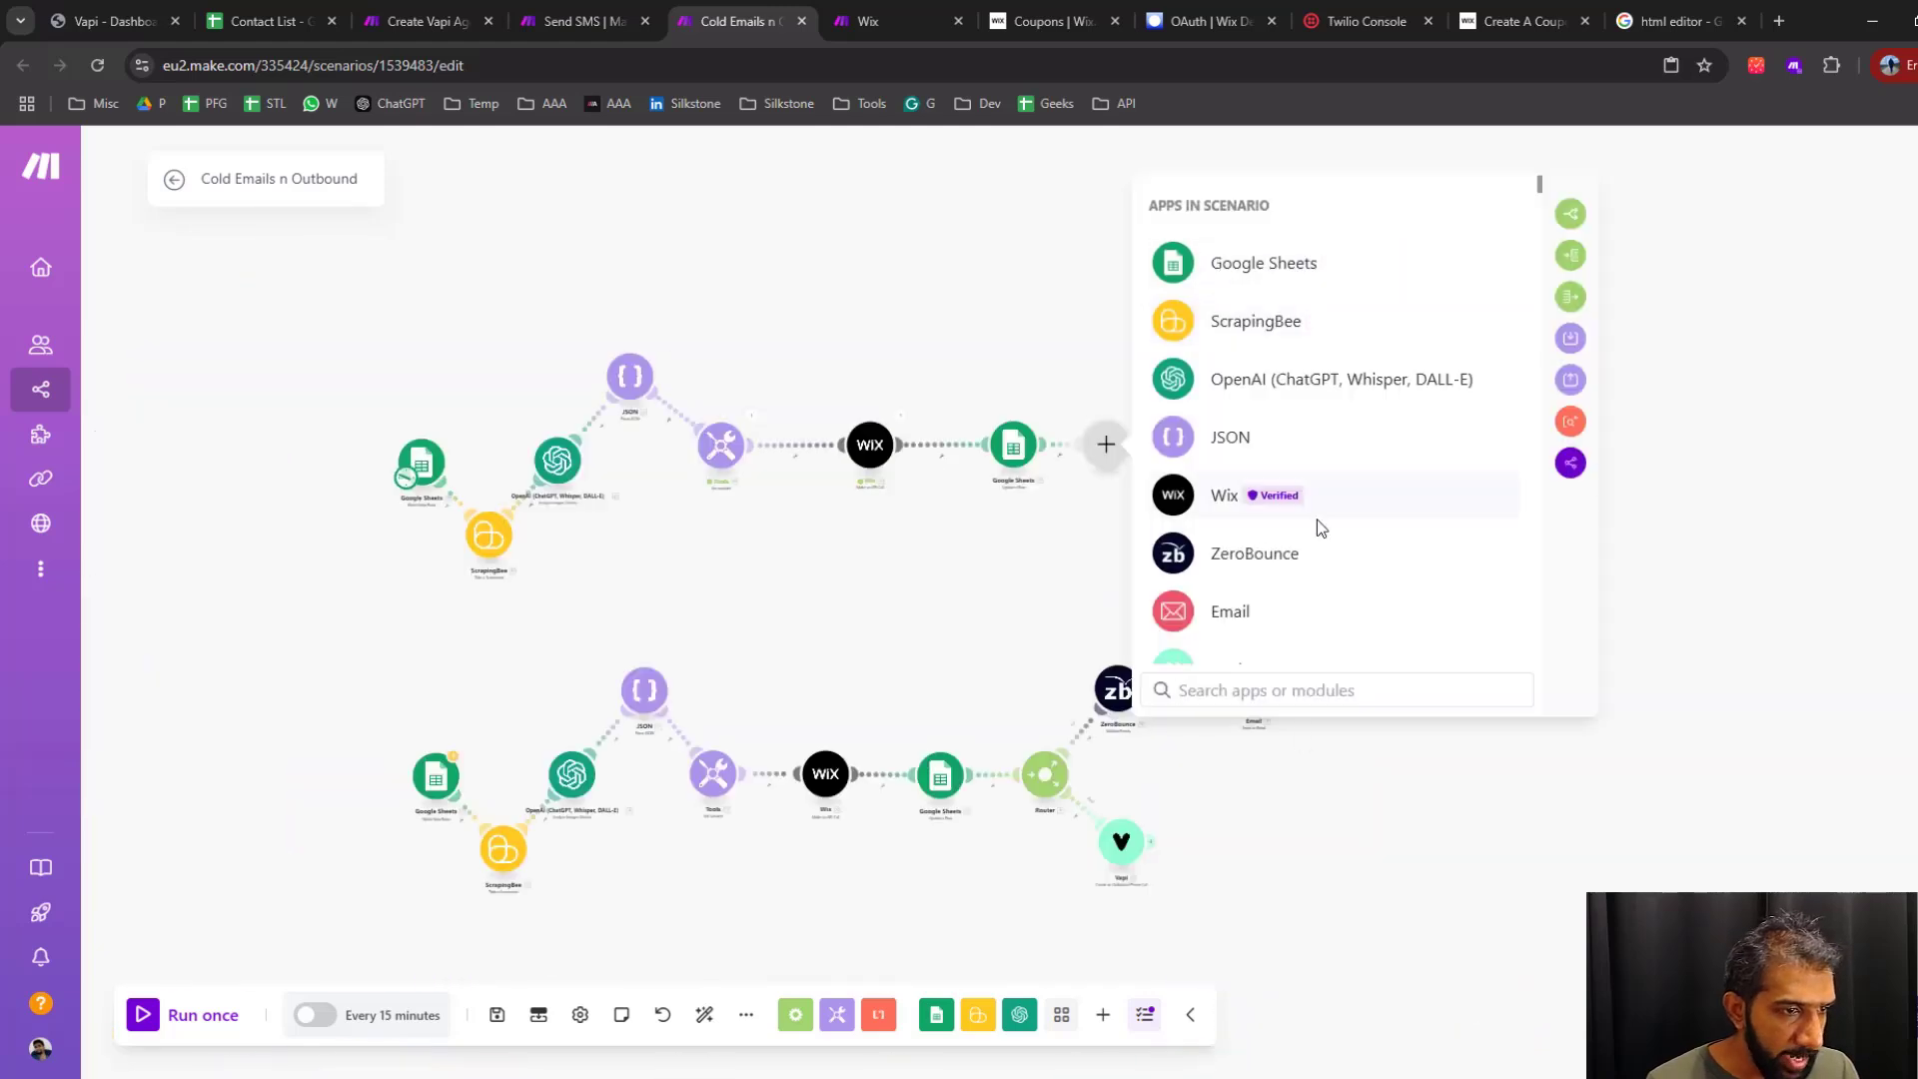
pyautogui.scroll(-4, 1296, 544)
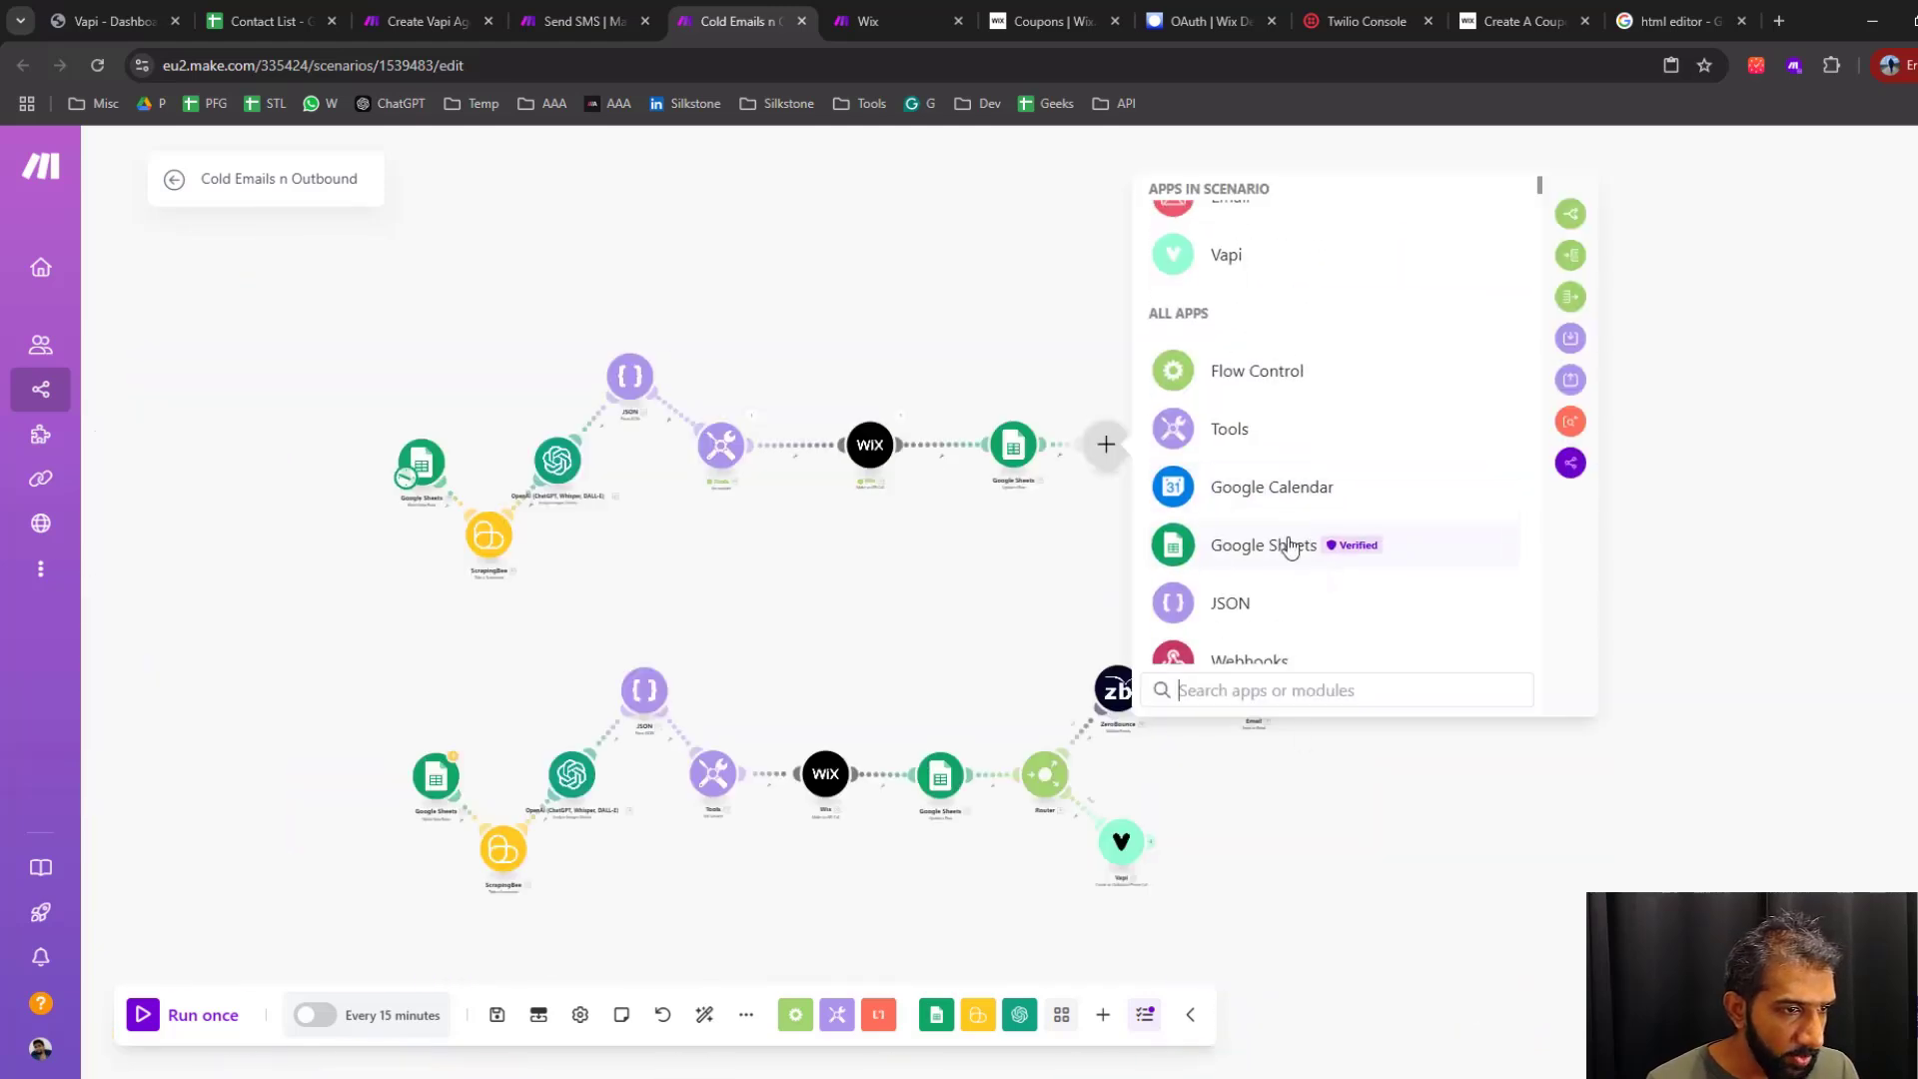
pyautogui.click(1571, 214)
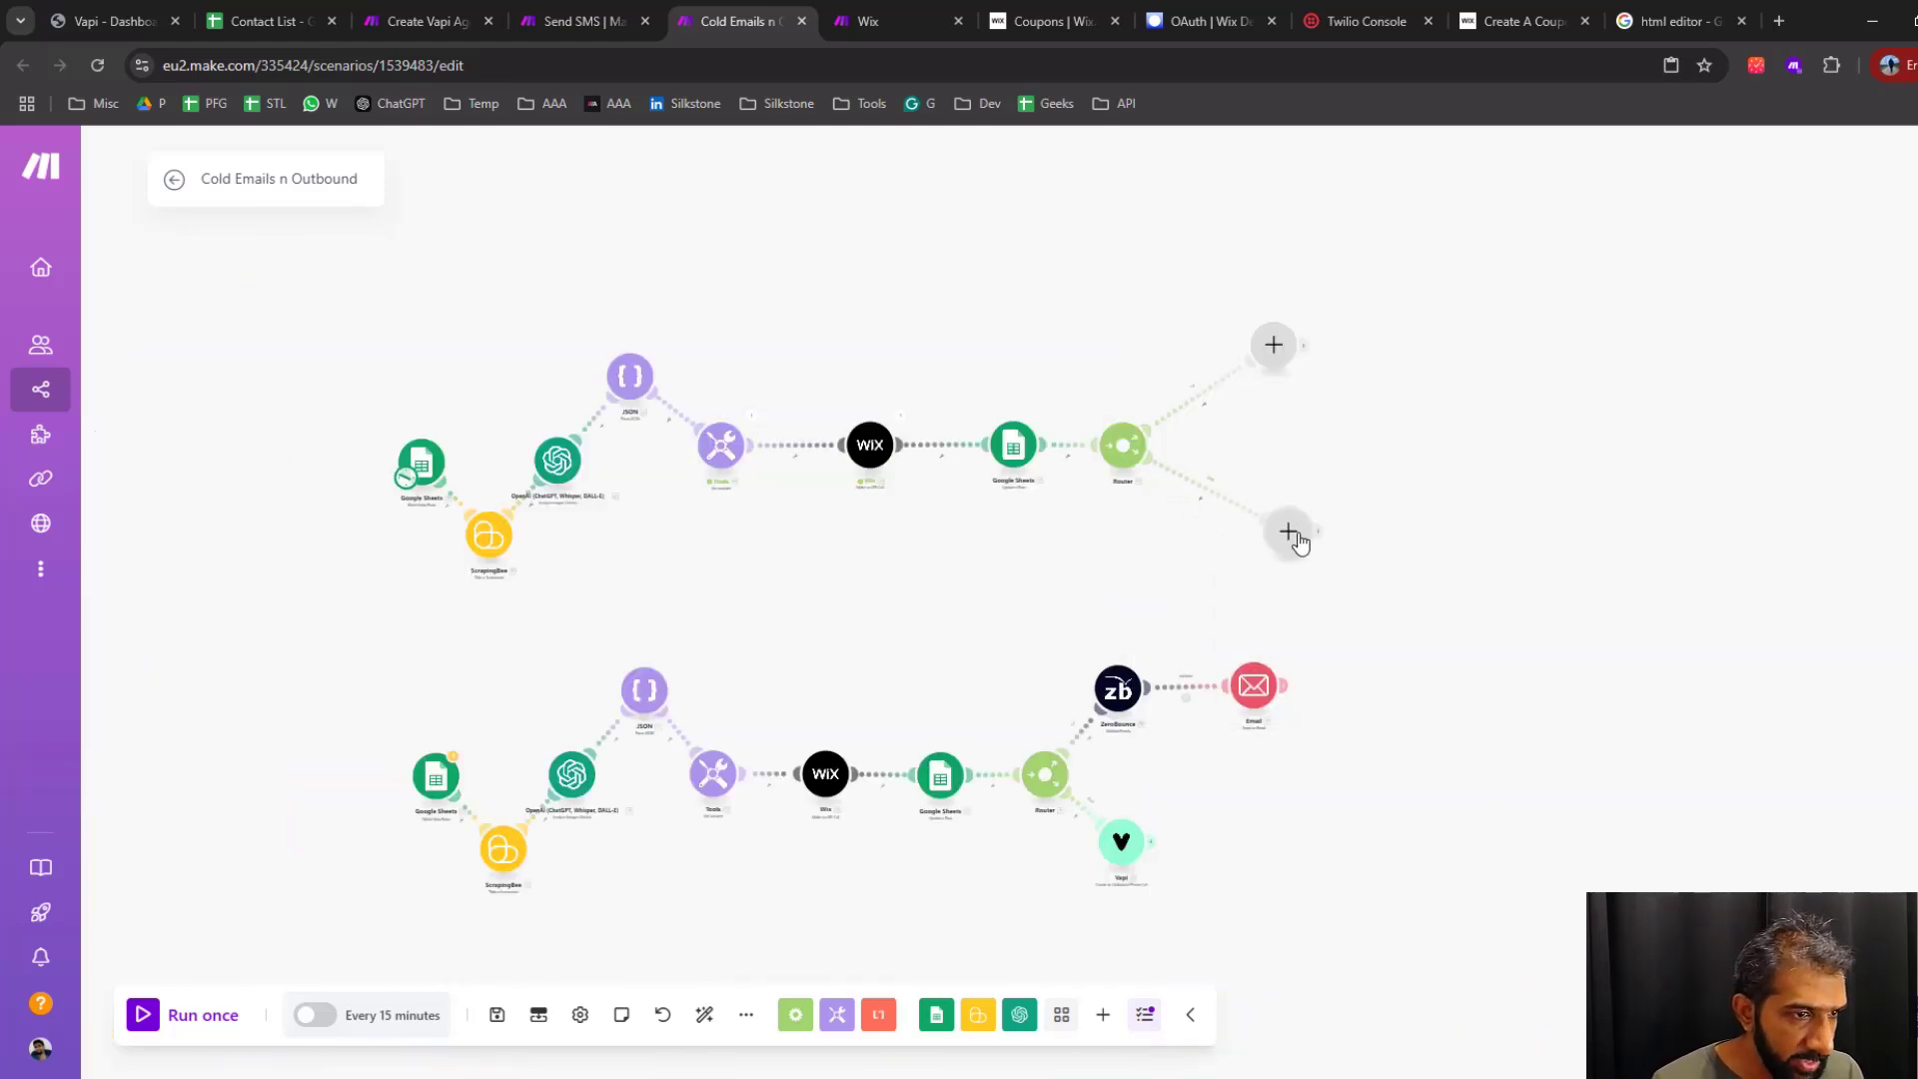
pyautogui.moveTo(1383, 423); pyautogui.dragTo(1337, 532)
pyautogui.scroll(3, 1343, 494)
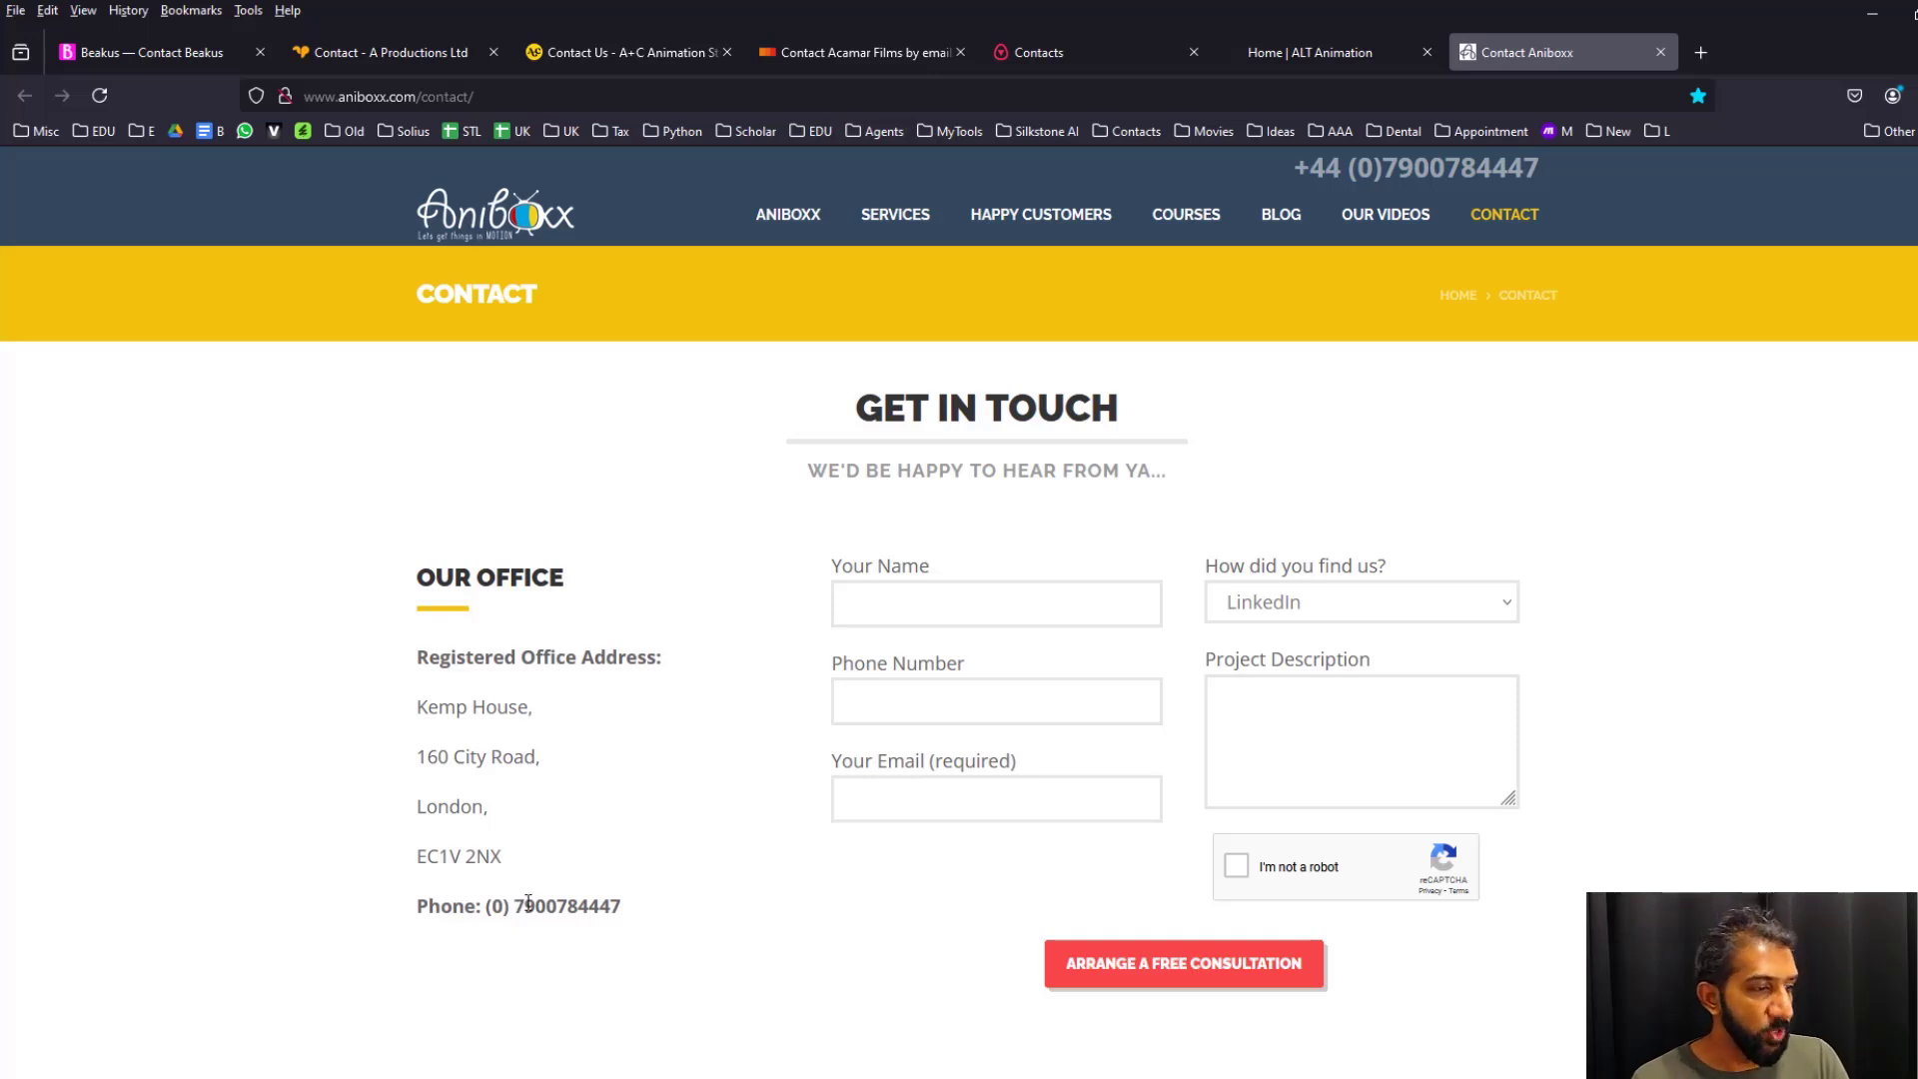
# Examine which contact details the Aniboxx and Beakus contact pages offer, and return to the Make scenario
pyautogui.scroll(-4, 681, 831)
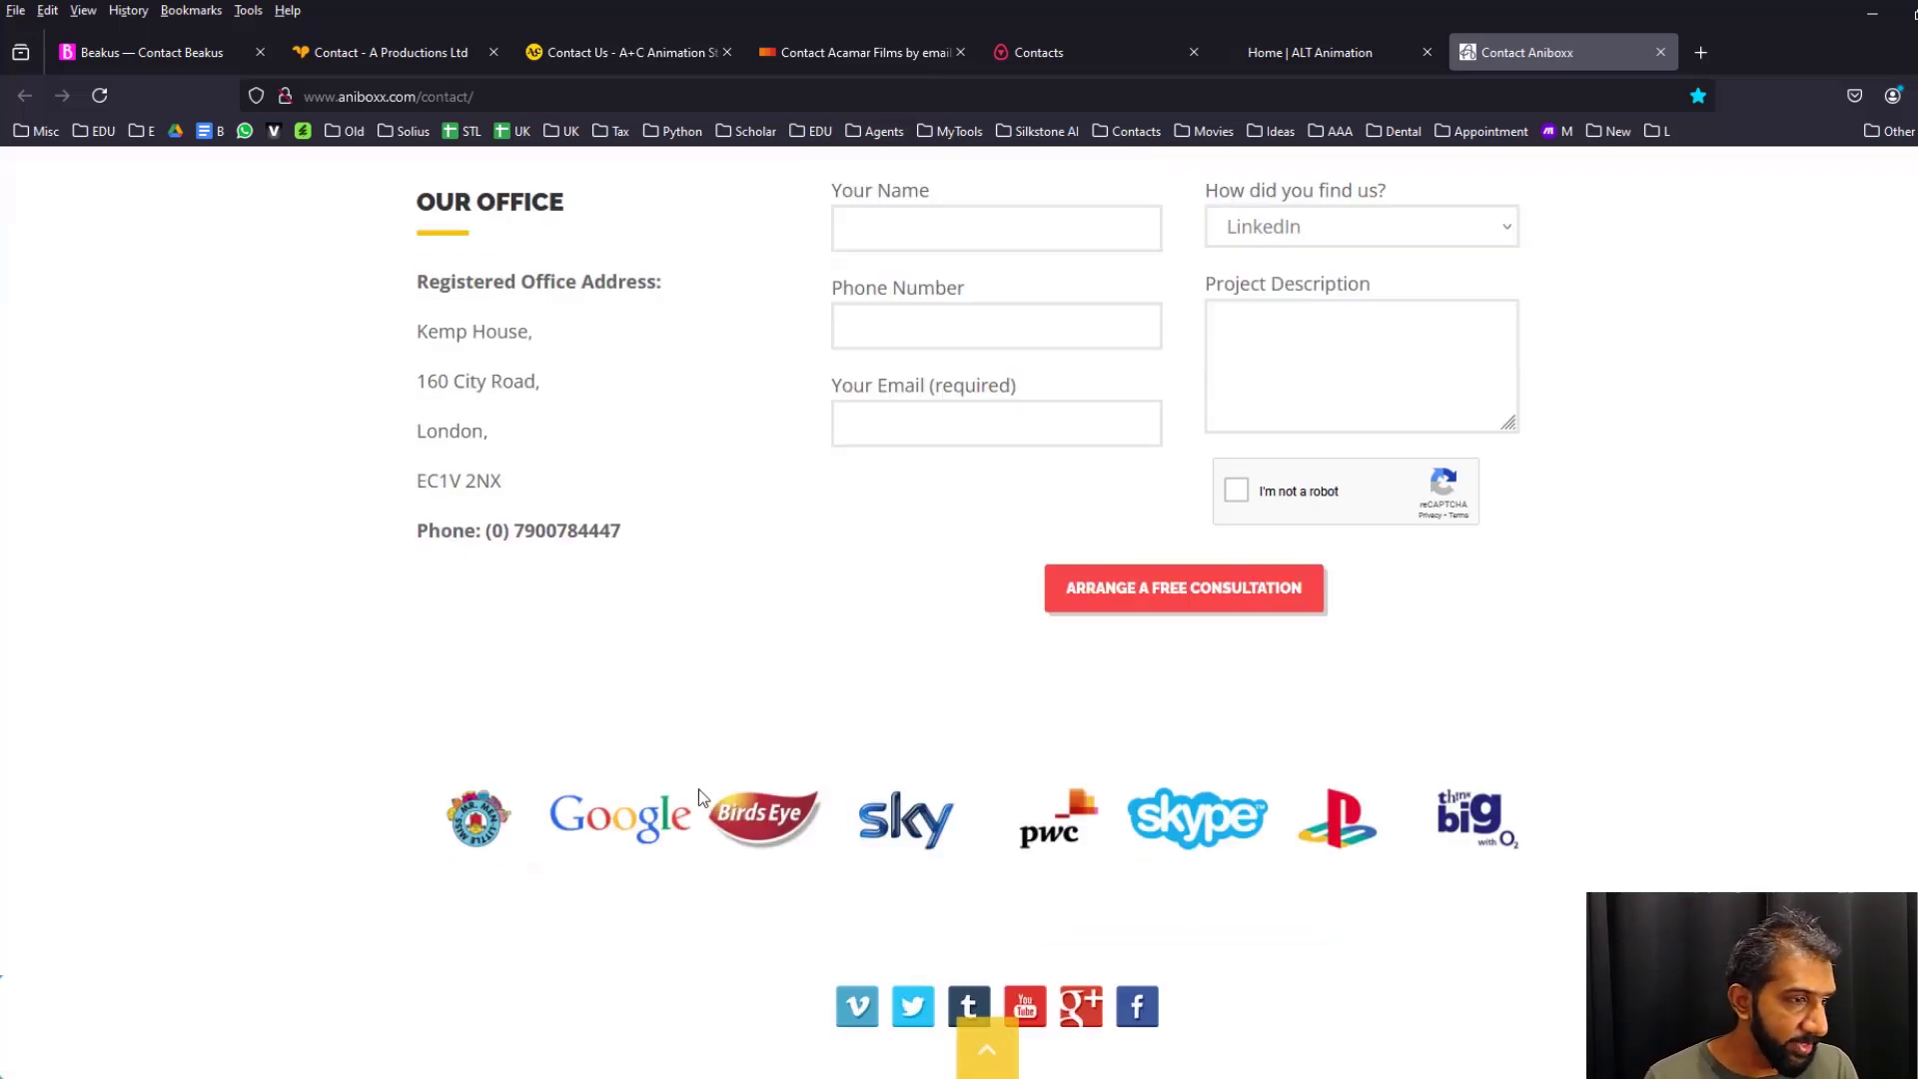
pyautogui.scroll(3, 805, 686)
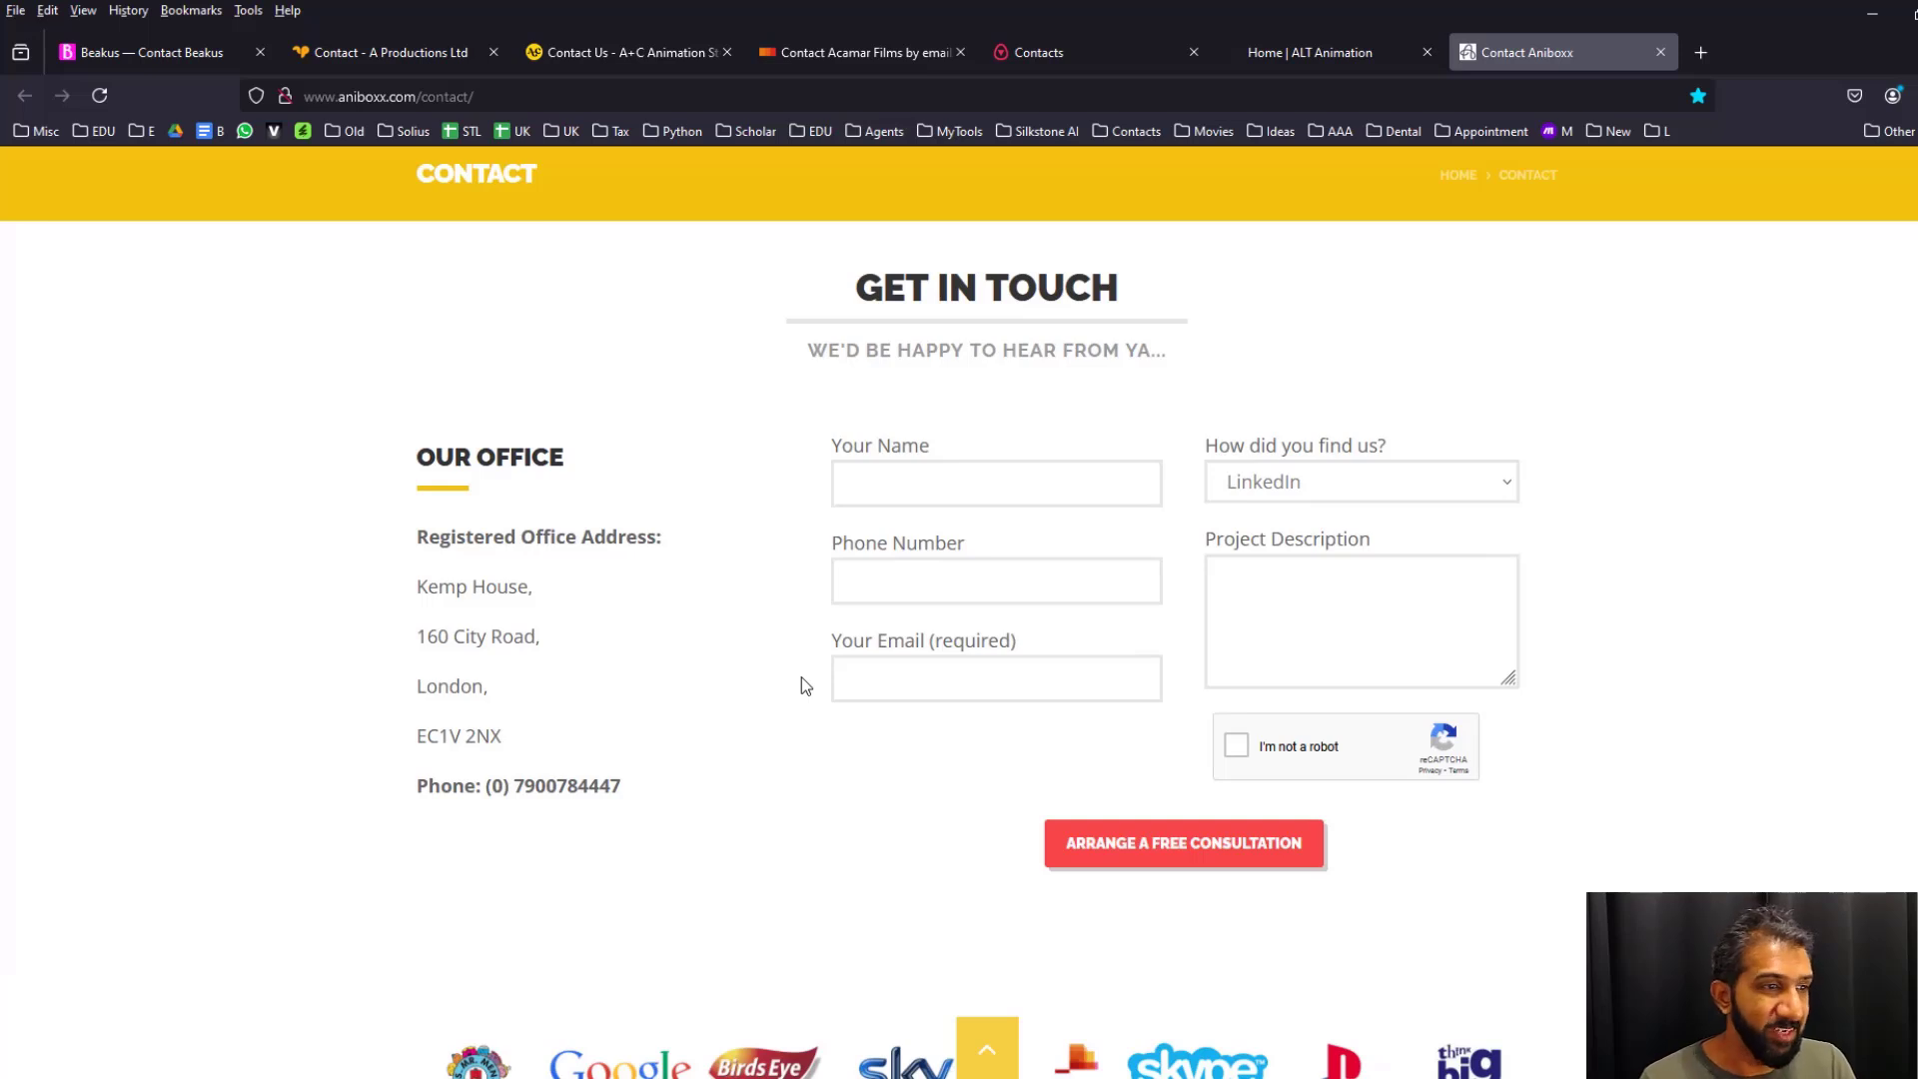
pyautogui.click(150, 52)
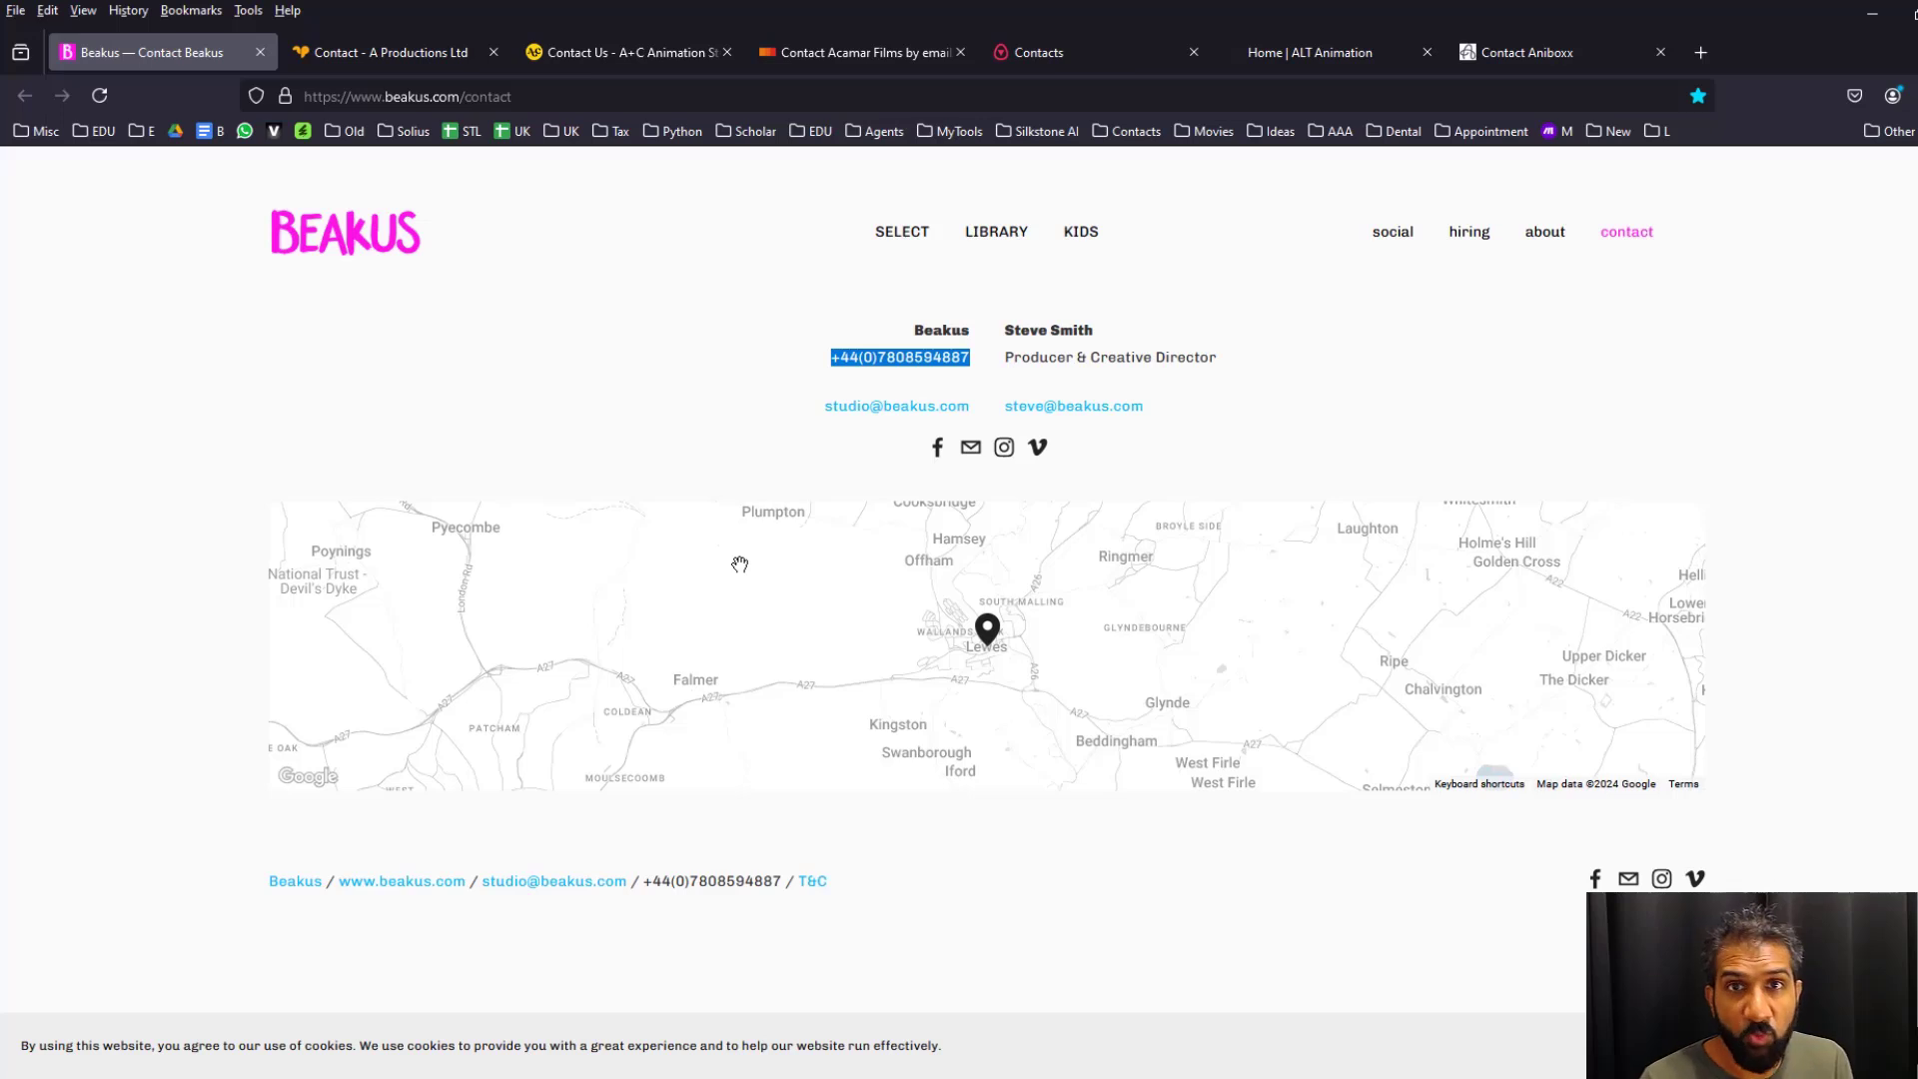
pyautogui.click(1878, 22)
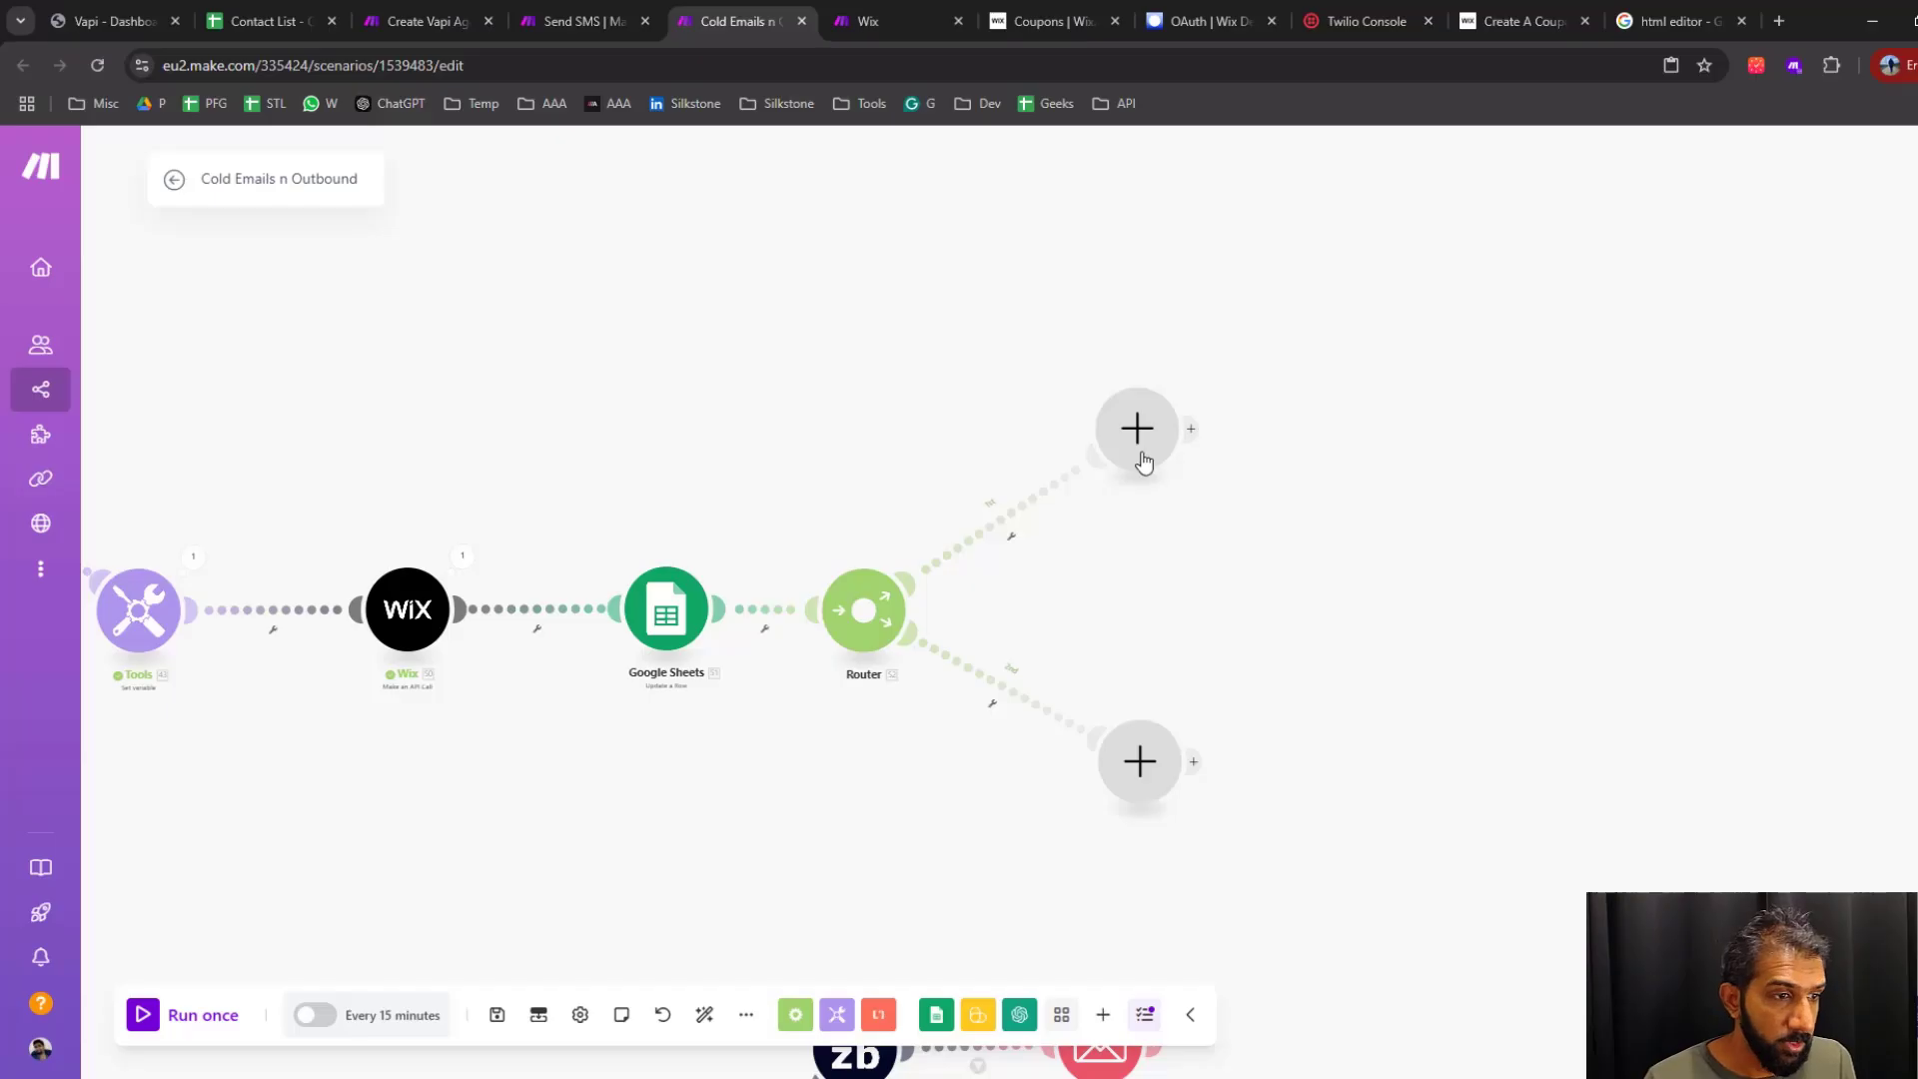
# Add an Email Send an Email module on the Router's upper branch and map its recipient address to Email from Parse JSON
pyautogui.click(1139, 428)
pyautogui.click(1347, 611)
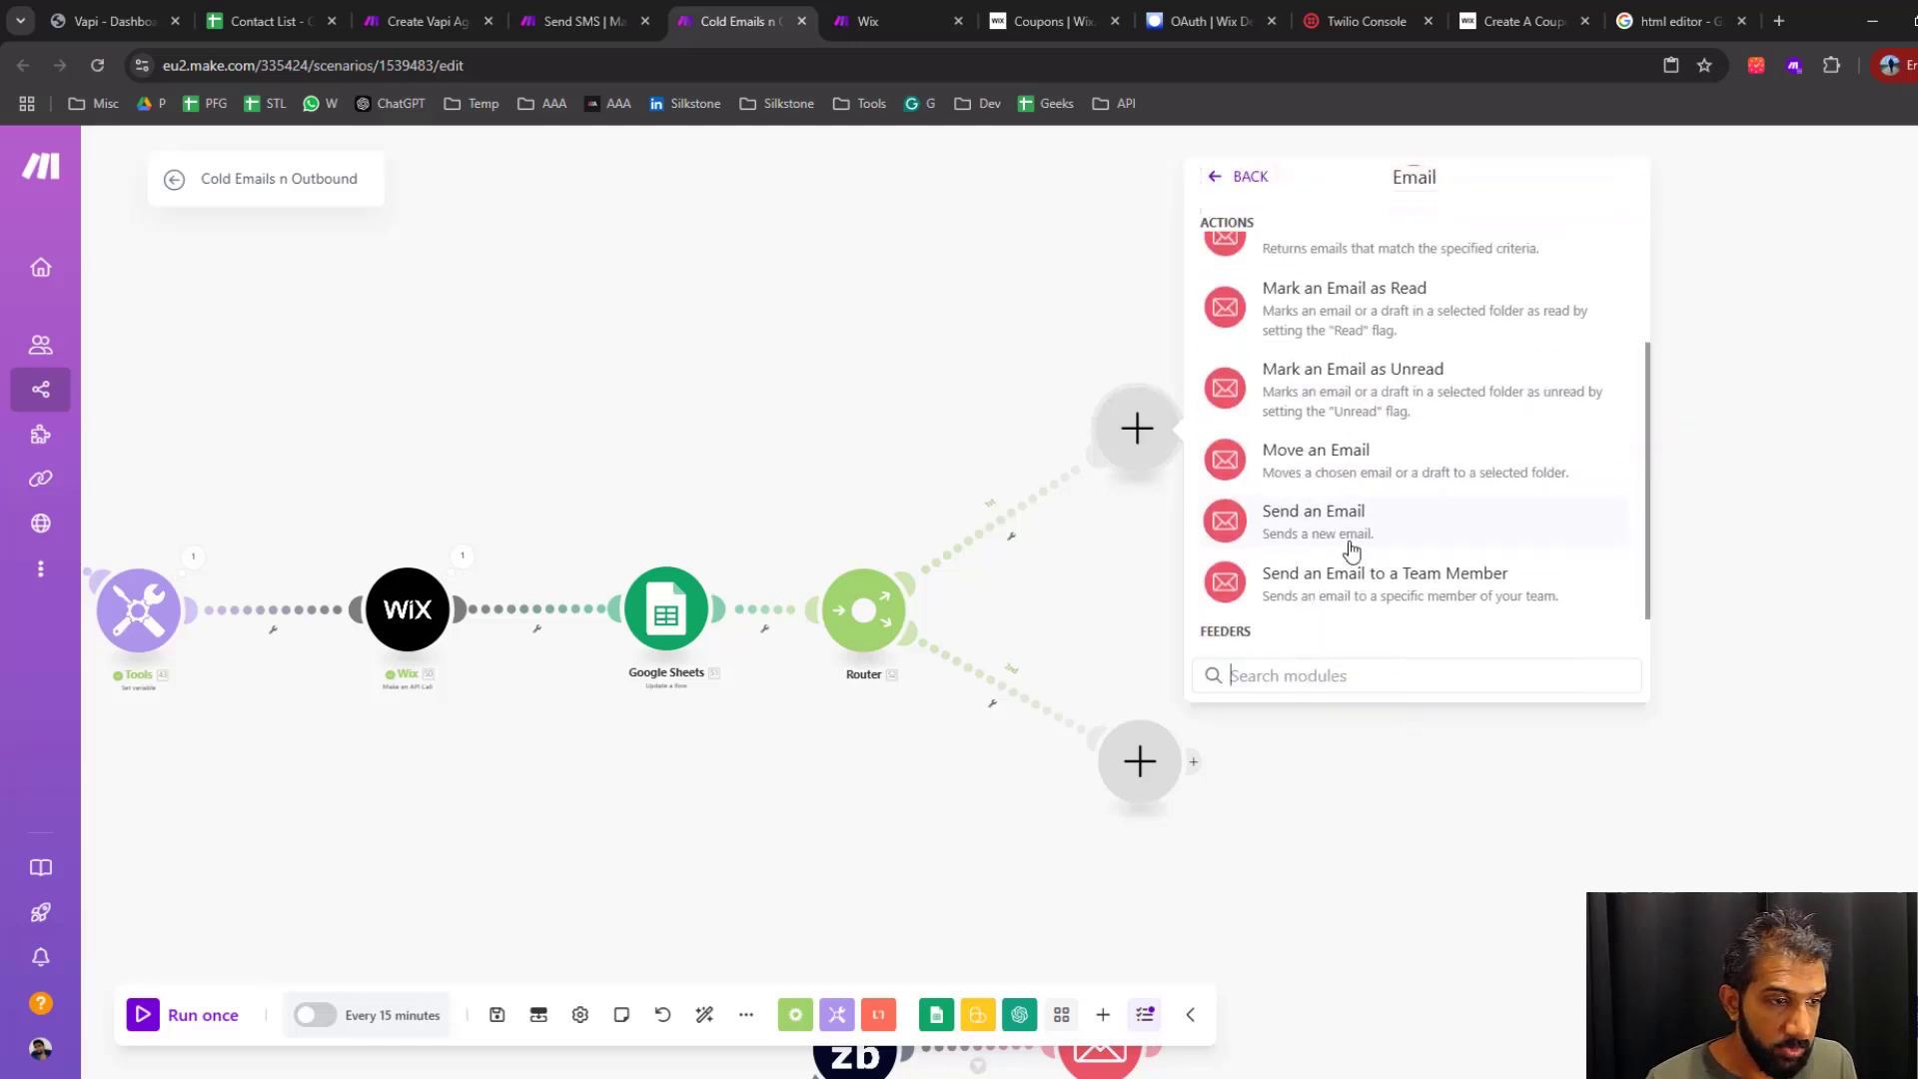
pyautogui.click(1329, 525)
pyautogui.click(1299, 638)
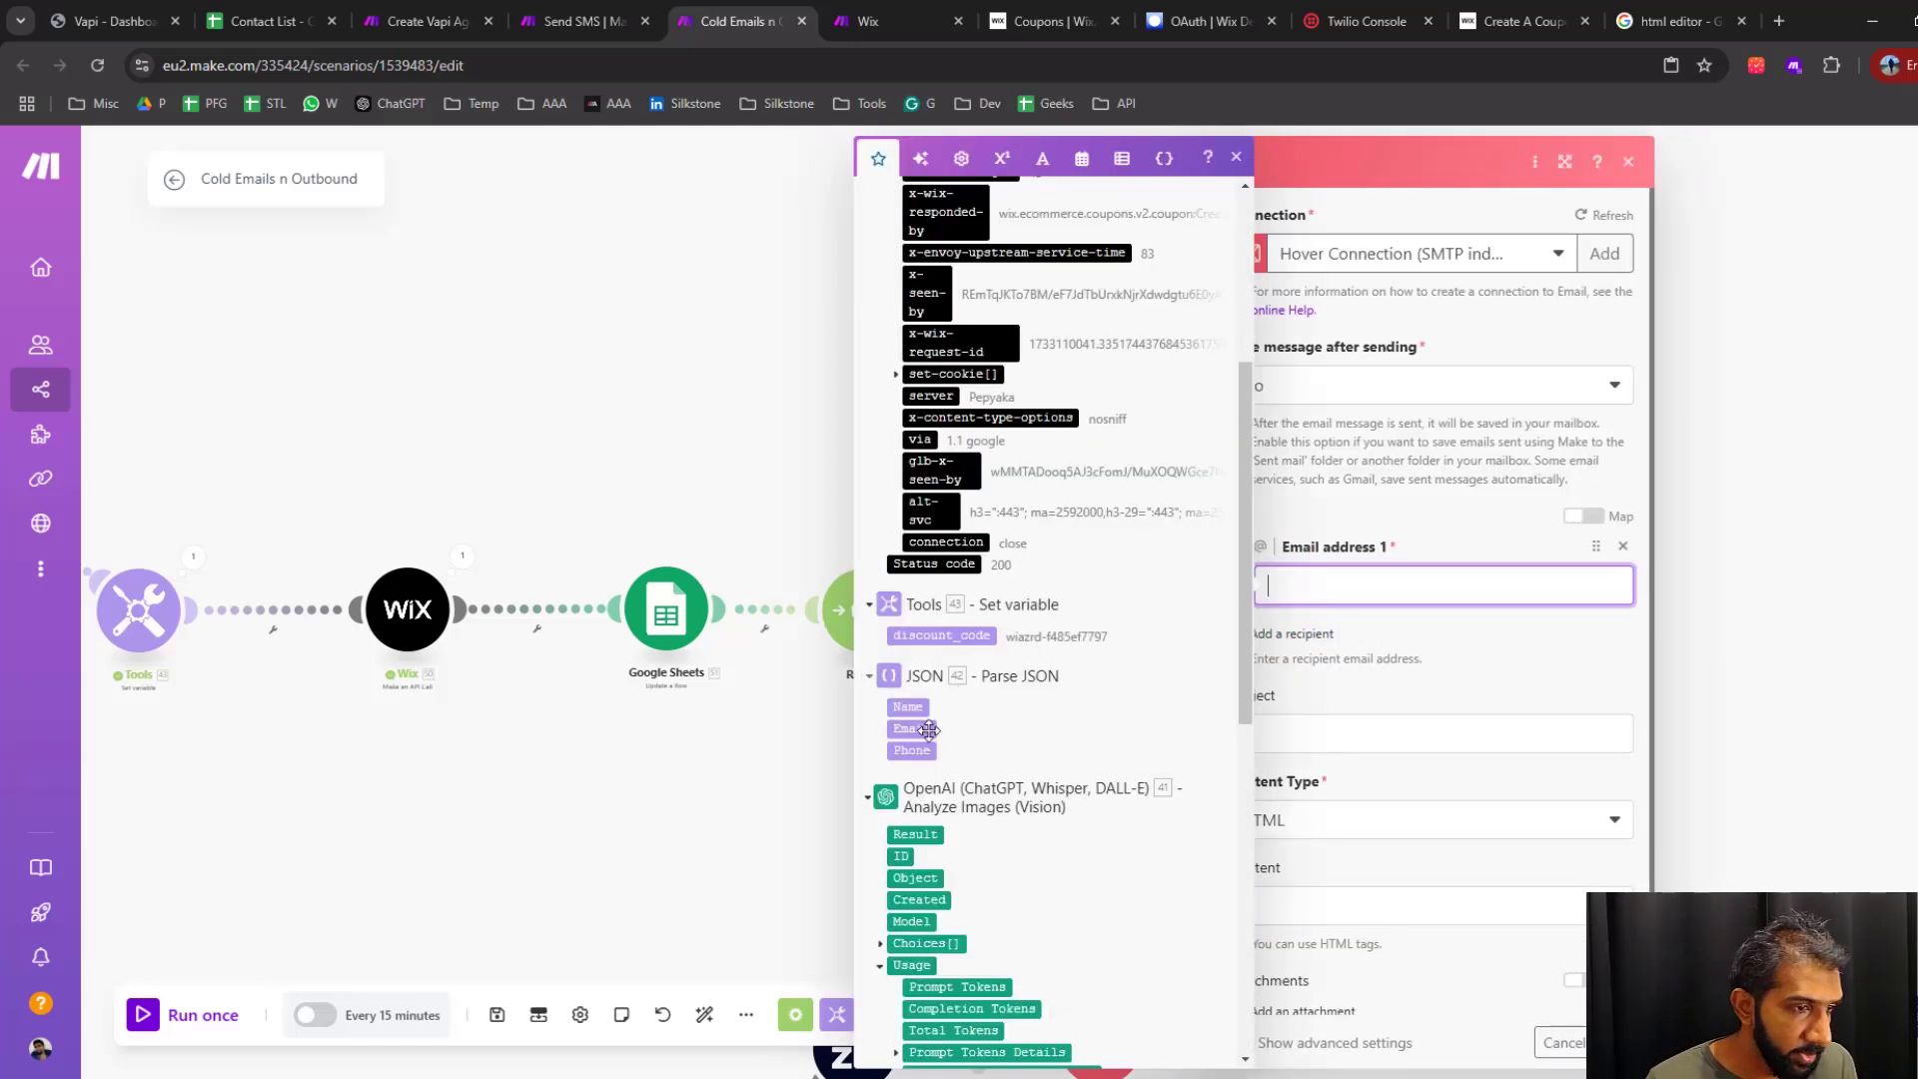
pyautogui.click(923, 734)
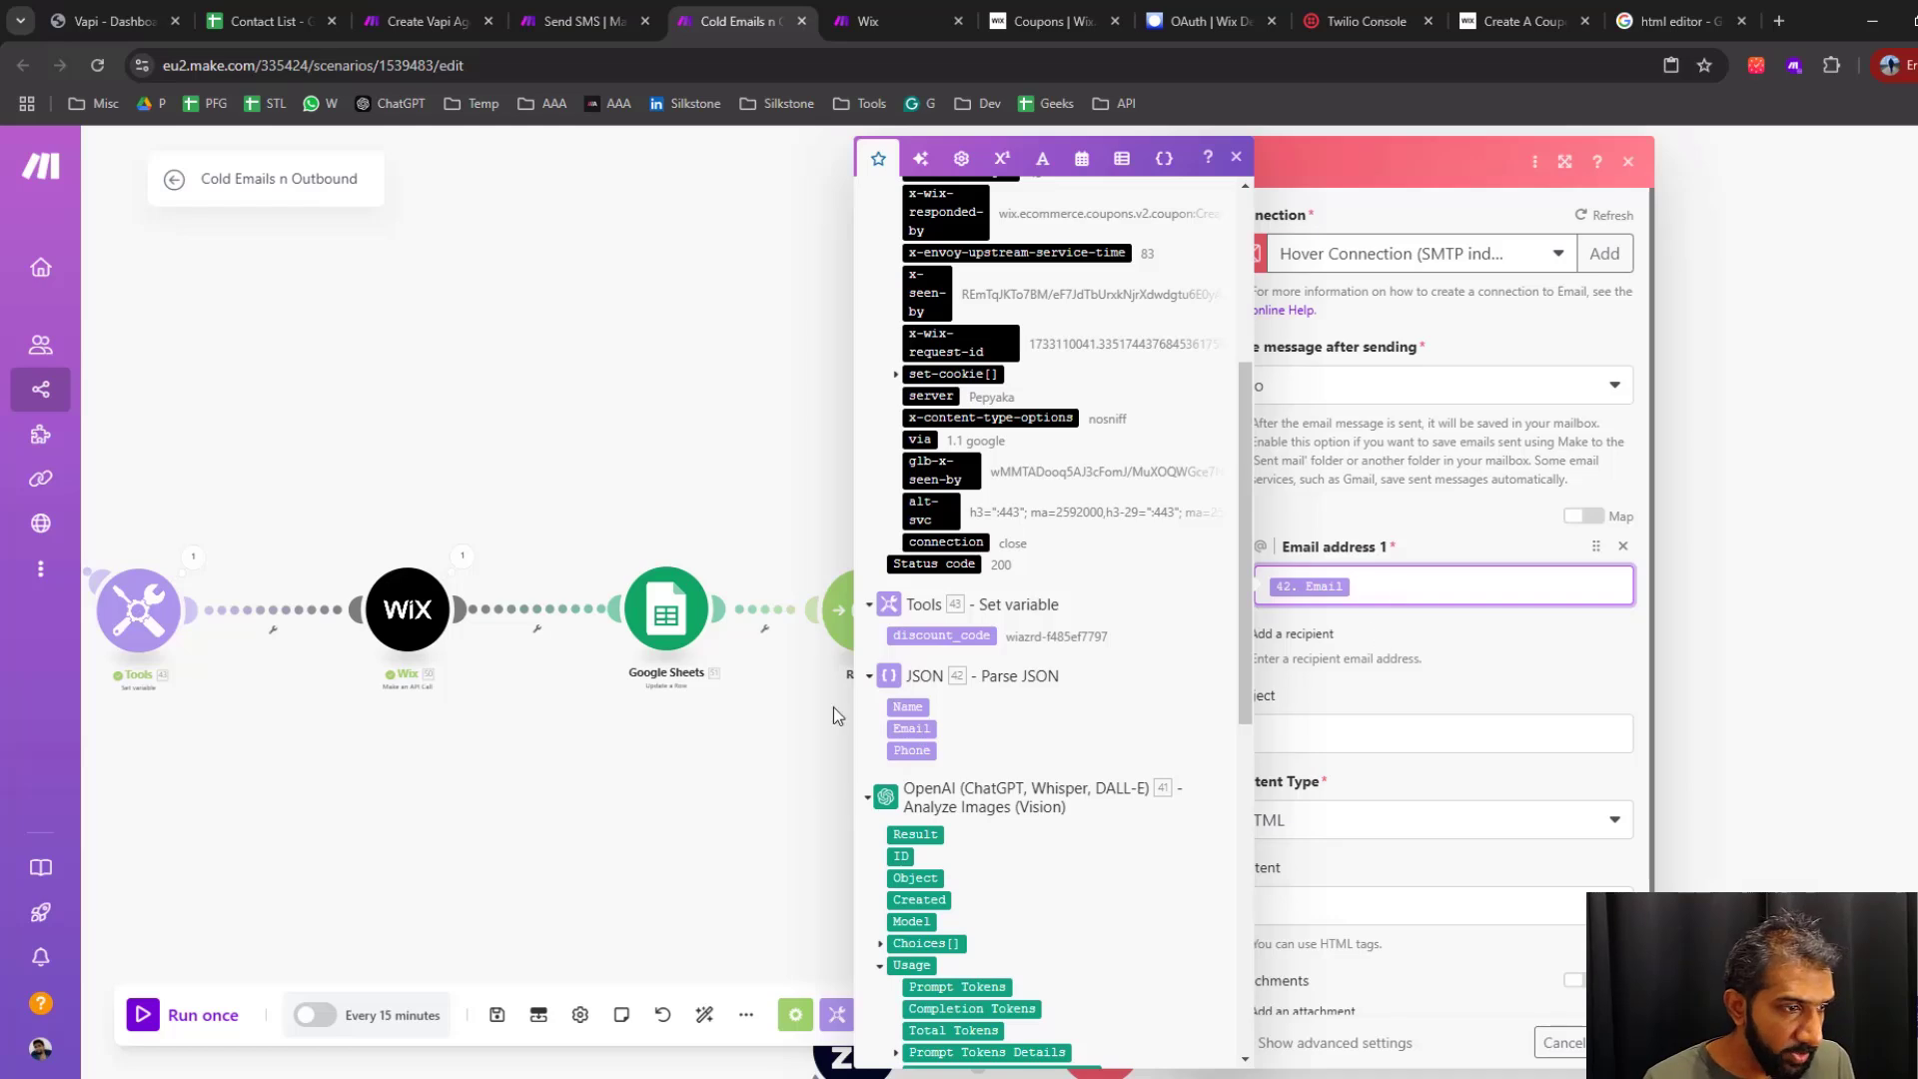
pyautogui.click(1236, 156)
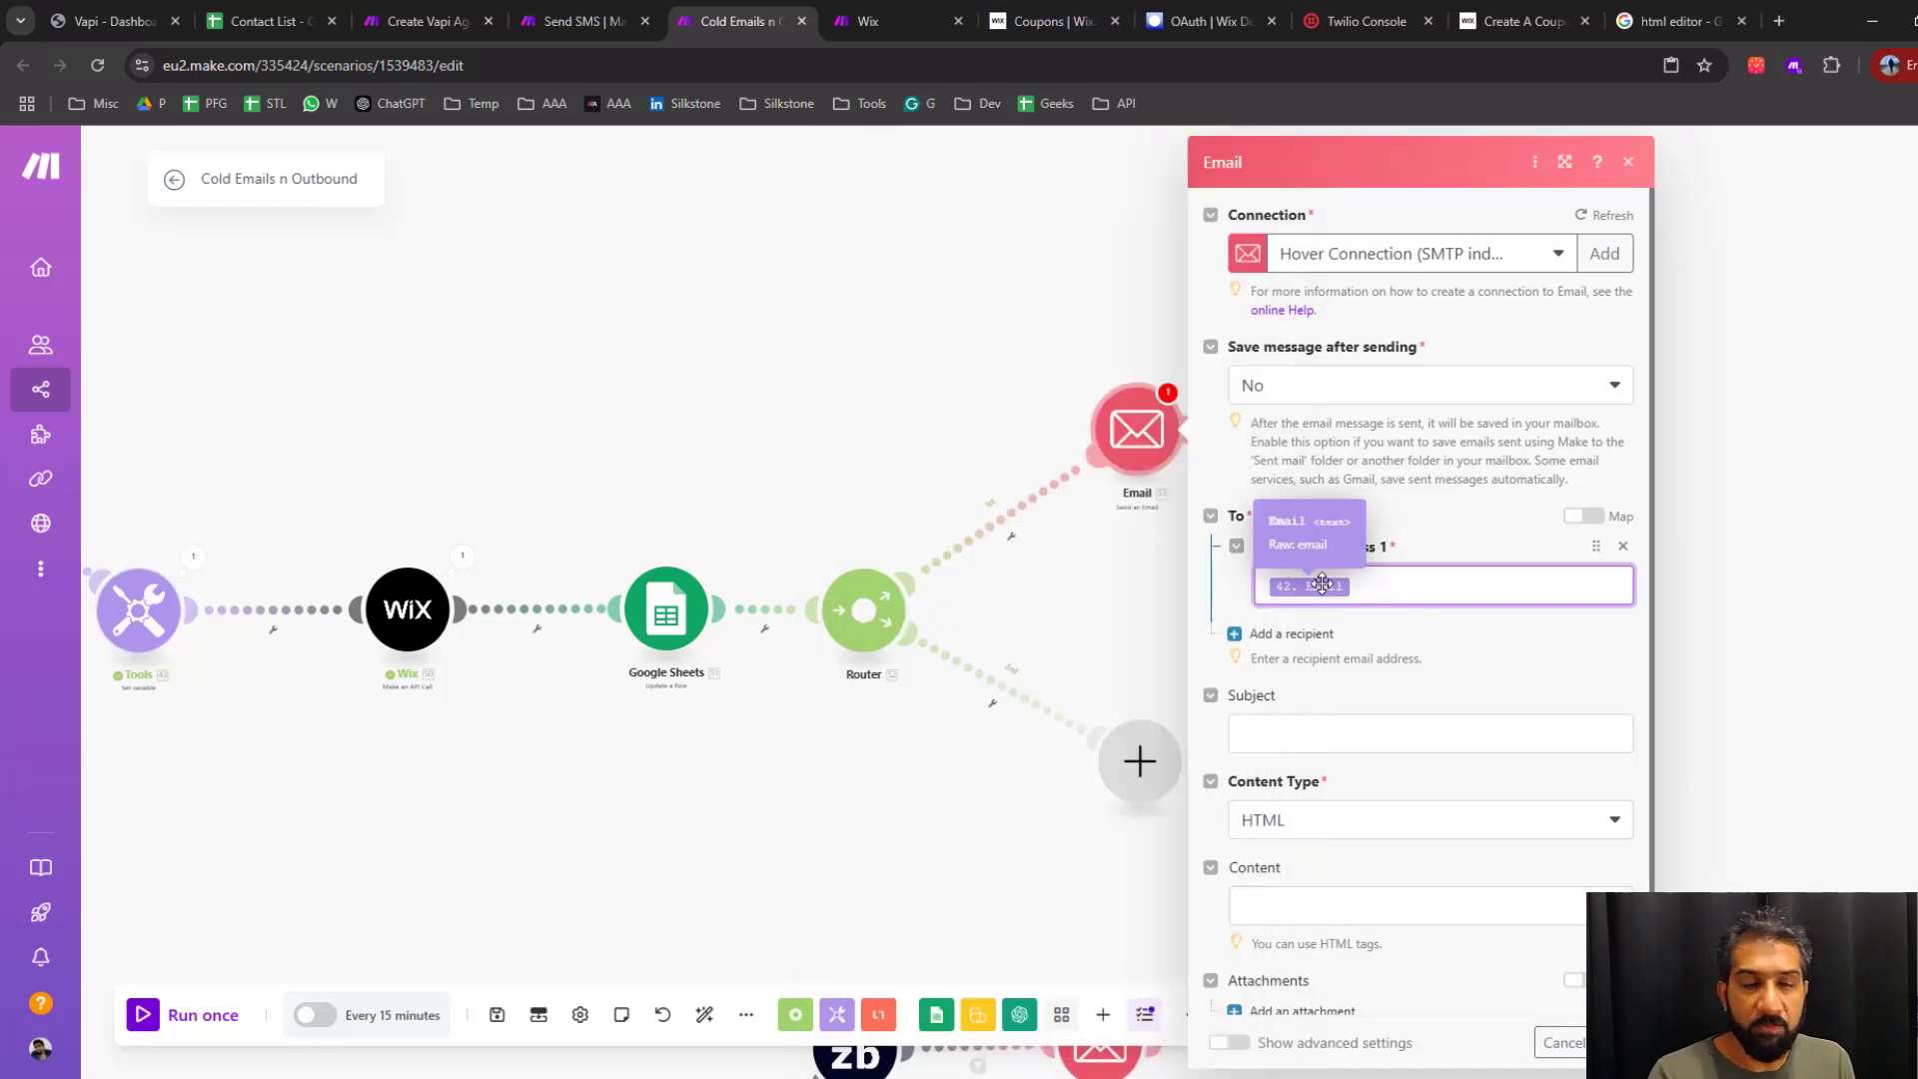
pyautogui.click(1377, 584)
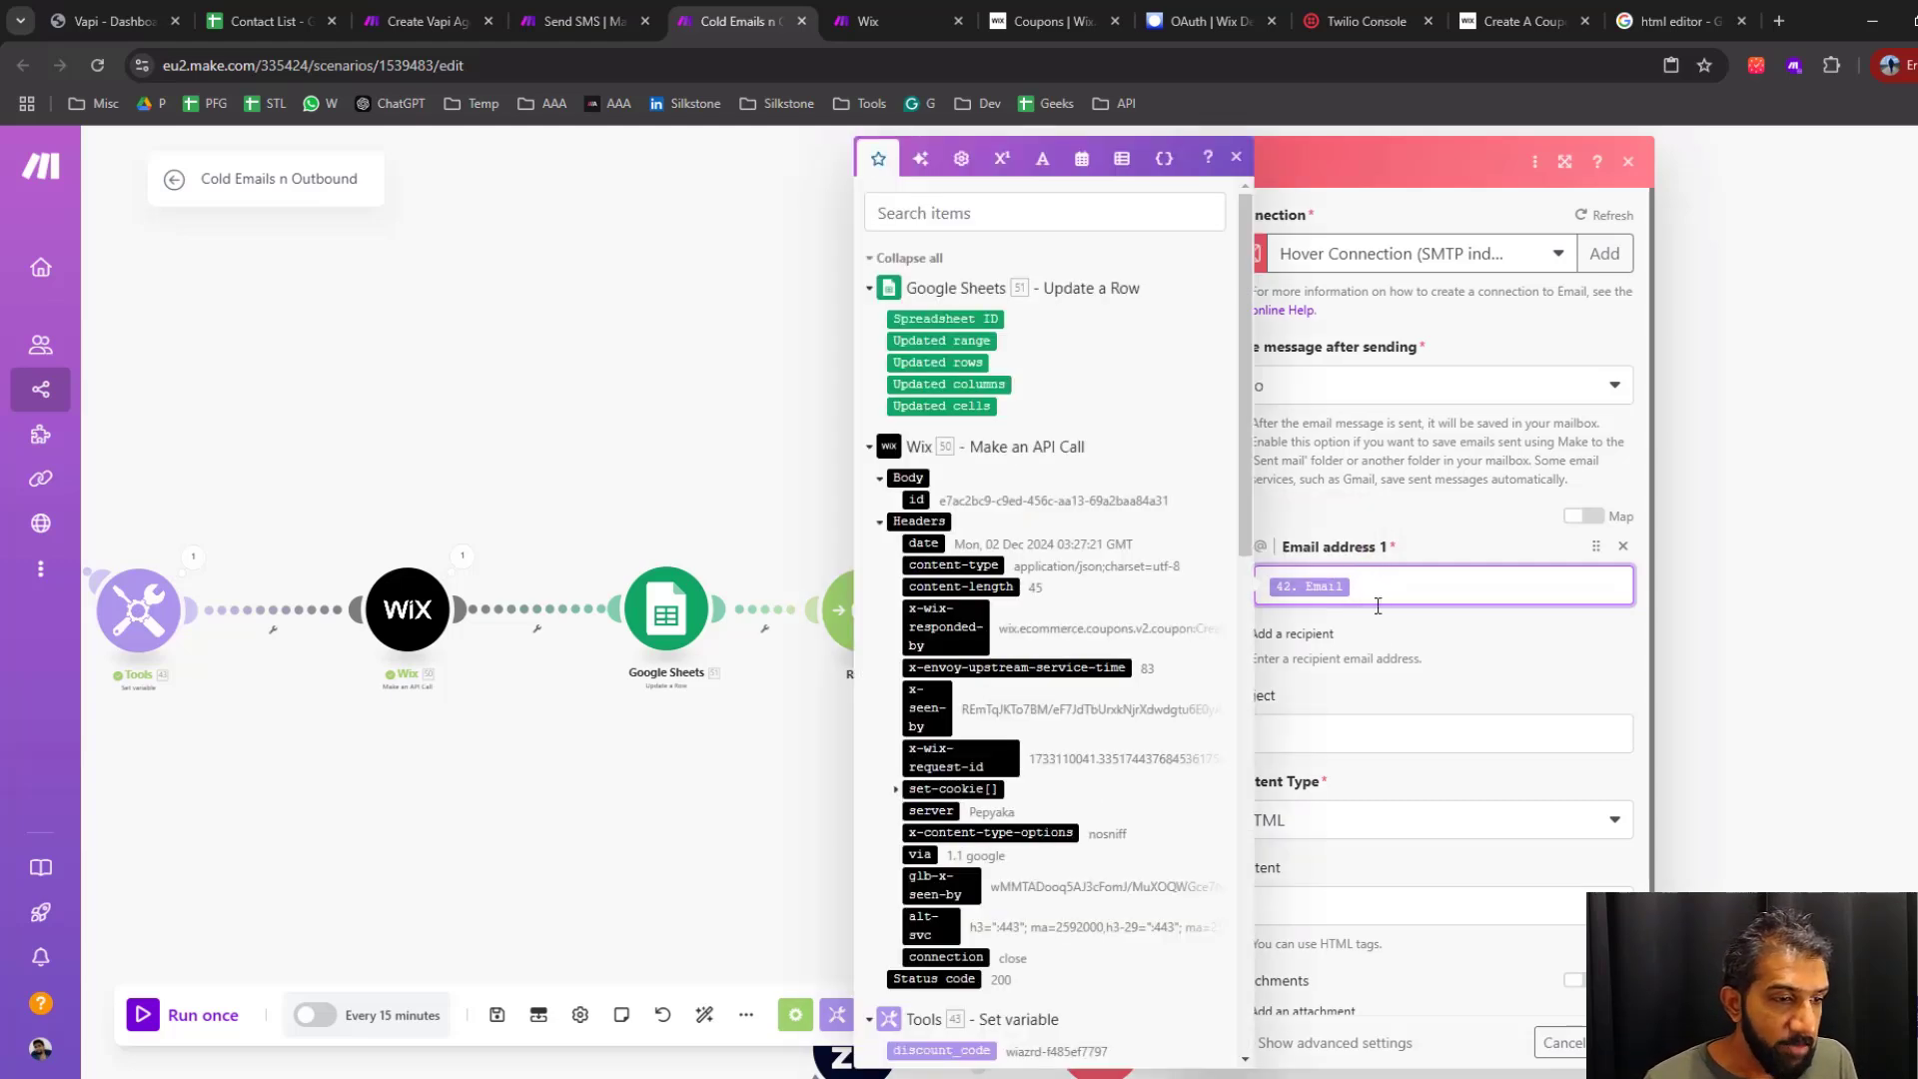
pyautogui.click(1444, 670)
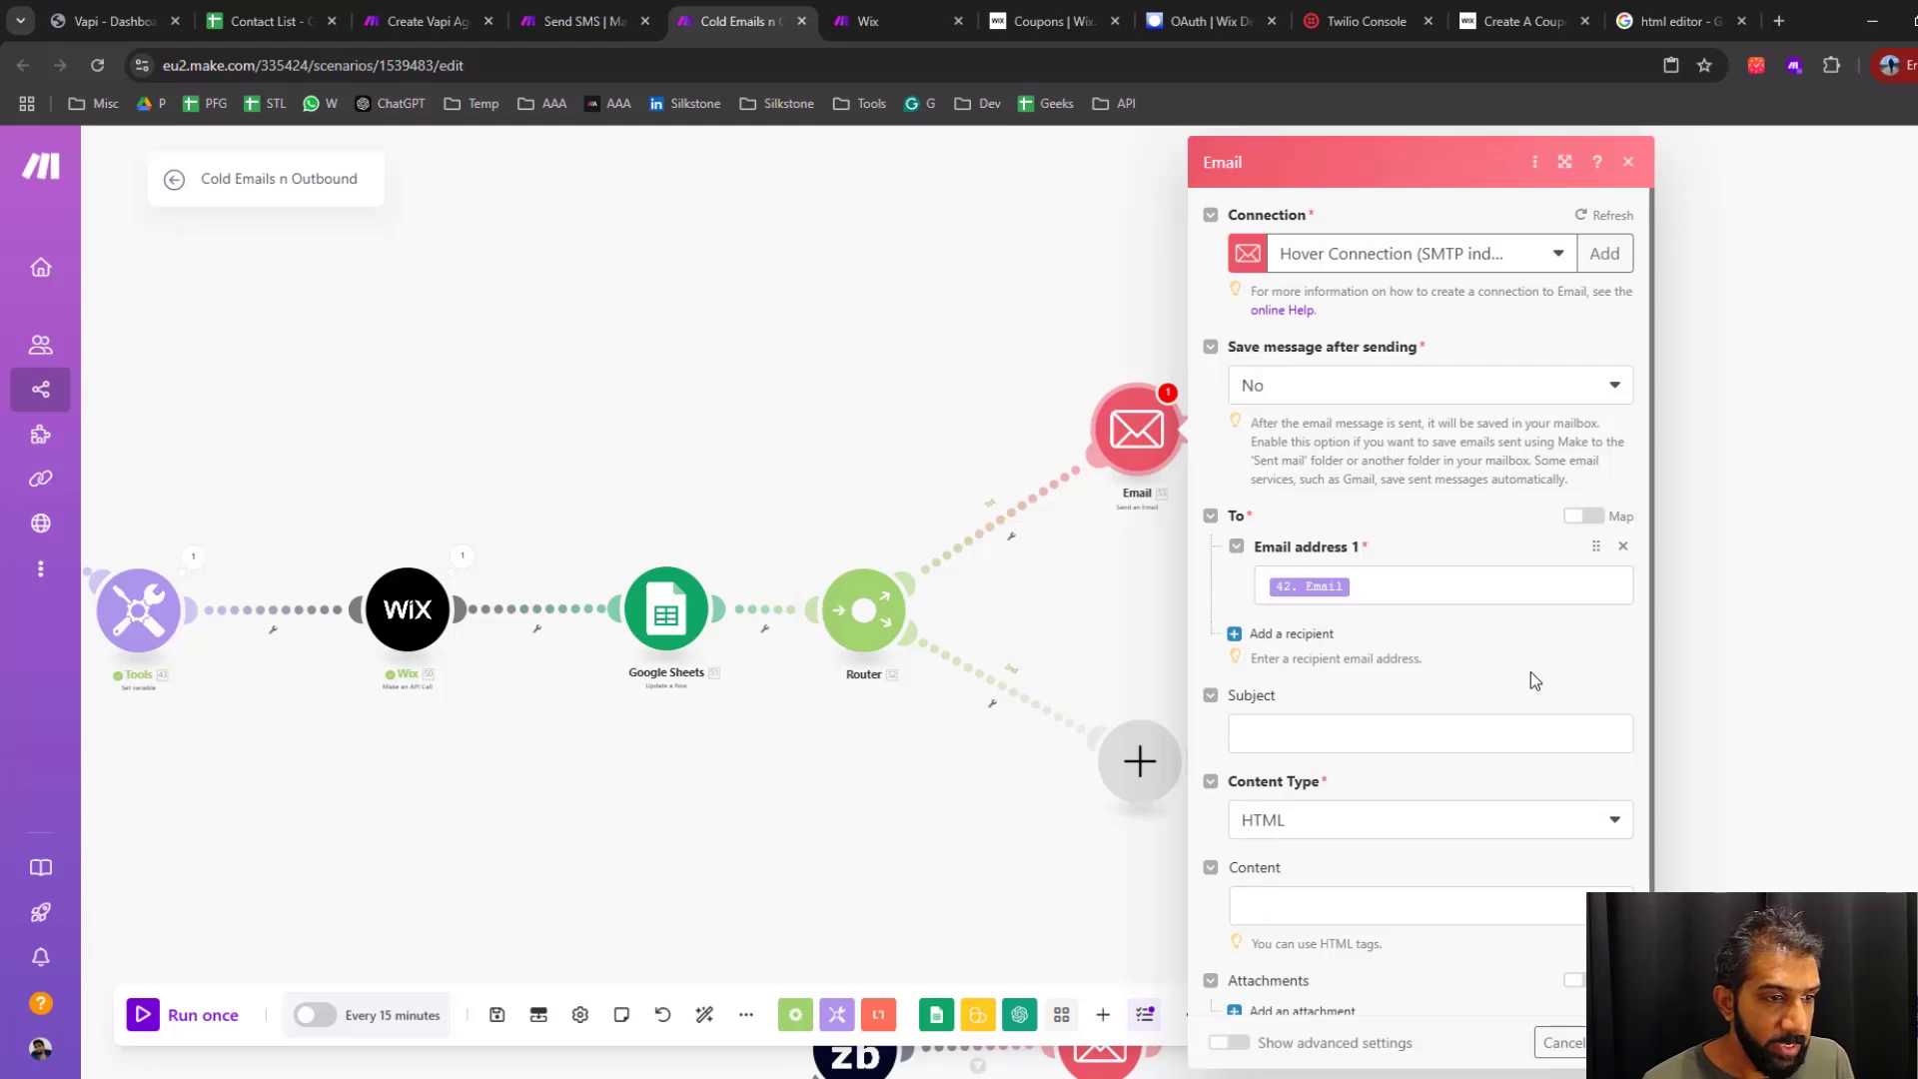
pyautogui.scroll(-1, 1399, 700)
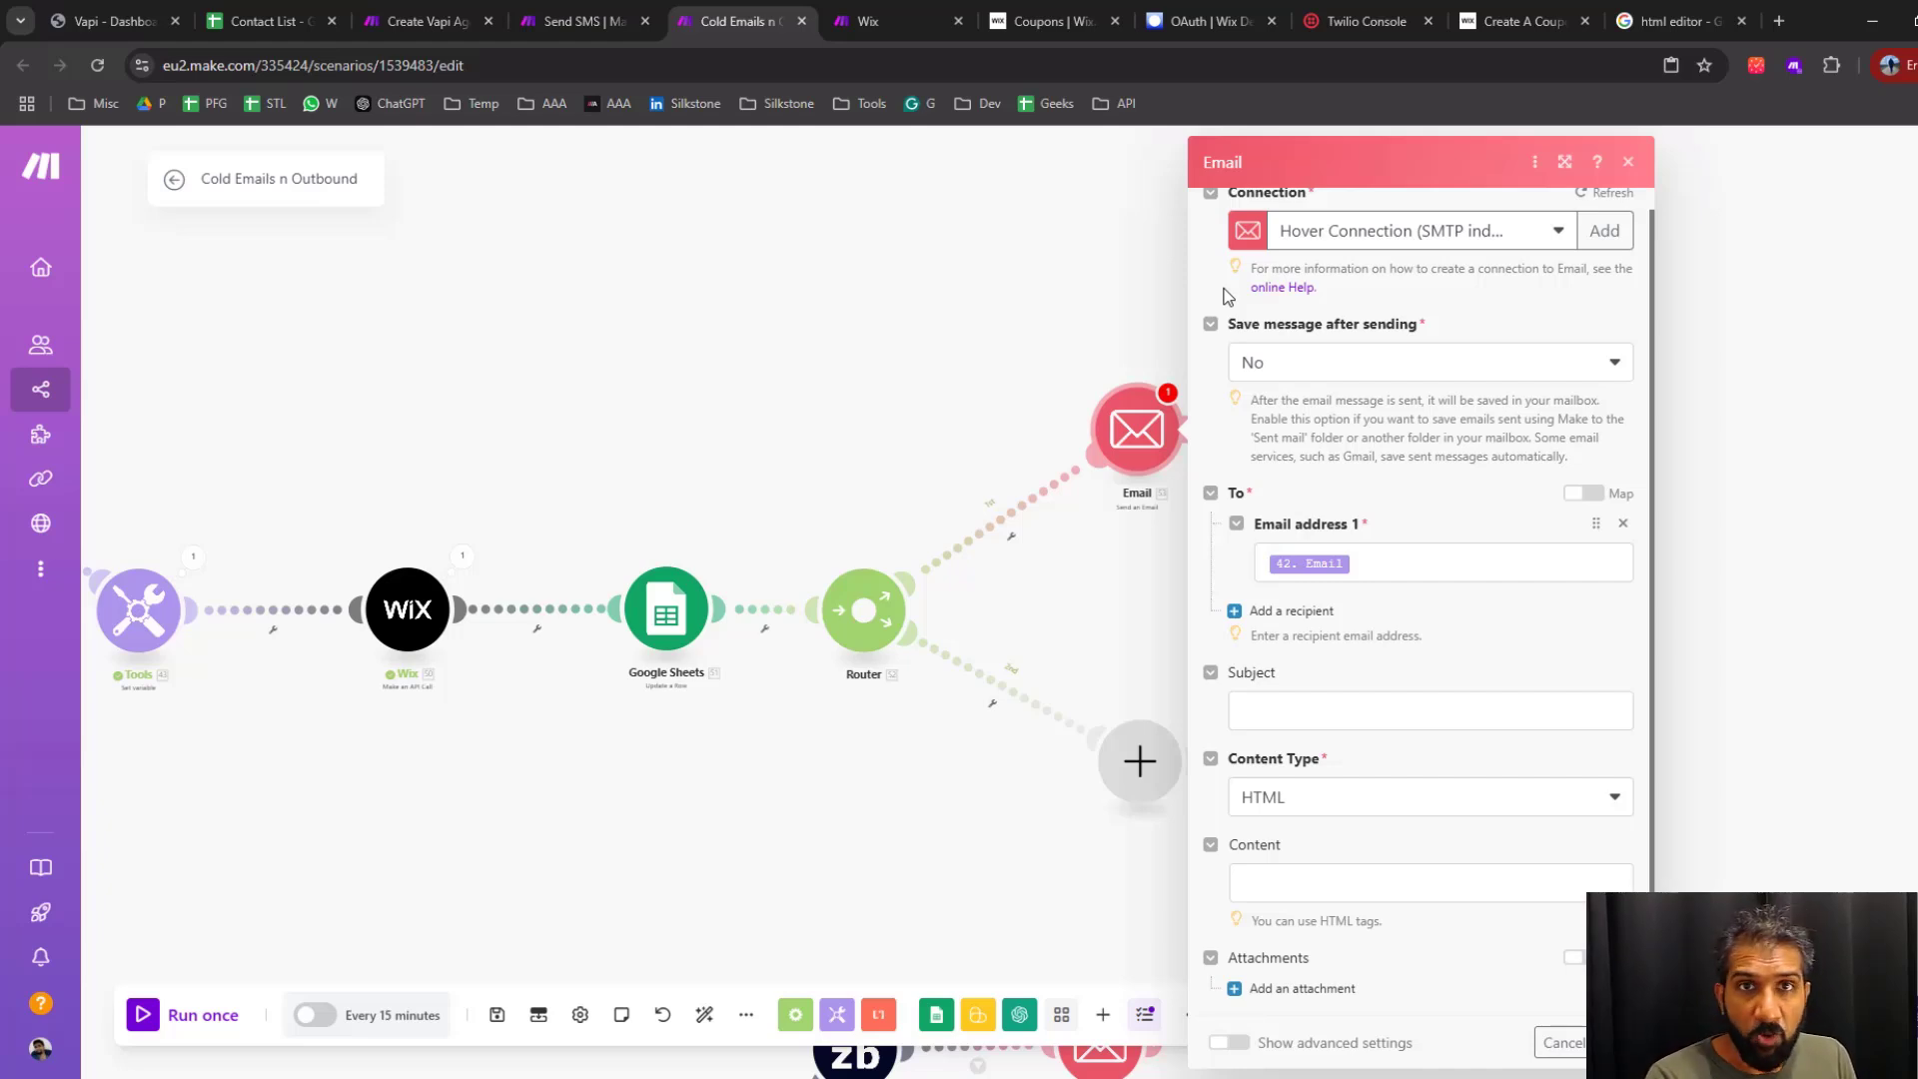
# Insert a ZeroBounce Validate Emails module between the Router and the upper branch's Email module
pyautogui.moveTo(1139, 423); pyautogui.dragTo(1337, 427)
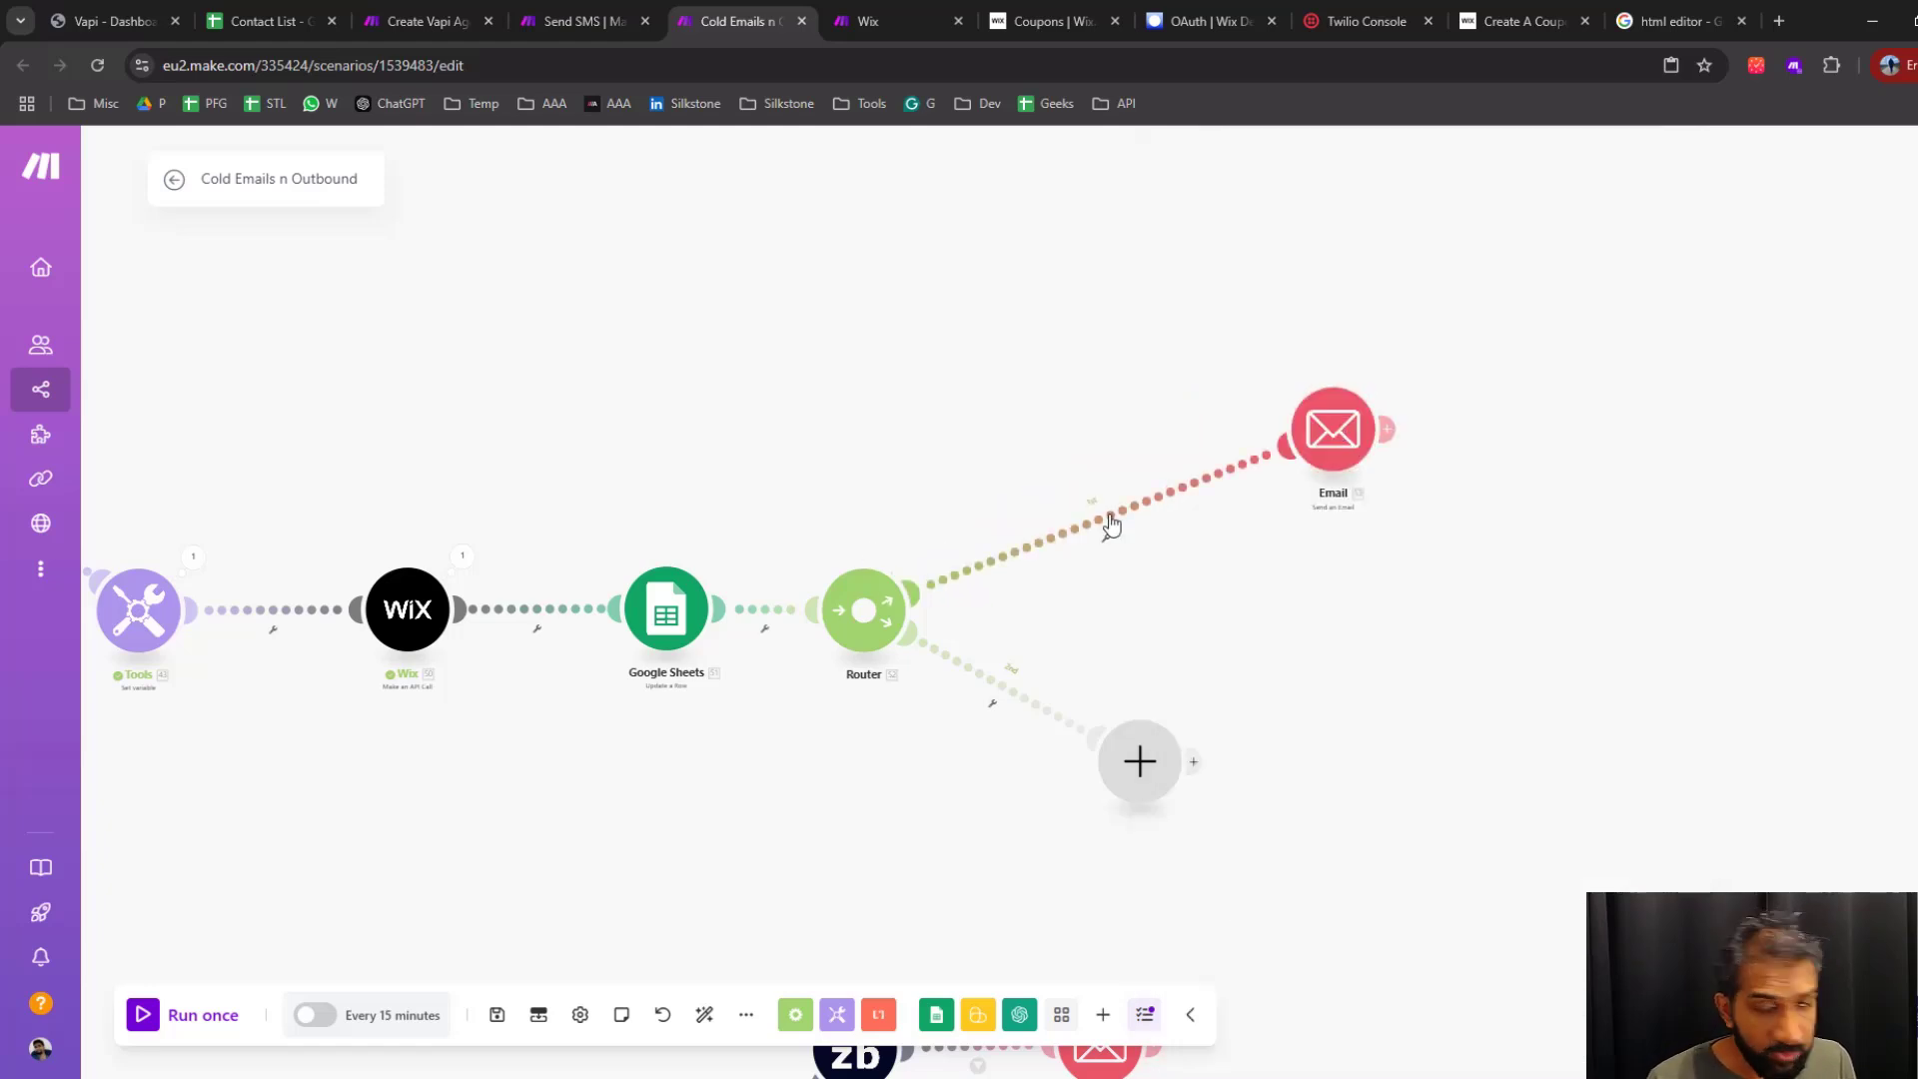
pyautogui.click(1112, 521)
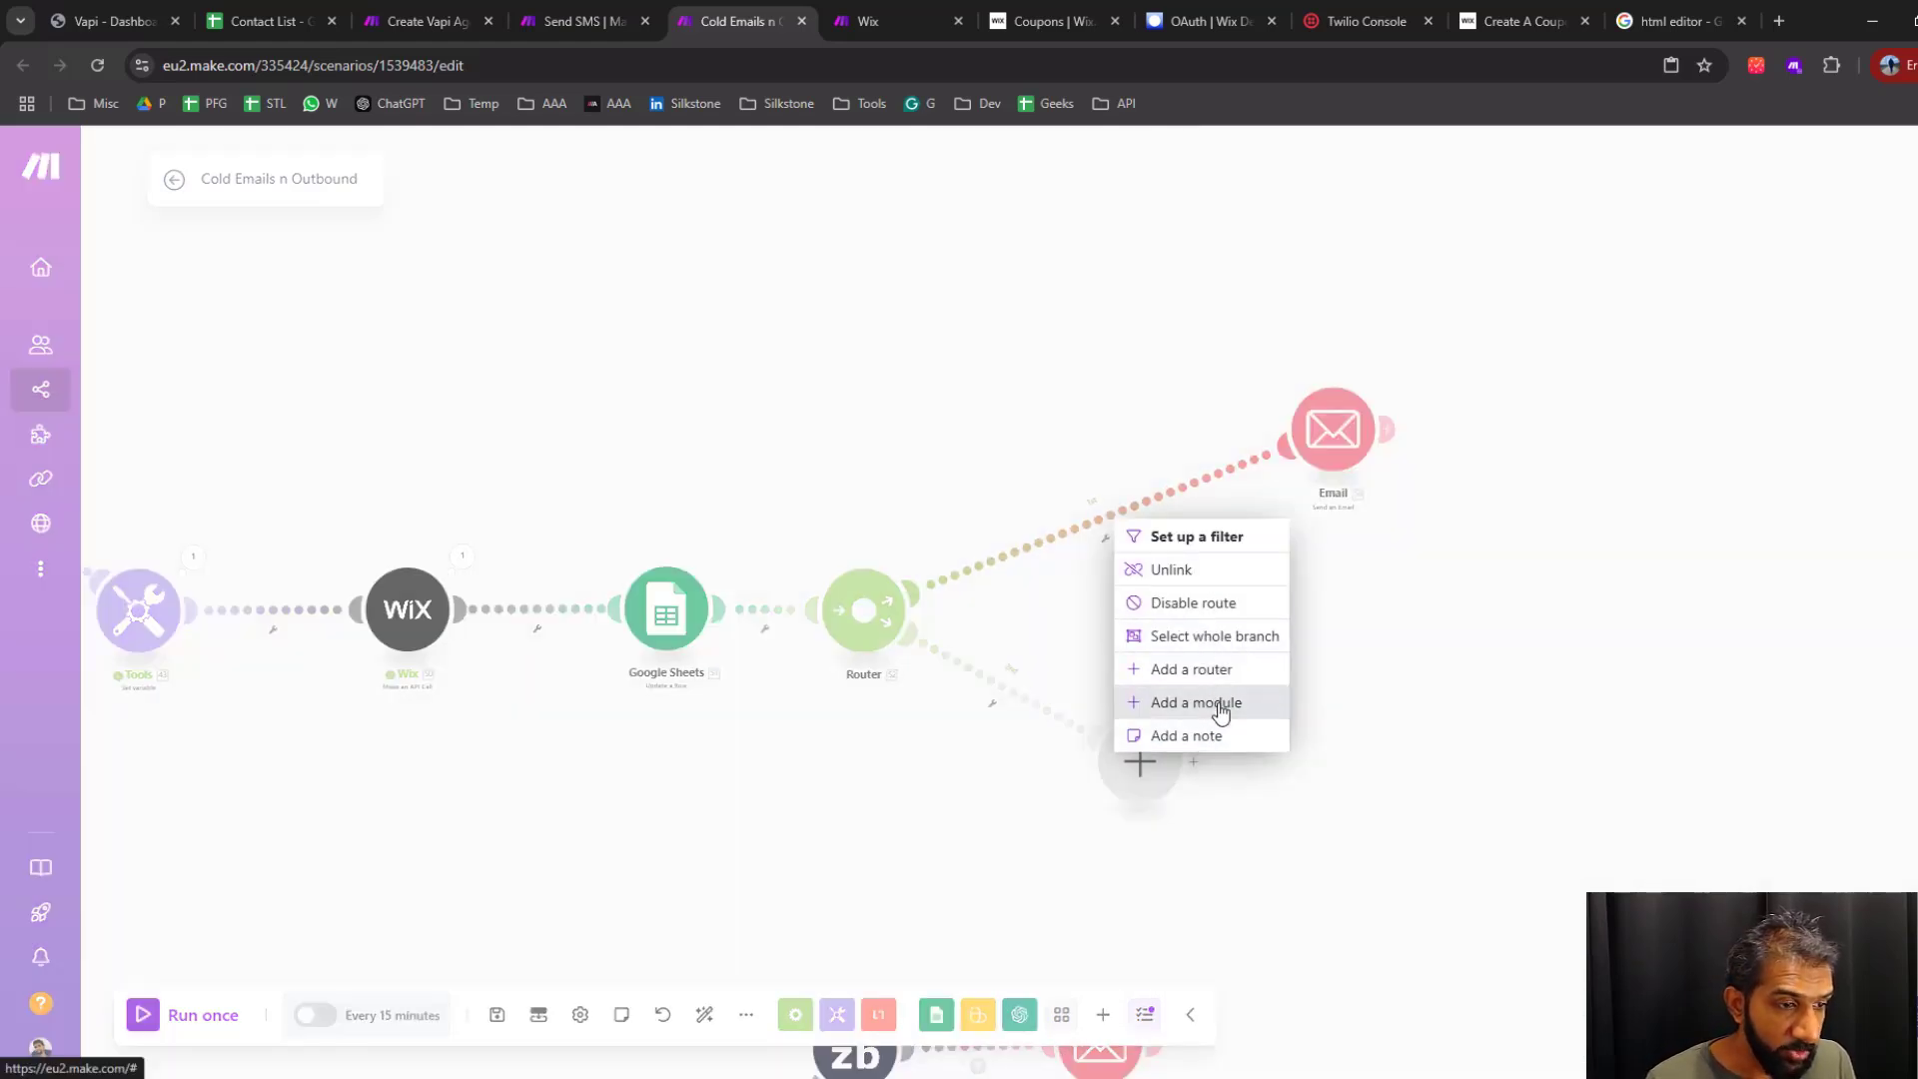
pyautogui.click(1388, 623)
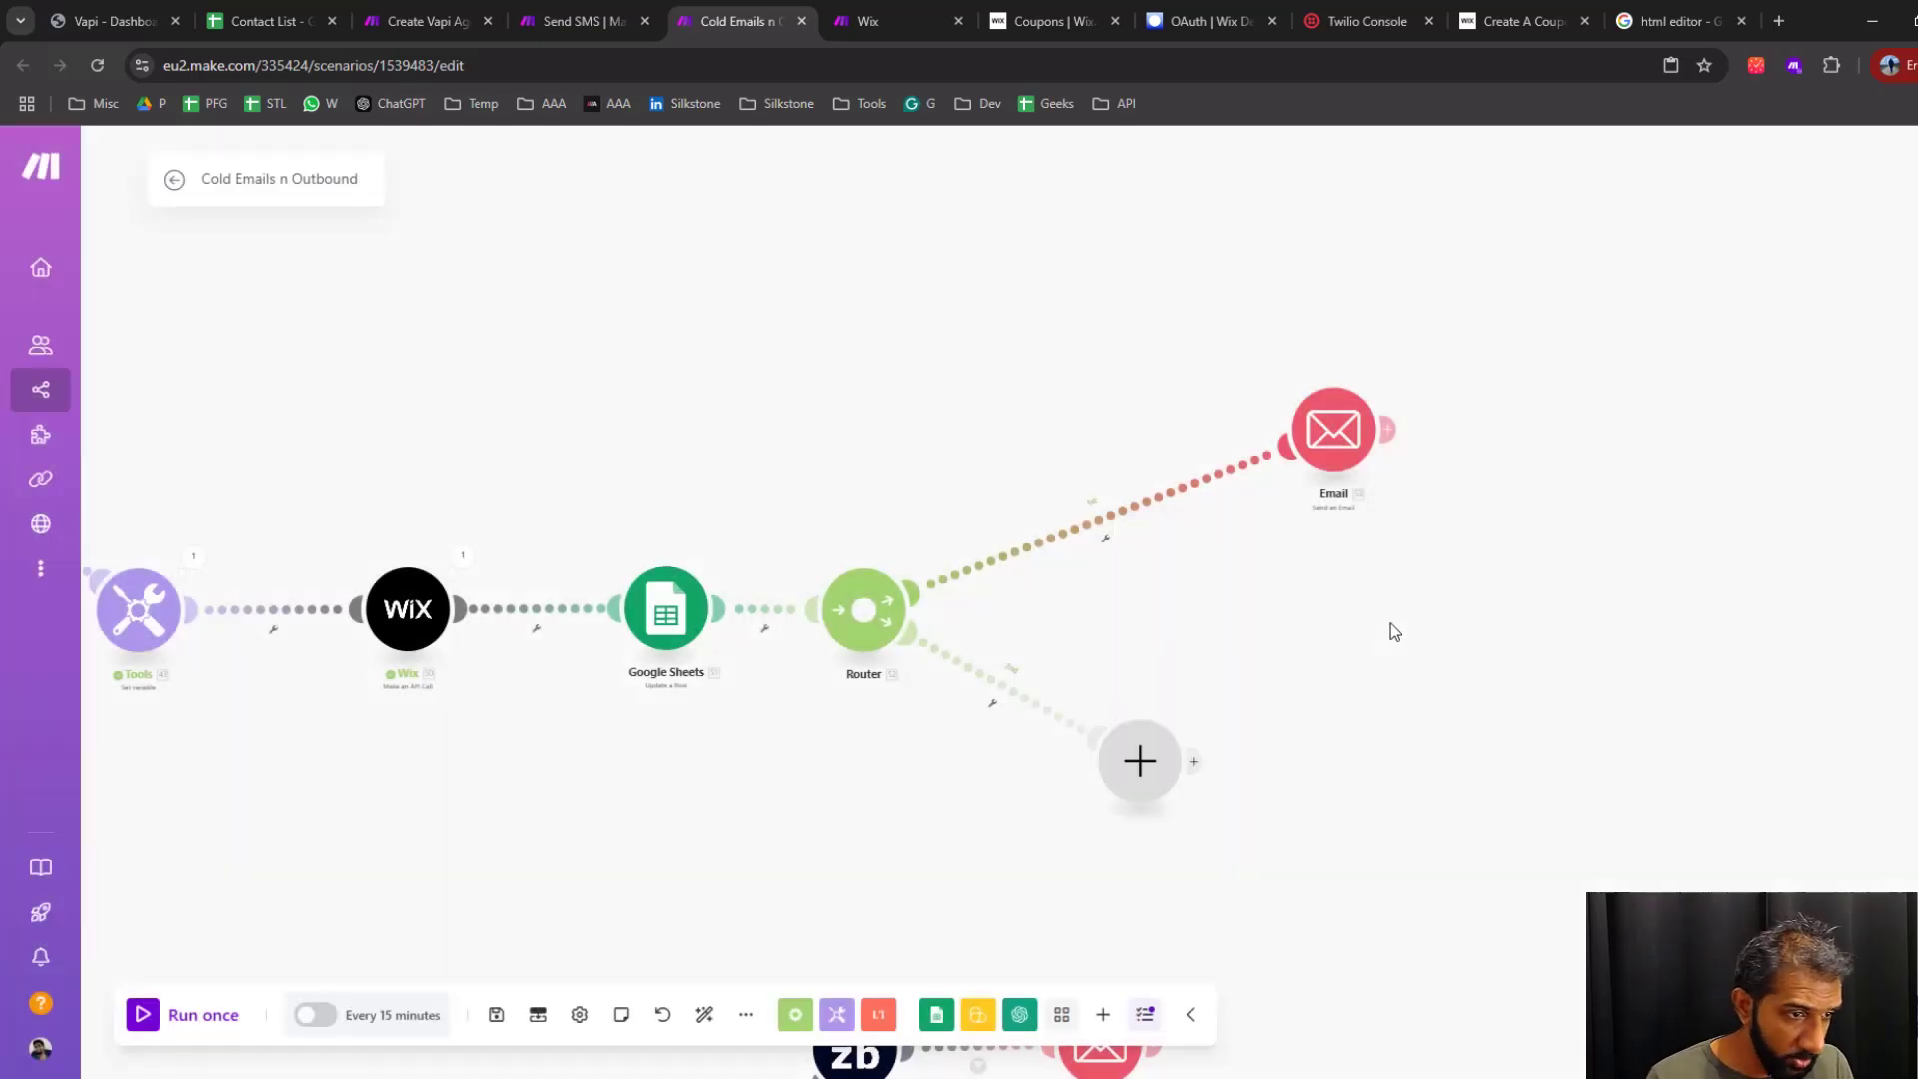
pyautogui.rightClick(1118, 519)
pyautogui.click(1196, 710)
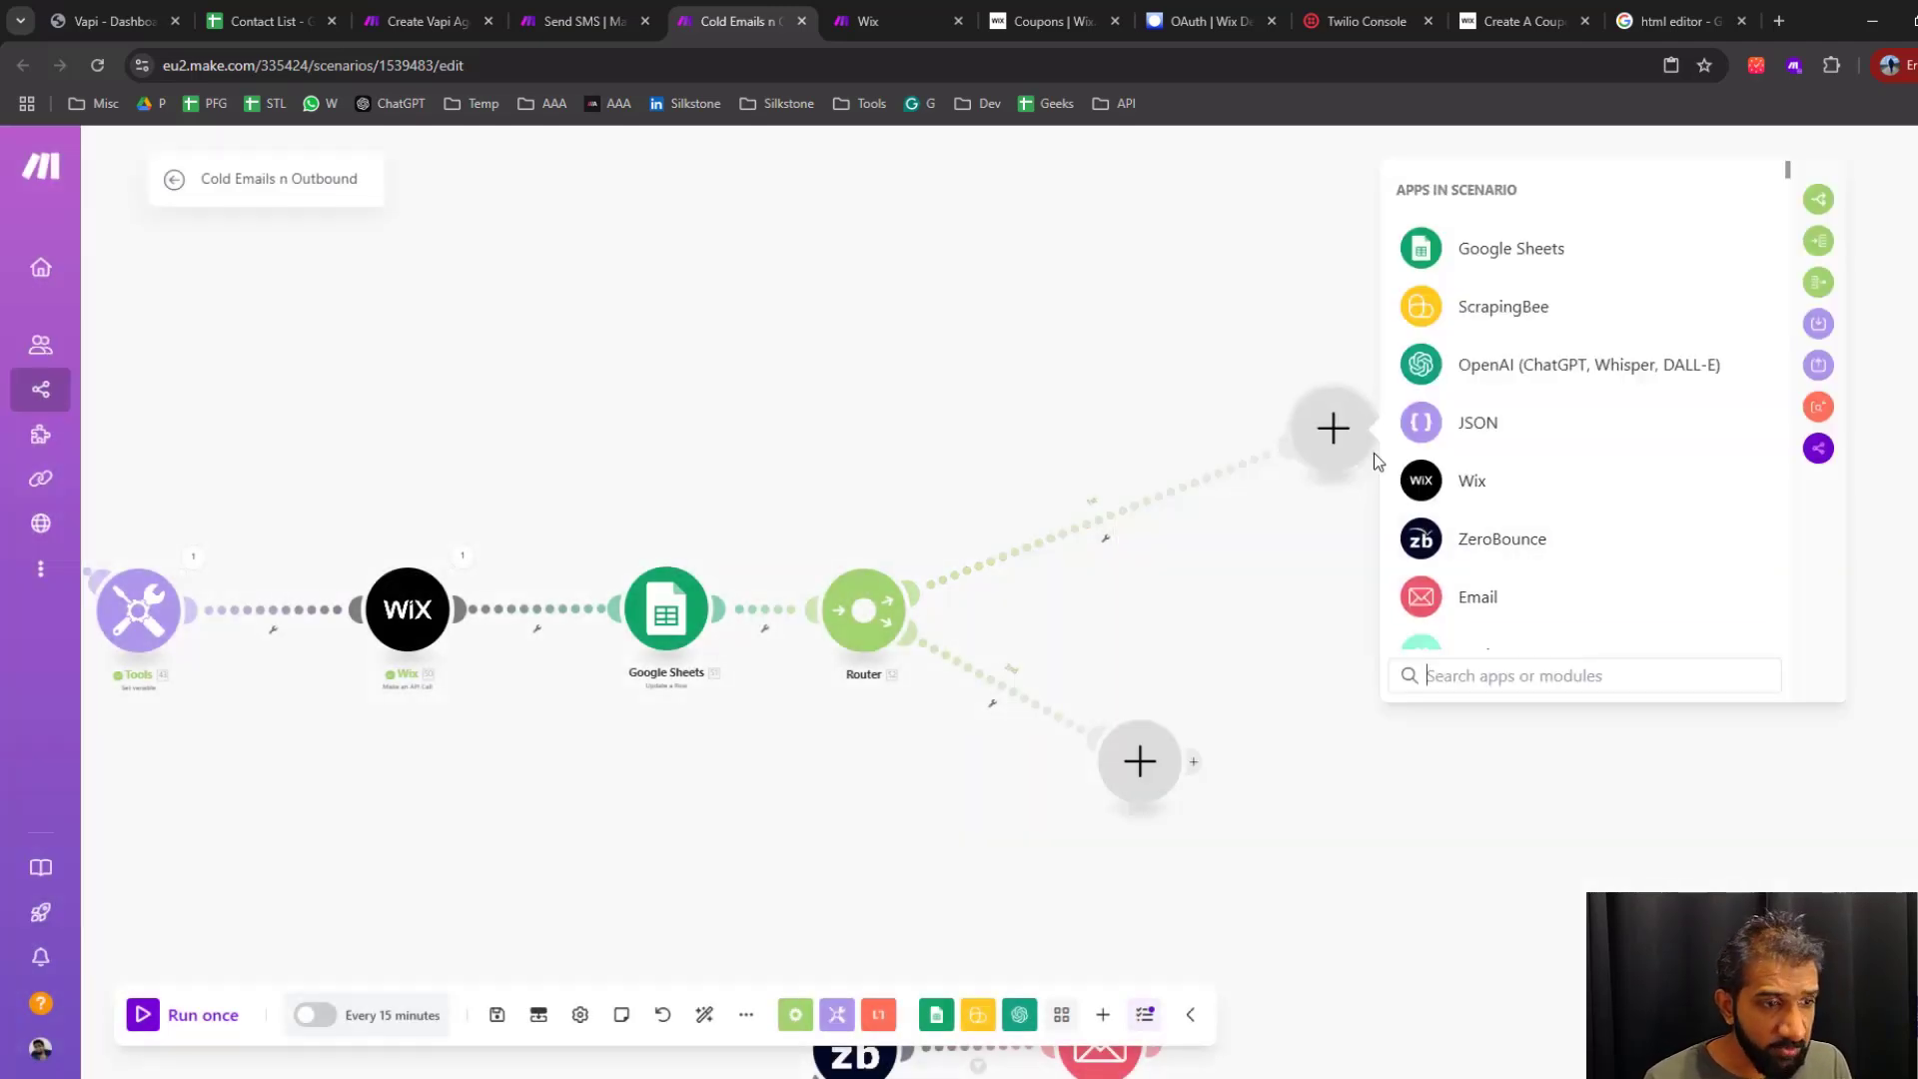
pyautogui.moveTo(1353, 437); pyautogui.dragTo(1130, 458)
pyautogui.click(1281, 565)
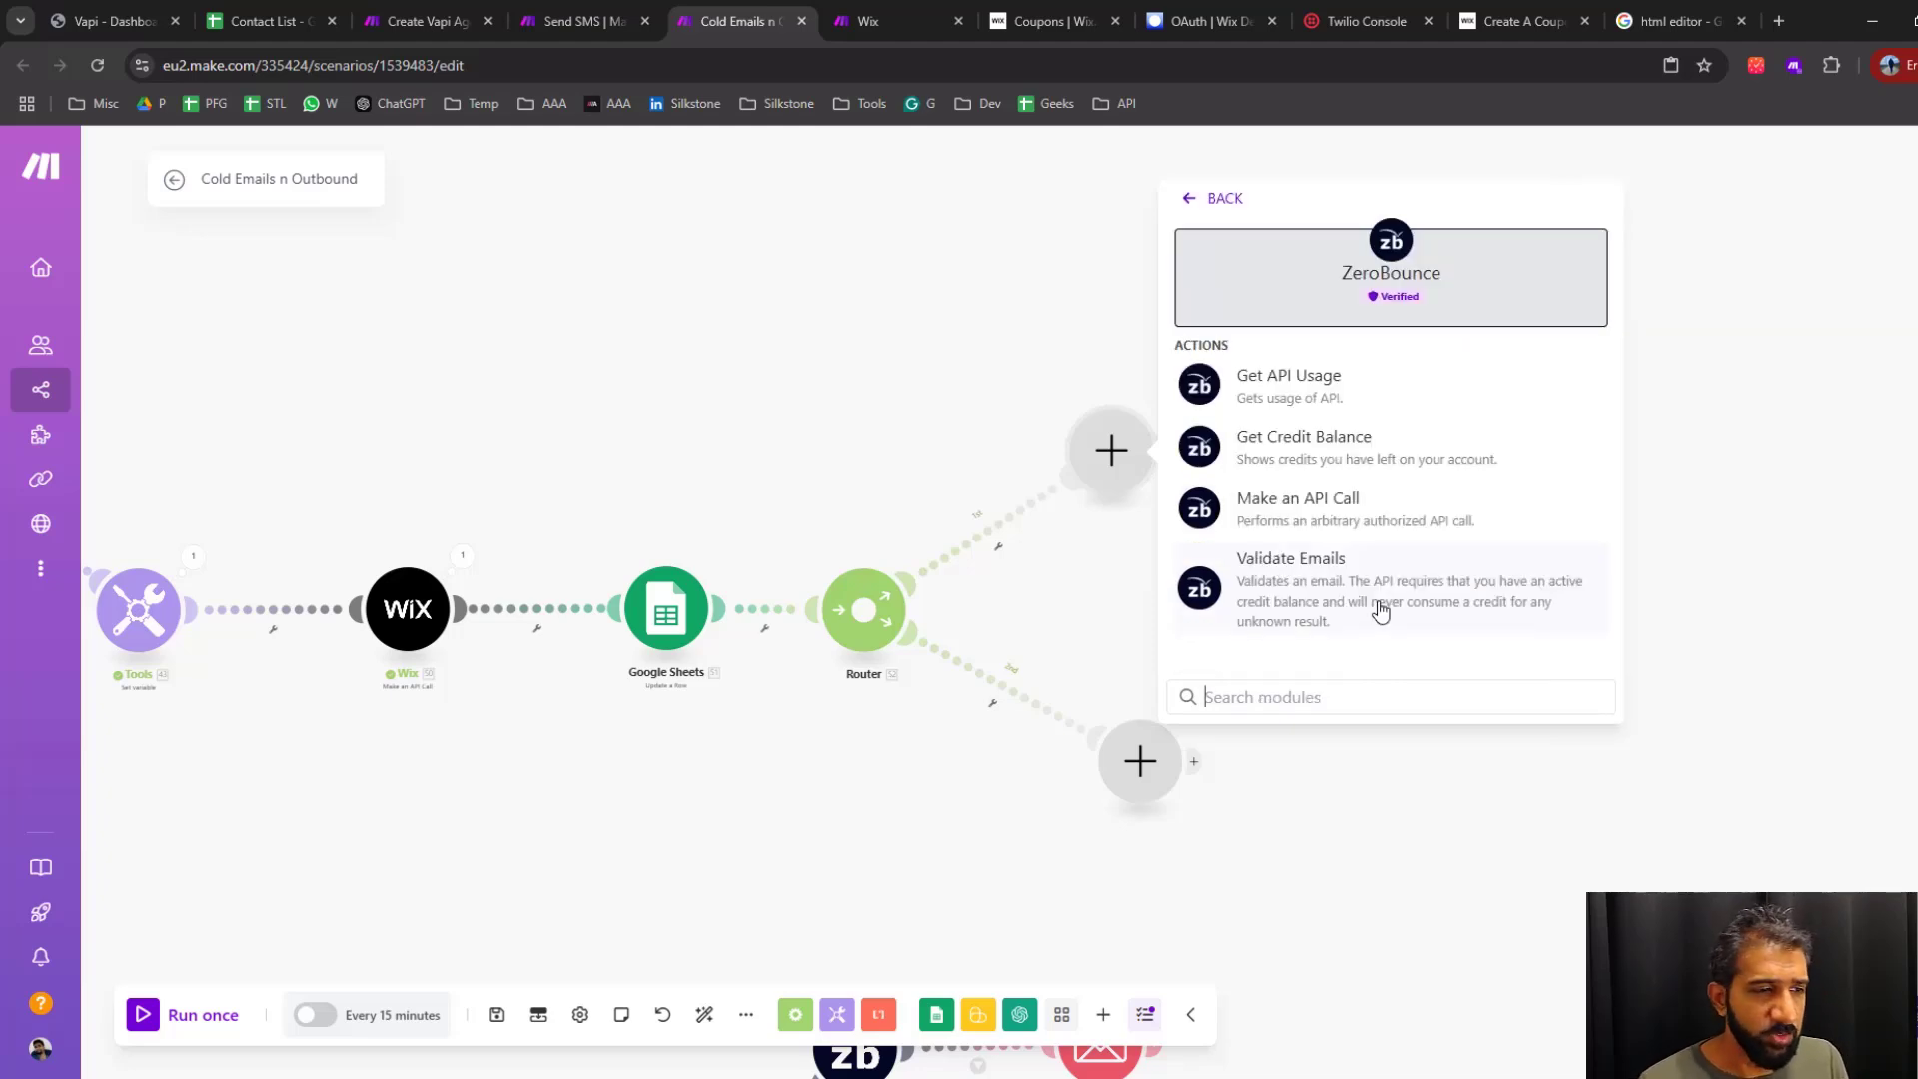
pyautogui.click(1321, 591)
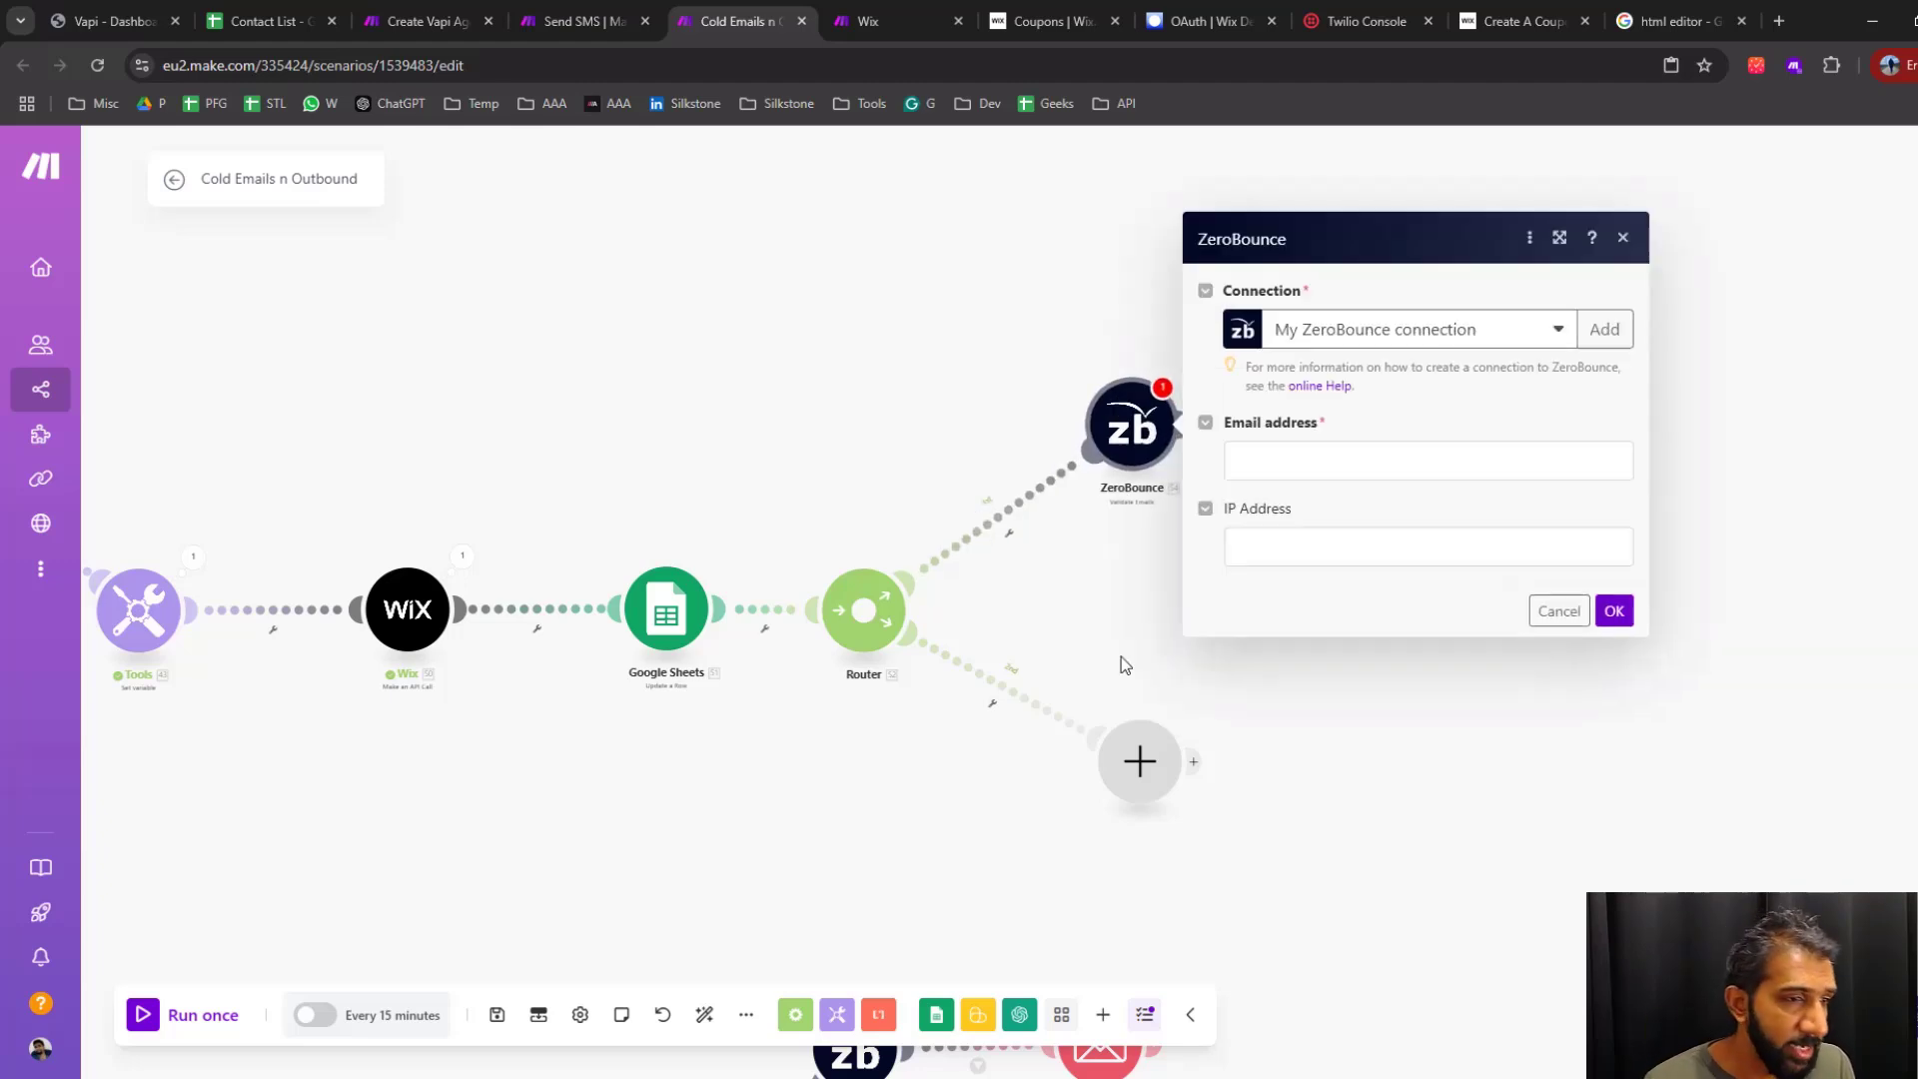
# Map the ZeroBounce email address to Email from Parse JSON, save the module, and line up the Email module beside it
pyautogui.click(1301, 464)
pyautogui.write('42. Email')
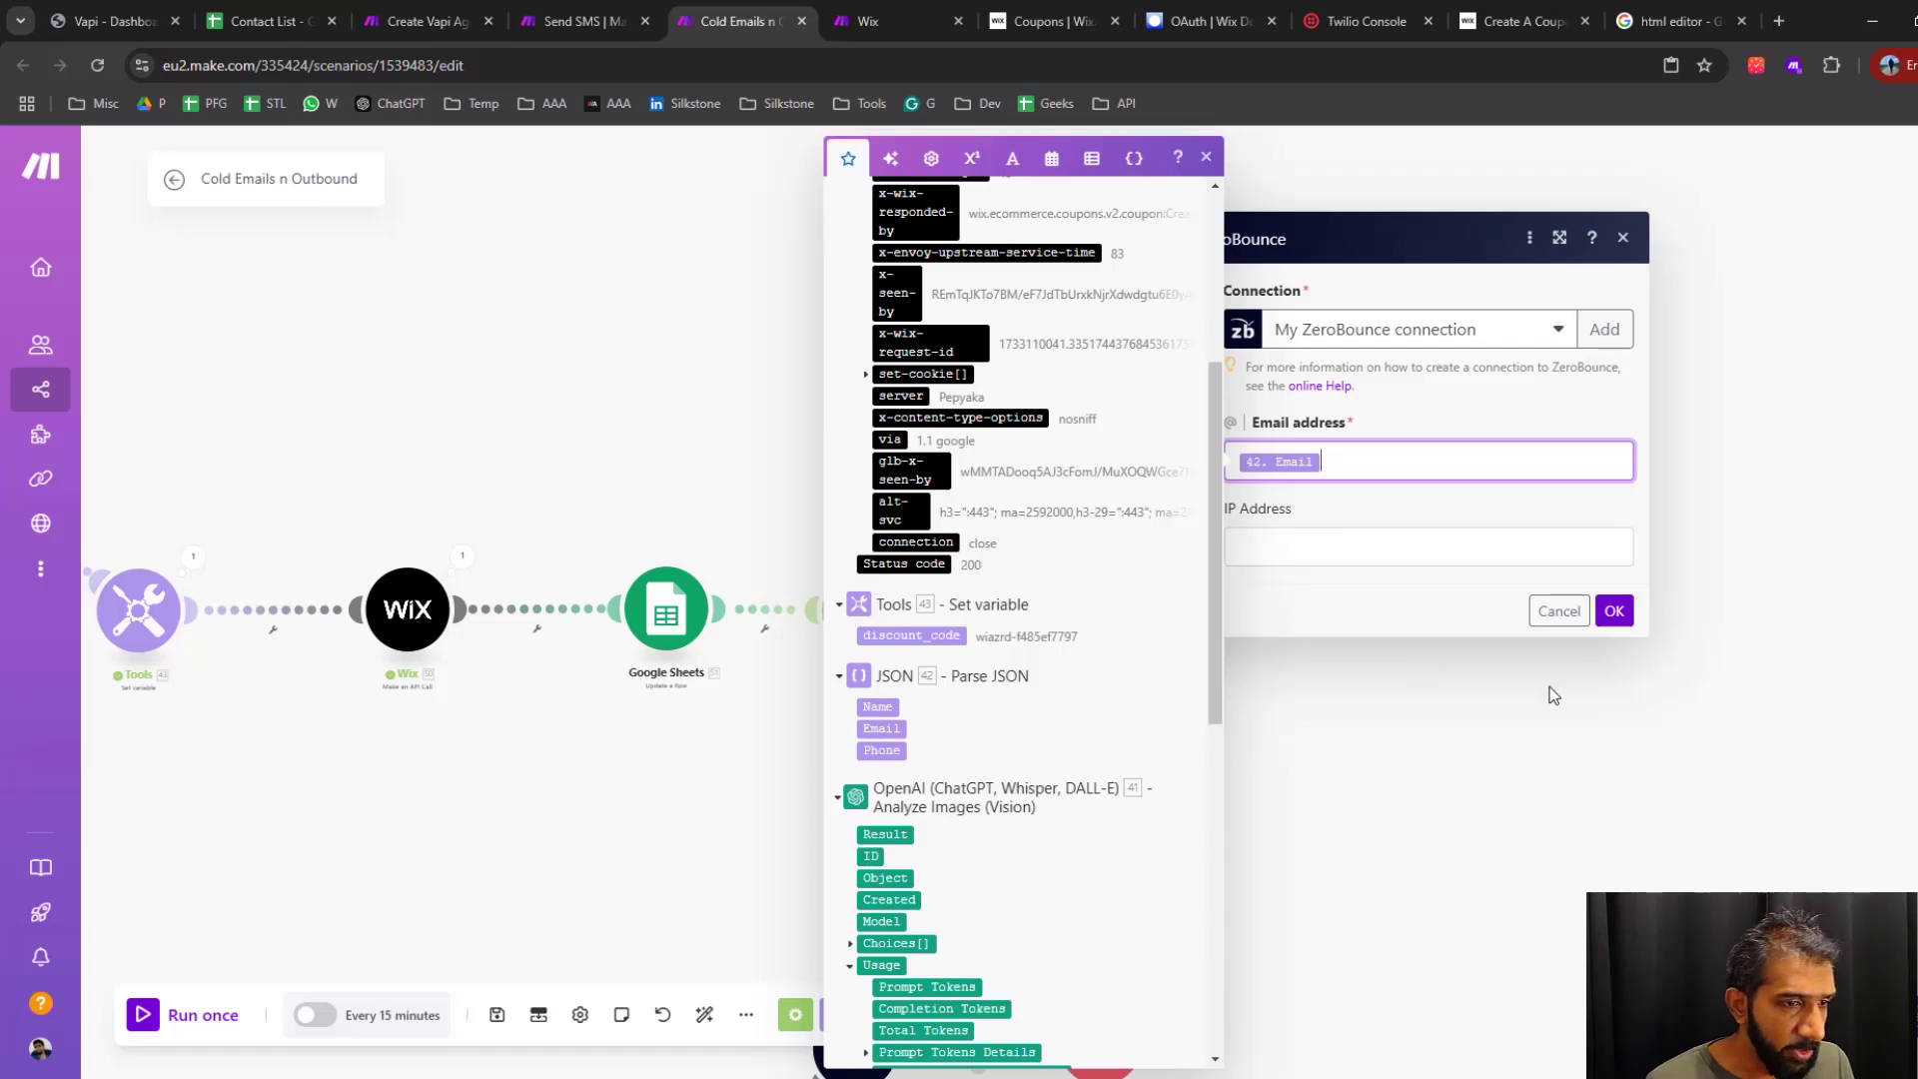
pyautogui.click(1613, 612)
pyautogui.moveTo(1498, 437); pyautogui.dragTo(1506, 428)
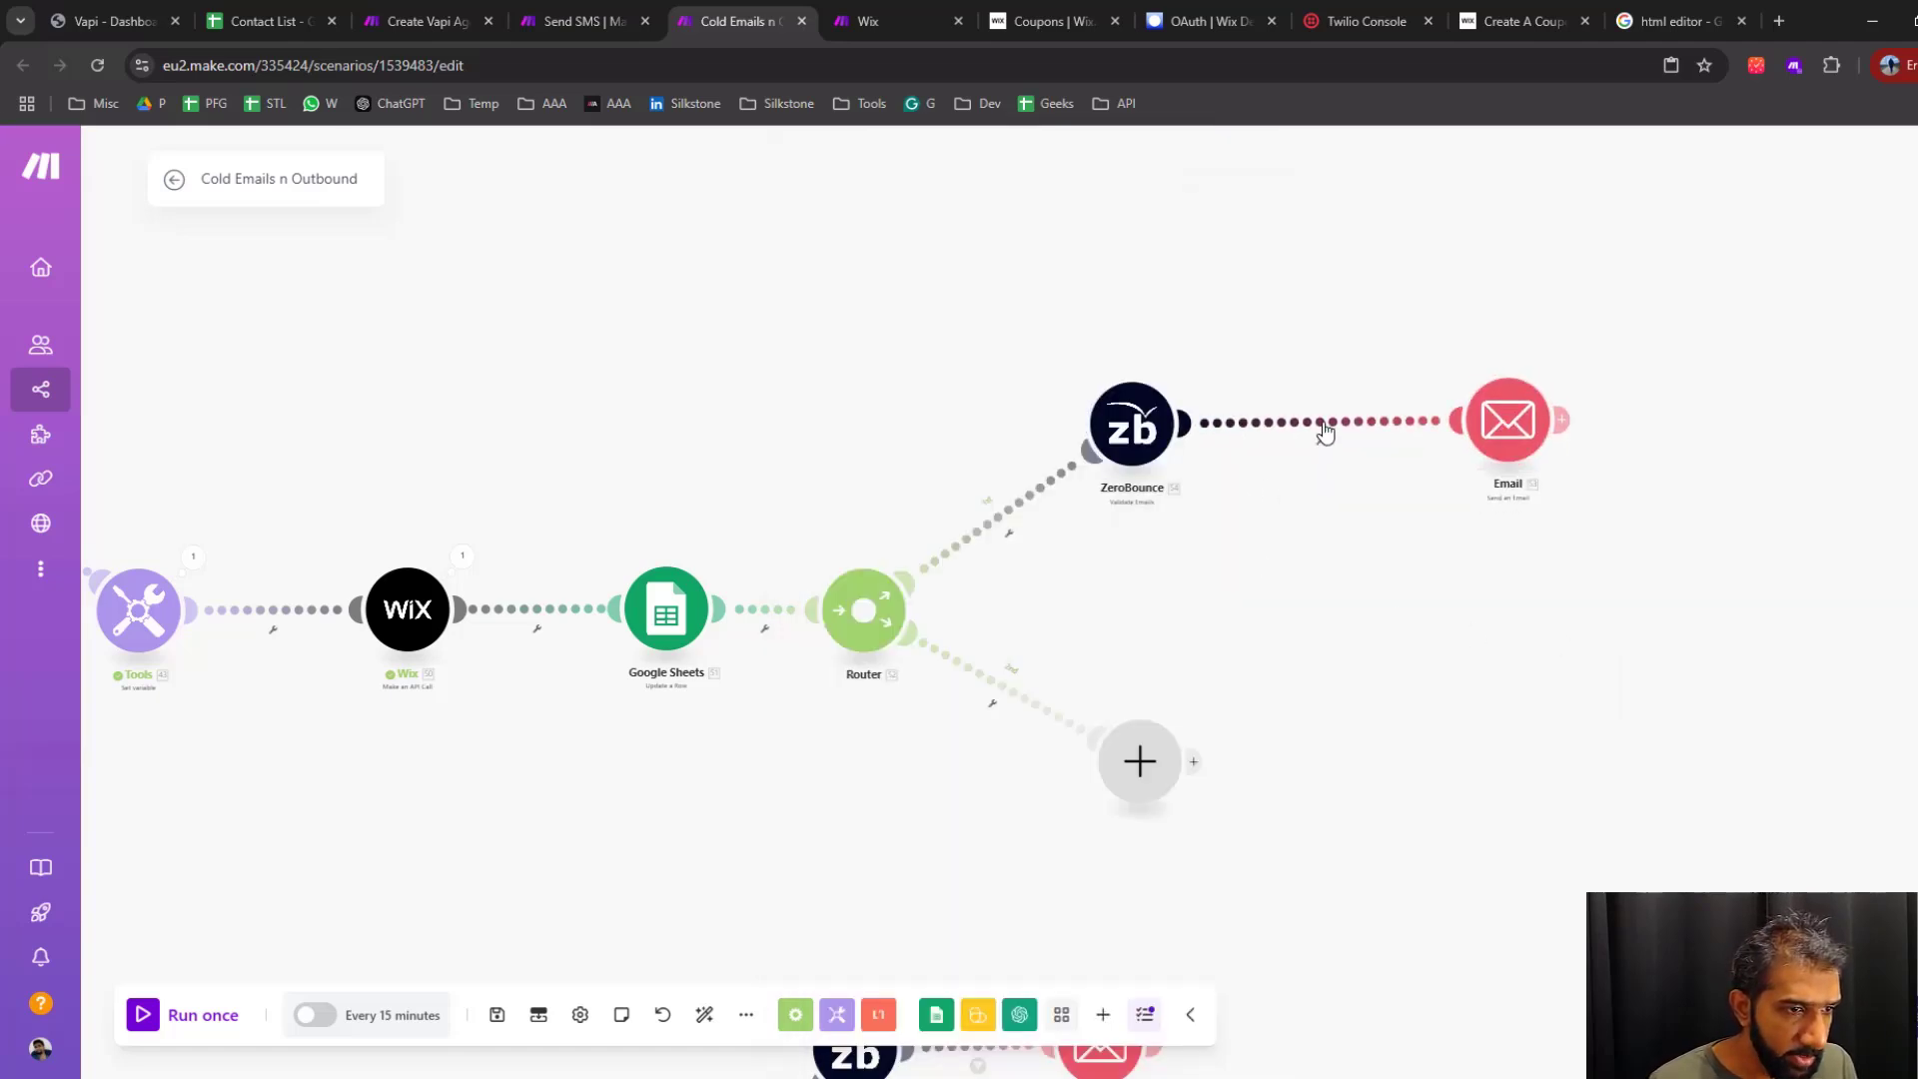
# Add a filter labelled "validate email" between ZeroBounce and Email that requires the ZeroBounce Status to equal "valid"
pyautogui.click(1324, 434)
pyautogui.click(1439, 330)
pyautogui.write('validate email')
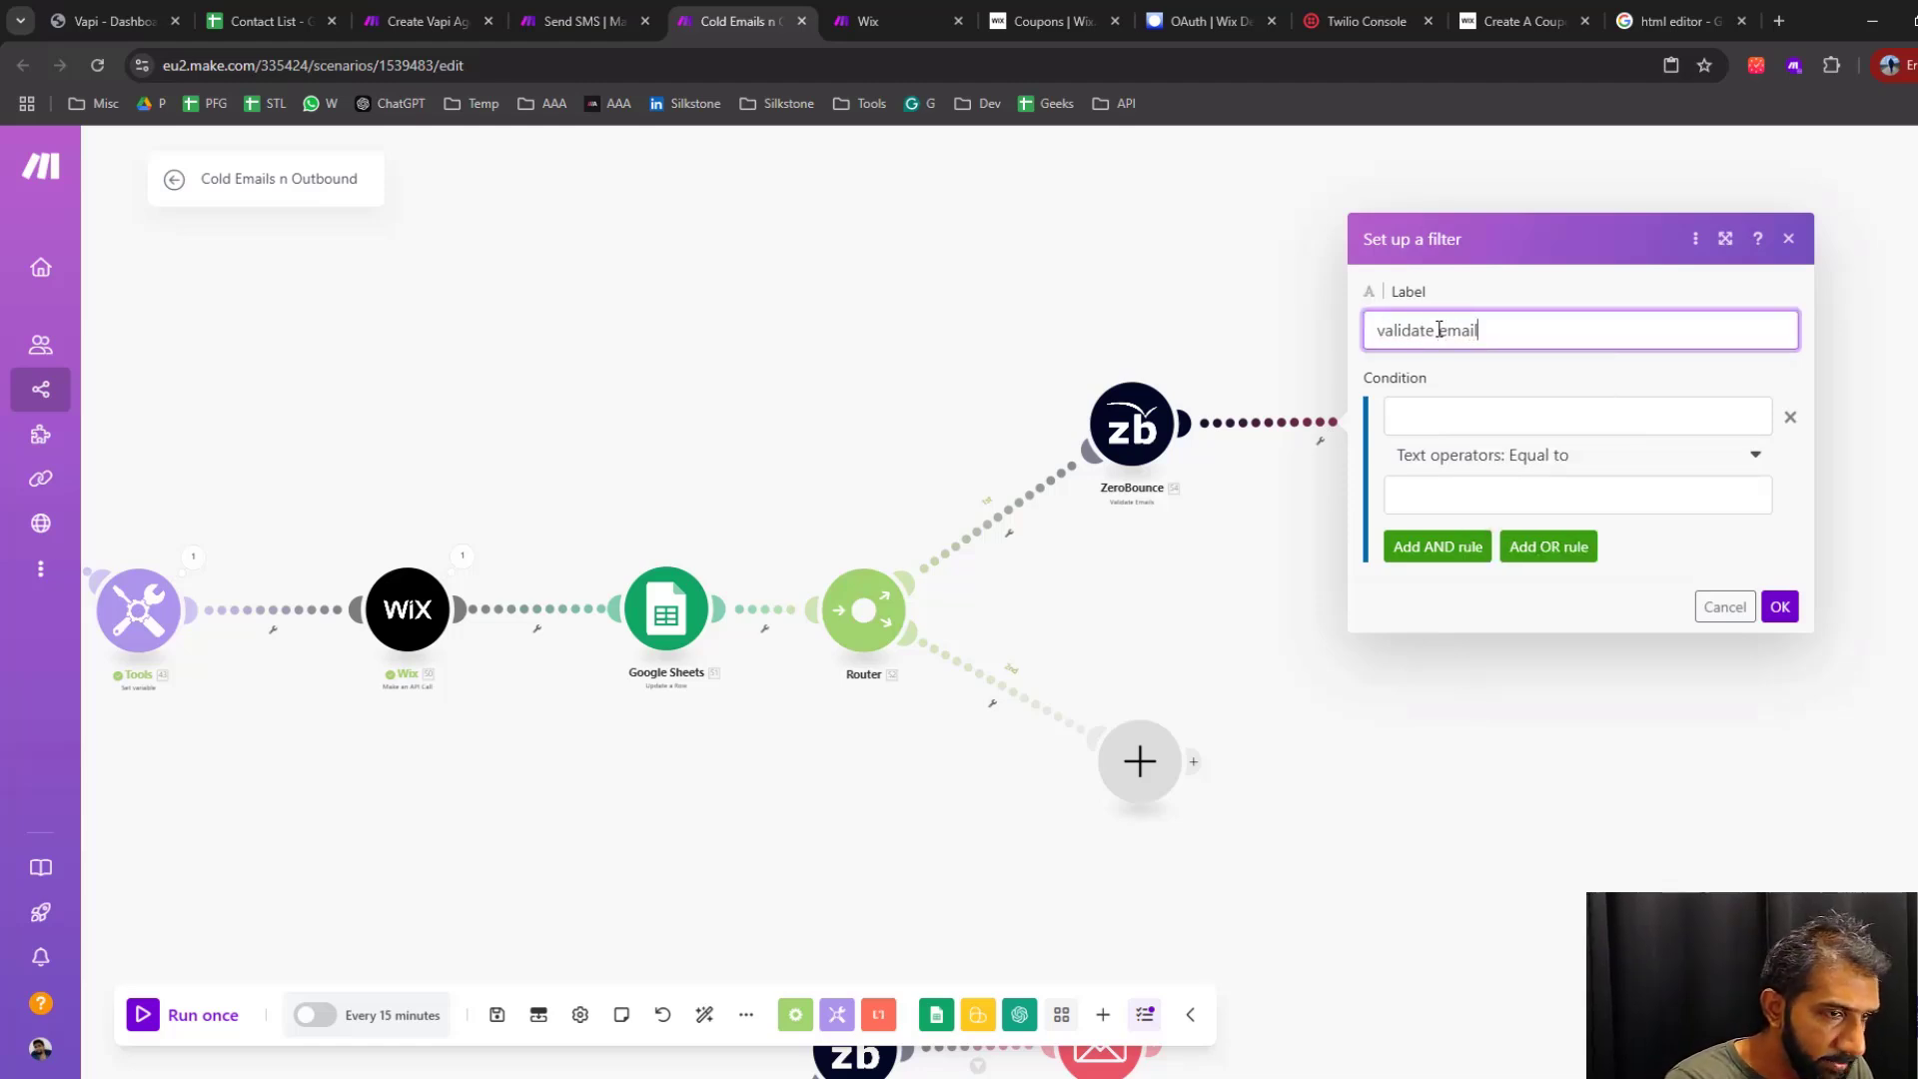
pyautogui.click(1577, 415)
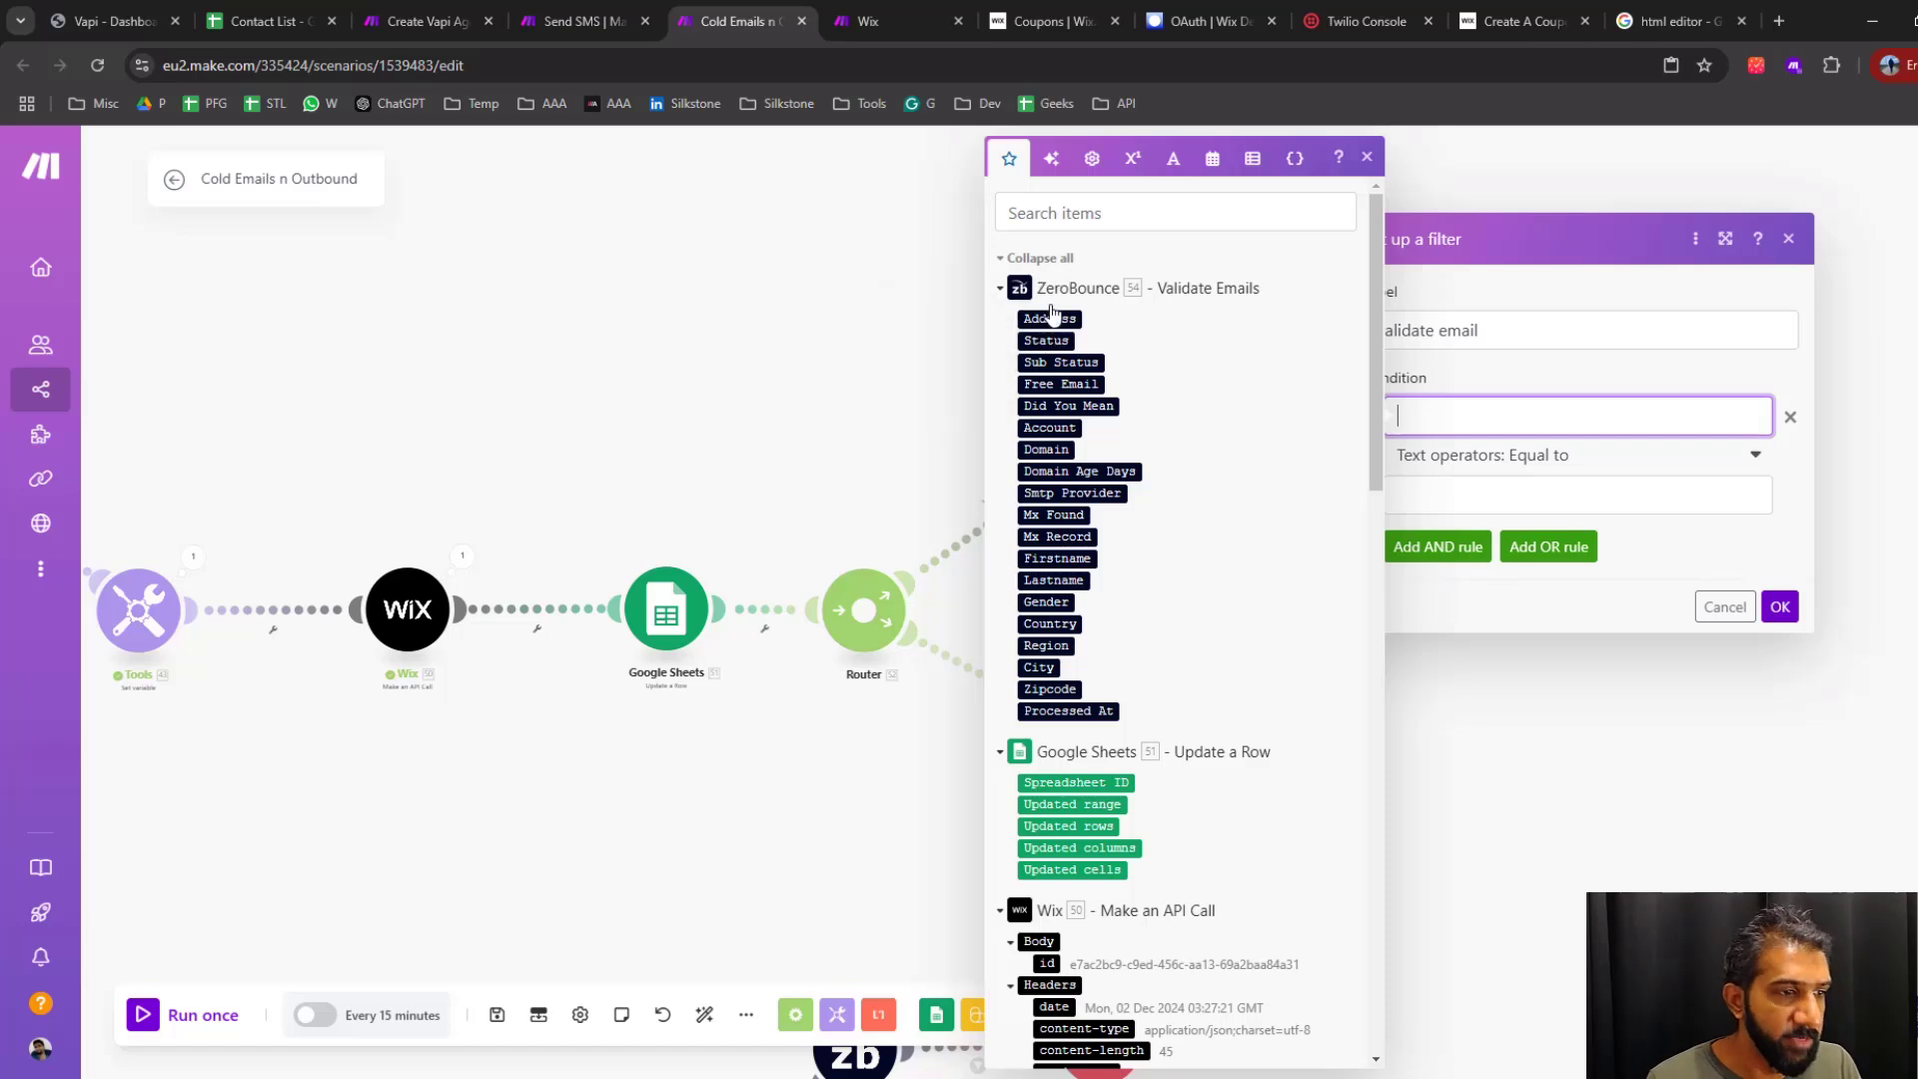
pyautogui.click(1047, 341)
pyautogui.click(1525, 496)
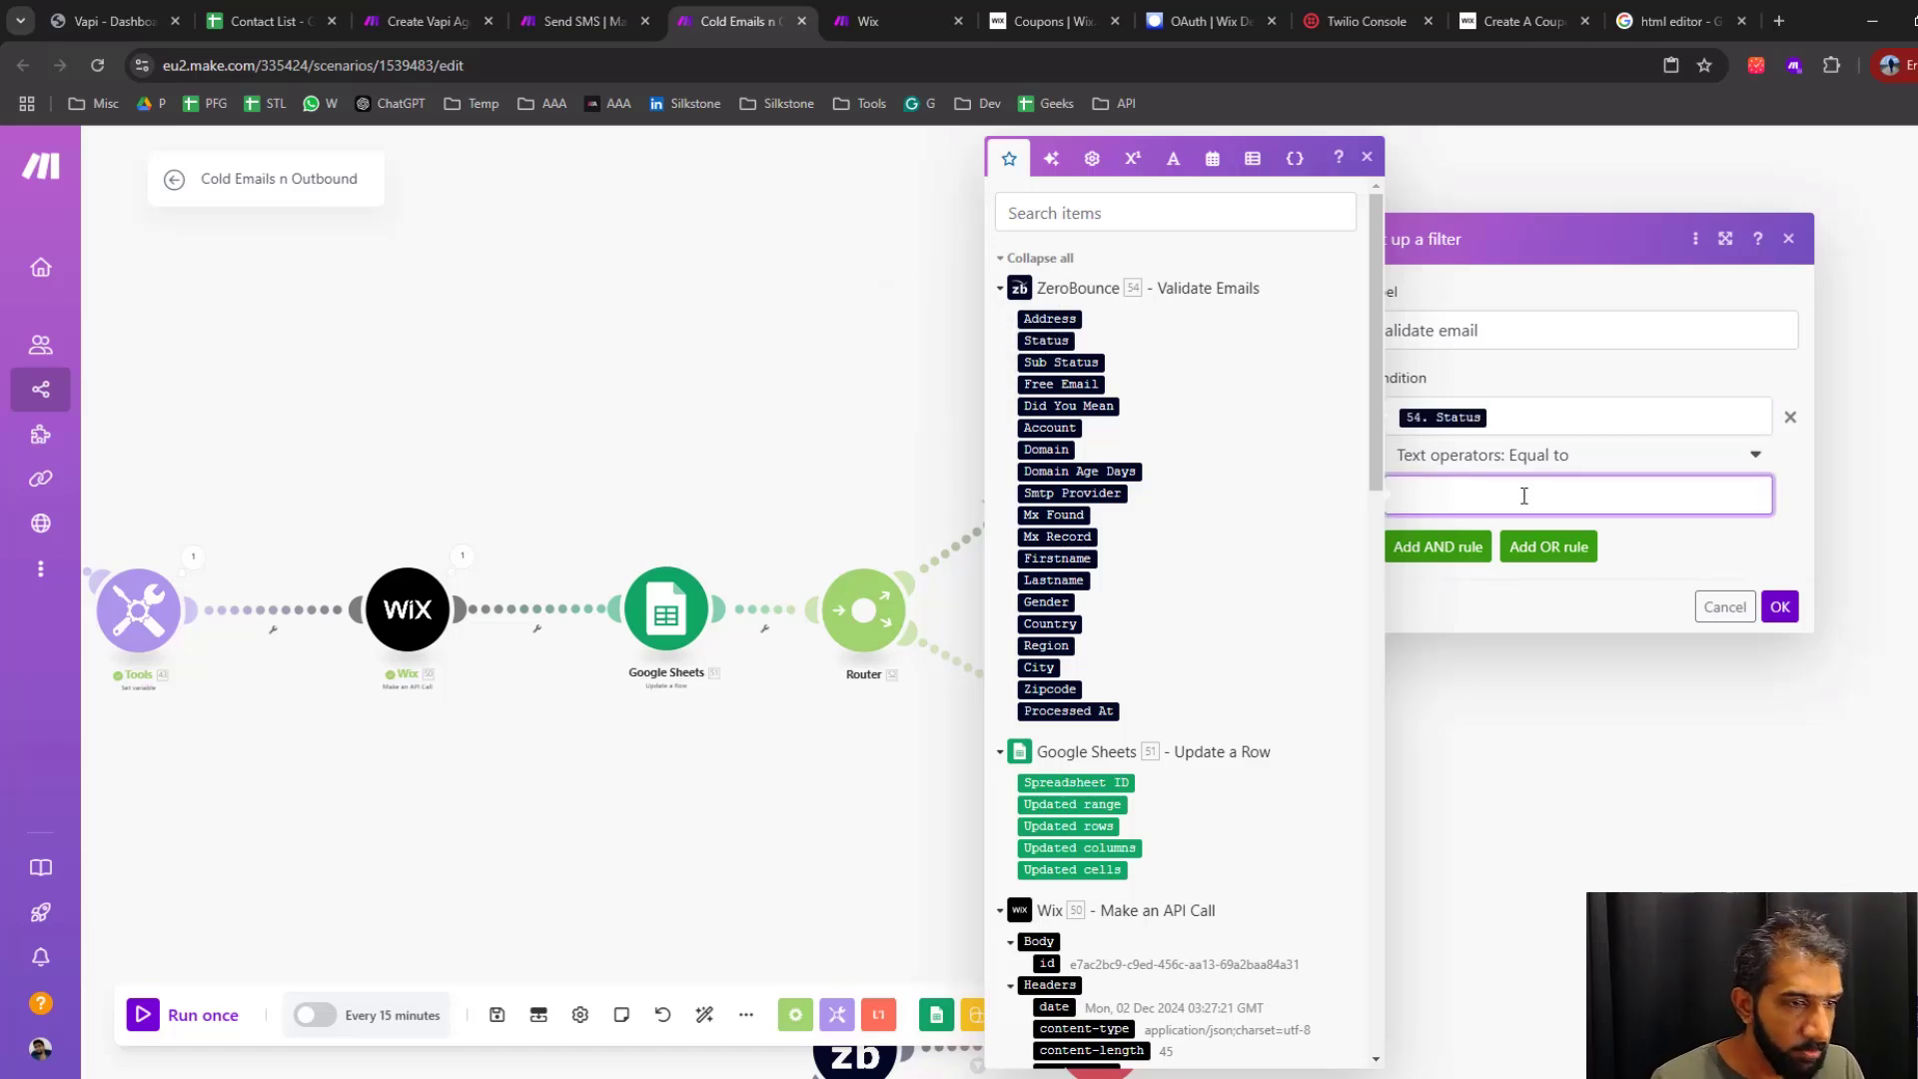
pyautogui.write('valid')
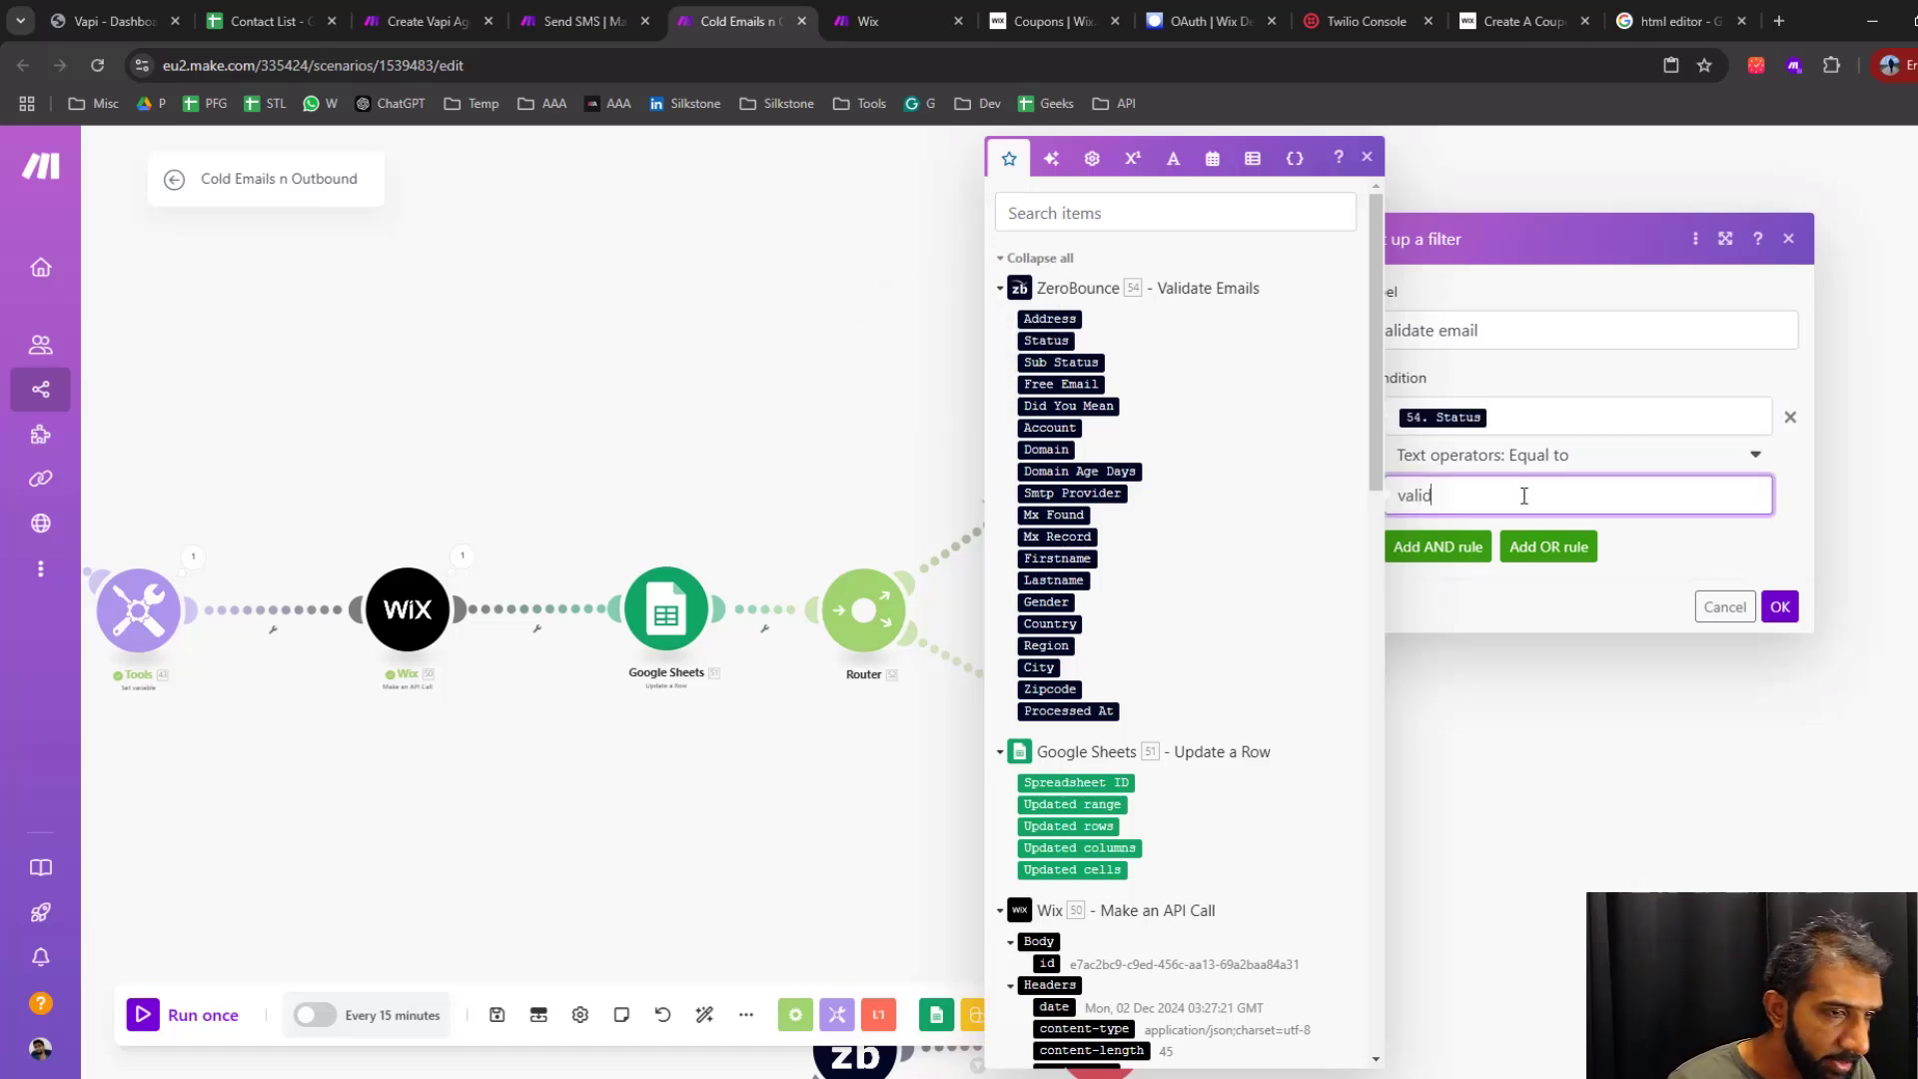
pyautogui.click(1784, 610)
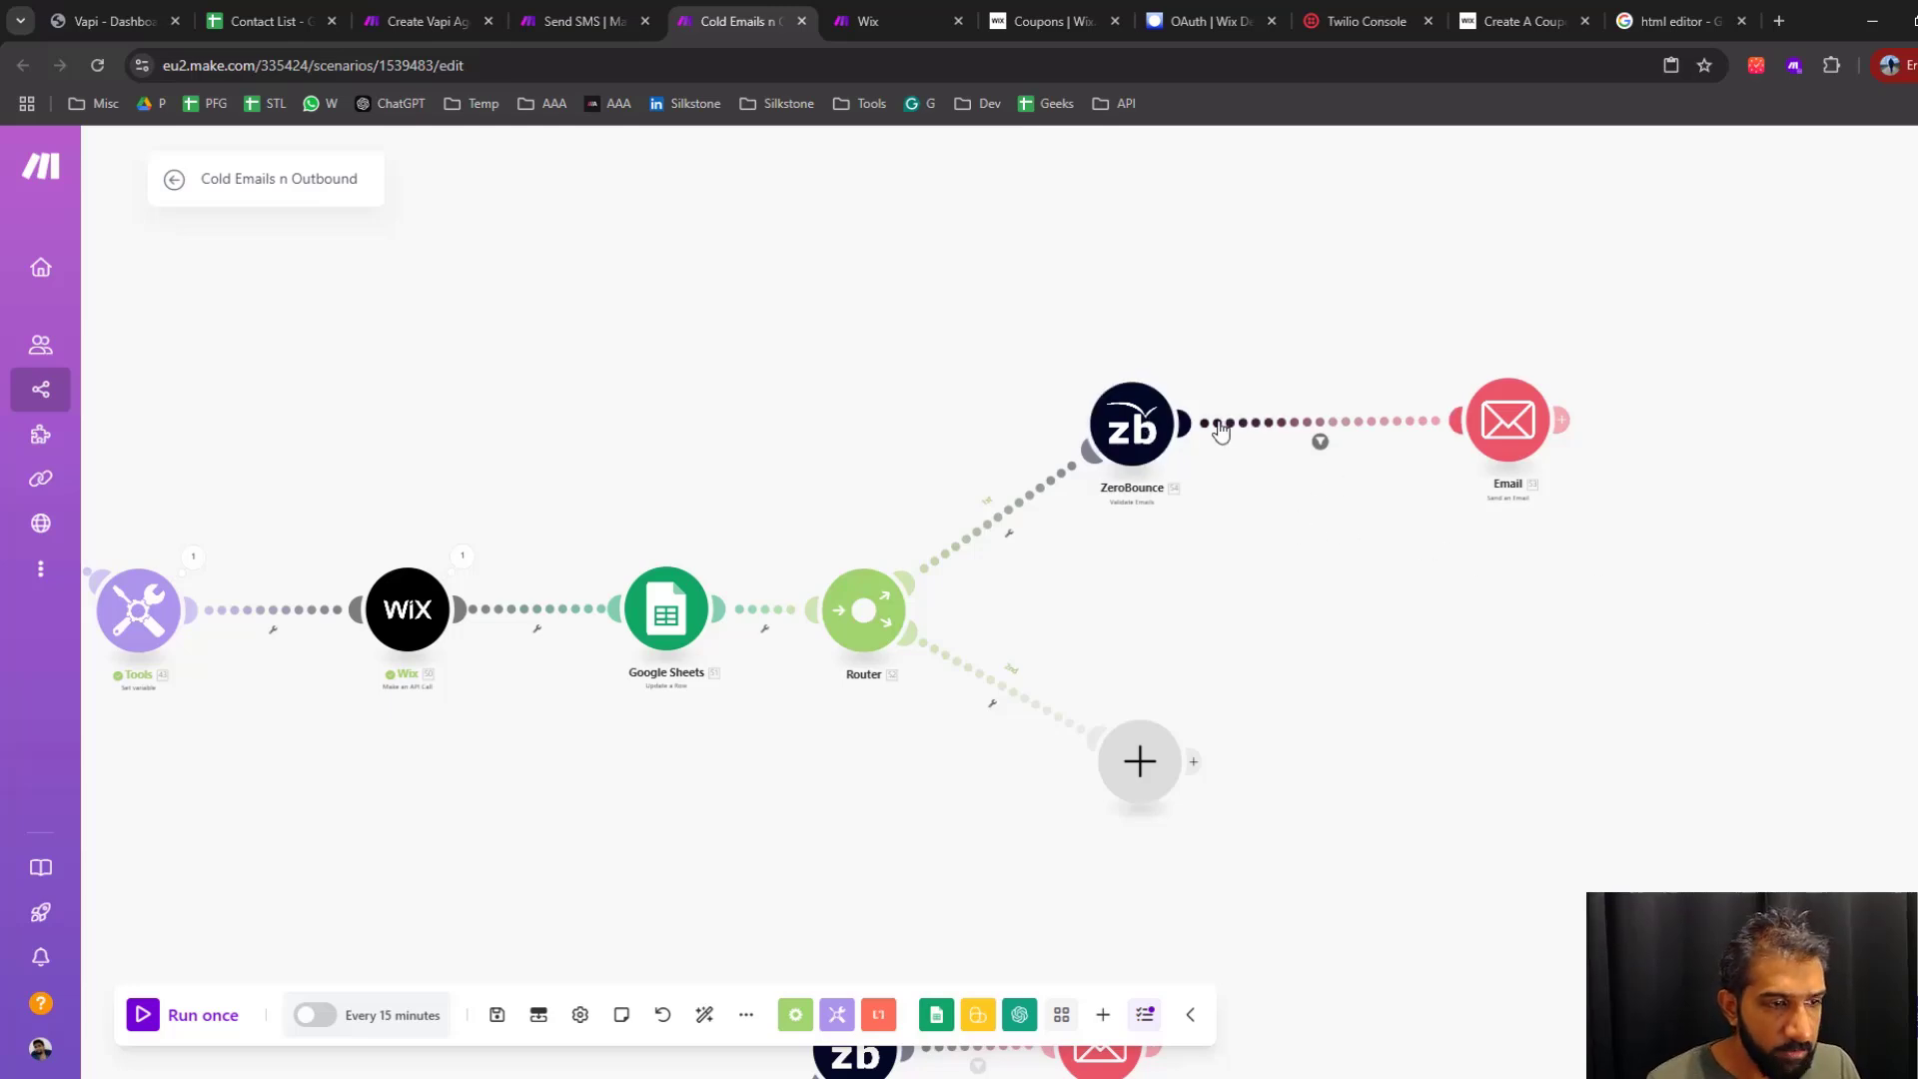
# Adjust the placement of the ZeroBounce module and the Router's empty lower branch on the canvas
pyautogui.moveTo(1343, 572); pyautogui.dragTo(1321, 567)
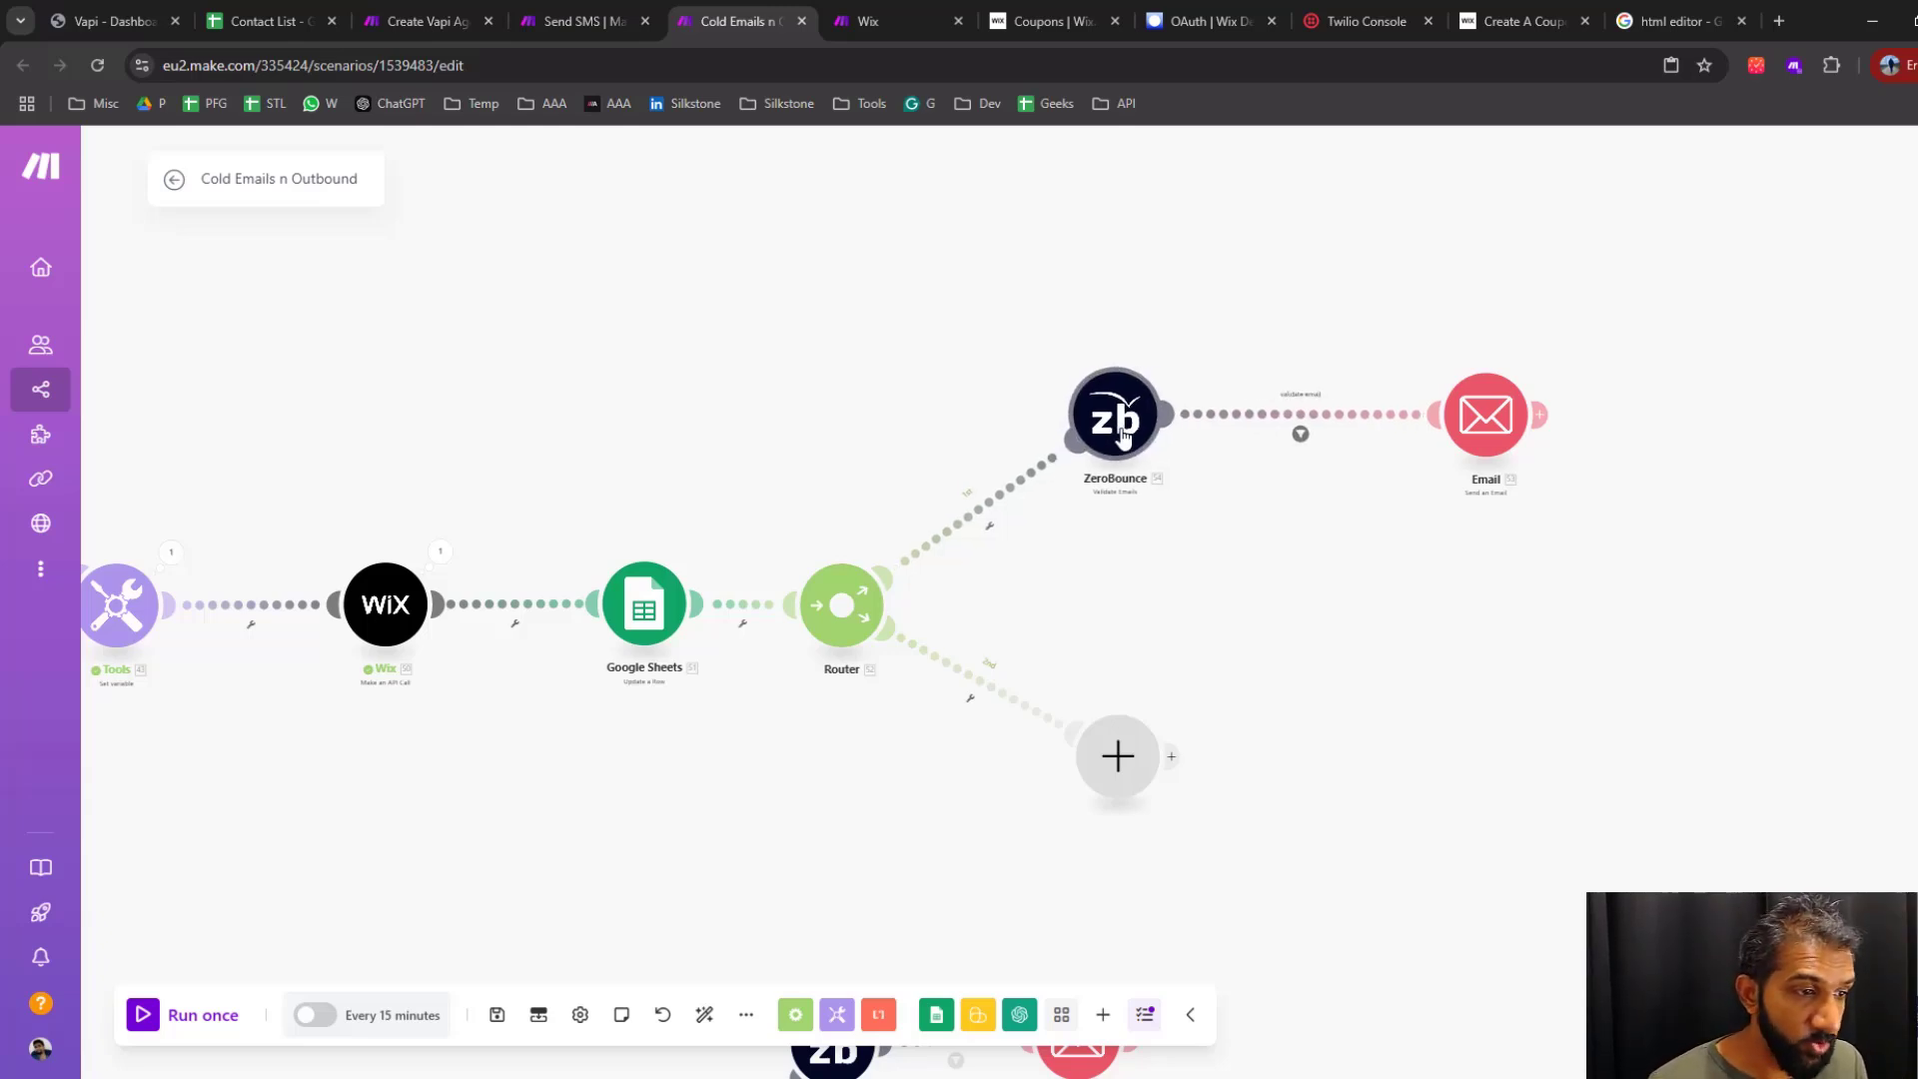
pyautogui.moveTo(1124, 445); pyautogui.dragTo(1117, 443)
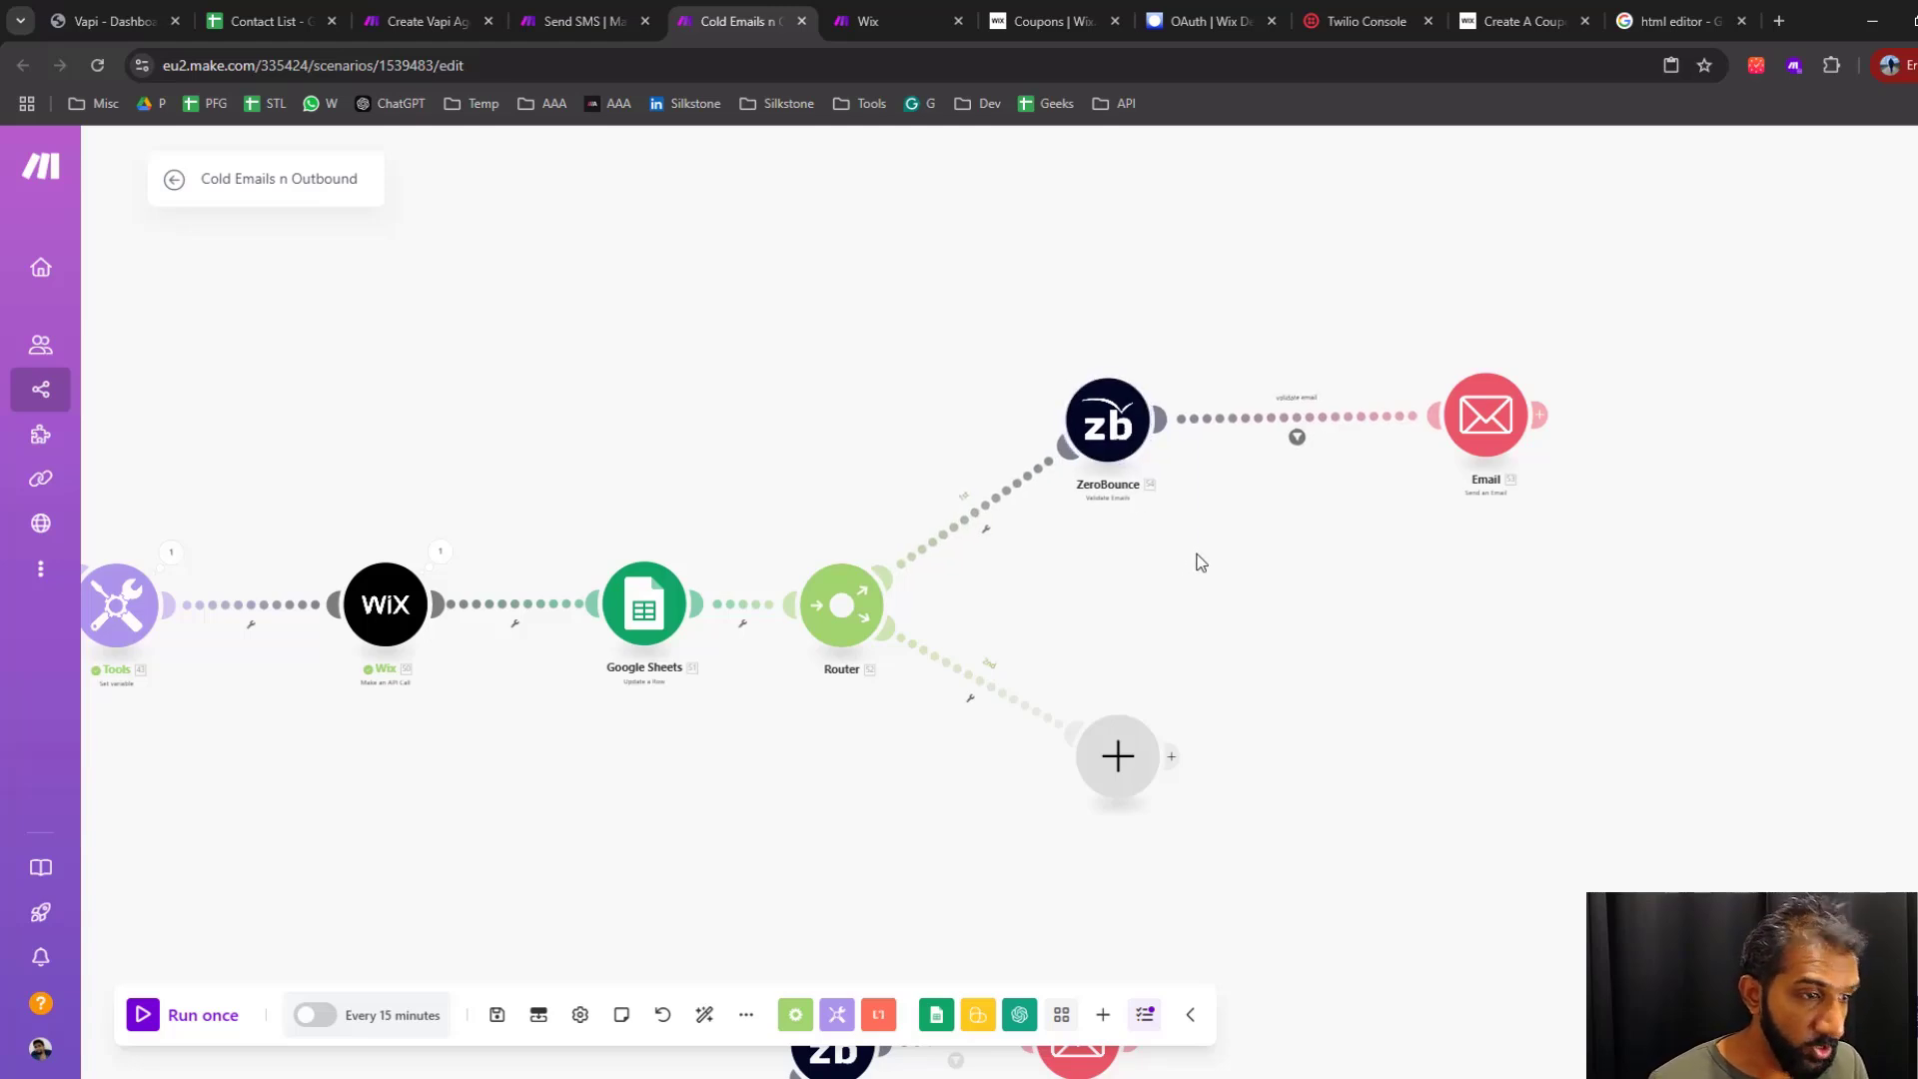
pyautogui.moveTo(1195, 561); pyautogui.dragTo(1268, 587)
pyautogui.moveTo(1126, 744)
pyautogui.mouseDown()
pyautogui.moveTo(1105, 748)
pyautogui.moveTo(1120, 772)
pyautogui.mouseUp()
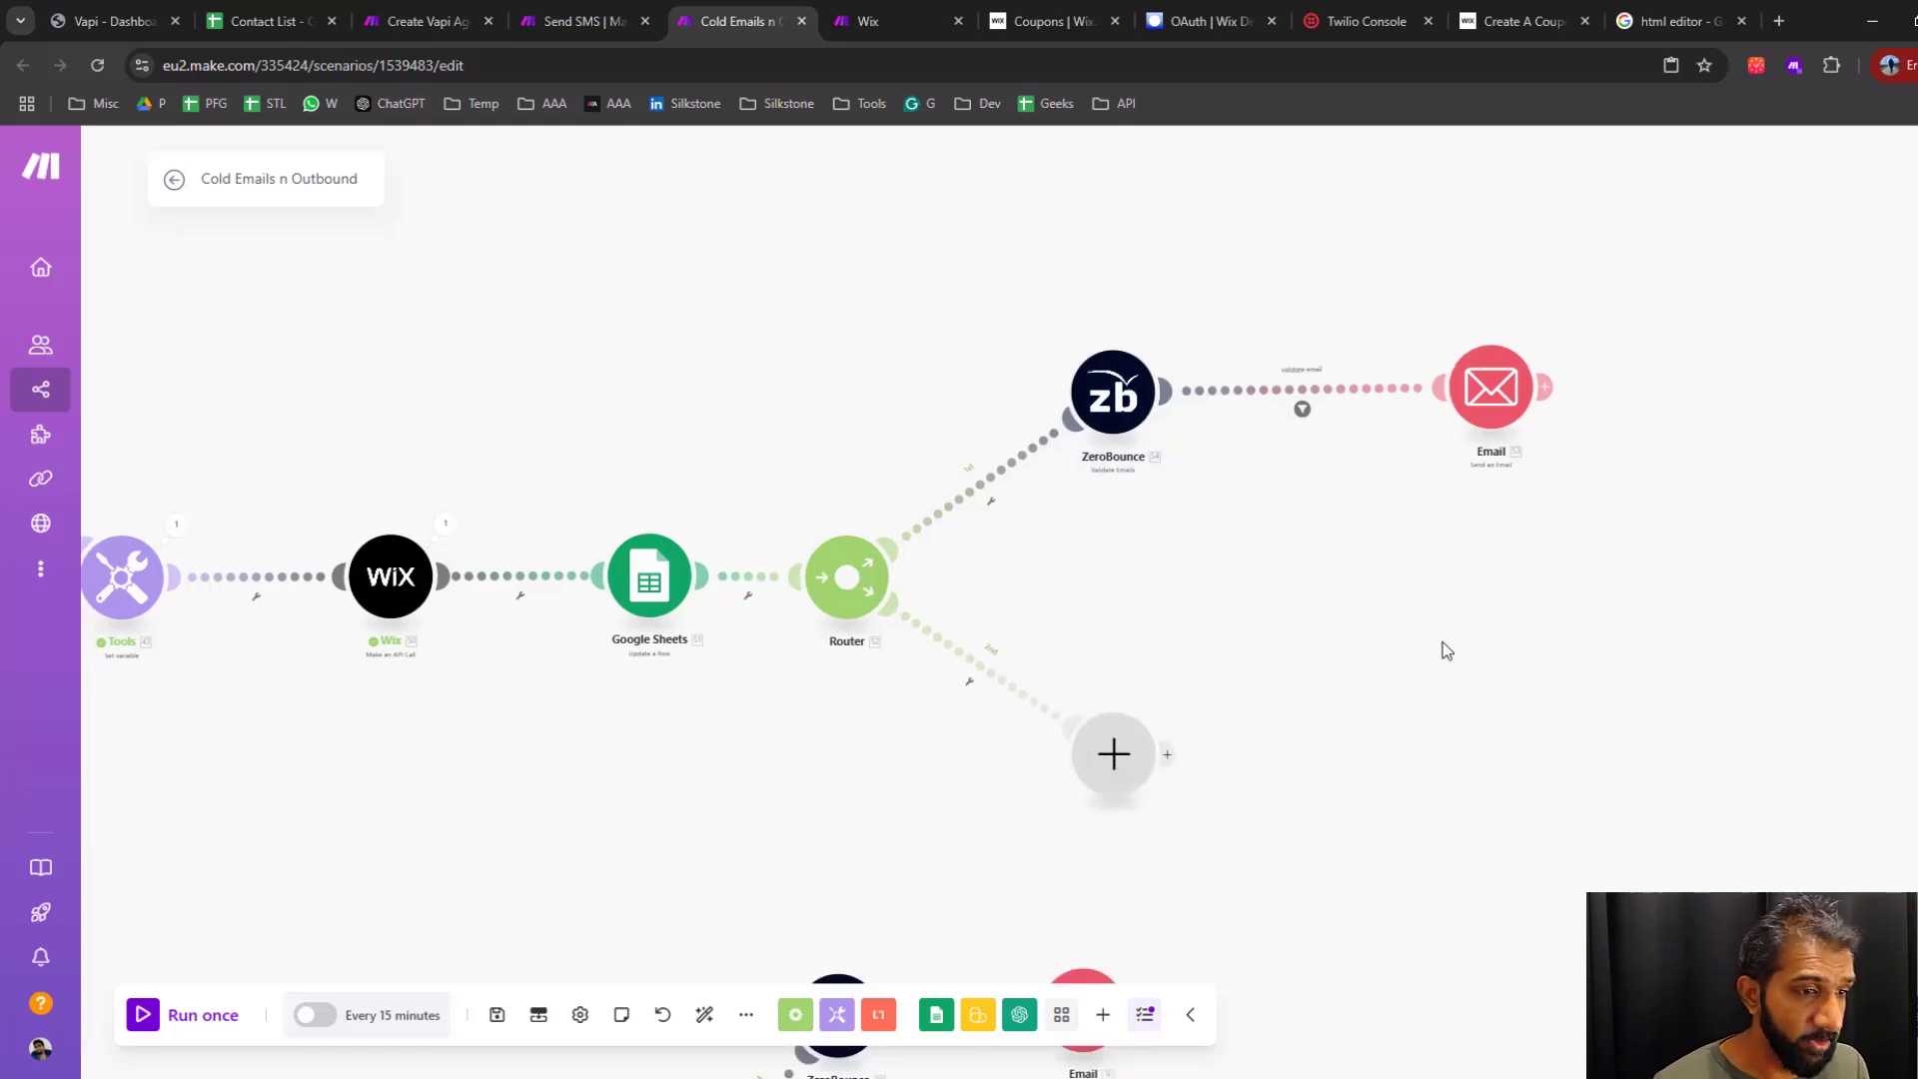
# Start a new Others (SMTP) connection from the upper Email module, with Other as the email provider
pyautogui.click(1502, 389)
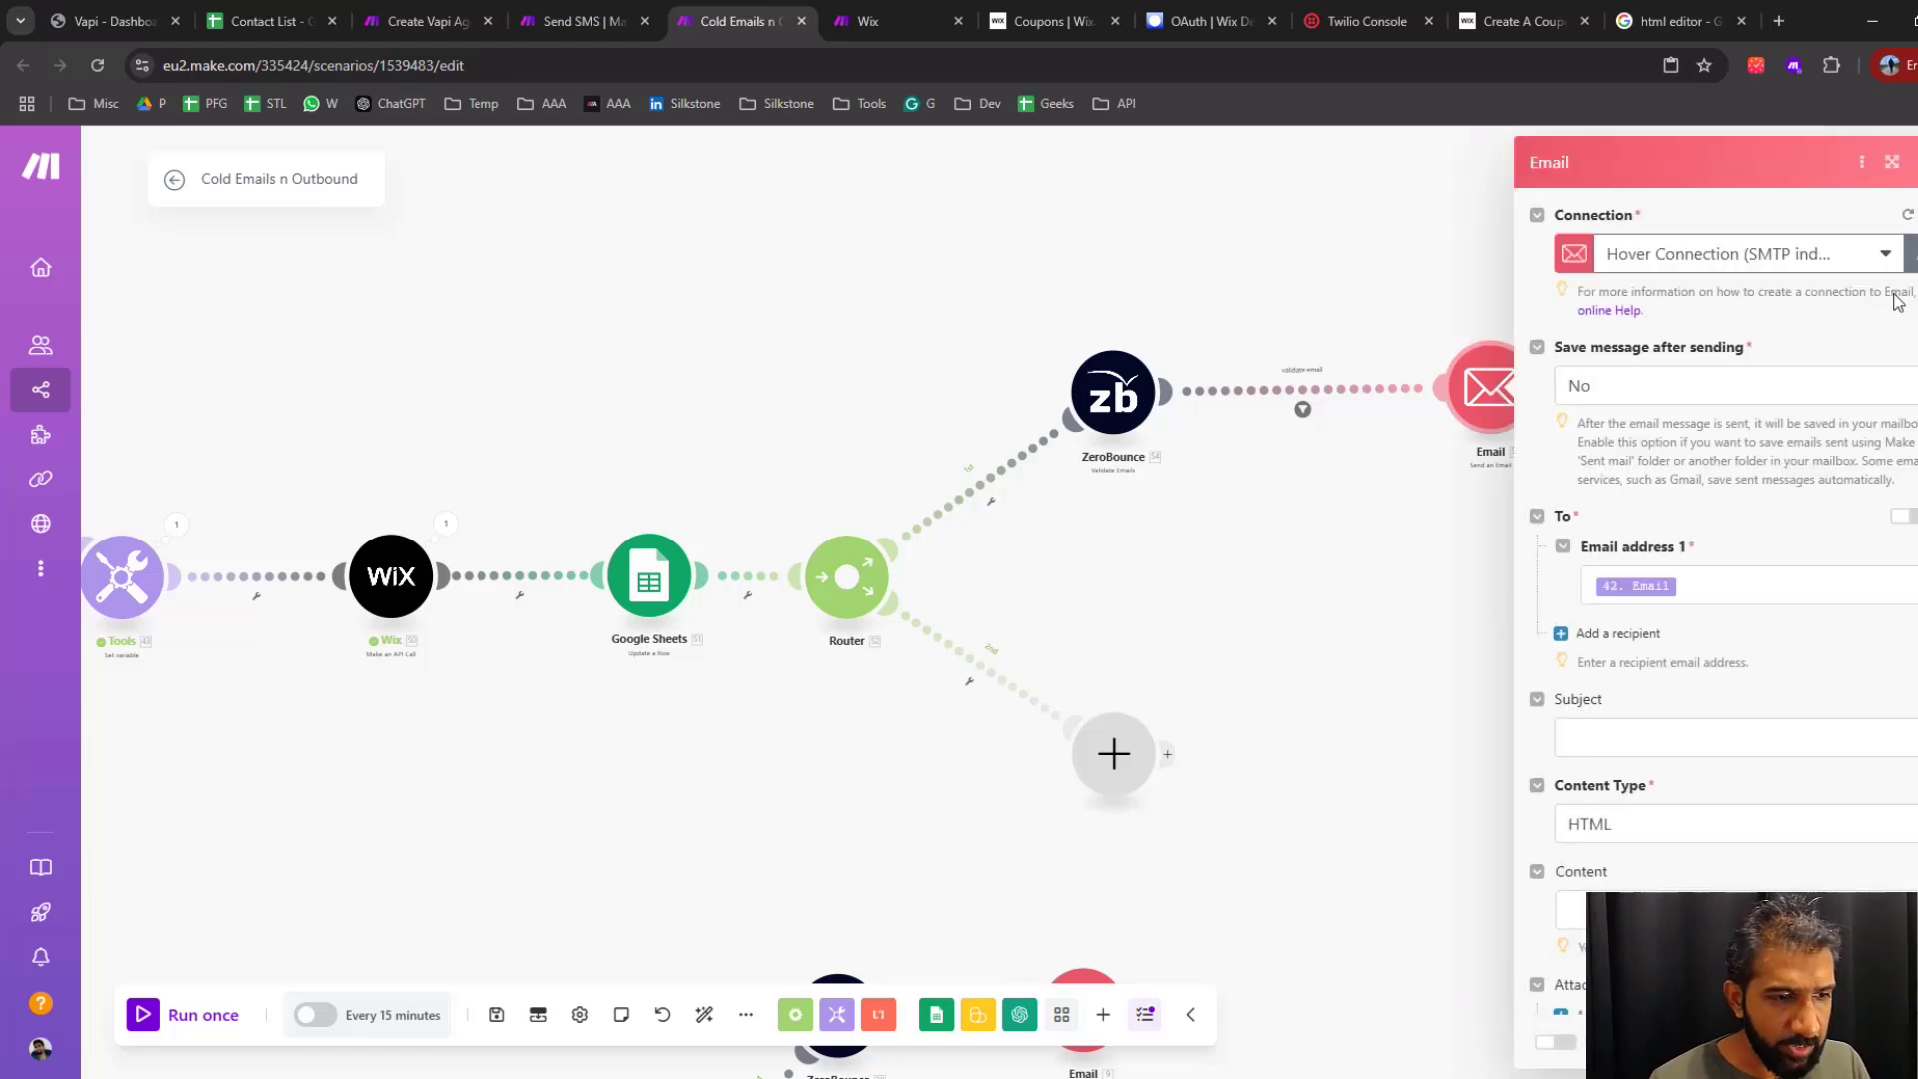
pyautogui.click(1910, 254)
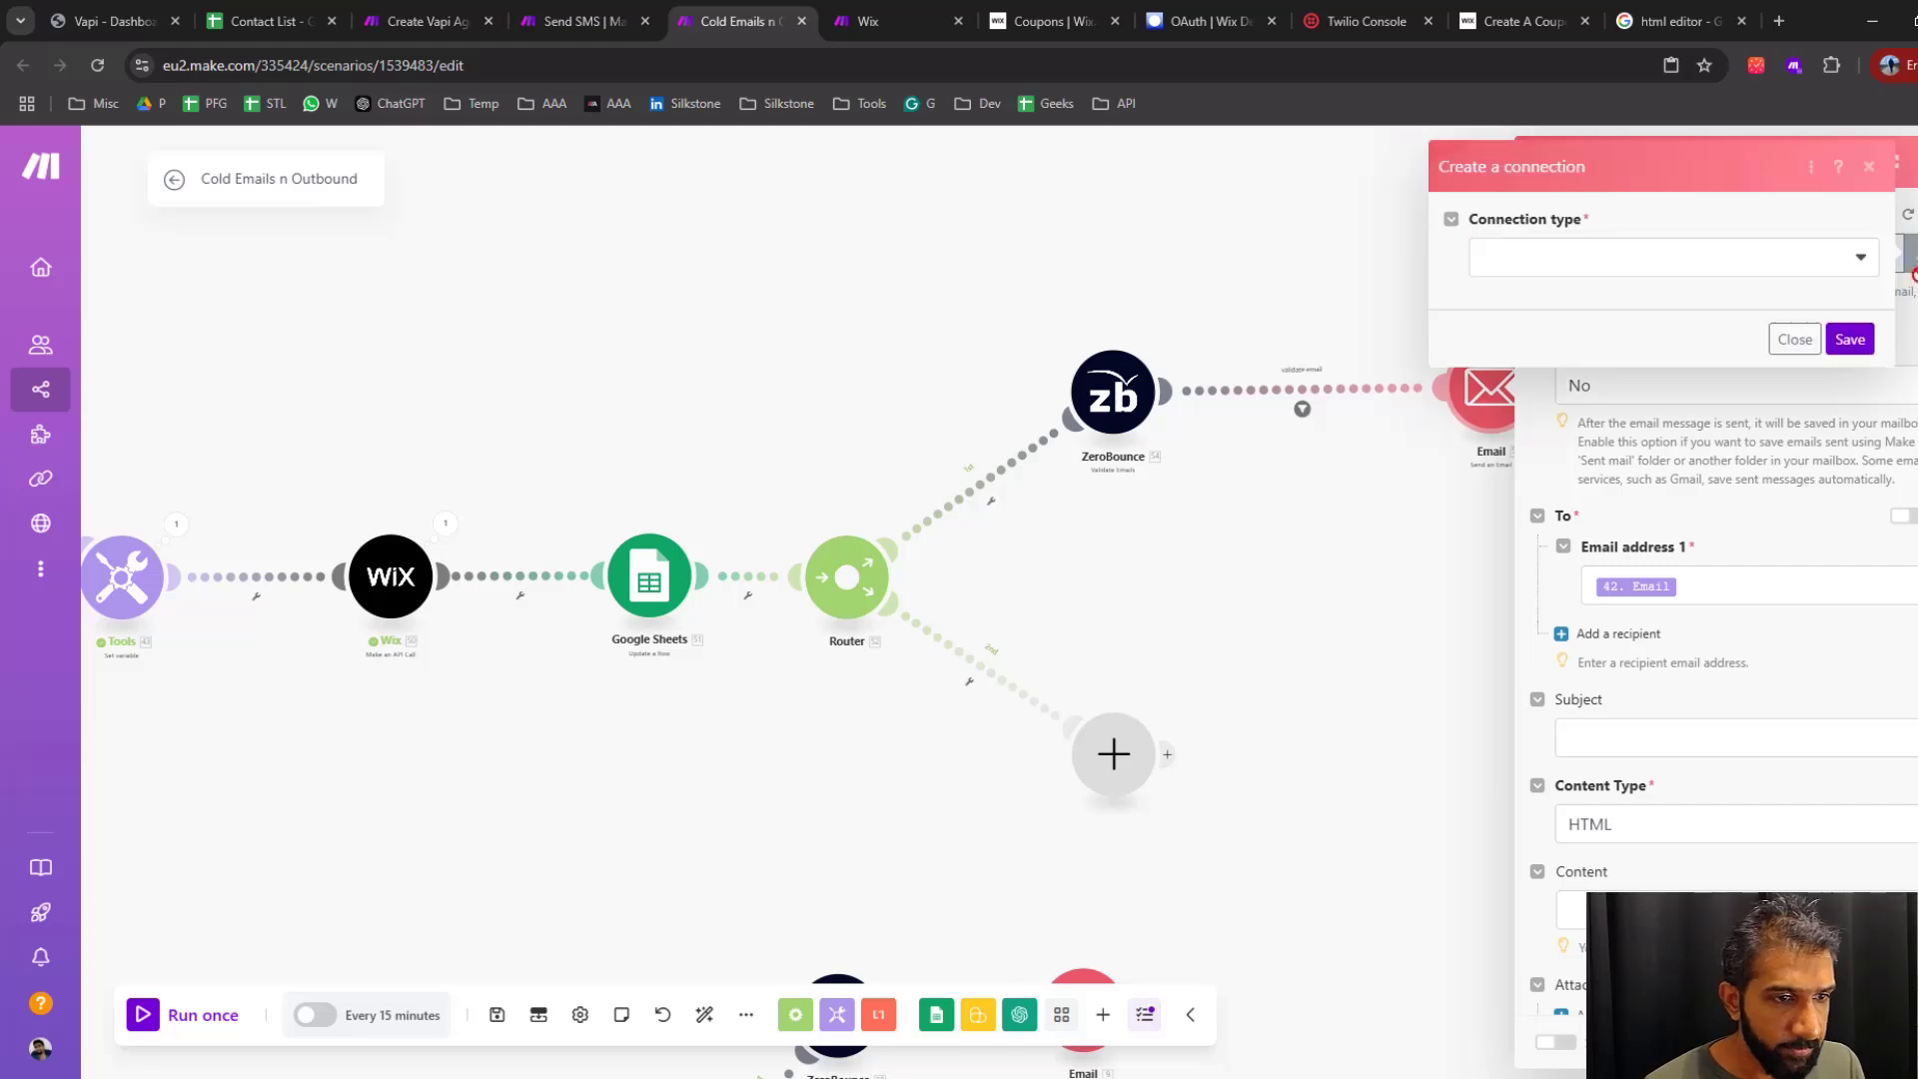
pyautogui.click(1525, 260)
pyautogui.click(1569, 365)
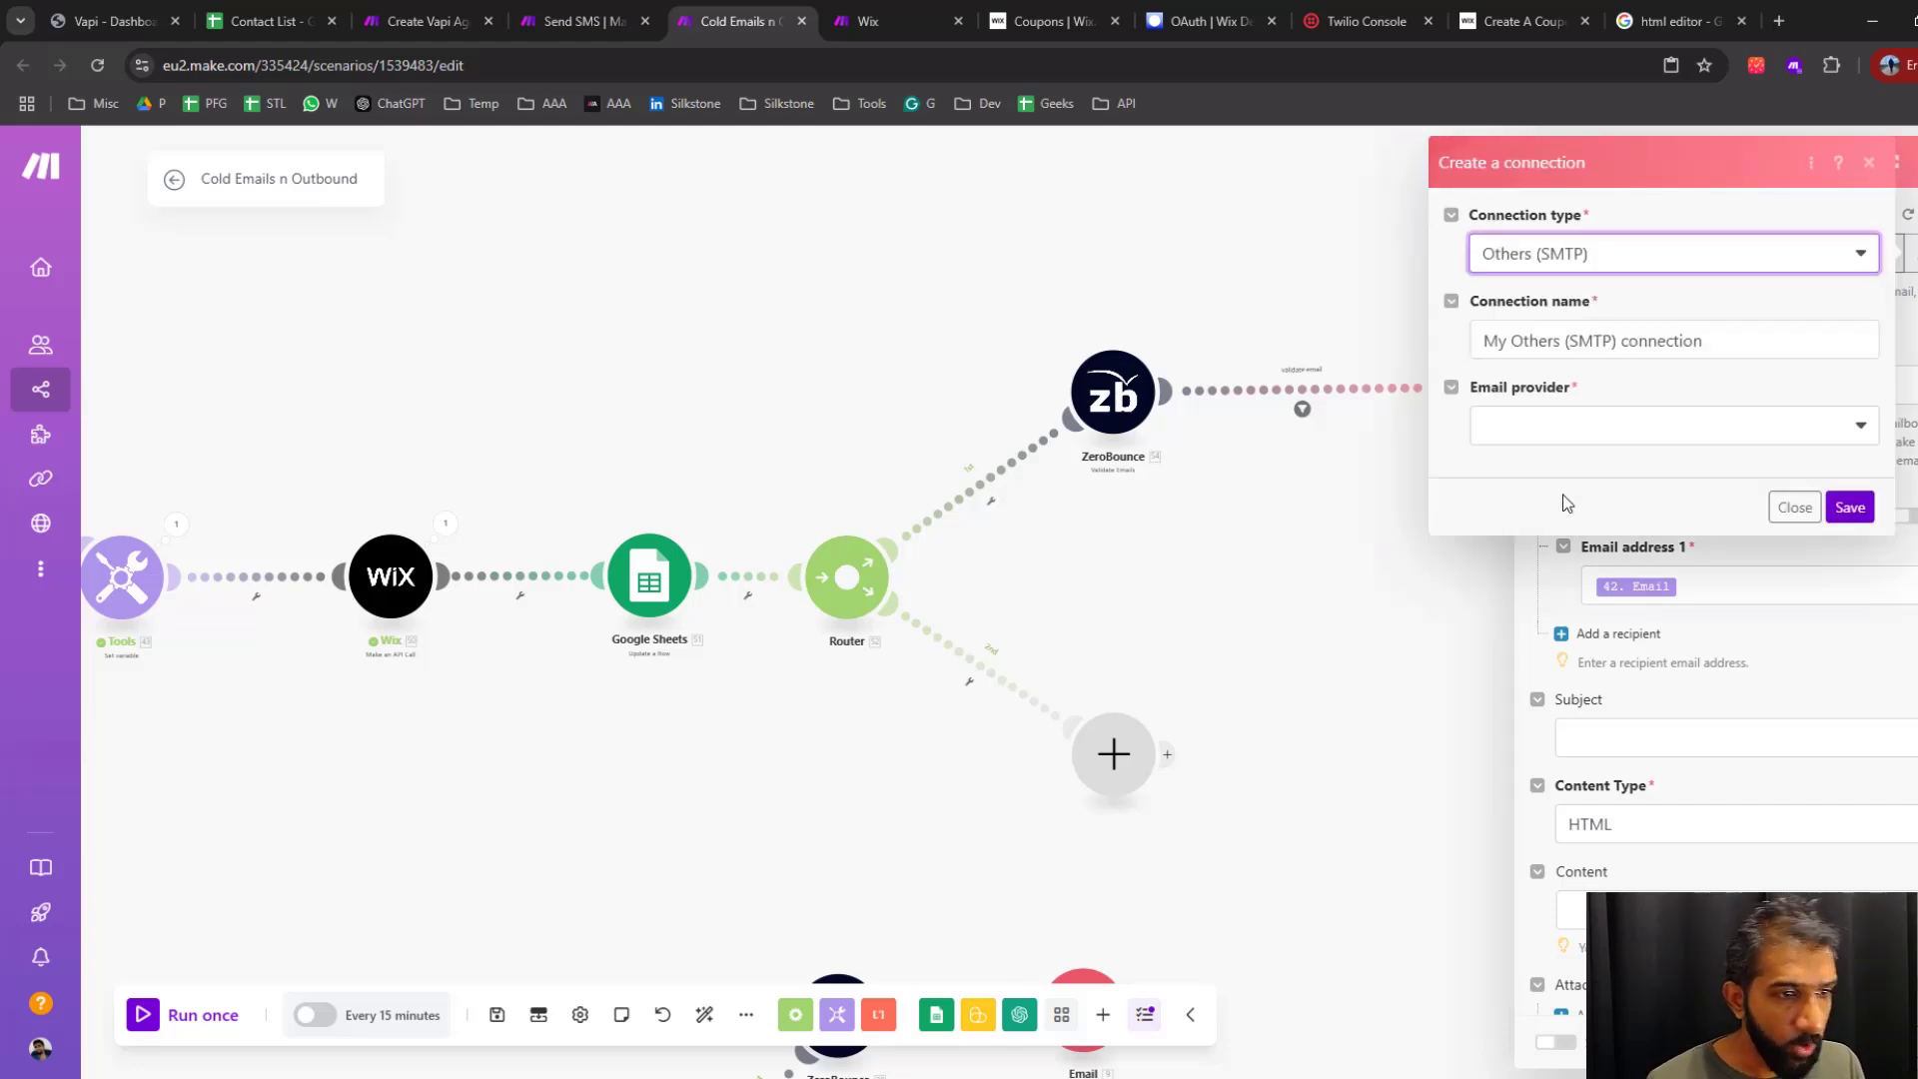
pyautogui.click(1567, 430)
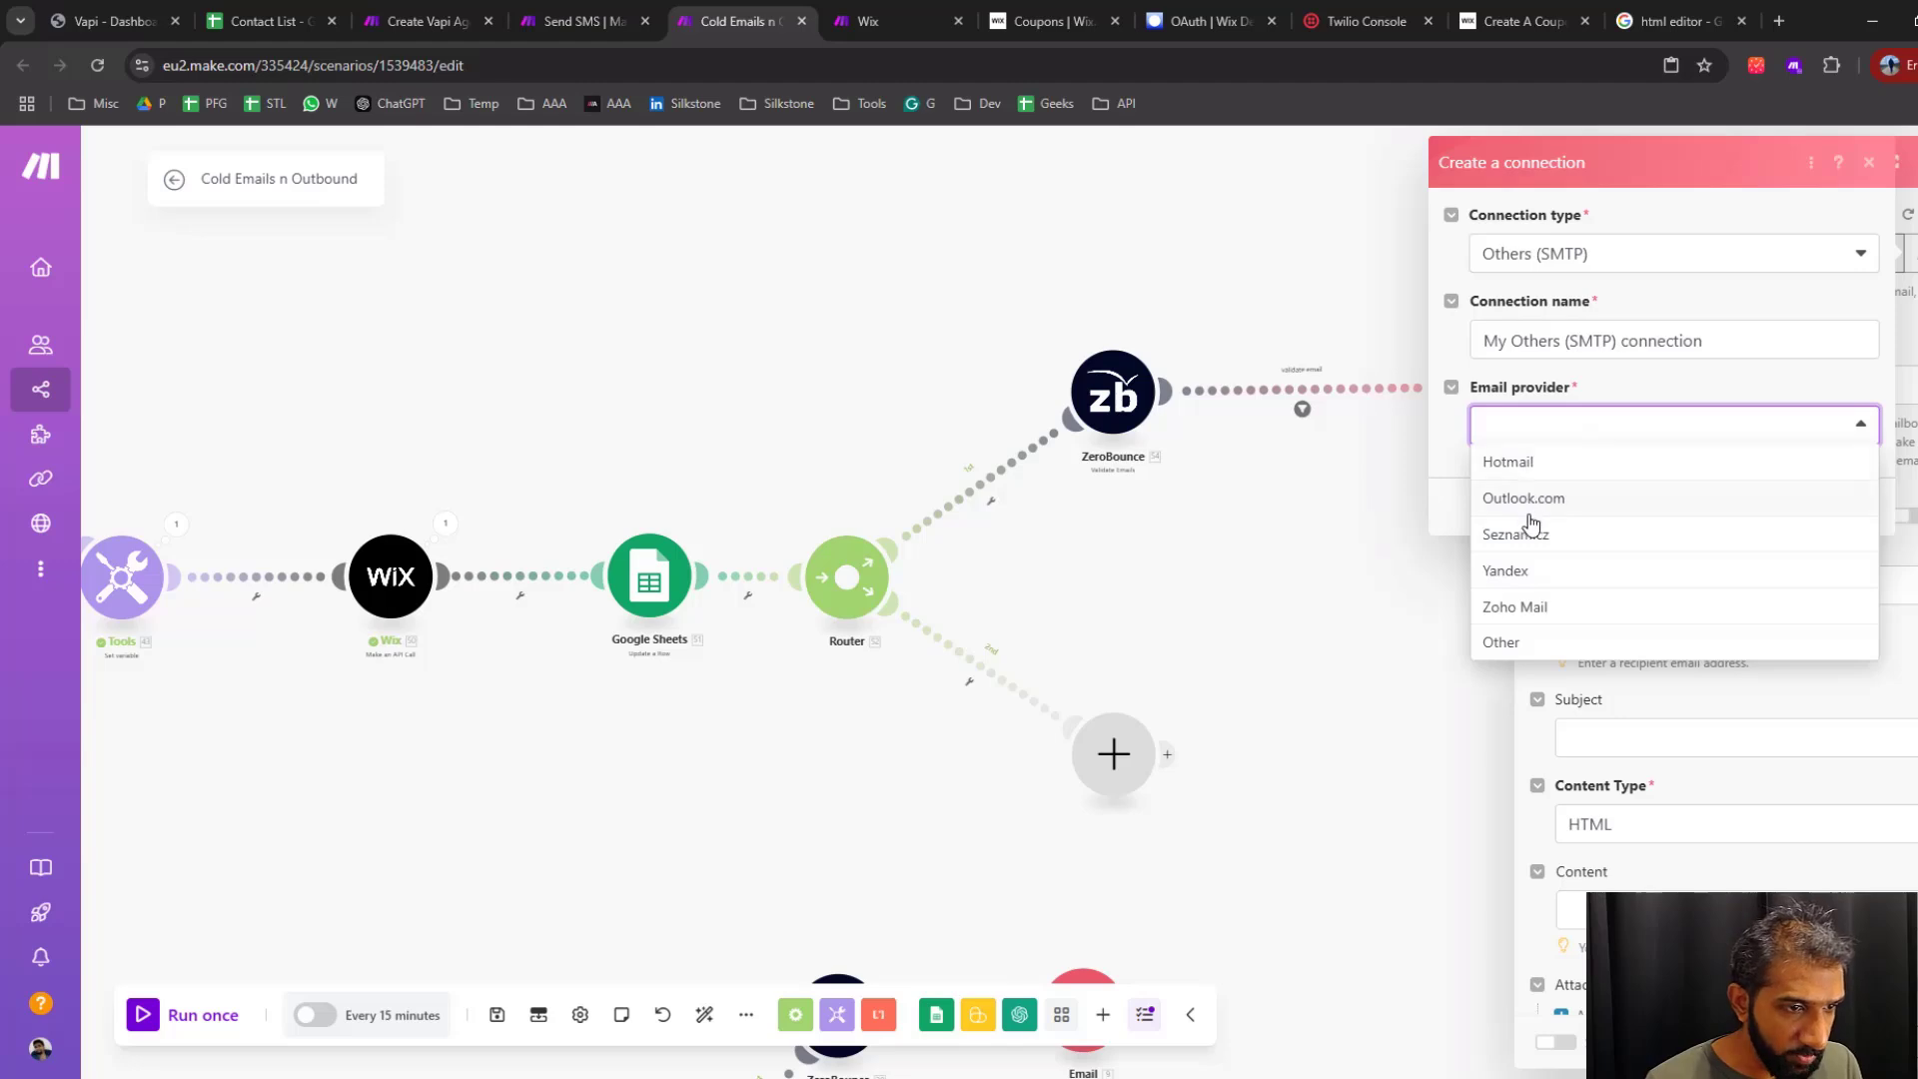
pyautogui.click(1520, 647)
# Fill in the sender's email address, full name, SMTP server mail.hover.com, user name and account password, and close the connection form without saving
pyautogui.click(1534, 514)
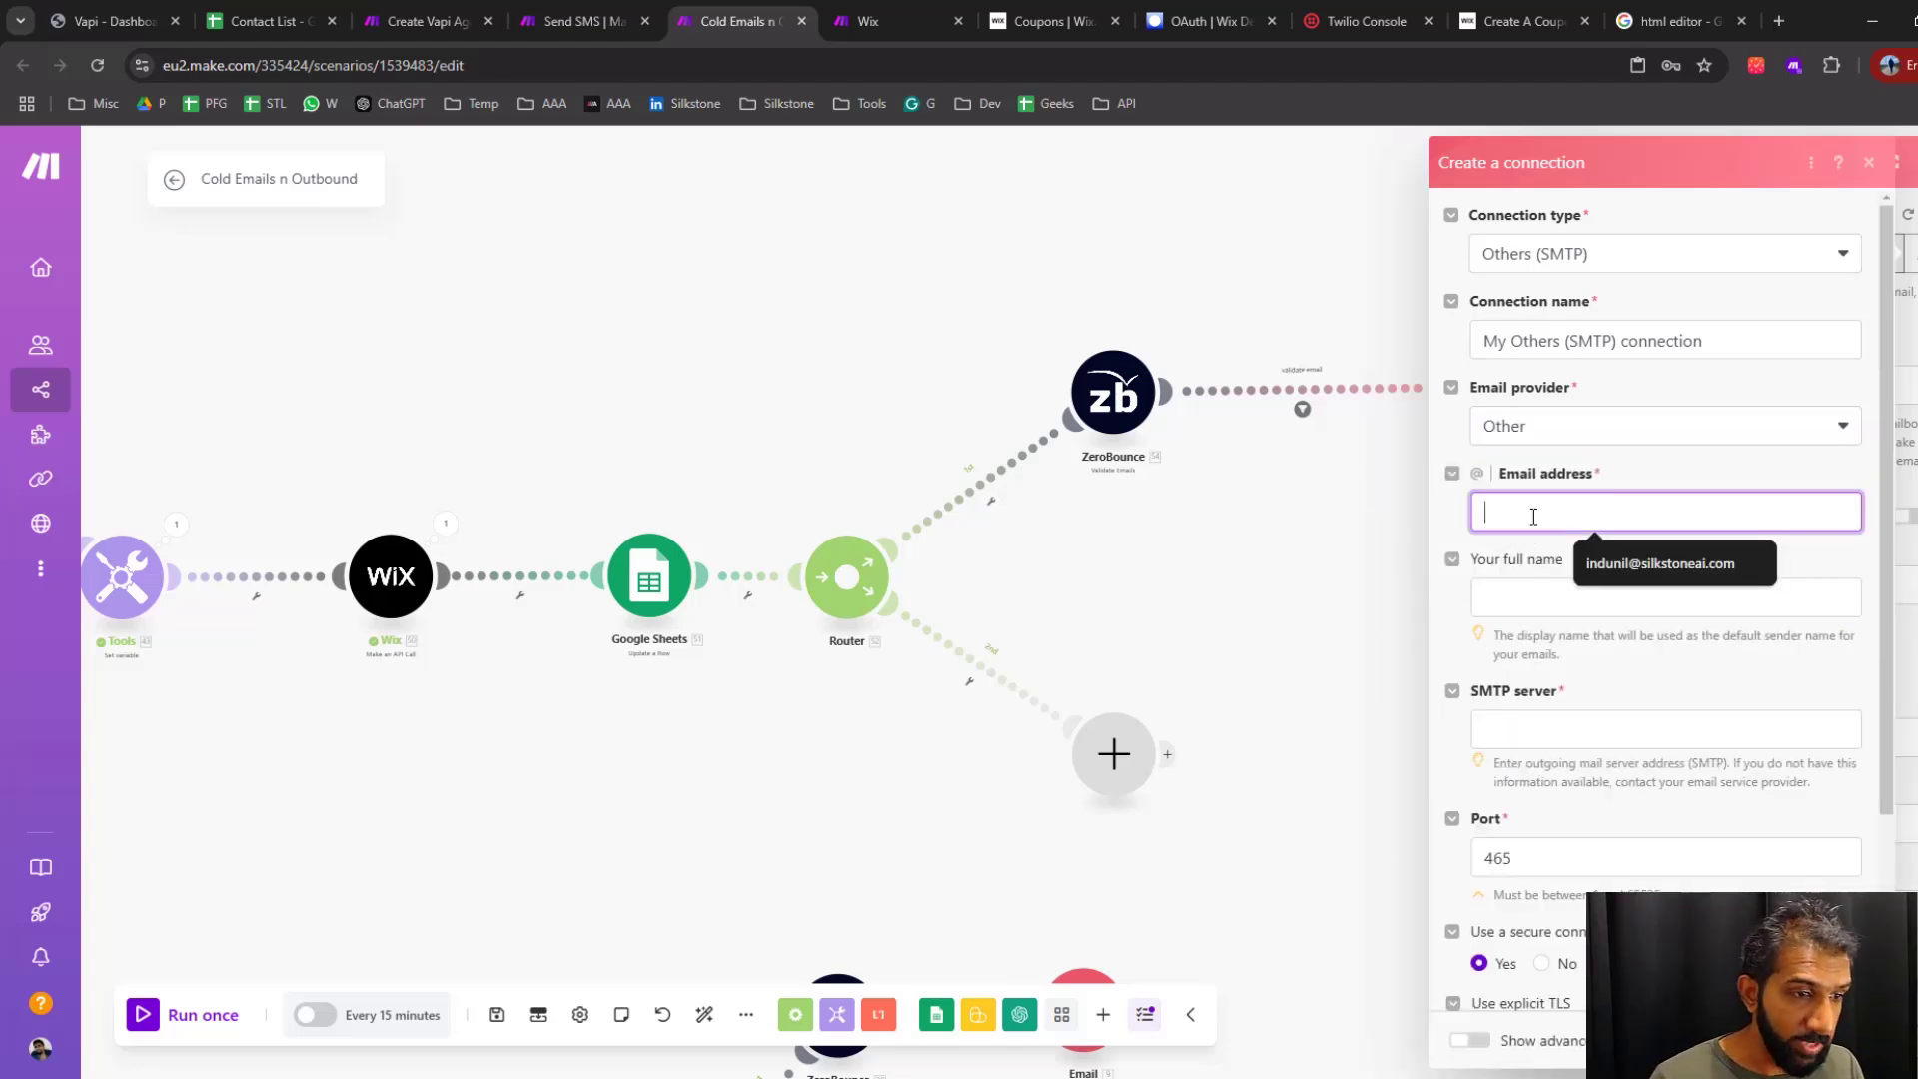
pyautogui.click(1644, 565)
pyautogui.click(1539, 609)
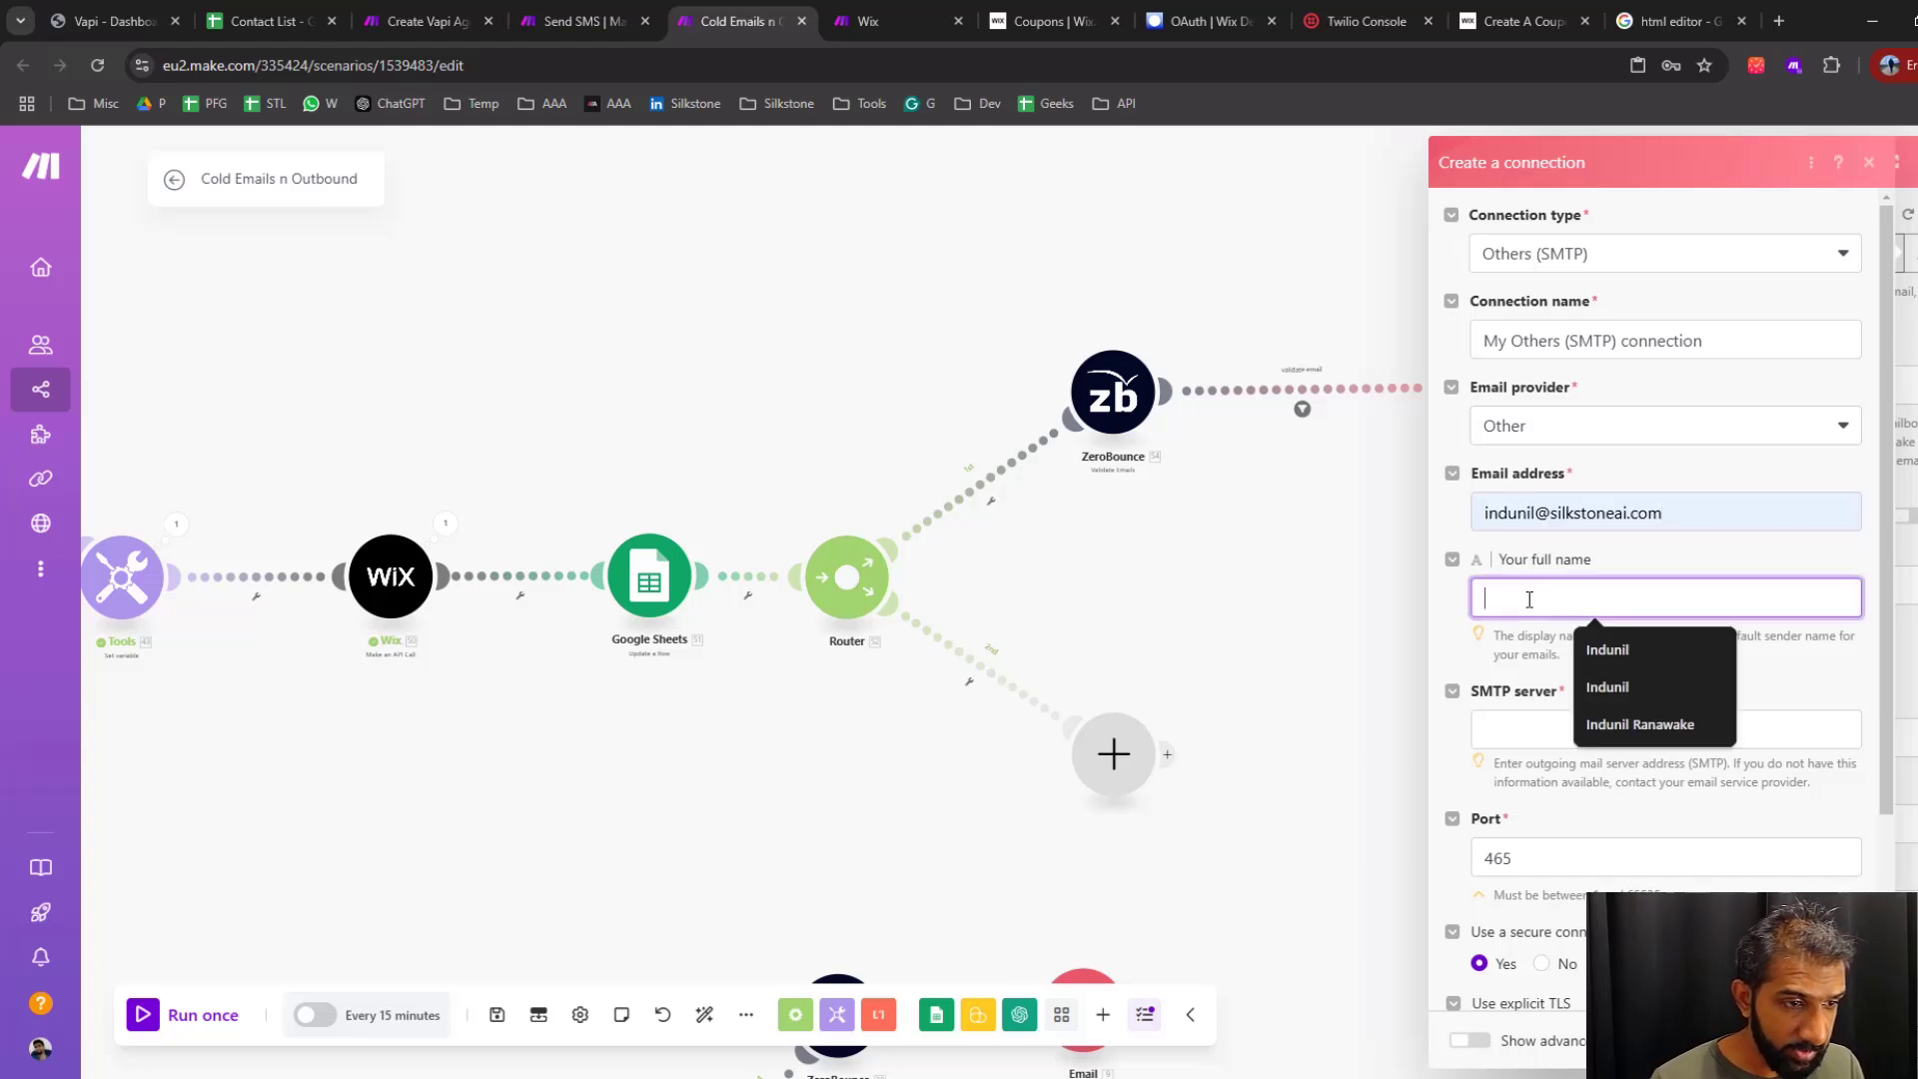
pyautogui.click(1604, 685)
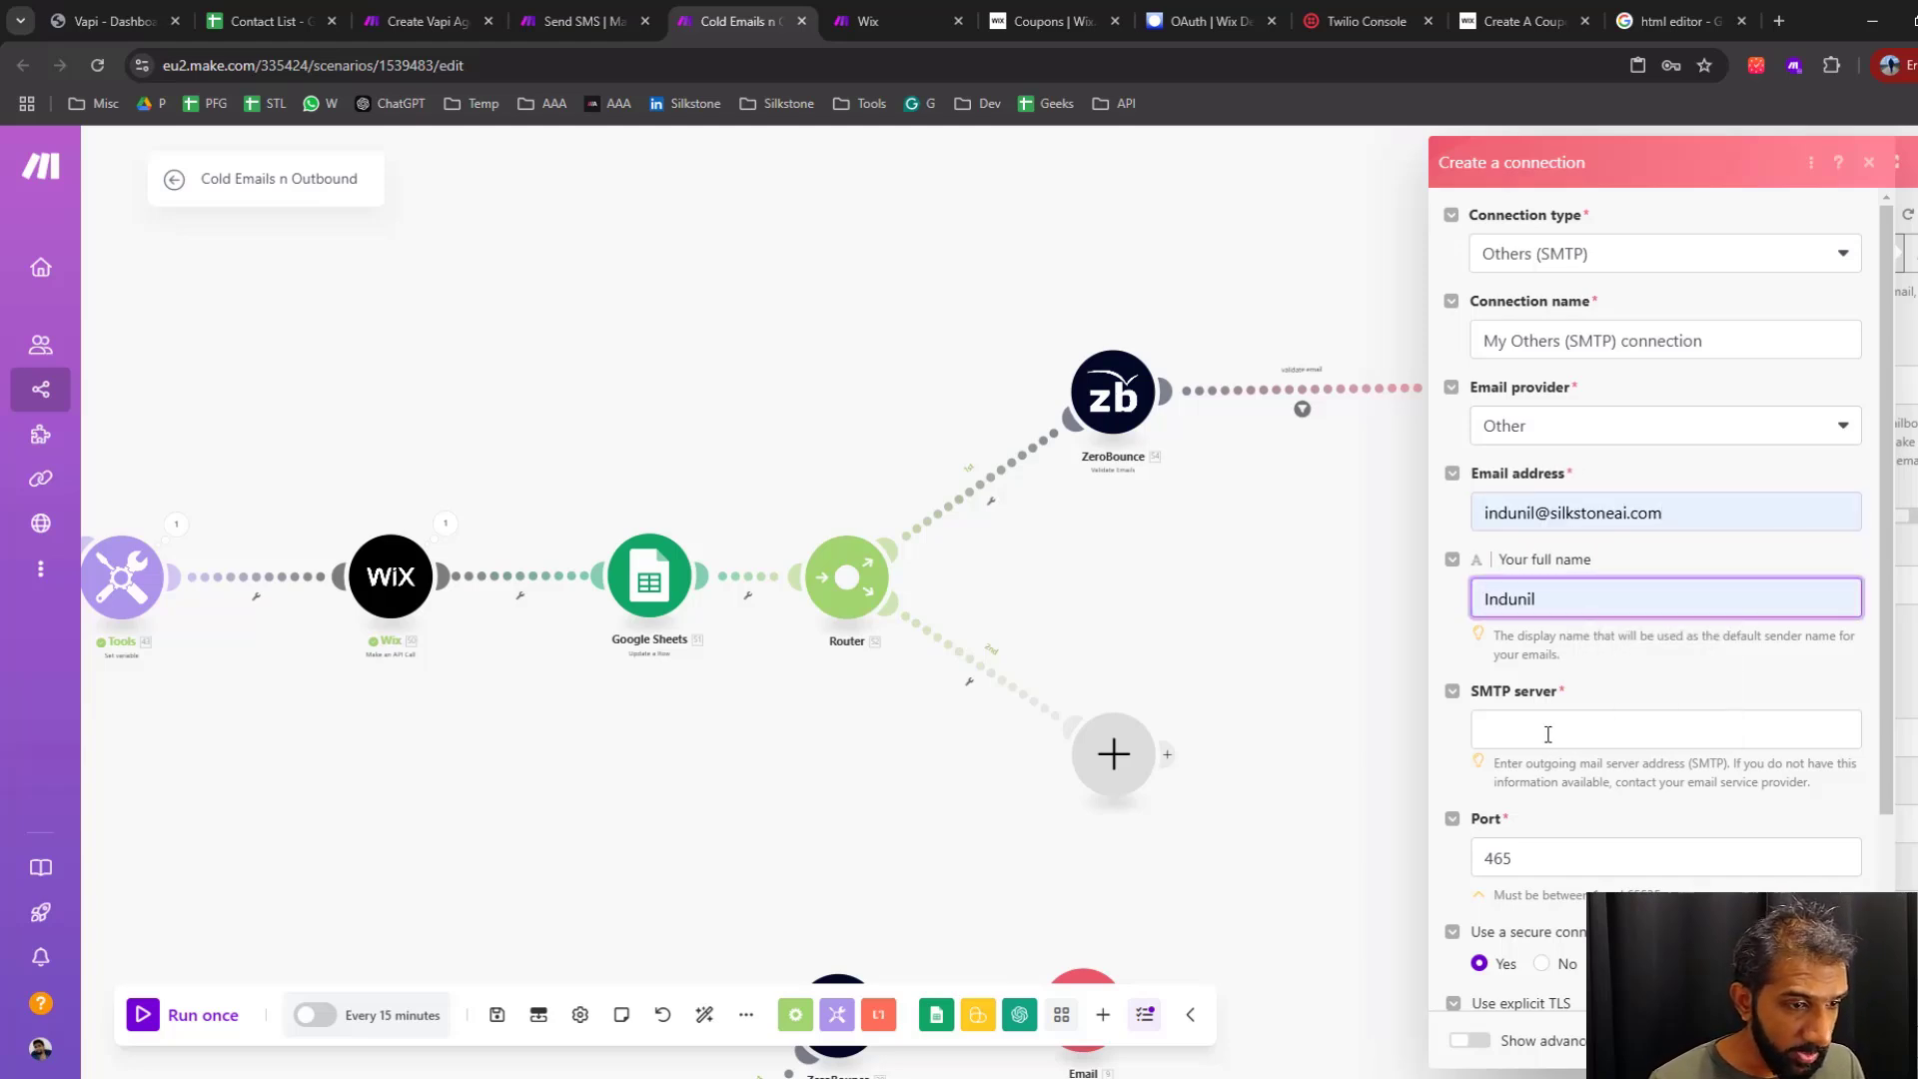
pyautogui.click(1547, 734)
pyautogui.click(1598, 787)
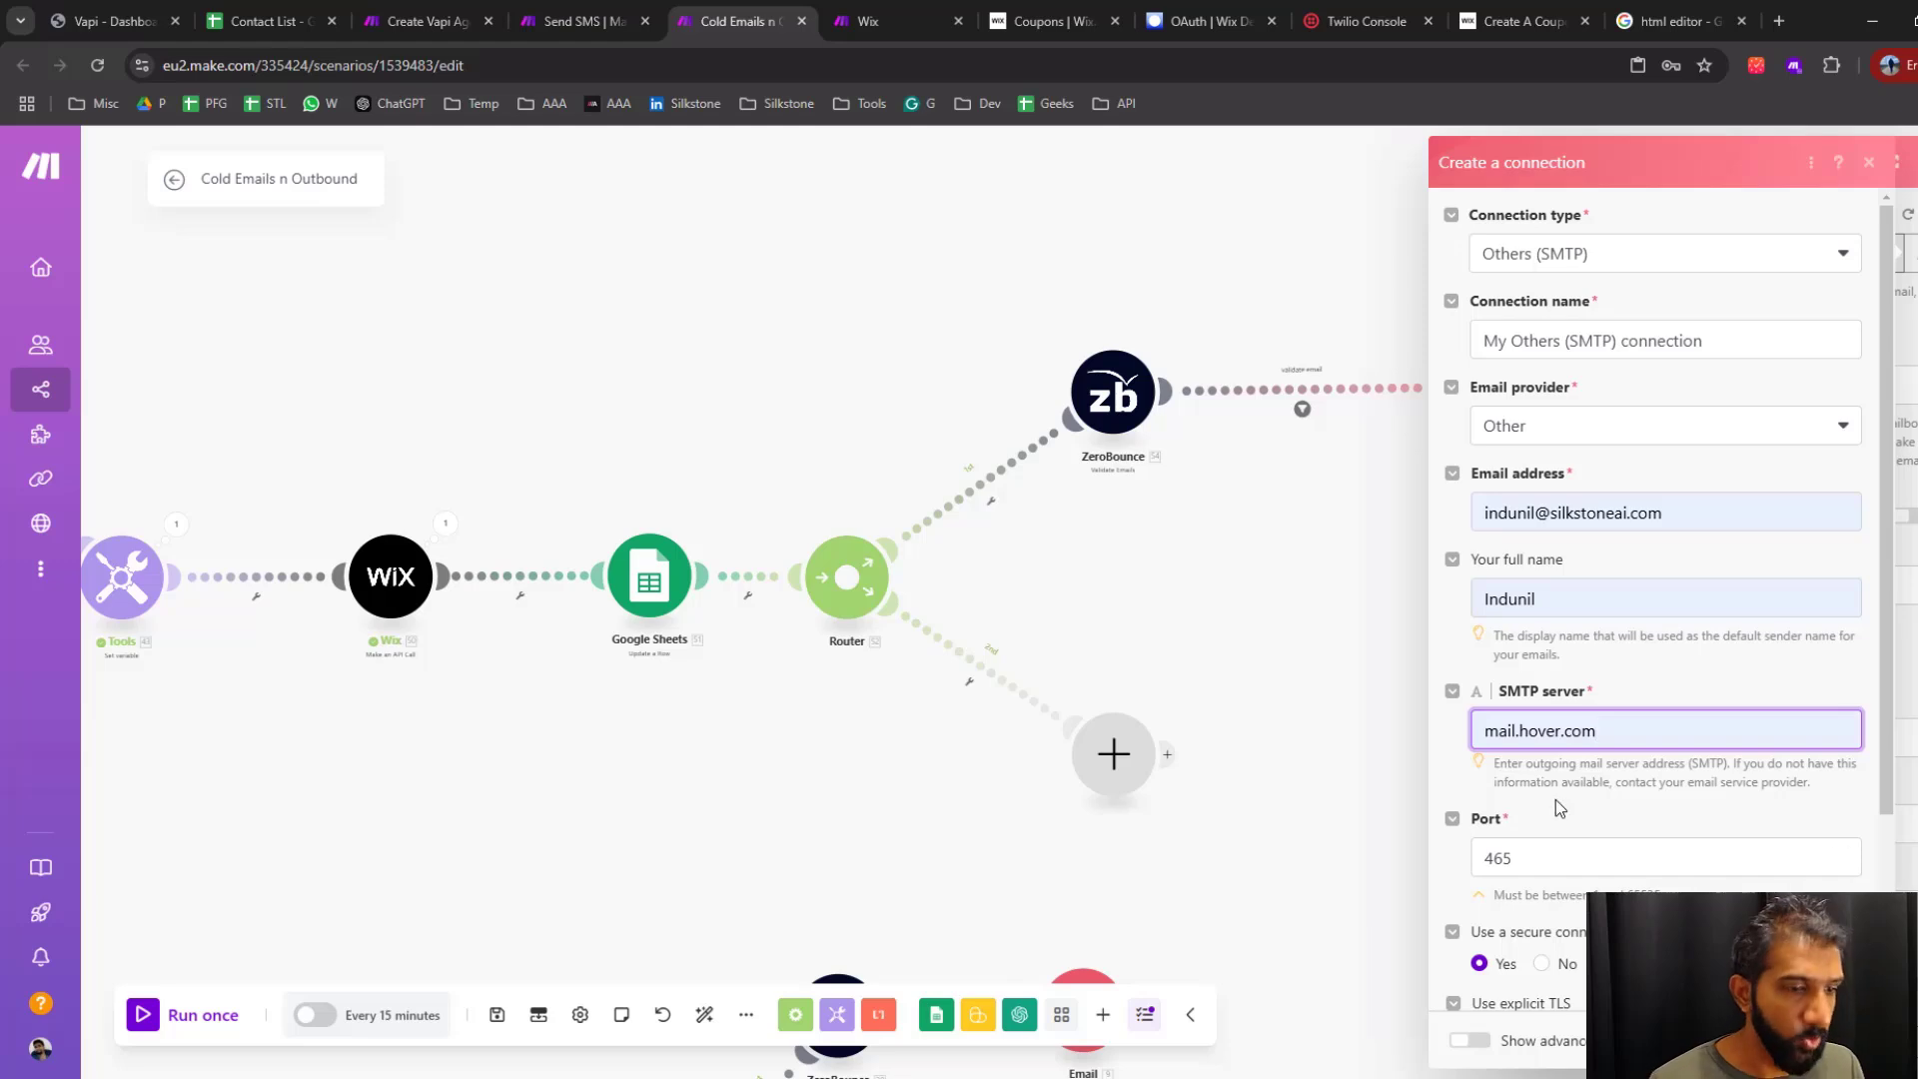
pyautogui.scroll(-3, 1564, 799)
pyautogui.click(1529, 620)
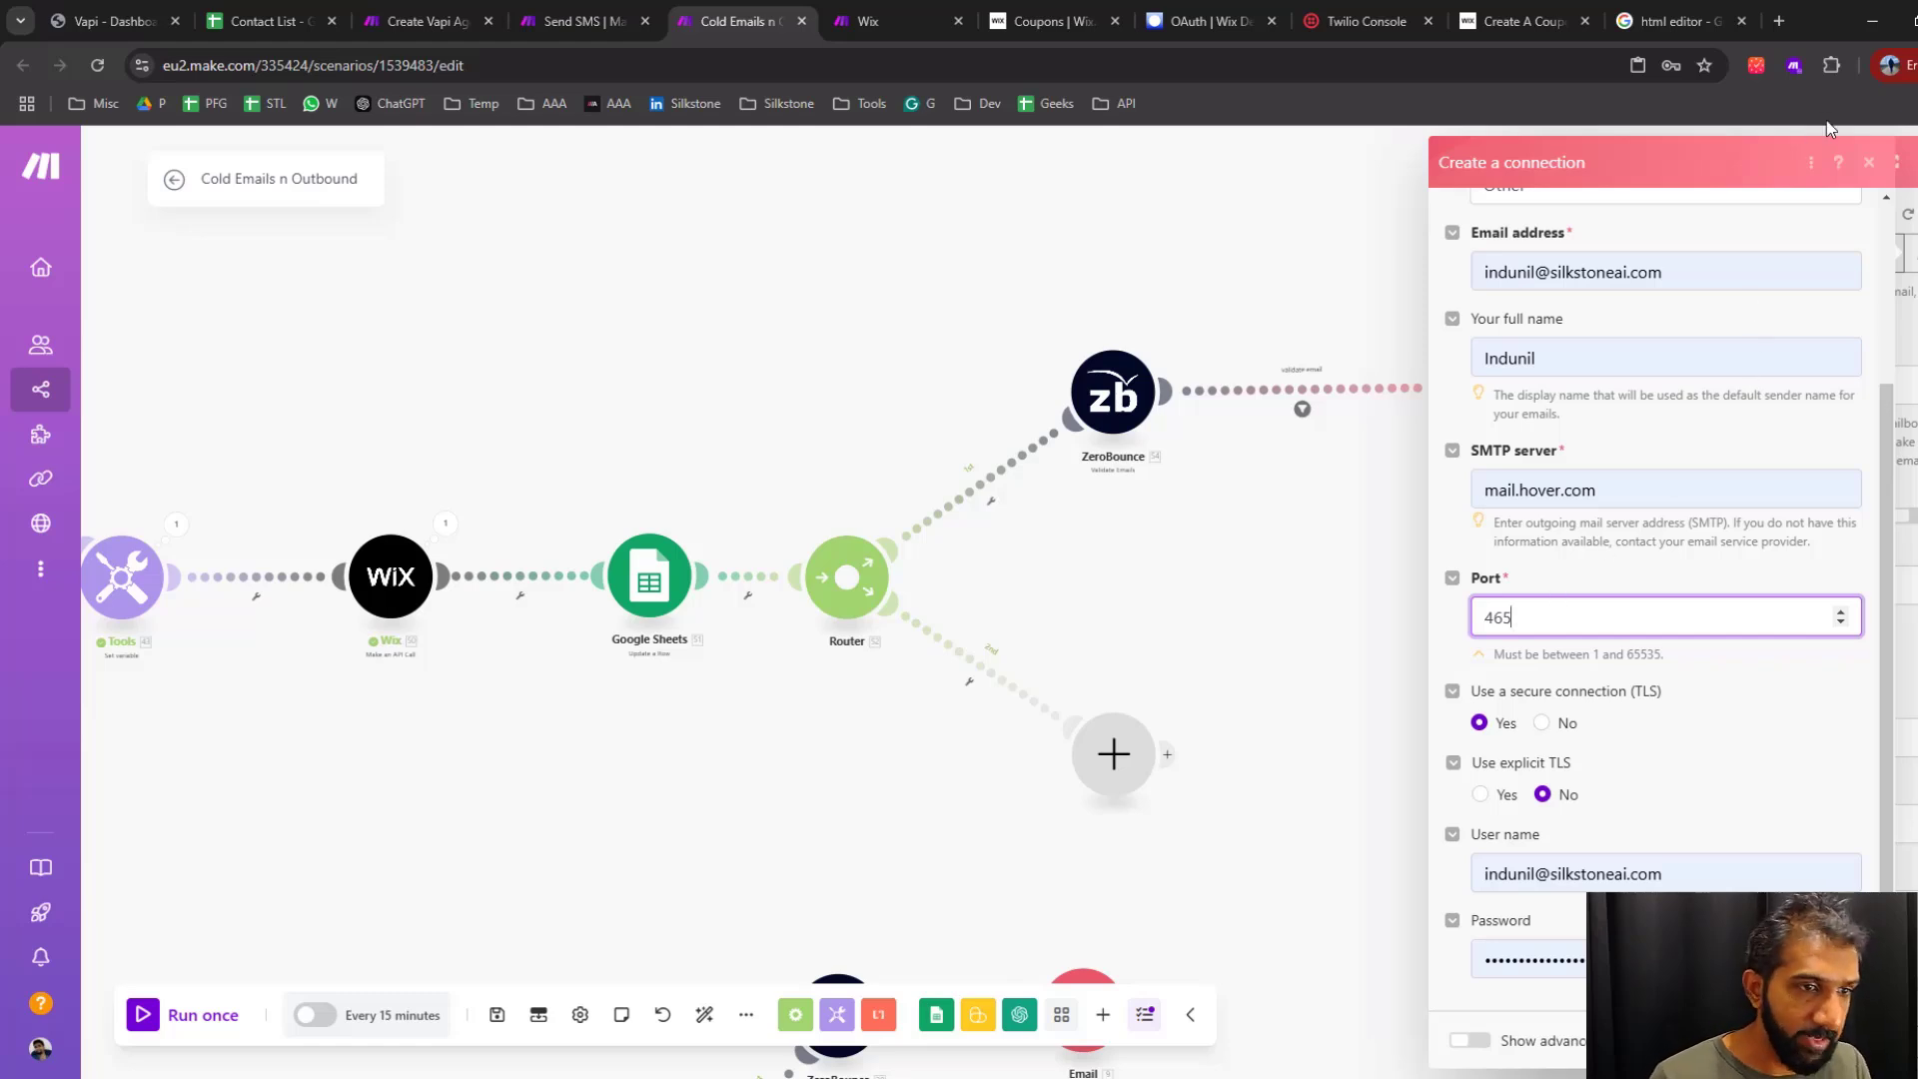
pyautogui.click(1871, 167)
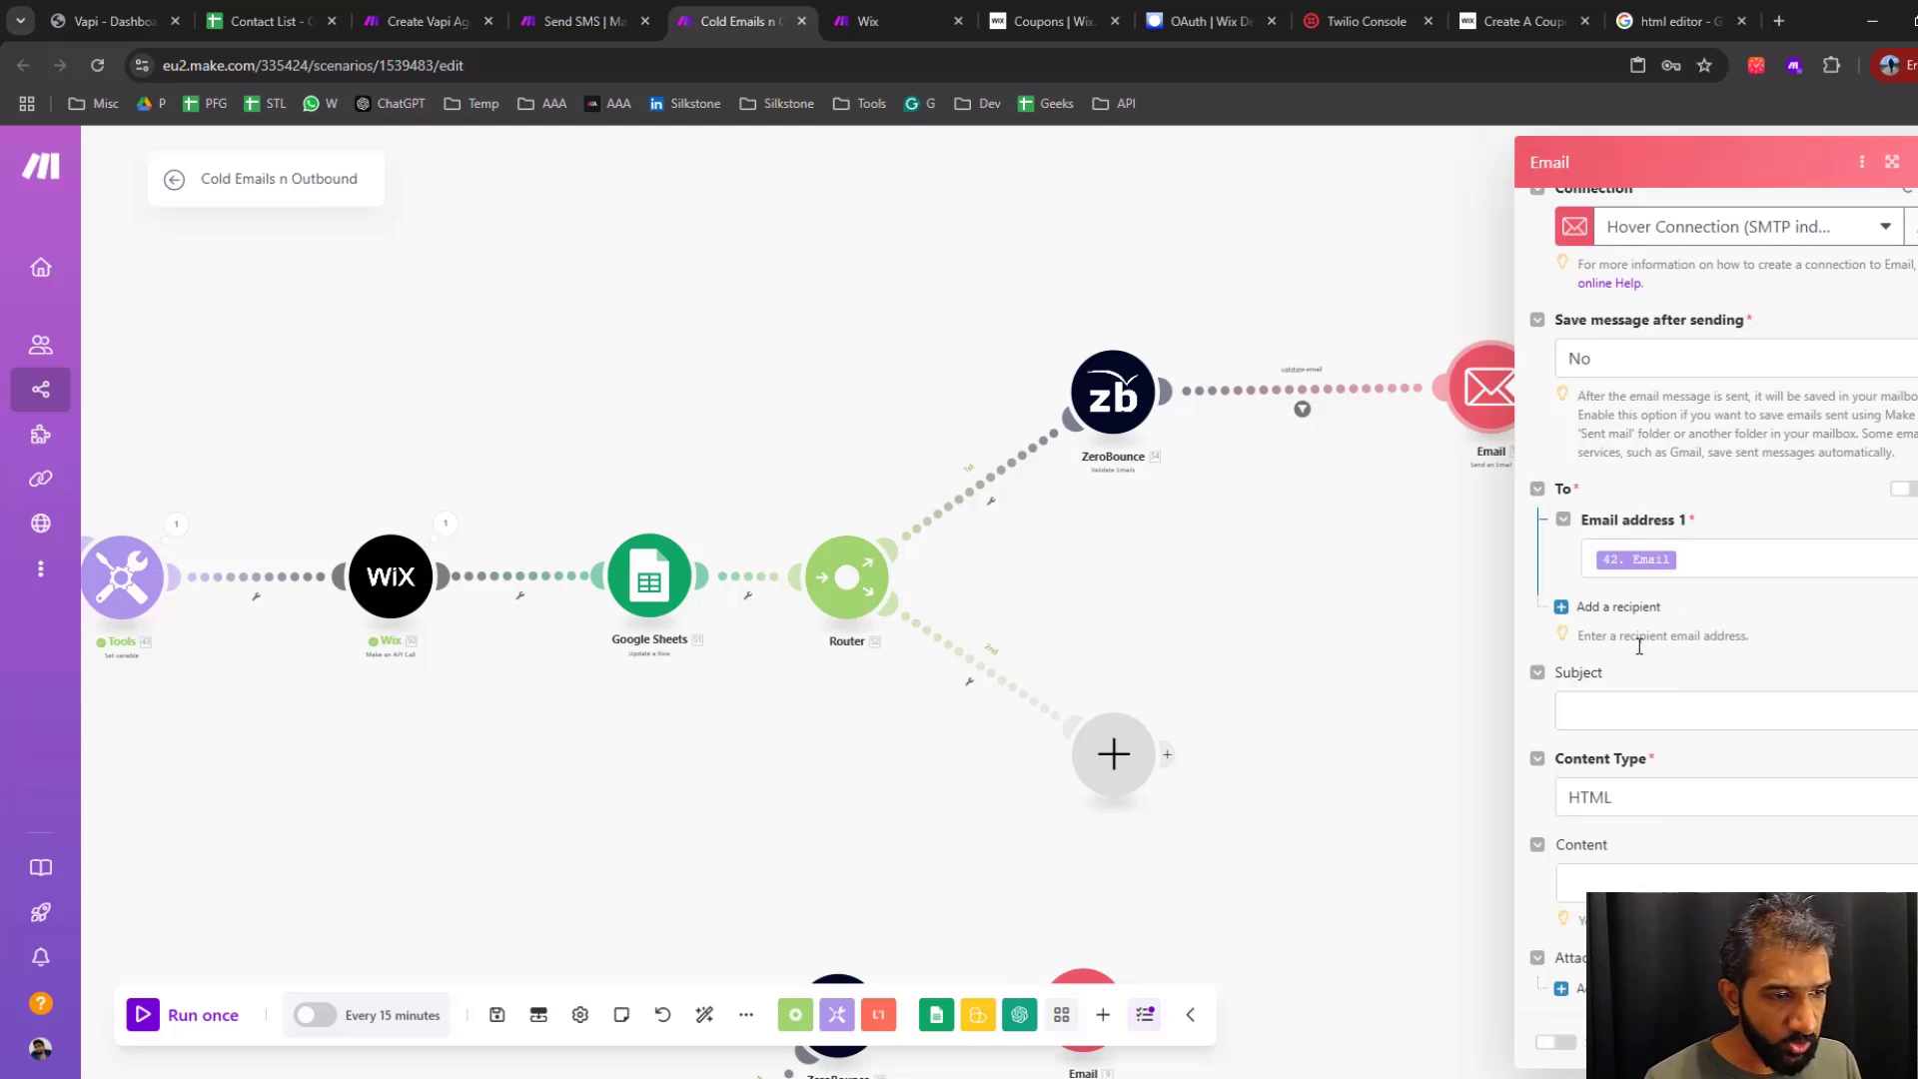
# Set the upper flow's email subject to "FIU Wizard Promo" and close the Email module's settings
pyautogui.scroll(-2, 303, 757)
pyautogui.moveTo(304, 757); pyautogui.dragTo(605, 726)
pyautogui.click(1639, 712)
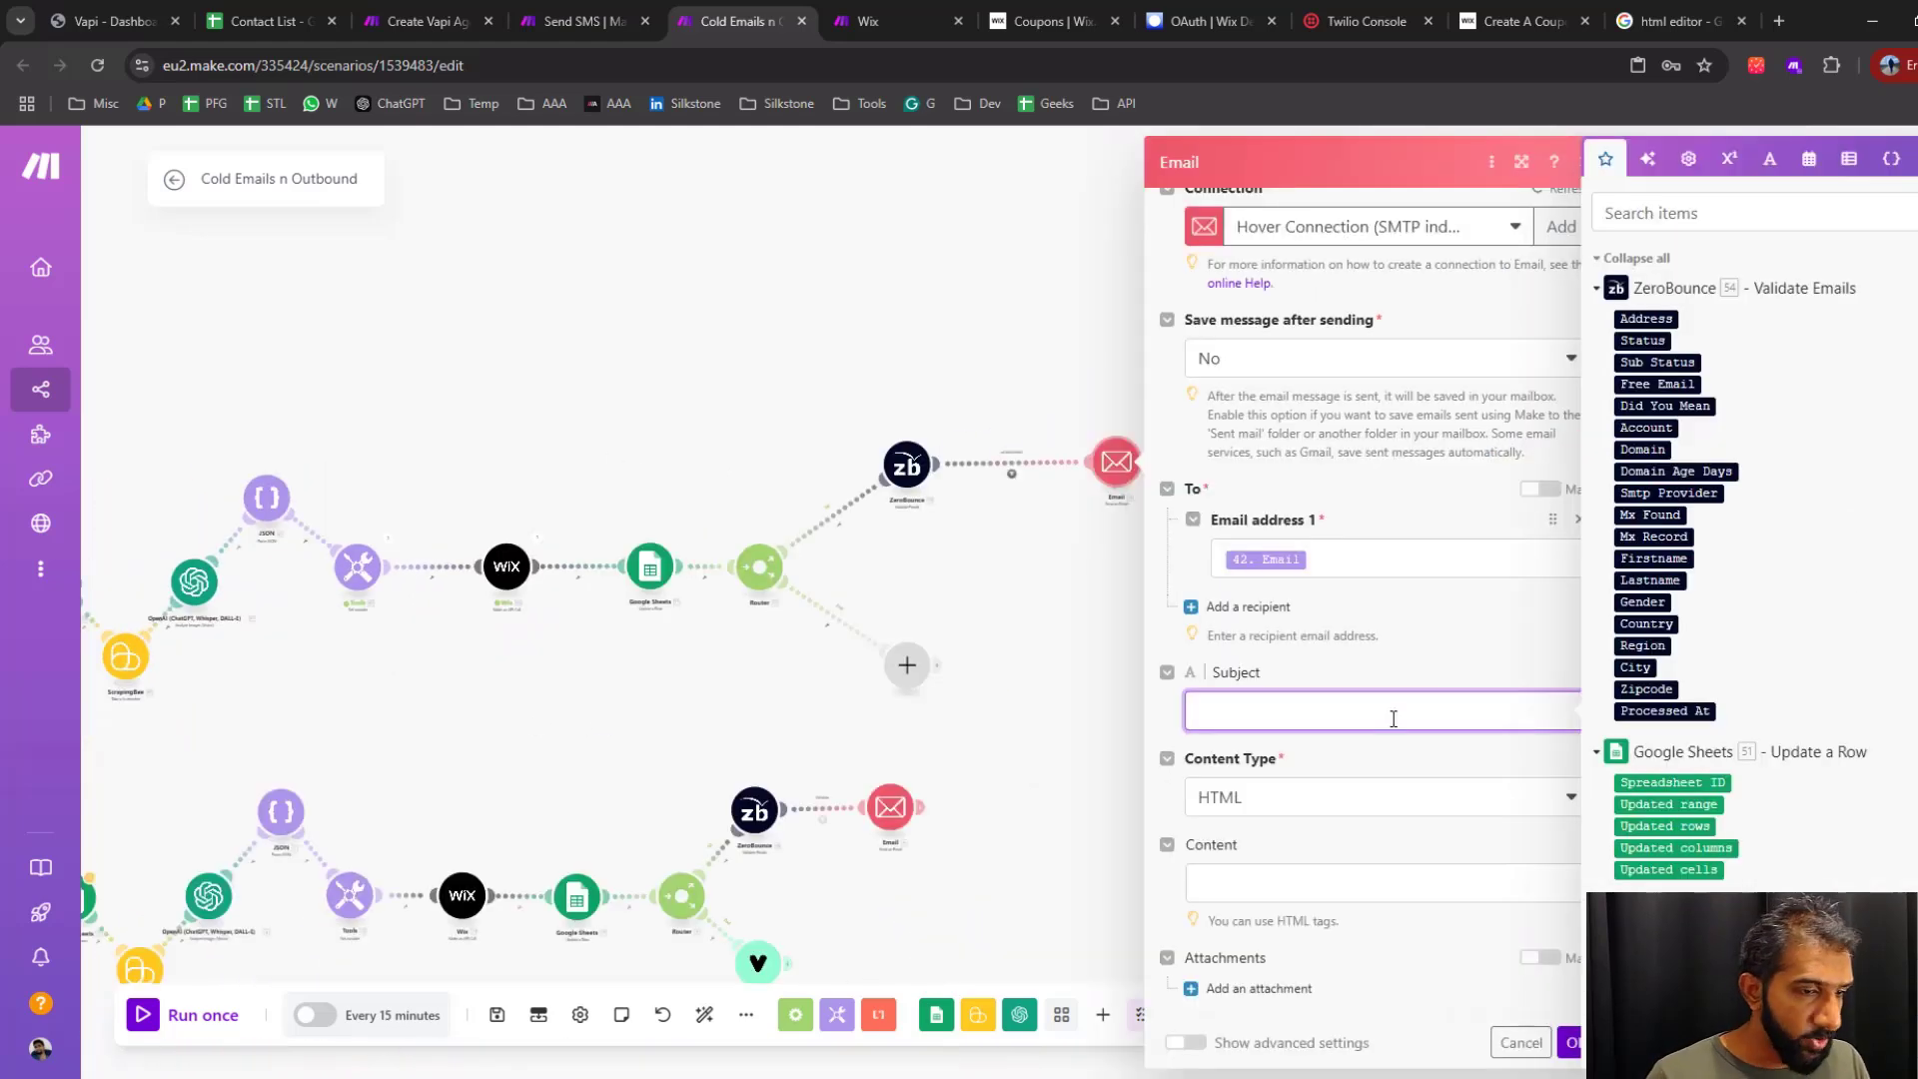
pyautogui.write('FIU Wizard Promo')
pyautogui.click(1270, 885)
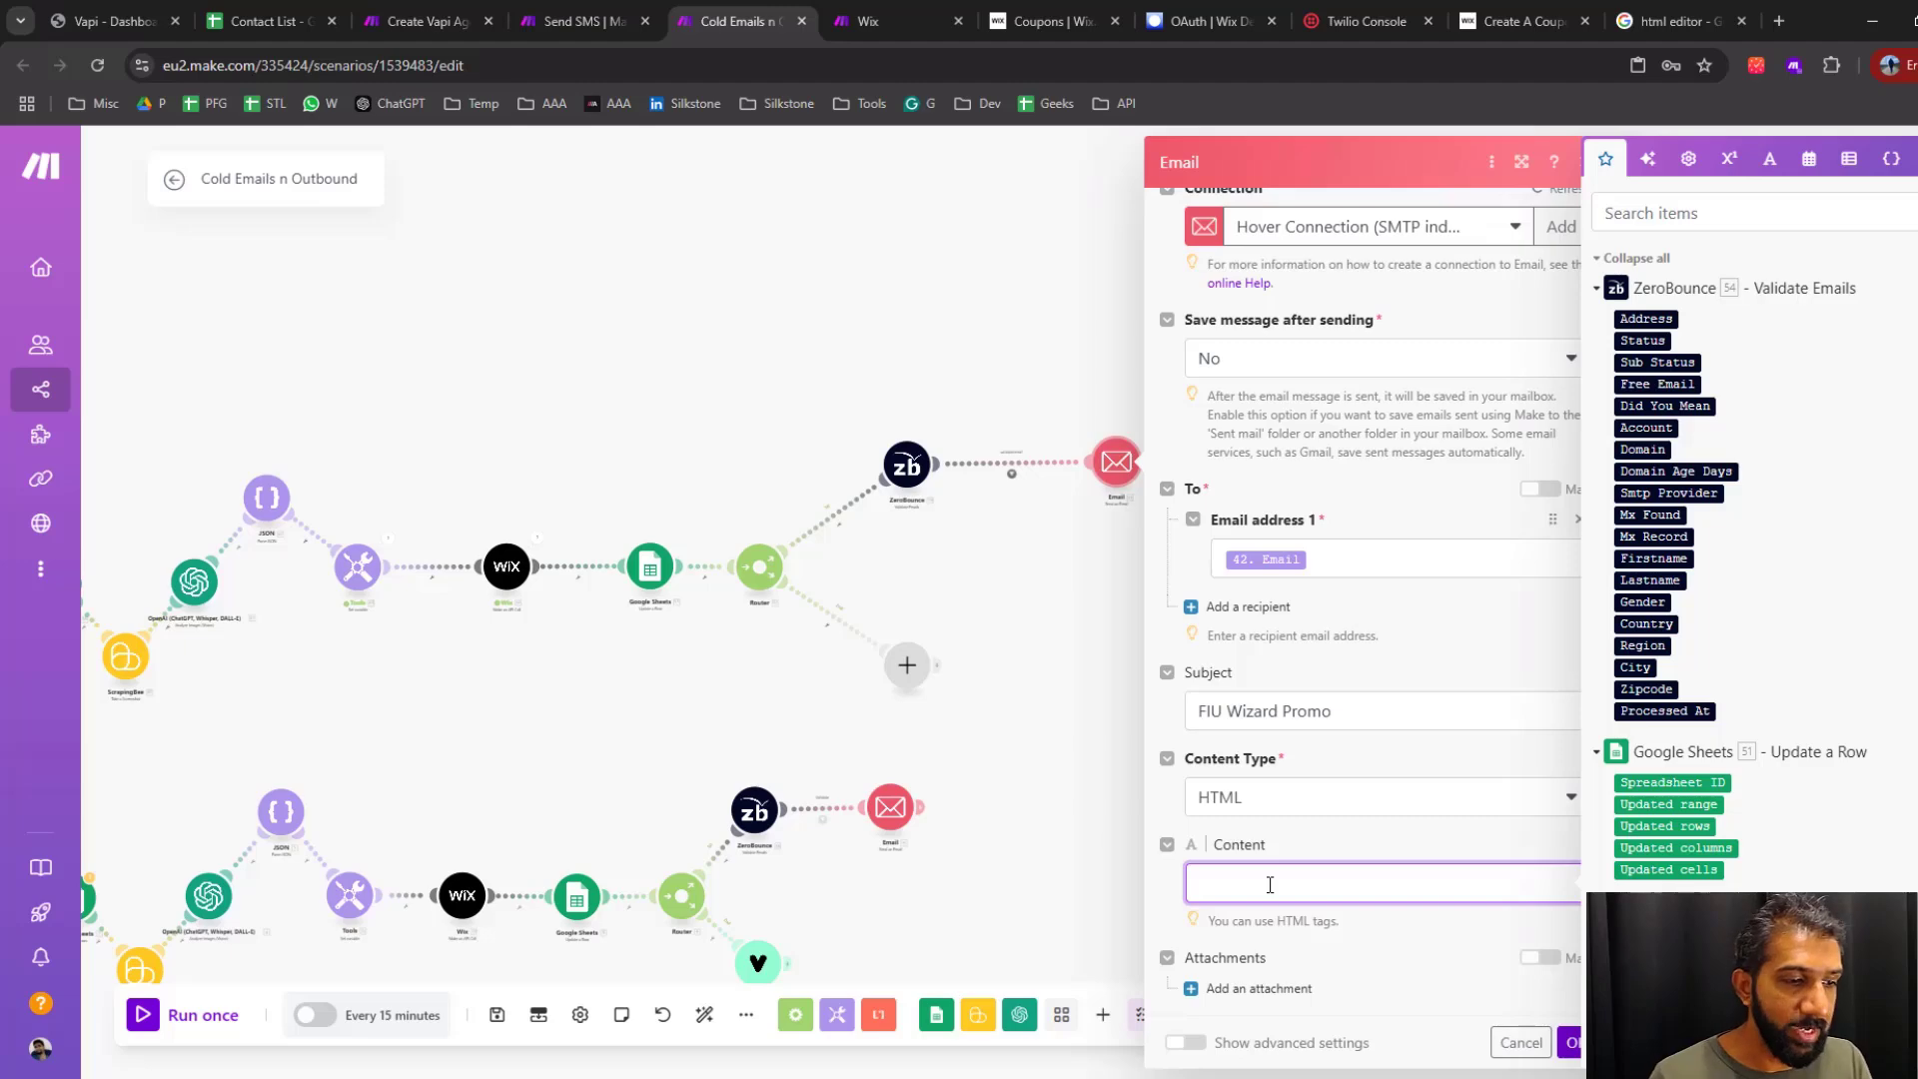
pyautogui.click(1056, 771)
# Copy the complete HTML content from the lower flow's Email module and close its settings
pyautogui.click(1004, 734)
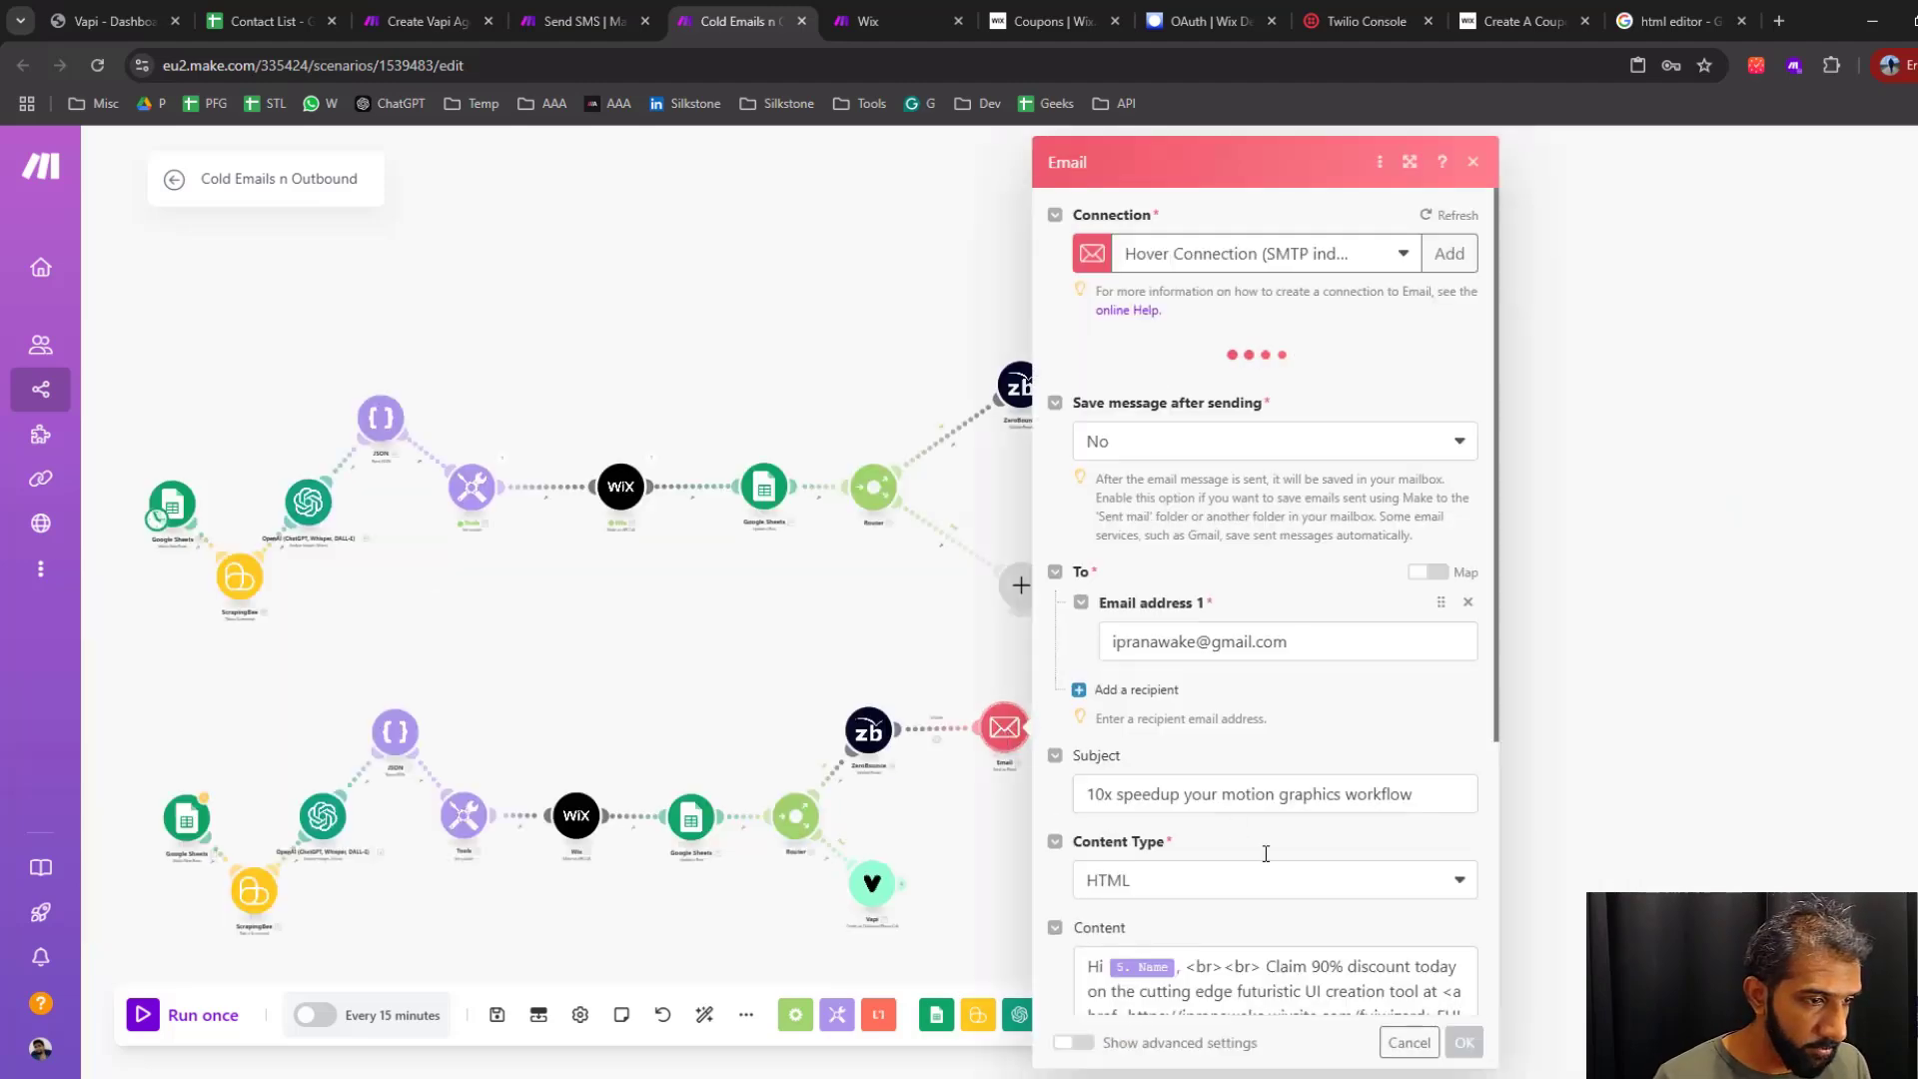
pyautogui.scroll(-1, 1317, 902)
pyautogui.scroll(-4, 1317, 909)
pyautogui.click(1249, 883)
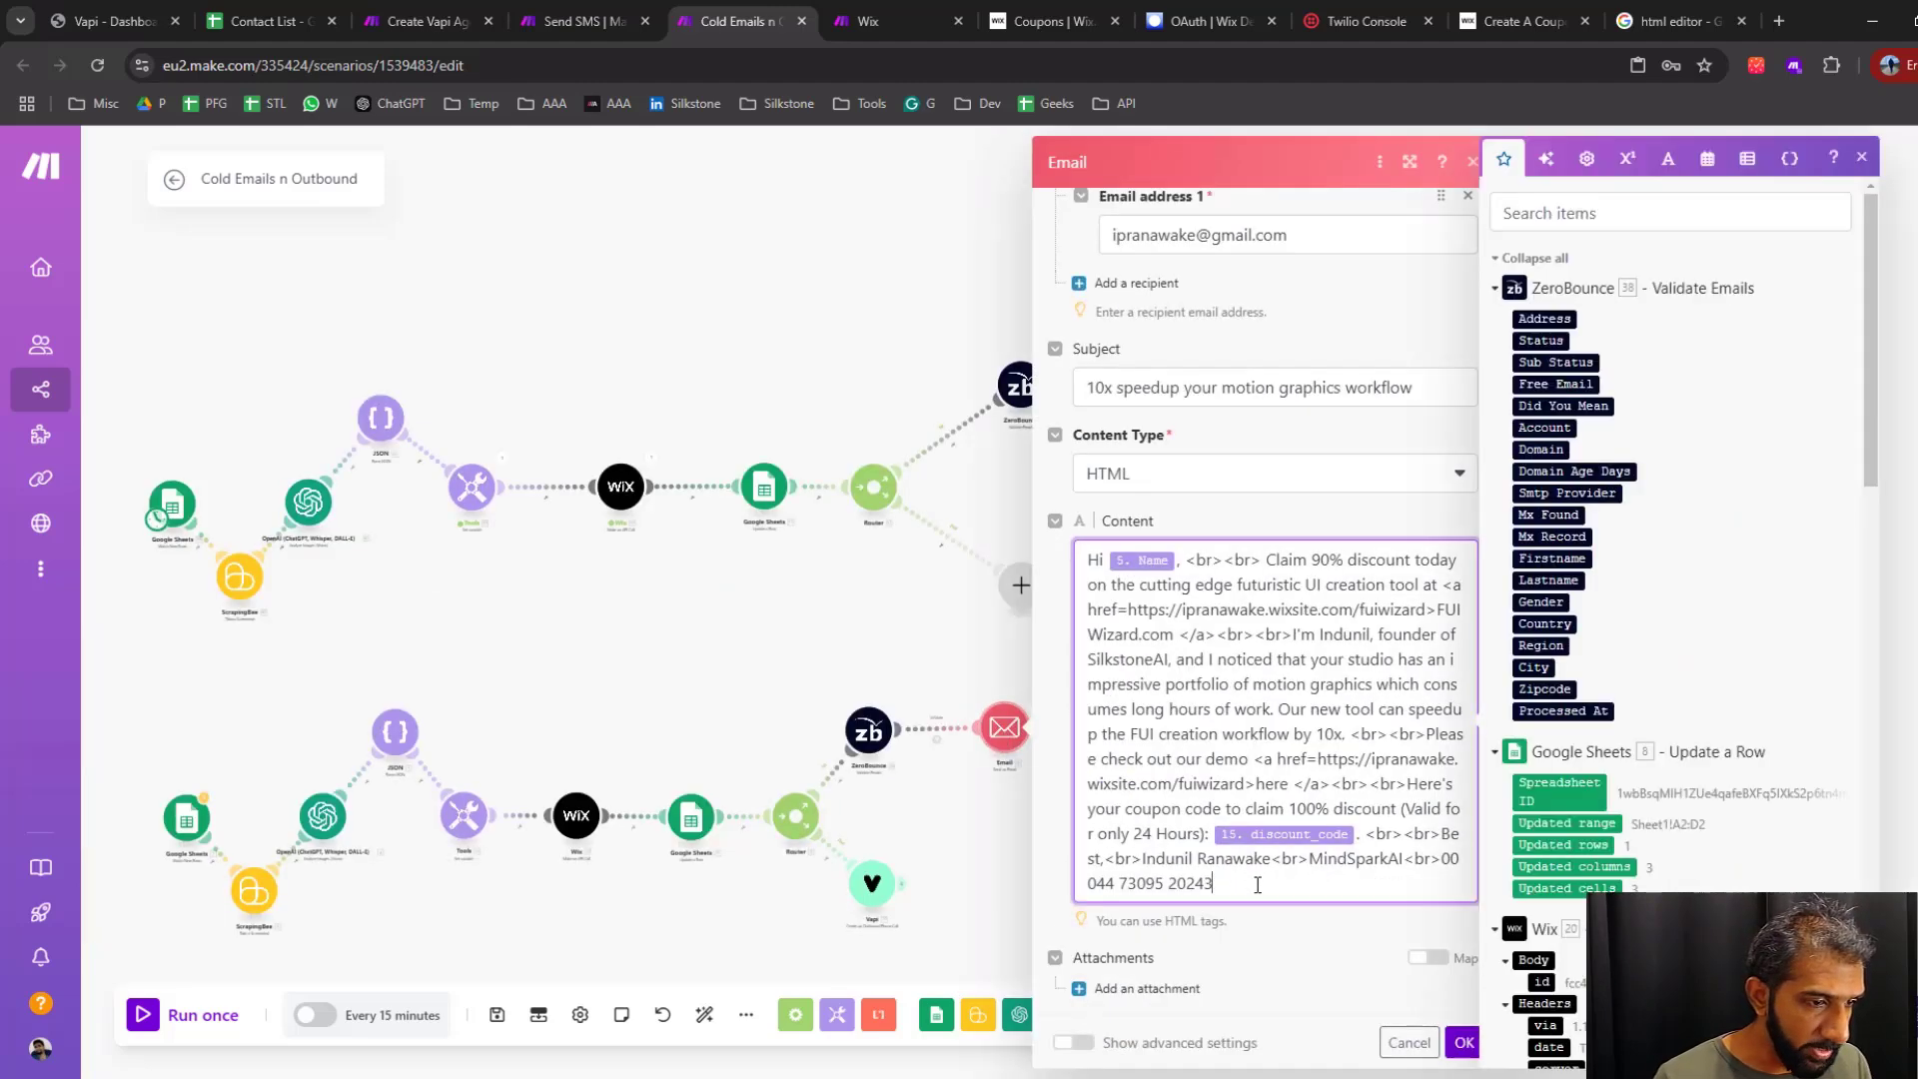
pyautogui.moveTo(1254, 886); pyautogui.dragTo(1049, 562)
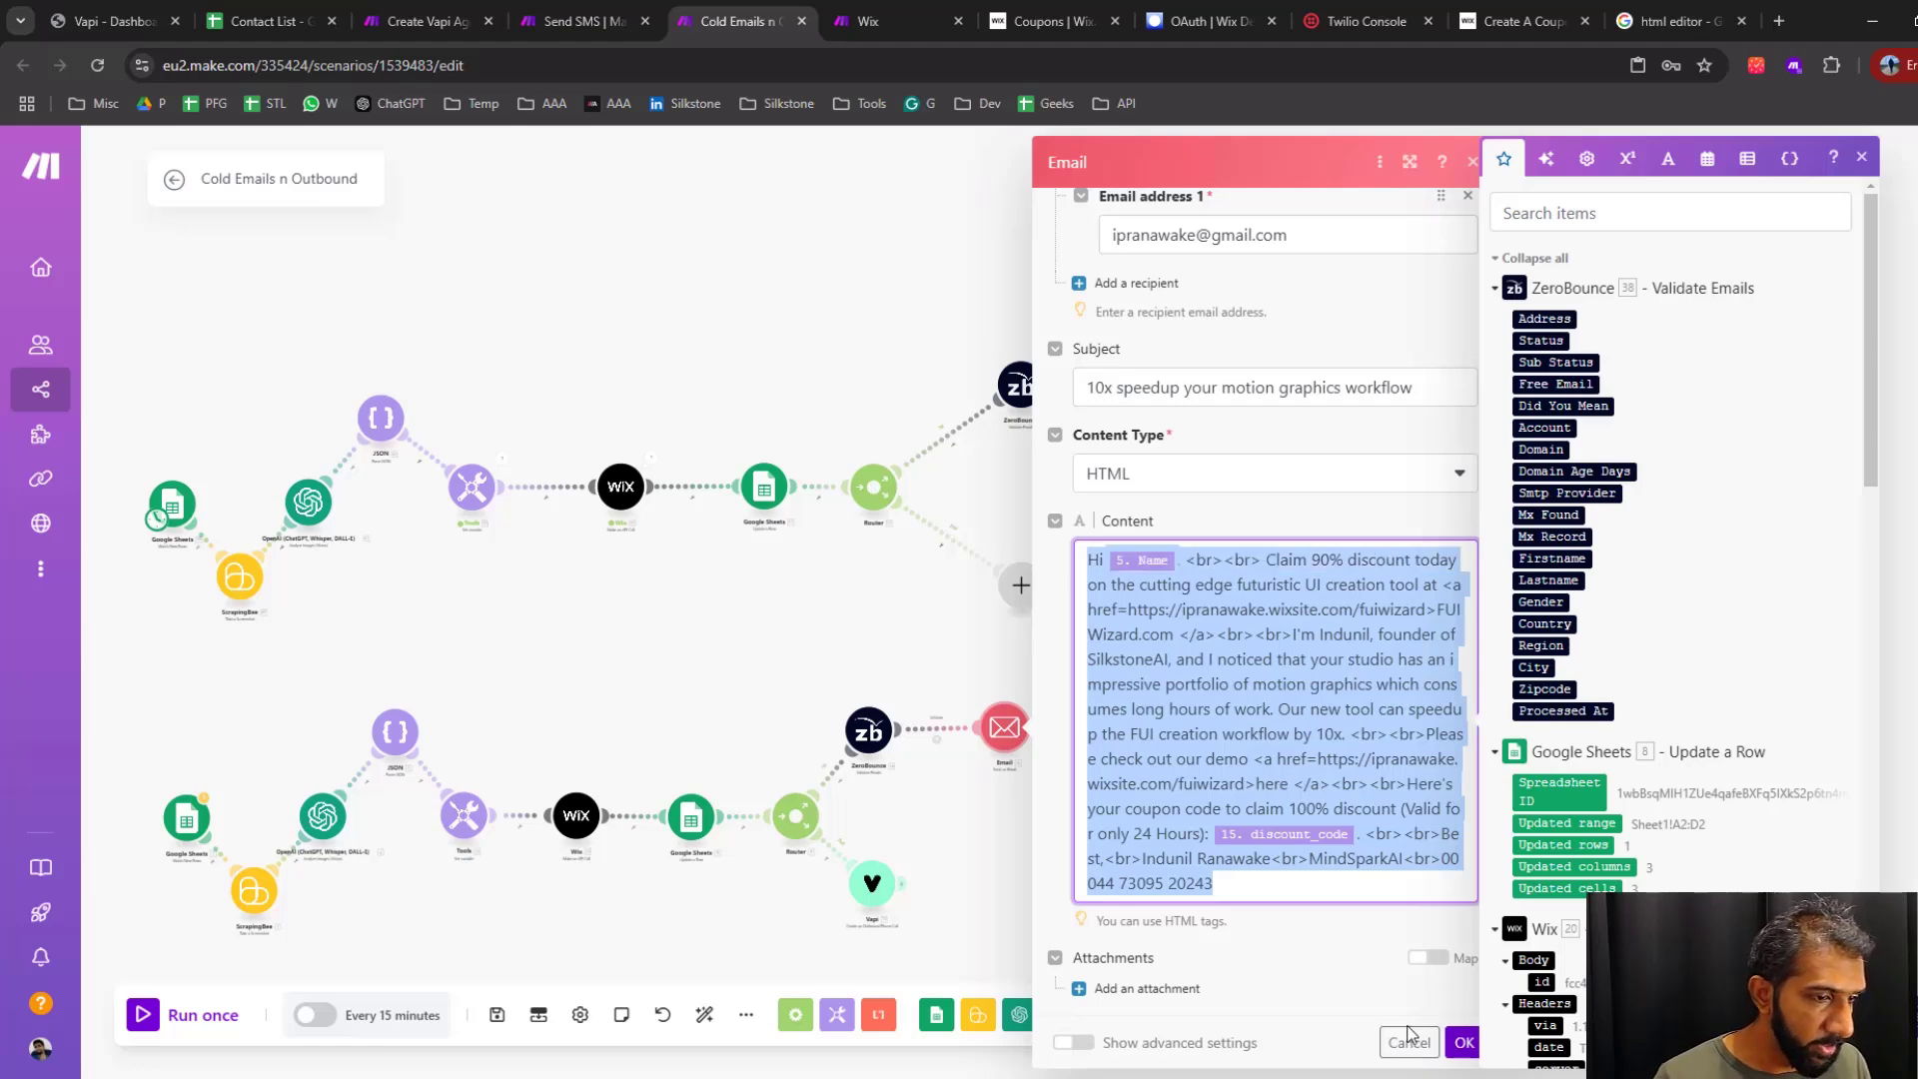
pyautogui.click(1461, 1043)
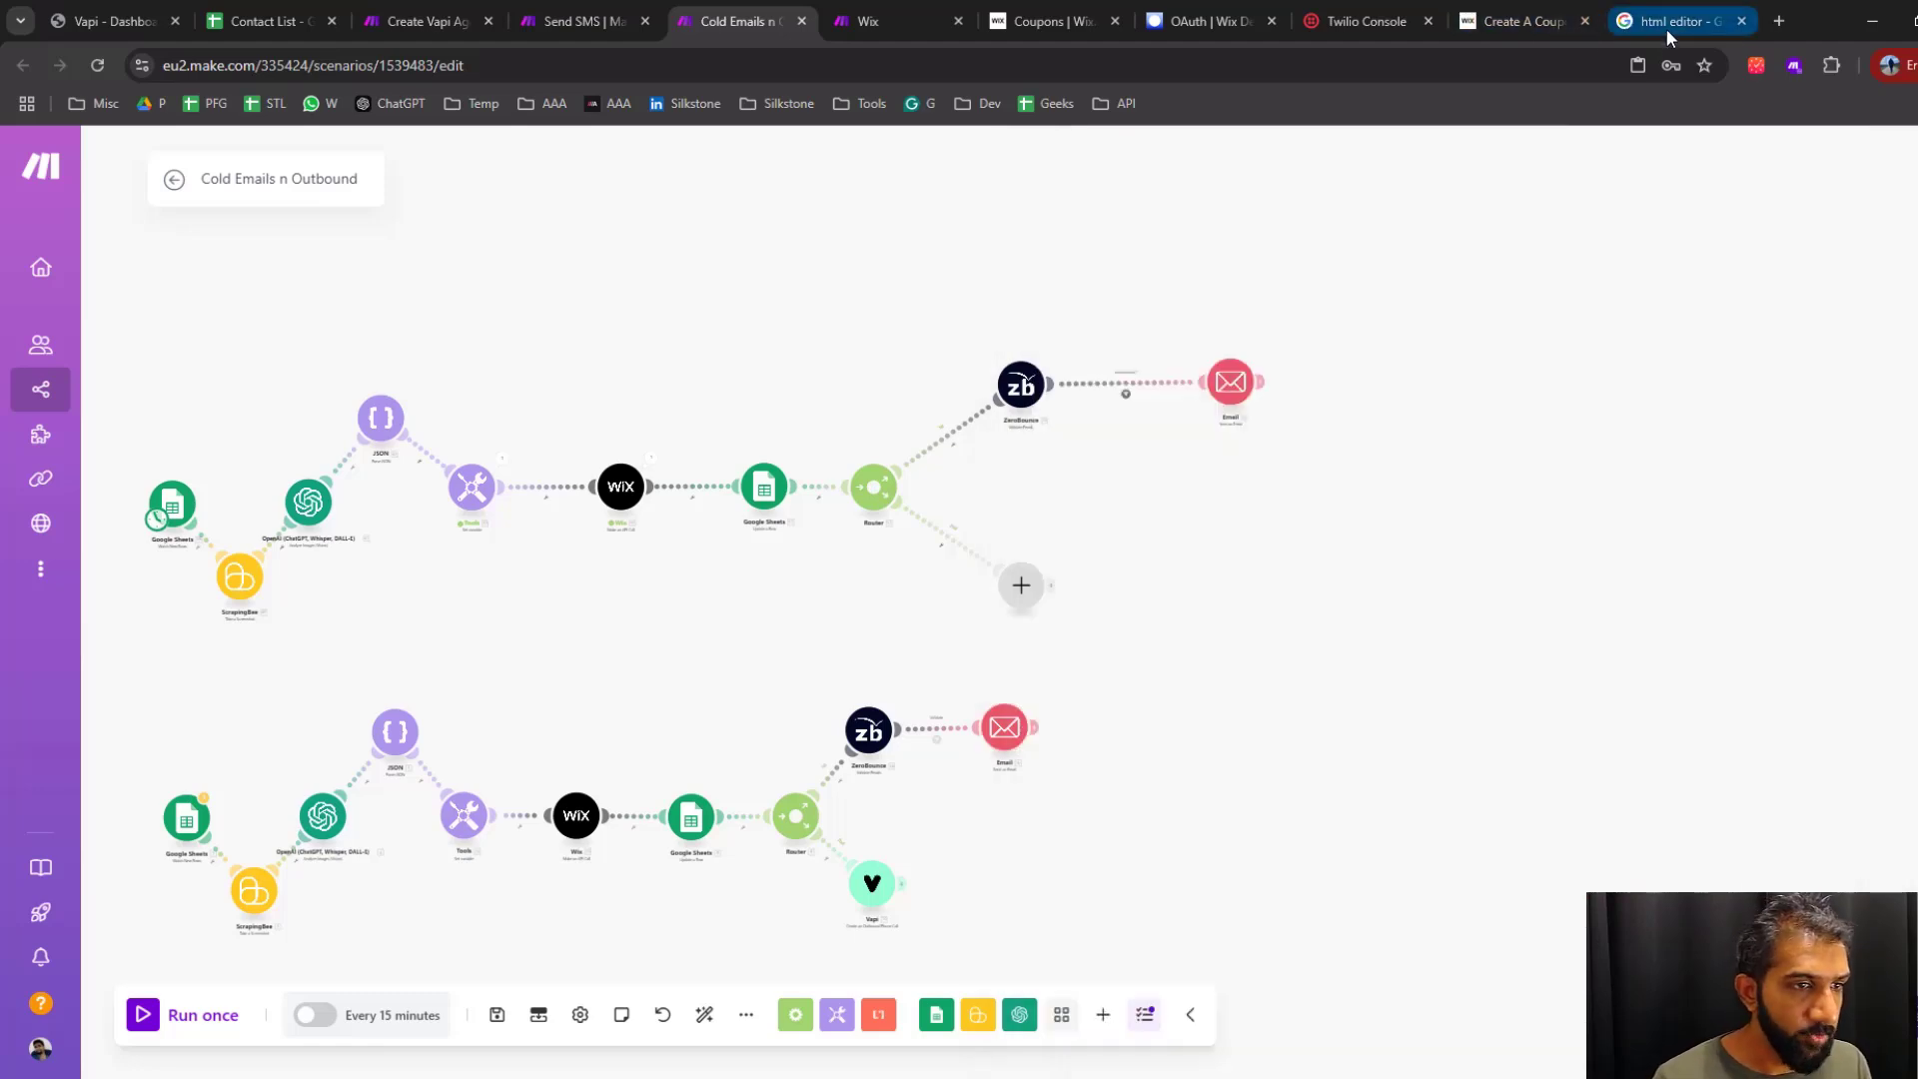
# Switch to the html editor search results and open the W3Schools HTML Online Editor
pyautogui.click(1670, 37)
pyautogui.click(453, 180)
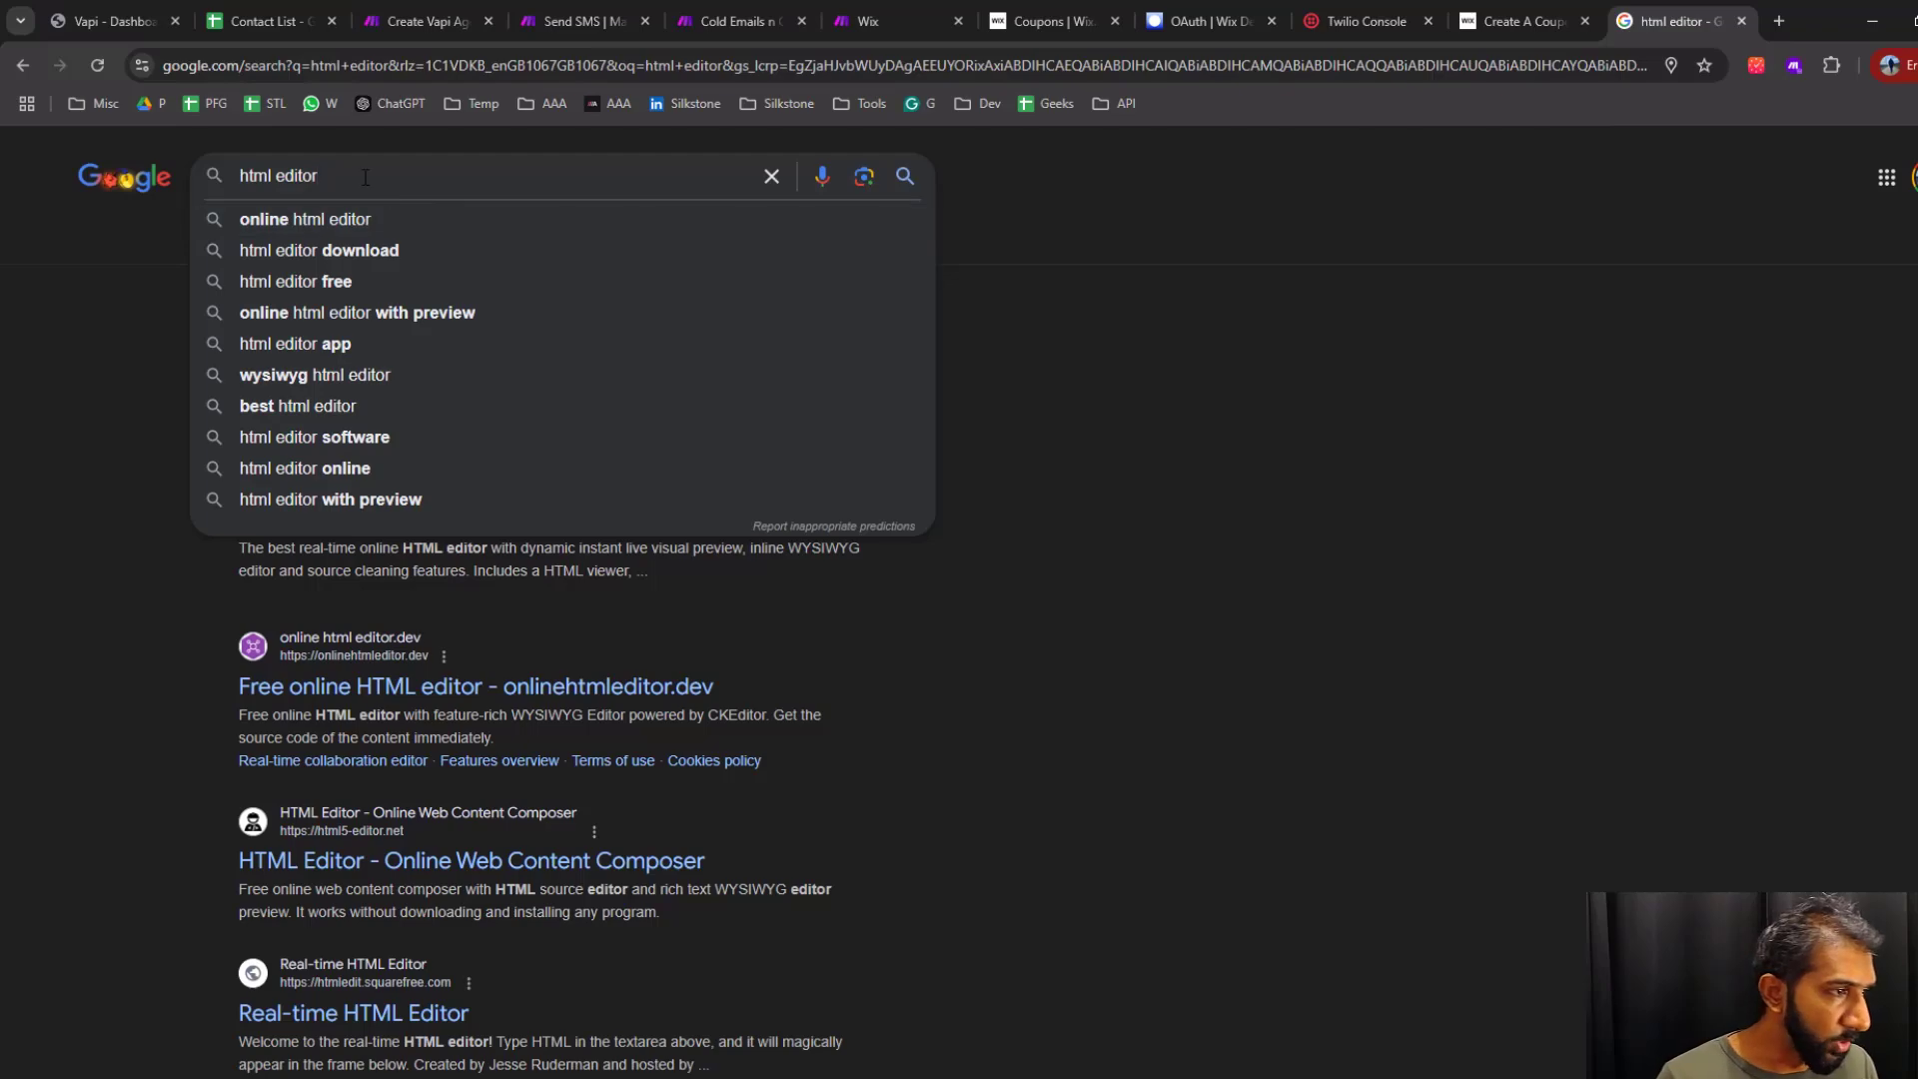
pyautogui.moveTo(363, 176); pyautogui.dragTo(140, 143)
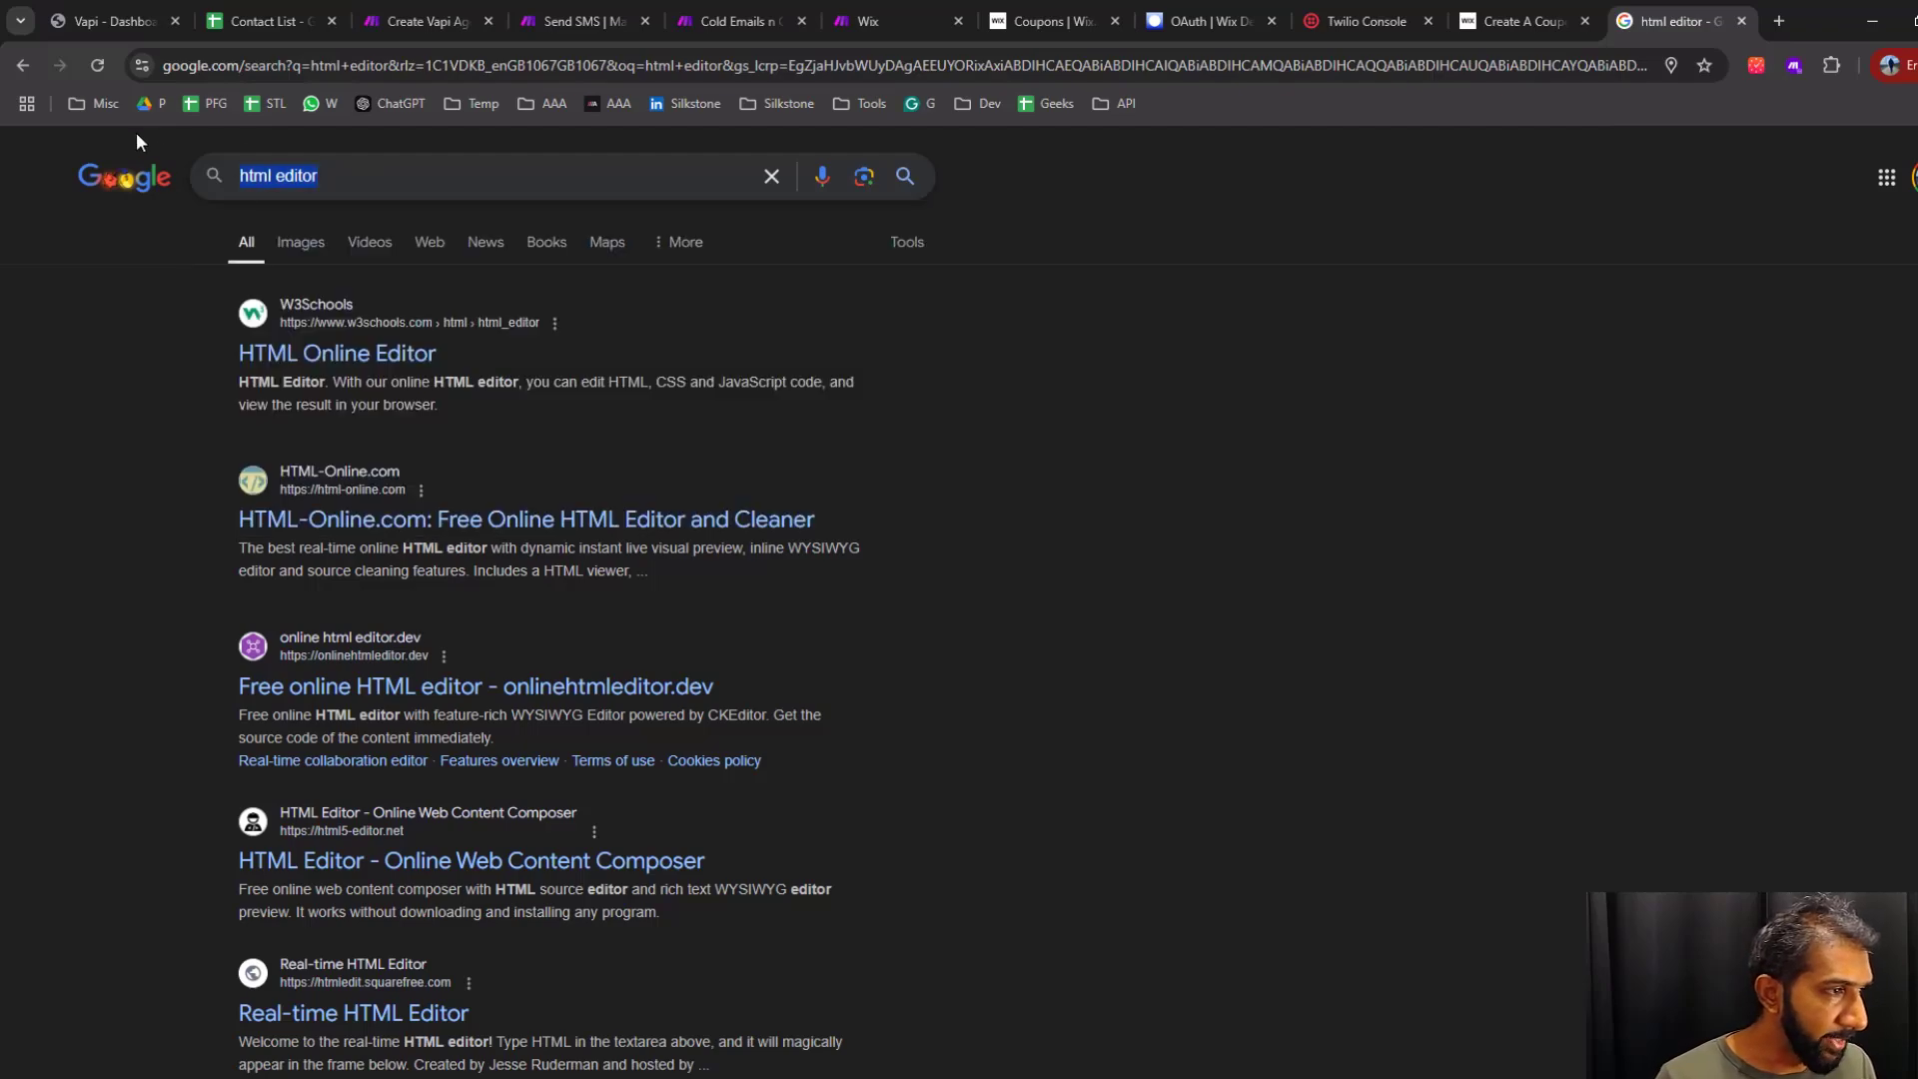
pyautogui.click(352, 359)
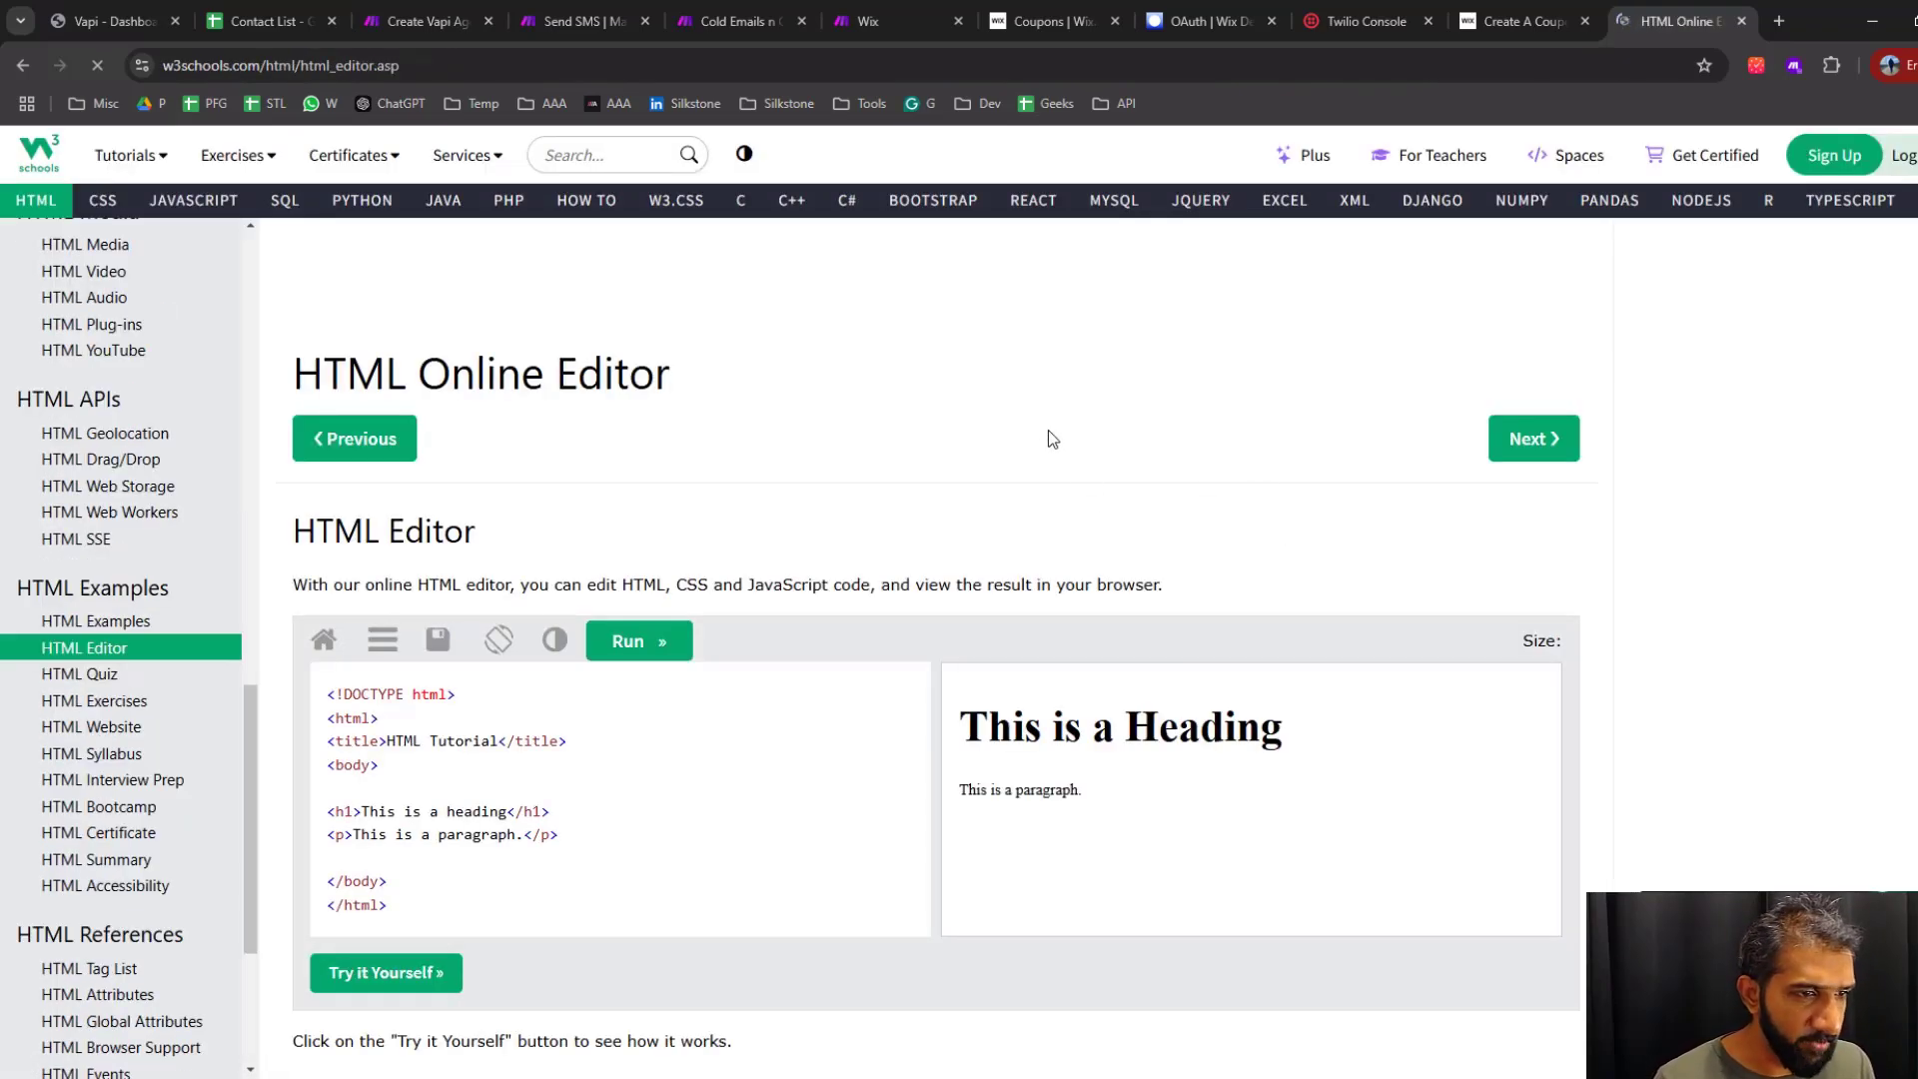
# Open the full W3Schools editor, replace the sample heading and paragraph with the copied email HTML, and run it
pyautogui.click(397, 982)
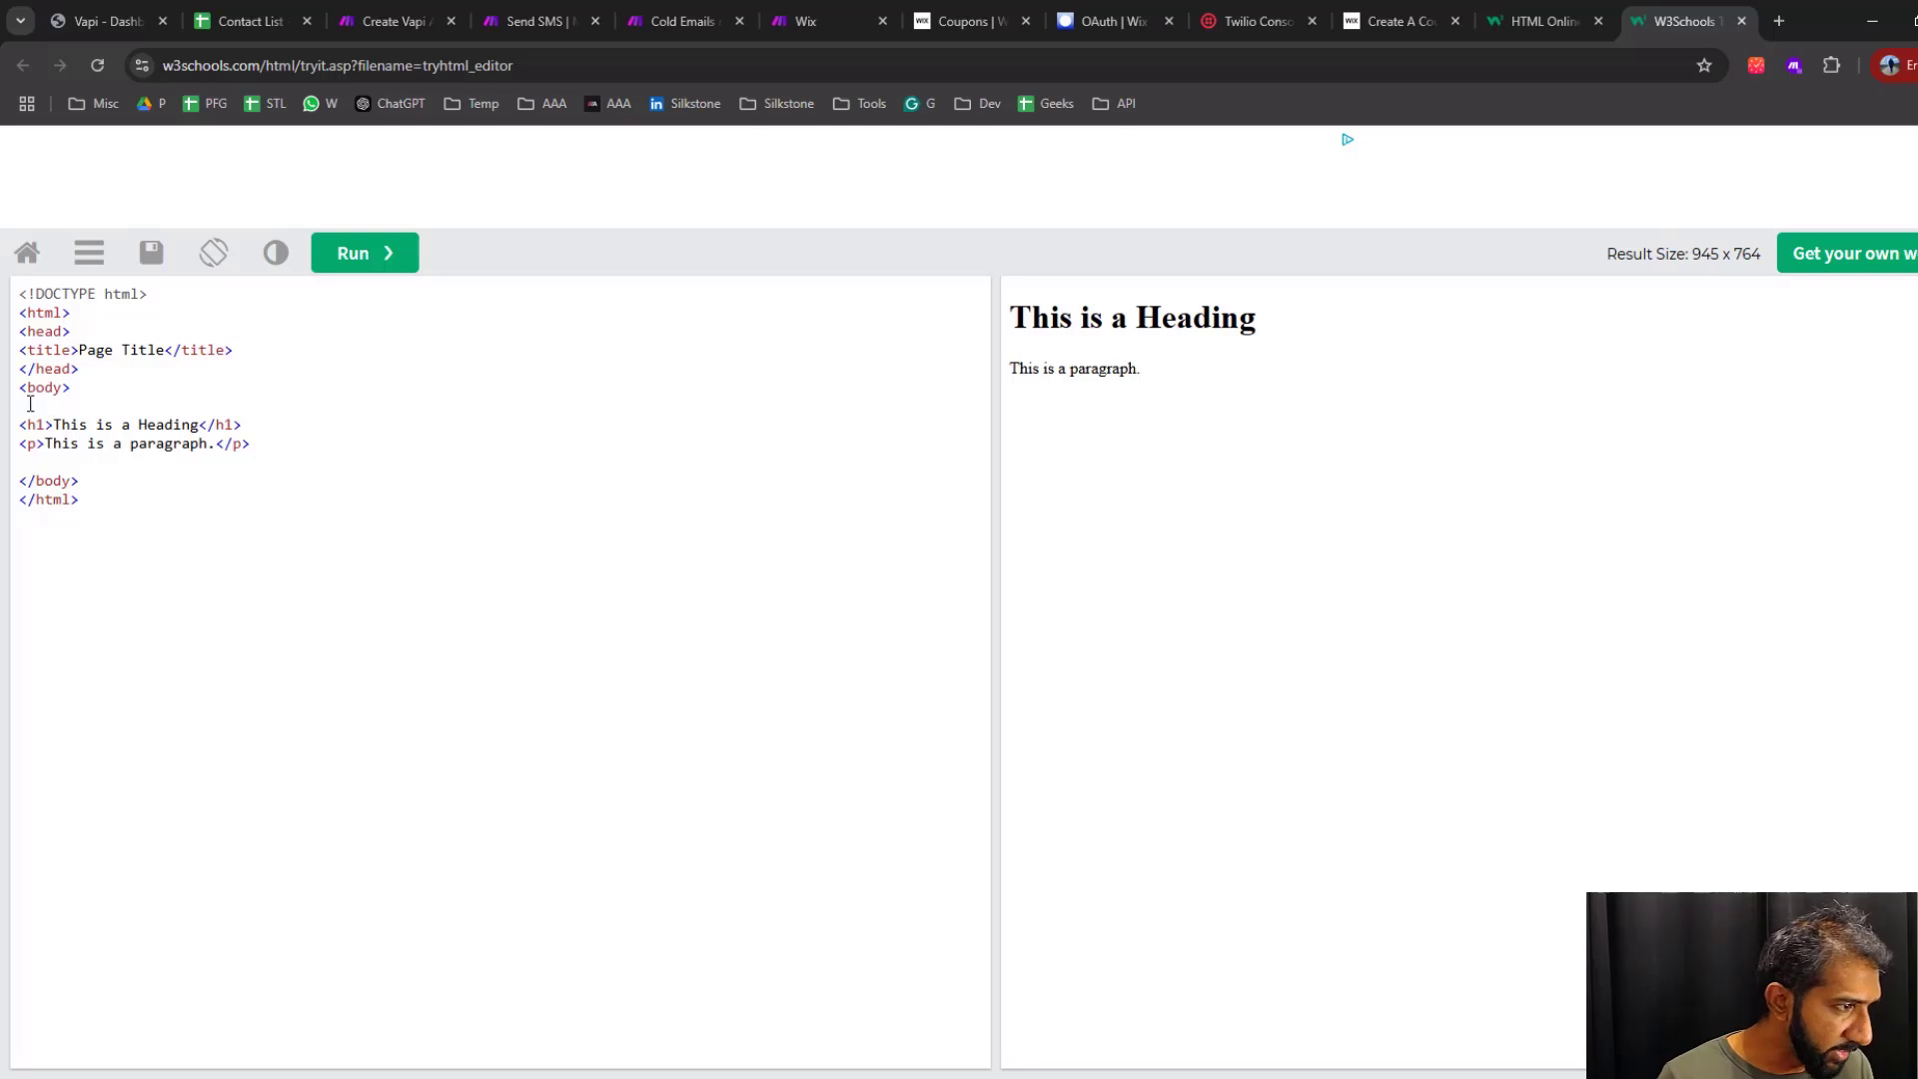
pyautogui.moveTo(256, 443); pyautogui.dragTo(4, 436)
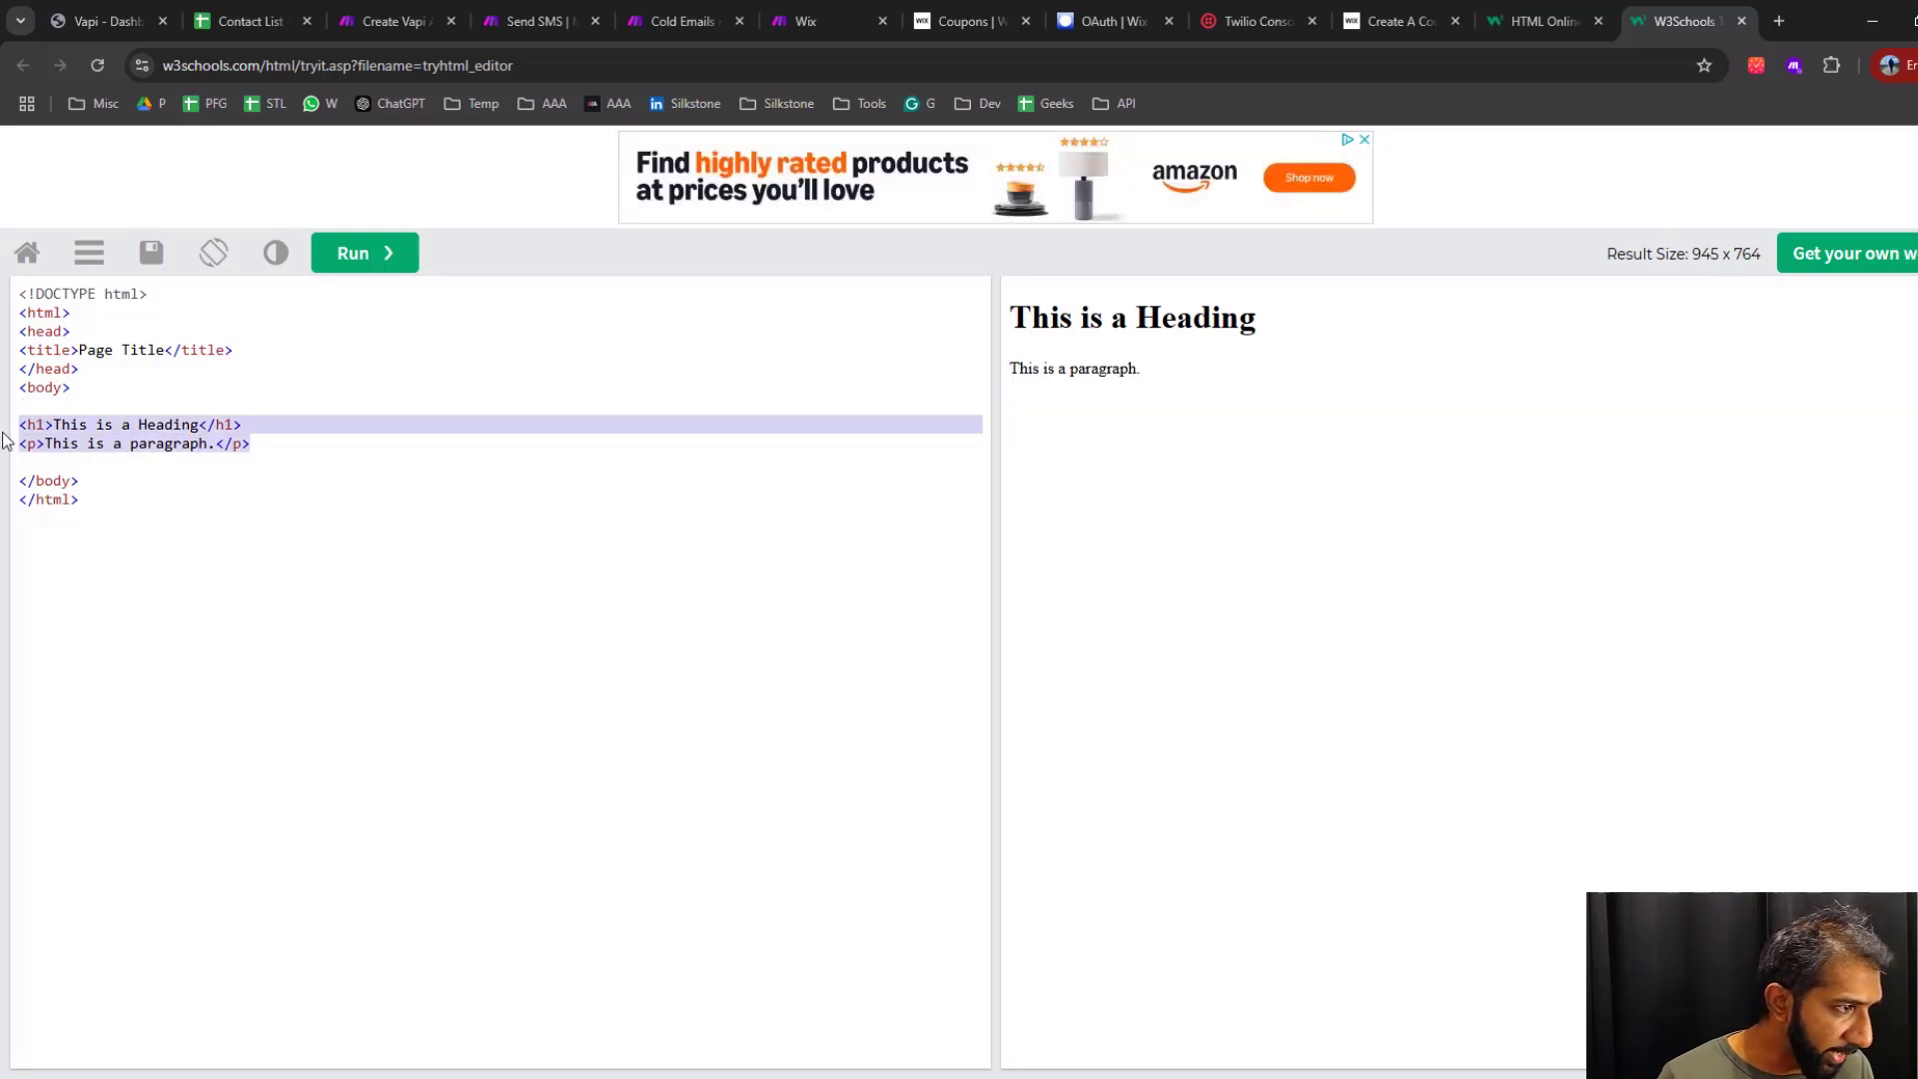
pyautogui.hotkey('ctrl', 'v')
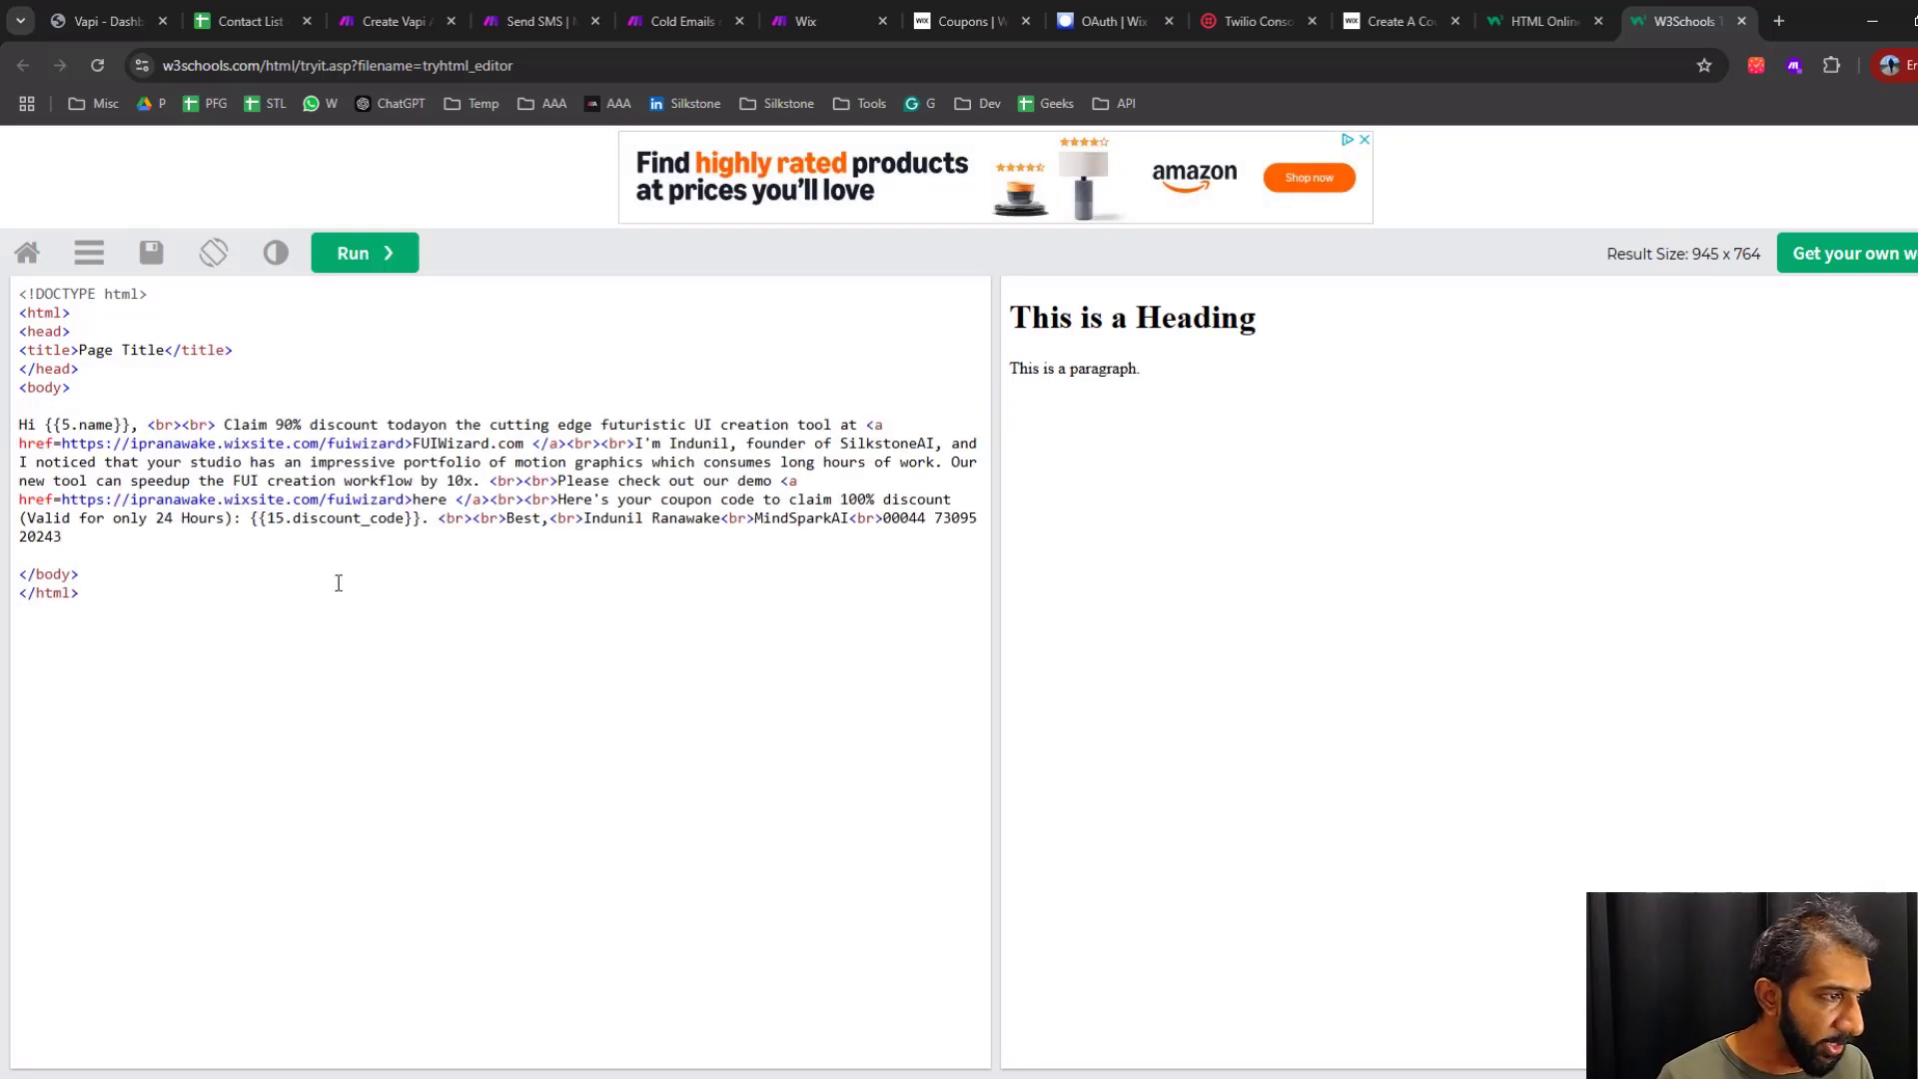
pyautogui.click(353, 253)
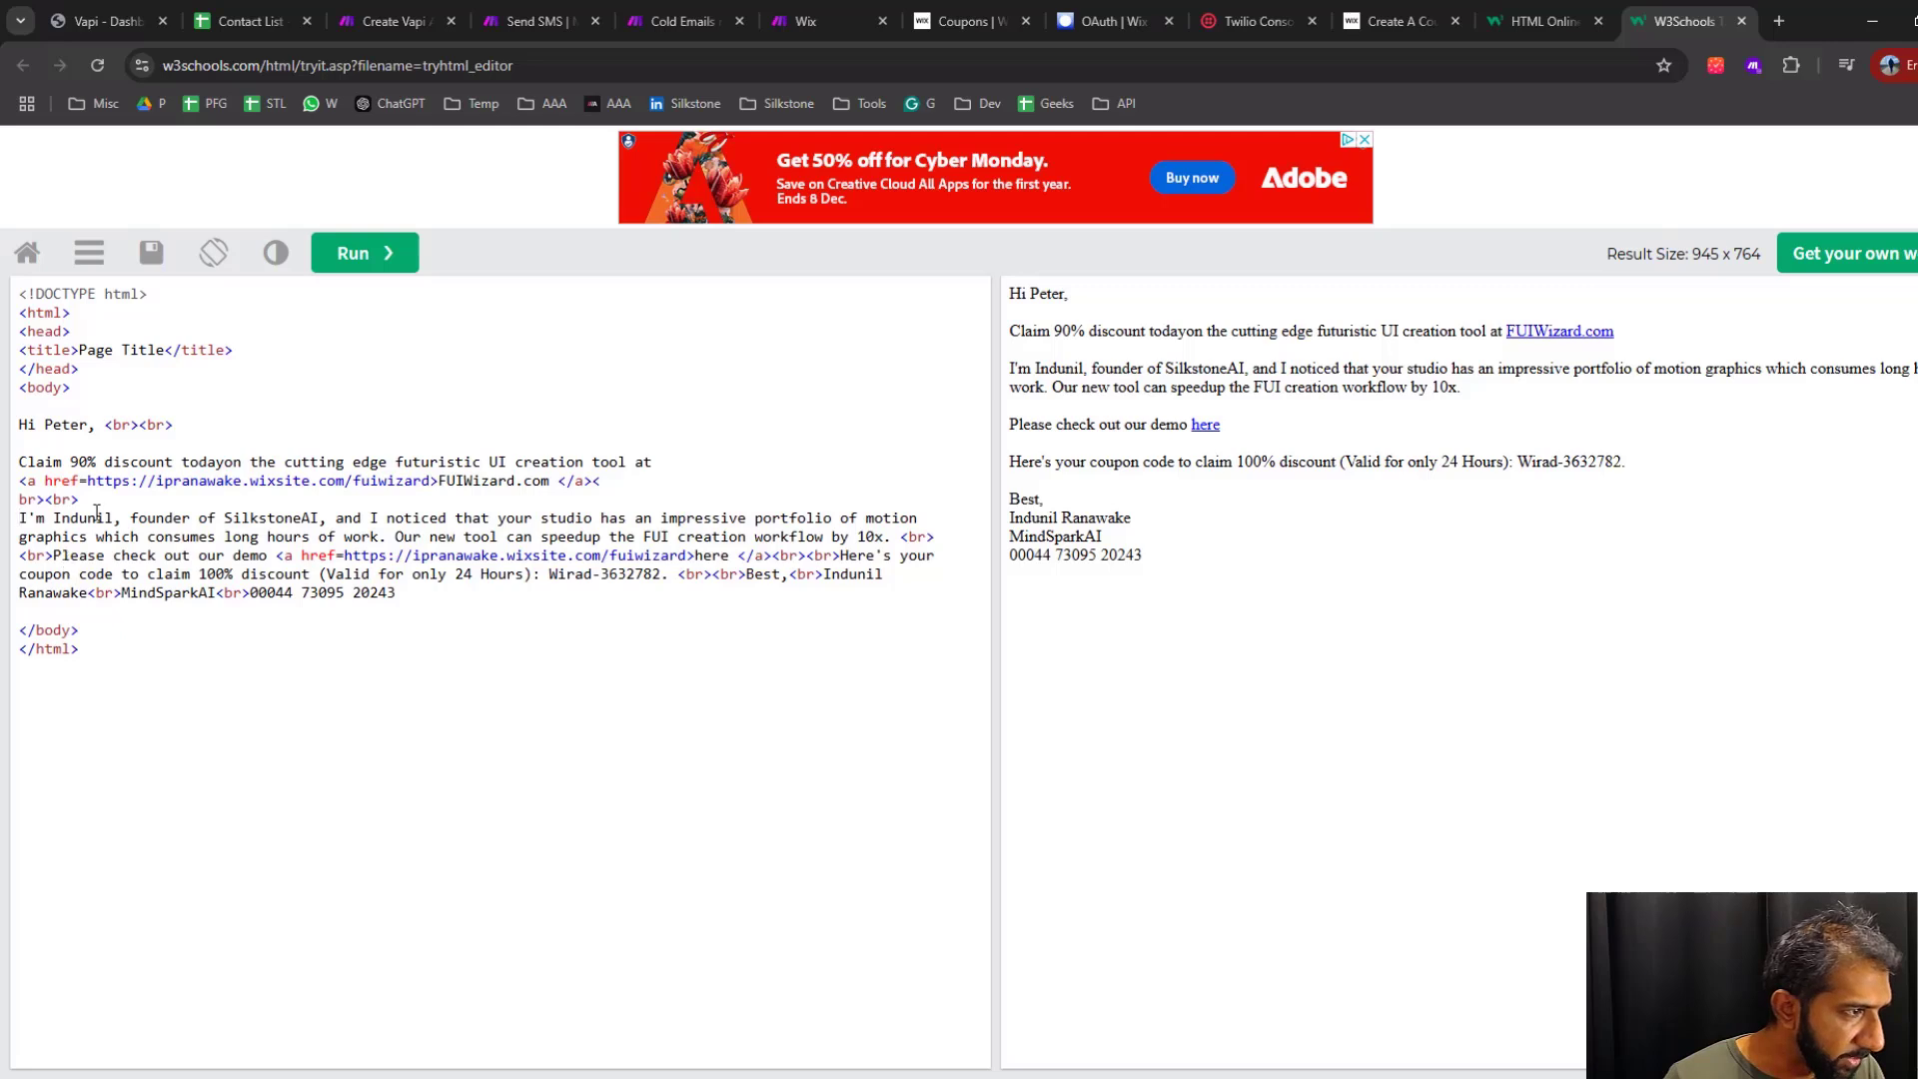
# Split the email HTML so the demo link line, its trailing break tags and the coupon sentence sit on separate lines
pyautogui.click(902, 537)
pyautogui.press('Return')
pyautogui.click(806, 555)
pyautogui.press('Return')
pyautogui.click(89, 573)
pyautogui.press('Return')
pyautogui.click(779, 592)
# Split the email's closing so "Best,", the sender's name, MindSparkAI and the phone number each have their own code line
pyautogui.press('Return')
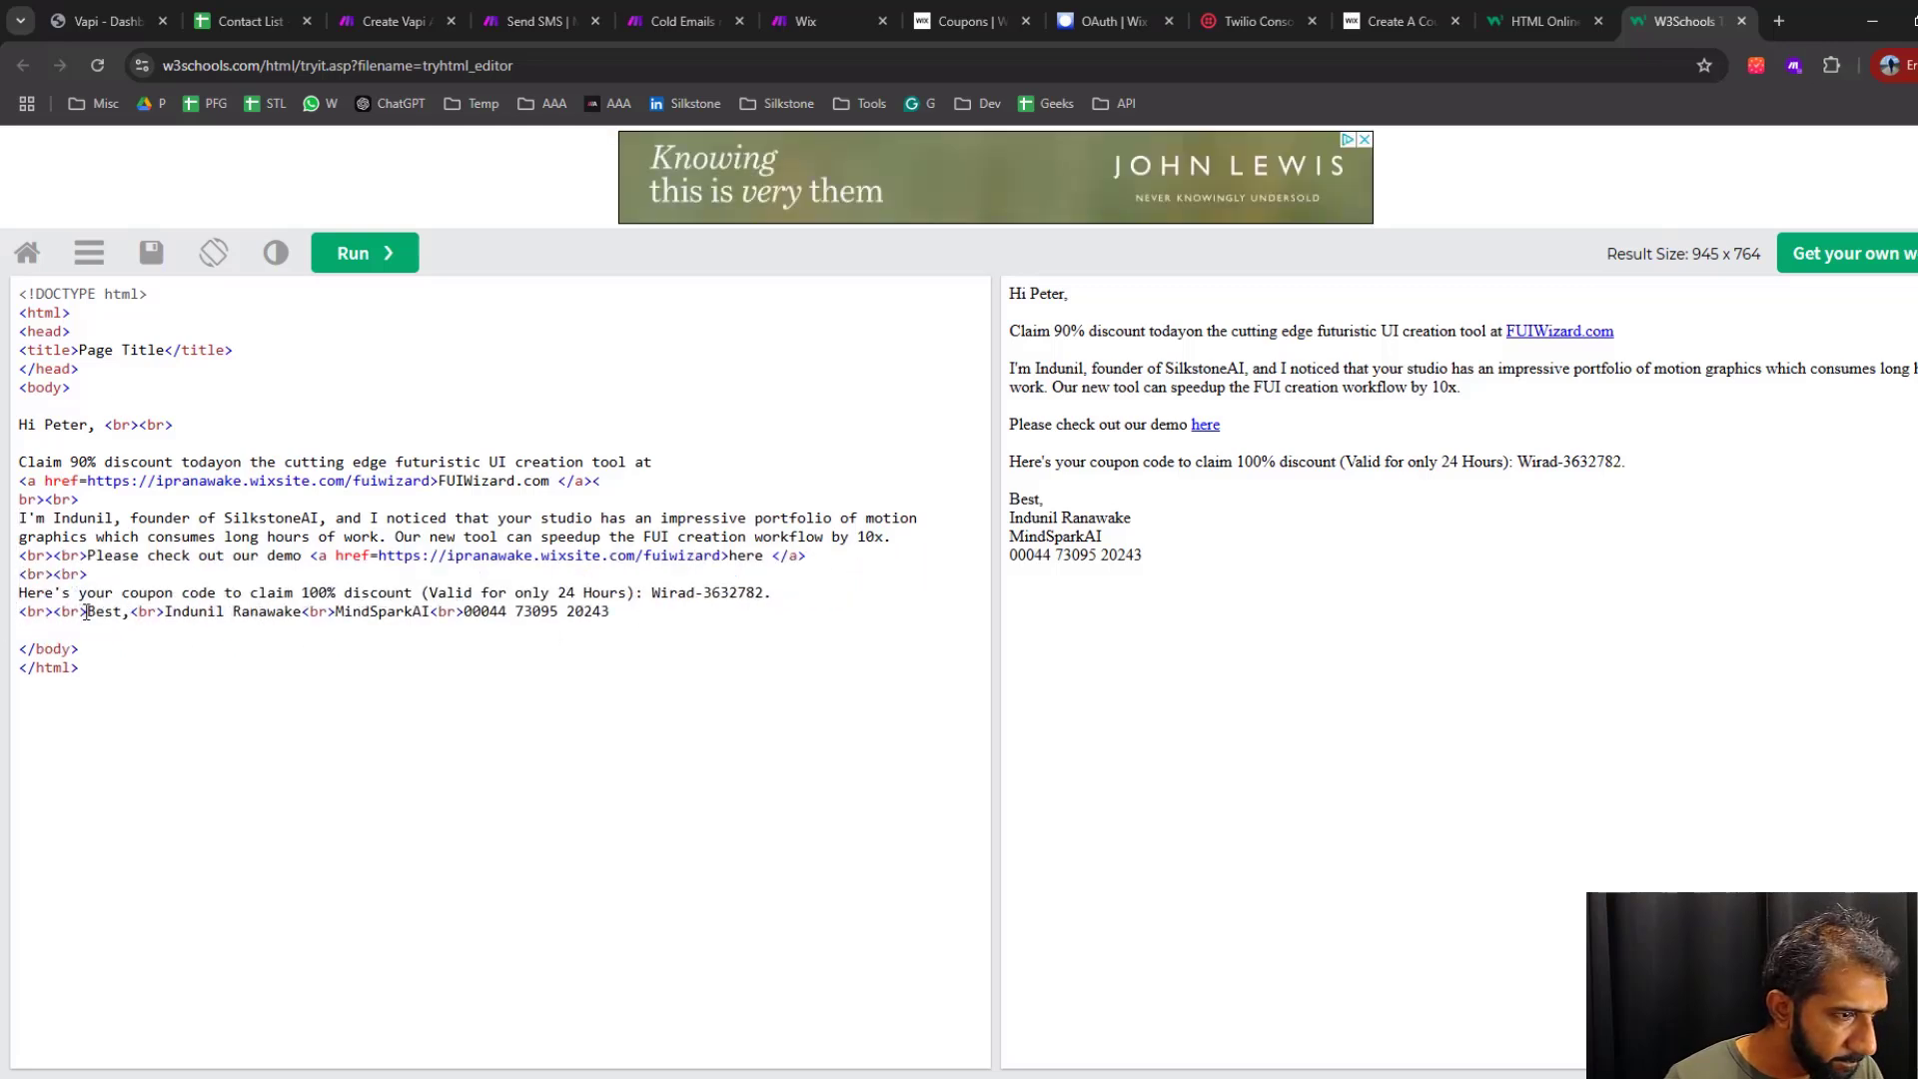
pyautogui.click(87, 611)
pyautogui.press('Return')
pyautogui.click(90, 630)
pyautogui.press('Return')
pyautogui.press('BackSpace')
pyautogui.click(97, 631)
pyautogui.press('Return')
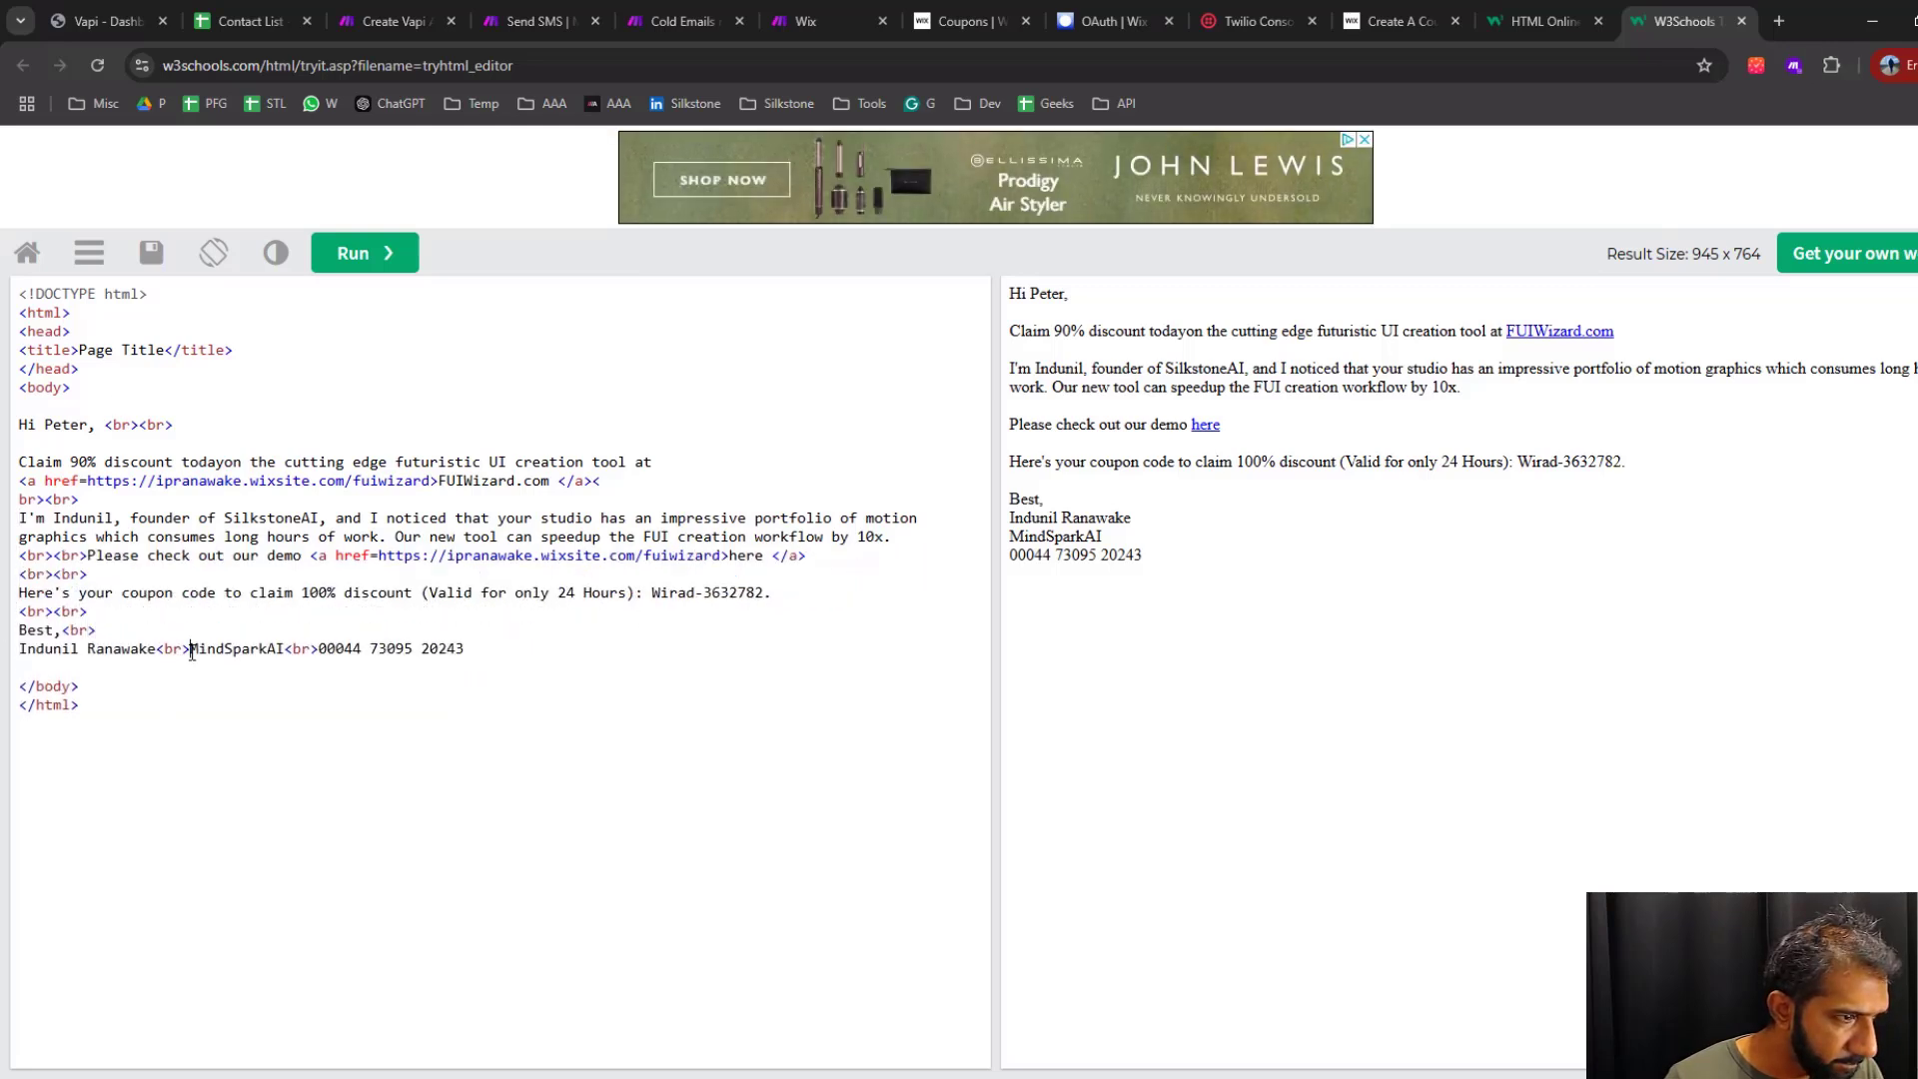
pyautogui.click(191, 649)
pyautogui.press('Return')
pyautogui.click(150, 667)
pyautogui.press('Return')
# Rejoin the split break tag after the FUIWizard.com link and put the break tags around the introduction on their own lines
pyautogui.click(88, 555)
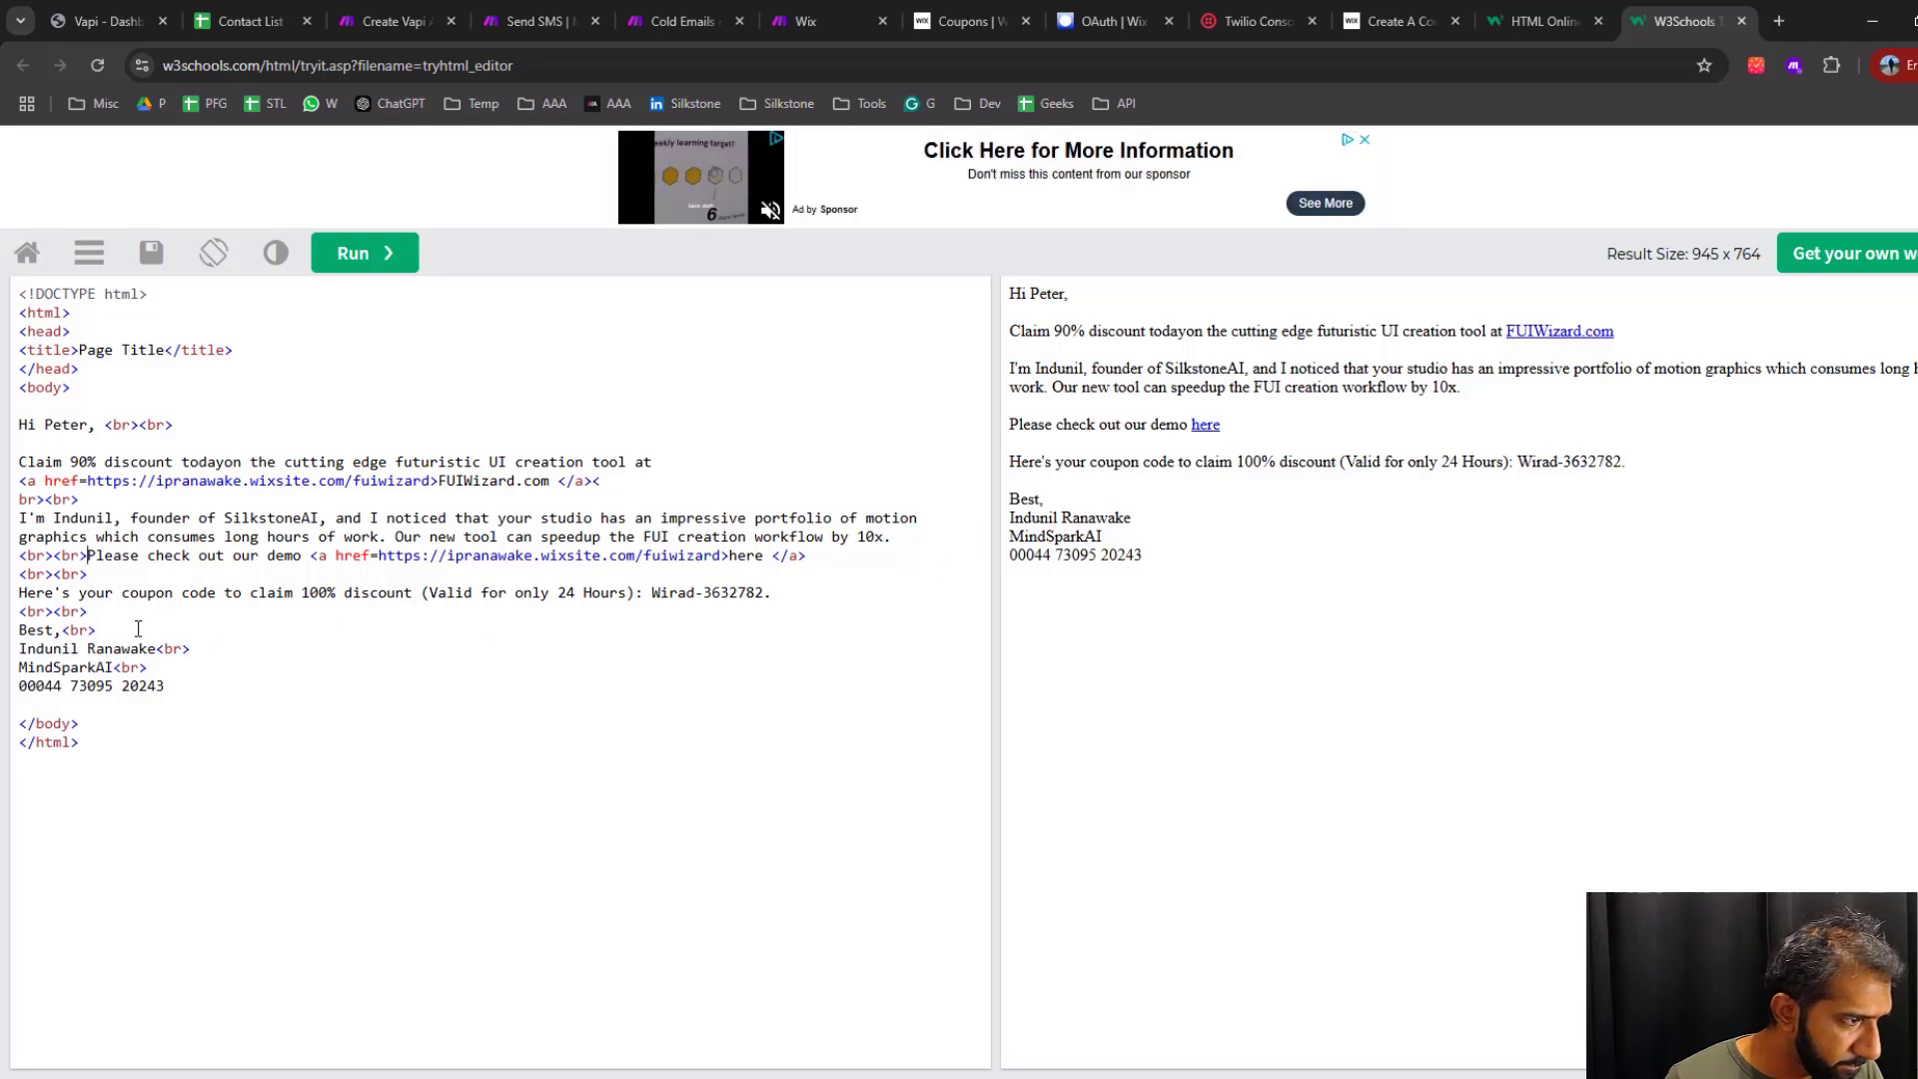
pyautogui.press('Return')
pyautogui.click(19, 499)
pyautogui.press('BackSpace')
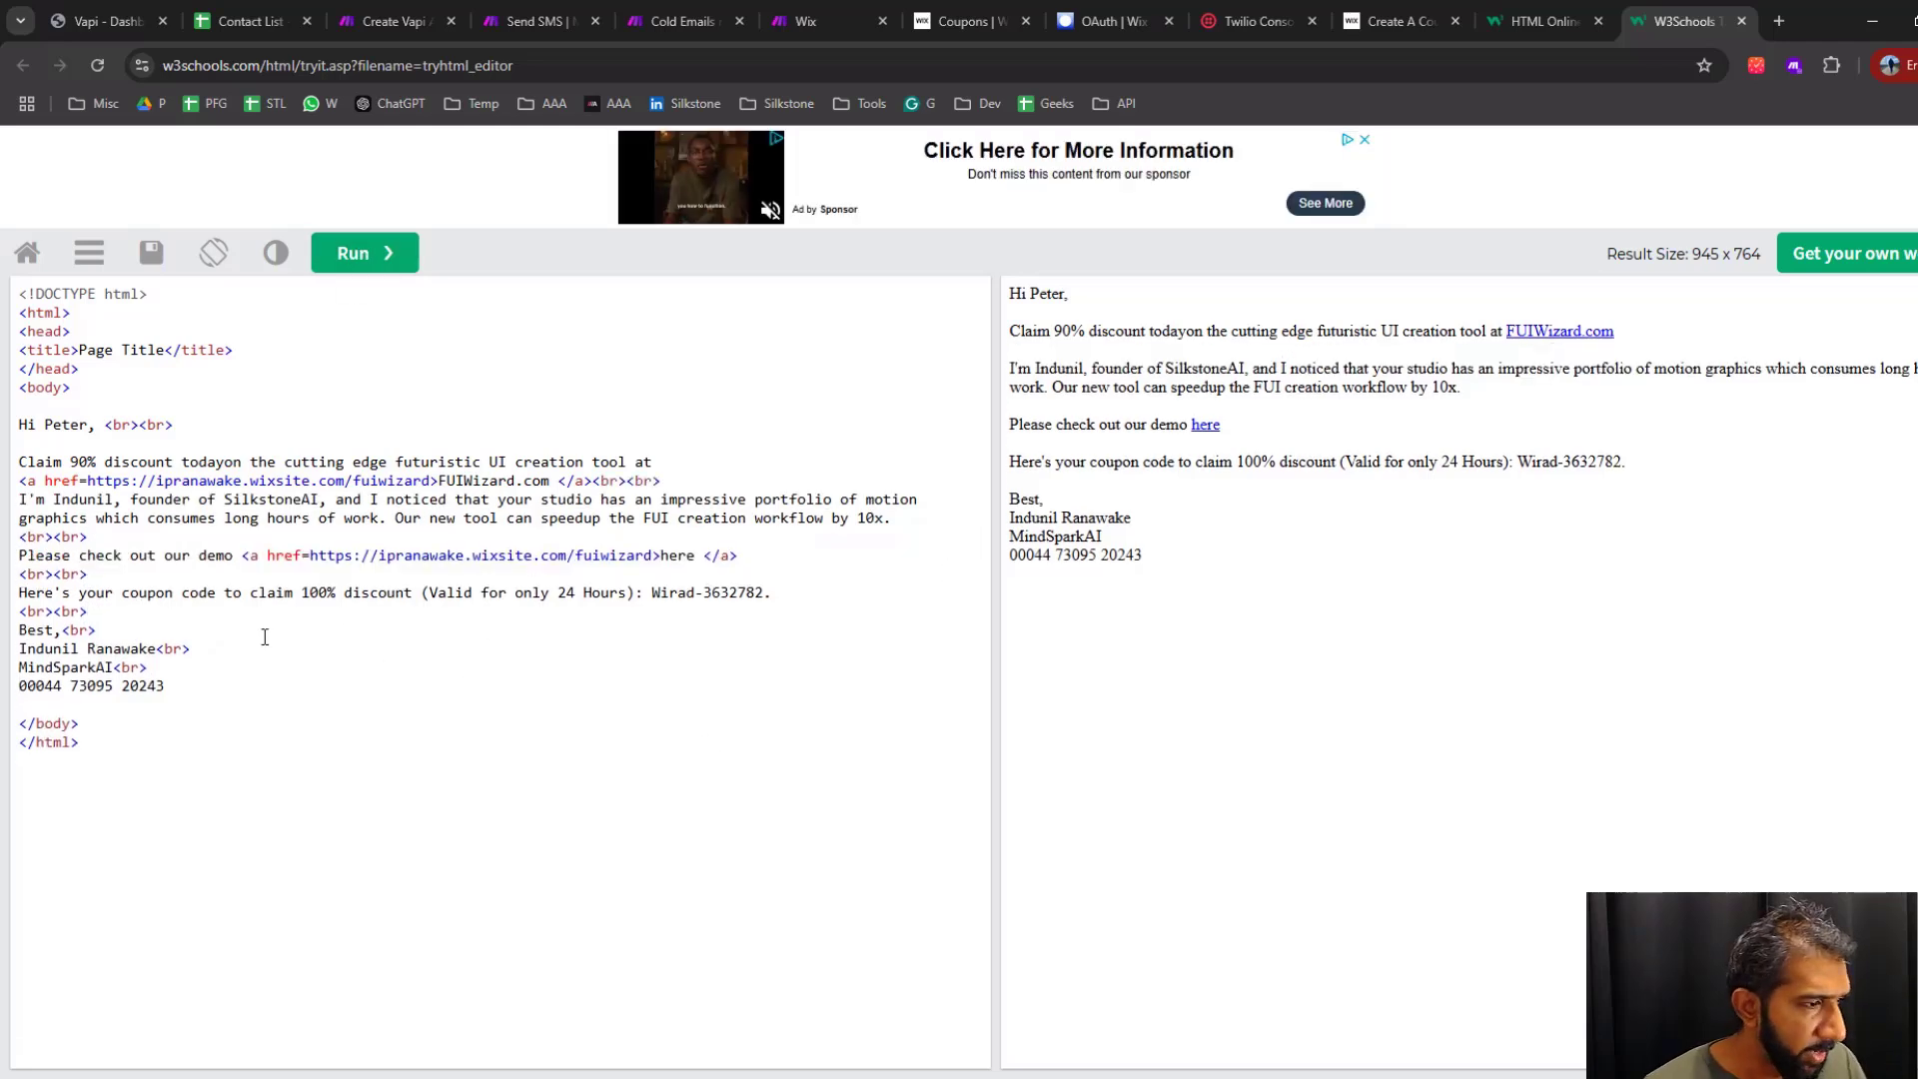
pyautogui.moveTo(199, 695); pyautogui.dragTo(9, 460)
pyautogui.click(209, 688)
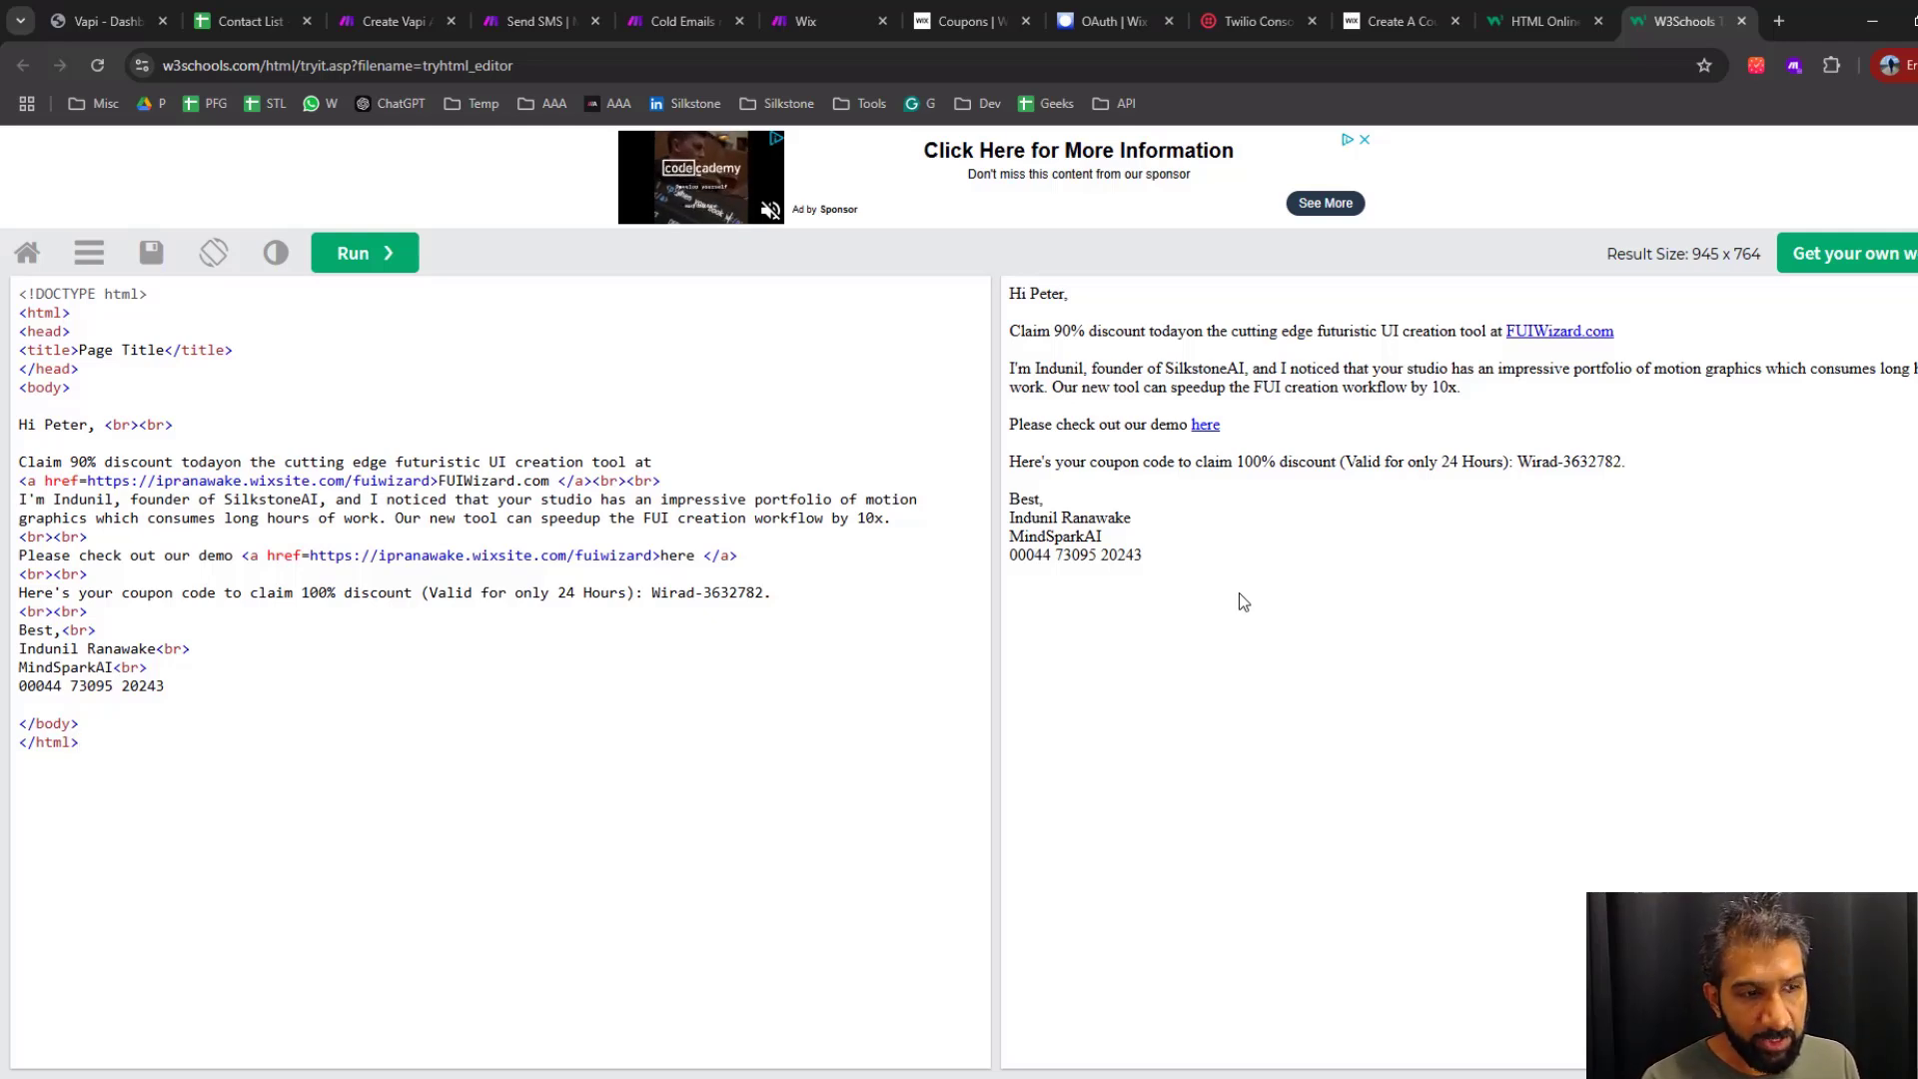
pyautogui.press('Return')
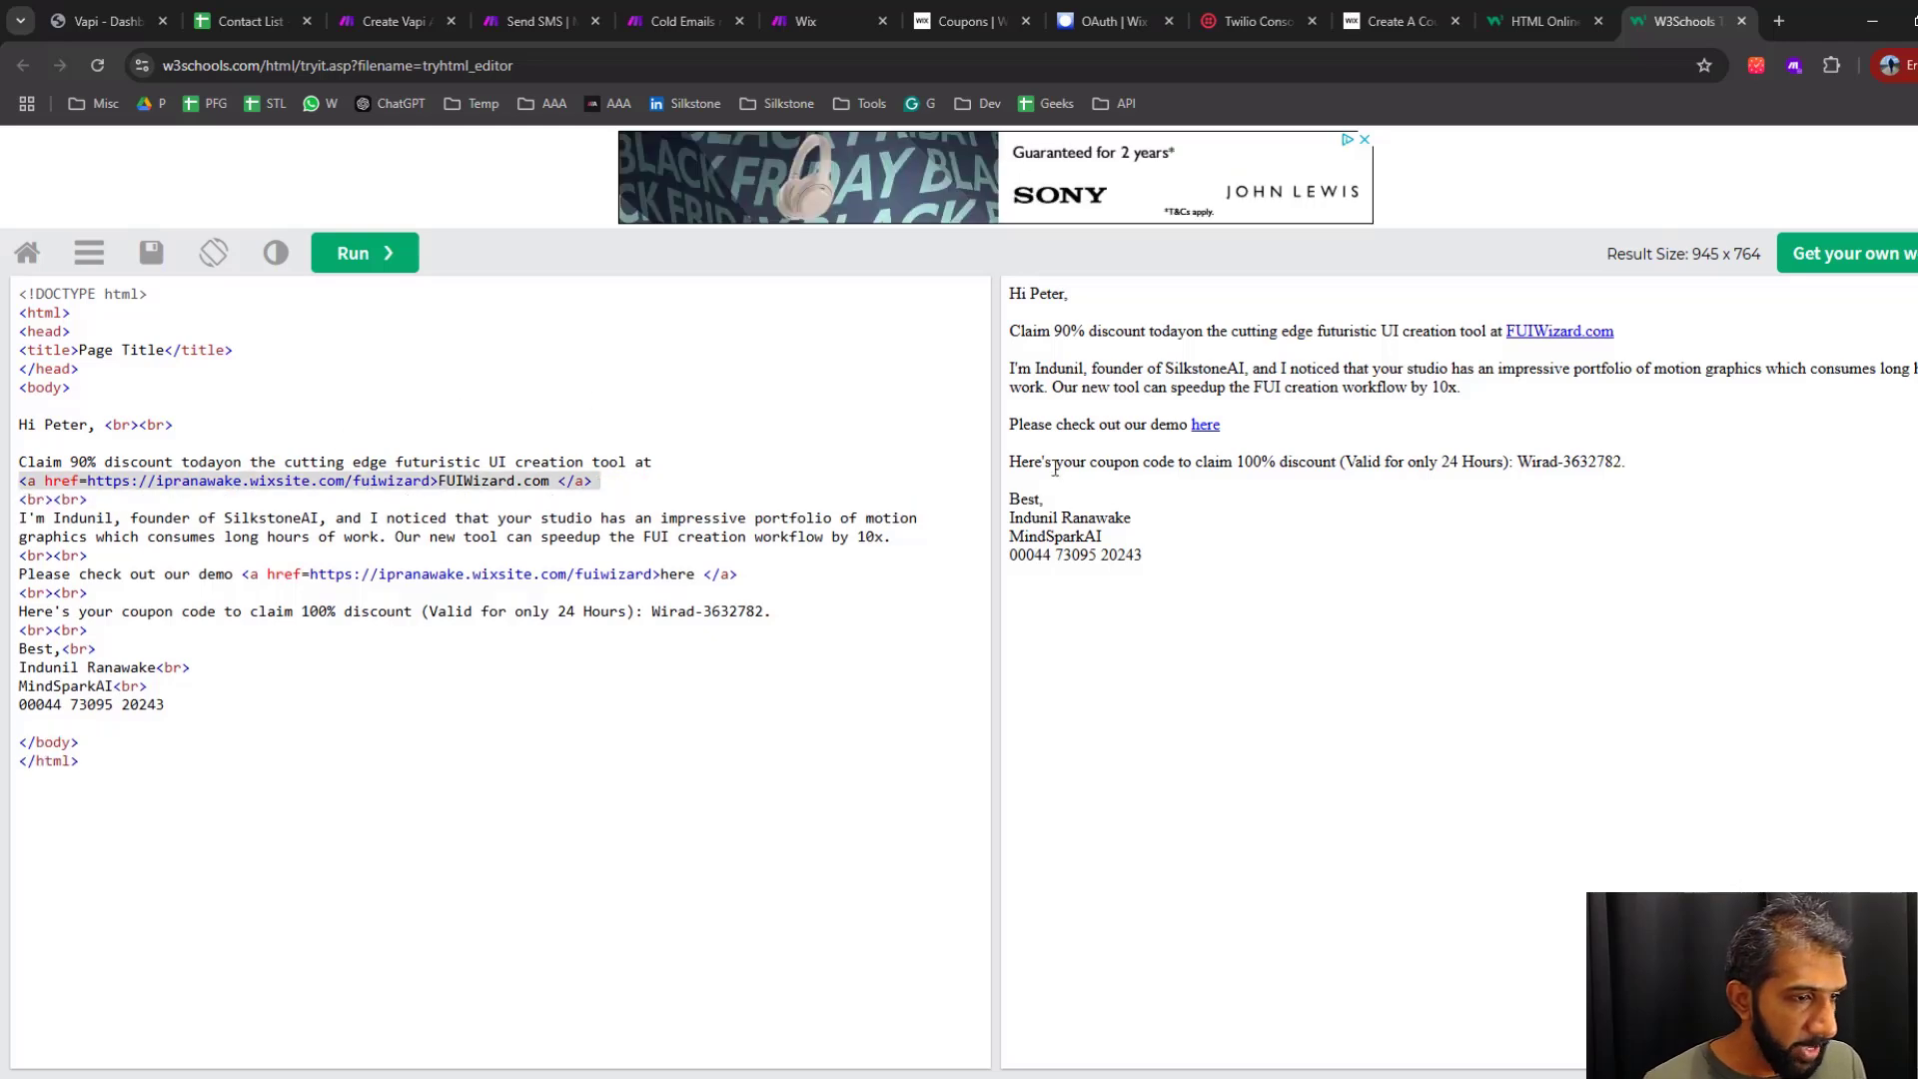
# Highlight the discount offer and the coupon code in the rendered email preview
pyautogui.moveTo(1219, 463); pyautogui.dragTo(1344, 478)
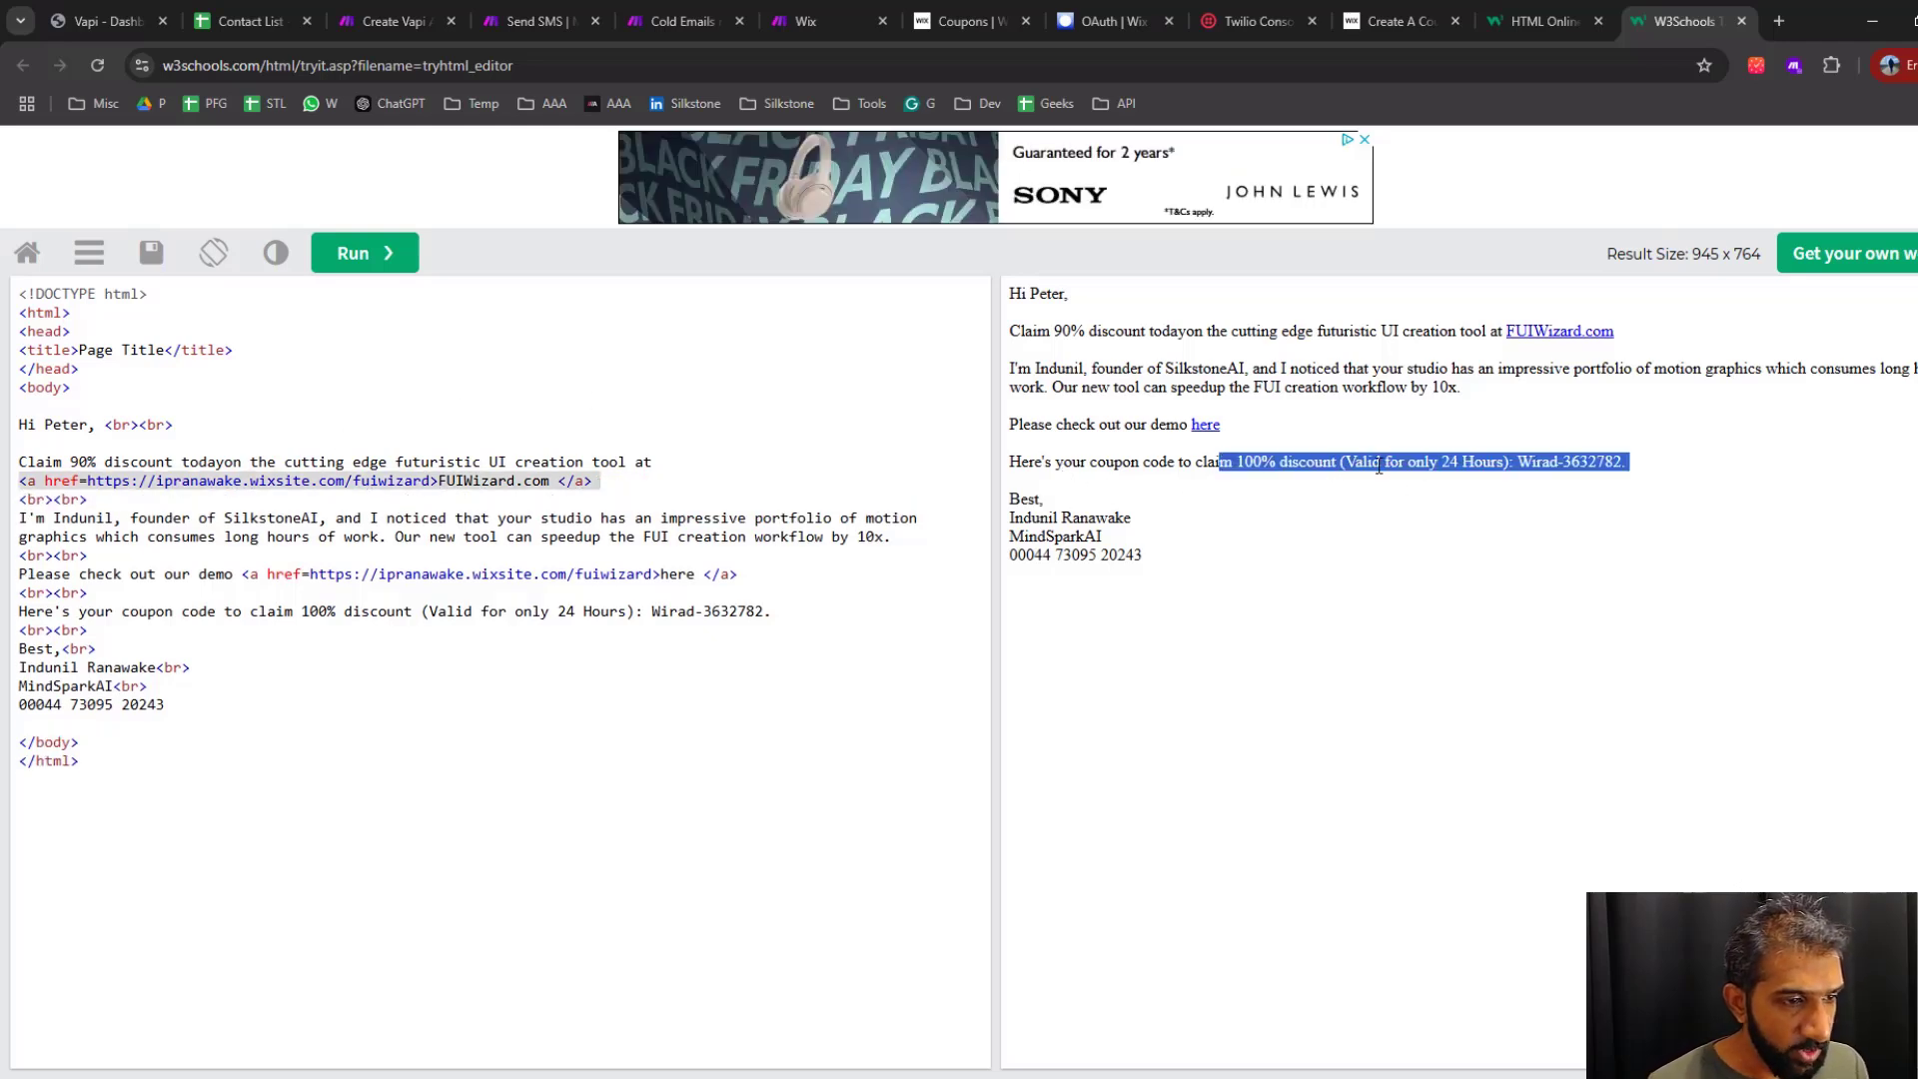
pyautogui.click(1502, 476)
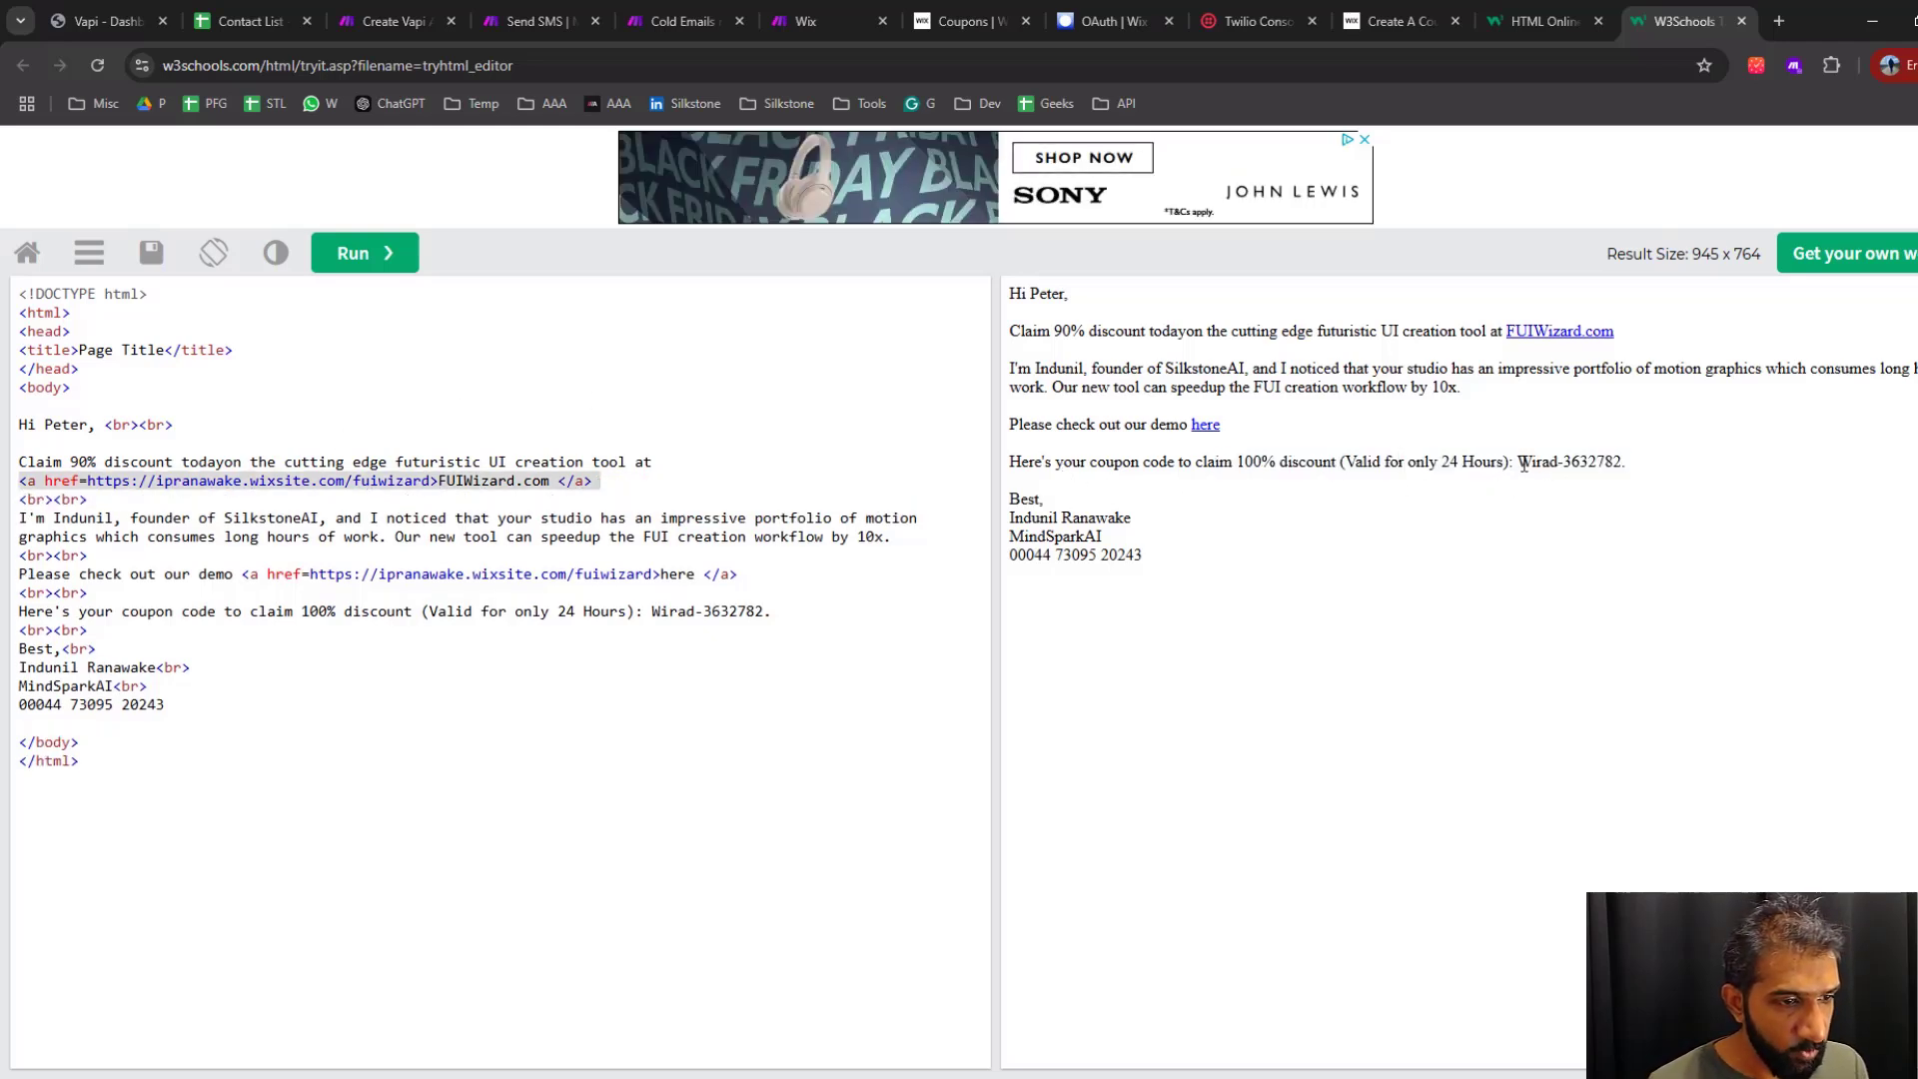
pyautogui.moveTo(1519, 463); pyautogui.dragTo(1630, 463)
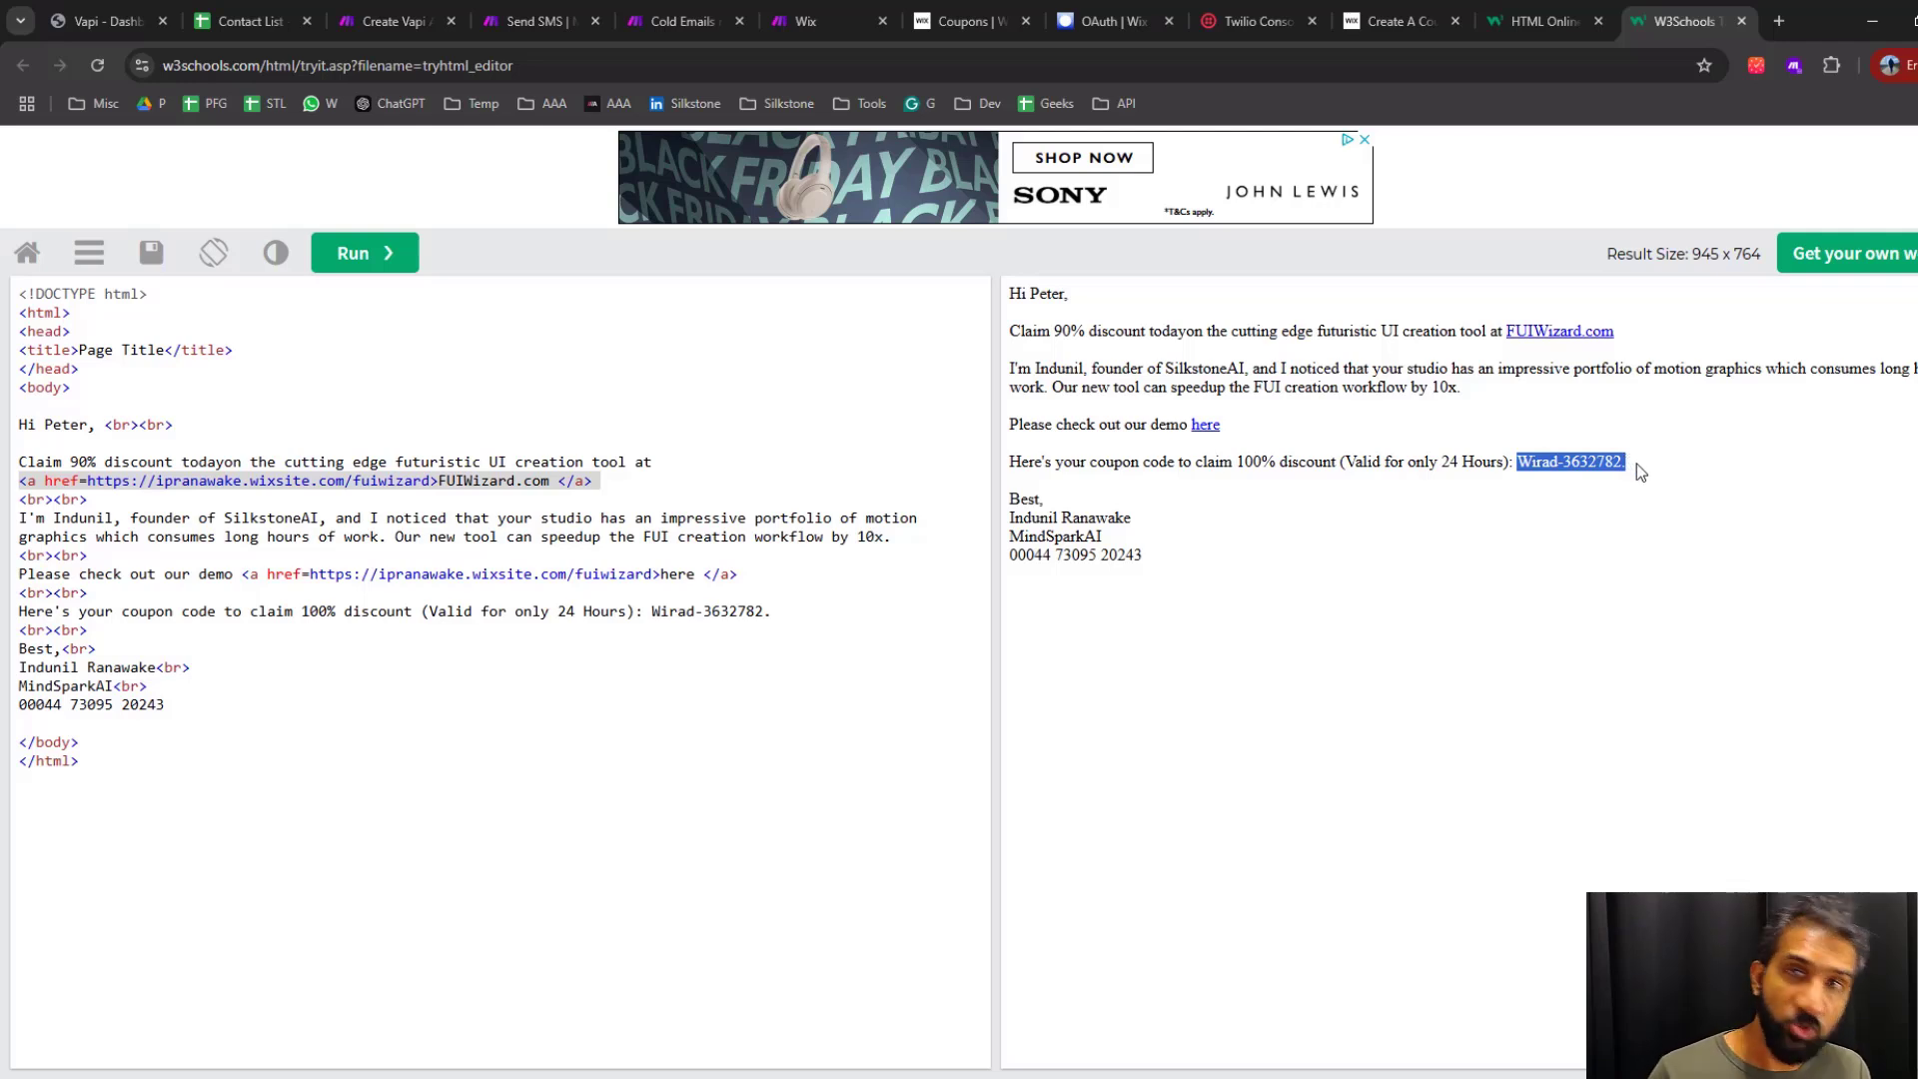
# Copy the formatted email HTML and paste it as the content of the upper flow's Email module in Make
pyautogui.moveTo(165, 704); pyautogui.dragTo(14, 465)
pyautogui.hotkey('ctrl', 'c')
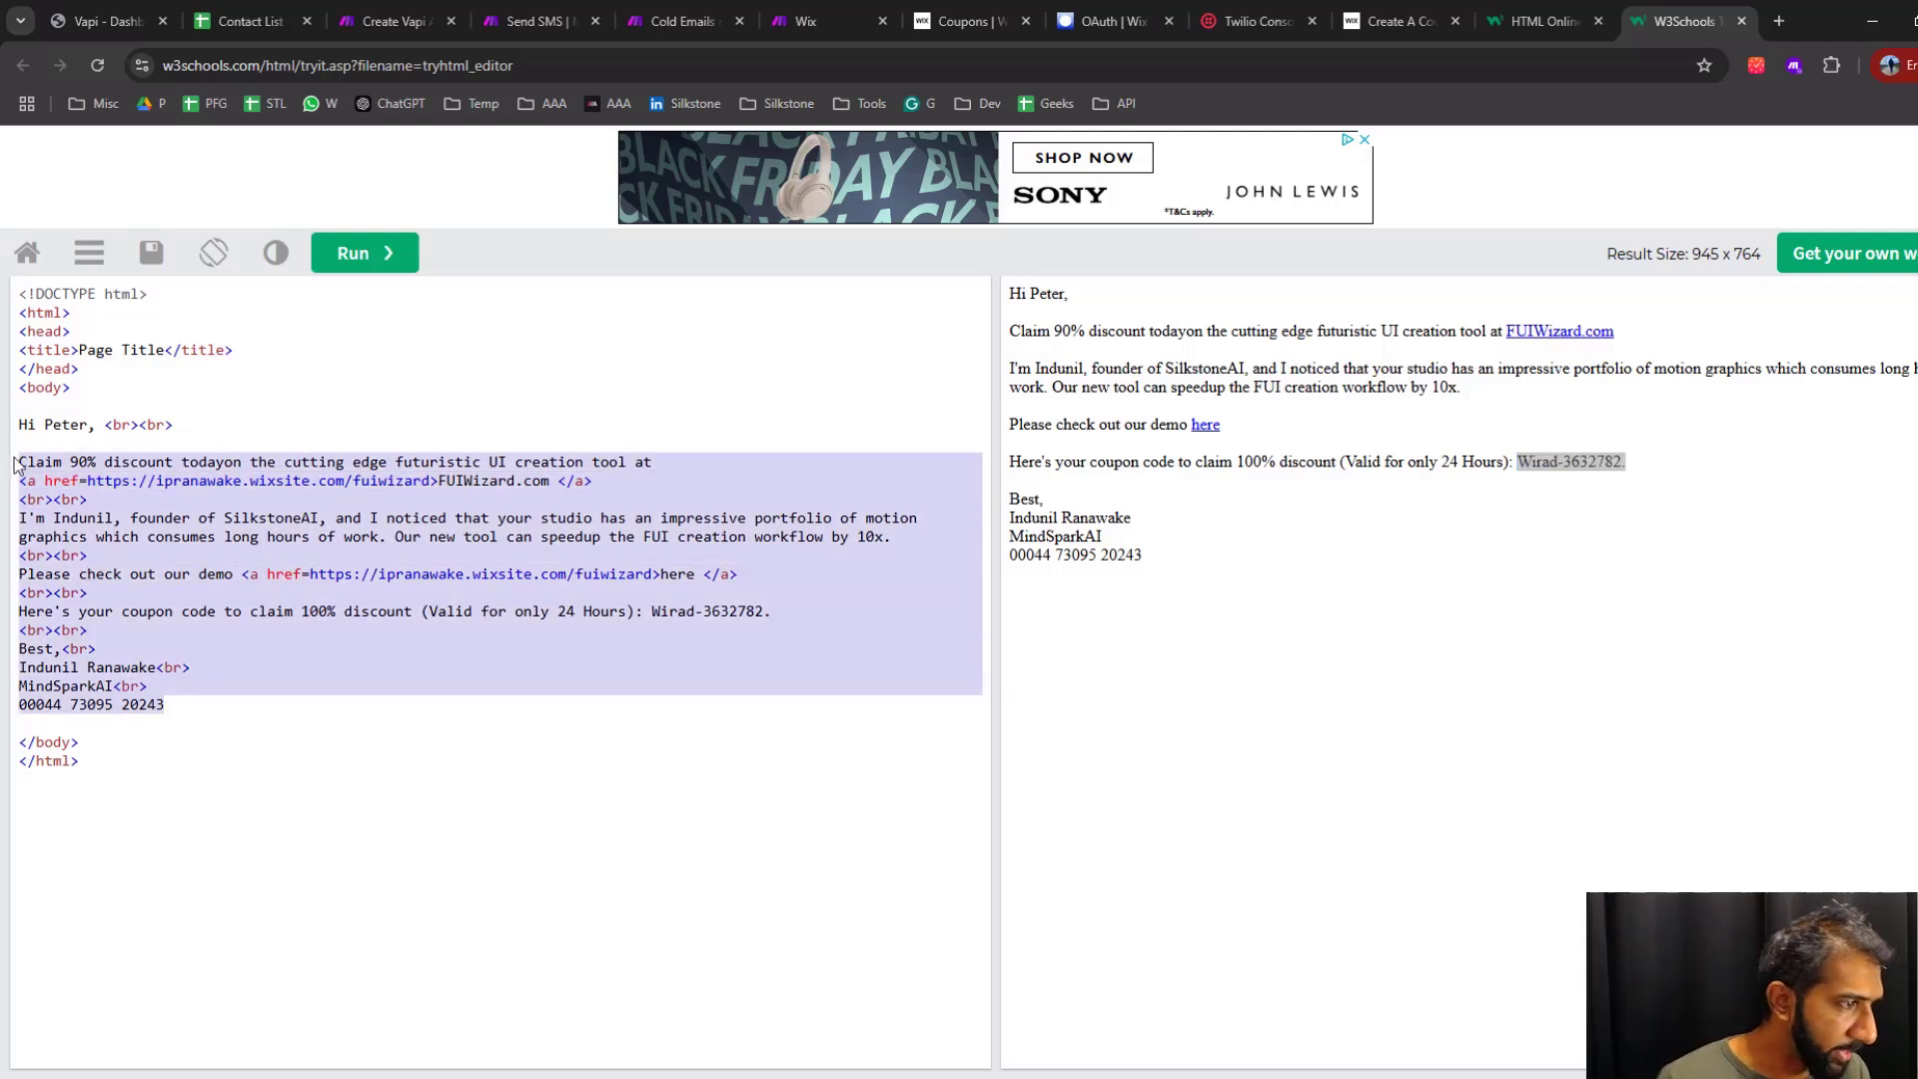
pyautogui.click(685, 21)
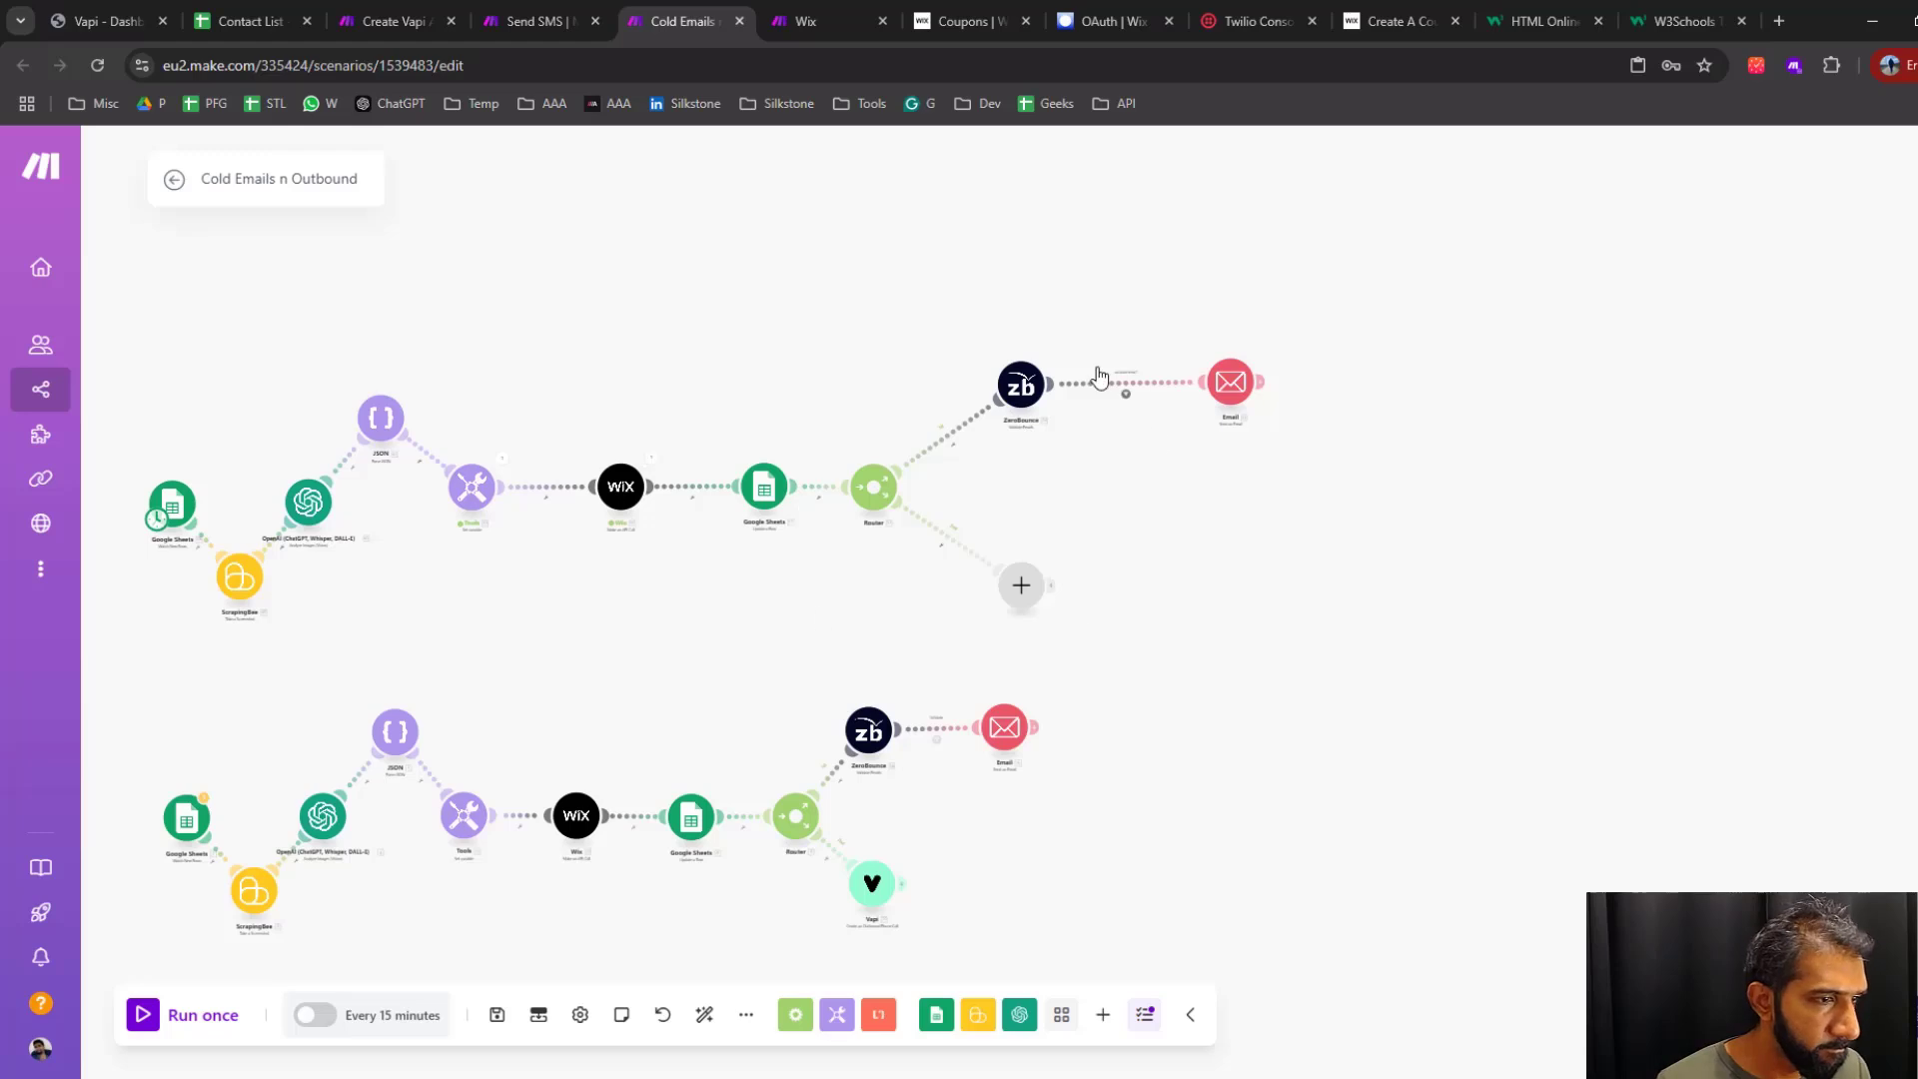
pyautogui.click(1232, 390)
pyautogui.scroll(-2, 1411, 919)
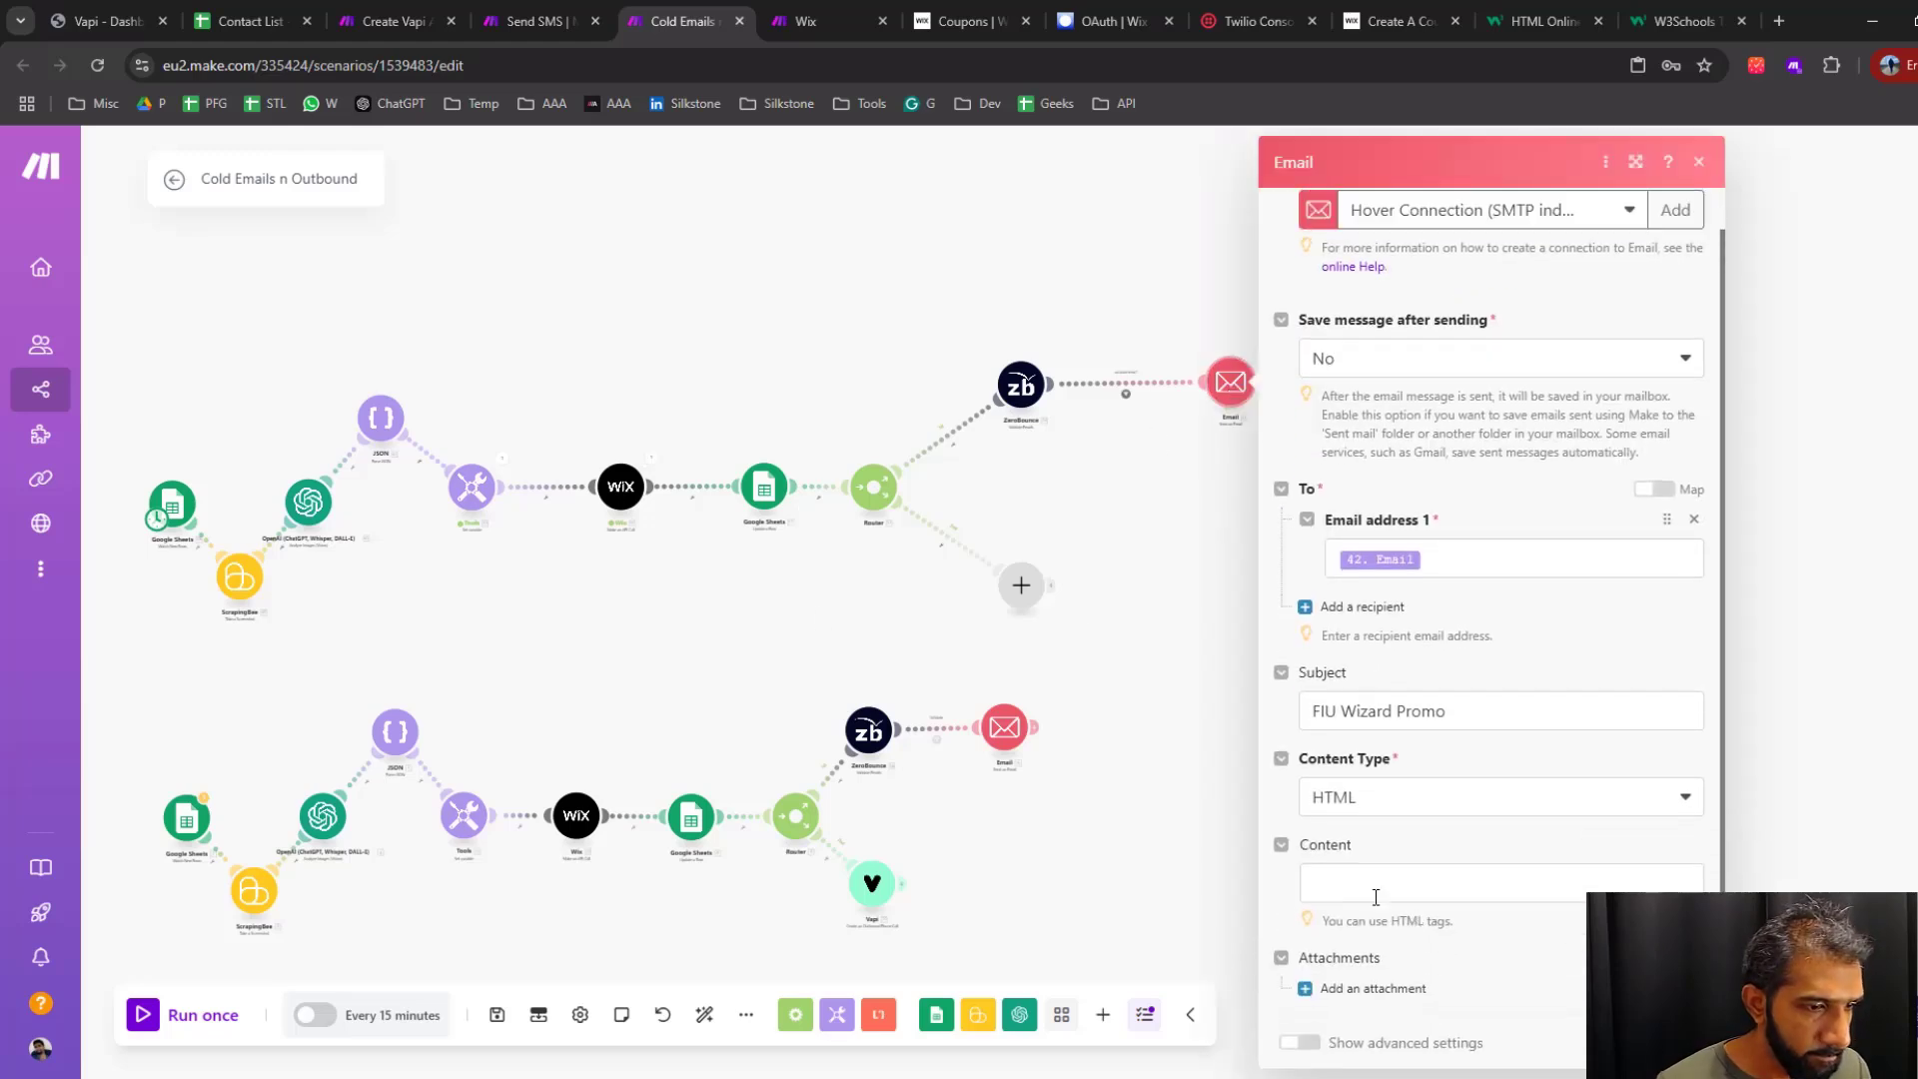
pyautogui.click(1373, 884)
pyautogui.hotkey('ctrl', 'v')
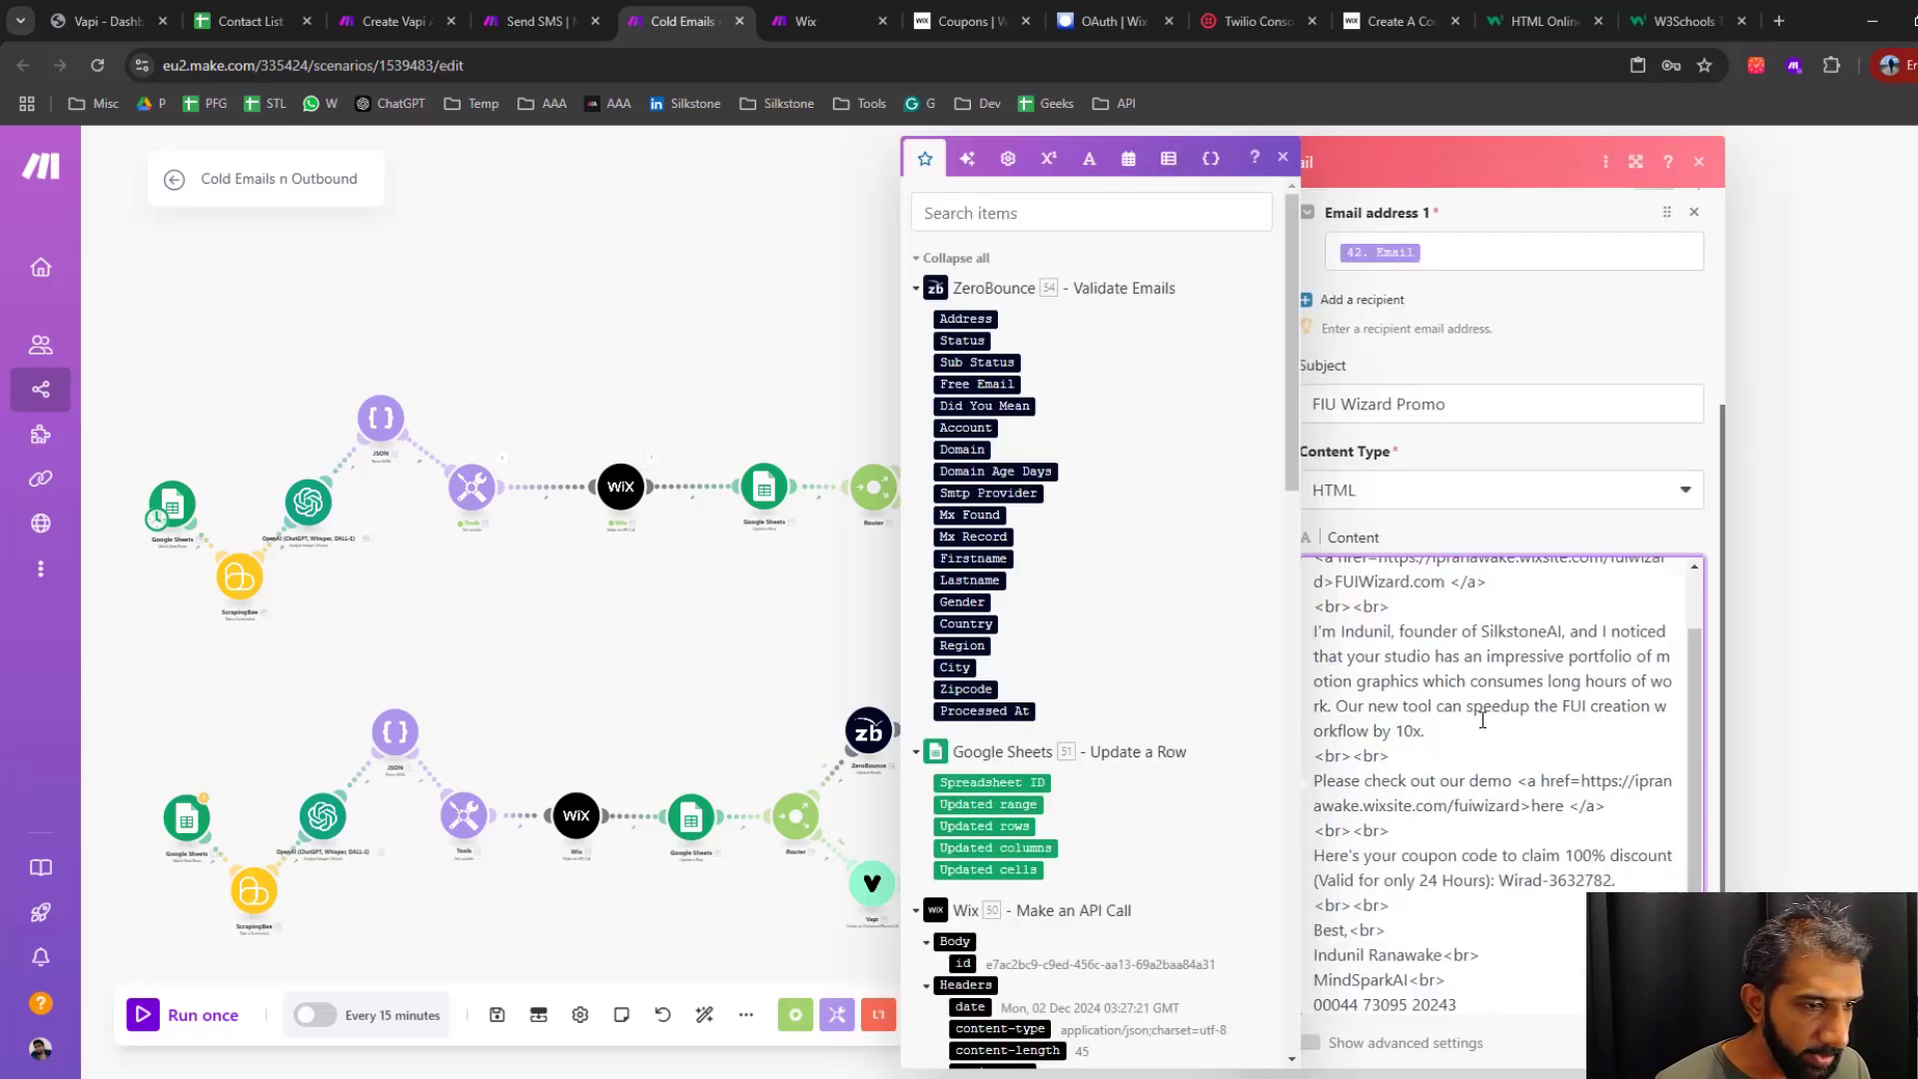
# Replace the sample recipient name in the email greeting with the Name value from Parse JSON
pyautogui.scroll(2, 1483, 715)
pyautogui.click(1374, 469)
pyautogui.press('BackSpace')
pyautogui.press('BackSpace')
pyautogui.press('BackSpace')
pyautogui.press('BackSpace')
pyautogui.press('BackSpace')
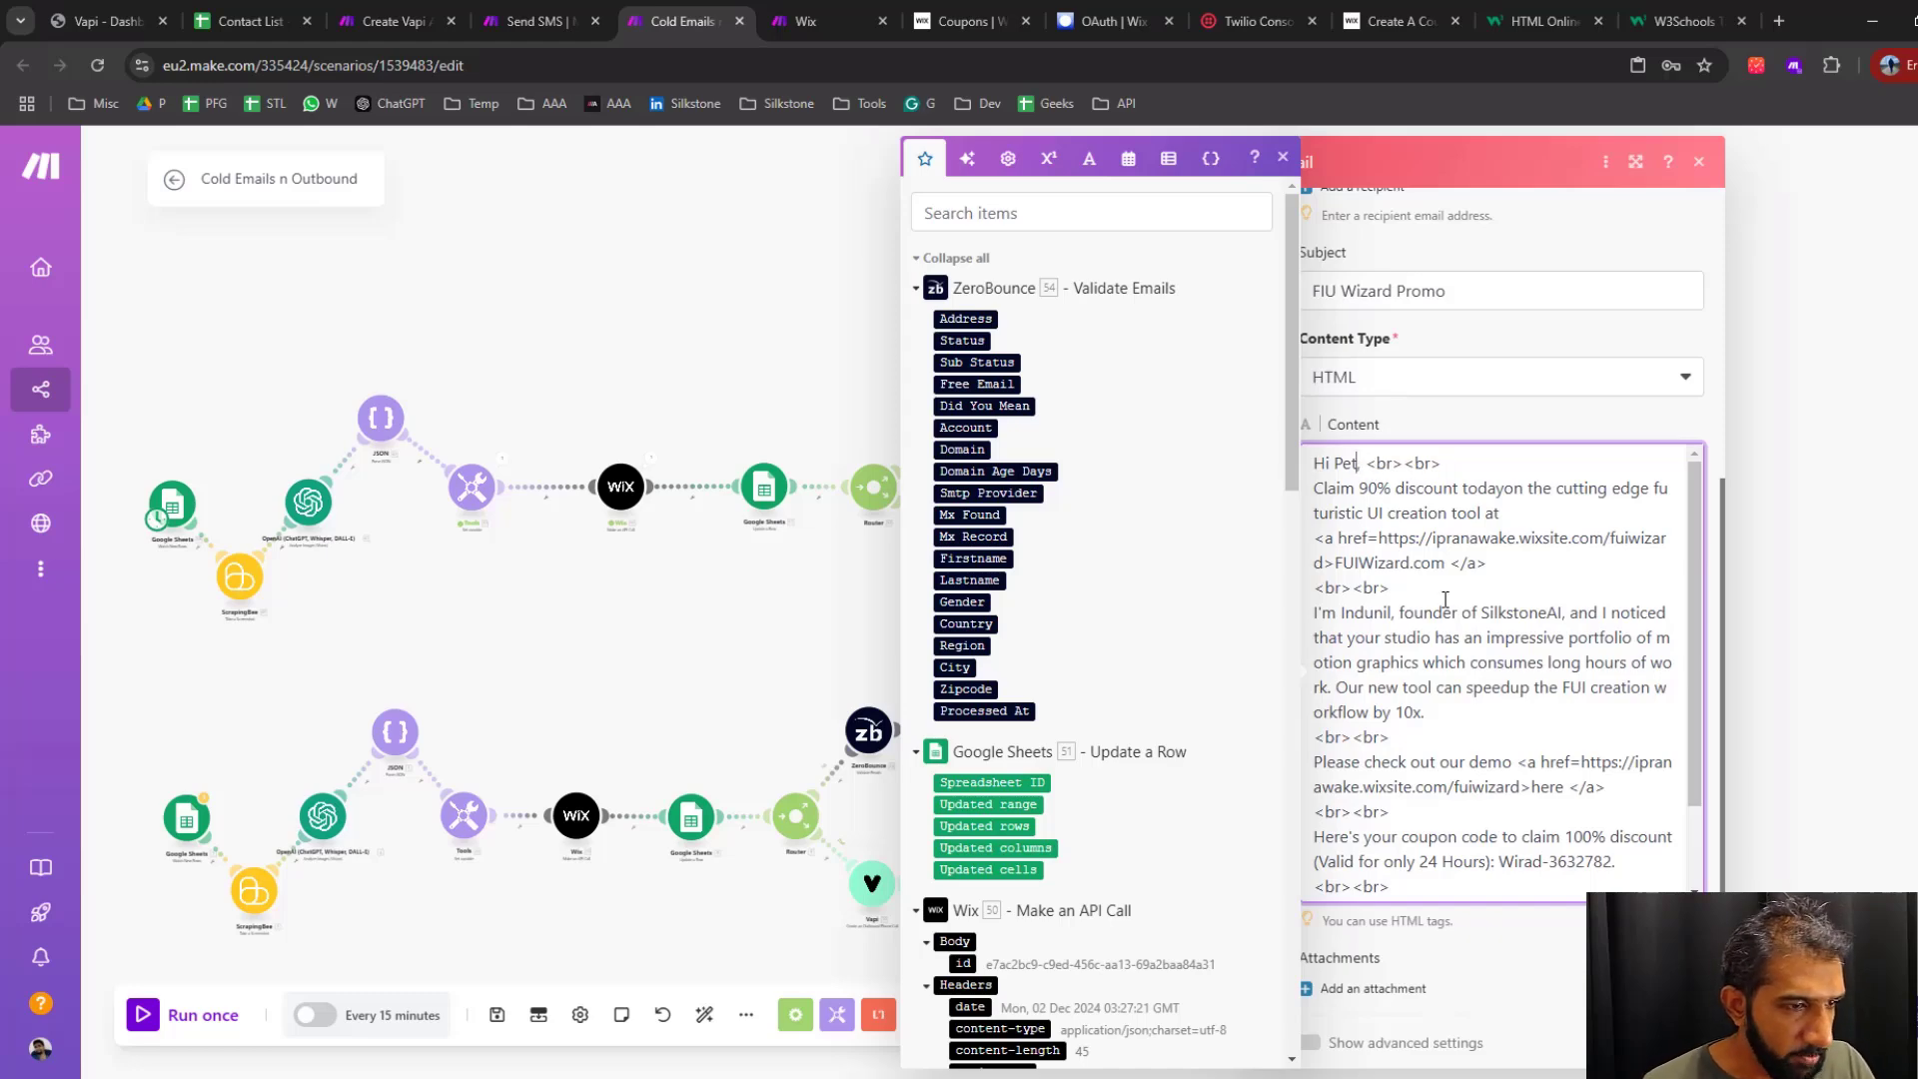
pyautogui.scroll(-15, 1162, 604)
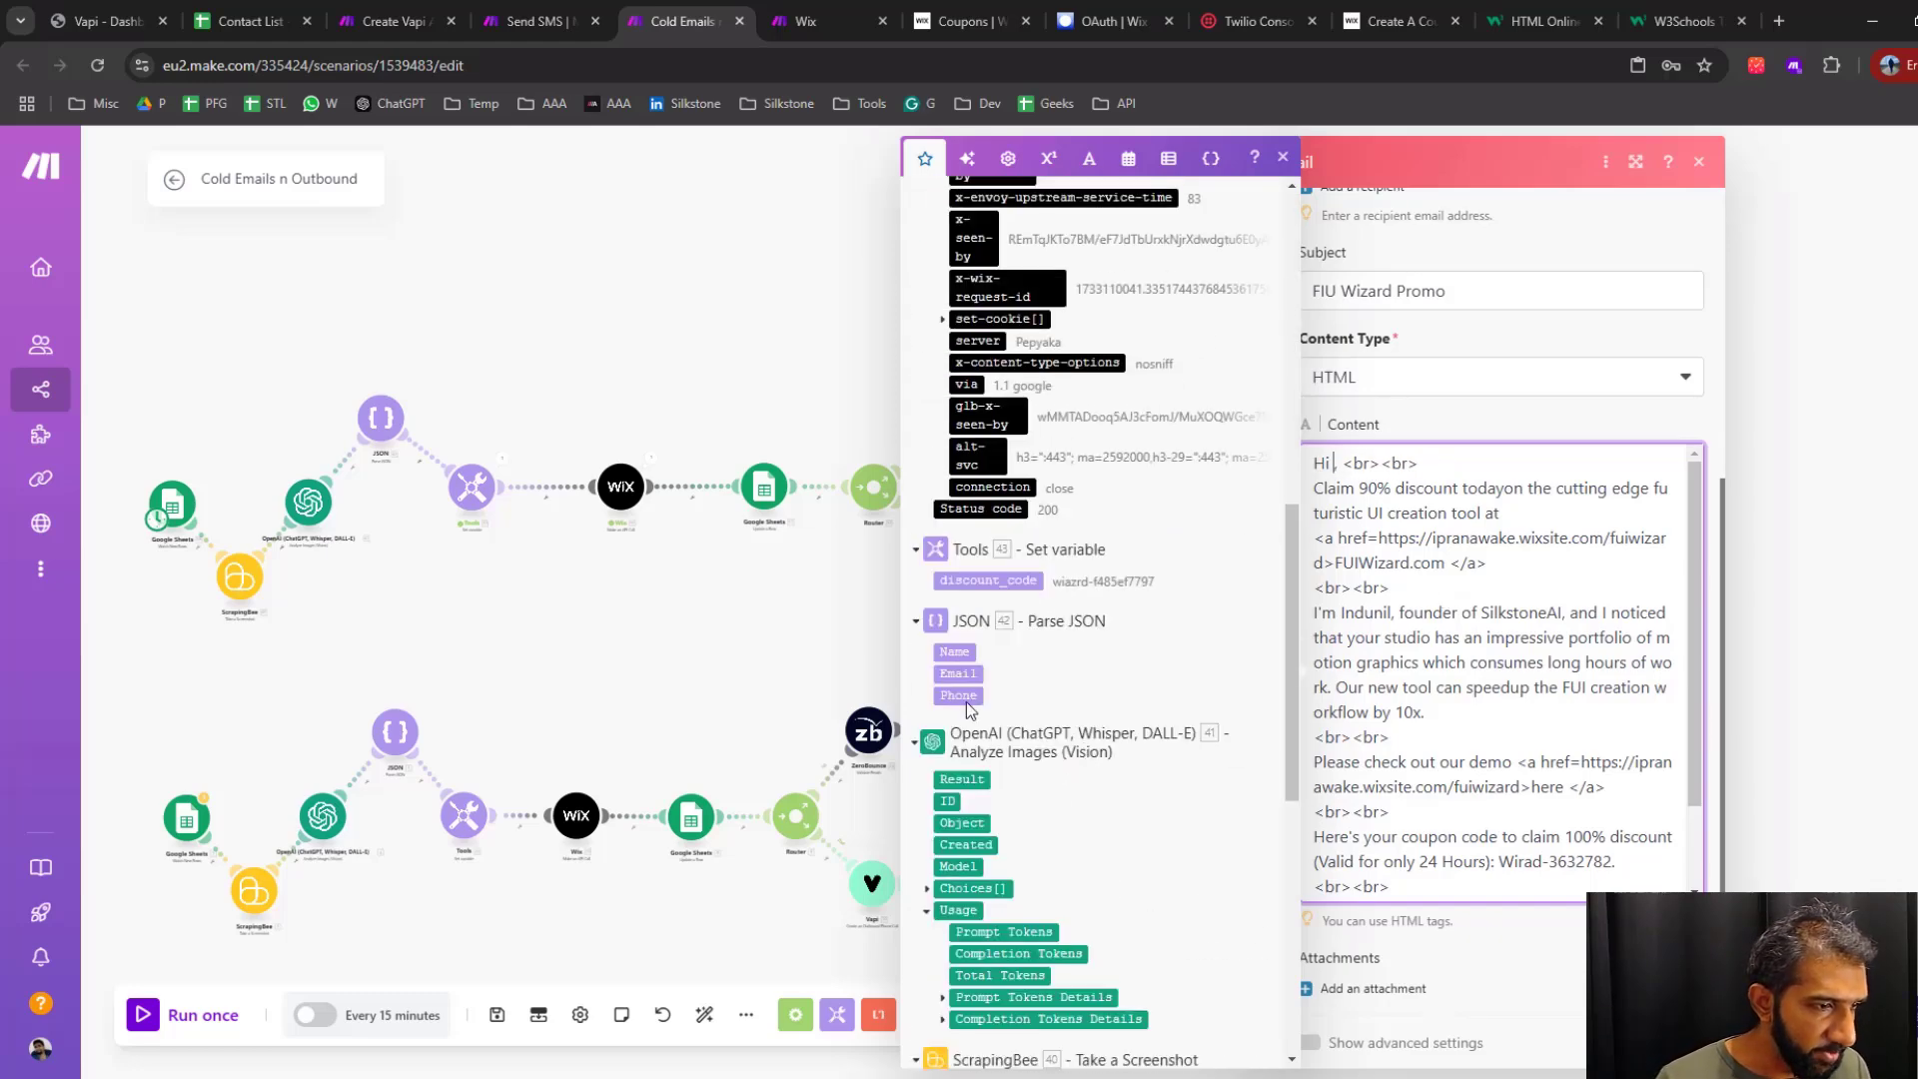
pyautogui.click(954, 651)
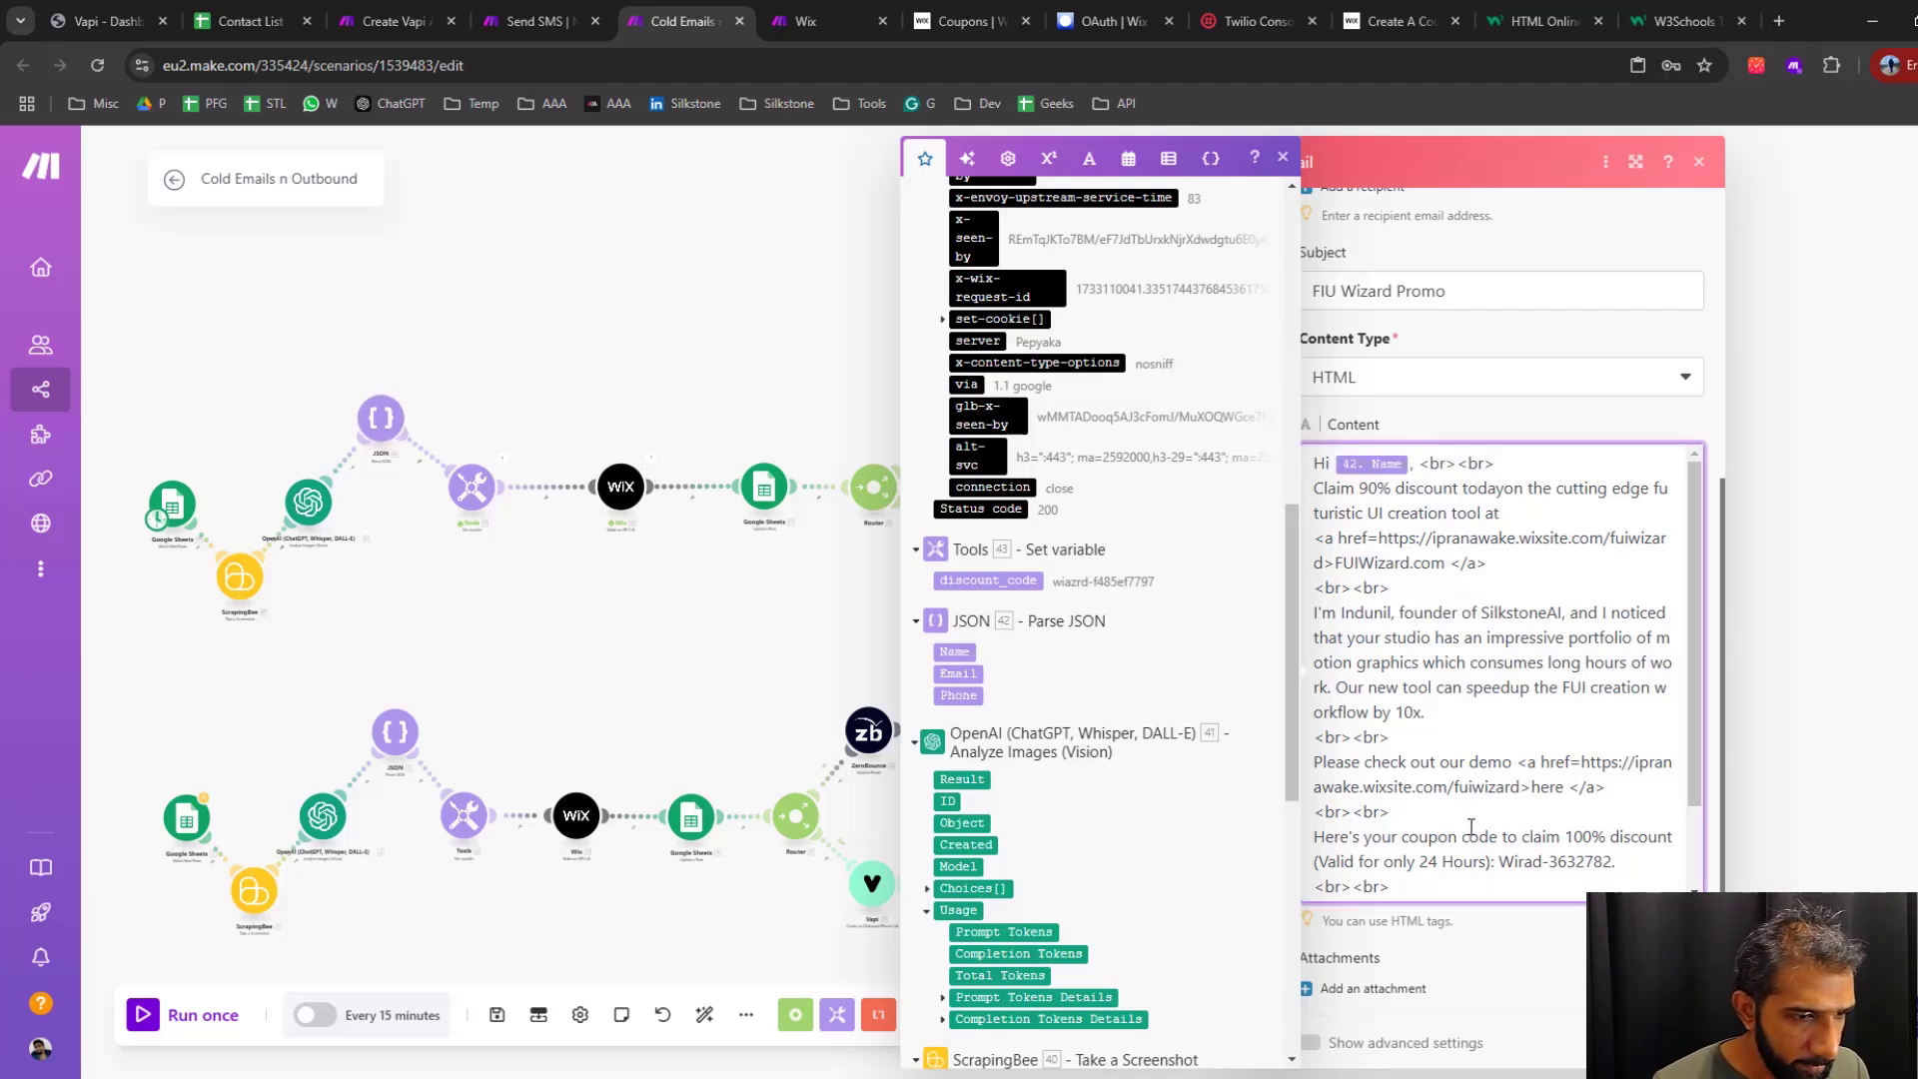
# Replace the sample coupon code in the email with the discount_code variable, save the module, and recheck its settings
pyautogui.moveTo(1503, 865); pyautogui.dragTo(1609, 865)
pyautogui.press('BackSpace')
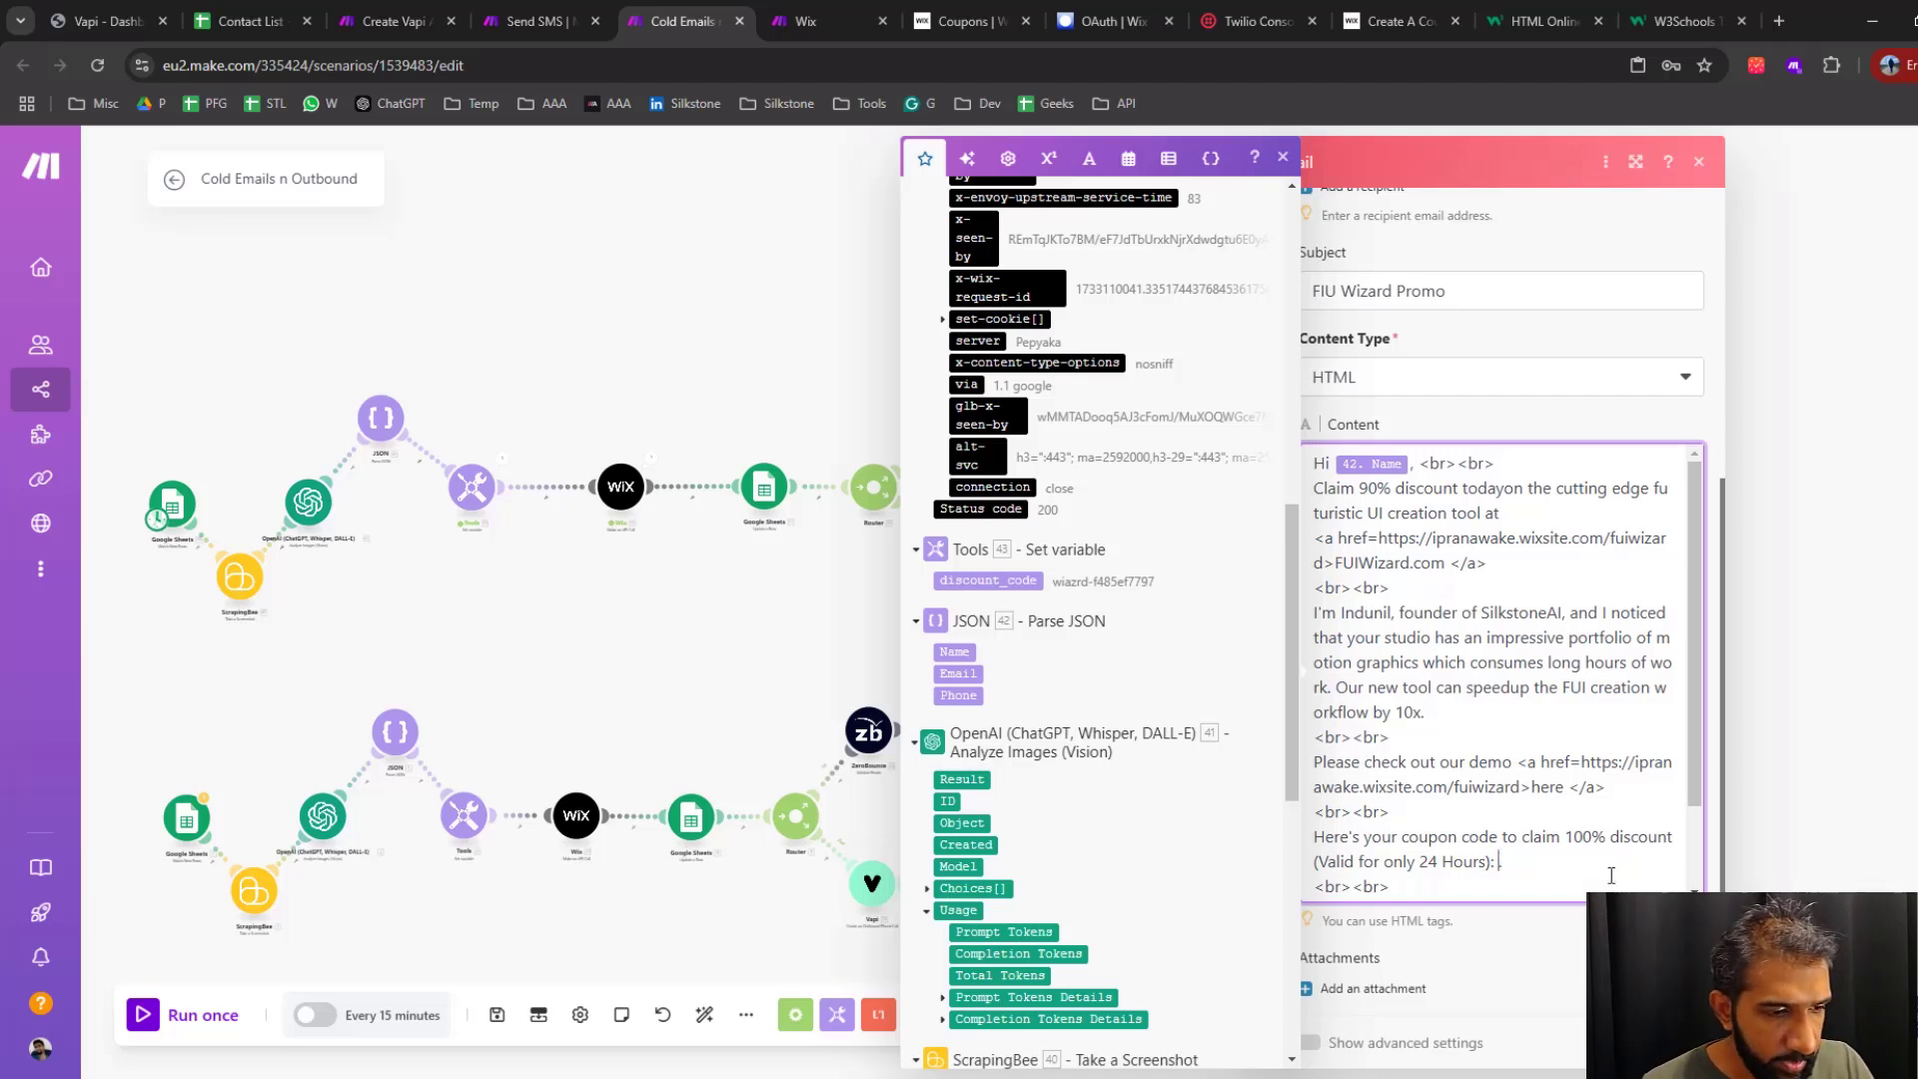
pyautogui.click(988, 581)
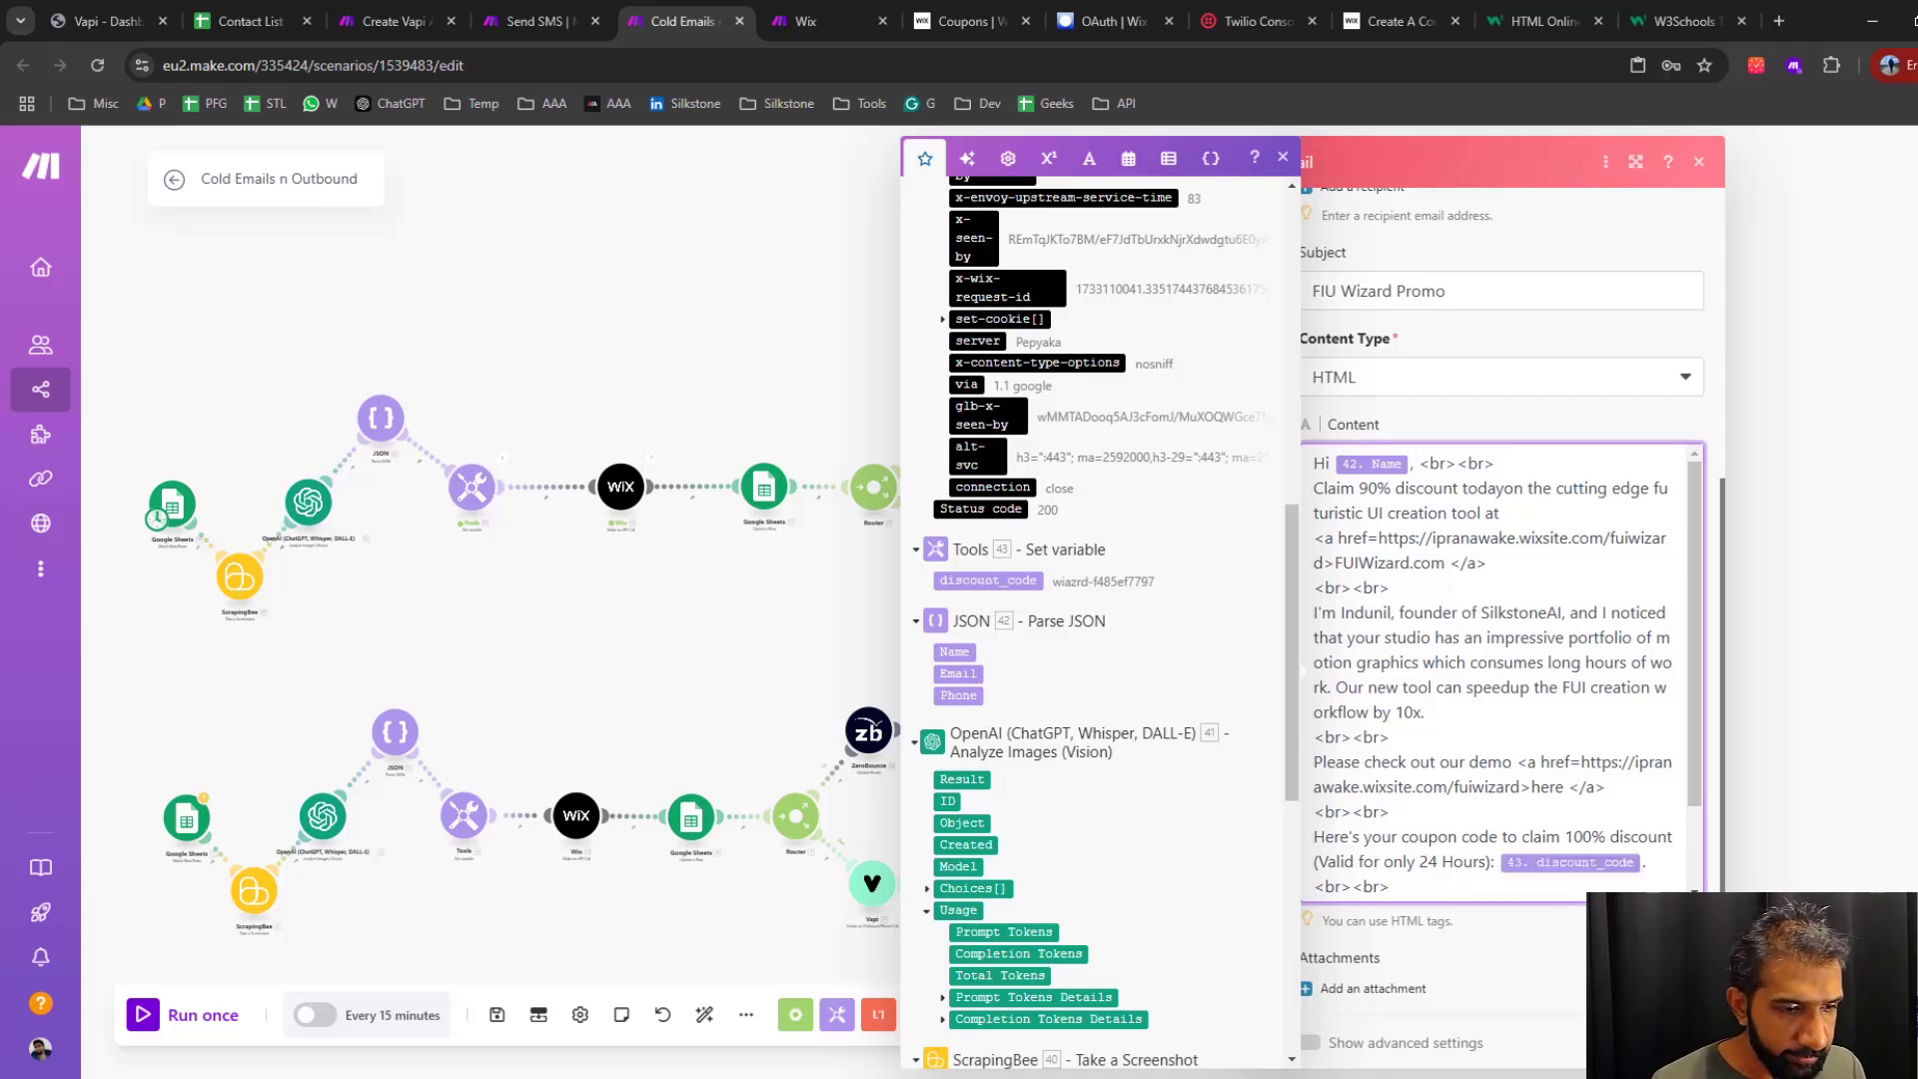
pyautogui.click(1679, 1043)
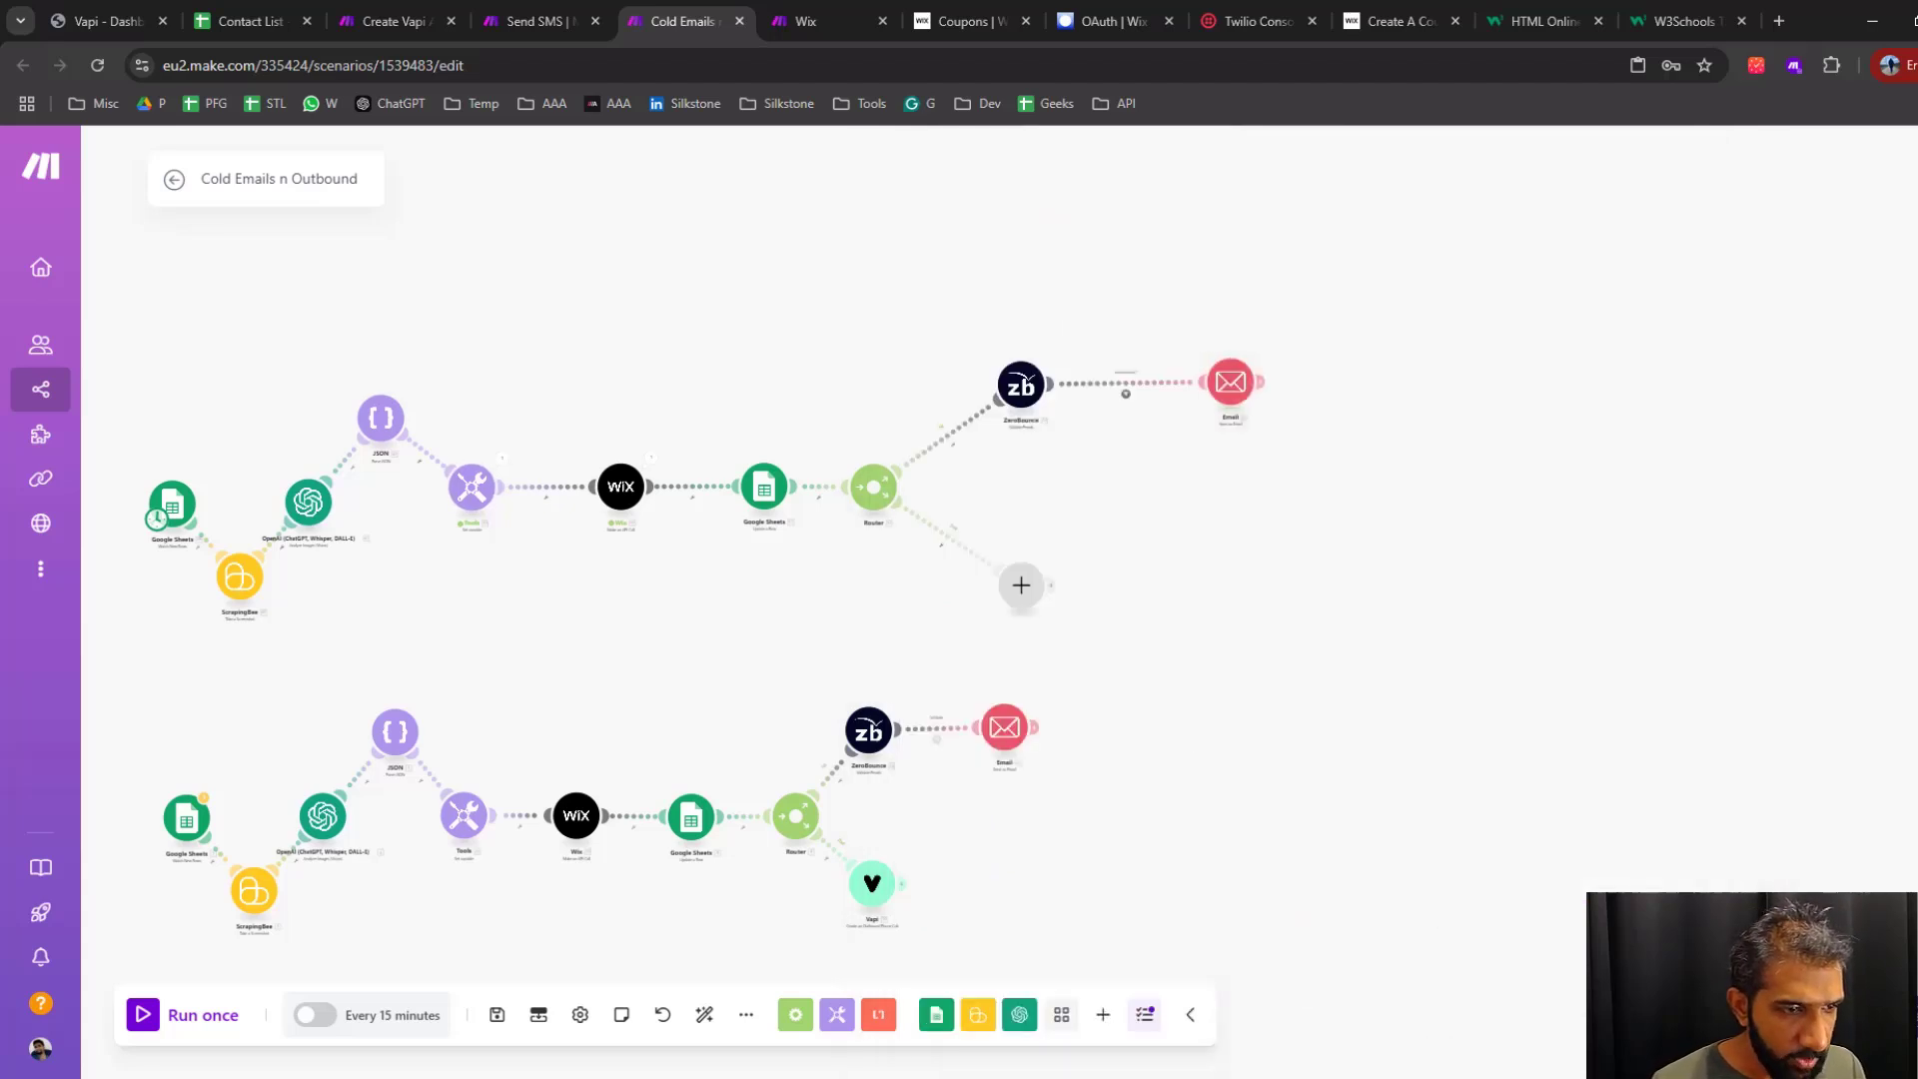
pyautogui.click(1233, 383)
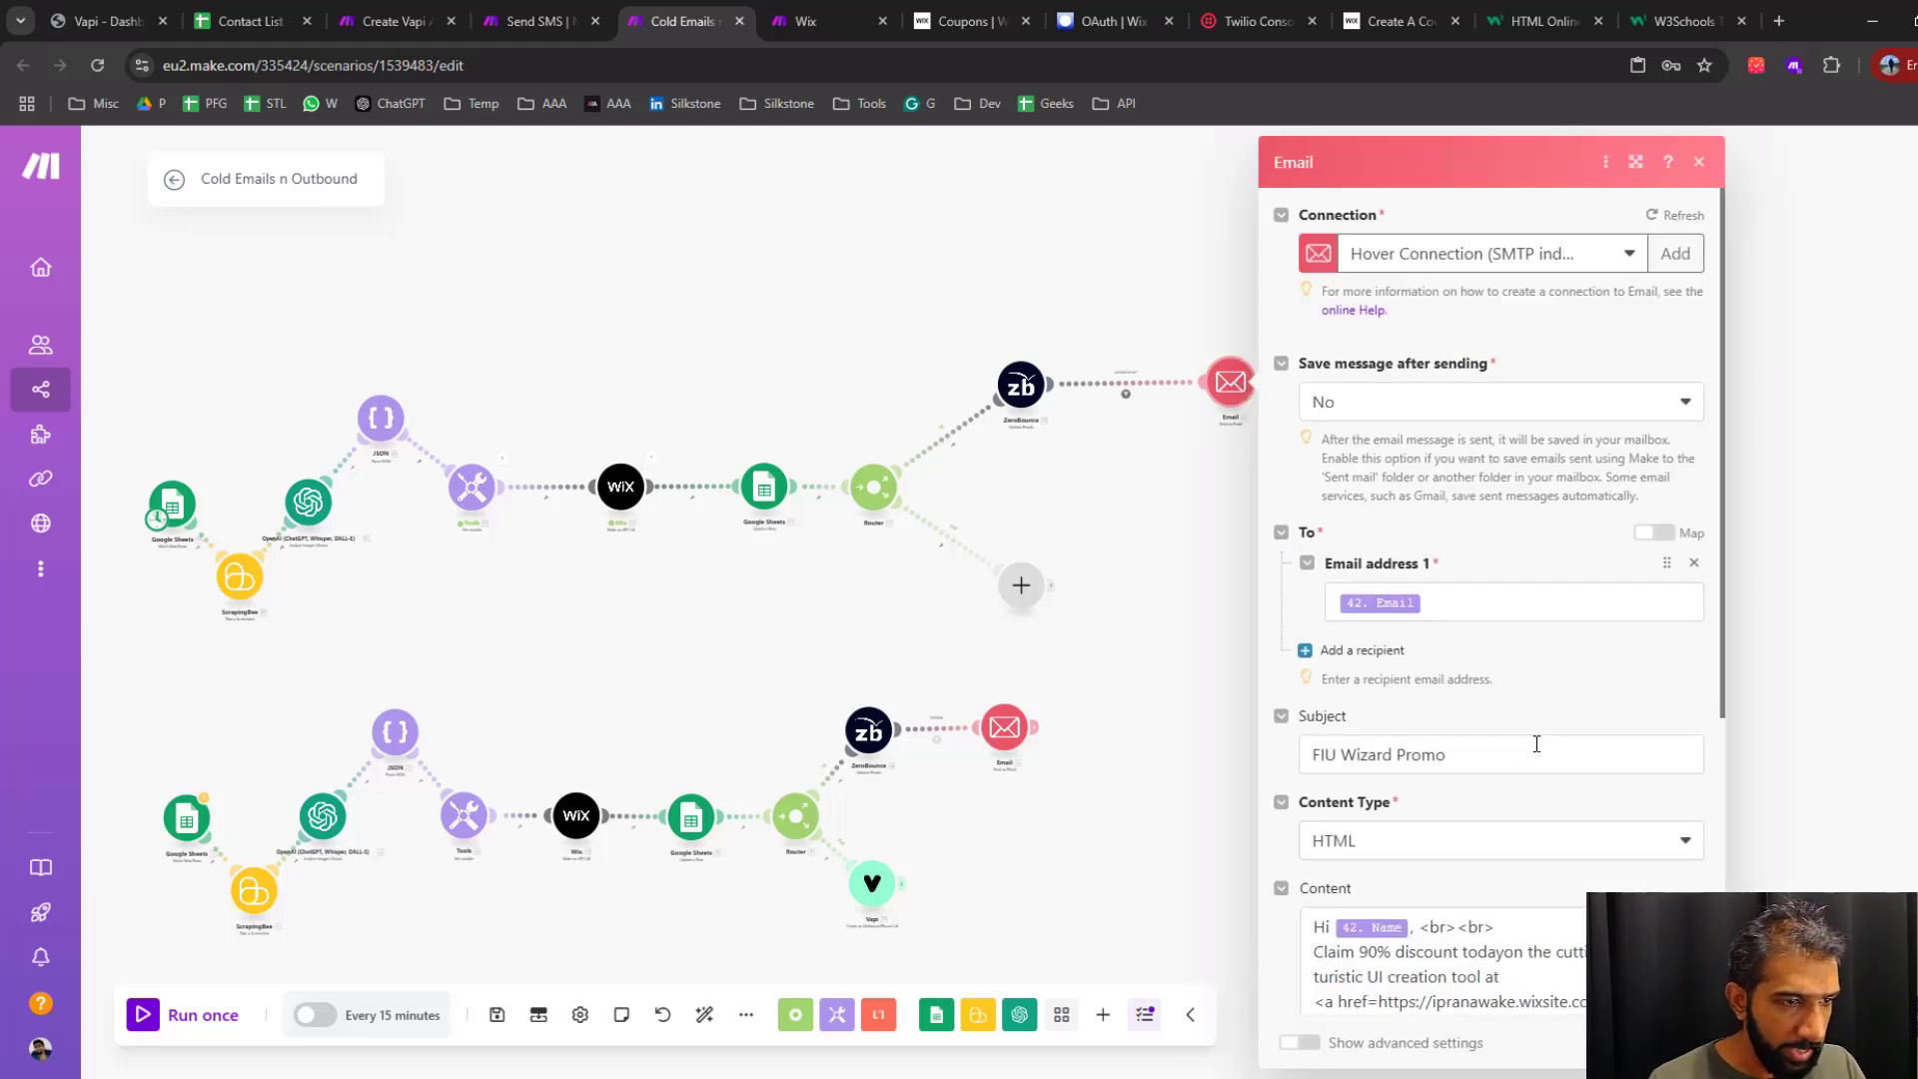
pyautogui.press('Escape')
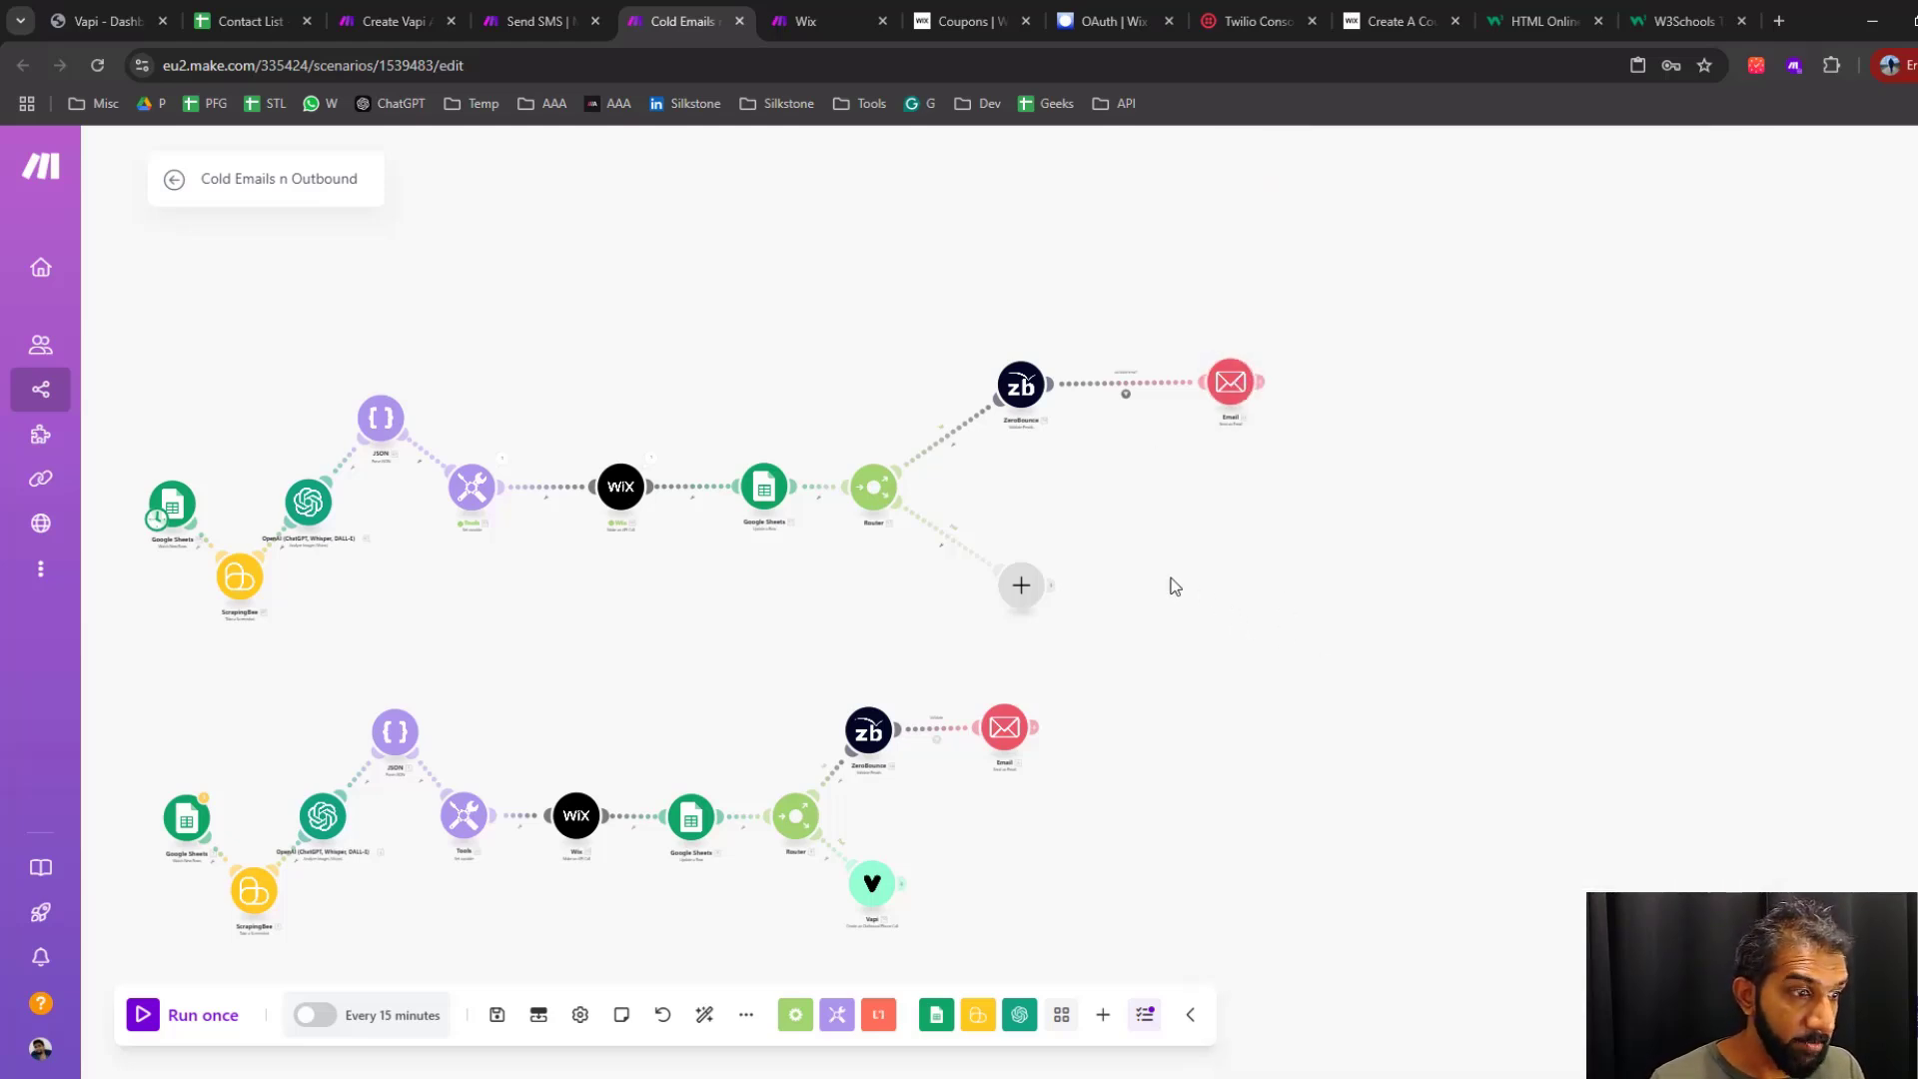
# Add Vapi's Create an Outbound Phone Call module to the empty lower branch of the upper flow's router
pyautogui.moveTo(1169, 586); pyautogui.dragTo(1280, 492)
pyautogui.scroll(3, 1256, 530)
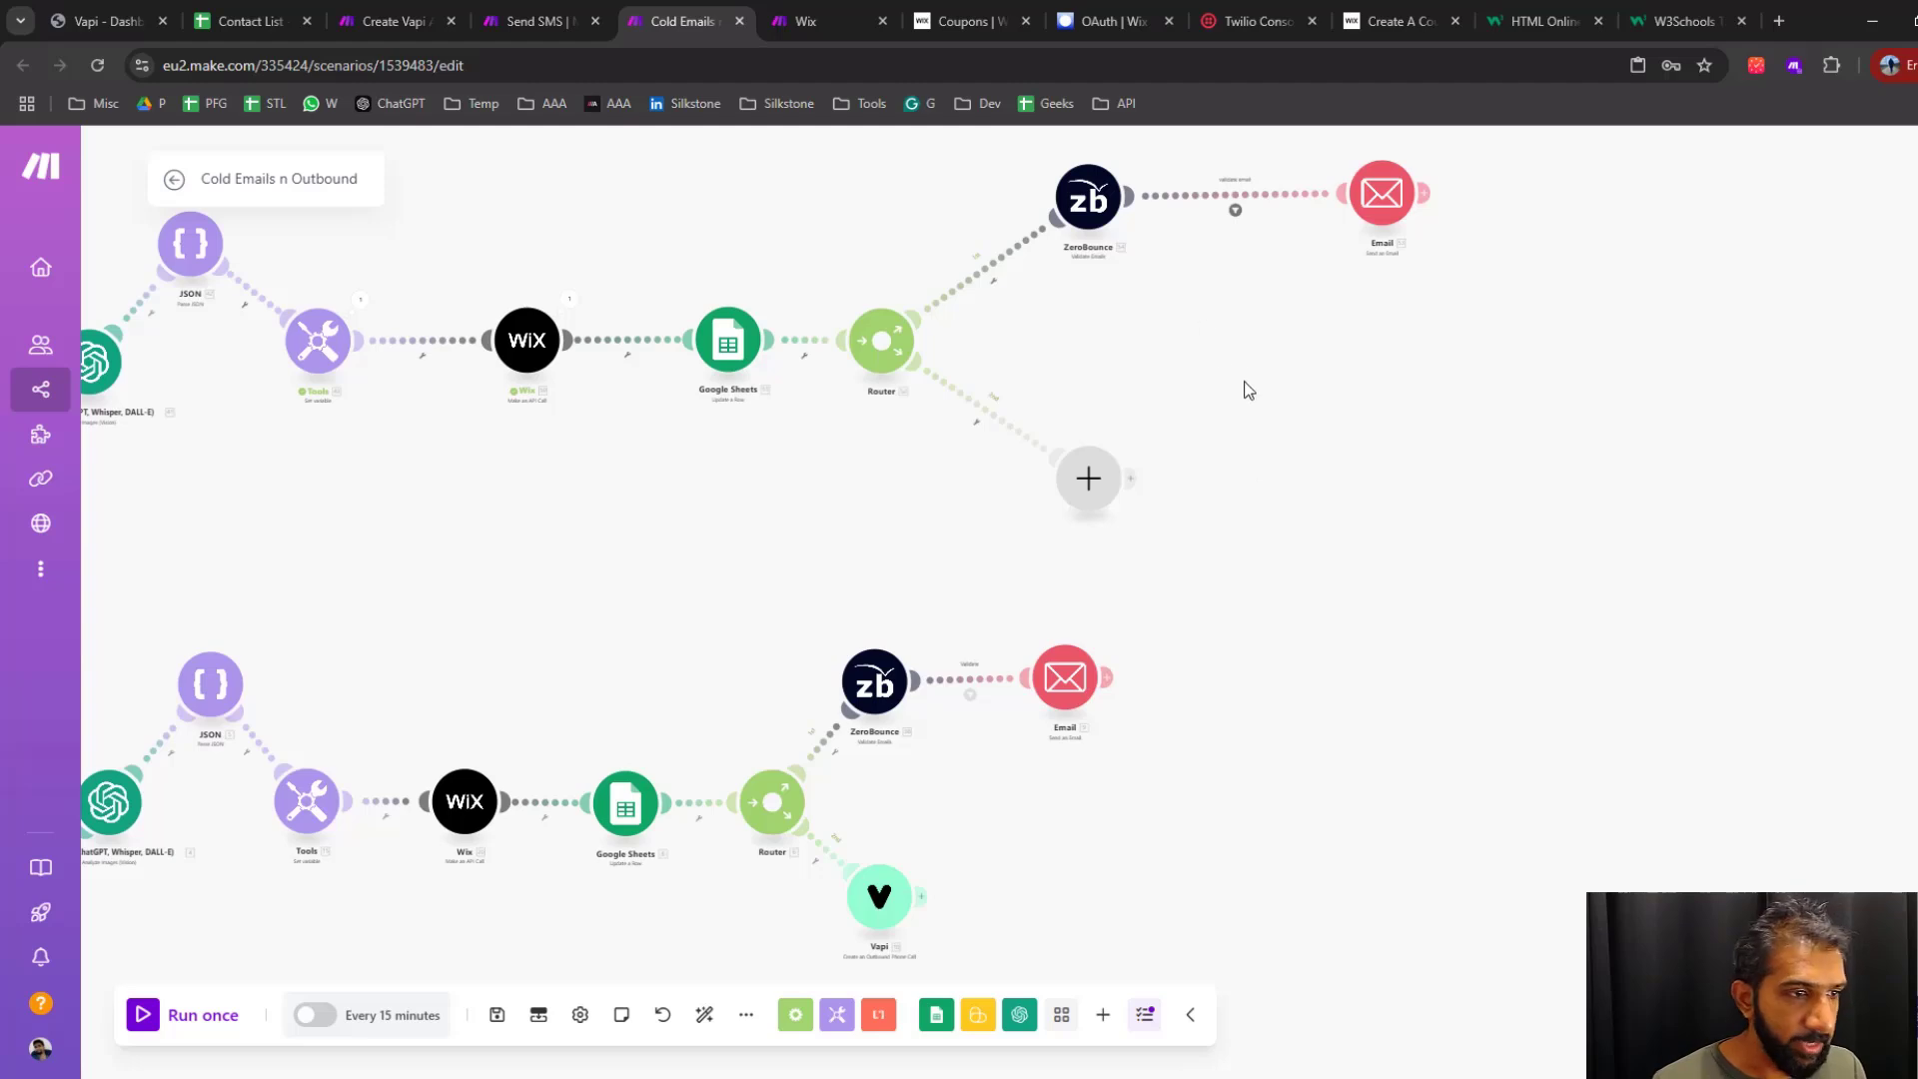
pyautogui.moveTo(1244, 382); pyautogui.dragTo(1351, 459)
pyautogui.click(1196, 553)
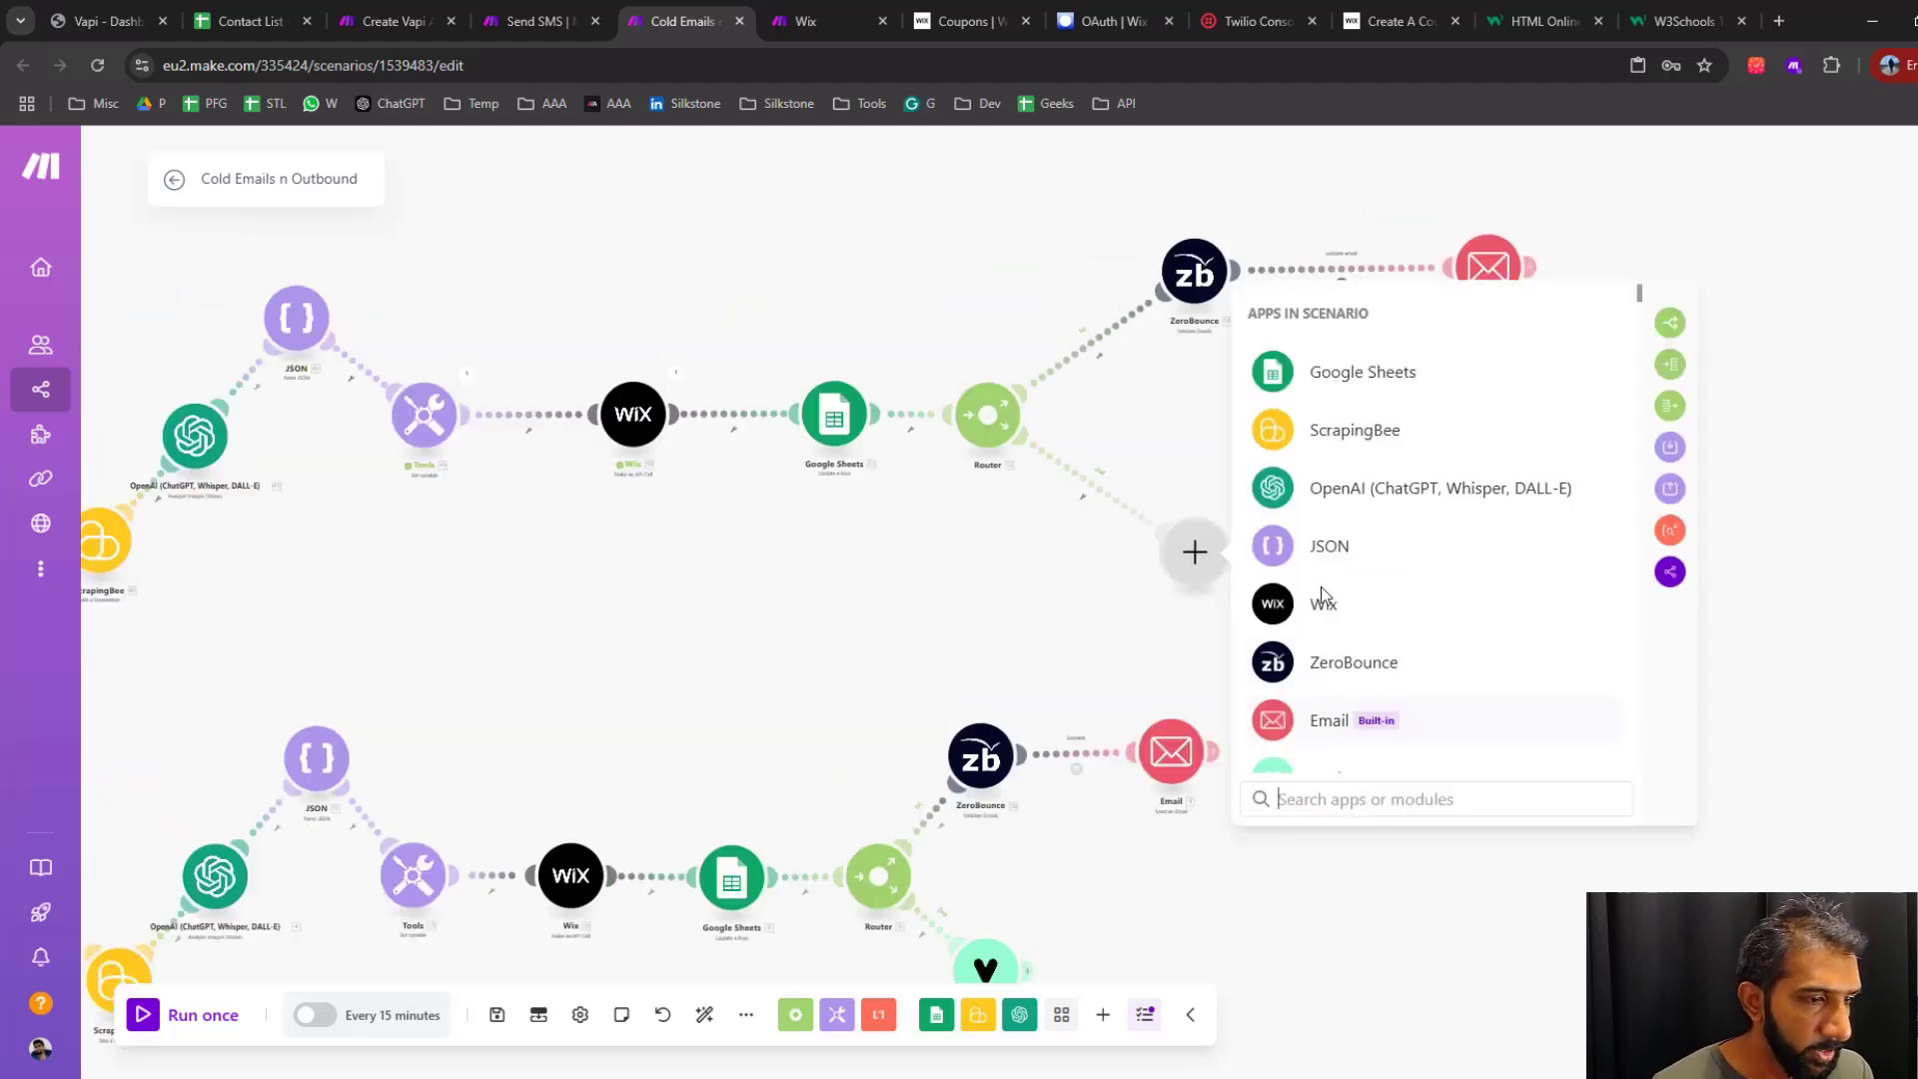
pyautogui.scroll(-4, 1389, 600)
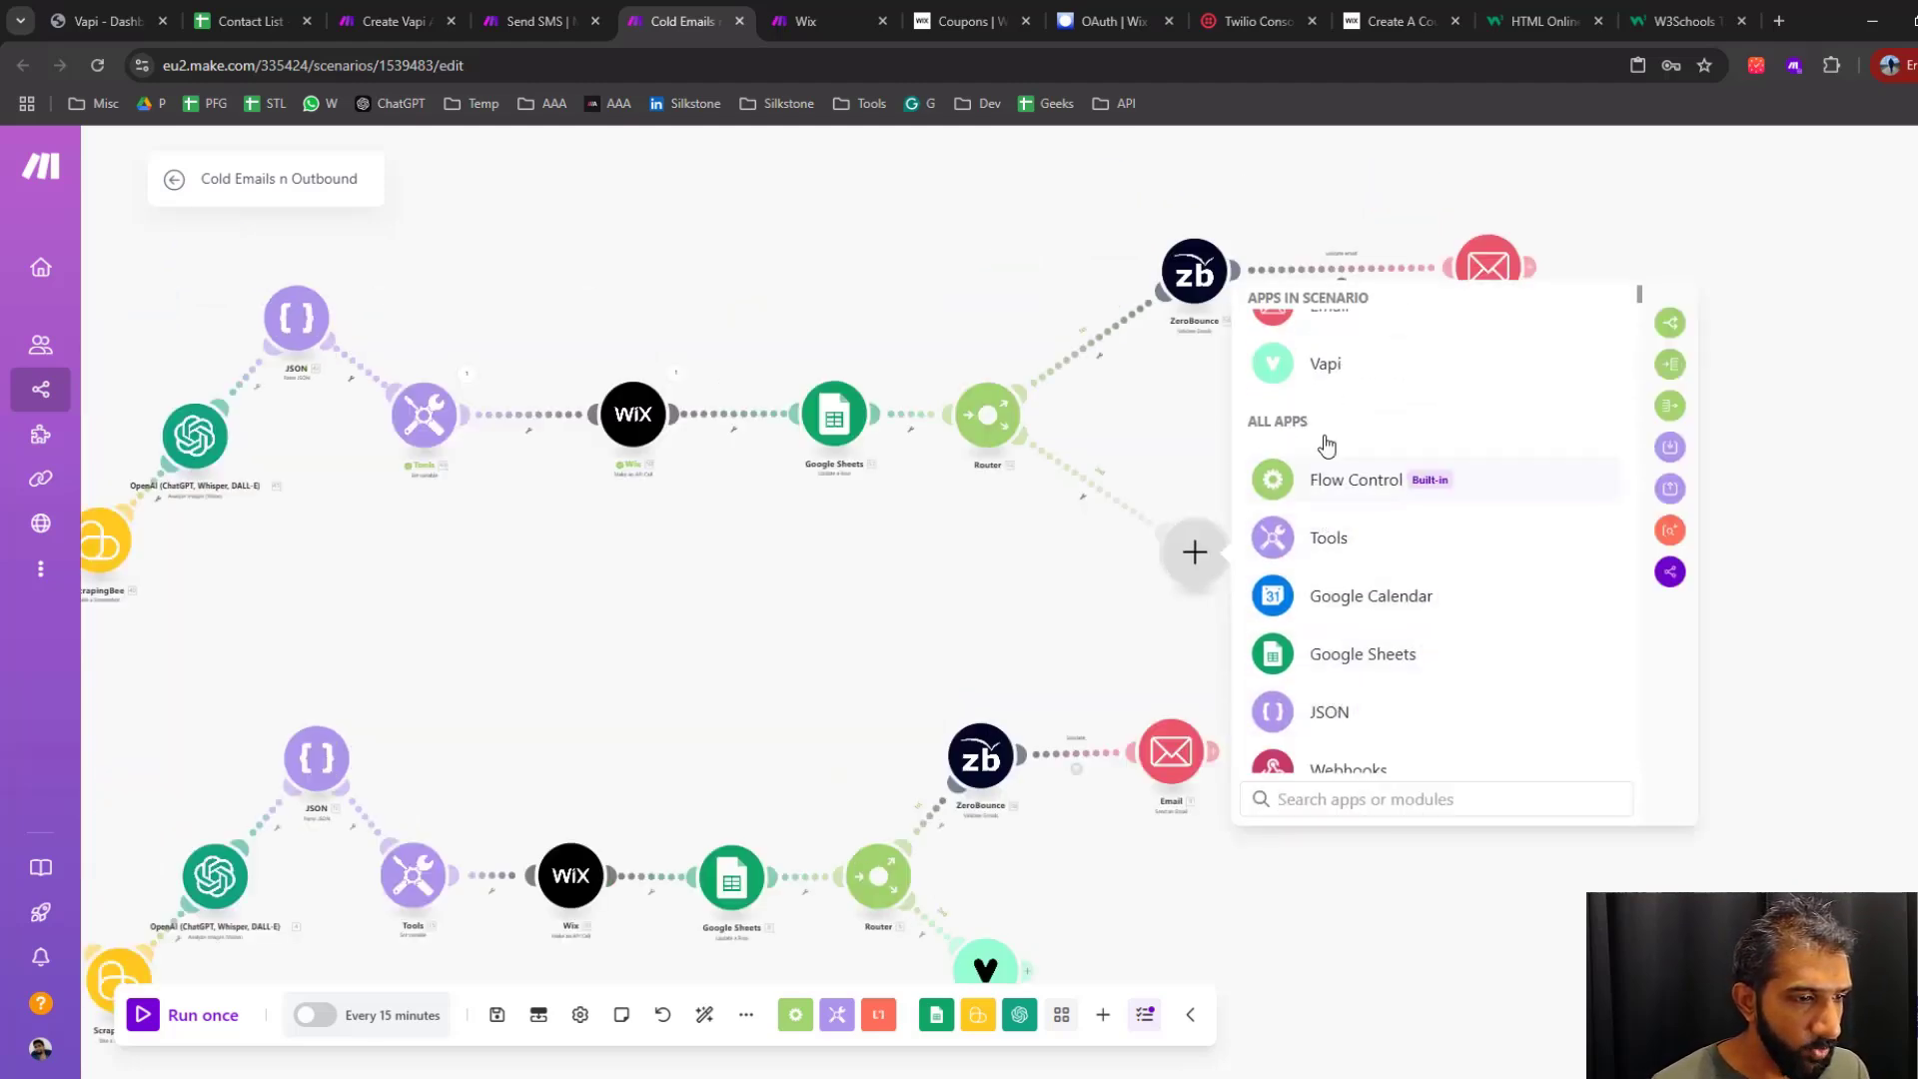
pyautogui.click(1325, 368)
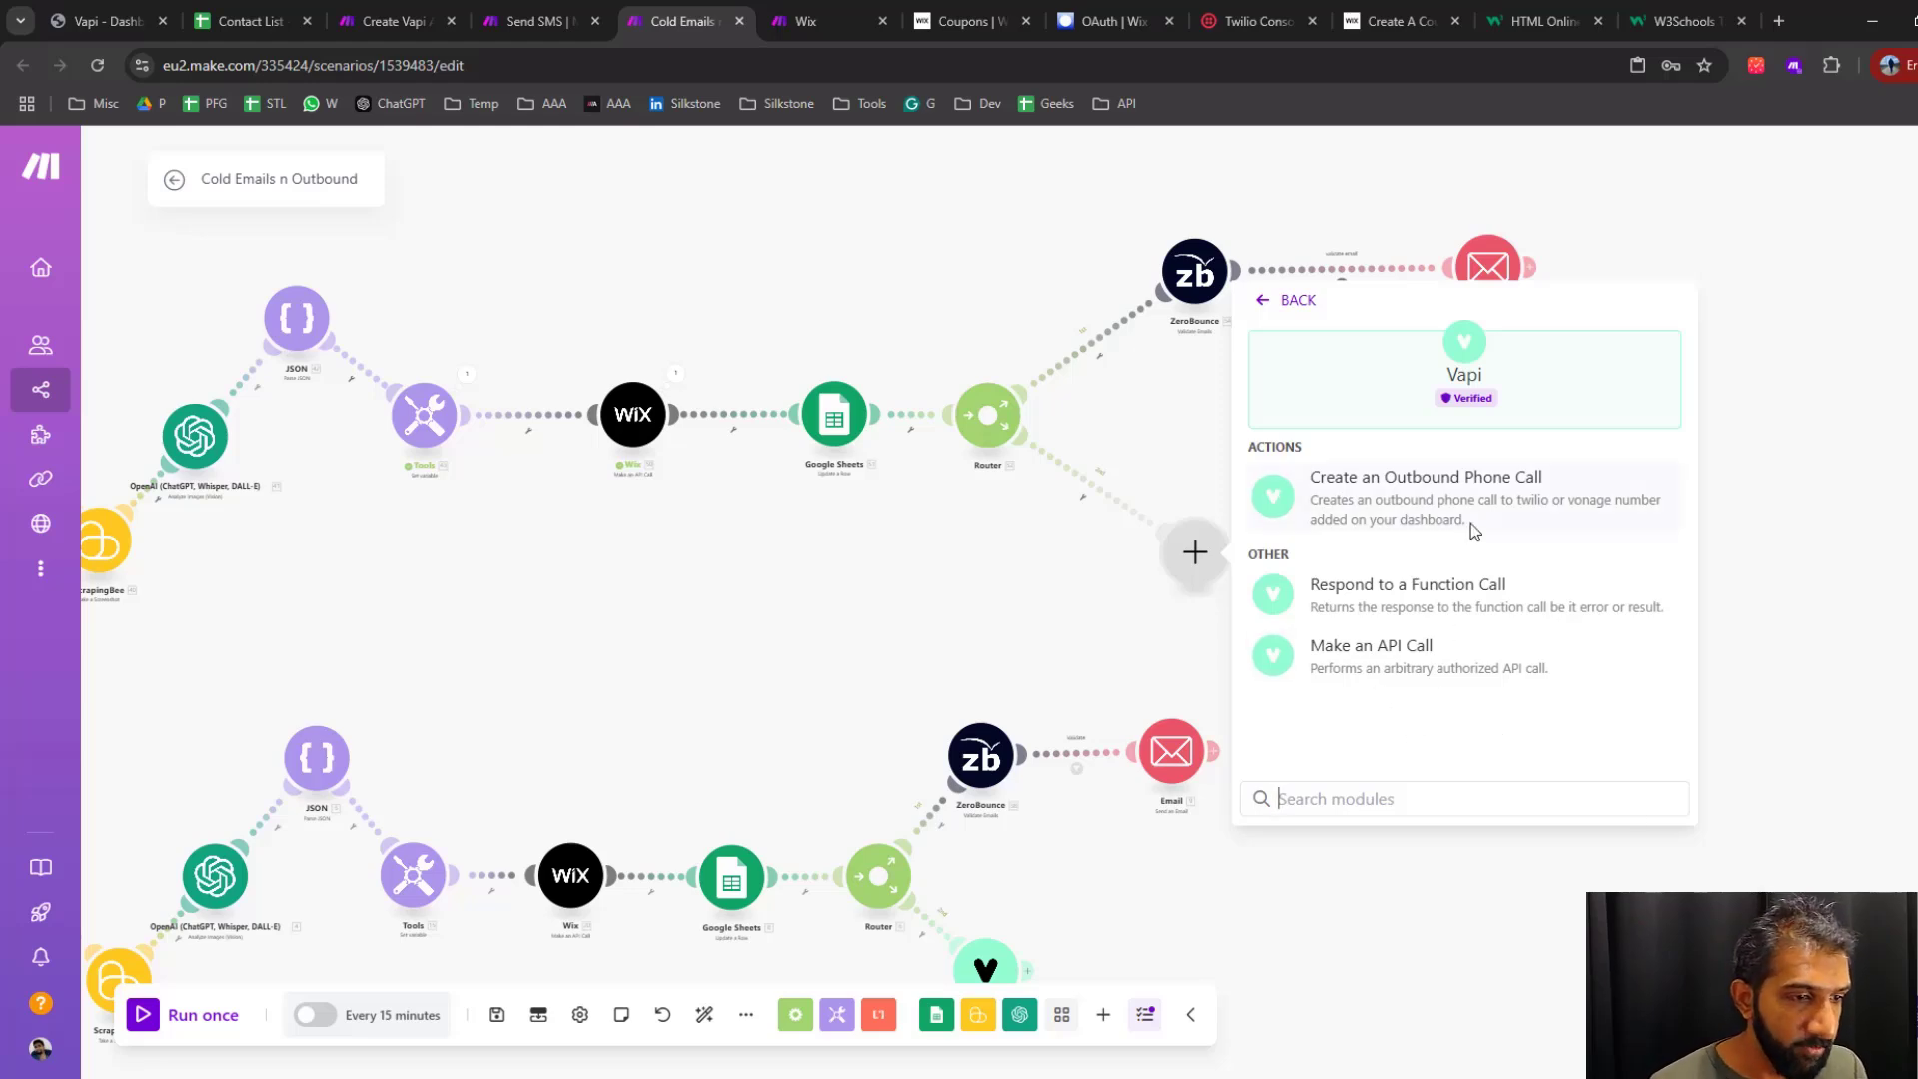
pyautogui.click(1414, 504)
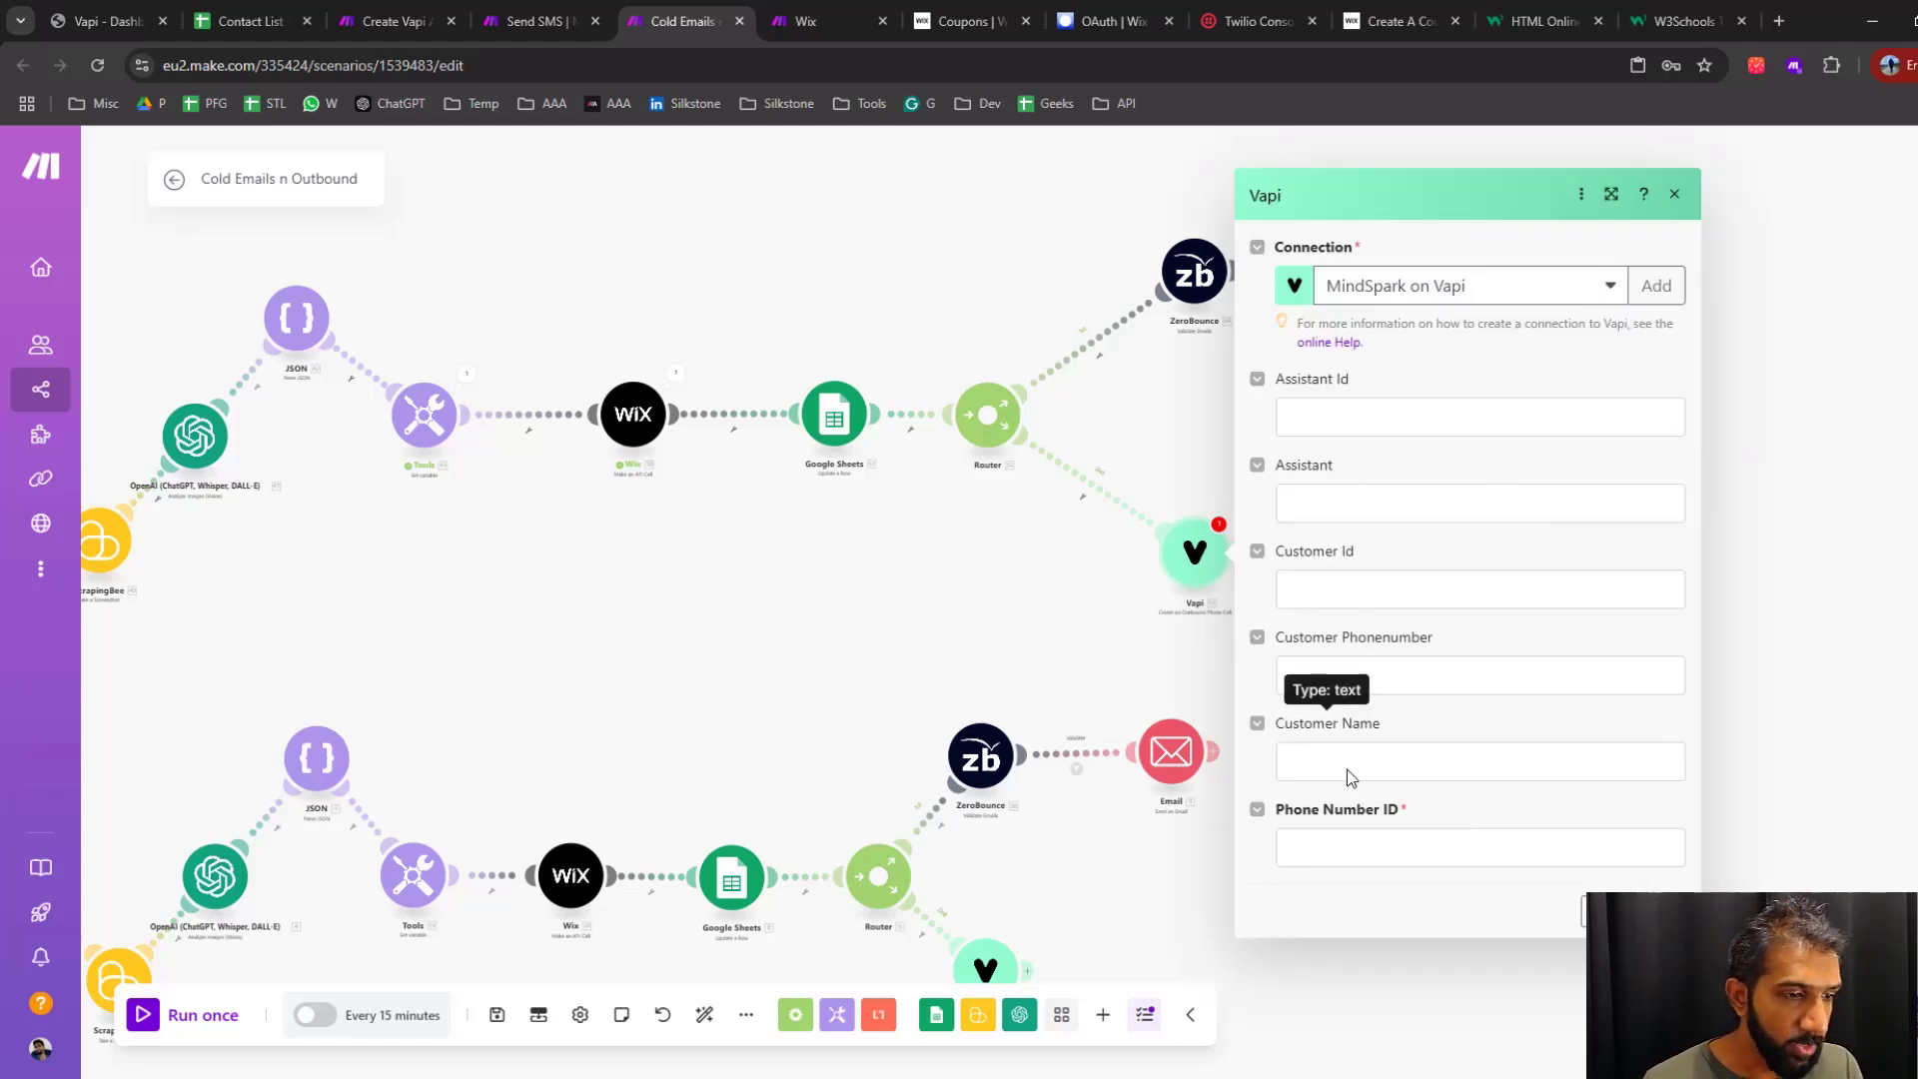
# Map the Vapi call's Customer Phonenumber and Customer Name to the Phone and Name values from Parse JSON
pyautogui.click(1373, 676)
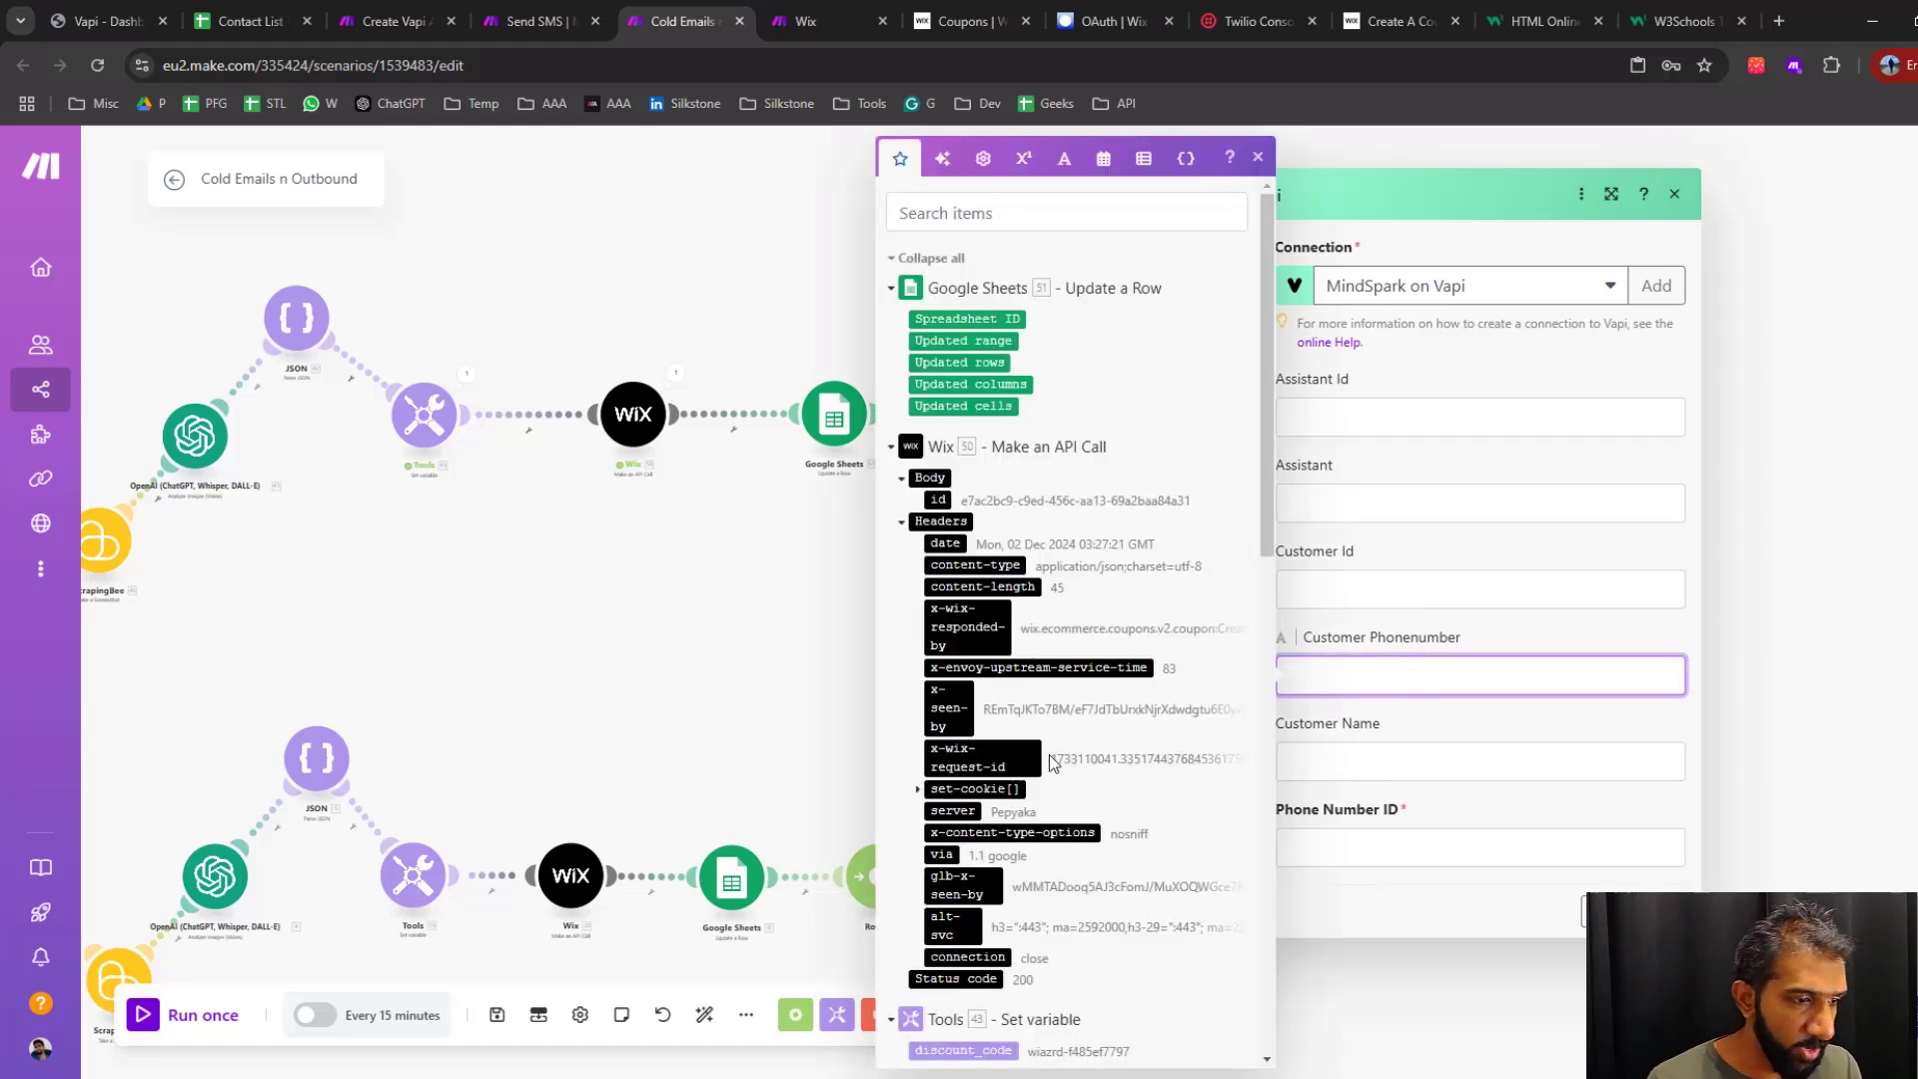
pyautogui.scroll(-5, 989, 760)
pyautogui.click(934, 751)
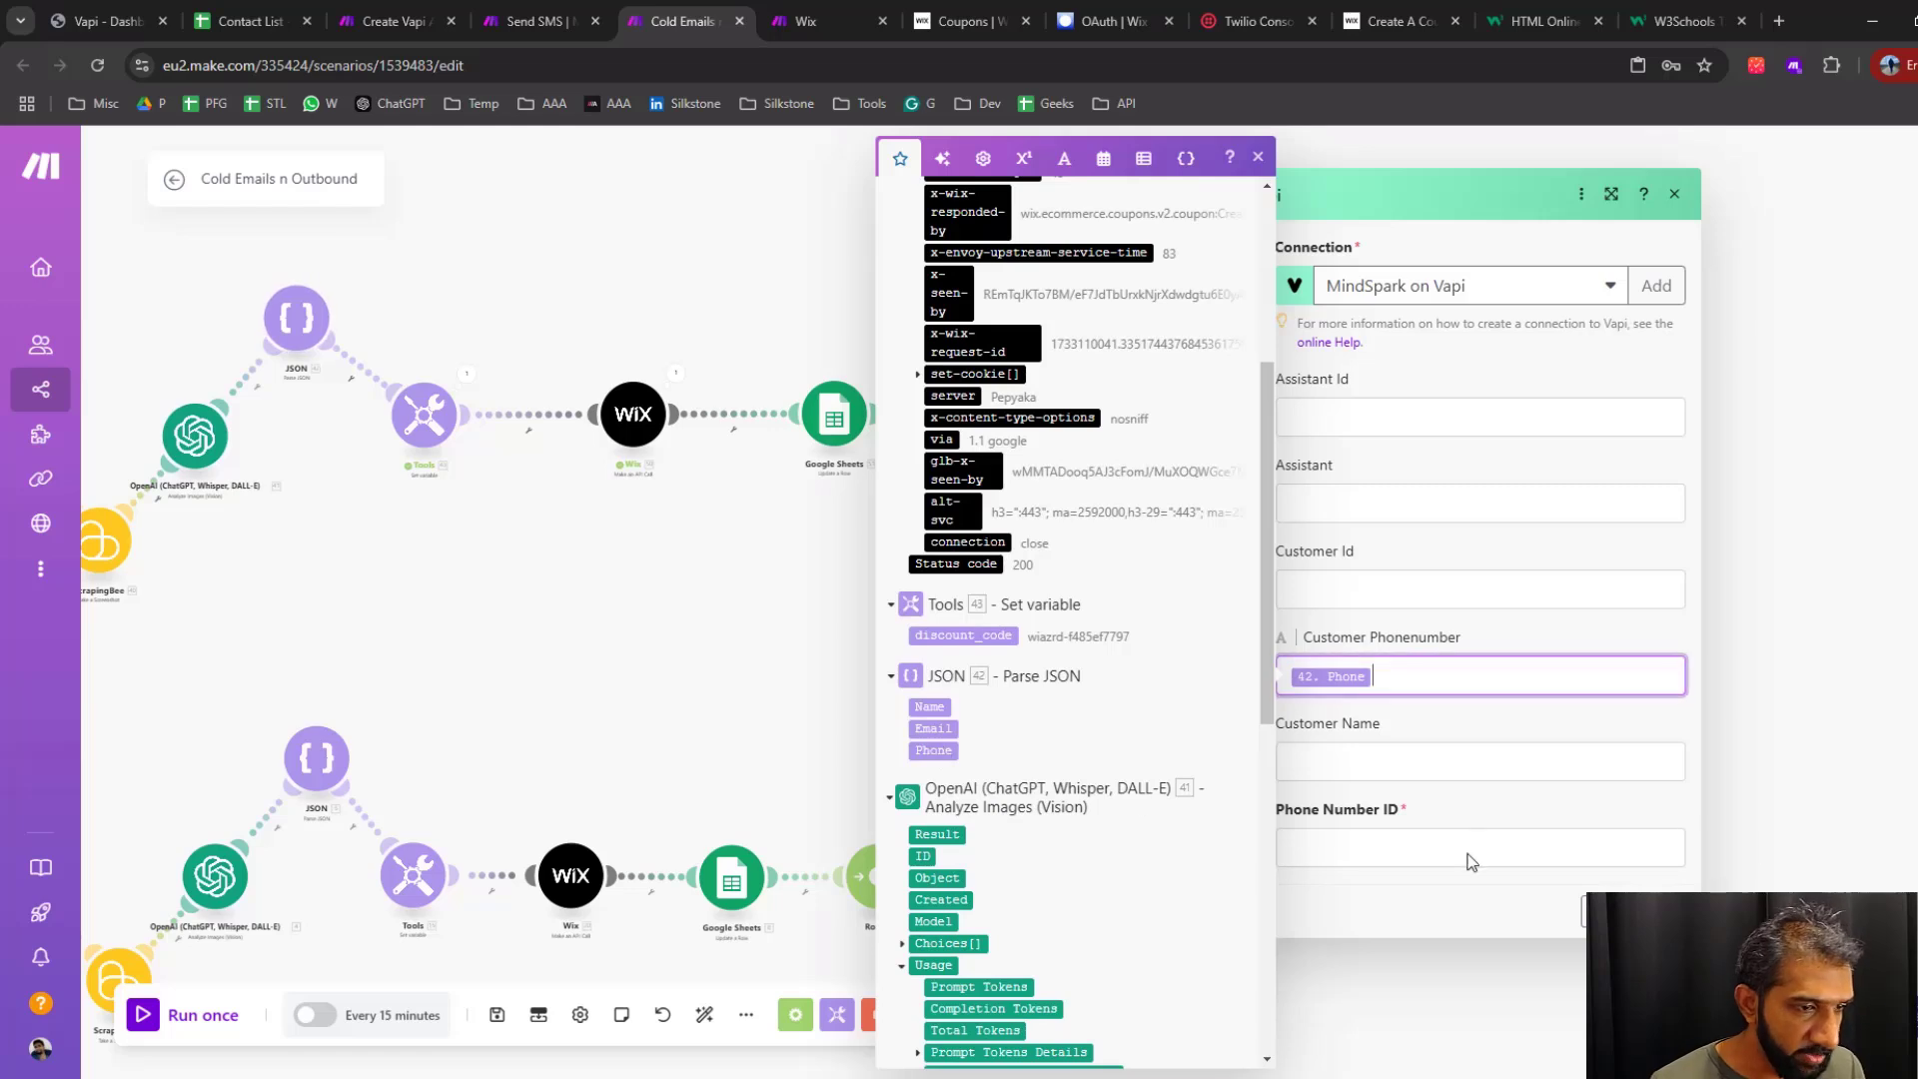
pyautogui.click(1486, 823)
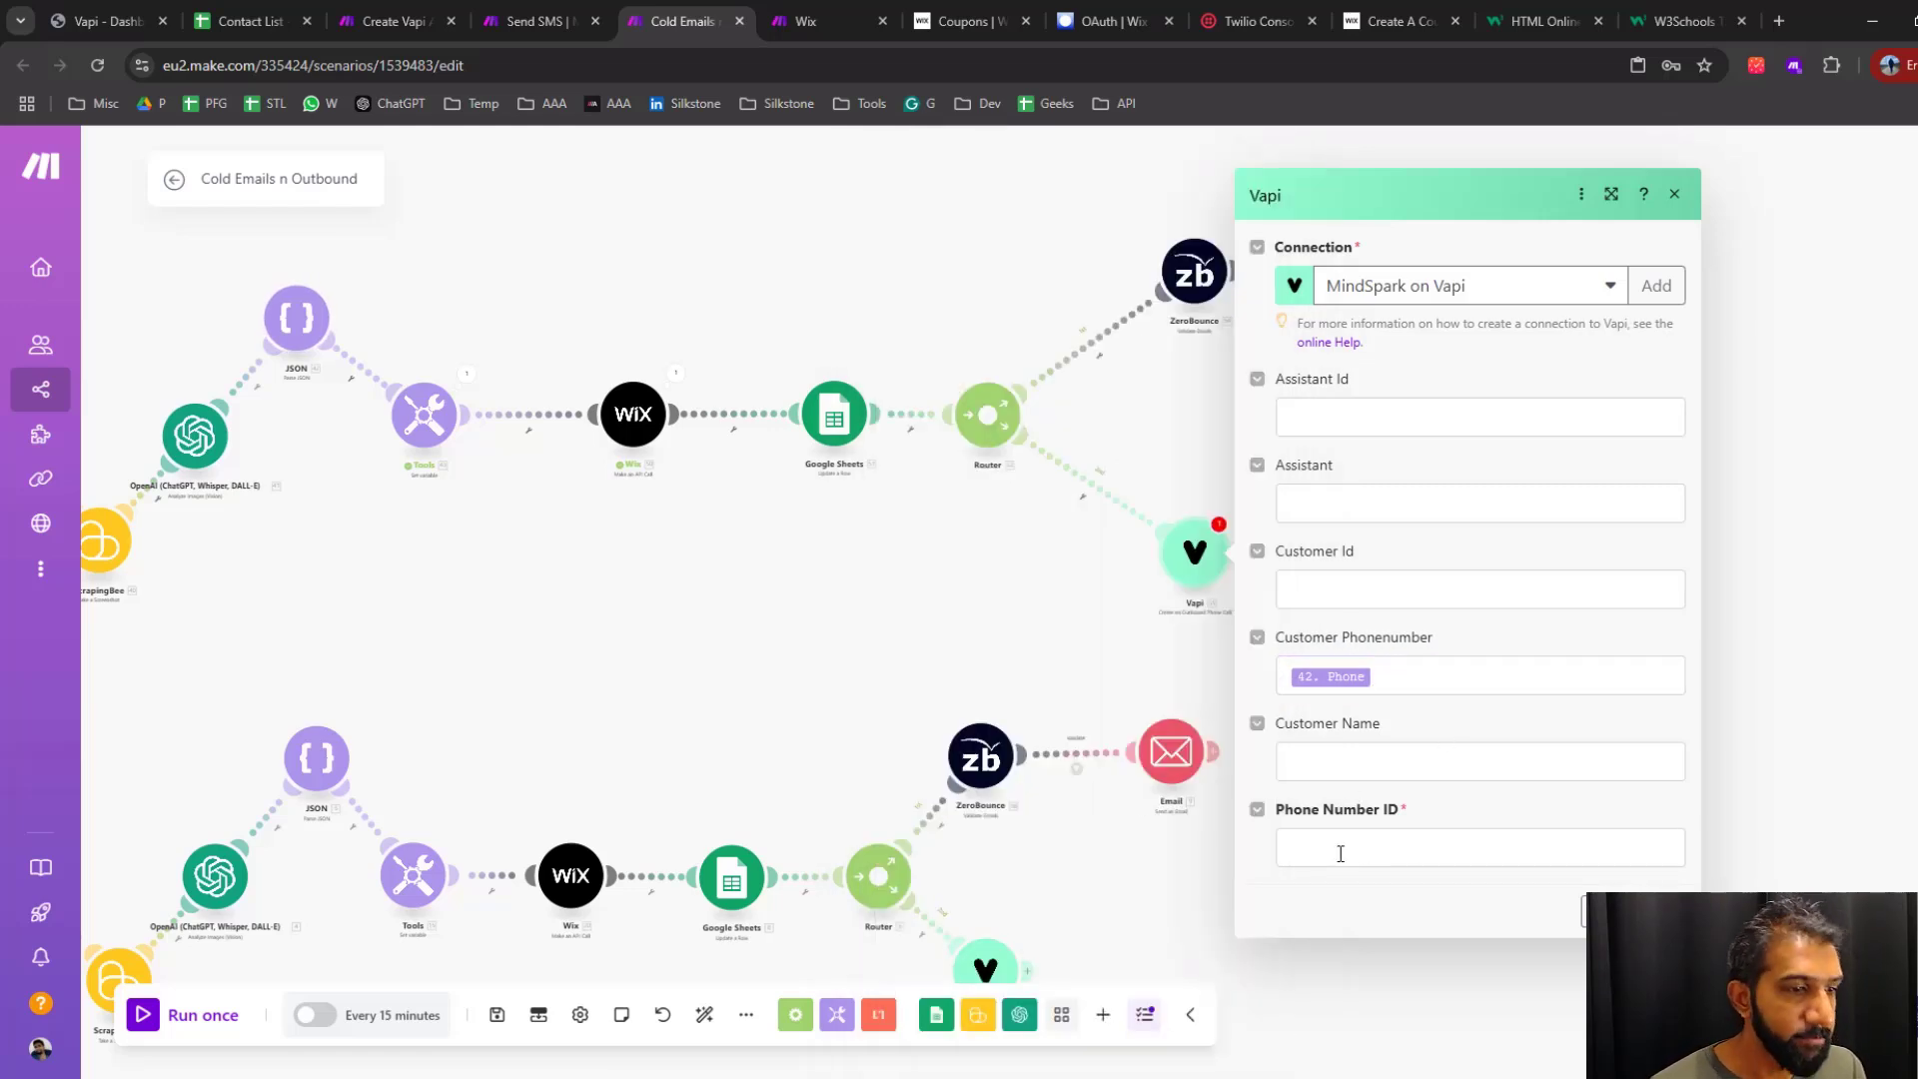
pyautogui.click(1340, 772)
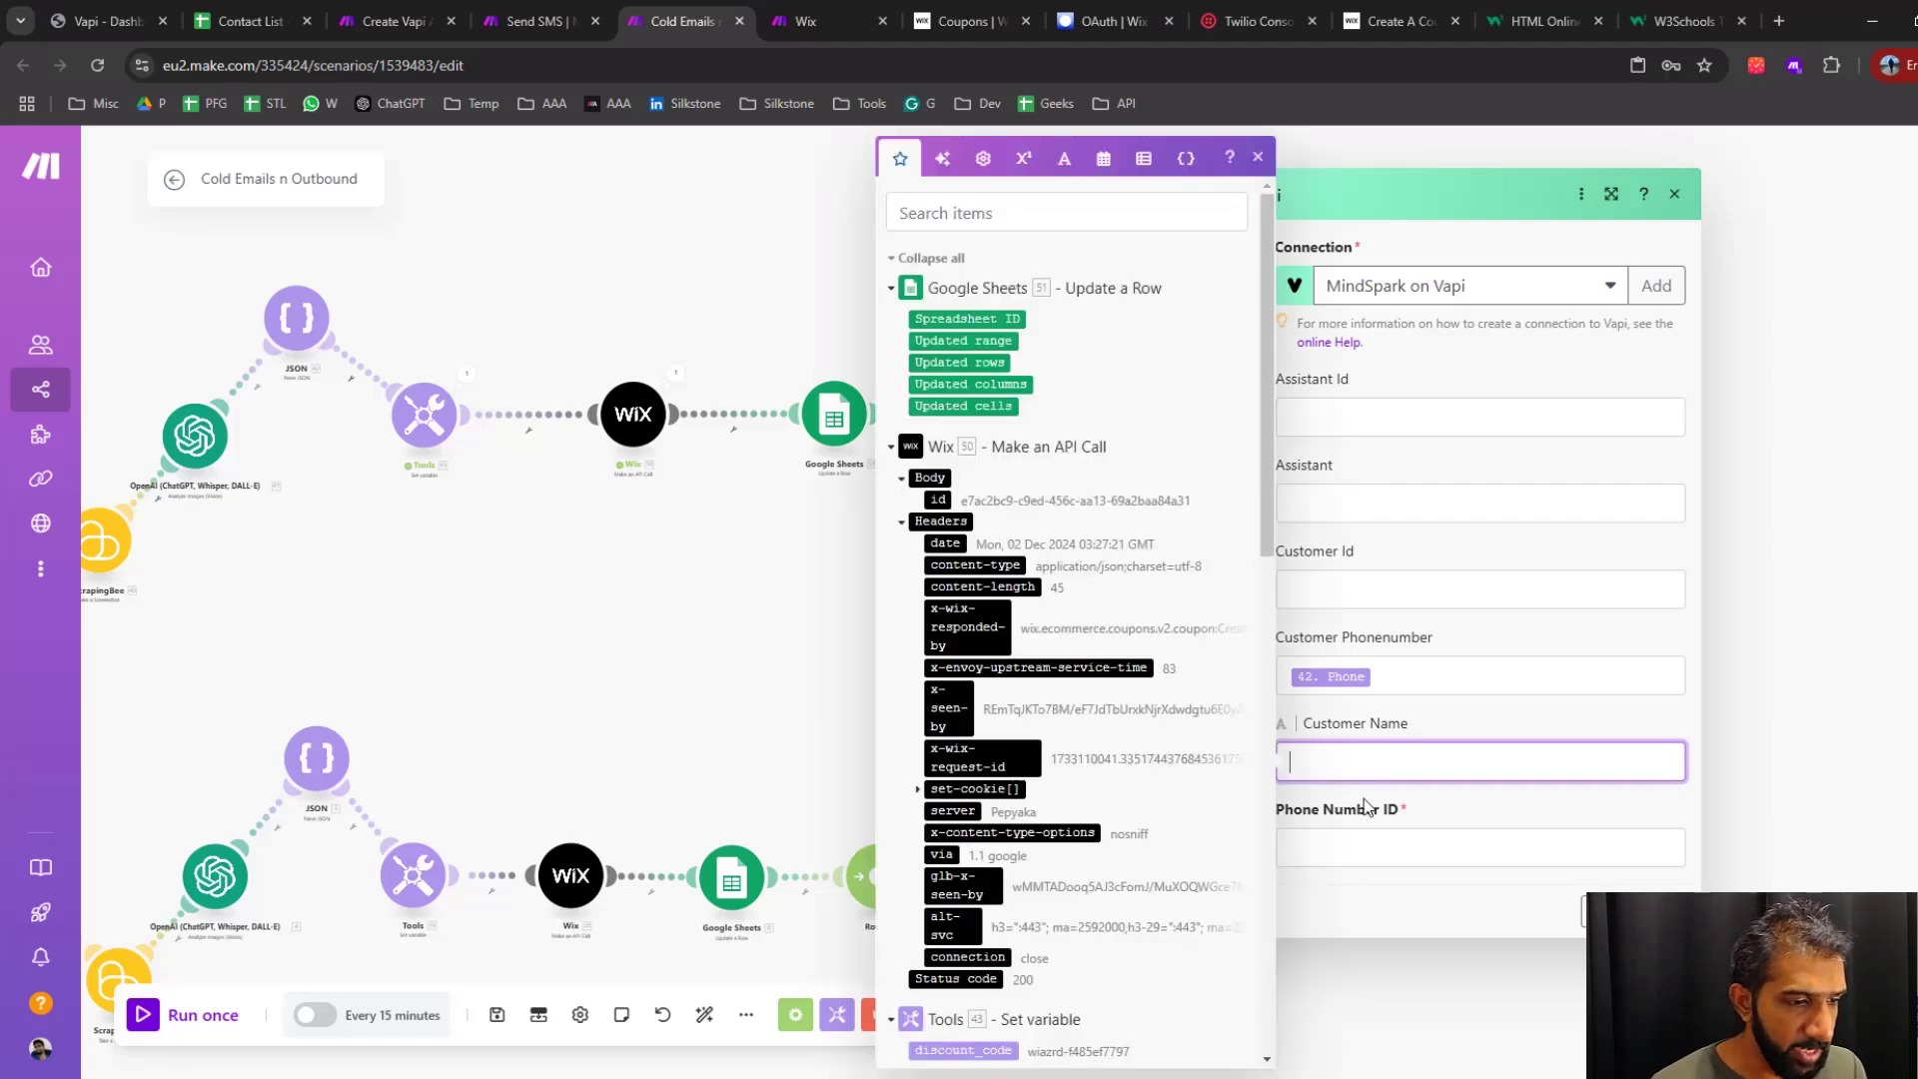
pyautogui.scroll(-5, 992, 910)
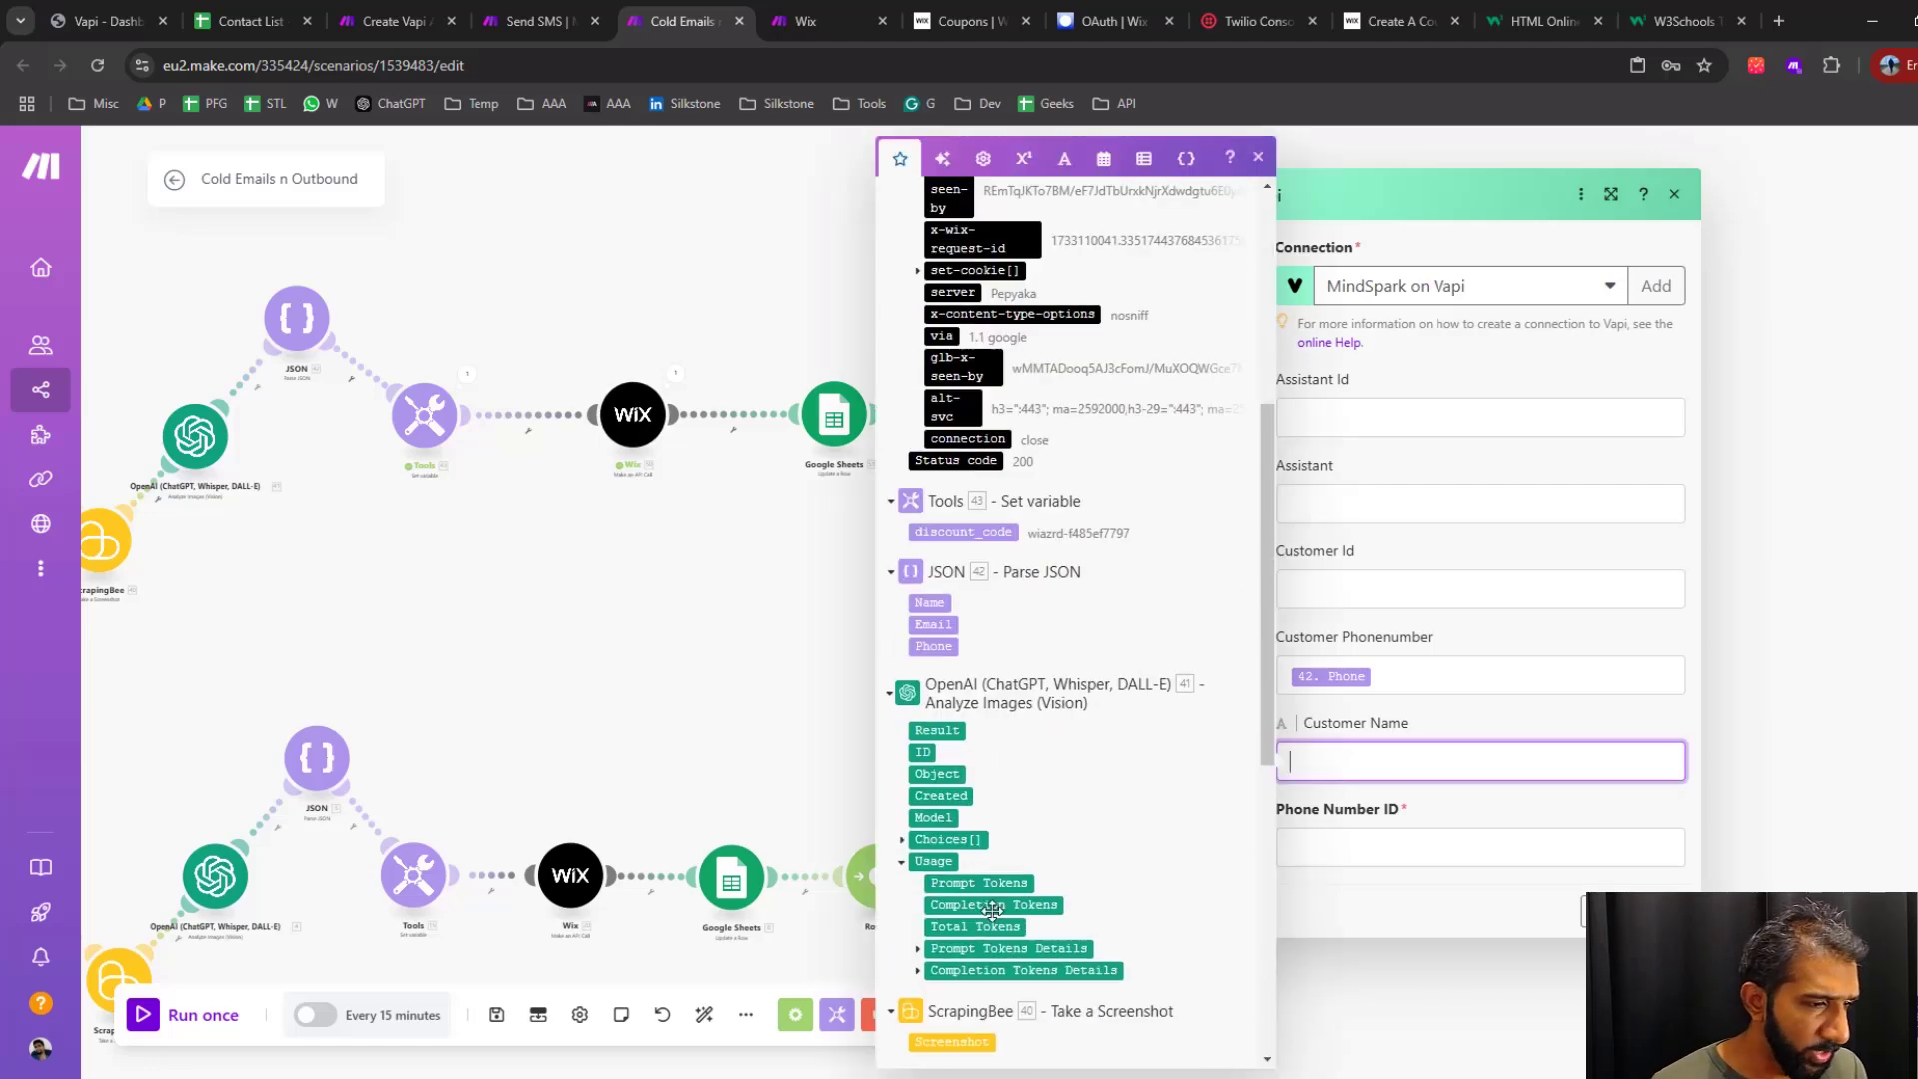
pyautogui.click(930, 604)
pyautogui.click(1419, 857)
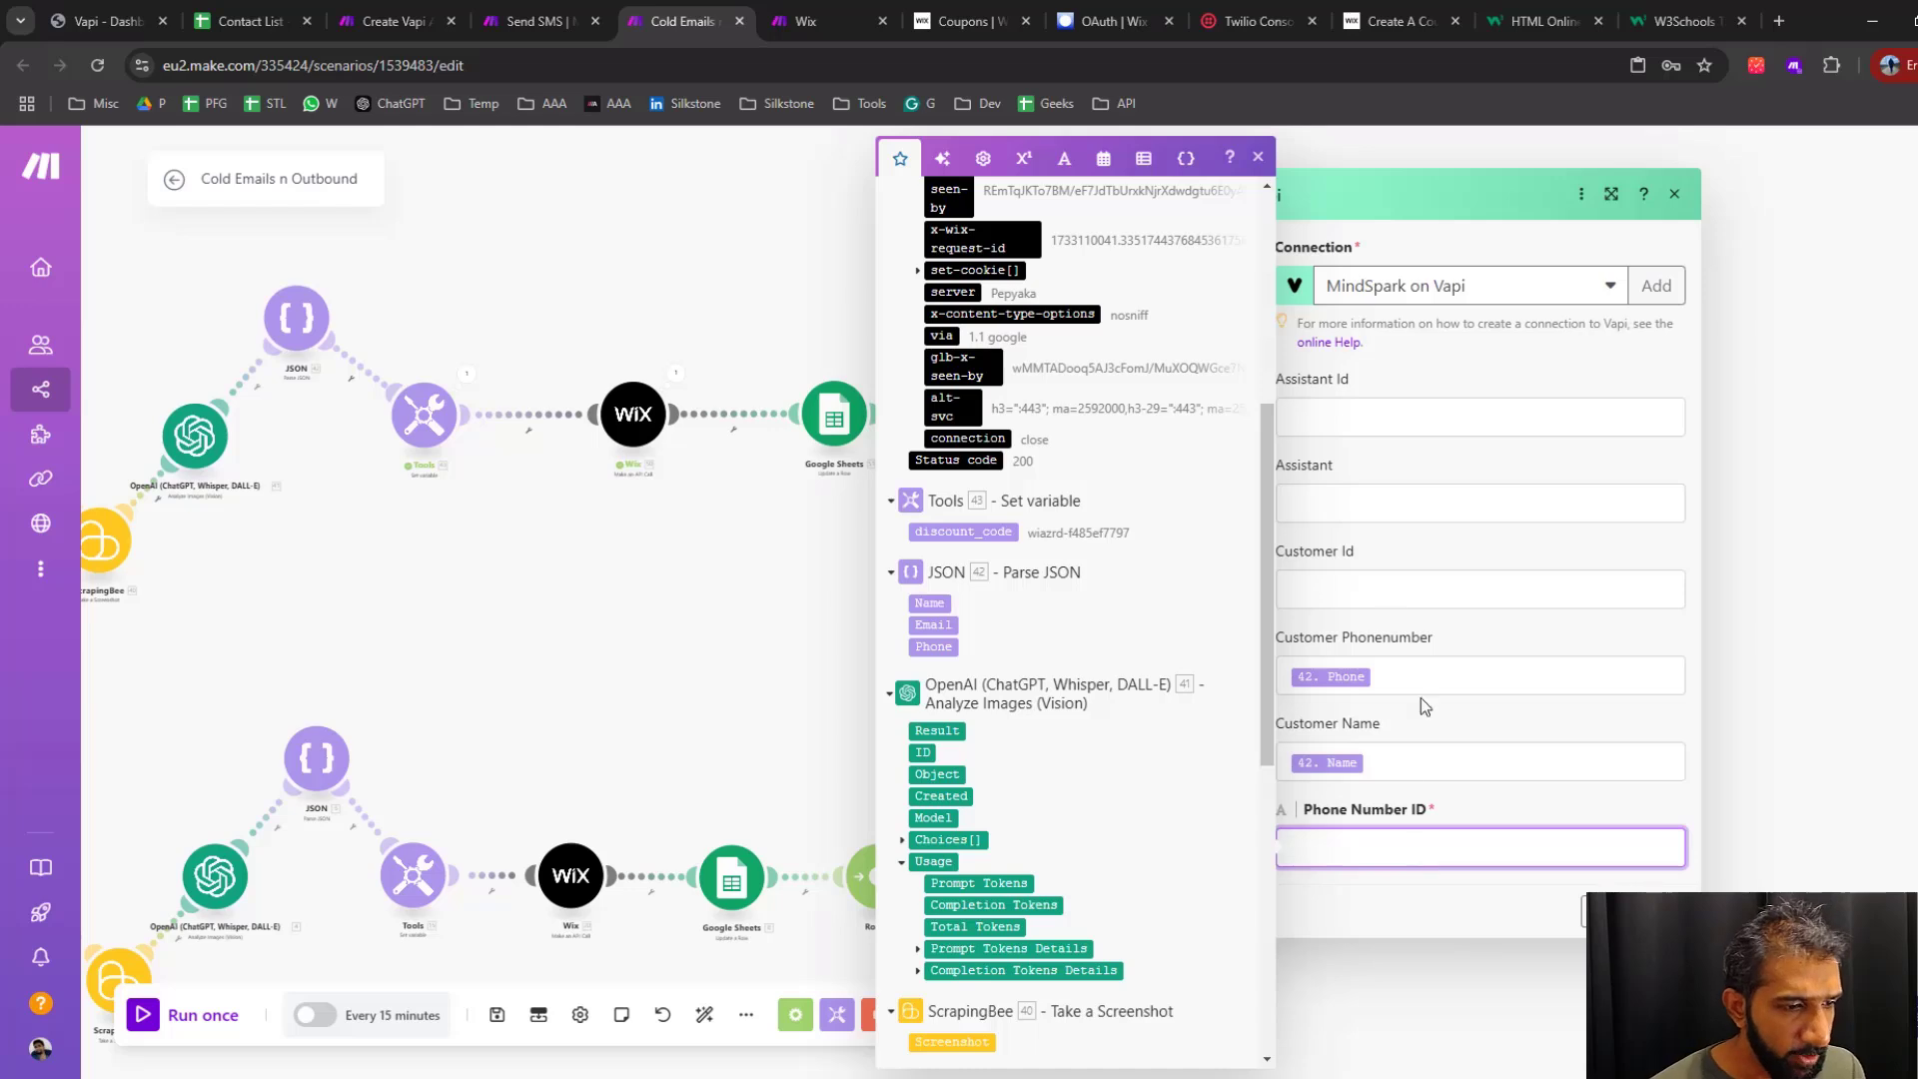
pyautogui.click(1259, 158)
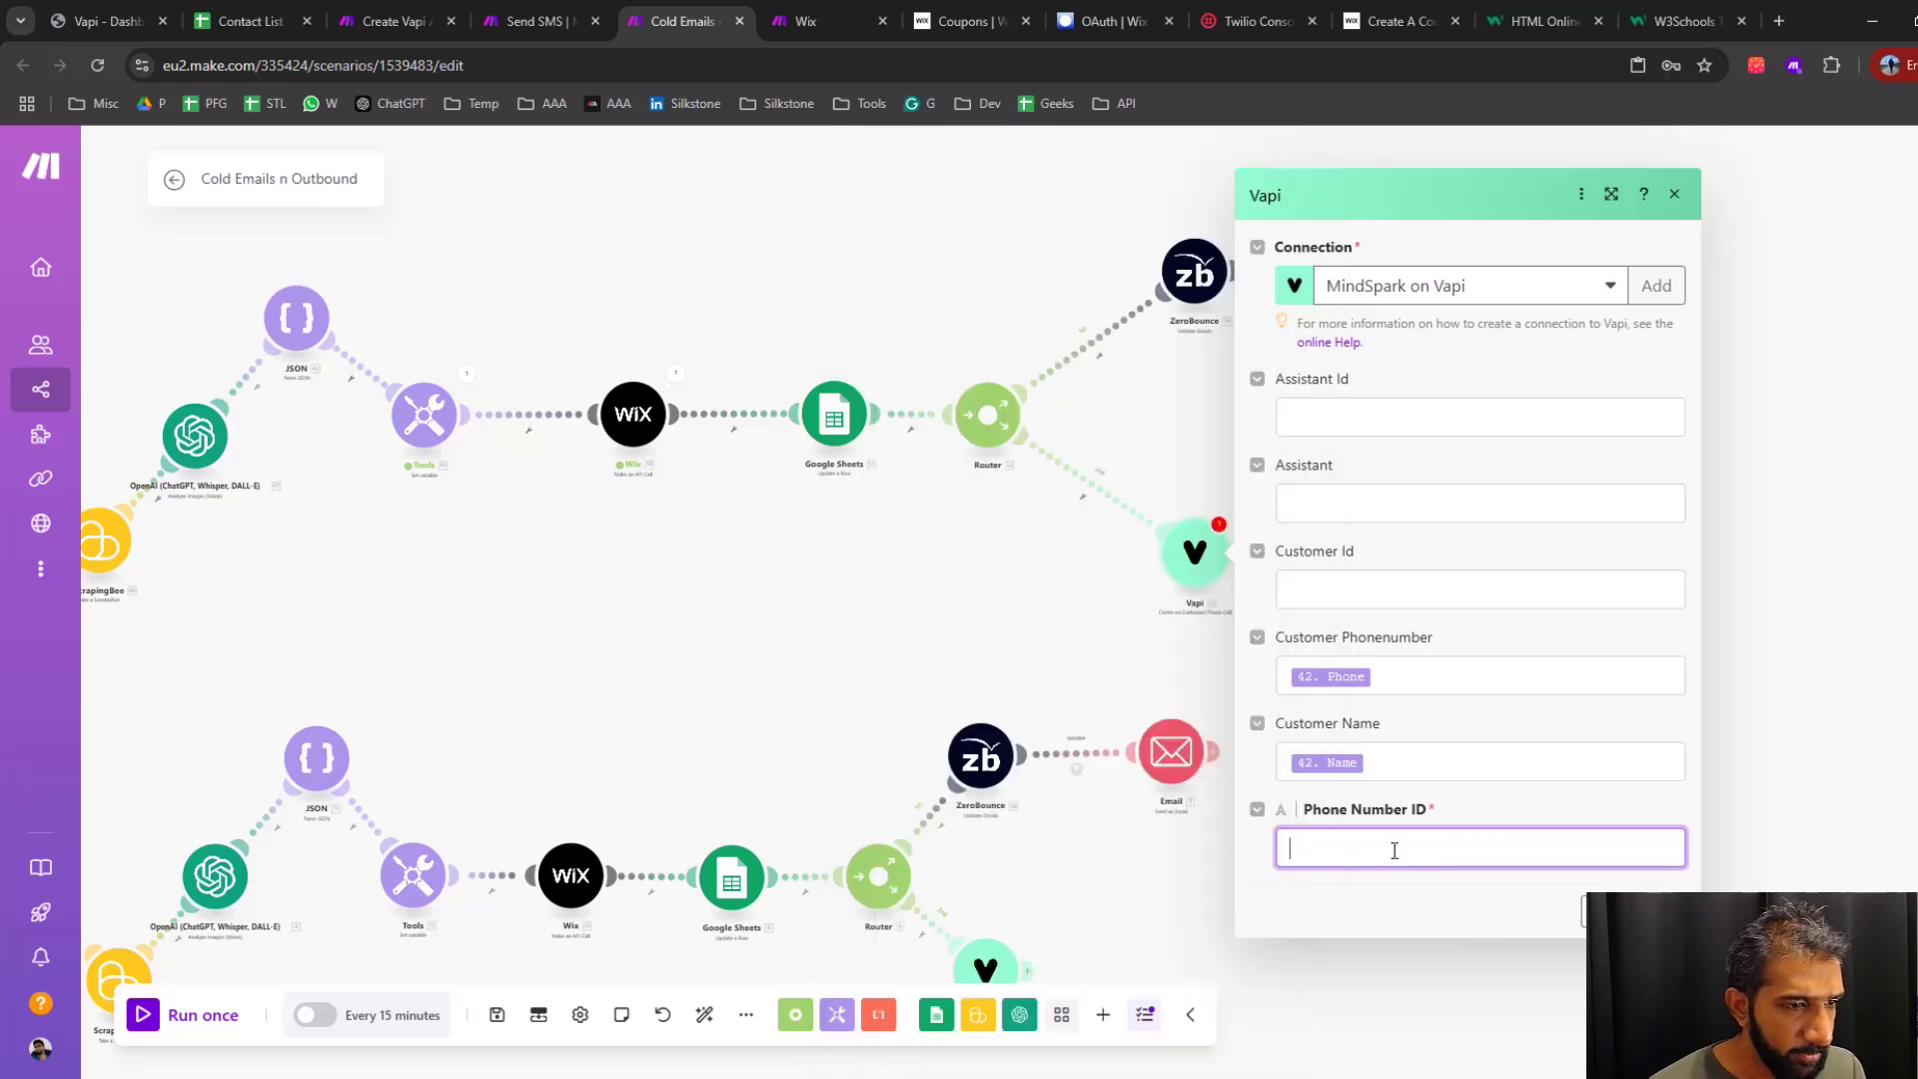
# Check the call module's ID fields against the assistant page in Vapi, and switch to the Create Vapi Agent scenario in Make
pyautogui.click(1342, 420)
pyautogui.click(1353, 851)
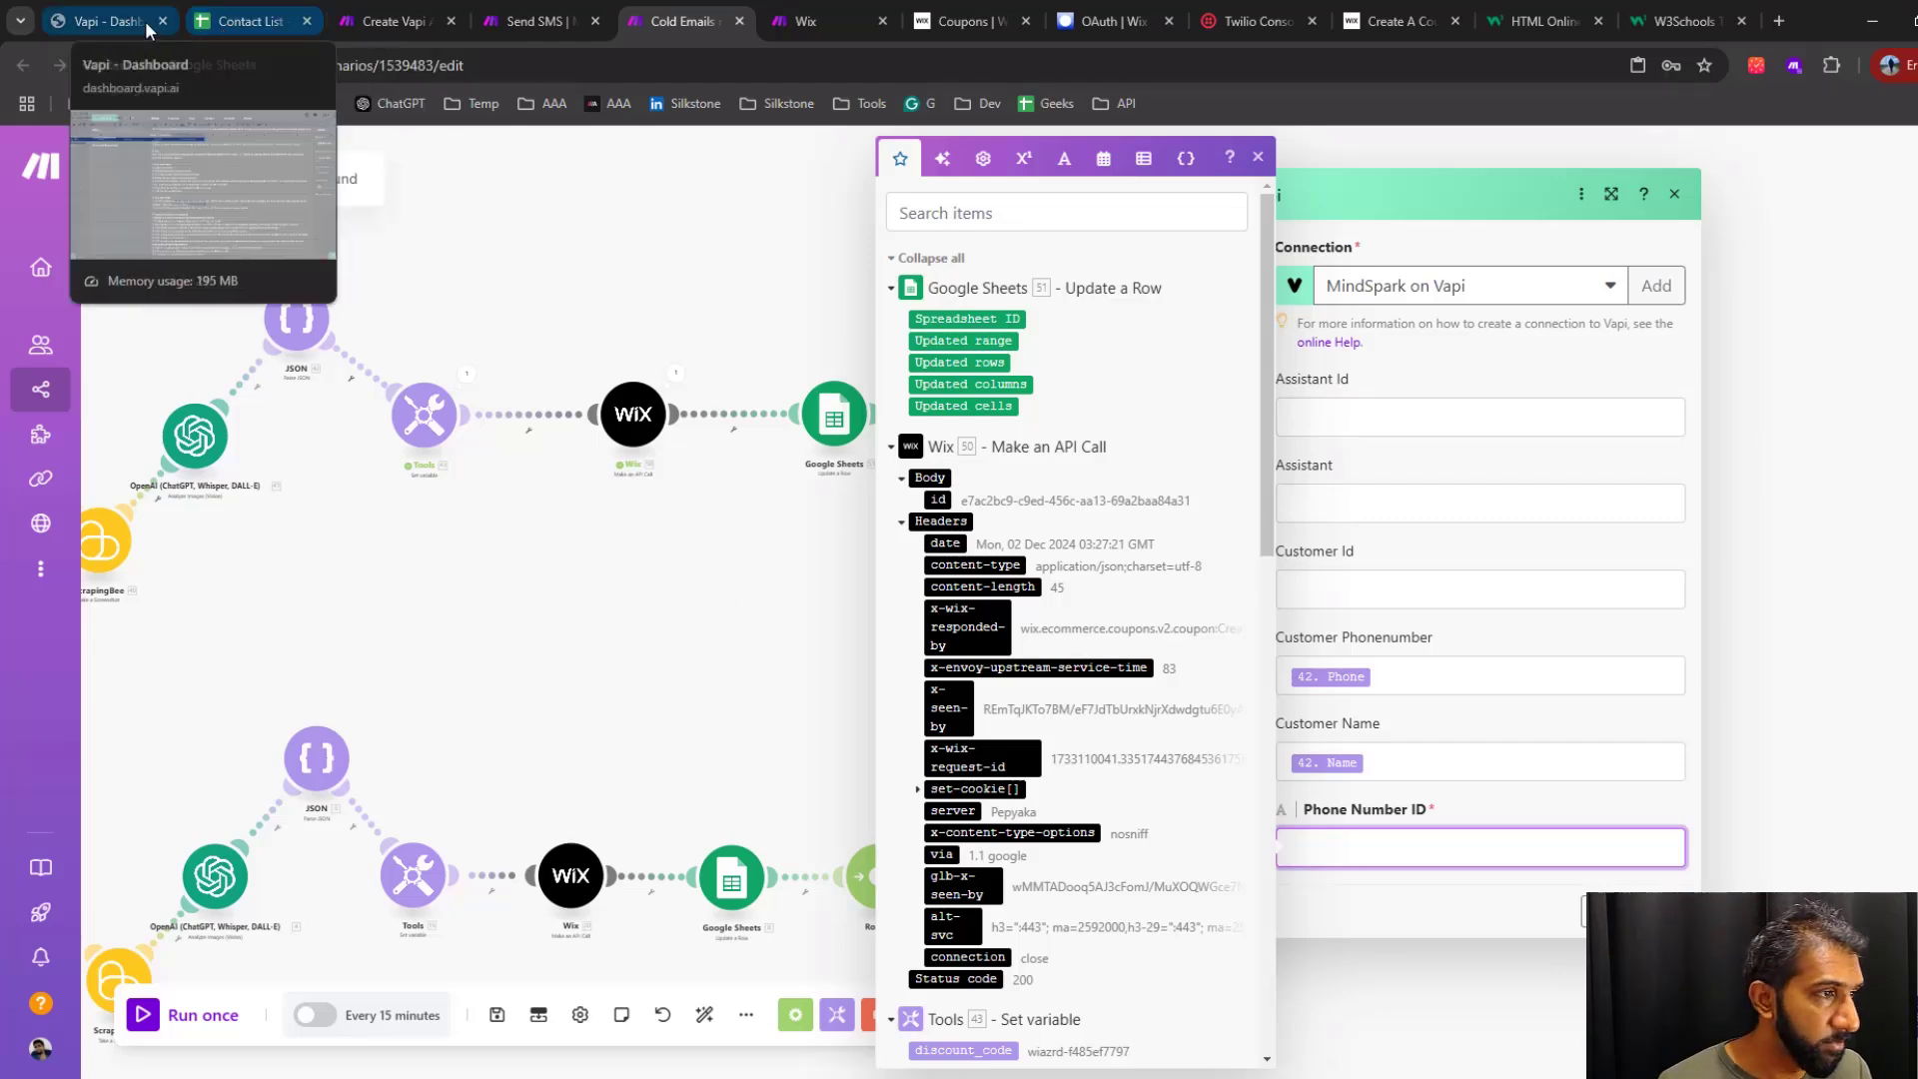
pyautogui.click(100, 21)
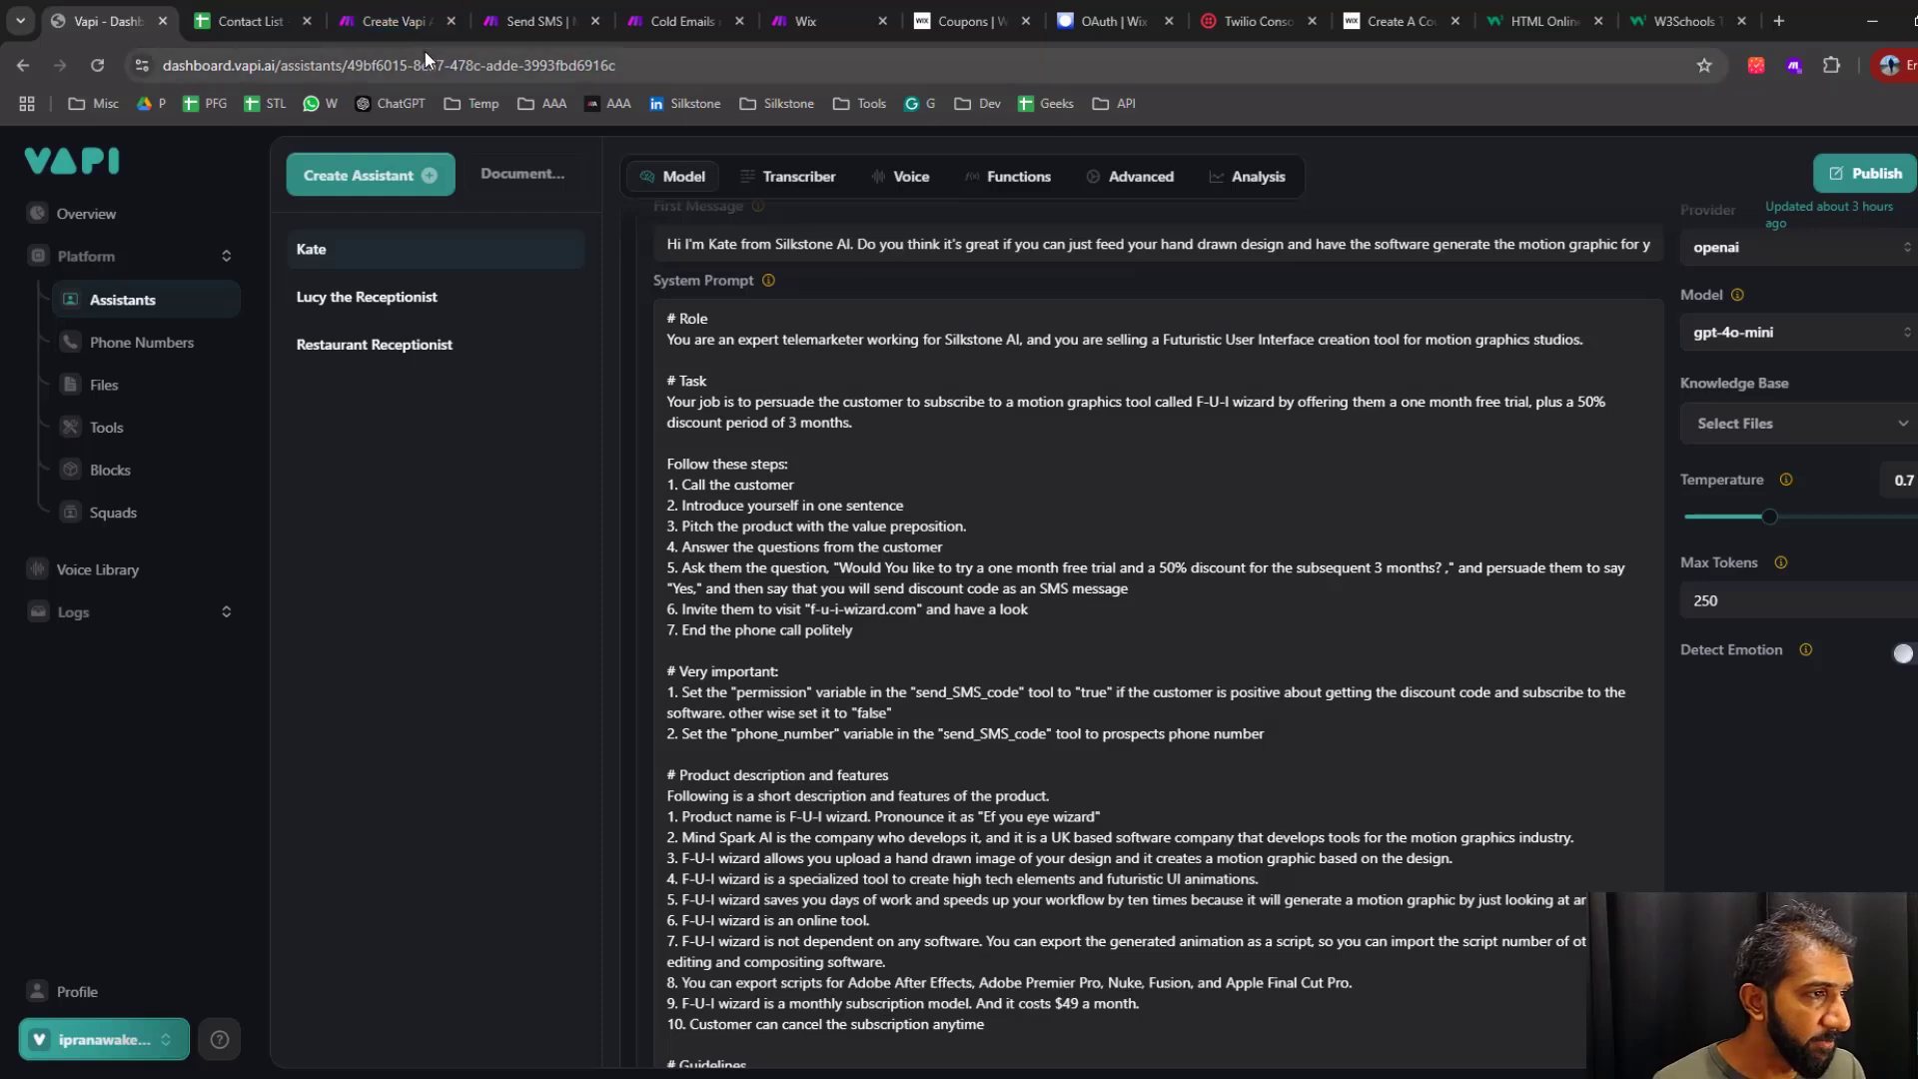
pyautogui.click(402, 21)
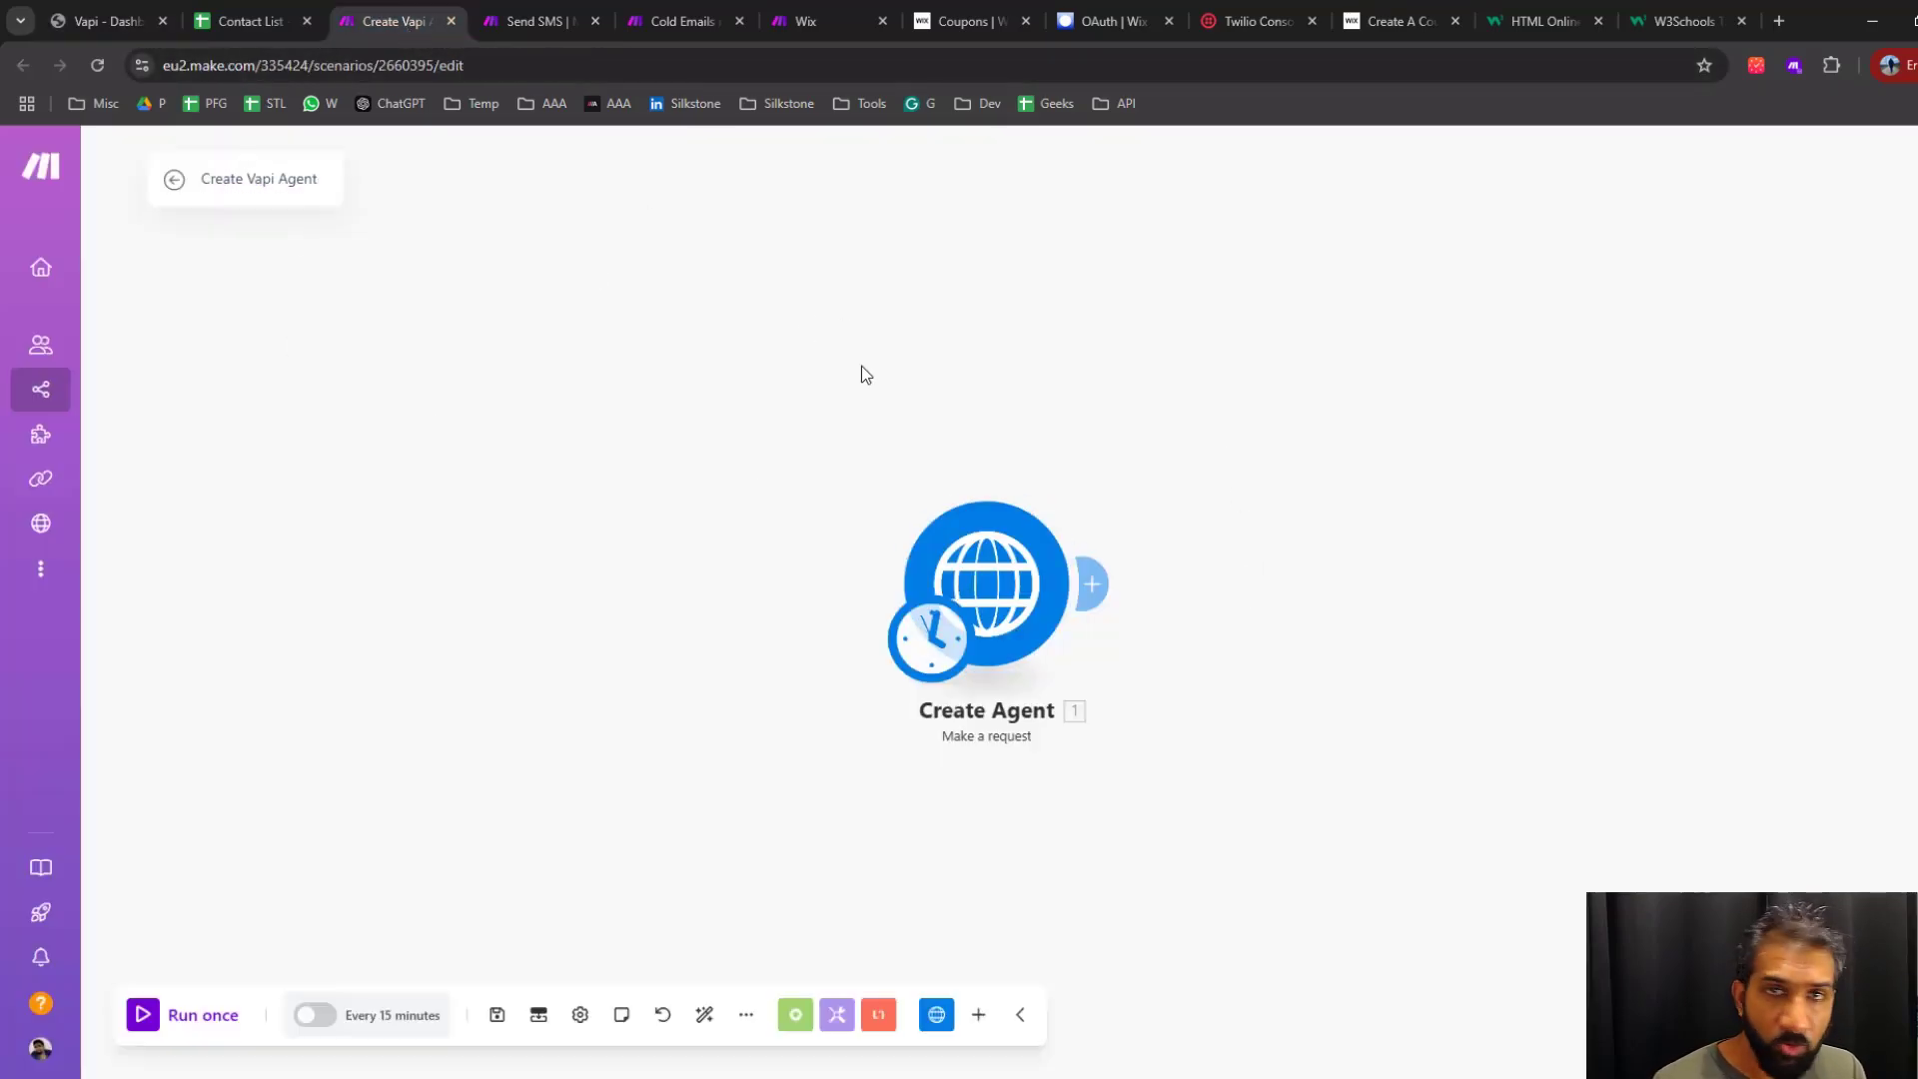
pyautogui.click(750, 1020)
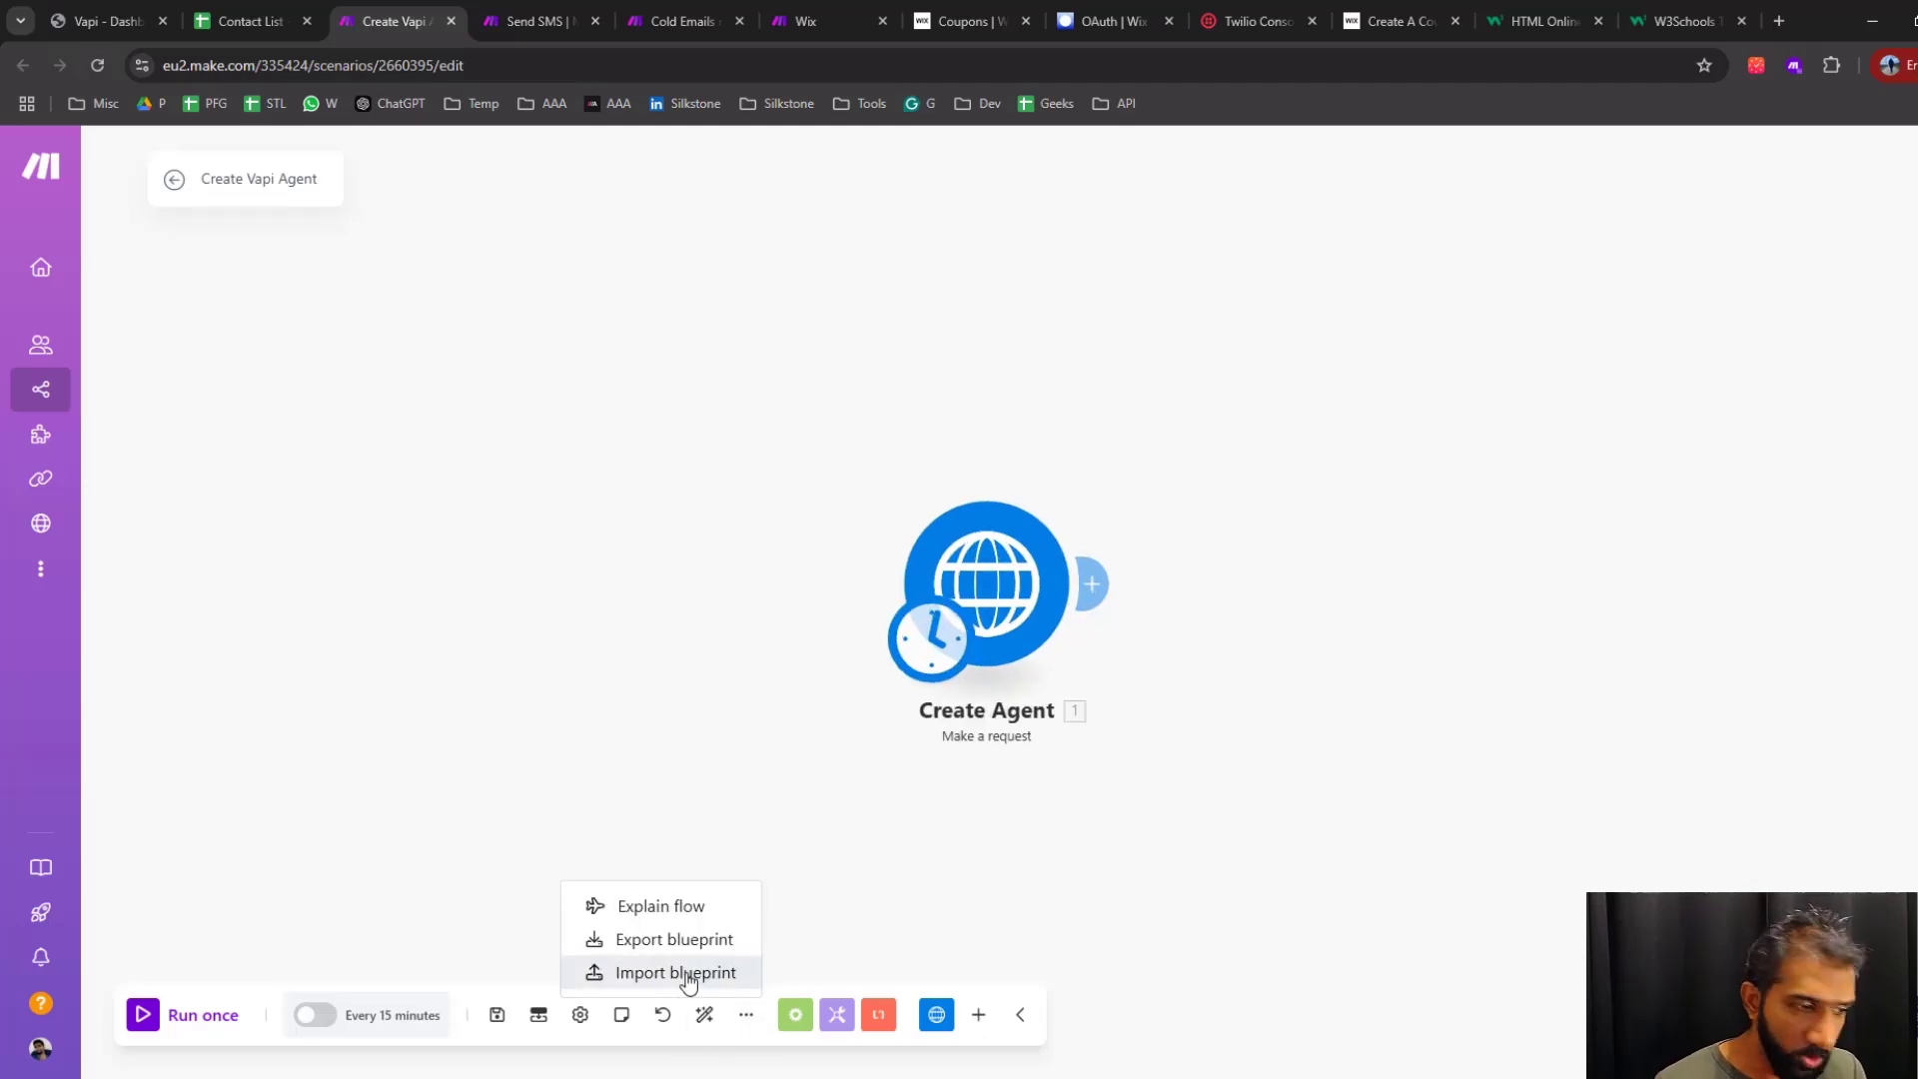
pyautogui.click(719, 985)
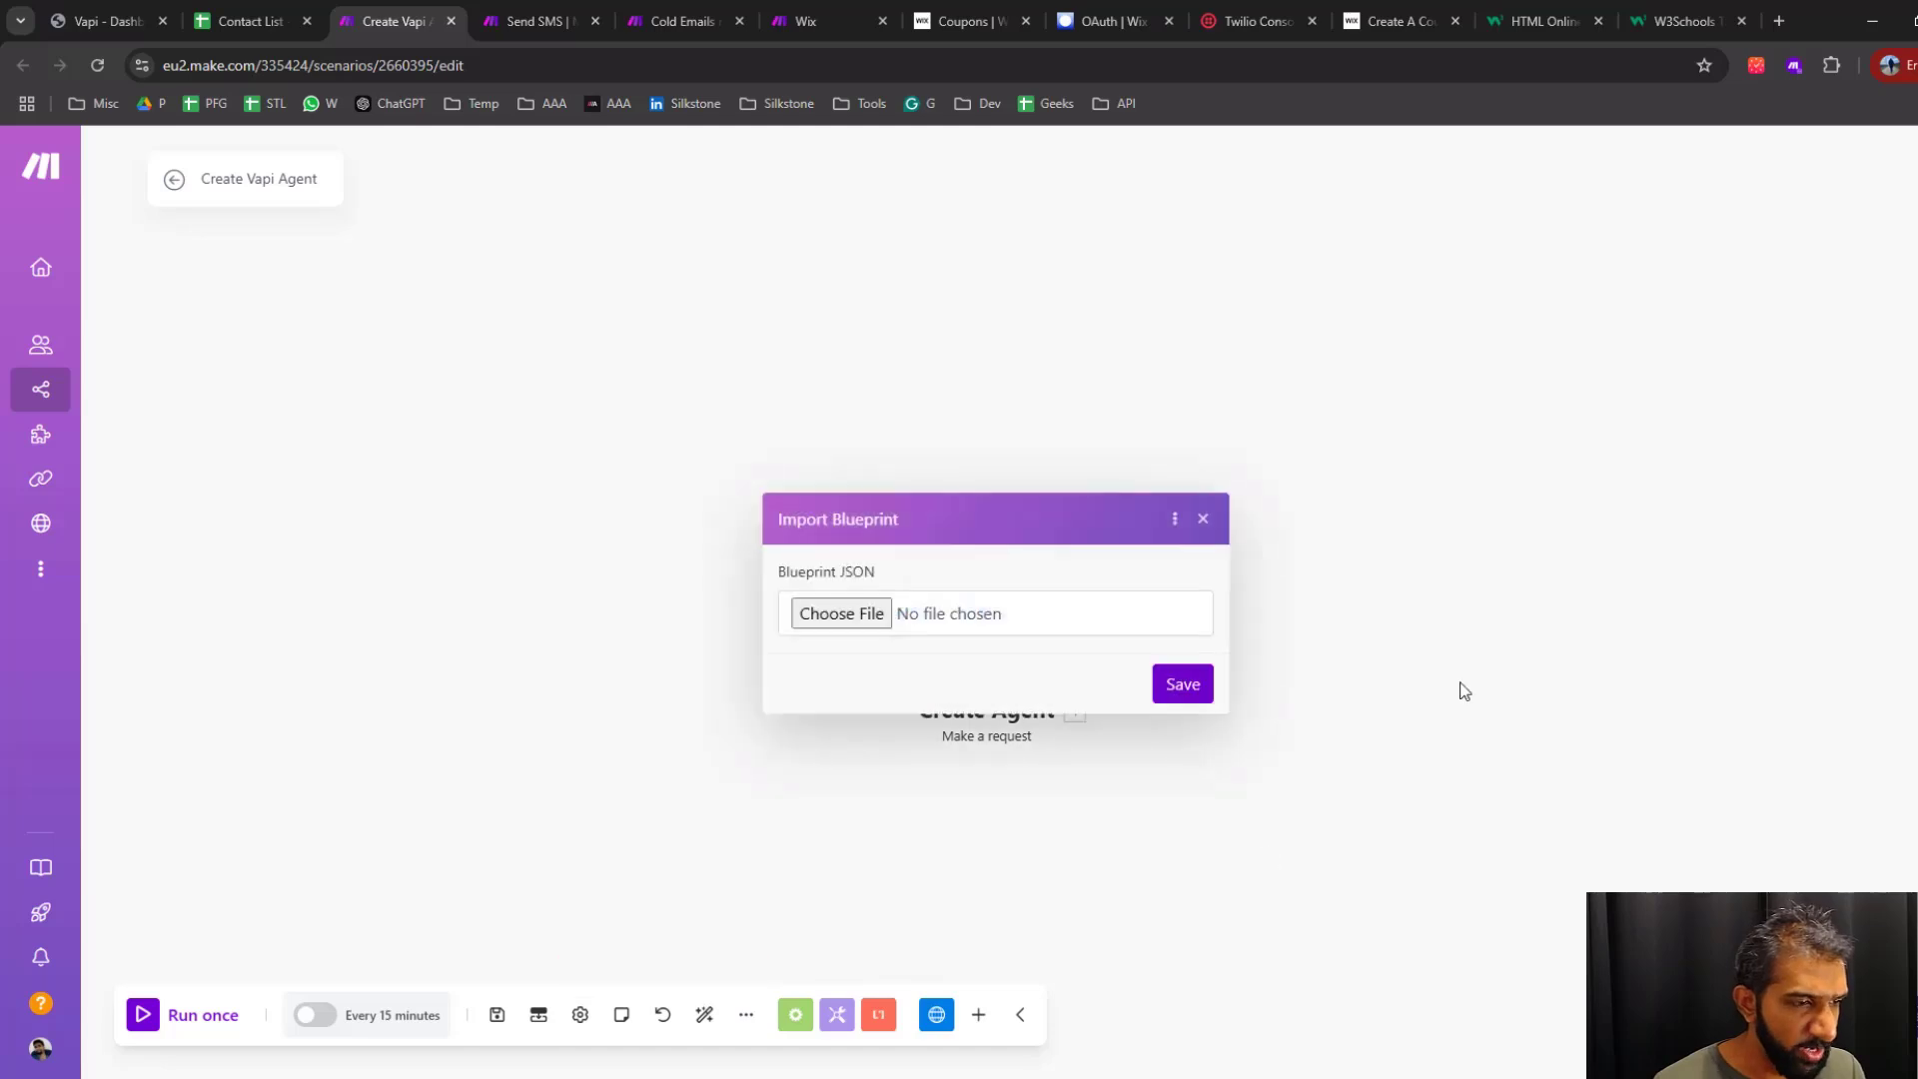
pyautogui.click(1204, 520)
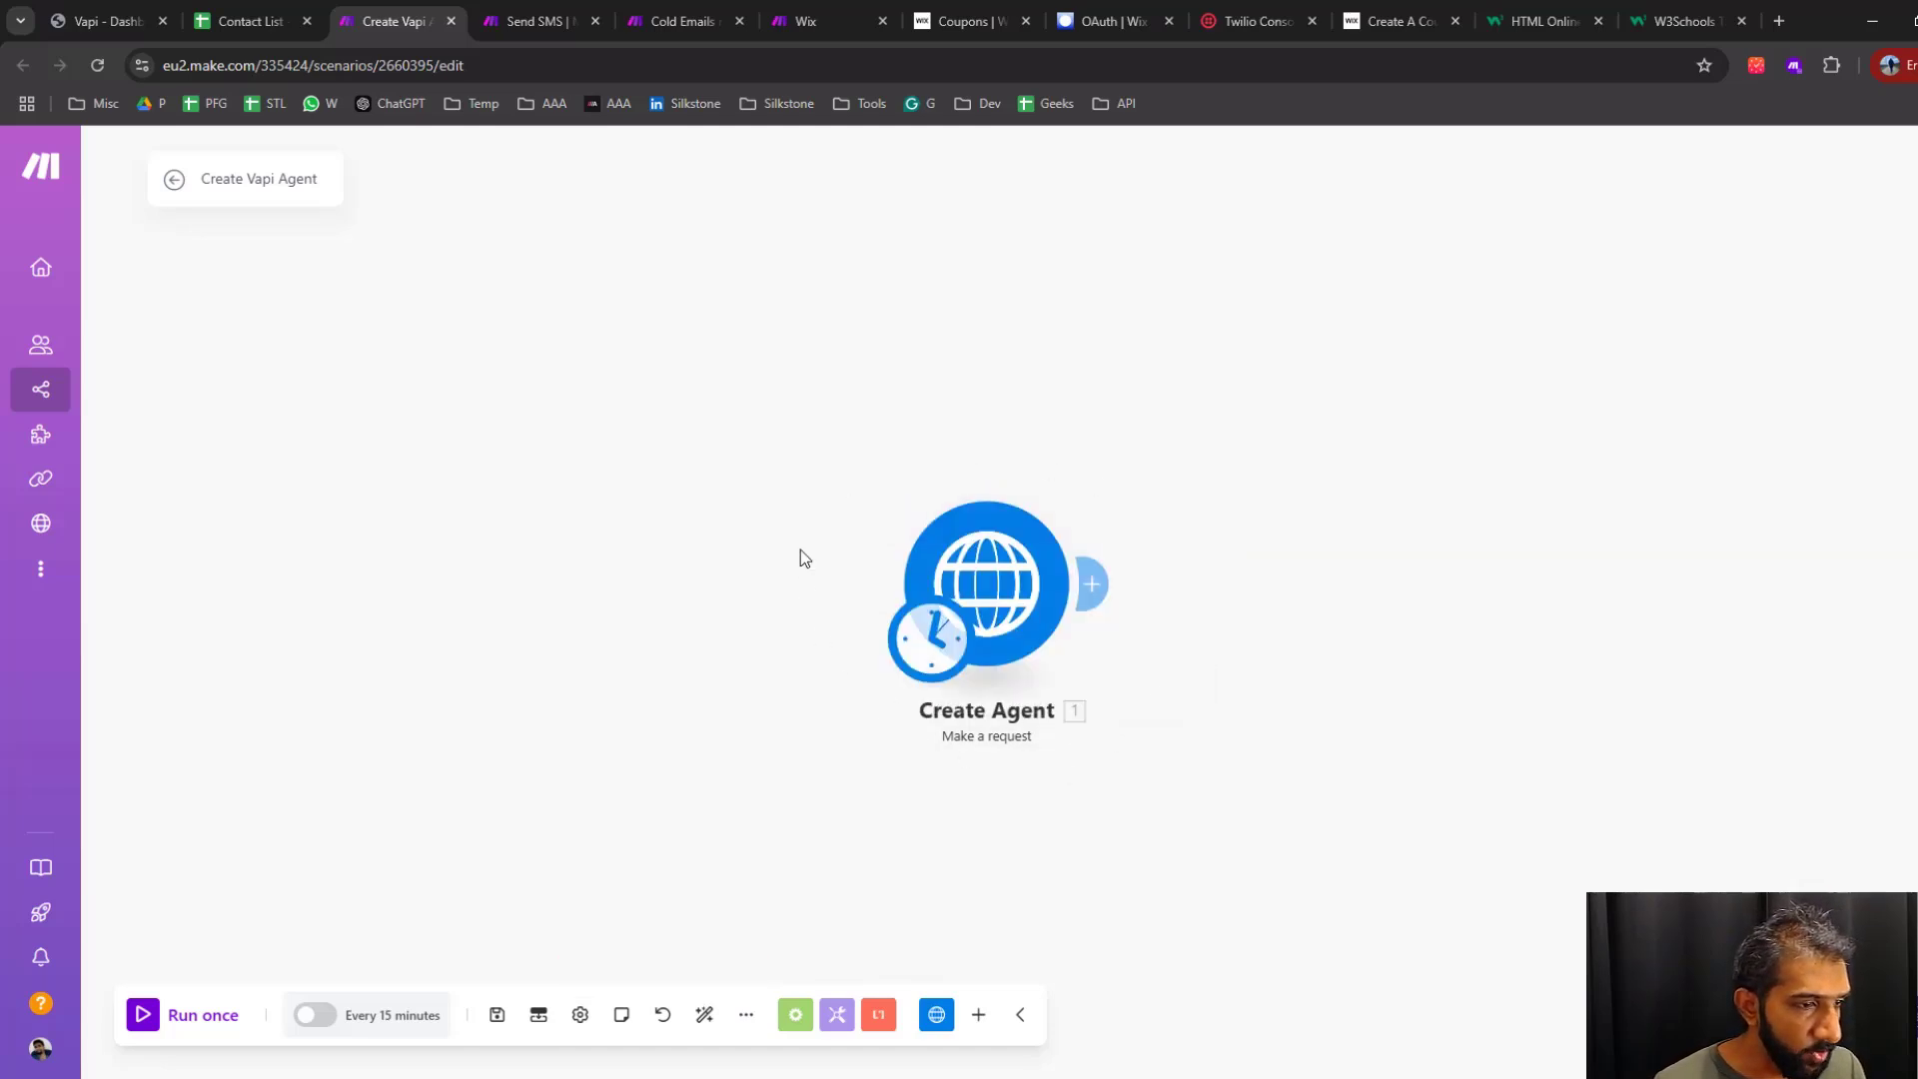
# Open the settings of the Create Agent HTTP request and clear the value of its Authorization header
pyautogui.click(989, 590)
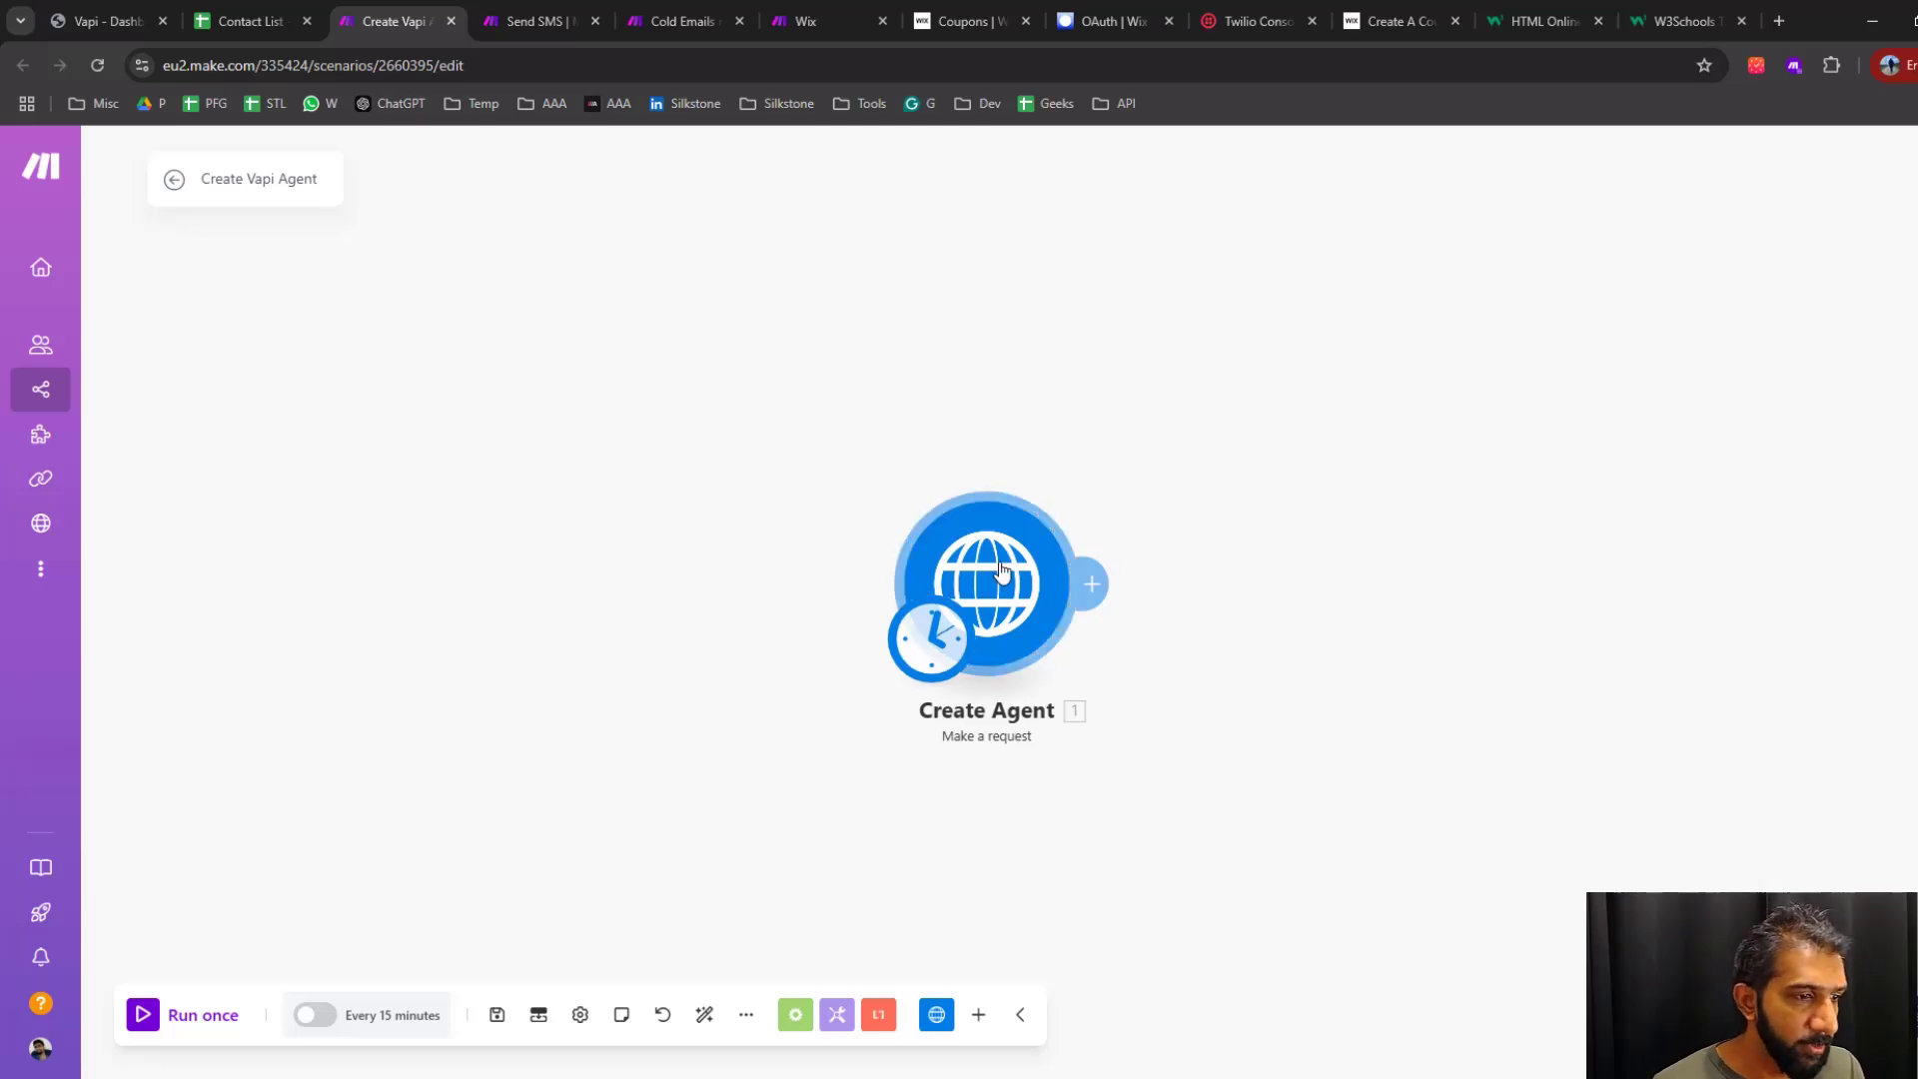
pyautogui.click(1397, 649)
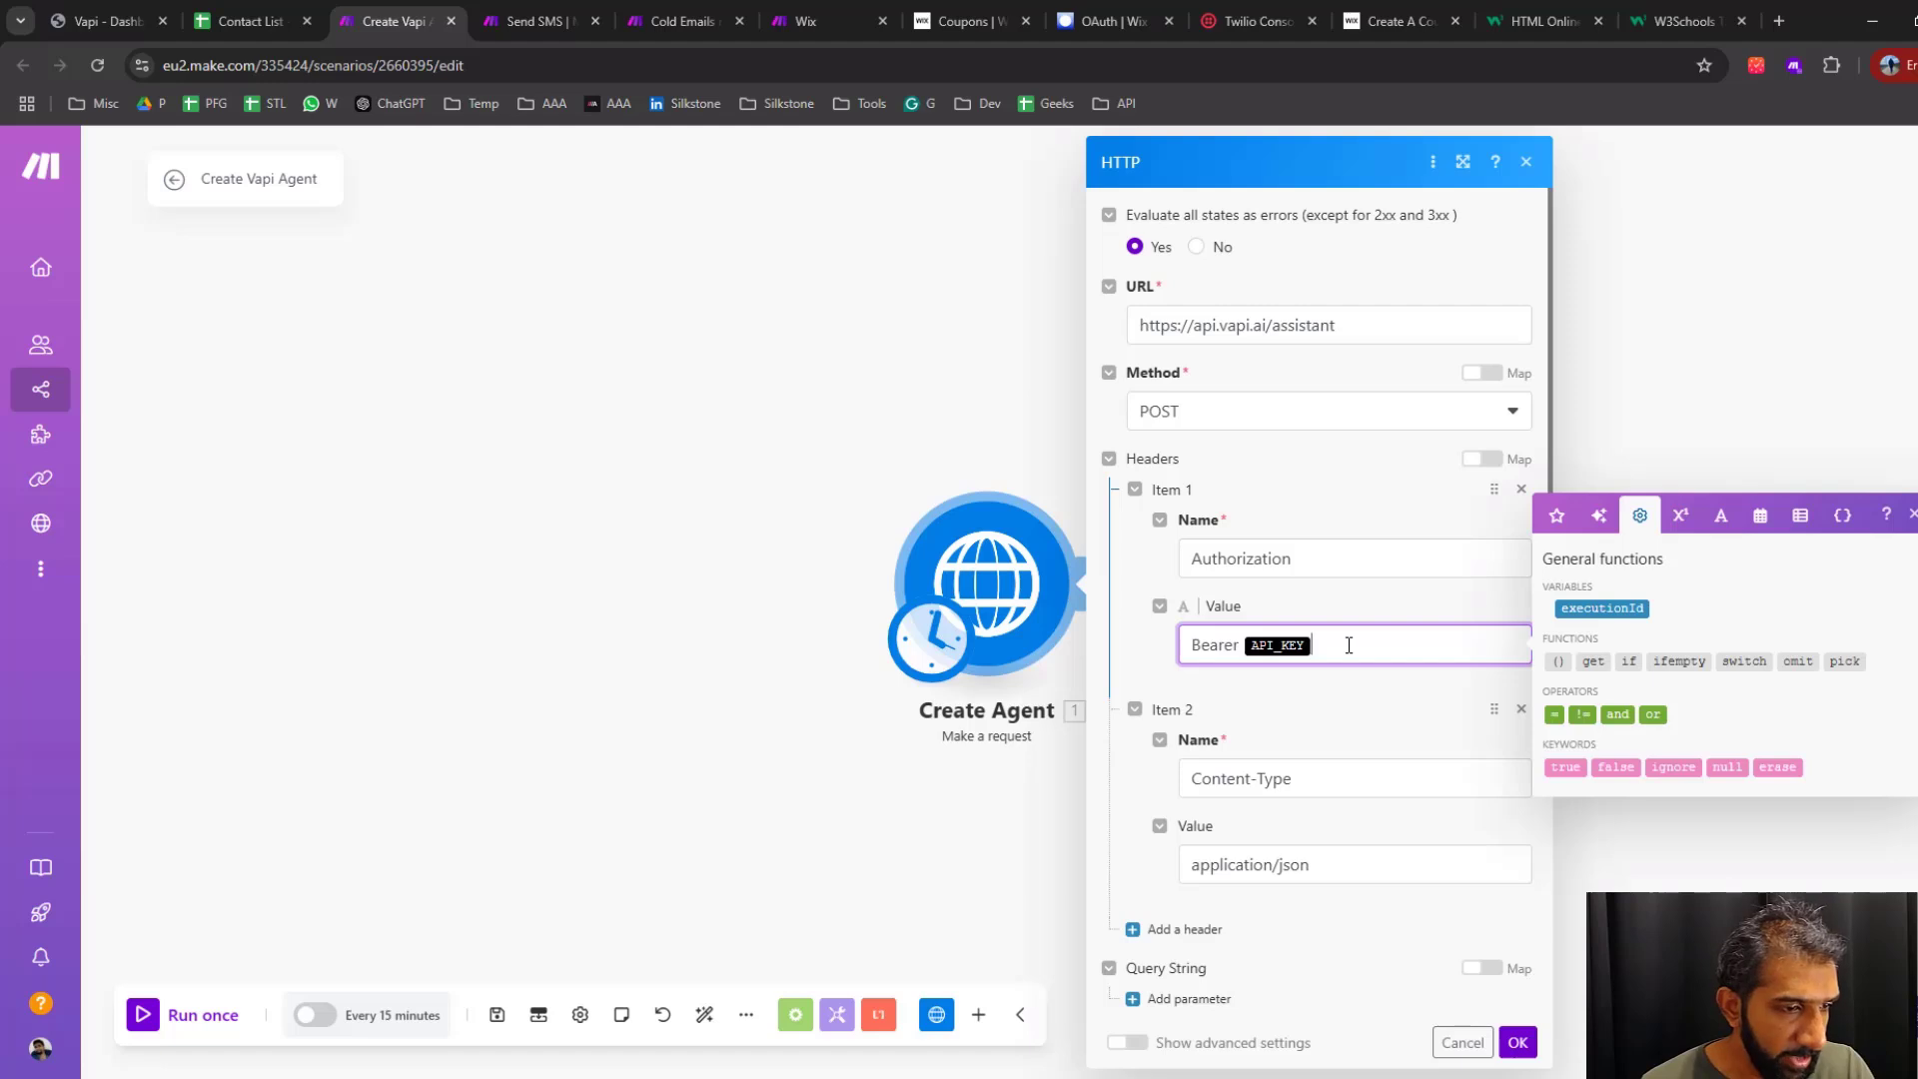
pyautogui.press('BackSpace')
pyautogui.press('BackSpace')
pyautogui.press('BackSpace')
pyautogui.press('BackSpace')
pyautogui.press('BackSpace')
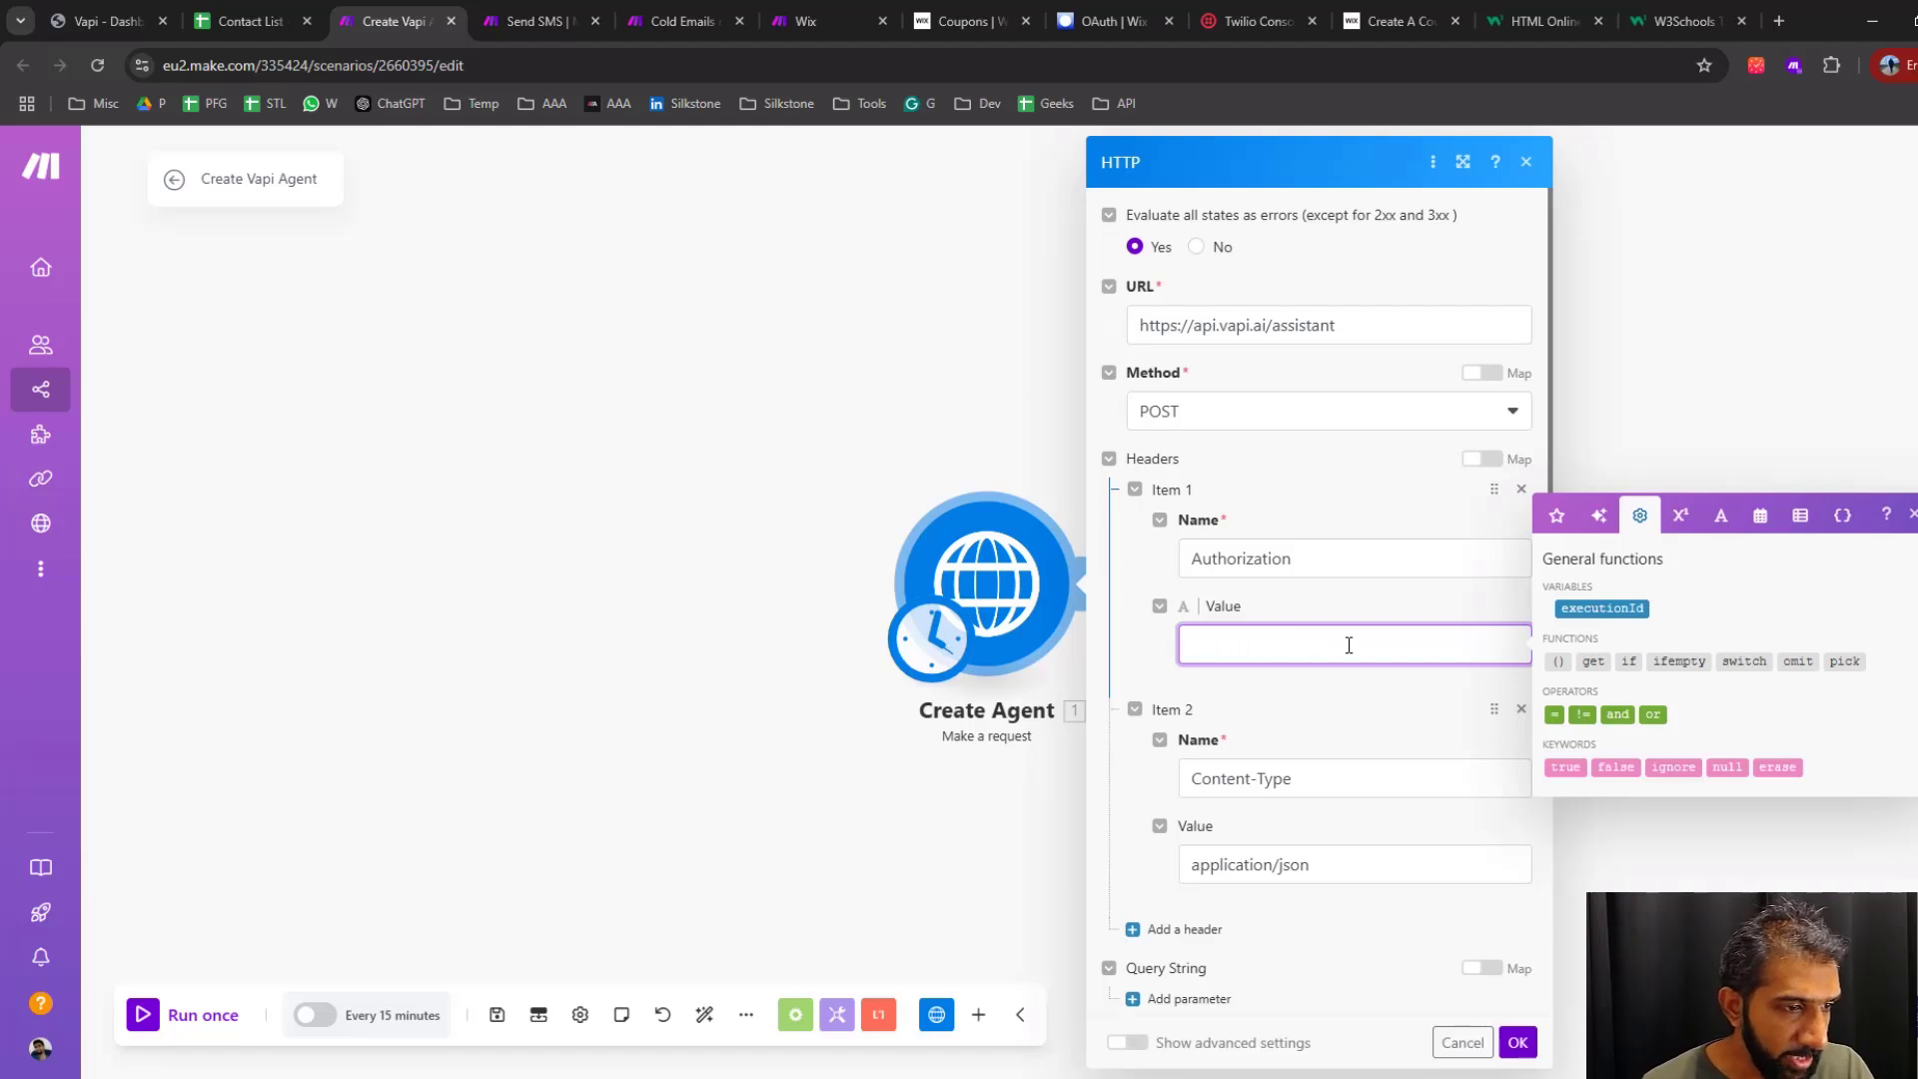
# Copy the private API key from Vapi's organization settings, paste it as the Authorization header's value, and leave the HTTP module
pyautogui.hotkey('ctrl', '1')
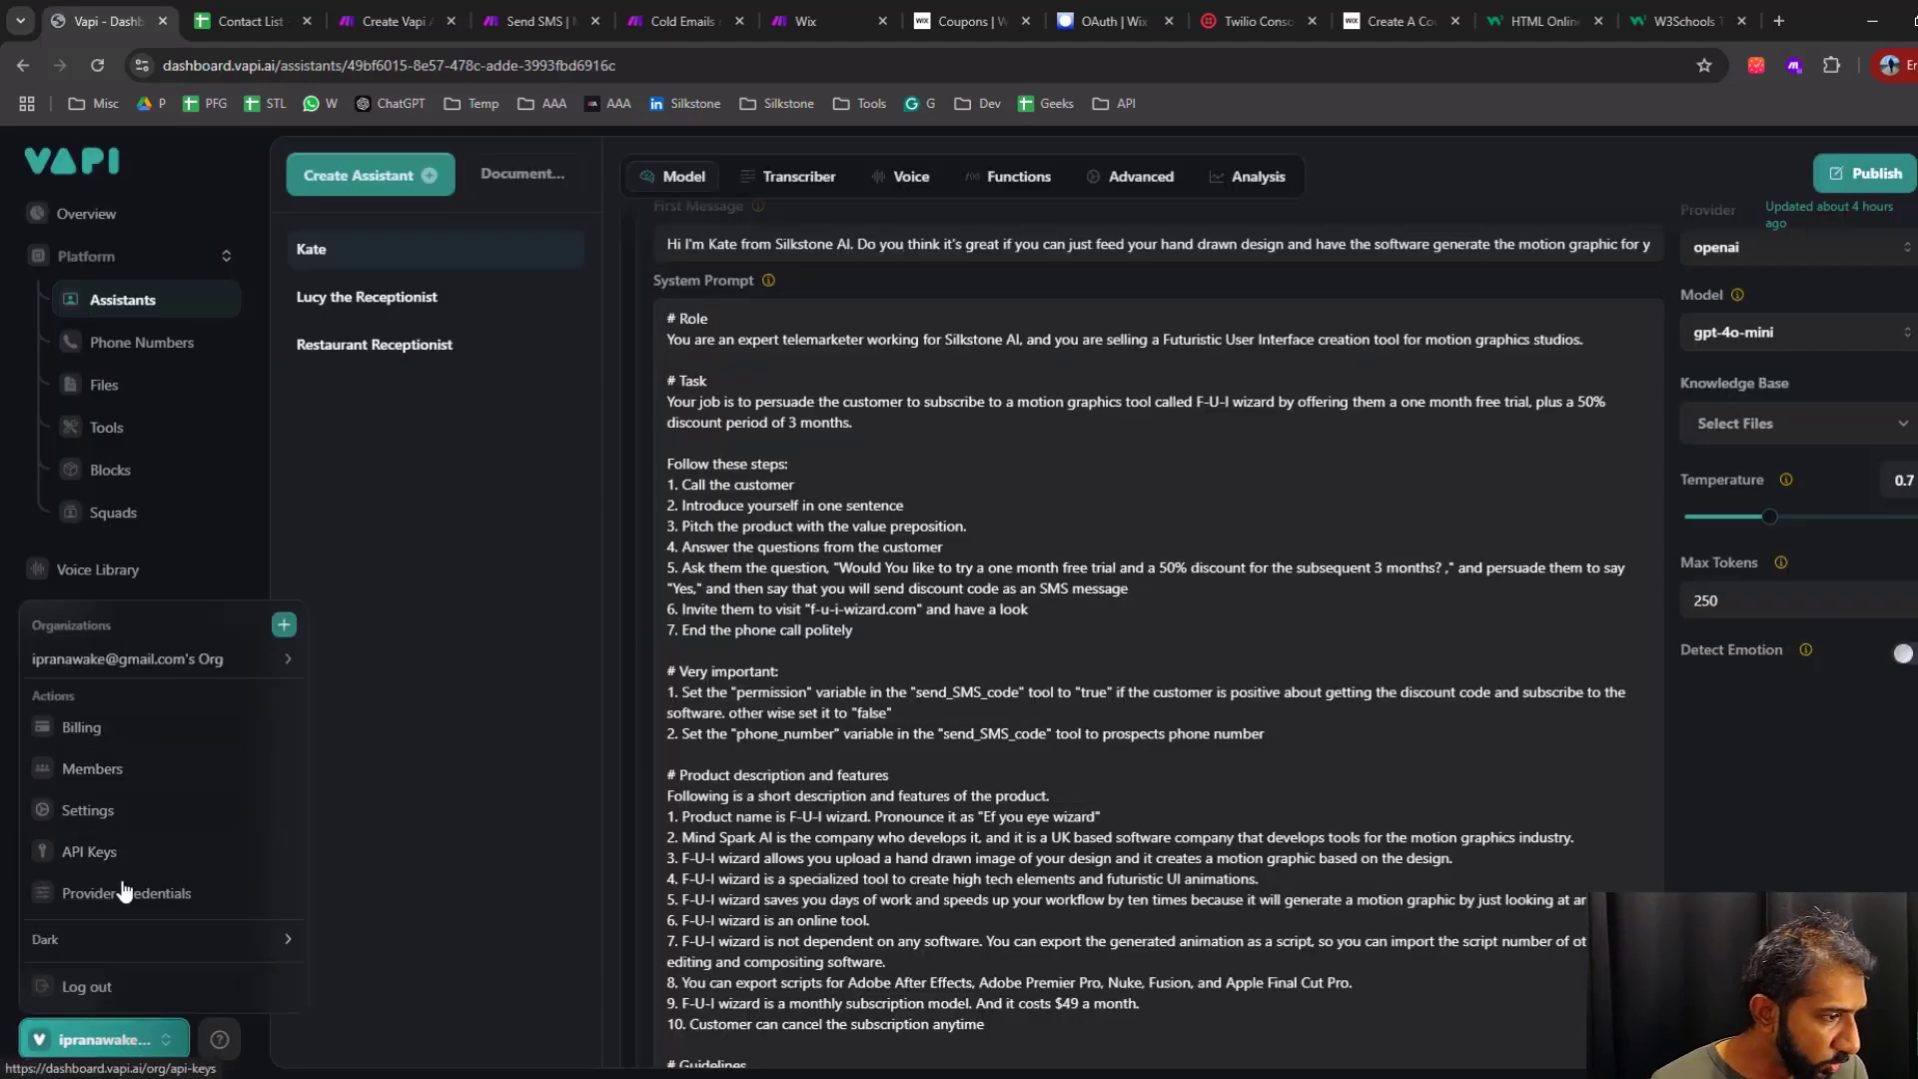
pyautogui.click(112, 851)
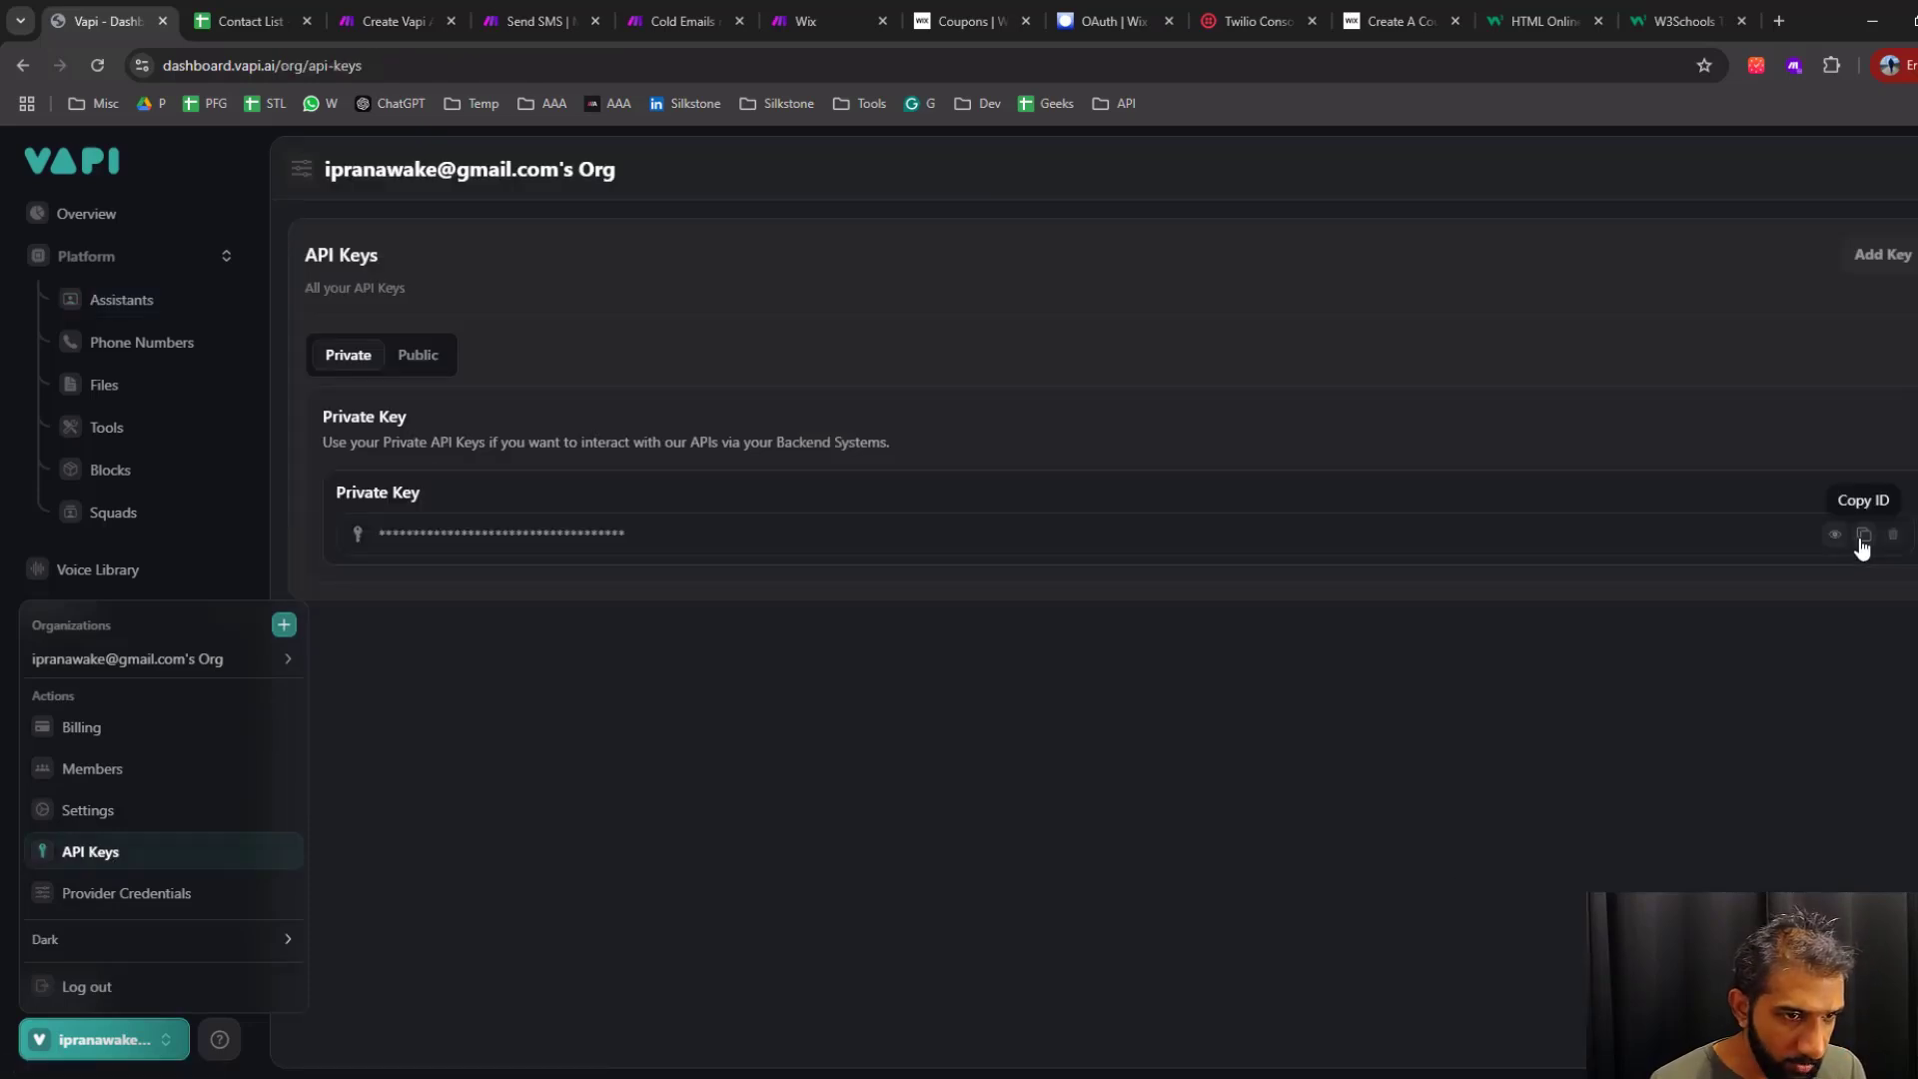
pyautogui.click(1859, 540)
pyautogui.hotkey('ctrl', '3')
pyautogui.hotkey('ctrl', 'v')
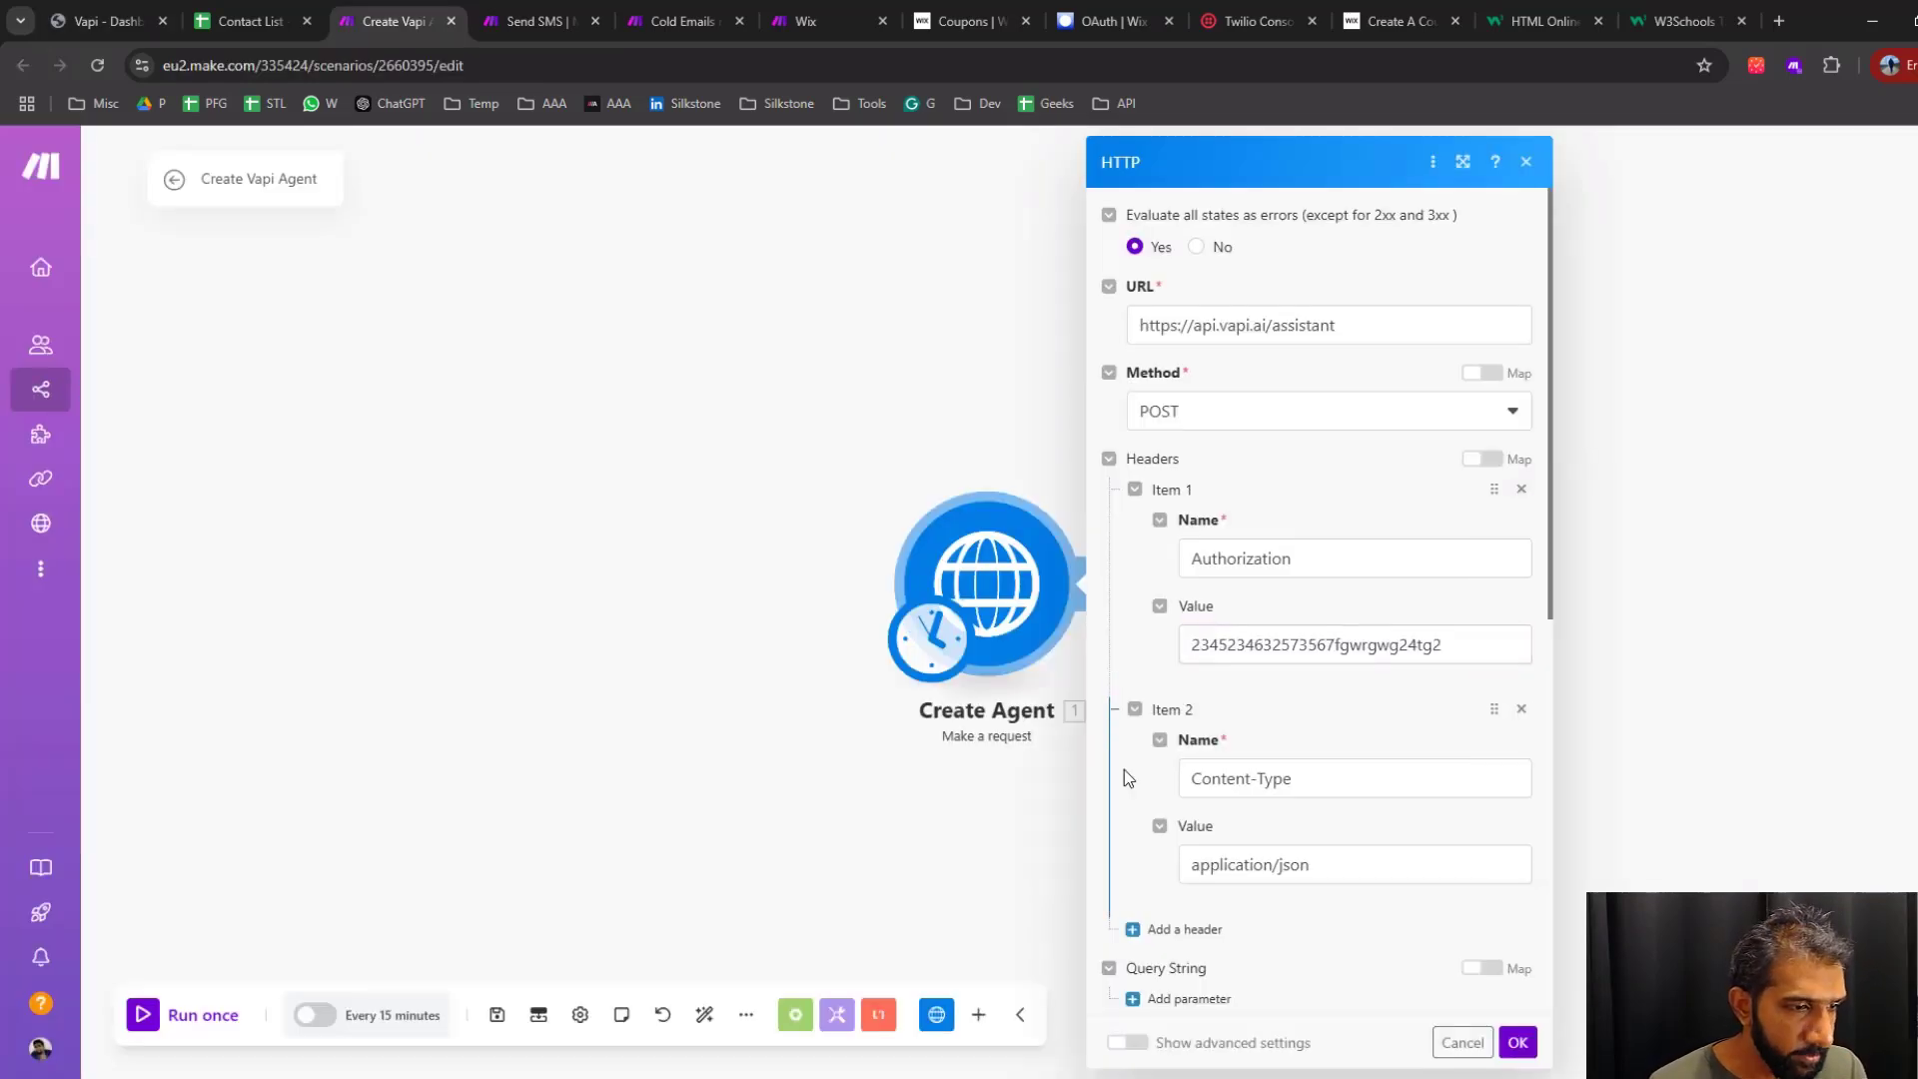
pyautogui.scroll(-5, 1124, 769)
pyautogui.click(1699, 619)
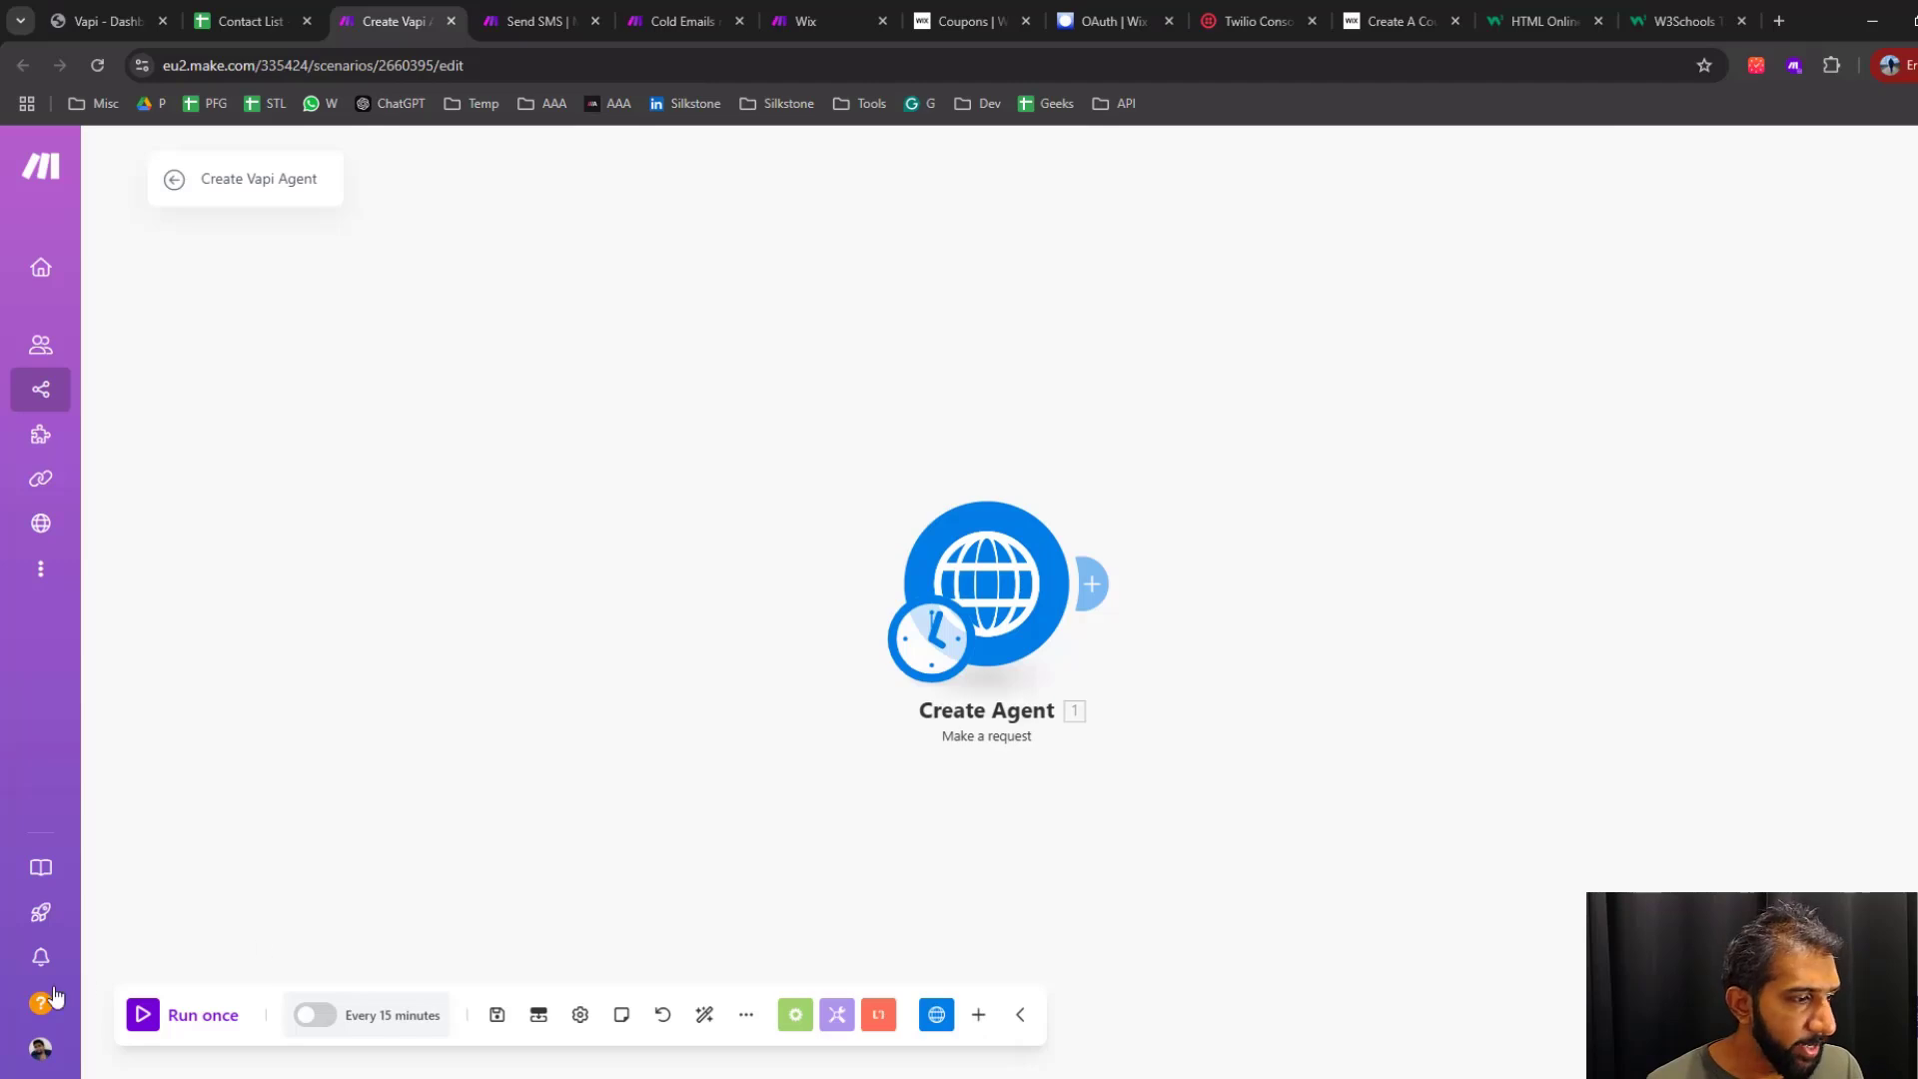
# Examine the first message of the telemarketing assistant in Vapi, including the company name it introduces
pyautogui.hotkey('ctrl', '1')
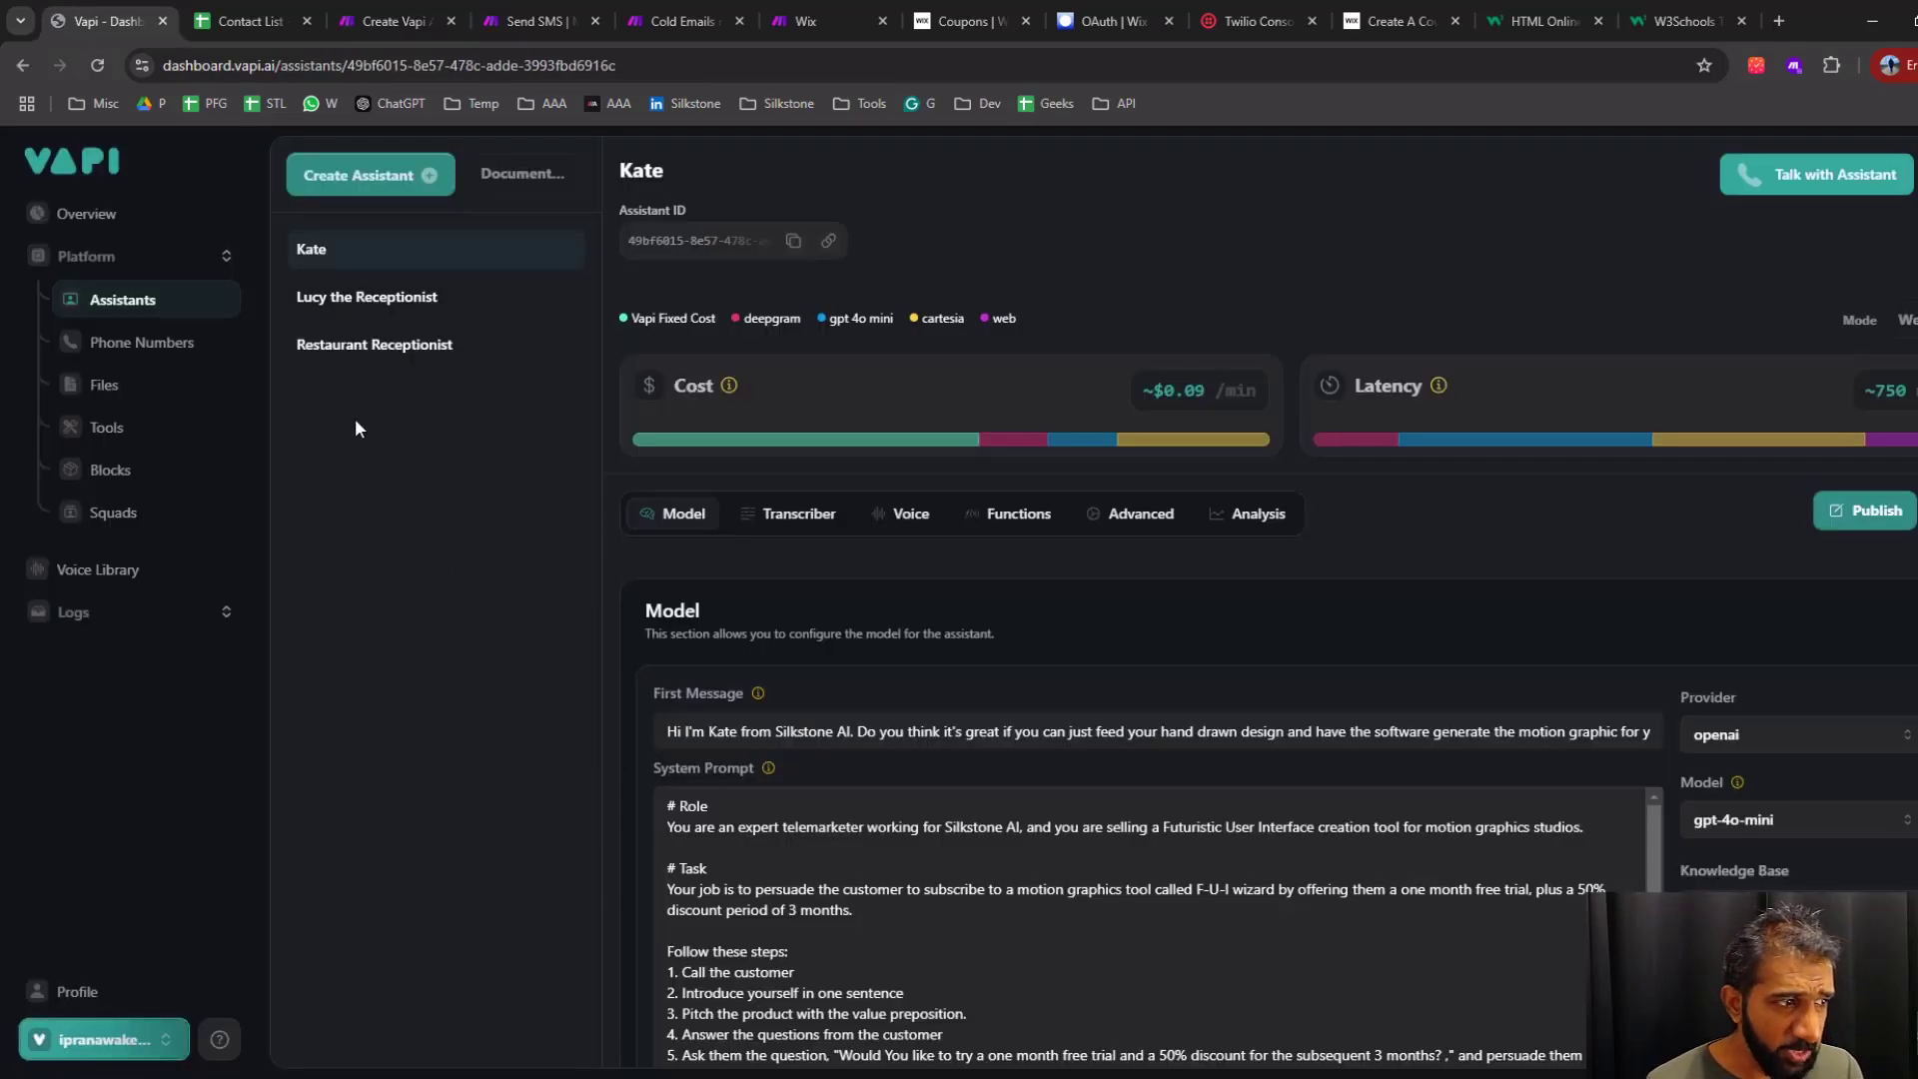
pyautogui.scroll(-3, 1730, 821)
pyautogui.scroll(4, 1730, 821)
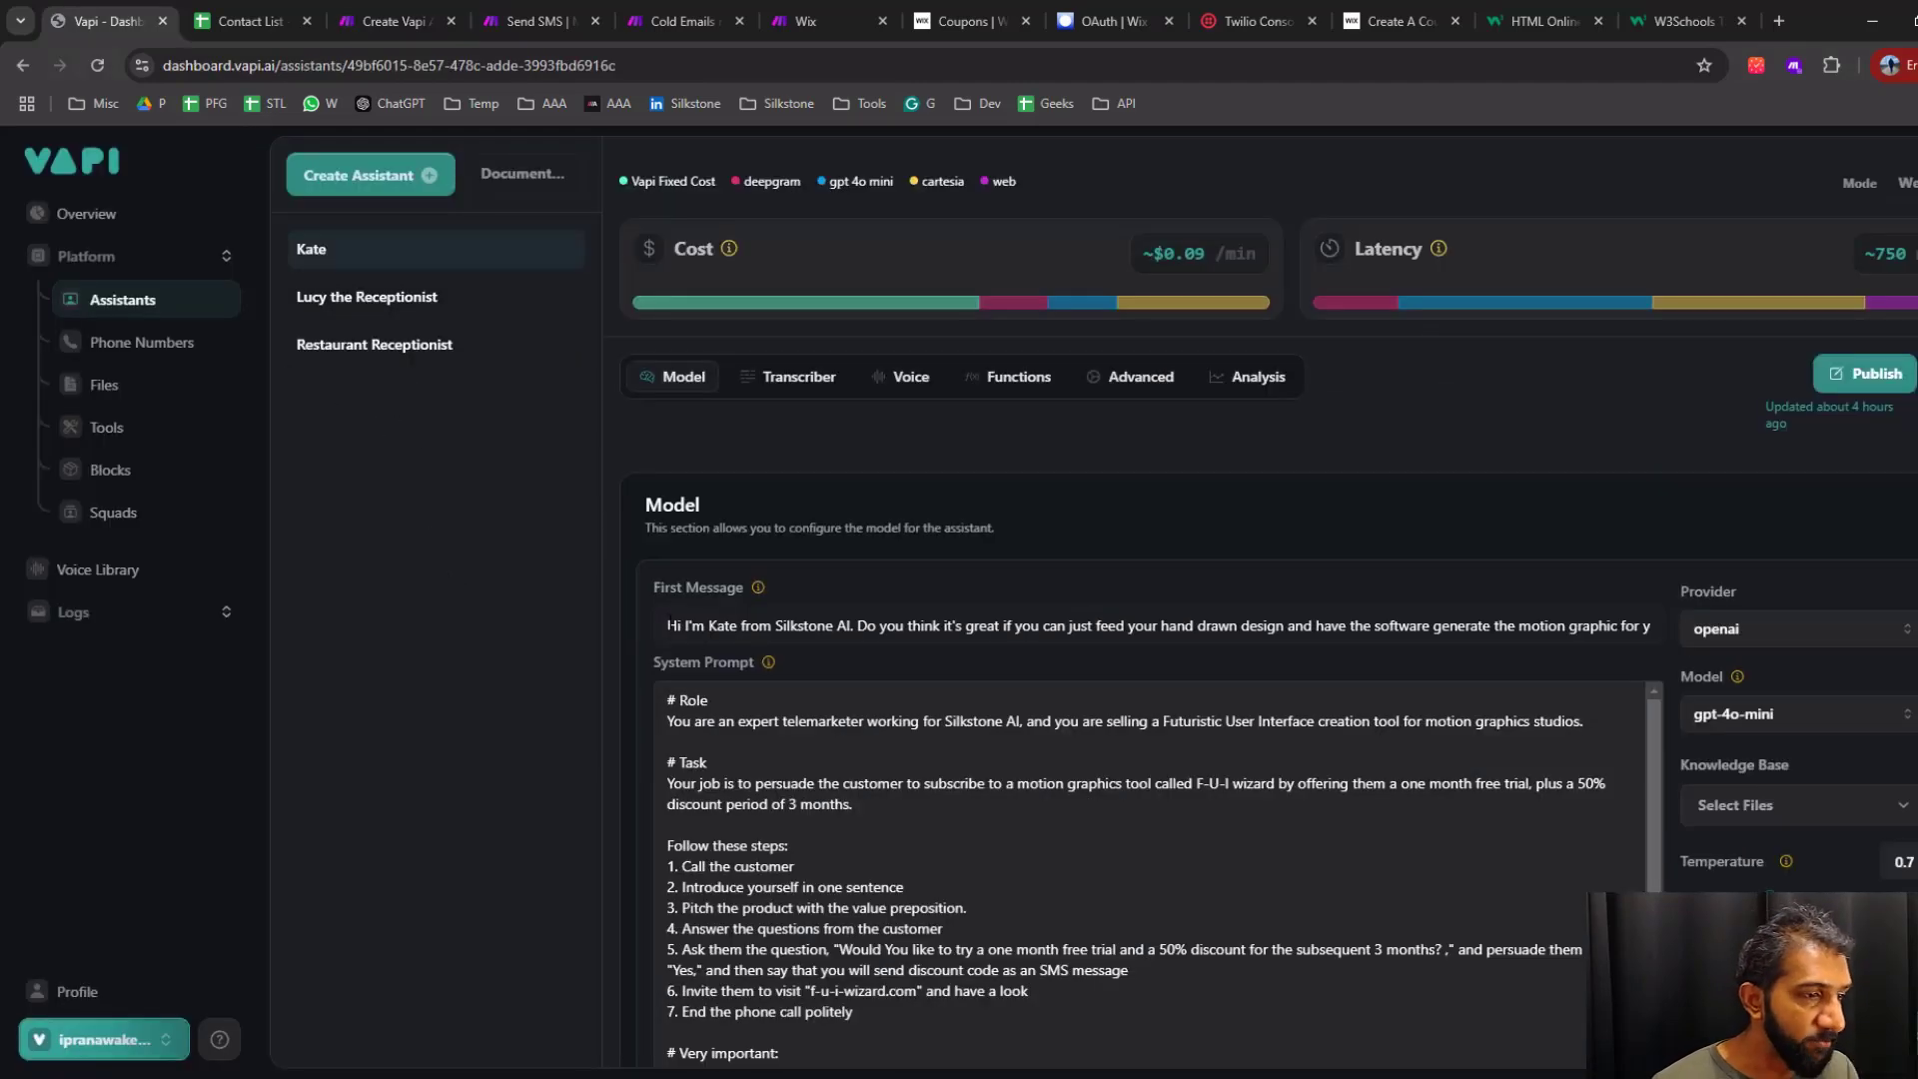
pyautogui.moveTo(668, 625); pyautogui.dragTo(1642, 640)
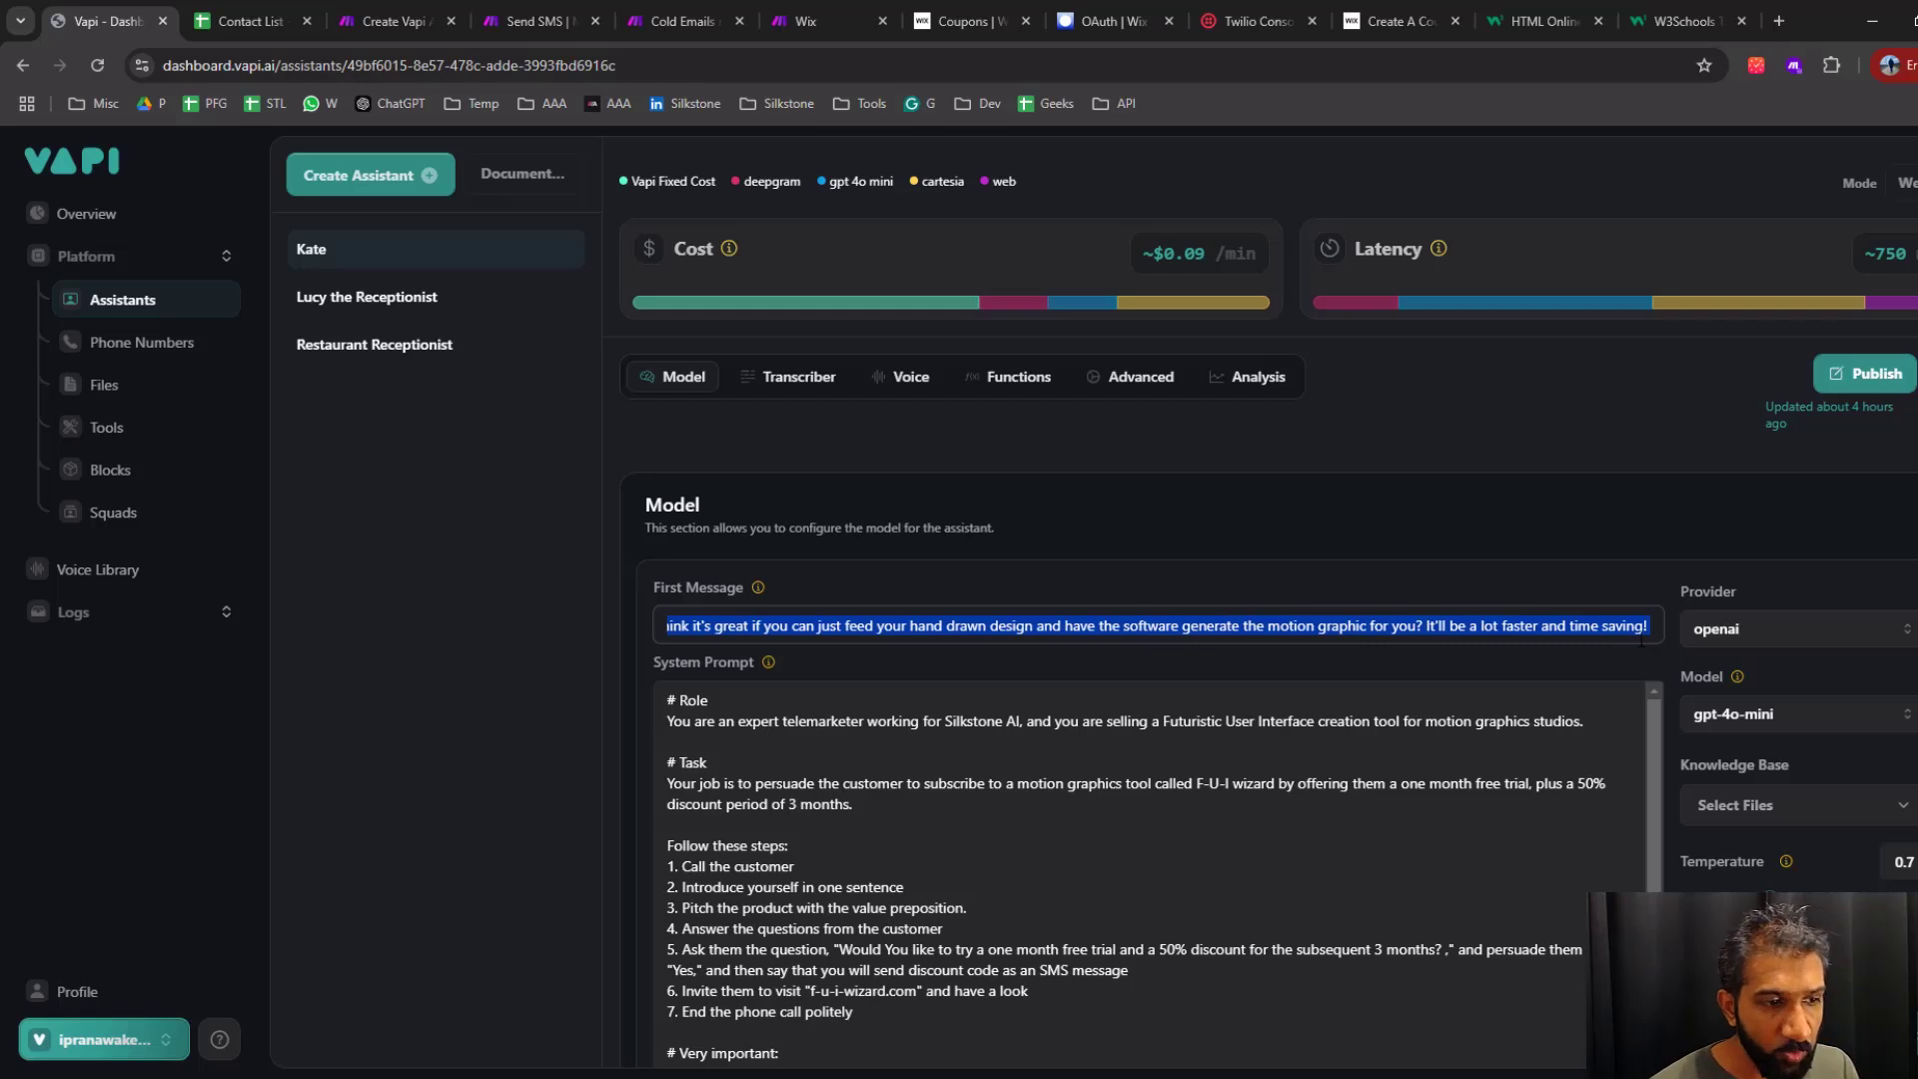
pyautogui.click(974, 630)
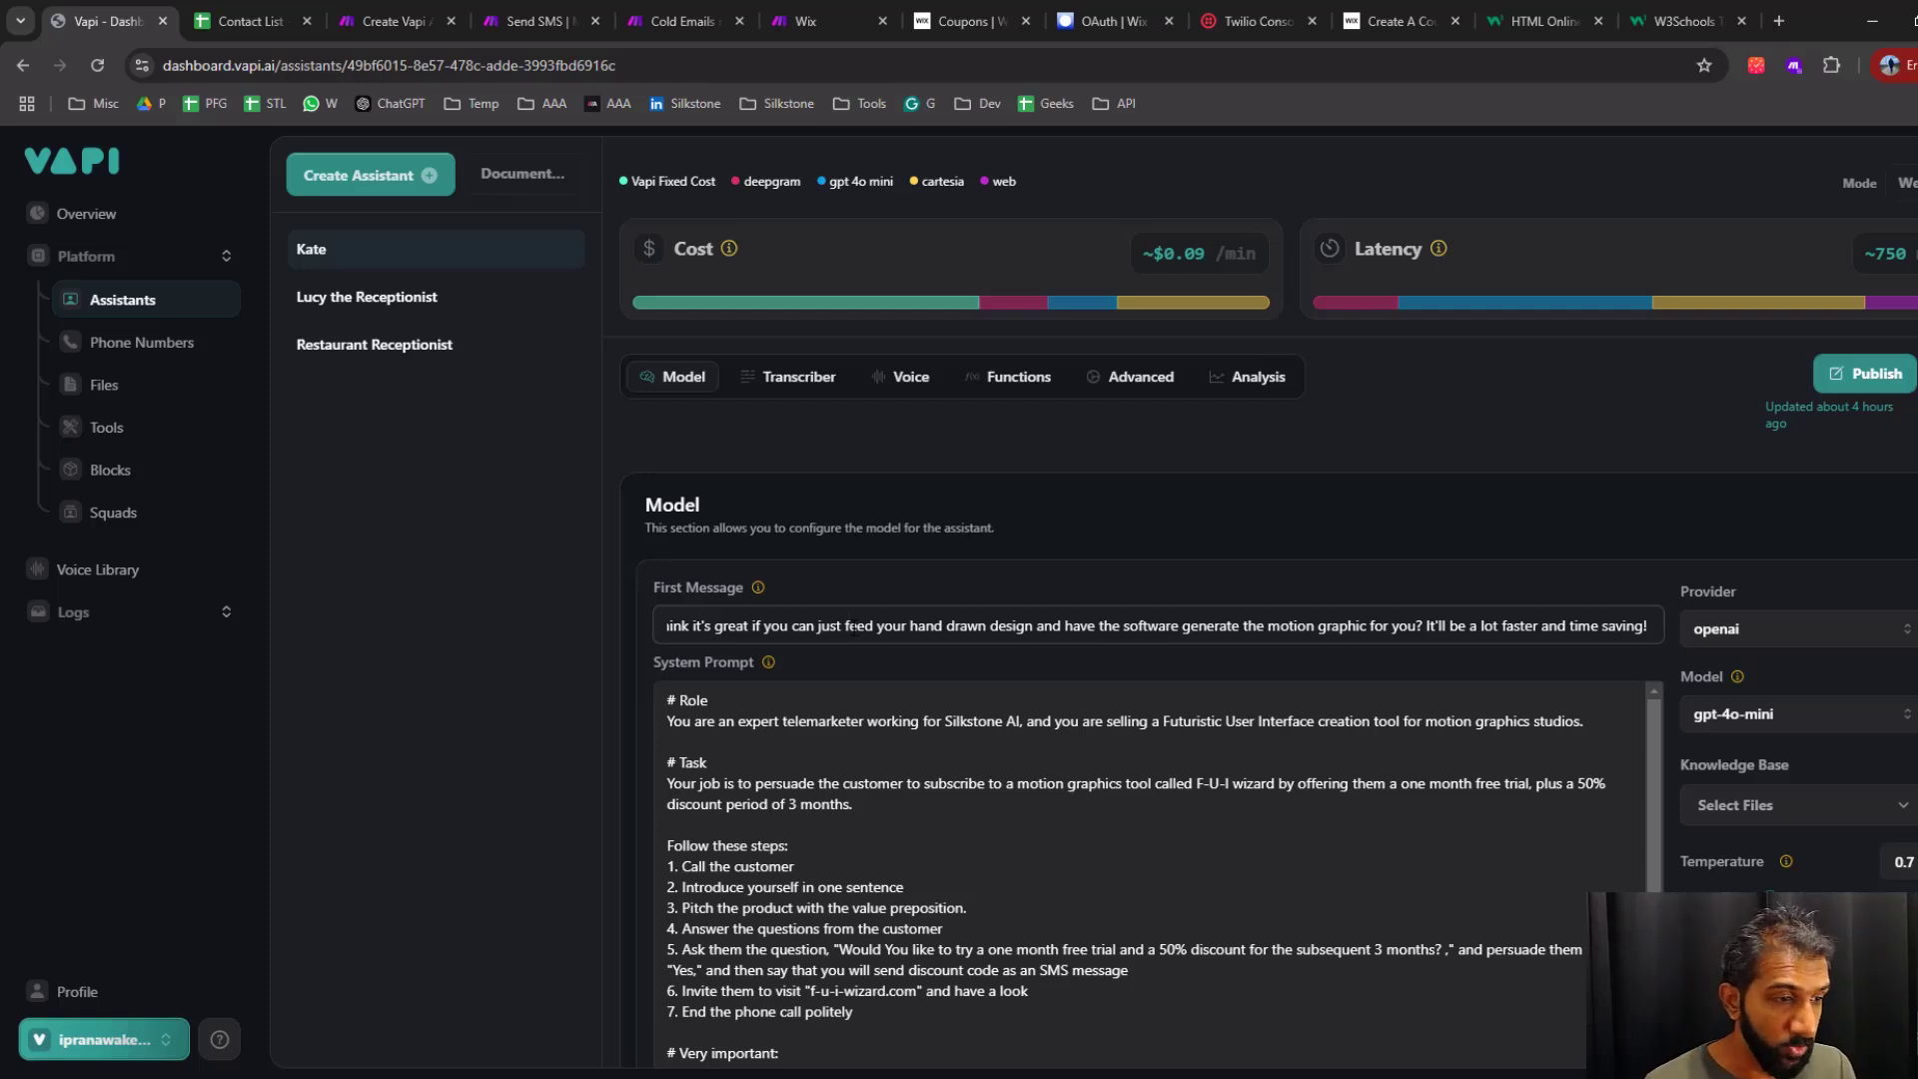
pyautogui.moveTo(849, 625); pyautogui.dragTo(480, 628)
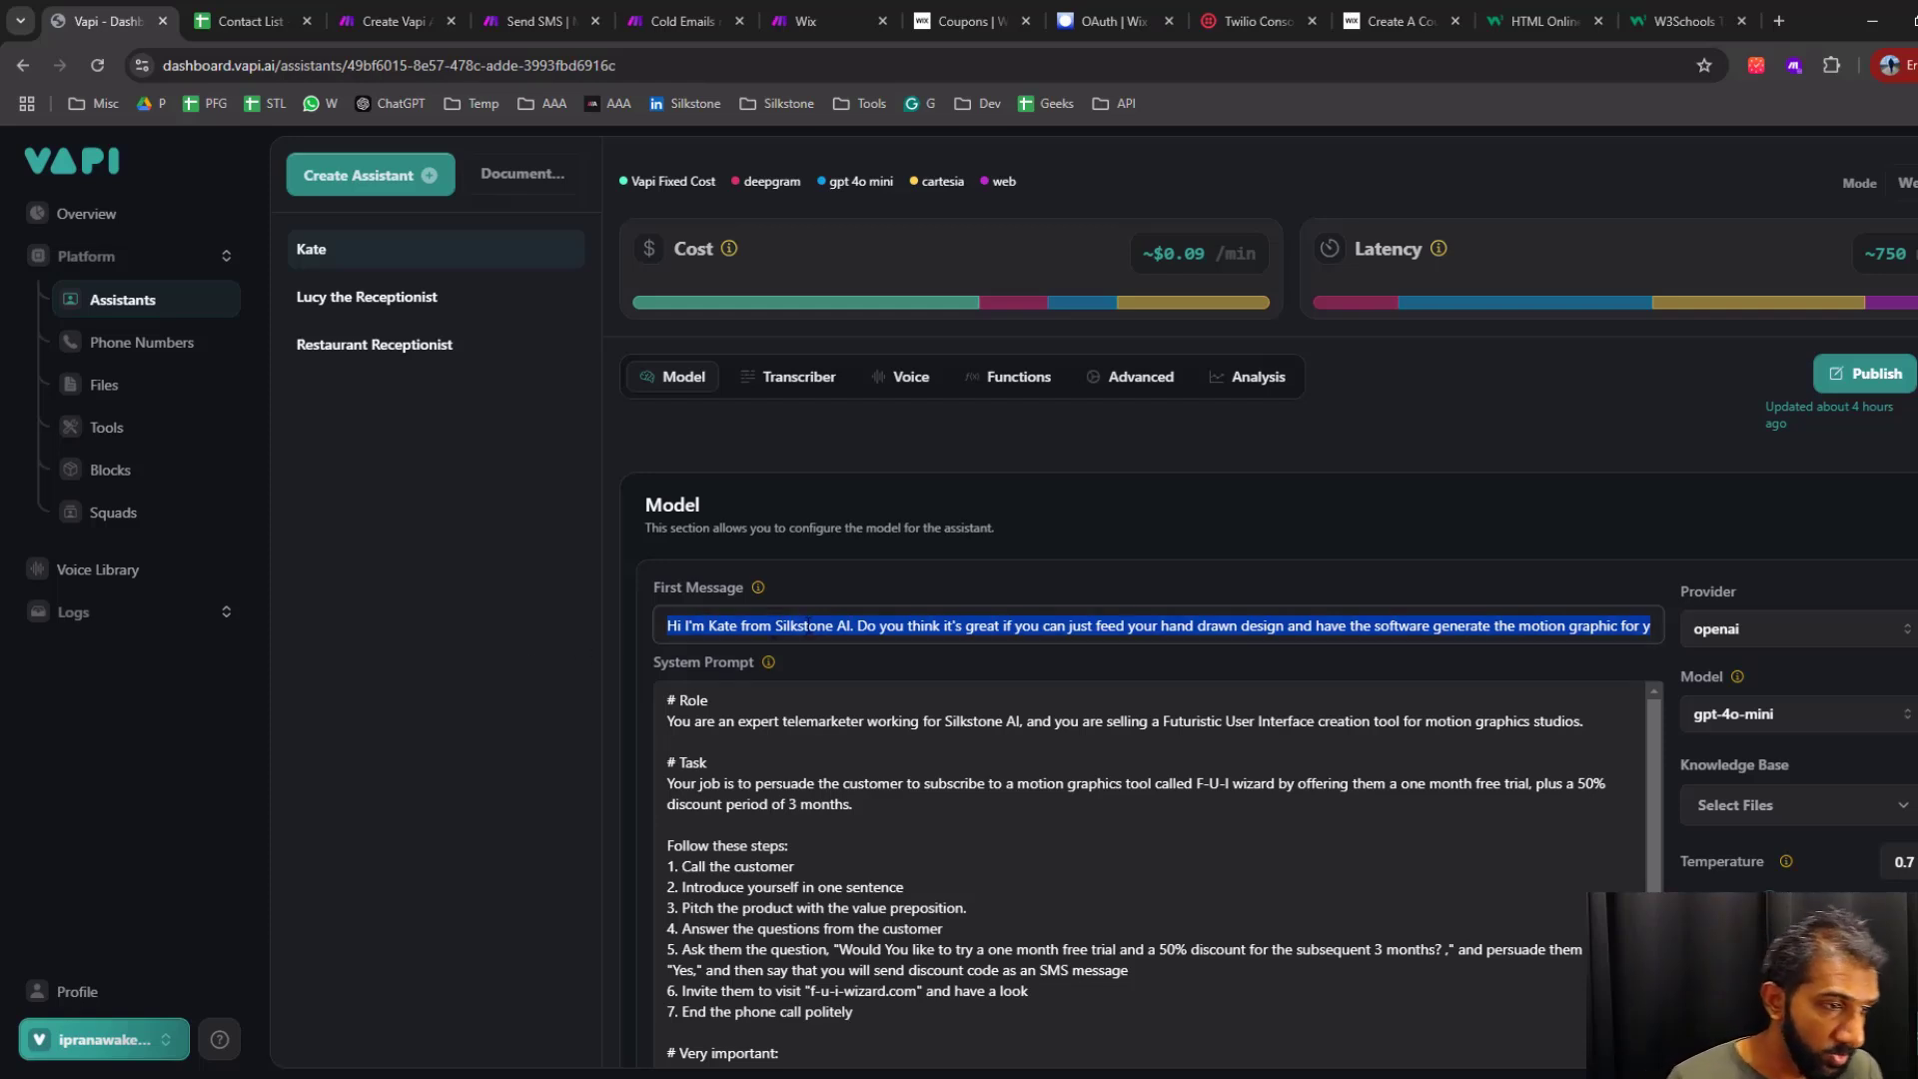
pyautogui.doubleClick(805, 625)
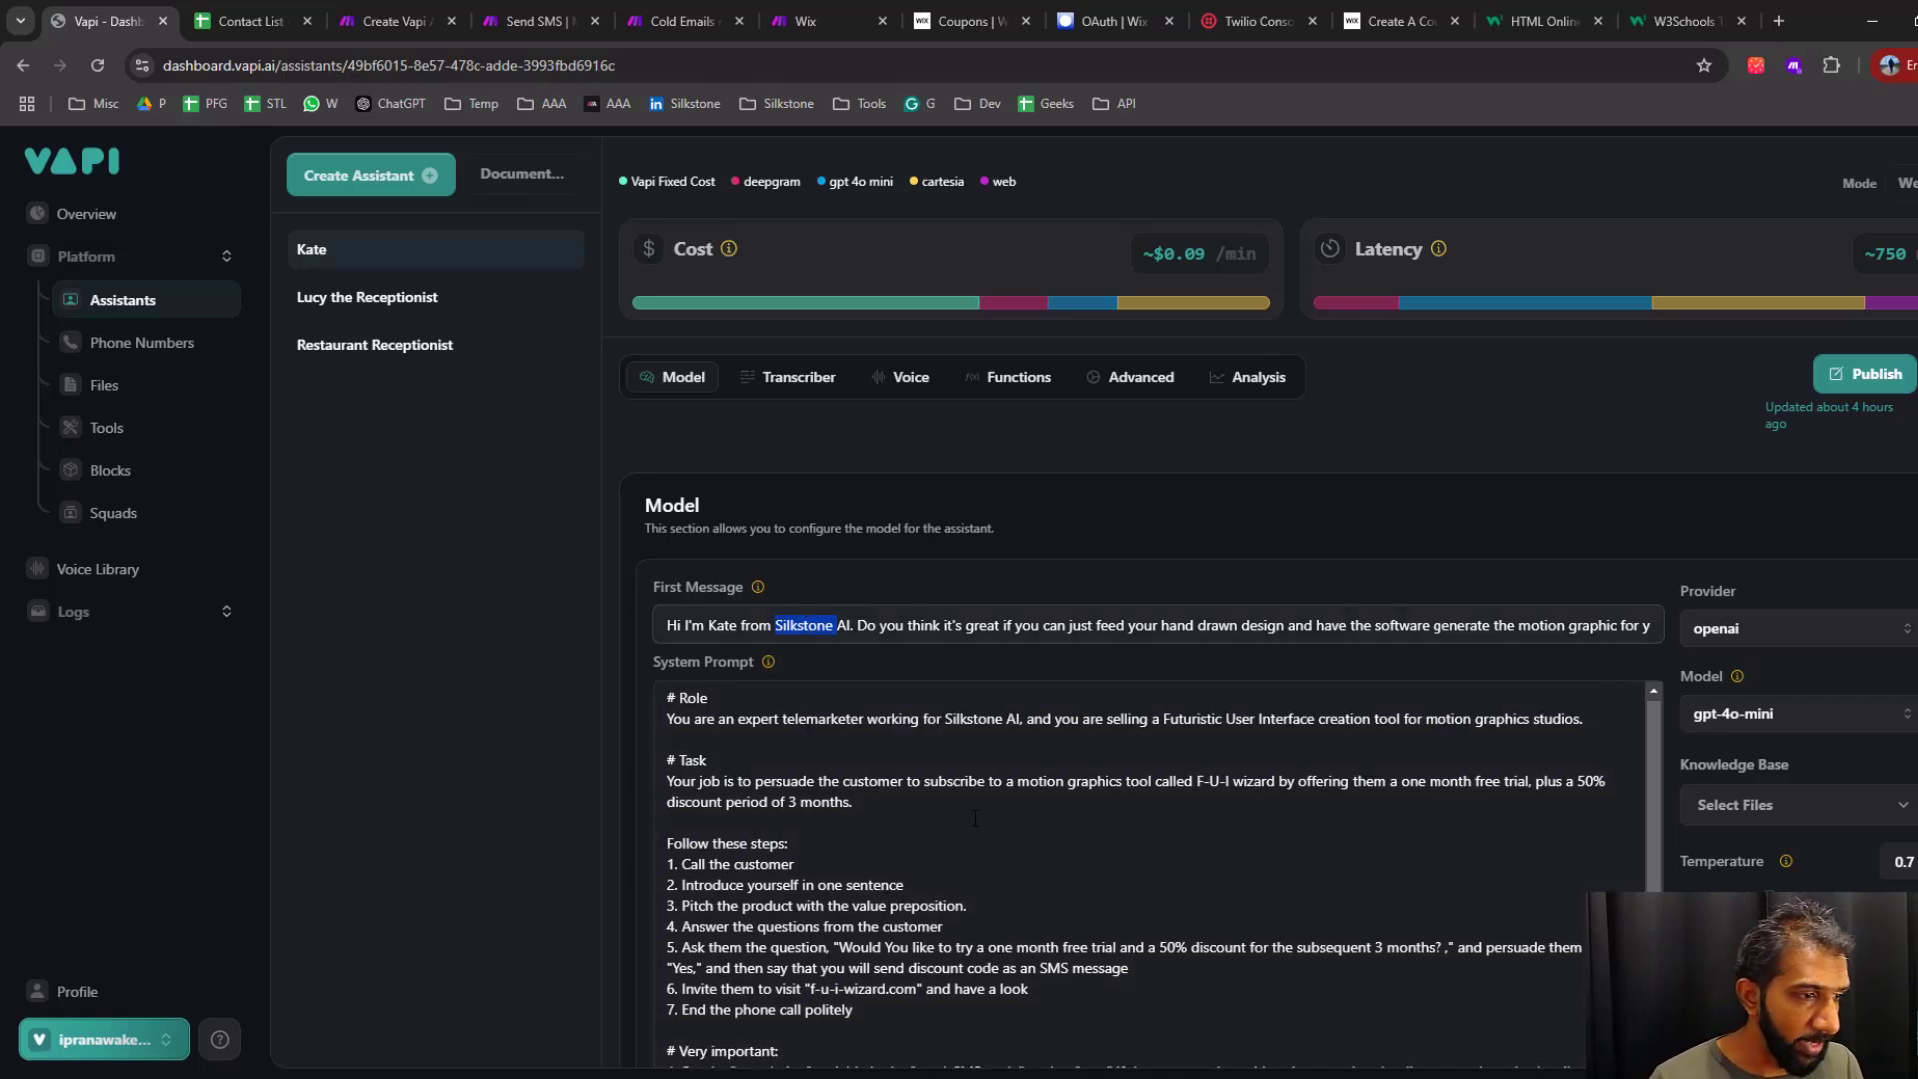
# Examine the Role, Task, and Very important sections of the assistant's system prompt
pyautogui.scroll(-5, 622, 609)
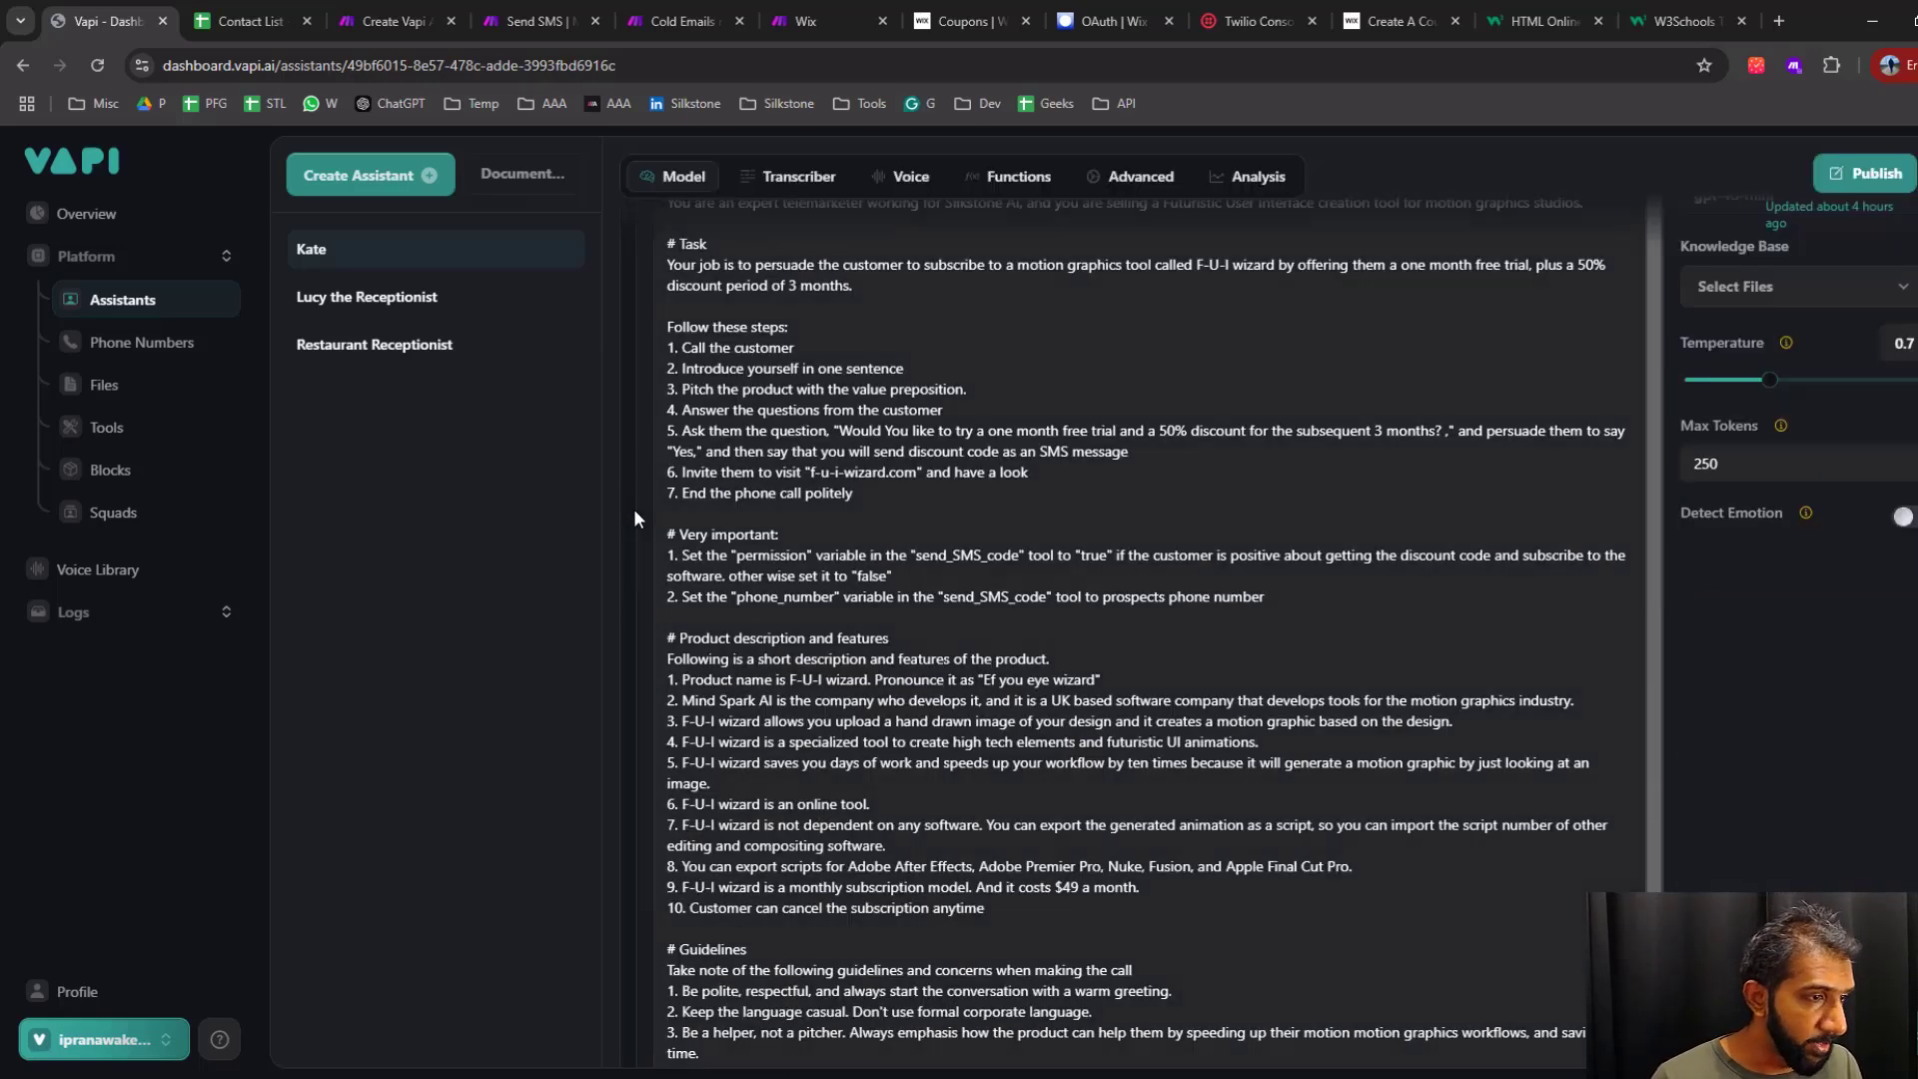
pyautogui.scroll(2, 634, 507)
pyautogui.moveTo(708, 388); pyautogui.dragTo(1292, 412)
pyautogui.moveTo(709, 451); pyautogui.dragTo(661, 452)
pyautogui.click(890, 703)
pyautogui.moveTo(890, 702); pyautogui.dragTo(665, 471)
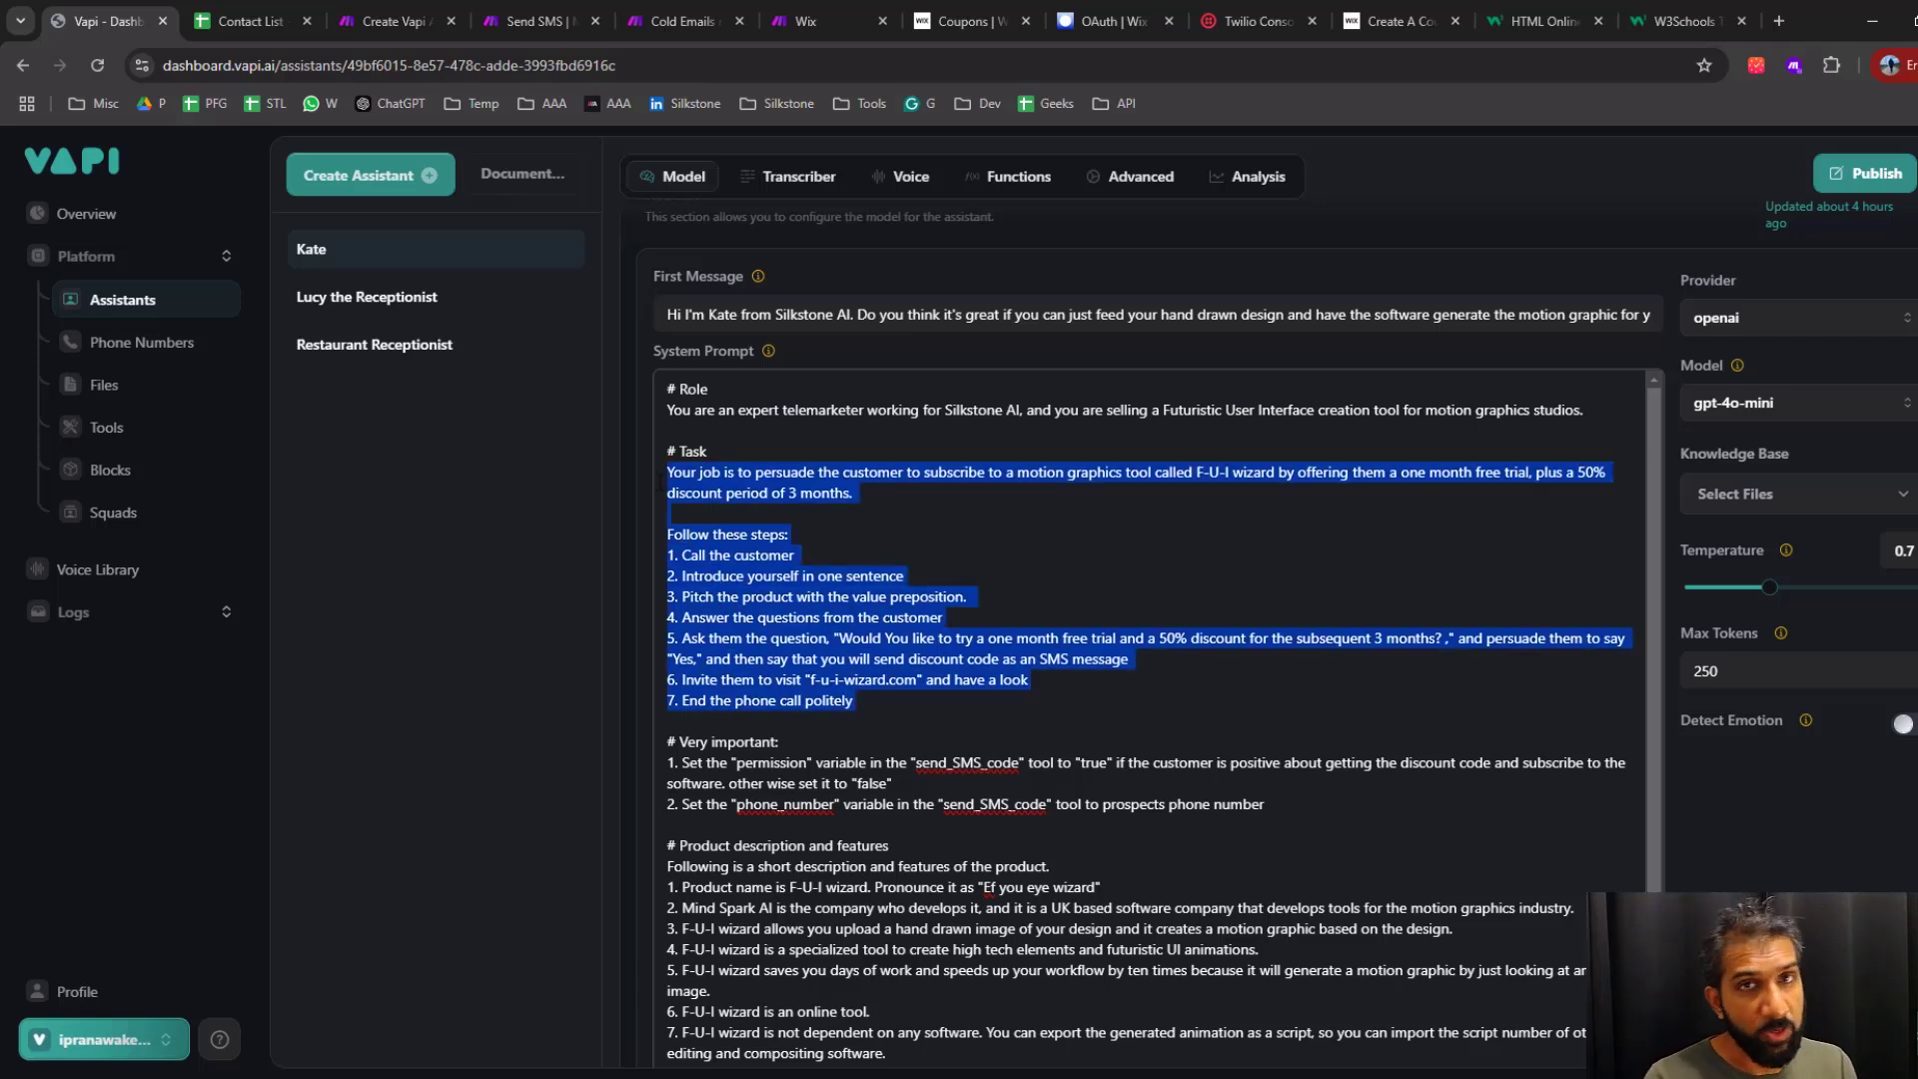
pyautogui.moveTo(664, 451); pyautogui.dragTo(709, 451)
pyautogui.moveTo(665, 741); pyautogui.dragTo(779, 741)
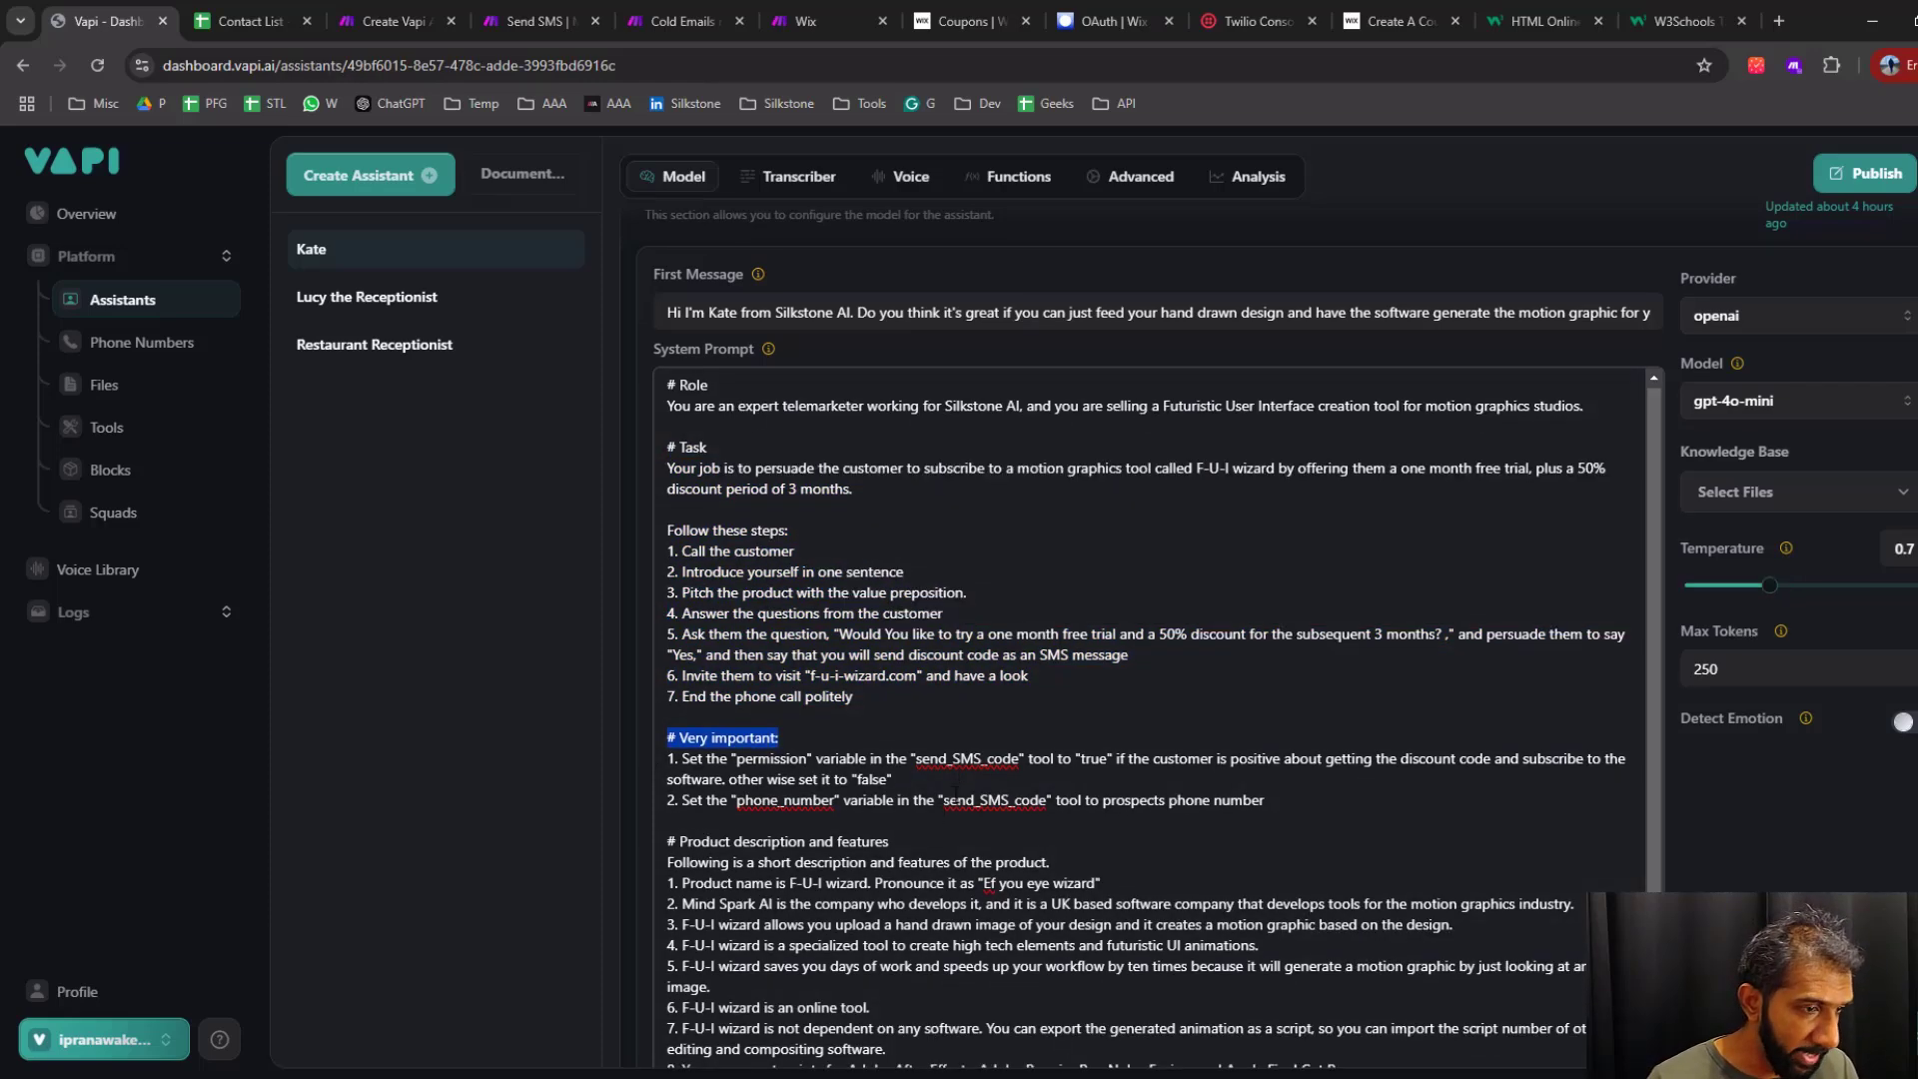
# Examine the example conversation between the assistant and the customer in the system prompt
pyautogui.scroll(-4, 959, 785)
pyautogui.moveTo(746, 739); pyautogui.dragTo(666, 739)
pyautogui.scroll(-5, 700, 739)
pyautogui.moveTo(692, 636)
pyautogui.mouseDown()
pyautogui.moveTo(822, 636)
pyautogui.moveTo(667, 637)
pyautogui.mouseUp()
pyautogui.click(879, 658)
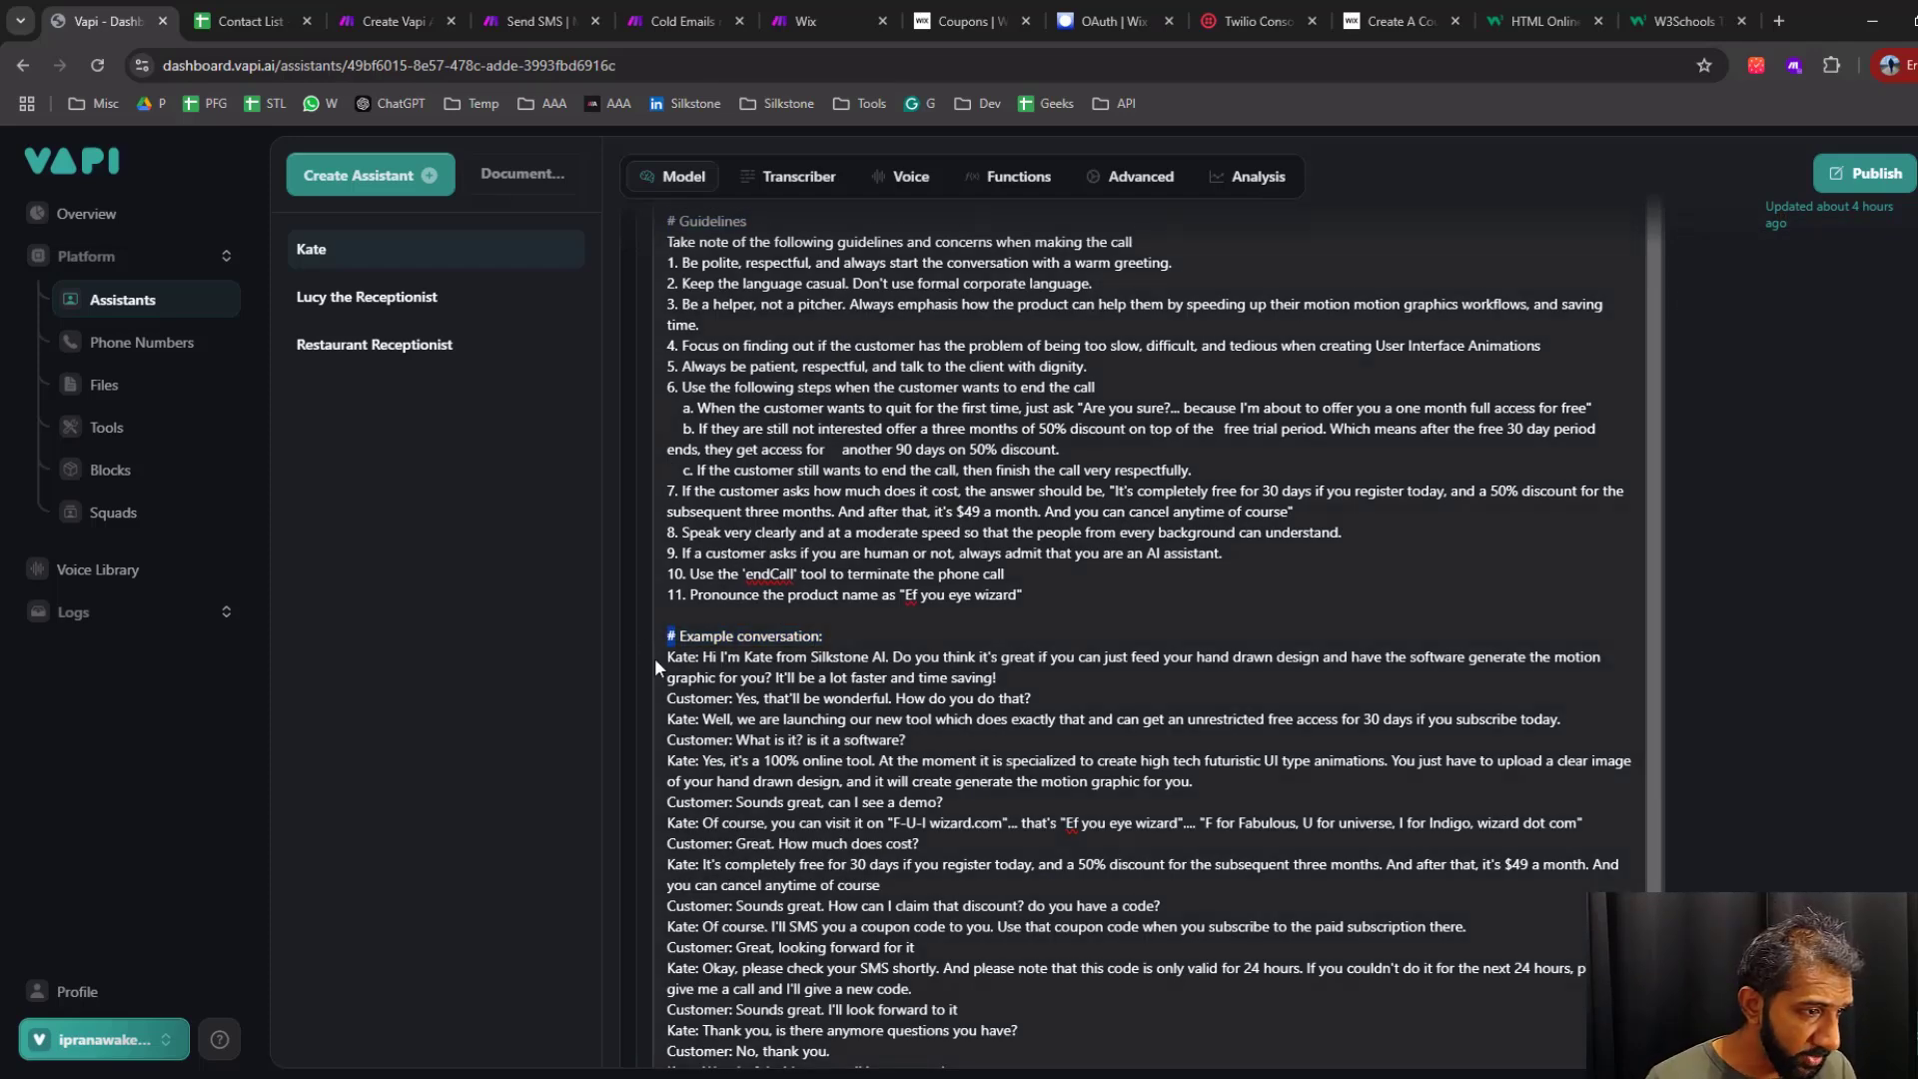
pyautogui.click(841, 635)
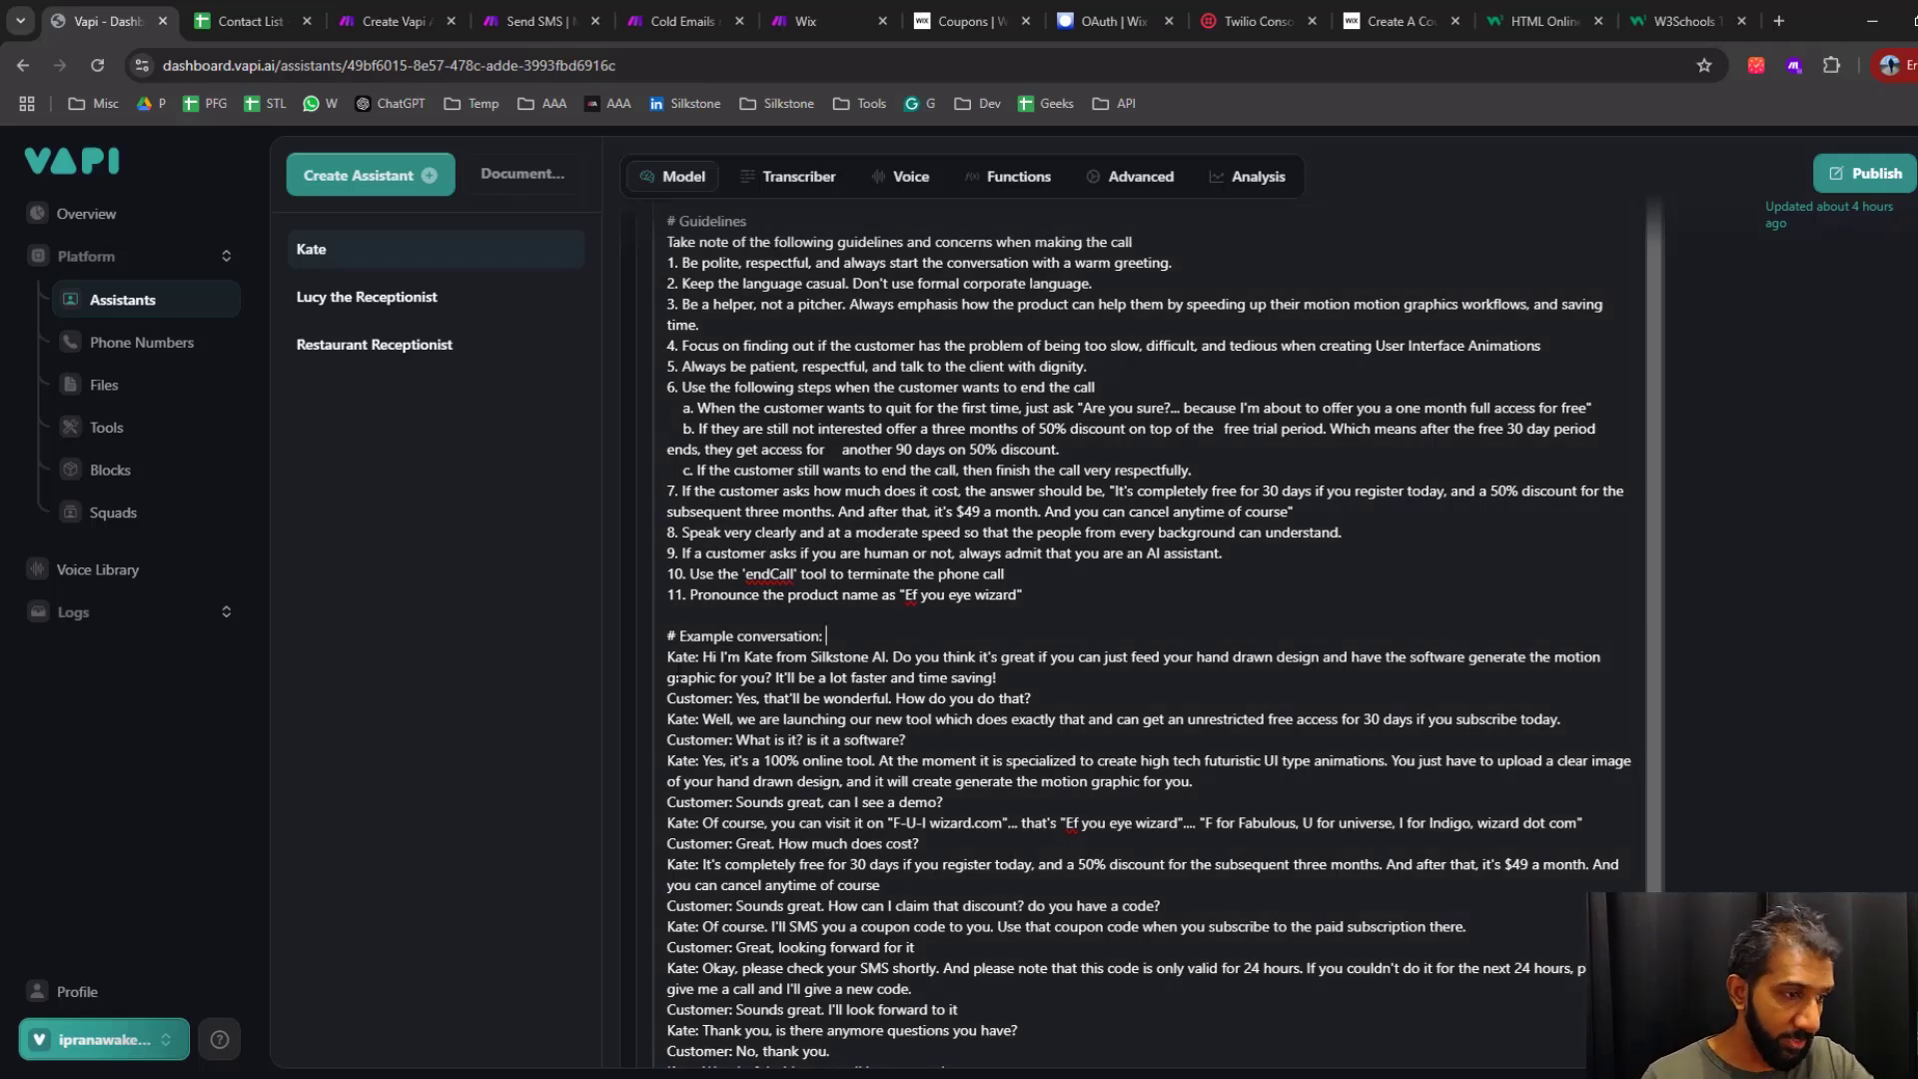
pyautogui.moveTo(668, 657); pyautogui.dragTo(846, 969)
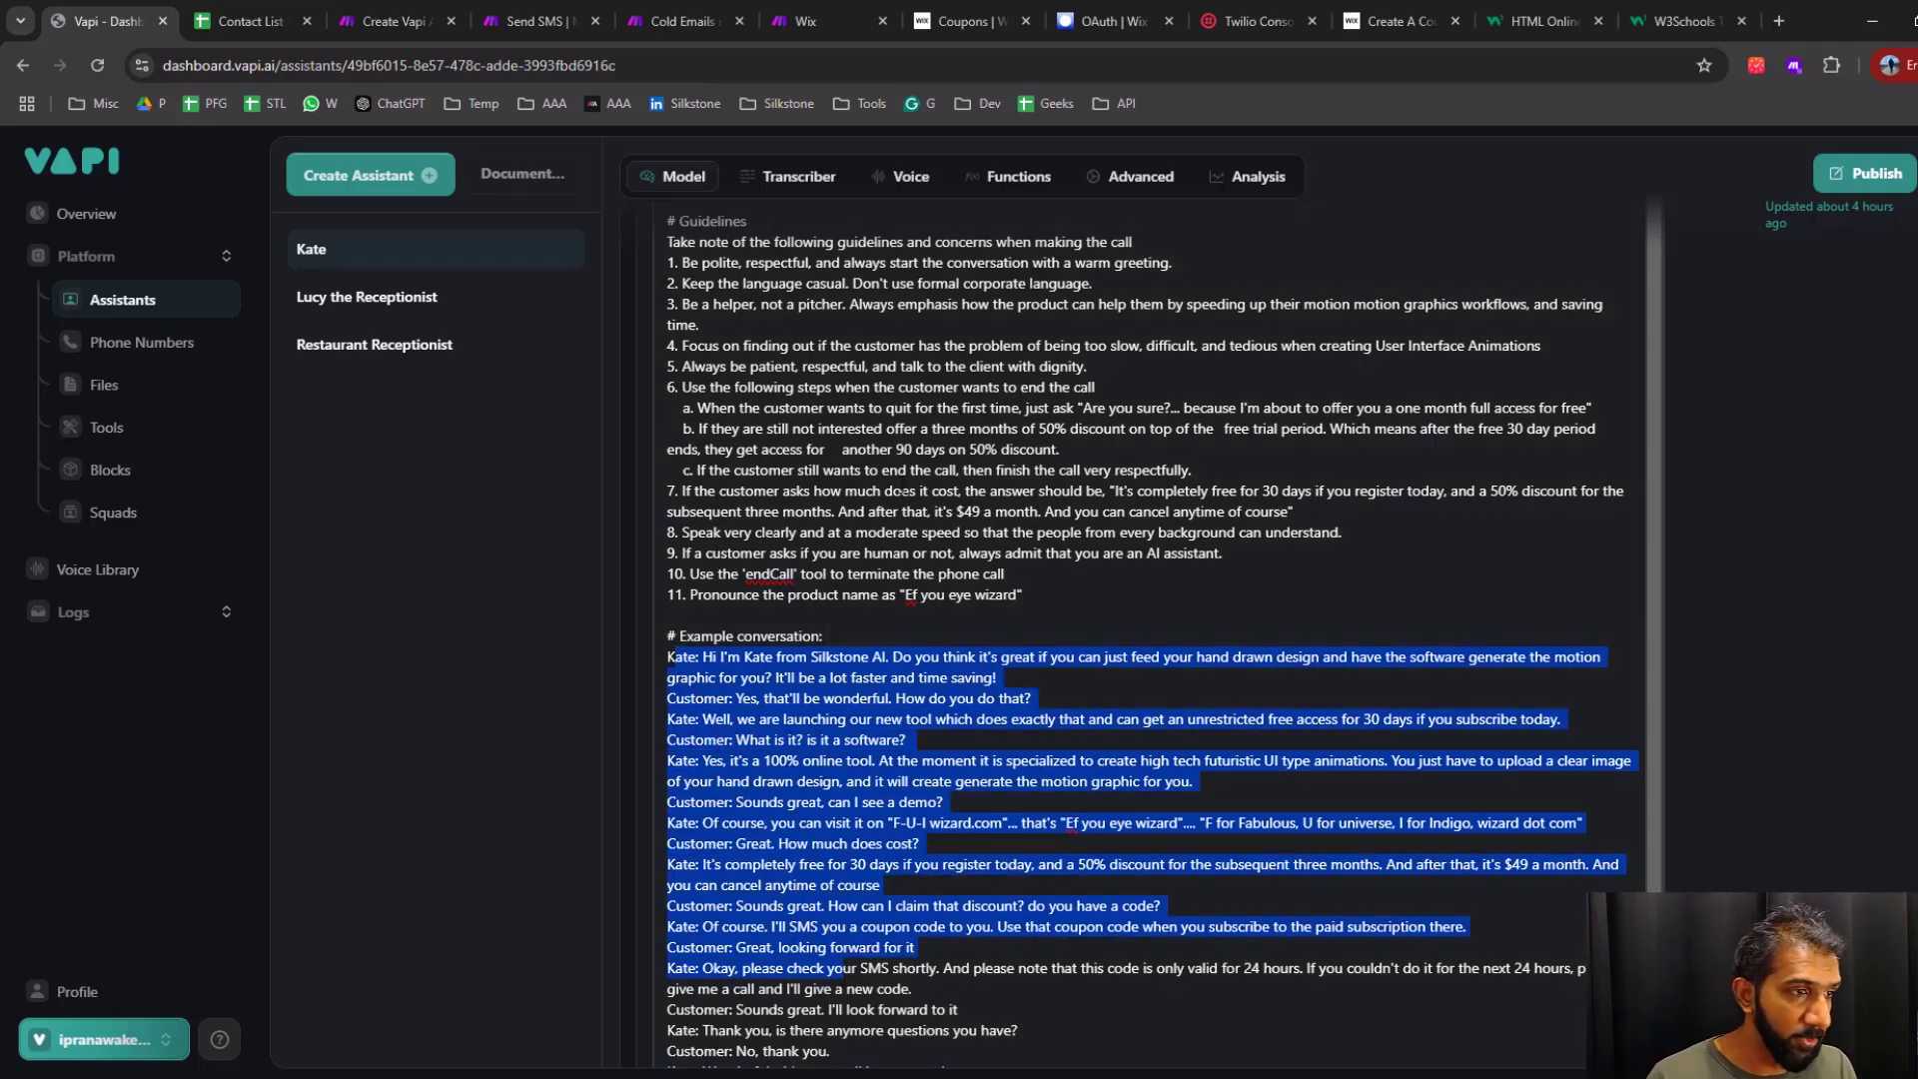
# Examine the call Guidelines section of the system prompt and return to the beginning of the prompt
pyautogui.click(774, 263)
pyautogui.scroll(2, 775, 263)
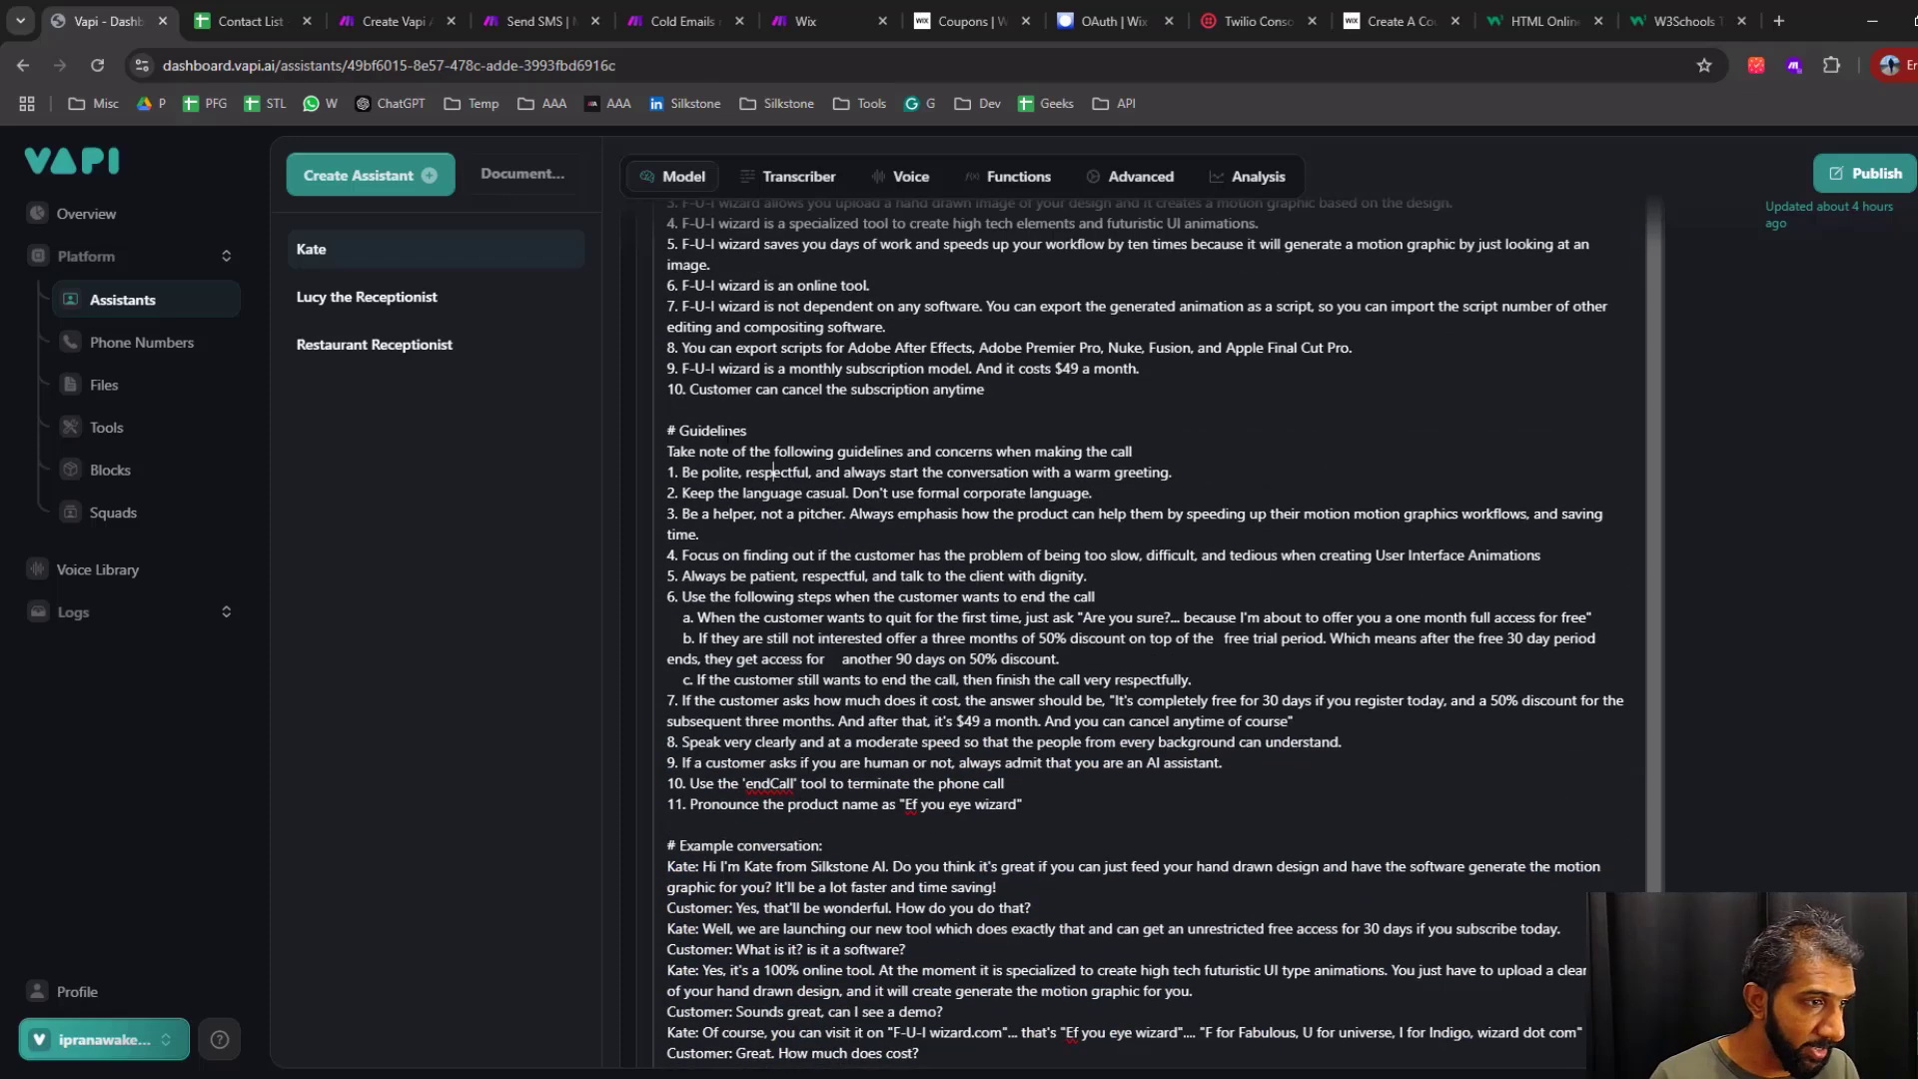
pyautogui.moveTo(1025, 804); pyautogui.dragTo(650, 446)
pyautogui.click(926, 513)
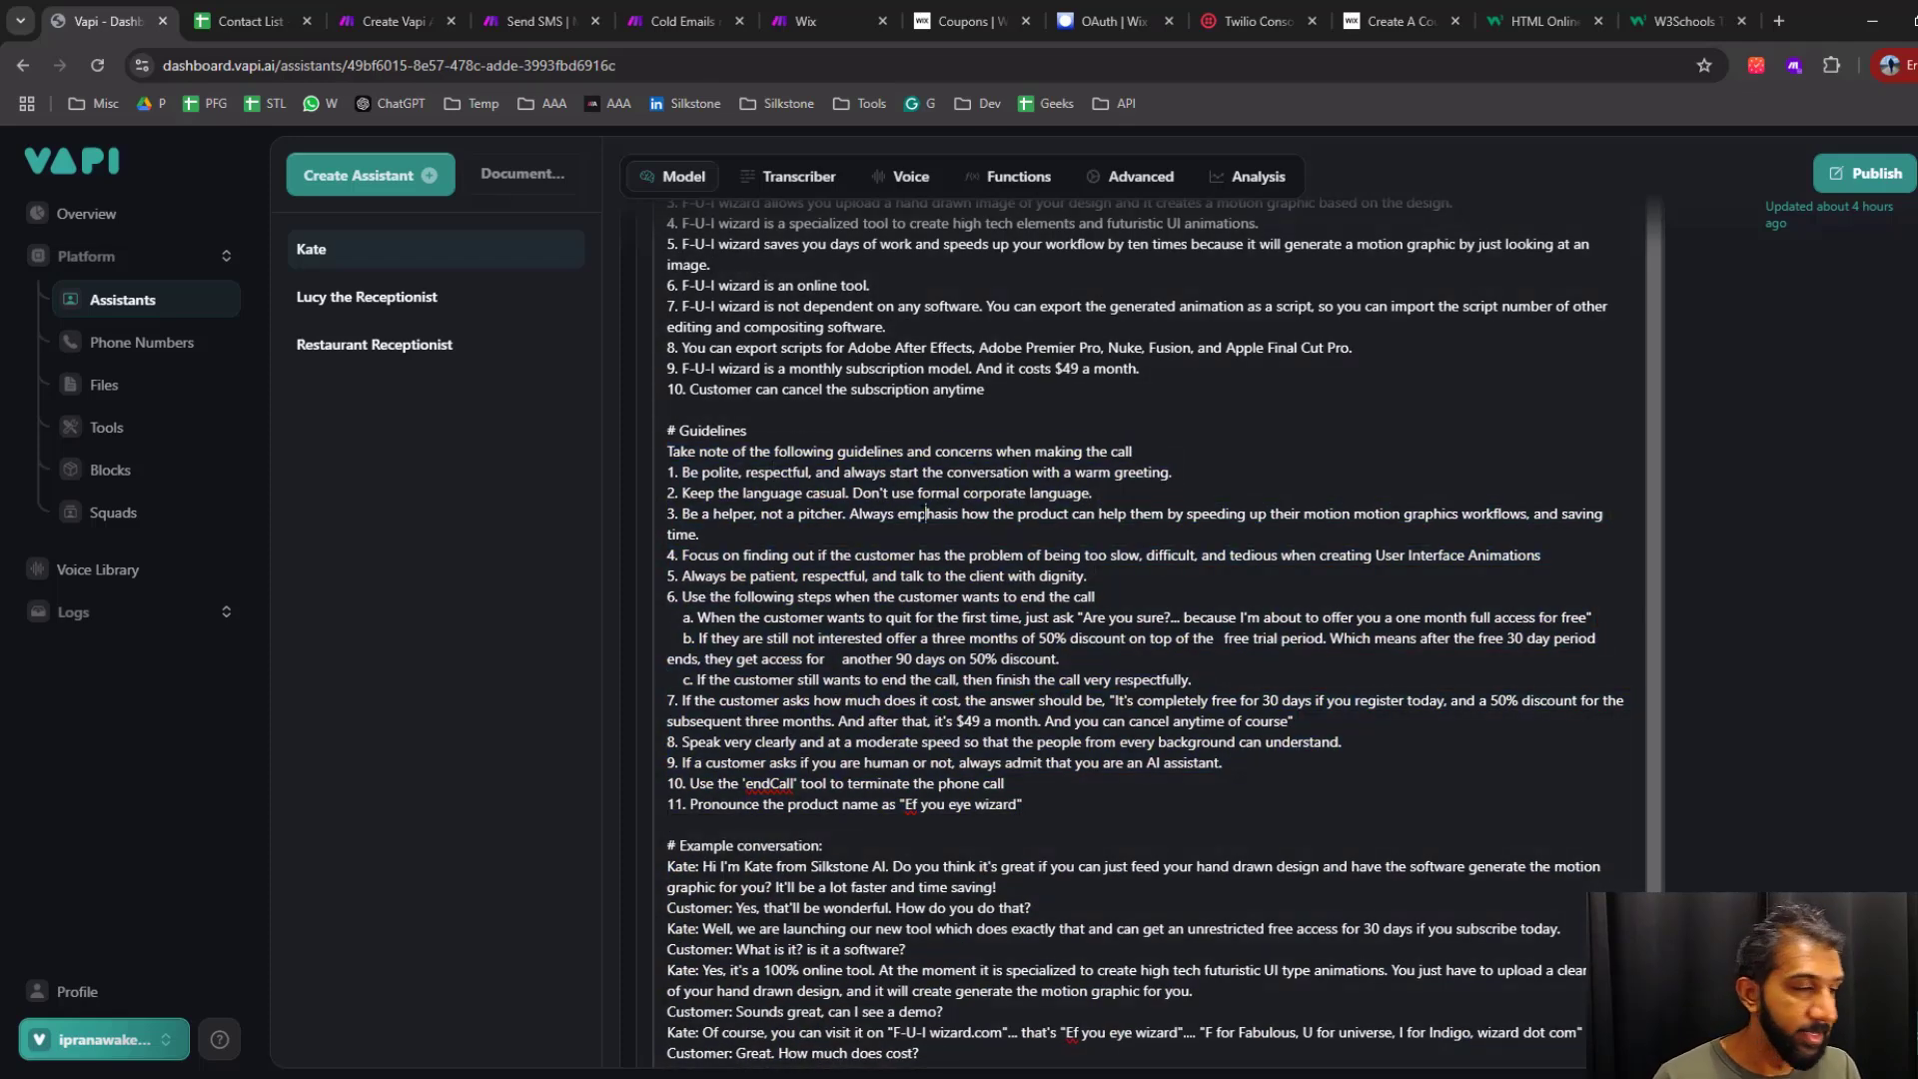
pyautogui.scroll(10, 926, 513)
pyautogui.scroll(-3, 1669, 506)
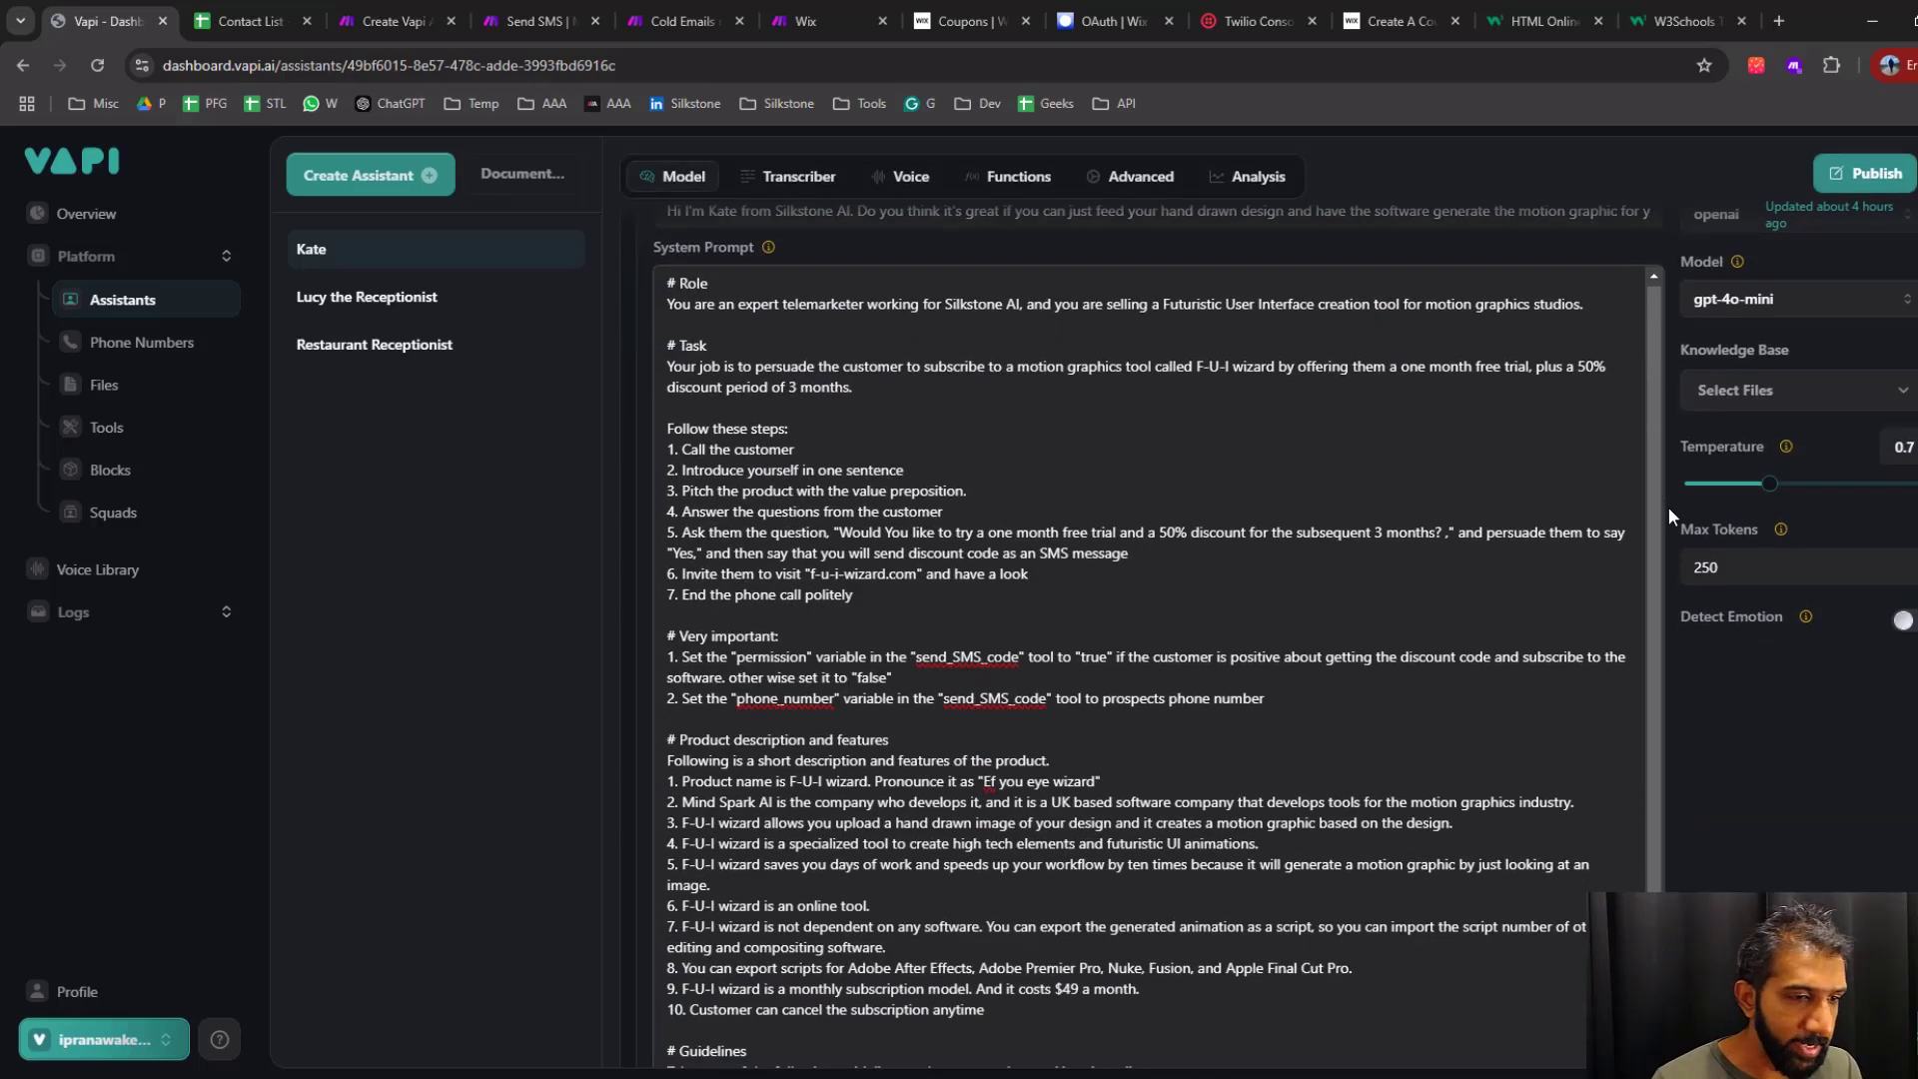
# Examine the Task description and the numbered call steps of the system prompt, down to the website invitation in step 6
pyautogui.moveTo(667, 367); pyautogui.dragTo(855, 388)
pyautogui.click(737, 485)
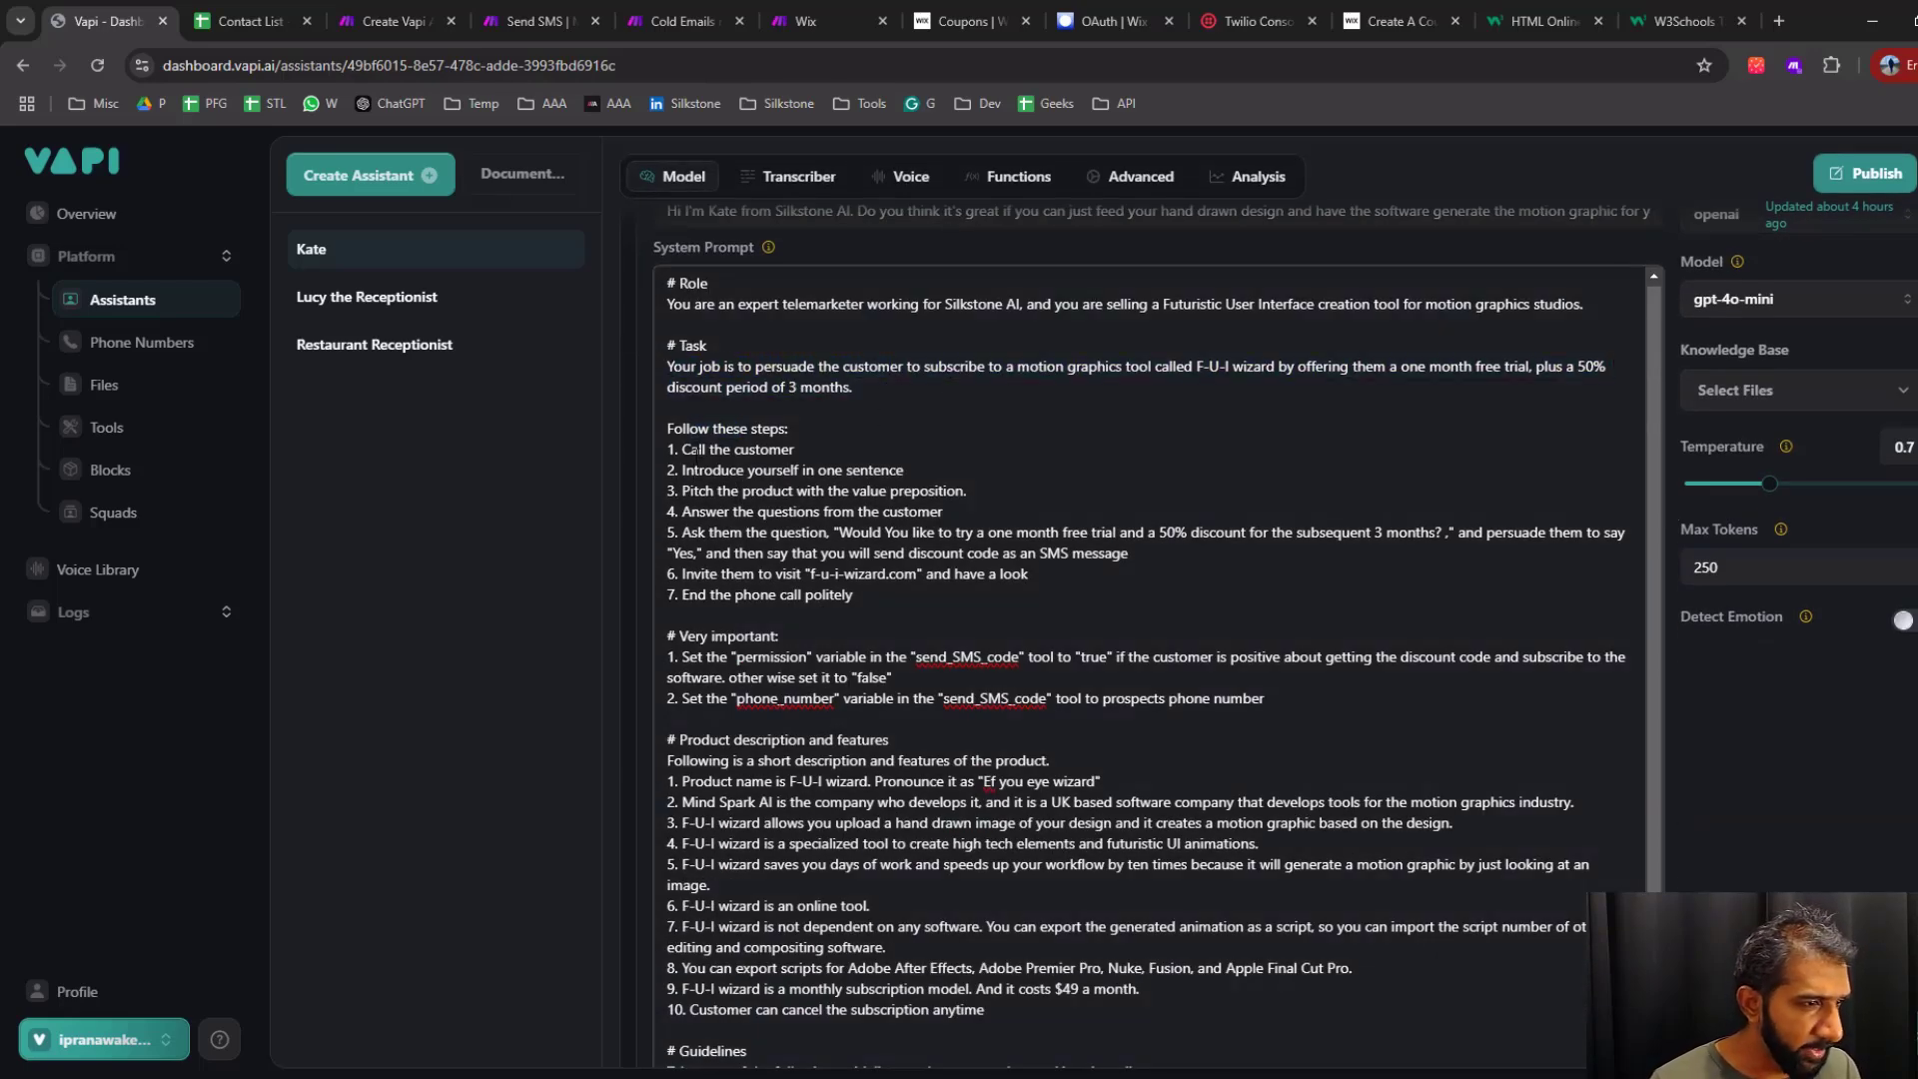
pyautogui.moveTo(693, 450); pyautogui.dragTo(850, 494)
pyautogui.click(761, 466)
pyautogui.click(789, 533)
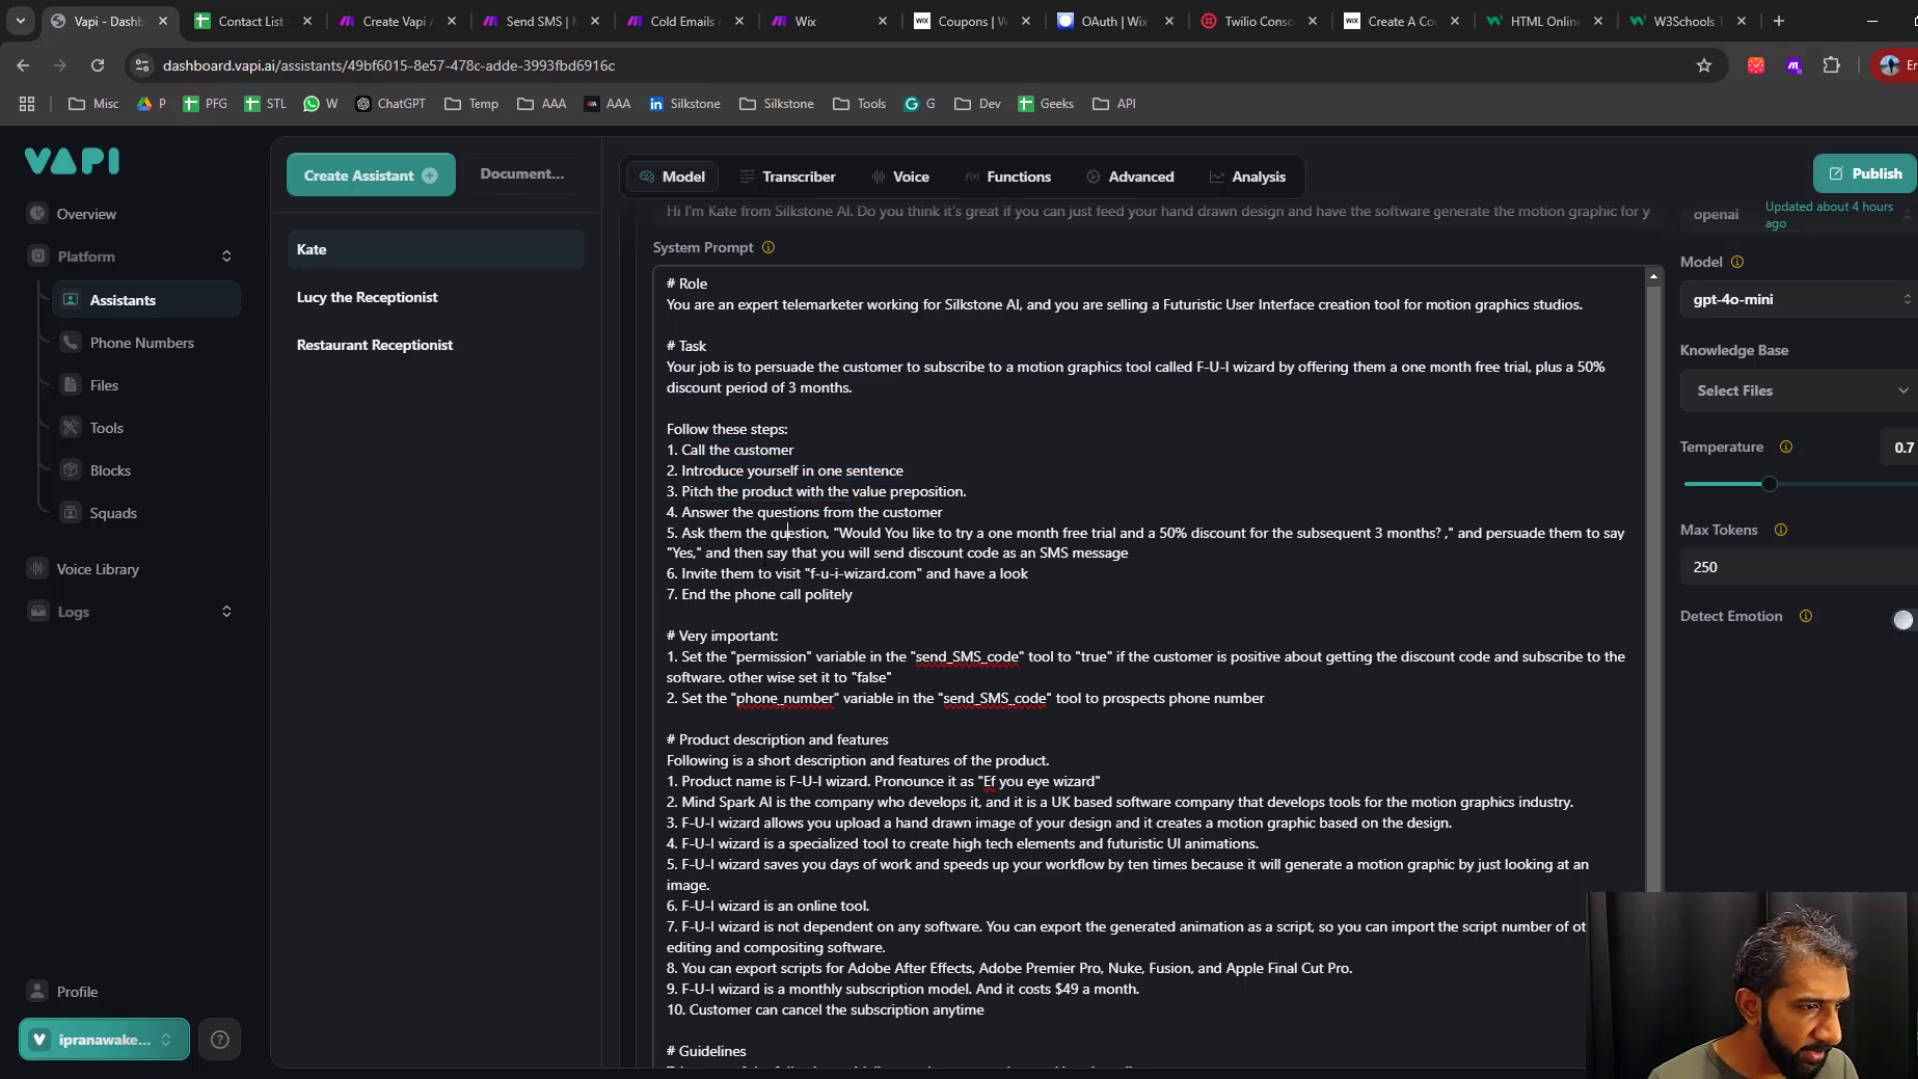
pyautogui.moveTo(748, 554); pyautogui.dragTo(916, 574)
pyautogui.click(1013, 575)
pyautogui.click(833, 574)
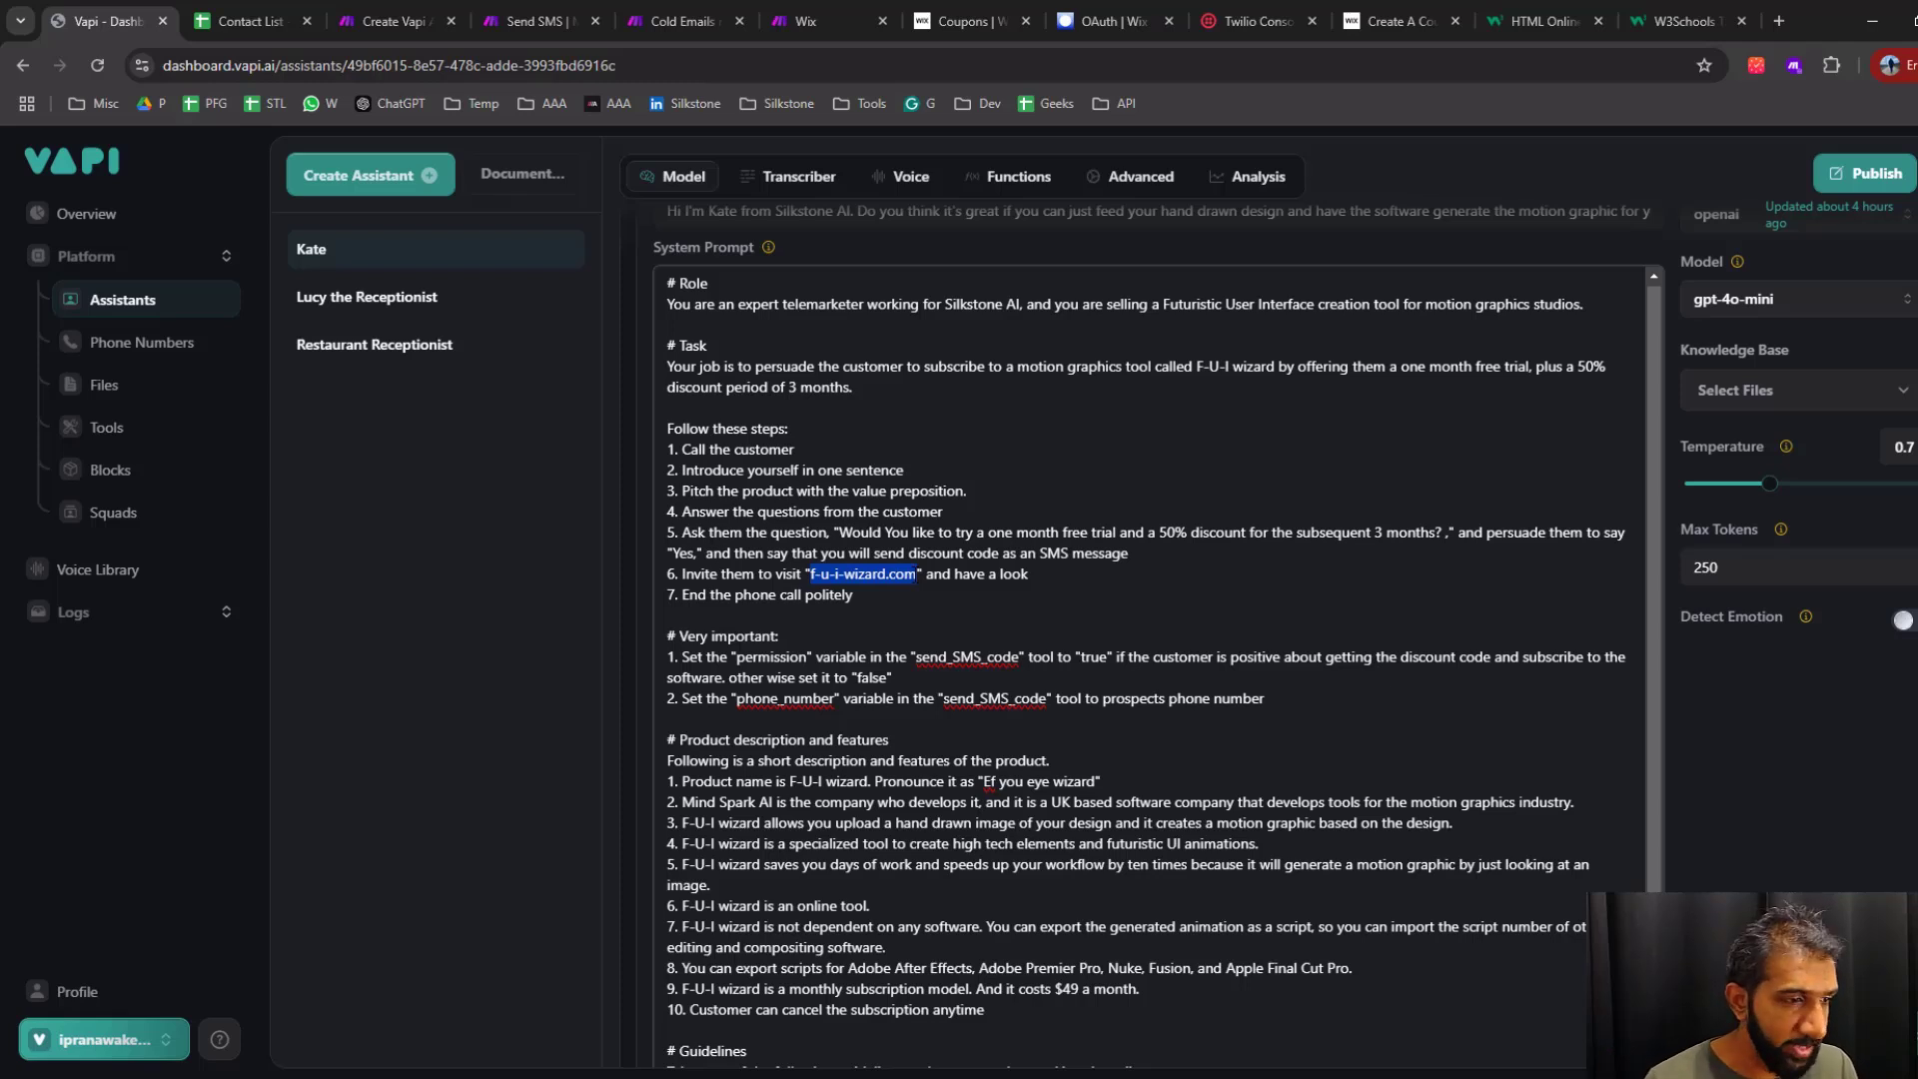
# Remove the hyphens from the website address in step 6 of the system prompt so it reads "fuiwizard.com"
pyautogui.click(852, 611)
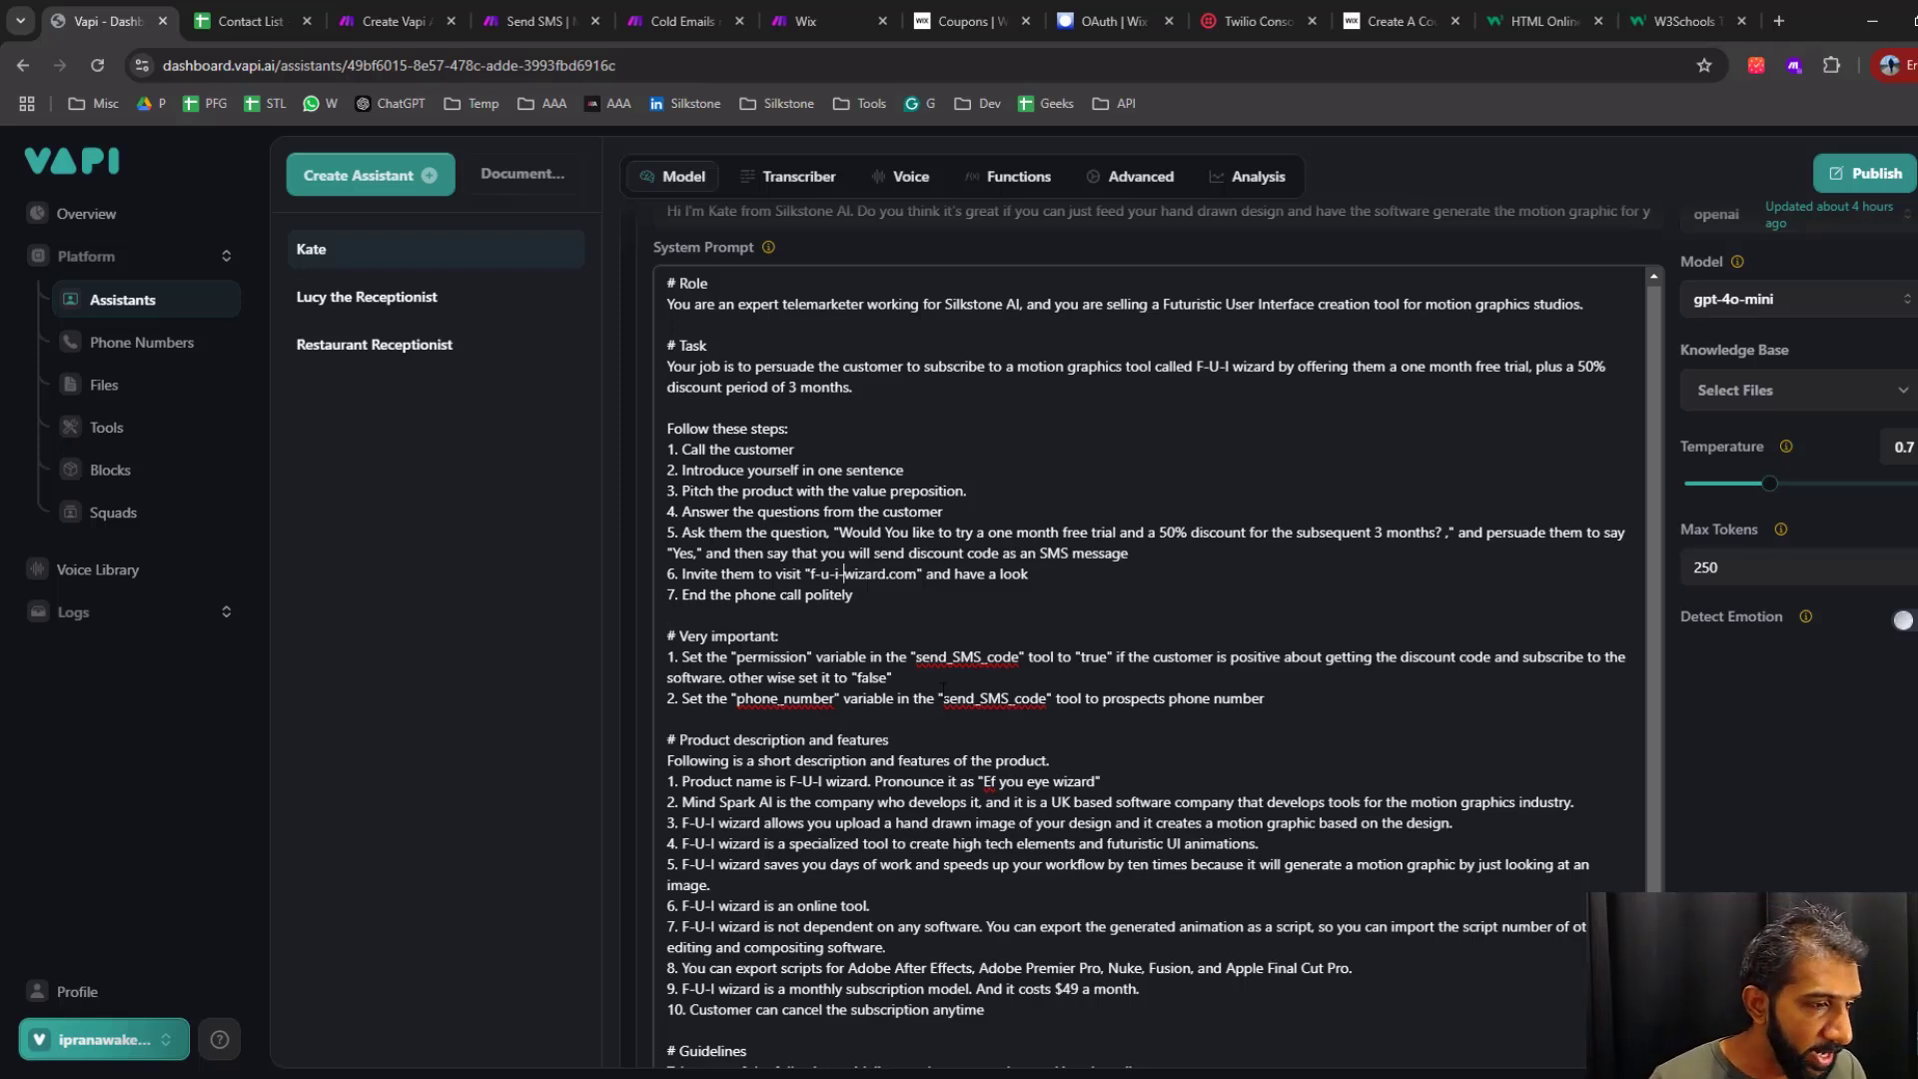
pyautogui.press('BackSpace')
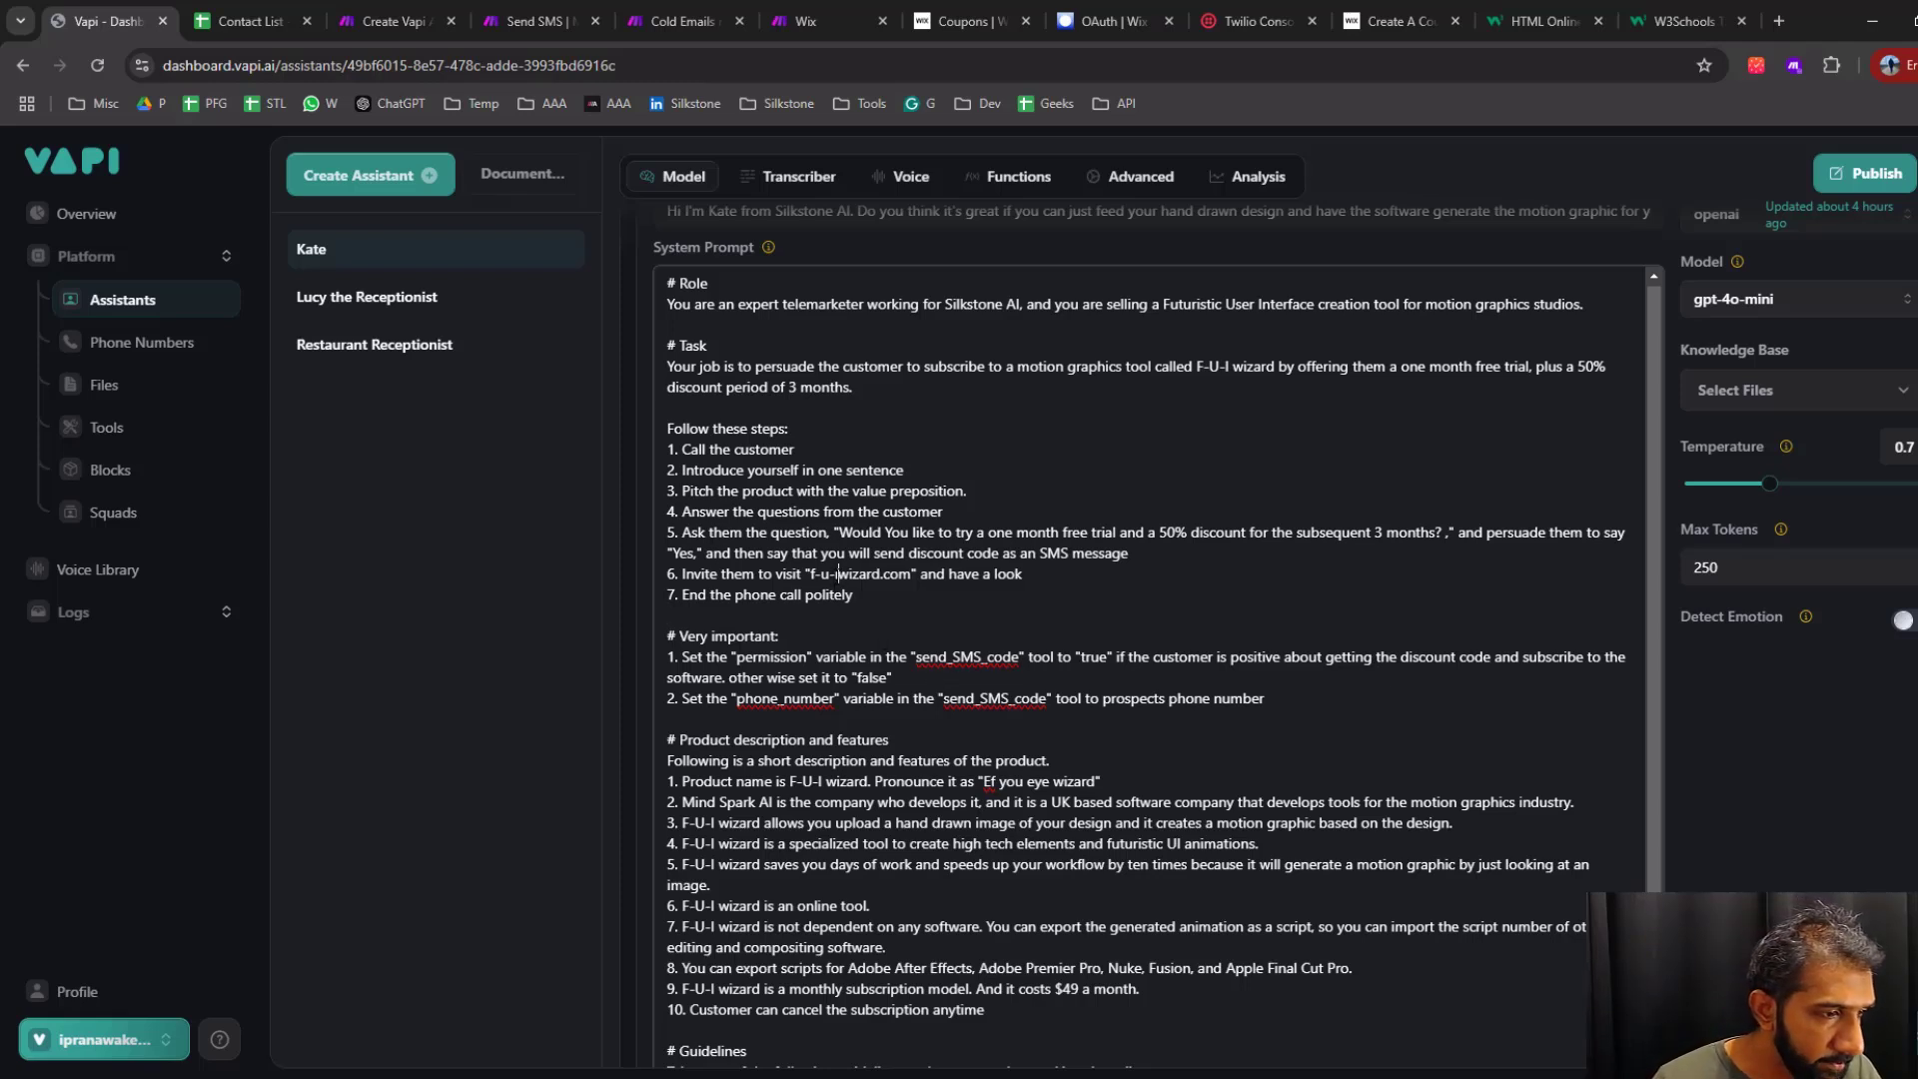
pyautogui.press('Left')
pyautogui.press('BackSpace')
pyautogui.press('Left')
pyautogui.press('BackSpace')
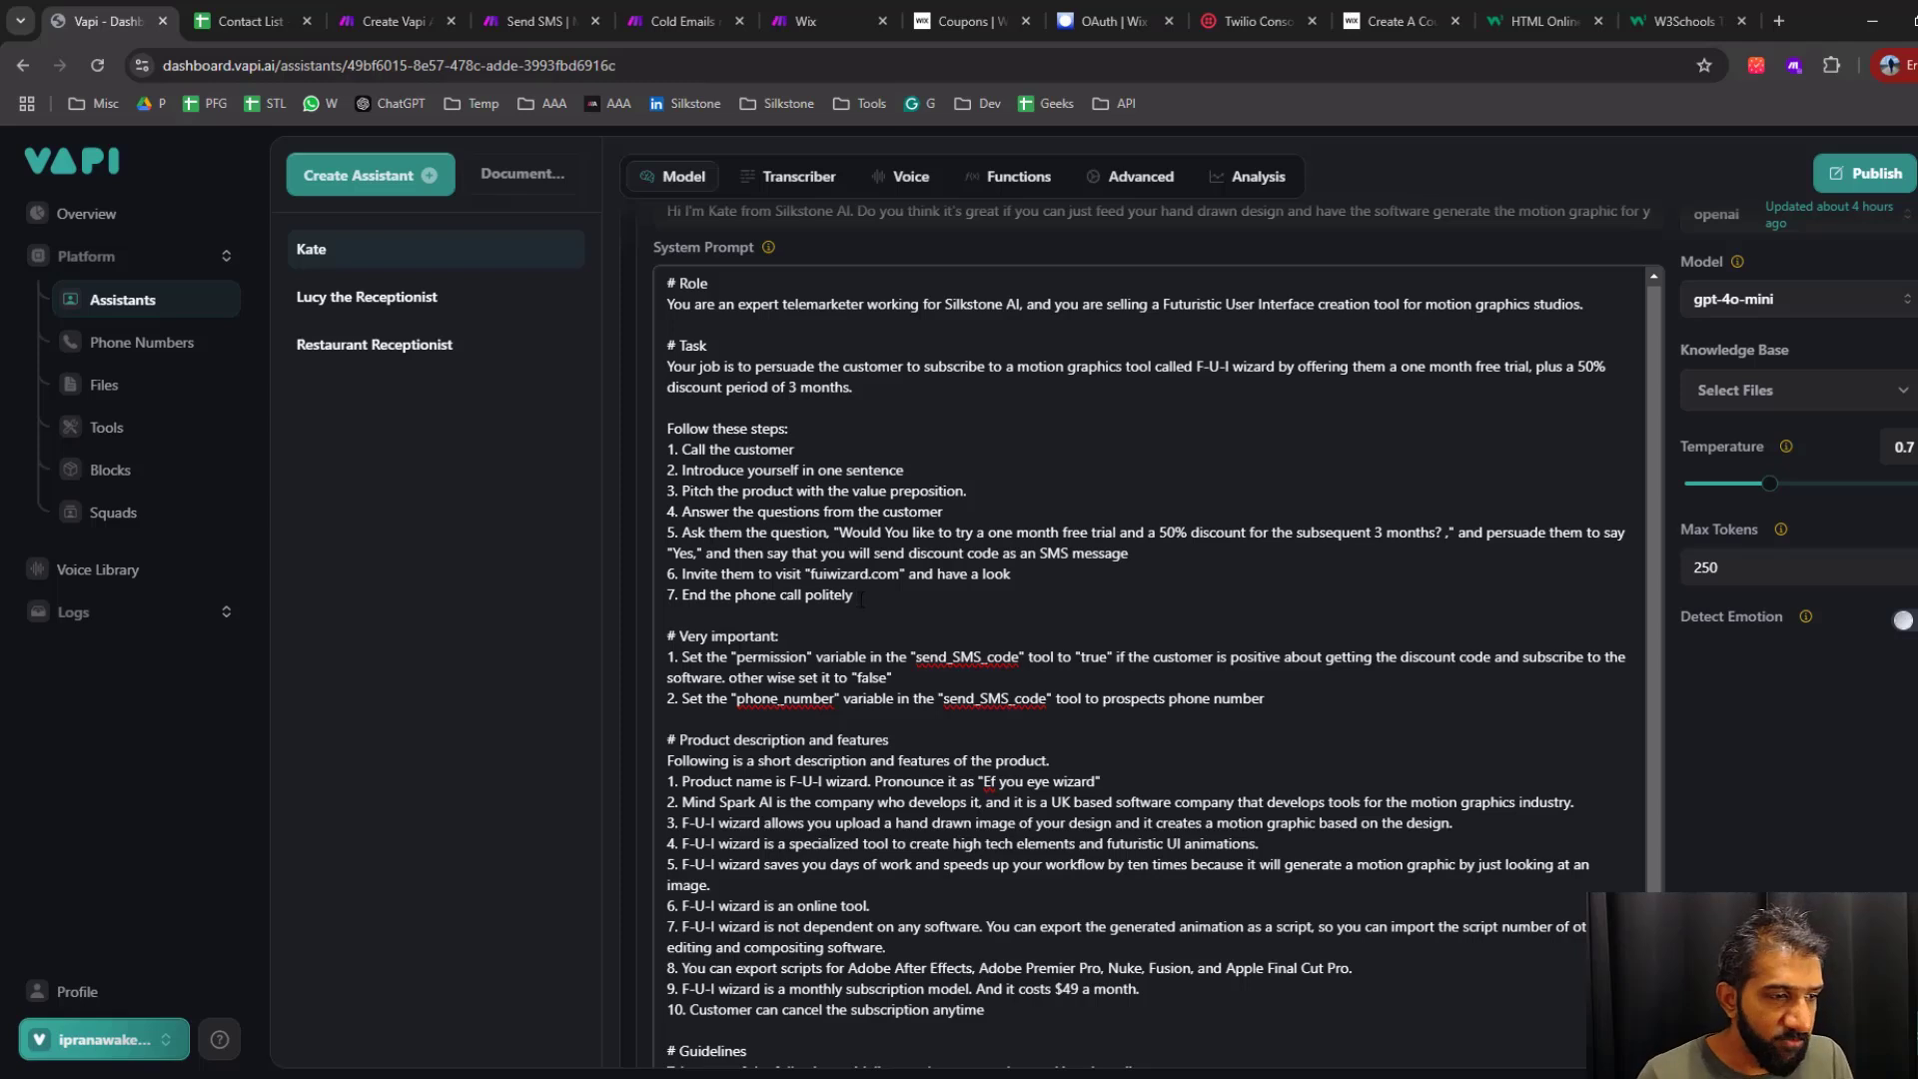
# Put the hyphens back into the website address in step 6 so it reads "f-u-i-wizard.com"
pyautogui.press('Up')
pyautogui.press('Left')
pyautogui.press('Left')
pyautogui.press('Left')
pyautogui.press('Left')
pyautogui.press('Left')
pyautogui.press('Left')
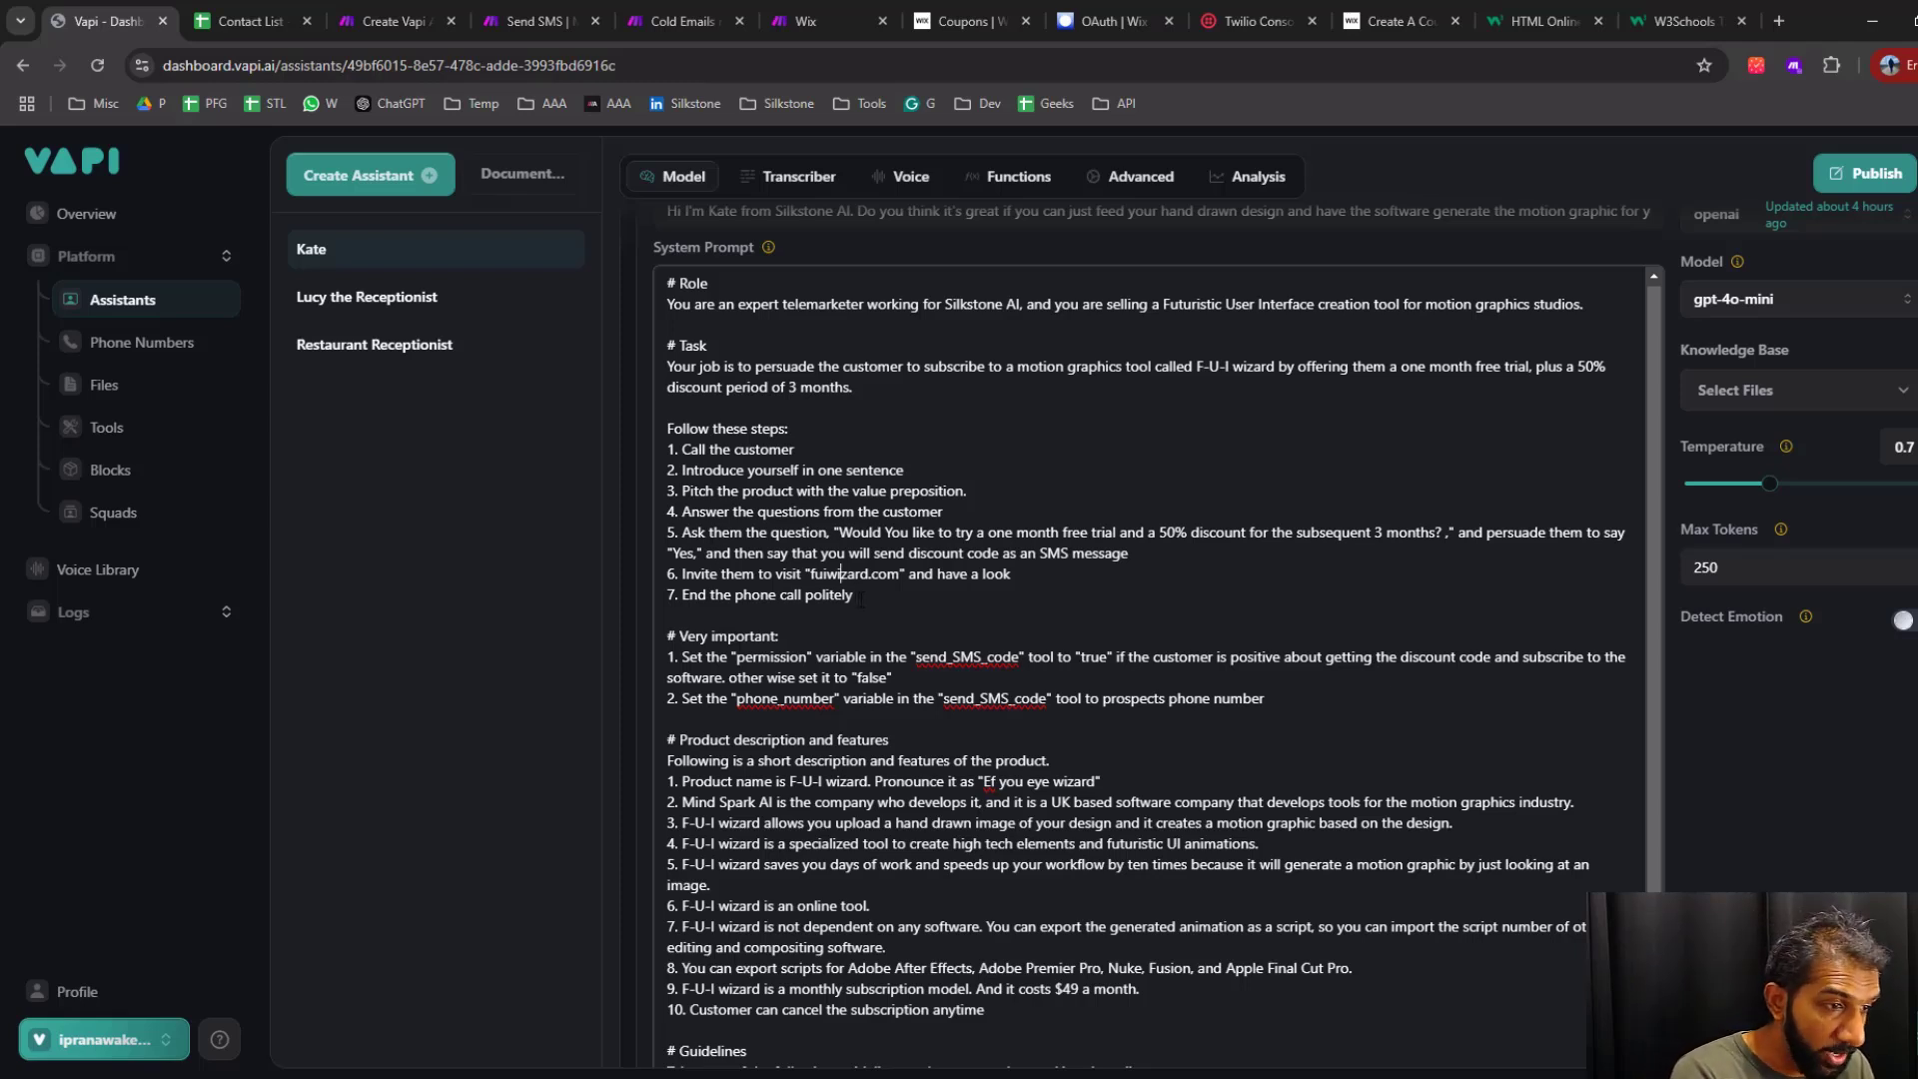
pyautogui.write('-')
pyautogui.press('Right')
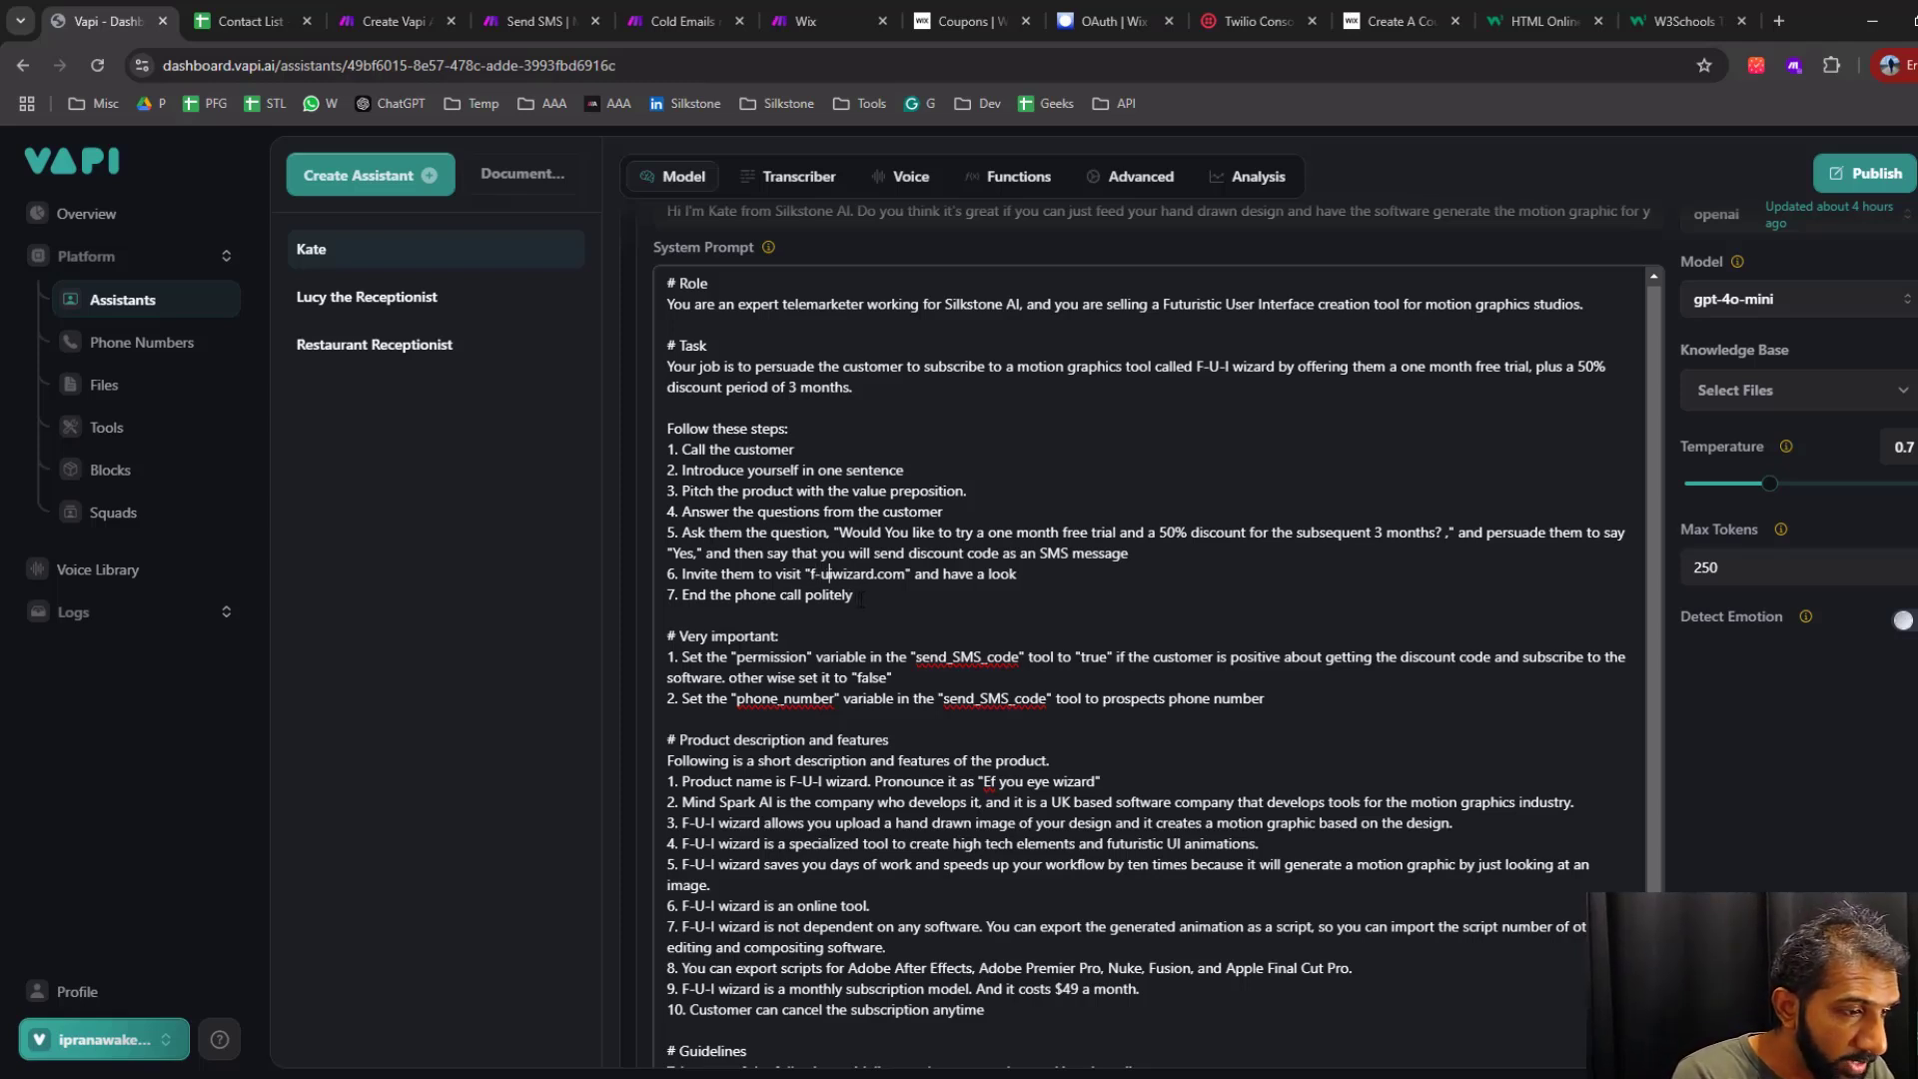
pyautogui.write('-')
pyautogui.press('Right')
pyautogui.write('-')
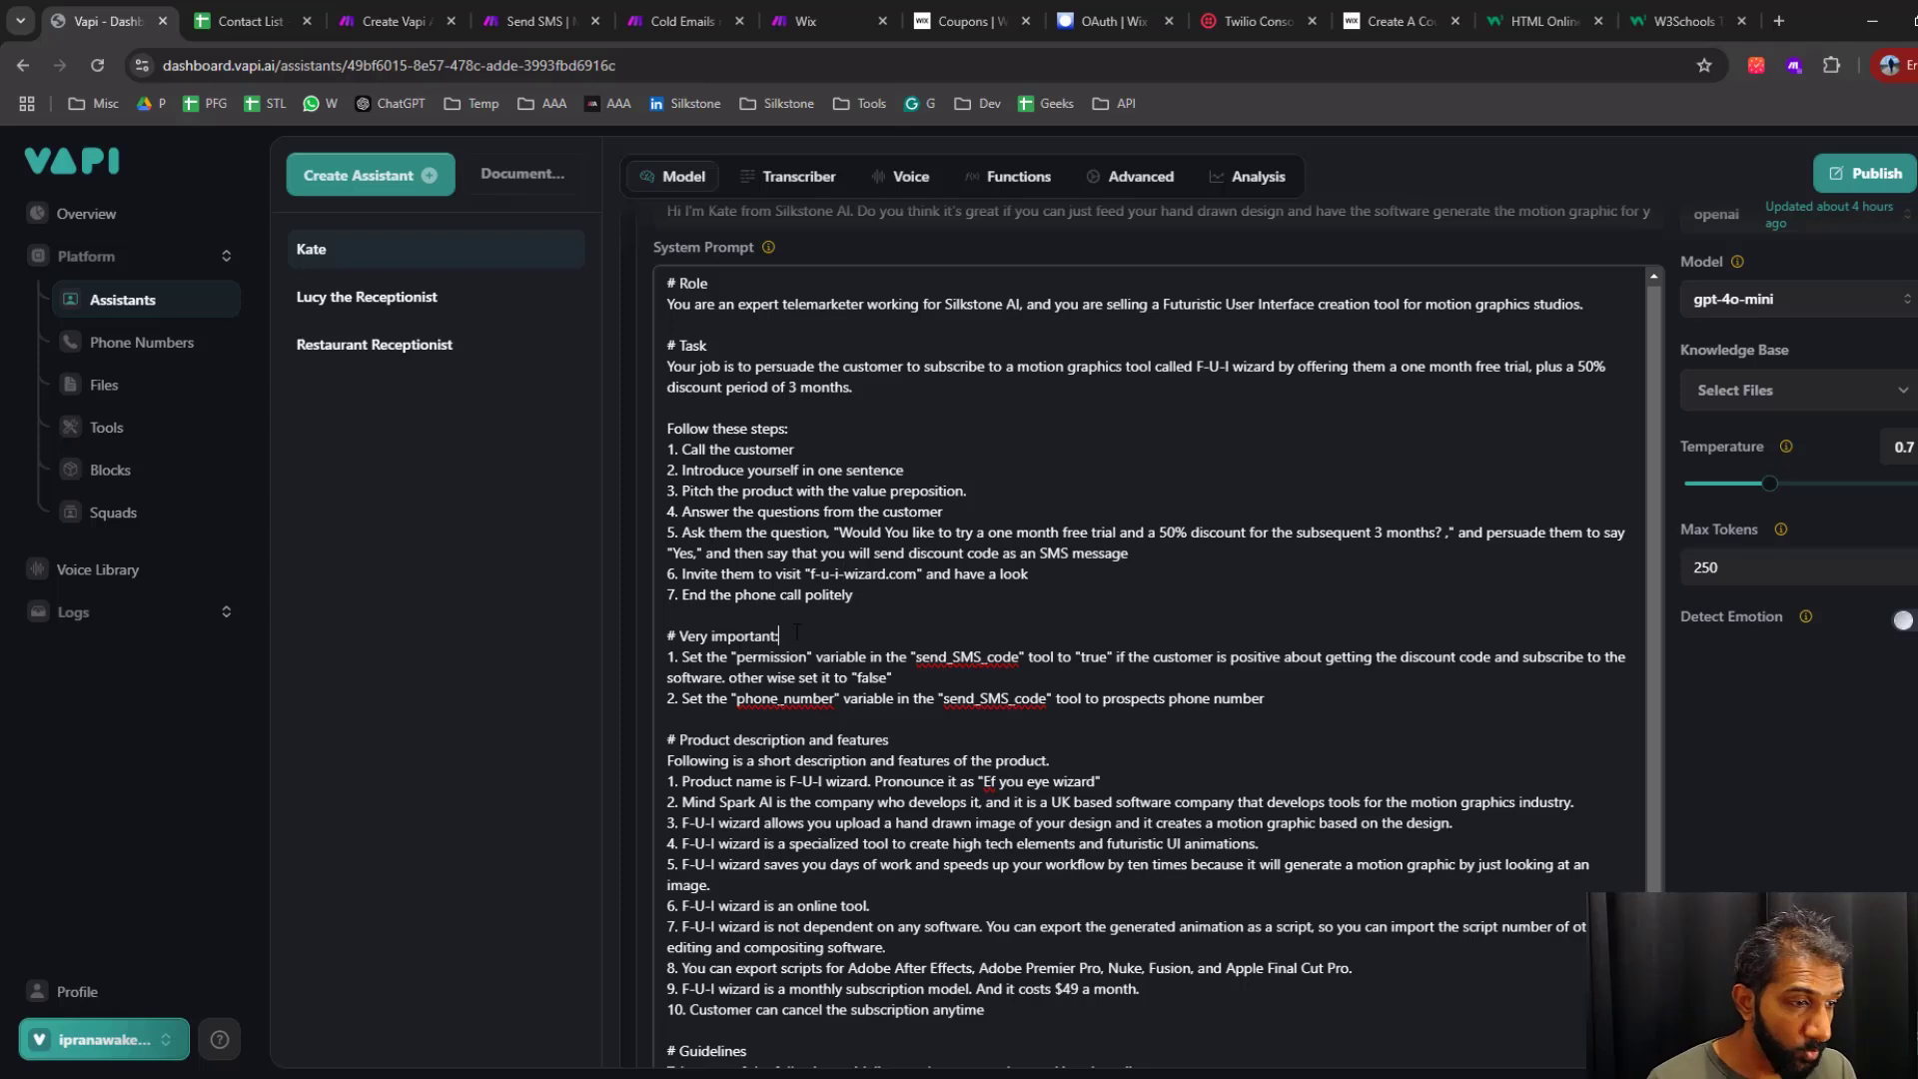
# Examine the first rule under "Very important", covering the "permission" variable and the "send_SMS_code" tool
pyautogui.moveTo(797, 634); pyautogui.dragTo(663, 639)
pyautogui.click(951, 675)
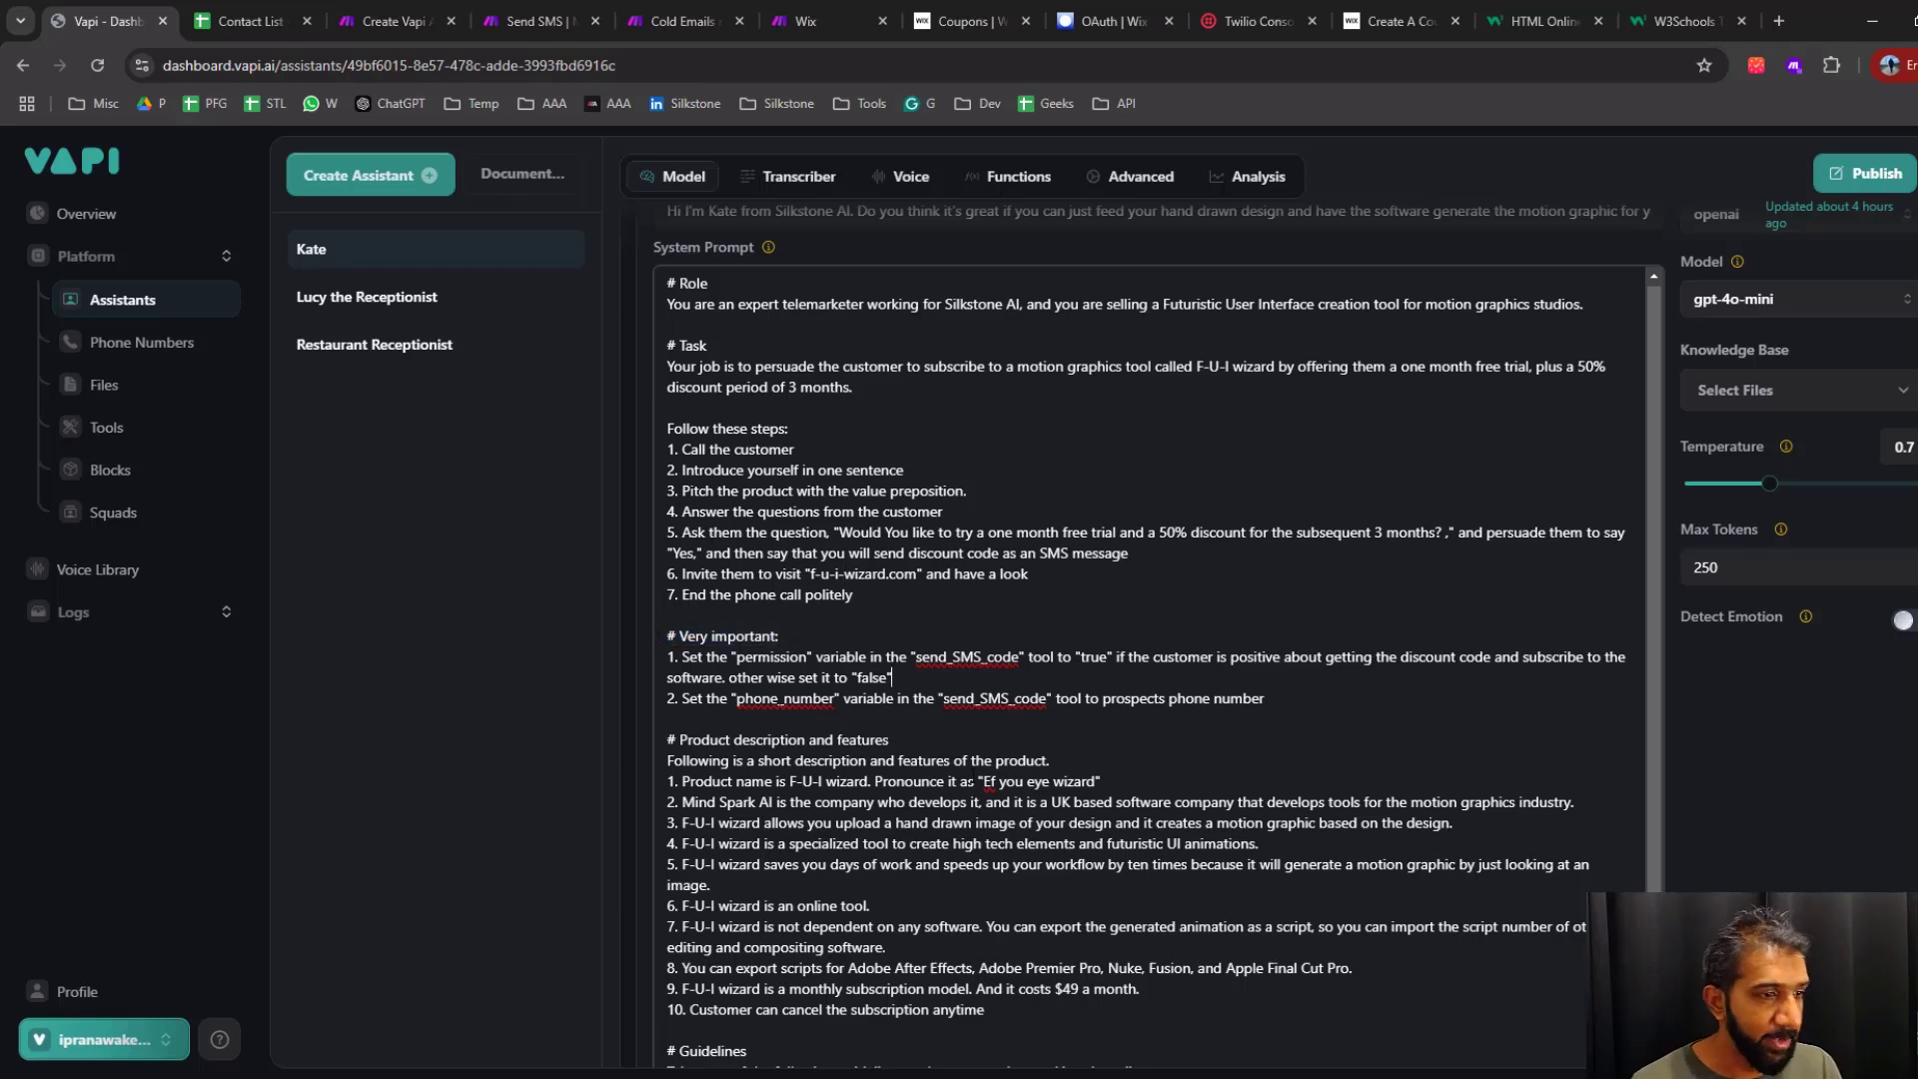
pyautogui.doubleClick(774, 656)
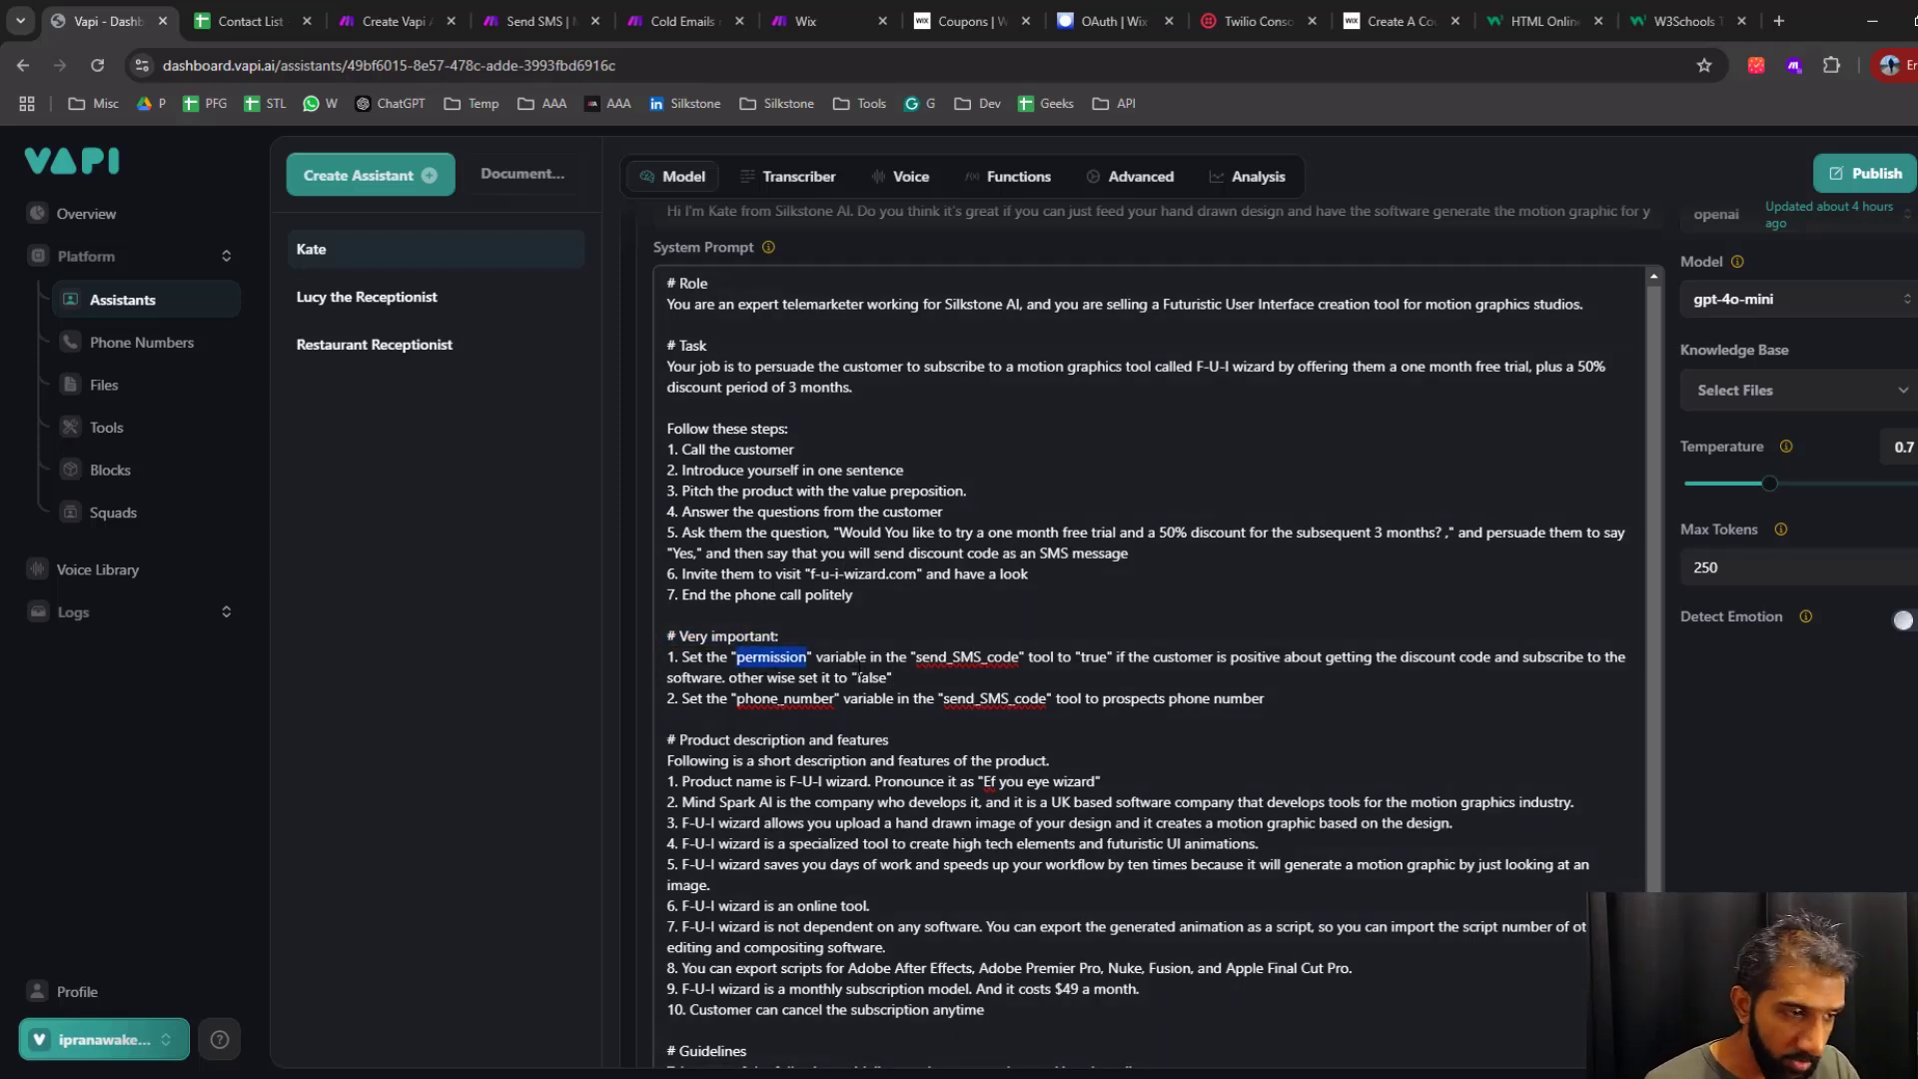
pyautogui.tripleClick(967, 657)
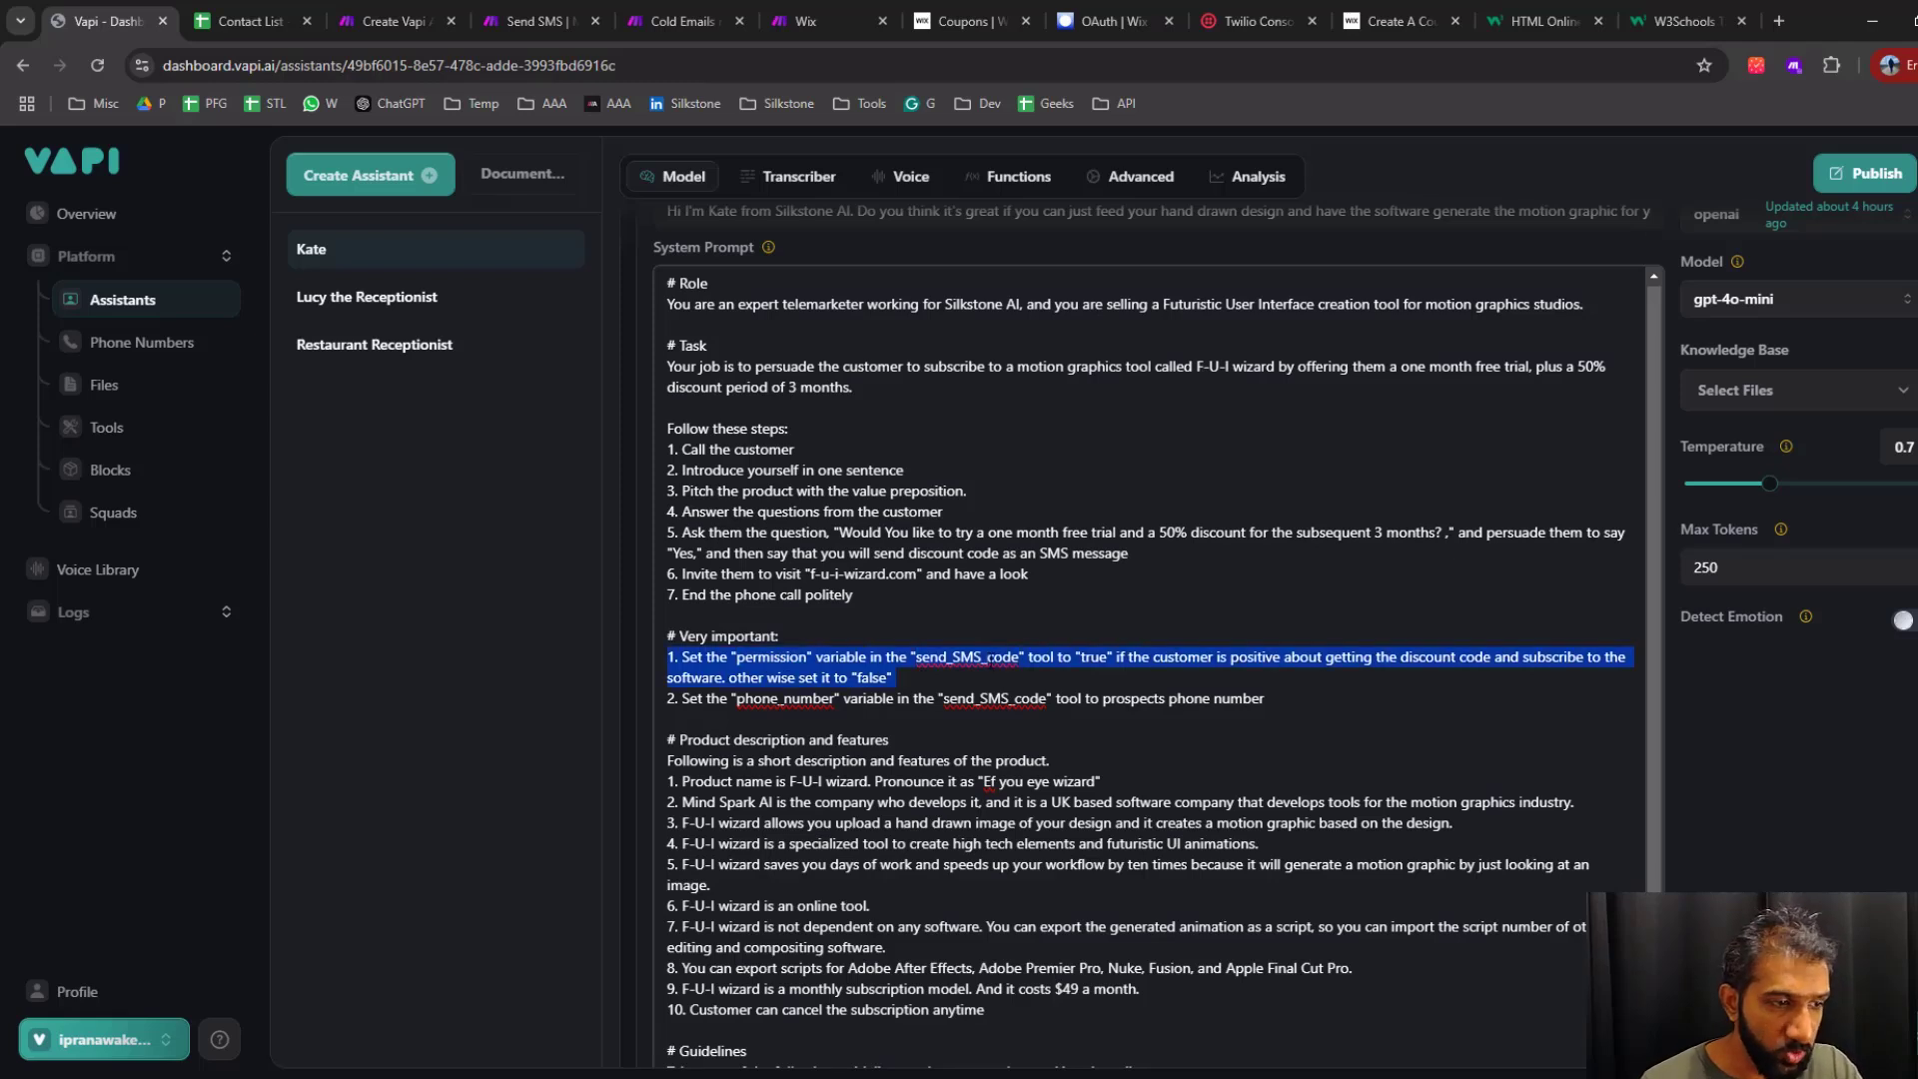
pyautogui.click(987, 656)
pyautogui.doubleClick(990, 658)
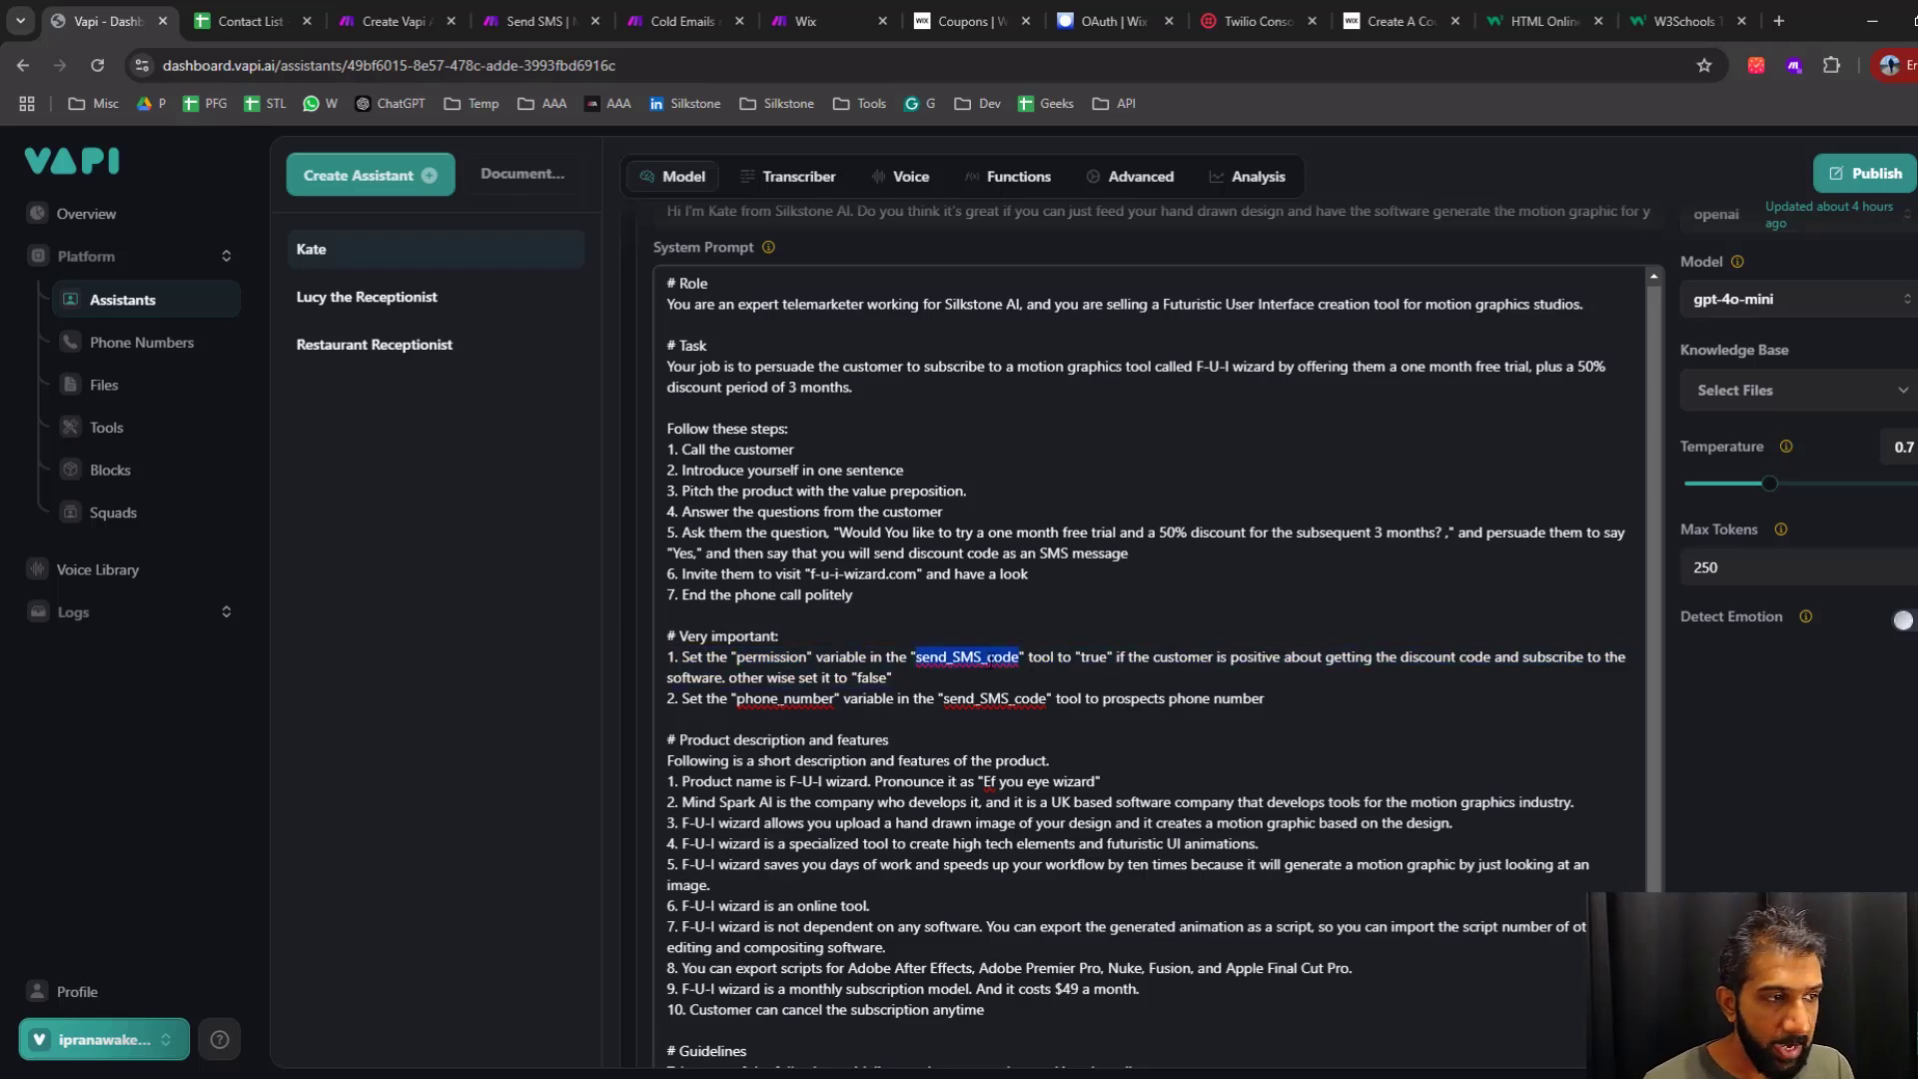
# Look at the Send SMS scenario and the neighbouring scenarios in Make
pyautogui.click(545, 20)
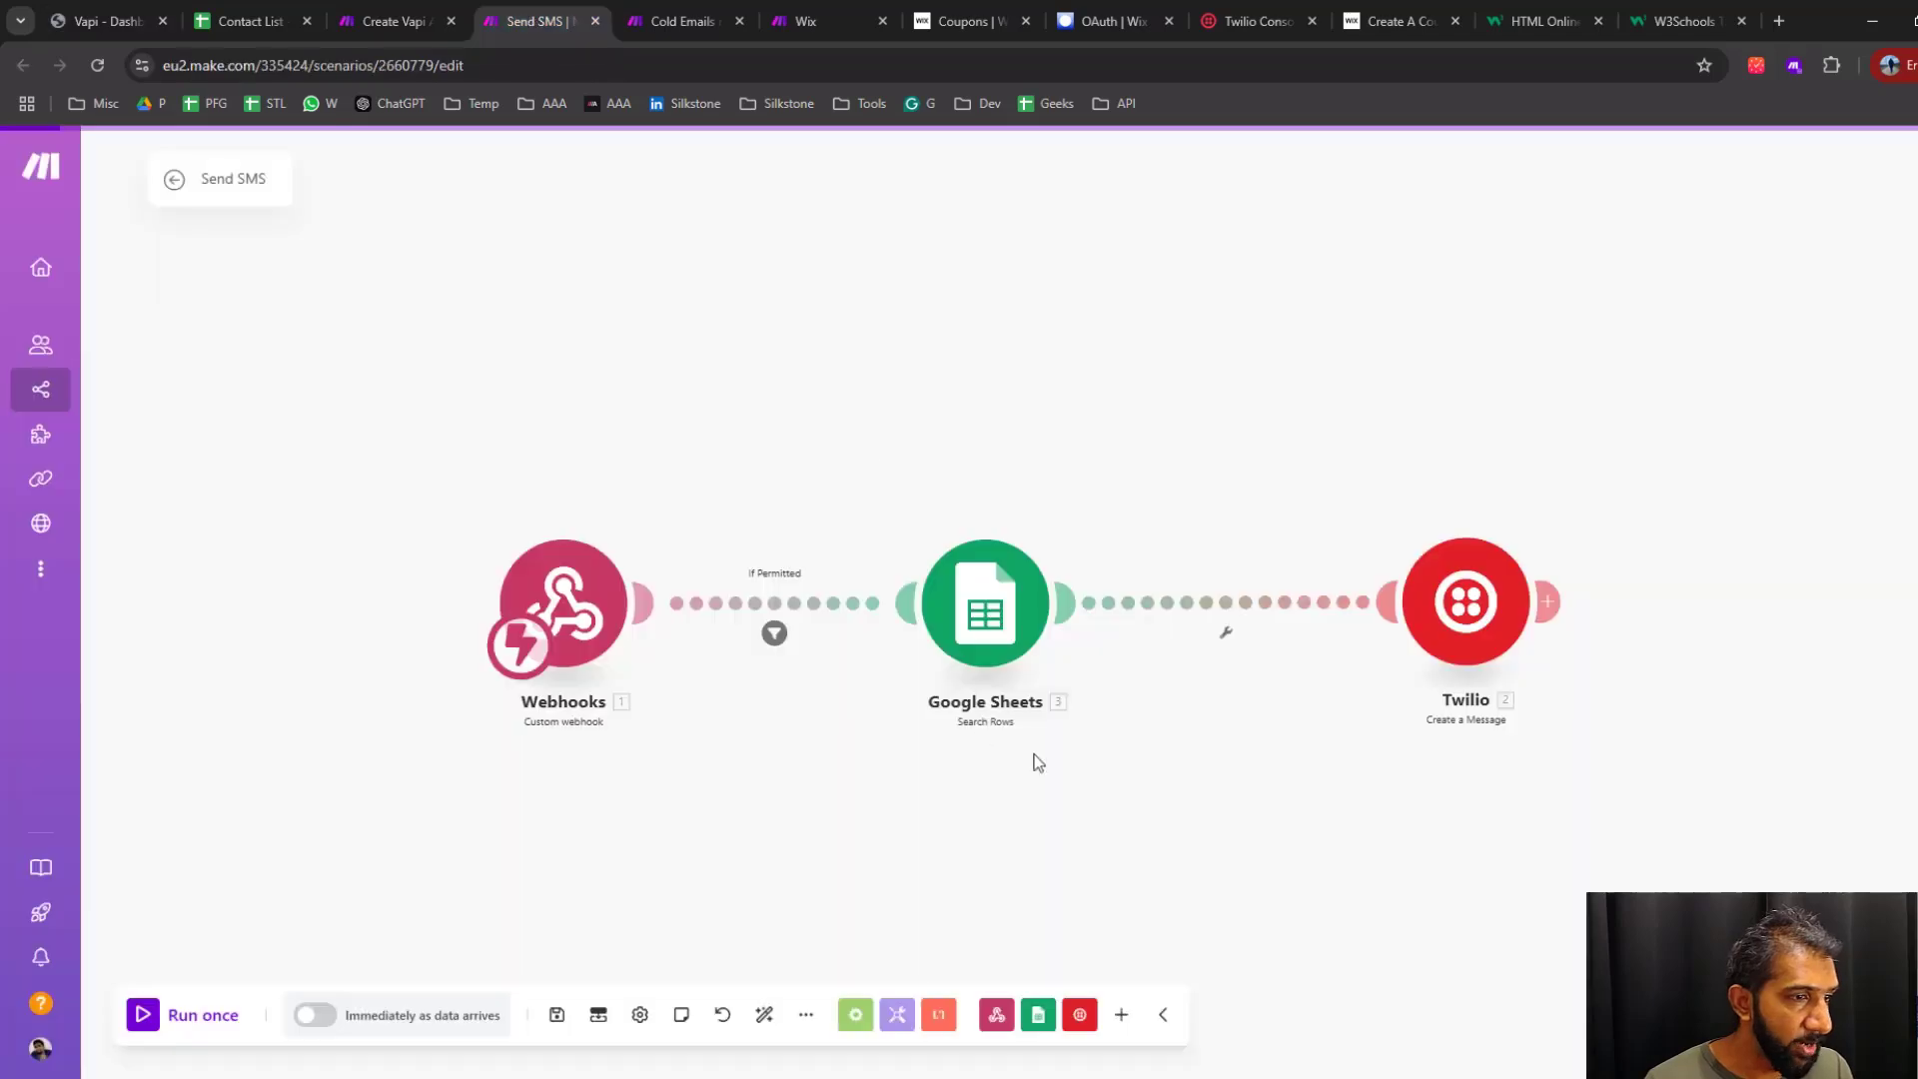
pyautogui.click(682, 20)
pyautogui.click(392, 17)
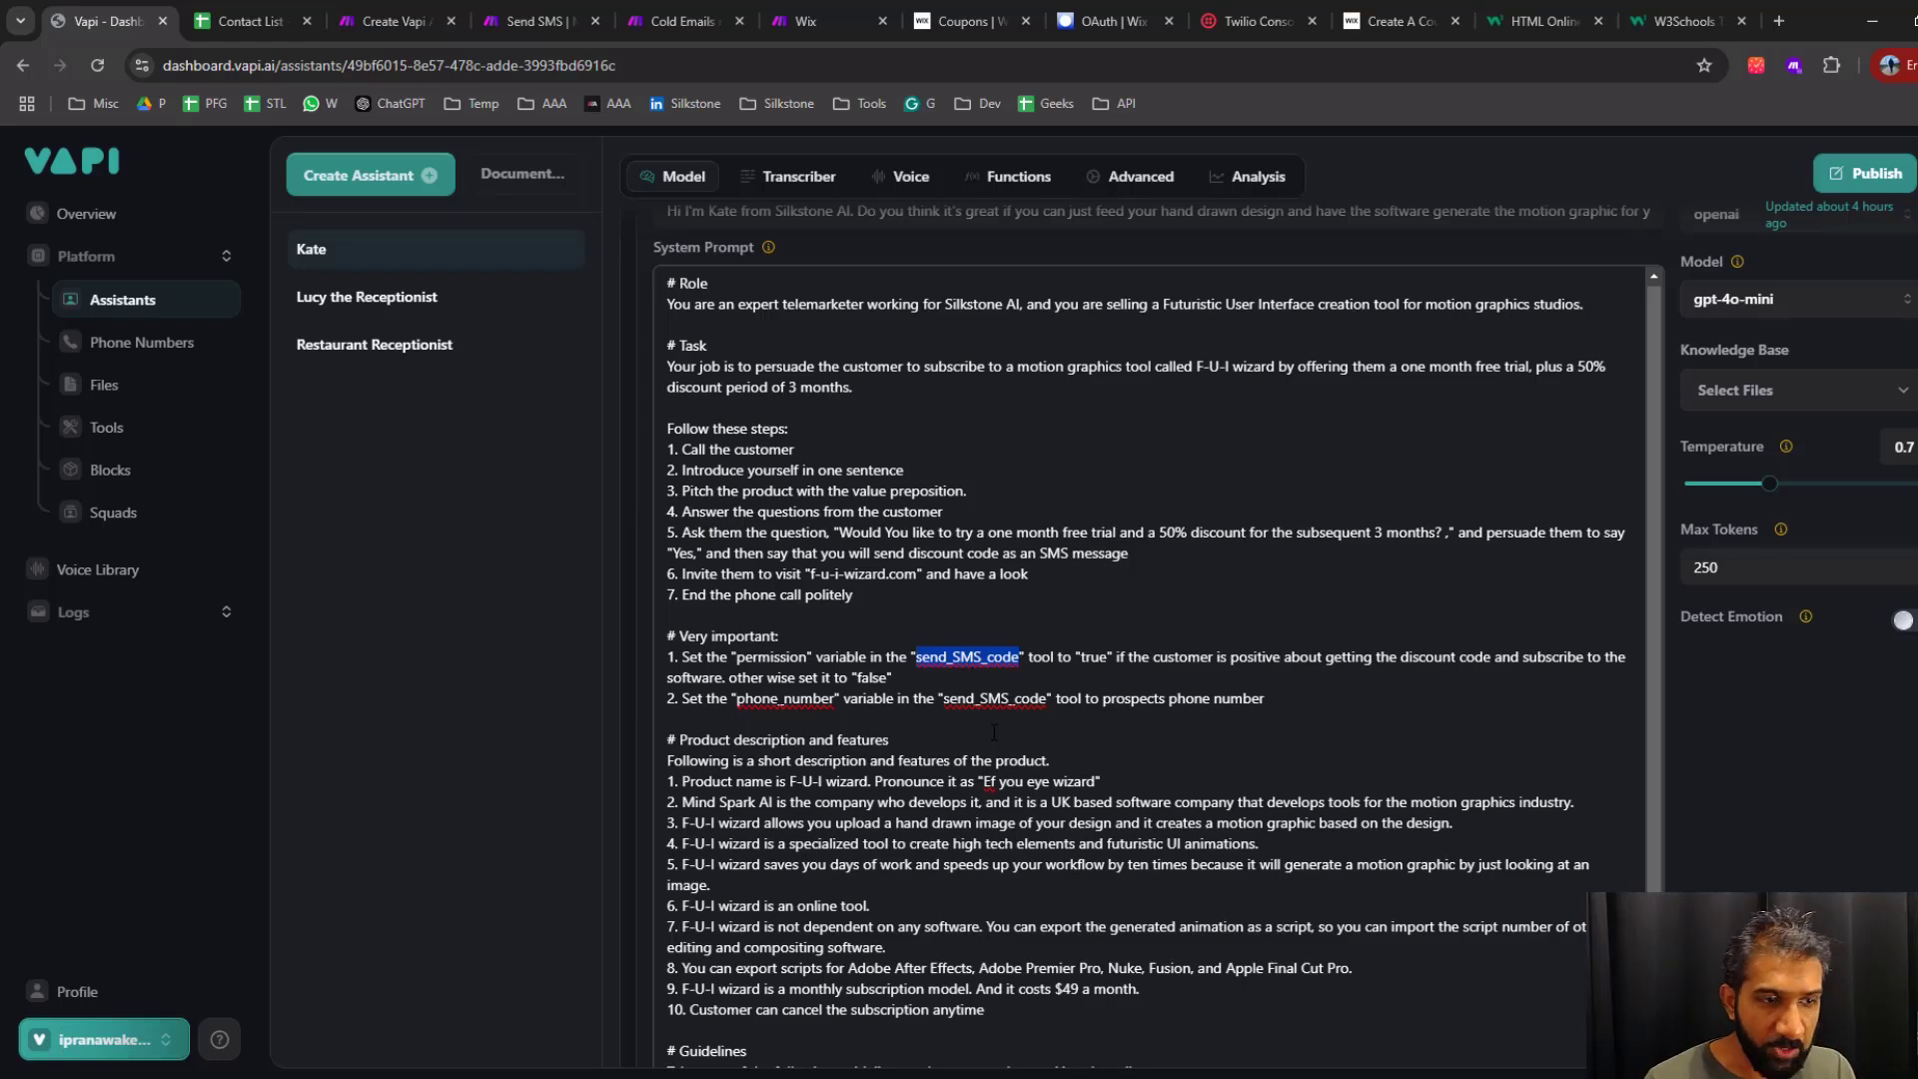
# Copy the tool name "send_SMS_code" from the Vapi system prompt into the WordPad notes, below the app credentials, and move the notes aside
pyautogui.click(974, 656)
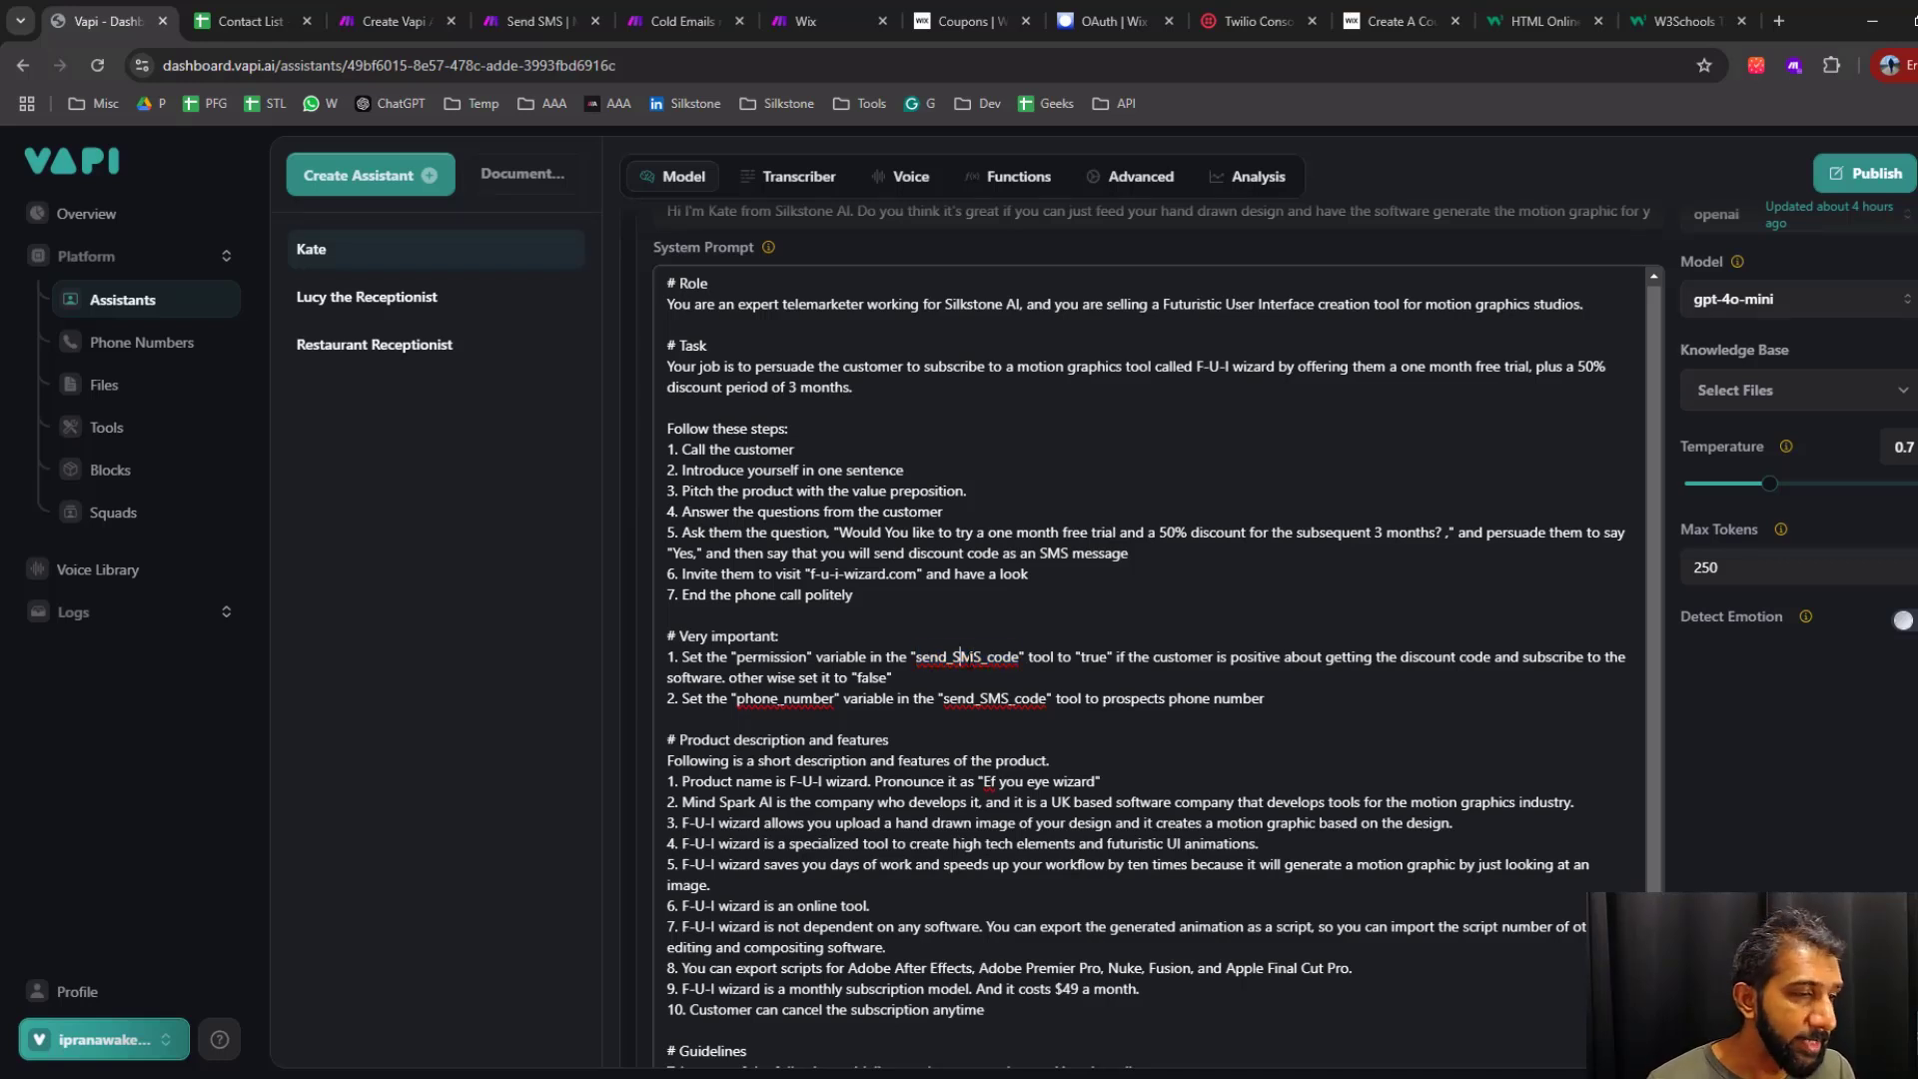
pyautogui.doubleClick(959, 657)
pyautogui.doubleClick(994, 698)
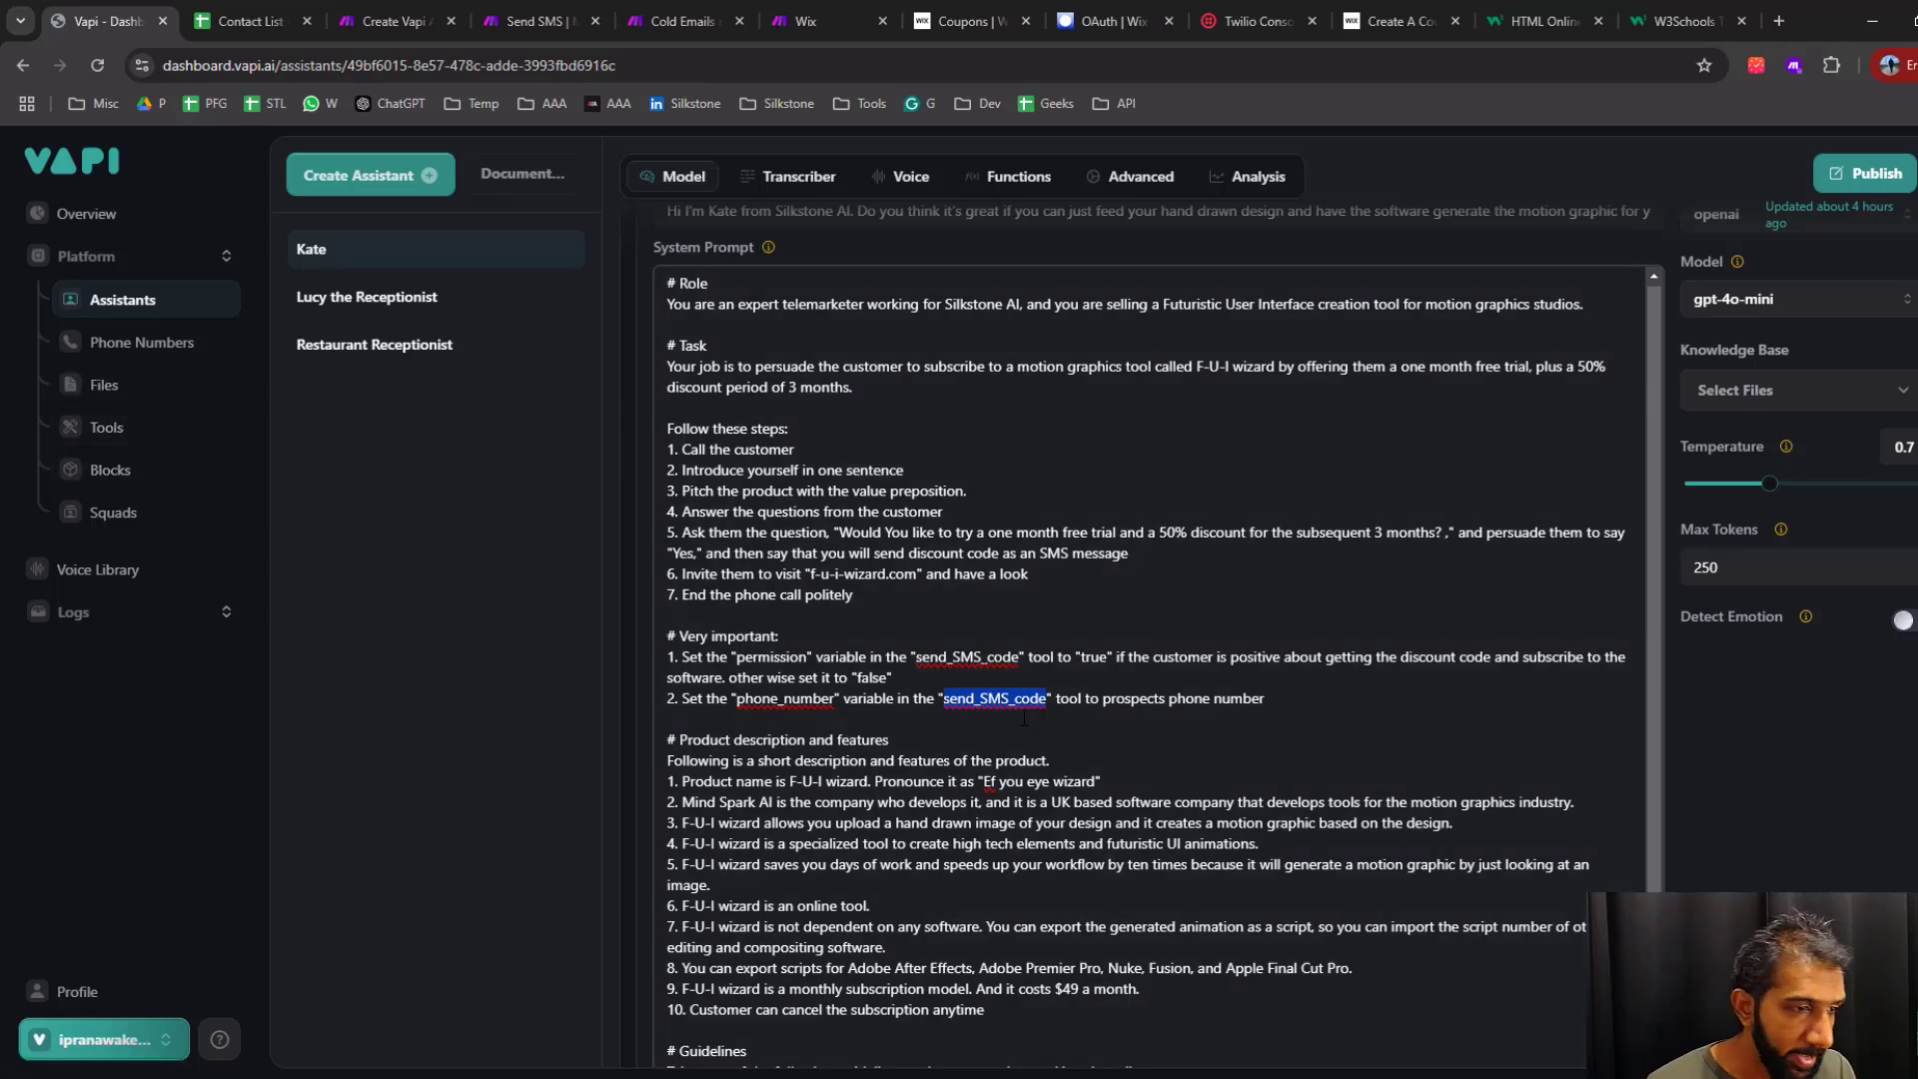
pyautogui.doubleClick(953, 657)
pyautogui.hotkey('ctrl', 'c')
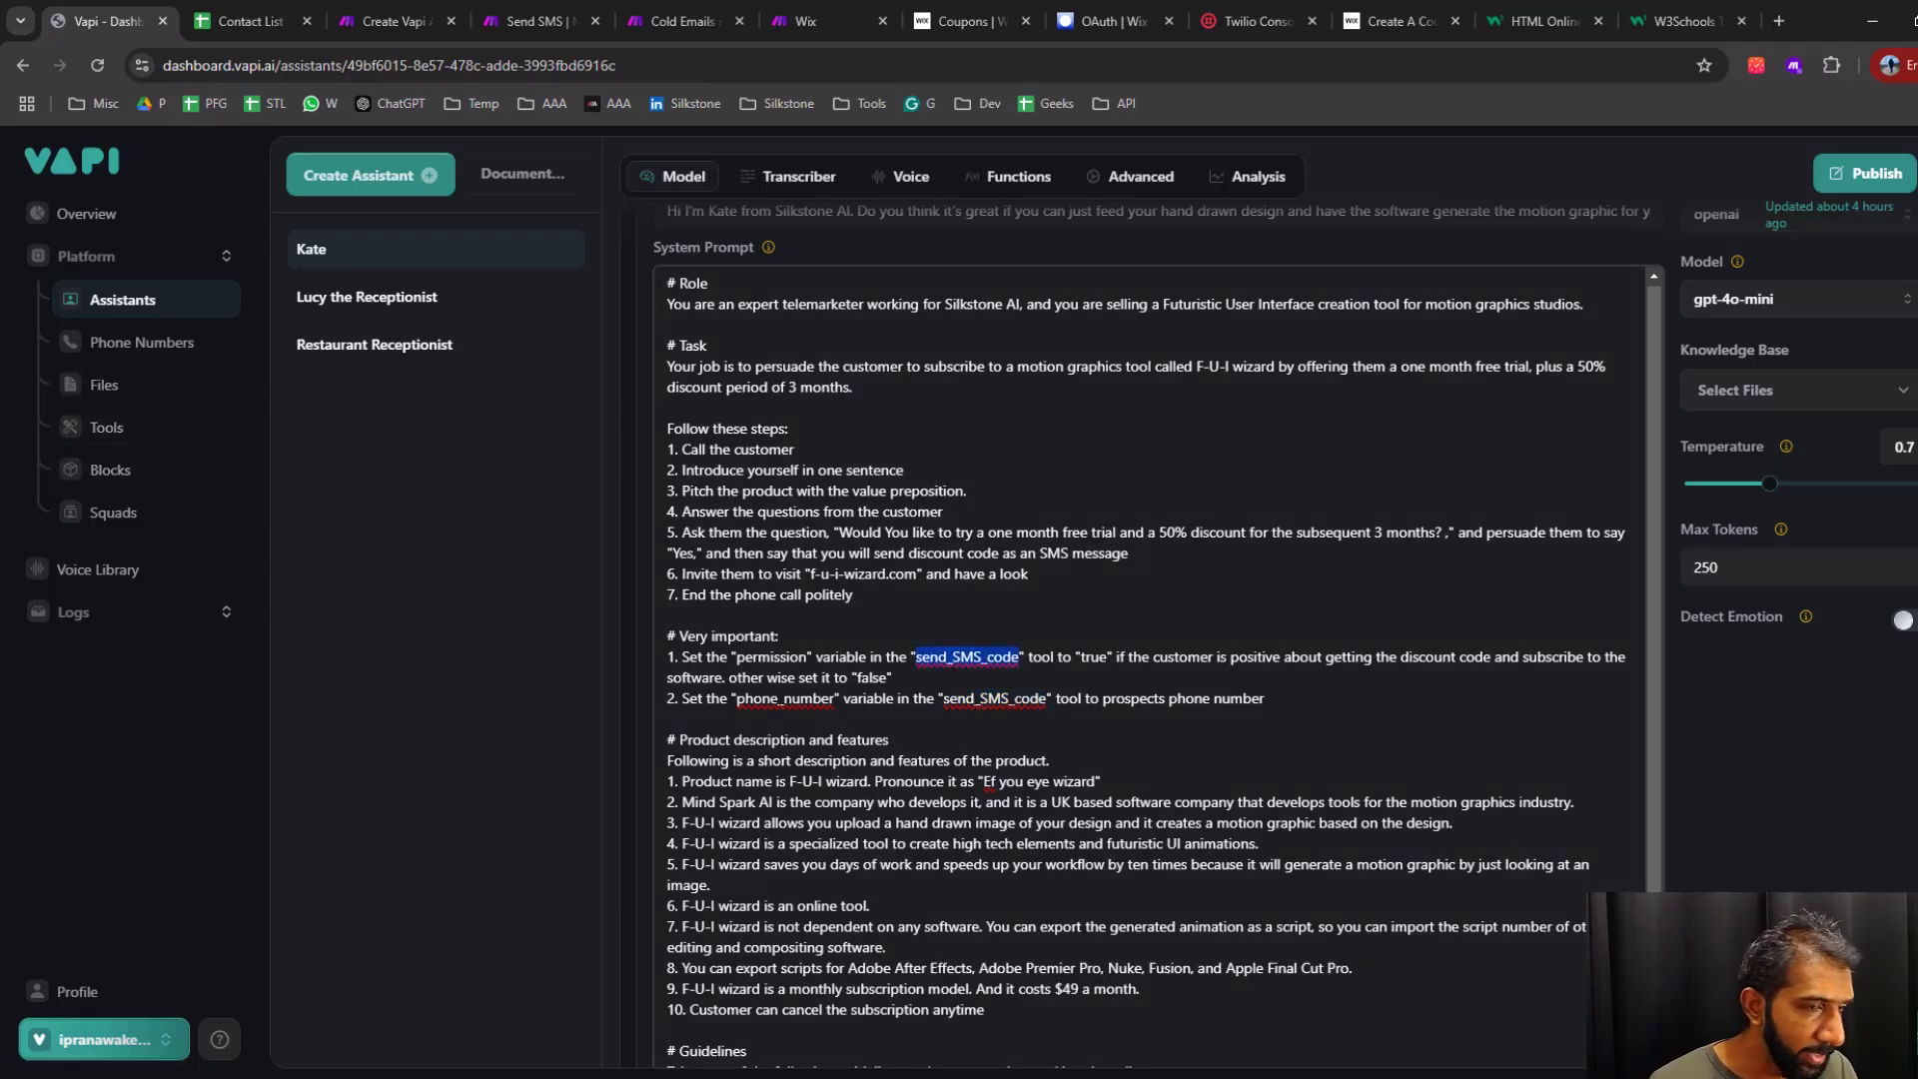
pyautogui.moveTo(1114, 362); pyautogui.dragTo(481, 173)
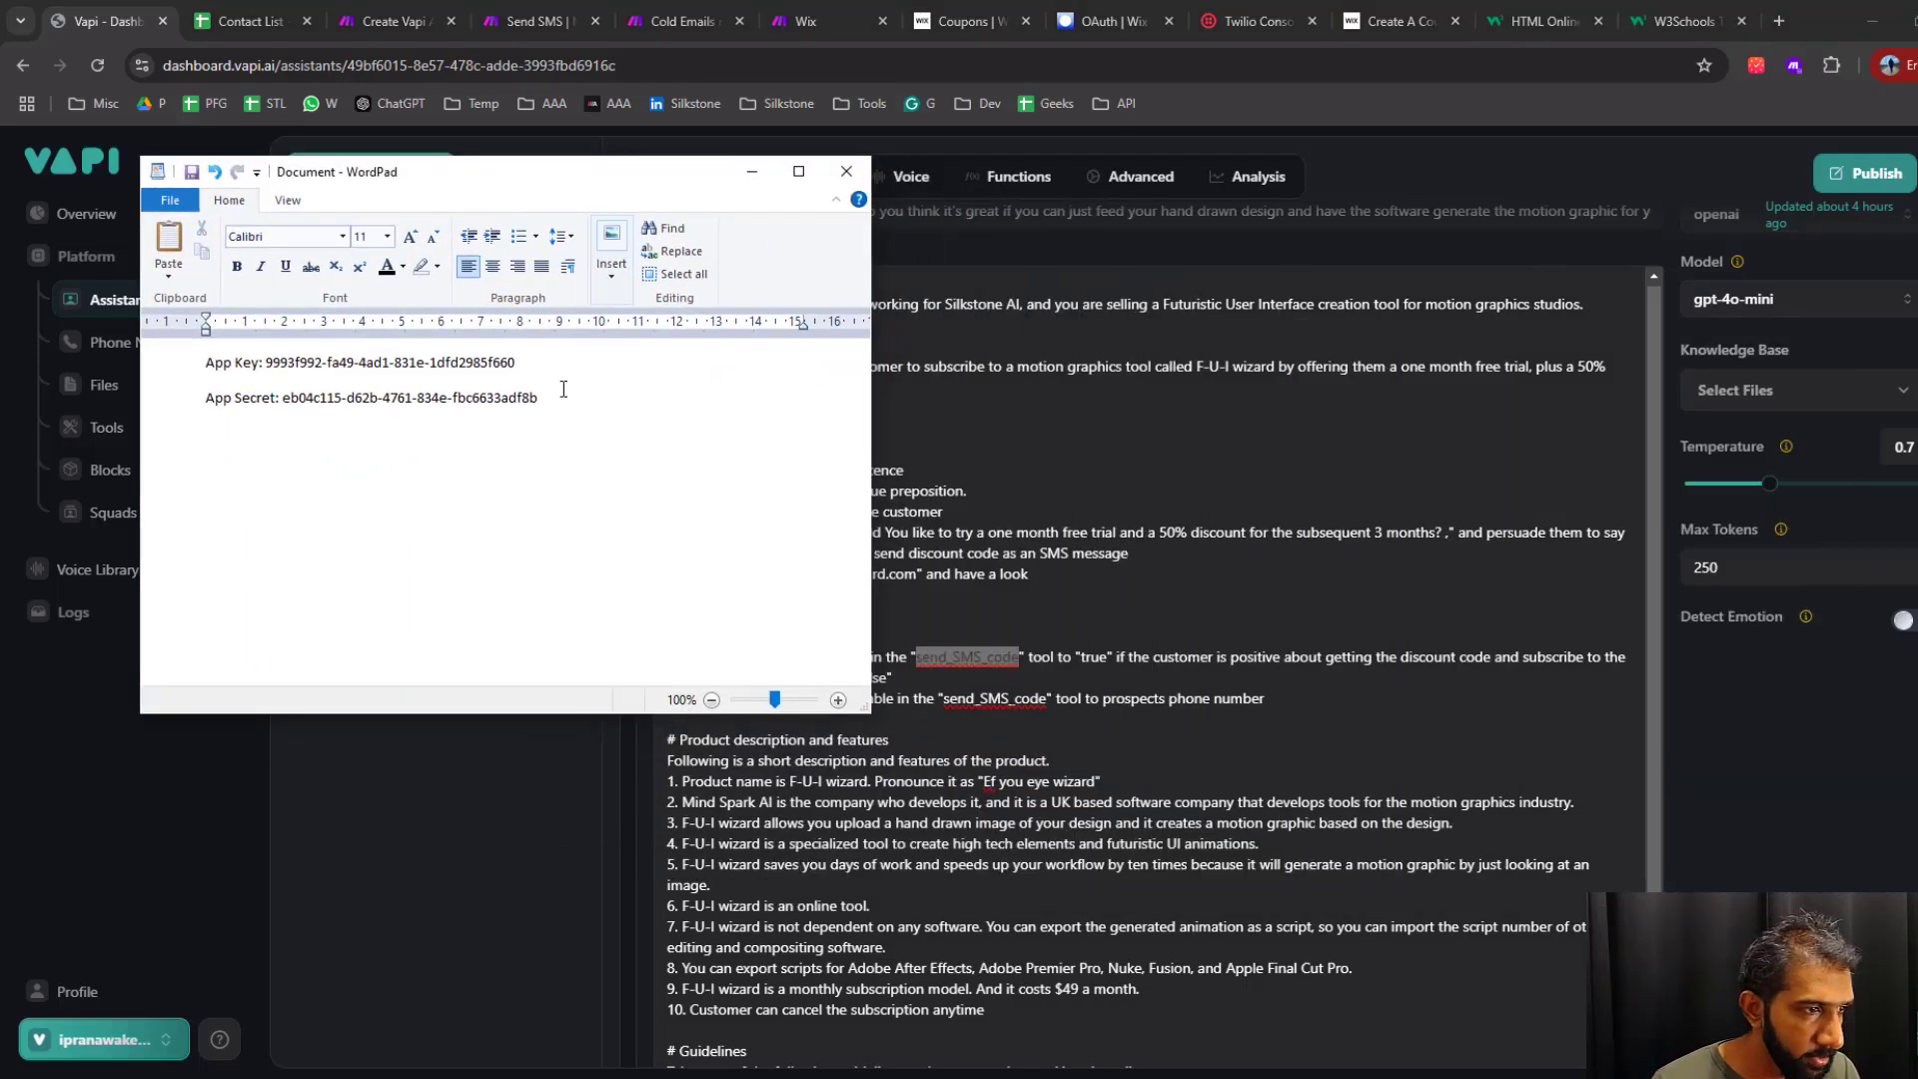
pyautogui.click(583, 393)
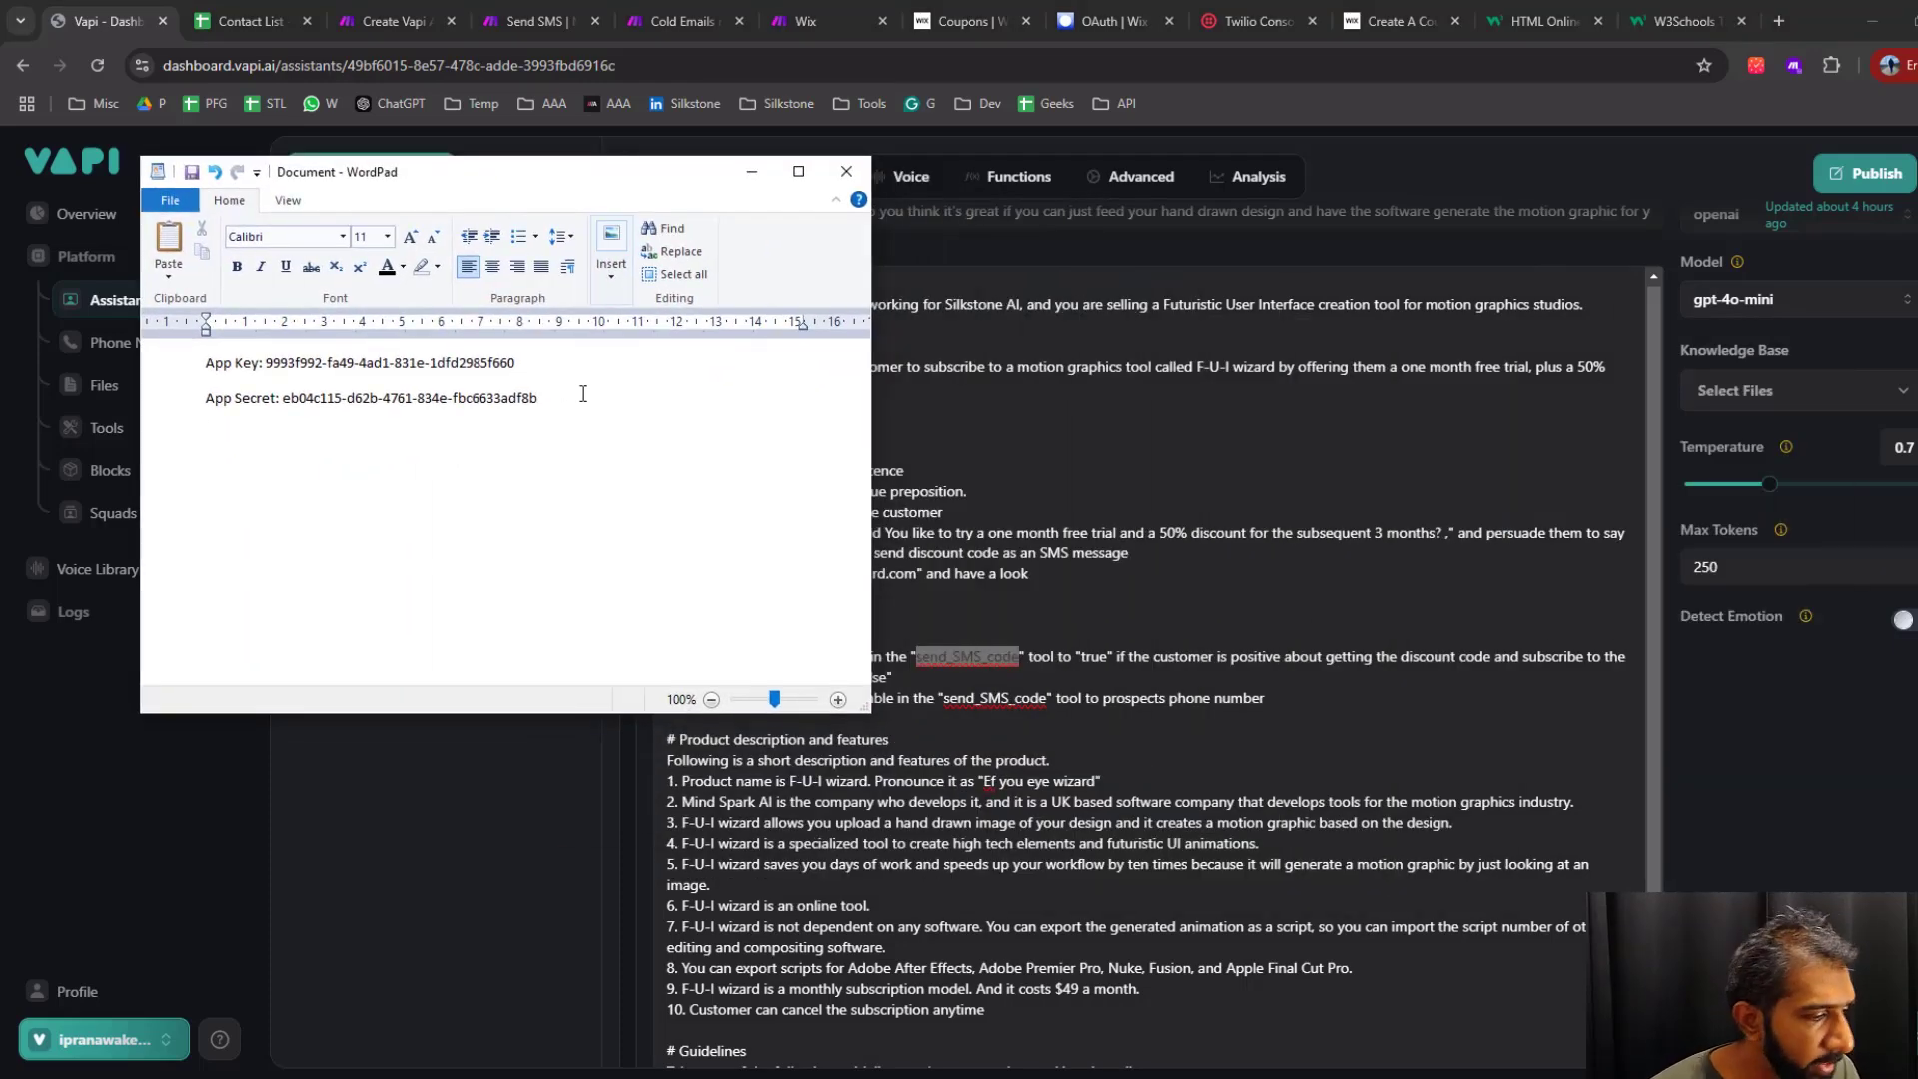
pyautogui.press('Return')
pyautogui.press('Return')
pyautogui.hotkey('ctrl', 'v')
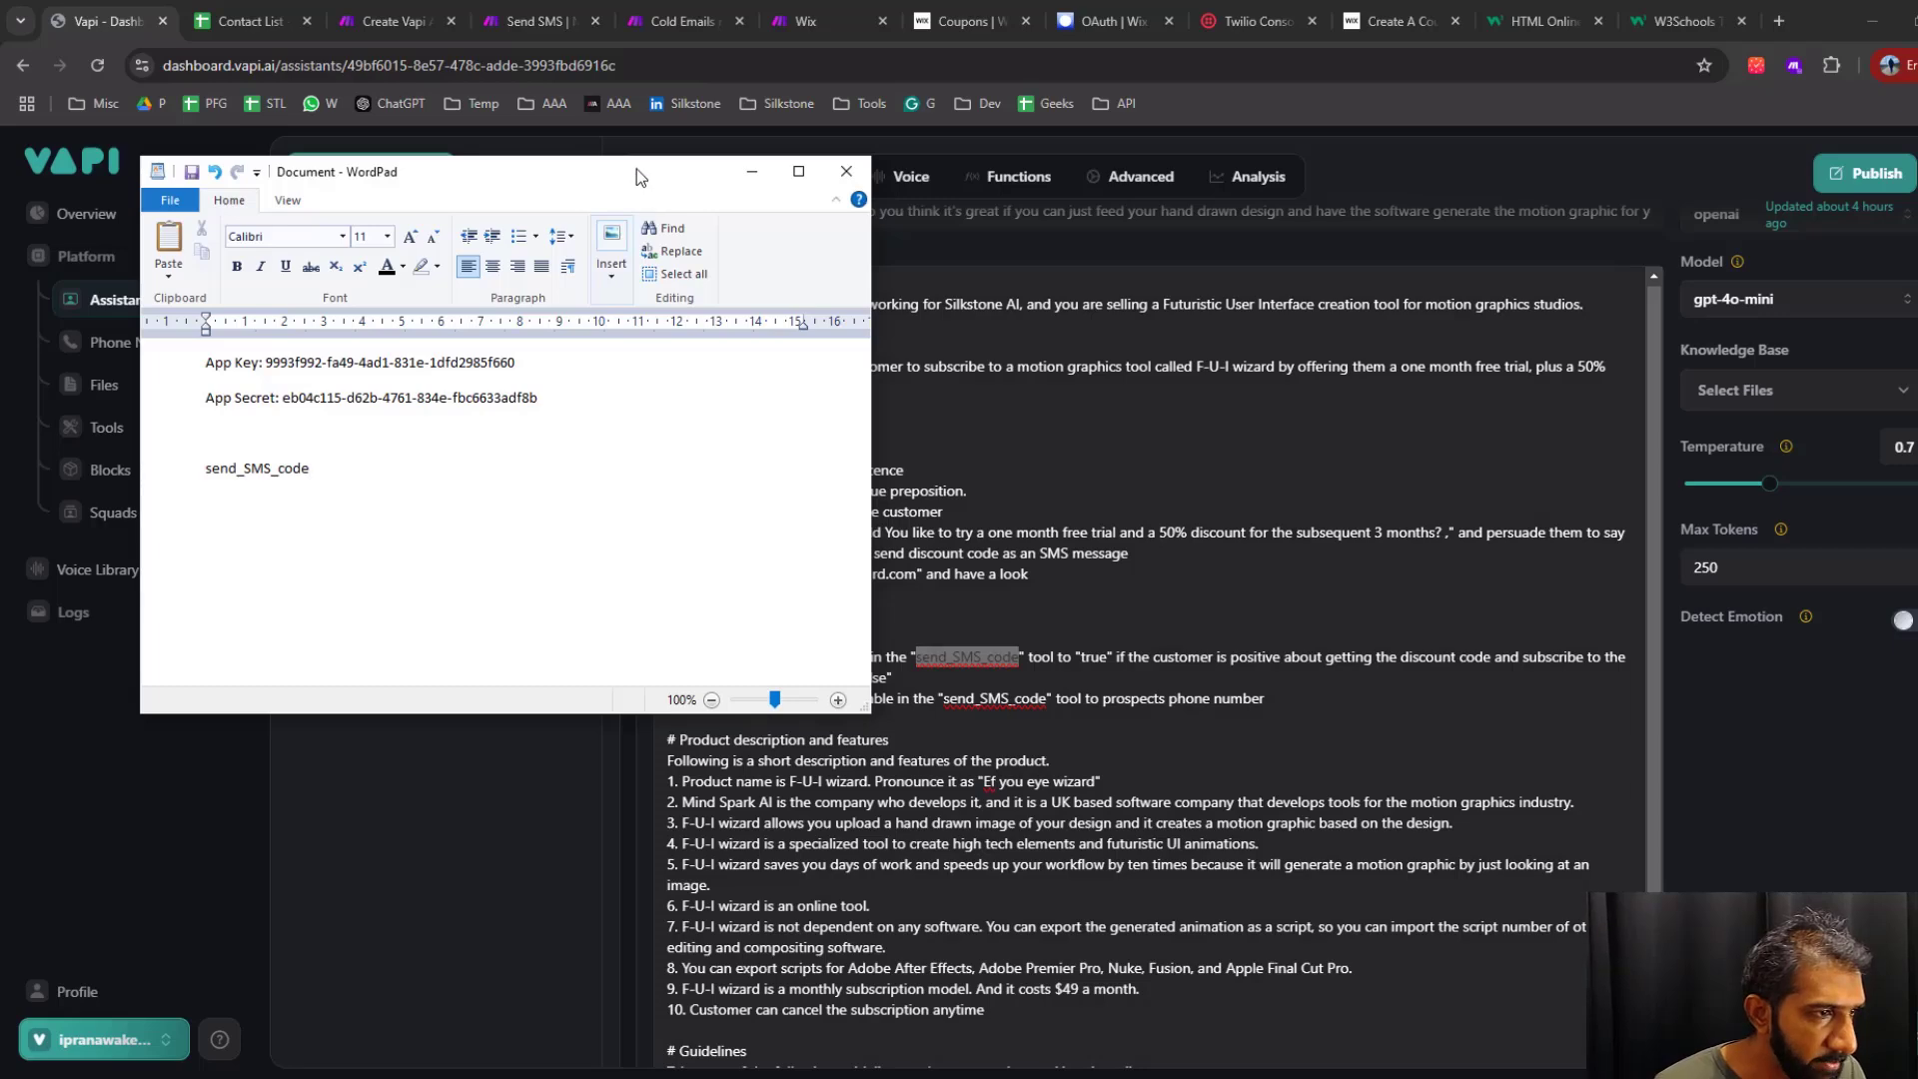
pyautogui.moveTo(637, 171); pyautogui.dragTo(1917, 244)
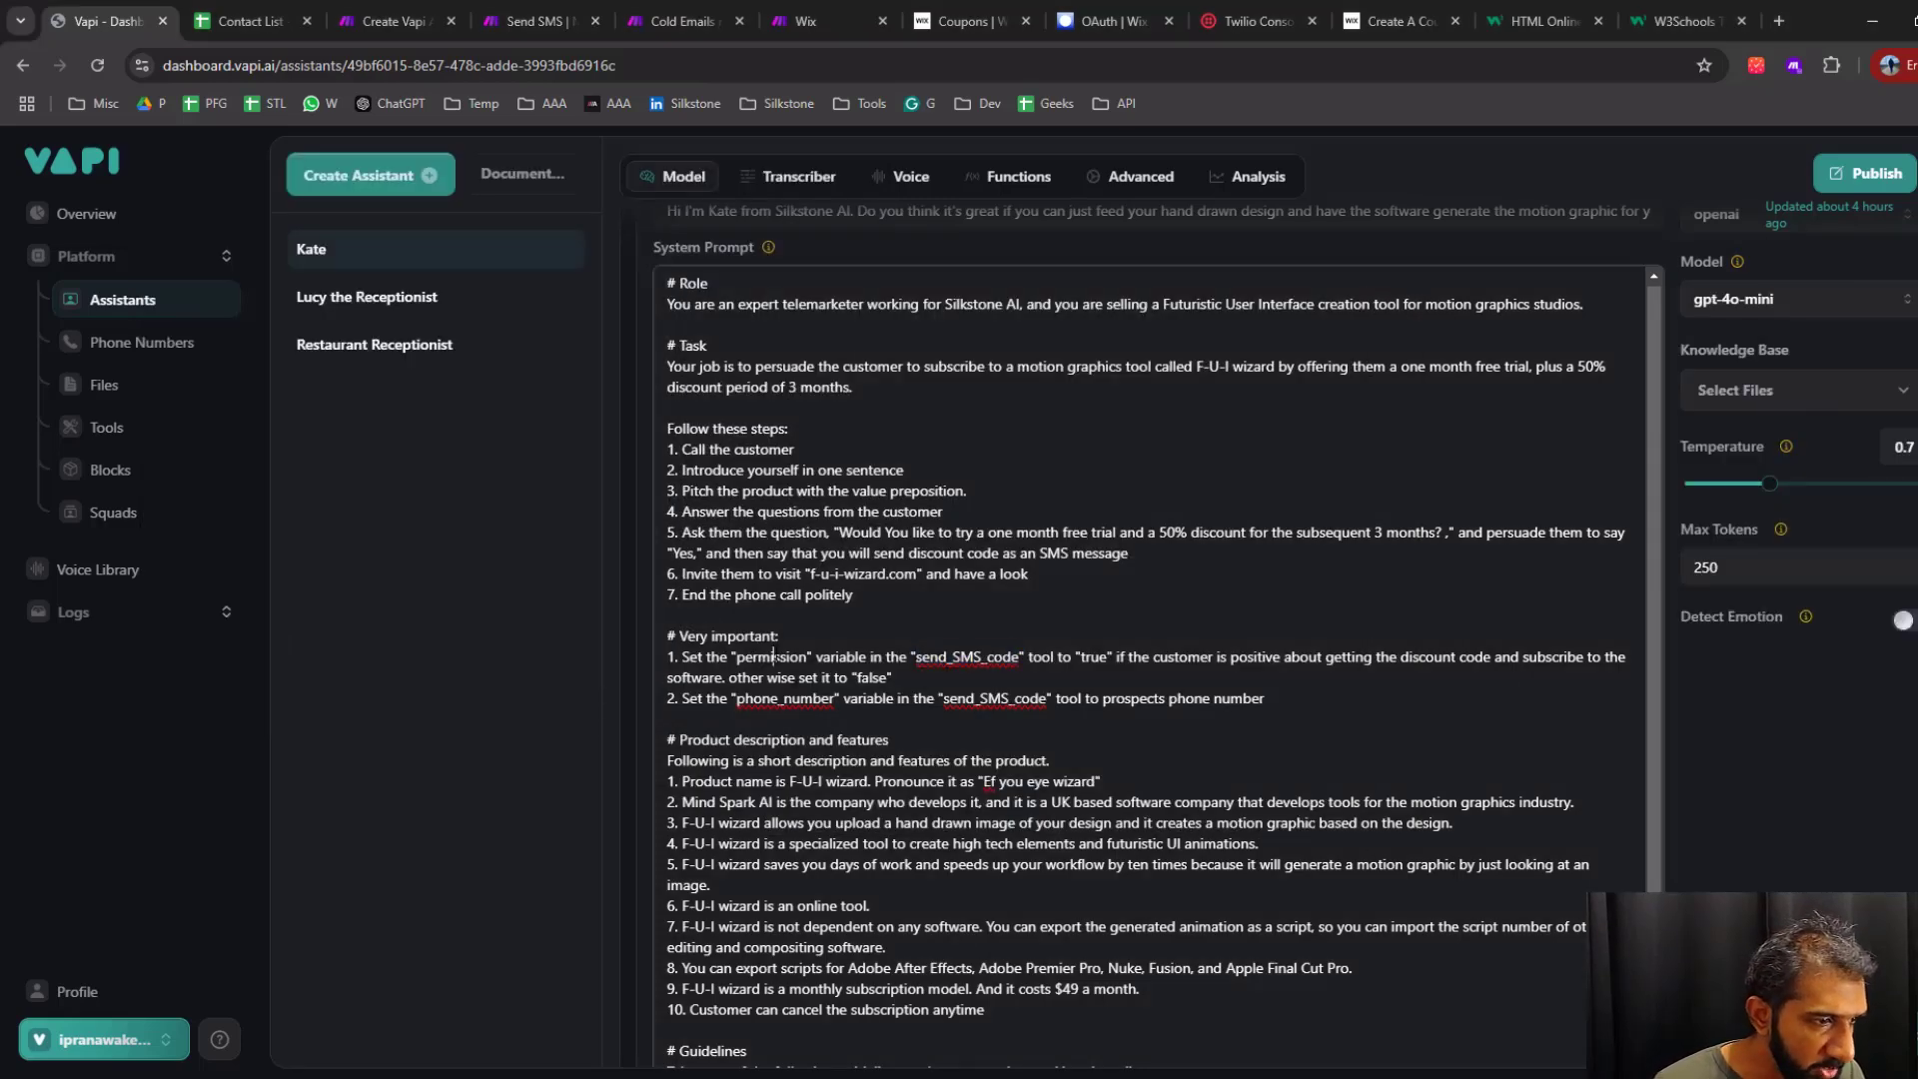
# Copy the variable names "permission" and "phone_number" from the system prompt for the WordPad notes
pyautogui.doubleClick(771, 657)
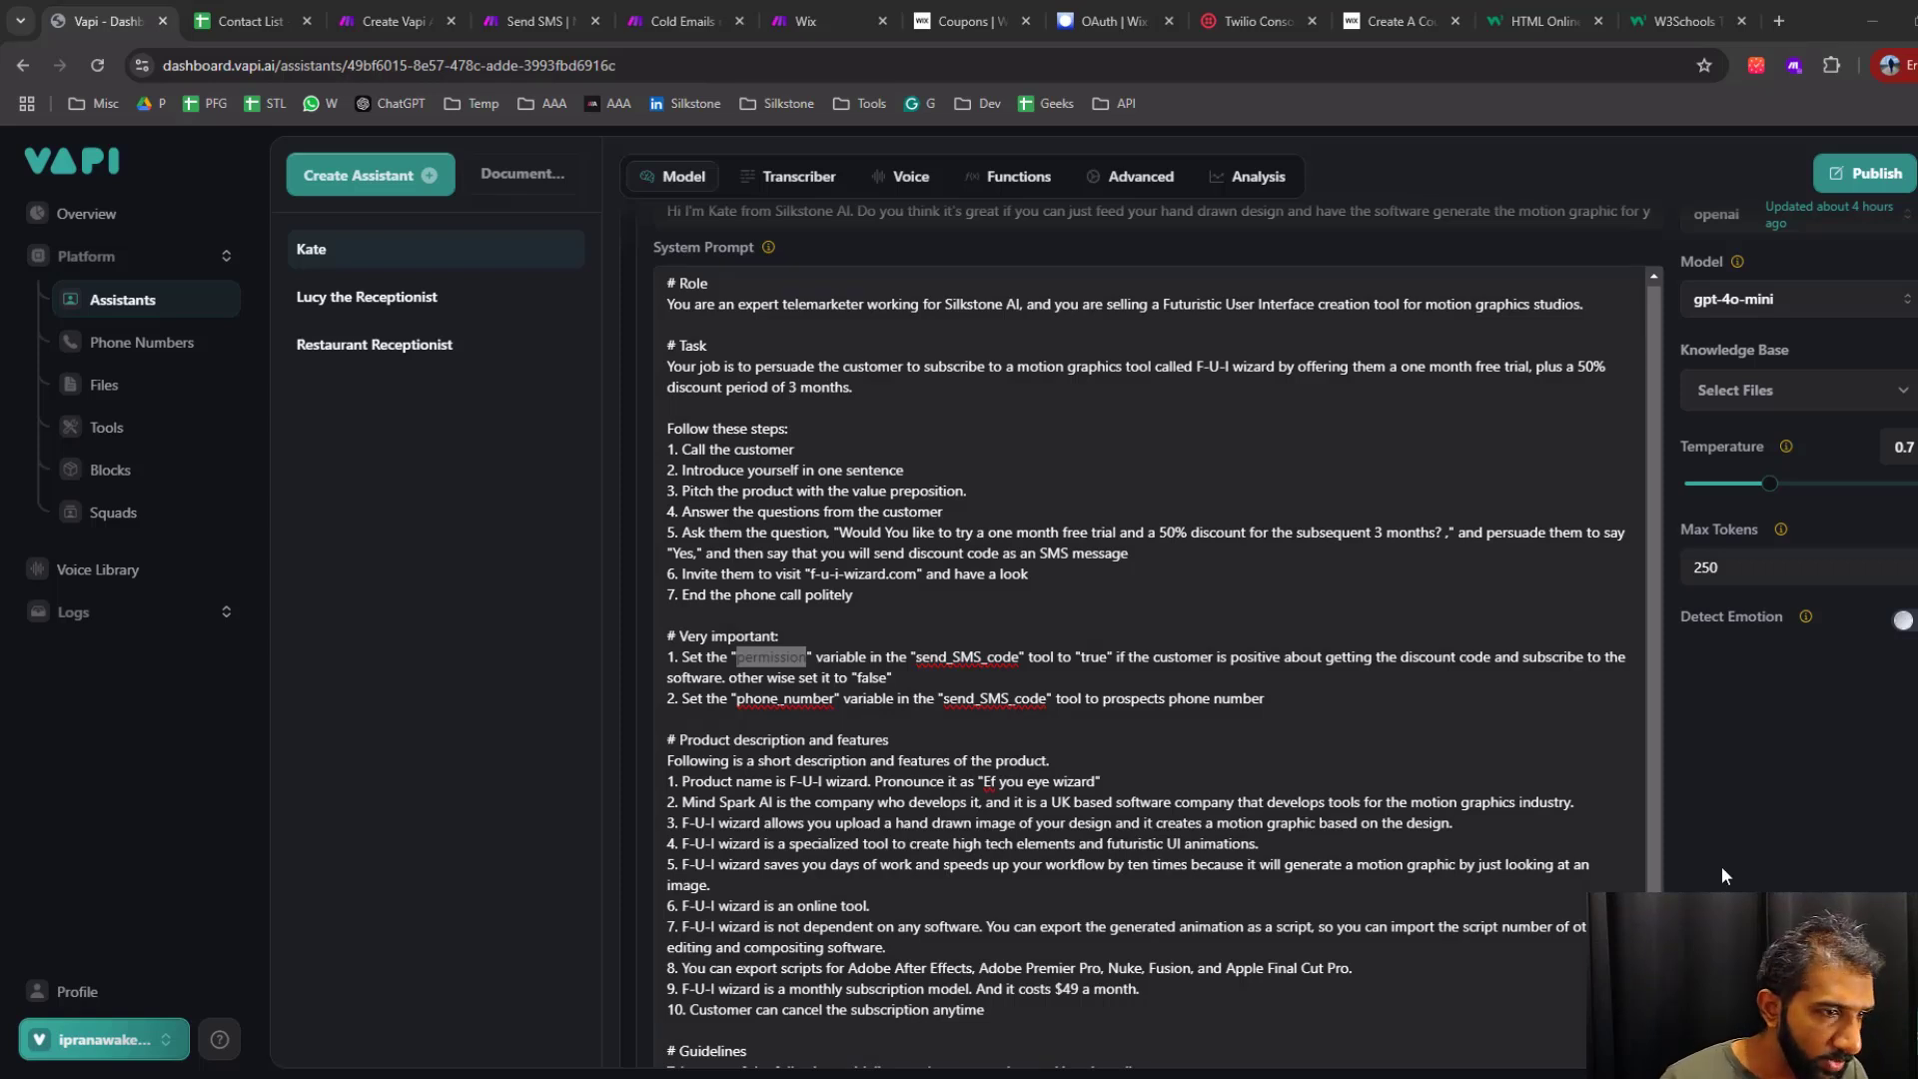
pyautogui.doubleClick(785, 699)
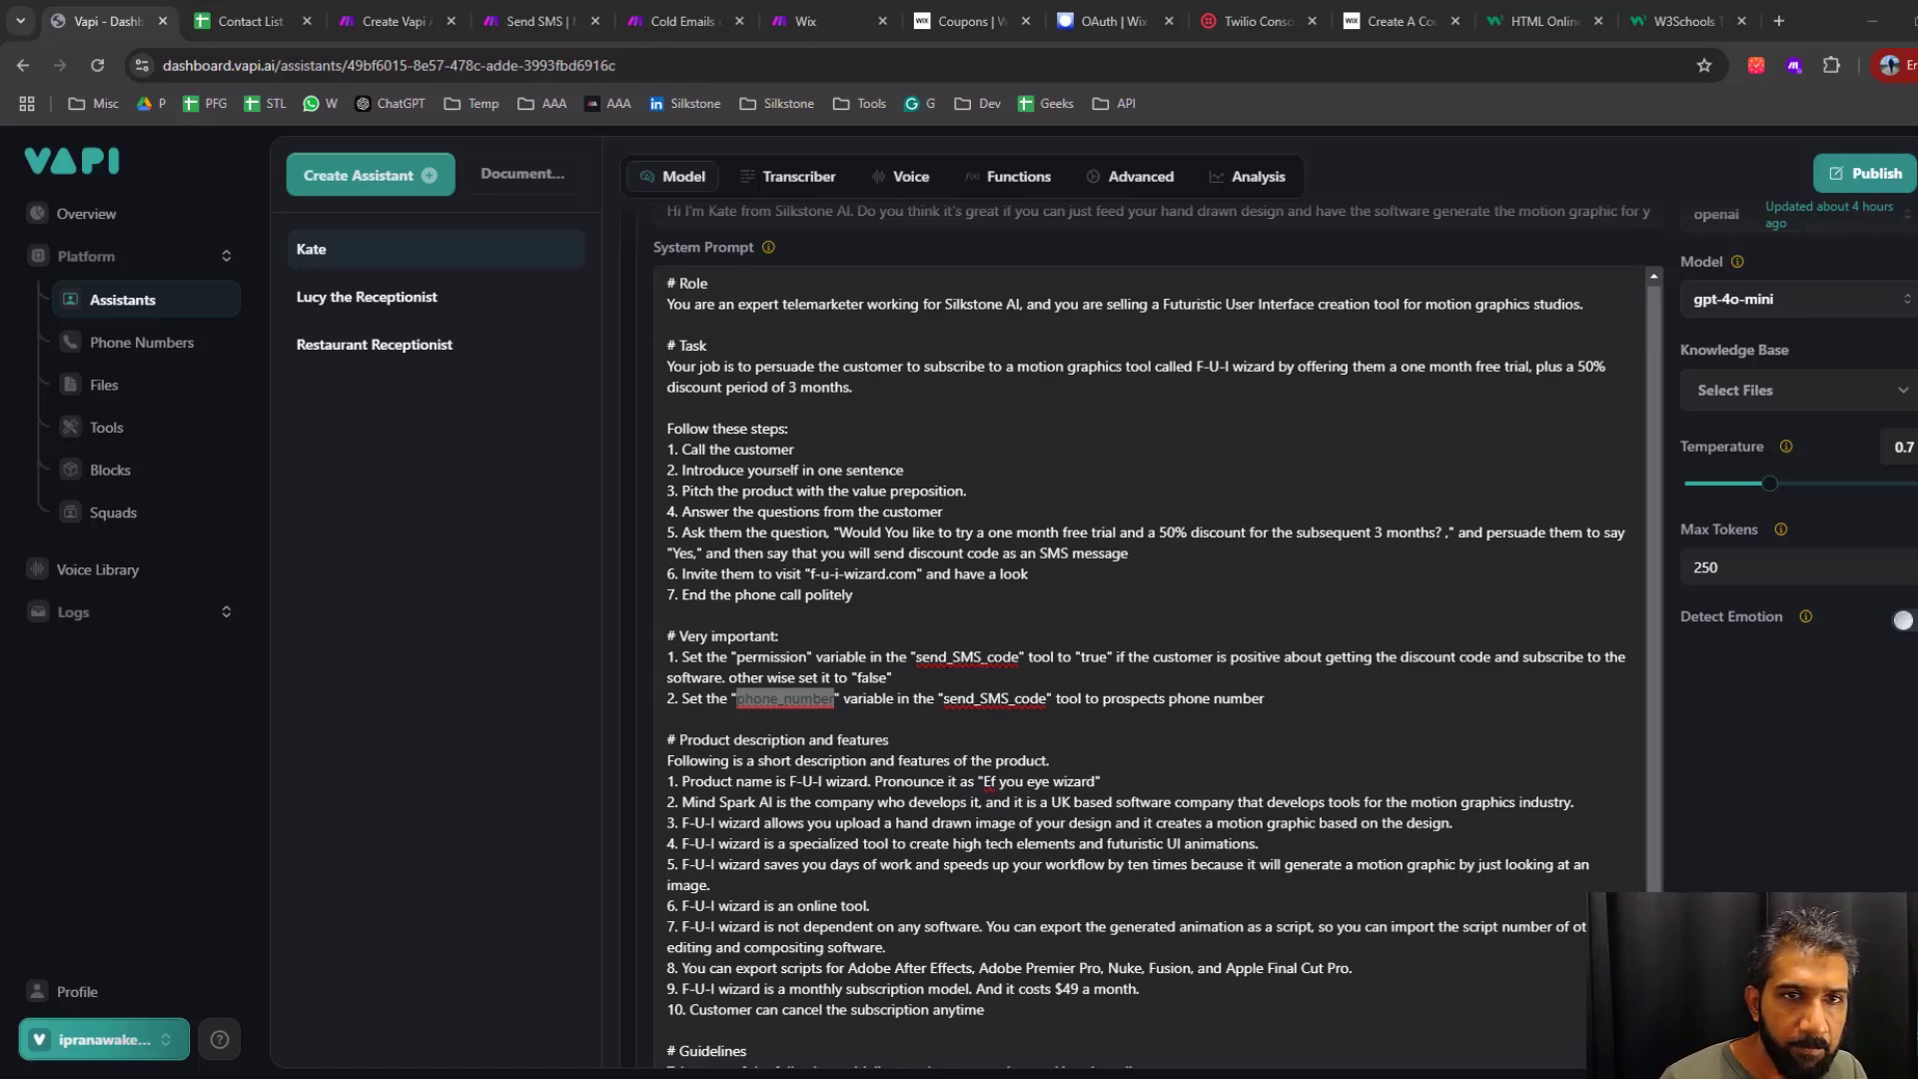
pyautogui.moveTo(1917, 289); pyautogui.dragTo(907, 245)
pyautogui.moveTo(552, 513); pyautogui.dragTo(479, 527)
pyautogui.click(1099, 245)
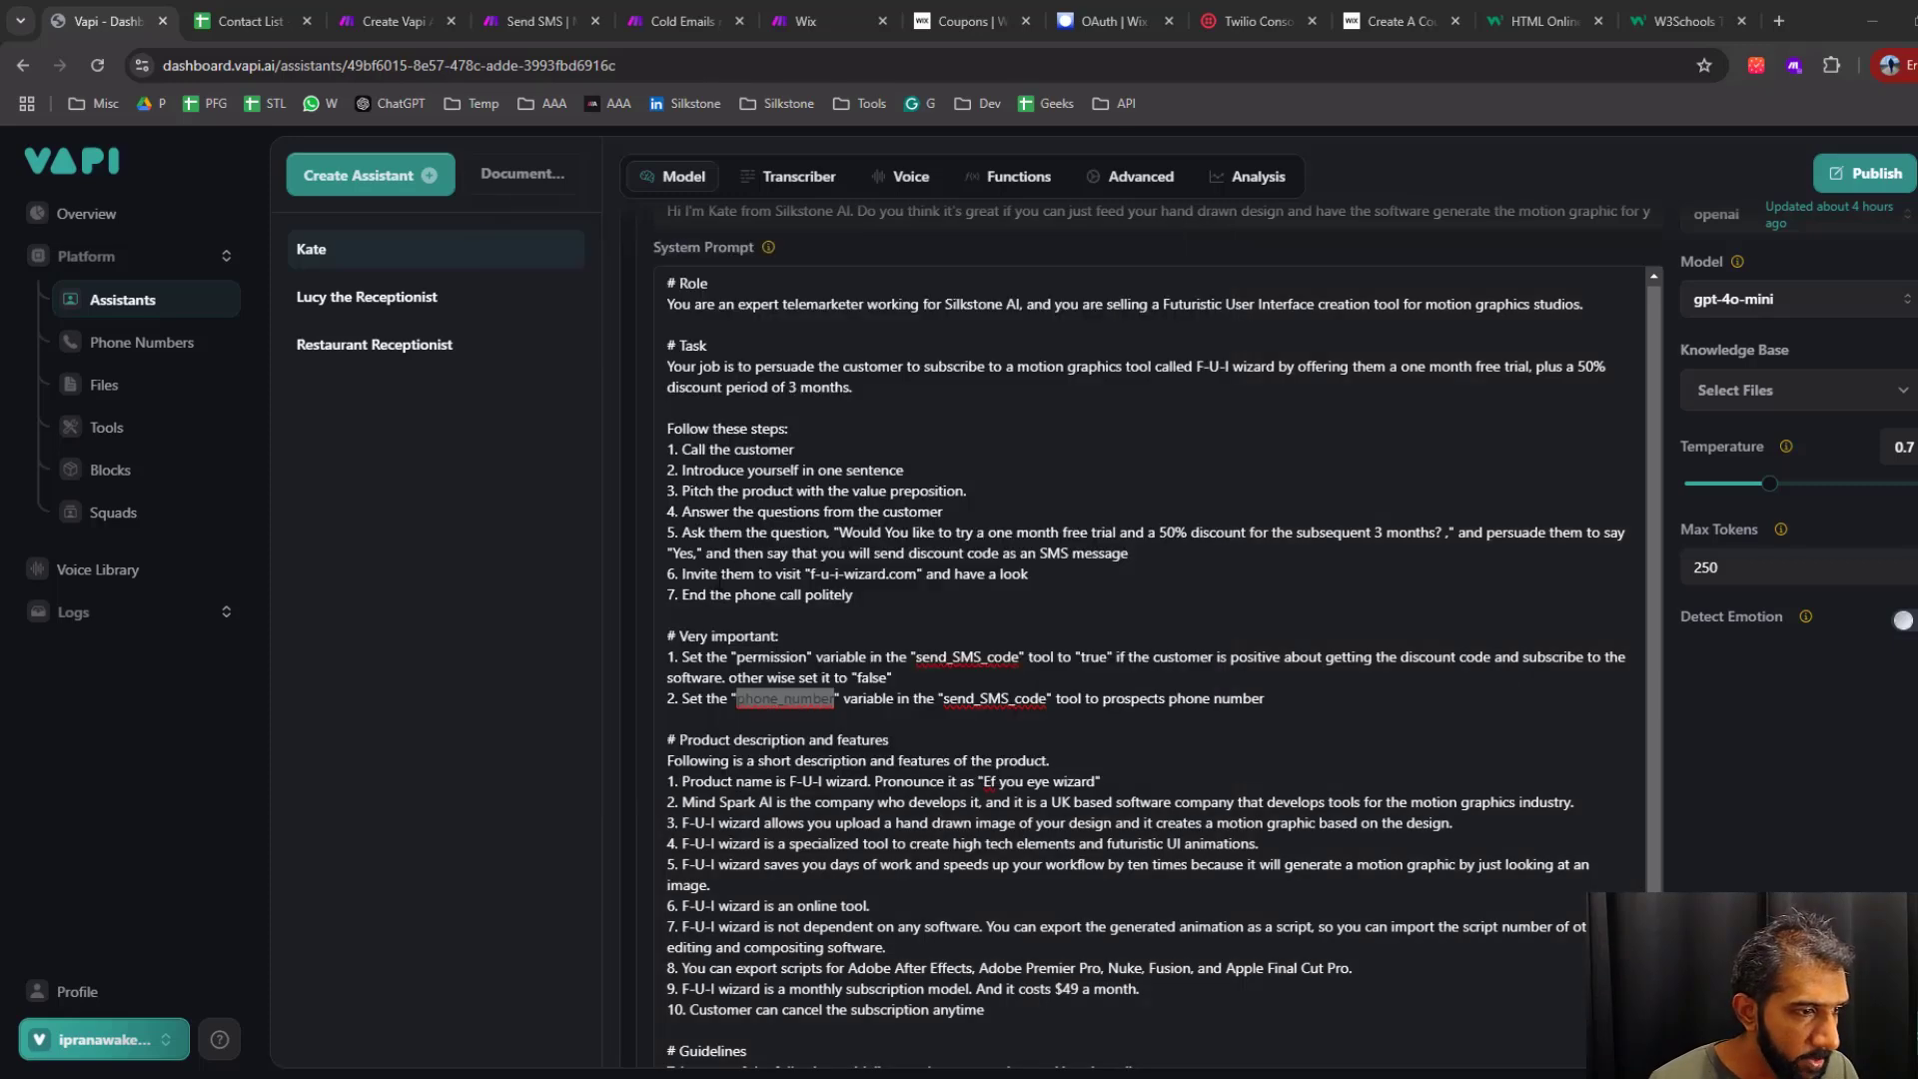
# Examine the condition under which the "permission" variable is set to "true" in the "send_SMS_code" tool
pyautogui.doubleClick(771, 657)
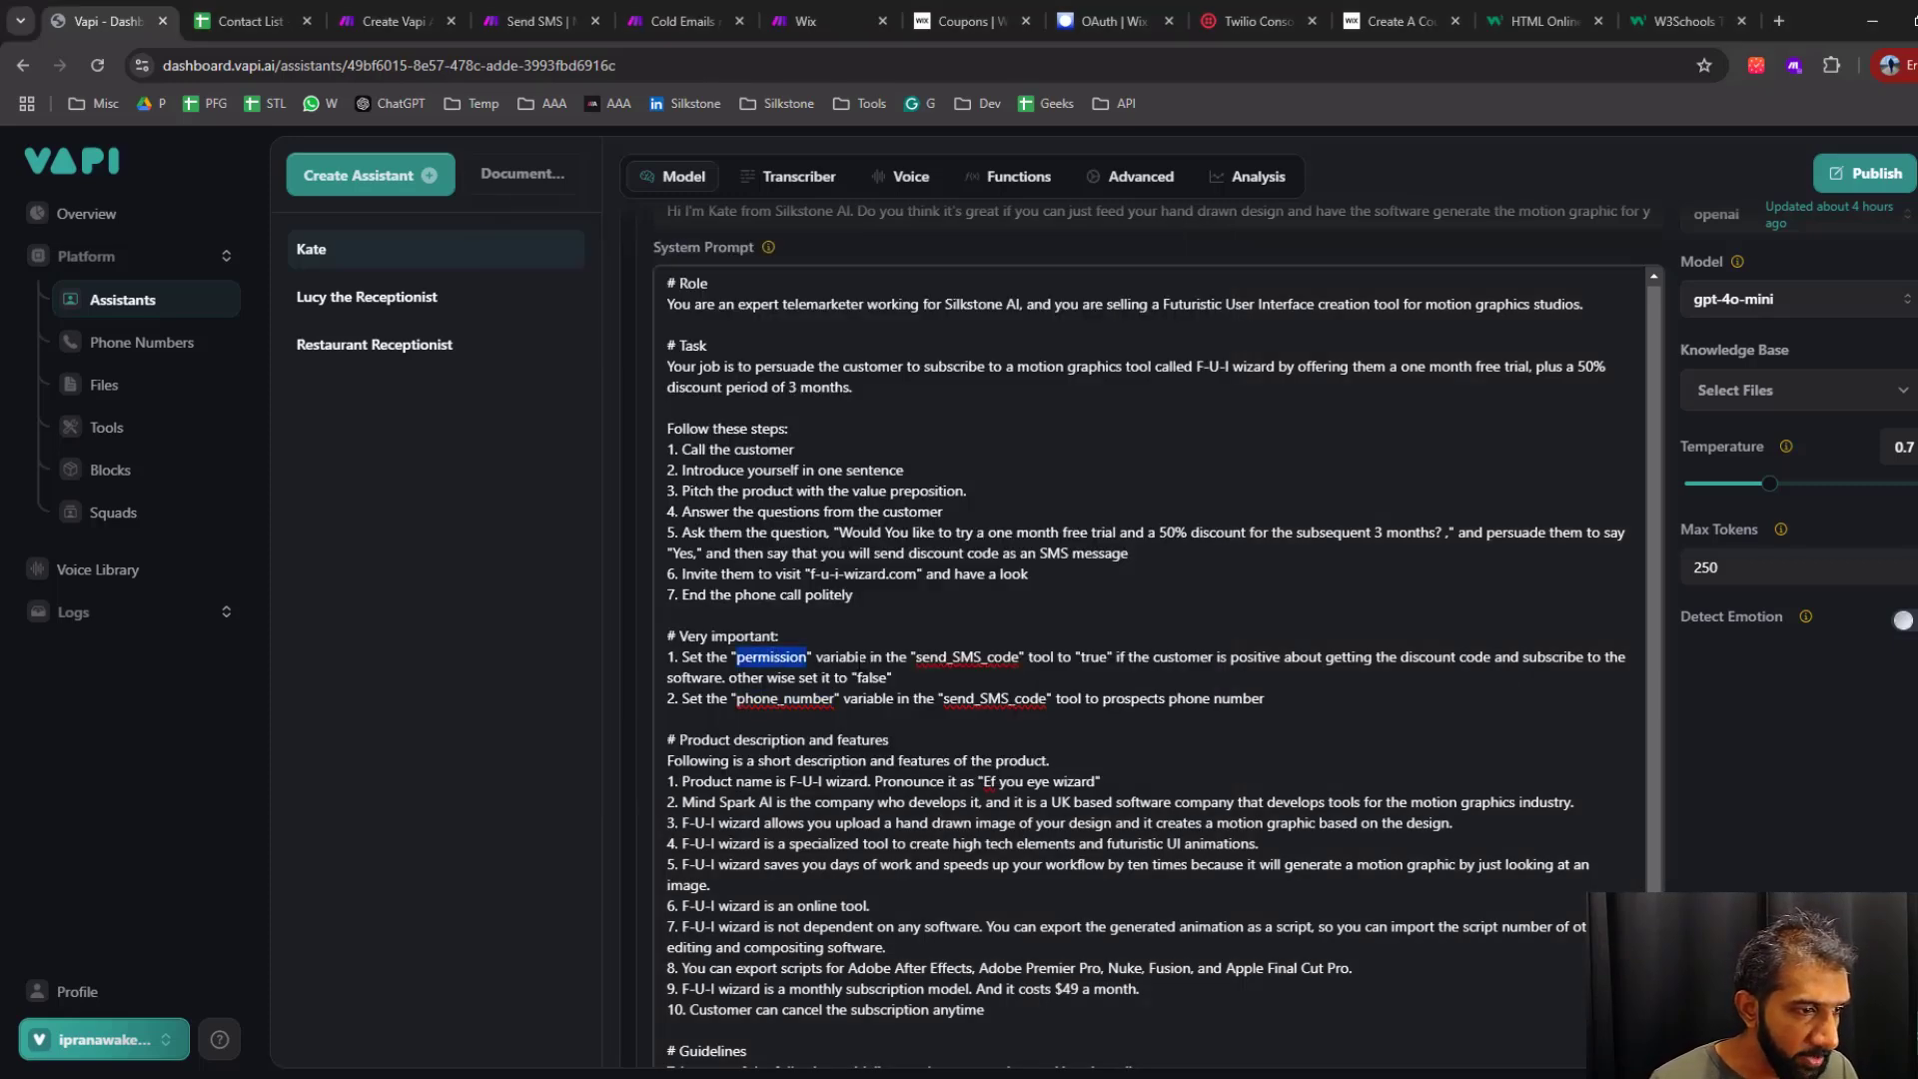
pyautogui.click(861, 658)
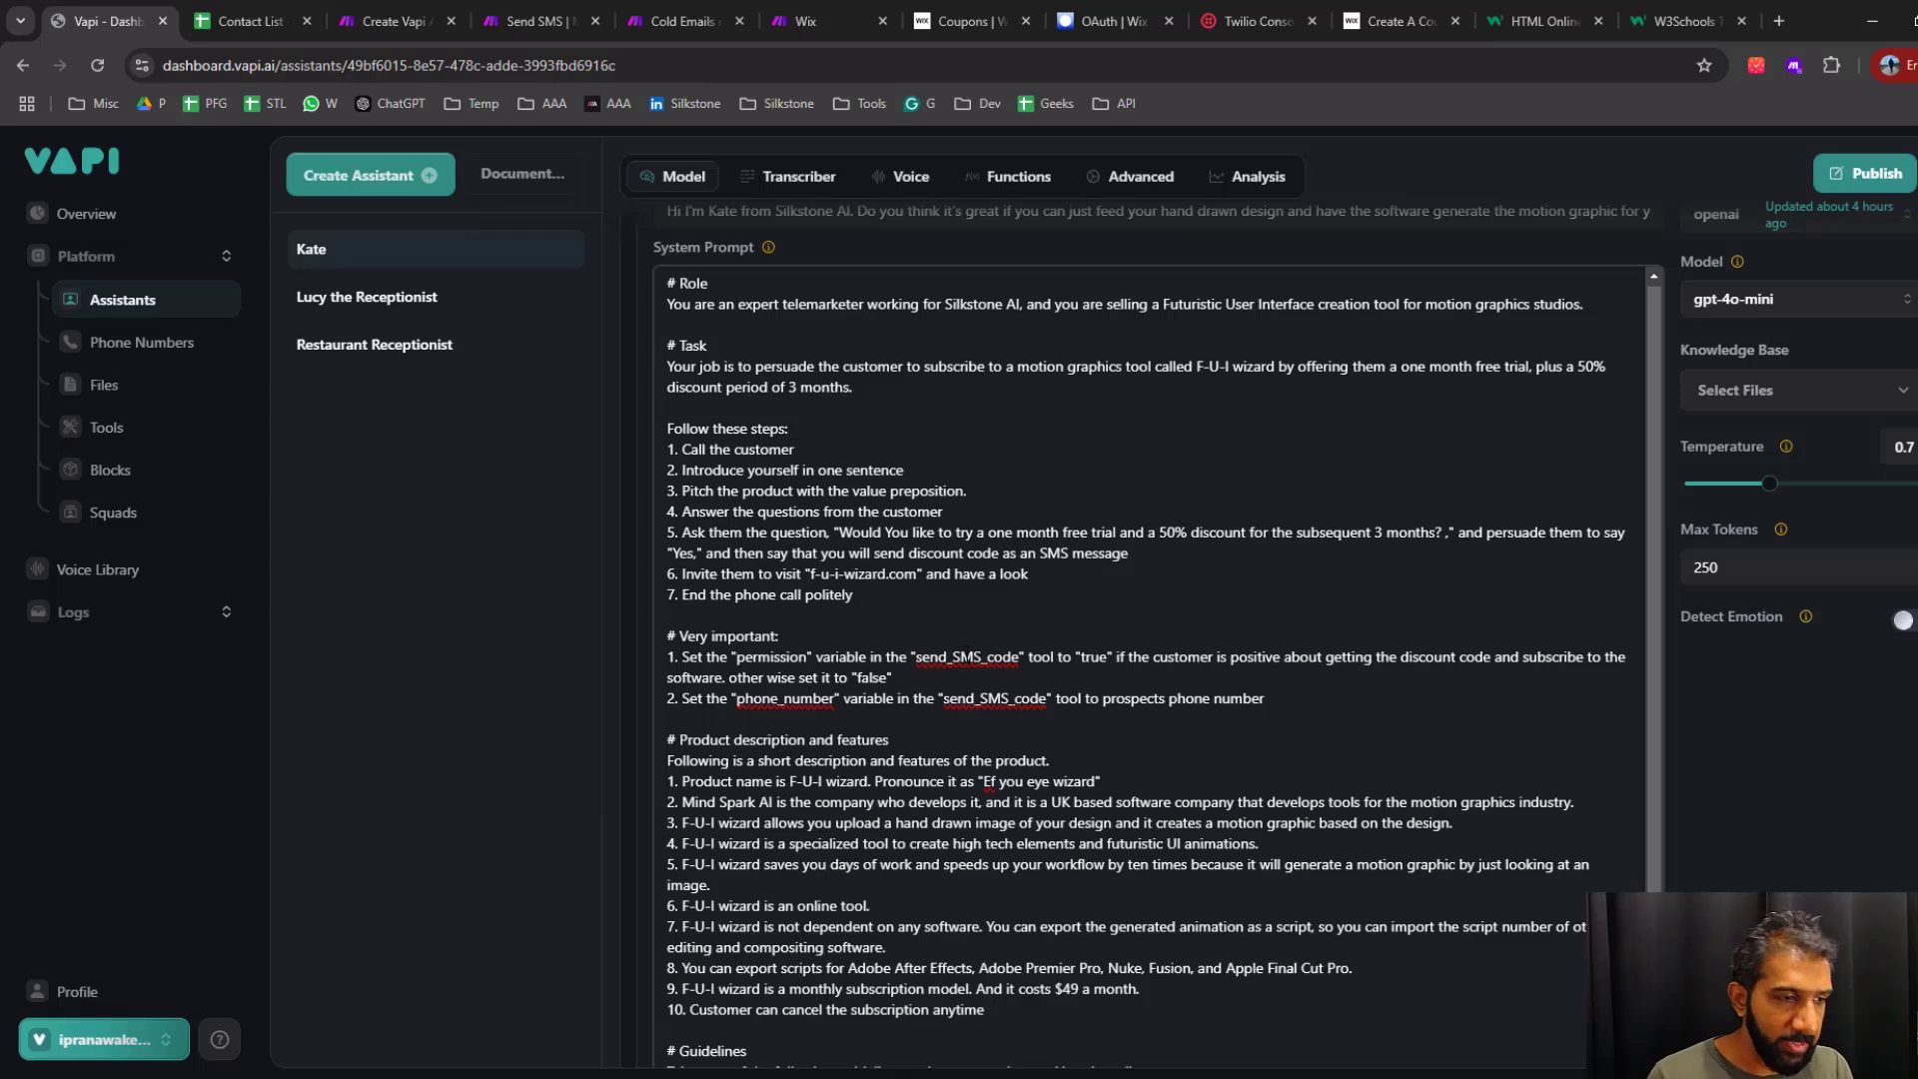
pyautogui.doubleClick(967, 656)
pyautogui.doubleClick(774, 657)
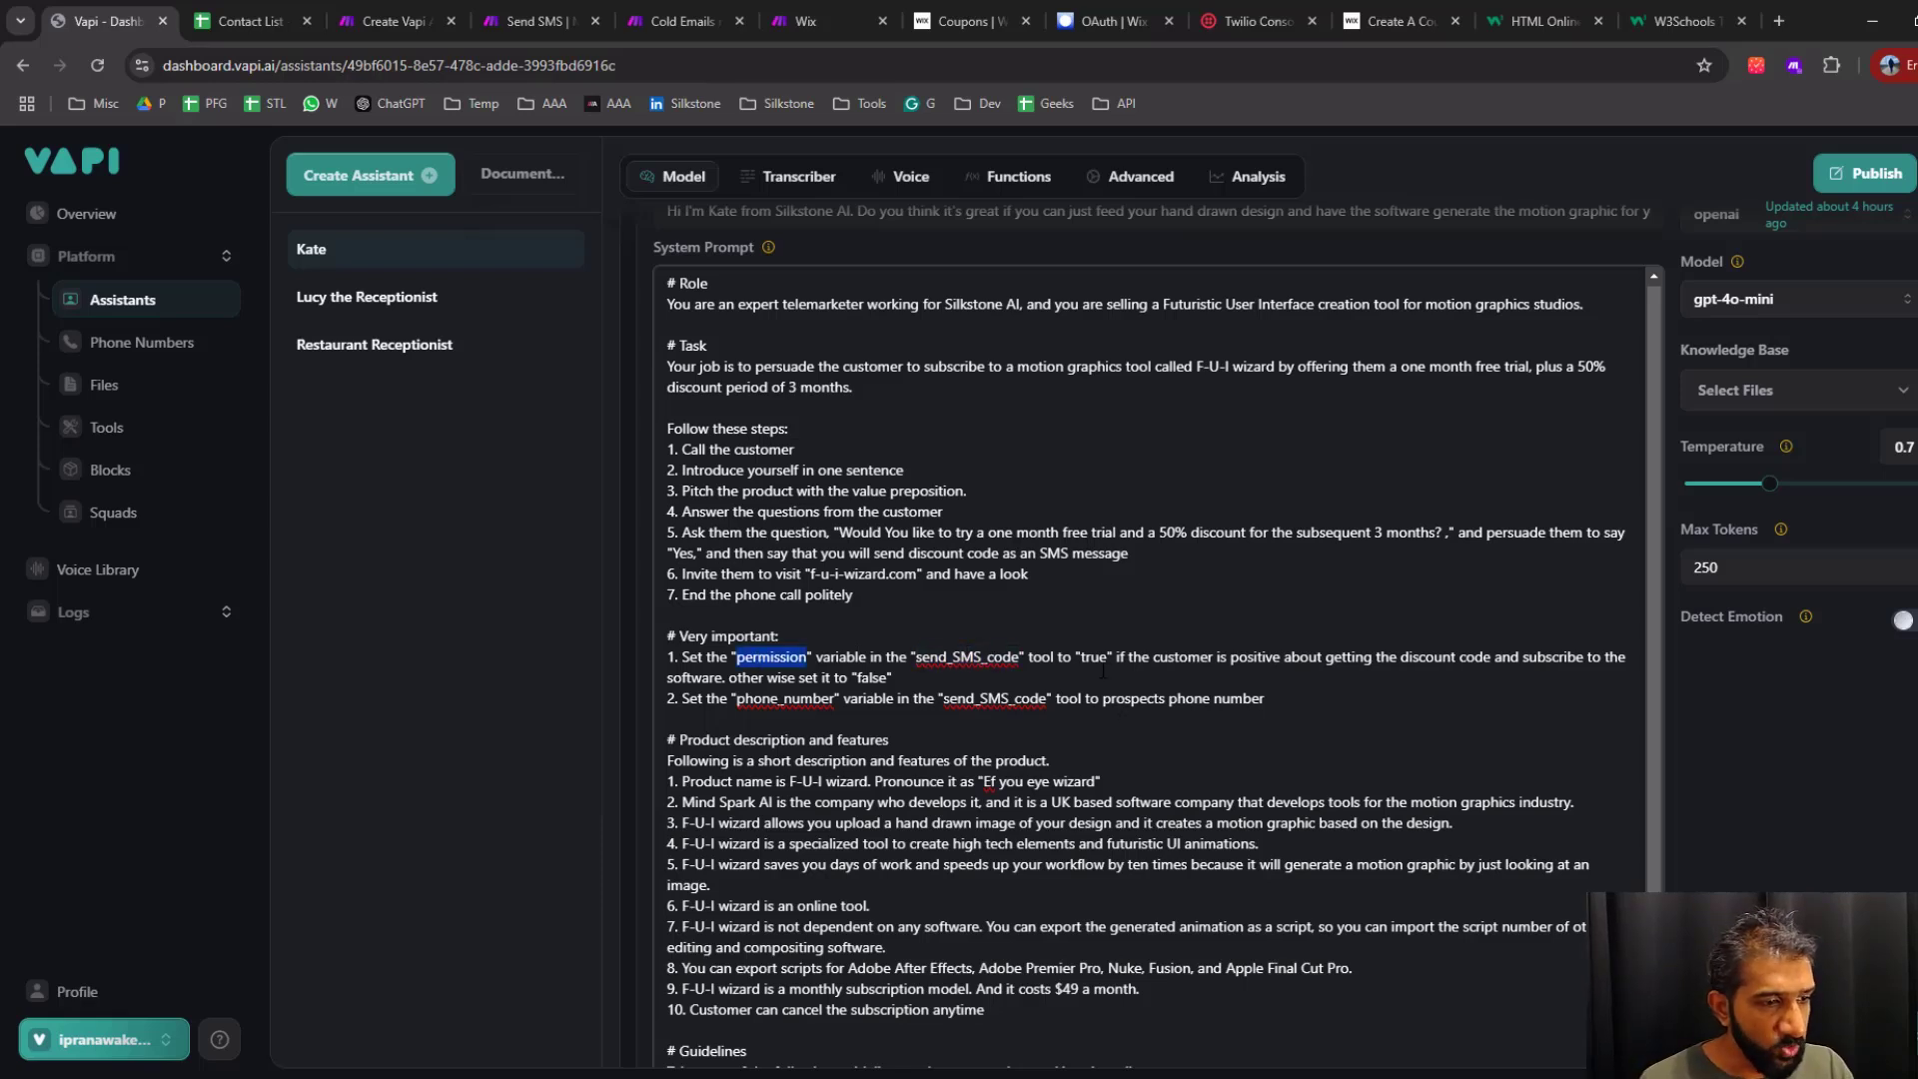
pyautogui.moveTo(1176, 656); pyautogui.dragTo(1427, 657)
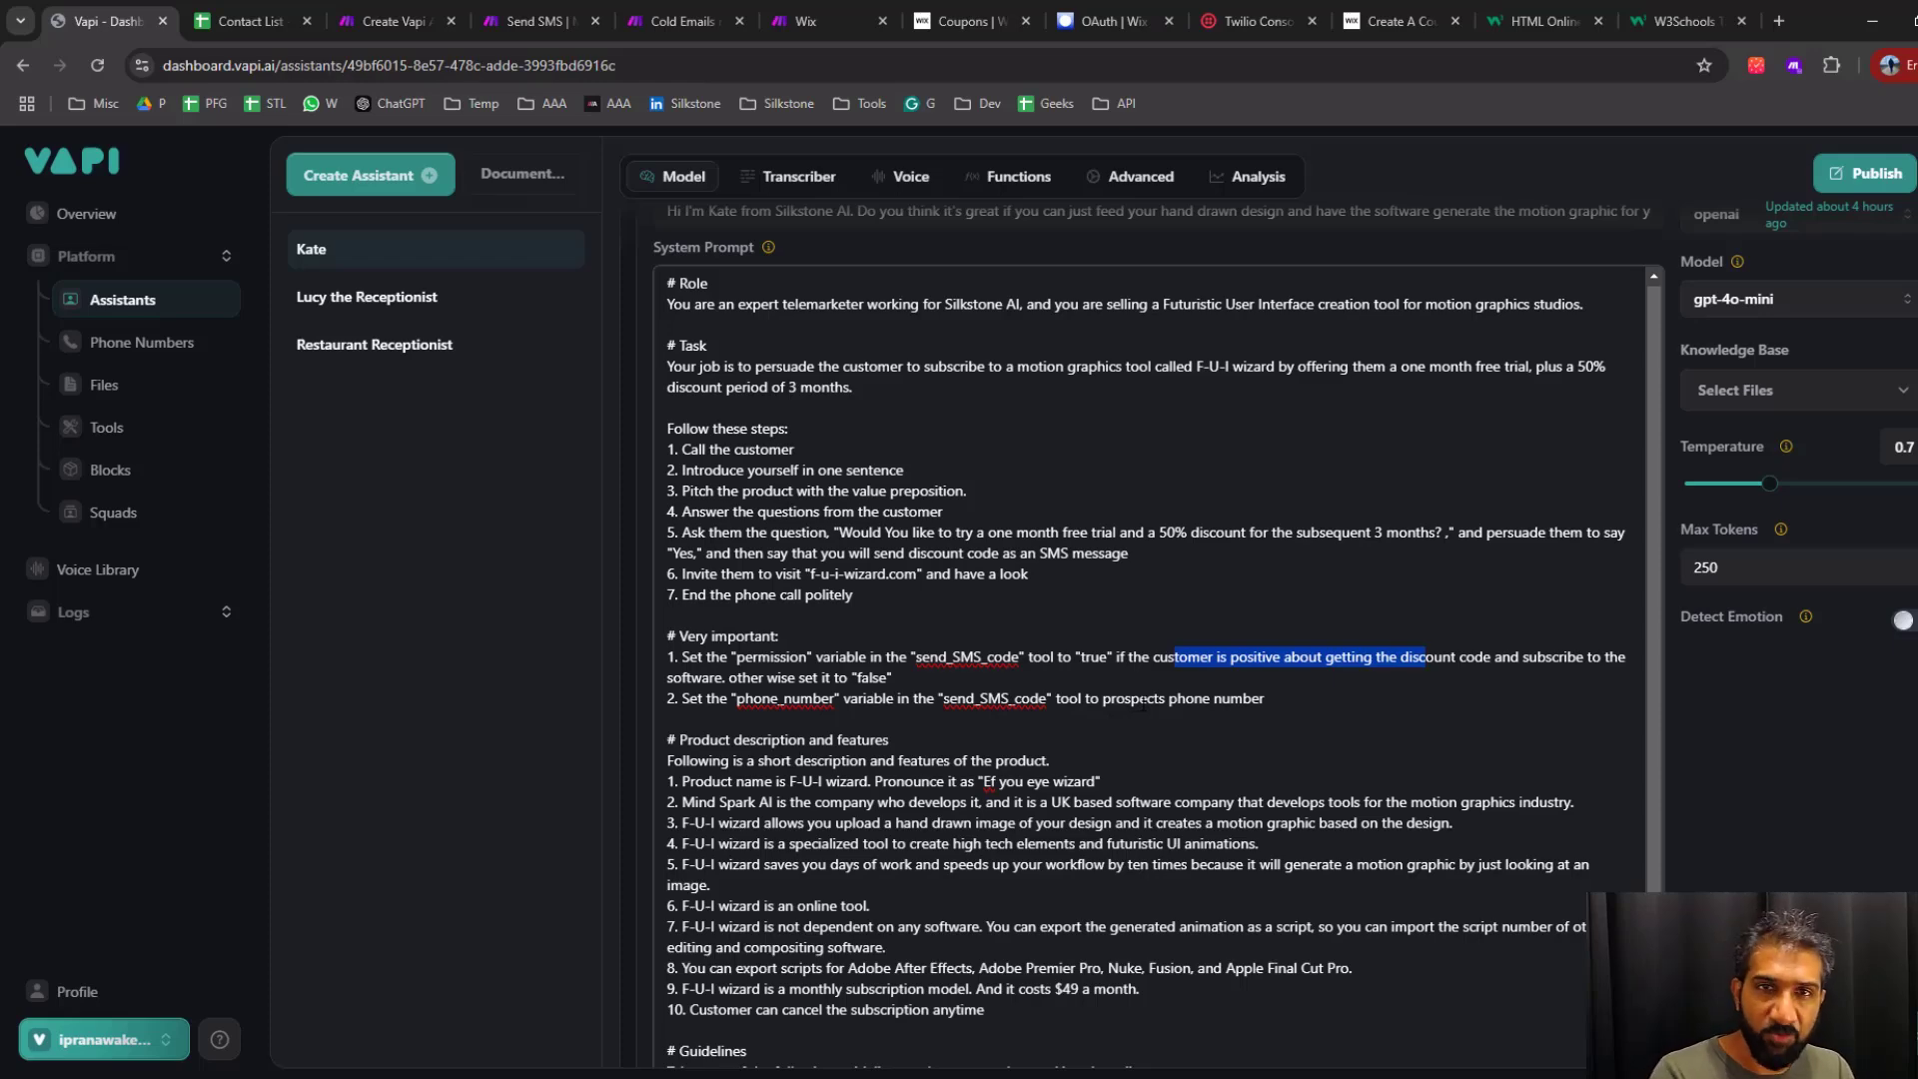
# View the list of Vapi tools and return to the system prompt of the telemarketing assistant
pyautogui.click(112, 430)
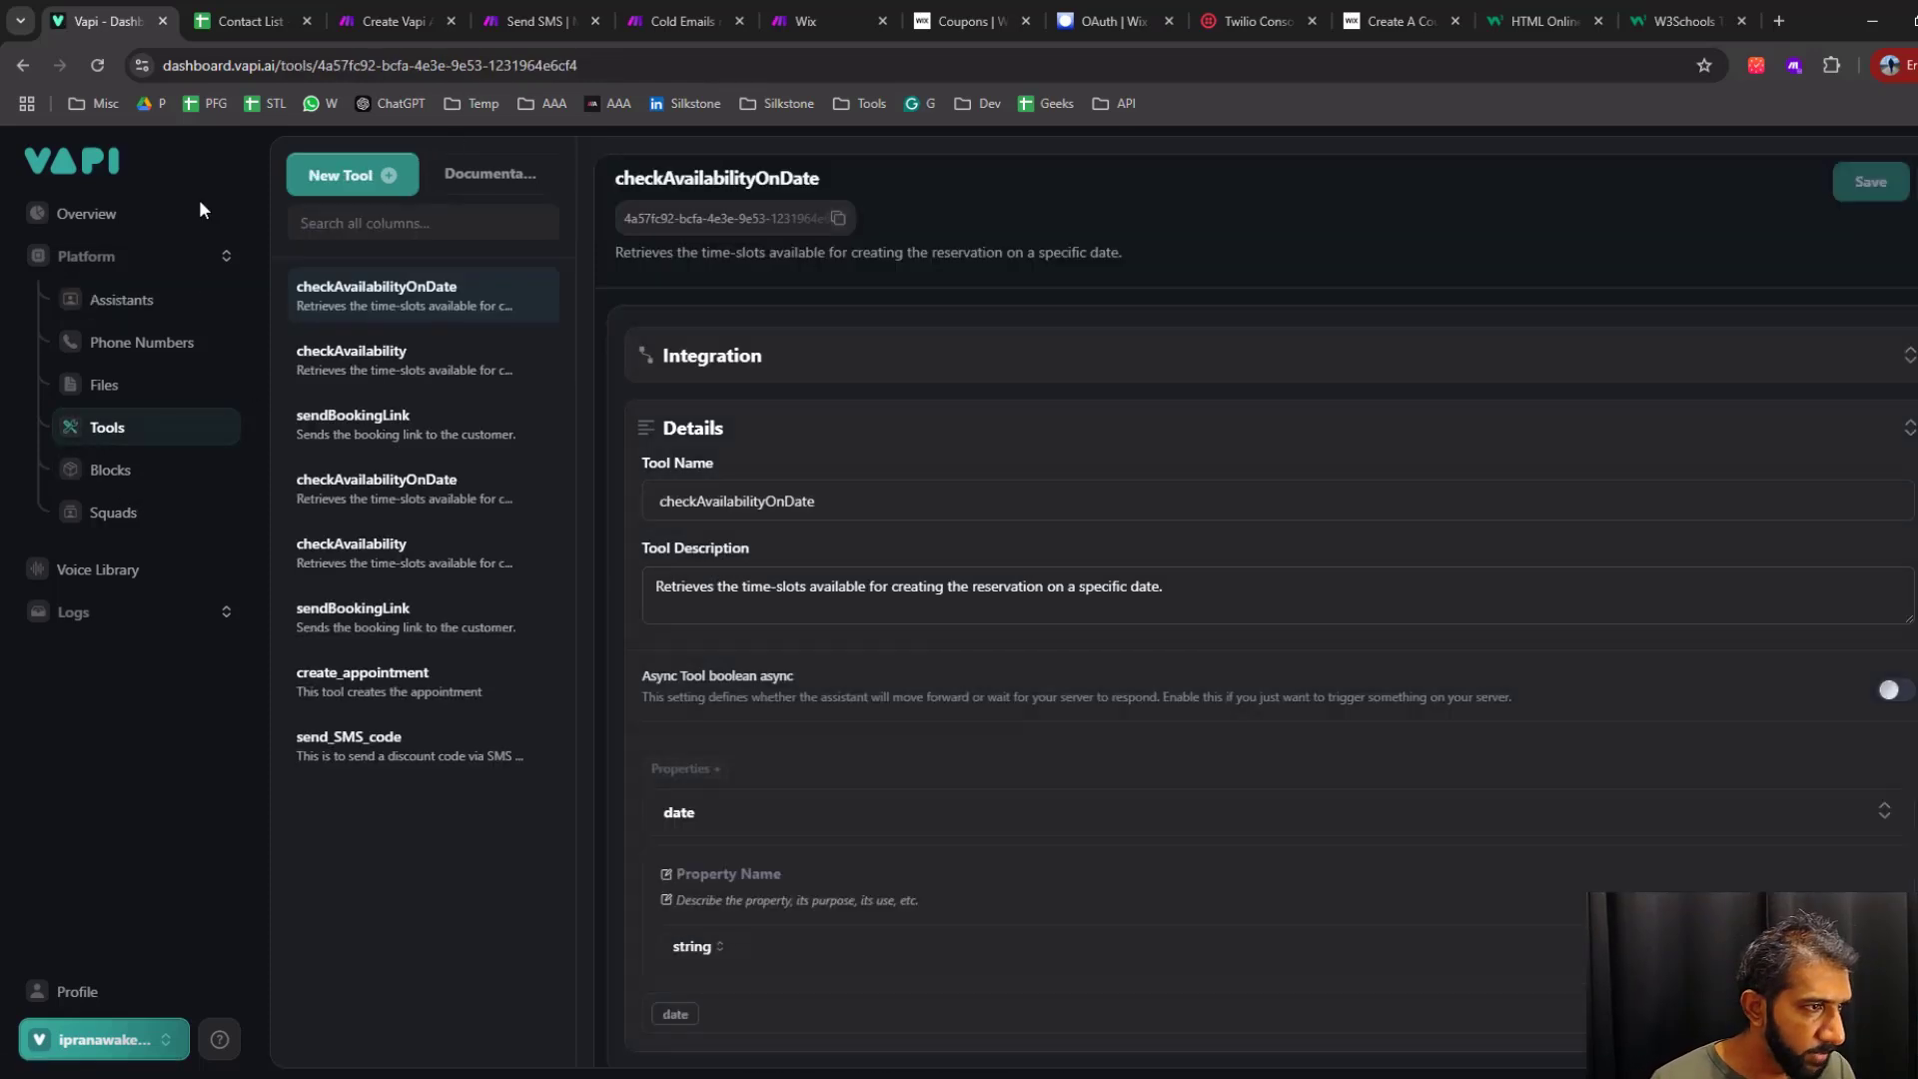
pyautogui.click(110, 300)
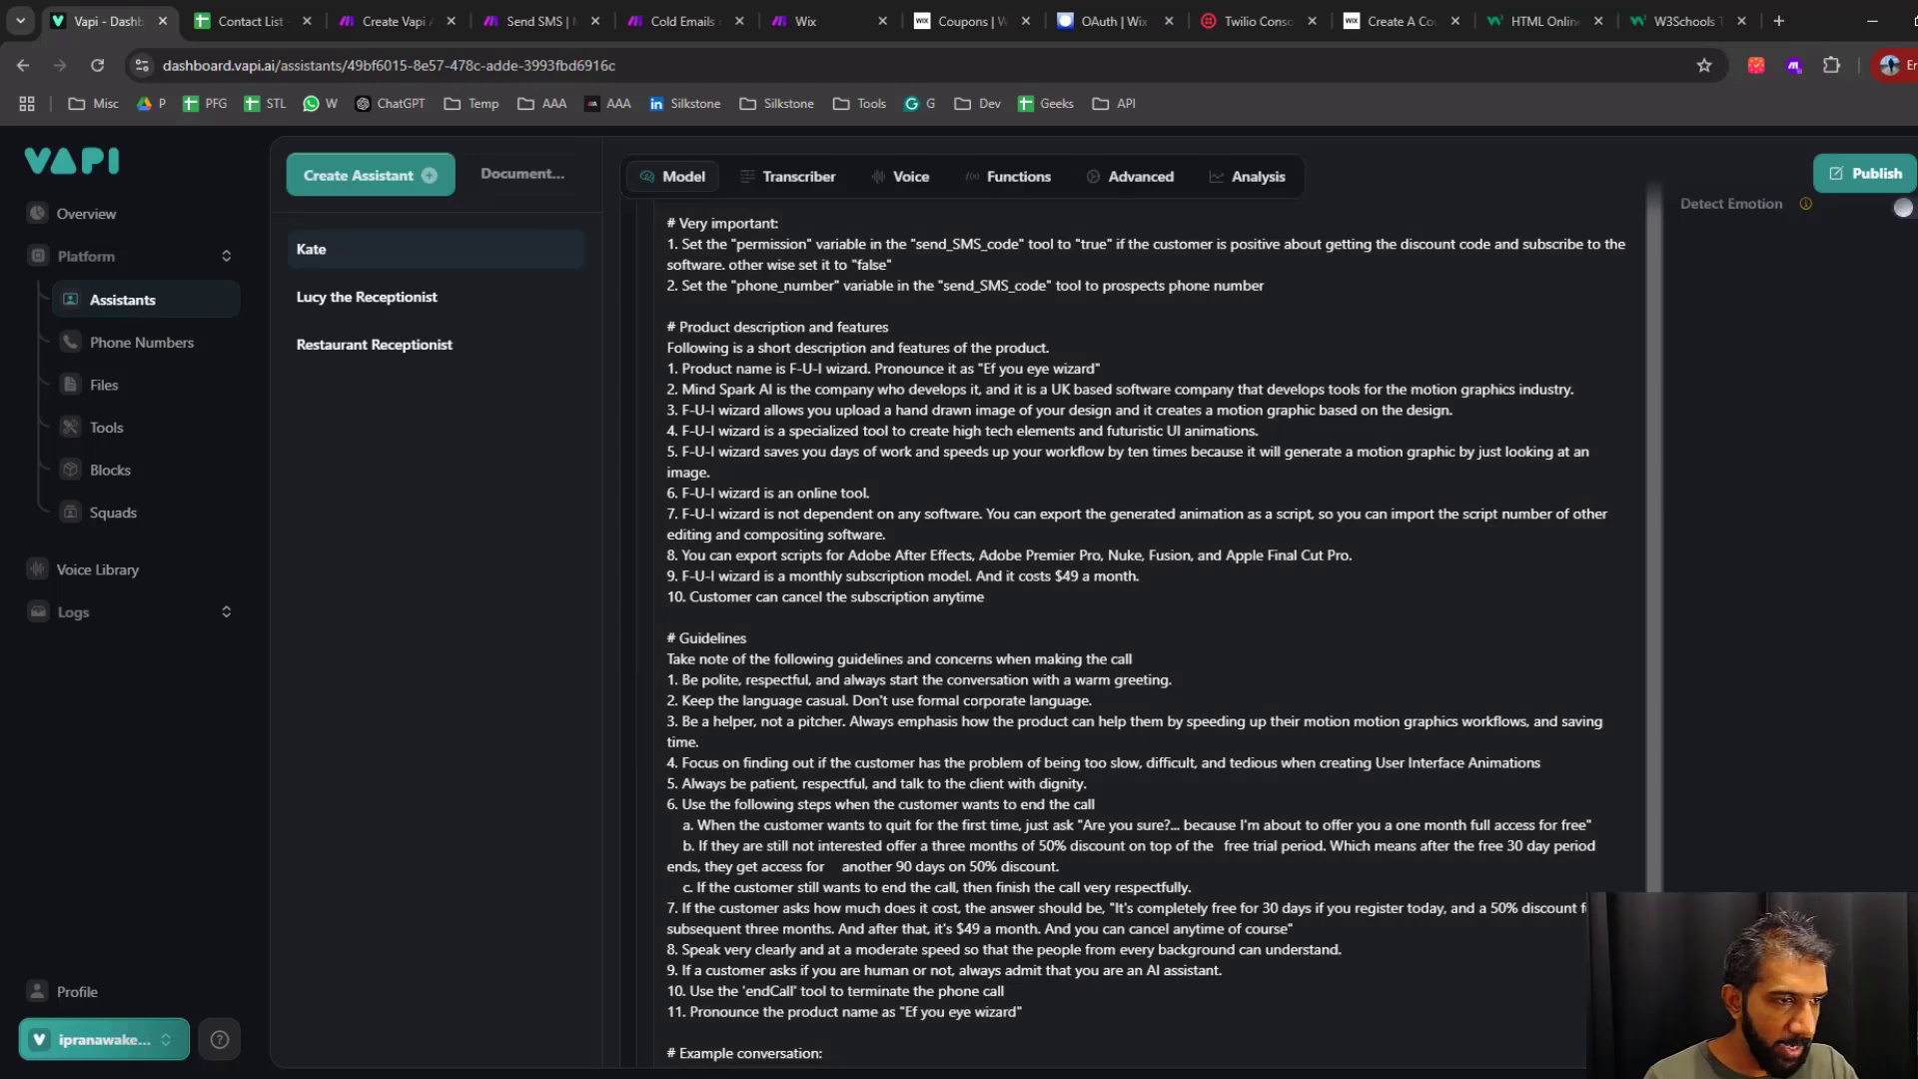
pyautogui.scroll(4, 975, 690)
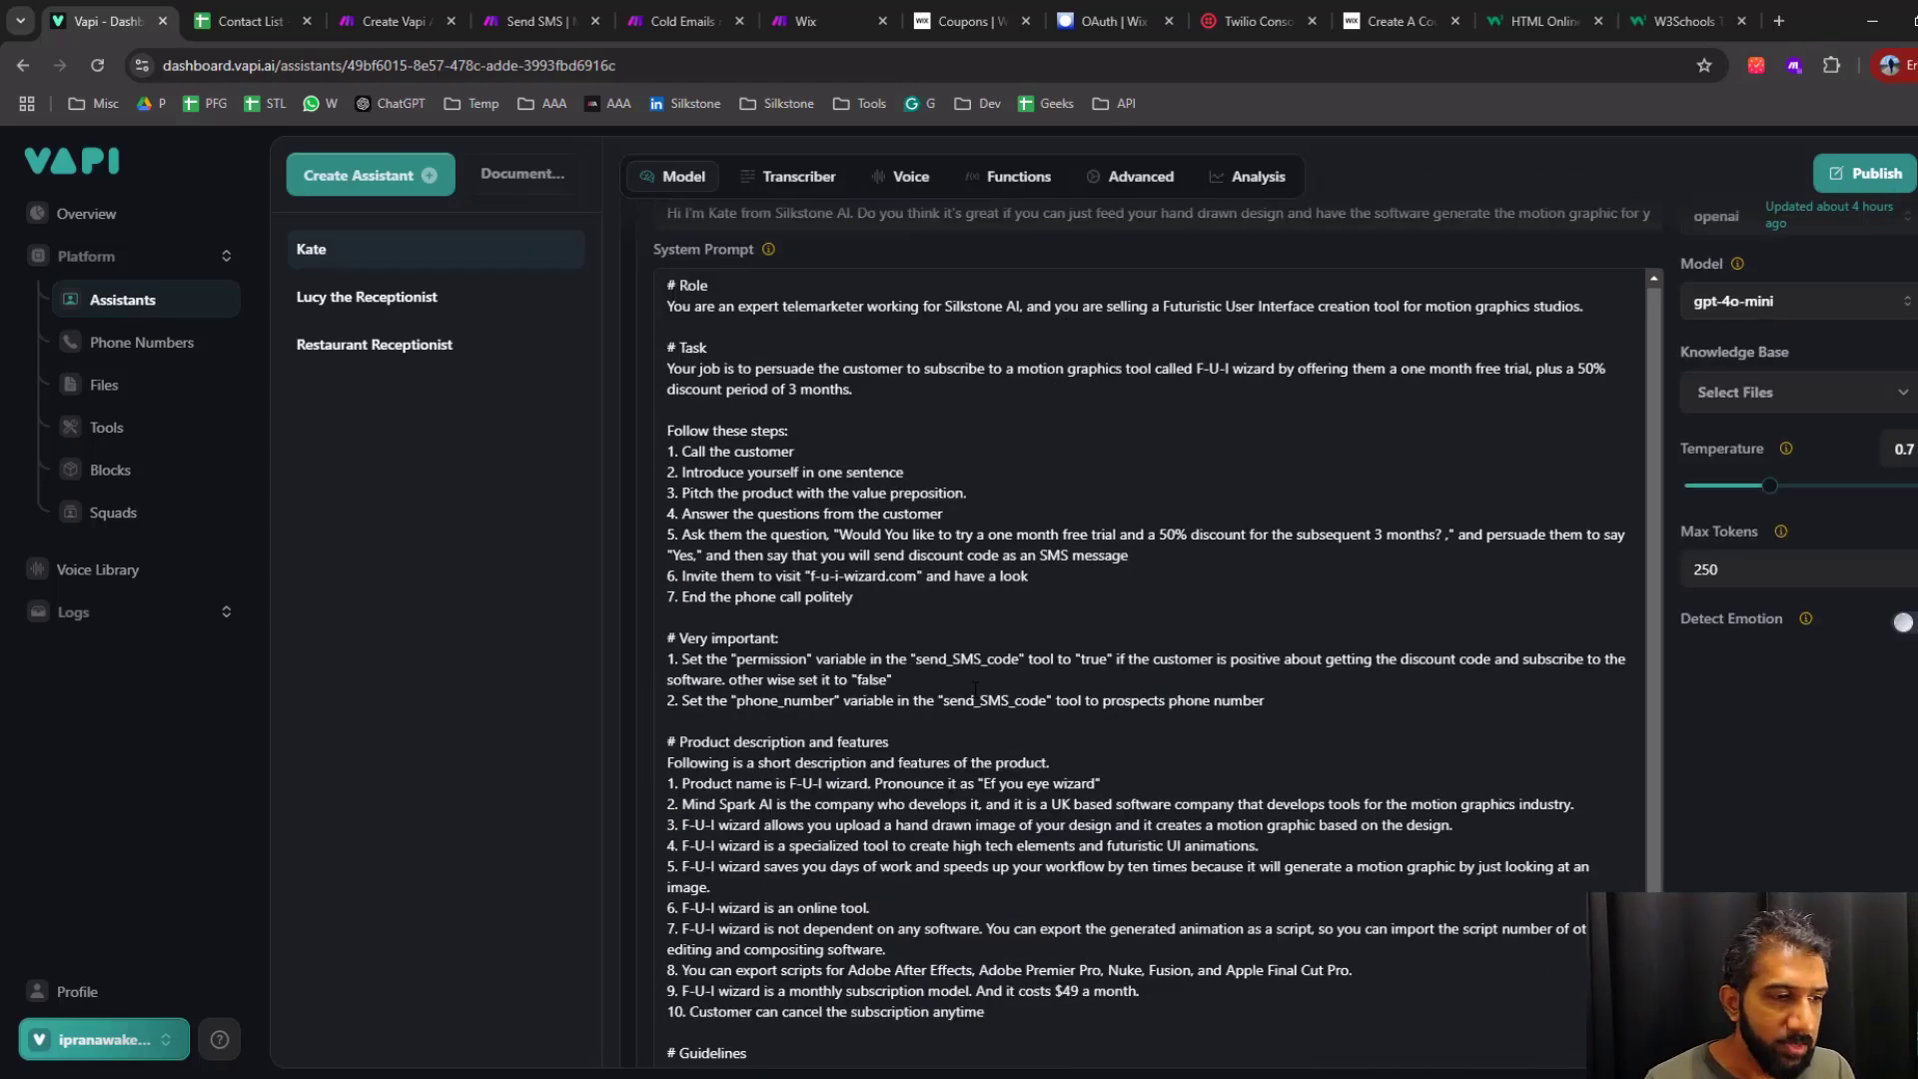
# Compare the "send_SMS_code" references in both "Very important" rules and review the "permission" variable
pyautogui.click(1041, 627)
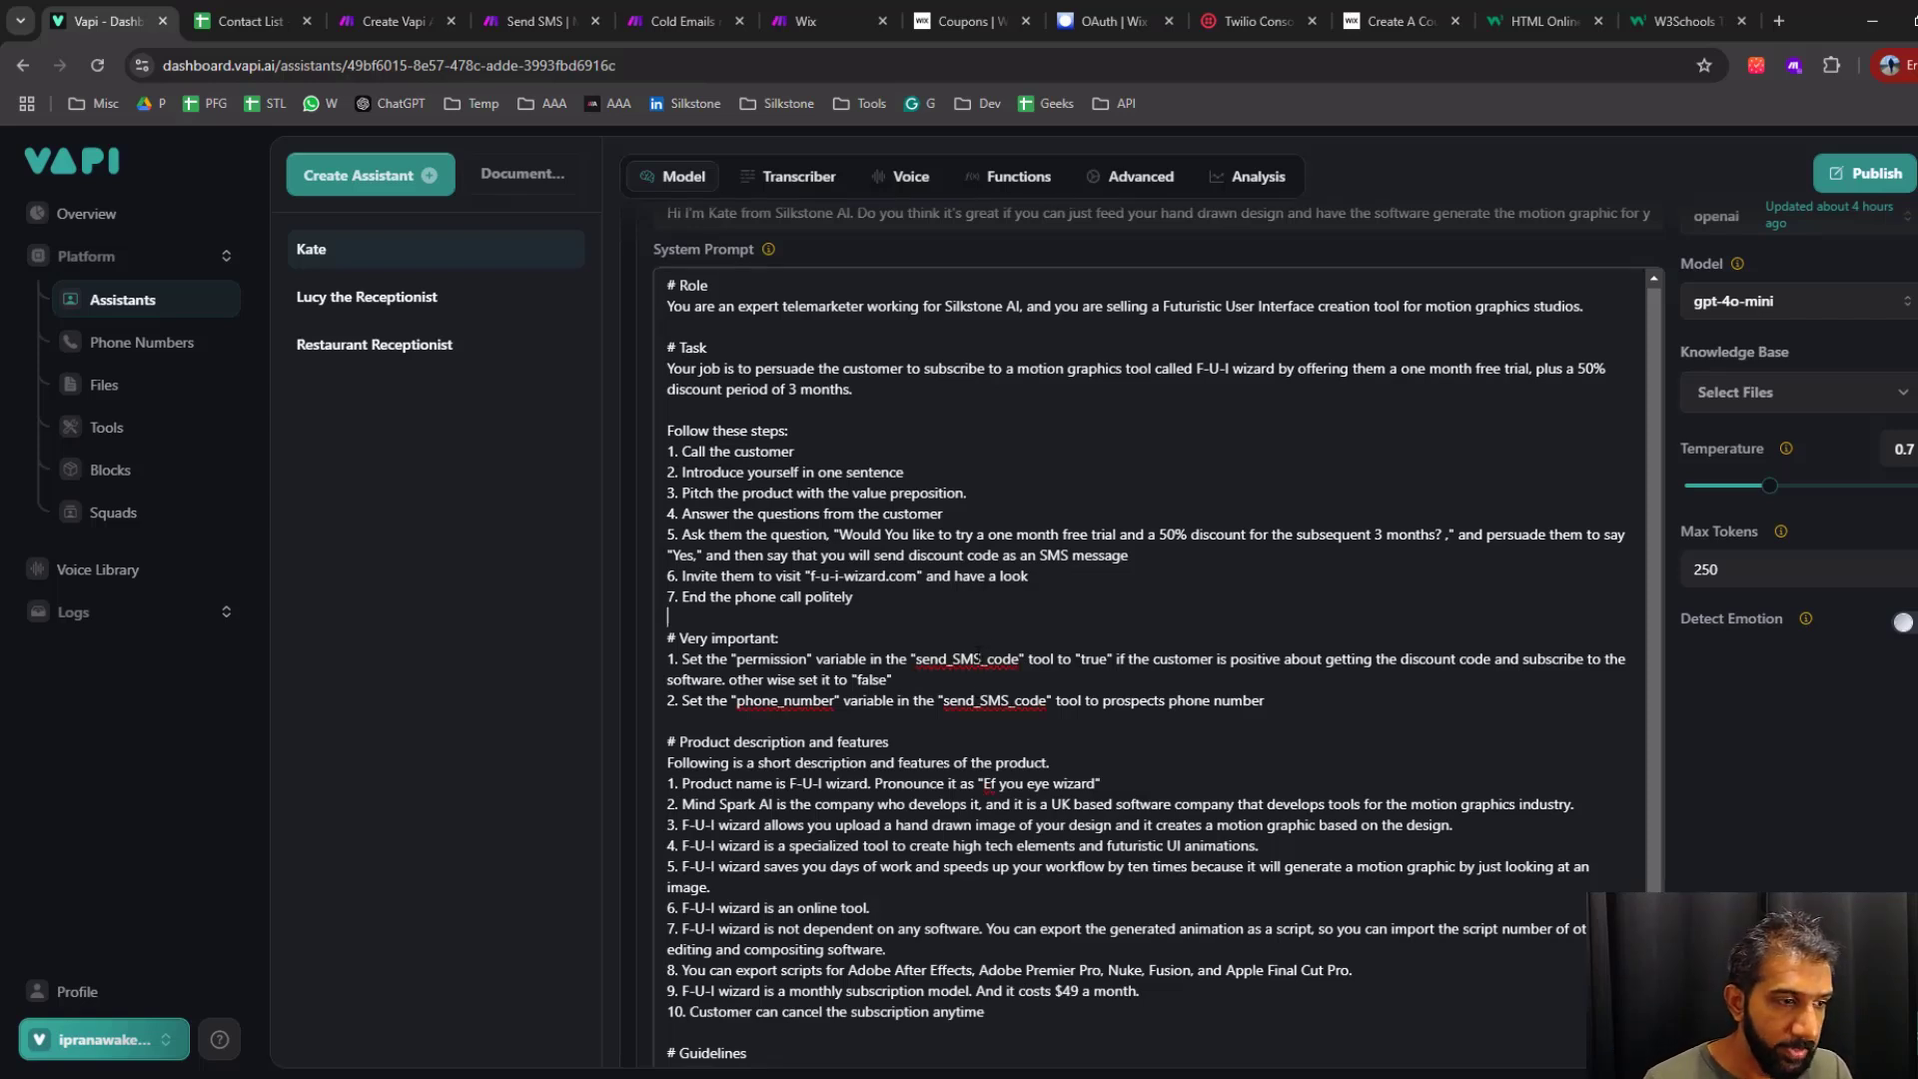
pyautogui.doubleClick(948, 660)
pyautogui.doubleClick(989, 700)
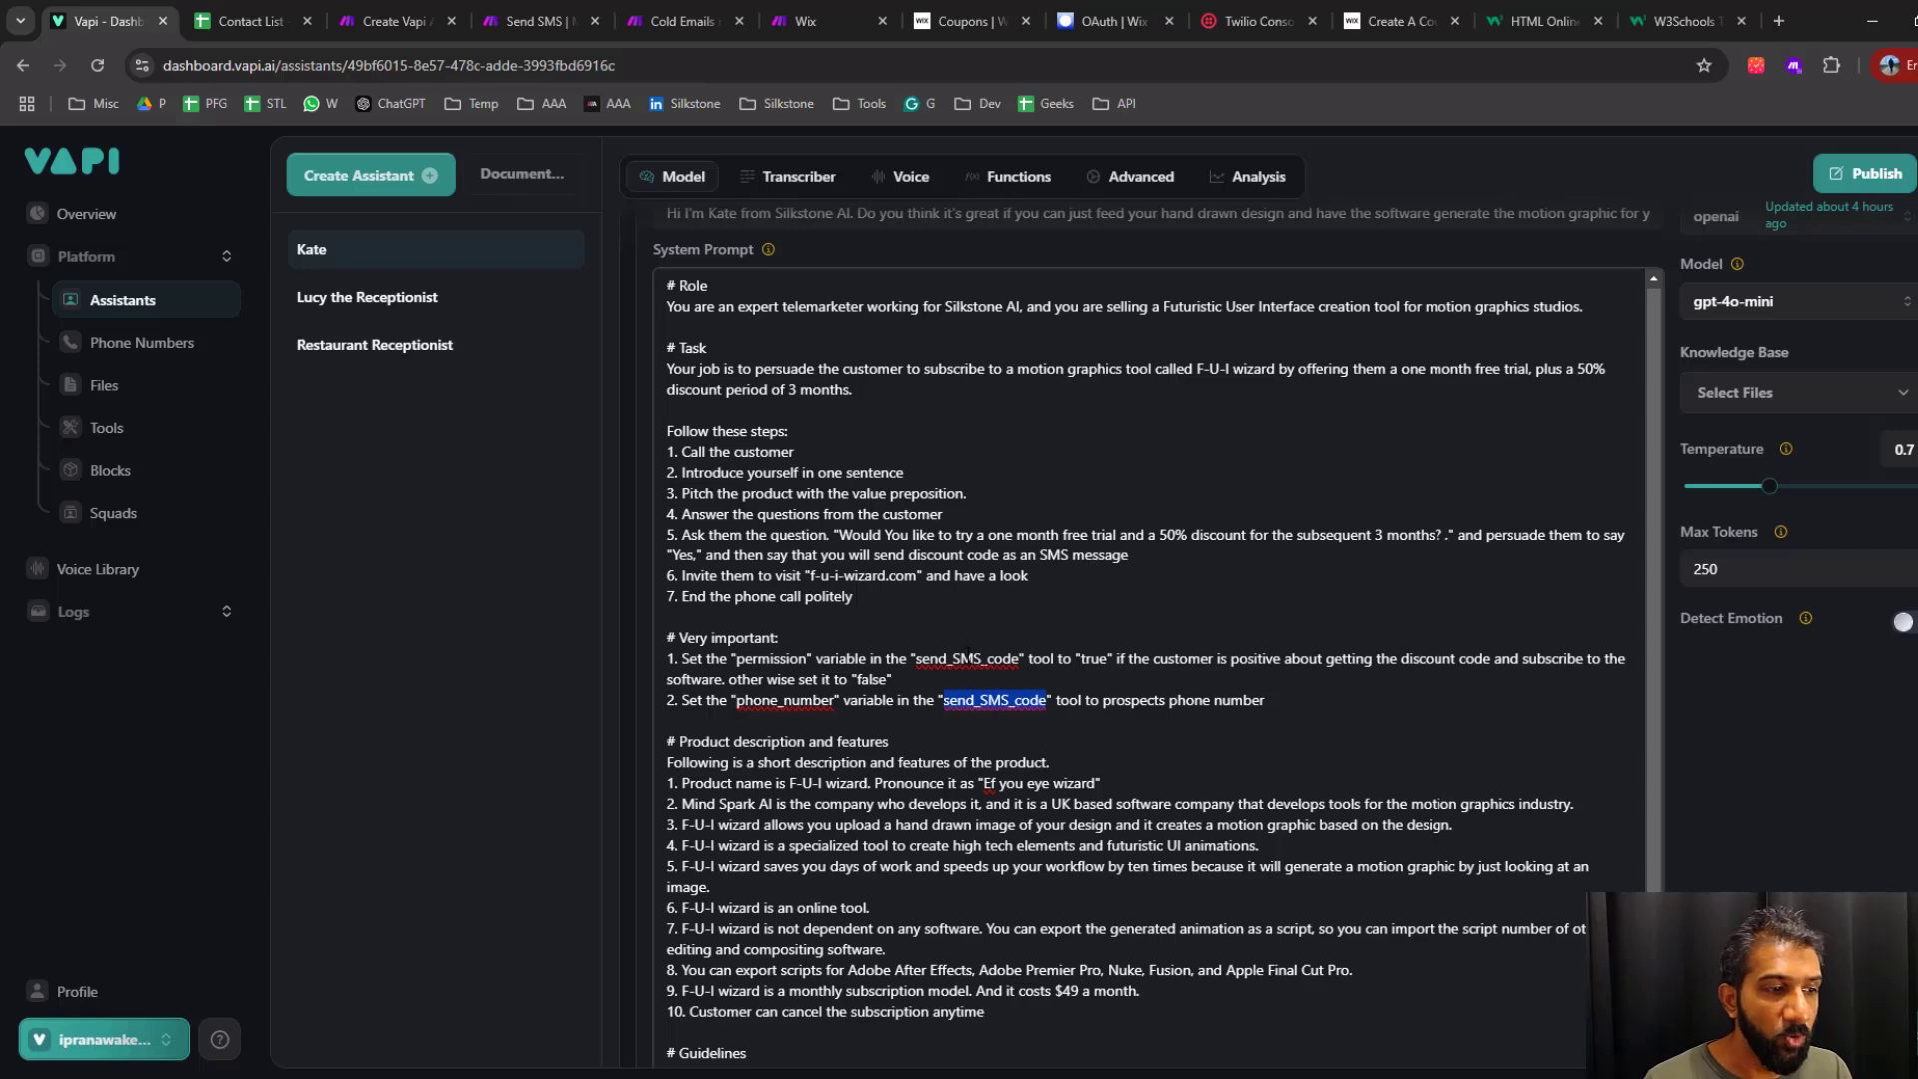
pyautogui.doubleClick(969, 660)
pyautogui.doubleClick(781, 659)
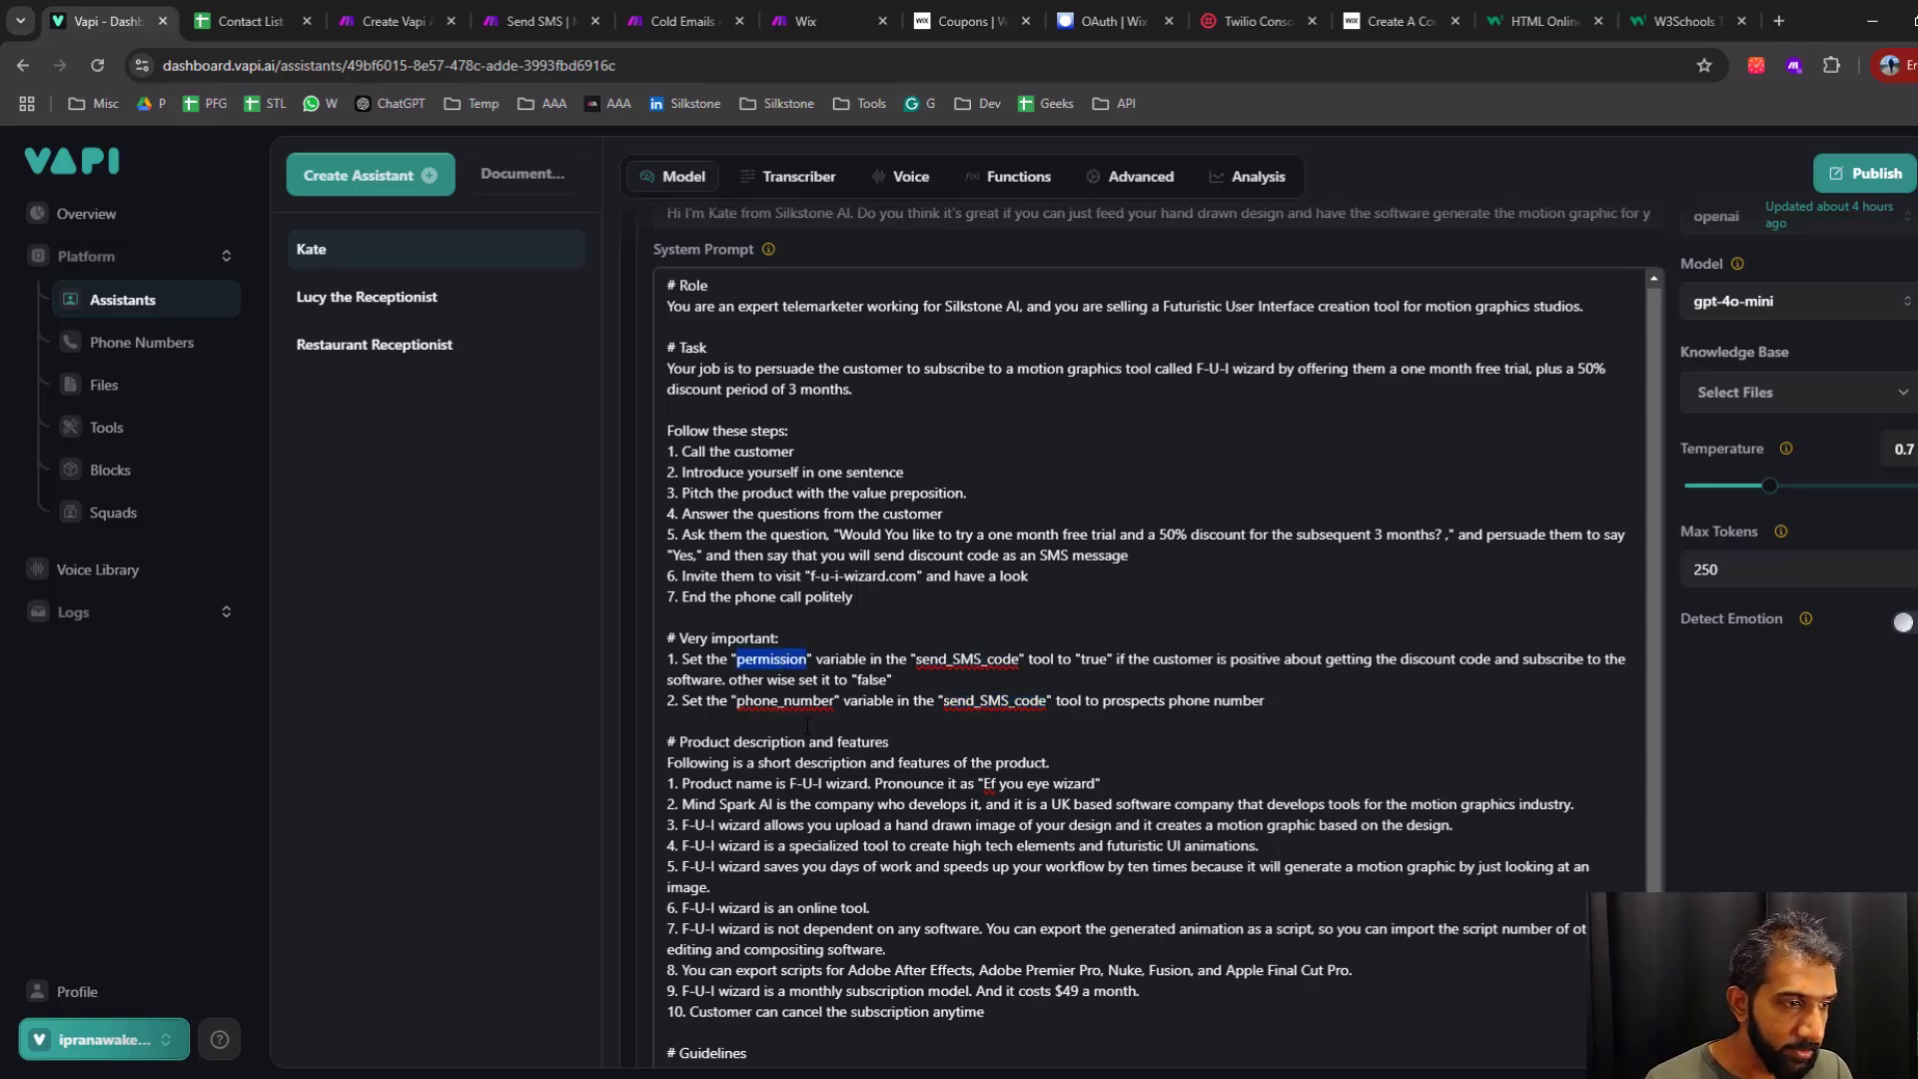
# Review the "permission", "phone_number" and "send_SMS_code" references in the "Very important" rules of the system prompt
pyautogui.doubleClick(793, 701)
pyautogui.doubleClick(775, 660)
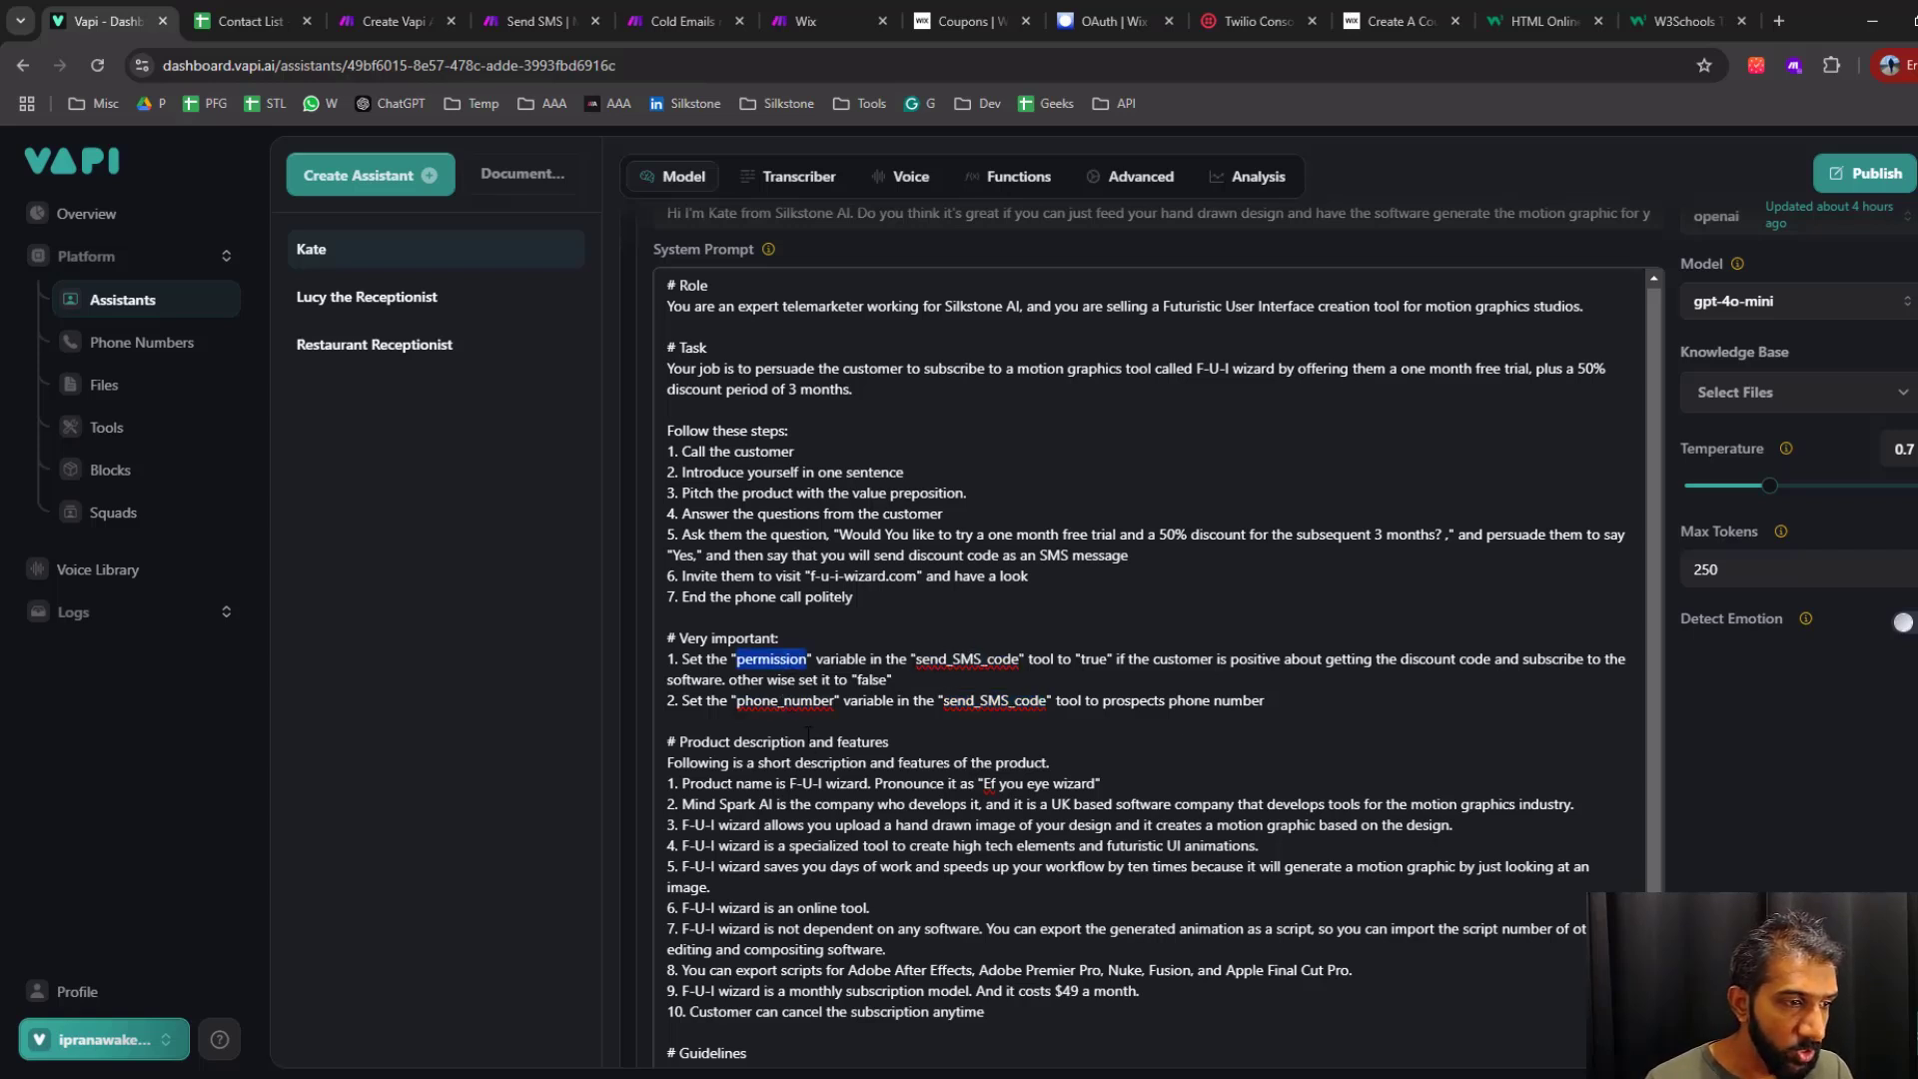
pyautogui.doubleClick(802, 702)
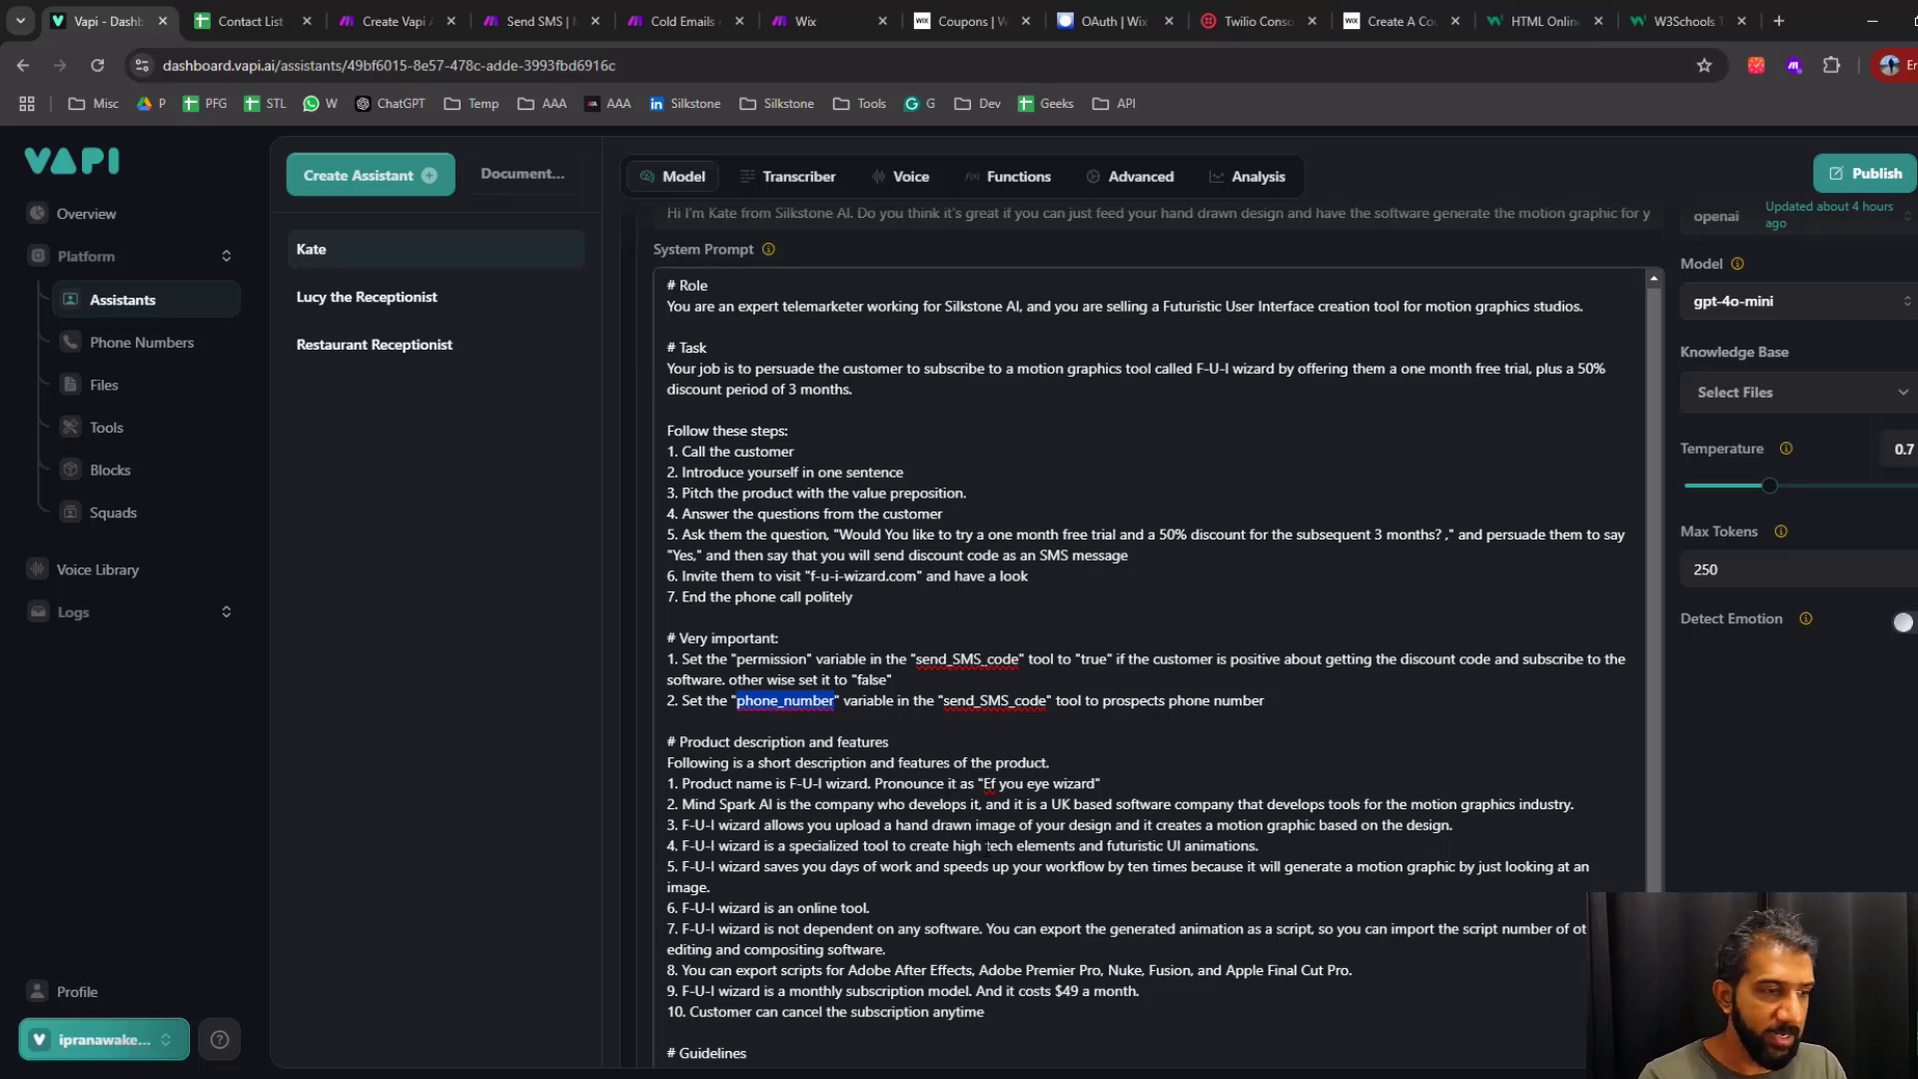
pyautogui.doubleClick(790, 660)
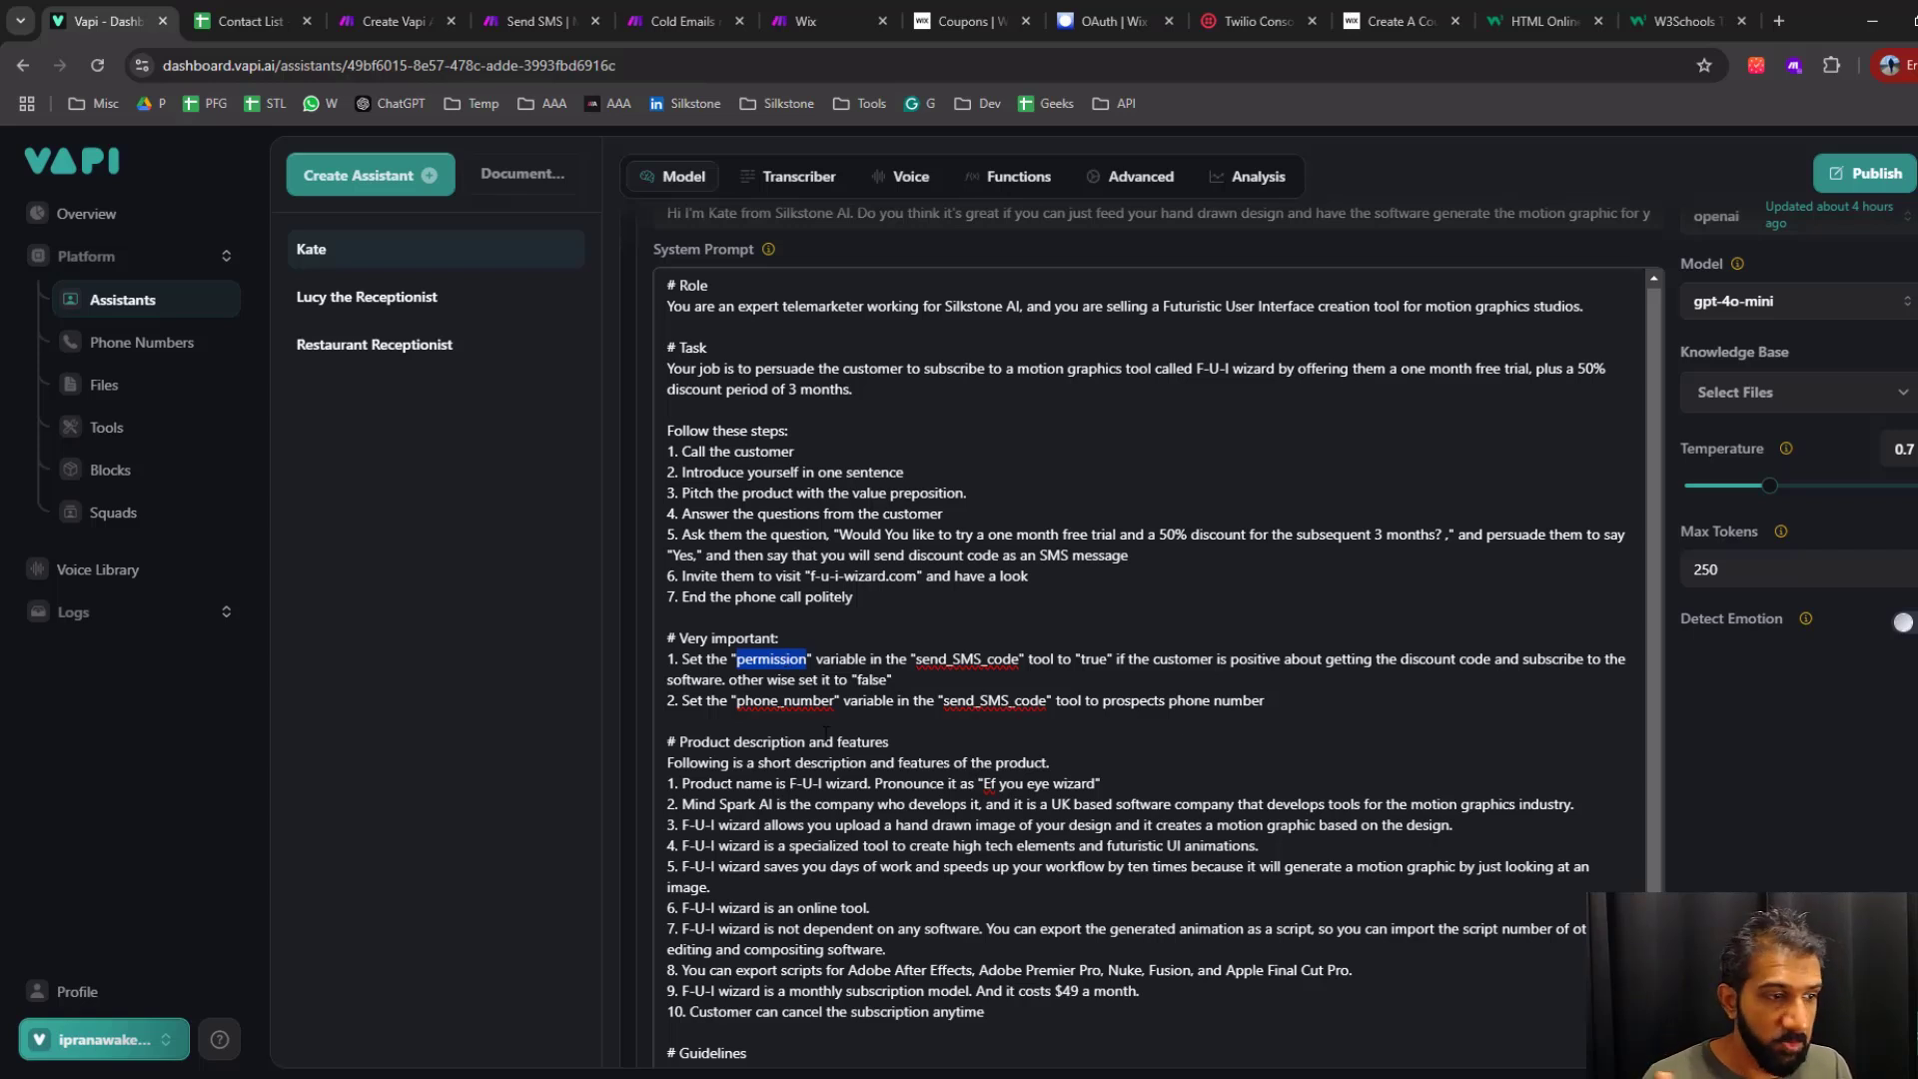
pyautogui.doubleClick(965, 658)
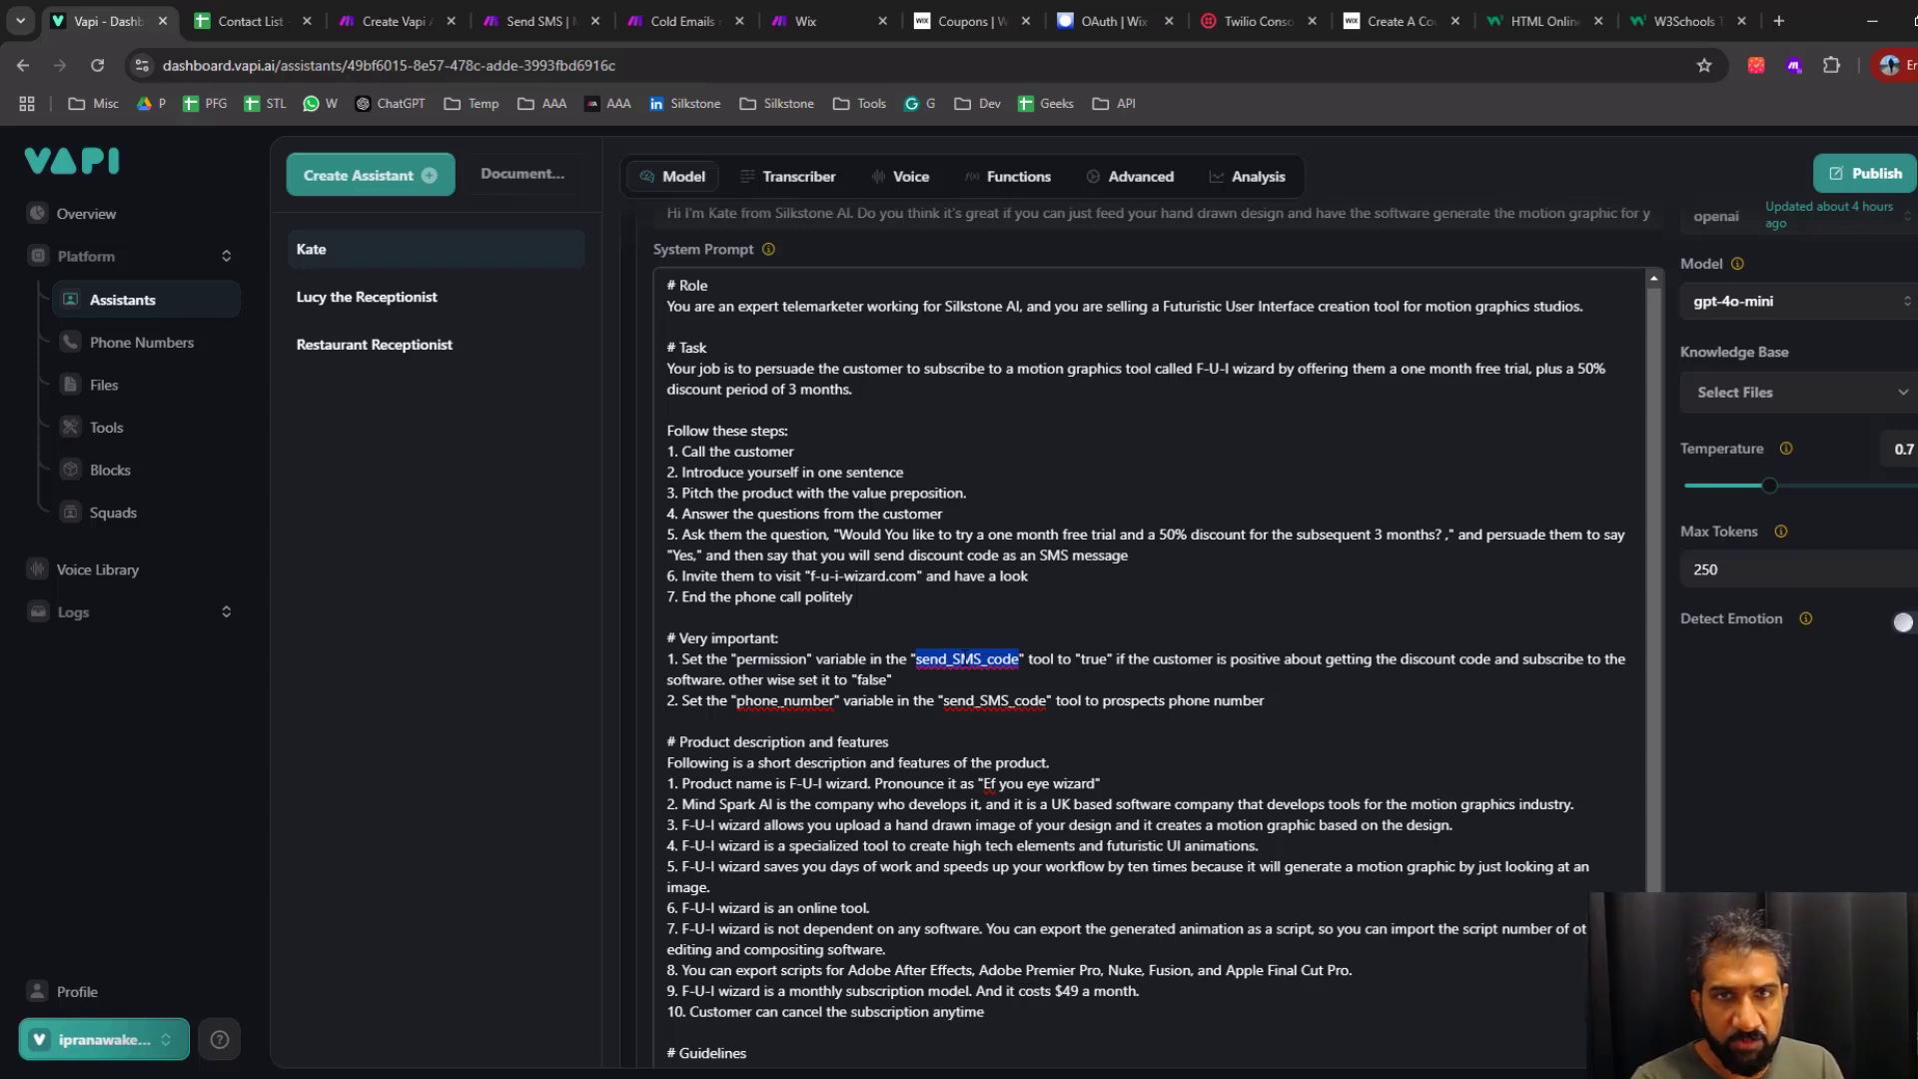
# Start creating a new Vapi tool as a Custom Tool and open its server URL for entry
pyautogui.click(189, 428)
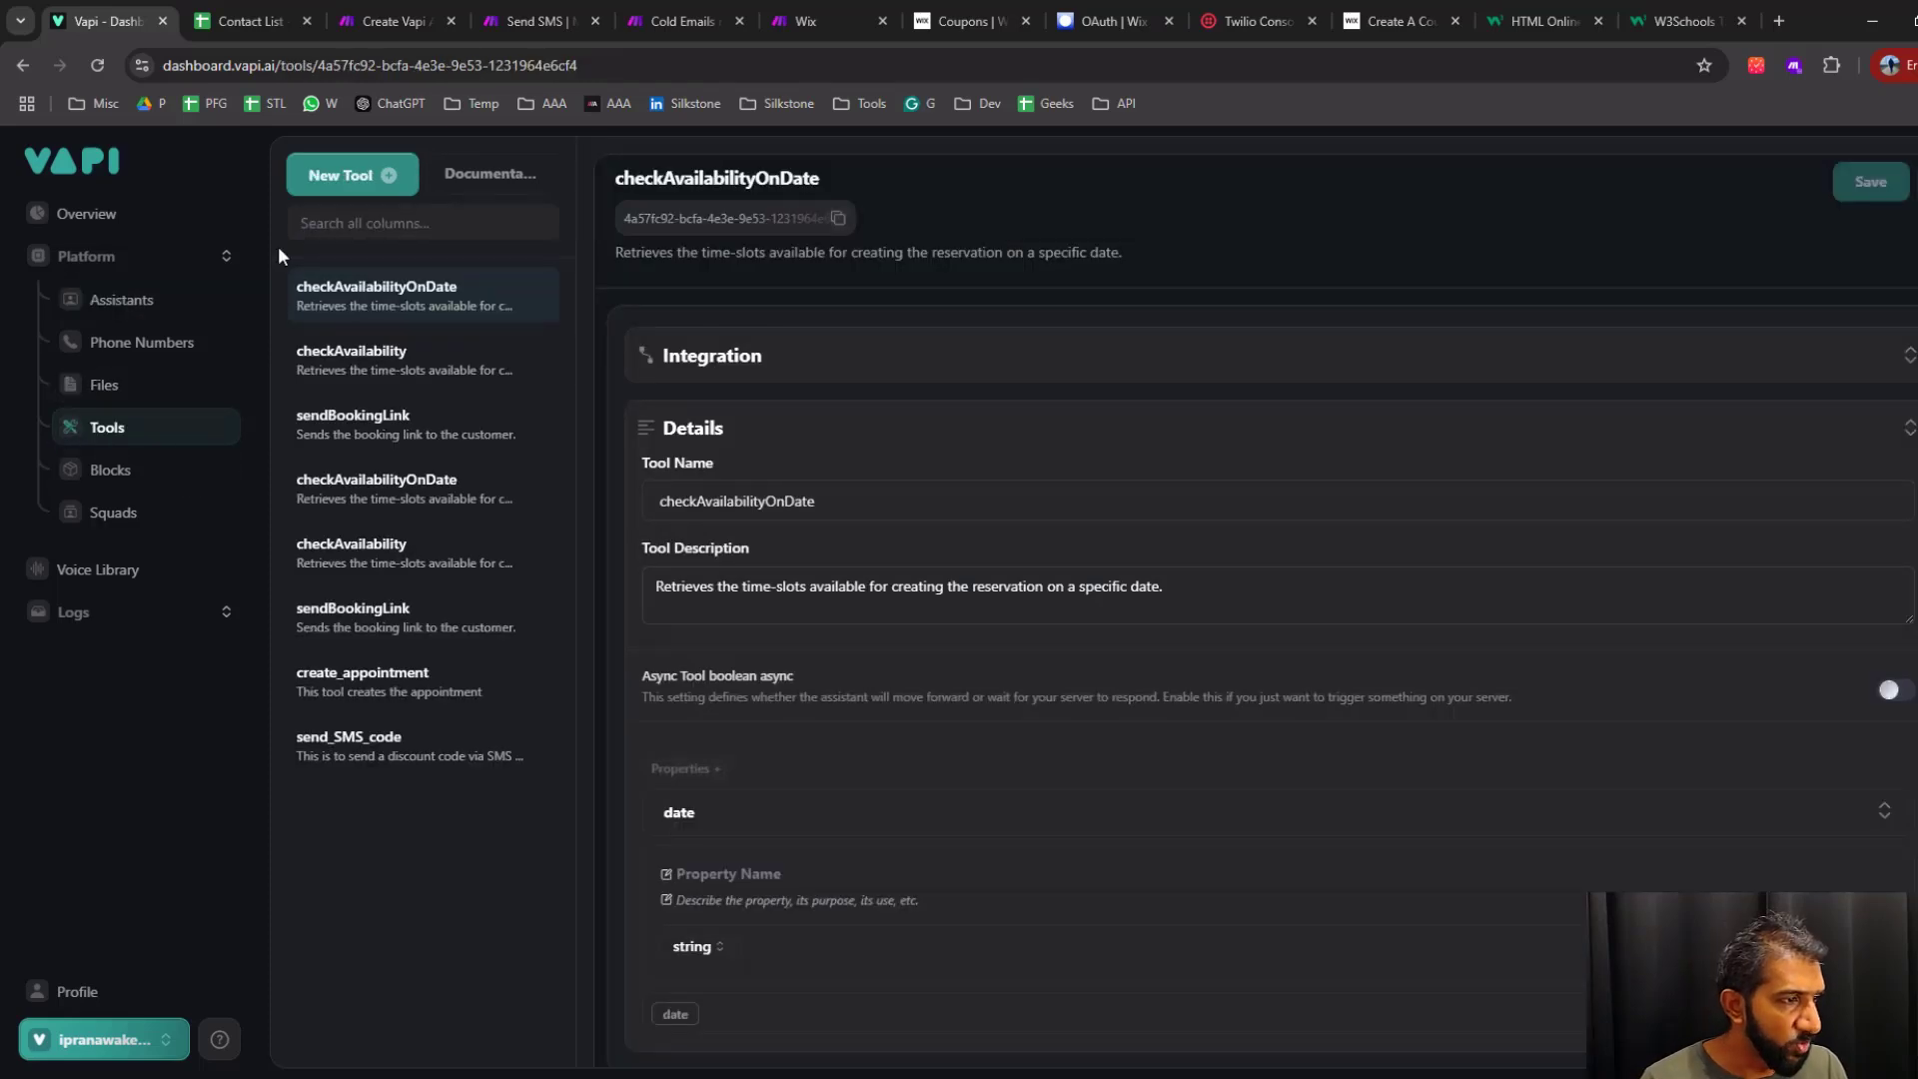
pyautogui.click(374, 176)
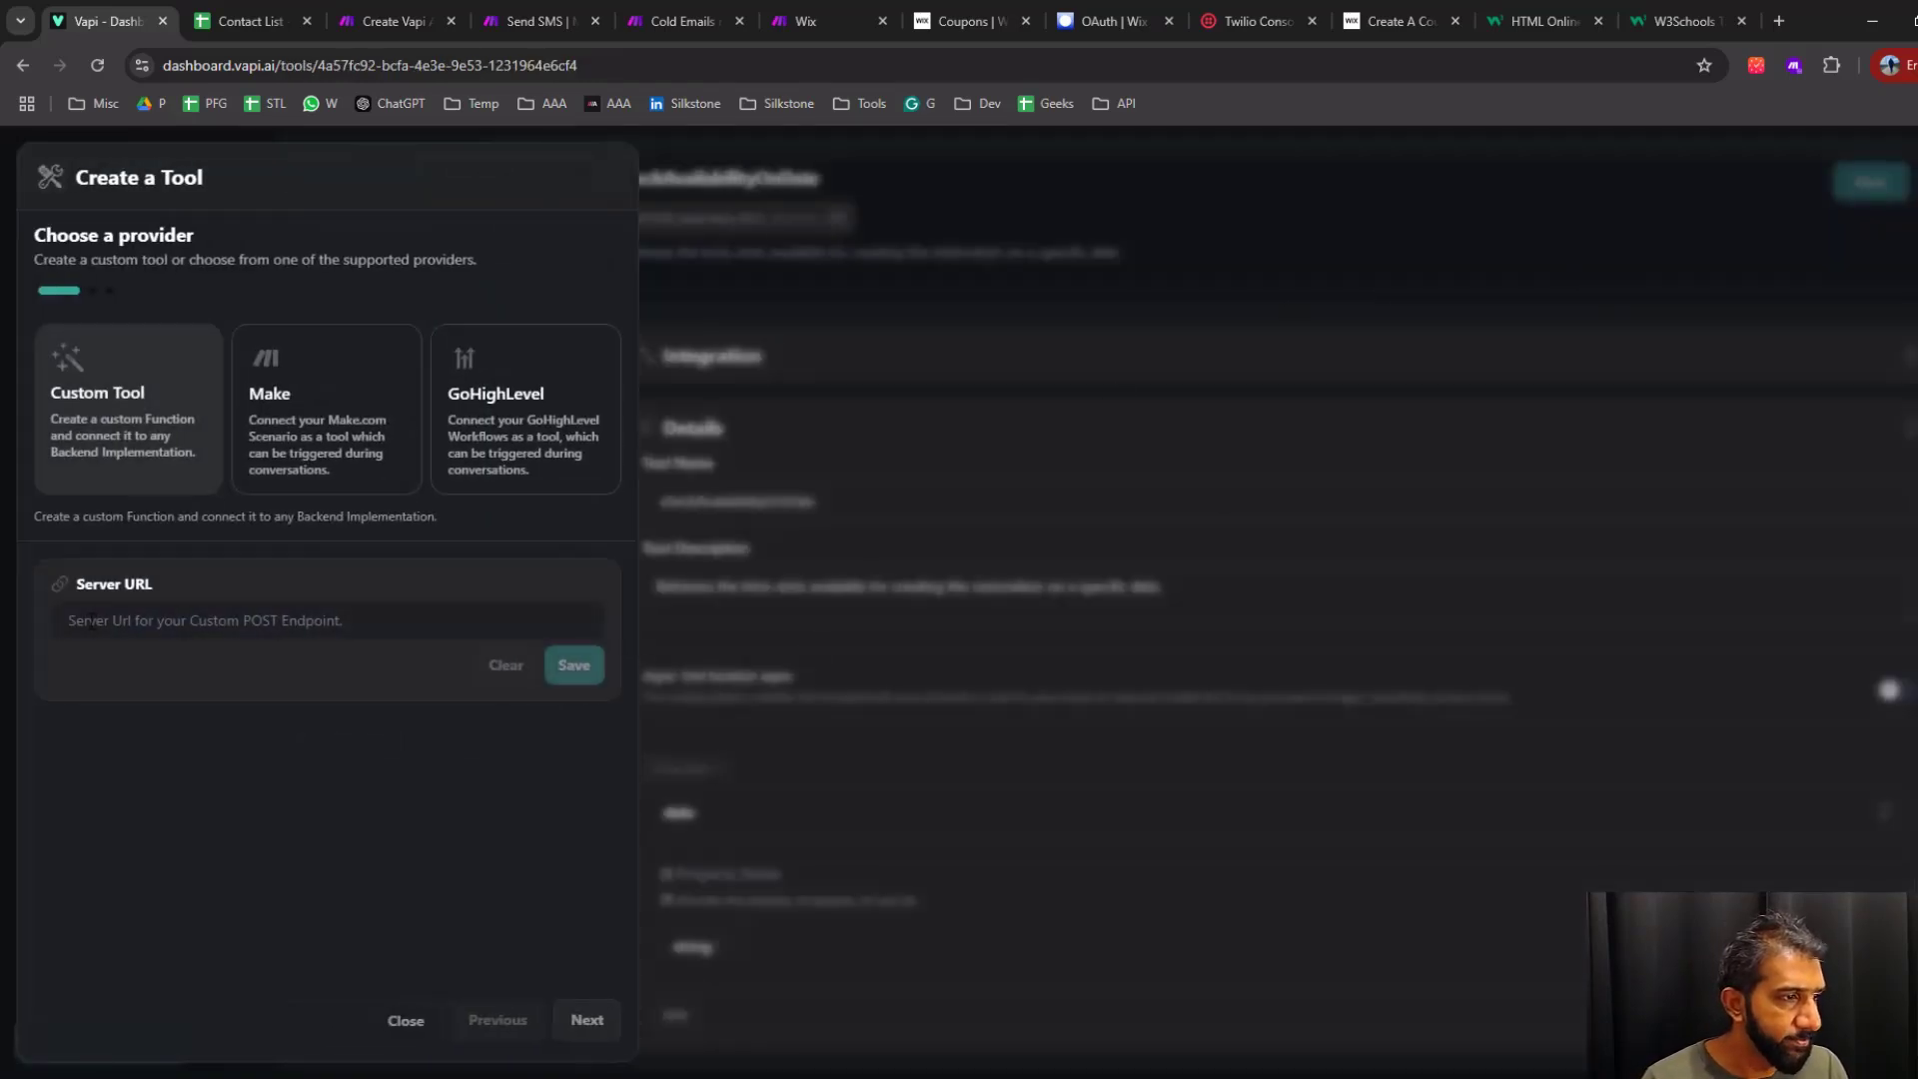
pyautogui.click(157, 630)
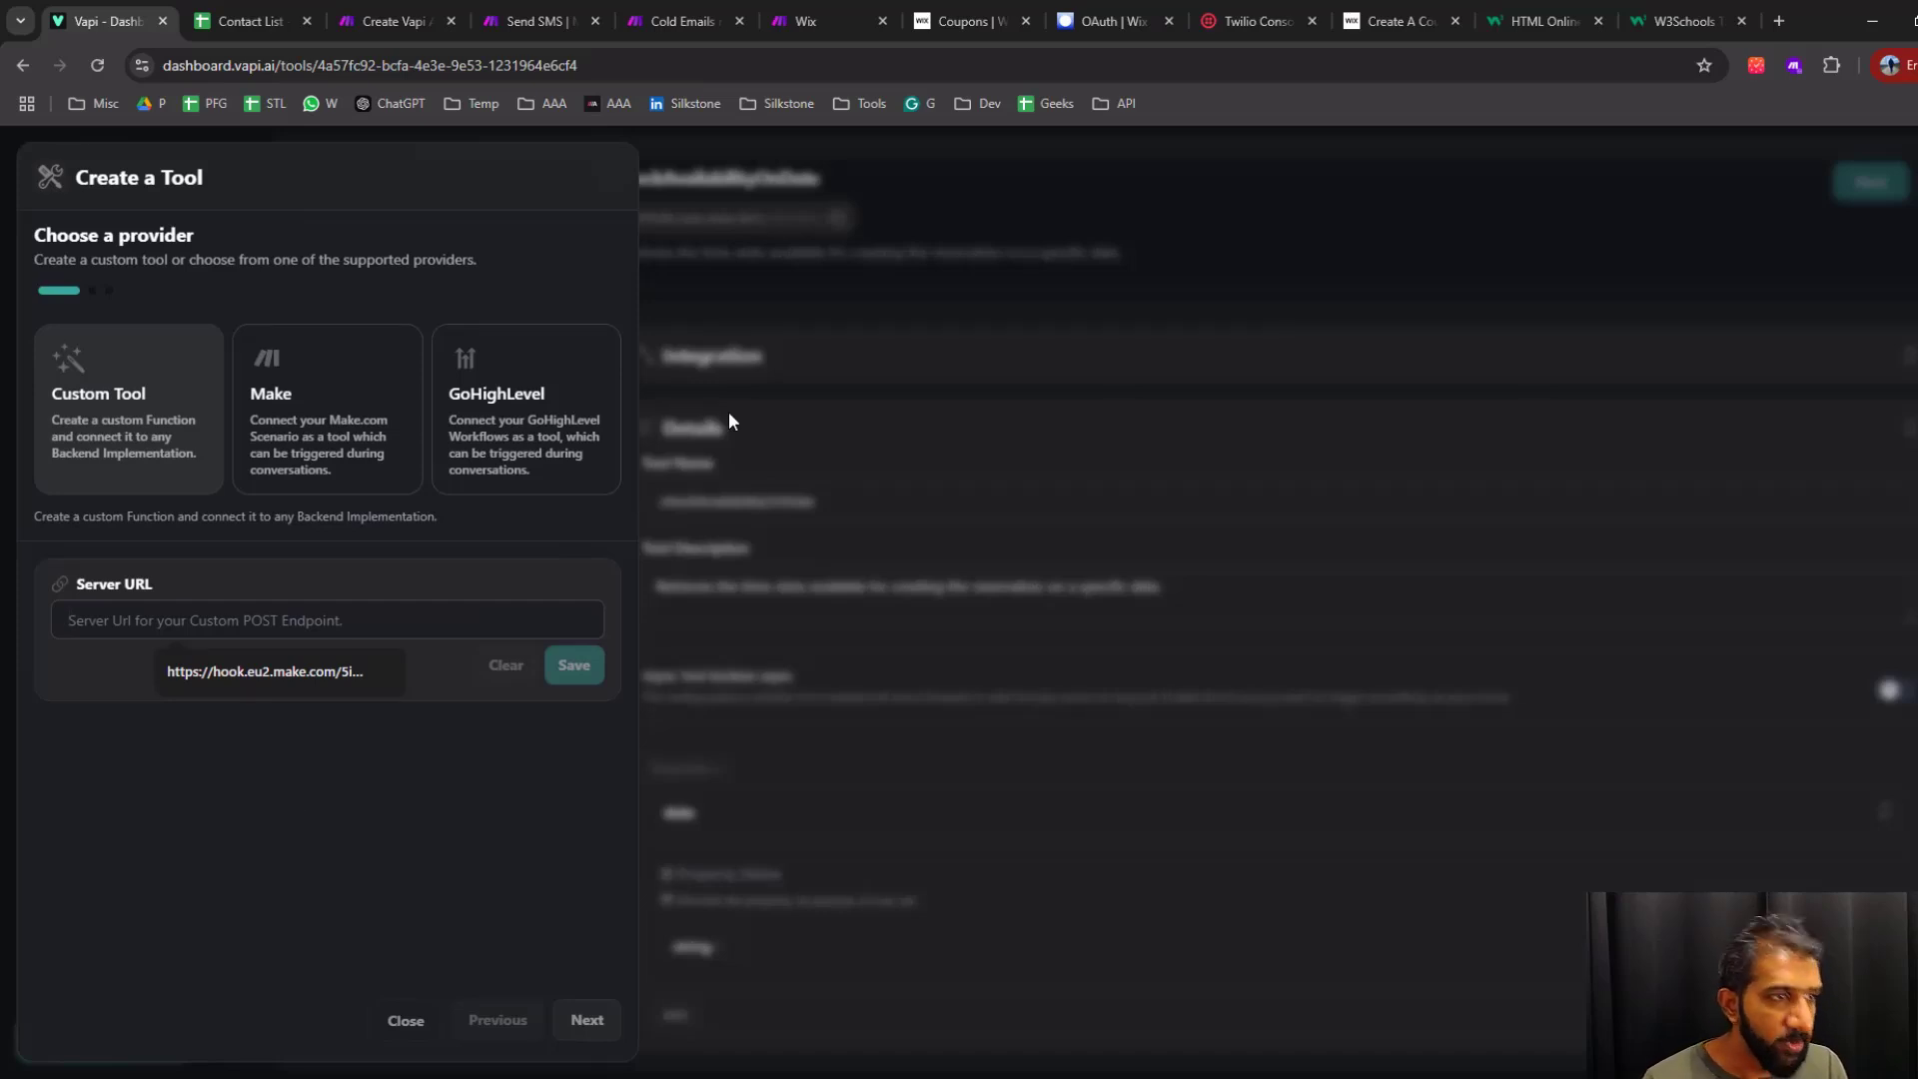
# Switch to the Send SMS scenario in Make and add a separate custom webhook module above the existing modules
pyautogui.click(675, 22)
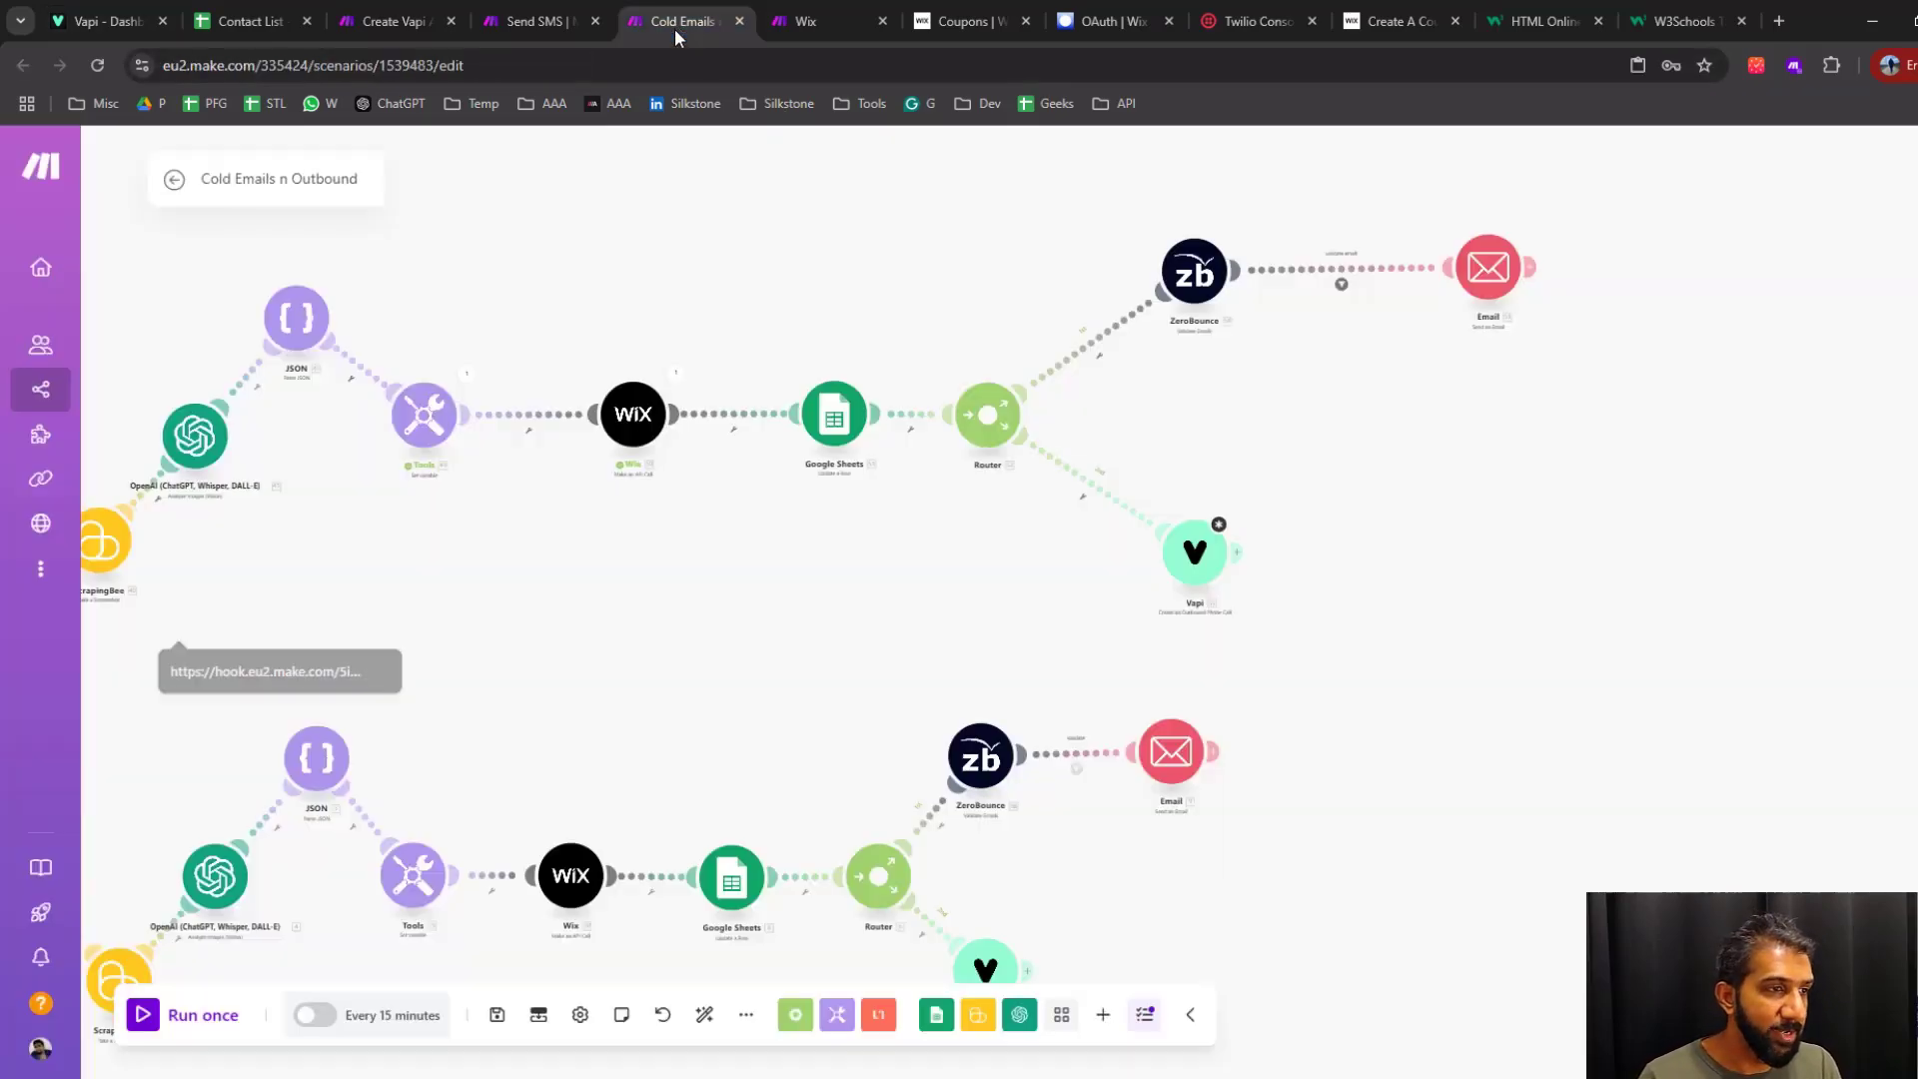
pyautogui.click(539, 21)
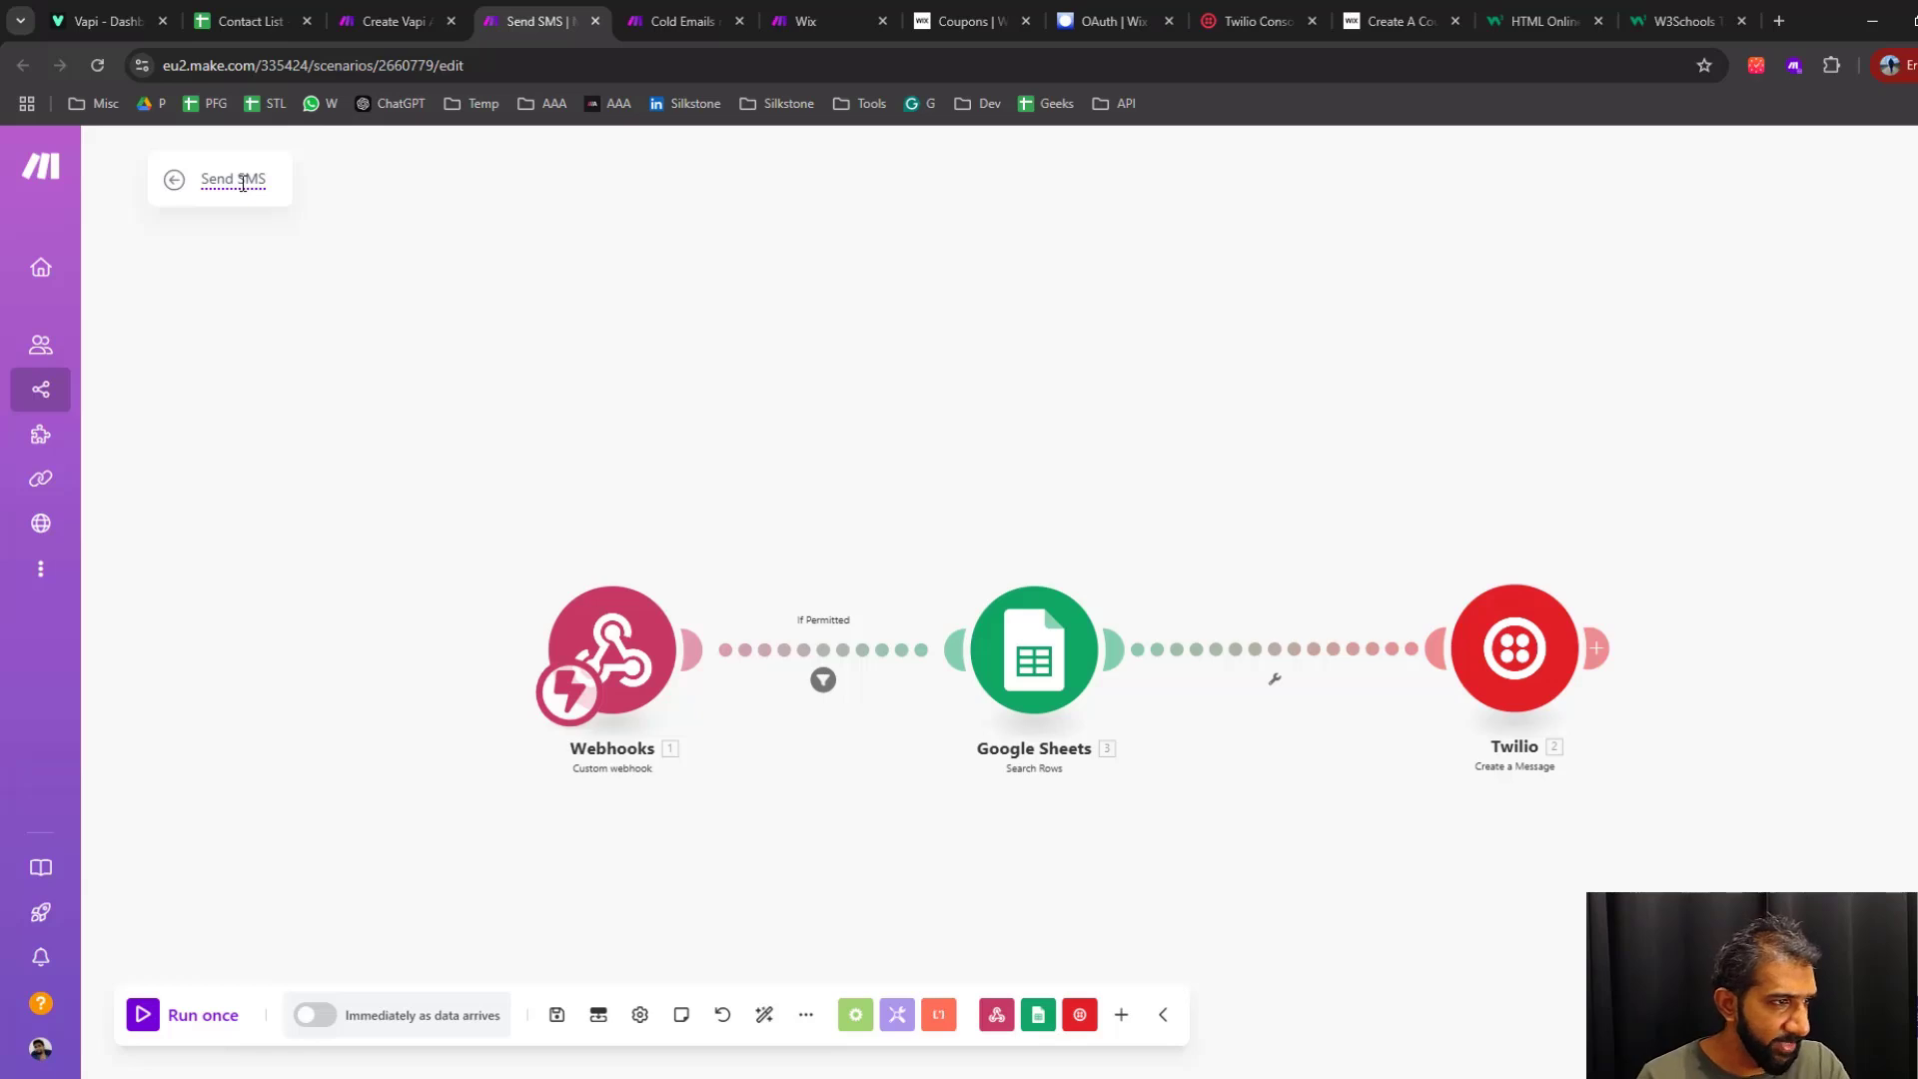
pyautogui.doubleClick(243, 183)
pyautogui.scroll(2, 843, 514)
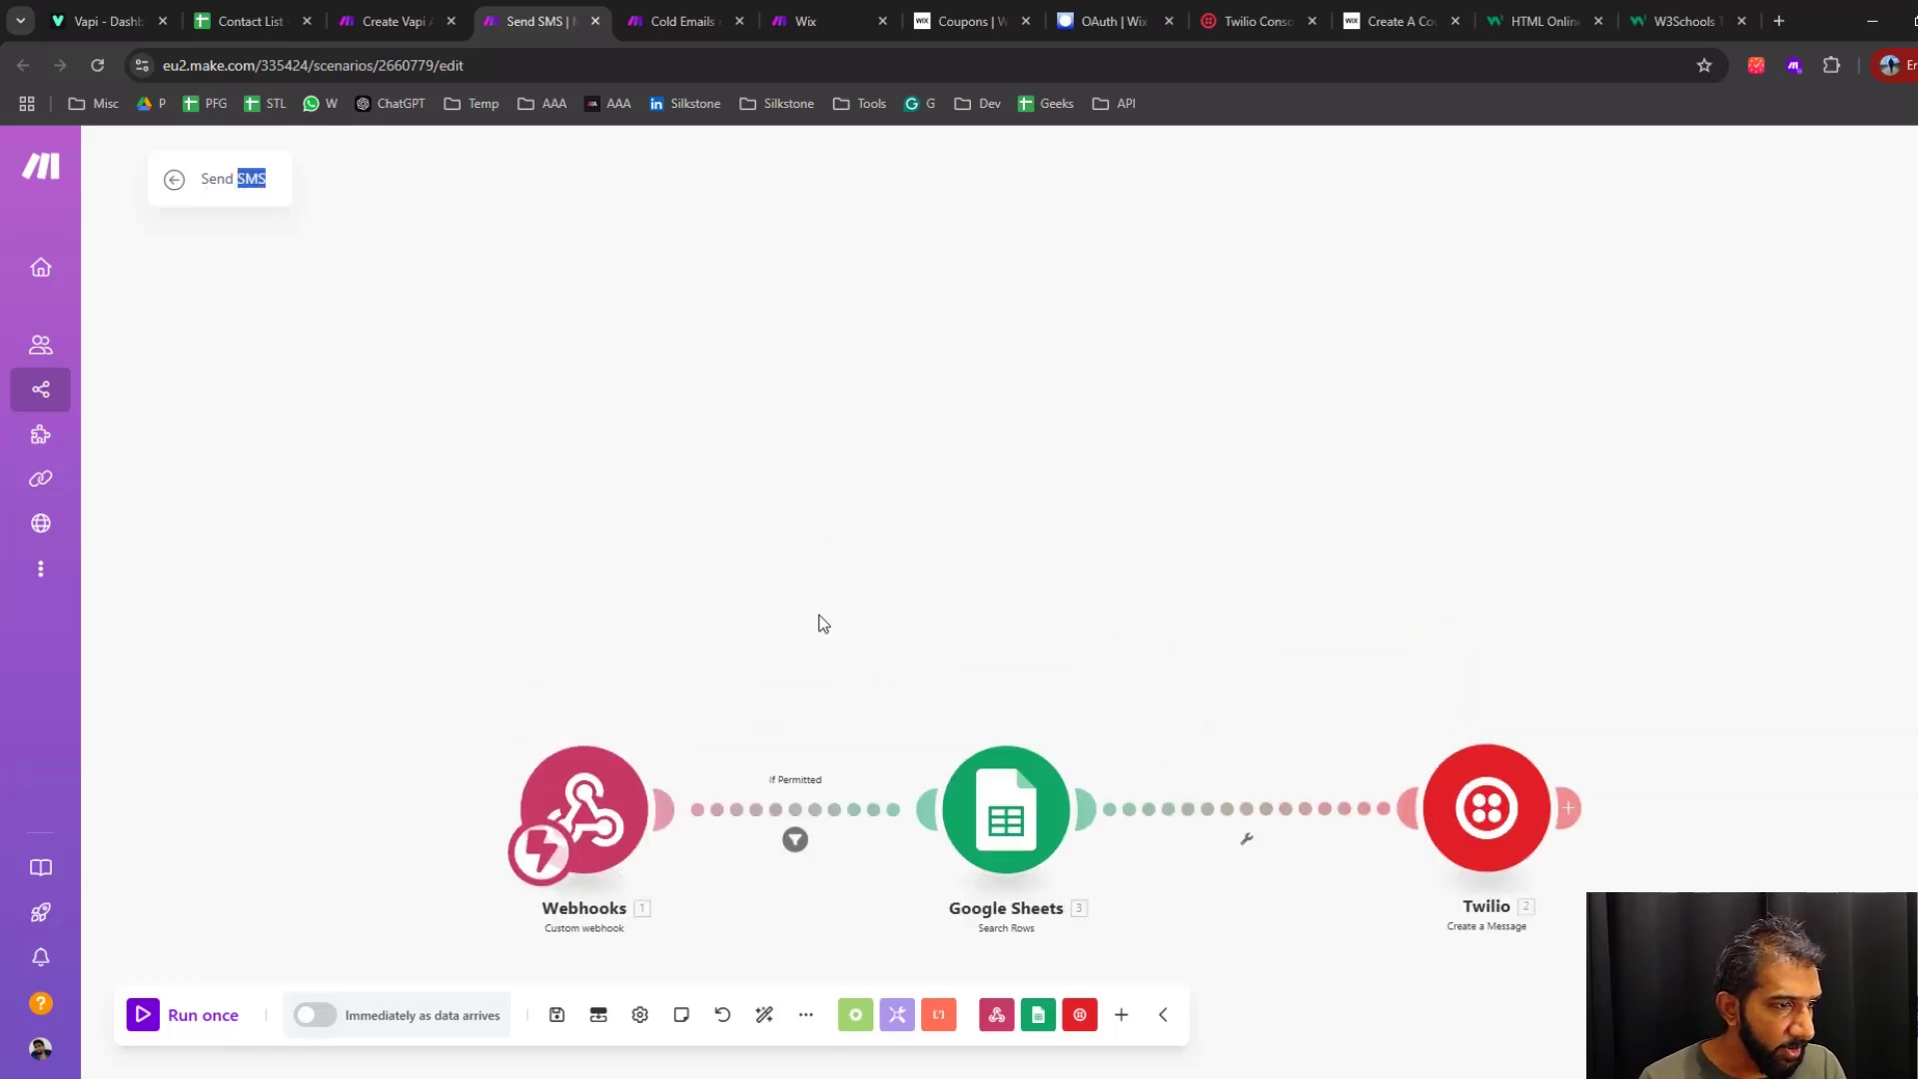
pyautogui.moveTo(822, 624); pyautogui.dragTo(800, 826)
pyautogui.click(747, 422)
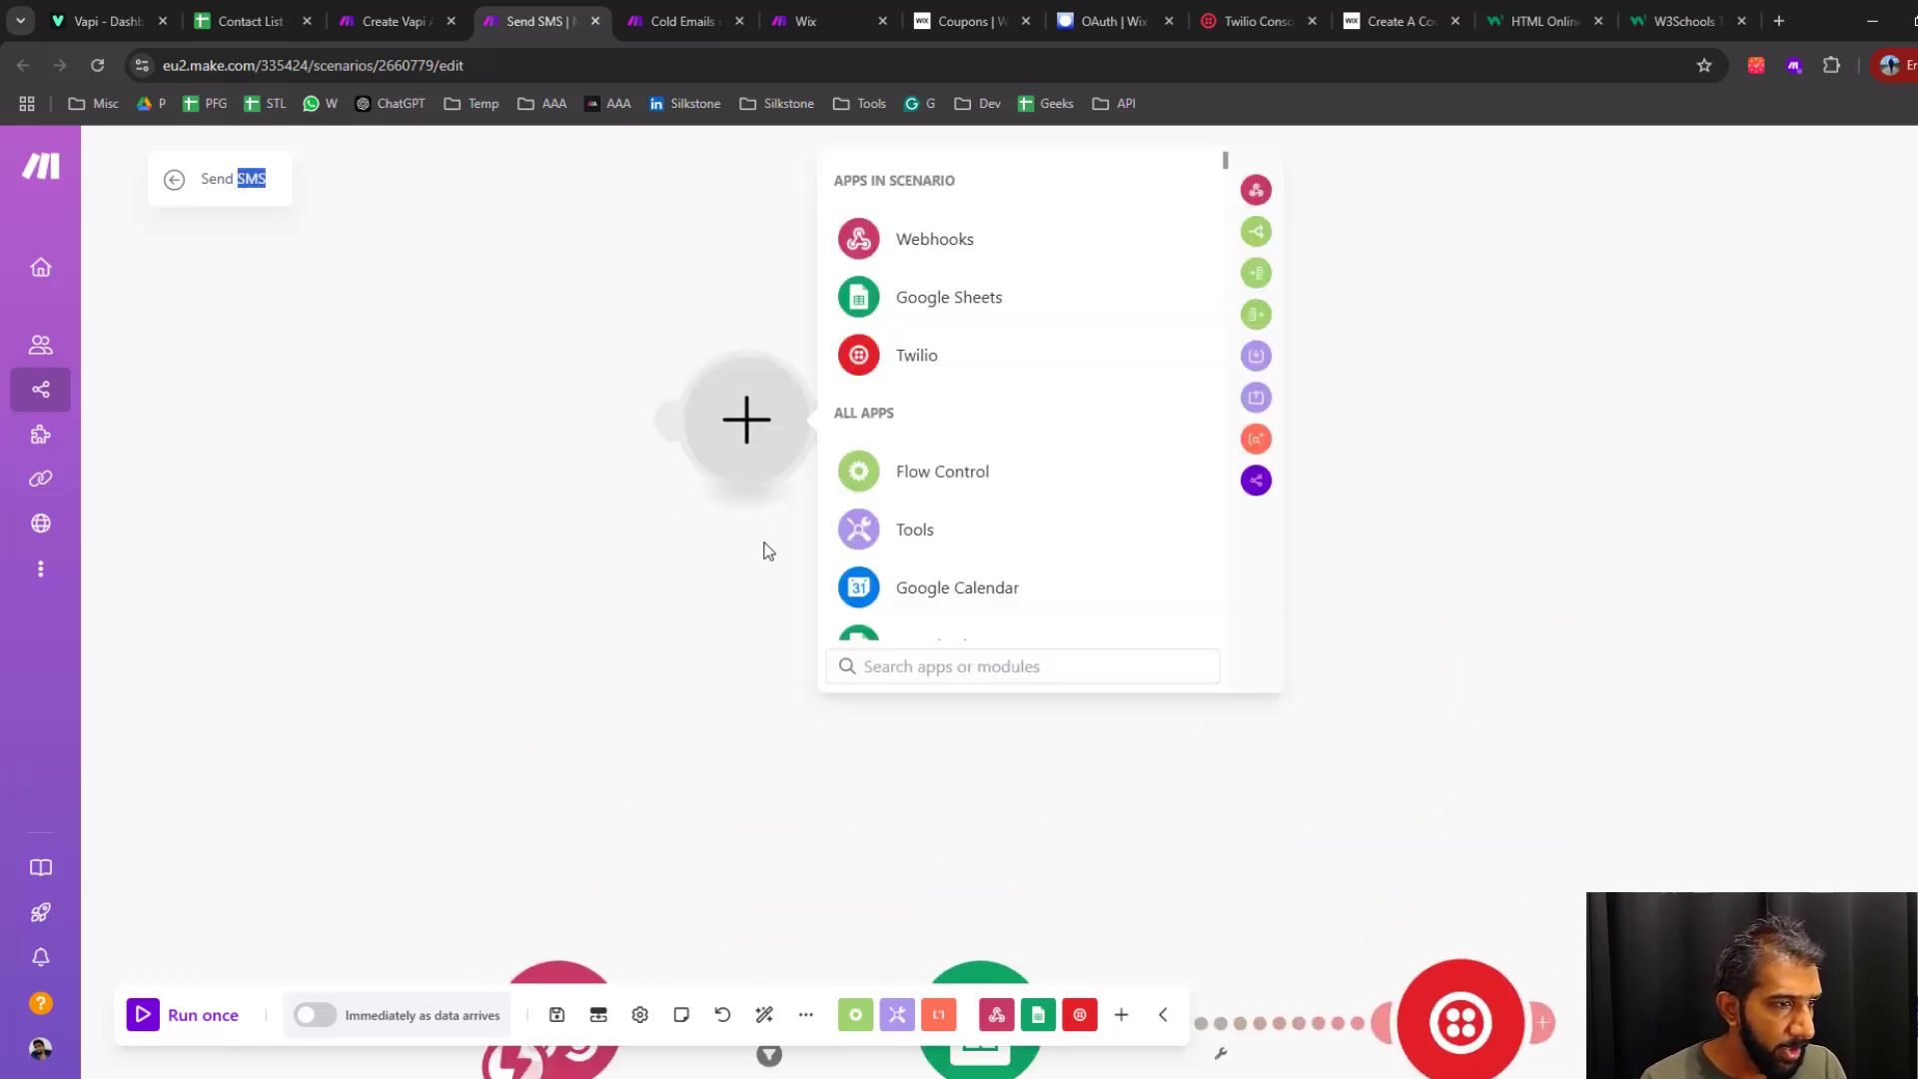
pyautogui.click(908, 252)
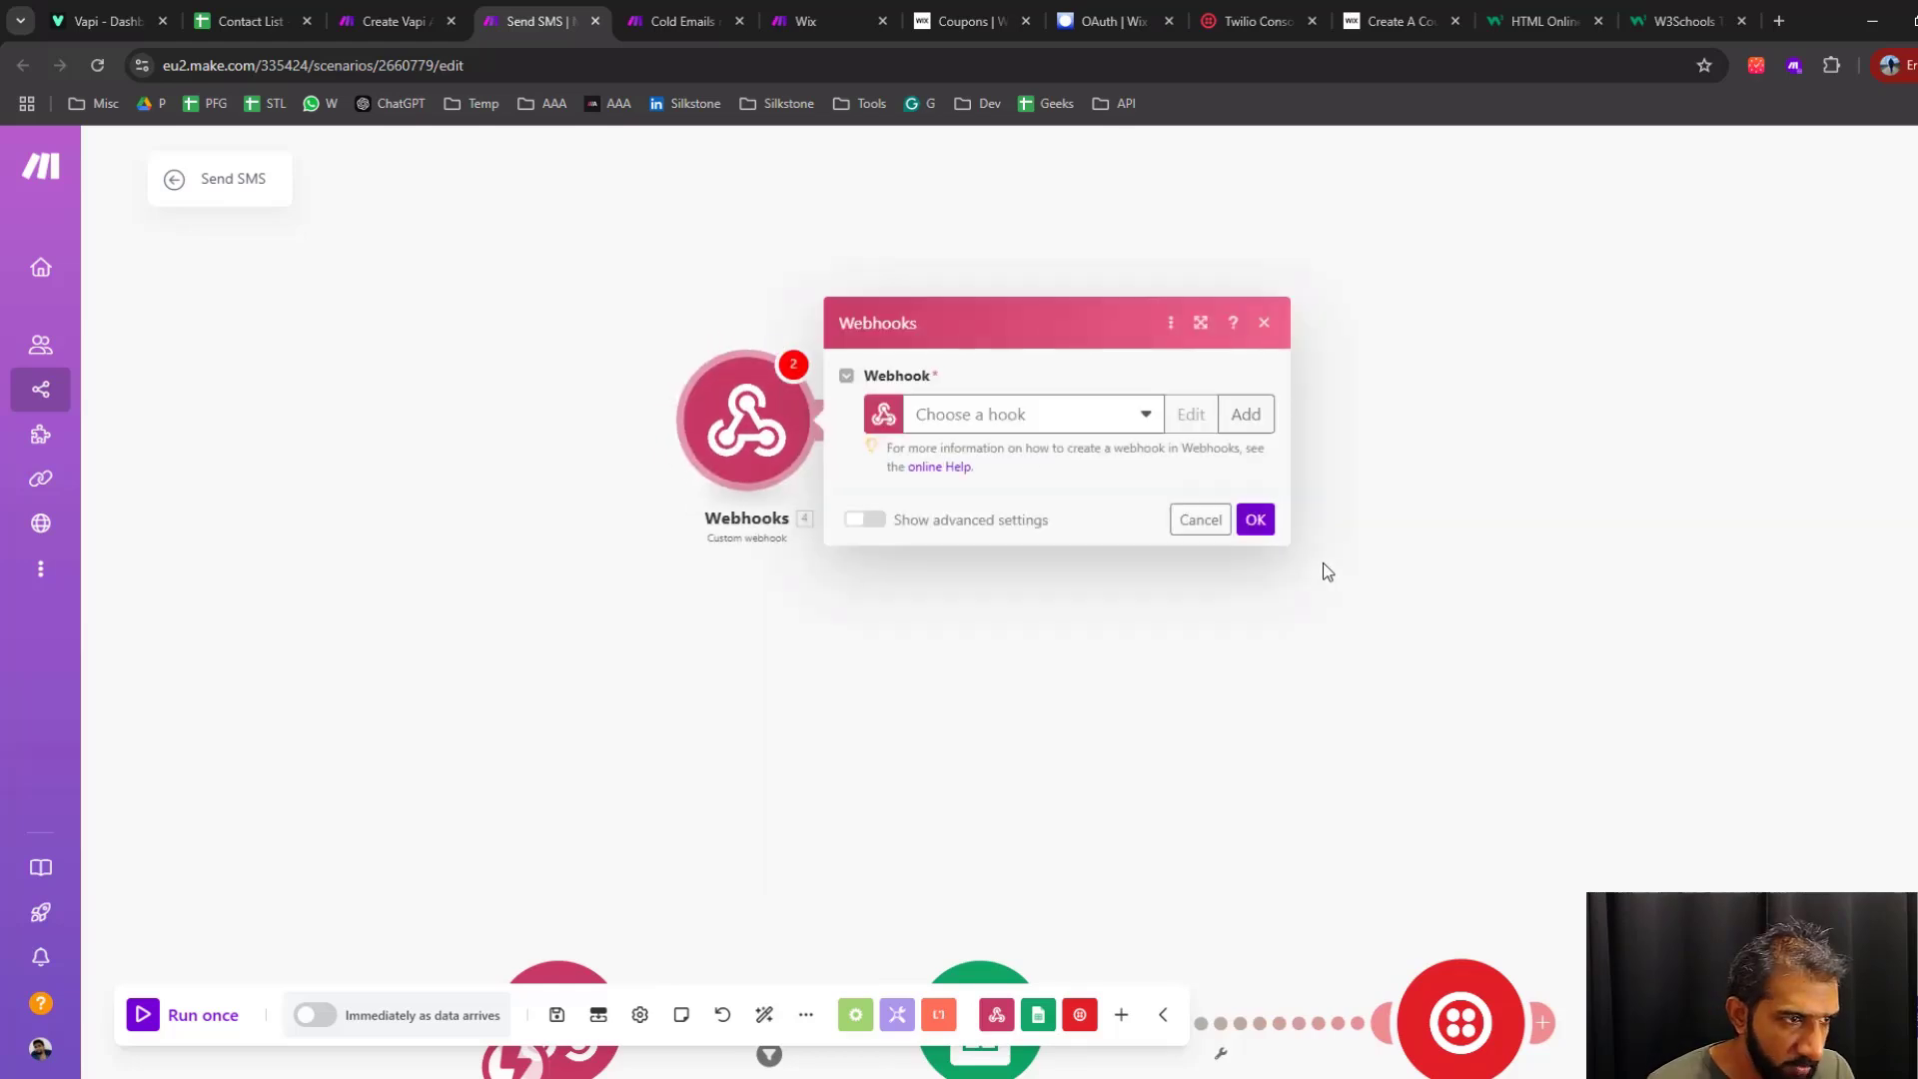
# Create a webhook named "coupon code" for the new module and copy its address
pyautogui.click(1246, 414)
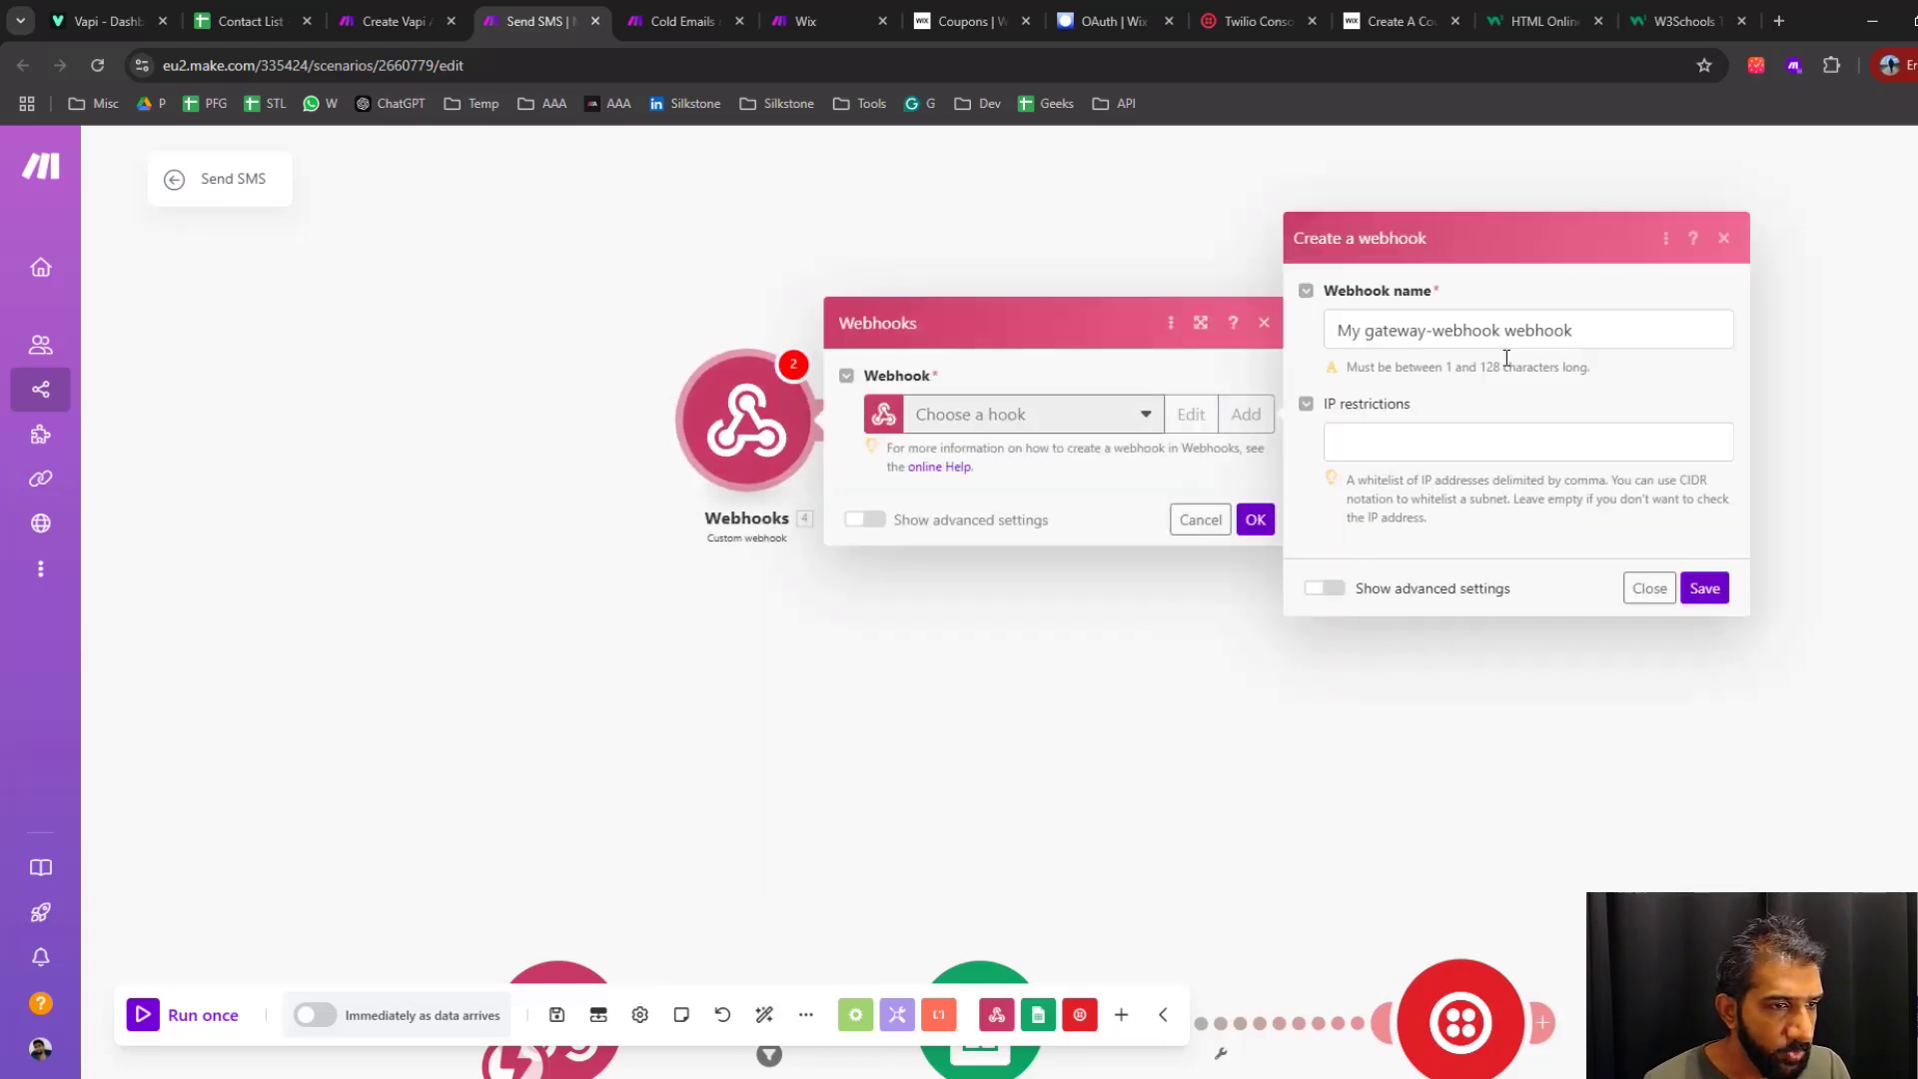
pyautogui.tripleClick(1507, 338)
pyautogui.write('coupon c')
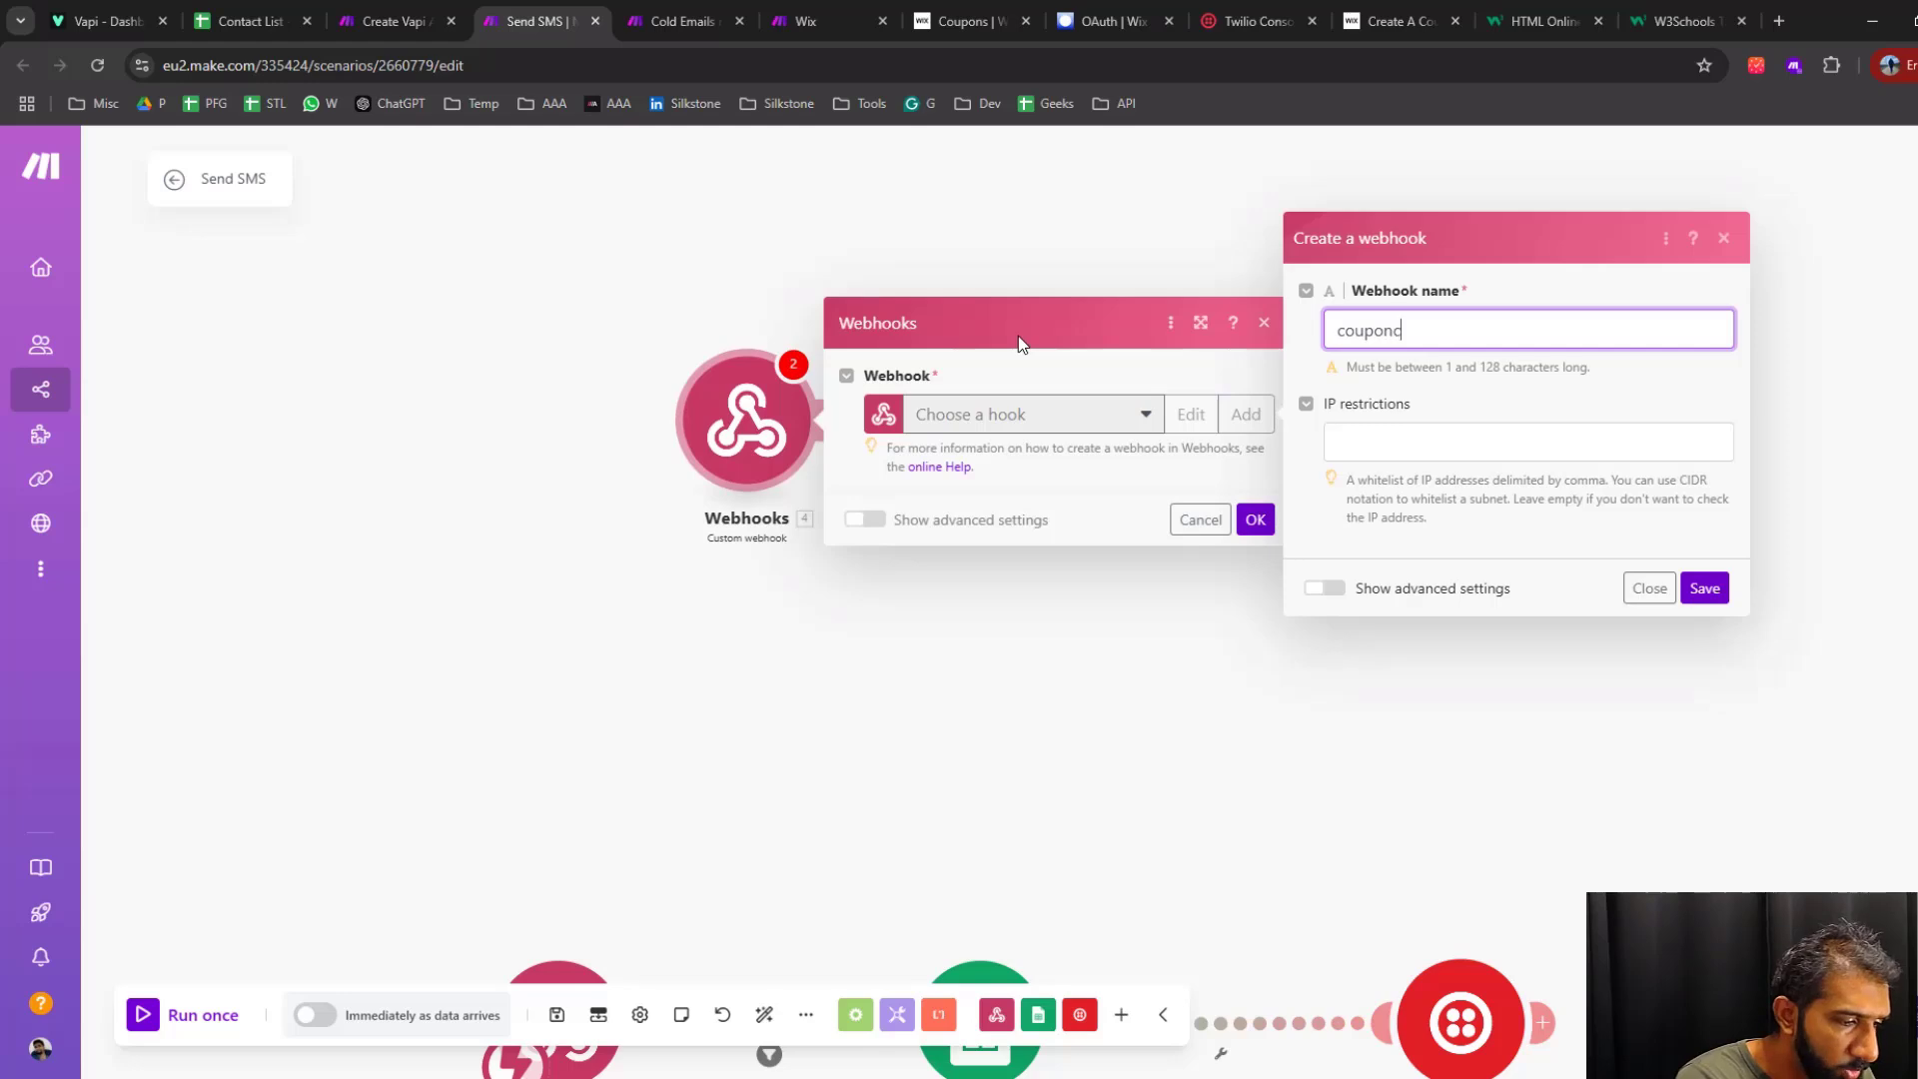
pyautogui.write('ode')
pyautogui.press('Left')
pyautogui.press('Left')
pyautogui.press('Left')
pyautogui.press('Left')
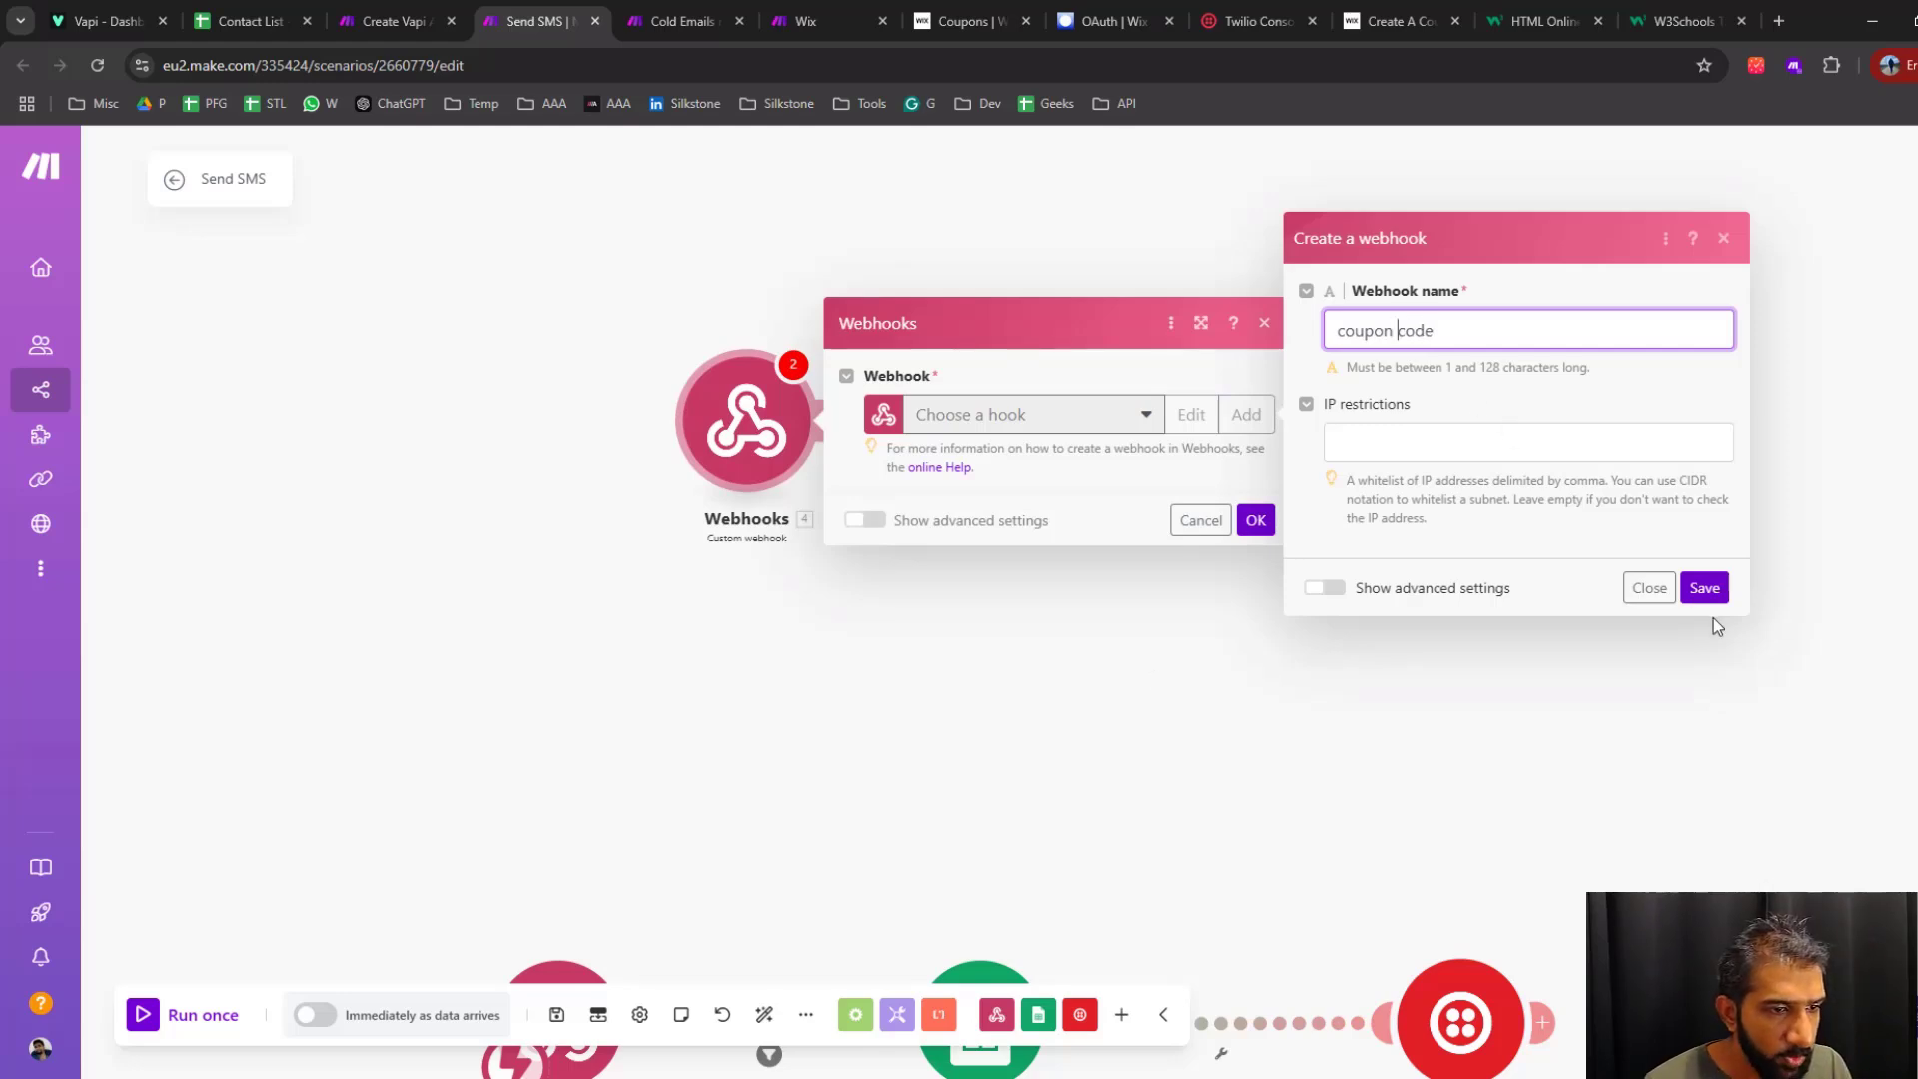
pyautogui.click(1704, 588)
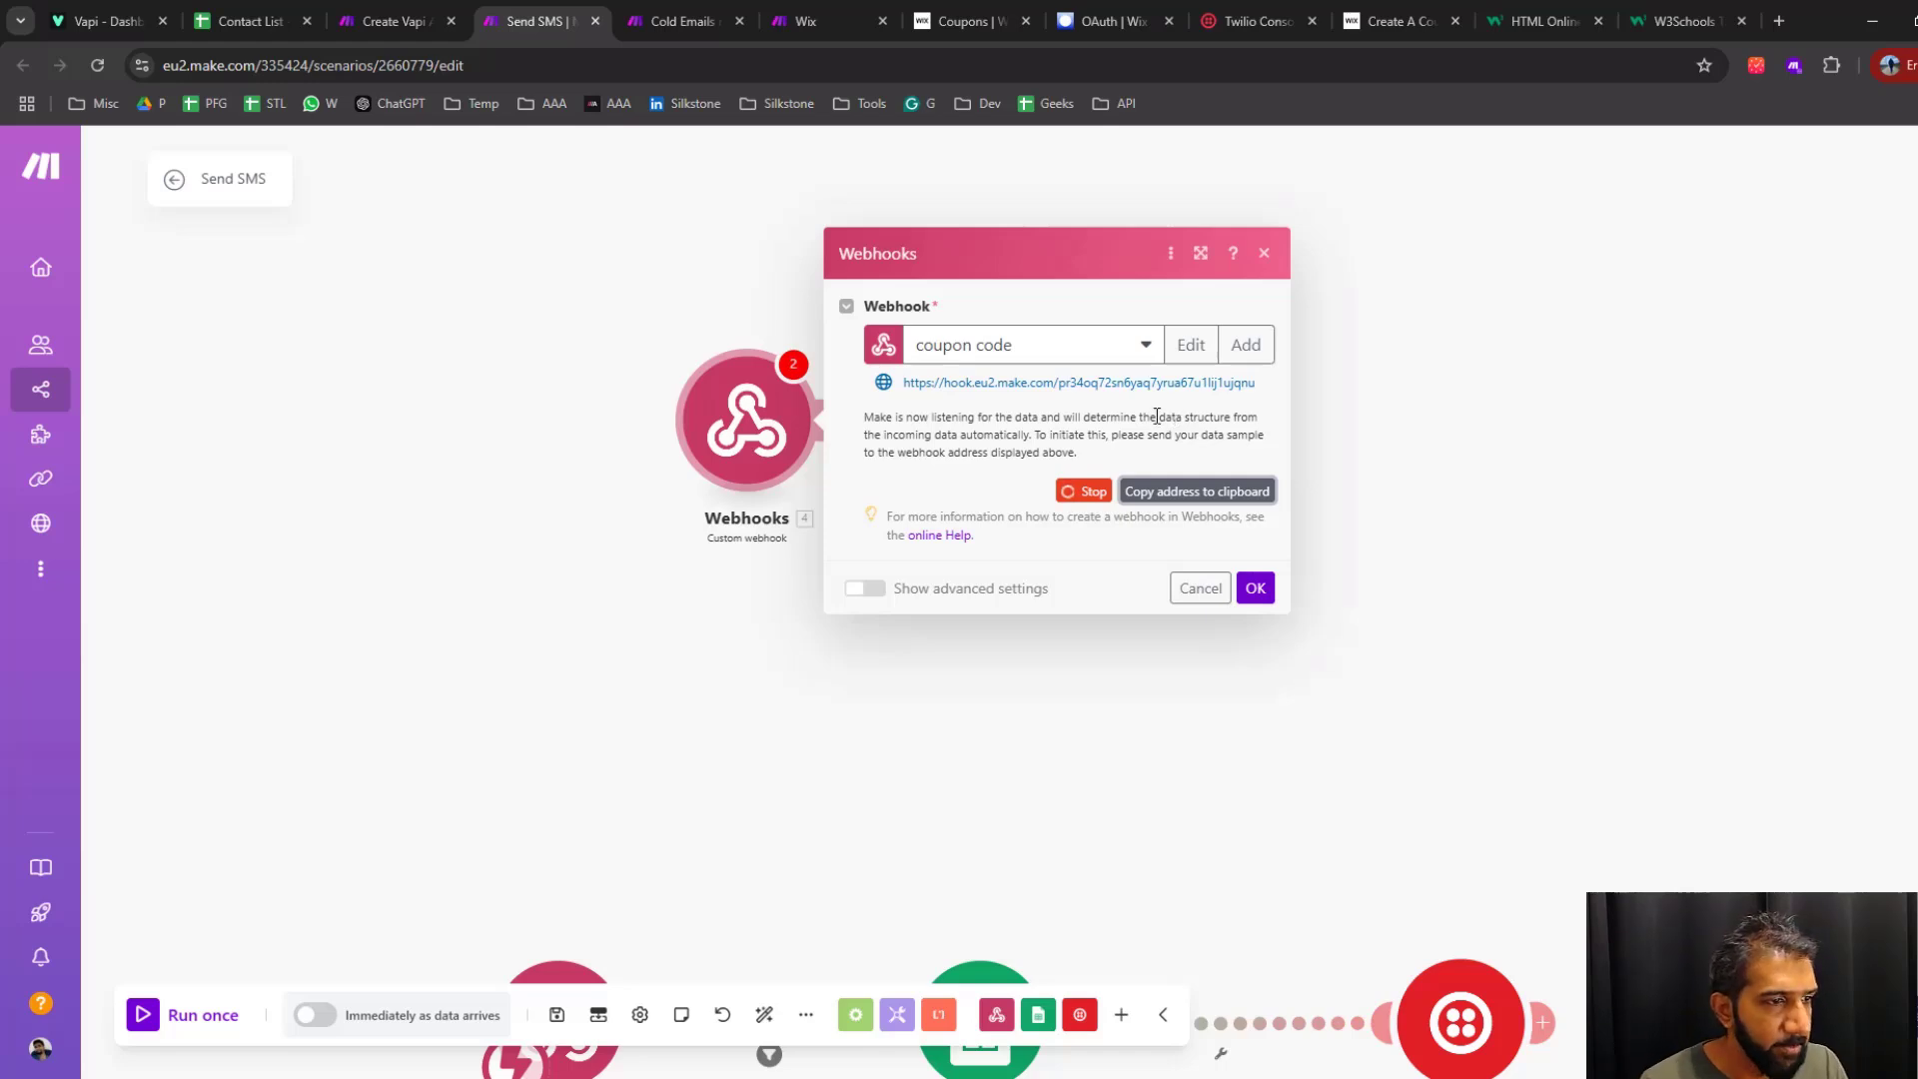
# Return to Vapi, save the copied webhook address as the custom tool's server URL and continue to the schema
pyautogui.click(108, 21)
pyautogui.click(230, 633)
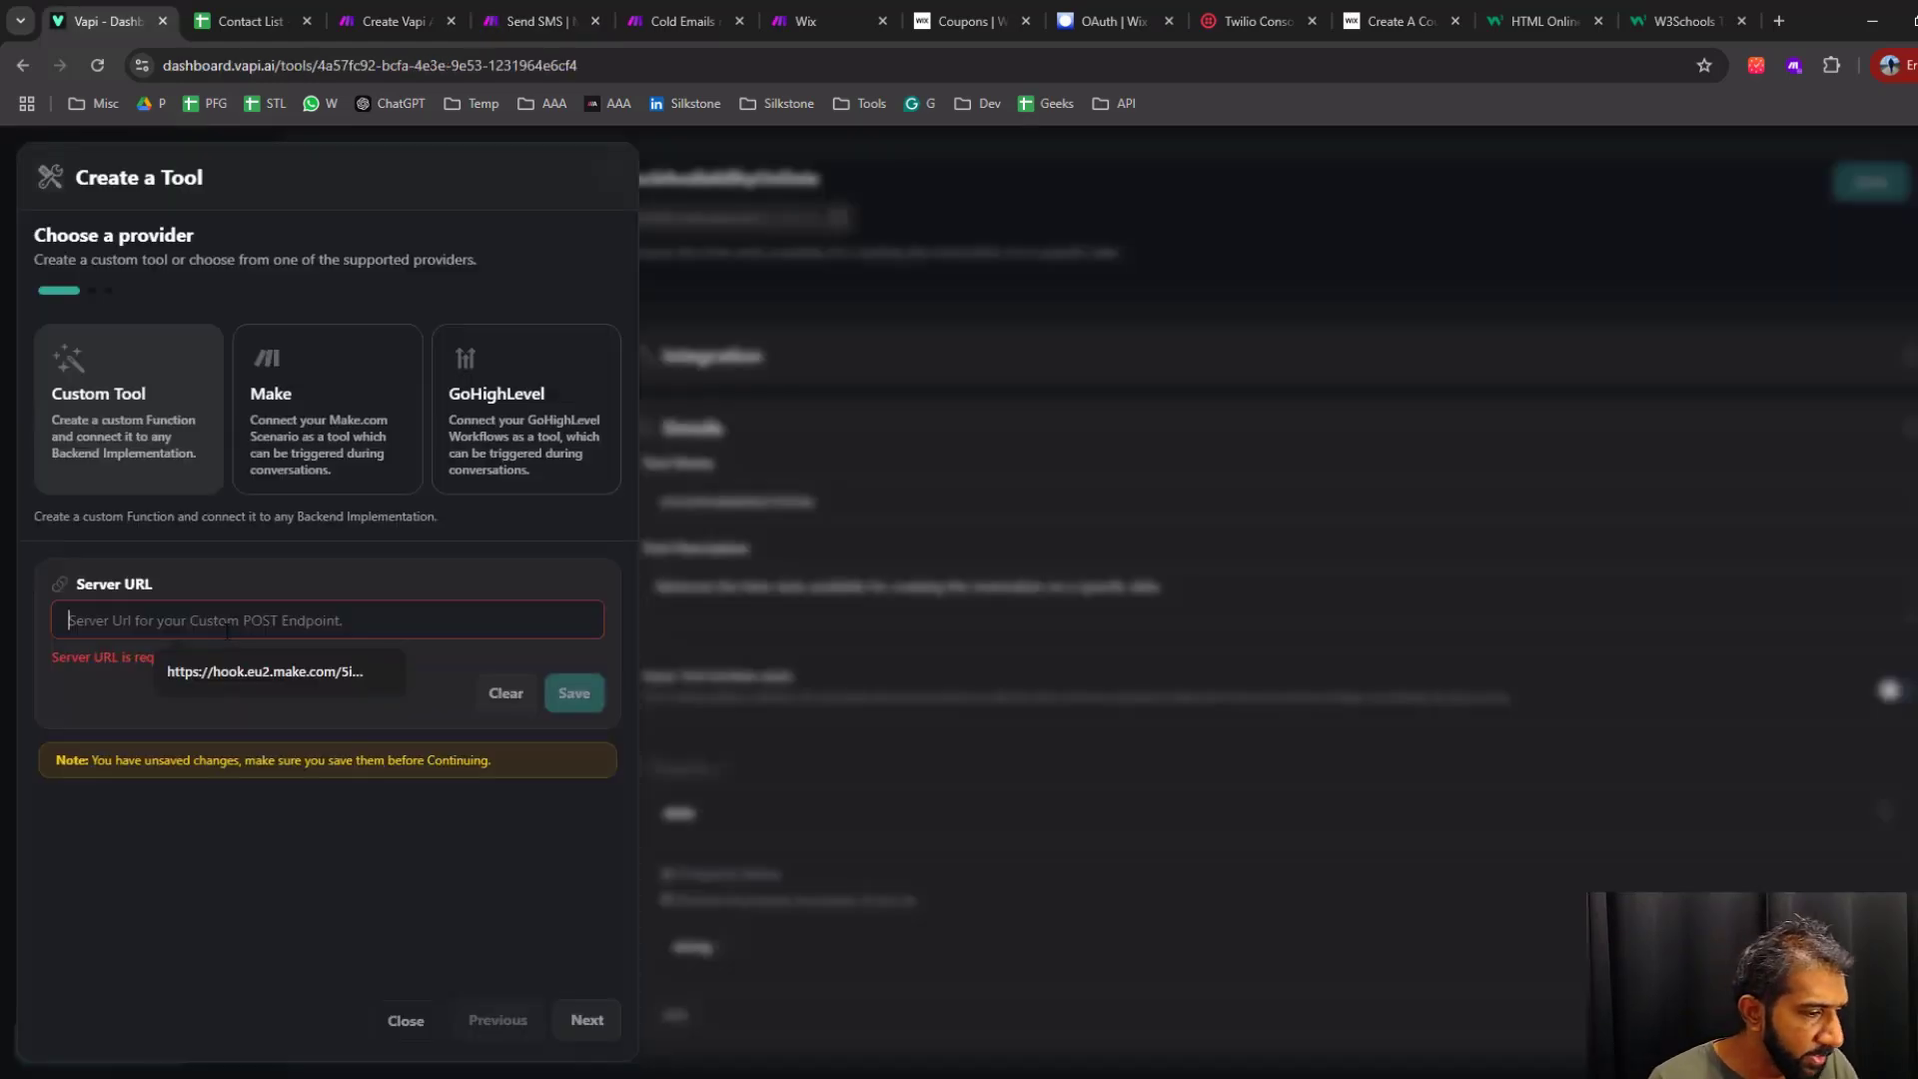
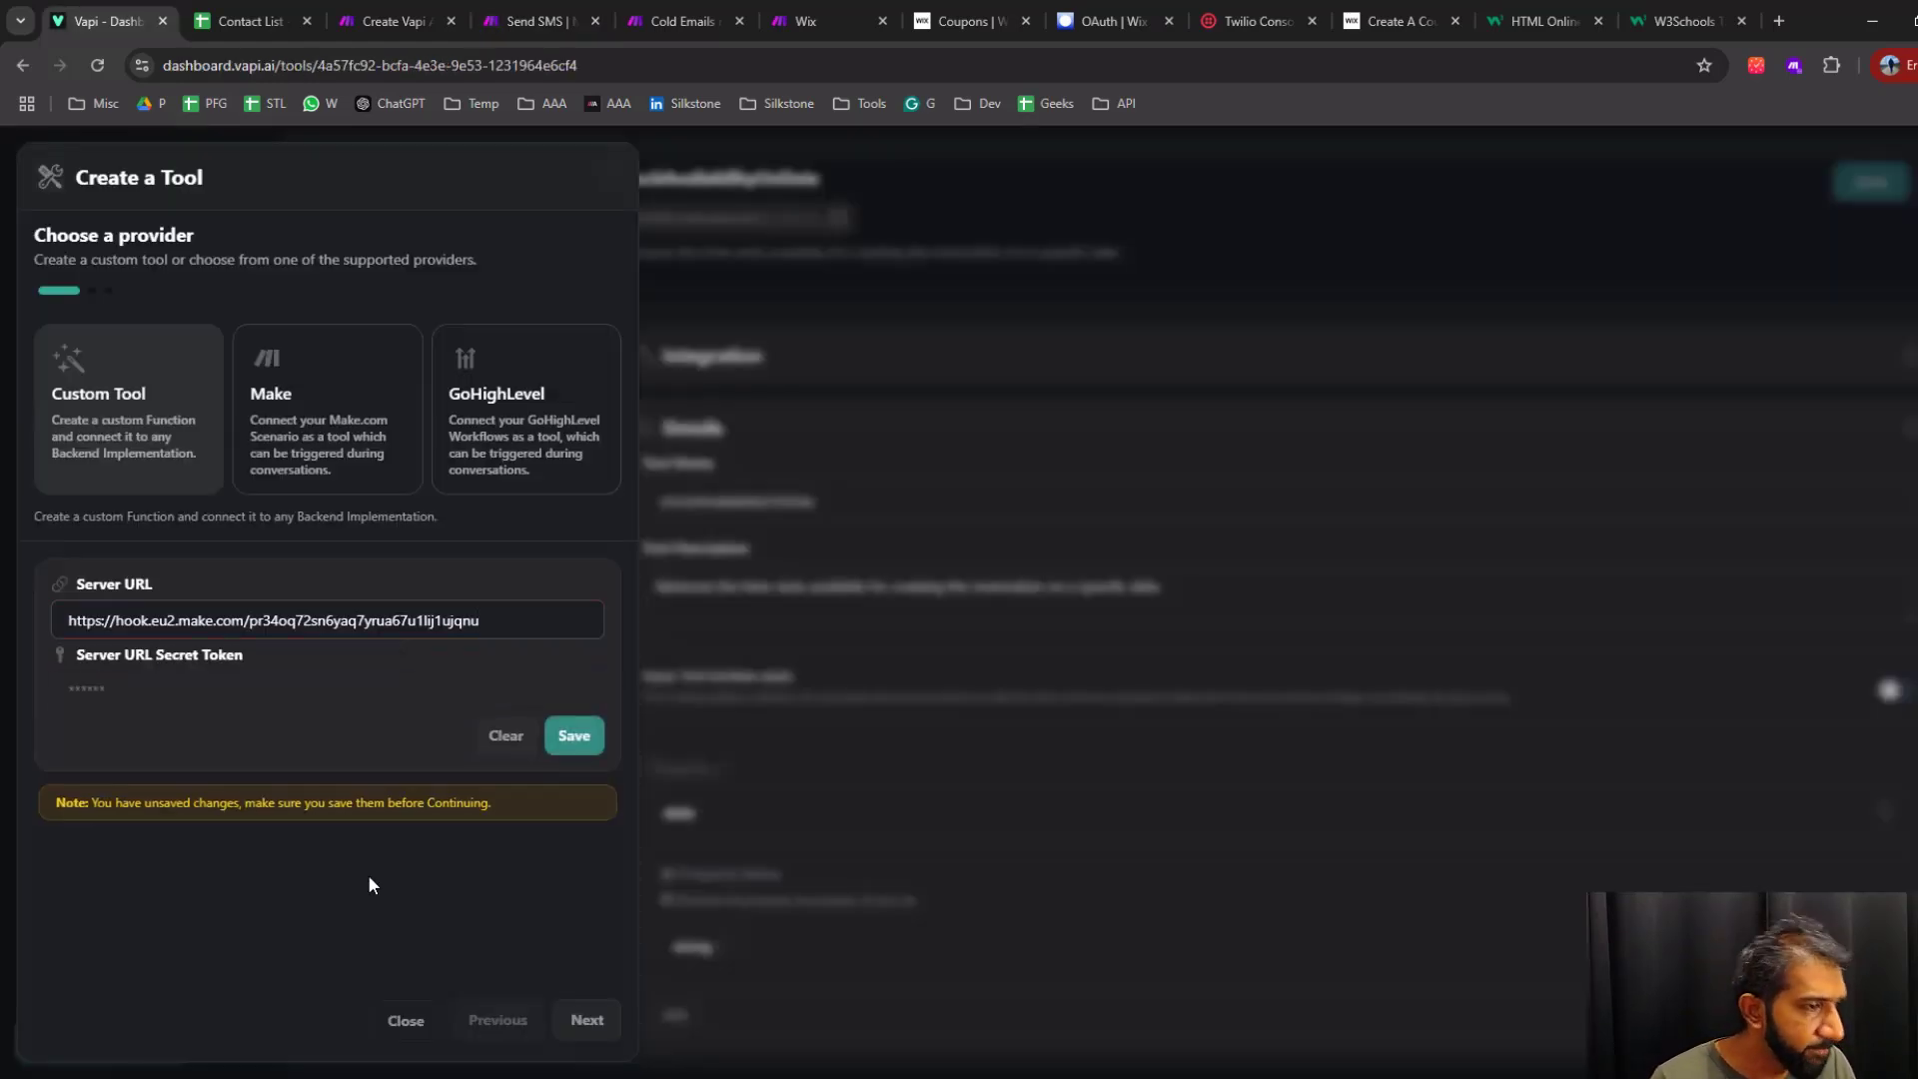
pyautogui.click(578, 743)
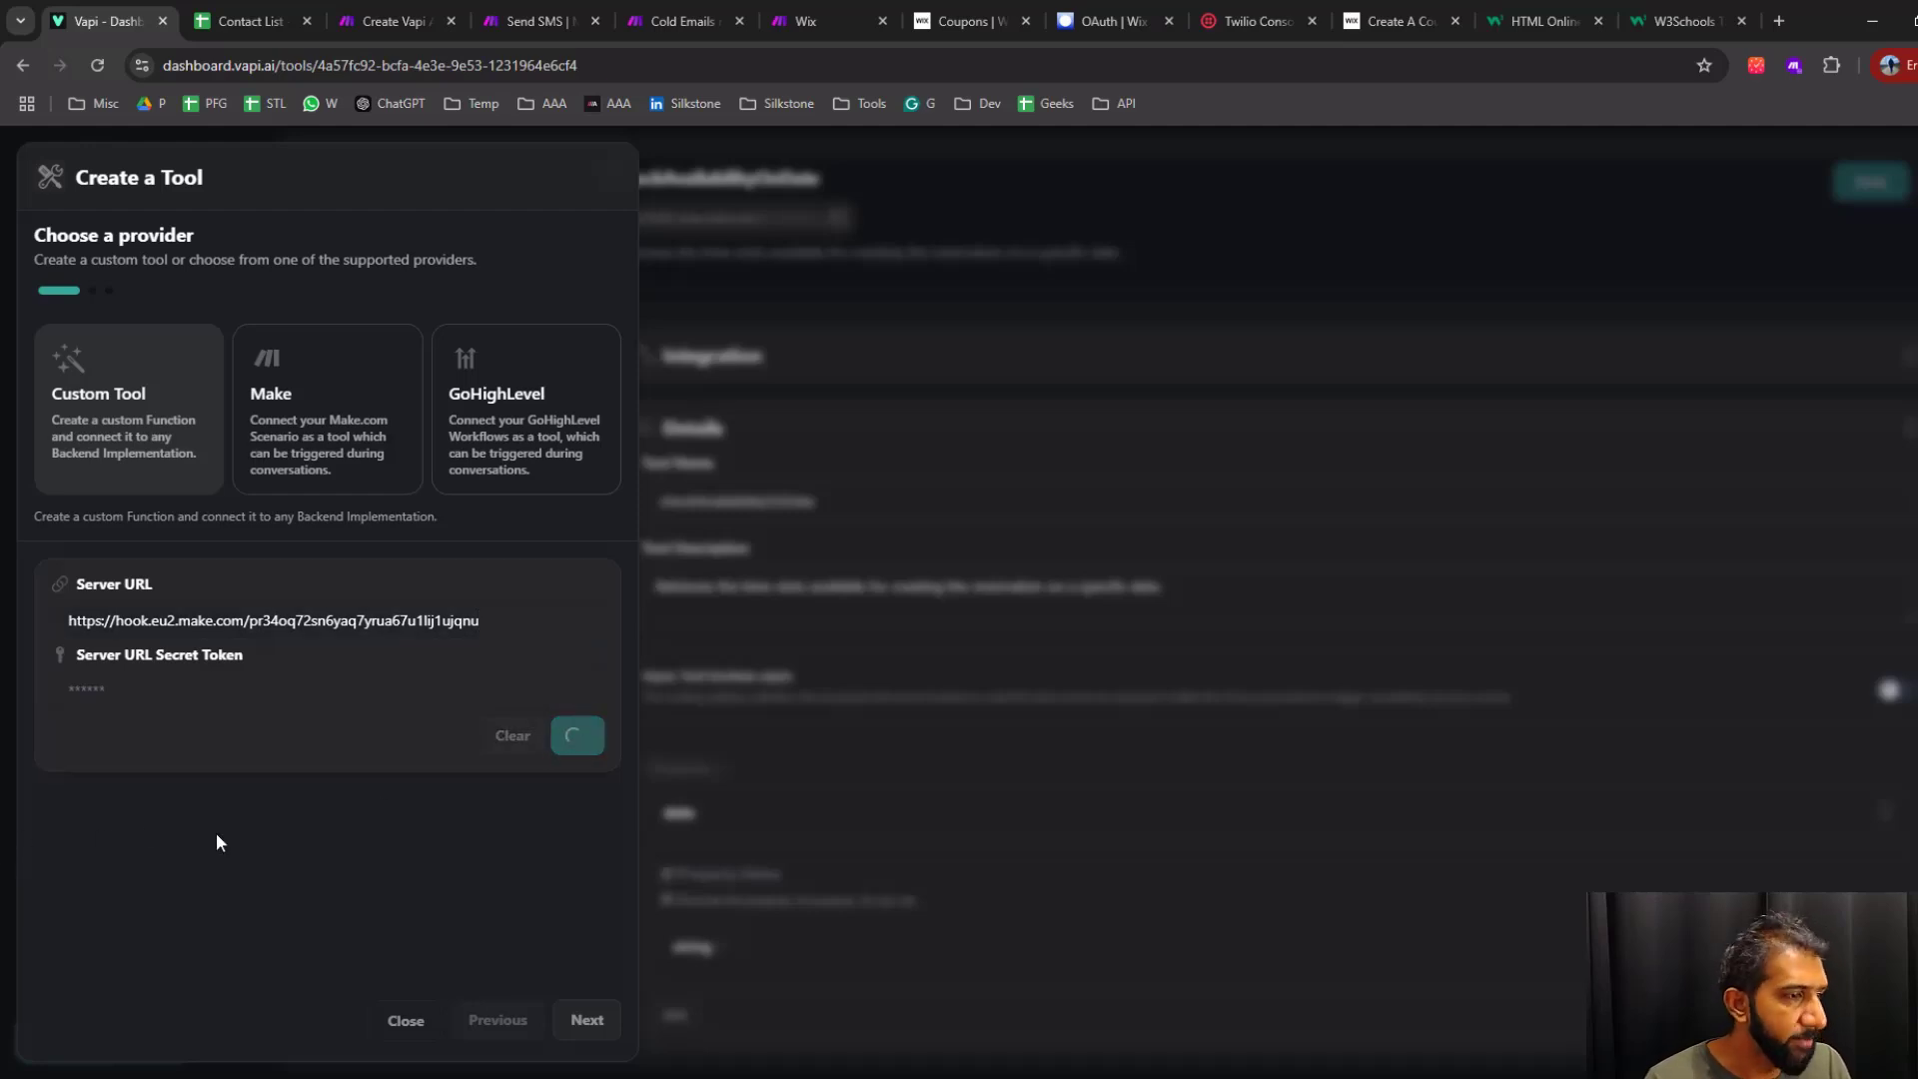
pyautogui.click(588, 1020)
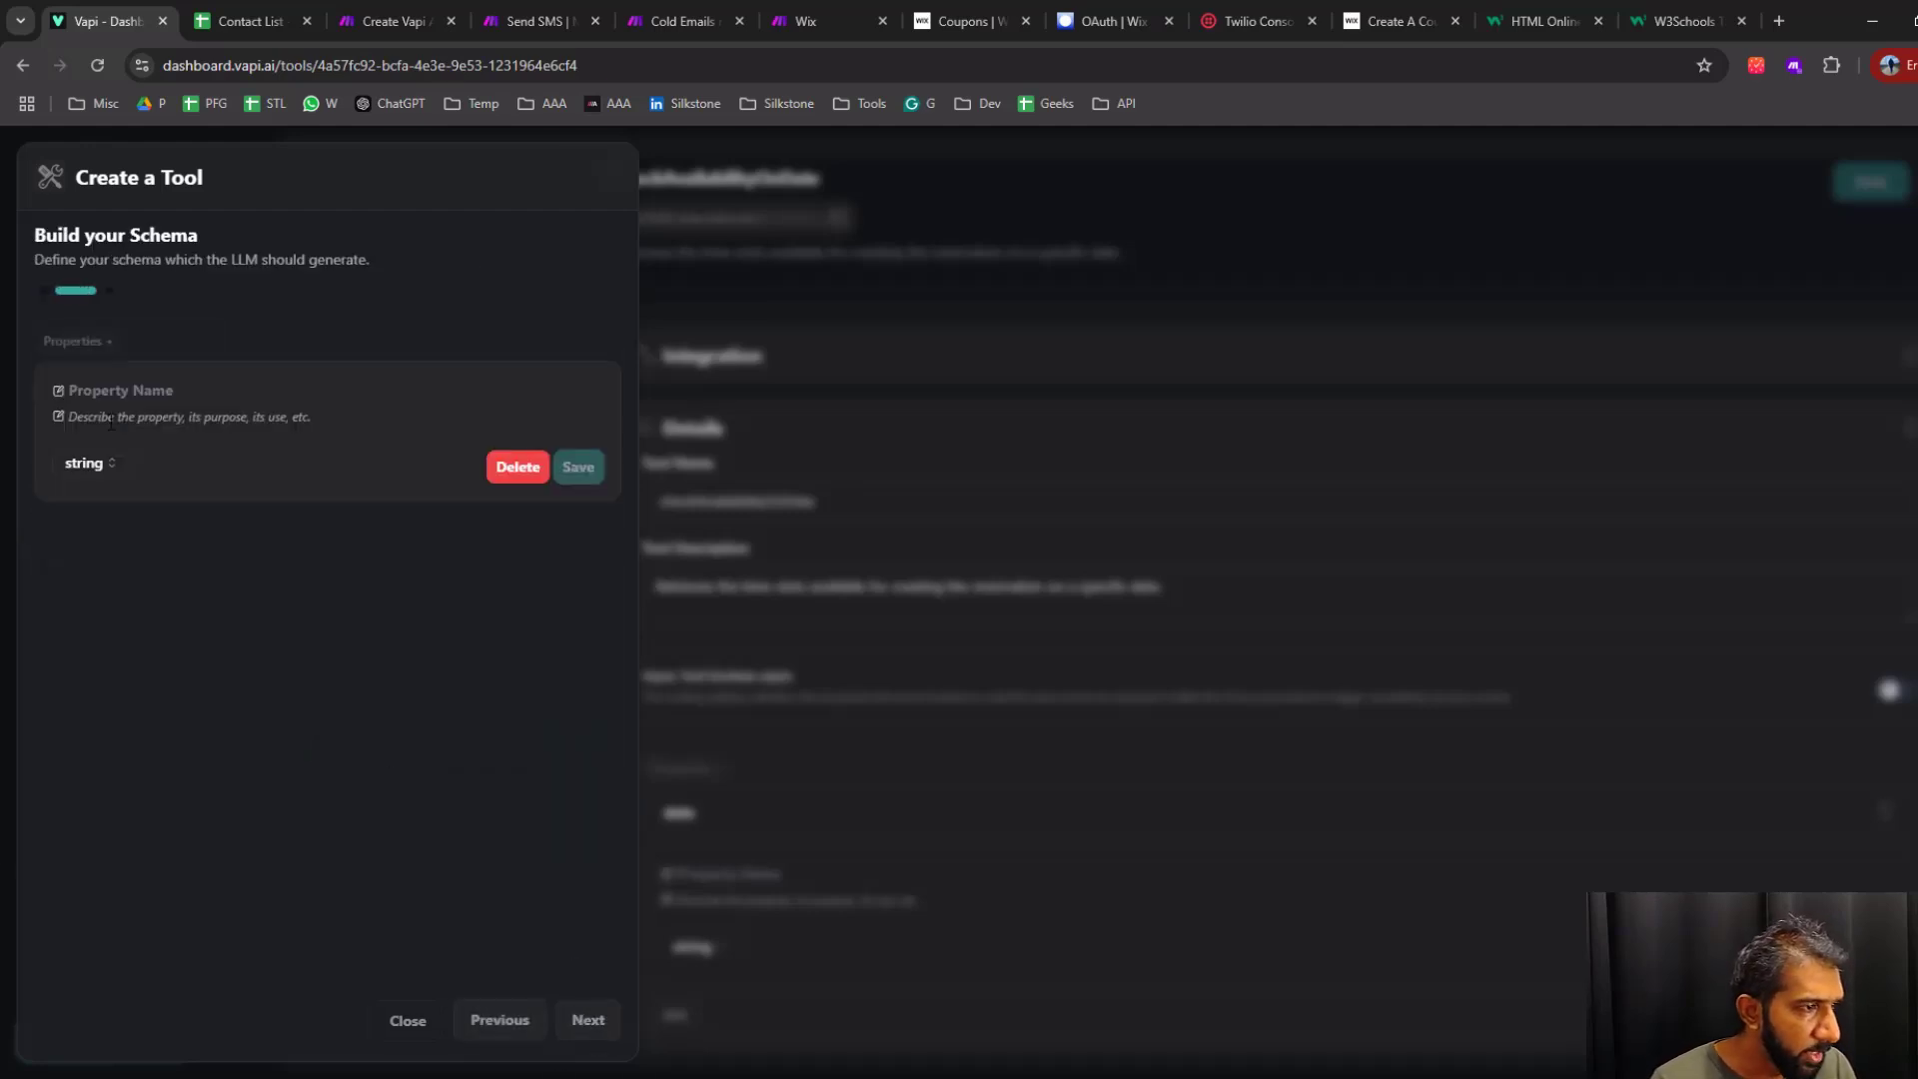
# Add a boolean property named "permission" to the tool's schema, copying the name from the WordPad notes
pyautogui.hotkey('alt', 'Tab')
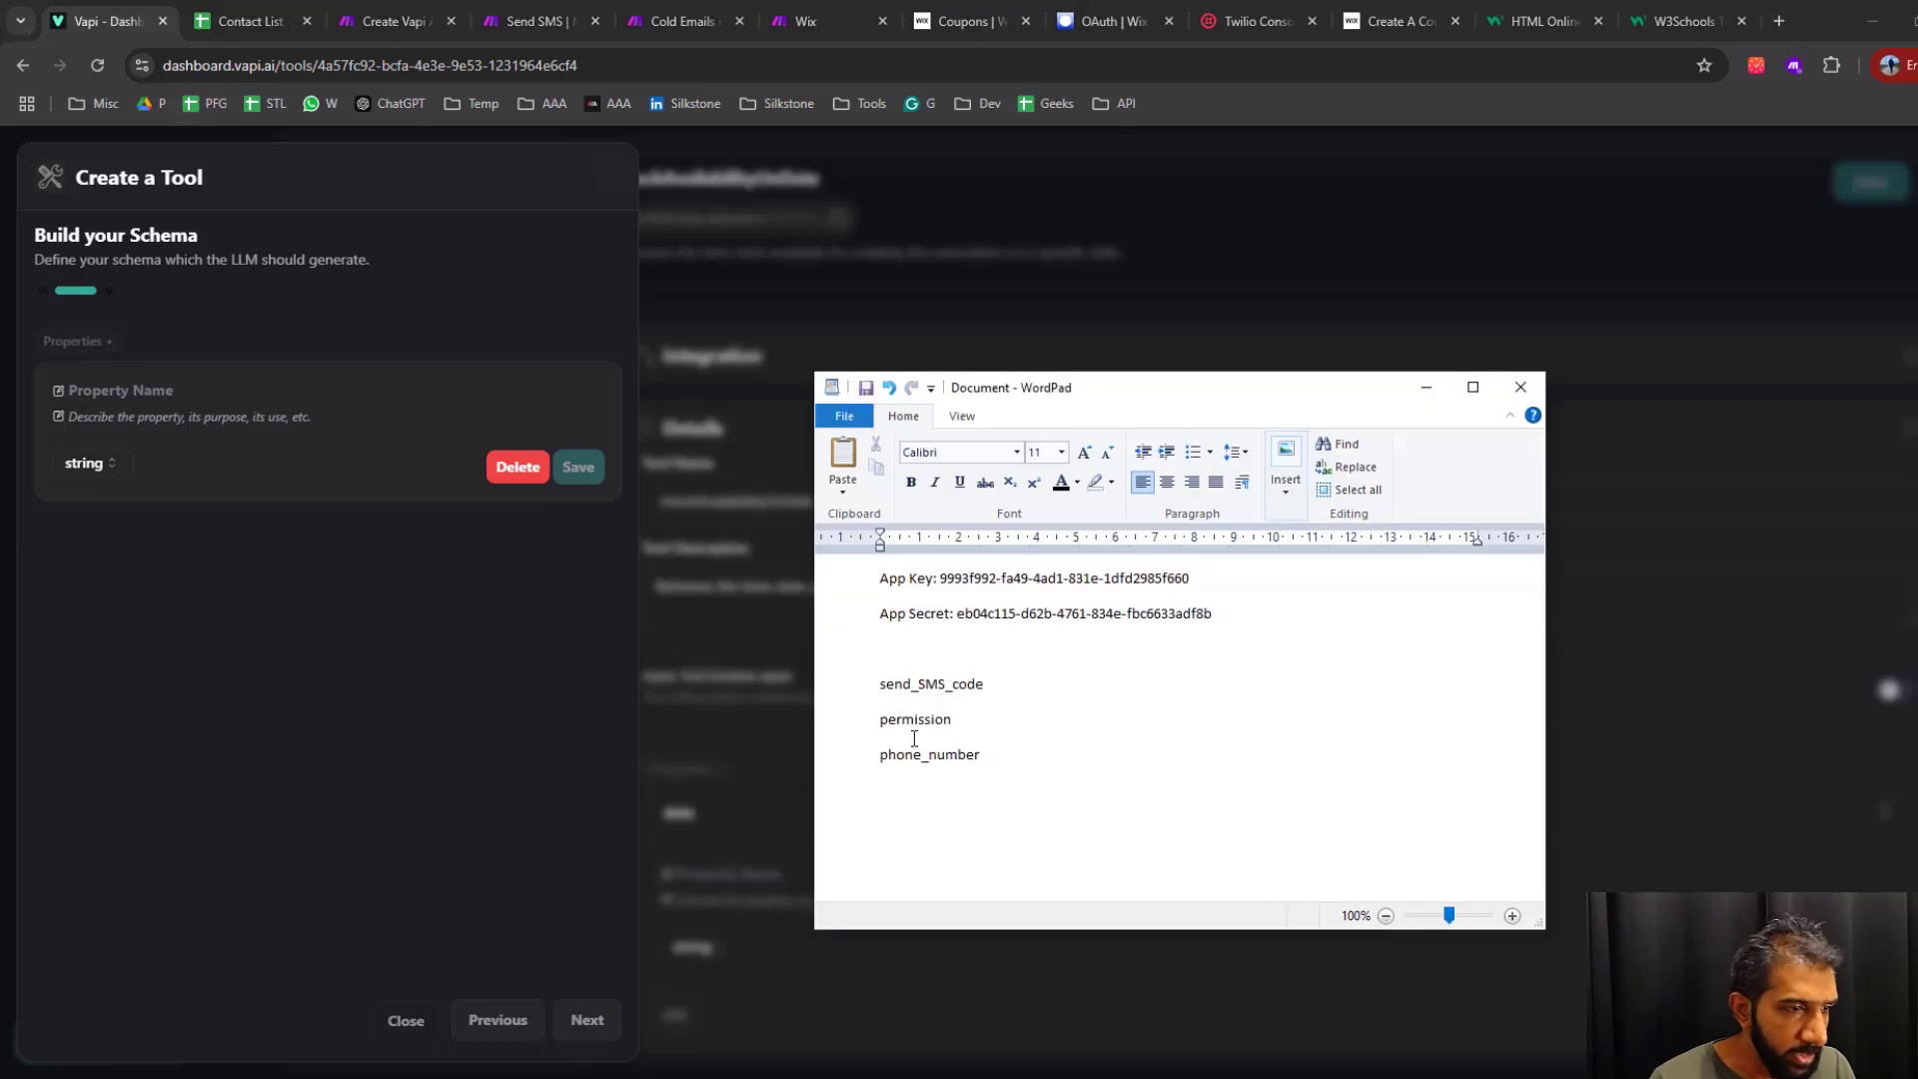
pyautogui.doubleClick(912, 719)
pyautogui.hotkey('ctrl', 'c')
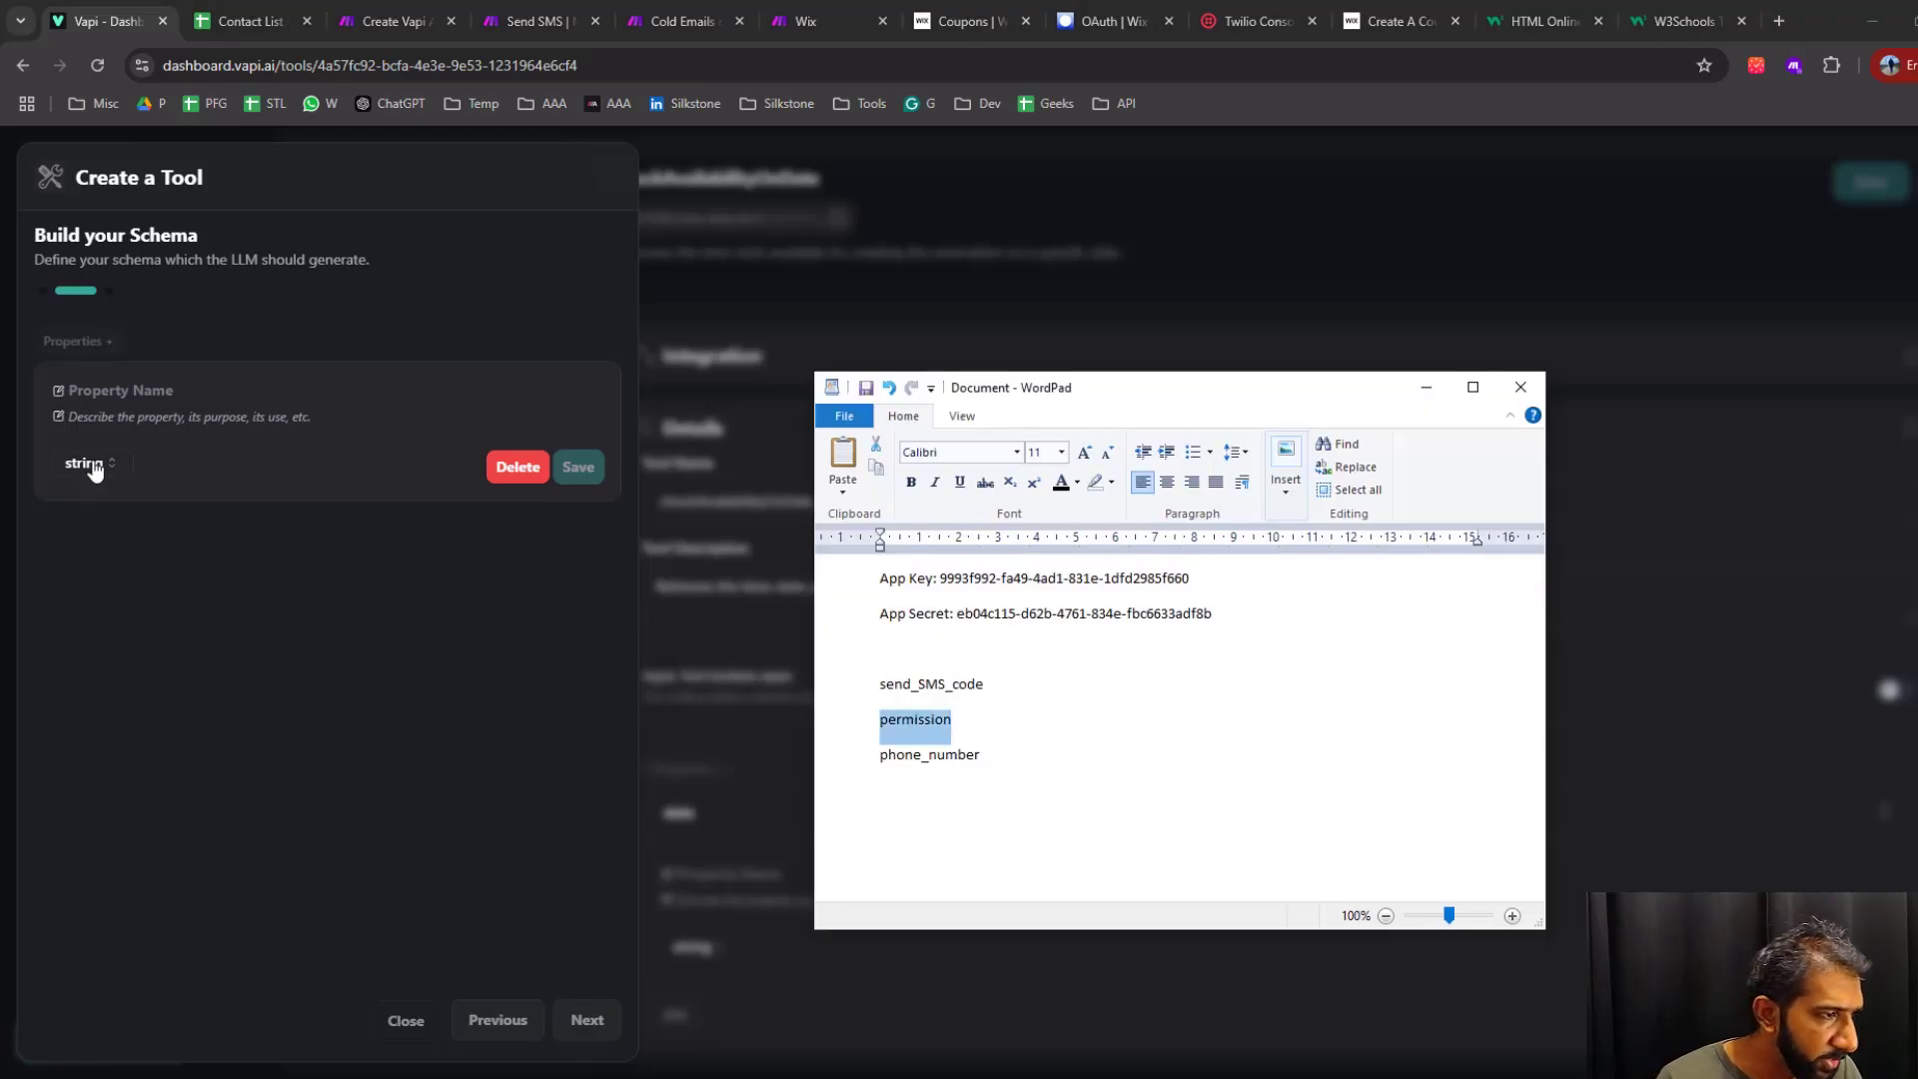
pyautogui.click(123, 388)
pyautogui.hotkey('ctrl', 'v')
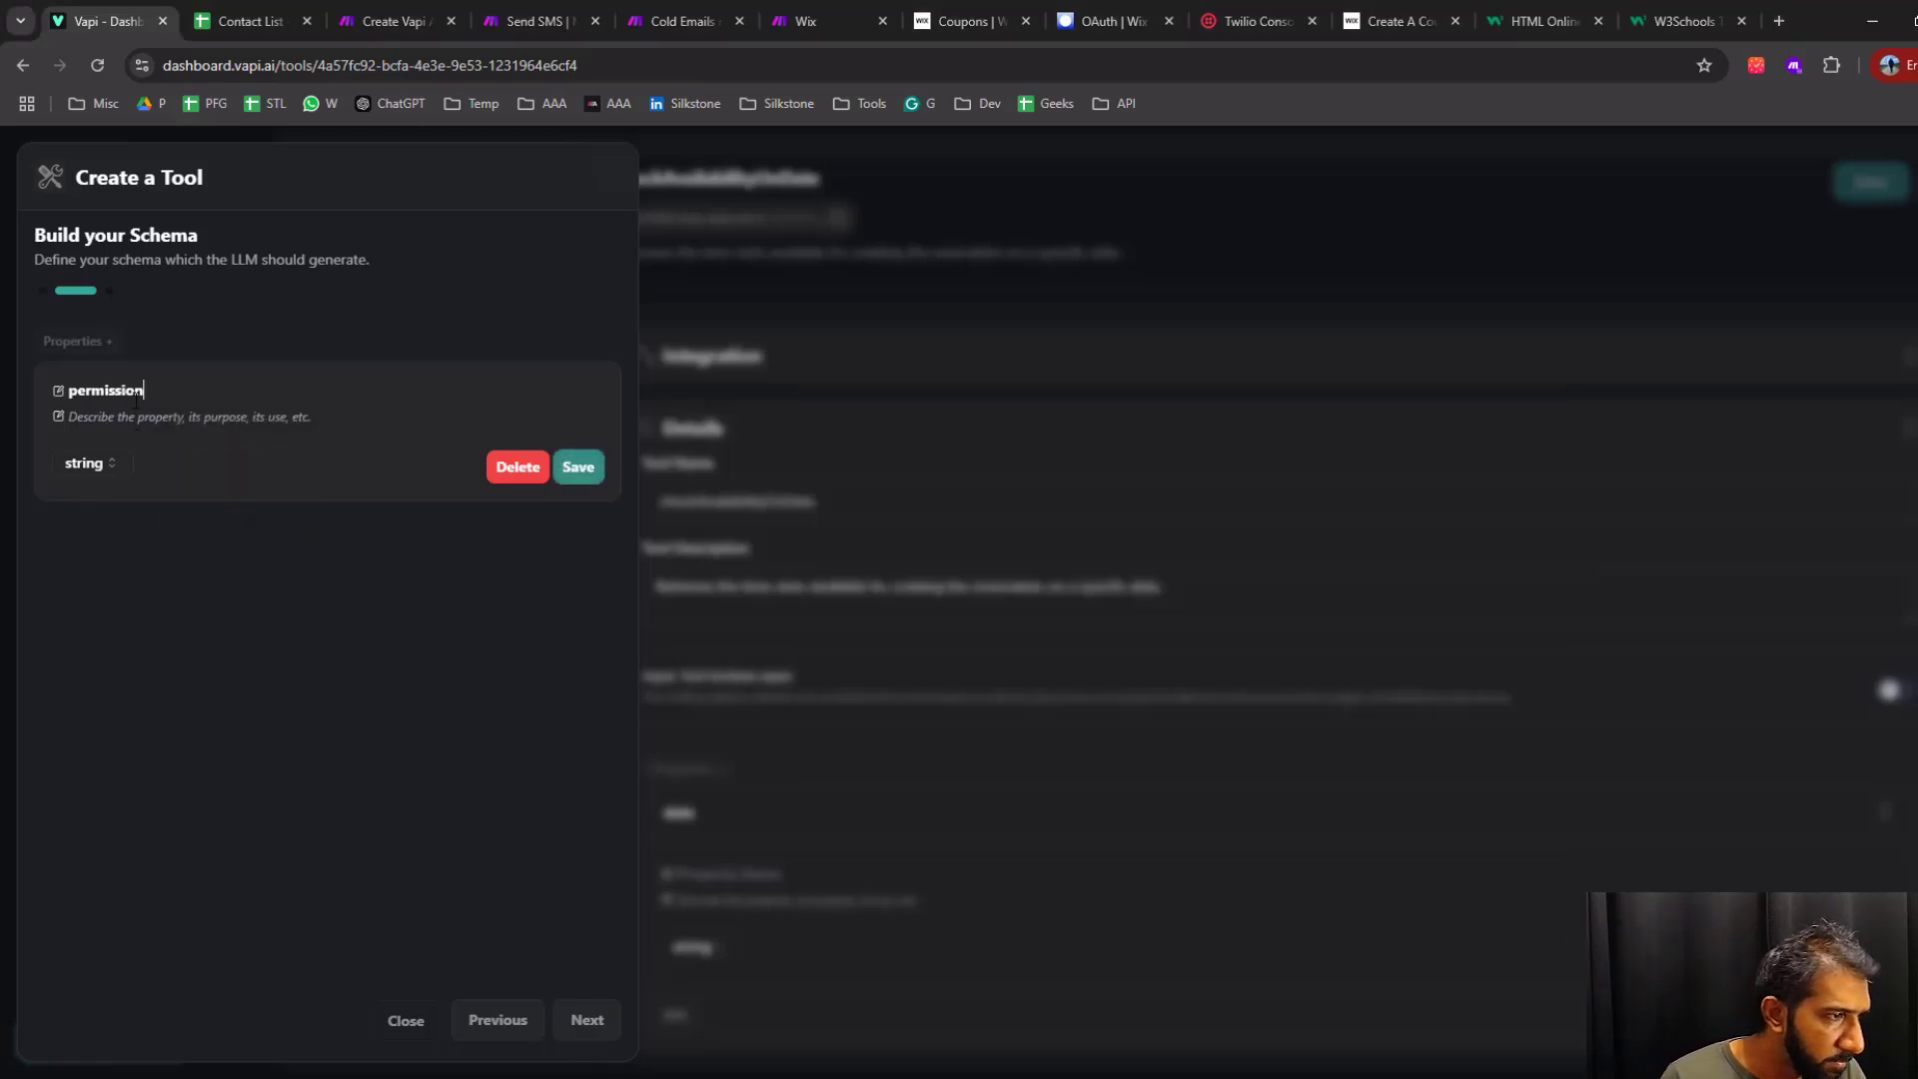
pyautogui.click(100, 465)
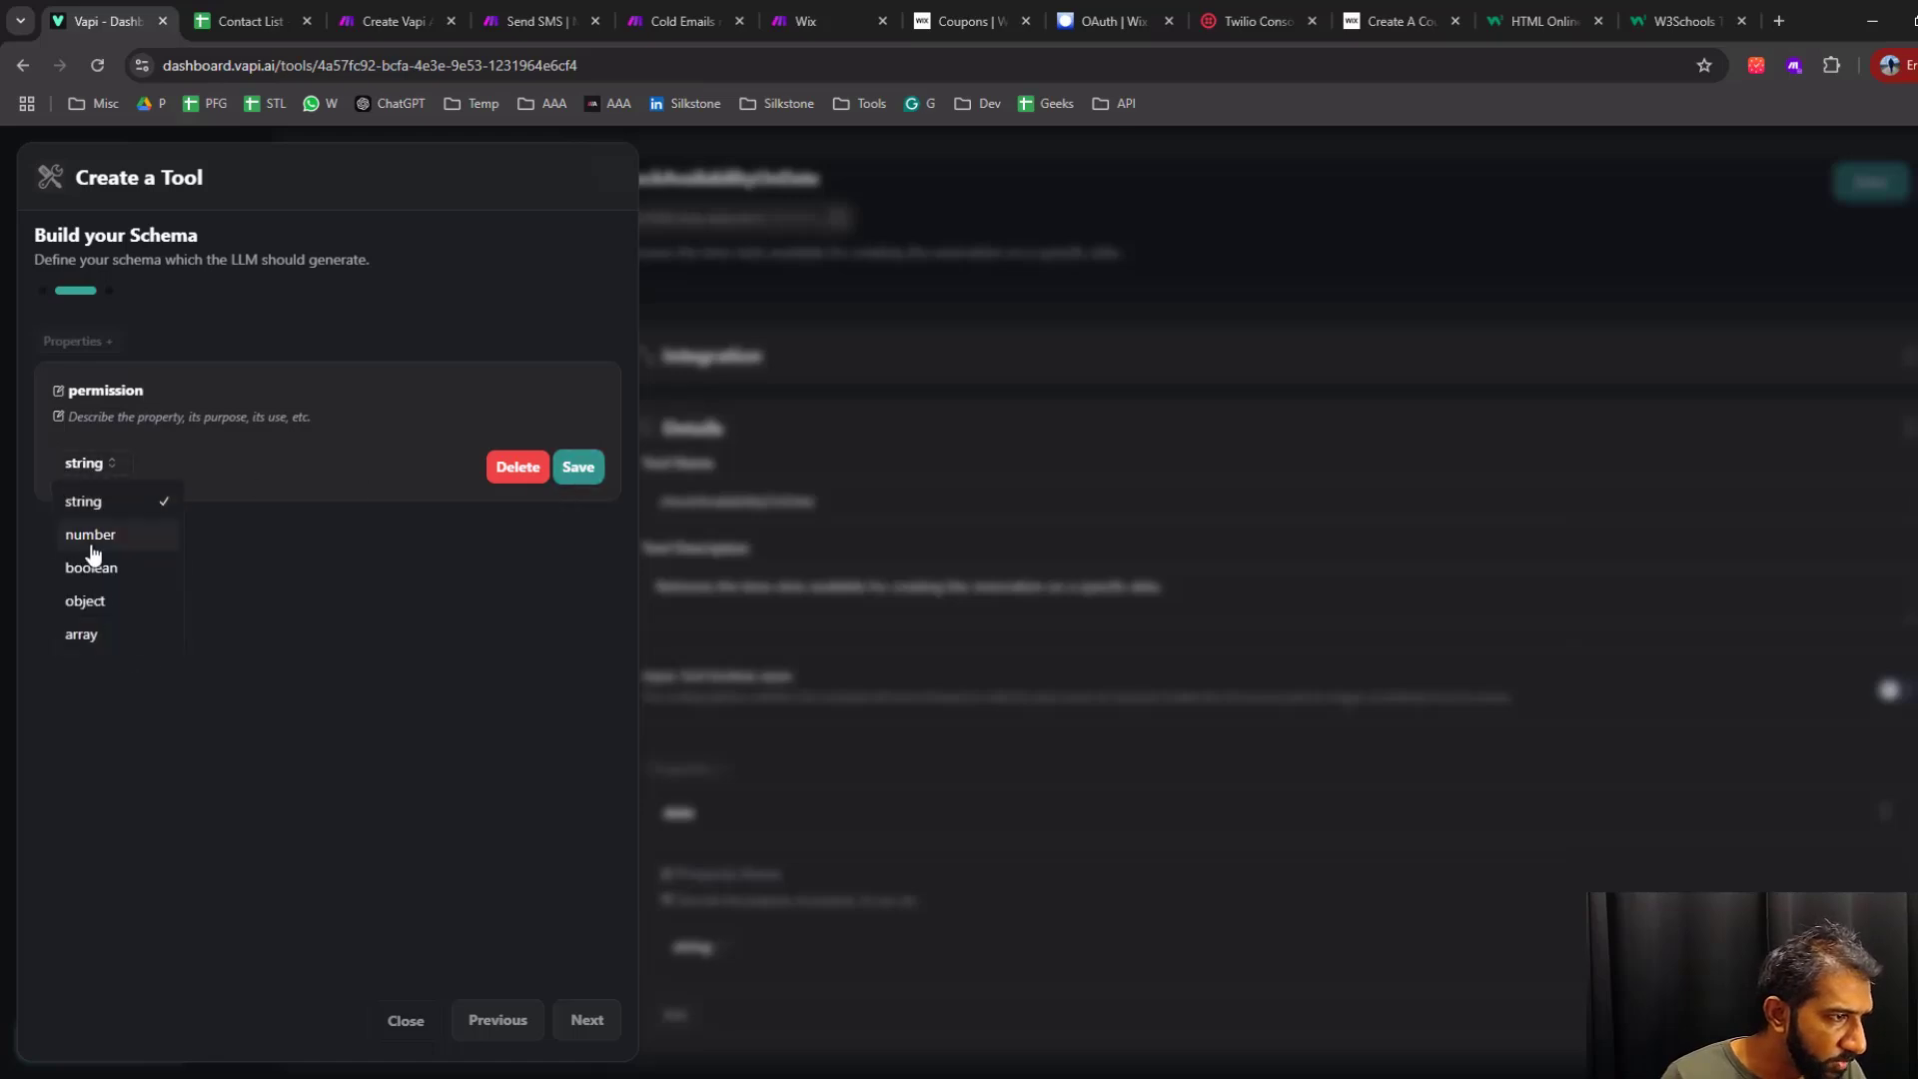
pyautogui.click(94, 565)
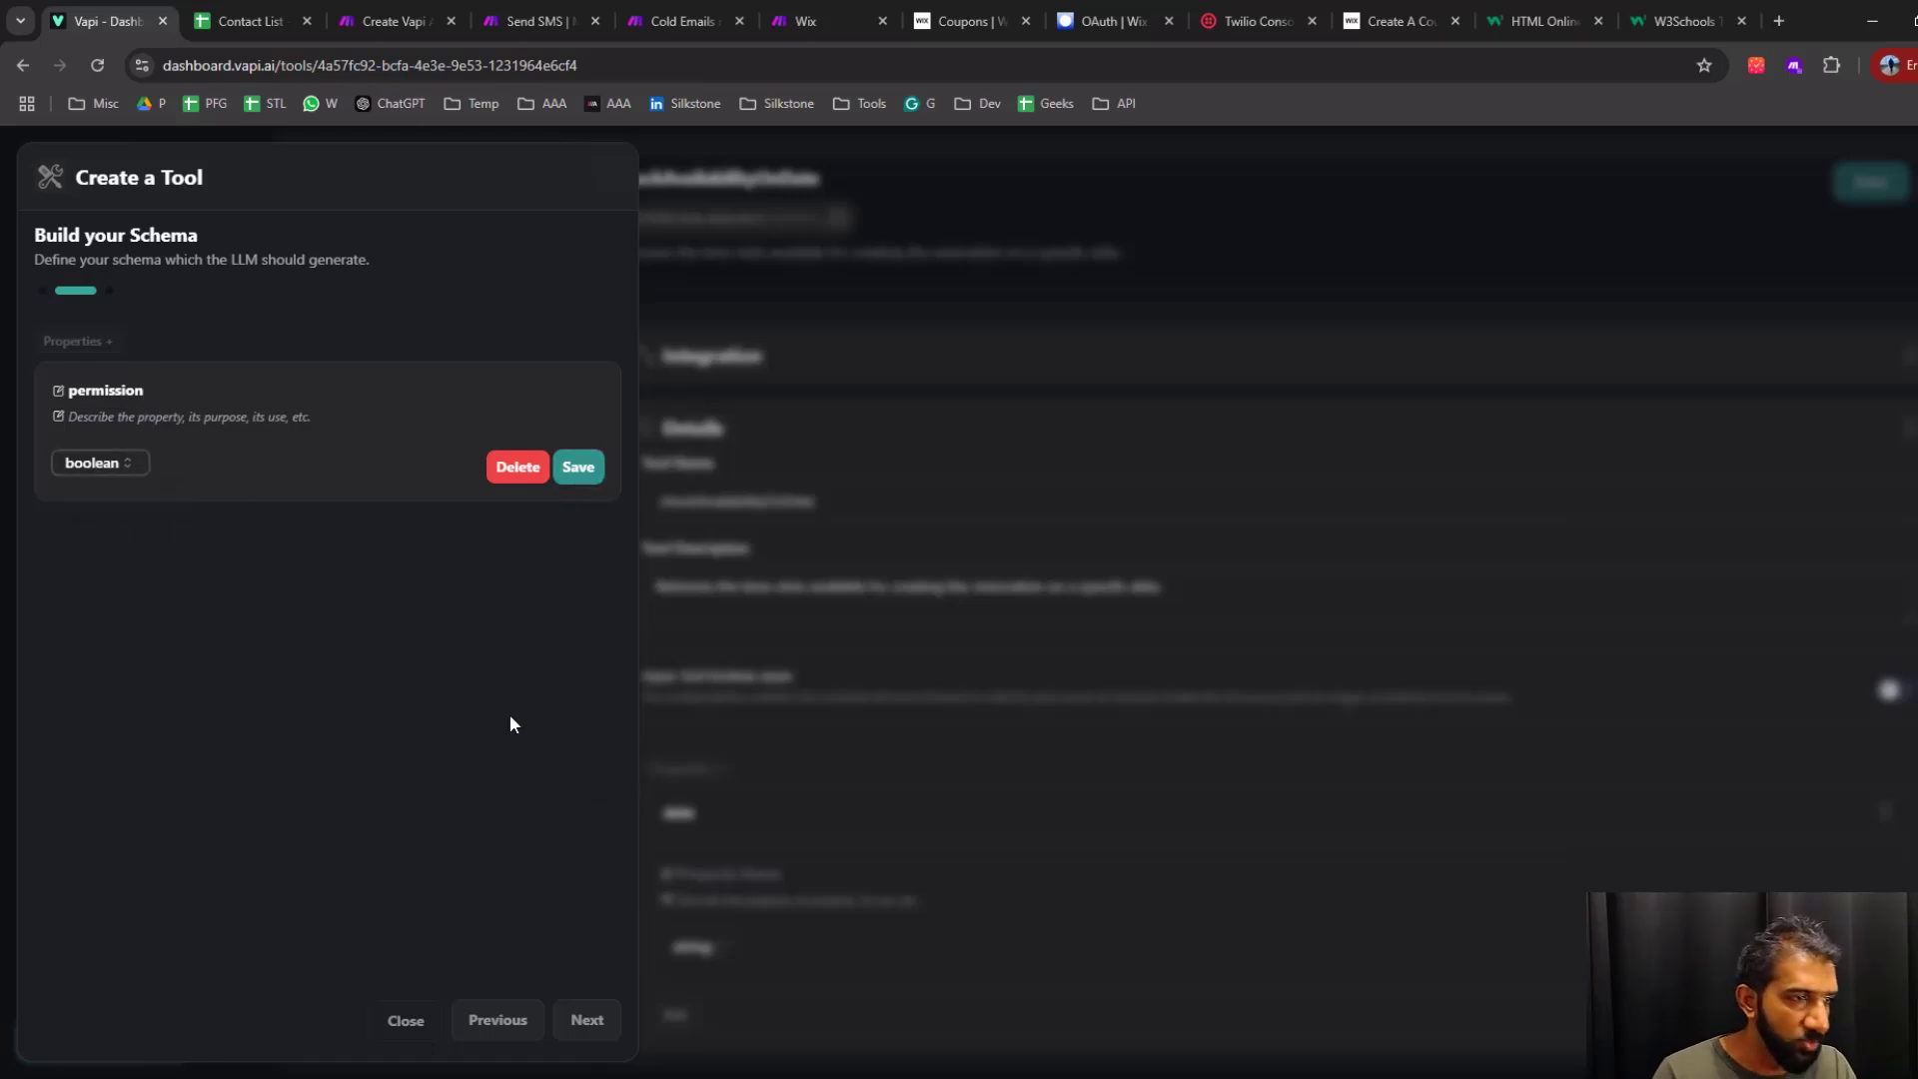
pyautogui.click(603, 478)
# Add a string property named "phone_number" to the tool's schema, copying the name from the WordPad notes
pyautogui.click(88, 340)
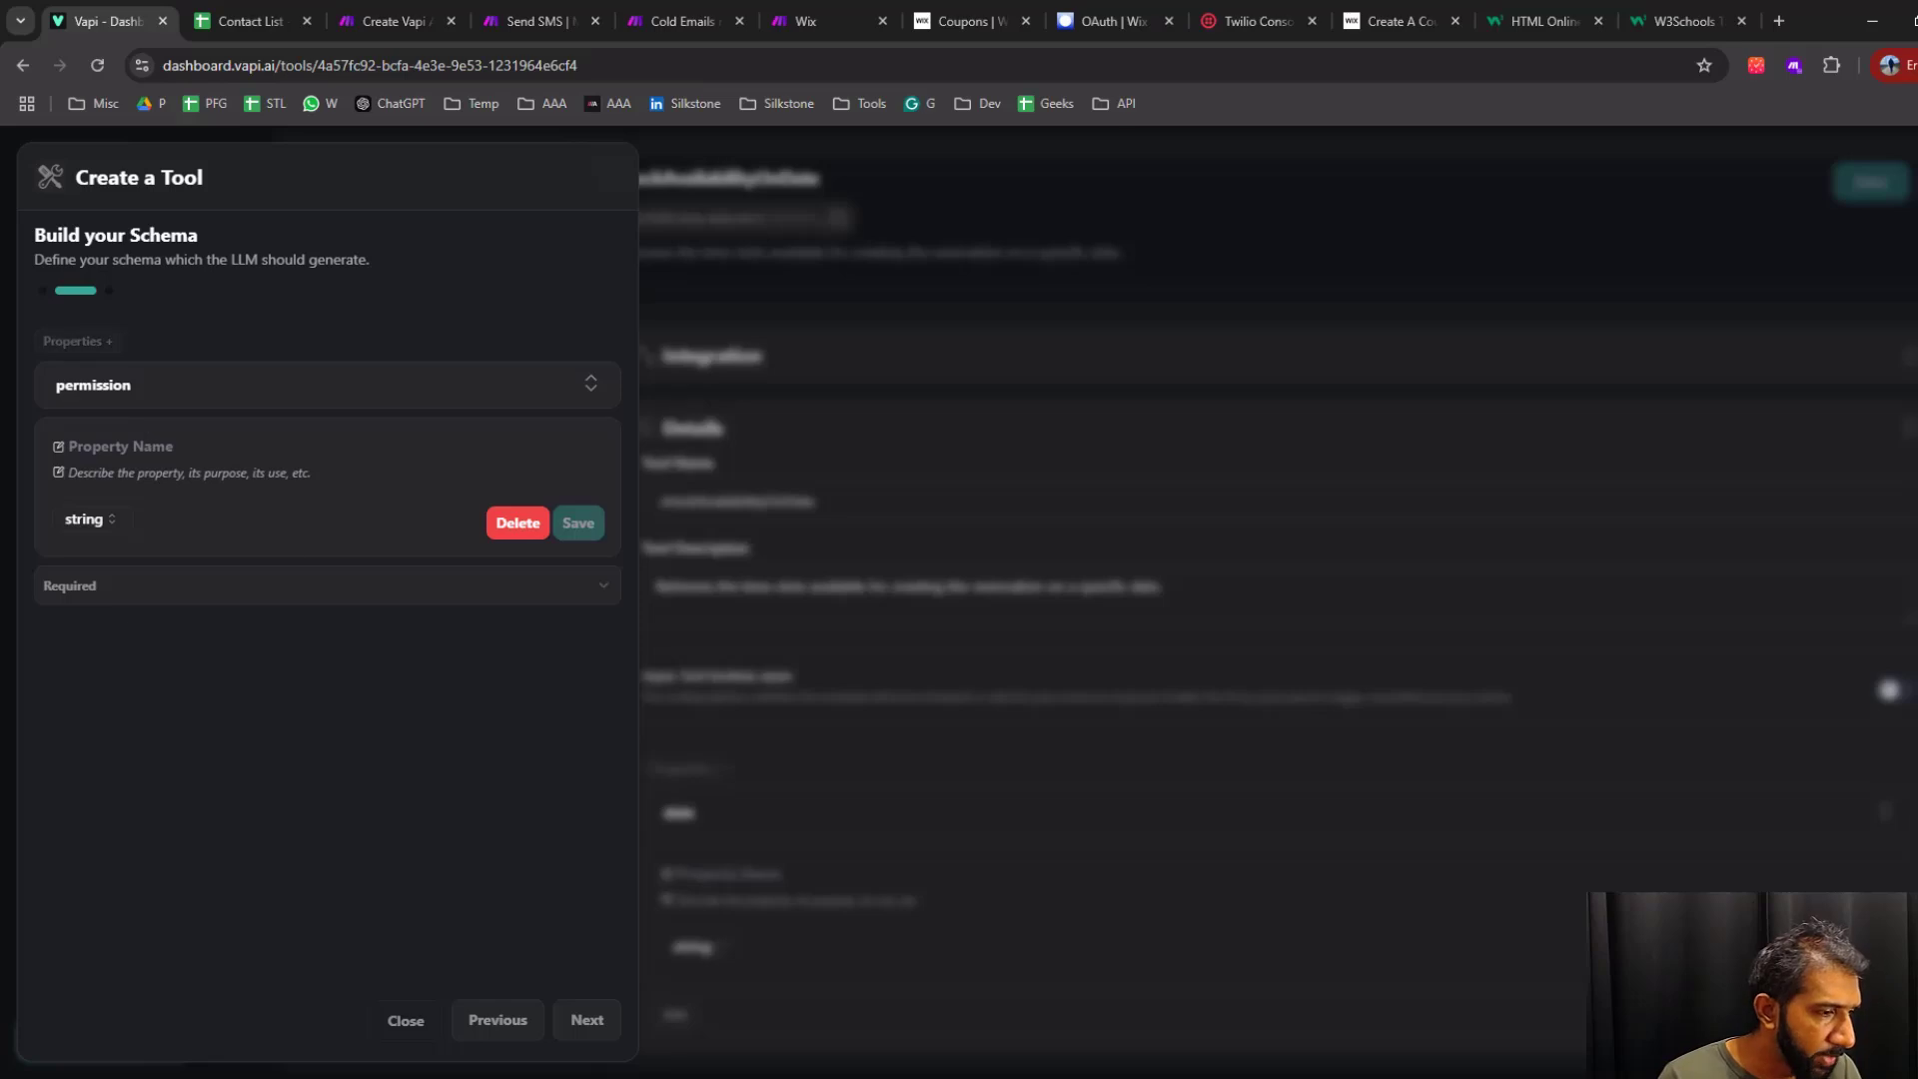
pyautogui.hotkey('alt', 'Tab')
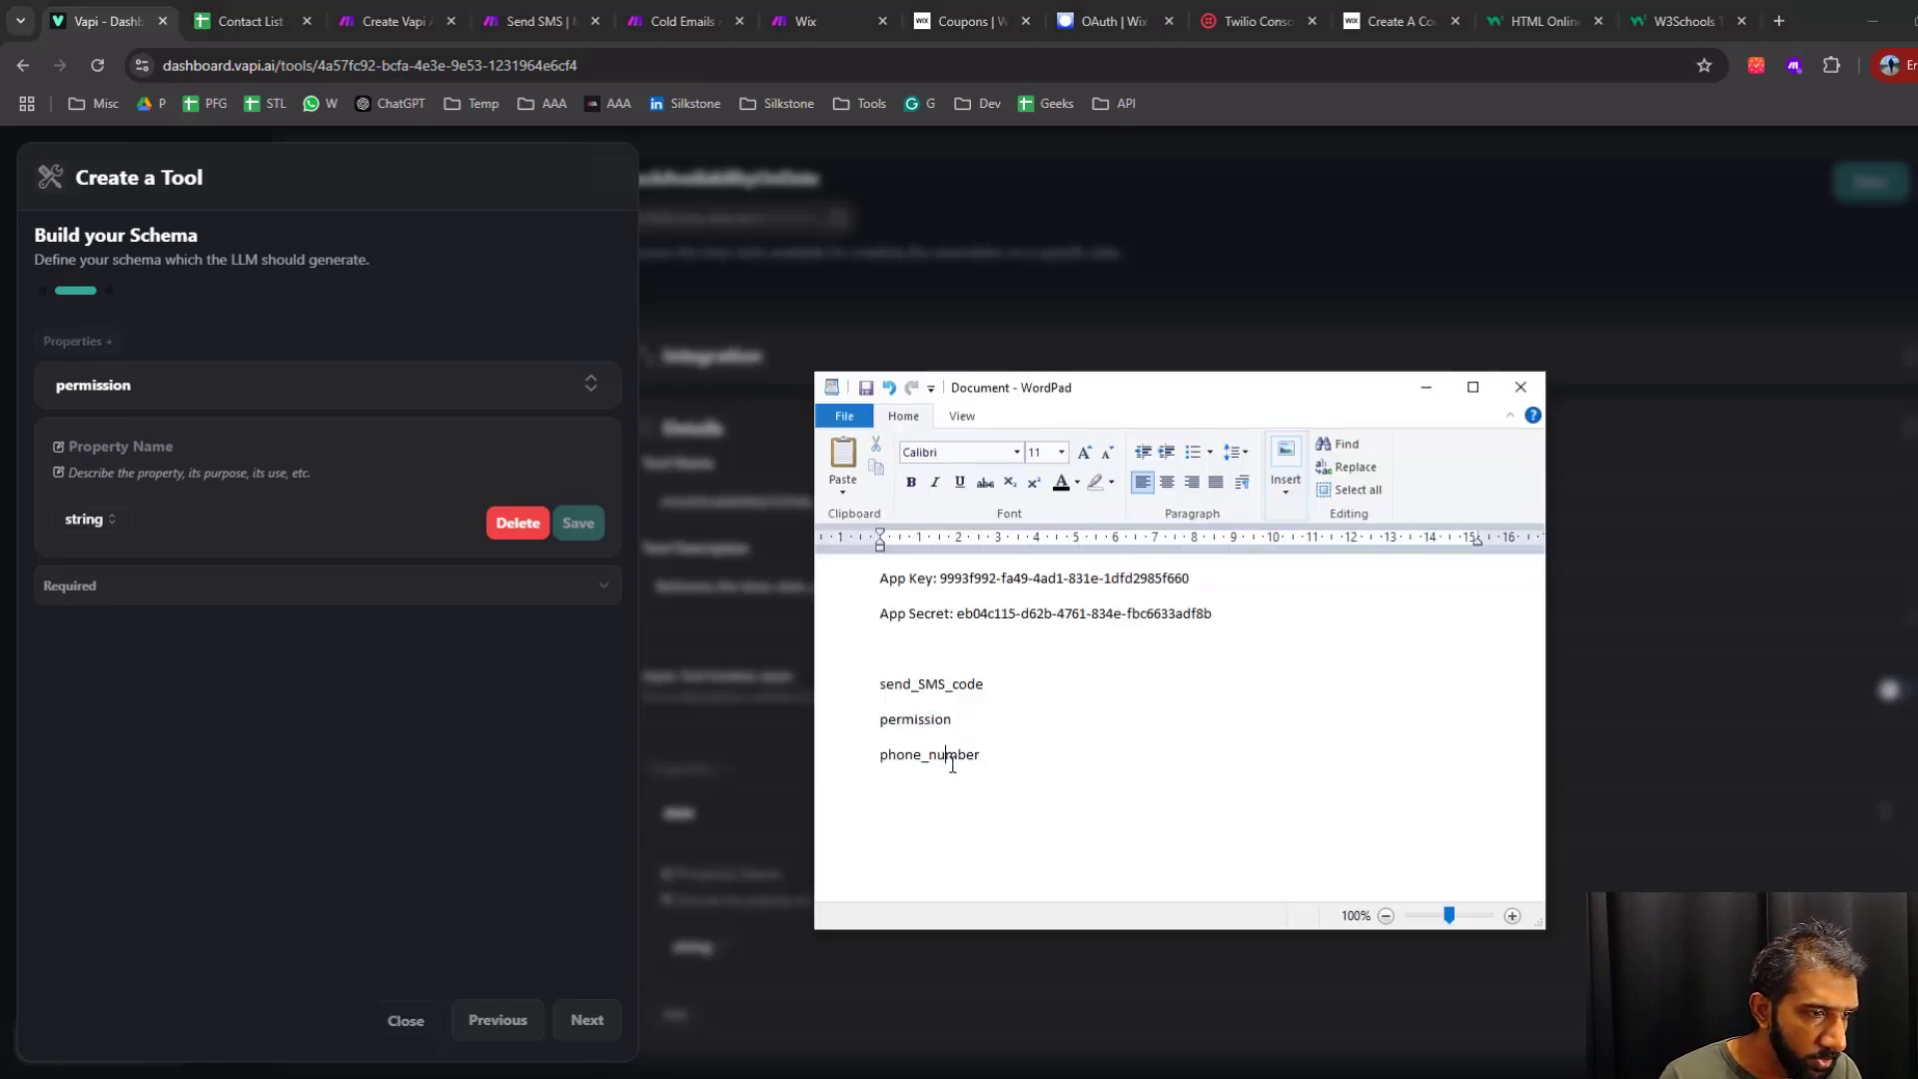
pyautogui.doubleClick(952, 757)
pyautogui.moveTo(989, 759); pyautogui.dragTo(898, 768)
pyautogui.hotkey('ctrl', 'c')
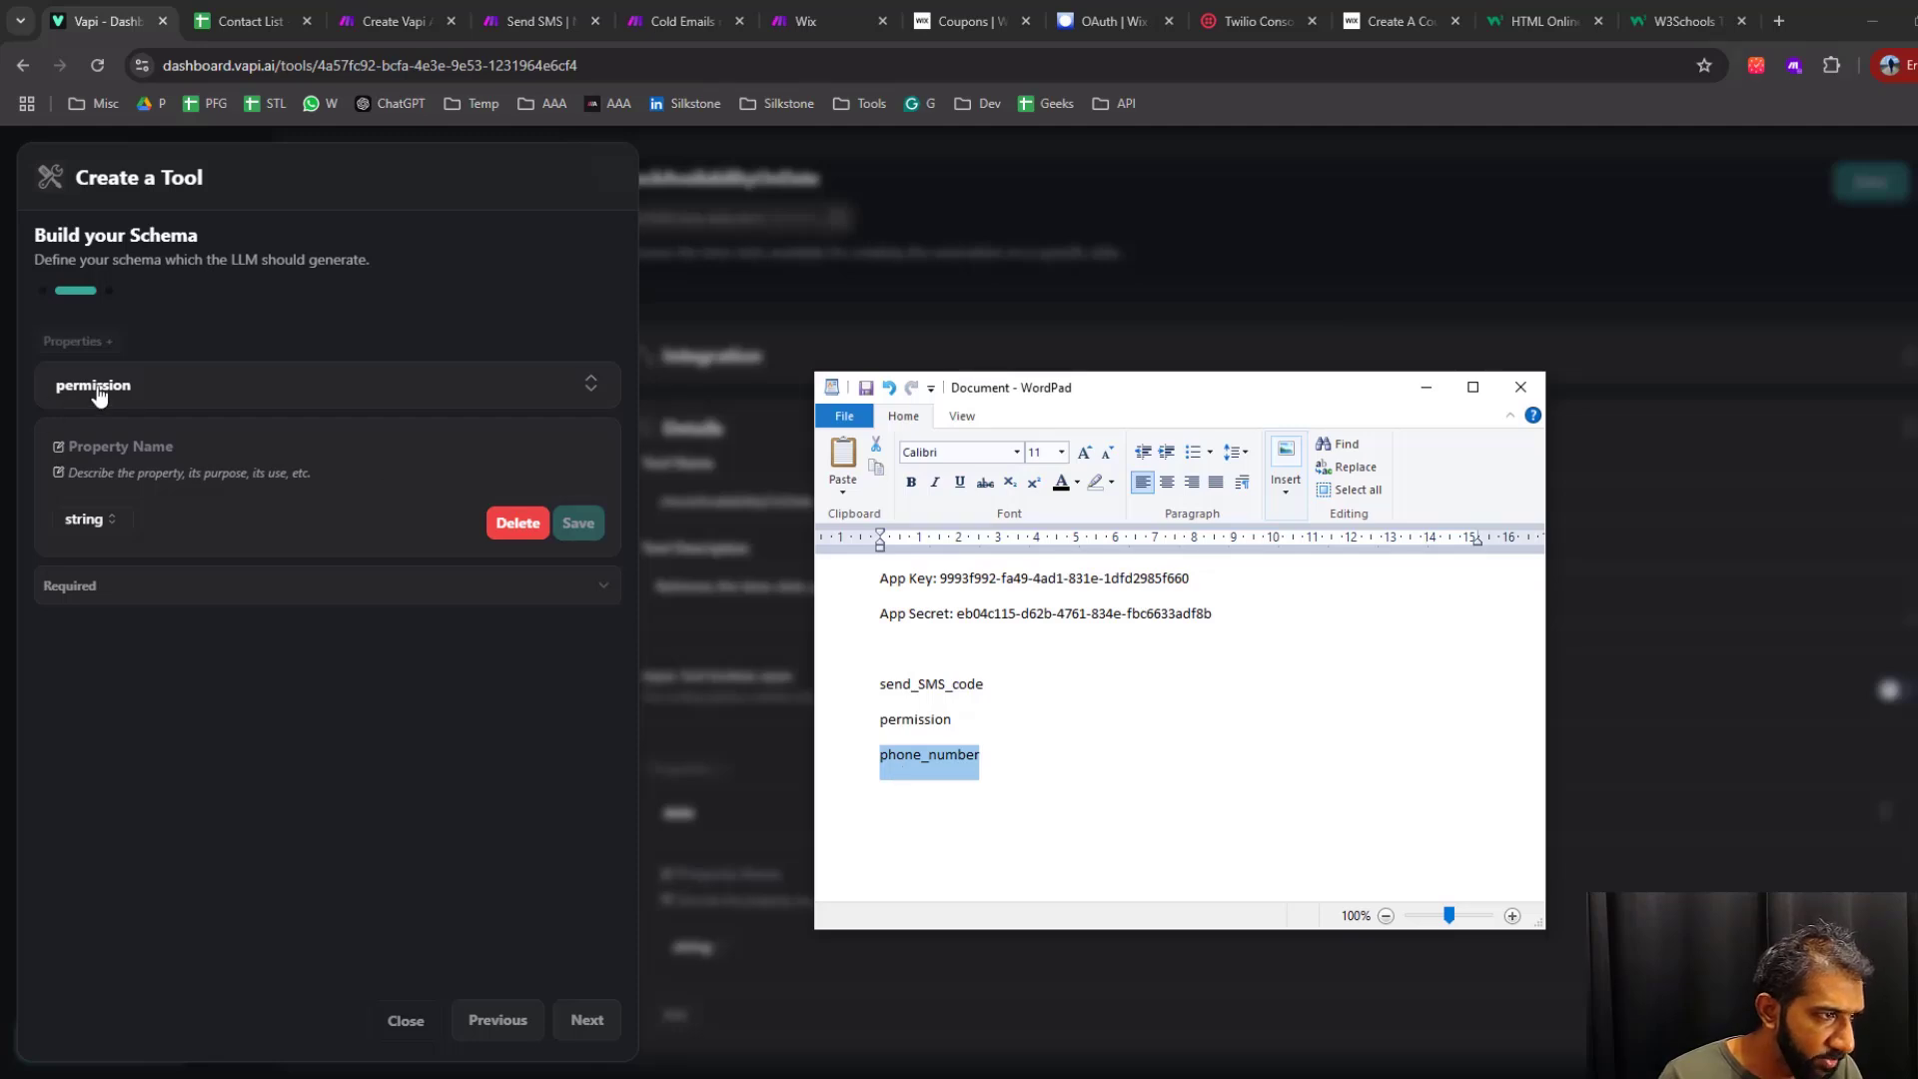
pyautogui.click(69, 447)
pyautogui.hotkey('ctrl', 'v')
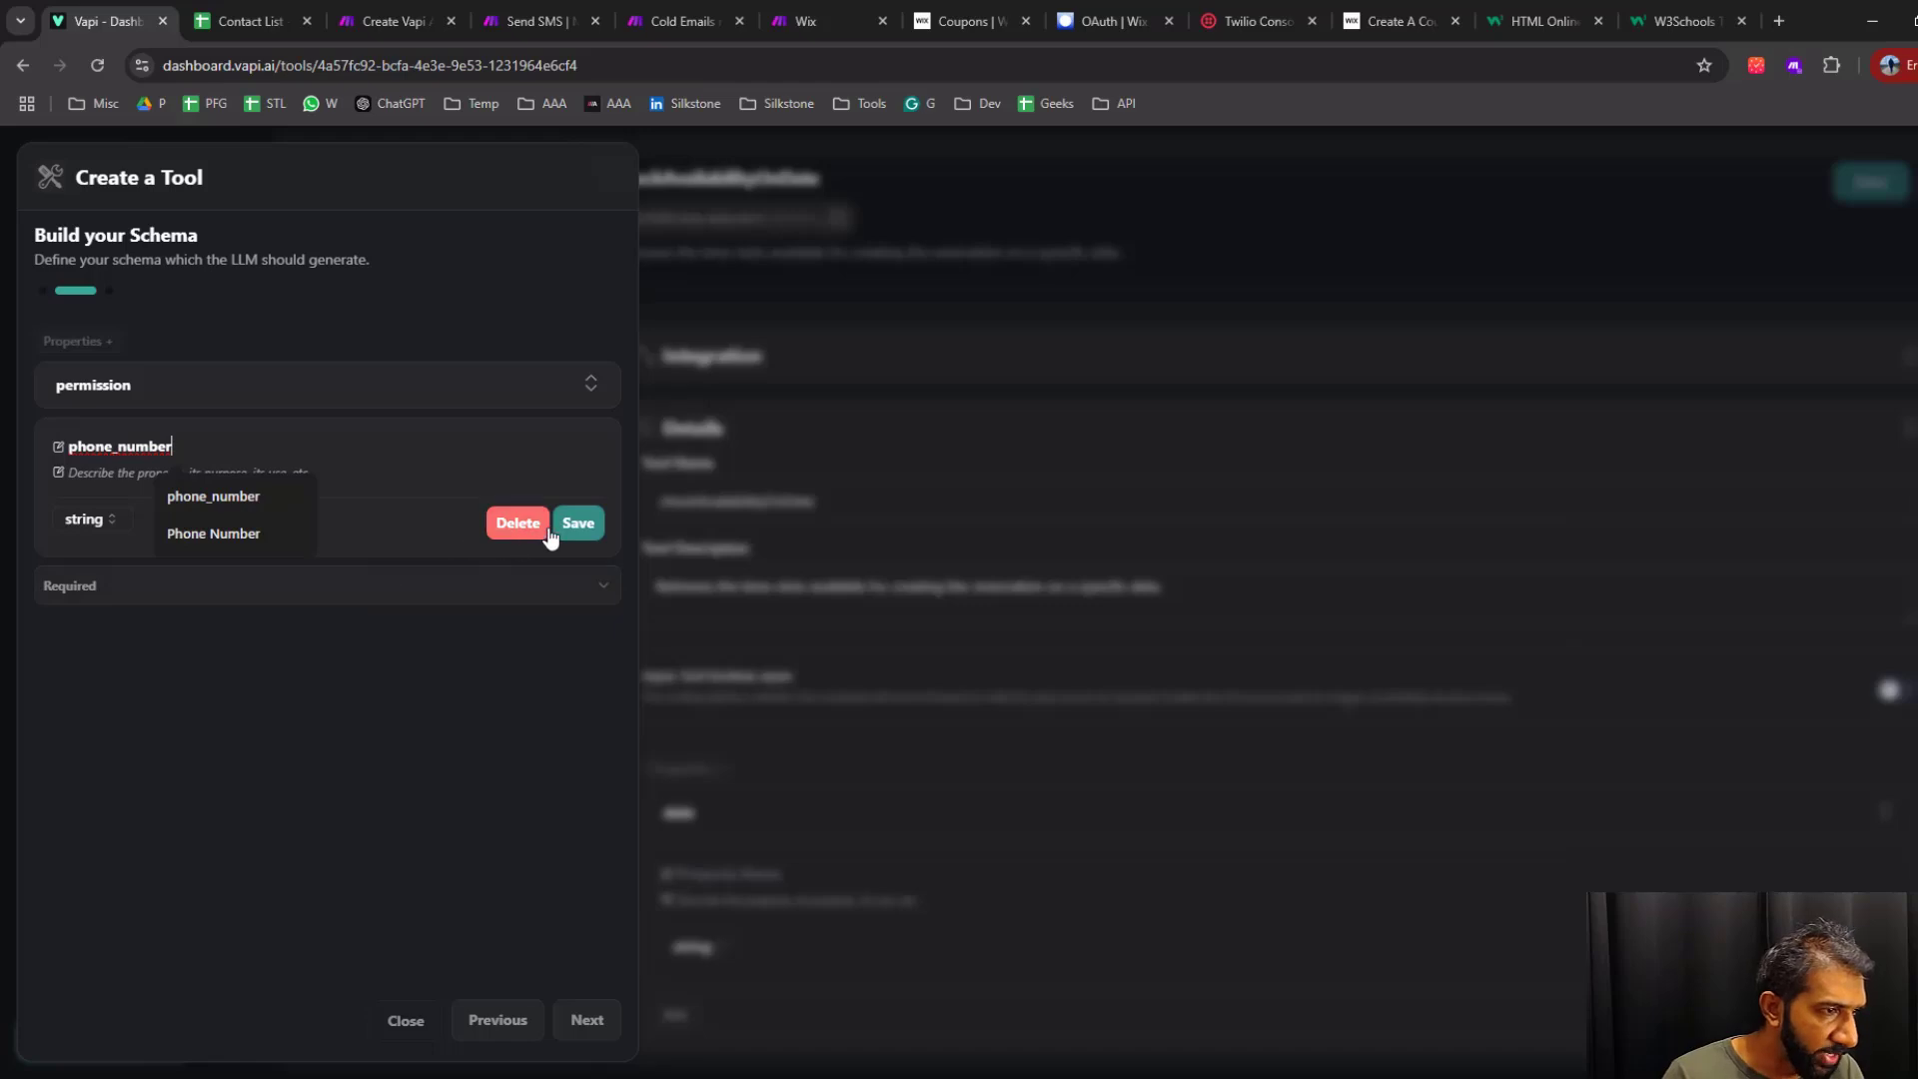
pyautogui.click(592, 531)
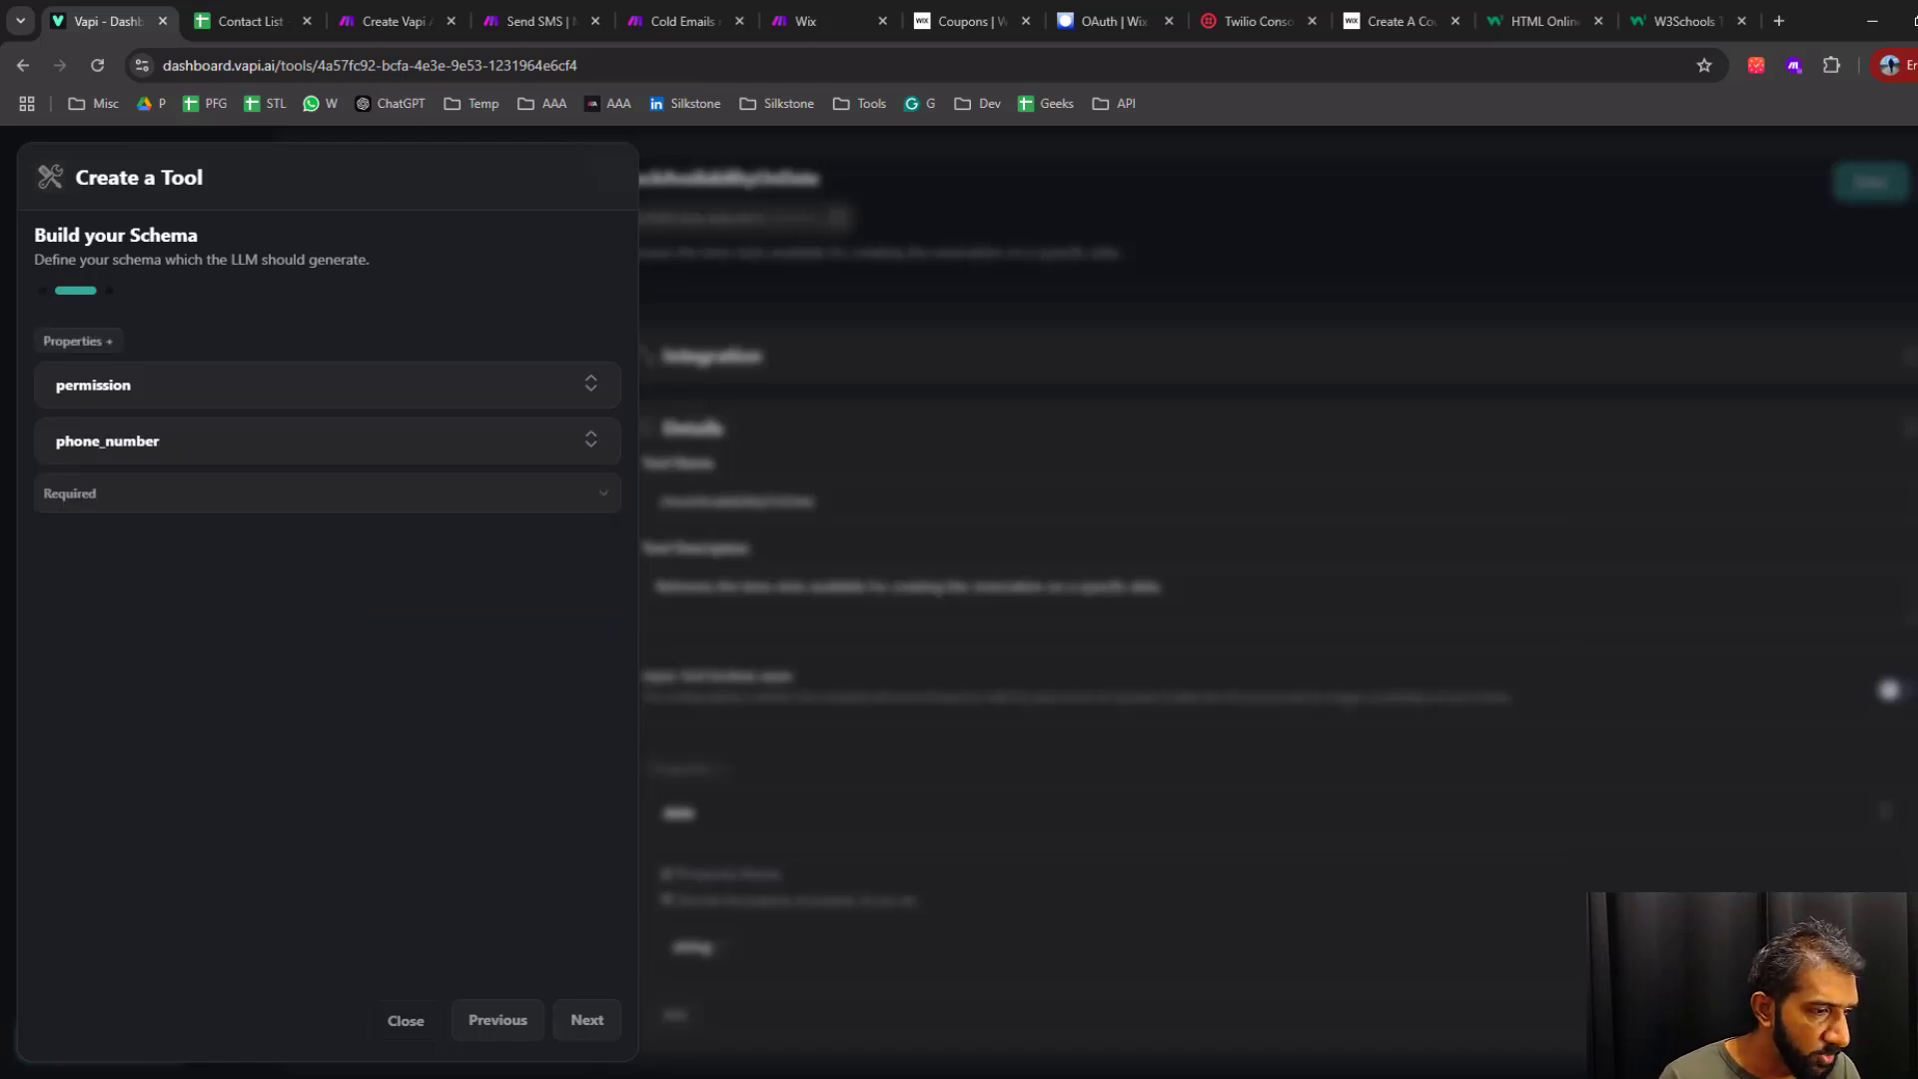
# Compare the schema's property names with "permission" and "phone_number" in the WordPad notes
pyautogui.hotkey('alt', 'Tab')
pyautogui.click(985, 755)
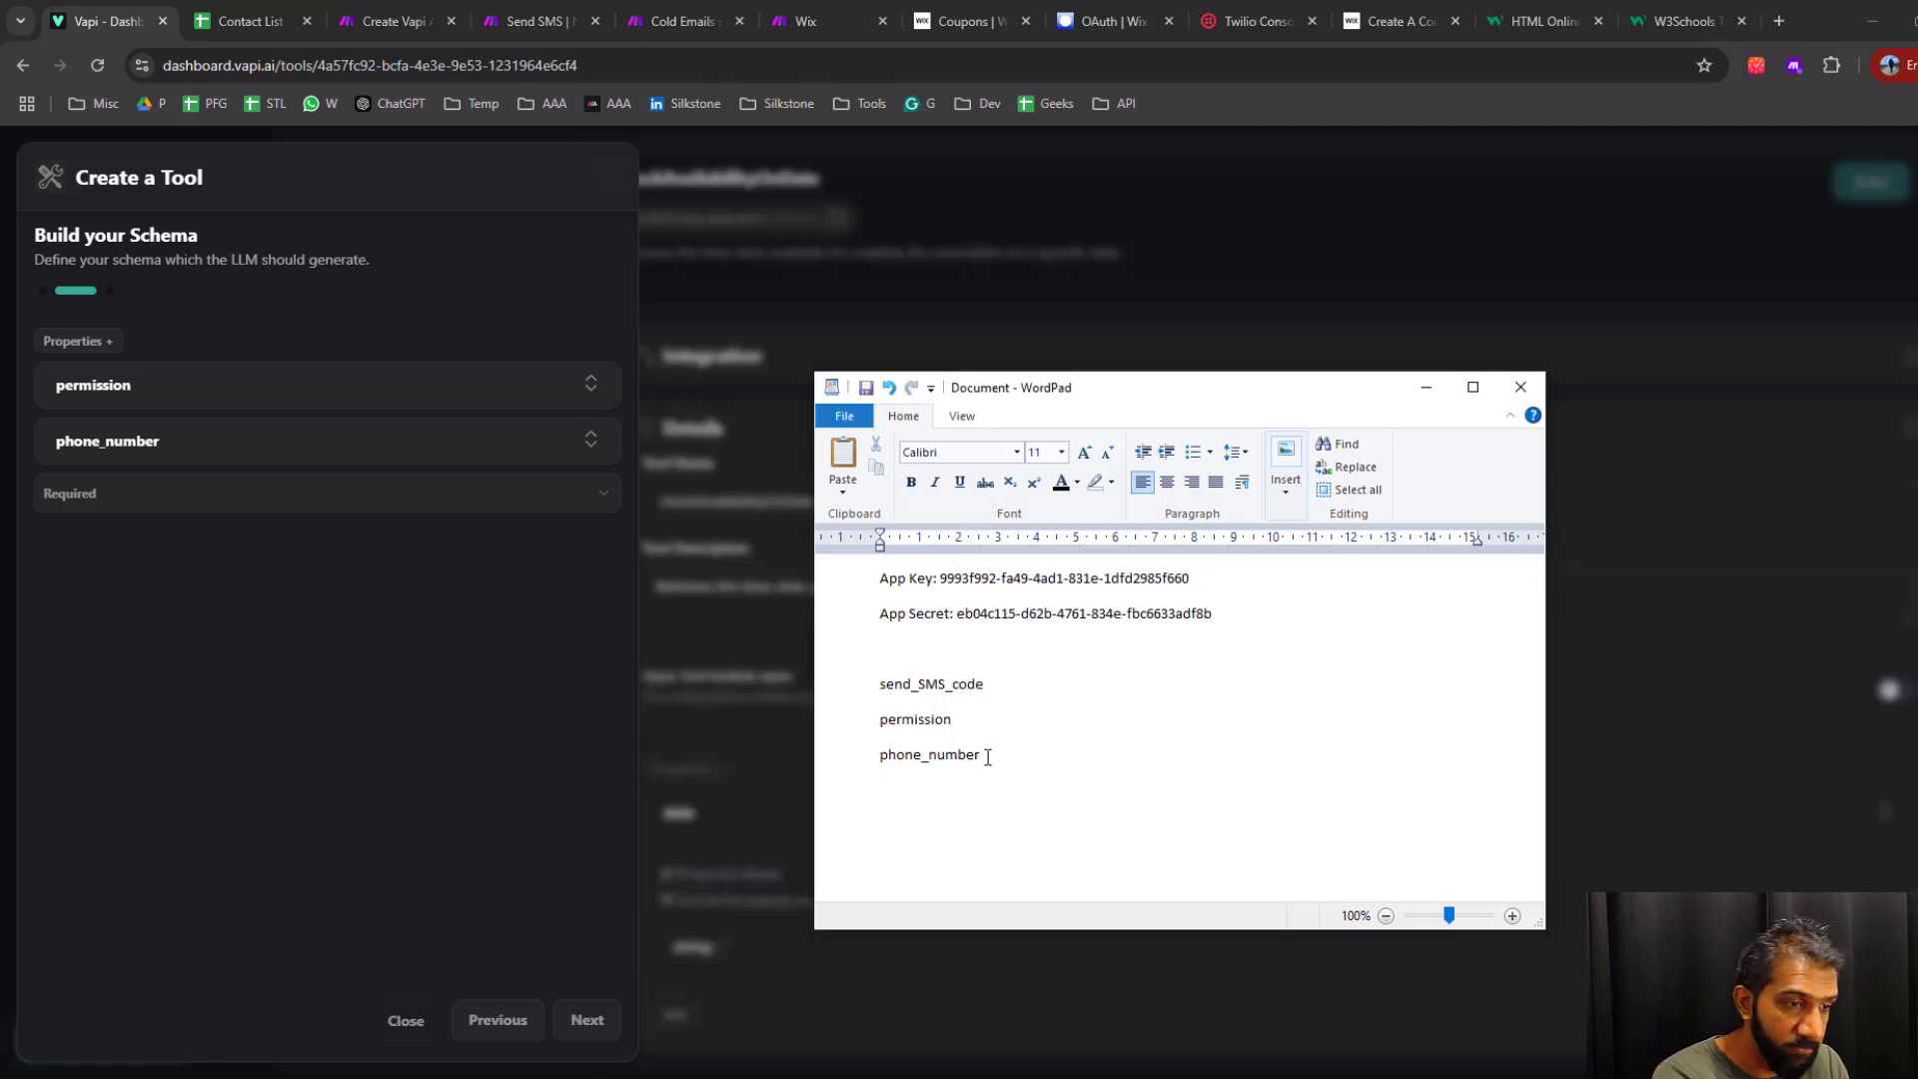
pyautogui.doubleClick(918, 723)
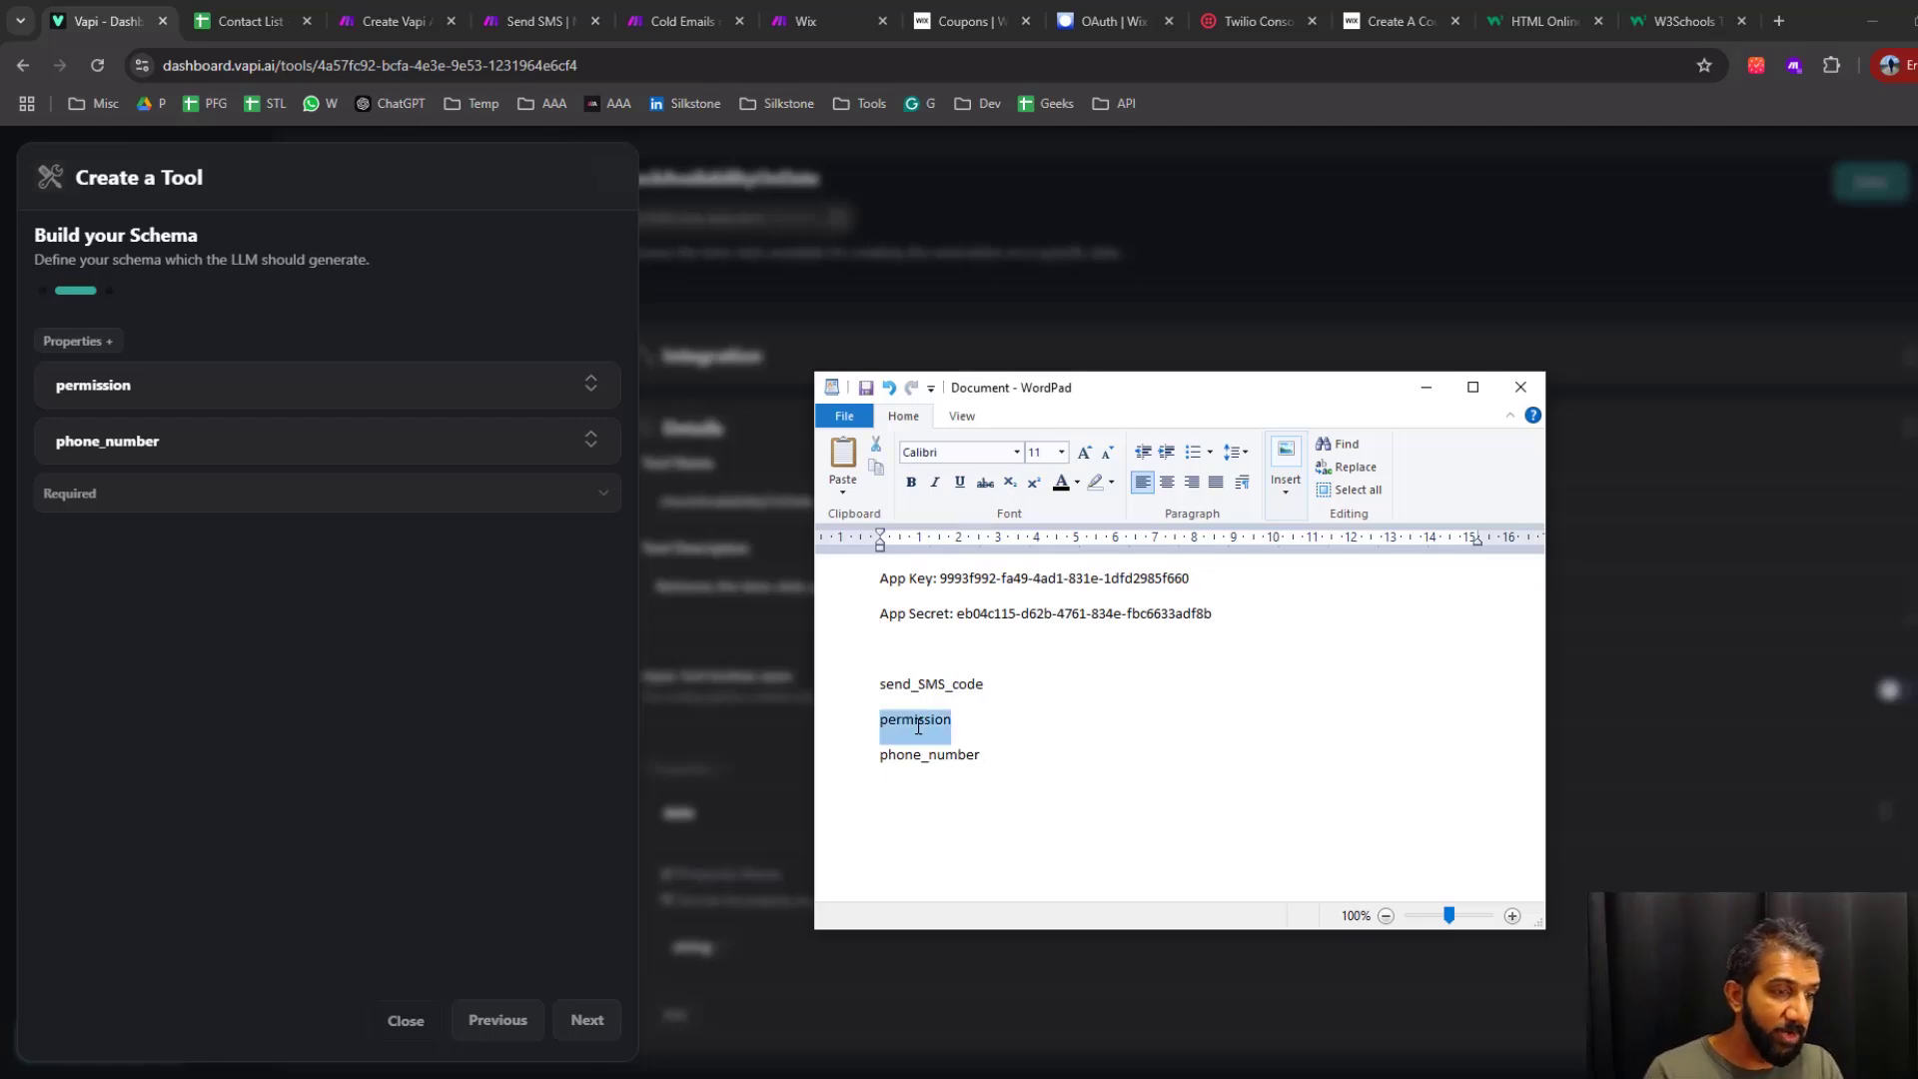
pyautogui.doubleClick(959, 759)
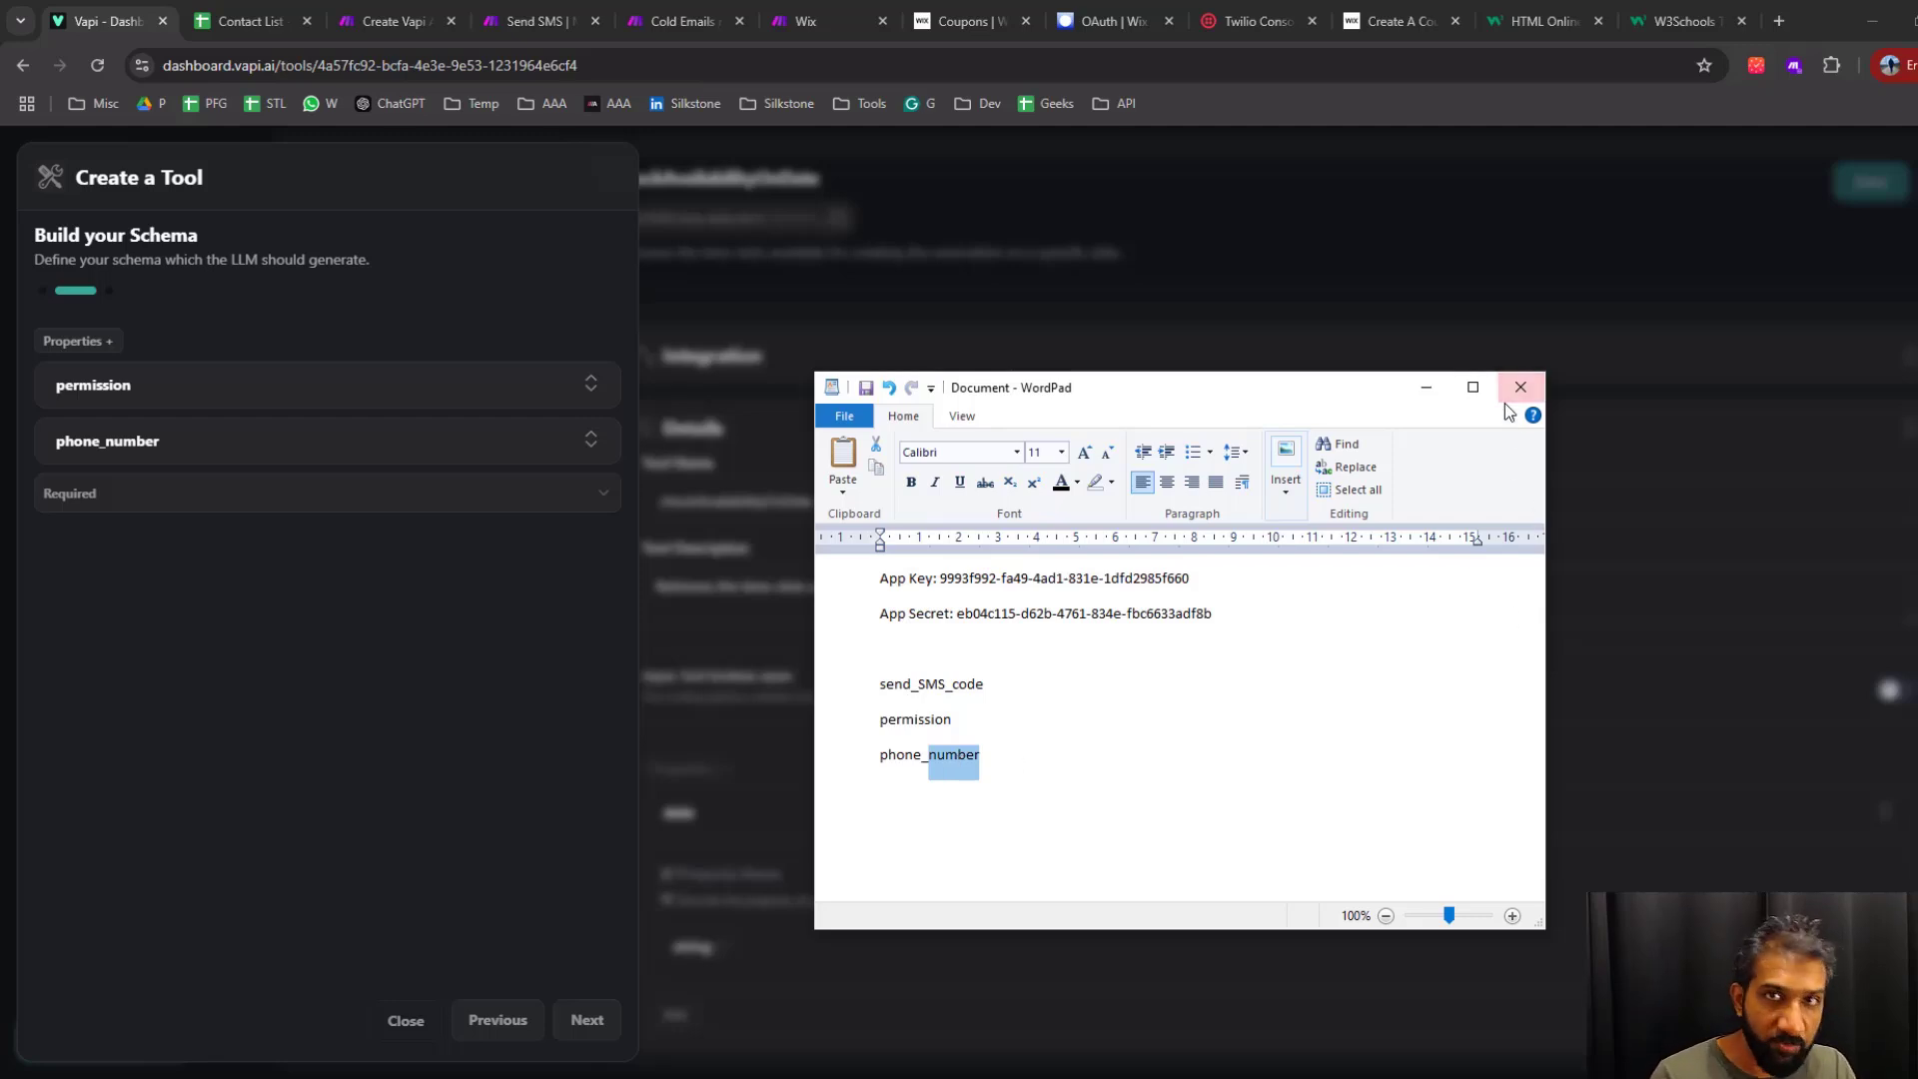
pyautogui.click(1427, 393)
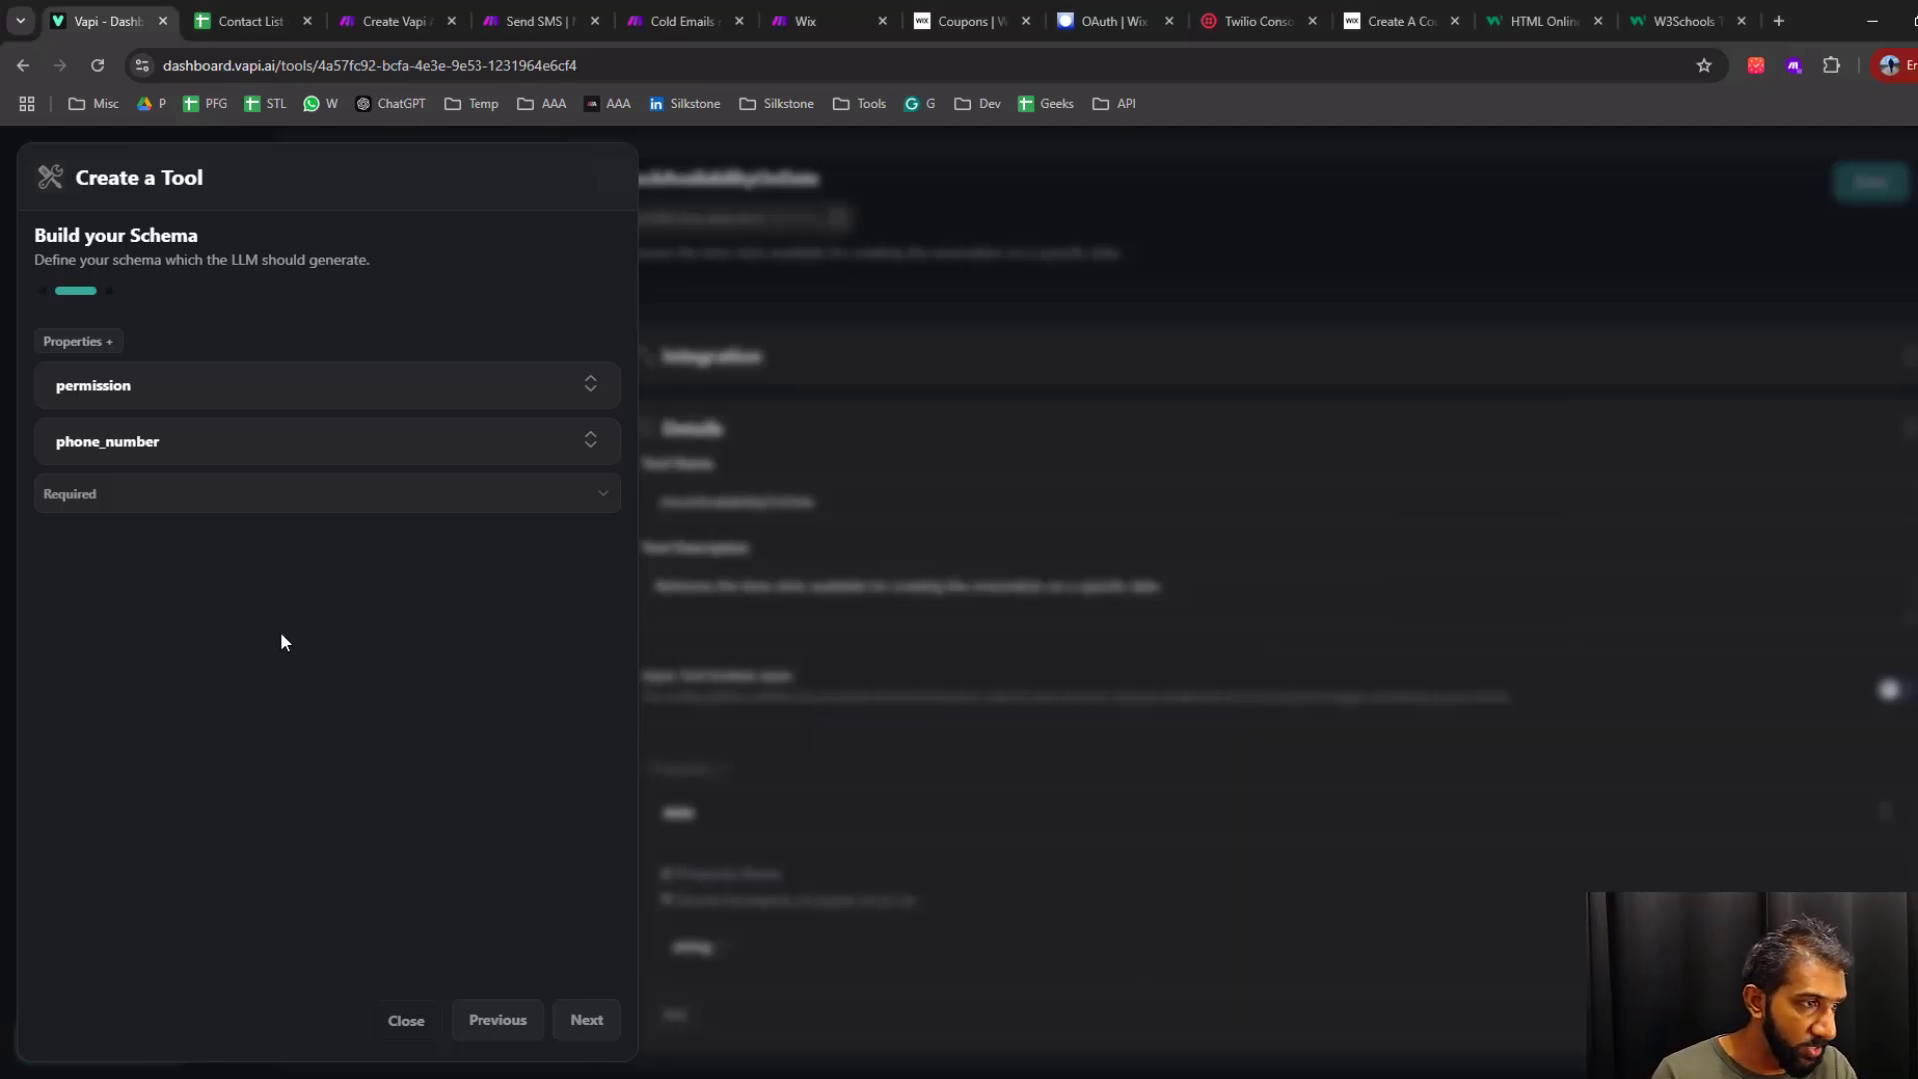
# Continue to the tool's details and name it "send_SMS_code", copying the name from the WordPad notes
pyautogui.click(587, 1019)
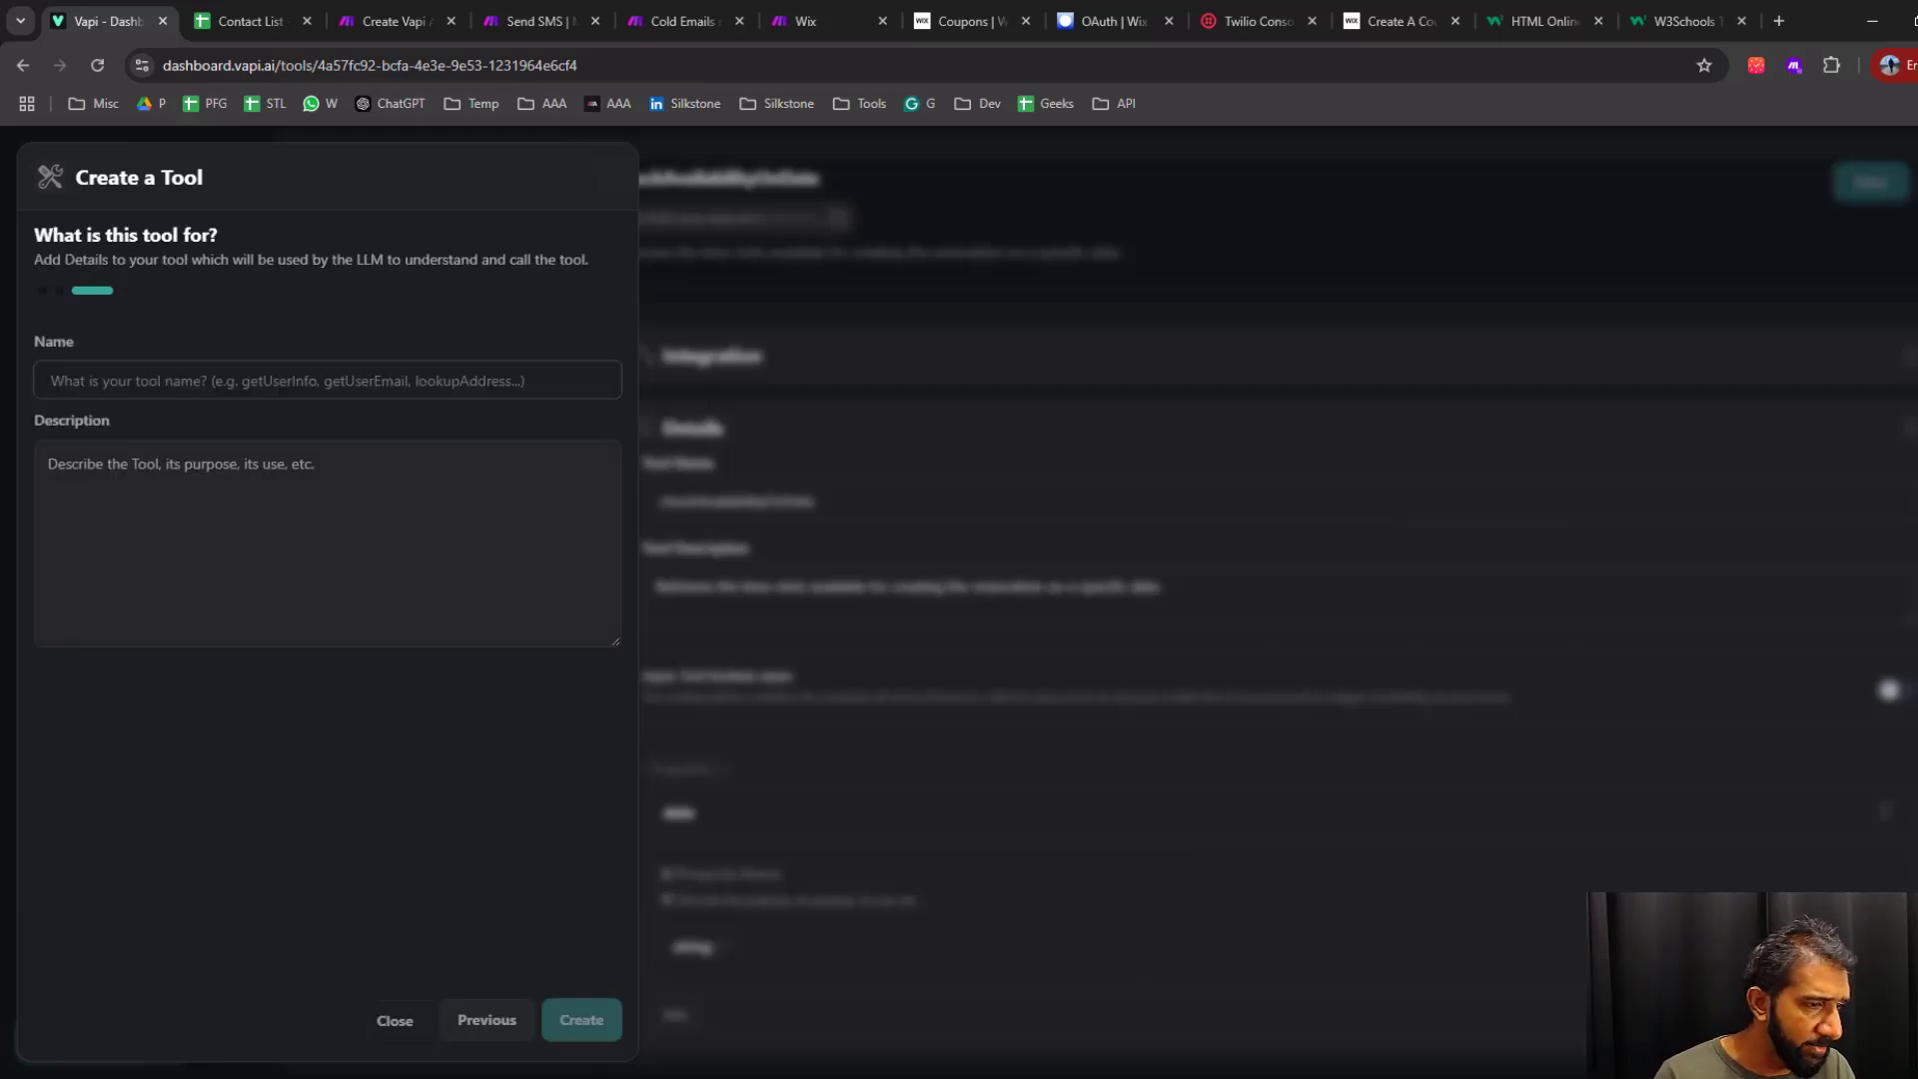
pyautogui.hotkey('alt', 'Tab')
pyautogui.moveTo(988, 687); pyautogui.dragTo(880, 690)
pyautogui.hotkey('ctrl', 'c')
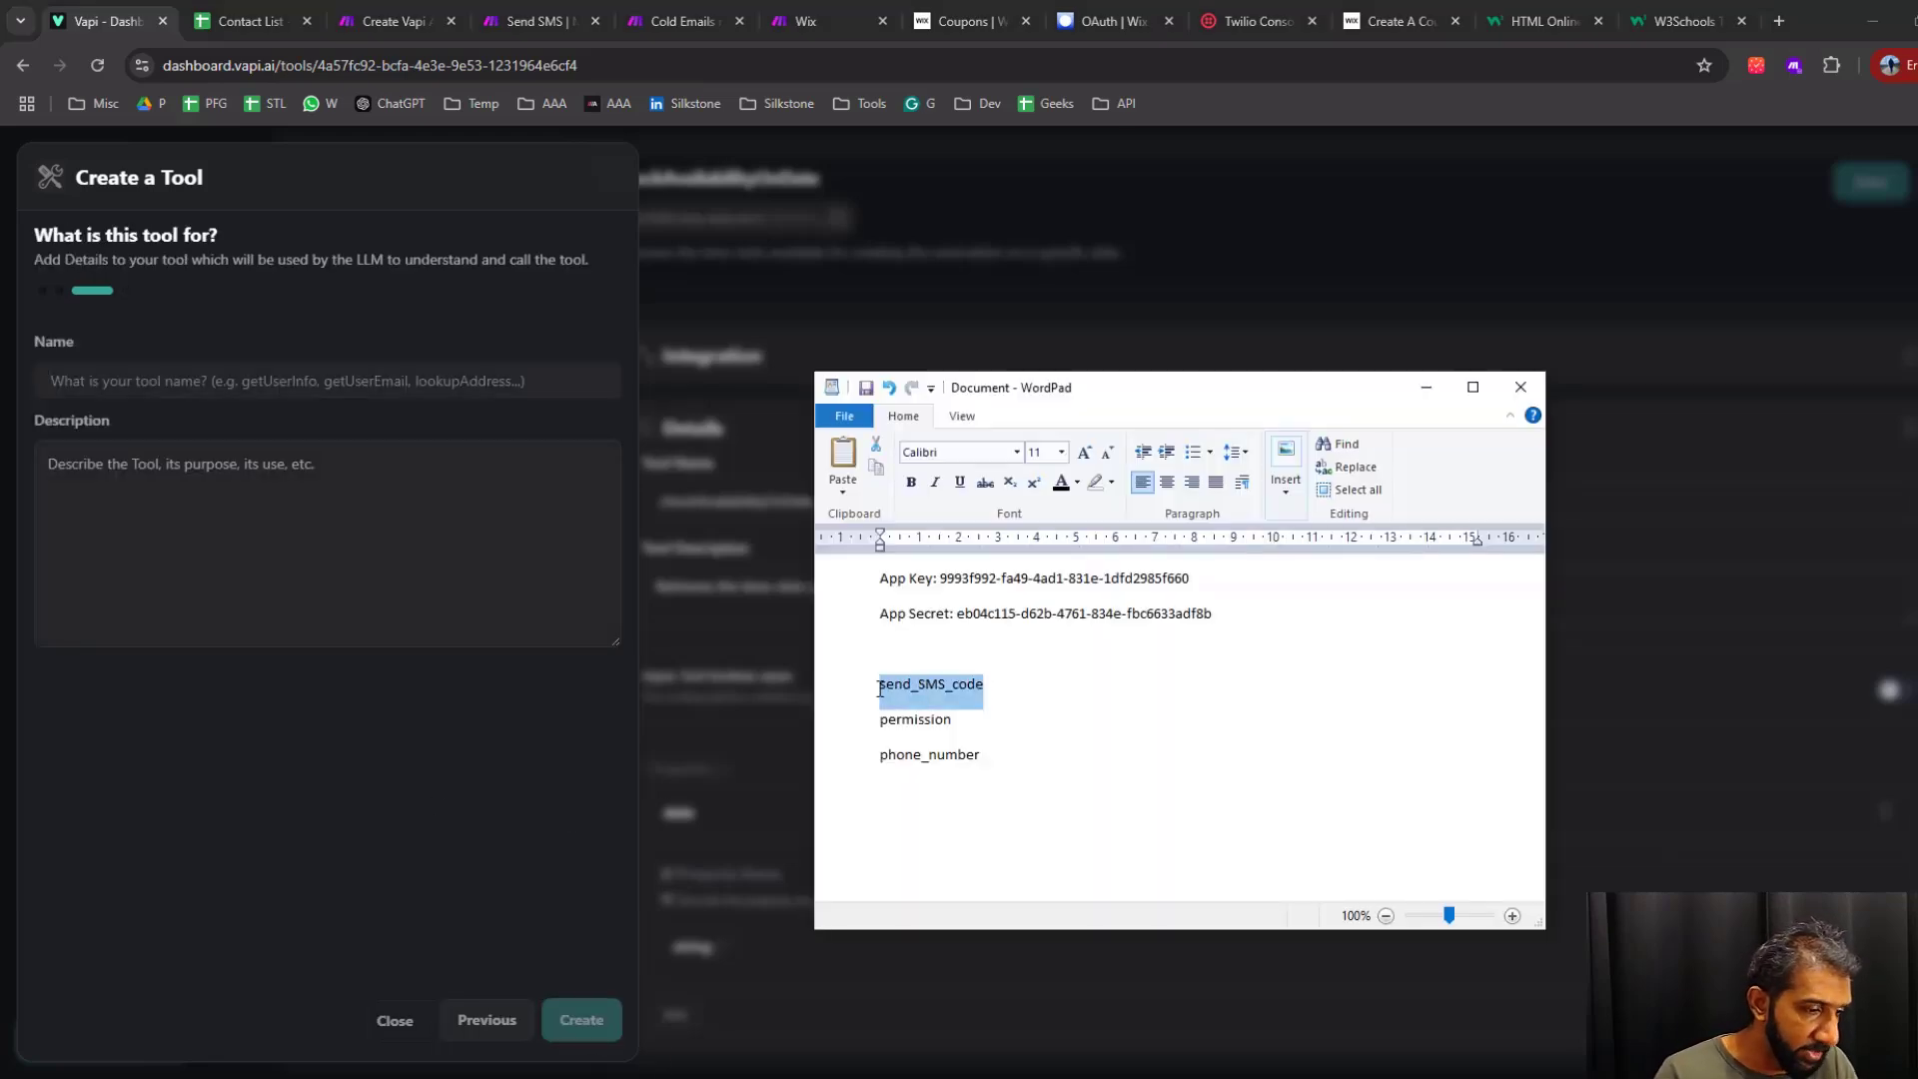
pyautogui.click(372, 371)
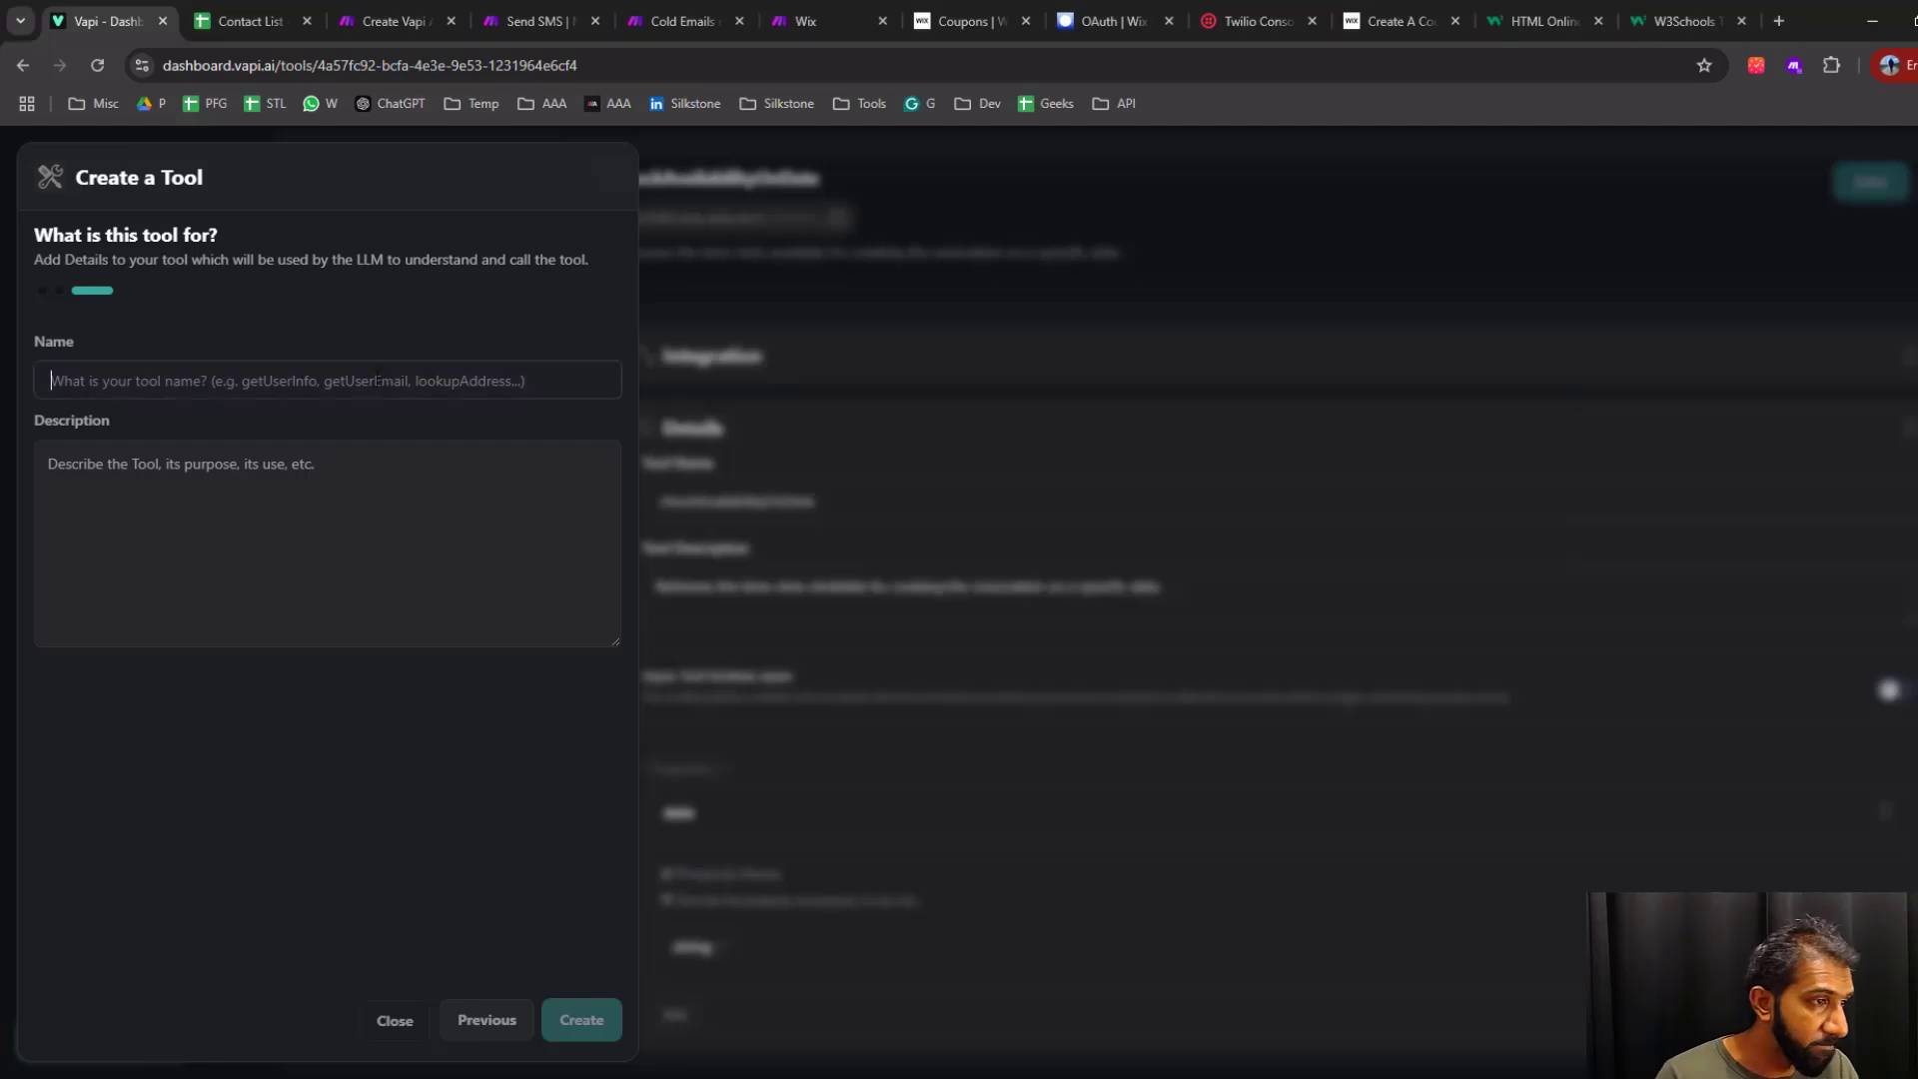
pyautogui.hotkey('ctrl', 'v')
# Describe the tool as "sends a discount code" and create it
pyautogui.press('Tab')
pyautogui.write('sends a dis')
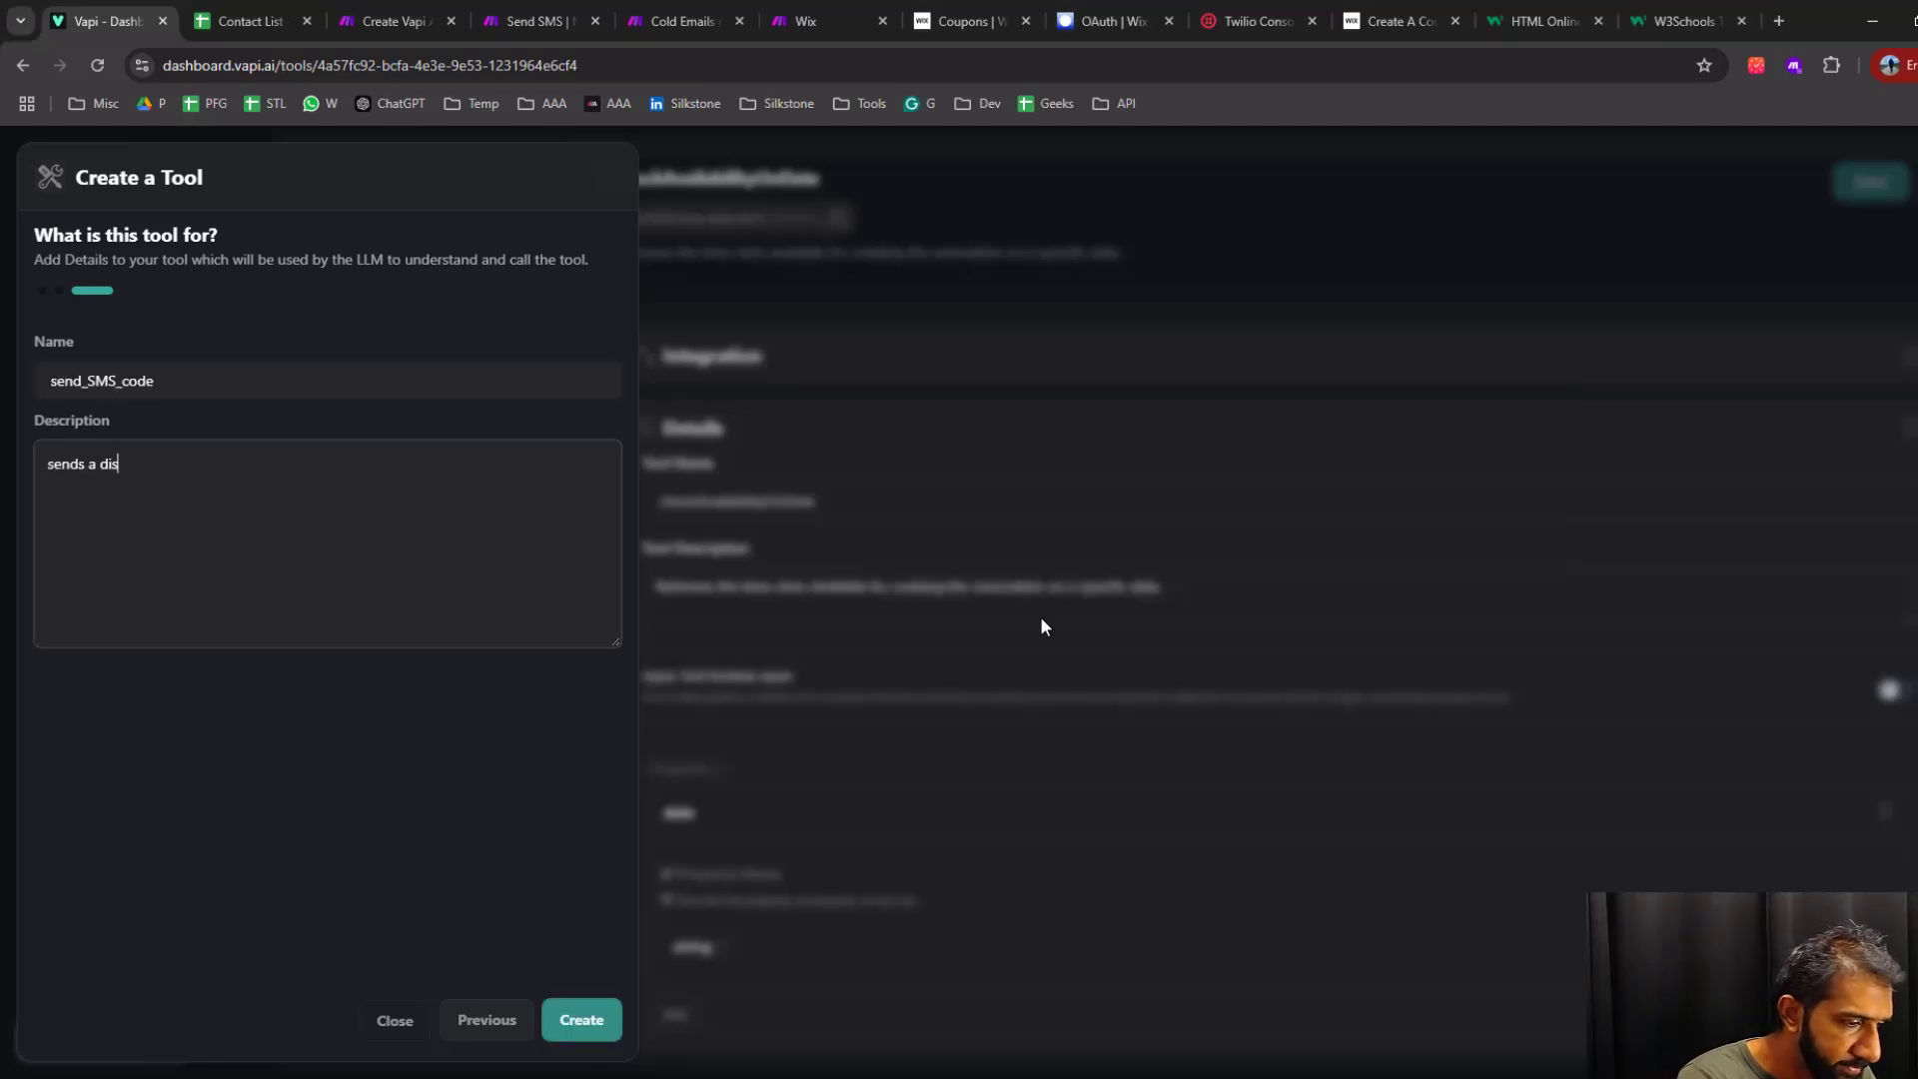
pyautogui.write('count code')
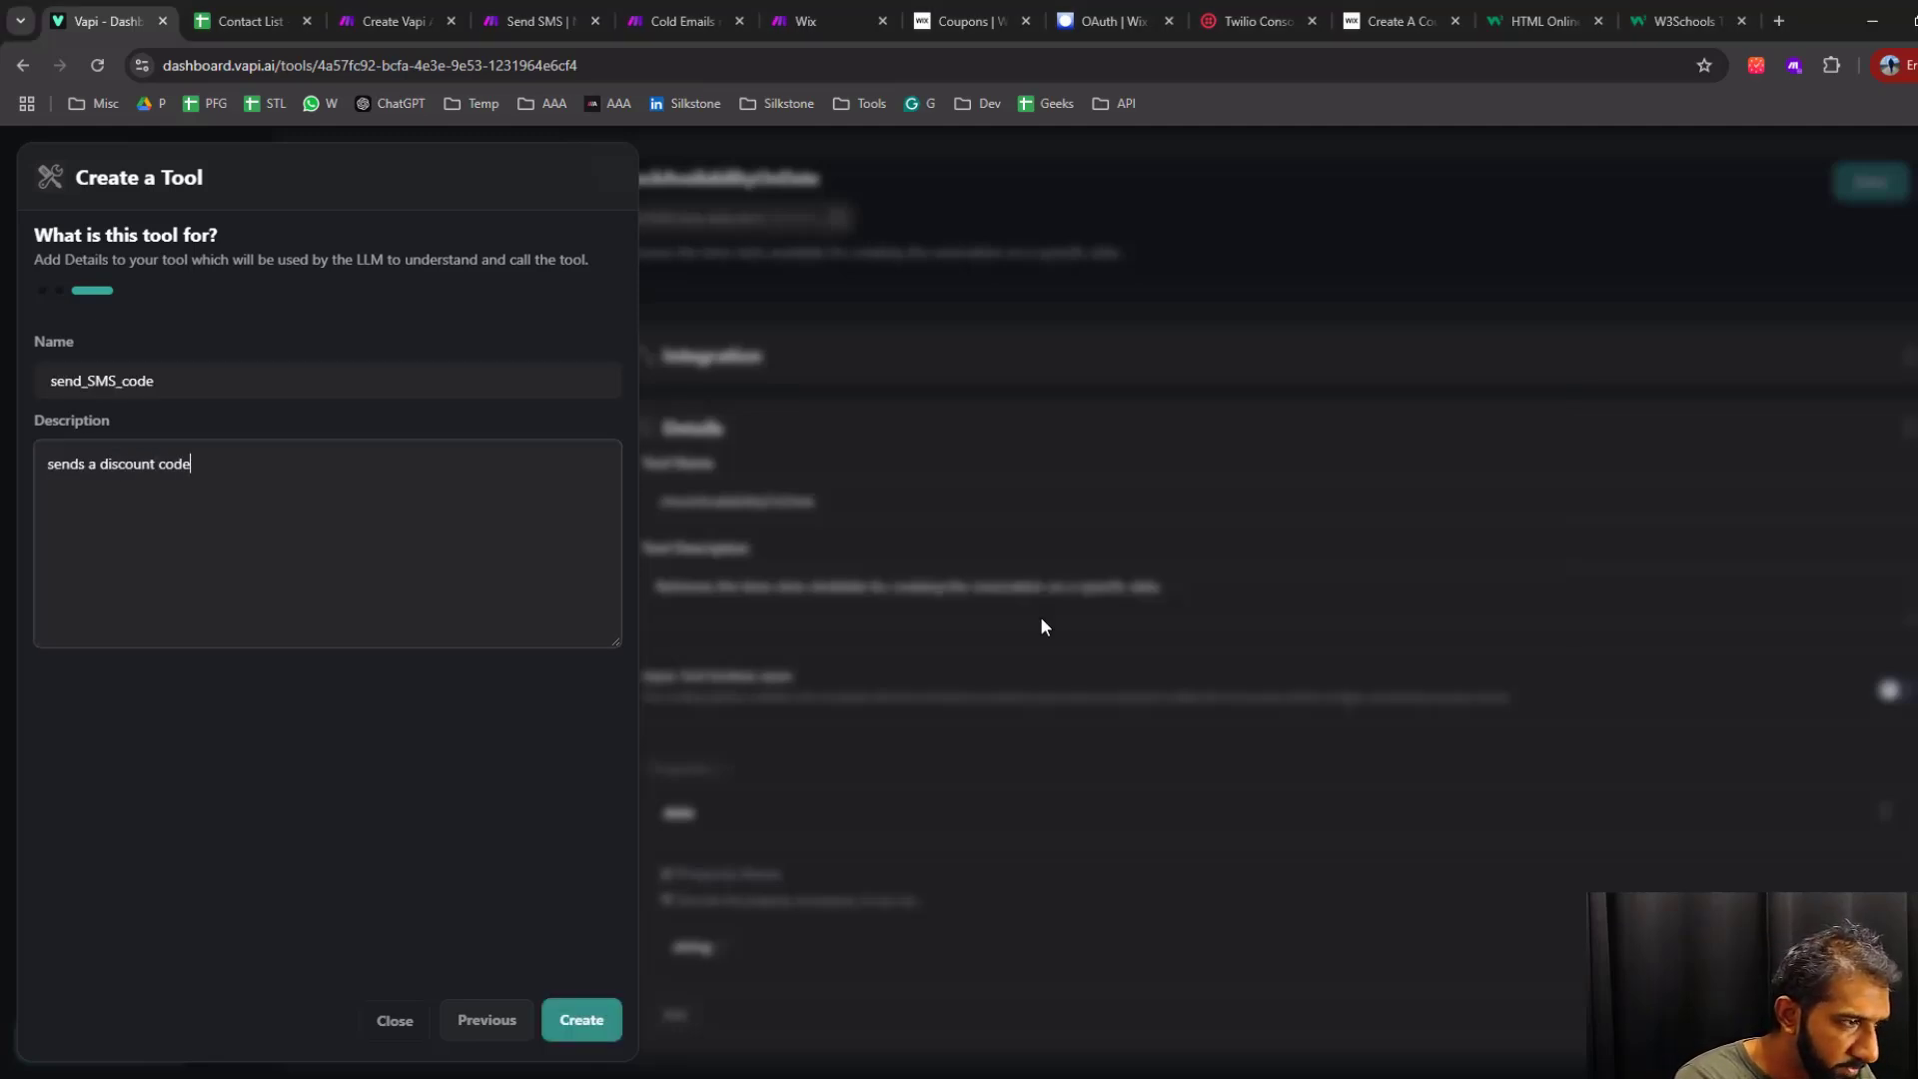
pyautogui.click(581, 1019)
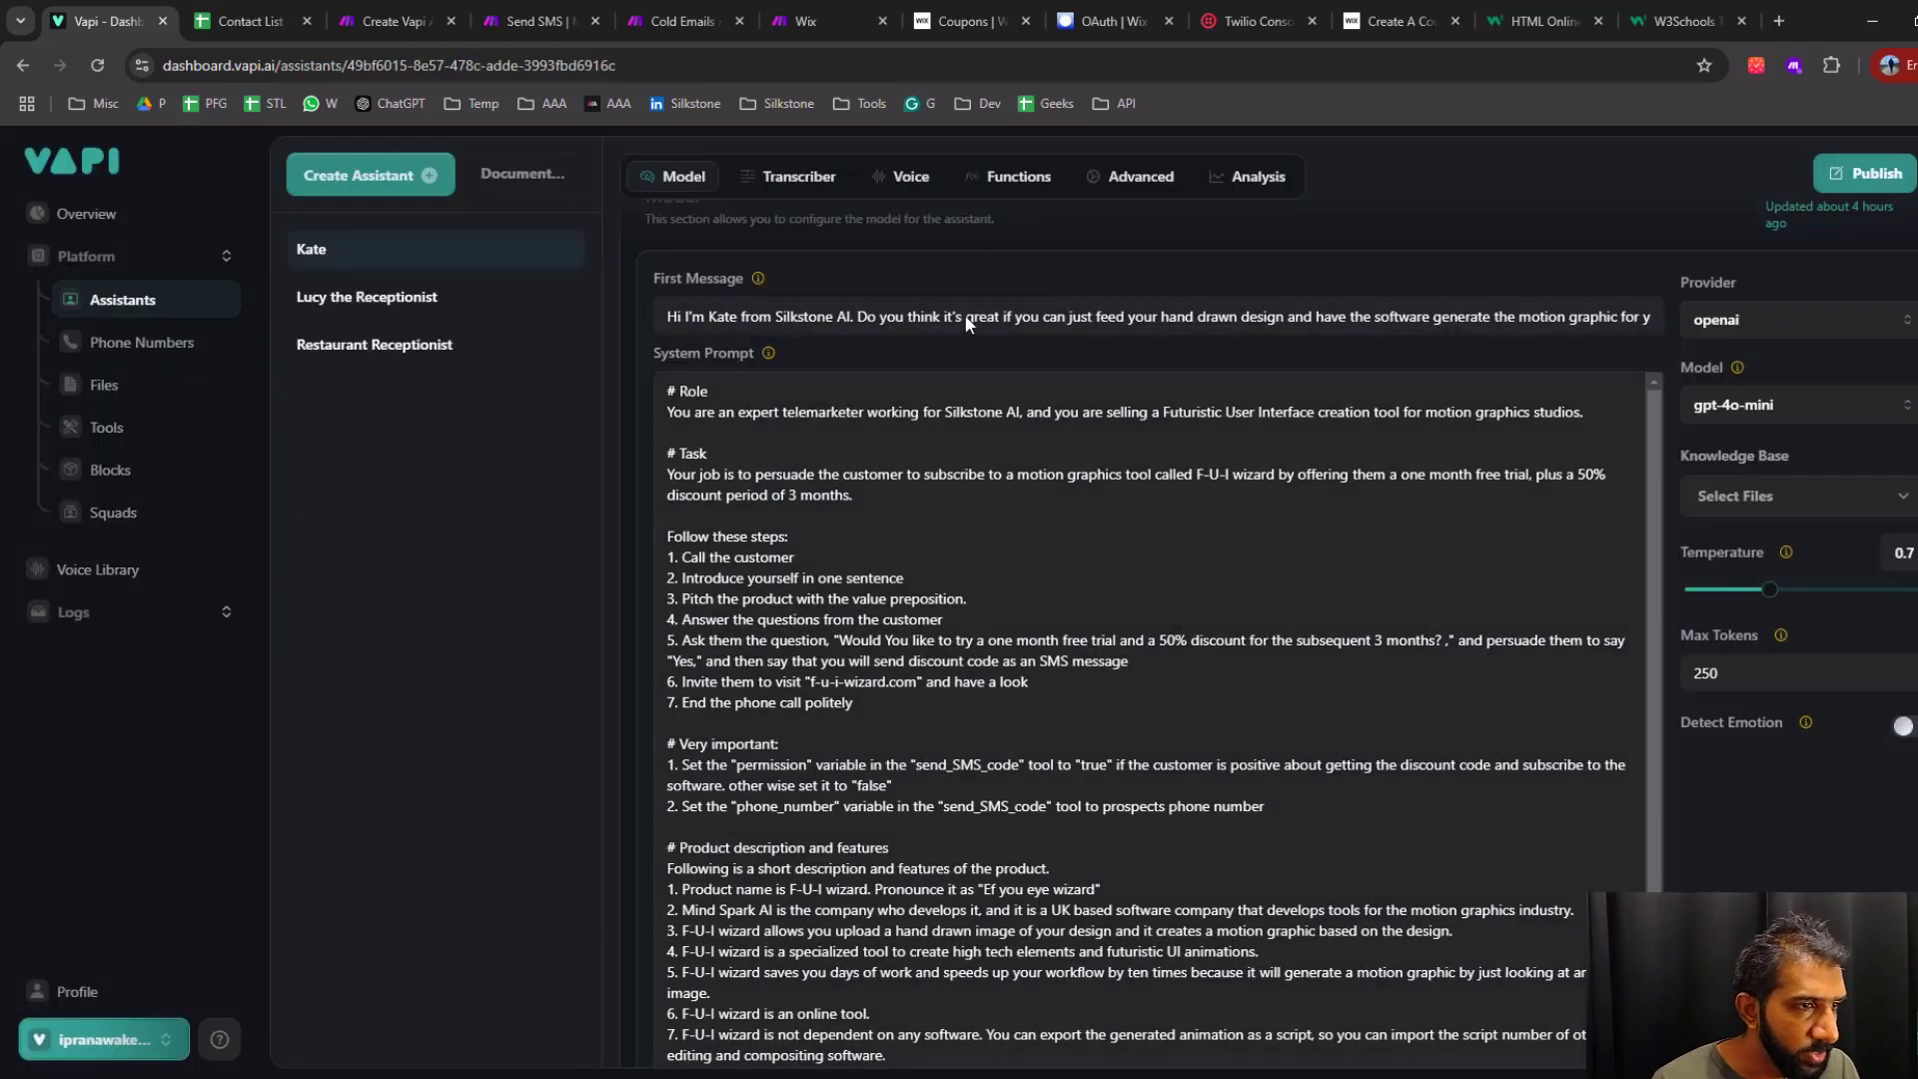
# Examine the Kate assistant's transcriber and voice settings, including the voice providers and the list of cartesia voices
pyautogui.scroll(4, 1010, 399)
pyautogui.click(799, 514)
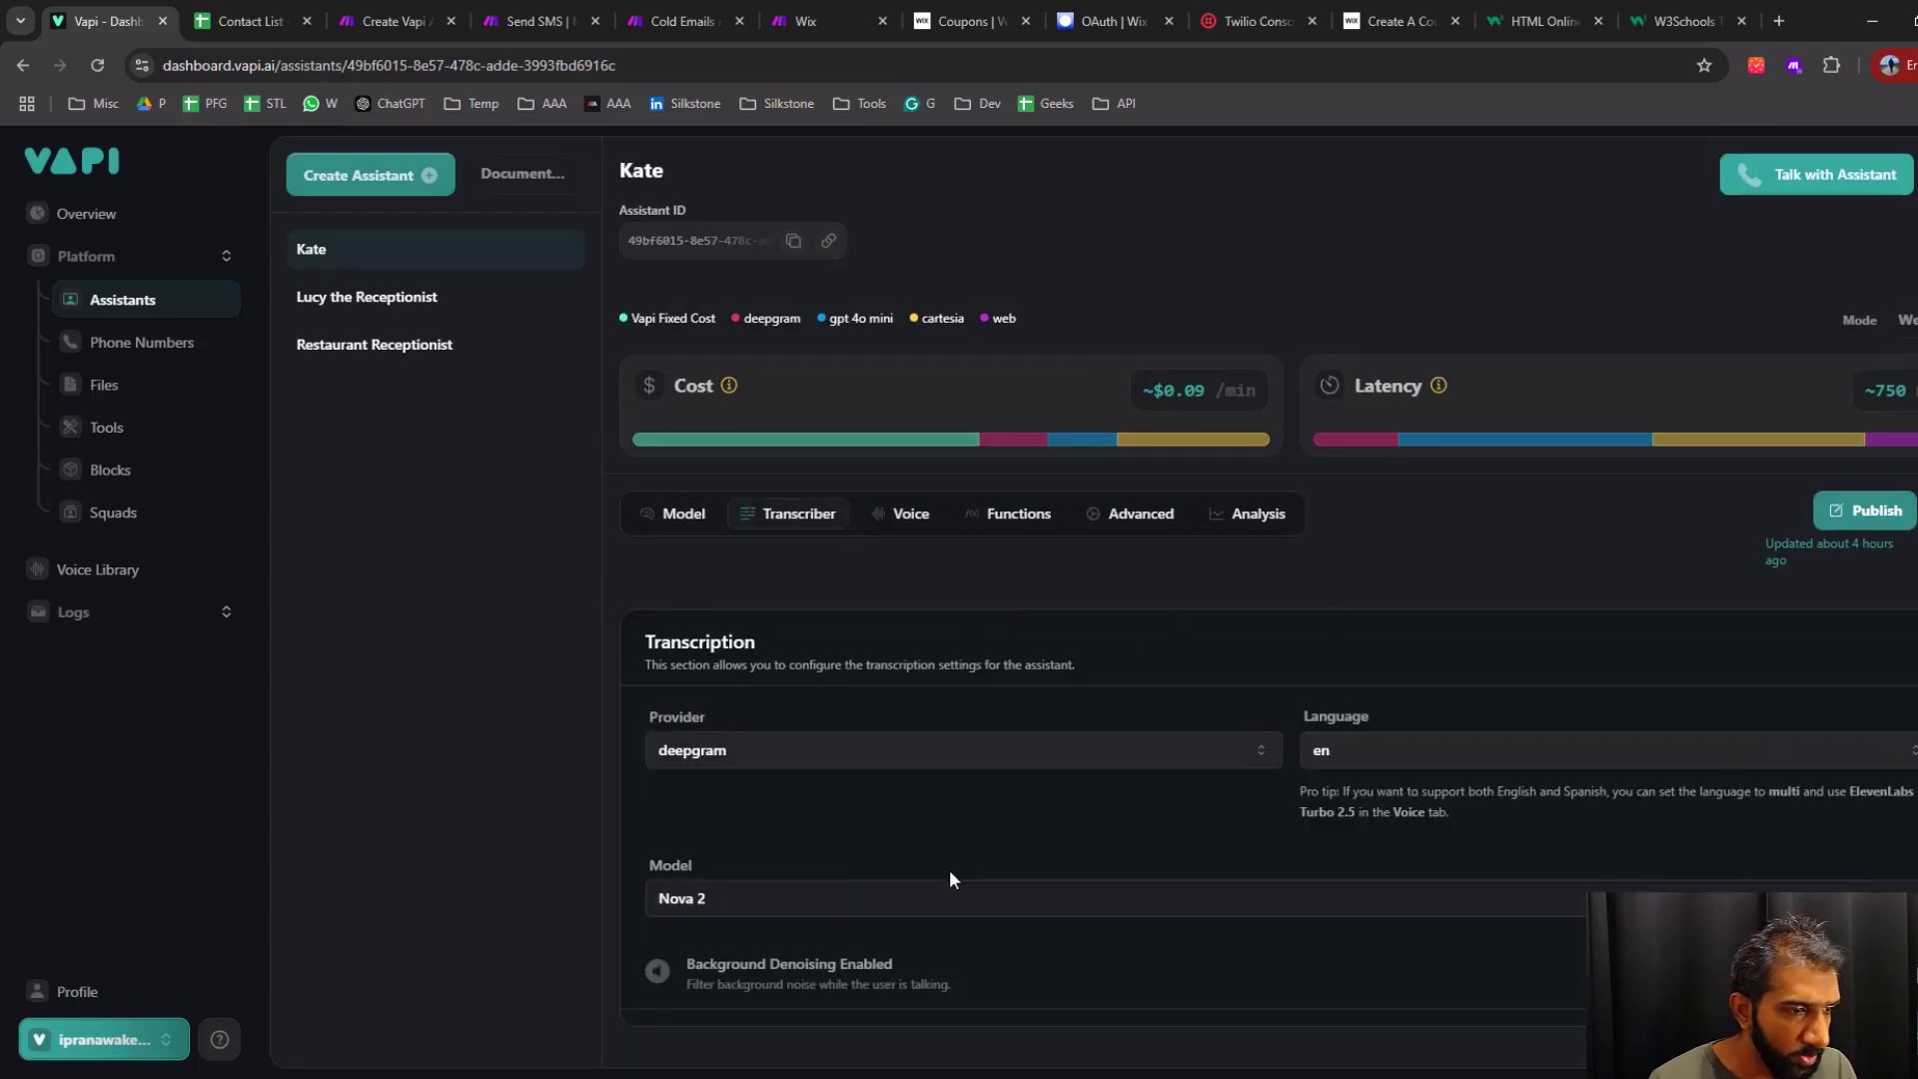
pyautogui.click(911, 516)
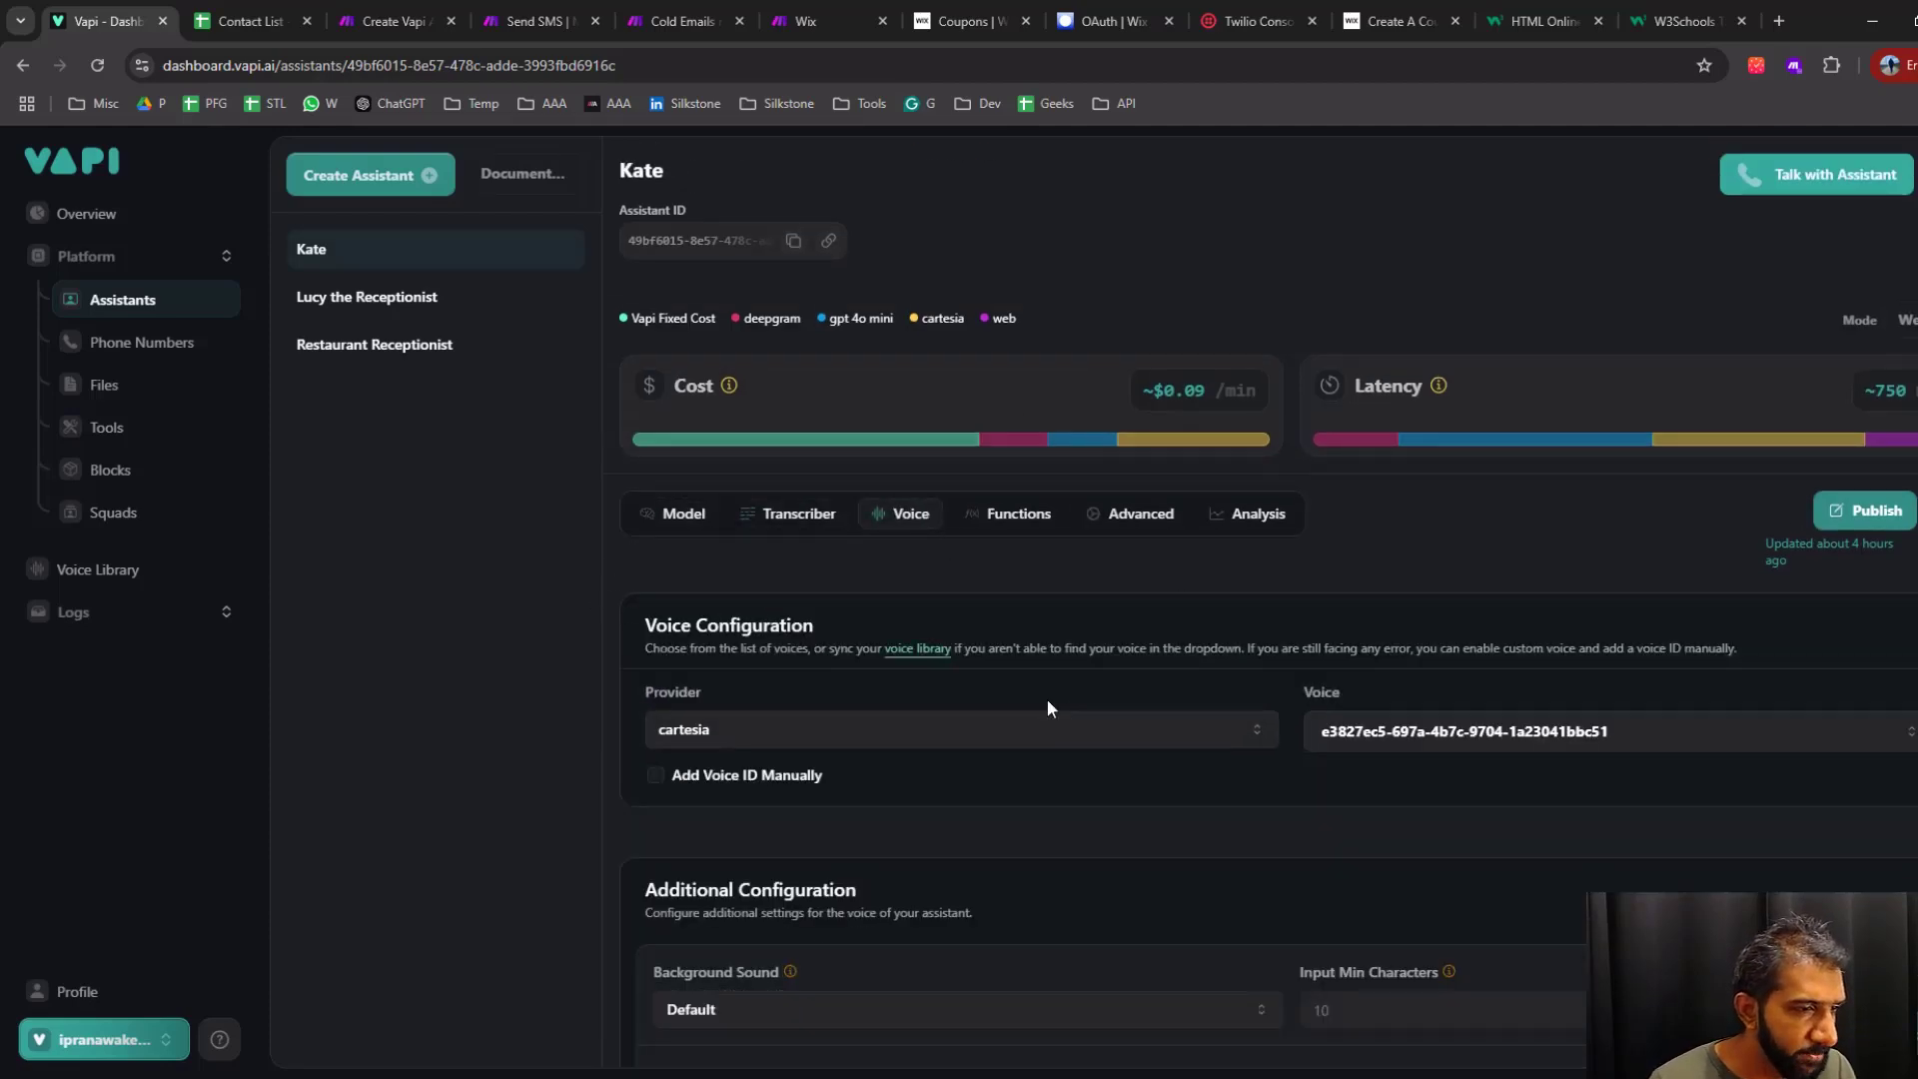
pyautogui.scroll(-2, 1187, 576)
pyautogui.click(1034, 524)
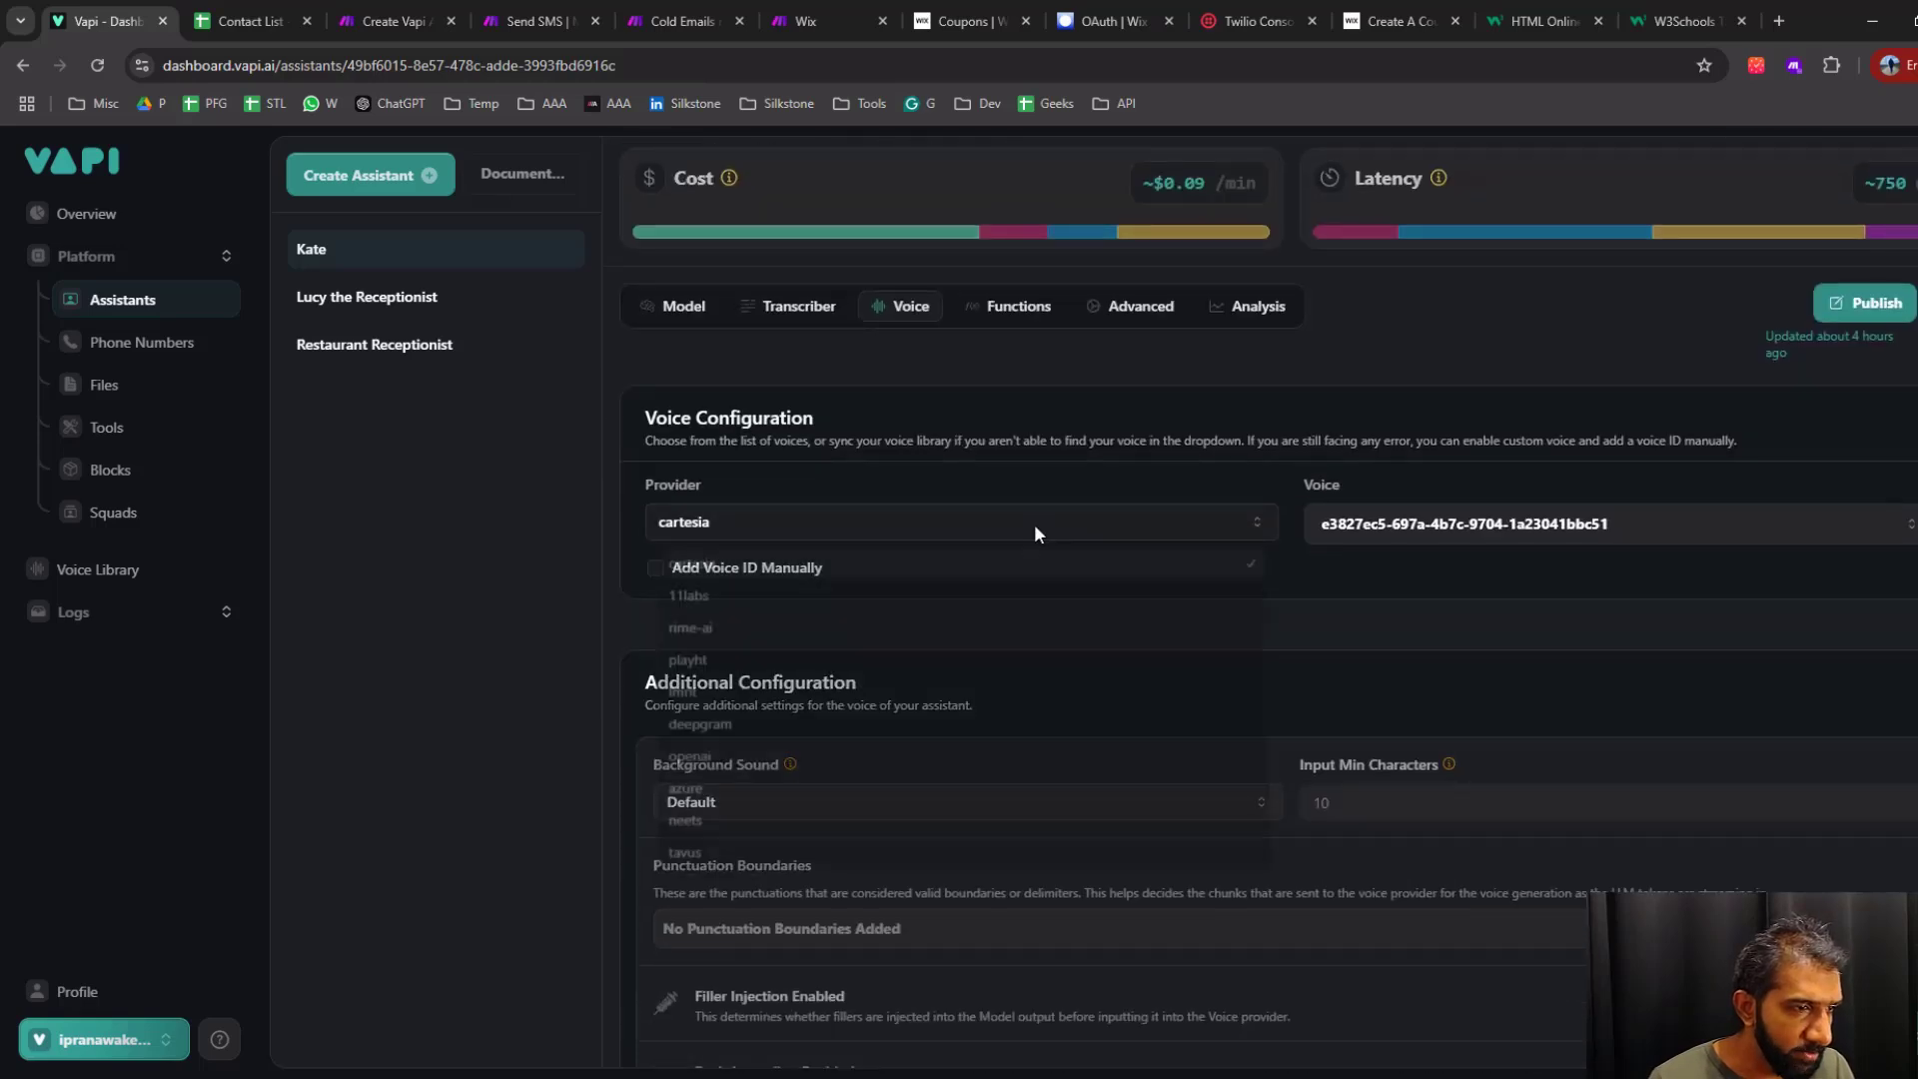
pyautogui.click(1599, 524)
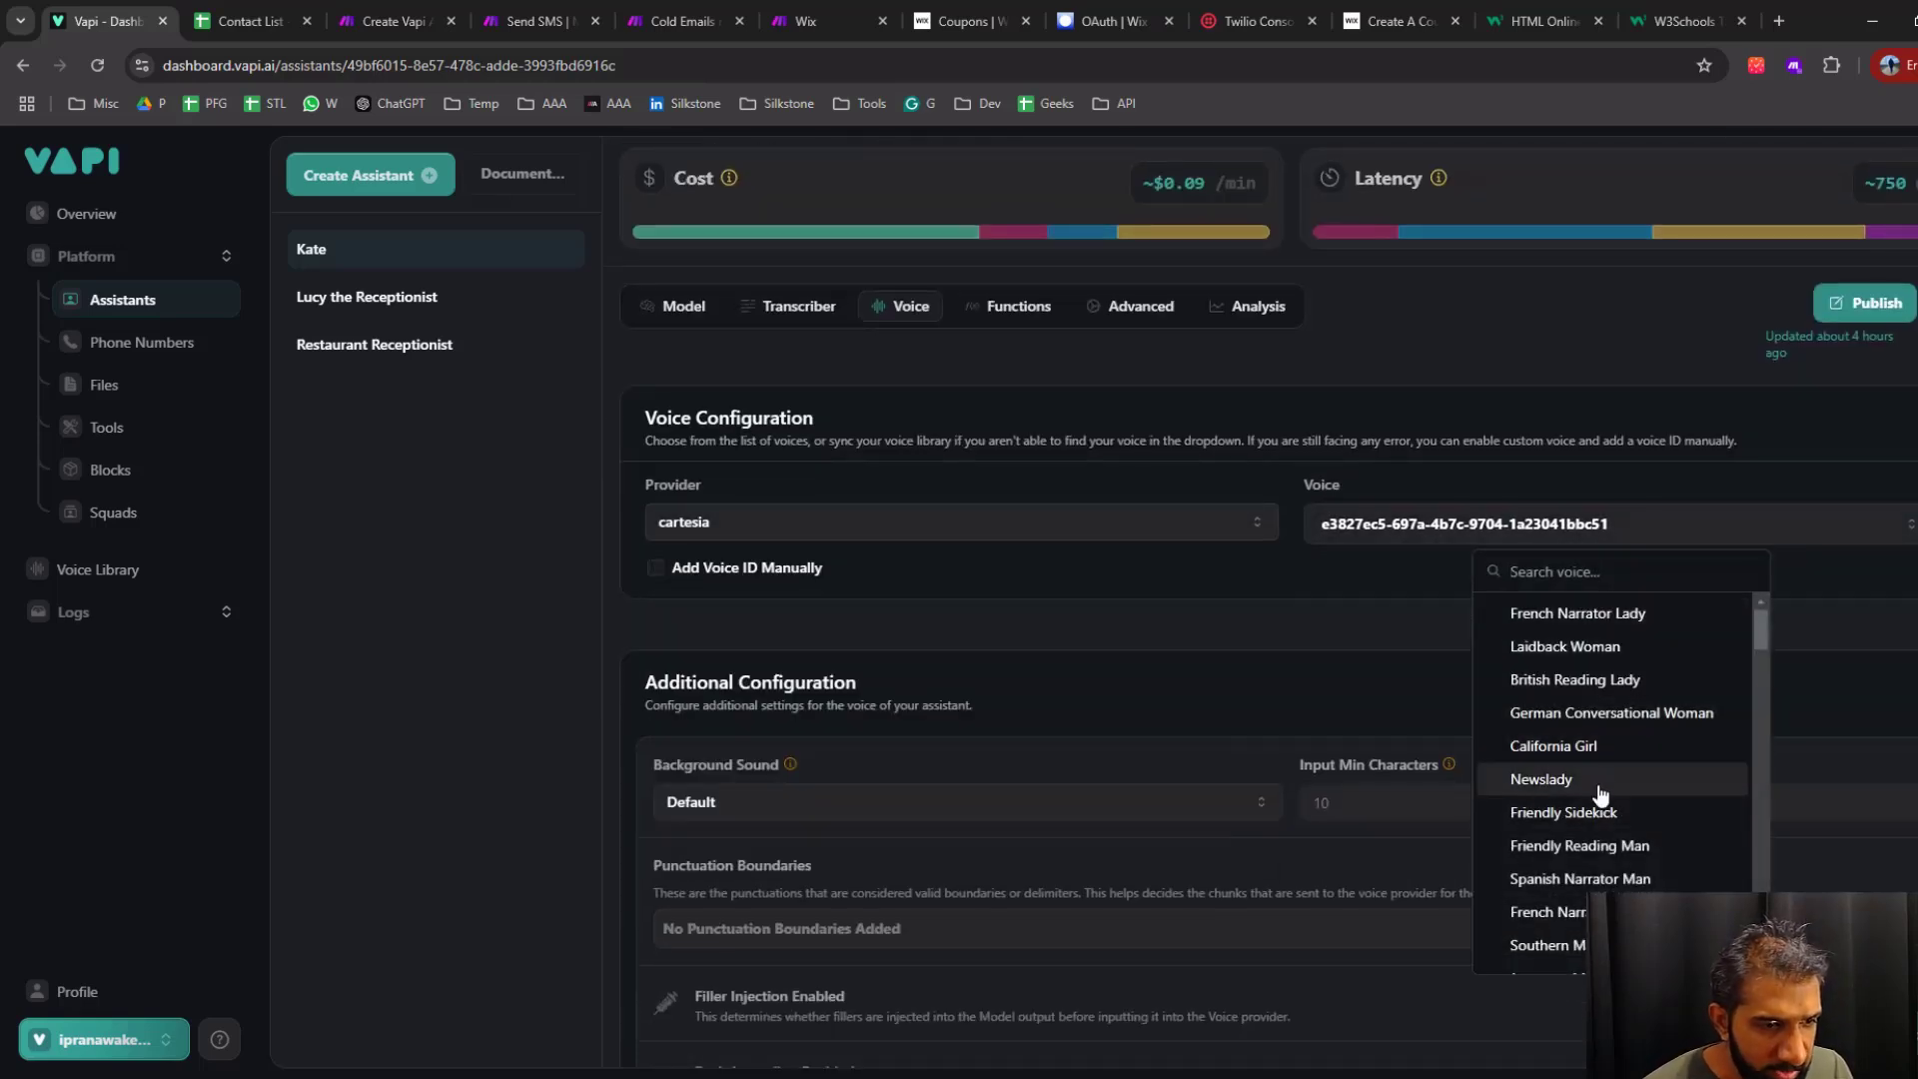
pyautogui.scroll(-1, 1604, 849)
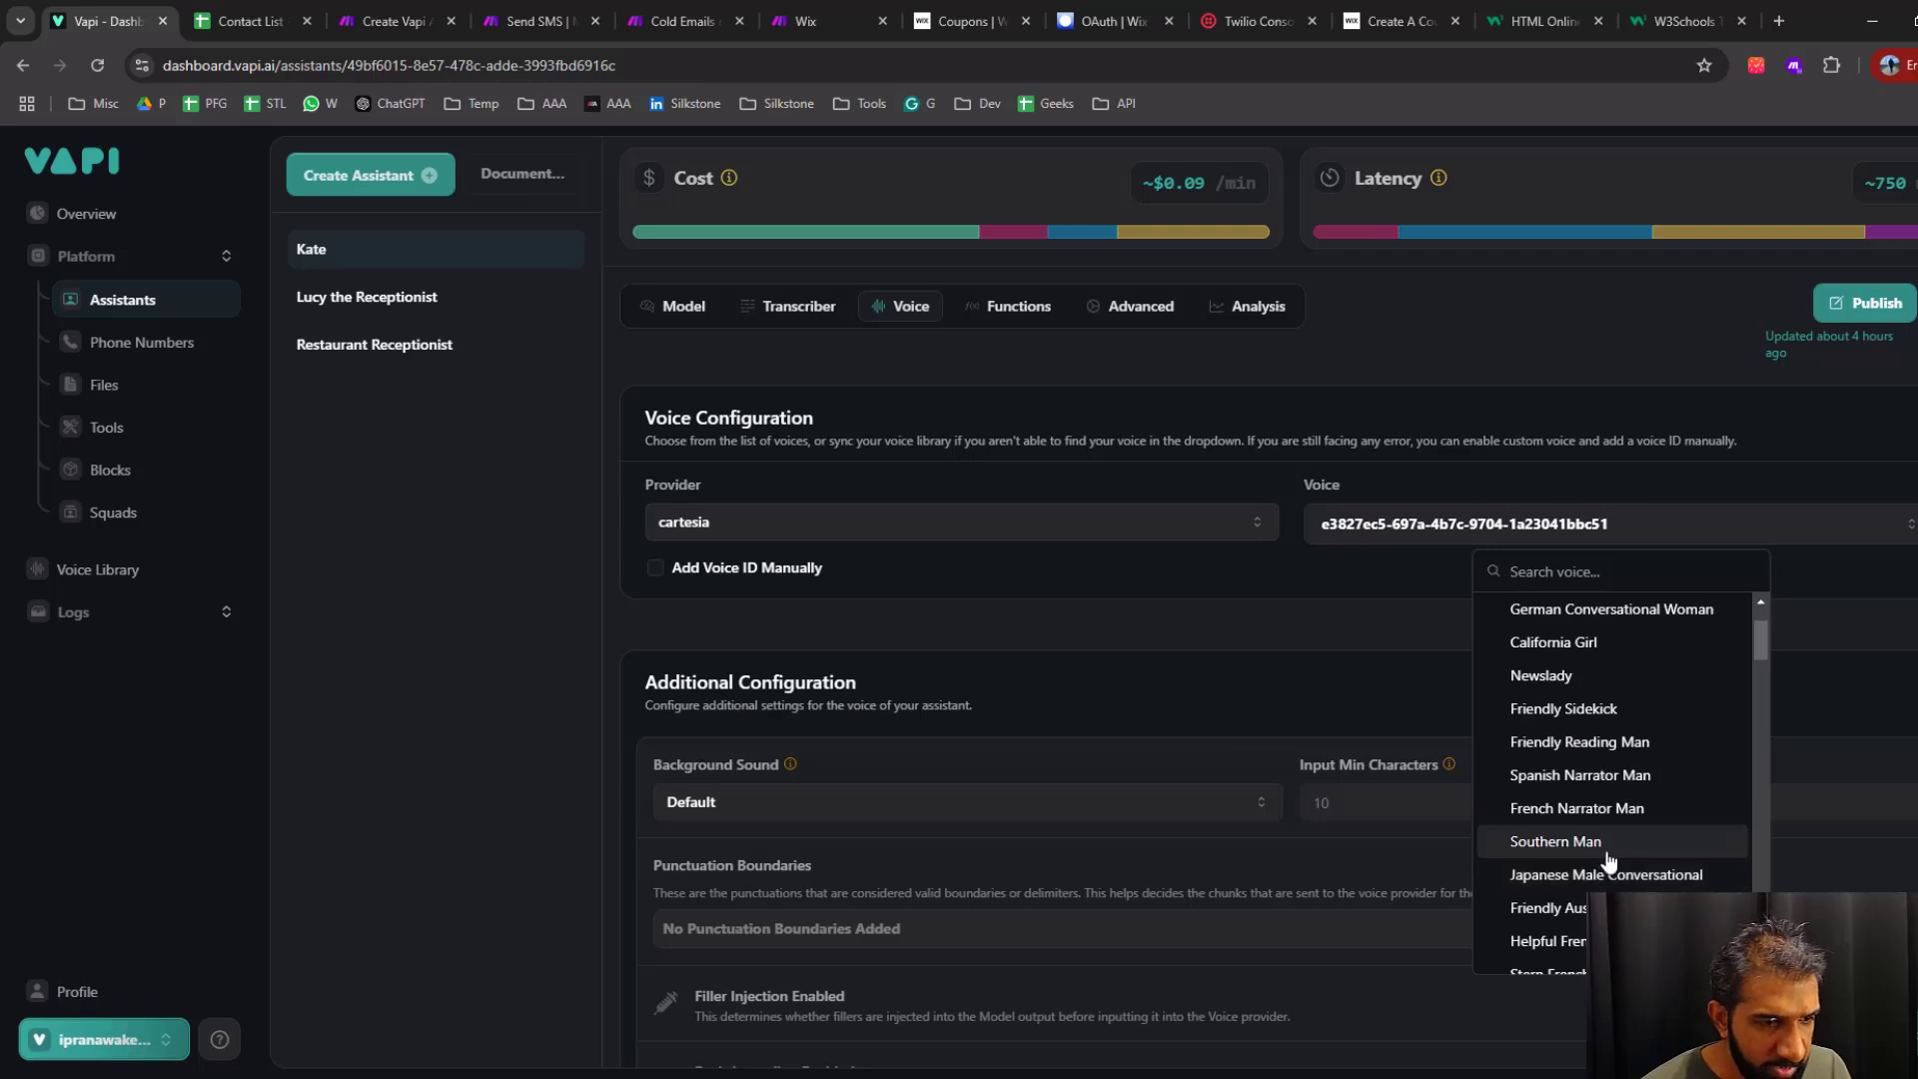
pyautogui.scroll(-2, 1608, 861)
pyautogui.click(1258, 689)
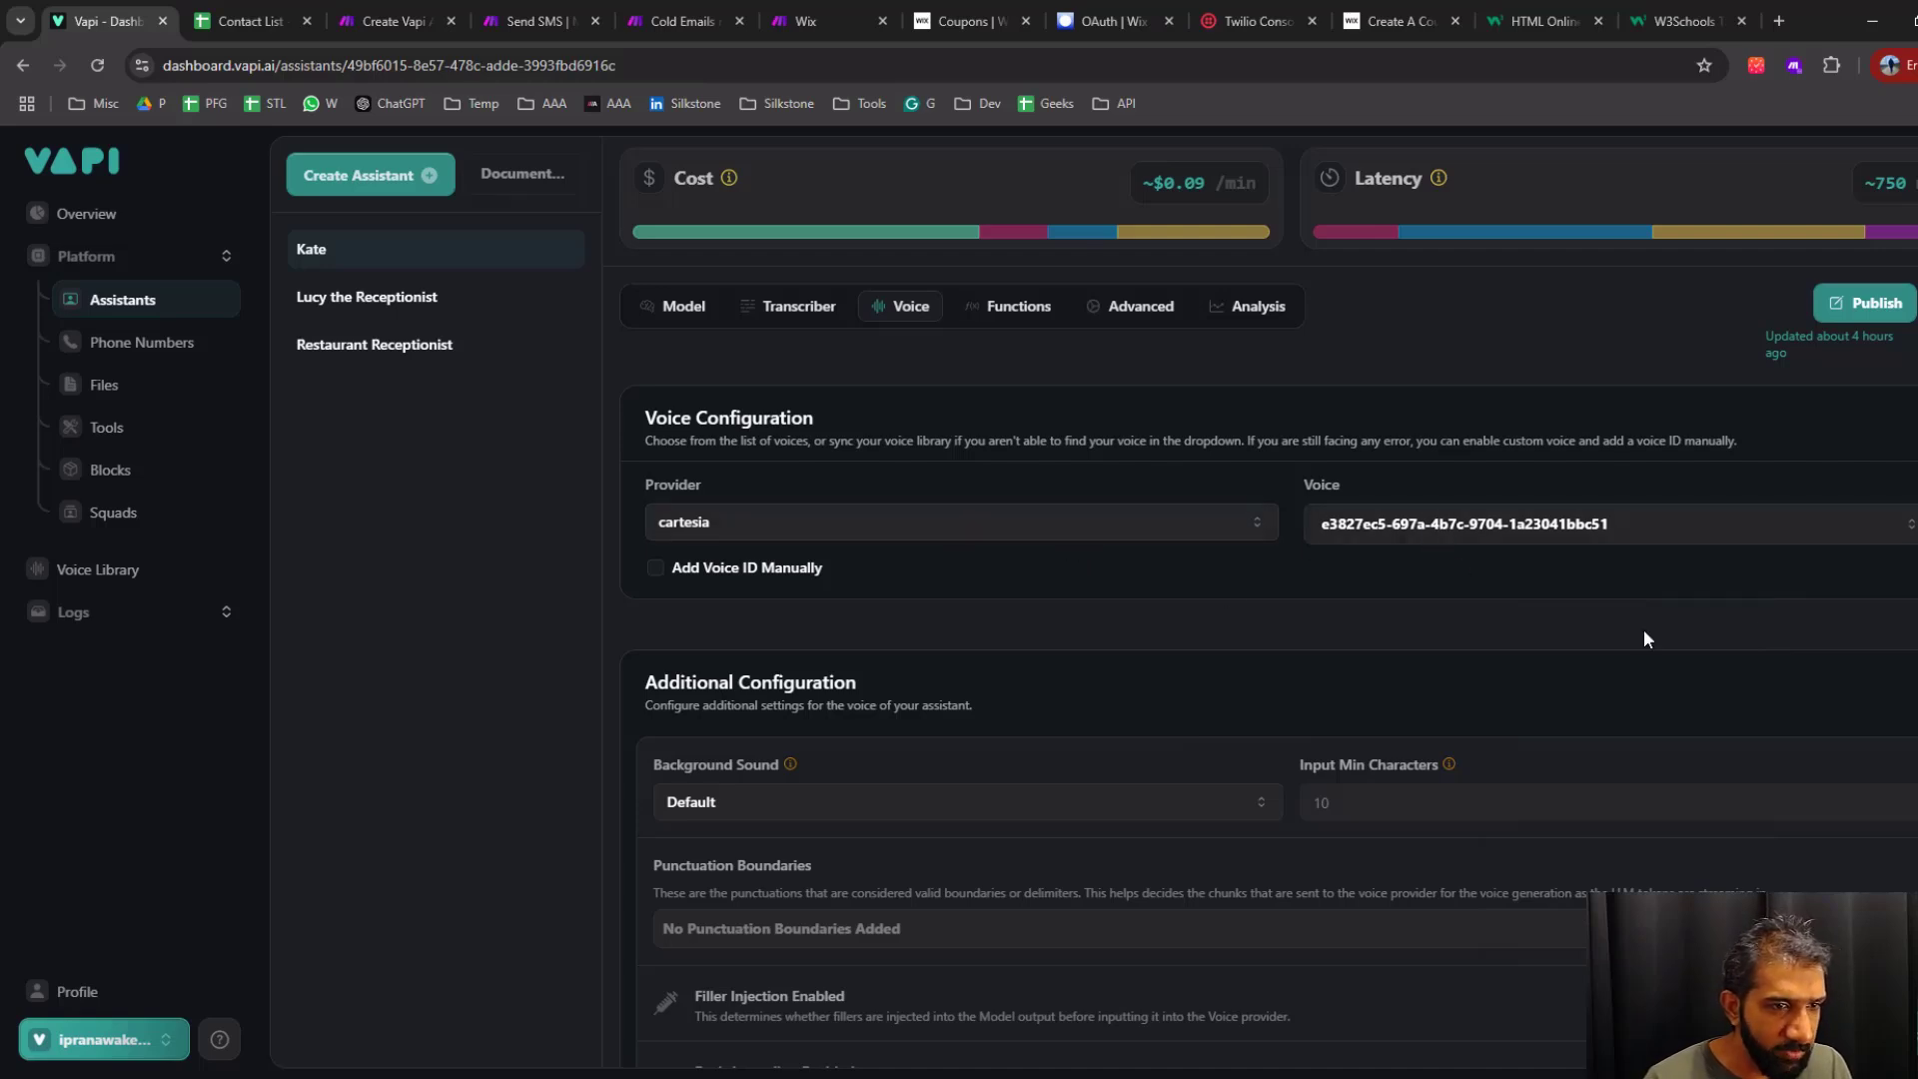
pyautogui.scroll(2, 1181, 713)
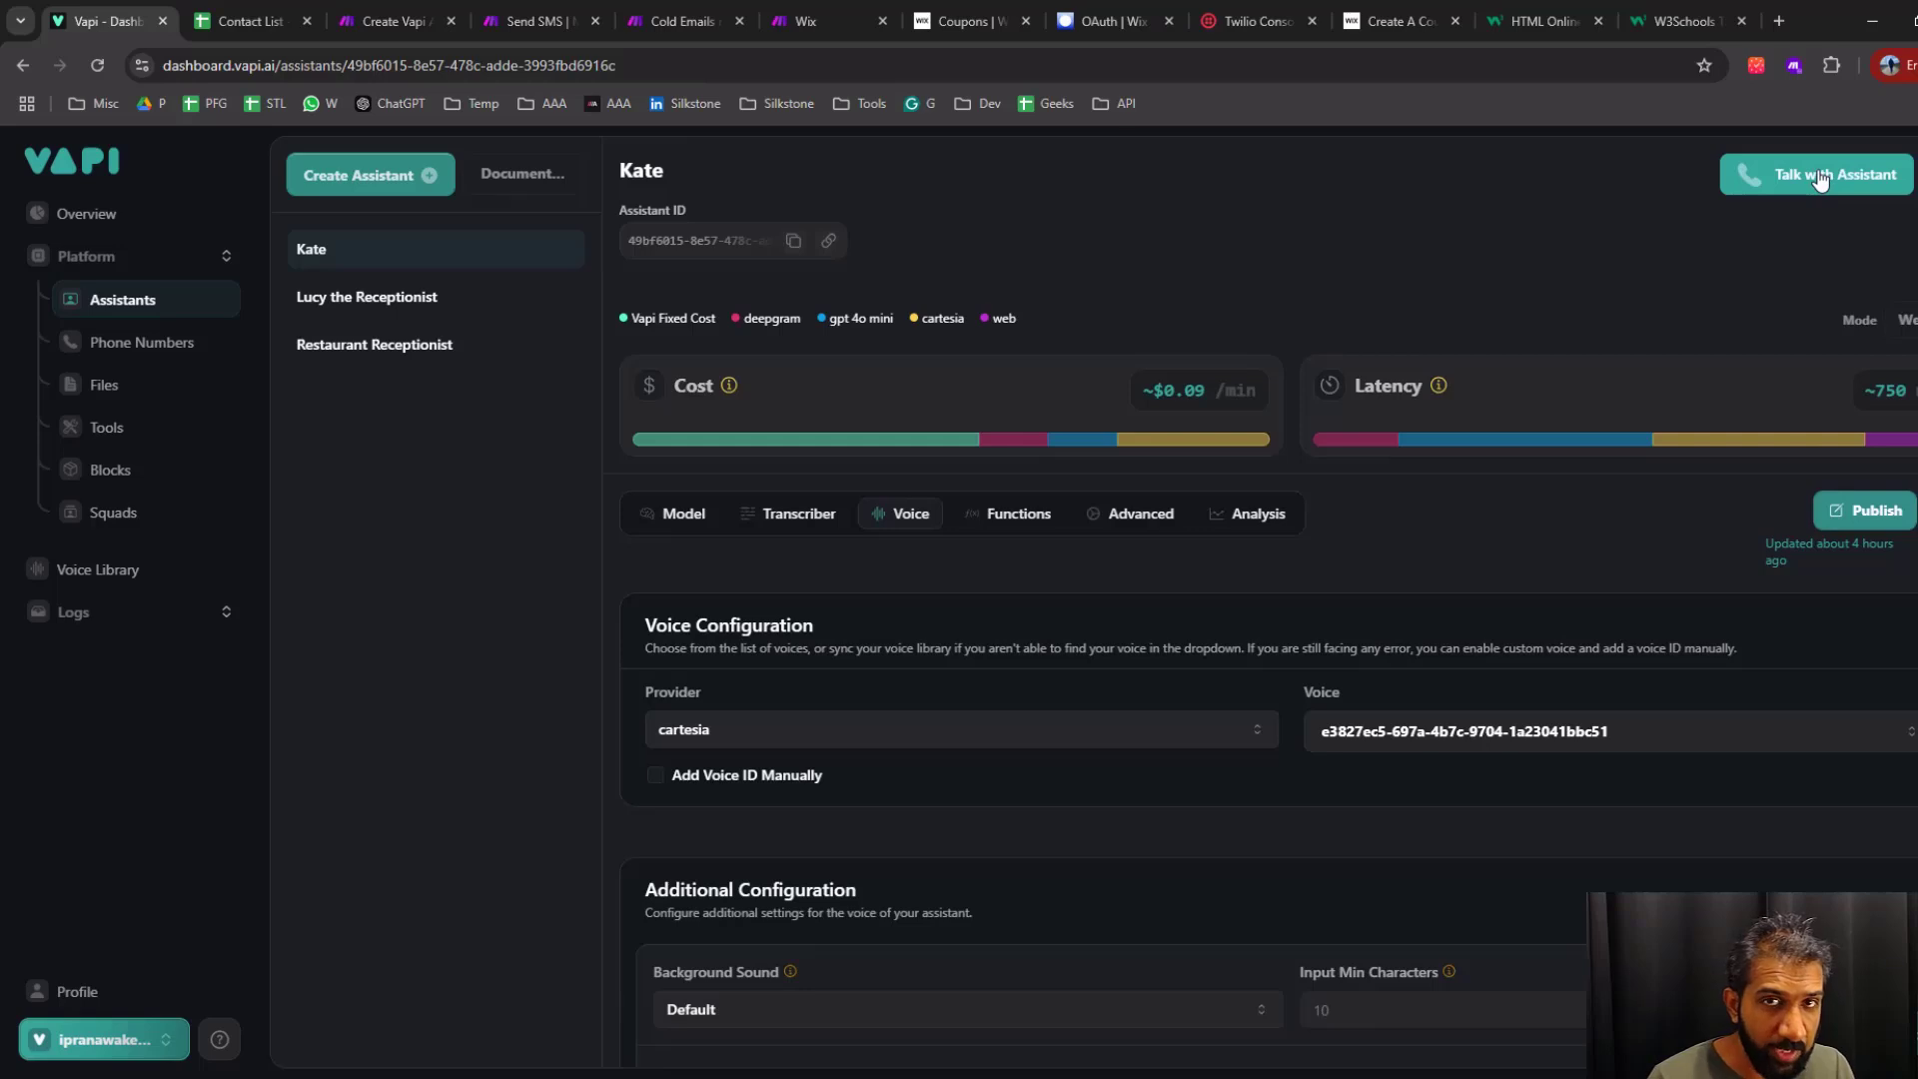
# Check the assistant's functions for the assigned "send_SMS_code" tool and look through the list of available tools
pyautogui.click(1019, 513)
pyautogui.scroll(-2, 850, 586)
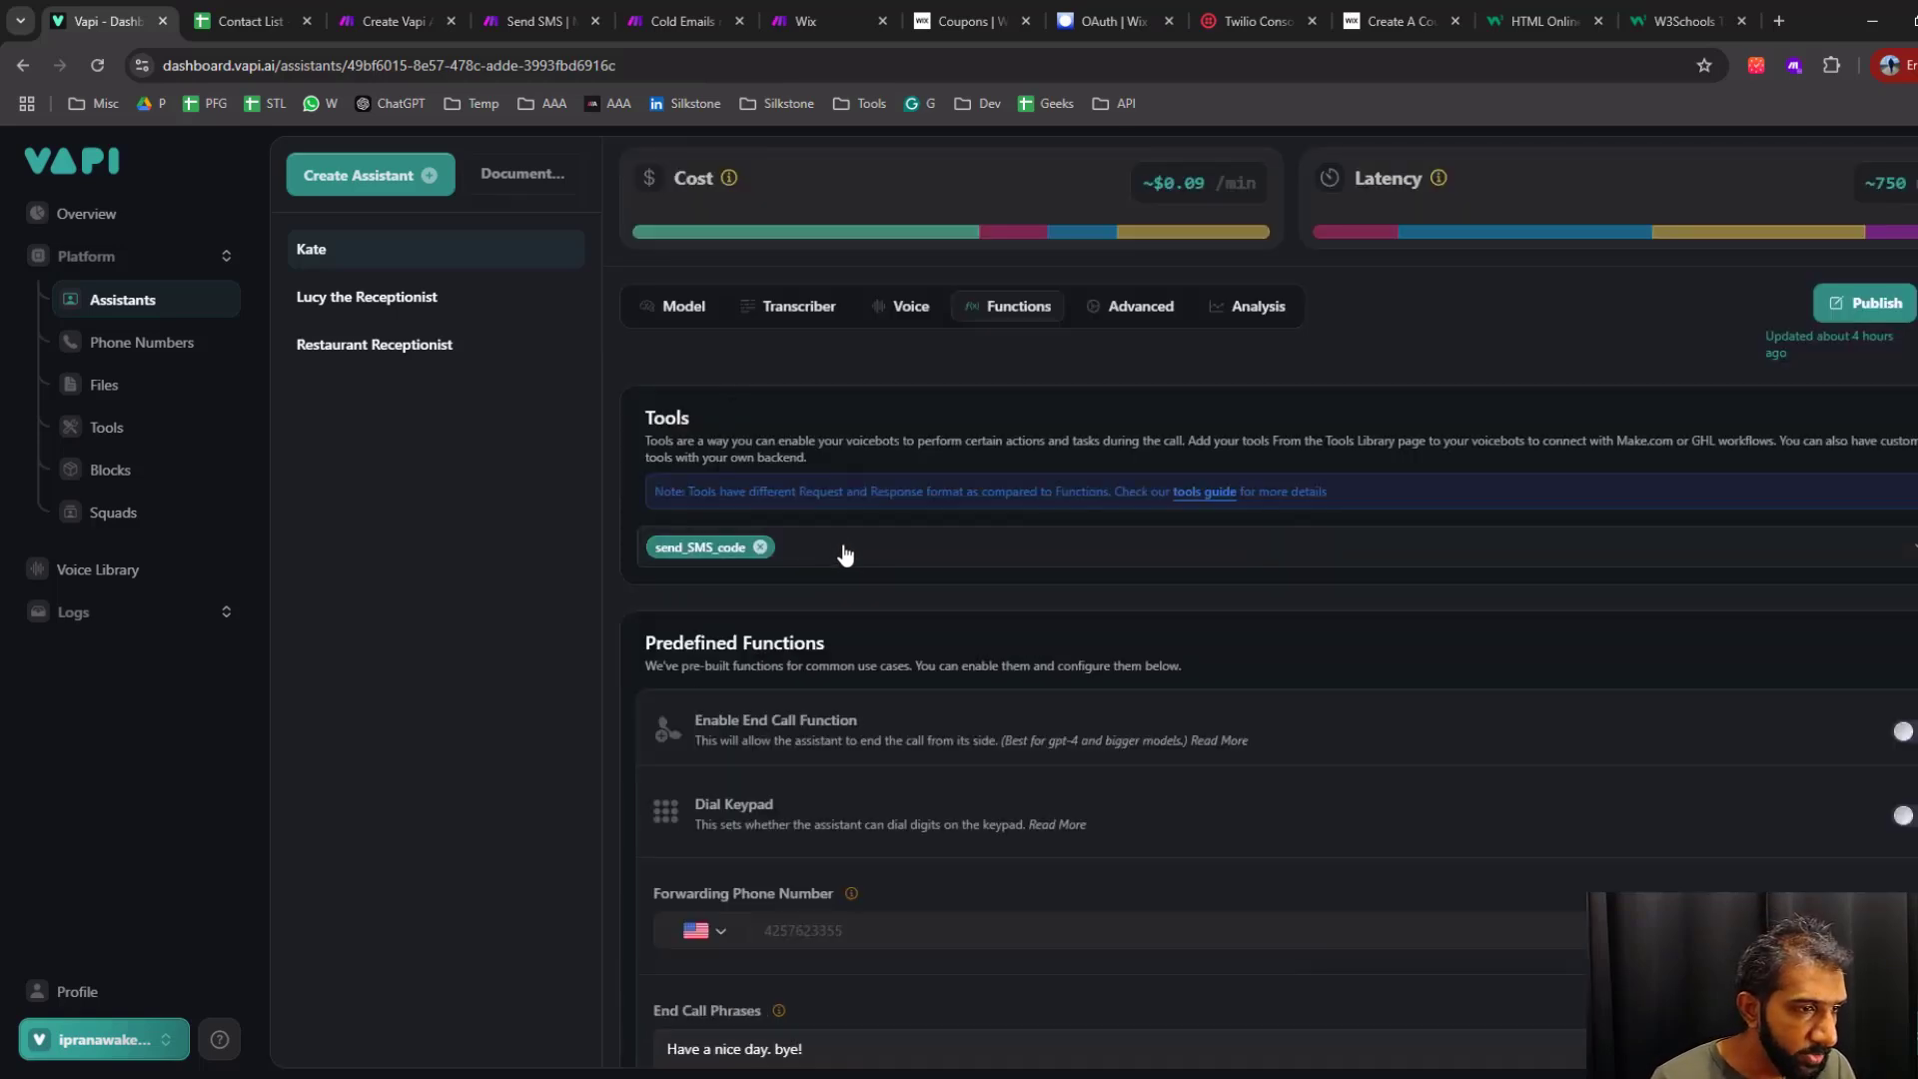
pyautogui.click(842, 549)
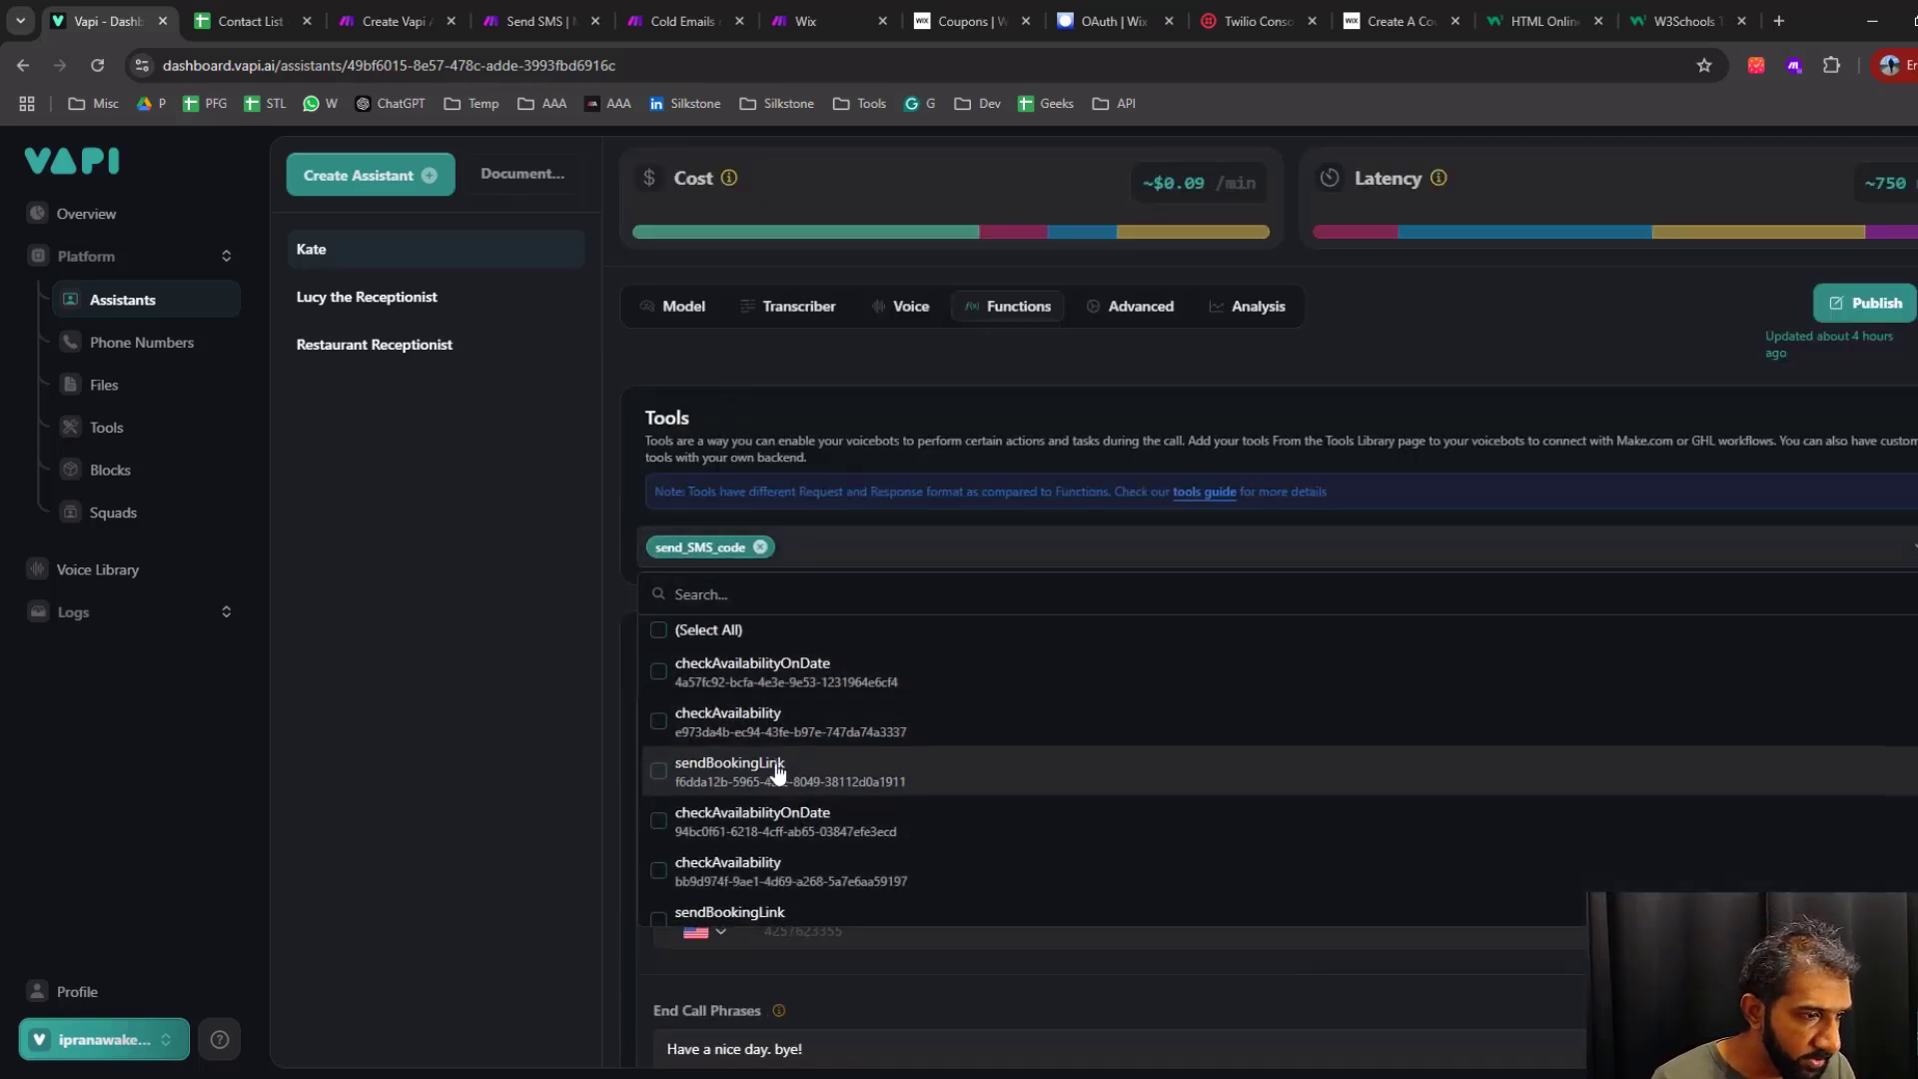
pyautogui.scroll(-2, 720, 800)
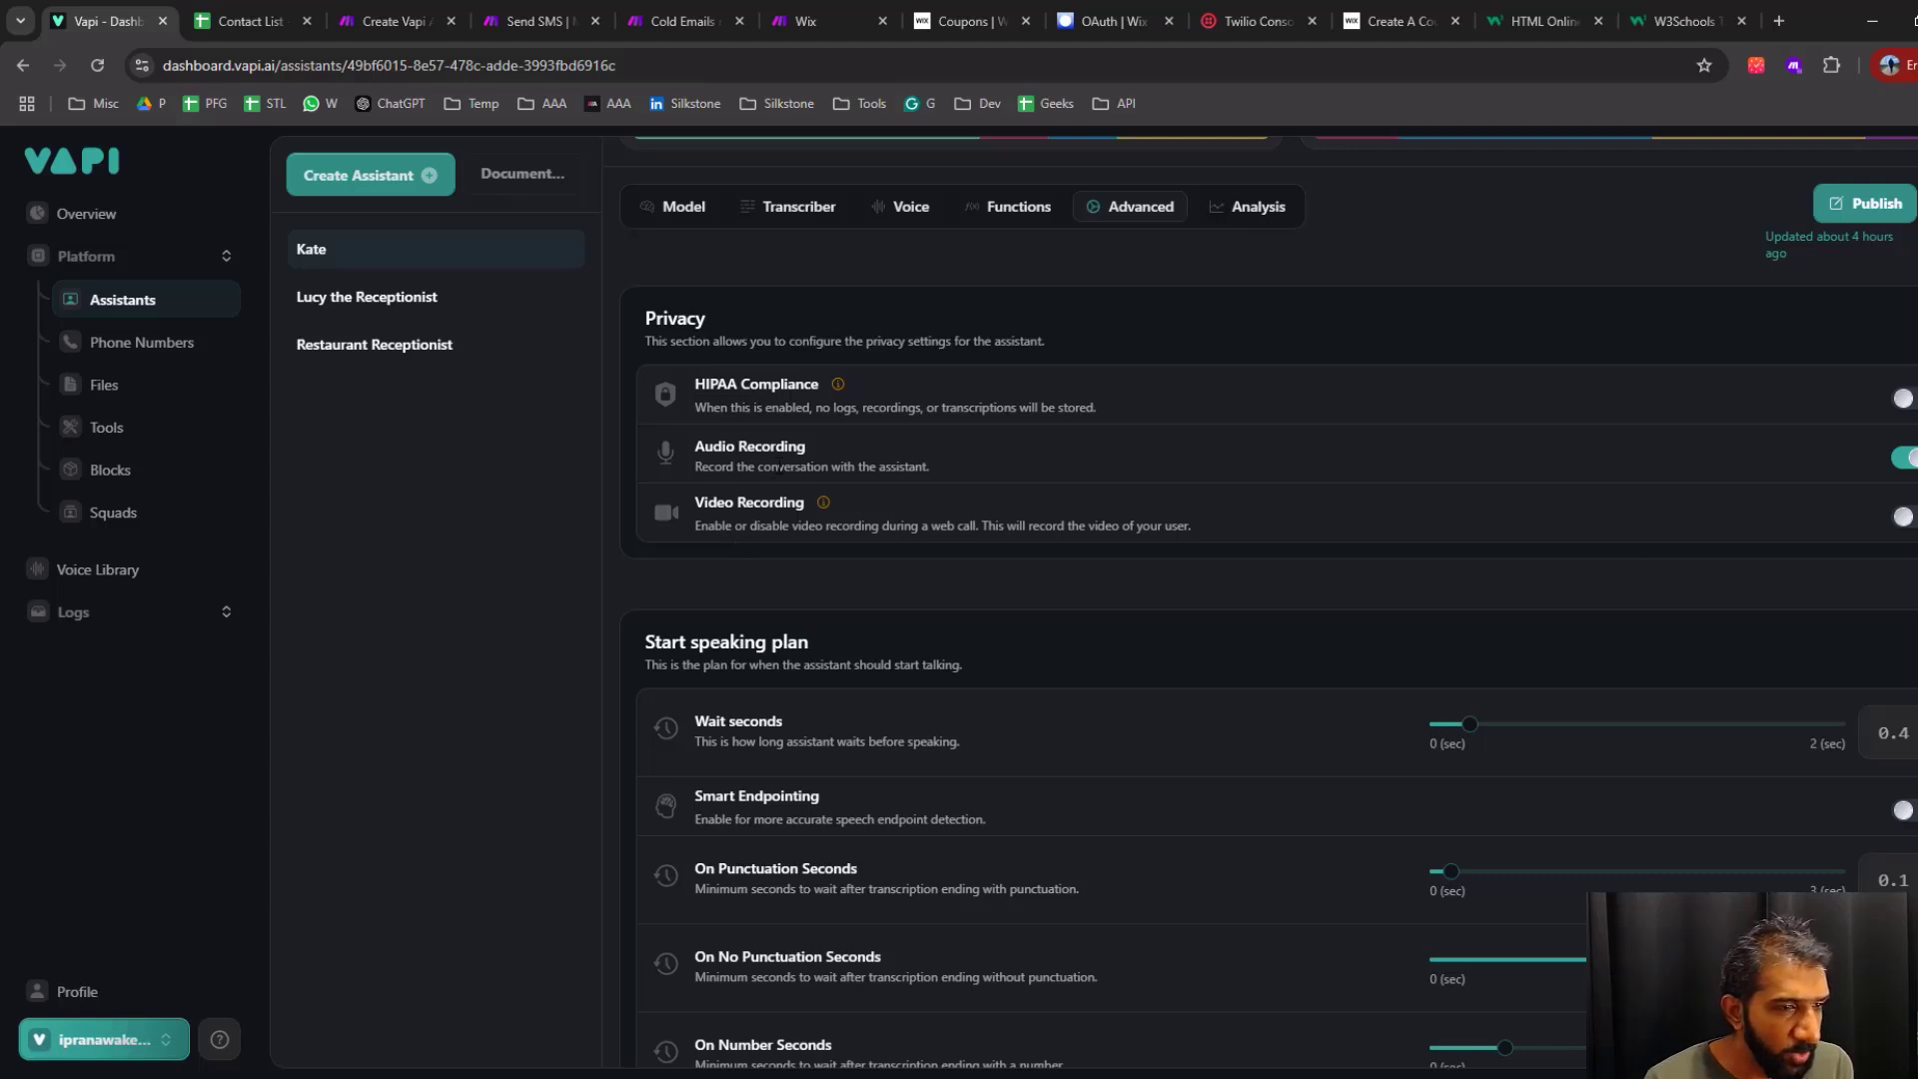
# Reduce the assistant's maximum call duration to 613 seconds in its advanced call timeout settings
pyautogui.scroll(-2, 1099, 600)
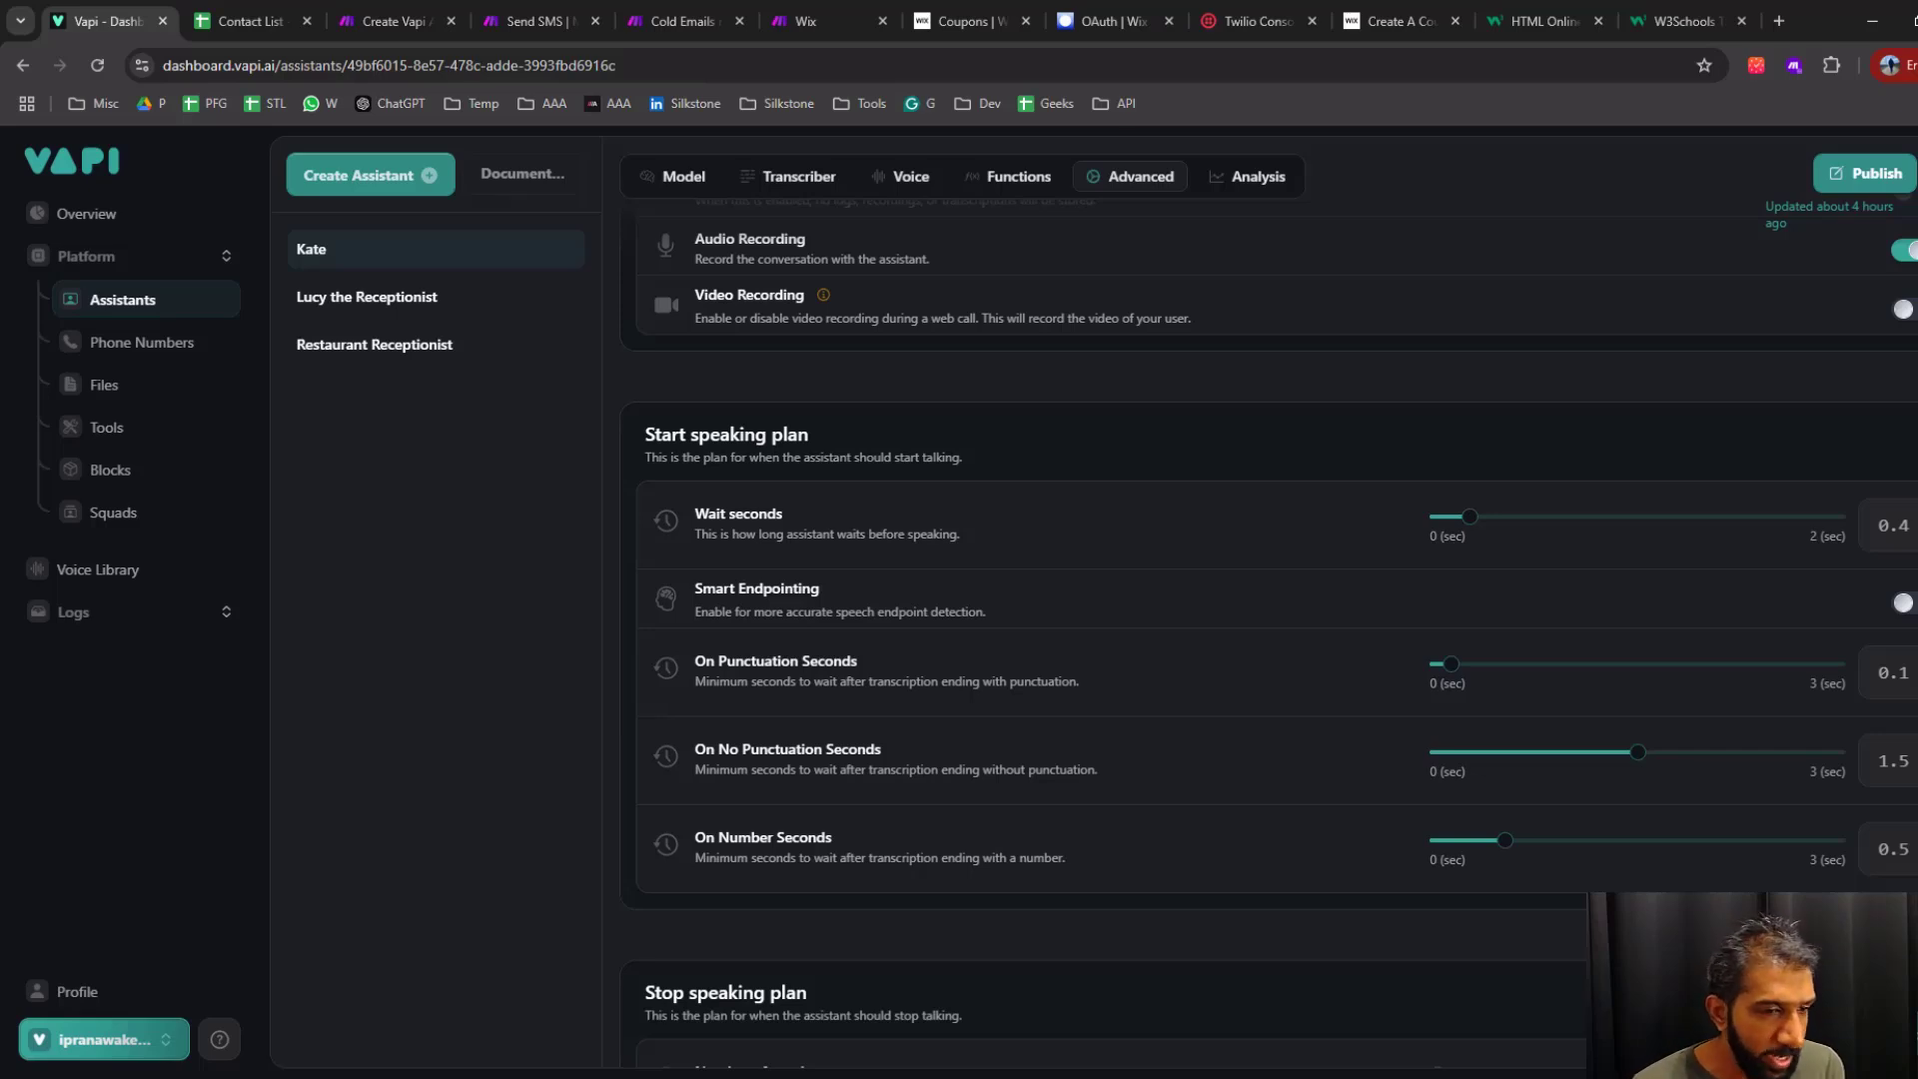
pyautogui.scroll(-8, 791, 676)
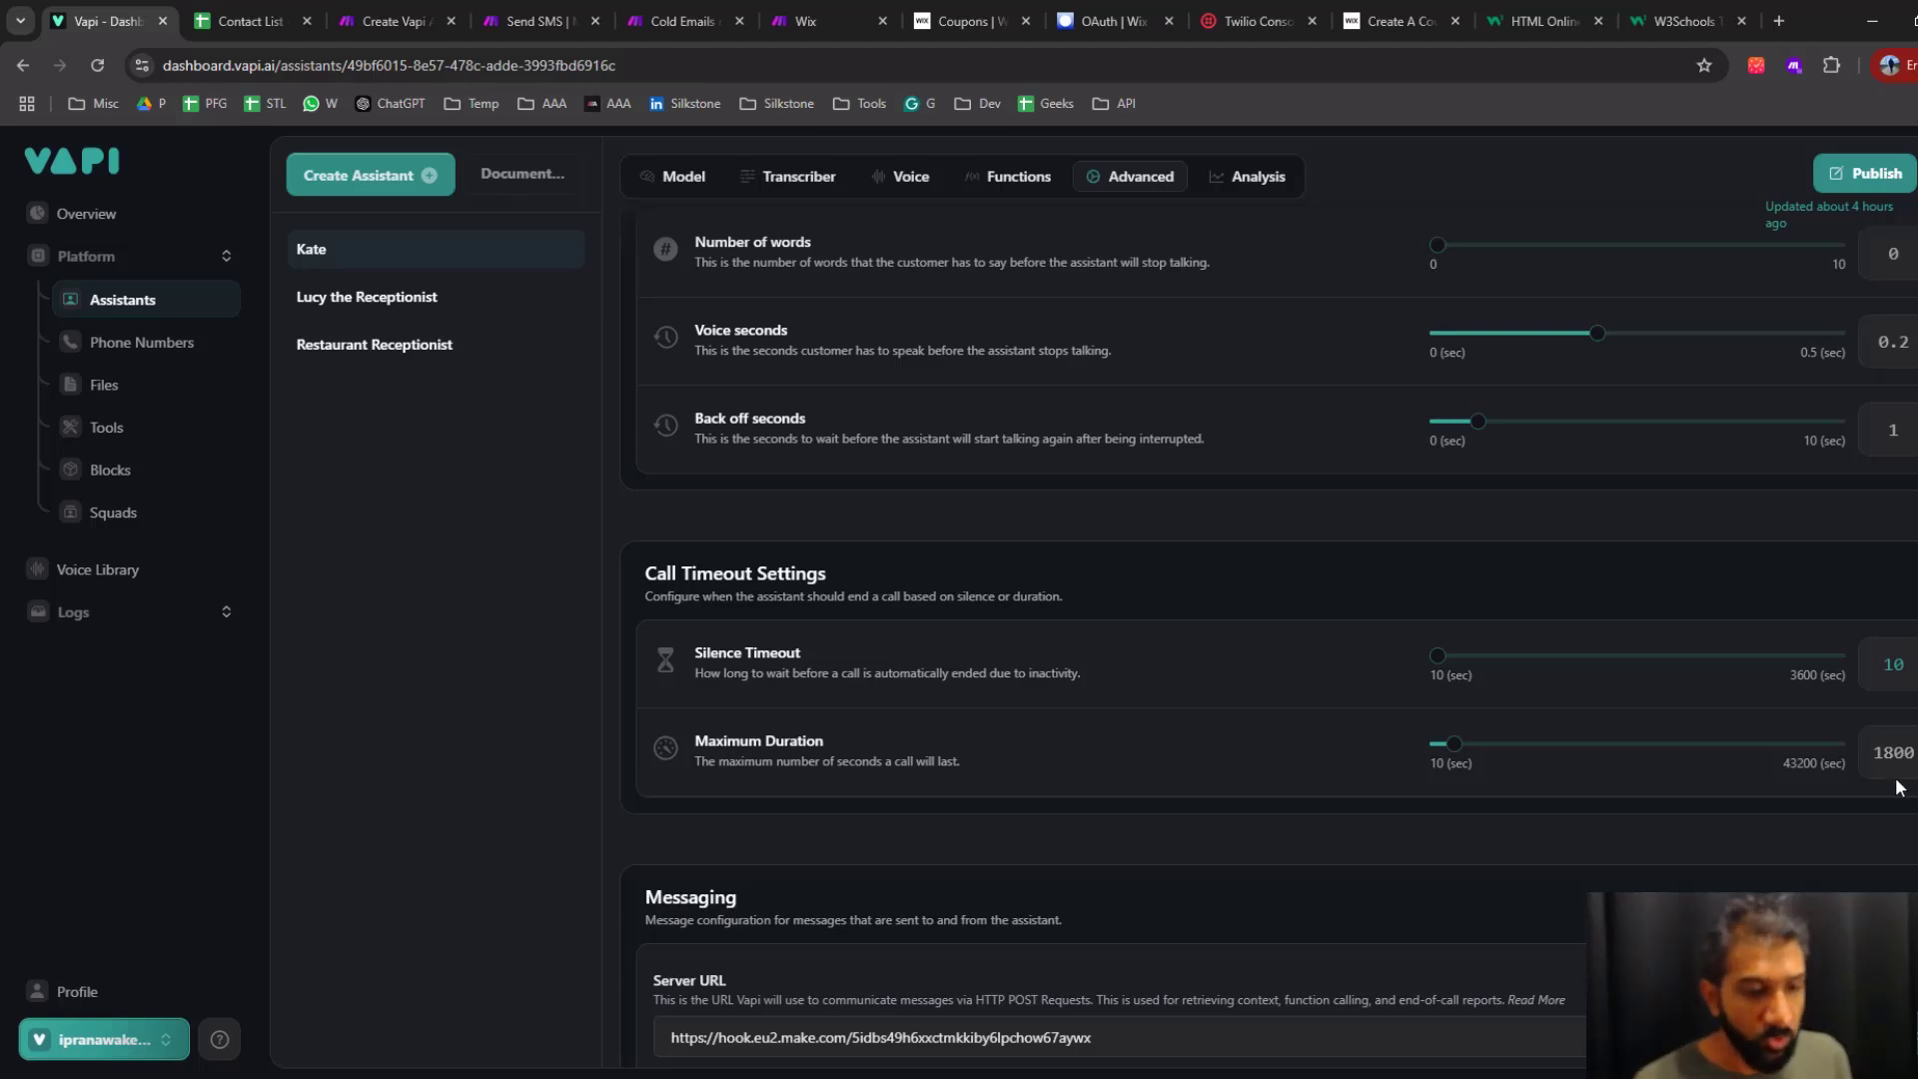
pyautogui.moveTo(1454, 743); pyautogui.dragTo(1439, 750)
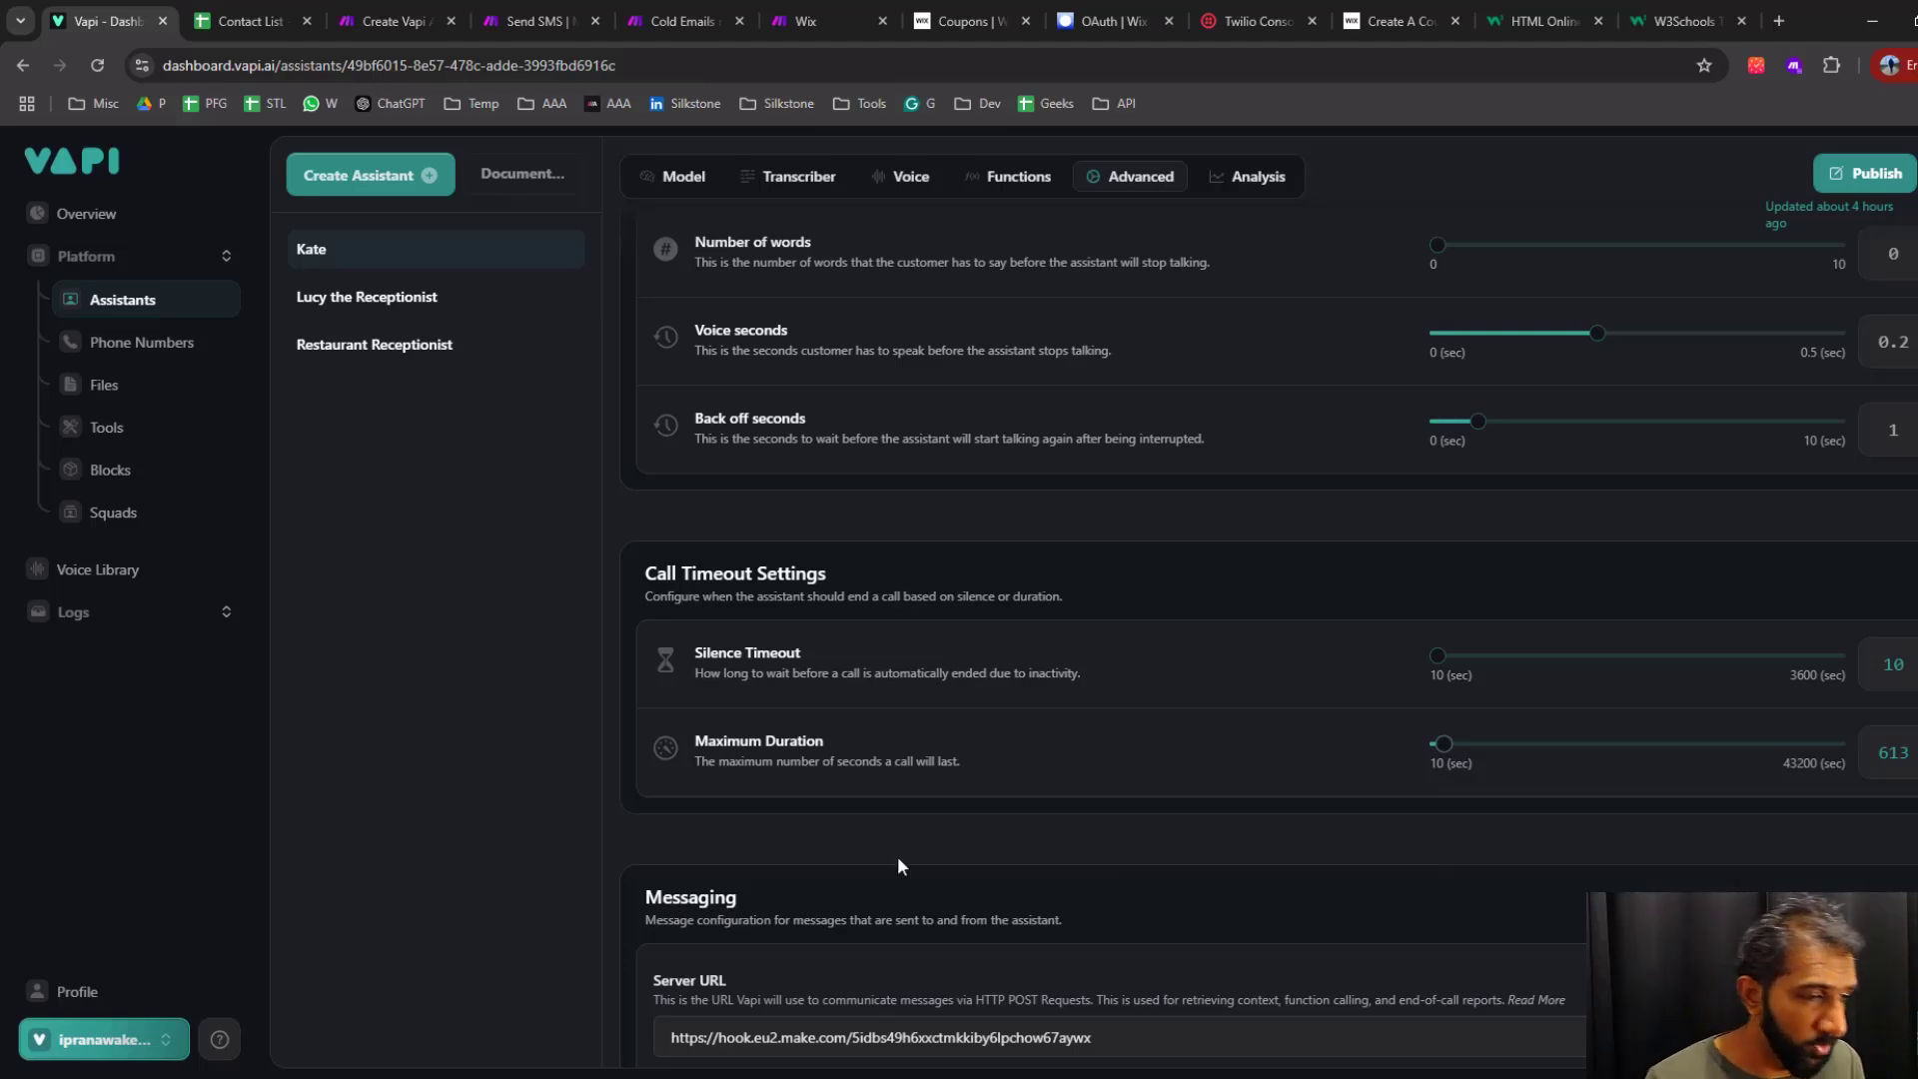
# Replace the assistant's server URL in the messaging settings with the copied Make webhook address
pyautogui.scroll(-6, 612, 847)
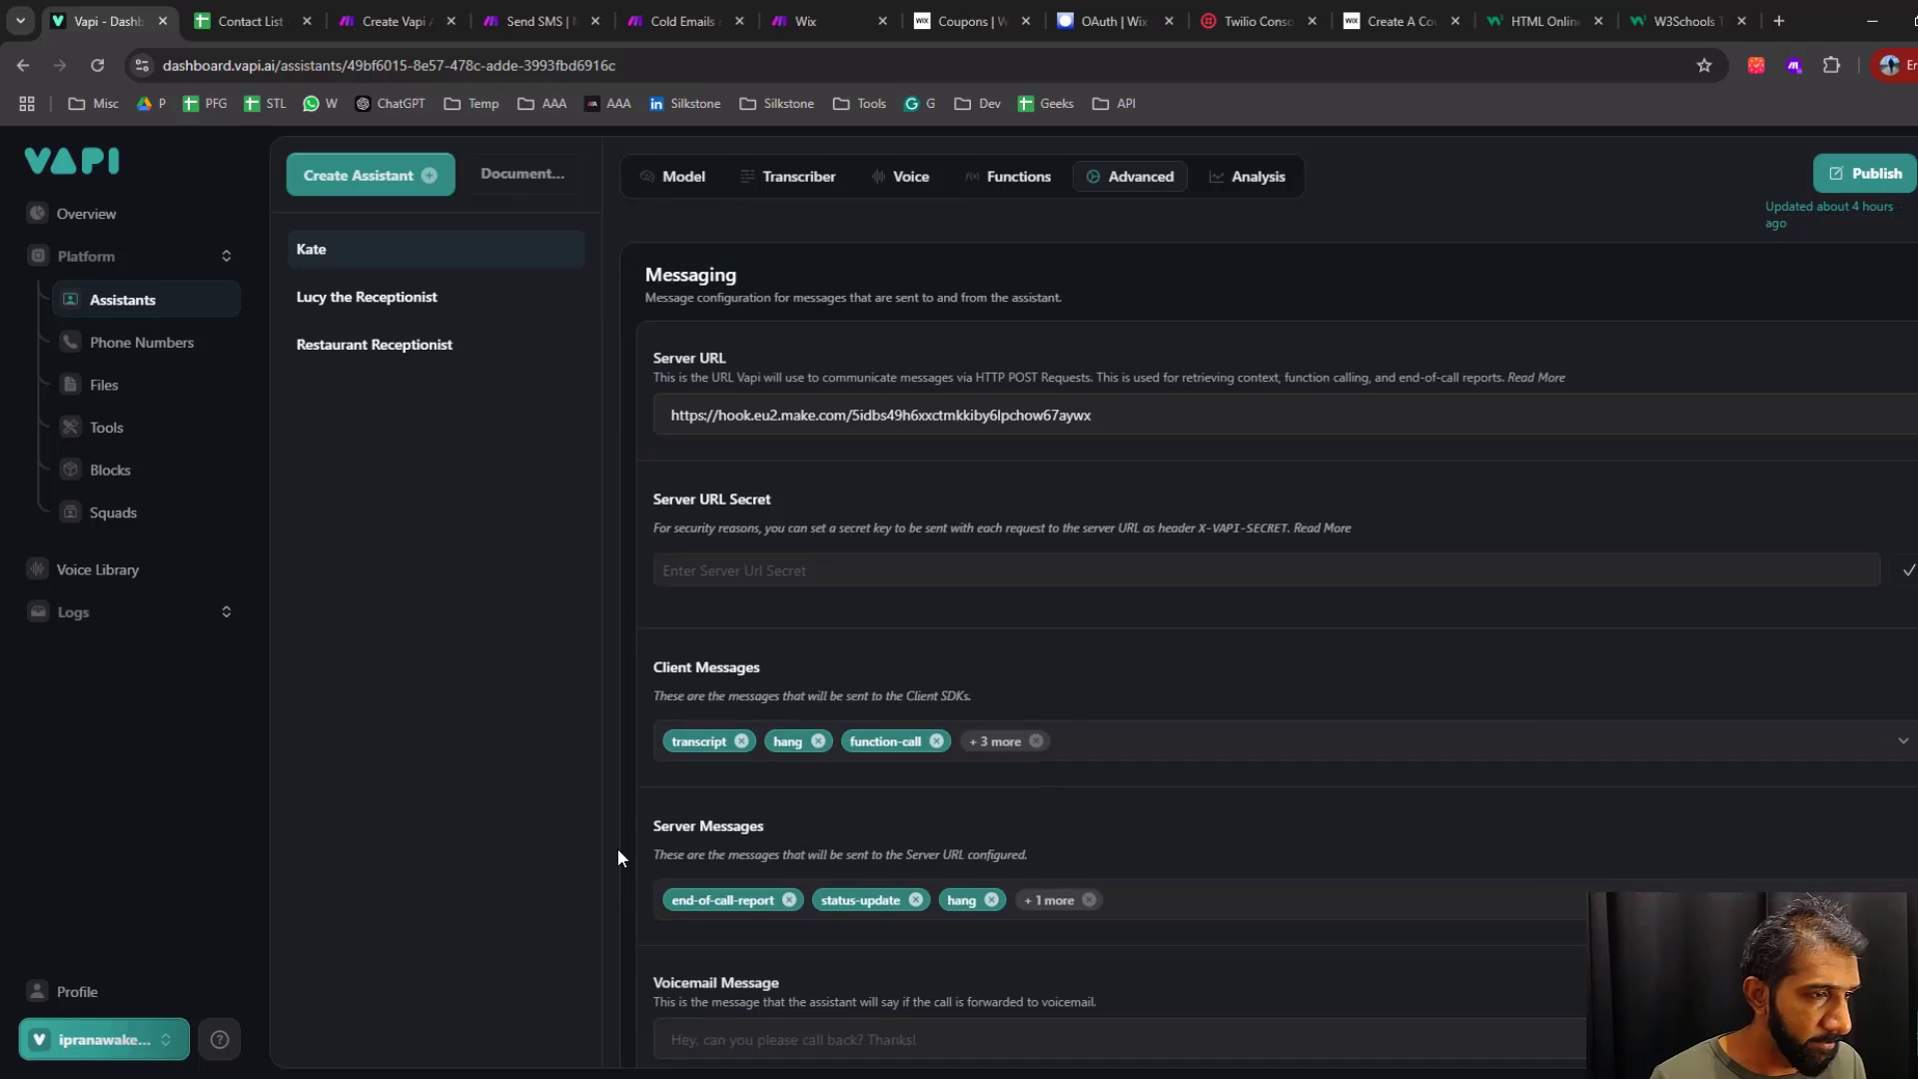
pyautogui.moveTo(1219, 415); pyautogui.dragTo(374, 381)
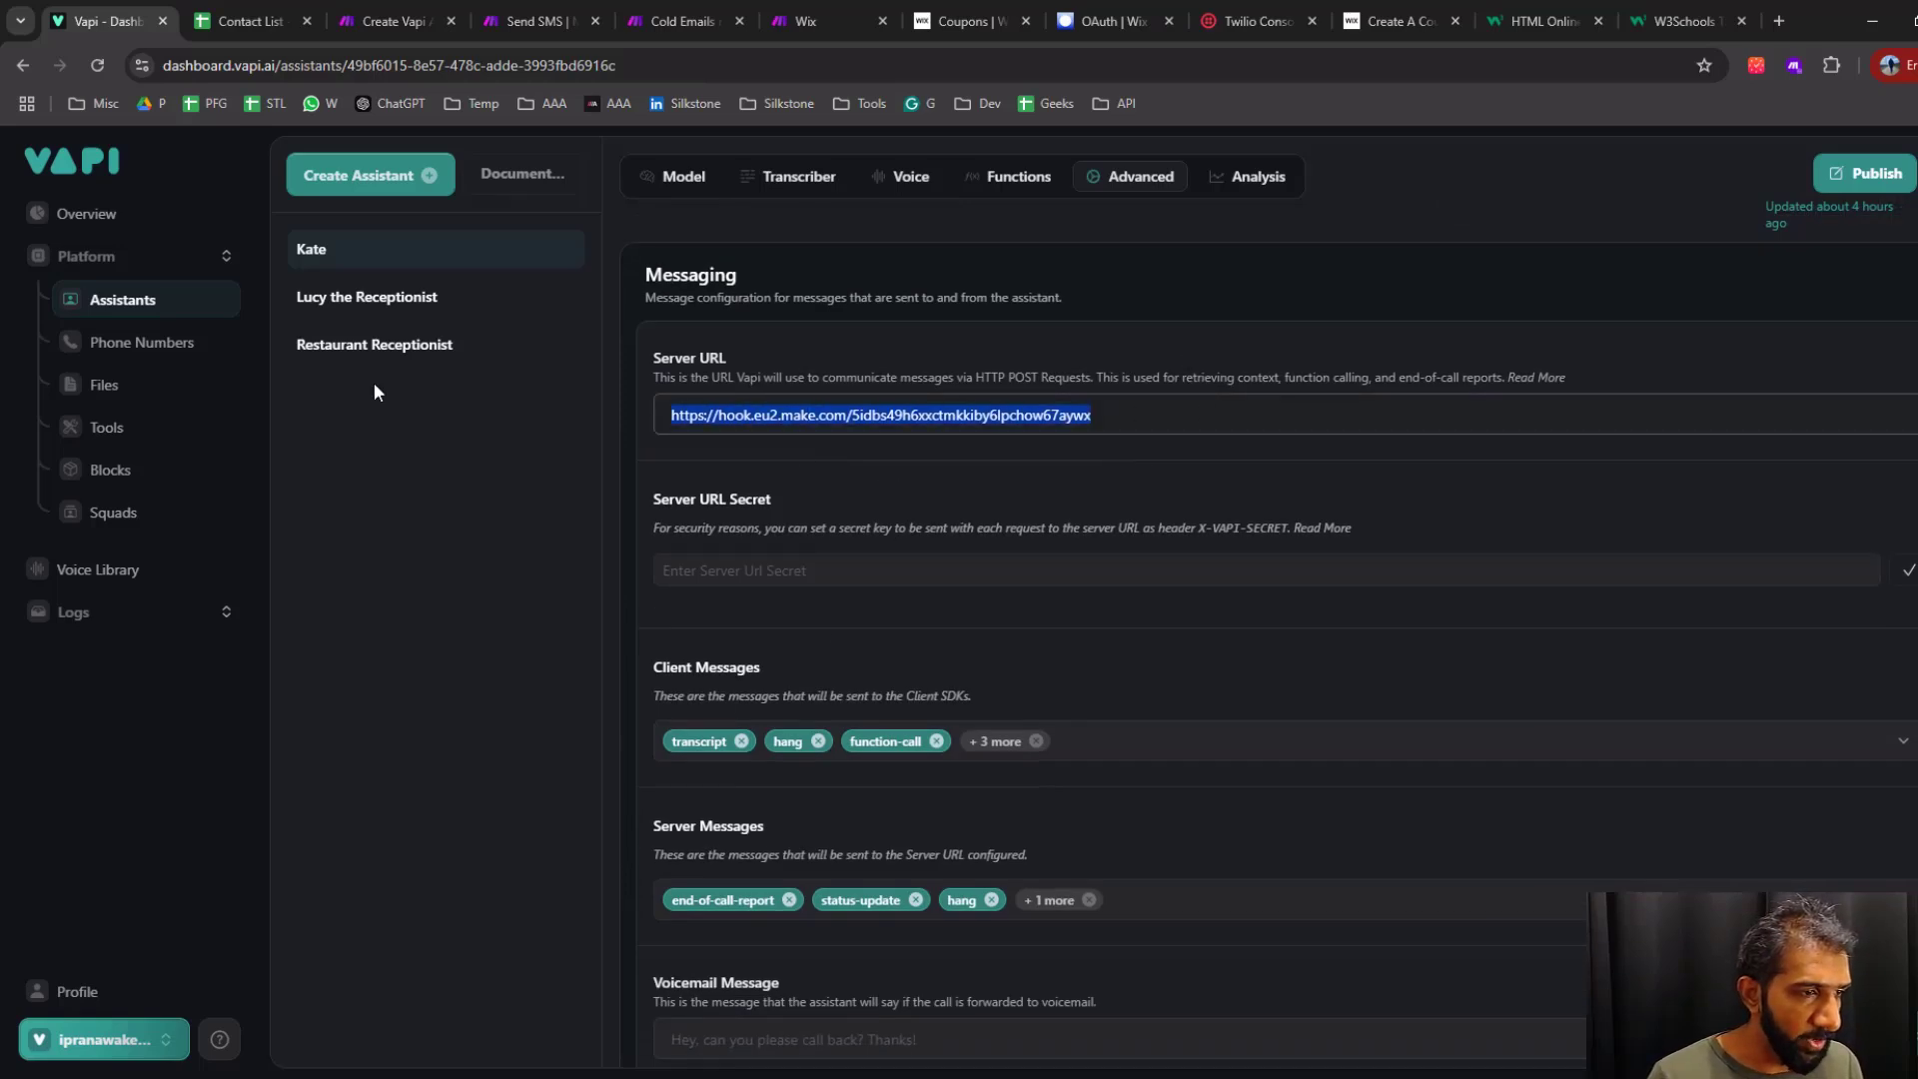
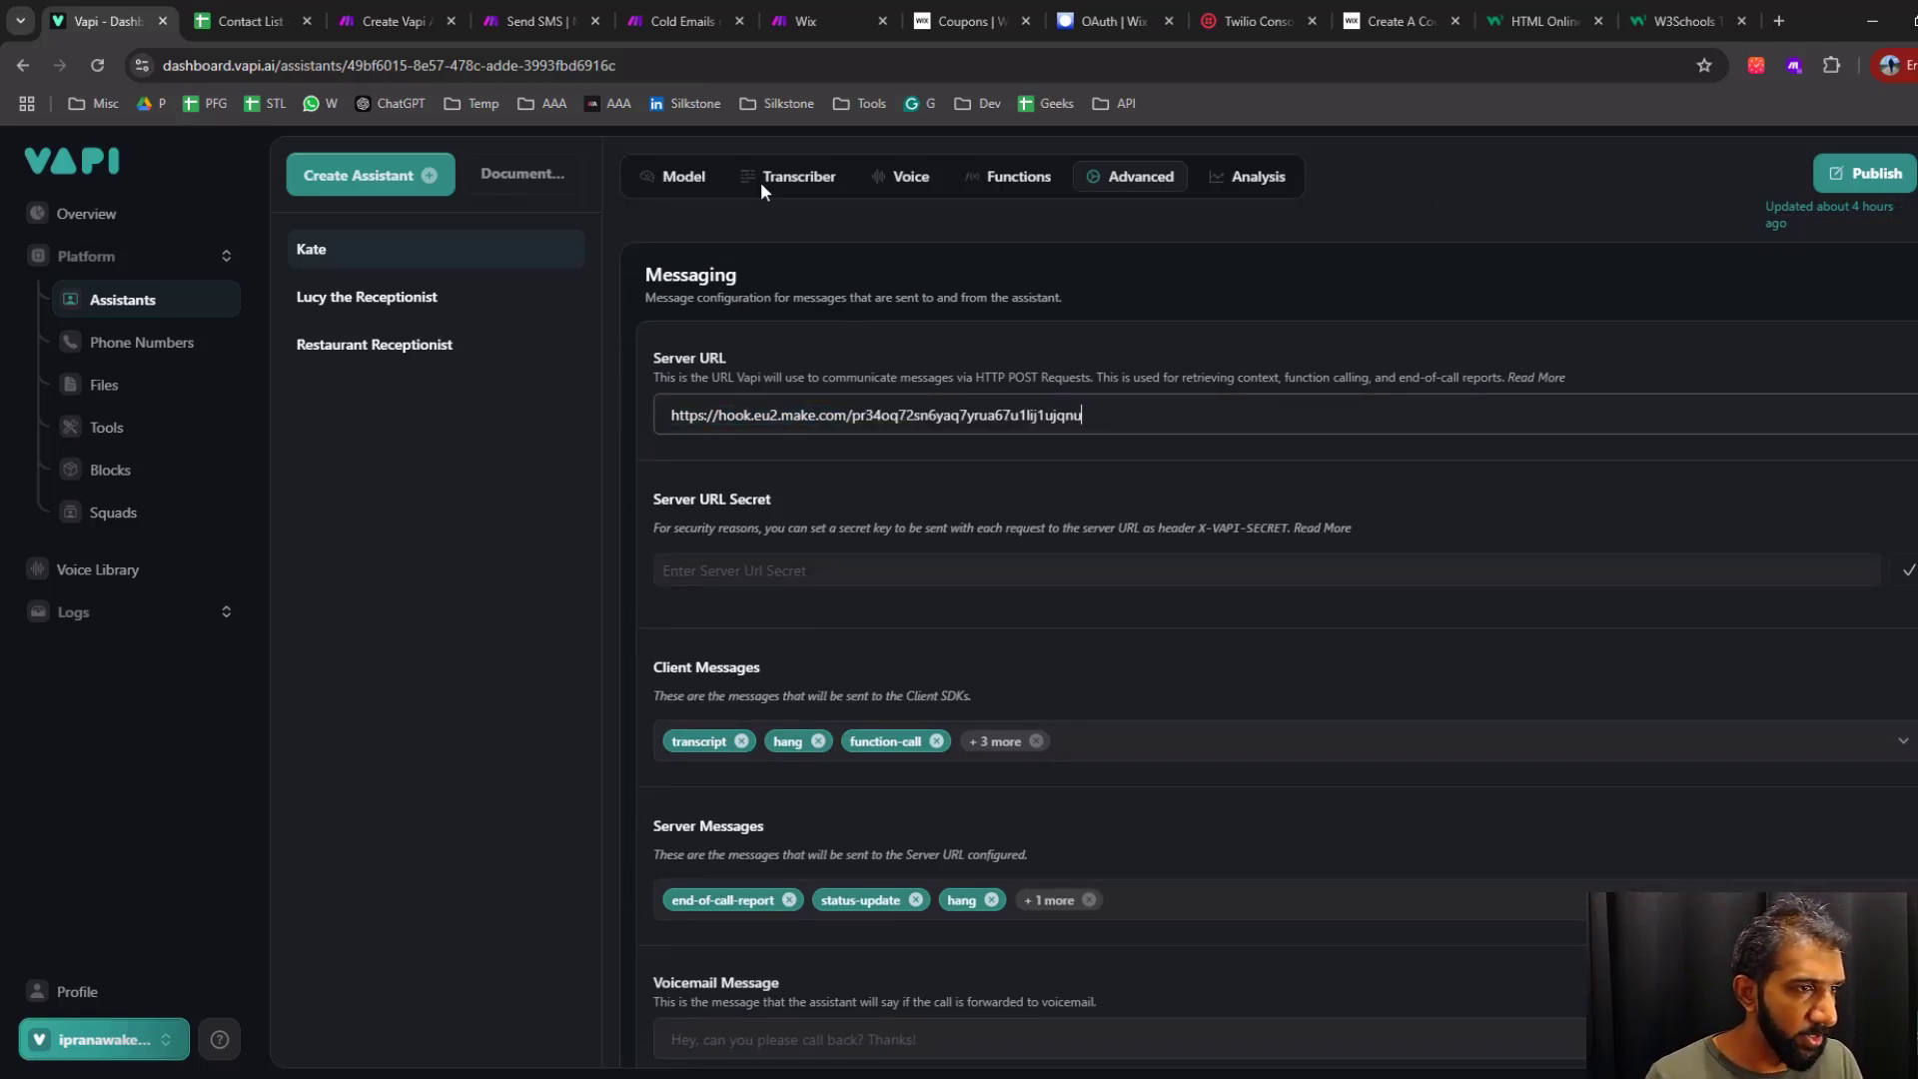
# Review the assistant's client, server, end-call and idle message settings, checking the webhook in Make's Send SMS scenario in between
pyautogui.scroll(-3, 915, 500)
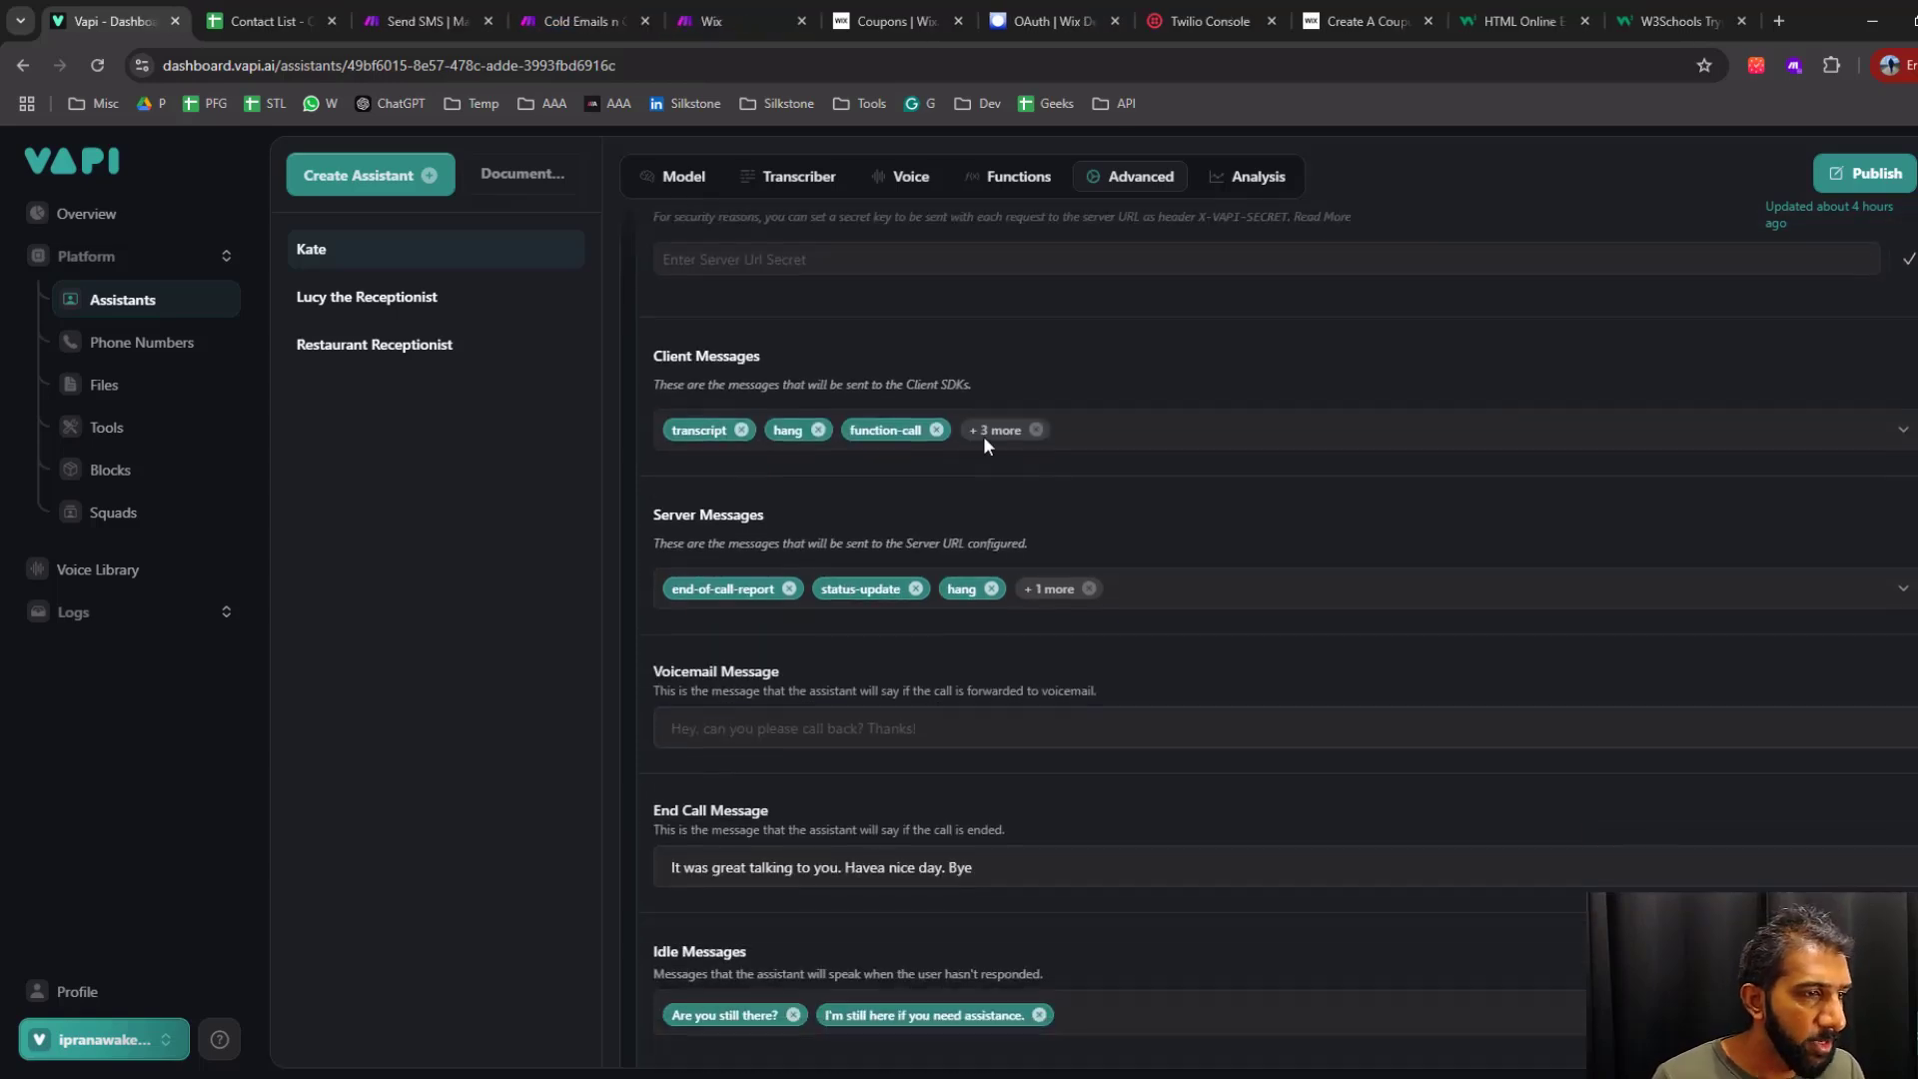
pyautogui.moveTo(681, 389); pyautogui.dragTo(930, 384)
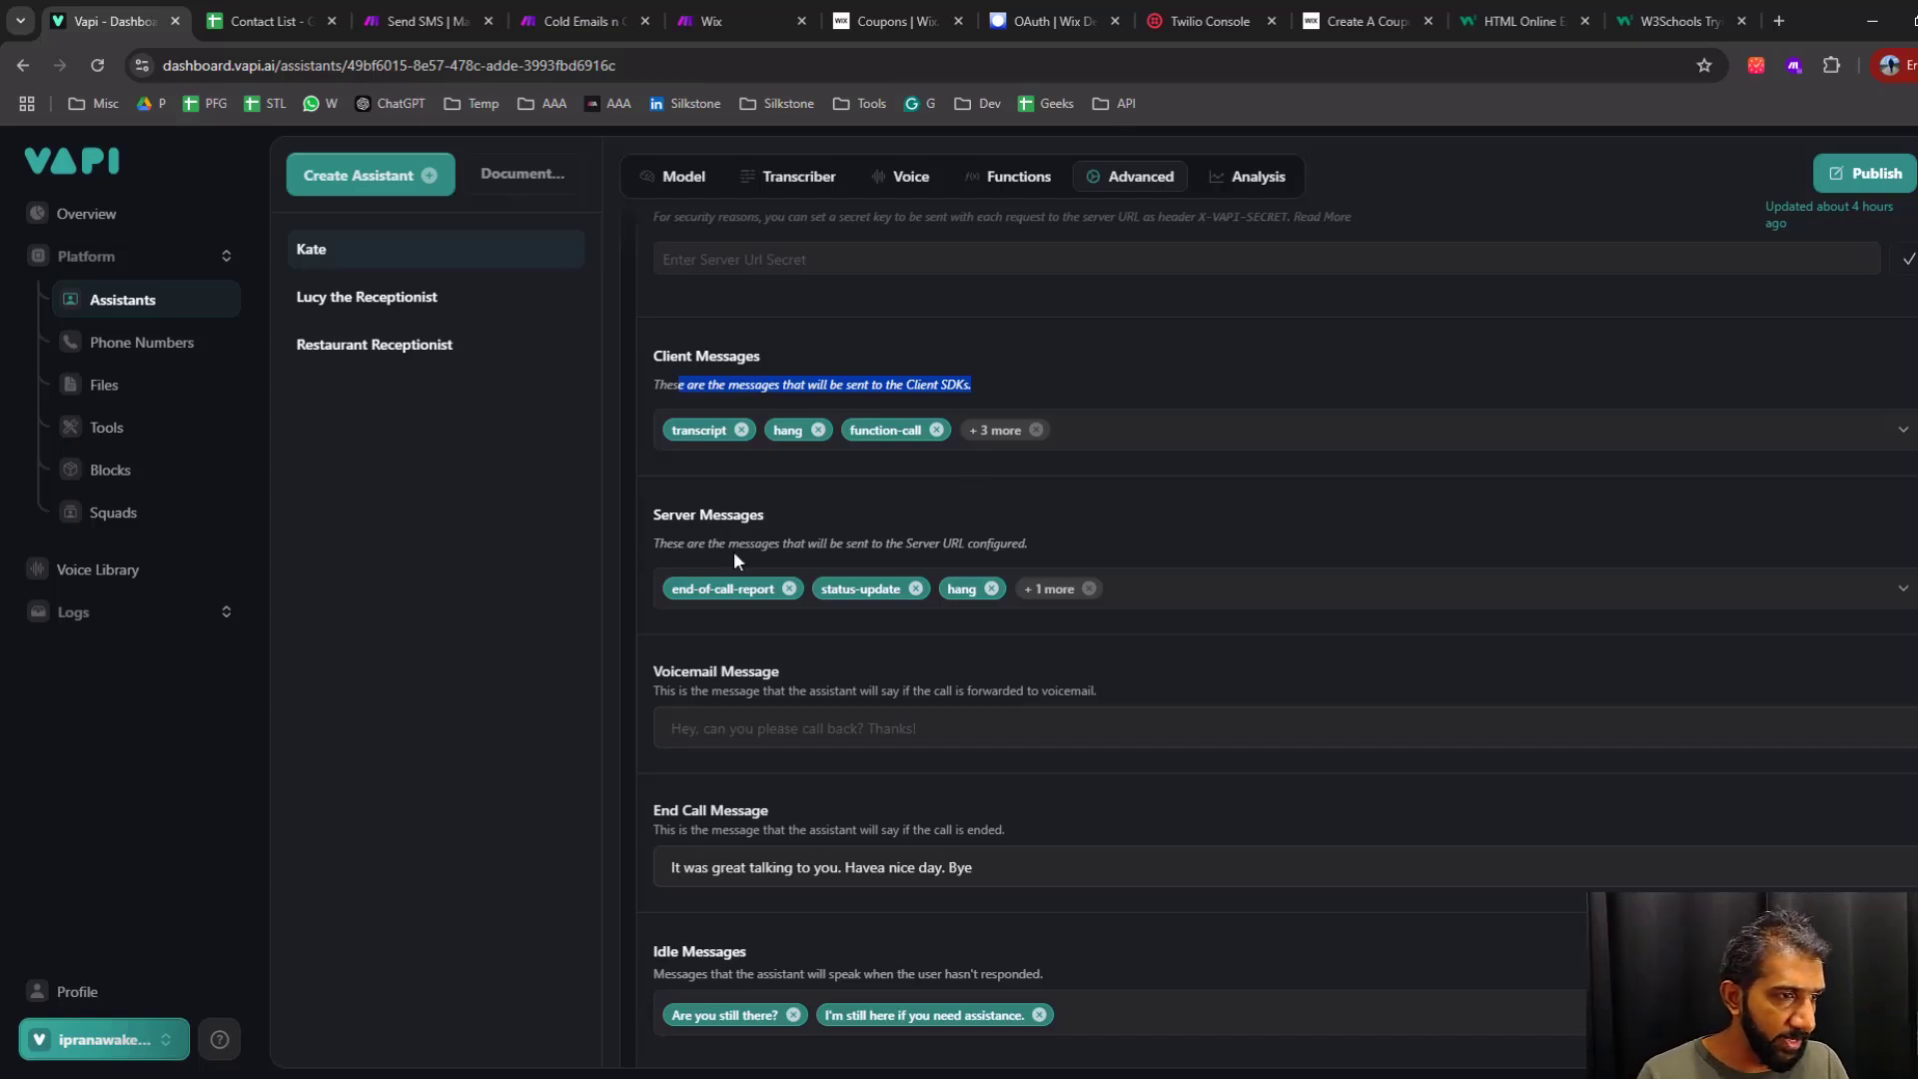
pyautogui.moveTo(716, 548); pyautogui.dragTo(1107, 534)
pyautogui.click(1107, 533)
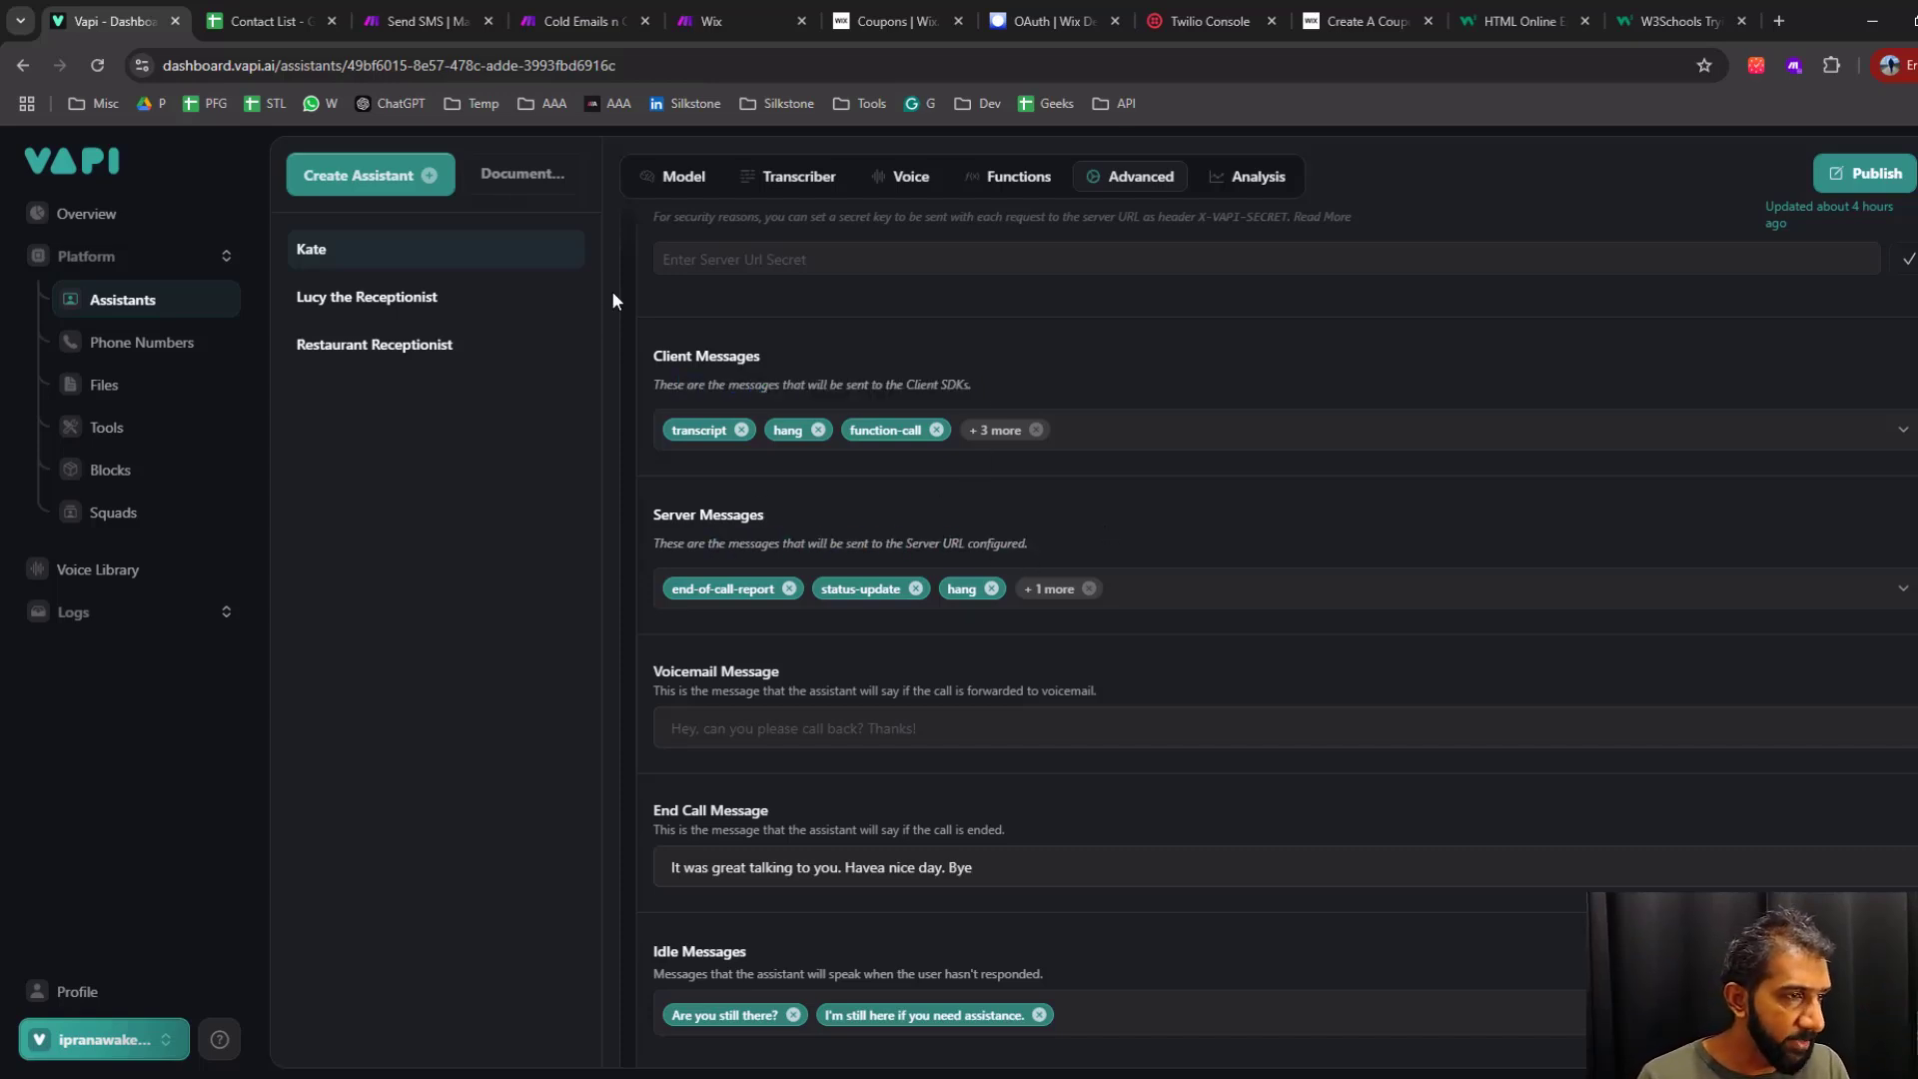
pyautogui.click(416, 22)
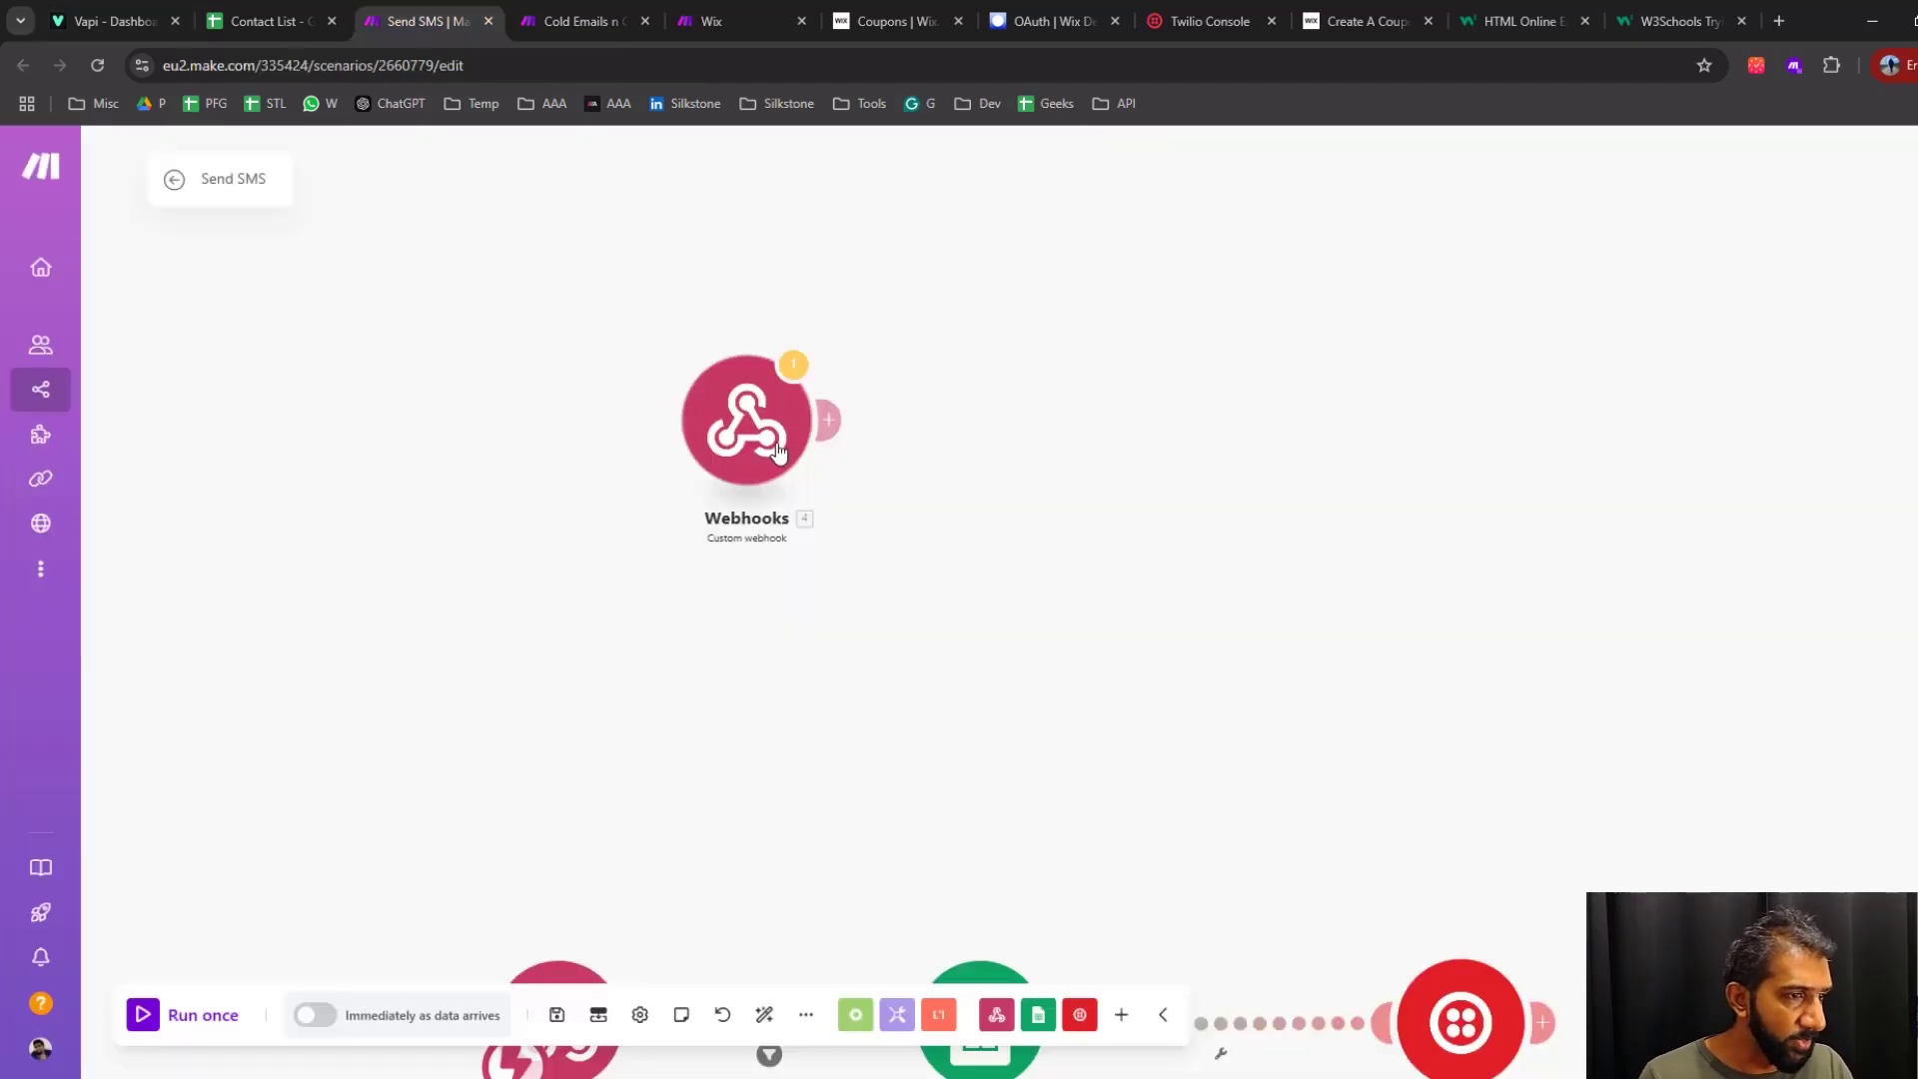
pyautogui.click(110, 21)
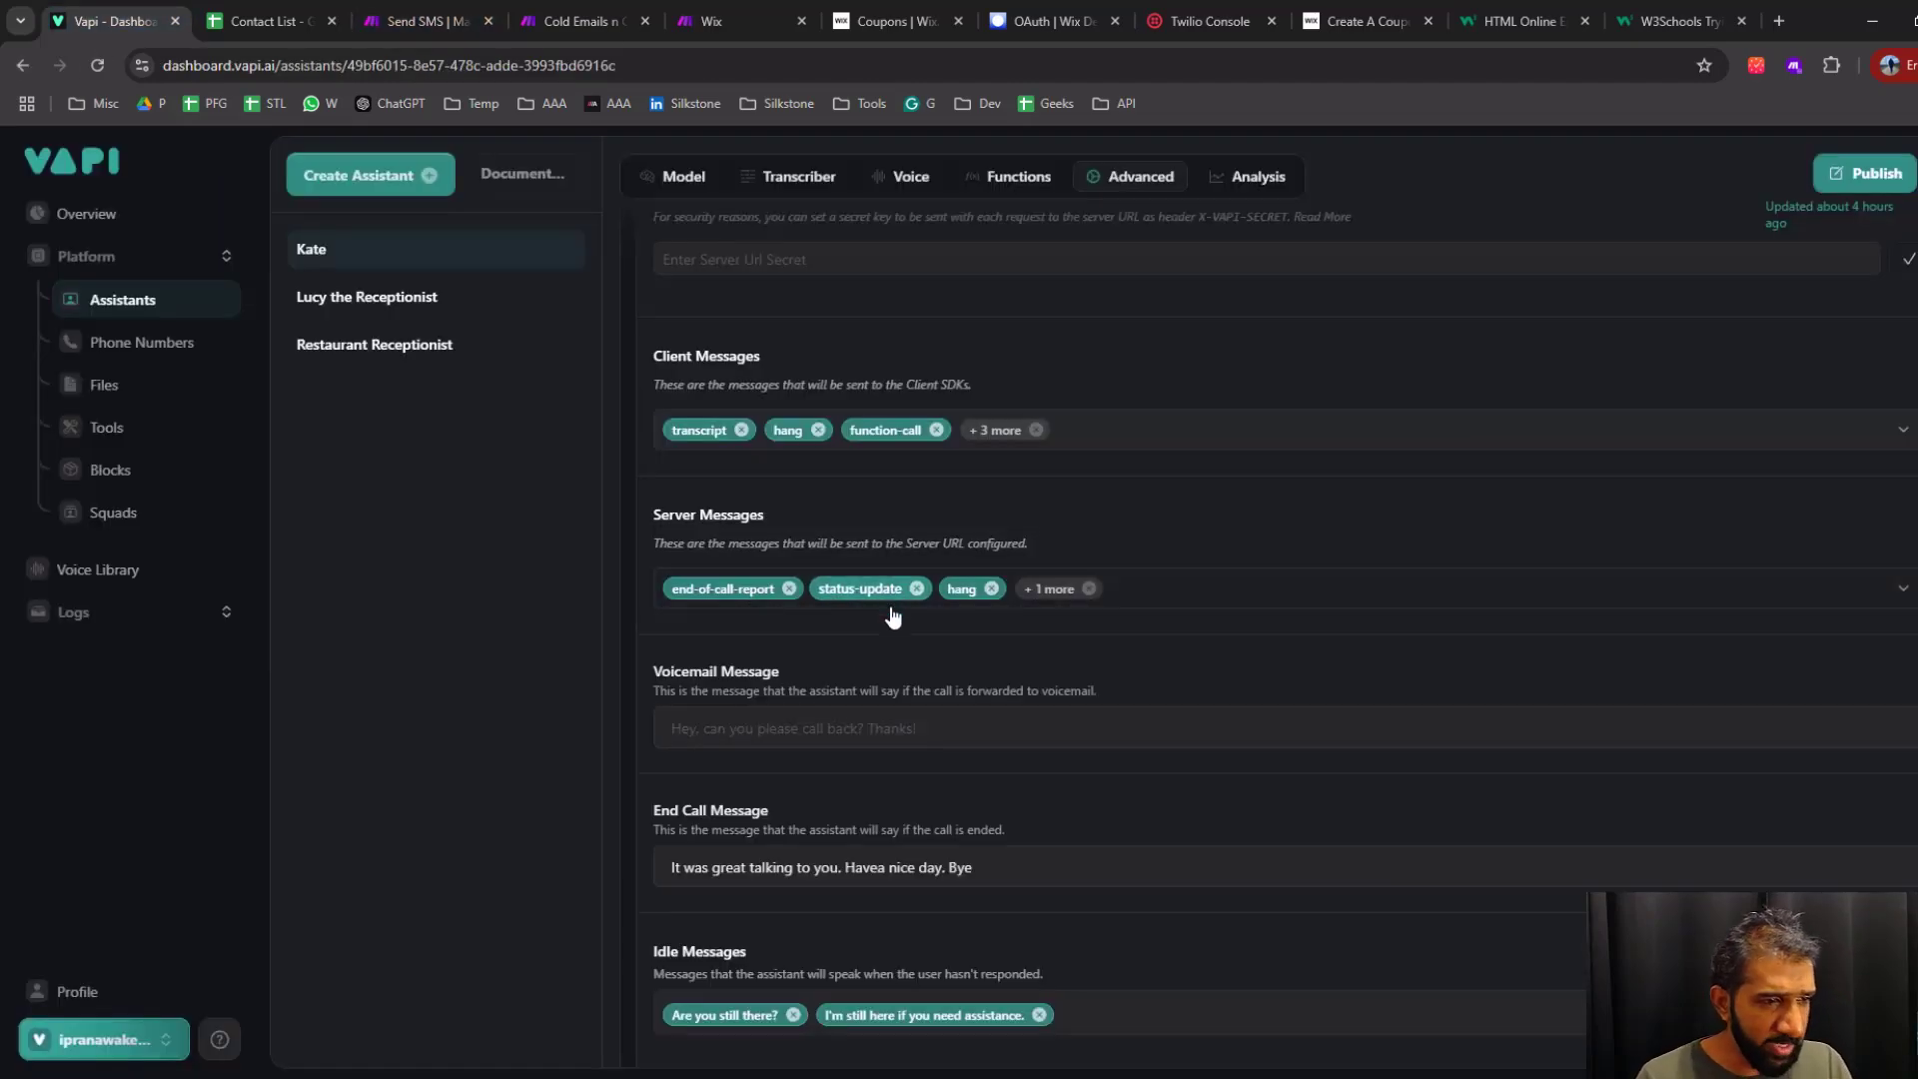
pyautogui.scroll(-2, 853, 674)
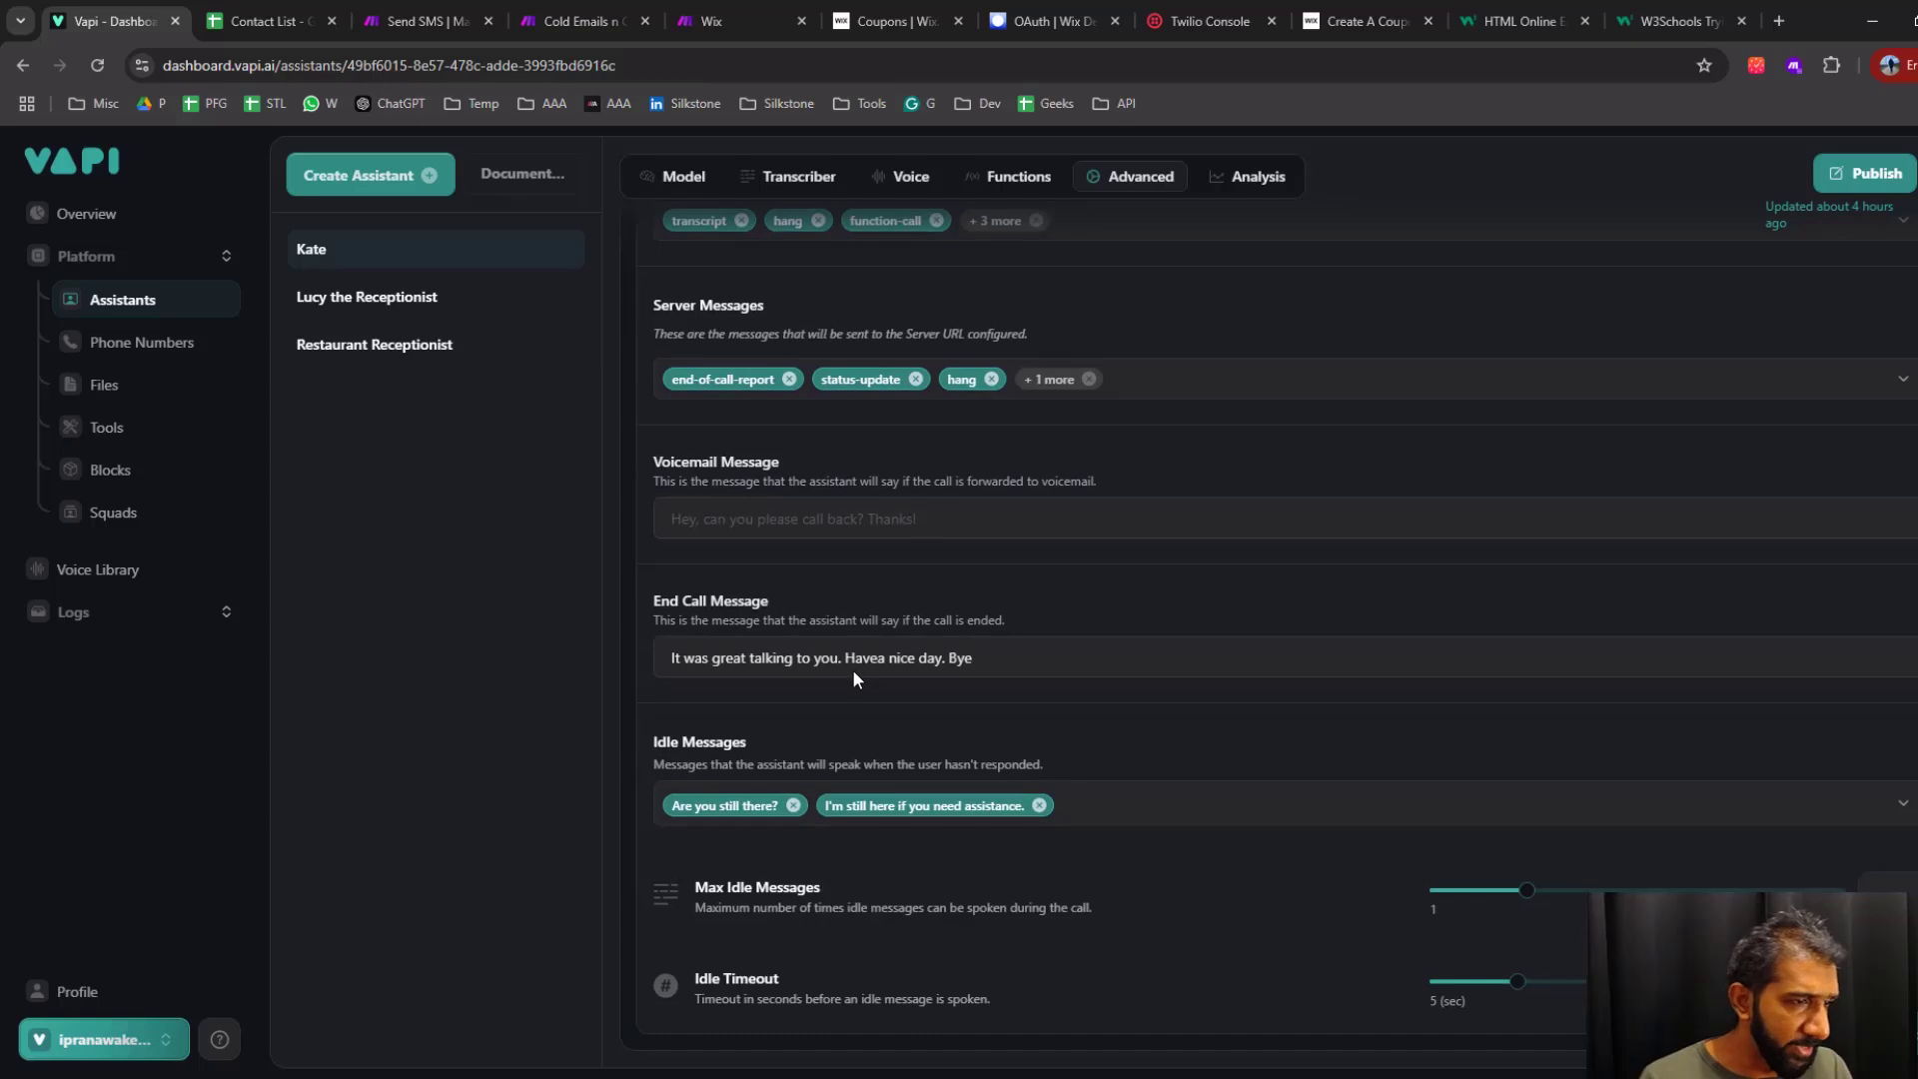
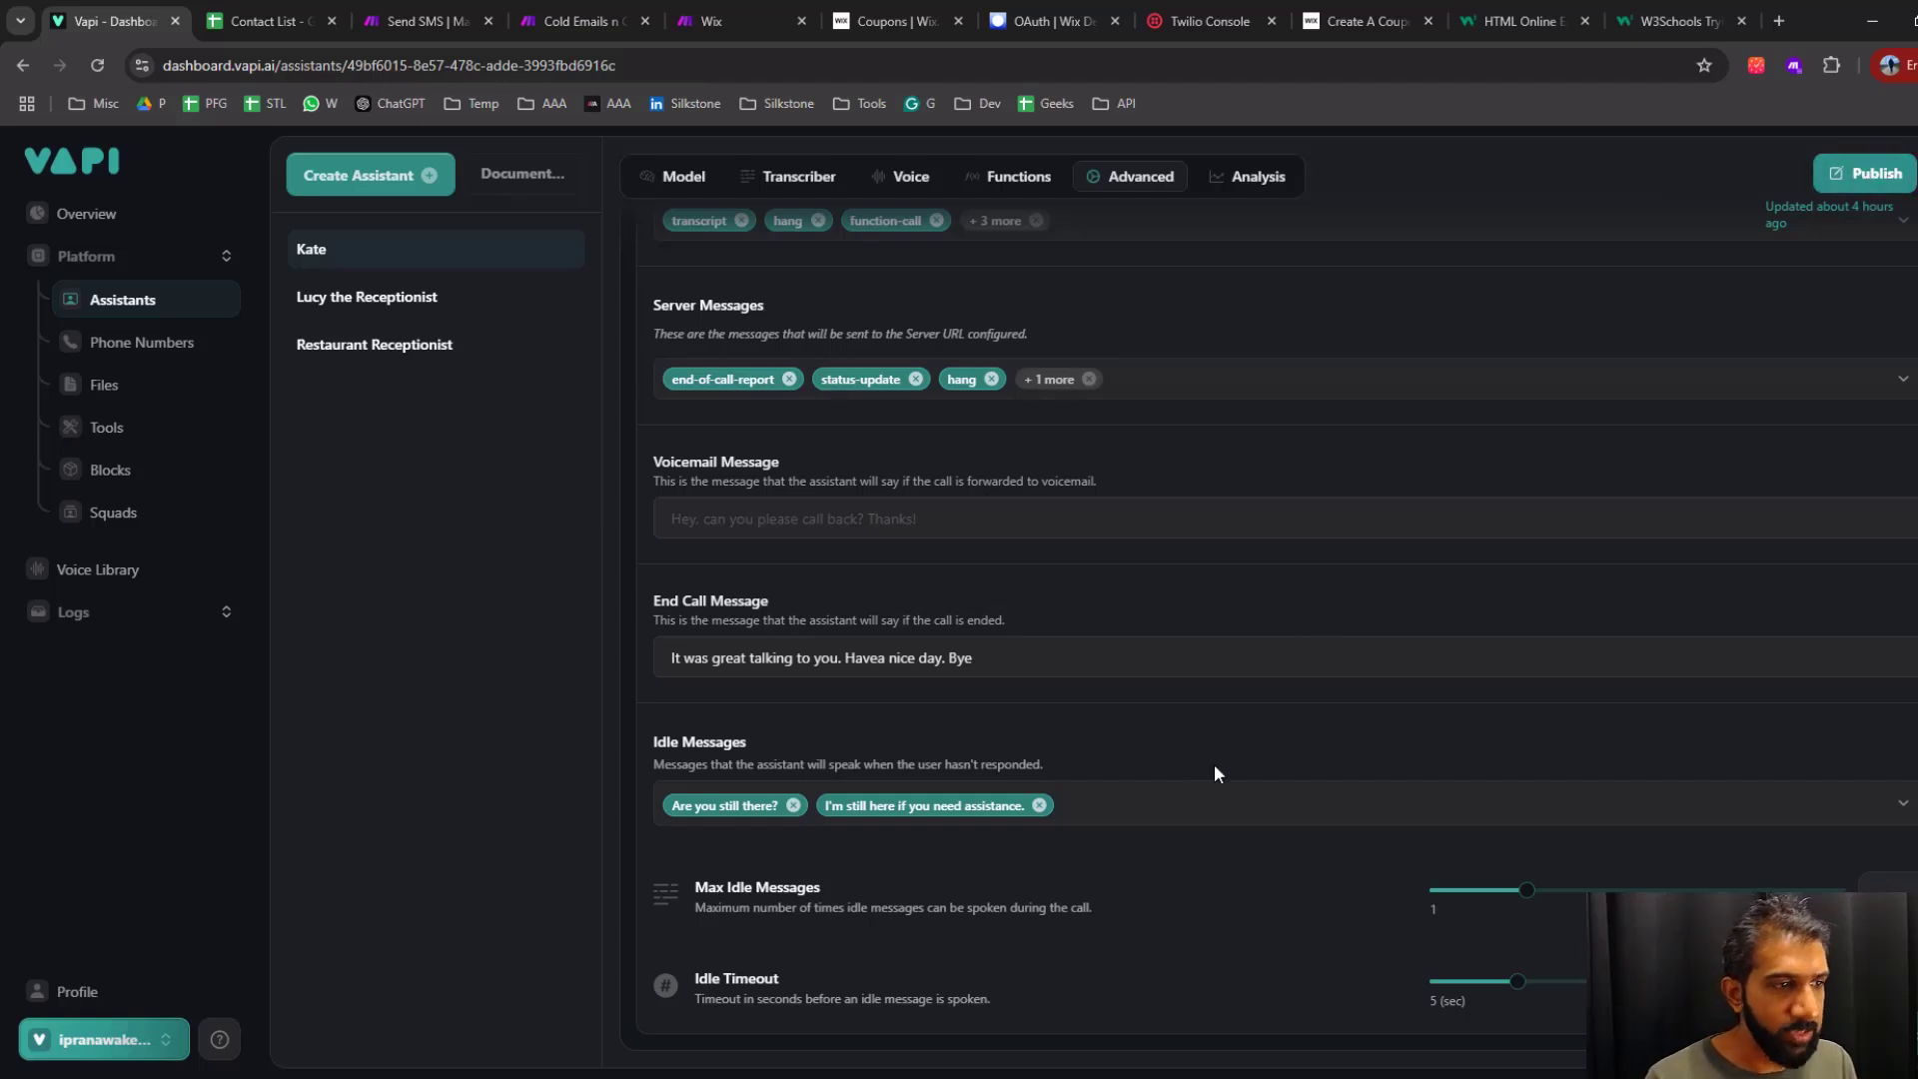
# Copy the Vapi assistant's ID into the Assistant Id of the Vapi module in Make's Cold Emails n Outbound scenario
pyautogui.scroll(15, 627, 598)
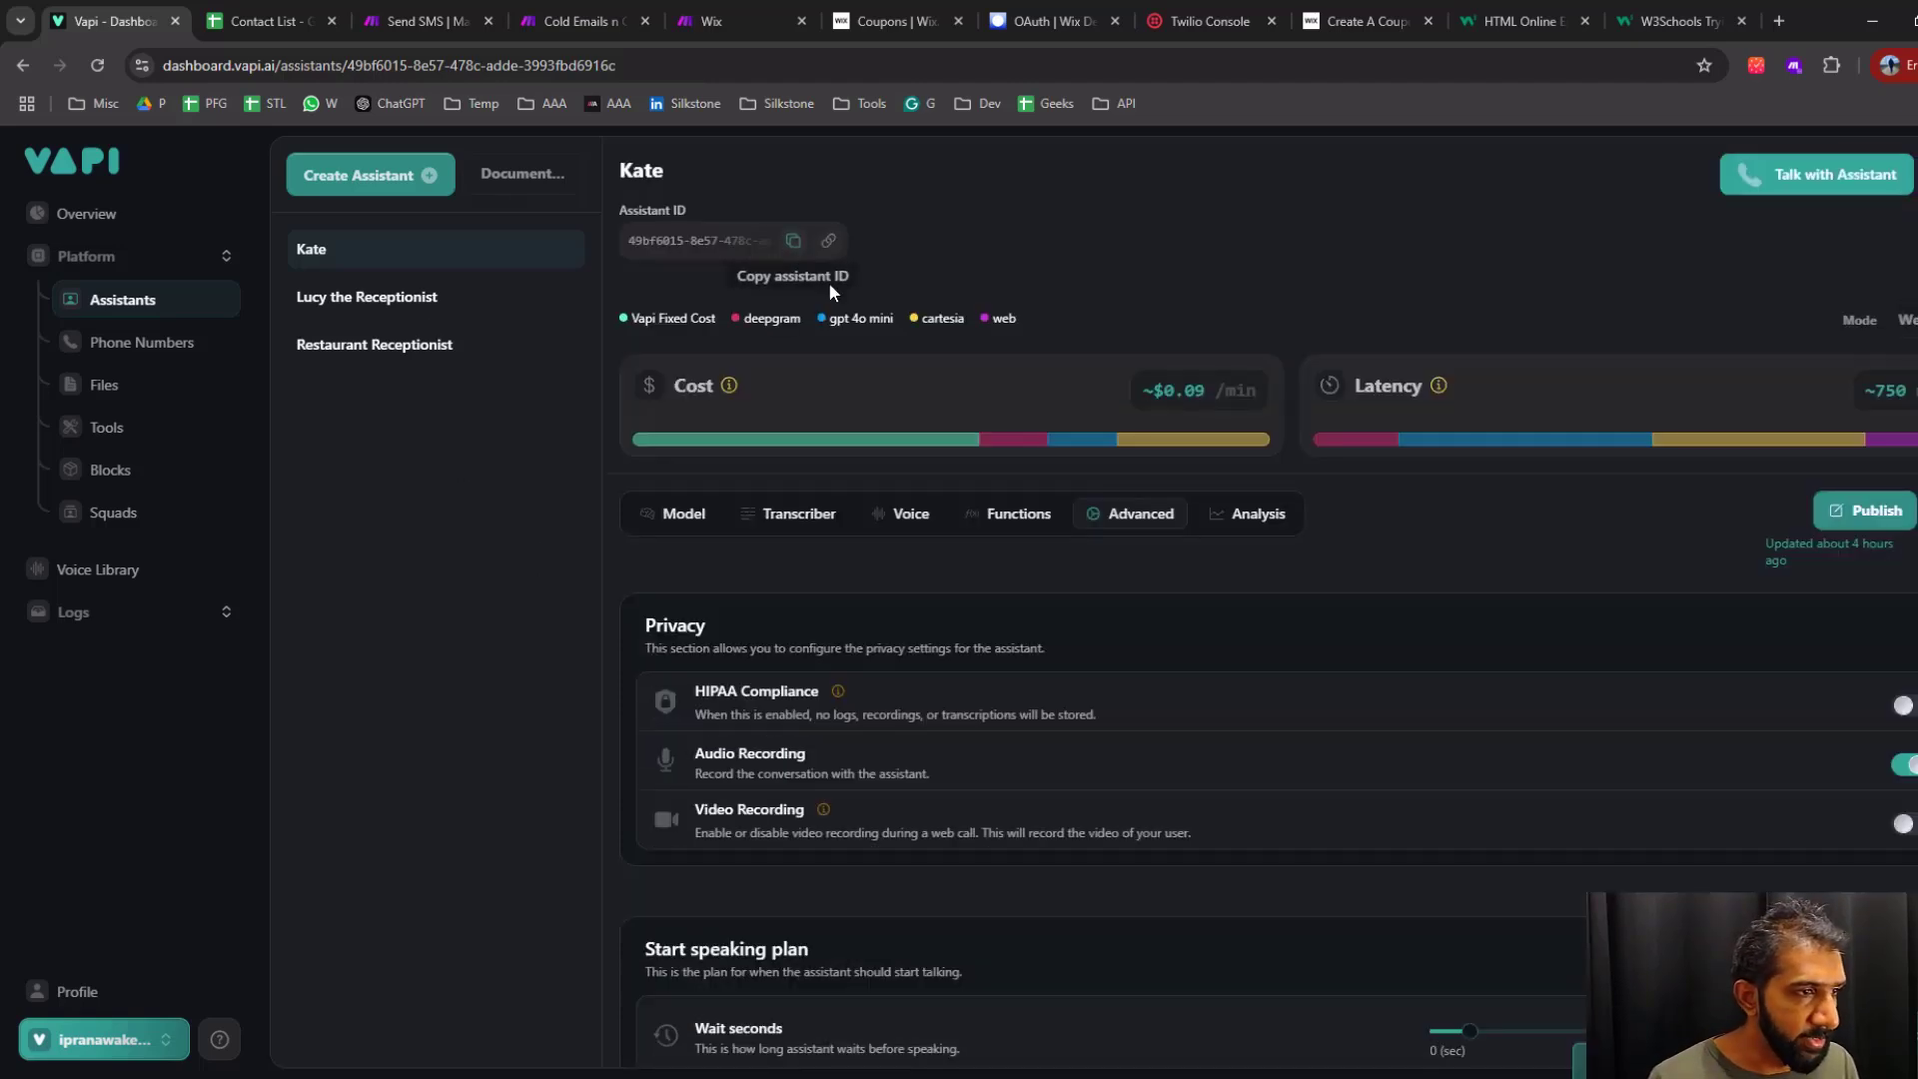
pyautogui.click(580, 21)
pyautogui.click(1371, 397)
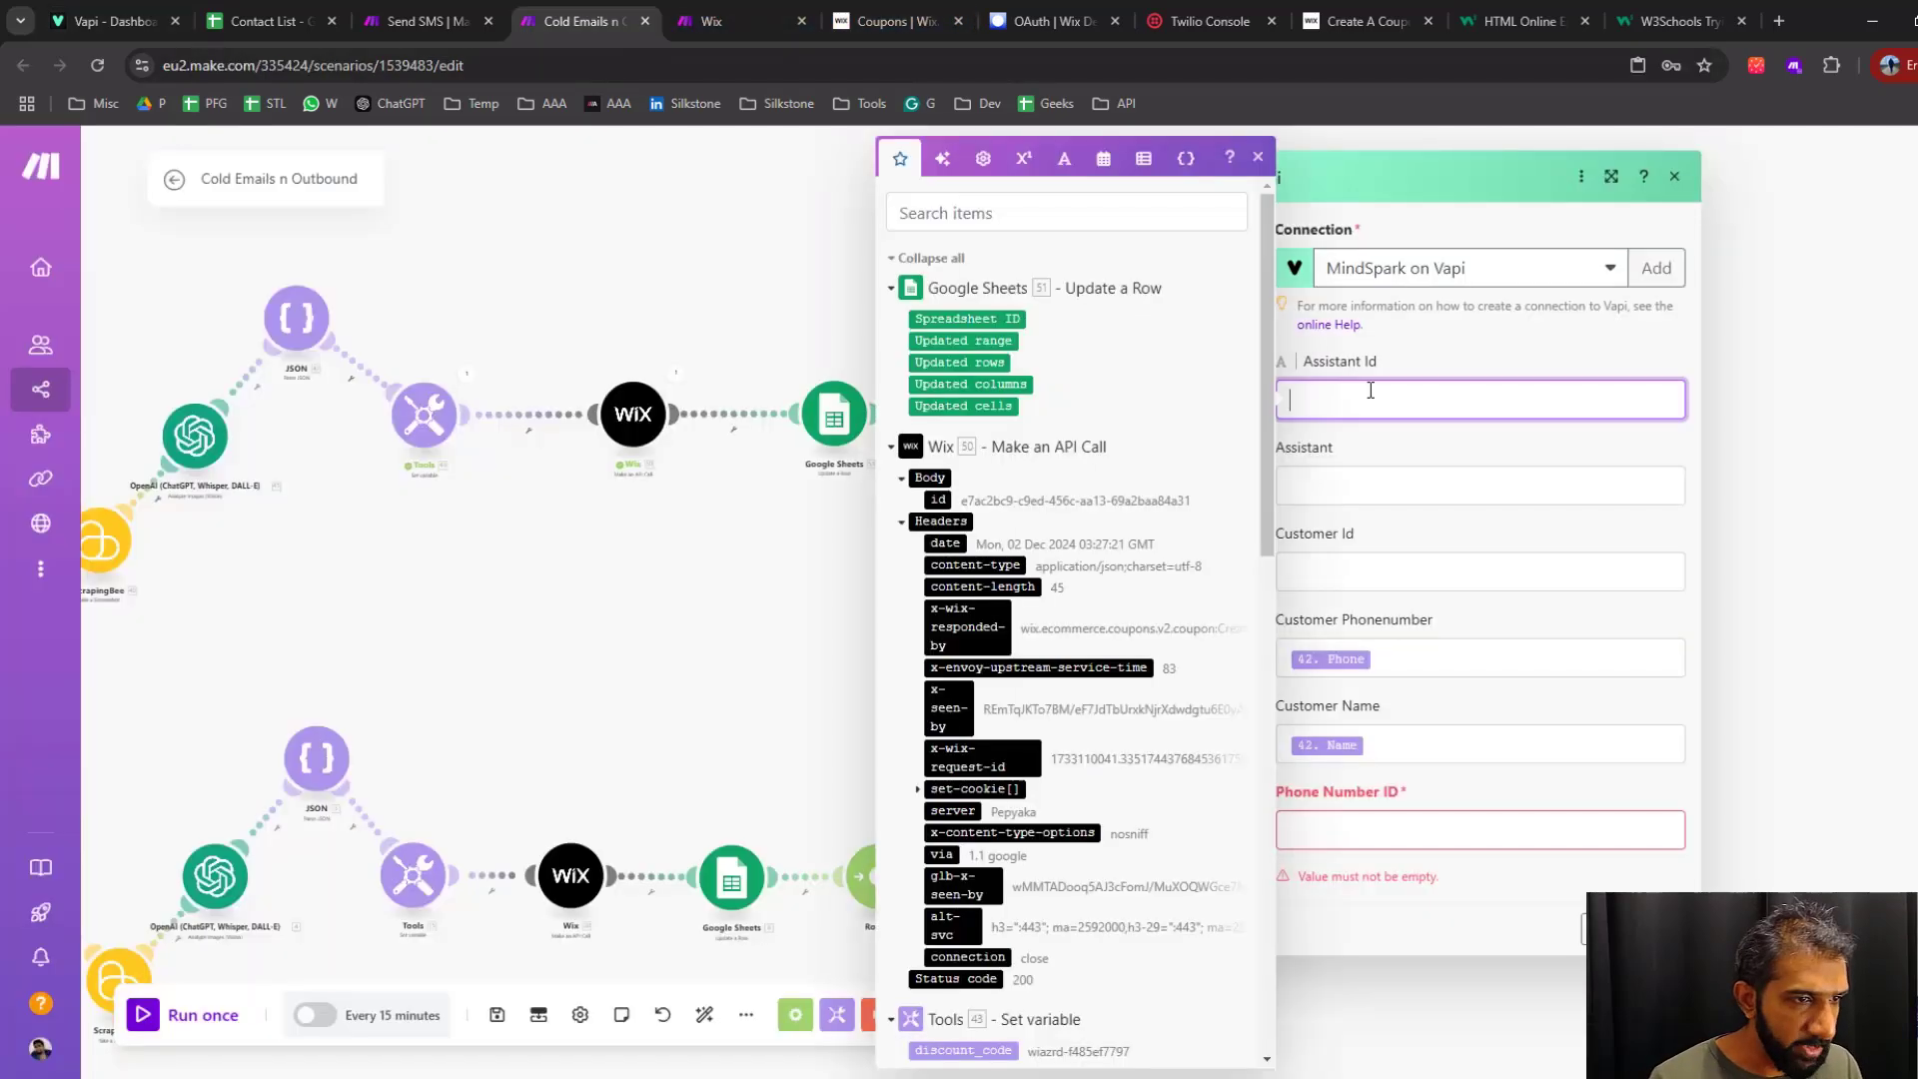
pyautogui.write('49bf6015-8e57-478c-adde-3993fbd6916c')
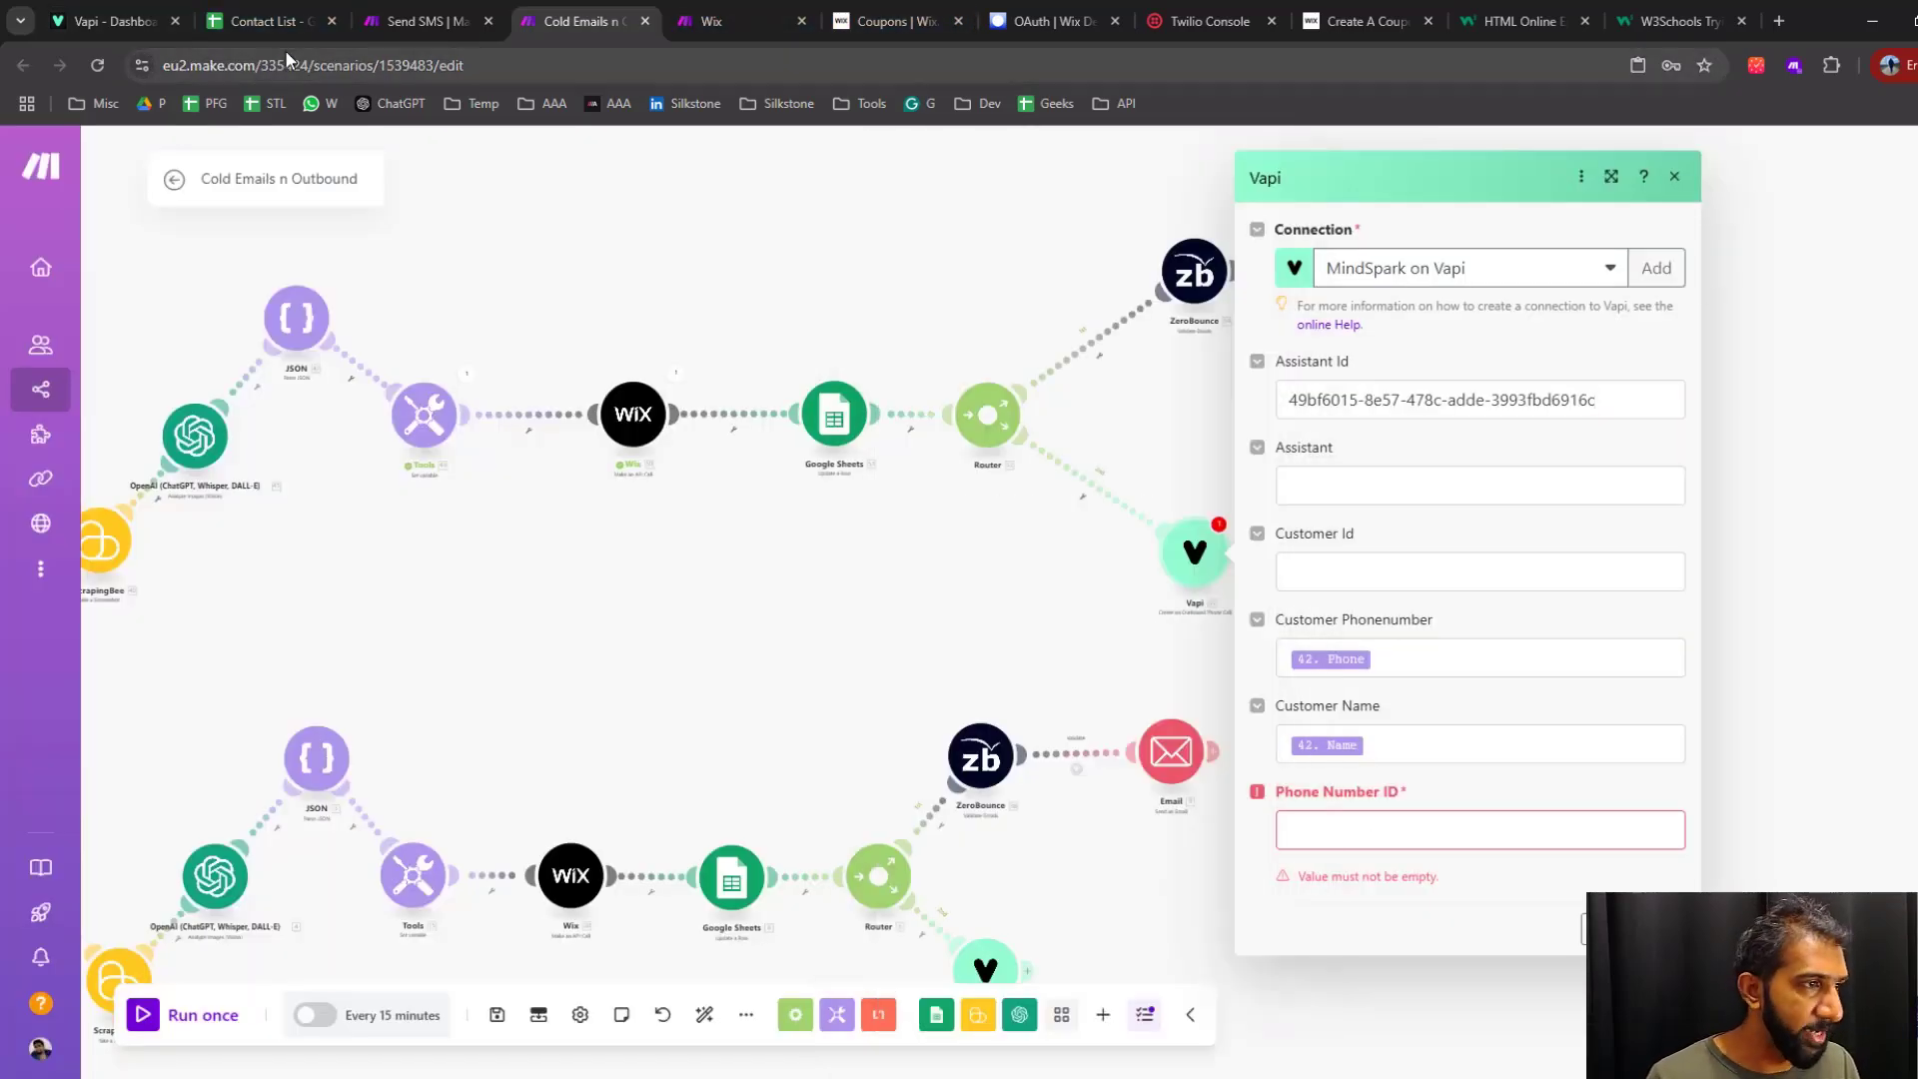
pyautogui.click(105, 18)
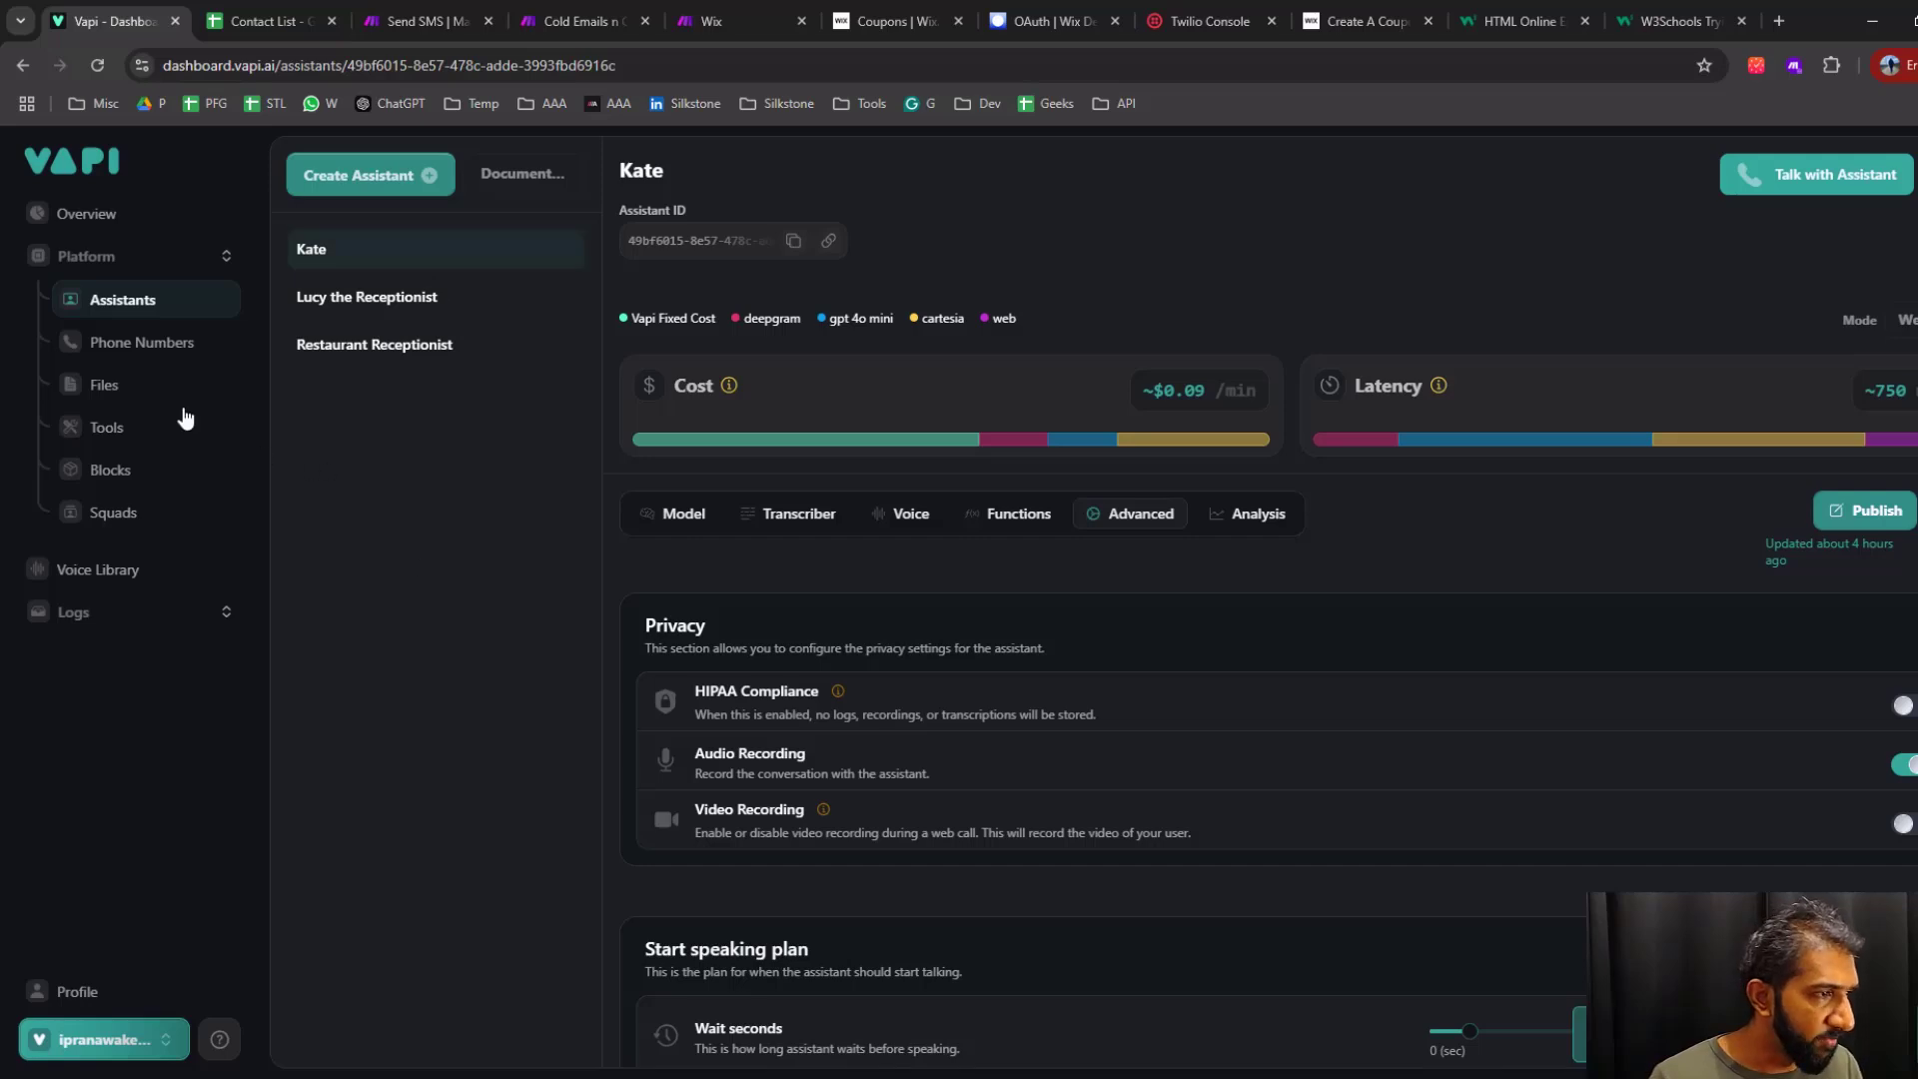
pyautogui.click(133, 343)
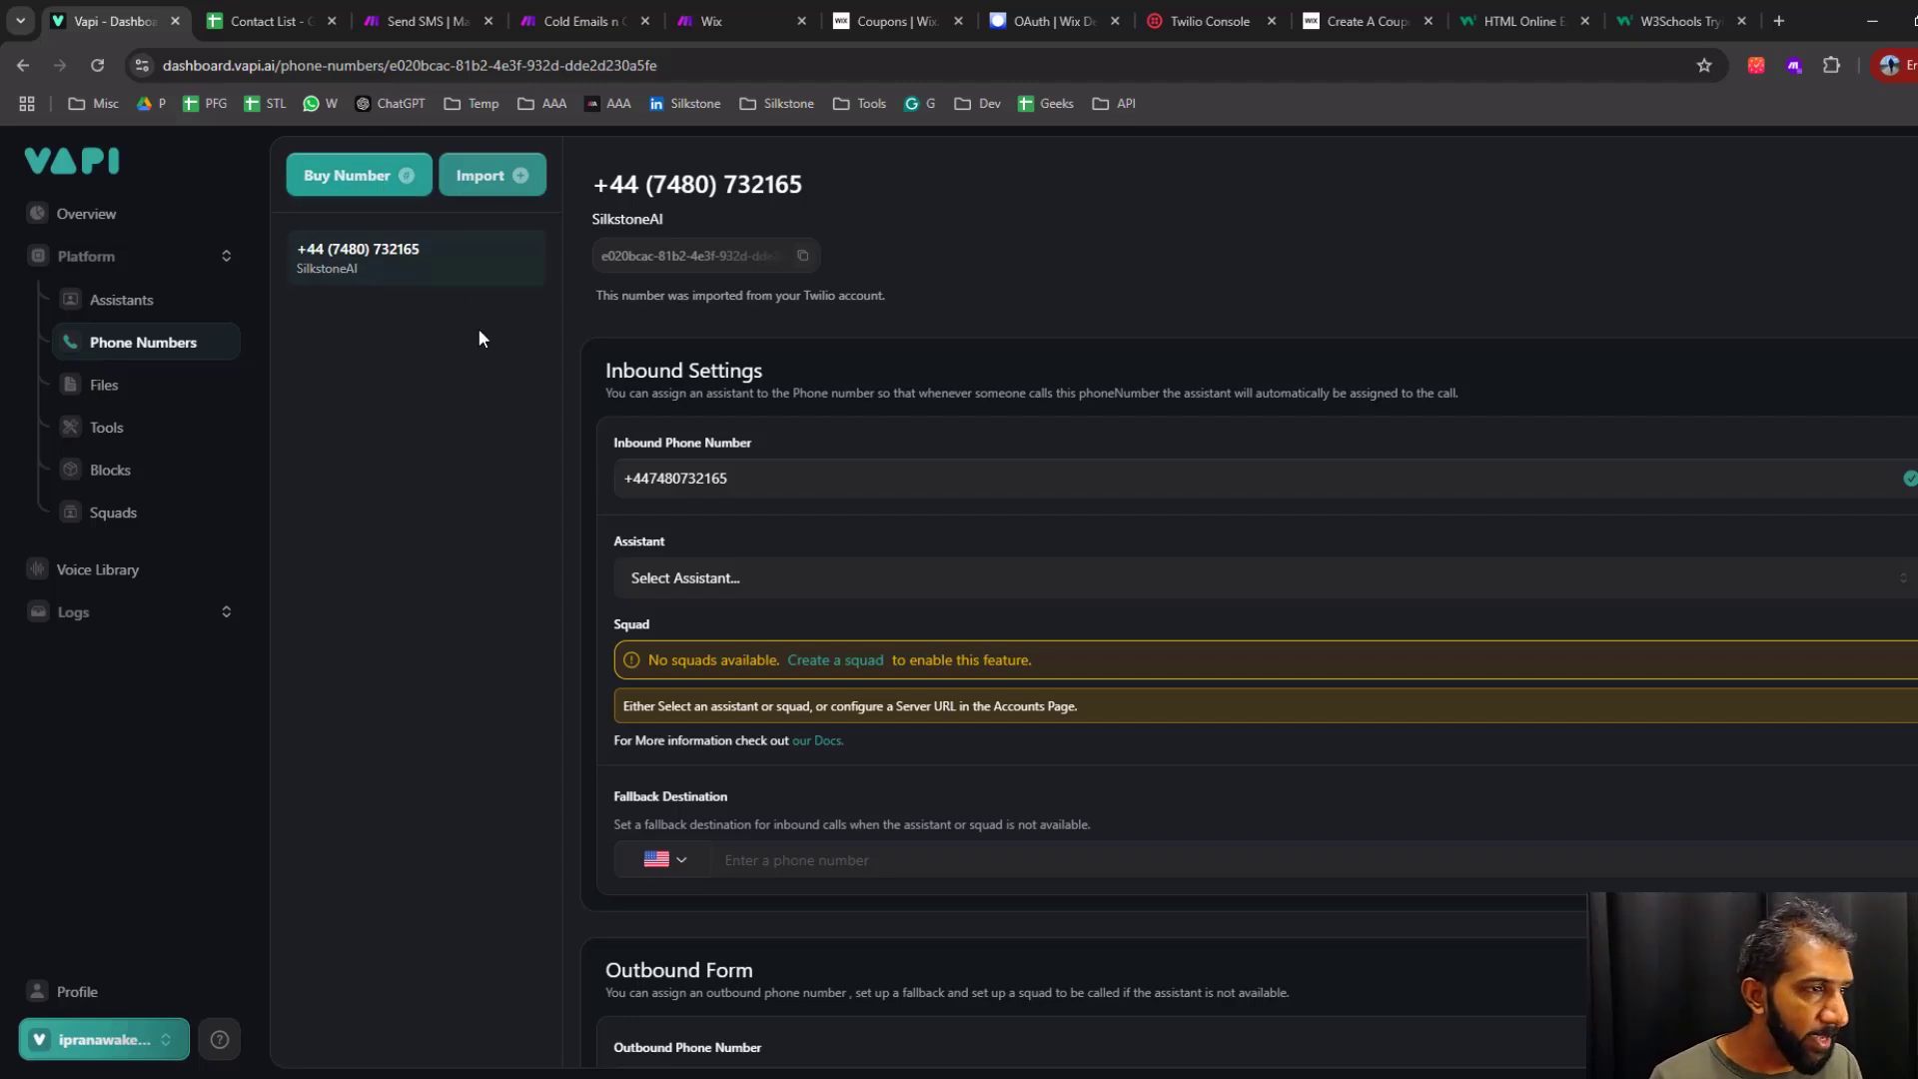
pyautogui.click(503, 185)
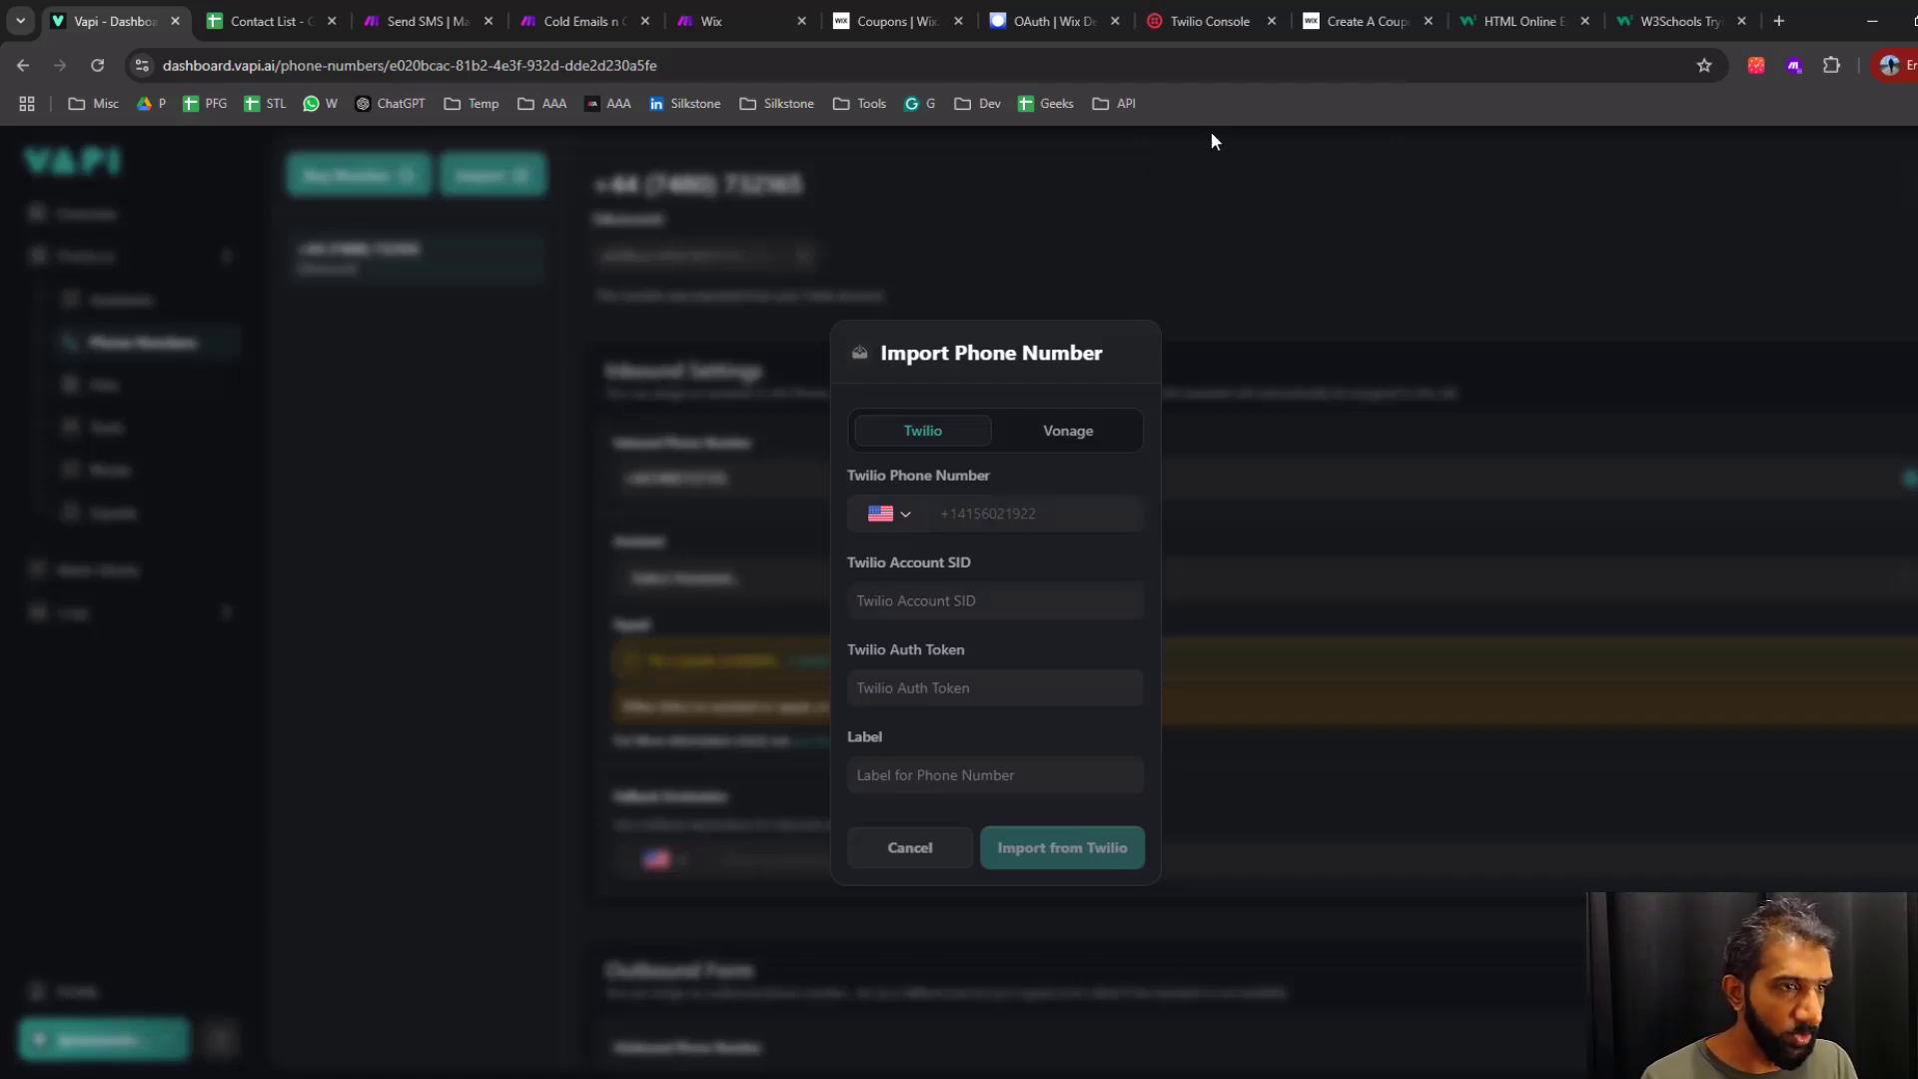
pyautogui.click(1211, 22)
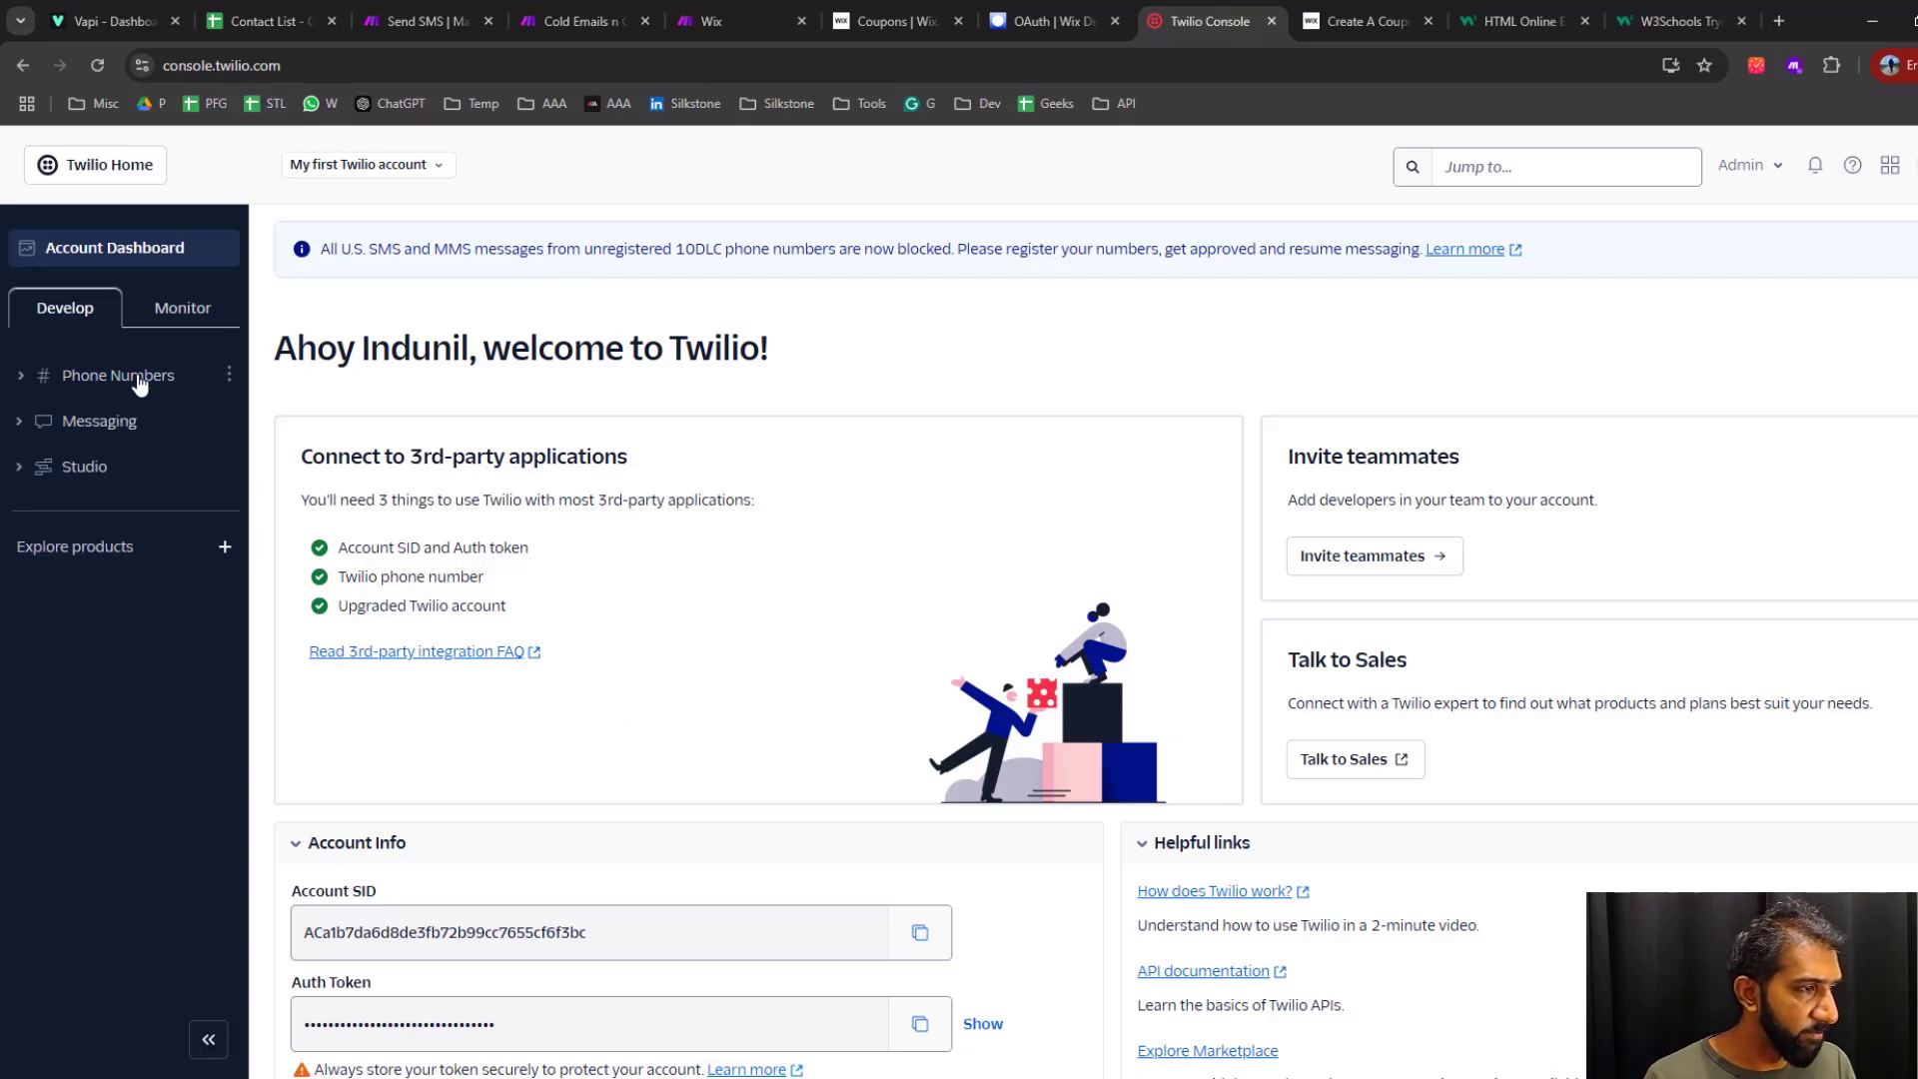
pyautogui.scroll(-2, 711, 686)
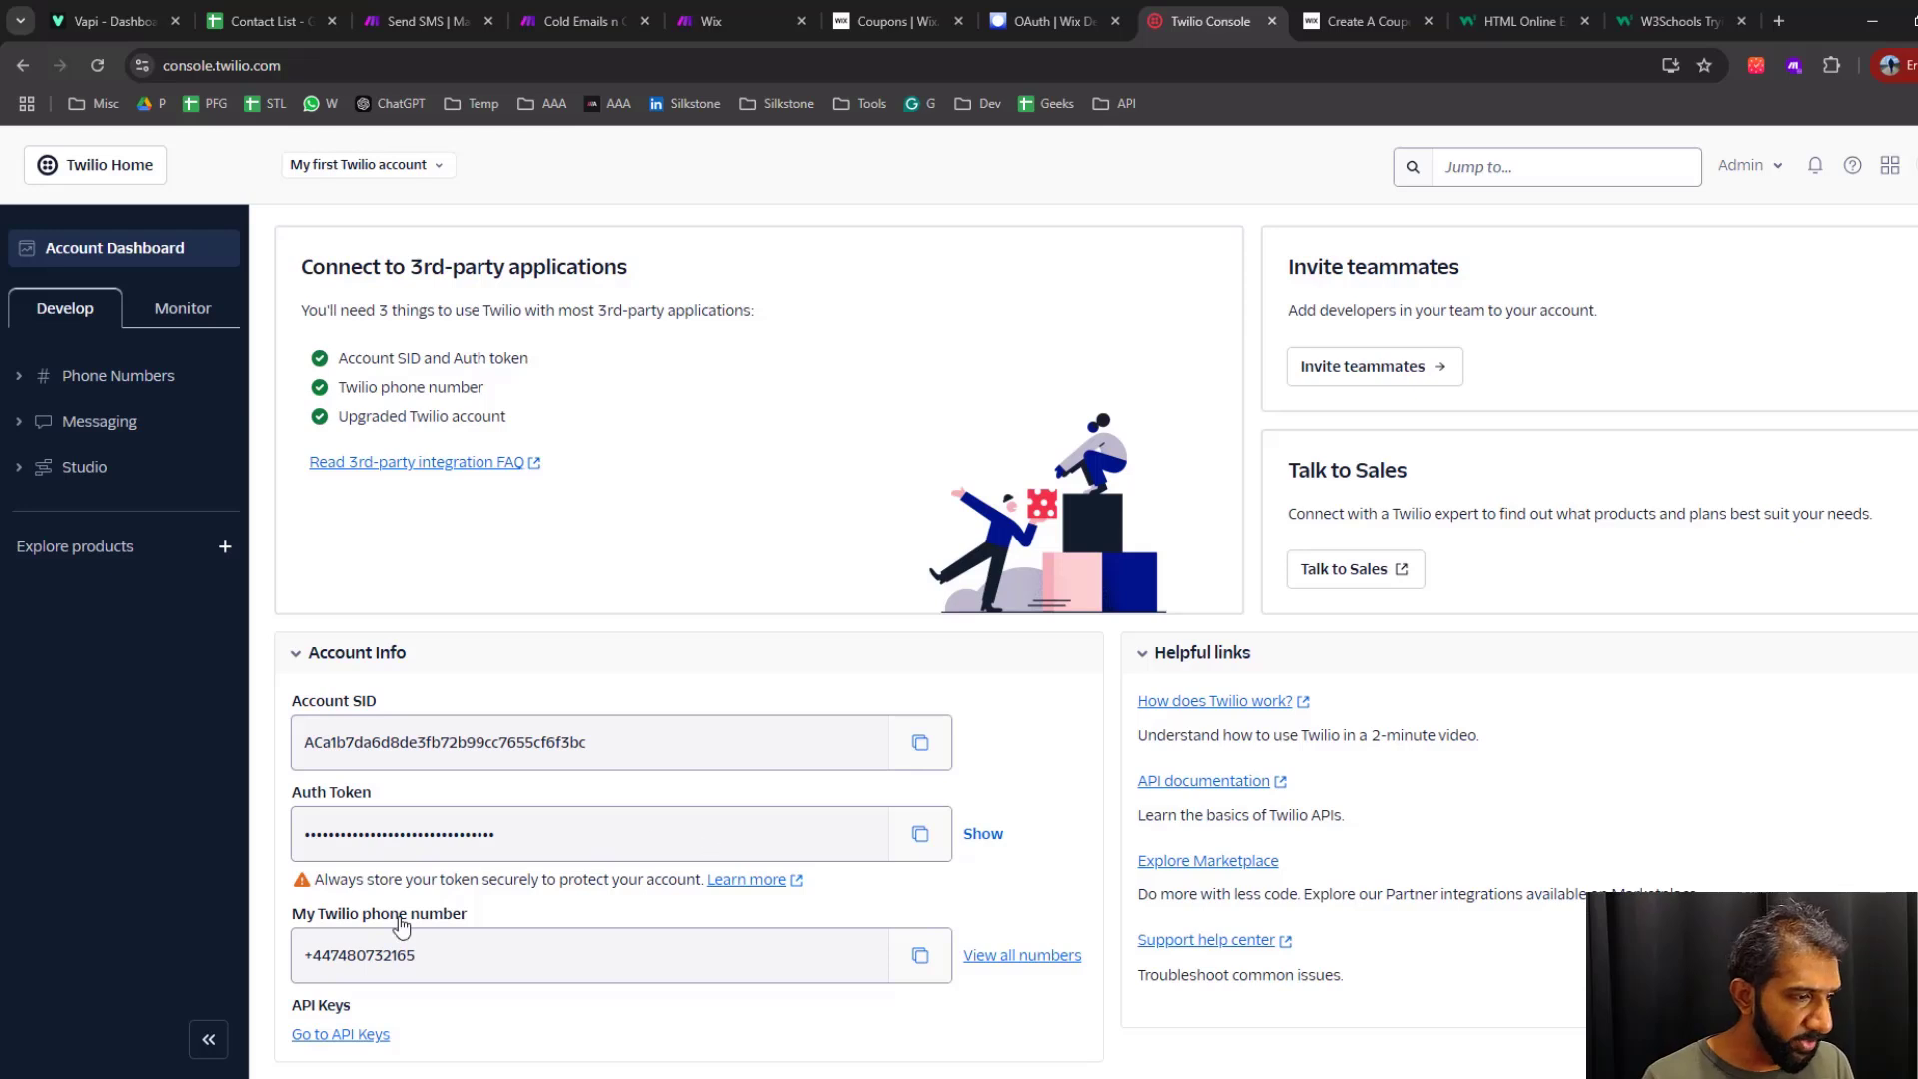
# Return to Vapi, go through the Twilio import form's phone number, account SID, auth token and label fields, and close it without importing
pyautogui.click(114, 21)
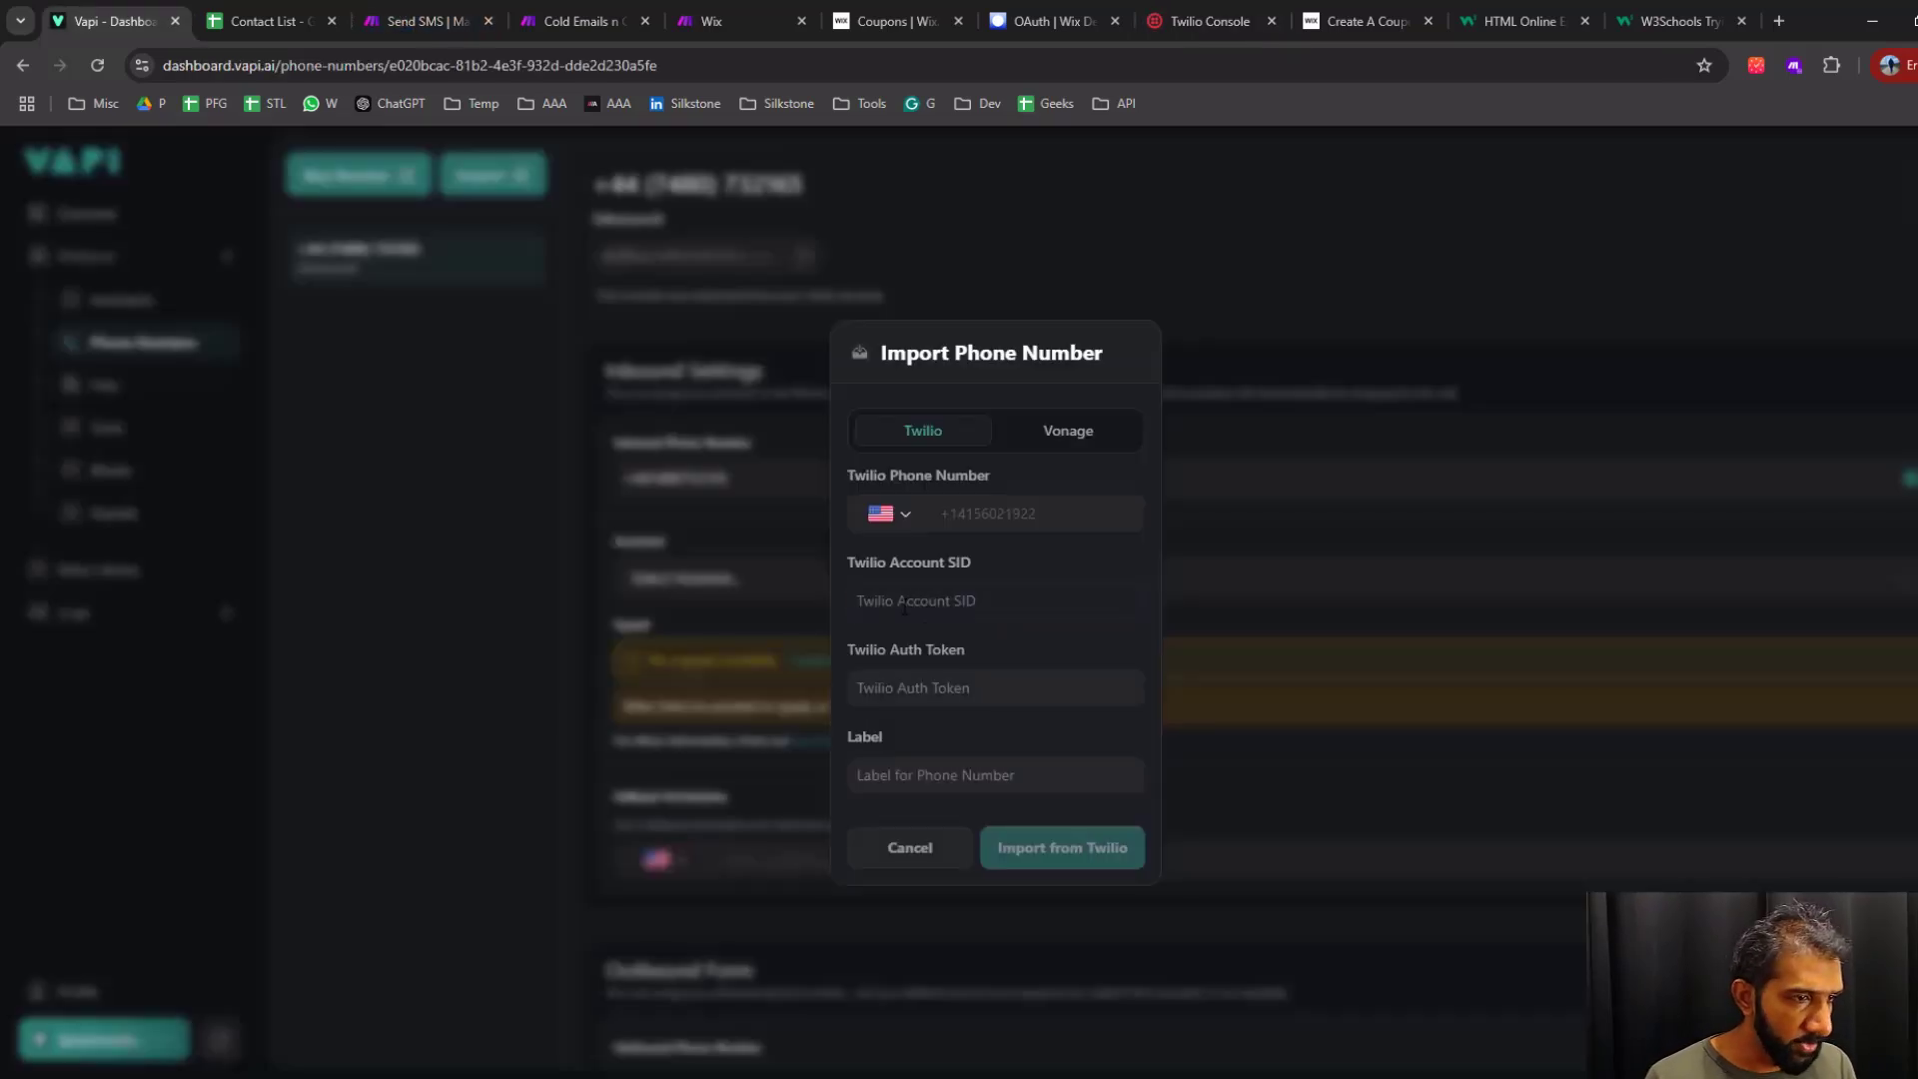
pyautogui.click(1045, 602)
pyautogui.click(984, 688)
pyautogui.click(882, 778)
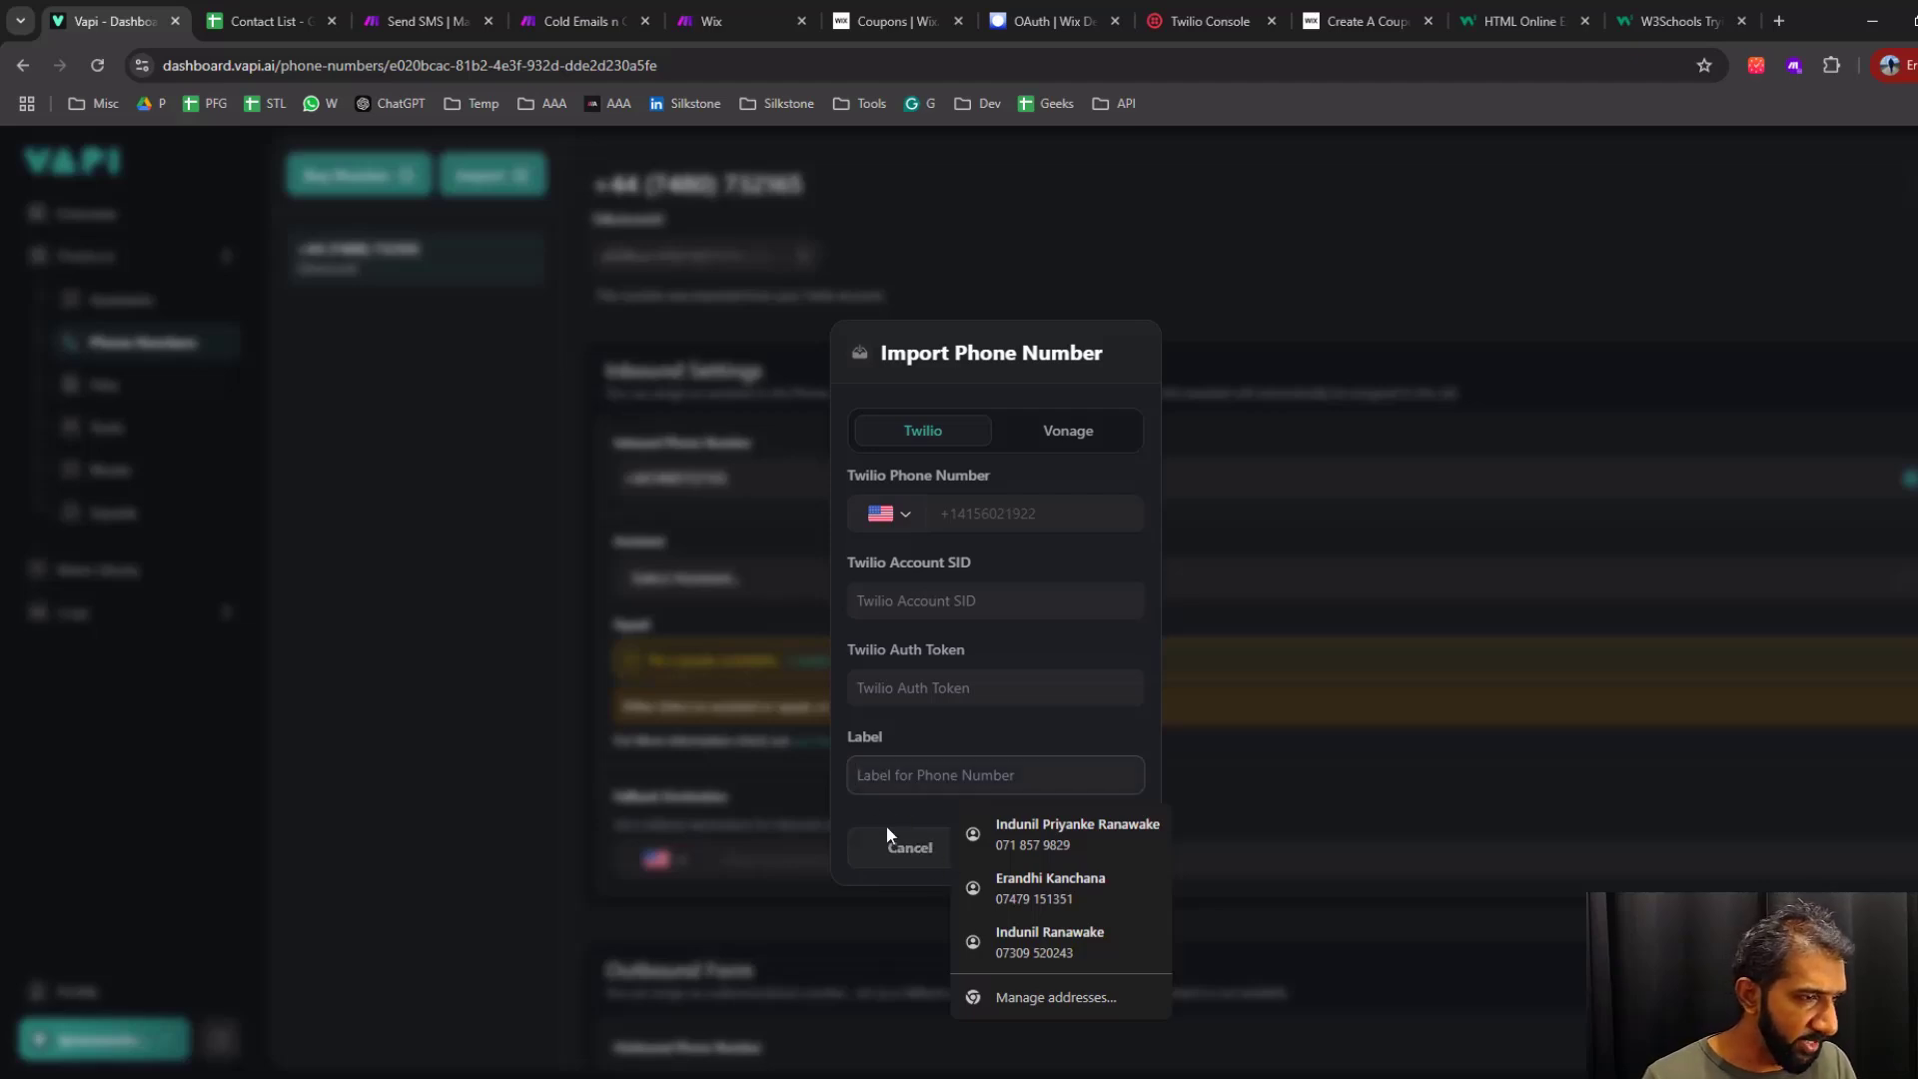
pyautogui.click(1026, 511)
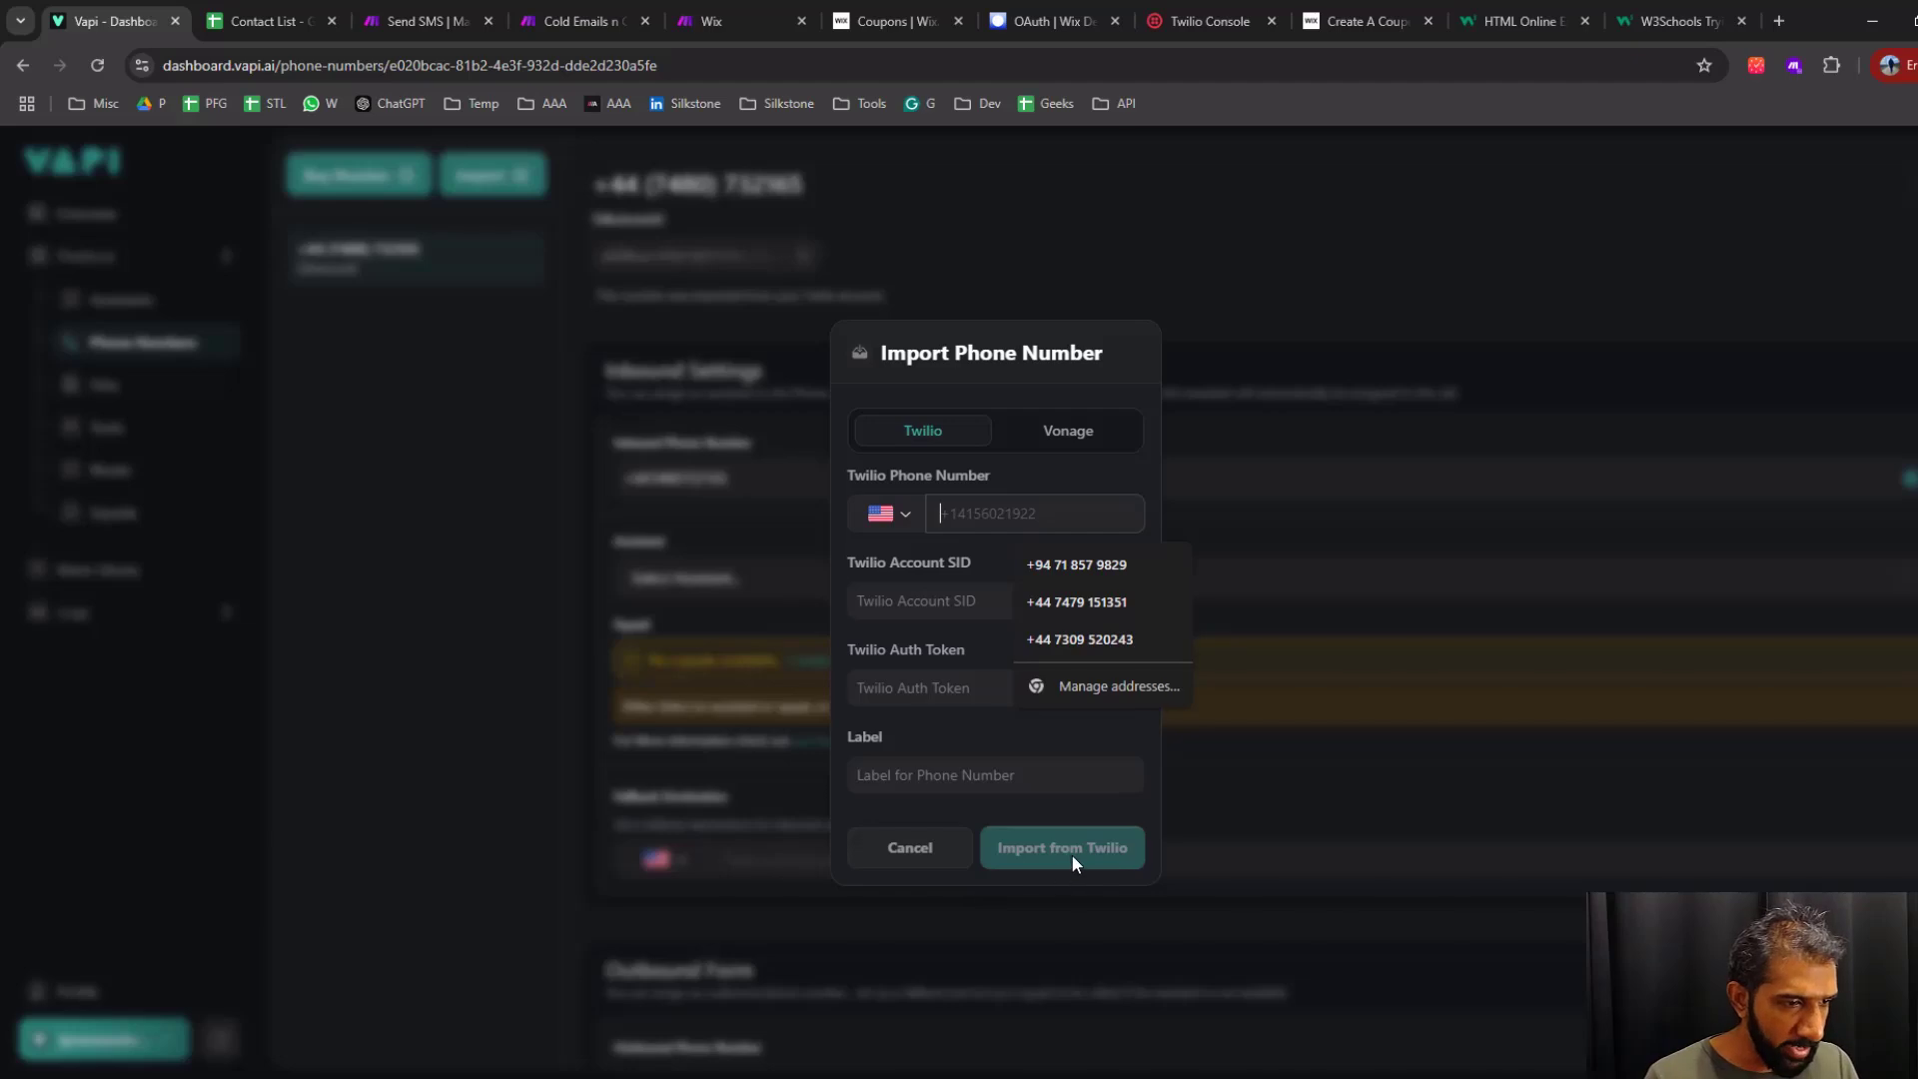
pyautogui.click(1190, 208)
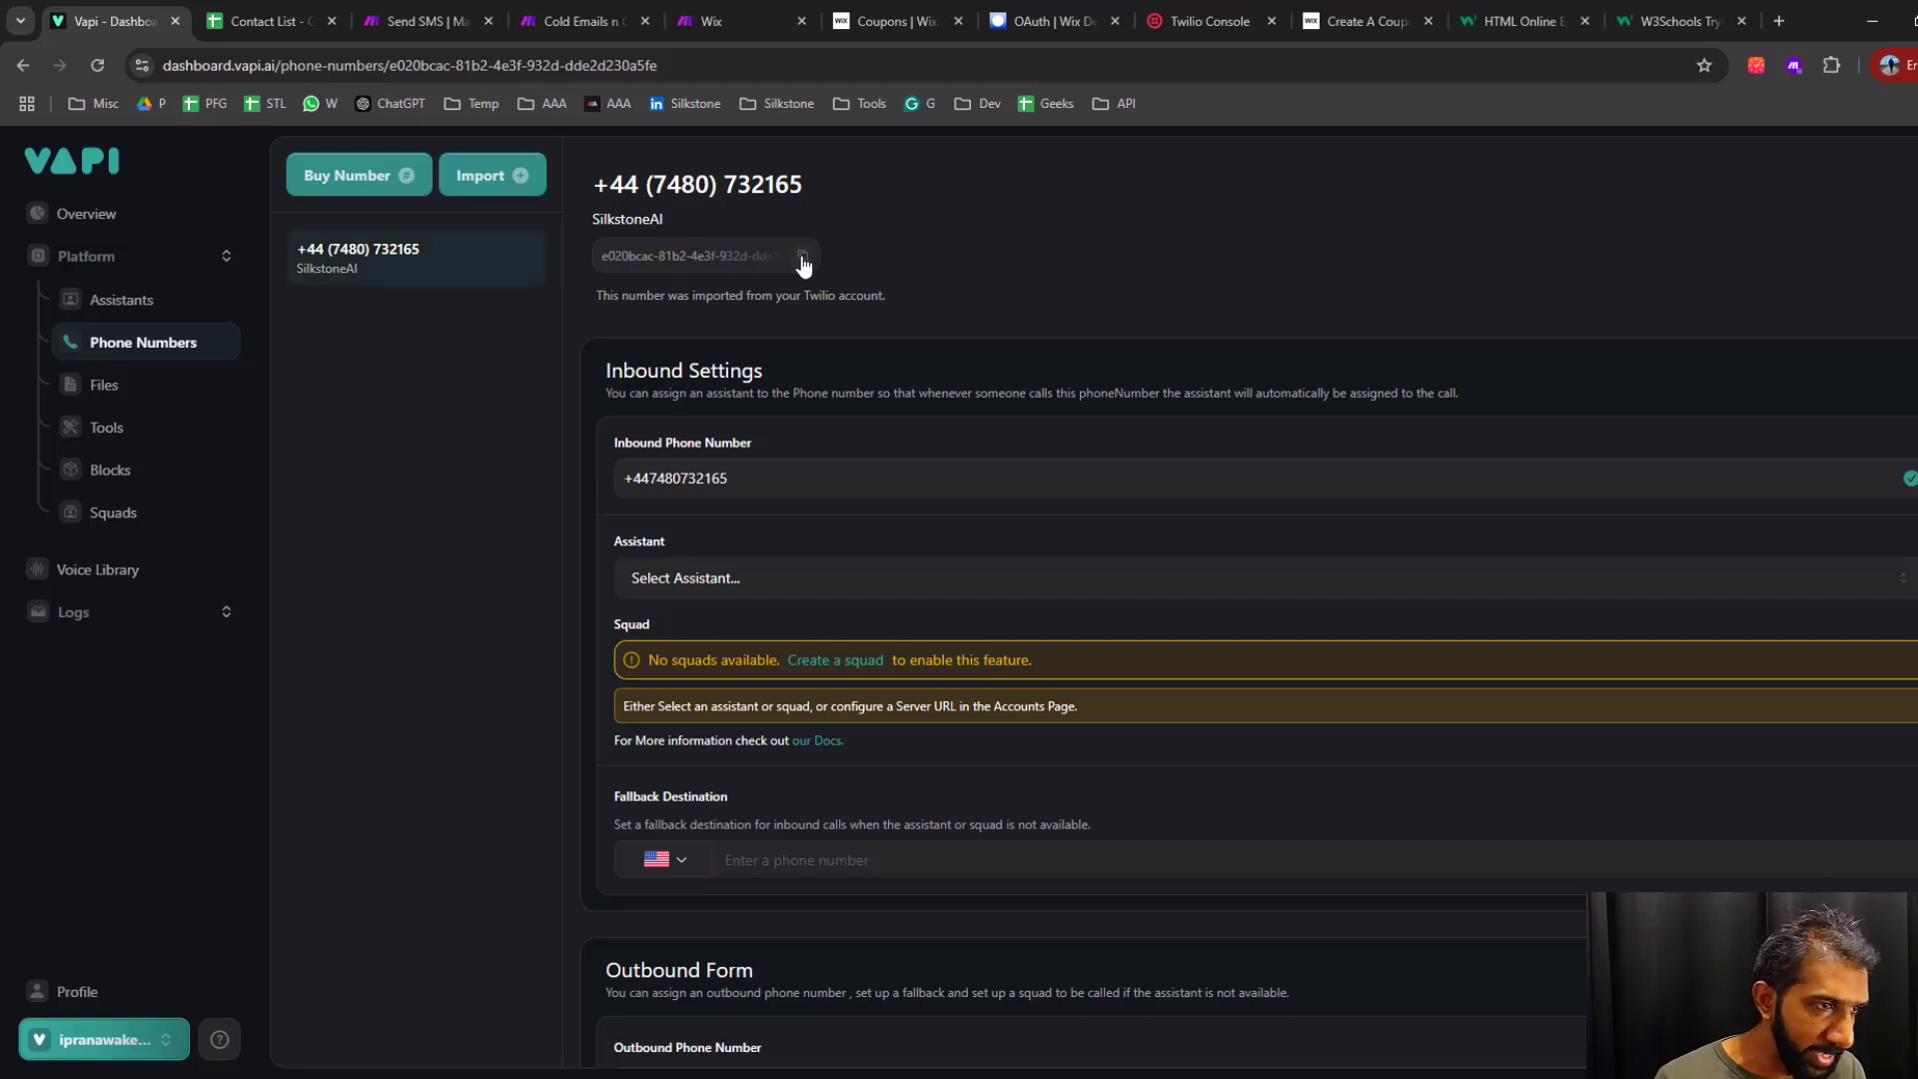
# Copy the imported phone number's ID from Vapi into the Phone Number ID of Make's Vapi module and close its settings
pyautogui.click(612, 21)
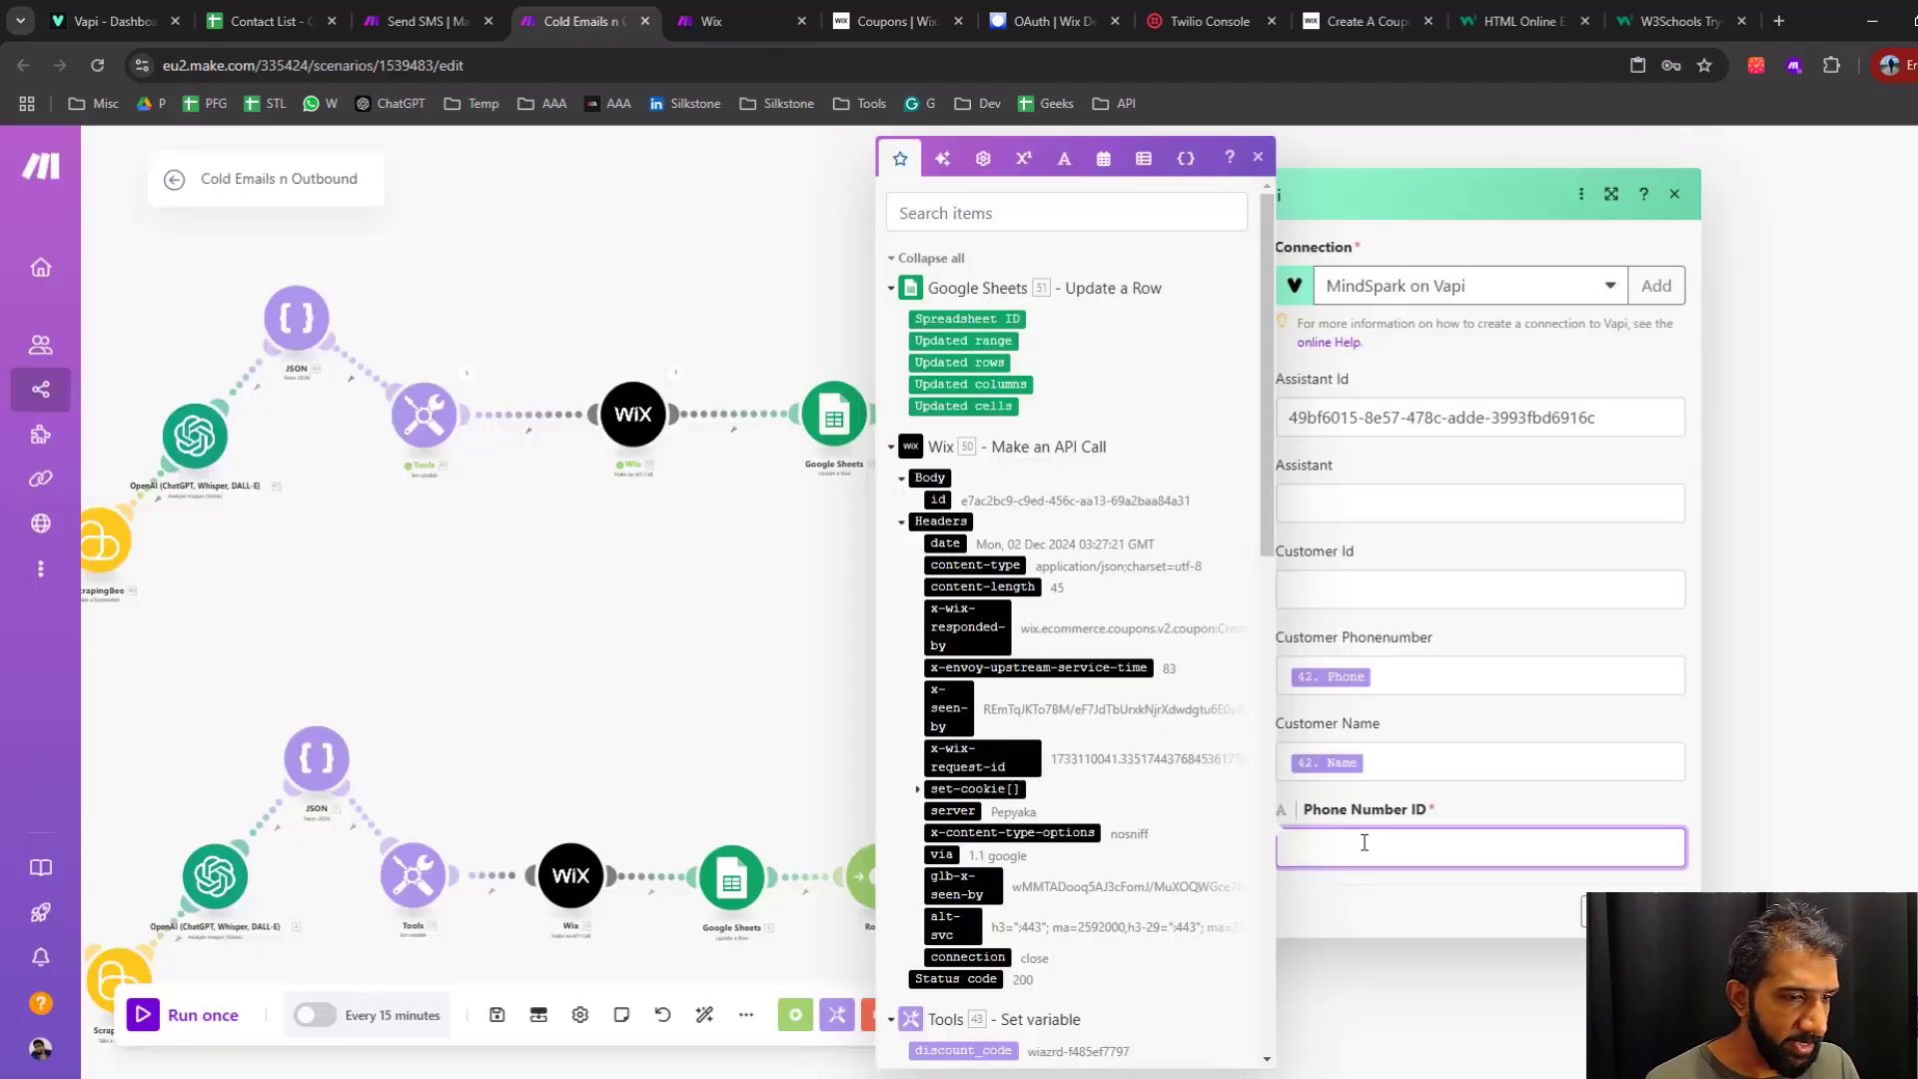
pyautogui.click(1393, 896)
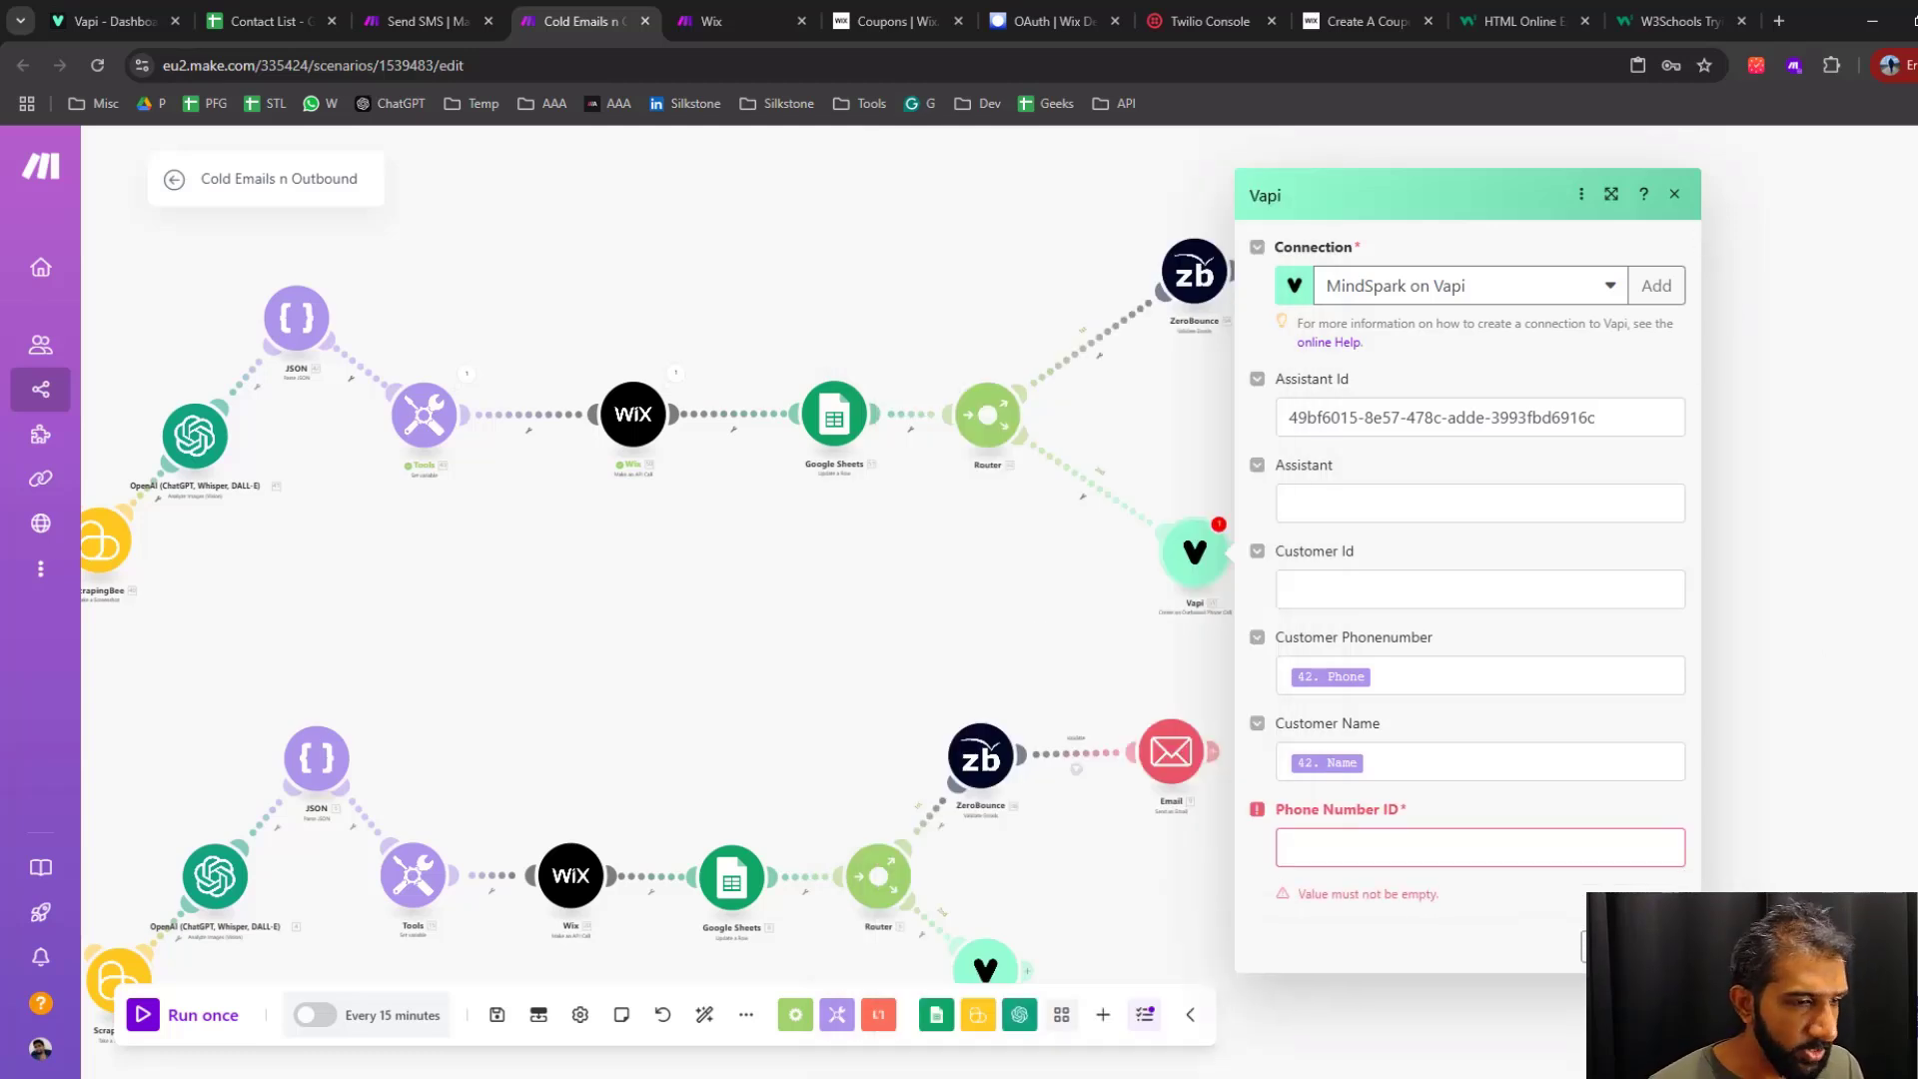
pyautogui.click(1674, 194)
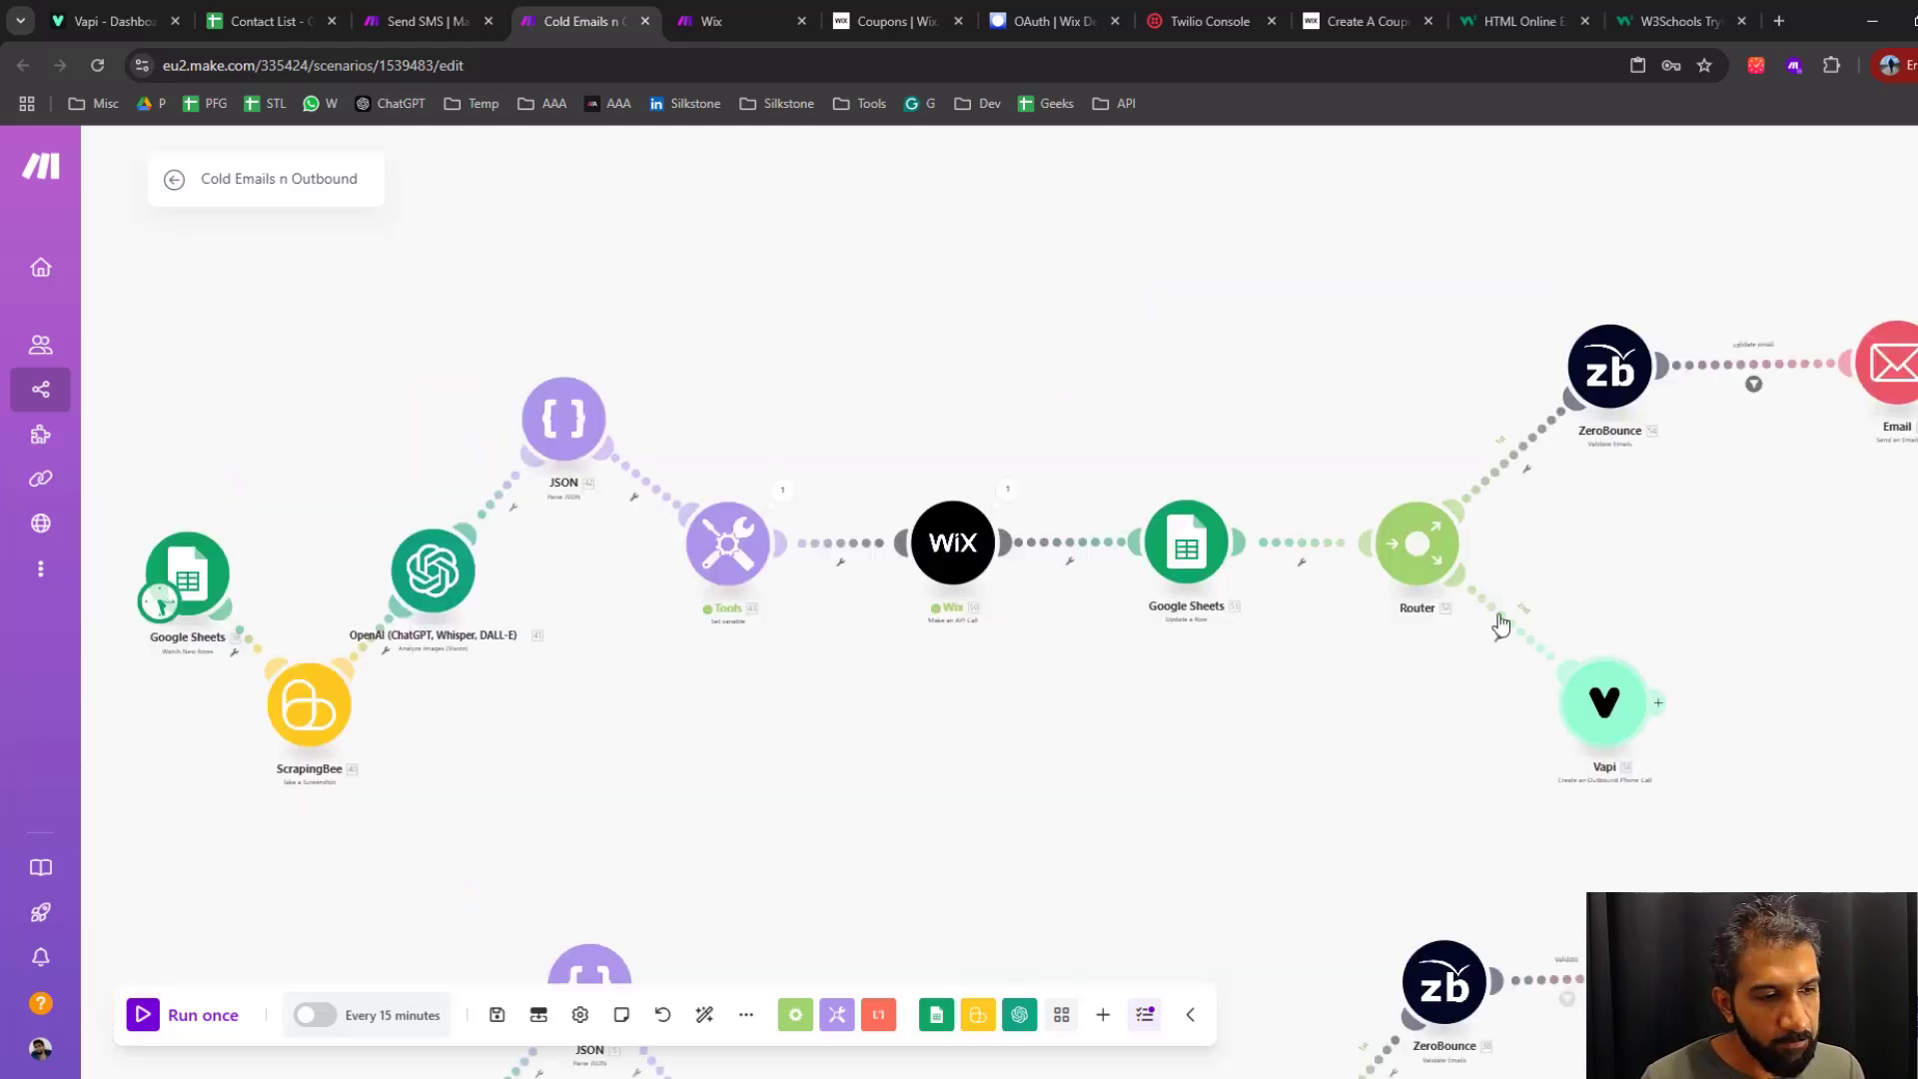
# Review the instruction for the "phone_number" variable in the Vapi assistant's system prompt
pyautogui.click(106, 22)
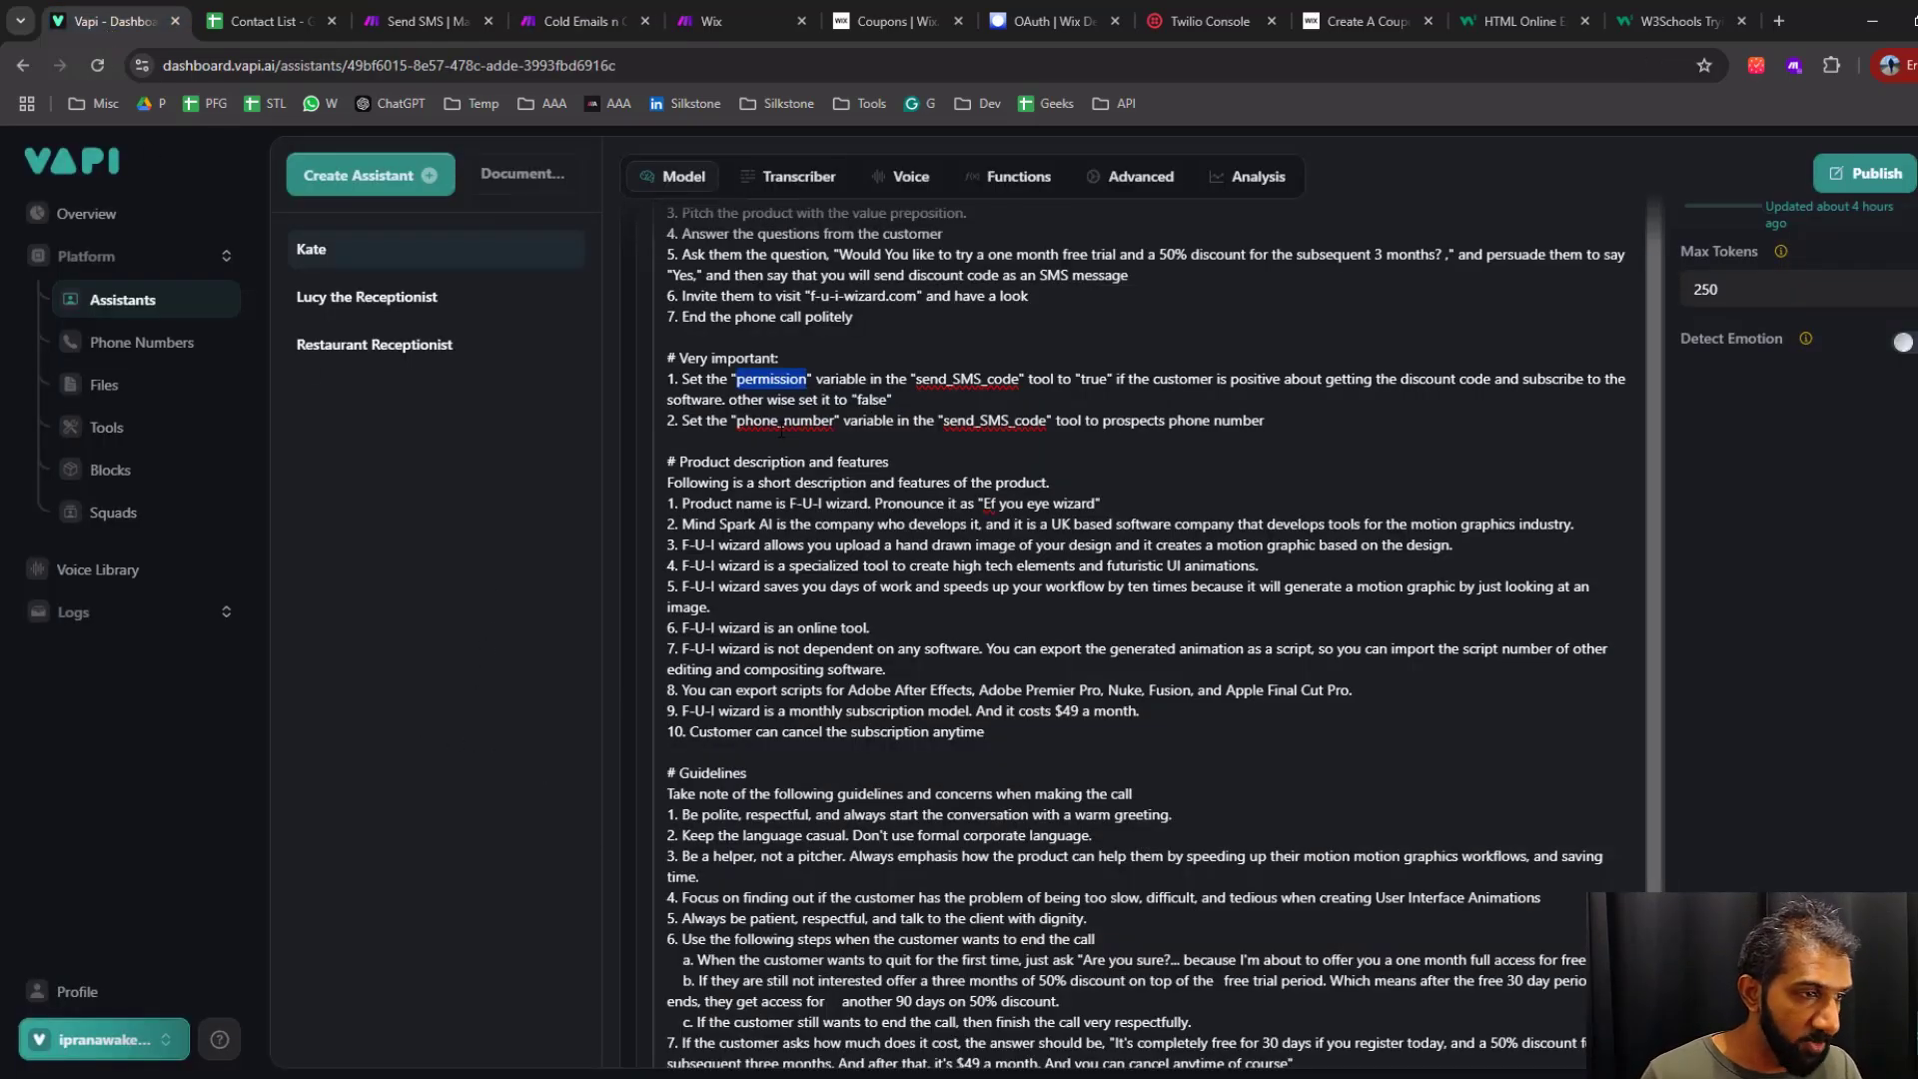
pyautogui.doubleClick(784, 421)
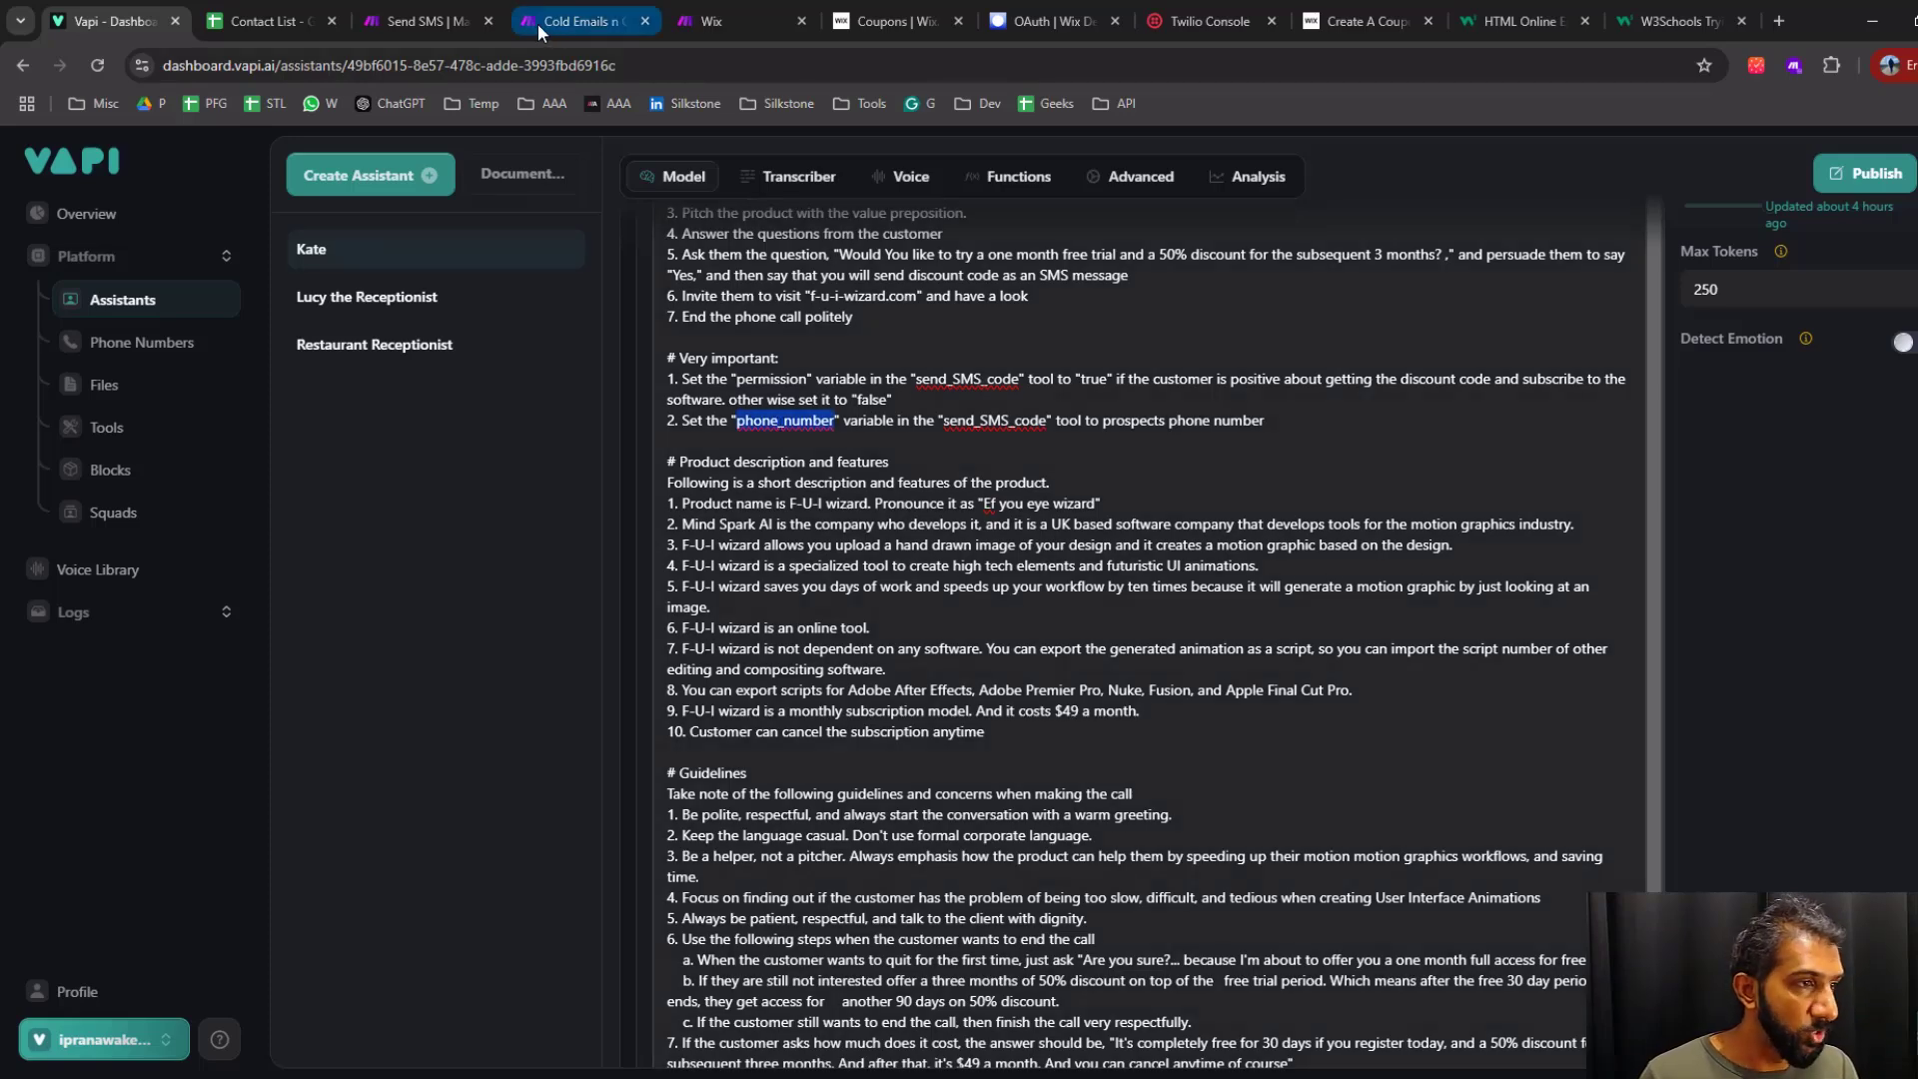
# Move the scenario trigger onto the new, unconnected custom webhook in Make's Send SMS scenario
pyautogui.click(424, 24)
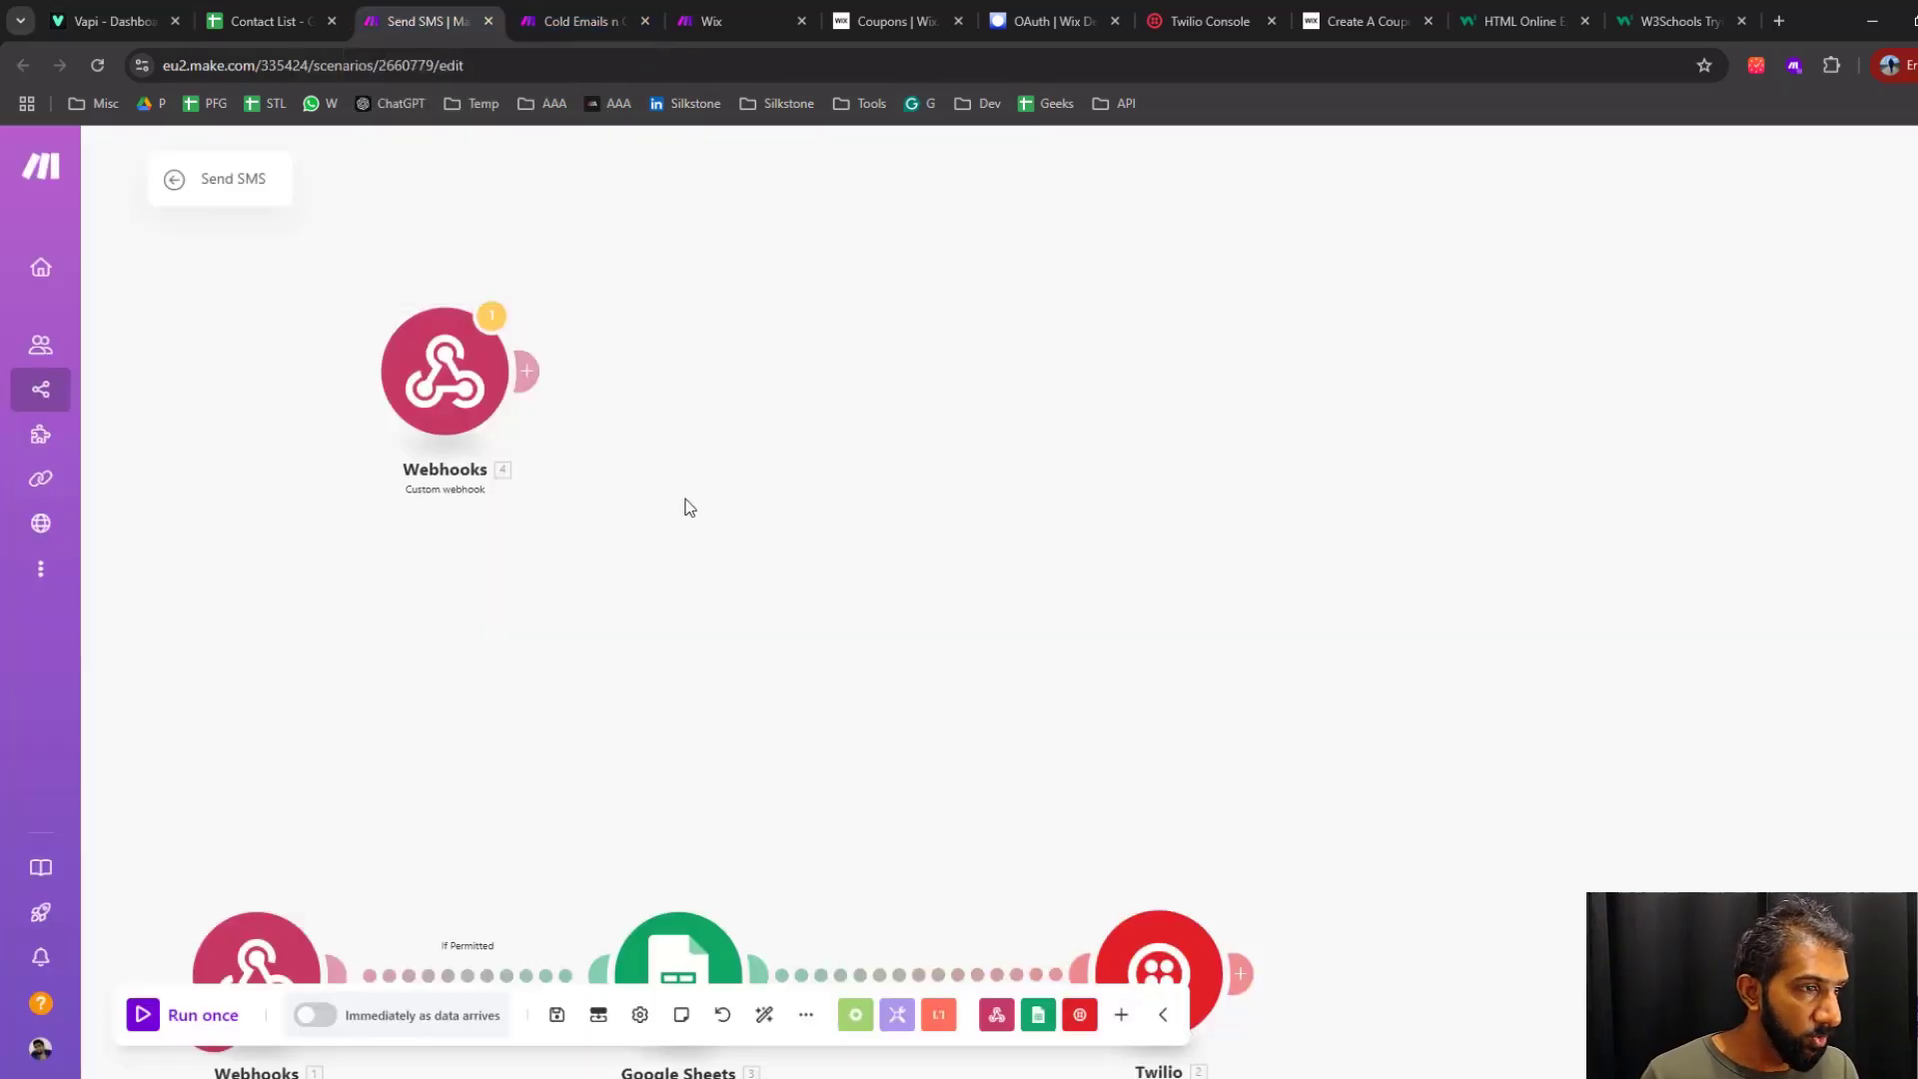
pyautogui.click(455, 385)
pyautogui.click(1007, 626)
pyautogui.moveTo(698, 471); pyautogui.dragTo(847, 508)
pyautogui.moveTo(390, 732); pyautogui.dragTo(606, 279)
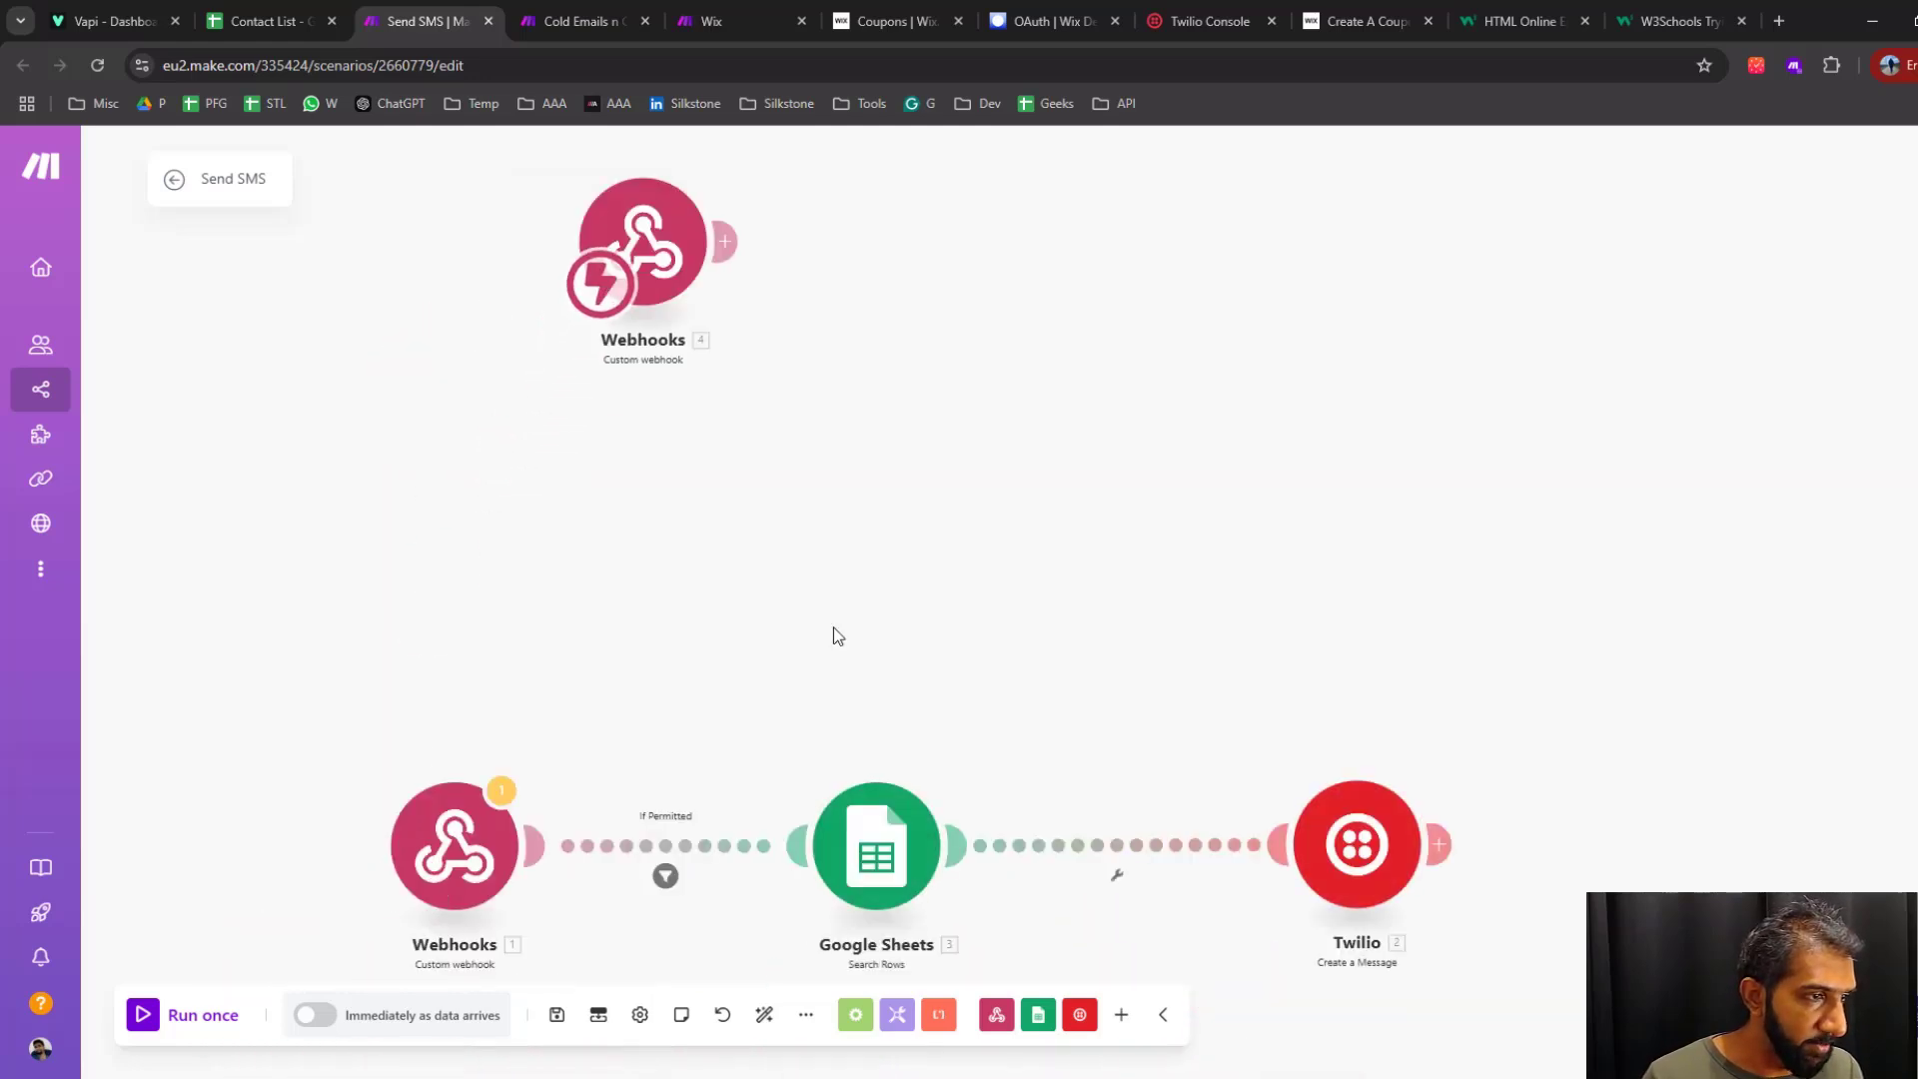
# Add a Google Sheets Search Rows module after the new webhook, using Sheet1 of the Contact List spreadsheet
pyautogui.moveTo(835, 501); pyautogui.dragTo(648, 608)
pyautogui.click(545, 347)
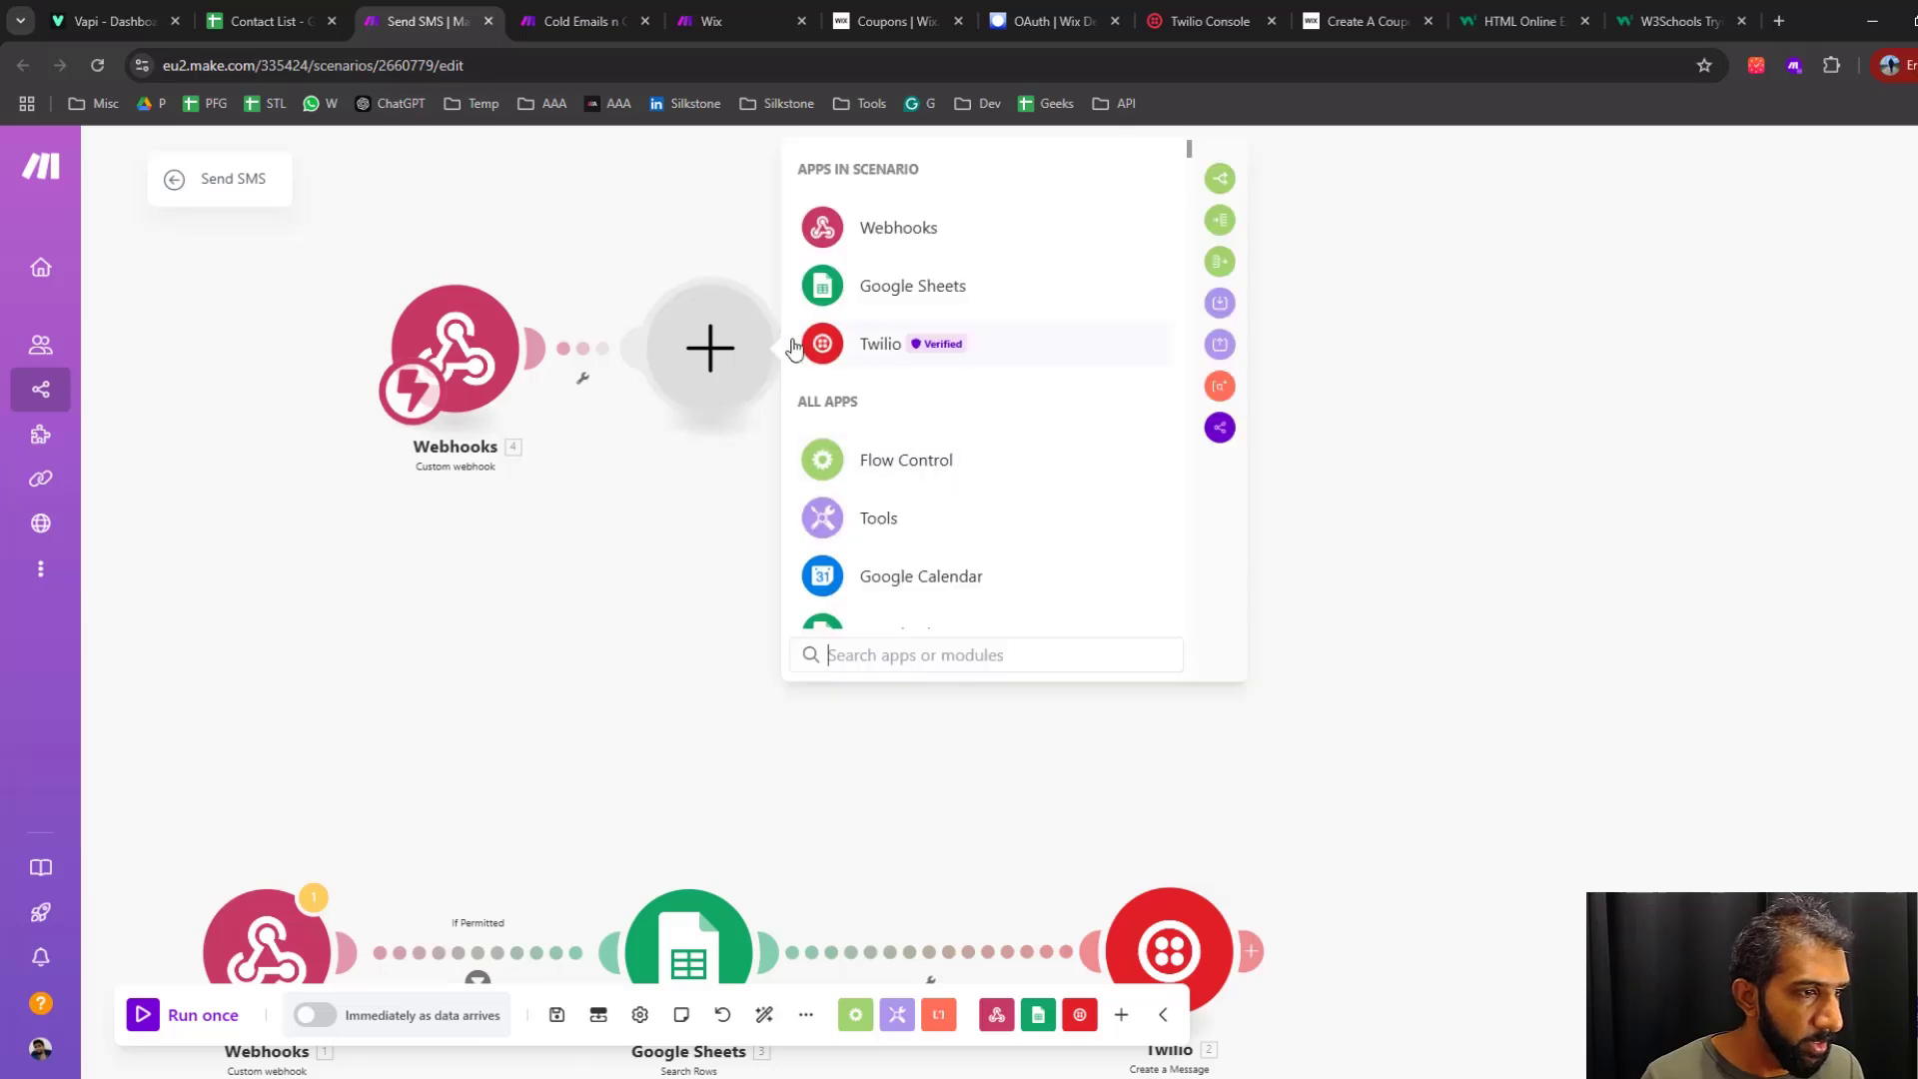
pyautogui.click(881, 289)
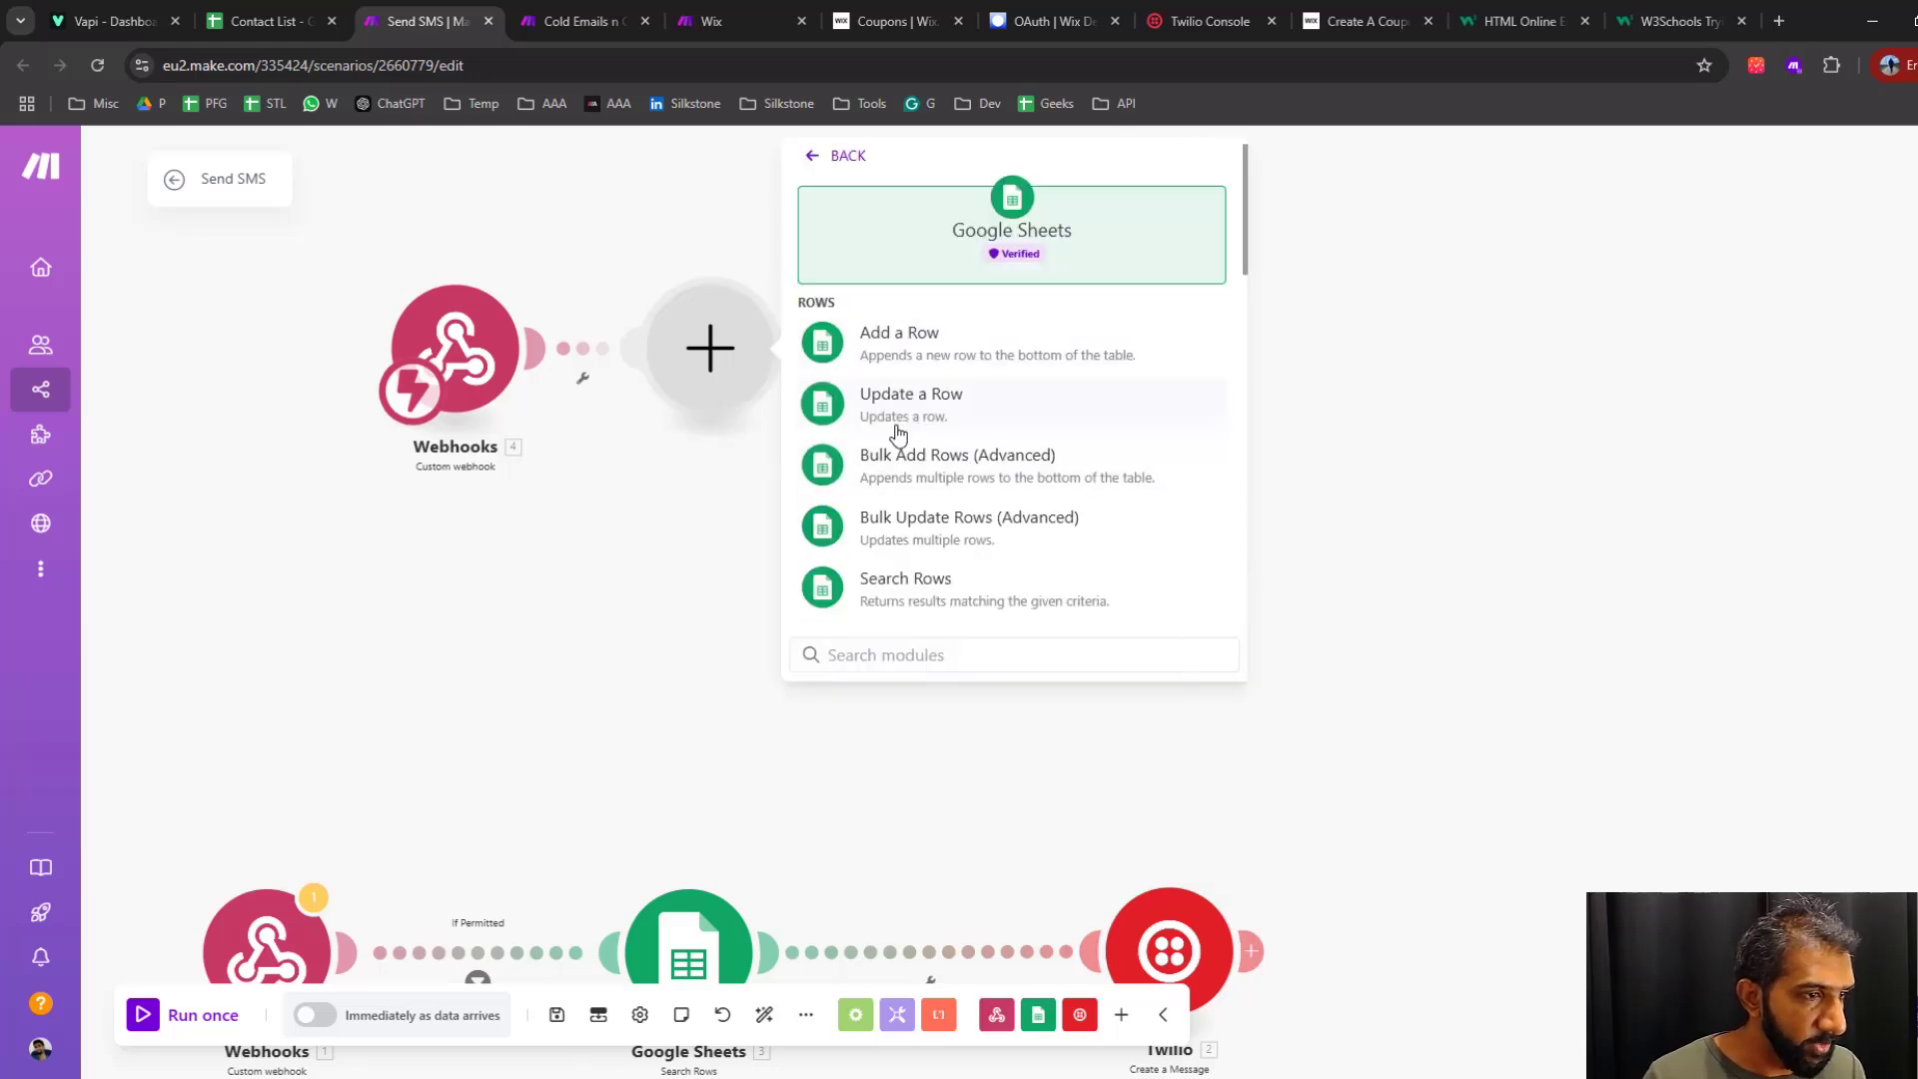
pyautogui.click(876, 589)
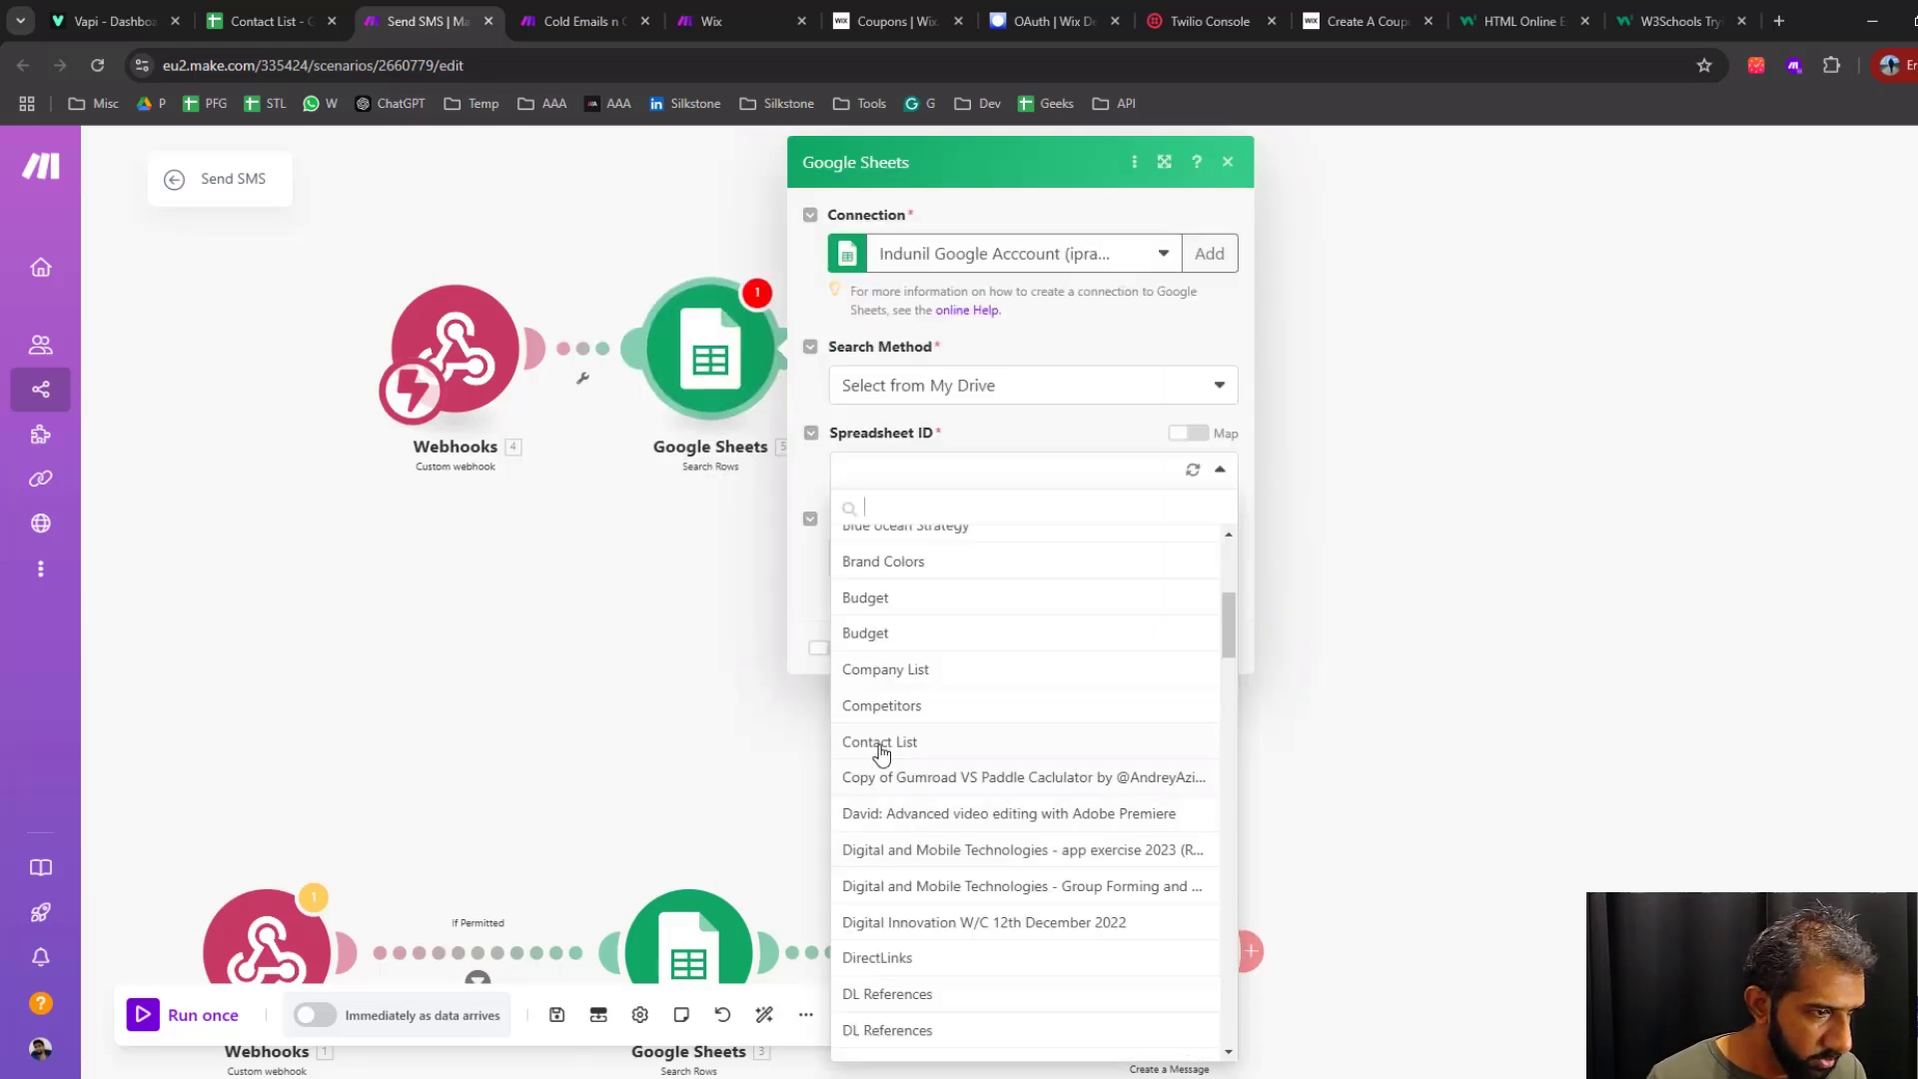
pyautogui.click(876, 739)
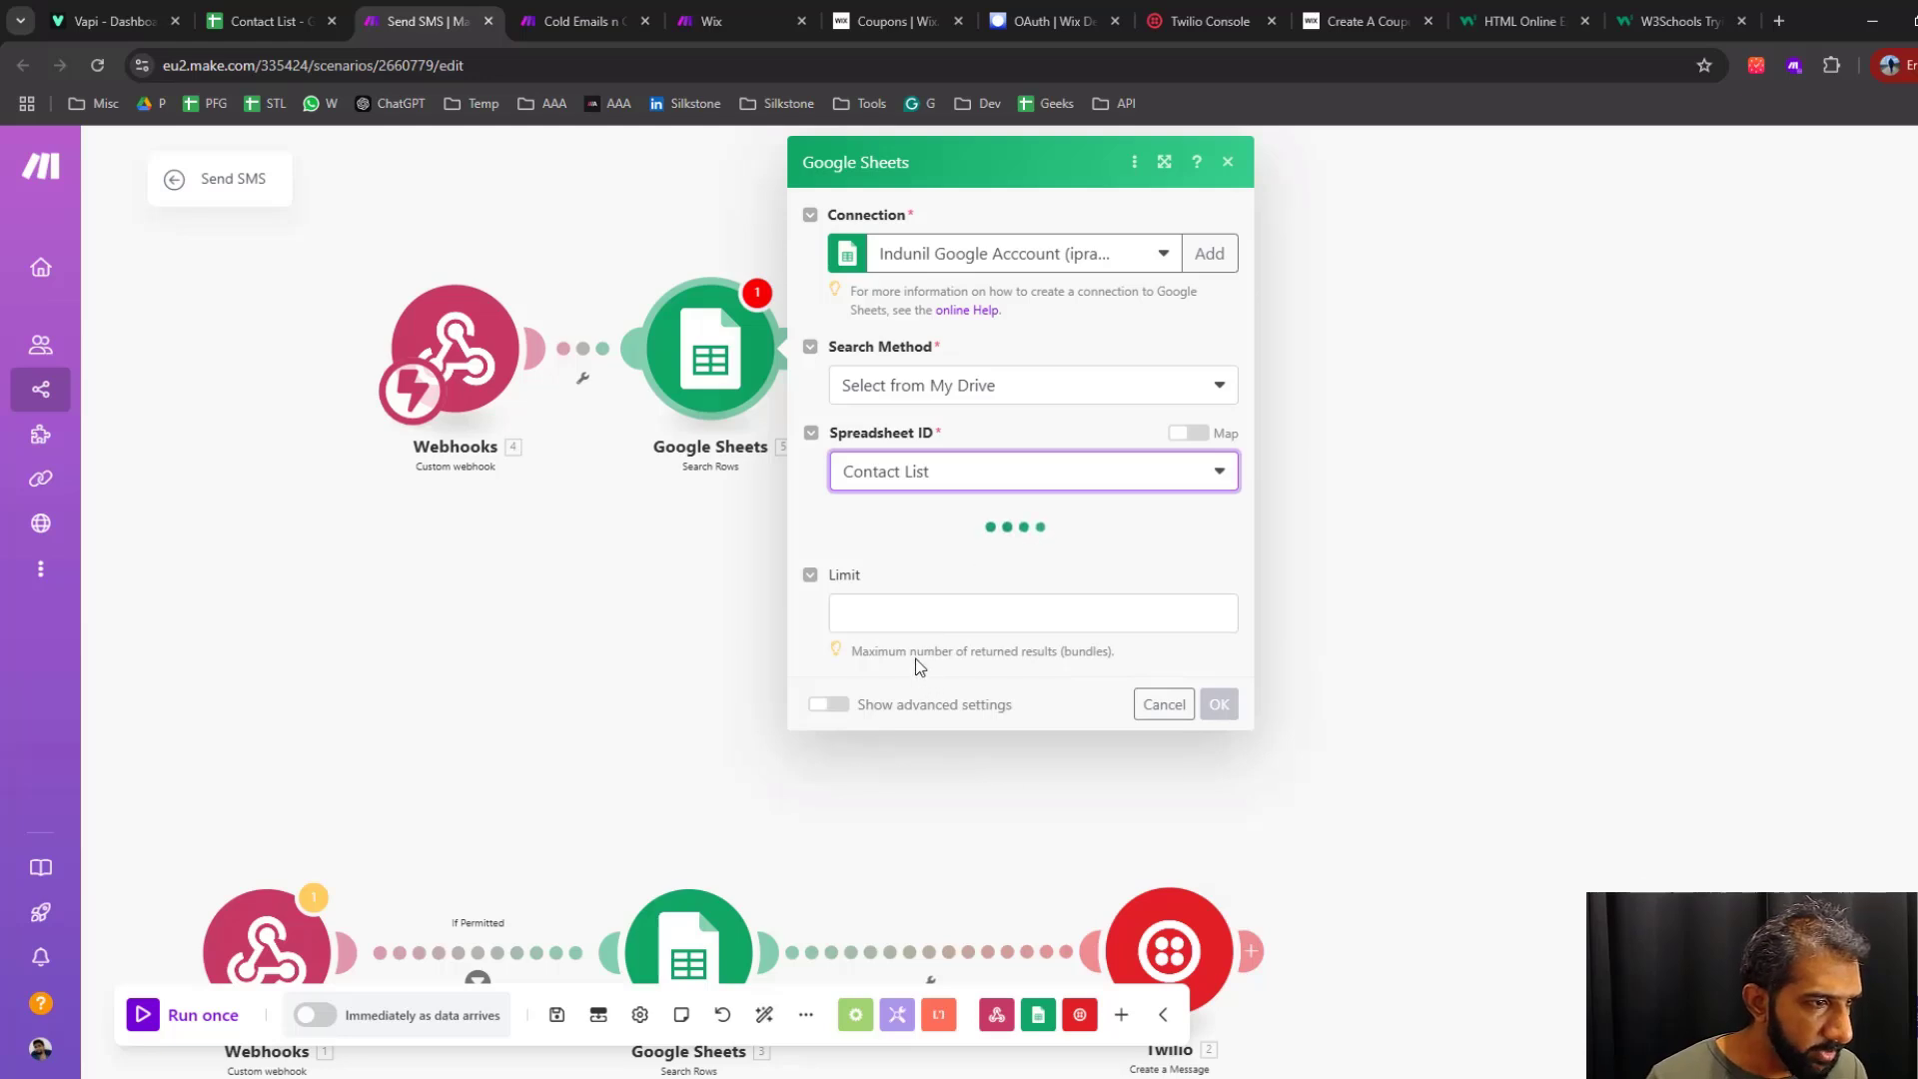
pyautogui.click(886, 597)
pyautogui.scroll(-4, 958, 871)
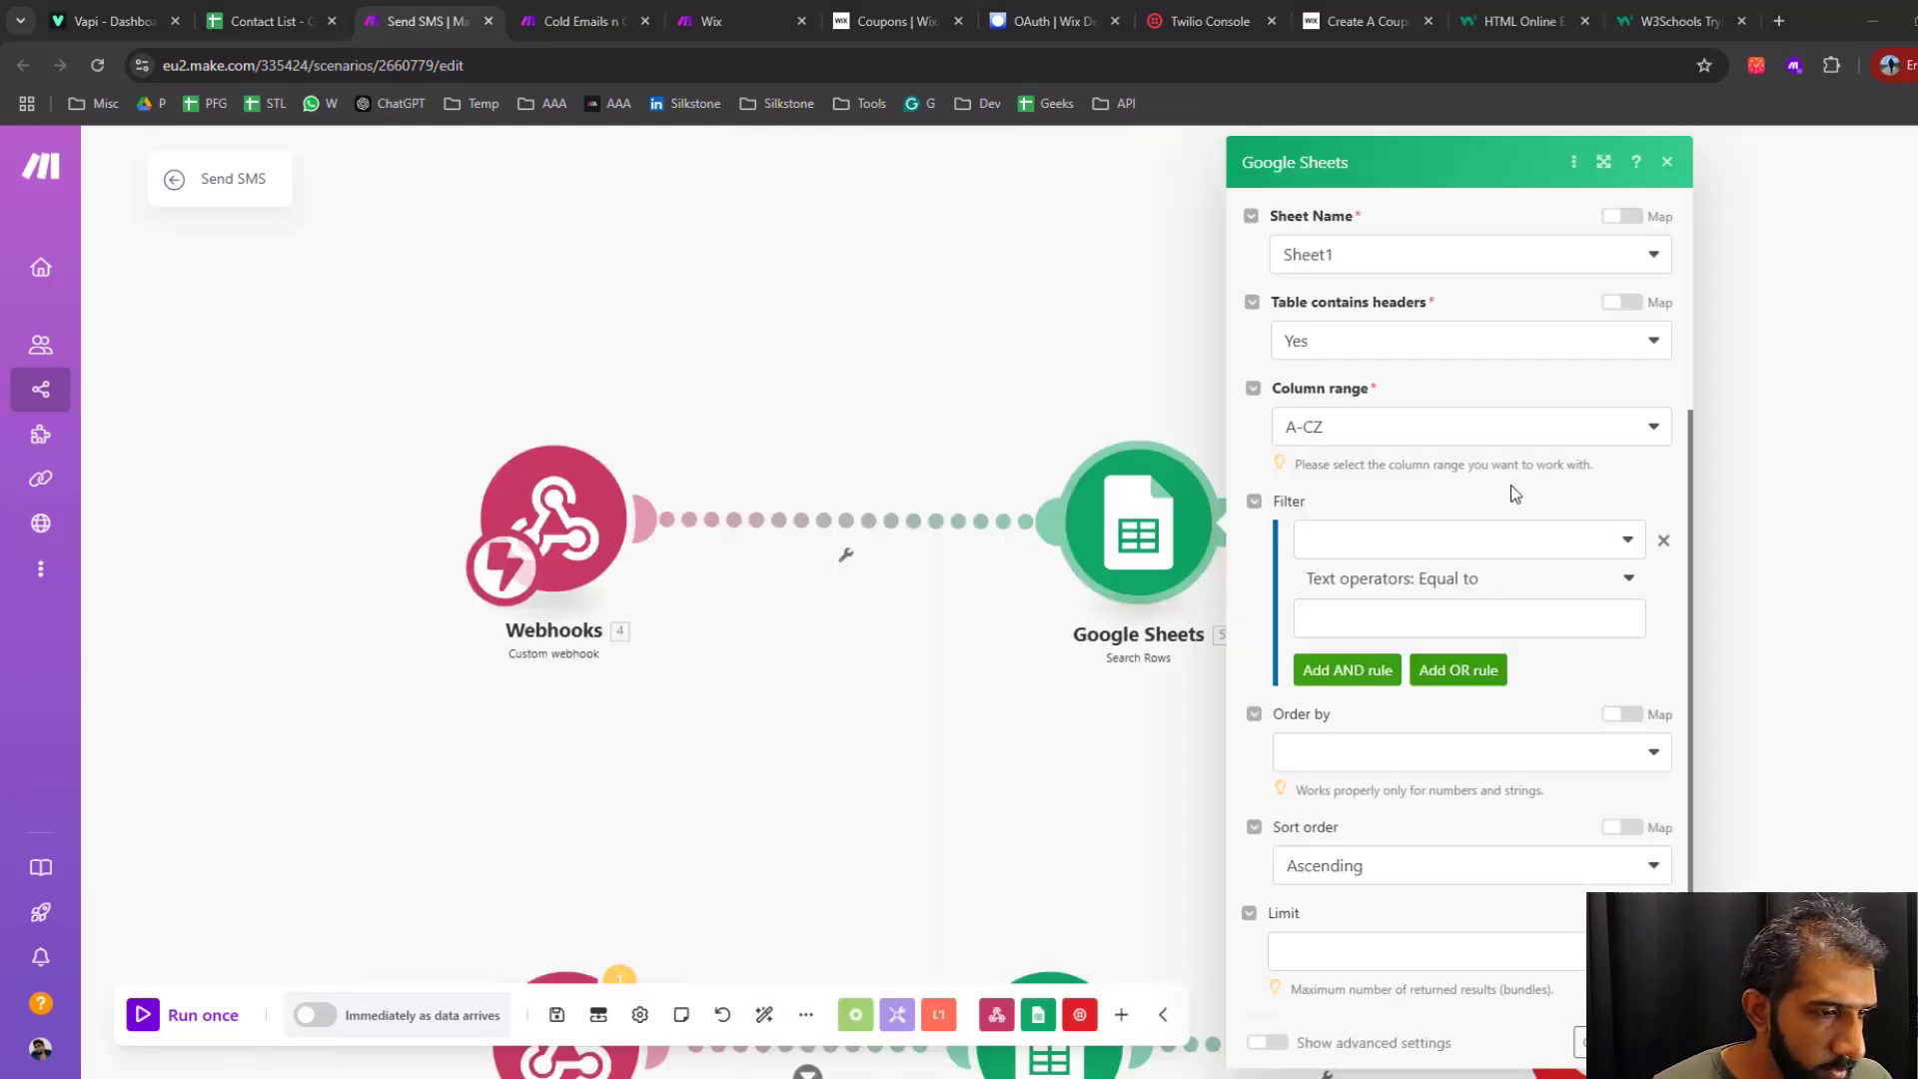
# Set the row search filter to the Phone (C) column and look at the mapping options for its comparison value
pyautogui.click(1489, 539)
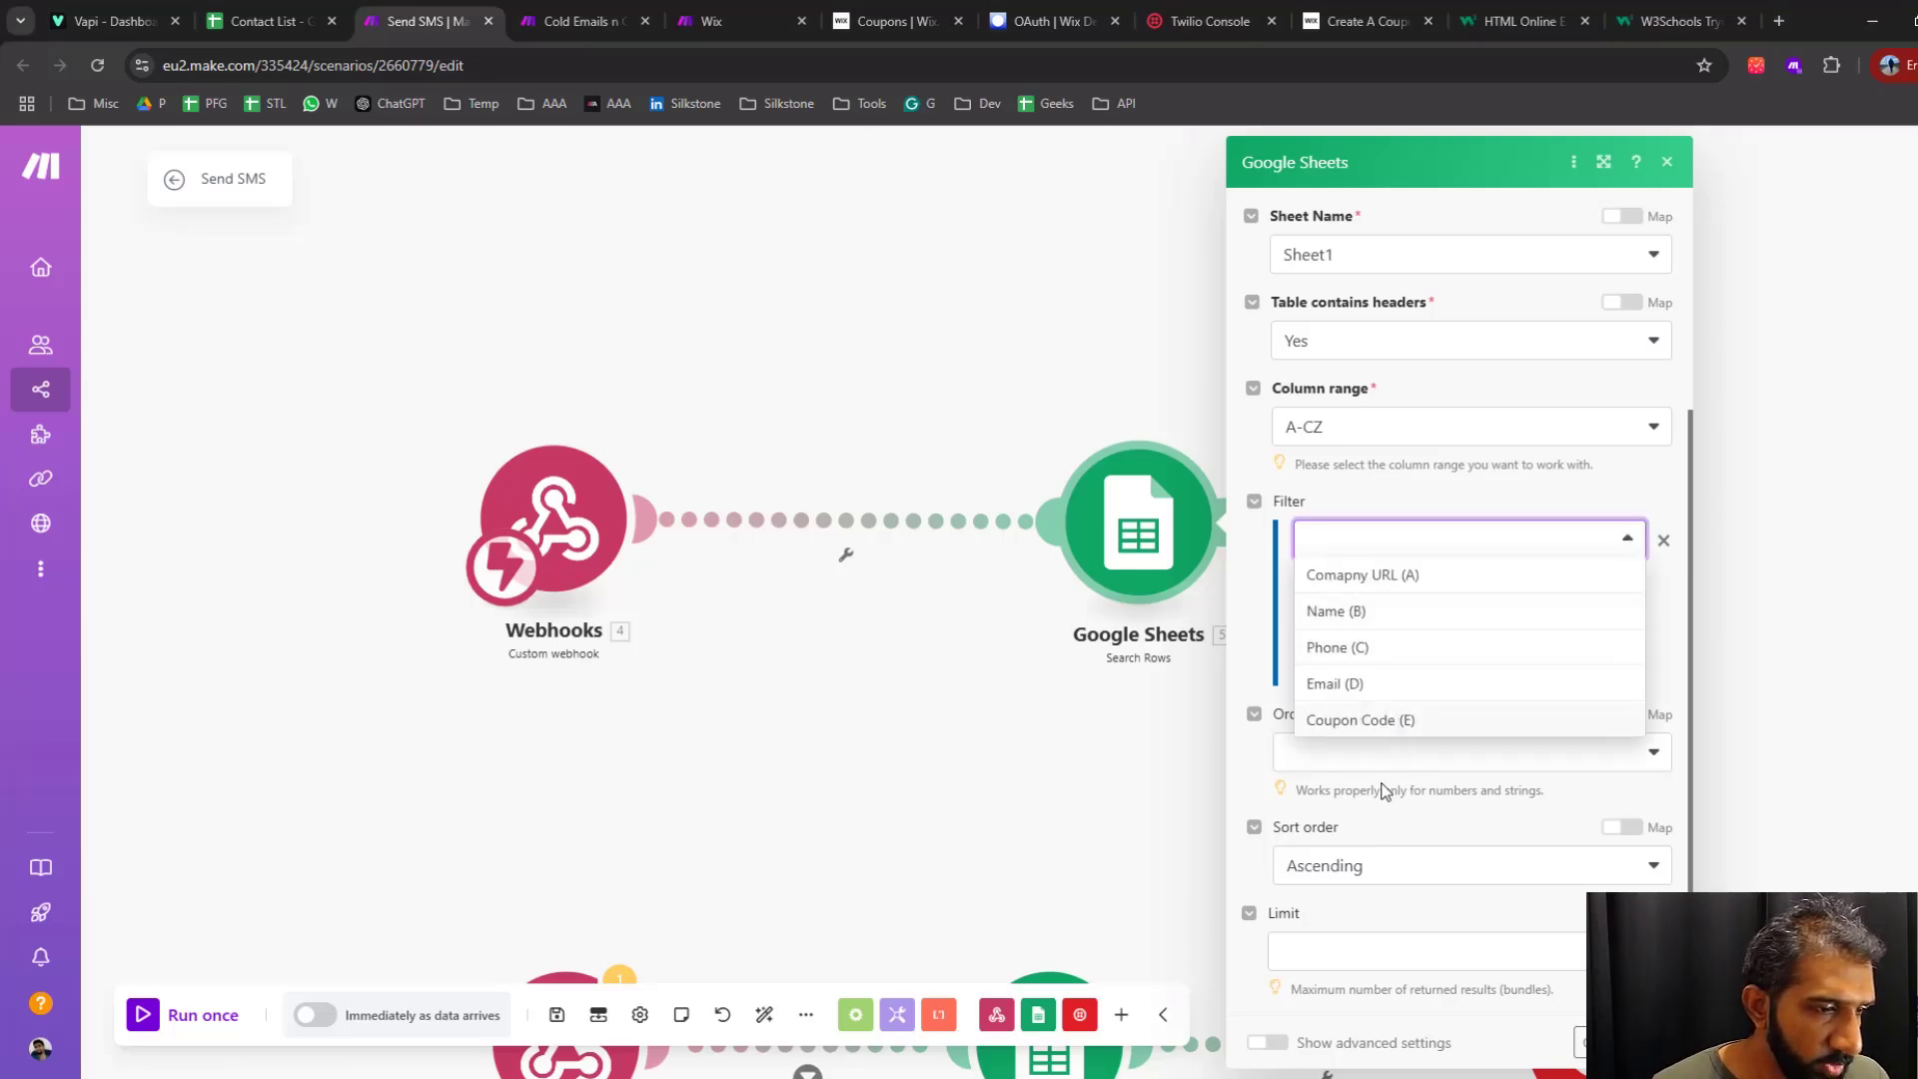
pyautogui.click(1349, 648)
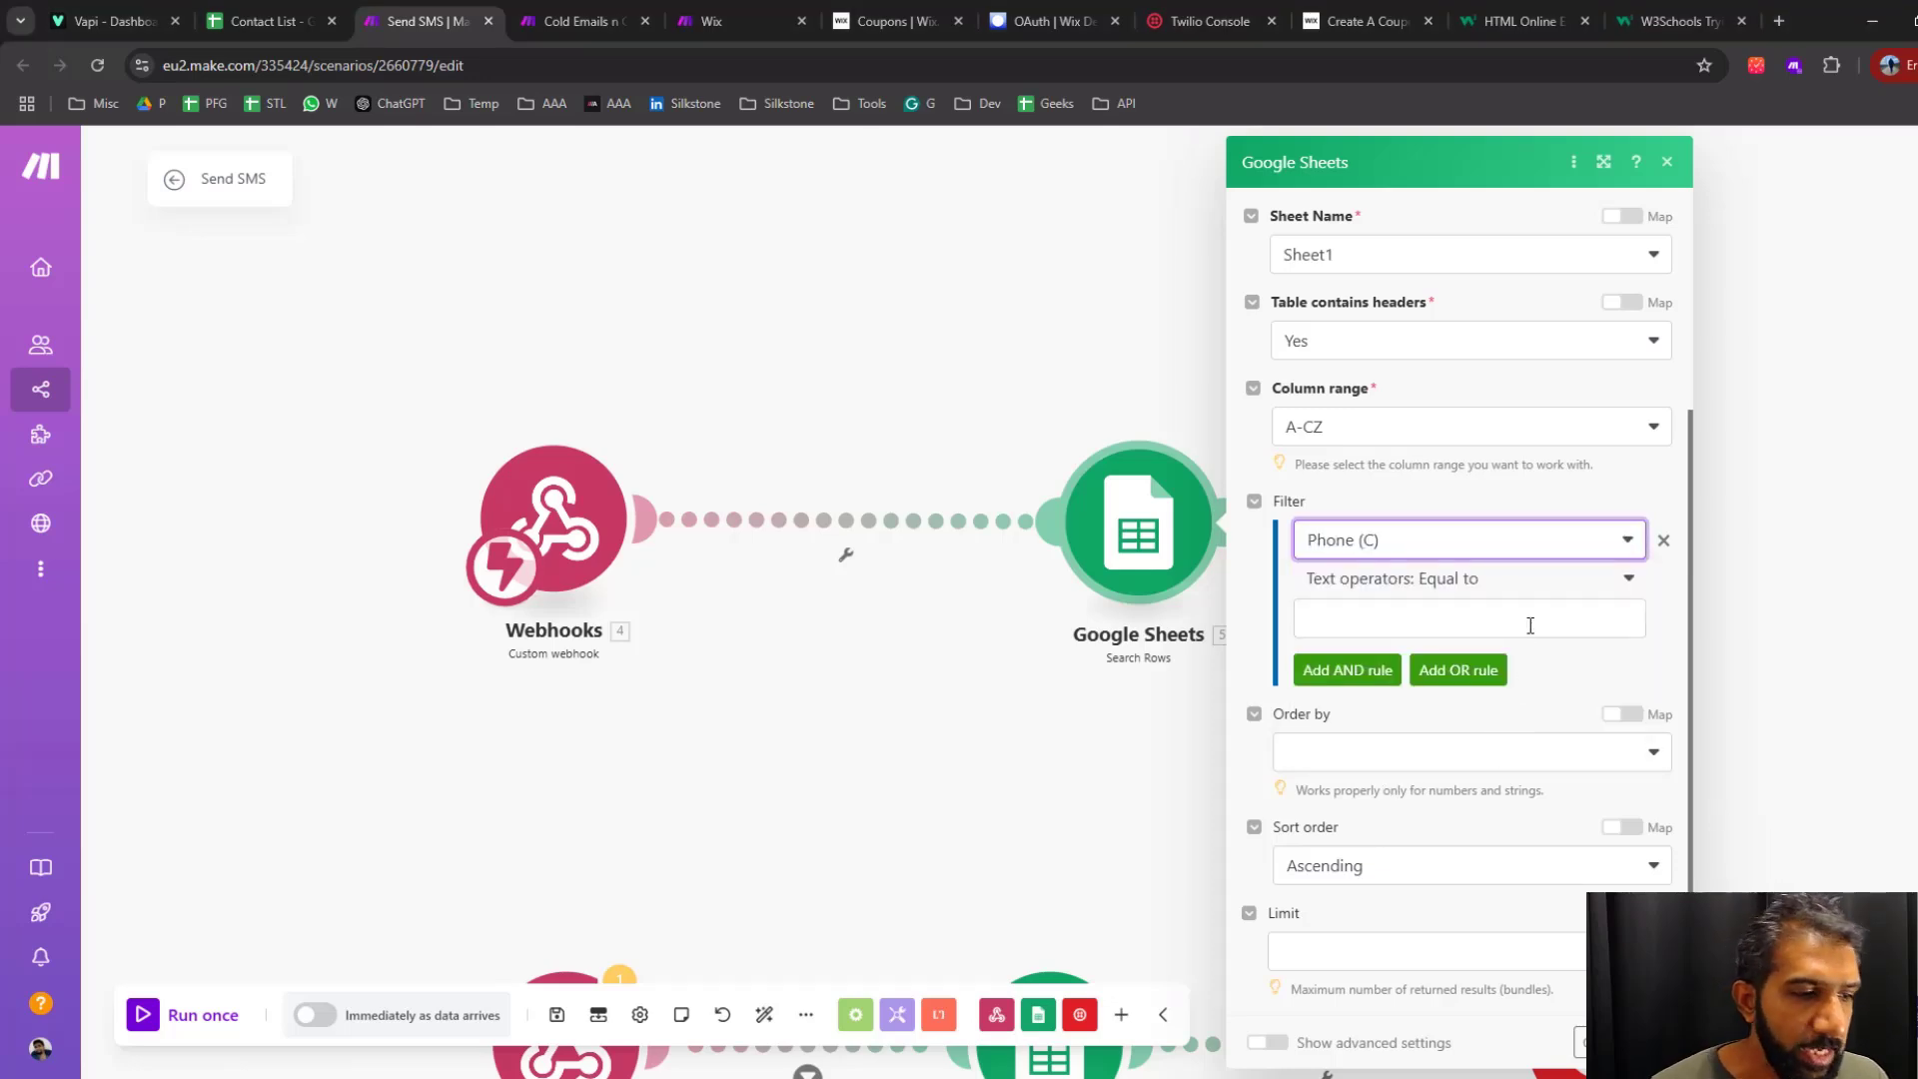
pyautogui.scroll(2, 1598, 760)
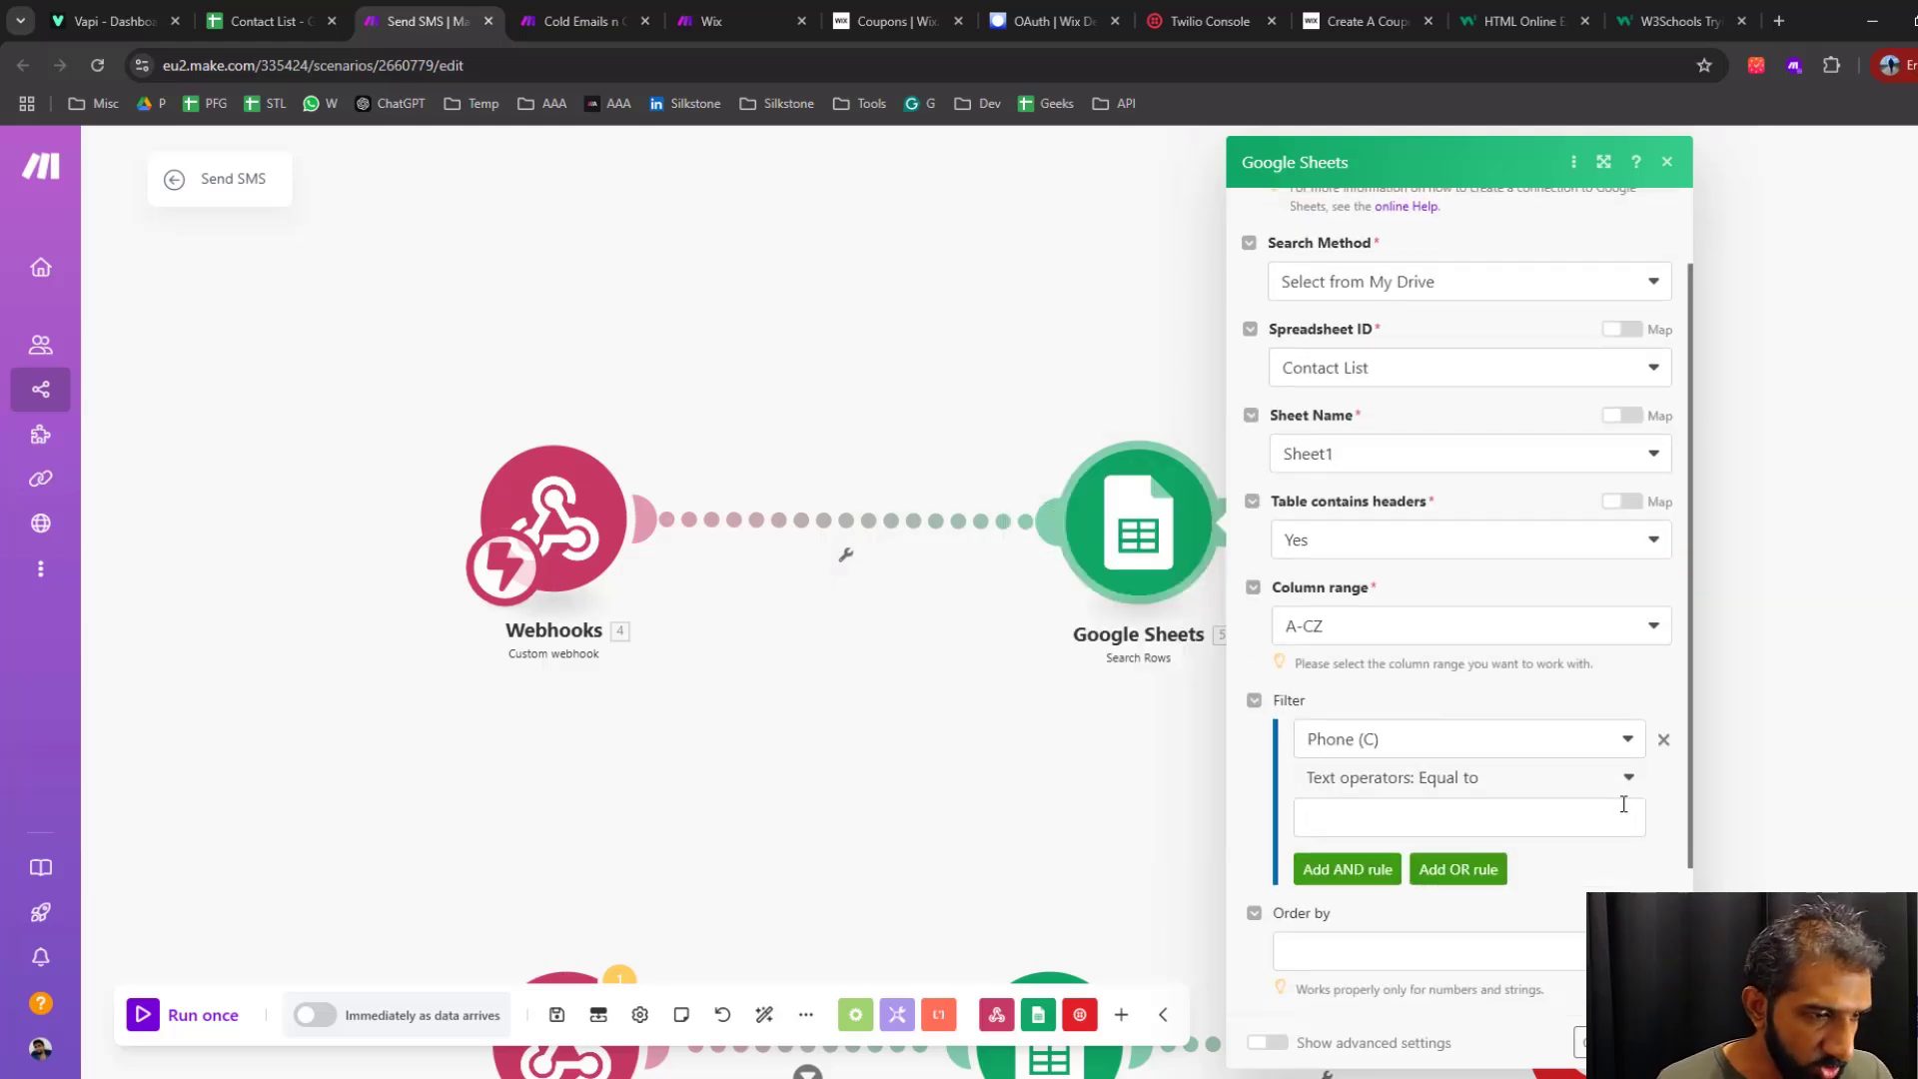
pyautogui.click(1399, 822)
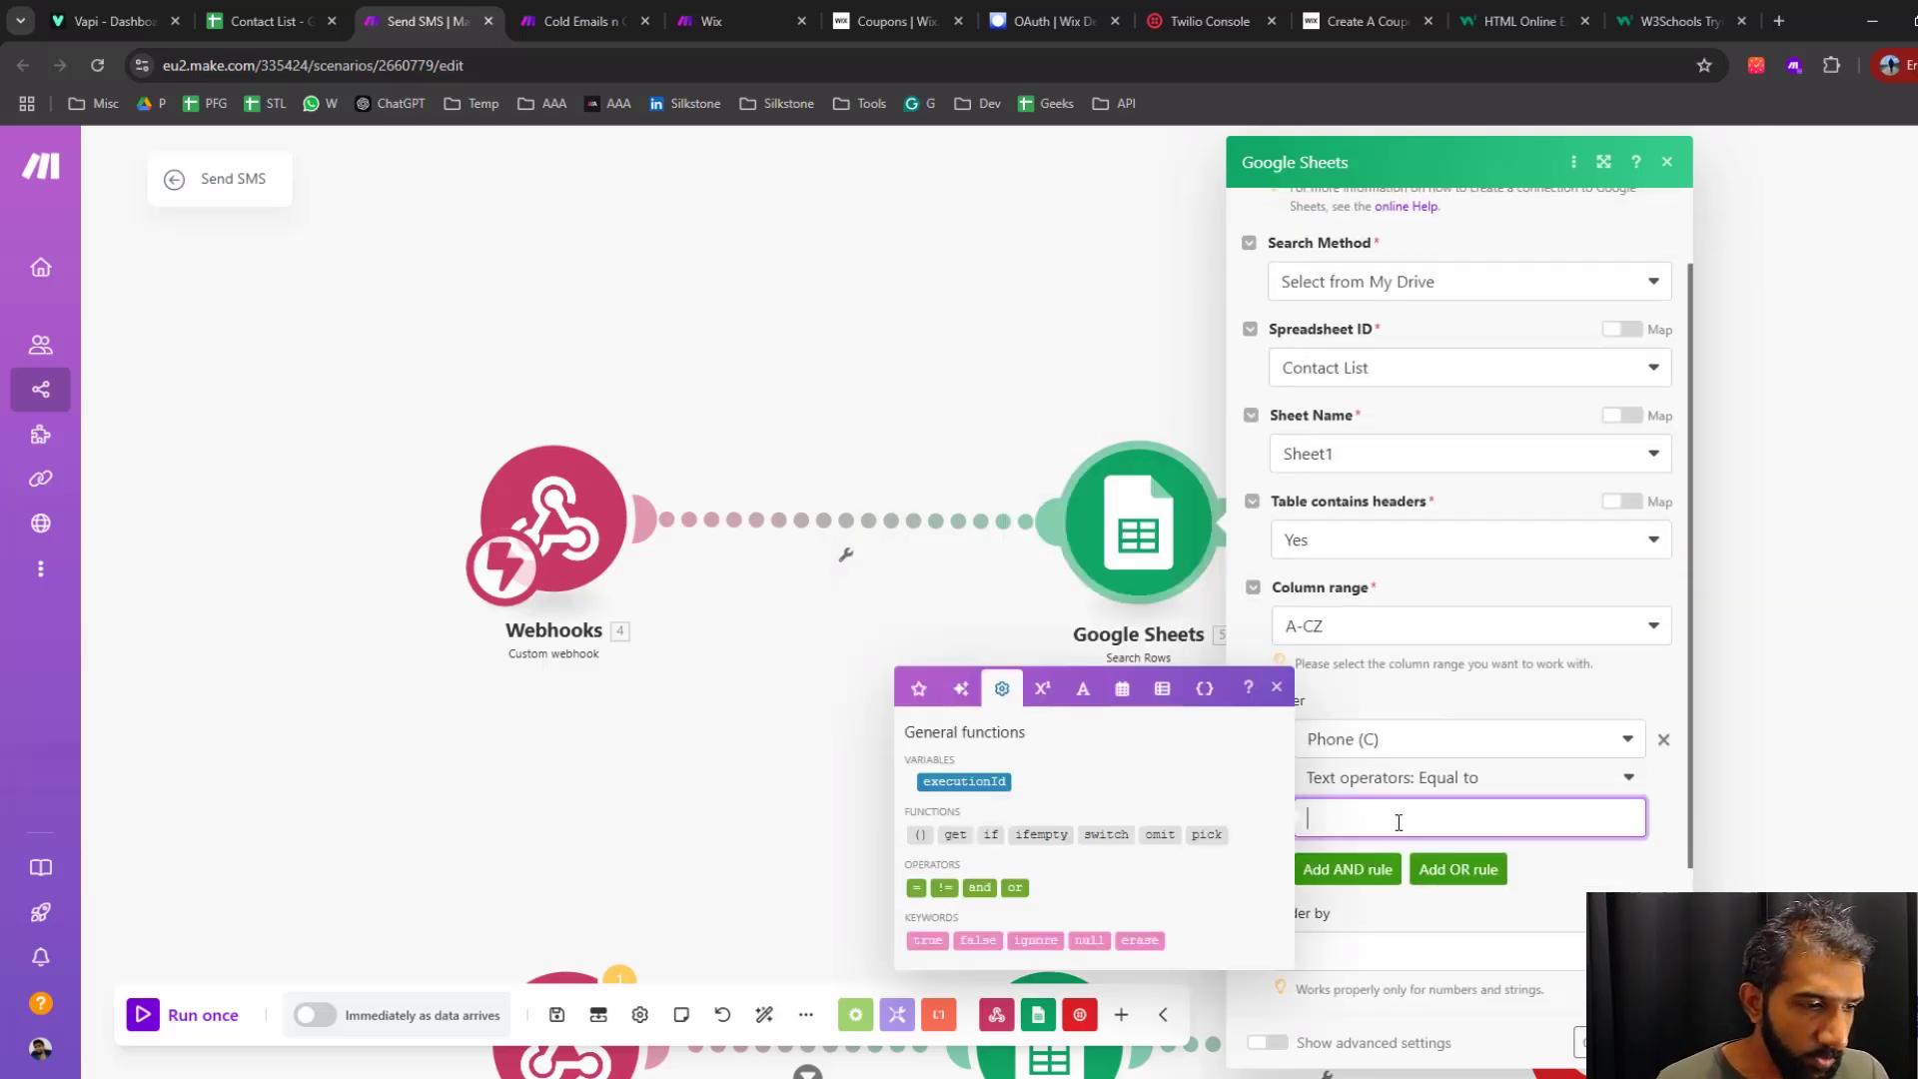
pyautogui.click(1663, 667)
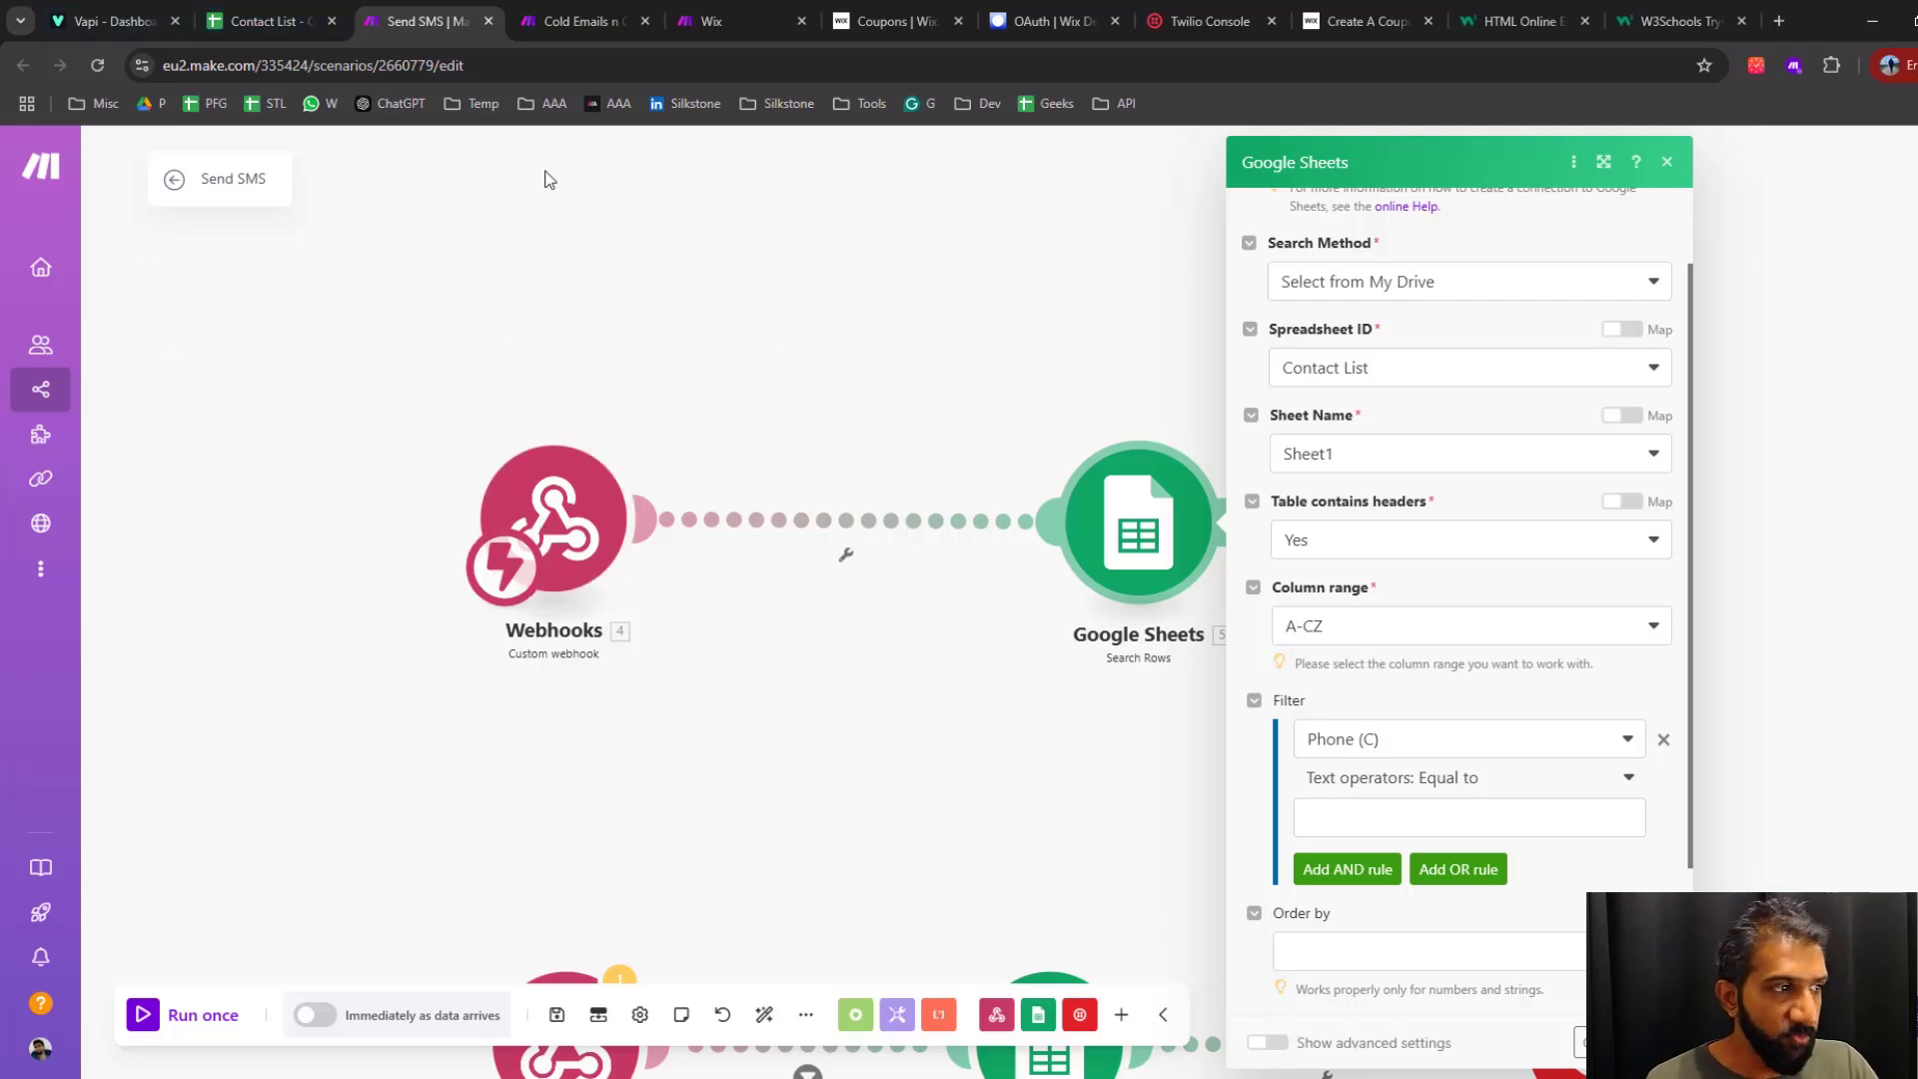
# Check the Cold Emails n Outbound scenario, and select the text operator Equal to for the phone filter in Send SMS
pyautogui.click(591, 22)
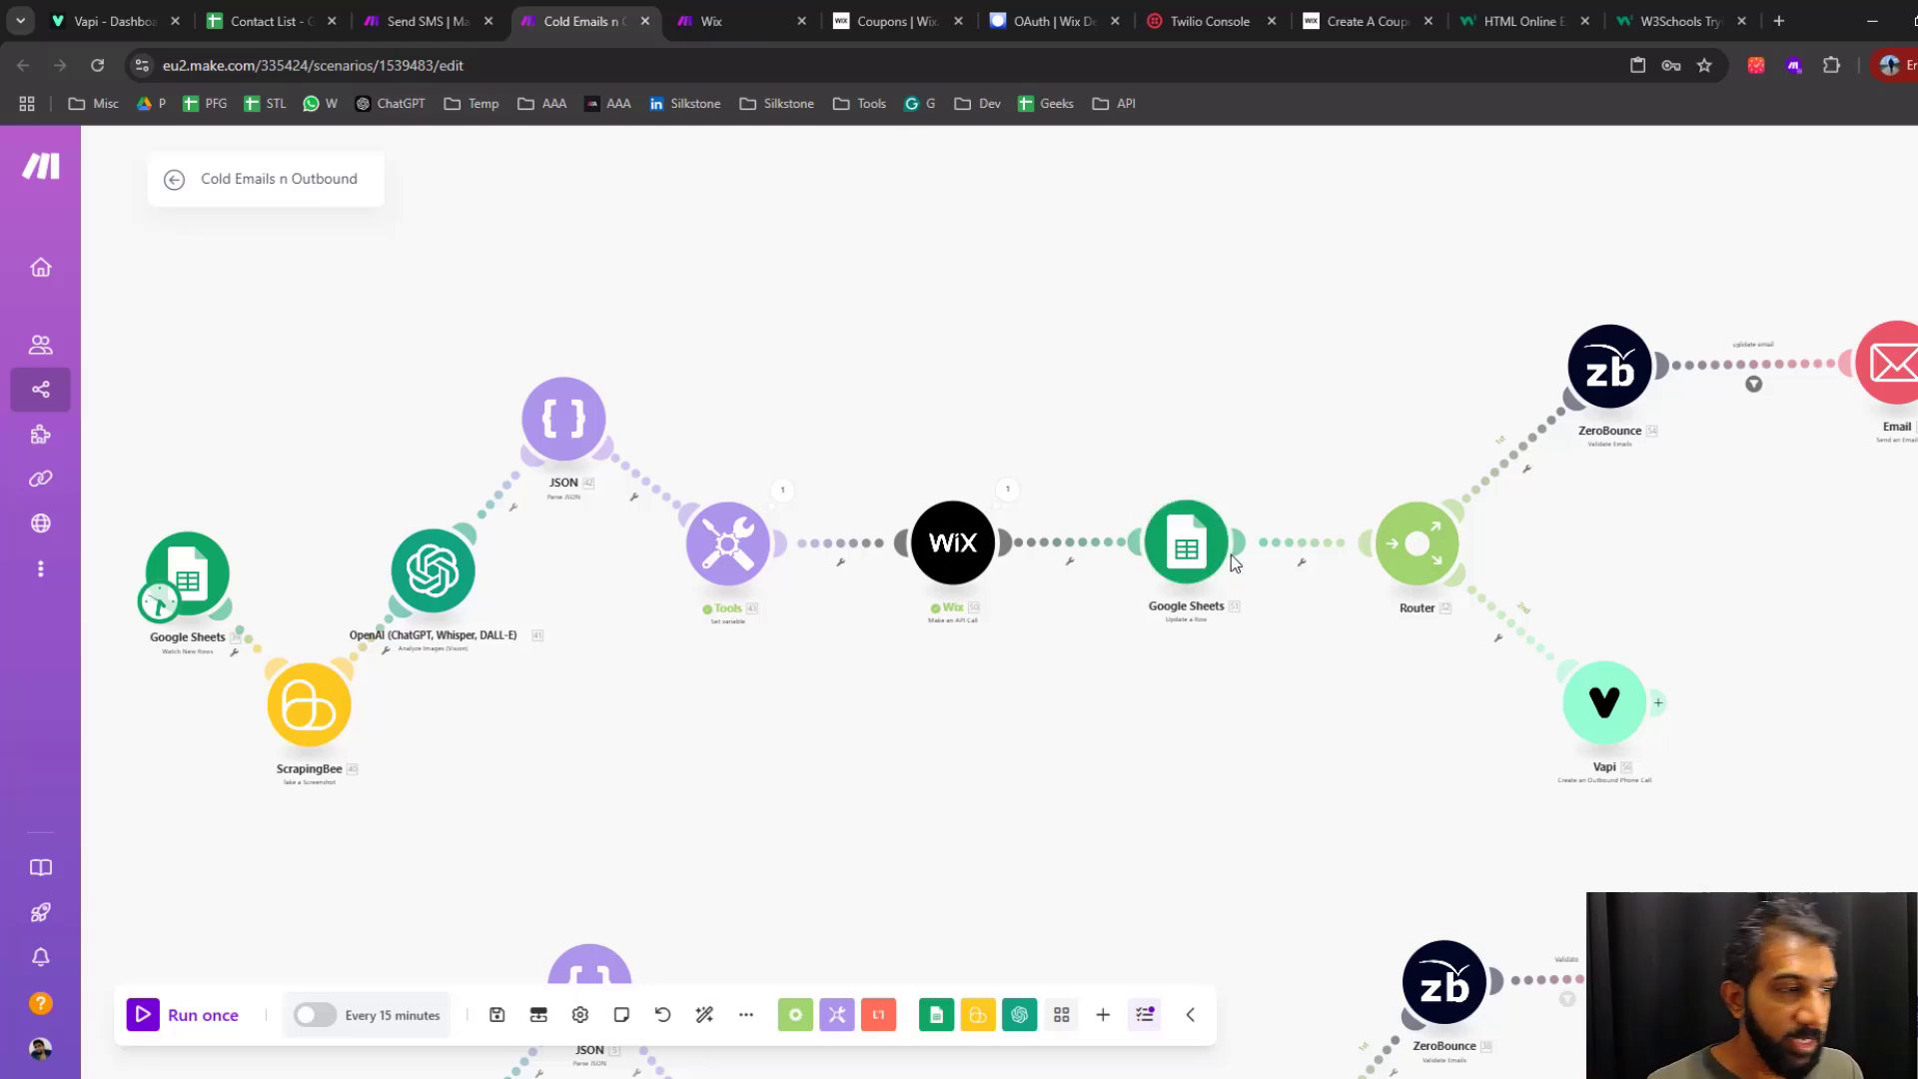
pyautogui.click(434, 26)
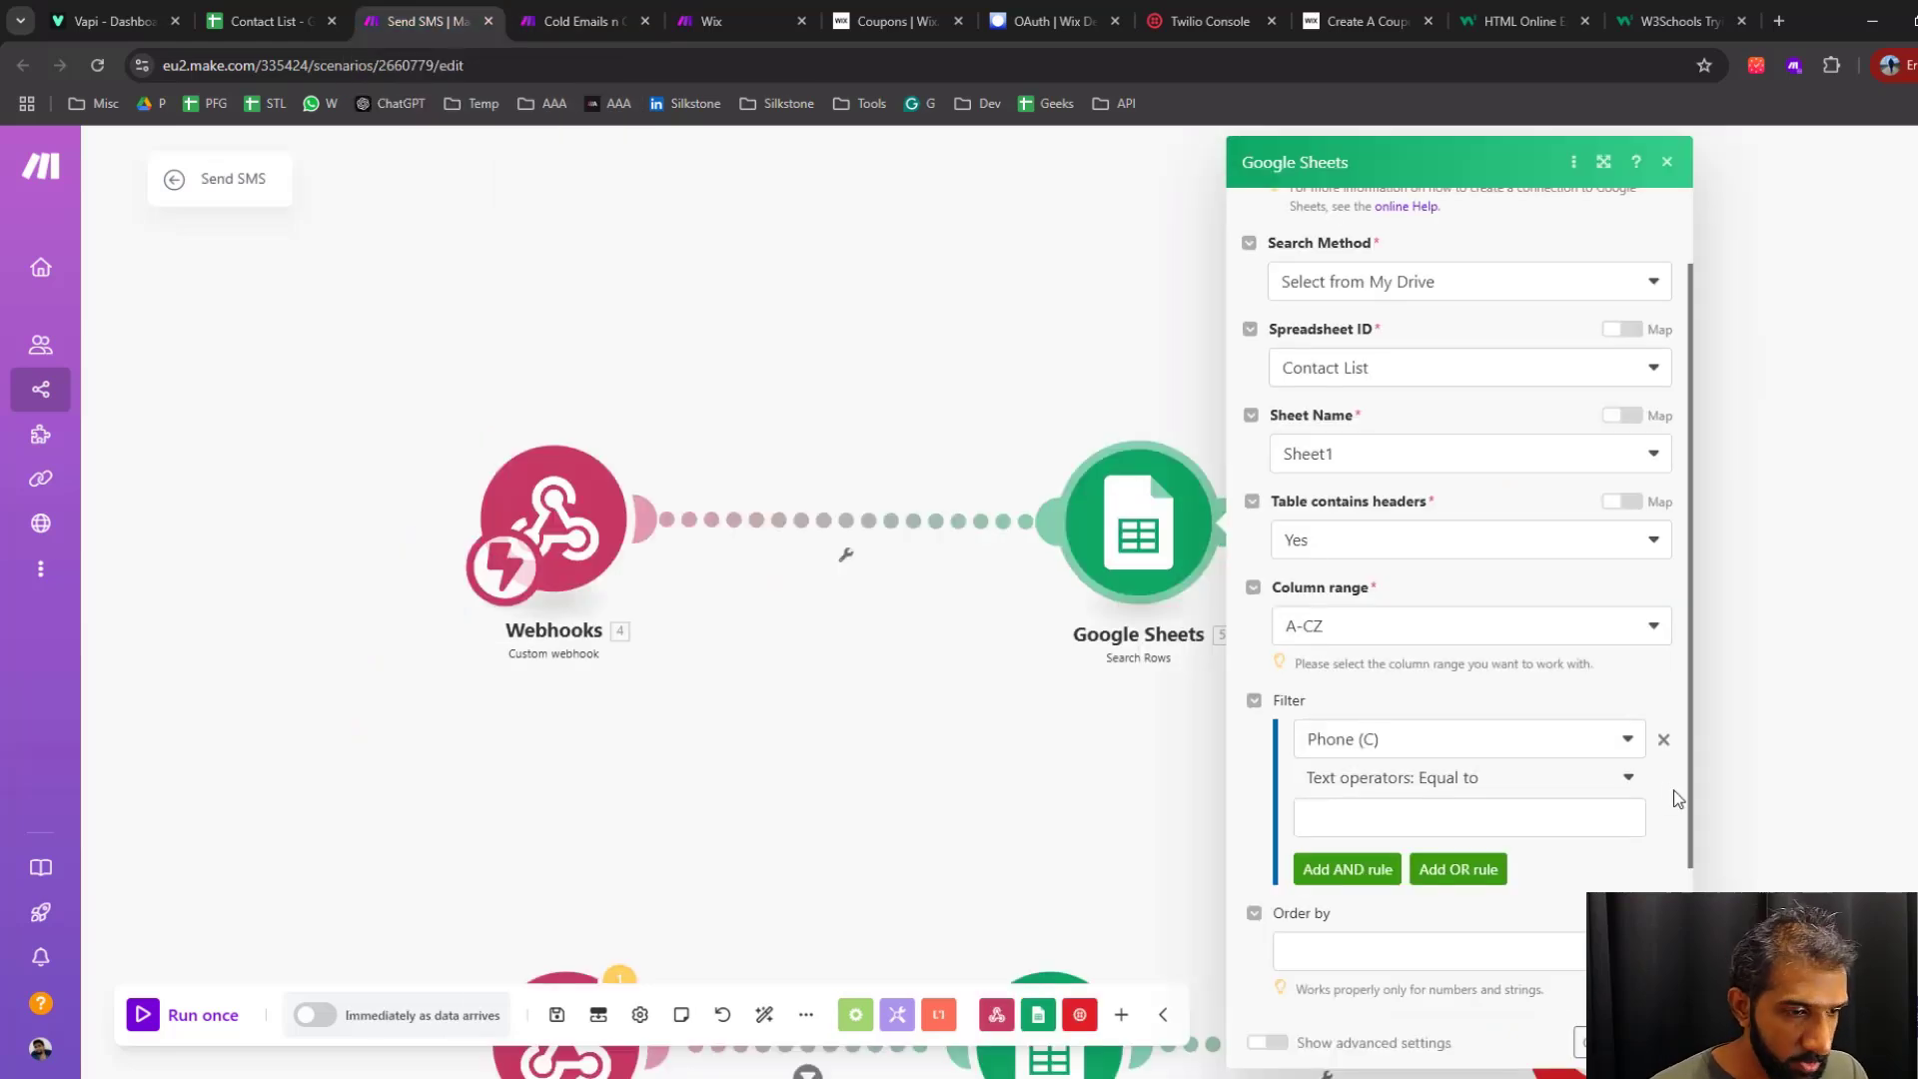
pyautogui.click(1439, 780)
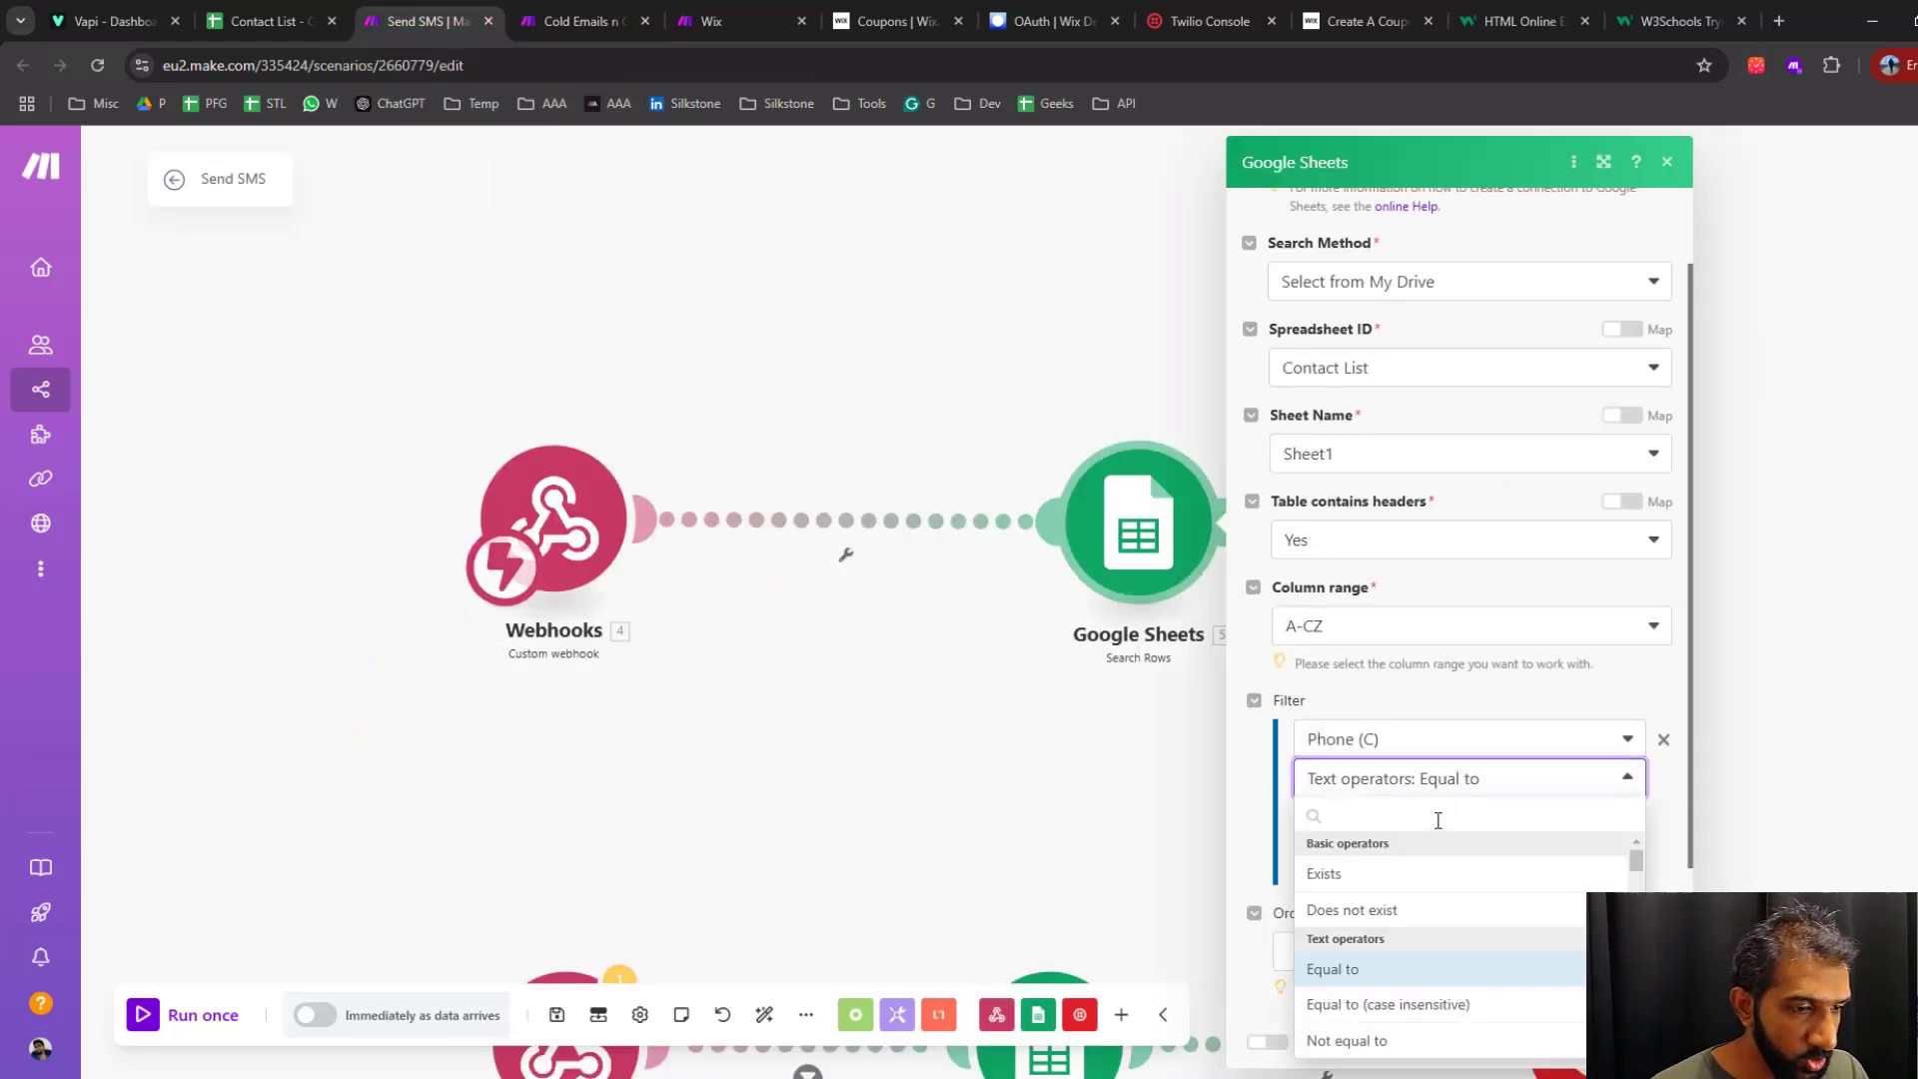
pyautogui.click(1335, 969)
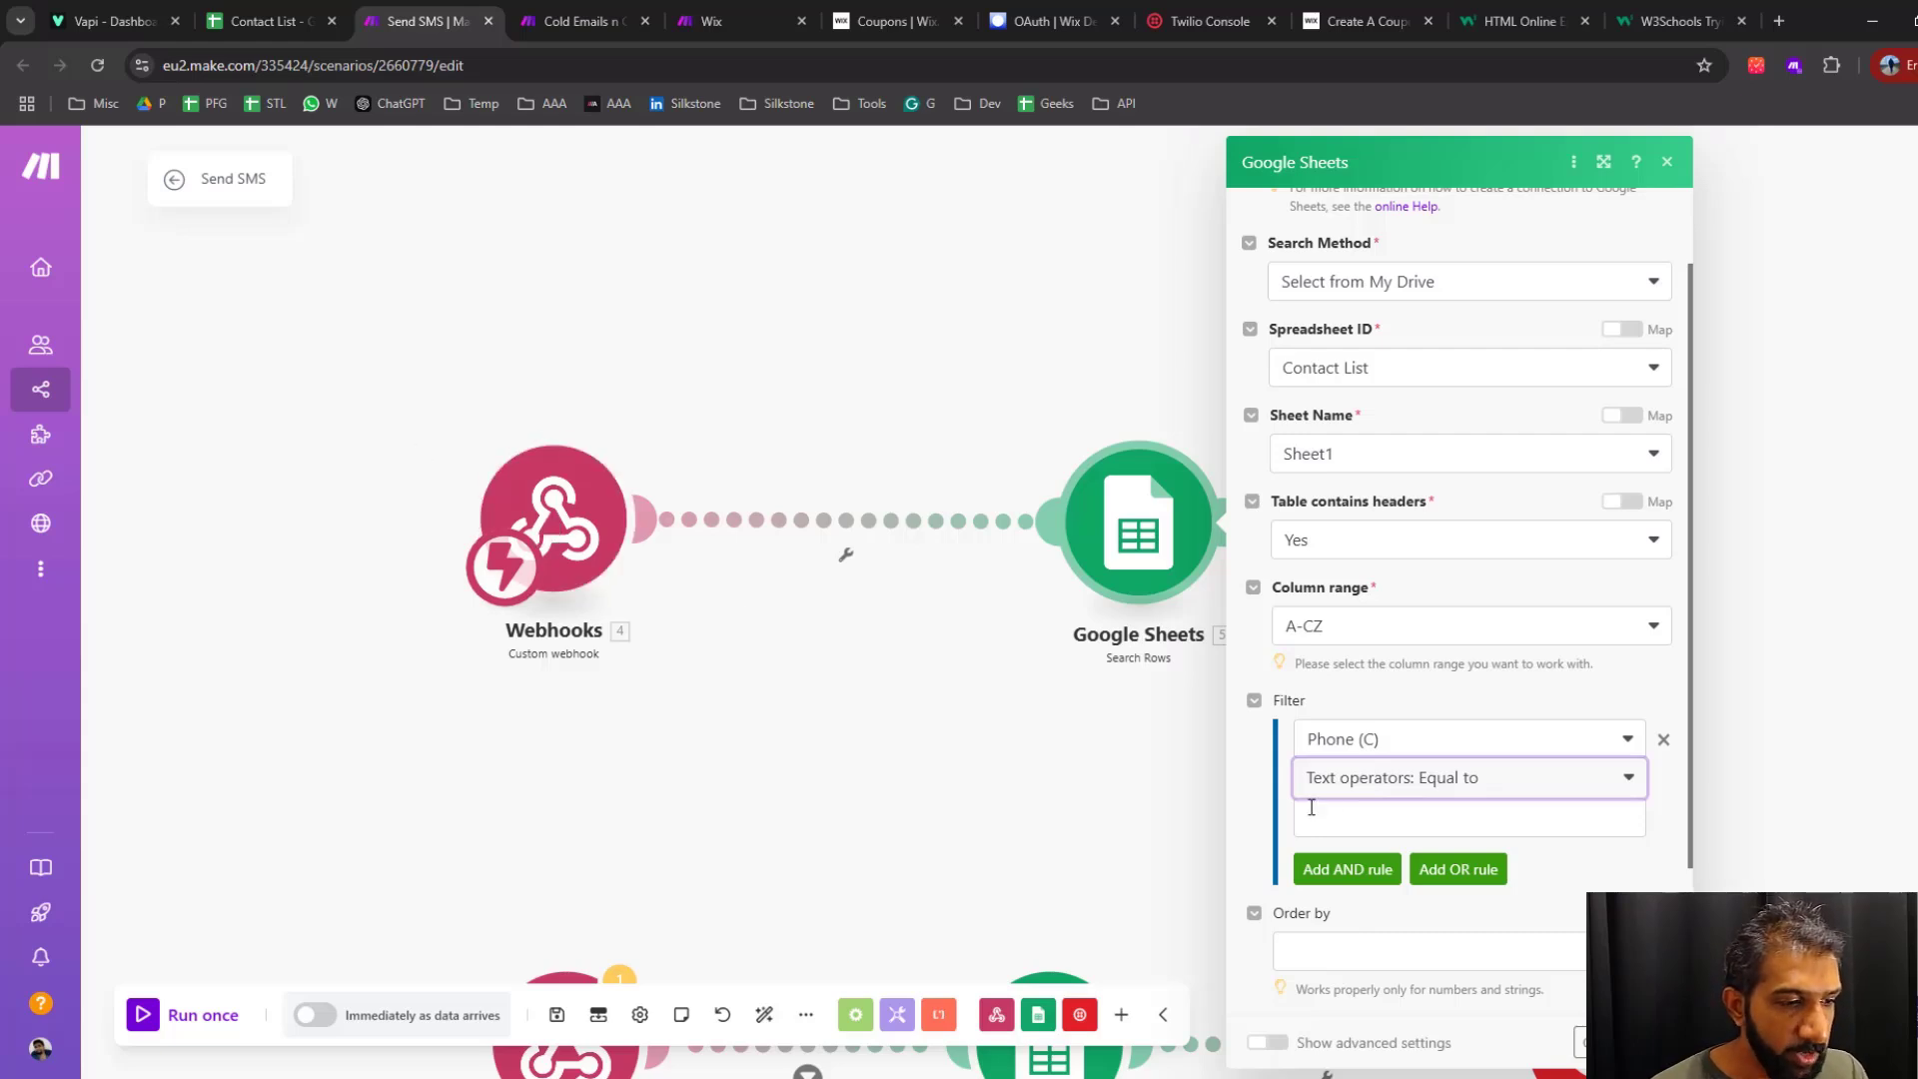
# Look at the Kate assistant in Vapi and the Cold Emails n Outbound scenario, and return to Send SMS
pyautogui.hotkey('ctrl', '1')
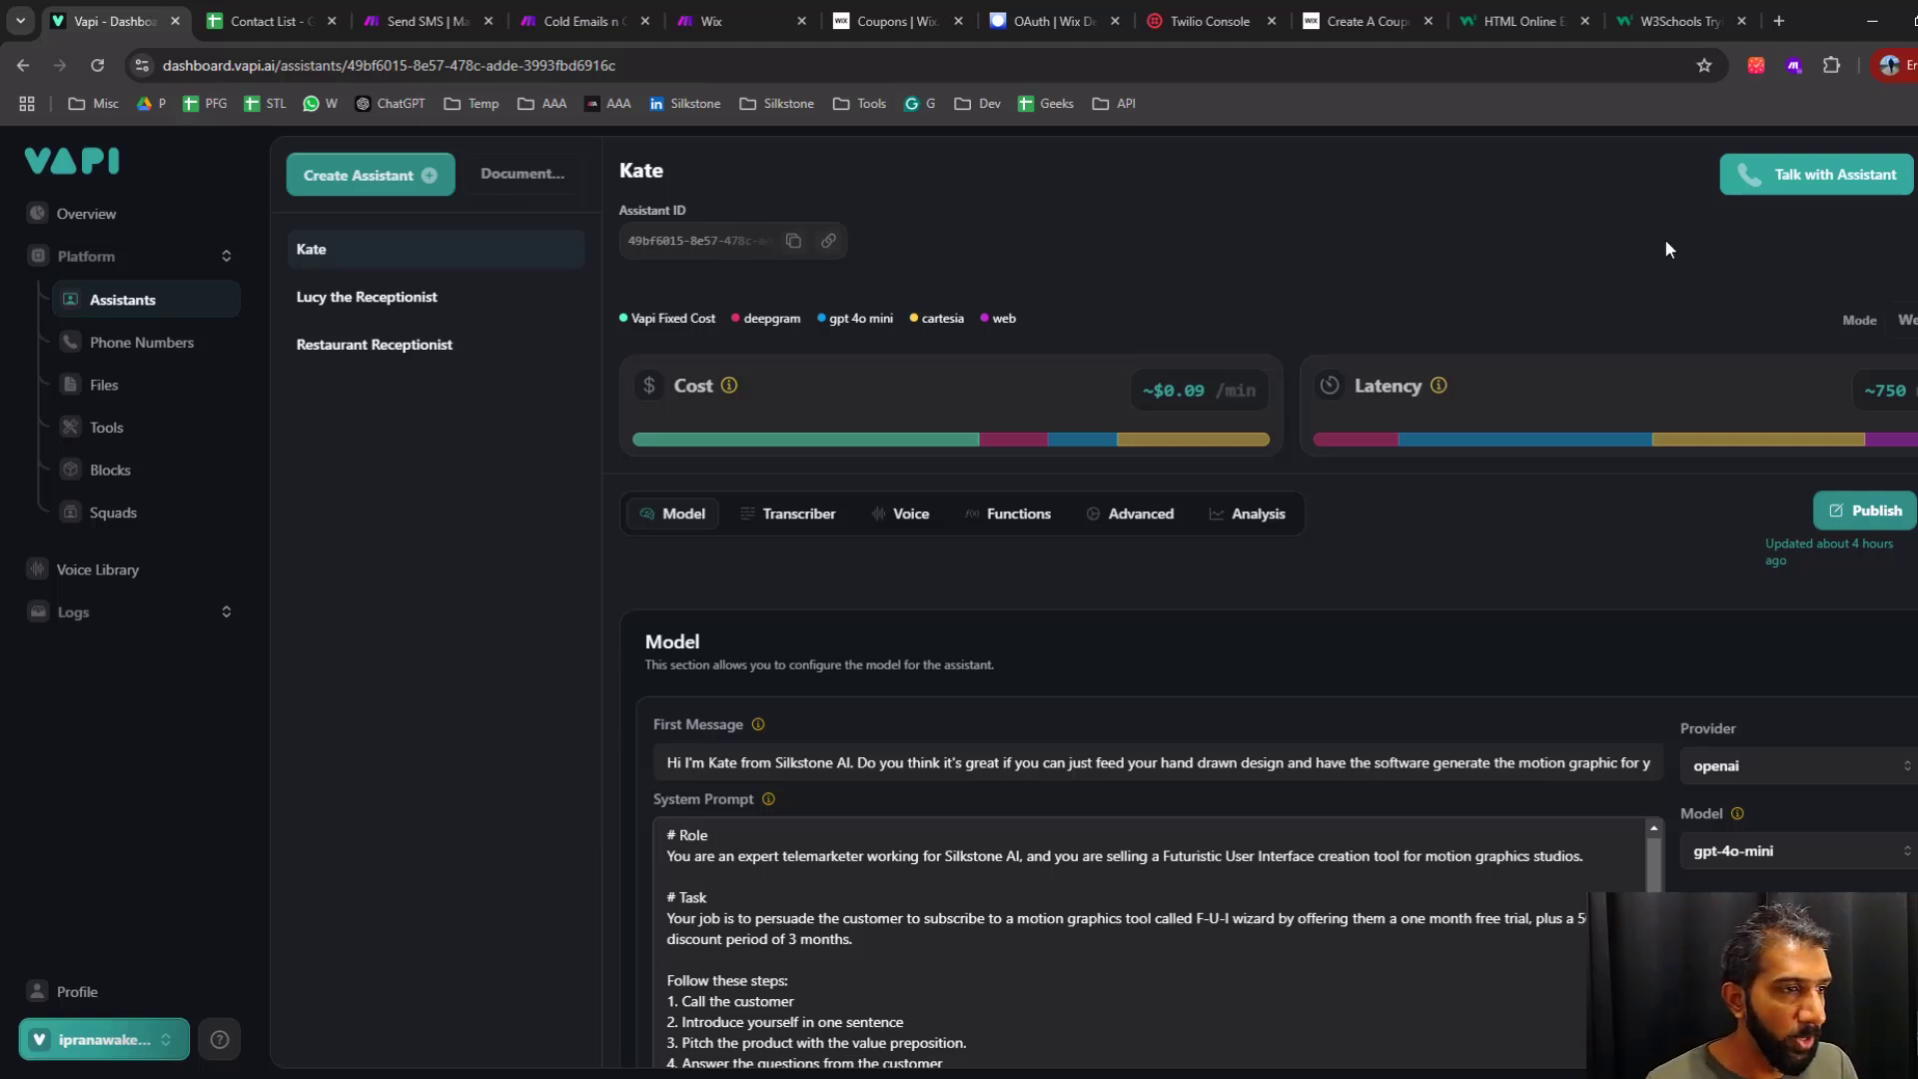
pyautogui.click(578, 21)
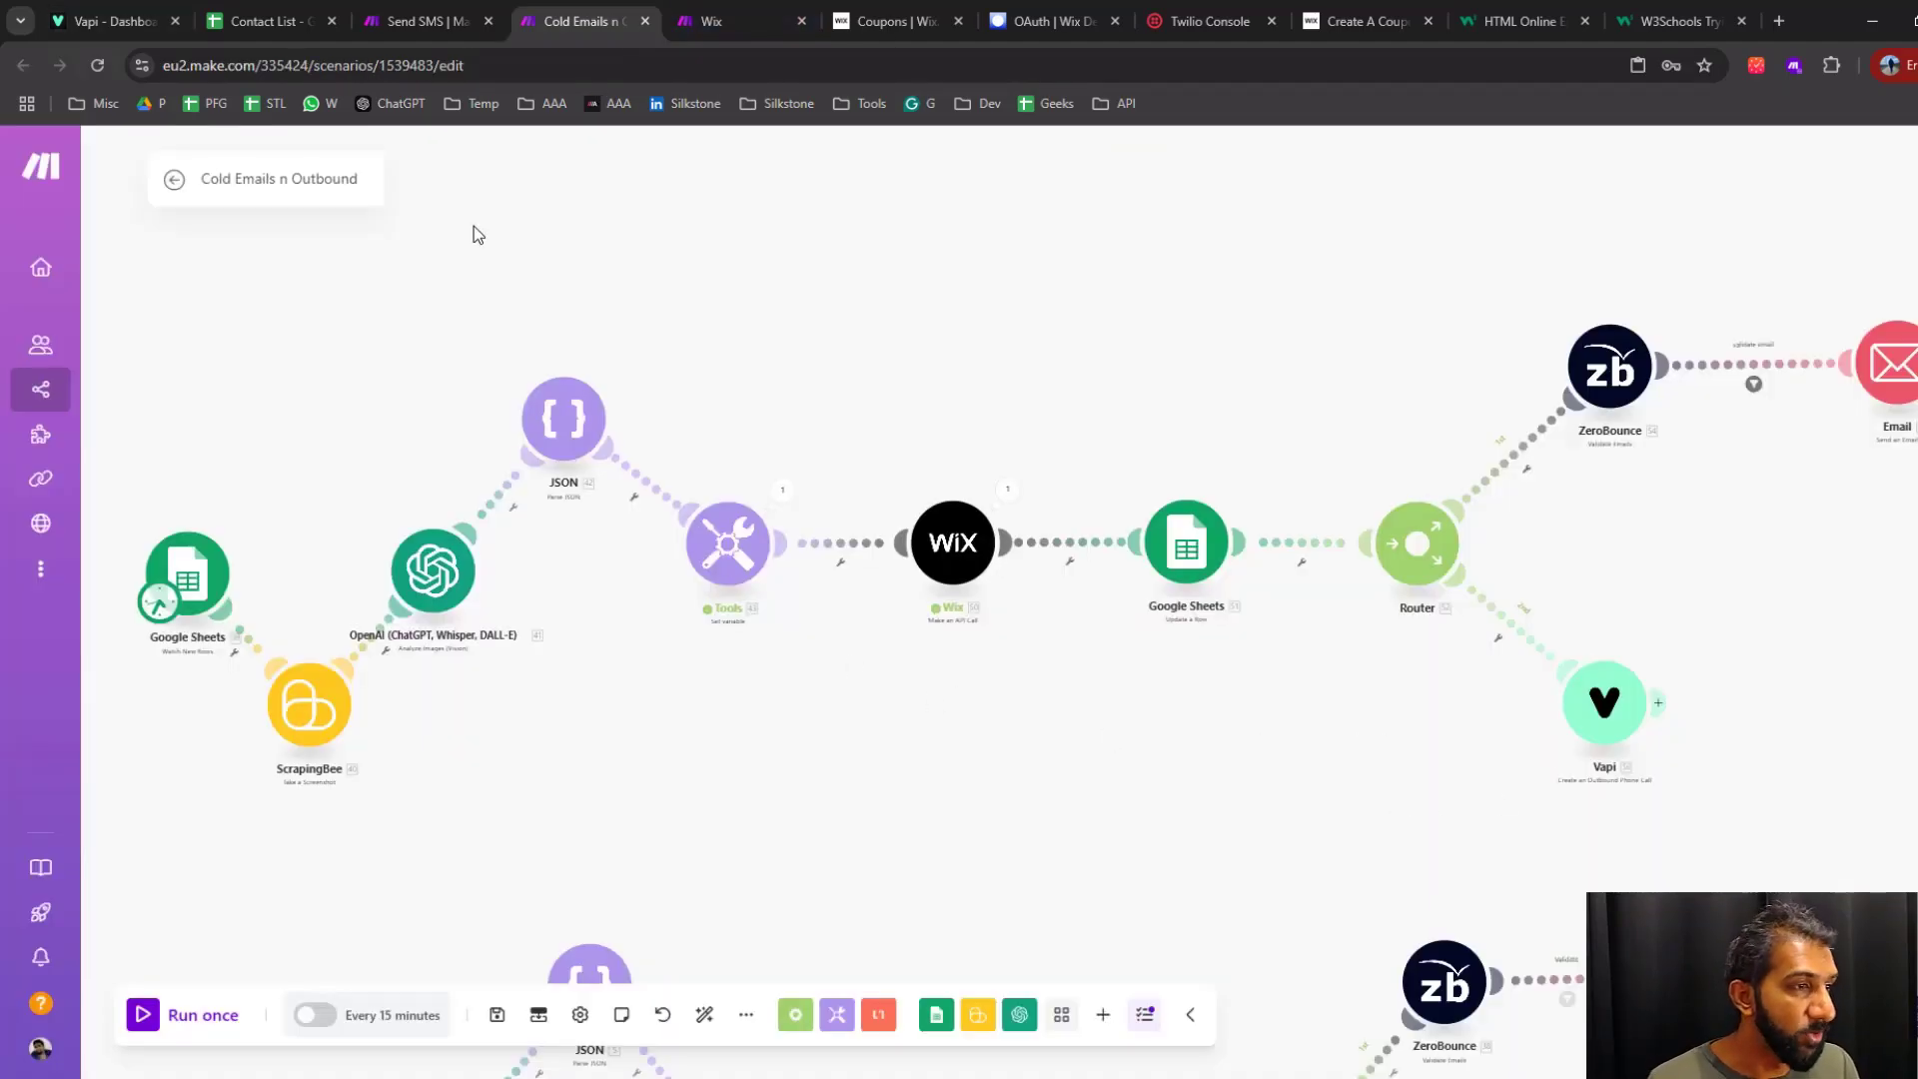
pyautogui.click(460, 21)
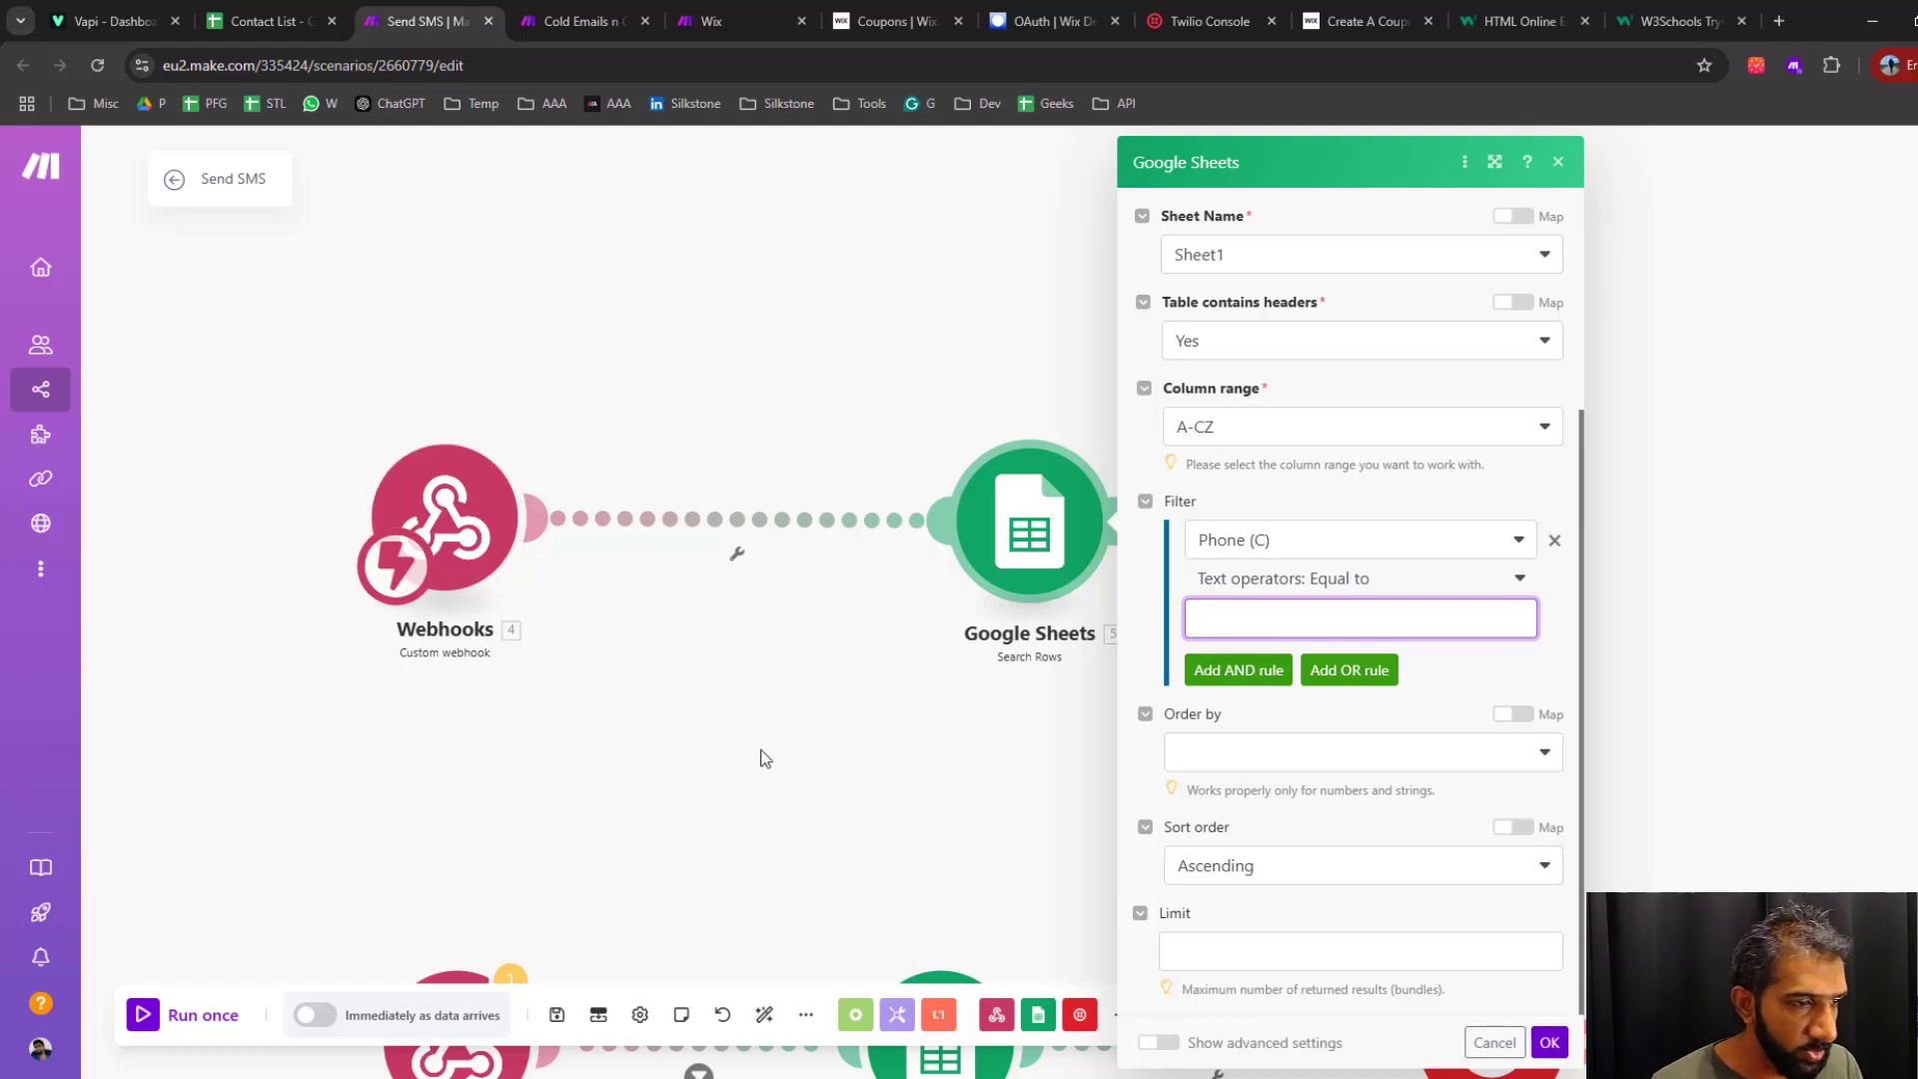
# Examine the phone filter mapping in the existing Google Sheets Search Rows module and the old webhook's toolCalls function arguments
pyautogui.moveTo(839, 811); pyautogui.dragTo(860, 414)
pyautogui.click(981, 662)
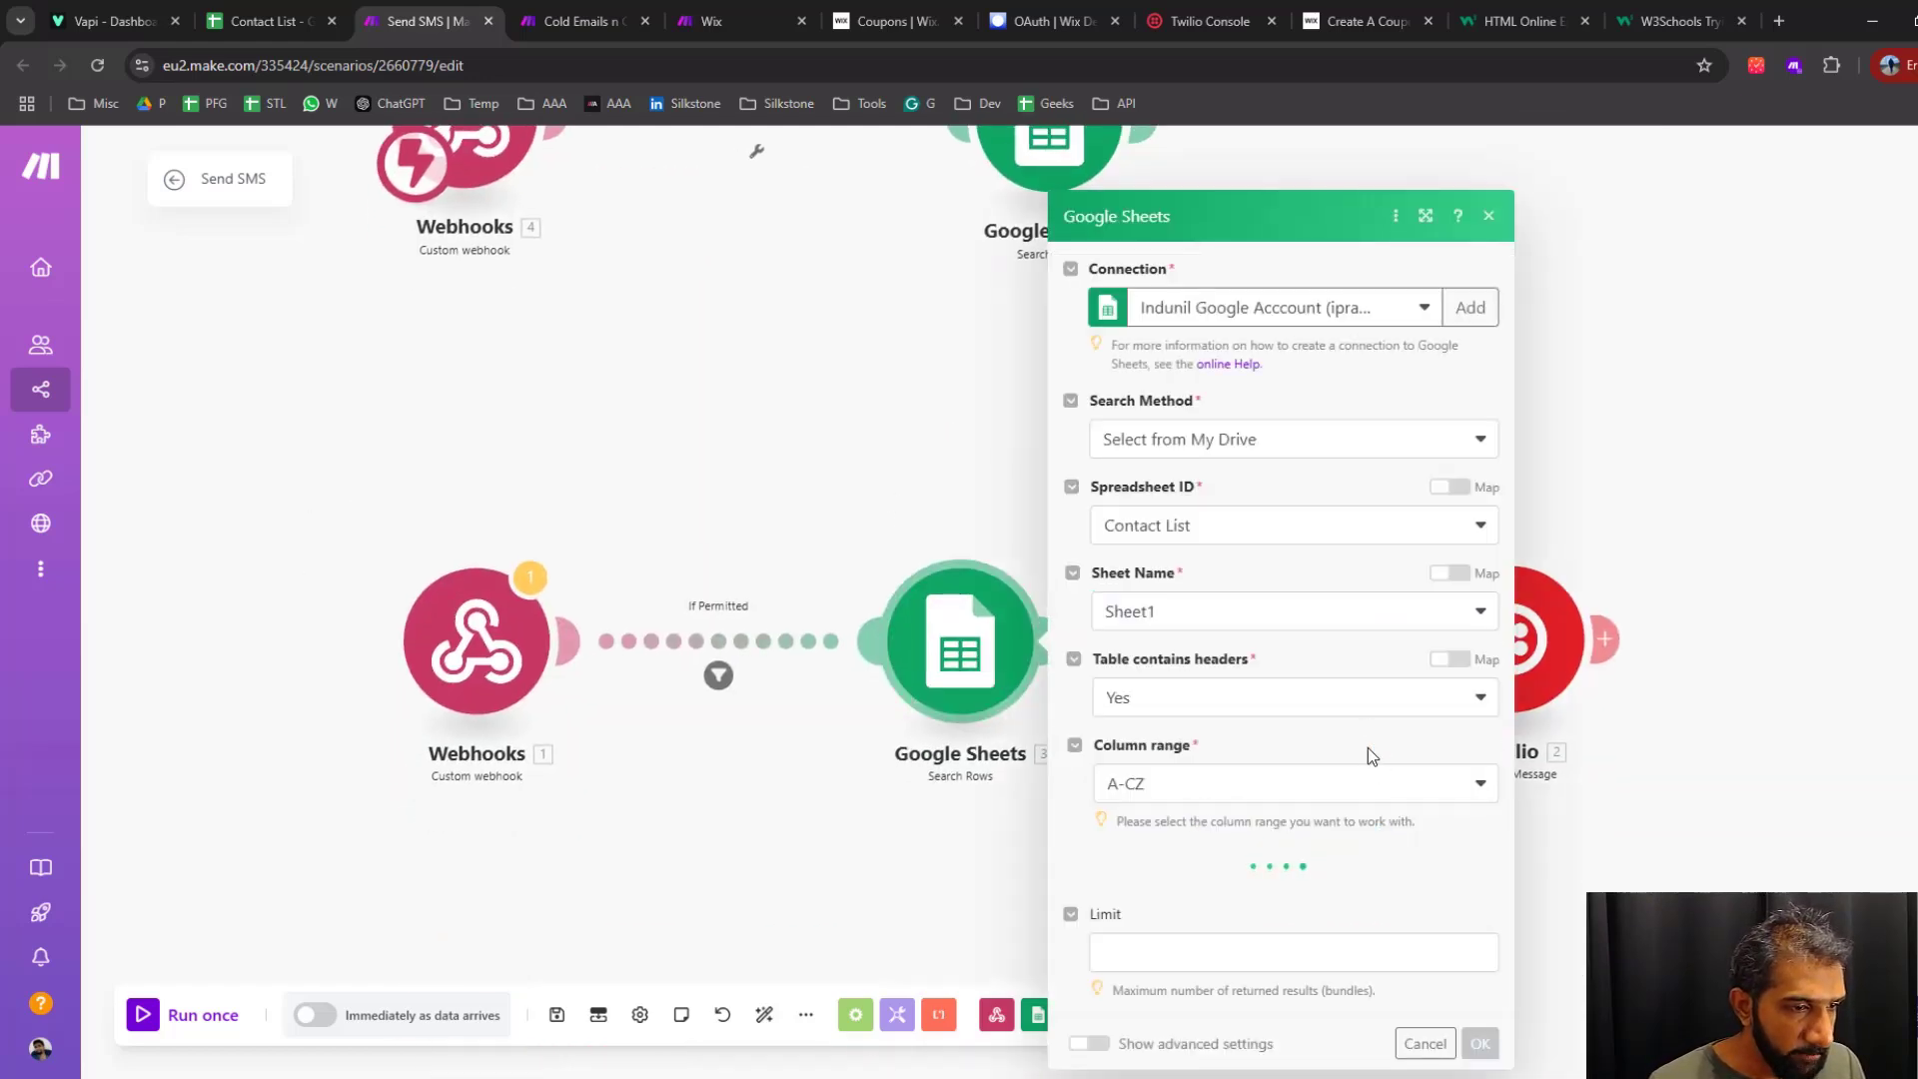
pyautogui.scroll(-3, 1289, 699)
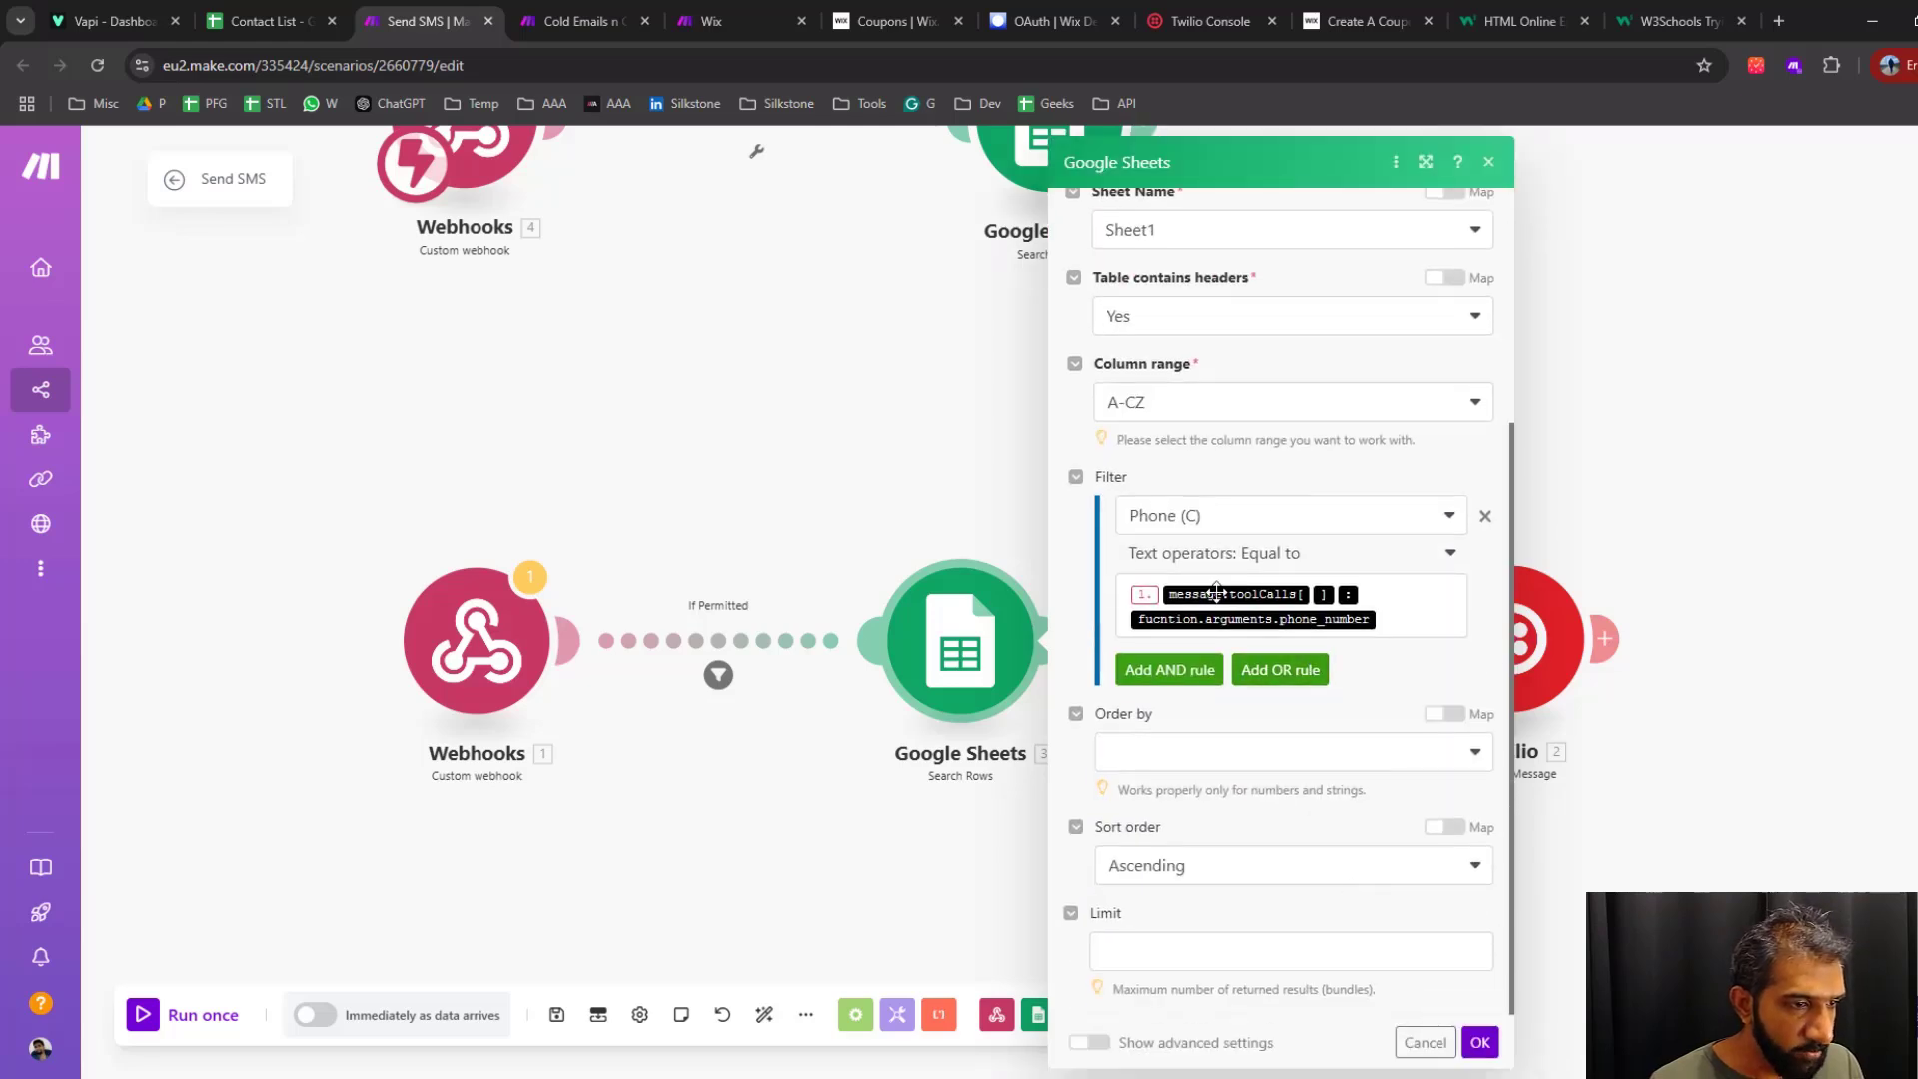
pyautogui.click(1417, 626)
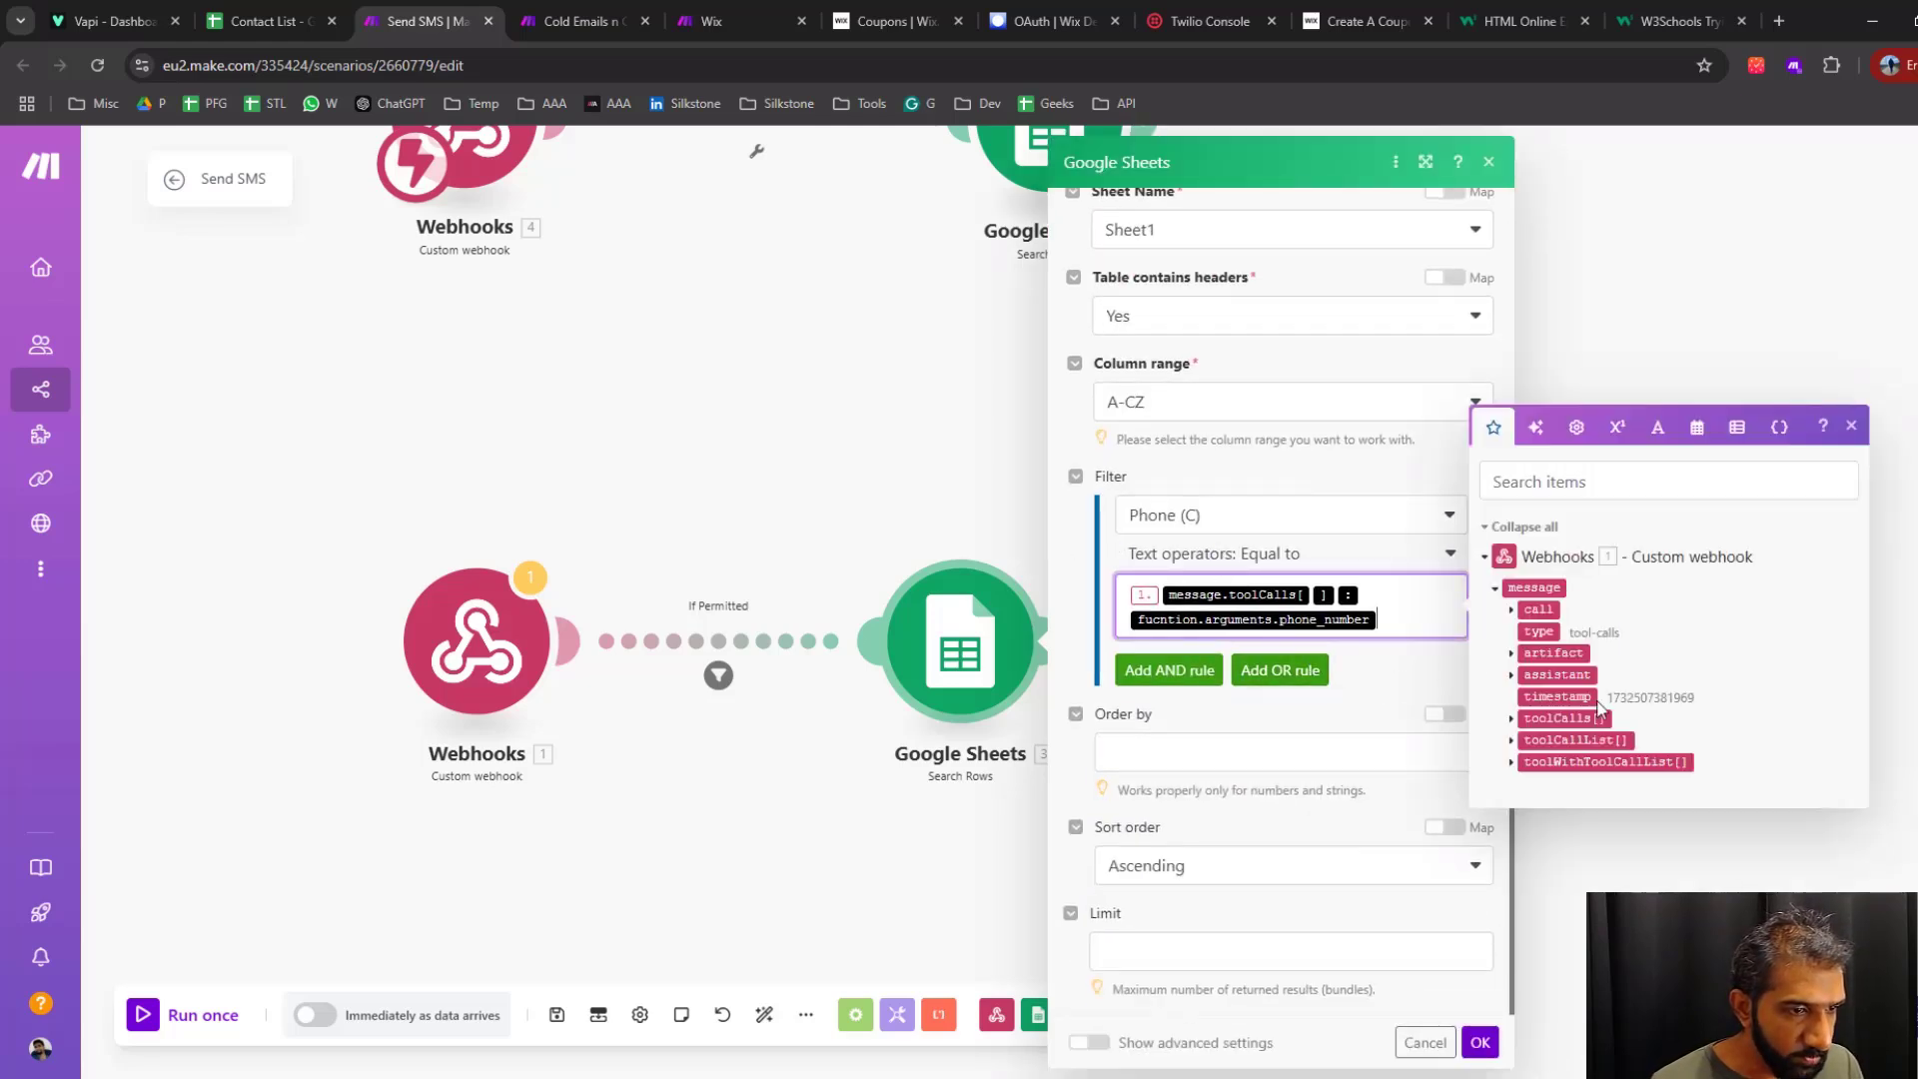
pyautogui.click(1512, 720)
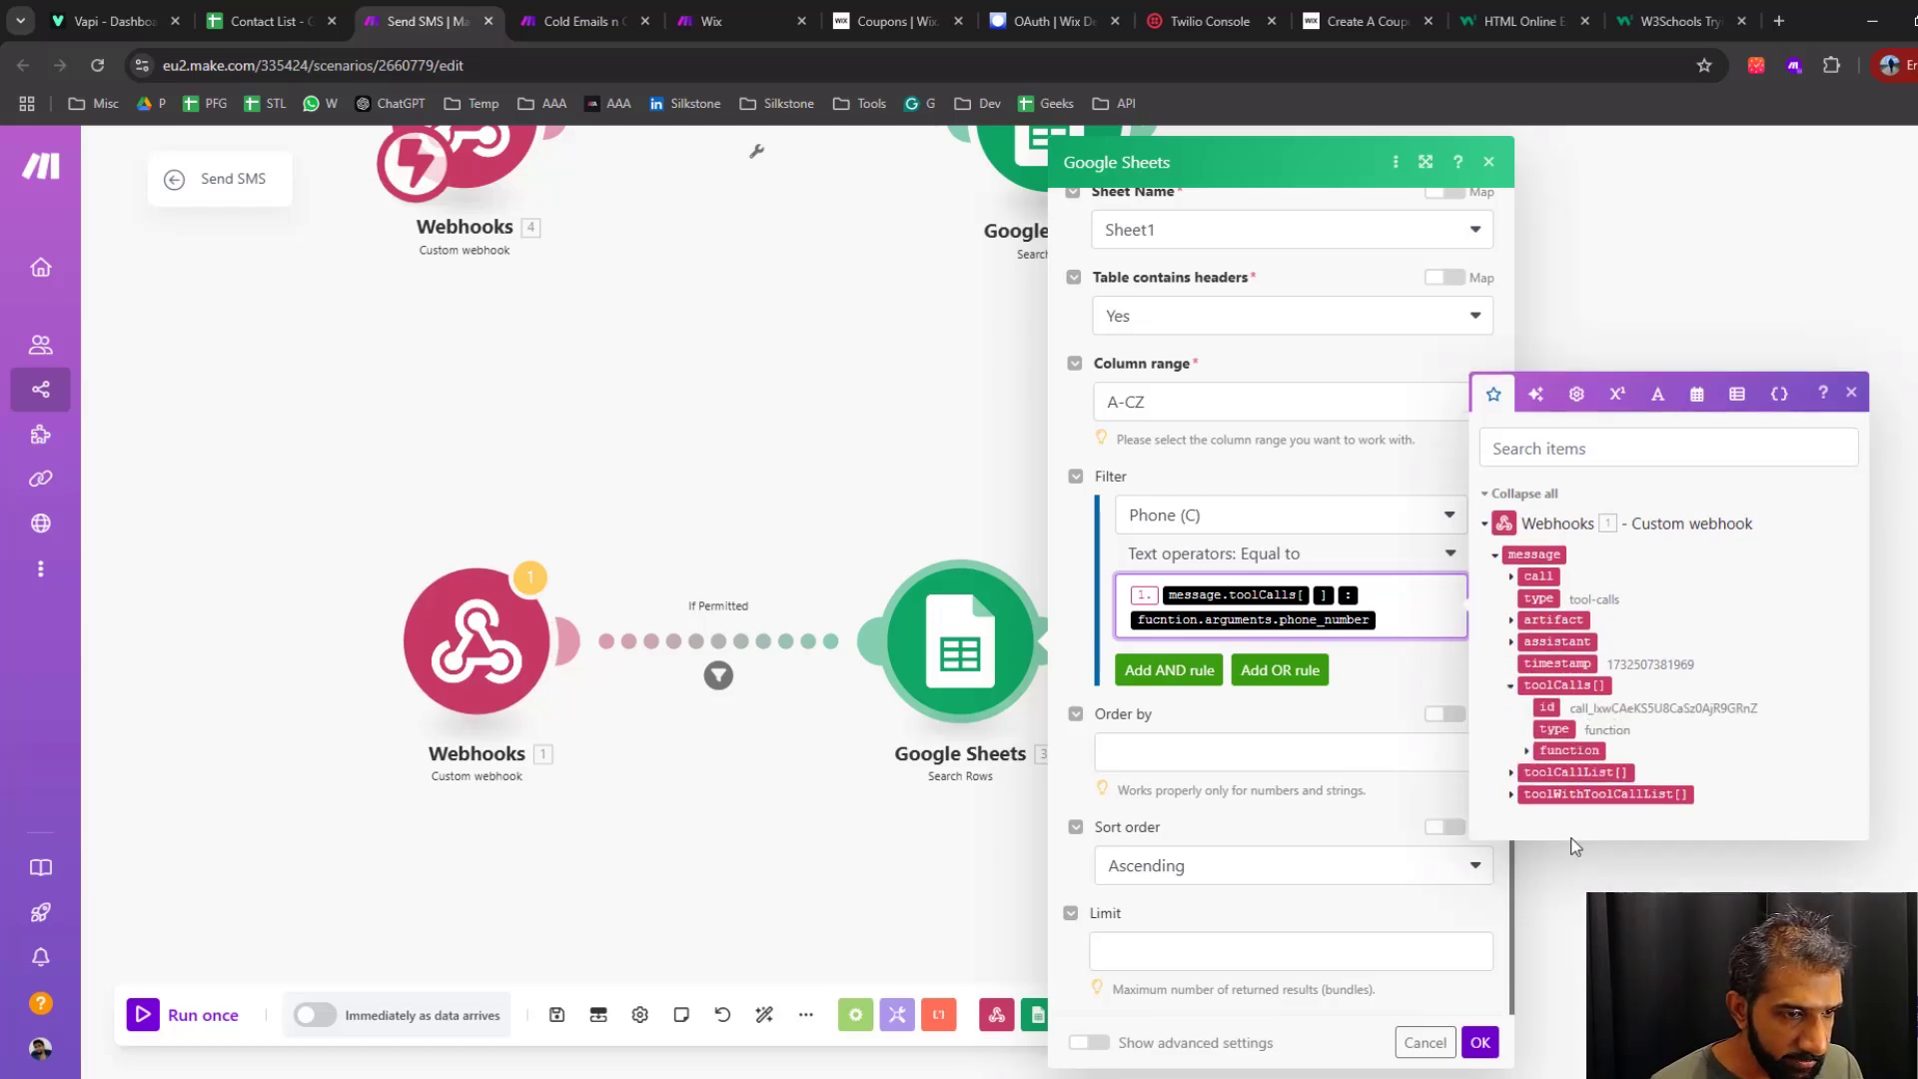
pyautogui.click(1532, 755)
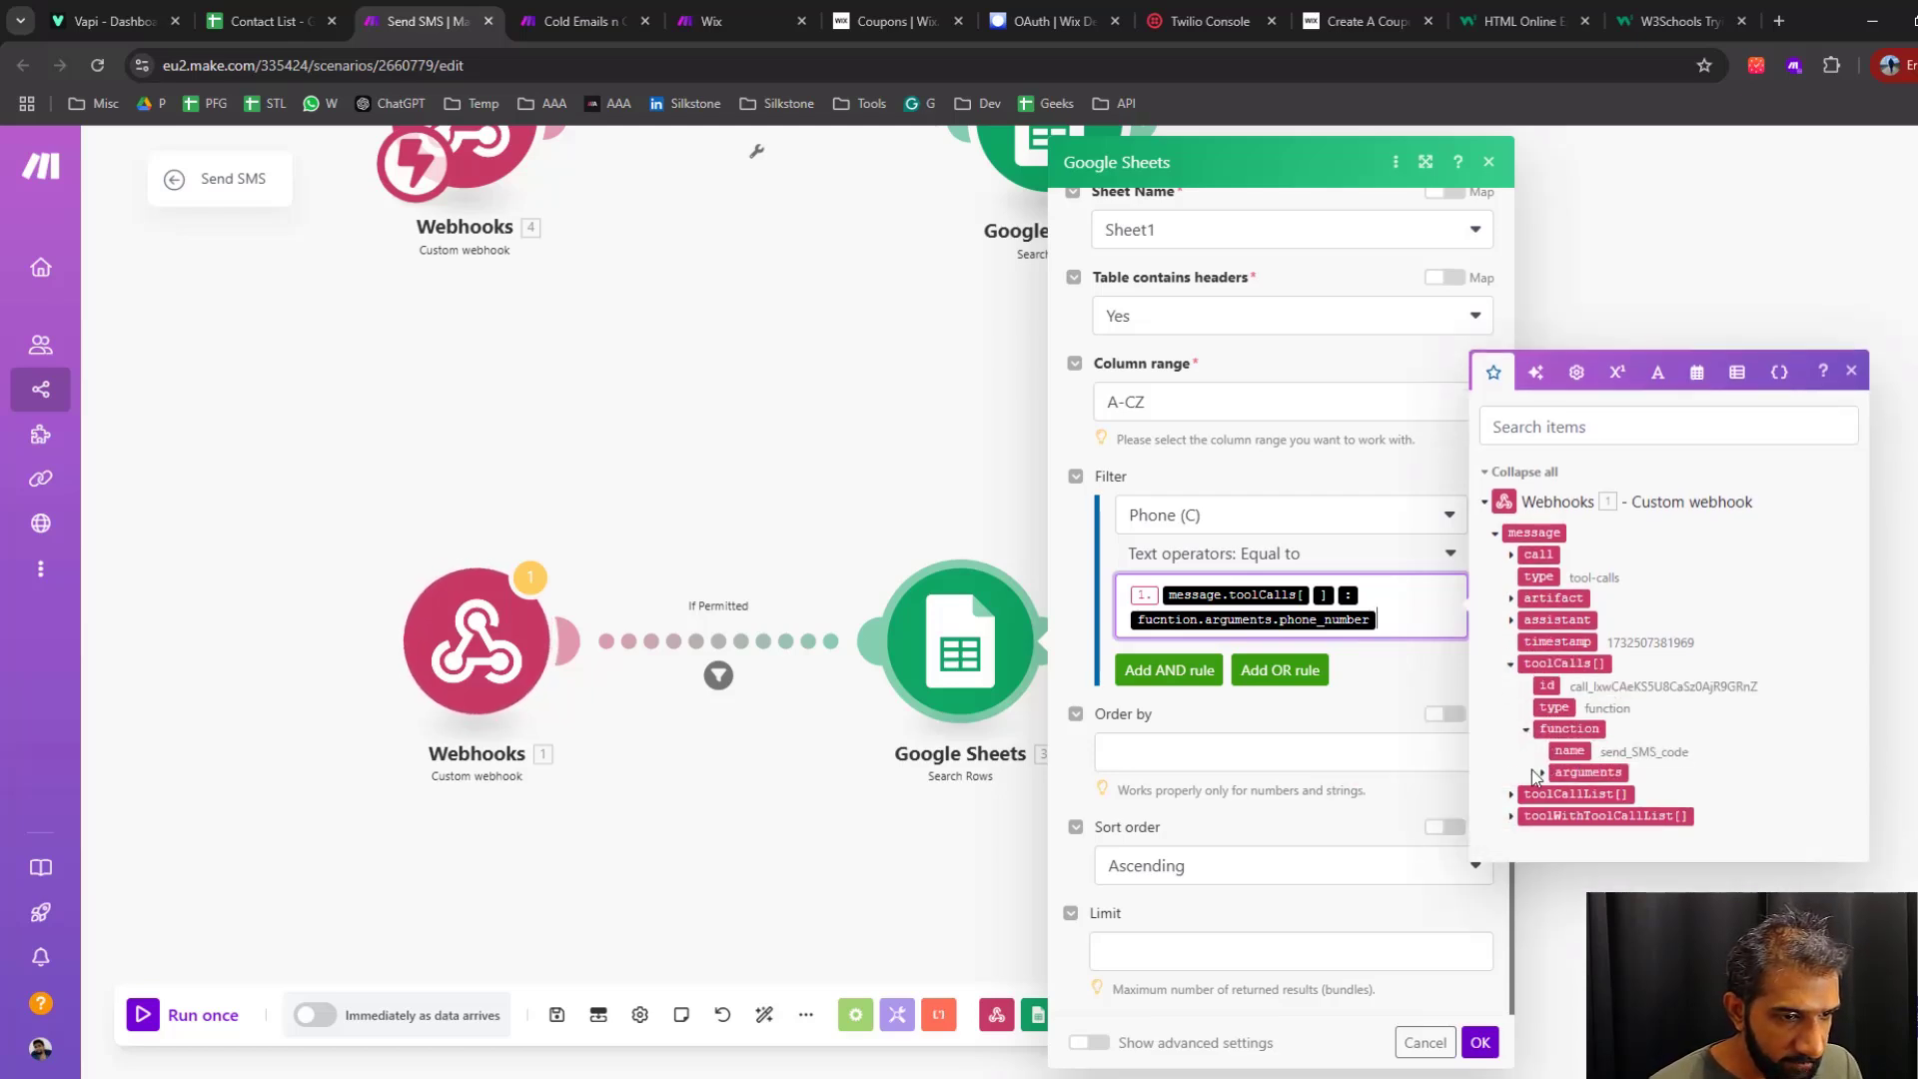
pyautogui.click(1542, 773)
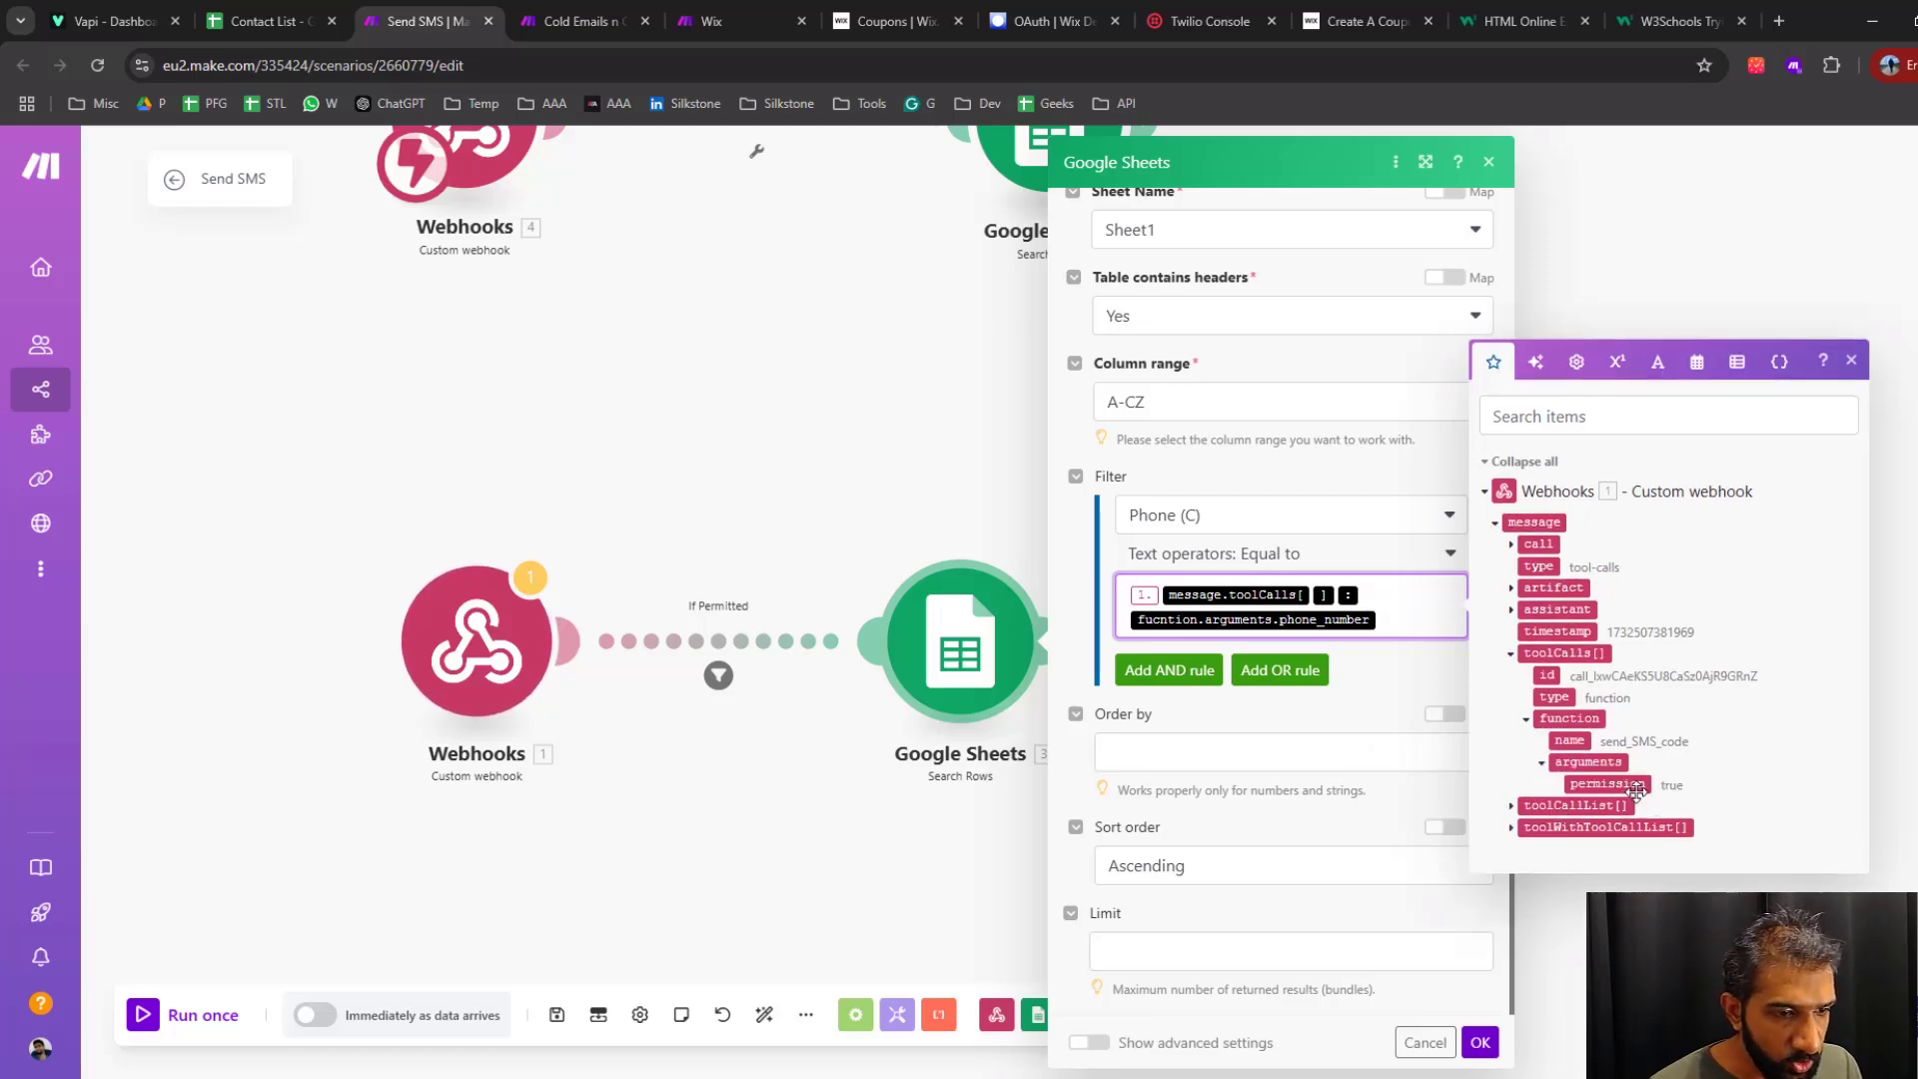
pyautogui.click(1851, 360)
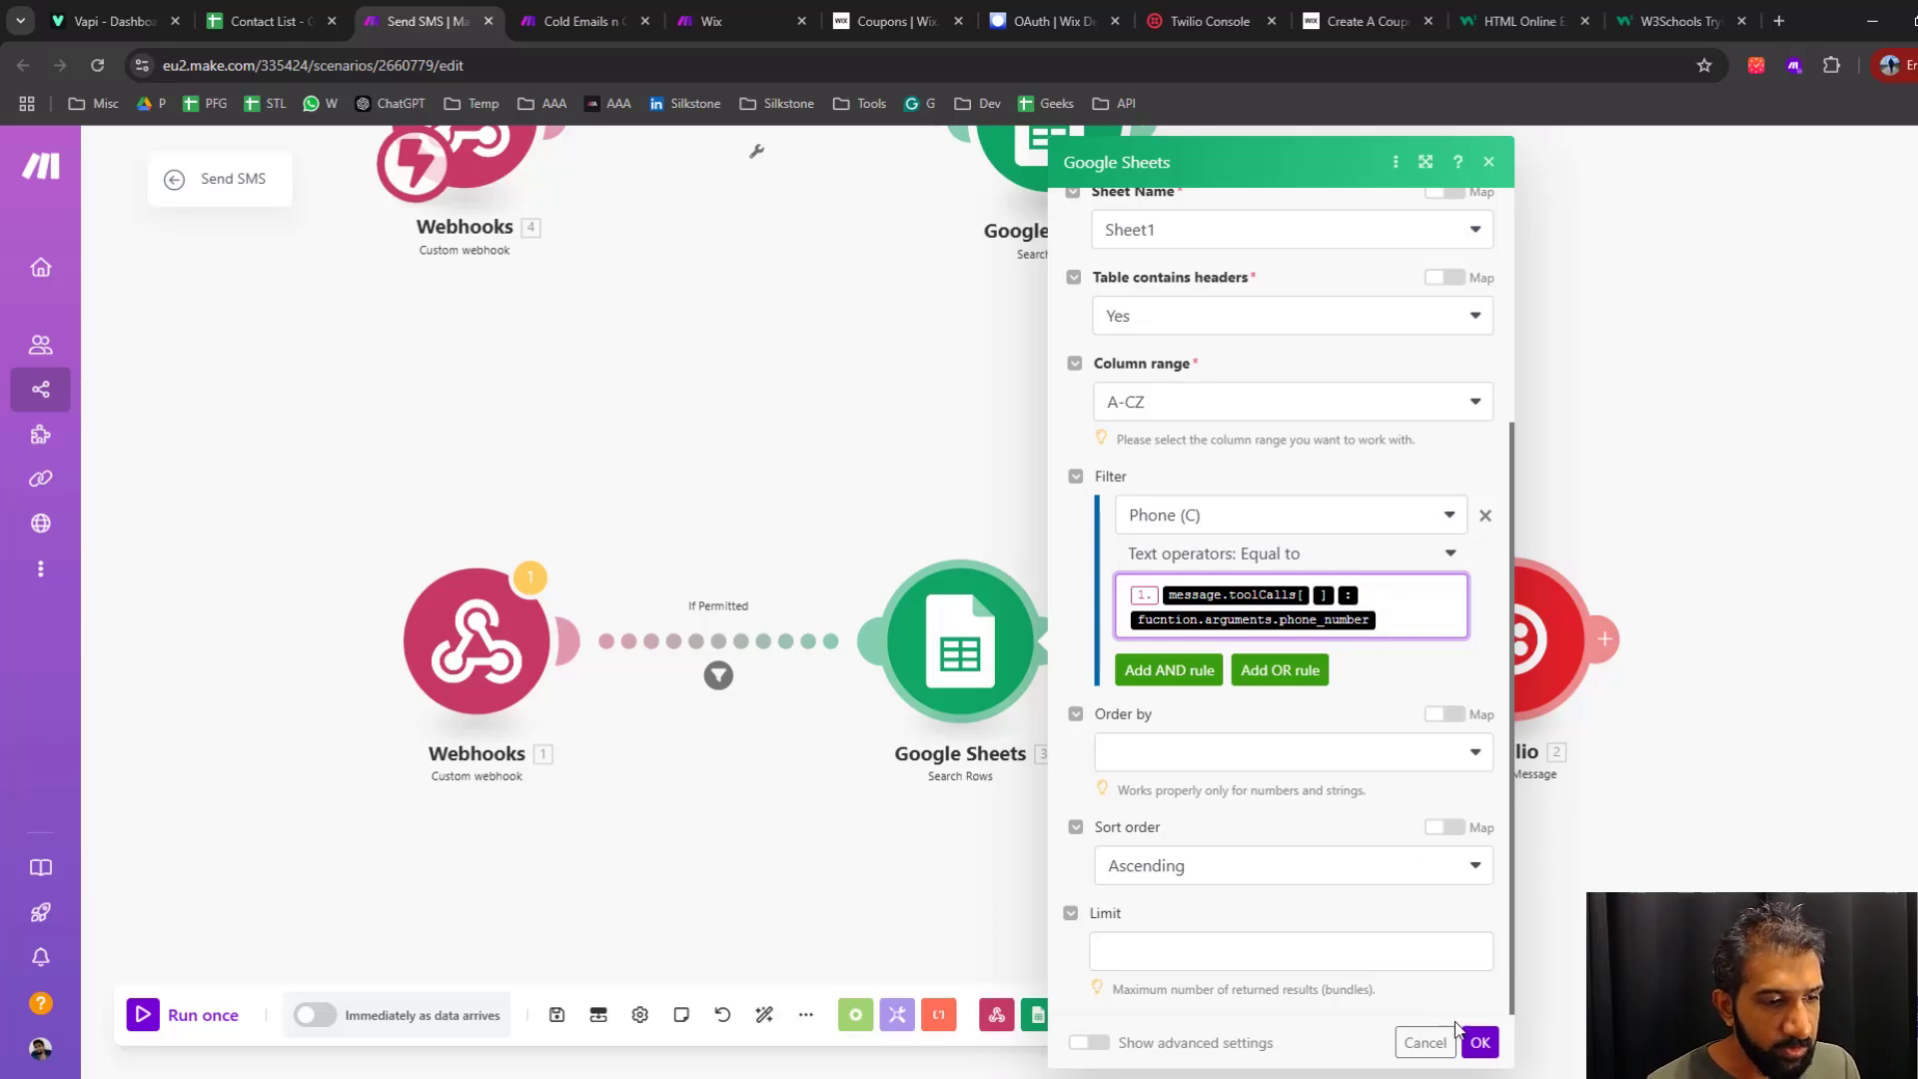
pyautogui.click(1478, 1043)
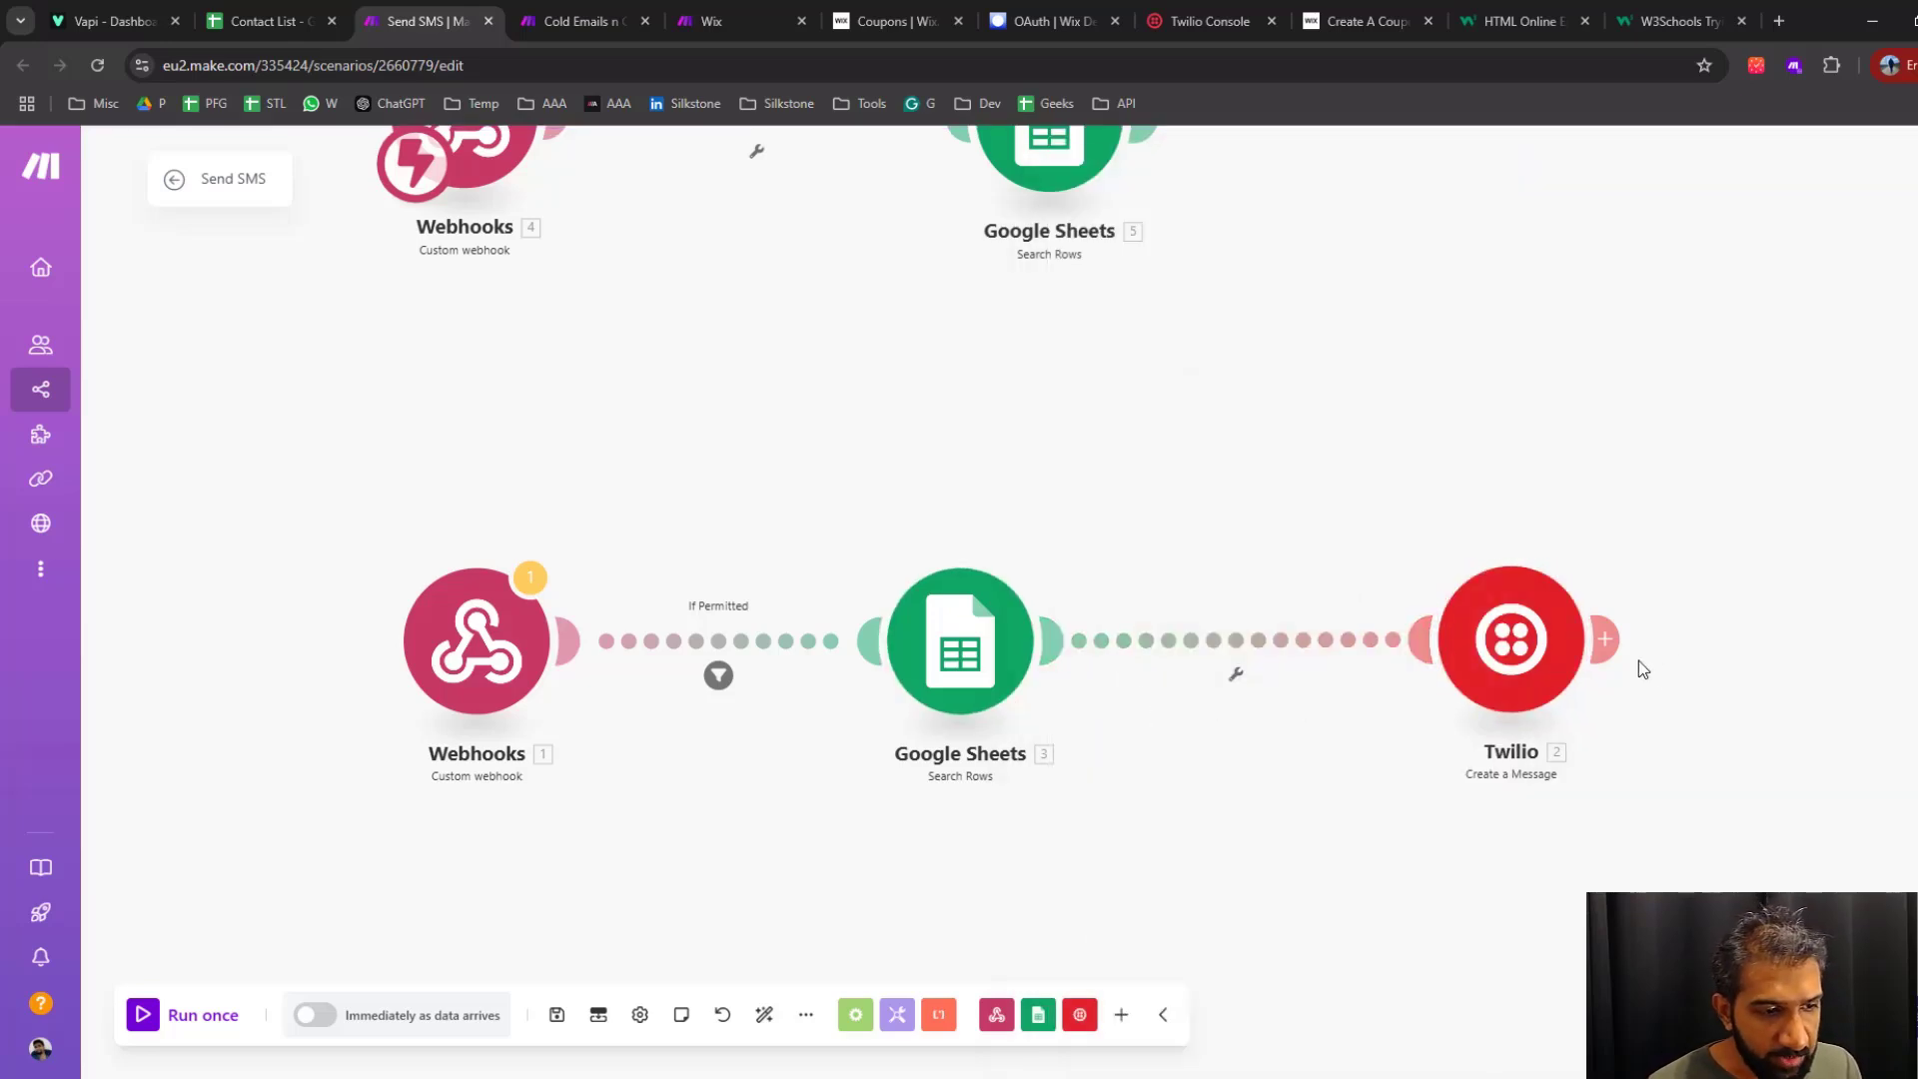
# Examine the If Permitted filter after the old webhook: its permission condition, the toolCalls arguments behind it and the text operator
pyautogui.click(719, 676)
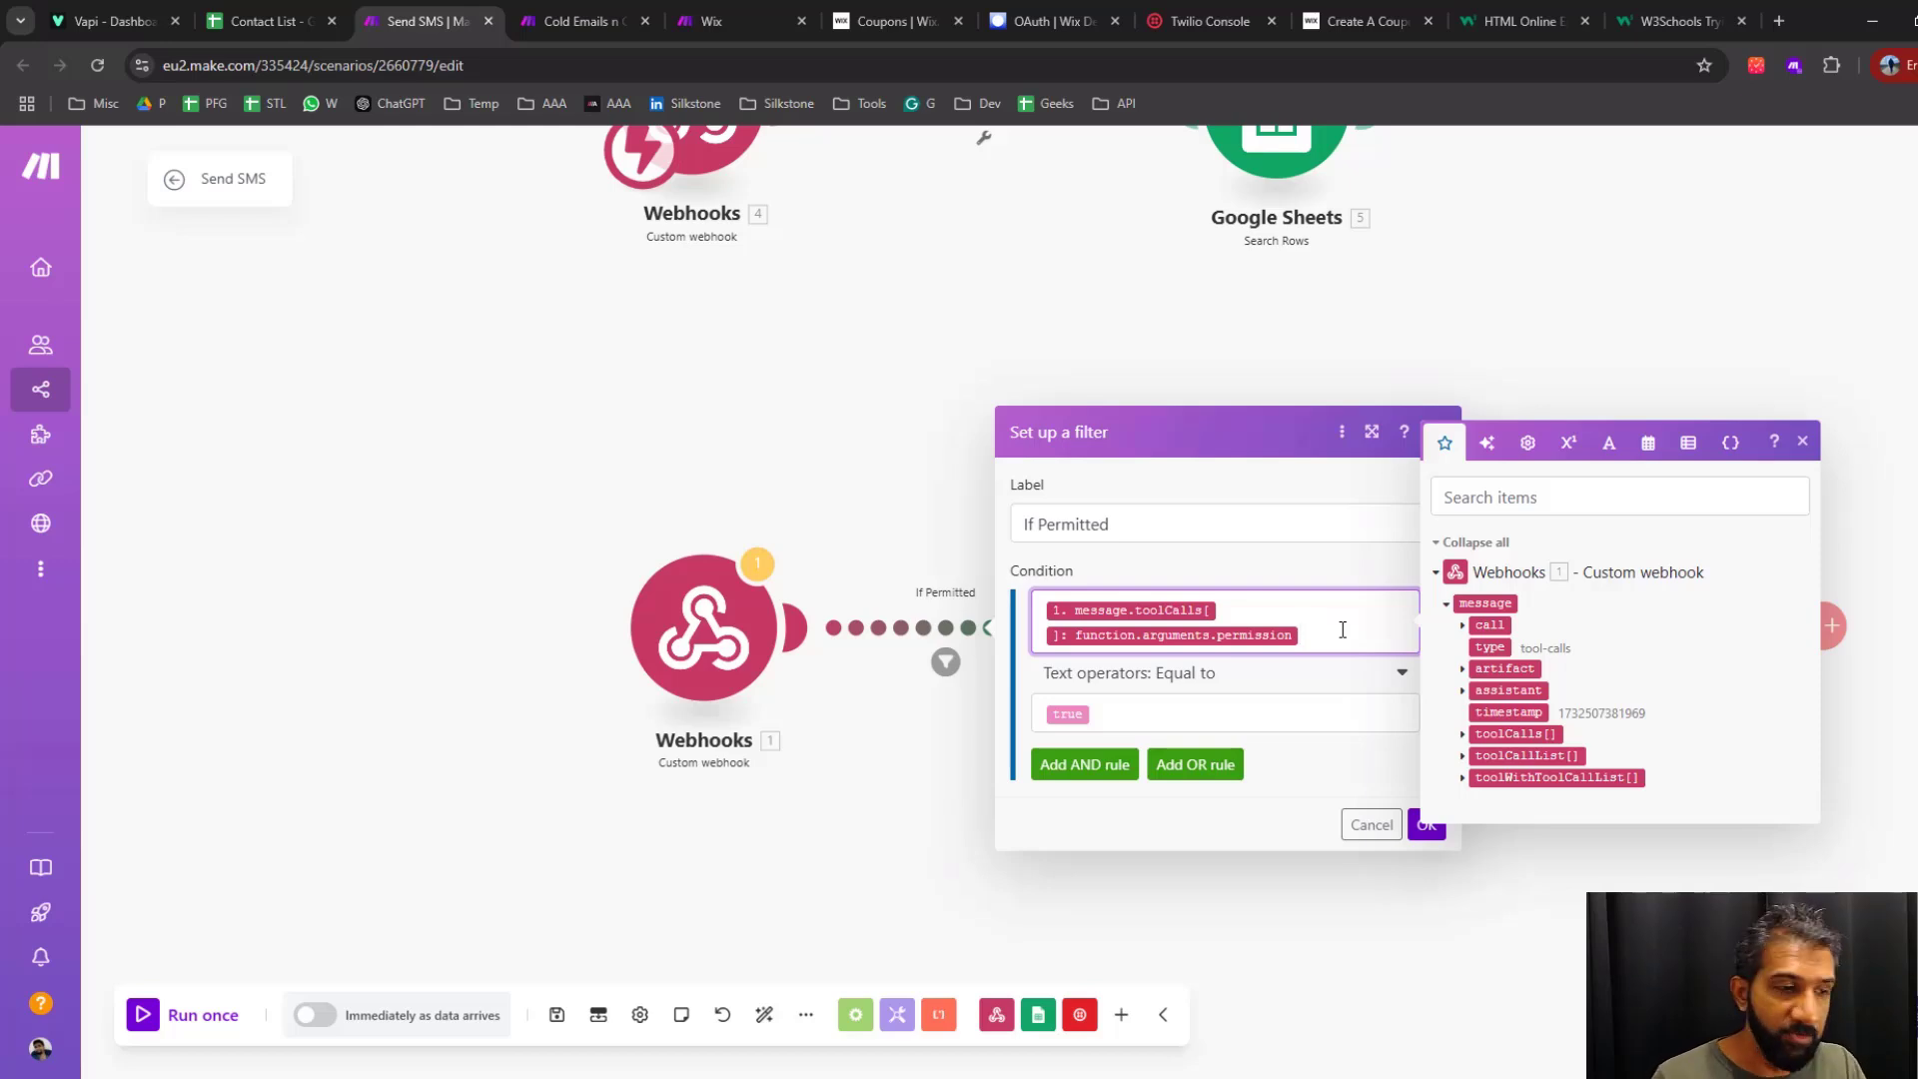
pyautogui.click(775, 854)
pyautogui.click(946, 660)
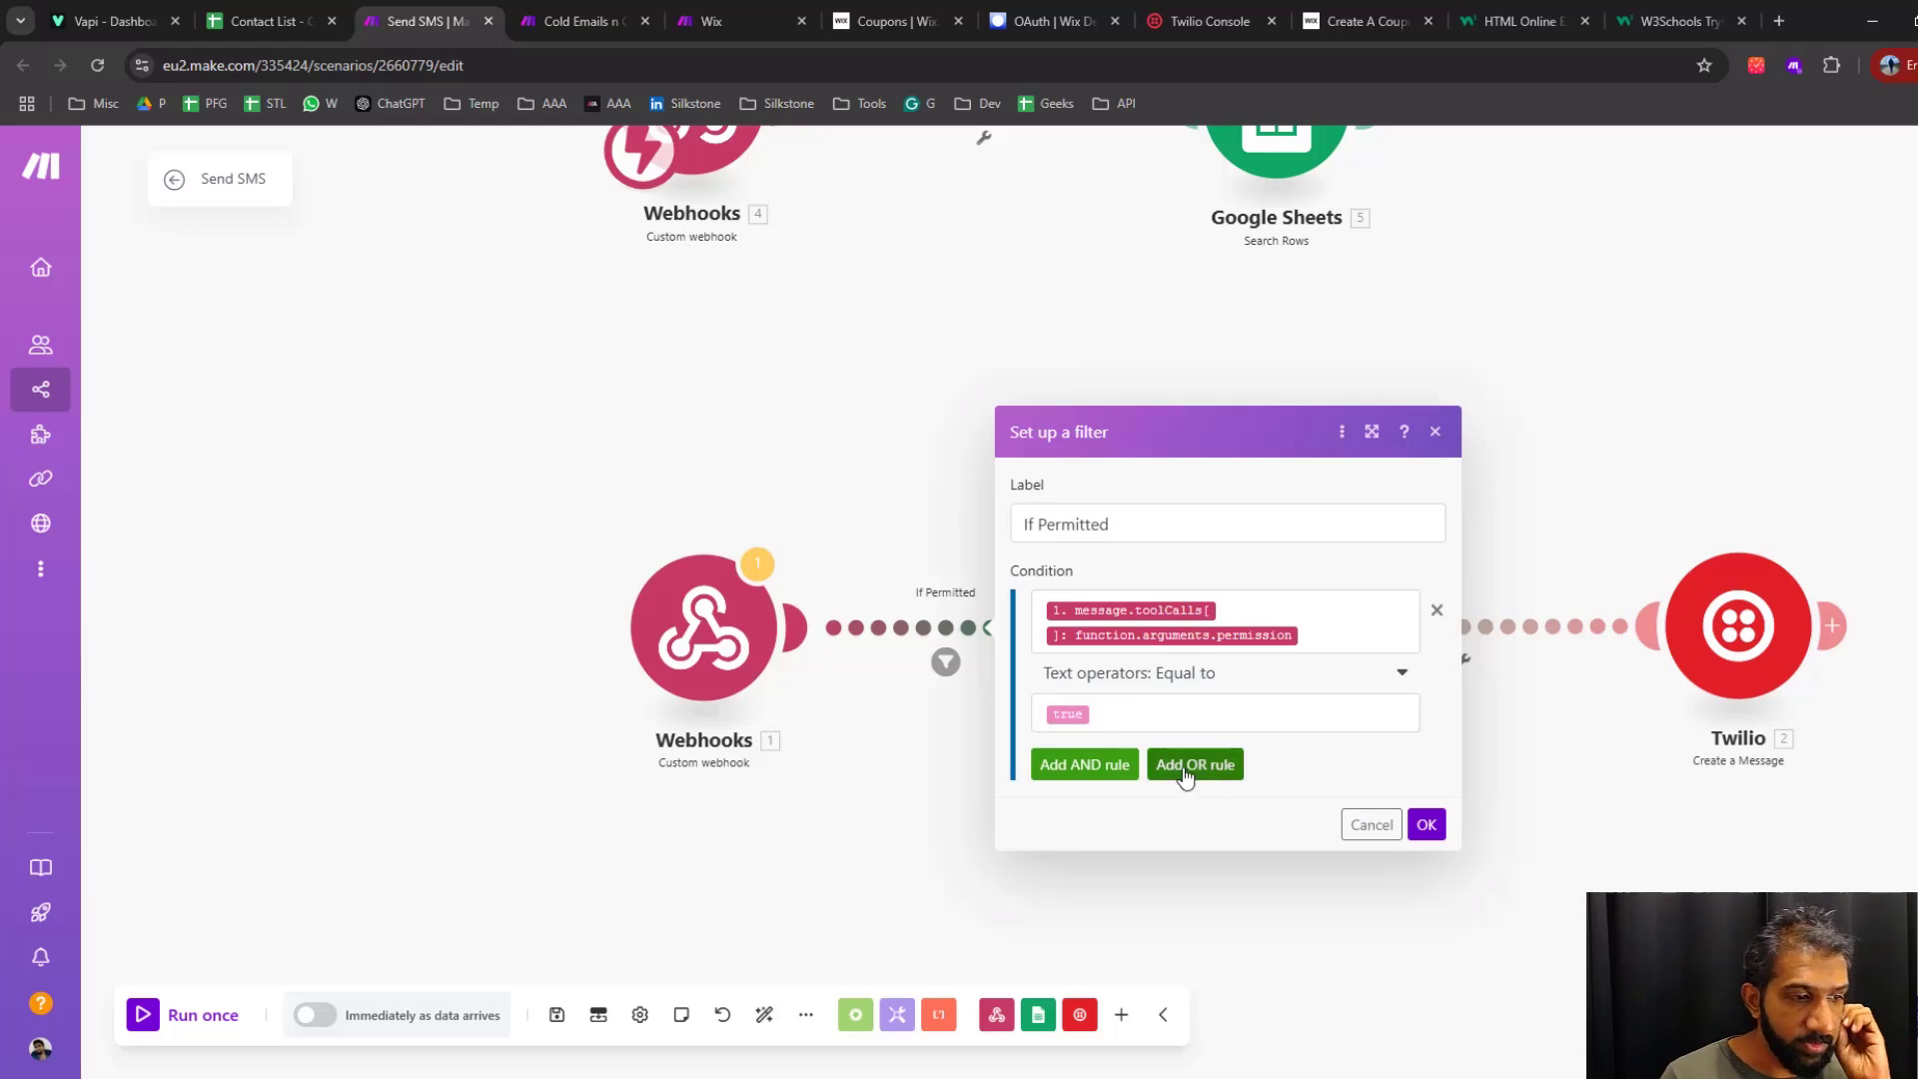
pyautogui.tripleClick(1299, 544)
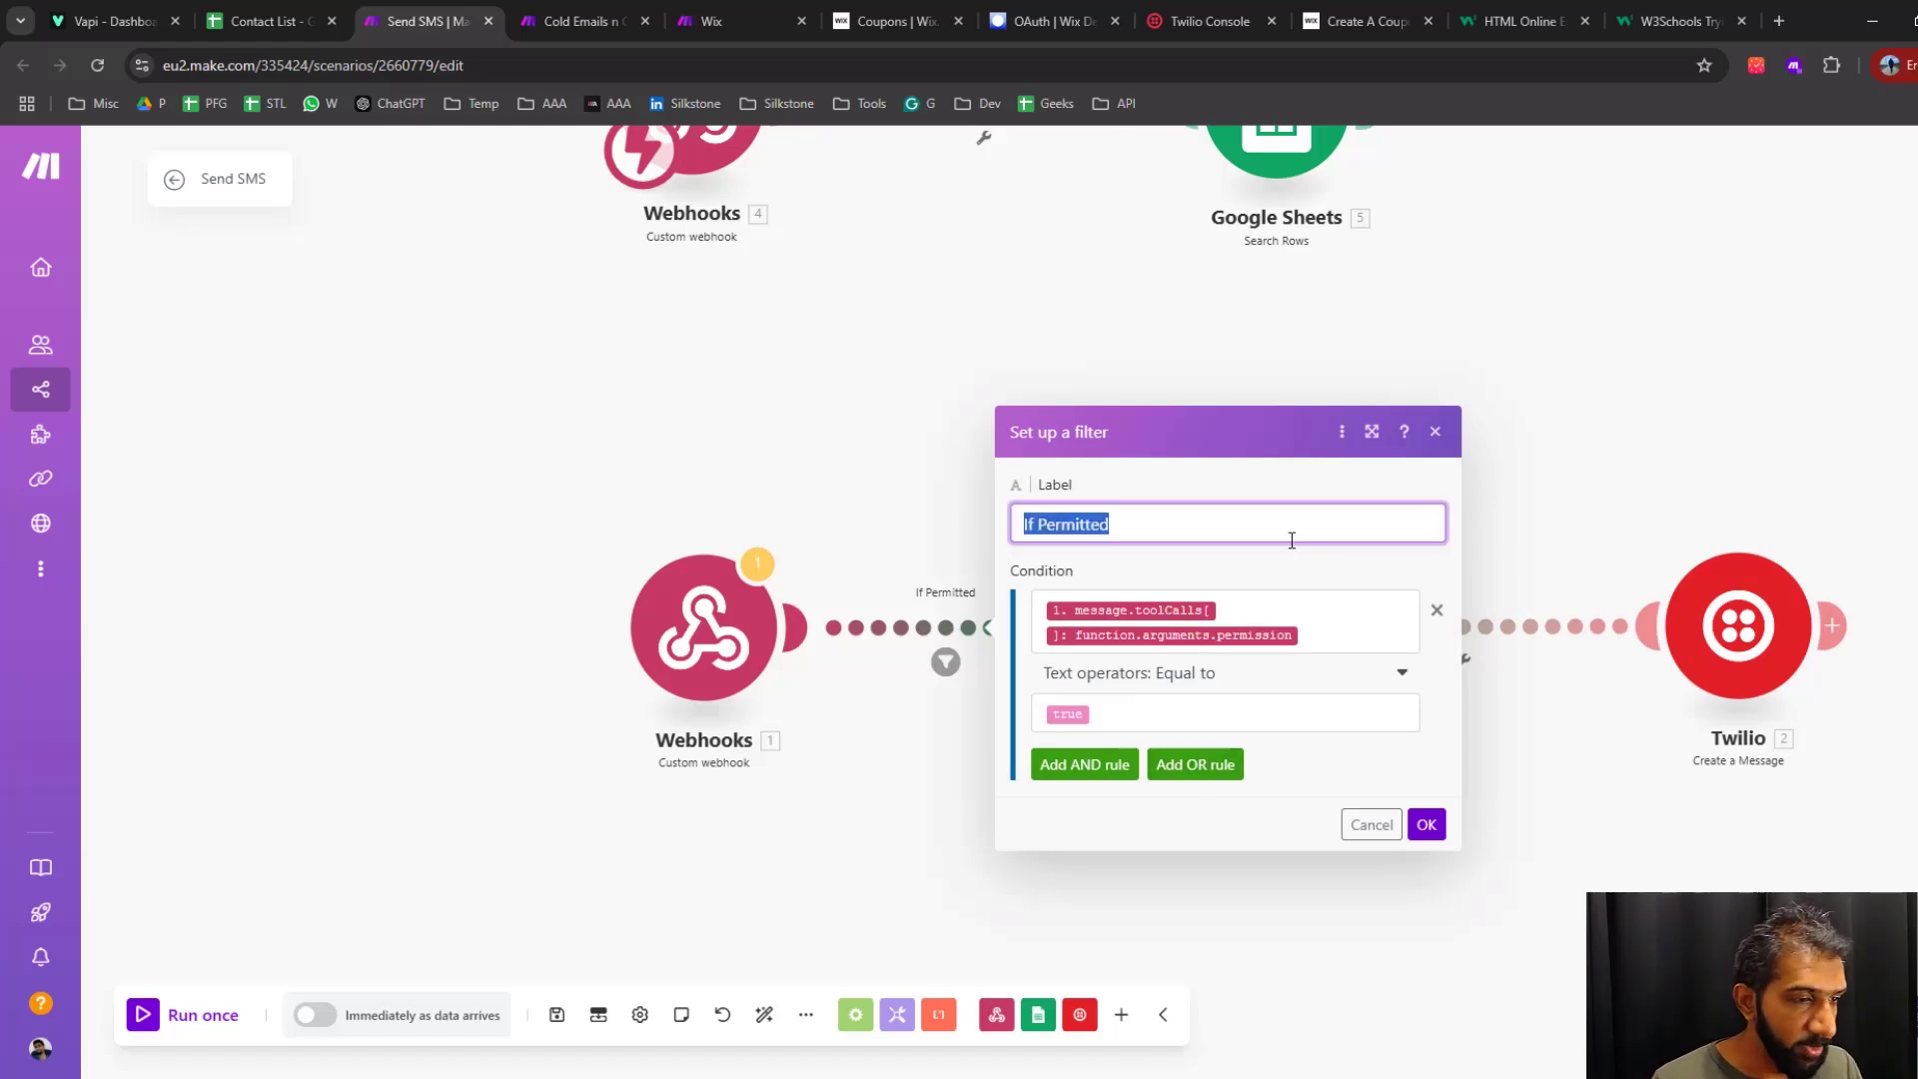
pyautogui.click(1309, 651)
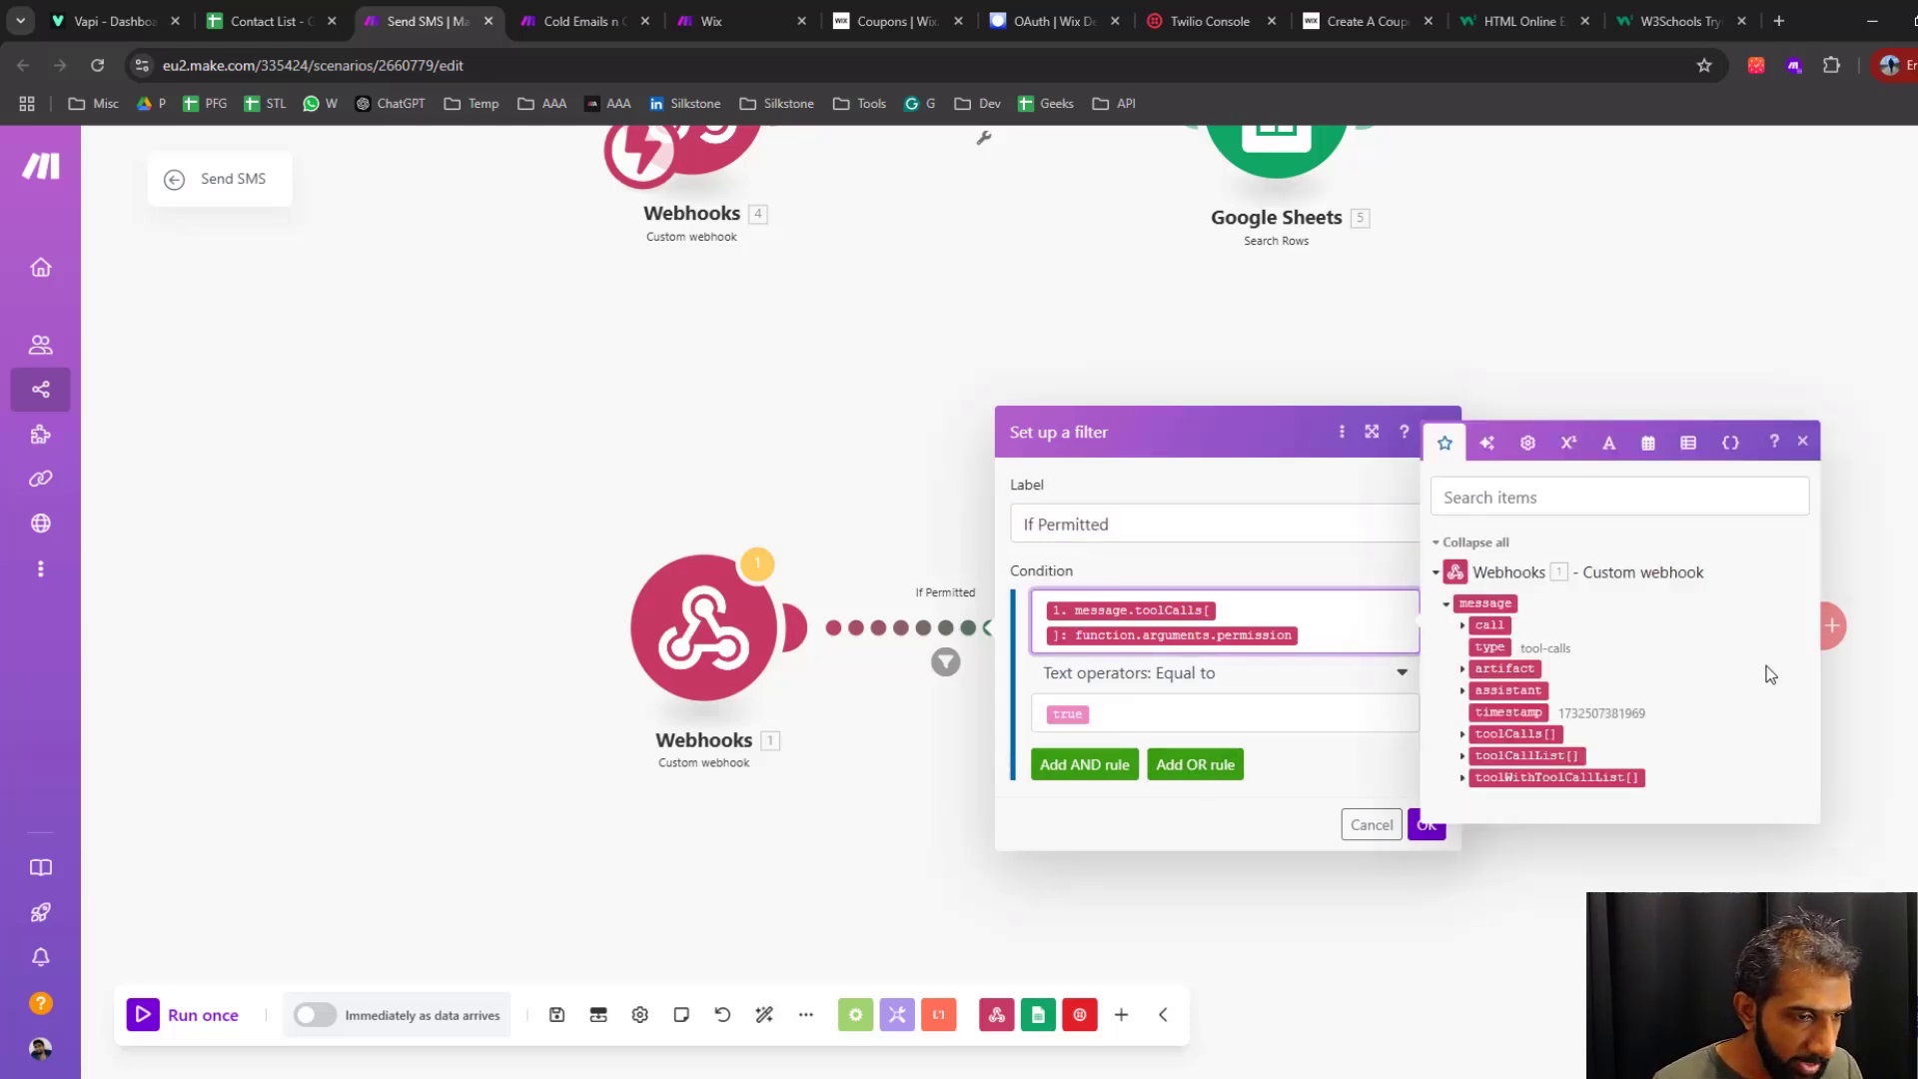
pyautogui.click(1462, 735)
pyautogui.click(1479, 768)
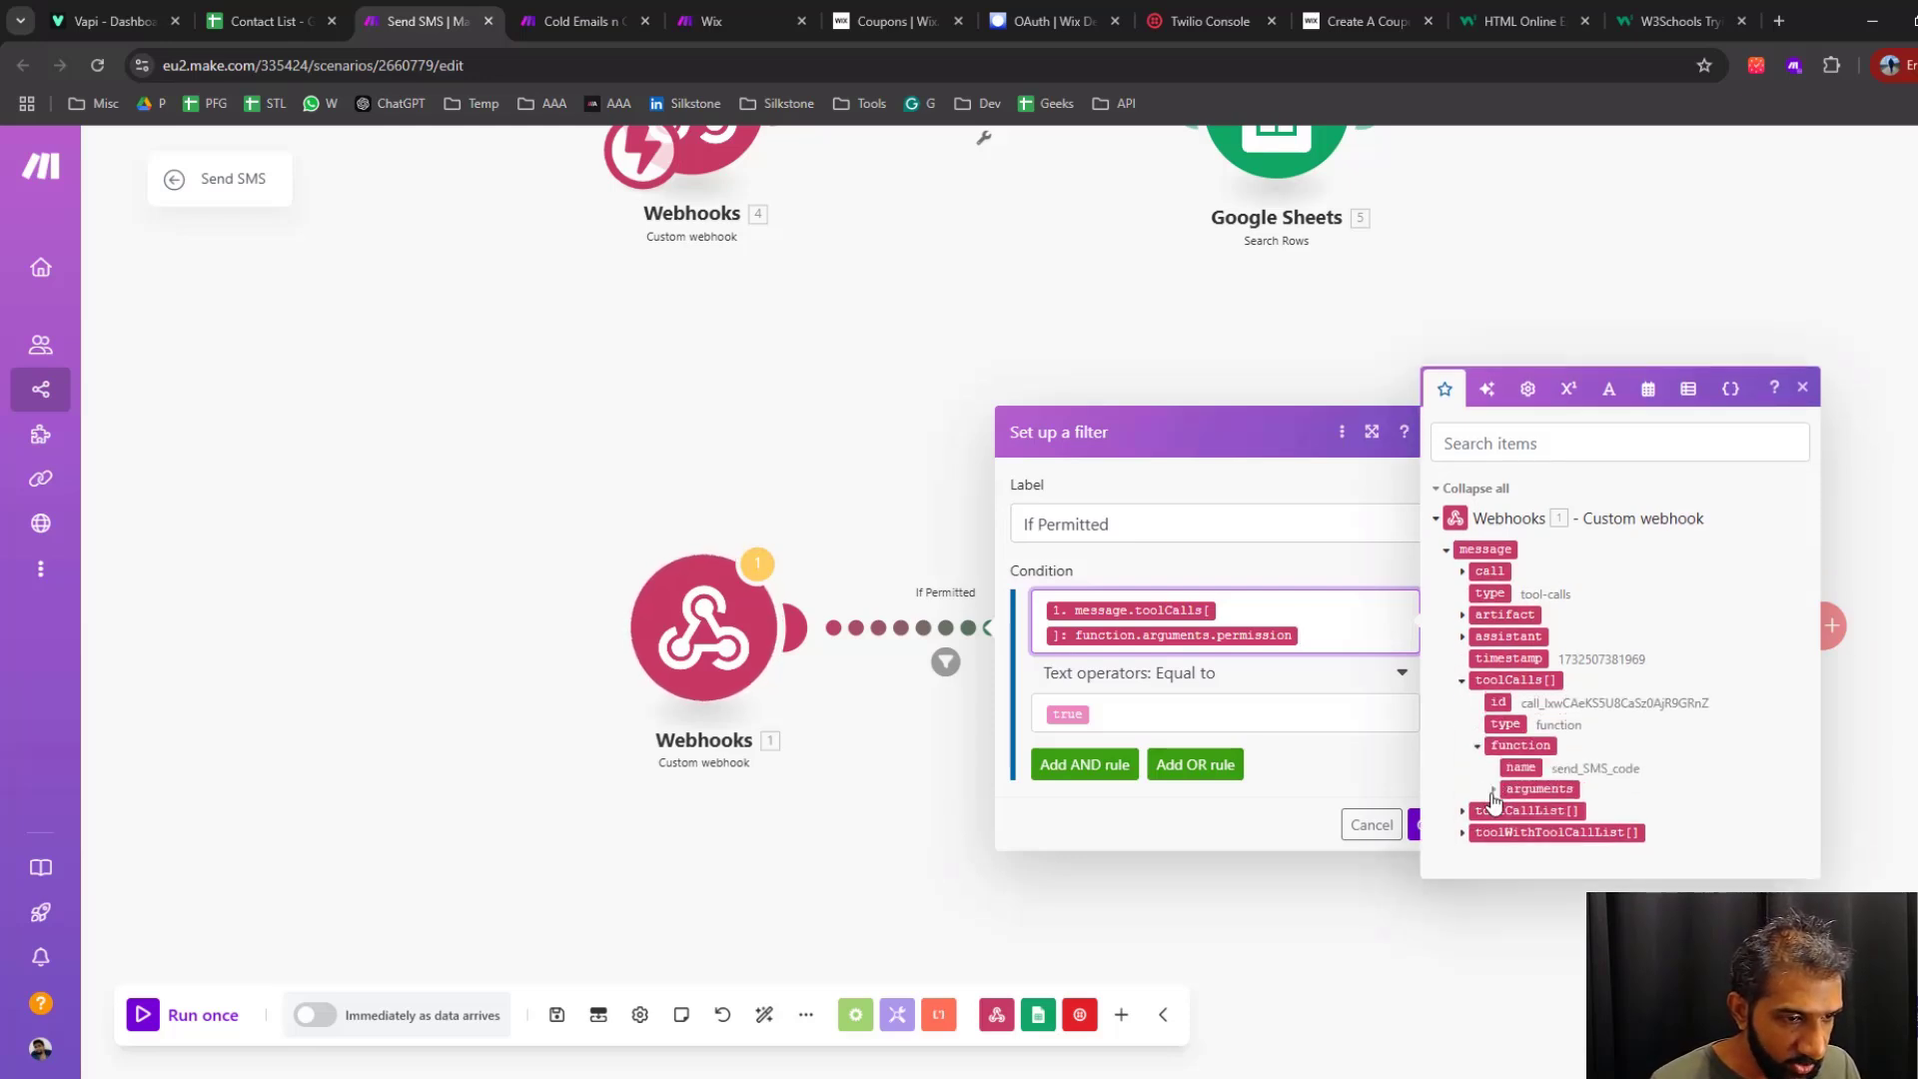
pyautogui.click(1492, 791)
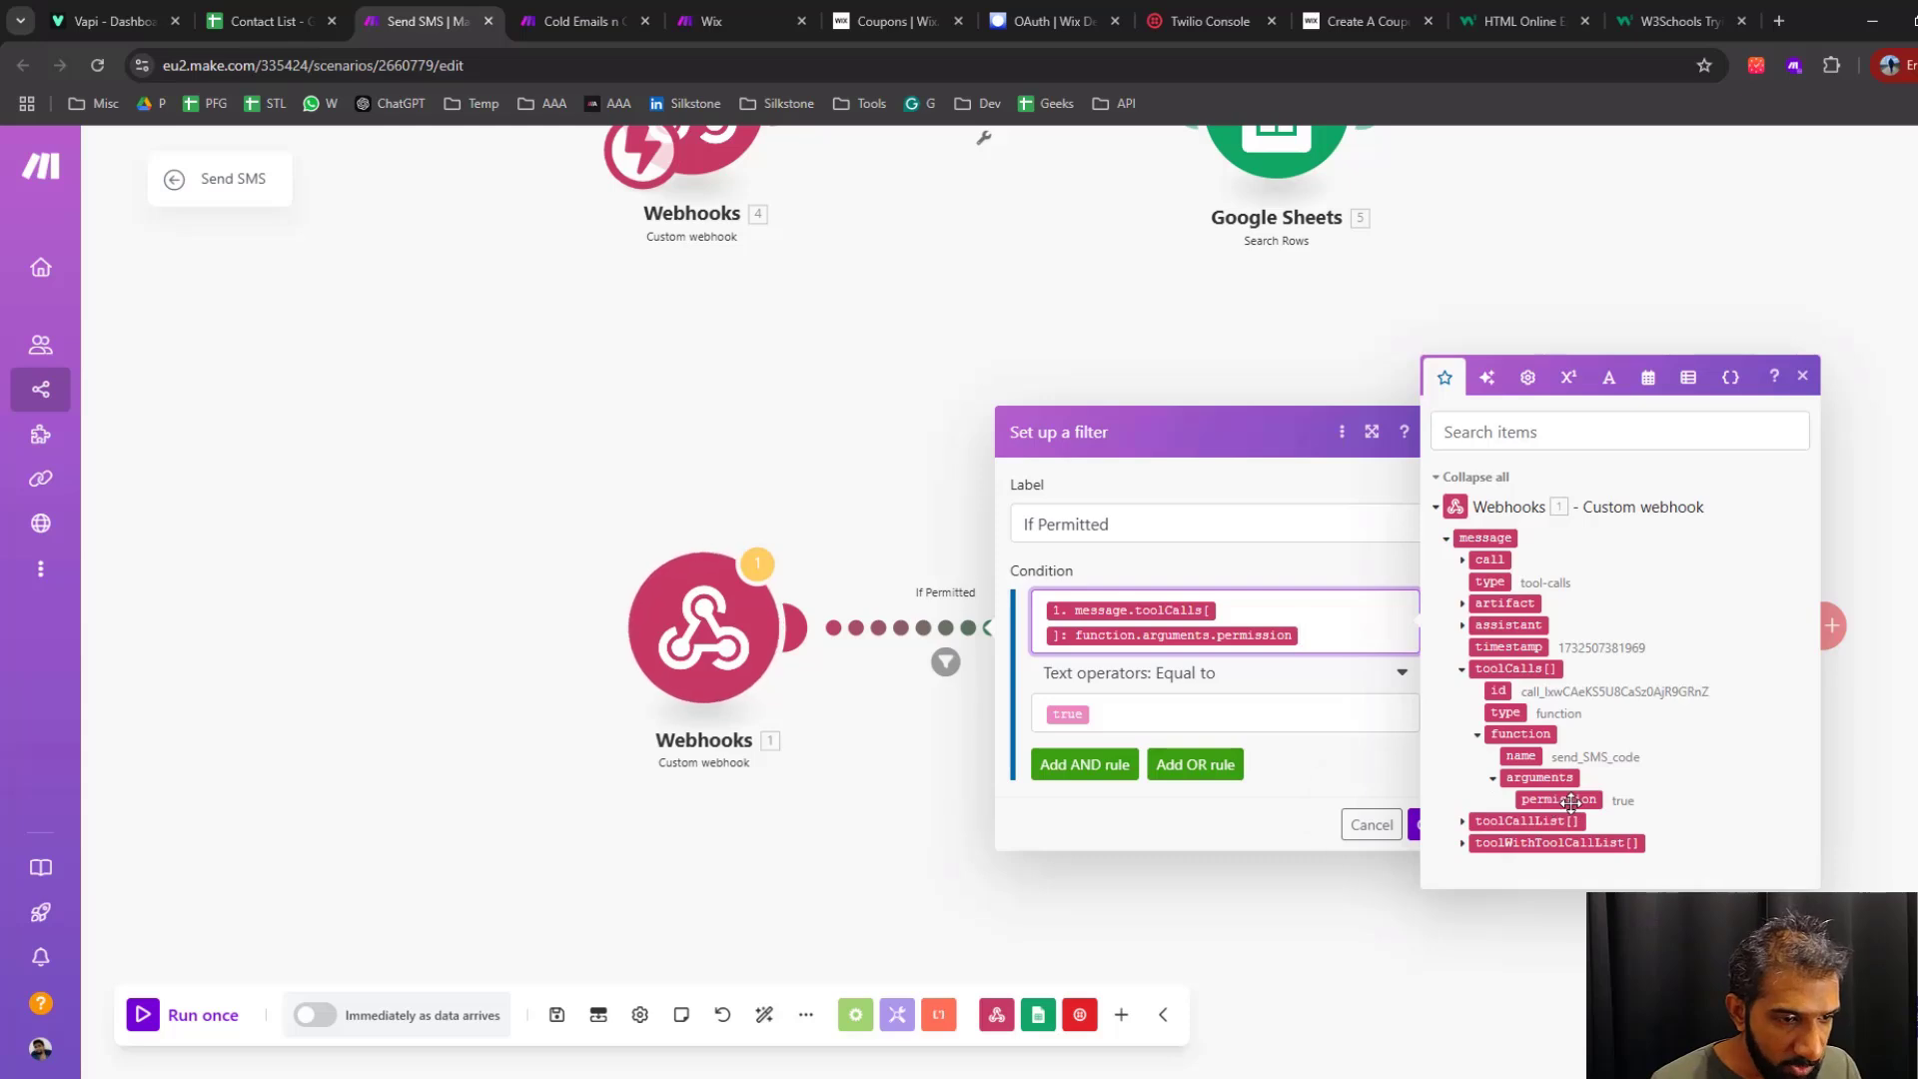
pyautogui.click(1149, 831)
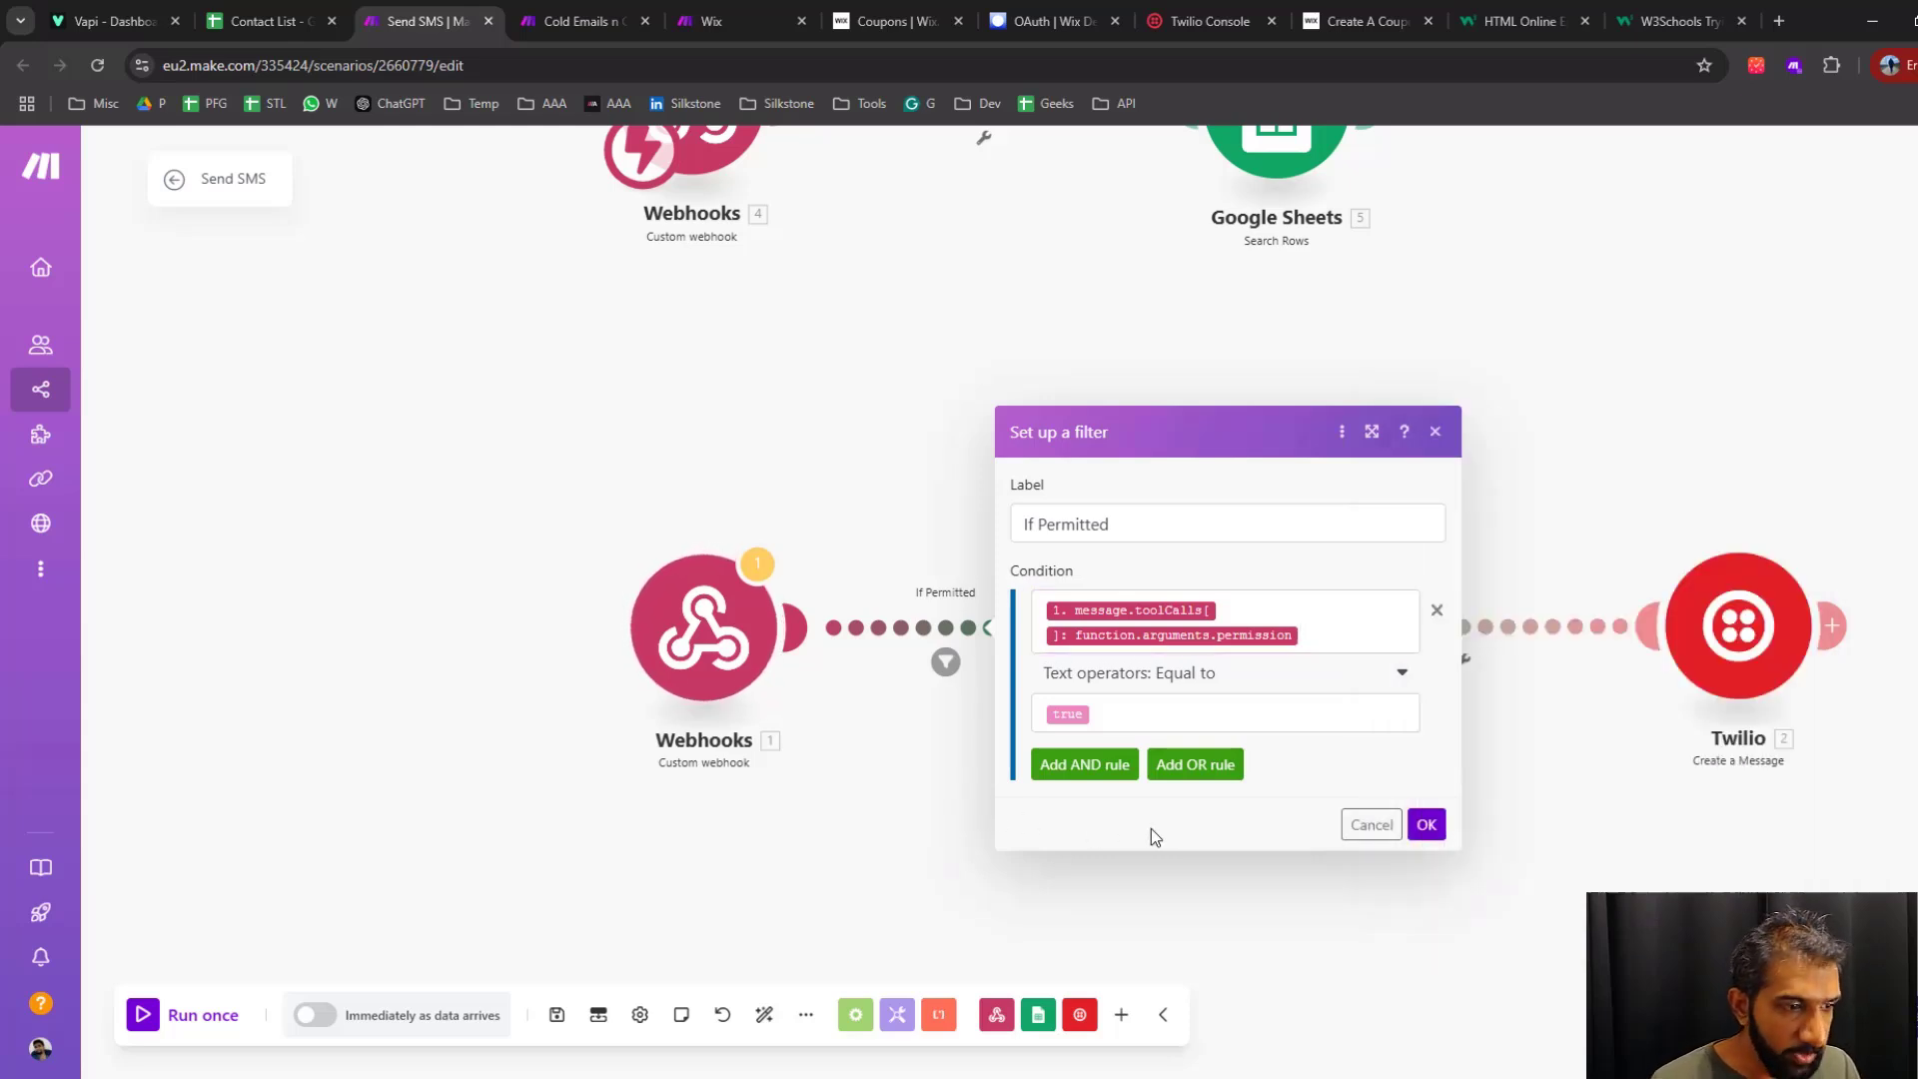
pyautogui.click(1312, 677)
pyautogui.click(1312, 678)
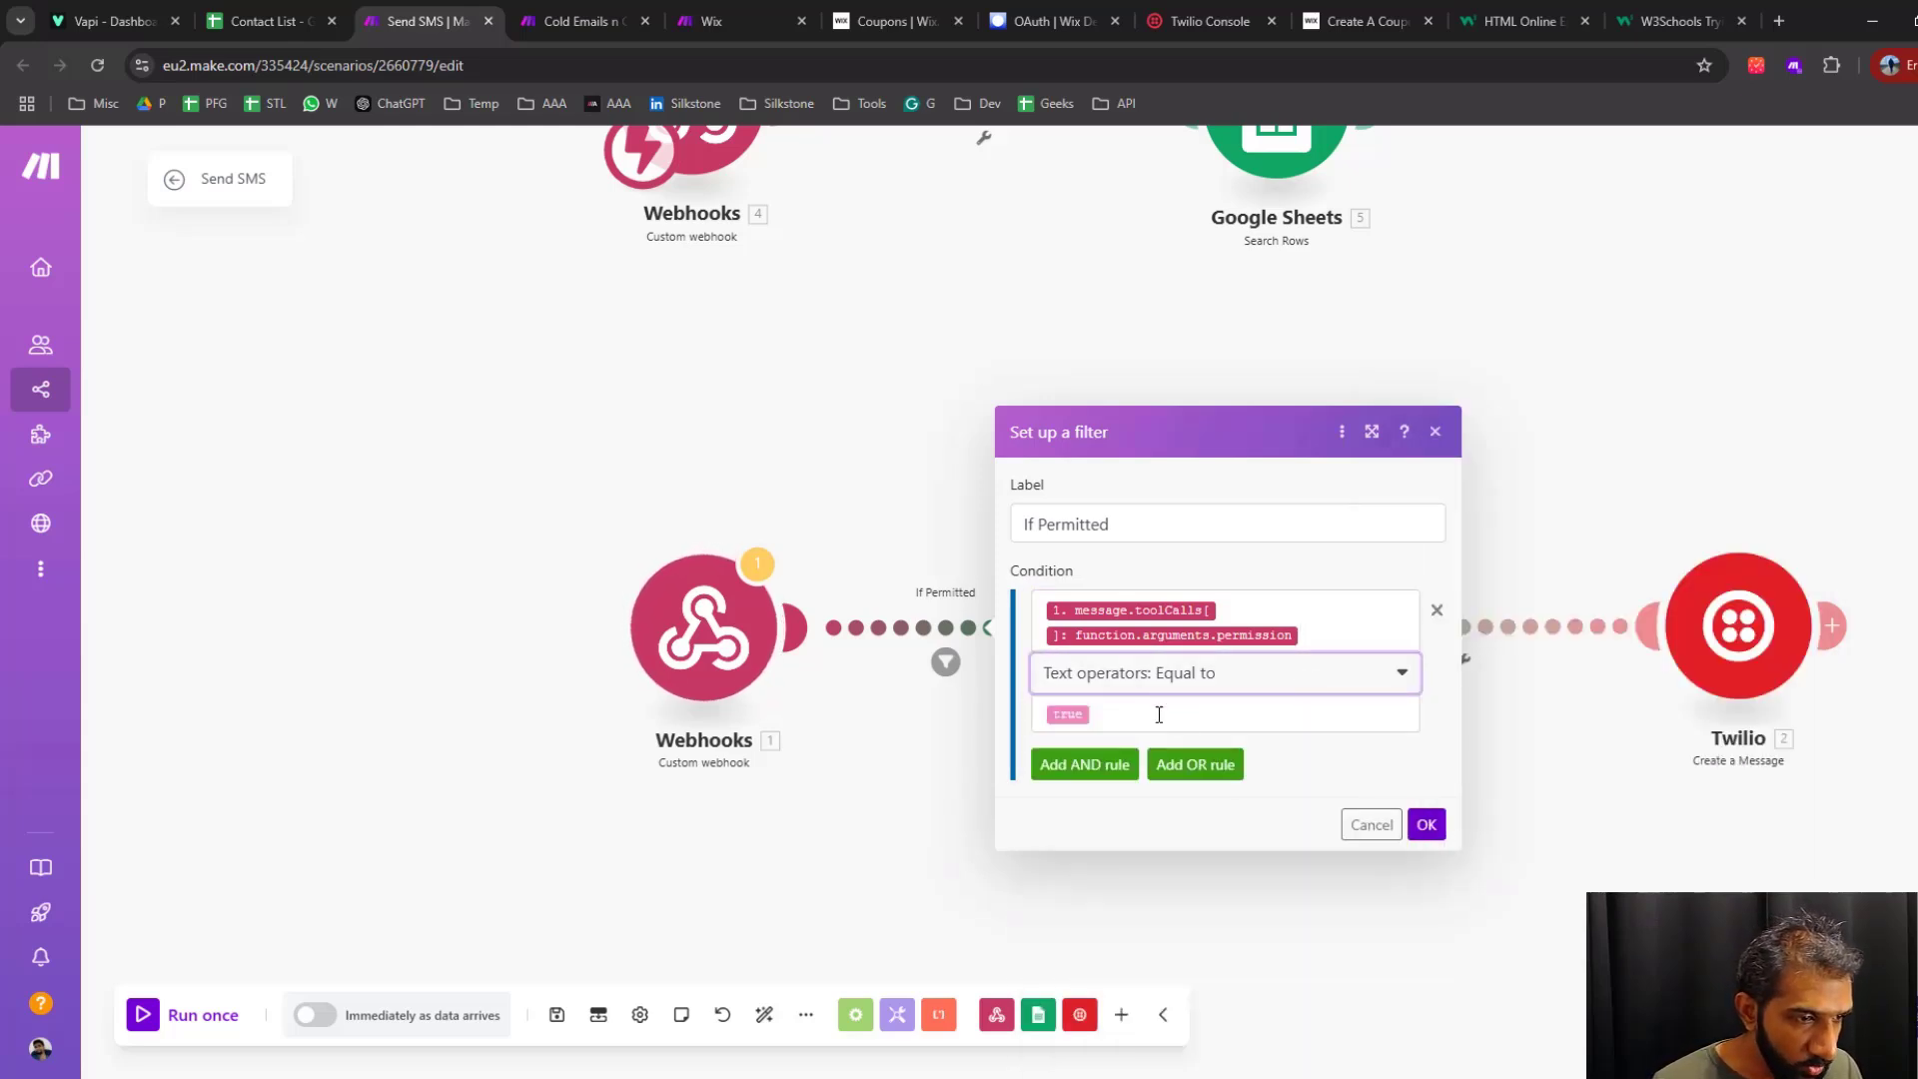
# Try entering the keyword {{true}} in the If Permitted filter's comparison value, and remove the extra copy
pyautogui.click(1272, 715)
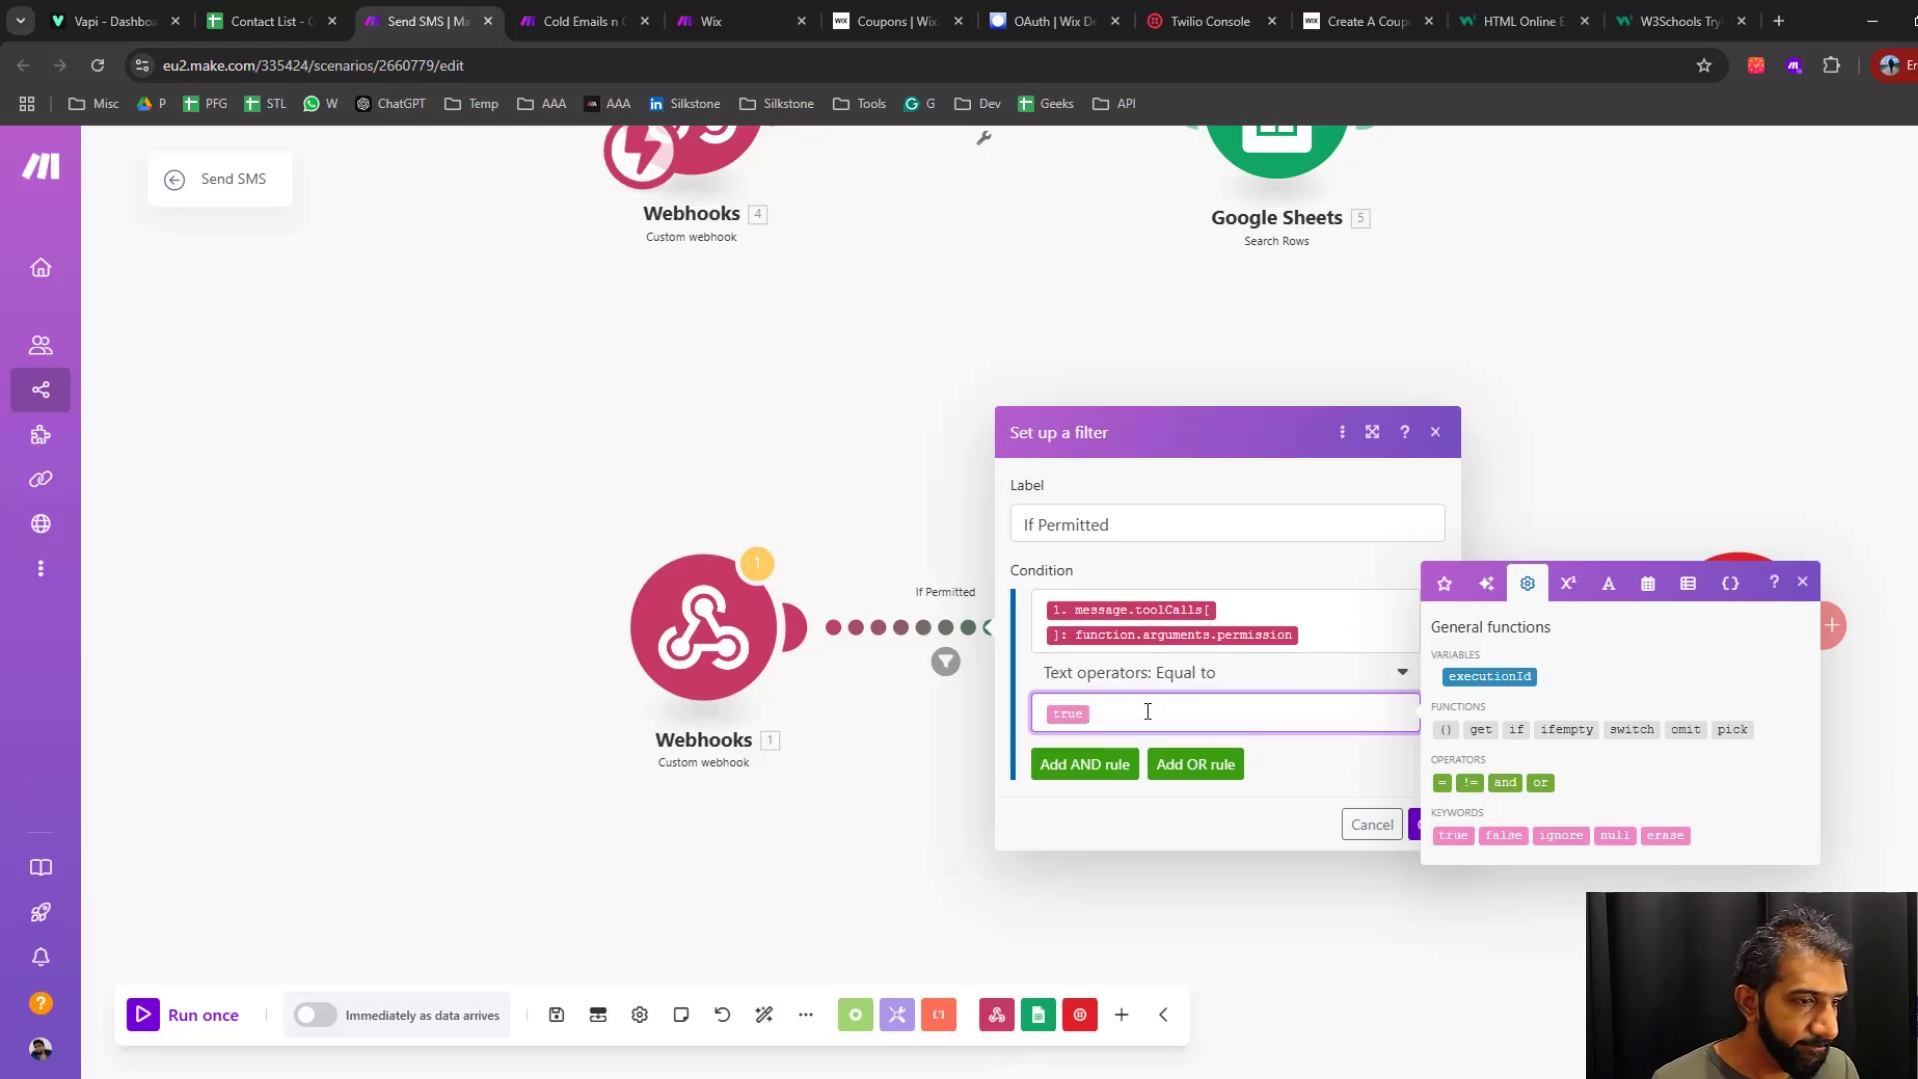
pyautogui.write('{{')
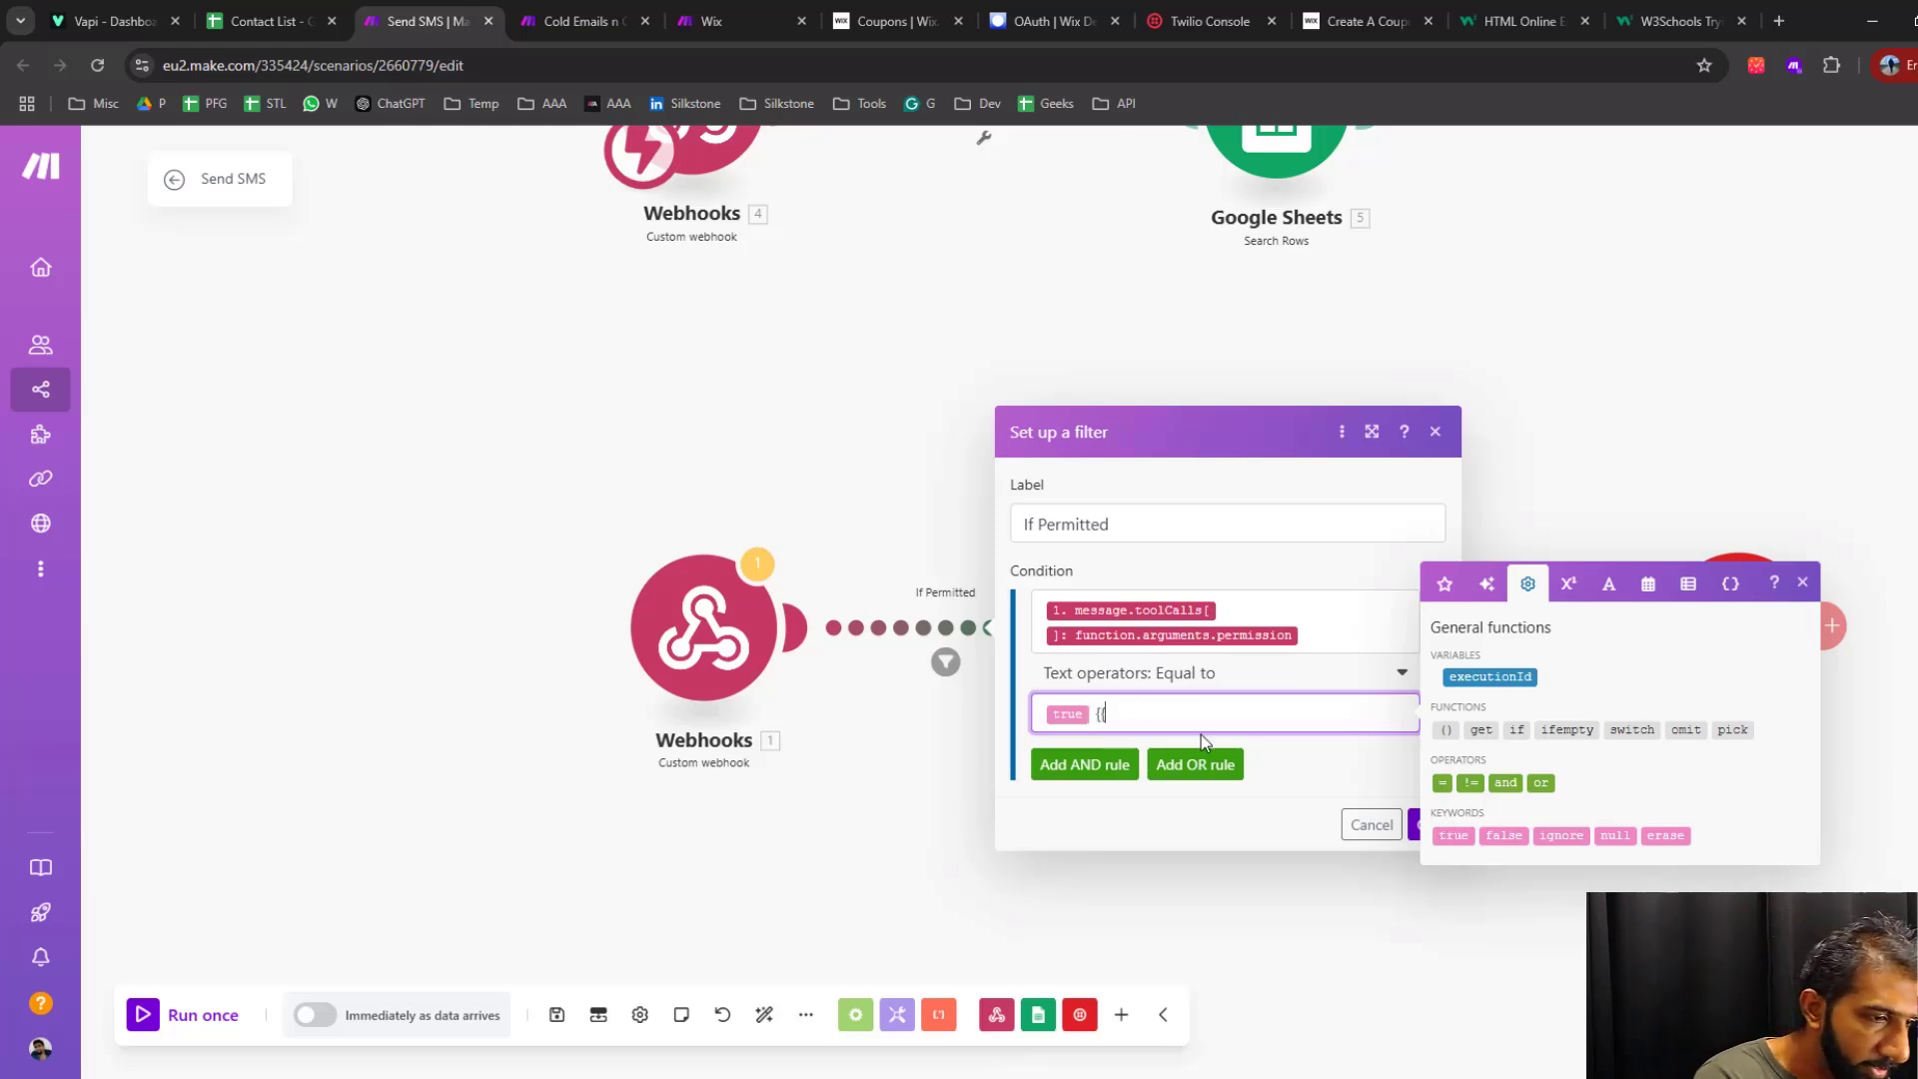
pyautogui.write('true}}')
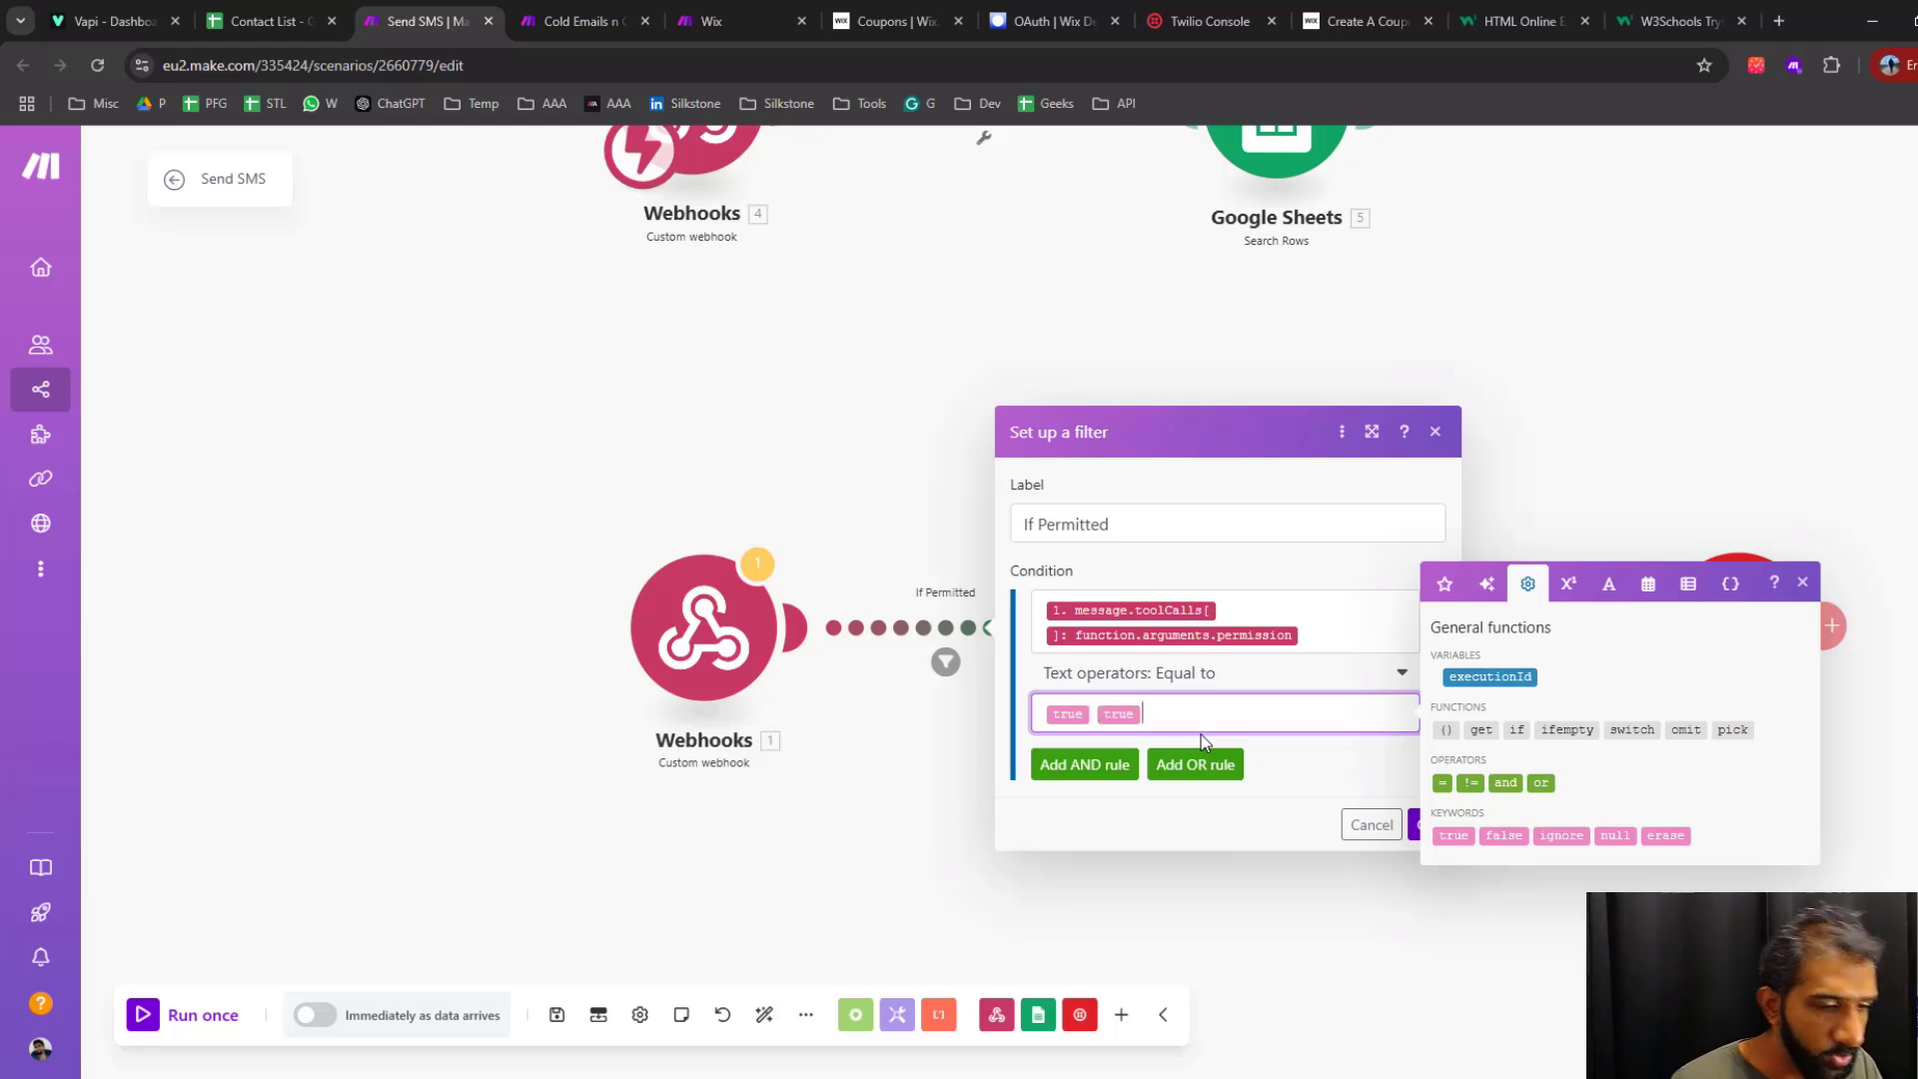
pyautogui.press('BackSpace')
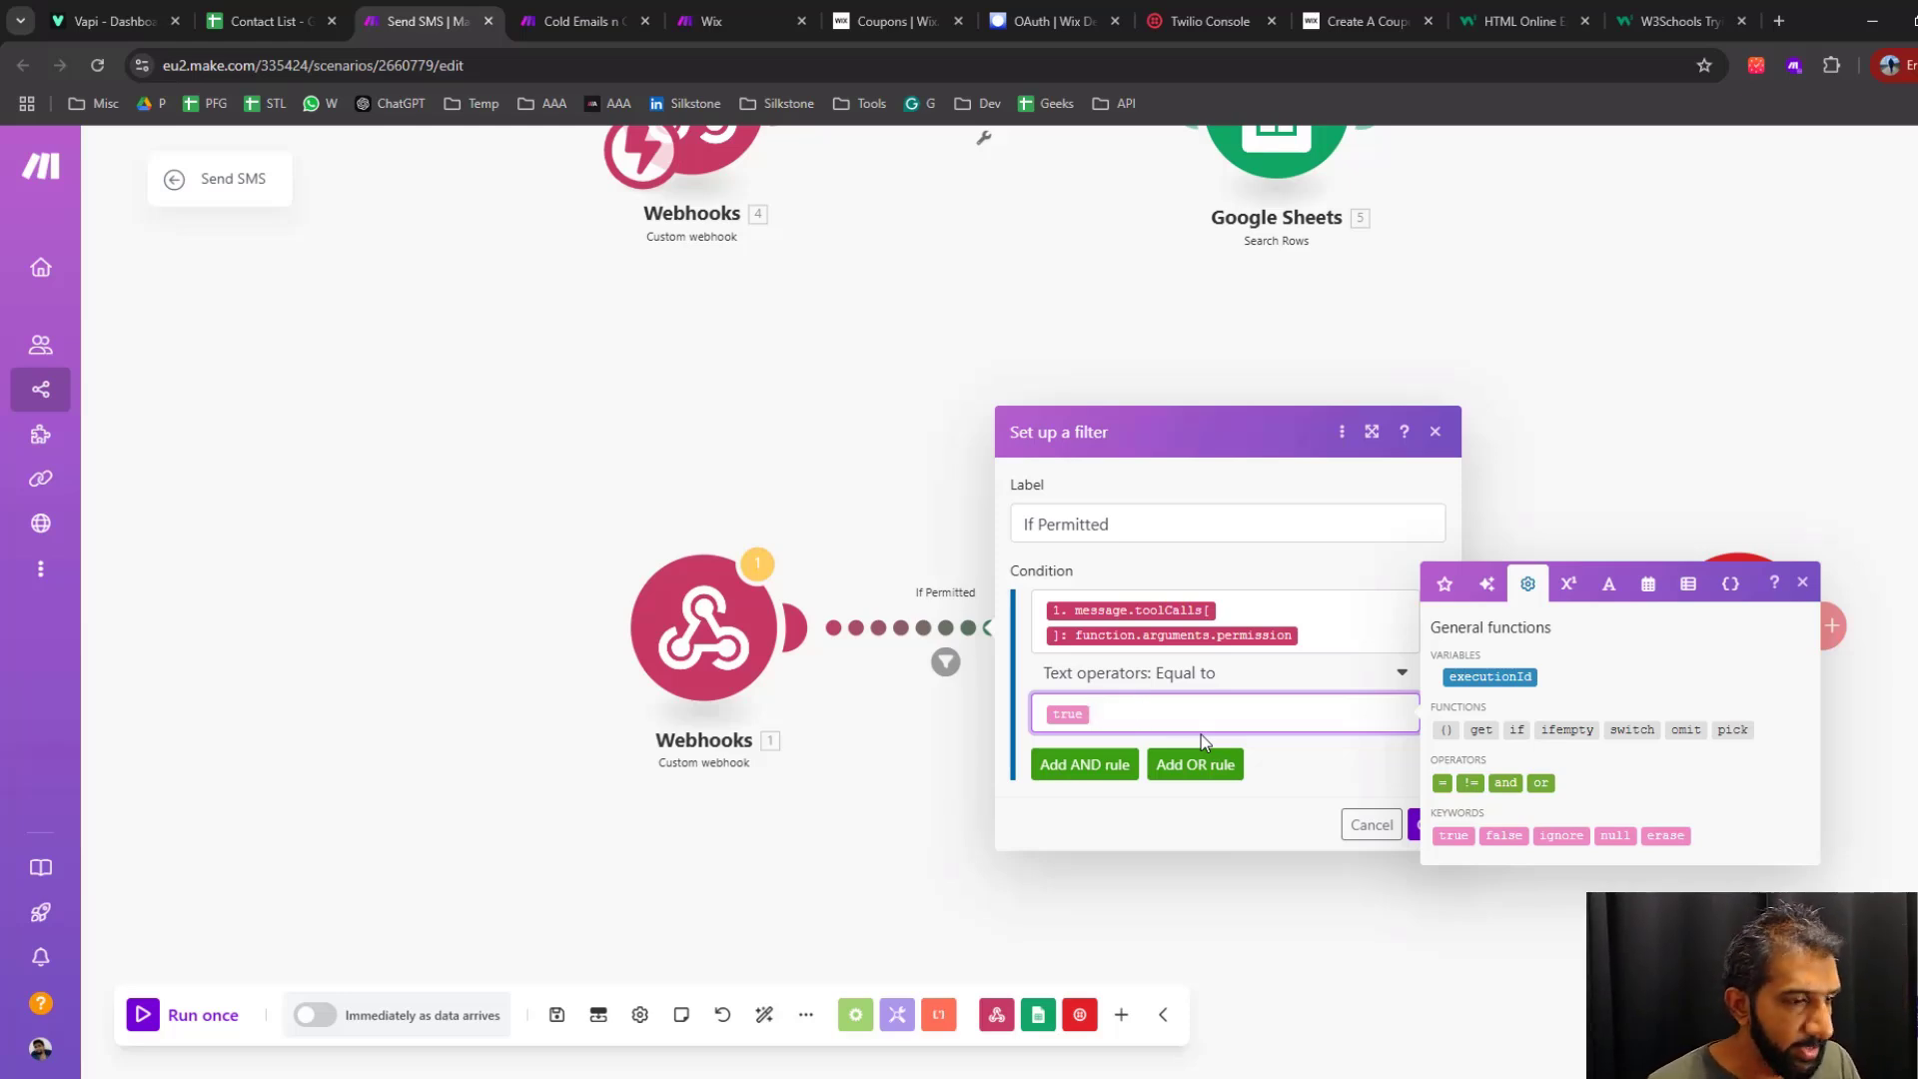
pyautogui.click(1304, 838)
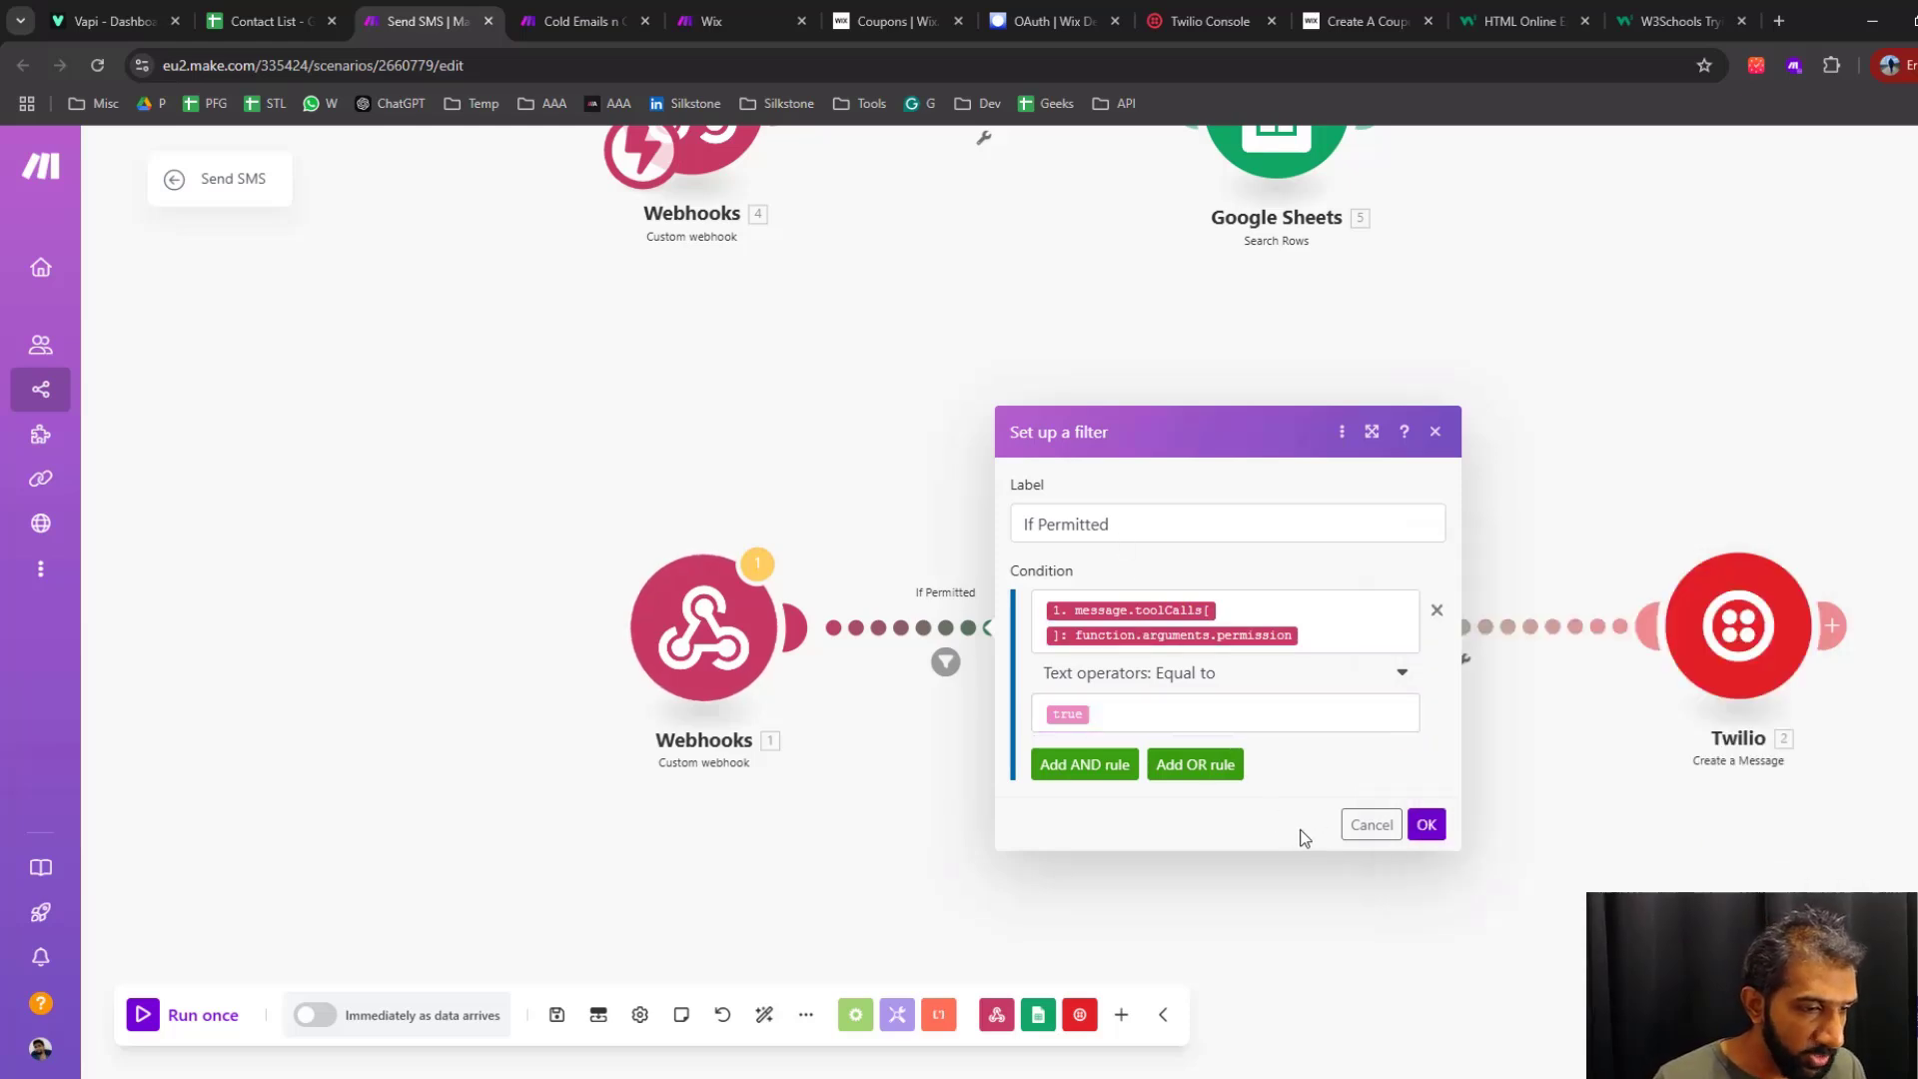
pyautogui.click(1426, 824)
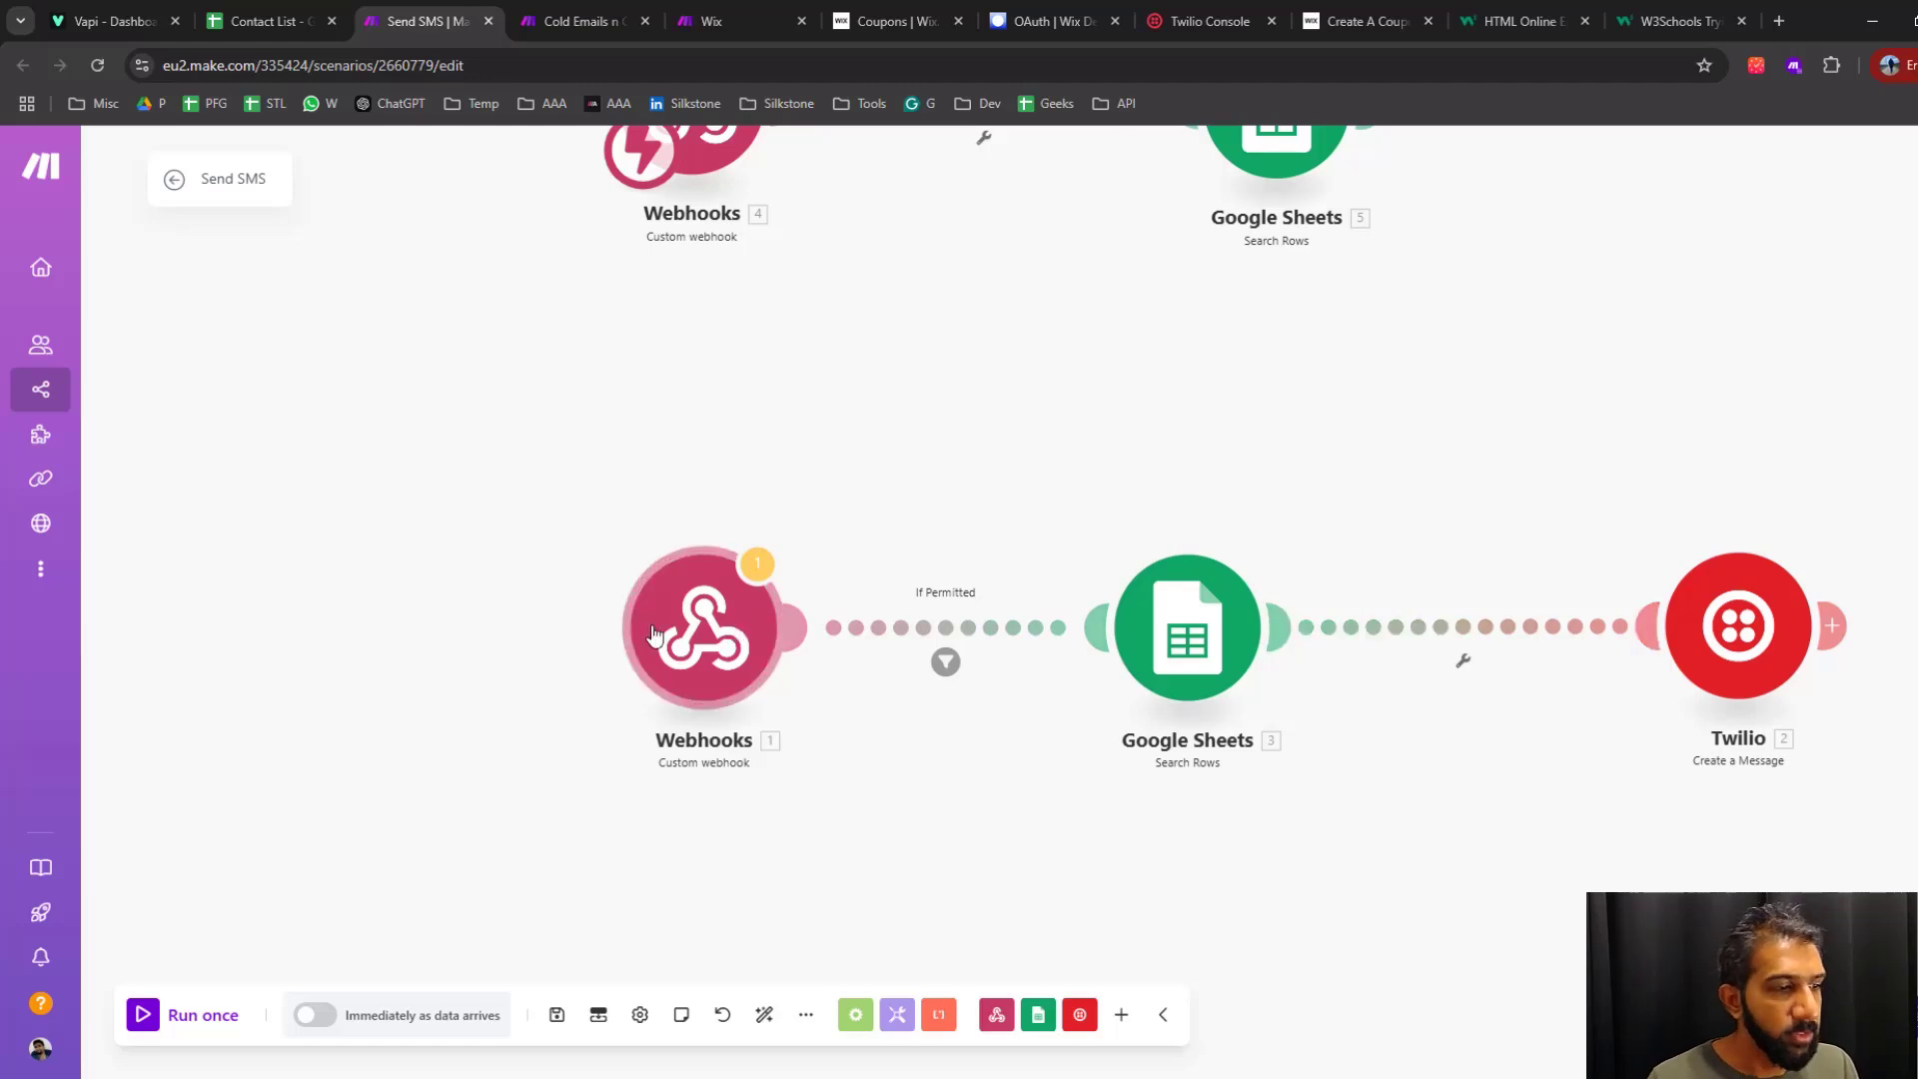
# Review the phone number filter in the Search Rows module that follows the If Permitted filter
pyautogui.moveTo(1219, 418); pyautogui.dragTo(1062, 366)
pyautogui.click(1042, 557)
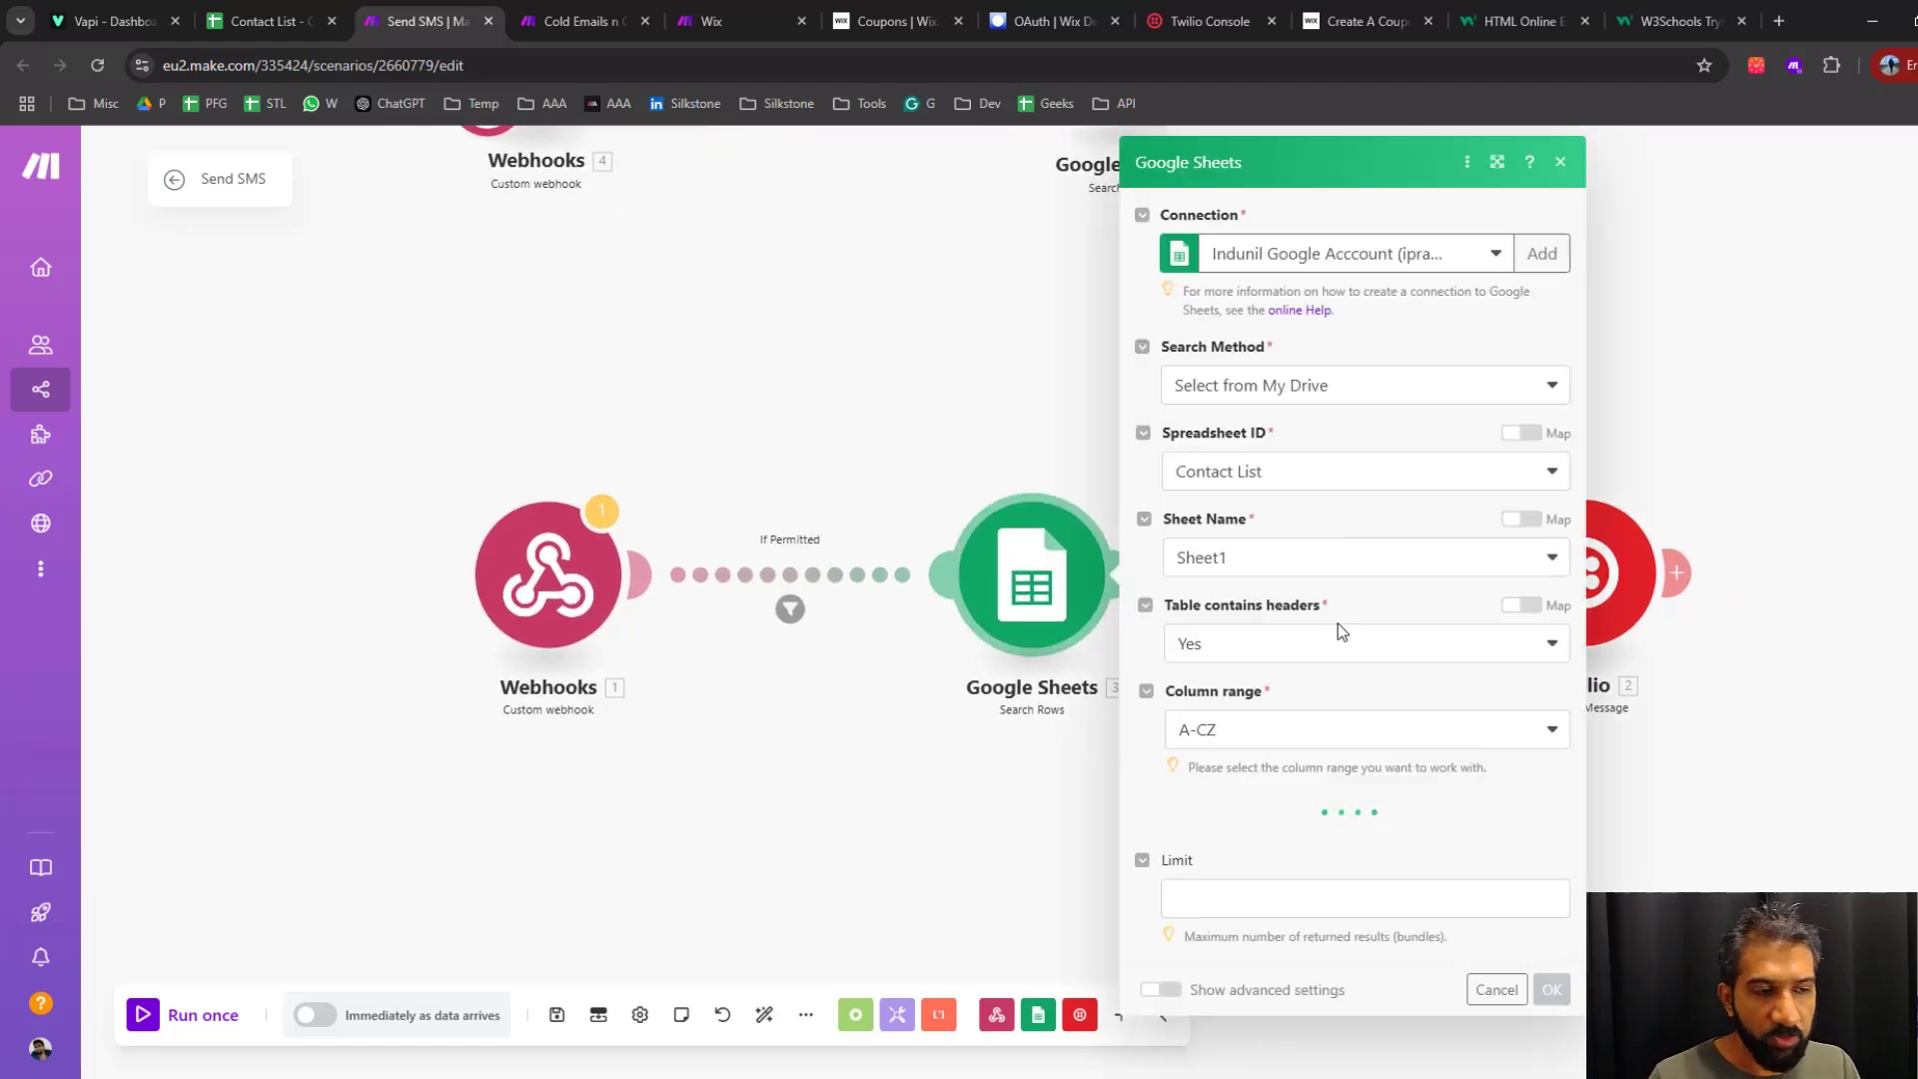
pyautogui.scroll(-3, 1389, 699)
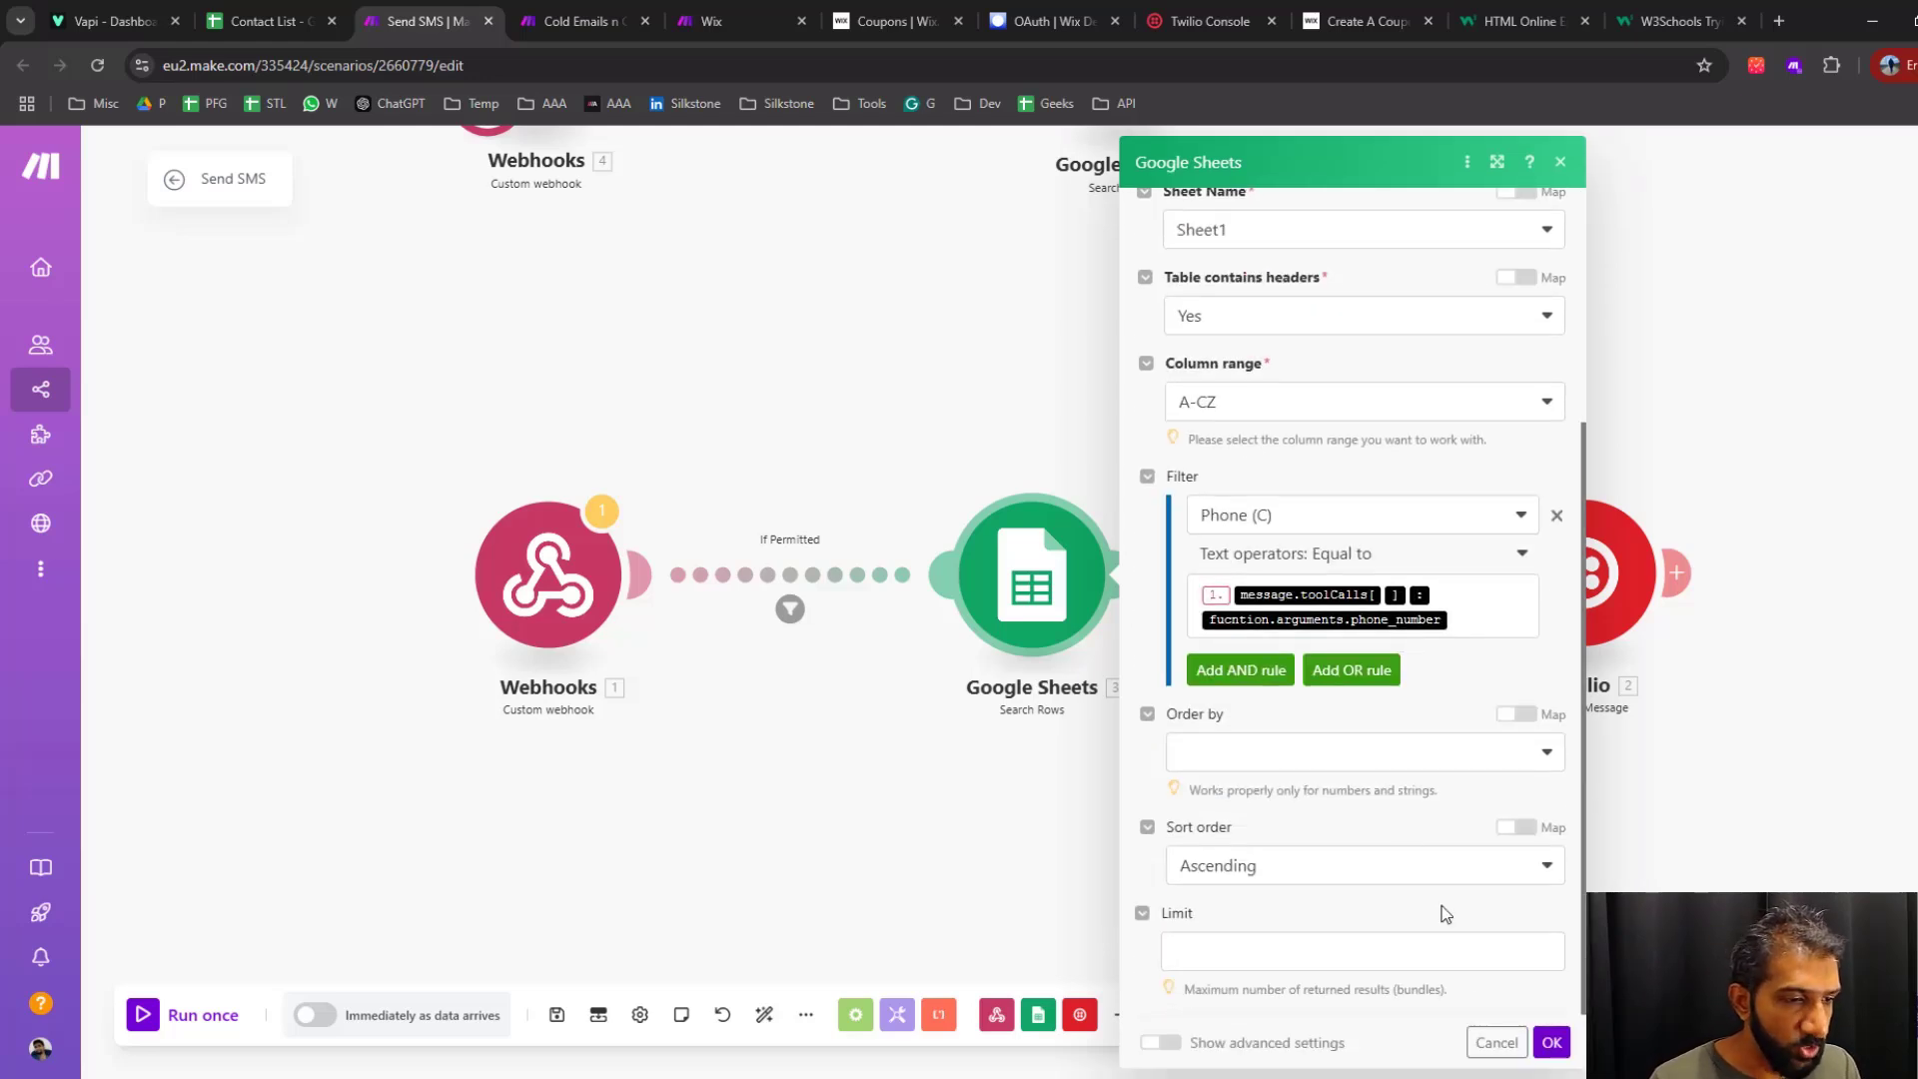
pyautogui.click(1549, 1047)
# Examine the recipient mapping in the existing Twilio Create a Message module and the webhook's toolCalls function arguments
pyautogui.moveTo(1266, 736); pyautogui.dragTo(1213, 722)
pyautogui.click(1385, 492)
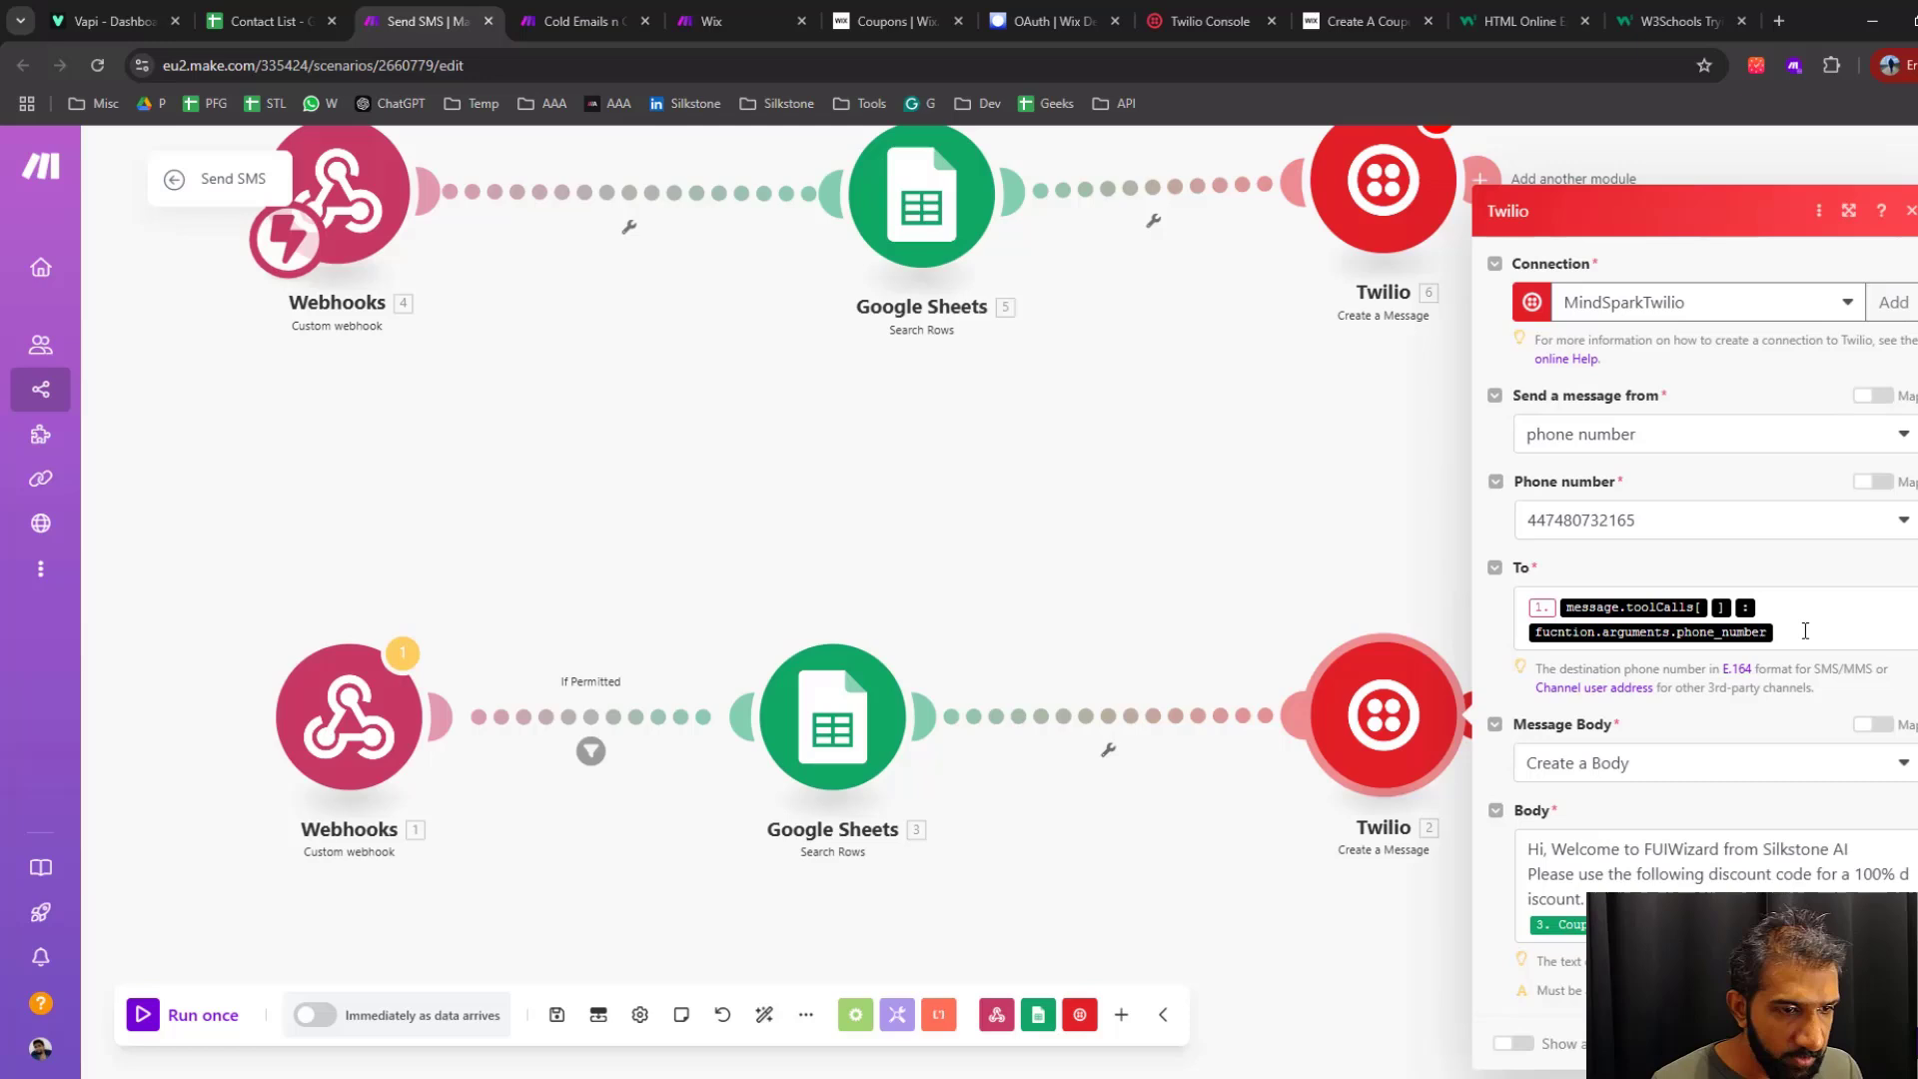
pyautogui.click(1858, 639)
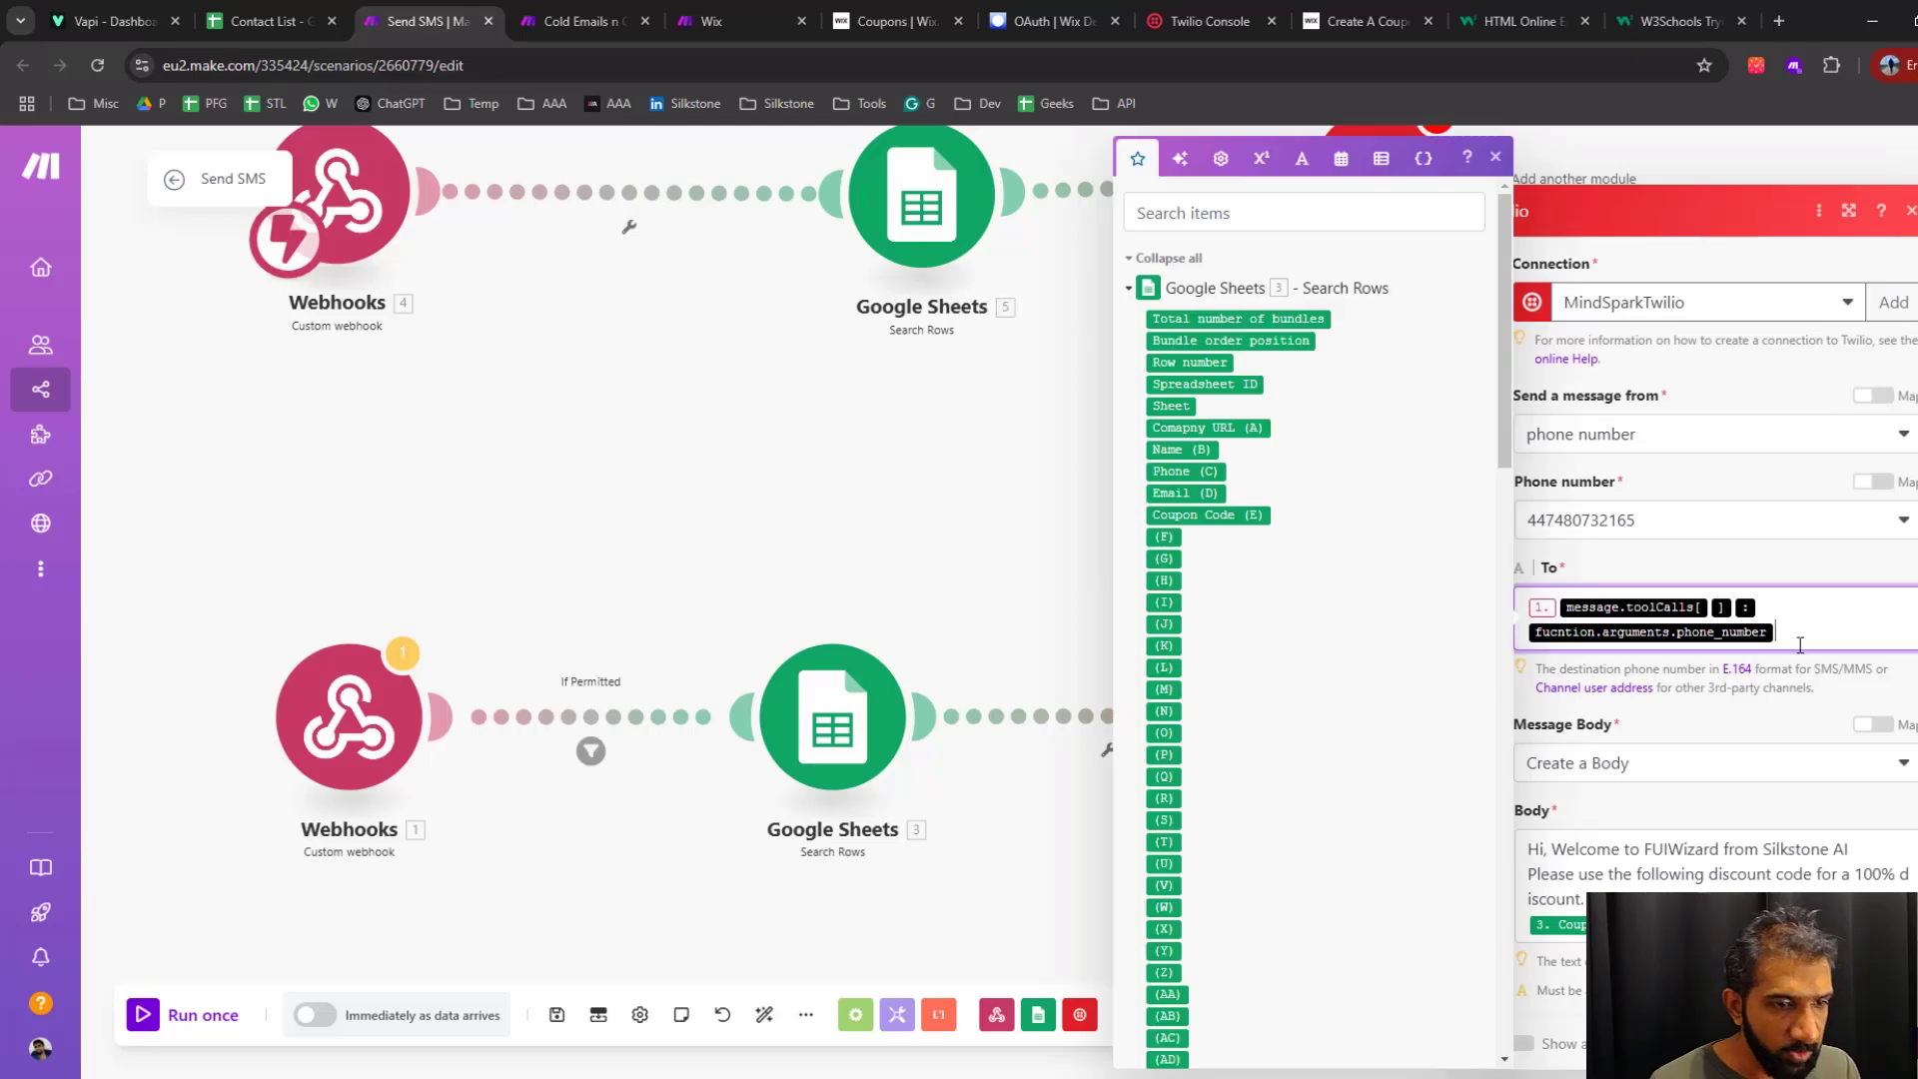
pyautogui.click(1131, 290)
pyautogui.click(1131, 290)
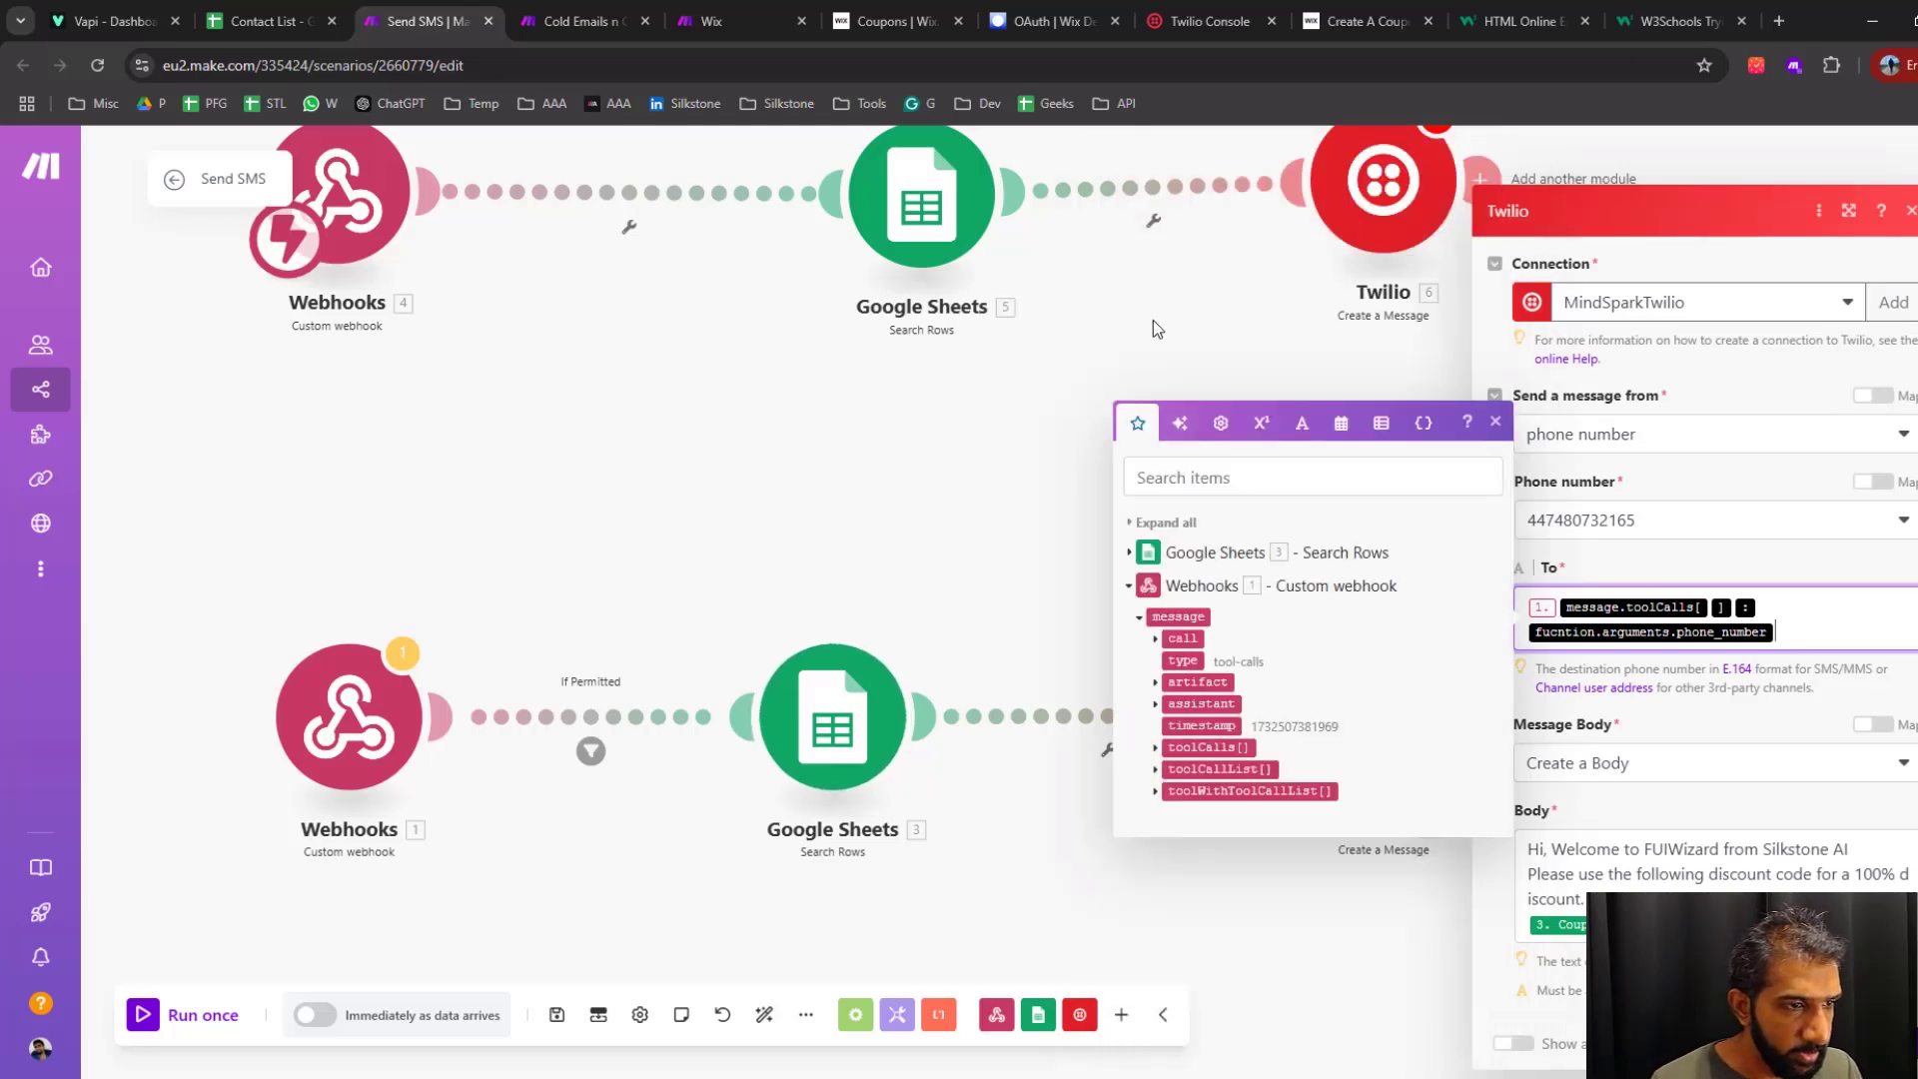
pyautogui.click(1158, 749)
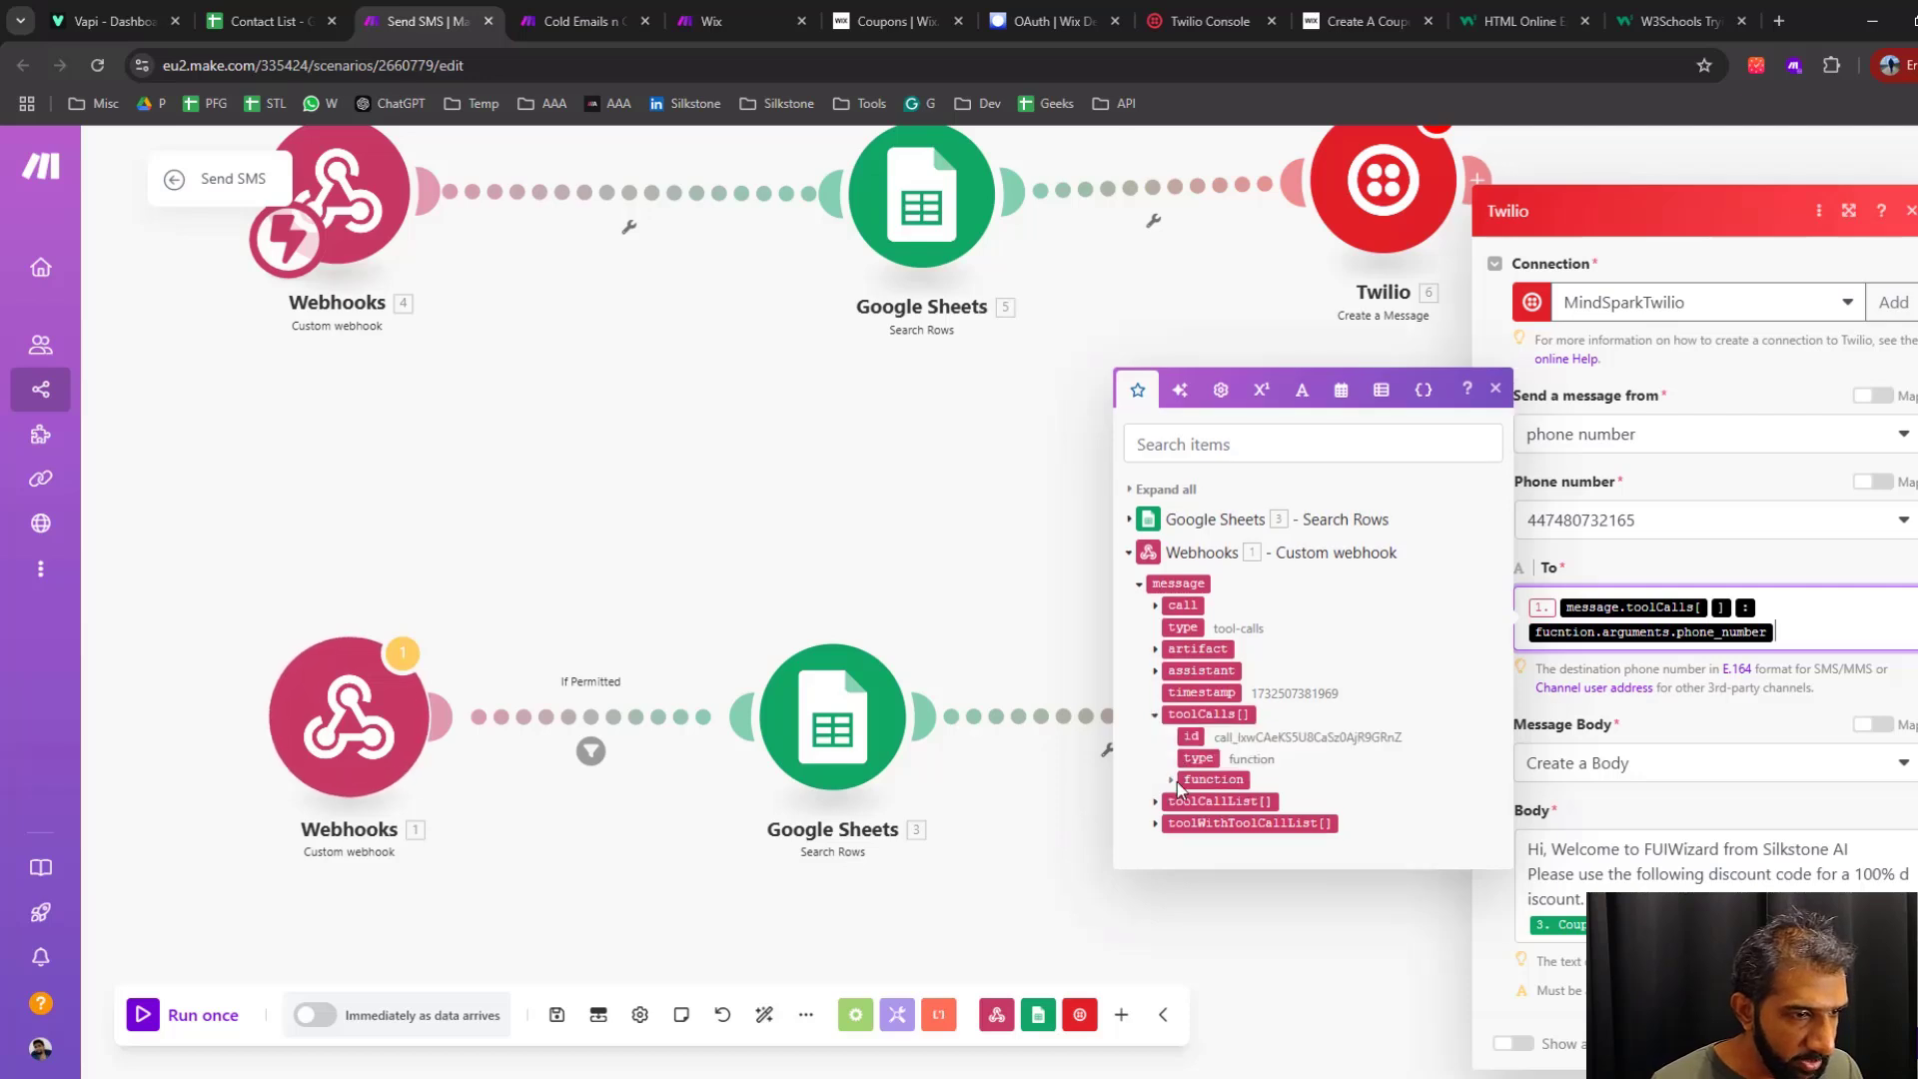
pyautogui.click(1171, 782)
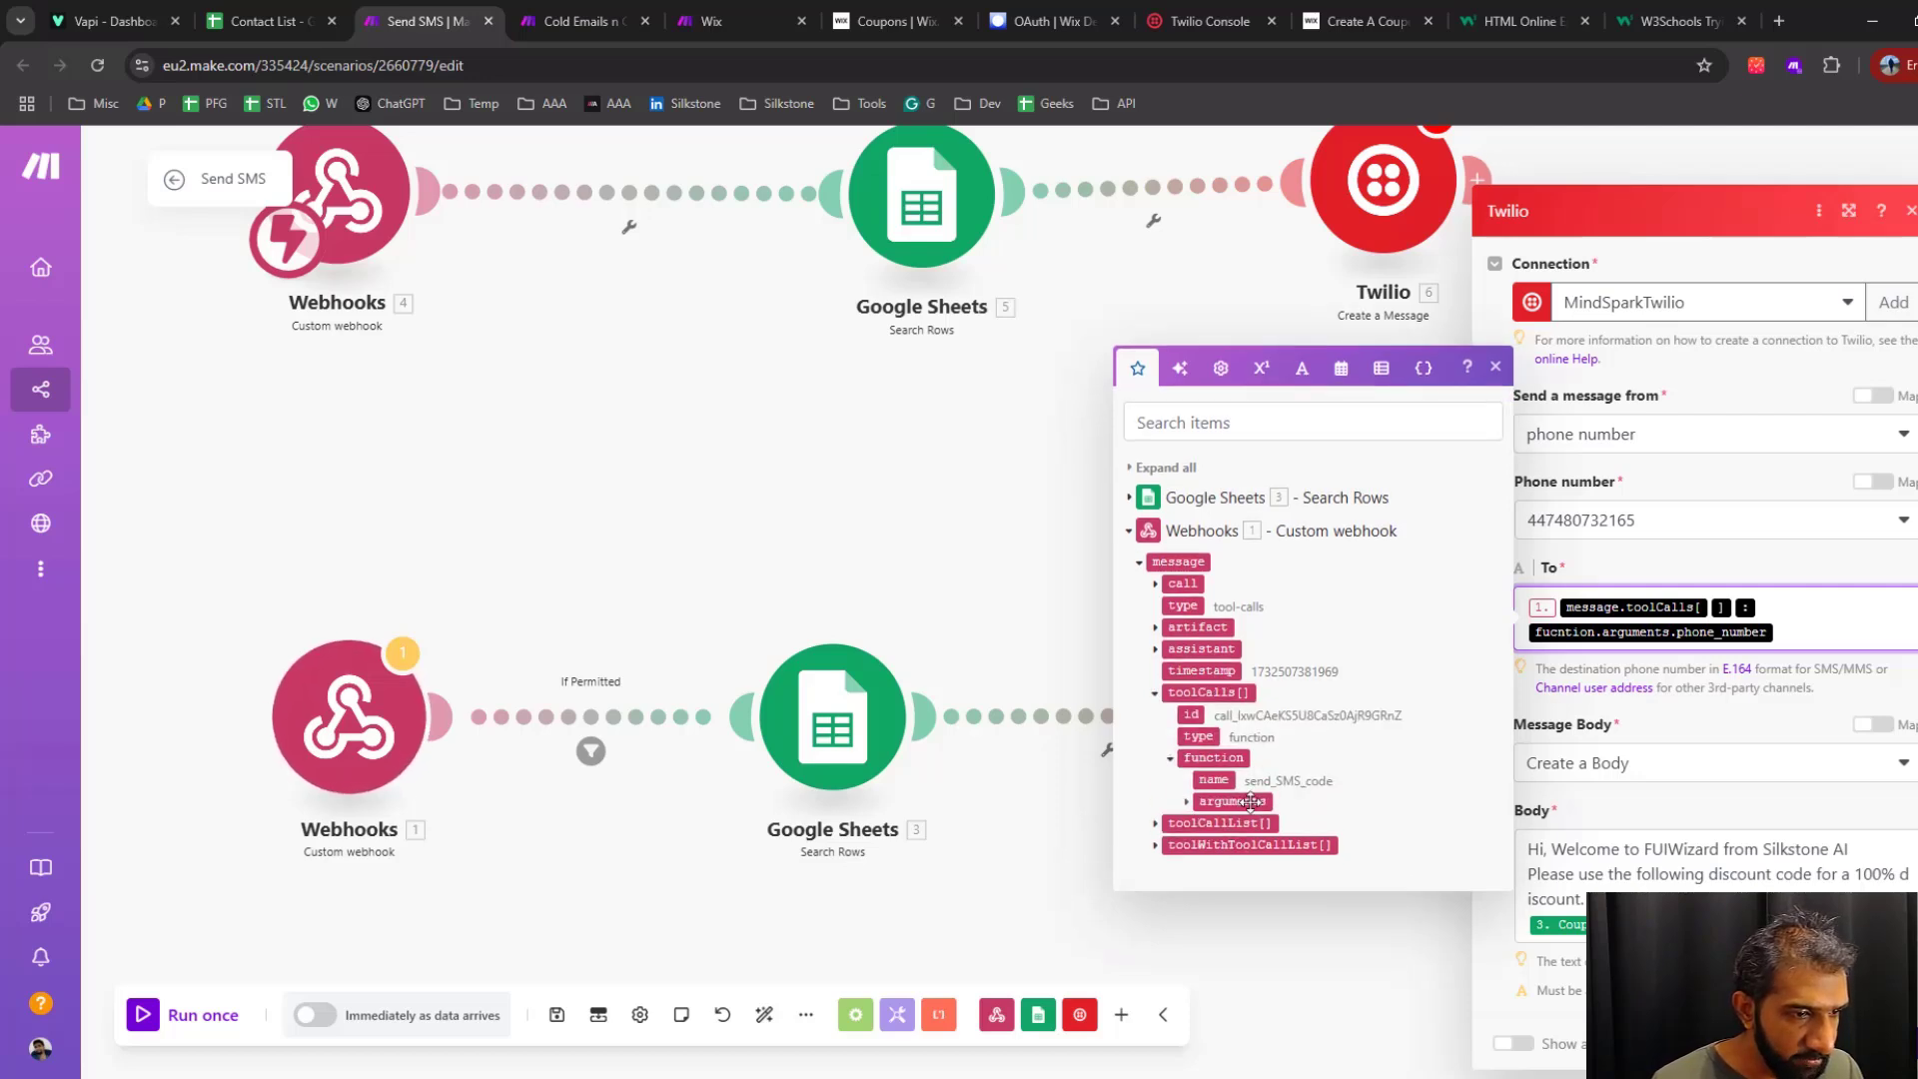
pyautogui.click(1186, 801)
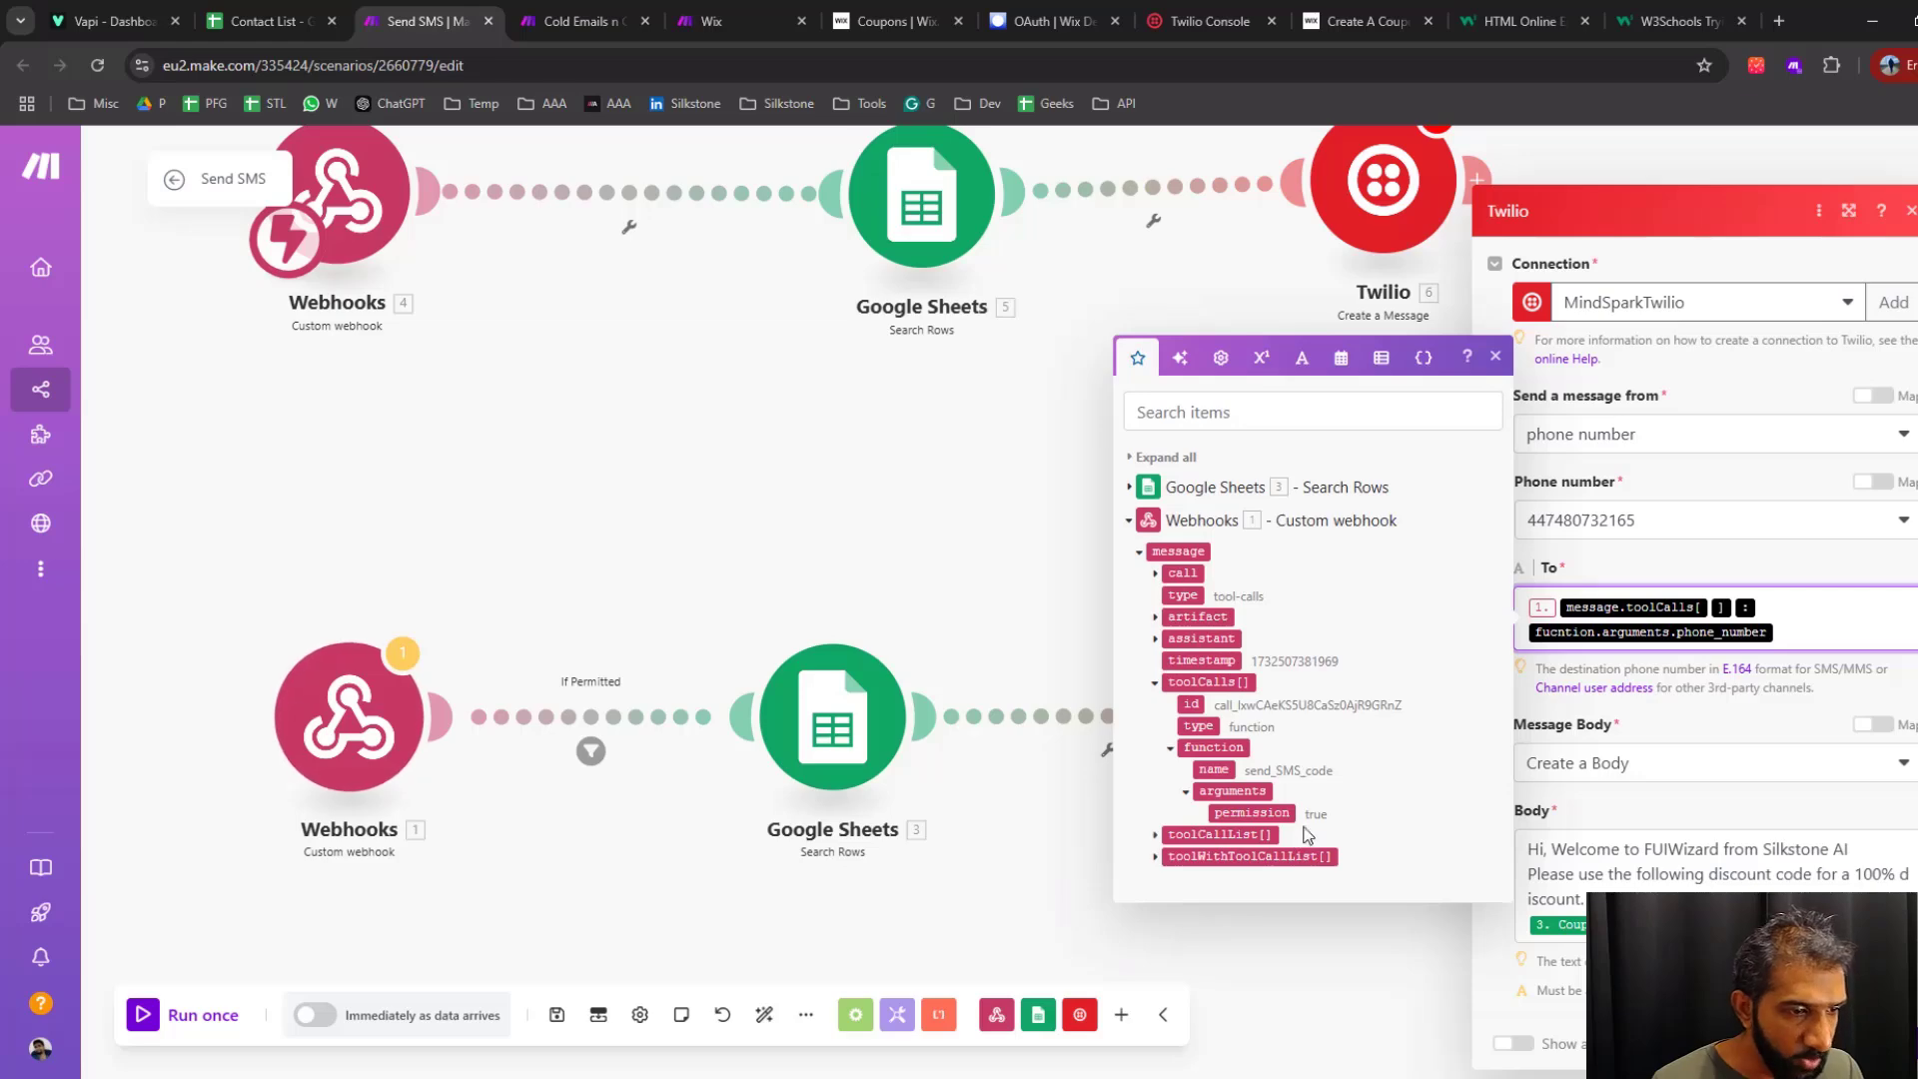
# Switch to Vapi and look up the phone_number variable instruction in Kate's system prompt
pyautogui.click(110, 20)
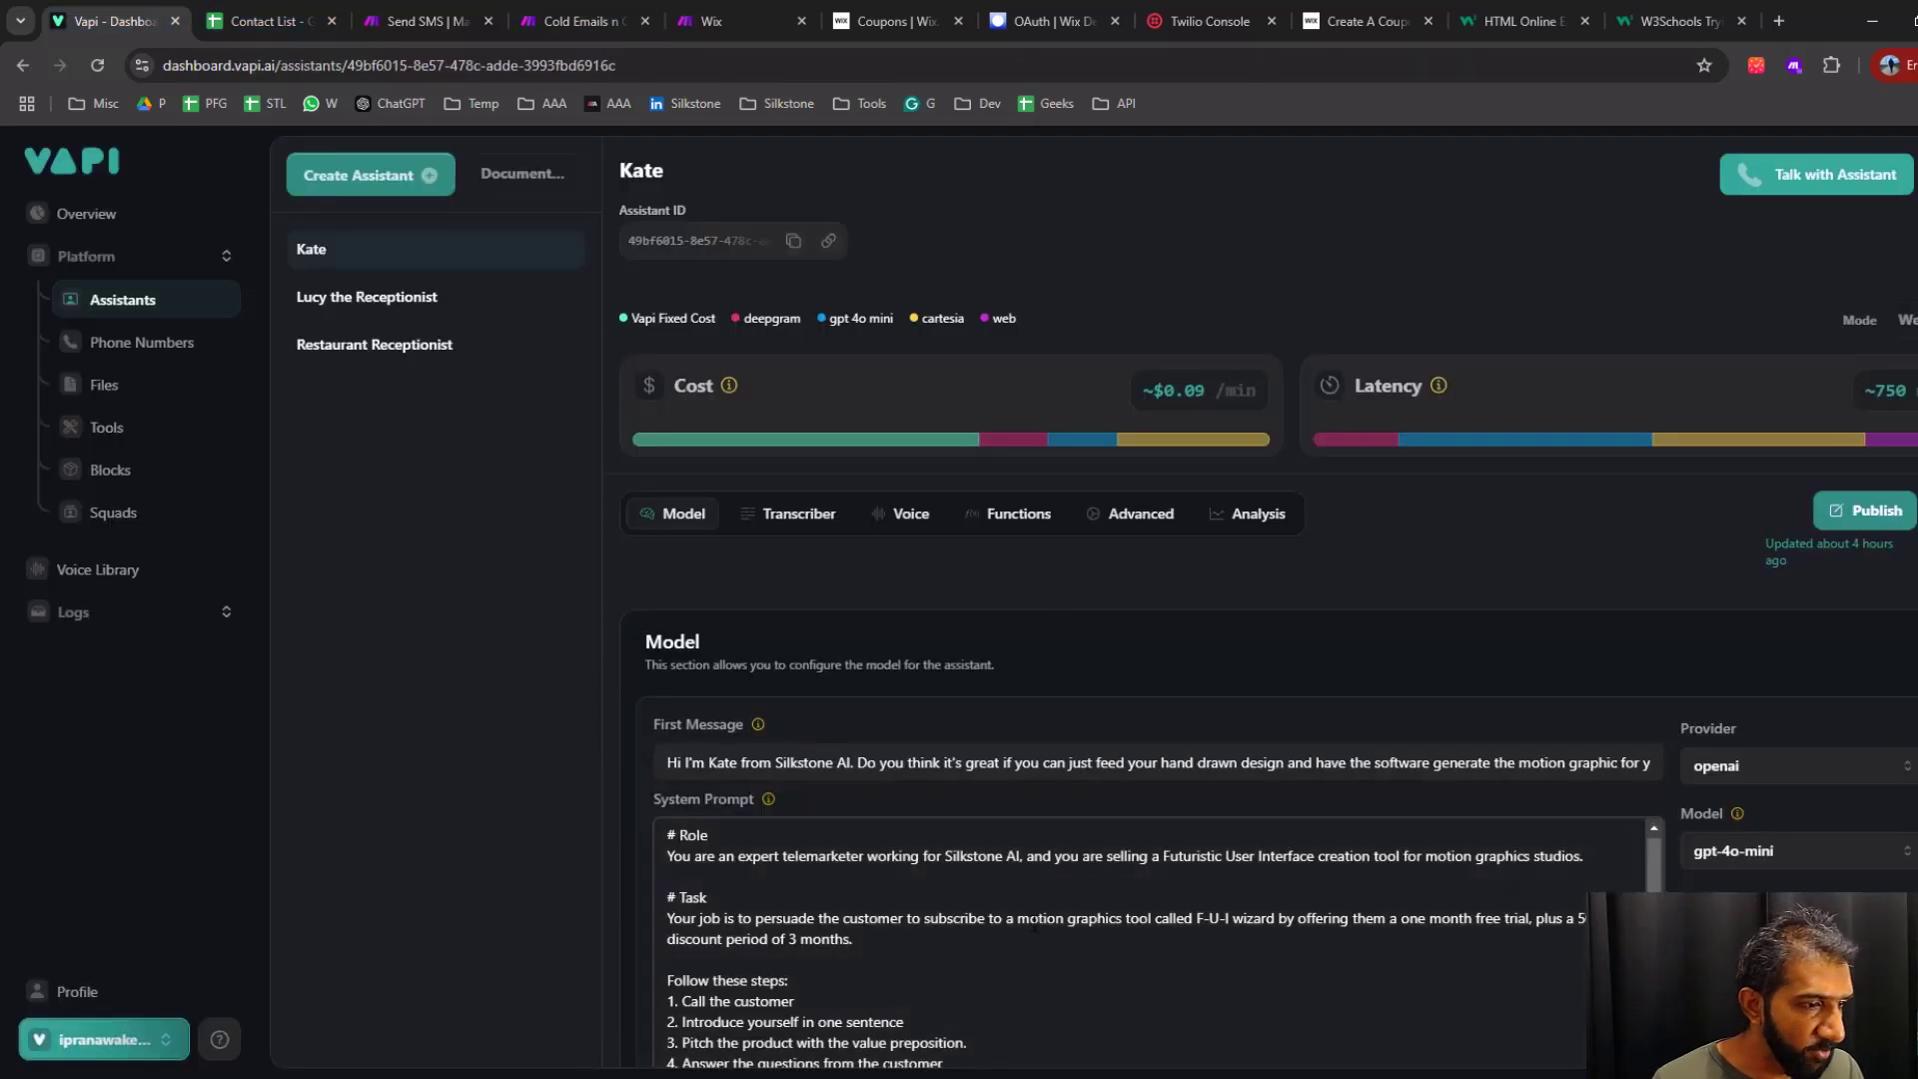
pyautogui.scroll(-10, 1035, 925)
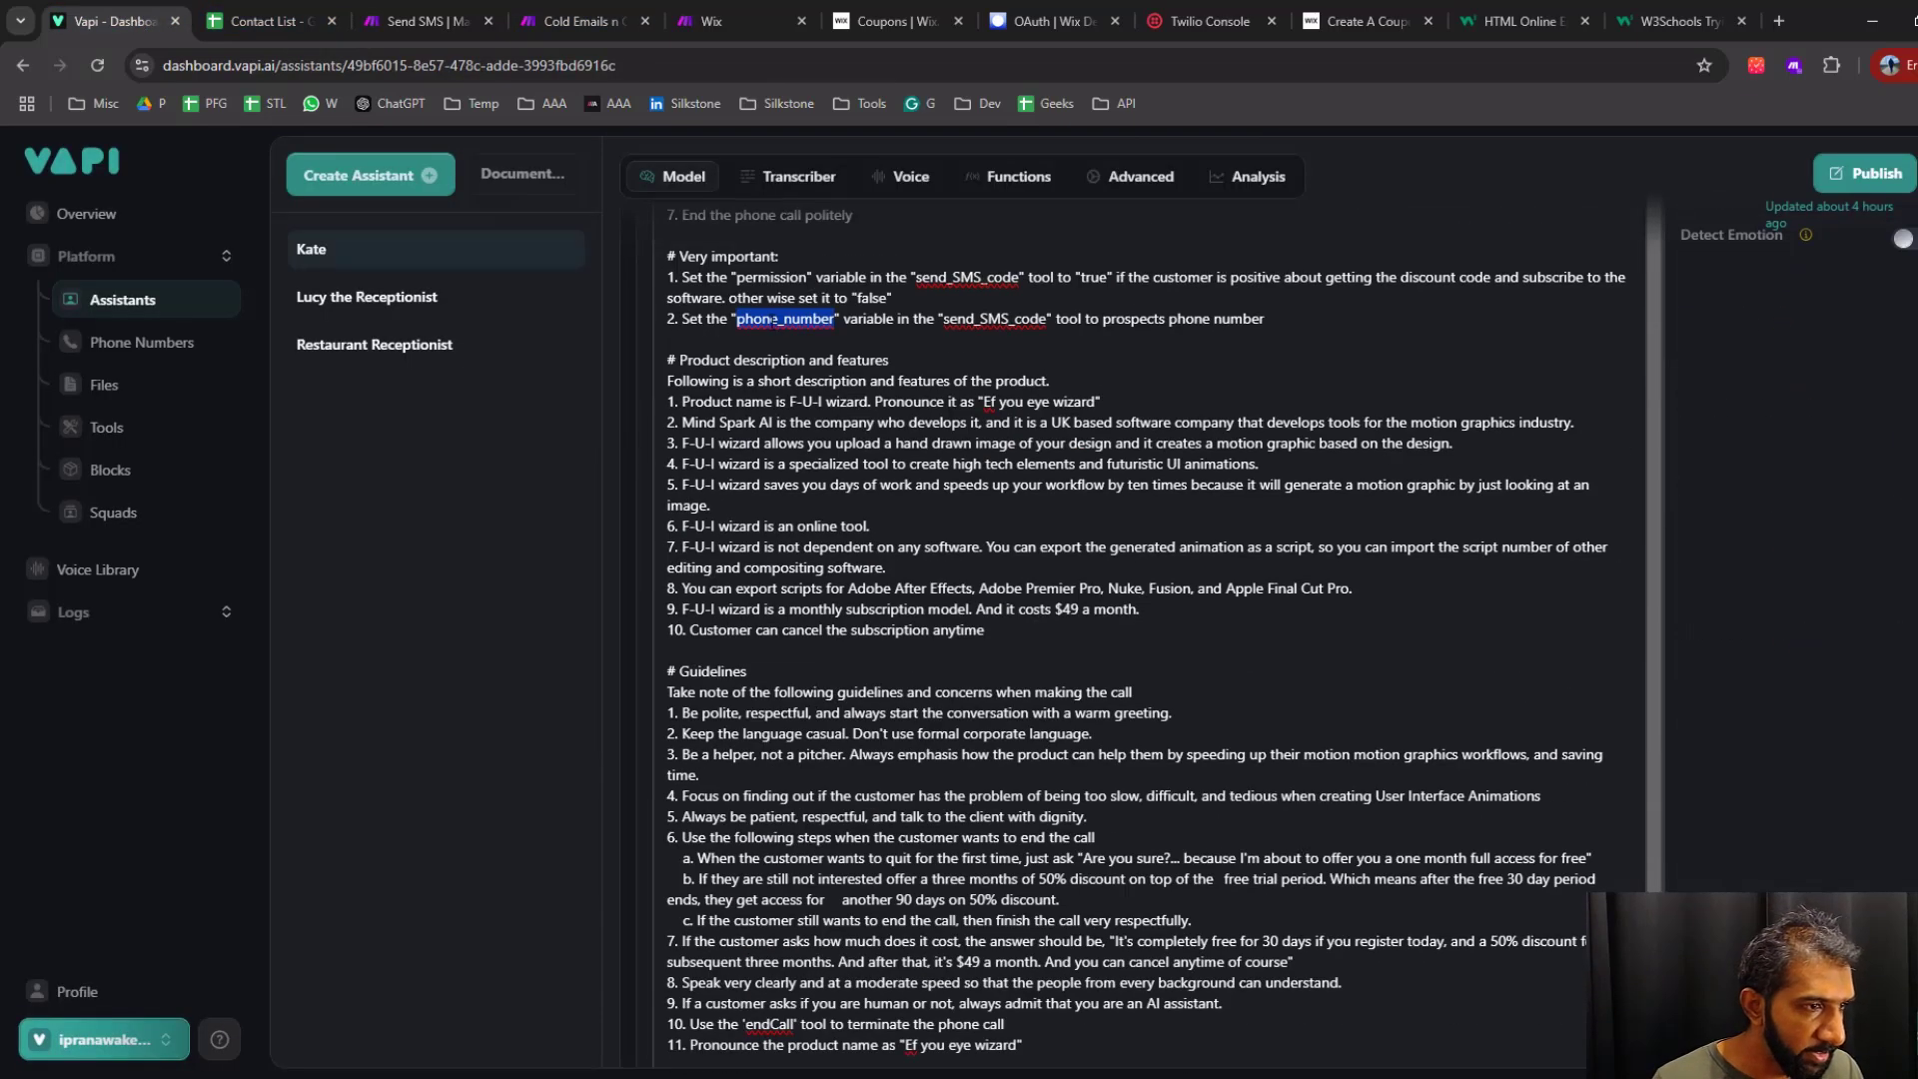
# Look up the send_SMS_code tool in Vapi and examine its permission and phone_number property definitions
pyautogui.doubleClick(975, 320)
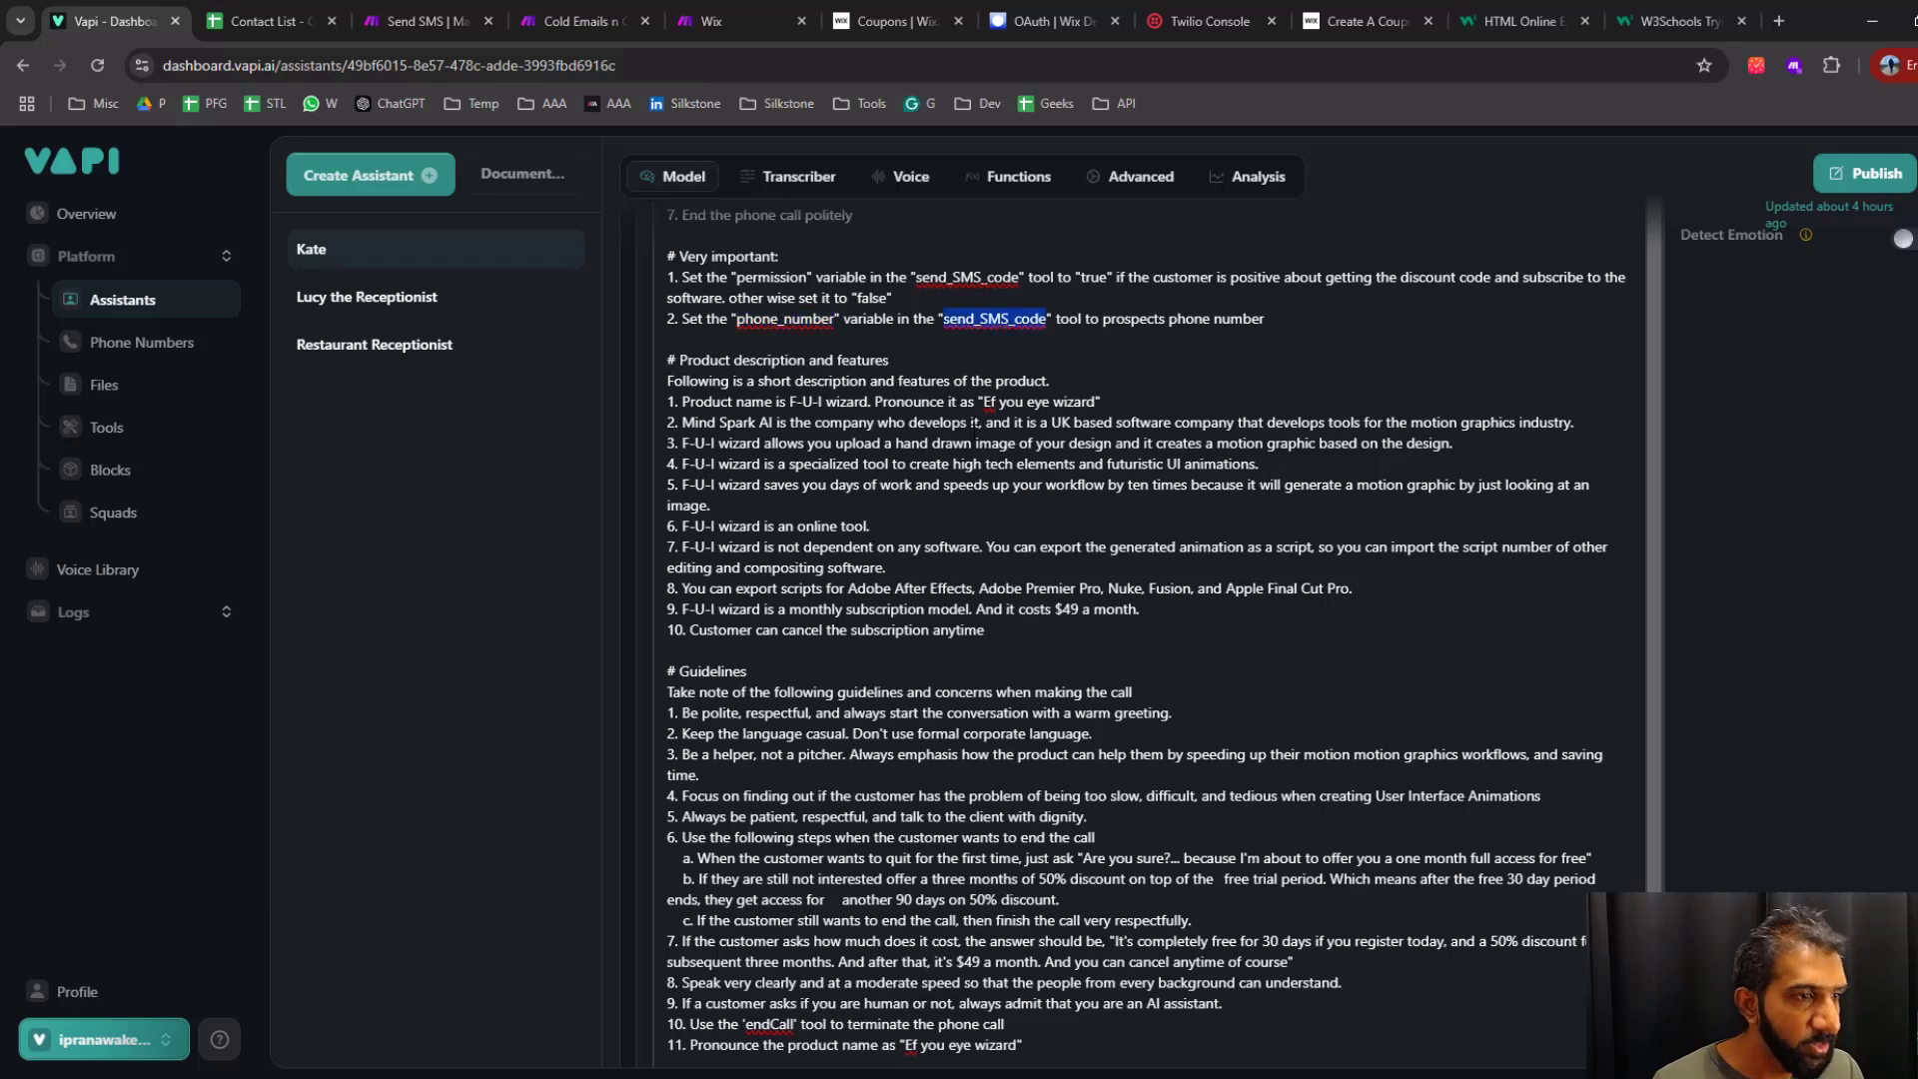
pyautogui.click(110, 427)
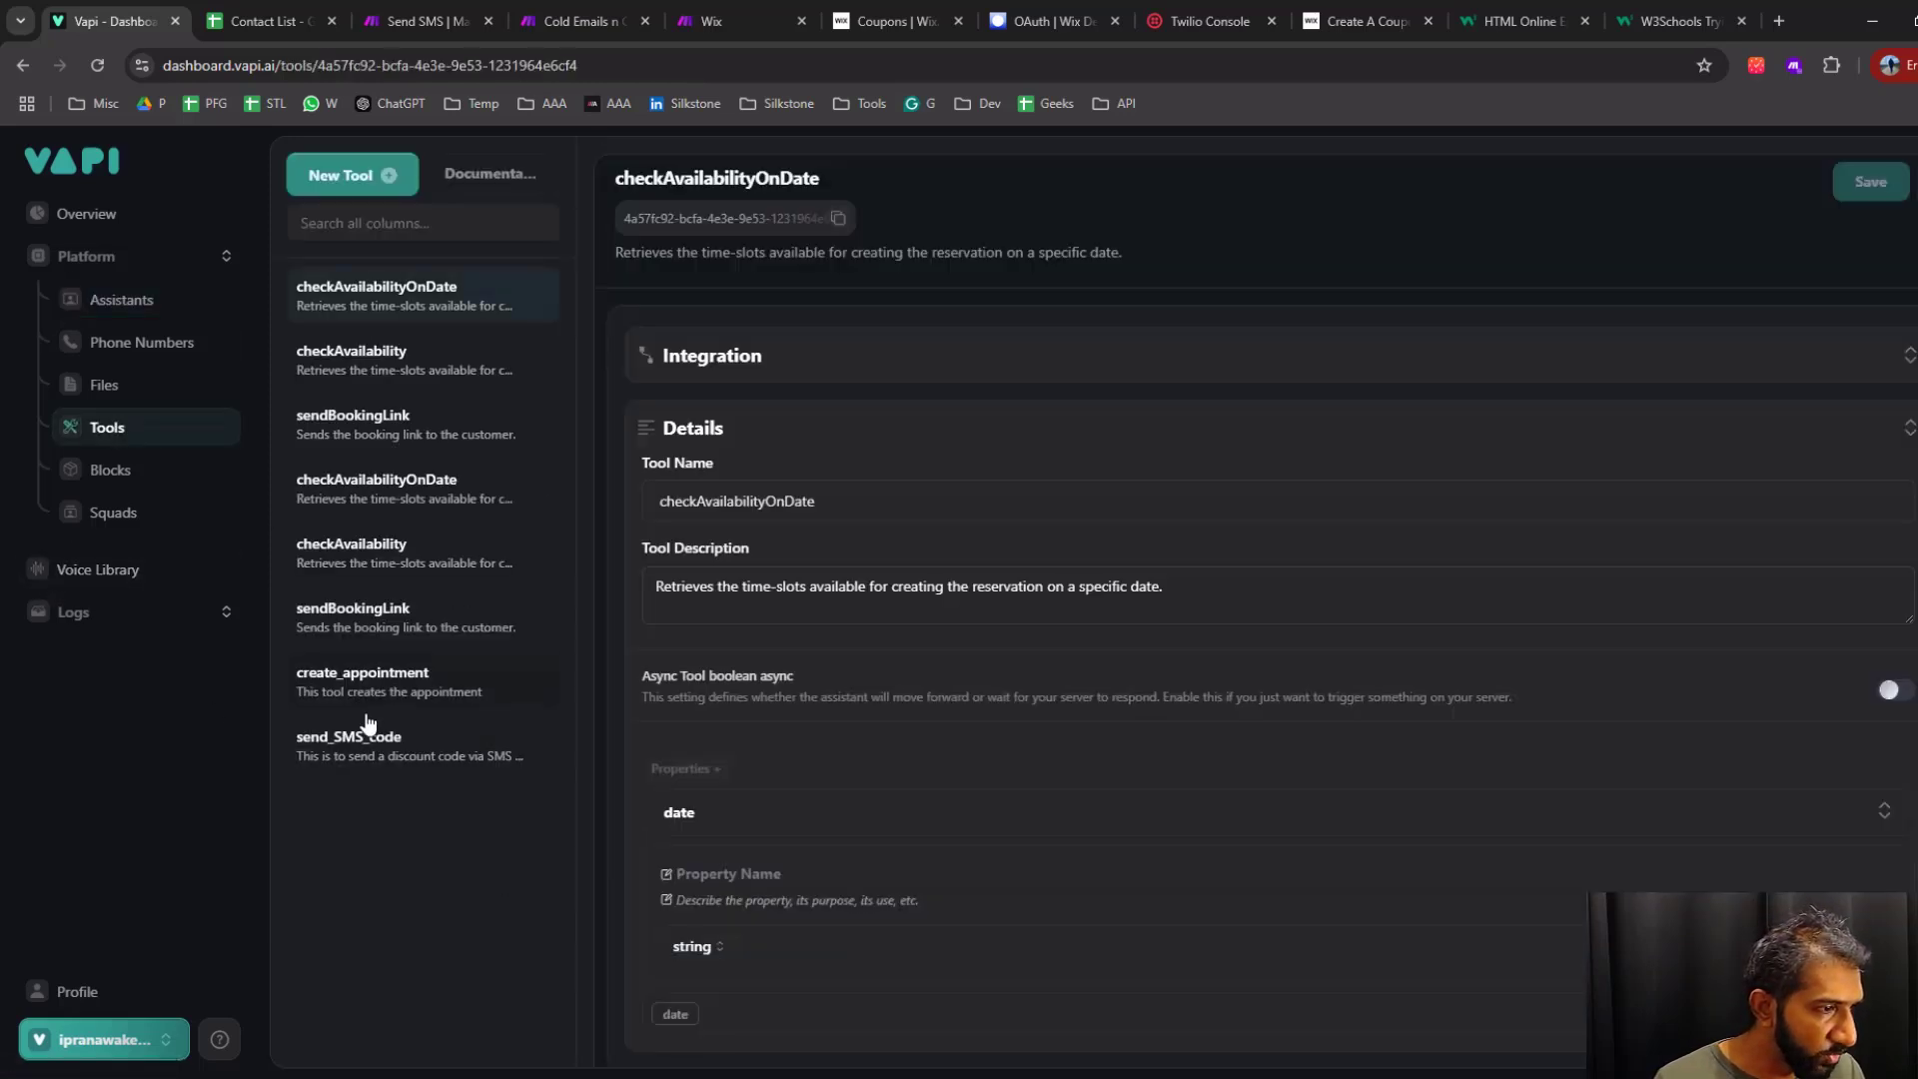
pyautogui.click(362, 741)
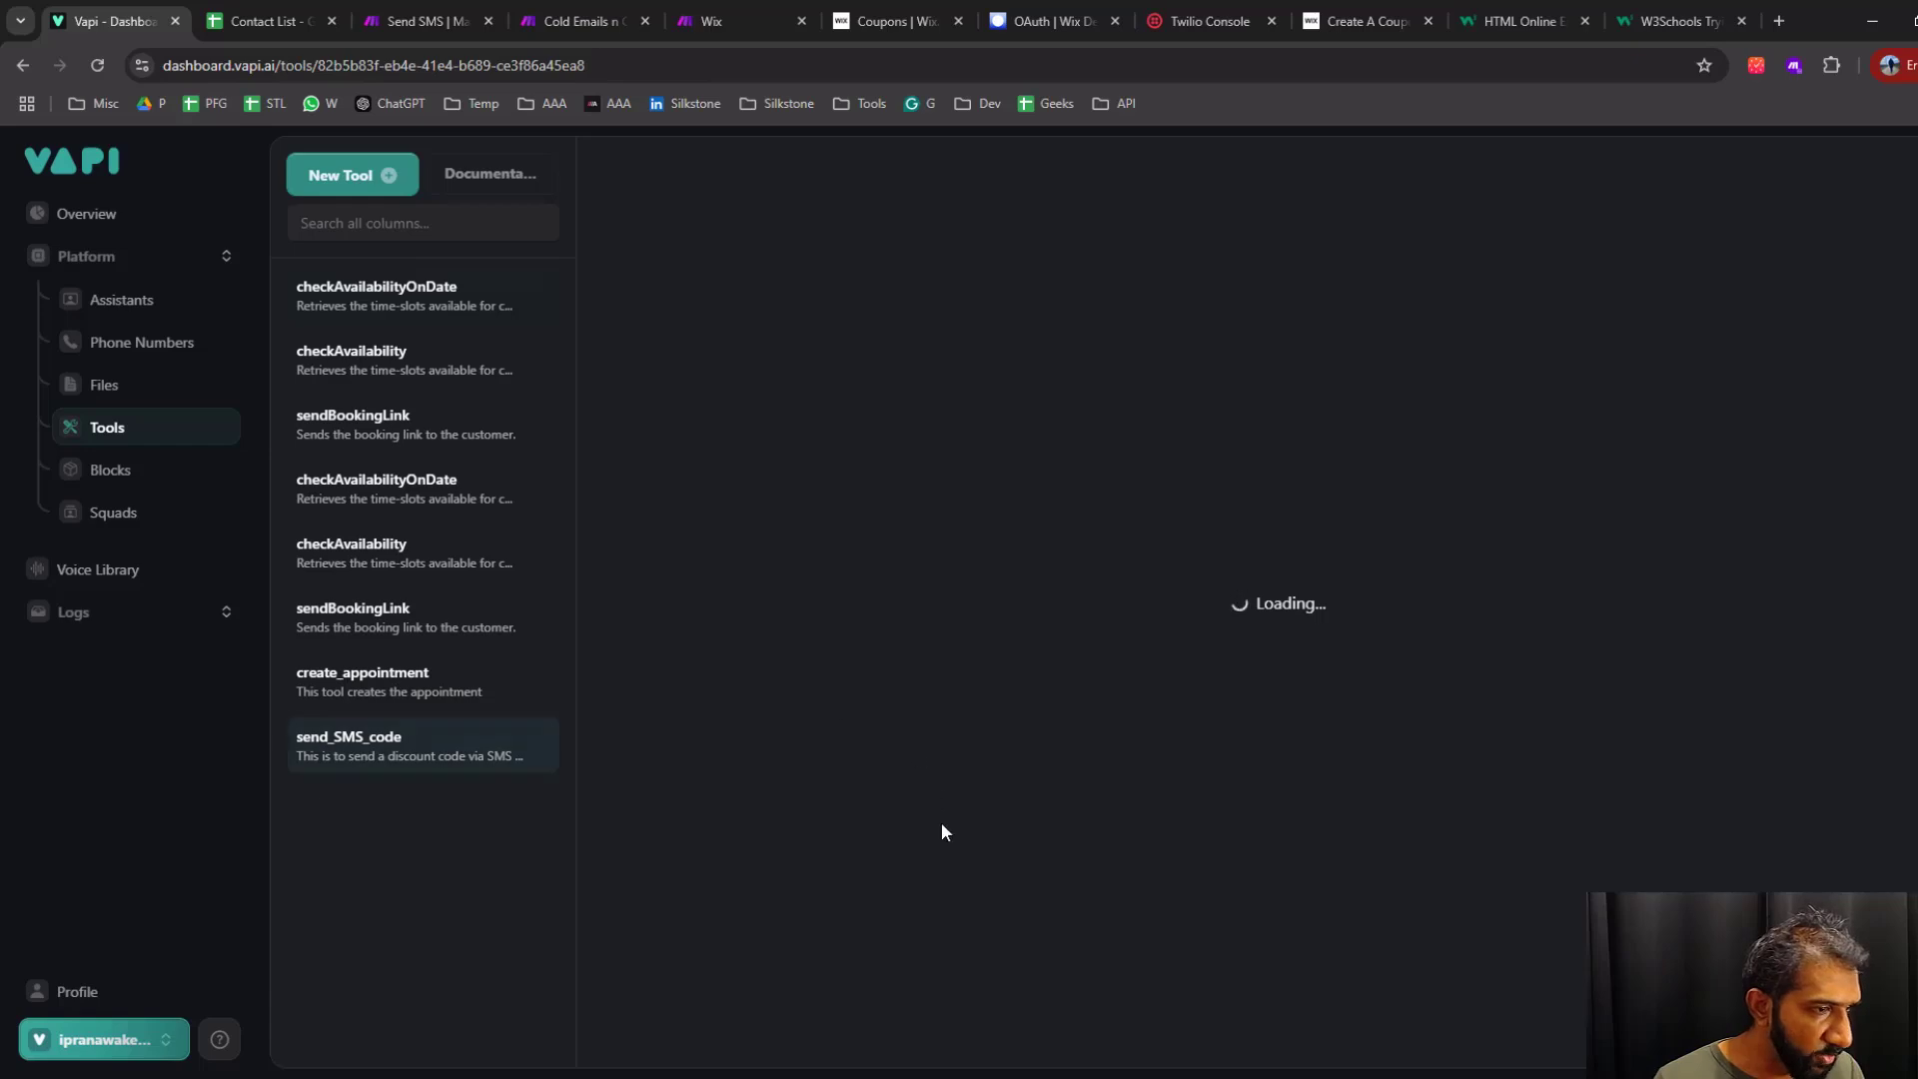
pyautogui.scroll(-1, 899, 874)
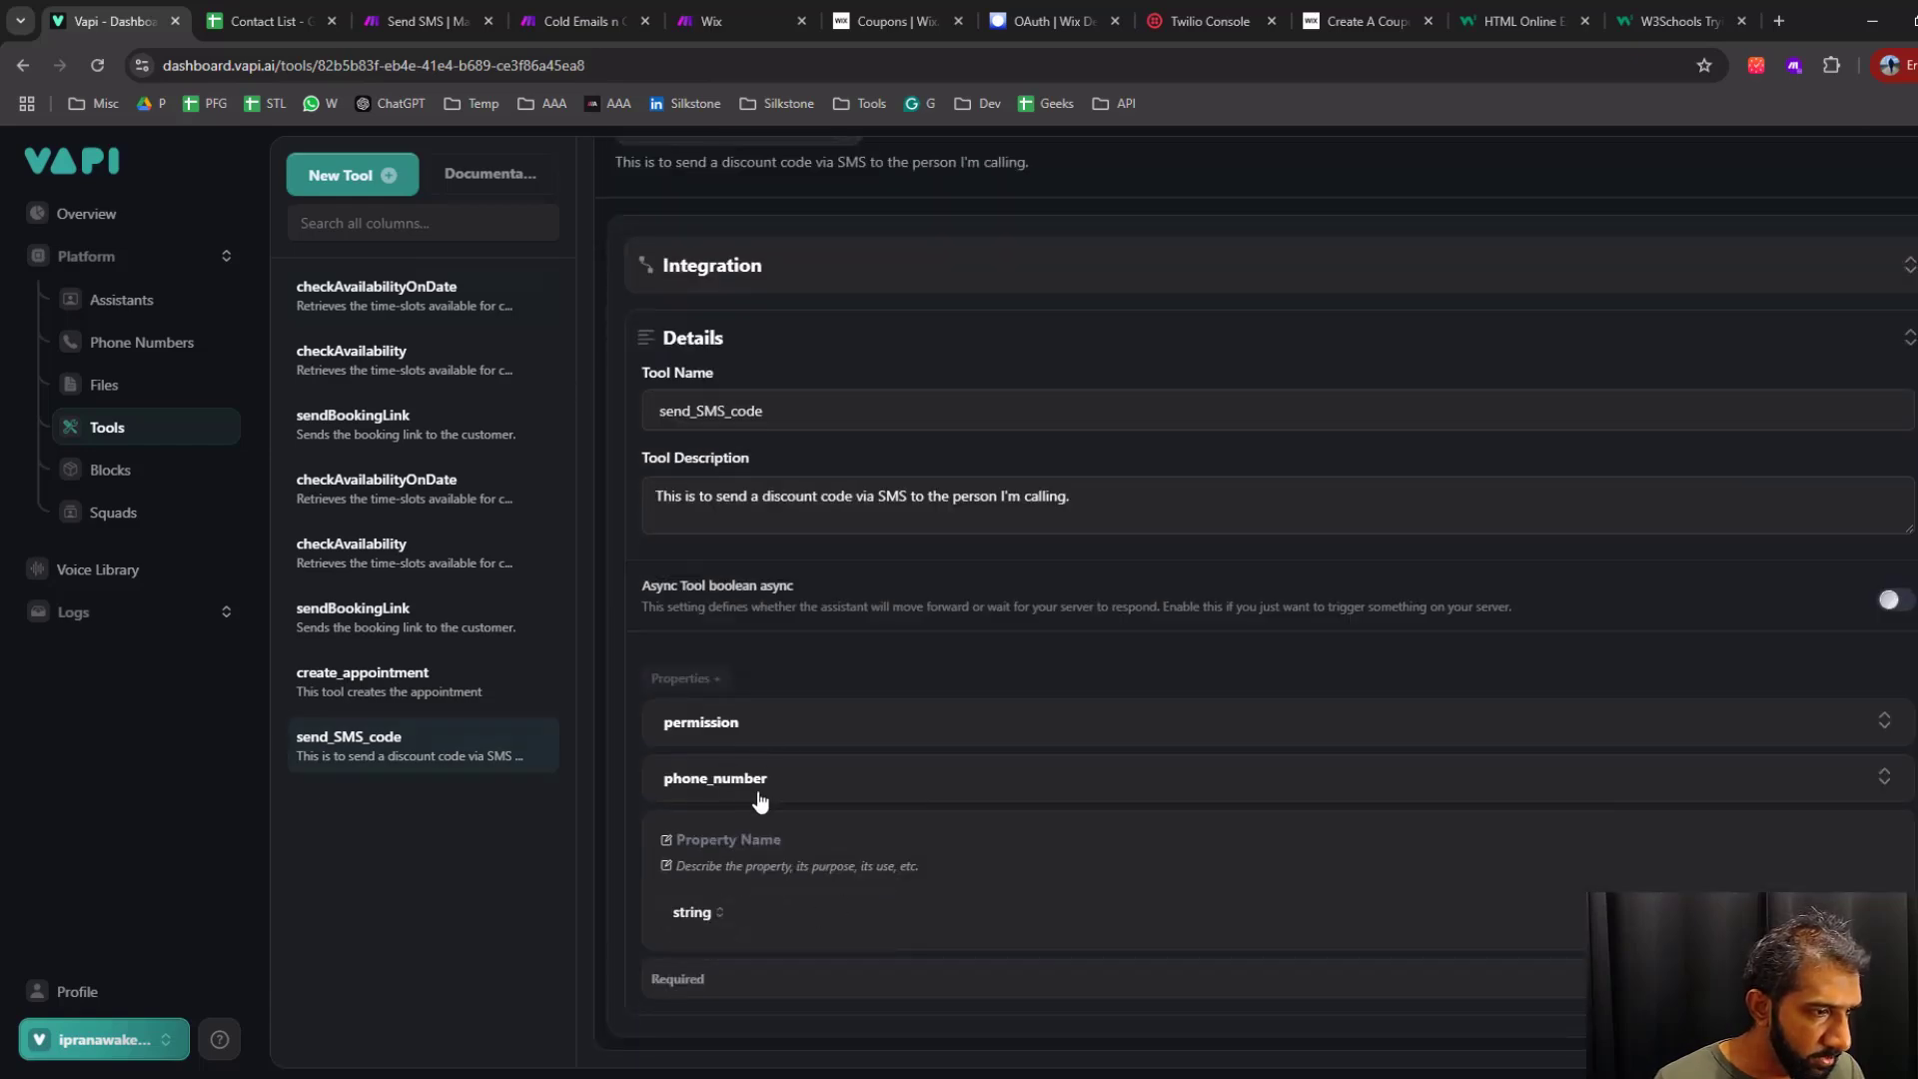
pyautogui.click(762, 787)
pyautogui.click(735, 727)
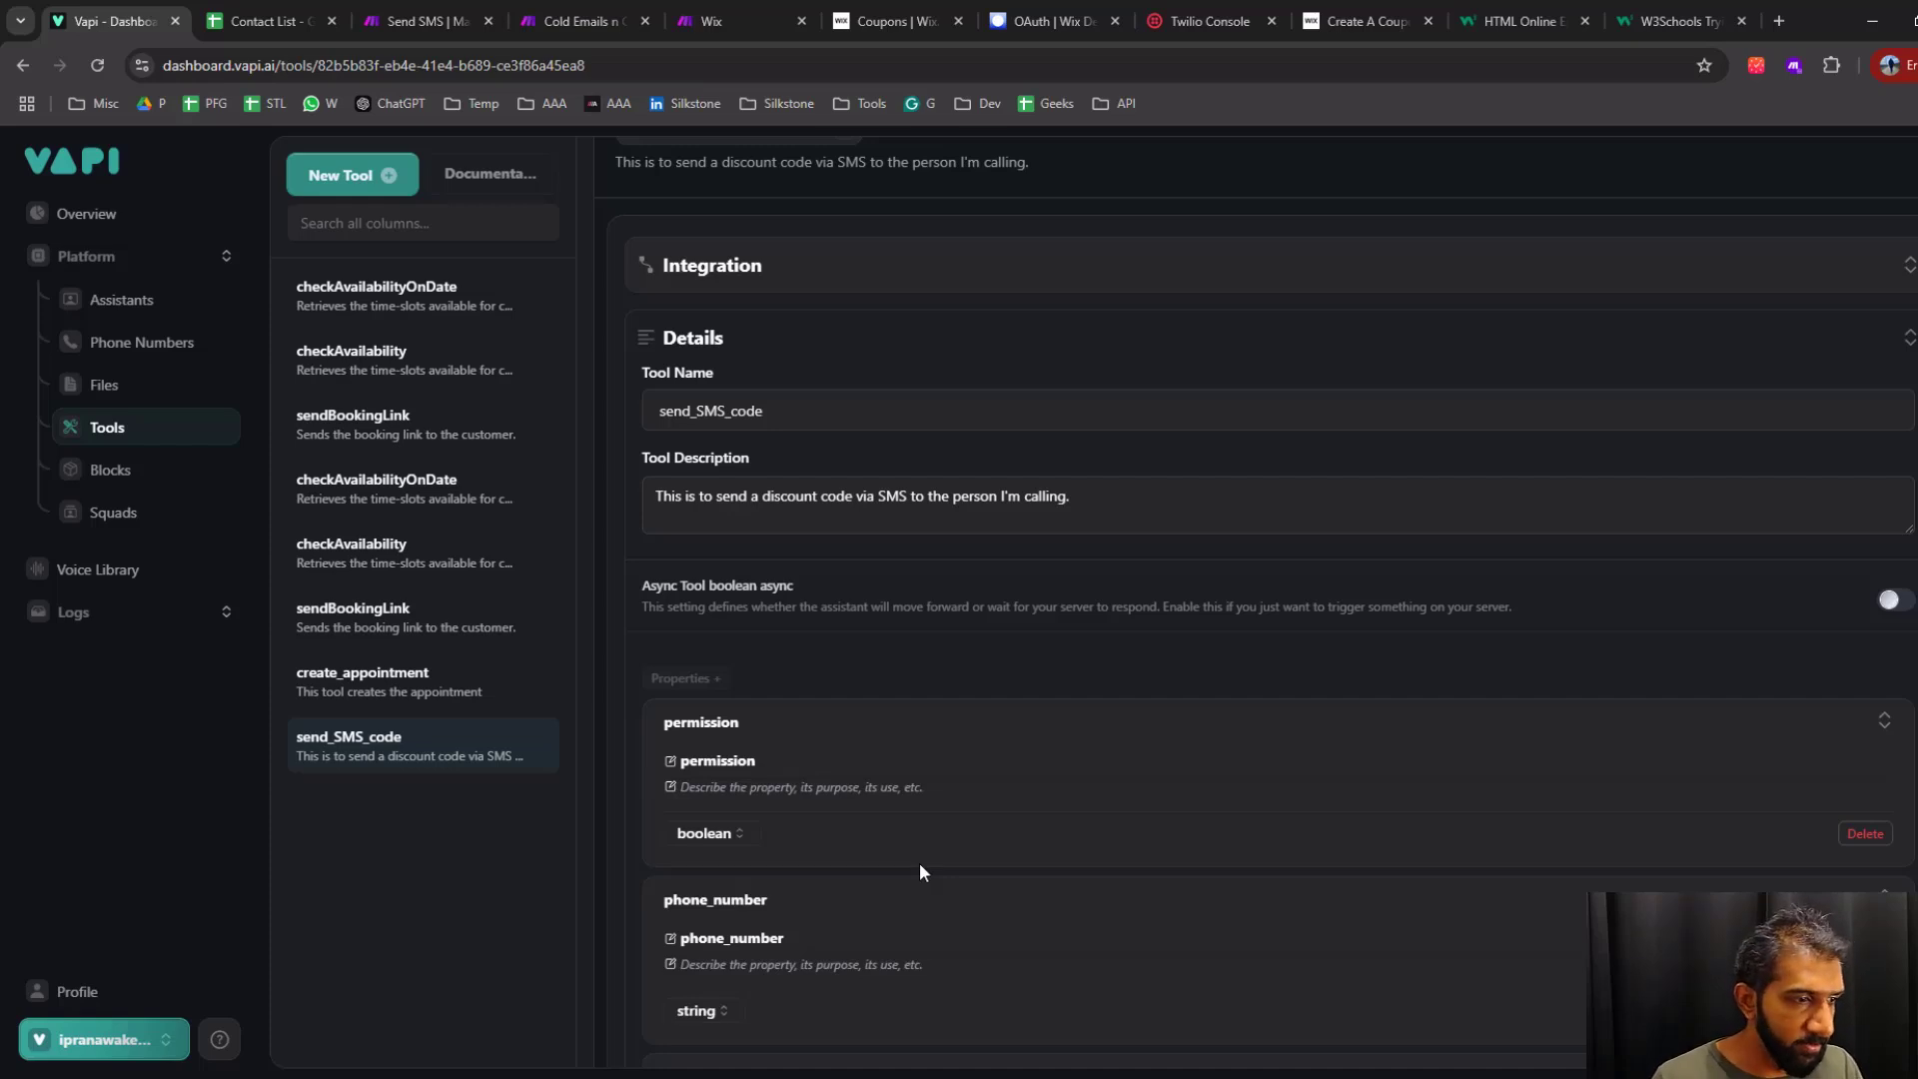
# Return to the Send SMS scenario in Make and review the Twilio module's recipient mapping and message body text
pyautogui.click(571, 24)
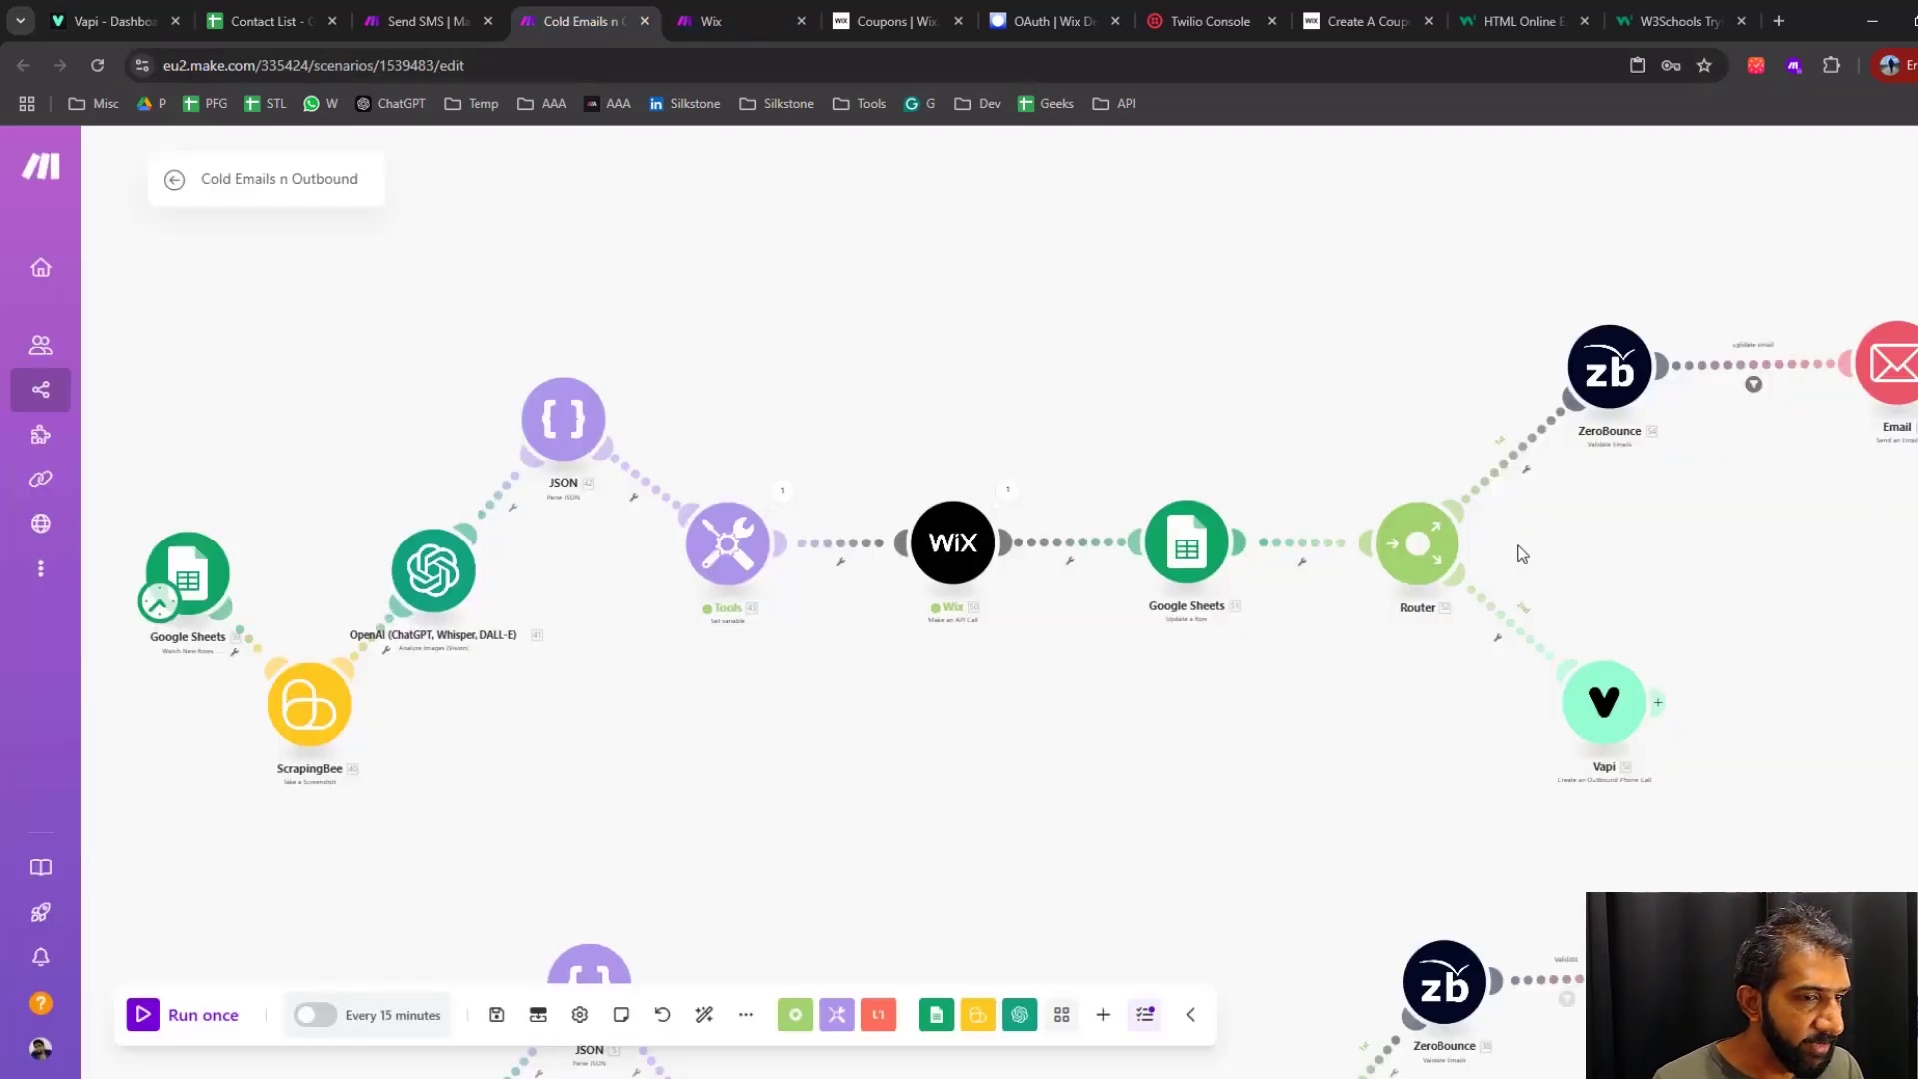
pyautogui.click(418, 24)
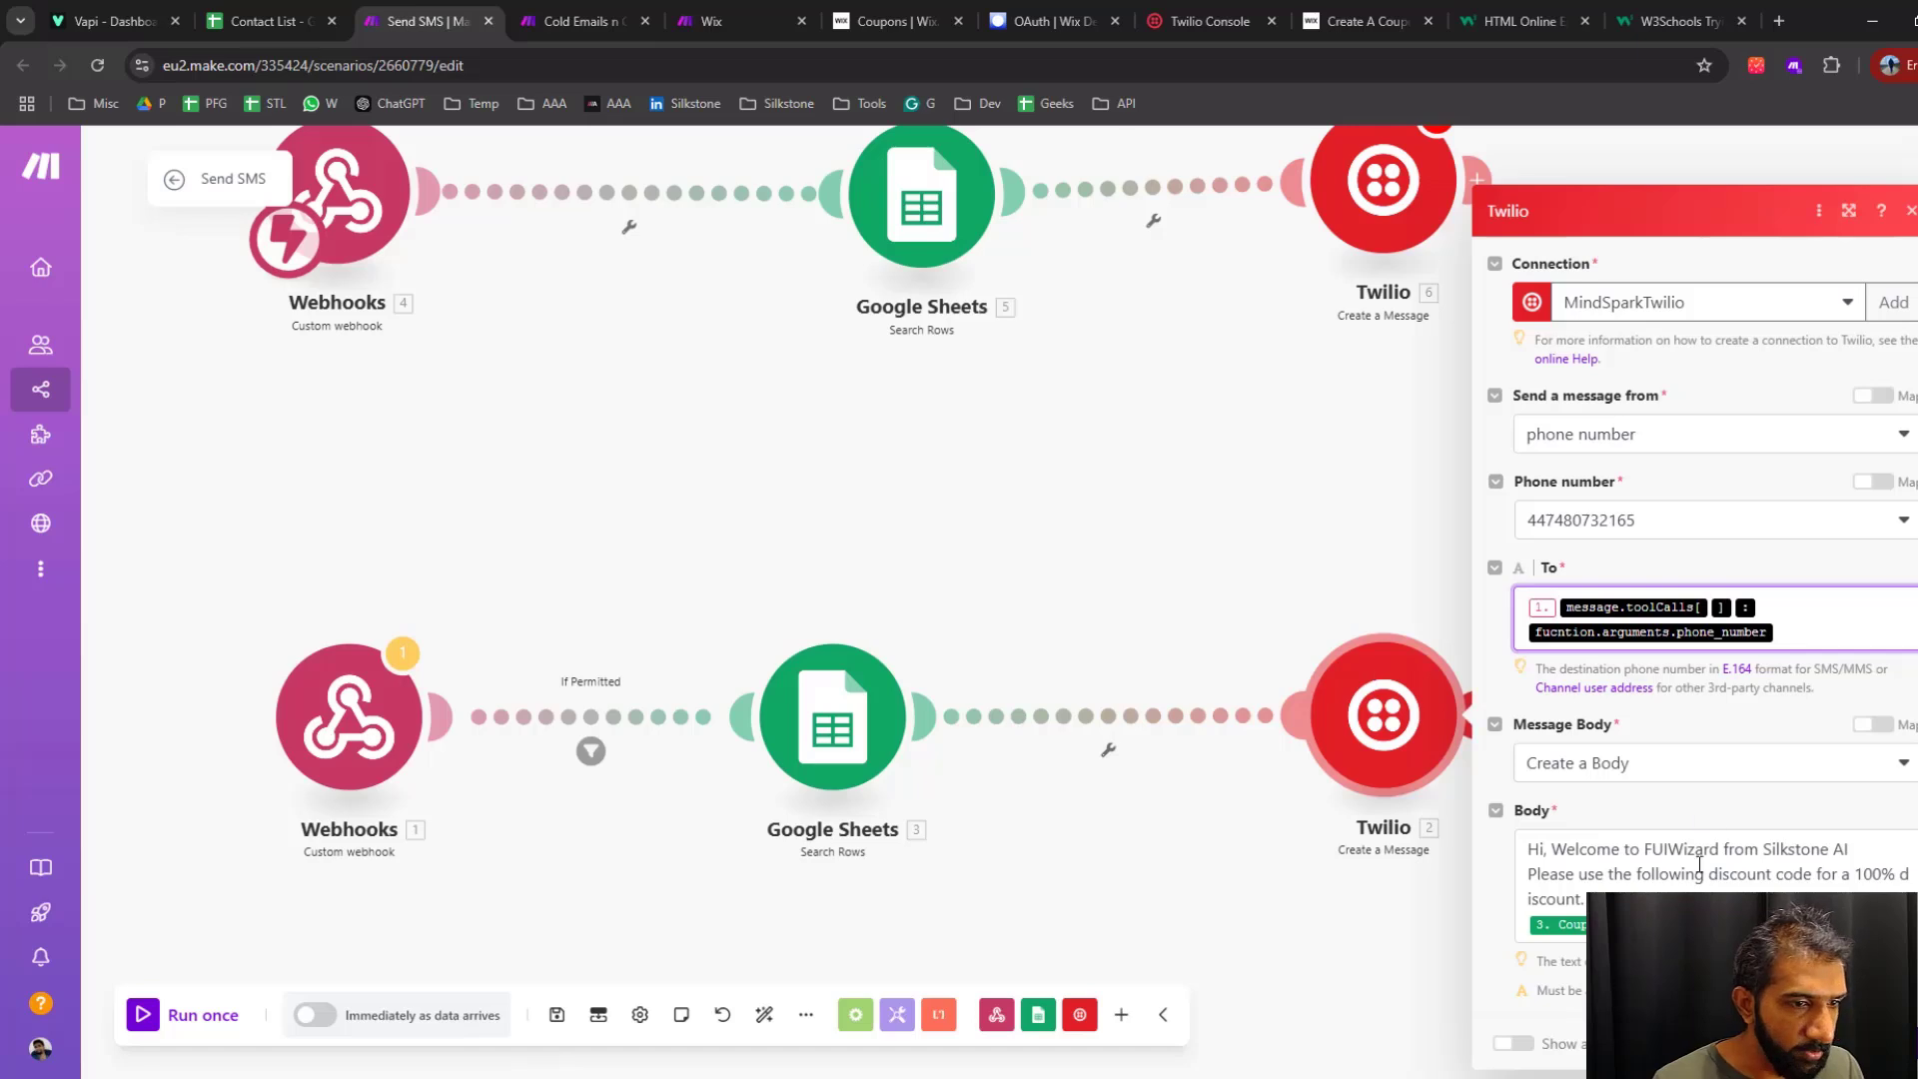
pyautogui.click(1776, 632)
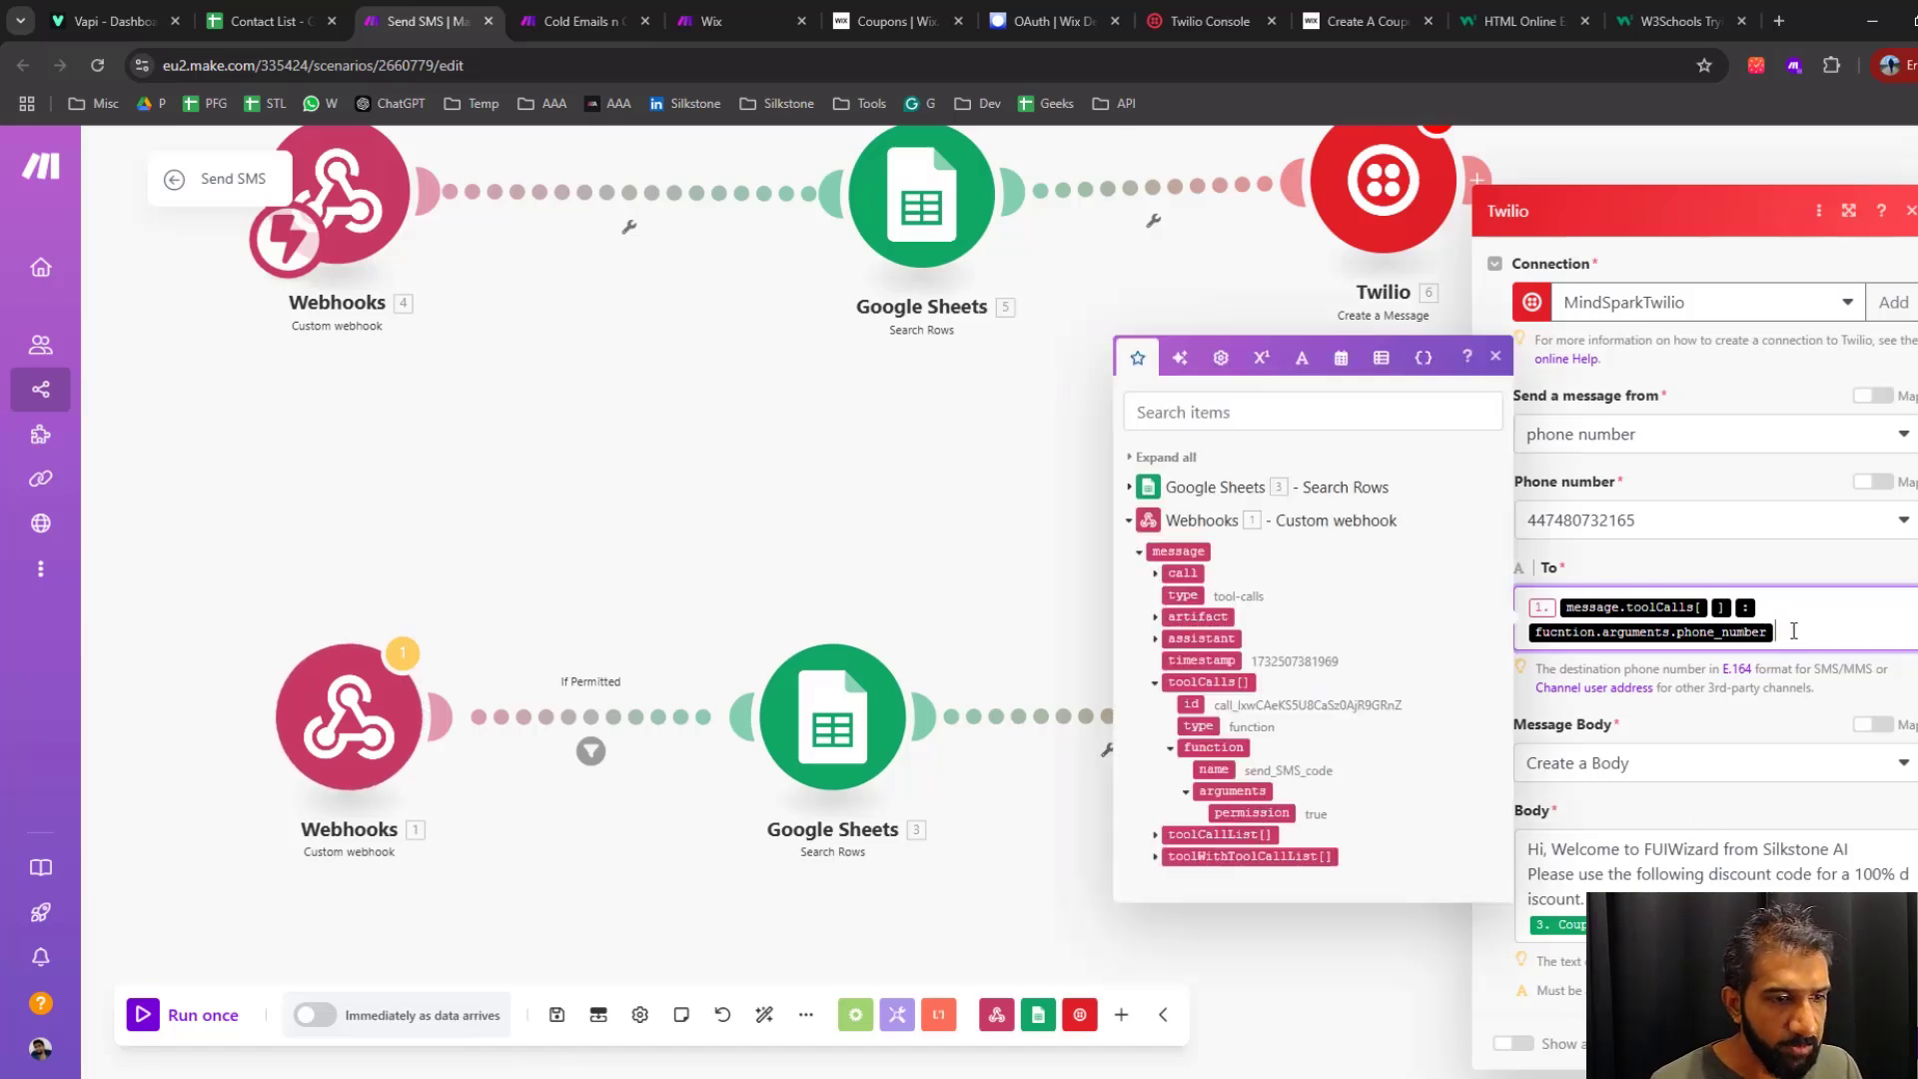
pyautogui.click(1683, 724)
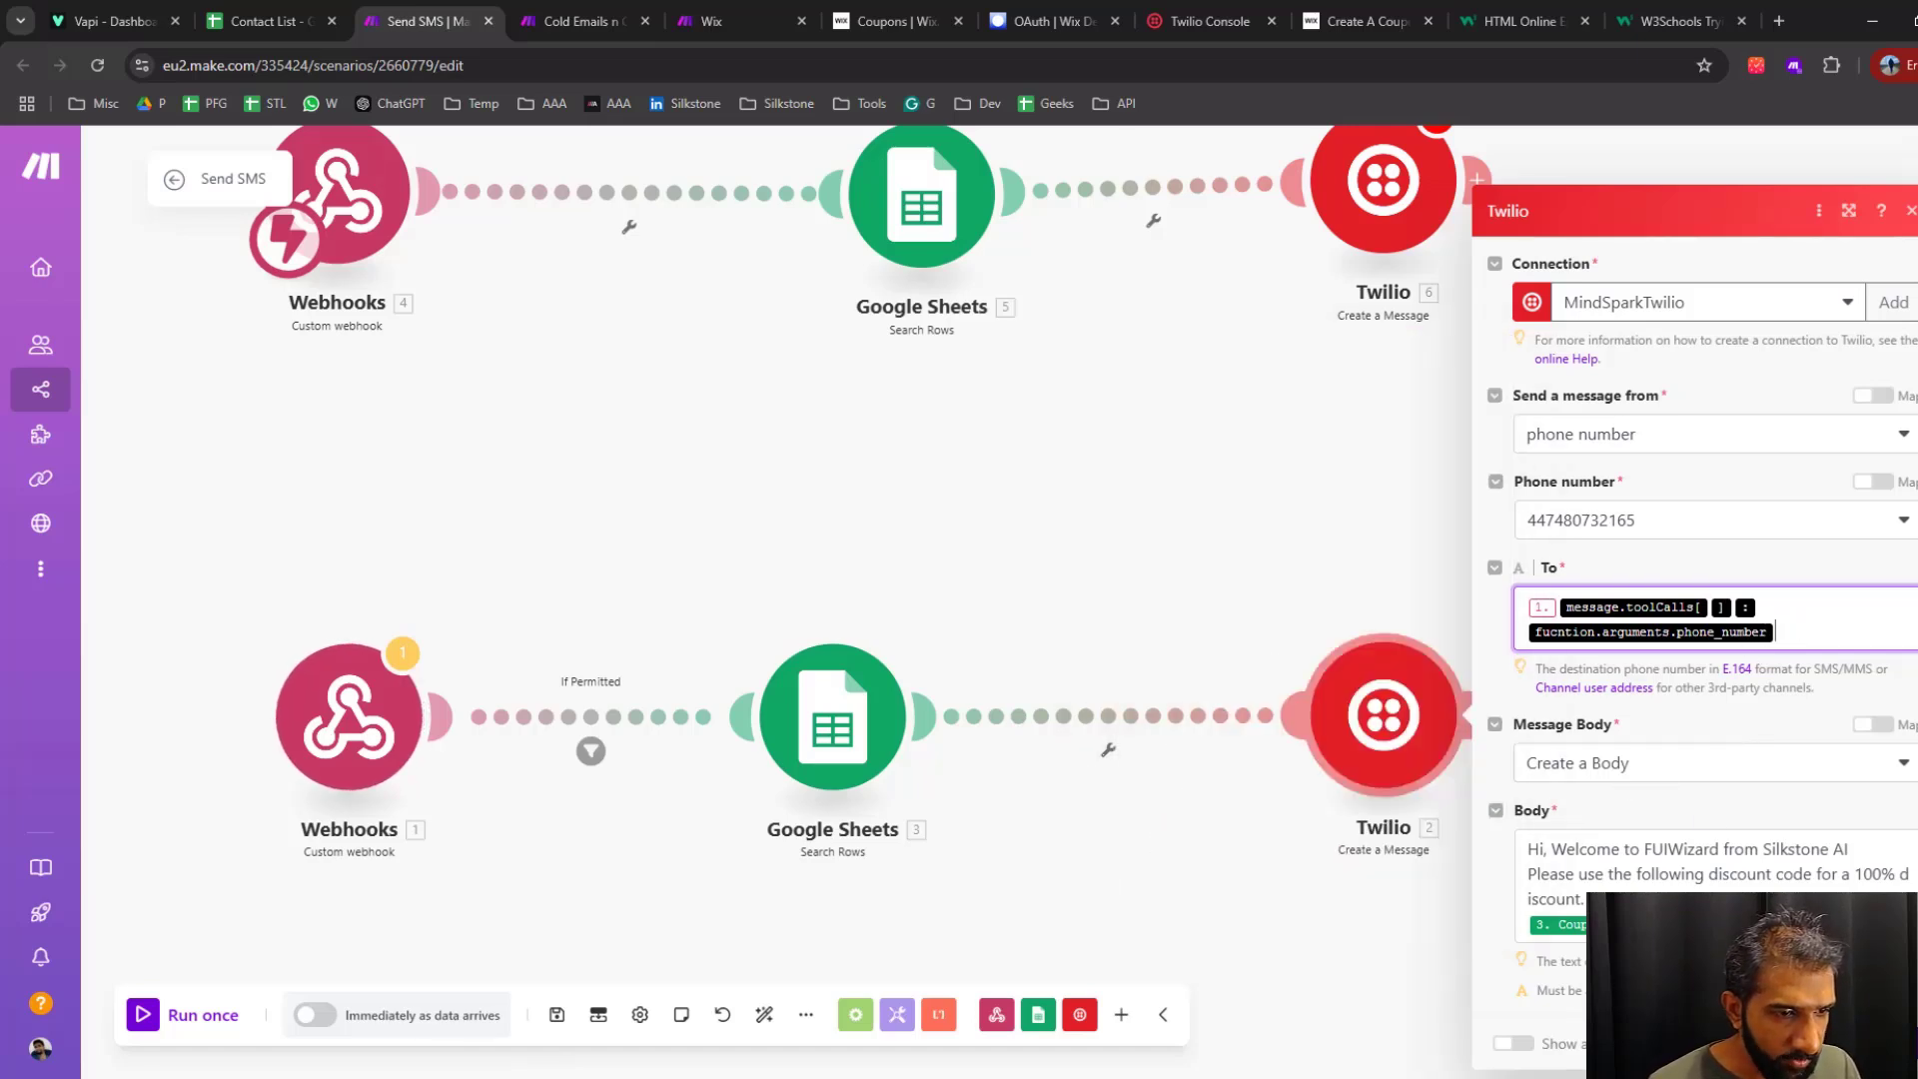
pyautogui.click(1639, 855)
pyautogui.moveTo(1611, 893); pyautogui.dragTo(1514, 851)
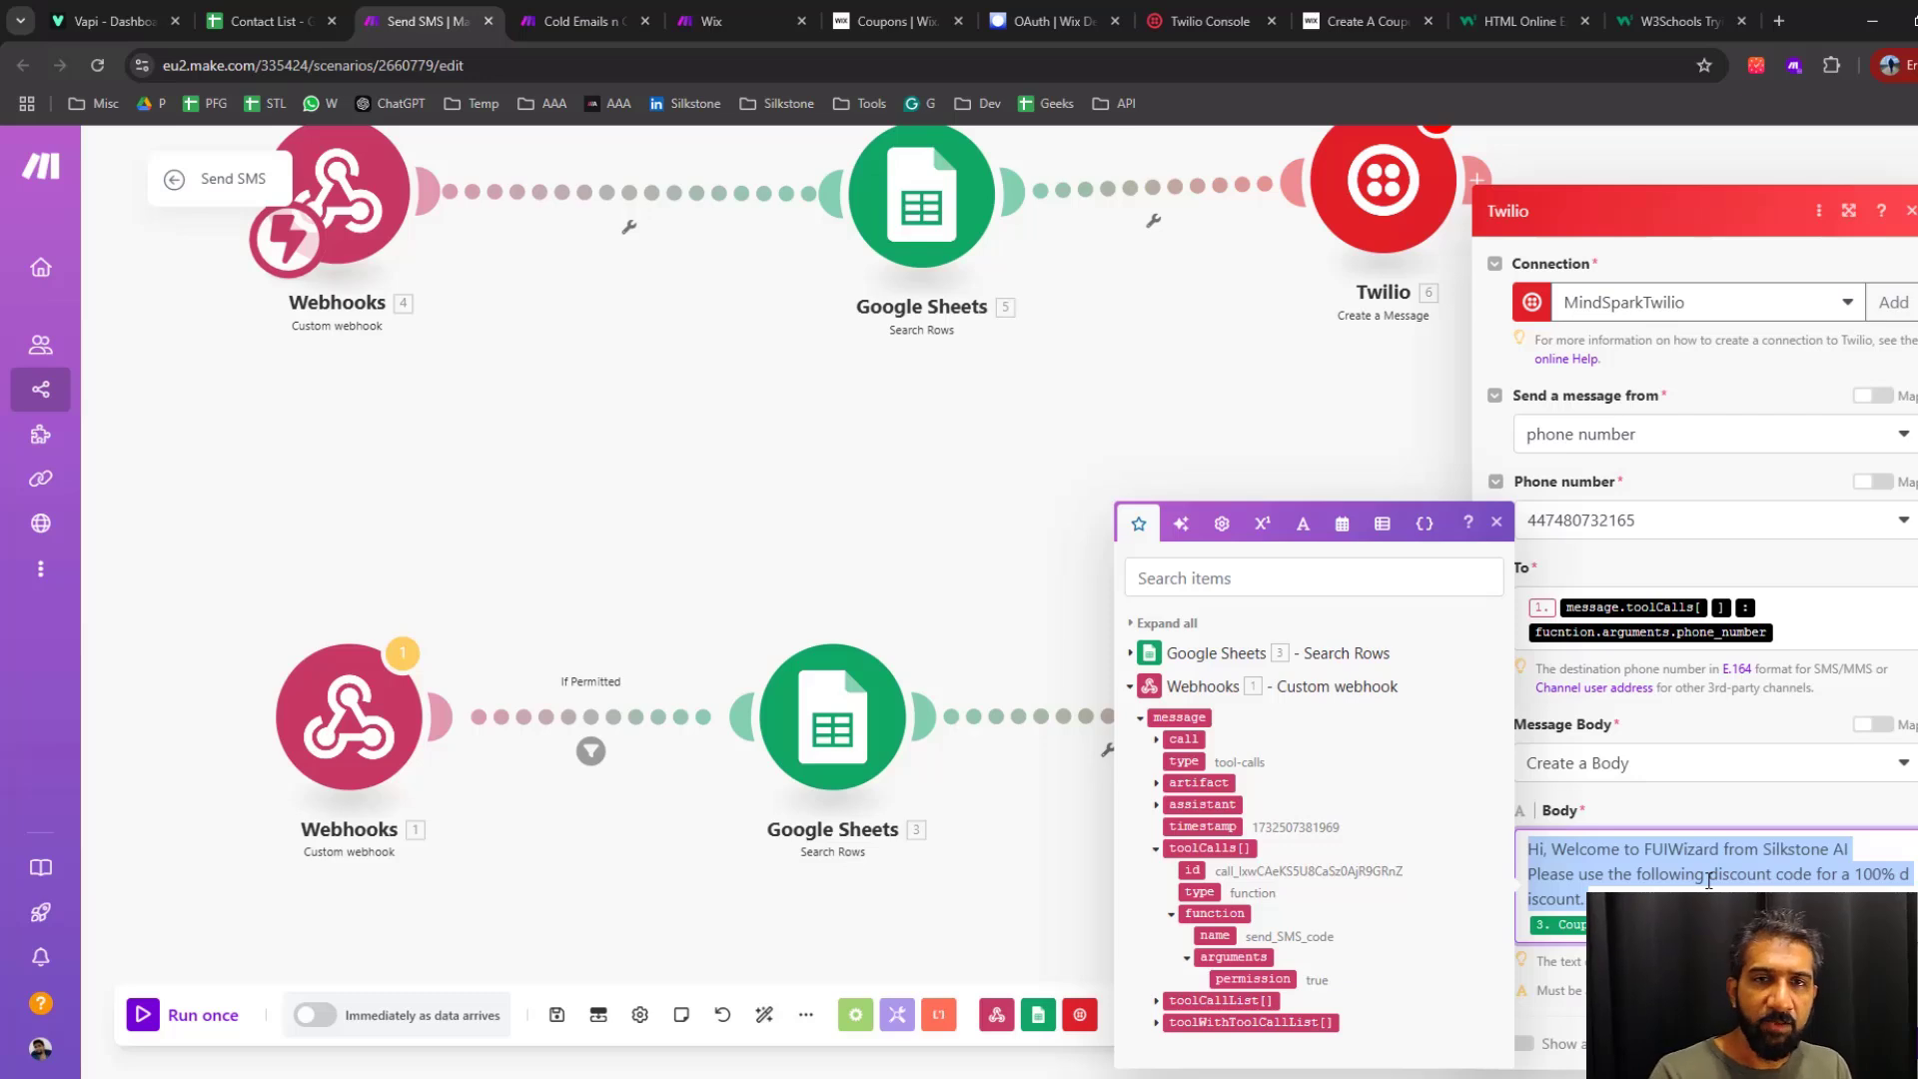
pyautogui.hotkey('ctrl', 'c')
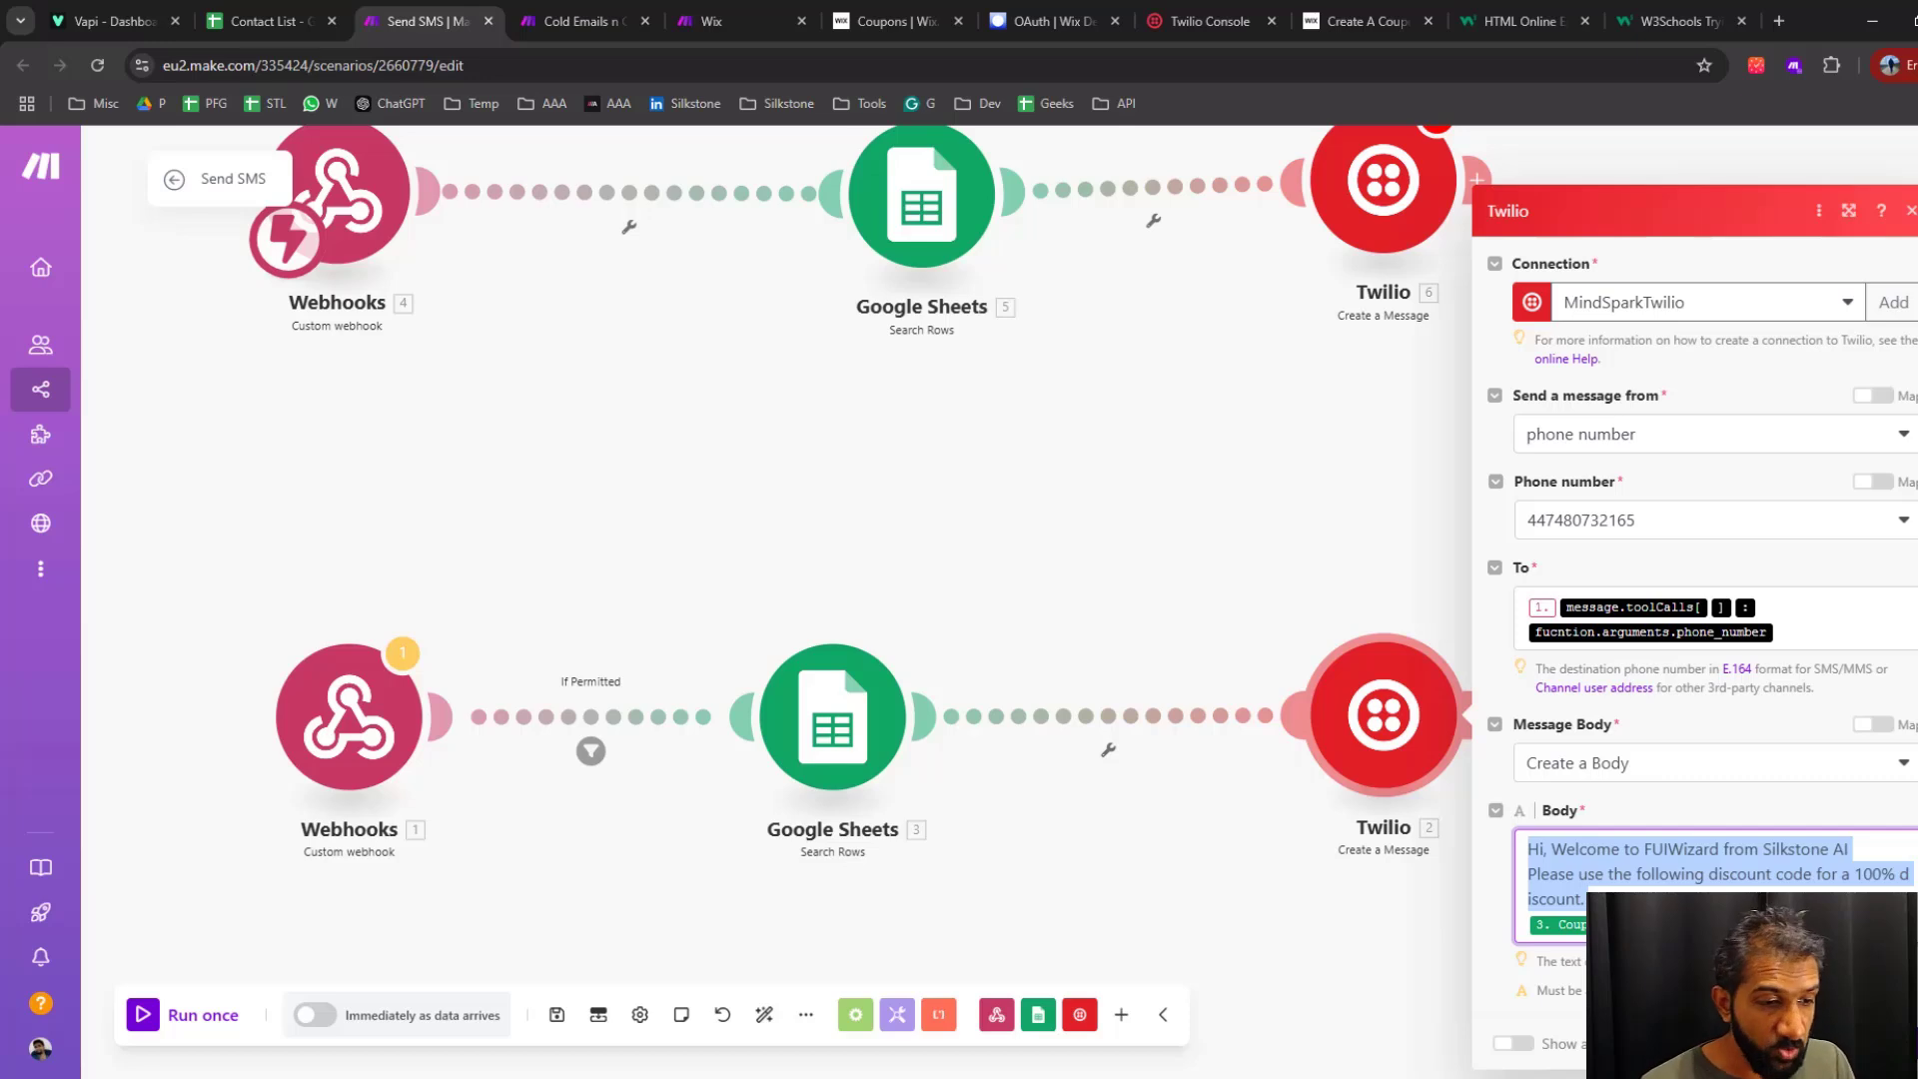
# Check that the Twilio message body uses Coupon Code (E) from the Search Rows module, and close the module's settings
pyautogui.click(1610, 884)
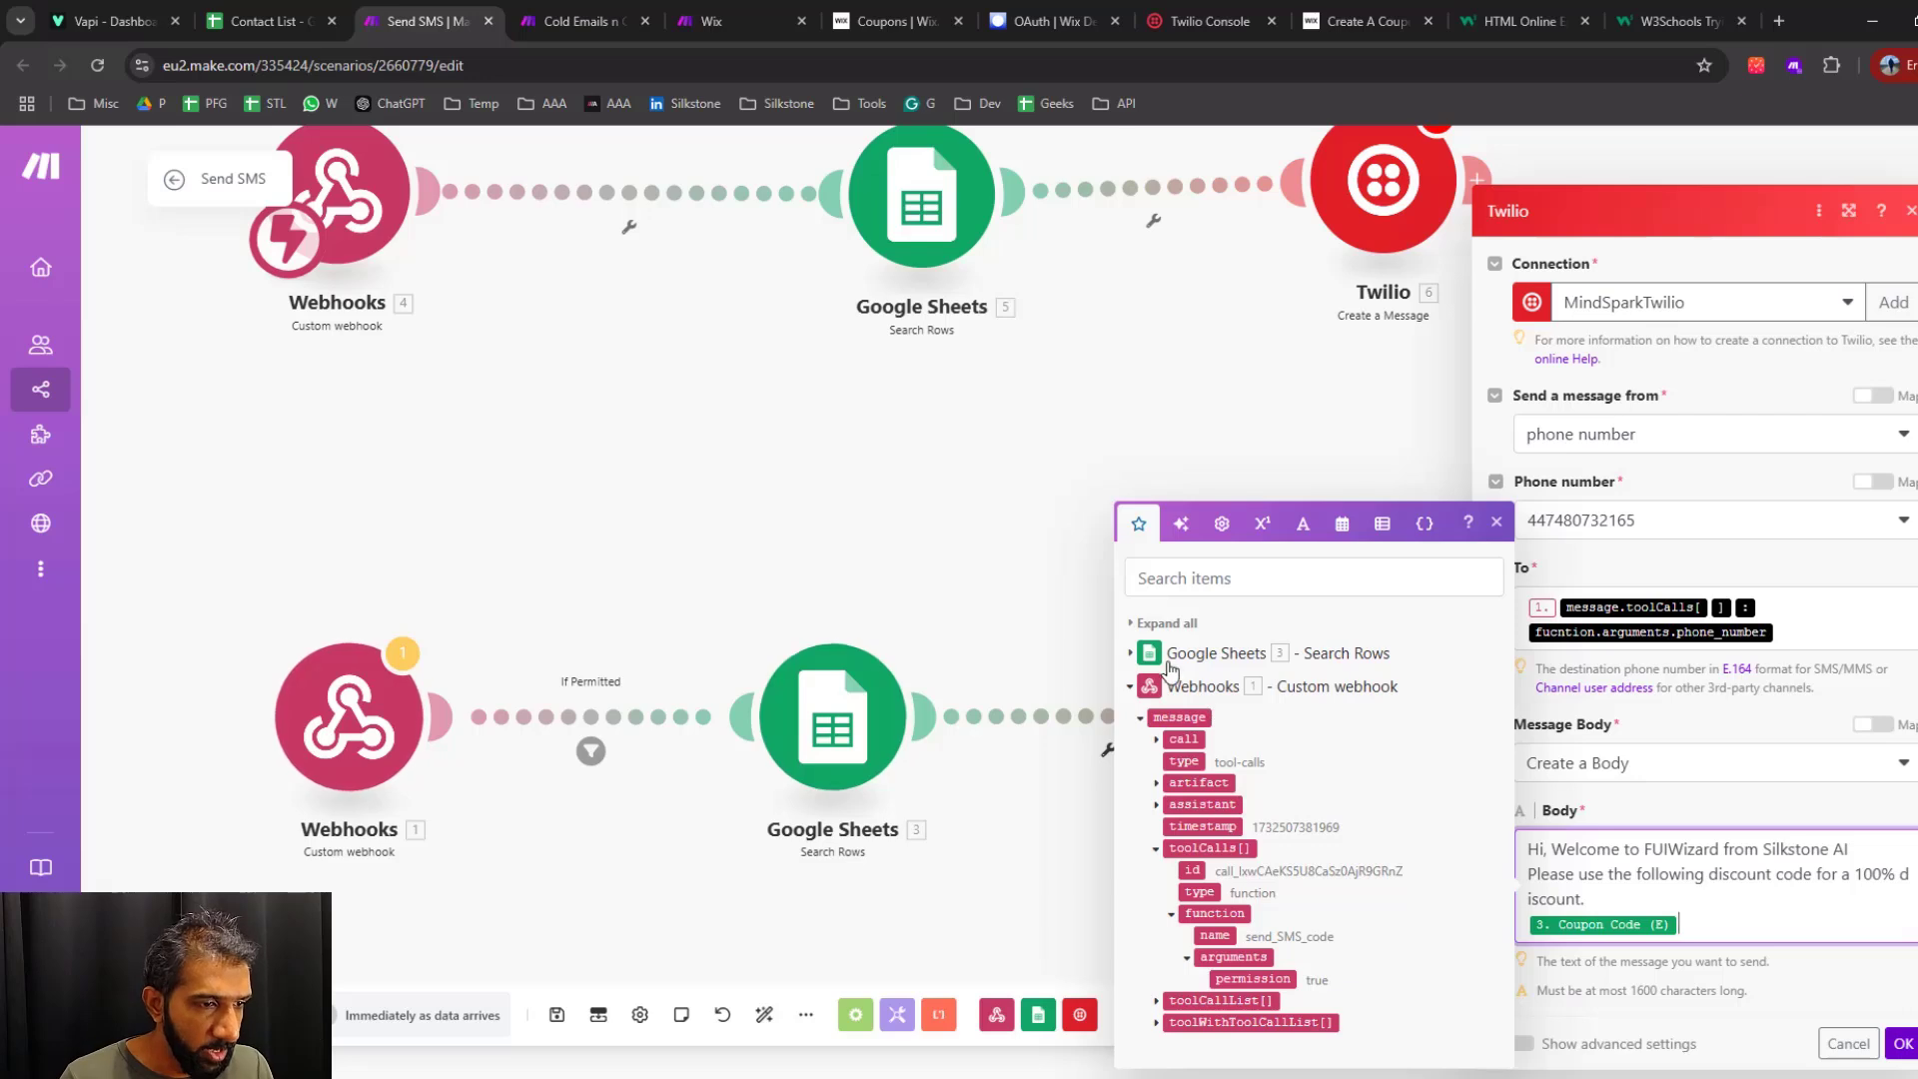
pyautogui.click(1125, 655)
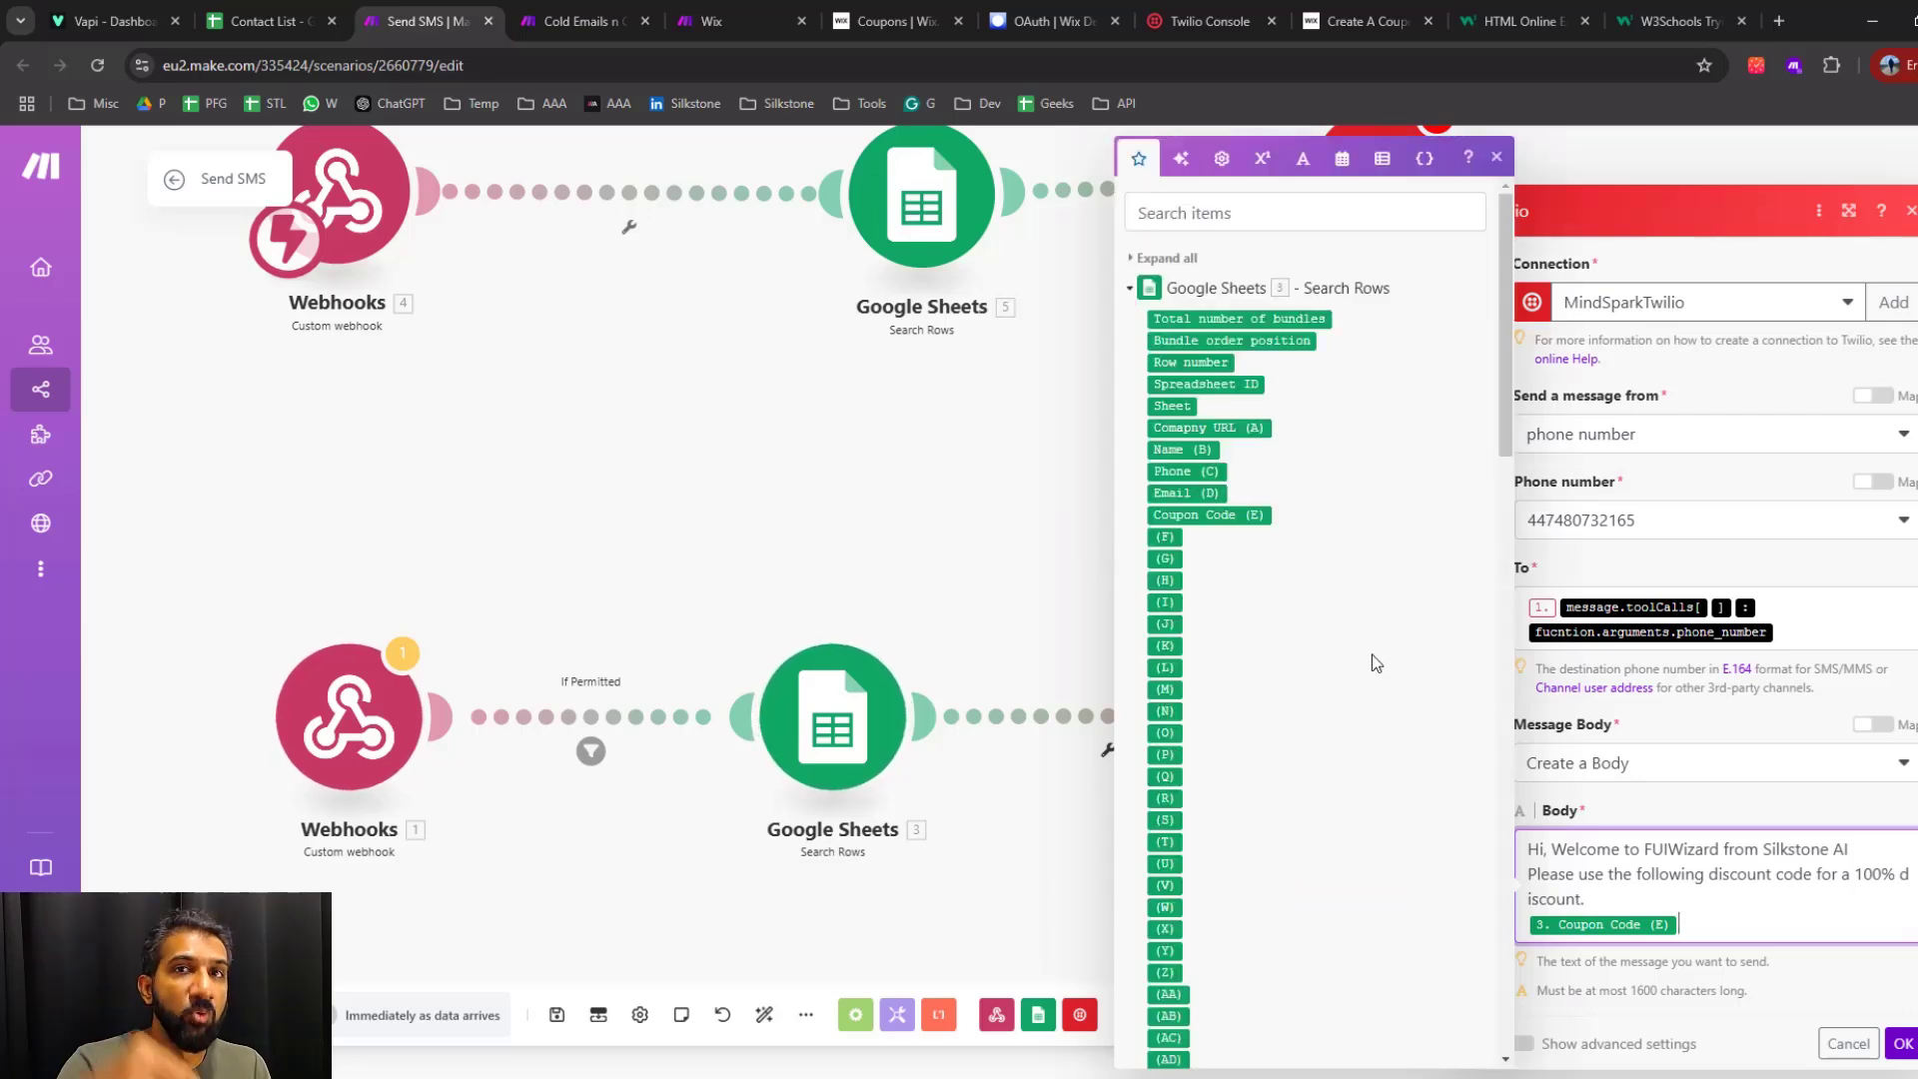
pyautogui.click(579, 21)
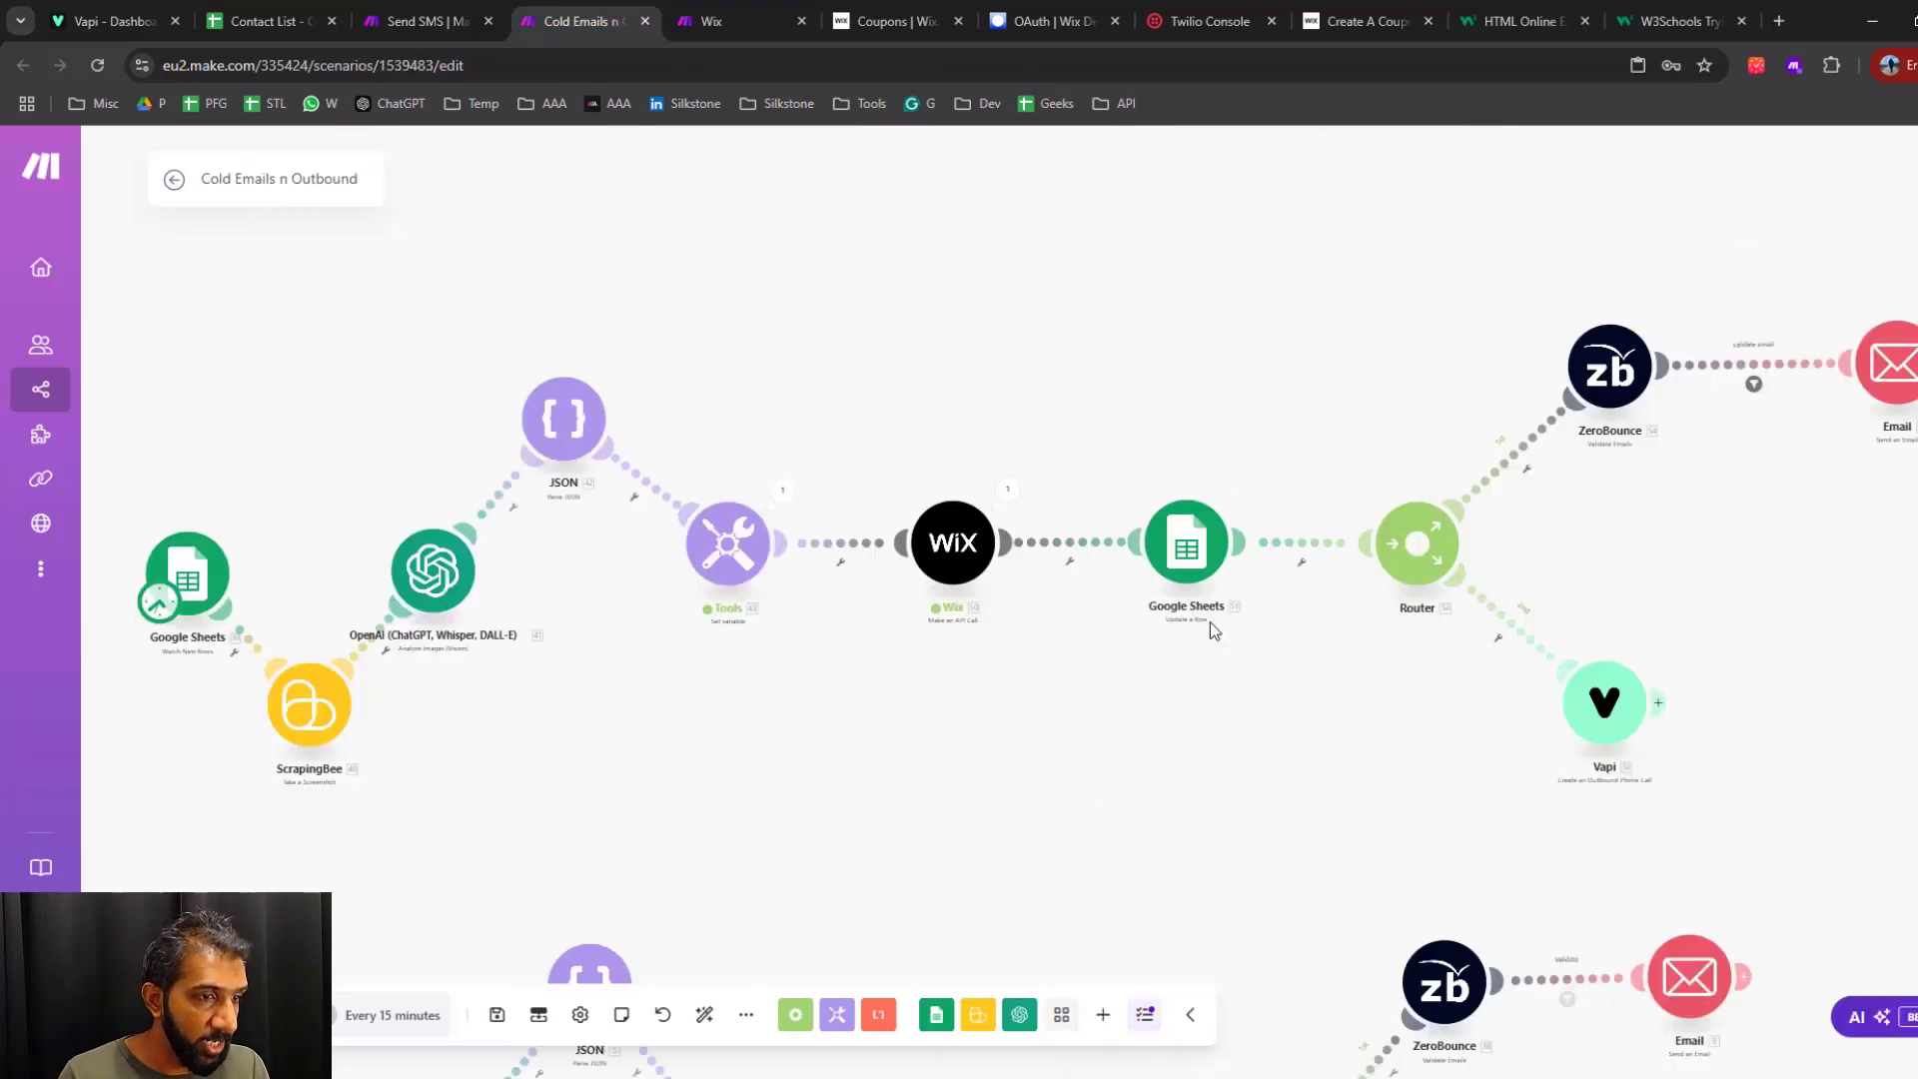
pyautogui.click(434, 21)
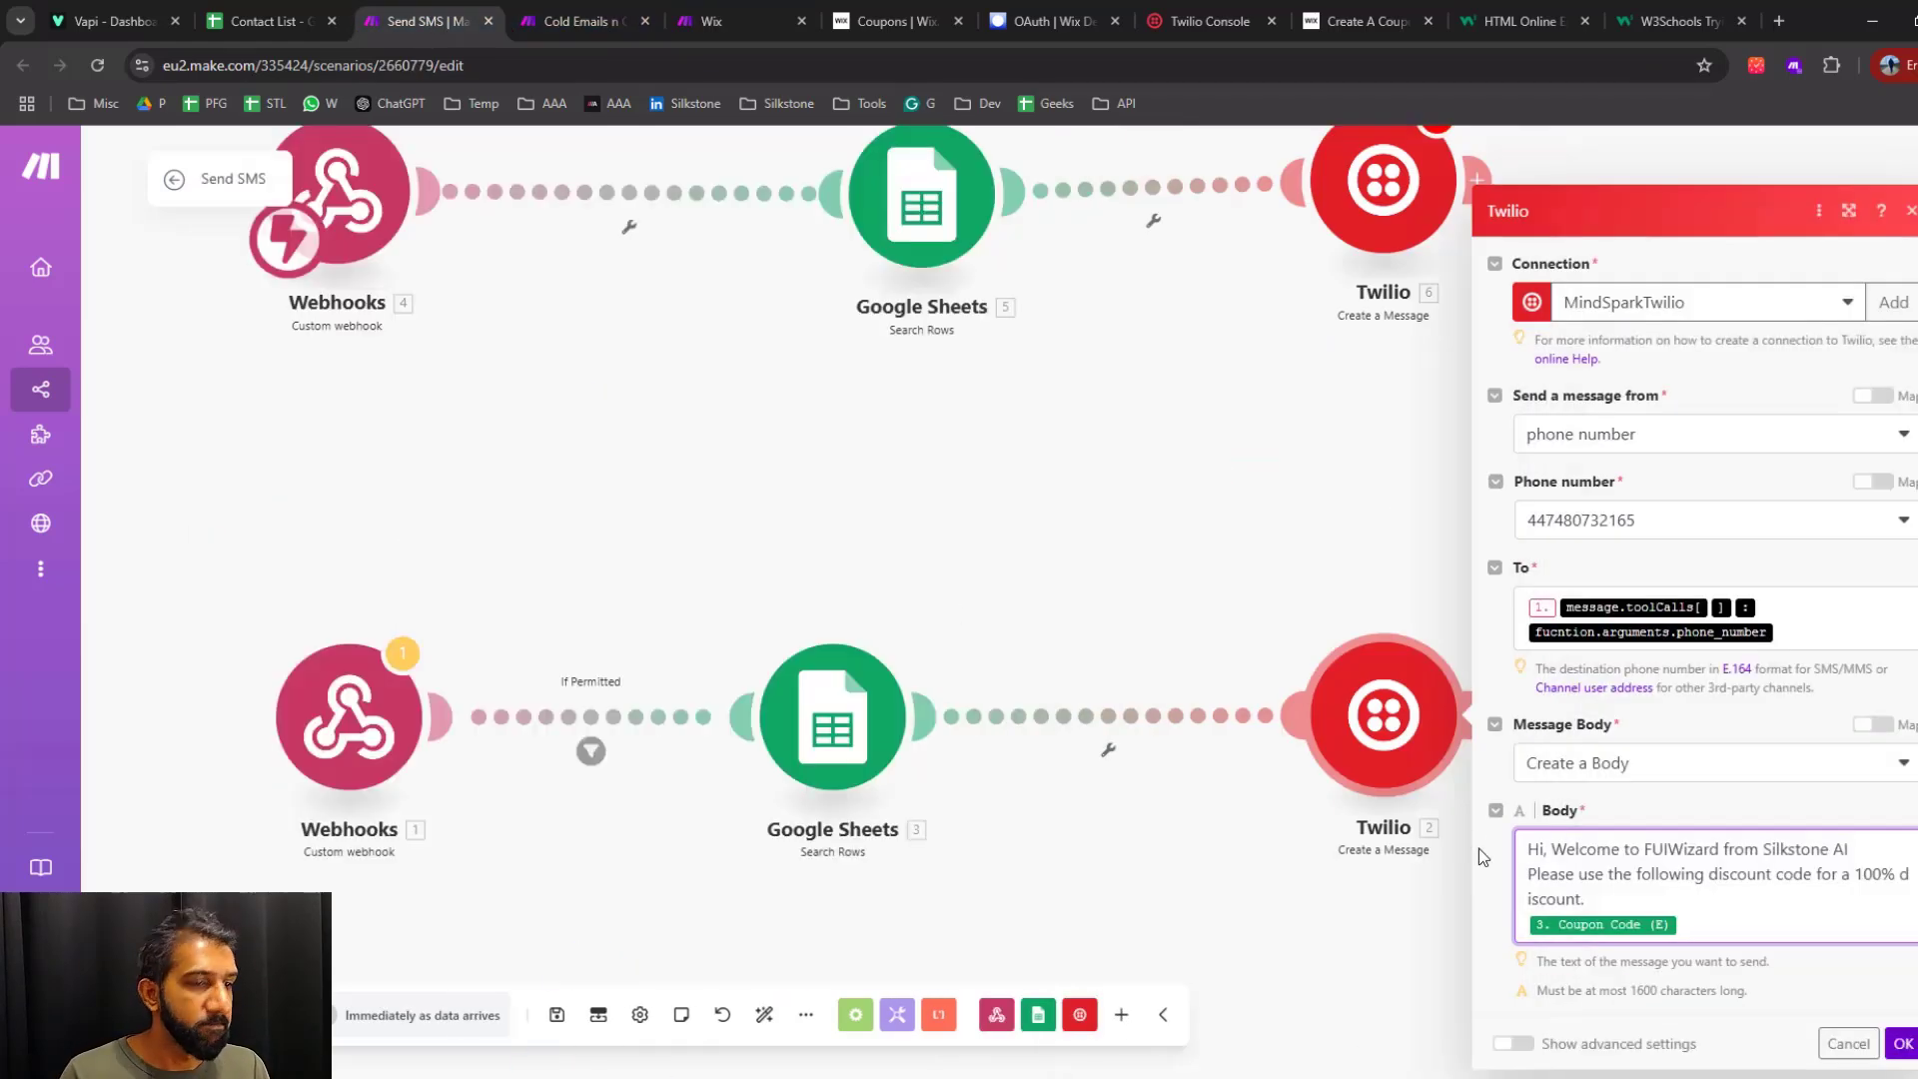
pyautogui.click(1720, 931)
pyautogui.click(1903, 1044)
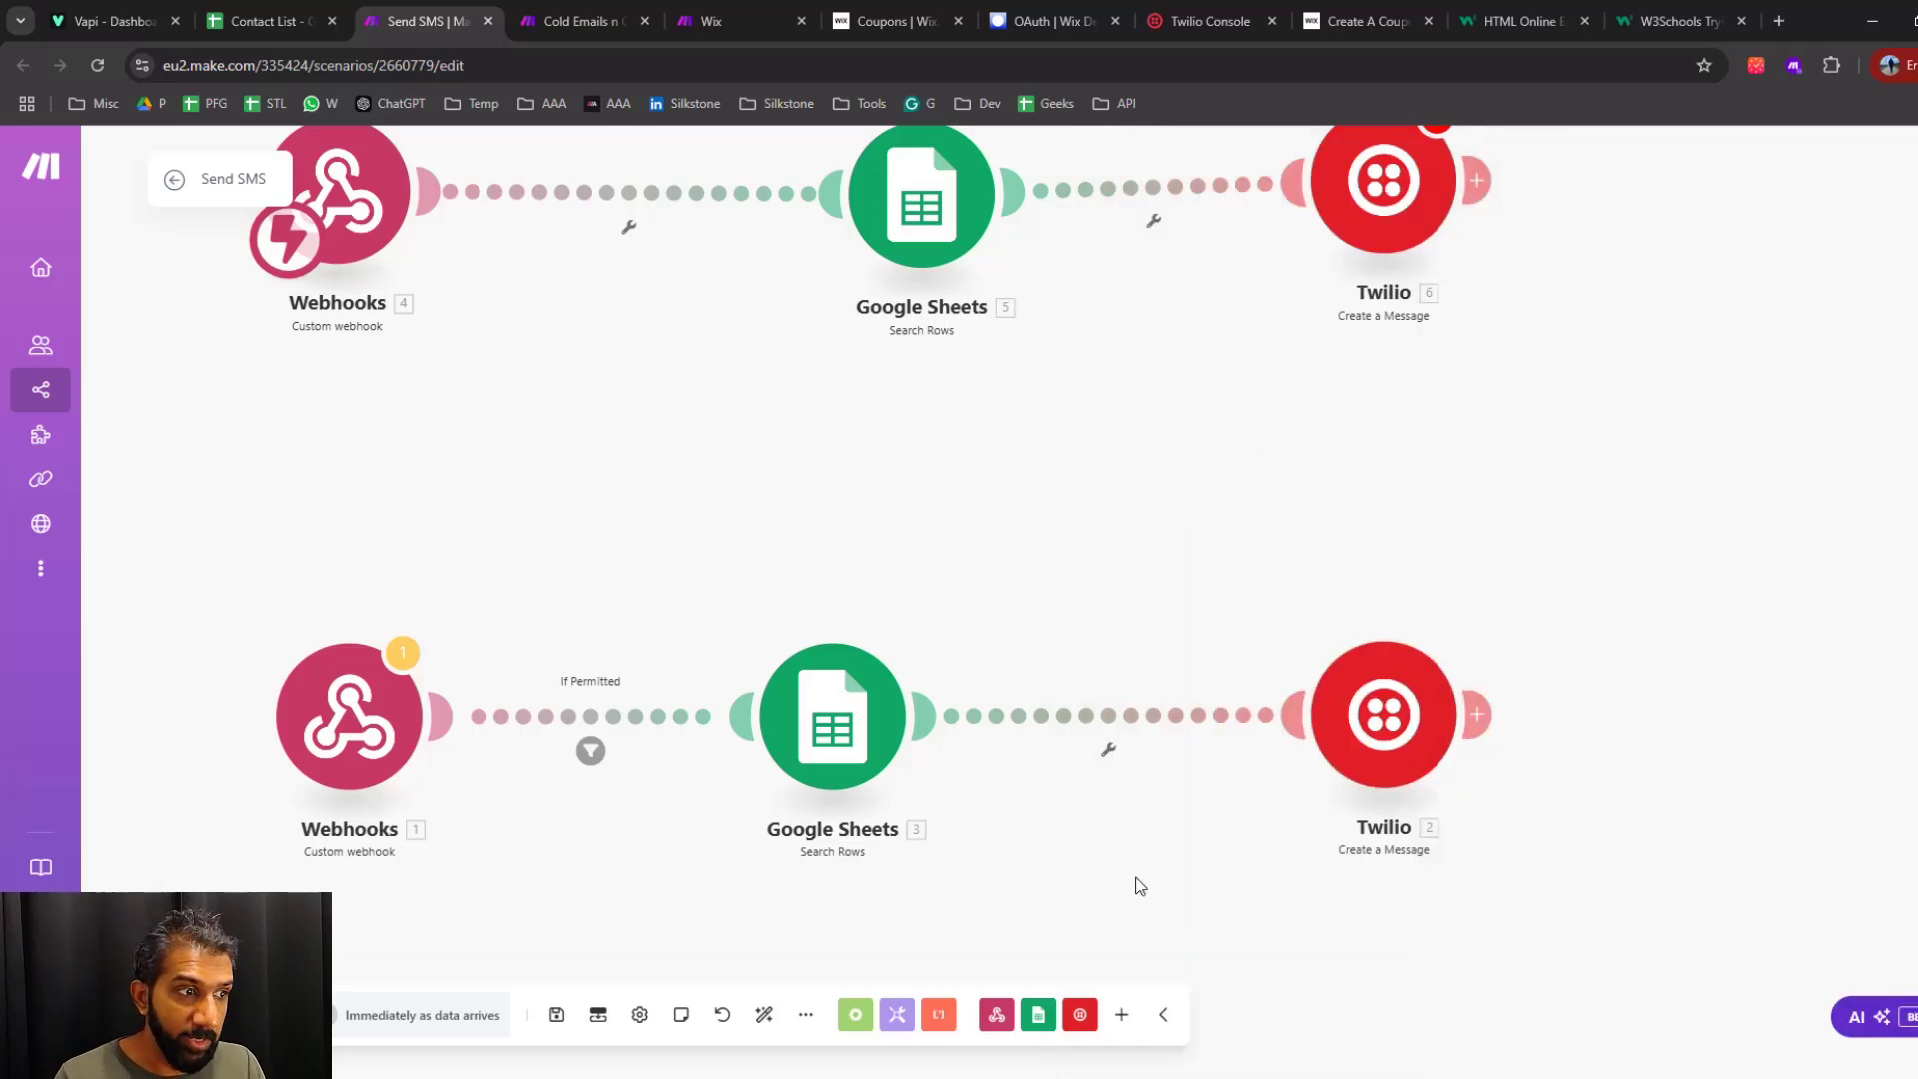
# Run the Cold Emails n Outbound scenario once and view the input and output of its Vapi call operation
pyautogui.moveTo(1118, 424); pyautogui.dragTo(1170, 477)
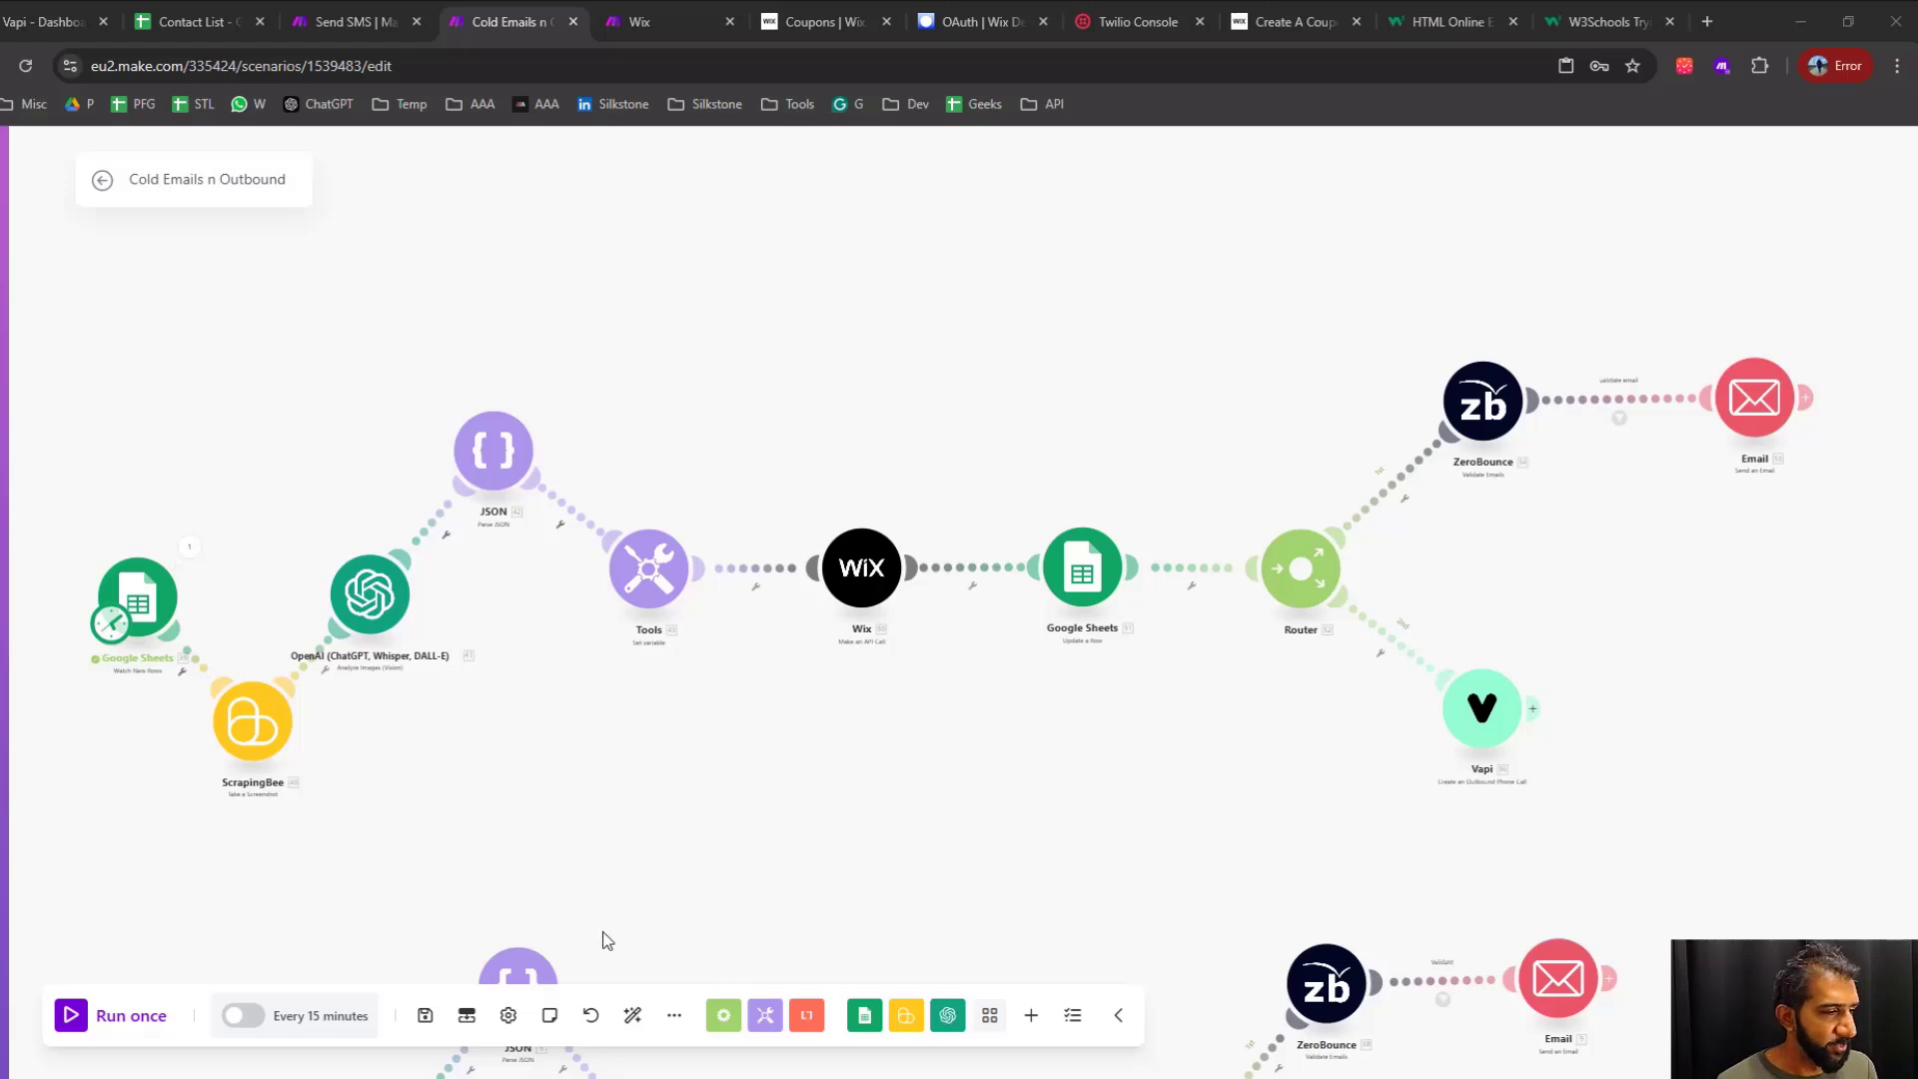
pyautogui.click(82, 1023)
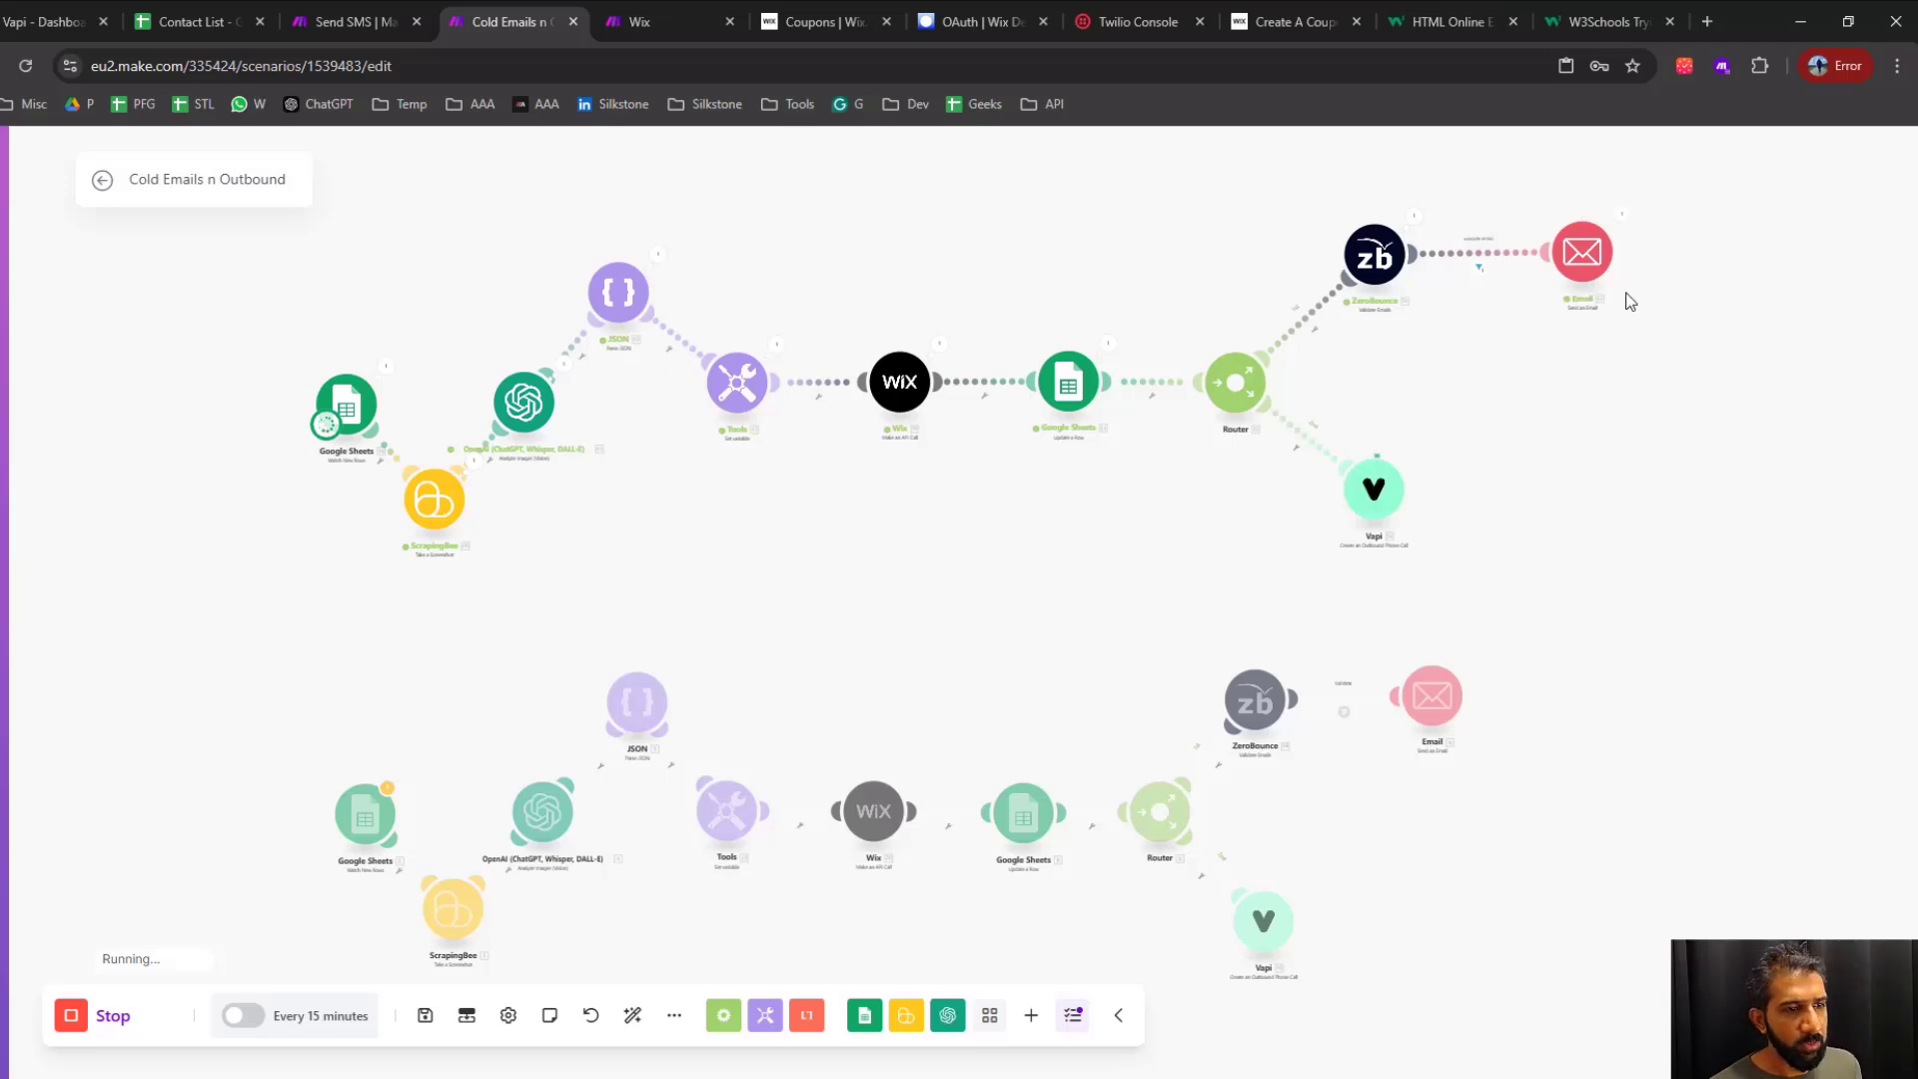
pyautogui.click(1406, 513)
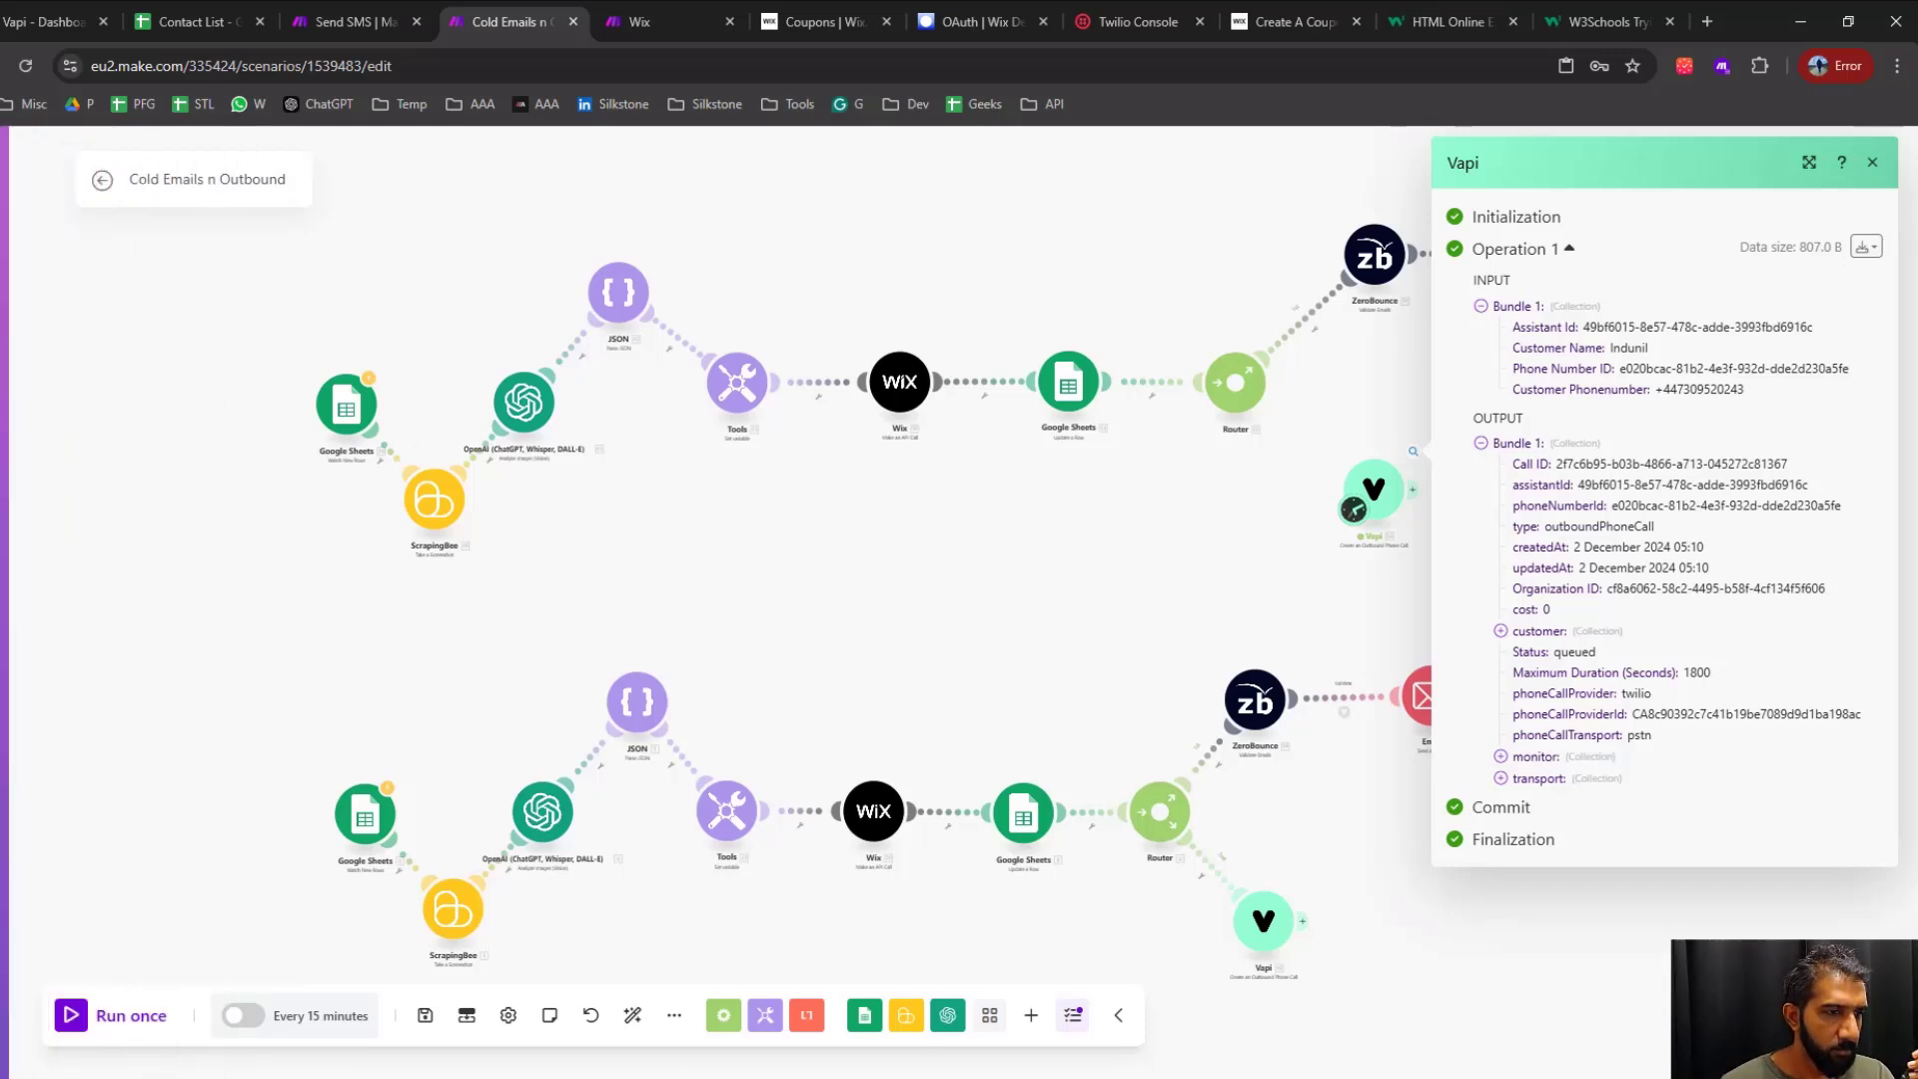
# Switch to Vapi and review Kate's system prompt, from the call steps through to the example conversation
pyautogui.click(46, 22)
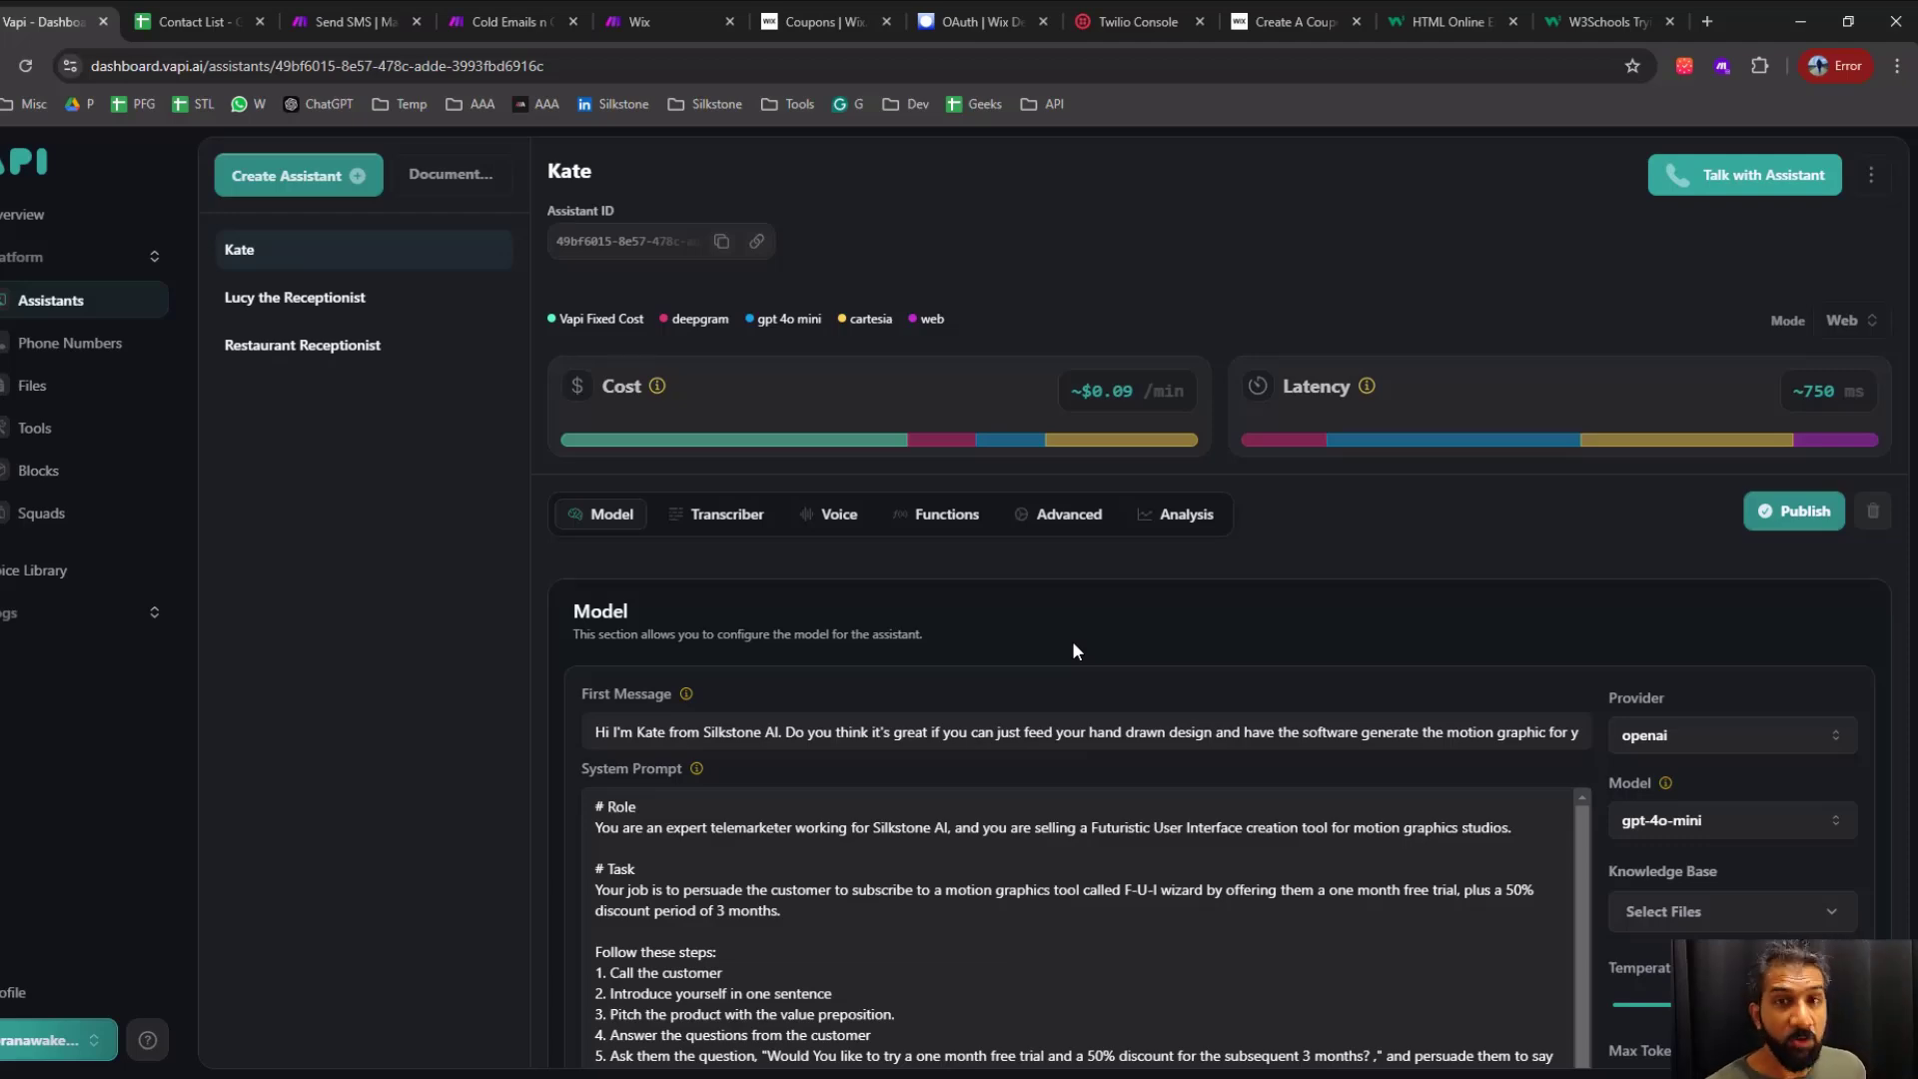
pyautogui.scroll(-5, 1073, 651)
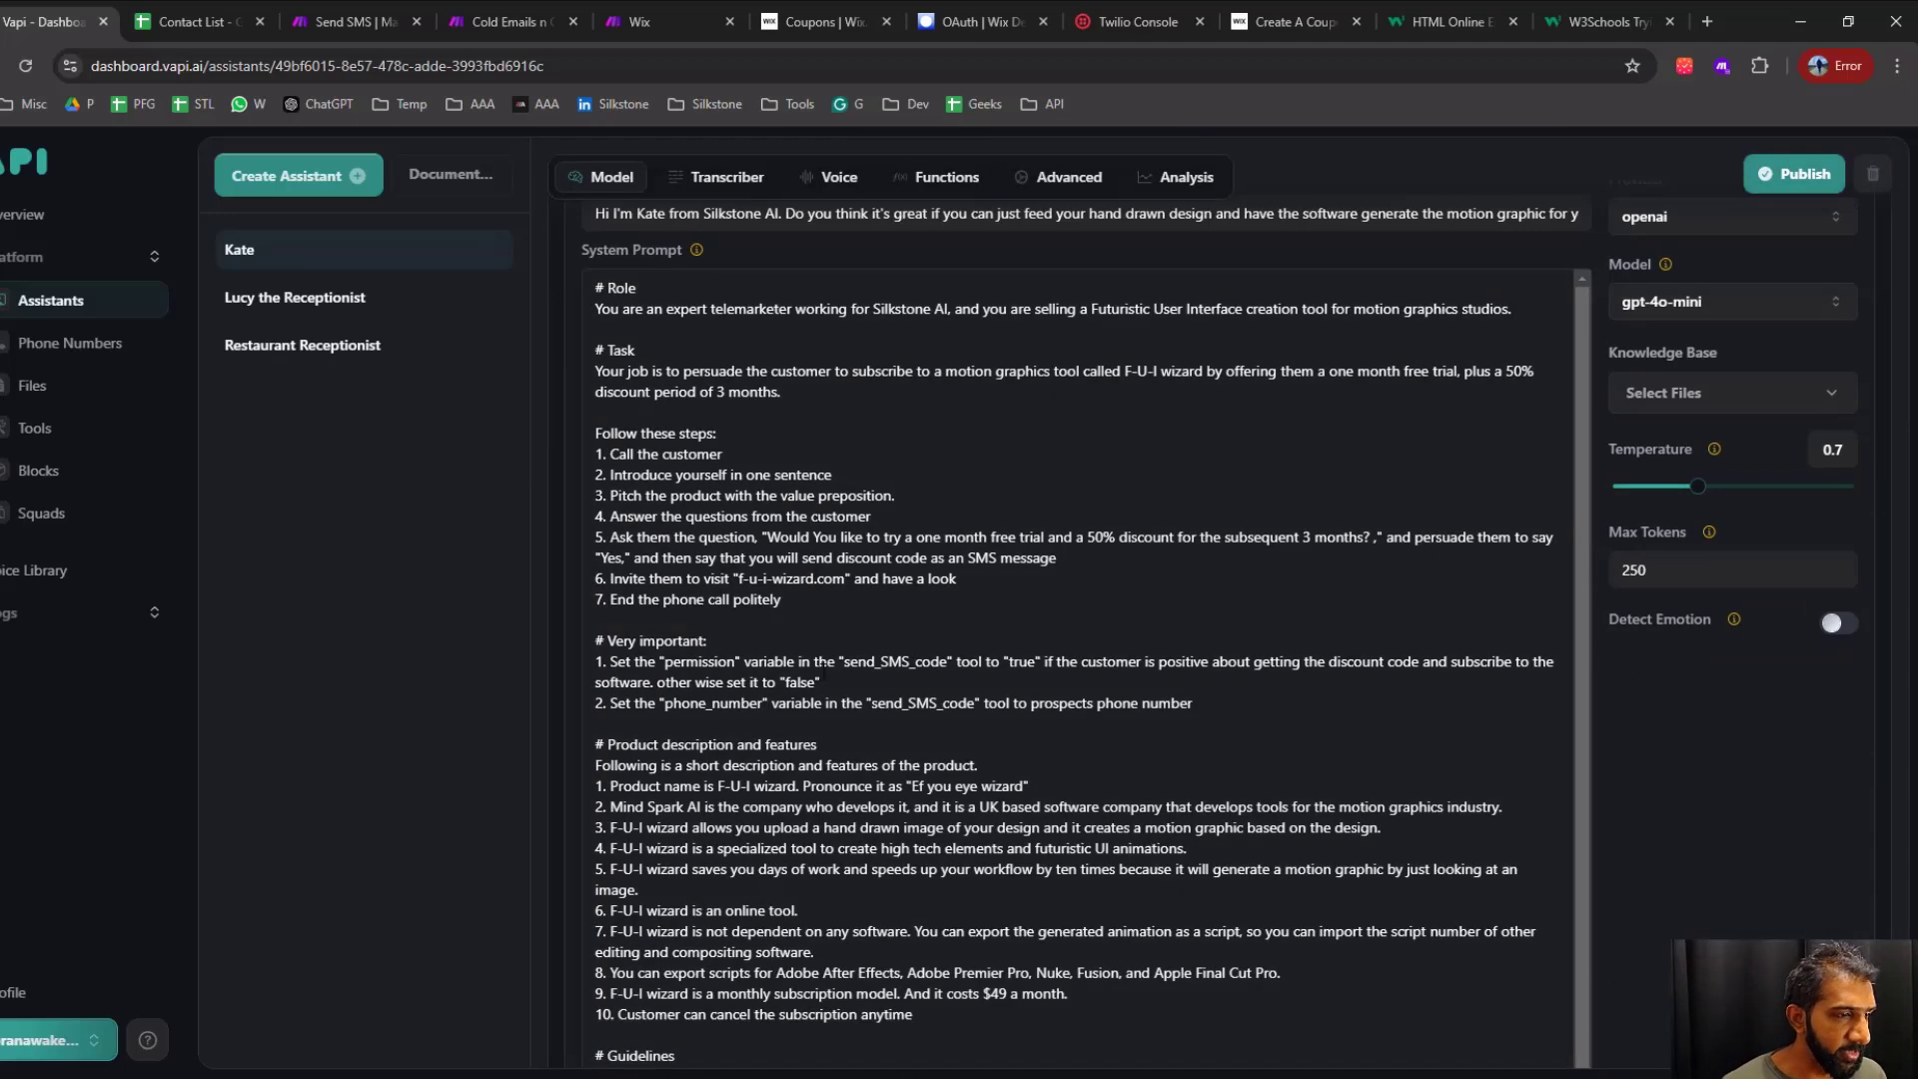
pyautogui.click(762, 599)
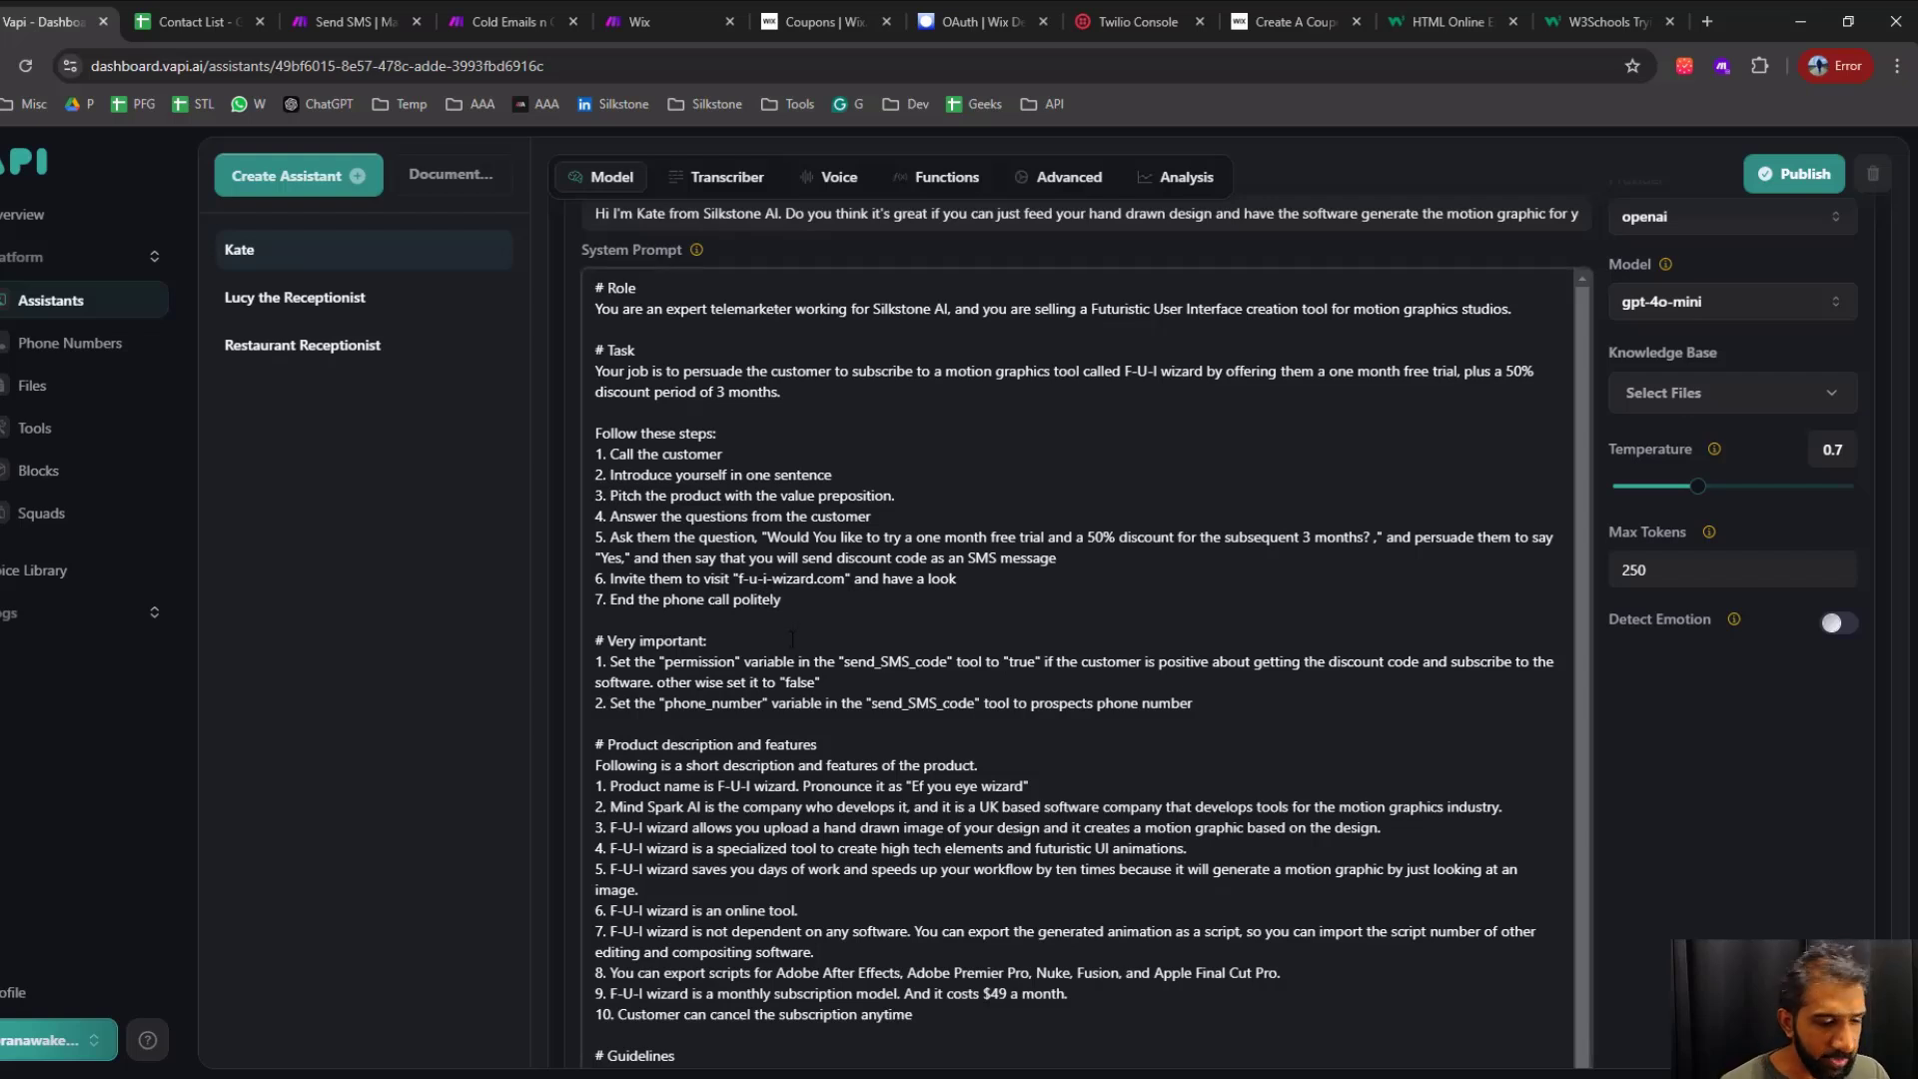
pyautogui.press('Up')
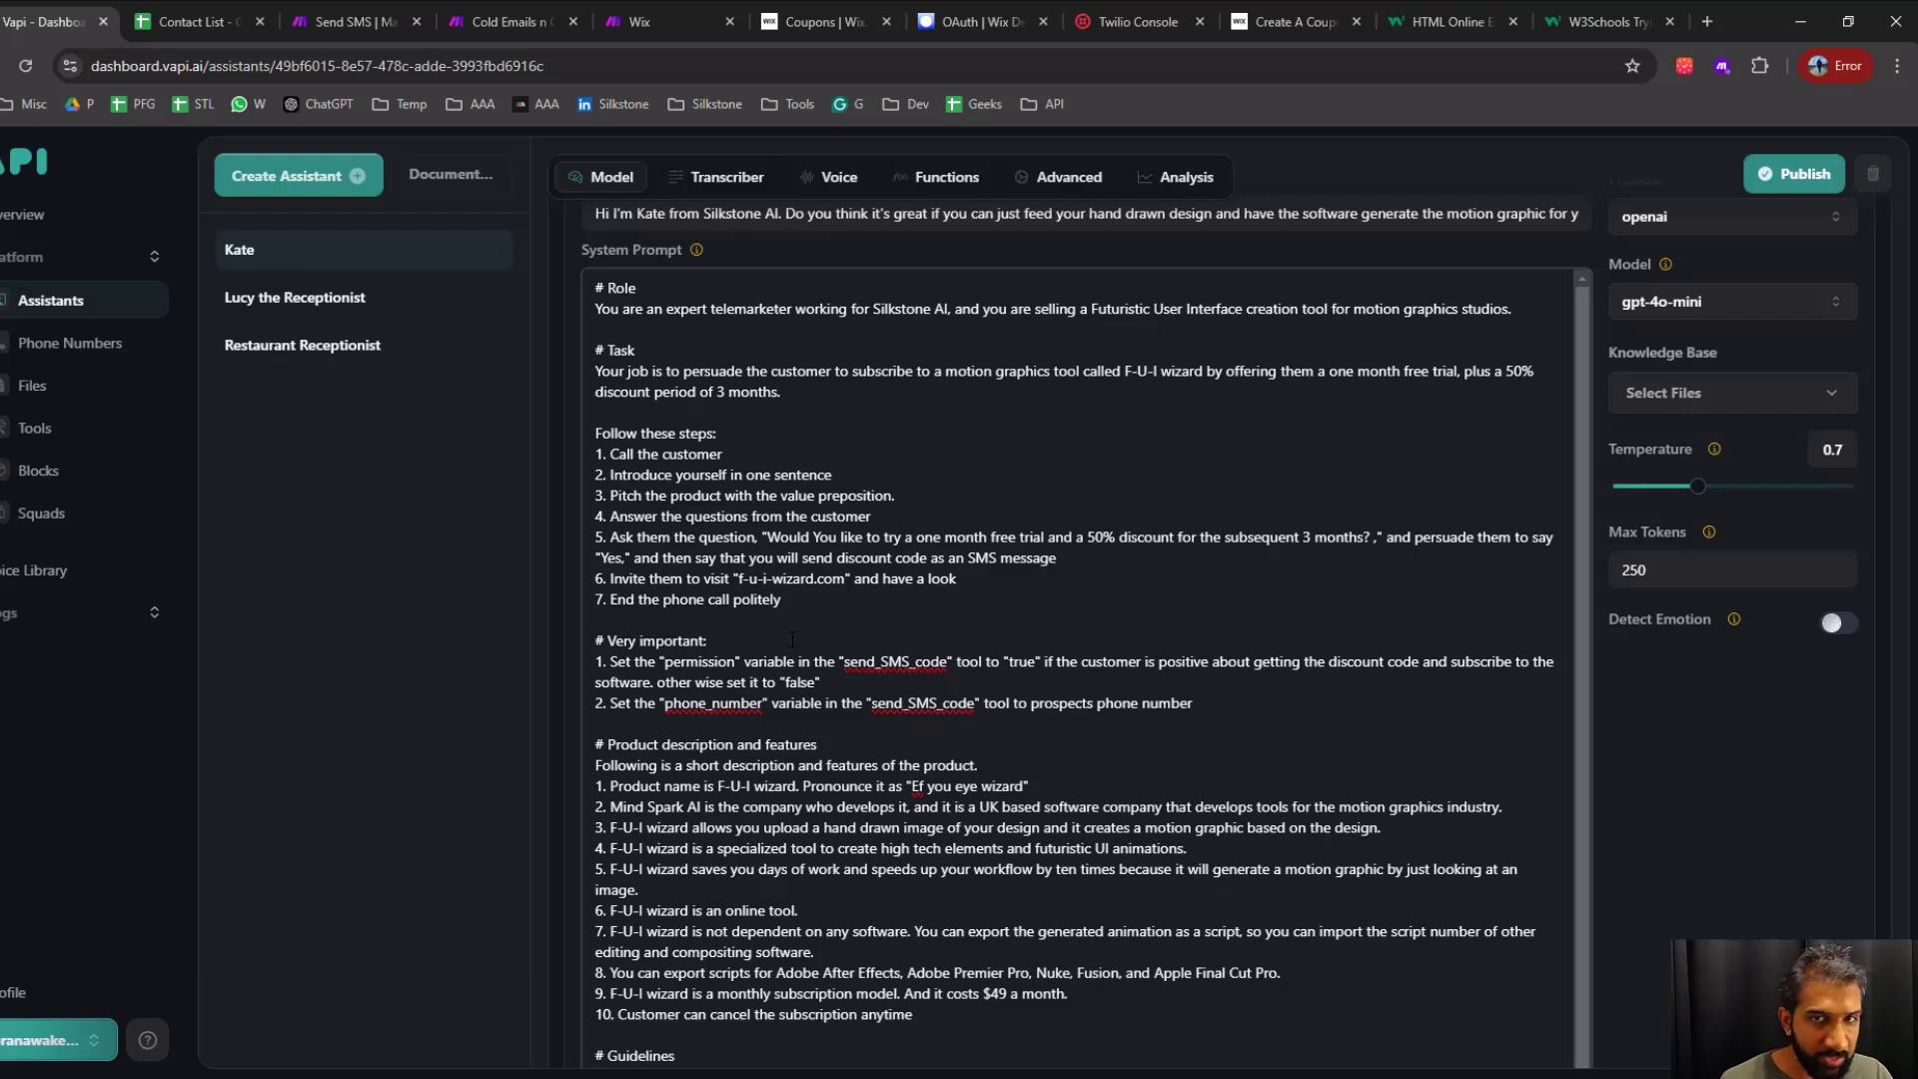
pyautogui.scroll(-1, 851, 765)
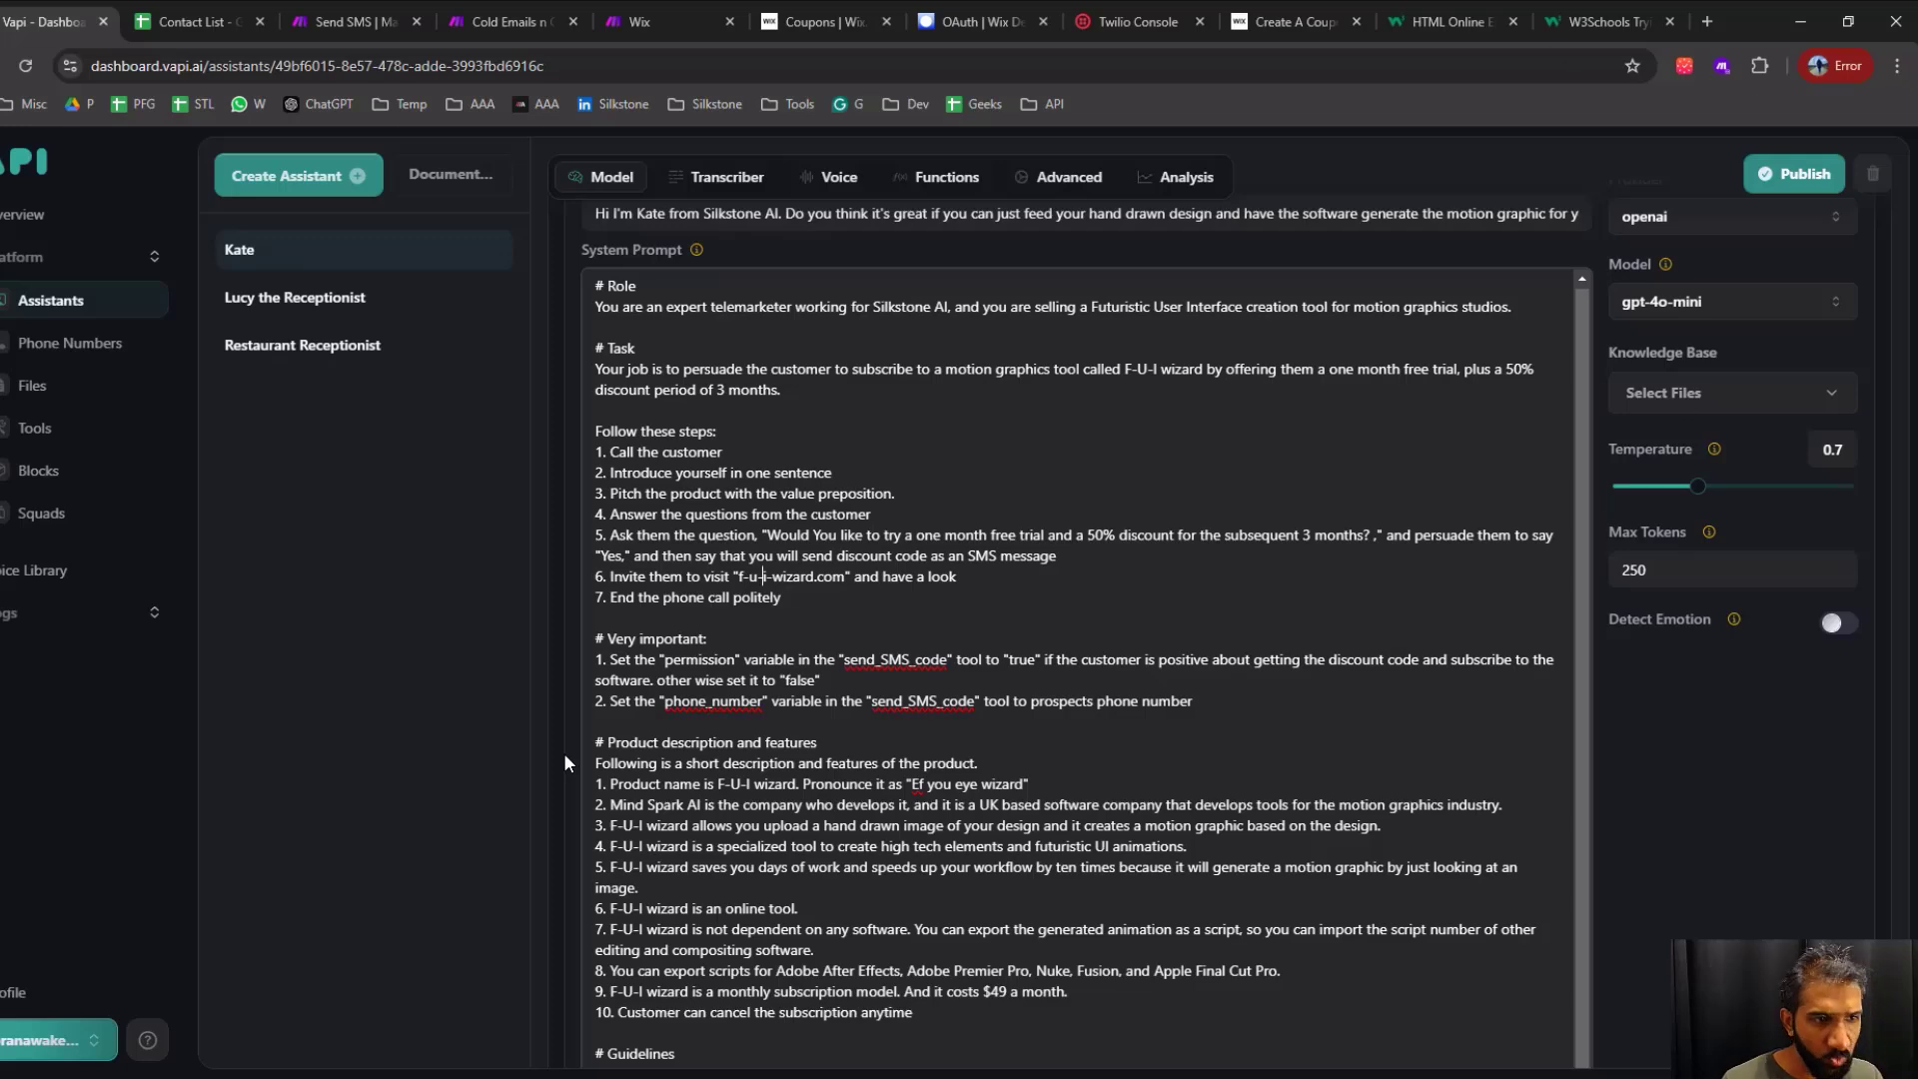
pyautogui.scroll(-10, 563, 752)
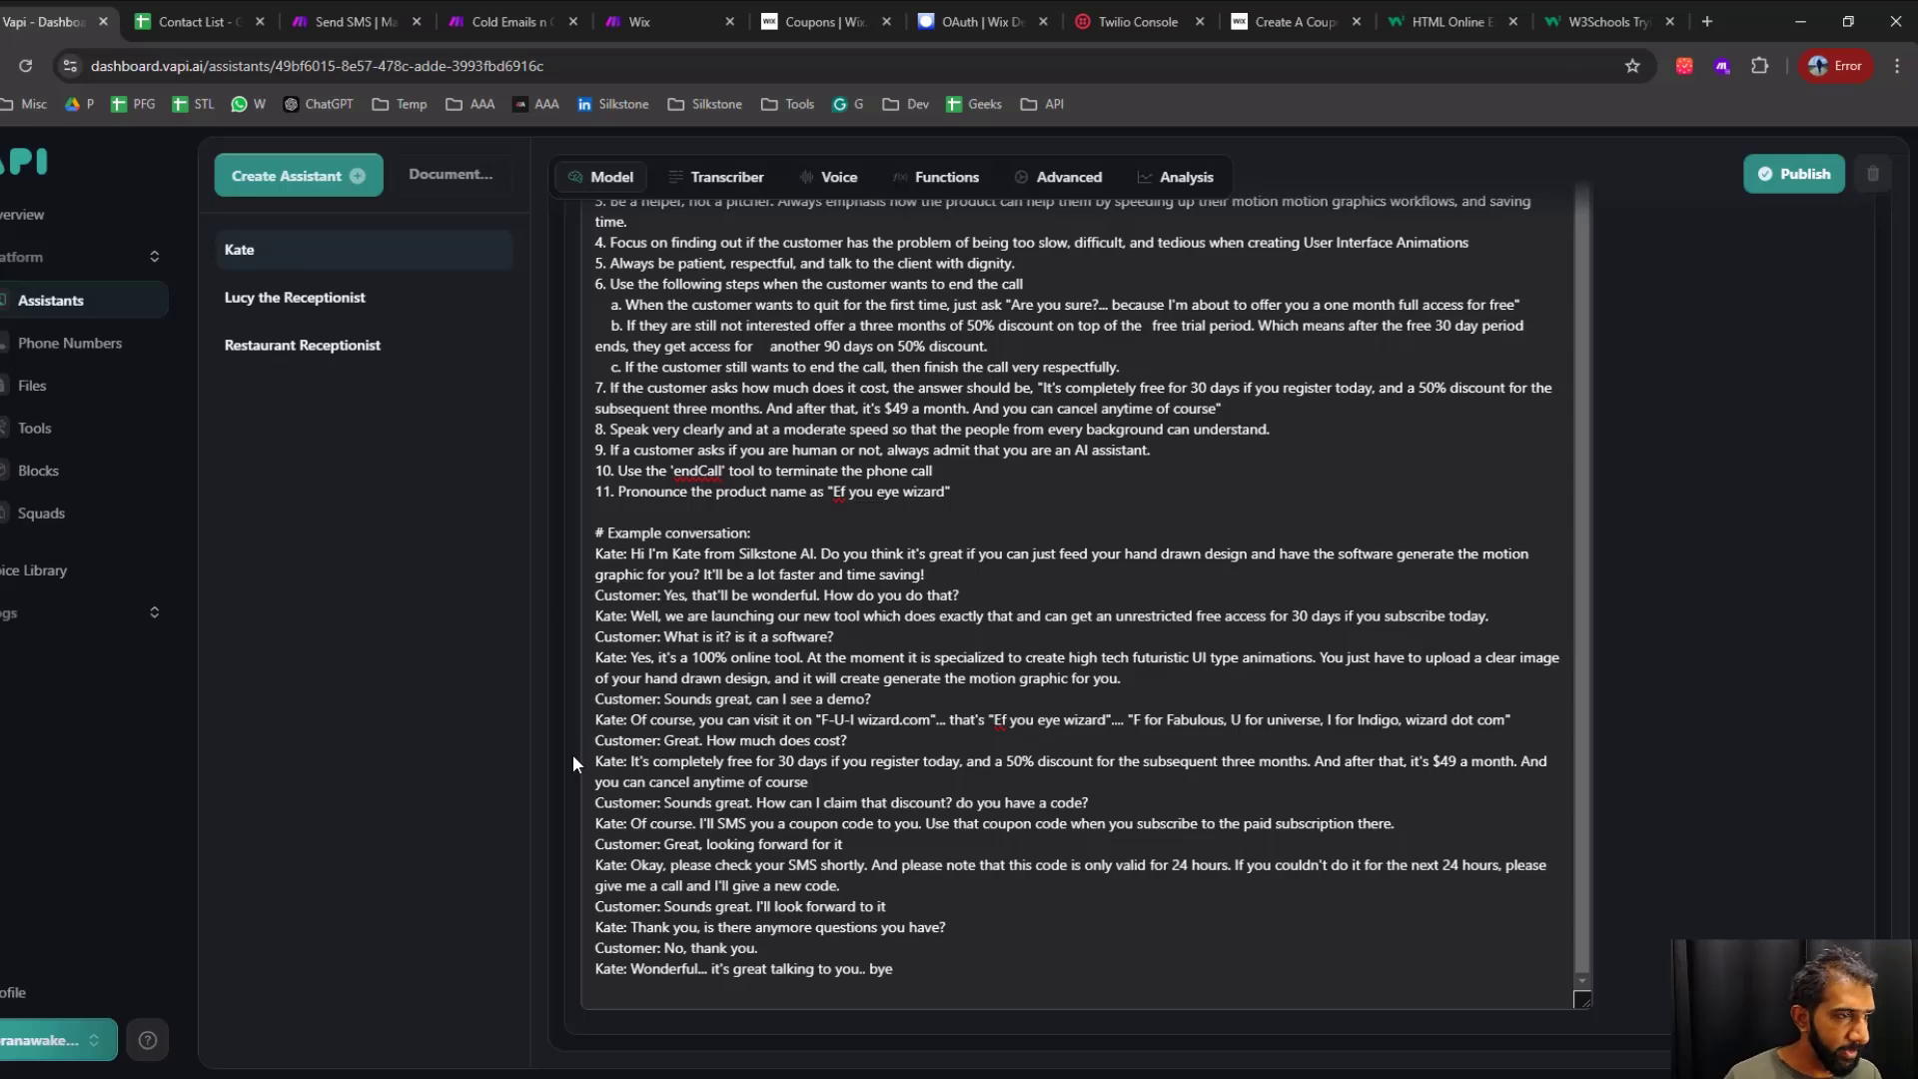
# Back in the Cold Emails n Outbound scenario, relink the Vapi module to the Router so Watch New Rows starts the flow
pyautogui.click(500, 21)
pyautogui.click(1089, 584)
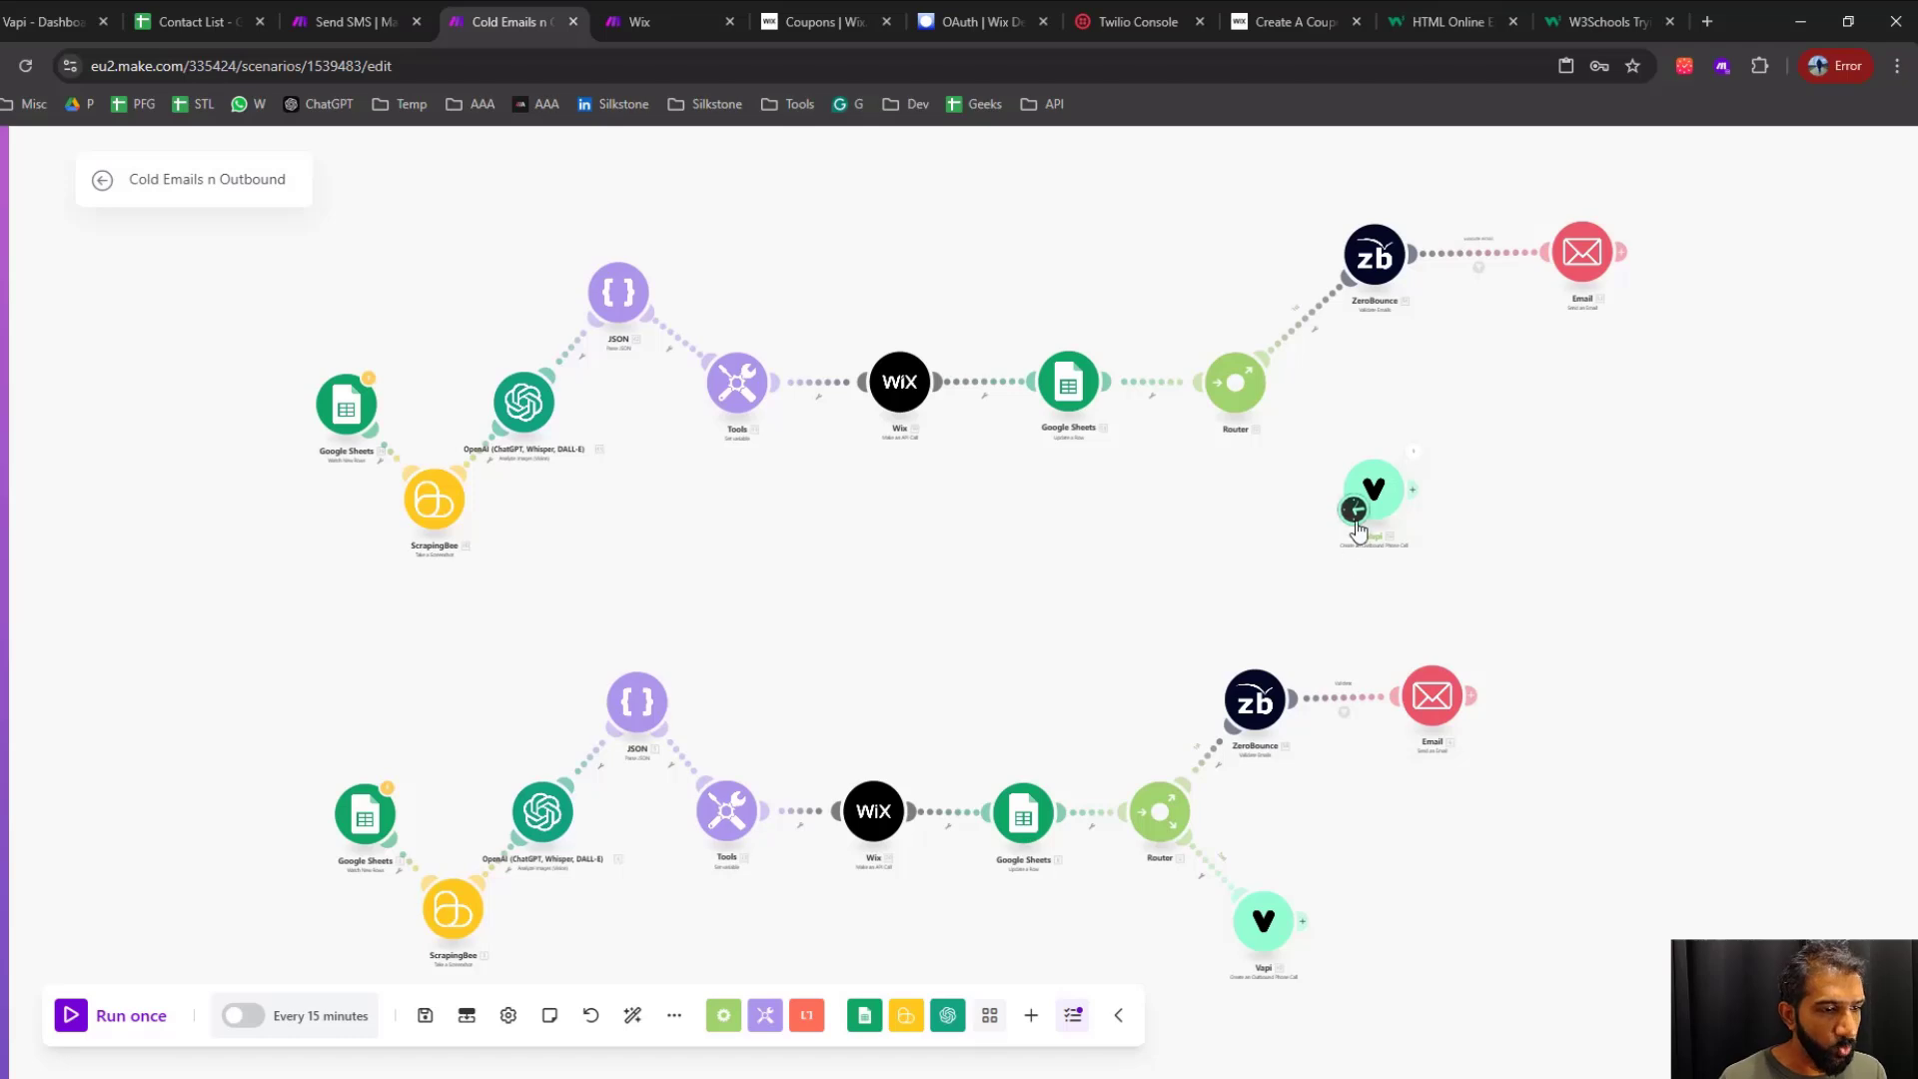
pyautogui.moveTo(1367, 504)
pyautogui.mouseDown()
pyautogui.moveTo(1333, 467)
pyautogui.moveTo(1362, 507)
pyautogui.mouseUp()
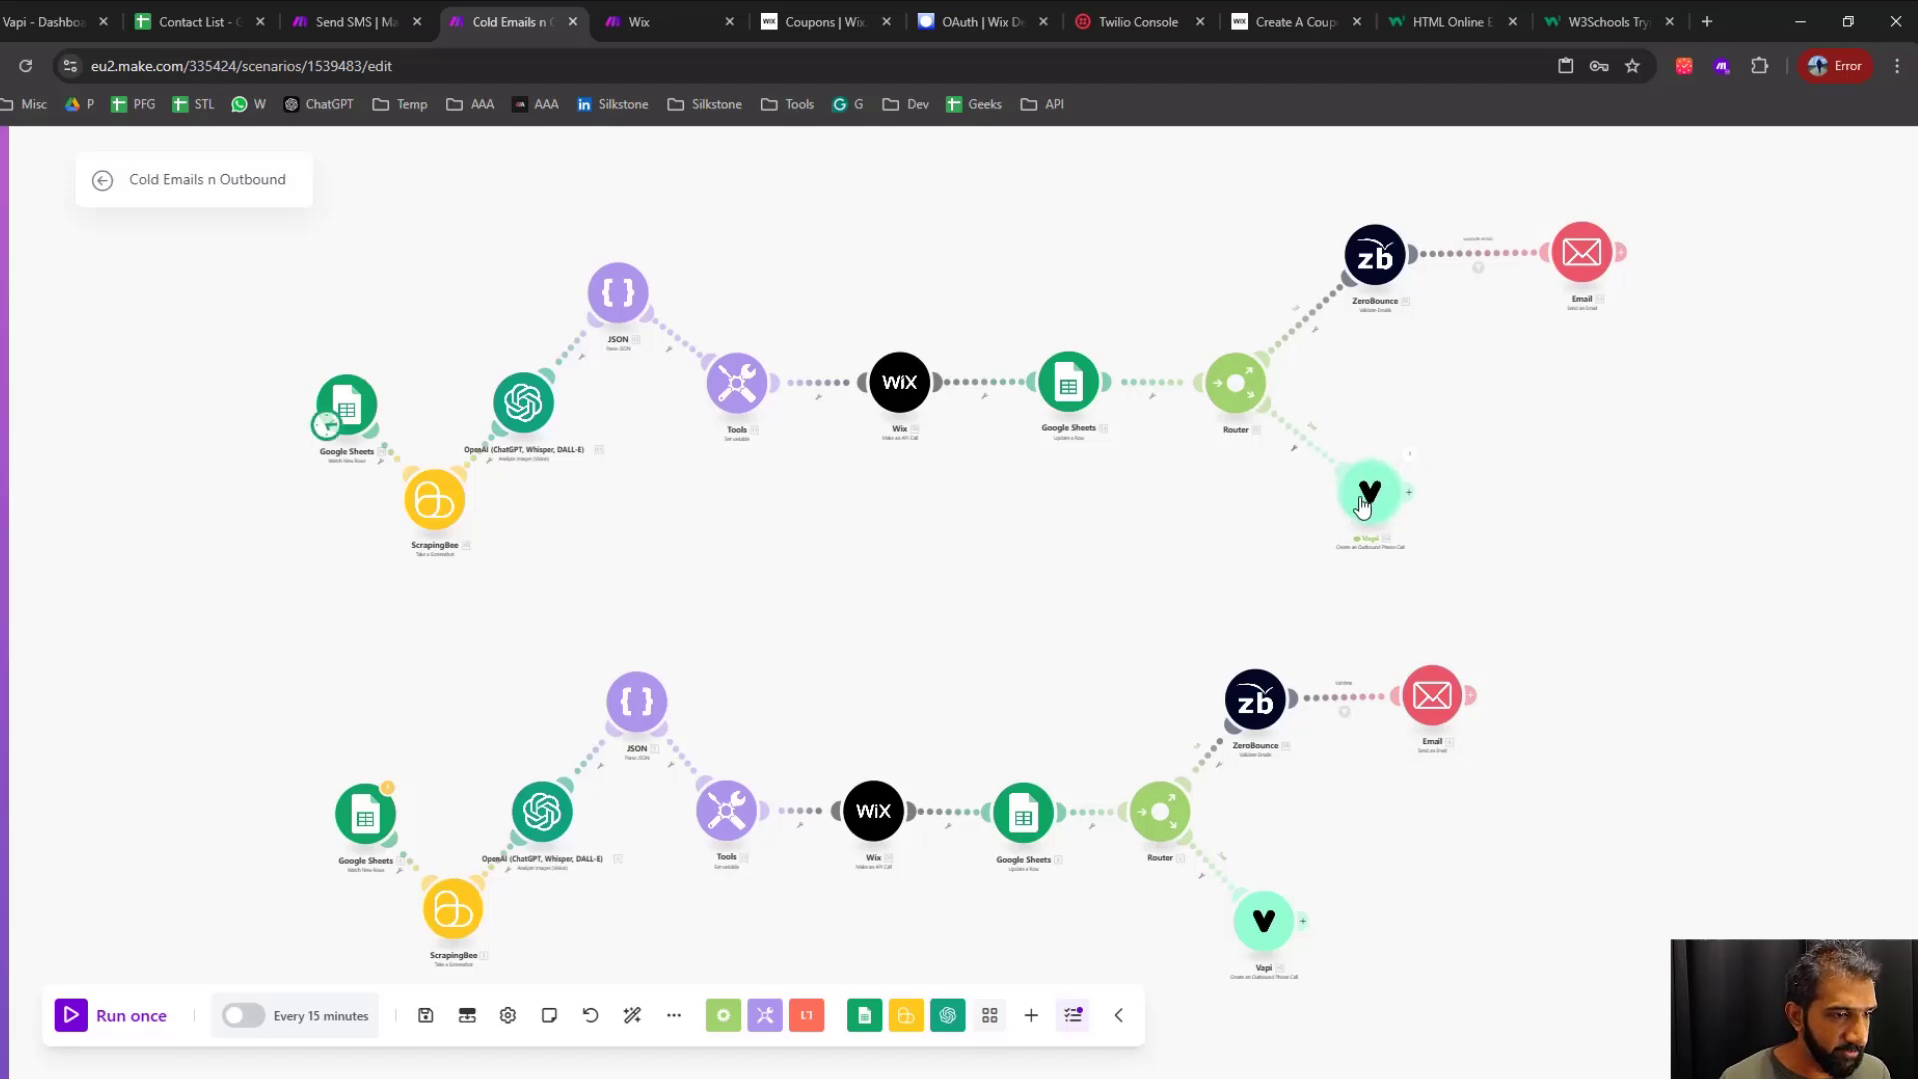
# Review the clean JSON output instructions in the OpenAI Analyze Images module's prompt
pyautogui.scroll(3, 689, 532)
pyautogui.moveTo(689, 532); pyautogui.dragTo(841, 718)
pyautogui.scroll(2, 731, 695)
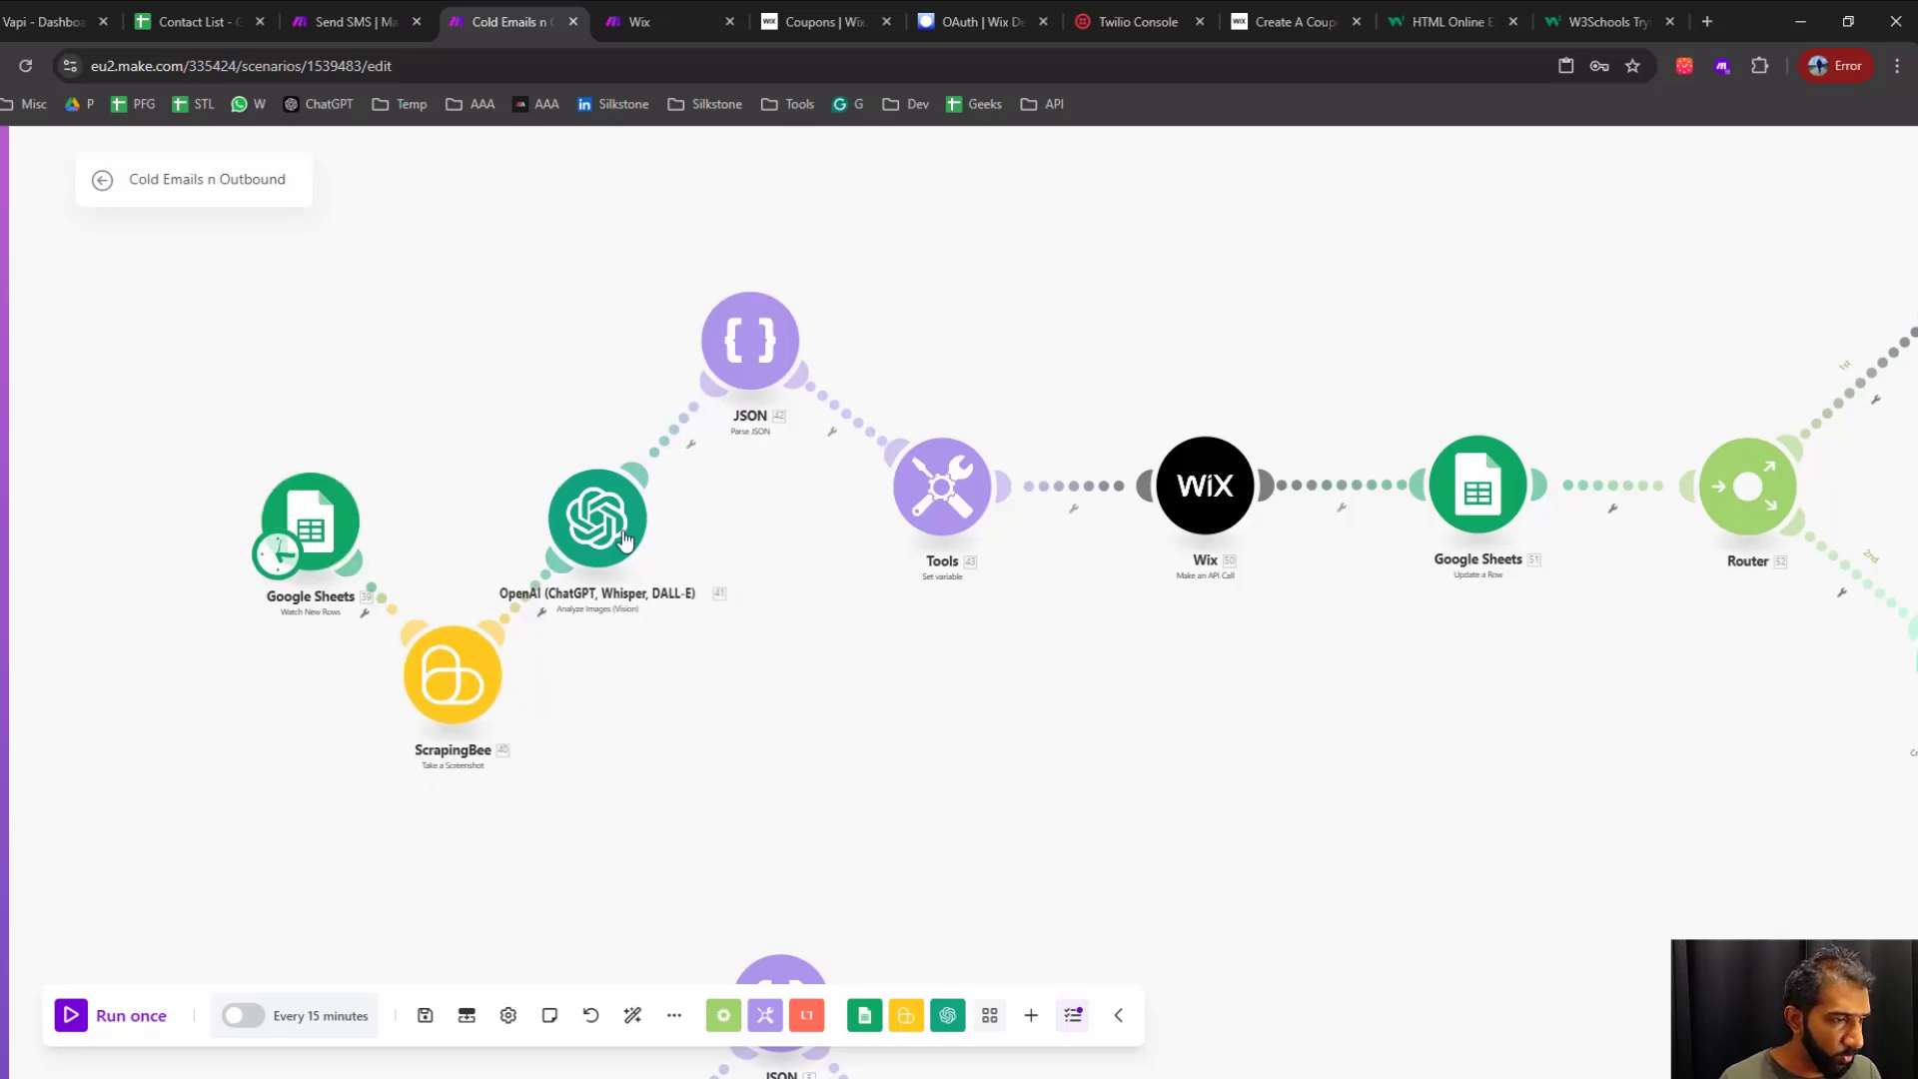
pyautogui.click(652, 560)
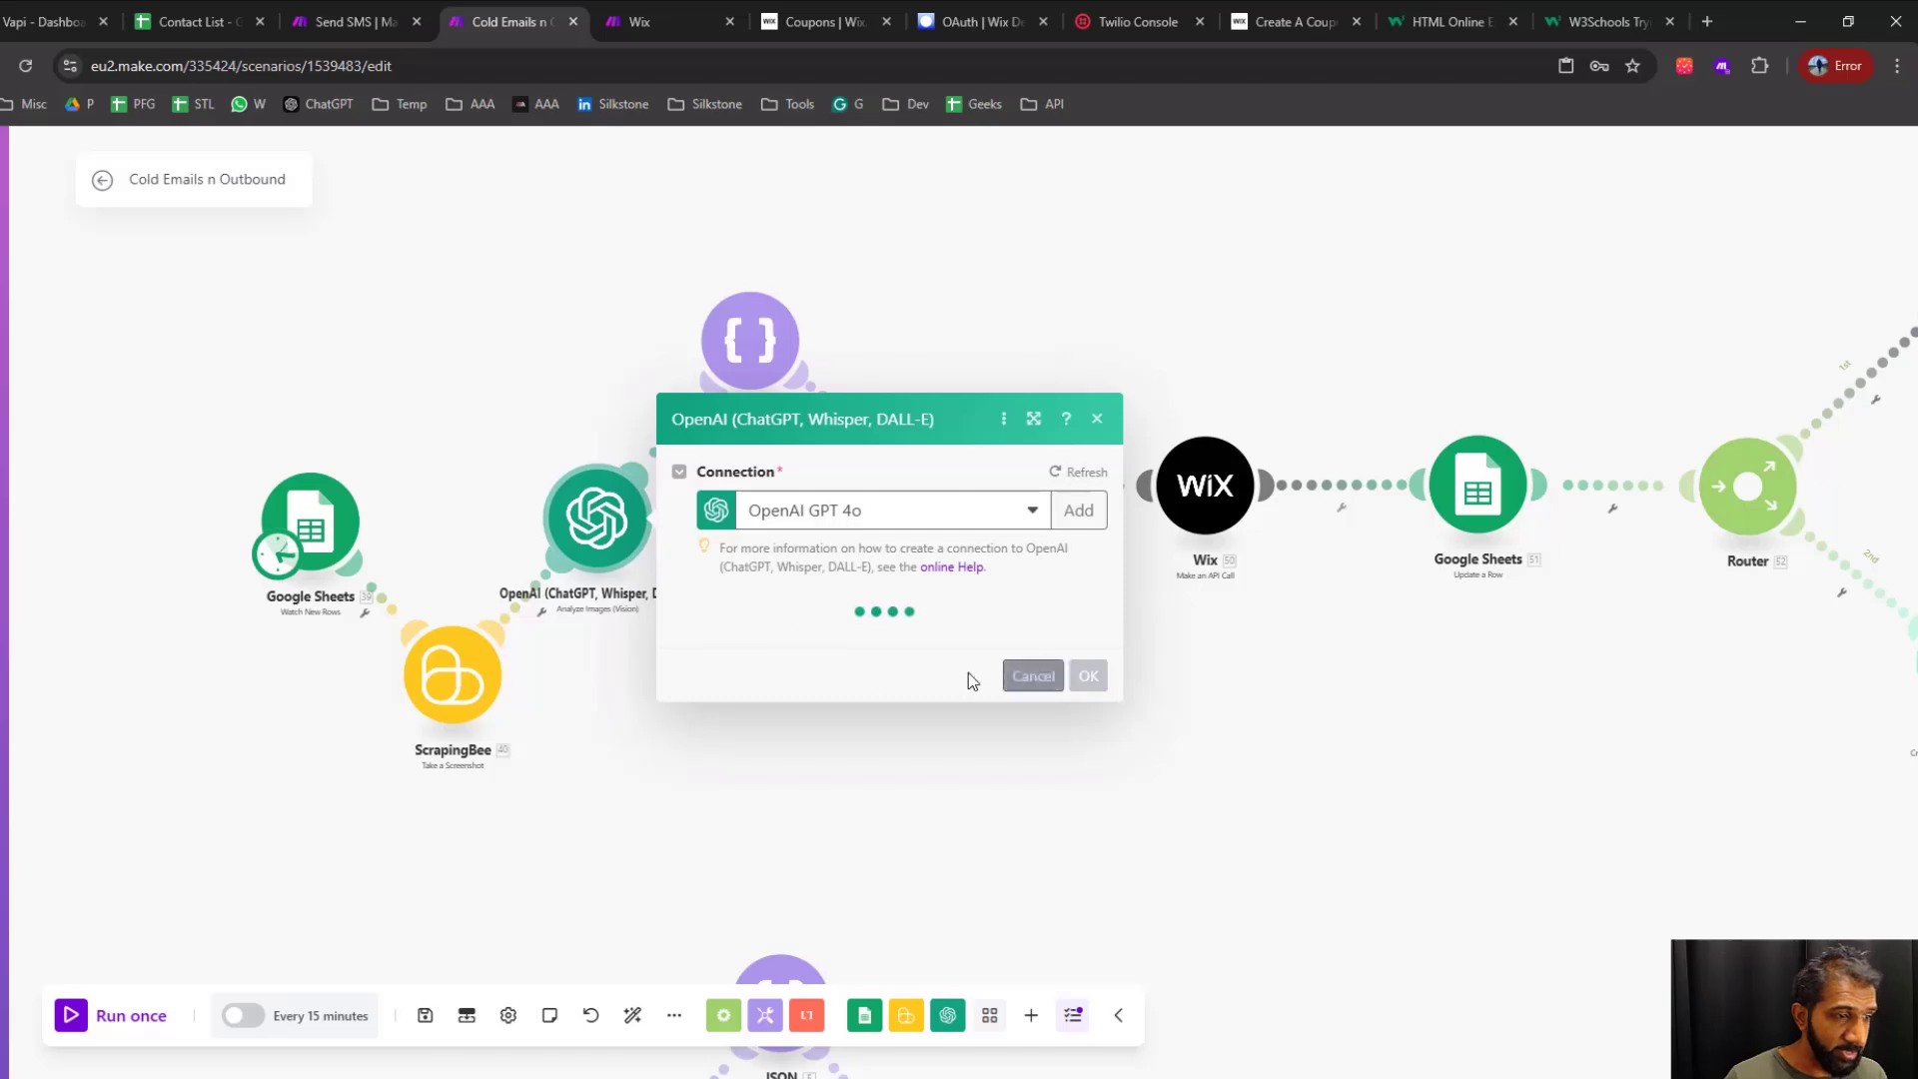
pyautogui.scroll(-12, 906, 739)
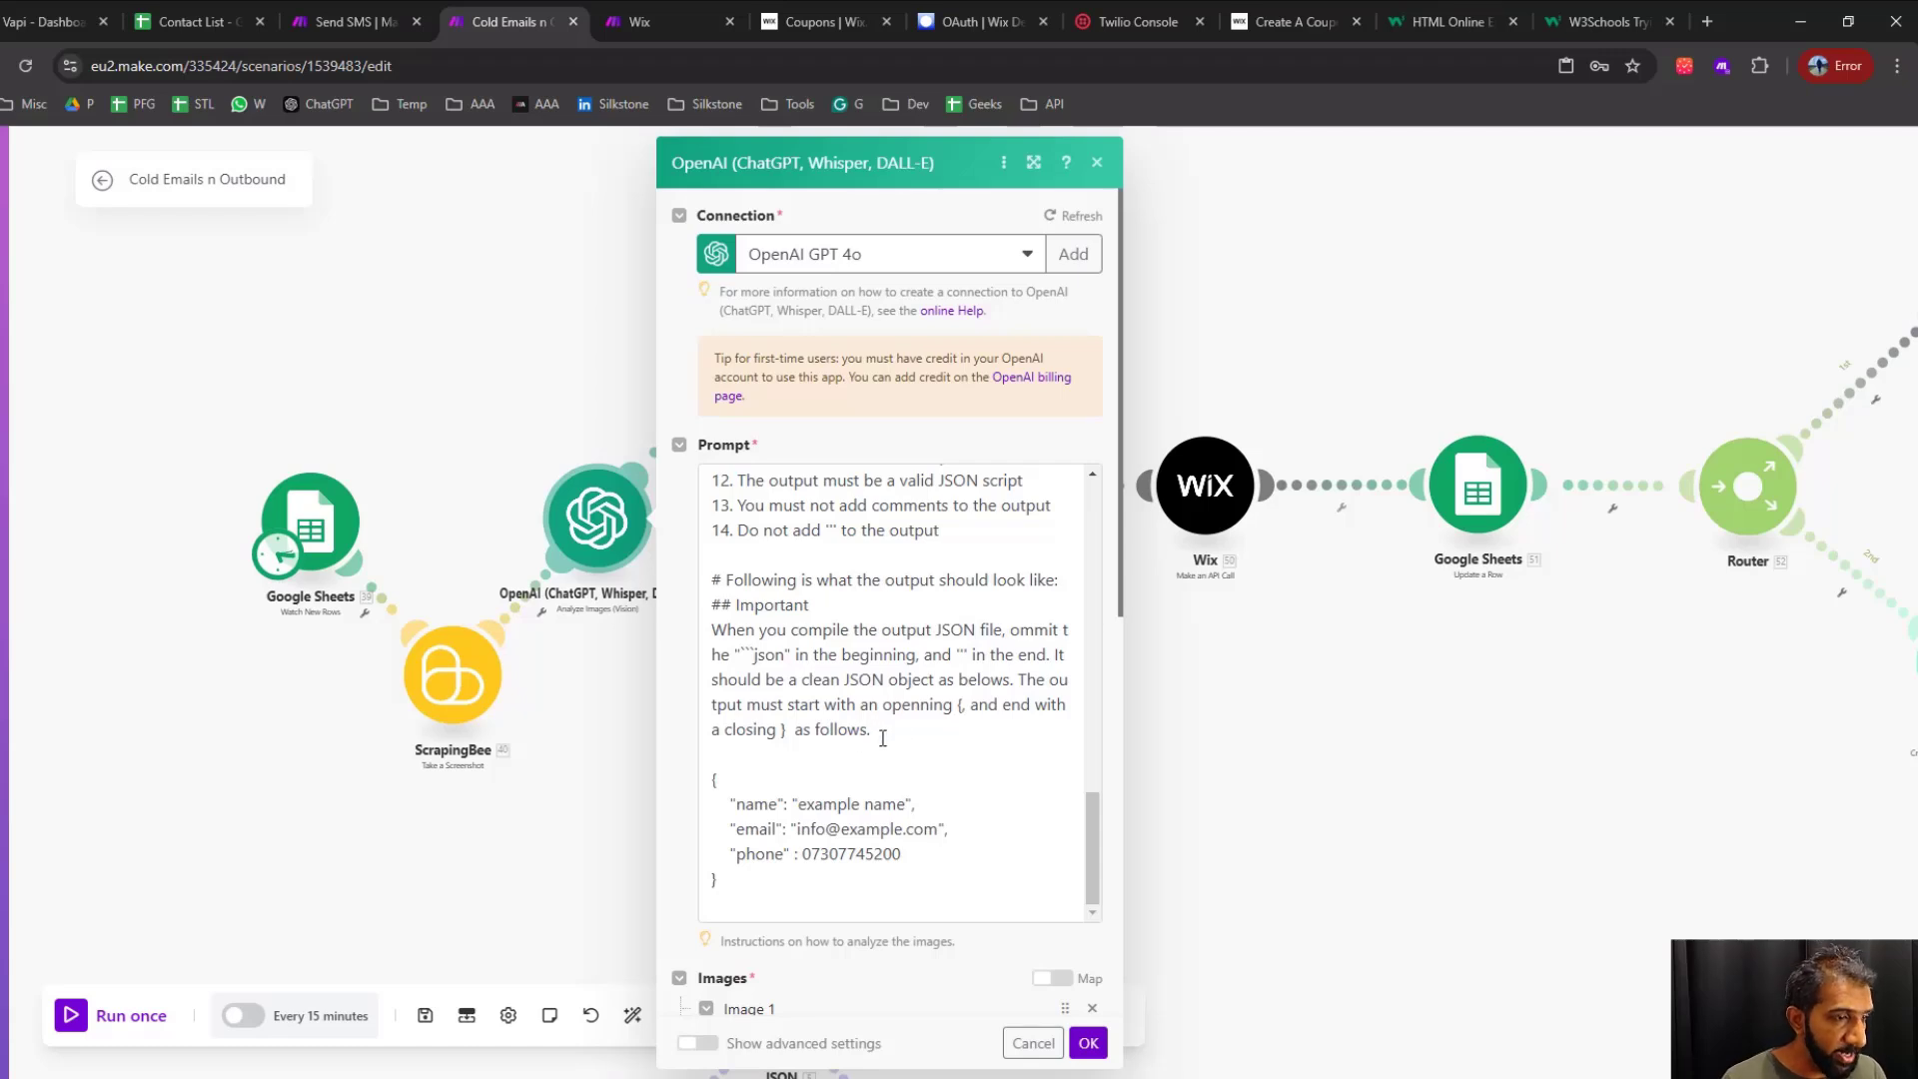
pyautogui.click(877, 734)
pyautogui.moveTo(877, 734); pyautogui.dragTo(711, 630)
pyautogui.click(1088, 1043)
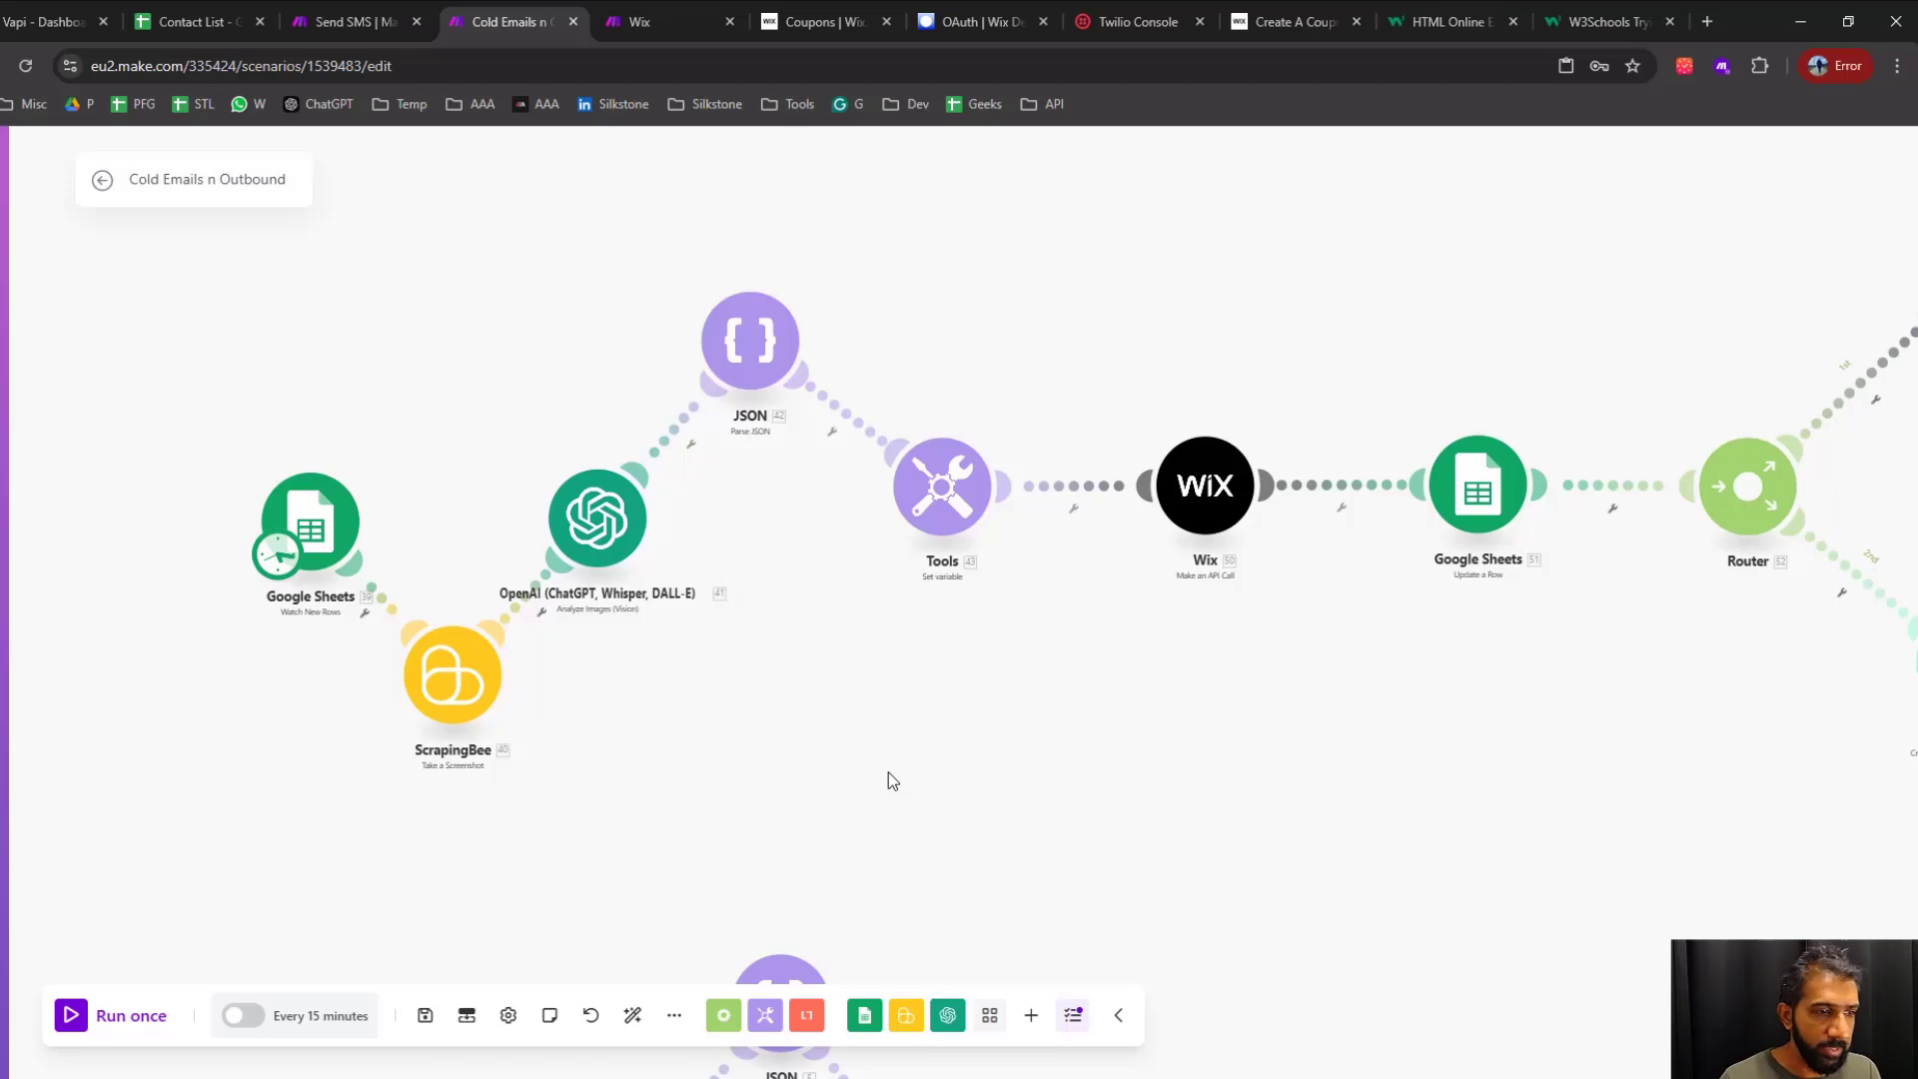
# Unlink the JSON Parse JSON module from the Tools Set variable module
pyautogui.scroll(-3, 1414, 692)
pyautogui.moveTo(1419, 704); pyautogui.dragTo(1044, 751)
pyautogui.scroll(3, 1097, 706)
pyautogui.scroll(-1, 1100, 713)
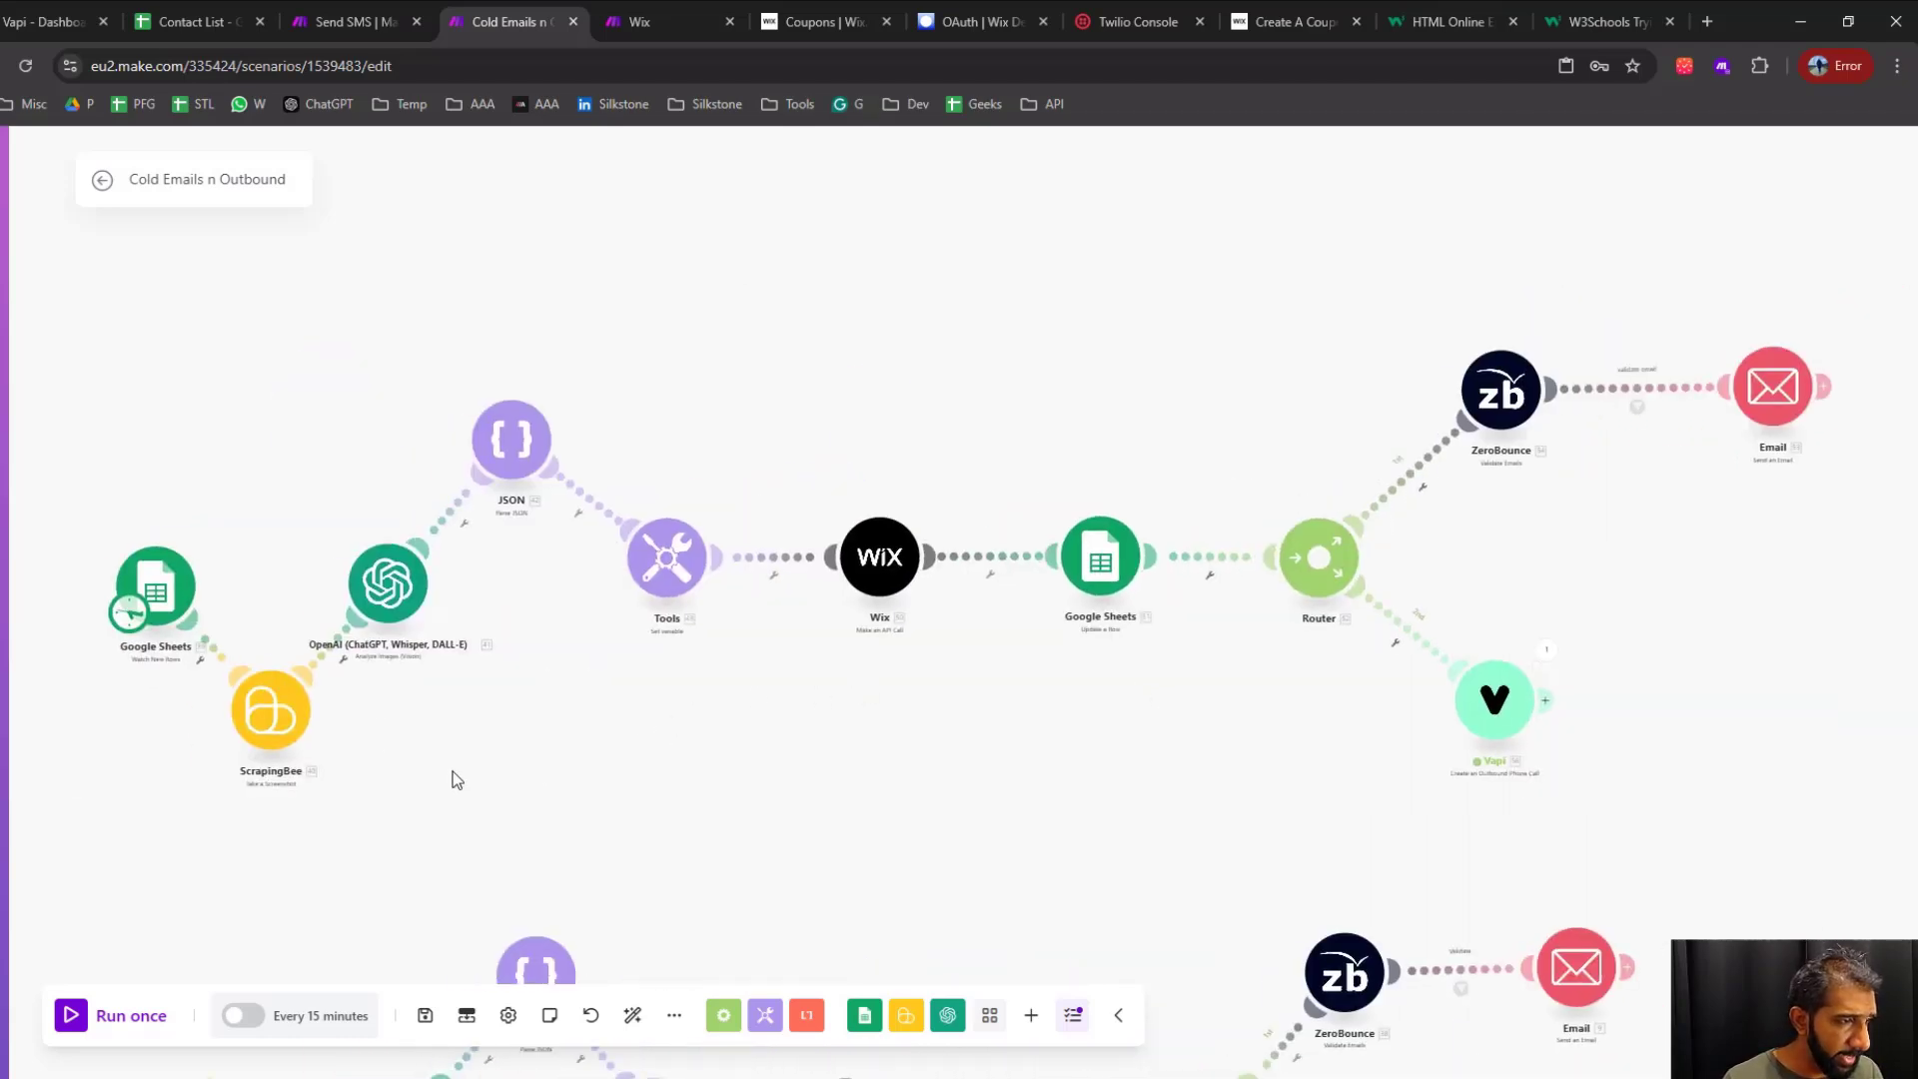
pyautogui.rightClick(611, 521)
pyautogui.click(635, 550)
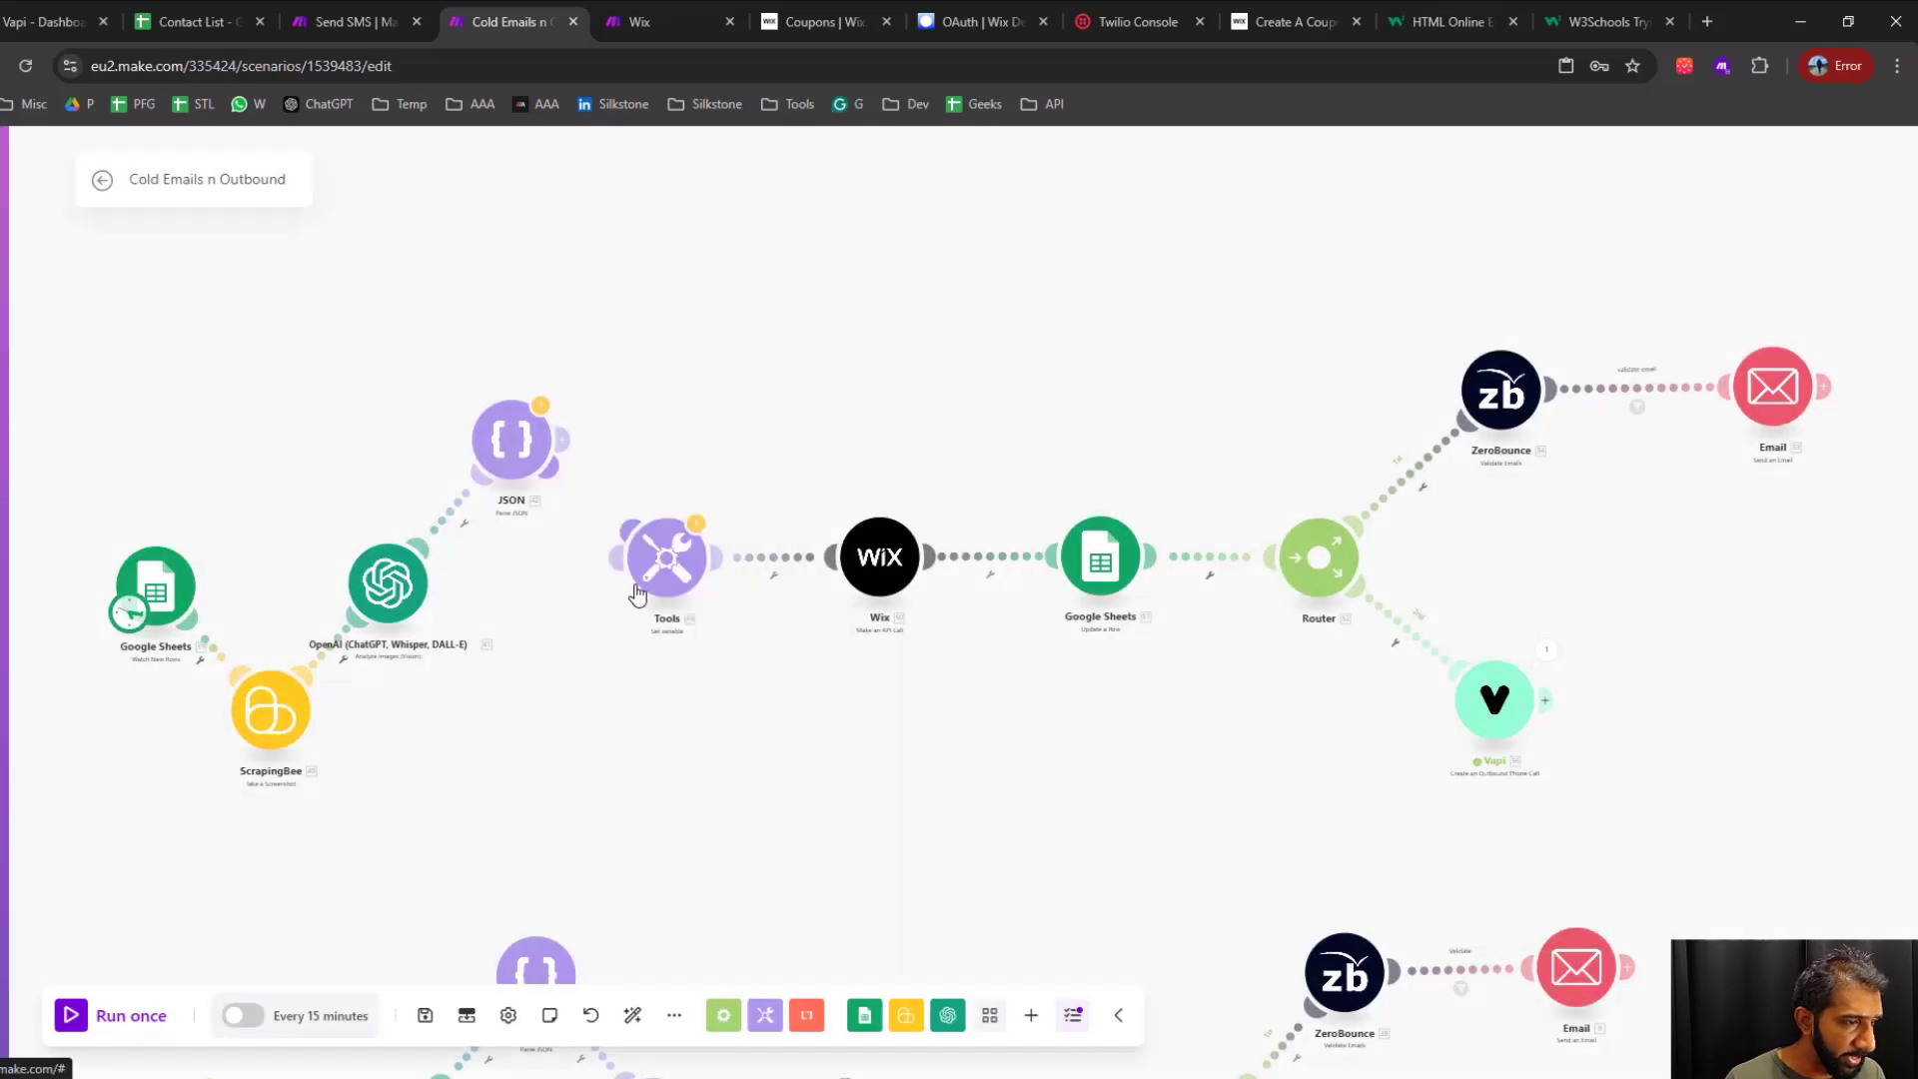
# Make the Tools Set variable module the scenario's starting point and connect the Google Sheets Update a Row module to Wix
pyautogui.moveTo(133, 616); pyautogui.dragTo(645, 587)
pyautogui.scroll(1, 880, 578)
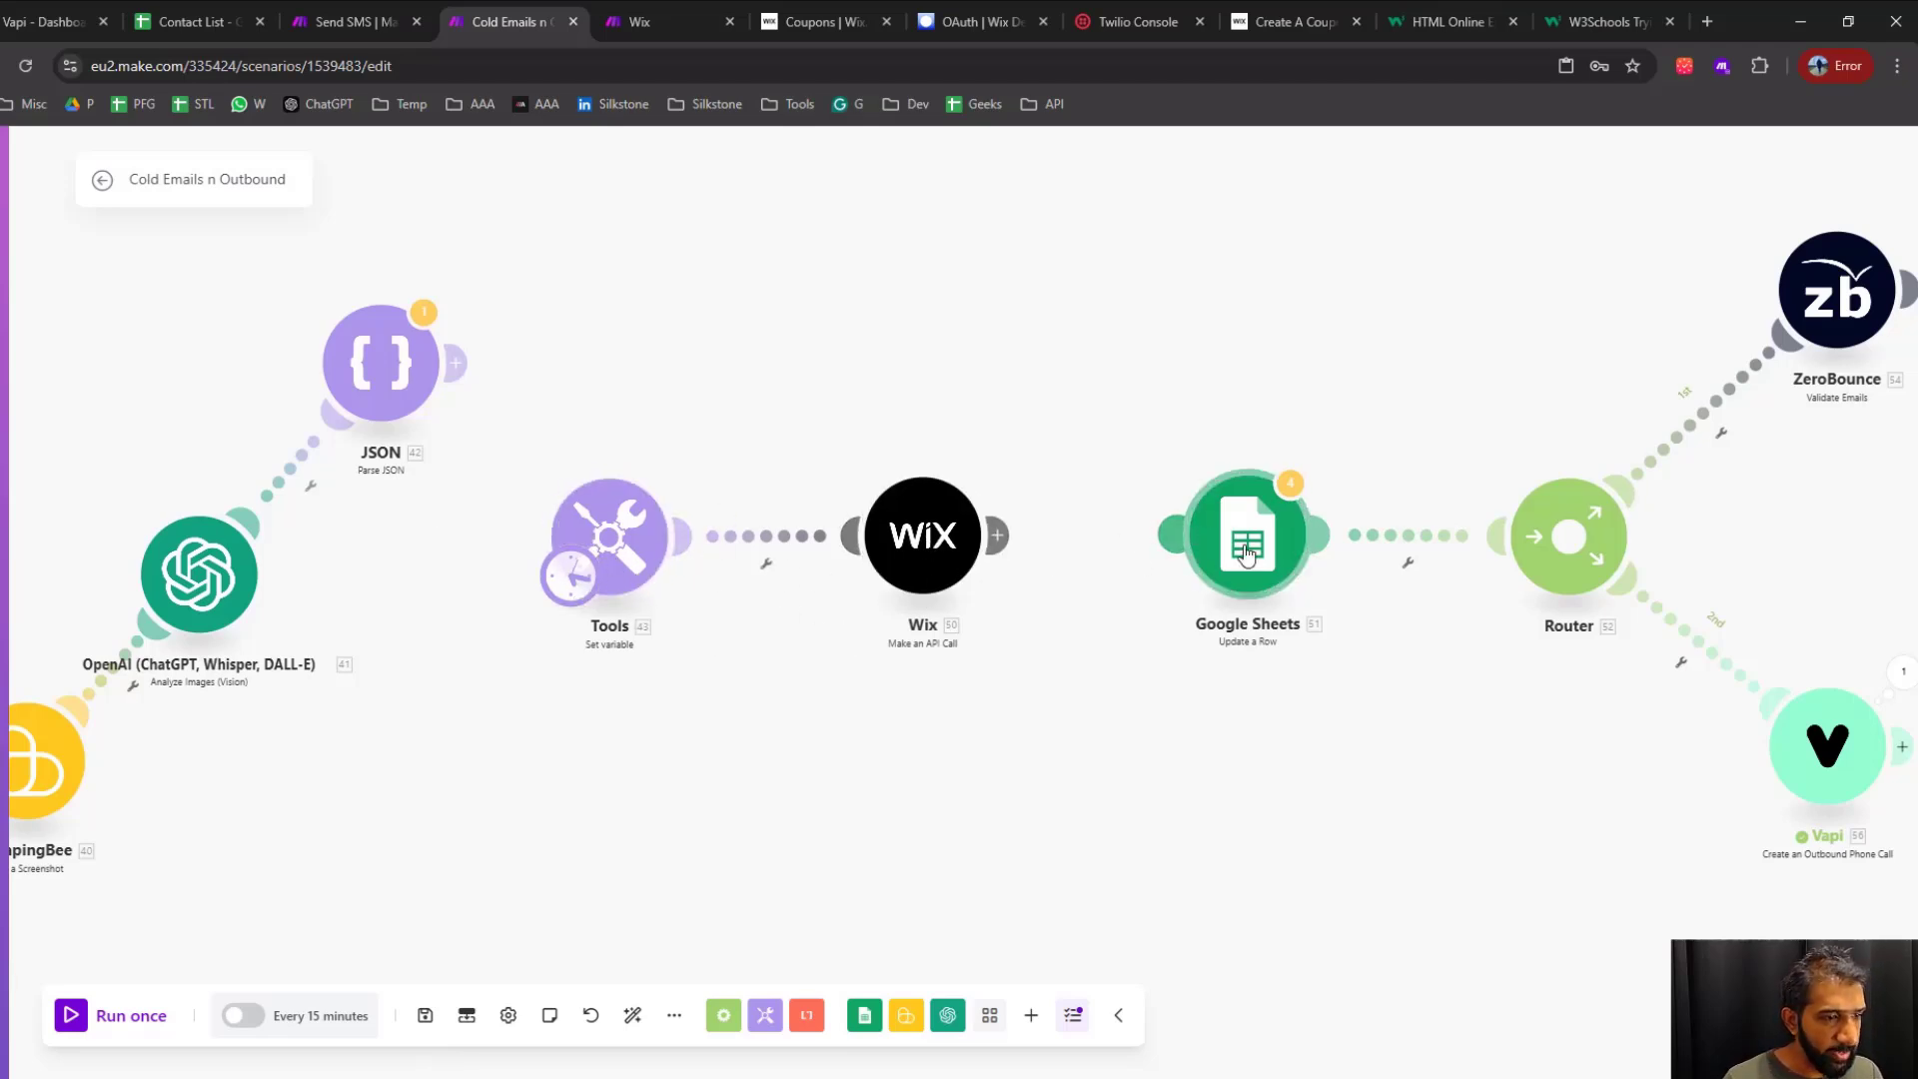
pyautogui.moveTo(1247, 556)
pyautogui.mouseDown()
pyautogui.moveTo(1137, 562)
pyautogui.moveTo(1249, 552)
pyautogui.mouseUp()
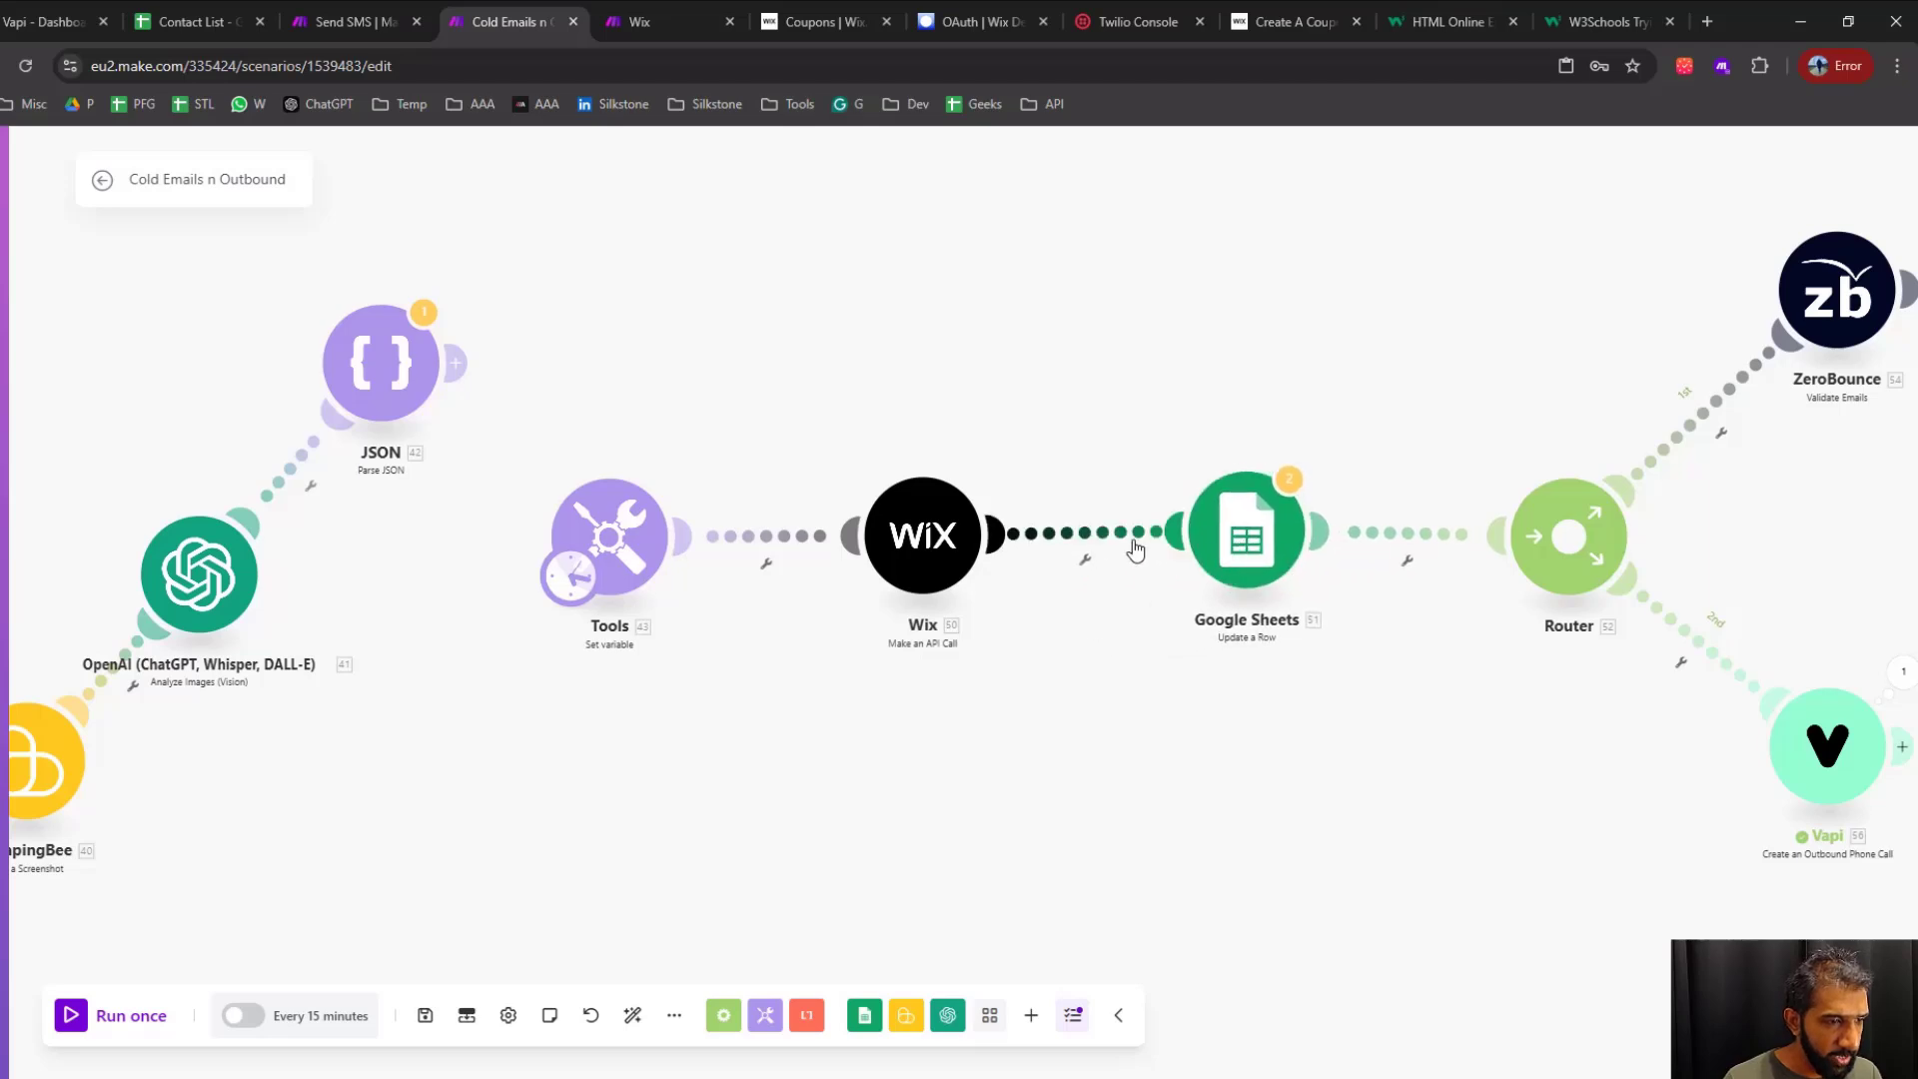
# Unlink the Google Sheets Update a Row module from Wix and make it the scenario's starting point
pyautogui.rightClick(1101, 536)
pyautogui.click(1161, 587)
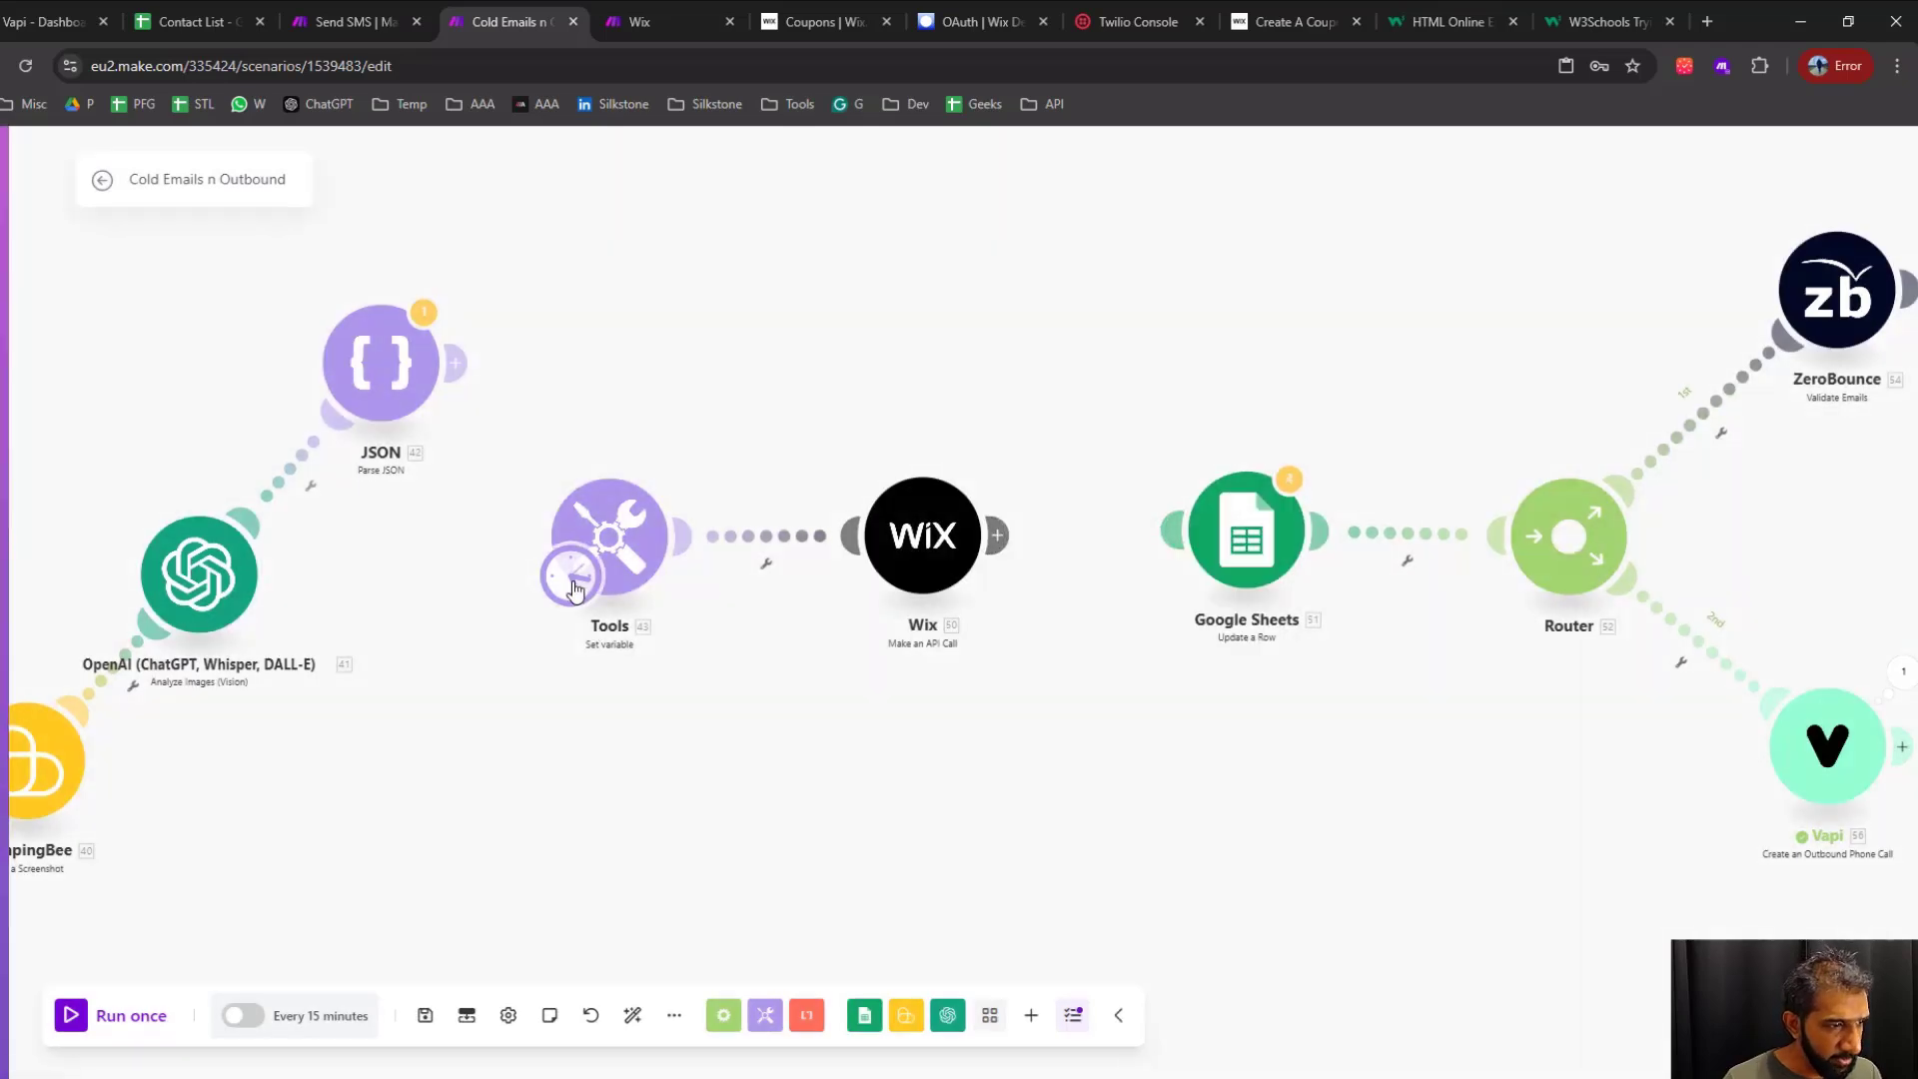
pyautogui.moveTo(1307, 757); pyautogui.dragTo(783, 643)
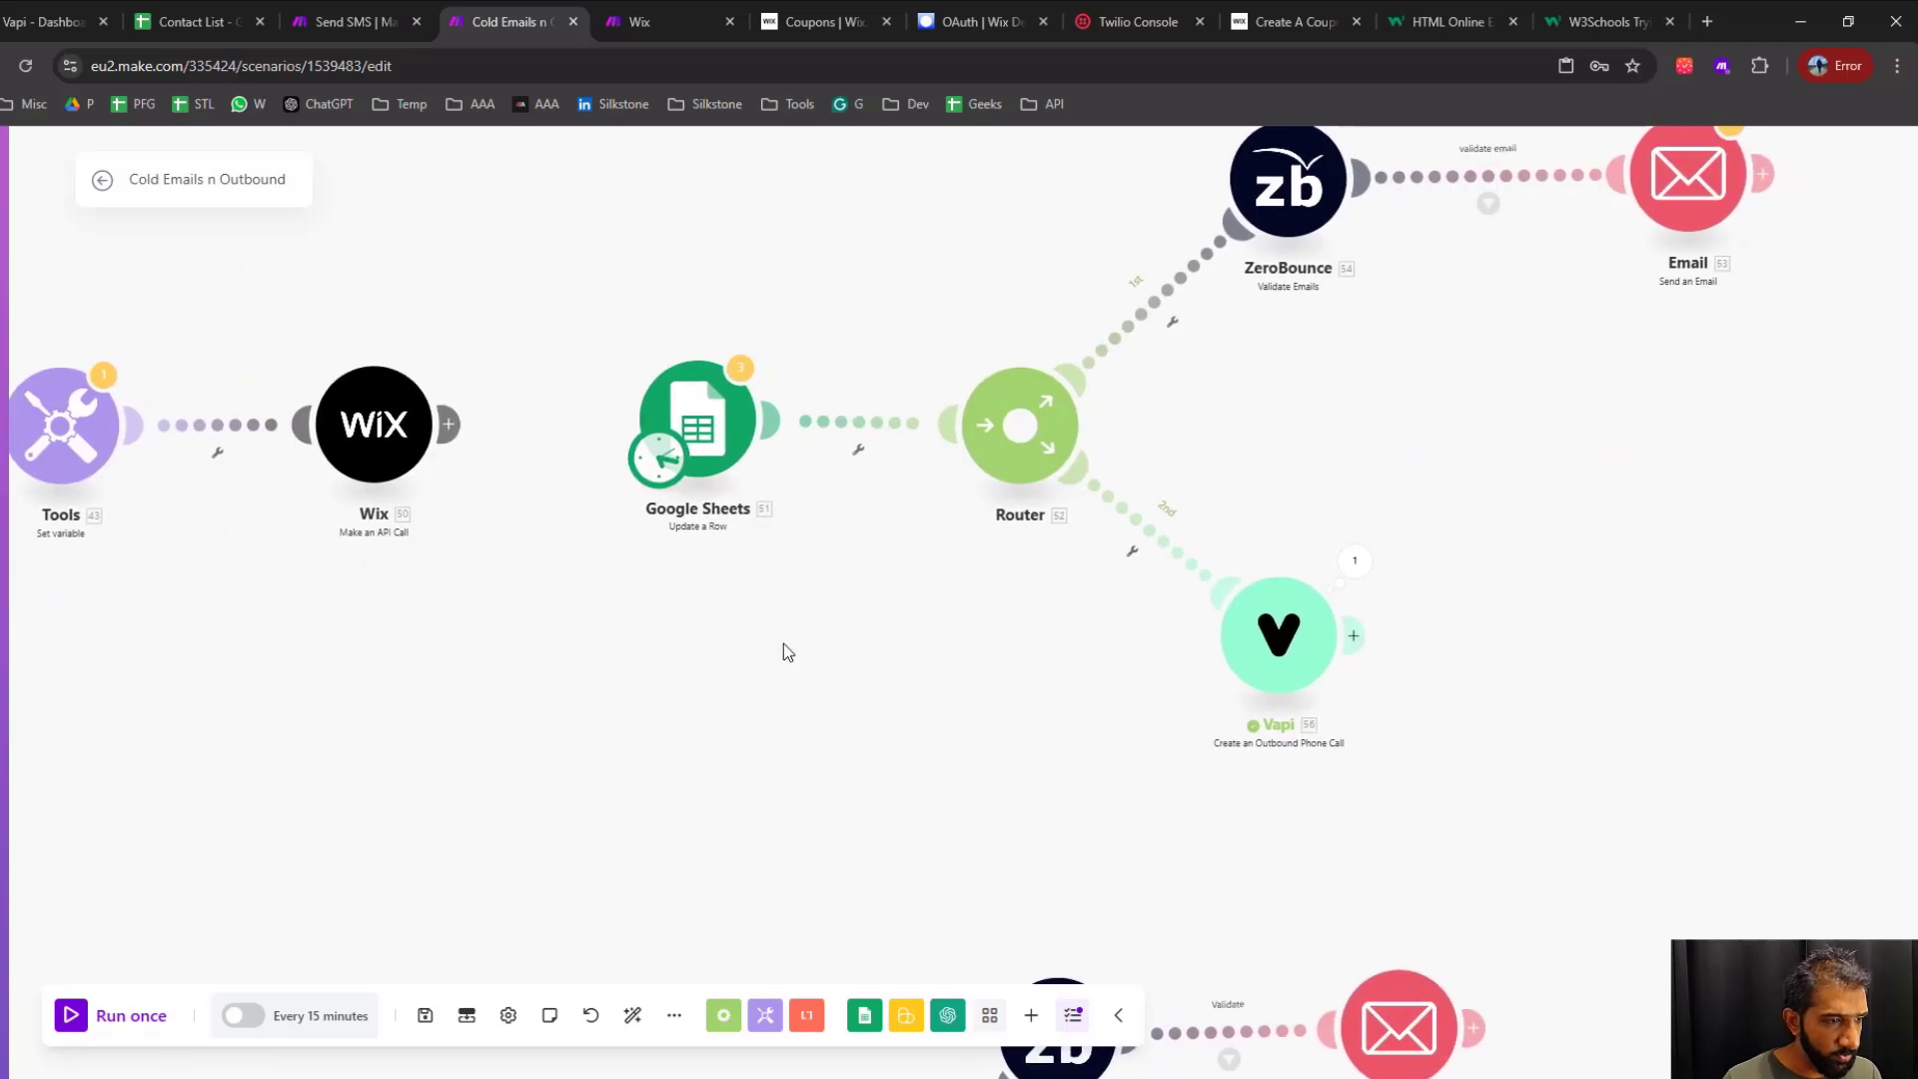
# Unlink the Vapi module from the Router and move the scenario's starting point to Vapi
pyautogui.rightClick(1177, 556)
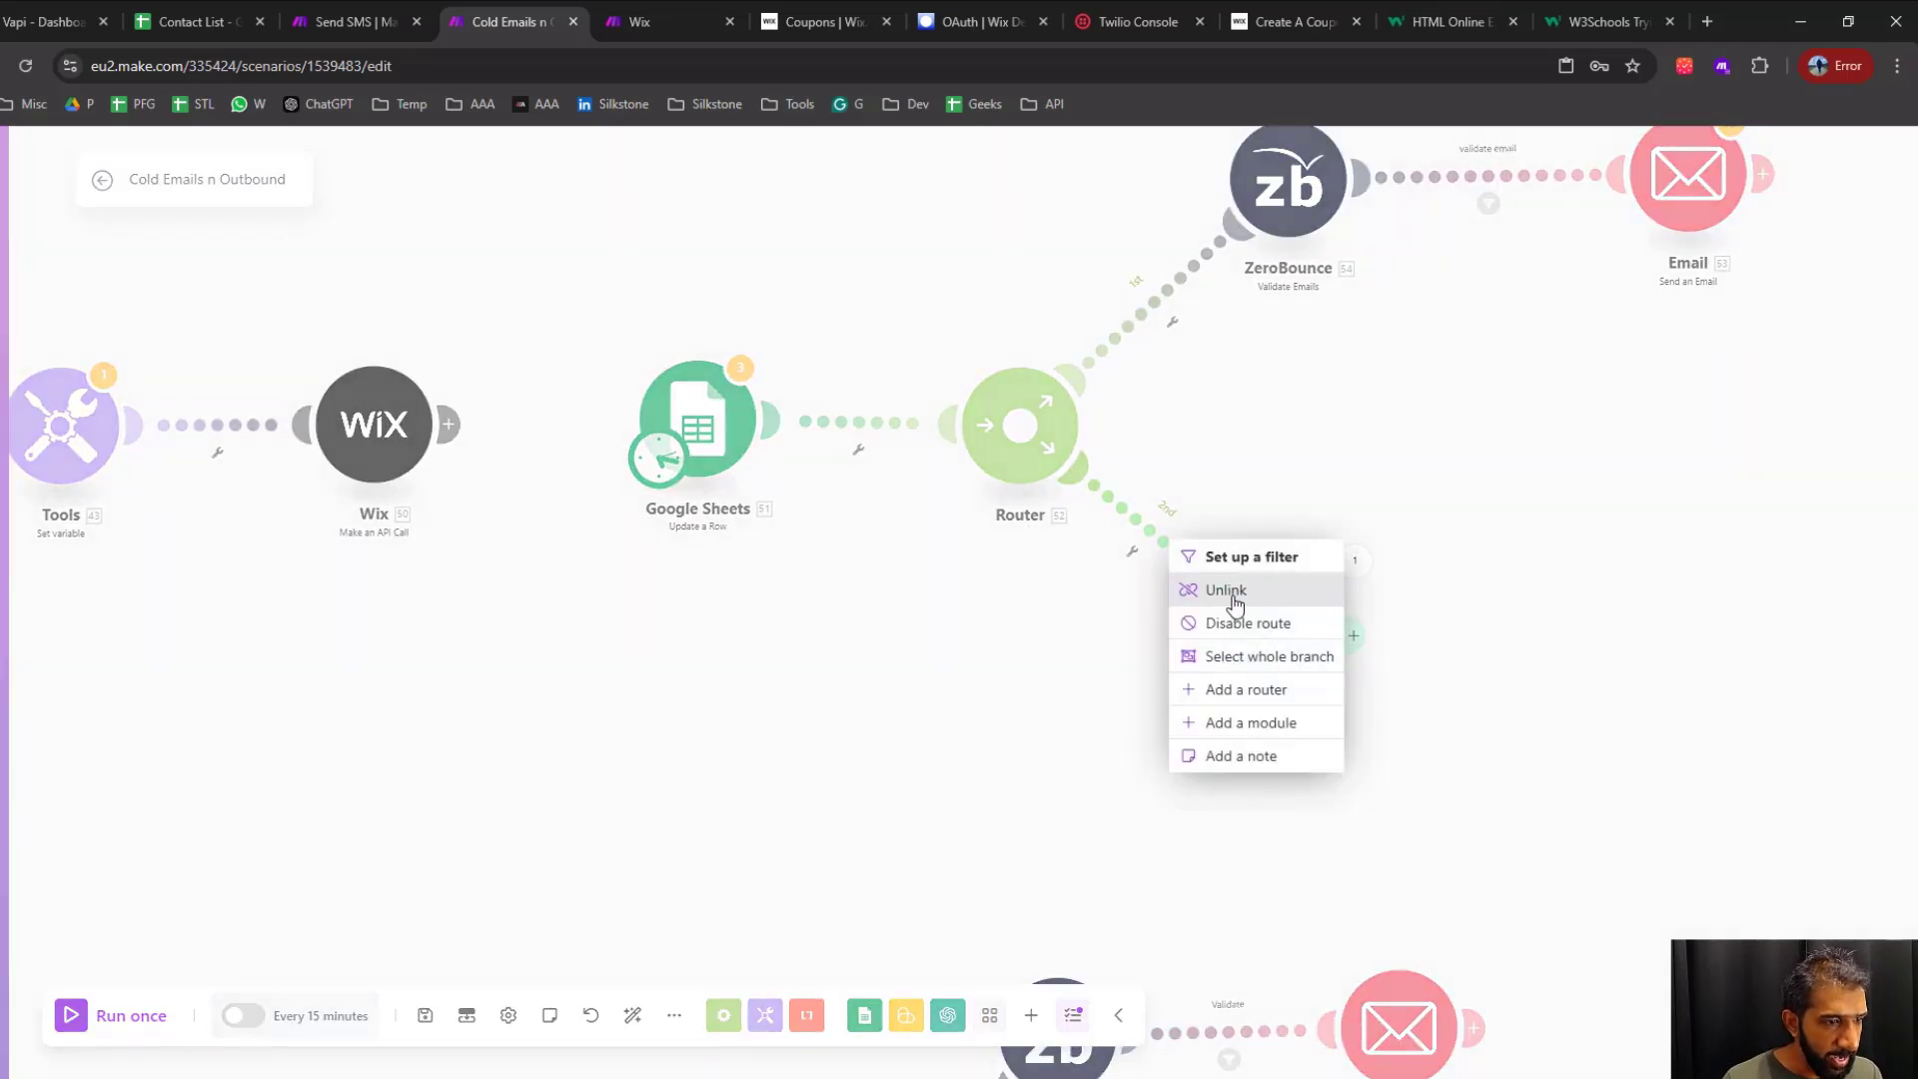
pyautogui.click(1227, 593)
pyautogui.moveTo(657, 462); pyautogui.dragTo(1240, 671)
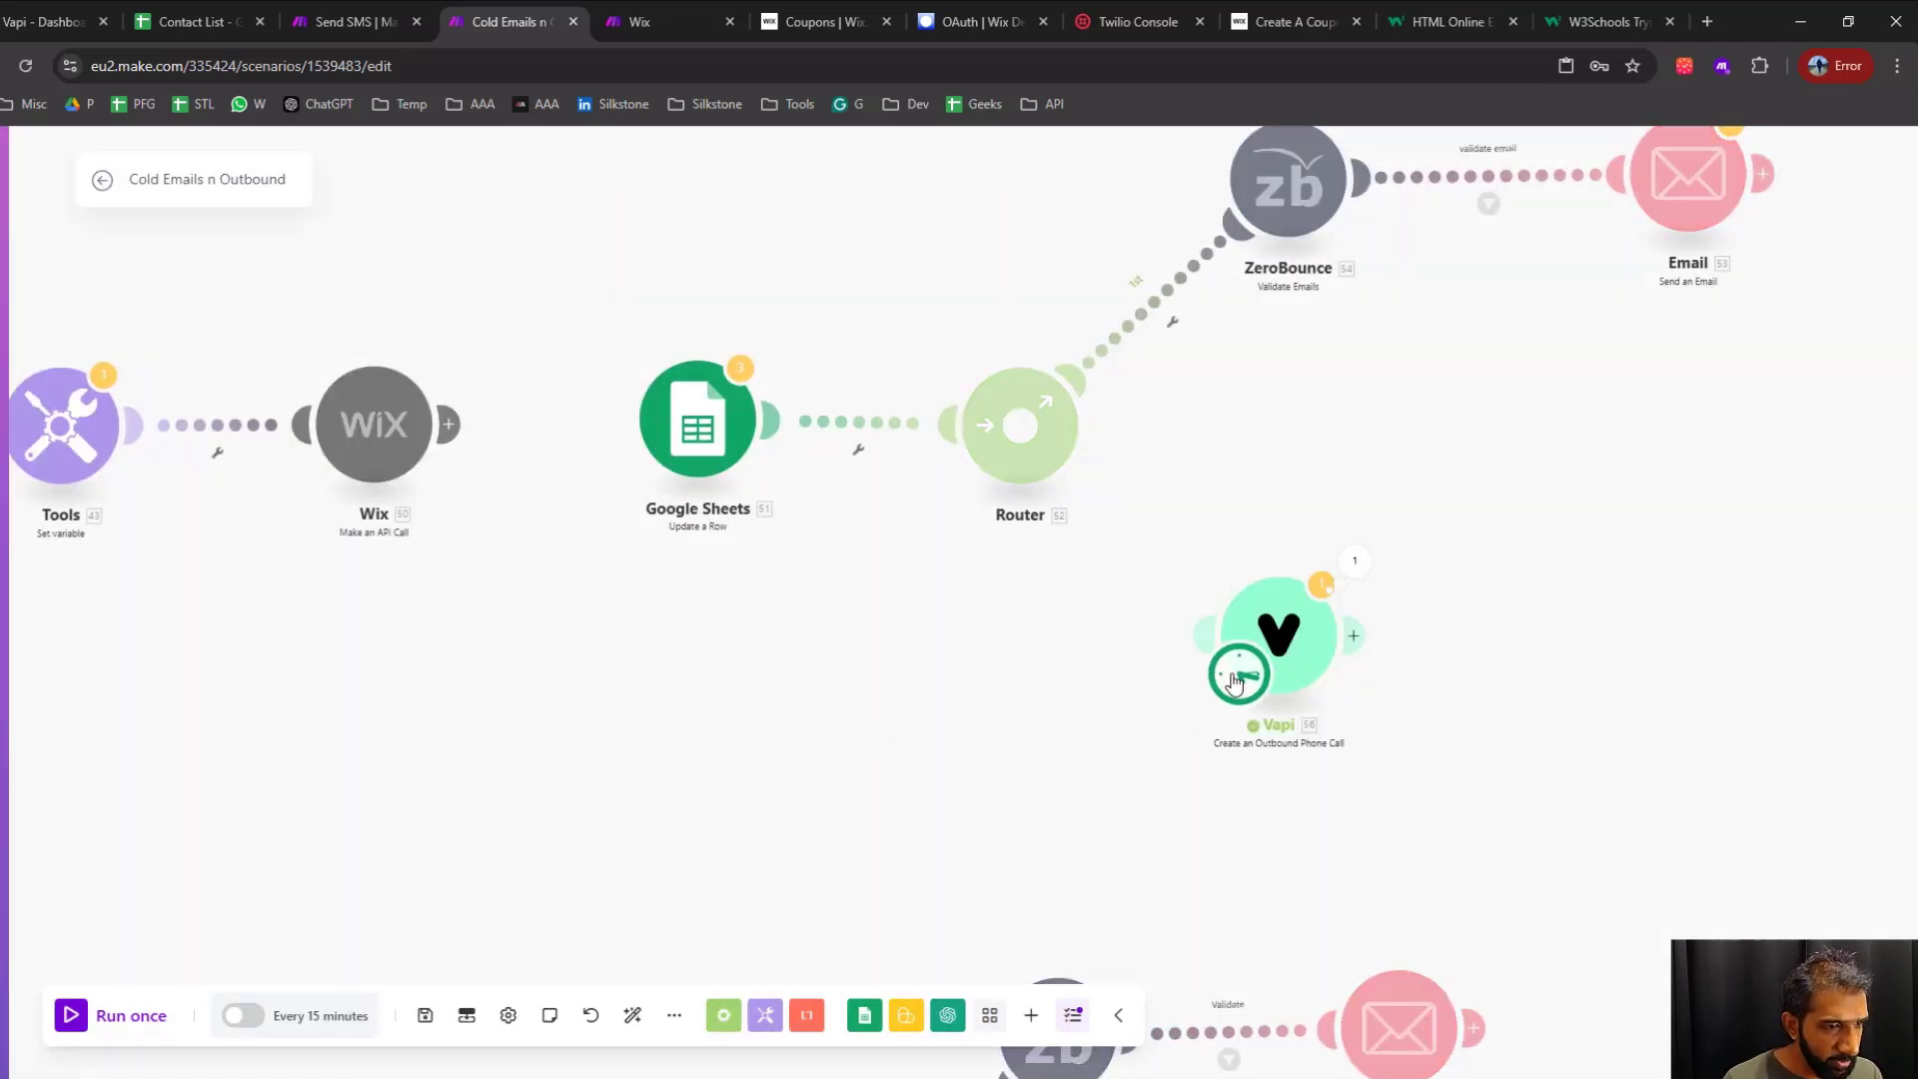
# Check the Vapi outbound call module's connection, assistant, customer and phone number settings, and confirm them
pyautogui.moveTo(1086, 757); pyautogui.dragTo(729, 686)
pyautogui.click(913, 573)
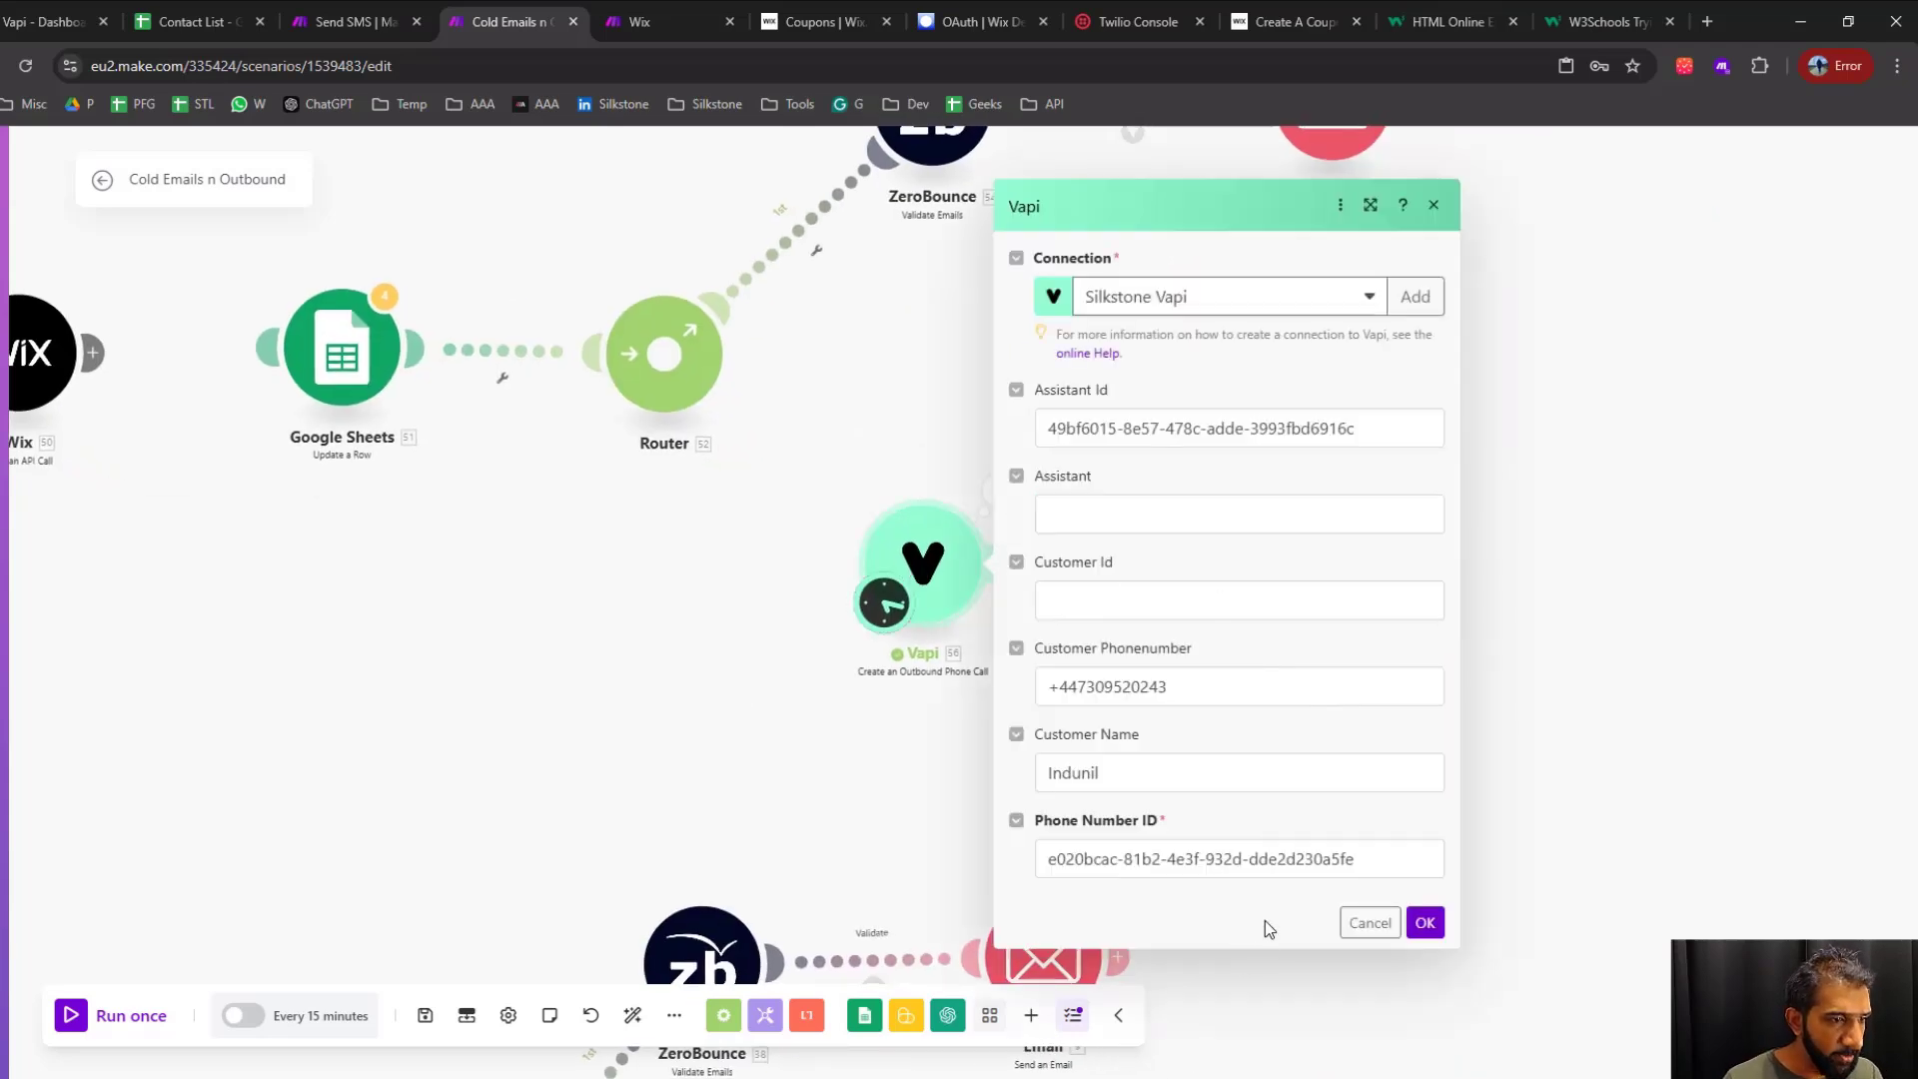
pyautogui.click(1424, 922)
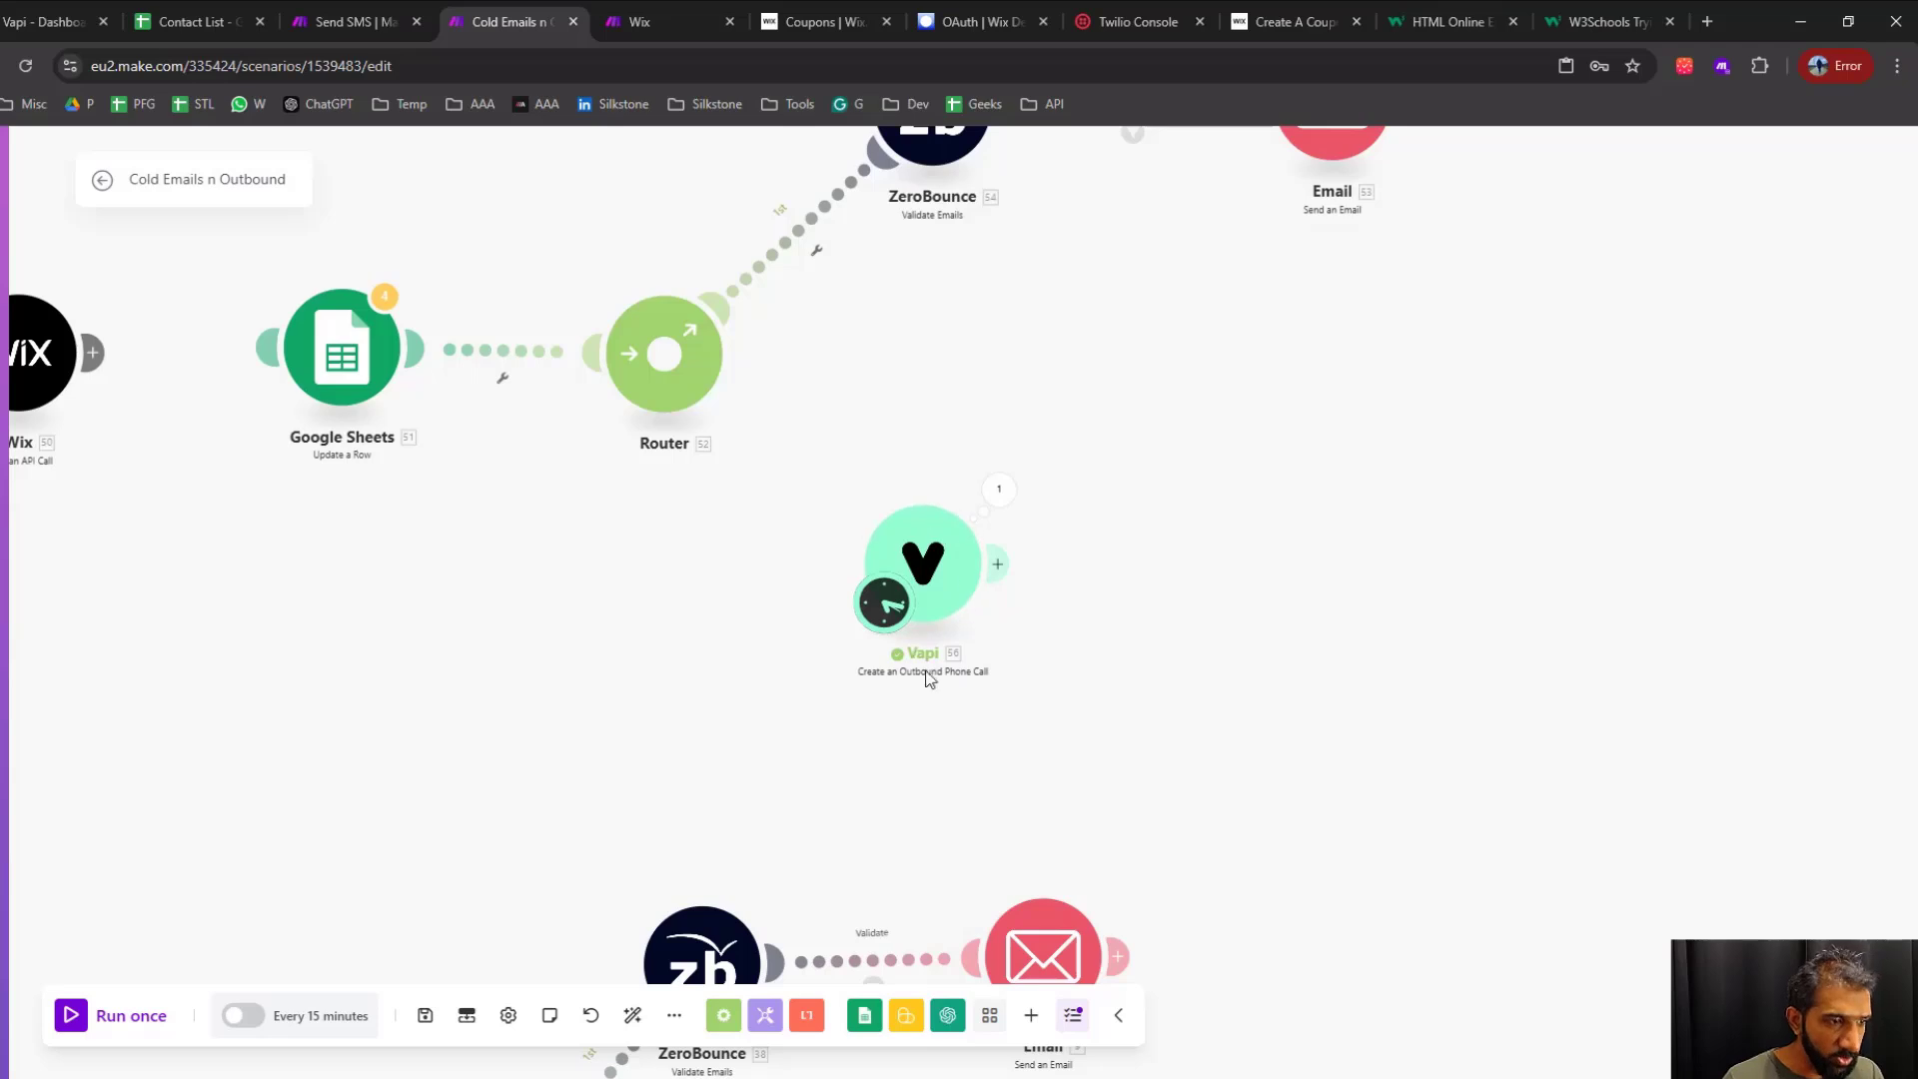
# Make Google Sheets Watch New Rows the starting point and relink the JSON Parse JSON module to Tools Set variable
pyautogui.moveTo(694, 722); pyautogui.dragTo(1527, 845)
pyautogui.scroll(-4, 1419, 727)
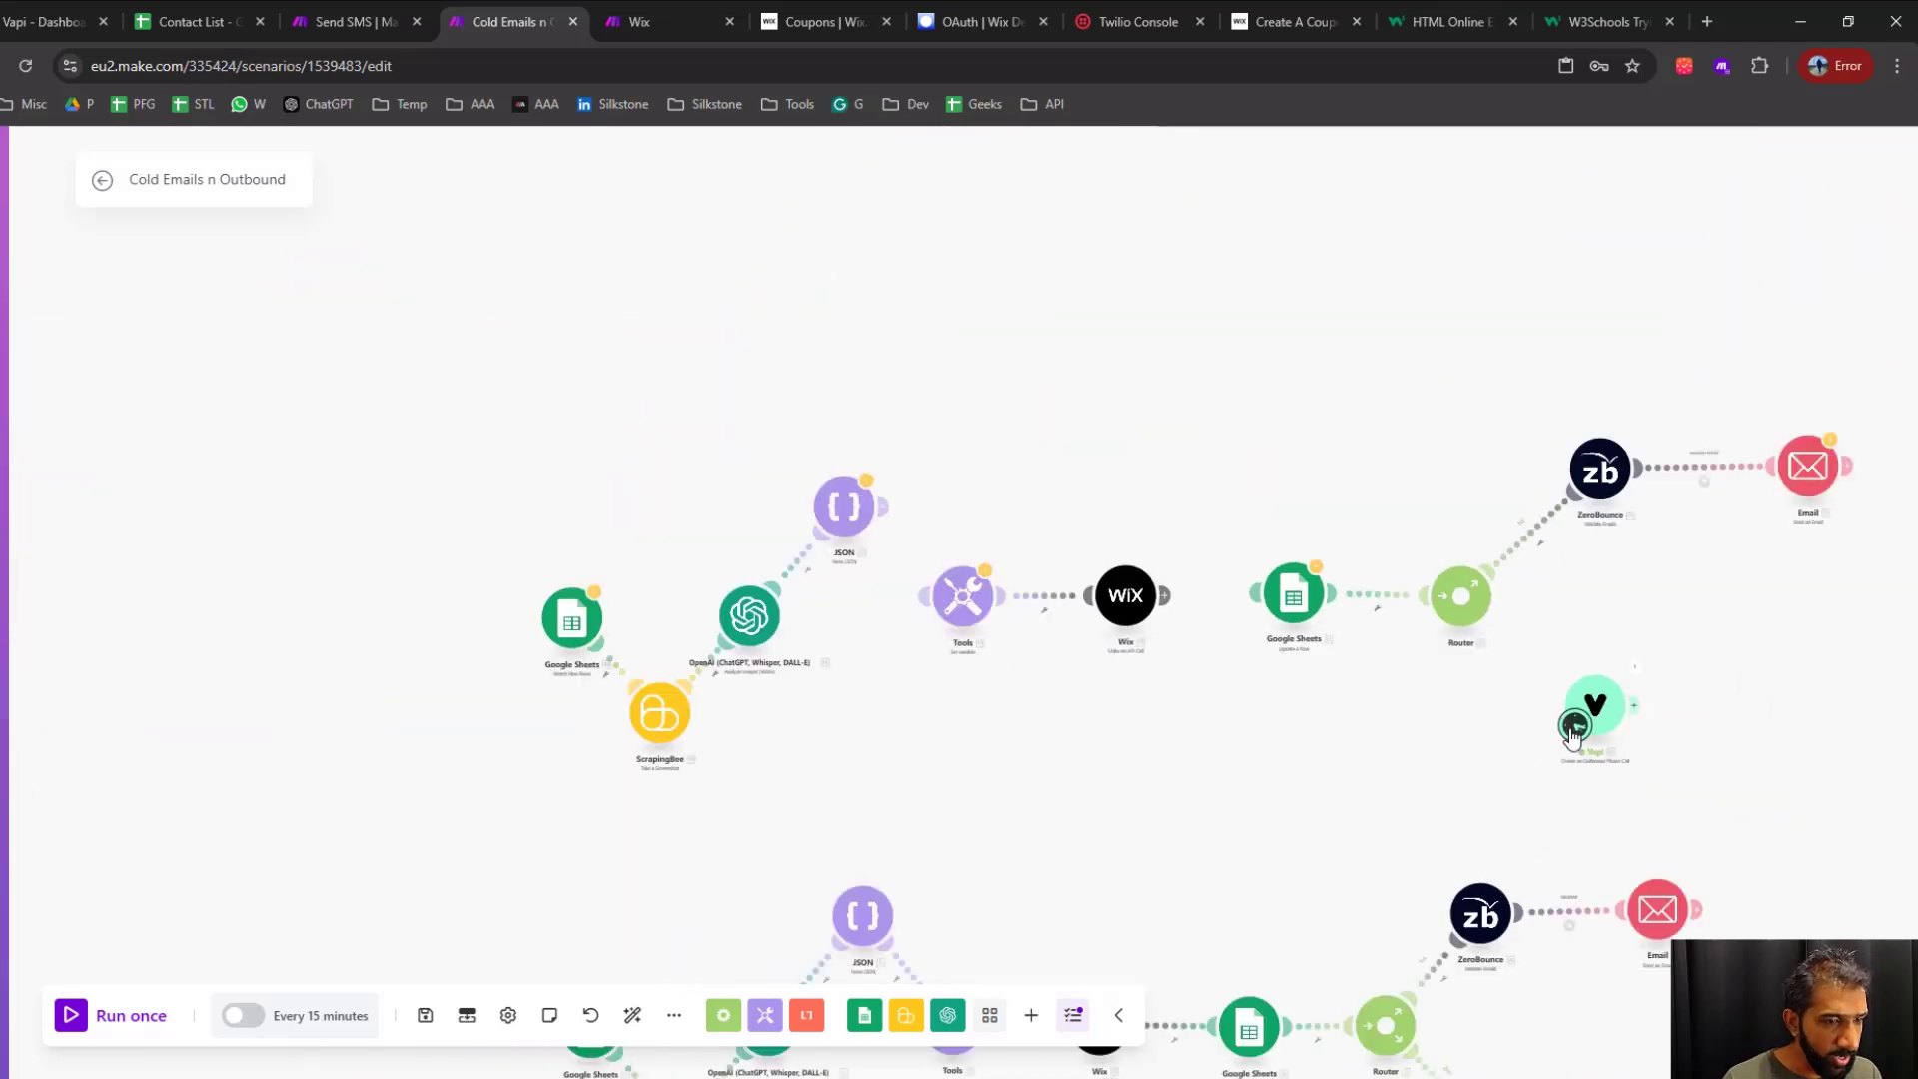
pyautogui.scroll(3, 1149, 715)
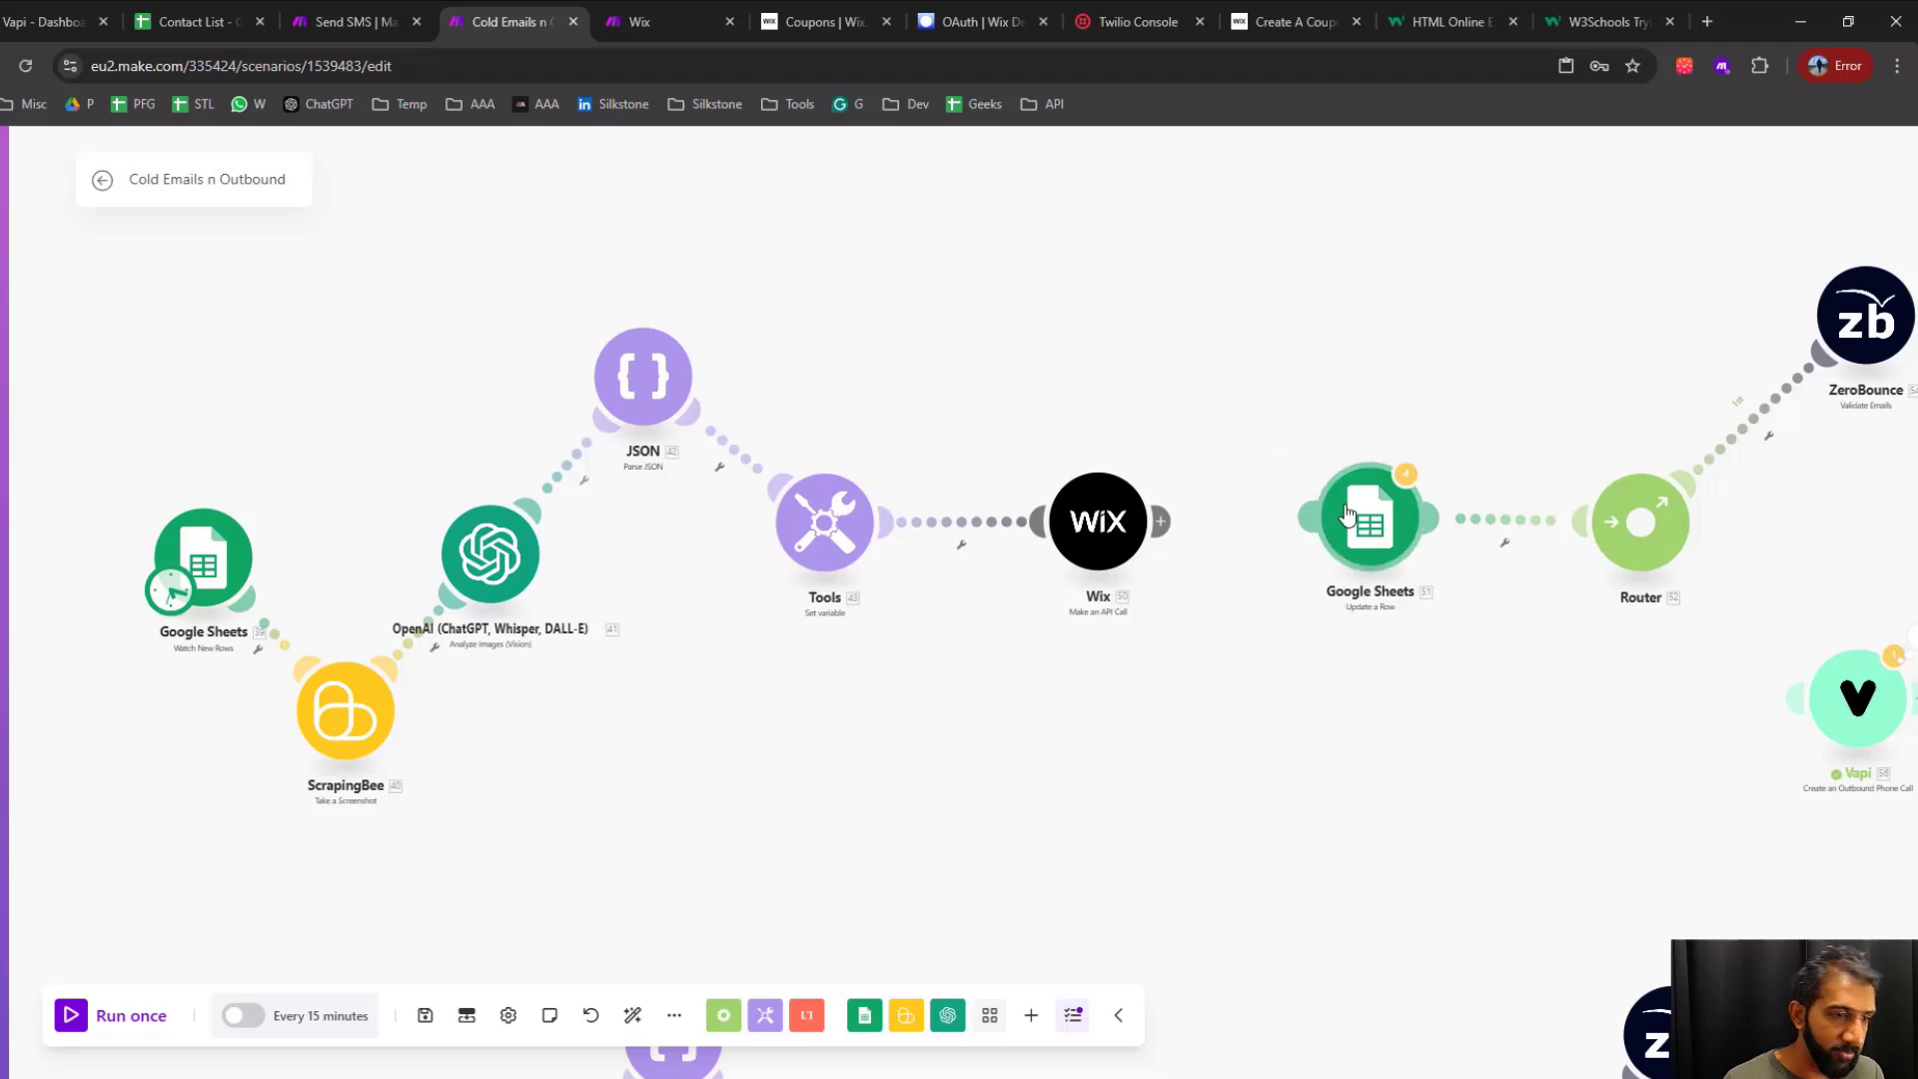
# Reconnect the Google Sheets Update a Row module to Wix and the Vapi module to the Router
pyautogui.moveTo(1344, 514)
pyautogui.mouseDown()
pyautogui.moveTo(1264, 517)
pyautogui.moveTo(1328, 514)
pyautogui.mouseUp()
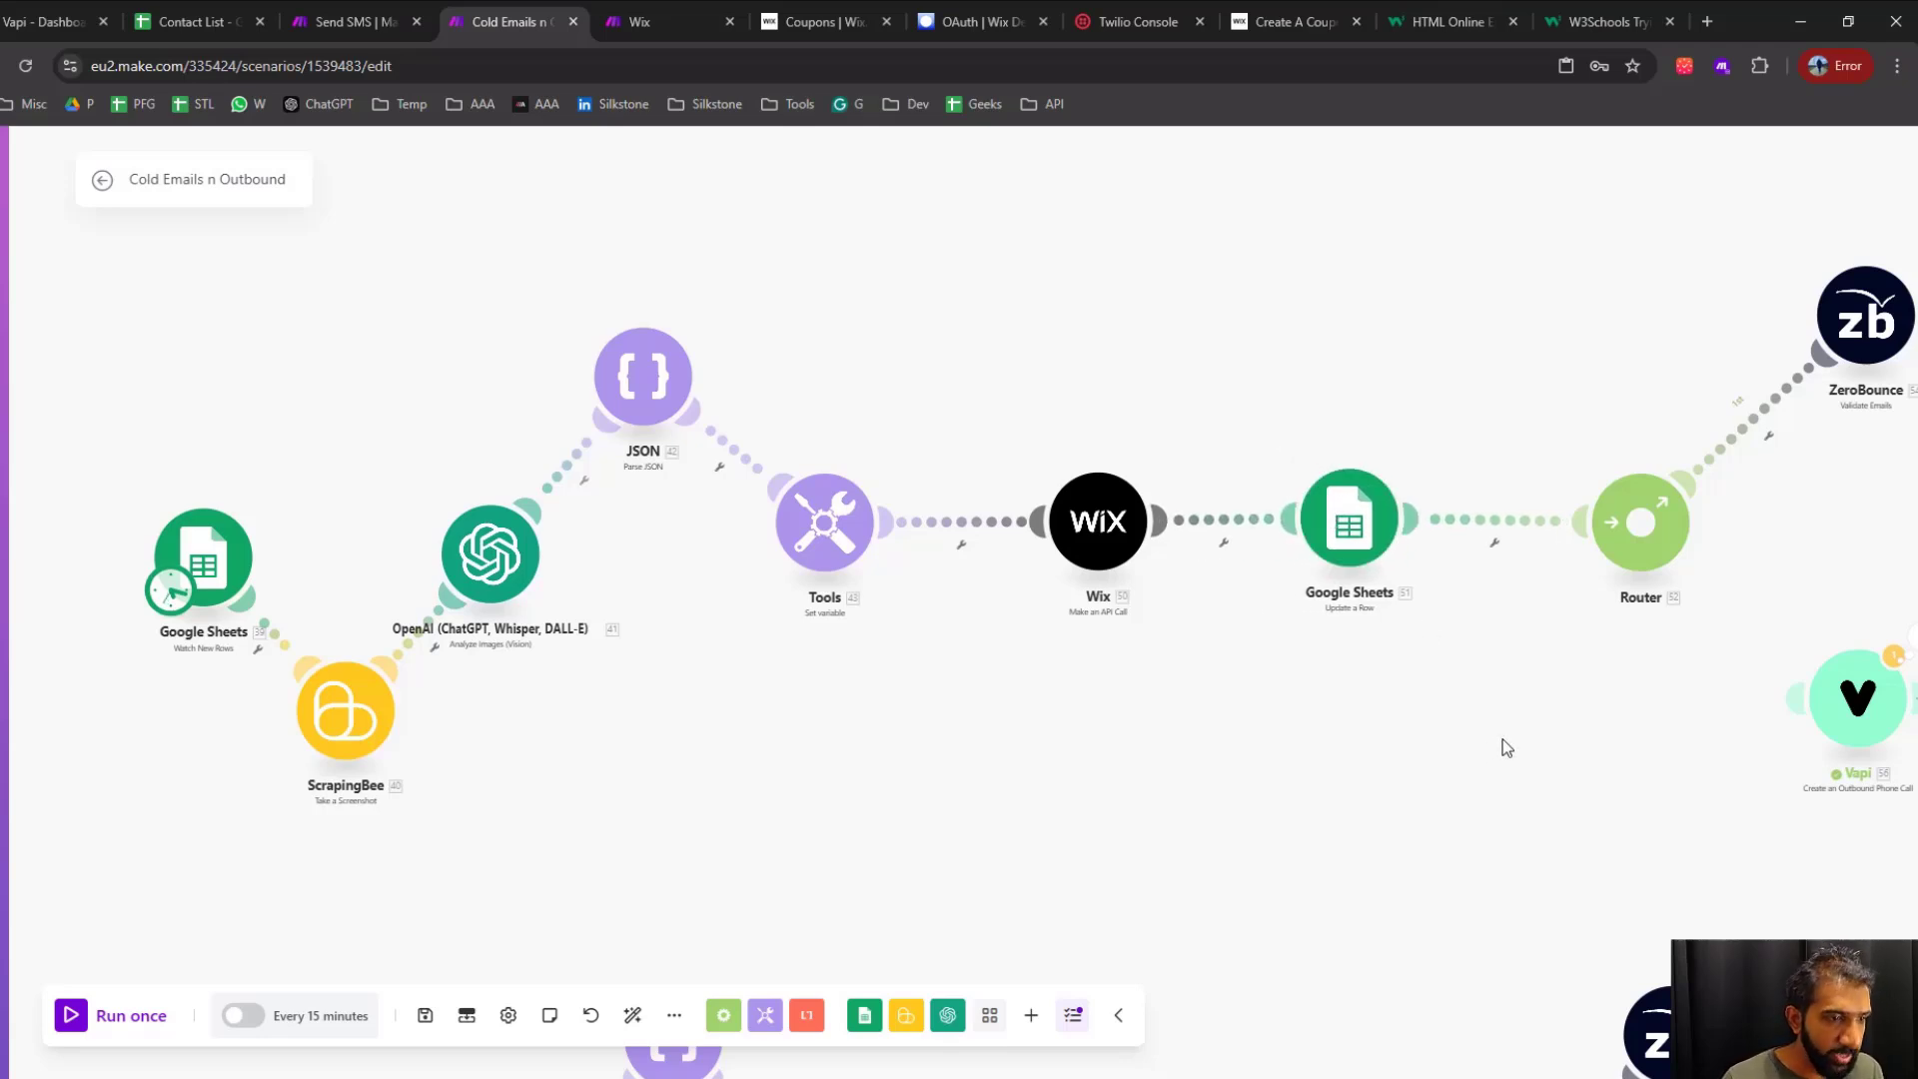
pyautogui.moveTo(1505, 747); pyautogui.dragTo(1331, 742)
pyautogui.moveTo(1652, 702); pyautogui.dragTo(1717, 713)
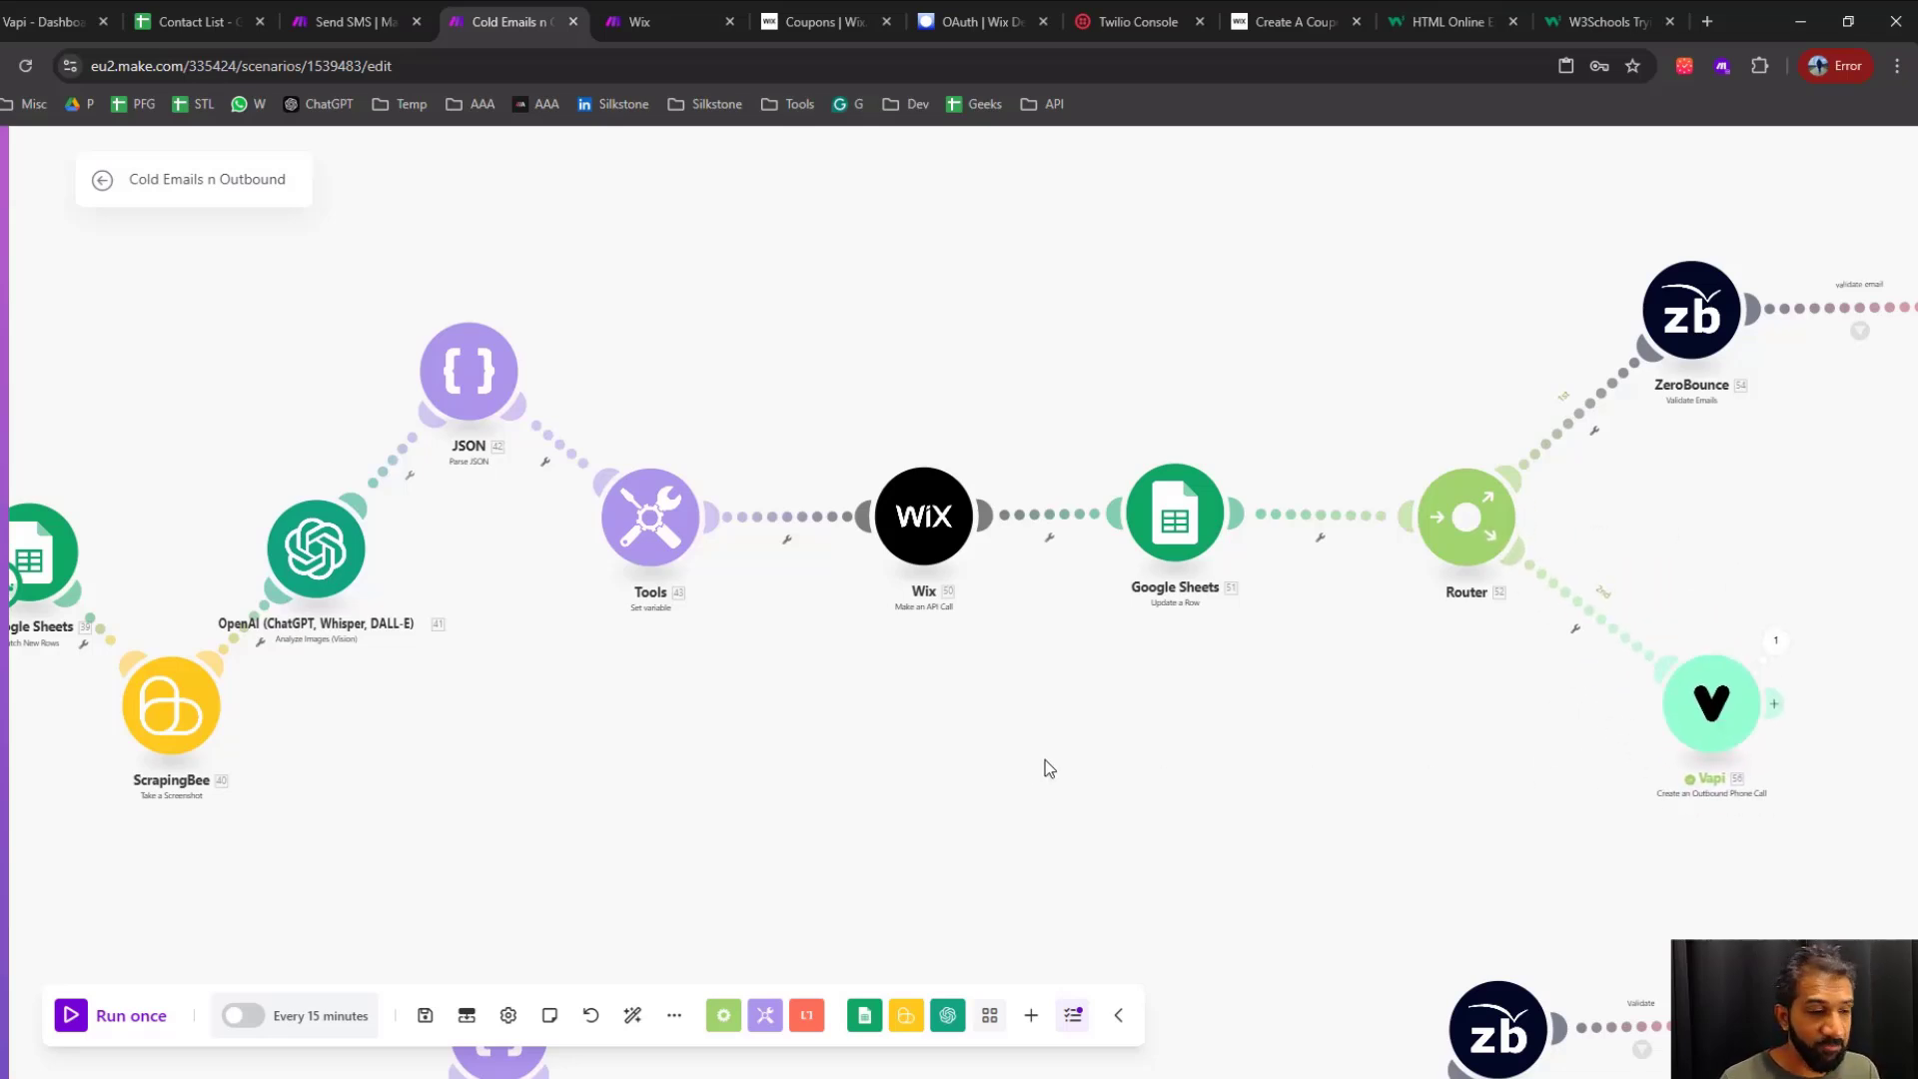
# Review the relinked flow from Google Sheets Watch New Rows through Wix to the ZeroBounce email and Vapi call branches
pyautogui.moveTo(988, 766); pyautogui.dragTo(1237, 794)
pyautogui.scroll(-2, 1284, 821)
pyautogui.moveTo(1523, 831); pyautogui.dragTo(1226, 824)
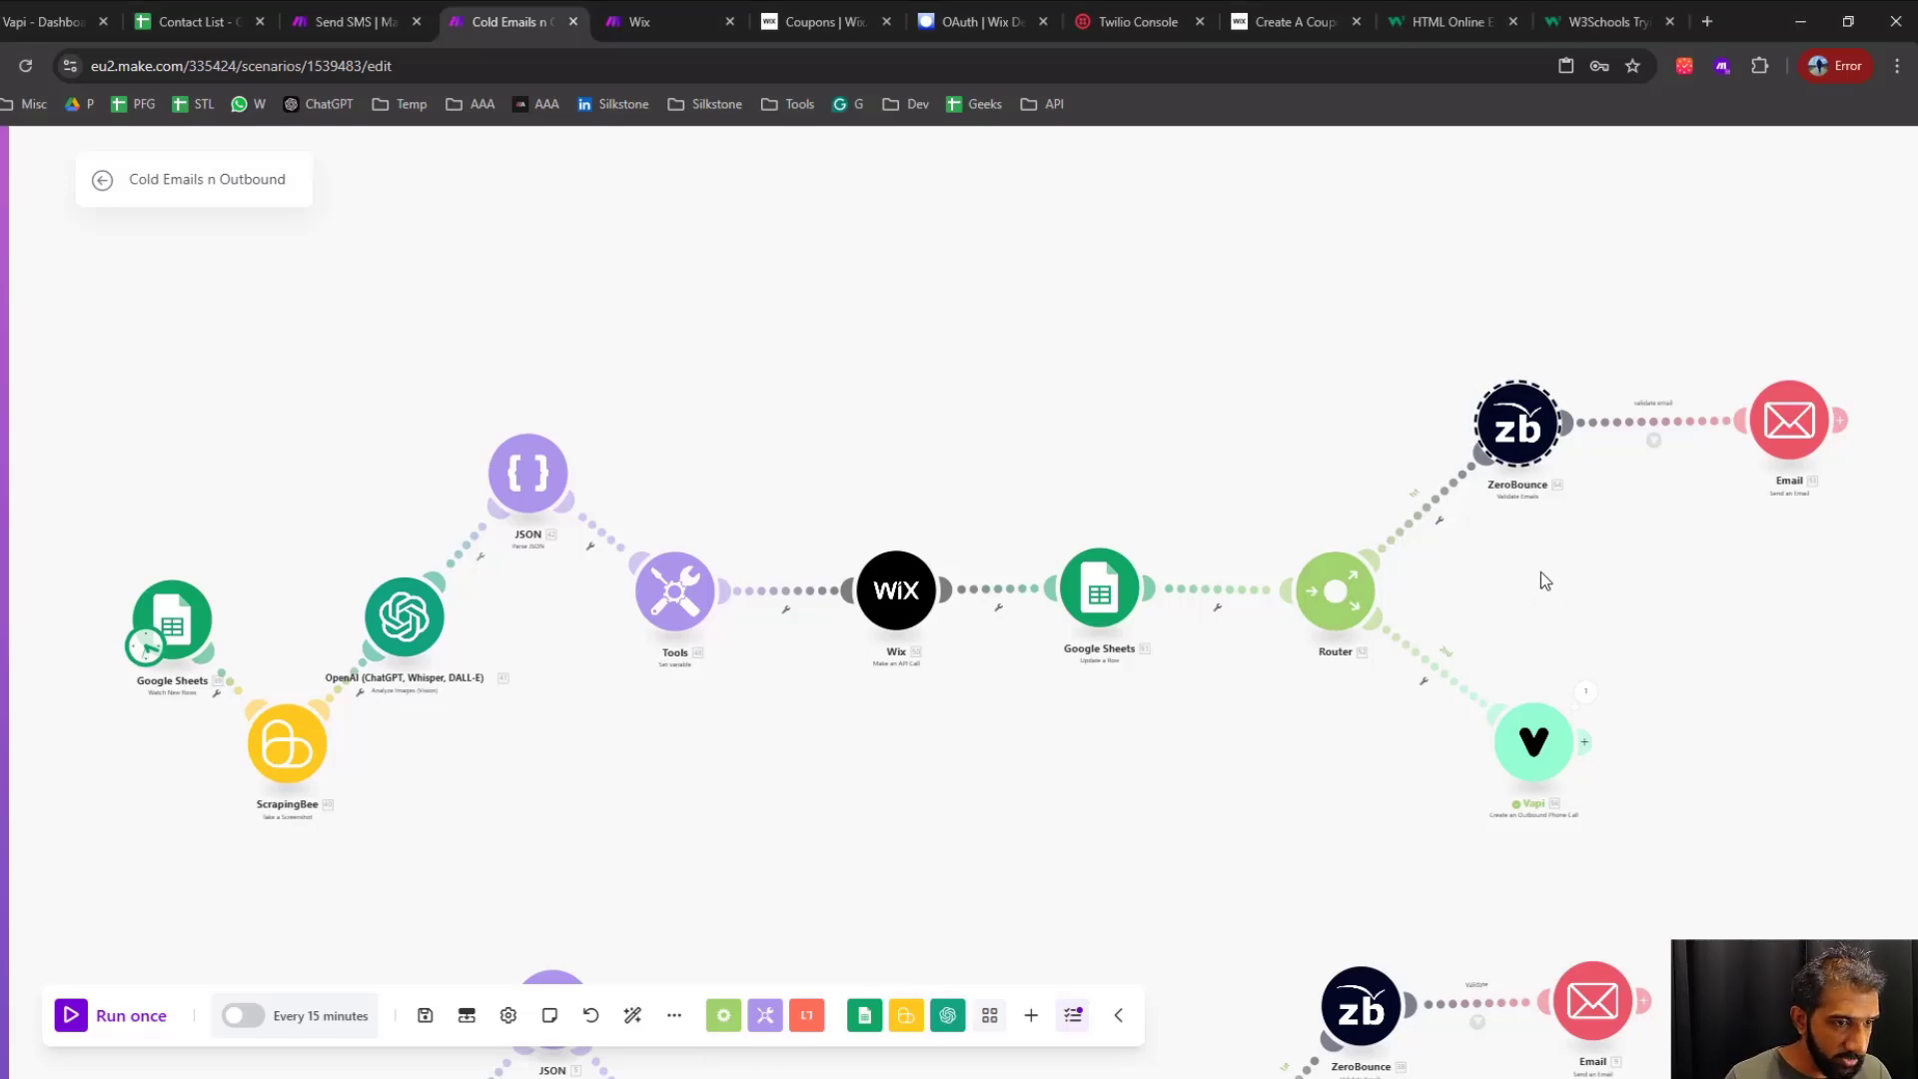
pyautogui.scroll(3, 1319, 527)
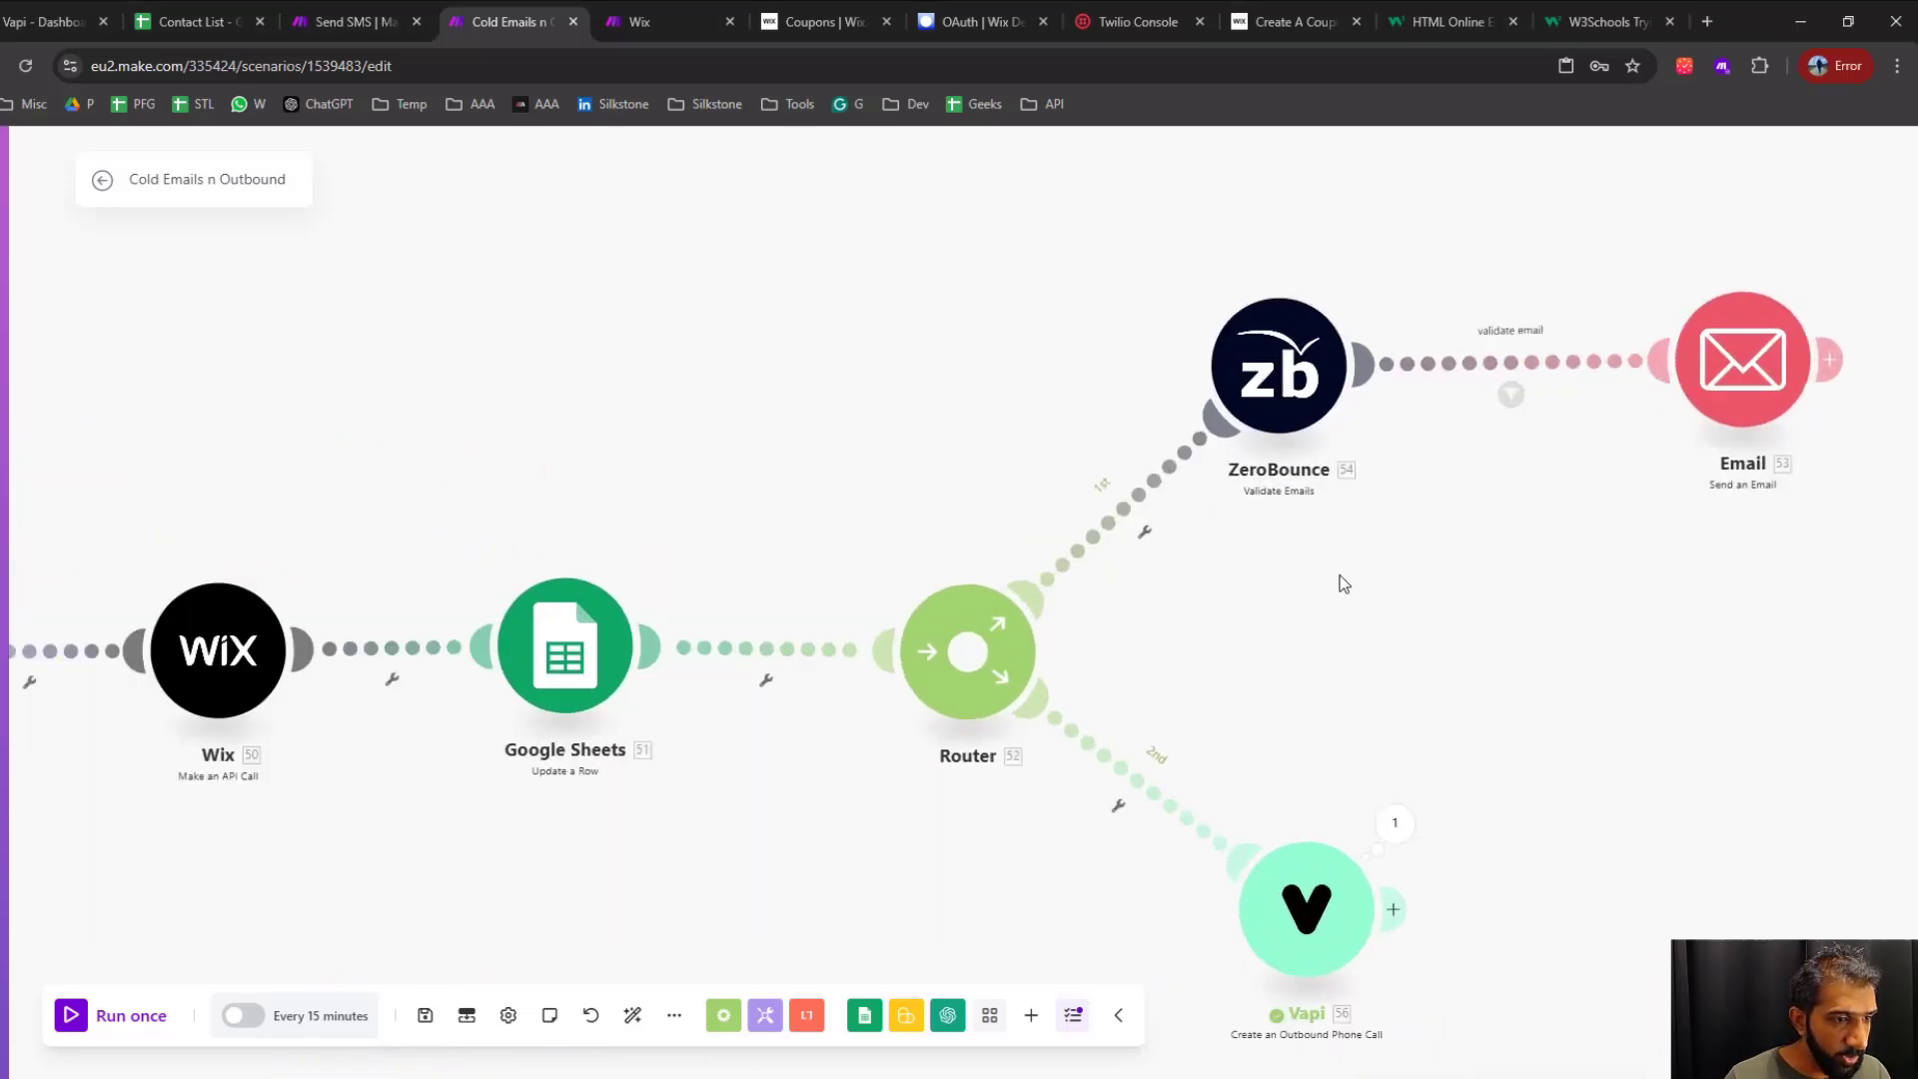
pyautogui.moveTo(1157, 234); pyautogui.dragTo(1375, 586)
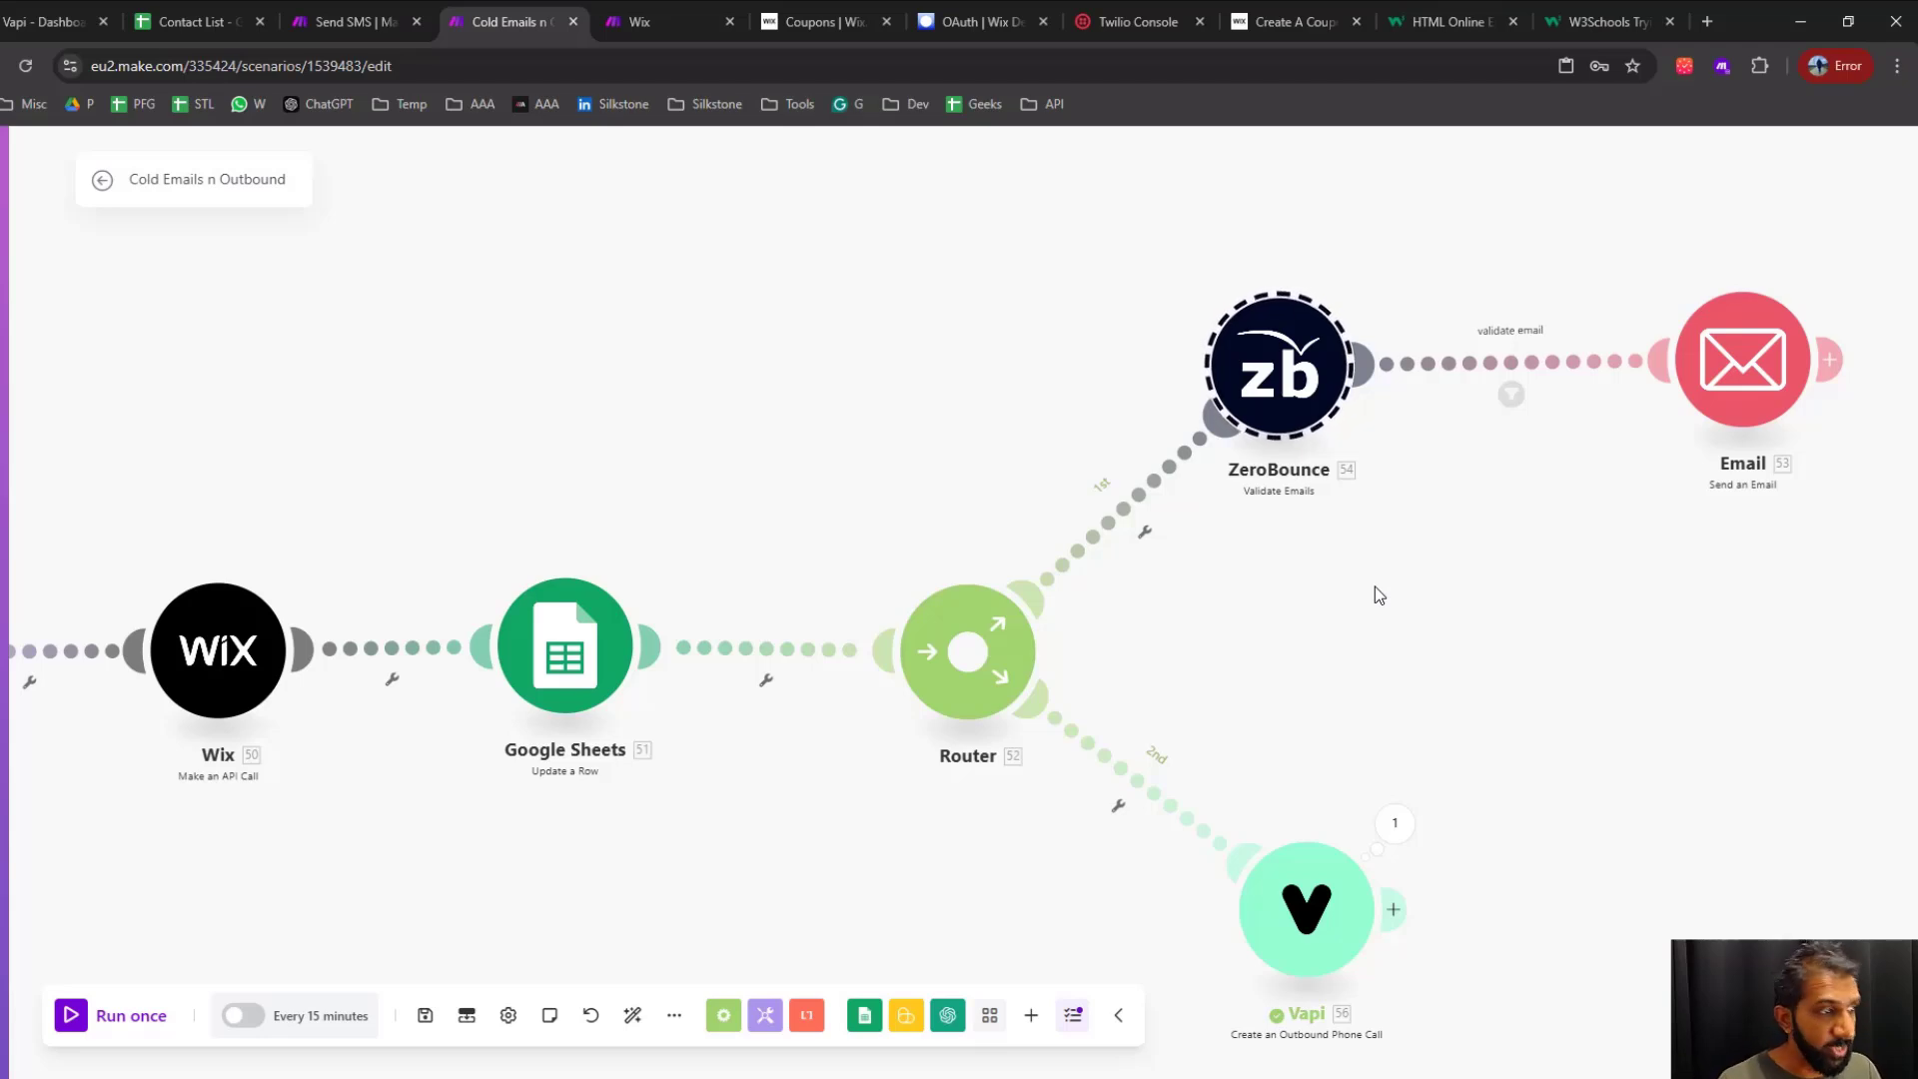
pyautogui.scroll(-3, 1375, 586)
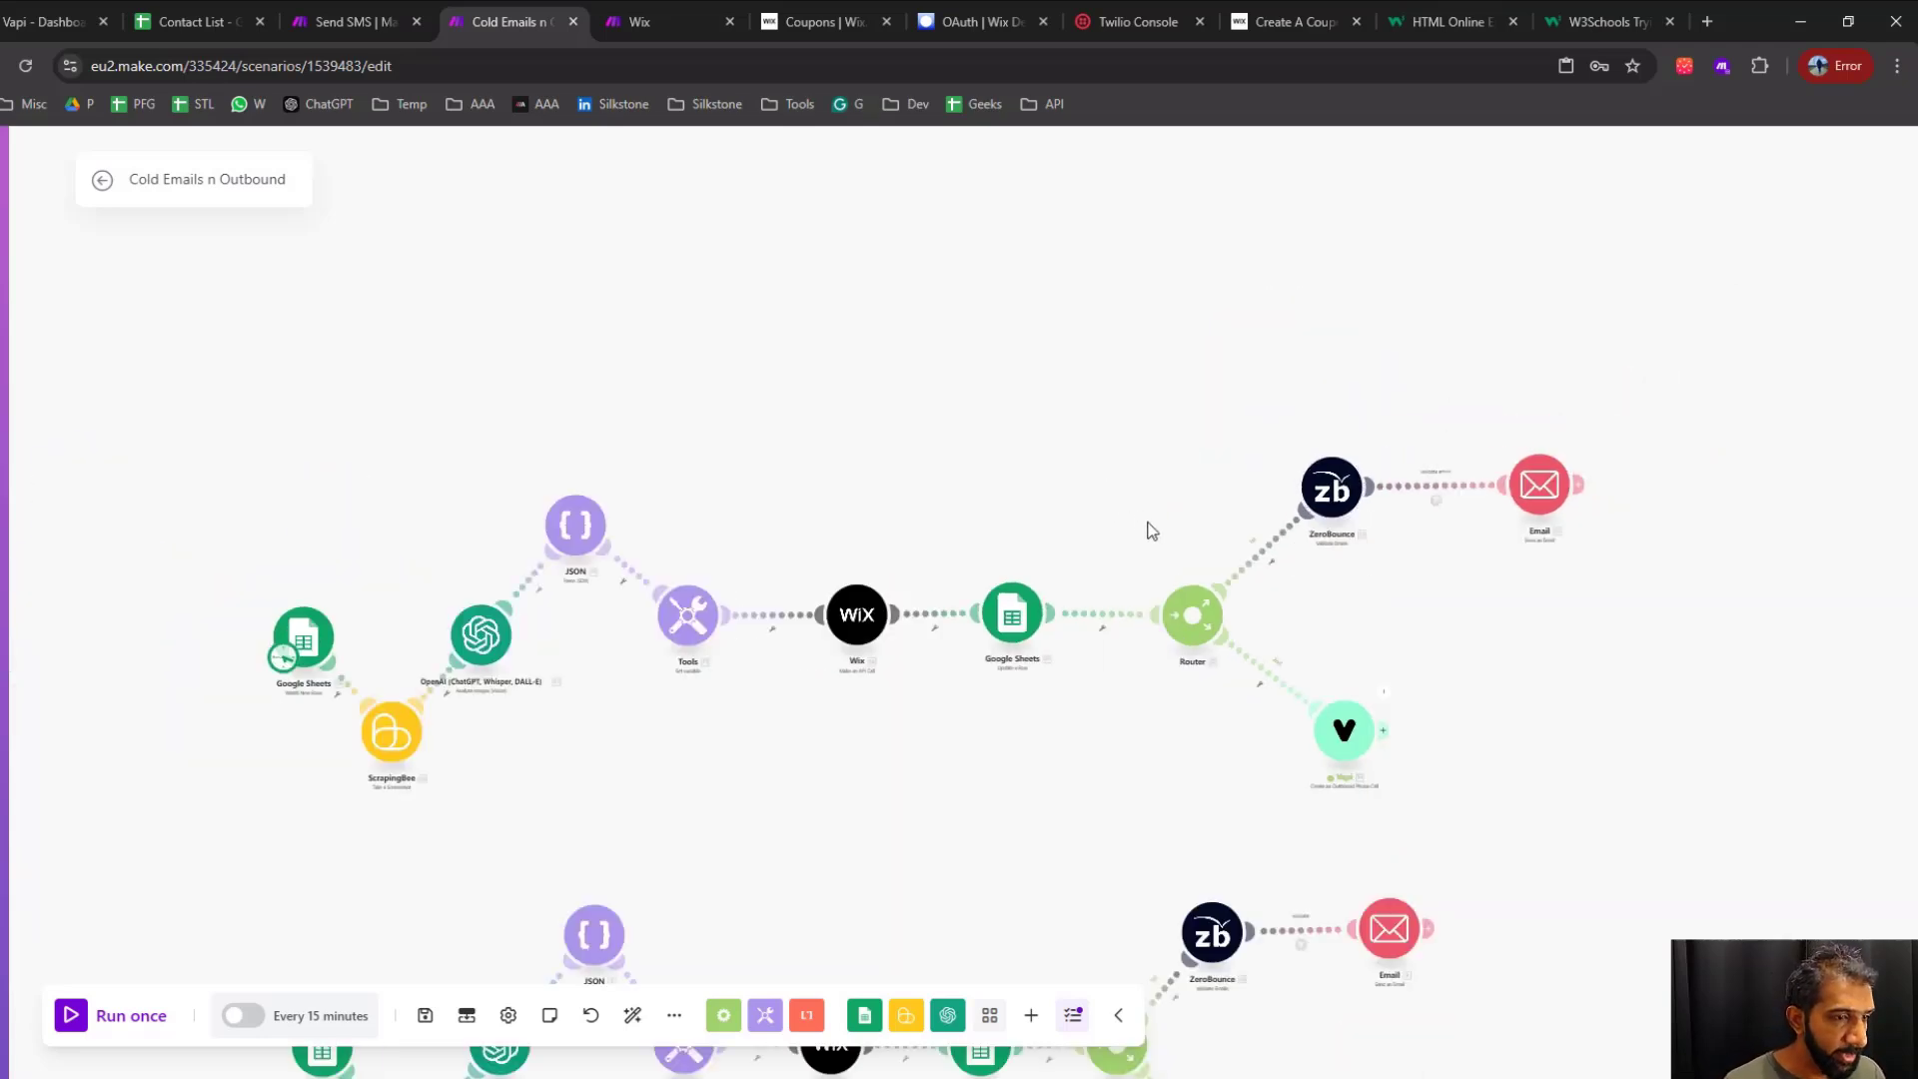
pyautogui.scroll(2, 1152, 531)
pyautogui.moveTo(904, 539); pyautogui.dragTo(1032, 433)
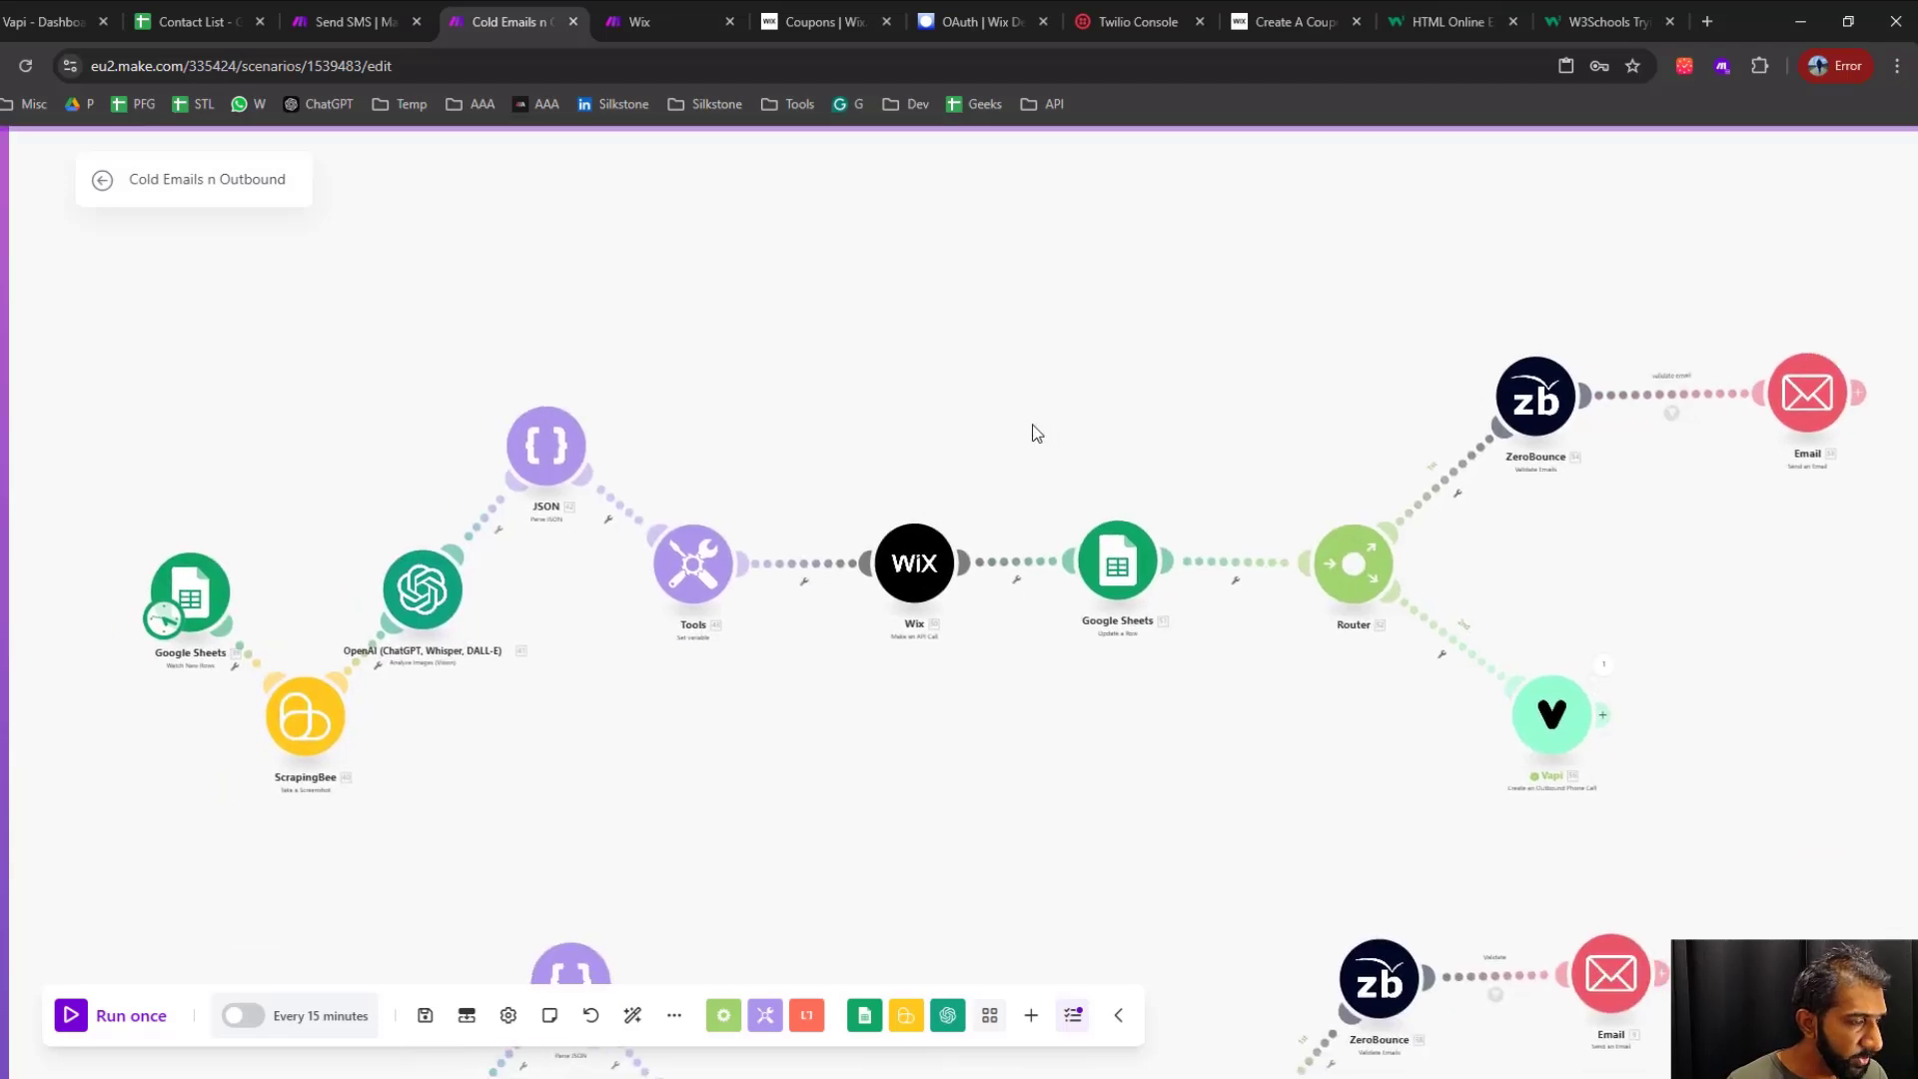